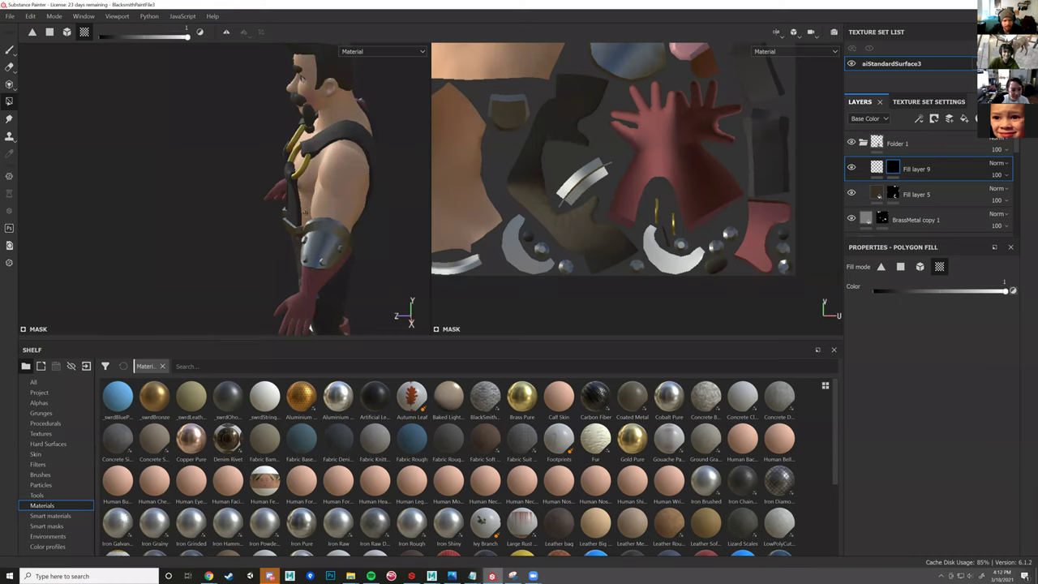
- Shrink the shelf to give the 3D and 2D viewports more height
{"action": "middle_click_drag", "start_coordinate": [335, 132], "coordinate": [299, 197], "text": "alt"}
{"action": "right_click_drag", "start_coordinate": [299, 197], "coordinate": [317, 156], "text": "alt"}
{"action": "left_click_drag", "start_coordinate": [319, 154], "coordinate": [388, 254], "text": "alt"}
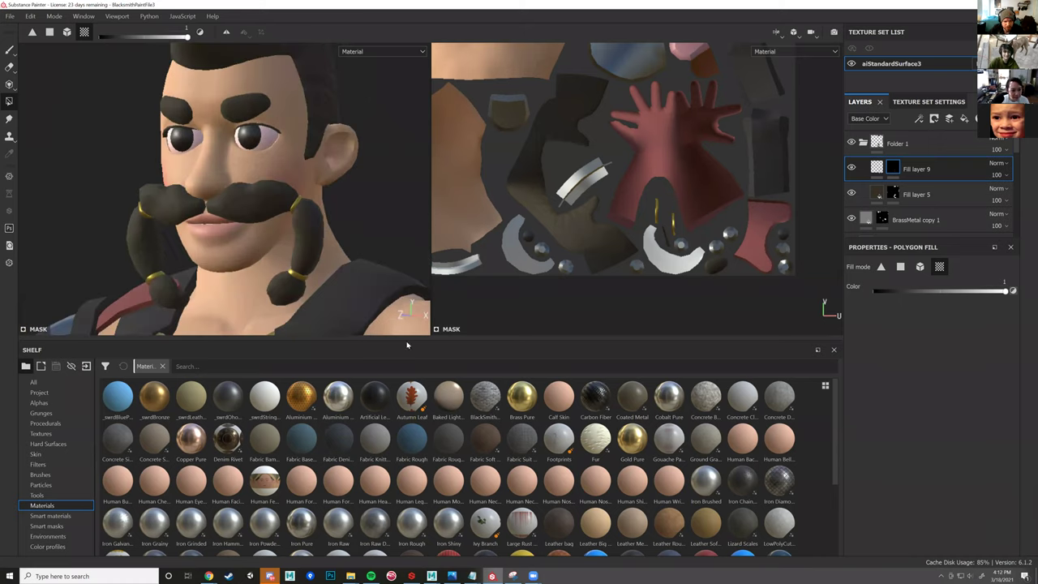
{"action": "left_click_drag", "start_coordinate": [407, 343], "coordinate": [420, 516]}
{"action": "scroll", "coordinate": [232, 304], "scroll_direction": "down", "scroll_amount": 5}
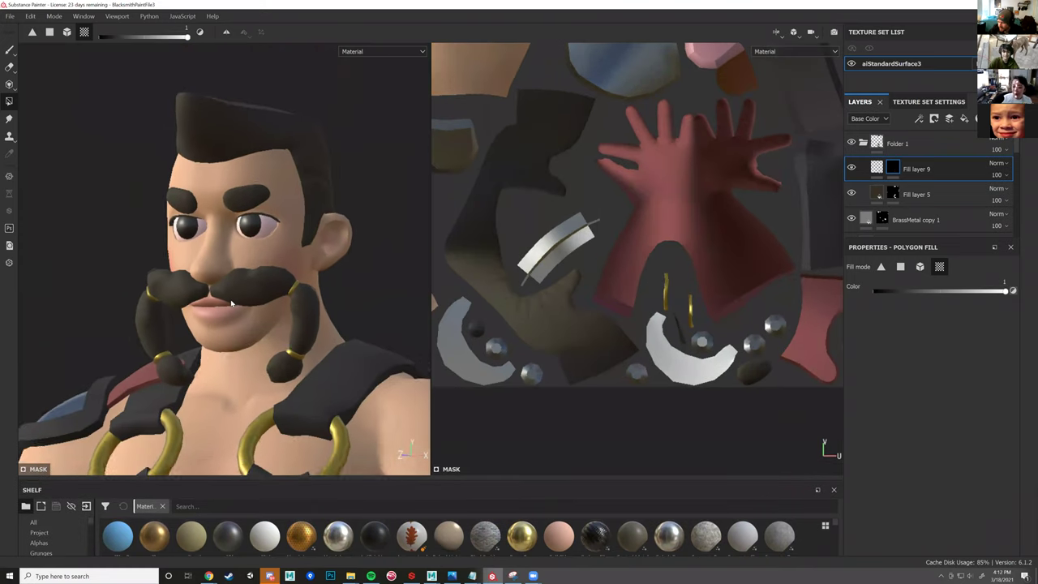
- Examine the textured blacksmith from several angles, from the face and moustache to the full front of the body
{"action": "left_click_drag", "start_coordinate": [231, 303], "coordinate": [302, 318], "text": "alt"}
{"action": "scroll", "coordinate": [300, 341], "scroll_direction": "up", "scroll_amount": 3}
{"action": "scroll", "coordinate": [302, 318], "scroll_direction": "down", "scroll_amount": 8}
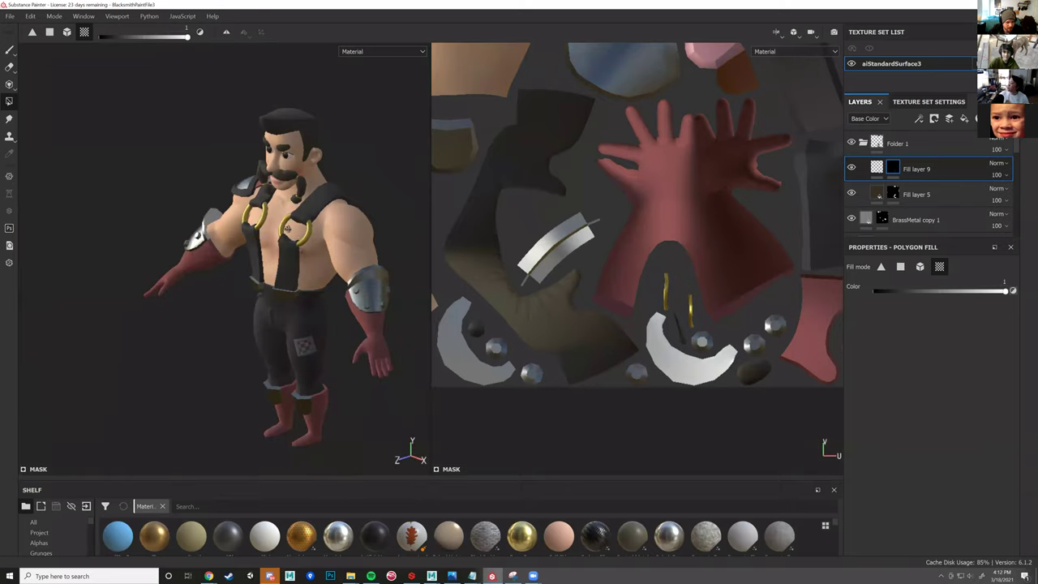
{"action": "middle_click_drag", "start_coordinate": [288, 228], "coordinate": [185, 217], "text": "alt"}
{"action": "scroll", "coordinate": [184, 216], "scroll_direction": "up", "scroll_amount": 2}
{"action": "left_click_drag", "start_coordinate": [184, 209], "coordinate": [242, 195], "text": "alt"}
{"action": "middle_click_drag", "start_coordinate": [241, 195], "coordinate": [312, 199], "text": "alt"}
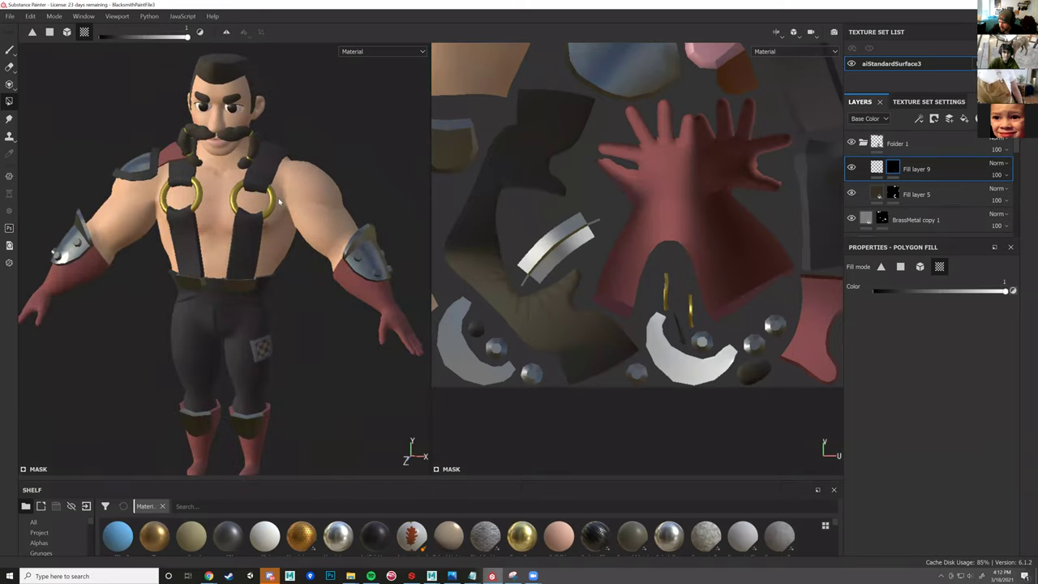
{"action": "scroll", "coordinate": [311, 199], "scroll_direction": "down", "scroll_amount": 4}
{"action": "left_click_drag", "start_coordinate": [280, 203], "coordinate": [293, 203], "text": "alt"}
{"action": "mouse_move", "coordinate": [288, 204]}
{"action": "middle_mouse_down", "text": "alt"}
{"action": "mouse_move", "coordinate": [327, 205]}
{"action": "mouse_move", "coordinate": [296, 211]}
{"action": "middle_mouse_up", "text": "alt"}
{"action": "scroll", "coordinate": [296, 211], "scroll_direction": "up", "scroll_amount": 3}
{"action": "left_click_drag", "start_coordinate": [296, 211], "coordinate": [297, 228], "text": "alt"}
{"action": "scroll", "coordinate": [308, 229], "scroll_direction": "down", "scroll_amount": 3}
{"action": "left_click_drag", "start_coordinate": [398, 255], "coordinate": [394, 237], "text": "alt"}
{"action": "middle_click_drag", "start_coordinate": [406, 236], "coordinate": [340, 232], "text": "alt"}
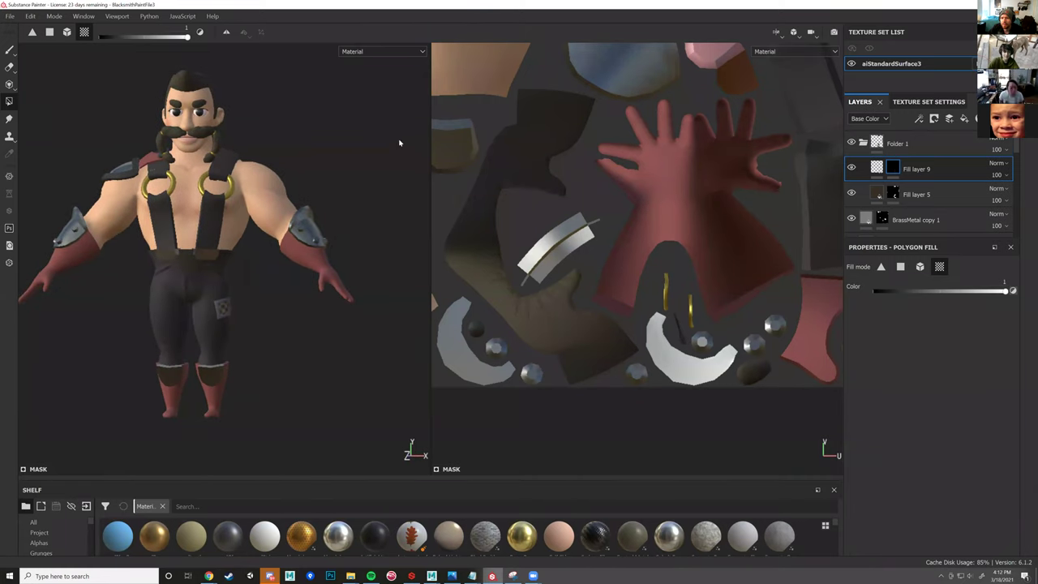
- Widen the 3D viewport relative to the 2D view, keeping the whole blacksmith in frame
{"action": "left_click_drag", "start_coordinate": [431, 214], "coordinate": [627, 227]}
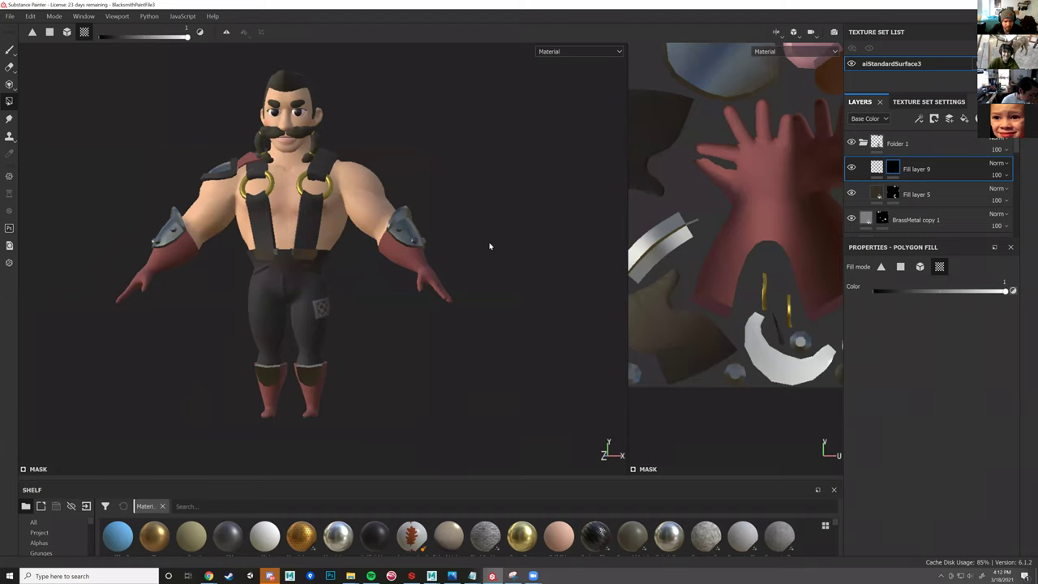
{"action": "middle_click_drag", "start_coordinate": [486, 263], "coordinate": [498, 276], "text": "alt"}
{"action": "left_click_drag", "start_coordinate": [498, 276], "coordinate": [576, 297], "text": "alt"}
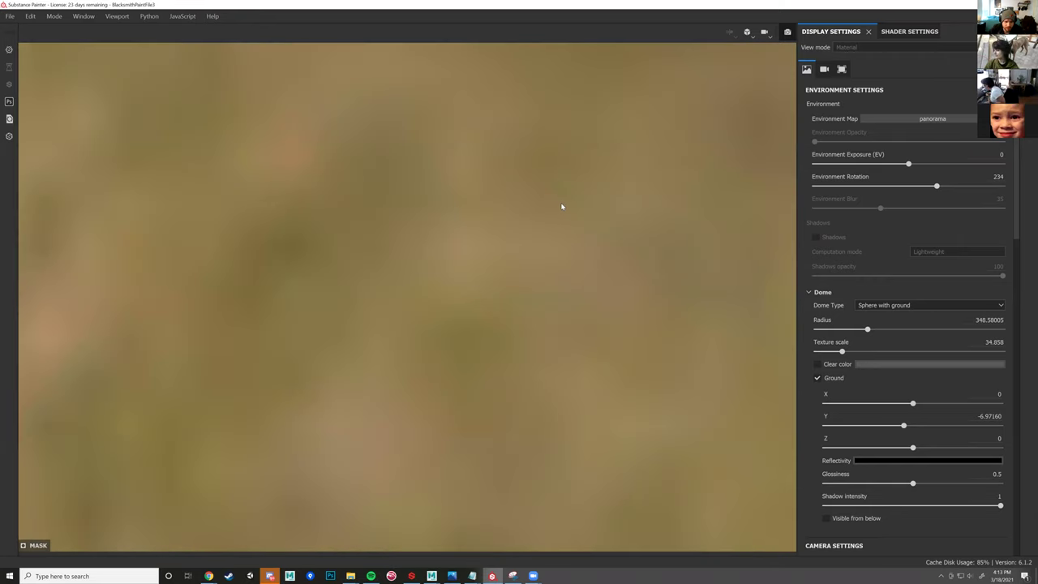
- Frame the full blacksmith in a three-quarter view against the outdoor environment, with the camera settings shown
{"action": "scroll", "coordinate": [559, 205], "scroll_direction": "down", "scroll_amount": 3}
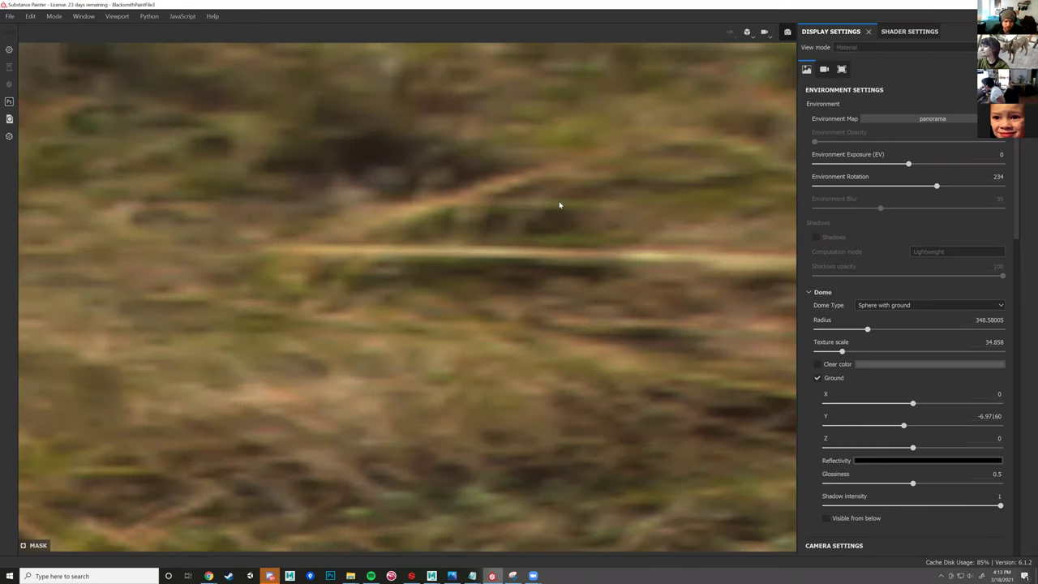
{"action": "scroll", "coordinate": [560, 204], "scroll_direction": "down", "scroll_amount": 2}
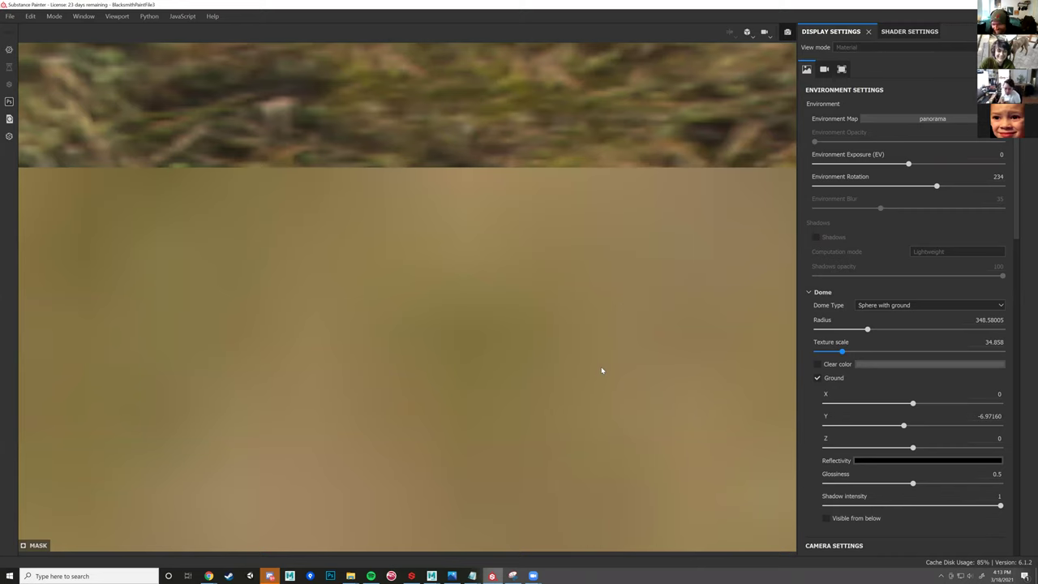
{"action": "scroll", "coordinate": [602, 370], "scroll_direction": "down", "scroll_amount": 8}
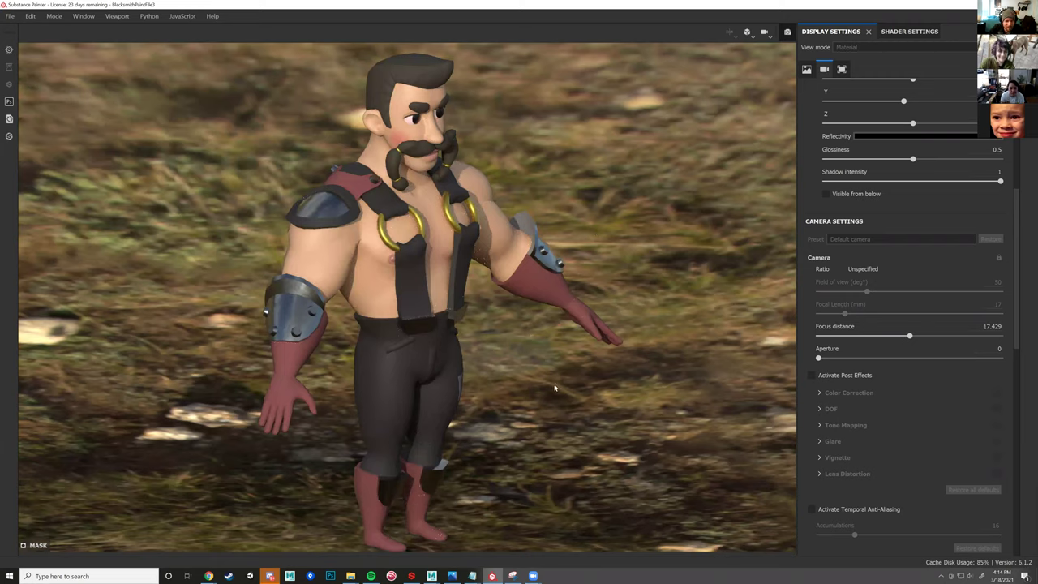
{"action": "left_click_drag", "start_coordinate": [544, 381], "coordinate": [576, 372], "text": "alt"}
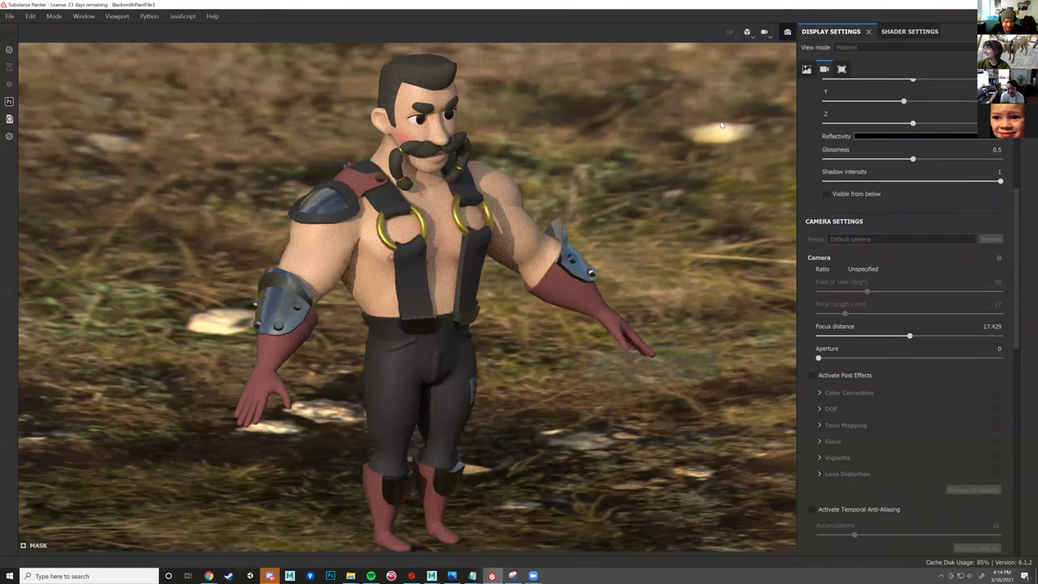
{"action": "left_click_drag", "start_coordinate": [641, 138], "coordinate": [642, 140], "text": "alt"}
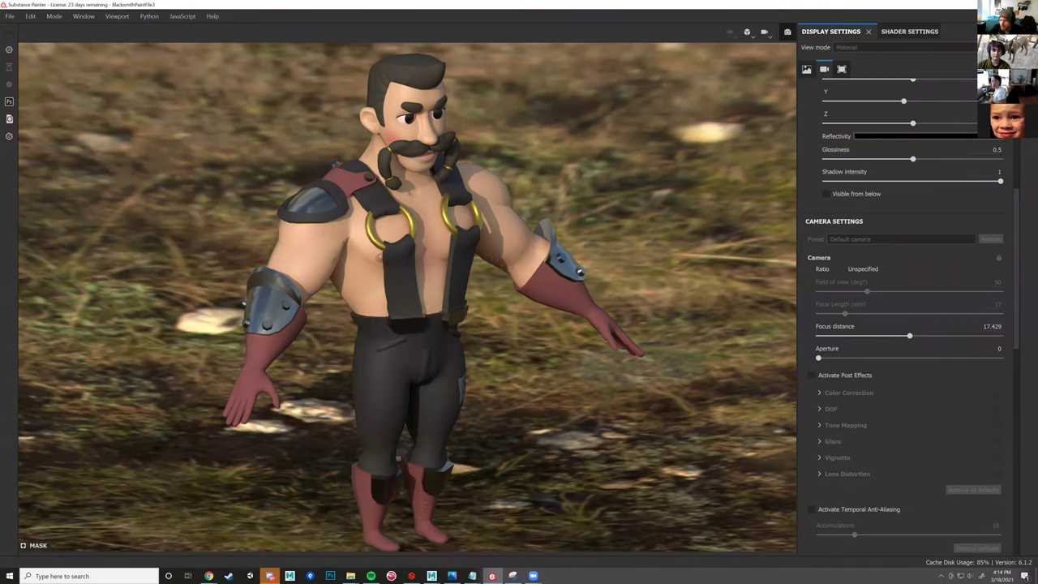
- Enable the caustic sampler and set the Iray maximum samples to 1949 in the renderer settings
{"action": "left_click", "coordinate": [1028, 67]}
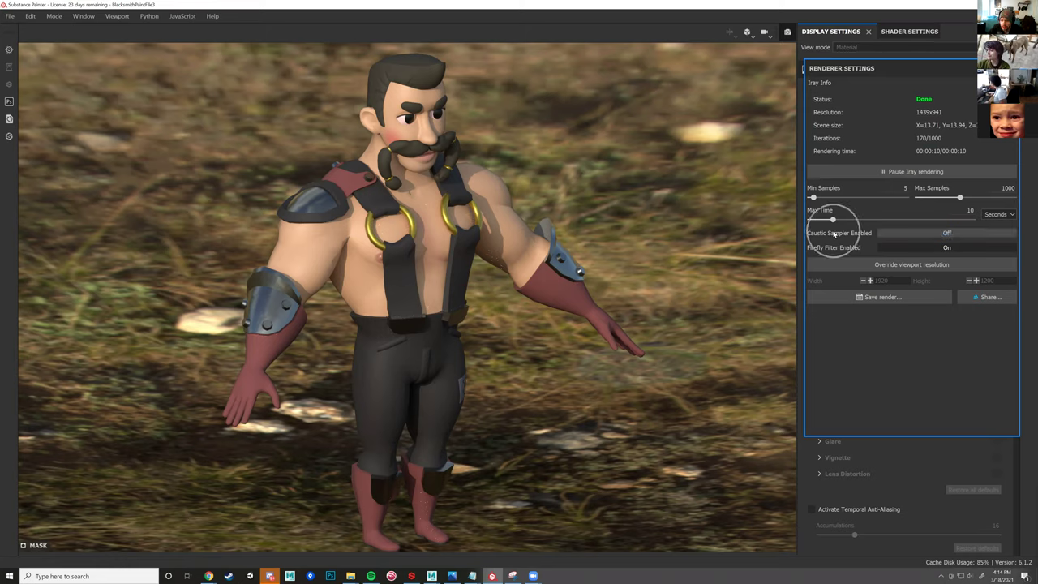
{"action": "left_click", "coordinate": [941, 235]}
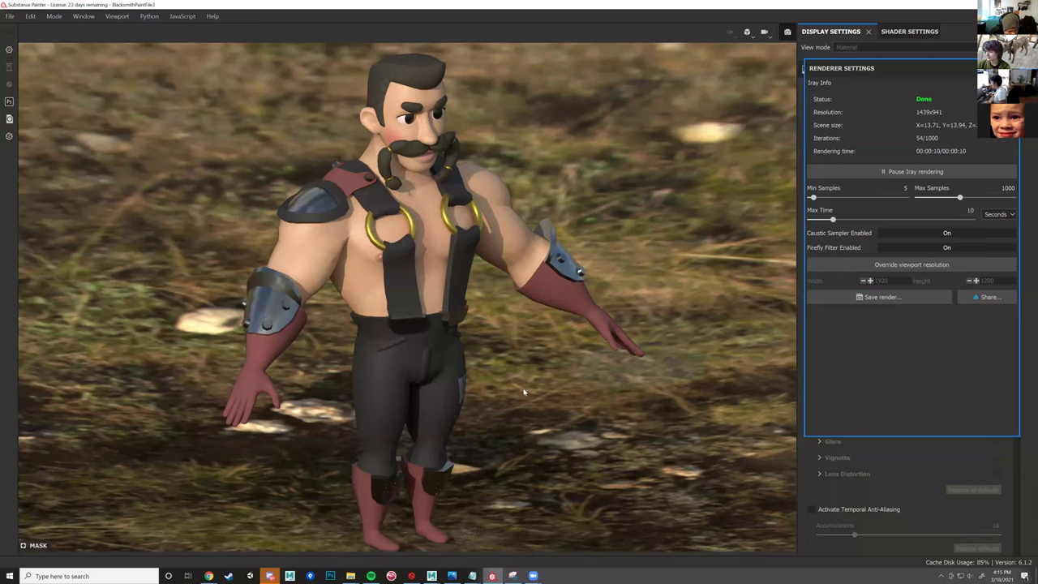
{"action": "left_click", "coordinate": [493, 251]}
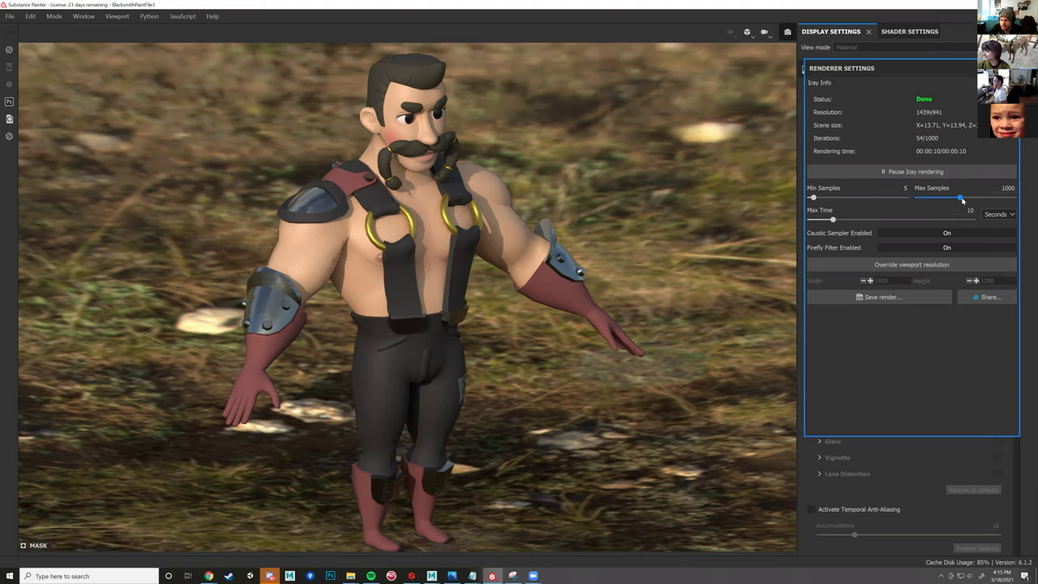
{"action": "left_click_drag", "start_coordinate": [963, 200], "coordinate": [970, 201]}
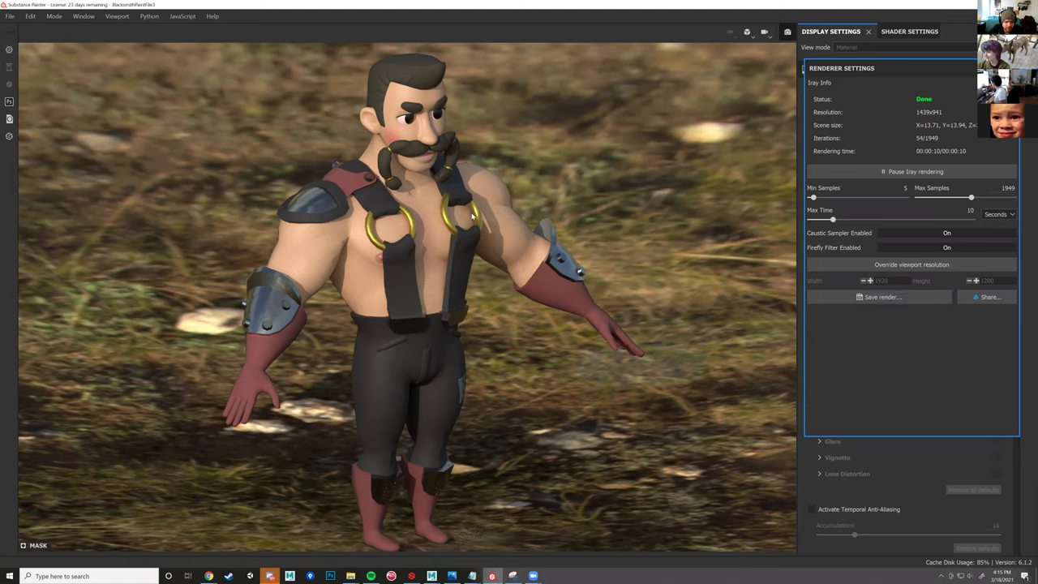
{"action": "left_click", "coordinate": [795, 176]}
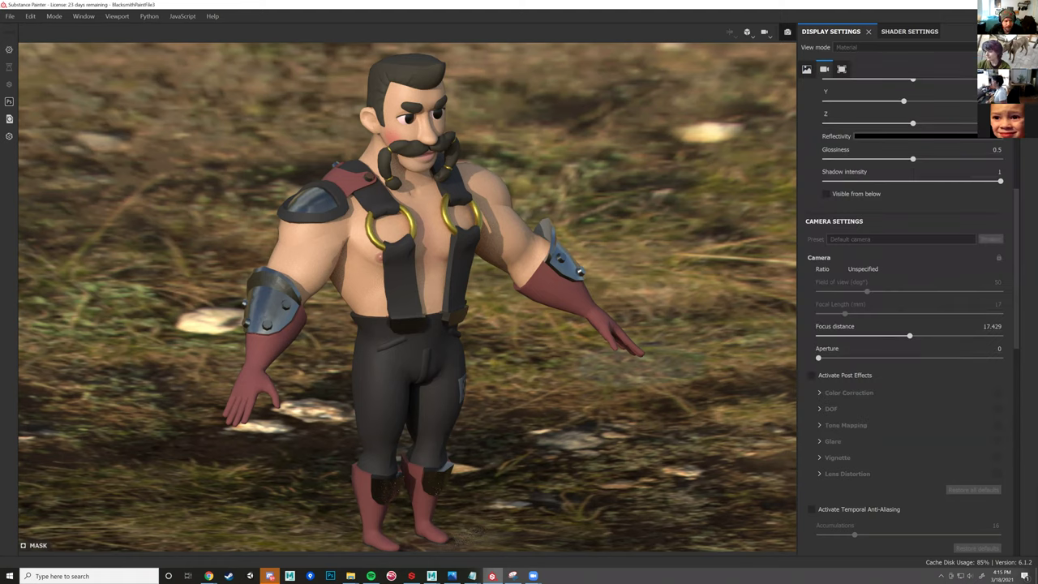
- Save the Iray render to the Desktop as a JPEG named blacksmith
{"action": "left_click", "coordinate": [1028, 67]}
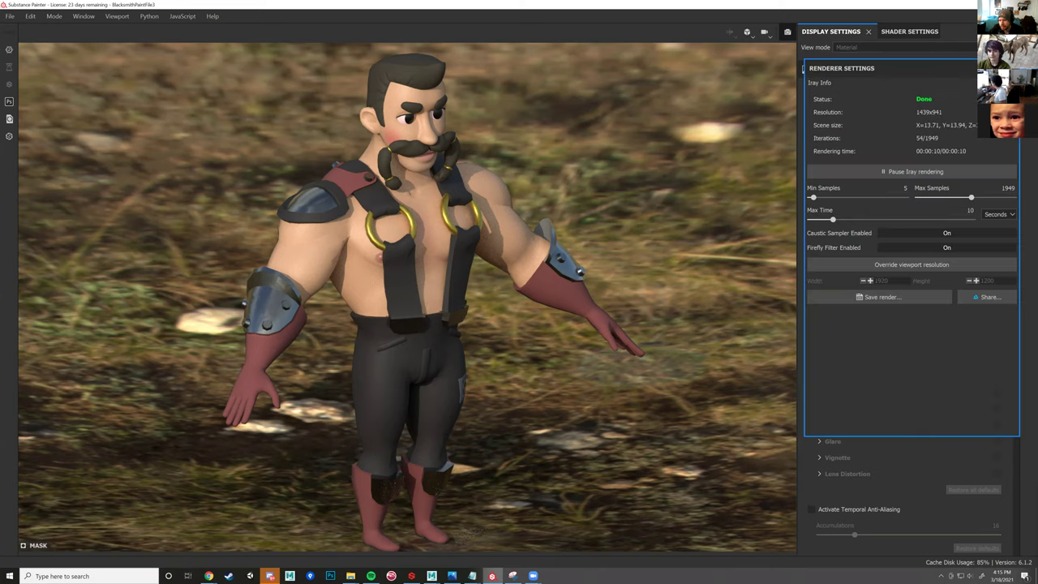
{"action": "left_click", "coordinate": [880, 299]}
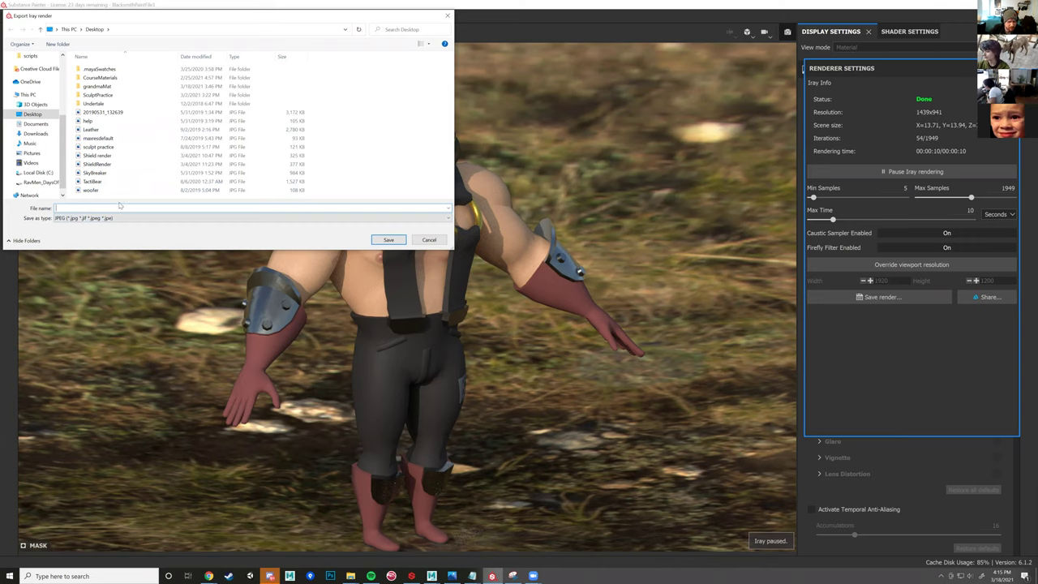
{"action": "type", "text": "blacks"}
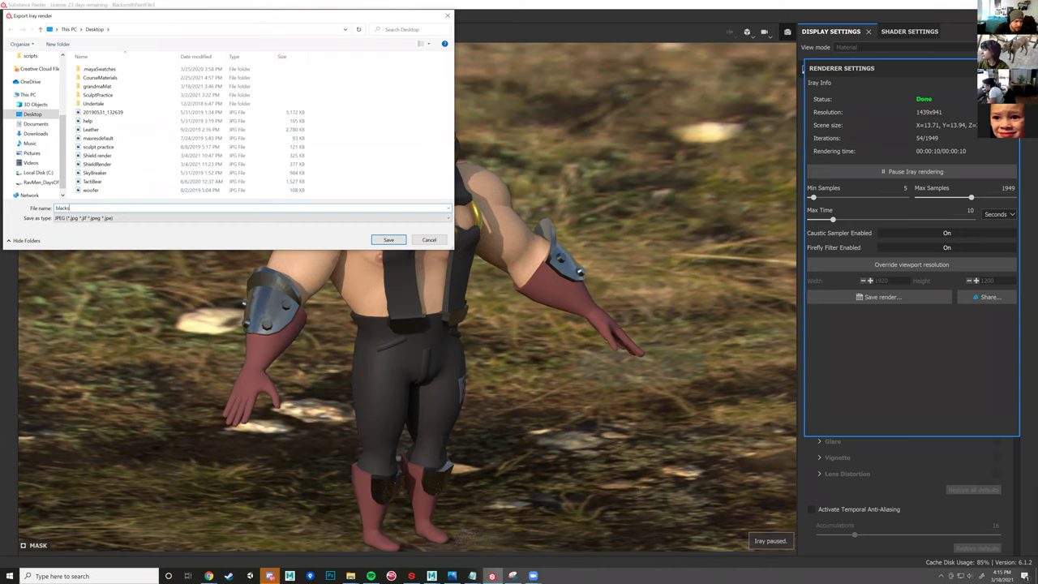
{"action": "type", "text": "mith"}
{"action": "key", "text": "Return"}
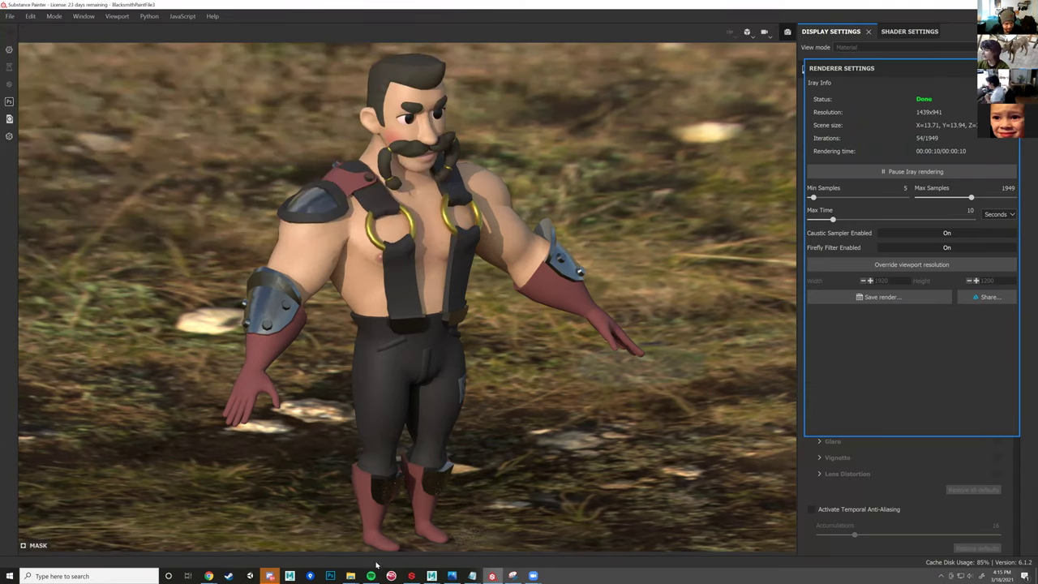
- Post the blacksmith render from the Desktop folder in Discord's art-sharing-channel
{"action": "left_click", "coordinate": [269, 575]}
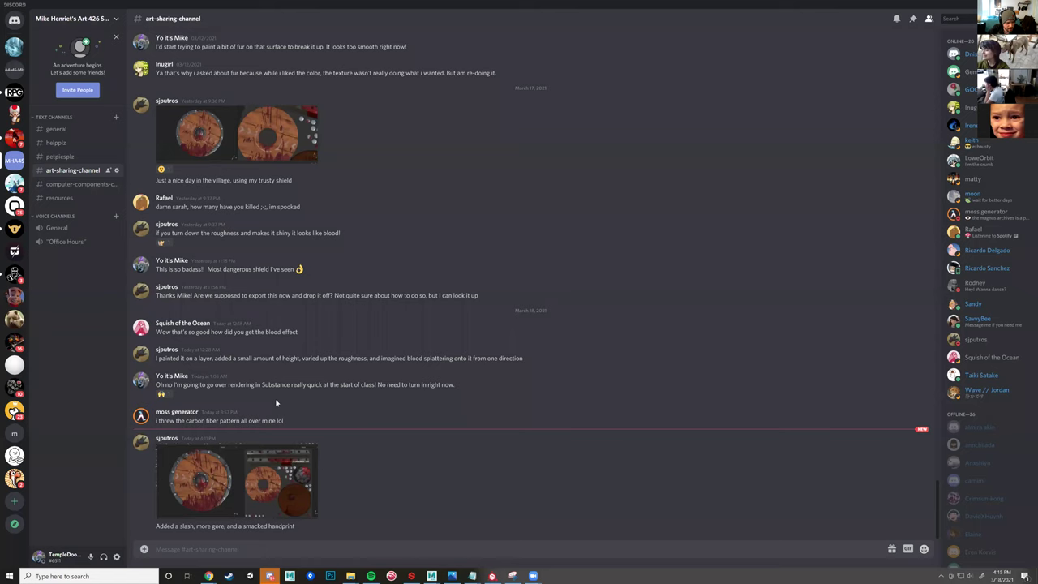
{"action": "mouse_move", "coordinate": [350, 574]}
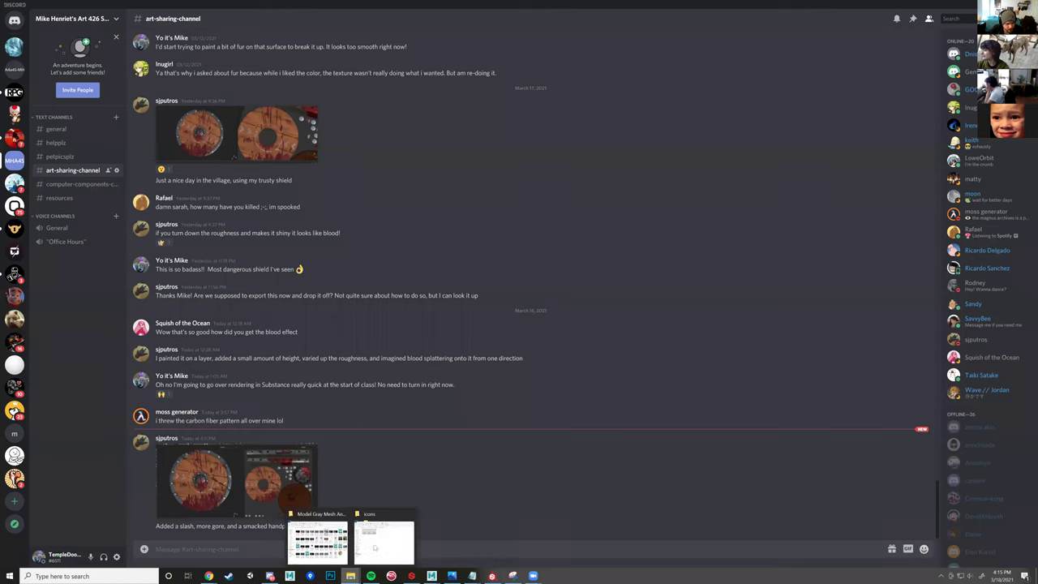
{"action": "left_click", "coordinate": [337, 541]}
{"action": "left_click", "coordinate": [509, 276]}
{"action": "scroll", "coordinate": [577, 313], "scroll_direction": "up", "scroll_amount": 3}
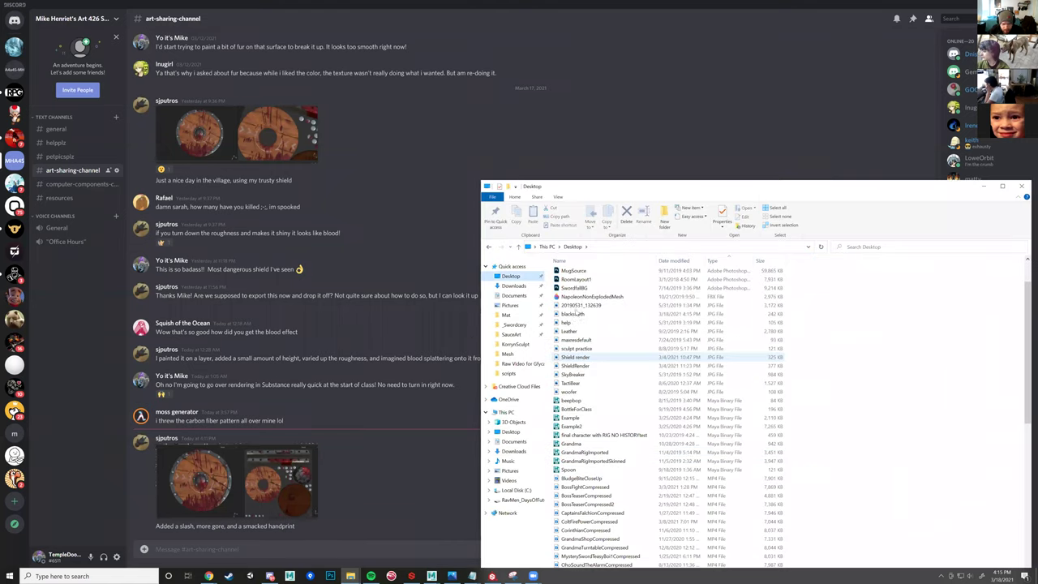
{"action": "left_click_drag", "start_coordinate": [577, 312], "coordinate": [335, 527]}
{"action": "left_click", "coordinate": [599, 333]}
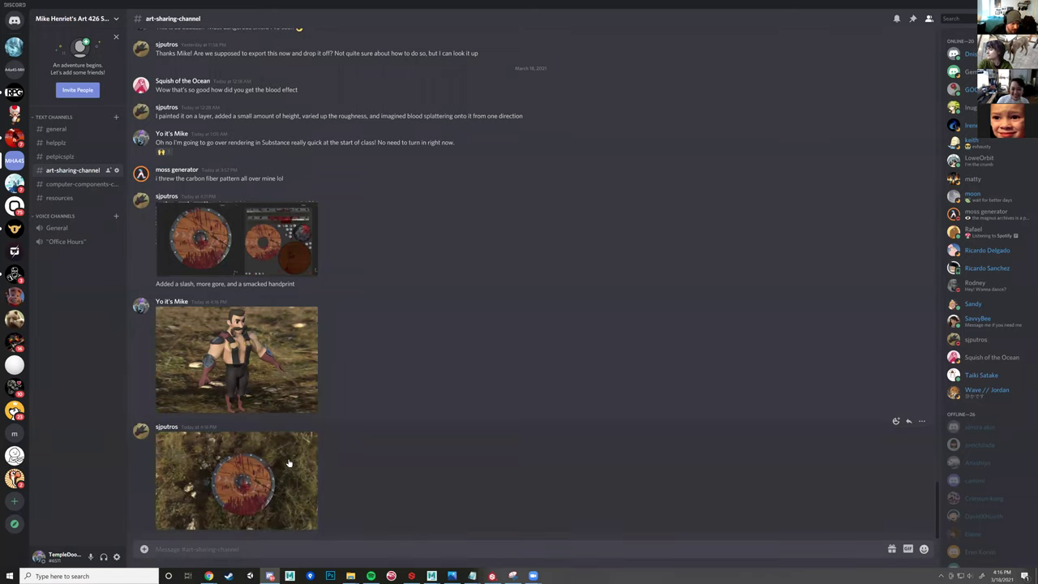
- View the shield render posted in the channel at full size and return to Substance Painter
{"action": "left_click", "coordinate": [287, 464]}
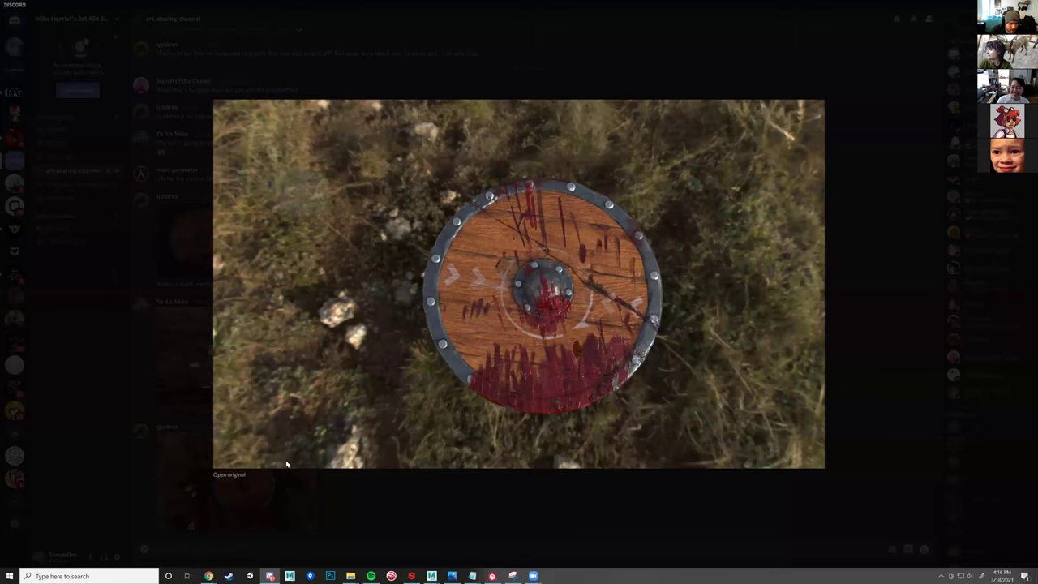
{"action": "left_click", "coordinate": [562, 508]}
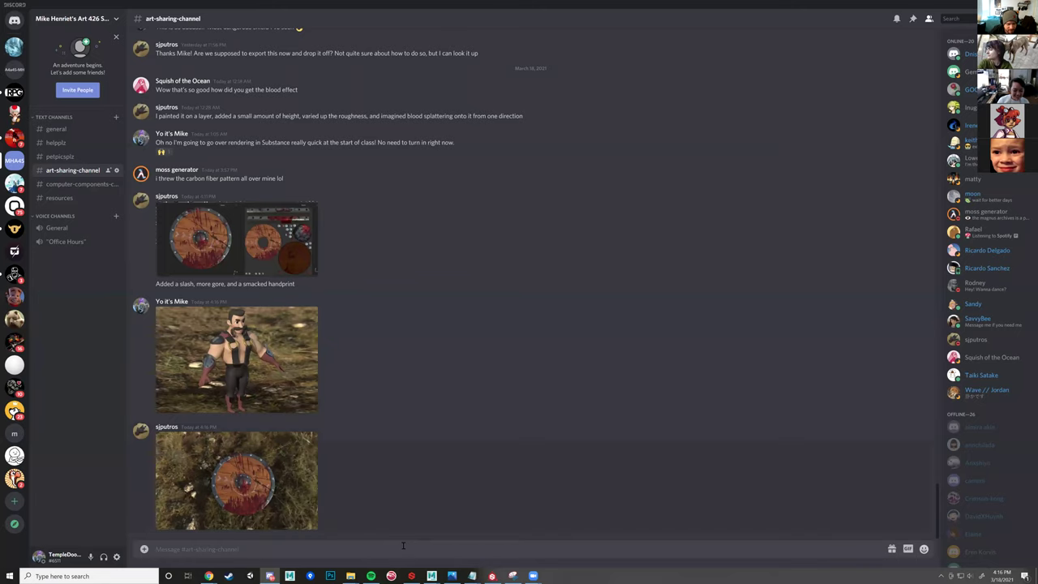
{"action": "left_click", "coordinate": [491, 576]}
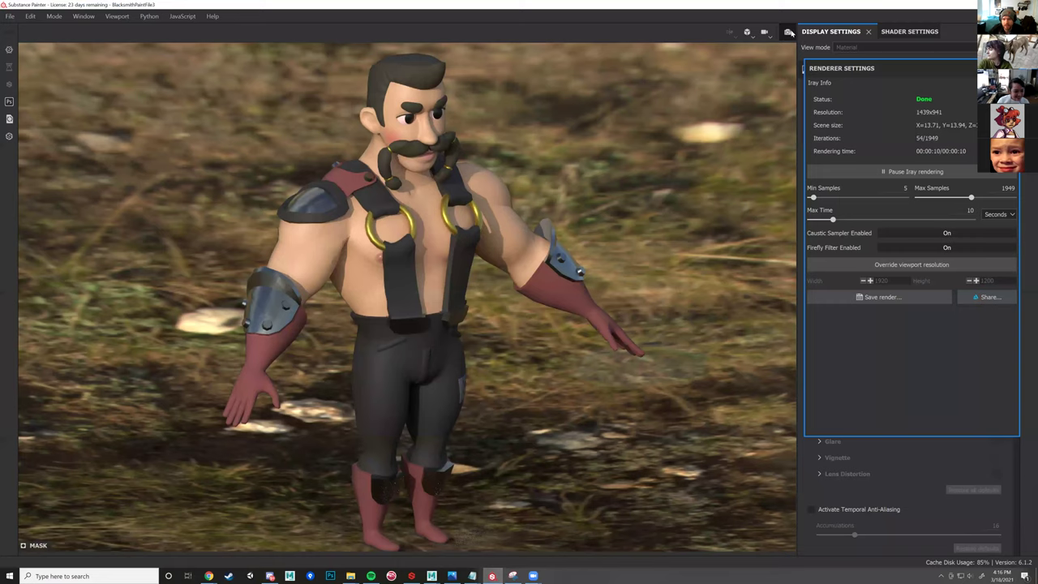
- Leave the Iray rendering mode and frame the whole blacksmith with more space in the painting viewport
{"action": "left_click", "coordinate": [788, 34]}
{"action": "left_click", "coordinate": [786, 34]}
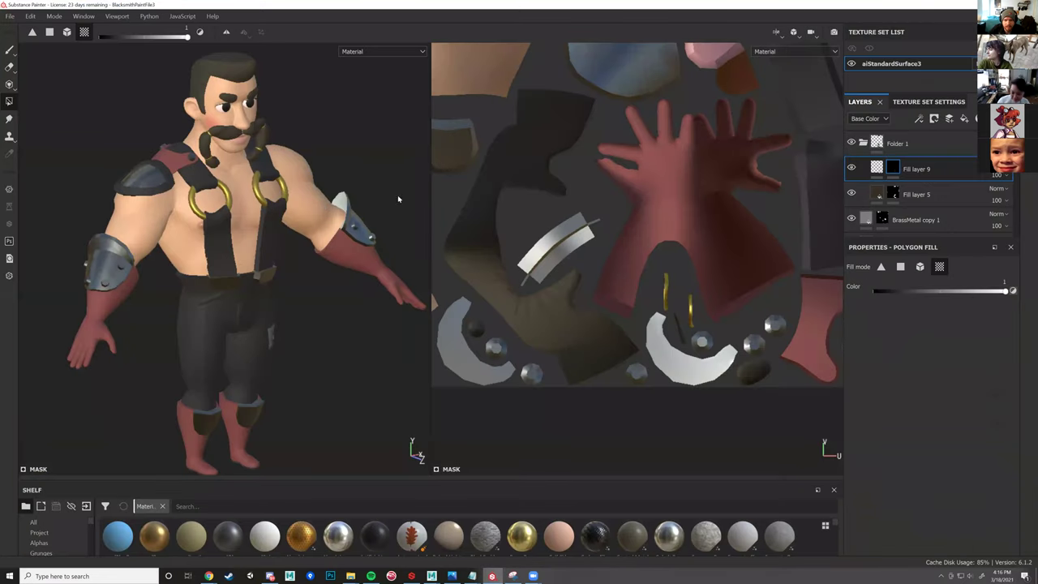
{"action": "mouse_move", "coordinate": [351, 301]}
{"action": "left_mouse_down", "text": "alt"}
{"action": "mouse_move", "coordinate": [317, 295]}
{"action": "mouse_move", "coordinate": [332, 301]}
{"action": "left_mouse_up", "text": "alt"}
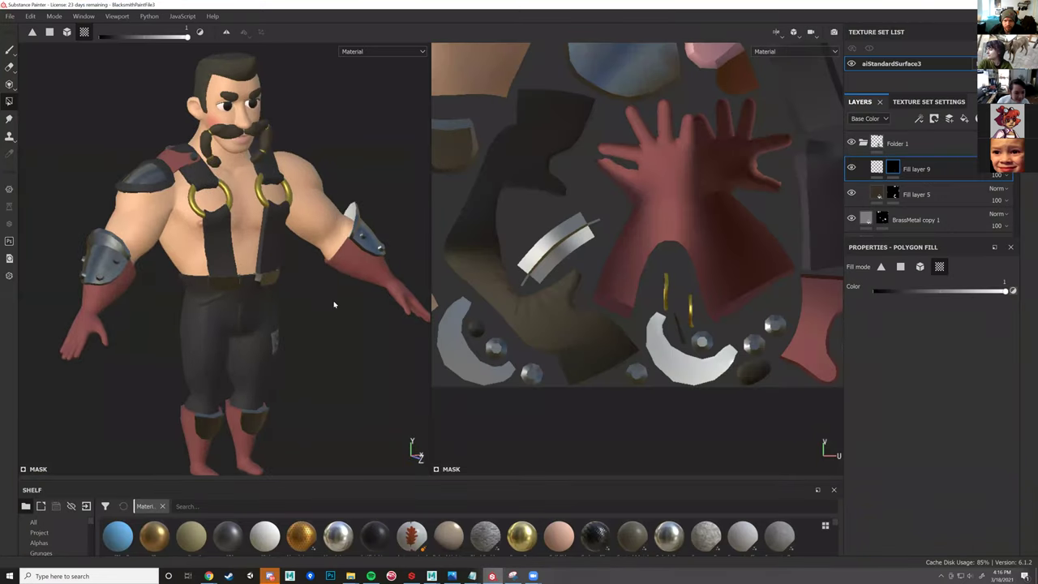
{"action": "scroll", "coordinate": [332, 302], "scroll_direction": "down", "scroll_amount": 3}
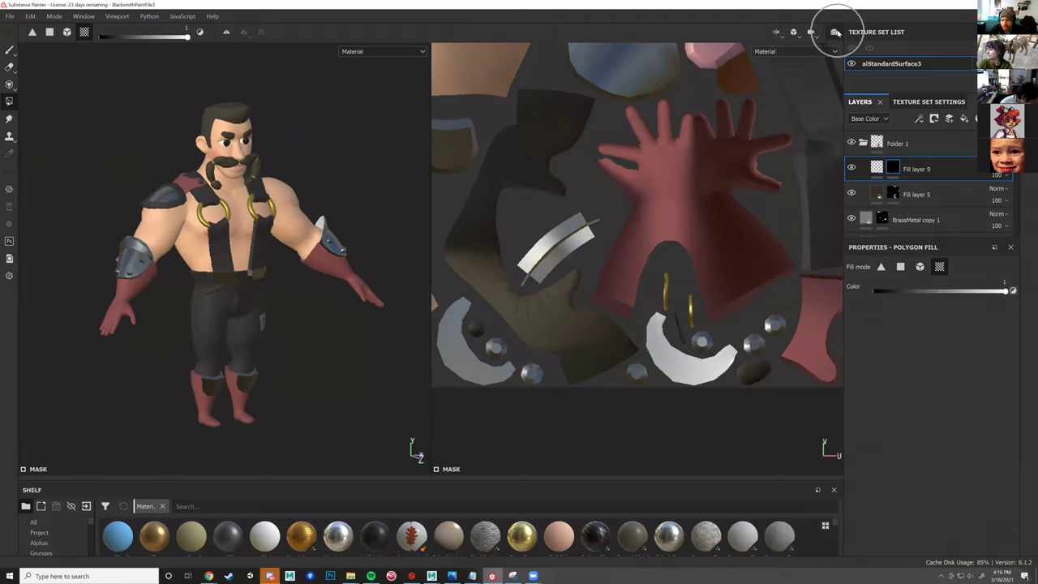
- Render the blacksmith in Iray again from a closer framing
{"action": "left_click", "coordinate": [835, 32]}
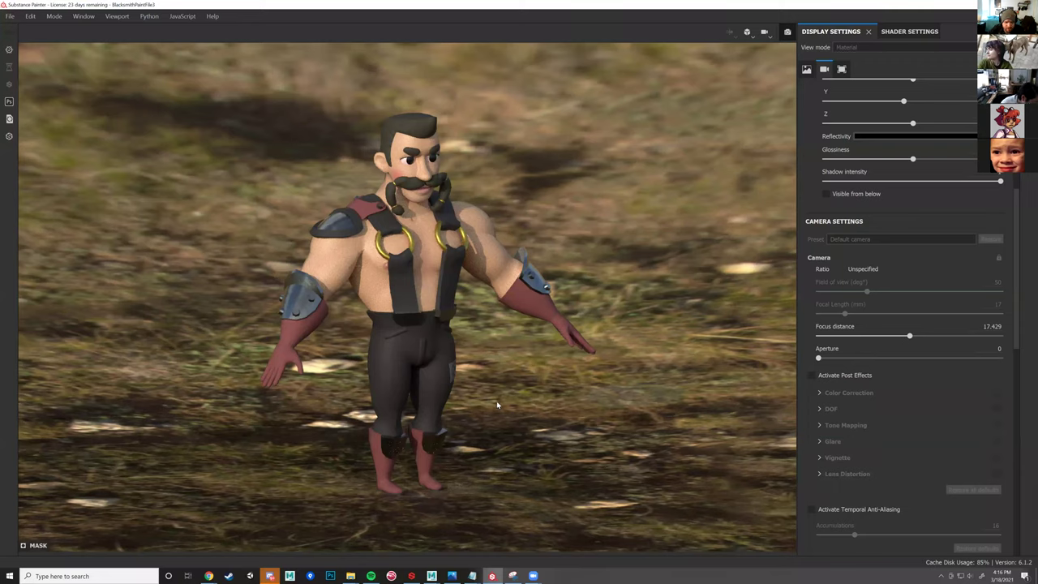
{"action": "scroll", "coordinate": [505, 403], "scroll_direction": "up", "scroll_amount": 3}
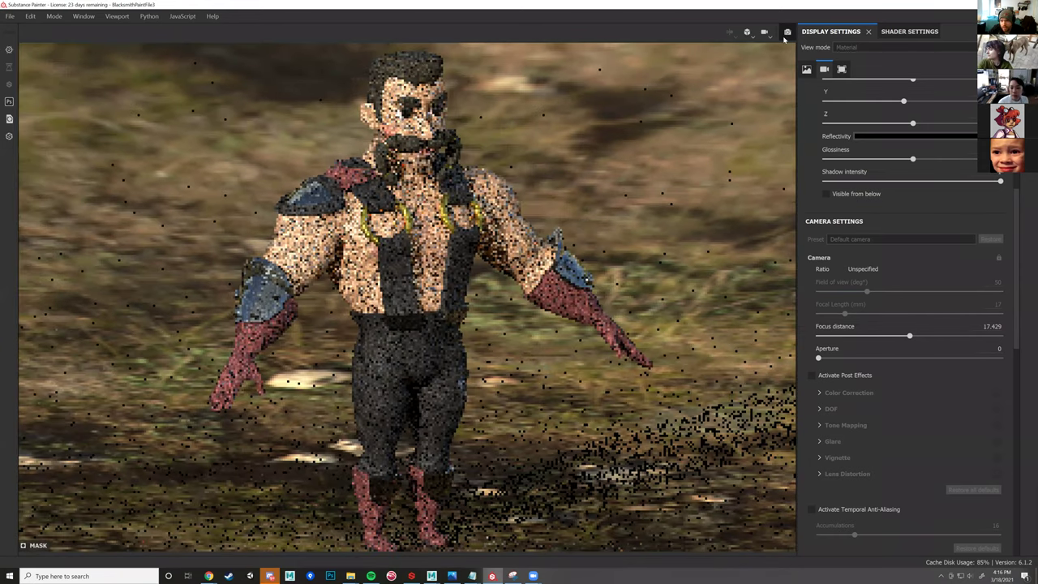
{"action": "left_click", "coordinate": [784, 34]}
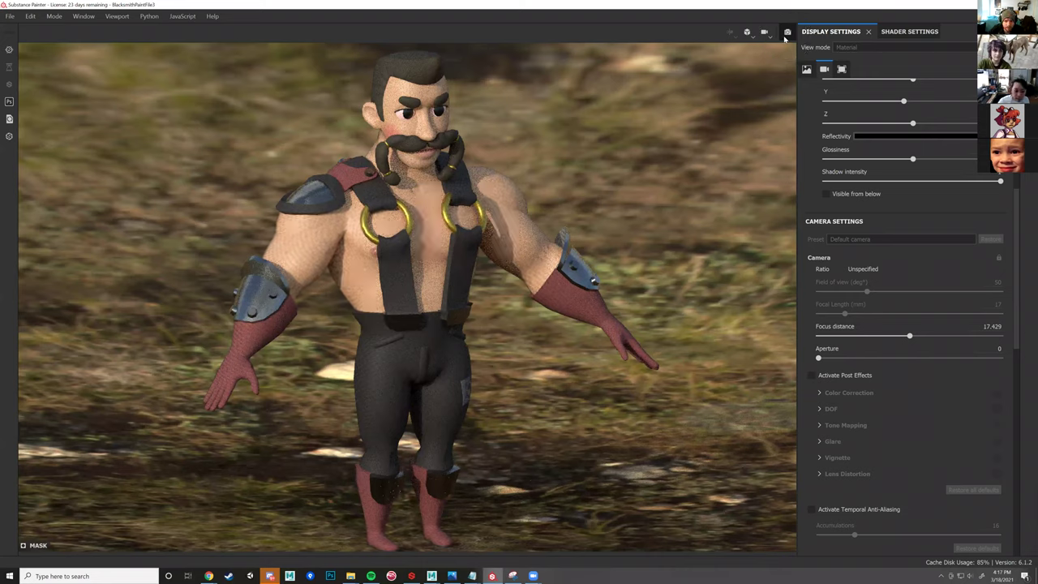
- Check the dome's ground option and the available dome types in the environment settings
{"action": "left_click", "coordinate": [806, 69]}
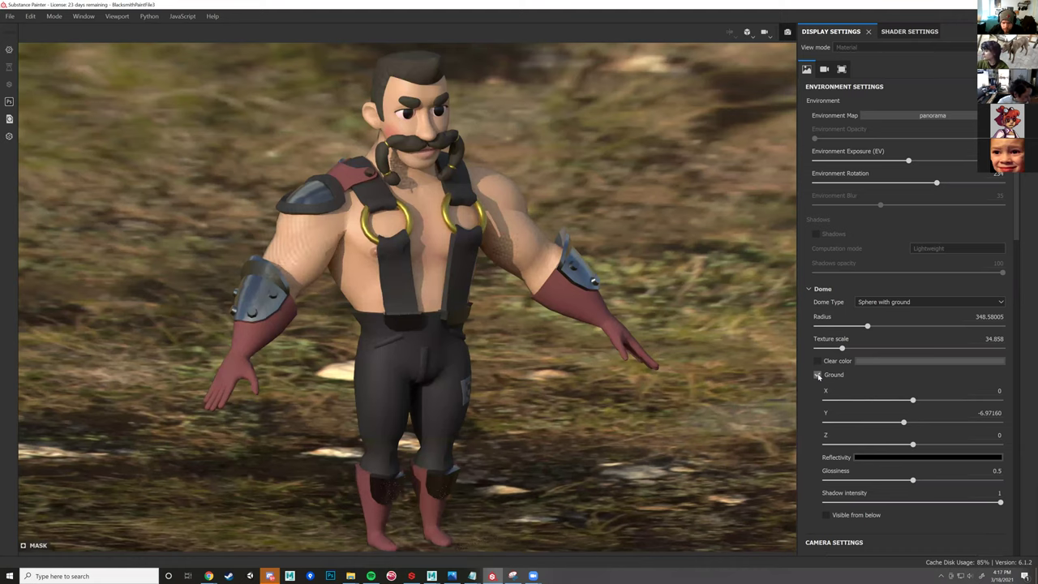
{"action": "left_click", "coordinate": [817, 376]}
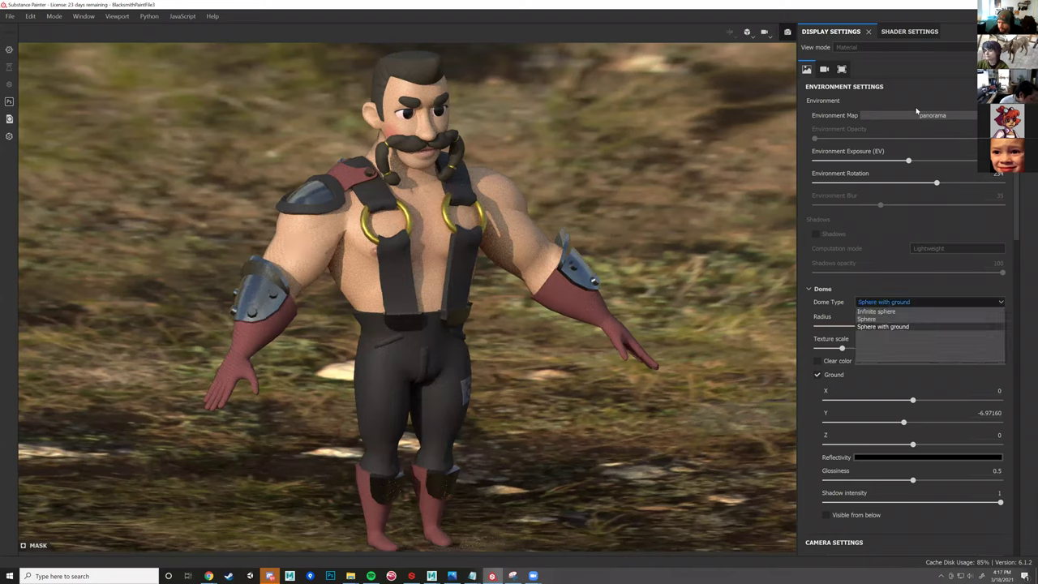
{"action": "scroll", "coordinate": [916, 111], "scroll_direction": "up", "scroll_amount": 1}
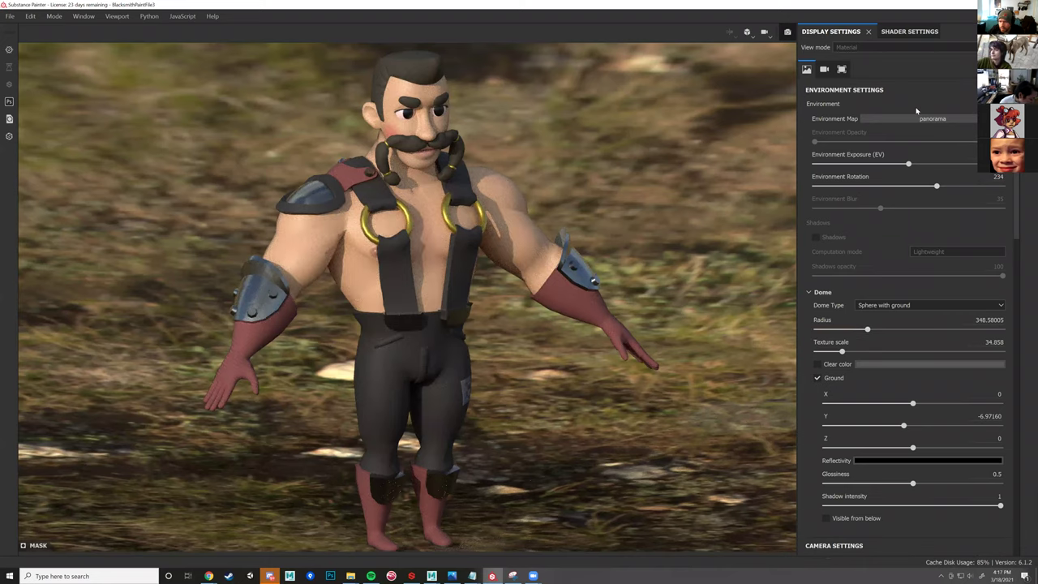
- Try the Tomoco Studio and Panorama environment maps on the Iray render of the blacksmith
{"action": "left_click", "coordinate": [917, 113]}
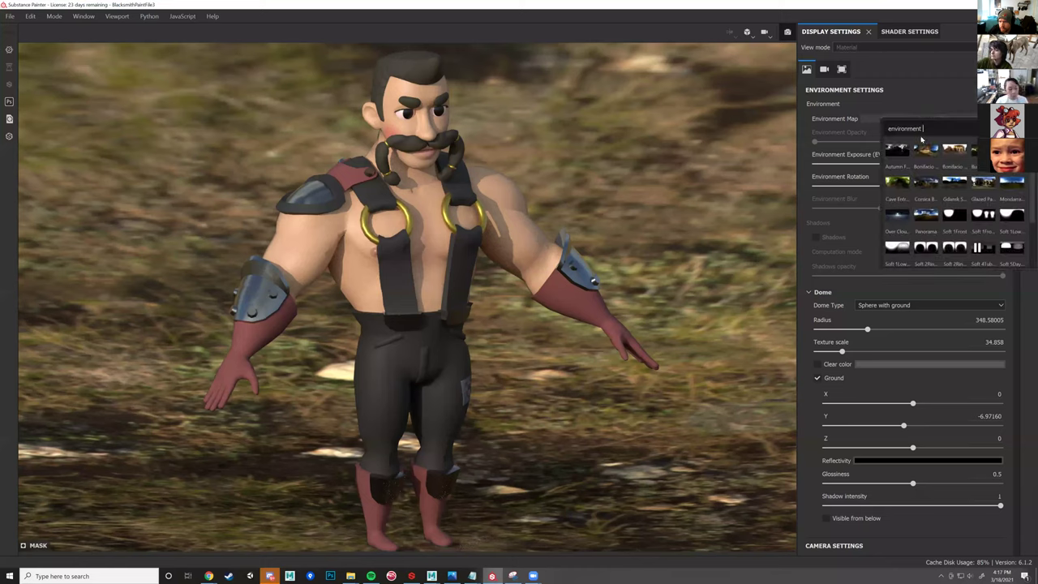
{"action": "left_click", "coordinate": [929, 215]}
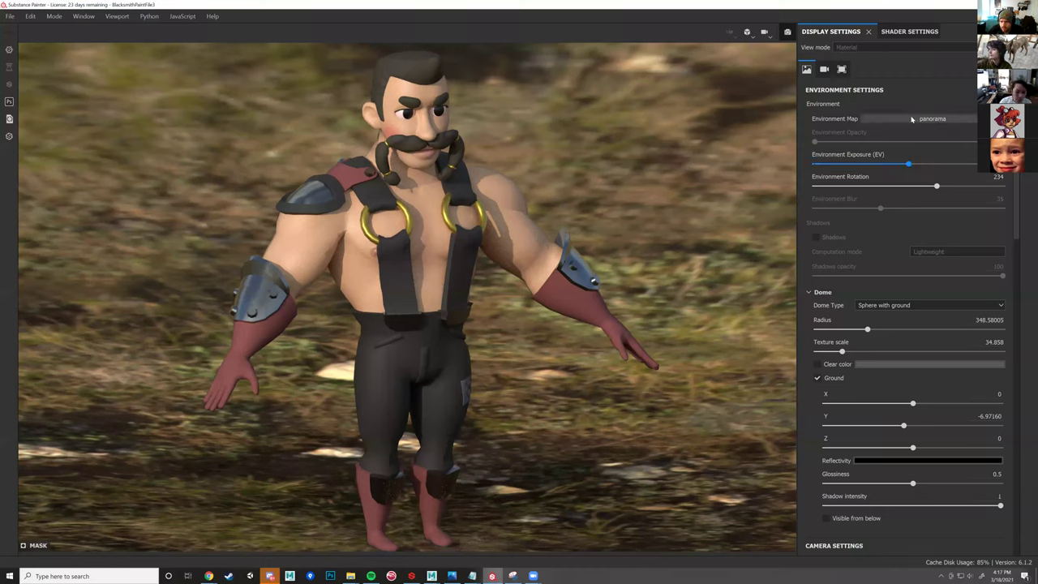
{"action": "left_click", "coordinate": [934, 217]}
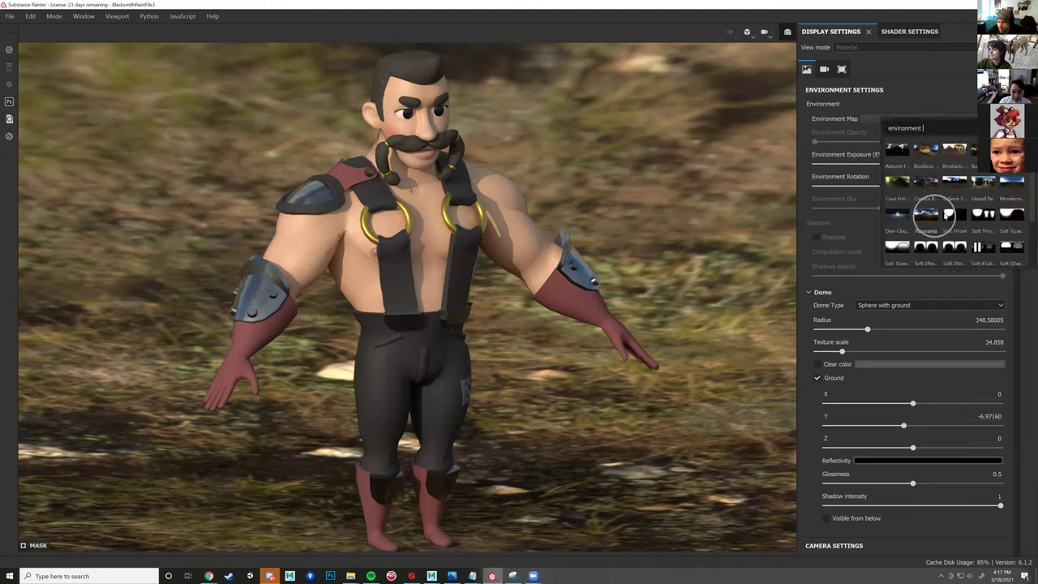
{"action": "scroll", "coordinate": [956, 234], "scroll_direction": "down", "scroll_amount": 2}
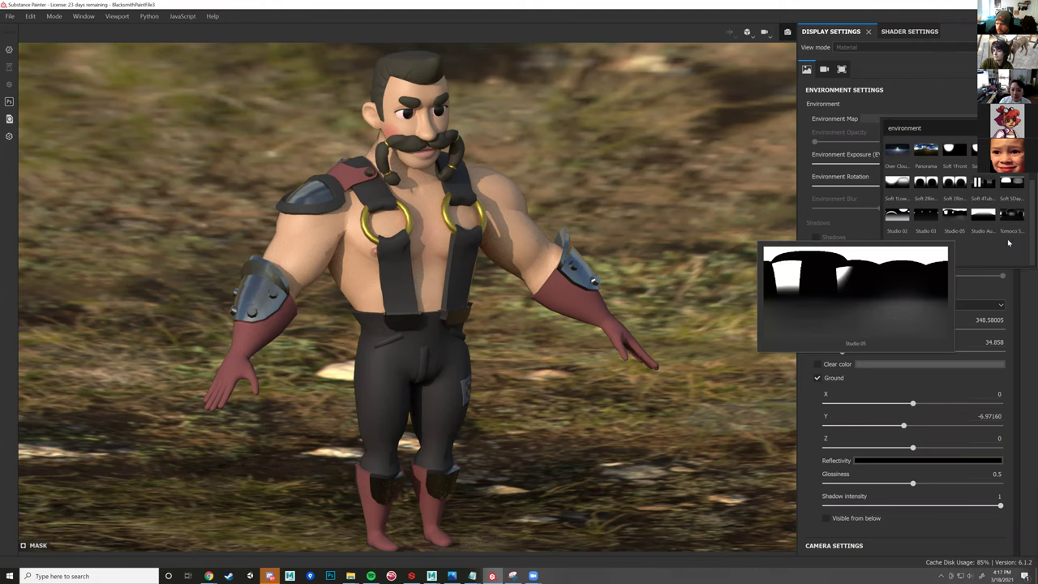
{"action": "scroll", "coordinate": [1026, 195], "scroll_direction": "up", "scroll_amount": 2}
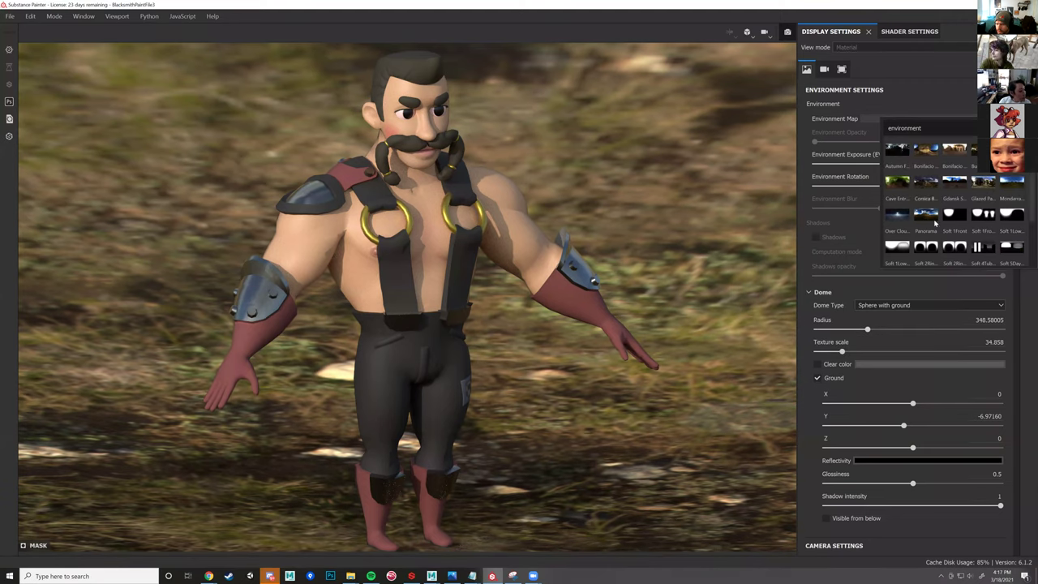
{"action": "scroll", "coordinate": [961, 225], "scroll_direction": "down", "scroll_amount": 2}
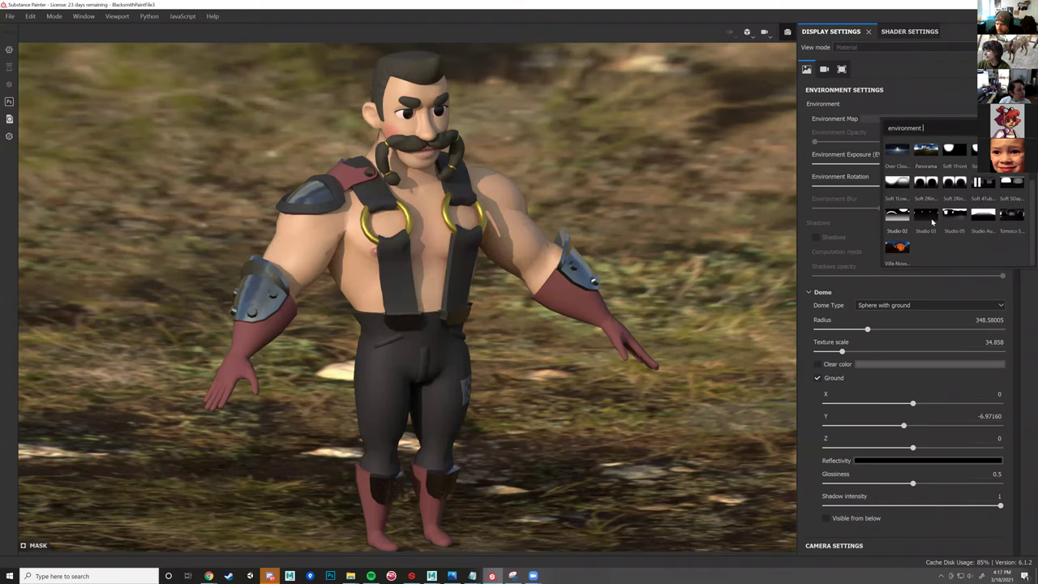
{"action": "left_click", "coordinate": [1010, 215]}
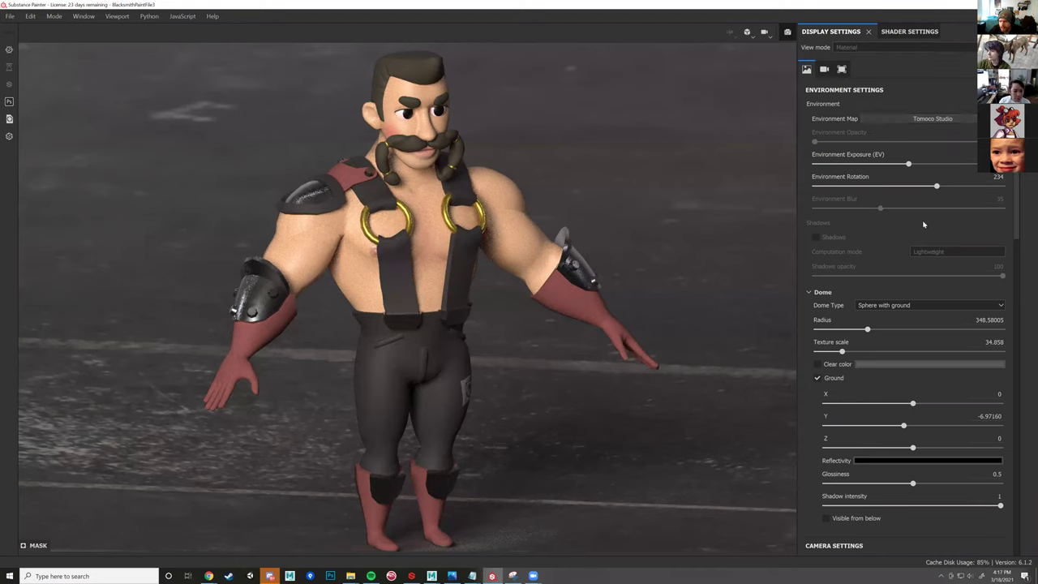
{"action": "left_click", "coordinate": [923, 225]}
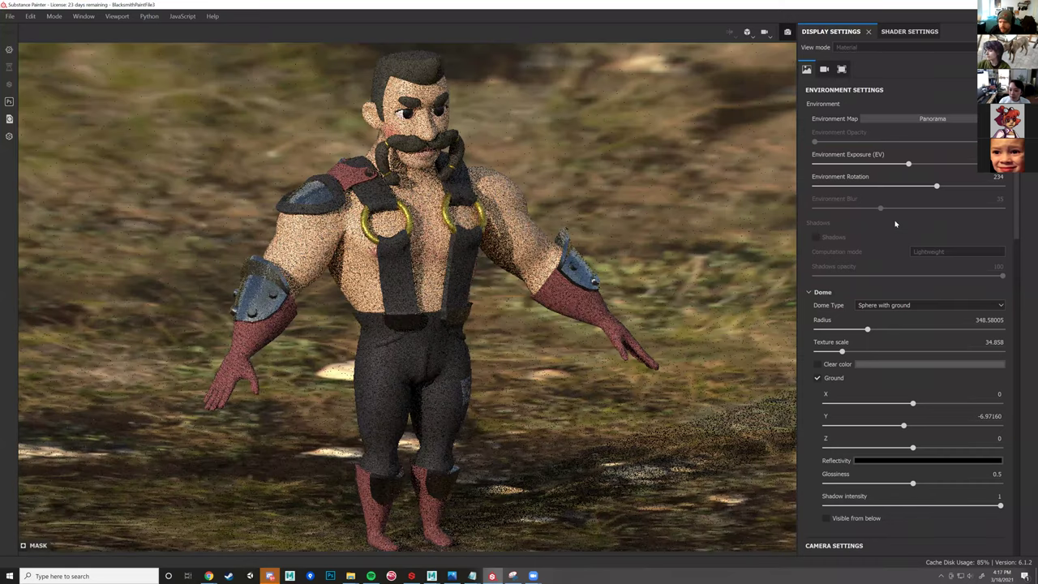
- Set the environment map to Over Clouds and frame the whole blacksmith from the front with his ground shadow in view
{"action": "left_click", "coordinate": [896, 219]}
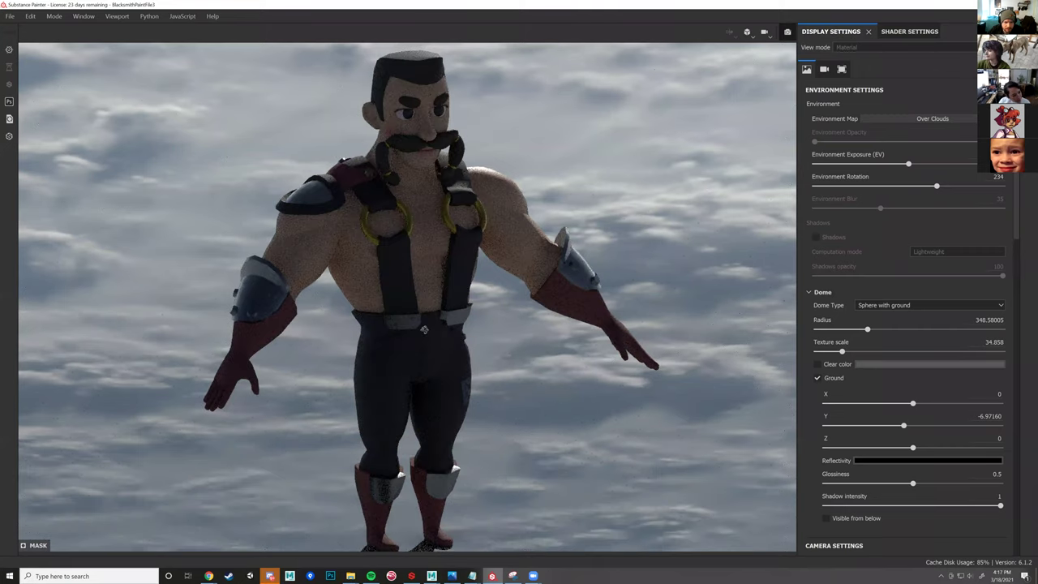
{"action": "left_click_drag", "start_coordinate": [612, 328], "coordinate": [686, 320], "text": "alt"}
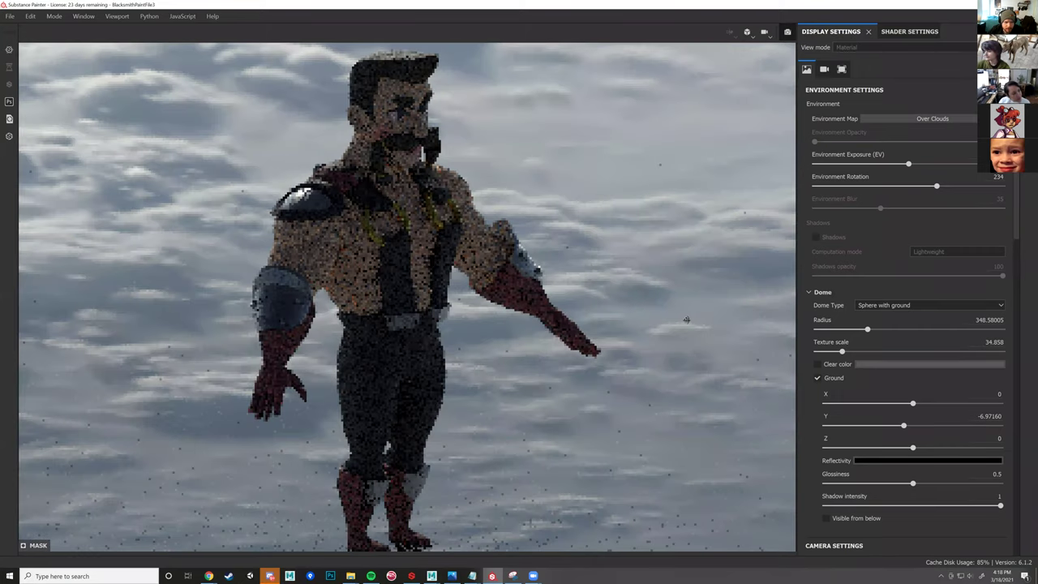
{"action": "left_click_drag", "start_coordinate": [772, 303], "coordinate": [594, 313], "text": "alt"}
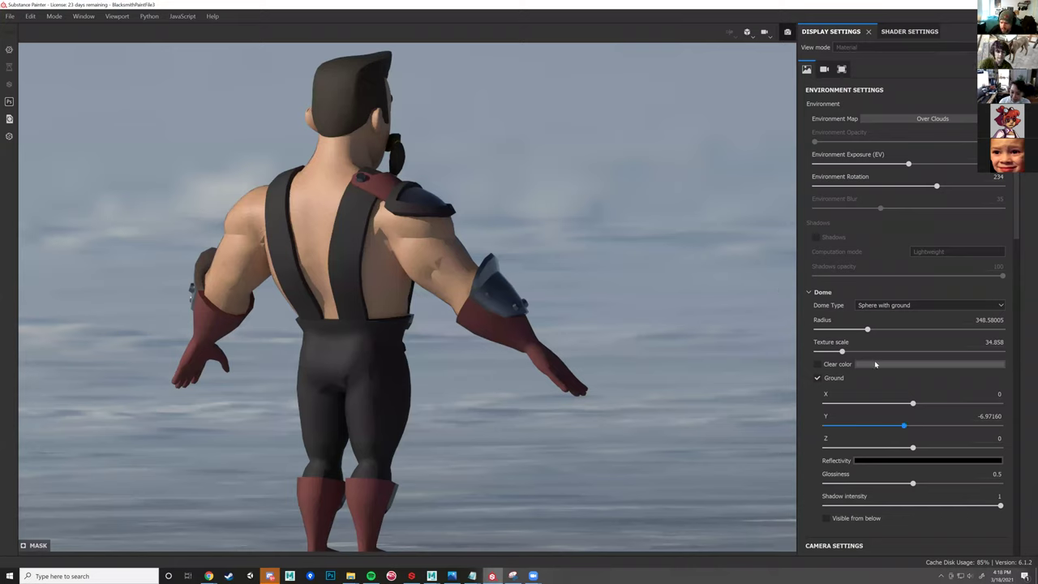
{"action": "scroll", "coordinate": [950, 409], "scroll_direction": "down", "scroll_amount": 2}
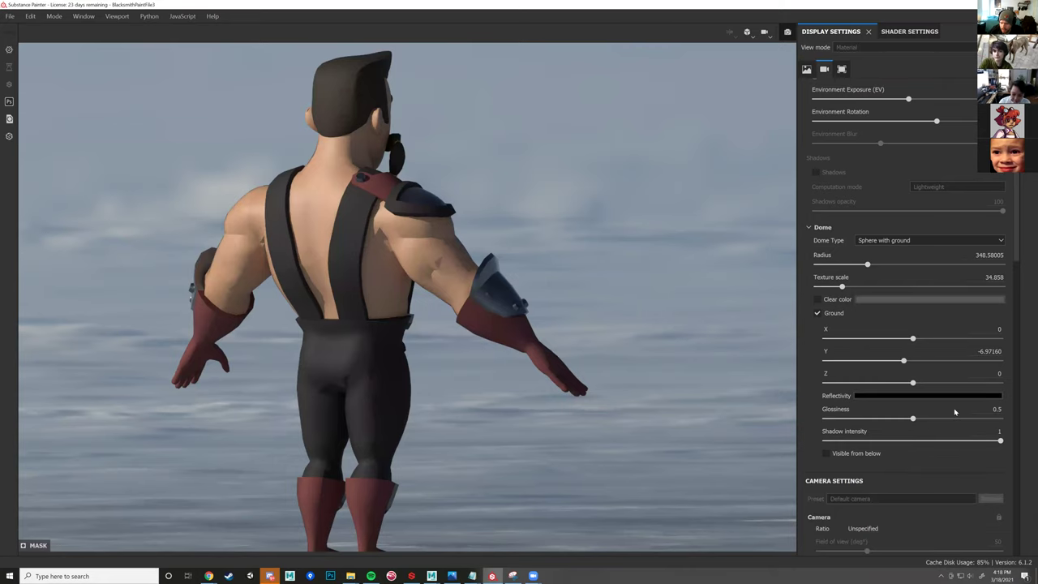
{"action": "scroll", "coordinate": [954, 412], "scroll_direction": "down", "scroll_amount": 8}
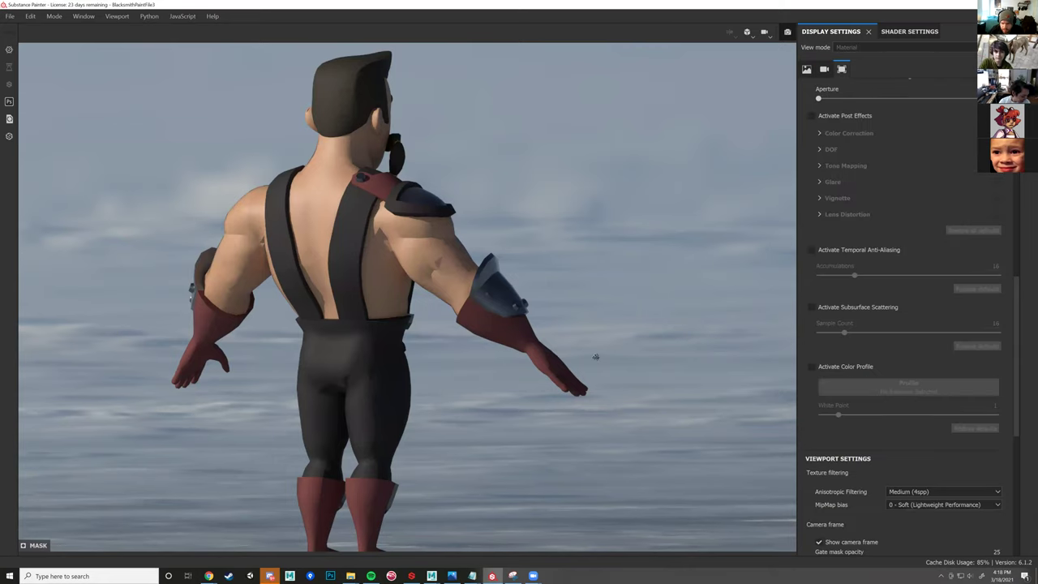
{"action": "left_click_drag", "start_coordinate": [536, 359], "coordinate": [325, 359], "text": "alt"}
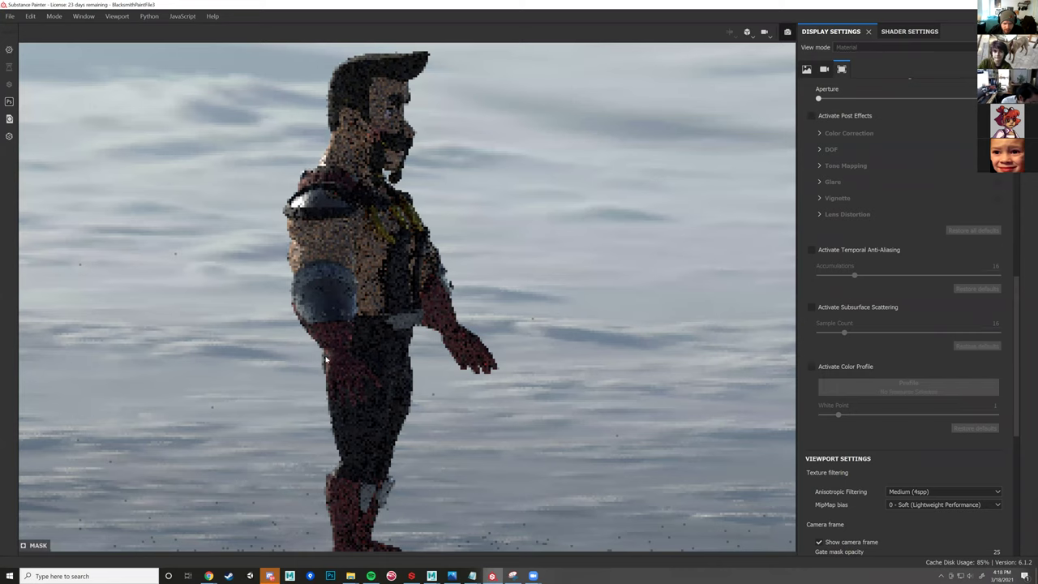
{"action": "key", "text": "f"}
{"action": "scroll", "coordinate": [439, 390], "scroll_direction": "down", "scroll_amount": 2}
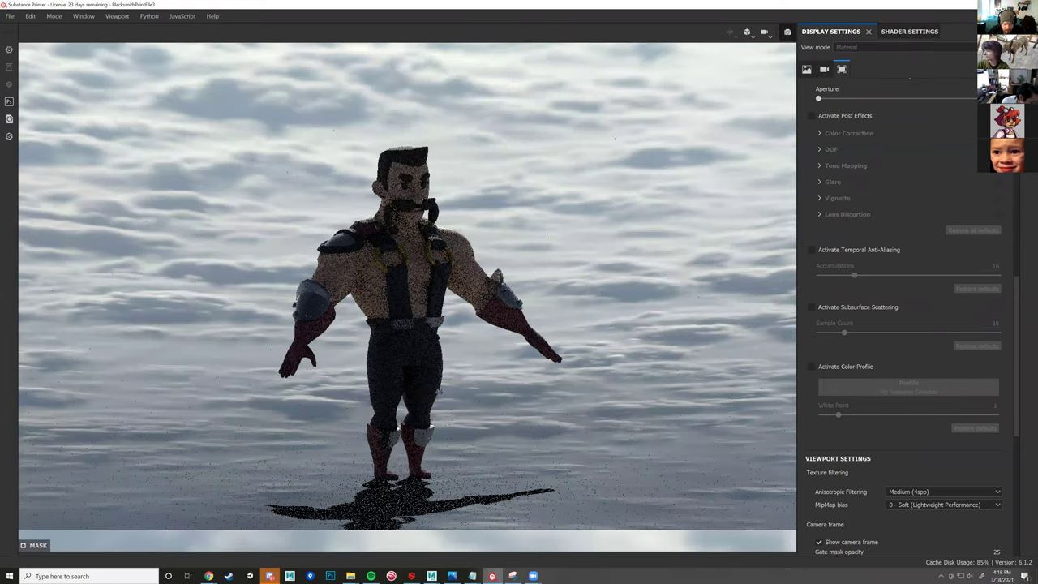
{"action": "left_click_drag", "start_coordinate": [403, 388], "coordinate": [387, 381], "text": "alt"}
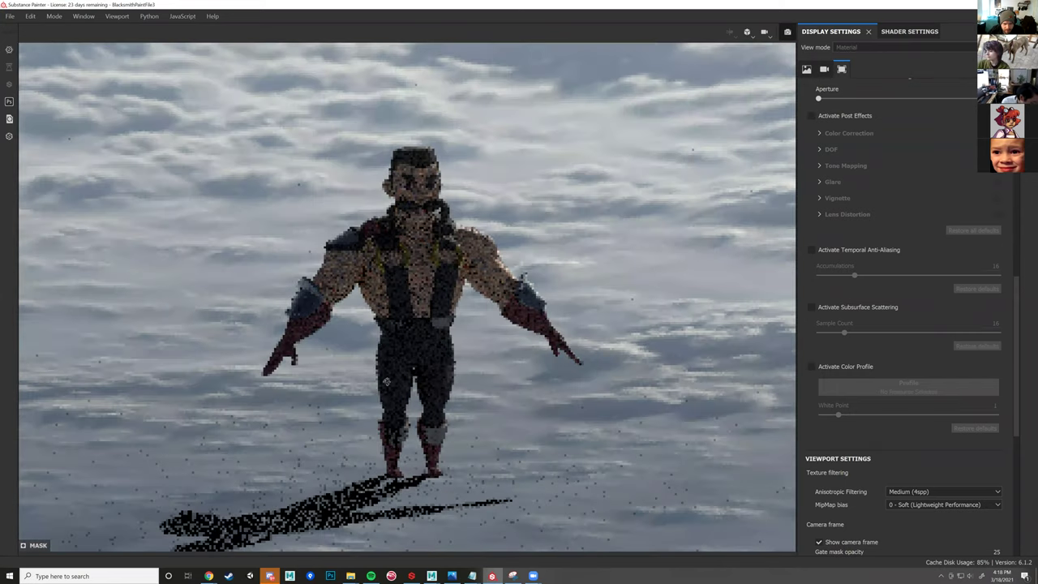
- Try to save the Over Clouds render from the Iray renderer settings
{"action": "scroll", "coordinate": [855, 253], "scroll_direction": "up", "scroll_amount": 3}
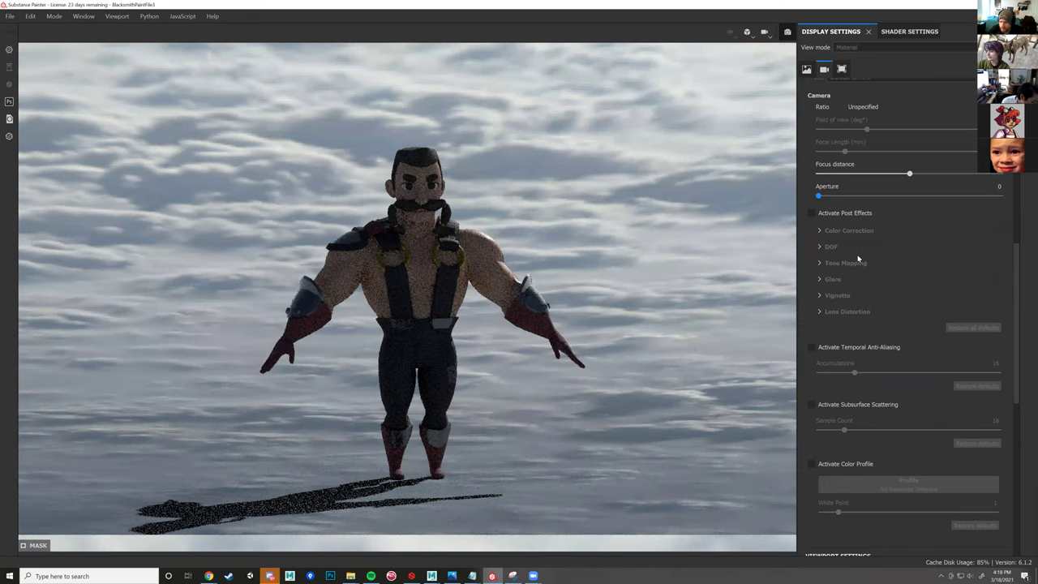
{"action": "scroll", "coordinate": [892, 281], "scroll_direction": "up", "scroll_amount": 5}
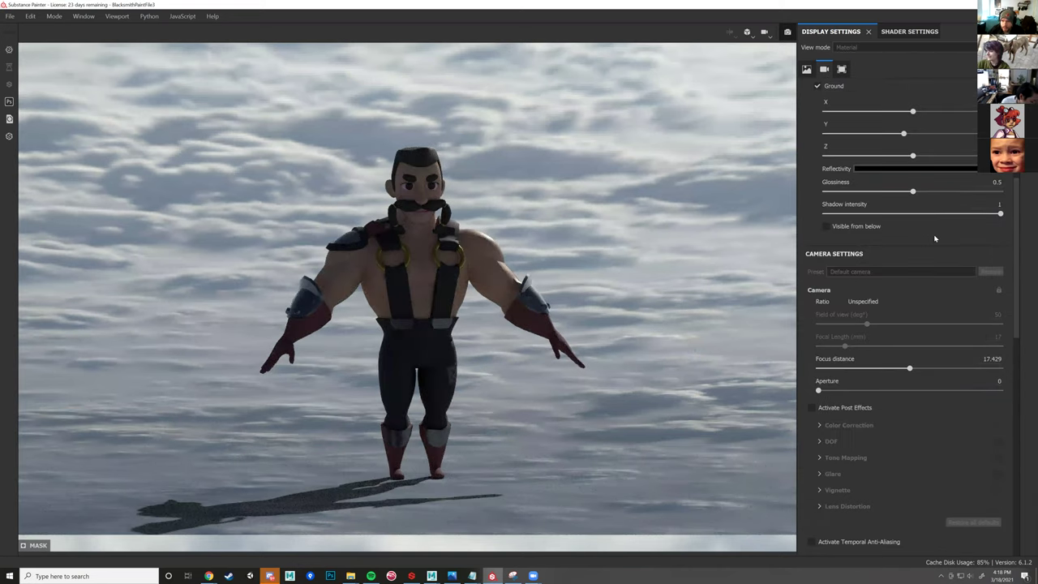
{"action": "scroll", "coordinate": [934, 216], "scroll_direction": "up", "scroll_amount": 7}
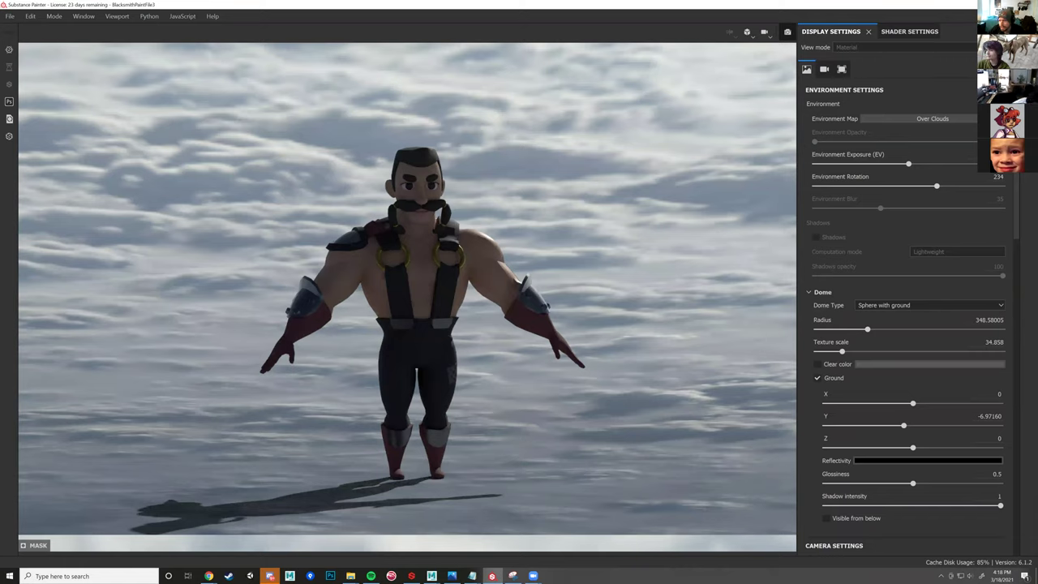
{"action": "left_click", "coordinate": [1028, 67]}
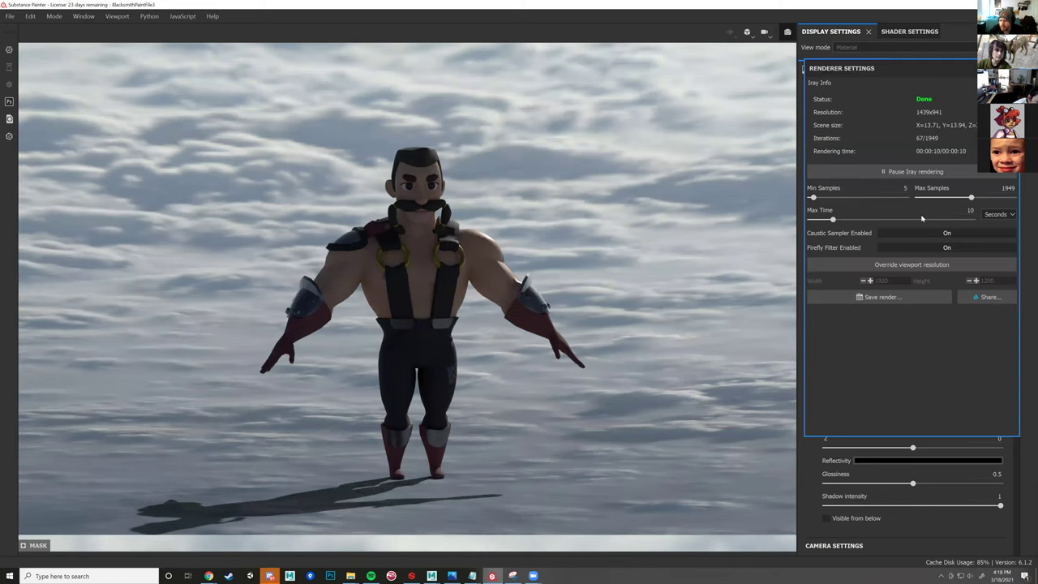
{"action": "left_click", "coordinate": [899, 303]}
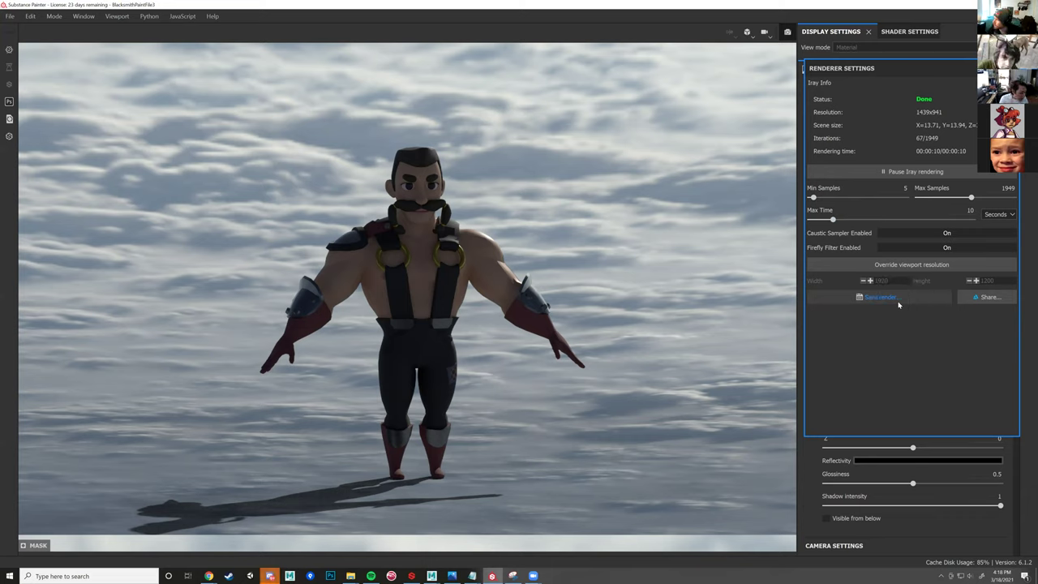
{"action": "left_click", "coordinate": [898, 302]}
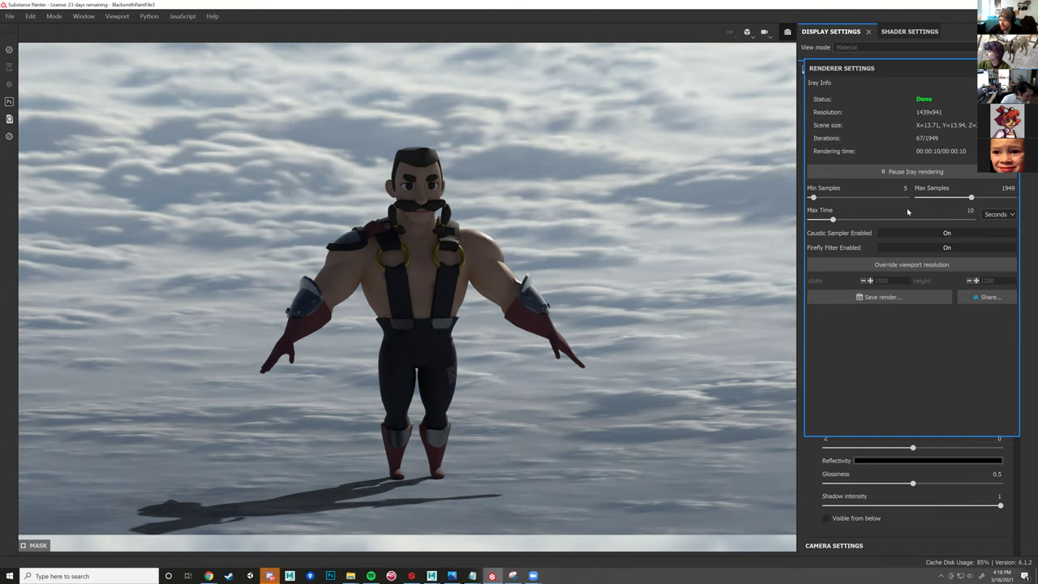
{"action": "left_click", "coordinate": [879, 300]}
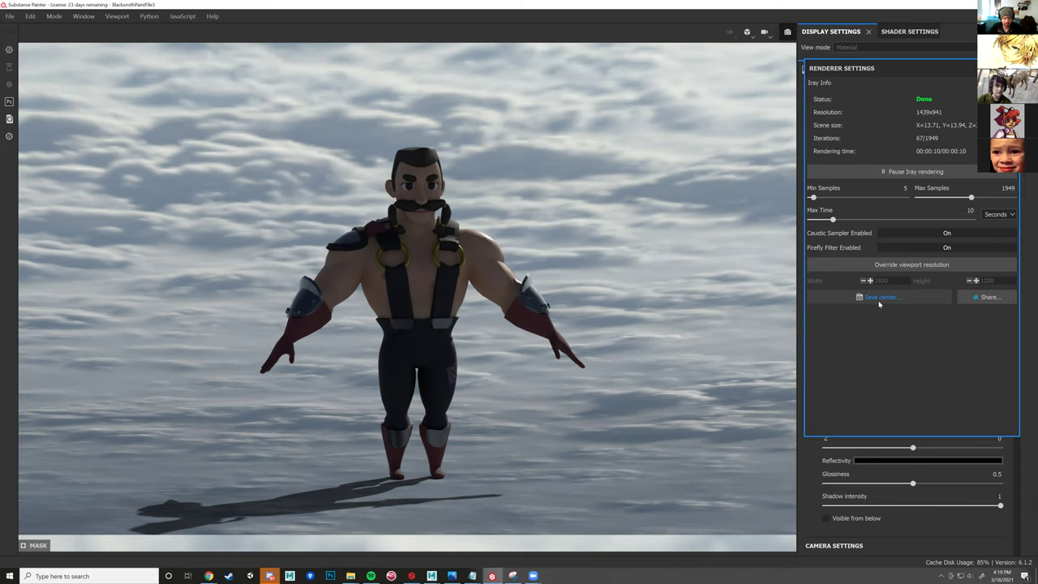
{"action": "left_click", "coordinate": [879, 300]}
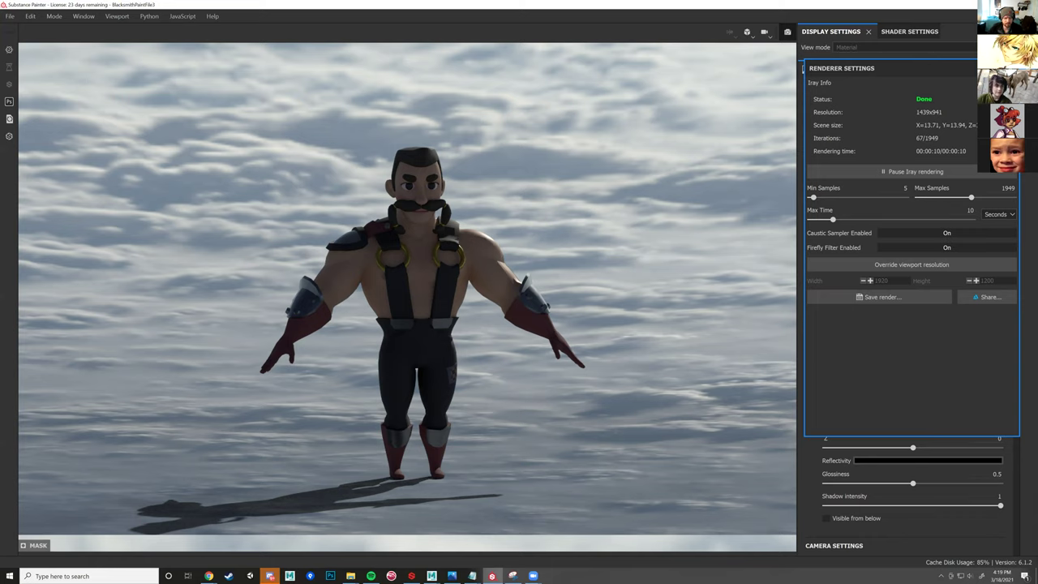
{"action": "key", "text": "Escape"}
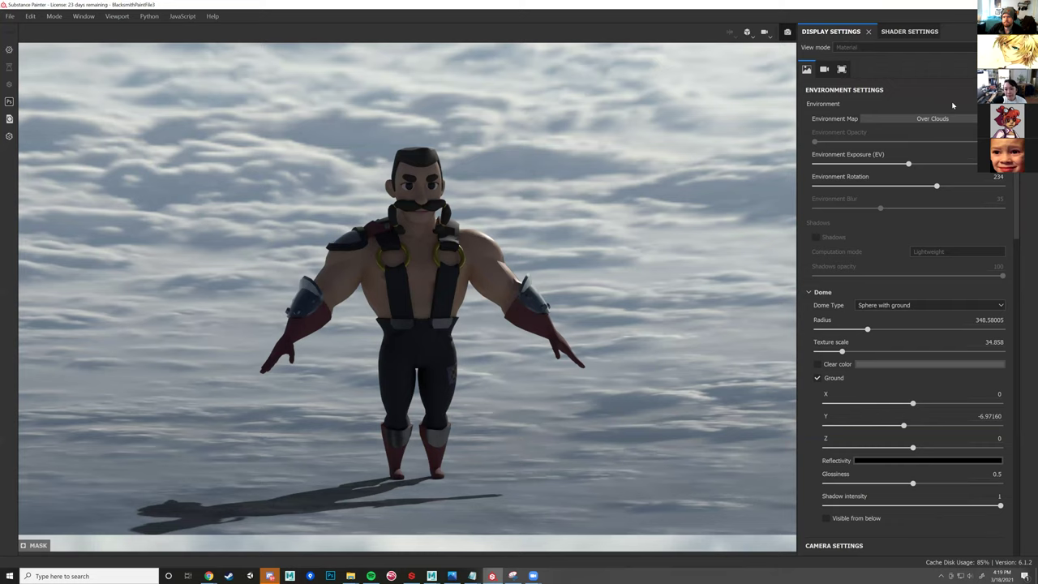
- Look through the renderer, environment, camera and viewport settings and the texture set list
{"action": "scroll", "coordinate": [952, 113], "scroll_direction": "down", "scroll_amount": 1}
{"action": "scroll", "coordinate": [966, 161], "scroll_direction": "up", "scroll_amount": 1}
{"action": "left_click", "coordinate": [1028, 67]}
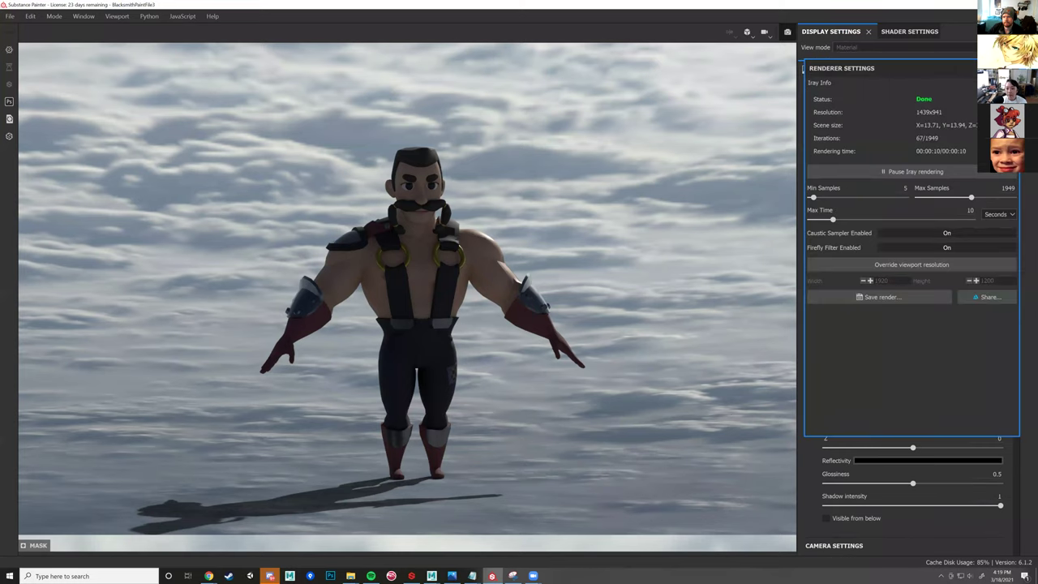
{"action": "scroll", "coordinate": [900, 219], "scroll_direction": "down", "scroll_amount": 10}
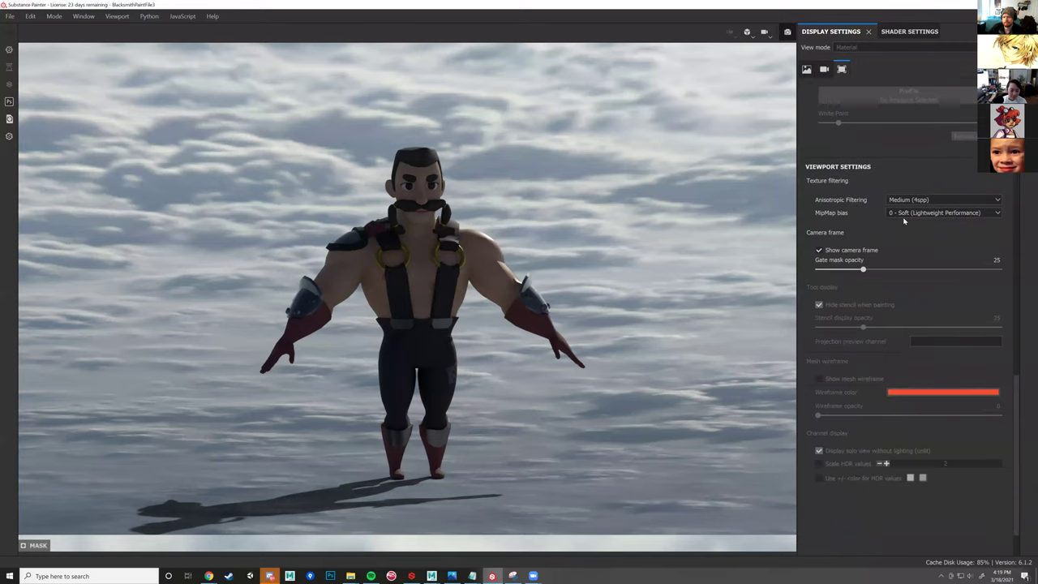
{"action": "scroll", "coordinate": [875, 218], "scroll_direction": "up", "scroll_amount": 7}
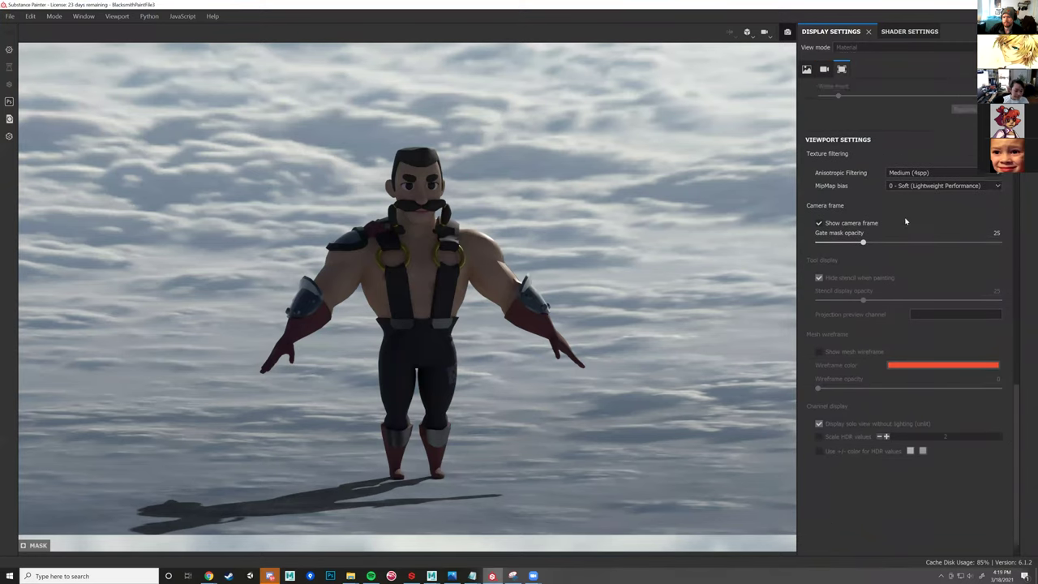
{"action": "scroll", "coordinate": [943, 229], "scroll_direction": "up", "scroll_amount": 15}
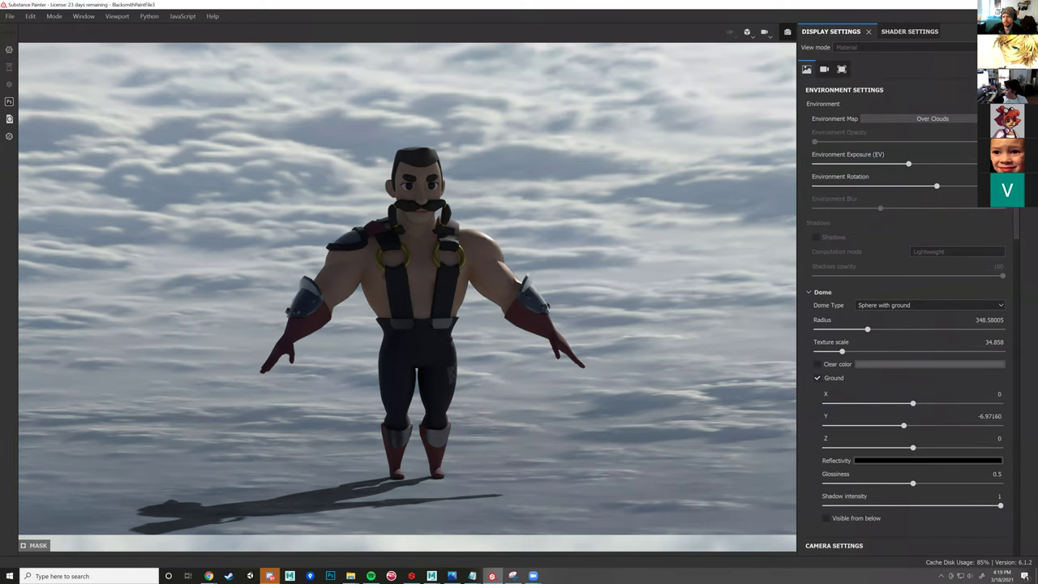
{"action": "left_click", "coordinate": [1028, 51]}
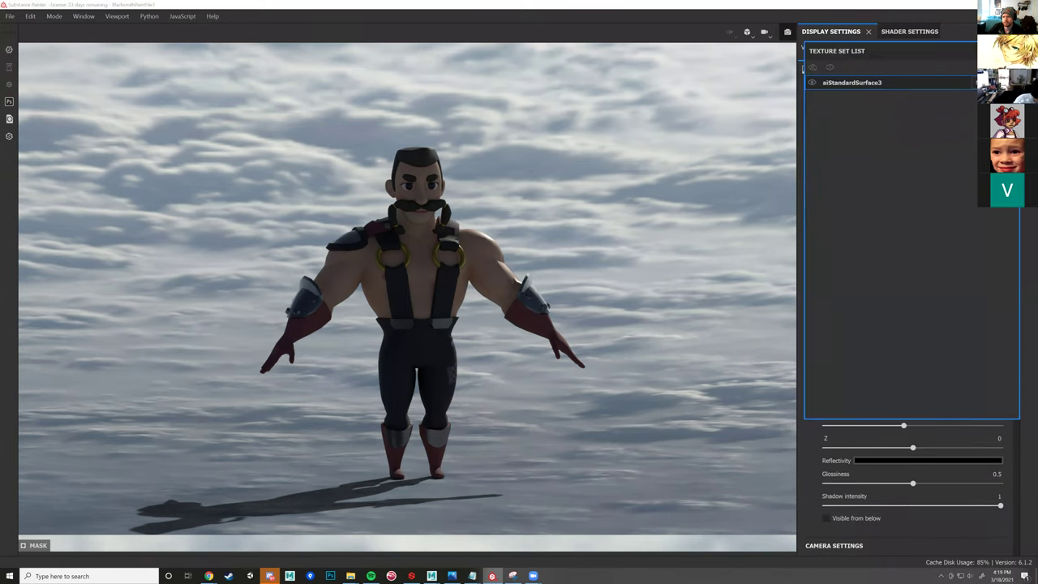
{"action": "left_click", "coordinate": [1028, 68]}
{"action": "left_click", "coordinate": [1028, 68]}
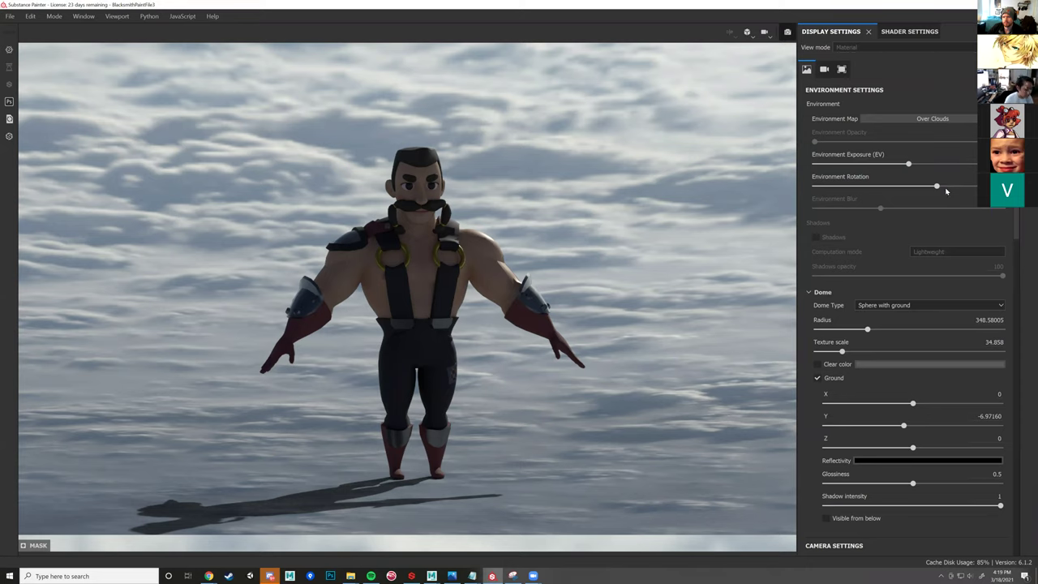
{"action": "scroll", "coordinate": [946, 191], "scroll_direction": "down", "scroll_amount": 5}
{"action": "scroll", "coordinate": [945, 189], "scroll_direction": "up", "scroll_amount": 4}
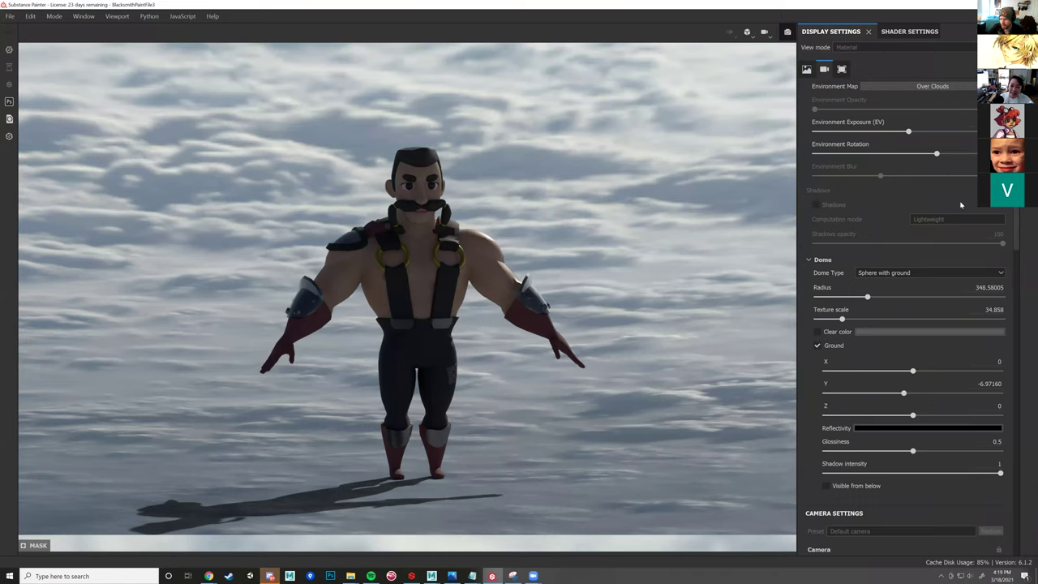
- Look through the dome, camera and viewport sections of the display settings
{"action": "scroll", "coordinate": [961, 204], "scroll_direction": "down", "scroll_amount": 1}
{"action": "scroll", "coordinate": [963, 202], "scroll_direction": "down", "scroll_amount": 1}
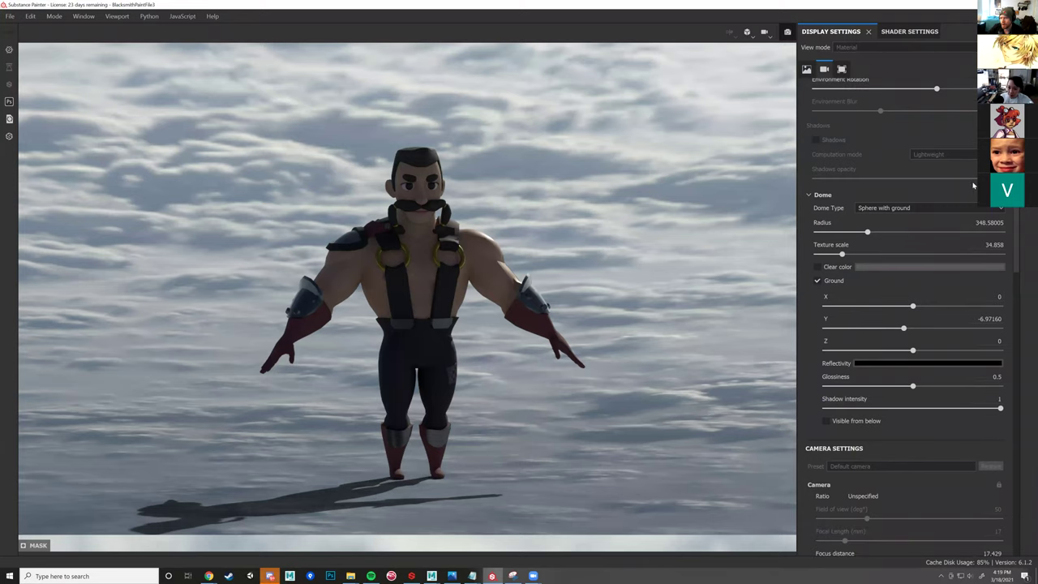
{"action": "scroll", "coordinate": [973, 186], "scroll_direction": "down", "scroll_amount": 5}
{"action": "scroll", "coordinate": [973, 185], "scroll_direction": "down", "scroll_amount": 4}
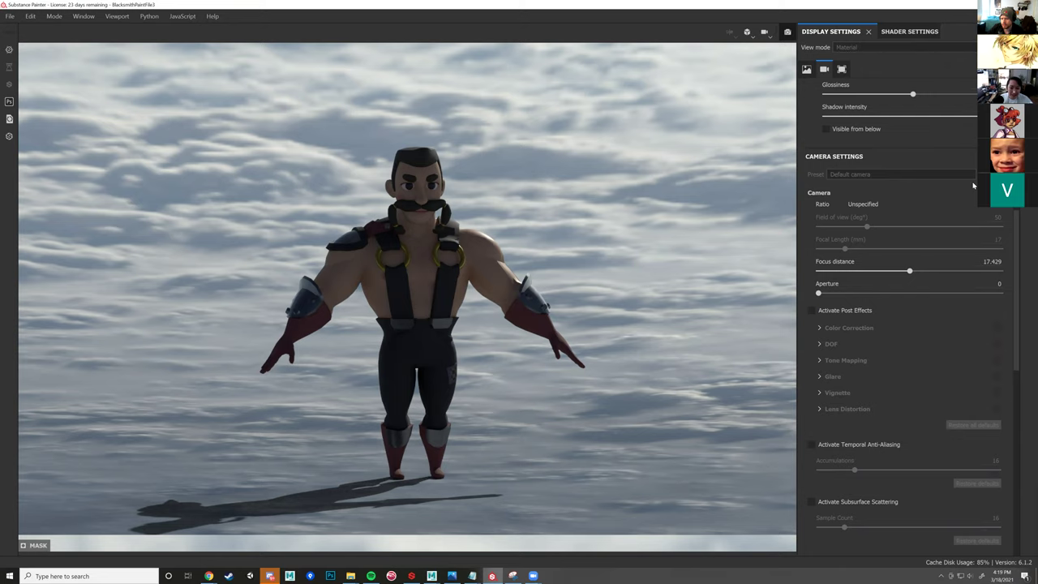
{"action": "scroll", "coordinate": [973, 185], "scroll_direction": "down", "scroll_amount": 13}
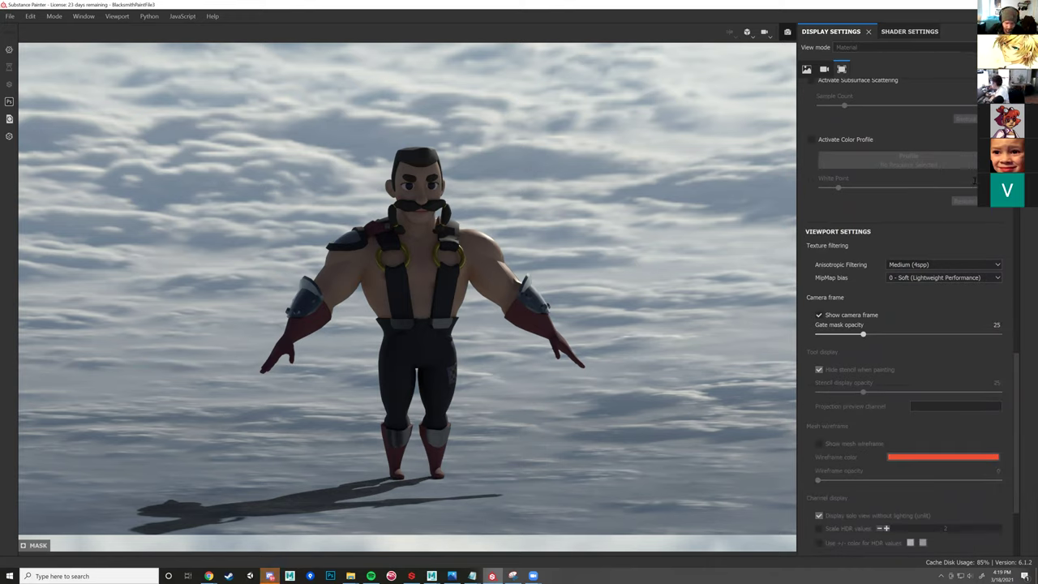
- Switch to Discord and look through the latest renders shared in art-sharing-channel
{"action": "left_click", "coordinate": [269, 575]}
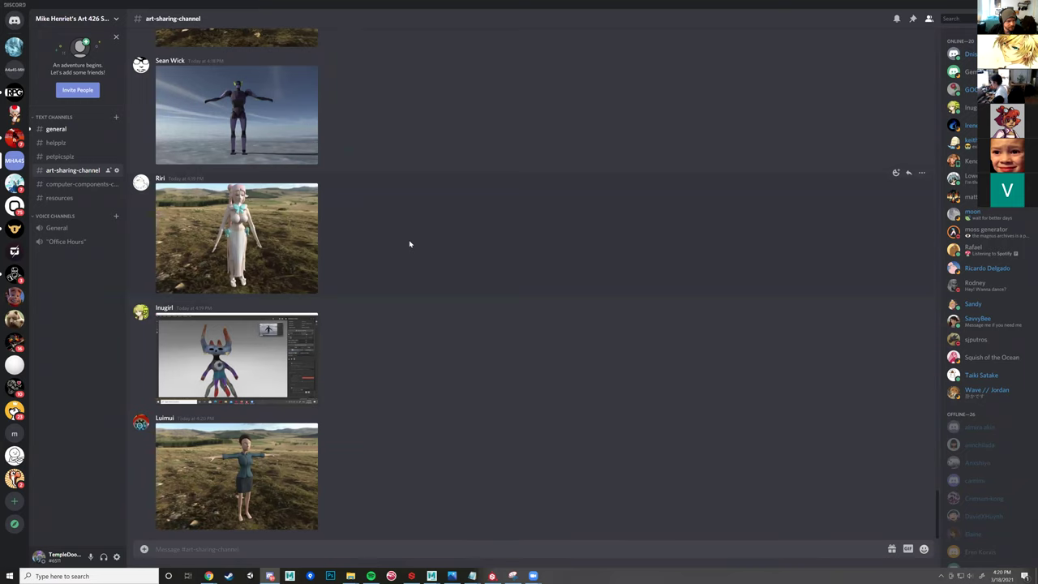
{"action": "scroll", "coordinate": [410, 244], "scroll_direction": "up", "scroll_amount": 3}
{"action": "scroll", "coordinate": [444, 239], "scroll_direction": "up", "scroll_amount": 1}
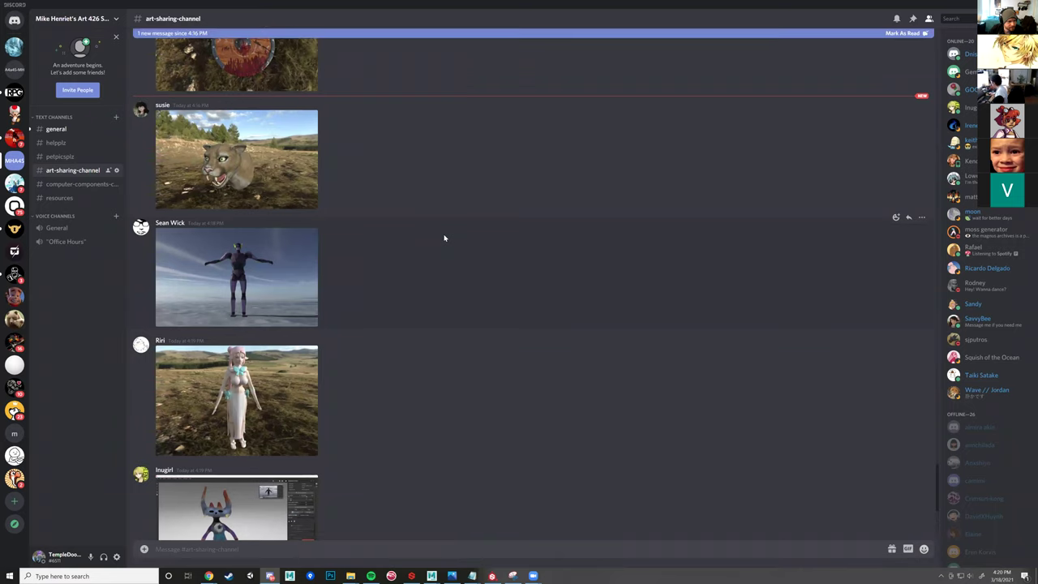
{"action": "scroll", "coordinate": [445, 236], "scroll_direction": "up", "scroll_amount": 2}
{"action": "scroll", "coordinate": [438, 251], "scroll_direction": "down", "scroll_amount": 5}
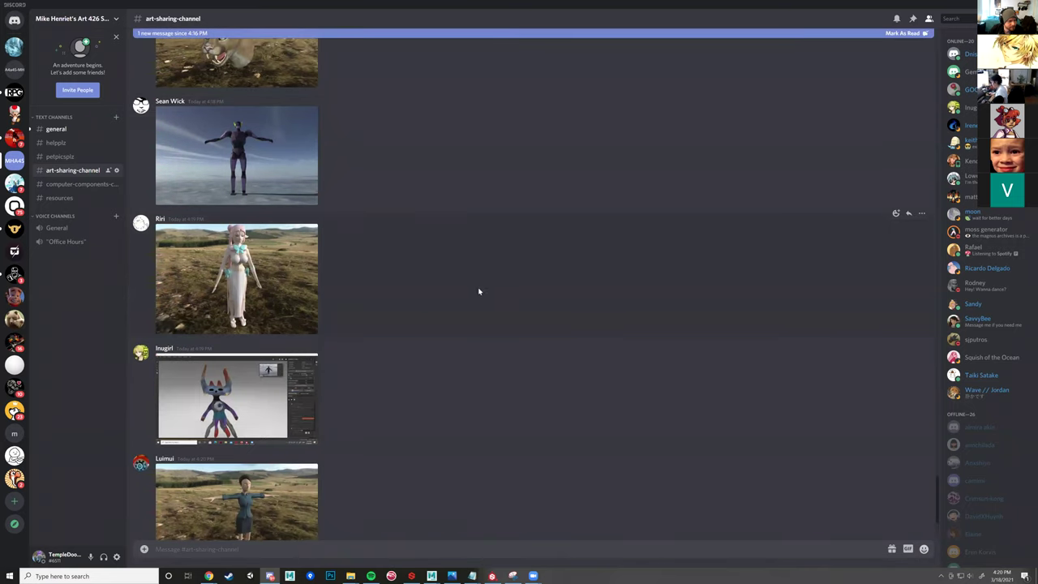
{"action": "scroll", "coordinate": [416, 300], "scroll_direction": "down", "scroll_amount": 3}
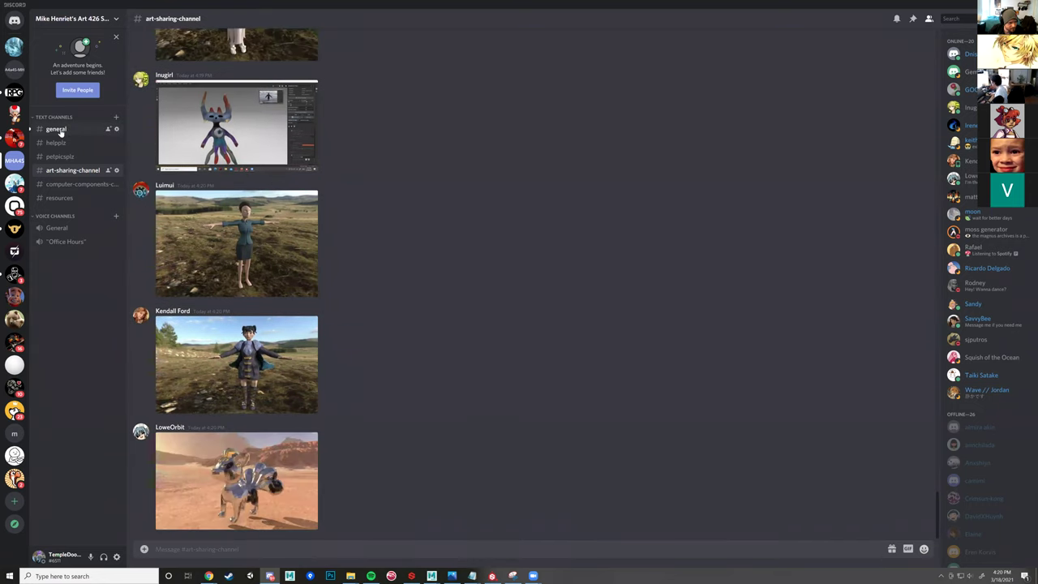
- Check the messages in the general channel and review the renders in art-sharing-channel again
{"action": "left_click", "coordinate": [56, 129]}
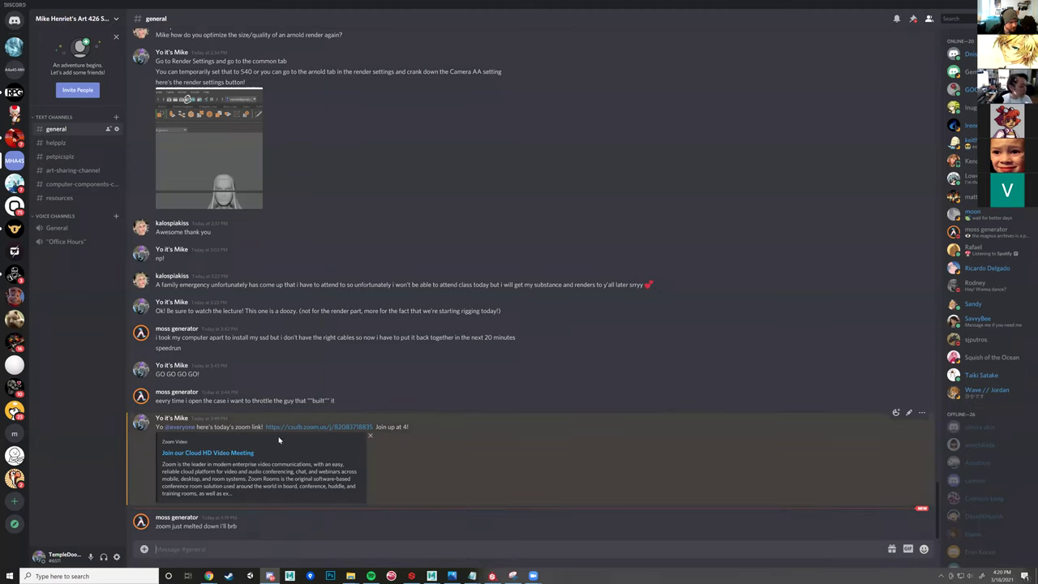
{"action": "left_click", "coordinate": [70, 171]}
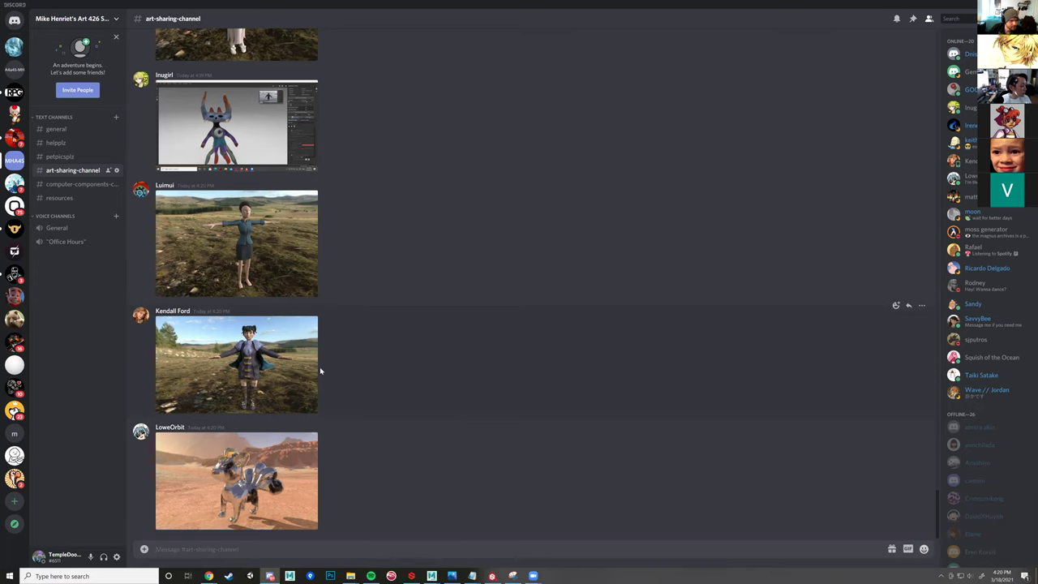
{"action": "scroll", "coordinate": [320, 367], "scroll_direction": "up", "scroll_amount": 3}
{"action": "scroll", "coordinate": [398, 390], "scroll_direction": "up", "scroll_amount": 6}
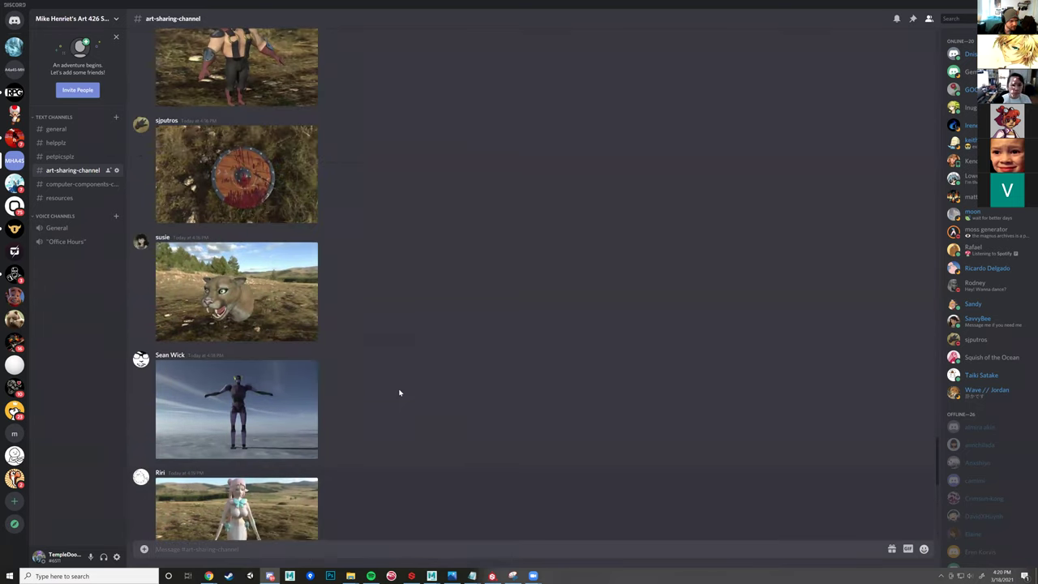
{"action": "scroll", "coordinate": [398, 393], "scroll_direction": "down", "scroll_amount": 9}
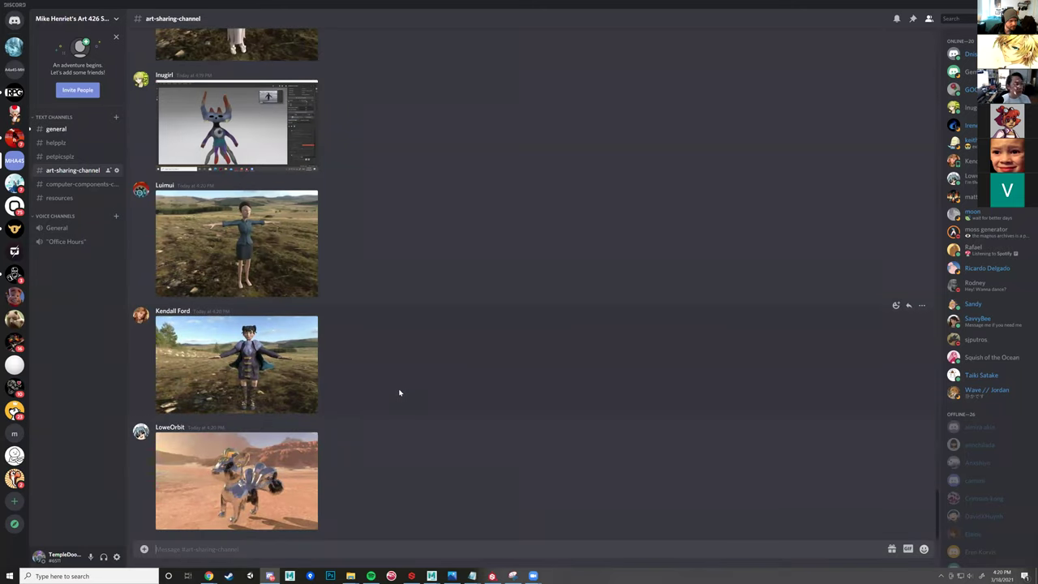
- Enlarge the shield screenshot posted in general, compare its settings with the blacksmith project in Substance Painter, and close the preview
{"action": "left_click", "coordinate": [54, 131]}
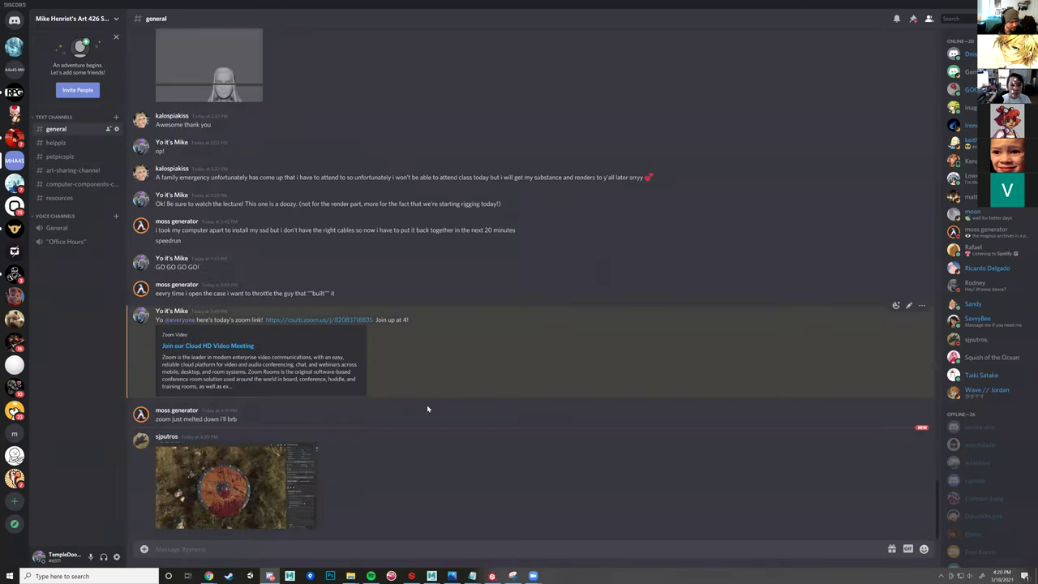
{"action": "left_click", "coordinate": [276, 486]}
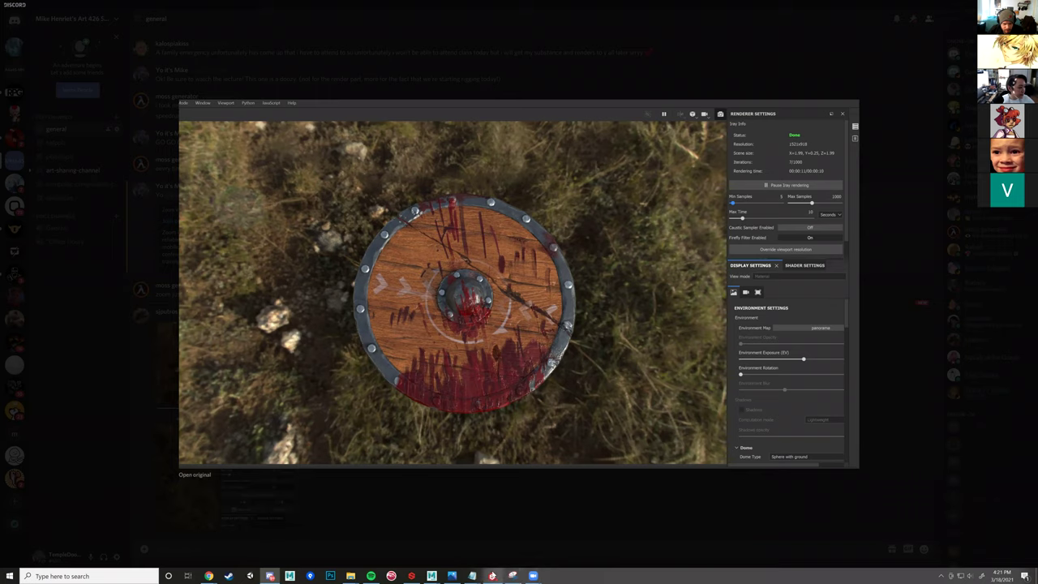
{"action": "left_click", "coordinate": [496, 559]}
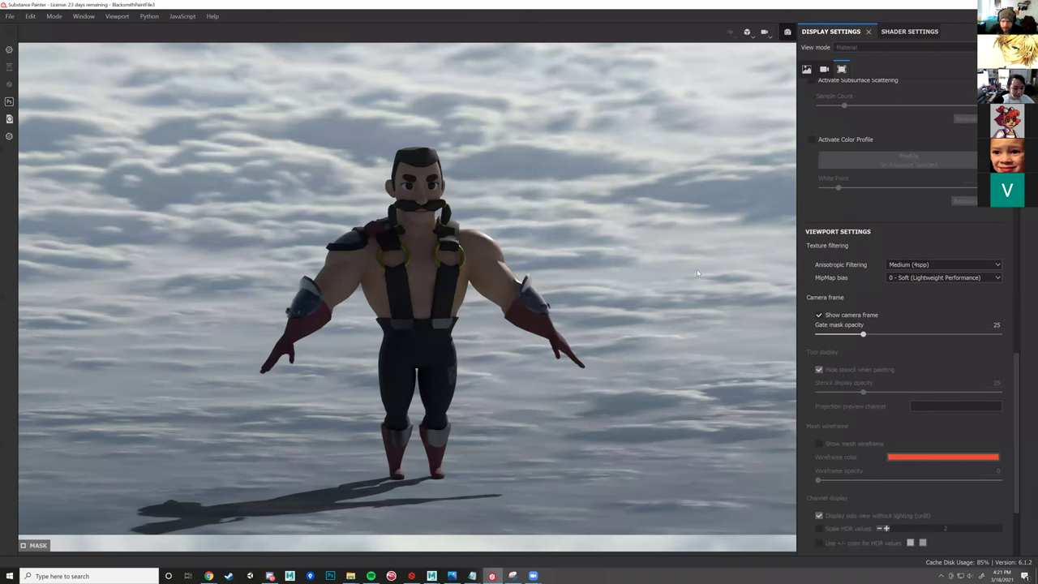
{"action": "left_click", "coordinate": [272, 575]}
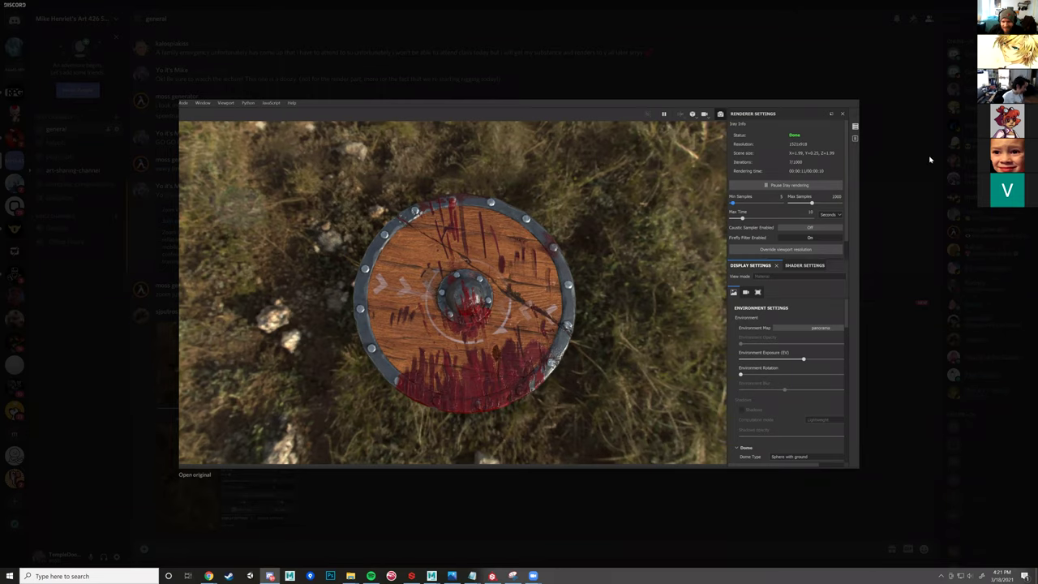
{"action": "left_click", "coordinate": [869, 256]}
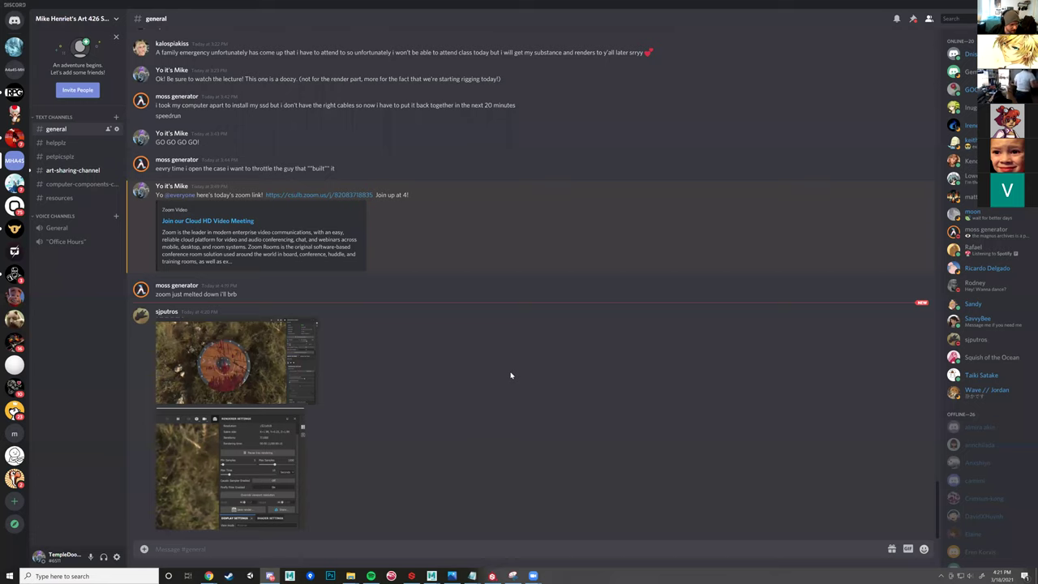
- Browse back through art-sharing-channel to the round shield render on grass and view it enlarged
{"action": "left_click", "coordinate": [71, 171]}
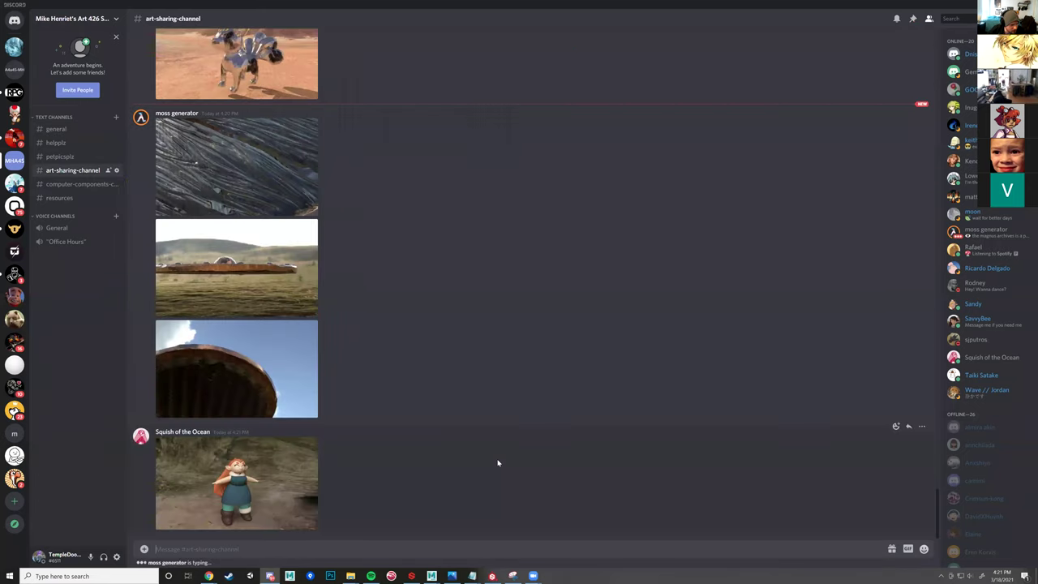
{"action": "scroll", "coordinate": [498, 463], "scroll_direction": "up", "scroll_amount": 2}
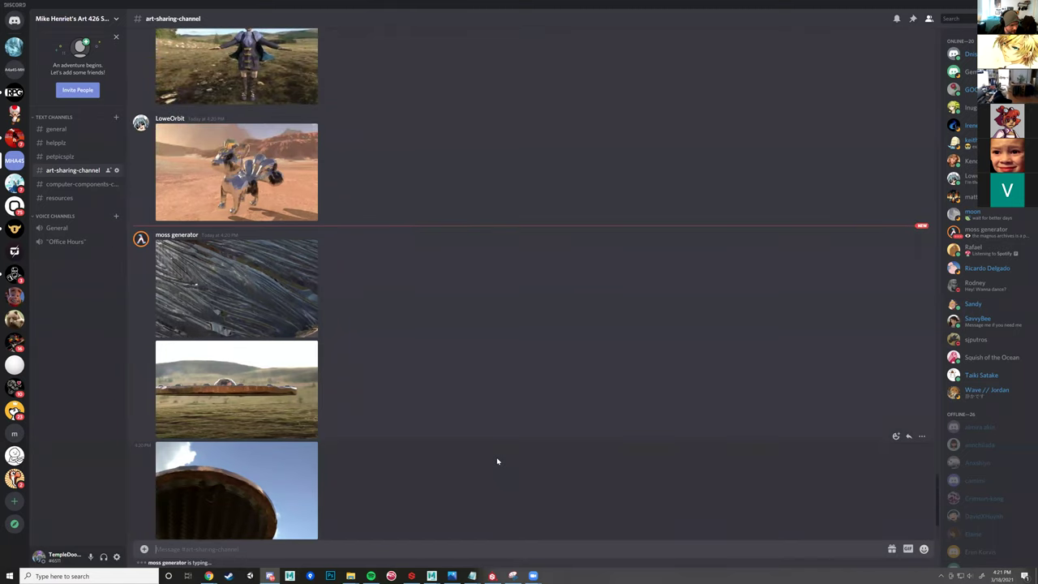
{"action": "scroll", "coordinate": [497, 460], "scroll_direction": "up", "scroll_amount": 6}
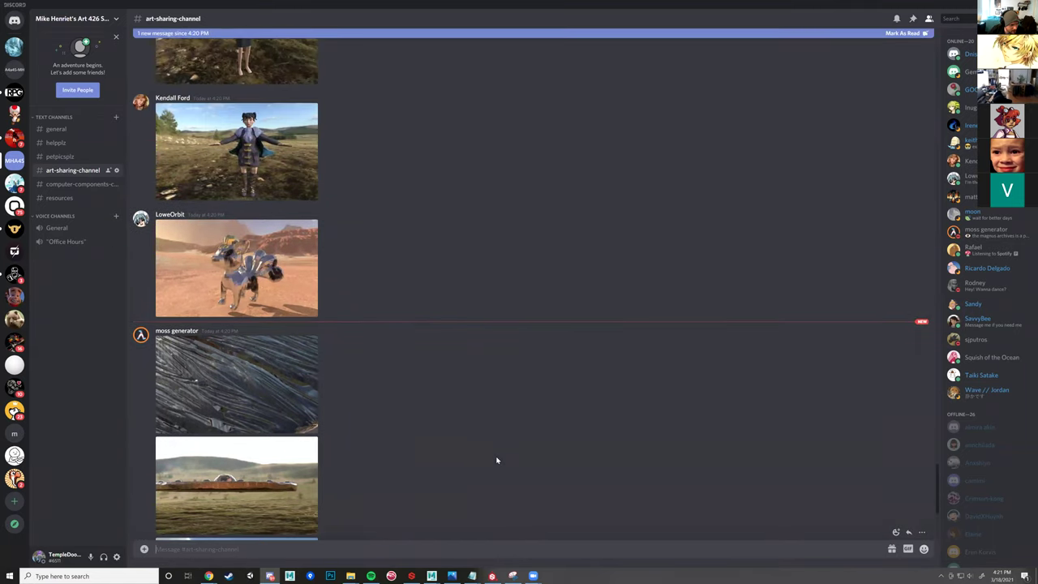
{"action": "scroll", "coordinate": [495, 459], "scroll_direction": "up", "scroll_amount": 10}
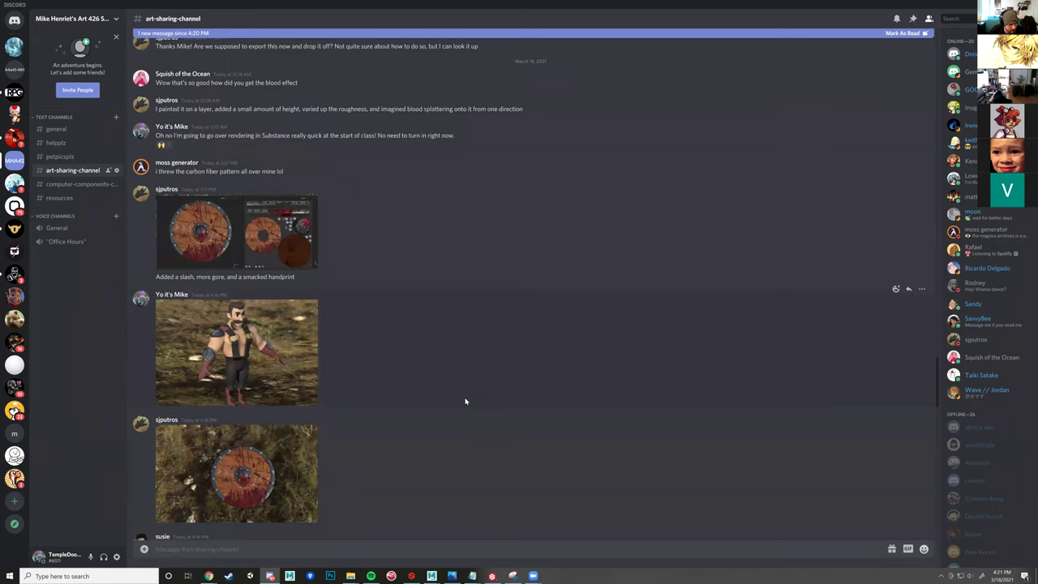
{"action": "scroll", "coordinate": [465, 400], "scroll_direction": "down", "scroll_amount": 3}
{"action": "left_click", "coordinate": [313, 301]}
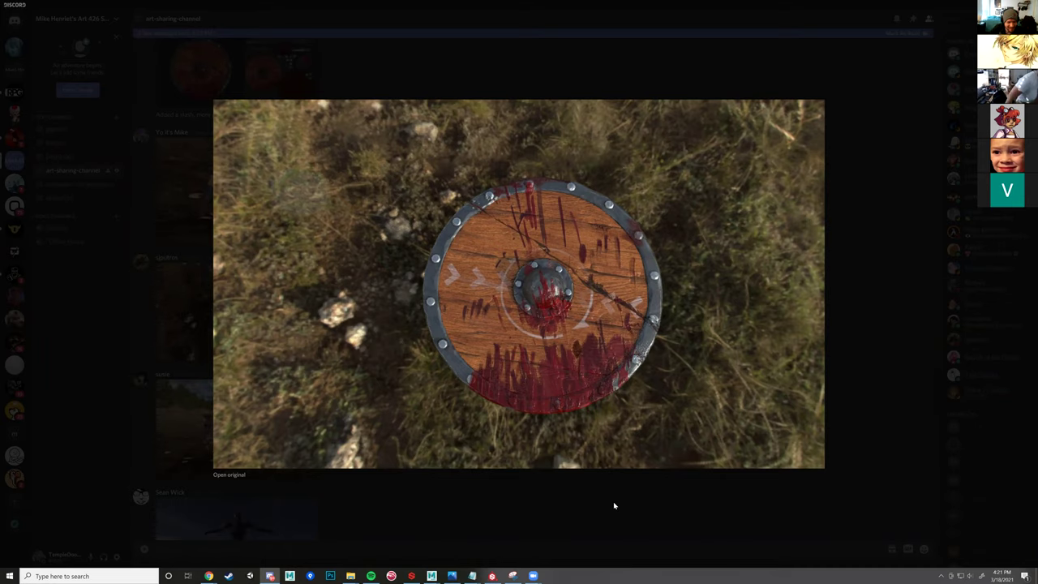
{"action": "left_click", "coordinate": [613, 507]}
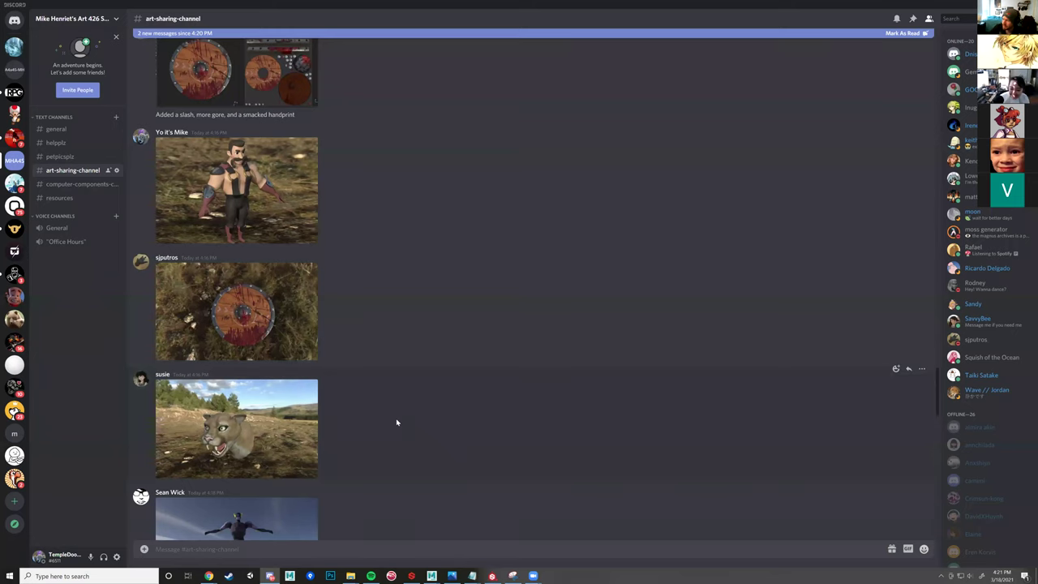
- Reopen the enlarged shield render for a closer look at its blood and wood detail, and close it
{"action": "left_click", "coordinate": [256, 307]}
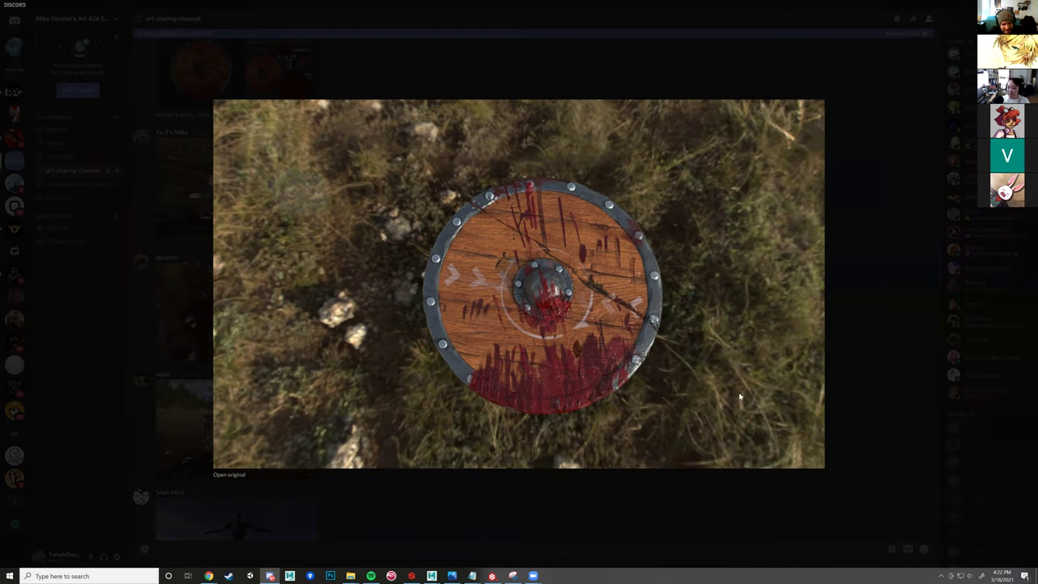
{"action": "left_click", "coordinate": [685, 491]}
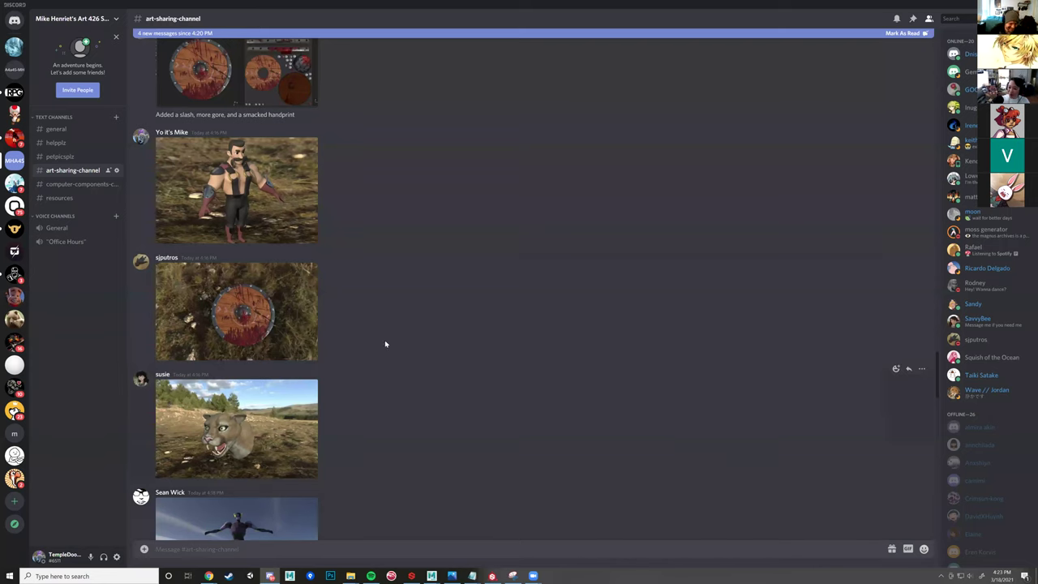
{"action": "left_click", "coordinate": [315, 328]}
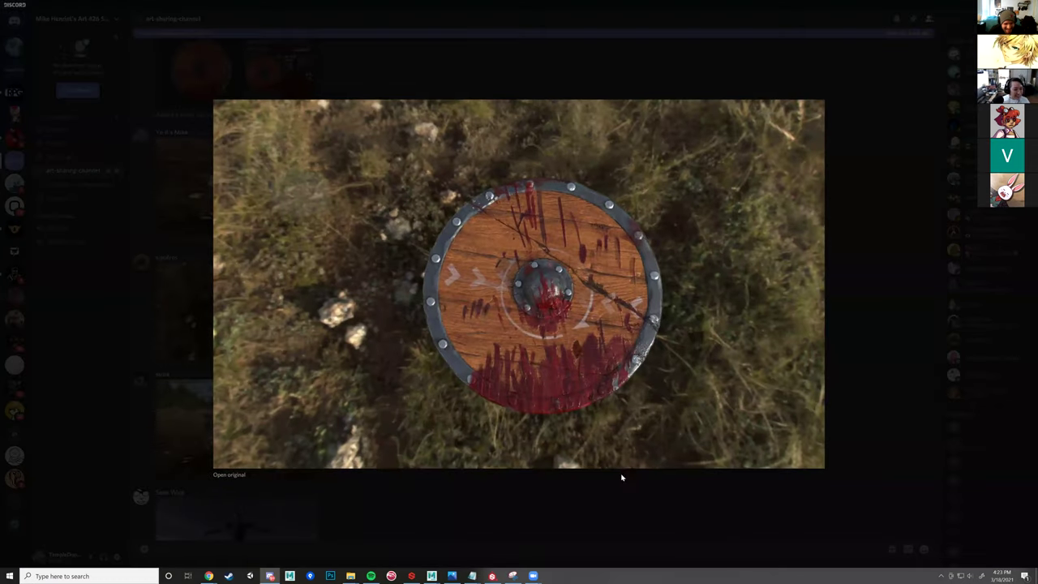
{"action": "left_click", "coordinate": [748, 513]}
- Look through the newer shared renders and enlarge the earlier shield screenshot showing the model beside its texture layout
{"action": "scroll", "coordinate": [487, 450], "scroll_direction": "down", "scroll_amount": 5}
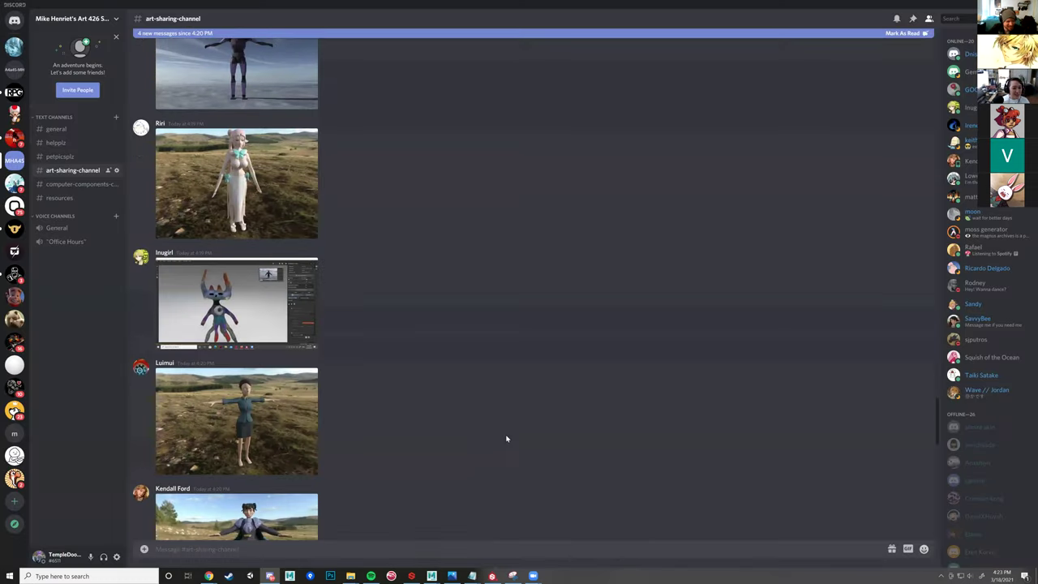
{"action": "scroll", "coordinate": [489, 440], "scroll_direction": "down", "scroll_amount": 12}
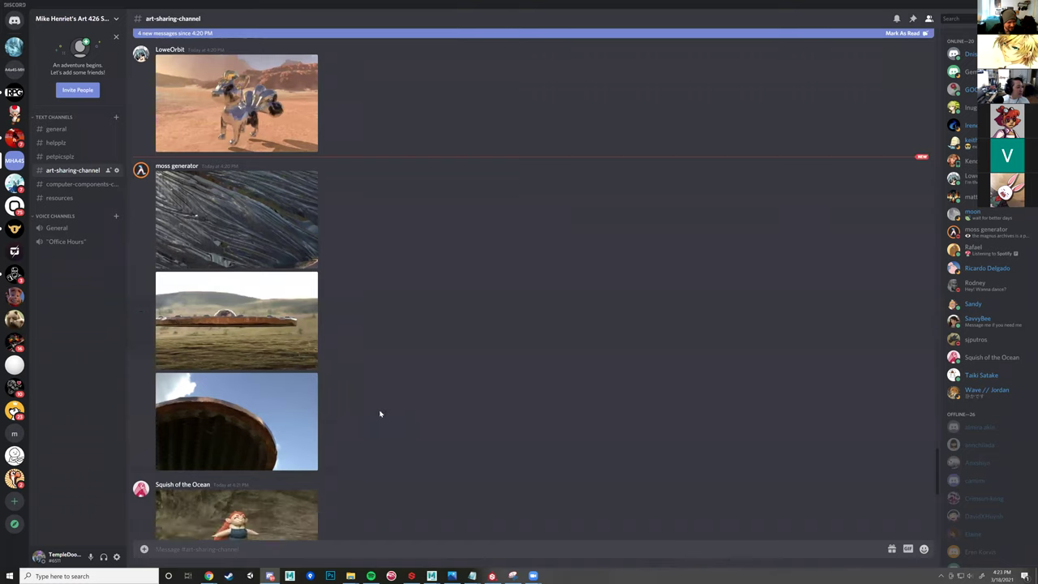
{"action": "scroll", "coordinate": [437, 370], "scroll_direction": "up", "scroll_amount": 2}
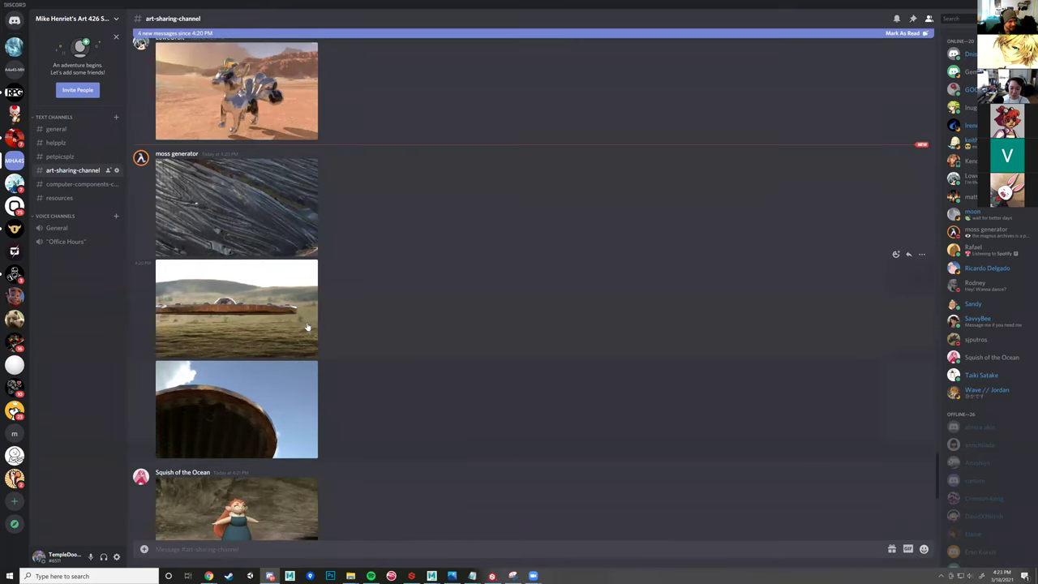
{"action": "scroll", "coordinate": [420, 370], "scroll_direction": "down", "scroll_amount": 3}
{"action": "scroll", "coordinate": [420, 370], "scroll_direction": "down", "scroll_amount": 3}
{"action": "scroll", "coordinate": [420, 370], "scroll_direction": "up", "scroll_amount": 10}
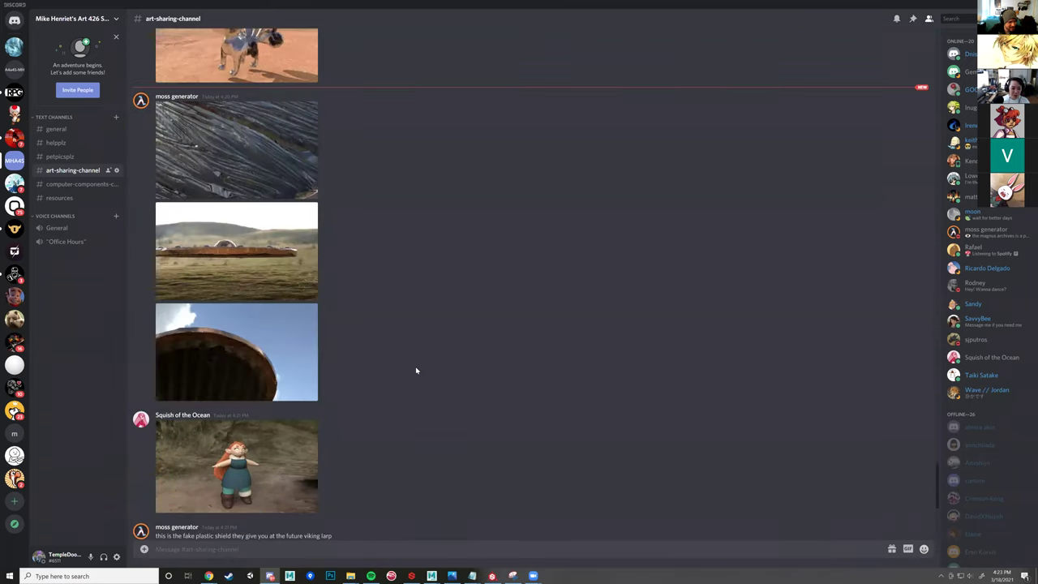
{"action": "scroll", "coordinate": [420, 371], "scroll_direction": "up", "scroll_amount": 15}
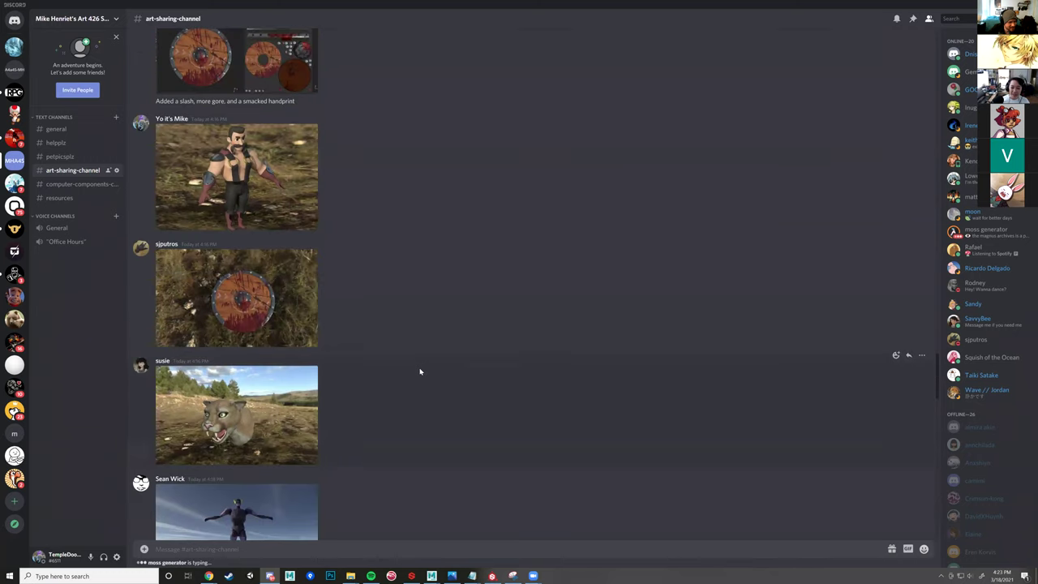
{"action": "left_click", "coordinate": [266, 169]}
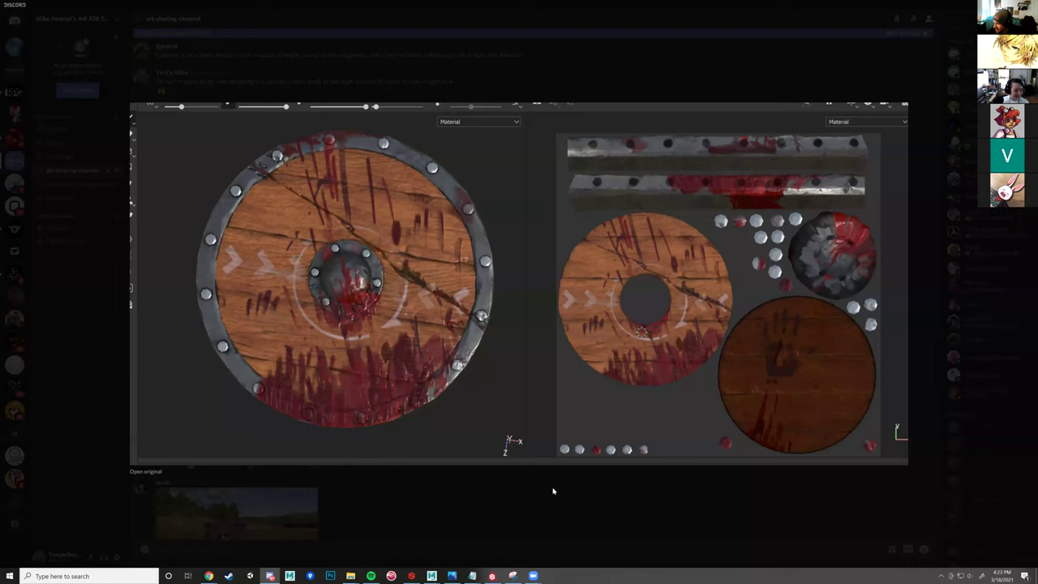
{"action": "left_click", "coordinate": [650, 504]}
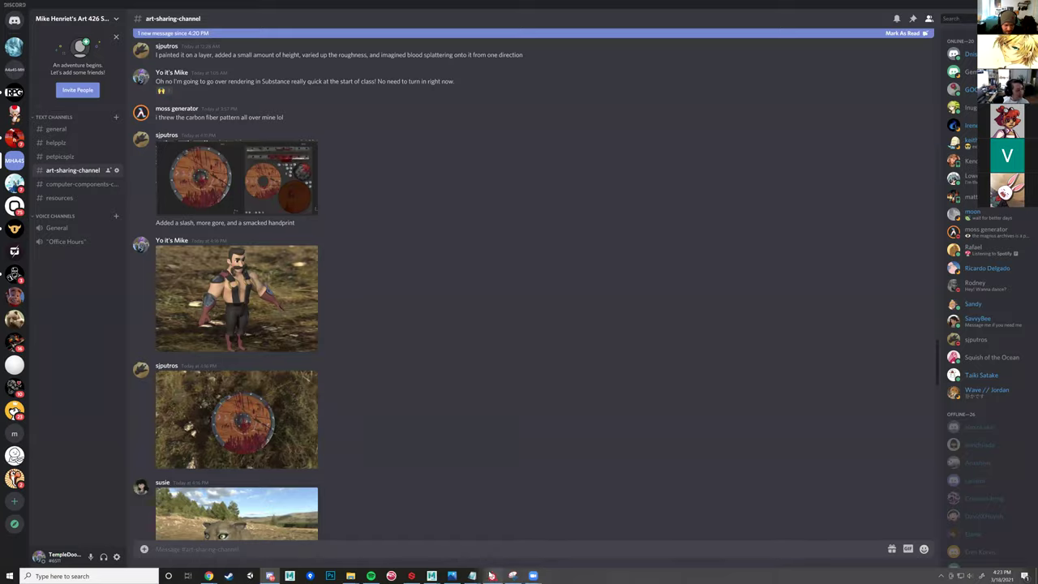
- Show the Iray renderer settings in Substance Painter and return to the shared renders in Discord's art-sharing-channel
{"action": "left_click", "coordinate": [491, 575]}
{"action": "left_click", "coordinate": [1028, 68]}
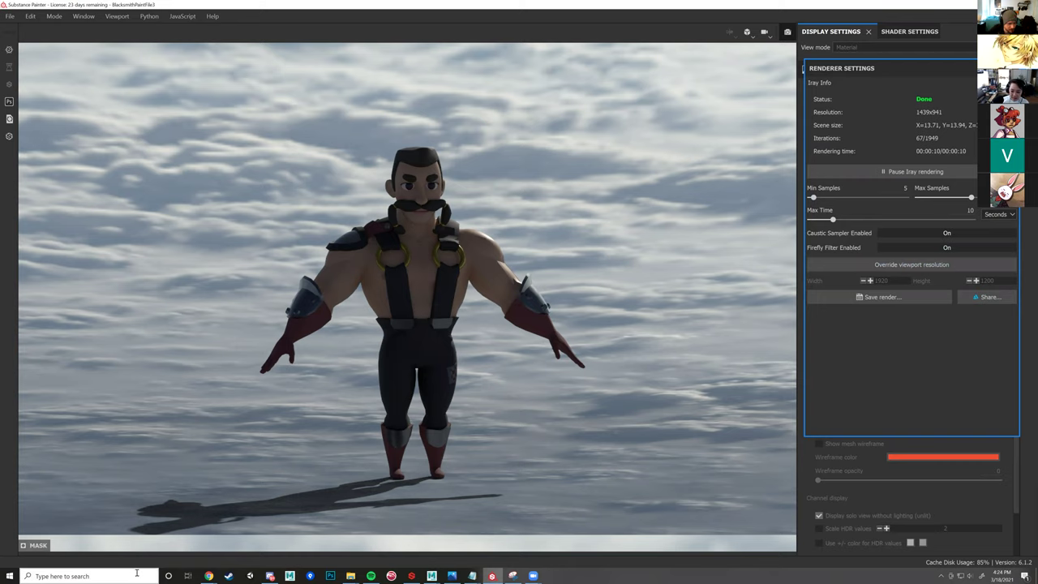
{"action": "left_click", "coordinate": [270, 575]}
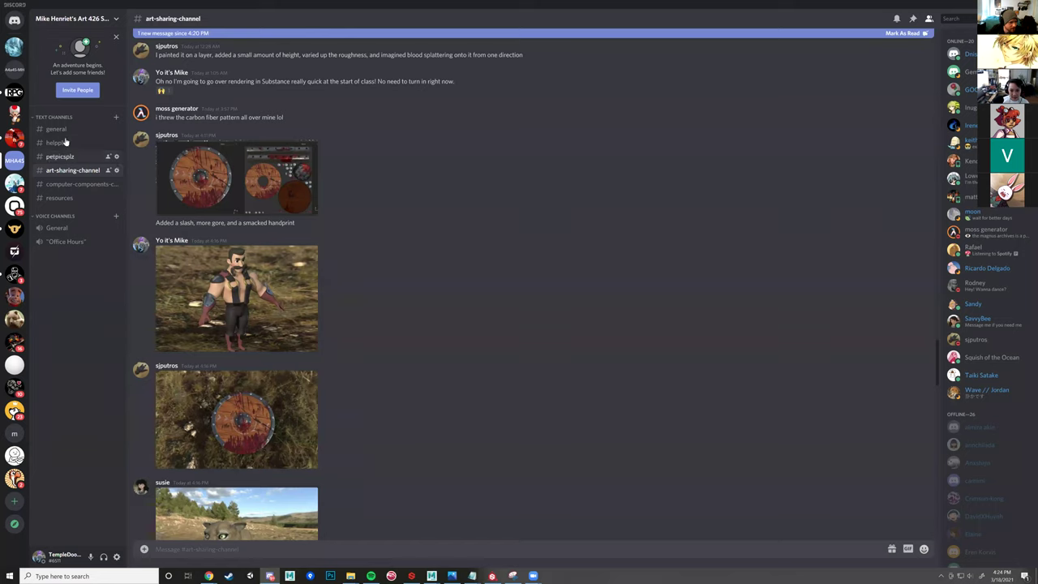
{"action": "scroll", "coordinate": [356, 405], "scroll_direction": "down", "scroll_amount": 10}
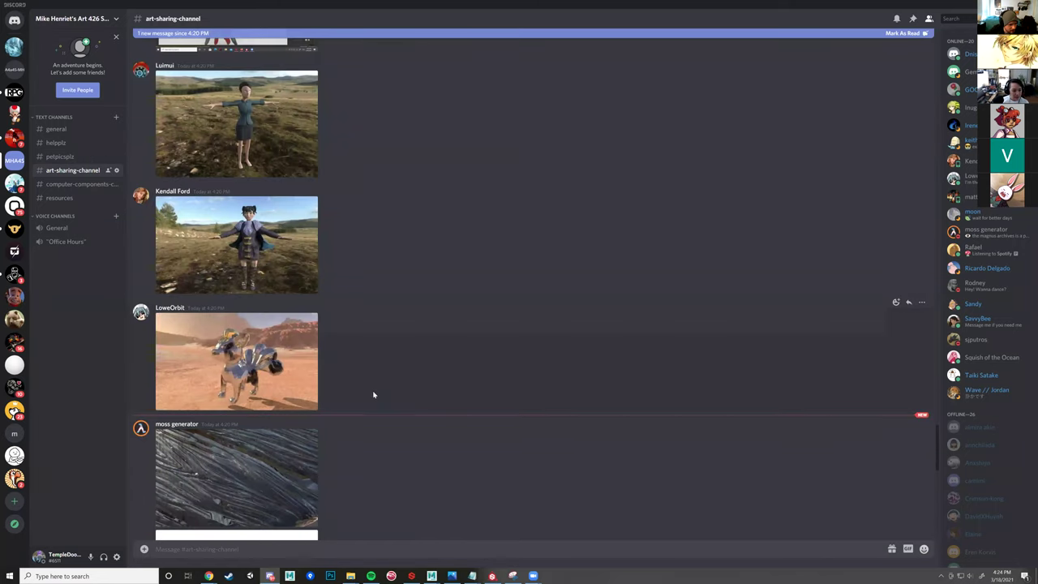
- Look through the newer art-sharing-channel posts, switch to the general channel, and enlarge the shared screenshot of the renderer settings
{"action": "scroll", "coordinate": [467, 397], "scroll_direction": "down", "scroll_amount": 5}
{"action": "scroll", "coordinate": [67, 135], "scroll_direction": "down", "scroll_amount": 4}
{"action": "scroll", "coordinate": [67, 136], "scroll_direction": "up", "scroll_amount": 4}
{"action": "left_click", "coordinate": [56, 129]}
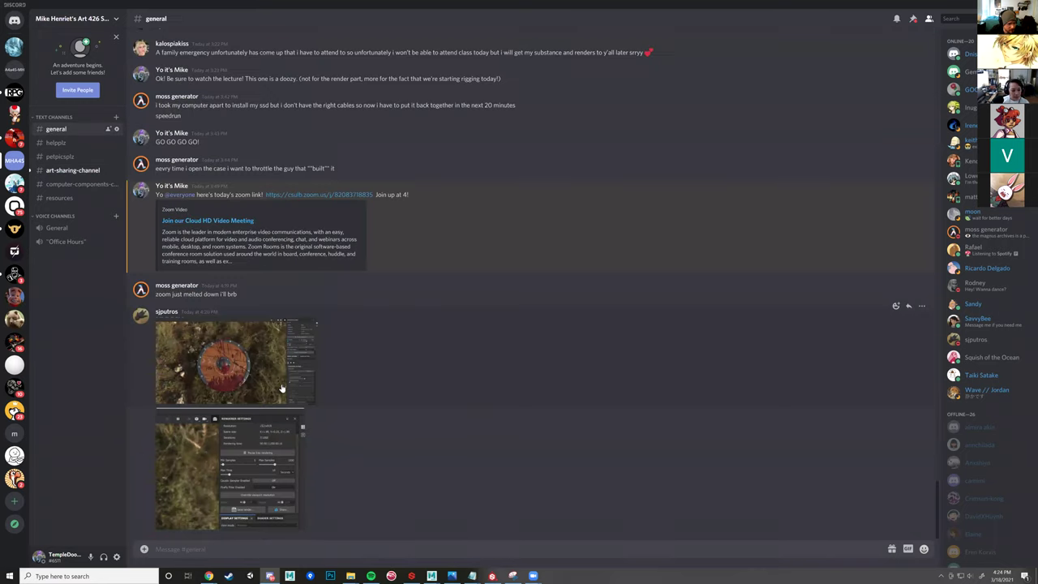
{"action": "left_click", "coordinate": [245, 466]}
{"action": "left_click", "coordinate": [570, 143]}
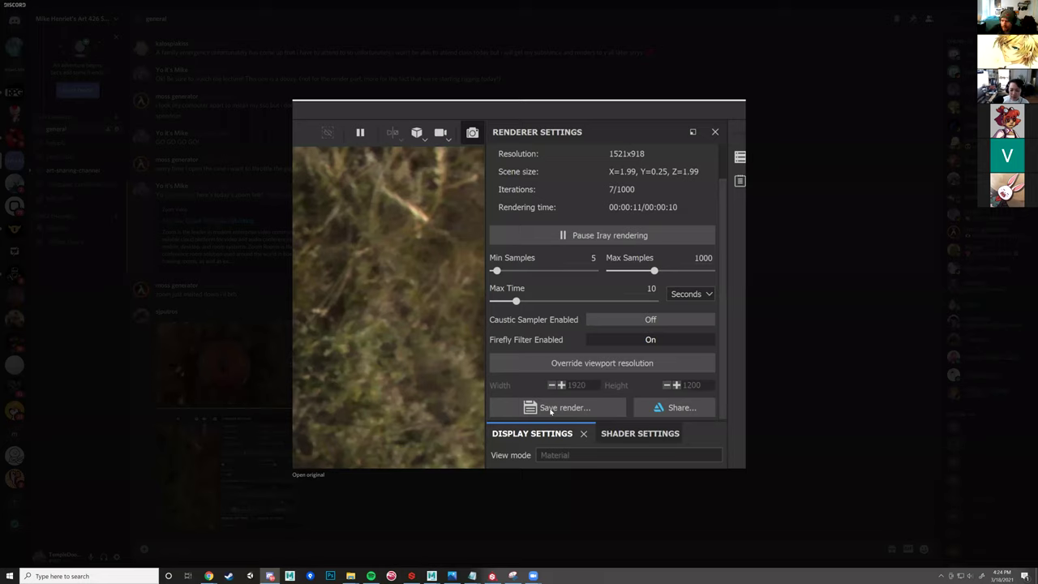
- Examine the Save render option and the camera icon for rendering mode in the enlarged renderer settings screenshot
{"action": "left_click", "coordinate": [551, 410]}
{"action": "left_click", "coordinate": [474, 132]}
{"action": "left_click", "coordinate": [474, 133]}
{"action": "left_click", "coordinate": [472, 132]}
{"action": "left_click", "coordinate": [472, 133]}
{"action": "left_click", "coordinate": [473, 132]}
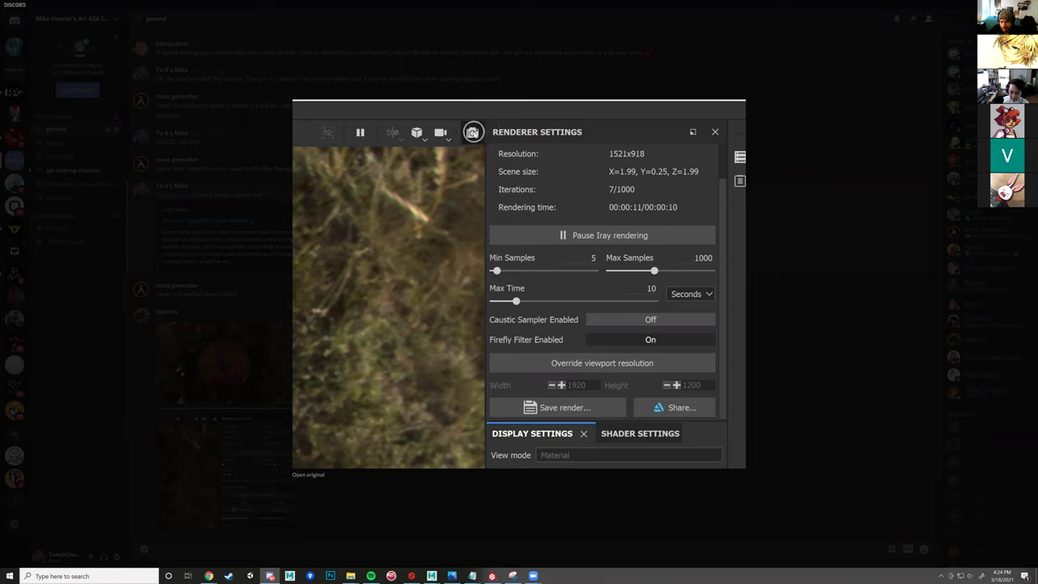
{"action": "left_click", "coordinate": [473, 132]}
{"action": "left_click", "coordinate": [473, 132]}
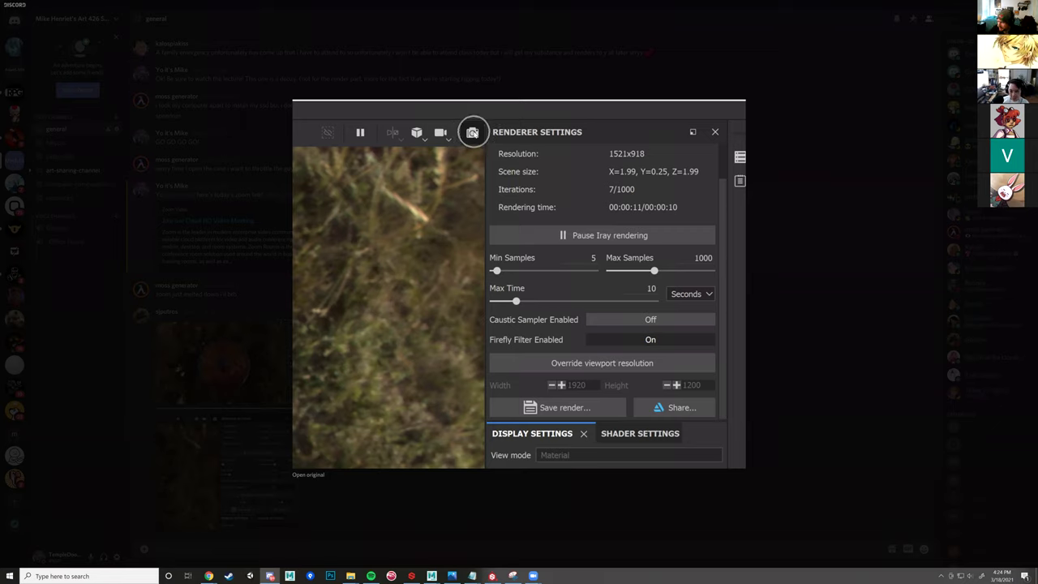
{"action": "left_click", "coordinate": [473, 133]}
{"action": "key", "text": "ctrl"}
{"action": "key", "text": "ctrl"}
{"action": "key", "text": "ctrl"}
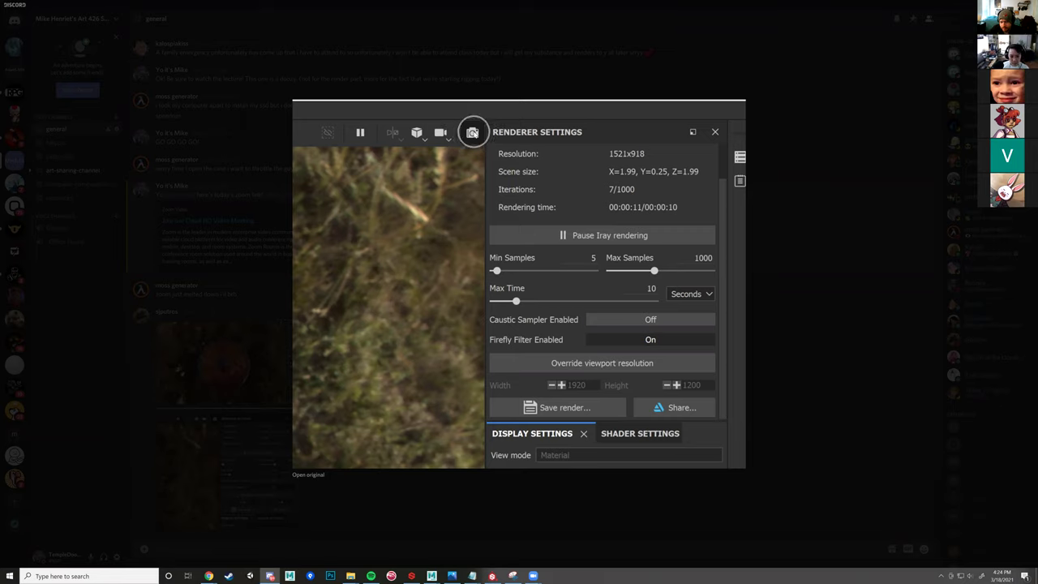
{"action": "left_click", "coordinate": [473, 132]}
{"action": "left_click", "coordinate": [472, 132]}
{"action": "left_click", "coordinate": [472, 132]}
{"action": "left_click", "coordinate": [472, 132]}
{"action": "left_click", "coordinate": [473, 132]}
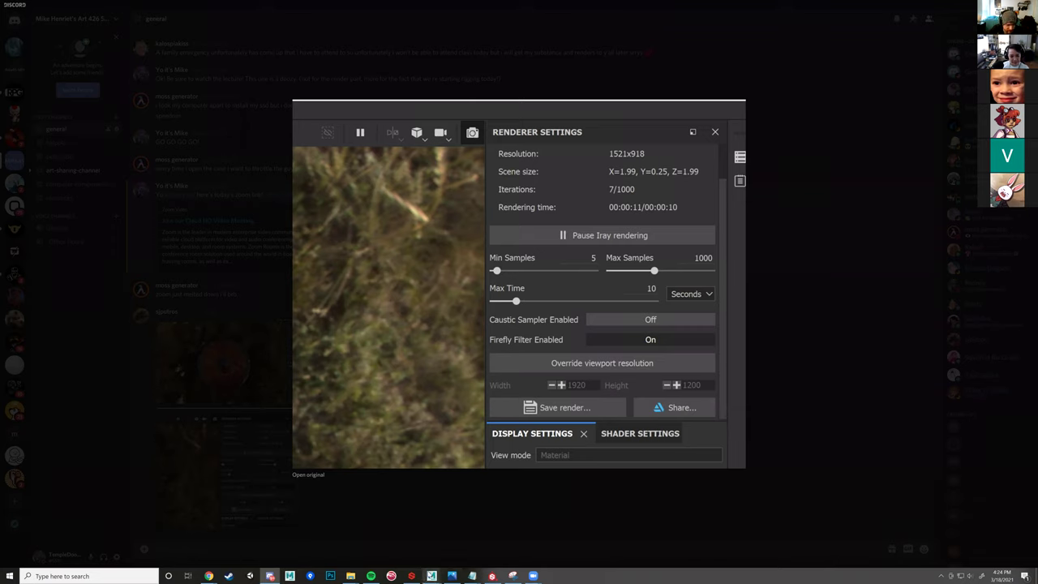
- Switch to Substance Painter, check which settings views are available, and return the blacksmith project to painting mode
{"action": "left_click", "coordinate": [494, 575]}
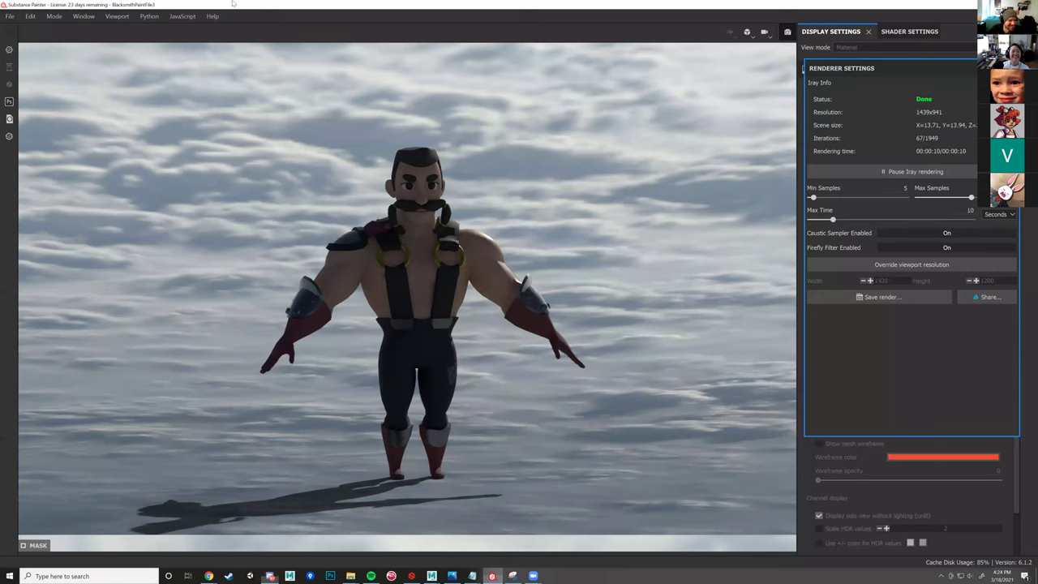
{"action": "left_click", "coordinate": [84, 17]}
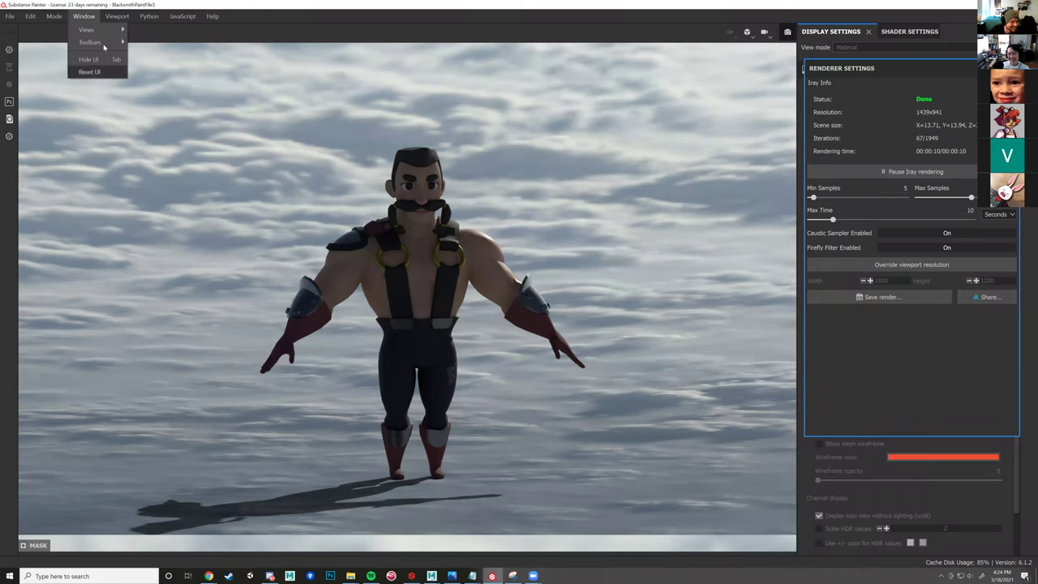
{"action": "mouse_move", "coordinate": [110, 30]}
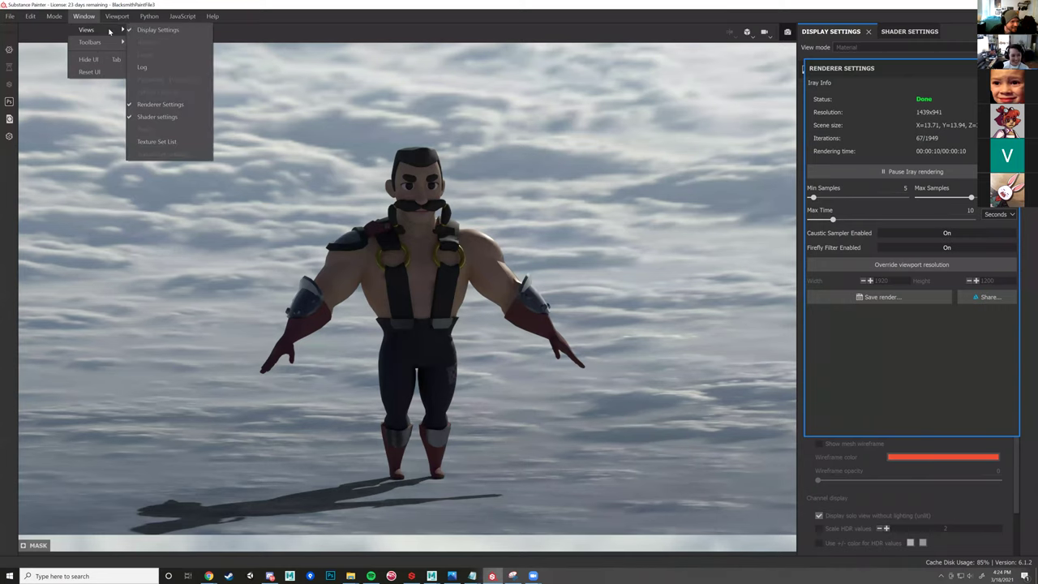
{"action": "left_click", "coordinate": [787, 33]}
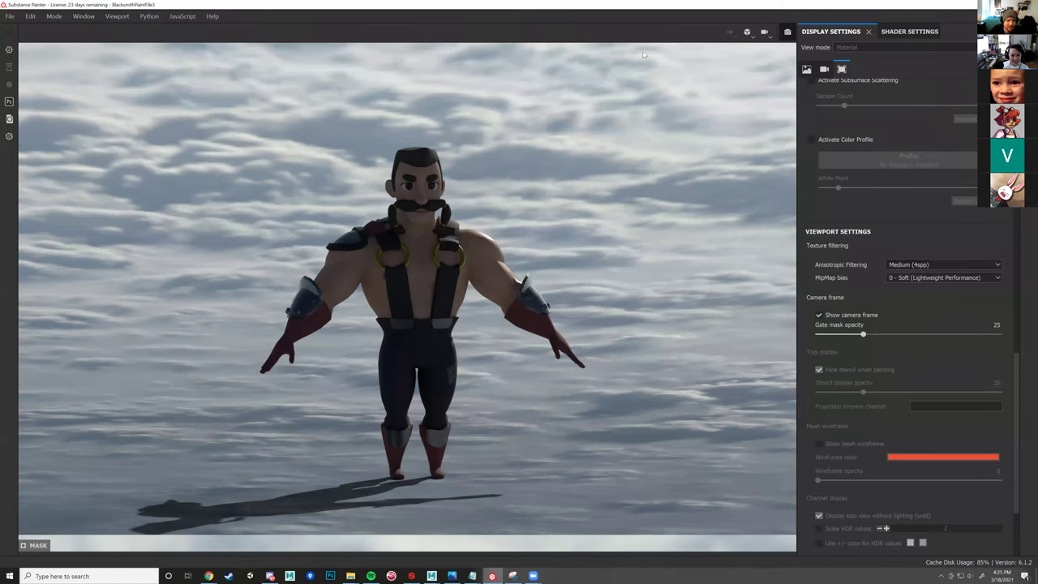
{"action": "left_click", "coordinate": [786, 33]}
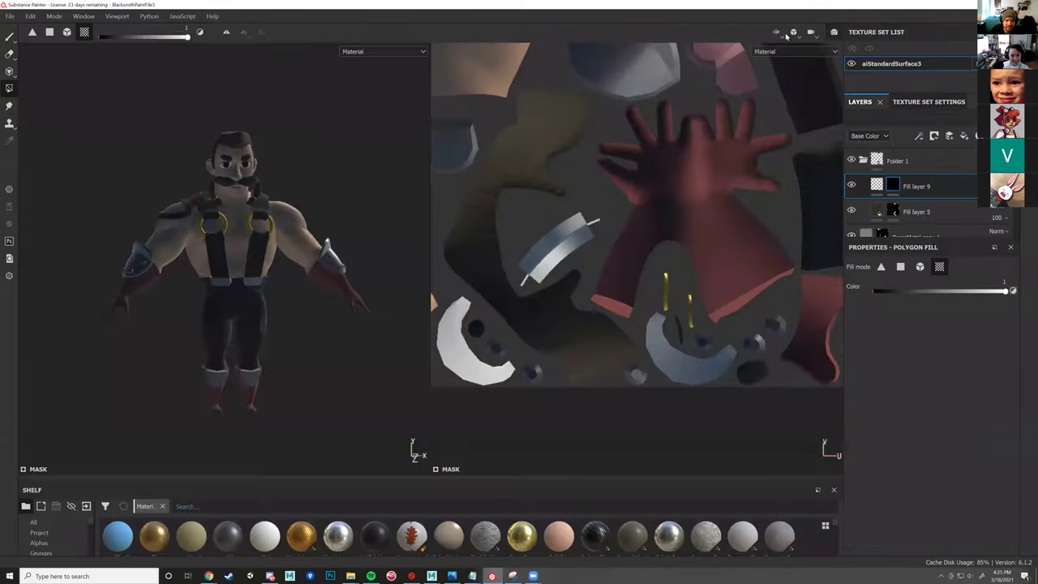
- Switch the blacksmith project to Rendering (Iray) mode
{"action": "left_click", "coordinate": [81, 16]}
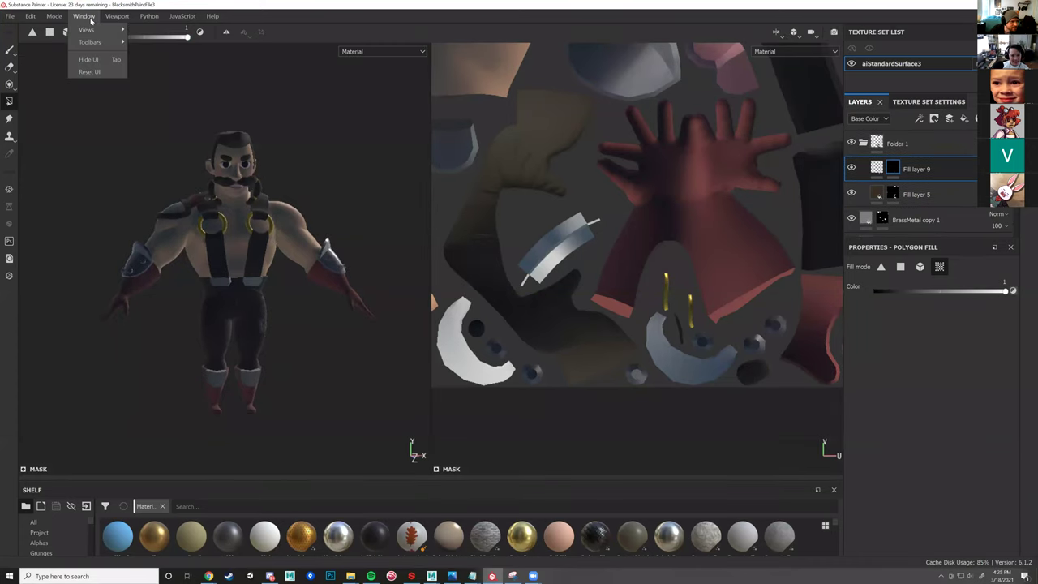
{"action": "mouse_move", "coordinate": [105, 17]}
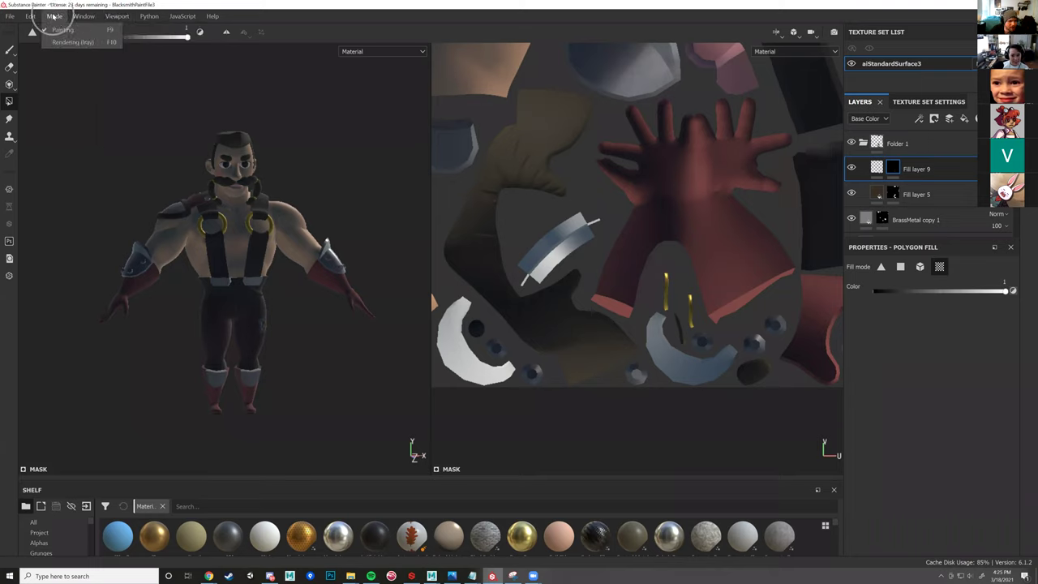
{"action": "left_click", "coordinate": [54, 16]}
{"action": "left_click", "coordinate": [65, 43]}
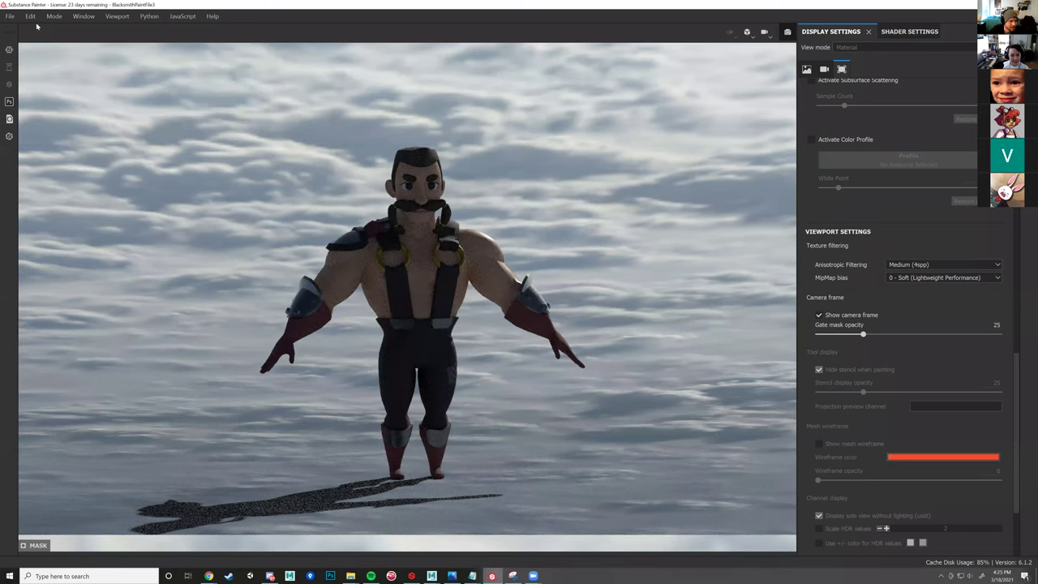
- Show the Painting and Rendering (Iray) mode options and point out Rendering (Iray), leaving the mode as it is
{"action": "left_click", "coordinate": [52, 16]}
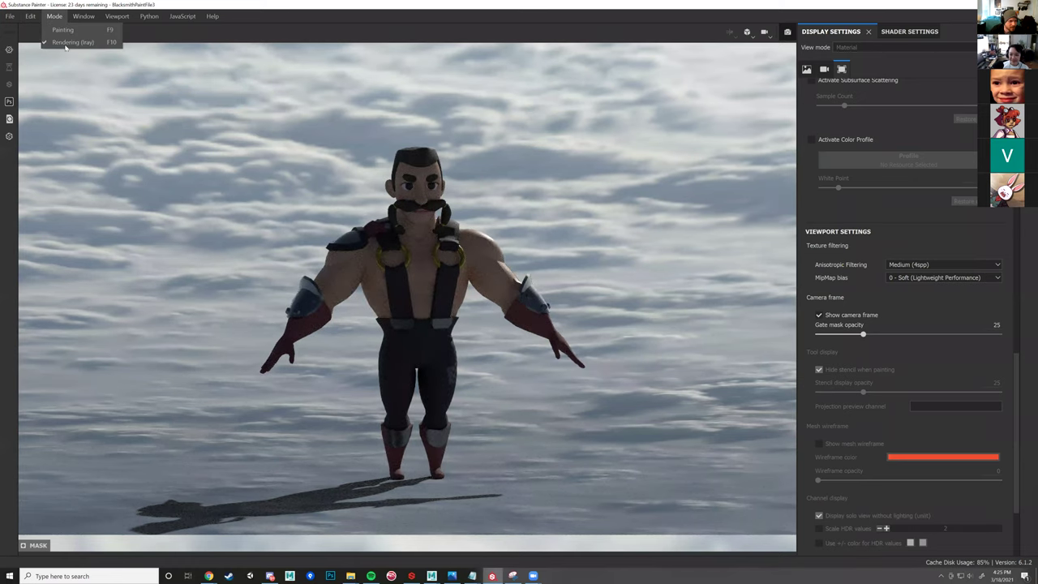
{"action": "key", "text": "ctrl"}
{"action": "key", "text": "ctrl"}
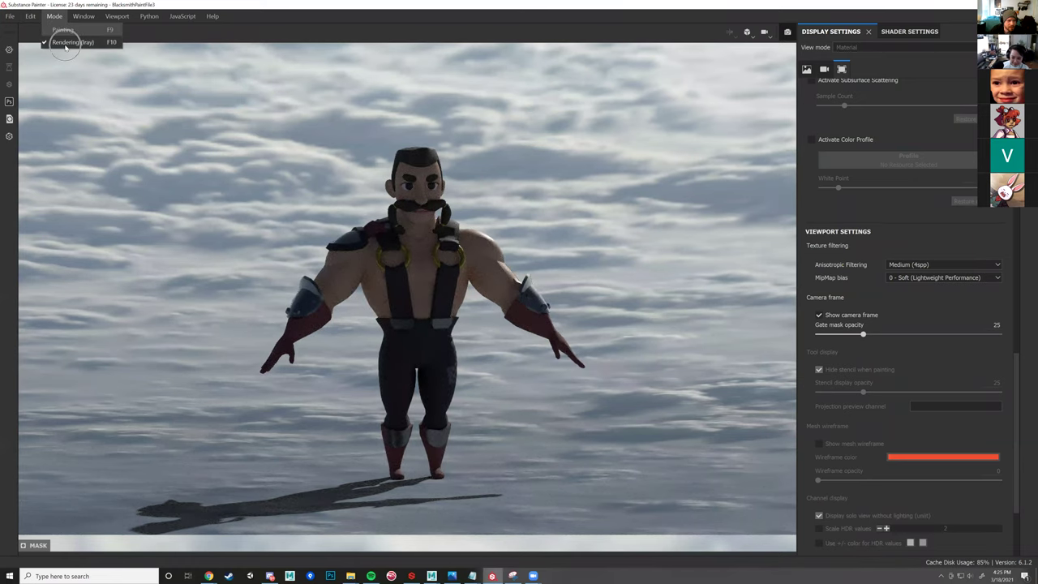
{"action": "key", "text": "ctrl"}
{"action": "key", "text": "ctrl"}
{"action": "key", "text": "ctrl"}
{"action": "key", "text": "ctrl"}
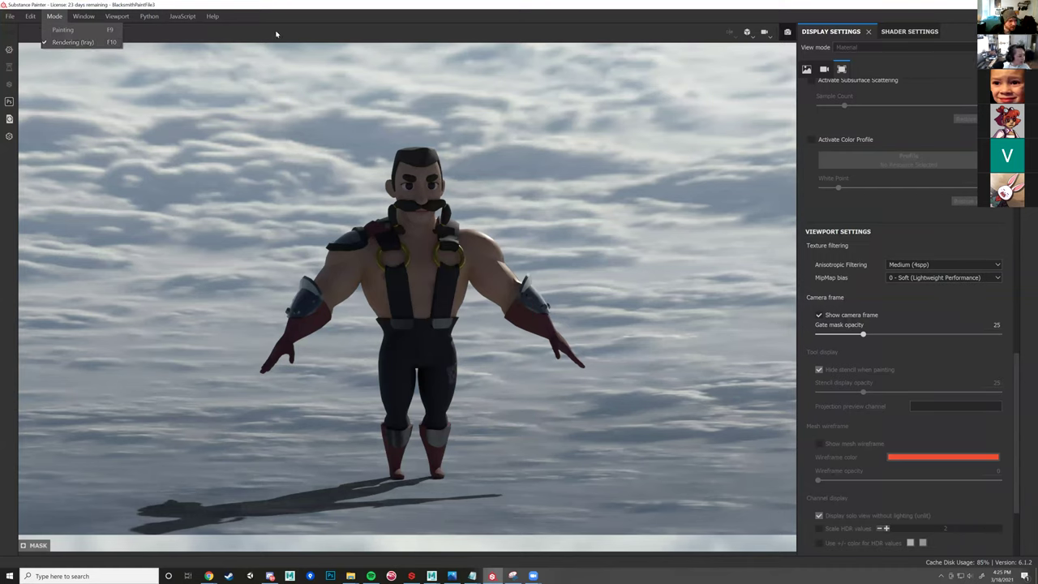
{"action": "left_click", "coordinate": [775, 34]}
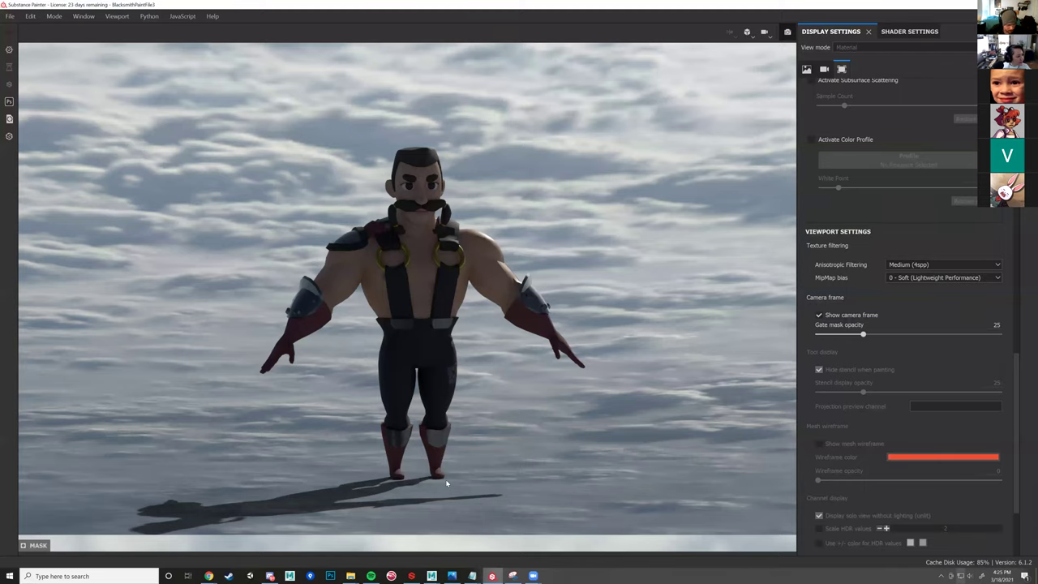
- Switch to Discord, close the enlarged settings screenshot, and browse the shared renders in art-sharing-channel
{"action": "key", "text": "alt+Tab"}
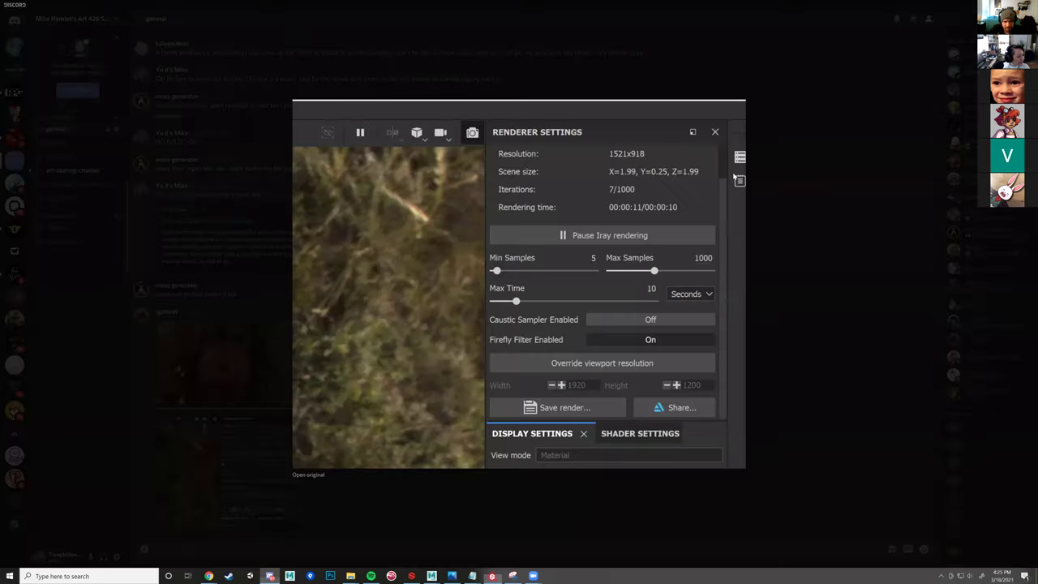
{"action": "left_click", "coordinate": [764, 257]}
{"action": "left_click", "coordinate": [91, 172]}
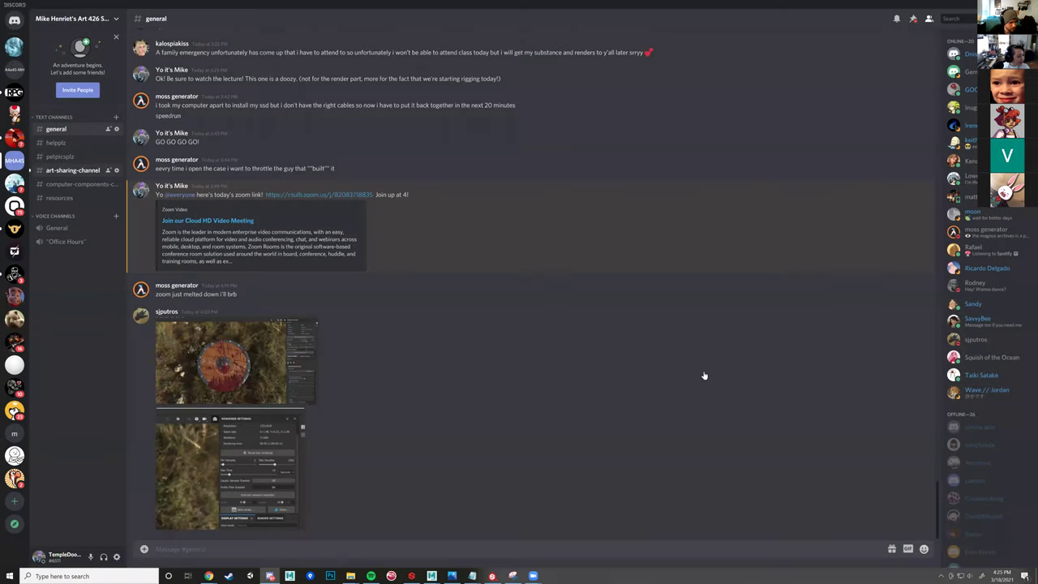
{"action": "scroll", "coordinate": [354, 315], "scroll_direction": "up", "scroll_amount": 5}
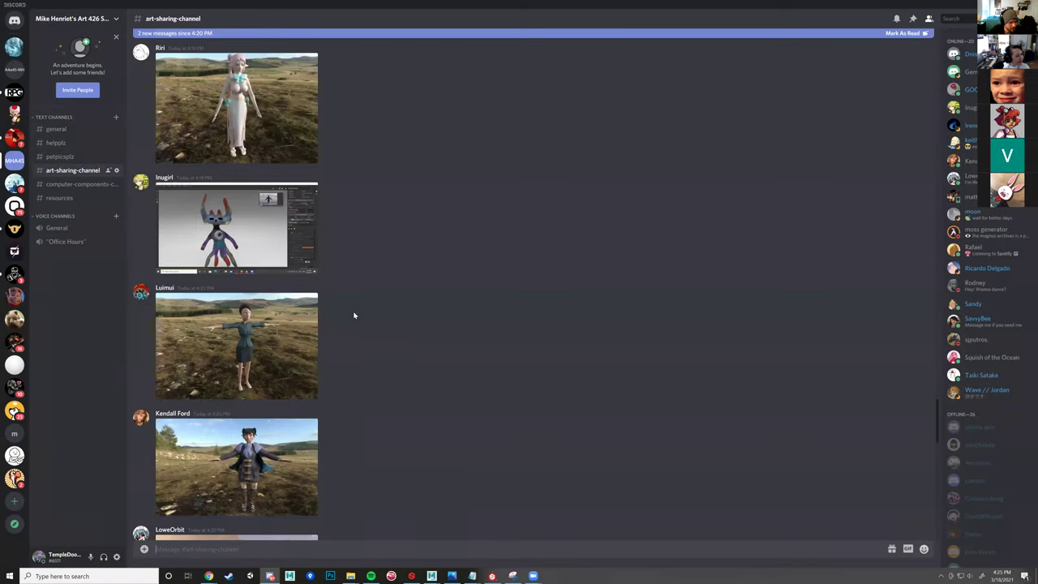
{"action": "scroll", "coordinate": [368, 316], "scroll_direction": "down", "scroll_amount": 5}
- View the cougar head, the purple armored figure, and the pink-haired character renders enlarged one after another
{"action": "left_click", "coordinate": [235, 446]}
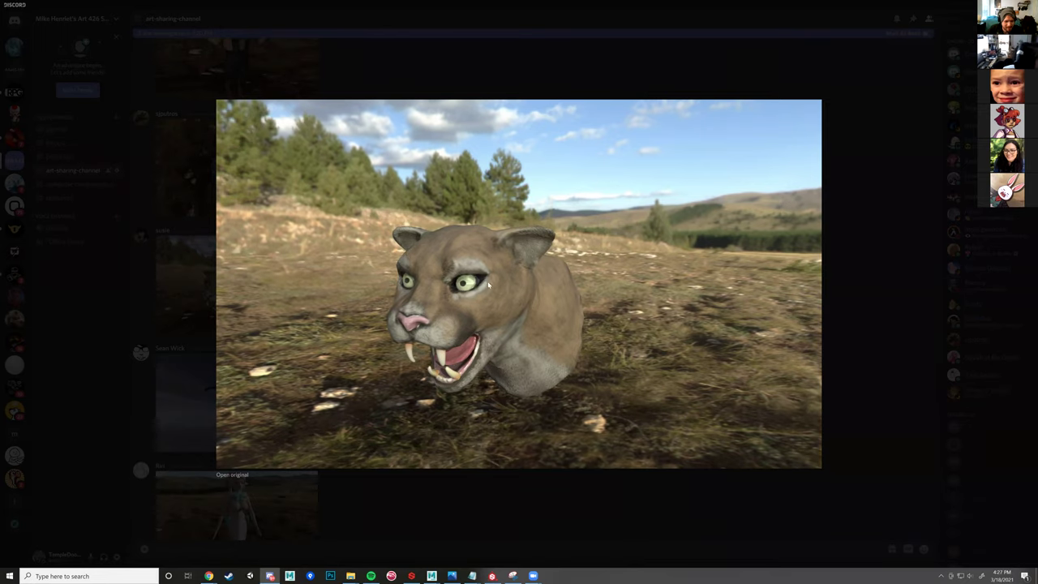
{"action": "left_click", "coordinate": [711, 516]}
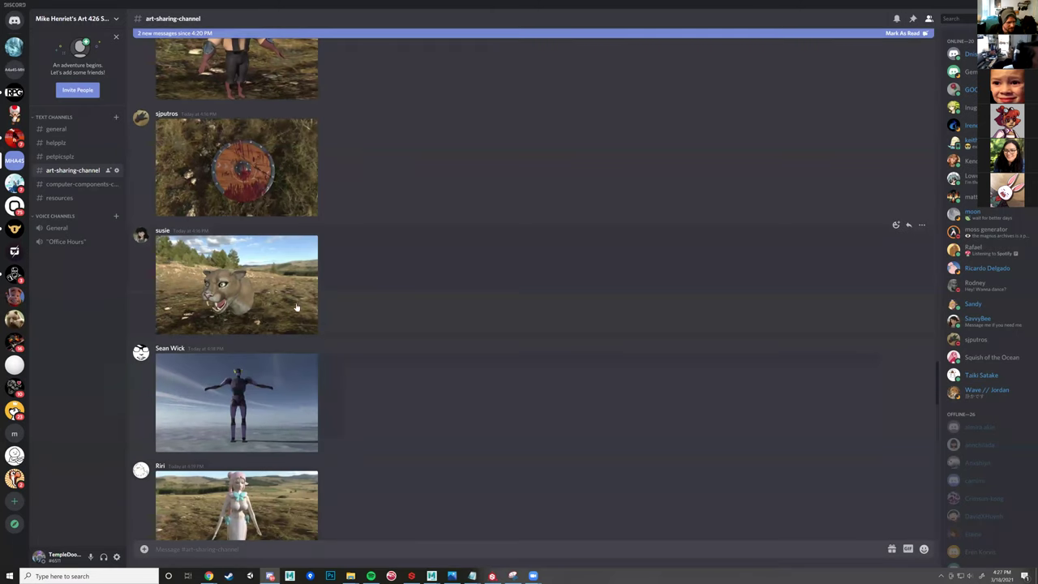
{"action": "scroll", "coordinate": [186, 284], "scroll_direction": "down", "scroll_amount": 2}
{"action": "left_click", "coordinate": [223, 295]}
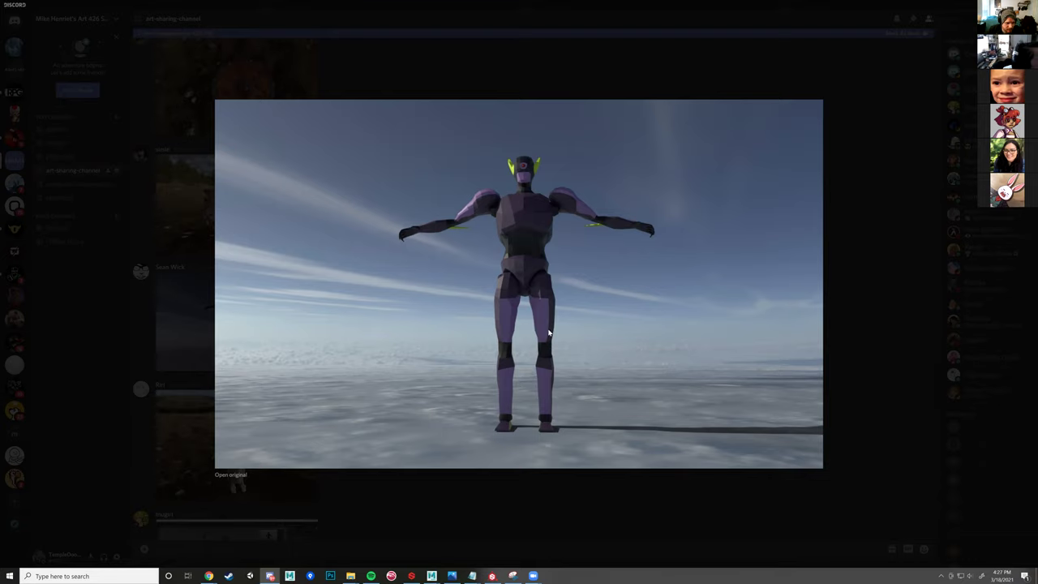
{"action": "left_click", "coordinate": [486, 487]}
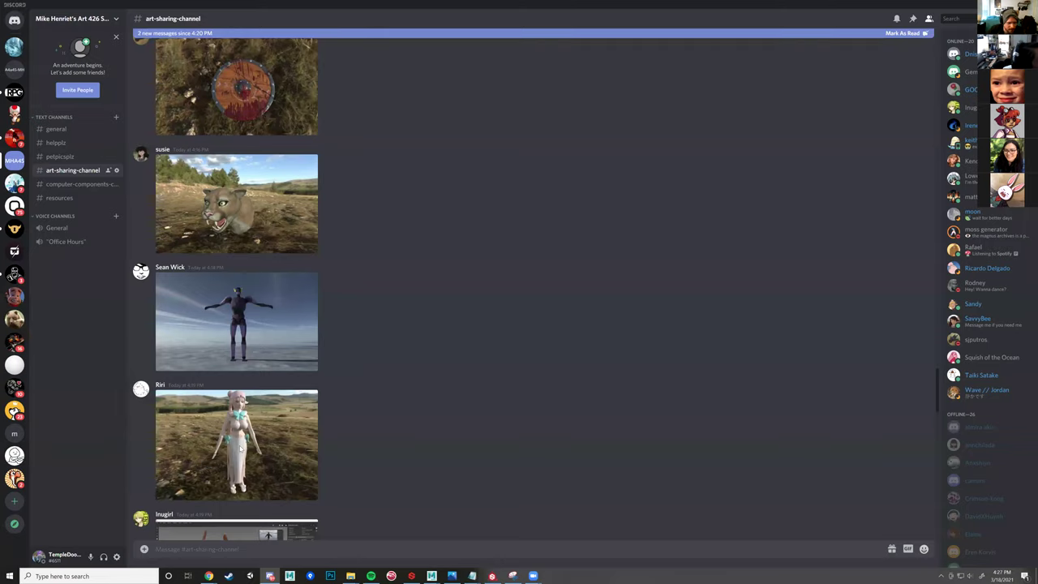
{"action": "left_click", "coordinate": [240, 448]}
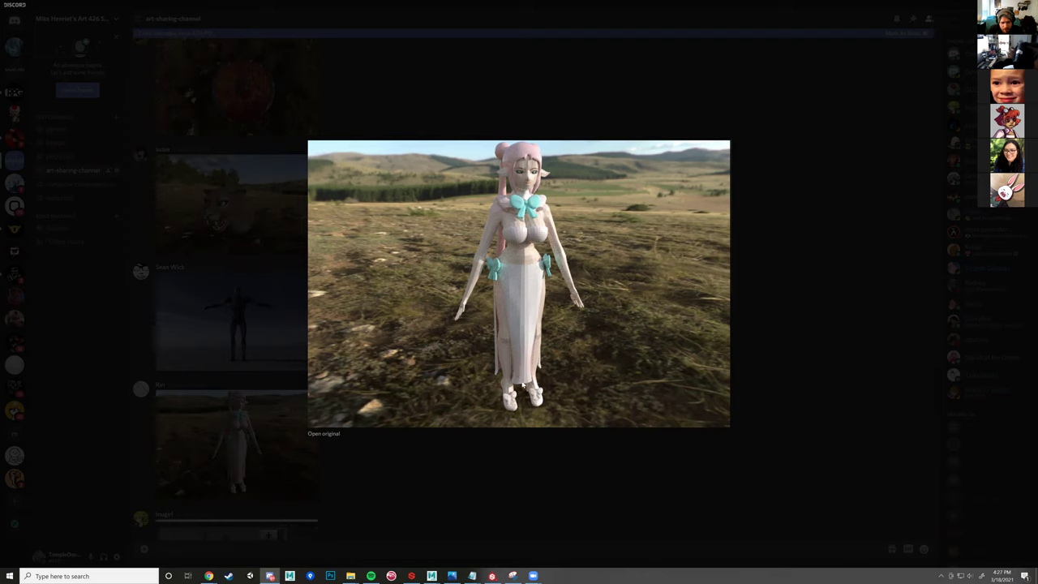
- Switch to the BlackSmithMesh scene in Maya, select the blacksmith mesh, and look over its edge and normal operations
{"action": "left_click", "coordinate": [431, 576]}
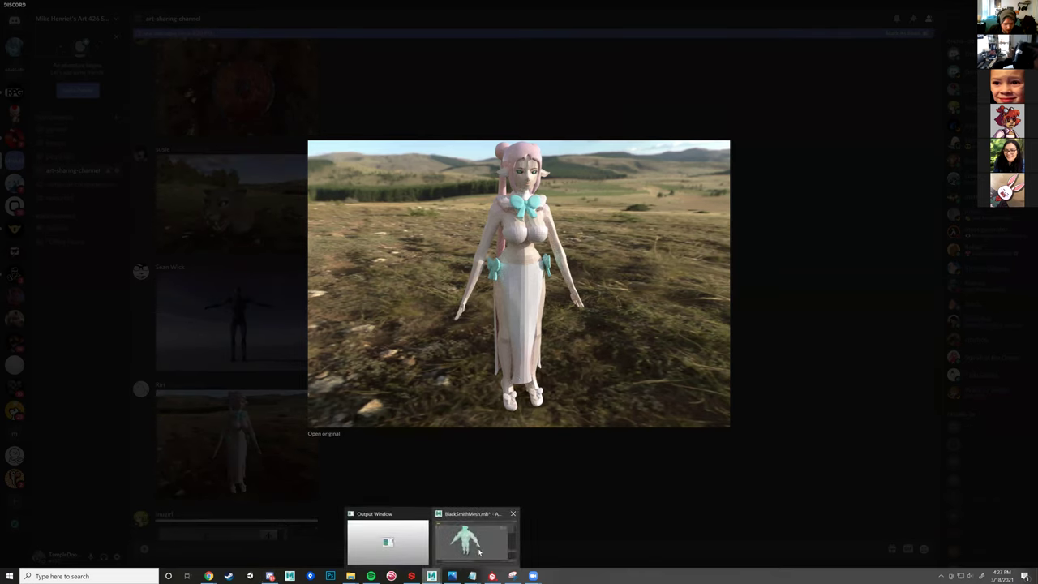
{"action": "left_click", "coordinate": [477, 542]}
{"action": "left_click", "coordinate": [458, 307]}
{"action": "left_click", "coordinate": [454, 308]}
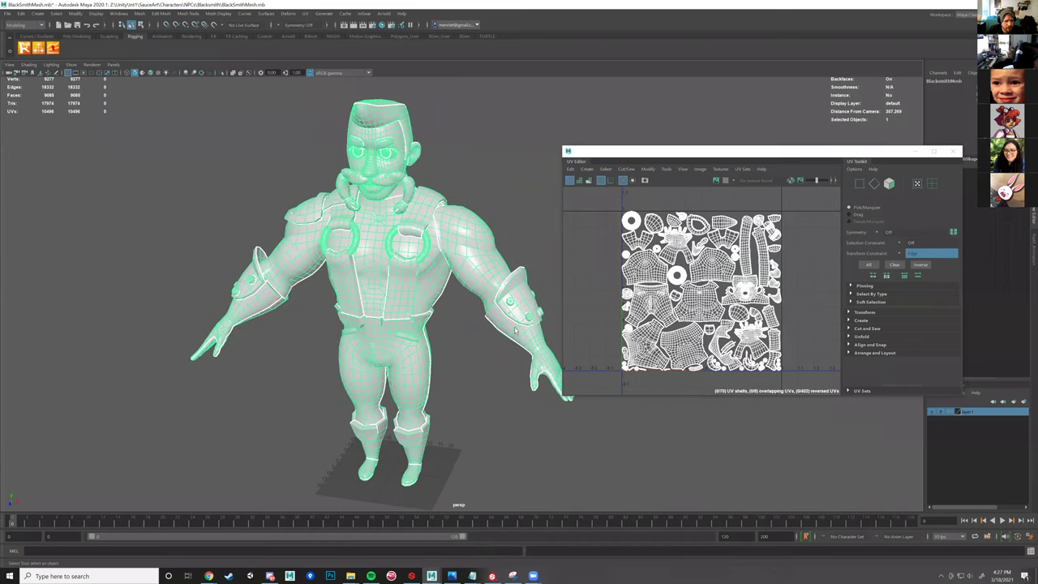
{"action": "left_click", "coordinate": [217, 14]}
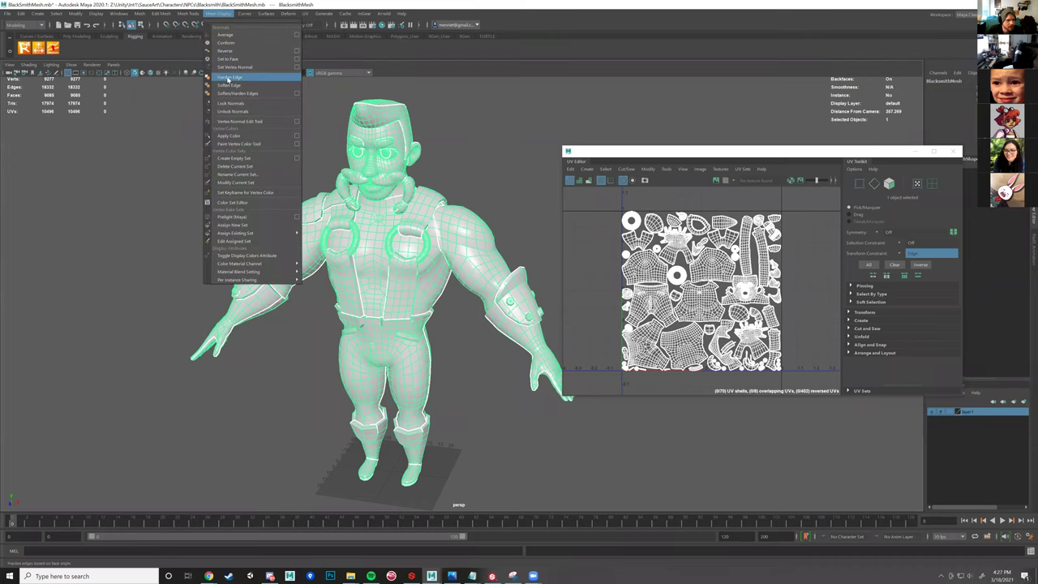
{"action": "left_click", "coordinate": [478, 153]}
- Select the blacksmith mesh around the chest and straps and apply Soften Edge to it
{"action": "left_click_drag", "start_coordinate": [464, 222], "coordinate": [386, 268], "text": "alt"}
{"action": "mouse_move", "coordinate": [454, 271]}
{"action": "right_mouse_down", "text": "alt"}
{"action": "mouse_move", "coordinate": [428, 221]}
{"action": "mouse_move", "coordinate": [462, 278]}
{"action": "right_mouse_up", "text": "alt"}
{"action": "left_click_drag", "start_coordinate": [462, 278], "coordinate": [442, 199], "text": "alt"}
{"action": "left_click", "coordinate": [395, 176]}
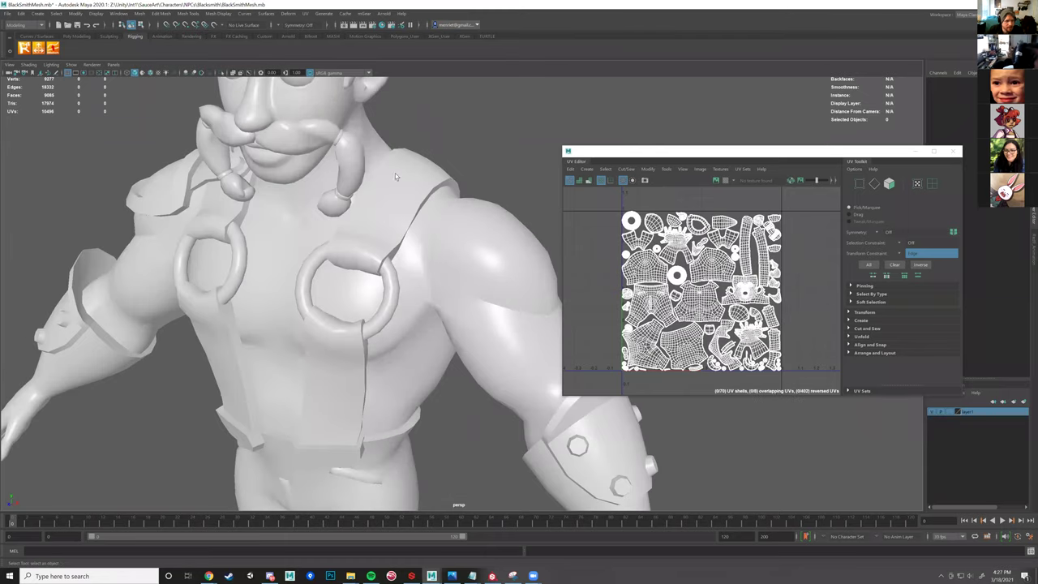
{"action": "left_click", "coordinate": [395, 172]}
{"action": "left_click", "coordinate": [217, 13]}
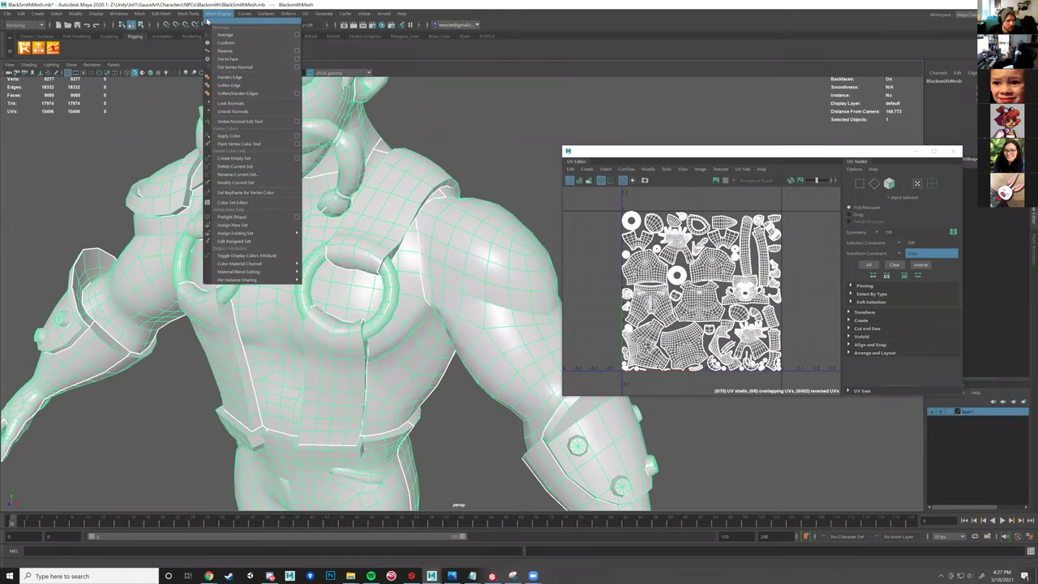
{"action": "left_click", "coordinate": [228, 86]}
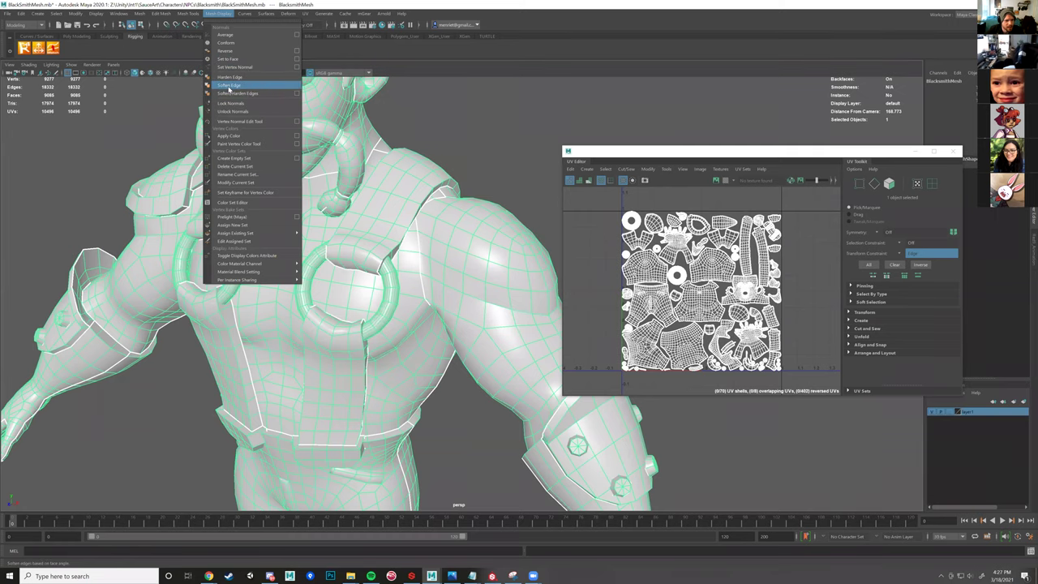
{"action": "left_click", "coordinate": [228, 86]}
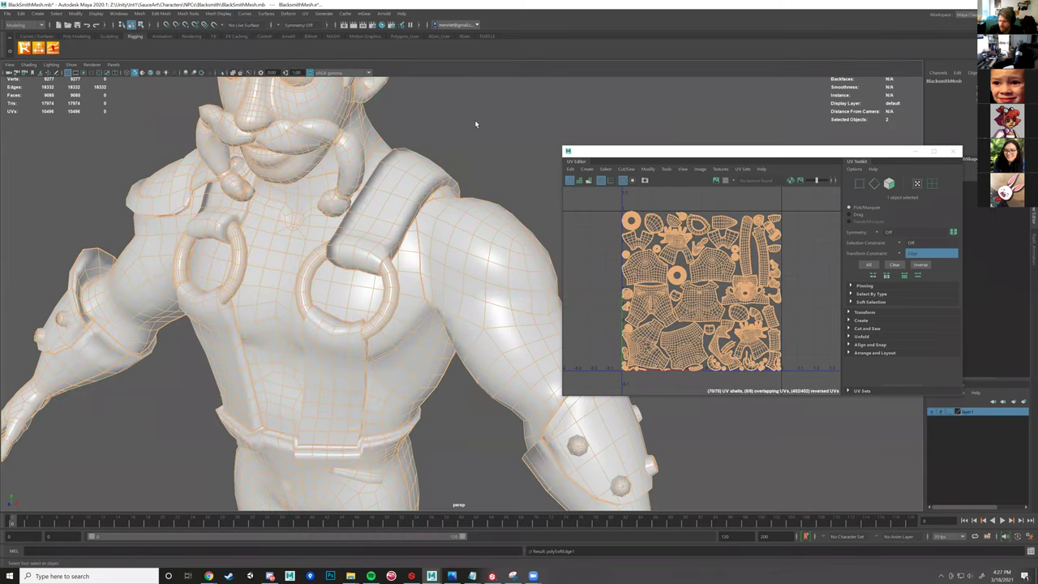
- Apply Harden Edge to the current selection and set the blacksmith mesh's normals to face
{"action": "left_click", "coordinate": [219, 13]}
{"action": "left_click", "coordinate": [230, 78]}
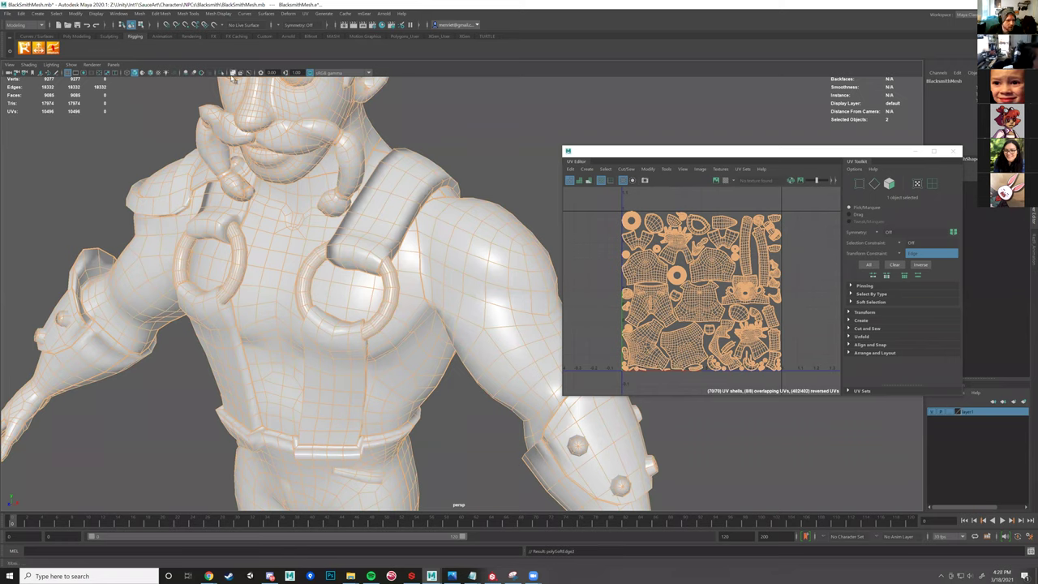
{"action": "left_click", "coordinate": [488, 154]}
{"action": "left_click", "coordinate": [391, 184]}
{"action": "left_click", "coordinate": [219, 13]}
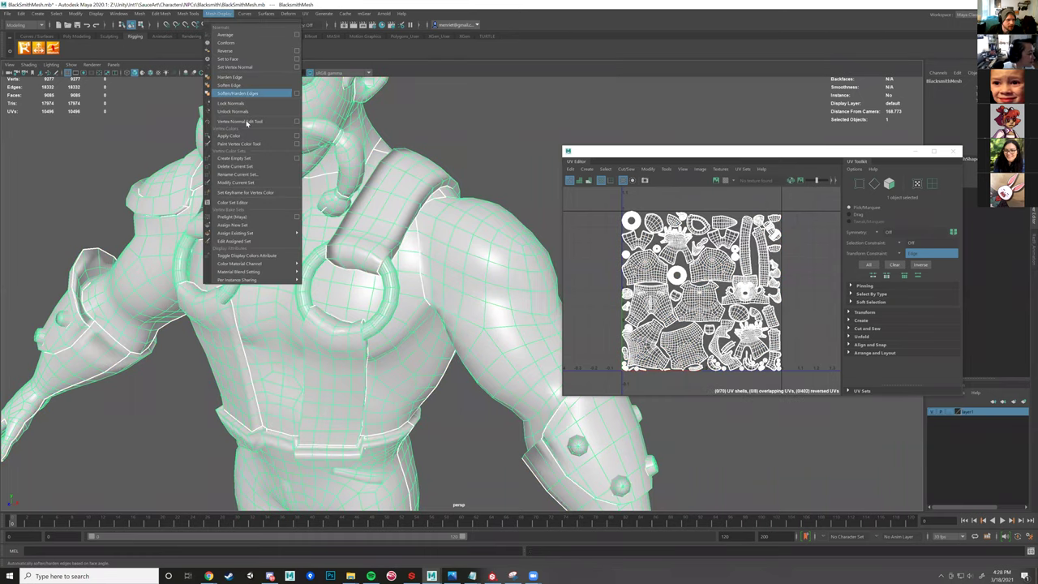
{"action": "left_click", "coordinate": [229, 59]}
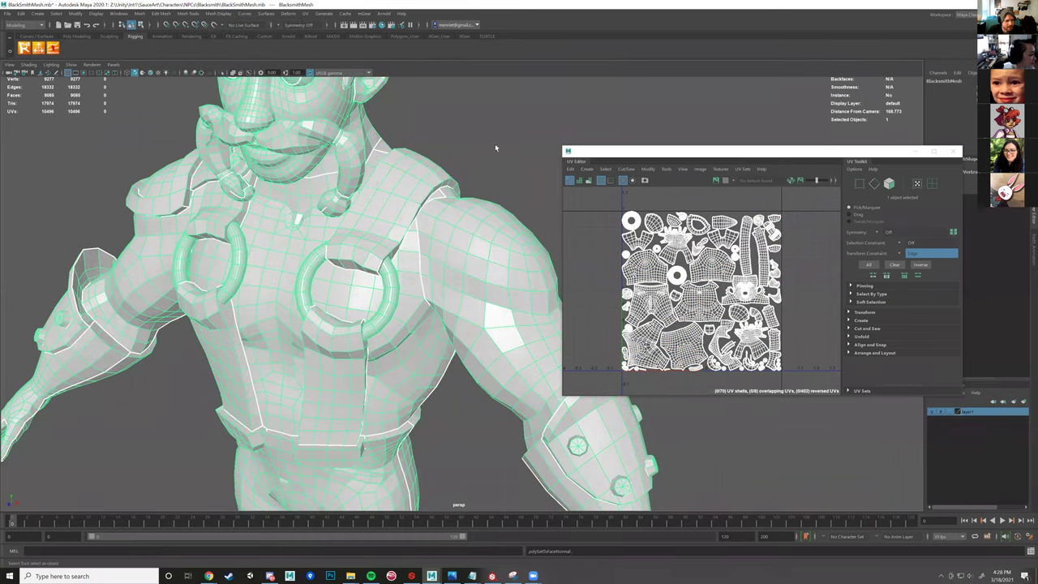
- Apply Soften Edge to the whole blacksmith mesh, deselect it, and check its smooth shading from several angles
{"action": "left_click", "coordinate": [483, 175]}
{"action": "scroll", "coordinate": [495, 168], "scroll_direction": "down", "scroll_amount": 4}
{"action": "mouse_move", "coordinate": [505, 165]}
{"action": "left_mouse_down", "text": "alt"}
{"action": "mouse_move", "coordinate": [443, 162]}
{"action": "mouse_move", "coordinate": [497, 168]}
{"action": "left_mouse_up", "text": "alt"}
{"action": "left_click", "coordinate": [484, 261]}
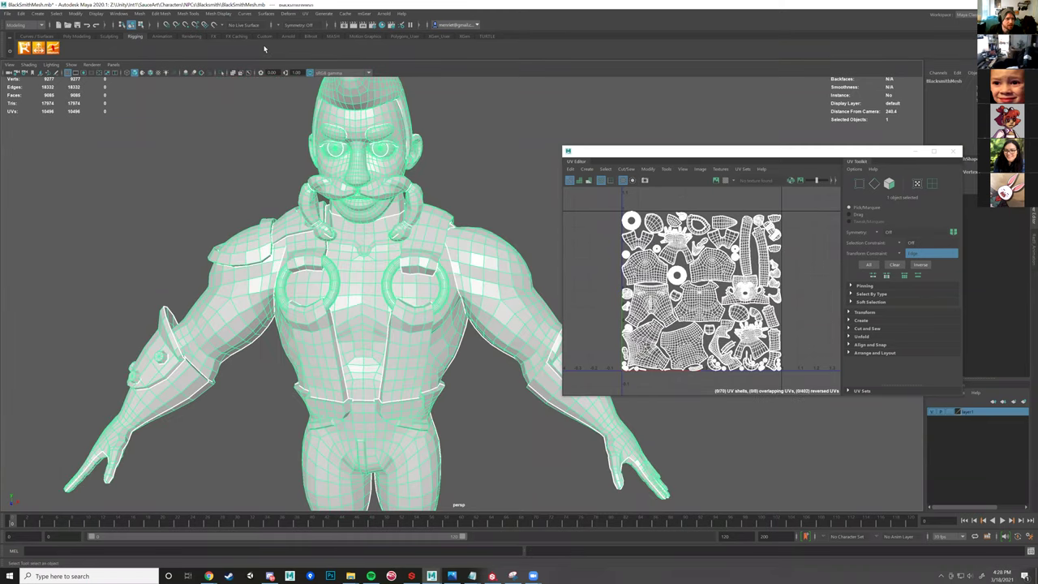
{"action": "left_click", "coordinate": [219, 15]}
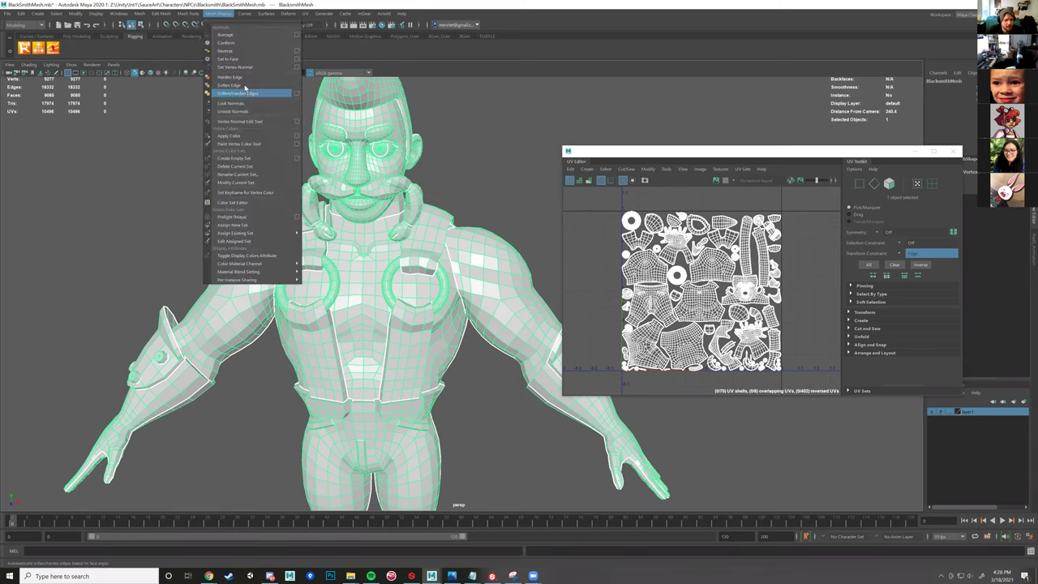
{"action": "left_click", "coordinate": [452, 190]}
{"action": "left_click_drag", "start_coordinate": [452, 189], "coordinate": [423, 186], "text": "alt"}
{"action": "scroll", "coordinate": [465, 185], "scroll_direction": "up", "scroll_amount": 4}
{"action": "scroll", "coordinate": [419, 193], "scroll_direction": "down", "scroll_amount": 3}
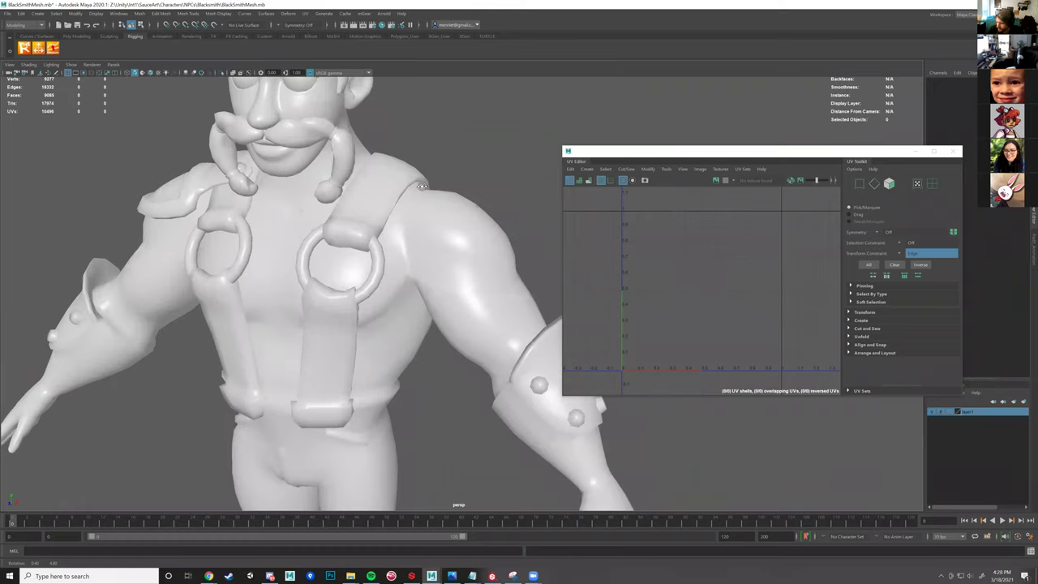
{"action": "scroll", "coordinate": [456, 238], "scroll_direction": "down", "scroll_amount": 4}
{"action": "left_click_drag", "start_coordinate": [455, 238], "coordinate": [437, 281], "text": "alt"}
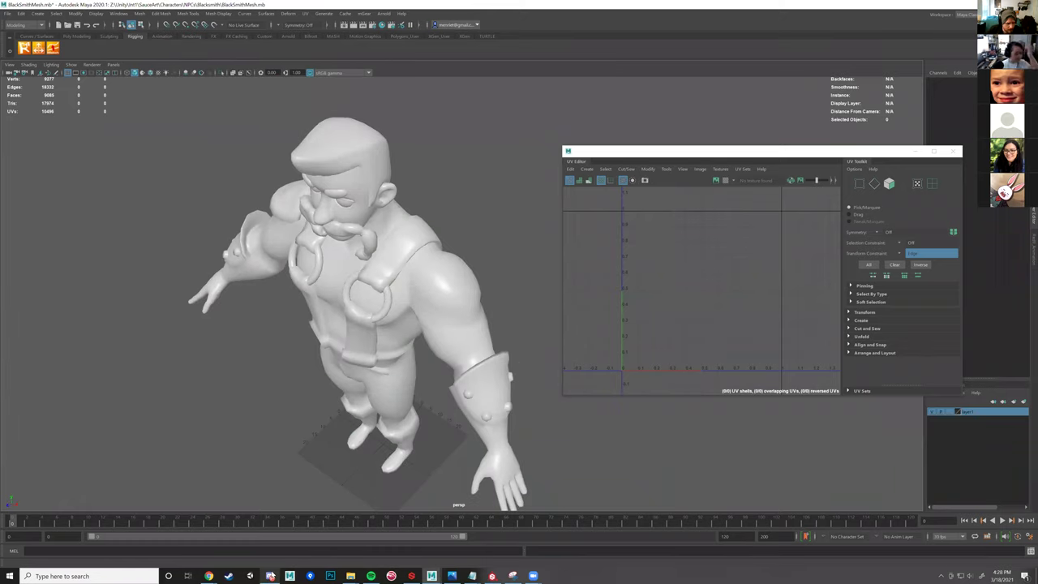
- Check the shared render on Discord, return to Maya, and look at the file export options for the blacksmith mesh
{"action": "left_click", "coordinate": [270, 576]}
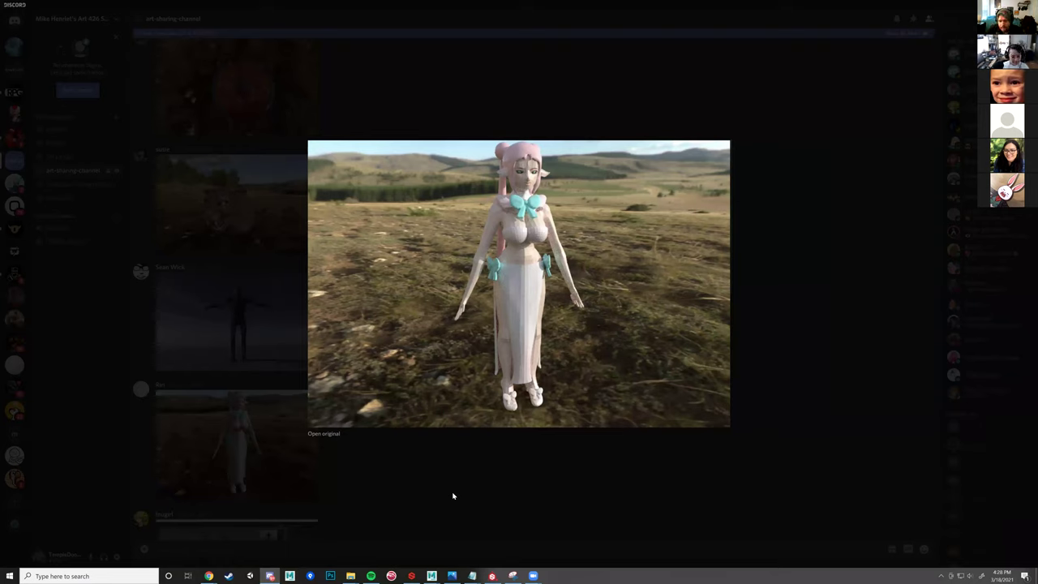
{"action": "left_click", "coordinate": [431, 576]}
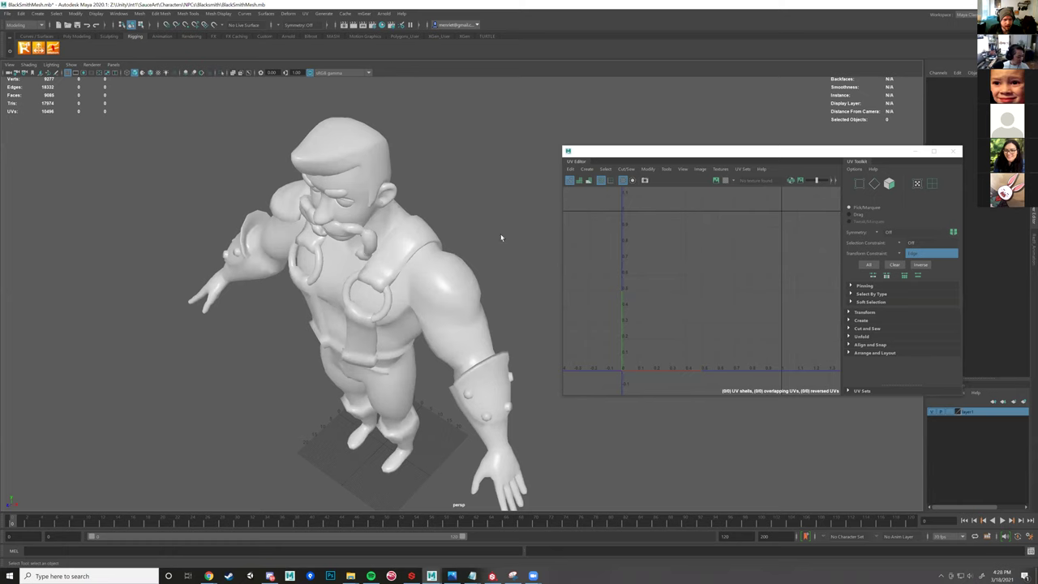
{"action": "left_click", "coordinate": [466, 298]}
{"action": "left_click_drag", "start_coordinate": [466, 299], "coordinate": [491, 158], "text": "alt"}
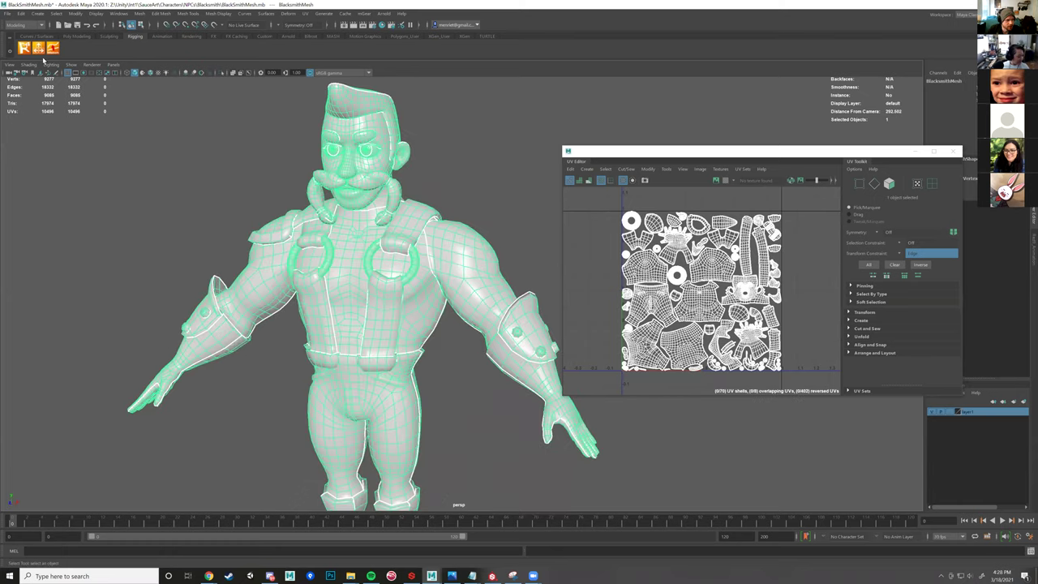
{"action": "left_click", "coordinate": [4, 14]}
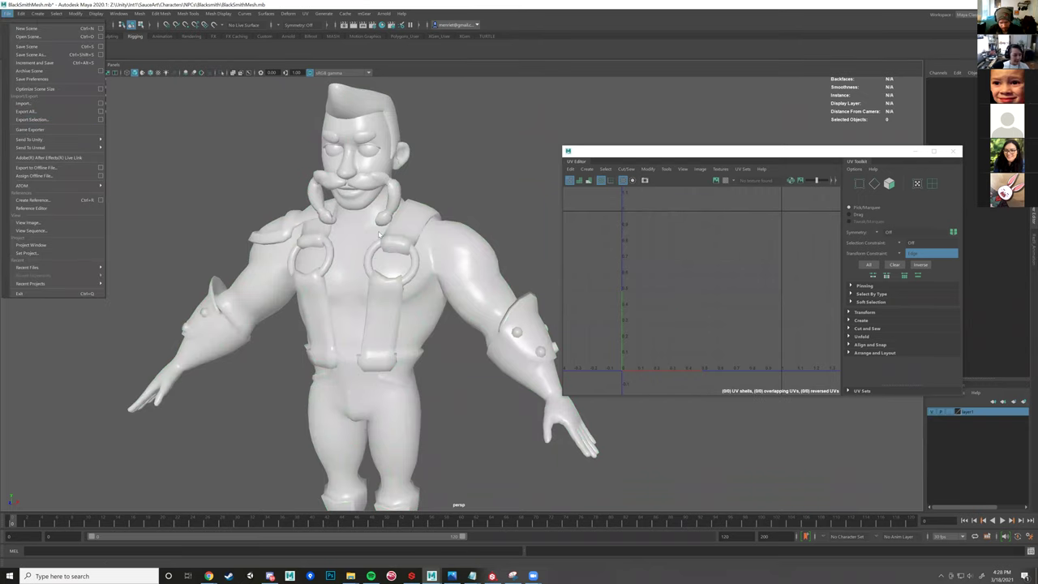
{"action": "left_click", "coordinate": [400, 344]}
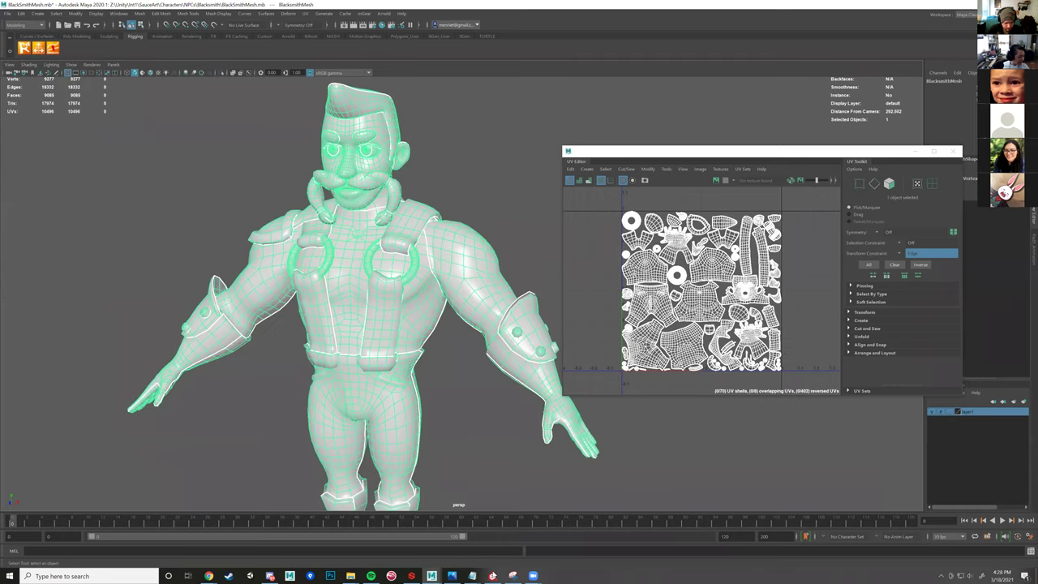
{"action": "left_click", "coordinate": [203, 175]}
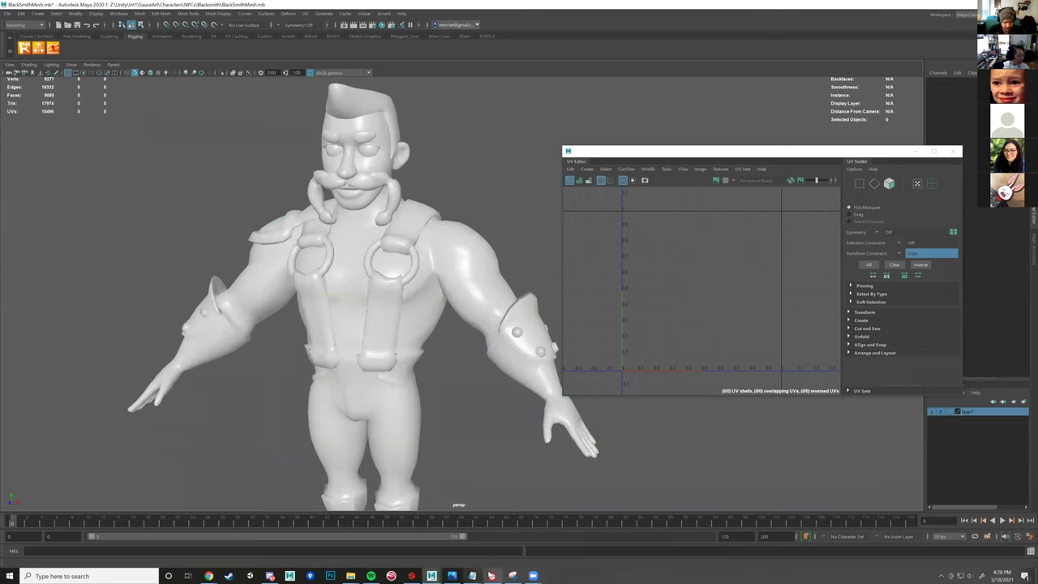
- Switch to Substance Painter, leave the Iray render, and view the mesh file option in Project Configuration before cancelling
{"action": "key", "text": "alt+Tab"}
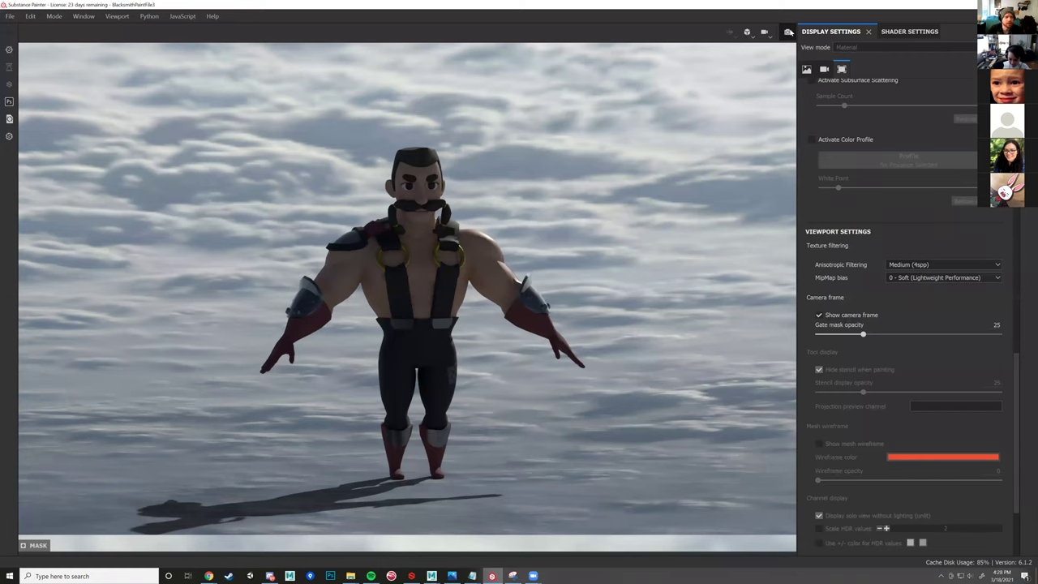
{"action": "left_click", "coordinate": [26, 17]}
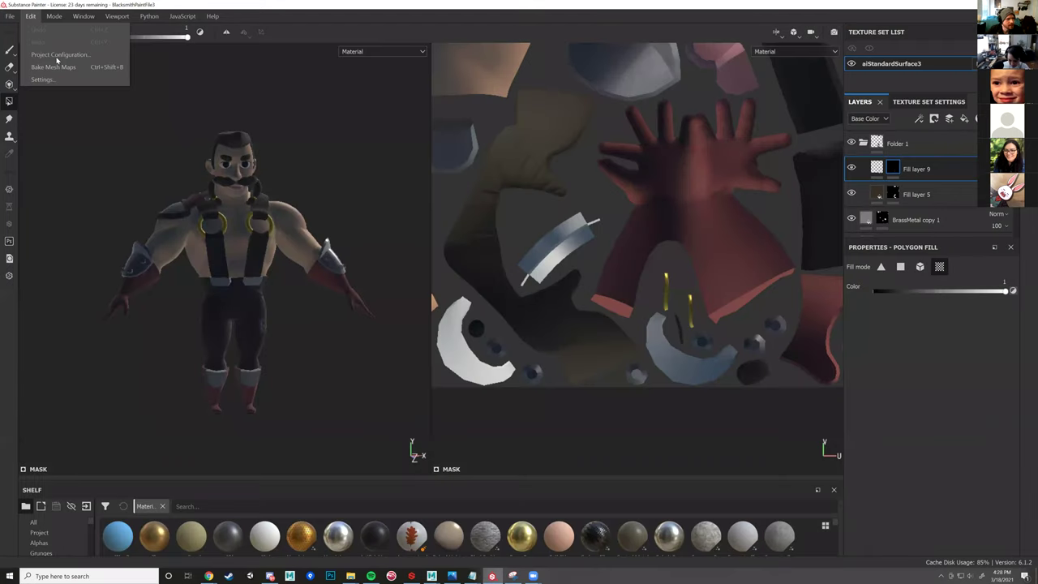
{"action": "left_click", "coordinate": [59, 56]}
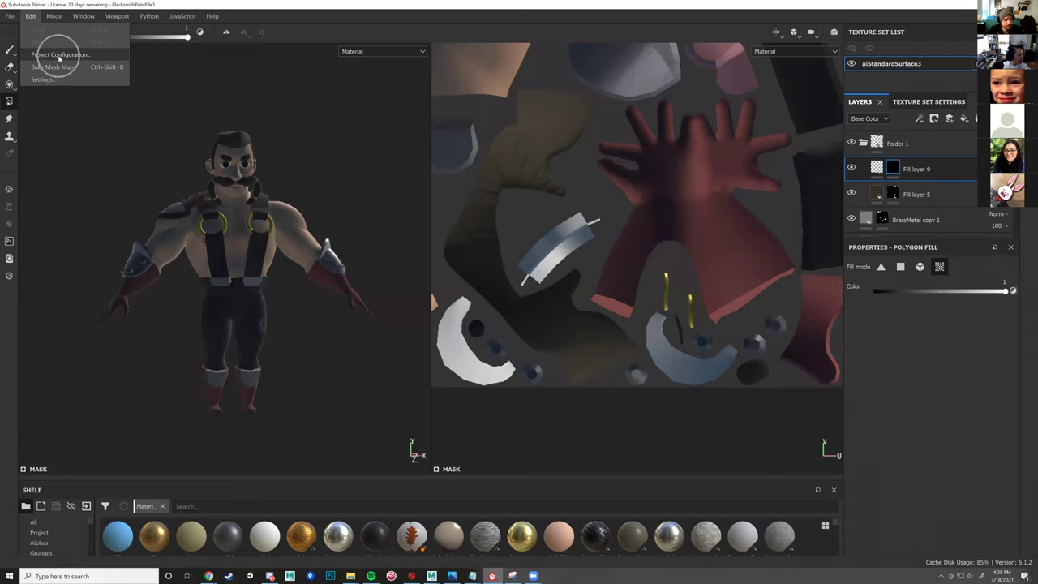
{"action": "left_click", "coordinate": [594, 205]}
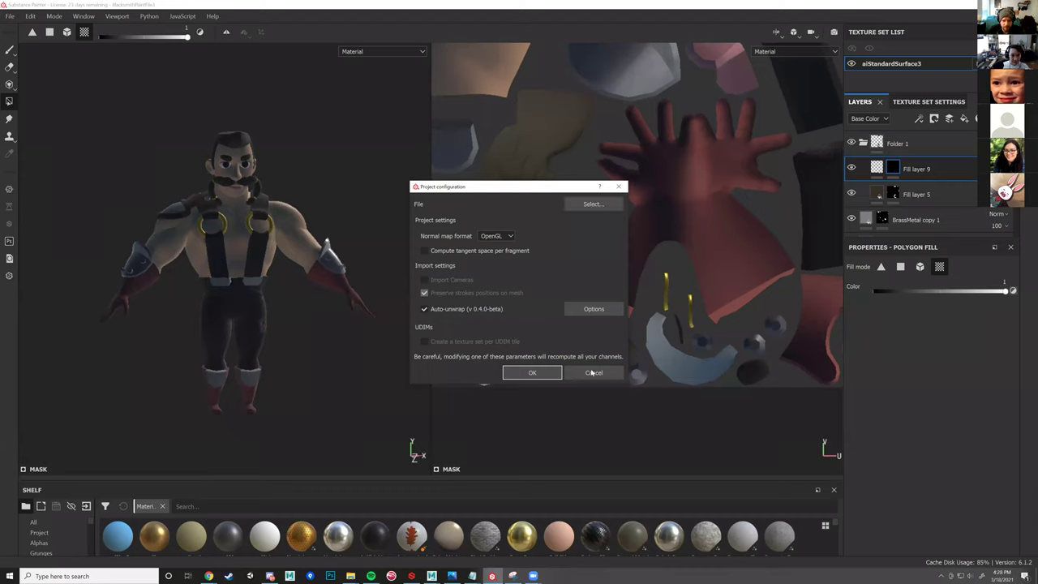
{"action": "left_click", "coordinate": [576, 374]}
- Inspect the textured blacksmith's upper body up close and compare it with the mesh in Maya before returning to Substance Painter
{"action": "left_click_drag", "start_coordinate": [250, 214], "coordinate": [201, 231], "text": "alt"}
{"action": "scroll", "coordinate": [267, 195], "scroll_direction": "up", "scroll_amount": 4}
{"action": "scroll", "coordinate": [268, 195], "scroll_direction": "up", "scroll_amount": 3}
{"action": "left_click_drag", "start_coordinate": [268, 195], "coordinate": [418, 163], "text": "alt"}
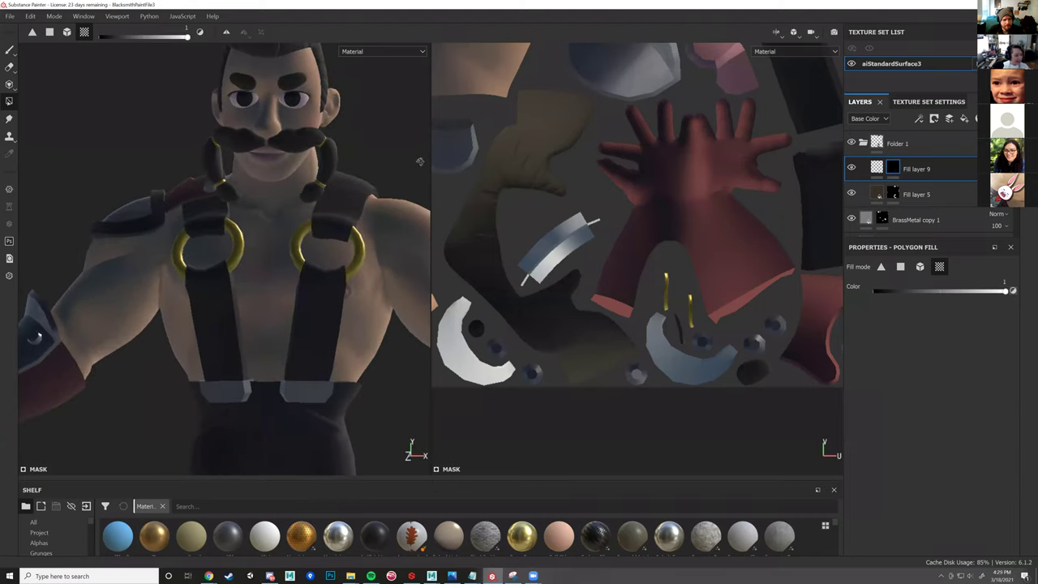
{"action": "left_click_drag", "start_coordinate": [304, 195], "coordinate": [378, 172], "text": "alt"}
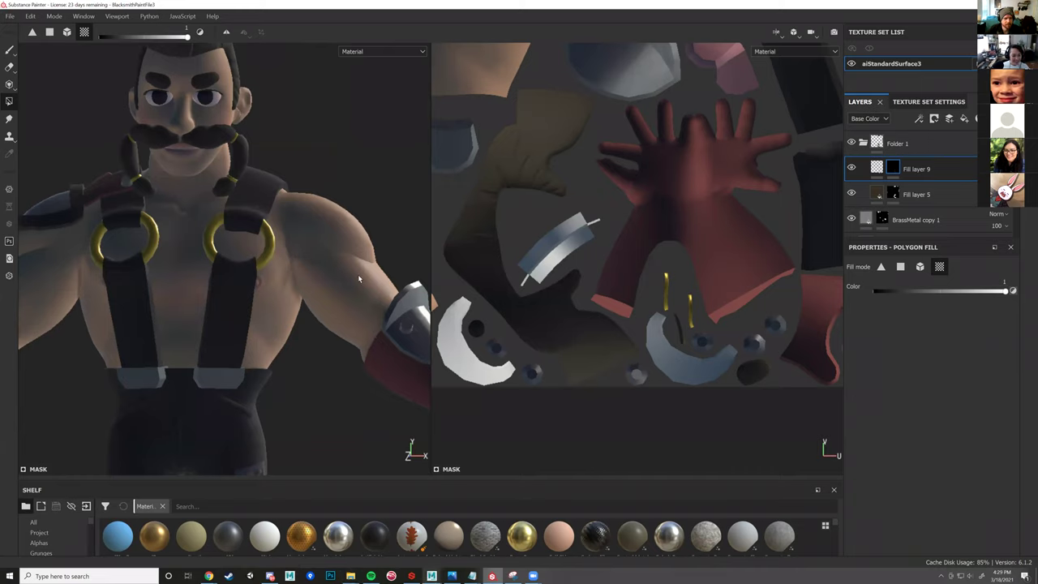
{"action": "key", "text": "alt+Tab"}
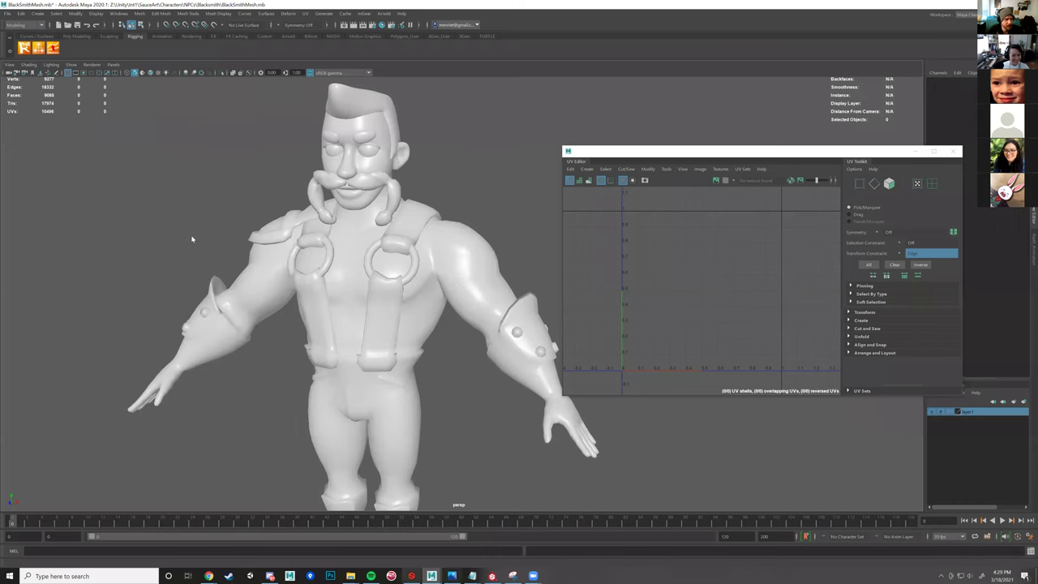
{"action": "key", "text": "alt+Tab"}
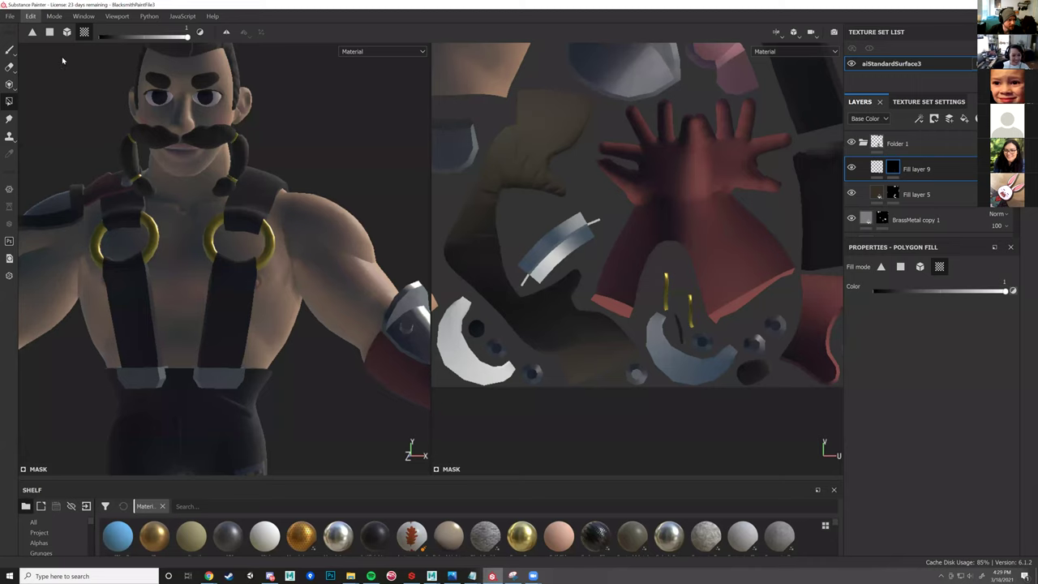
- Browse for a replacement mesh file from Project Configuration and close both dialogs without choosing one
{"action": "left_click", "coordinate": [62, 56]}
{"action": "left_click", "coordinate": [598, 204]}
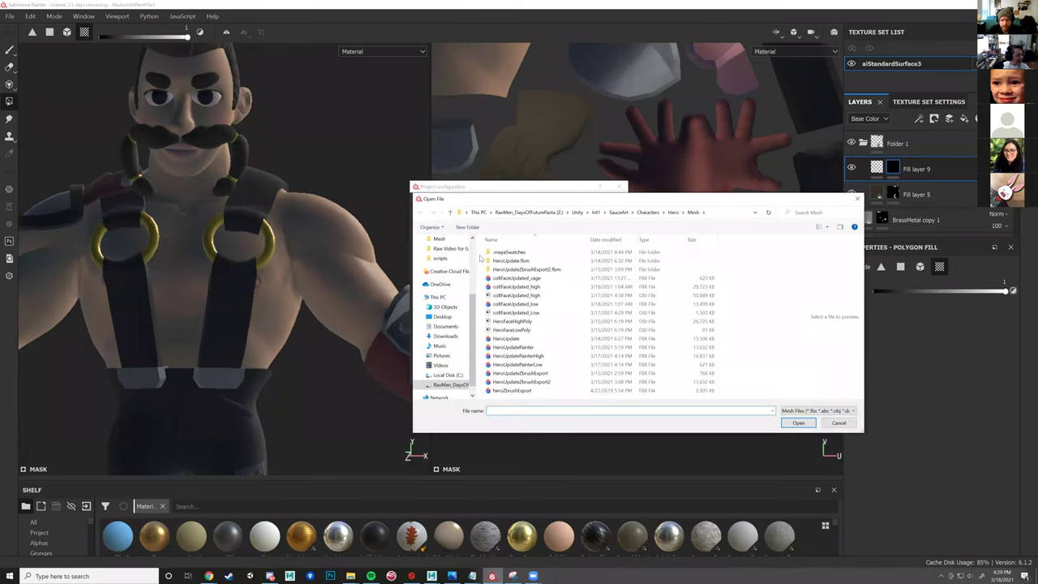
{"action": "left_click", "coordinate": [839, 423]}
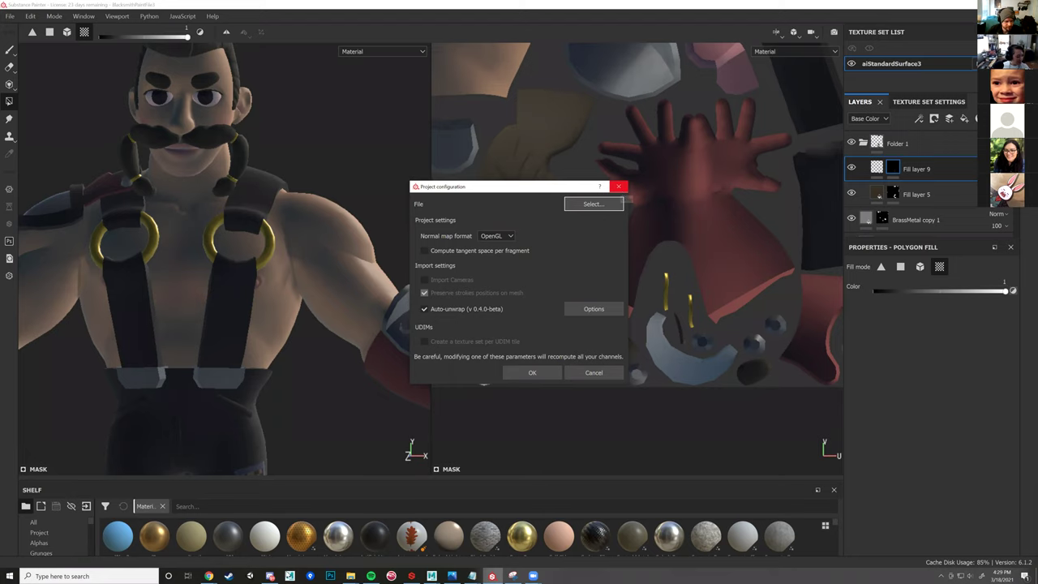
{"action": "left_click", "coordinate": [619, 187]}
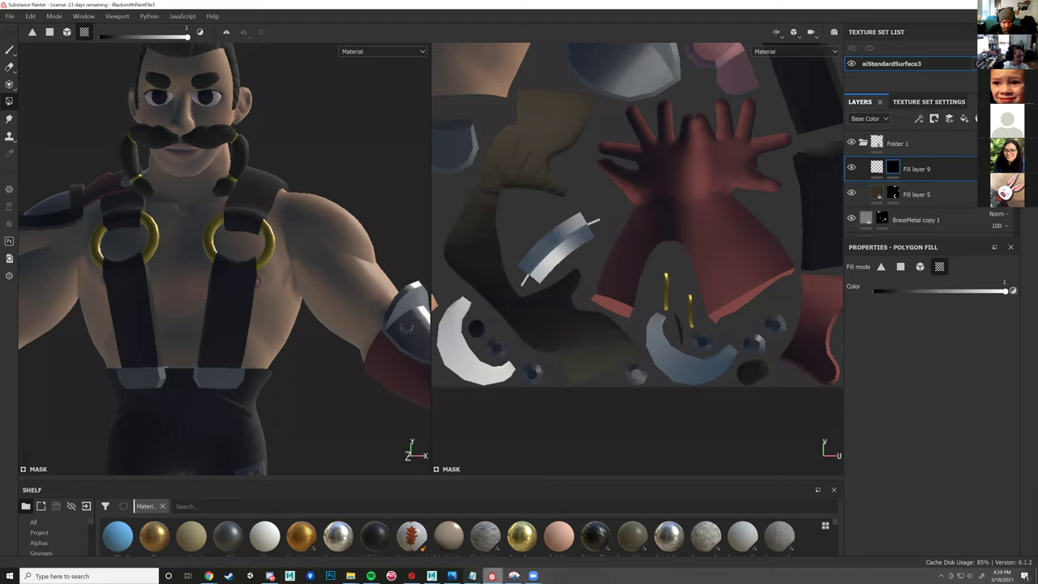
- Frame the full blacksmith in the 3D view and rotate the environment lighting to light the character from the front
{"action": "mouse_move", "coordinate": [491, 575]}
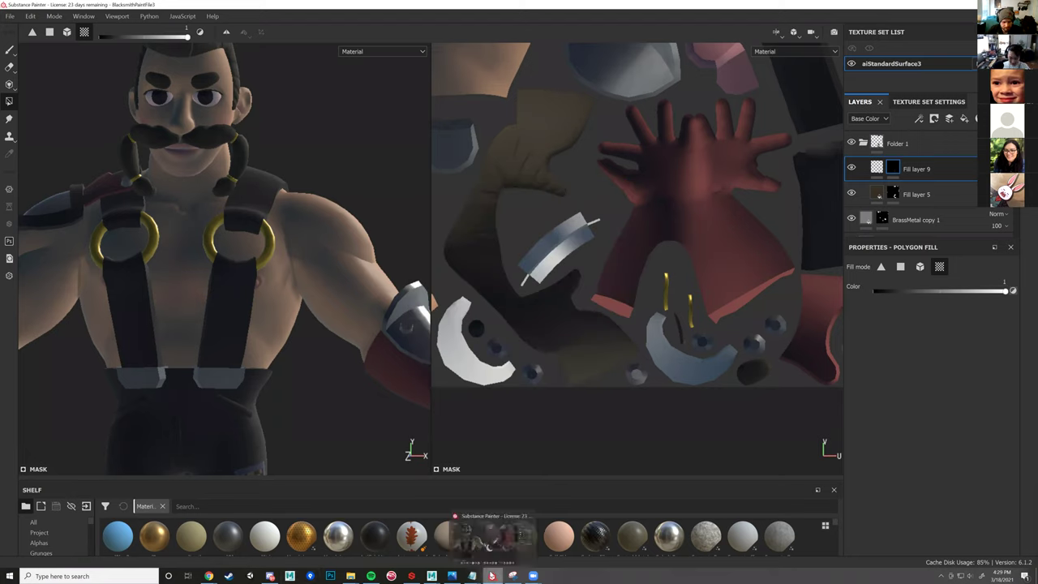
{"action": "key", "text": "f"}
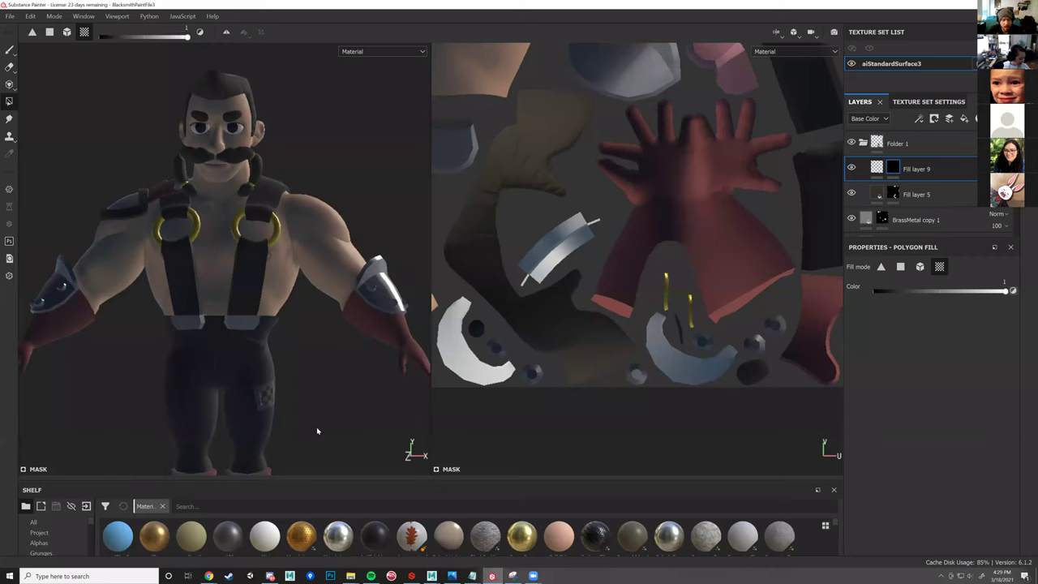
{"action": "key", "text": "f"}
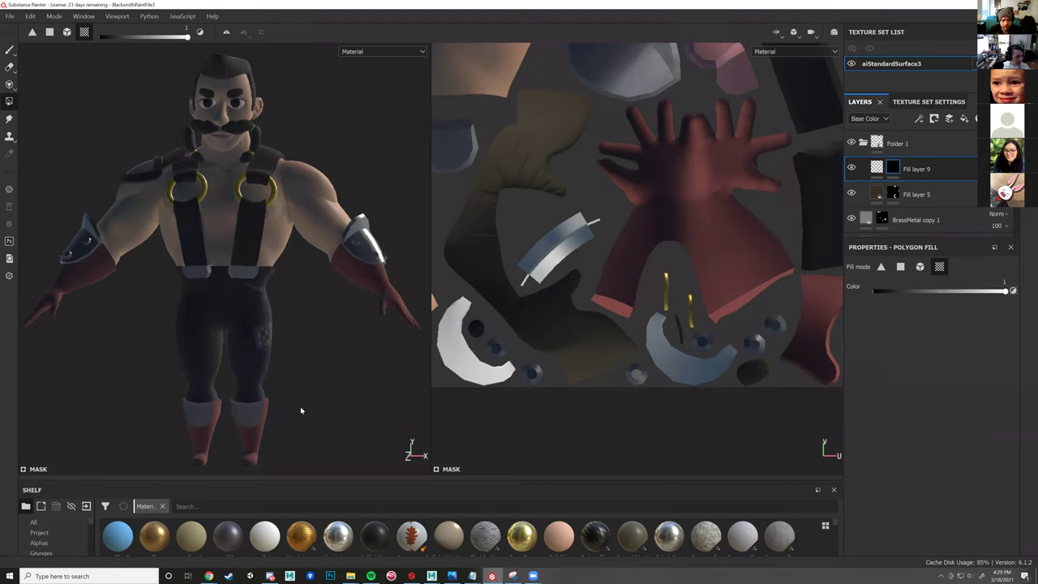
{"action": "left_click_drag", "start_coordinate": [300, 411], "coordinate": [346, 360], "text": "alt"}
{"action": "right_click_drag", "start_coordinate": [373, 359], "coordinate": [340, 353], "text": "shift"}
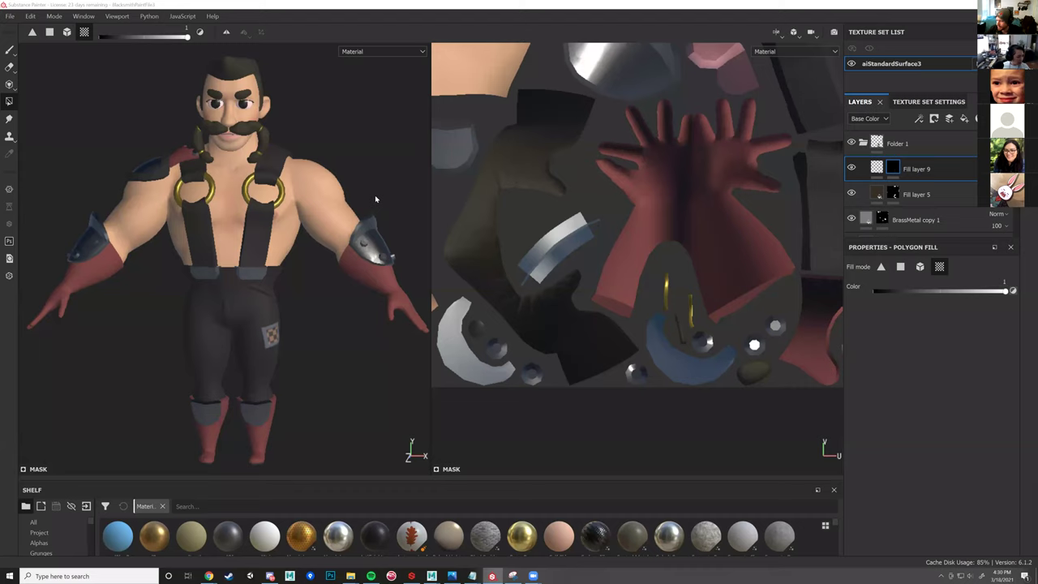
{"action": "left_click_drag", "start_coordinate": [367, 331], "coordinate": [352, 307], "text": "alt"}
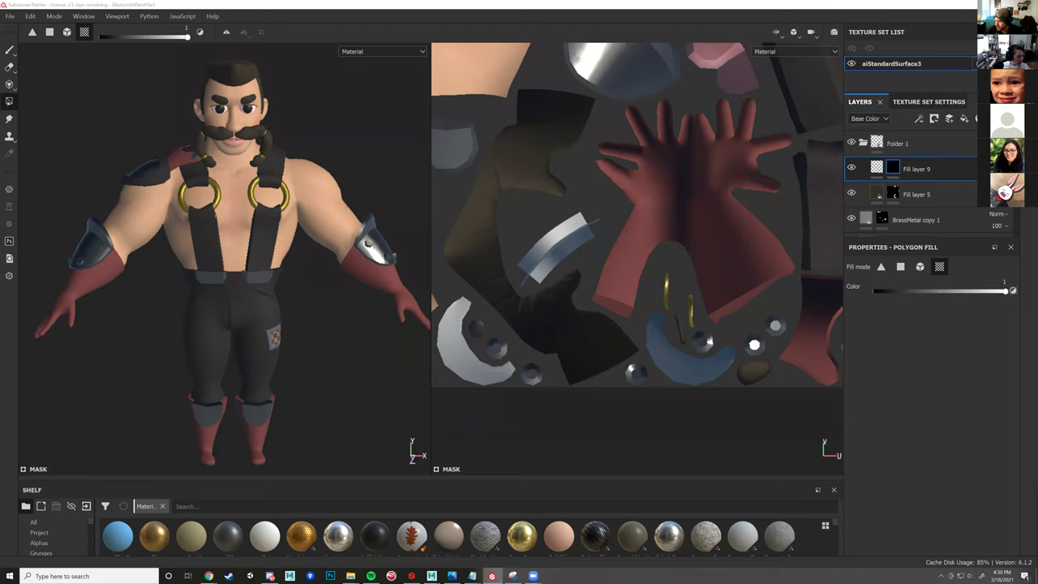
{"action": "left_click_drag", "start_coordinate": [339, 333], "coordinate": [646, 413], "text": "alt"}
- Switch to Discord and close the enlarged pink-haired character render
{"action": "key", "text": "alt+Tab"}
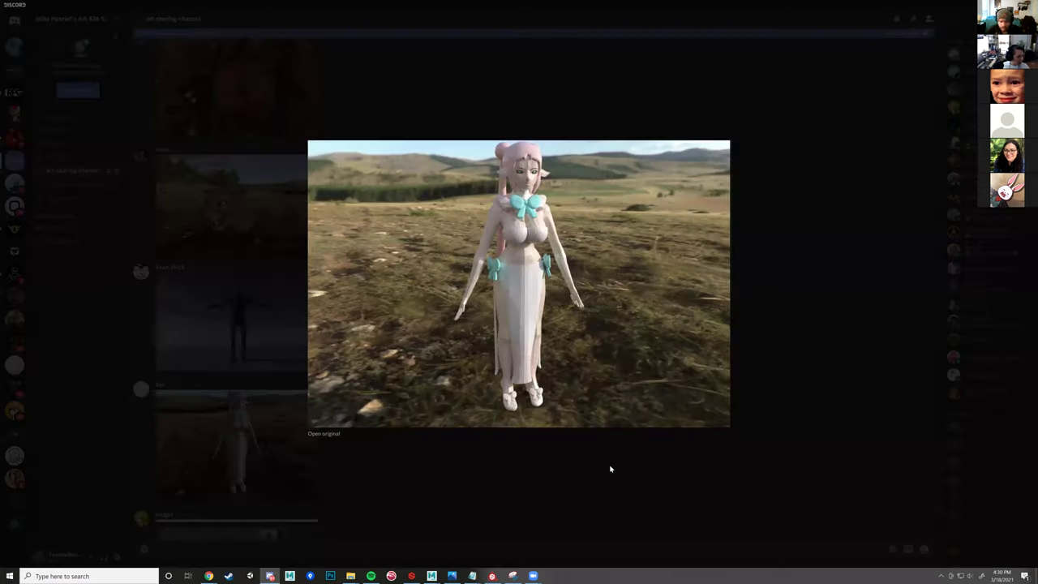
{"action": "key", "text": "Escape"}
{"action": "key", "text": "Return"}
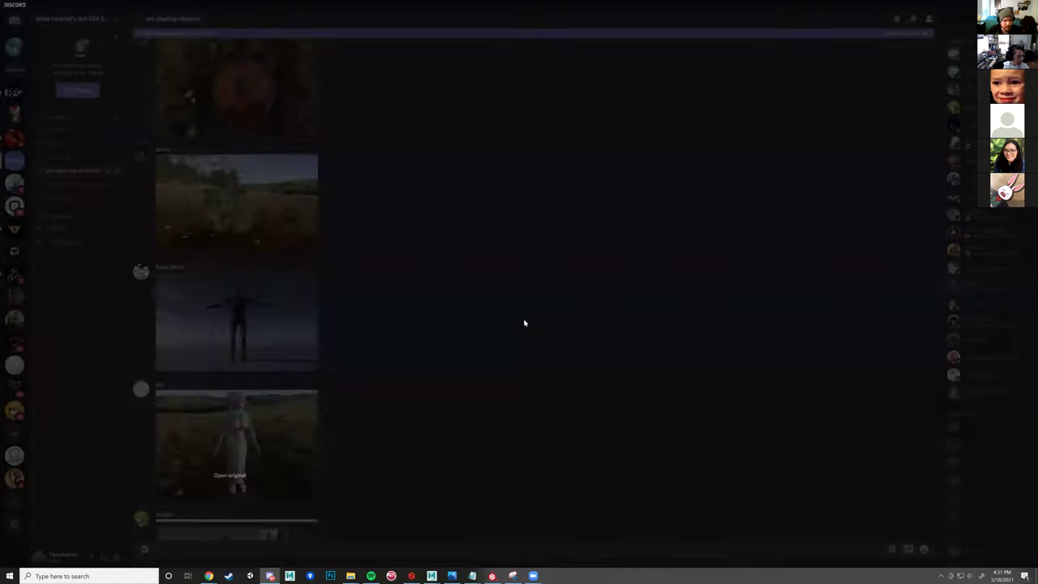
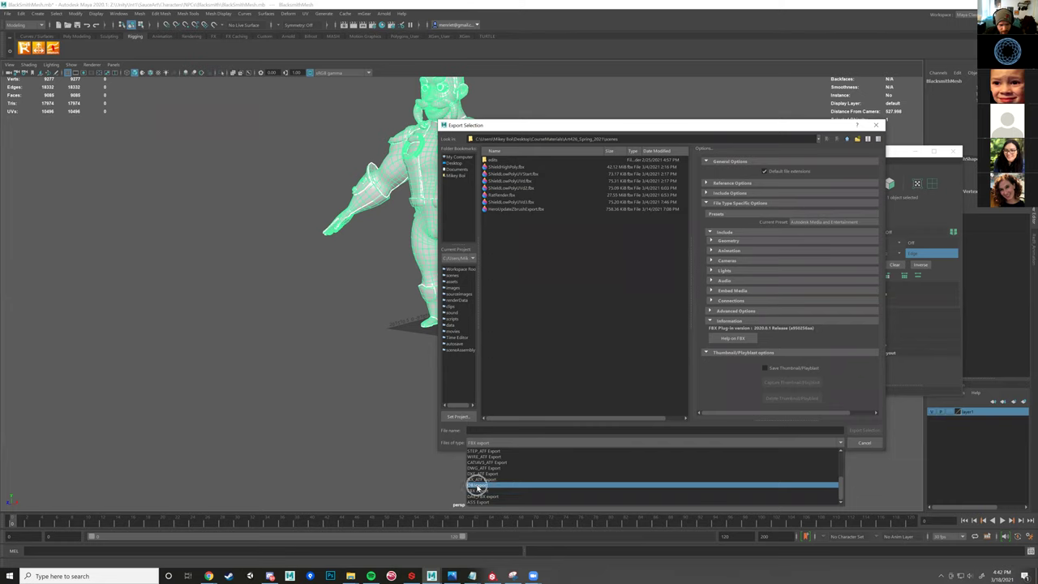
- Choose FBX export as the file type for the selected blacksmith mesh, cancel the export, and view the mesh closer
{"action": "left_click", "coordinate": [477, 490]}
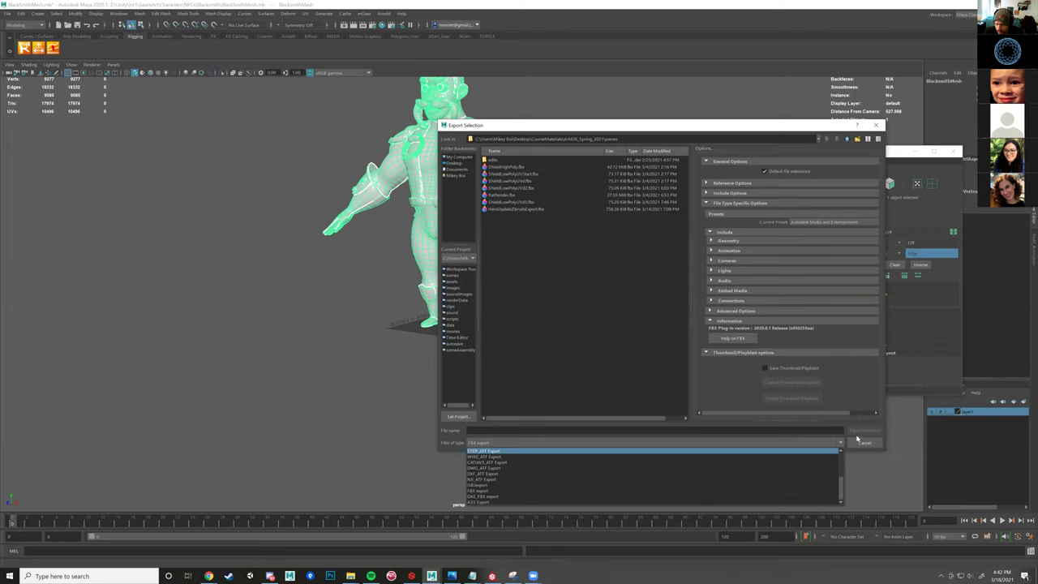
{"action": "left_click", "coordinate": [857, 438]}
{"action": "left_click", "coordinate": [864, 442]}
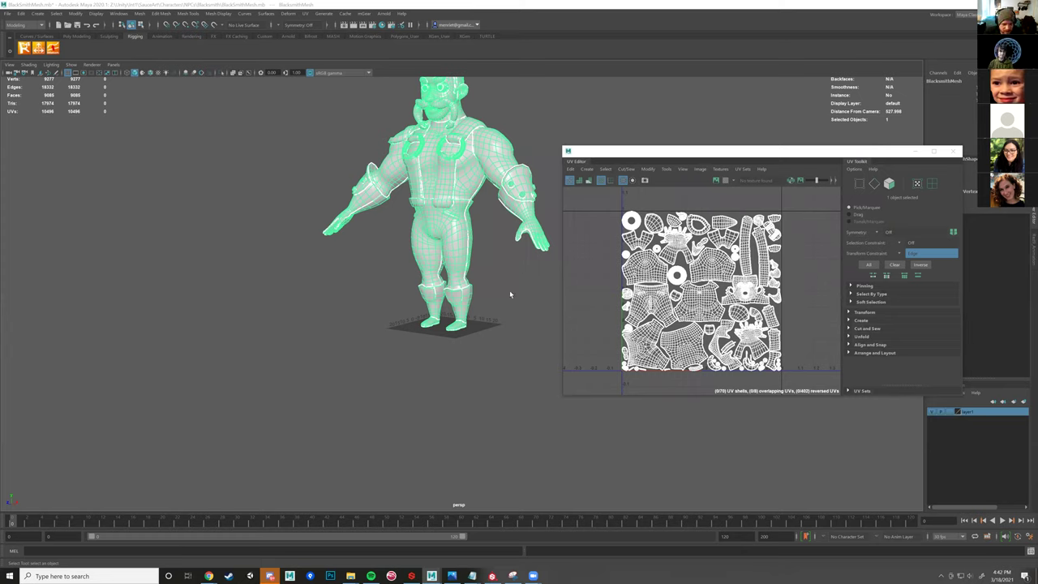
{"action": "left_click", "coordinate": [395, 368]}
{"action": "left_click_drag", "start_coordinate": [391, 334], "coordinate": [474, 292], "text": "alt"}
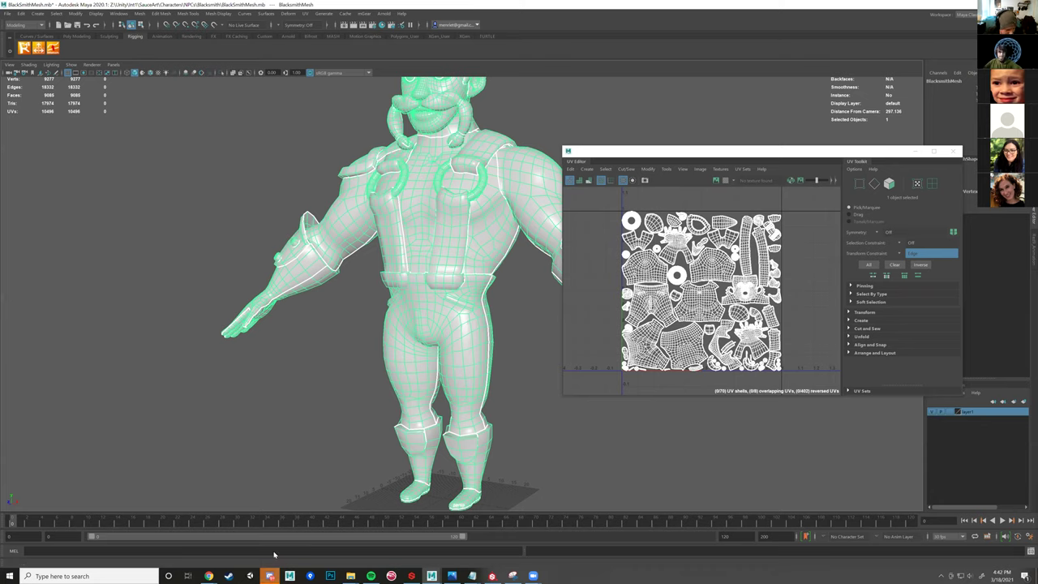
- Switch to Discord and view the caped character render and the desert armoured character render enlarged, closing each one
{"action": "key", "text": "alt+Tab"}
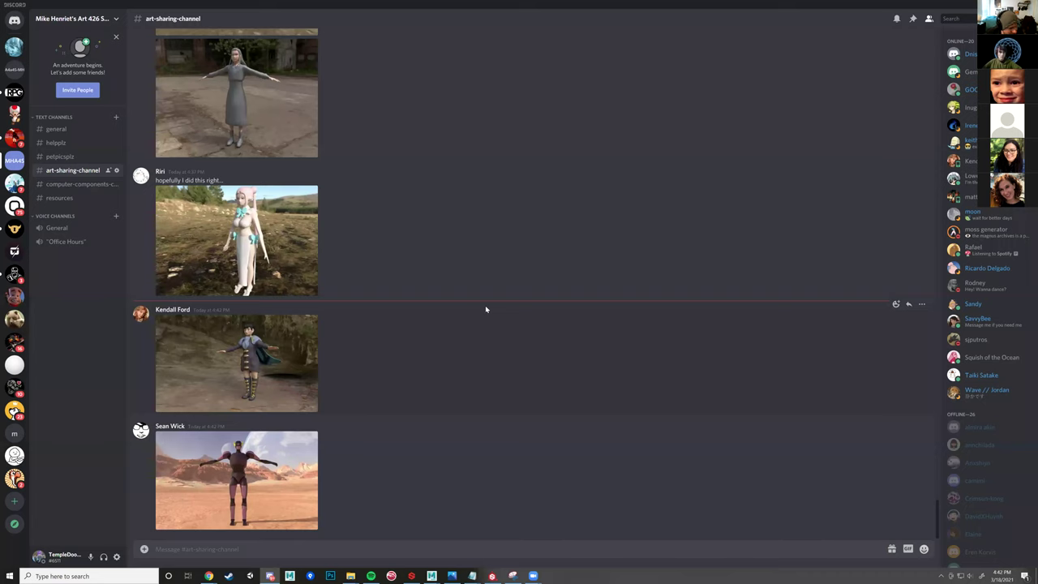
{"action": "left_click", "coordinate": [289, 334]}
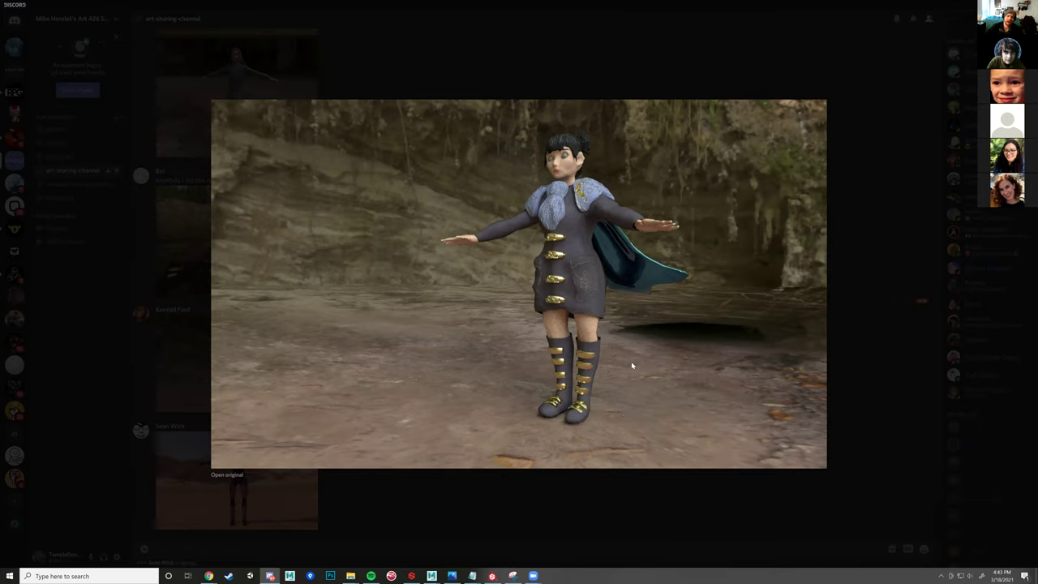
{"action": "left_click", "coordinate": [482, 491]}
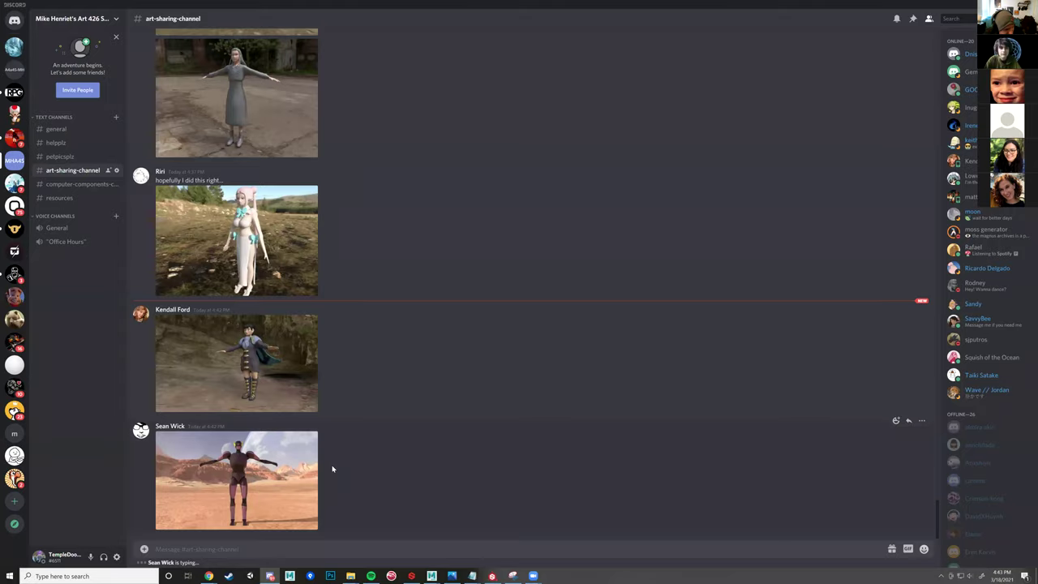
{"action": "left_click", "coordinate": [295, 462]}
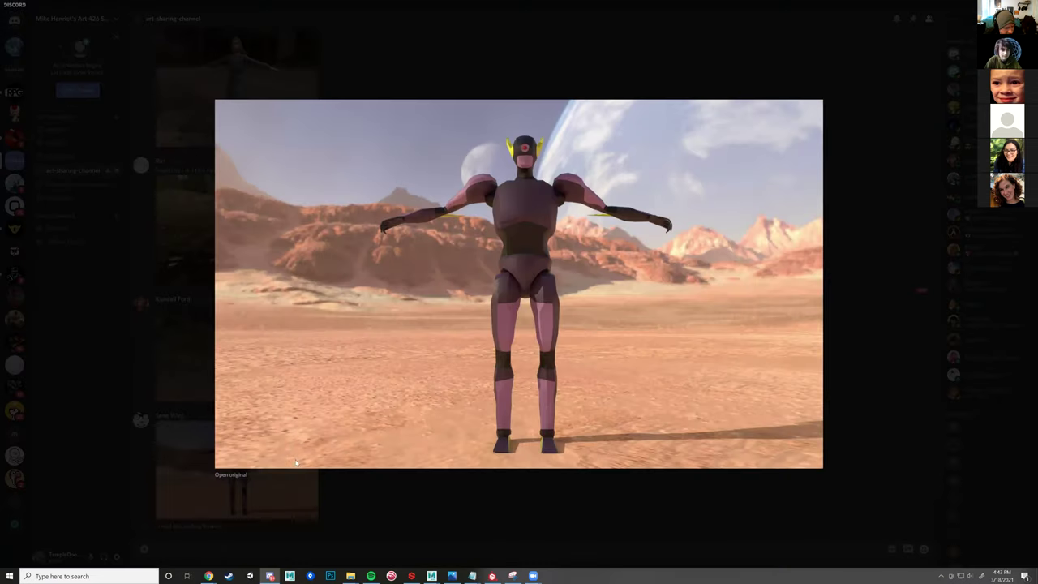
{"action": "left_click", "coordinate": [491, 502]}
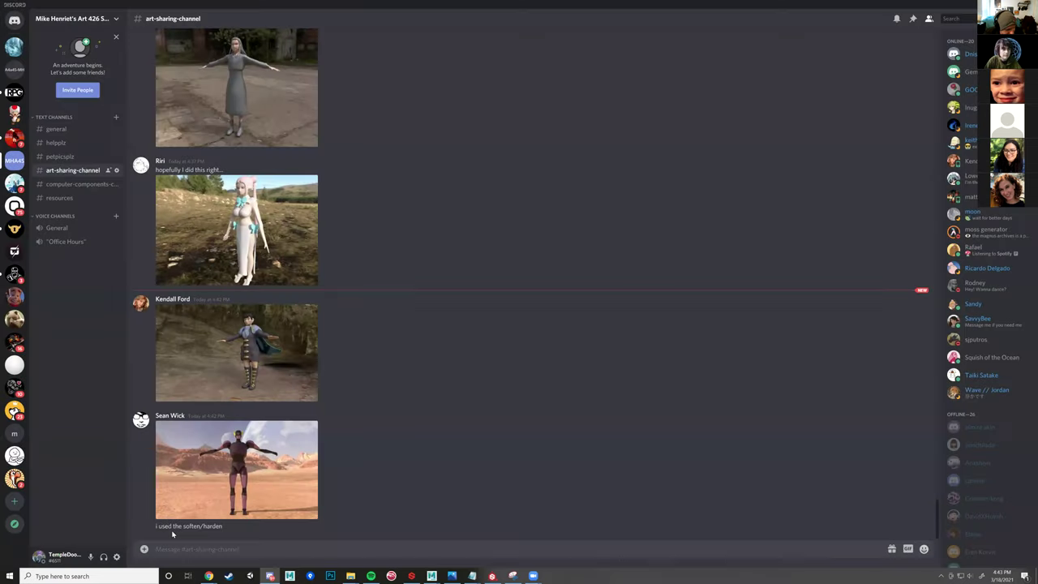
{"action": "left_click", "coordinate": [270, 485]}
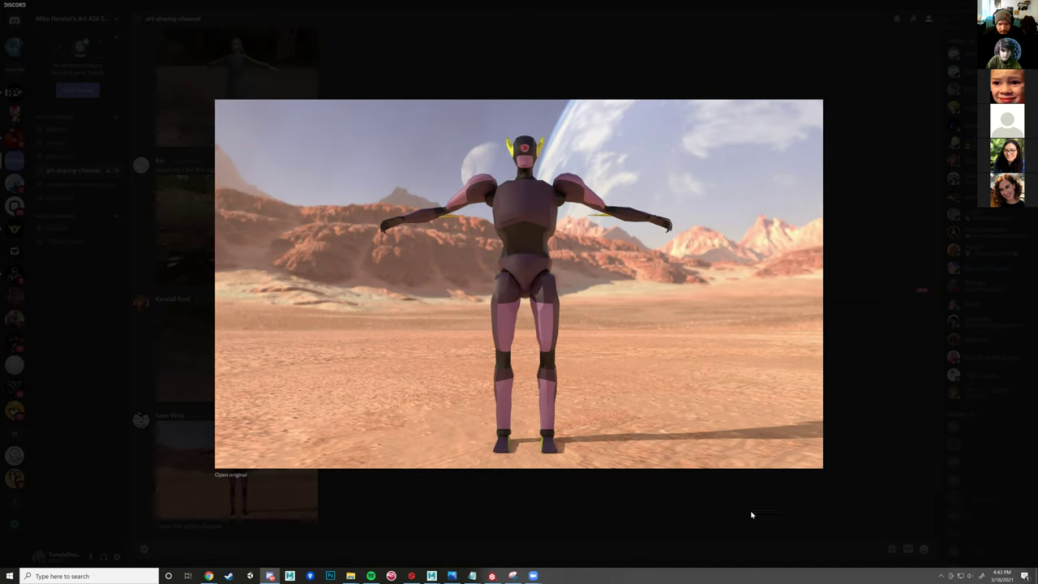
{"action": "left_click", "coordinate": [697, 528]}
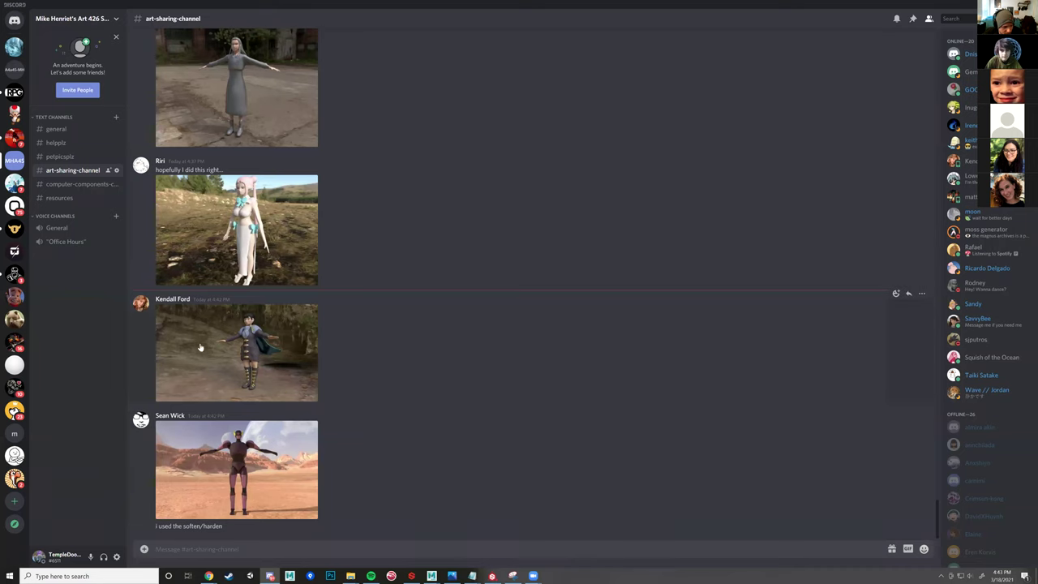
- Enlarge the latest render of the pink-haired character in the white dress and close it
{"action": "scroll", "coordinate": [201, 347], "scroll_direction": "up", "scroll_amount": 3}
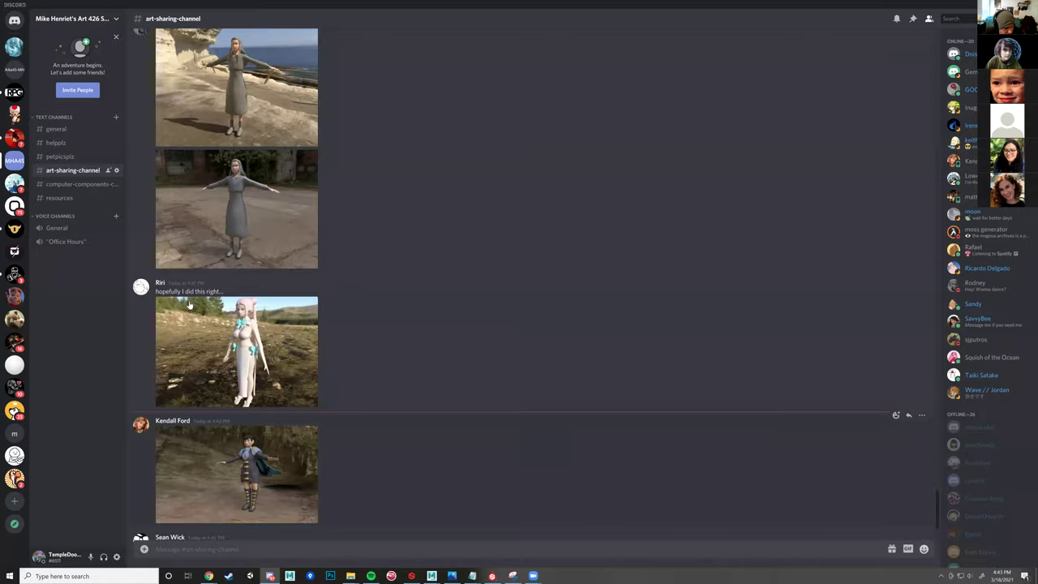
{"action": "left_click", "coordinate": [219, 454]}
{"action": "left_click", "coordinate": [191, 349]}
{"action": "left_click", "coordinate": [243, 347]}
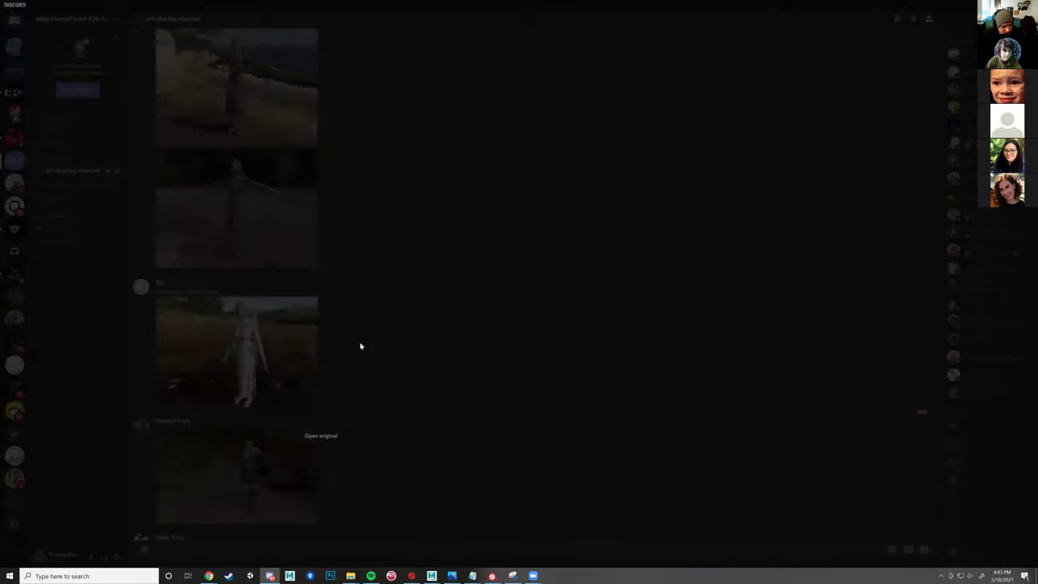
{"action": "left_click", "coordinate": [360, 347]}
- Look through the renders shared earlier in the art-sharing channel, back to the blacksmith render, and return to the latest posts
{"action": "scroll", "coordinate": [361, 346], "scroll_direction": "up", "scroll_amount": 4}
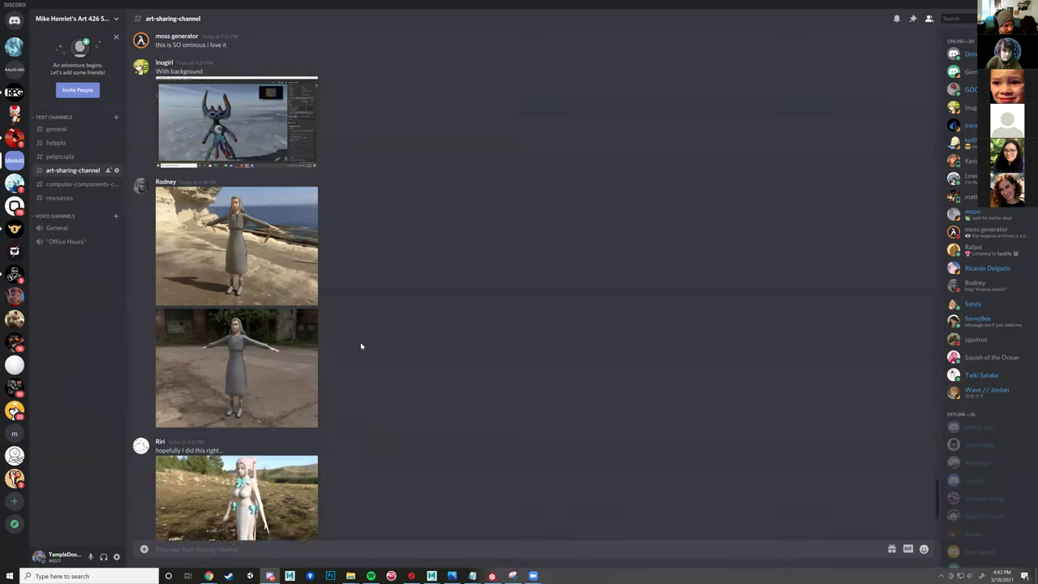
{"action": "scroll", "coordinate": [361, 346], "scroll_direction": "up", "scroll_amount": 2}
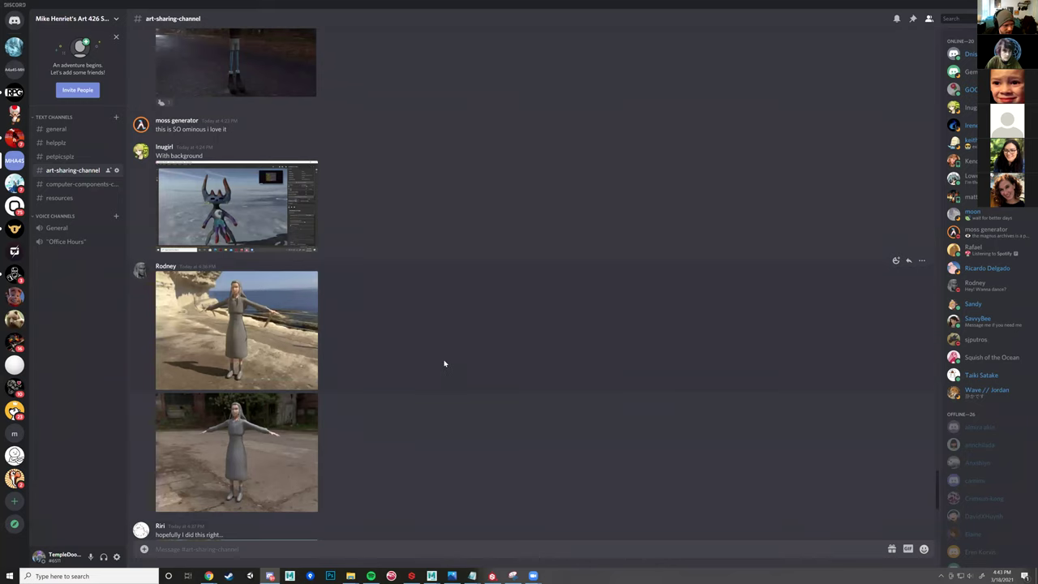
{"action": "scroll", "coordinate": [444, 363], "scroll_direction": "up", "scroll_amount": 10}
{"action": "scroll", "coordinate": [444, 363], "scroll_direction": "up", "scroll_amount": 6}
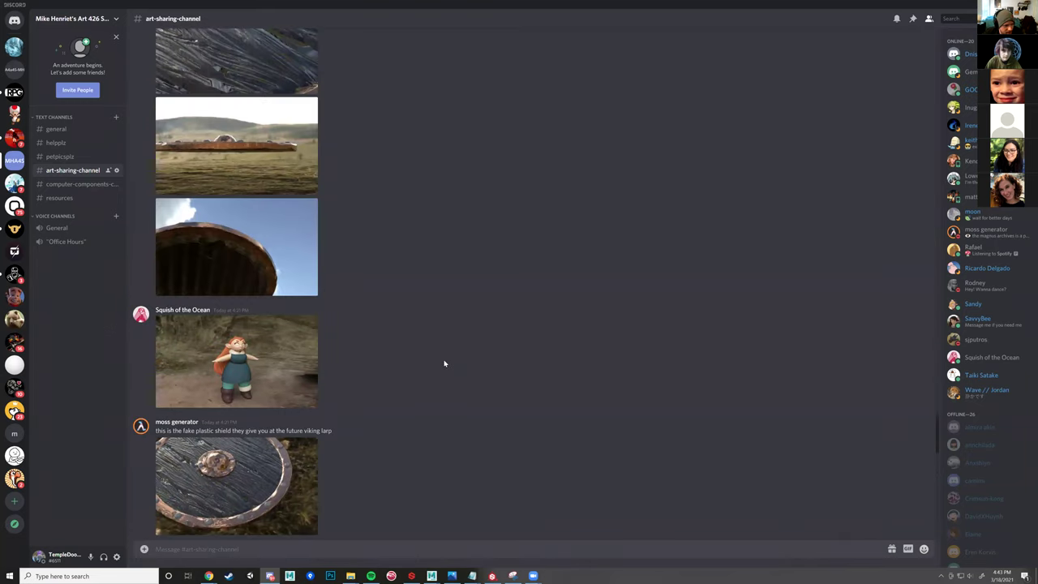
{"action": "scroll", "coordinate": [445, 363], "scroll_direction": "up", "scroll_amount": 8}
{"action": "scroll", "coordinate": [444, 364], "scroll_direction": "up", "scroll_amount": 8}
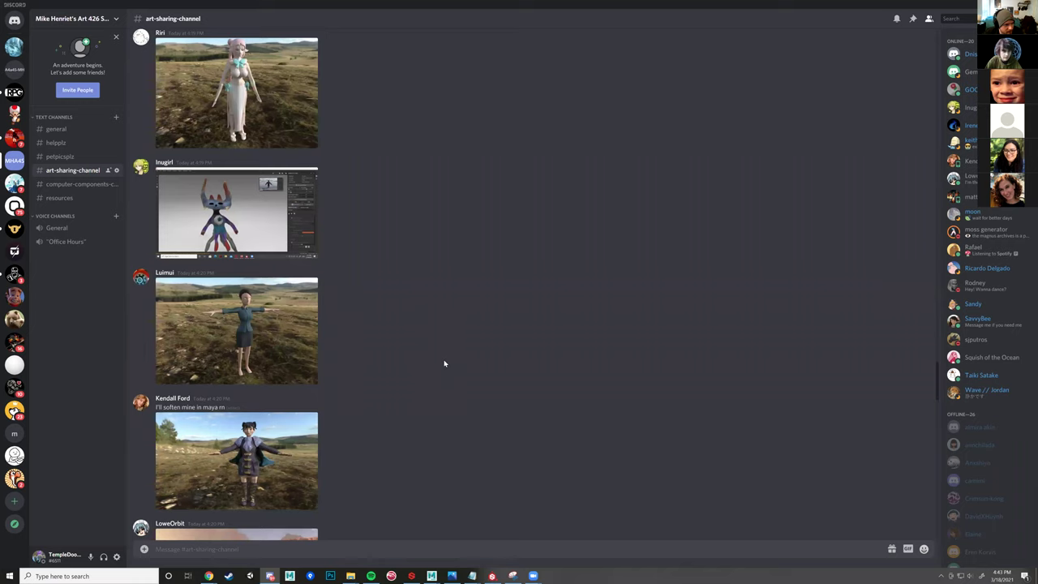
{"action": "scroll", "coordinate": [444, 363], "scroll_direction": "up", "scroll_amount": 2}
{"action": "scroll", "coordinate": [445, 363], "scroll_direction": "up", "scroll_amount": 6}
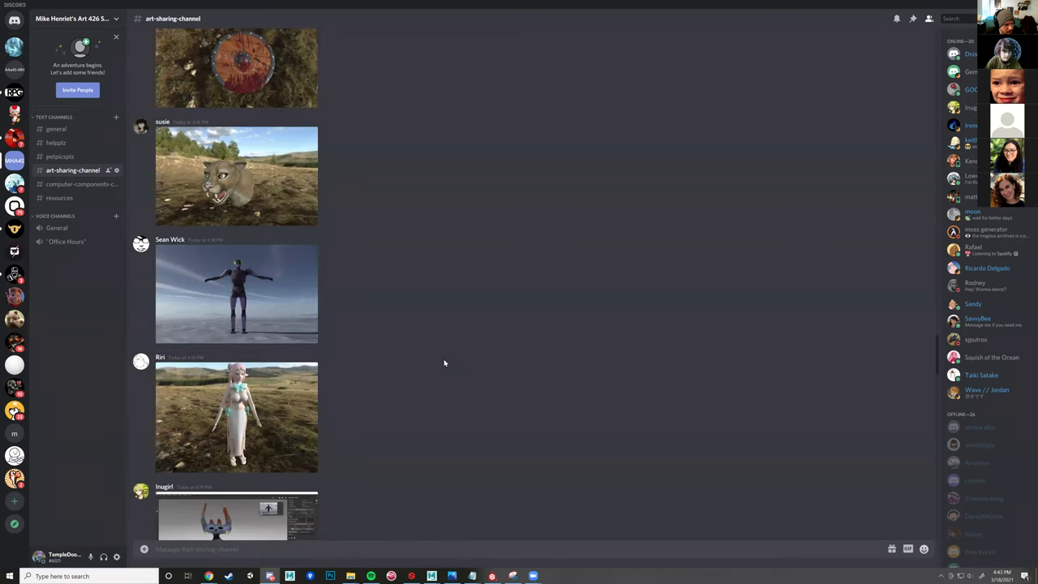
{"action": "scroll", "coordinate": [444, 363], "scroll_direction": "up", "scroll_amount": 3}
{"action": "scroll", "coordinate": [444, 363], "scroll_direction": "up", "scroll_amount": 5}
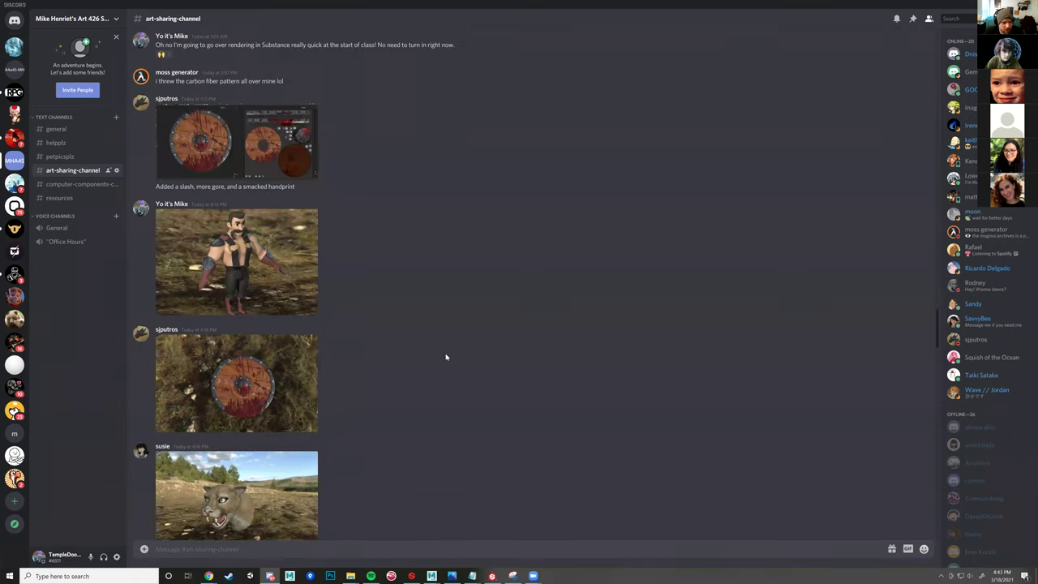
{"action": "scroll", "coordinate": [446, 358], "scroll_direction": "down", "scroll_amount": 5}
{"action": "scroll", "coordinate": [454, 322], "scroll_direction": "down", "scroll_amount": 15}
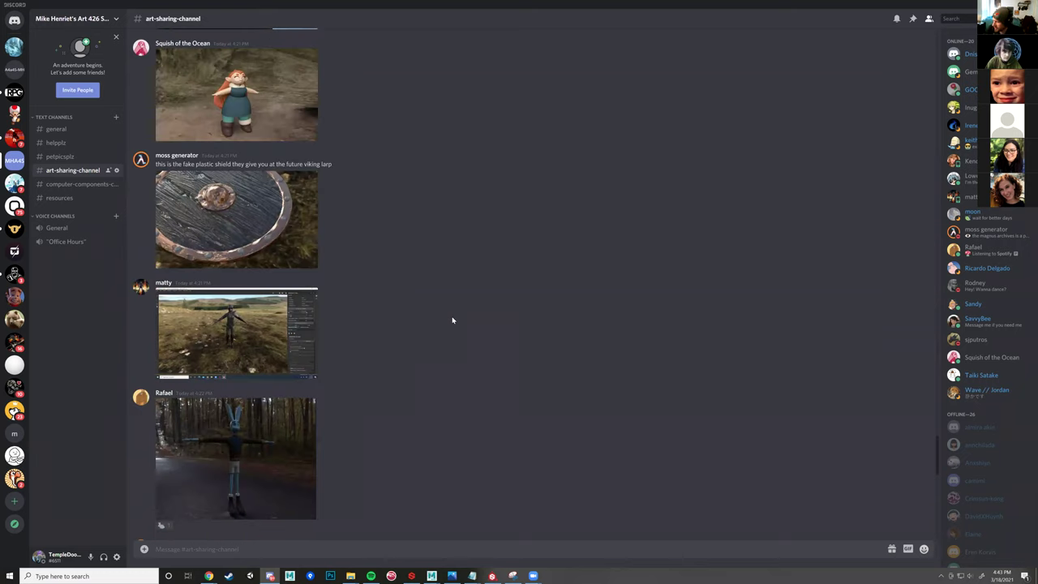
{"action": "scroll", "coordinate": [606, 443], "scroll_direction": "down", "scroll_amount": 10}
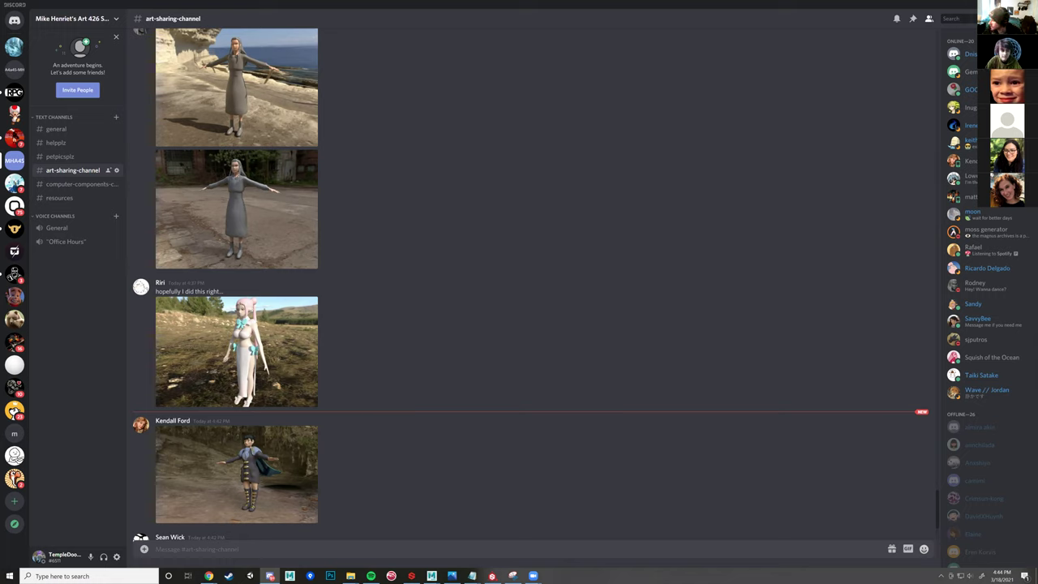
- Switch to Substance Painter and examine the whole blacksmith in the 3D view and the complete texture layout in the 2D view
{"action": "key", "text": "alt+Tab"}
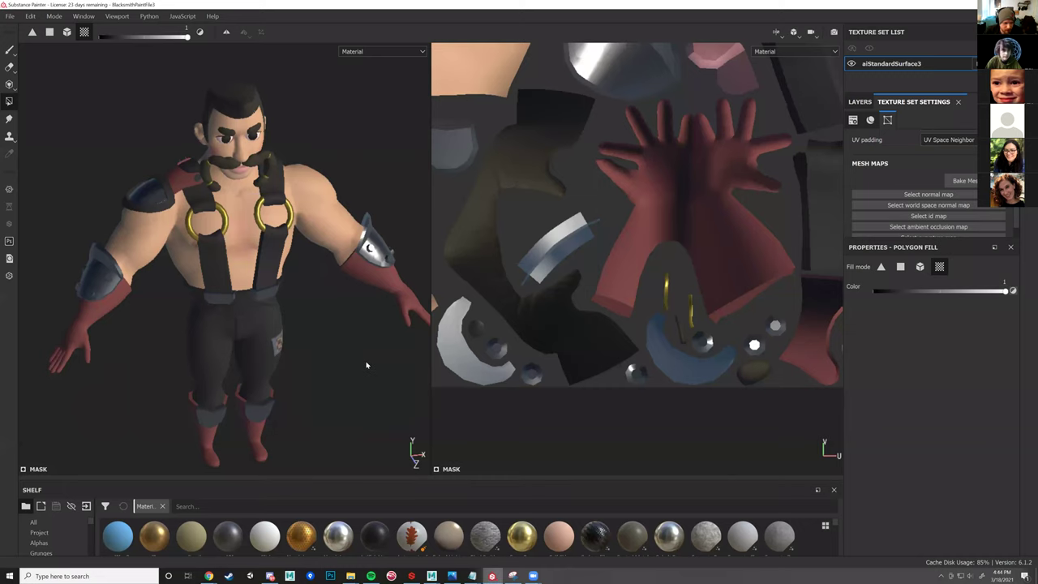
{"action": "left_click_drag", "start_coordinate": [296, 369], "coordinate": [331, 388], "text": "alt"}
{"action": "scroll", "coordinate": [331, 387], "scroll_direction": "down", "scroll_amount": 2}
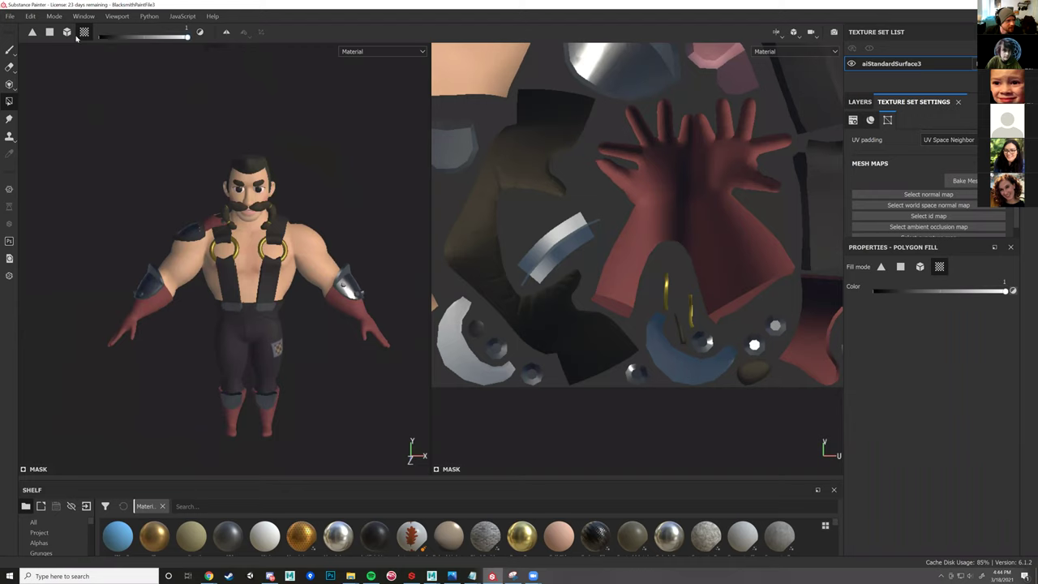
{"action": "scroll", "coordinate": [178, 146], "scroll_direction": "up", "scroll_amount": 2}
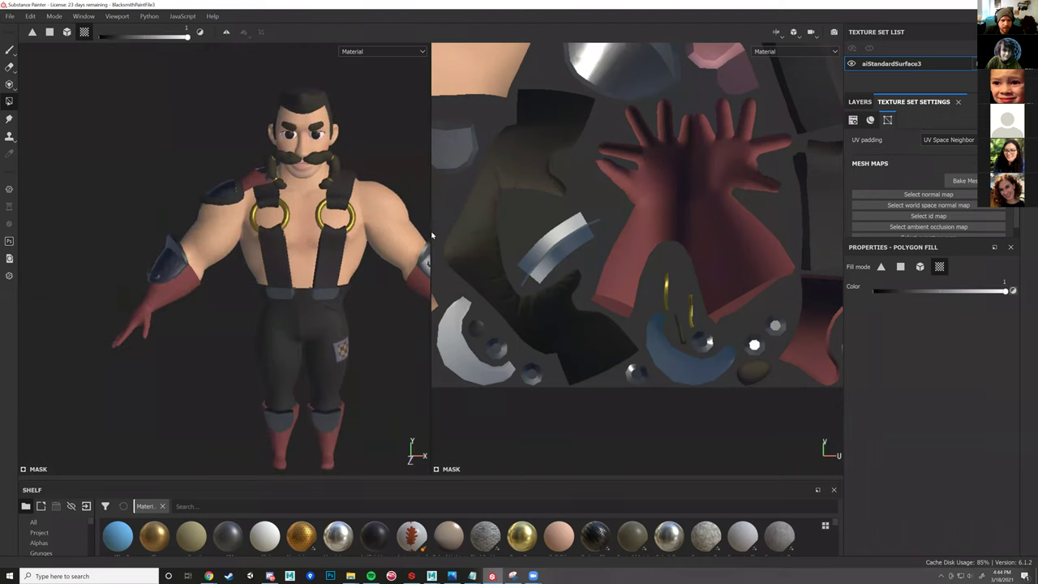
{"action": "left_click_drag", "start_coordinate": [403, 179], "coordinate": [284, 151], "text": "alt"}
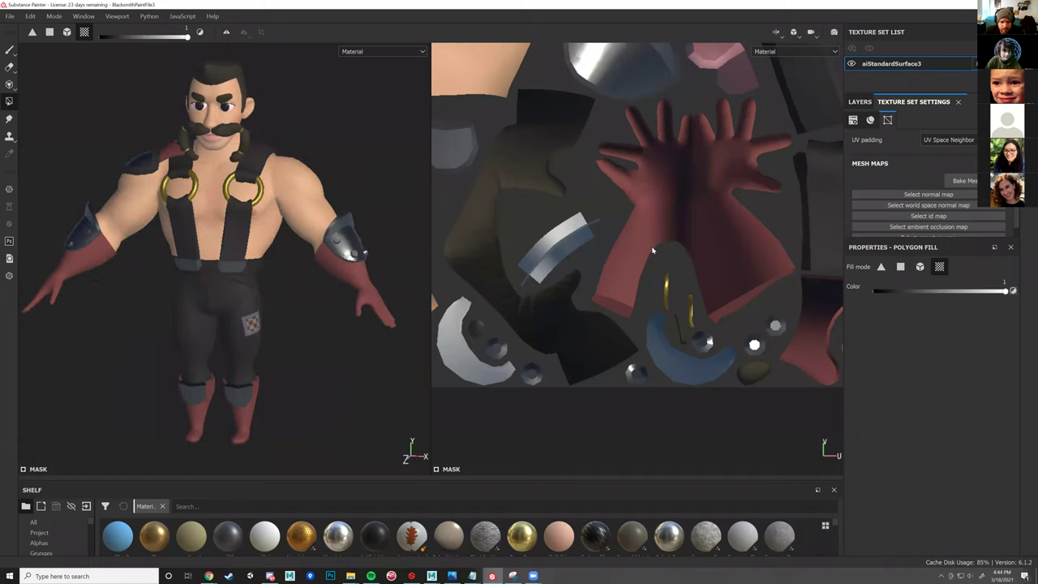
{"action": "scroll", "coordinate": [626, 352], "scroll_direction": "down", "scroll_amount": 1}
{"action": "scroll", "coordinate": [689, 362], "scroll_direction": "down", "scroll_amount": 5}
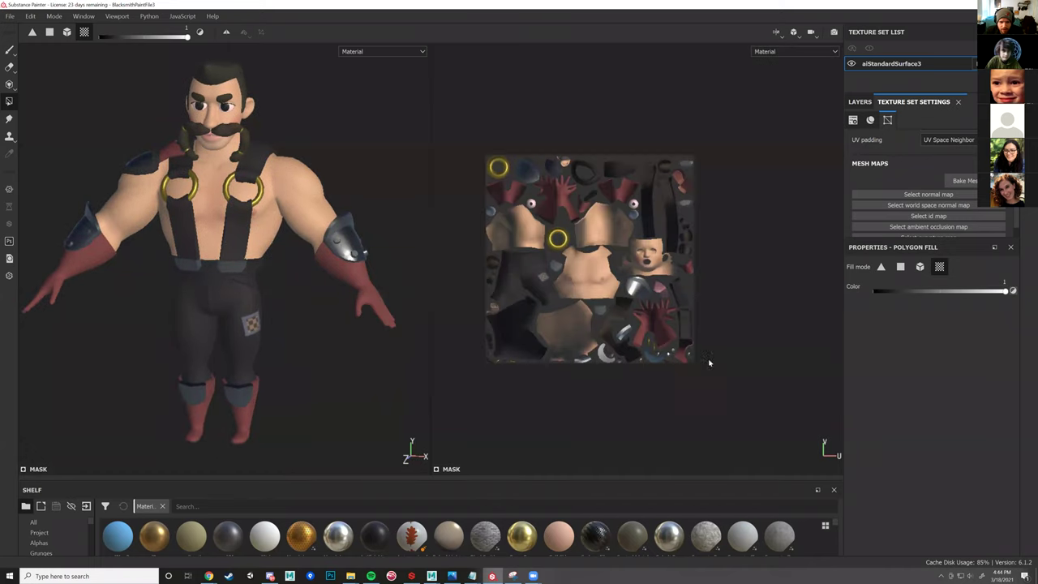
{"action": "scroll", "coordinate": [543, 285], "scroll_direction": "up", "scroll_amount": 1}
{"action": "scroll", "coordinate": [525, 276], "scroll_direction": "up", "scroll_amount": 3}
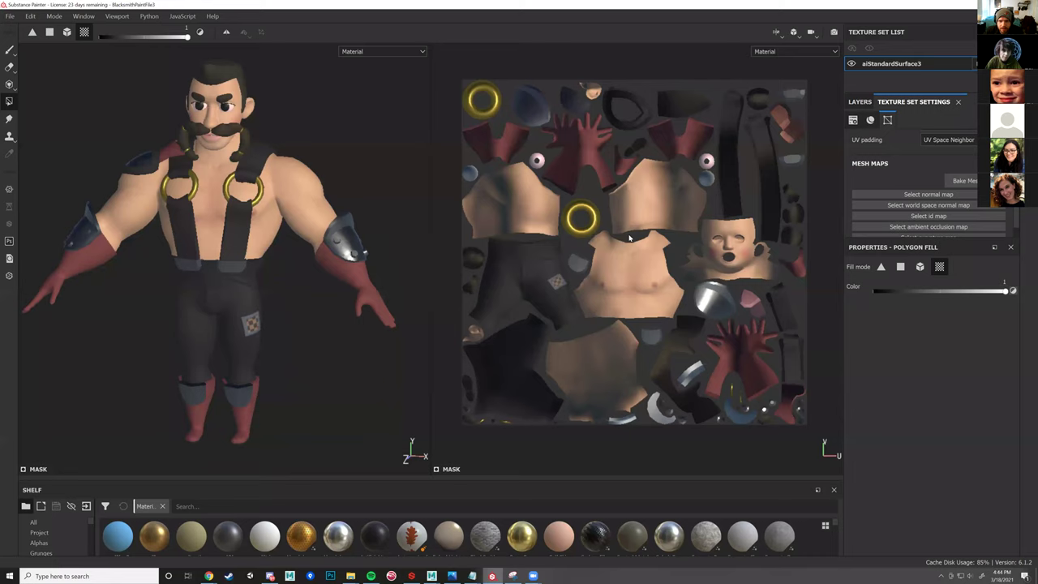
- Display the Base Color, Height and Roughness channels of the blacksmith one at a time
{"action": "left_click", "coordinate": [835, 53]}
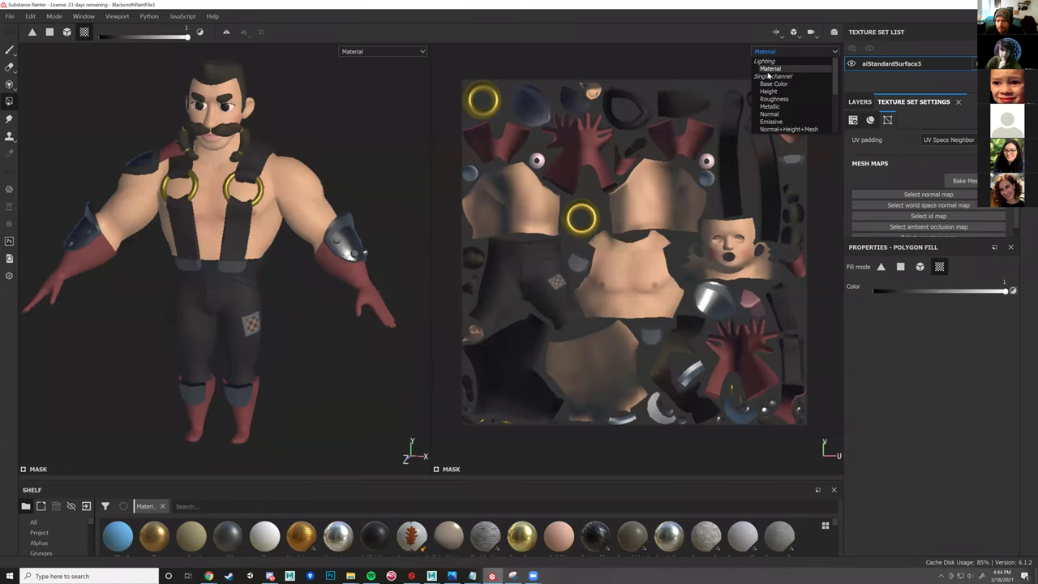
{"action": "left_click", "coordinate": [773, 84]}
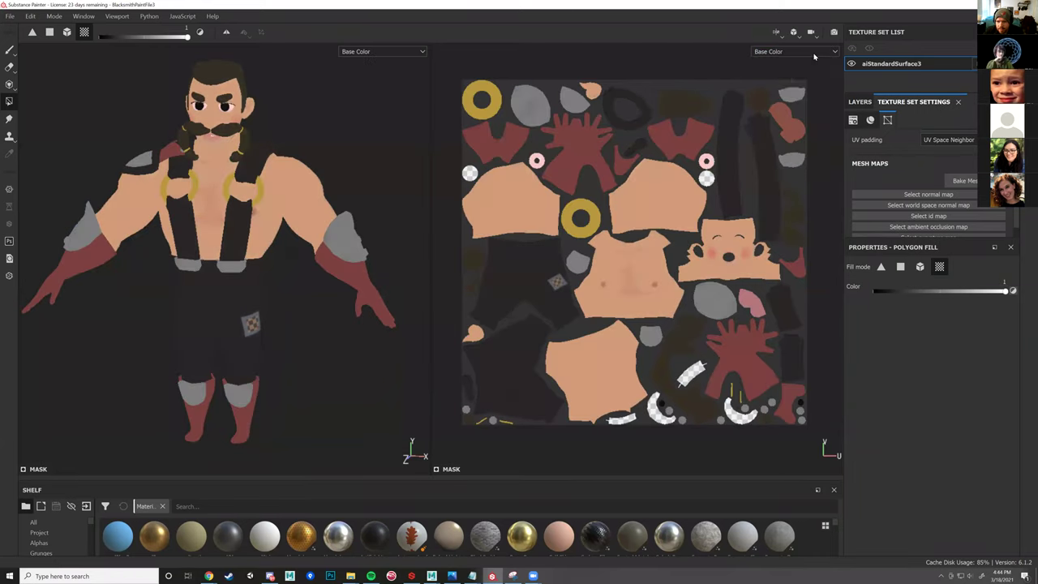
{"action": "left_click", "coordinate": [769, 91]}
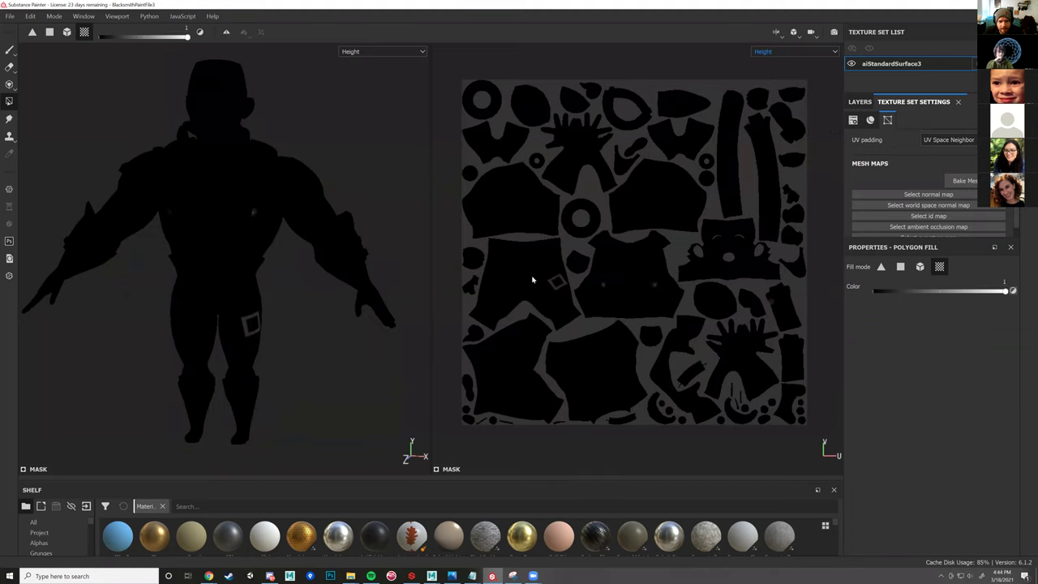
{"action": "left_click", "coordinate": [792, 52]}
{"action": "left_click", "coordinate": [776, 99]}
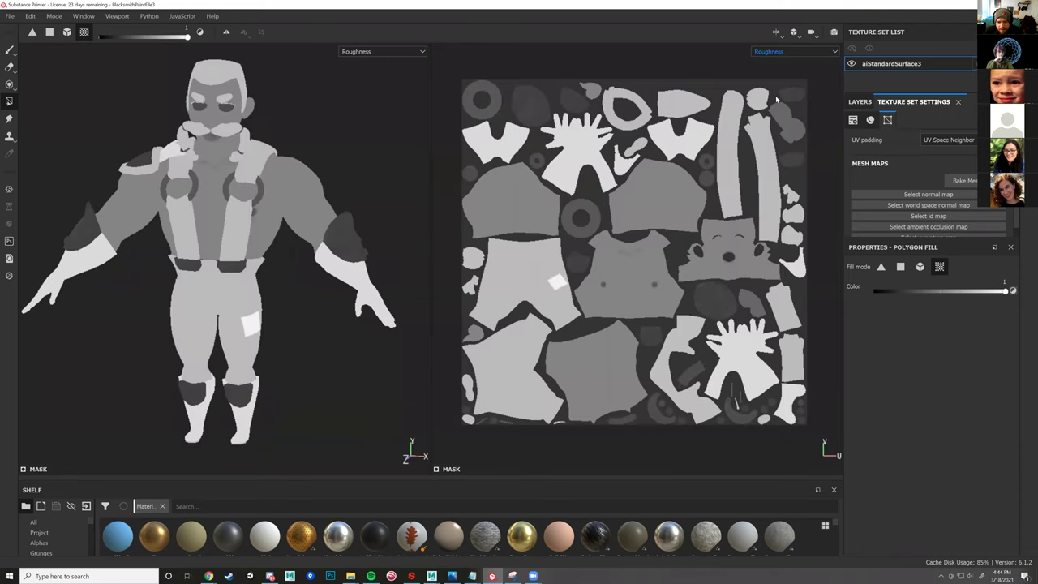
- Display the blacksmith's Metallic channel, followed by its Normal channel
{"action": "left_click", "coordinate": [803, 52]}
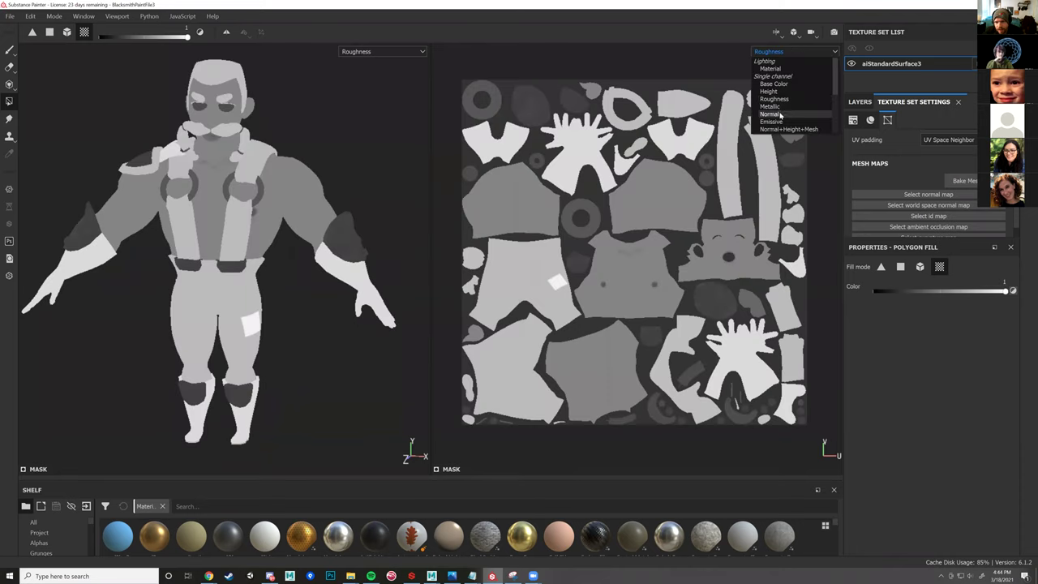
{"action": "left_click", "coordinate": [780, 111]}
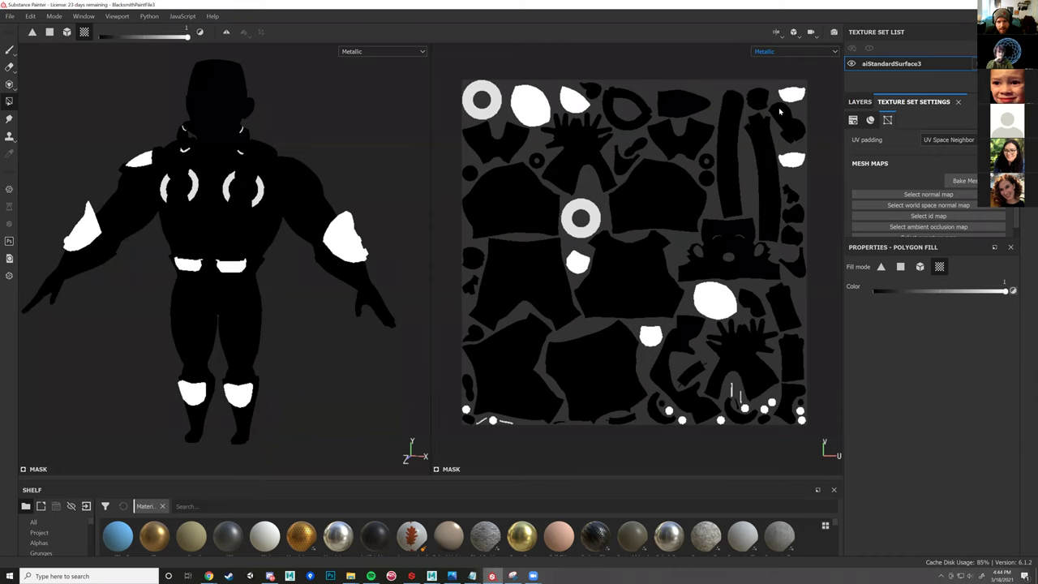
{"action": "left_click", "coordinate": [810, 51]}
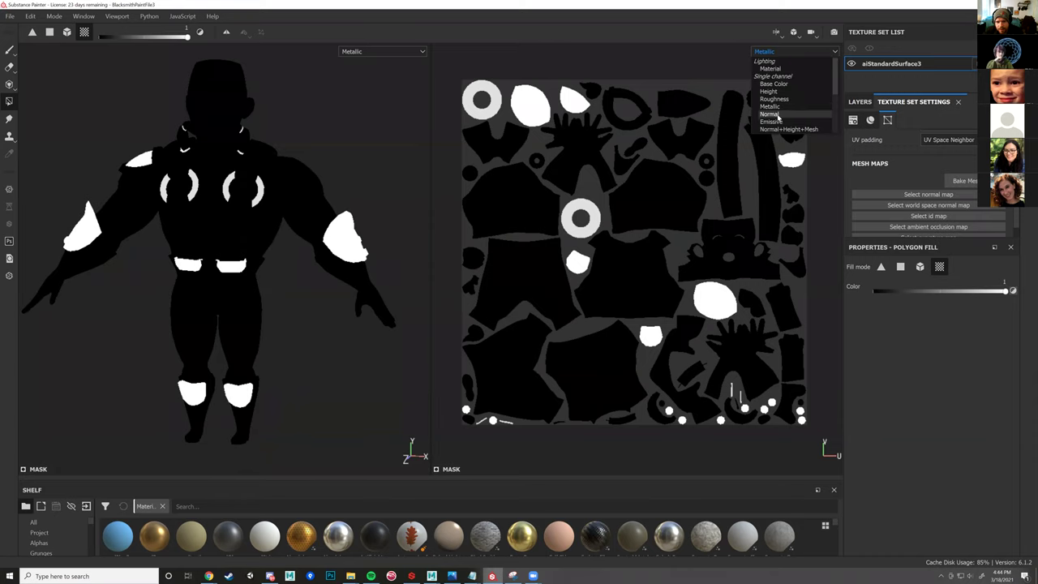
{"action": "left_click", "coordinate": [770, 114]}
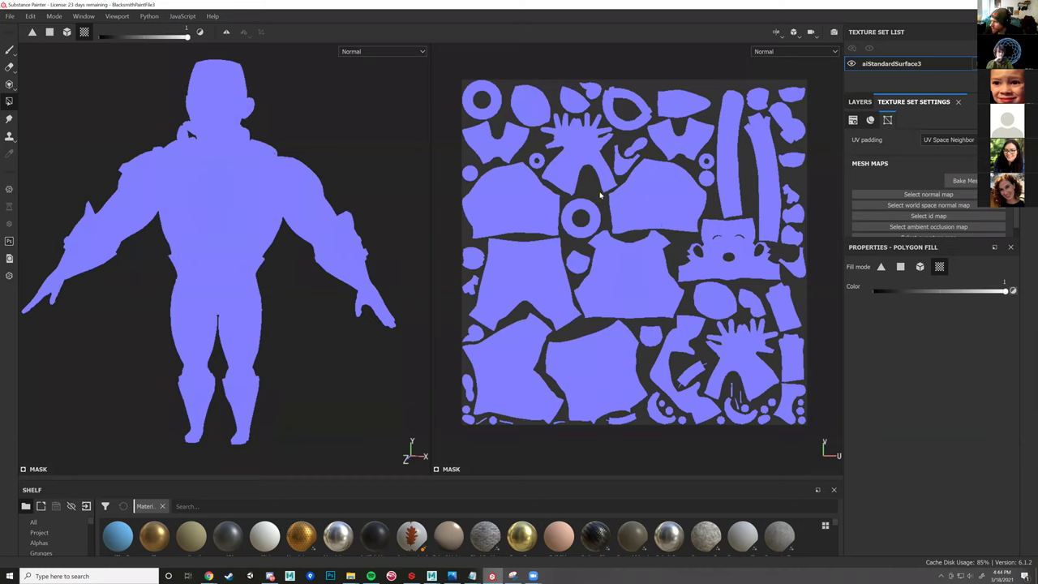
{"action": "left_click", "coordinate": [803, 51]}
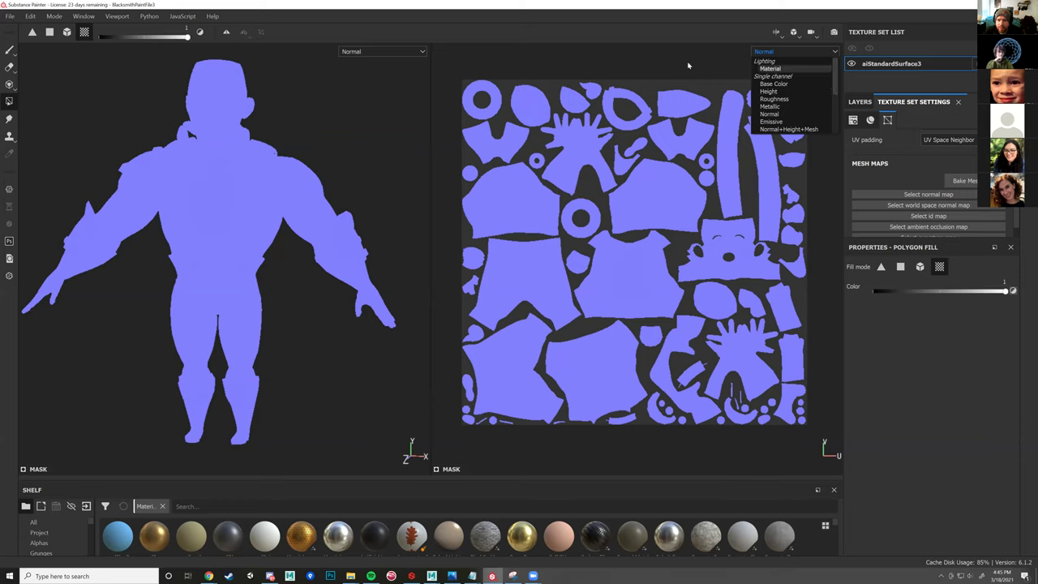
{"action": "left_click", "coordinate": [609, 48]}
- Open the texture export settings and choose PBR Metallic Roughness as the output template
{"action": "left_click", "coordinate": [11, 16]}
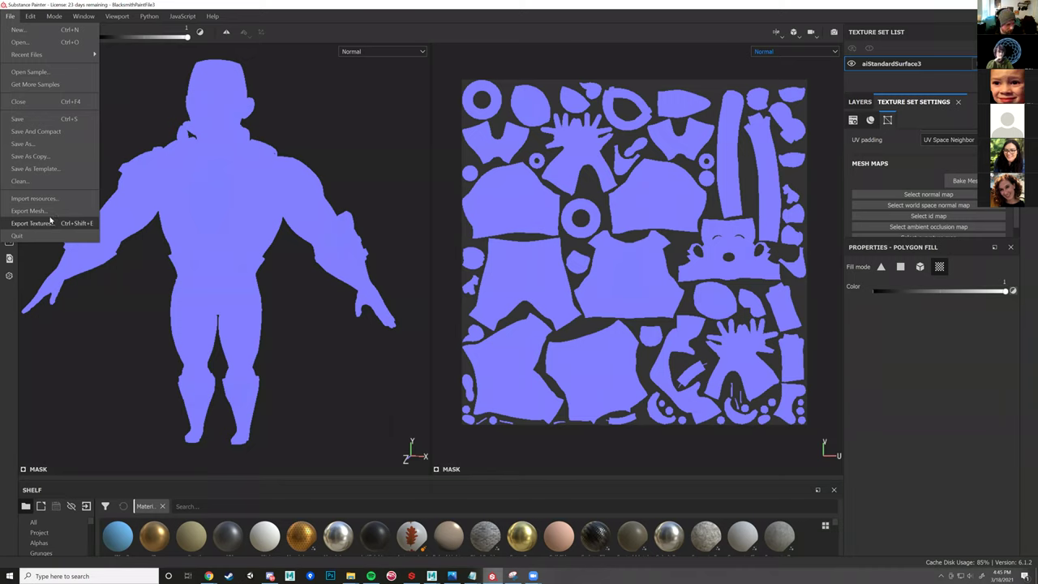
{"action": "left_click", "coordinate": [47, 224]}
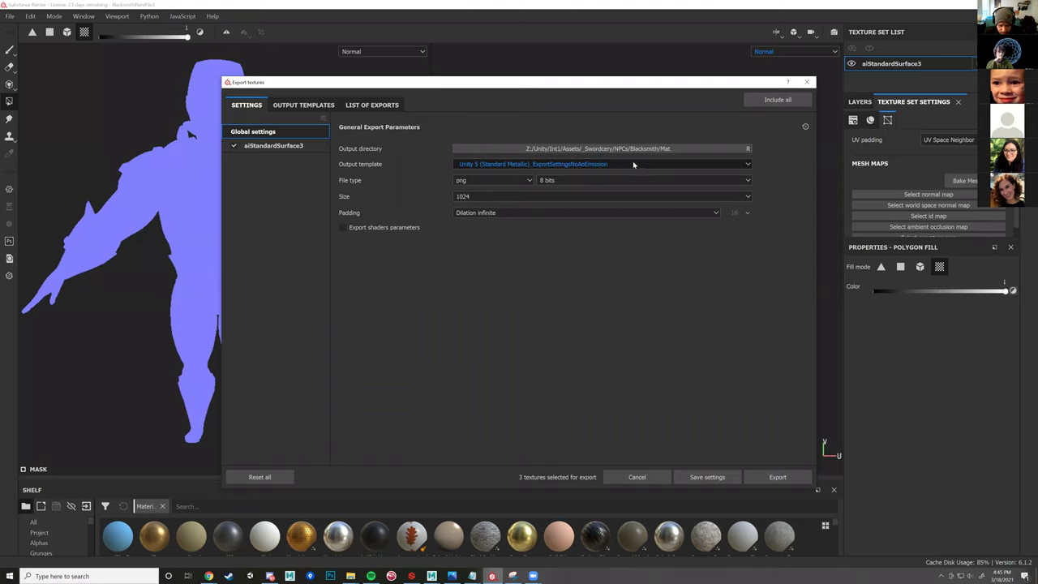
{"action": "left_click", "coordinate": [633, 163]}
{"action": "scroll", "coordinate": [564, 227], "scroll_direction": "up", "scroll_amount": 8}
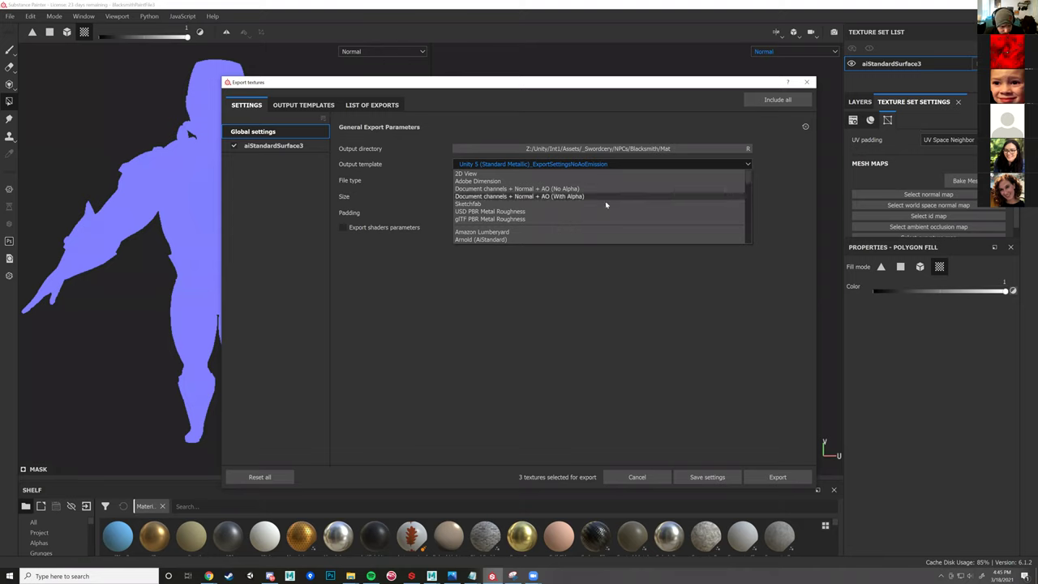
{"action": "scroll", "coordinate": [582, 201], "scroll_direction": "down", "scroll_amount": 2}
{"action": "scroll", "coordinate": [552, 205], "scroll_direction": "down", "scroll_amount": 1}
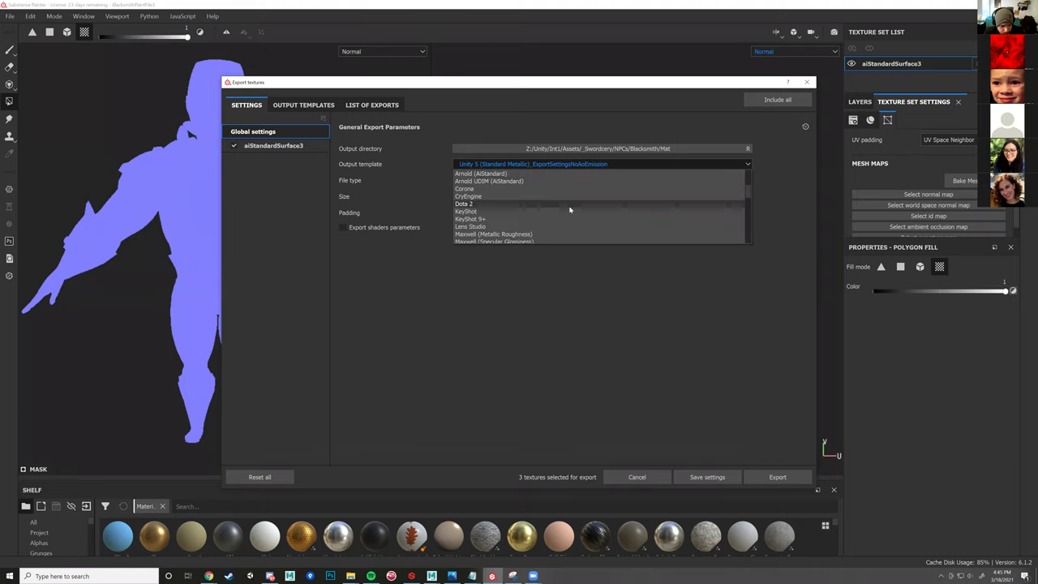
{"action": "scroll", "coordinate": [519, 183], "scroll_direction": "down", "scroll_amount": 3}
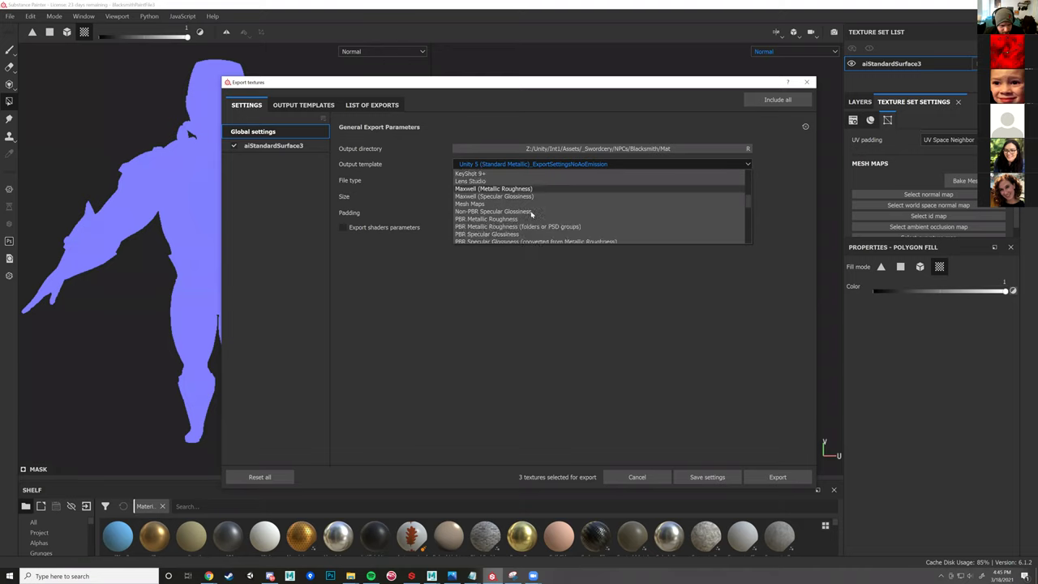
{"action": "scroll", "coordinate": [581, 217], "scroll_direction": "down", "scroll_amount": 1}
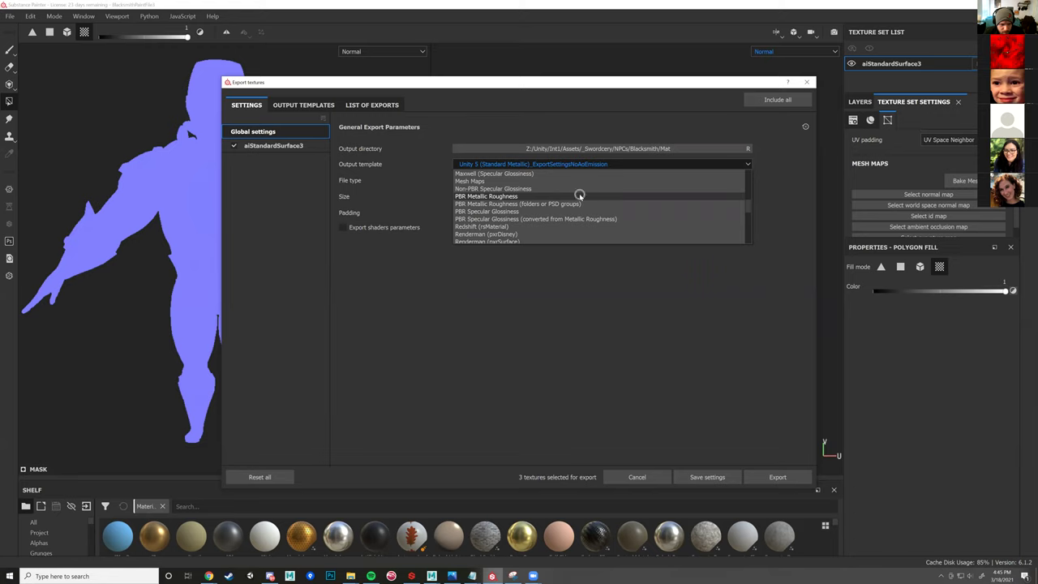
{"action": "scroll", "coordinate": [580, 197], "scroll_direction": "down", "scroll_amount": 2}
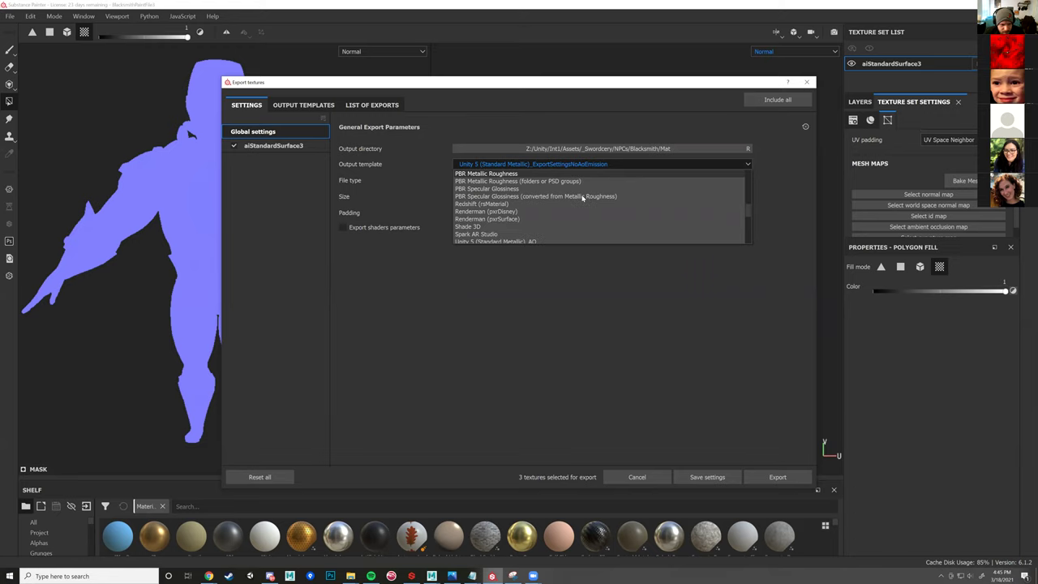
{"action": "scroll", "coordinate": [581, 198], "scroll_direction": "down", "scroll_amount": 2}
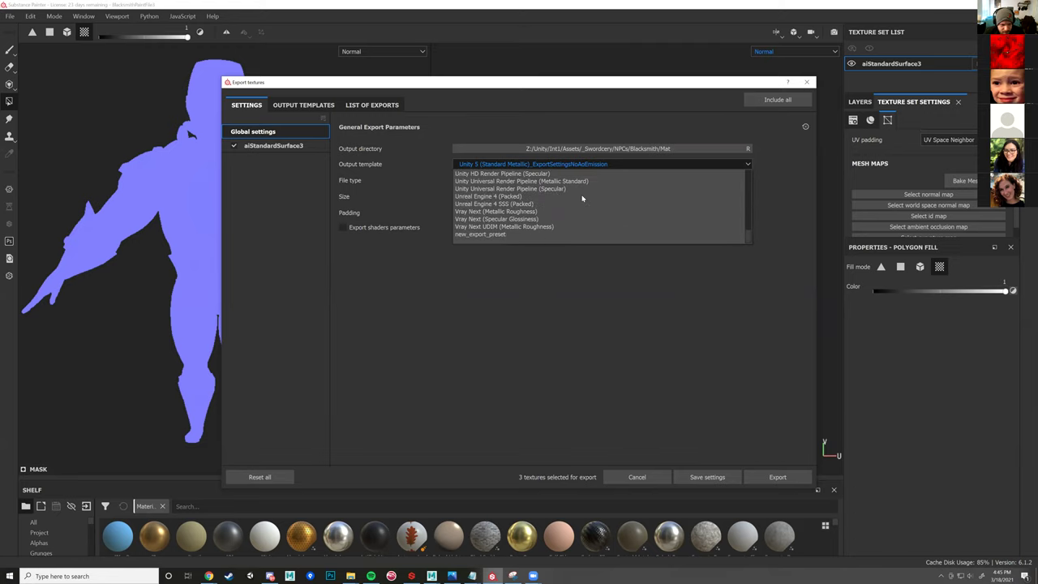
{"action": "scroll", "coordinate": [514, 192], "scroll_direction": "up", "scroll_amount": 3}
{"action": "left_click", "coordinate": [513, 189]}
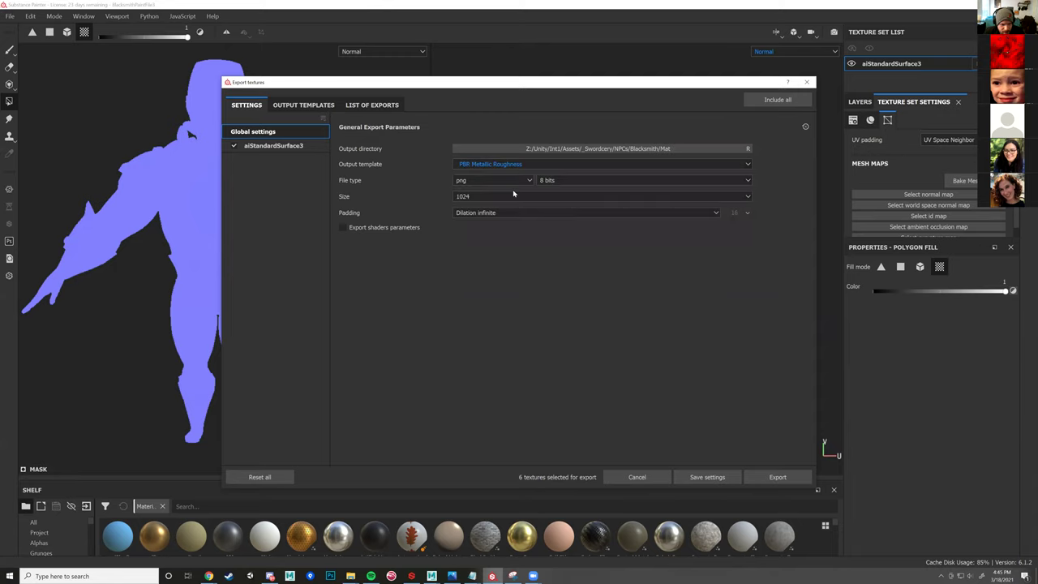
- Check the available export sizes and examine the output maps defined by the PBR Metallic Roughness preset
{"action": "left_click", "coordinate": [483, 196]}
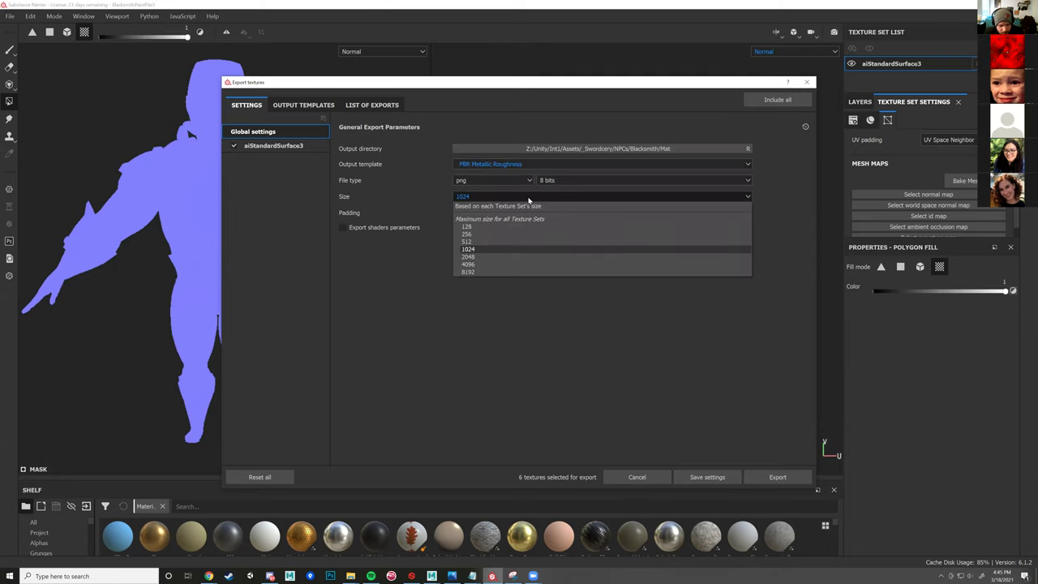
{"action": "left_click", "coordinate": [495, 200]}
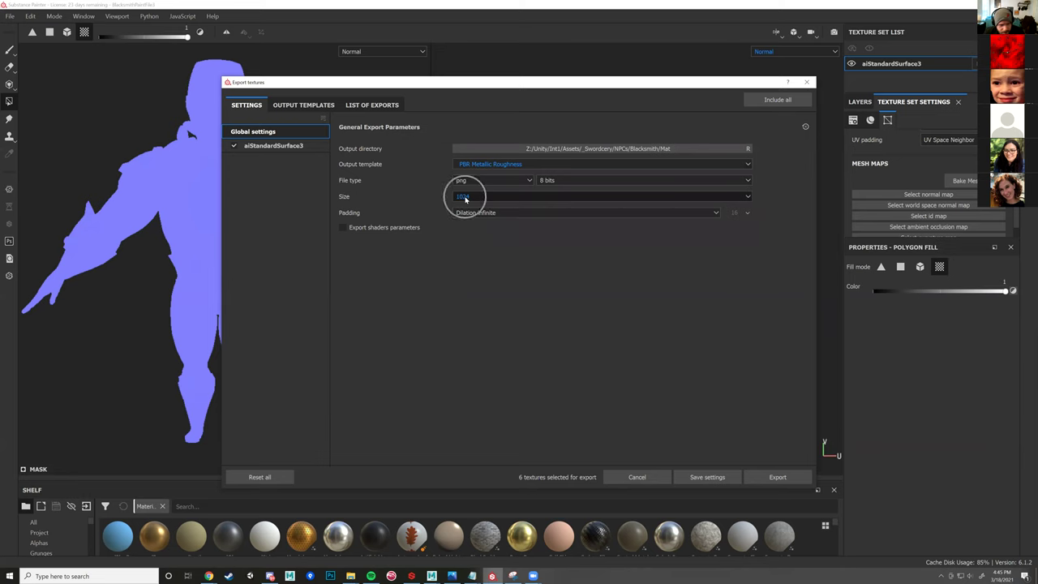
{"action": "left_click", "coordinate": [303, 104]}
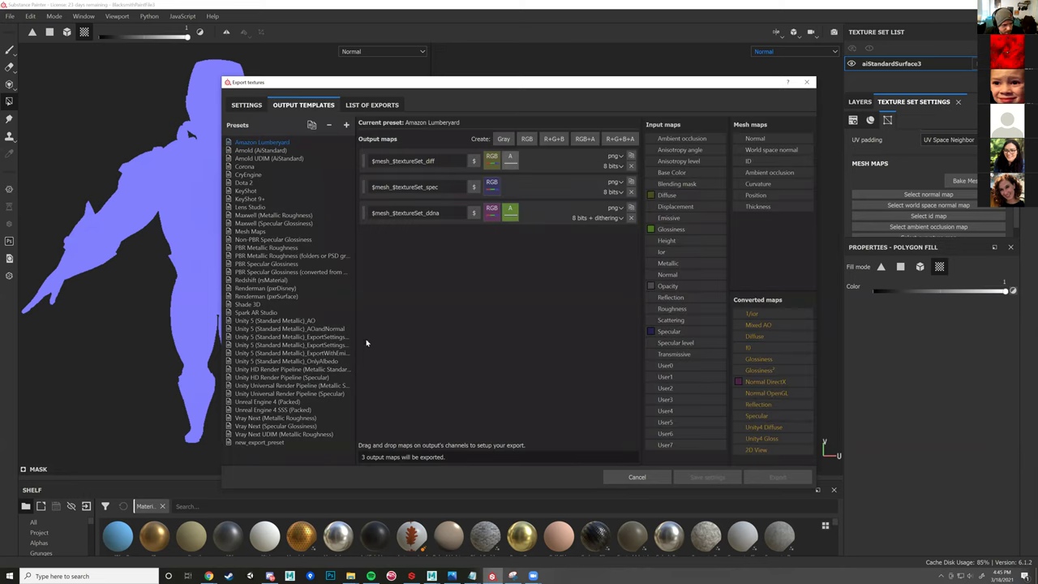
{"action": "left_click", "coordinate": [267, 249]}
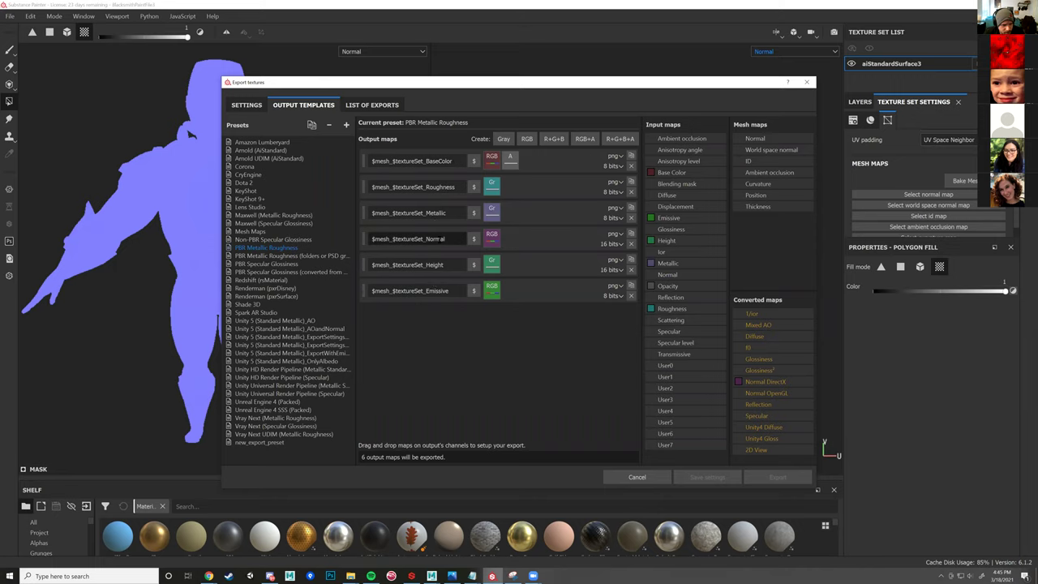
{"action": "left_click", "coordinate": [244, 110]}
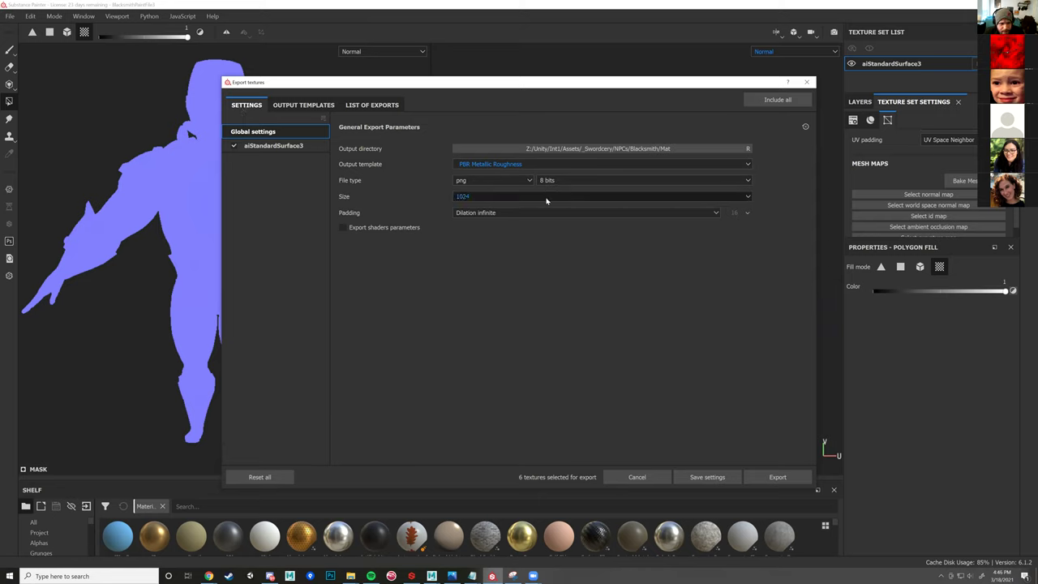
- Set the export size to 1024 in the general export parameters
{"action": "left_click", "coordinate": [479, 197]}
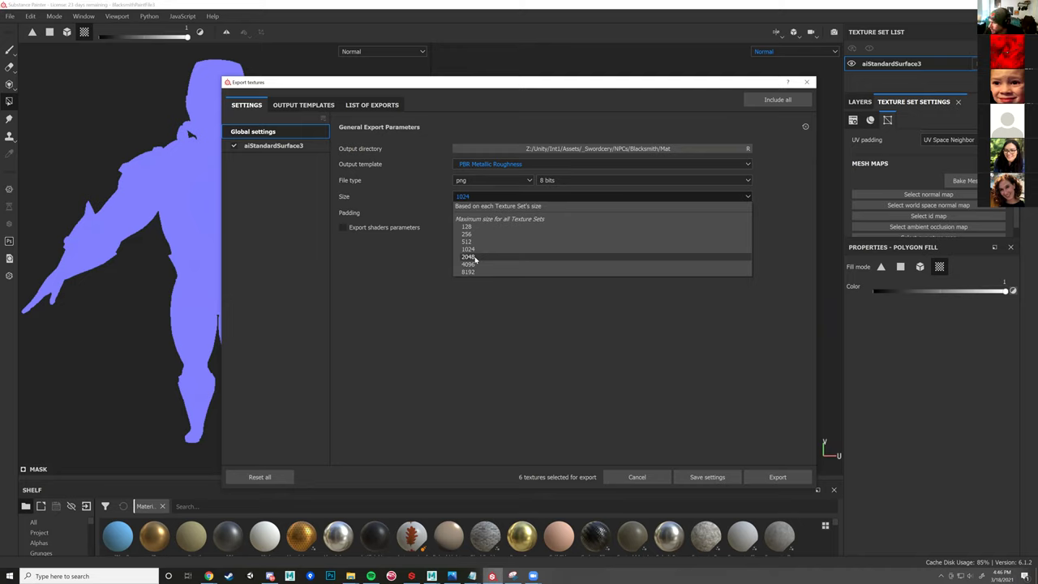
{"action": "left_click", "coordinate": [479, 249]}
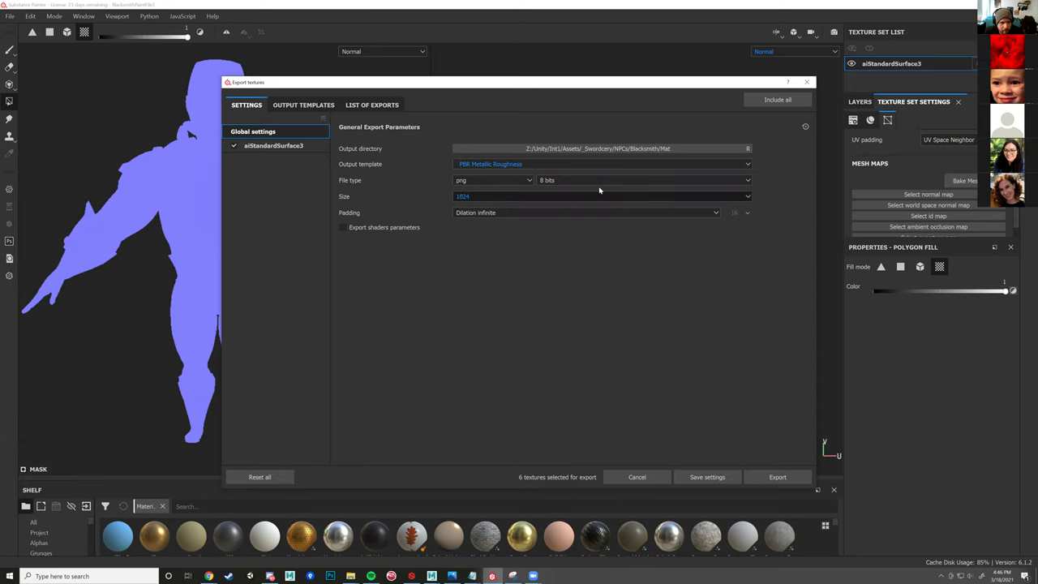
{"action": "key", "text": "ctrl"}
{"action": "key", "text": "ctrl"}
{"action": "key", "text": "ctrl"}
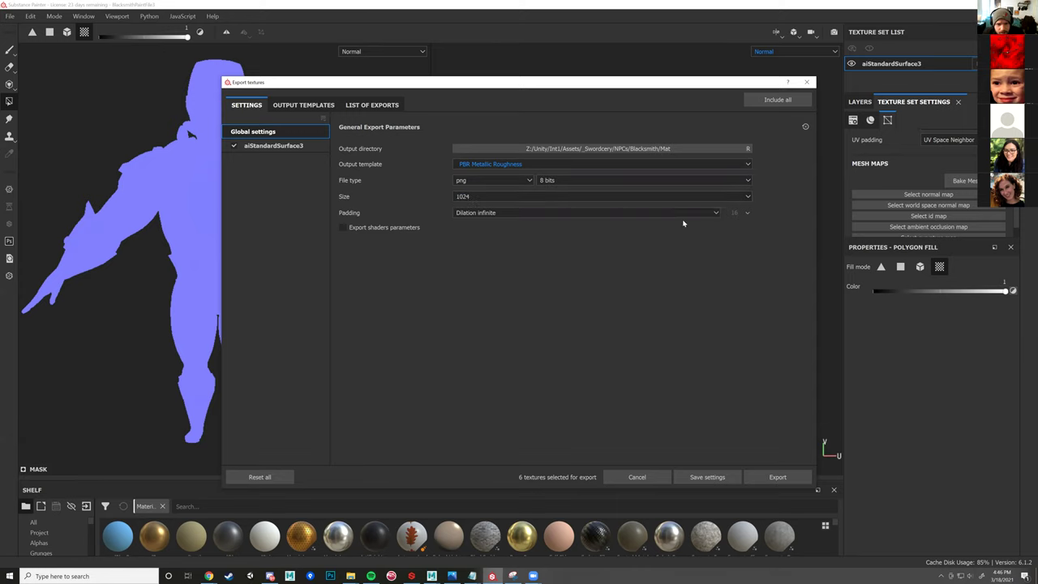
- Reset the output directory to its default and browse to the Fall2020FinalArt426 folder inside CourseMaterials on the Desktop
{"action": "left_click", "coordinate": [749, 149]}
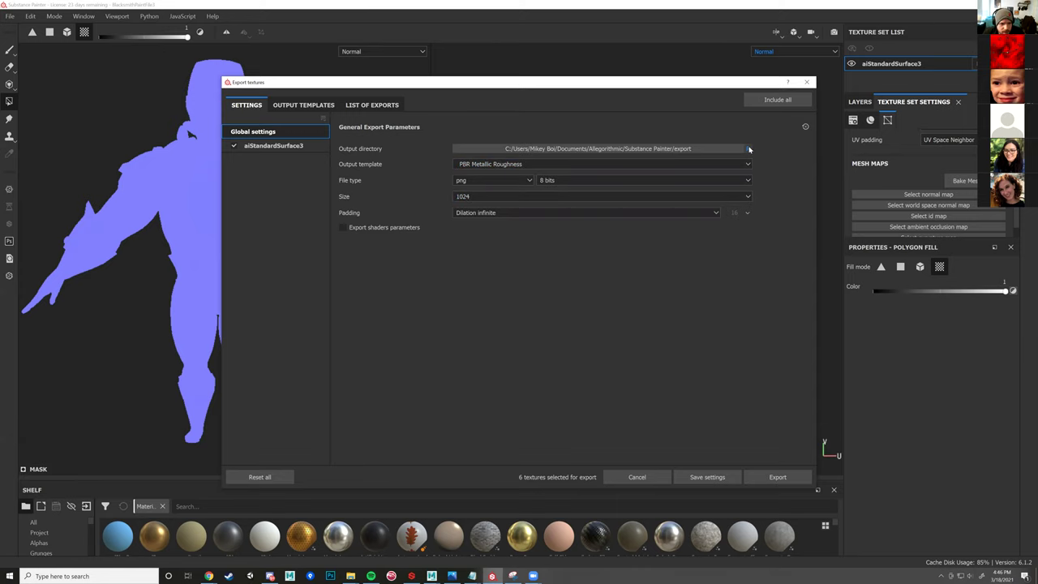
{"action": "left_click", "coordinate": [749, 149]}
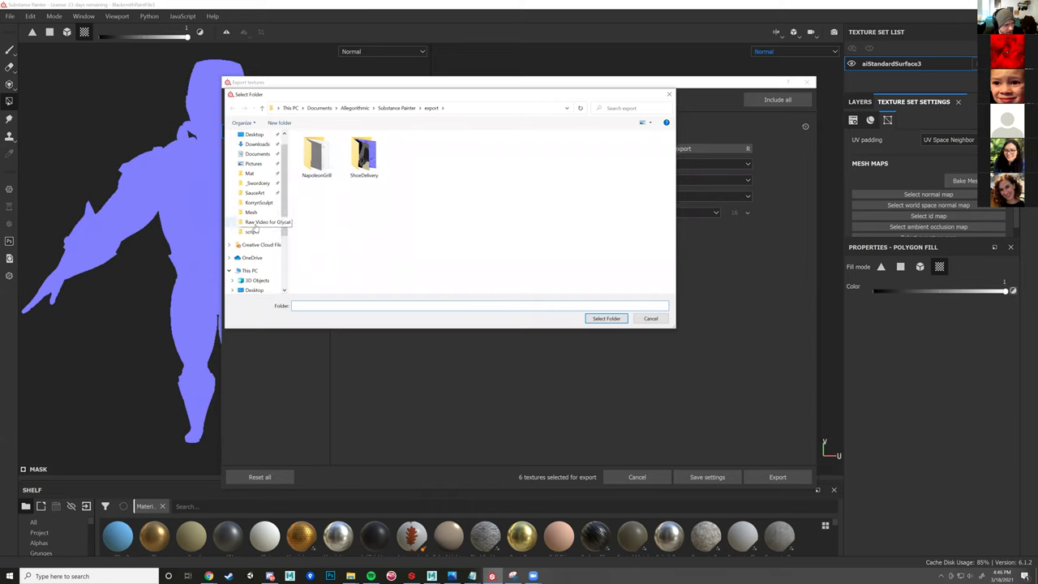
{"action": "scroll", "coordinate": [251, 219], "scroll_direction": "up", "scroll_amount": 5}
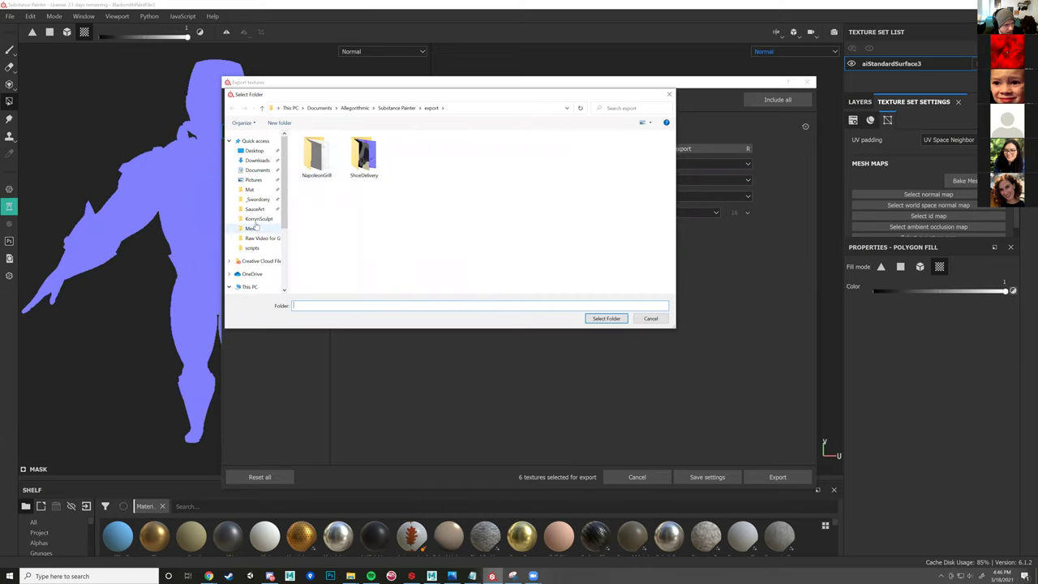
{"action": "left_click", "coordinate": [253, 151]}
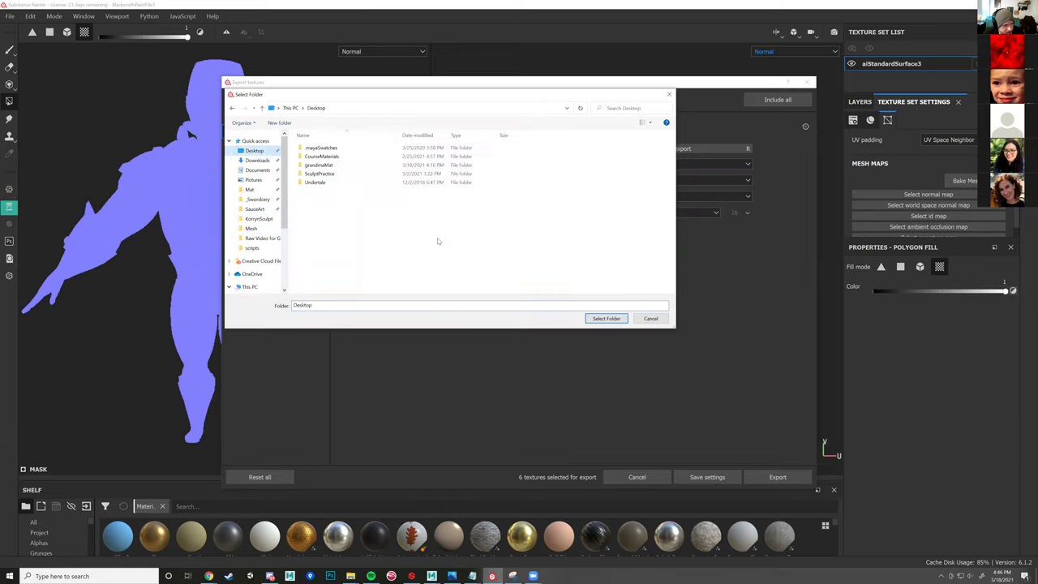
{"action": "double_click", "coordinate": [335, 162]}
{"action": "double_click", "coordinate": [339, 208]}
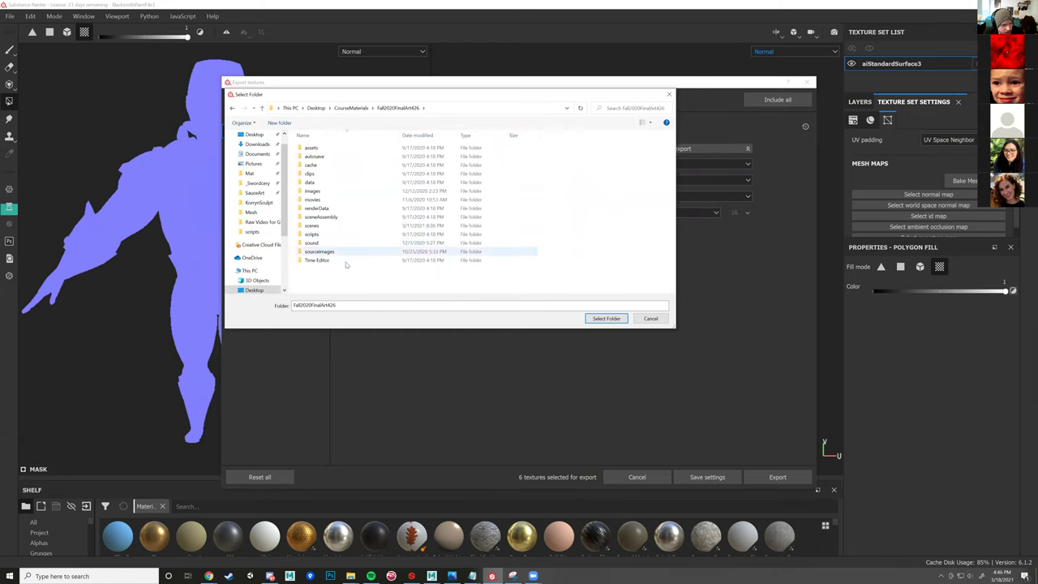
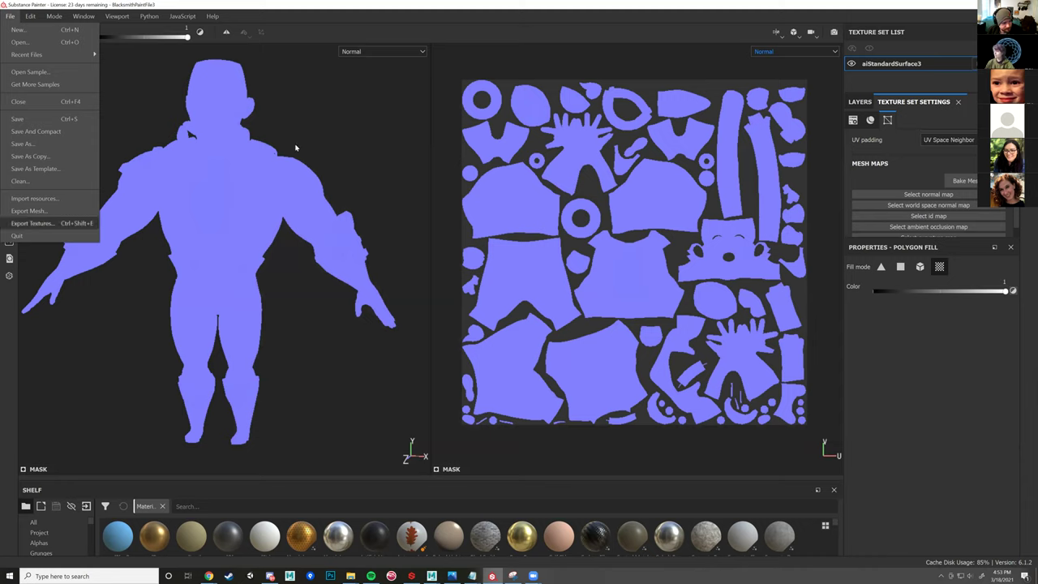
- Open the texture export settings again and set the PBR Metallic Roughness template with a size of 1024
{"action": "left_click", "coordinate": [48, 223]}
{"action": "left_click", "coordinate": [47, 223]}
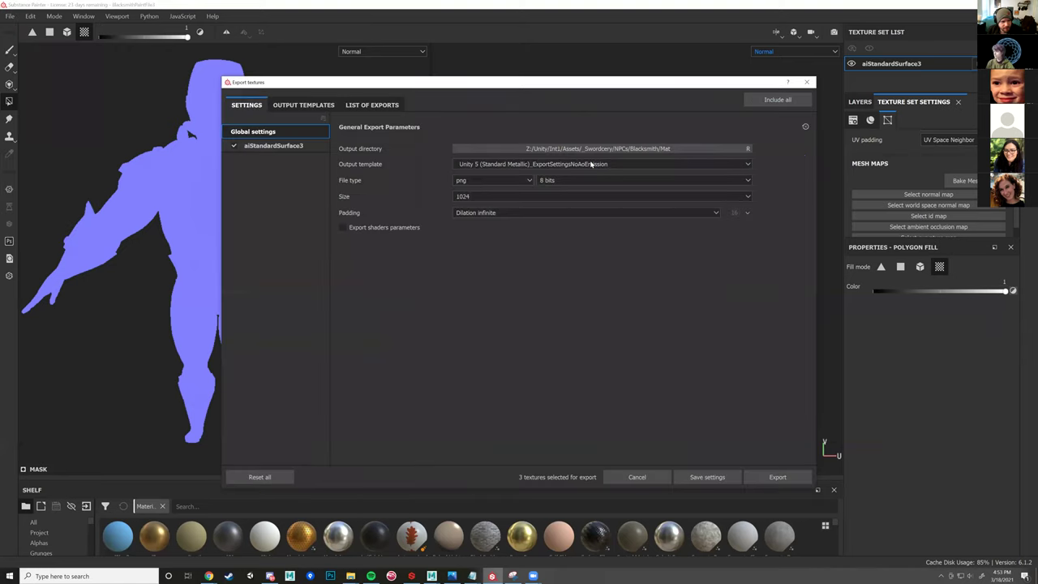
{"action": "left_click", "coordinate": [544, 164]}
{"action": "scroll", "coordinate": [506, 222], "scroll_direction": "up", "scroll_amount": 2}
{"action": "left_click", "coordinate": [482, 196]}
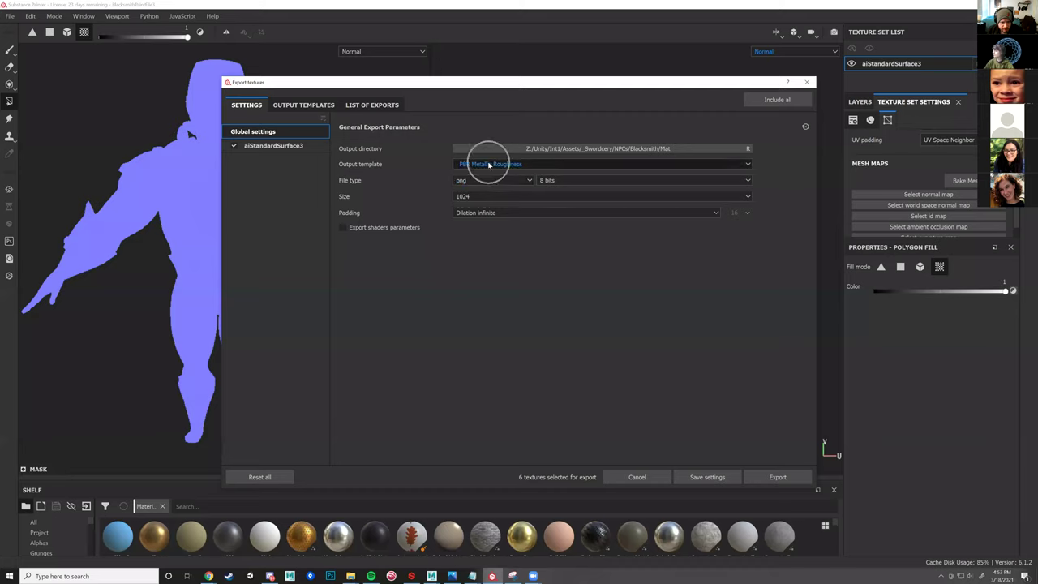
{"action": "left_click", "coordinate": [477, 197]}
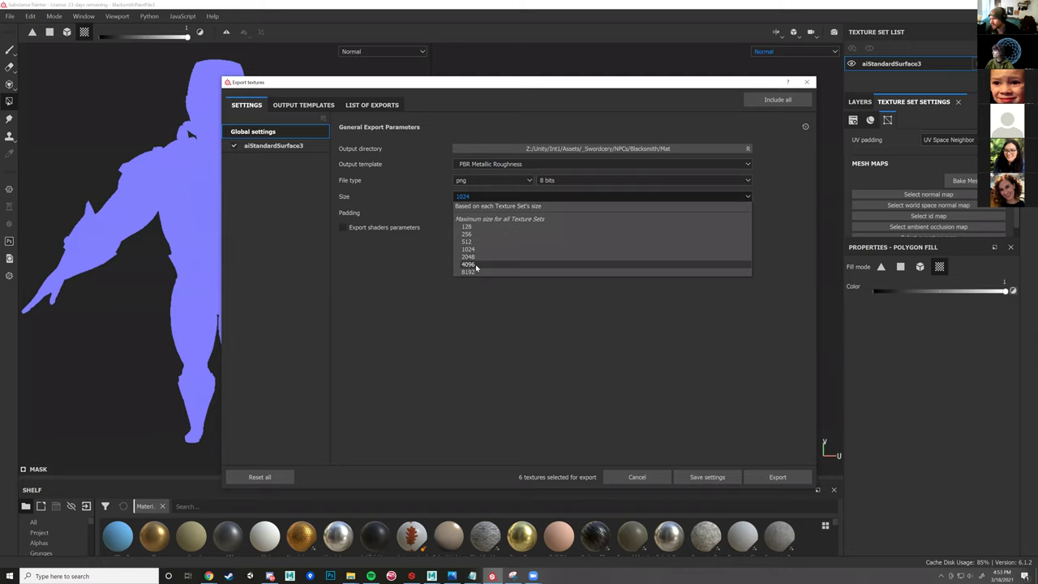
{"action": "left_click", "coordinate": [478, 249]}
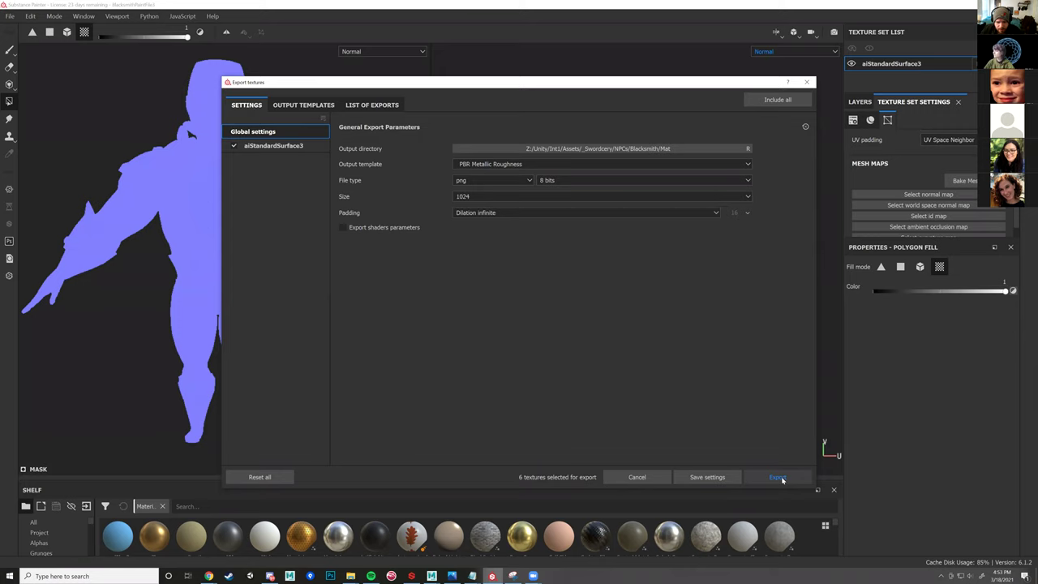
- Set the output directory to the sourceimages folder of the Art426_Spring_2021 project, inside CourseMaterials on the Desktop
{"action": "left_click", "coordinate": [678, 148]}
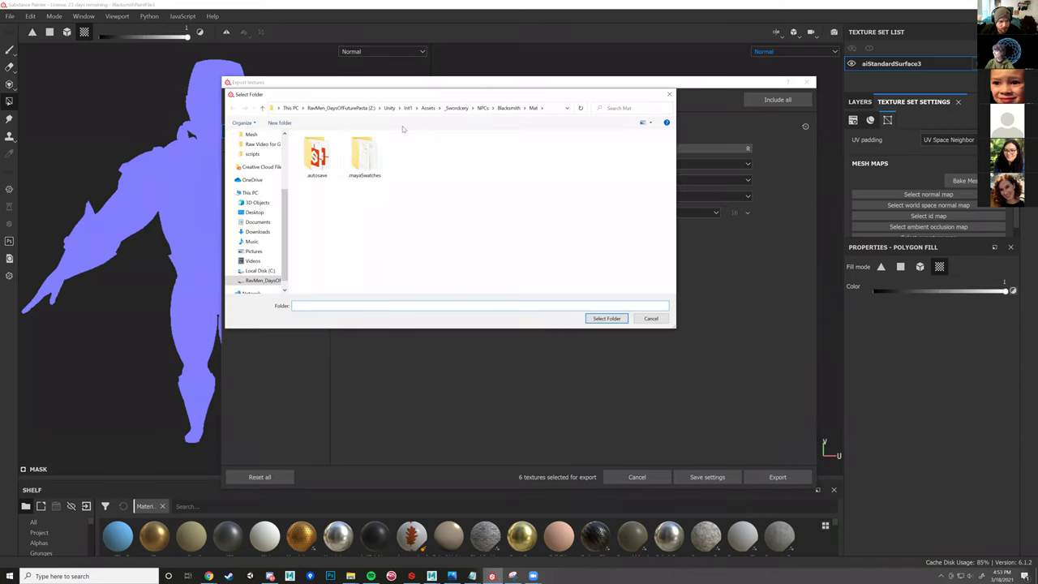
{"action": "scroll", "coordinate": [256, 170], "scroll_direction": "up", "scroll_amount": 5}
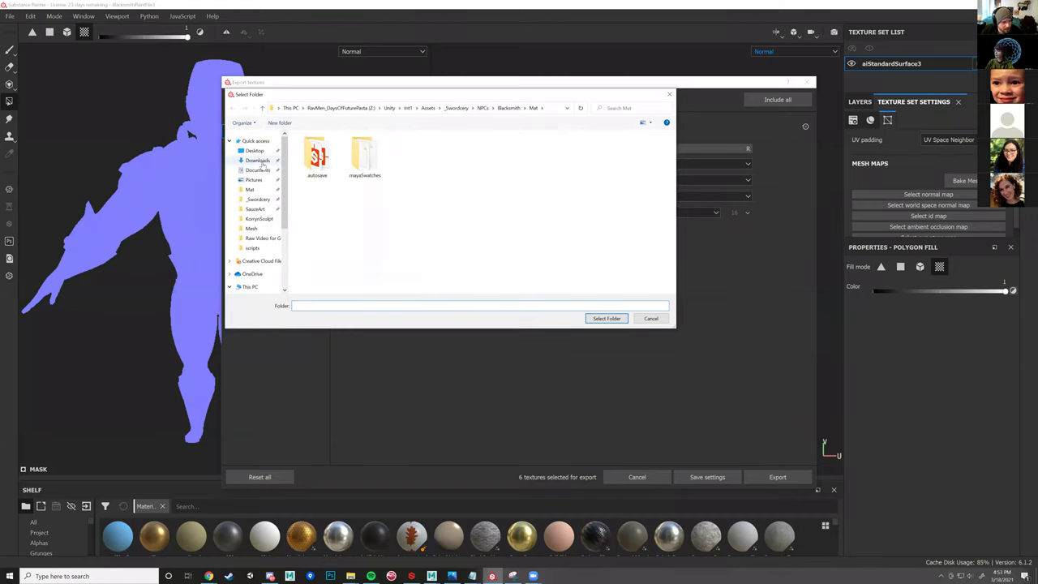
{"action": "left_click", "coordinate": [254, 151]}
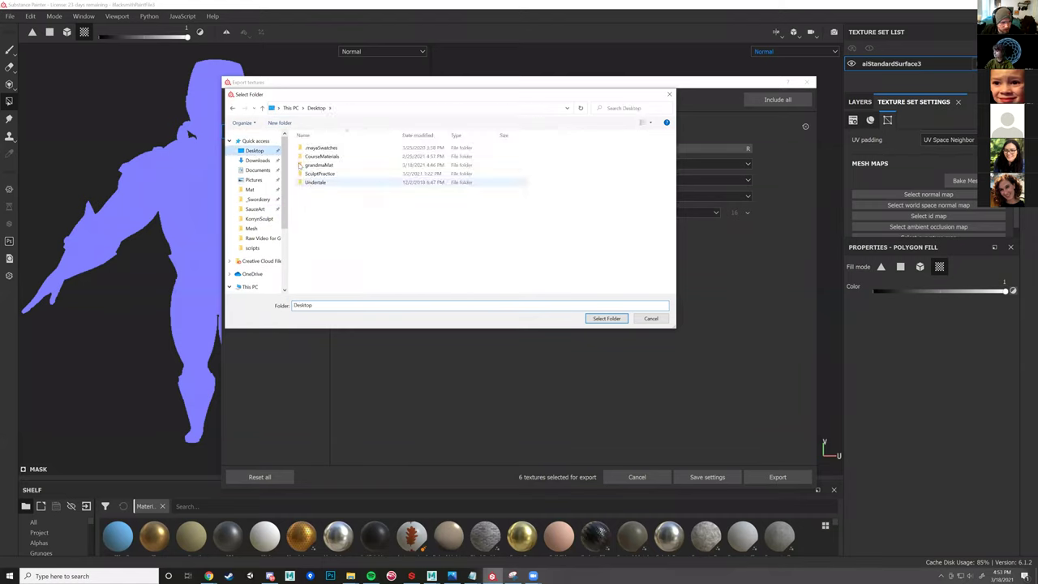
{"action": "left_click", "coordinate": [307, 157]}
{"action": "double_click", "coordinate": [307, 157]}
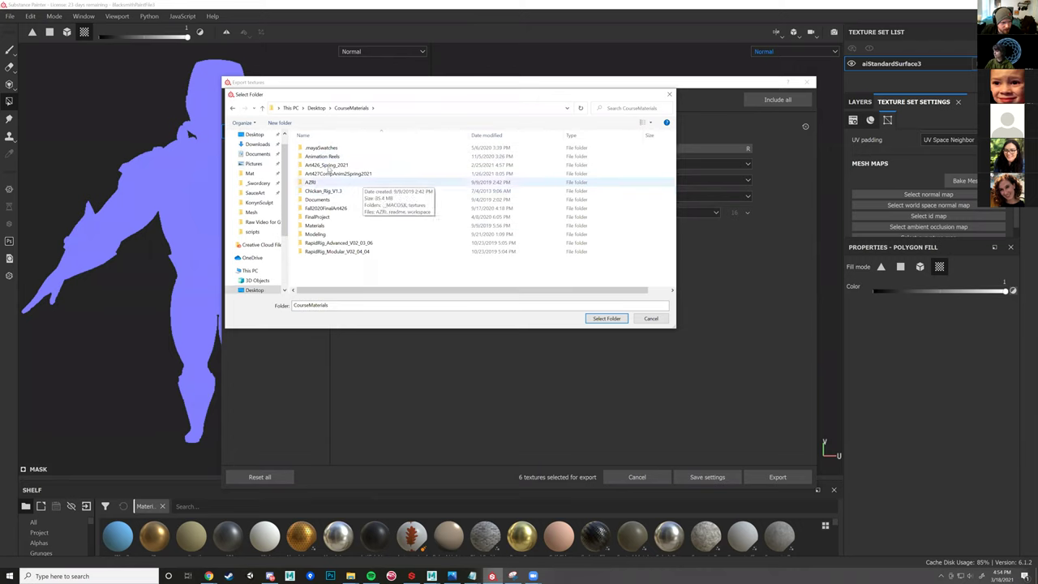
{"action": "double_click", "coordinate": [325, 164]}
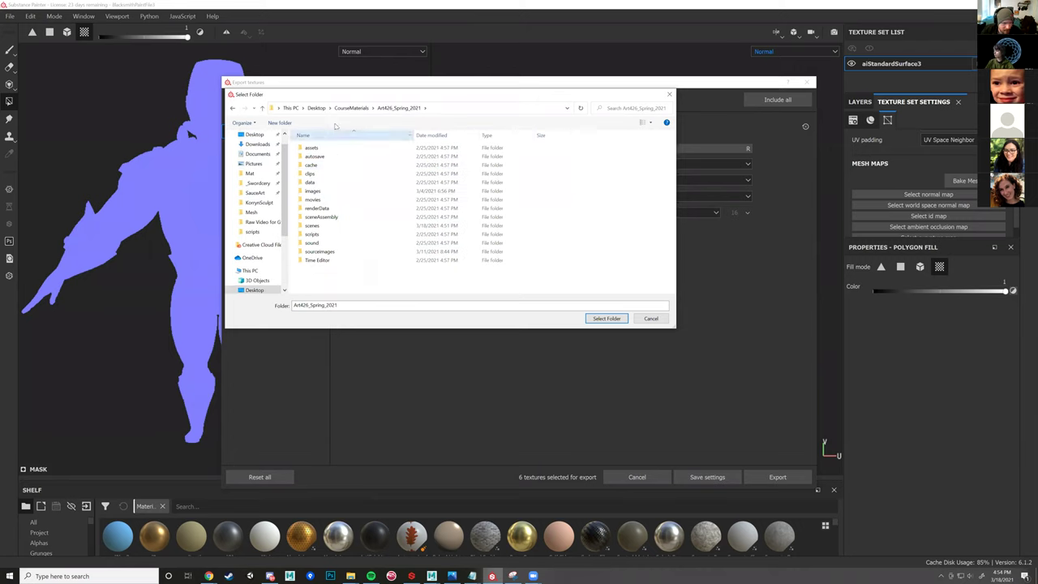
{"action": "key", "text": "ctrl"}
{"action": "key", "text": "ctrl"}
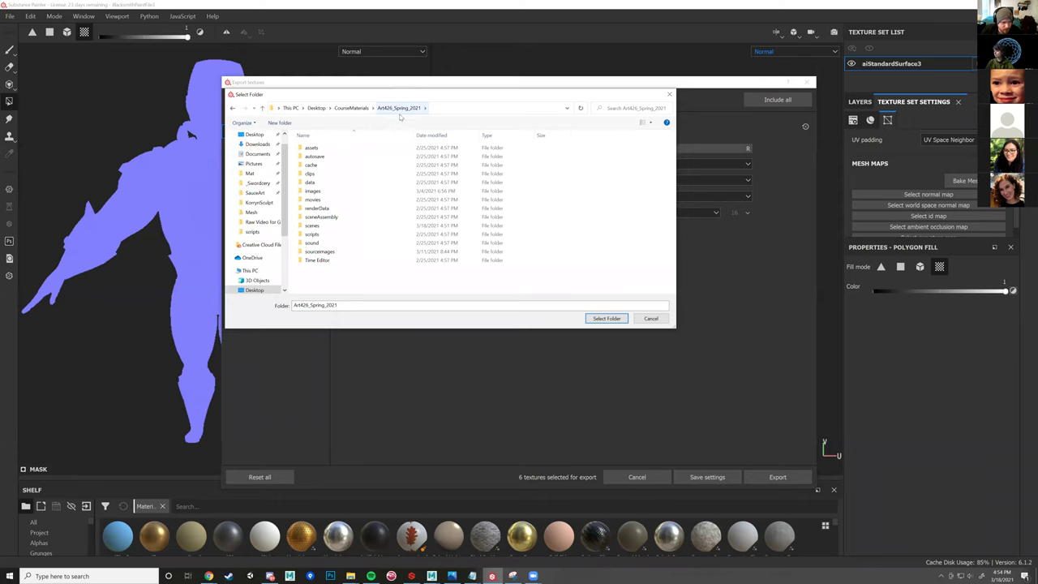
{"action": "left_click", "coordinate": [326, 253]}
{"action": "double_click", "coordinate": [326, 253]}
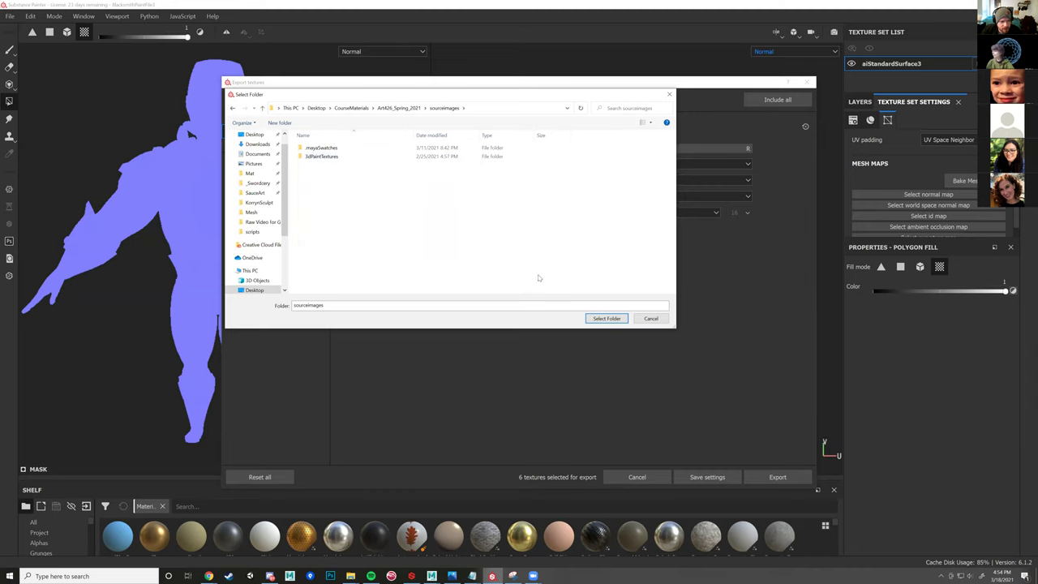
{"action": "left_click", "coordinate": [606, 318]}
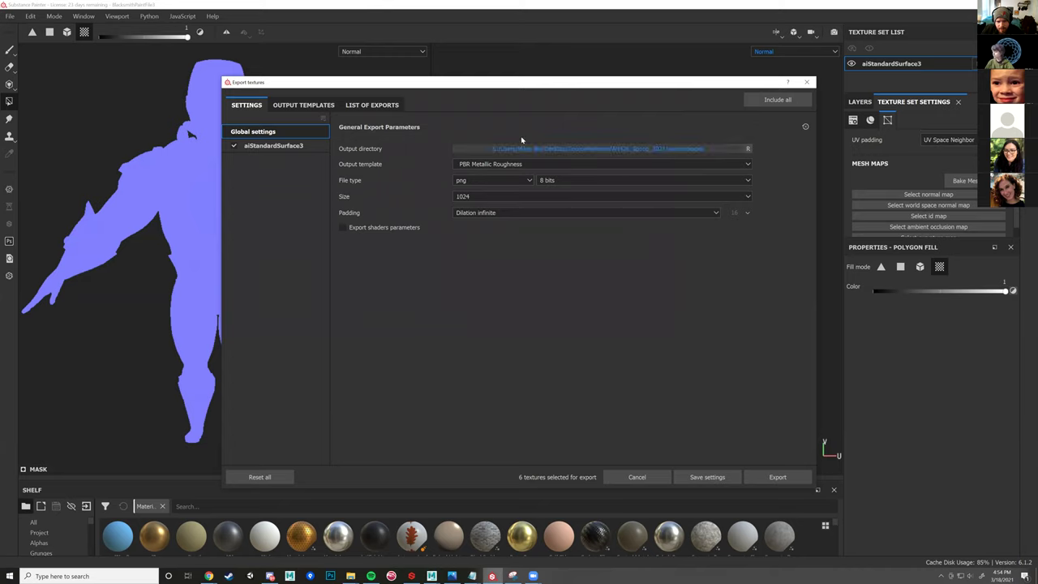
- Export the PBR Metallic Roughness textures, and switch to the BlackSmithMesh scene in Maya
{"action": "left_click", "coordinate": [770, 480]}
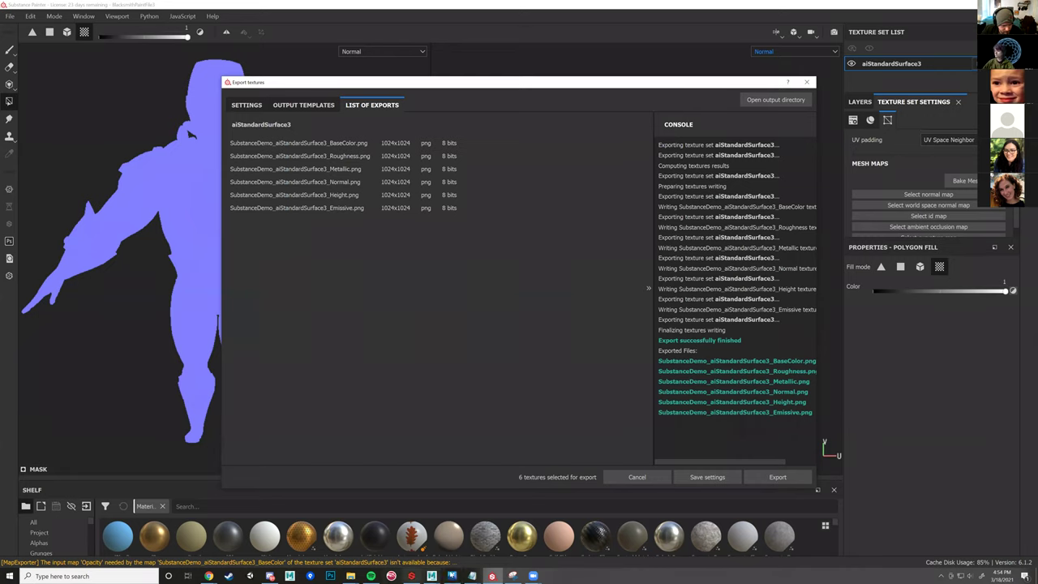
{"action": "mouse_move", "coordinate": [434, 574]}
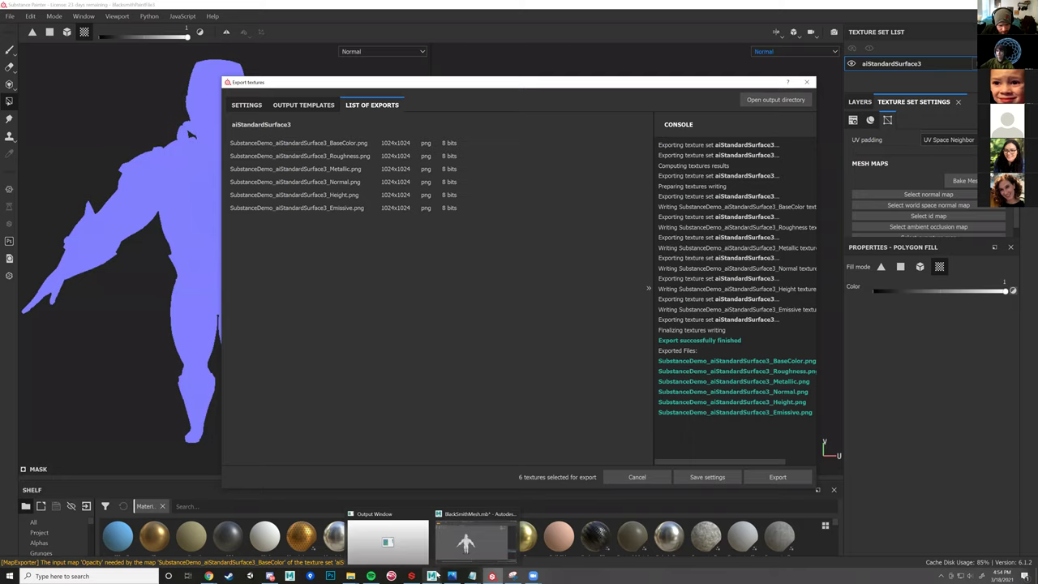
{"action": "left_click", "coordinate": [463, 537]}
- Select the blacksmith mesh and compare its smooth preview with the unsmoothed display, finishing on the unsmoothed one
{"action": "left_click_drag", "start_coordinate": [532, 224], "coordinate": [572, 274], "text": "alt"}
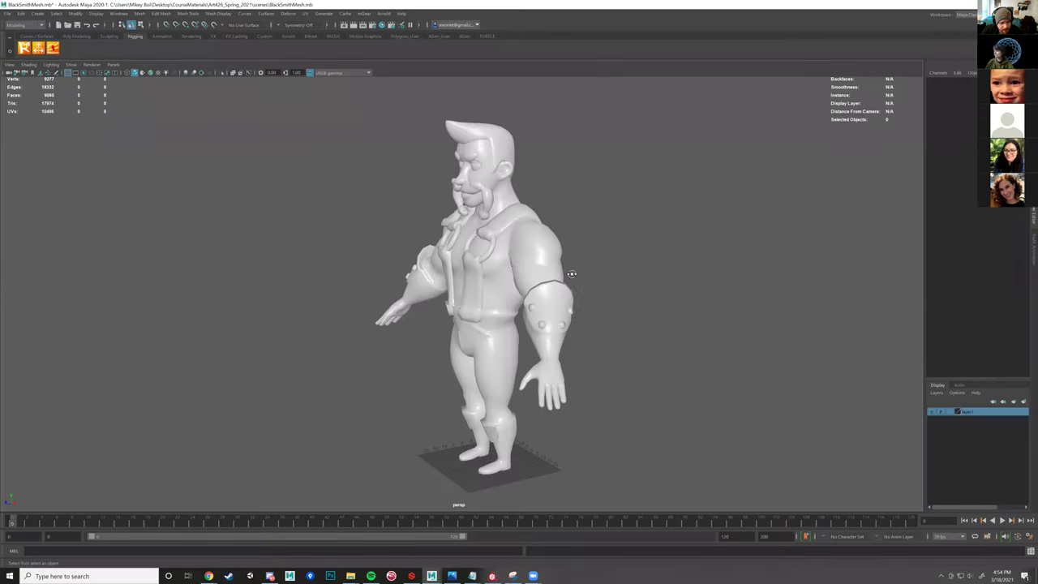
{"action": "left_click", "coordinate": [437, 319]}
{"action": "scroll", "coordinate": [409, 317], "scroll_direction": "up", "scroll_amount": 2}
{"action": "middle_click_drag", "start_coordinate": [409, 318], "coordinate": [389, 325], "text": "alt"}
{"action": "left_click_drag", "start_coordinate": [389, 325], "coordinate": [528, 283], "text": "alt"}
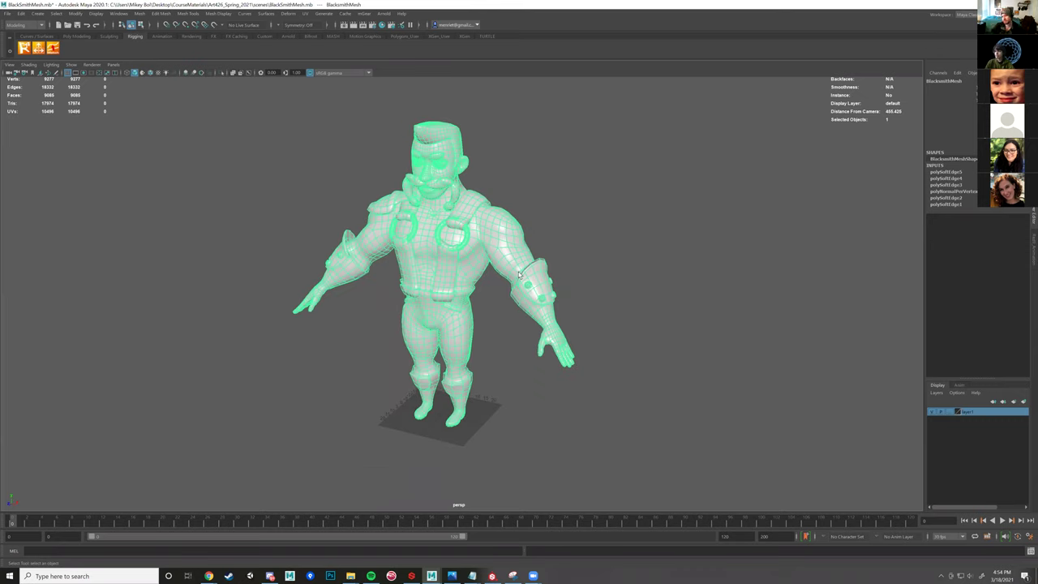
{"action": "key", "text": "3"}
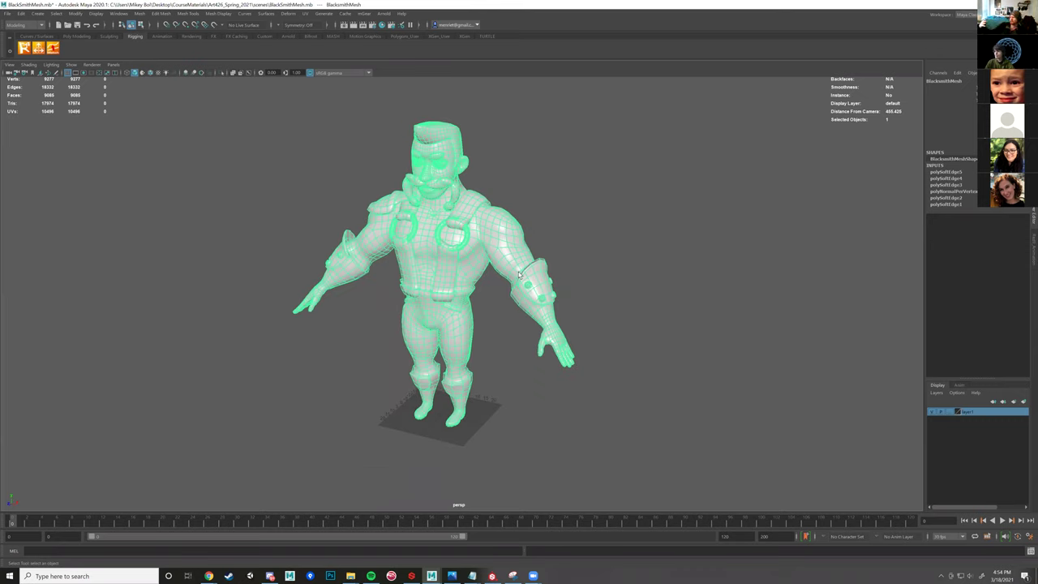
{"action": "key", "text": "1"}
{"action": "key", "text": "3"}
{"action": "key", "text": "1"}
{"action": "key", "text": "3"}
{"action": "key", "text": "1"}
{"action": "key", "text": "3"}
{"action": "key", "text": "1"}
{"action": "key", "text": "3"}
{"action": "key", "text": "1"}
{"action": "key", "text": "3"}
{"action": "key", "text": "1"}
{"action": "key", "text": "3"}
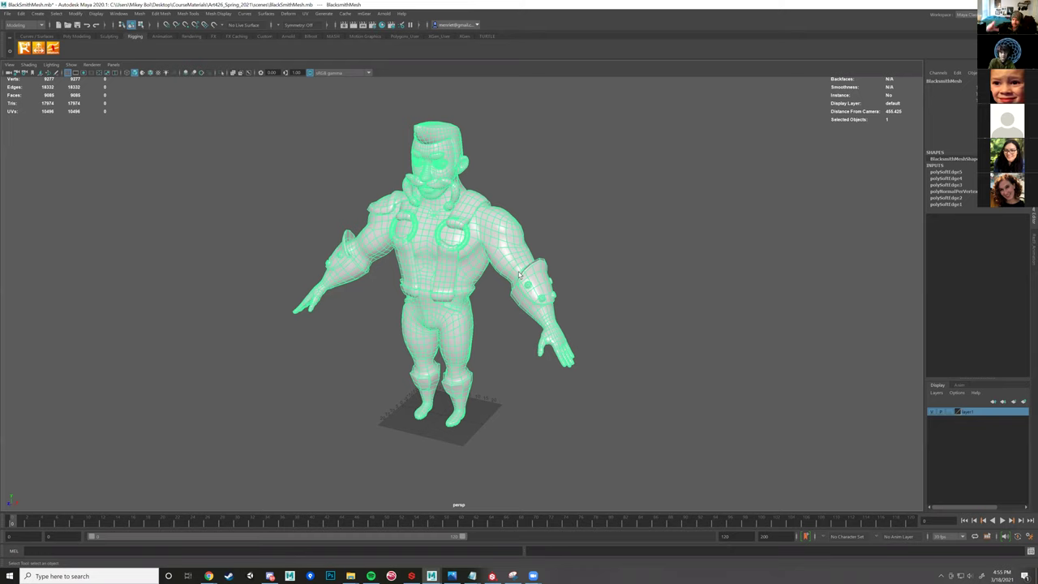
{"action": "key", "text": "1"}
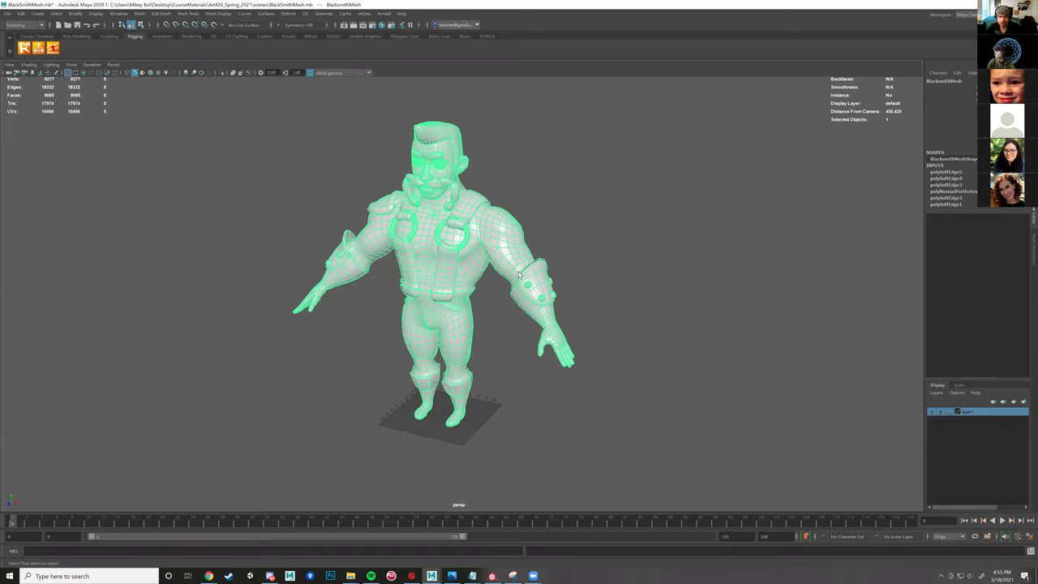
{"action": "key", "text": "3"}
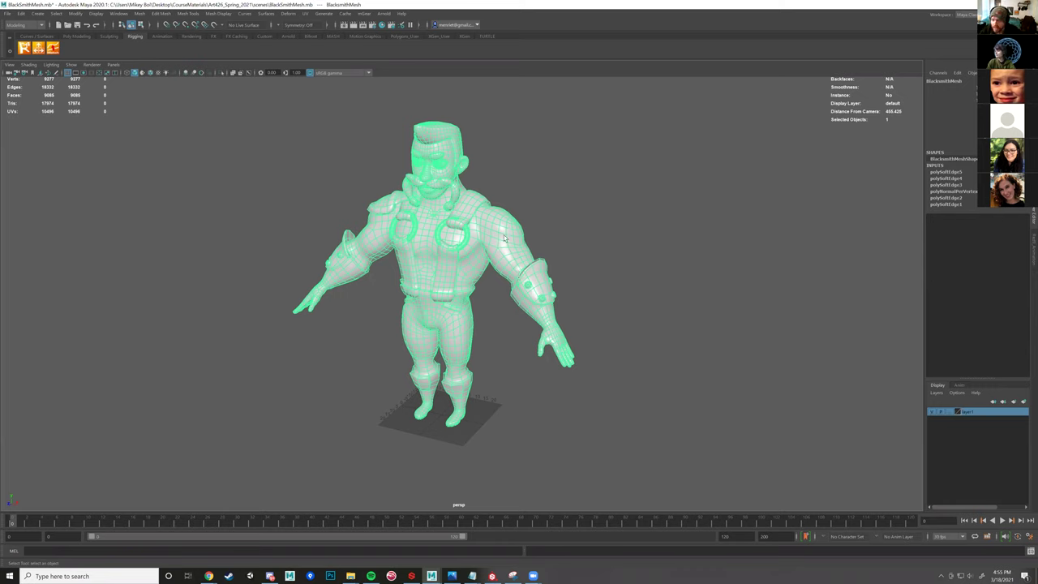
{"action": "key", "text": "1"}
- Assign a new Arnold aiStandardSurface material to the blacksmith mesh
{"action": "scroll", "coordinate": [483, 219], "scroll_direction": "up", "scroll_amount": 3}
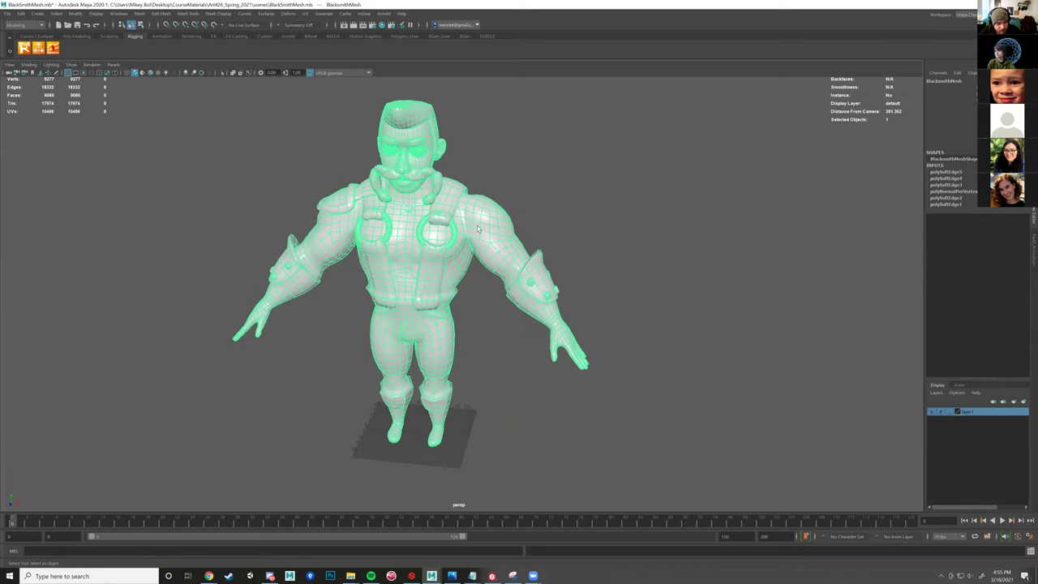
{"action": "right_click", "coordinate": [476, 218]}
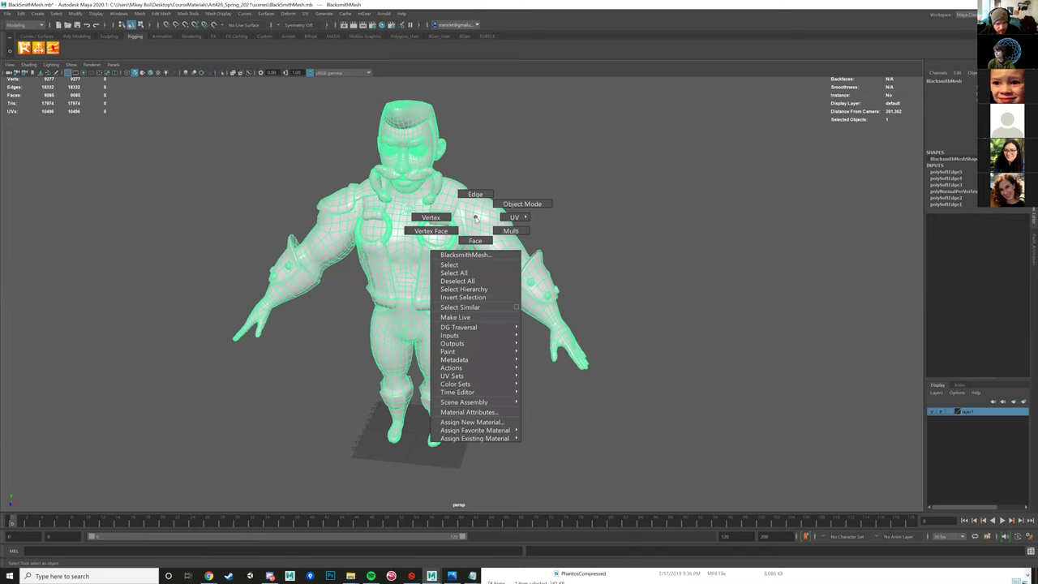
{"action": "left_click", "coordinate": [471, 422]}
{"action": "left_click", "coordinate": [626, 259]}
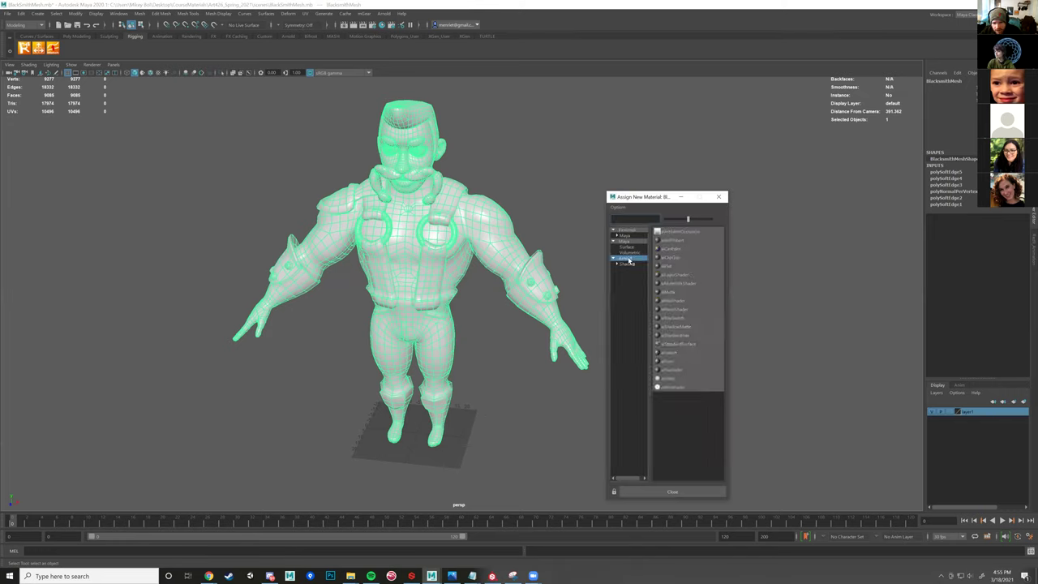
{"action": "left_click", "coordinate": [679, 346]}
{"action": "left_click", "coordinate": [690, 345]}
{"action": "left_click", "coordinate": [691, 345]}
{"action": "left_click", "coordinate": [691, 346]}
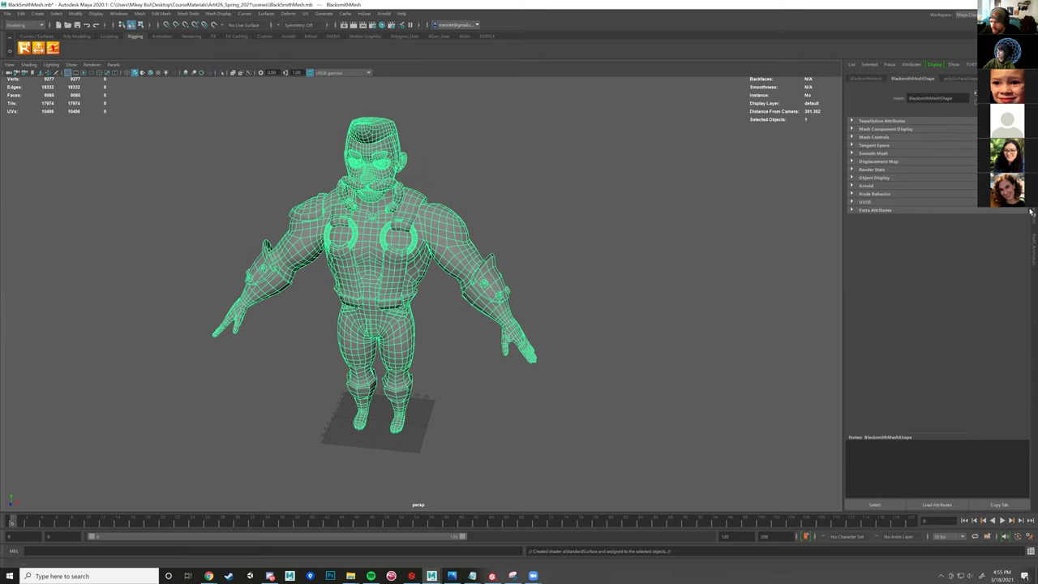
- Open the material attributes of the blacksmith's new surface shader and set its base weight to 1
{"action": "left_click_drag", "start_coordinate": [434, 272], "coordinate": [412, 269], "text": "alt"}
{"action": "right_click_drag", "start_coordinate": [412, 271], "coordinate": [433, 279], "text": "alt"}
{"action": "left_click_drag", "start_coordinate": [432, 279], "coordinate": [547, 277], "text": "alt"}
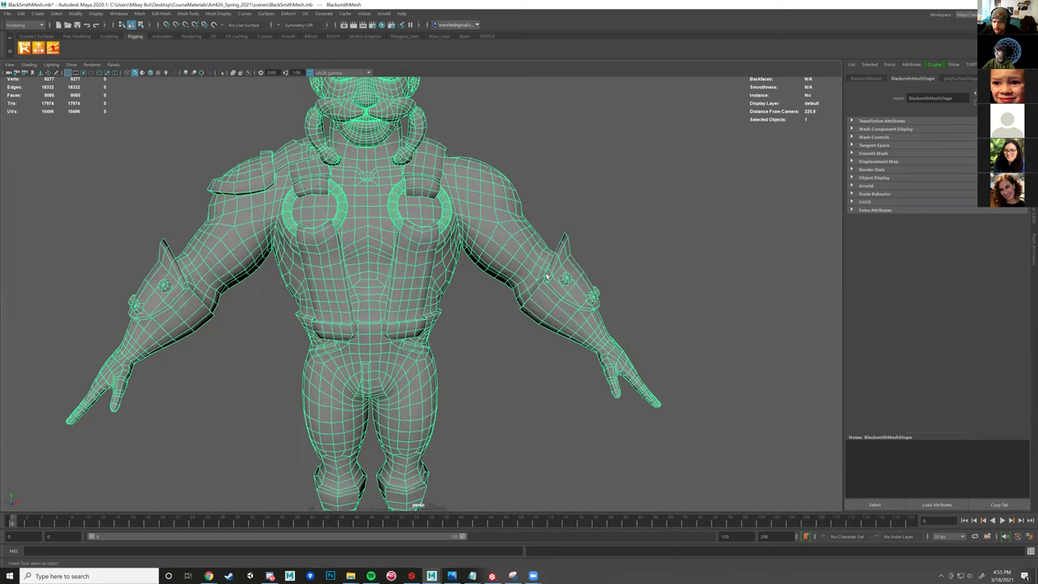
{"action": "left_click_drag", "start_coordinate": [555, 219], "coordinate": [503, 212], "text": "alt"}
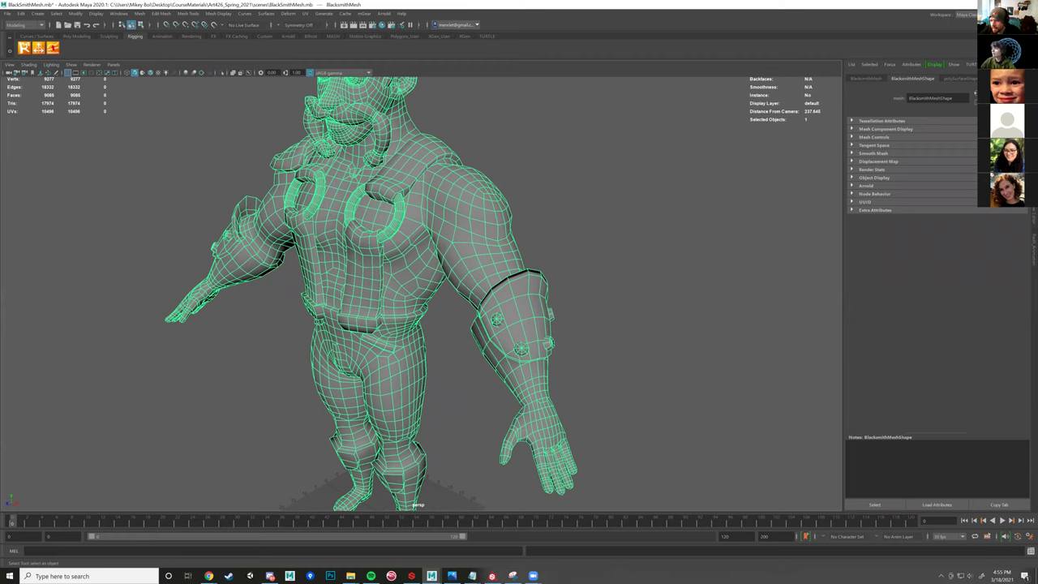
{"action": "right_click_drag", "start_coordinate": [466, 256], "coordinate": [471, 443]}
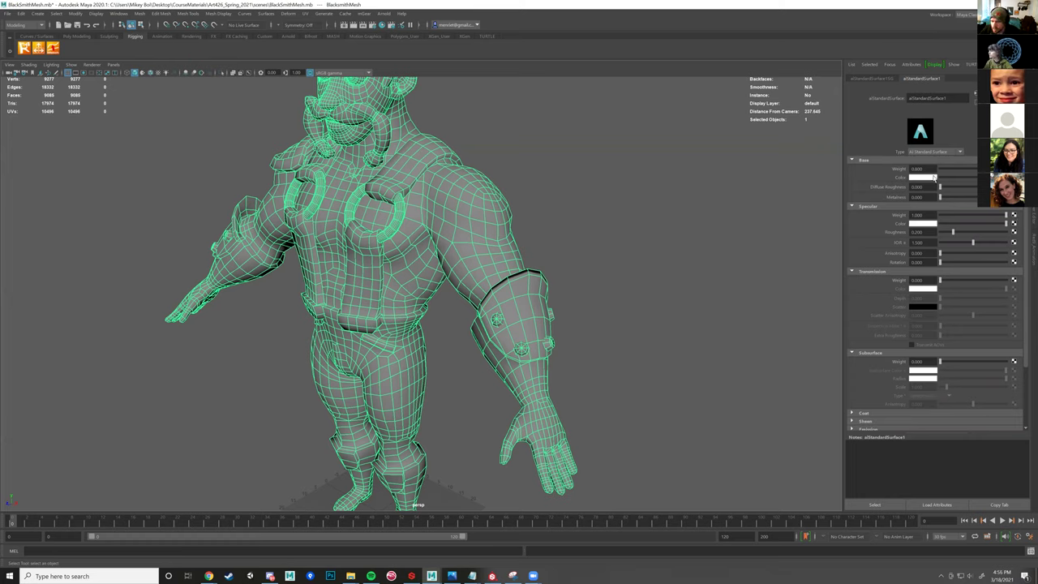
{"action": "key", "text": "ctrl"}
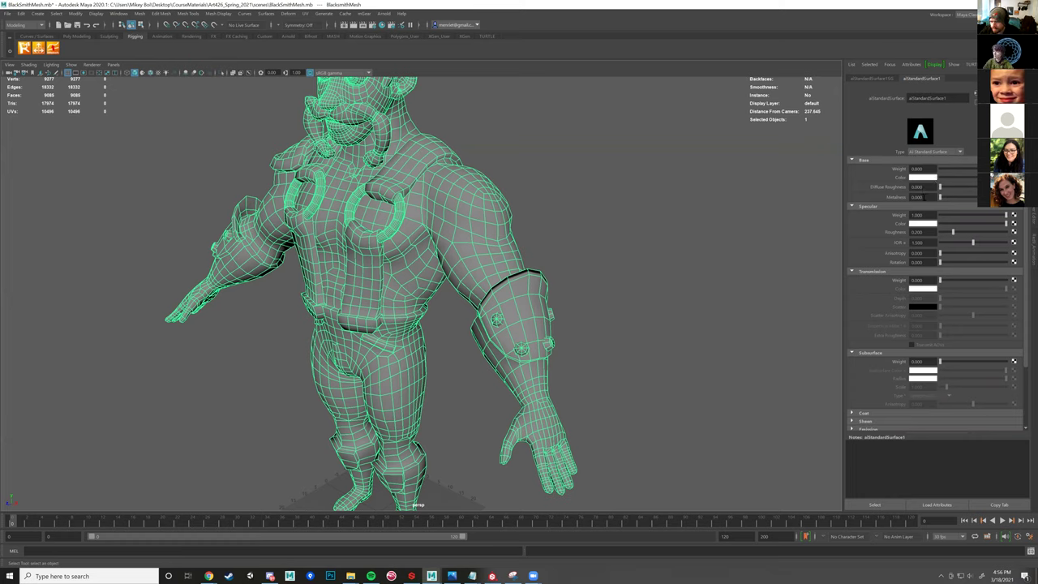
{"action": "key", "text": "ctrl"}
{"action": "key", "text": "ctrl"}
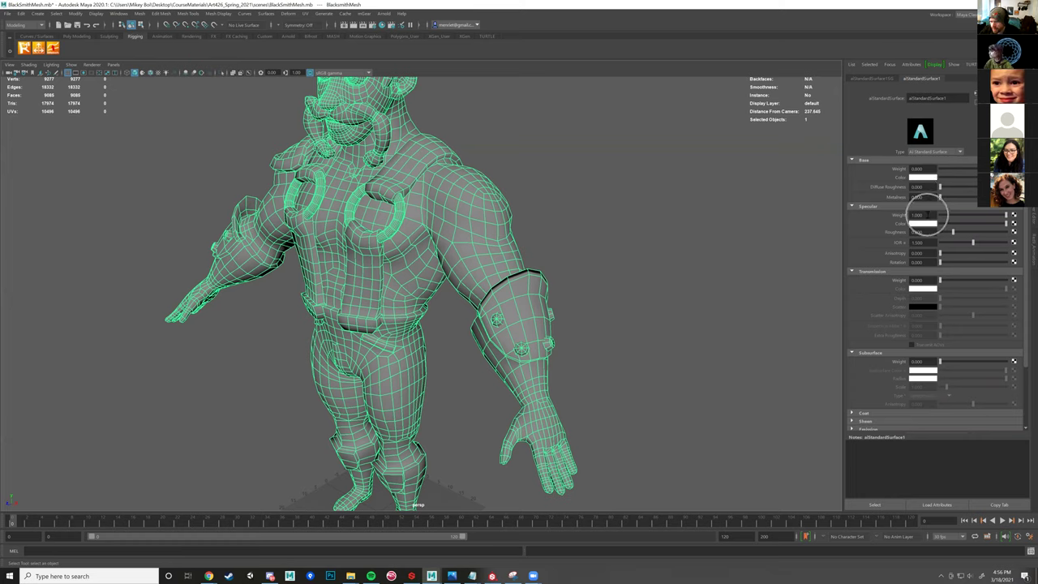
{"action": "left_click", "coordinate": [923, 232]}
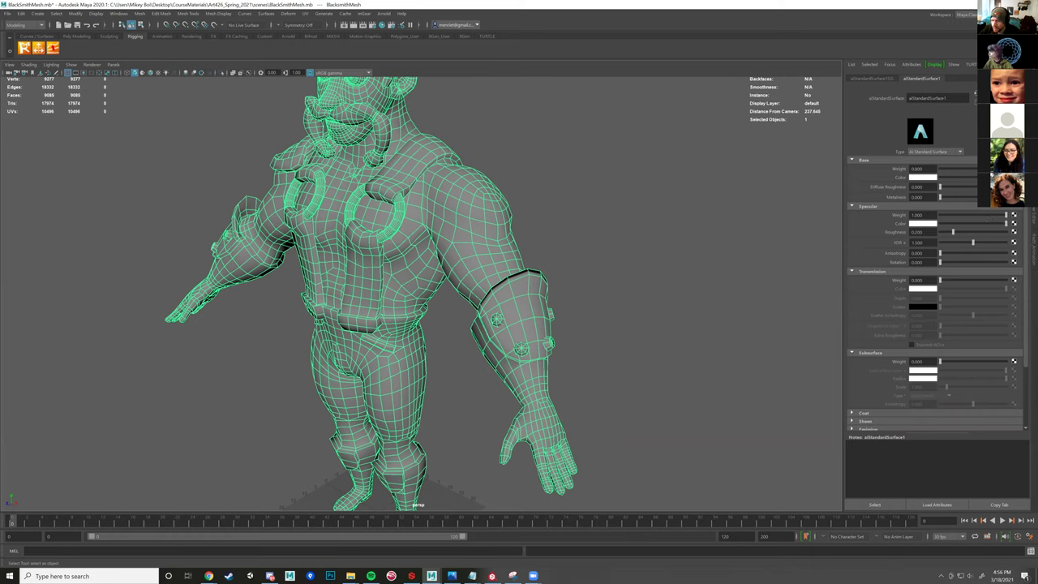
{"action": "mouse_move", "coordinate": [994, 168]}
{"action": "left_mouse_down"}
{"action": "mouse_move", "coordinate": [936, 170]}
{"action": "mouse_move", "coordinate": [1008, 170]}
{"action": "left_mouse_up"}
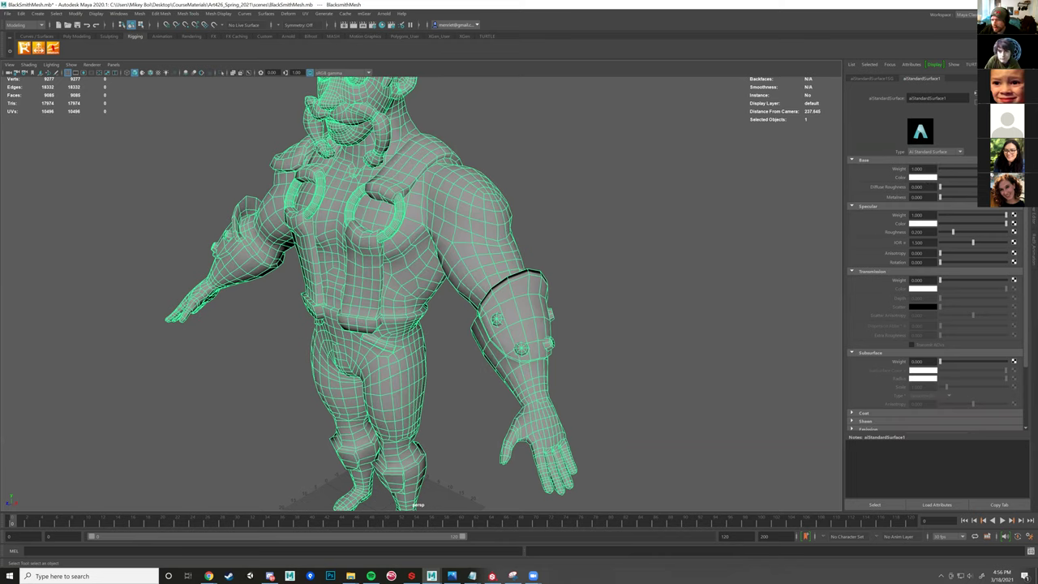
- Connect a file texture to the material's base color and load SubstanceDemo_aiStandardSurface3_BaseColor.png from the sourceimages folder
{"action": "left_click", "coordinate": [1013, 178]}
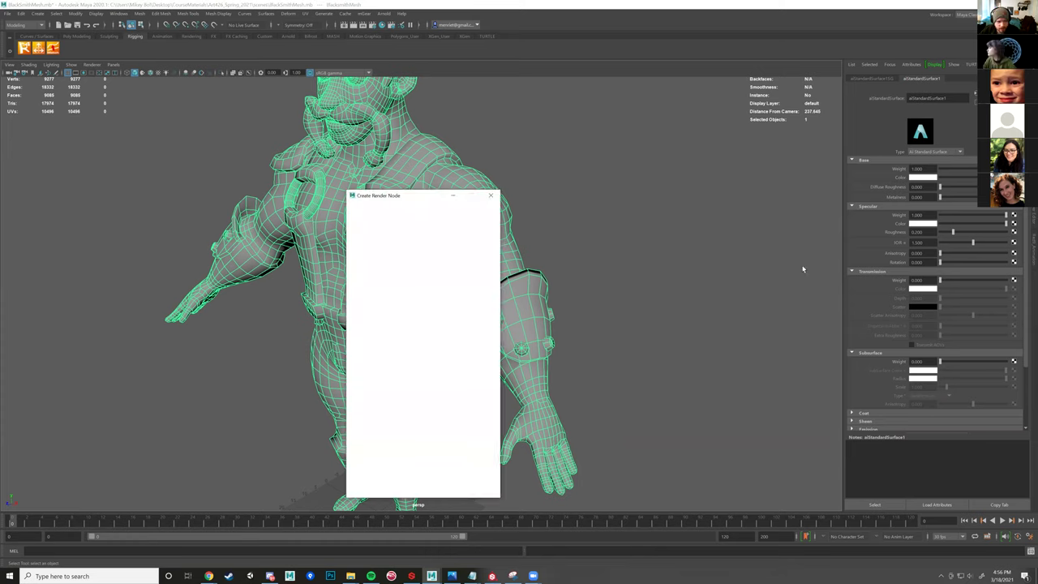
{"action": "left_click", "coordinate": [416, 256]}
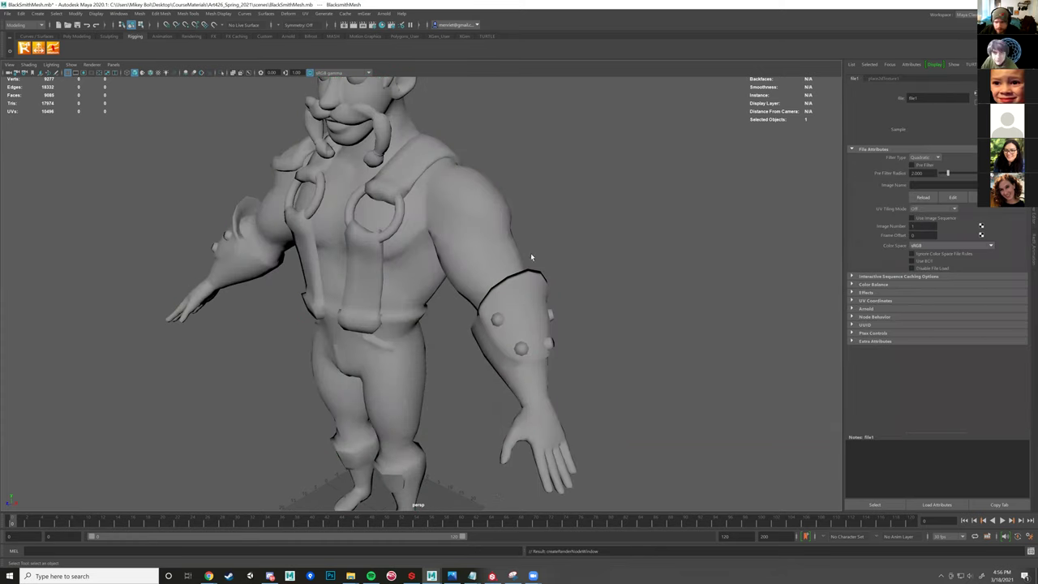
{"action": "left_click", "coordinate": [1022, 185]}
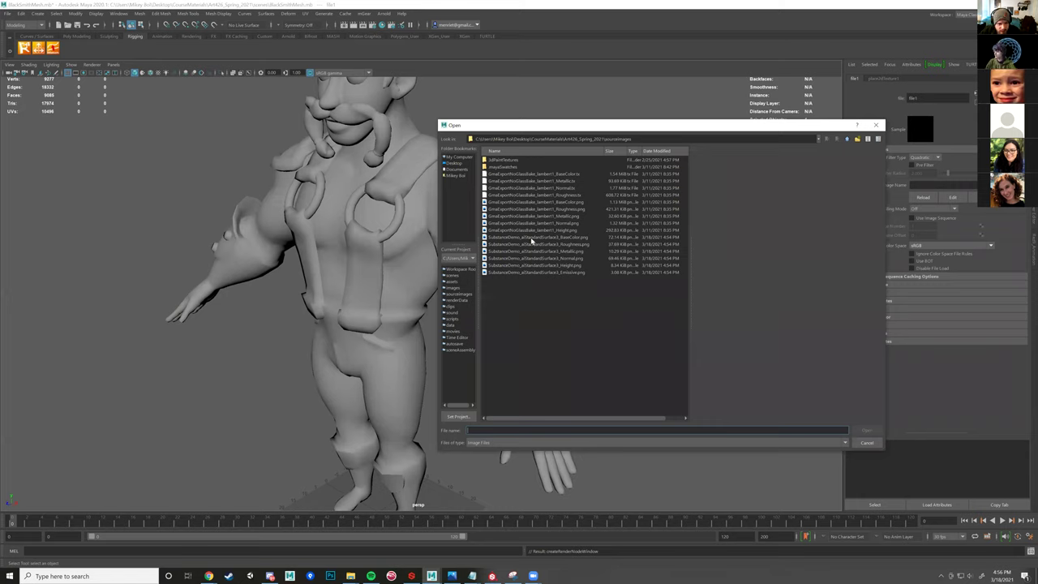
{"action": "left_click", "coordinate": [532, 237]}
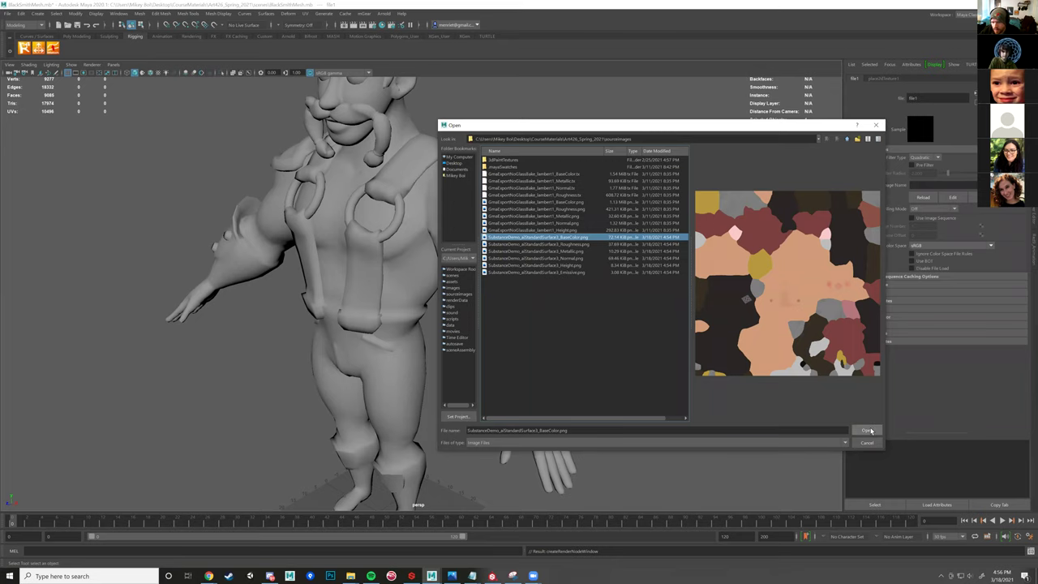
{"action": "left_click", "coordinate": [867, 431]}
- Turn on textured shading in the perspective view and inspect the base color map on the blacksmith from several angles
{"action": "left_click_drag", "start_coordinate": [581, 276], "coordinate": [629, 313], "text": "alt"}
{"action": "right_click_drag", "start_coordinate": [629, 313], "coordinate": [580, 324], "text": "alt"}
{"action": "left_click_drag", "start_coordinate": [595, 344], "coordinate": [625, 299], "text": "alt"}
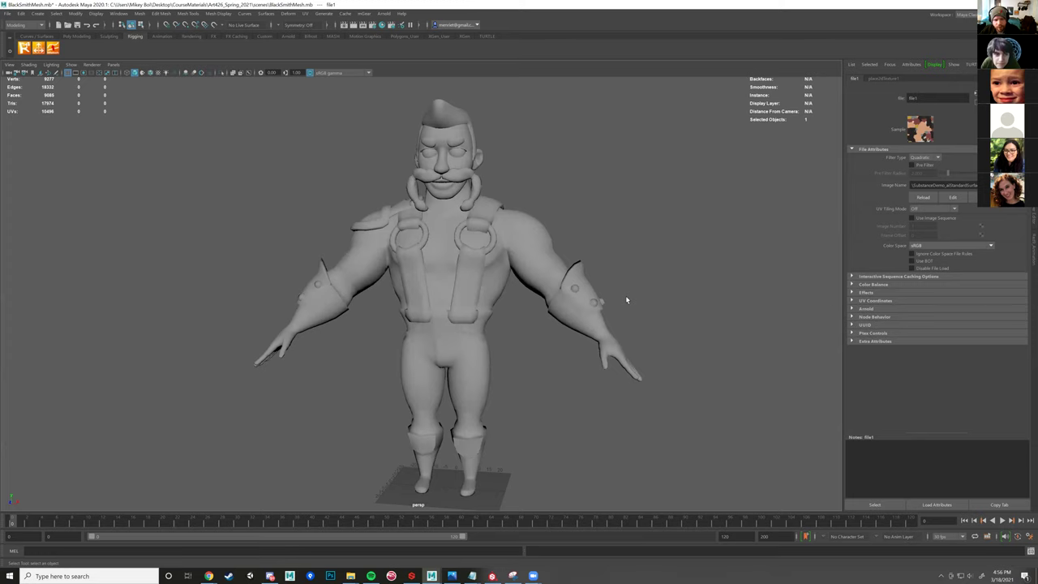
{"action": "key", "text": "5"}
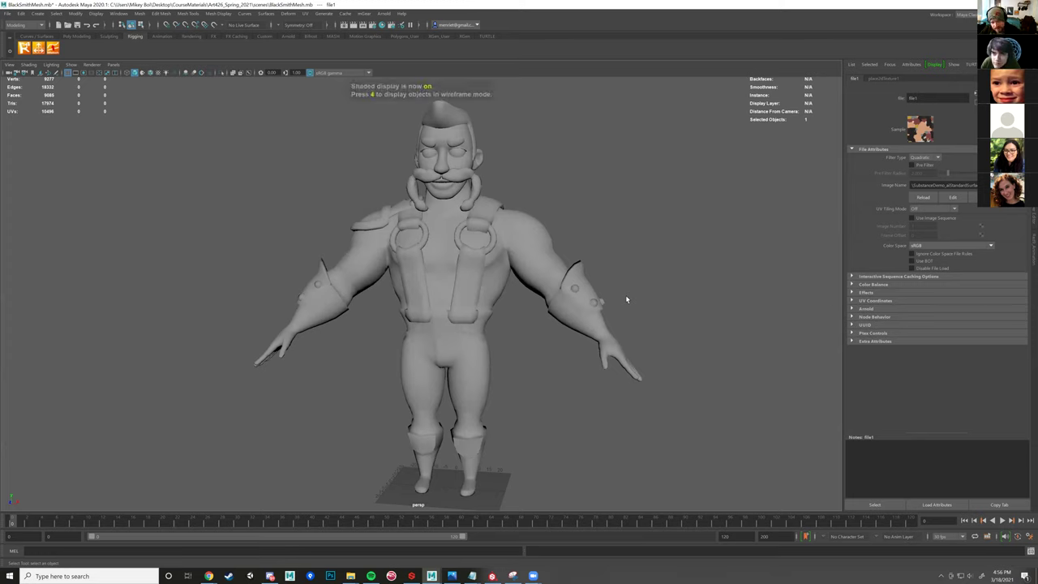
{"action": "key", "text": "6"}
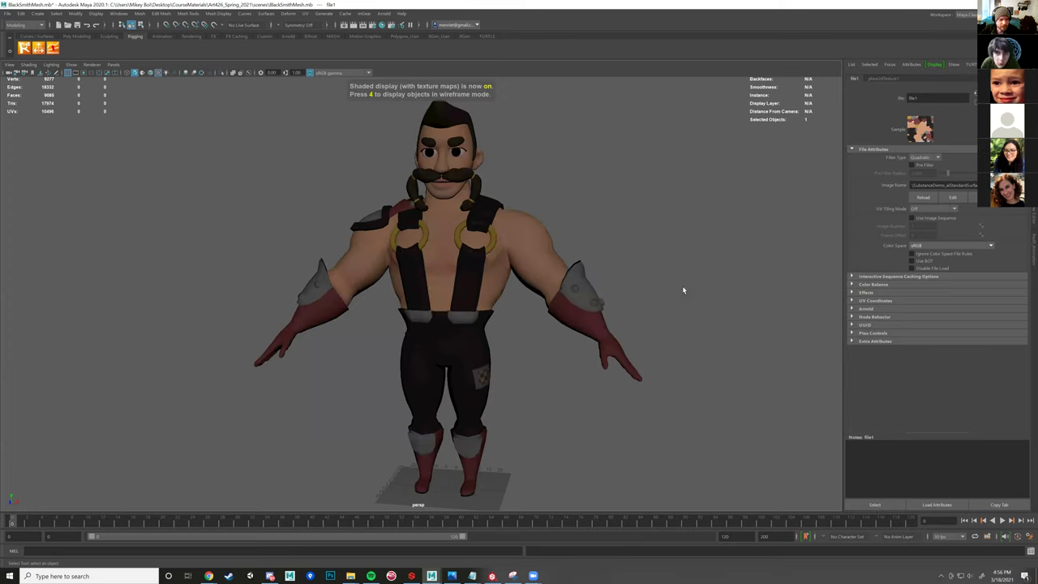
{"action": "left_click_drag", "start_coordinate": [629, 292], "coordinate": [680, 312], "text": "alt"}
{"action": "left_click_drag", "start_coordinate": [605, 341], "coordinate": [545, 335], "text": "alt"}
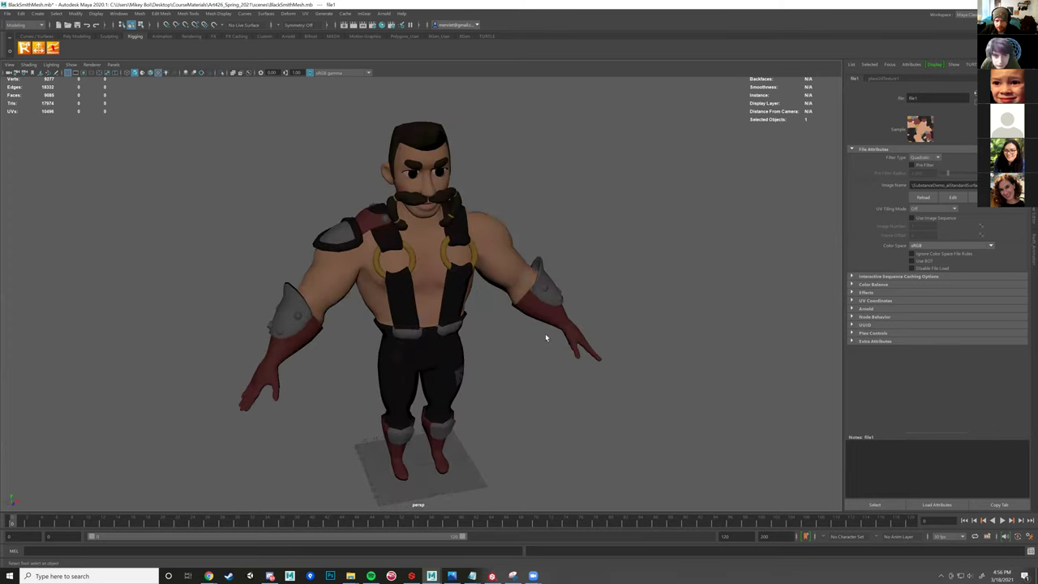
{"action": "left_click_drag", "start_coordinate": [478, 326], "coordinate": [800, 231], "text": "alt"}
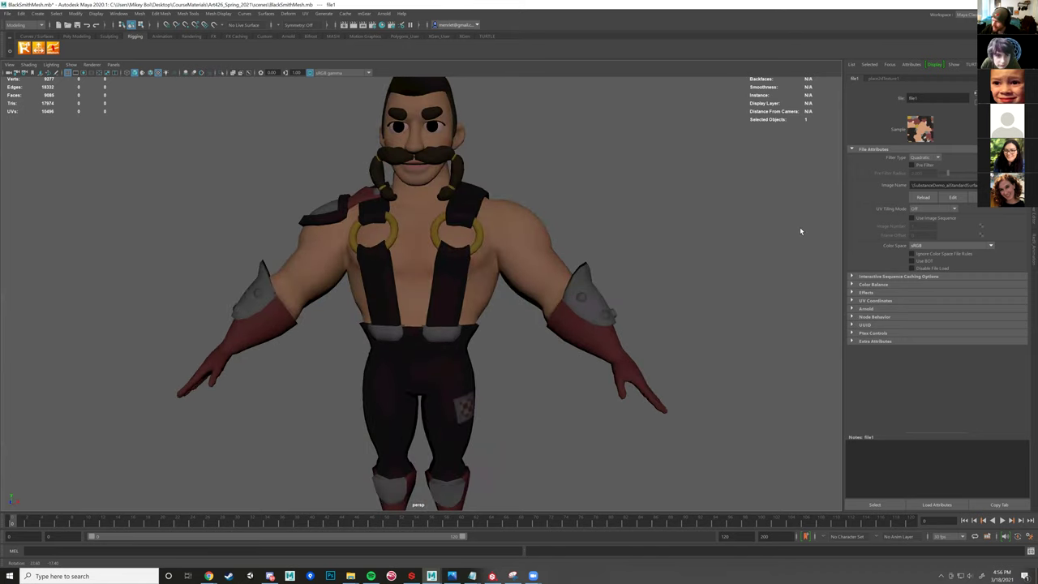
{"action": "left_click_drag", "start_coordinate": [559, 304], "coordinate": [523, 315], "text": "alt"}
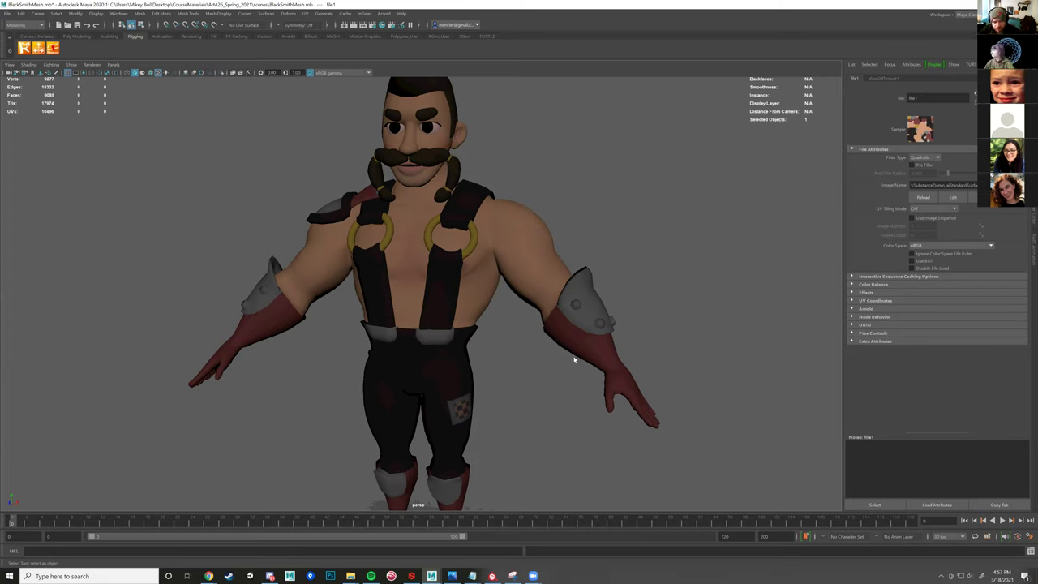
{"action": "left_click_drag", "start_coordinate": [550, 369], "coordinate": [564, 350], "text": "alt"}
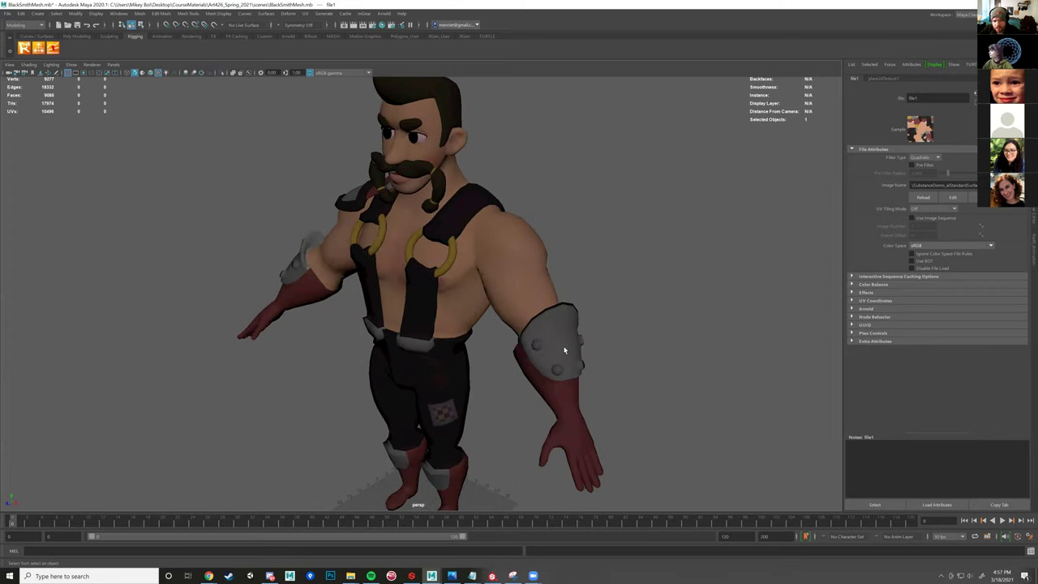
- Compare the viewport's shaded, wireframe and textured display modes on the blacksmith, ending with the use-all-lights mode
{"action": "key", "text": "5"}
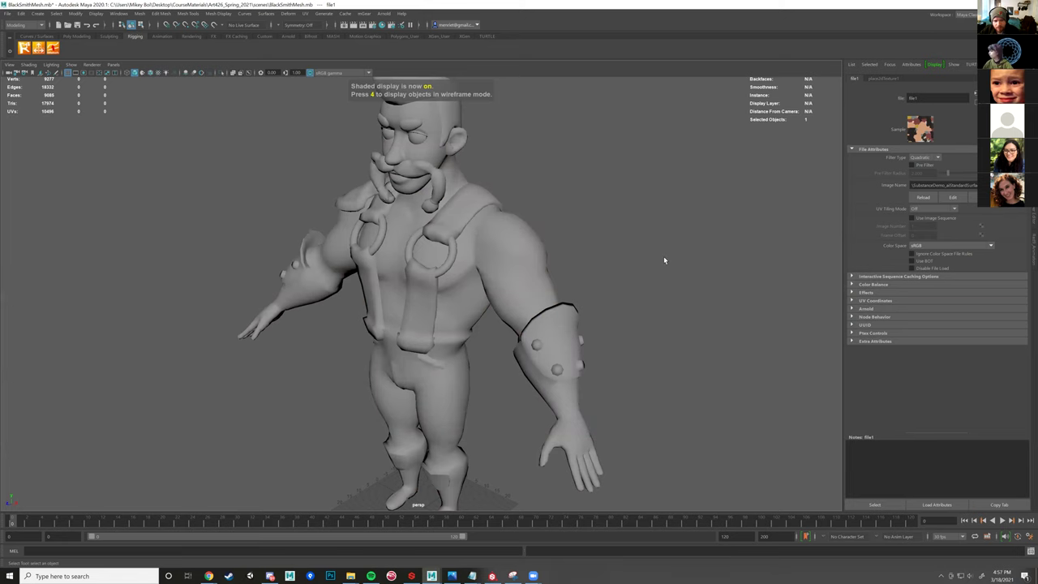
{"action": "key", "text": "4"}
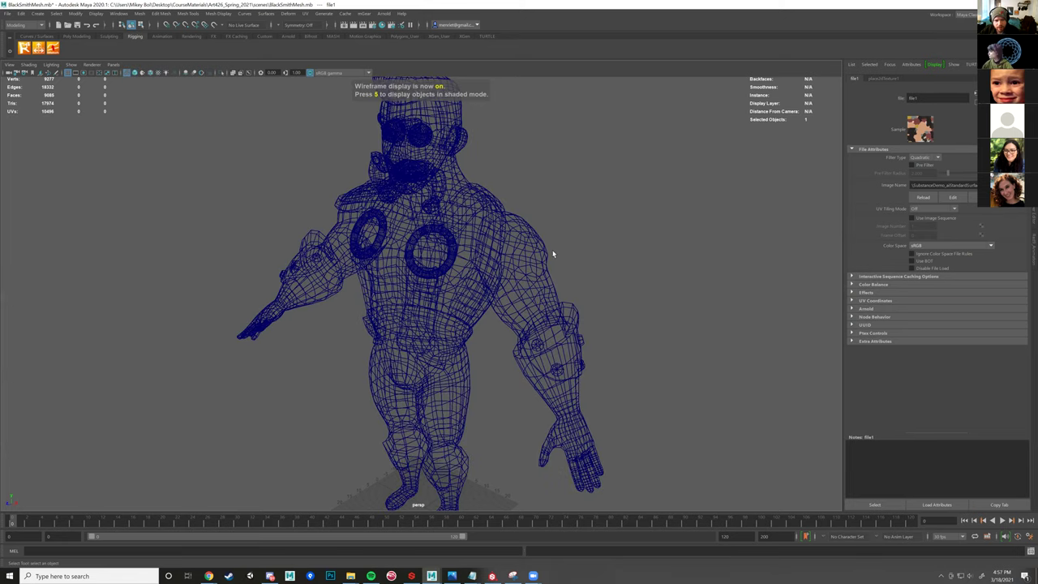
{"action": "key", "text": "5"}
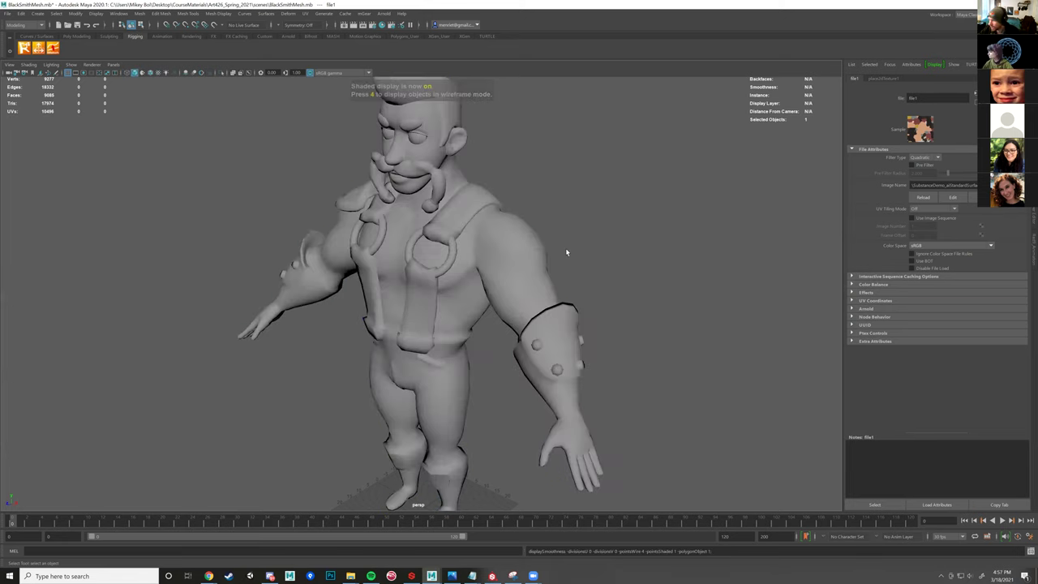
{"action": "key", "text": "6"}
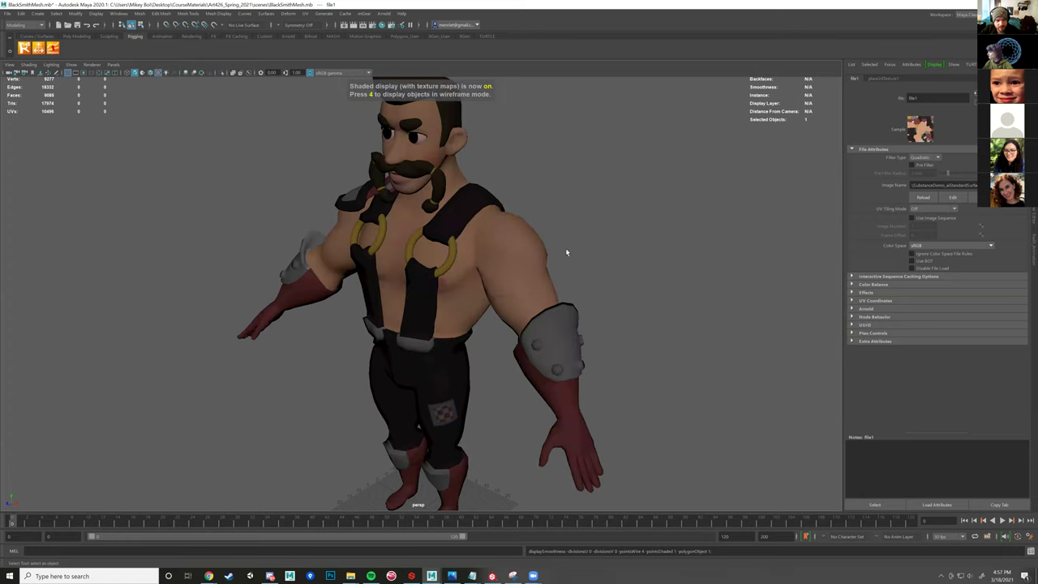
{"action": "key", "text": "7"}
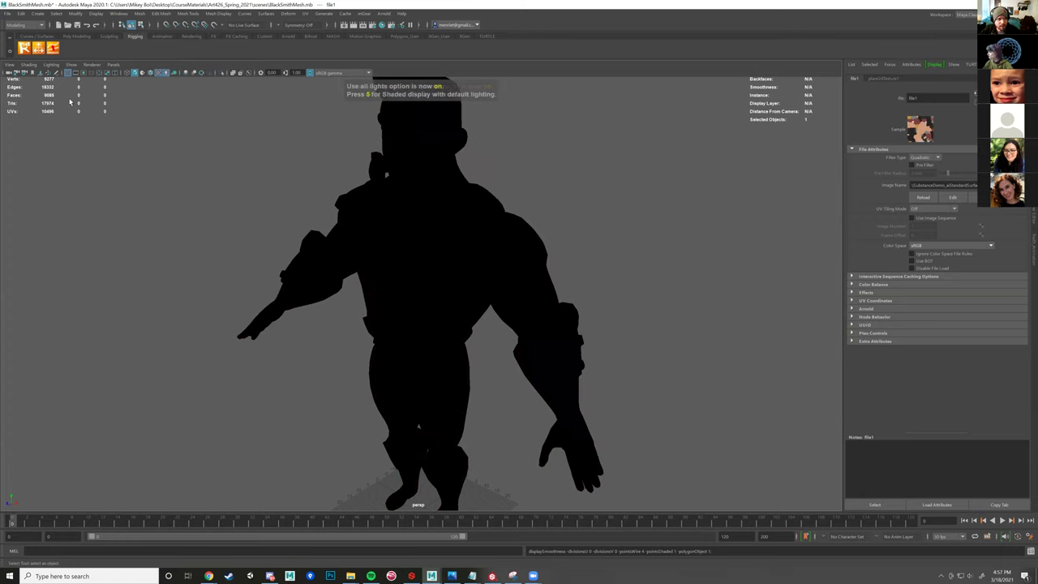
- Try lighting the blacksmith with a point light placed above and in front of the character, and delete the light again
{"action": "left_click", "coordinate": [37, 13]}
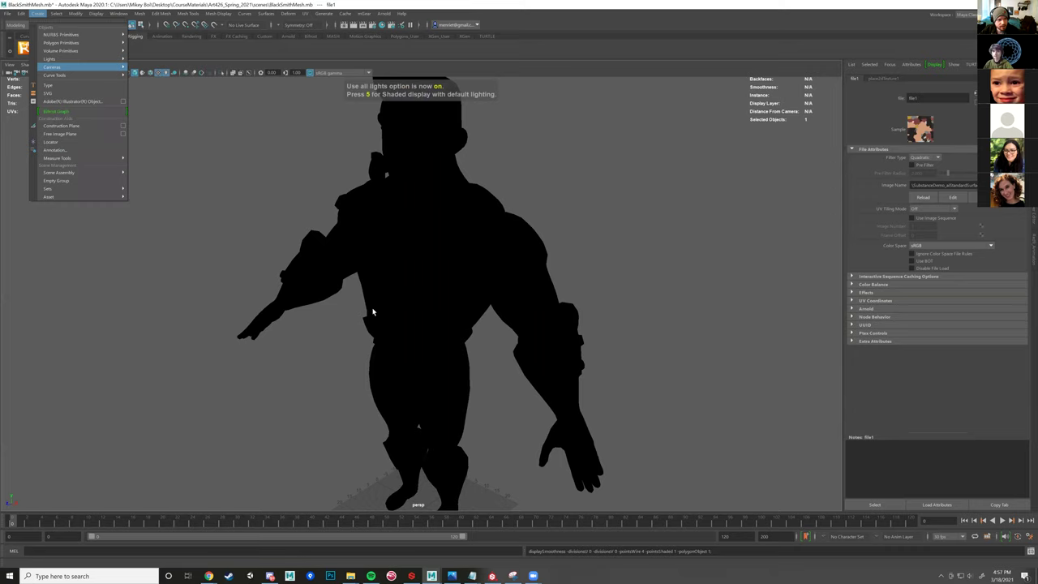
{"action": "mouse_move", "coordinate": [64, 60]}
{"action": "key", "text": "Up"}
{"action": "key", "text": "Return"}
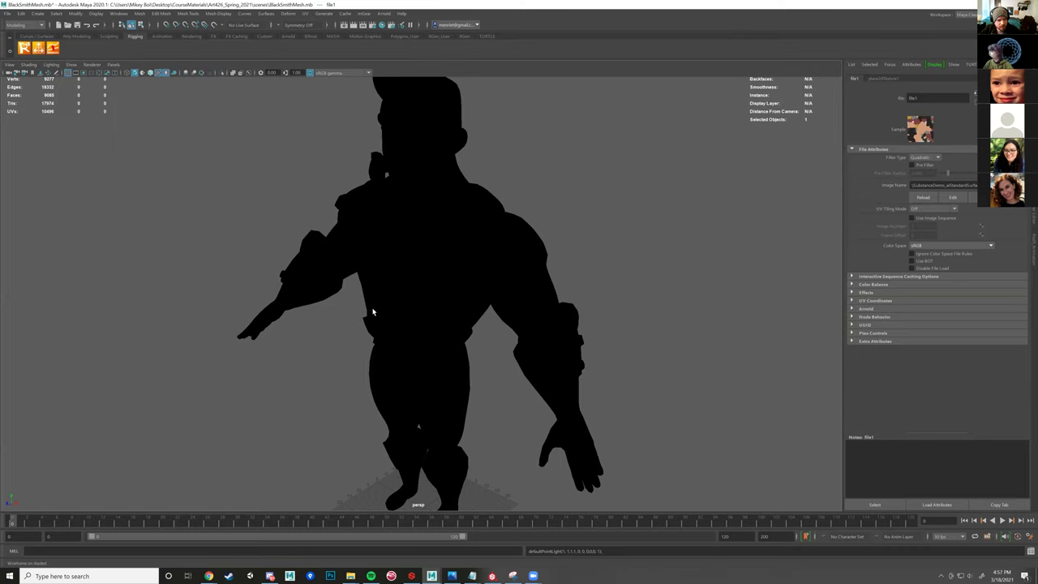
{"action": "scroll", "coordinate": [427, 378], "scroll_direction": "down", "scroll_amount": 5}
{"action": "left_click_drag", "start_coordinate": [442, 398], "coordinate": [382, 129]}
{"action": "left_click_drag", "start_coordinate": [339, 154], "coordinate": [375, 259]}
{"action": "scroll", "coordinate": [389, 300], "scroll_direction": "up", "scroll_amount": 3}
{"action": "scroll", "coordinate": [366, 317], "scroll_direction": "up", "scroll_amount": 2}
{"action": "key", "text": "w"}
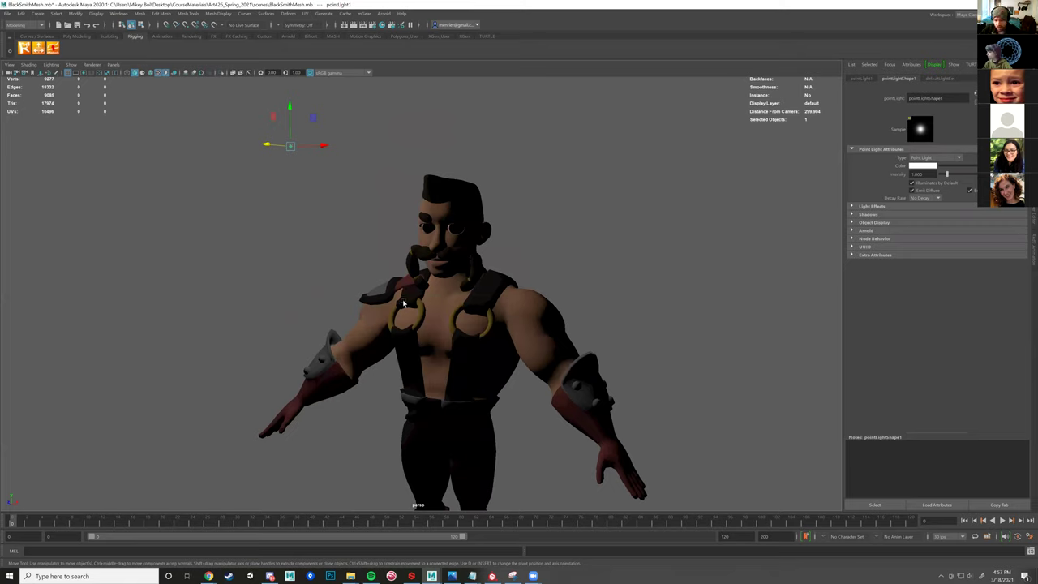
{"action": "left_click_drag", "start_coordinate": [393, 306], "coordinate": [357, 268], "text": "alt"}
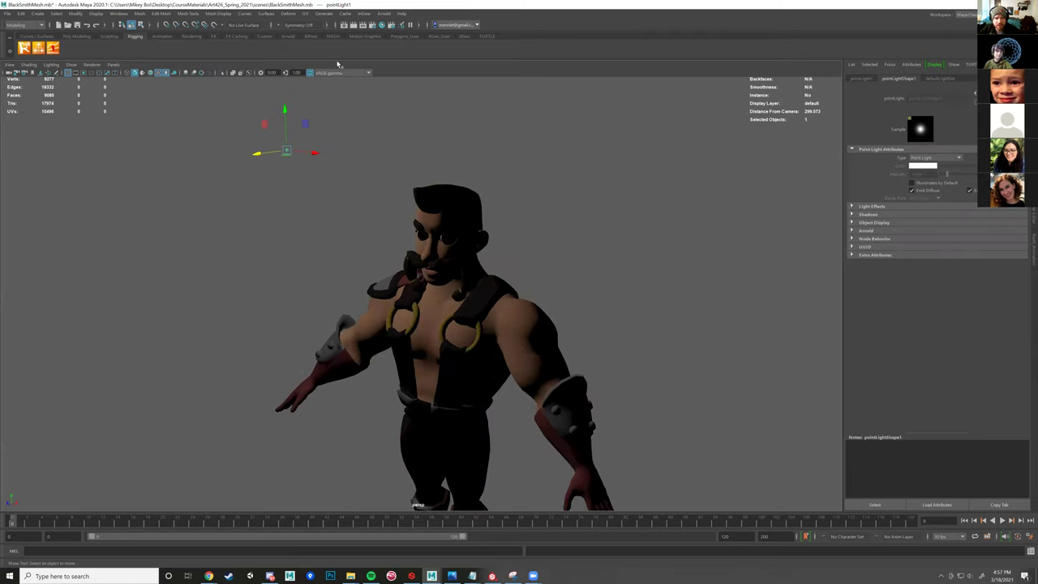
{"action": "key", "text": "Delete"}
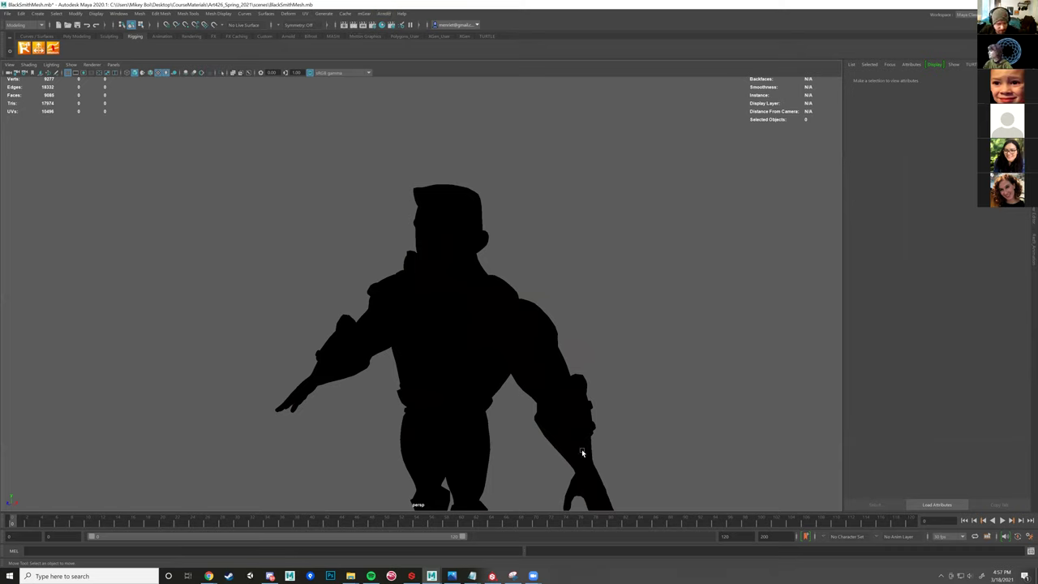
- Return the view to textured shading without scene lights and open the blacksmith mesh's material attributes
{"action": "left_click", "coordinate": [535, 367]}
{"action": "key", "text": "5"}
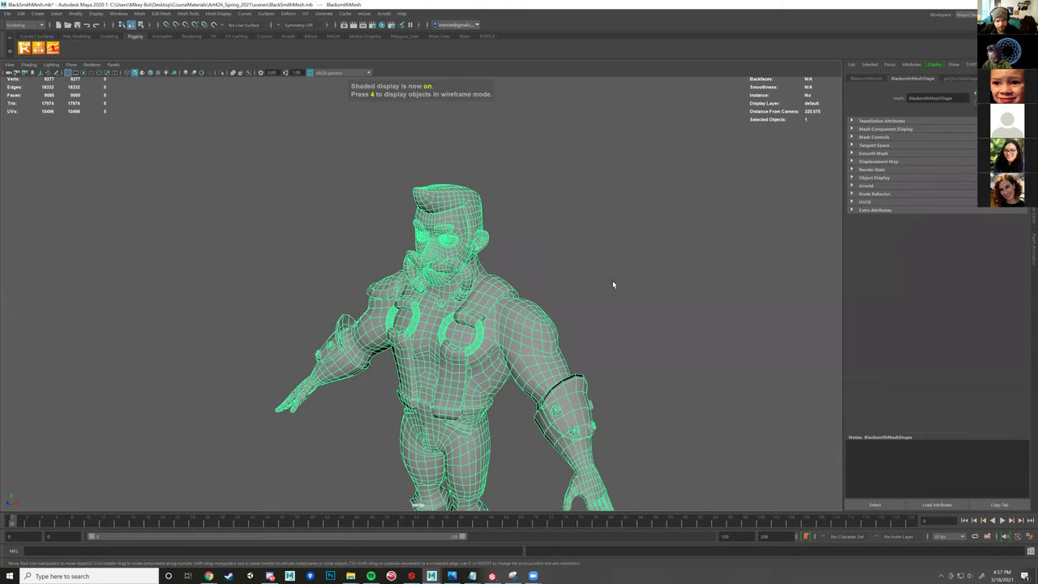
{"action": "key", "text": "6"}
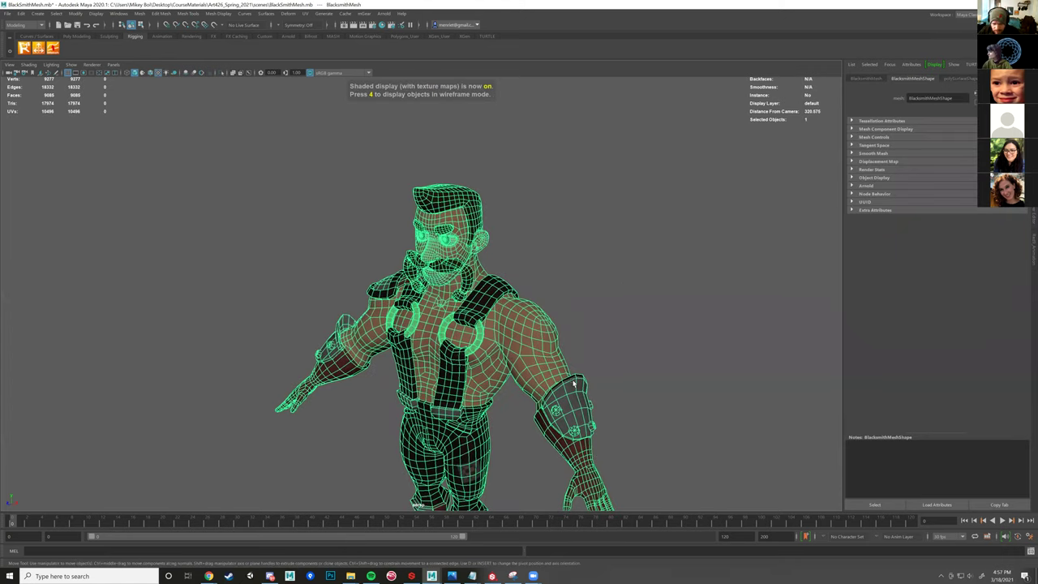
{"action": "right_click", "coordinate": [541, 349]}
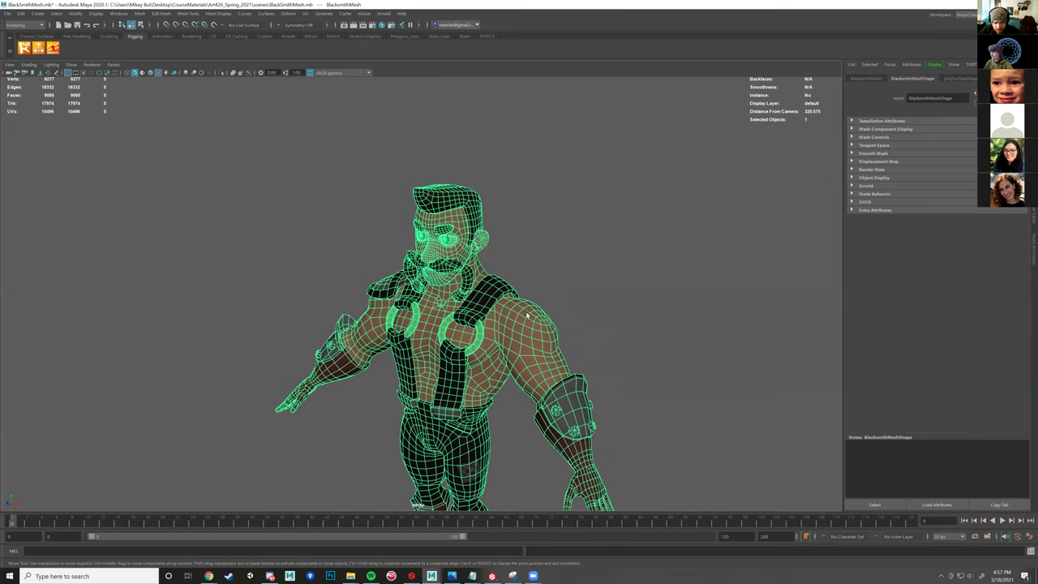
{"action": "right_click", "coordinate": [503, 514]}
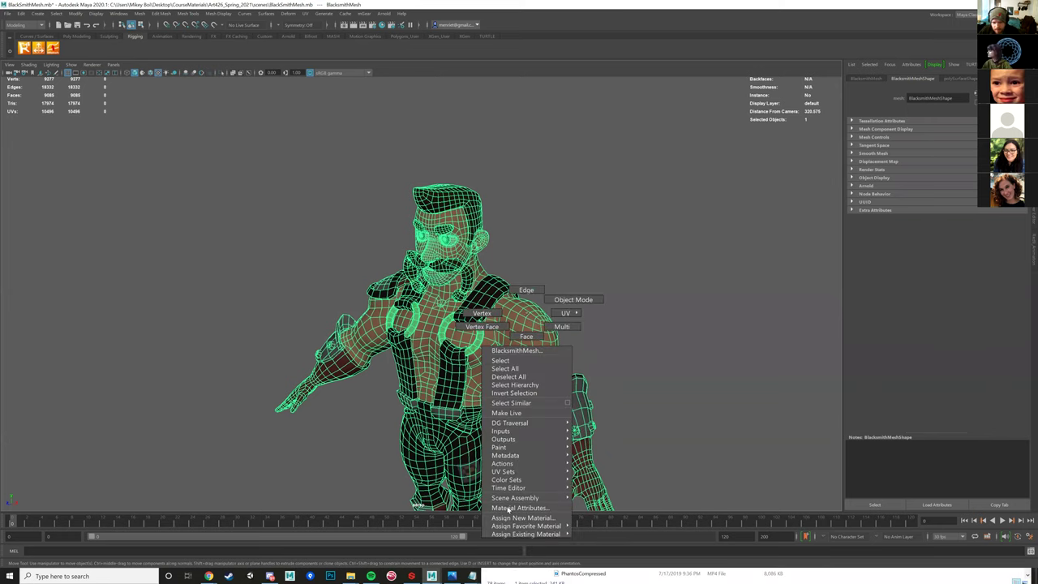
{"action": "left_click", "coordinate": [507, 508]}
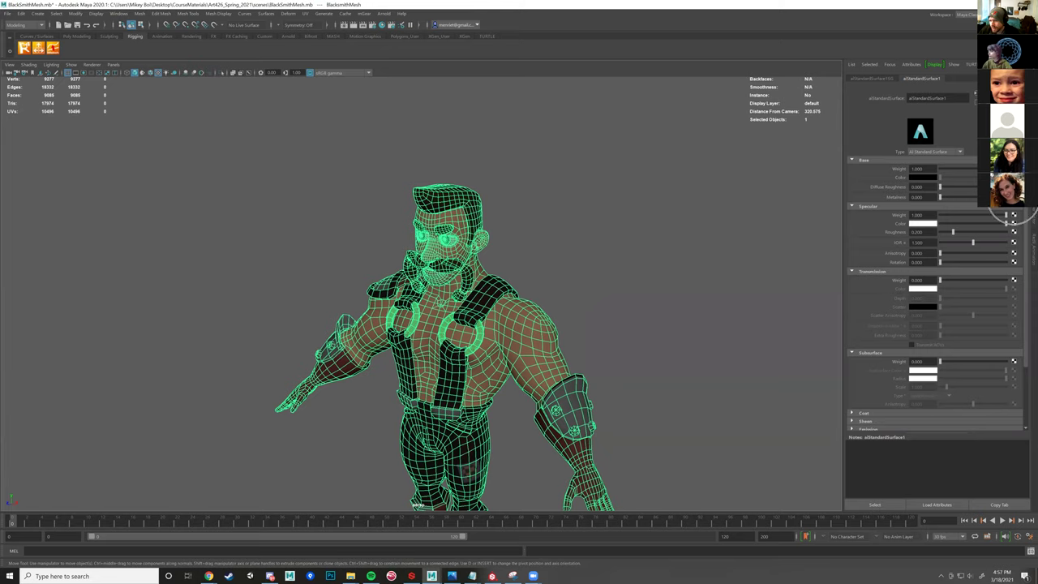
- Connect a file texture to the material's metalness and load SubstanceDemo_aiStandardSurface3_Metallic.png
{"action": "left_click", "coordinate": [1013, 216]}
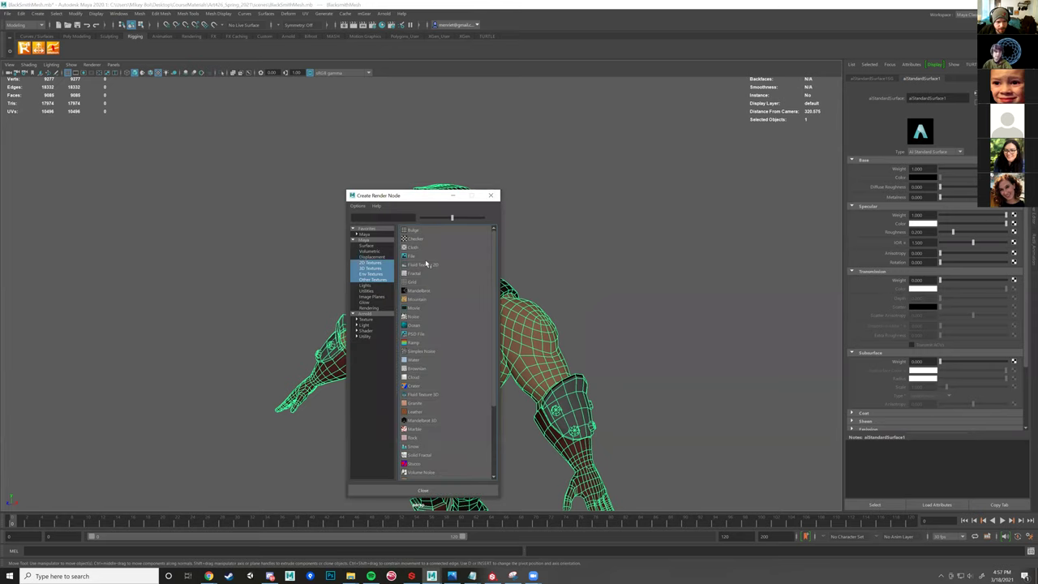
{"action": "left_click", "coordinate": [418, 256]}
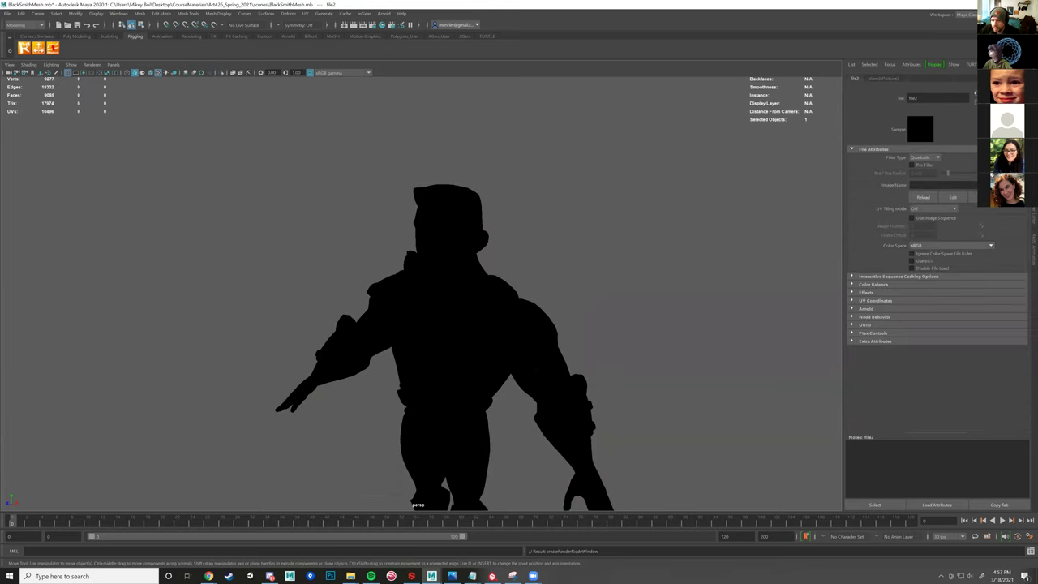
{"action": "left_click", "coordinate": [561, 251]}
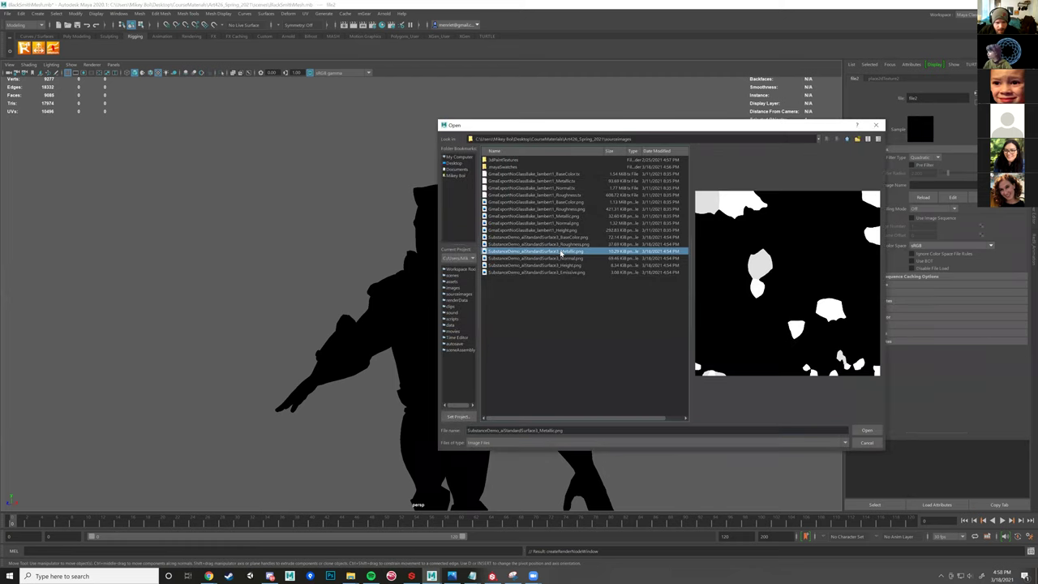
{"action": "left_click", "coordinate": [858, 431]}
{"action": "left_click_drag", "start_coordinate": [682, 315], "coordinate": [641, 244], "text": "alt"}
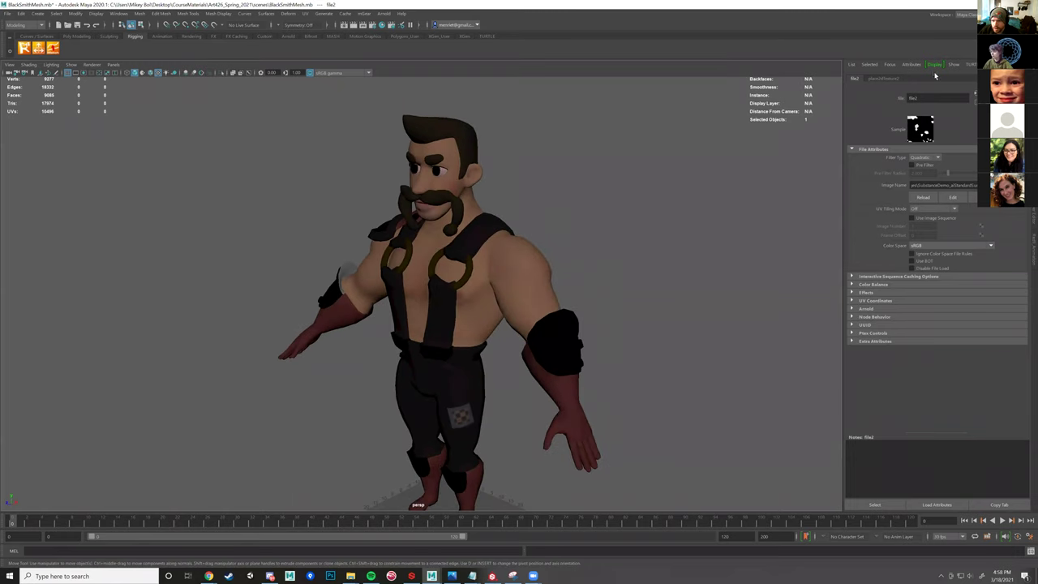
- Connect a file texture to the blacksmith material's specular roughness and load SubstanceDemo_aiStandardSurface3_Roughness.png
{"action": "left_click", "coordinate": [490, 292]}
{"action": "right_click_drag", "start_coordinate": [492, 301], "coordinate": [501, 489]}
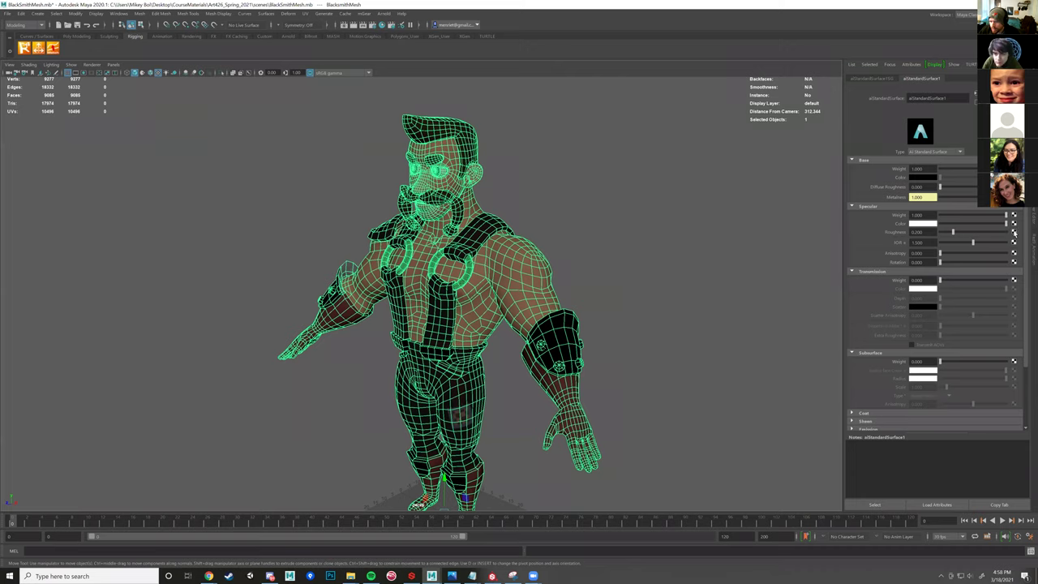
{"action": "left_click", "coordinate": [1013, 232]}
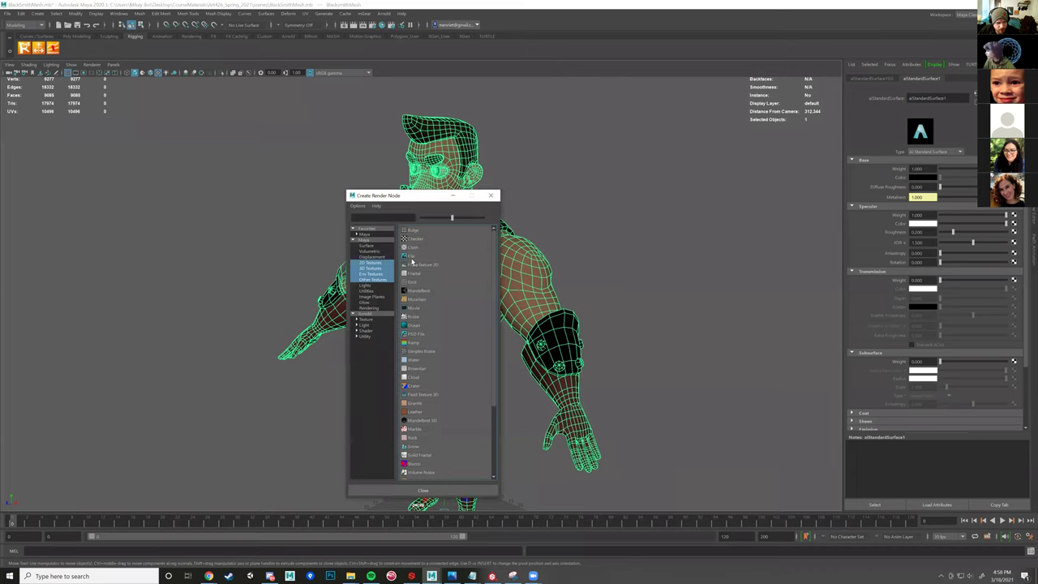
{"action": "left_click", "coordinate": [412, 256]}
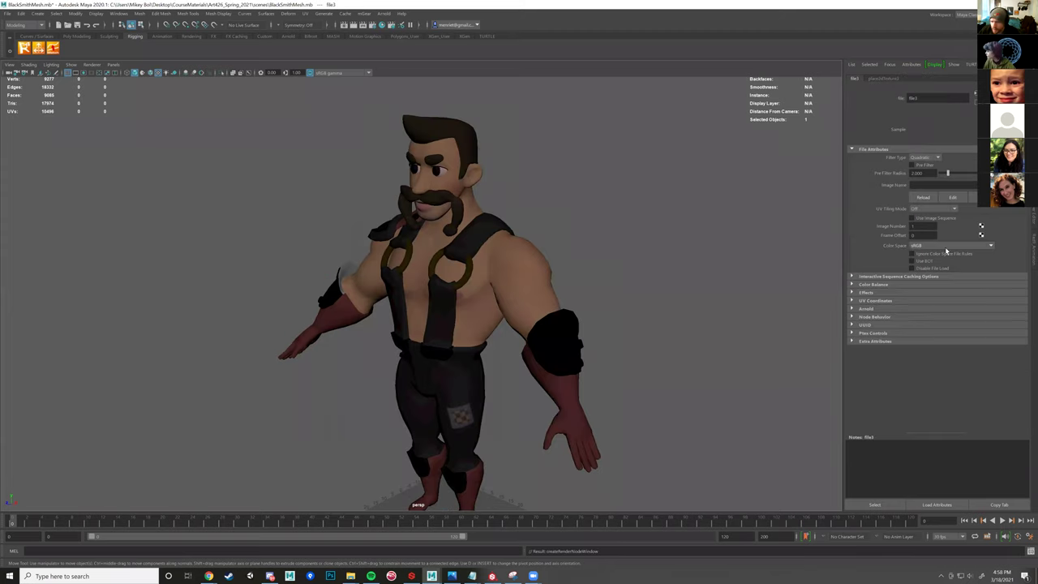
{"action": "left_click", "coordinate": [1004, 185]}
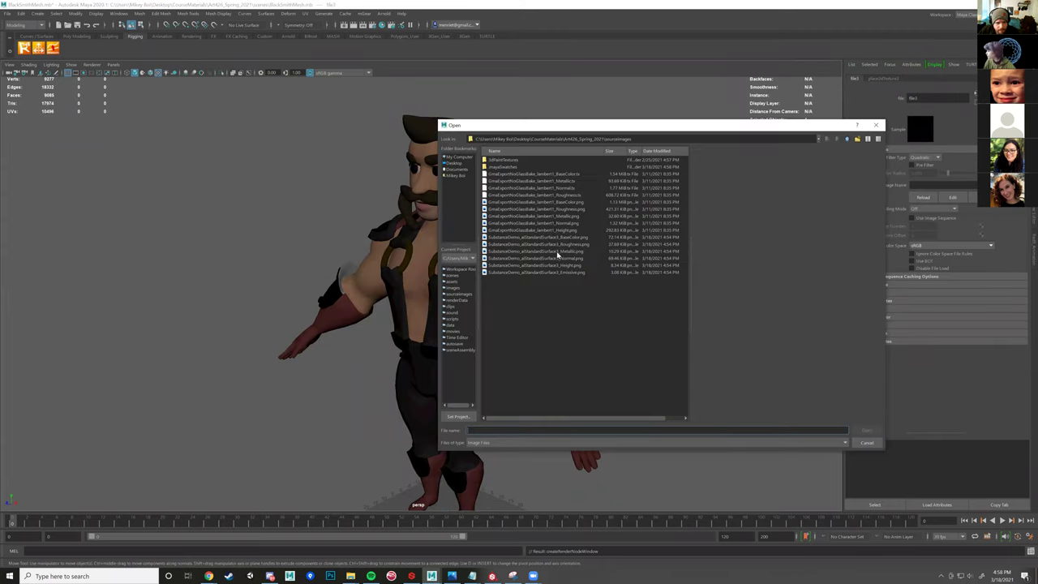
{"action": "left_click", "coordinate": [564, 244]}
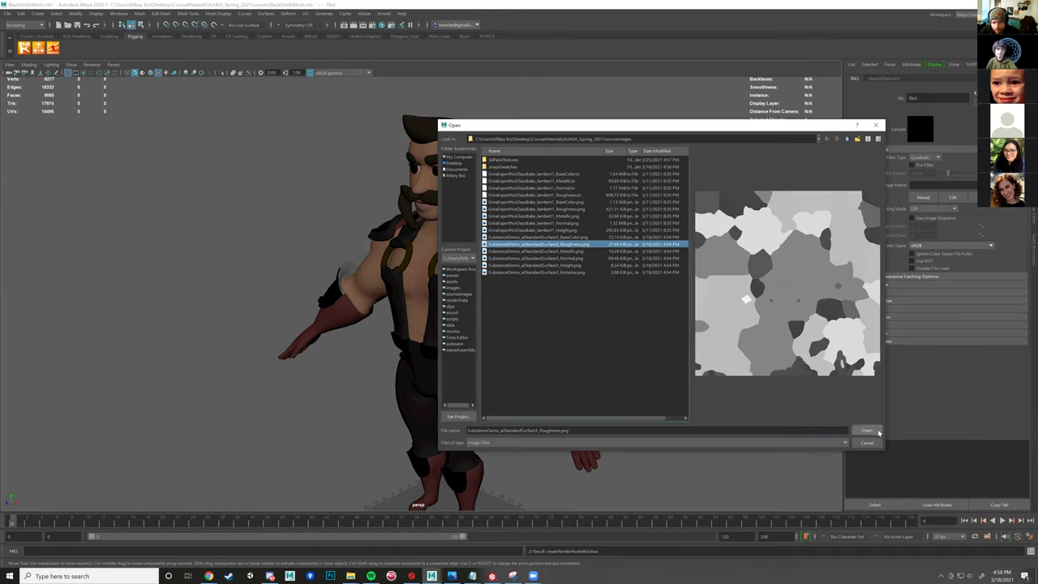
{"action": "left_click", "coordinate": [866, 430]}
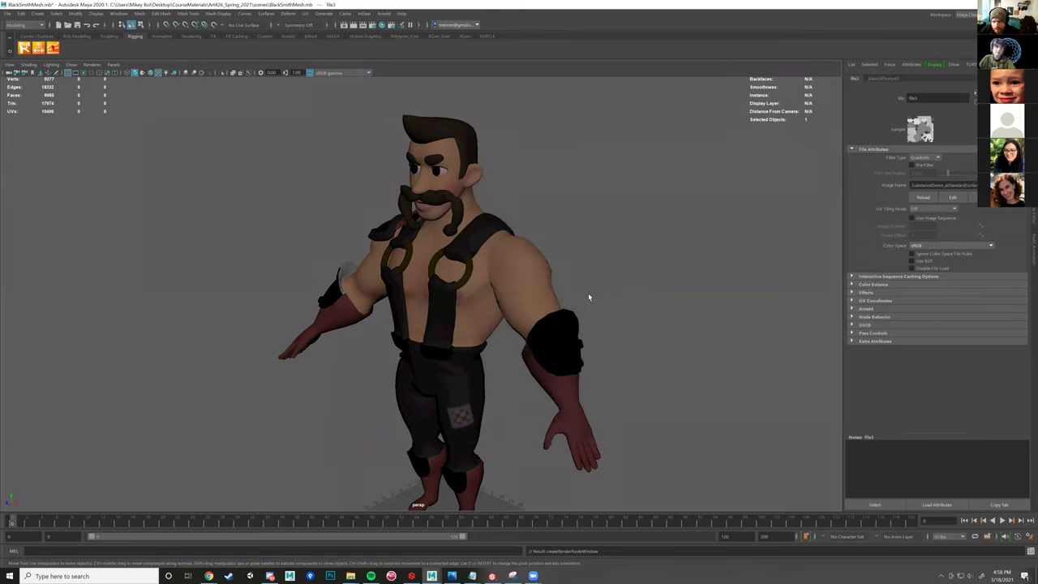
{"action": "left_click_drag", "start_coordinate": [595, 292], "coordinate": [560, 280], "text": "alt"}
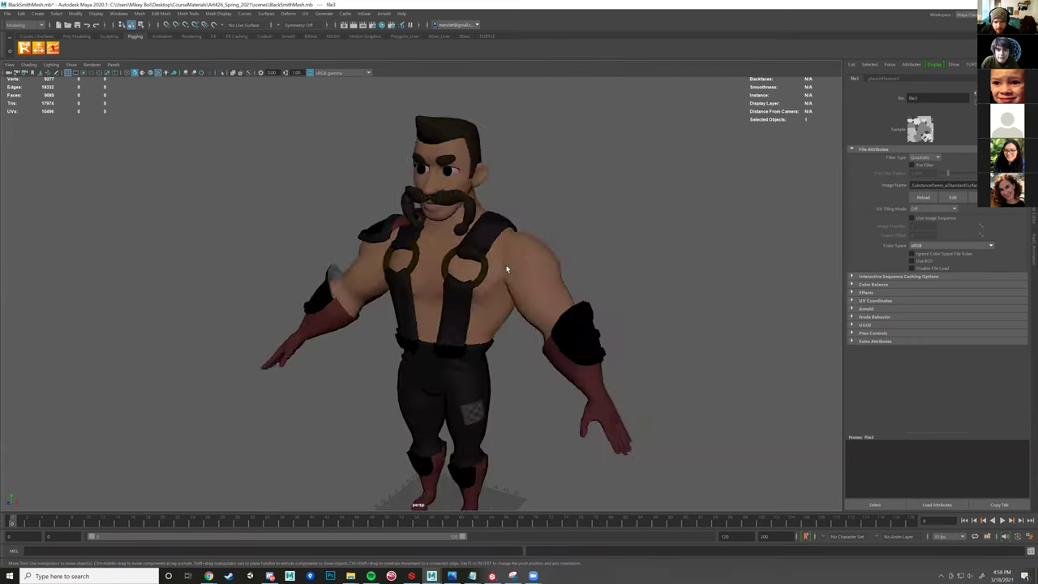
- Connect a file texture to the blacksmith material's Bump Mapping in the Geometry section and set the bump node's Use As mode for a normal map
{"action": "left_click", "coordinate": [535, 274]}
{"action": "right_click", "coordinate": [524, 269]}
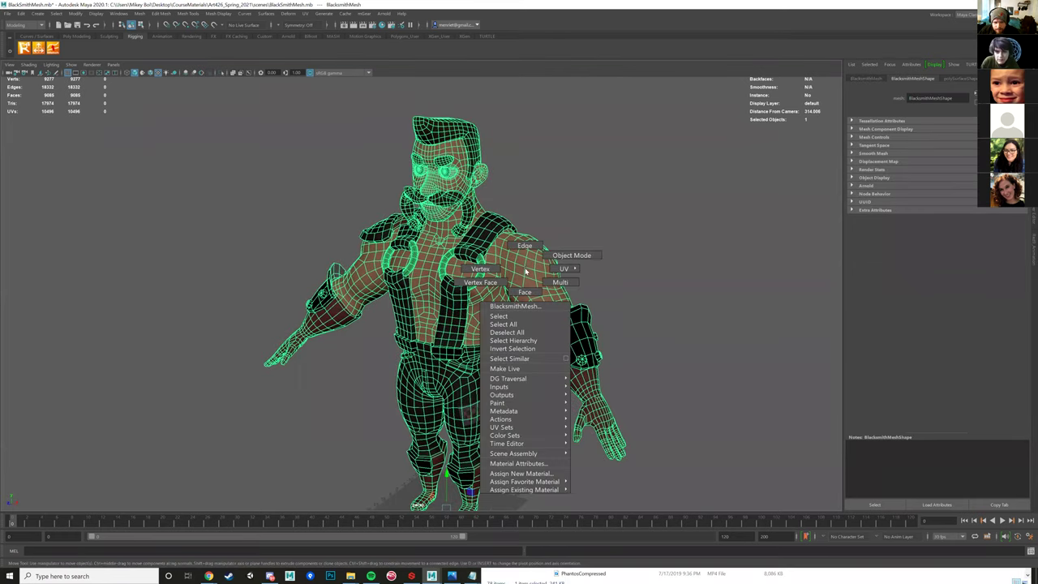
{"action": "left_click", "coordinate": [542, 467]}
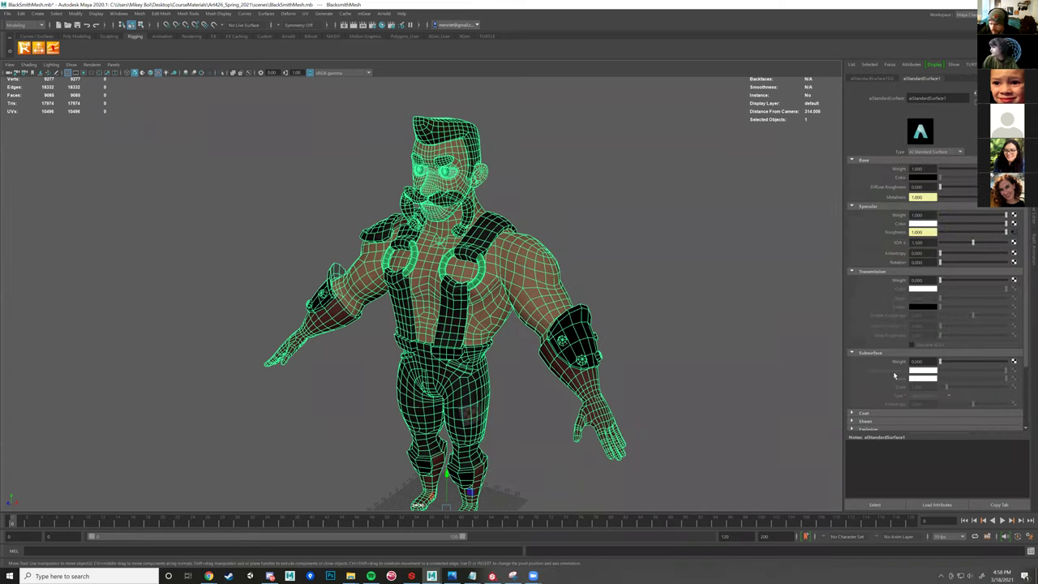
{"action": "scroll", "coordinate": [908, 413], "scroll_direction": "down", "scroll_amount": 3}
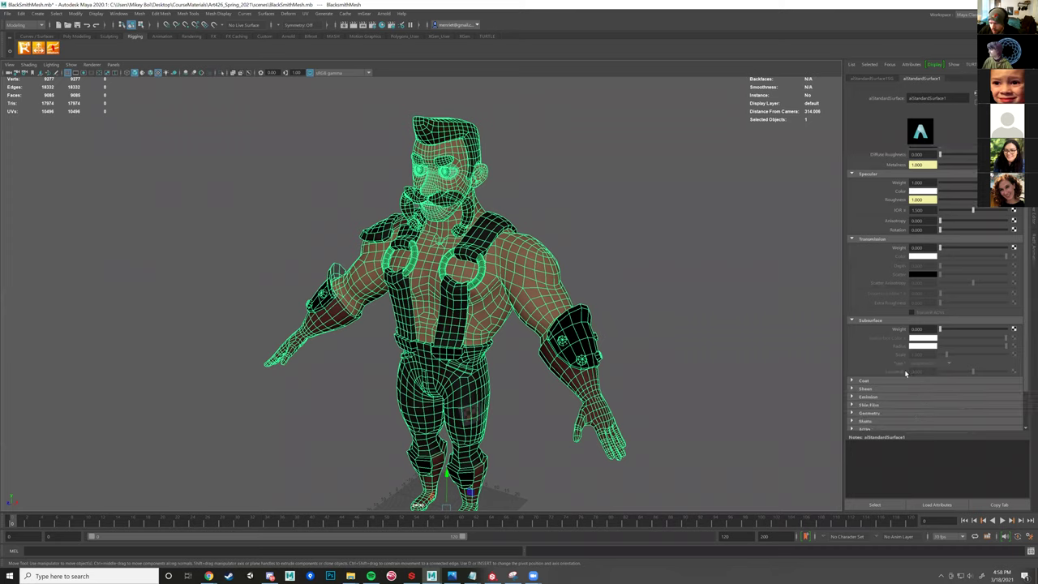
{"action": "left_click", "coordinate": [852, 370]}
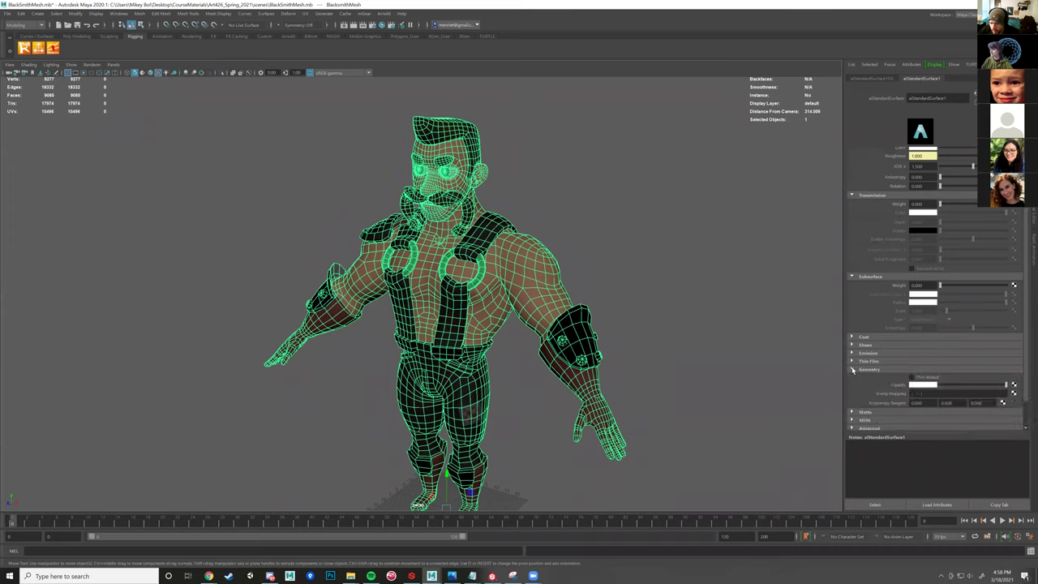
{"action": "left_click", "coordinate": [1013, 394]}
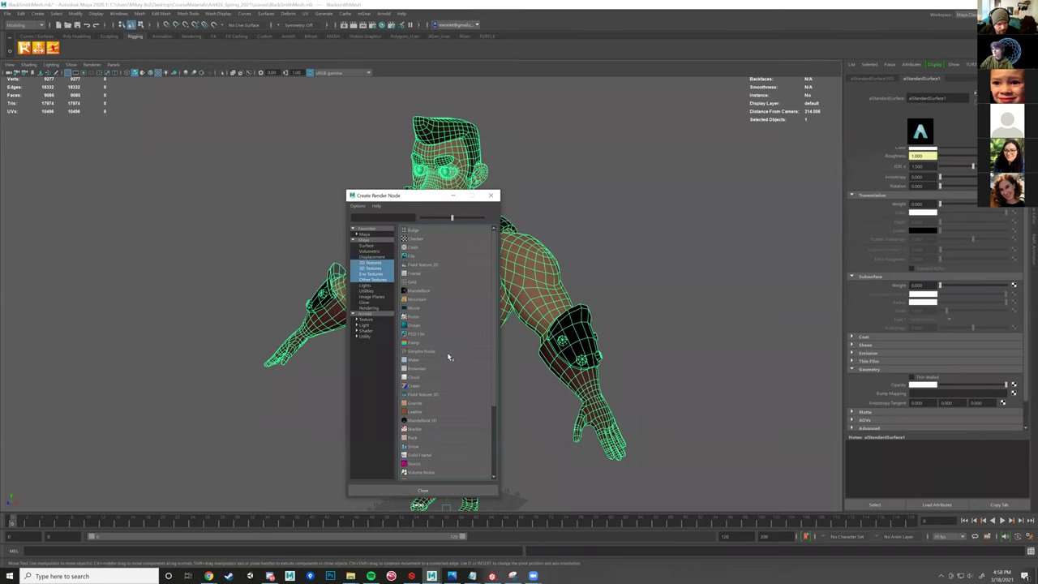
{"action": "left_click", "coordinate": [413, 257]}
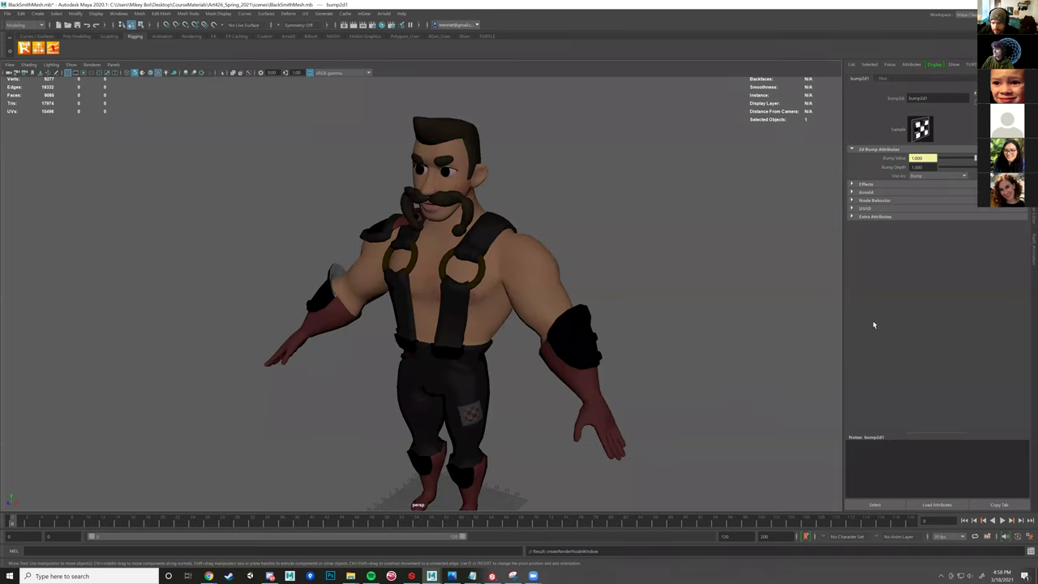
{"action": "left_click", "coordinate": [964, 176]}
{"action": "left_click", "coordinate": [938, 190]}
- Load SubstanceDemo_aiStandardSurface3_Normal.png into the bump node's file texture and check the shading on the blacksmith
{"action": "left_click", "coordinate": [982, 158]}
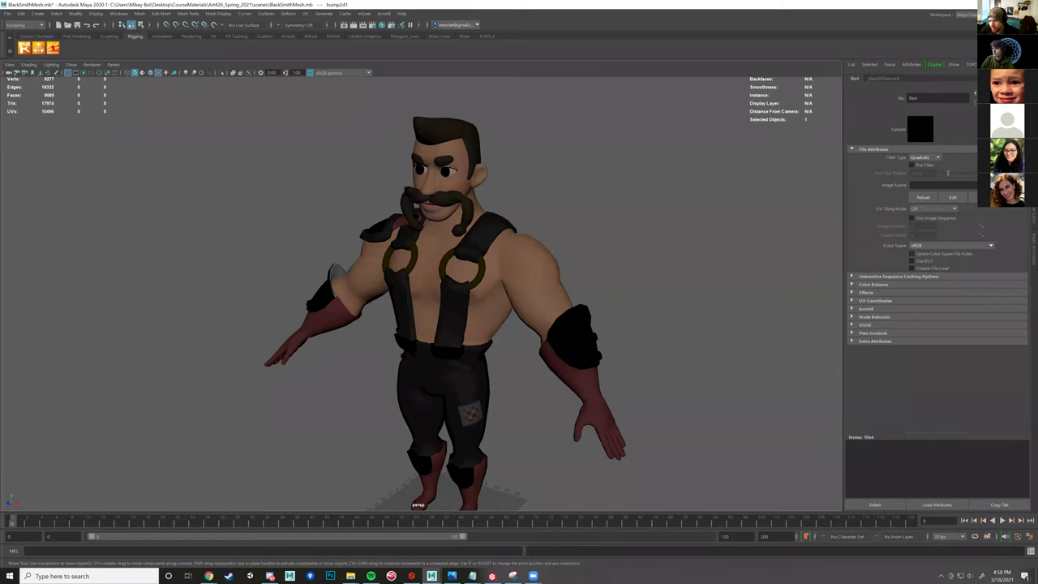
{"action": "left_click", "coordinate": [1000, 185]}
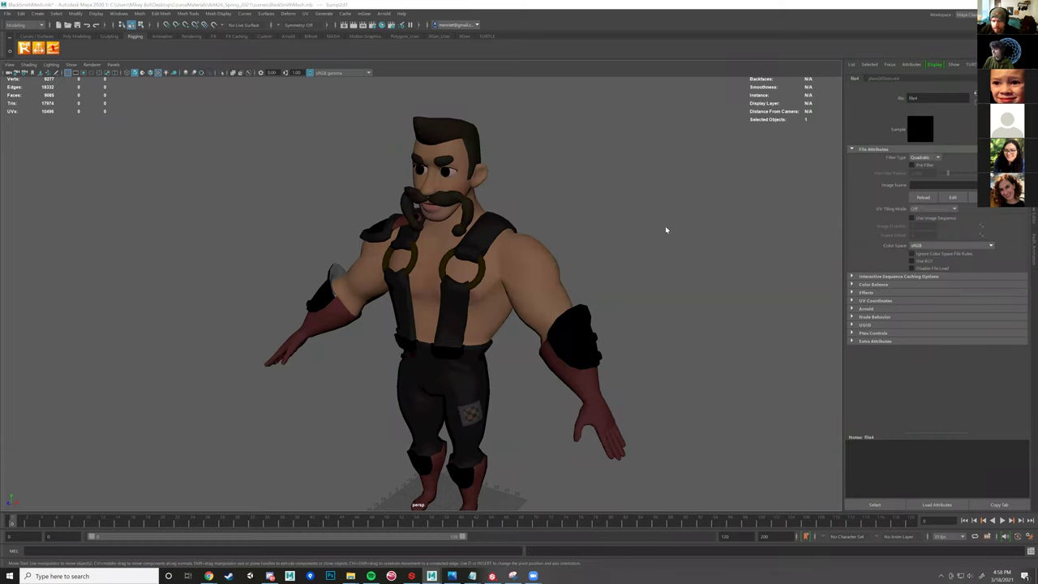
{"action": "left_click", "coordinate": [552, 259]}
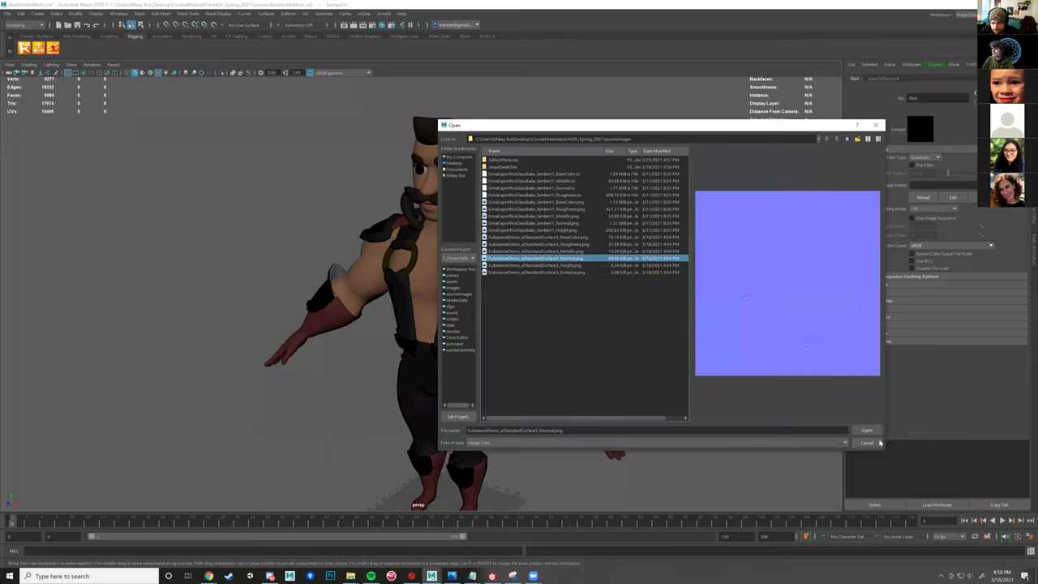
{"action": "left_click", "coordinate": [866, 431]}
{"action": "left_click_drag", "start_coordinate": [616, 281], "coordinate": [559, 266], "text": "alt"}
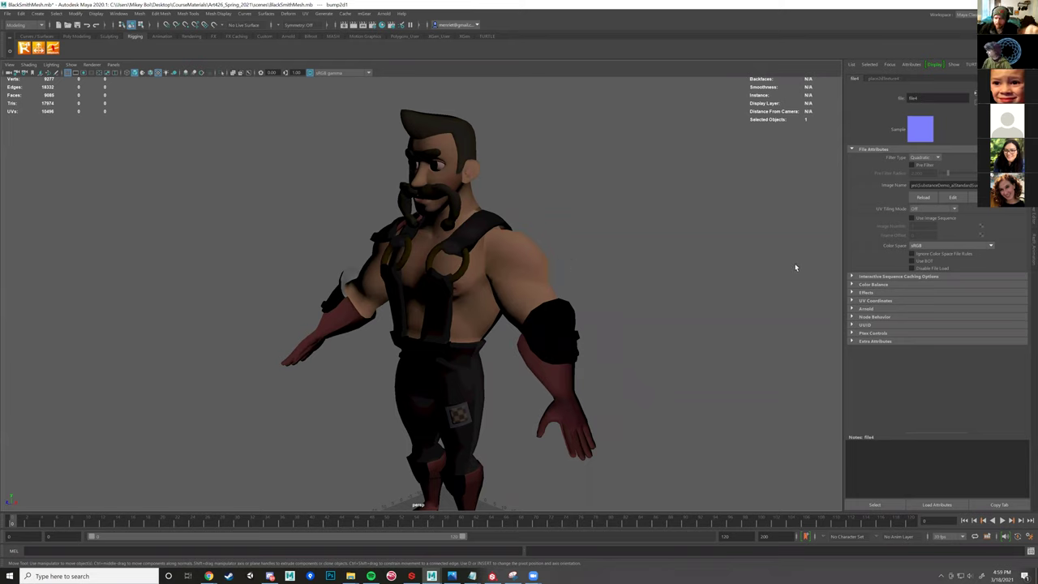
- Set the normal map file's color space to Raw and check the blacksmith's shading from the side
{"action": "left_click", "coordinate": [991, 246]}
{"action": "left_click", "coordinate": [933, 254]}
{"action": "mouse_move", "coordinate": [673, 279]}
{"action": "left_mouse_down", "text": "alt"}
{"action": "mouse_move", "coordinate": [653, 283]}
{"action": "mouse_move", "coordinate": [667, 282]}
{"action": "left_mouse_up", "text": "alt"}
{"action": "key", "text": "ctrl"}
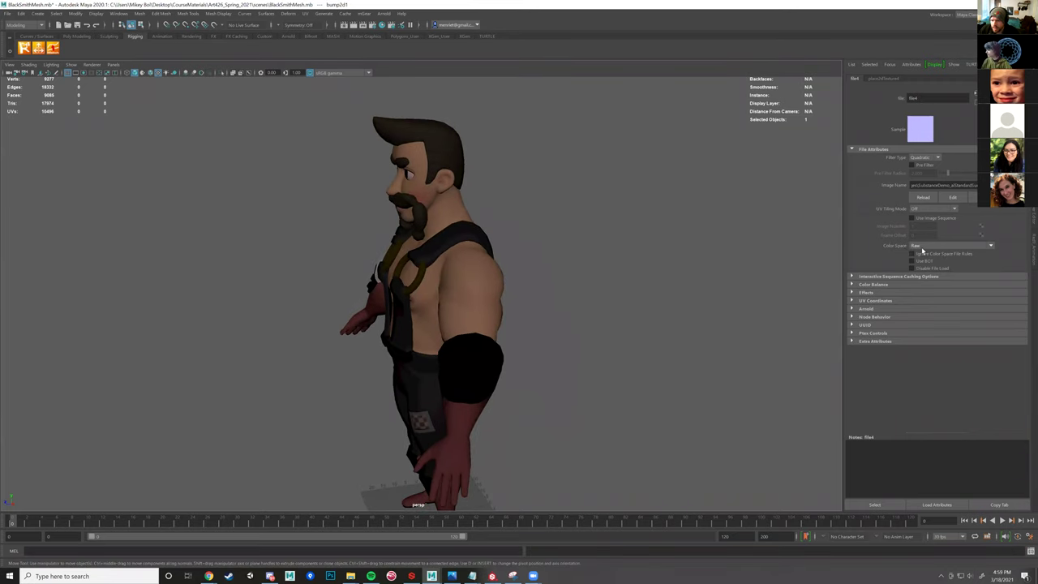
- Reopen the blacksmith's aiStandardSurface material attributes and set the metallic map file's color space to Raw
{"action": "left_click_drag", "start_coordinate": [494, 260], "coordinate": [506, 262], "text": "alt"}
{"action": "left_click", "coordinate": [498, 263]}
{"action": "right_click_drag", "start_coordinate": [498, 263], "coordinate": [498, 458]}
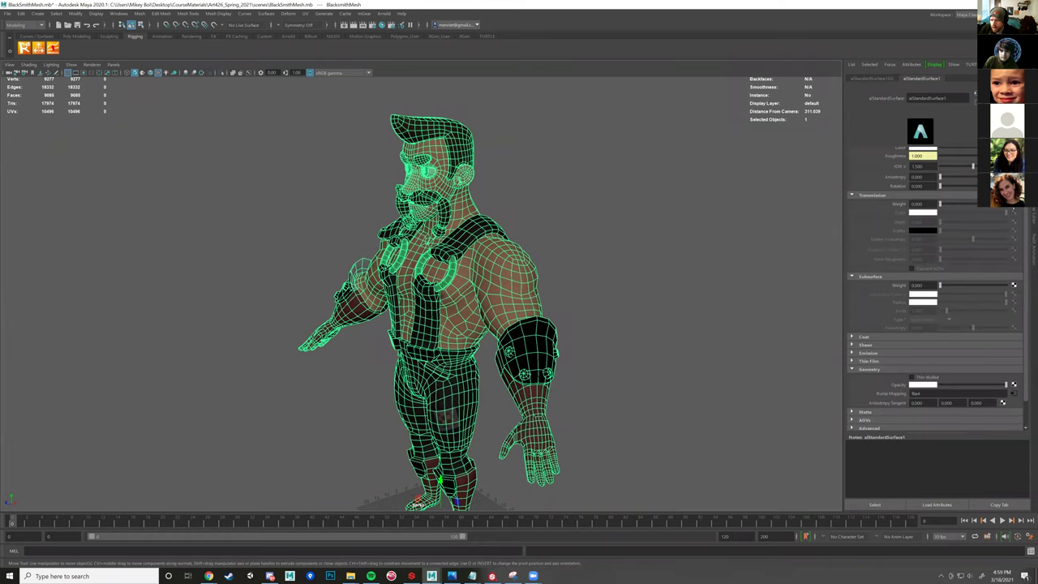
{"action": "scroll", "coordinate": [945, 201], "scroll_direction": "up", "scroll_amount": 5}
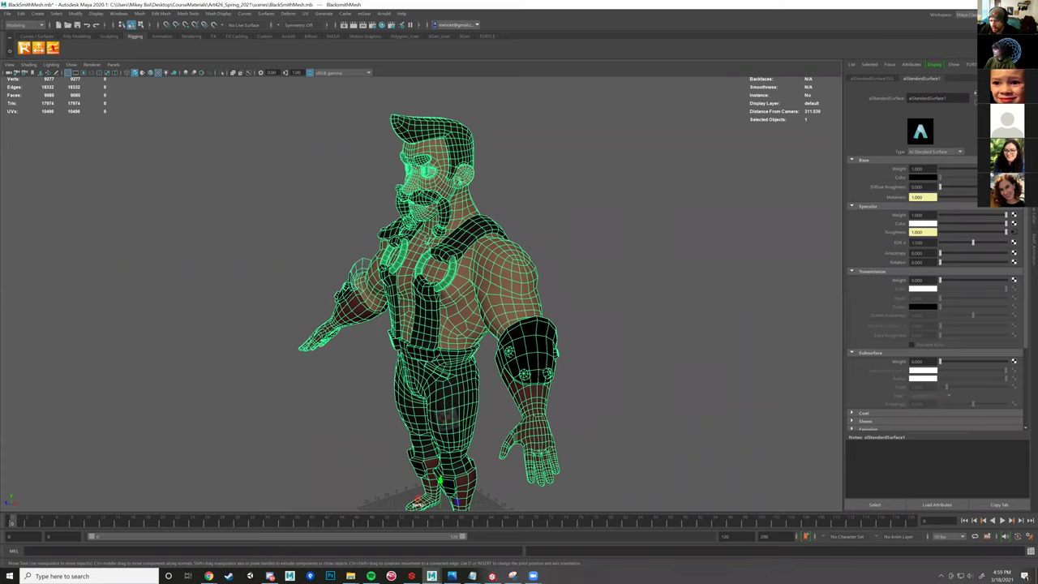
{"action": "left_click", "coordinate": [1013, 197]}
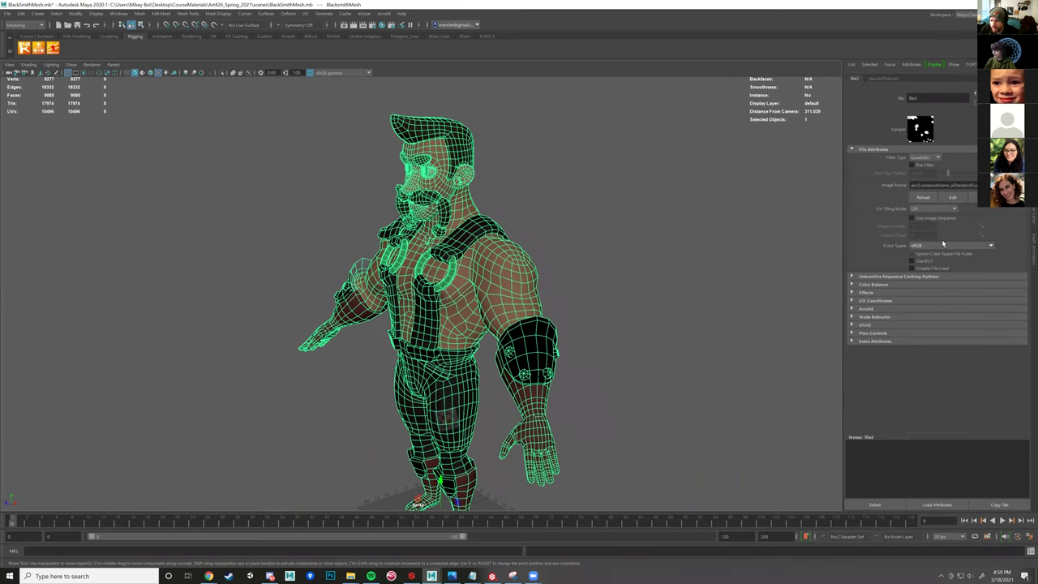
{"action": "left_click", "coordinate": [945, 246]}
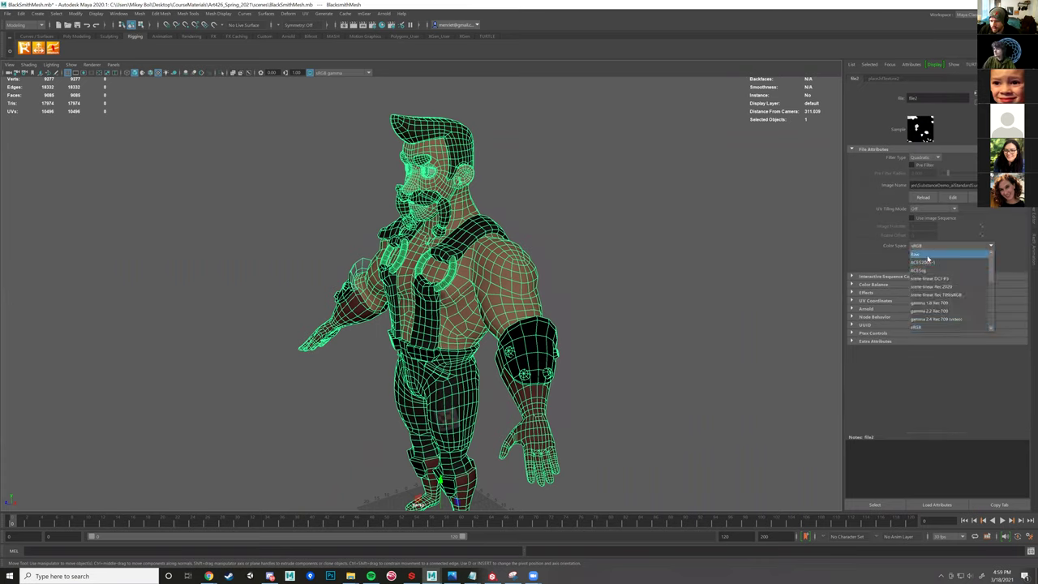
{"action": "left_click", "coordinate": [924, 254]}
- Return to the material, open the file texture on its specular roughness and set the color space to Raw
{"action": "left_click", "coordinate": [977, 98]}
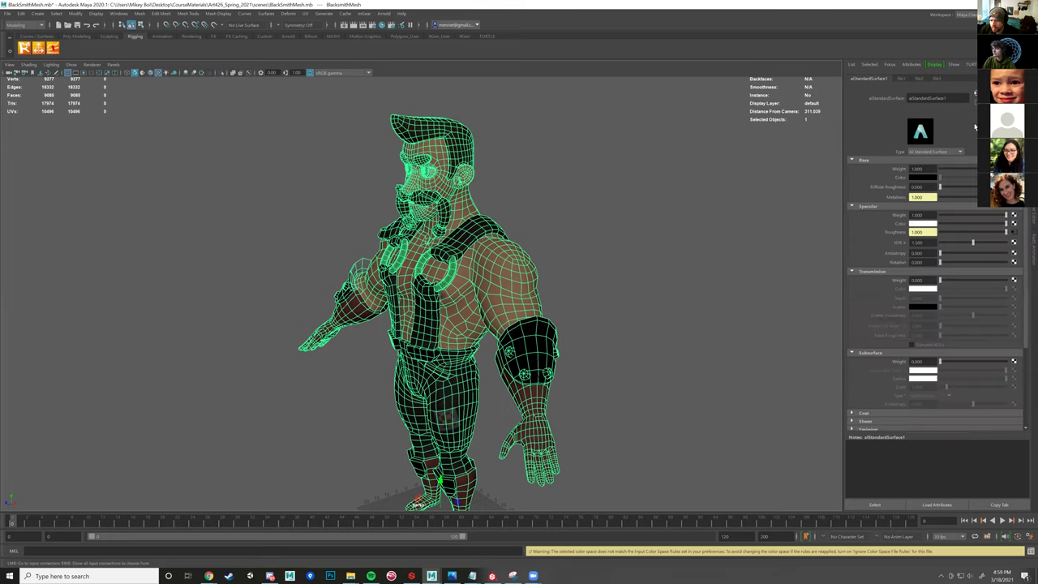
{"action": "left_click", "coordinate": [1013, 234]}
{"action": "left_click", "coordinate": [941, 245]}
{"action": "left_click", "coordinate": [924, 253]}
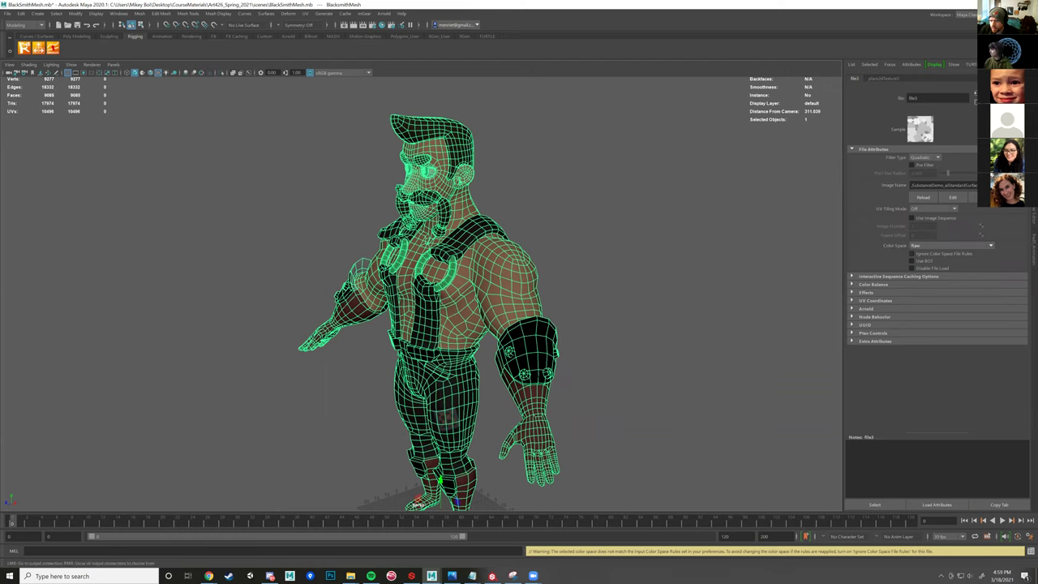
{"action": "left_click", "coordinate": [976, 99]}
{"action": "left_click_drag", "start_coordinate": [713, 237], "coordinate": [791, 232], "text": "alt"}
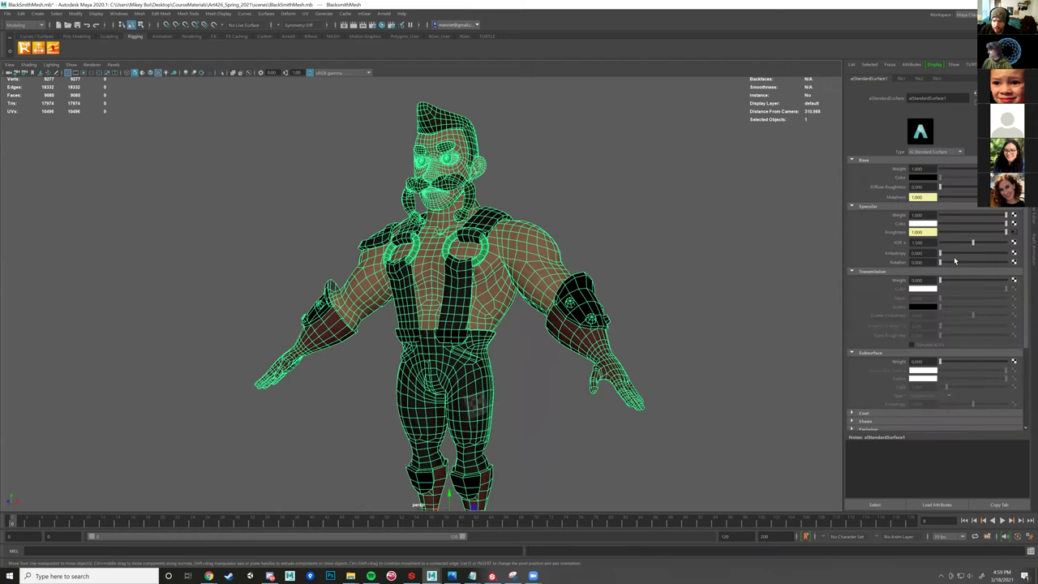
- Open the Hypershade and graph the input and output connections of aiStandardSurface1
{"action": "left_click", "coordinate": [120, 14]}
{"action": "mouse_move", "coordinate": [156, 85]}
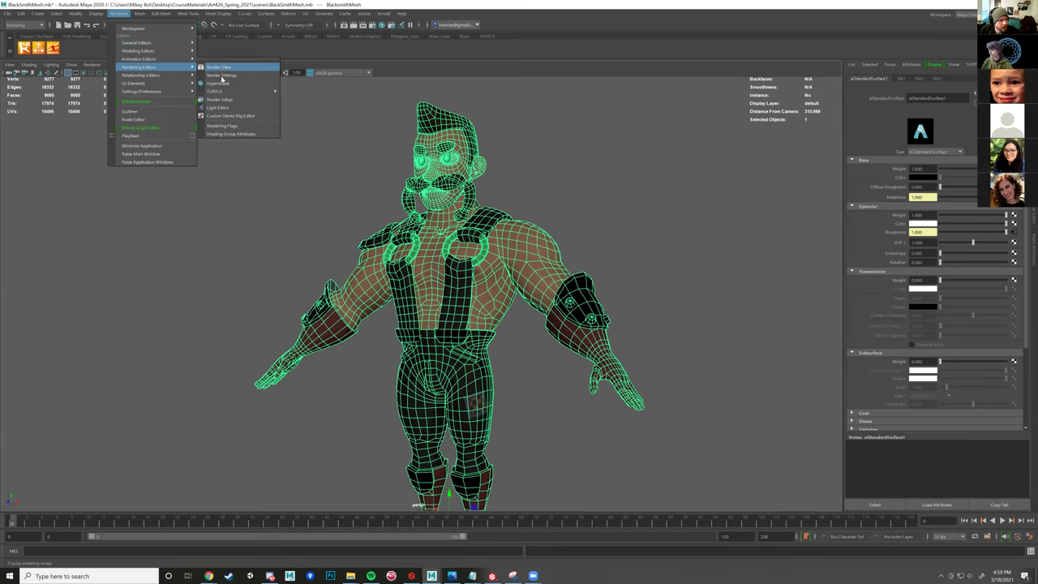
{"action": "left_click", "coordinate": [235, 83]}
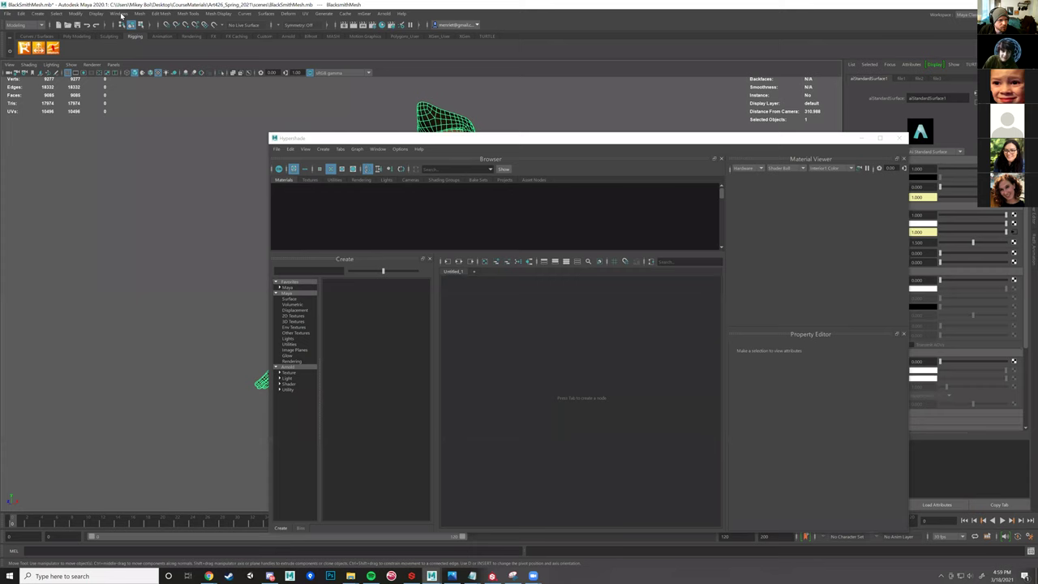
{"action": "left_click", "coordinate": [119, 14]}
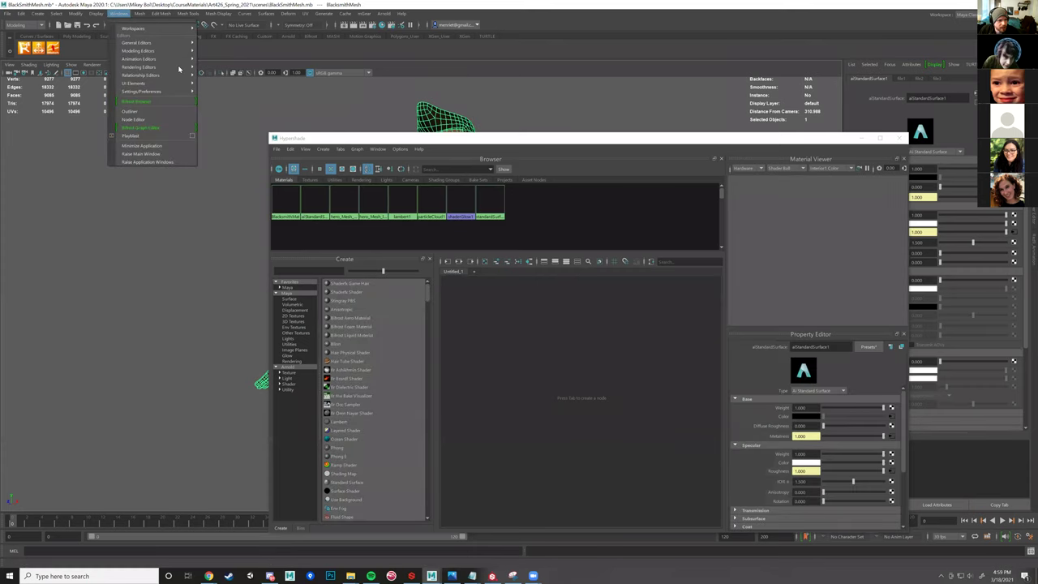
{"action": "mouse_move", "coordinate": [179, 67]}
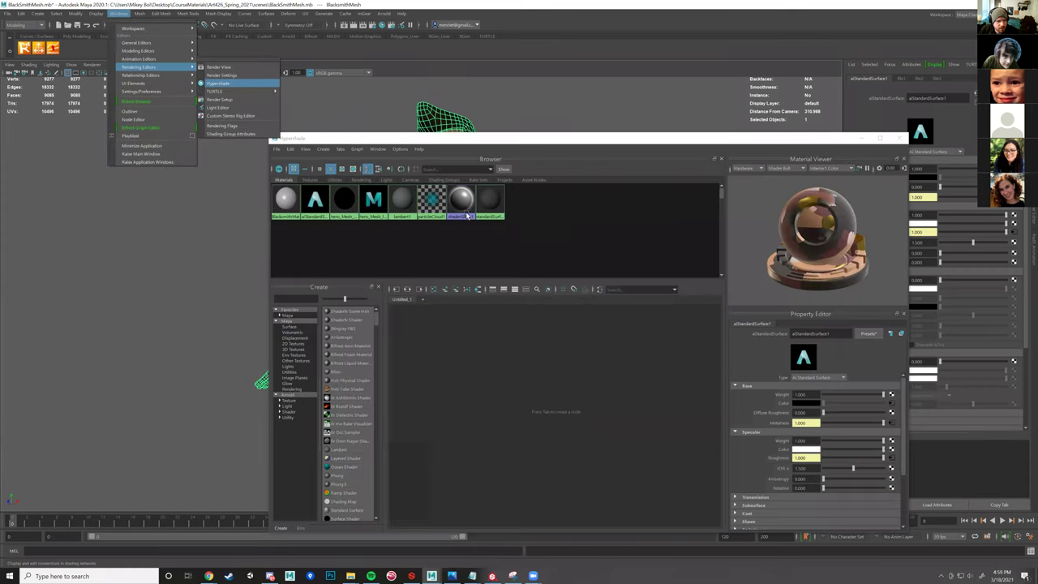
{"action": "left_click", "coordinate": [470, 234]}
{"action": "left_click", "coordinate": [447, 118]}
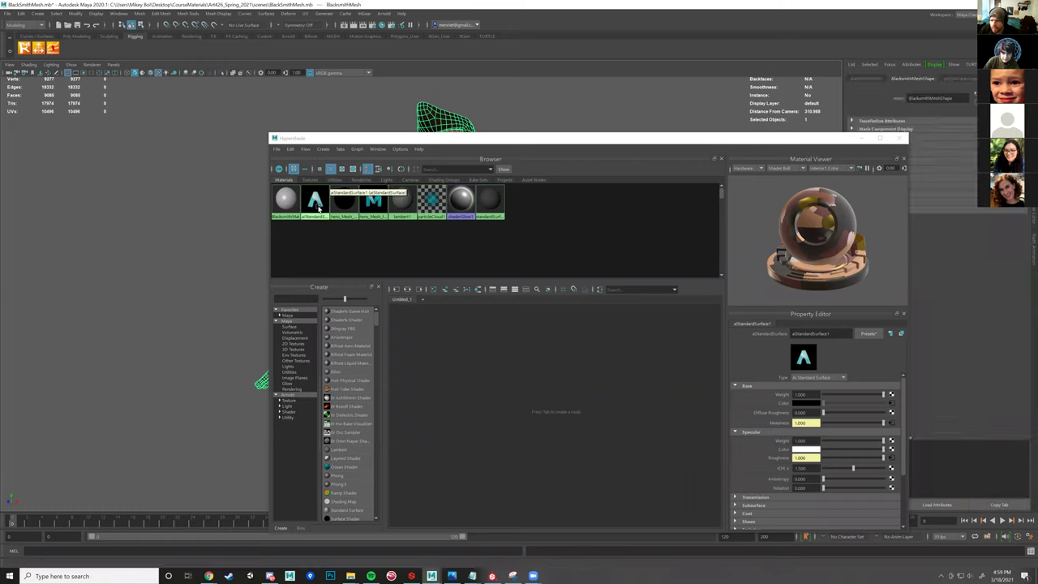
{"action": "left_click", "coordinate": [318, 208]}
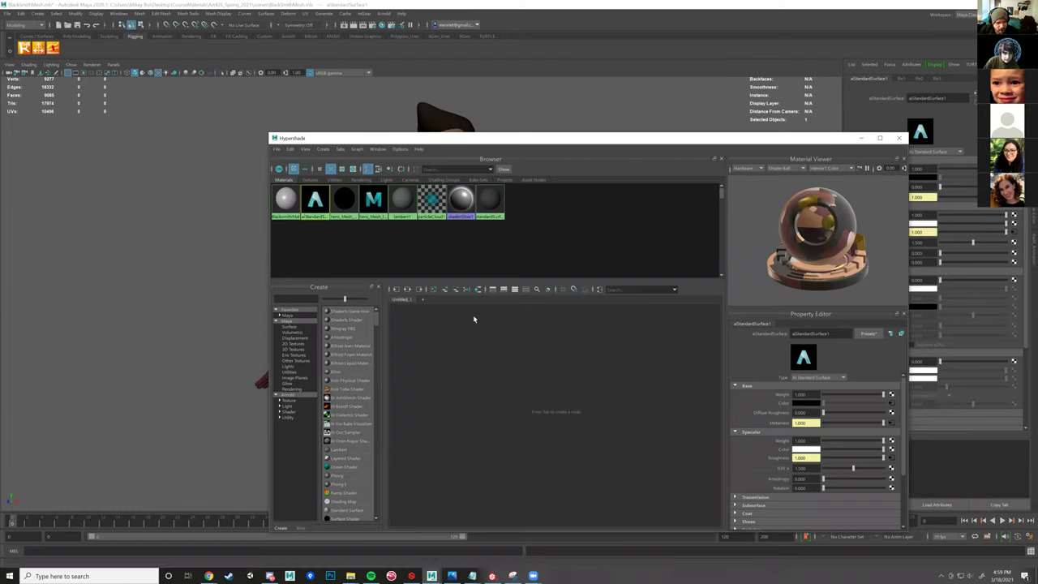
{"action": "left_click", "coordinate": [407, 292]}
- Examine how the metallic, base color, roughness and normal file nodes connect to aiStandardSurface1 in the node graph
{"action": "scroll", "coordinate": [519, 398], "scroll_direction": "up", "scroll_amount": 5}
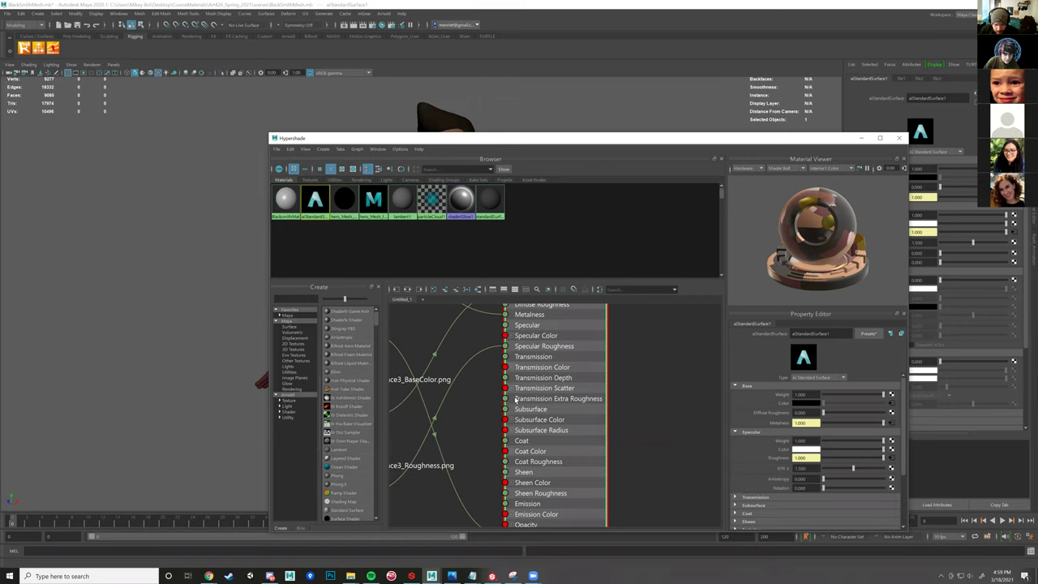
{"action": "scroll", "coordinate": [515, 400], "scroll_direction": "down", "scroll_amount": 5}
{"action": "scroll", "coordinate": [514, 400], "scroll_direction": "down", "scroll_amount": 3}
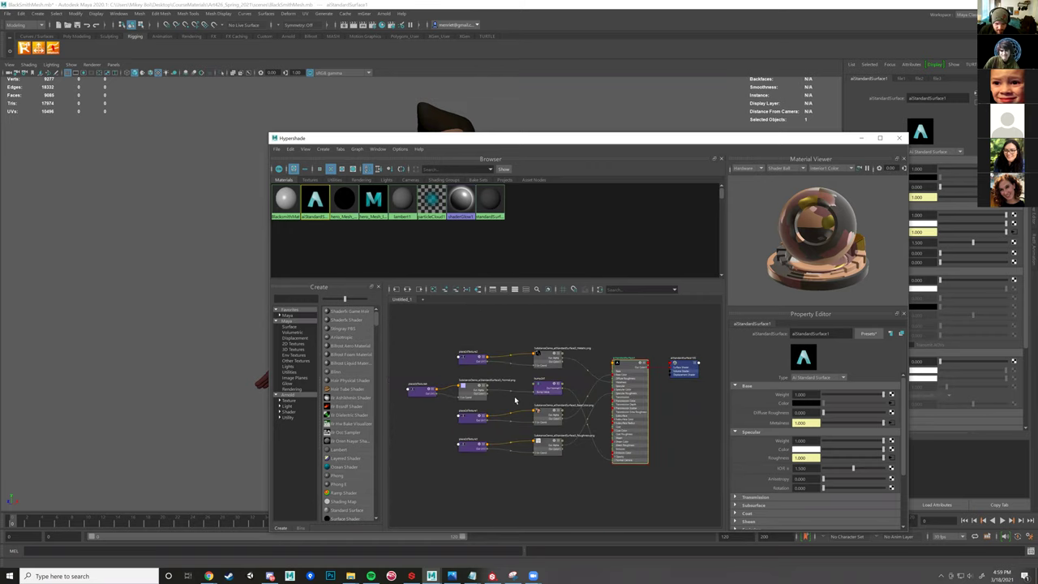
{"action": "scroll", "coordinate": [514, 400], "scroll_direction": "down", "scroll_amount": 2}
{"action": "scroll", "coordinate": [514, 400], "scroll_direction": "down", "scroll_amount": 2}
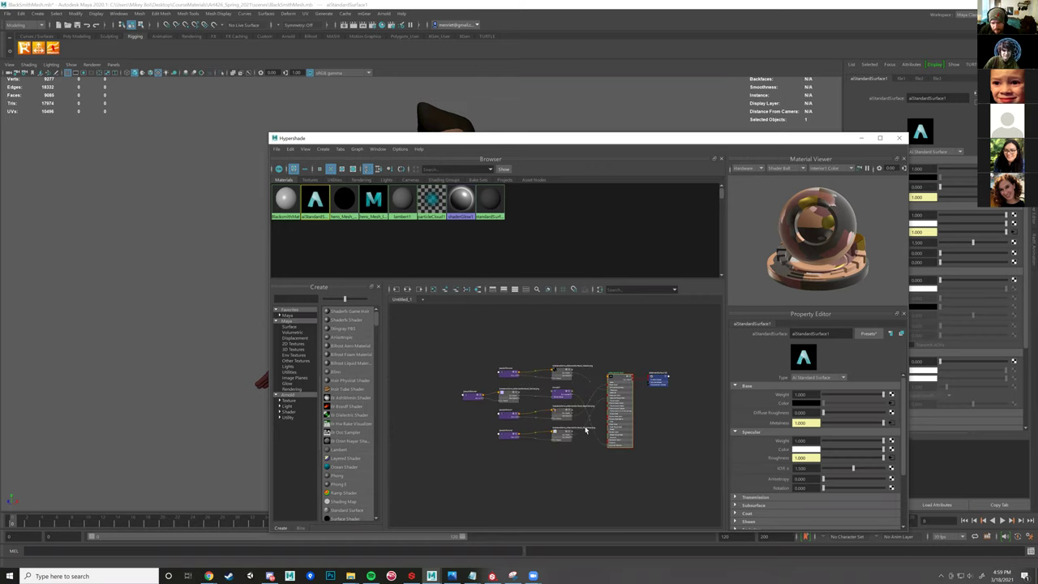
{"action": "scroll", "coordinate": [585, 431], "scroll_direction": "up", "scroll_amount": 3}
{"action": "scroll", "coordinate": [651, 360], "scroll_direction": "up", "scroll_amount": 3}
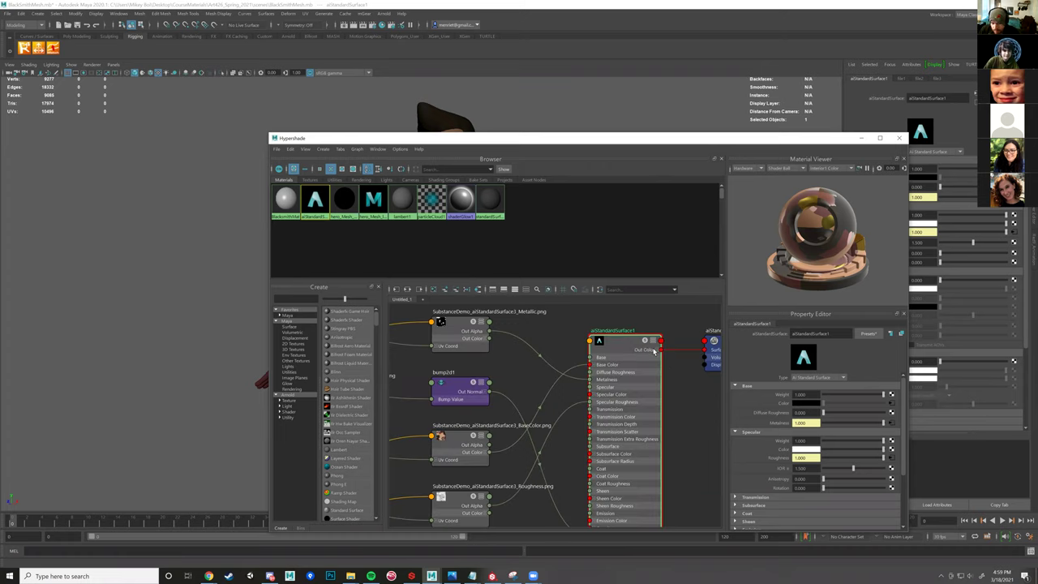
{"action": "scroll", "coordinate": [579, 395], "scroll_direction": "down", "scroll_amount": 3}
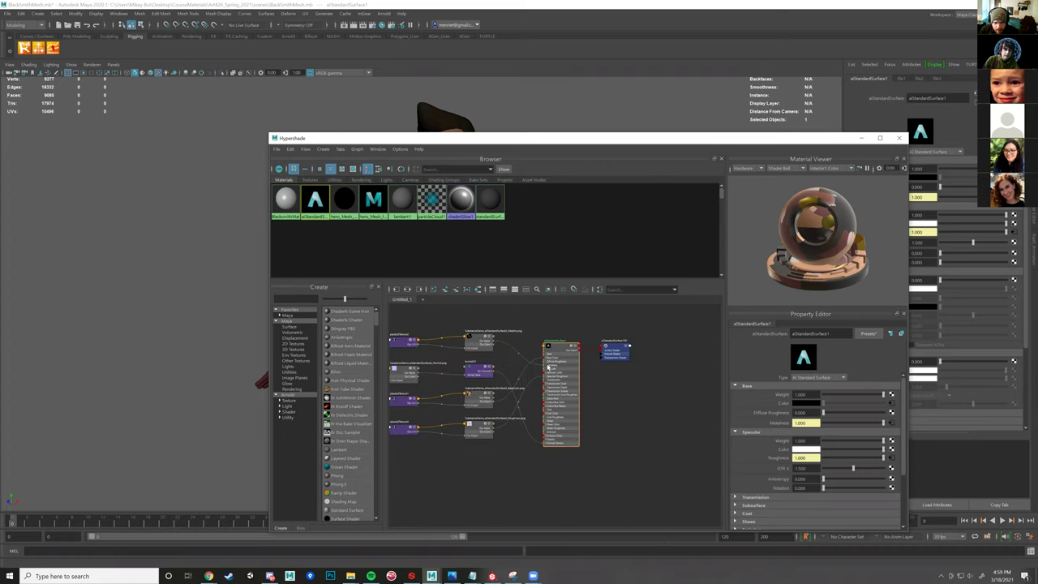
{"action": "scroll", "coordinate": [536, 328], "scroll_direction": "up", "scroll_amount": 3}
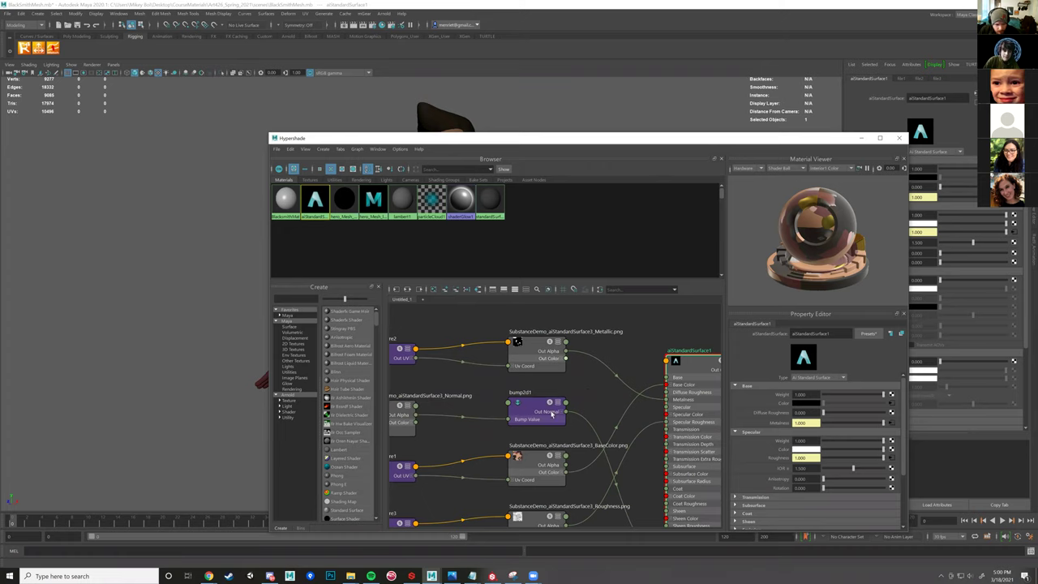
{"action": "scroll", "coordinate": [547, 446], "scroll_direction": "down", "scroll_amount": 2}
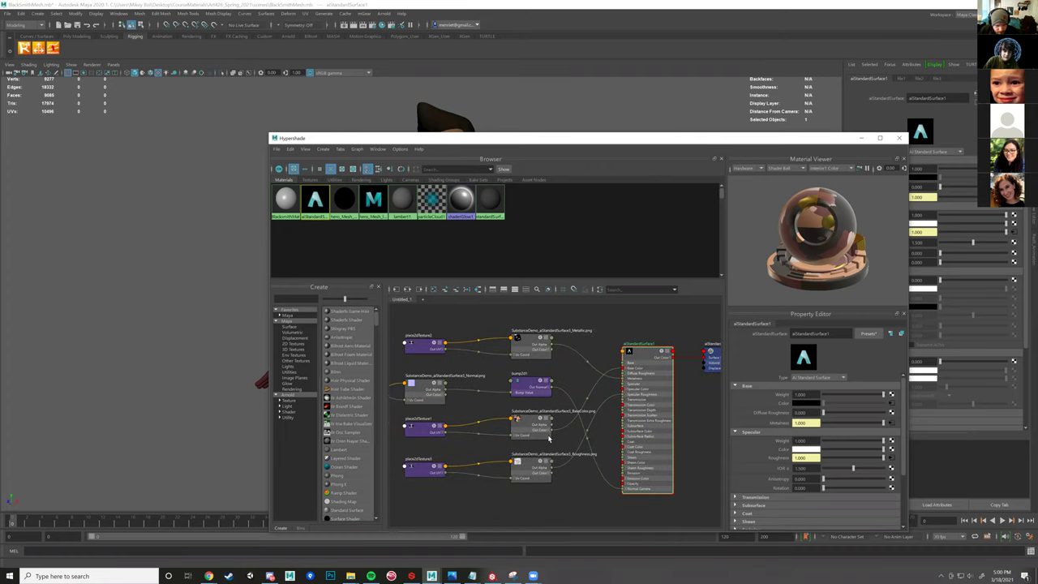
{"action": "scroll", "coordinate": [547, 437], "scroll_direction": "up", "scroll_amount": 2}
{"action": "scroll", "coordinate": [561, 339], "scroll_direction": "down", "scroll_amount": 2}
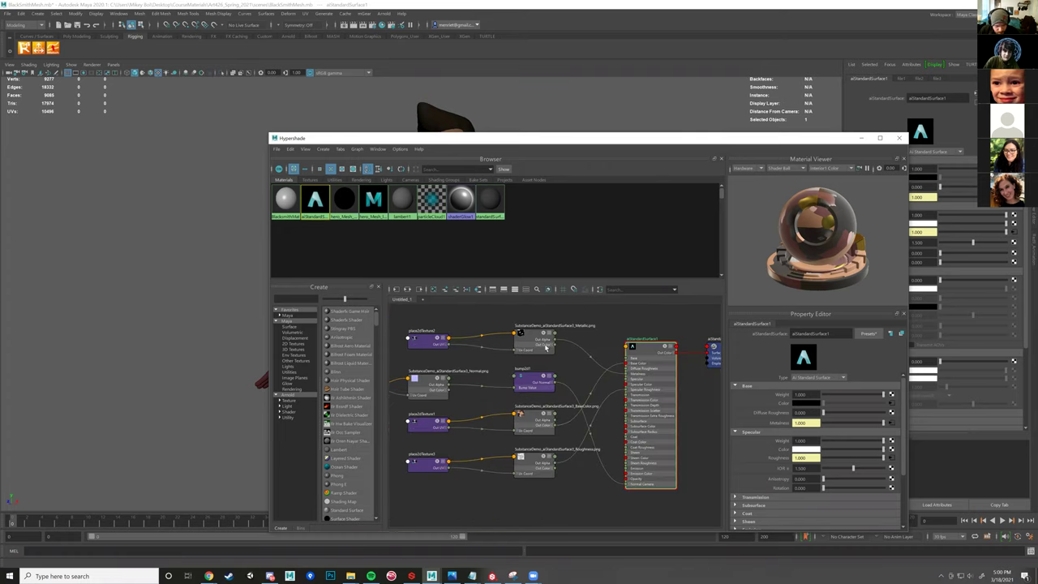
- Connect the metallic texture's Out Color R to the Metalness input of aiStandardSurface1
{"action": "scroll", "coordinate": [547, 346], "scroll_direction": "up", "scroll_amount": 2}
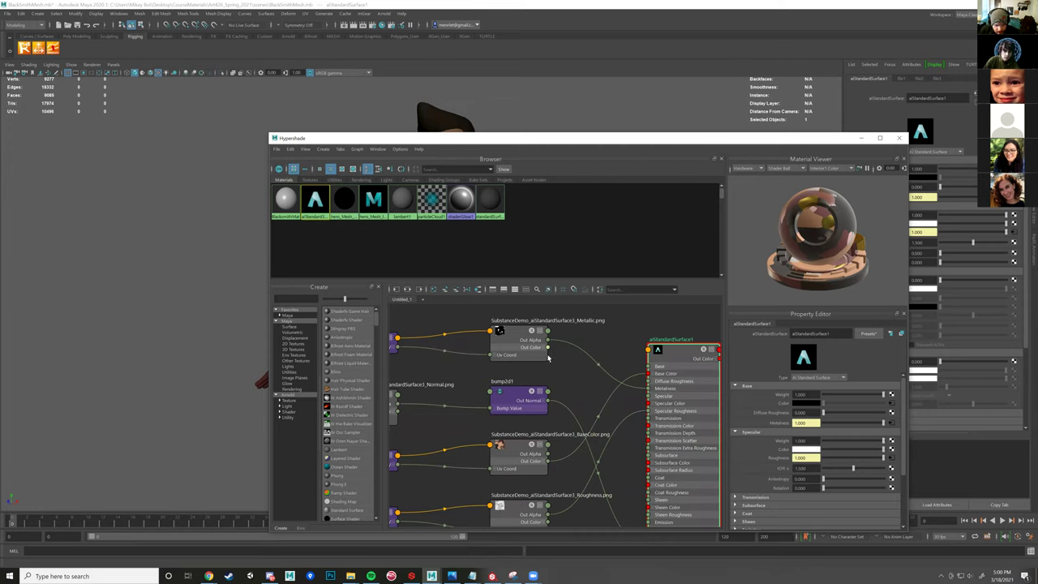
{"action": "left_click", "coordinate": [545, 350]}
{"action": "left_click_drag", "start_coordinate": [621, 386], "coordinate": [648, 388]}
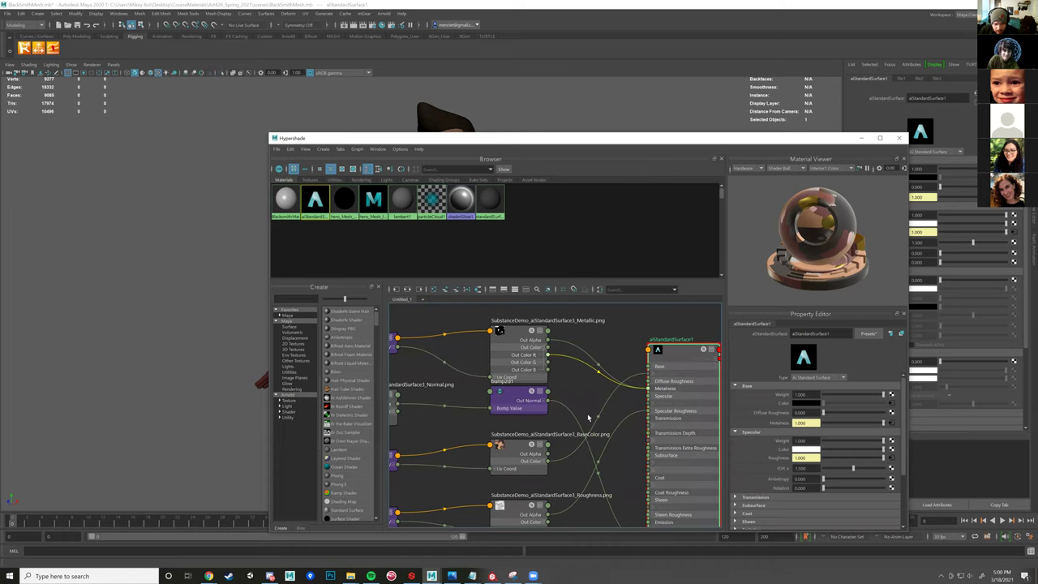
{"action": "scroll", "coordinate": [589, 414], "scroll_direction": "down", "scroll_amount": 3}
{"action": "middle_click_drag", "start_coordinate": [561, 513], "coordinate": [572, 442], "text": "alt"}
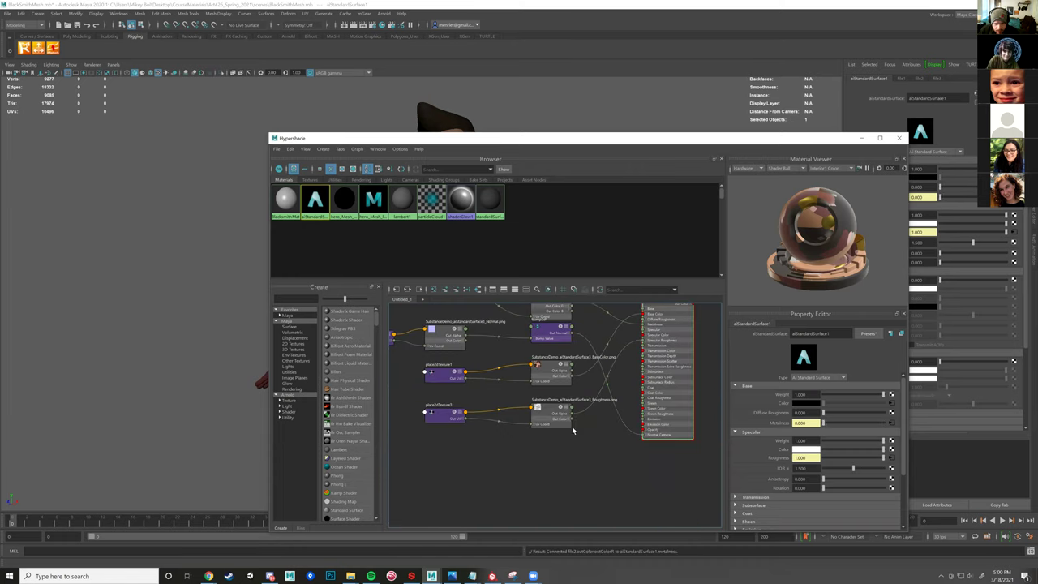
- Try to connect the roughness texture's color output to the Specular Roughness input, and undo the edge creation
{"action": "scroll", "coordinate": [571, 429], "scroll_direction": "up", "scroll_amount": 2}
{"action": "scroll", "coordinate": [566, 433], "scroll_direction": "down", "scroll_amount": 2}
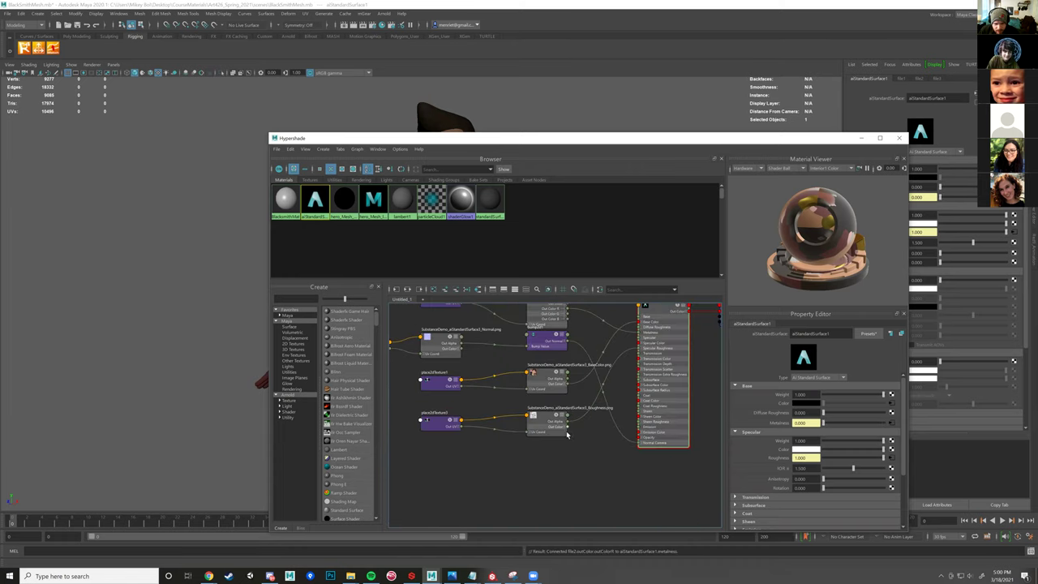
{"action": "left_click", "coordinate": [567, 429]}
{"action": "left_click_drag", "start_coordinate": [567, 432], "coordinate": [641, 348]}
{"action": "left_click_drag", "start_coordinate": [579, 407], "coordinate": [555, 420]}
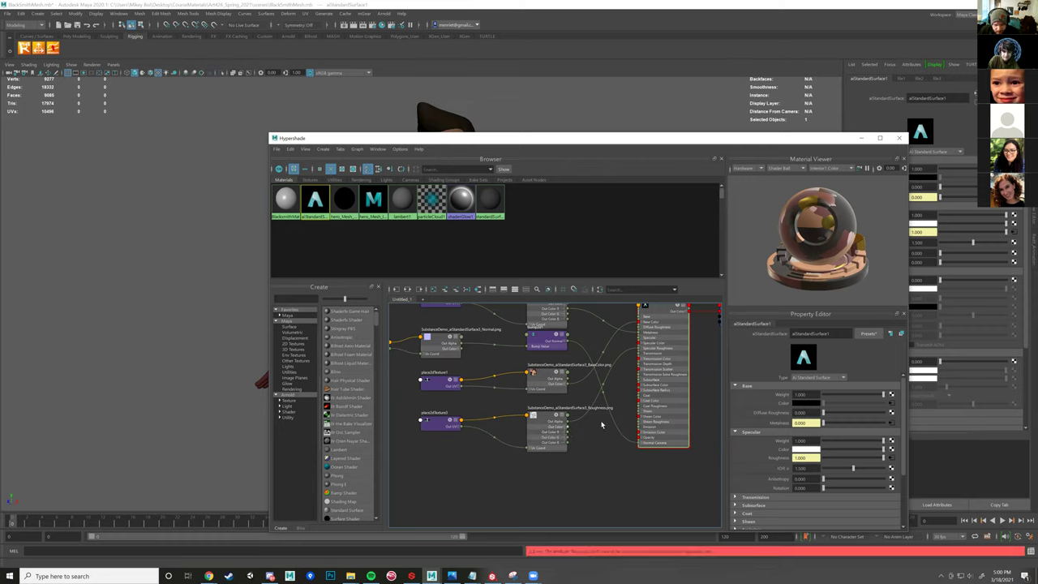
{"action": "key", "text": "ctrl+z"}
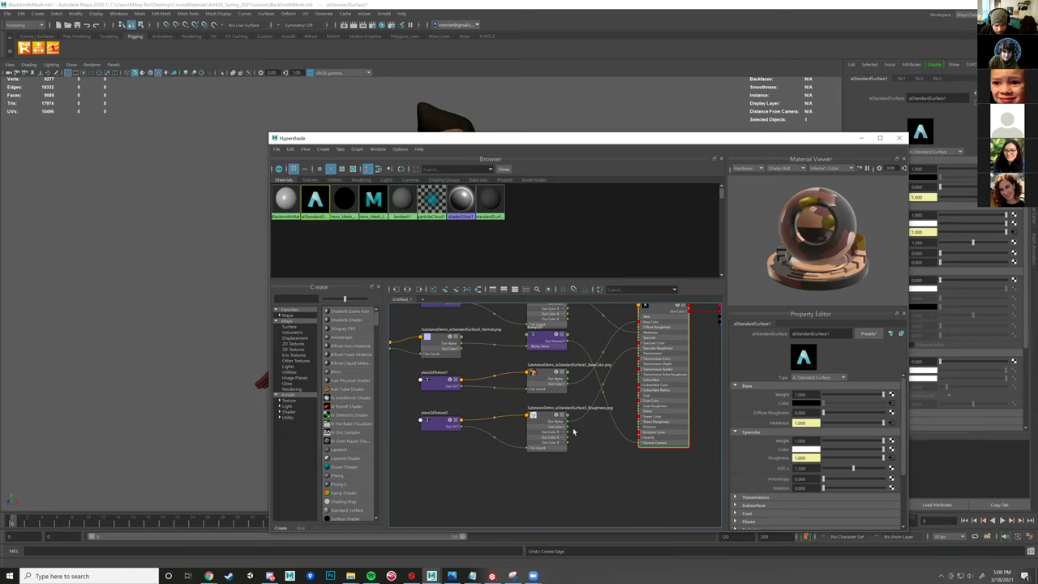
- Connect the roughness texture's Out Color R to the Specular Roughness input of aiStandardSurface1
{"action": "left_click", "coordinate": [573, 432]}
{"action": "left_click_drag", "start_coordinate": [620, 365], "coordinate": [638, 349]}
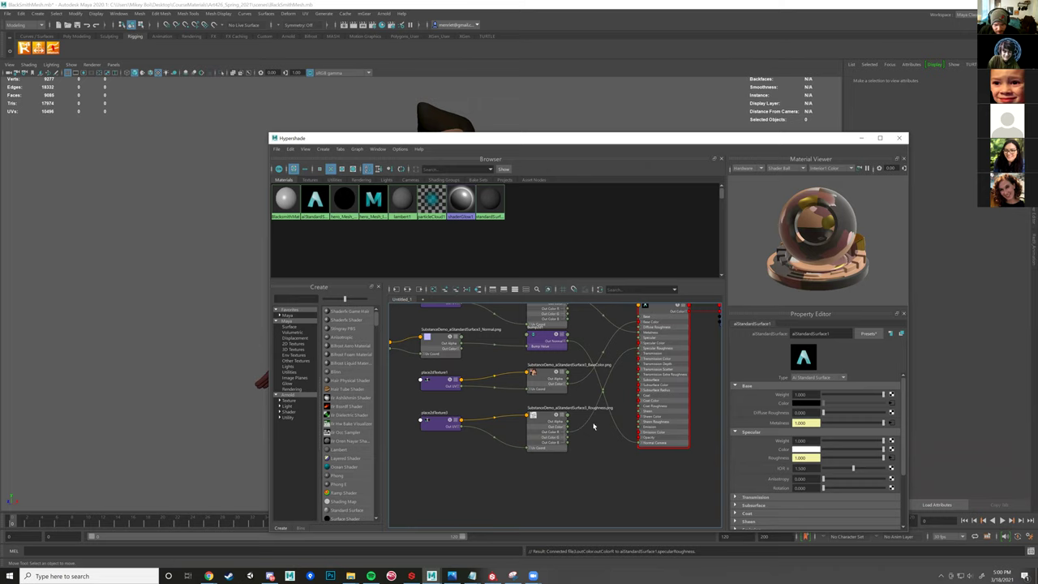
- Inspect the color space and color balance attributes of the roughness and metallic file nodes, and review the whole graph
{"action": "left_click", "coordinate": [545, 415]}
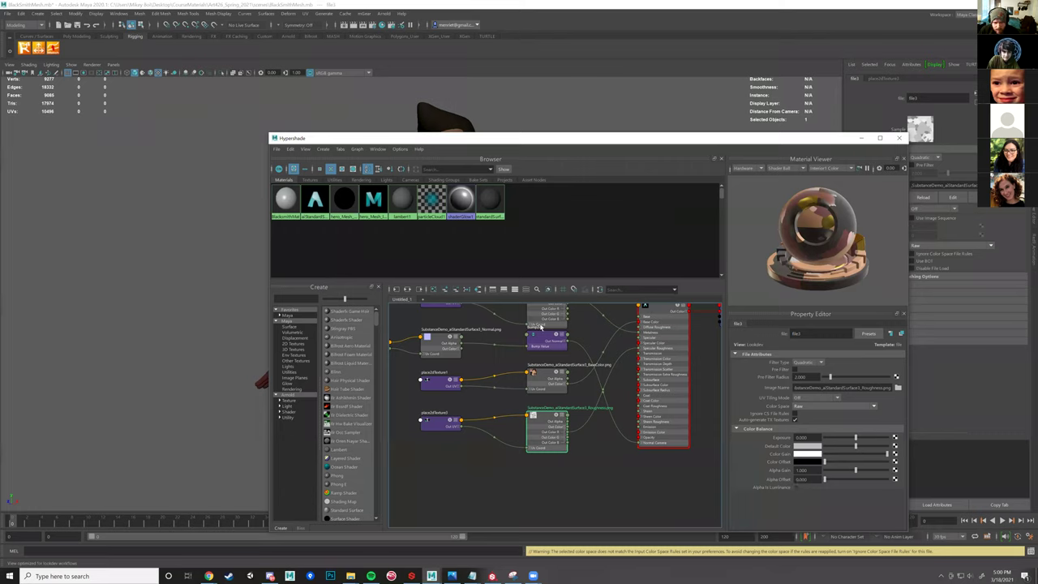
{"action": "scroll", "coordinate": [544, 381], "scroll_direction": "up", "scroll_amount": 2}
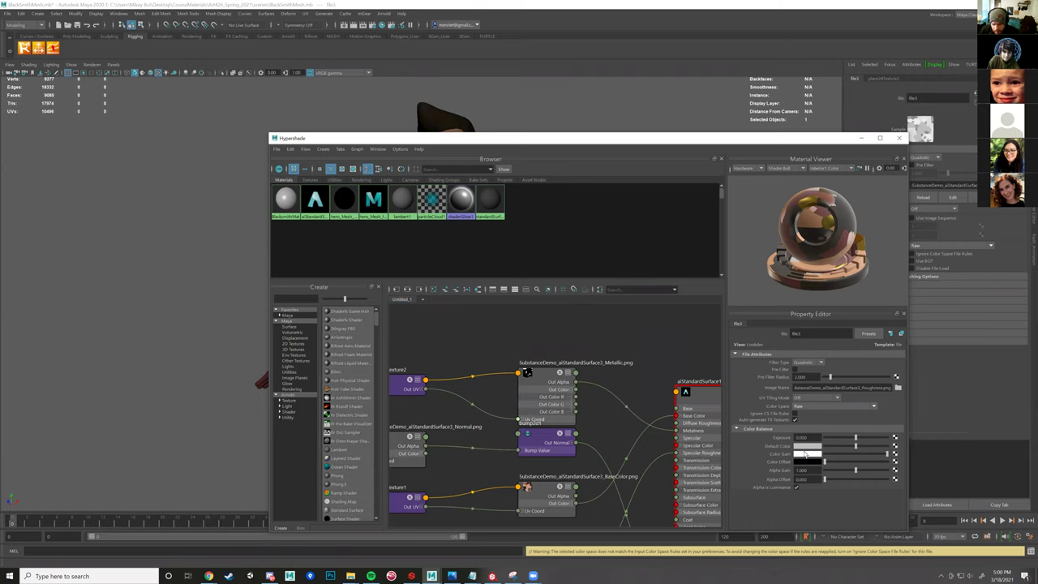
{"action": "left_click", "coordinate": [547, 397]}
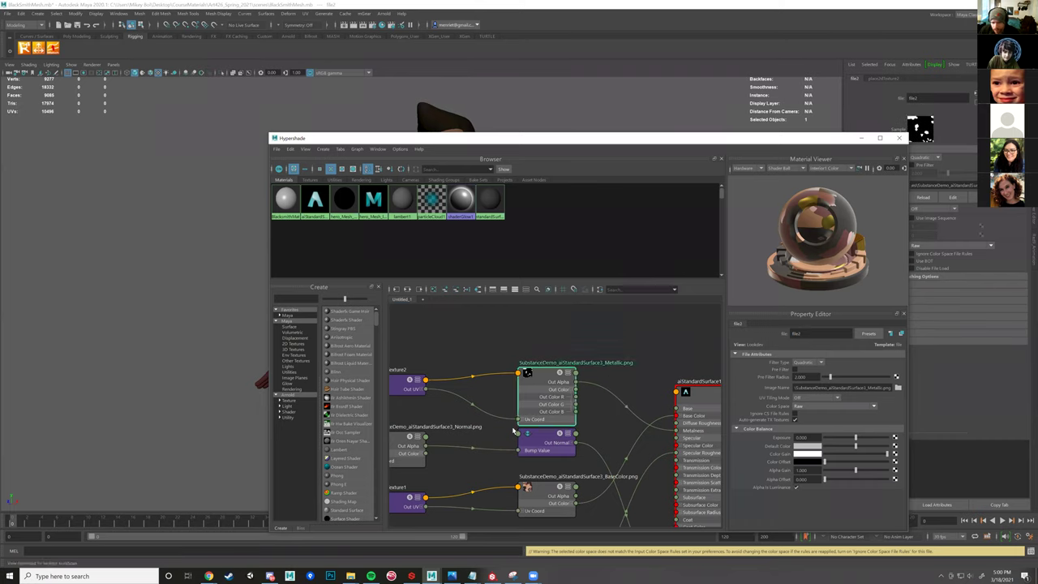
{"action": "key", "text": "a"}
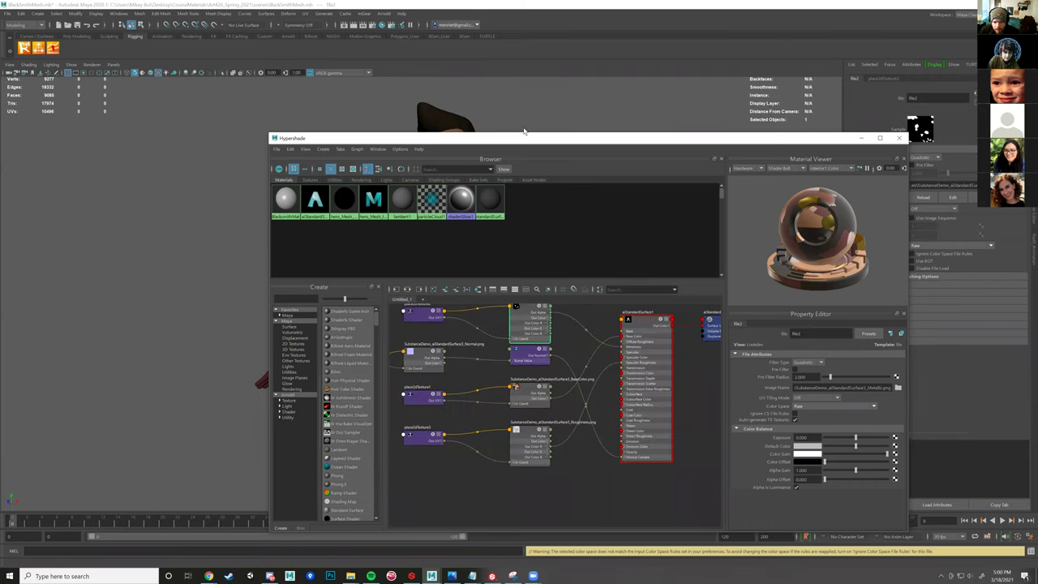
{"action": "left_click", "coordinate": [596, 487]}
{"action": "middle_click_drag", "start_coordinate": [600, 365], "coordinate": [515, 474], "text": "alt"}
{"action": "scroll", "coordinate": [568, 373], "scroll_direction": "down", "scroll_amount": 2}
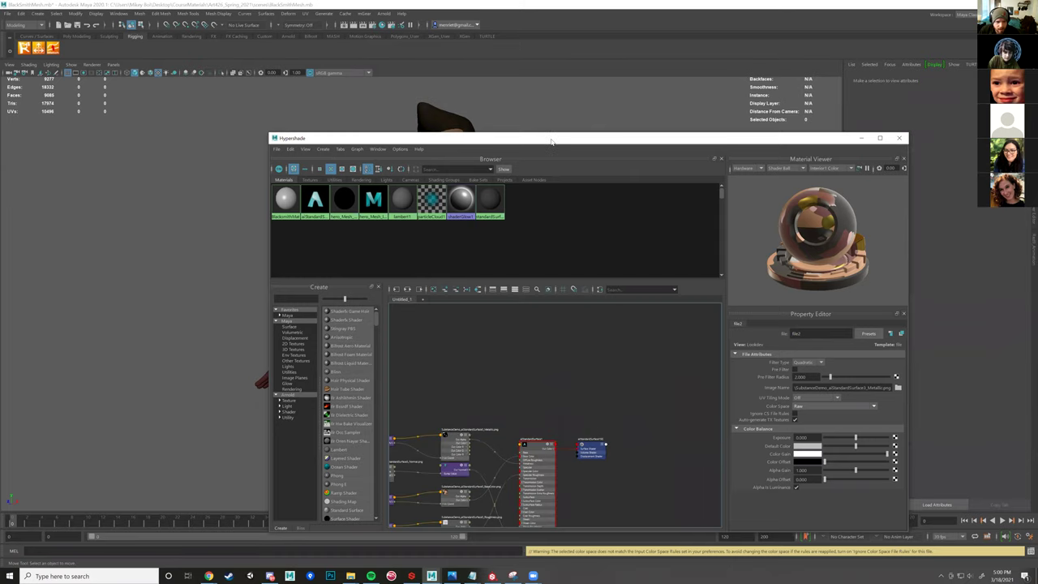
{"action": "scroll", "coordinate": [553, 373], "scroll_direction": "down", "scroll_amount": 4}
- Move the Hypershade window clear of the character and check the blacksmith's shading in the viewport
{"action": "left_click_drag", "start_coordinate": [591, 139], "coordinate": [681, 382]}
{"action": "left_click_drag", "start_coordinate": [643, 266], "coordinate": [646, 239], "text": "alt"}
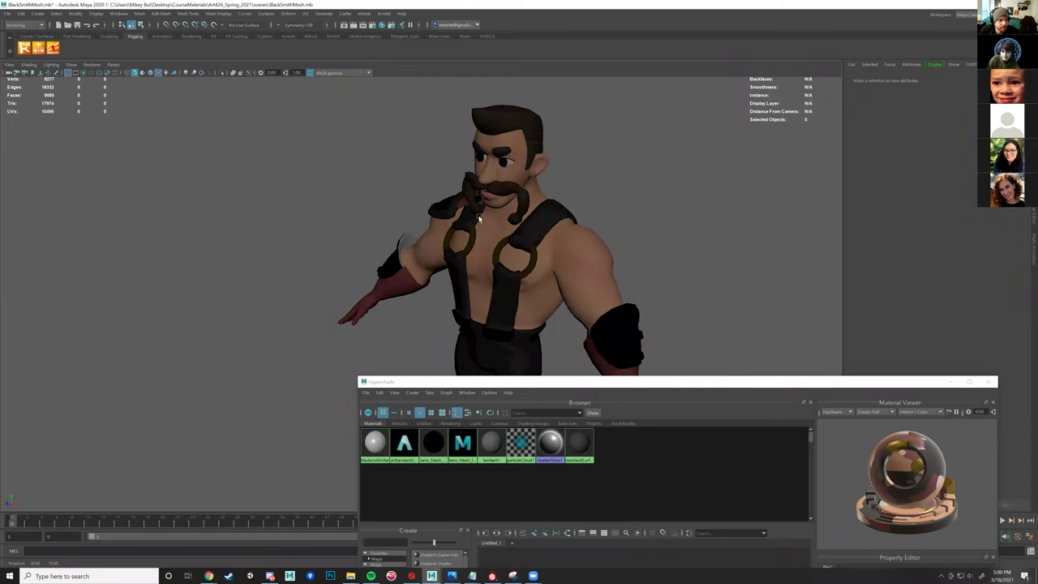
{"action": "left_click_drag", "start_coordinate": [479, 219], "coordinate": [486, 226], "text": "alt"}
{"action": "scroll", "coordinate": [507, 193], "scroll_direction": "down", "scroll_amount": 3}
{"action": "middle_click_drag", "start_coordinate": [507, 193], "coordinate": [438, 149], "text": "alt"}
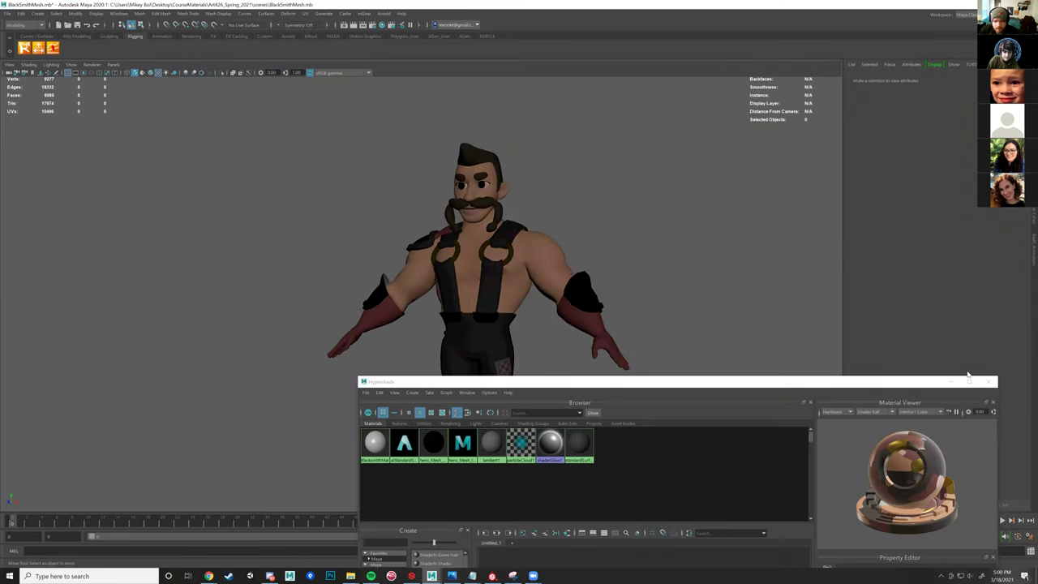
- Close the Hypershade window and open the Arnold RenderView
{"action": "left_click", "coordinate": [988, 381]}
{"action": "left_click", "coordinate": [389, 16]}
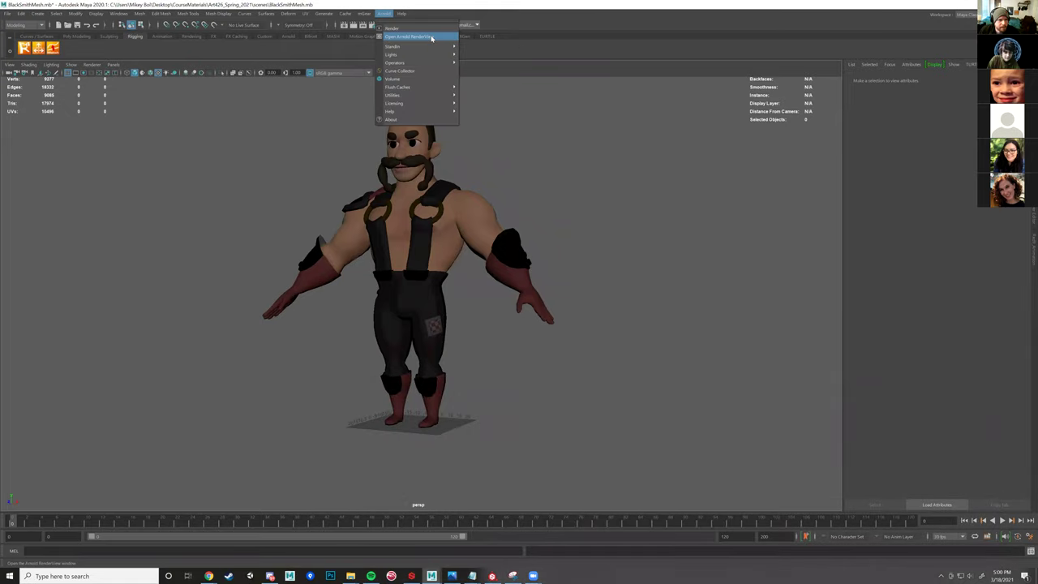
{"action": "left_click", "coordinate": [432, 38]}
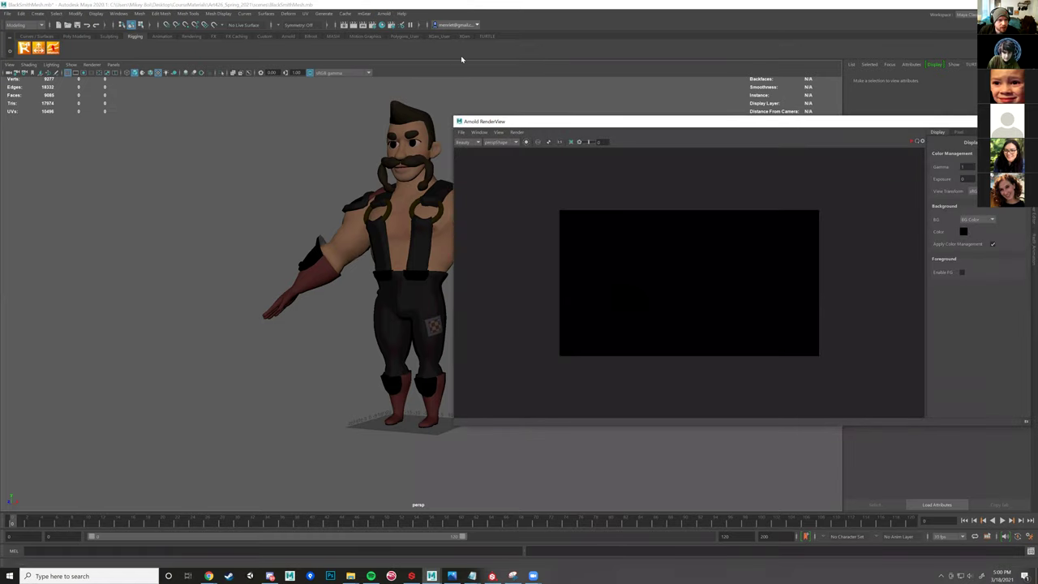
- Create an Arnold area light, enlarge it and place it above and in front of the blacksmith's head, angled toward him
{"action": "left_click", "coordinate": [384, 14]}
{"action": "mouse_move", "coordinate": [392, 54]}
{"action": "left_click", "coordinate": [487, 56]}
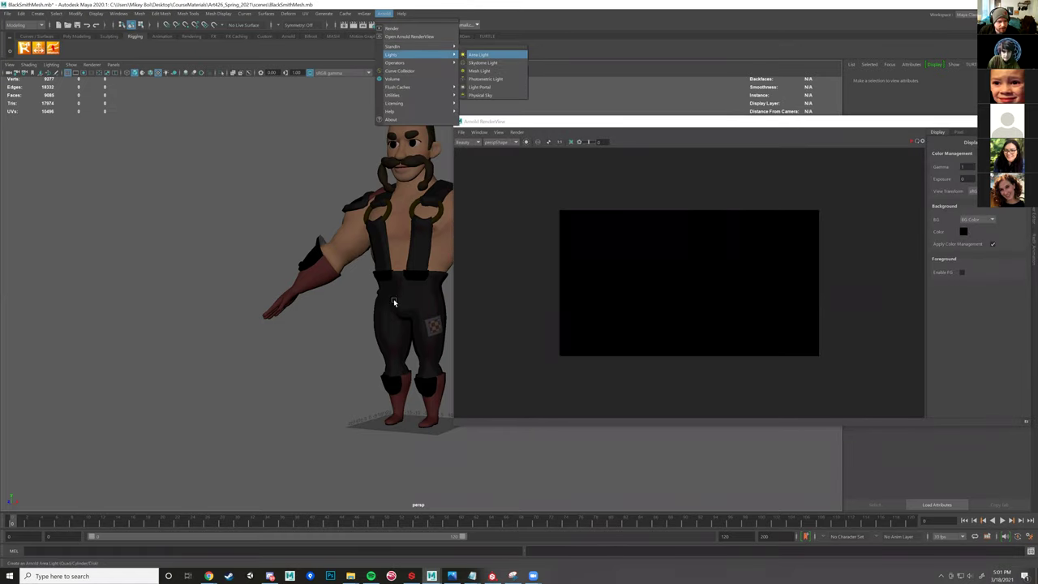
{"action": "left_click", "coordinate": [478, 54]}
{"action": "left_click_drag", "start_coordinate": [406, 389], "coordinate": [383, 371], "text": "alt"}
{"action": "key", "text": "r"}
{"action": "key", "text": "e"}
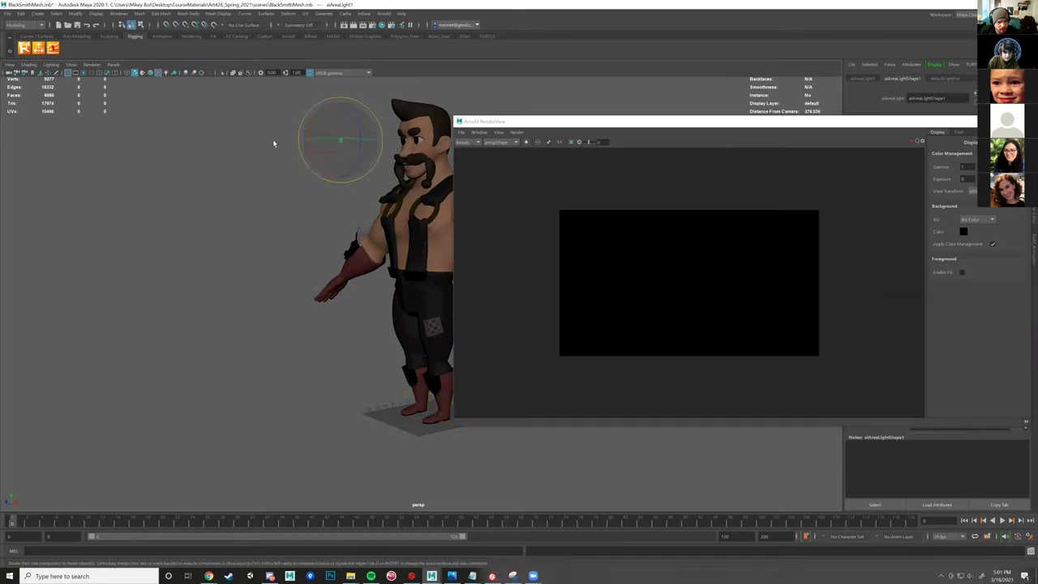
{"action": "key", "text": "r"}
{"action": "key", "text": "e"}
{"action": "key", "text": "r"}
{"action": "left_click_drag", "start_coordinate": [350, 164], "coordinate": [391, 173]}
{"action": "left_click_drag", "start_coordinate": [465, 136], "coordinate": [504, 205], "text": "alt"}
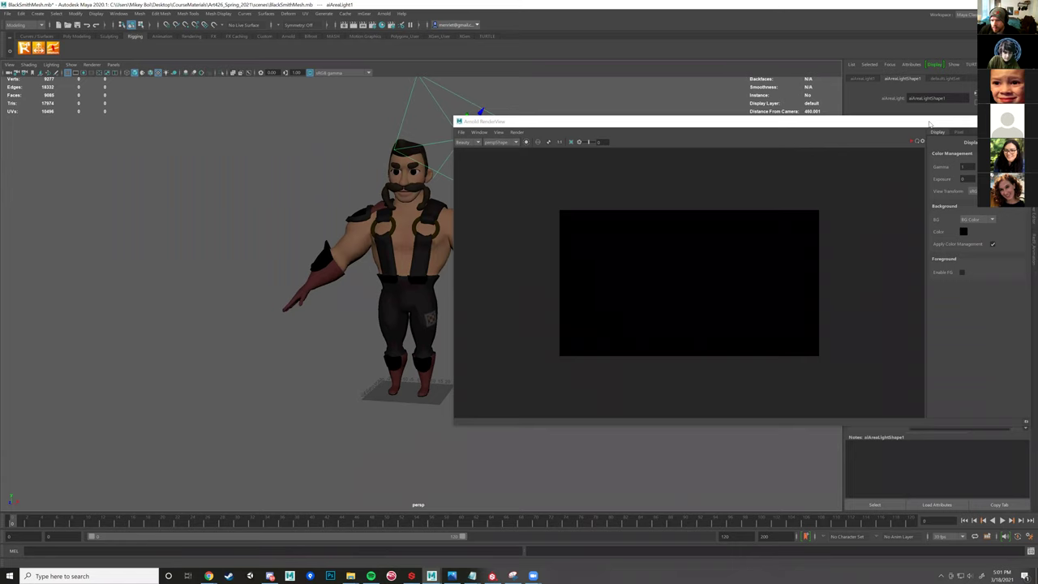
- Set the area light's exposure to 10 and start a live IPR render of the blacksmith, clear of the light's attributes
{"action": "left_click_drag", "start_coordinate": [689, 120], "coordinate": [413, 229]}
{"action": "double_click", "coordinate": [927, 178]}
{"action": "type", "text": "10"}
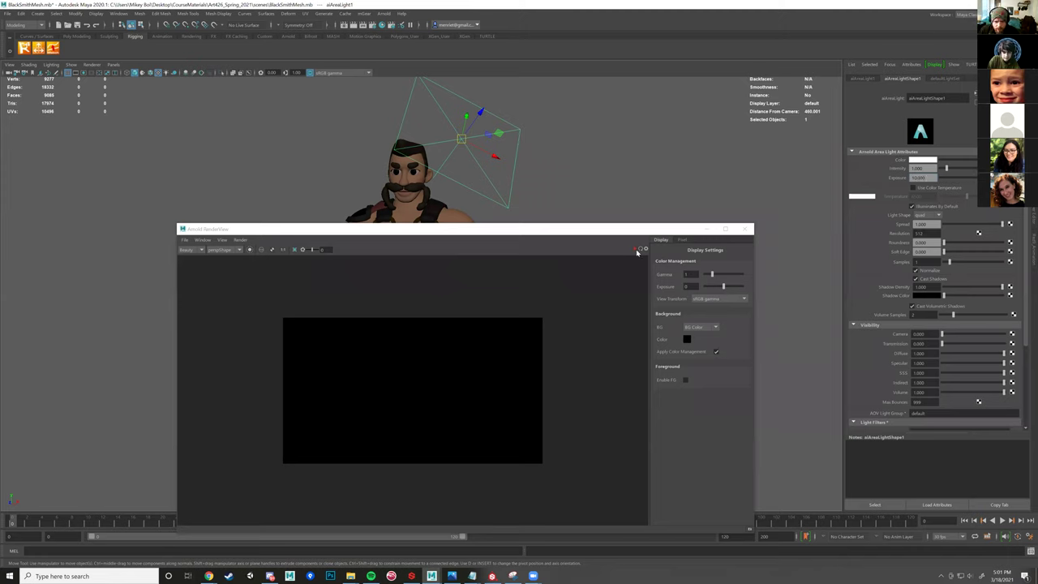
{"action": "left_click", "coordinate": [634, 249]}
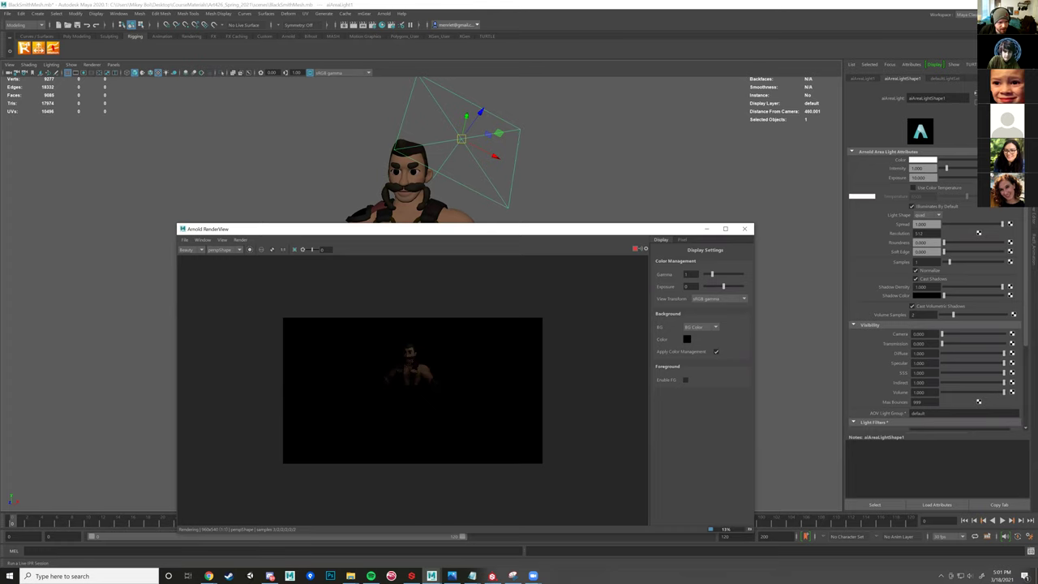
{"action": "scroll", "coordinate": [439, 387], "scroll_direction": "up", "scroll_amount": 2}
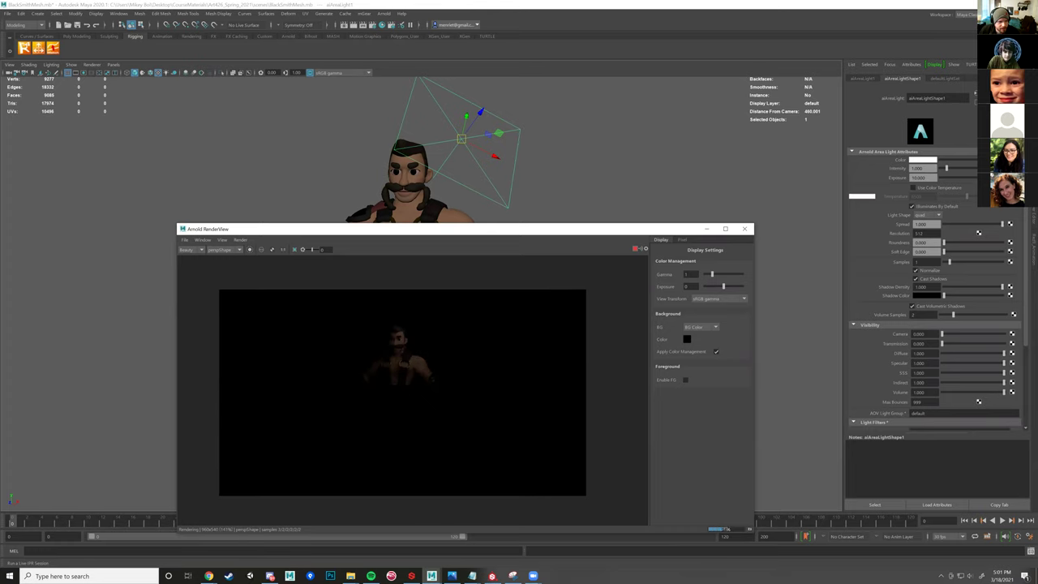
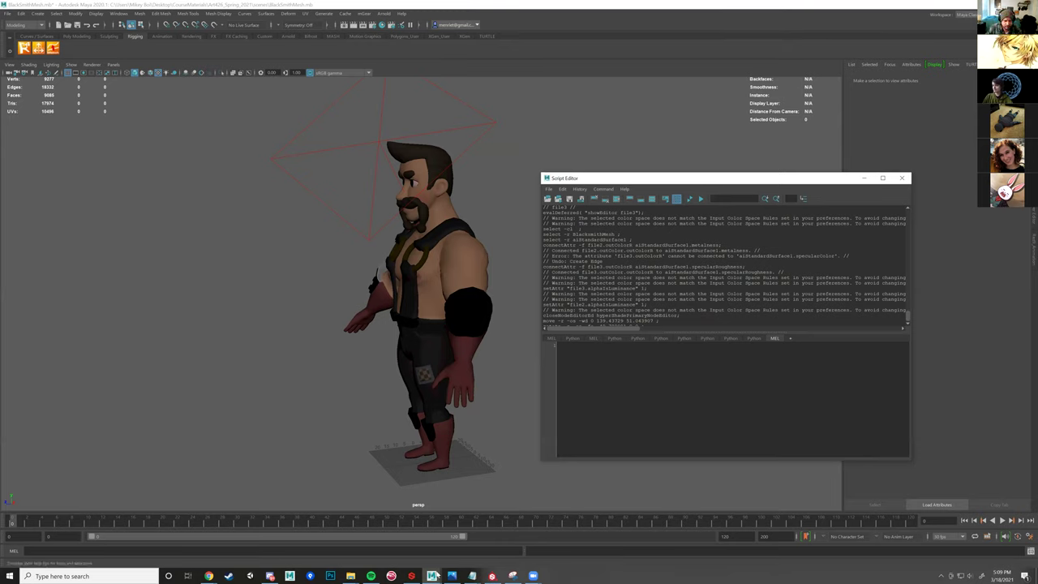
- Switch to Substance Painter, close the old export report, and reopen the texture export settings to check the output directory
{"action": "mouse_move", "coordinate": [491, 576]}
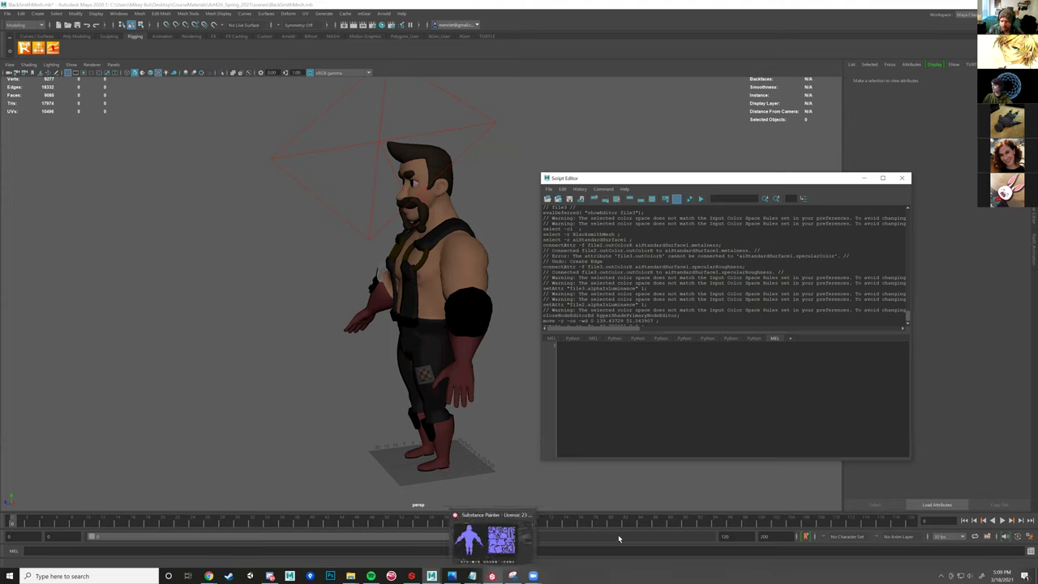
{"action": "left_click", "coordinate": [504, 548]}
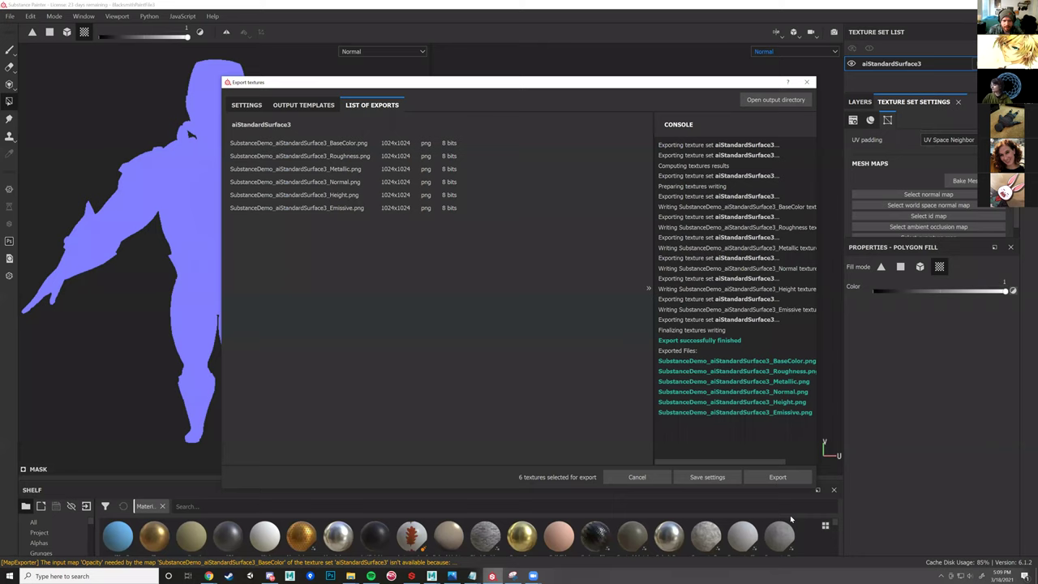
{"action": "left_click", "coordinate": [805, 84]}
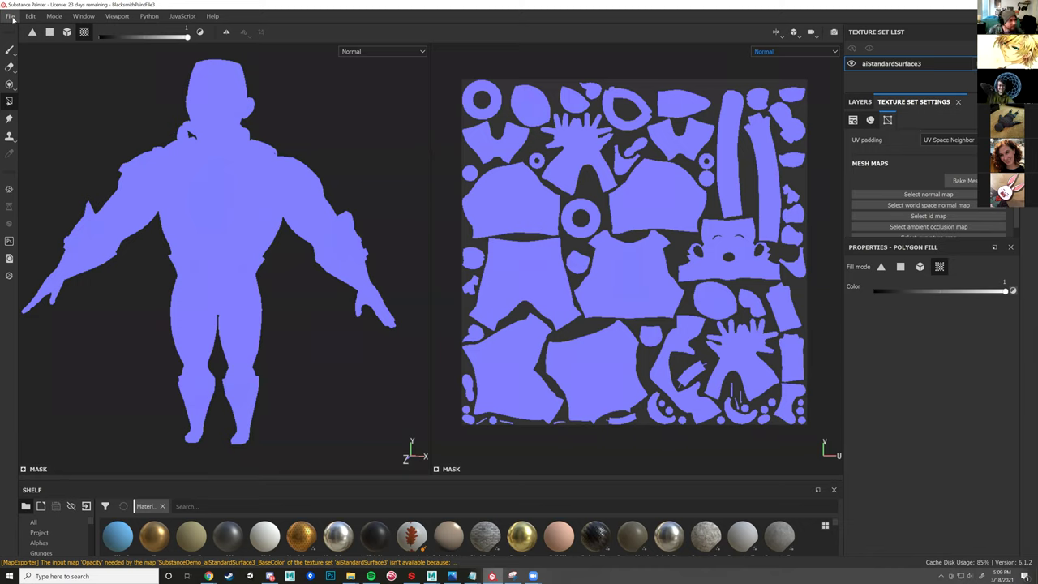
{"action": "left_click", "coordinate": [11, 16]}
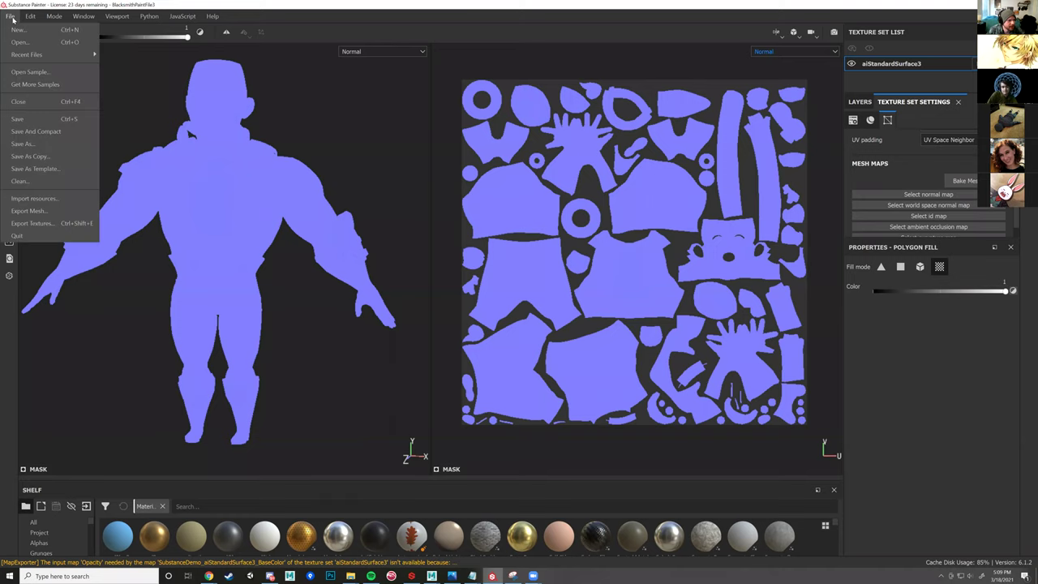
{"action": "left_click", "coordinate": [54, 226]}
{"action": "left_click", "coordinate": [672, 150]}
{"action": "left_click", "coordinate": [672, 150]}
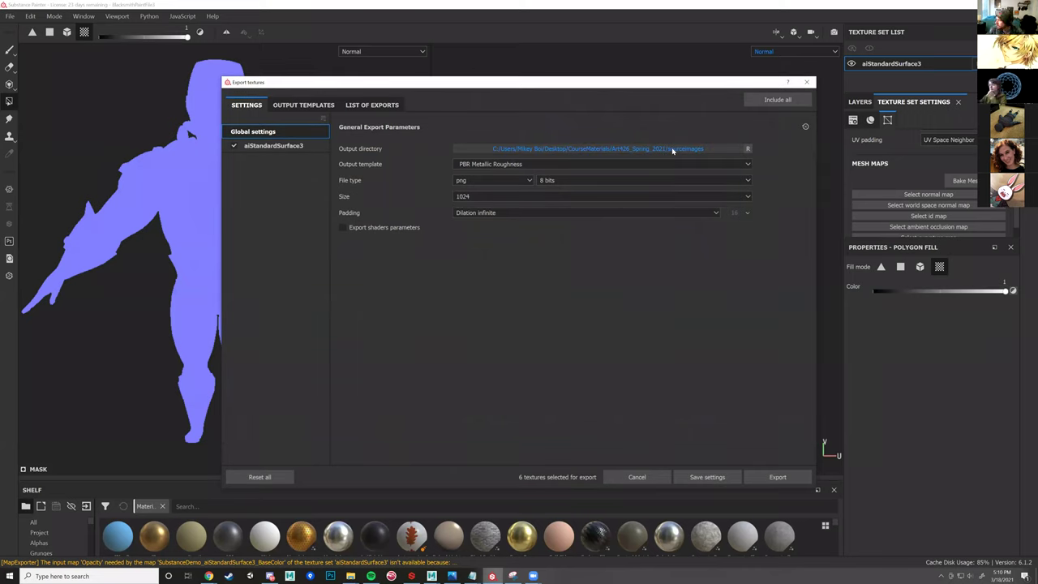
{"action": "left_click", "coordinate": [672, 150]}
{"action": "left_click", "coordinate": [672, 150]}
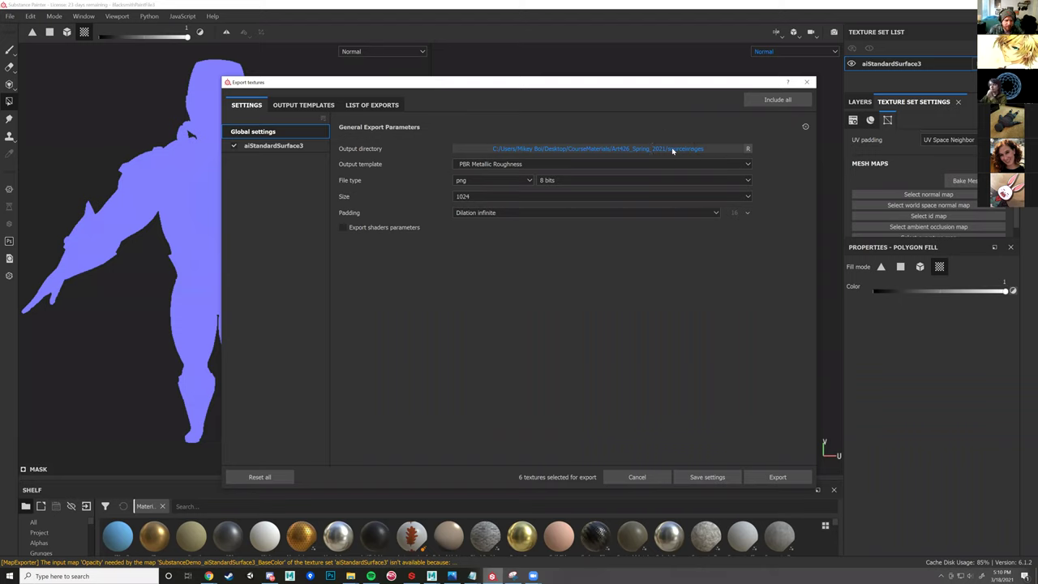
{"action": "key", "text": "ctrl"}
{"action": "key", "text": "ctrl"}
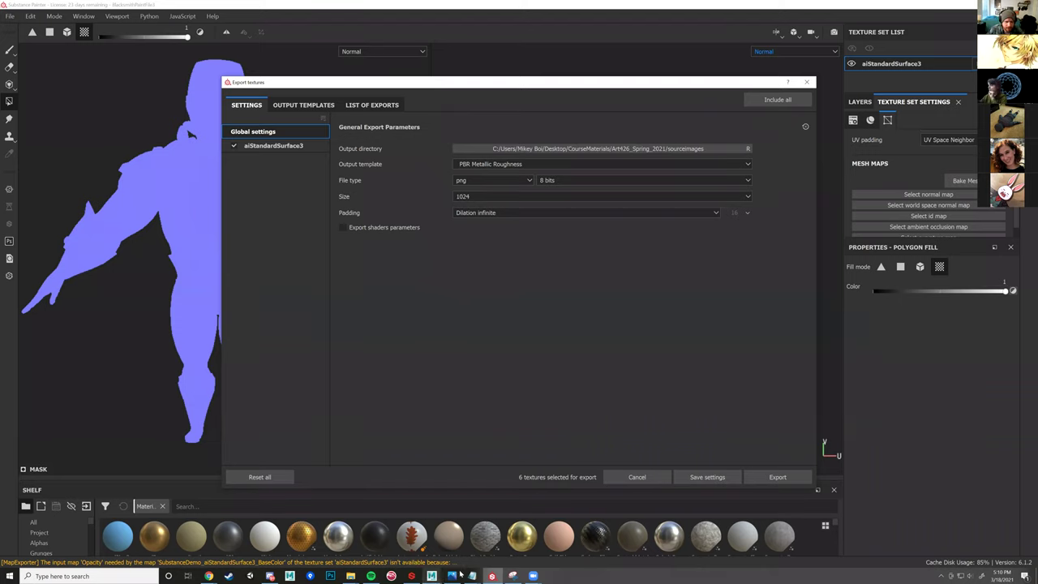
- Switch to Maya and check the Source Images location of the Art426_Spring_2021 project in the Project Window
{"action": "left_click", "coordinate": [433, 575]}
{"action": "left_click", "coordinate": [476, 539]}
{"action": "left_click", "coordinate": [9, 15]}
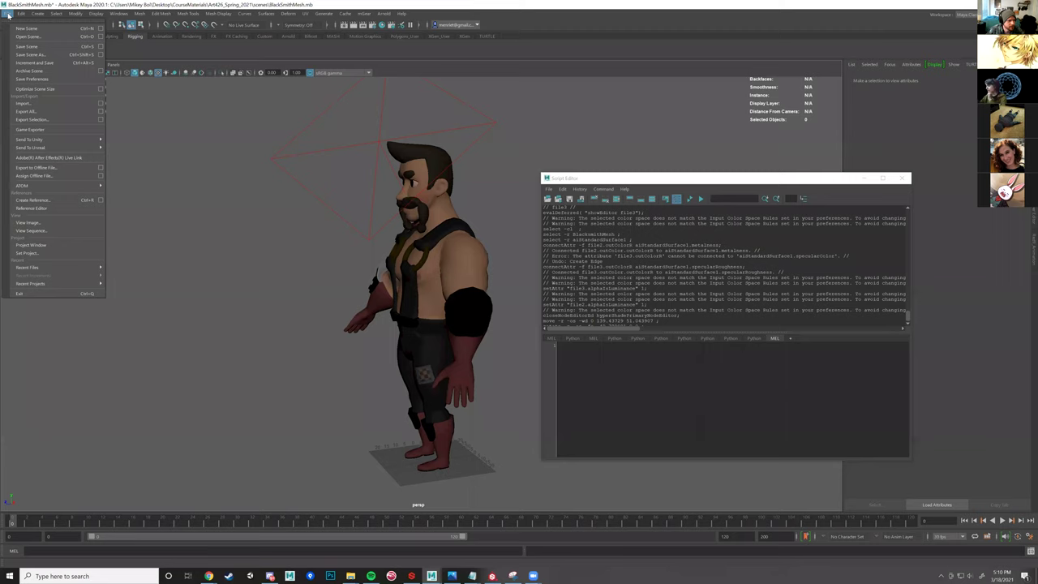
{"action": "left_click", "coordinate": [32, 246]}
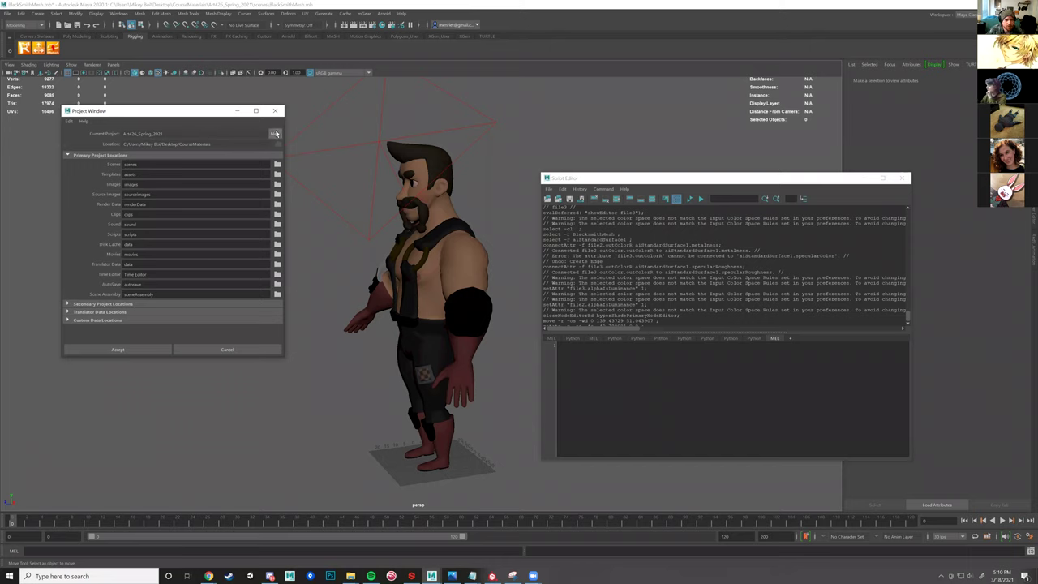
{"action": "left_click", "coordinate": [275, 133]}
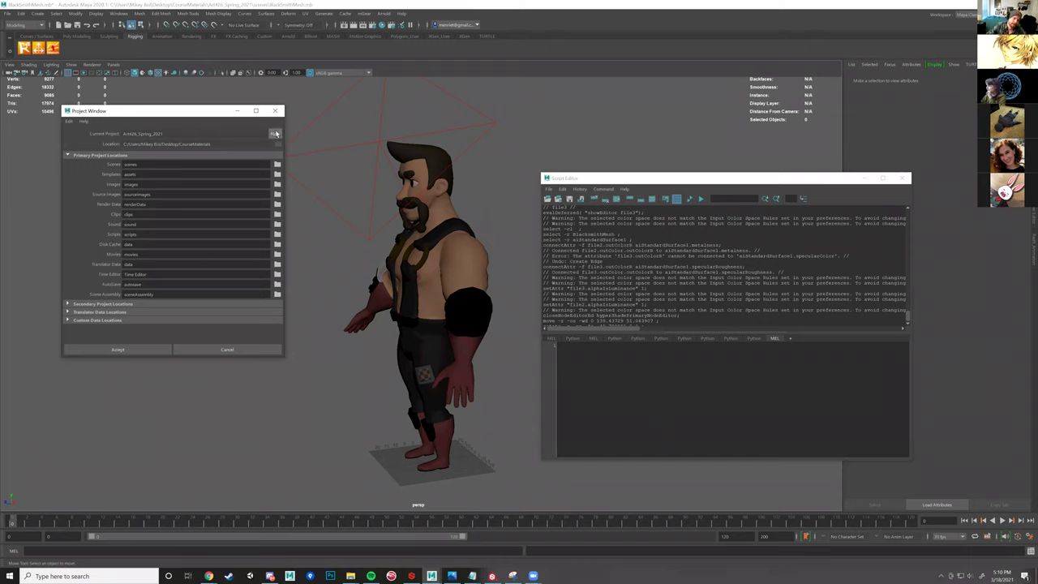
{"action": "left_click", "coordinate": [153, 195]}
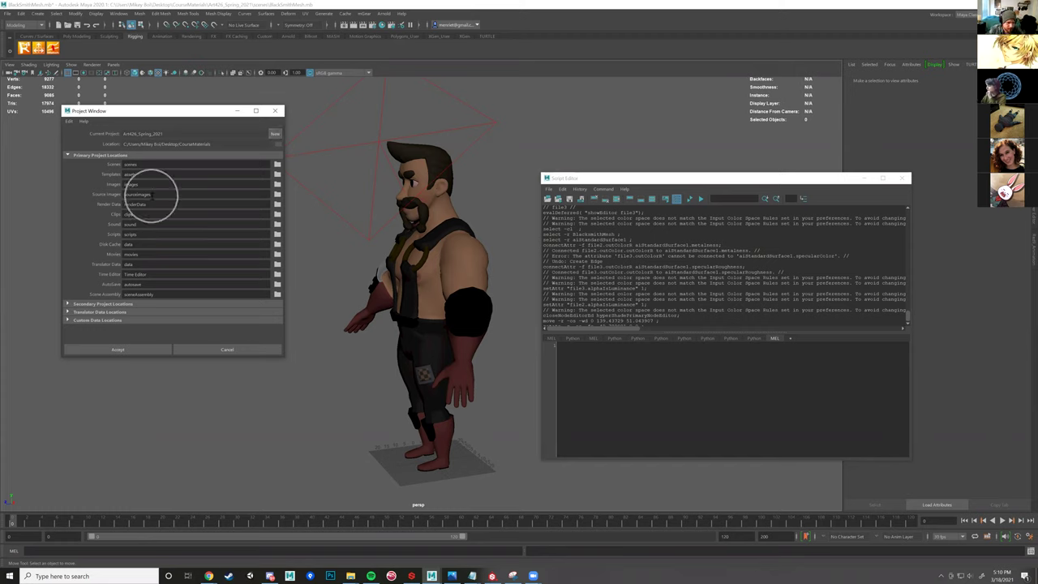
{"action": "left_click", "coordinate": [144, 196]}
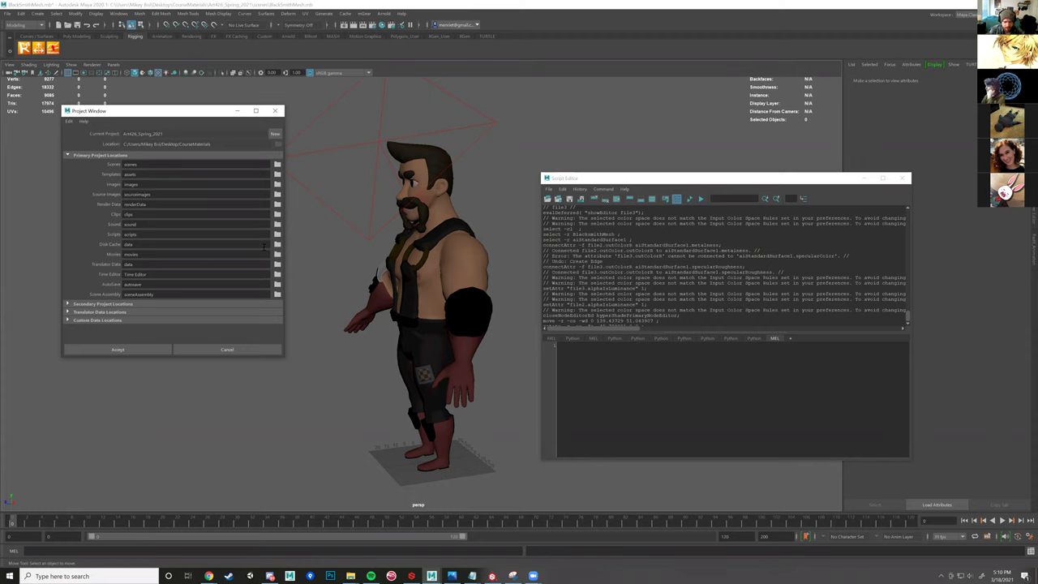
- Switch to Substance Painter and set the texture export's output directory to the sourceimages folder of the Art426_Spring_2021 project
{"action": "left_click", "coordinate": [491, 575]}
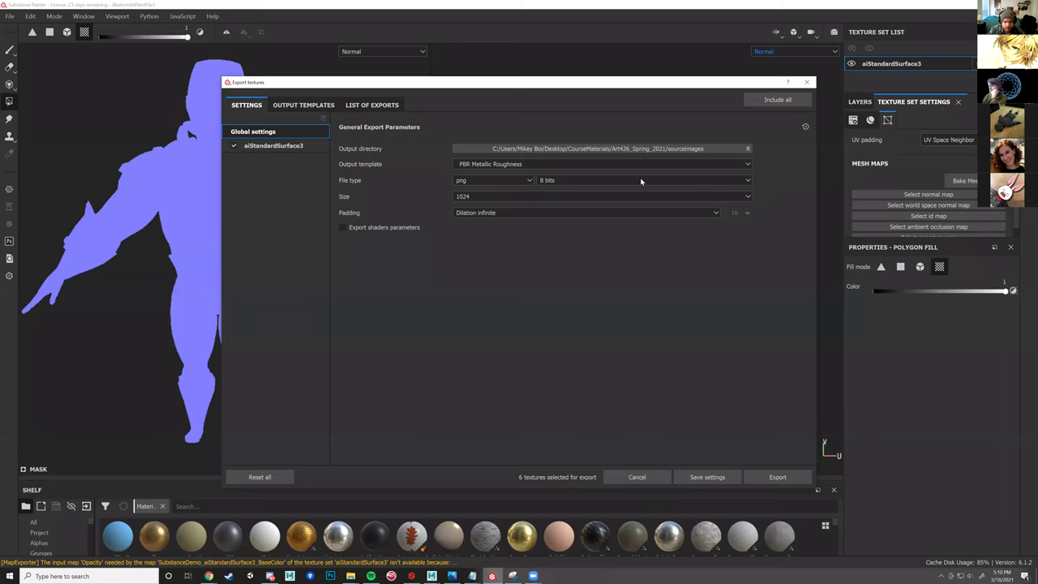
{"action": "left_click", "coordinate": [677, 149]}
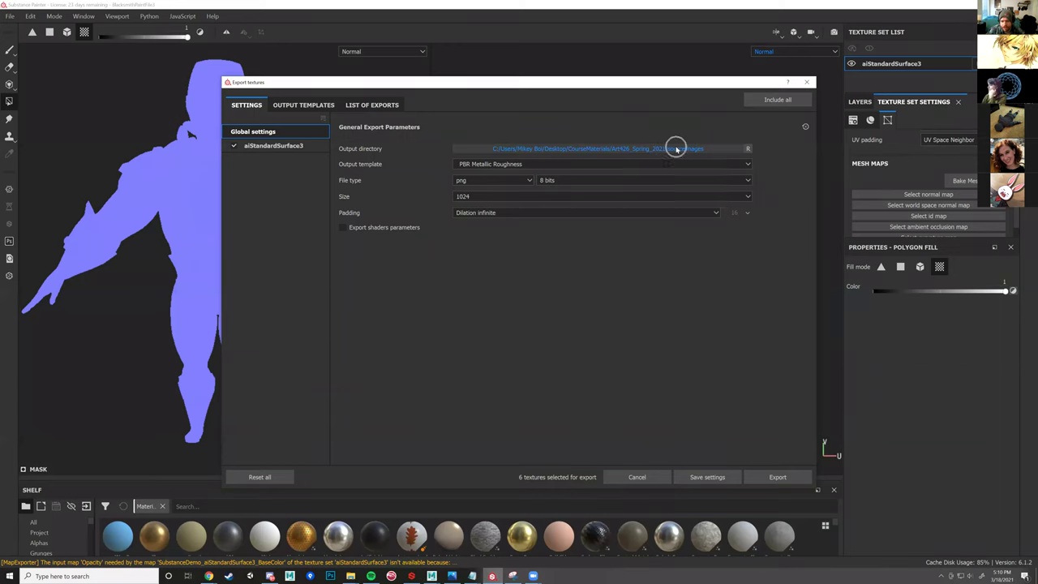
{"action": "left_click", "coordinate": [678, 149]}
{"action": "left_click", "coordinate": [678, 149]}
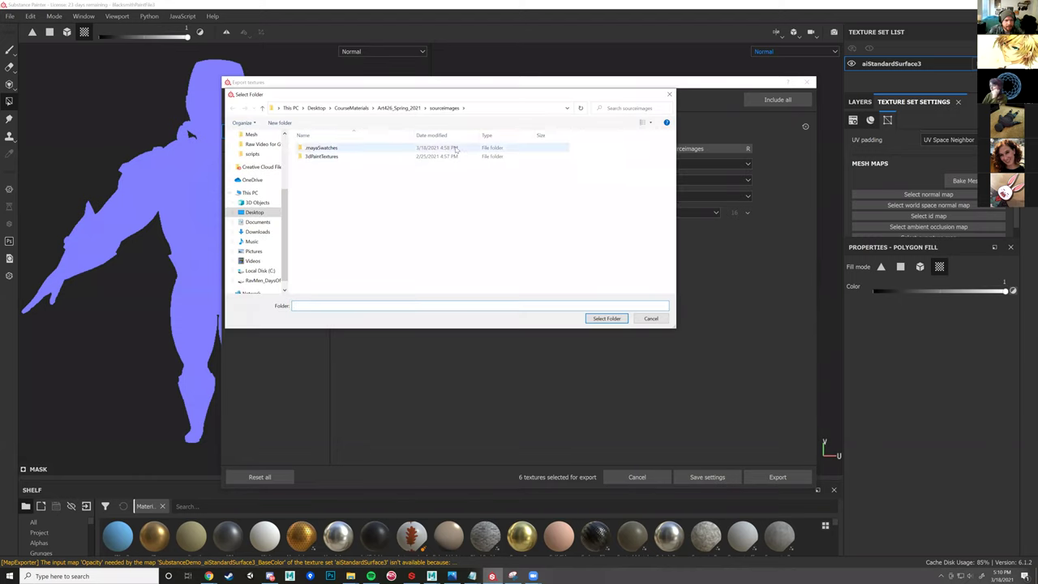
{"action": "left_click", "coordinate": [398, 108]}
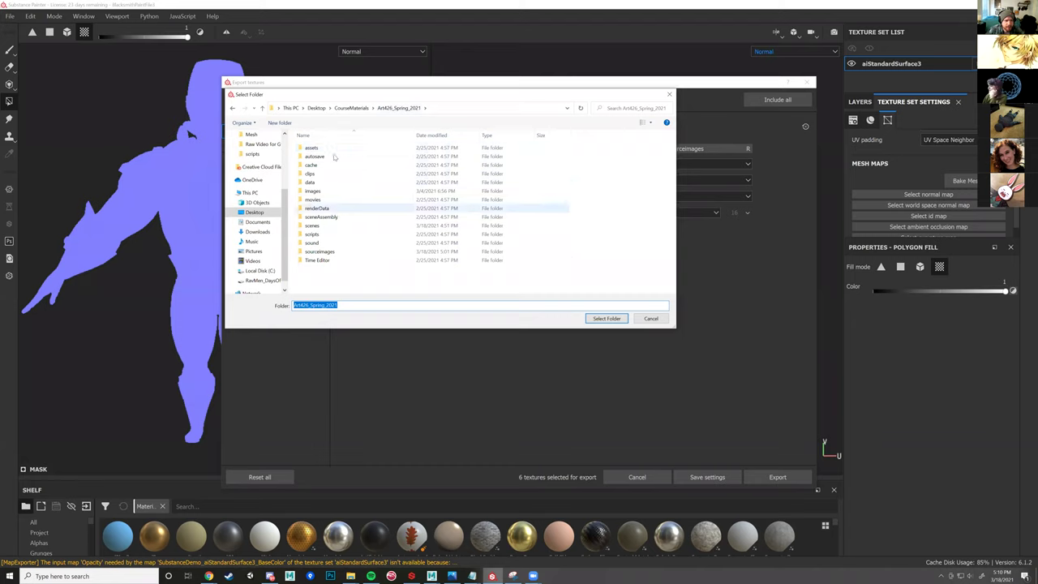
{"action": "double_click", "coordinate": [321, 251]}
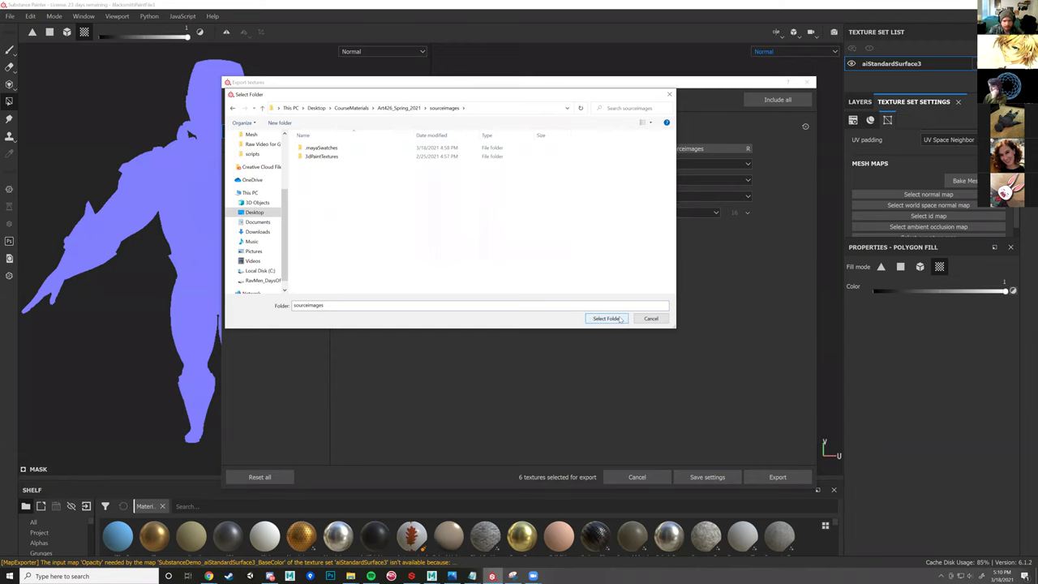
{"action": "left_click", "coordinate": [605, 318]}
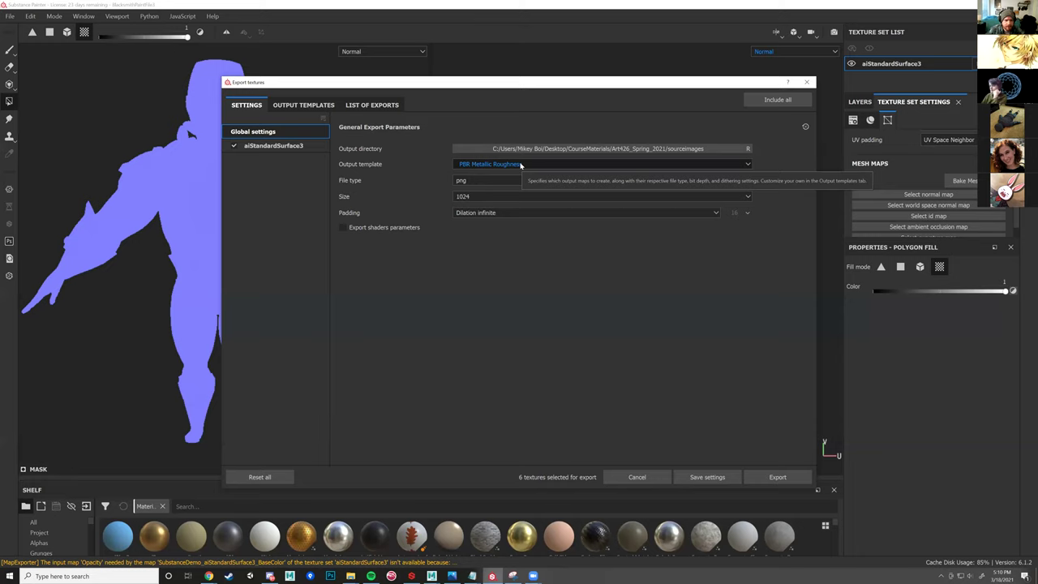
- Choose the PBR Metallic Roughness output template and export the textures as 8-bit PNG files at size 1024
{"action": "left_click", "coordinate": [521, 165]}
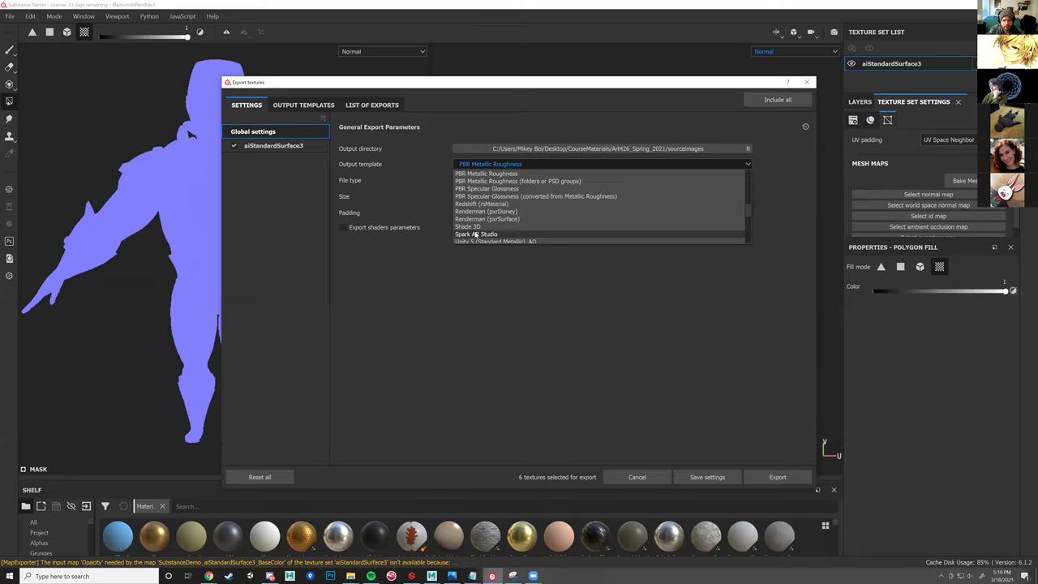
{"action": "scroll", "coordinate": [490, 203], "scroll_direction": "down", "scroll_amount": 2}
{"action": "left_click", "coordinate": [490, 196]}
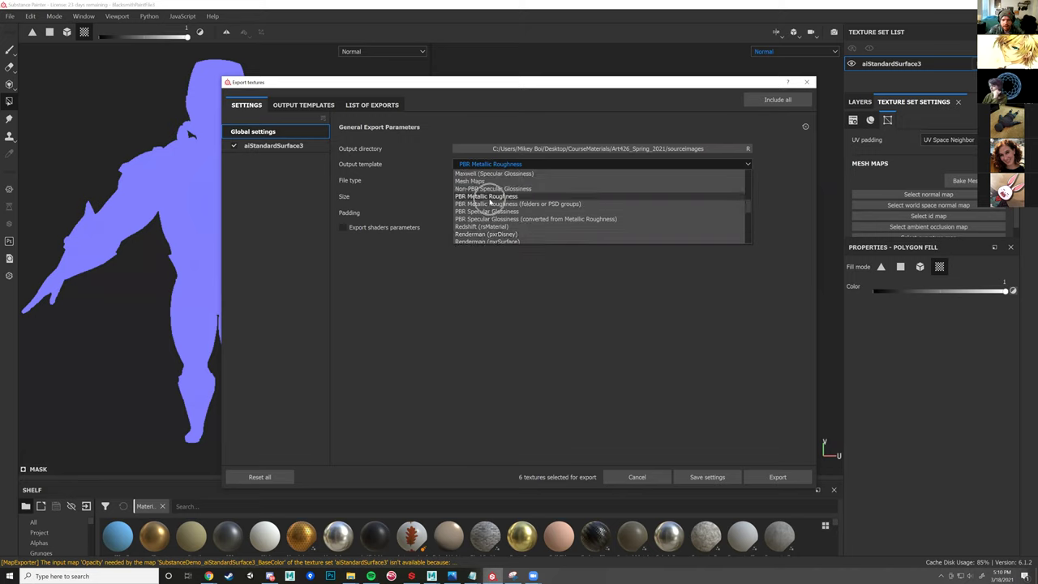
{"action": "left_click", "coordinate": [490, 197]}
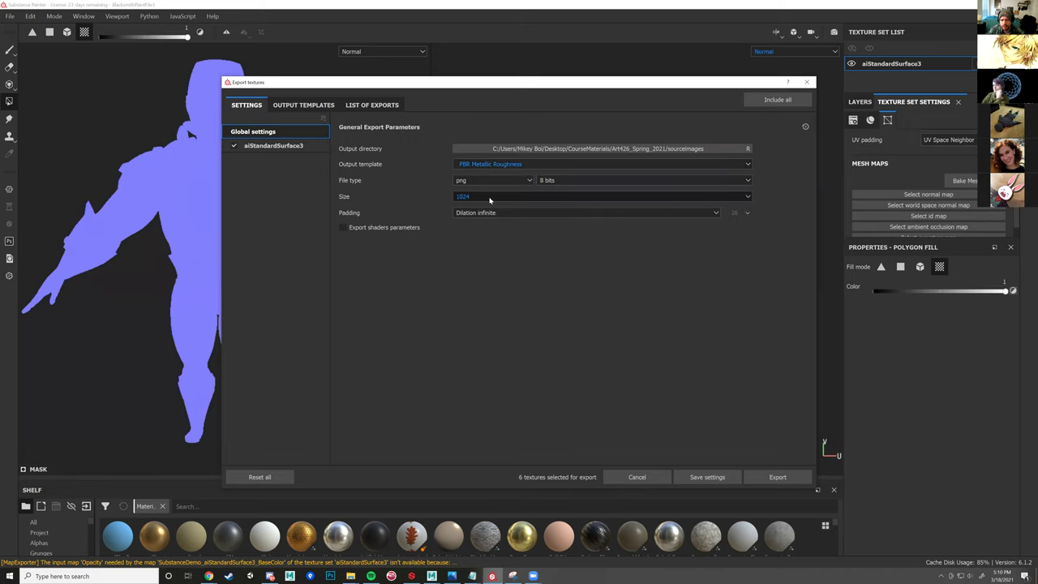
{"action": "left_click", "coordinate": [777, 476]}
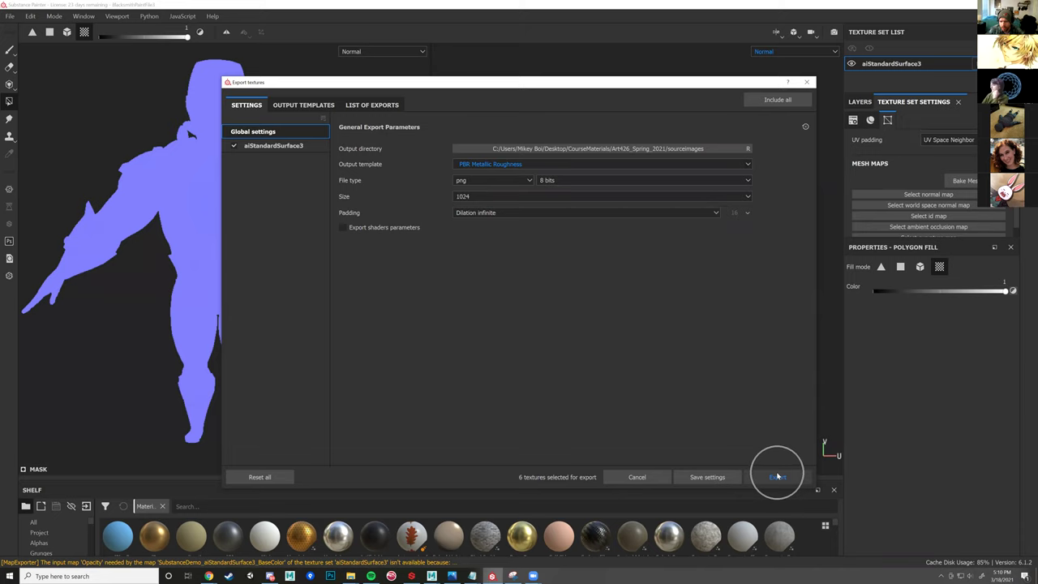
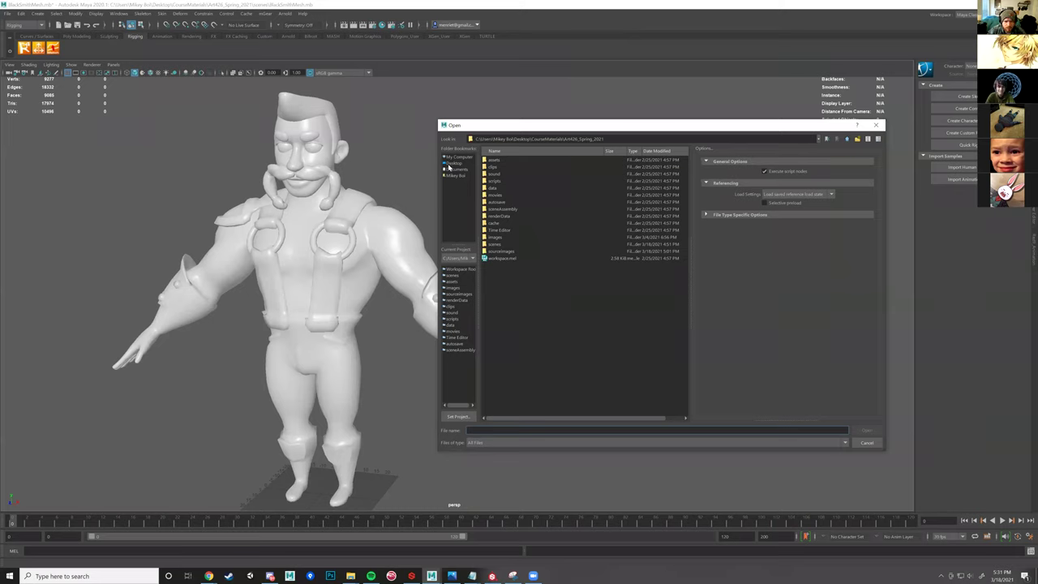
- In the scene-opening dialog, browse to the Rig folder of the Grandma character, under SauceArt, Characters, NPCs on the Z: drive
{"action": "left_click", "coordinate": [451, 164]}
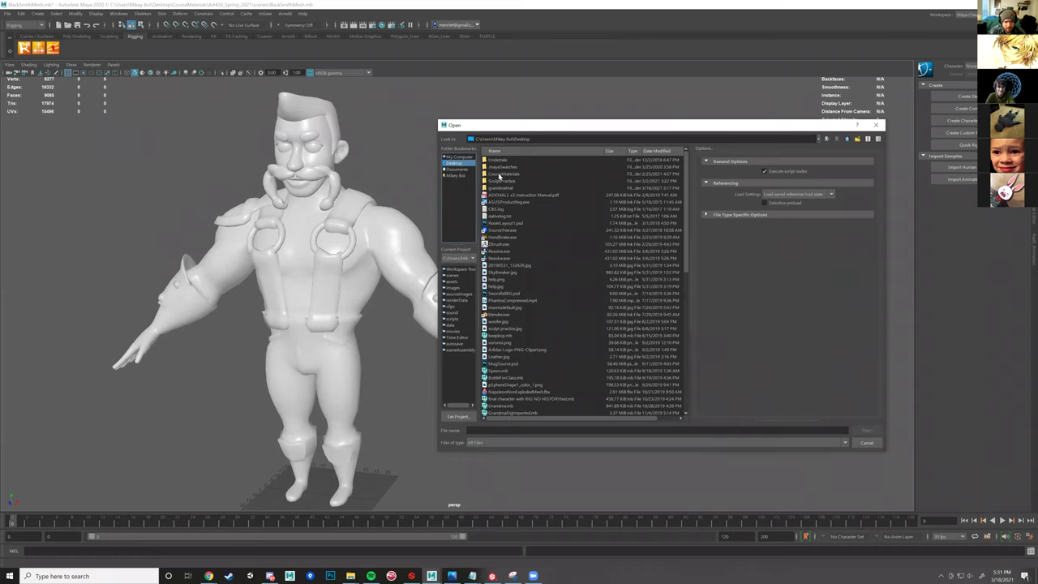
{"action": "double_click", "coordinate": [499, 174]}
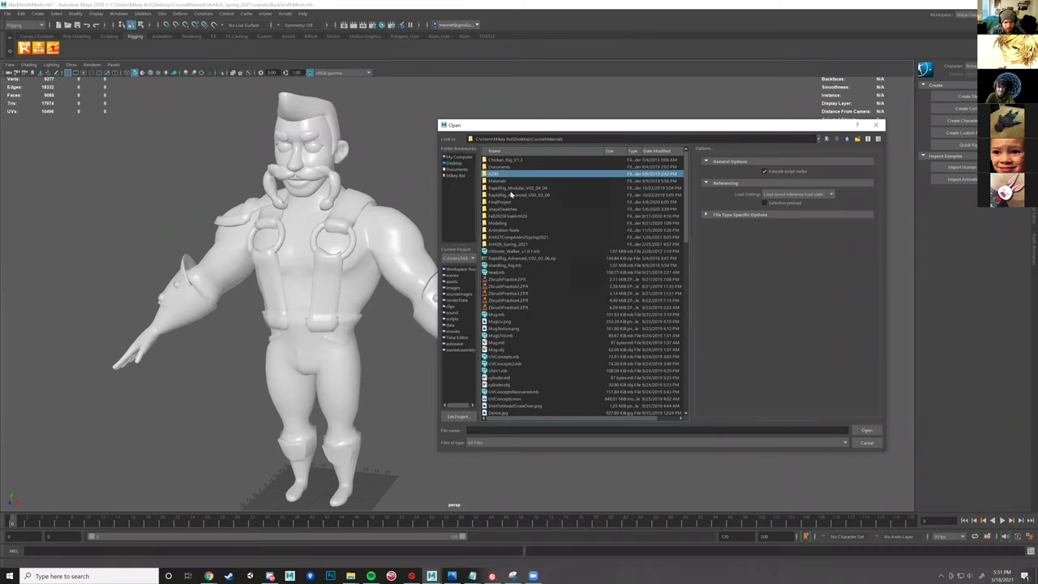
{"action": "left_click", "coordinate": [456, 157]}
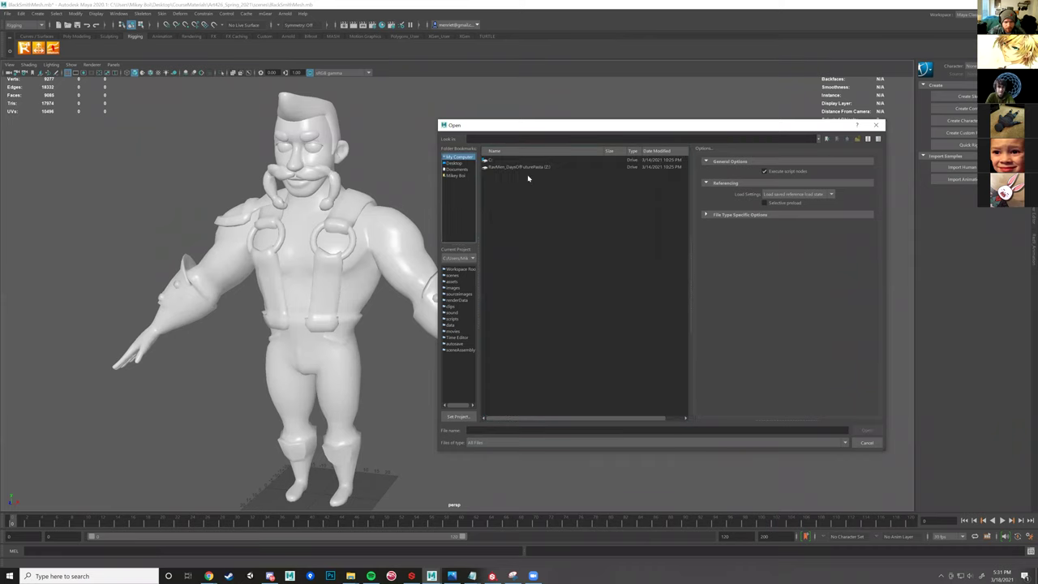
{"action": "double_click", "coordinate": [521, 168]}
{"action": "double_click", "coordinate": [495, 161]}
{"action": "double_click", "coordinate": [505, 162]}
{"action": "double_click", "coordinate": [511, 182]}
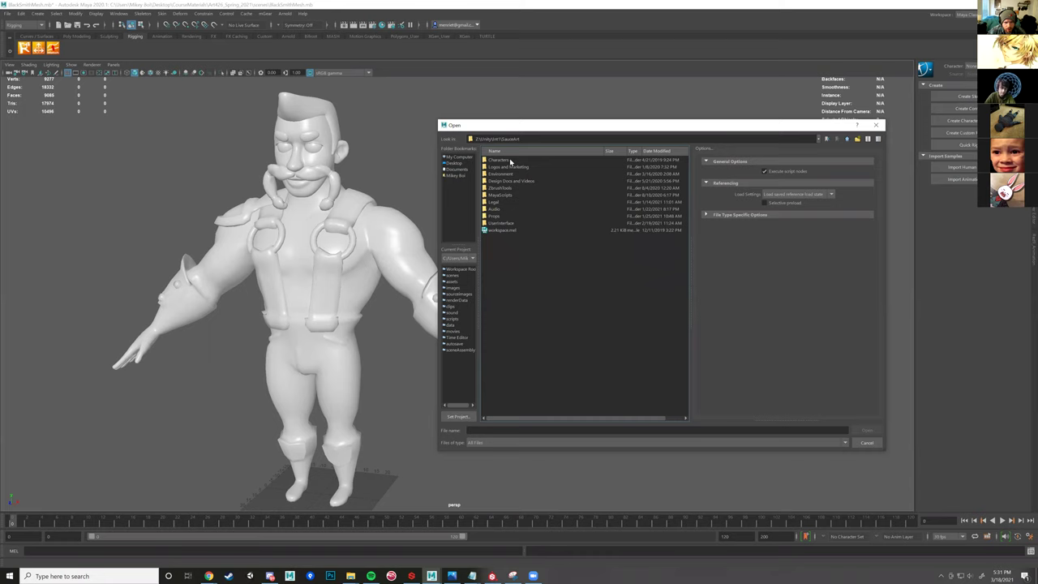
{"action": "double_click", "coordinate": [498, 160]}
{"action": "double_click", "coordinate": [497, 189]}
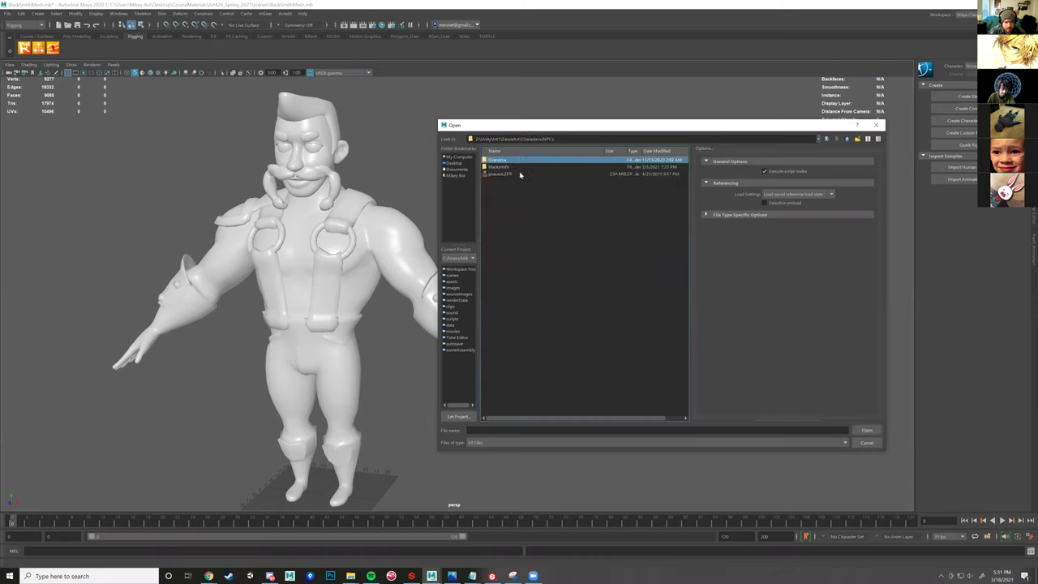
{"action": "double_click", "coordinate": [503, 163]}
{"action": "double_click", "coordinate": [491, 195]}
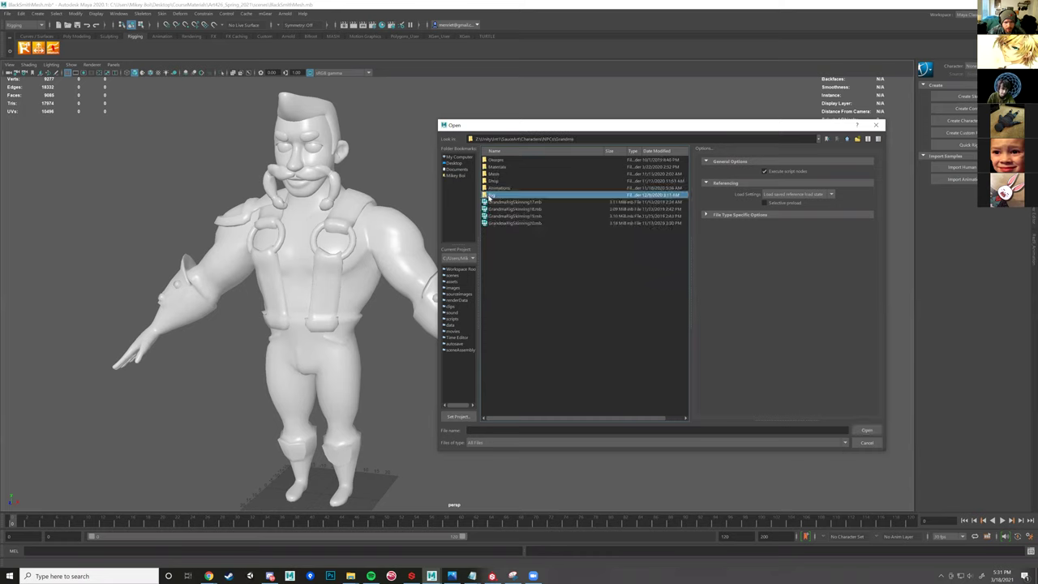
- Sort the files by date modified and open GrandmaRig.mb, discarding unsaved changes to the blacksmith scene
{"action": "left_click", "coordinate": [656, 152]}
{"action": "left_click", "coordinate": [533, 160]}
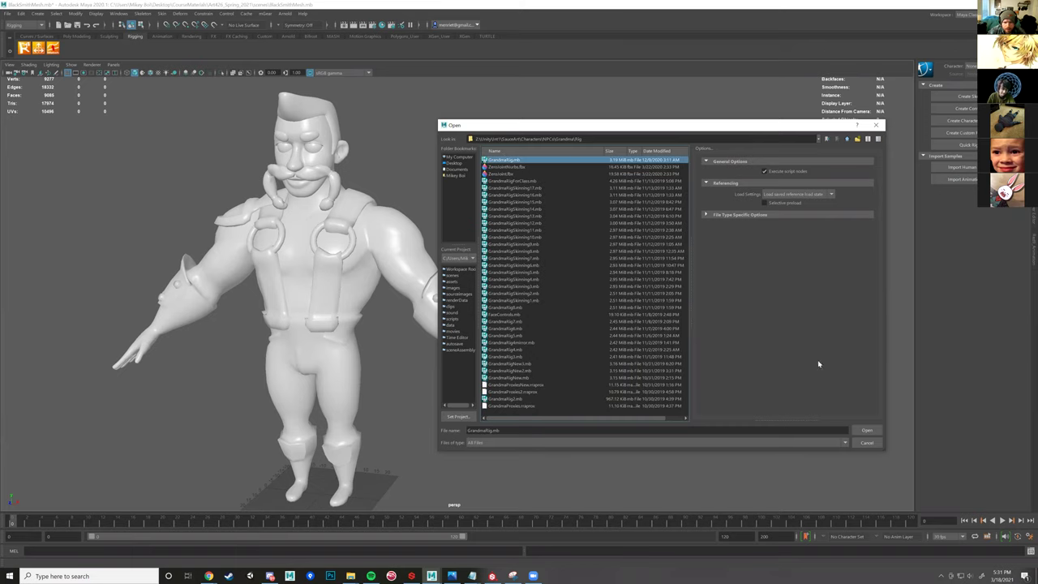
{"action": "left_click", "coordinate": [866, 429]}
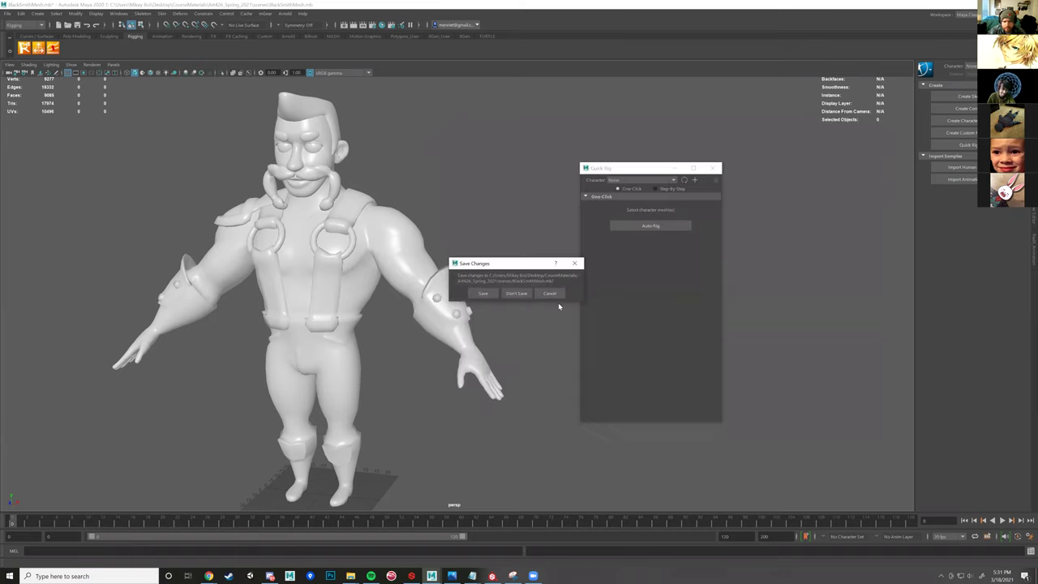
{"action": "left_click", "coordinate": [517, 293]}
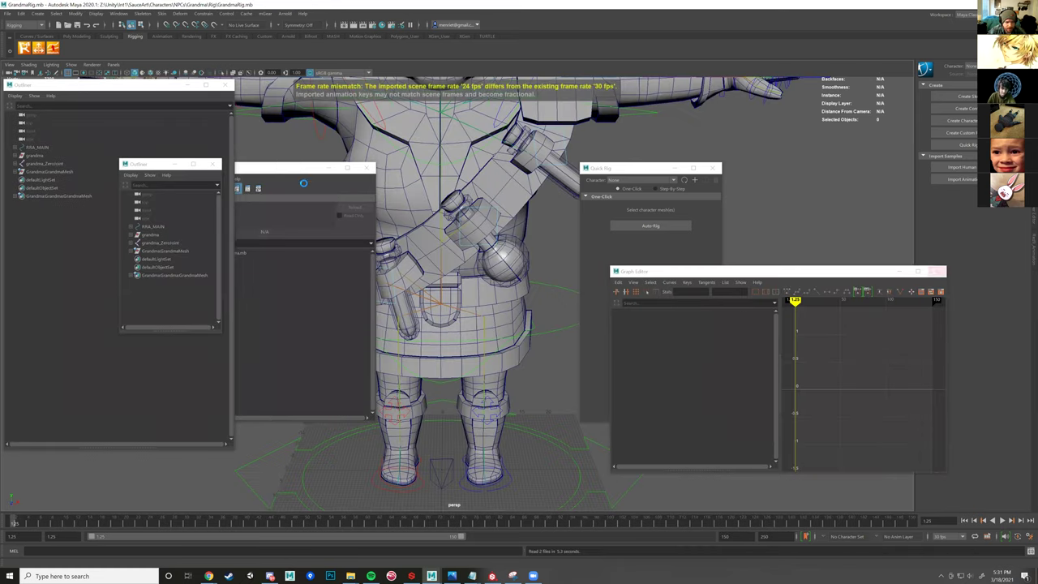
- Close the floating windows covering the character, including both Outliners and Quick Rig
{"action": "left_click", "coordinate": [366, 167]}
{"action": "left_click", "coordinate": [213, 165]}
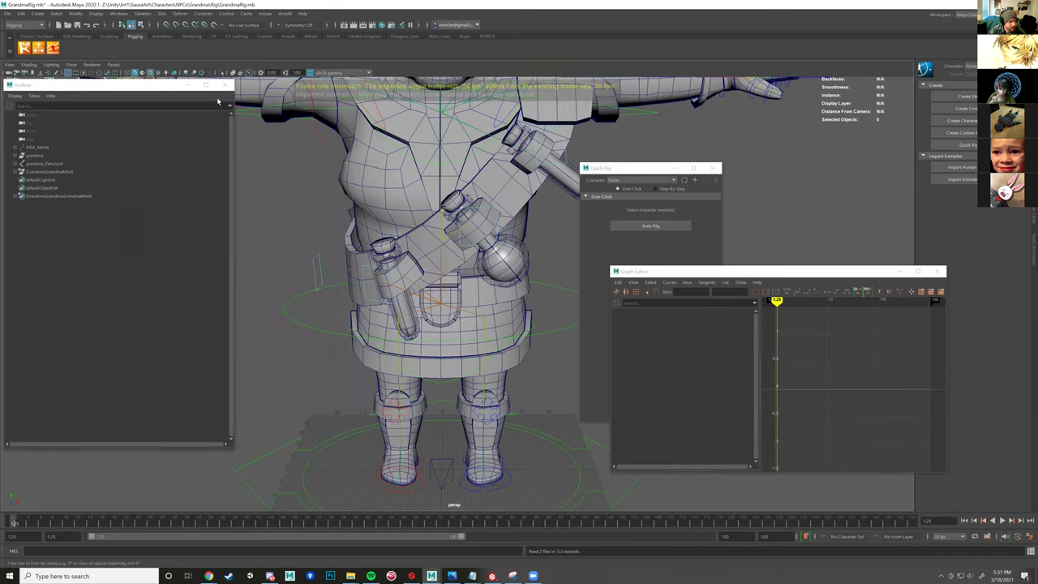
{"action": "left_click", "coordinate": [228, 84]}
{"action": "scroll", "coordinate": [254, 286], "scroll_direction": "up", "scroll_amount": 3}
{"action": "scroll", "coordinate": [254, 285], "scroll_direction": "down", "scroll_amount": 5}
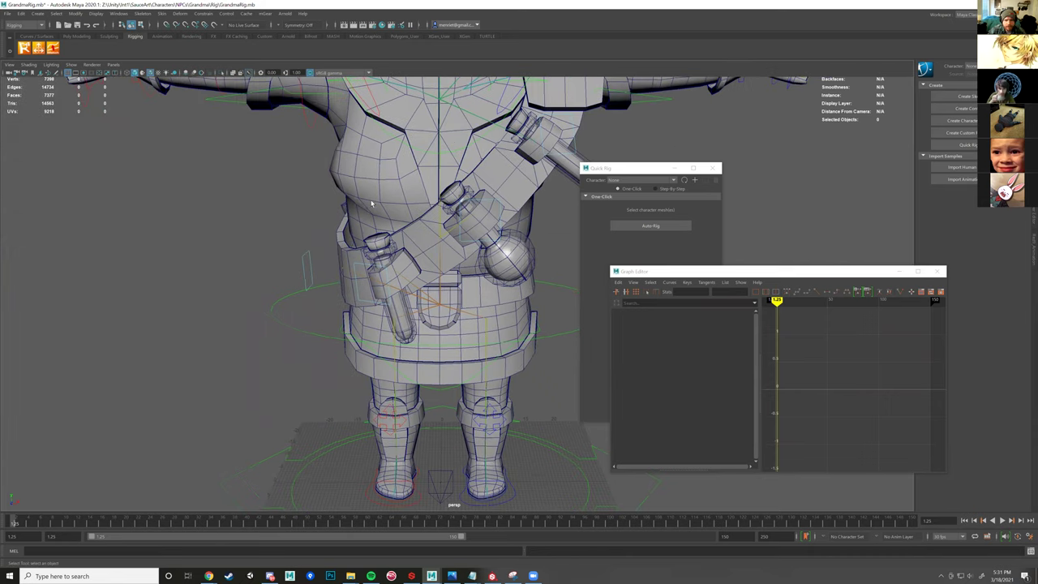
{"action": "left_click", "coordinate": [714, 167]}
- Inspect the grandma character from the side and front, and select her body mesh
{"action": "left_click_drag", "start_coordinate": [729, 188], "coordinate": [356, 267], "text": "alt"}
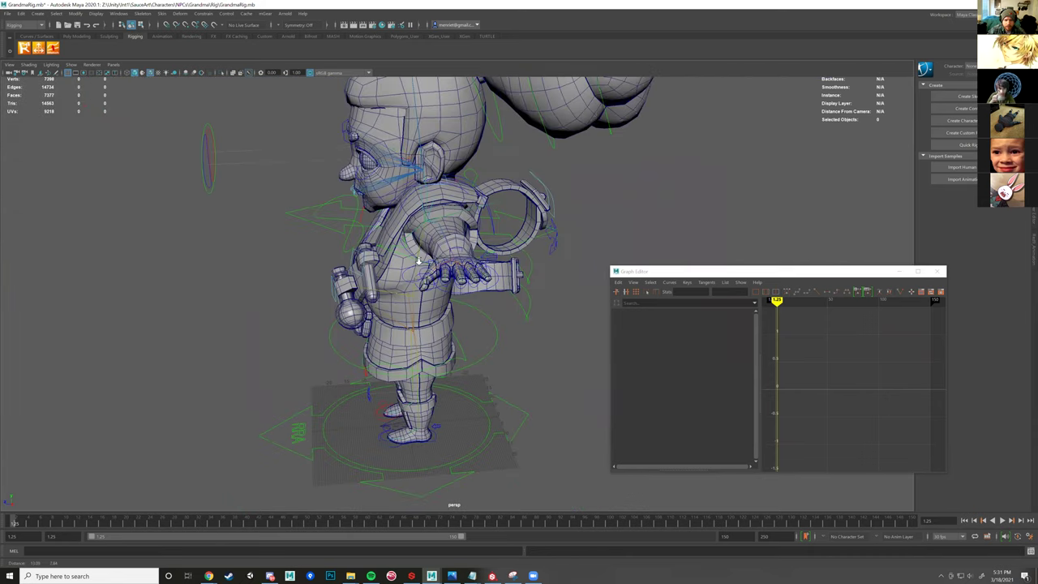
{"action": "left_click_drag", "start_coordinate": [411, 291], "coordinate": [552, 296], "text": "alt"}
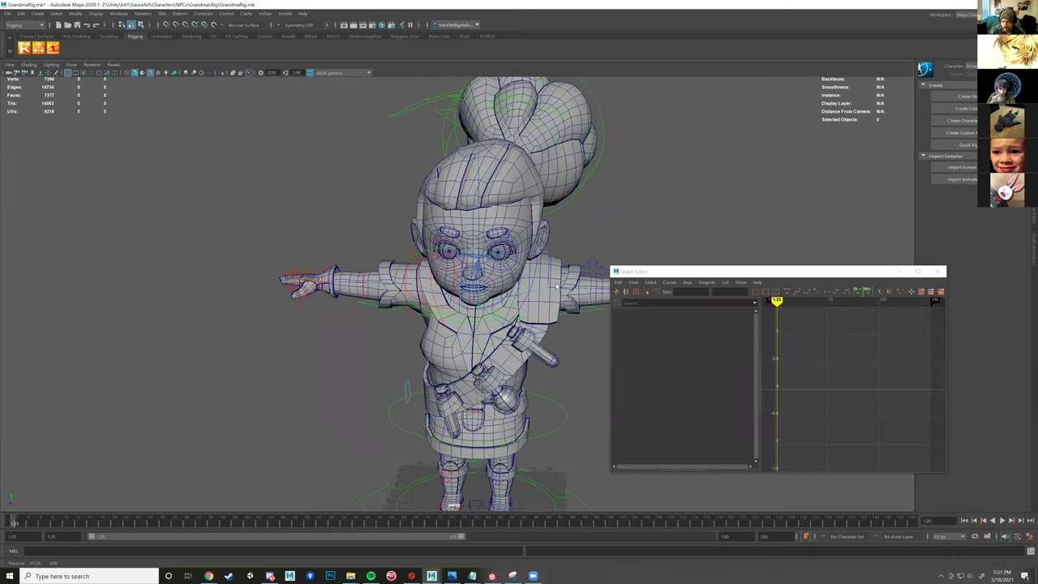
{"action": "left_click", "coordinate": [556, 285]}
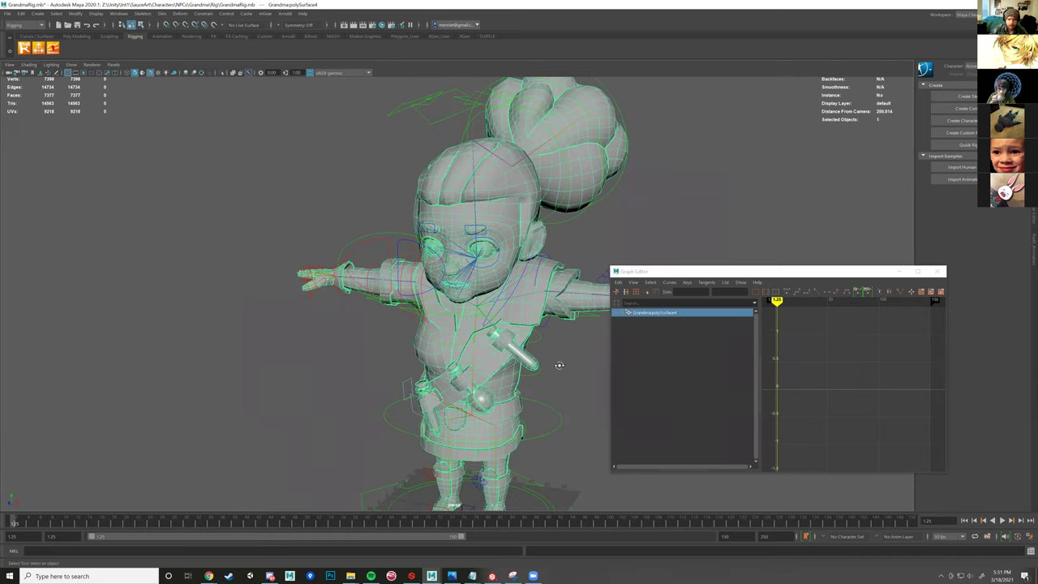
{"action": "scroll", "coordinate": [559, 365], "scroll_direction": "up", "scroll_amount": 2}
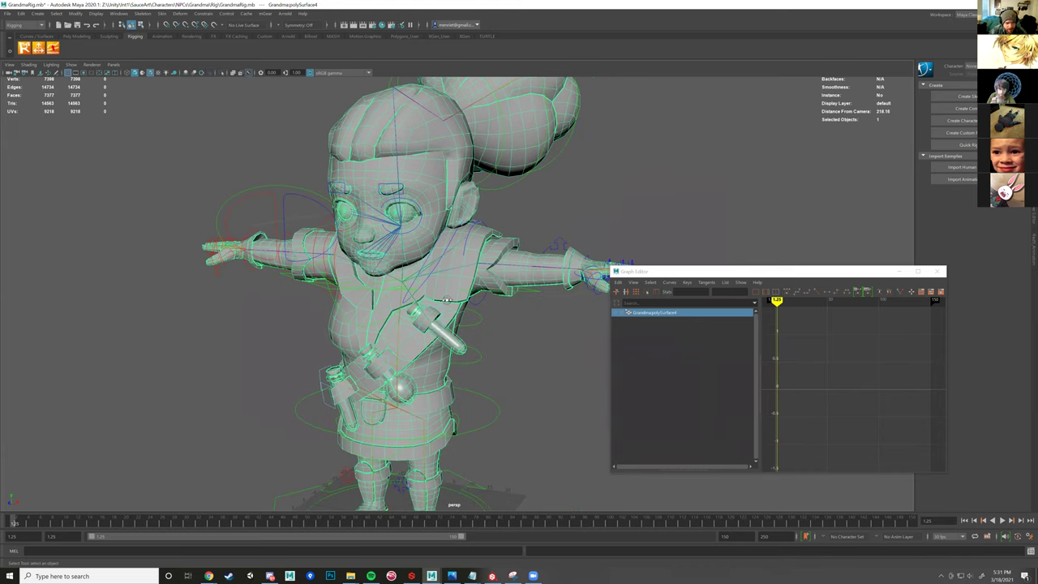
{"action": "scroll", "coordinate": [447, 300], "scroll_direction": "up", "scroll_amount": 3}
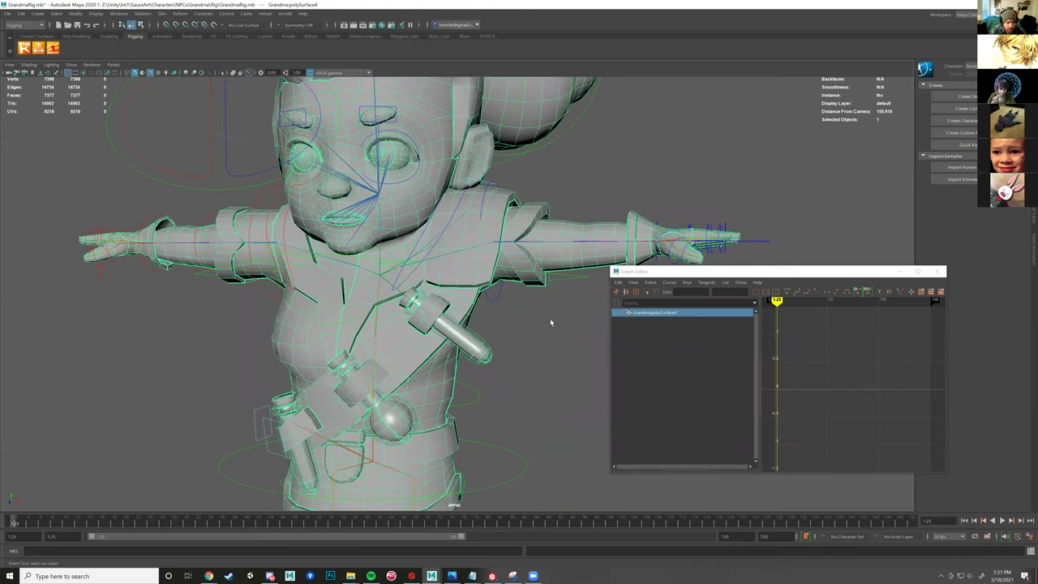
- Display the character in wireframe and select the top spine joint, the Spine02 joint and finally the root joint
{"action": "key", "text": "4"}
{"action": "left_click", "coordinate": [374, 278]}
{"action": "left_click_drag", "start_coordinate": [374, 277], "coordinate": [382, 279], "text": "alt"}
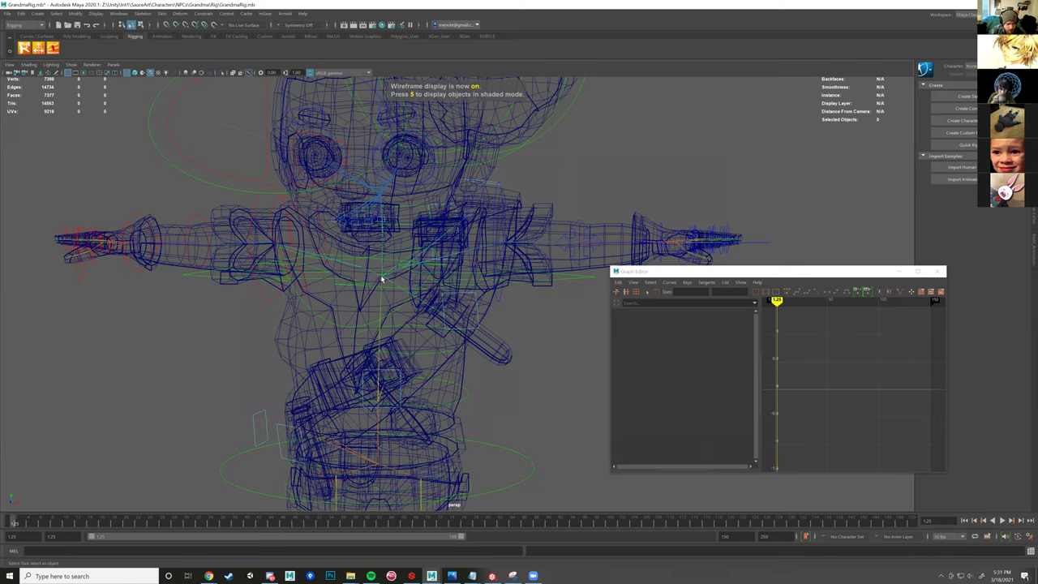
{"action": "left_click", "coordinate": [381, 279]}
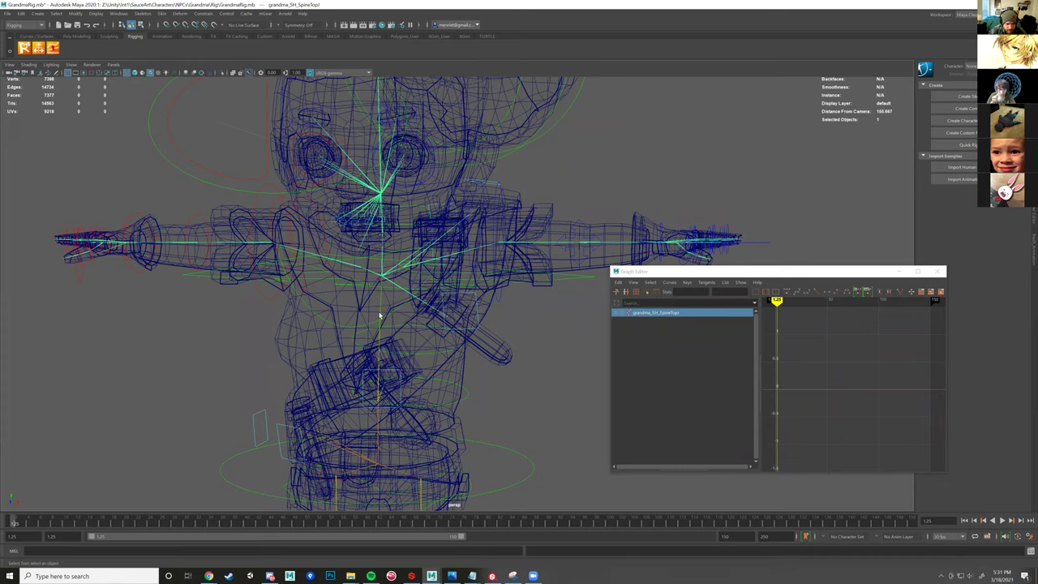
{"action": "left_click_drag", "start_coordinate": [378, 316], "coordinate": [385, 324], "text": "alt"}
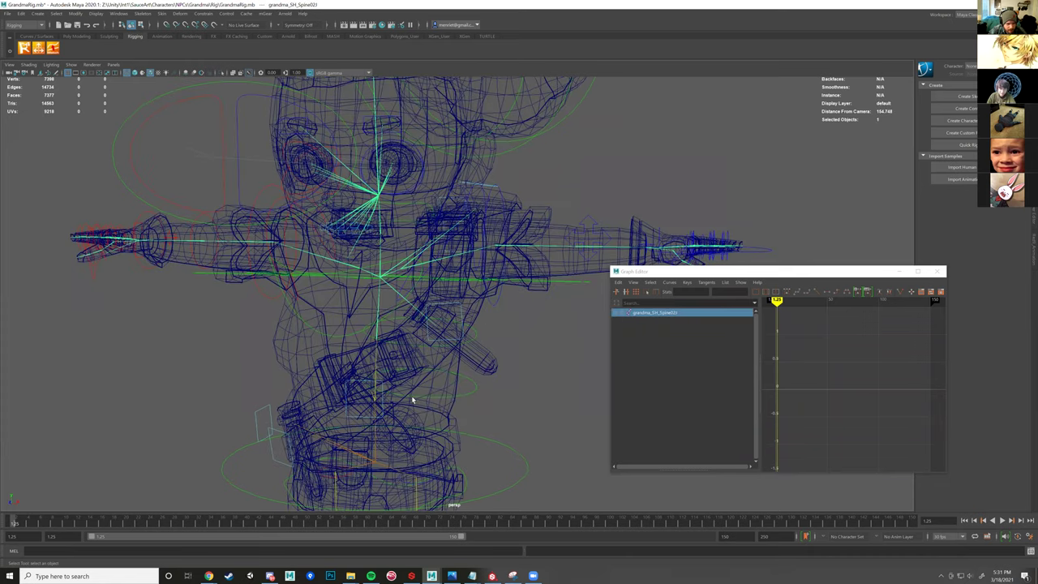
{"action": "scroll", "coordinate": [412, 399], "scroll_direction": "down", "scroll_amount": 3}
{"action": "left_click", "coordinate": [411, 390]}
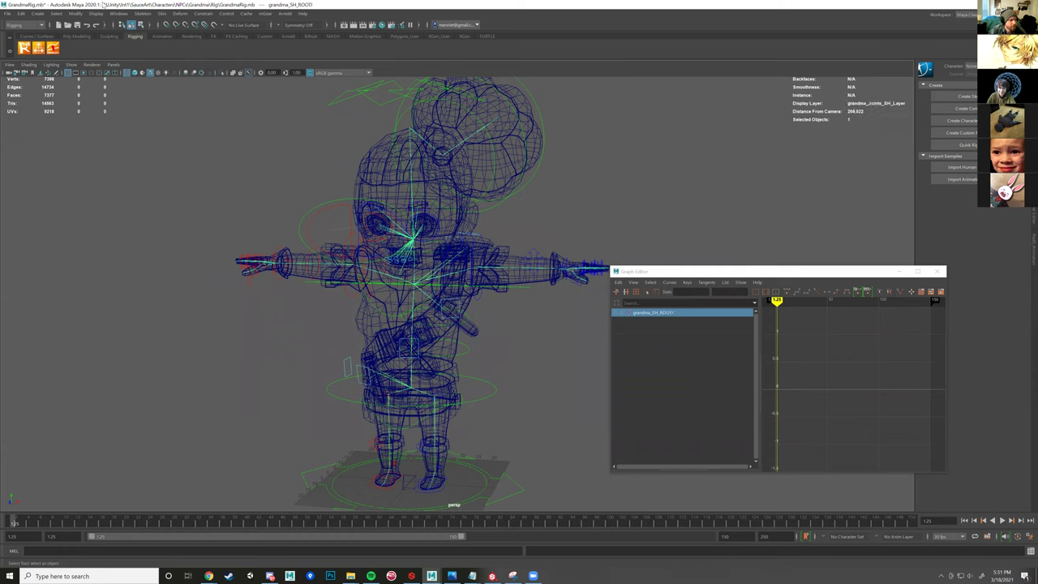
- Find the Joint Size display setting for the rig's skeleton
{"action": "left_click", "coordinate": [76, 15]}
{"action": "mouse_move", "coordinate": [96, 14]}
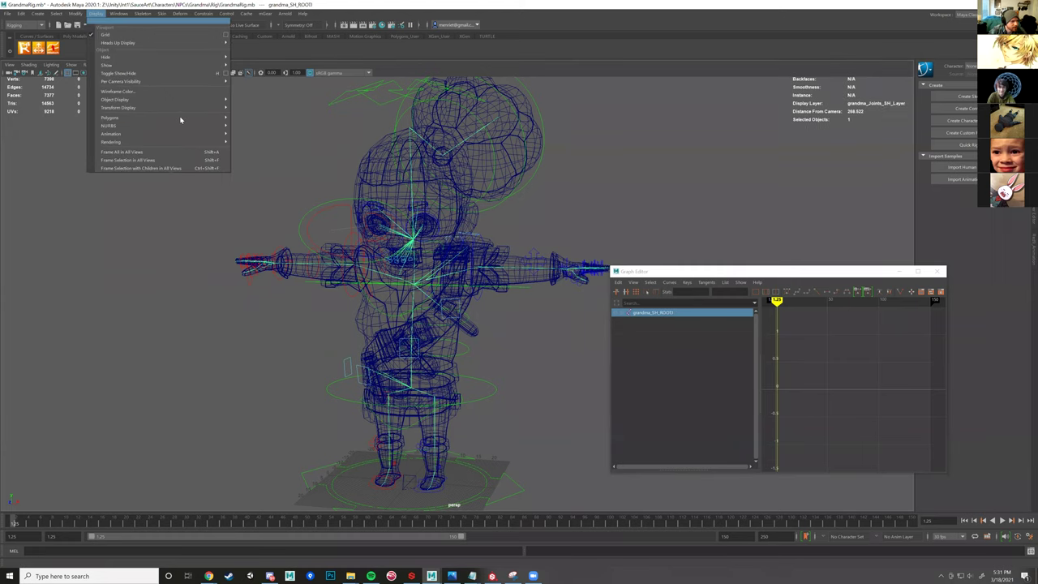
{"action": "mouse_move", "coordinate": [178, 118]}
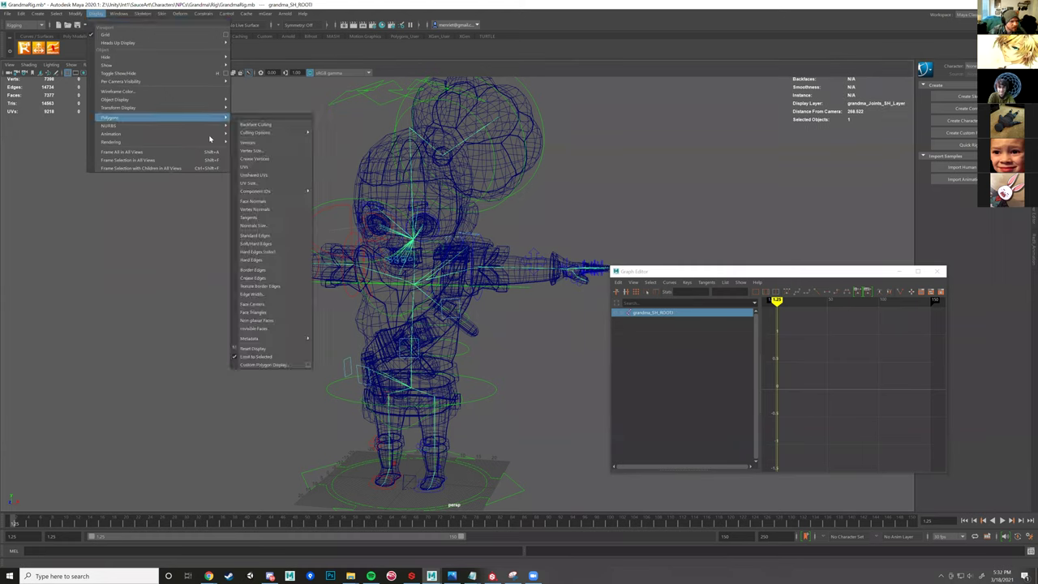
{"action": "mouse_move", "coordinate": [209, 134]}
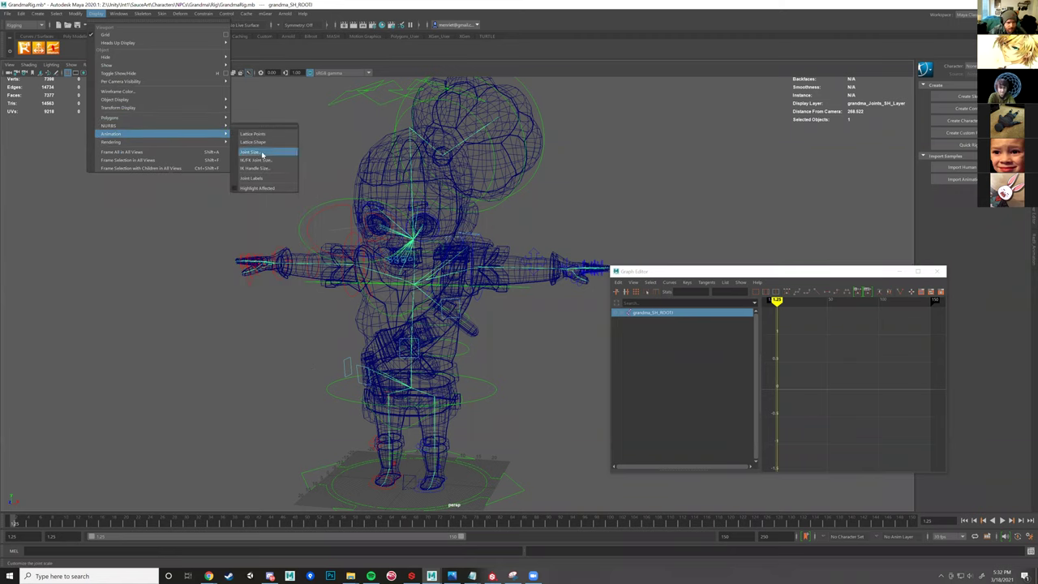
- Enlarge the joint display size so the skeleton inside the wireframe character is easier to see
{"action": "left_click", "coordinate": [262, 153]}
{"action": "left_click_drag", "start_coordinate": [529, 197], "coordinate": [539, 197]}
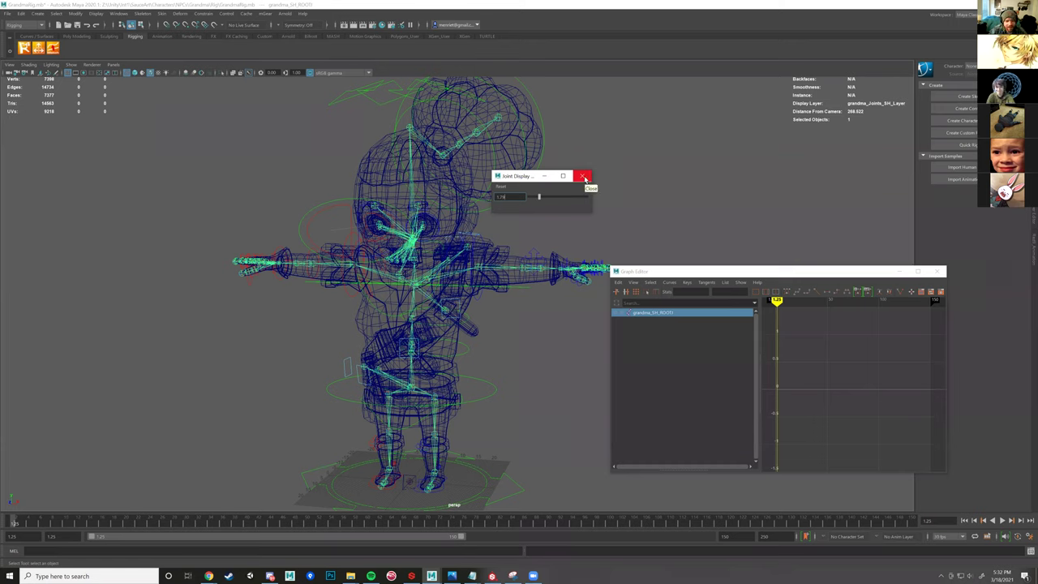
{"action": "left_click_drag", "start_coordinate": [483, 220], "coordinate": [468, 289], "text": "alt"}
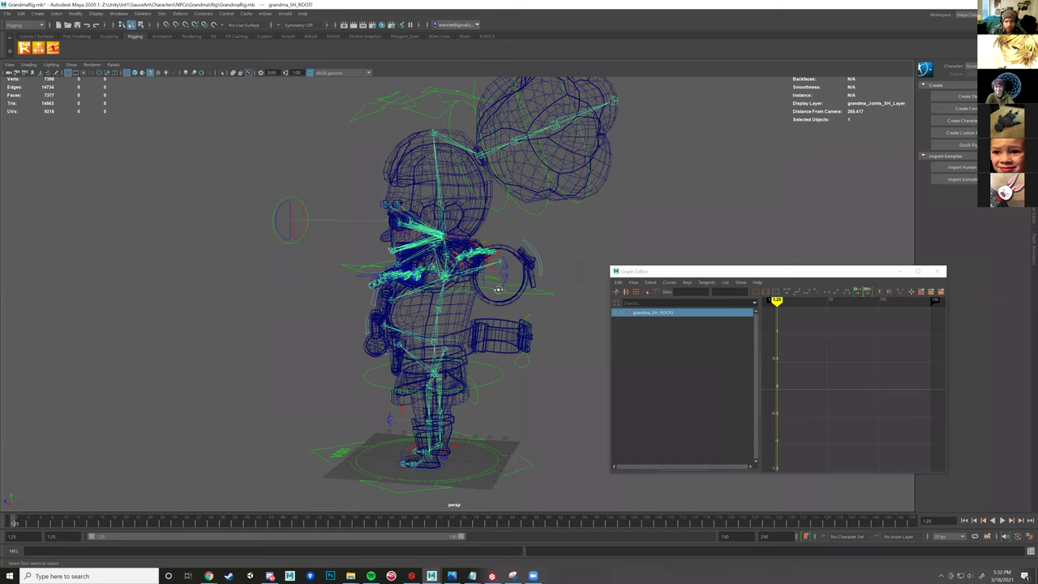
{"action": "middle_click_drag", "start_coordinate": [511, 221], "coordinate": [496, 290], "text": "alt"}
{"action": "scroll", "coordinate": [496, 289], "scroll_direction": "up", "scroll_amount": 3}
{"action": "left_click_drag", "start_coordinate": [496, 289], "coordinate": [571, 296], "text": "alt"}
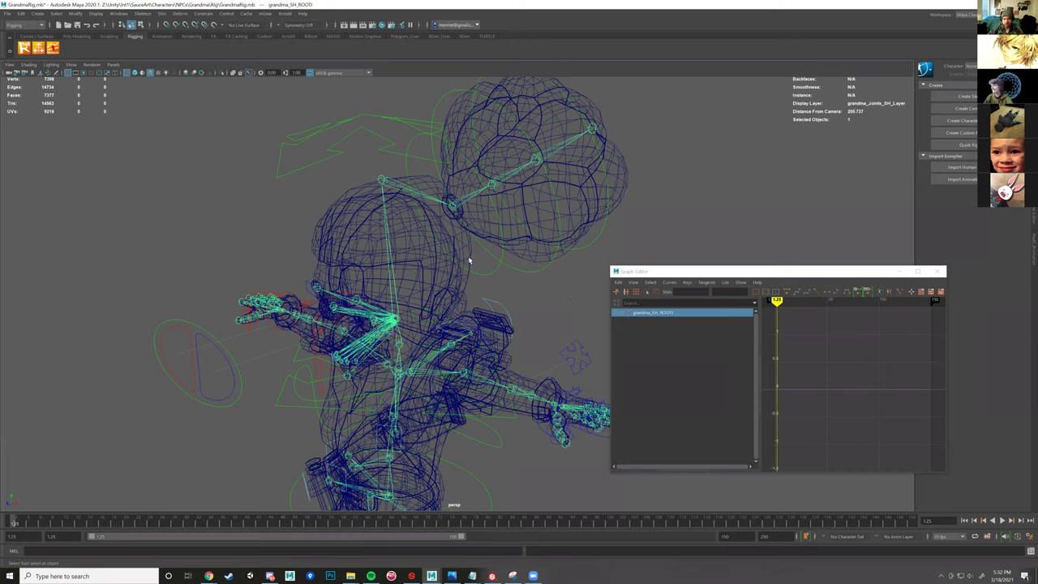
- Select the character's body mesh, inspect it in textured shading, and return the viewport to wireframe
{"action": "left_click", "coordinate": [325, 234]}
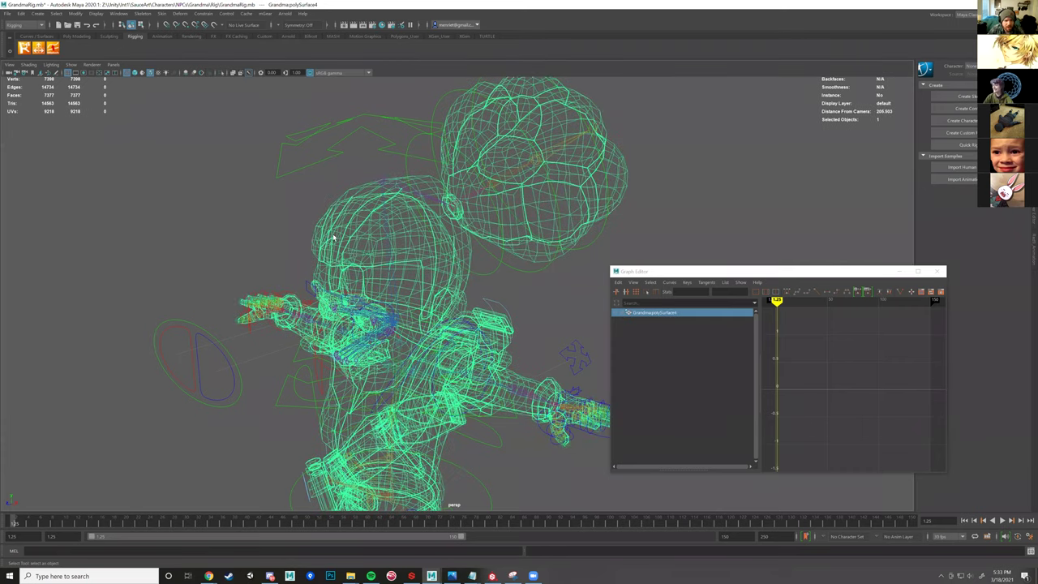
{"action": "key", "text": "6"}
{"action": "mouse_move", "coordinate": [337, 278]}
{"action": "left_mouse_down", "text": "alt"}
{"action": "mouse_move", "coordinate": [556, 298]}
{"action": "mouse_move", "coordinate": [521, 303]}
{"action": "left_mouse_up", "text": "alt"}
{"action": "left_click", "coordinate": [551, 301]}
{"action": "key", "text": "4"}
- Examine the spine joint chain by selecting the top spine joint, the root joint and the Spine01 joint
{"action": "left_click", "coordinate": [400, 377]}
{"action": "mouse_move", "coordinate": [400, 378]}
{"action": "left_mouse_down", "text": "alt"}
{"action": "mouse_move", "coordinate": [420, 398]}
{"action": "mouse_move", "coordinate": [413, 311]}
{"action": "mouse_move", "coordinate": [430, 308]}
{"action": "mouse_move", "coordinate": [401, 273]}
{"action": "mouse_move", "coordinate": [424, 297]}
{"action": "mouse_move", "coordinate": [454, 271]}
{"action": "mouse_move", "coordinate": [417, 352]}
{"action": "mouse_move", "coordinate": [398, 363]}
{"action": "left_mouse_up", "text": "alt"}
{"action": "scroll", "coordinate": [415, 302], "scroll_direction": "up", "scroll_amount": 3}
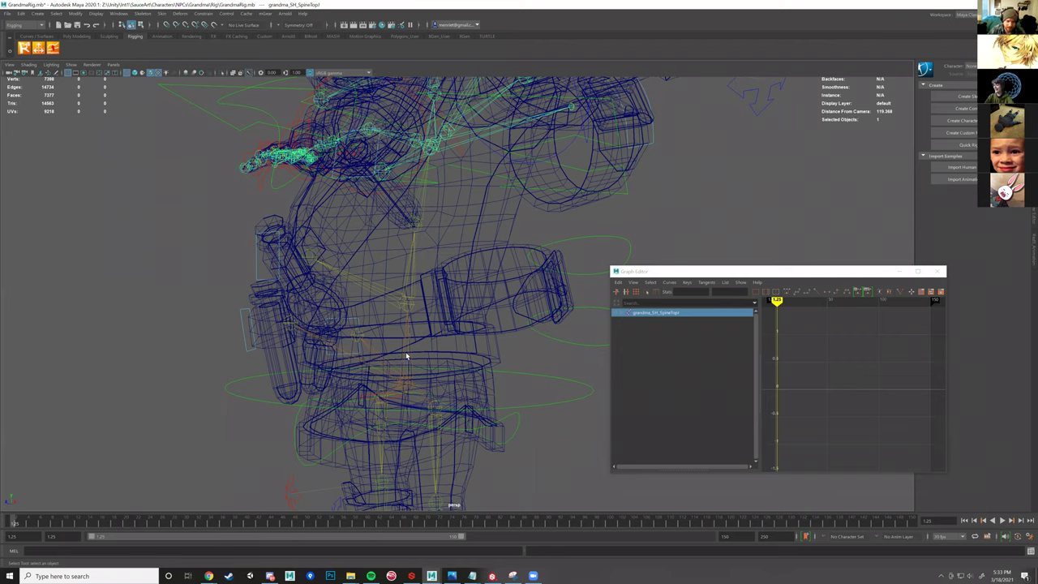
{"action": "left_click", "coordinate": [410, 274]}
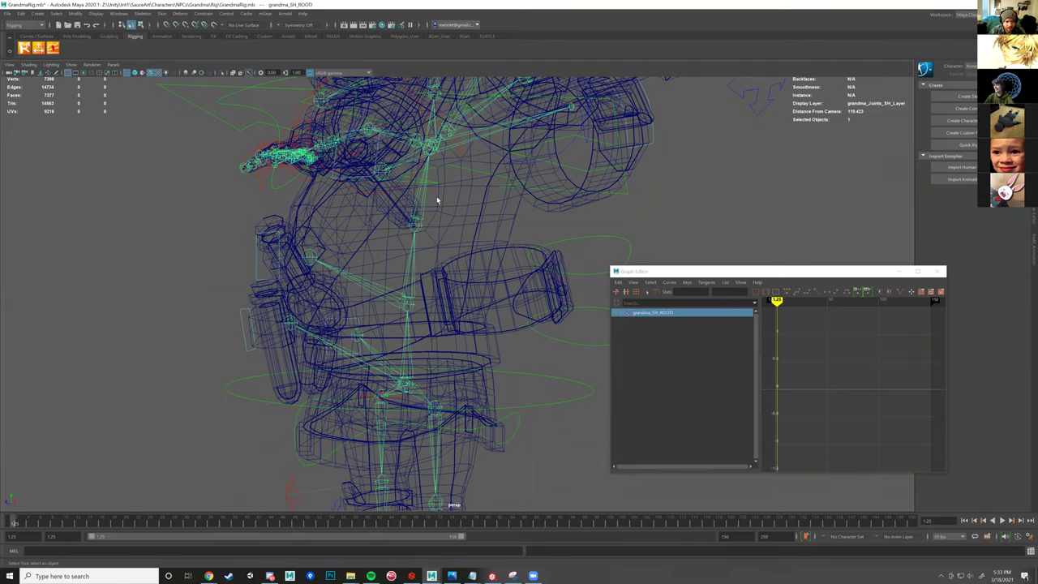
{"action": "left_click", "coordinate": [415, 230], "text": "shift"}
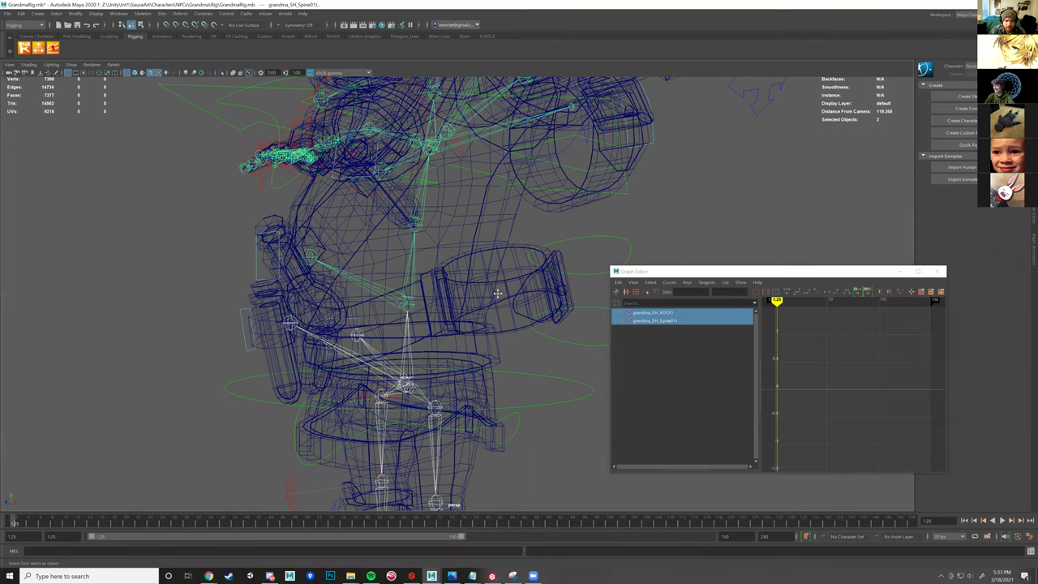
- Trace the left arm's joint chain from the clavicle joint down to the elbow joint
{"action": "left_click_drag", "start_coordinate": [498, 293], "coordinate": [512, 294], "text": "alt"}
{"action": "middle_click_drag", "start_coordinate": [513, 294], "coordinate": [510, 325], "text": "alt"}
{"action": "left_click_drag", "start_coordinate": [510, 325], "coordinate": [459, 269], "text": "alt"}
{"action": "left_click", "coordinate": [534, 341]}
{"action": "left_click", "coordinate": [612, 253]}
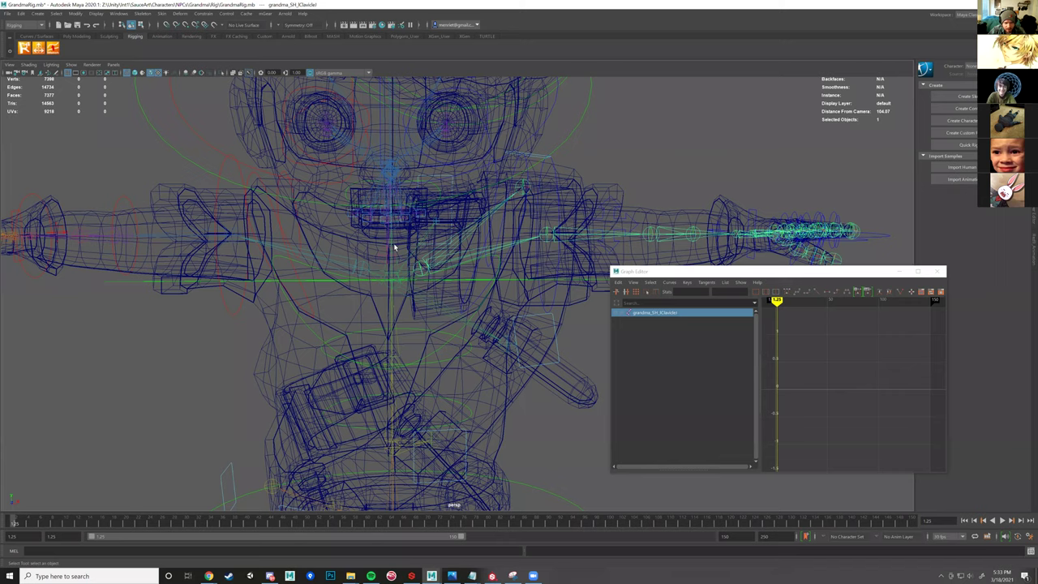
{"action": "left_click_drag", "start_coordinate": [395, 246], "coordinate": [435, 248], "text": "alt"}
{"action": "left_click", "coordinate": [360, 255]}
{"action": "left_click_drag", "start_coordinate": [360, 255], "coordinate": [434, 299], "text": "alt"}
{"action": "key", "text": "Down"}
- Examine the wrist, finger and thumb joints of the left hand up close in wireframe
{"action": "right_click_drag", "start_coordinate": [460, 306], "coordinate": [422, 320], "text": "alt"}
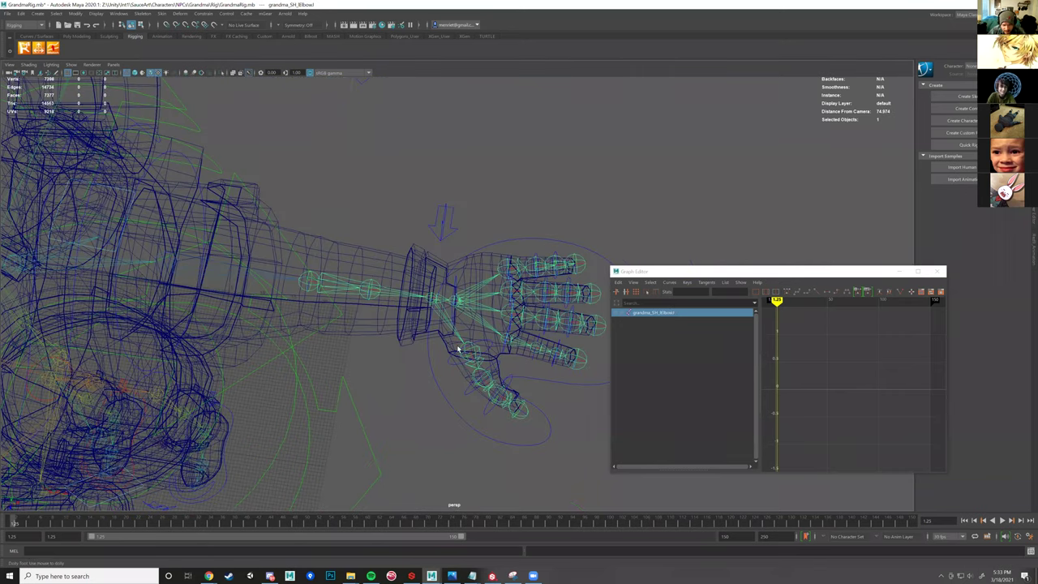
{"action": "right_click_drag", "start_coordinate": [458, 350], "coordinate": [461, 335], "text": "alt"}
{"action": "right_click_drag", "start_coordinate": [337, 290], "coordinate": [406, 356], "text": "alt"}
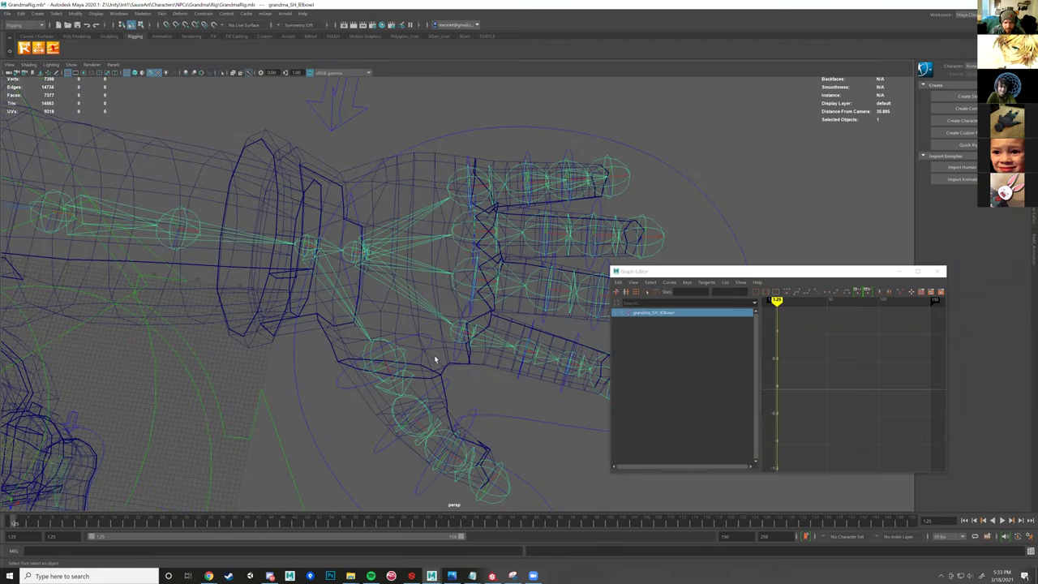
{"action": "left_click_drag", "start_coordinate": [435, 359], "coordinate": [502, 260], "text": "alt"}
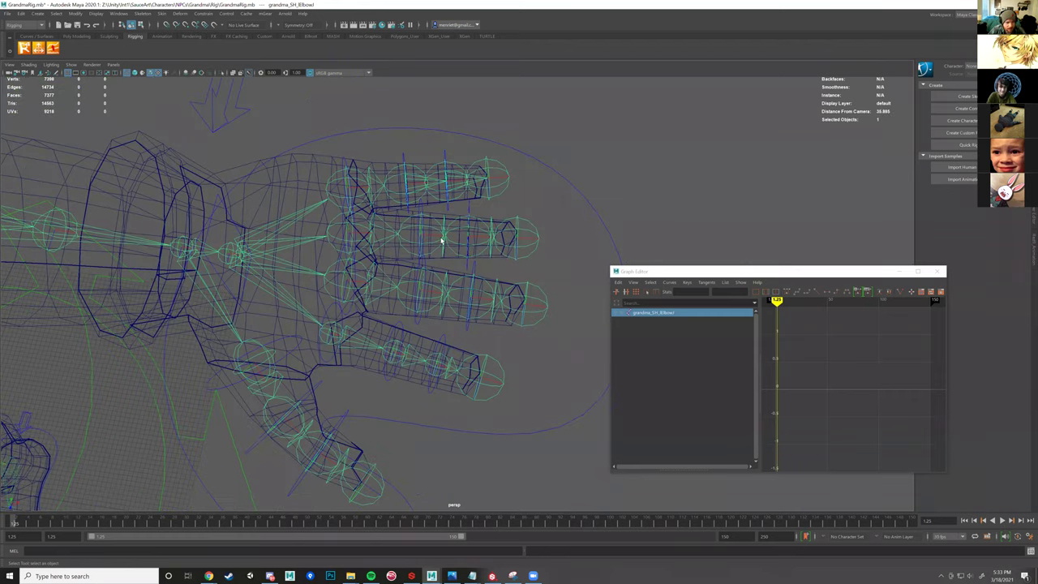
{"action": "right_click_drag", "start_coordinate": [442, 240], "coordinate": [290, 238], "text": "alt"}
{"action": "left_click_drag", "start_coordinate": [401, 230], "coordinate": [383, 182], "text": "alt"}
{"action": "left_click_drag", "start_coordinate": [509, 191], "coordinate": [513, 190], "text": "alt"}
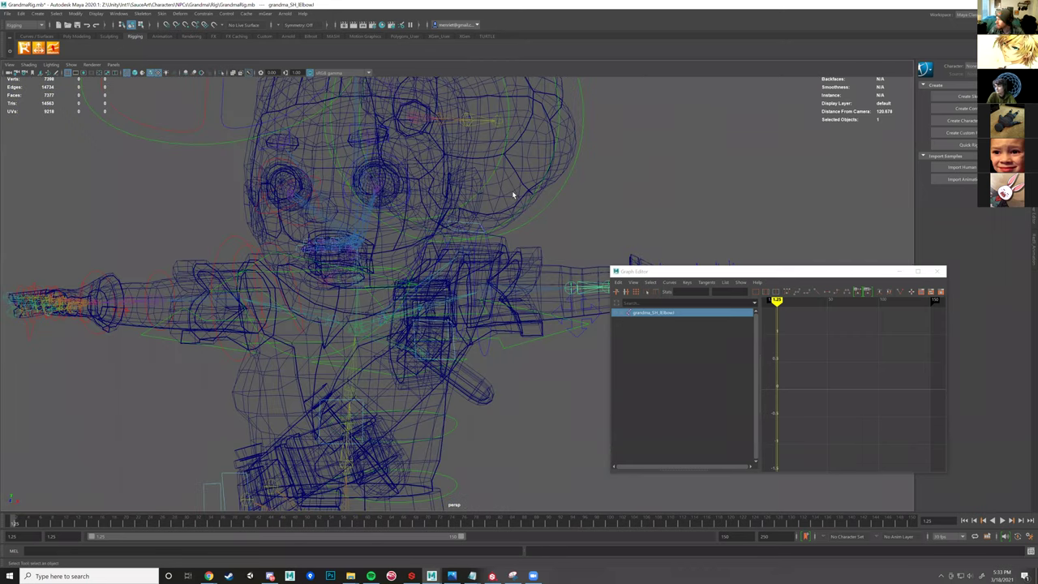
- Switch the viewport to smooth shading and select the character's body mesh
{"action": "key", "text": "5"}
{"action": "left_click_drag", "start_coordinate": [420, 249], "coordinate": [484, 249], "text": "alt"}
{"action": "scroll", "coordinate": [485, 249], "scroll_direction": "down", "scroll_amount": 3}
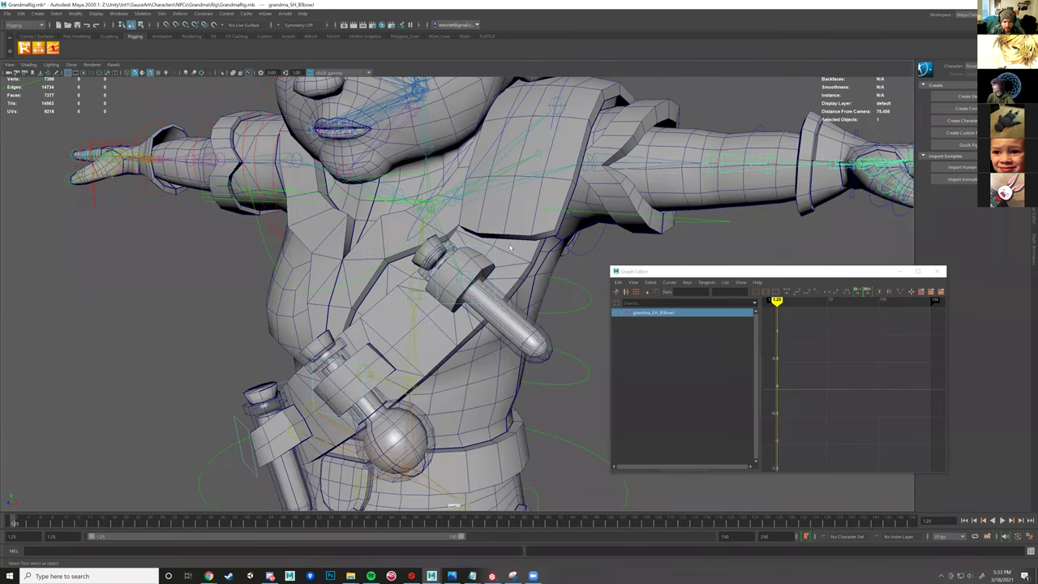
{"action": "left_click", "coordinate": [497, 250]}
{"action": "left_click_drag", "start_coordinate": [511, 282], "coordinate": [433, 259], "text": "alt"}
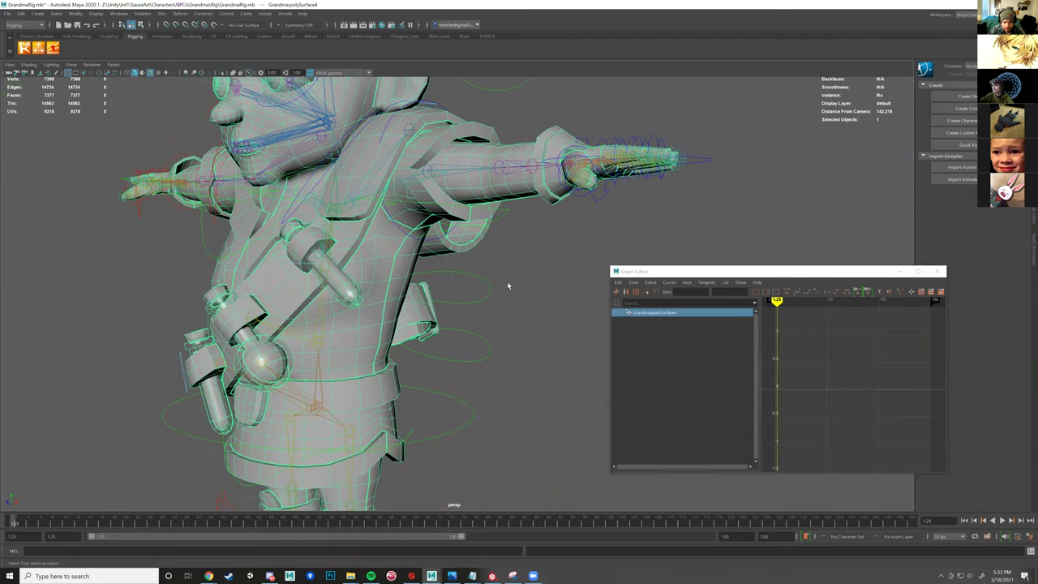
{"action": "left_click_drag", "start_coordinate": [510, 287], "coordinate": [524, 376], "text": "alt"}
- Select the Spine01 and Spine02 FK controls together with the spine-top control and try rotating the torso
{"action": "left_click_drag", "start_coordinate": [505, 291], "coordinate": [548, 249]}
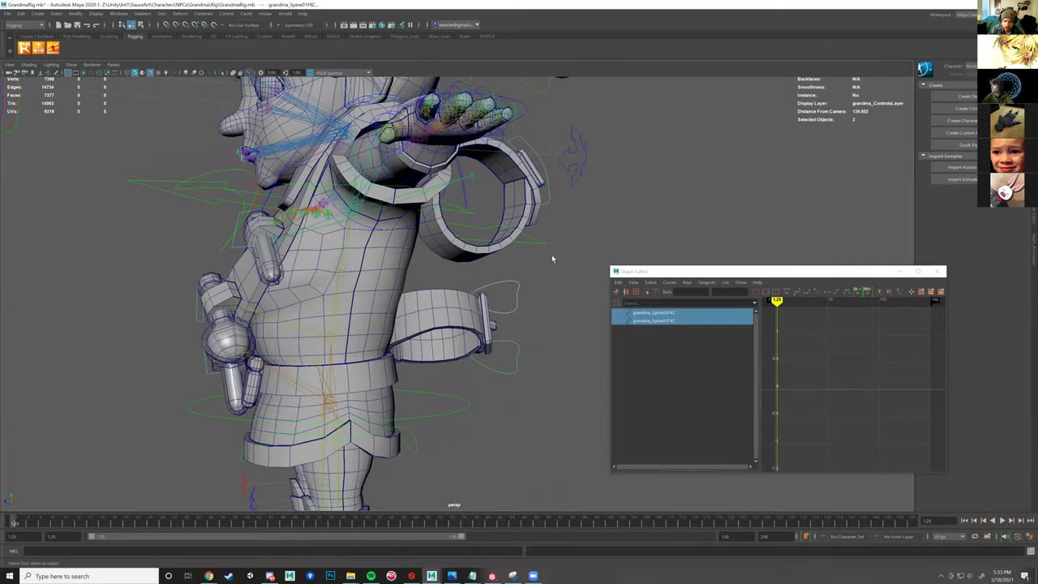
{"action": "left_click", "coordinate": [527, 237], "text": "shift"}
{"action": "scroll", "coordinate": [496, 272], "scroll_direction": "down", "scroll_amount": 5}
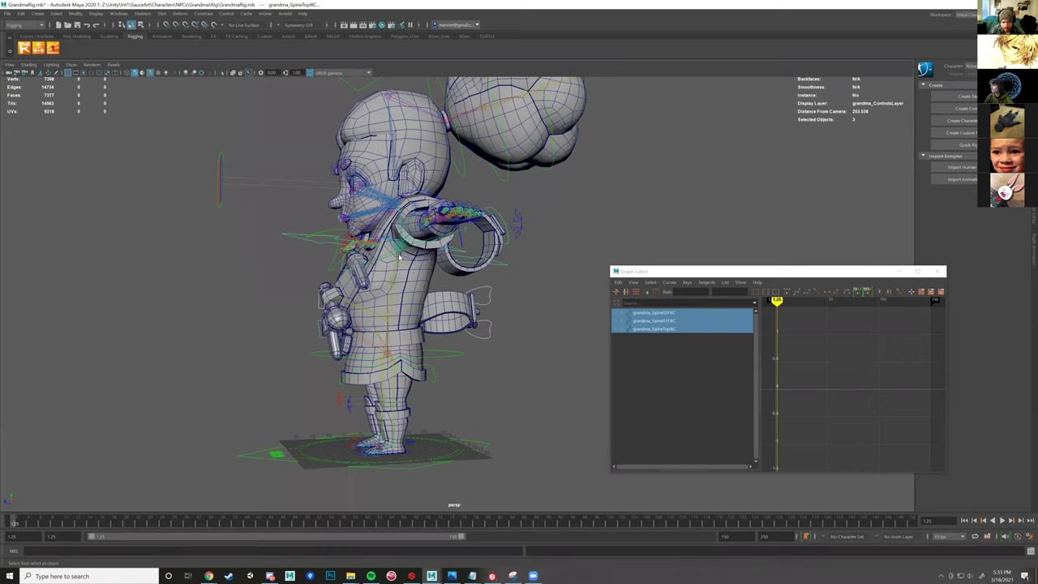
{"action": "left_click_drag", "start_coordinate": [399, 258], "coordinate": [452, 271], "text": "alt"}
{"action": "scroll", "coordinate": [374, 233], "scroll_direction": "up", "scroll_amount": 3}
{"action": "left_click_drag", "start_coordinate": [374, 233], "coordinate": [382, 234], "text": "alt"}
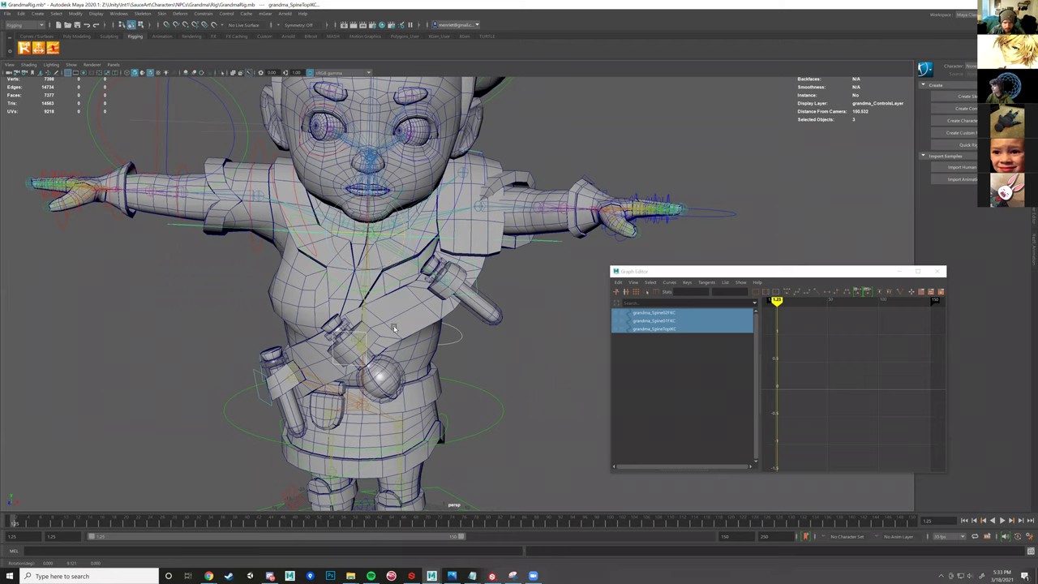
{"action": "left_click_drag", "start_coordinate": [390, 329], "coordinate": [366, 297], "text": "alt"}
{"action": "left_click_drag", "start_coordinate": [412, 241], "coordinate": [438, 258], "text": "alt"}
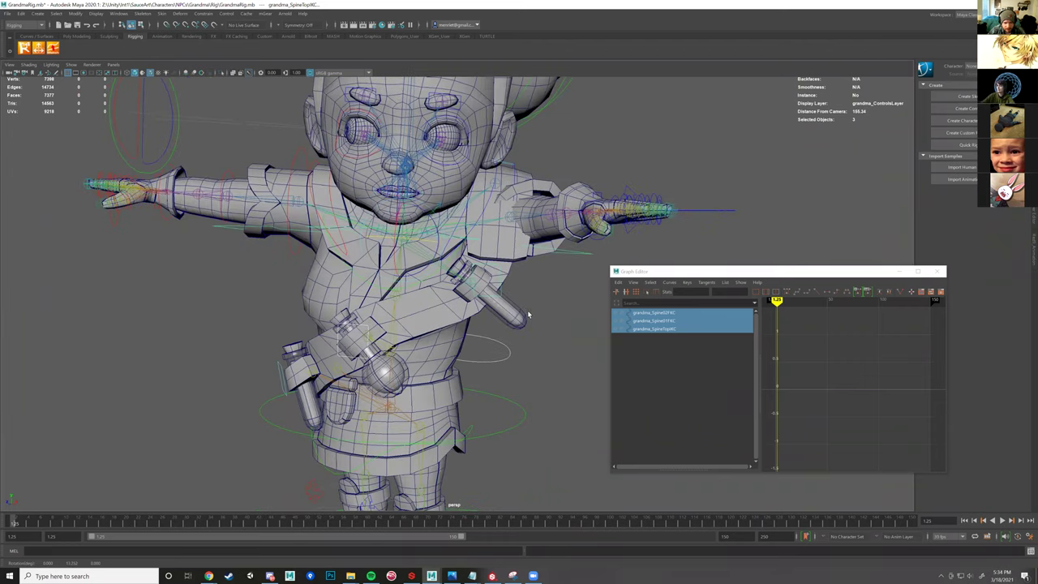
- Try rotating and moving strap control 3 on the front of the chest strap, and undo the change
{"action": "left_click", "coordinate": [528, 314]}
{"action": "key", "text": "w"}
{"action": "left_click_drag", "start_coordinate": [487, 280], "coordinate": [400, 347], "text": "alt"}
{"action": "key", "text": "e"}
{"action": "left_click", "coordinate": [408, 349]}
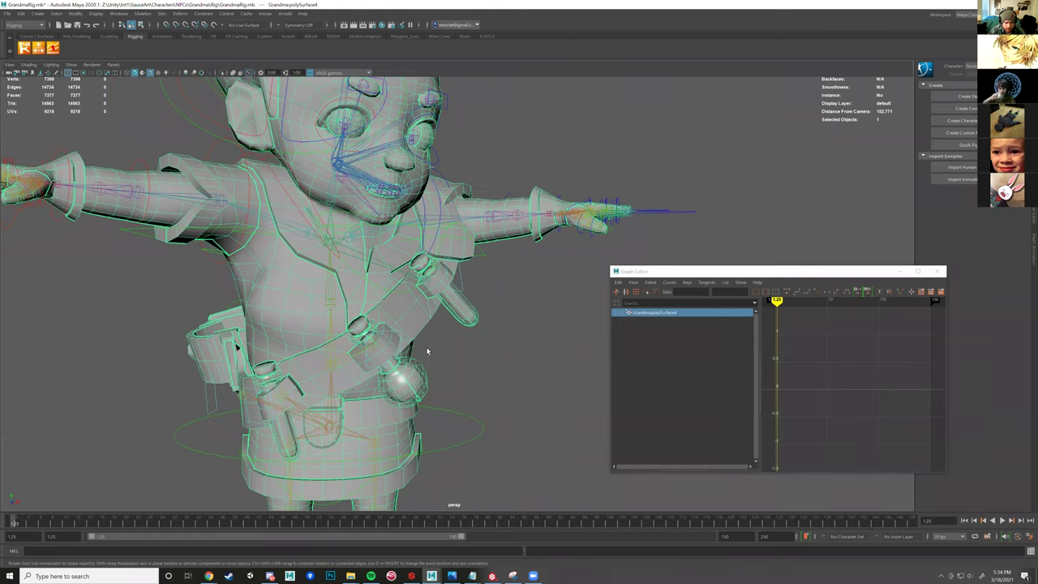
{"action": "key", "text": "ctrl+z"}
{"action": "mouse_move", "coordinate": [376, 327]}
{"action": "left_mouse_down"}
{"action": "mouse_move", "coordinate": [397, 341]}
{"action": "mouse_move", "coordinate": [366, 336]}
{"action": "mouse_move", "coordinate": [389, 356]}
{"action": "mouse_move", "coordinate": [428, 354]}
{"action": "mouse_move", "coordinate": [441, 341]}
{"action": "mouse_move", "coordinate": [326, 331]}
{"action": "left_mouse_up"}
{"action": "key", "text": "w"}
{"action": "left_click_drag", "start_coordinate": [408, 348], "coordinate": [424, 348], "text": "alt"}
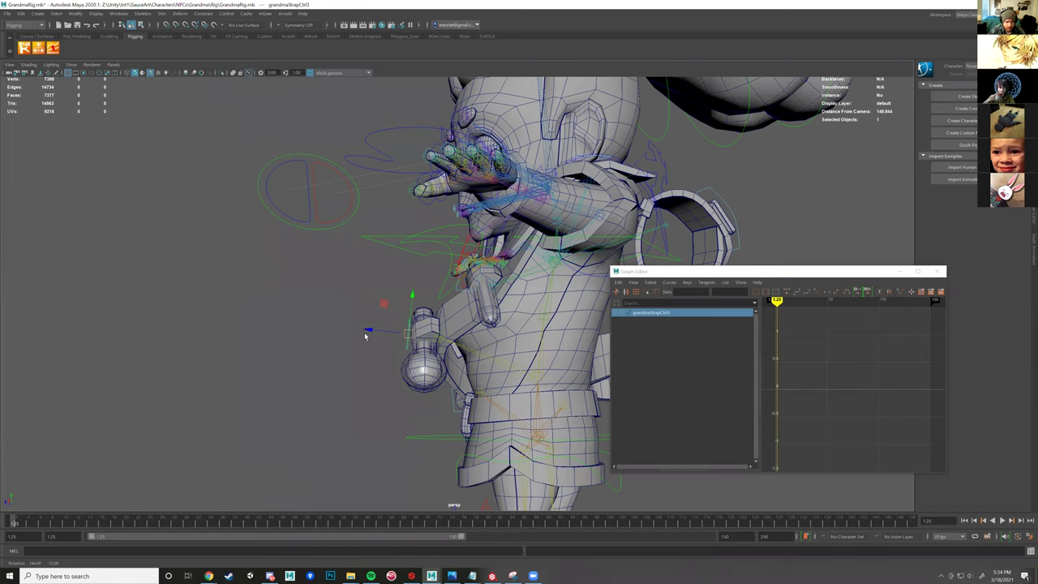
{"action": "left_click_drag", "start_coordinate": [365, 335], "coordinate": [369, 338], "text": "alt"}
{"action": "key", "text": "ctrl+z"}
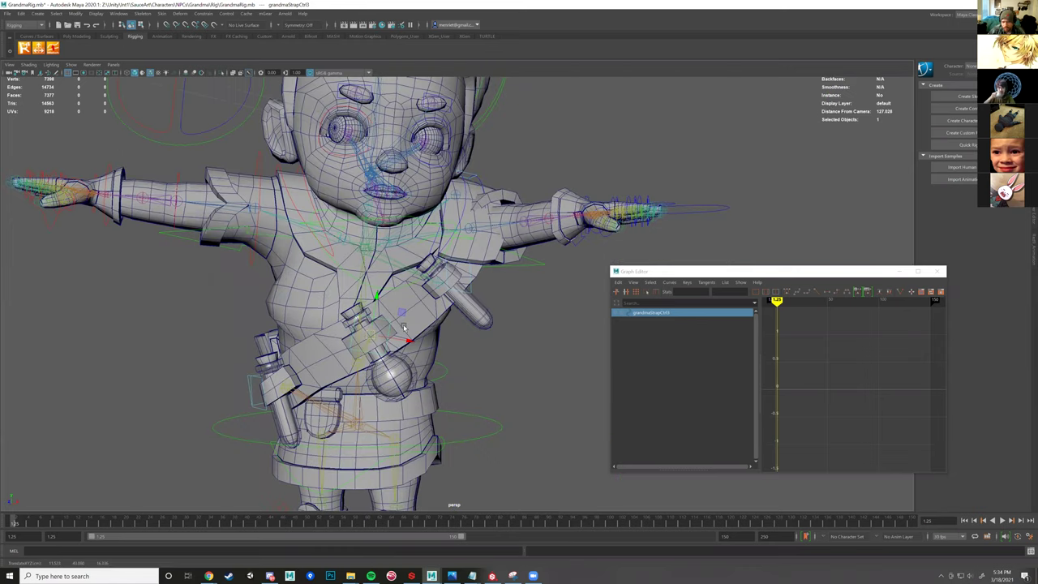
- Select strap control 4 by the character's right hip and view it with the Rotate tool
{"action": "middle_click_drag", "start_coordinate": [403, 329], "coordinate": [416, 325], "text": "alt"}
{"action": "left_click_drag", "start_coordinate": [420, 325], "coordinate": [324, 368], "text": "alt"}
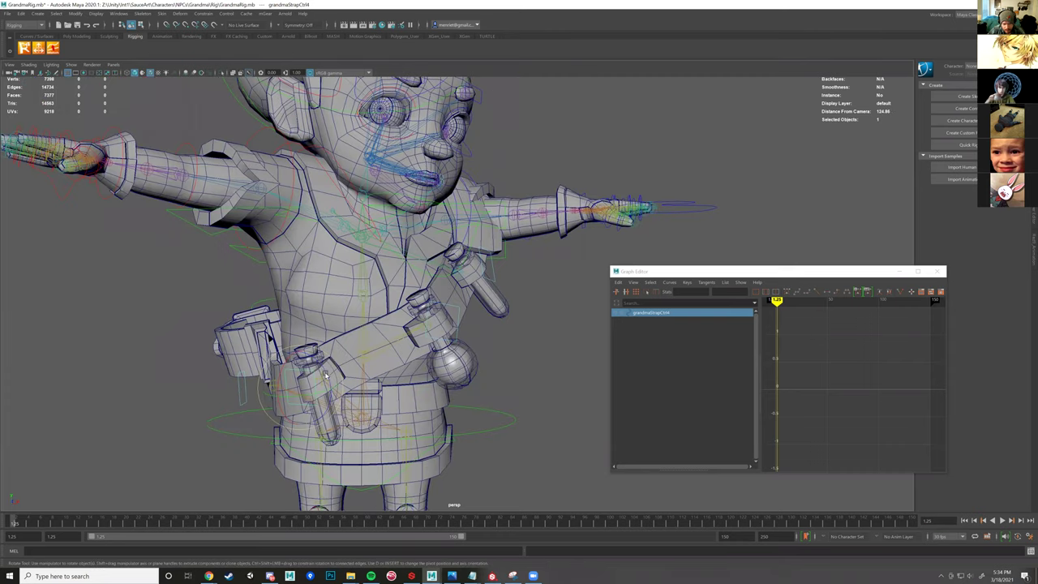
{"action": "left_click_drag", "start_coordinate": [337, 303], "coordinate": [365, 318], "text": "alt"}
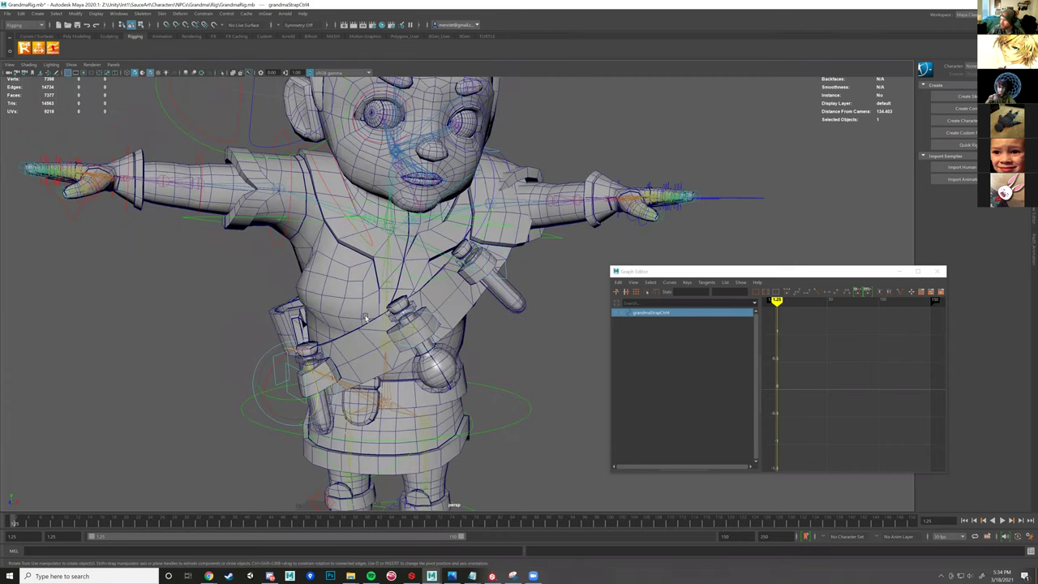
- Select the body mesh, the Spine02 joint and the right shoulder joint to compare mesh and skeleton
{"action": "left_click", "coordinate": [365, 318]}
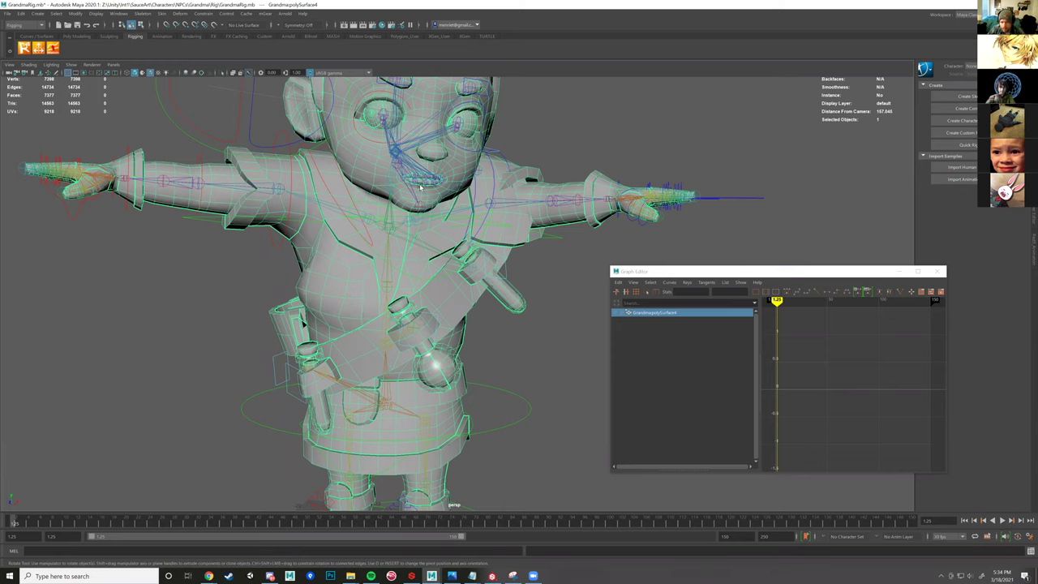
{"action": "left_click_drag", "start_coordinate": [410, 173], "coordinate": [352, 290], "text": "alt"}
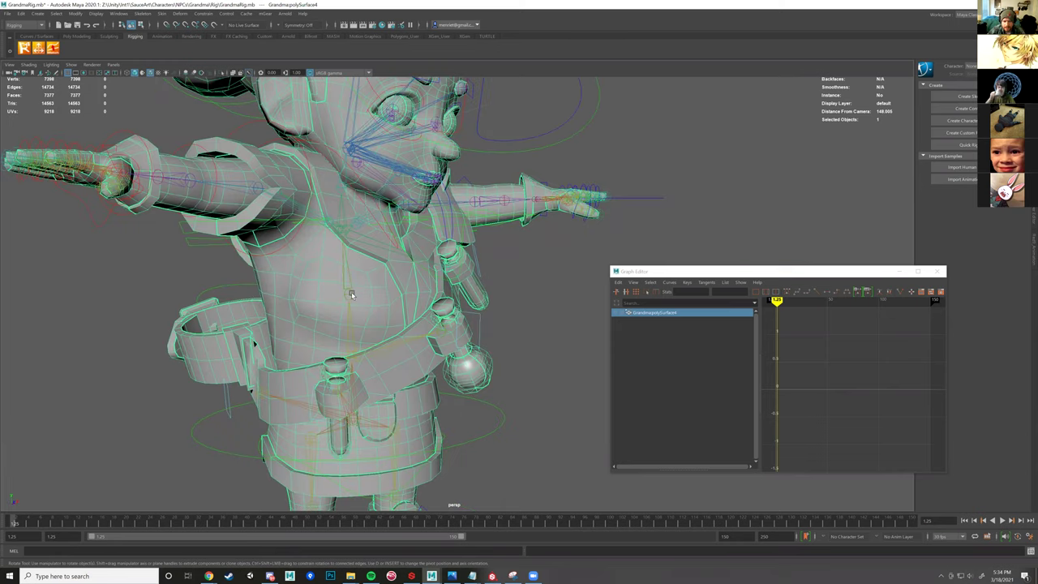
{"action": "left_click", "coordinate": [351, 294]}
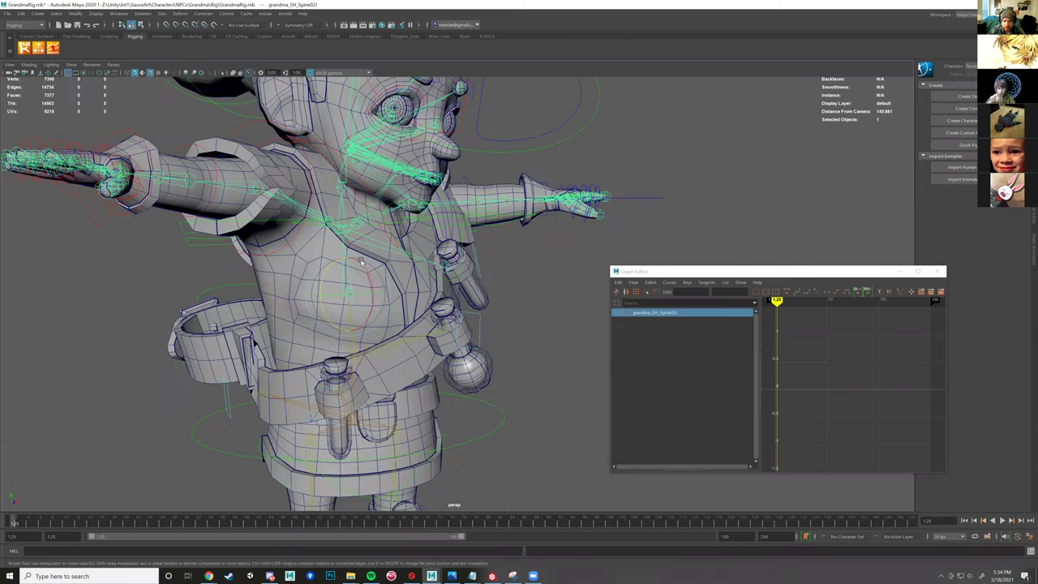
{"action": "left_click", "coordinate": [241, 187]}
{"action": "left_click", "coordinate": [207, 185]}
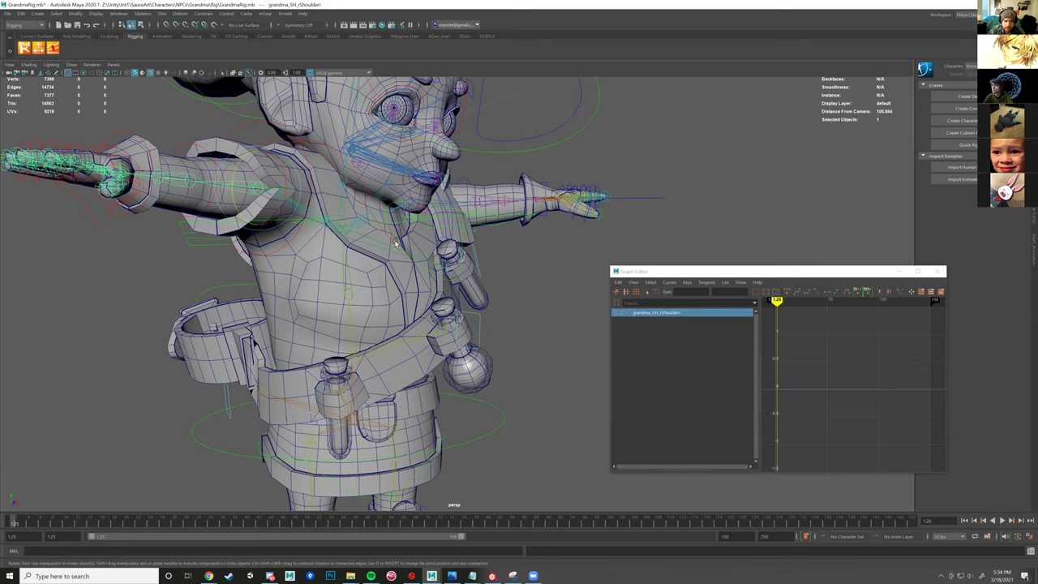
{"action": "left_click_drag", "start_coordinate": [394, 239], "coordinate": [330, 202], "text": "alt"}
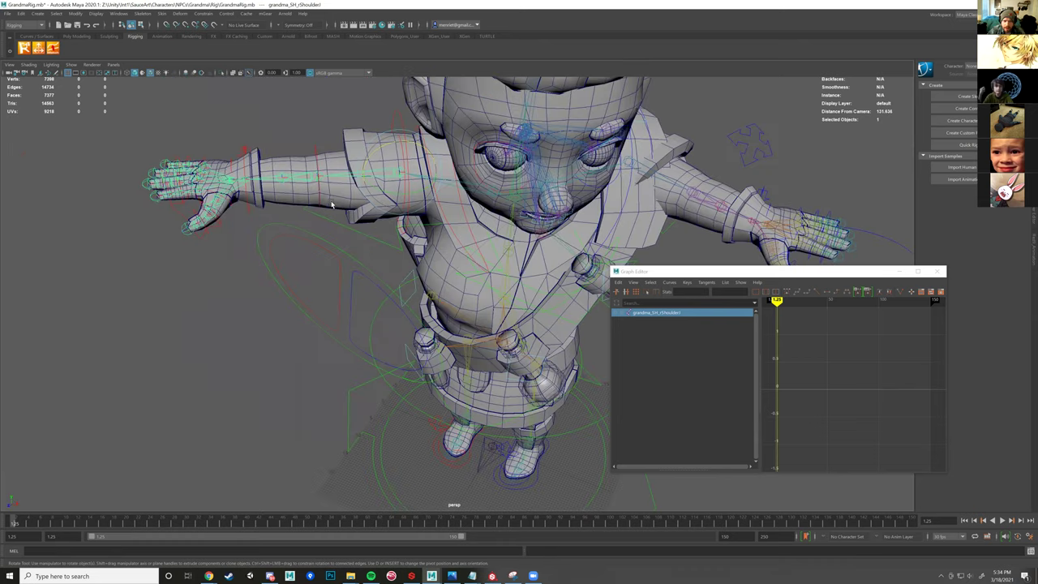
- Examine the wrist, shoulder and elbow FK controls of the right arm by selecting each one
{"action": "left_click", "coordinate": [266, 219]}
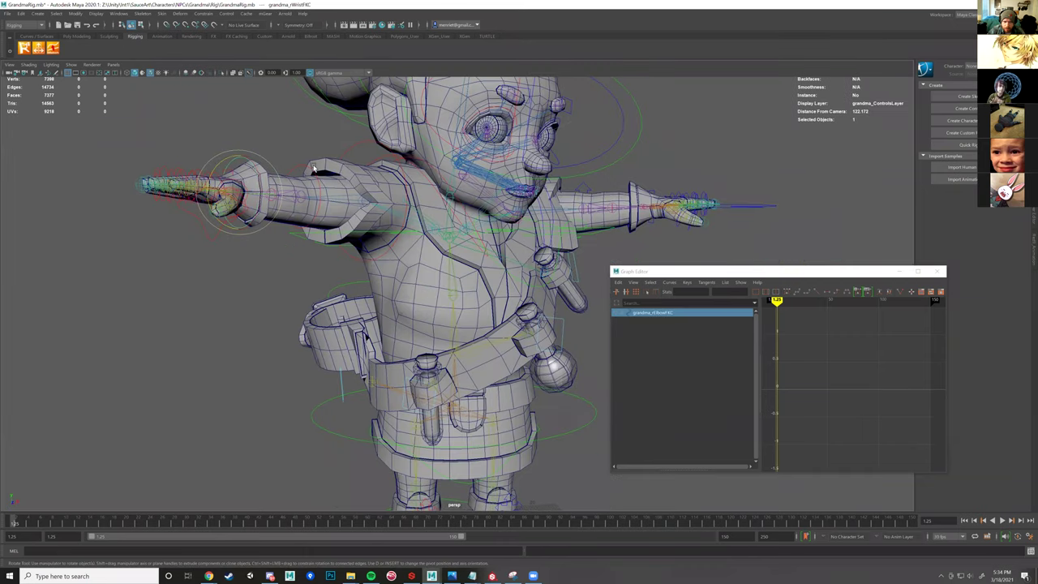
{"action": "left_click_drag", "start_coordinate": [315, 168], "coordinate": [344, 203], "text": "alt"}
{"action": "left_click", "coordinate": [396, 226]}
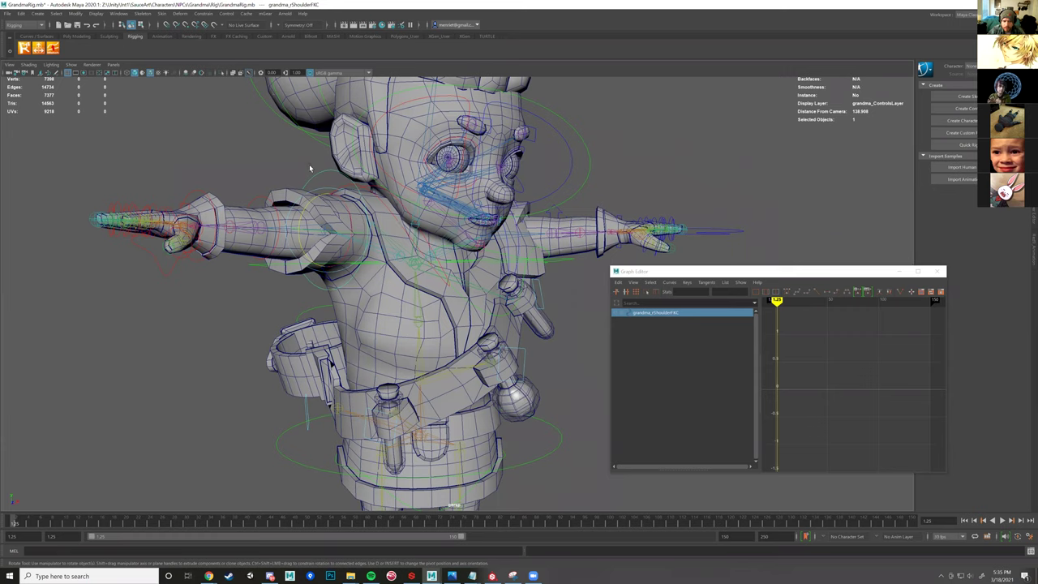
{"action": "left_click", "coordinate": [309, 168]}
{"action": "left_click_drag", "start_coordinate": [309, 168], "coordinate": [295, 177], "text": "alt"}
{"action": "left_click", "coordinate": [294, 176]}
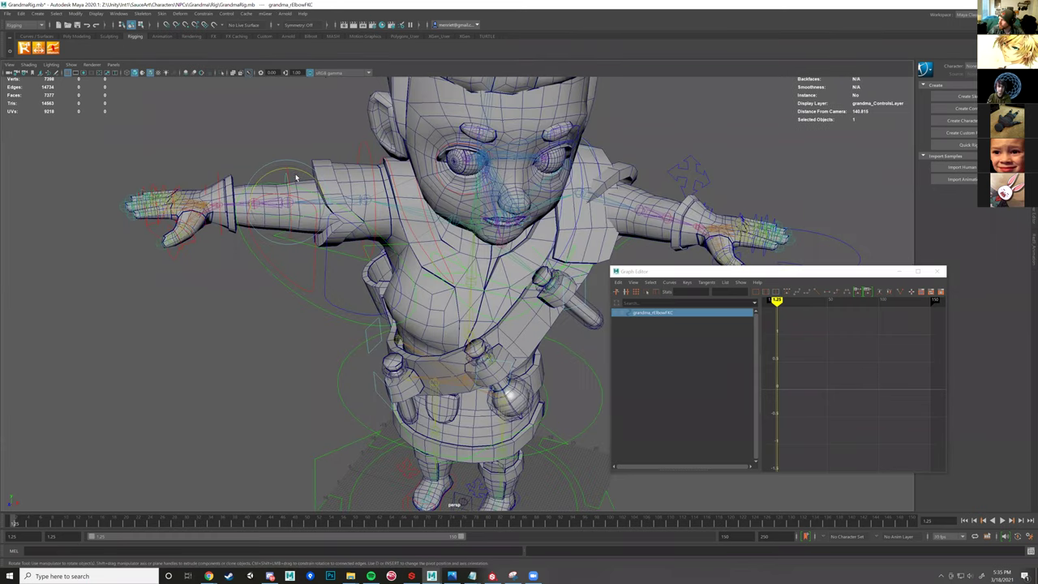
{"action": "scroll", "coordinate": [369, 177], "scroll_direction": "up", "scroll_amount": 2}
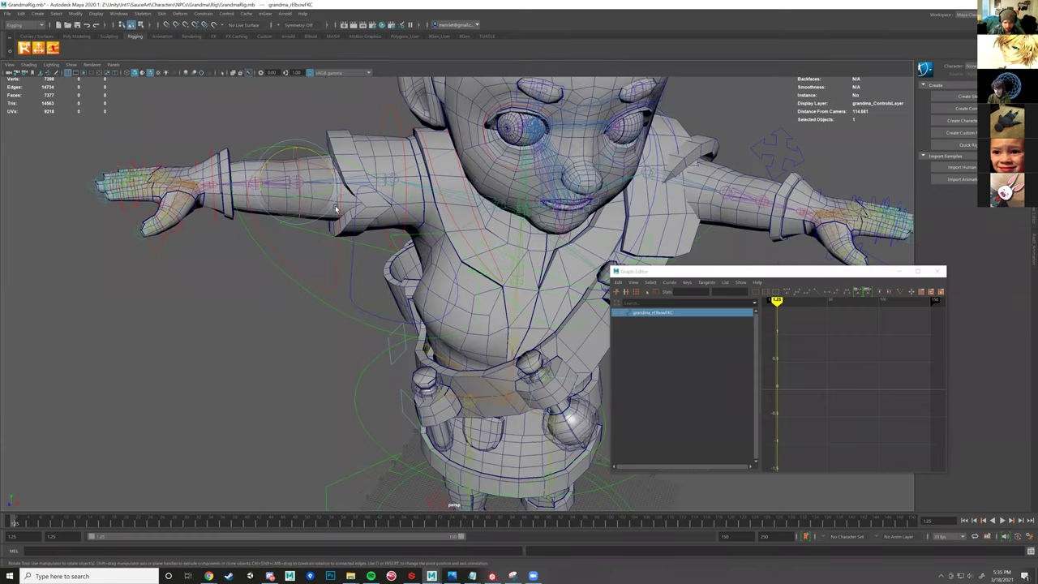
{"action": "left_click_drag", "start_coordinate": [337, 209], "coordinate": [336, 210], "text": "alt"}
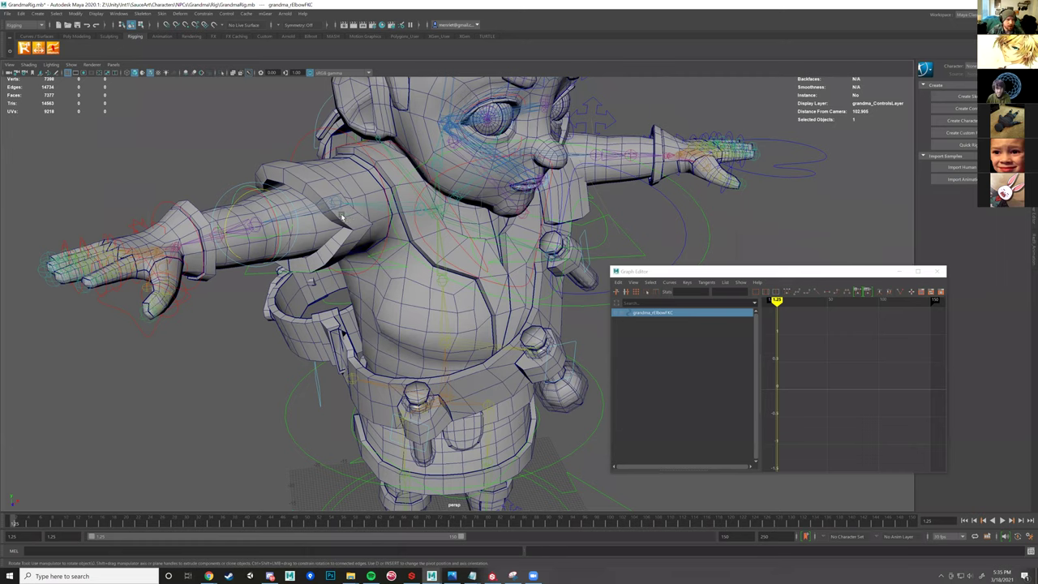
{"action": "left_click", "coordinate": [326, 205]}
{"action": "left_click_drag", "start_coordinate": [337, 169], "coordinate": [440, 229], "text": "alt"}
{"action": "left_click", "coordinate": [386, 169]}
- Examine the spine controls behind the back and select the root control ring around the waist
{"action": "scroll", "coordinate": [487, 395], "scroll_direction": "down", "scroll_amount": 3}
{"action": "left_click_drag", "start_coordinate": [541, 255], "coordinate": [535, 391], "text": "alt"}
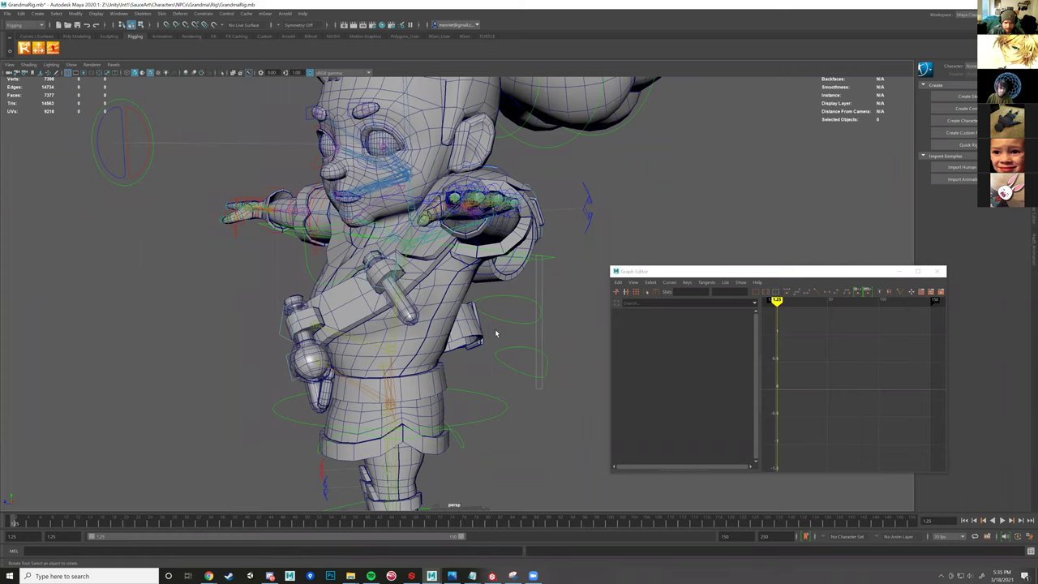
{"action": "left_click_drag", "start_coordinate": [496, 332], "coordinate": [479, 369]}
{"action": "left_click_drag", "start_coordinate": [412, 359], "coordinate": [406, 362]}
{"action": "left_click_drag", "start_coordinate": [535, 355], "coordinate": [566, 385]}
{"action": "left_click", "coordinate": [540, 362]}
{"action": "middle_click_drag", "start_coordinate": [524, 388], "coordinate": [474, 325], "text": "alt"}
{"action": "left_click", "coordinate": [462, 358]}
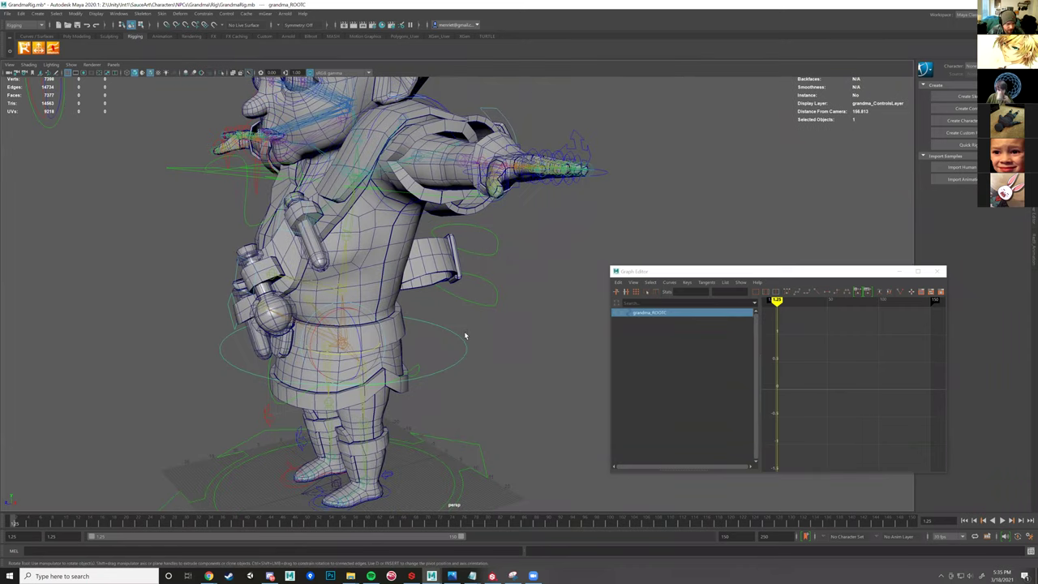
- Move the root control around the waist to test how the body and legs follow, and undo the move
{"action": "left_click", "coordinate": [465, 334]}
{"action": "left_click_drag", "start_coordinate": [452, 316], "coordinate": [501, 343], "text": "alt"}
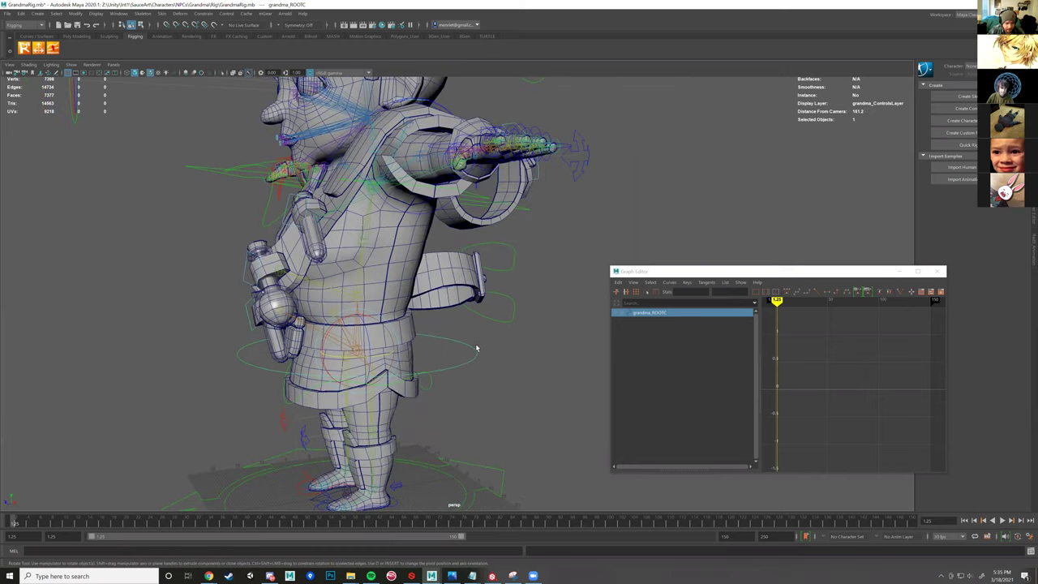
{"action": "left_click", "coordinate": [454, 376]}
{"action": "left_click", "coordinate": [465, 364]}
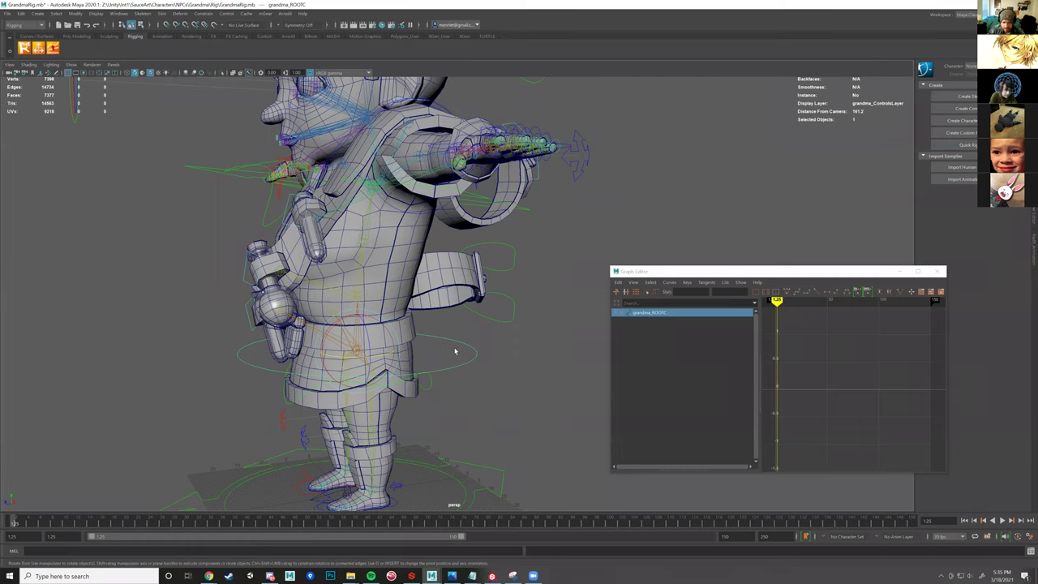
{"action": "key", "text": "w"}
{"action": "left_click_drag", "start_coordinate": [330, 325], "coordinate": [514, 301]}
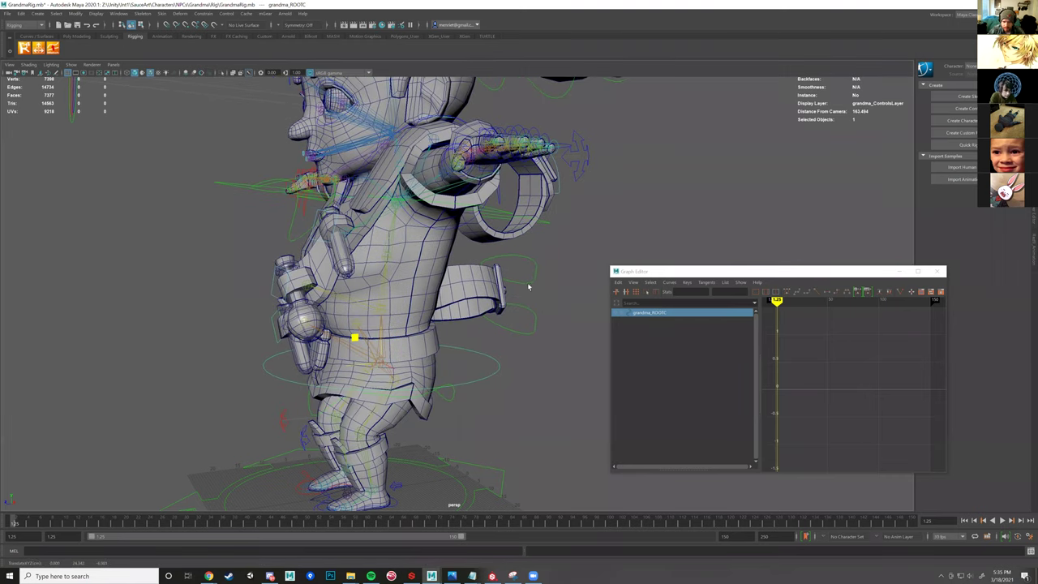
{"action": "key", "text": "ctrl+z"}
{"action": "key", "text": "ctrl+z"}
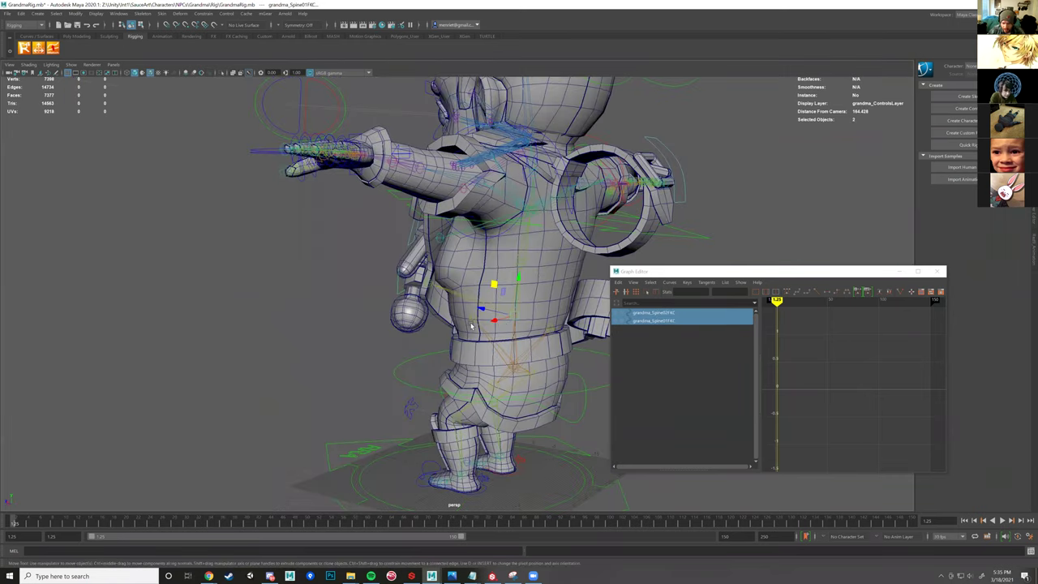
- Rotate the Spine01, Spine02 and top spine controls together to test bending the torso, undo the rotations and clear the selection
{"action": "key", "text": "ctrl+z"}
{"action": "key", "text": "ctrl+z"}
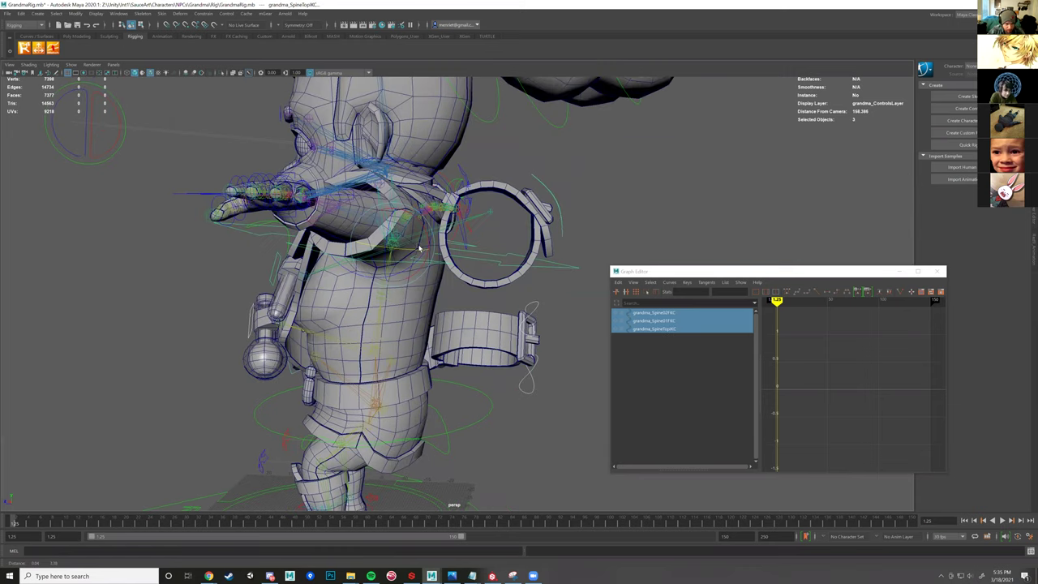
{"action": "key", "text": "ctrl+z"}
{"action": "key", "text": "ctrl+z"}
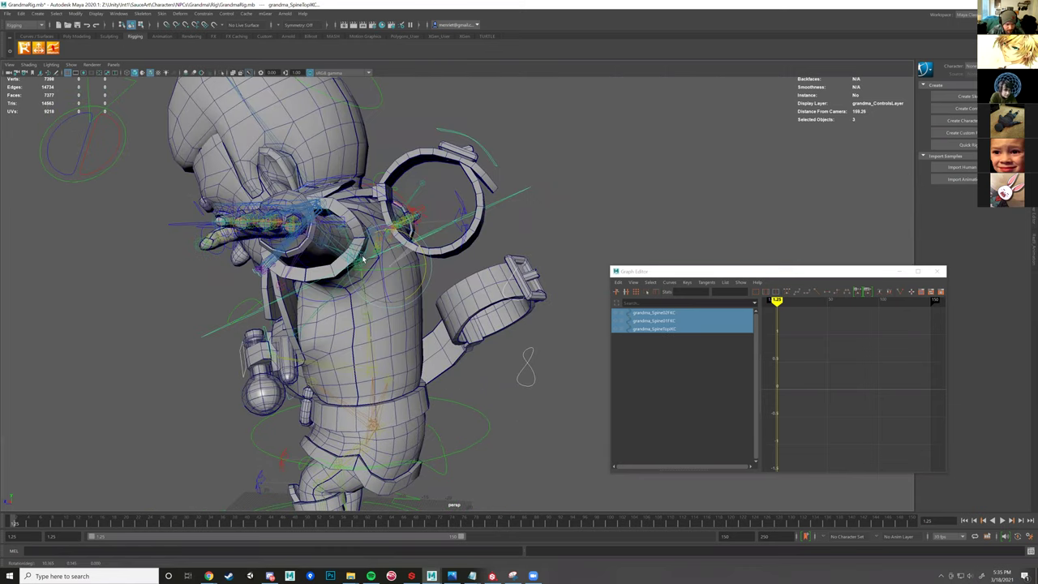
{"action": "key", "text": "ctrl+z"}
{"action": "key", "text": "ctrl+z"}
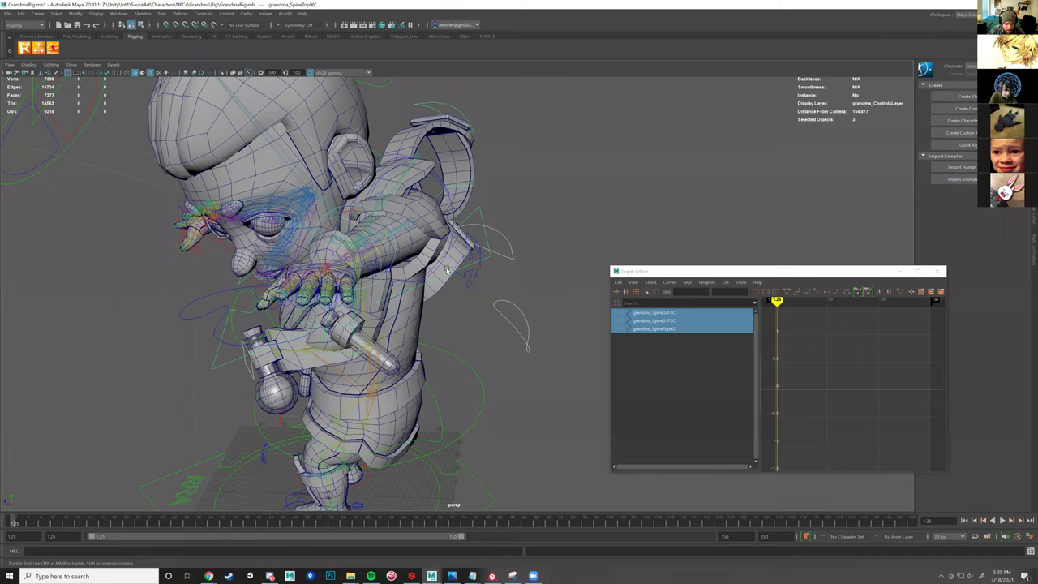
{"action": "key", "text": "ctrl+z"}
{"action": "key", "text": "ctrl+z"}
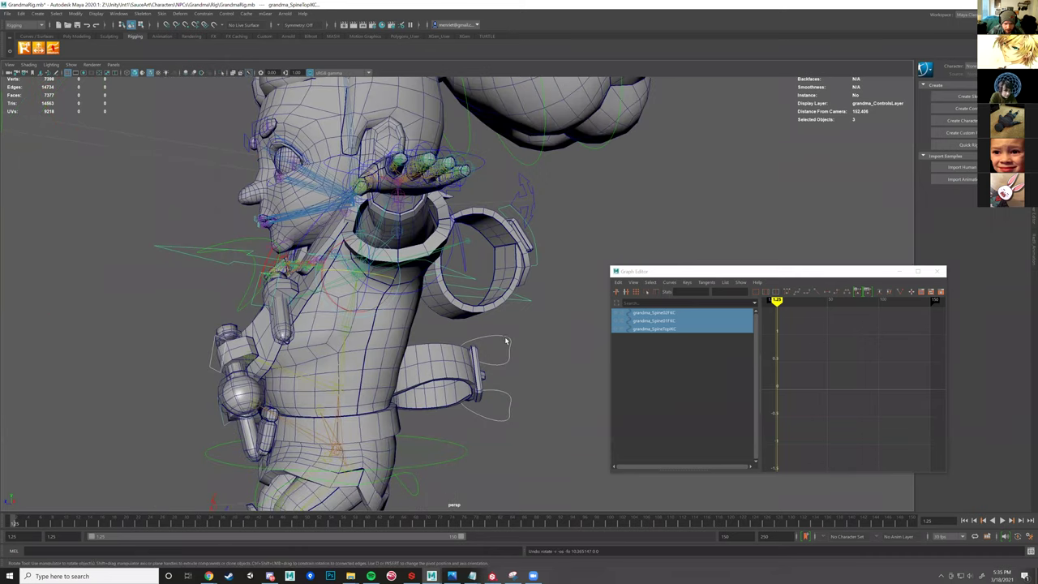
{"action": "key", "text": "ctrl+z"}
{"action": "key", "text": "ctrl+z"}
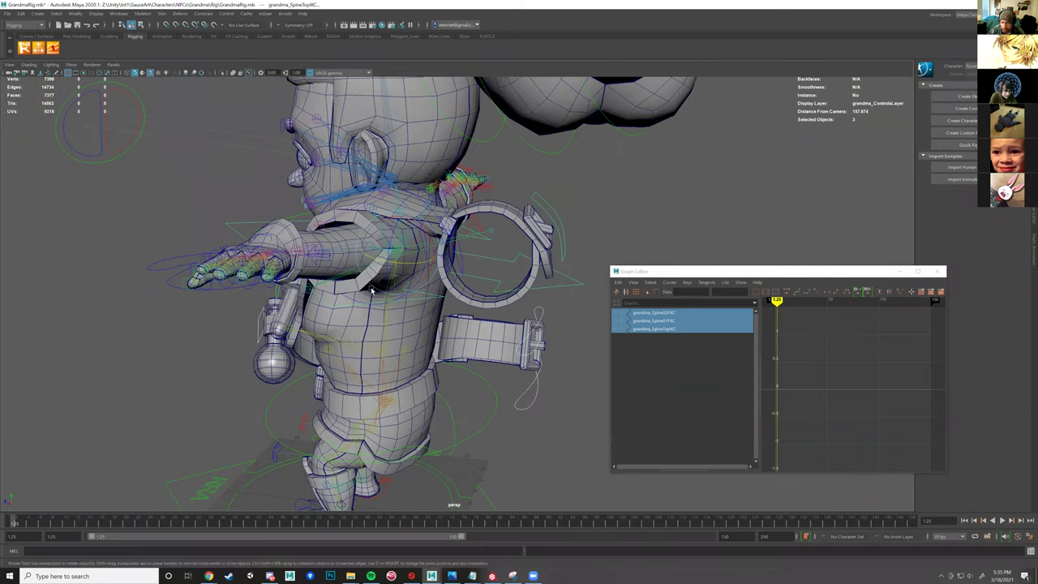
{"action": "key", "text": "ctrl+z"}
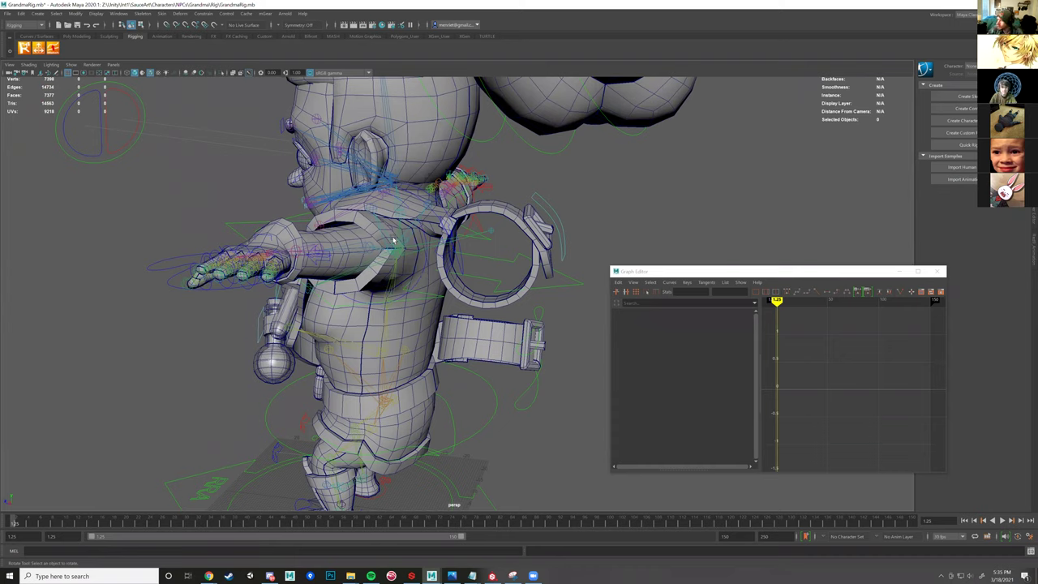
- Select the Spine02 FK control and view the torso from the front
{"action": "left_click_drag", "start_coordinate": [496, 336], "coordinate": [413, 309], "text": "alt"}
{"action": "left_click", "coordinate": [463, 201]}
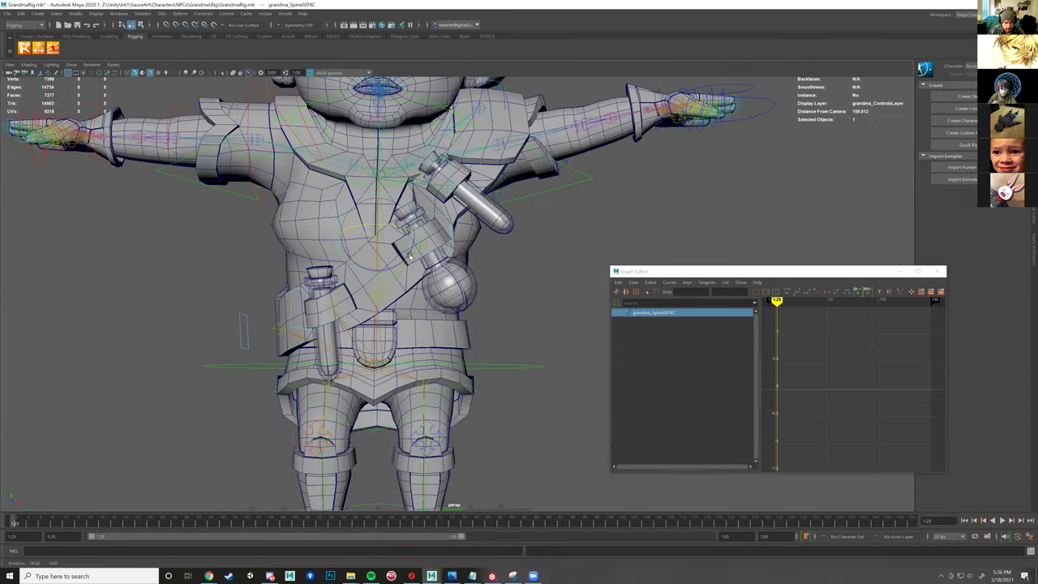
{"action": "left_click_drag", "start_coordinate": [409, 255], "coordinate": [398, 263], "text": "alt"}
{"action": "left_click_drag", "start_coordinate": [513, 263], "coordinate": [539, 291], "text": "alt"}
{"action": "left_click_drag", "start_coordinate": [577, 415], "coordinate": [556, 392], "text": "alt"}
- Rotate the shoulder FK controls to lower the character's arms toward the sides
{"action": "left_click", "coordinate": [502, 336]}
{"action": "left_click_drag", "start_coordinate": [511, 362], "coordinate": [492, 250], "text": "alt"}
{"action": "key", "text": "w"}
{"action": "left_click_drag", "start_coordinate": [453, 376], "coordinate": [374, 280], "text": "alt"}
{"action": "scroll", "coordinate": [381, 213], "scroll_direction": "up", "scroll_amount": 5}
{"action": "left_click", "coordinate": [377, 317]}
{"action": "key", "text": "r"}
{"action": "key", "text": "e"}
{"action": "left_click_drag", "start_coordinate": [332, 313], "coordinate": [425, 301]}
{"action": "scroll", "coordinate": [395, 250], "scroll_direction": "down", "scroll_amount": 4}
{"action": "scroll", "coordinate": [494, 308], "scroll_direction": "up", "scroll_amount": 5}
{"action": "left_click_drag", "start_coordinate": [364, 291], "coordinate": [487, 363], "text": "alt"}
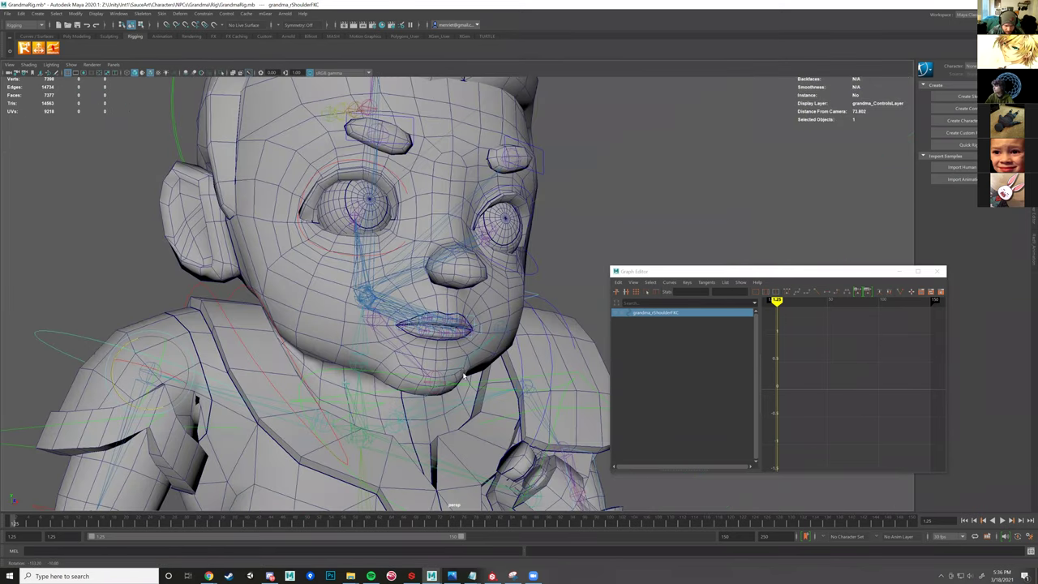
- Move the lower and upper lip controls to test how the mouth deforms, and undo the moves
{"action": "scroll", "coordinate": [463, 376], "scroll_direction": "up", "scroll_amount": 3}
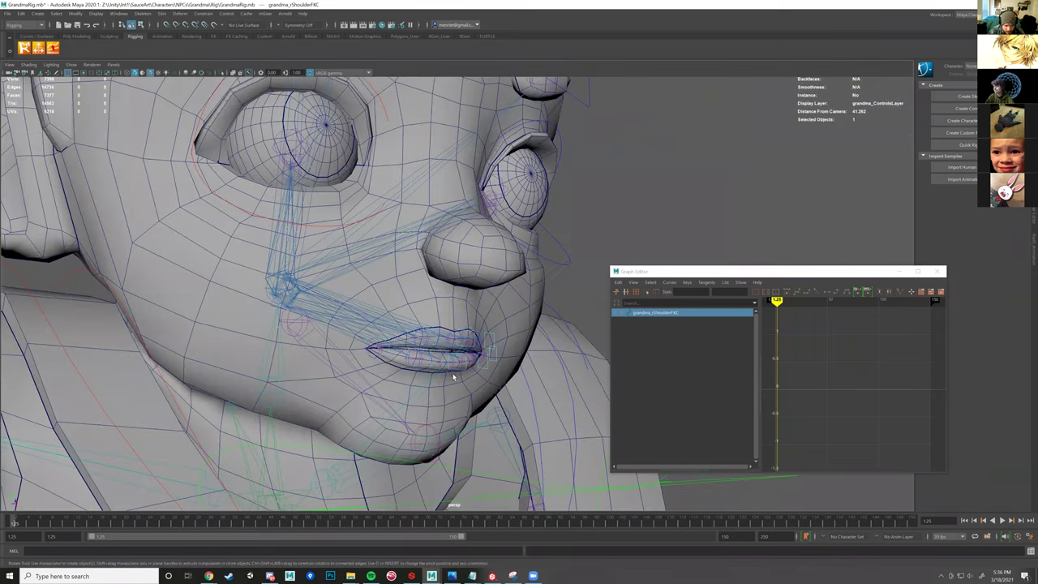
{"action": "scroll", "coordinate": [453, 377], "scroll_direction": "down", "scroll_amount": 2}
{"action": "left_click", "coordinate": [445, 380]}
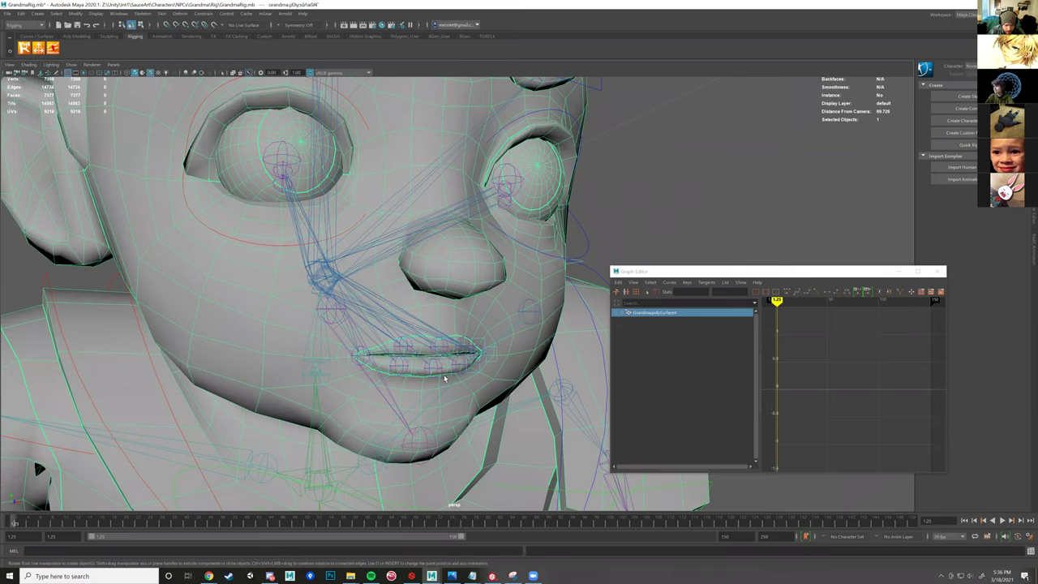
{"action": "left_click", "coordinate": [447, 350]}
{"action": "key", "text": "w"}
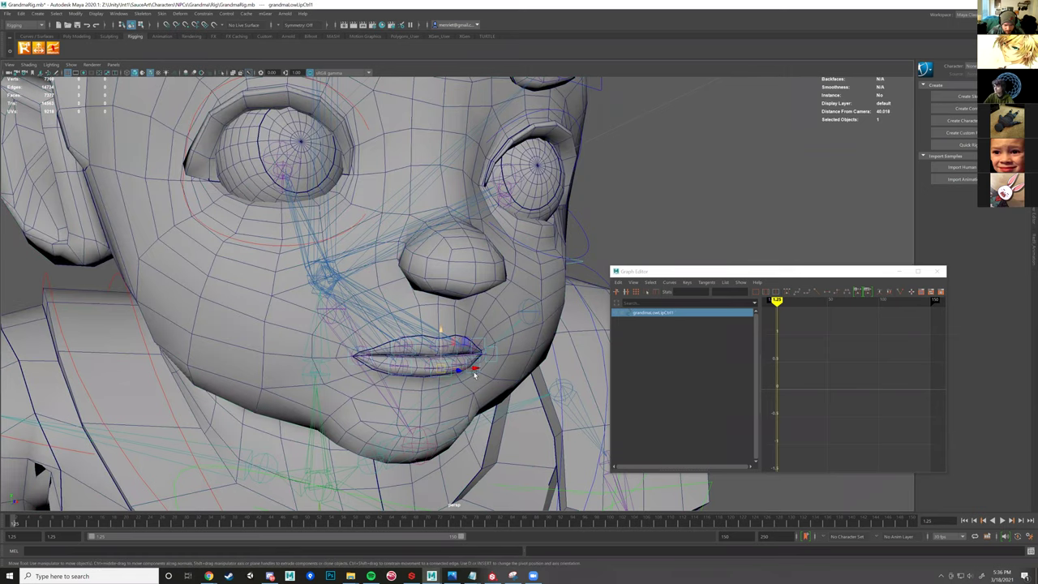
{"action": "left_click_drag", "start_coordinate": [475, 374], "coordinate": [479, 377]}
{"action": "left_click", "coordinate": [468, 339]}
{"action": "left_click_drag", "start_coordinate": [473, 333], "coordinate": [489, 355]}
{"action": "key", "text": "ctrl+z"}
{"action": "key", "text": "ctrl+z"}
{"action": "scroll", "coordinate": [483, 357], "scroll_direction": "down", "scroll_amount": 5}
{"action": "key", "text": "ctrl+z"}
- Select the jaw control, rotate it to test opening the mouth, and undo the rotation
{"action": "left_click", "coordinate": [397, 284]}
{"action": "left_click_drag", "start_coordinate": [395, 293], "coordinate": [507, 233]}
{"action": "key", "text": "ctrl+z"}
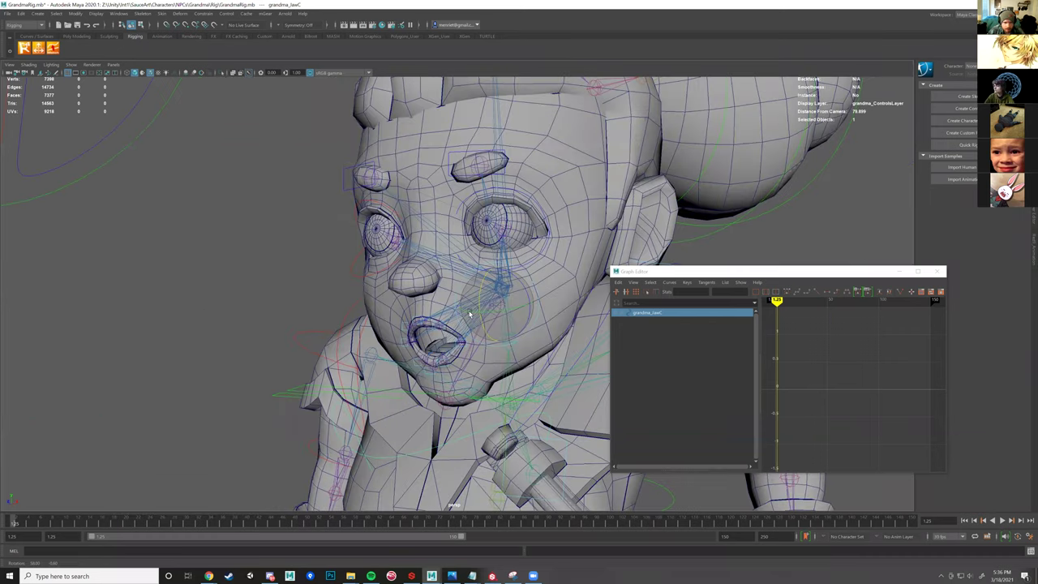
{"action": "left_click_drag", "start_coordinate": [470, 314], "coordinate": [411, 263], "text": "alt"}
- Select the left eyelid control and rotate it to test how the lid moves over the eye
{"action": "scroll", "coordinate": [413, 259], "scroll_direction": "up", "scroll_amount": 3}
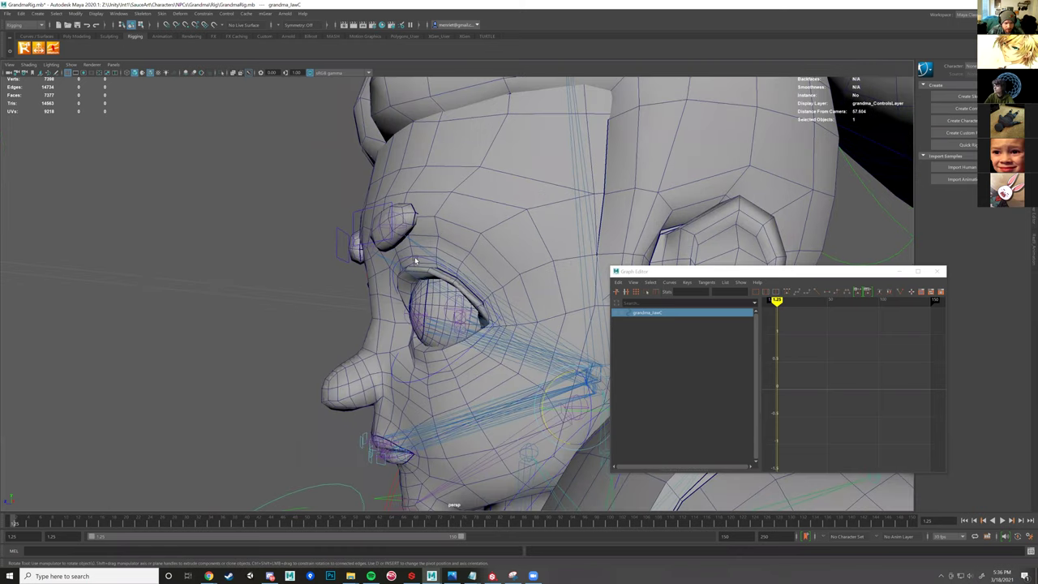
{"action": "left_click", "coordinate": [382, 334]}
{"action": "left_click_drag", "start_coordinate": [383, 340], "coordinate": [441, 282], "text": "alt"}
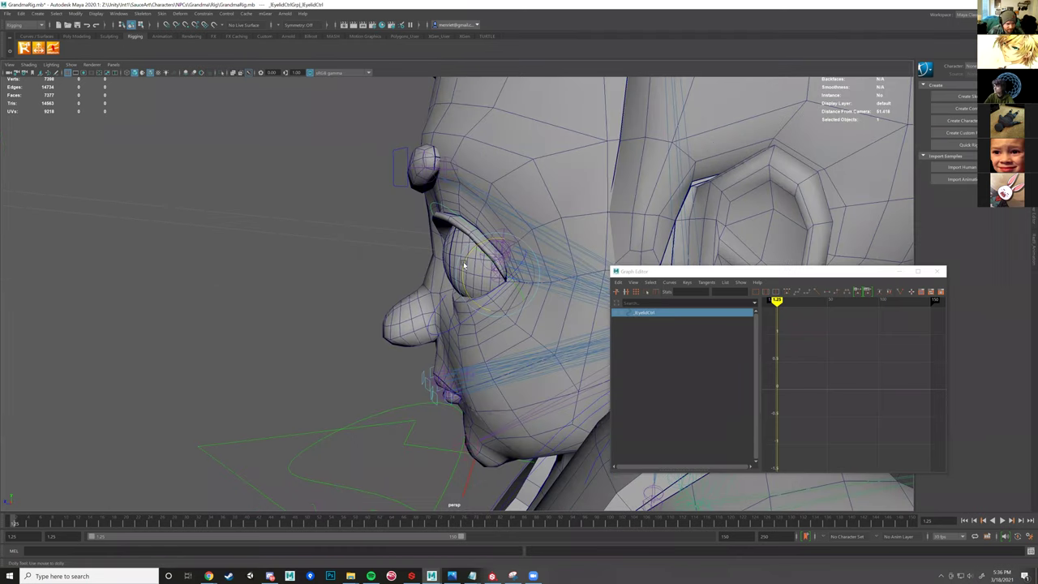
{"action": "scroll", "coordinate": [463, 266], "scroll_direction": "up", "scroll_amount": 1}
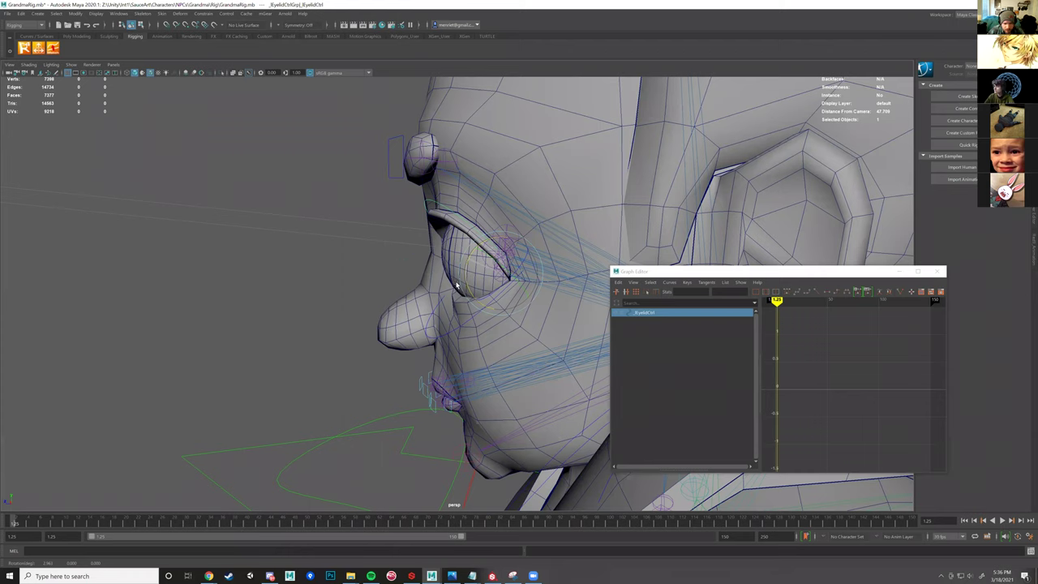
{"action": "left_click_drag", "start_coordinate": [442, 288], "coordinate": [450, 283], "text": "alt"}
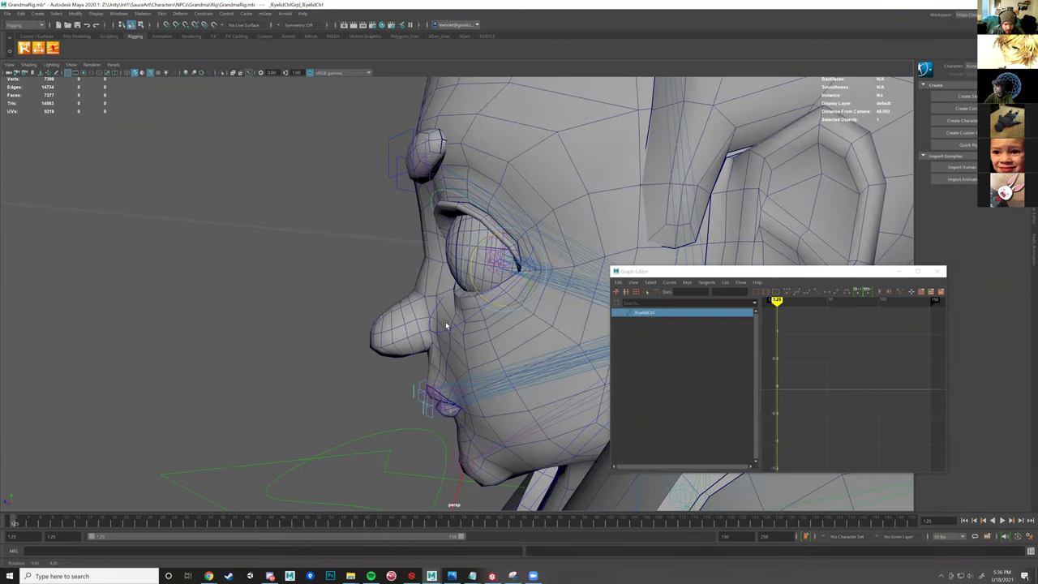
{"action": "left_click_drag", "start_coordinate": [445, 321], "coordinate": [441, 318], "text": "alt"}
- Reselect the jaw control, rotate it to open the mouth, and undo the last jaw rotation
{"action": "left_click_drag", "start_coordinate": [421, 438], "coordinate": [356, 467], "text": "alt"}
{"action": "left_click", "coordinate": [362, 460]}
{"action": "scroll", "coordinate": [489, 359], "scroll_direction": "down", "scroll_amount": 2}
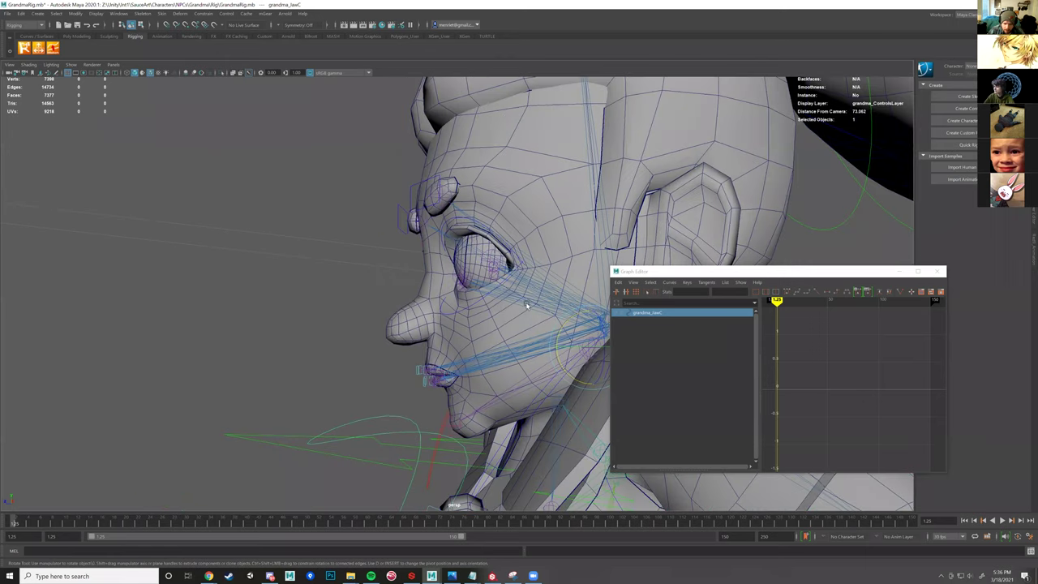
{"action": "scroll", "coordinate": [526, 305], "scroll_direction": "down", "scroll_amount": 2}
{"action": "left_click_drag", "start_coordinate": [525, 317], "coordinate": [453, 339]}
{"action": "key", "text": "ctrl+z"}
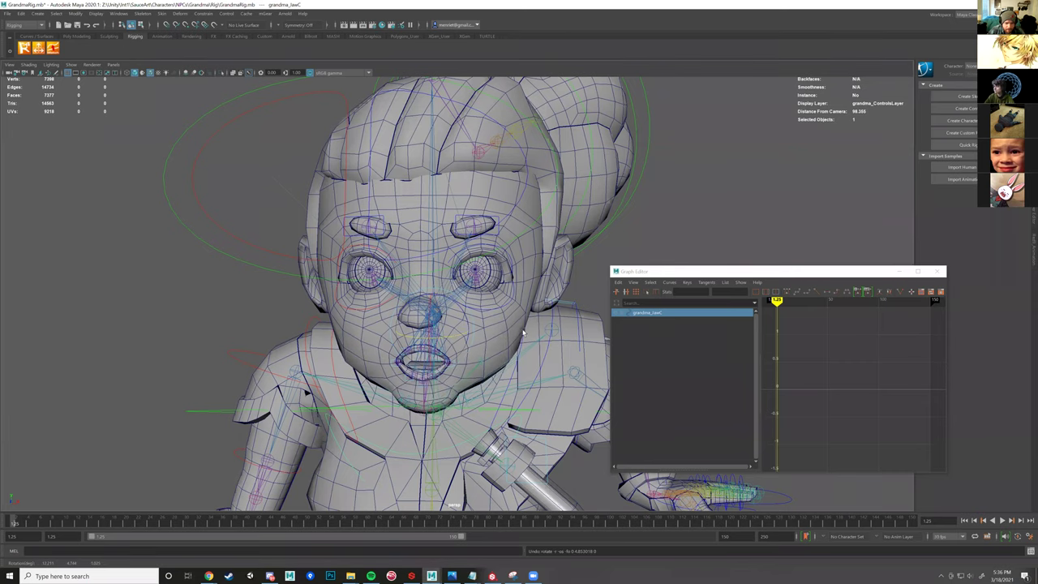
- Select the left eyebrow control and examine it and the surrounding facial joints from several angles
{"action": "right_click_drag", "start_coordinate": [523, 333], "coordinate": [559, 333], "text": "alt"}
{"action": "middle_click_drag", "start_coordinate": [422, 244], "coordinate": [491, 333], "text": "alt"}
{"action": "left_click_drag", "start_coordinate": [468, 283], "coordinate": [414, 283], "text": "alt"}
{"action": "left_click", "coordinate": [468, 285]}
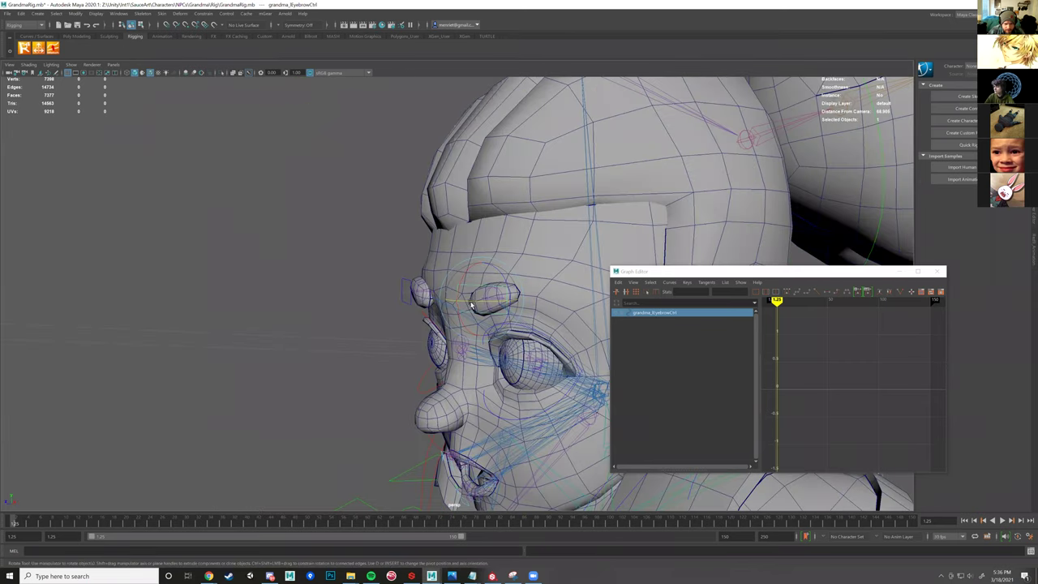
{"action": "left_click_drag", "start_coordinate": [499, 280], "coordinate": [360, 364], "text": "alt"}
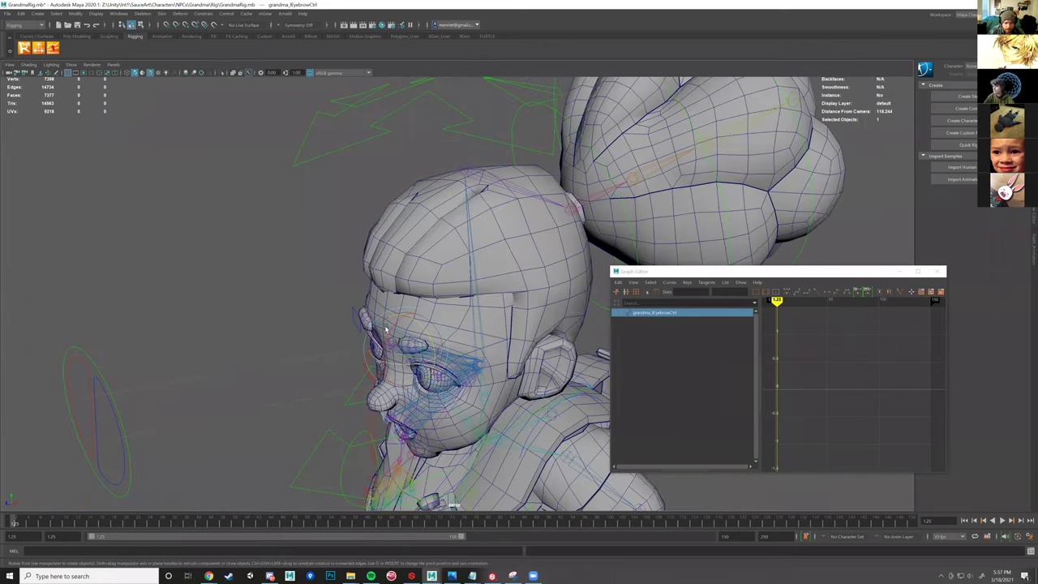
{"action": "left_click_drag", "start_coordinate": [385, 329], "coordinate": [456, 354], "text": "alt"}
- Select hair controls 1, 2 and 3 around the hair bun
{"action": "scroll", "coordinate": [461, 270], "scroll_direction": "down", "scroll_amount": 5}
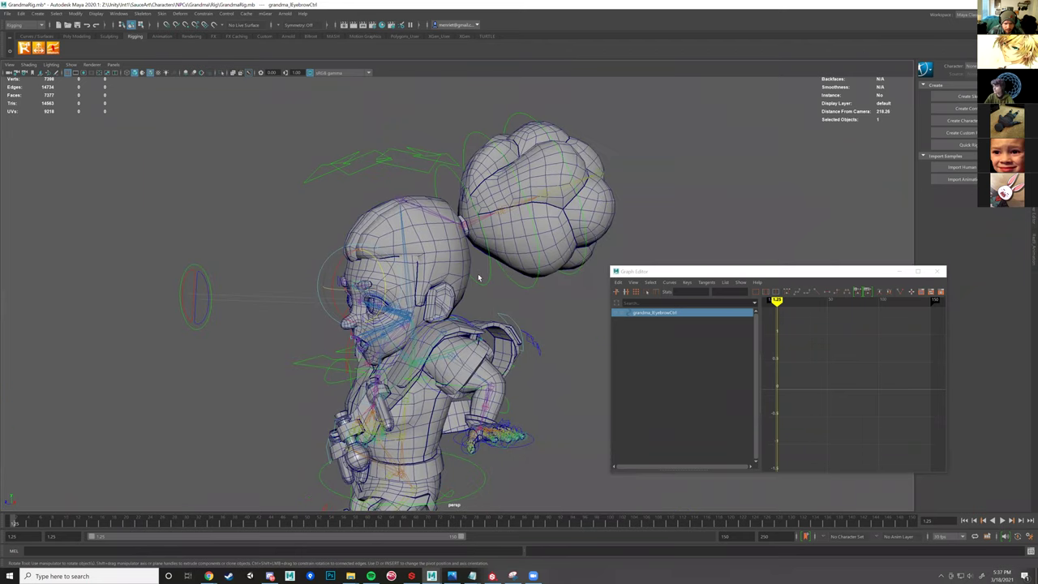
{"action": "left_click_drag", "start_coordinate": [487, 282], "coordinate": [554, 292]}
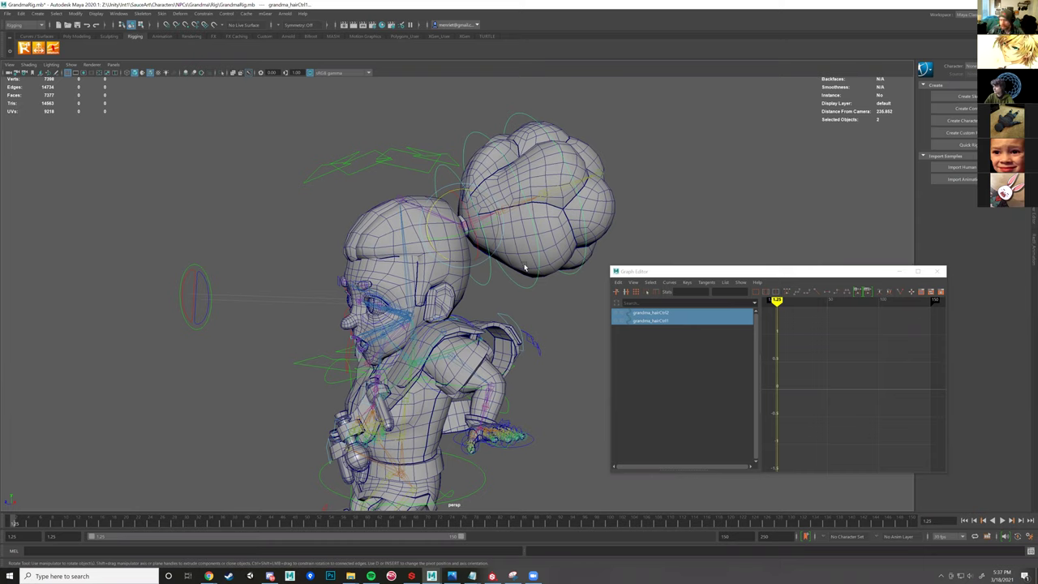
{"action": "left_click", "coordinate": [525, 300]}
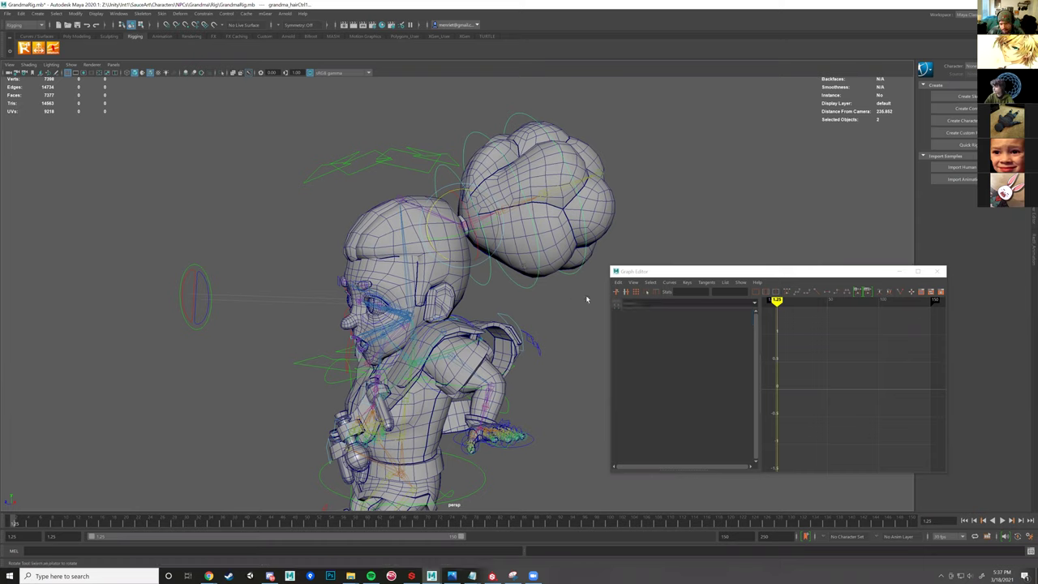
{"action": "left_click_drag", "start_coordinate": [586, 295], "coordinate": [507, 288]}
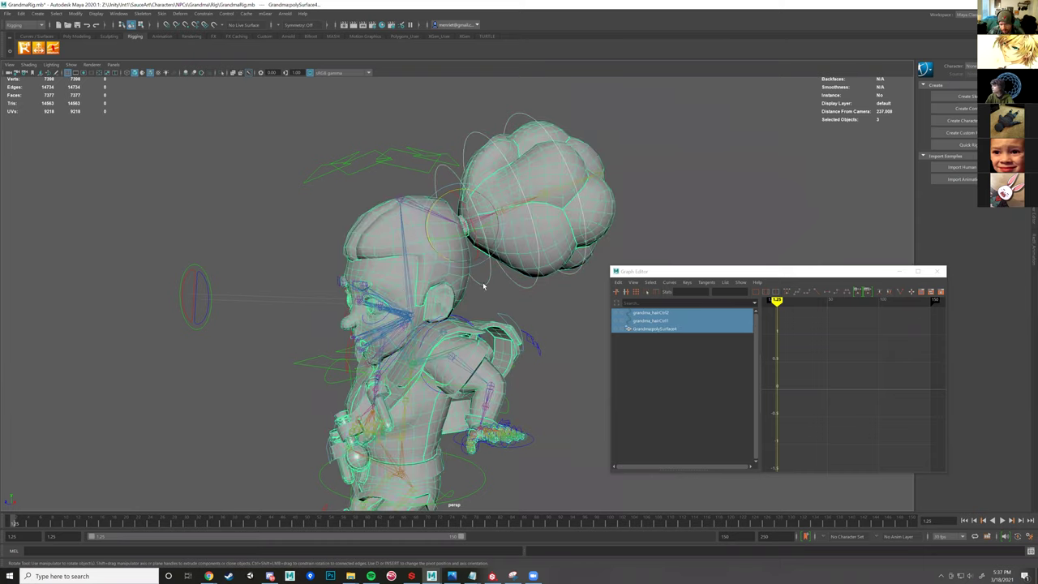
{"action": "left_click", "coordinate": [487, 280]}
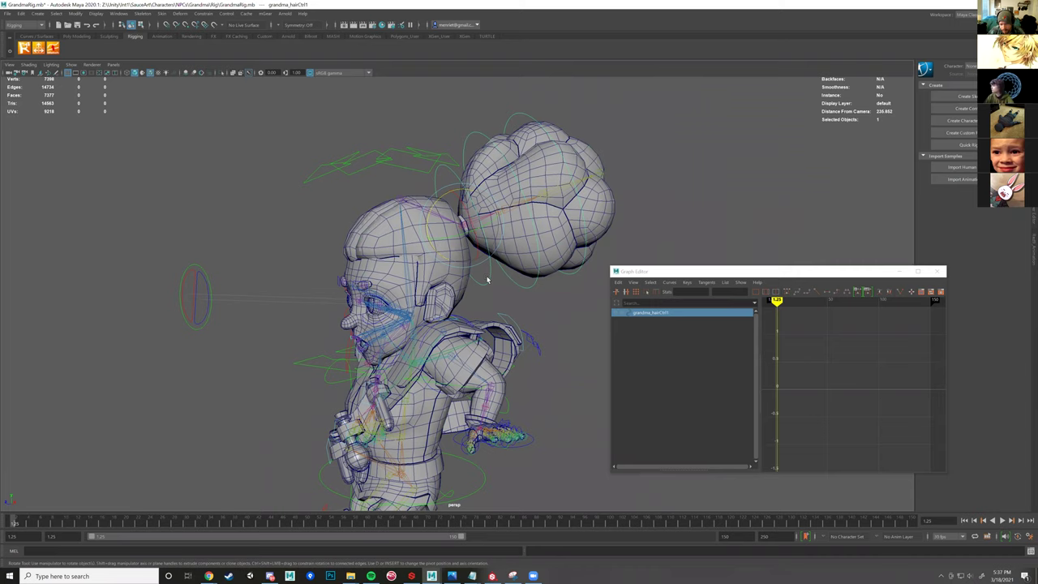
{"action": "left_click", "coordinate": [576, 277], "text": "shift"}
{"action": "left_click", "coordinate": [576, 277], "text": "shift"}
- Examine the hair bun's control rings and joint chain from above and from the side
{"action": "middle_click_drag", "start_coordinate": [576, 277], "coordinate": [535, 345], "text": "alt"}
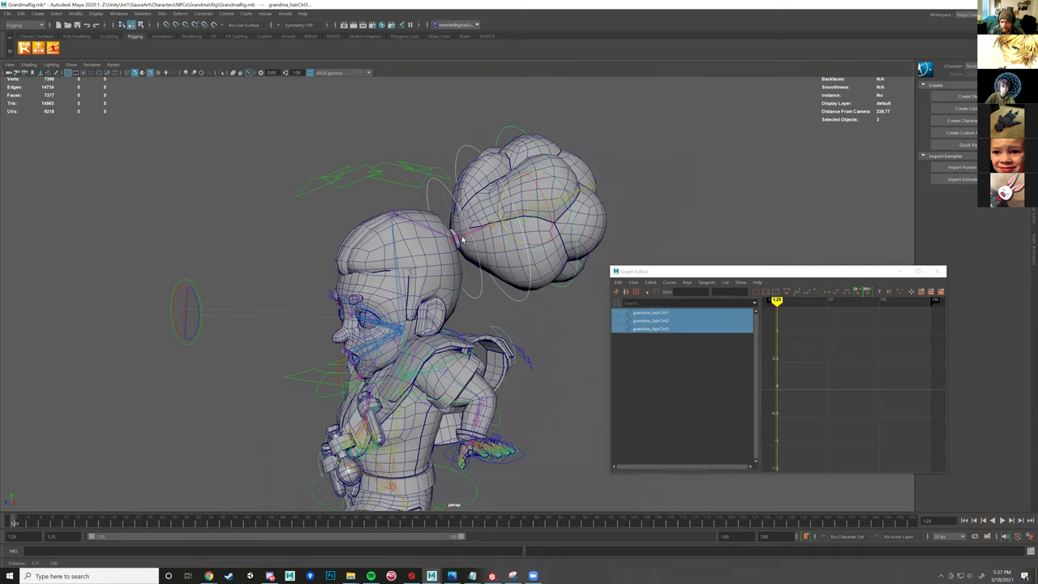
{"action": "right_click_drag", "start_coordinate": [535, 345], "coordinate": [482, 350], "text": "alt"}
{"action": "left_click_drag", "start_coordinate": [481, 350], "coordinate": [487, 325], "text": "alt"}
{"action": "right_click_drag", "start_coordinate": [487, 325], "coordinate": [490, 262], "text": "alt"}
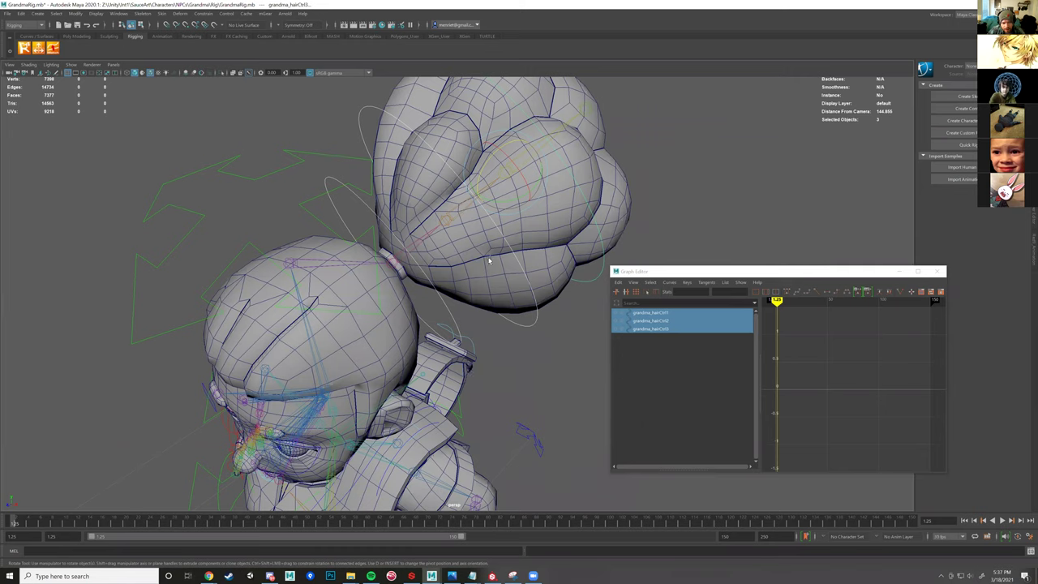
{"action": "left_click_drag", "start_coordinate": [491, 262], "coordinate": [498, 236], "text": "alt"}
{"action": "scroll", "coordinate": [491, 222], "scroll_direction": "up", "scroll_amount": 2}
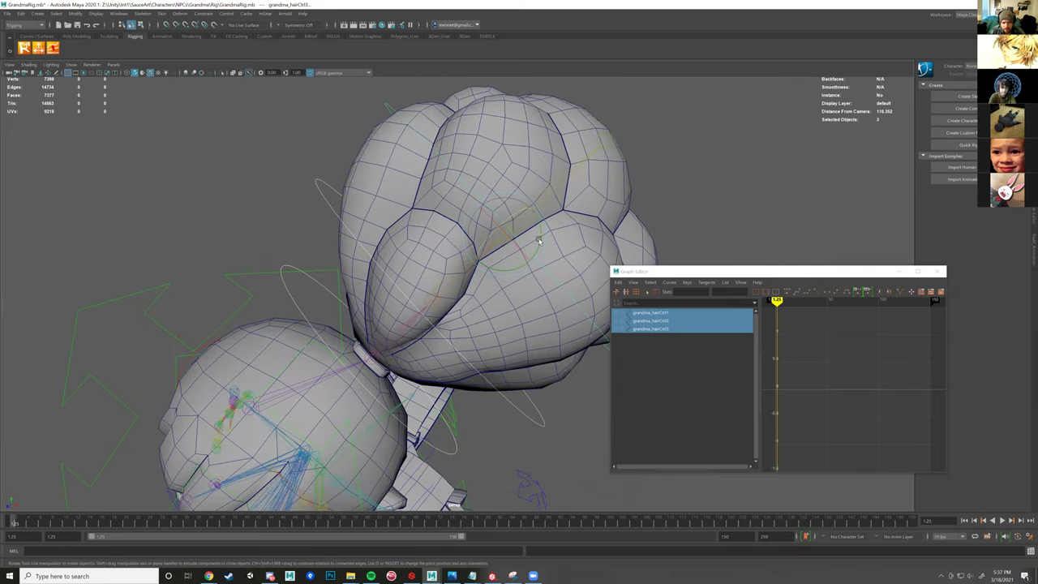
{"action": "left_click_drag", "start_coordinate": [537, 230], "coordinate": [535, 209], "text": "alt"}
{"action": "left_click_drag", "start_coordinate": [514, 245], "coordinate": [411, 245], "text": "alt"}
{"action": "scroll", "coordinate": [487, 267], "scroll_direction": "down", "scroll_amount": 5}
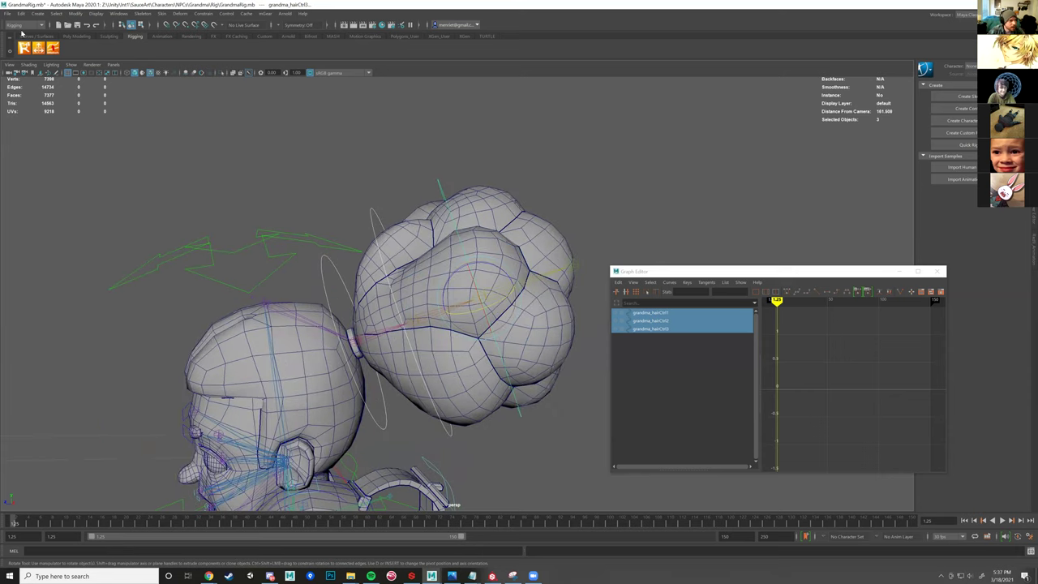
{"action": "left_click_drag", "start_coordinate": [420, 240], "coordinate": [455, 250], "text": "alt"}
- Create a NURBS sphere and scale it up beside the character to show its surface curves
{"action": "left_click", "coordinate": [34, 16]}
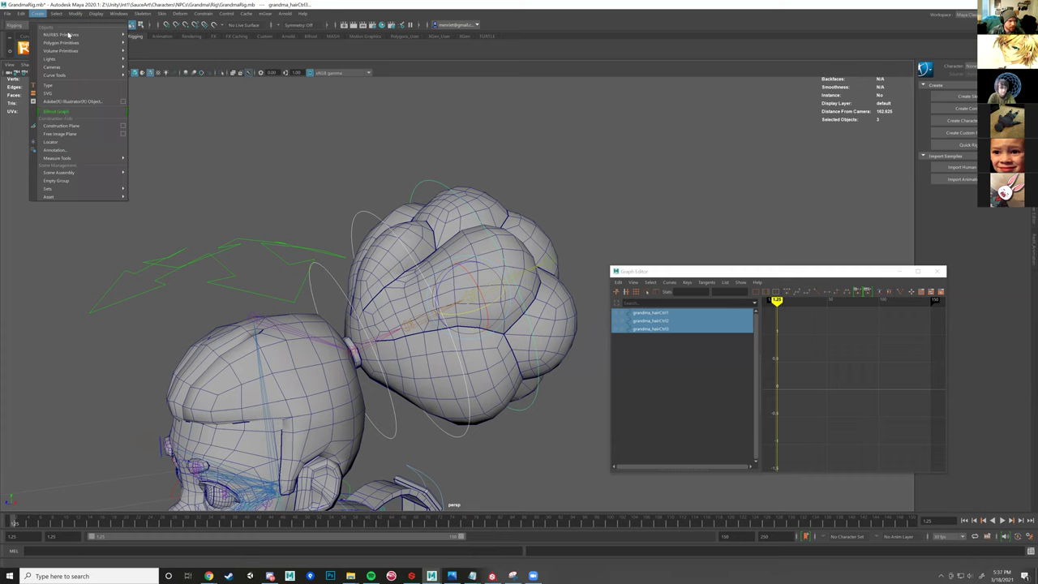
{"action": "mouse_move", "coordinate": [69, 35]}
{"action": "left_click", "coordinate": [140, 37]}
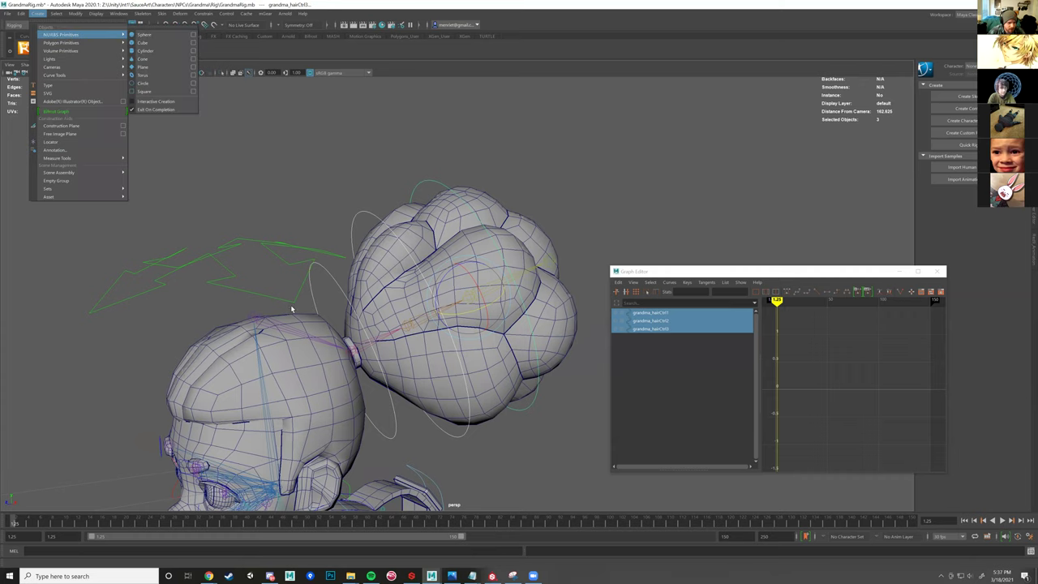
{"action": "scroll", "coordinate": [290, 304], "scroll_direction": "down", "scroll_amount": 5}
{"action": "left_click_drag", "start_coordinate": [392, 215], "coordinate": [380, 318], "text": "alt"}
{"action": "left_click_drag", "start_coordinate": [353, 375], "coordinate": [620, 262], "text": "alt"}
{"action": "left_click_drag", "start_coordinate": [512, 229], "coordinate": [486, 265]}
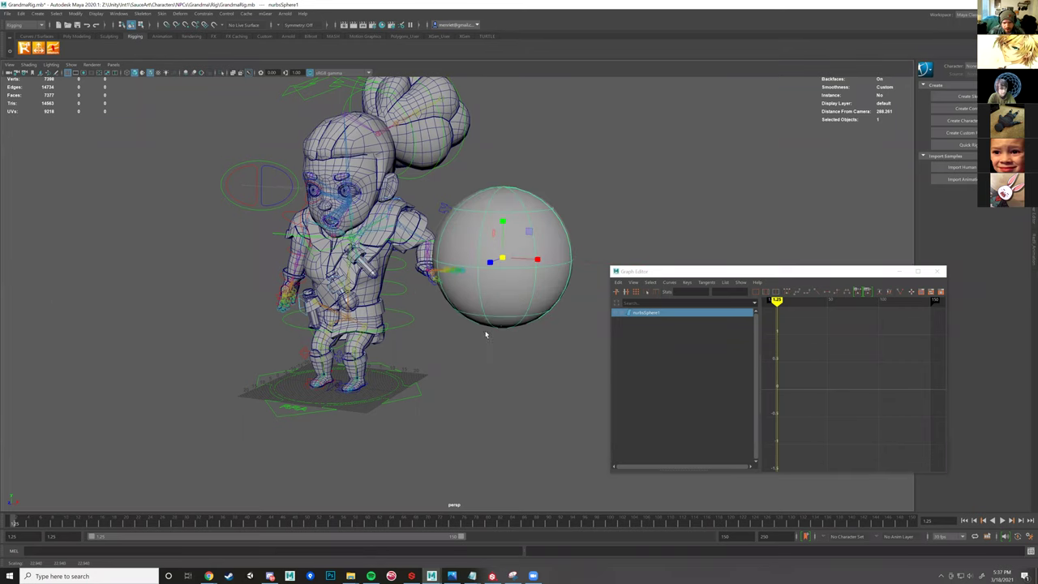
{"action": "key", "text": "f"}
{"action": "key", "text": "w"}
{"action": "left_click_drag", "start_coordinate": [519, 215], "coordinate": [369, 276]}
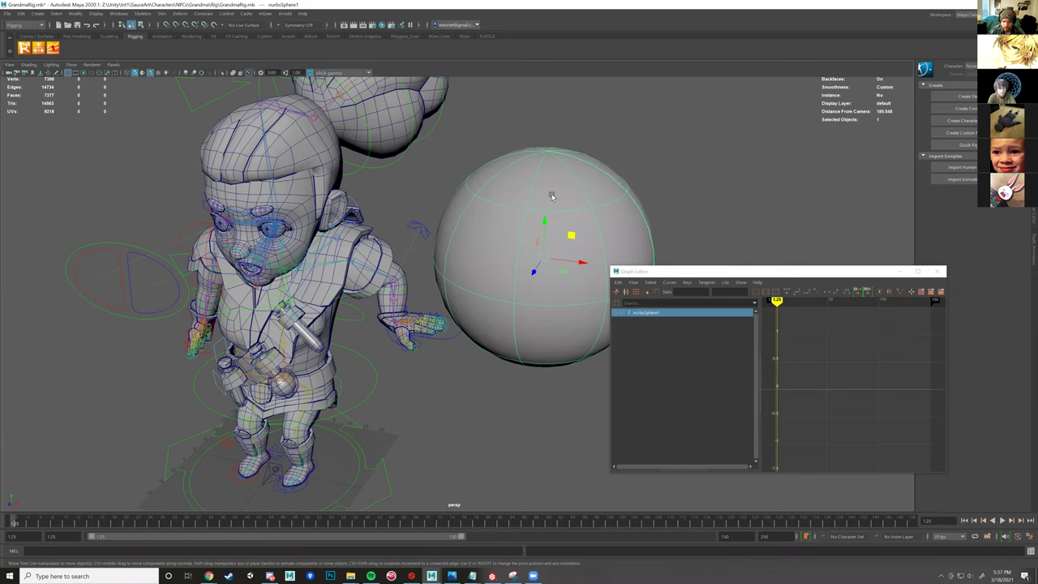
{"action": "left_click_drag", "start_coordinate": [510, 271], "coordinate": [574, 200], "text": "alt"}
{"action": "left_click_drag", "start_coordinate": [493, 276], "coordinate": [514, 185], "text": "alt"}
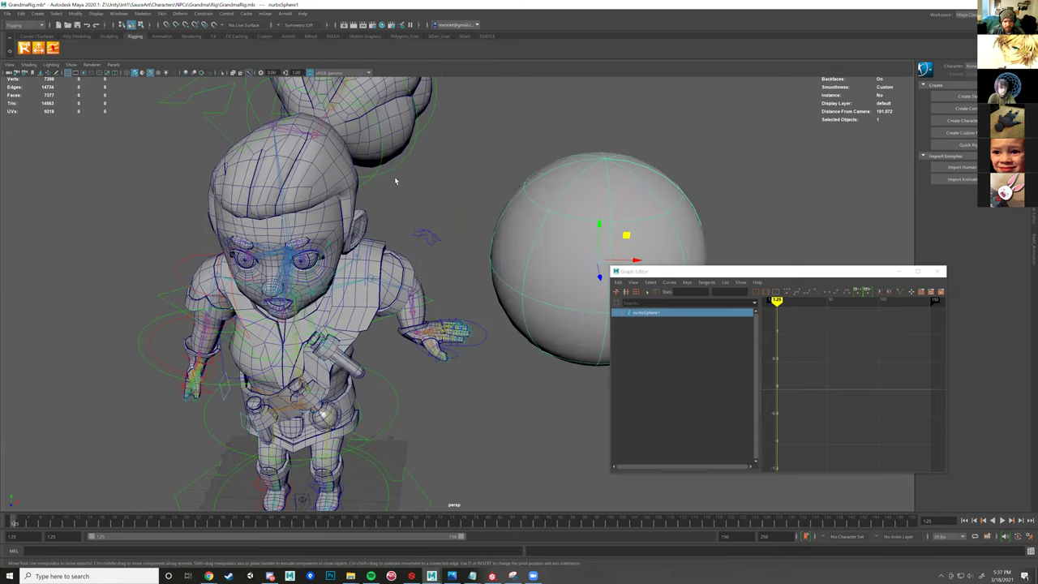
- Select the character mesh, examine the polygon edges around the head, and reselect the NURBS sphere for comparison
{"action": "left_click", "coordinate": [326, 206]}
{"action": "left_click_drag", "start_coordinate": [433, 269], "coordinate": [439, 270], "text": "alt"}
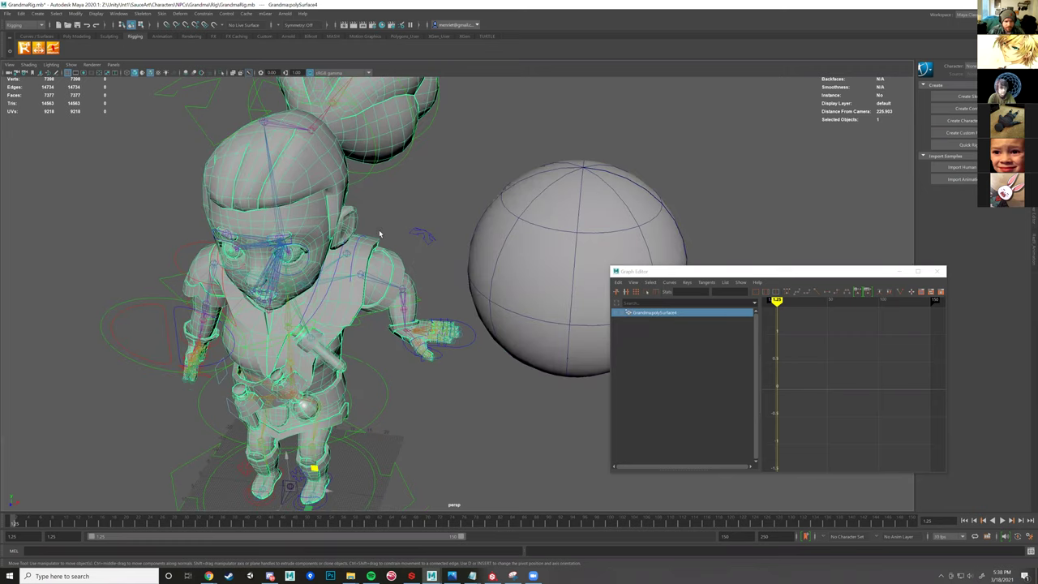
{"action": "scroll", "coordinate": [379, 233], "scroll_direction": "up", "scroll_amount": 3}
{"action": "scroll", "coordinate": [395, 208], "scroll_direction": "up", "scroll_amount": 3}
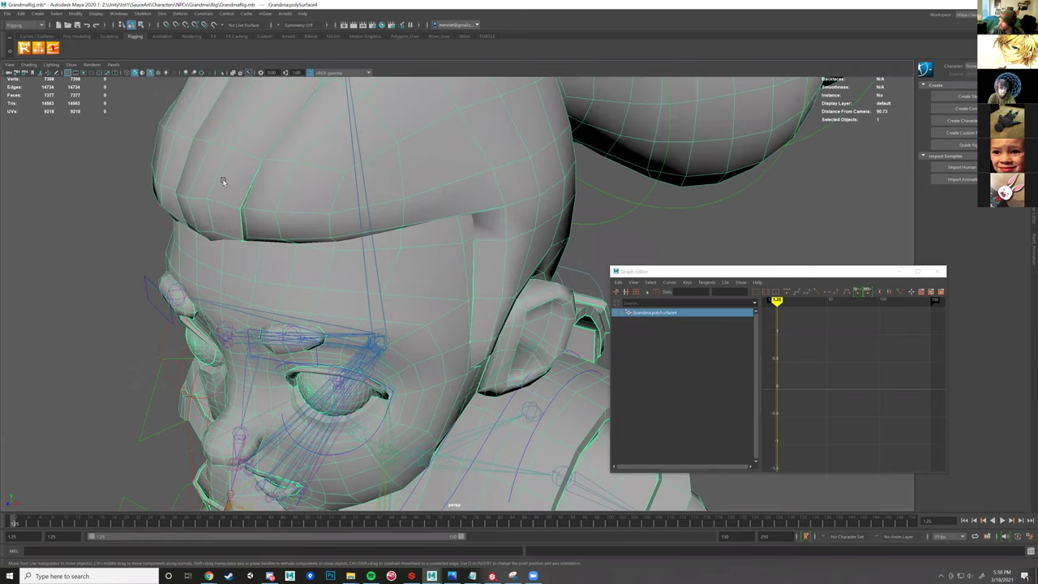
{"action": "scroll", "coordinate": [237, 203], "scroll_direction": "down", "scroll_amount": 2}
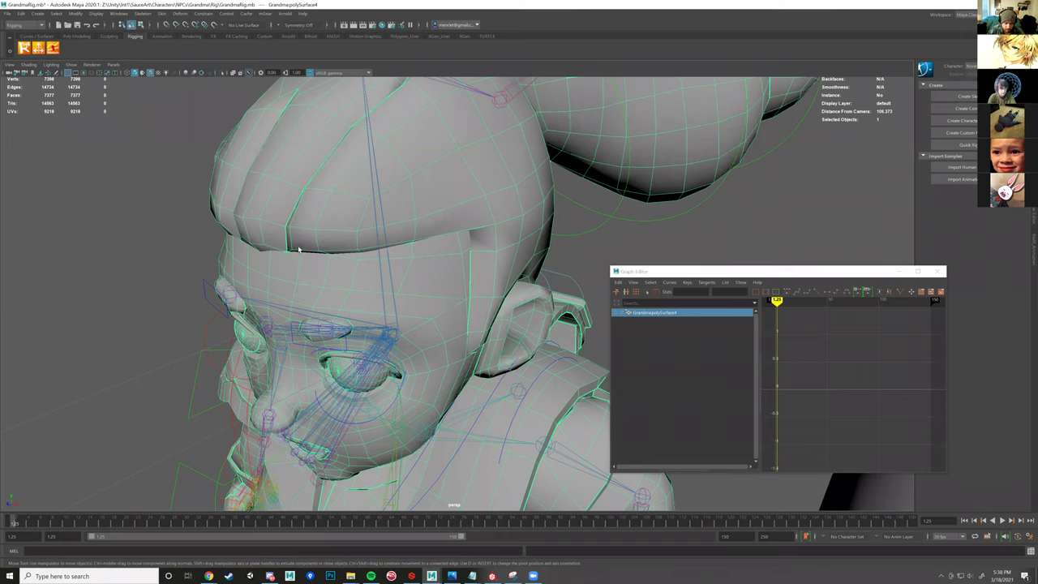
{"action": "scroll", "coordinate": [298, 249], "scroll_direction": "down", "scroll_amount": 6}
{"action": "left_click", "coordinate": [440, 241]}
{"action": "left_click_drag", "start_coordinate": [441, 242], "coordinate": [482, 245], "text": "alt"}
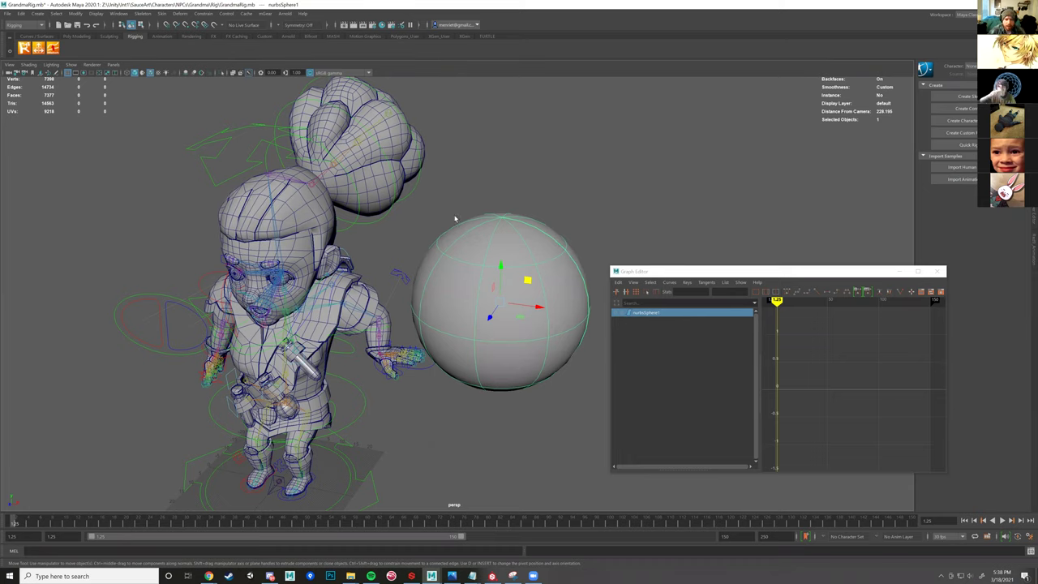
- Undo the NURBS sphere's creation and edits, going back to the selection of the three hair controls
{"action": "key", "text": "ctrl+z"}
{"action": "key", "text": "ctrl+z"}
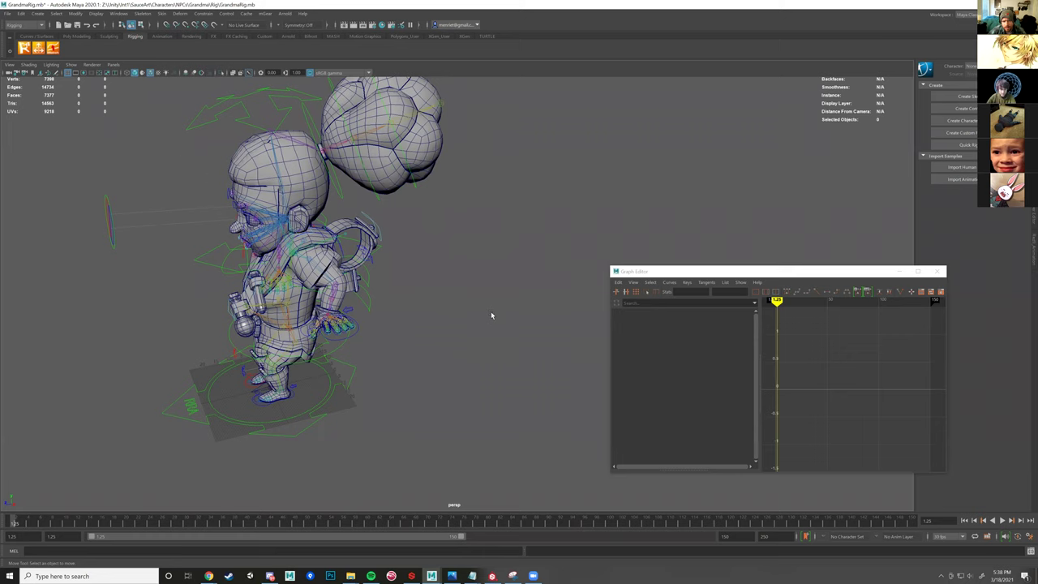
{"action": "key", "text": "ctrl+z"}
{"action": "key", "text": "ctrl+z"}
{"action": "left_click_drag", "start_coordinate": [485, 260], "coordinate": [363, 221], "text": "alt"}
{"action": "key", "text": "ctrl+z"}
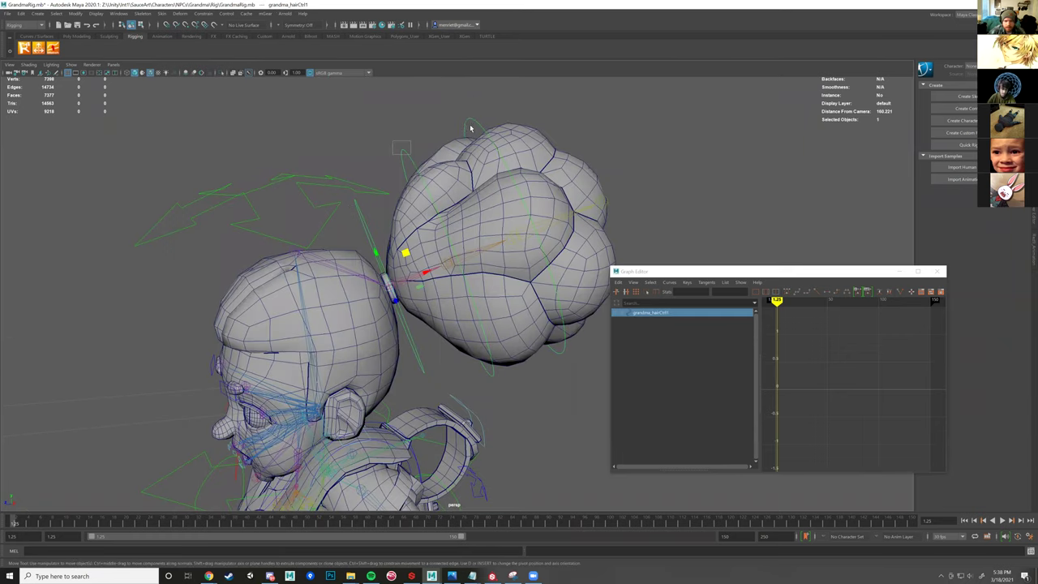
{"action": "key", "text": "ctrl+z"}
{"action": "key", "text": "ctrl+z"}
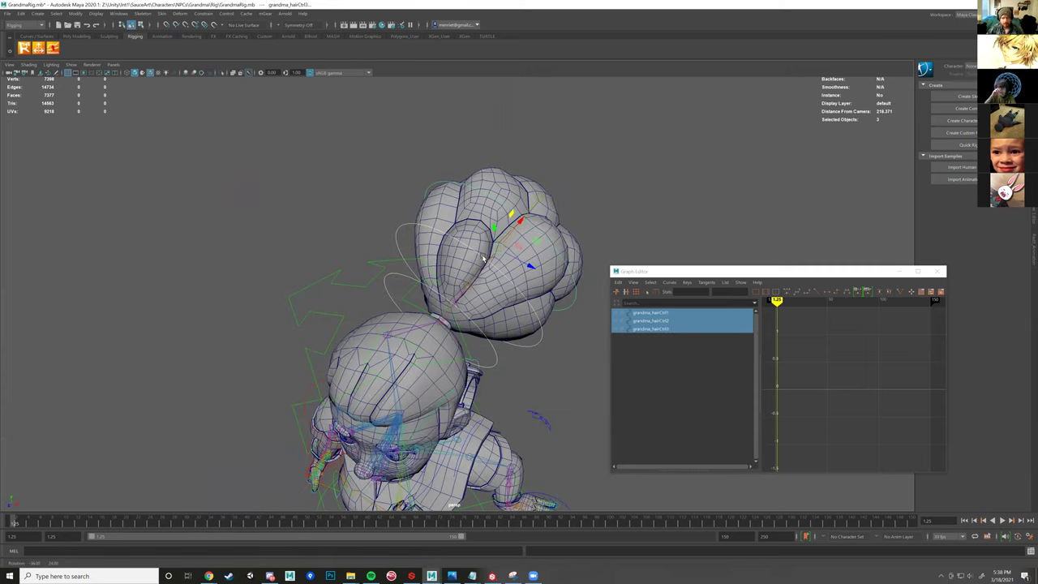
- Select the left wrist IK control, show its channels and raise the arm out to the side
{"action": "left_click_drag", "start_coordinate": [483, 258], "coordinate": [485, 257], "text": "alt"}
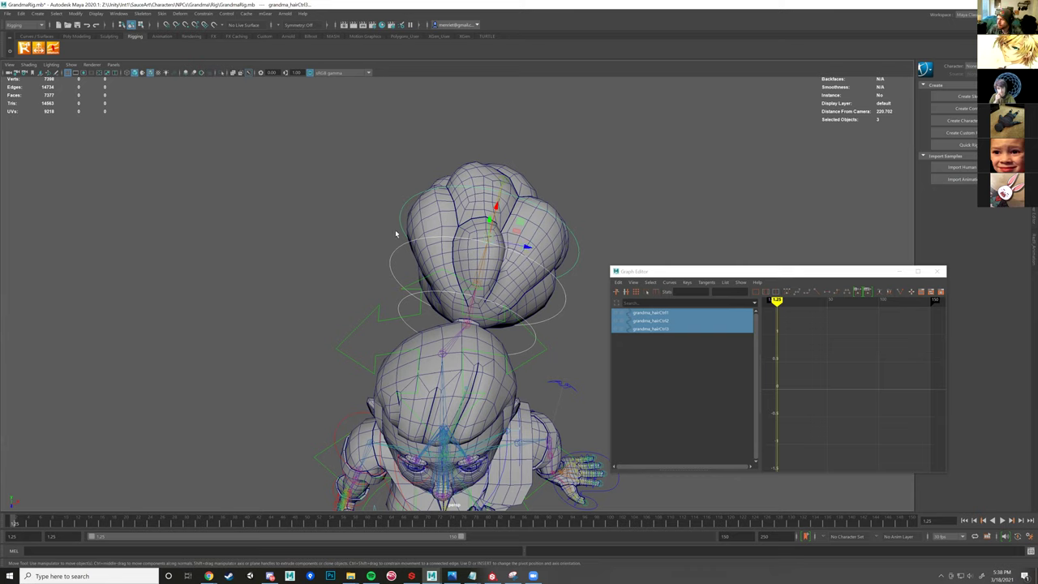
{"action": "left_click_drag", "start_coordinate": [411, 261], "coordinate": [535, 333], "text": "alt"}
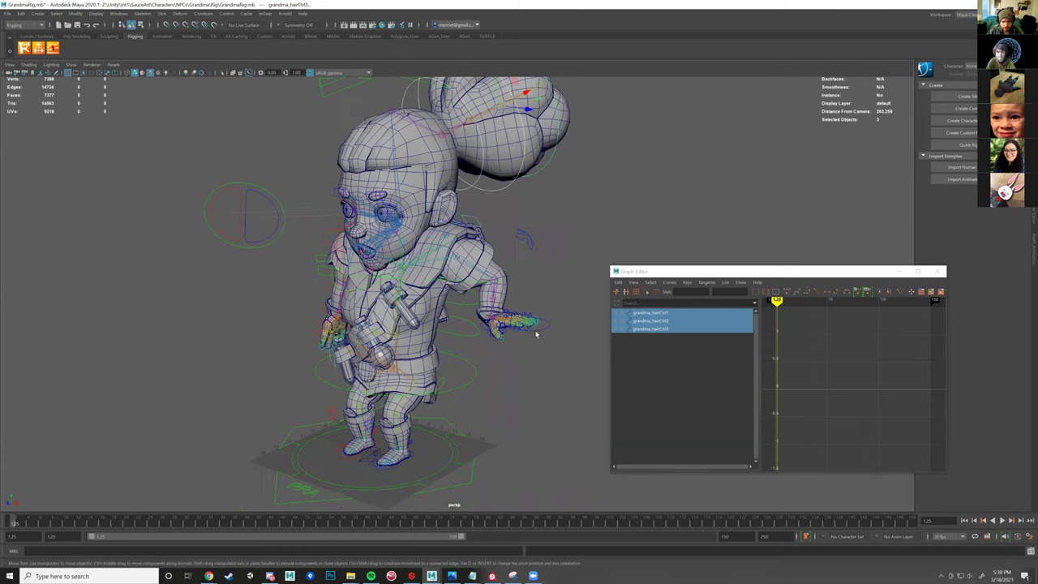
{"action": "left_click", "coordinate": [547, 327]}
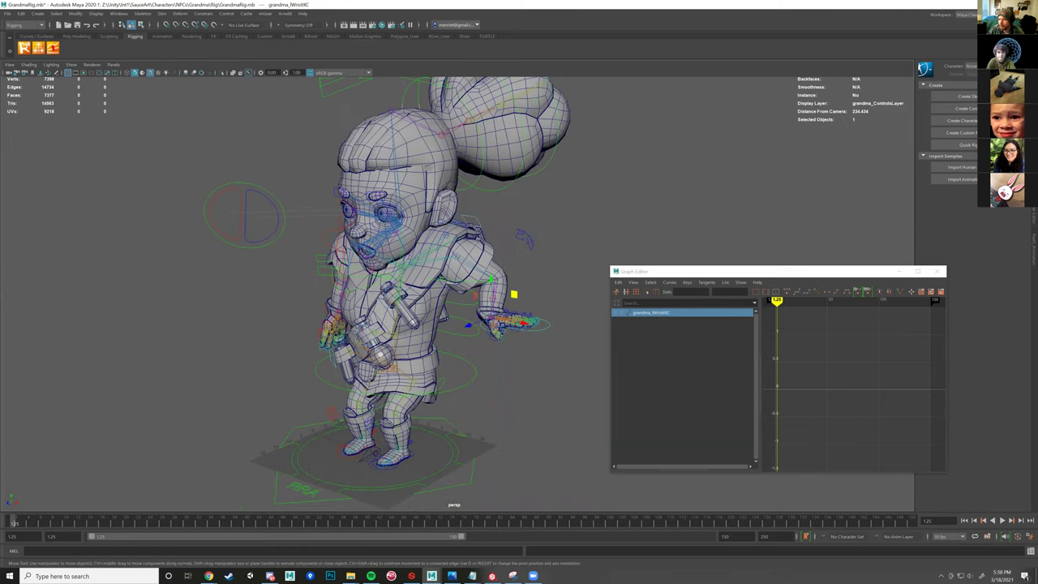
{"action": "left_click", "coordinate": [1033, 194]}
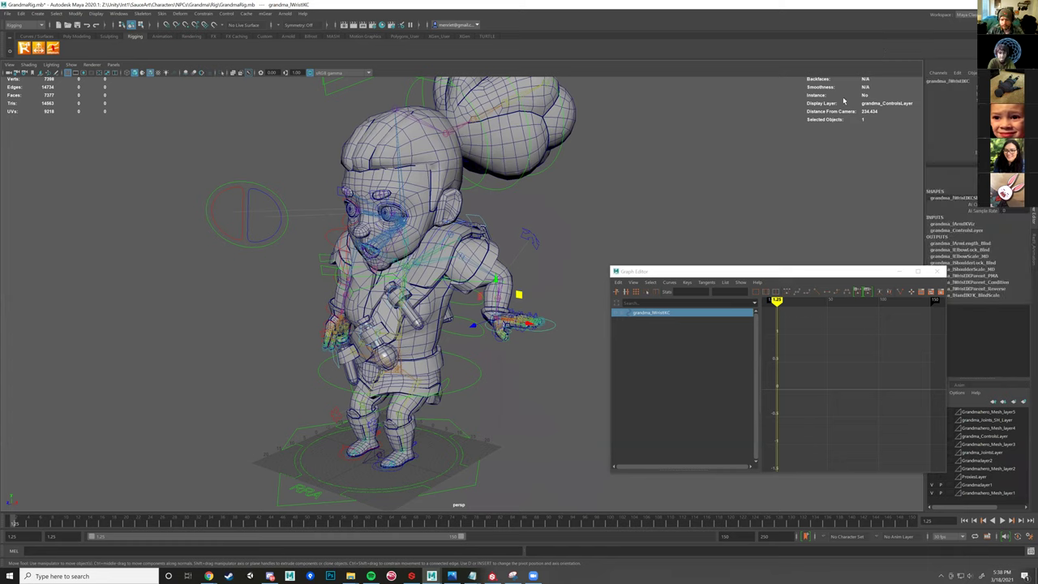
{"action": "key", "text": "ctrl+z"}
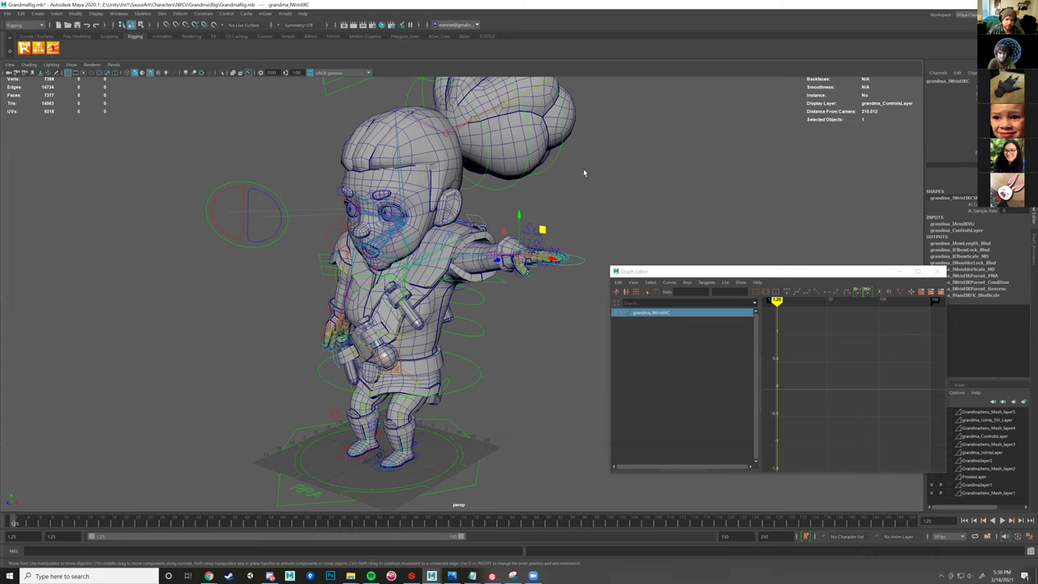
{"action": "left_click_drag", "start_coordinate": [638, 164], "coordinate": [646, 165], "text": "alt"}
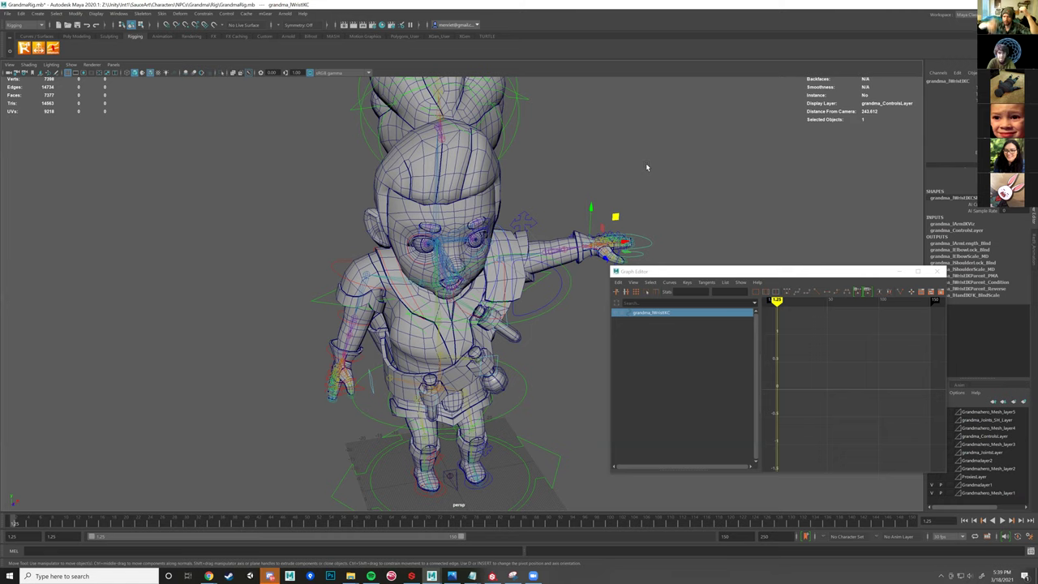
{"action": "left_click_drag", "start_coordinate": [635, 167], "coordinate": [572, 183], "text": "alt"}
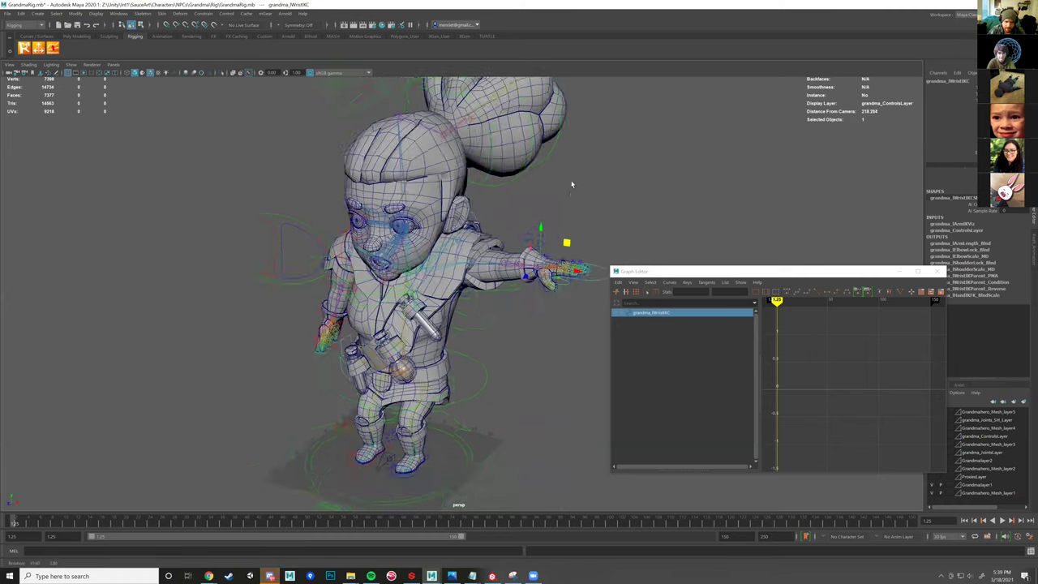
- Reselect the left wrist IK control and hide the joints in the viewport, leaving the hand mesh and control curves displayed
{"action": "right_click_drag", "start_coordinate": [572, 183], "coordinate": [582, 225], "text": "alt"}
{"action": "left_click", "coordinate": [541, 202]}
{"action": "left_click_drag", "start_coordinate": [541, 202], "coordinate": [565, 202], "text": "alt"}
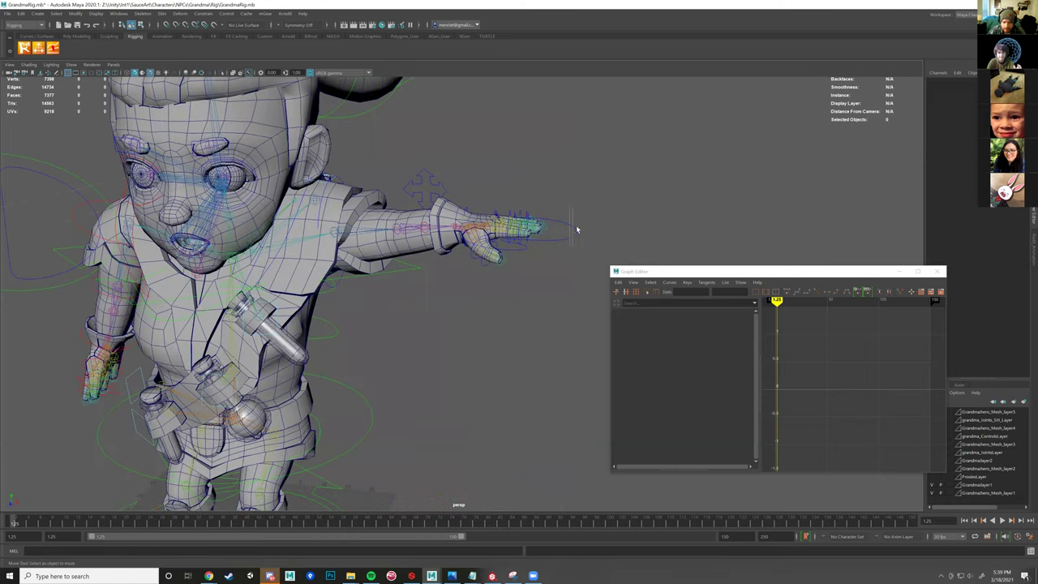
{"action": "left_click", "coordinate": [576, 230]}
{"action": "middle_click_drag", "start_coordinate": [576, 229], "coordinate": [517, 287], "text": "alt"}
{"action": "right_click_drag", "start_coordinate": [516, 287], "coordinate": [519, 283], "text": "alt"}
{"action": "scroll", "coordinate": [510, 308], "scroll_direction": "up", "scroll_amount": 2}
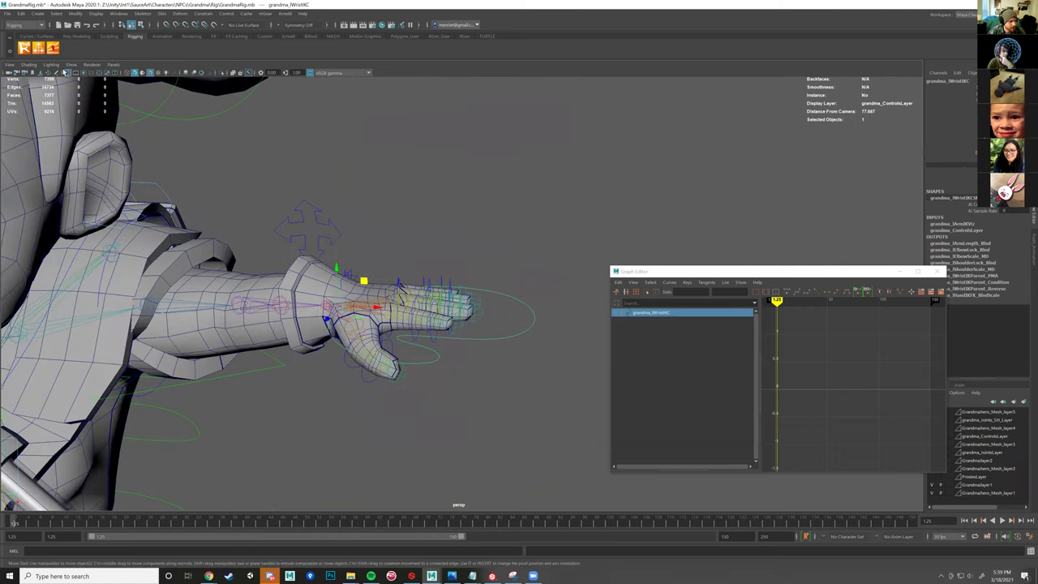
{"action": "left_click", "coordinate": [71, 66]}
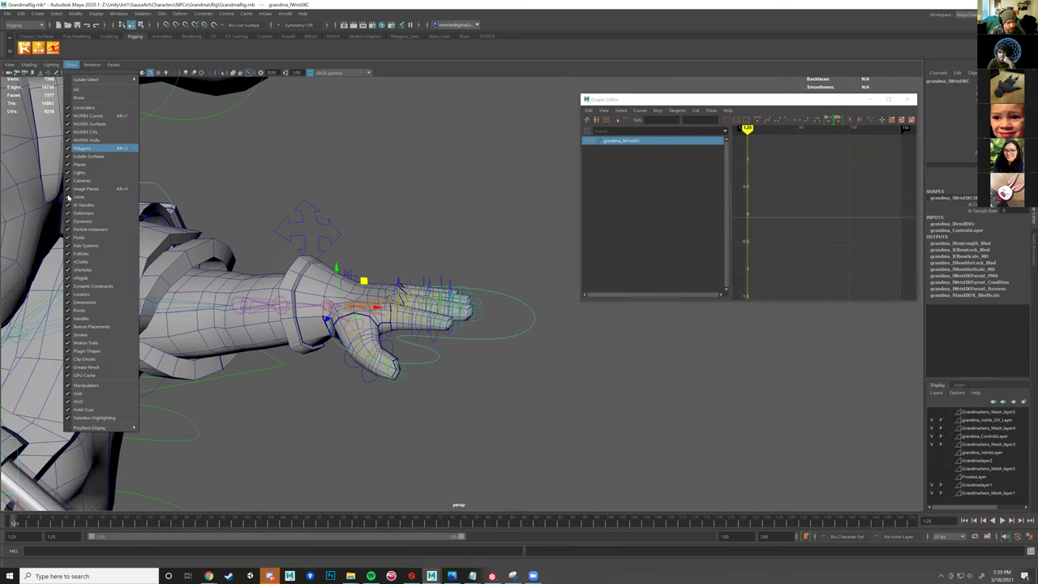
{"action": "middle_click_drag", "start_coordinate": [402, 256], "coordinate": [440, 241], "text": "alt"}
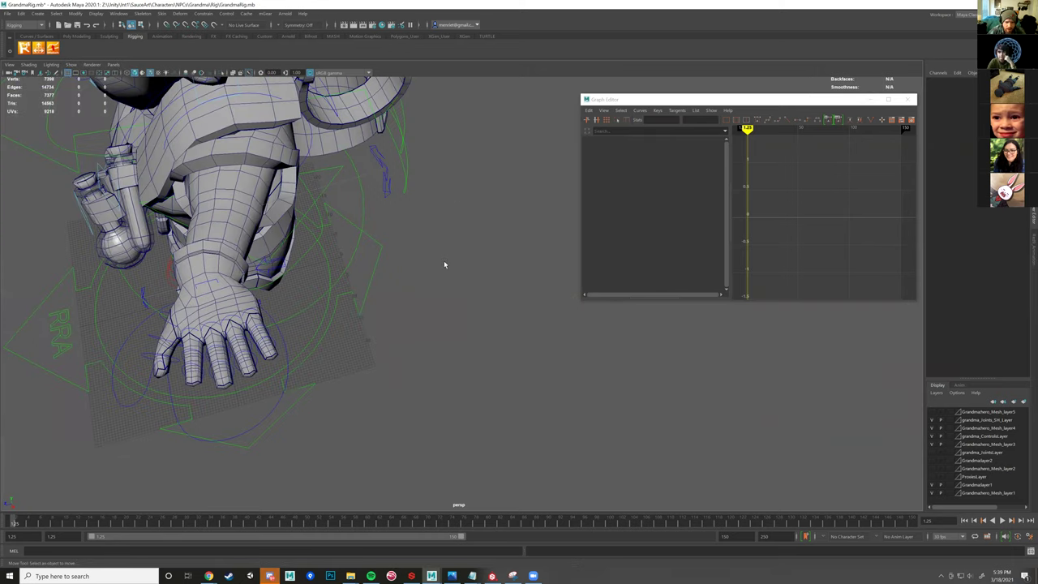
{"action": "left_click_drag", "start_coordinate": [444, 264], "coordinate": [561, 341], "text": "alt"}
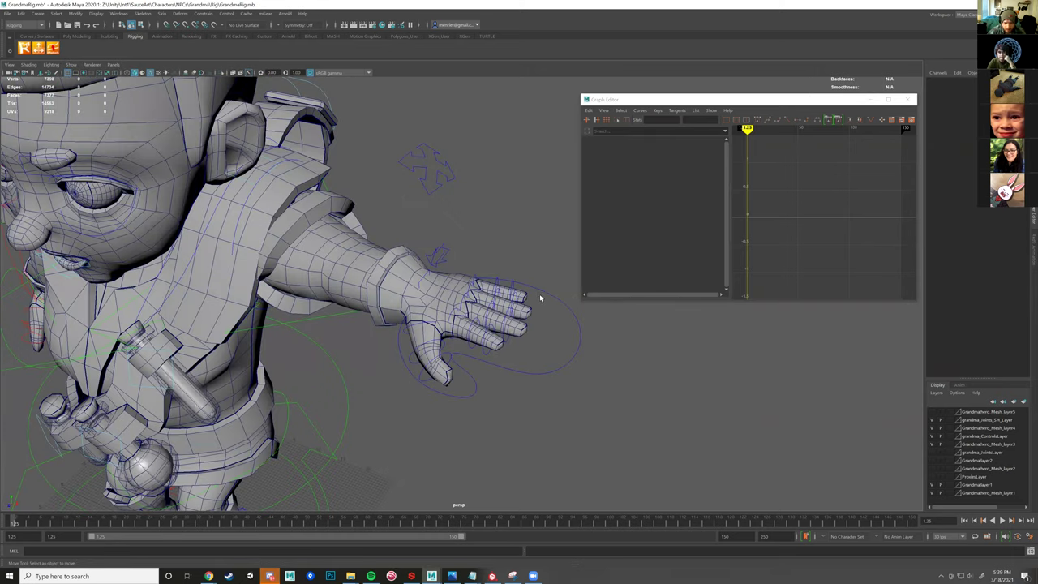
- Move and rotate the left wrist IK control to bend the elbow and tilt the hand forward
{"action": "left_click", "coordinate": [540, 295]}
{"action": "scroll", "coordinate": [536, 296], "scroll_direction": "up", "scroll_amount": 4}
{"action": "left_click", "coordinate": [397, 304]}
{"action": "left_click_drag", "start_coordinate": [393, 289], "coordinate": [344, 330]}
{"action": "key", "text": "e"}
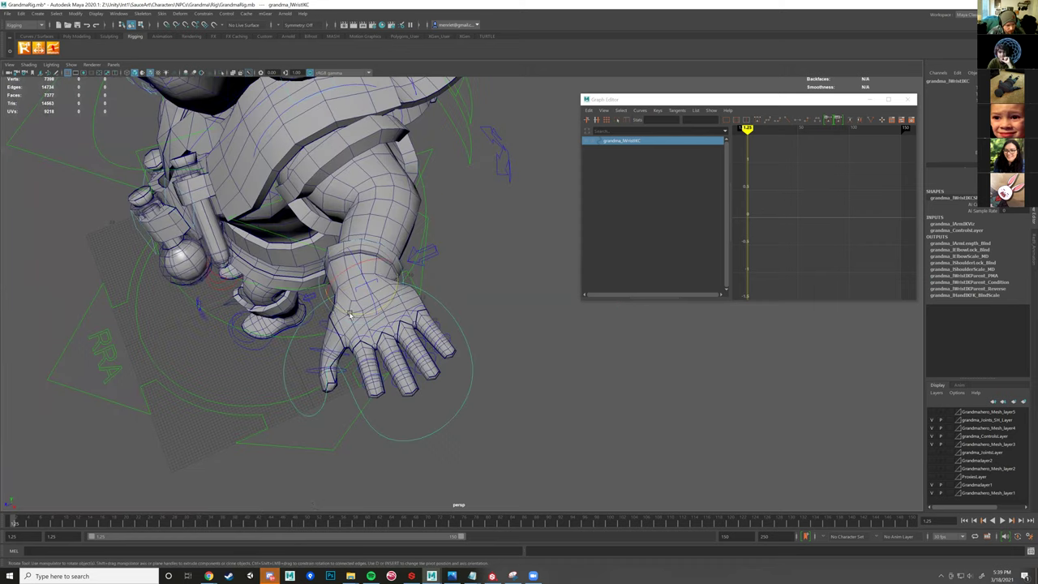
{"action": "left_click_drag", "start_coordinate": [350, 315], "coordinate": [398, 315]}
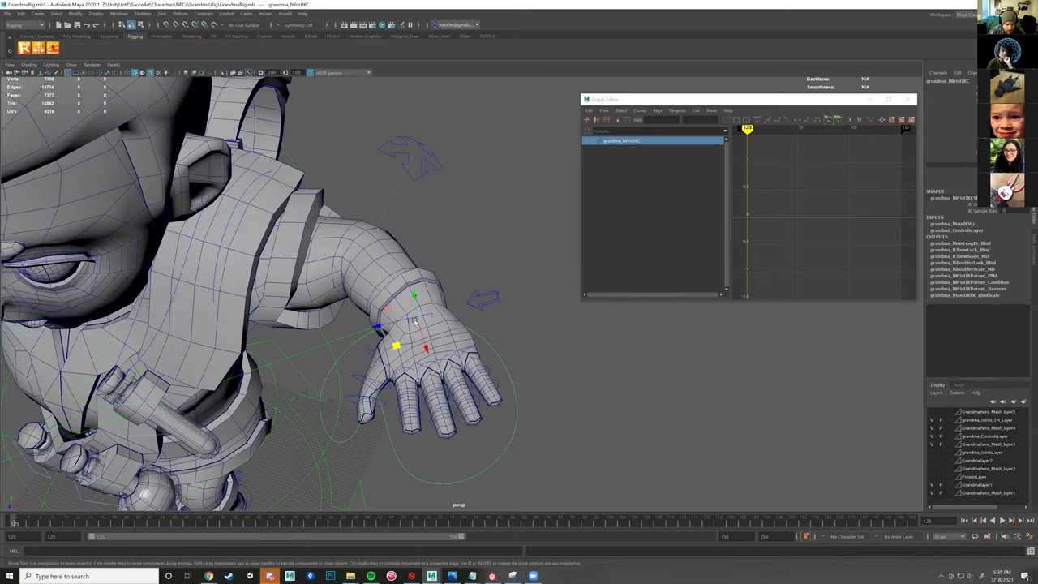
{"action": "left_click_drag", "start_coordinate": [413, 317], "coordinate": [421, 290]}
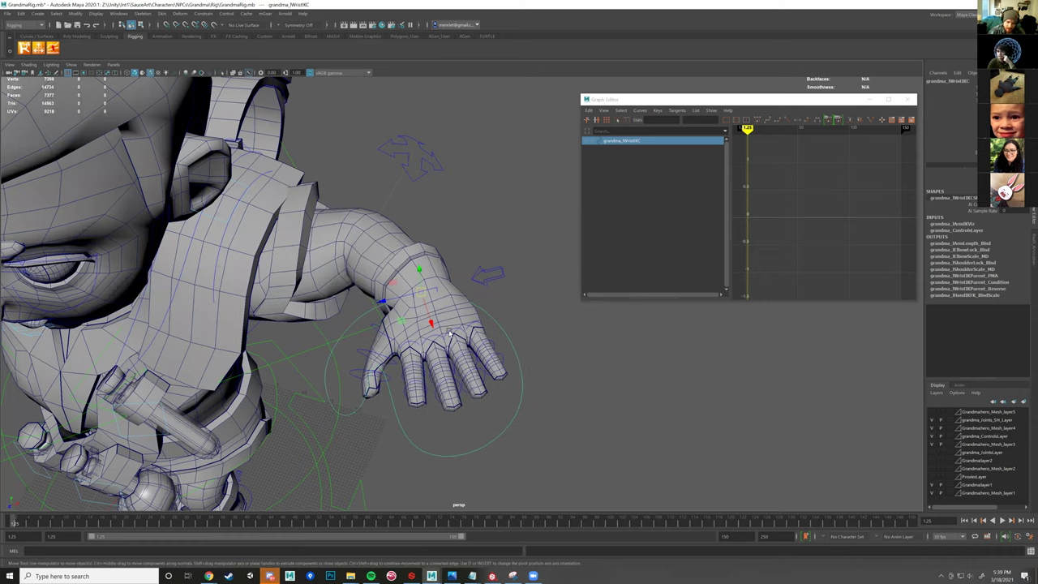
- Lower and rotate the left wrist IK control until the hand hangs with its fingers pointing down
{"action": "left_click_drag", "start_coordinate": [515, 386], "coordinate": [480, 367], "text": "alt"}
{"action": "scroll", "coordinate": [495, 367], "scroll_direction": "up", "scroll_amount": 3}
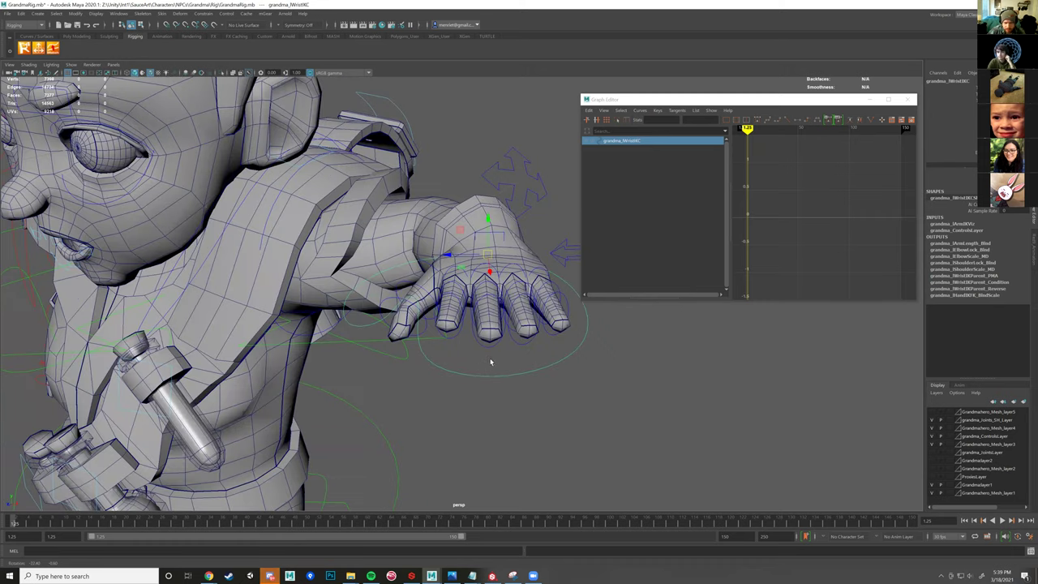
{"action": "scroll", "coordinate": [487, 357], "scroll_direction": "down", "scroll_amount": 3}
{"action": "left_click_drag", "start_coordinate": [479, 294], "coordinate": [410, 263], "text": "alt"}
{"action": "left_click_drag", "start_coordinate": [413, 308], "coordinate": [369, 258], "text": "alt"}
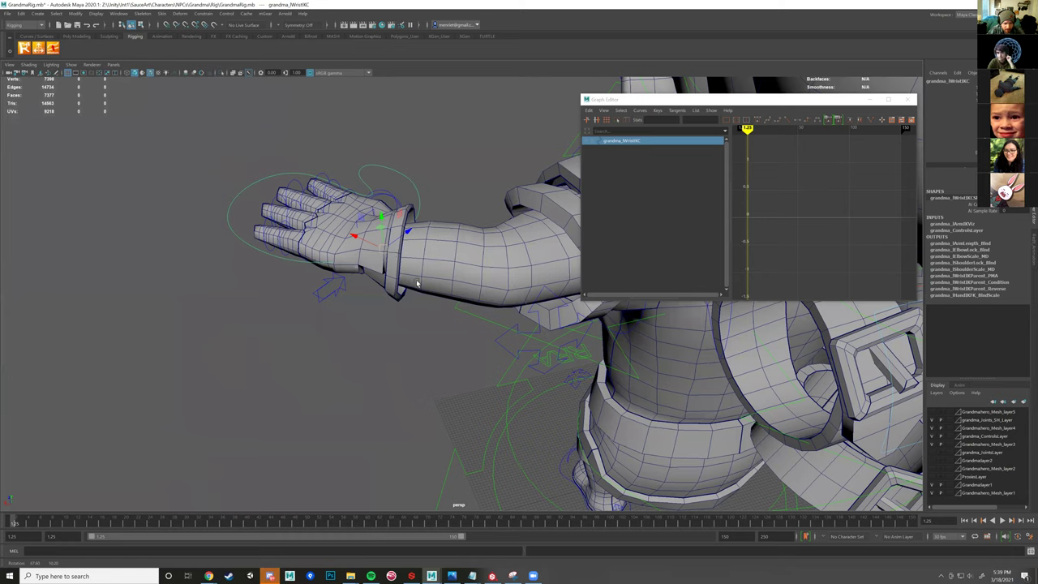
{"action": "left_click_drag", "start_coordinate": [418, 284], "coordinate": [438, 308], "text": "alt"}
{"action": "left_click_drag", "start_coordinate": [435, 364], "coordinate": [436, 322], "text": "alt"}
{"action": "key", "text": "e"}
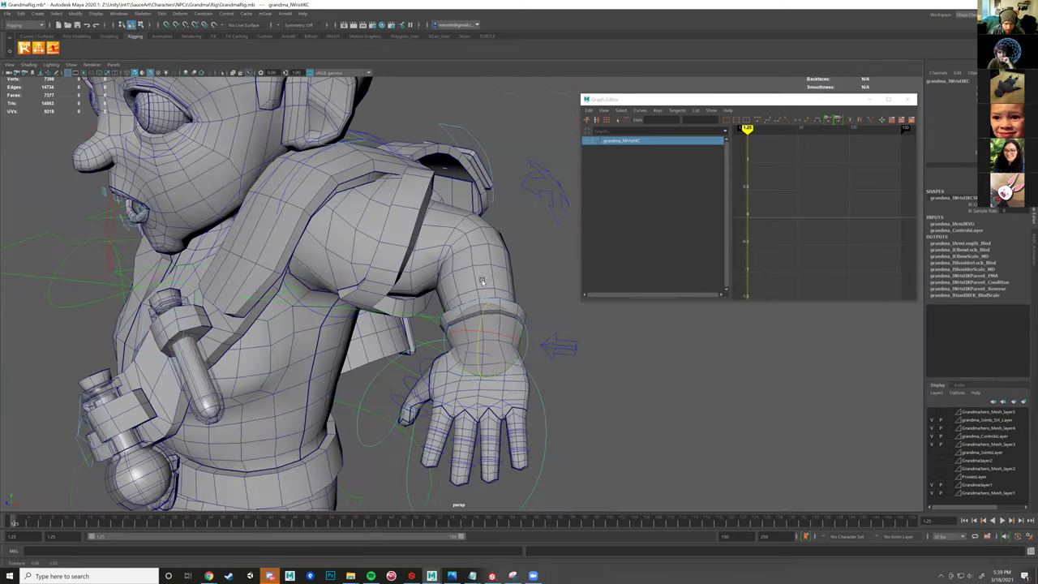
{"action": "left_click_drag", "start_coordinate": [515, 282], "coordinate": [483, 283], "text": "alt"}
{"action": "left_click_drag", "start_coordinate": [413, 322], "coordinate": [390, 290], "text": "alt"}
{"action": "left_click_drag", "start_coordinate": [476, 392], "coordinate": [505, 381], "text": "alt"}
- Select the controls of the left hand's first three fingers without the mesh and rotate them to curl the fingers
{"action": "left_click_drag", "start_coordinate": [383, 277], "coordinate": [468, 387]}
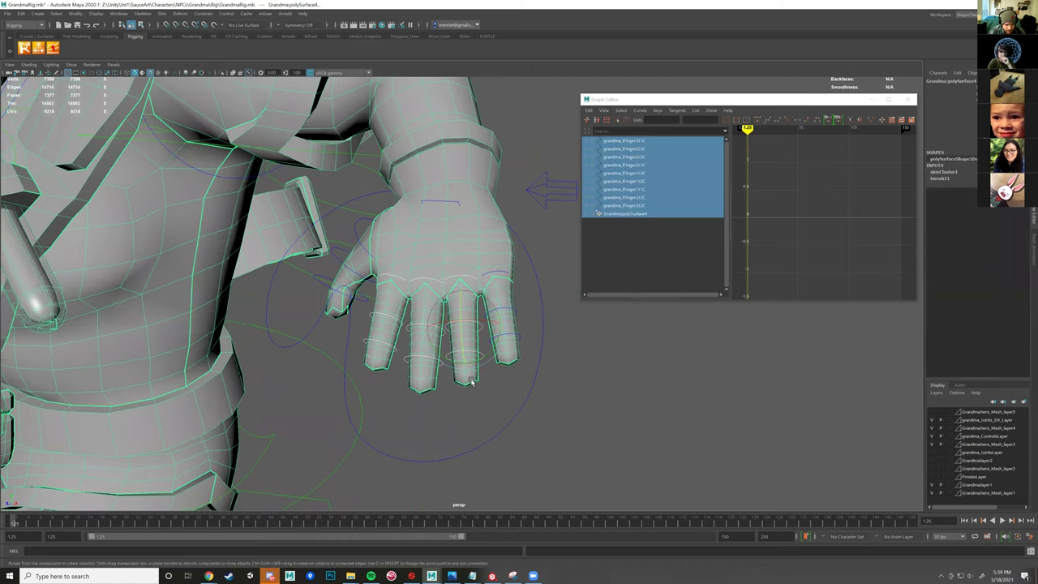
{"action": "left_click", "coordinate": [454, 331], "text": "ctrl"}
{"action": "left_click_drag", "start_coordinate": [459, 333], "coordinate": [408, 355]}
{"action": "left_click_drag", "start_coordinate": [488, 308], "coordinate": [533, 301], "text": "alt"}
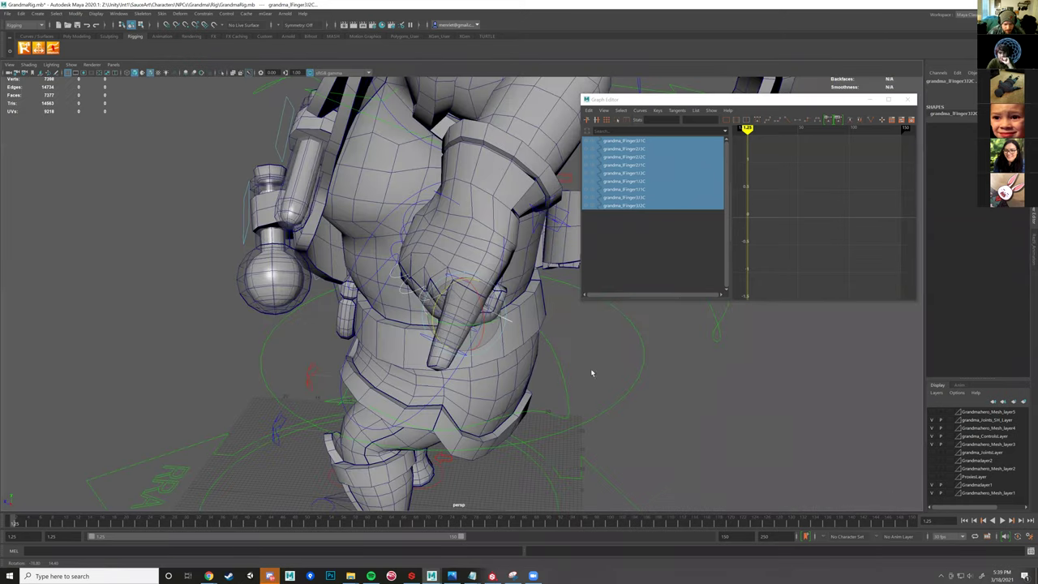
{"action": "left_click_drag", "start_coordinate": [591, 372], "coordinate": [506, 339], "text": "alt"}
- Select the three controls of the left little finger and rotate them to close the fist
{"action": "left_click", "coordinate": [503, 312]}
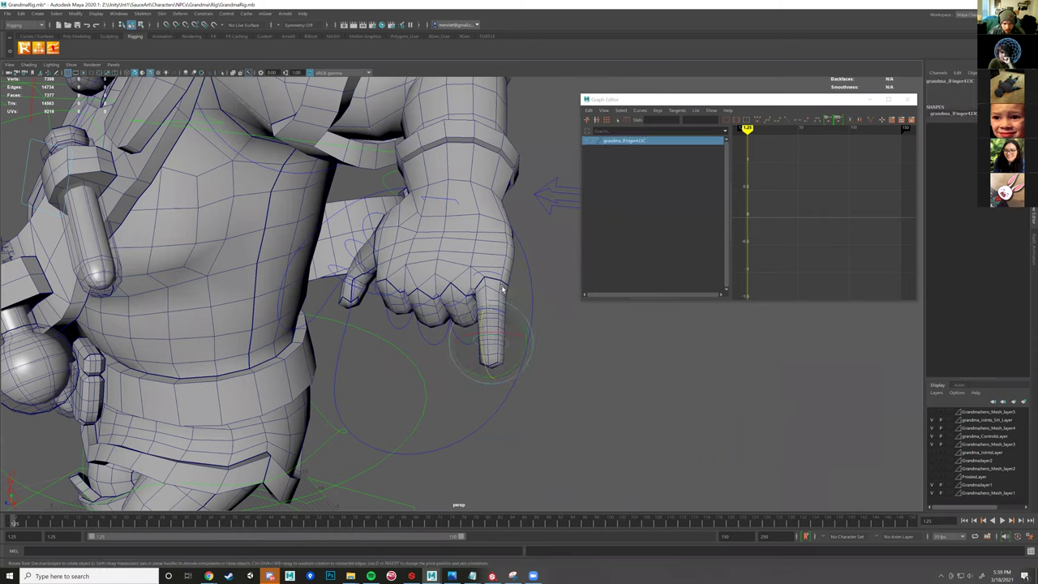
{"action": "left_click", "coordinate": [495, 273], "text": "shift"}
{"action": "left_click", "coordinate": [489, 290], "text": "shift"}
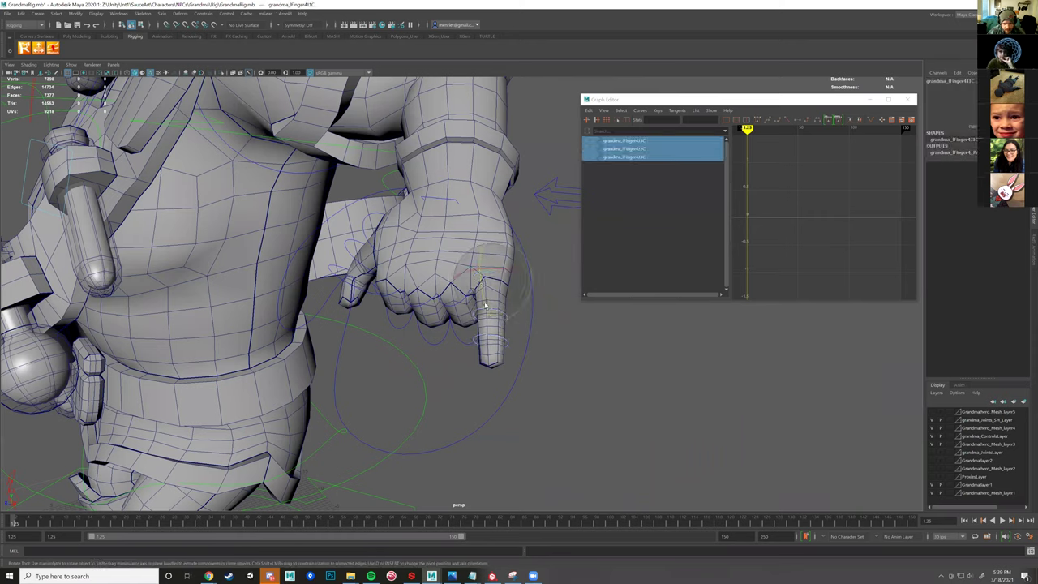
{"action": "left_click_drag", "start_coordinate": [485, 305], "coordinate": [489, 324]}
{"action": "left_click_drag", "start_coordinate": [430, 341], "coordinate": [443, 280], "text": "alt"}
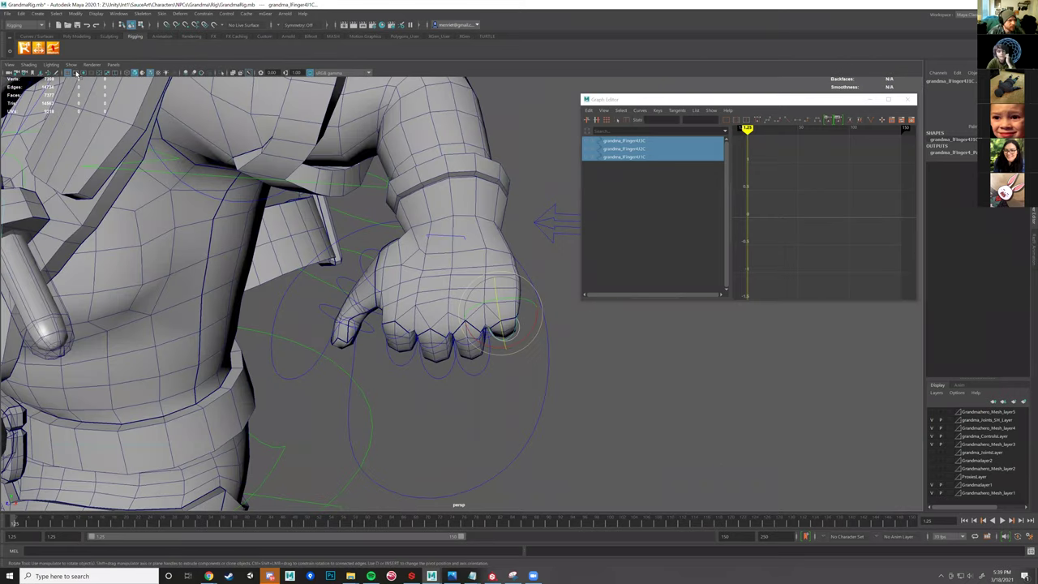
- Hide the polygon meshes and show the joints in the viewport so the skeleton appears with the controls
{"action": "left_click", "coordinate": [72, 64]}
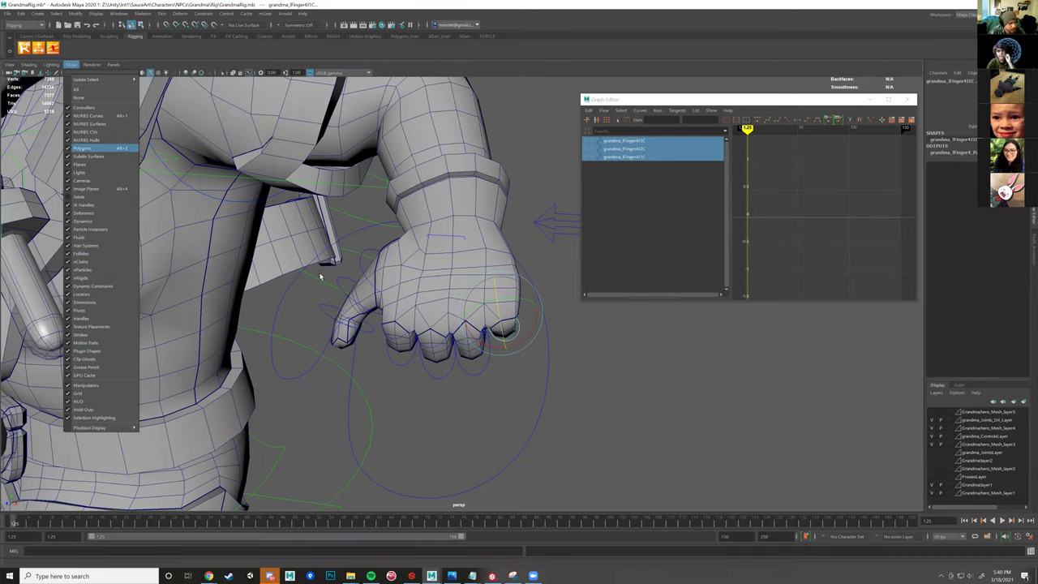
{"action": "left_click", "coordinate": [69, 149]}
{"action": "scroll", "coordinate": [566, 423], "scroll_direction": "down", "scroll_amount": 5}
{"action": "left_click_drag", "start_coordinate": [566, 422], "coordinate": [454, 356], "text": "alt"}
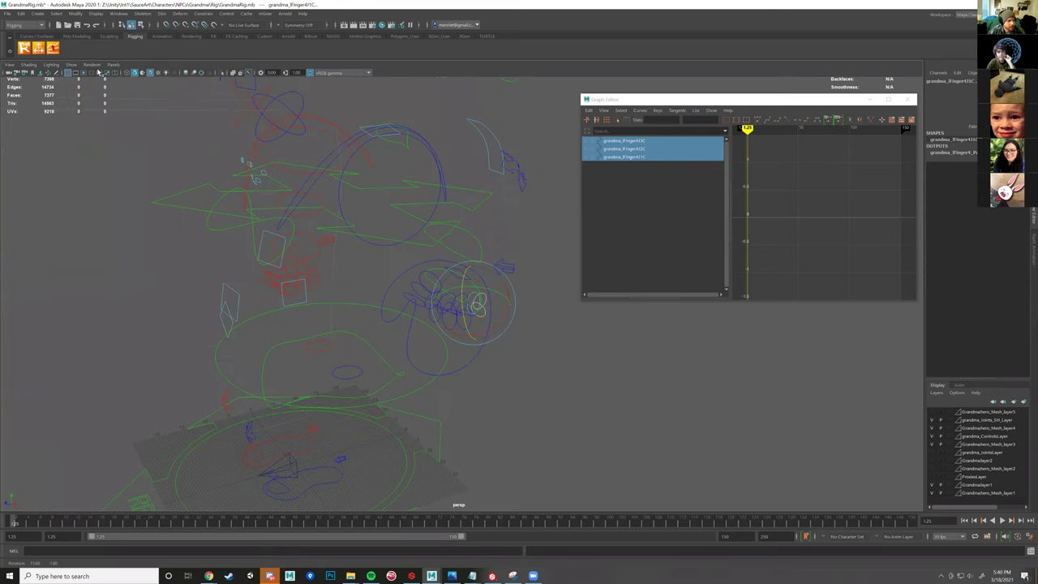
{"action": "left_click", "coordinate": [71, 64]}
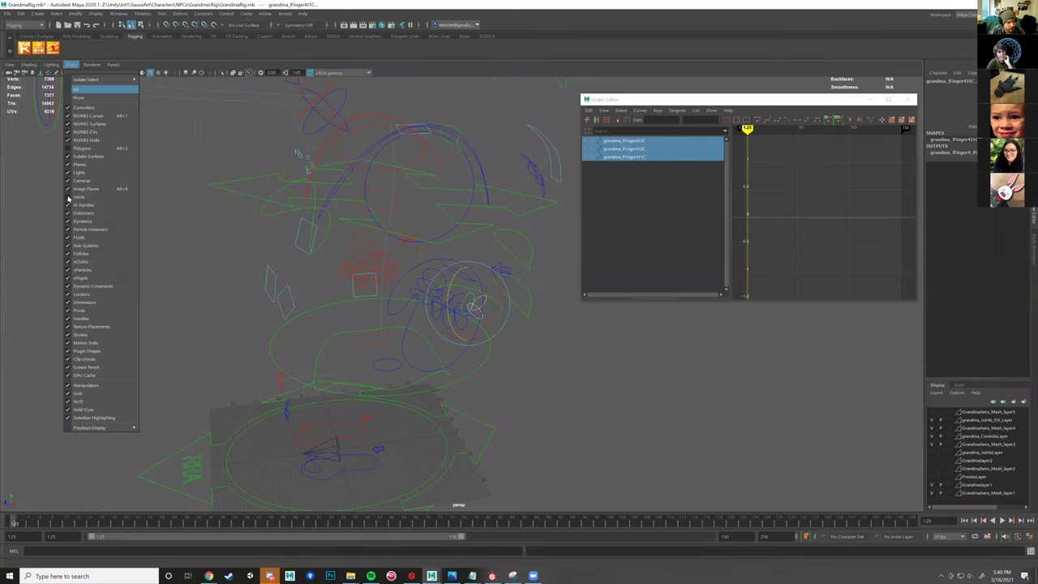
{"action": "left_click", "coordinate": [71, 197]}
- Select the middle control of the left hand's third finger and rotate it to drive its joint
{"action": "left_click", "coordinate": [500, 342]}
{"action": "scroll", "coordinate": [523, 337], "scroll_direction": "up", "scroll_amount": 3}
{"action": "left_click_drag", "start_coordinate": [524, 337], "coordinate": [435, 354], "text": "alt"}
{"action": "left_click", "coordinate": [439, 351]}
{"action": "scroll", "coordinate": [455, 354], "scroll_direction": "up", "scroll_amount": 3}
{"action": "left_click_drag", "start_coordinate": [440, 390], "coordinate": [451, 338]}
{"action": "left_click_drag", "start_coordinate": [525, 359], "coordinate": [433, 309], "text": "alt"}
{"action": "left_click_drag", "start_coordinate": [517, 306], "coordinate": [512, 277], "text": "alt"}
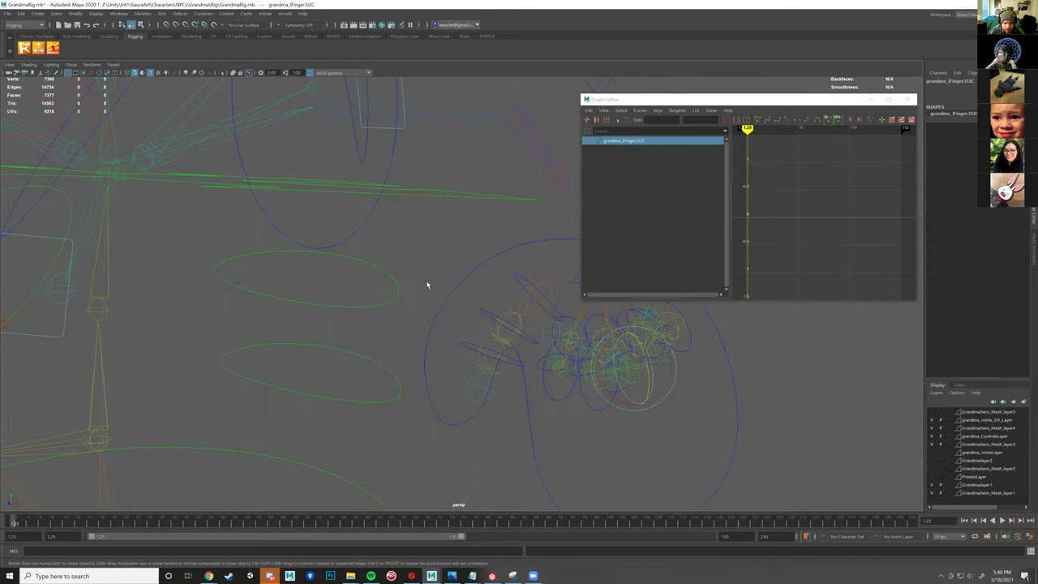
- Select the left wrist IK control and move it to pull the arm joints along
{"action": "left_click_drag", "start_coordinate": [427, 285], "coordinate": [408, 284], "text": "alt"}
{"action": "left_click", "coordinate": [477, 254]}
{"action": "key", "text": "w"}
{"action": "left_click_drag", "start_coordinate": [480, 249], "coordinate": [428, 292]}
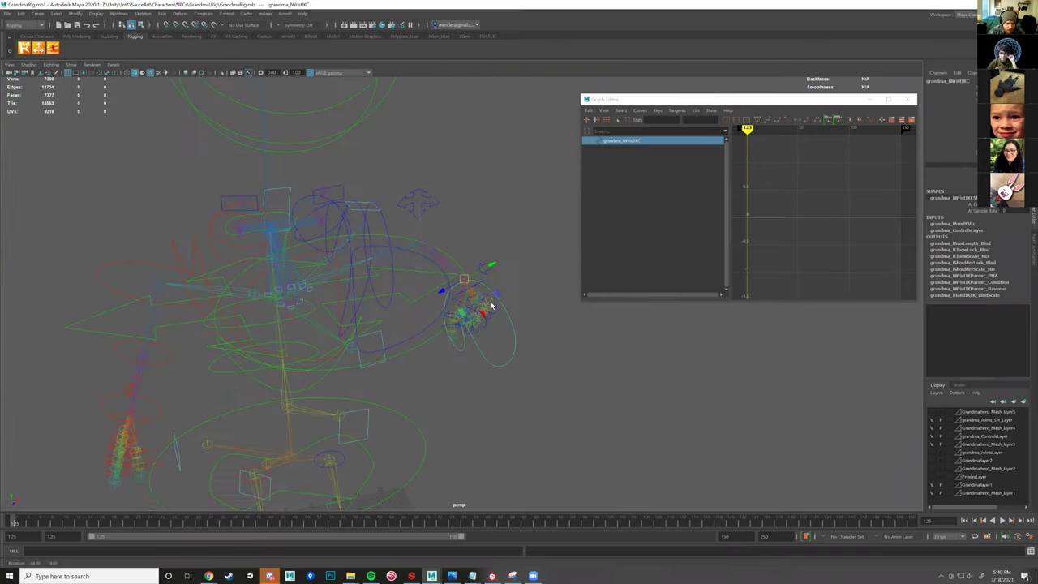
{"action": "left_click_drag", "start_coordinate": [492, 305], "coordinate": [489, 294], "text": "alt"}
{"action": "left_click_drag", "start_coordinate": [310, 304], "coordinate": [409, 290], "text": "alt"}
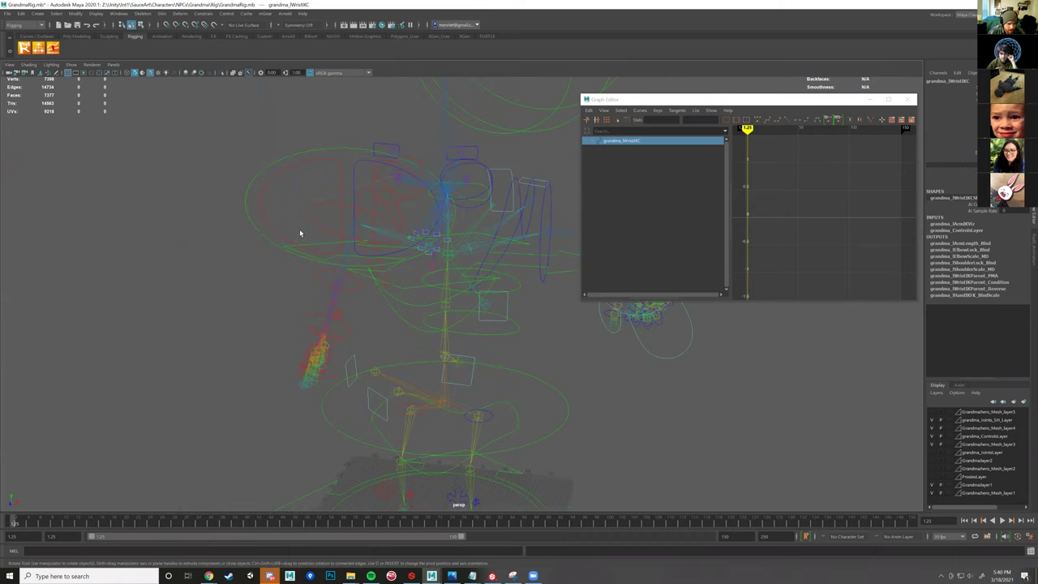
- Rotate the right shoulder FK control to swing the right arm's joints, and clear the selection
{"action": "middle_click_drag", "start_coordinate": [301, 233], "coordinate": [429, 265], "text": "alt"}
{"action": "left_click", "coordinate": [421, 213]}
{"action": "left_click_drag", "start_coordinate": [426, 214], "coordinate": [408, 326]}
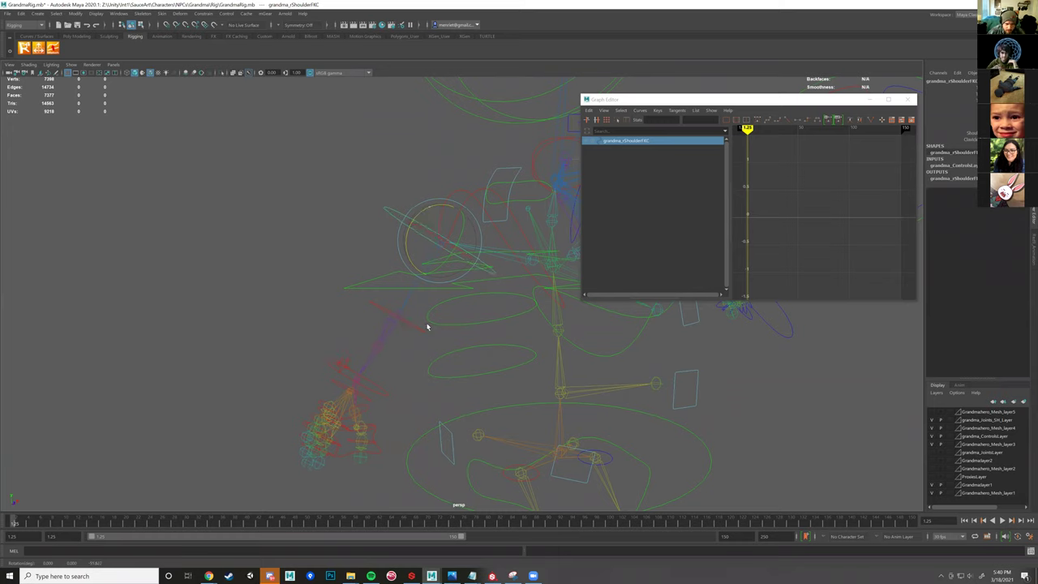
{"action": "left_click", "coordinate": [424, 329]}
{"action": "mouse_move", "coordinate": [397, 268]}
{"action": "left_mouse_down"}
{"action": "mouse_move", "coordinate": [421, 319]}
{"action": "mouse_move", "coordinate": [411, 343]}
{"action": "mouse_move", "coordinate": [433, 294]}
{"action": "mouse_move", "coordinate": [407, 251]}
{"action": "left_mouse_up"}
{"action": "right_click_drag", "start_coordinate": [417, 212], "coordinate": [445, 206], "text": "alt"}
{"action": "left_click", "coordinate": [446, 206]}
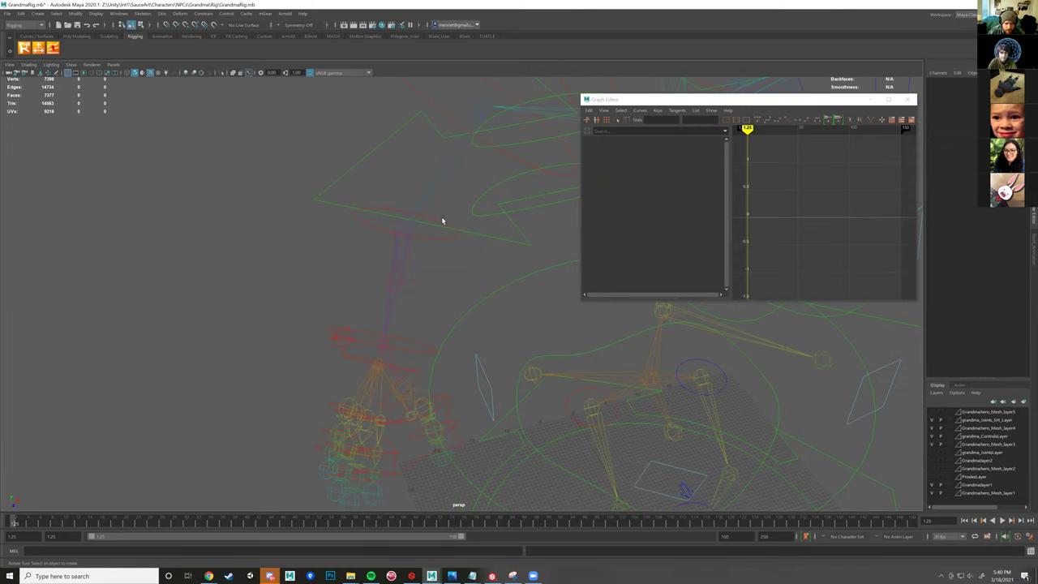
- Rotate two spine FK controls together to bend the spine joints, and undo the rotation
{"action": "left_click_drag", "start_coordinate": [450, 118], "coordinate": [465, 157], "text": "alt"}
{"action": "left_click_drag", "start_coordinate": [400, 181], "coordinate": [422, 270], "text": "alt"}
{"action": "left_click_drag", "start_coordinate": [428, 231], "coordinate": [417, 283]}
{"action": "left_click_drag", "start_coordinate": [510, 322], "coordinate": [496, 296], "text": "alt"}
{"action": "key", "text": "ctrl+z"}
{"action": "key", "text": "ctrl+z"}
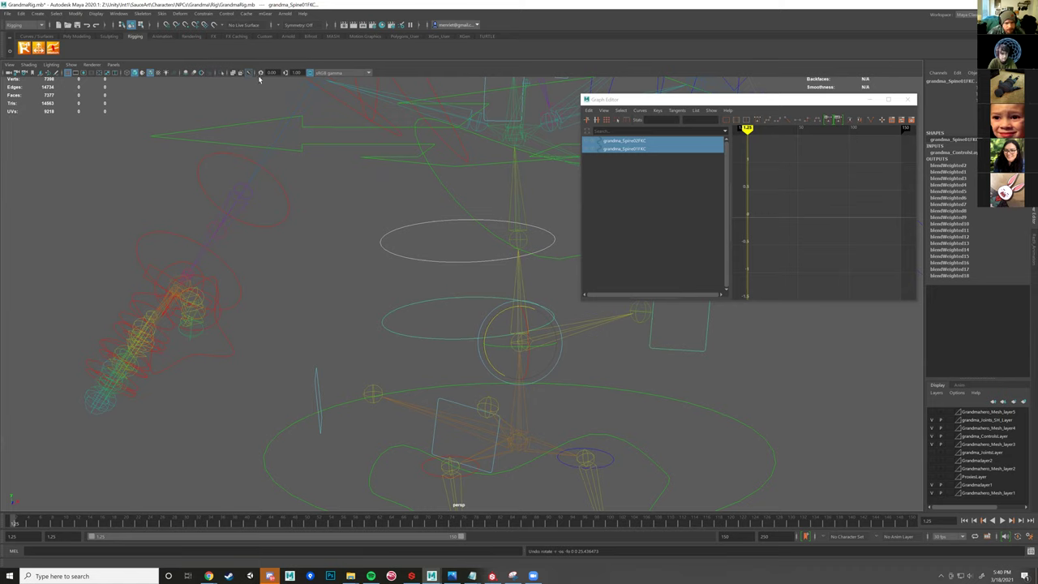
- Clear the selection, hide the joints and show the polygon meshes in the viewport
{"action": "left_click", "coordinate": [394, 269]}
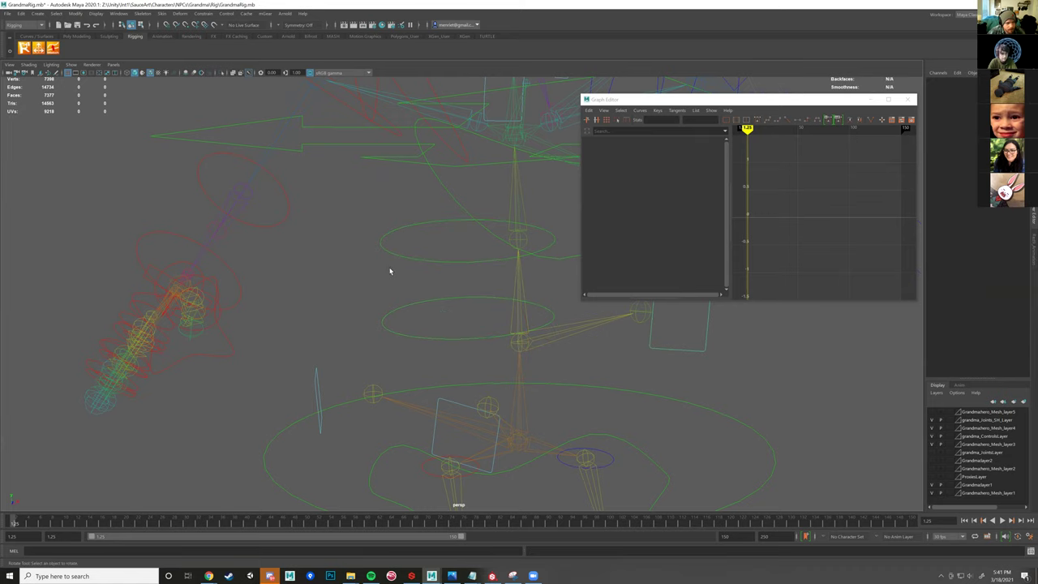
{"action": "left_click", "coordinate": [71, 65]}
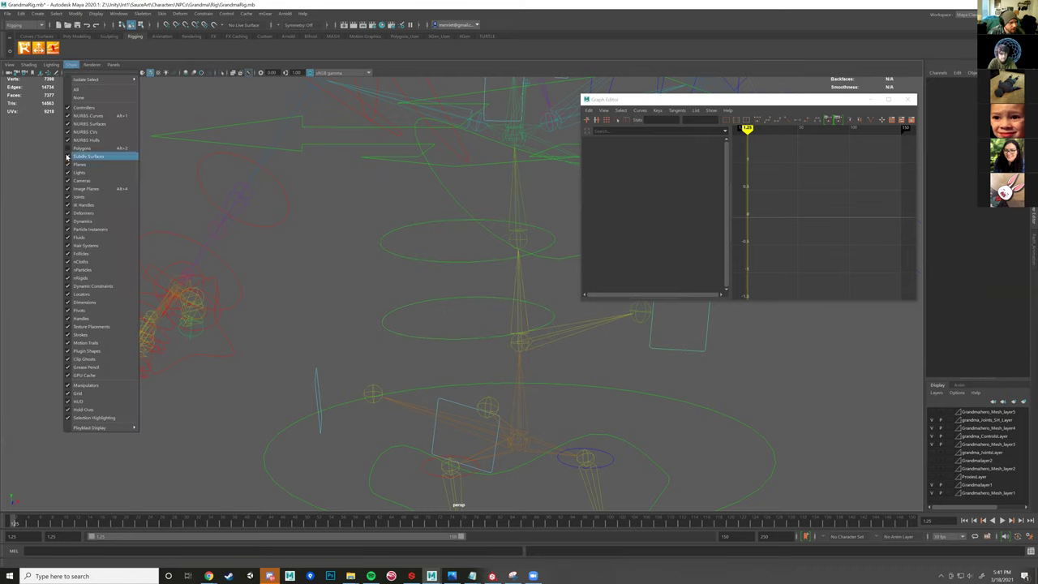
{"action": "key", "text": "alt+2"}
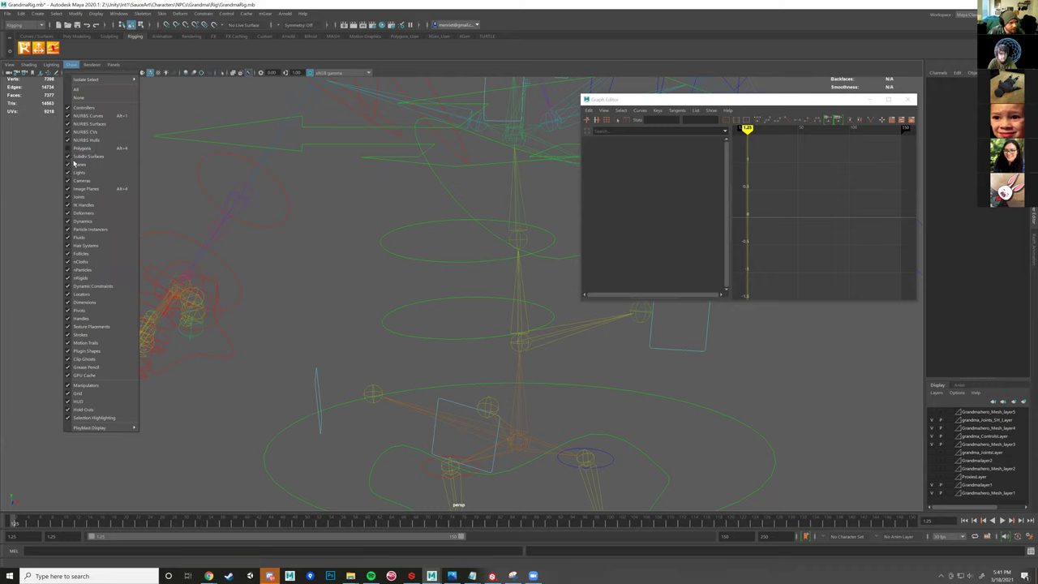
{"action": "left_click", "coordinate": [79, 197]}
{"action": "left_click", "coordinate": [71, 64]}
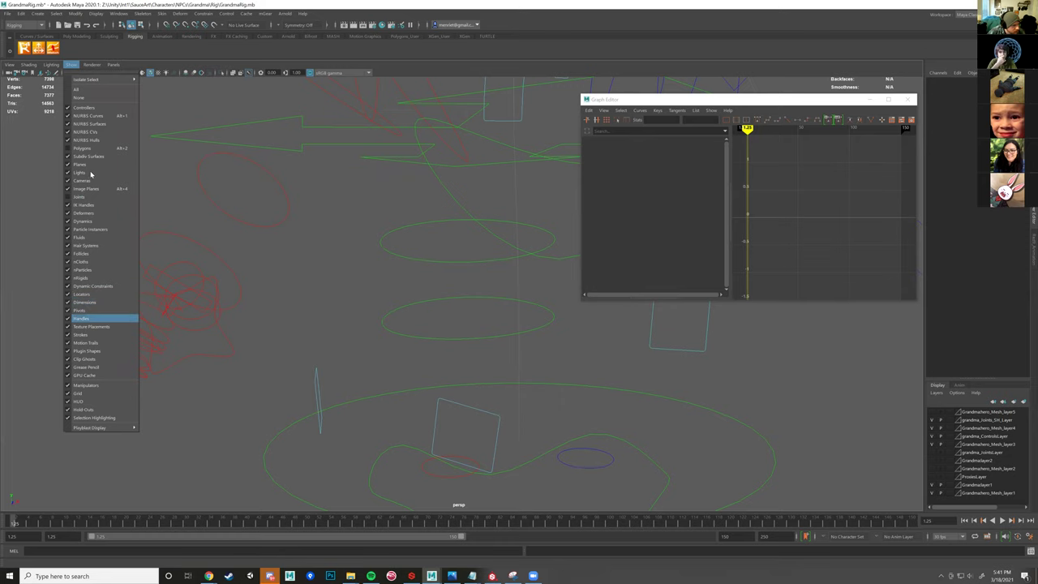
{"action": "left_click", "coordinate": [84, 149]}
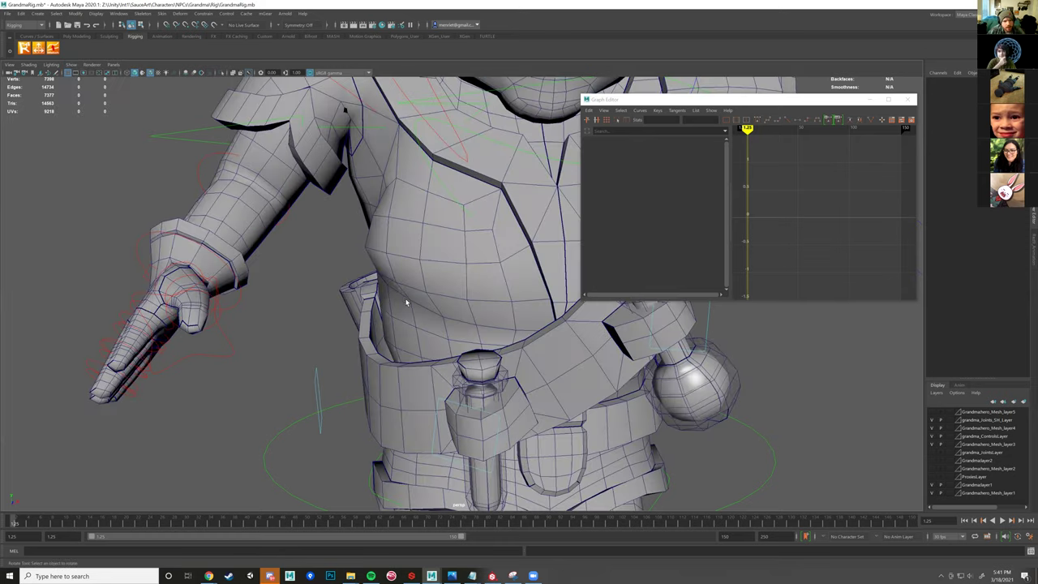
{"action": "left_click_drag", "start_coordinate": [405, 301], "coordinate": [267, 352], "text": "alt"}
{"action": "left_click_drag", "start_coordinate": [357, 313], "coordinate": [379, 303], "text": "alt"}
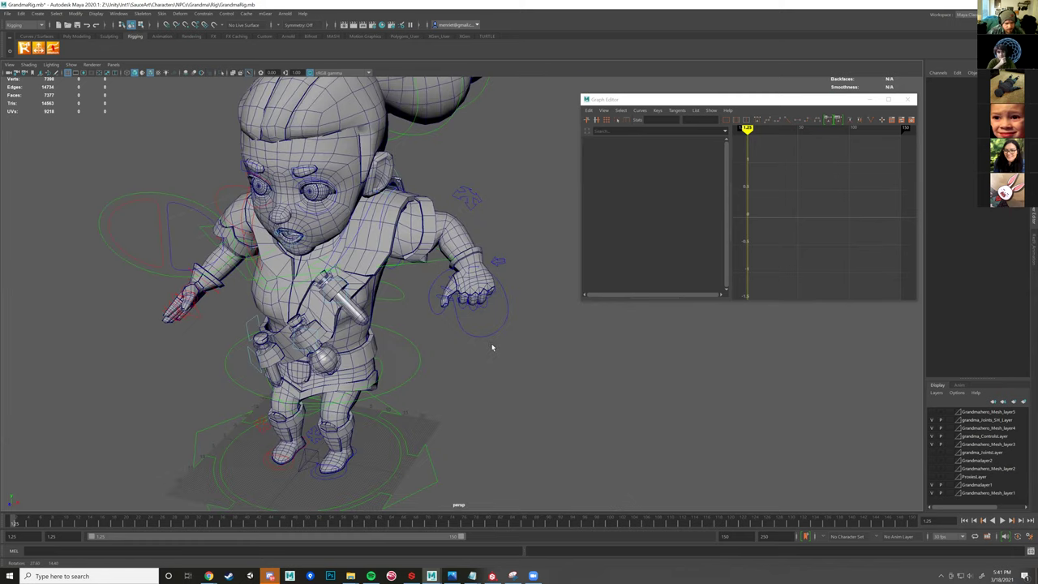
- Select the left wrist IK control and move it to bring the fist in beside the torso
{"action": "scroll", "coordinate": [490, 348], "scroll_direction": "up", "scroll_amount": 3}
{"action": "left_click_drag", "start_coordinate": [481, 349], "coordinate": [508, 382]}
{"action": "key", "text": "w"}
{"action": "left_click_drag", "start_coordinate": [528, 314], "coordinate": [493, 284], "text": "alt"}
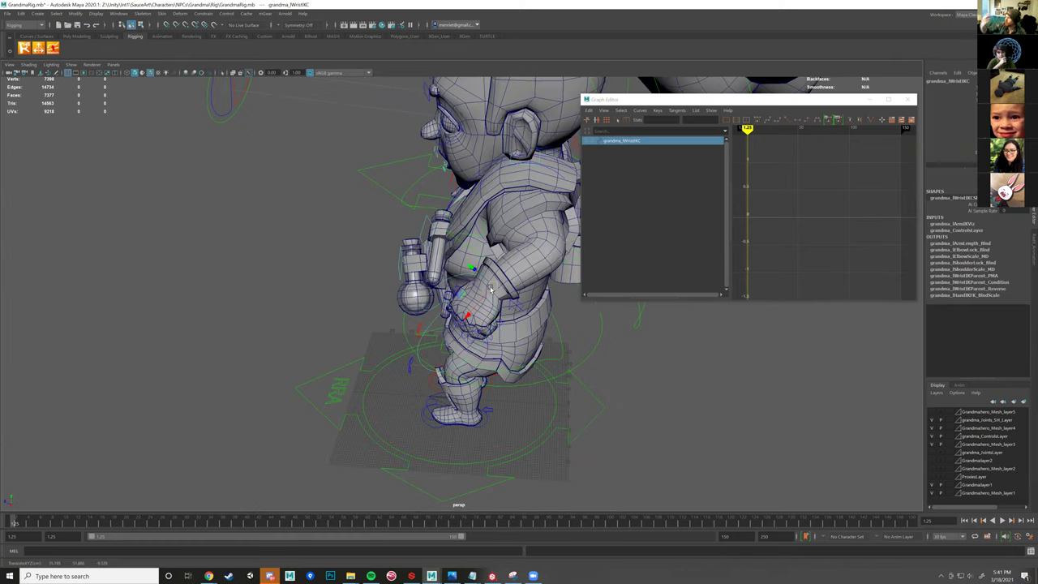
{"action": "left_click_drag", "start_coordinate": [483, 242], "coordinate": [452, 256], "text": "alt"}
{"action": "scroll", "coordinate": [450, 252], "scroll_direction": "up", "scroll_amount": 3}
{"action": "left_click", "coordinate": [417, 251]}
{"action": "left_click_drag", "start_coordinate": [464, 390], "coordinate": [474, 357], "text": "alt"}
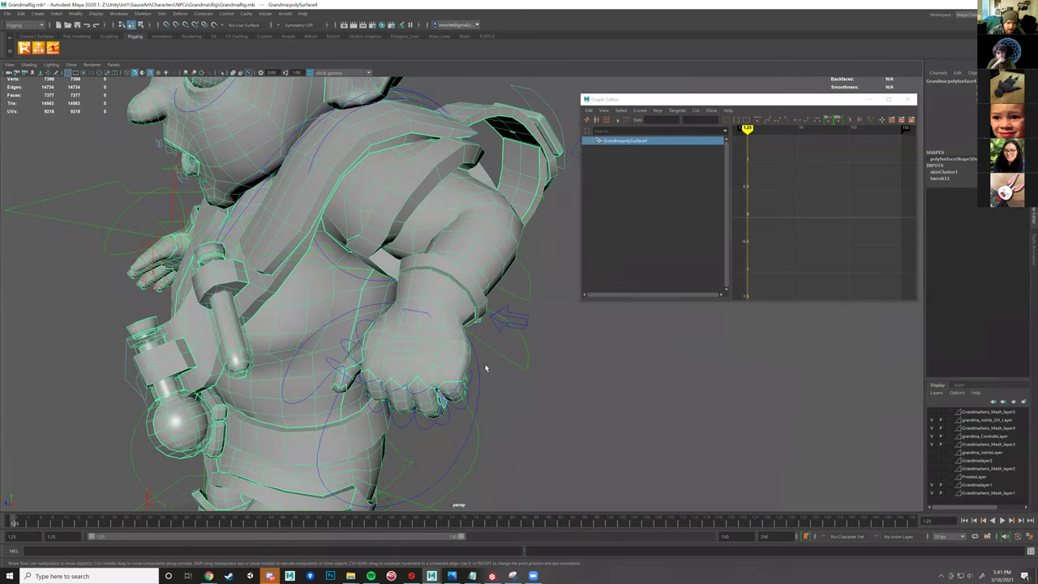
{"action": "left_click", "coordinate": [390, 305]}
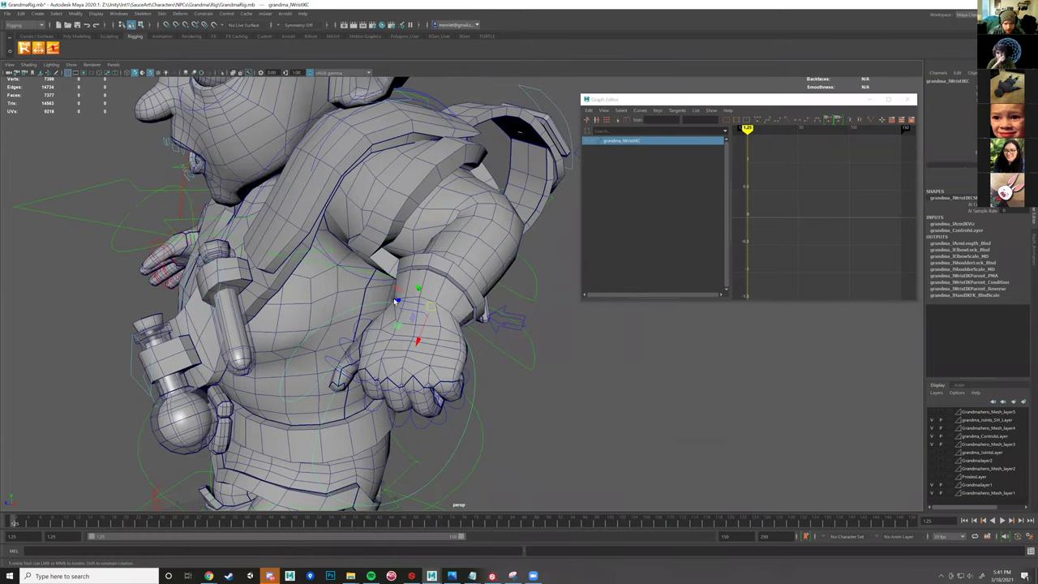
{"action": "left_click_drag", "start_coordinate": [427, 304], "coordinate": [446, 314], "text": "alt"}
- Create a polygon cube and scale it up in the empty space near the grandma's feet
{"action": "scroll", "coordinate": [435, 371], "scroll_direction": "down", "scroll_amount": 5}
{"action": "middle_click_drag", "start_coordinate": [424, 464], "coordinate": [386, 195], "text": "alt"}
{"action": "left_click_drag", "start_coordinate": [386, 274], "coordinate": [406, 253], "text": "alt"}
{"action": "left_click", "coordinate": [386, 274]}
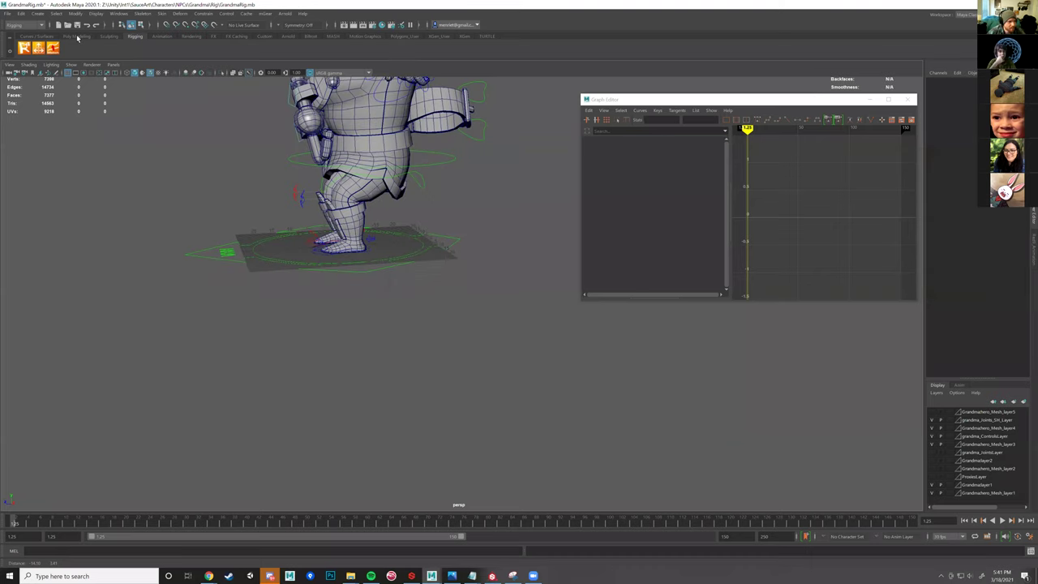
{"action": "left_click", "coordinate": [80, 37]}
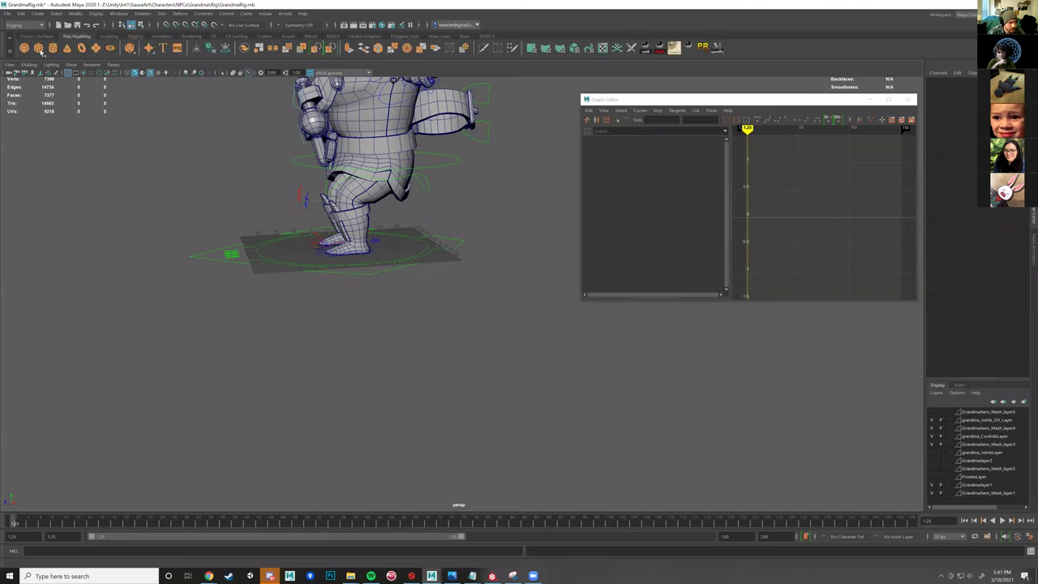
{"action": "left_click_drag", "start_coordinate": [358, 270], "coordinate": [260, 273], "text": "alt"}
{"action": "left_click_drag", "start_coordinate": [320, 290], "coordinate": [402, 316], "text": "alt"}
{"action": "key", "text": "r"}
{"action": "key", "text": "r"}
{"action": "scroll", "coordinate": [492, 333], "scroll_direction": "down", "scroll_amount": 3}
- Select one side face of the cube and move it outward to stretch the cube into a long box
{"action": "right_click_drag", "start_coordinate": [408, 305], "coordinate": [418, 316]}
{"action": "left_click", "coordinate": [403, 310]}
{"action": "key", "text": "w"}
{"action": "left_click_drag", "start_coordinate": [372, 298], "coordinate": [862, 240]}
{"action": "key", "text": "ctrl+z"}
{"action": "left_click", "coordinate": [1034, 154]}
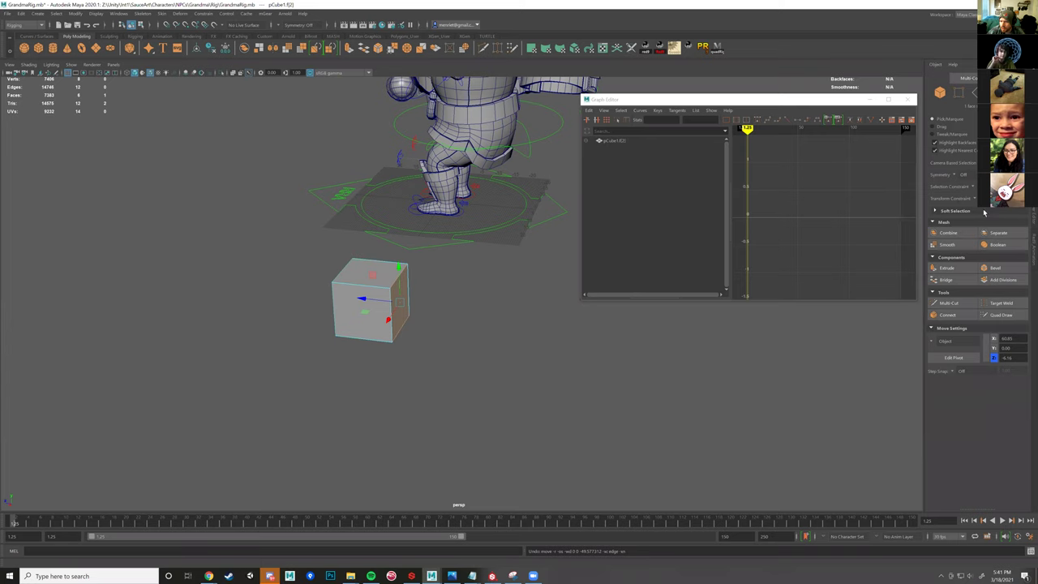
{"action": "left_click", "coordinate": [365, 300]}
{"action": "left_click_drag", "start_coordinate": [405, 308], "coordinate": [413, 309], "text": "alt"}
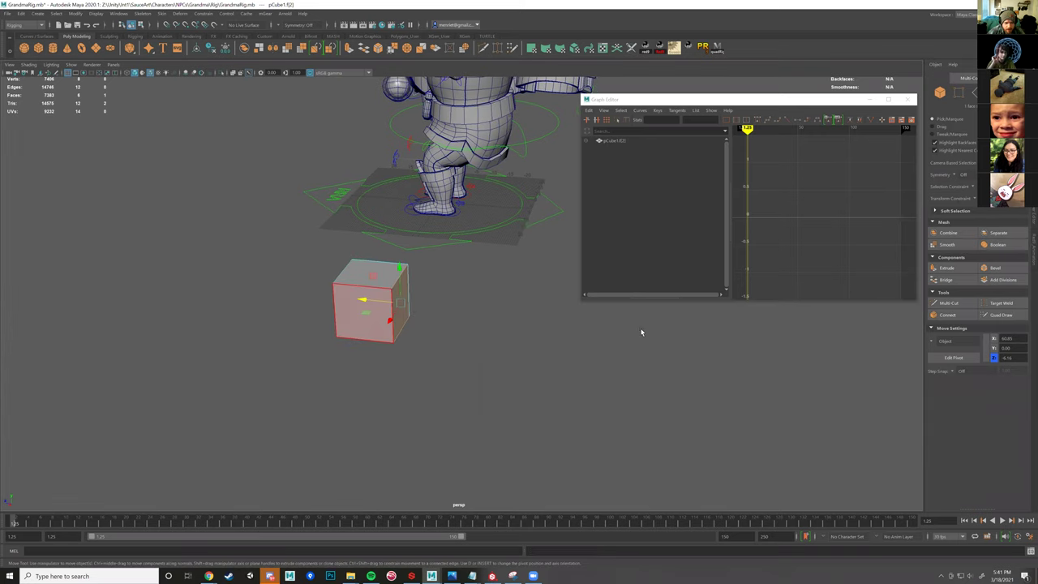
{"action": "left_click_drag", "start_coordinate": [642, 332], "coordinate": [714, 336]}
{"action": "middle_click_drag", "start_coordinate": [809, 334], "coordinate": [942, 302]}
- Insert seven evenly spaced edge loops along the box's length with Multi-Cut and return to the Move tool
{"action": "left_click", "coordinate": [950, 302]}
{"action": "left_click", "coordinate": [575, 309], "text": "ctrl"}
{"action": "left_click", "coordinate": [692, 317], "text": "ctrl"}
{"action": "left_click", "coordinate": [542, 304], "text": "ctrl"}
{"action": "left_click", "coordinate": [653, 317], "text": "ctrl"}
{"action": "left_click", "coordinate": [784, 330], "text": "ctrl"}
{"action": "left_click", "coordinate": [442, 306], "text": "ctrl"}
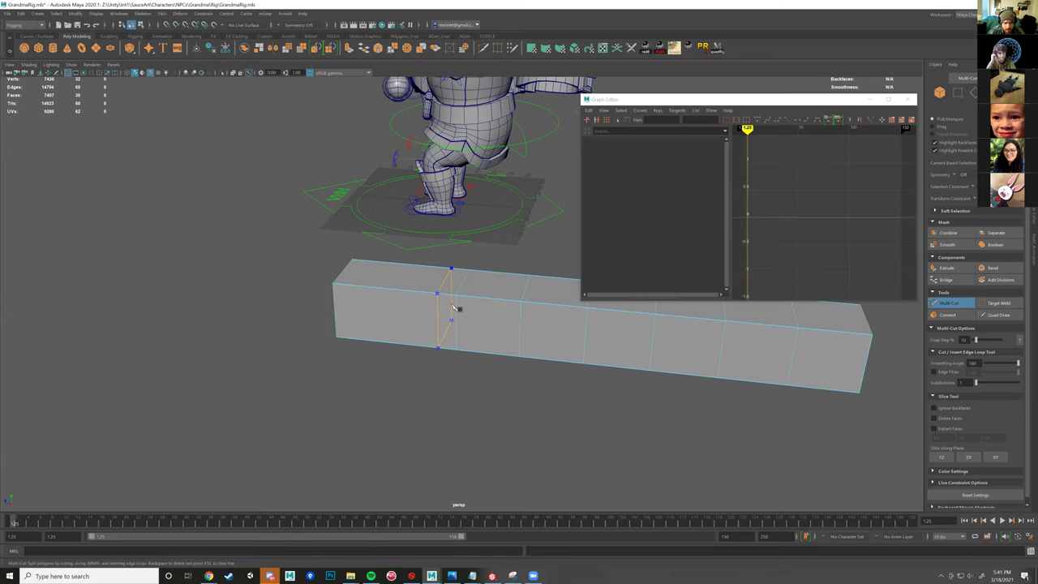
{"action": "middle_click", "coordinate": [453, 306], "text": "ctrl"}
{"action": "left_click_drag", "start_coordinate": [453, 306], "coordinate": [479, 293], "text": "alt"}
{"action": "key", "text": "w"}
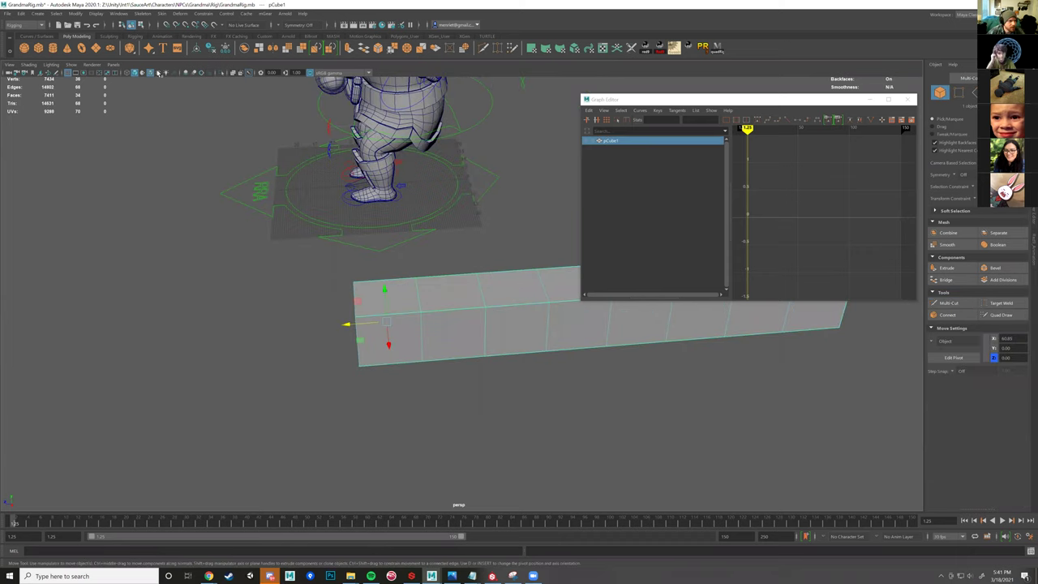
- Apply Smooth to the segmented box to round it into a capsule-like tube
{"action": "left_click", "coordinate": [286, 48]}
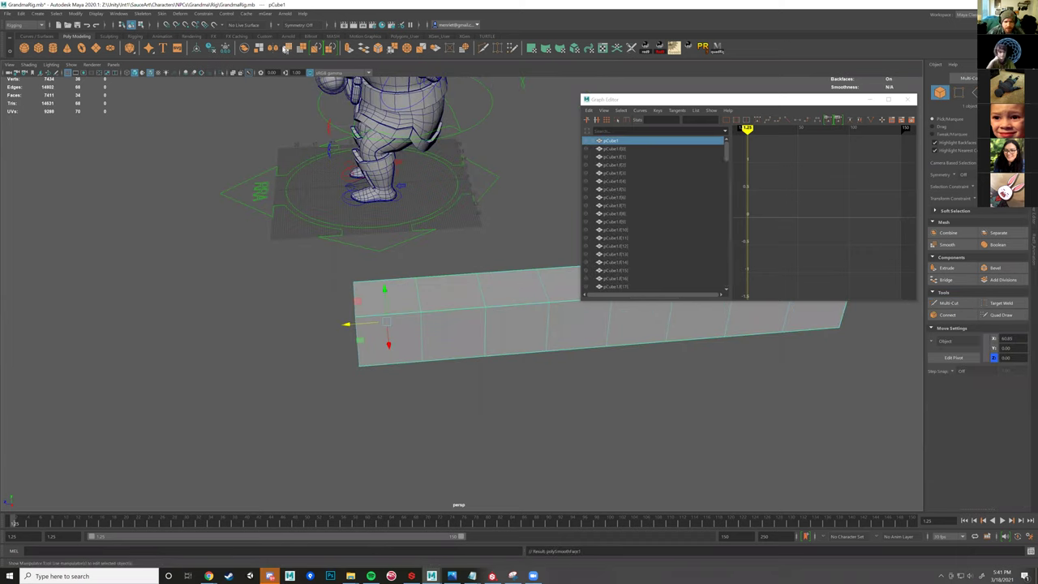
{"action": "middle_click_drag", "start_coordinate": [447, 277], "coordinate": [226, 286], "text": "alt"}
{"action": "left_click", "coordinate": [260, 271]}
{"action": "mouse_move", "coordinate": [283, 268]}
{"action": "left_mouse_down", "text": "alt"}
{"action": "mouse_move", "coordinate": [250, 251]}
{"action": "mouse_move", "coordinate": [340, 256]}
{"action": "mouse_move", "coordinate": [285, 257]}
{"action": "left_mouse_up", "text": "alt"}
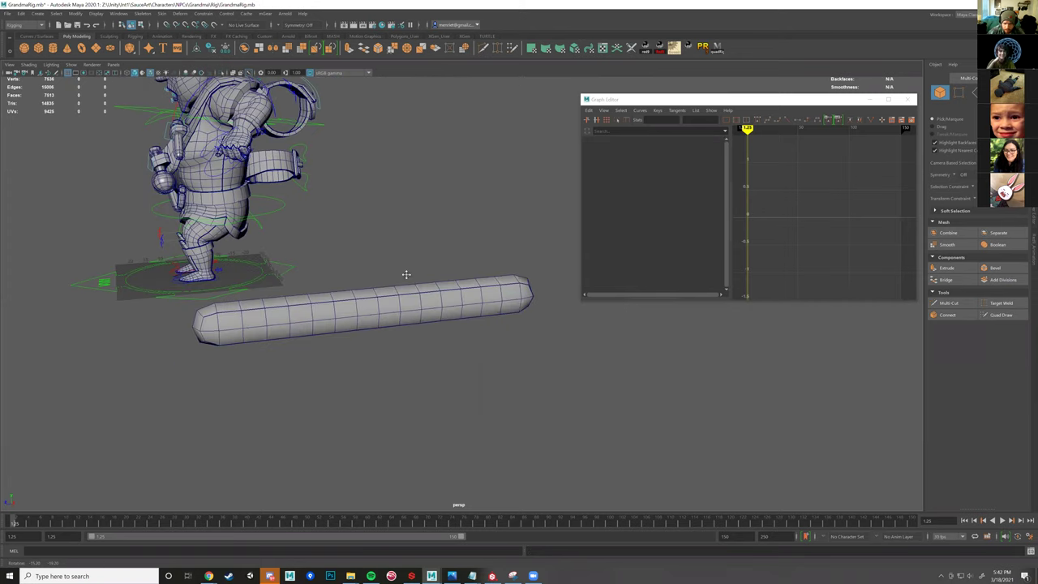
{"action": "left_click_drag", "start_coordinate": [406, 274], "coordinate": [441, 281], "text": "alt"}
{"action": "left_click_drag", "start_coordinate": [525, 254], "coordinate": [554, 298], "text": "alt"}
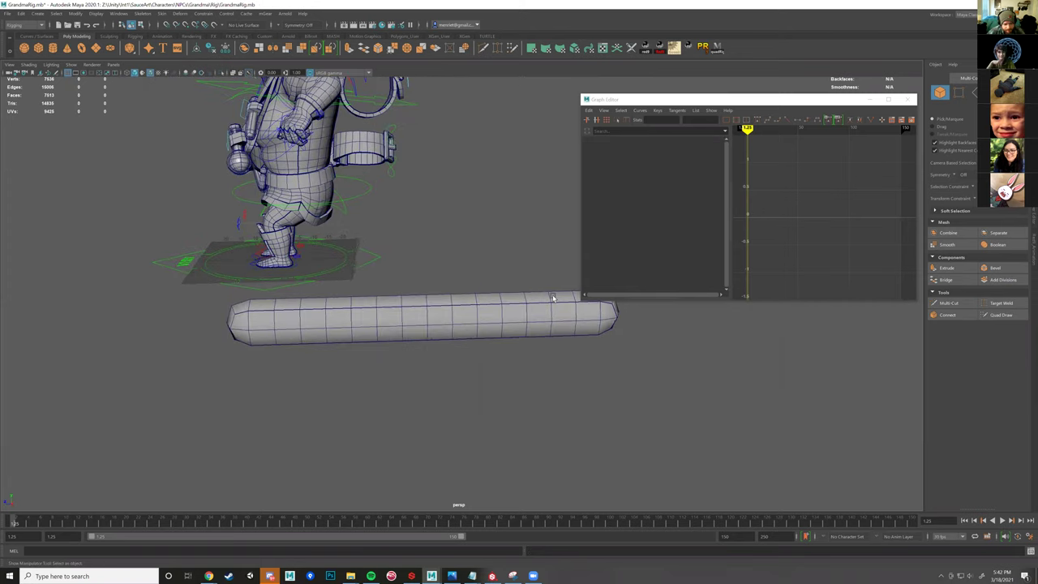
- Move the smoothed tube along its length to a Z position of 17.24 and keep it selected
{"action": "left_click", "coordinate": [357, 301]}
{"action": "left_click_drag", "start_coordinate": [233, 183], "coordinate": [154, 69], "text": "alt"}
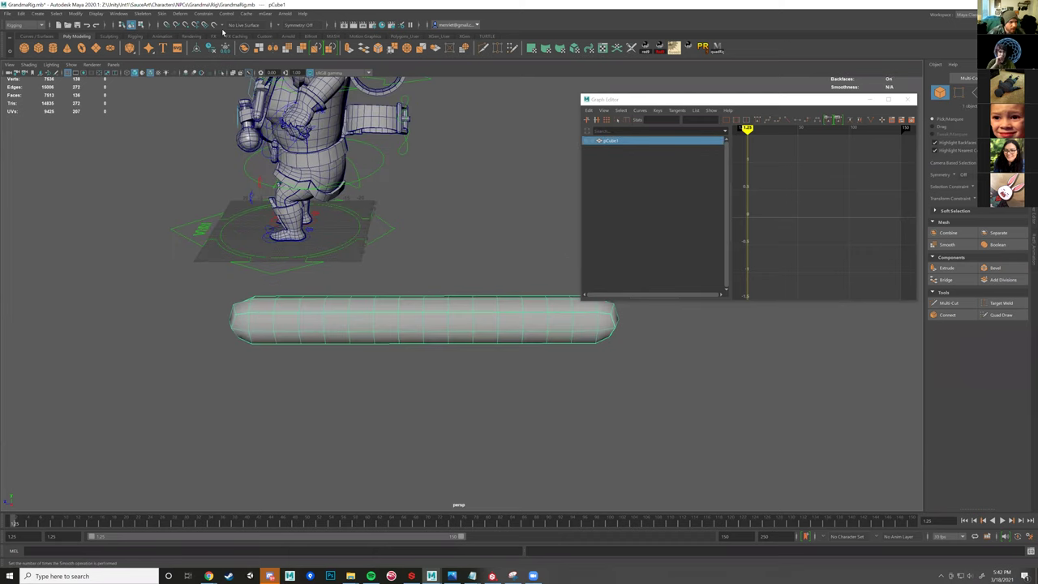
{"action": "key", "text": "w"}
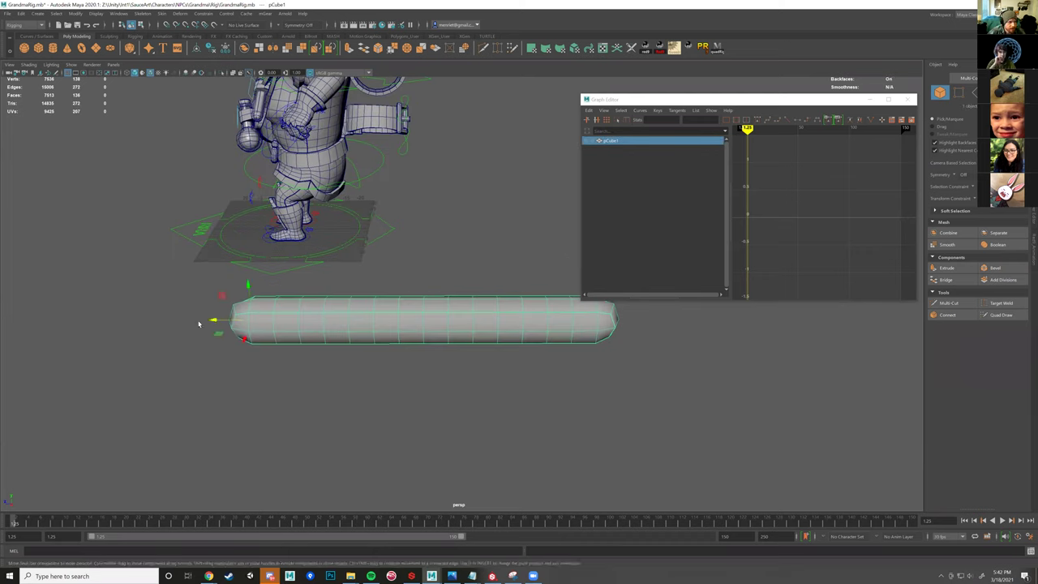
{"action": "left_click_drag", "start_coordinate": [199, 324], "coordinate": [134, 312]}
{"action": "middle_click_drag", "start_coordinate": [442, 298], "coordinate": [523, 295], "text": "alt"}
{"action": "left_click", "coordinate": [523, 294]}
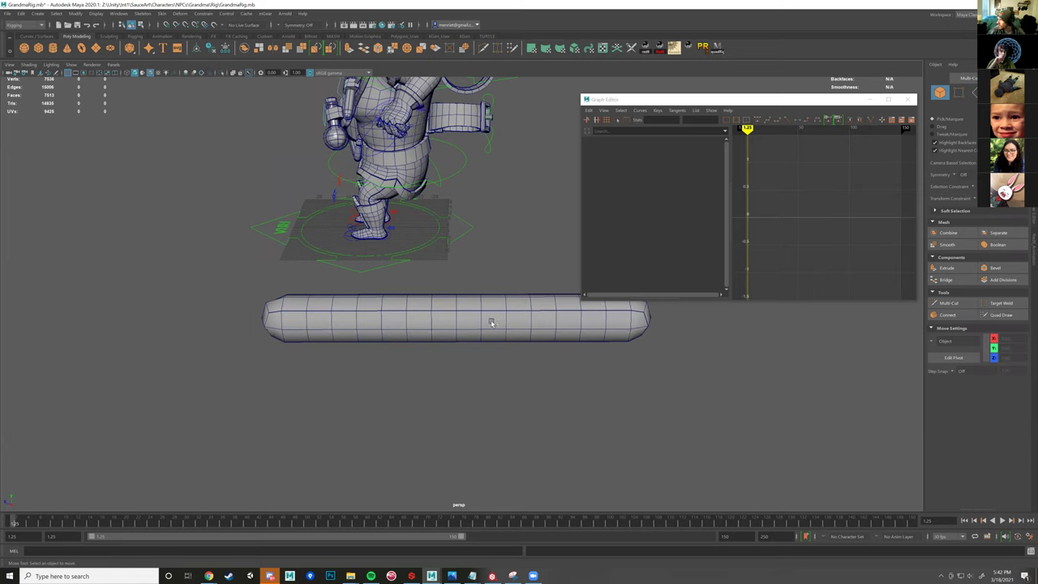
{"action": "left_click", "coordinate": [490, 323]}
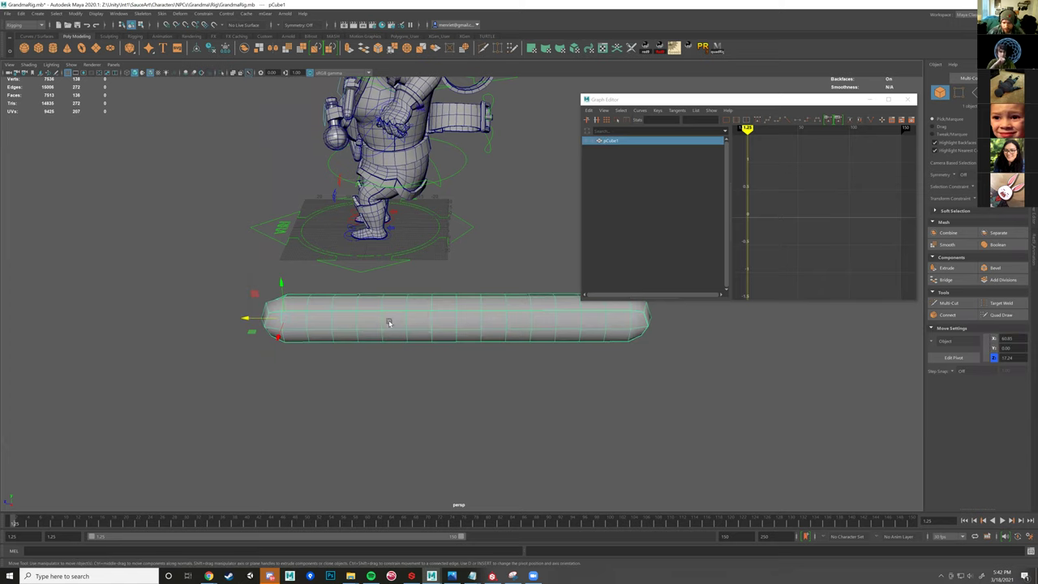
- Create a chain of eight joints along the tube's centerline in the side view with Create Joints, starting at the character's front end
{"action": "left_click_drag", "start_coordinate": [389, 322], "coordinate": [475, 354], "text": "alt"}
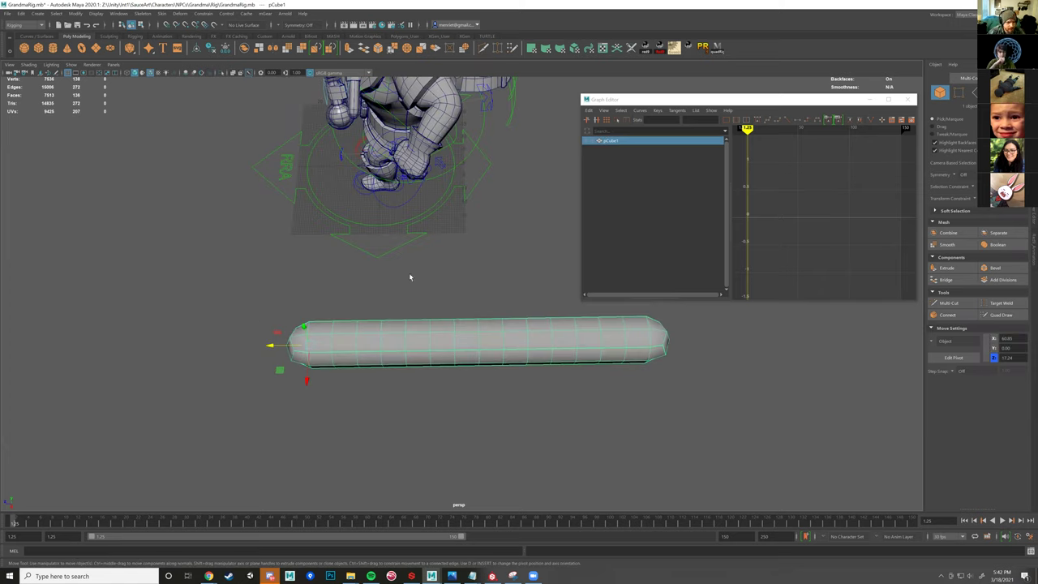
{"action": "left_click_drag", "start_coordinate": [410, 275], "coordinate": [412, 277], "text": "alt"}
{"action": "left_click_drag", "start_coordinate": [411, 219], "coordinate": [413, 234], "text": "alt"}
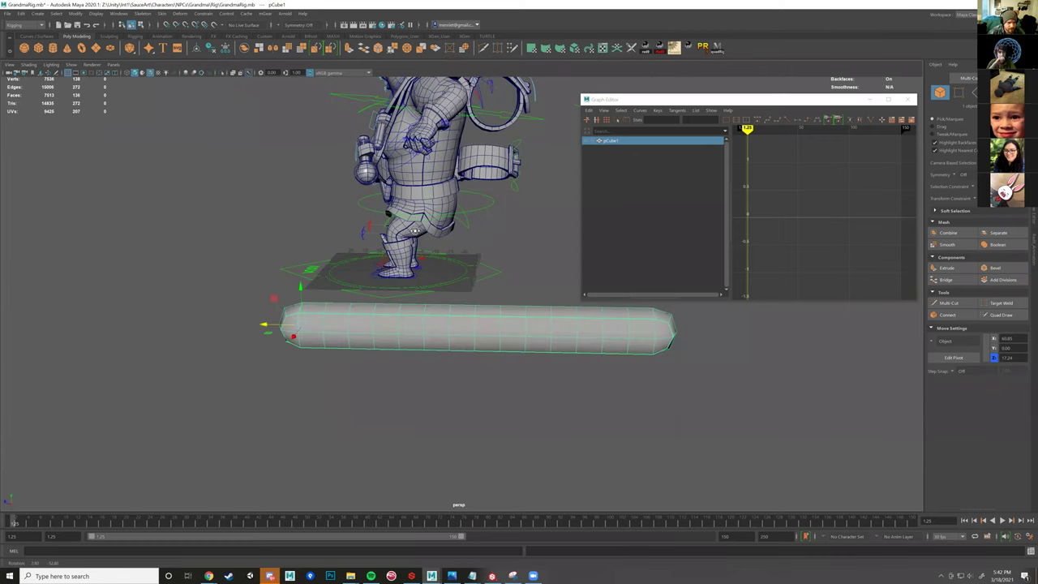
{"action": "left_click", "coordinate": [160, 14]}
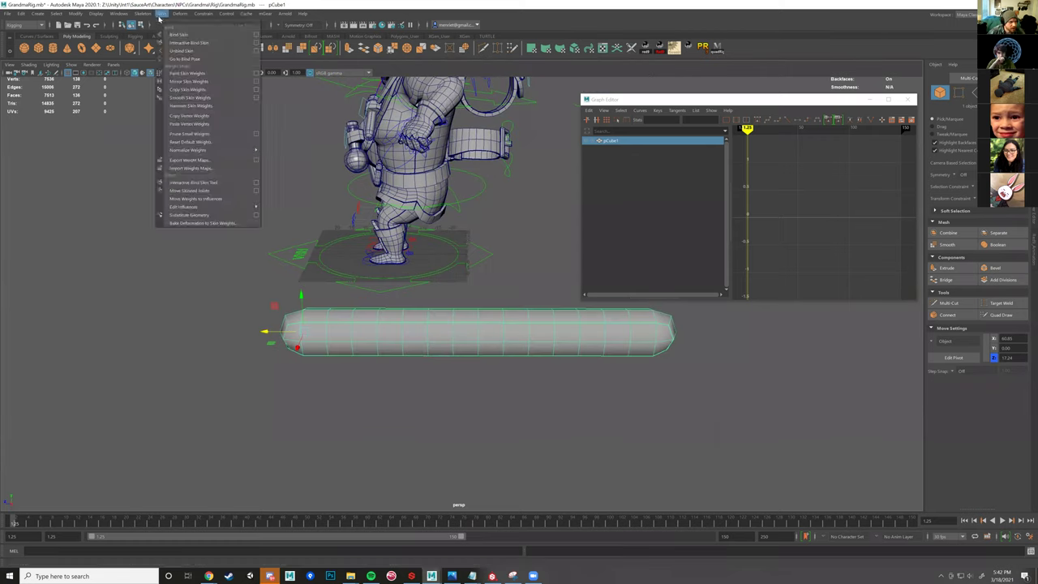
{"action": "mouse_move", "coordinate": [148, 15]}
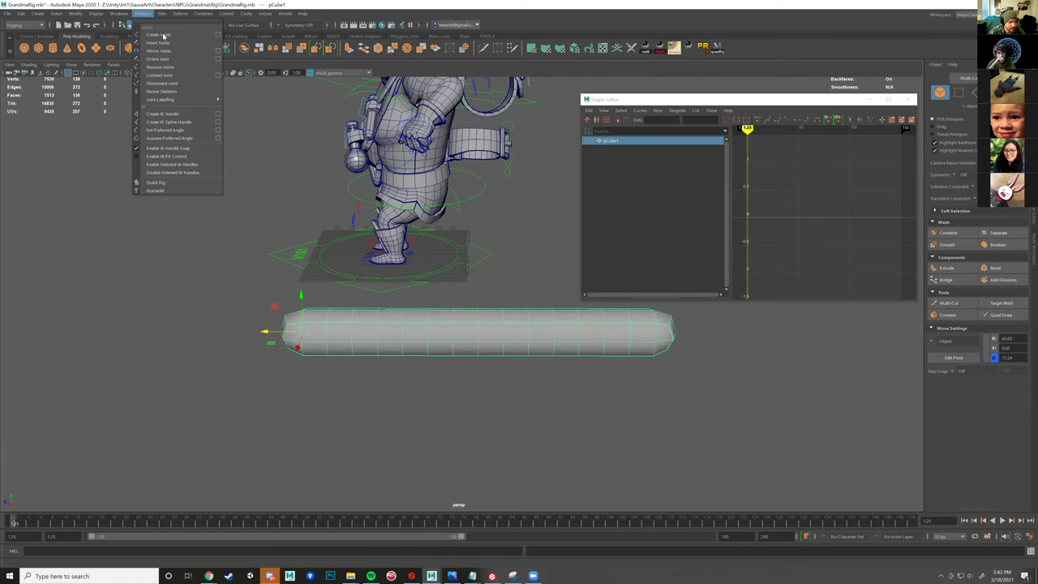
{"action": "left_click", "coordinate": [162, 36]}
{"action": "left_click_drag", "start_coordinate": [369, 345], "coordinate": [370, 351], "text": "alt"}
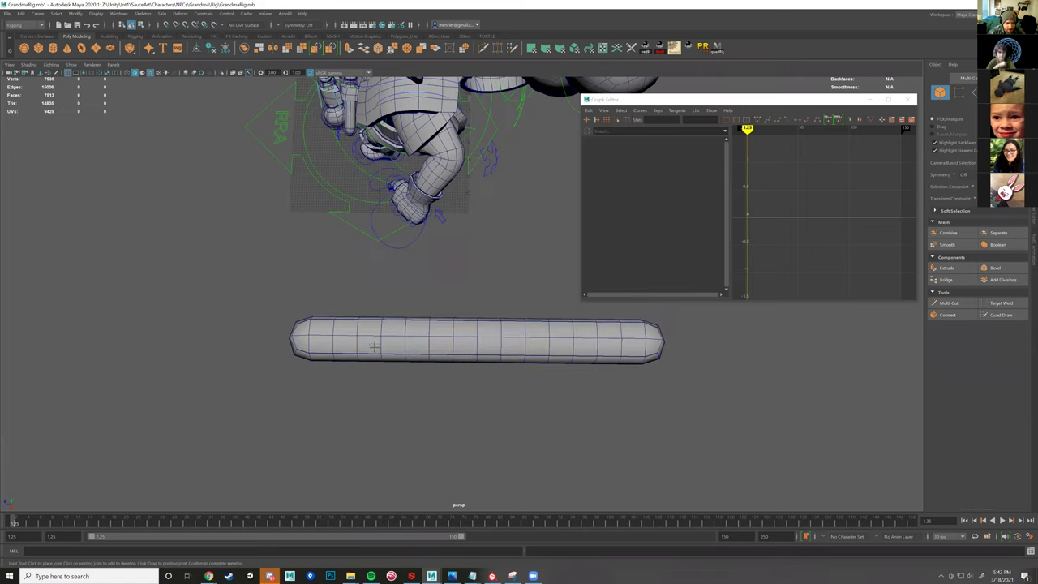
{"action": "key", "text": "space"}
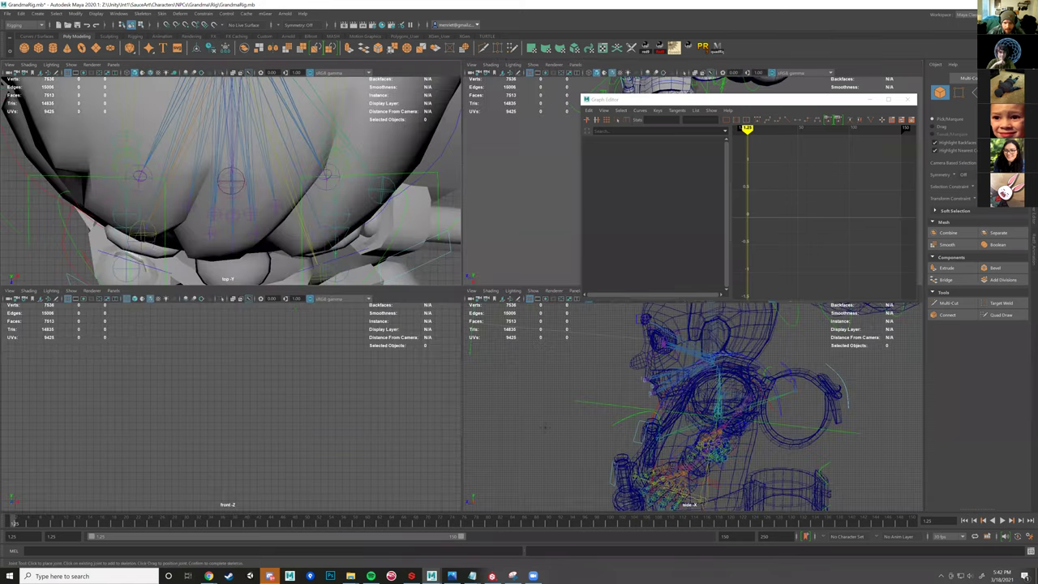
{"action": "key", "text": "space"}
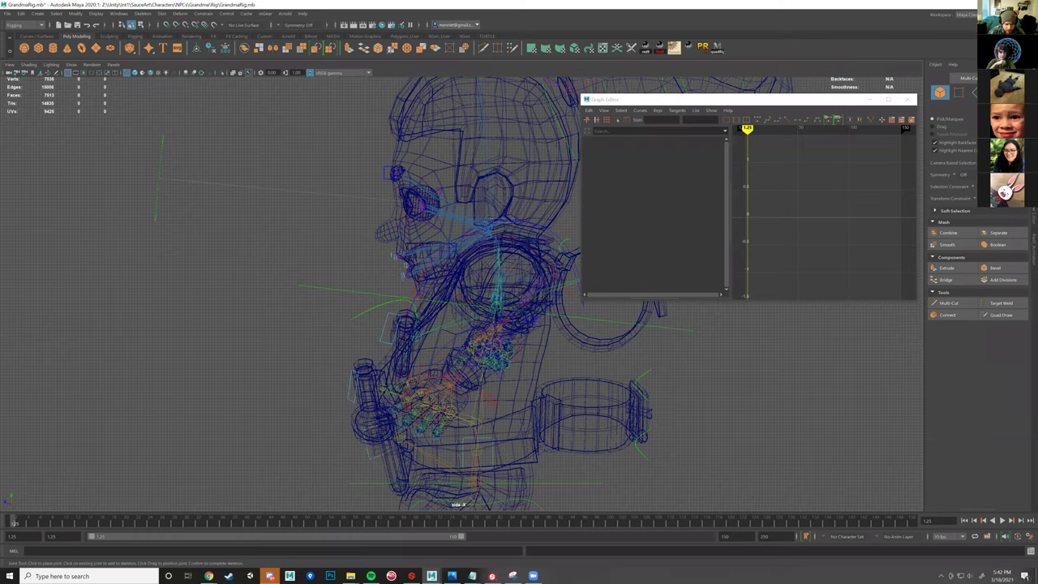
{"action": "scroll", "coordinate": [377, 486], "scroll_direction": "down", "scroll_amount": 1}
{"action": "middle_click_drag", "start_coordinate": [377, 487], "coordinate": [327, 235], "text": "alt"}
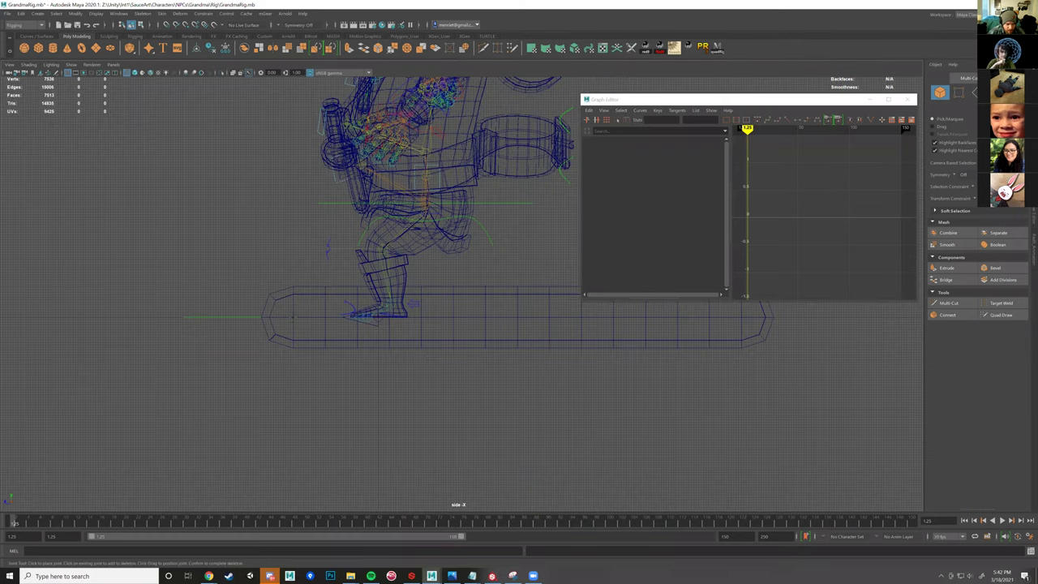
{"action": "left_click", "coordinate": [293, 317]}
{"action": "left_click", "coordinate": [350, 317]}
{"action": "left_click", "coordinate": [436, 318]}
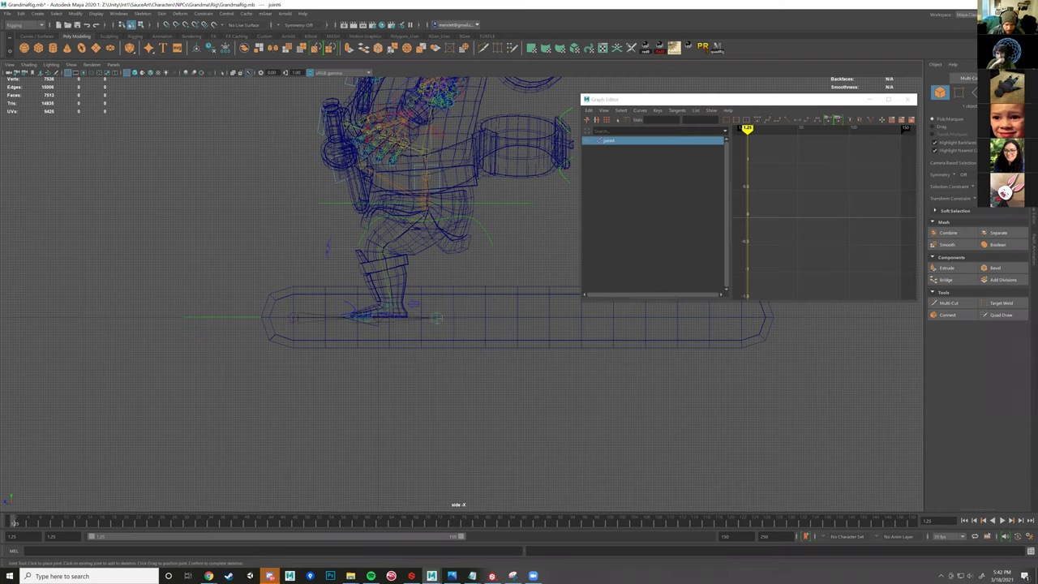
{"action": "left_click", "coordinate": [497, 317]}
{"action": "left_click", "coordinate": [572, 318]}
{"action": "left_click", "coordinate": [638, 318]}
{"action": "left_click", "coordinate": [699, 318]}
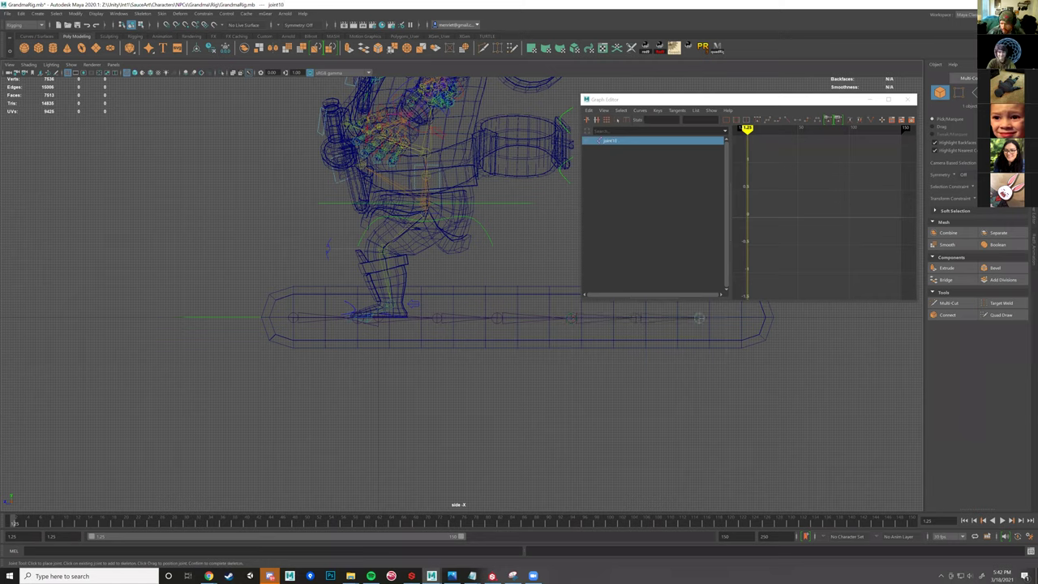
{"action": "left_click", "coordinate": [749, 318]}
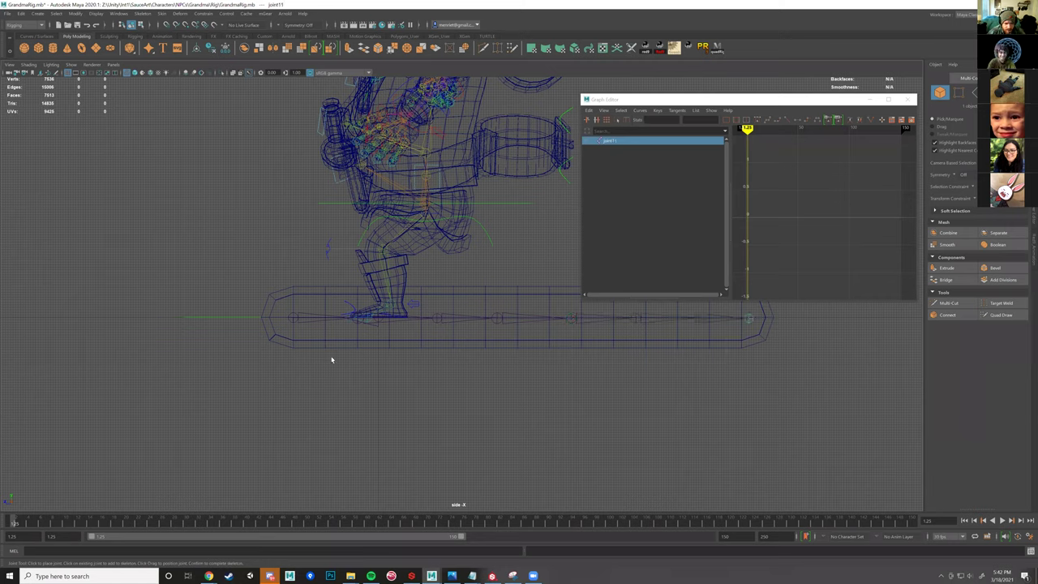
{"action": "key", "text": "w"}
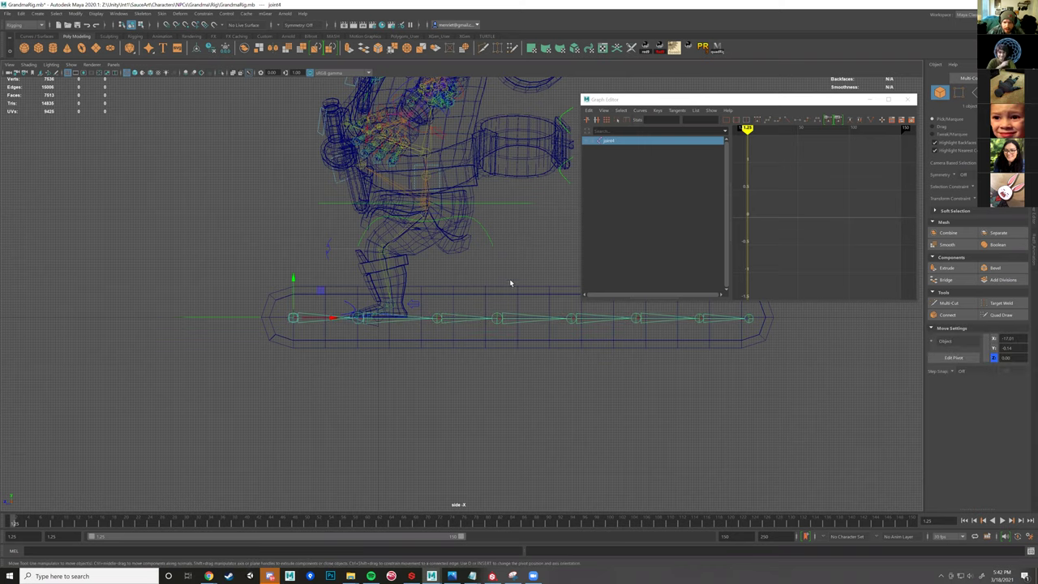
- Switch the perspective view to wireframe and enable the display of joints in it
{"action": "key", "text": "space"}
{"action": "key", "text": "space"}
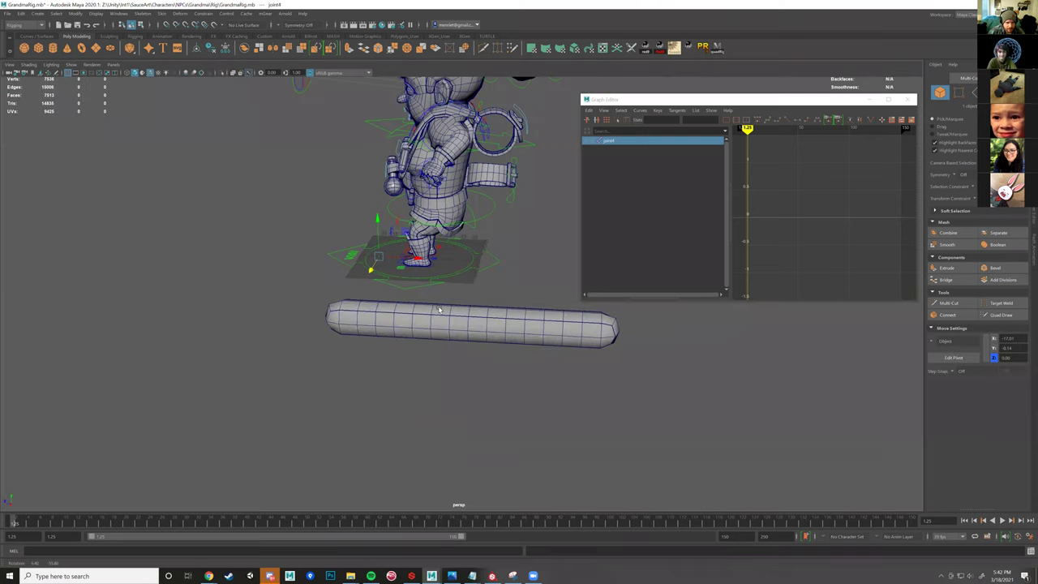
{"action": "key", "text": "4"}
{"action": "left_click_drag", "start_coordinate": [439, 316], "coordinate": [450, 273], "text": "alt"}
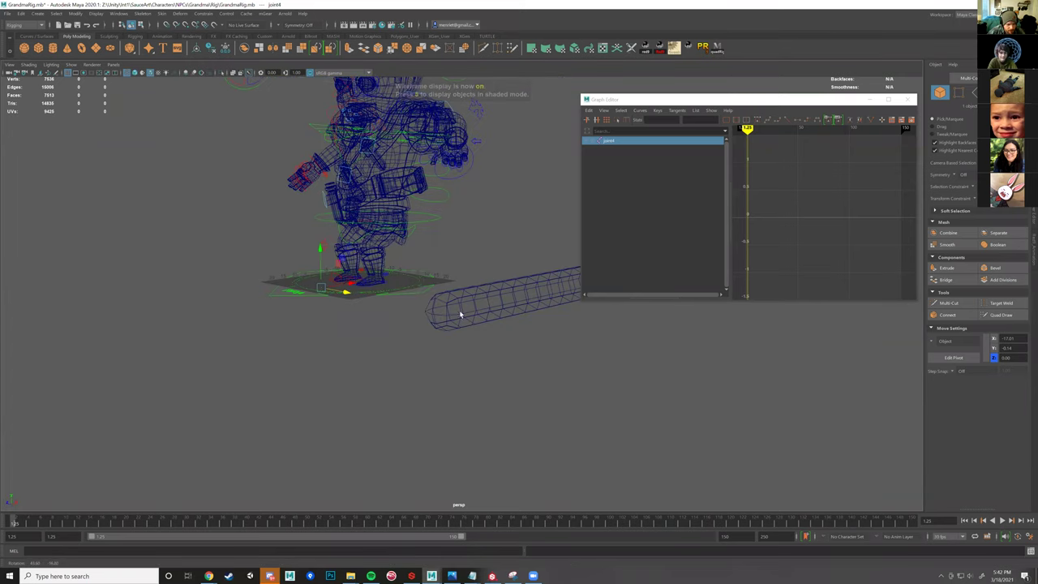
{"action": "key", "text": "space"}
{"action": "key", "text": "space"}
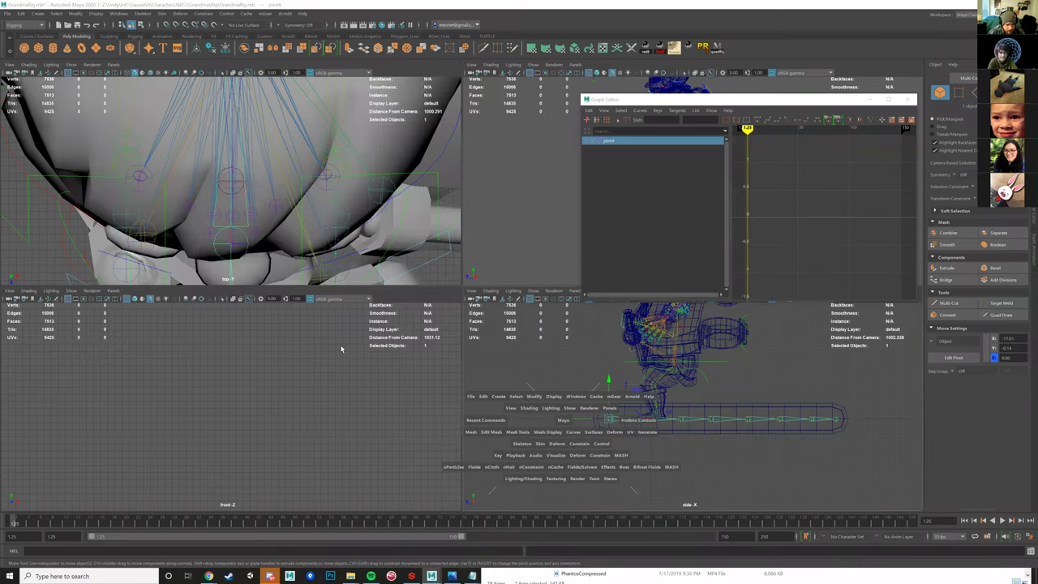
{"action": "key", "text": "space"}
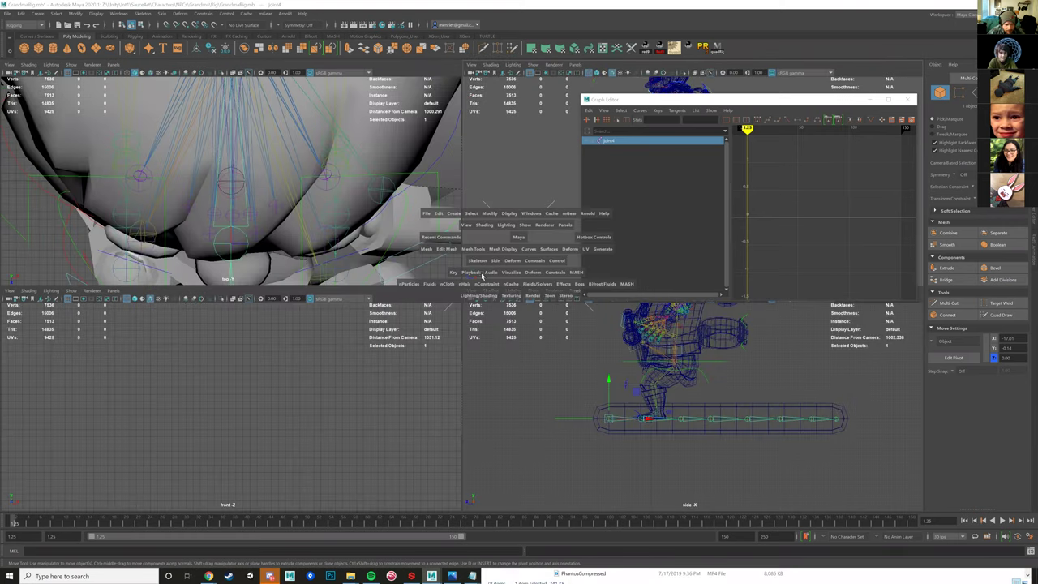
{"action": "key", "text": "space"}
{"action": "left_click", "coordinate": [57, 66]}
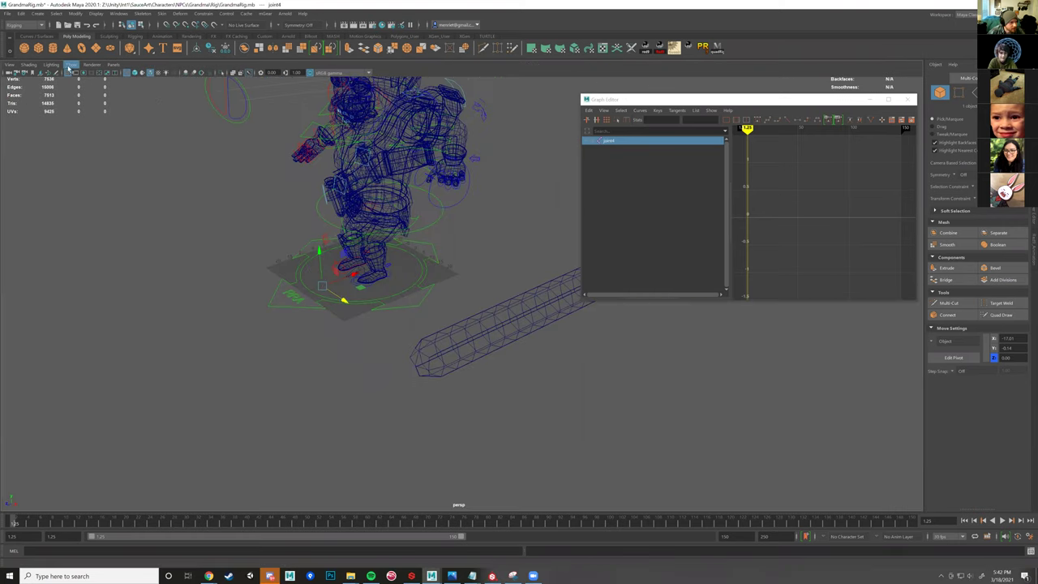
{"action": "left_click", "coordinate": [69, 196]}
{"action": "left_click_drag", "start_coordinate": [348, 326], "coordinate": [349, 316], "text": "alt"}
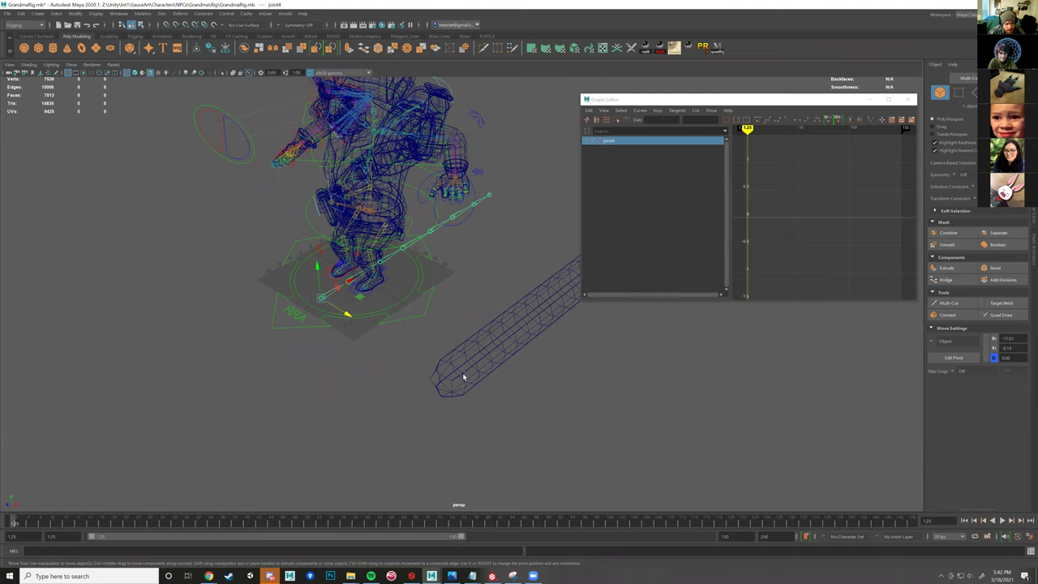
- Move the whole joint chain away from the character to just above the tube, at Y 12.21
{"action": "left_click", "coordinate": [441, 372]}
{"action": "left_click_drag", "start_coordinate": [322, 256], "coordinate": [339, 219], "text": "alt"}
{"action": "left_click_drag", "start_coordinate": [340, 212], "coordinate": [355, 250], "text": "alt"}
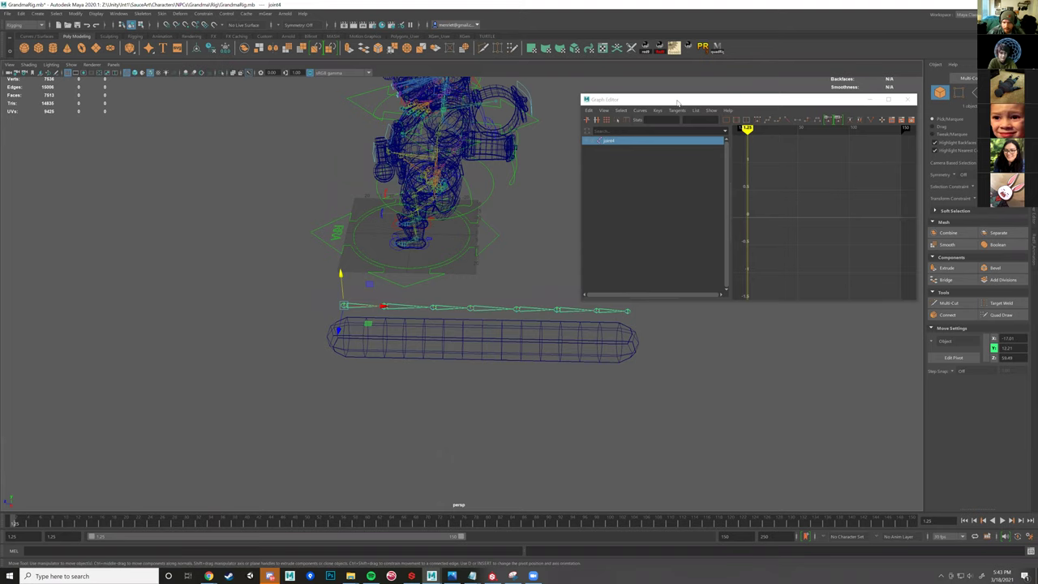
- Move the Graph Editor clear of the tube and select the chain's joints from joint4 to joint10 in the viewport
{"action": "left_click_drag", "start_coordinate": [655, 98], "coordinate": [671, 70]}
{"action": "left_click_drag", "start_coordinate": [646, 296], "coordinate": [376, 315]}
{"action": "left_click", "coordinate": [411, 310], "text": "shift"}
{"action": "left_click", "coordinate": [447, 309], "text": "shift"}
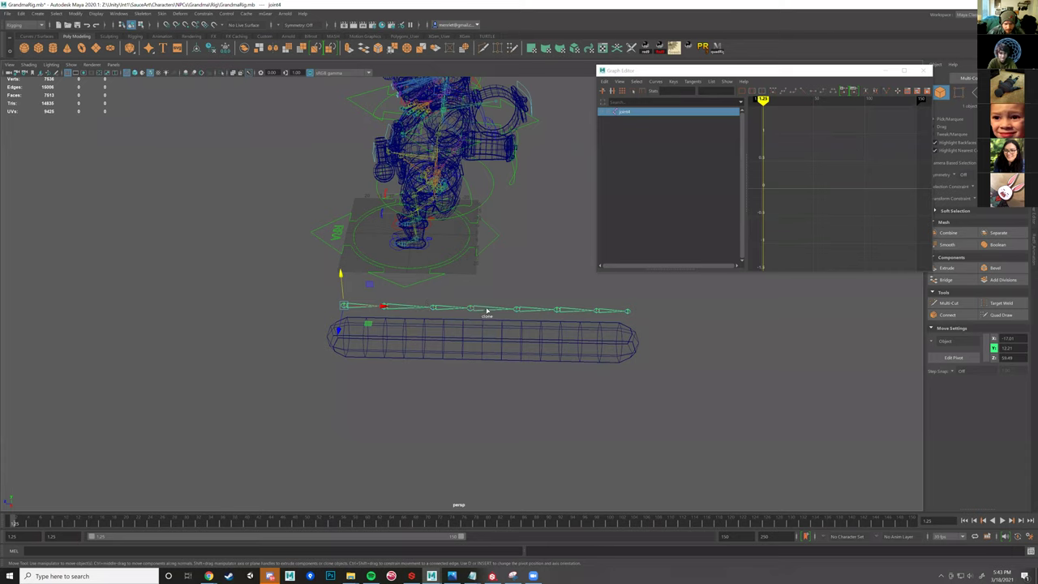
{"action": "left_click", "coordinate": [537, 312], "text": "shift"}
{"action": "left_click", "coordinate": [574, 313], "text": "shift"}
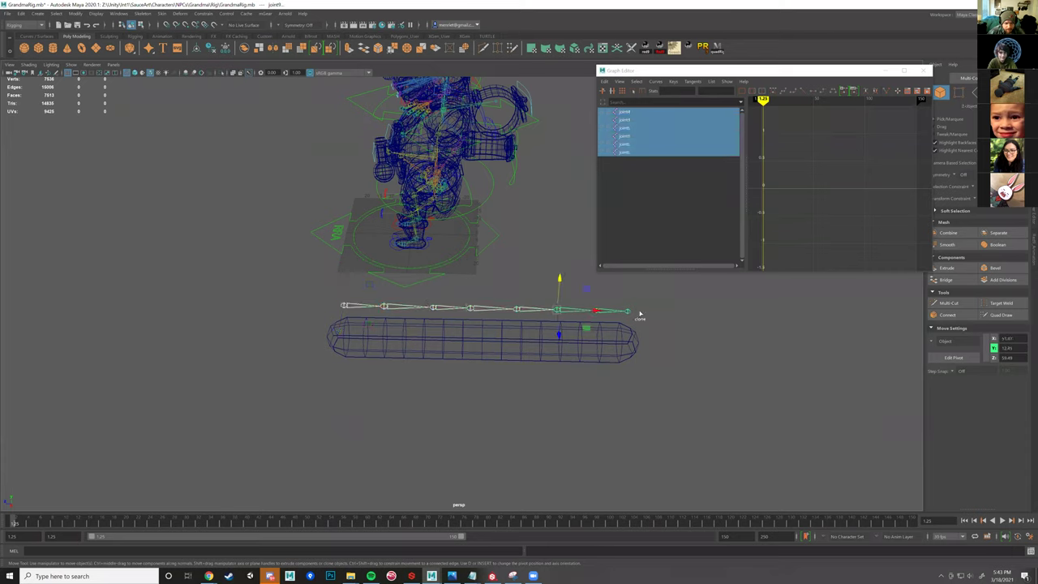
{"action": "left_click", "coordinate": [629, 312], "text": "shift"}
- Open the Outliner, expand the full joint4 hierarchy and select all eight joints of the chain
{"action": "left_click", "coordinate": [119, 14]}
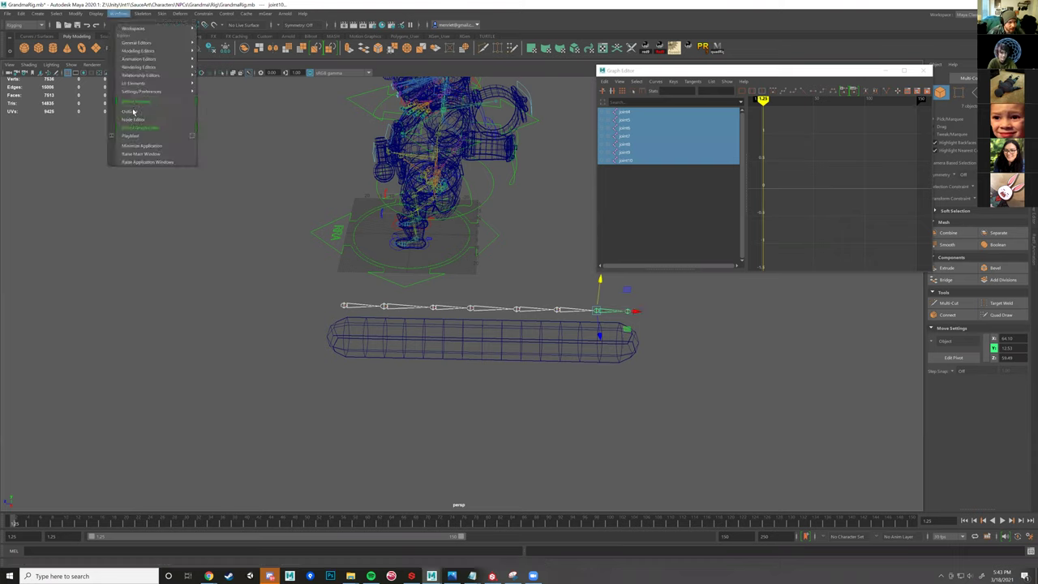
{"action": "left_click", "coordinate": [133, 111]}
{"action": "left_click", "coordinate": [50, 243]}
{"action": "left_click", "coordinate": [54, 252], "text": "shift"}
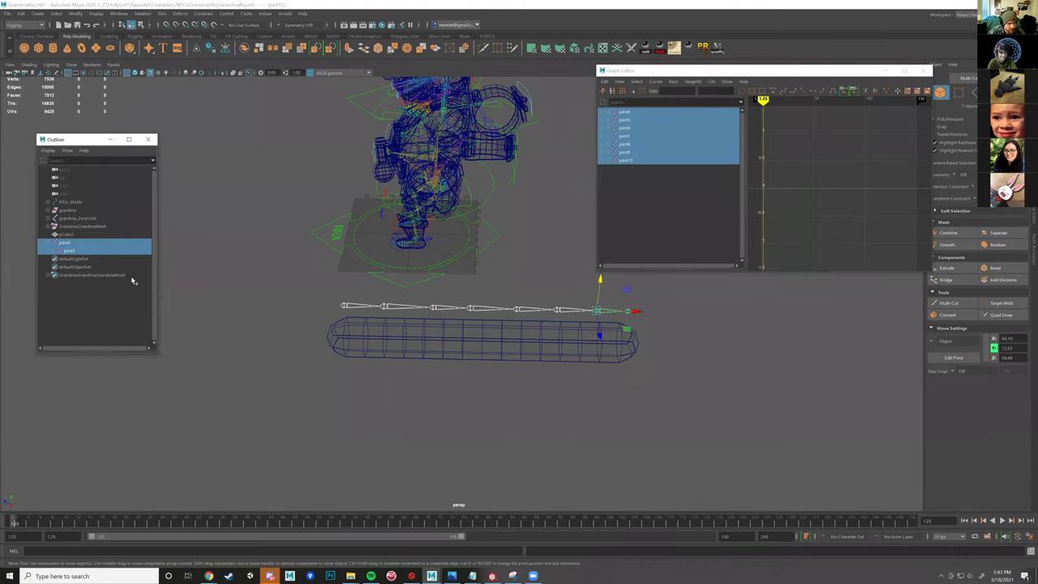
{"action": "left_click", "coordinate": [70, 245], "text": "ctrl"}
{"action": "key", "text": "ctrl+z"}
- Rotate all eight joints together about Z to curl the chain, and undo the rotation
{"action": "key", "text": "e"}
{"action": "left_click_drag", "start_coordinate": [350, 292], "coordinate": [268, 292]}
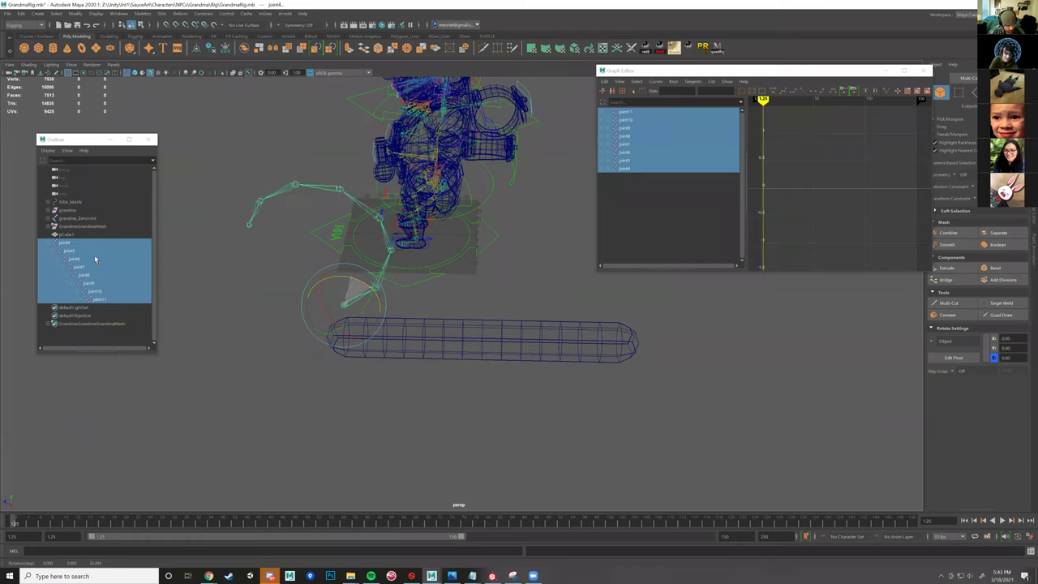
{"action": "key", "text": "ctrl+z"}
- Step through the chain's hierarchy from joint5 to joint9, test-rotating joint8 and undoing it along the way
{"action": "left_click", "coordinate": [69, 251]}
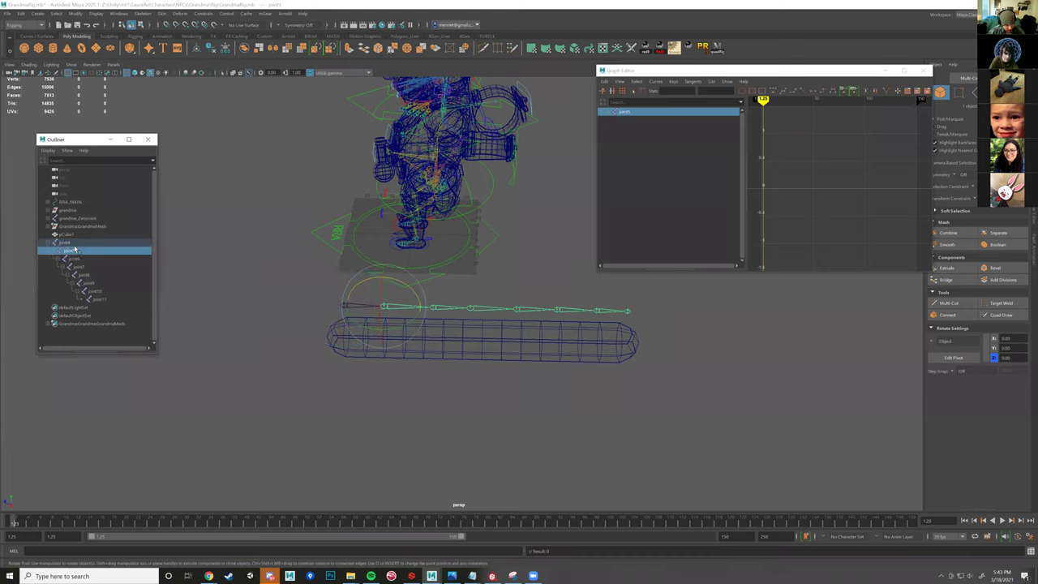
{"action": "left_click", "coordinate": [77, 260]}
{"action": "left_click", "coordinate": [81, 265]}
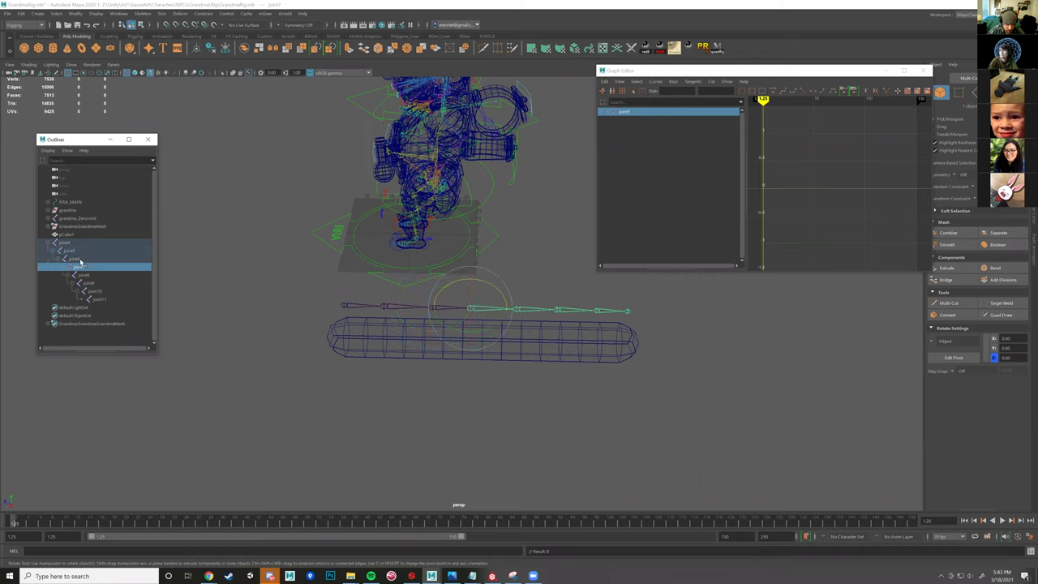
{"action": "key", "text": "Up"}
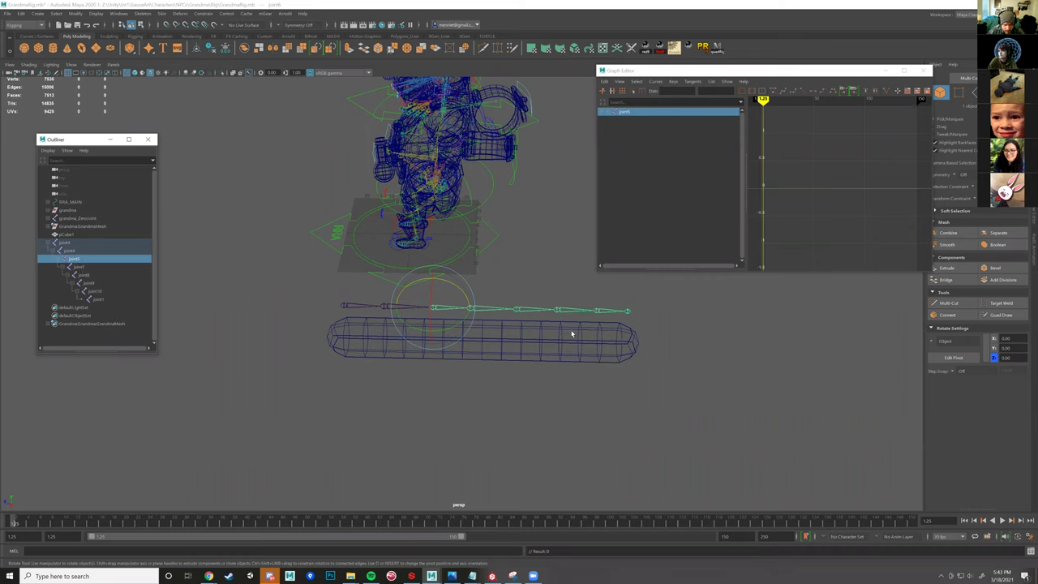
{"action": "key", "text": "Down"}
{"action": "mouse_move", "coordinate": [514, 286]}
{"action": "left_mouse_down"}
{"action": "mouse_move", "coordinate": [505, 276]}
{"action": "mouse_move", "coordinate": [518, 280]}
{"action": "left_mouse_up"}
{"action": "key", "text": "ctrl+z"}
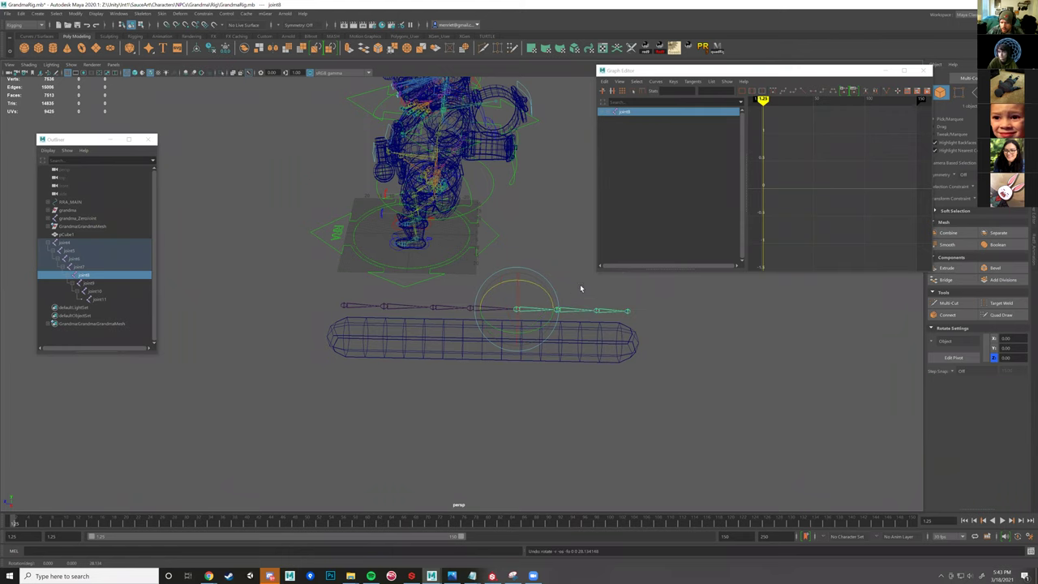
{"action": "key", "text": "Down"}
- Examine the joints inside the grandma character's body and compare them with the chain above the tube
{"action": "left_click_drag", "start_coordinate": [493, 218], "coordinate": [468, 415], "text": "alt"}
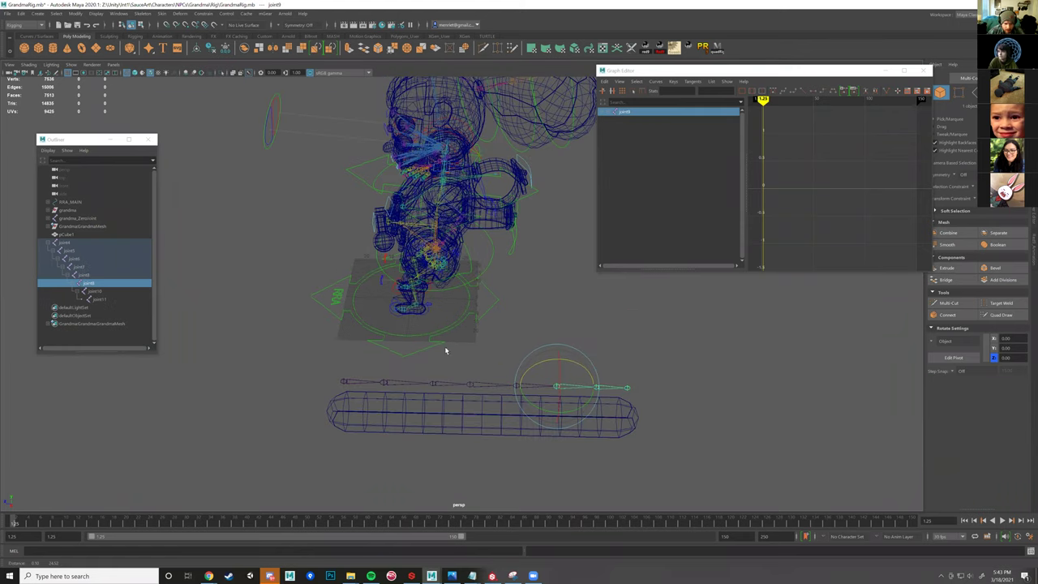
{"action": "middle_click_drag", "start_coordinate": [437, 194], "coordinate": [417, 300], "text": "alt"}
{"action": "scroll", "coordinate": [417, 301], "scroll_direction": "up", "scroll_amount": 5}
{"action": "left_click_drag", "start_coordinate": [405, 294], "coordinate": [450, 290], "text": "alt"}
{"action": "left_click_drag", "start_coordinate": [443, 386], "coordinate": [364, 287], "text": "alt"}
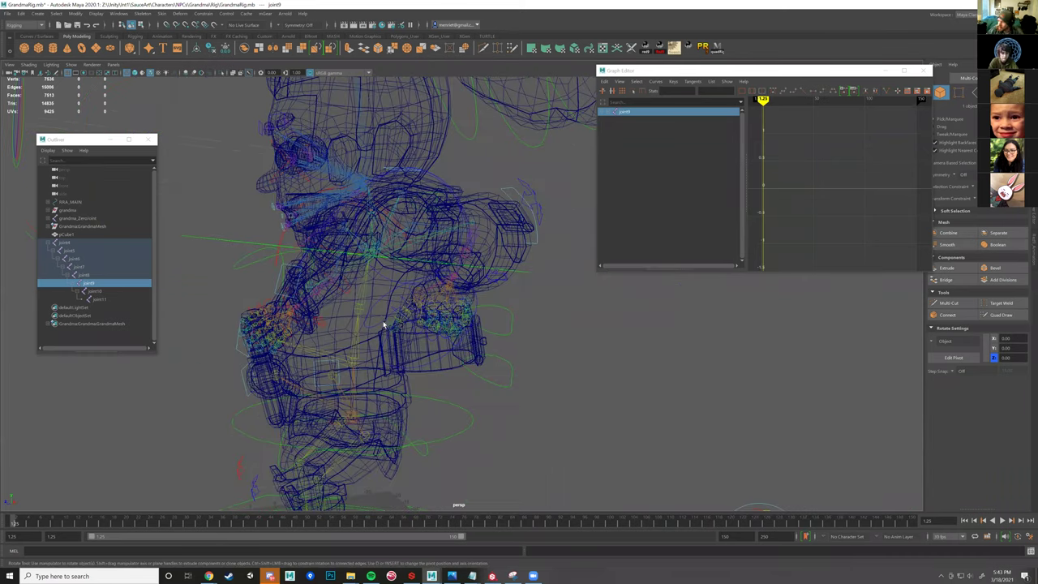
{"action": "left_click_drag", "start_coordinate": [385, 325], "coordinate": [363, 324], "text": "alt"}
{"action": "left_click_drag", "start_coordinate": [463, 396], "coordinate": [485, 281], "text": "alt"}
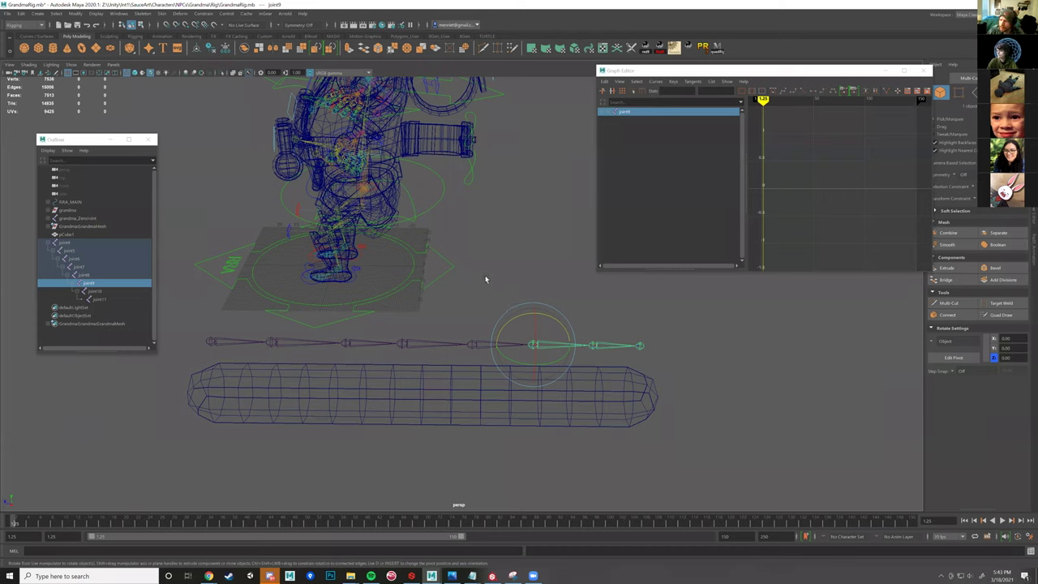
{"action": "left_click_drag", "start_coordinate": [528, 283], "coordinate": [606, 355], "text": "alt"}
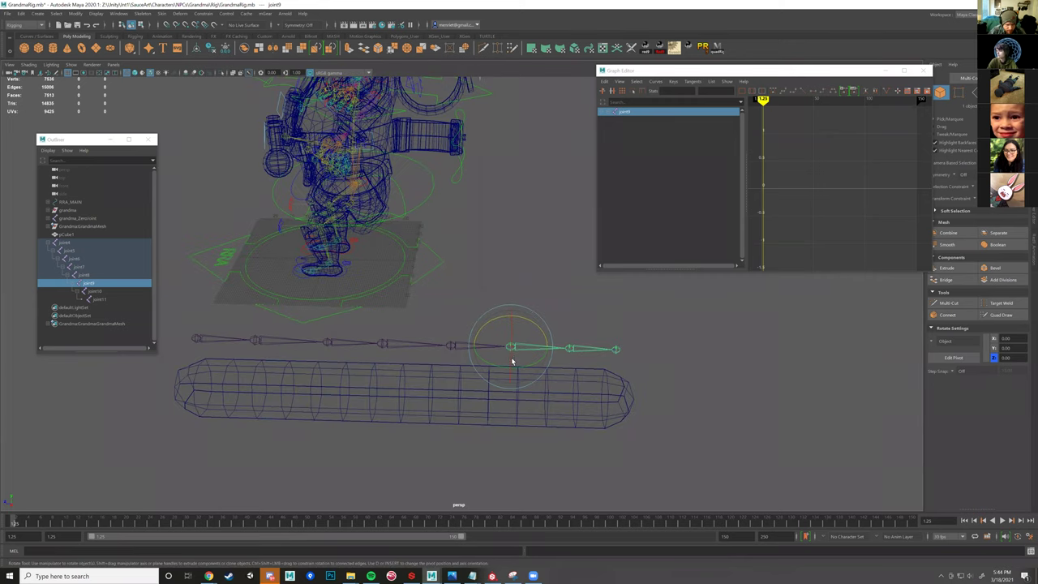
- Select joint10 and joint8 in the hierarchy and test how rotating joint8 affects its child joints
{"action": "left_click", "coordinate": [96, 291]}
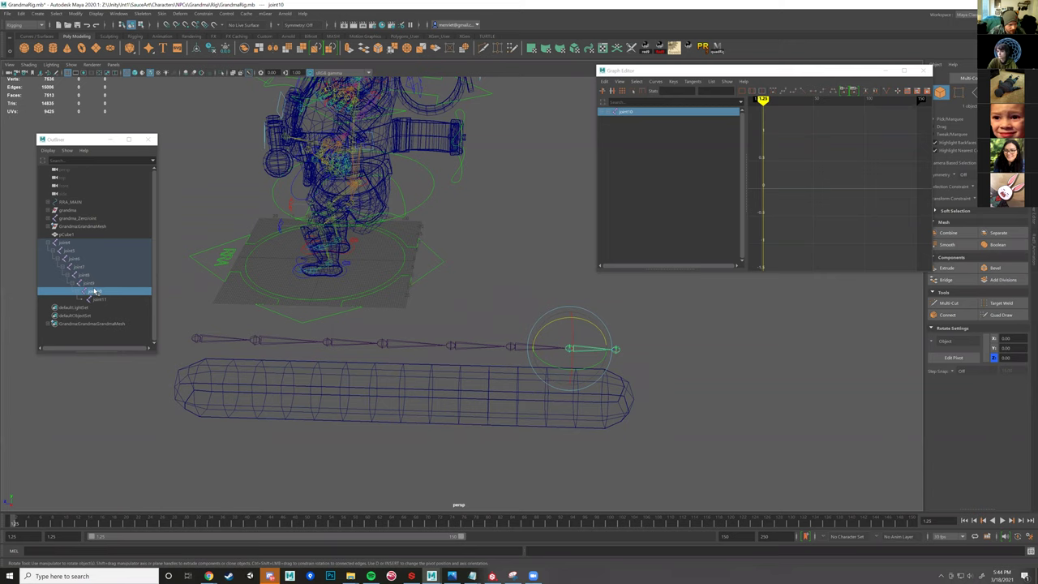
{"action": "left_click", "coordinate": [83, 276]}
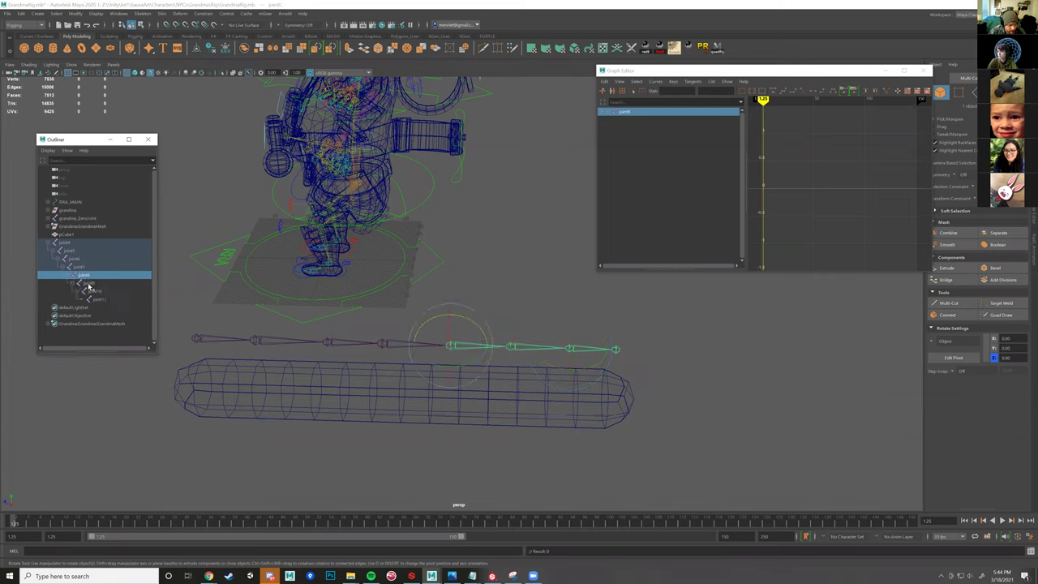
{"action": "left_click", "coordinate": [457, 321]}
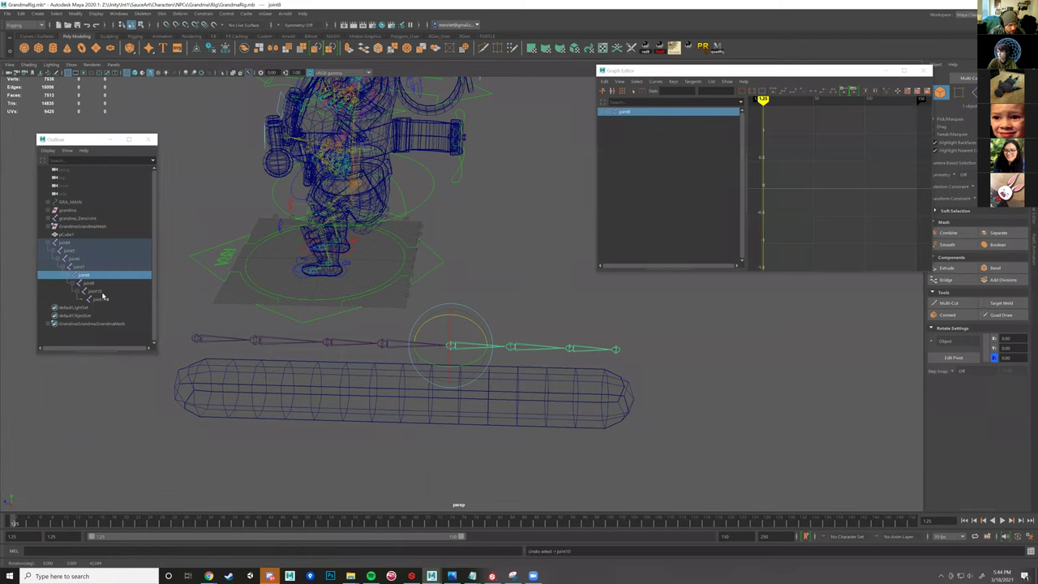
- Select the joints from joint5 through joint11 together and test-rotate them, undoing the rotation
{"action": "left_click", "coordinate": [98, 292]}
{"action": "left_click", "coordinate": [97, 299]}
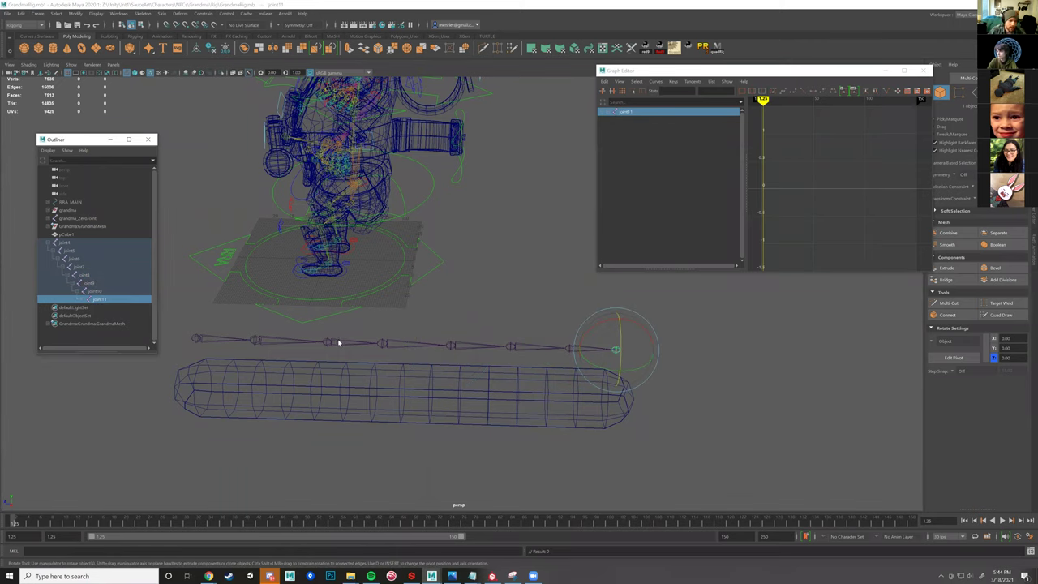
{"action": "scroll", "coordinate": [341, 344], "scroll_direction": "down", "scroll_amount": 3}
{"action": "left_click", "coordinate": [74, 251], "text": "shift"}
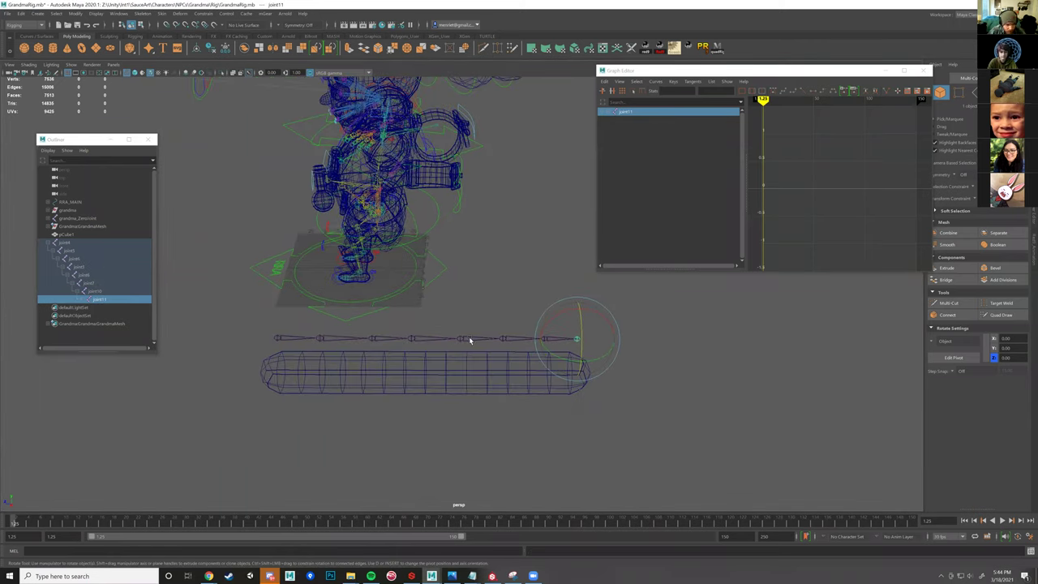
{"action": "left_click_drag", "start_coordinate": [564, 317], "coordinate": [556, 317]}
{"action": "key", "text": "ctrl+z"}
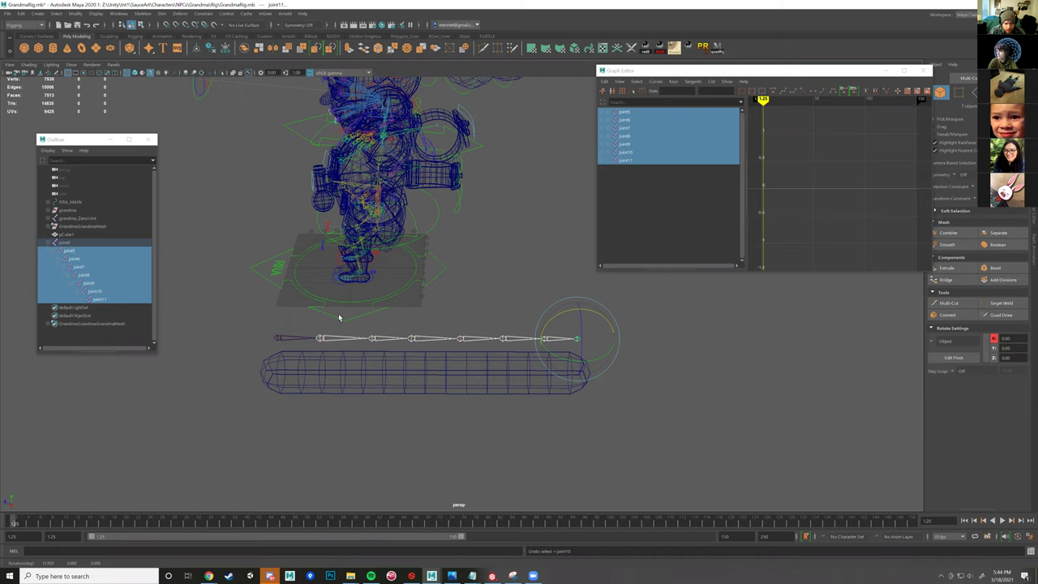
- Try rotating the full chain from joint4 to joint11 about Z, and undo back to joint4 selected alone
{"action": "left_click", "coordinate": [320, 337], "text": "shift"}
{"action": "left_click_drag", "start_coordinate": [332, 314], "coordinate": [336, 308]}
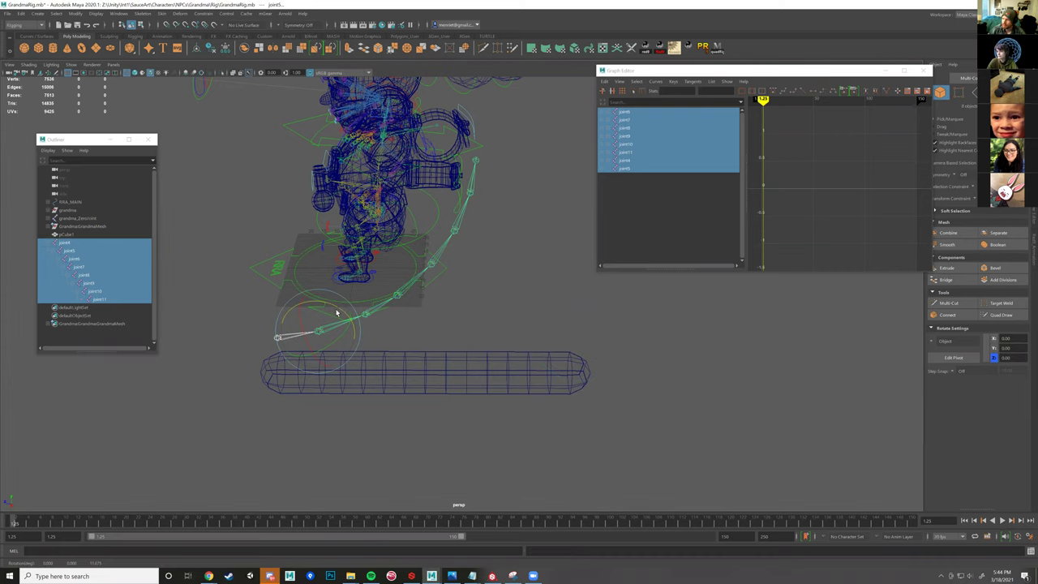
{"action": "key", "text": "ctrl+z"}
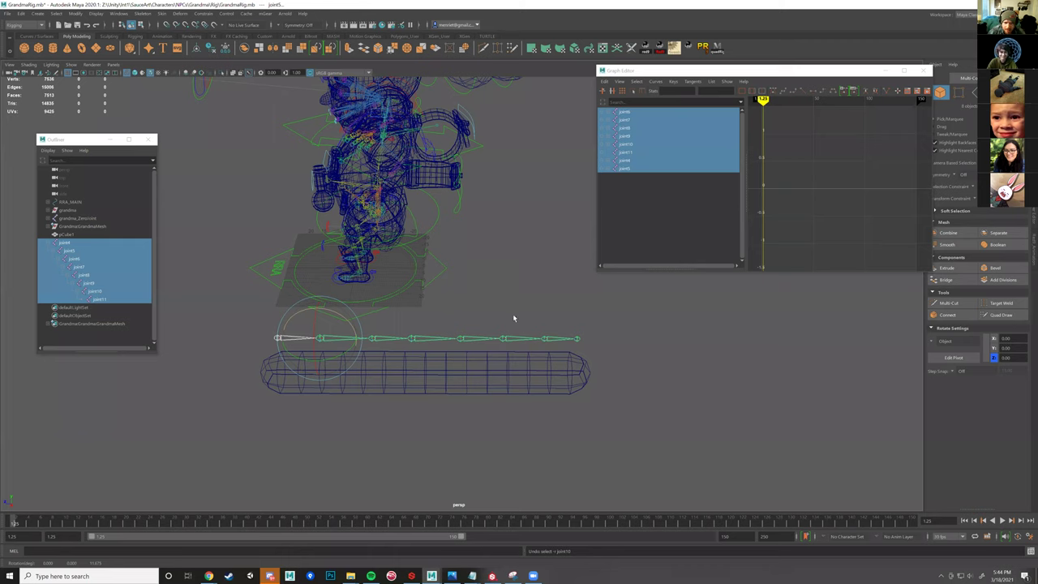
{"action": "left_click_drag", "start_coordinate": [514, 318], "coordinate": [519, 315], "text": "alt"}
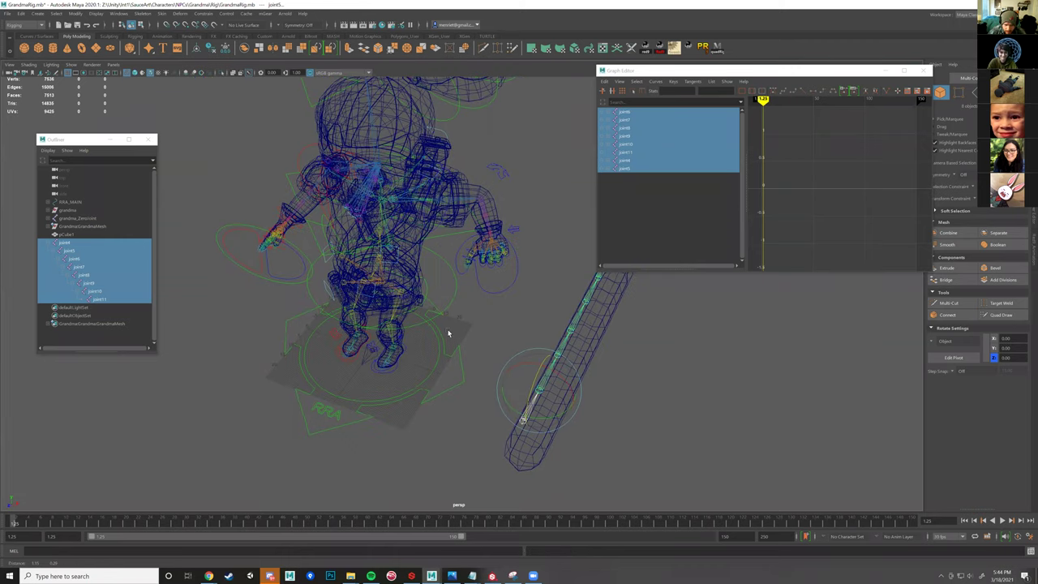
{"action": "key", "text": "ctrl+z"}
{"action": "middle_click_drag", "start_coordinate": [440, 393], "coordinate": [527, 390], "text": "alt"}
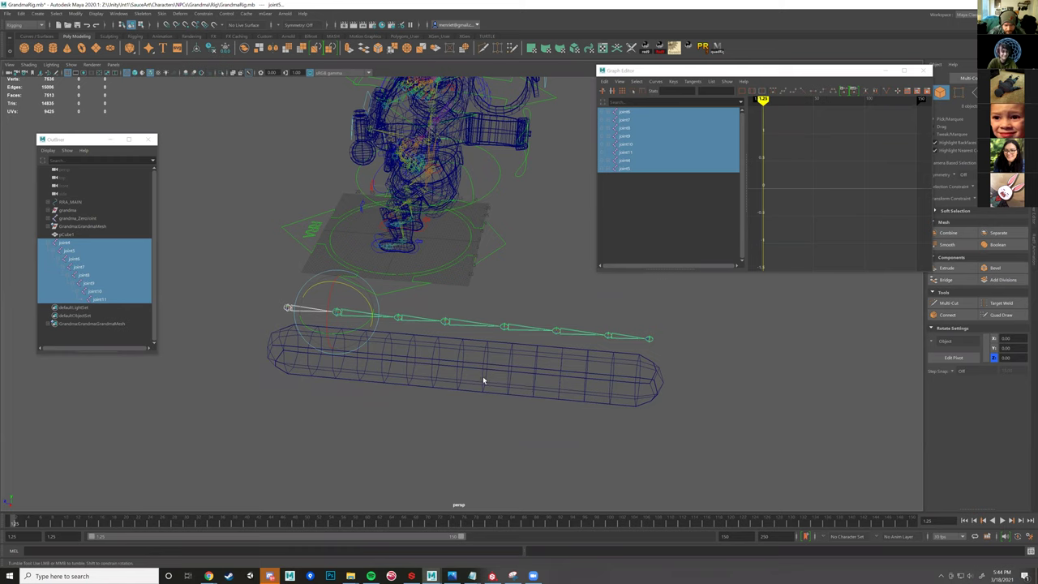
{"action": "key", "text": "ctrl+z"}
{"action": "key", "text": "ctrl+z"}
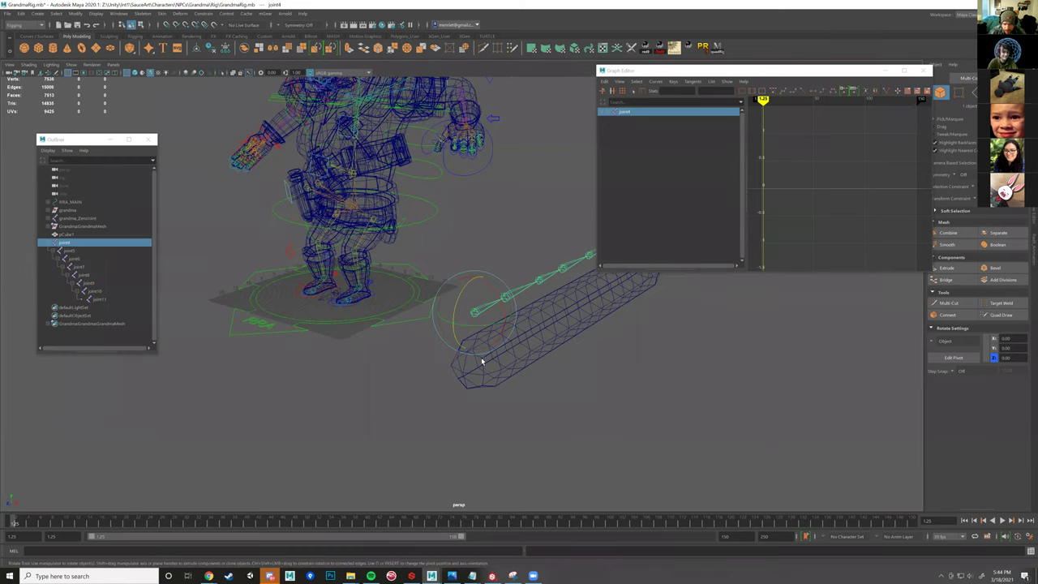
{"action": "key", "text": "ctrl+z"}
{"action": "key", "text": "ctrl+z"}
- Move joint4 with its child joints down into the center of the tube, and clear the selection
{"action": "key", "text": "w"}
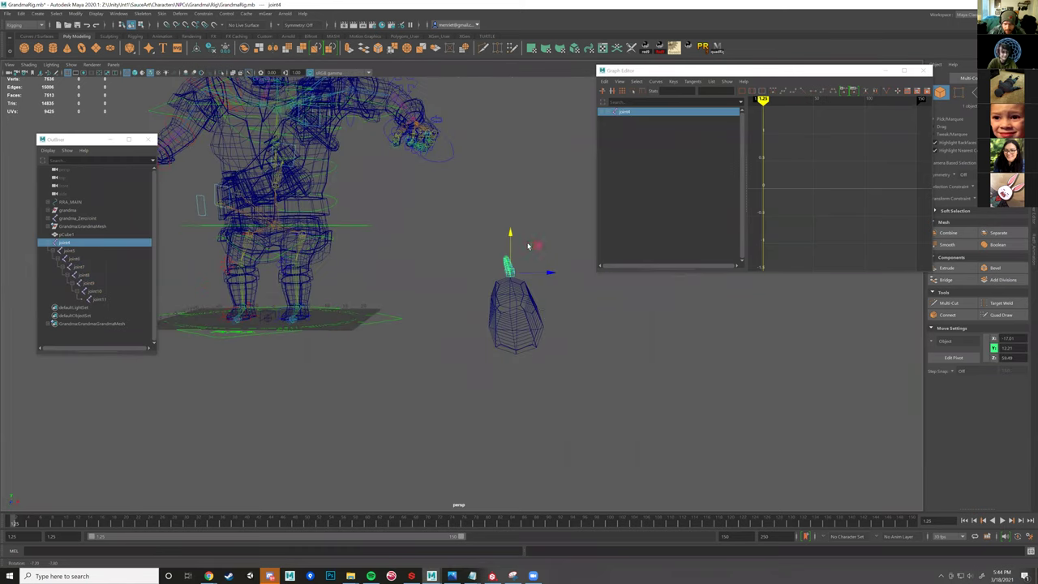
{"action": "left_click_drag", "start_coordinate": [528, 244], "coordinate": [534, 278]}
{"action": "left_click_drag", "start_coordinate": [526, 238], "coordinate": [533, 292]}
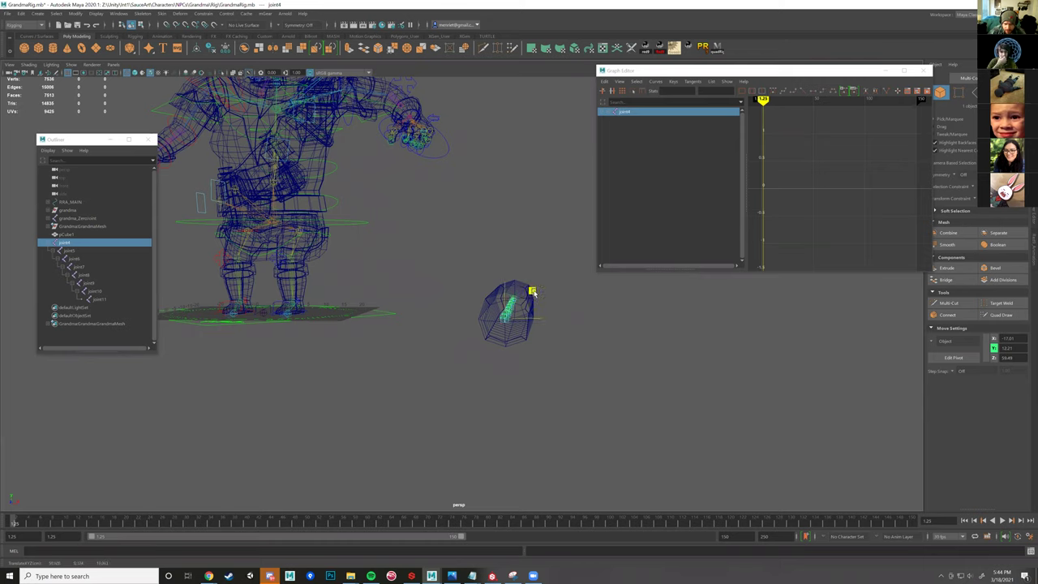
{"action": "left_click_drag", "start_coordinate": [468, 302], "coordinate": [475, 296], "text": "alt"}
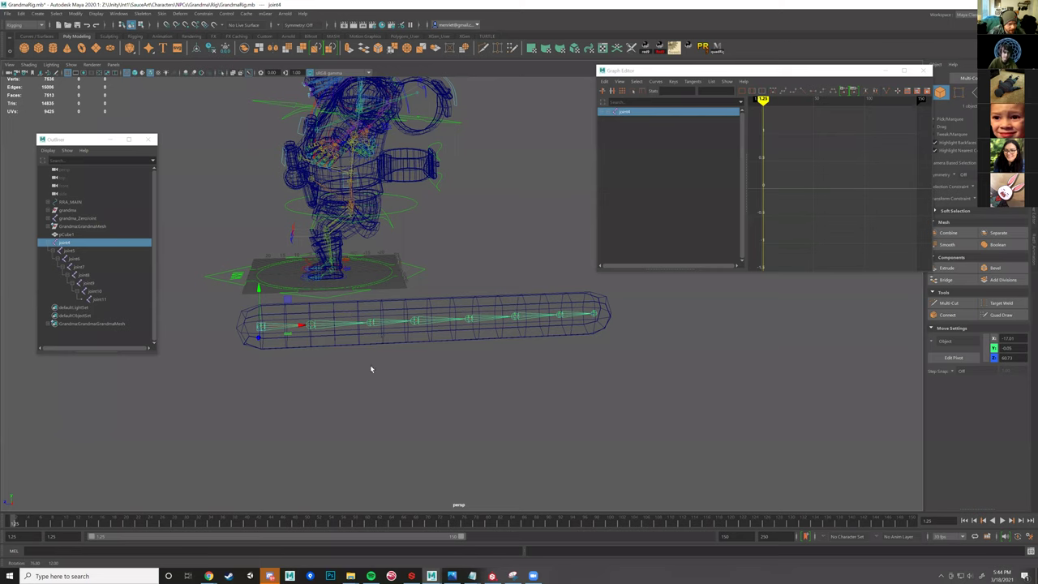
{"action": "left_click", "coordinate": [308, 355]}
{"action": "key", "text": "bracketleft"}
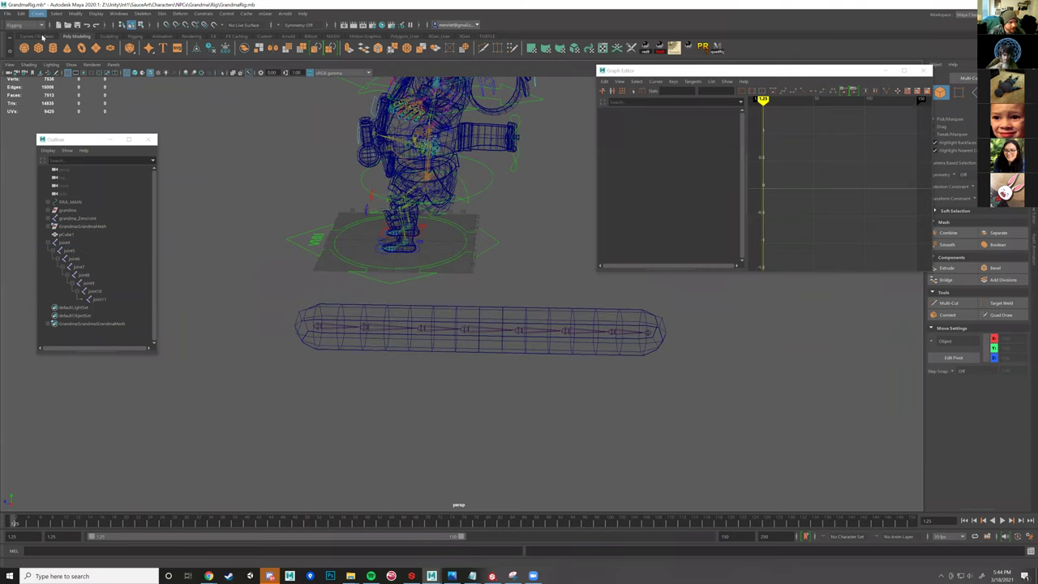
- Create a NURBS circle, place it at the chain's first joint, and rotate it upright to face along the tube
{"action": "left_click", "coordinate": [38, 14]}
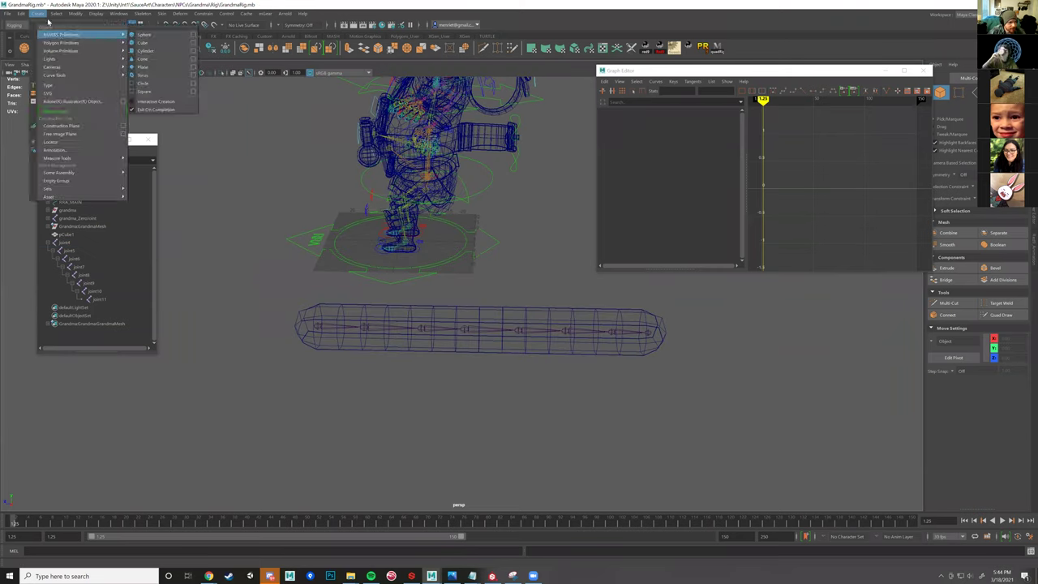
{"action": "mouse_move", "coordinate": [81, 34]}
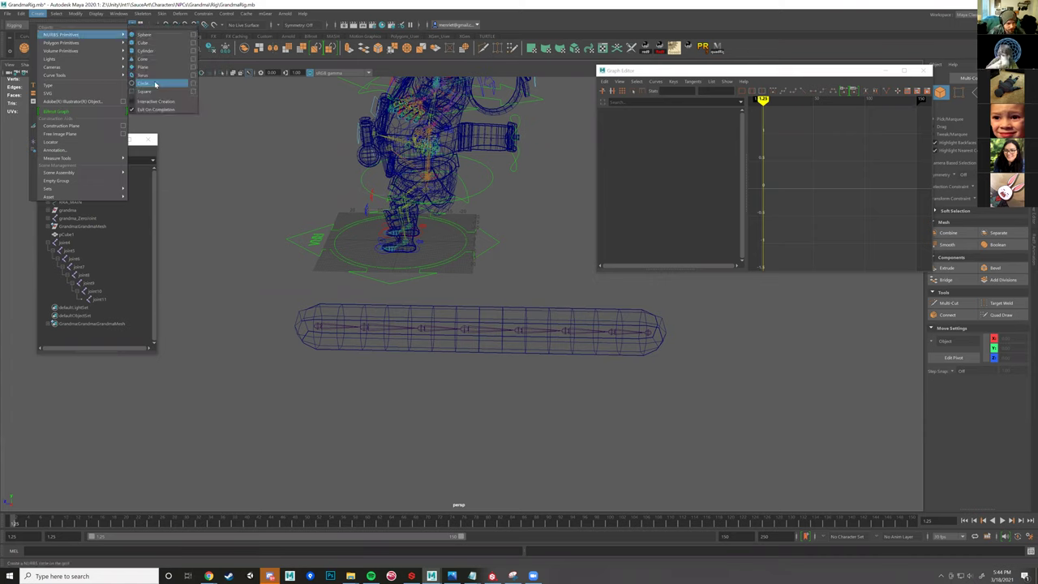
{"action": "left_click", "coordinate": [380, 238]}
{"action": "middle_click_drag", "start_coordinate": [274, 360], "coordinate": [314, 349]}
{"action": "key", "text": "e"}
{"action": "key", "text": "j"}
{"action": "left_click_drag", "start_coordinate": [316, 321], "coordinate": [479, 331]}
- Scale the circle uniformly to about 11.29 so it surrounds the tube's end, and turn on shaded display
{"action": "key", "text": "w"}
{"action": "key", "text": "r"}
{"action": "middle_click_drag", "start_coordinate": [495, 359], "coordinate": [521, 362]}
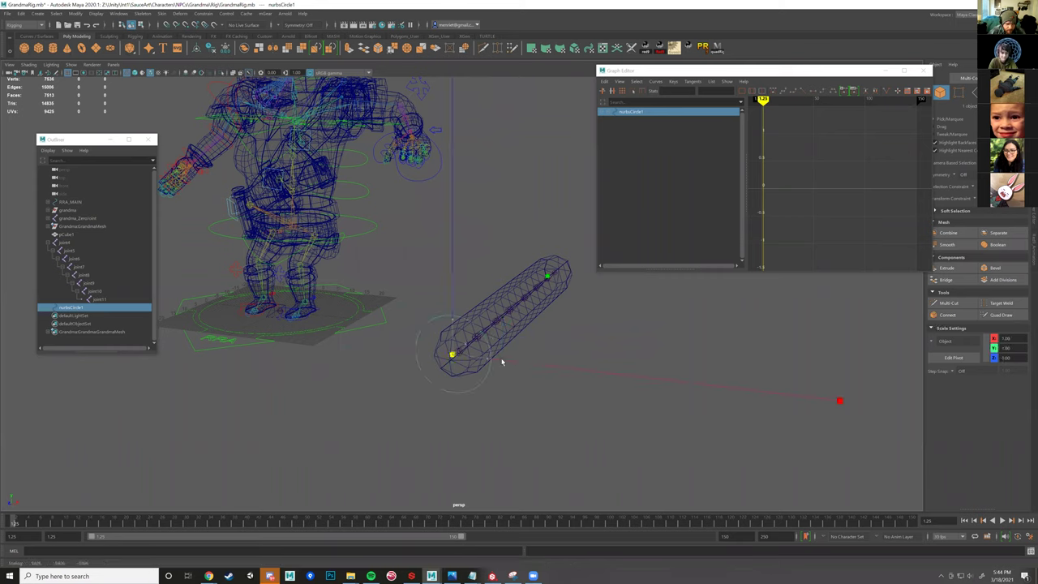
{"action": "left_click_drag", "start_coordinate": [502, 362], "coordinate": [463, 357], "text": "alt"}
{"action": "left_click", "coordinate": [424, 311]}
{"action": "key", "text": "5"}
{"action": "mouse_move", "coordinate": [424, 311]}
{"action": "left_mouse_down", "text": "alt"}
{"action": "mouse_move", "coordinate": [361, 338]}
{"action": "mouse_move", "coordinate": [356, 352]}
{"action": "mouse_move", "coordinate": [308, 362]}
{"action": "left_mouse_up", "text": "alt"}
{"action": "left_click", "coordinate": [332, 353]}
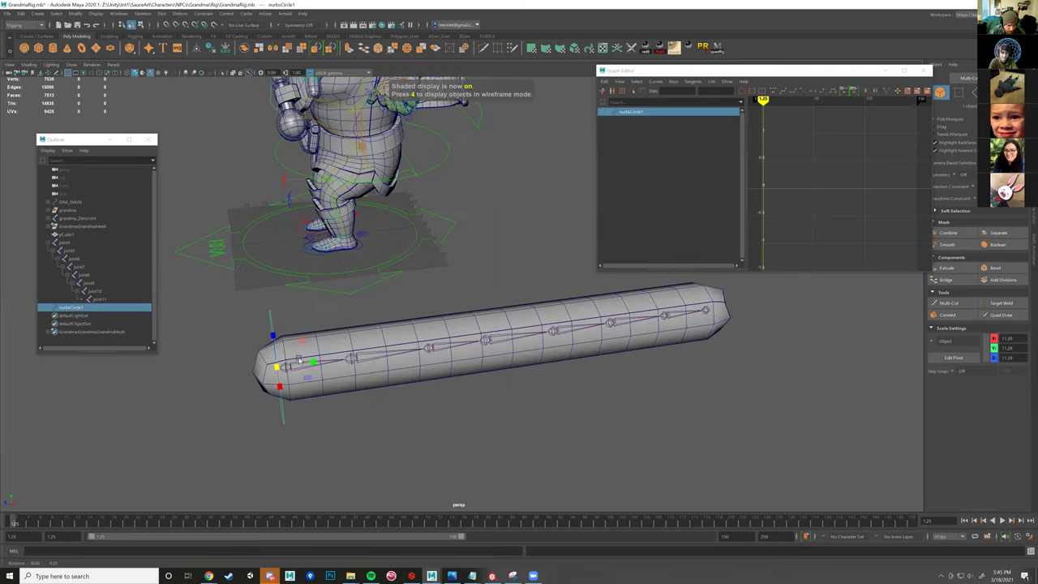
- Try moving the circle with the Move tool, undo the changes, and show the circle's channel values
{"action": "key", "text": "w"}
{"action": "left_click_drag", "start_coordinate": [464, 326], "coordinate": [438, 348], "text": "alt"}
{"action": "left_click_drag", "start_coordinate": [495, 380], "coordinate": [444, 377], "text": "alt"}
{"action": "left_click", "coordinate": [444, 378]}
{"action": "key", "text": "ctrl+z"}
{"action": "key", "text": "ctrl+z"}
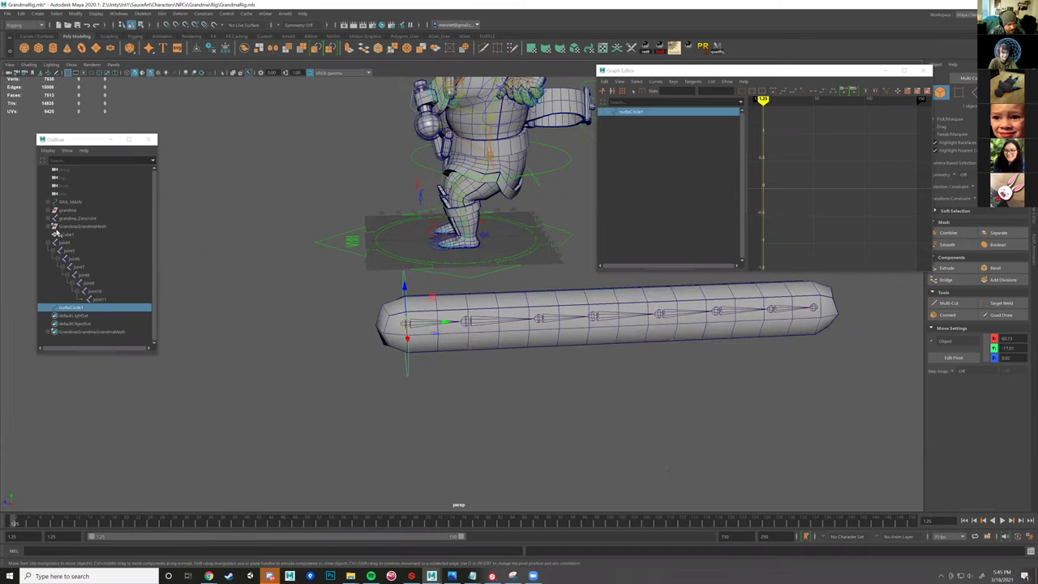
{"action": "key", "text": "ctrl+z"}
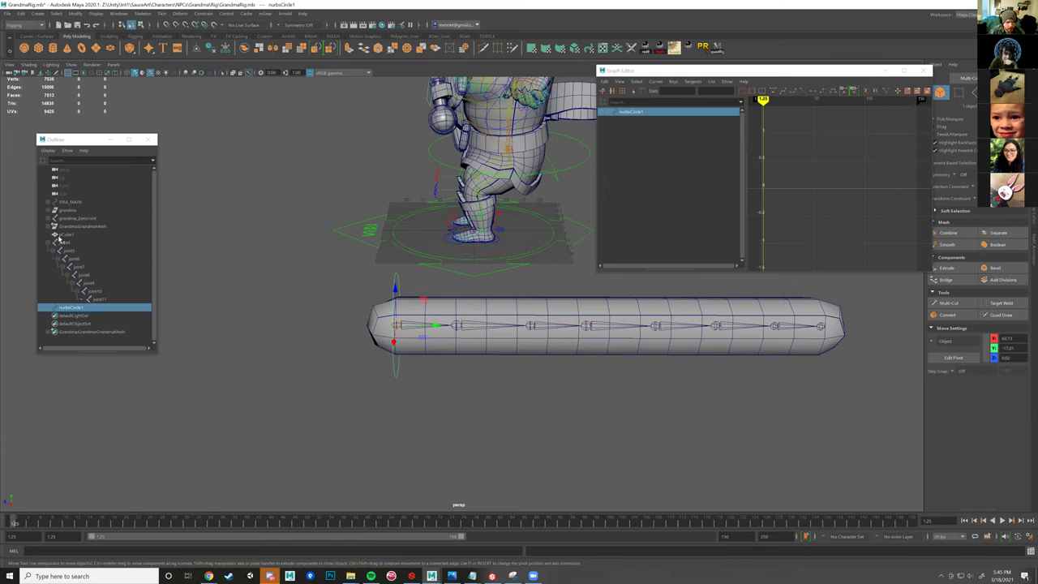
{"action": "left_click_drag", "start_coordinate": [438, 398], "coordinate": [507, 348], "text": "alt"}
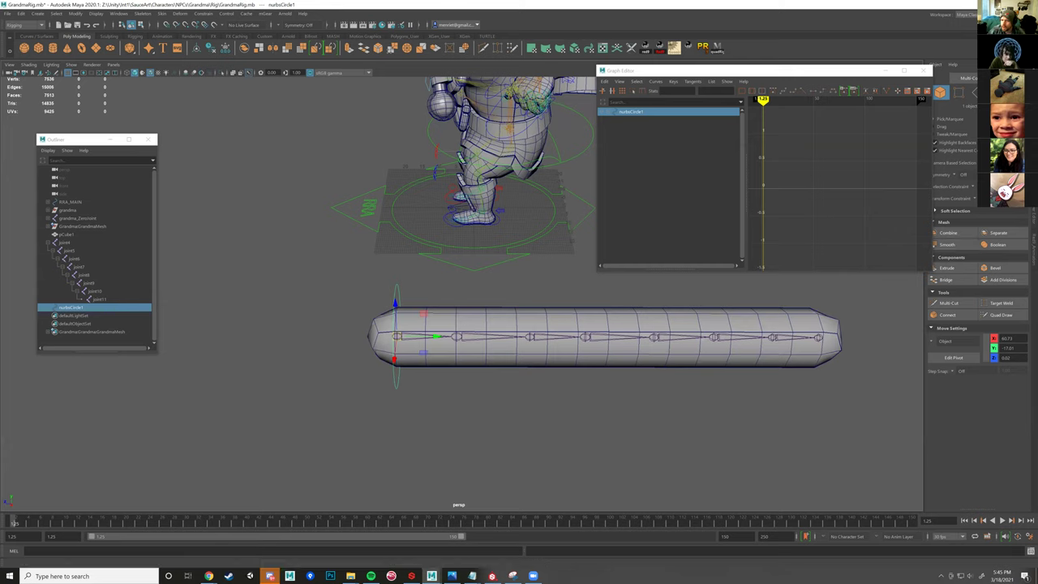
{"action": "left_click", "coordinate": [1033, 213]}
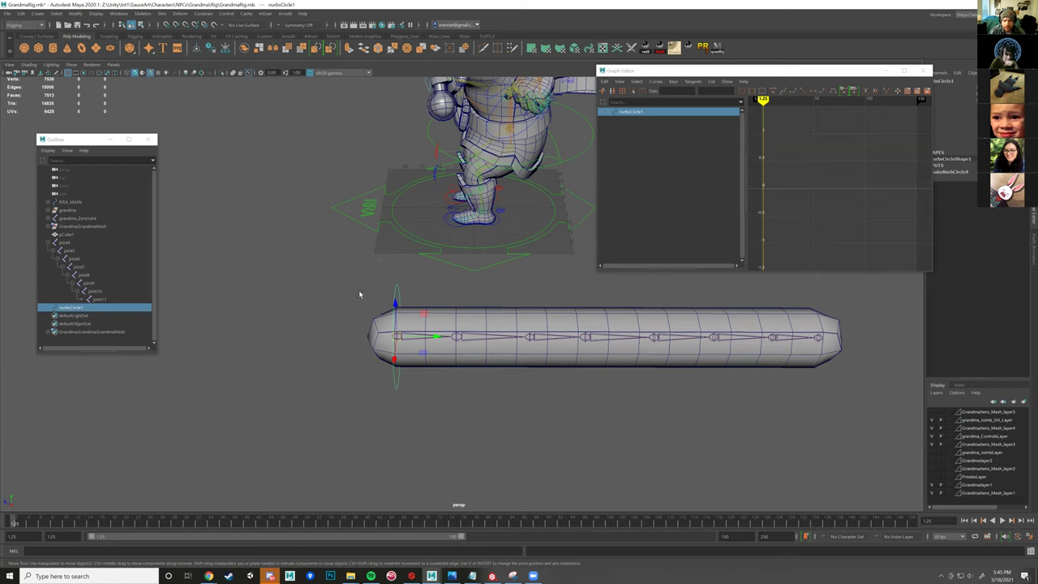
- Select the grandma character's left wrist IK control and test raising the arm straight out with it
{"action": "middle_click_drag", "start_coordinate": [360, 294], "coordinate": [394, 405], "text": "alt"}
{"action": "left_click_drag", "start_coordinate": [394, 406], "coordinate": [460, 319], "text": "alt"}
{"action": "scroll", "coordinate": [447, 313], "scroll_direction": "up", "scroll_amount": 5}
{"action": "left_click", "coordinate": [438, 311]}
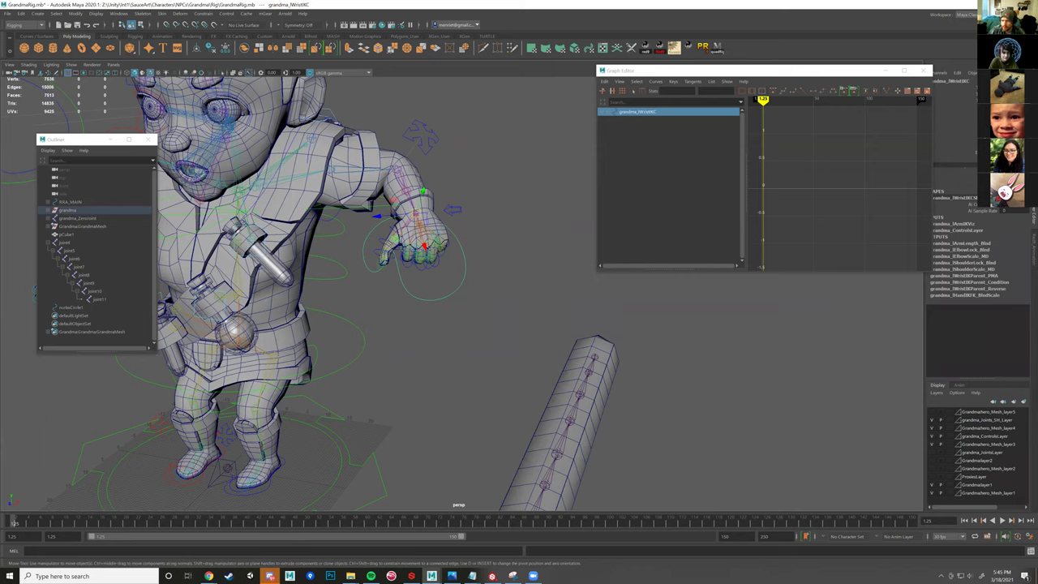
{"action": "key", "text": "ctrl+z"}
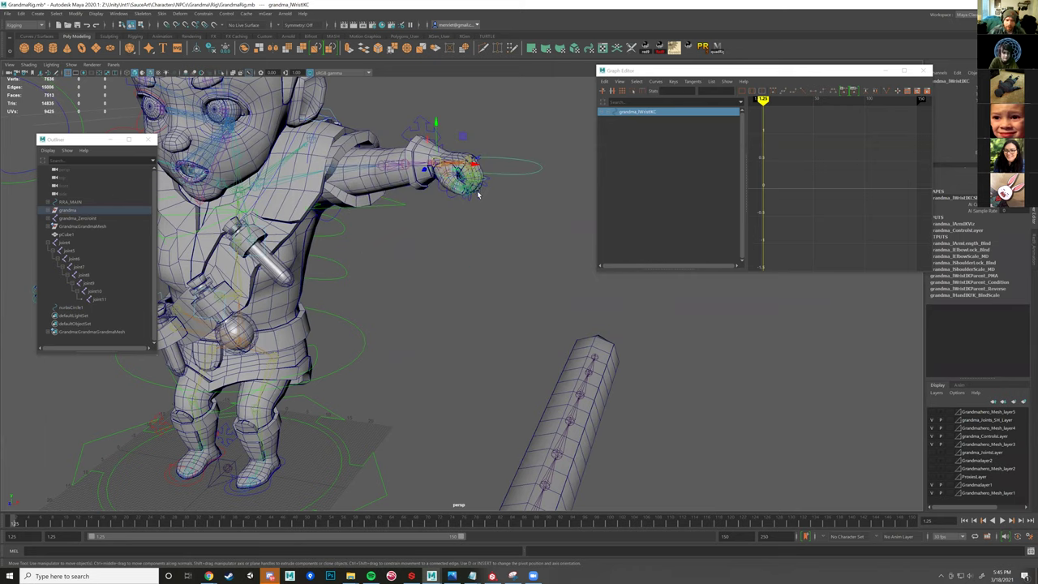
- Hide the joints in the viewport to see the character's arm mesh without its skeleton
{"action": "left_click_drag", "start_coordinate": [391, 233], "coordinate": [439, 239], "text": "alt"}
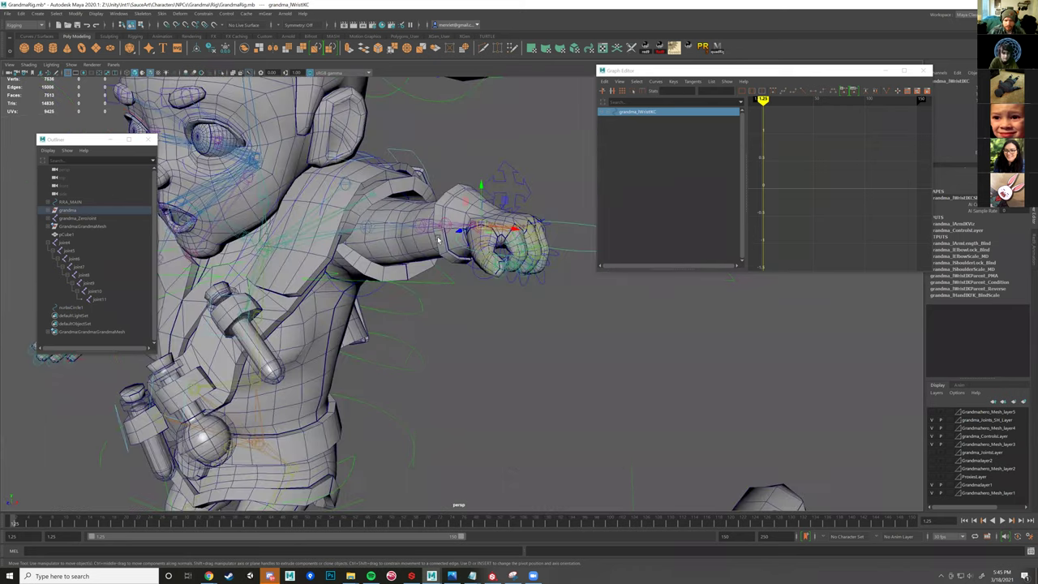
{"action": "left_click", "coordinate": [71, 64]}
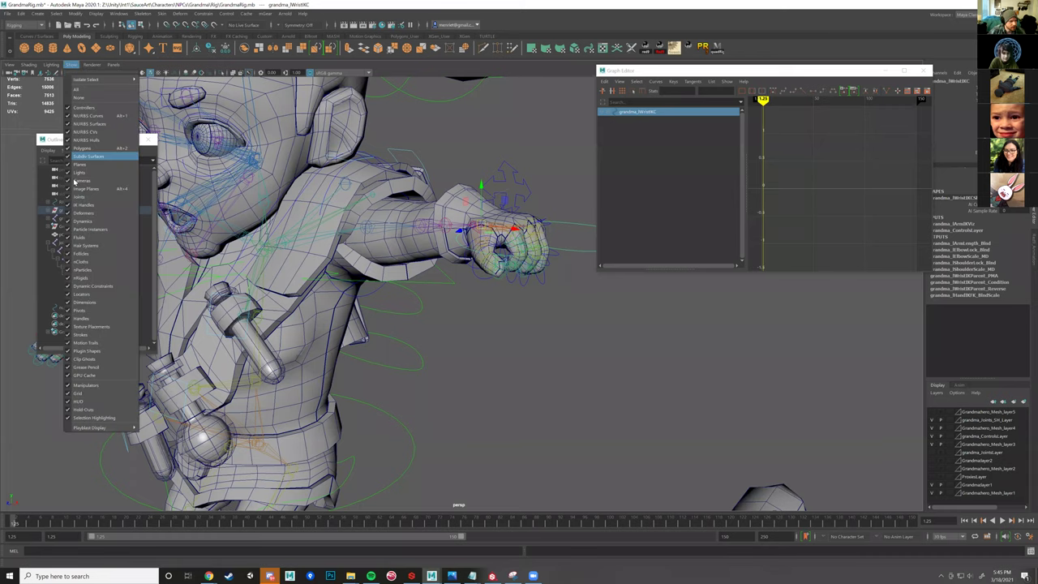
{"action": "left_click", "coordinate": [68, 198]}
- Select the finger controls together with the left wrist IK control, and undo the raised arm pose
{"action": "left_click_drag", "start_coordinate": [341, 216], "coordinate": [702, 197], "text": "alt"}
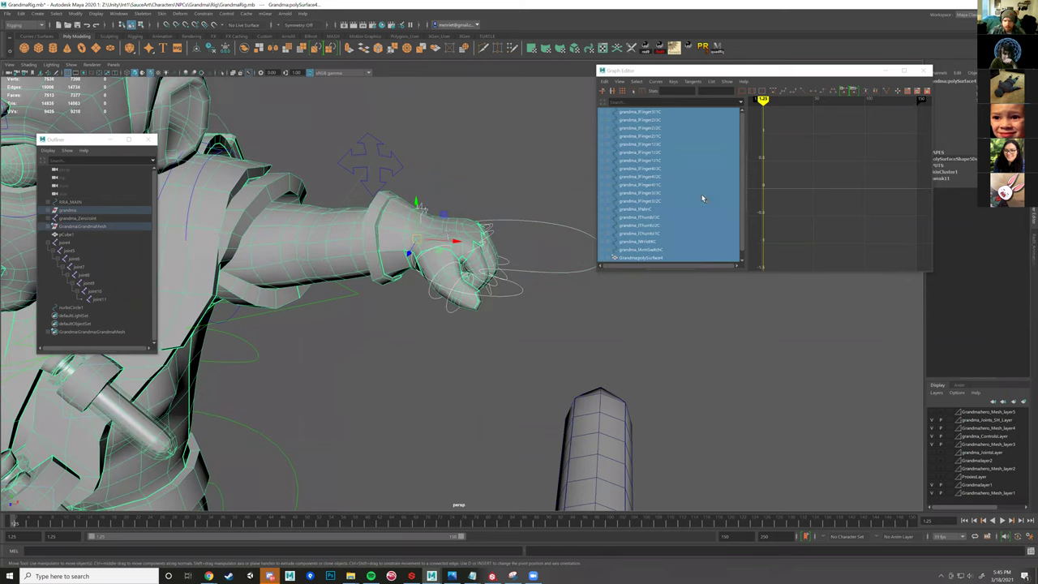
{"action": "left_click", "coordinate": [467, 229]}
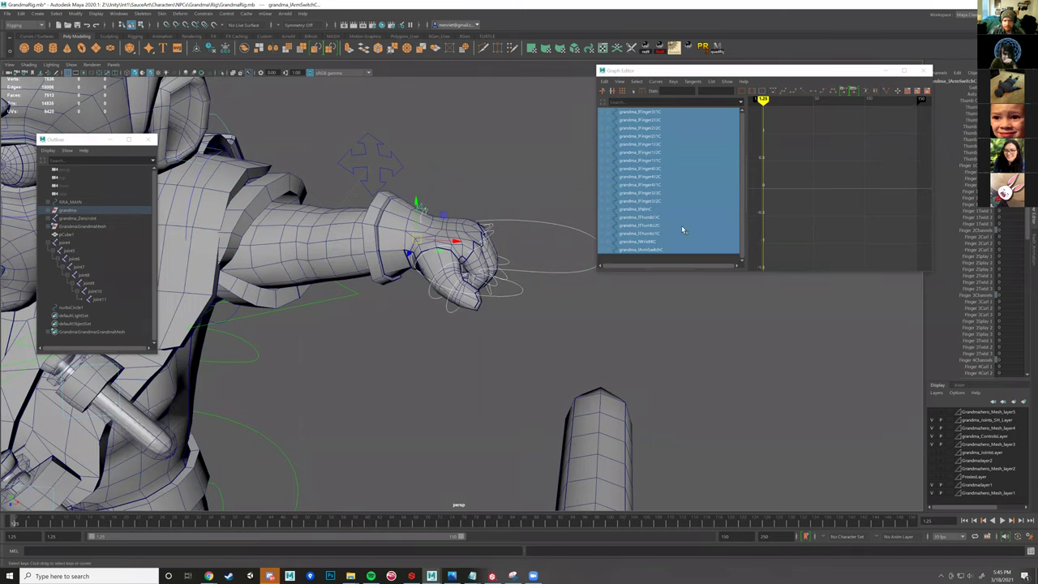
{"action": "left_click", "coordinate": [398, 216]}
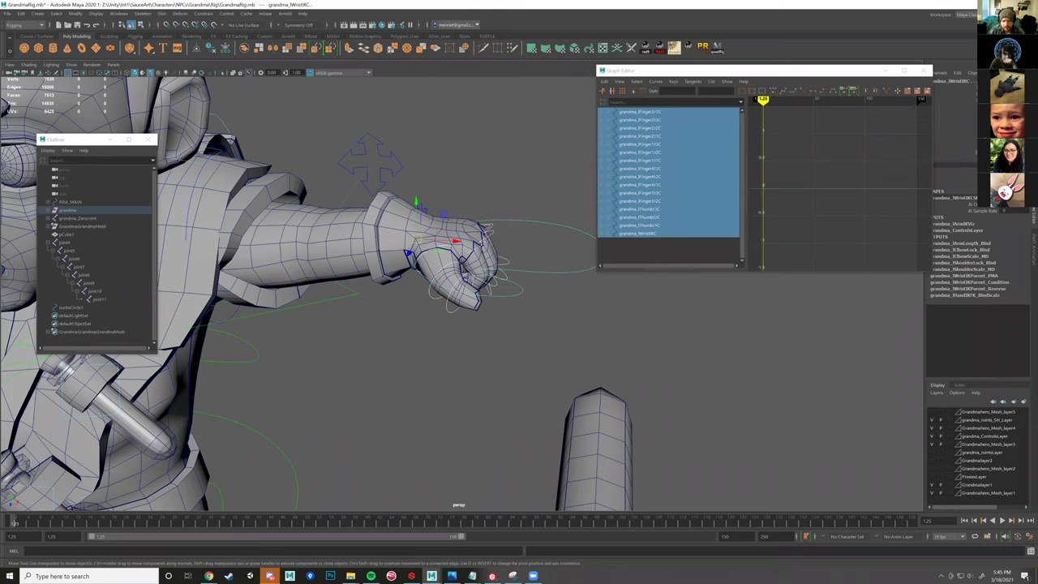
{"action": "key", "text": "ctrl+z"}
{"action": "left_click_drag", "start_coordinate": [541, 327], "coordinate": [528, 327], "text": "alt"}
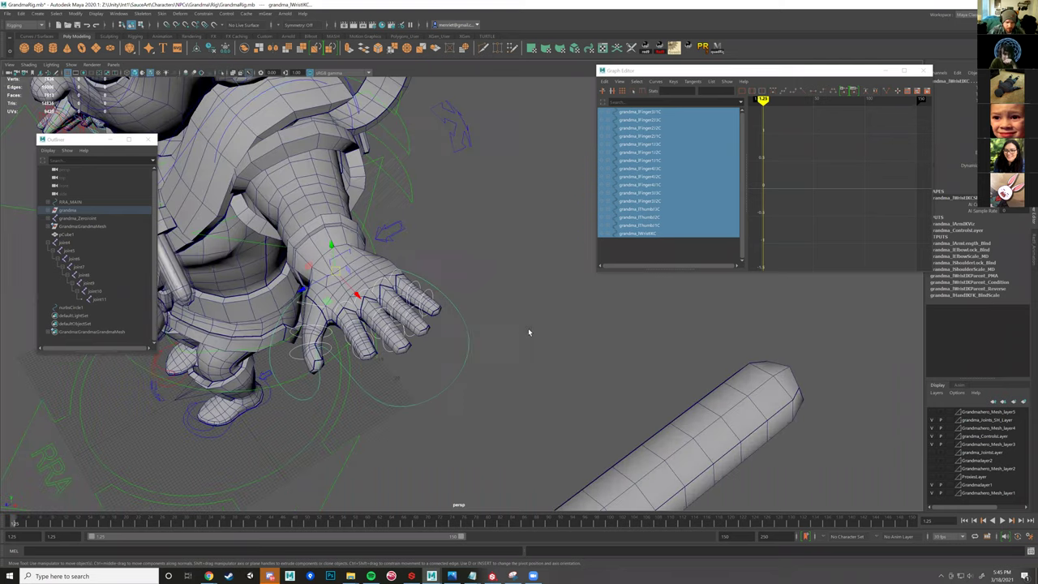
- Group the circle at the tube's end, and move the circle inside its group to the origin
{"action": "left_click", "coordinate": [470, 355]}
{"action": "left_click_drag", "start_coordinate": [470, 355], "coordinate": [398, 312], "text": "alt"}
{"action": "left_click_drag", "start_coordinate": [310, 350], "coordinate": [378, 343], "text": "alt"}
{"action": "left_click", "coordinate": [299, 357]}
{"action": "left_click_drag", "start_coordinate": [450, 274], "coordinate": [317, 354], "text": "alt"}
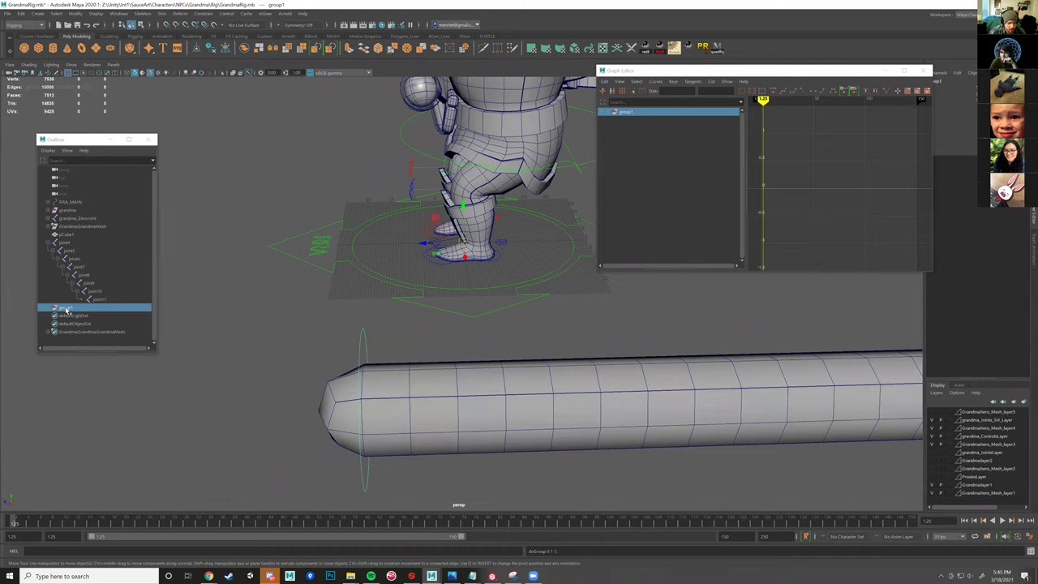
{"action": "key", "text": "ctrl+g"}
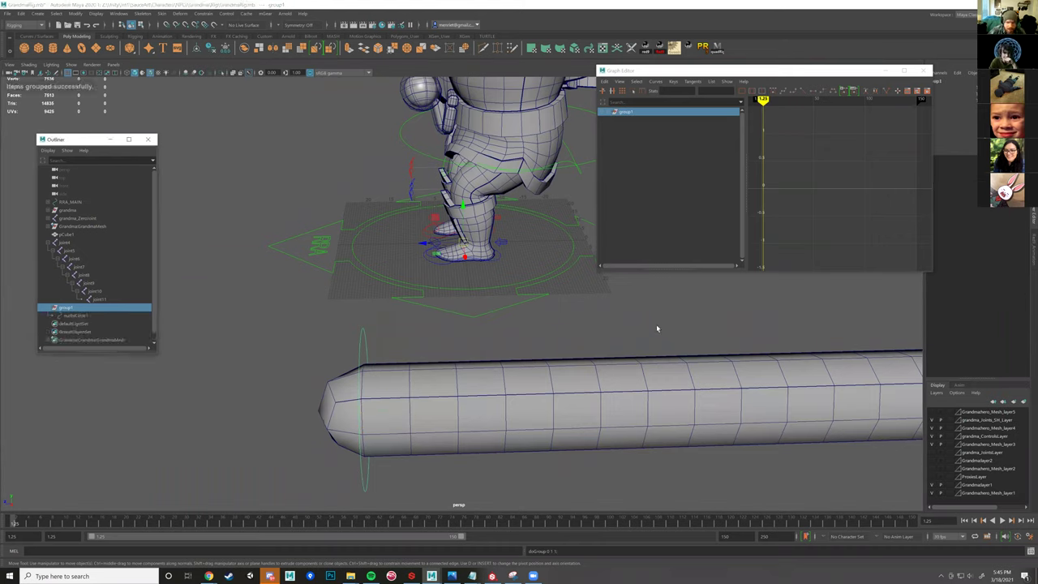
{"action": "left_click", "coordinate": [72, 315]}
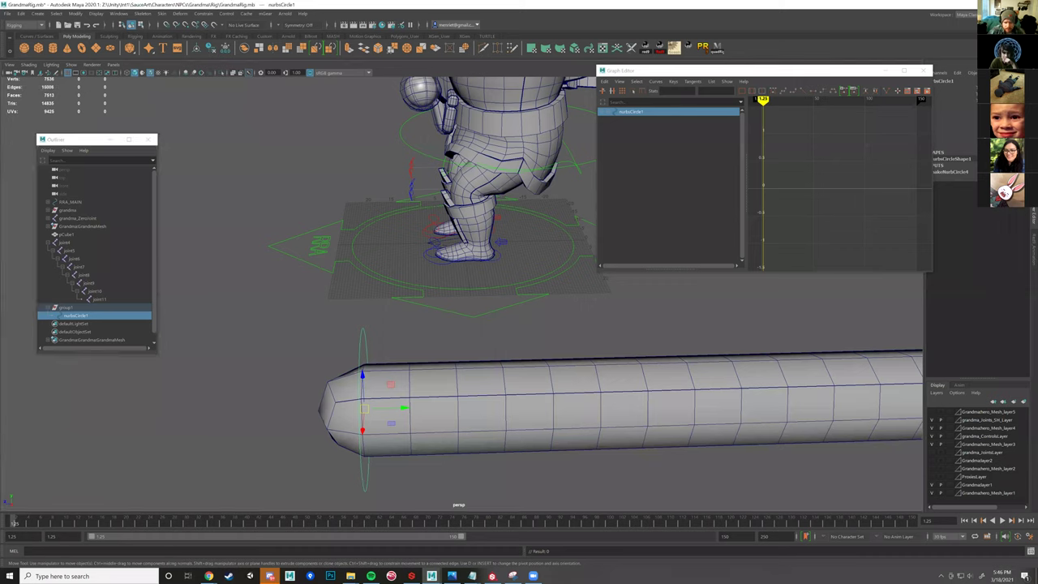
{"action": "key", "text": "ctrl+z"}
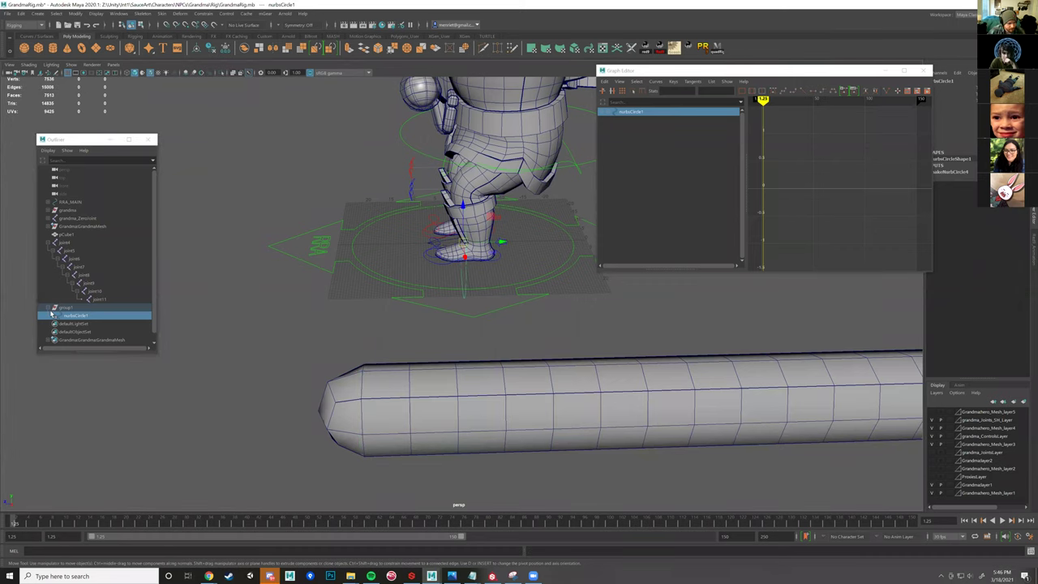
- Move the circle's group so the circle surrounds the tube's end, and switch to wireframe display
{"action": "left_click", "coordinate": [89, 309]}
{"action": "left_click_drag", "start_coordinate": [476, 241], "coordinate": [469, 267], "text": "alt"}
{"action": "left_click_drag", "start_coordinate": [473, 132], "coordinate": [354, 314]}
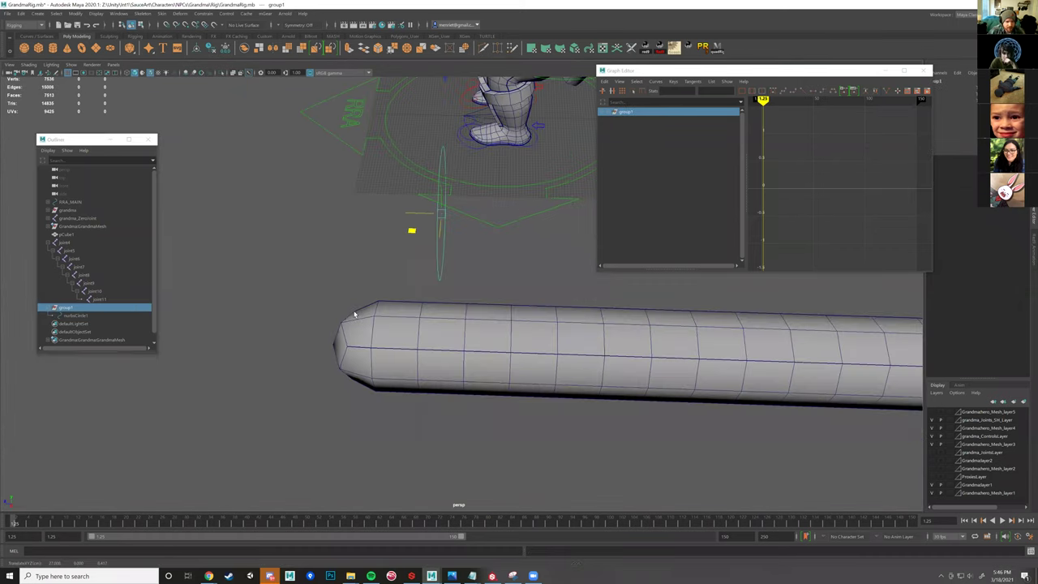
{"action": "left_click_drag", "start_coordinate": [350, 358], "coordinate": [348, 361]}
{"action": "left_click_drag", "start_coordinate": [419, 361], "coordinate": [538, 294], "text": "alt"}
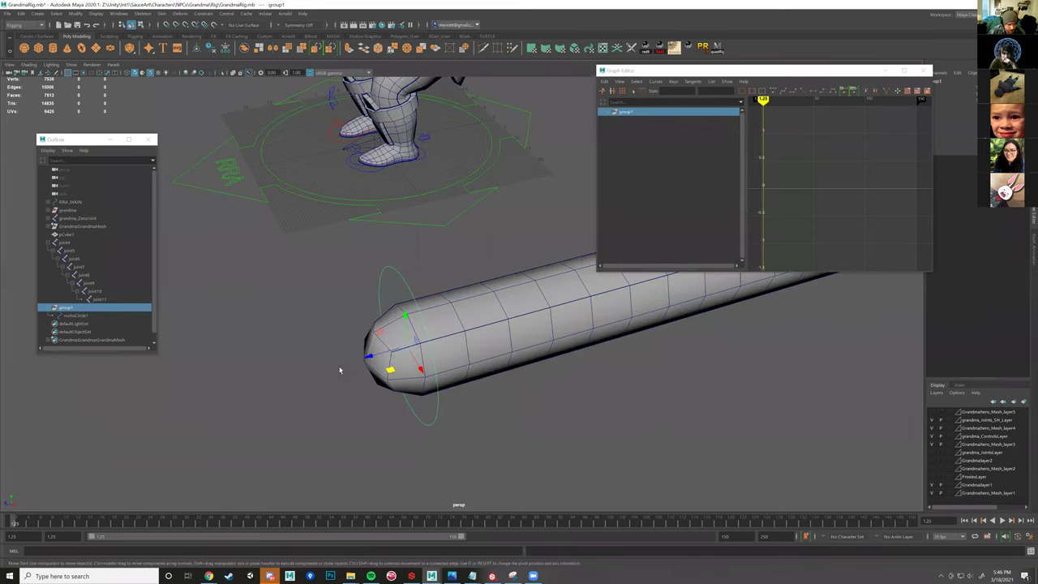
{"action": "key", "text": "4"}
{"action": "left_click_drag", "start_coordinate": [406, 369], "coordinate": [428, 355], "text": "alt"}
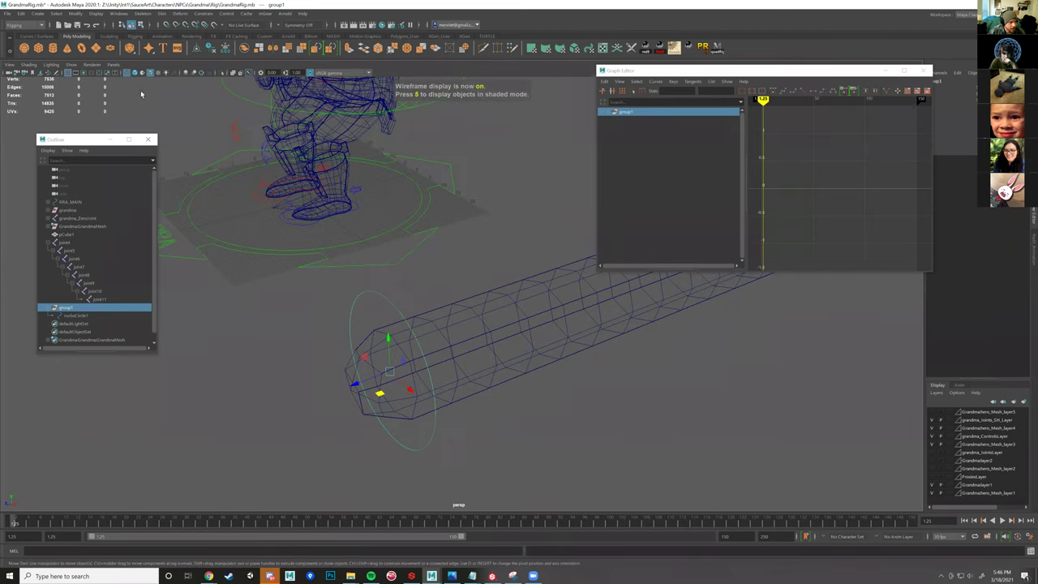
- Show the joints in the viewport and snap the circle's group onto the joint at the tube's near end
{"action": "left_click", "coordinate": [75, 199]}
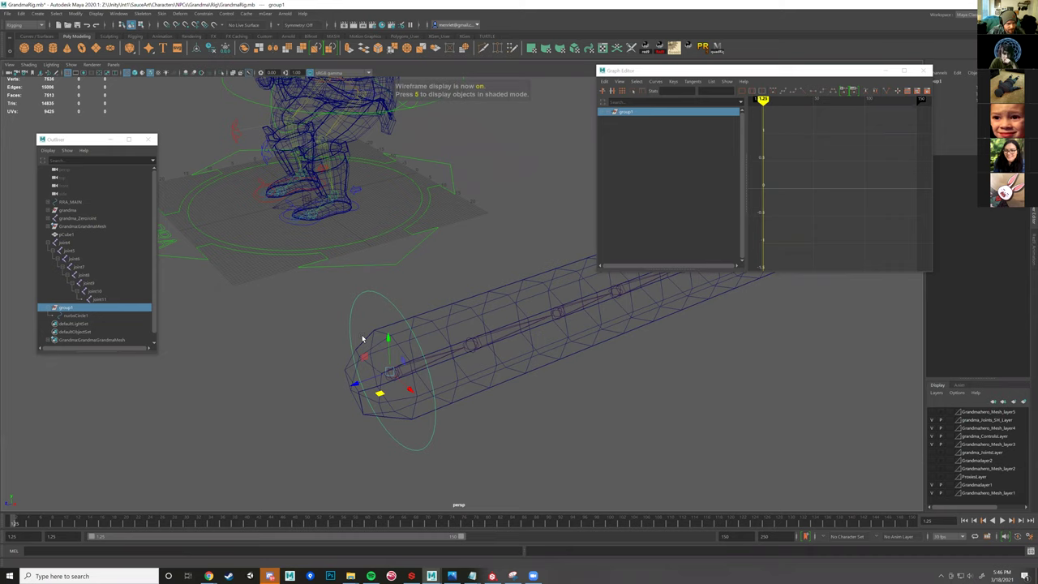
{"action": "left_click_drag", "start_coordinate": [405, 391], "coordinate": [422, 388], "text": "alt"}
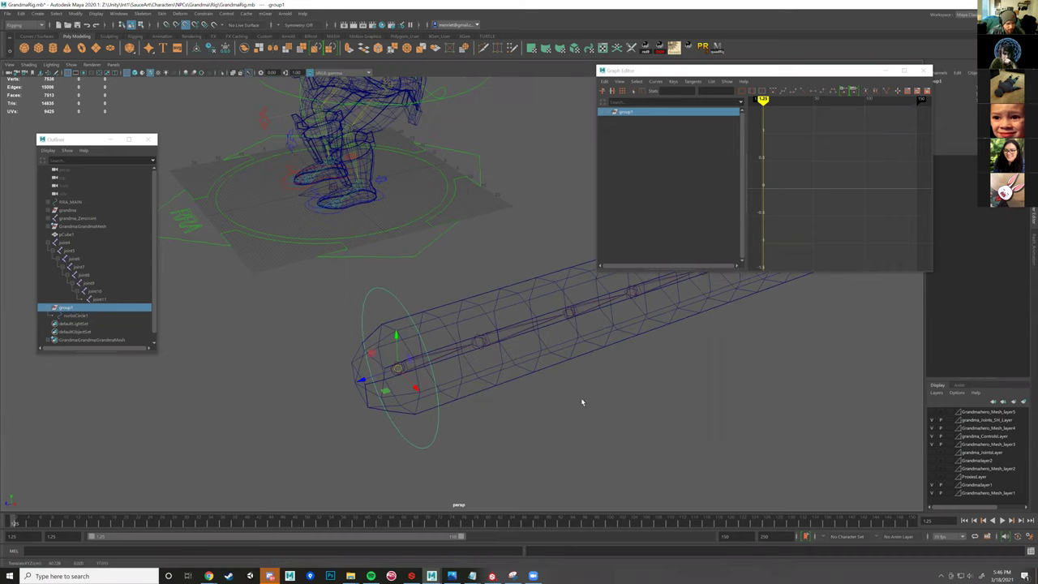
{"action": "left_click_drag", "start_coordinate": [561, 407], "coordinate": [494, 433], "text": "alt"}
- Rename the circle's group as ctrl1Grp
{"action": "left_click", "coordinate": [73, 314]}
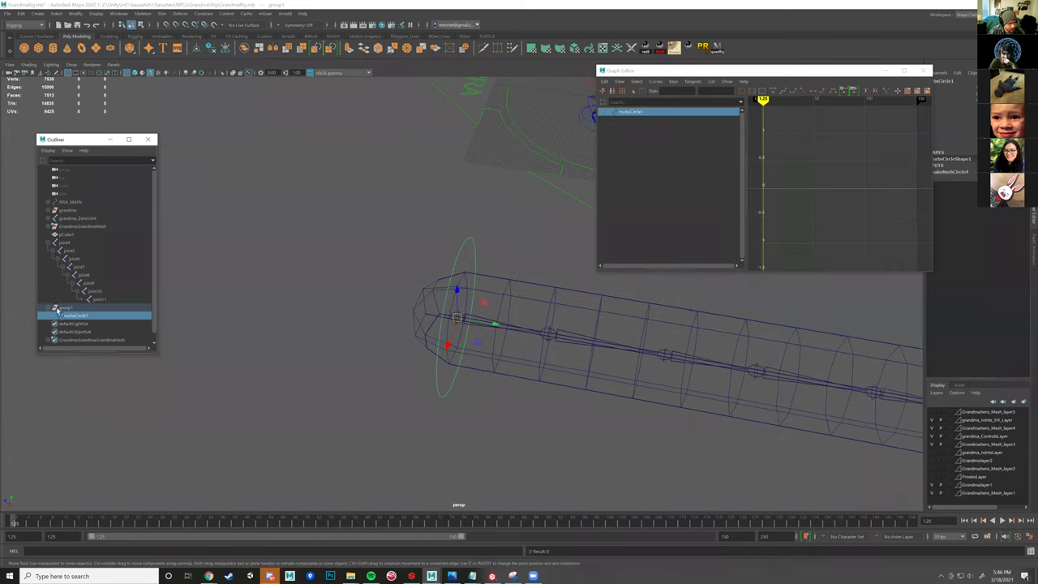
{"action": "left_click_drag", "start_coordinate": [451, 378], "coordinate": [487, 346], "text": "alt"}
{"action": "left_click", "coordinate": [72, 308]}
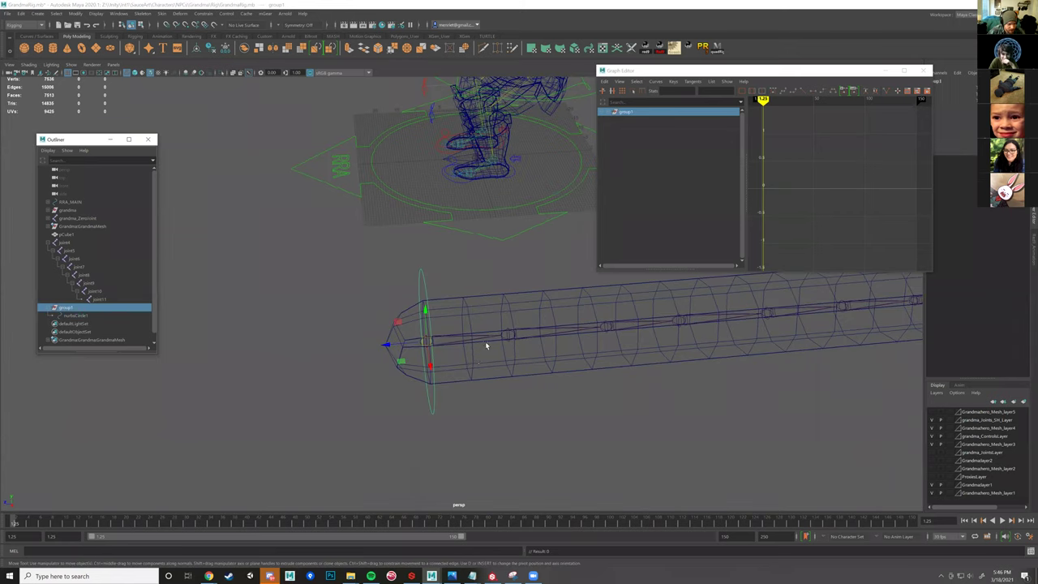
{"action": "double_click", "coordinate": [68, 308]}
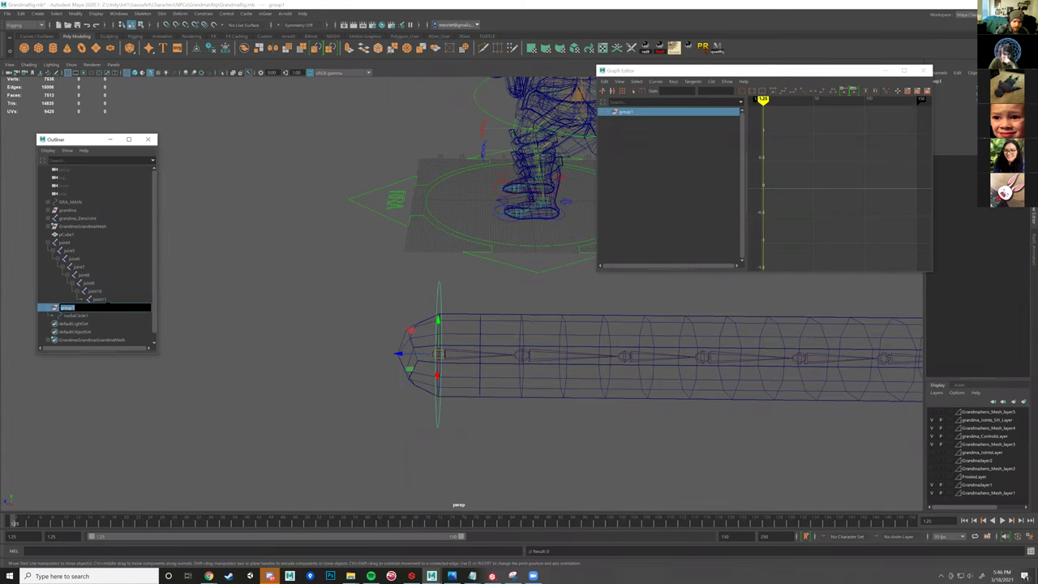
{"action": "type", "text": "c"}
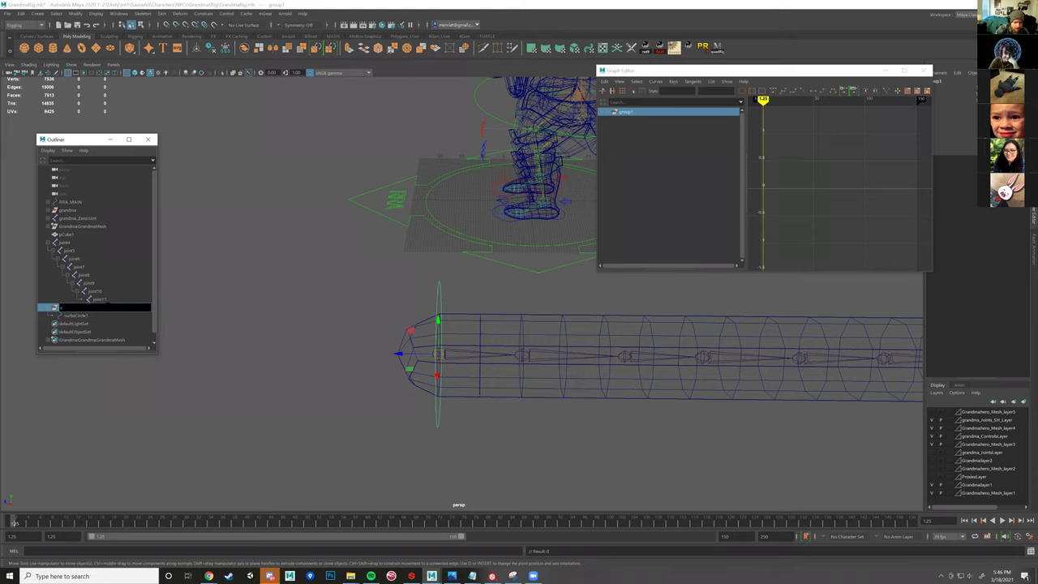
{"action": "type", "text": "ctrlGrp"}
{"action": "key", "text": "Return"}
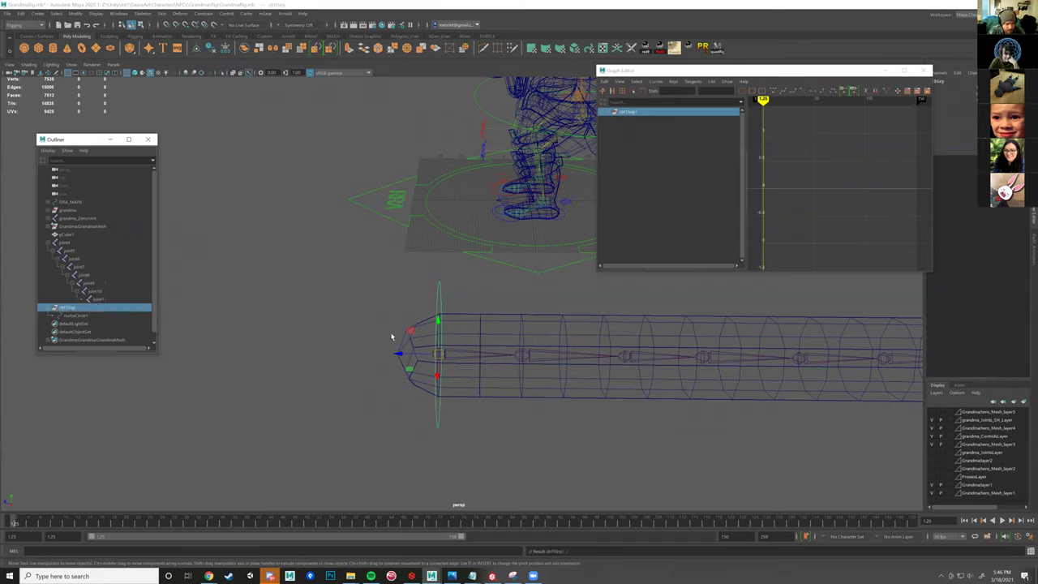
- Duplicate the control group twice, snapping the copies to the second and third joints of the chain
{"action": "key", "text": "ctrl+d"}
{"action": "left_click_drag", "start_coordinate": [398, 355], "coordinate": [562, 368]}
{"action": "left_click", "coordinate": [504, 354]}
{"action": "key", "text": "ctrl+d"}
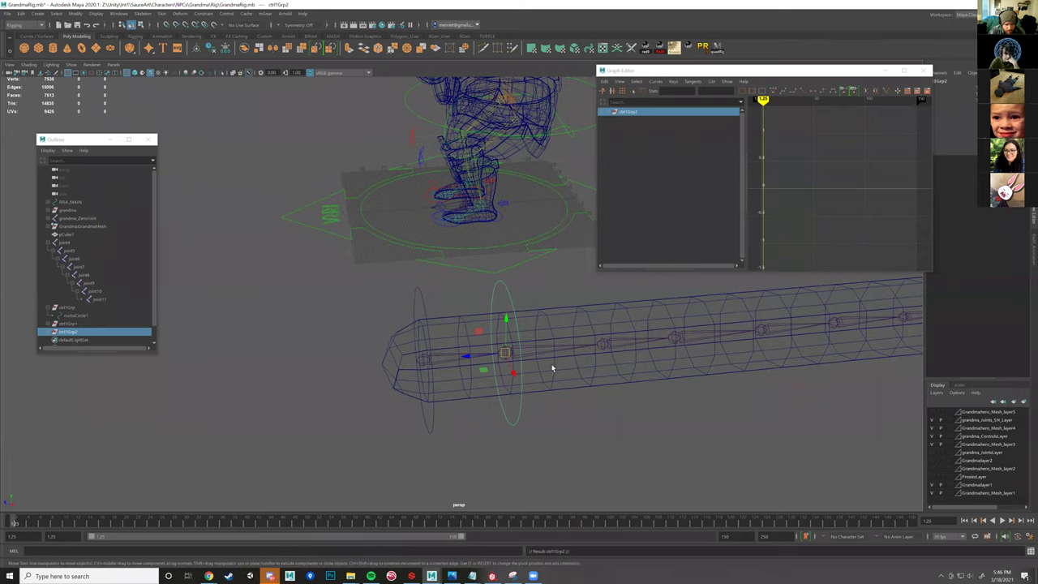
{"action": "middle_click_drag", "start_coordinate": [597, 354], "coordinate": [604, 349]}
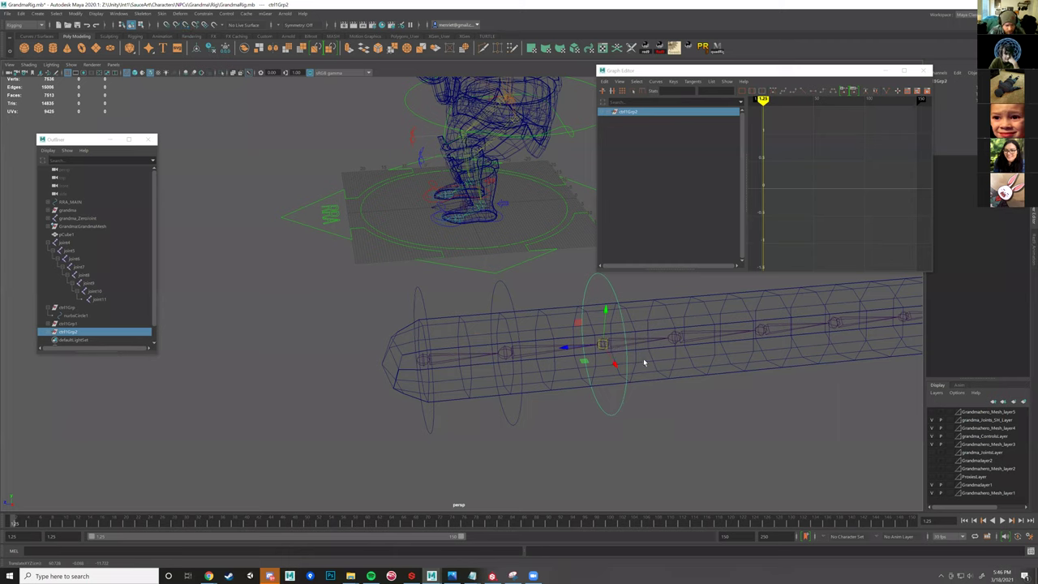
- Duplicate the control group two more times, snapping the copies to the fourth and fifth joints
{"action": "left_click_drag", "start_coordinate": [641, 359], "coordinate": [641, 364], "text": "alt"}
{"action": "key", "text": "ctrl+d"}
{"action": "middle_click_drag", "start_coordinate": [672, 336], "coordinate": [532, 342]}
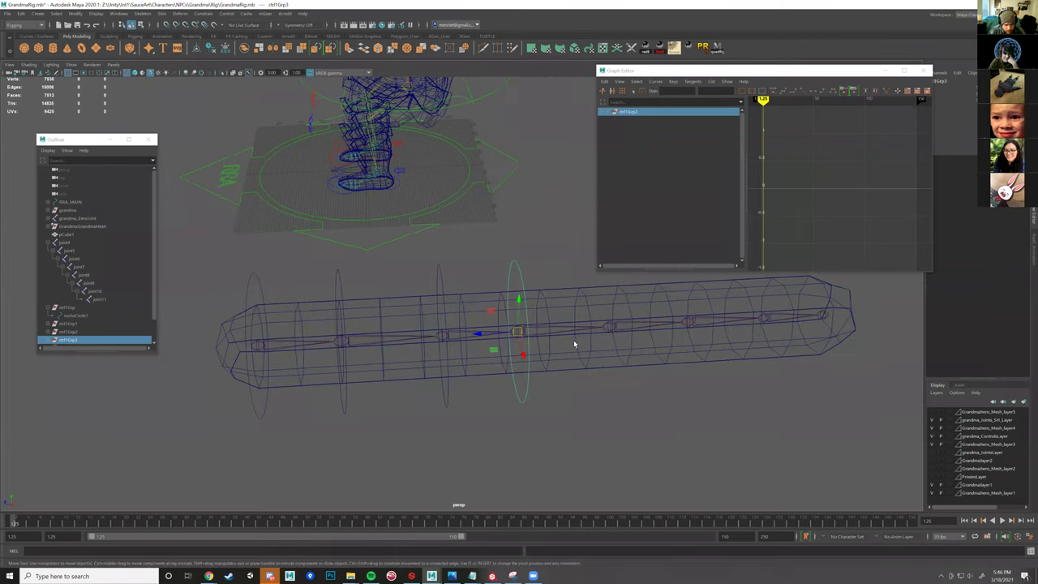
{"action": "key", "text": "ctrl+d"}
{"action": "middle_click_drag", "start_coordinate": [611, 326], "coordinate": [616, 330]}
{"action": "middle_click_drag", "start_coordinate": [679, 358], "coordinate": [676, 354]}
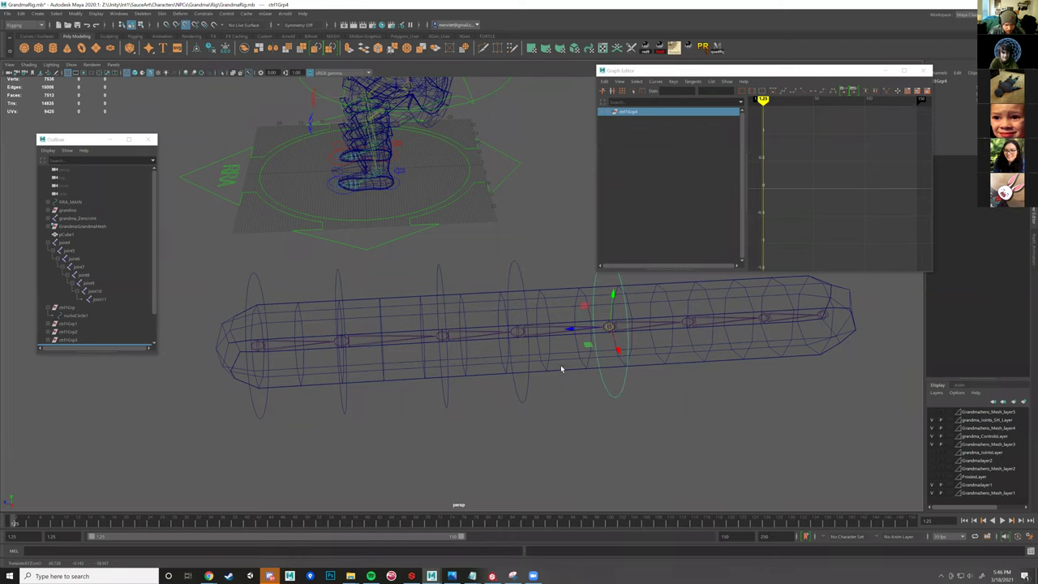
- Duplicate the control group for the three remaining joints, snapping each copy to its joint up to the tube's far end
{"action": "middle_click_drag", "start_coordinate": [561, 368], "coordinate": [519, 343], "text": "alt"}
{"action": "key", "text": "ctrl+d"}
{"action": "middle_click_drag", "start_coordinate": [612, 341], "coordinate": [597, 331]}
{"action": "middle_click_drag", "start_coordinate": [671, 327], "coordinate": [504, 356]}
{"action": "key", "text": "w"}
{"action": "key", "text": "ctrl+d"}
{"action": "middle_click_drag", "start_coordinate": [568, 327], "coordinate": [565, 325]}
{"action": "scroll", "coordinate": [479, 392], "scroll_direction": "down", "scroll_amount": 1}
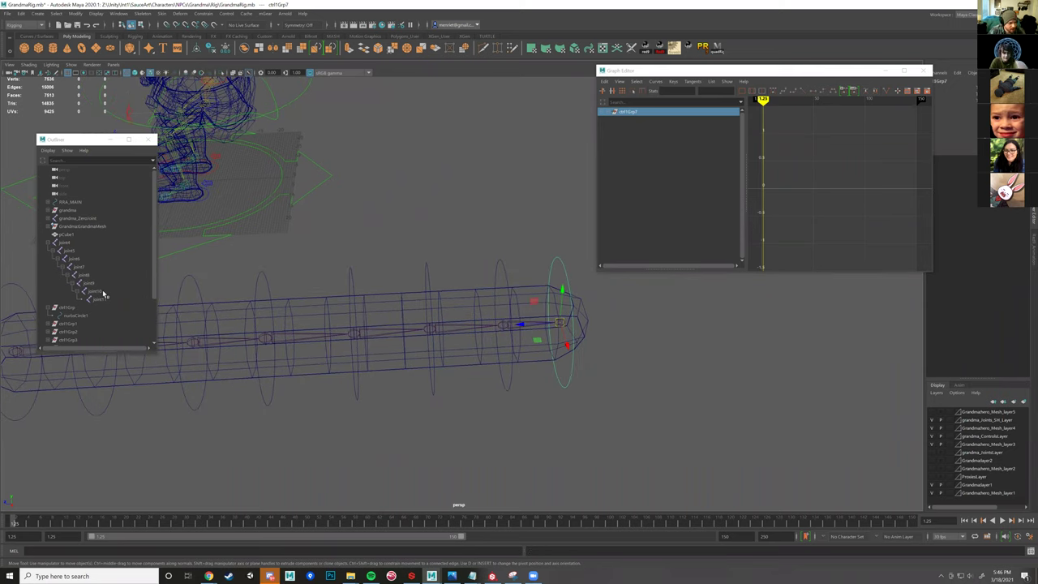
- Parent ctrl1Grp7 under the circle inside ctrl1Grp6
{"action": "scroll", "coordinate": [80, 316], "scroll_direction": "down", "scroll_amount": 3}
{"action": "left_click", "coordinate": [47, 317]}
{"action": "left_click", "coordinate": [83, 309]}
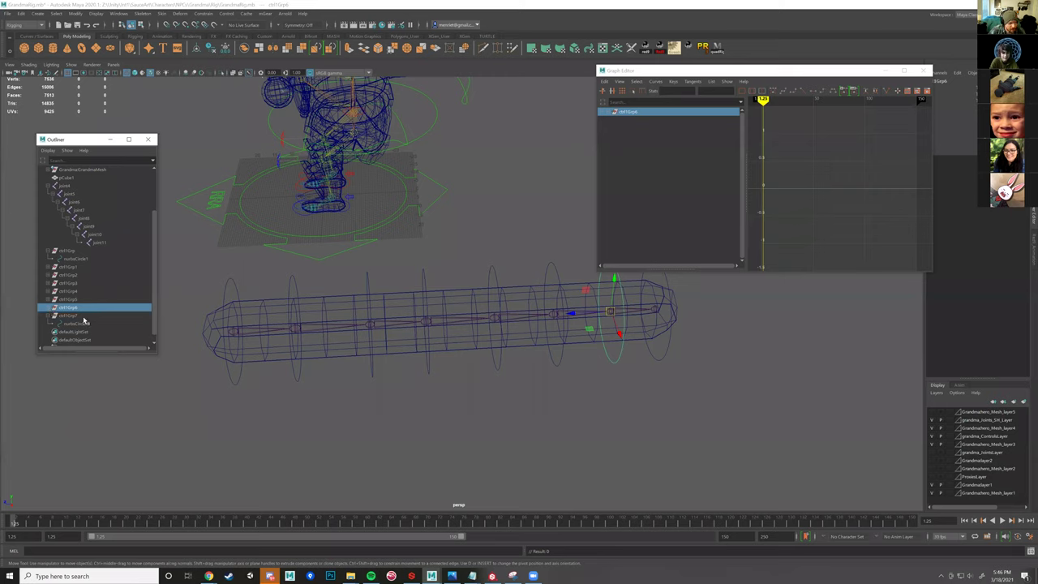
{"action": "left_click", "coordinate": [71, 322]}
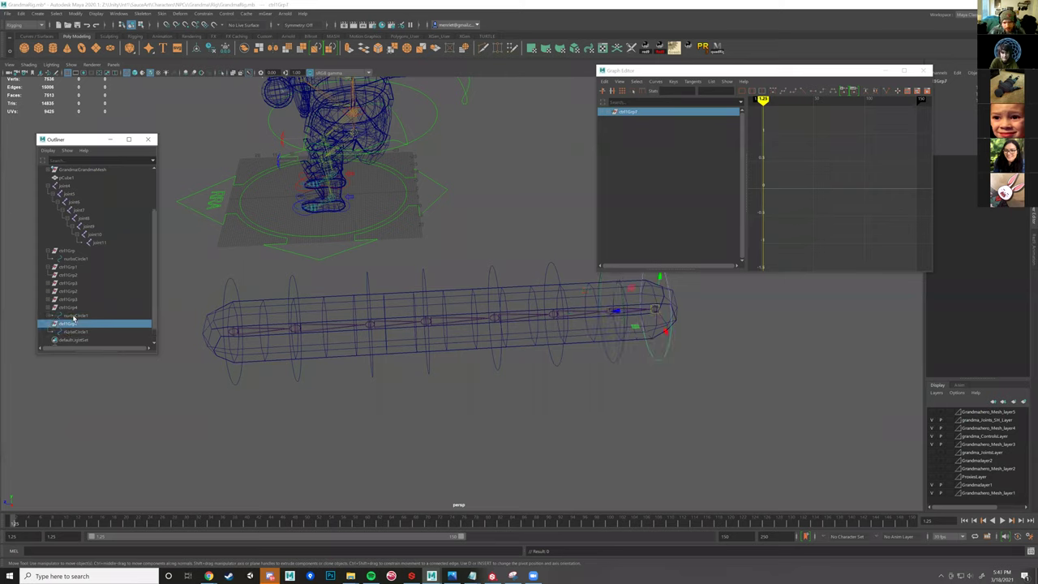
{"action": "left_click", "coordinate": [72, 317]}
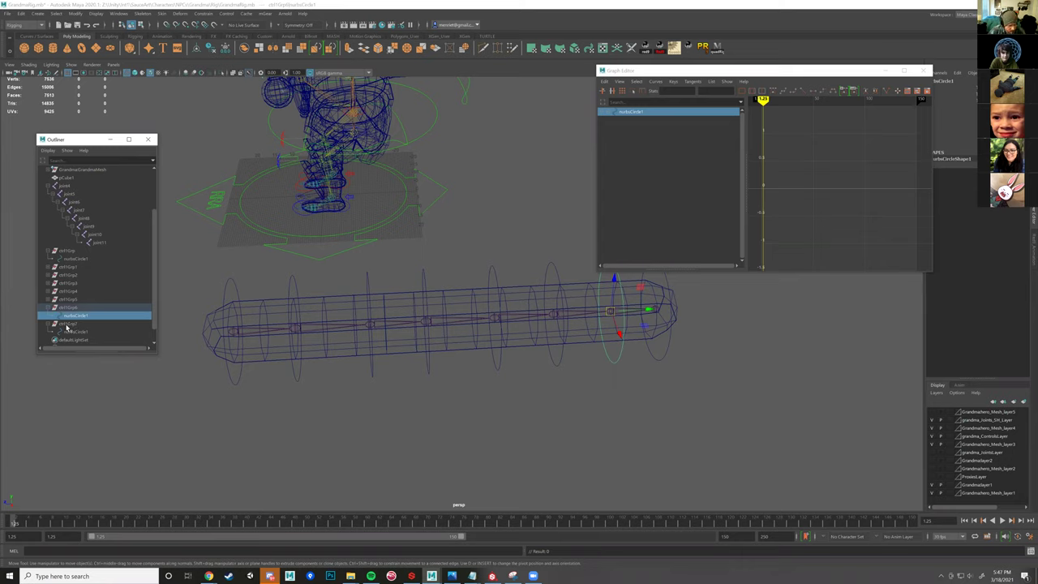
{"action": "left_click", "coordinate": [68, 324]}
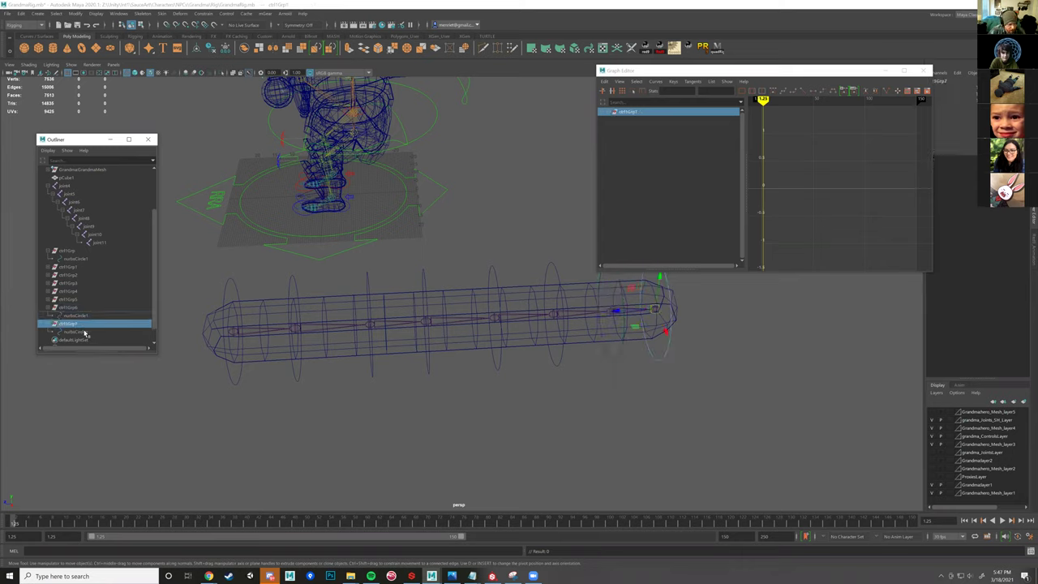
{"action": "middle_click_drag", "start_coordinate": [81, 326], "coordinate": [75, 316]}
- Test the parenting by rotating the circle inside ctrl1Grp6, and undo the rotation
{"action": "left_click", "coordinate": [74, 316]}
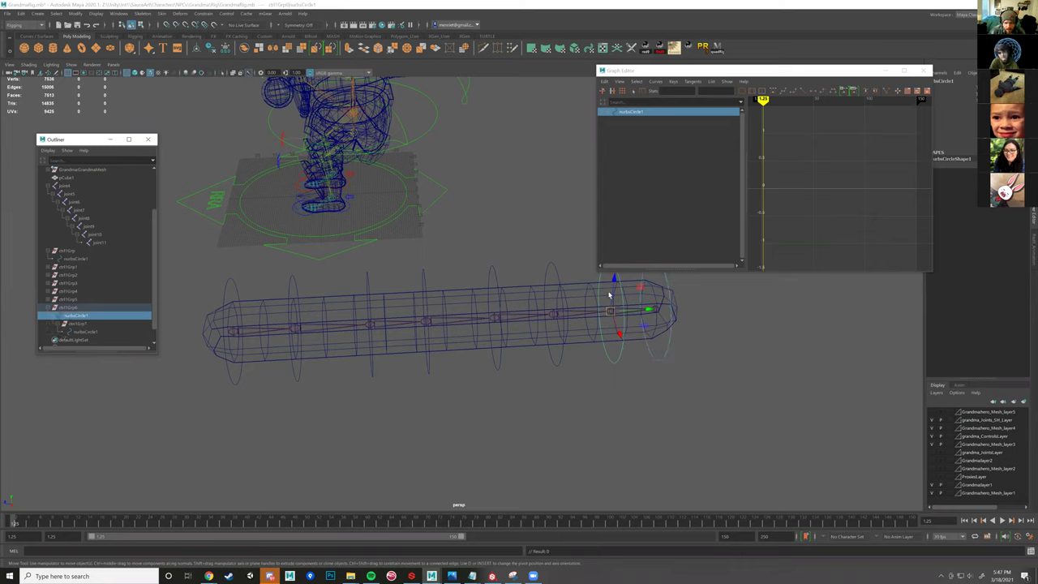
{"action": "left_click_drag", "start_coordinate": [599, 289], "coordinate": [579, 299]}
{"action": "key", "text": "ctrl+z"}
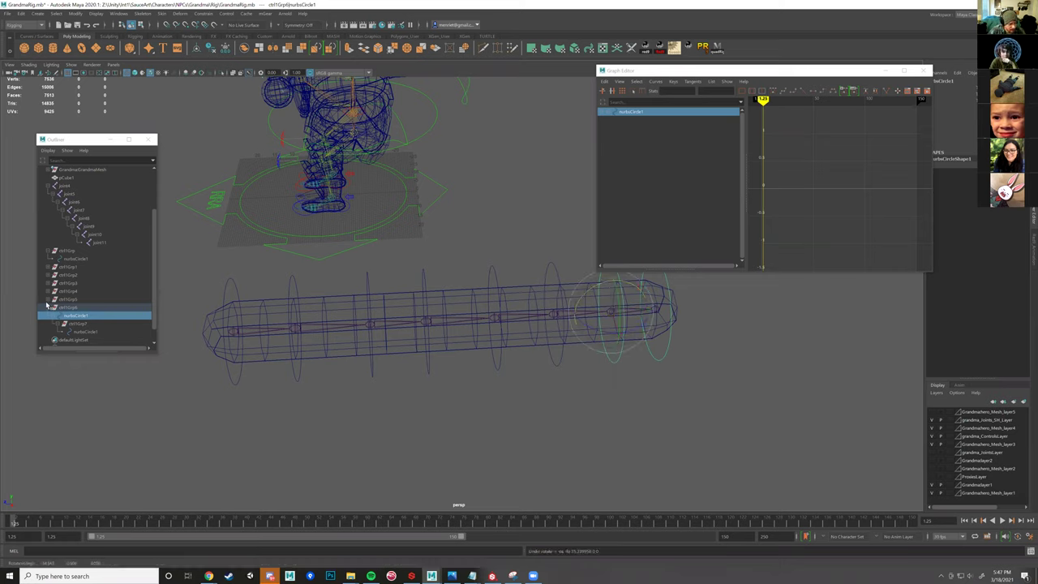
- Parent ctrl1Grp6 under the circle inside ctrl1Grp5, and ctrl1Grp5 under the circle inside ctrl1Grp4
{"action": "left_click", "coordinate": [48, 301]}
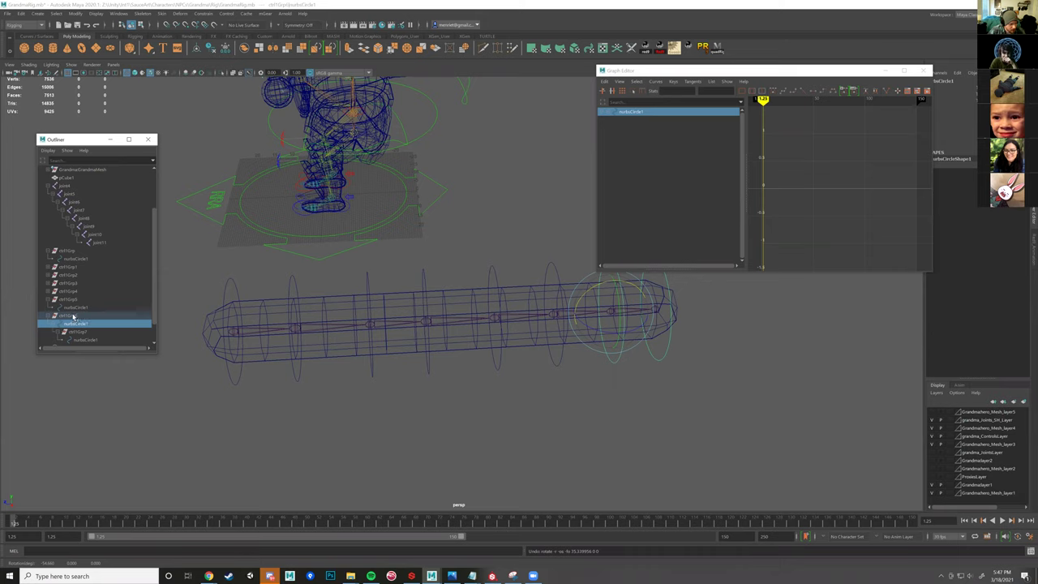
{"action": "left_click", "coordinate": [75, 316]}
{"action": "middle_click_drag", "start_coordinate": [67, 309], "coordinate": [68, 307]}
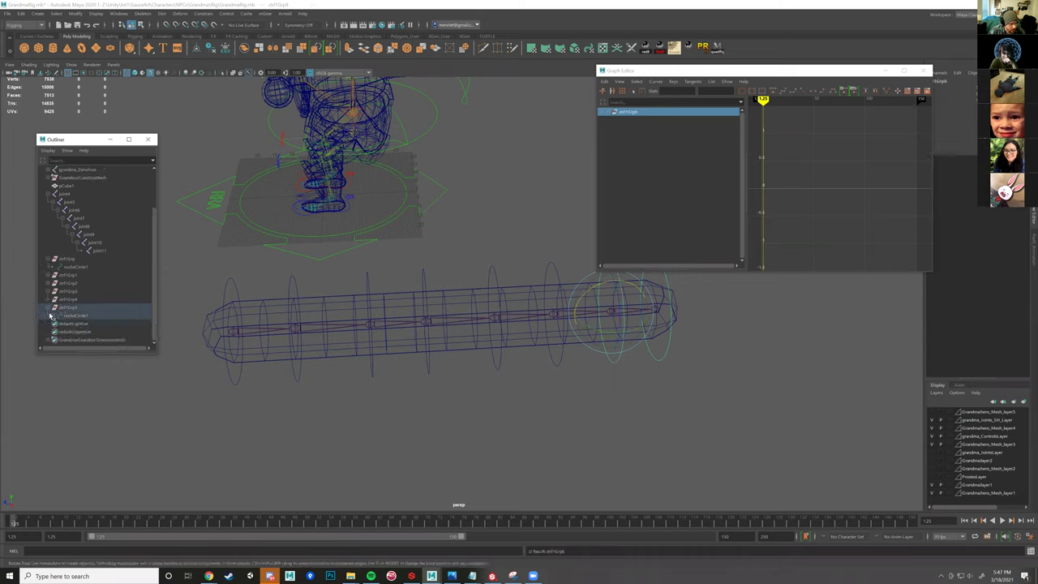
{"action": "left_click", "coordinate": [49, 302]}
{"action": "left_click", "coordinate": [68, 317]}
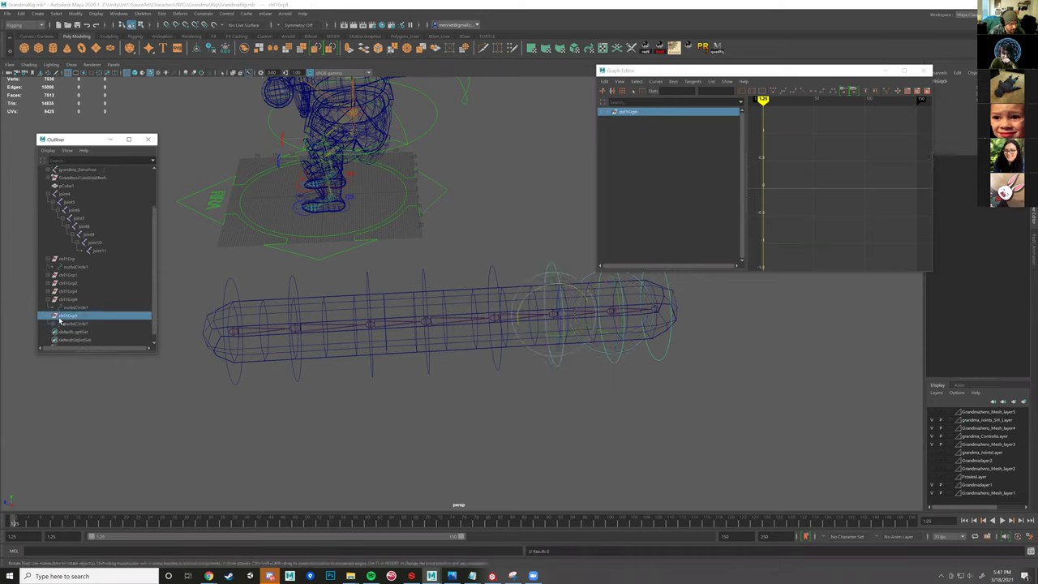
{"action": "middle_click_drag", "start_coordinate": [76, 312], "coordinate": [77, 309]}
{"action": "left_click", "coordinate": [48, 300]}
{"action": "left_click", "coordinate": [68, 317]}
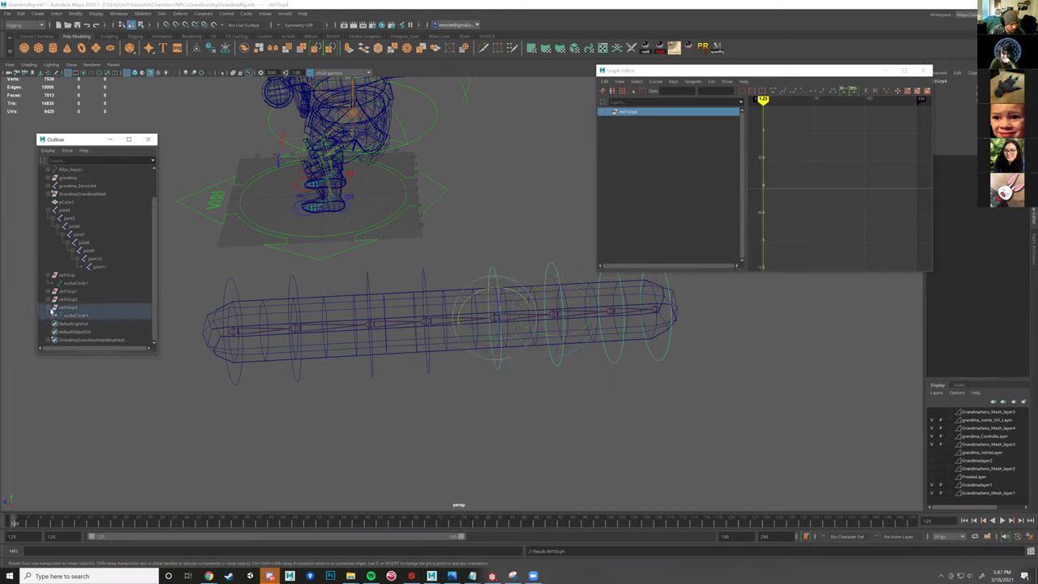
{"action": "left_click", "coordinate": [67, 324]}
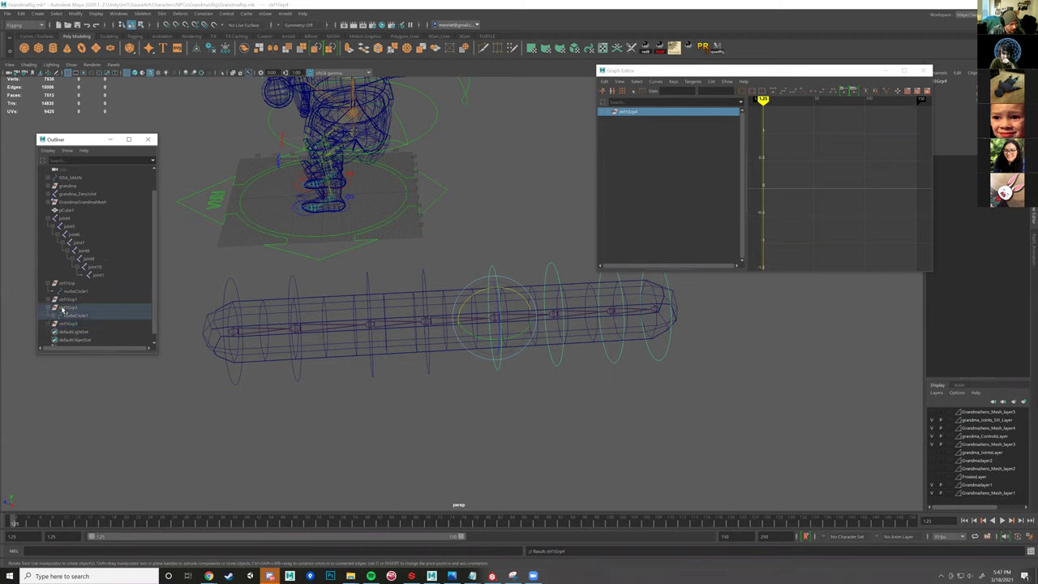
{"action": "key", "text": "ctrl+z"}
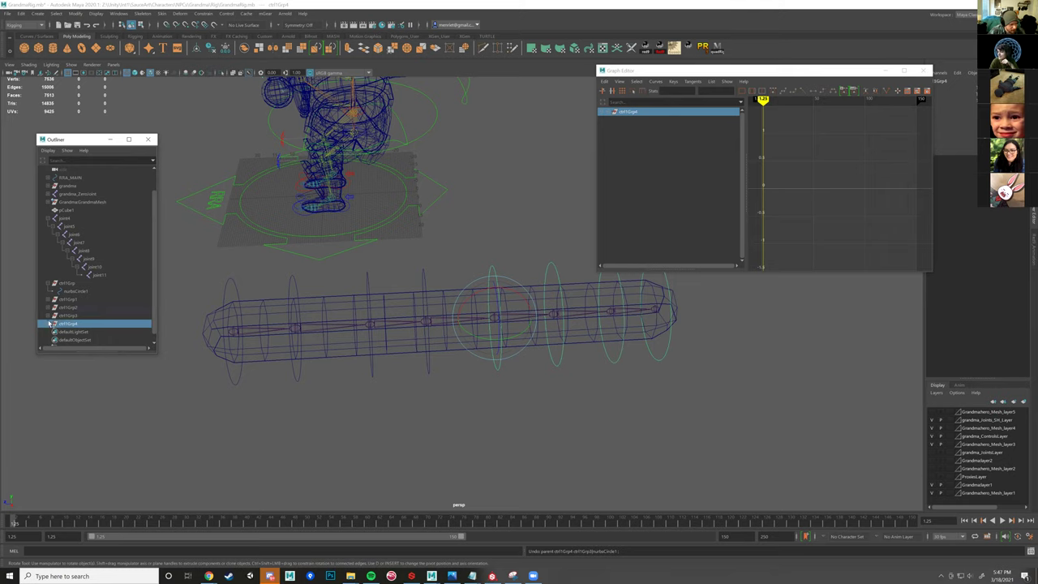
- Parent ctrl1Grp4 under the circle inside ctrl1Grp3, and ctrl1Grp3 under the circle inside ctrl1Grp2
{"action": "left_click", "coordinate": [48, 317]}
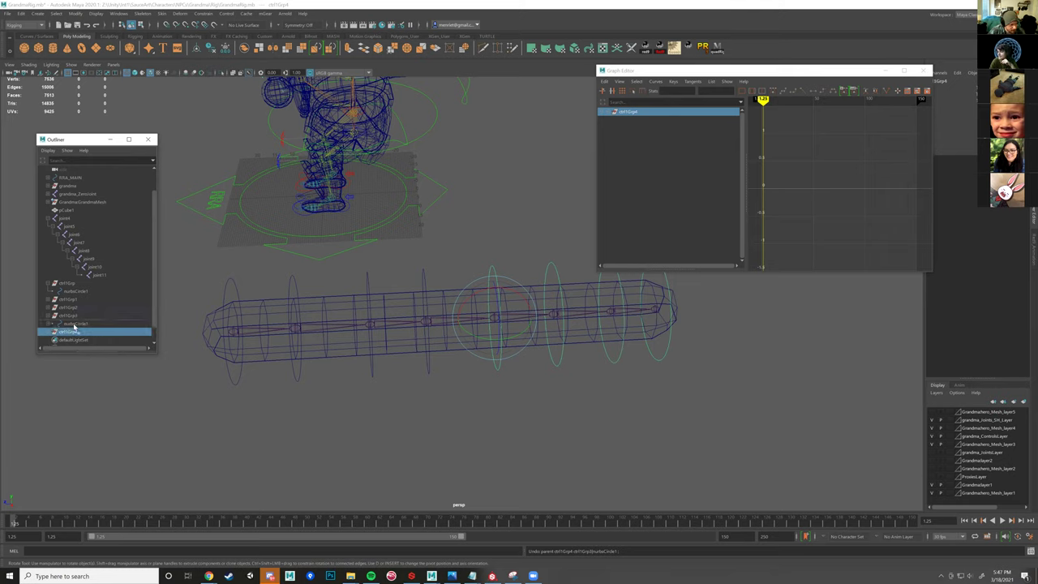
{"action": "middle_click_drag", "start_coordinate": [74, 329], "coordinate": [48, 317]}
{"action": "left_click", "coordinate": [50, 316]}
{"action": "left_click", "coordinate": [65, 312]}
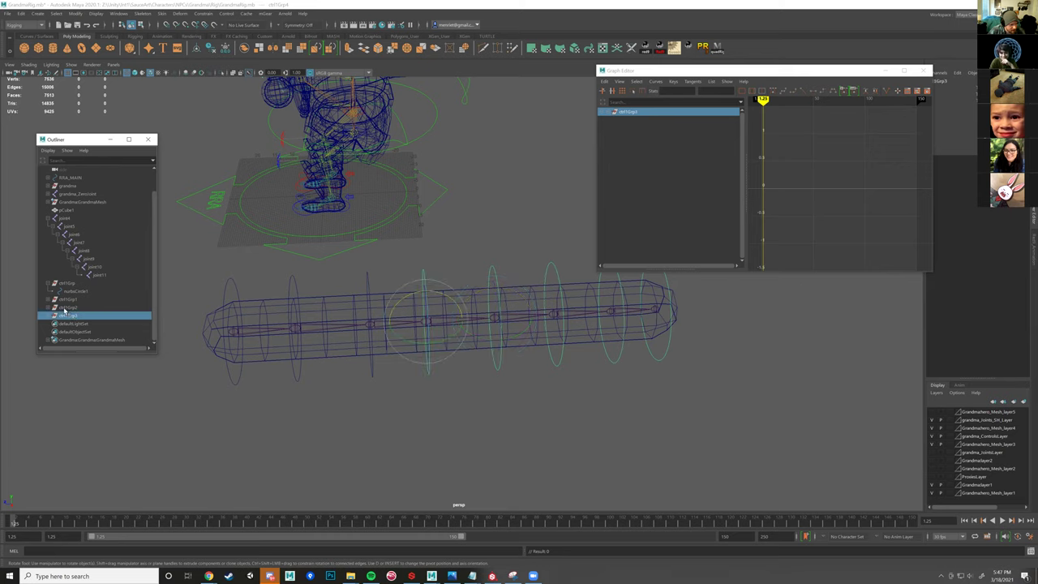
{"action": "left_click", "coordinate": [50, 309]}
{"action": "middle_click_drag", "start_coordinate": [74, 318], "coordinate": [73, 316]}
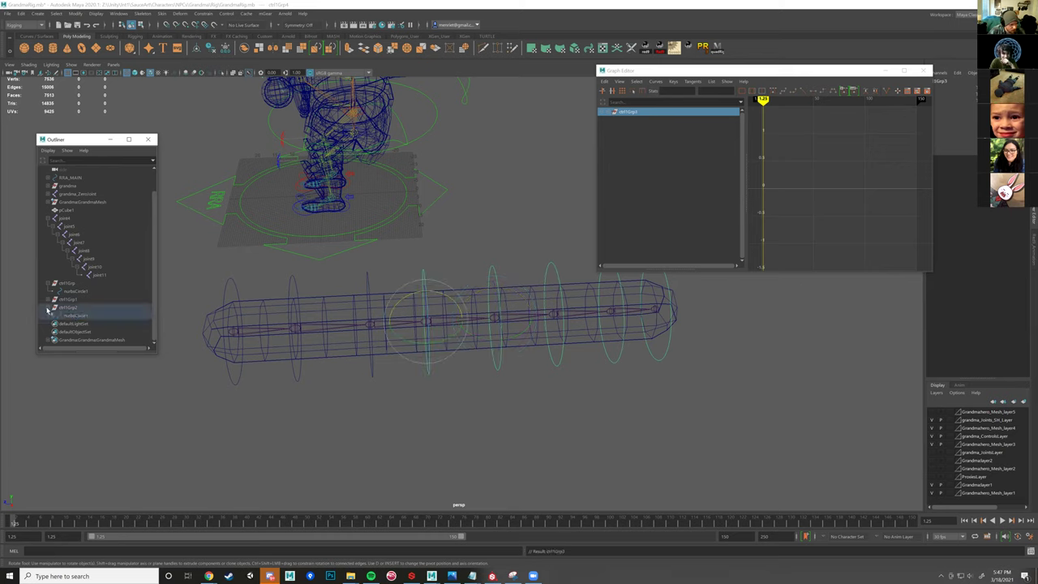
- Parent ctrl1Grp2 under the circle inside ctrl1Grp1, and expand the whole hierarchy below it
{"action": "left_click", "coordinate": [48, 307]}
{"action": "left_click", "coordinate": [47, 307]}
{"action": "left_click", "coordinate": [70, 324]}
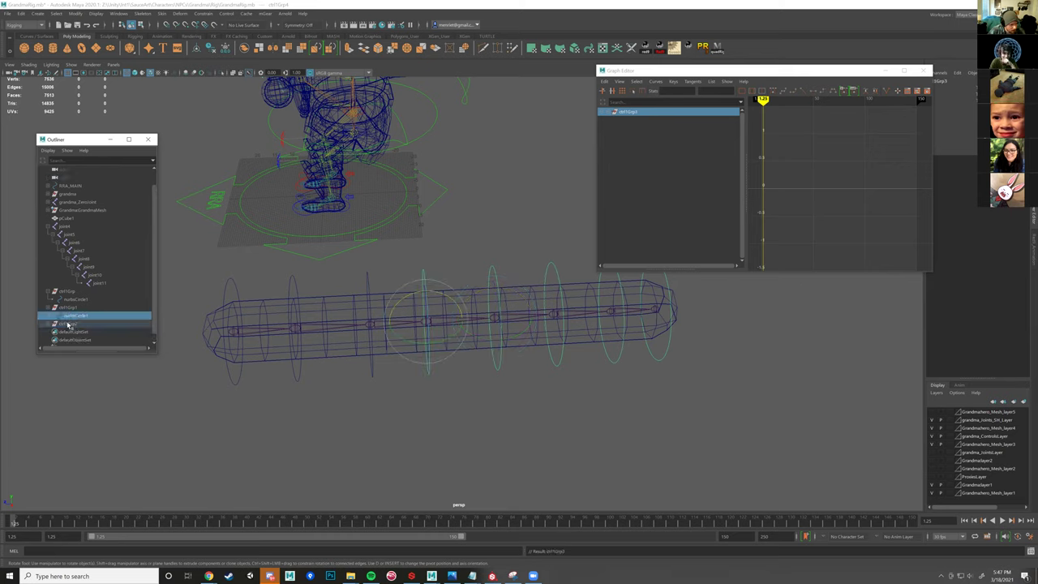
{"action": "middle_click_drag", "start_coordinate": [72, 317], "coordinate": [73, 316]}
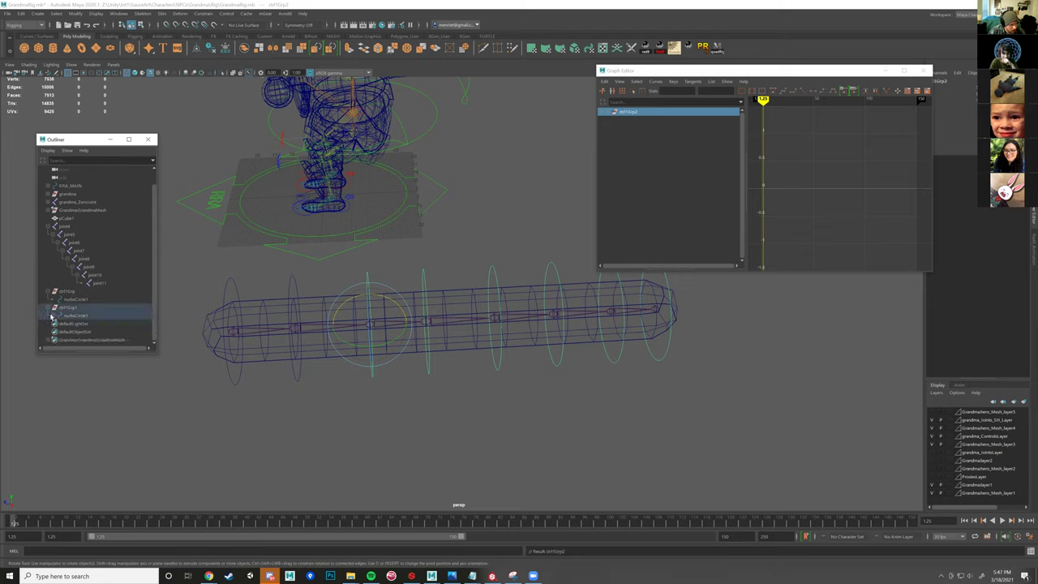
{"action": "left_click", "coordinate": [54, 316], "text": "shift"}
{"action": "scroll", "coordinate": [134, 273], "scroll_direction": "down", "scroll_amount": 4}
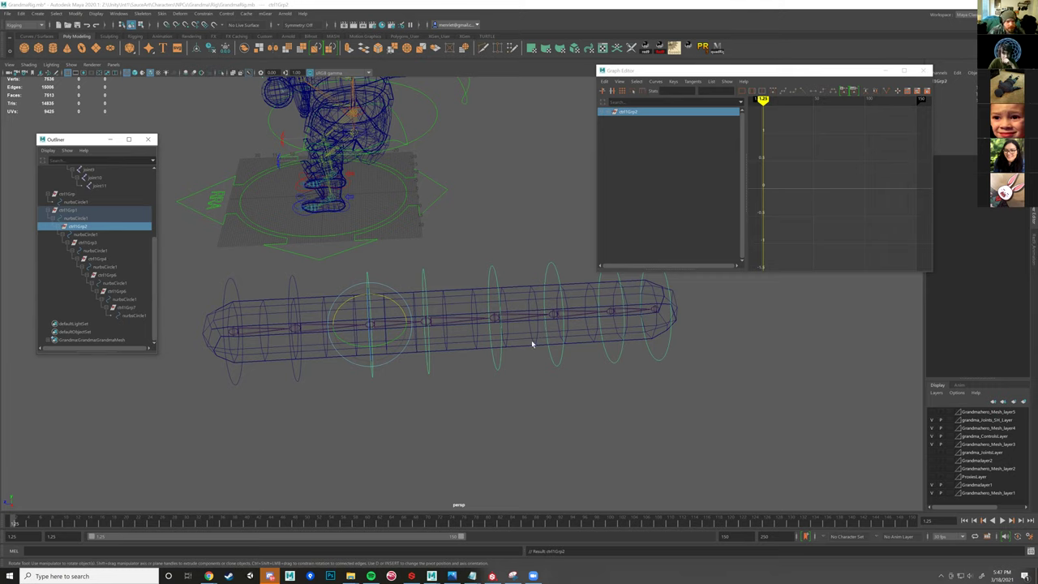
- Parent ctrl1Grp1 under the circle inside ctrl1Grp to complete the nested control chain
{"action": "left_click", "coordinate": [68, 209]}
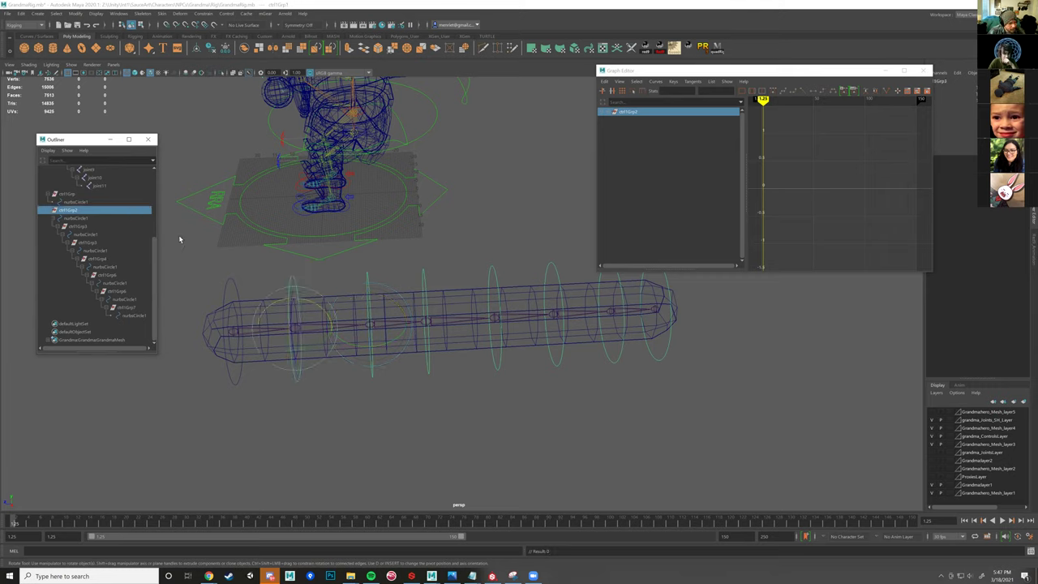
{"action": "middle_click_drag", "start_coordinate": [65, 211], "coordinate": [75, 201]}
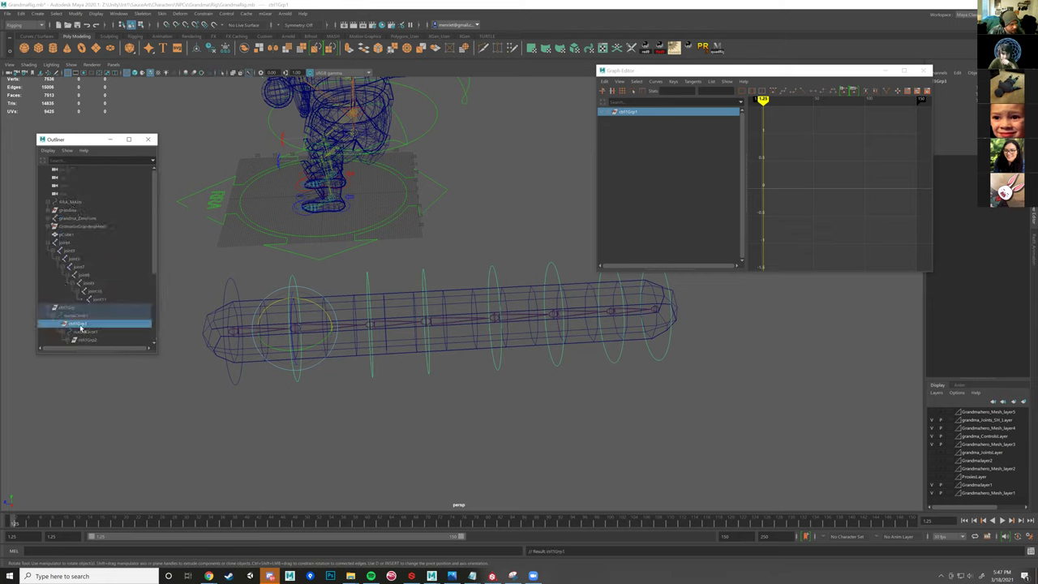
{"action": "key", "text": "ctrl+z"}
- Select all the nested circle controls, rotate them together as a test, and undo the rotation
{"action": "left_click", "coordinate": [66, 203]}
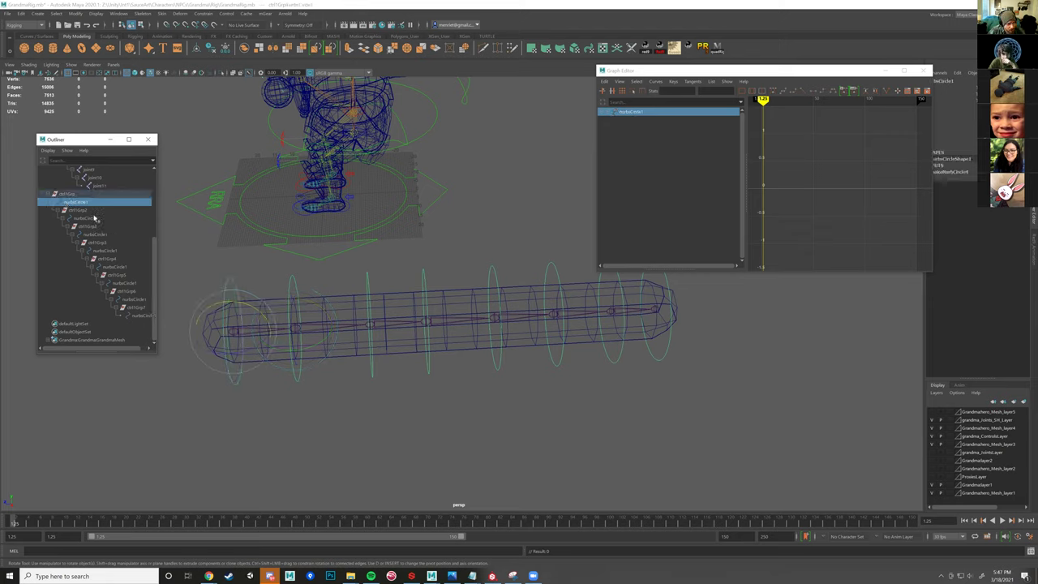
{"action": "left_click_drag", "start_coordinate": [512, 413], "coordinate": [201, 188], "text": "alt"}
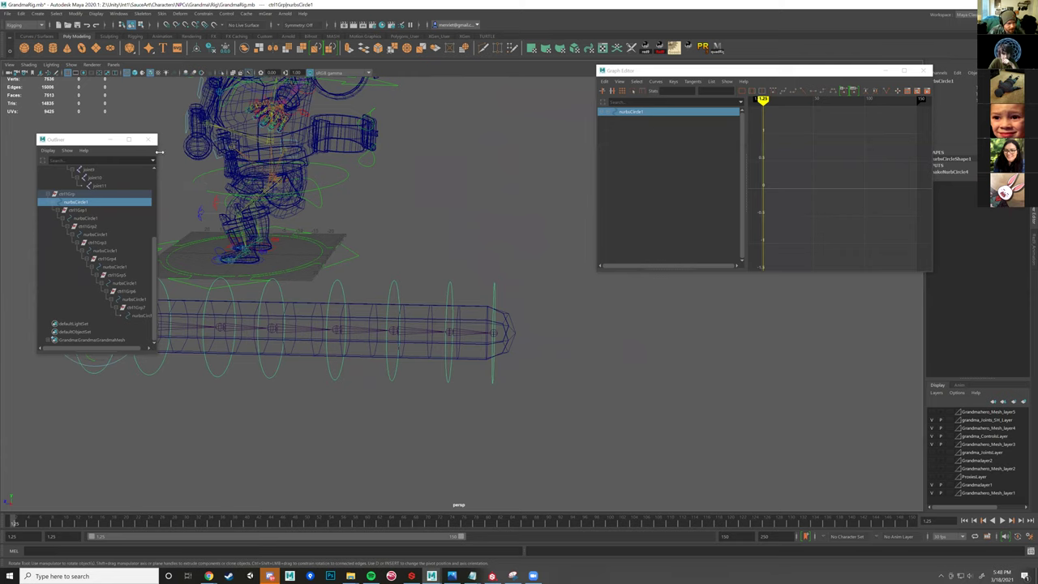
{"action": "left_click", "coordinate": [491, 379]}
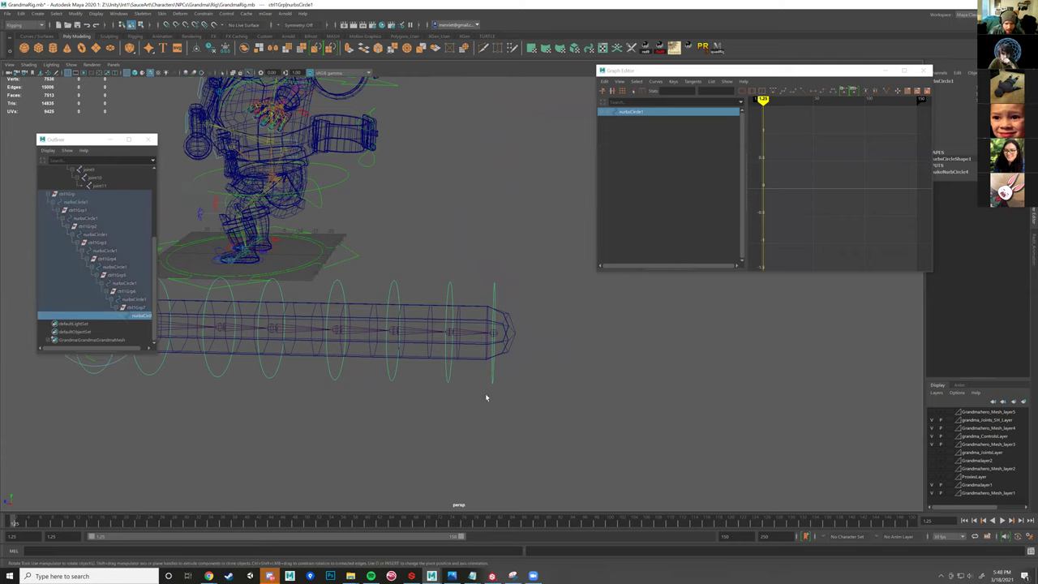
{"action": "left_click_drag", "start_coordinate": [487, 398], "coordinate": [469, 374], "text": "alt"}
{"action": "left_click_drag", "start_coordinate": [353, 349], "coordinate": [527, 418], "text": "alt"}
{"action": "left_click_drag", "start_coordinate": [527, 418], "coordinate": [411, 360], "text": "alt"}
{"action": "key", "text": "e"}
{"action": "key", "text": "ctrl+z"}
{"action": "left_click_drag", "start_coordinate": [461, 381], "coordinate": [482, 426], "text": "alt"}
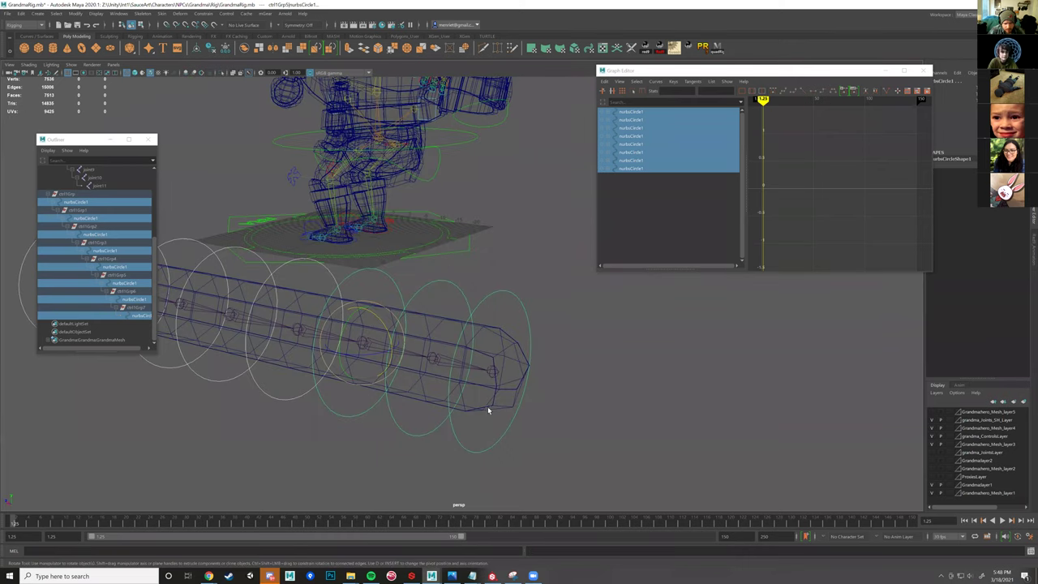
- Parent-constrain joint11 at the tube's end to the circle inside ctrl1Grp7
{"action": "left_click", "coordinate": [495, 373]}
{"action": "key", "text": "w"}
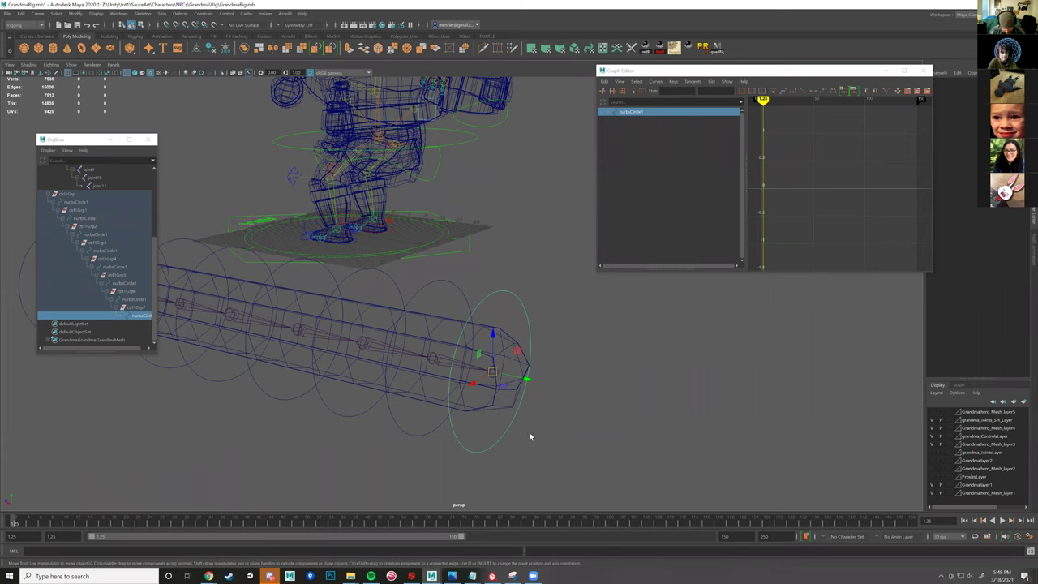
{"action": "scroll", "coordinate": [506, 322], "scroll_direction": "up", "scroll_amount": 3}
{"action": "scroll", "coordinate": [493, 355], "scroll_direction": "up", "scroll_amount": 2}
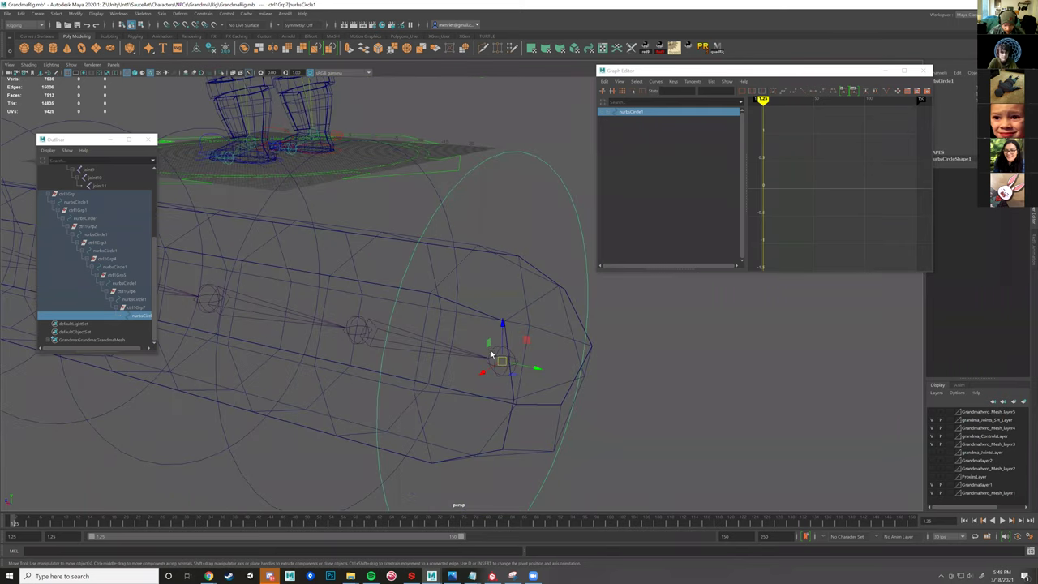
{"action": "left_click", "coordinate": [501, 365], "text": "shift"}
{"action": "scroll", "coordinate": [484, 358], "scroll_direction": "down", "scroll_amount": 4}
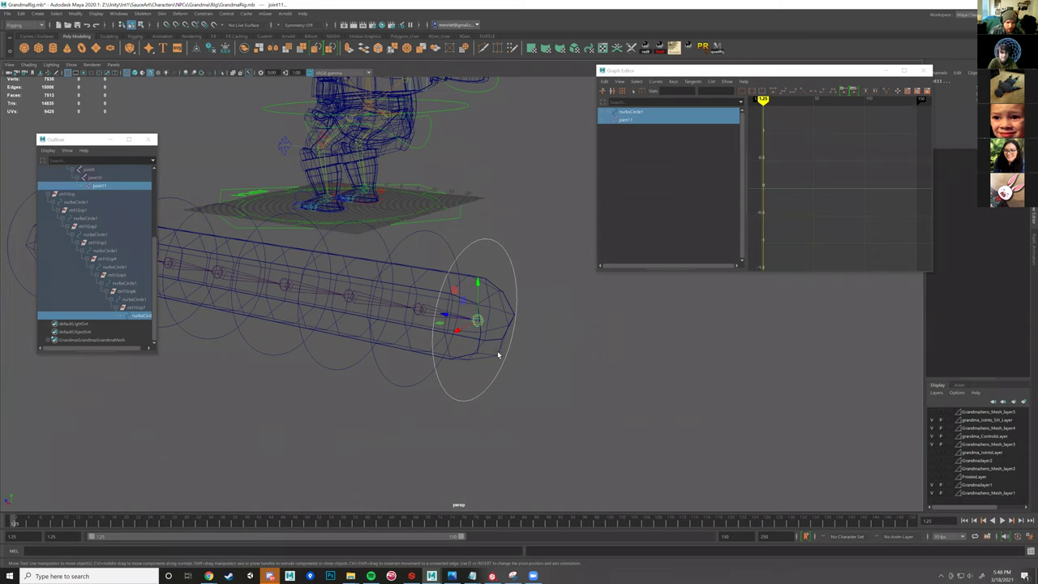
{"action": "left_click_drag", "start_coordinate": [498, 354], "coordinate": [704, 283], "text": "alt"}
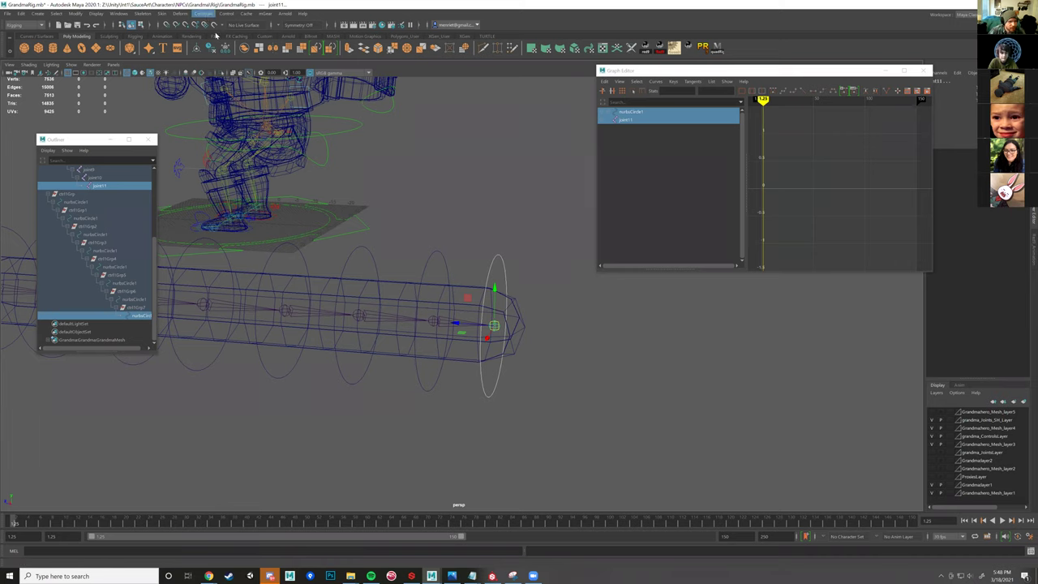
{"action": "left_click", "coordinate": [216, 35]}
- Parent-constrain joint10 to the circle inside ctrl1Grp6
{"action": "left_click", "coordinate": [447, 323]}
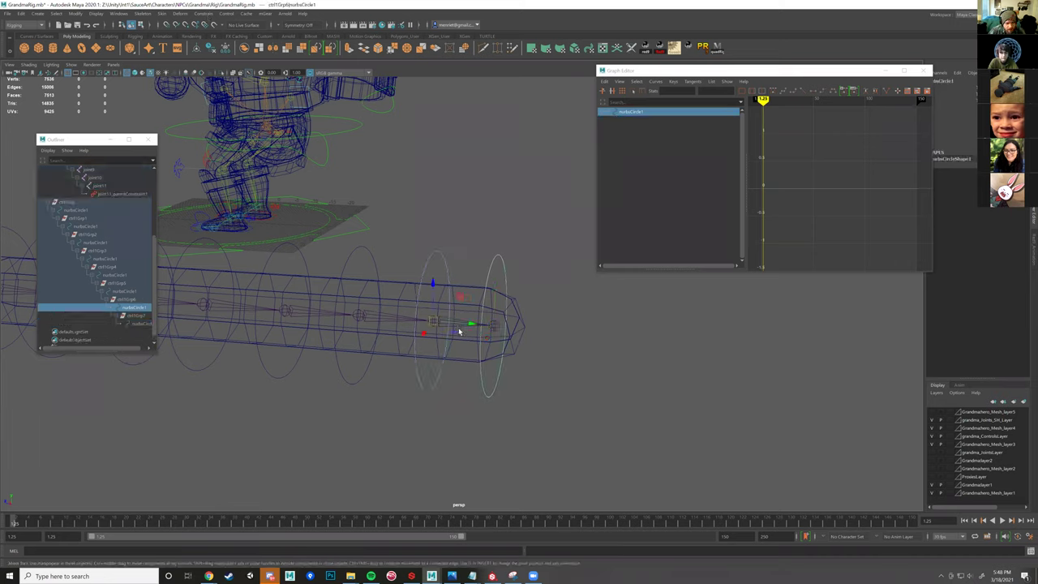
{"action": "left_click", "coordinate": [455, 329], "text": "shift"}
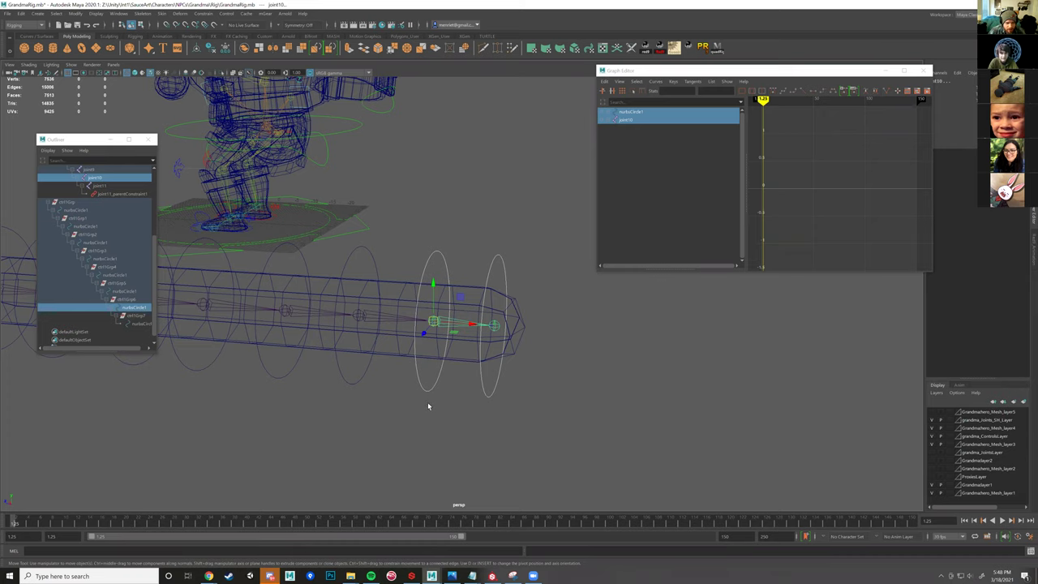
{"action": "left_click", "coordinate": [452, 358]}
{"action": "scroll", "coordinate": [465, 350], "scroll_direction": "up", "scroll_amount": 2}
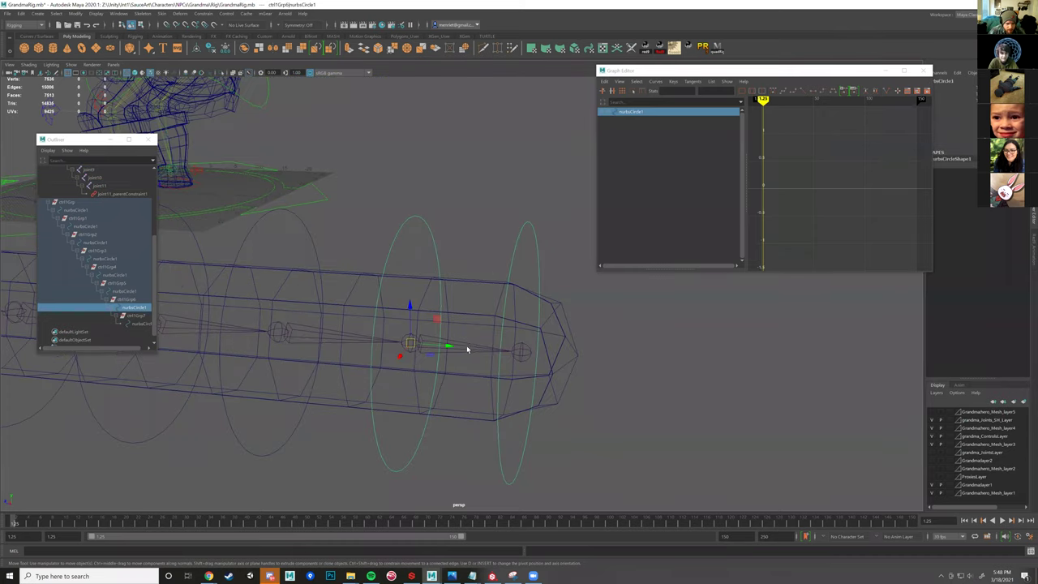
{"action": "left_click", "coordinate": [467, 349], "text": "shift"}
{"action": "left_click", "coordinate": [422, 345], "text": "shift"}
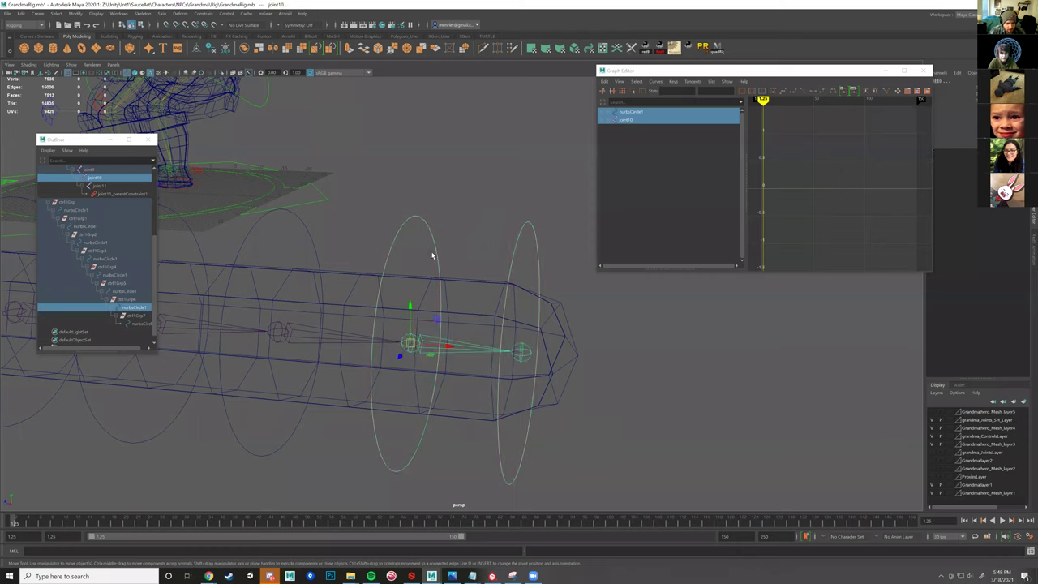
{"action": "left_click", "coordinate": [215, 34]}
- Parent-constrain joint9 to the circle inside ctrl1Grp5
{"action": "left_click", "coordinate": [282, 468]}
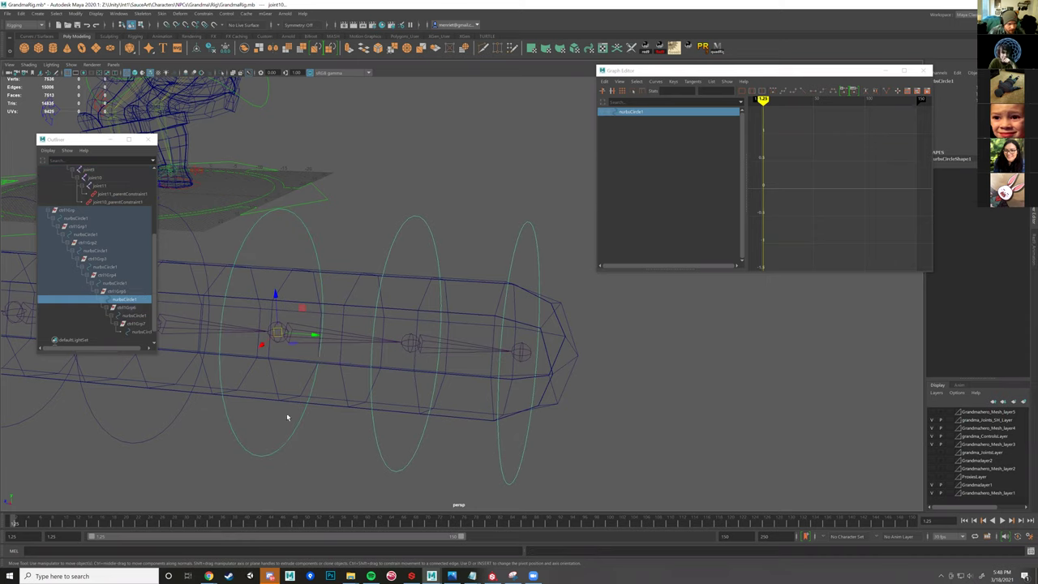
{"action": "left_click", "coordinate": [342, 345]}
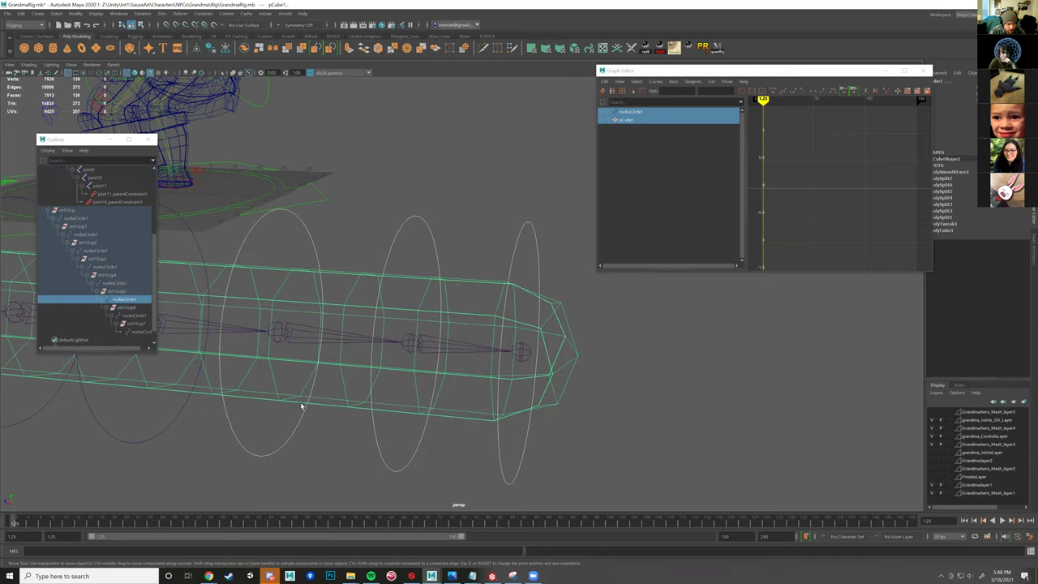
{"action": "left_click", "coordinate": [330, 342]}
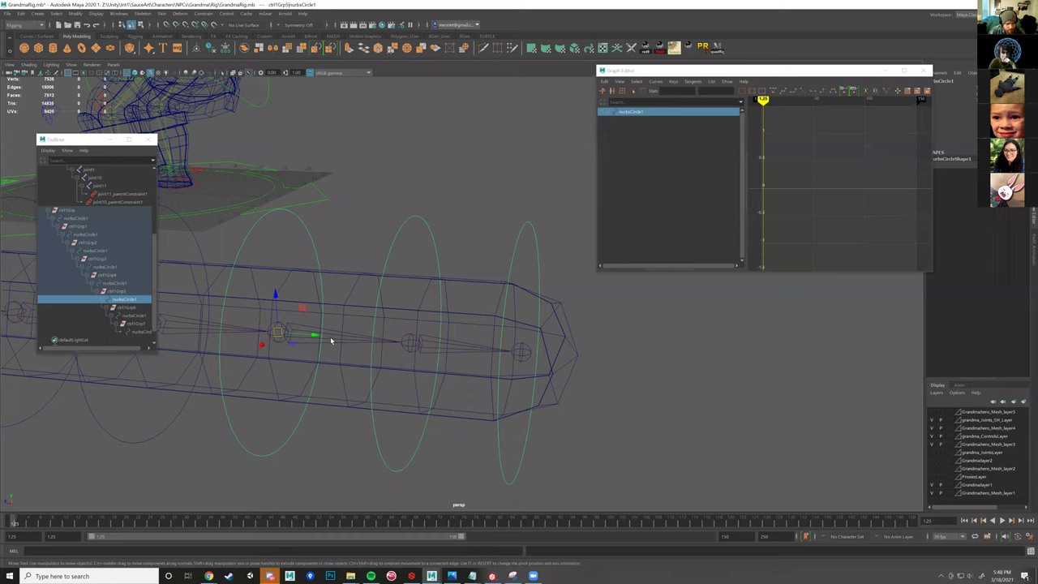
{"action": "left_click", "coordinate": [330, 341], "text": "shift"}
{"action": "key", "text": "g"}
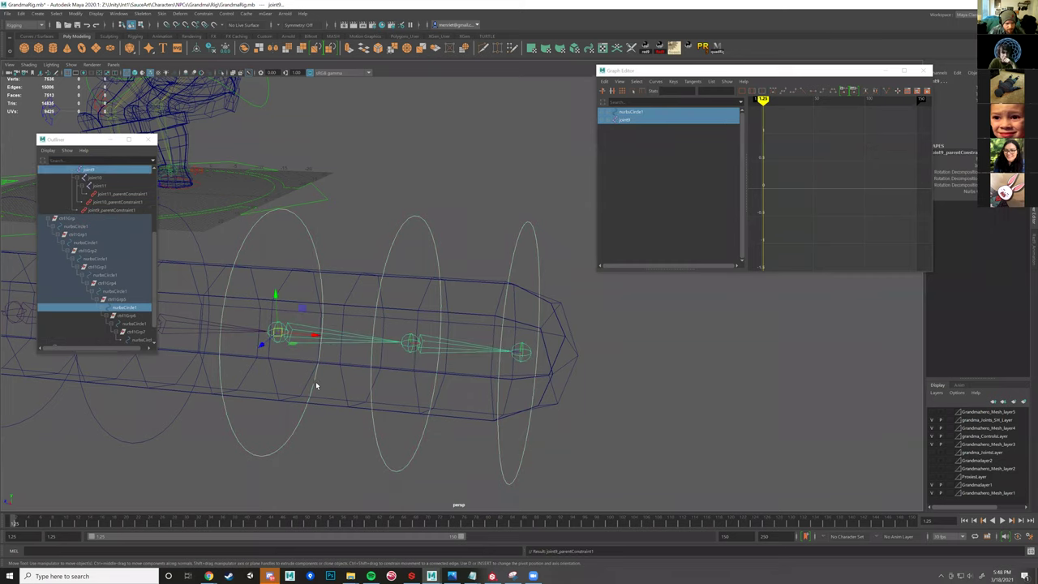
- Parent-constrain joint8 to the circle inside ctrl1Grp4, and joint7 to the circle inside ctrl1Grp3
{"action": "middle_click_drag", "start_coordinate": [317, 386], "coordinate": [518, 349], "text": "alt"}
{"action": "left_click", "coordinate": [379, 310]}
{"action": "left_click", "coordinate": [351, 295], "text": "shift"}
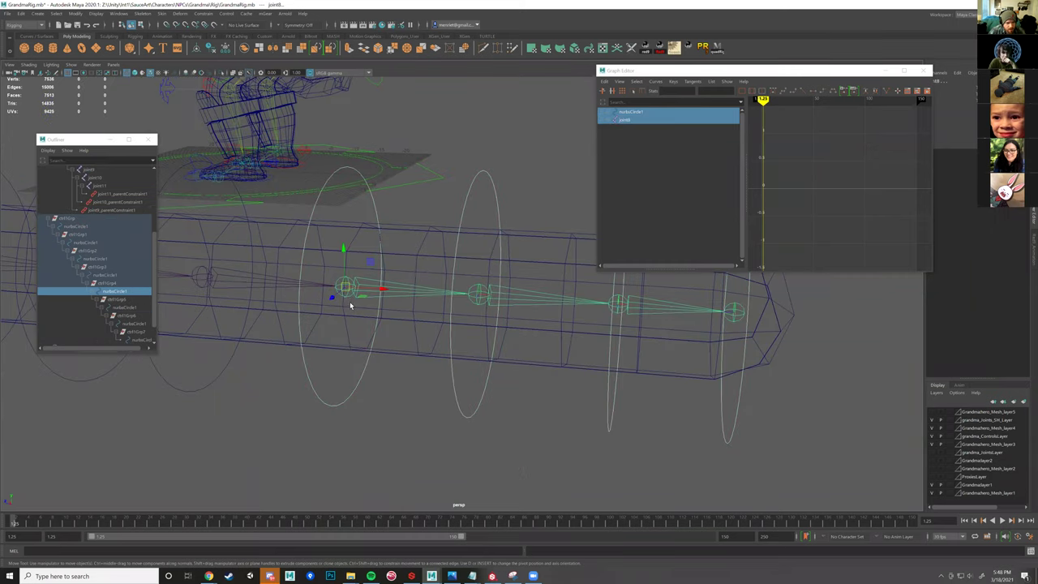
{"action": "key", "text": "g"}
{"action": "left_click_drag", "start_coordinate": [330, 421], "coordinate": [385, 288], "text": "alt"}
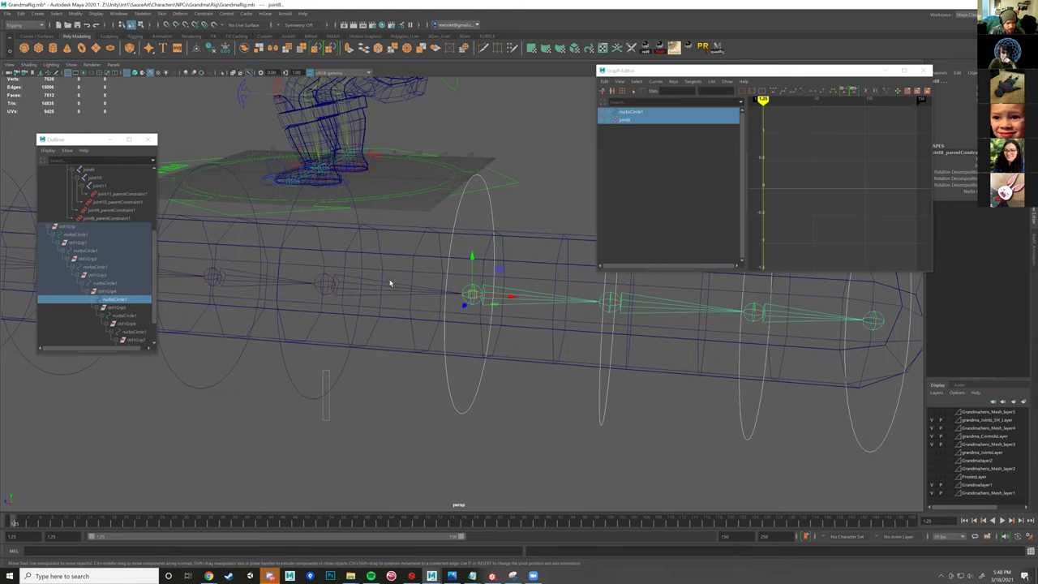
{"action": "key", "text": "Up"}
{"action": "key", "text": "Up"}
{"action": "left_click", "coordinate": [391, 286], "text": "shift"}
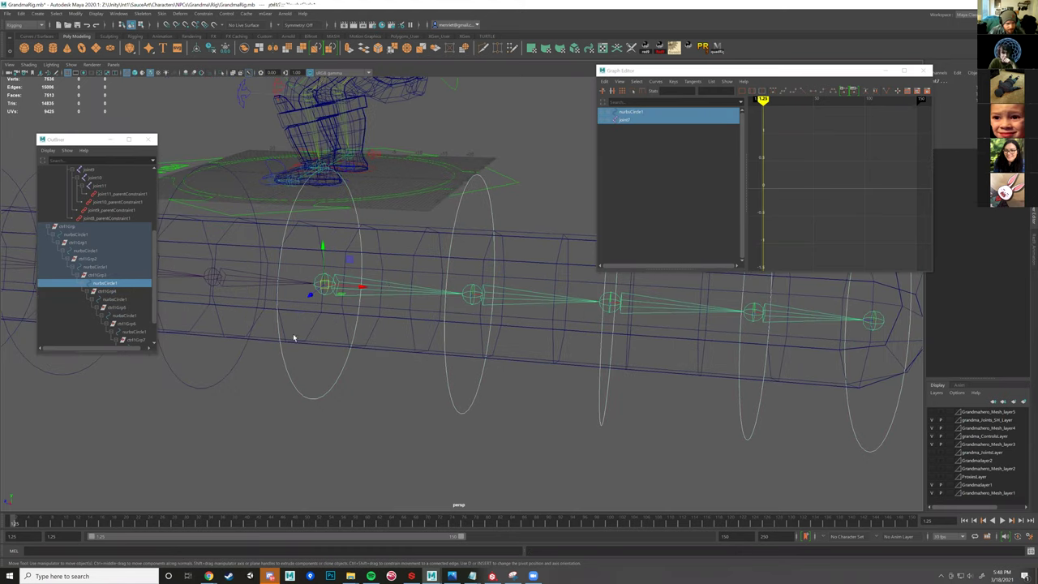
- Parent-constrain joint6 to the circle inside ctrl1Grp2, and joint5 to the circle inside ctrl1Grp1
{"action": "left_click_drag", "start_coordinate": [294, 337], "coordinate": [352, 359], "text": "alt"}
{"action": "left_click", "coordinate": [386, 271]}
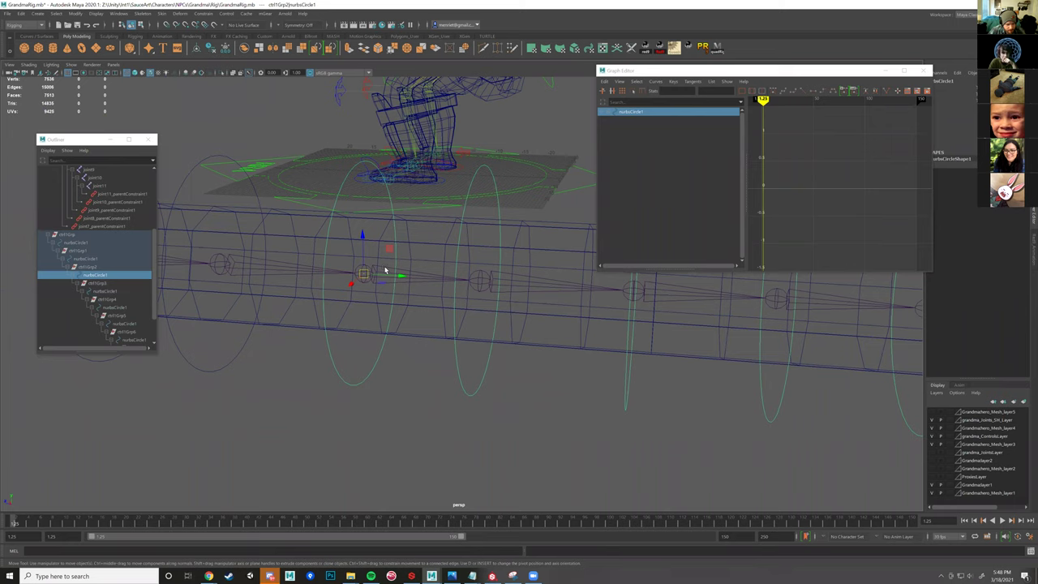
{"action": "left_click", "coordinate": [385, 272], "text": "shift"}
{"action": "left_click_drag", "start_coordinate": [364, 394], "coordinate": [362, 406], "text": "alt"}
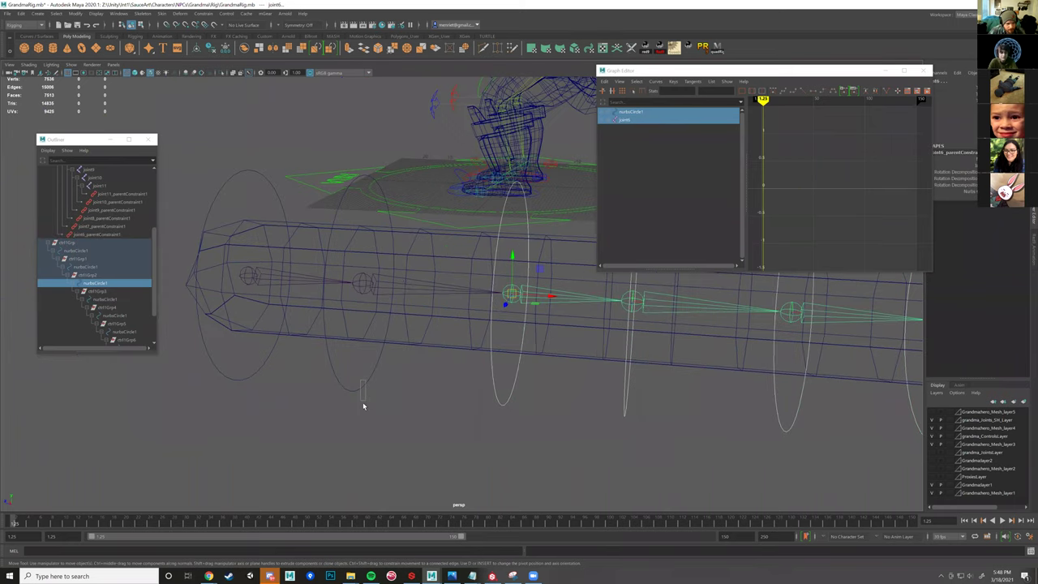
{"action": "left_click", "coordinate": [399, 280]}
{"action": "left_click", "coordinate": [404, 283], "text": "shift"}
{"action": "key", "text": "g"}
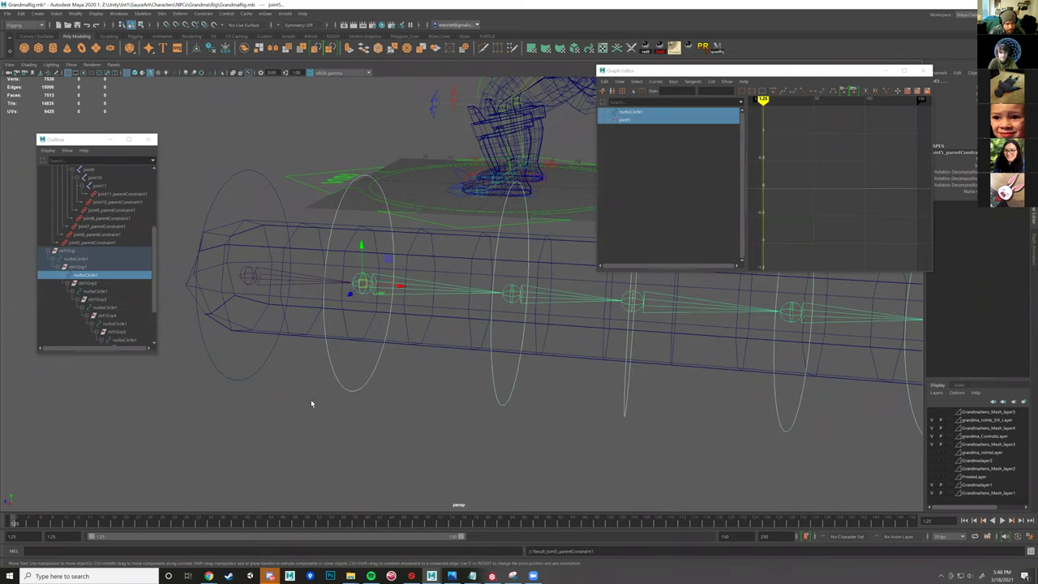
- Parent-constrain joint4, the root of the tube's chain, to the circle inside ctrl1Grp
{"action": "middle_click_drag", "start_coordinate": [311, 403], "coordinate": [399, 410], "text": "alt"}
{"action": "left_click", "coordinate": [364, 280]}
{"action": "left_click", "coordinate": [386, 285], "text": "shift"}
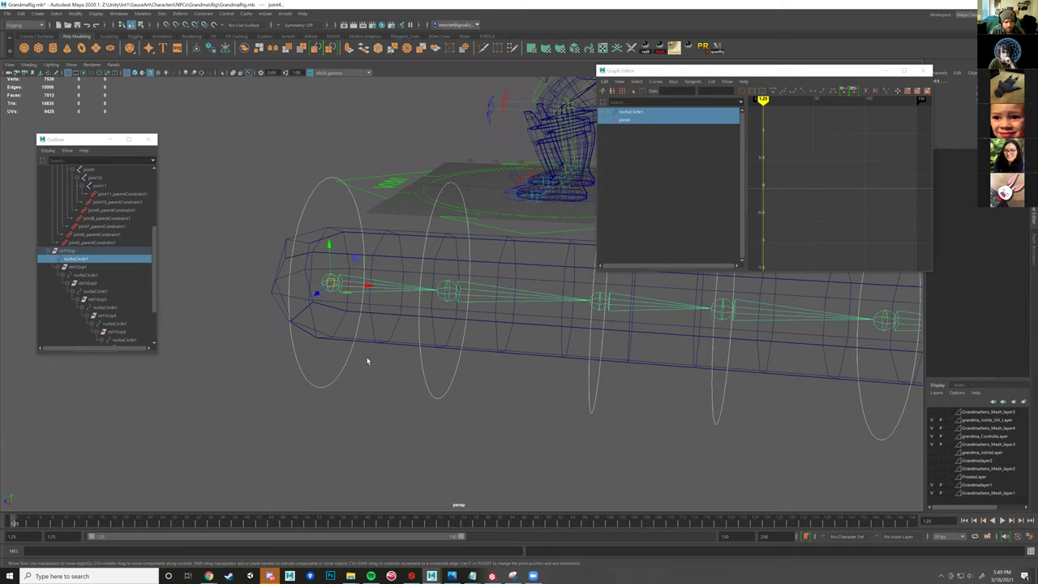
{"action": "key", "text": "g"}
{"action": "scroll", "coordinate": [364, 351], "scroll_direction": "down", "scroll_amount": 5}
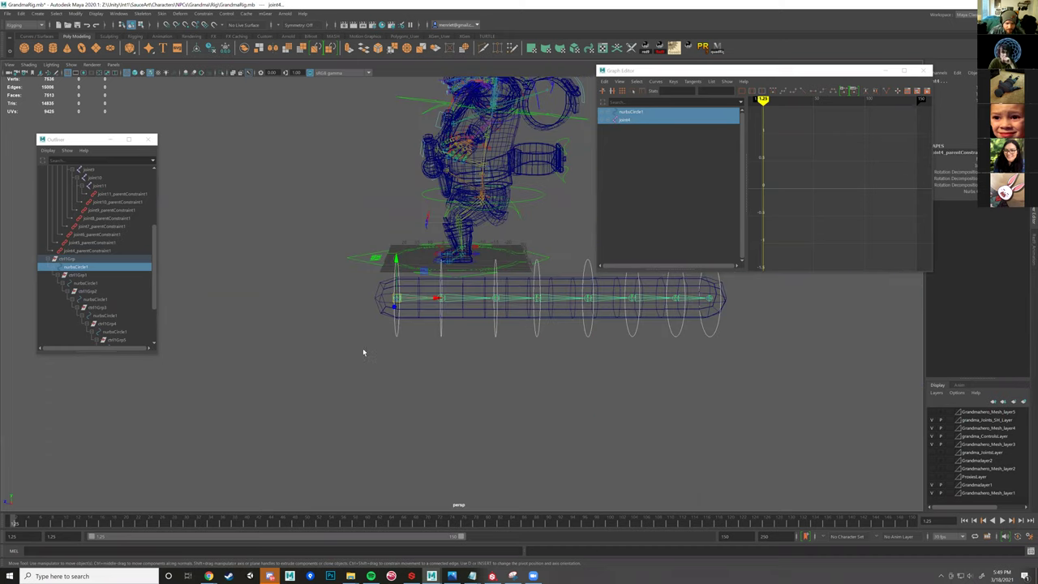
- Test the constrained joint chain by rotating all the circle controls together, and undo the rotation
{"action": "left_click", "coordinate": [321, 333]}
{"action": "left_click_drag", "start_coordinate": [318, 332], "coordinate": [733, 369]}
{"action": "key", "text": "e"}
{"action": "left_click_drag", "start_coordinate": [667, 387], "coordinate": [608, 365], "text": "alt"}
{"action": "middle_click_drag", "start_coordinate": [608, 364], "coordinate": [564, 359], "text": "alt"}
{"action": "mouse_move", "coordinate": [511, 322]}
{"action": "left_mouse_down", "text": "alt"}
{"action": "mouse_move", "coordinate": [496, 320]}
{"action": "mouse_move", "coordinate": [540, 338]}
{"action": "mouse_move", "coordinate": [489, 317]}
{"action": "mouse_move", "coordinate": [528, 321]}
{"action": "left_mouse_up", "text": "alt"}
{"action": "key", "text": "ctrl+z"}
- Switch the viewport from wireframe to shaded display to show the tube as a solid surface
{"action": "key", "text": "5"}
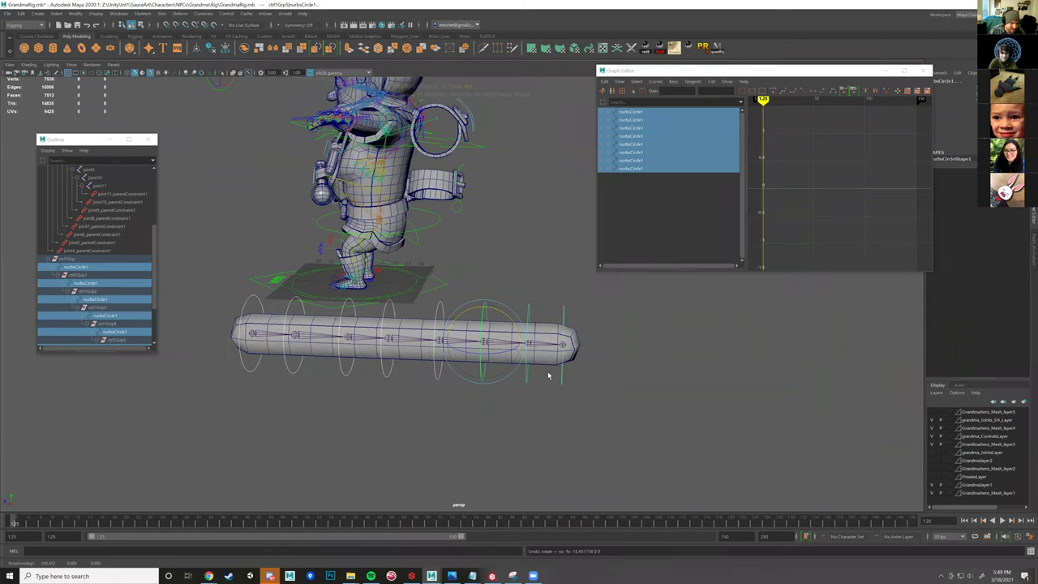
{"action": "left_click_drag", "start_coordinate": [431, 378], "coordinate": [630, 320], "text": "alt"}
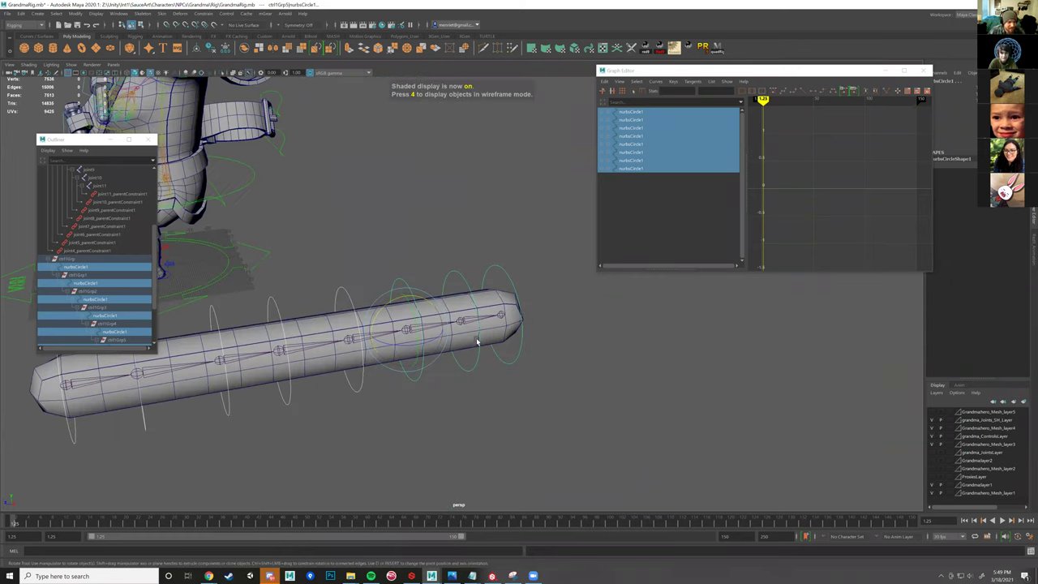
{"action": "left_click_drag", "start_coordinate": [476, 342], "coordinate": [303, 319], "text": "alt"}
- Bind the tube mesh pCube1 to joint4 with Bind Skin, using Joint hierarchy, the Geodesic Voxel bind method and 5 max influences
{"action": "left_click", "coordinate": [308, 308]}
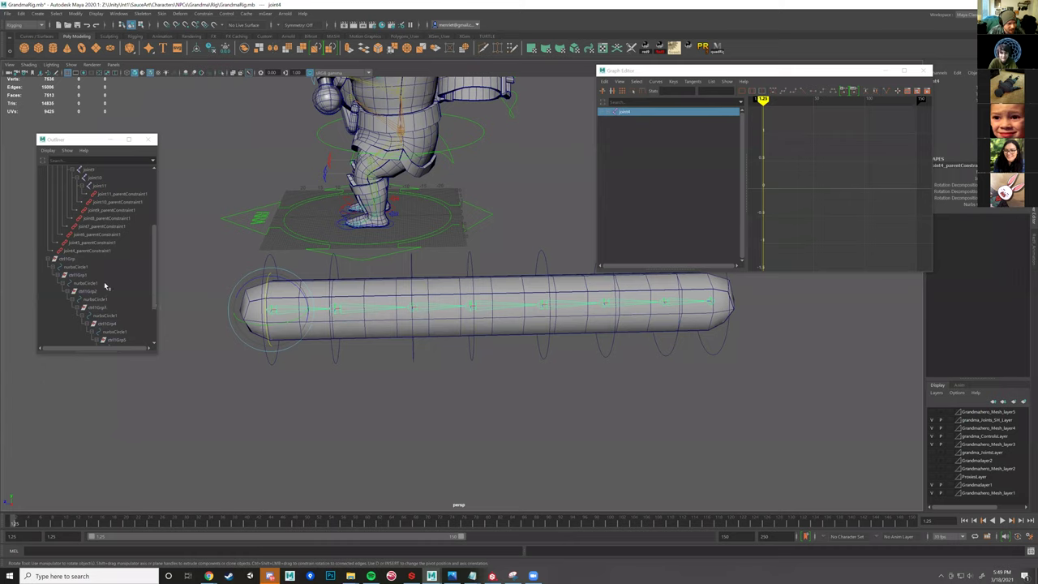
{"action": "key", "text": "f"}
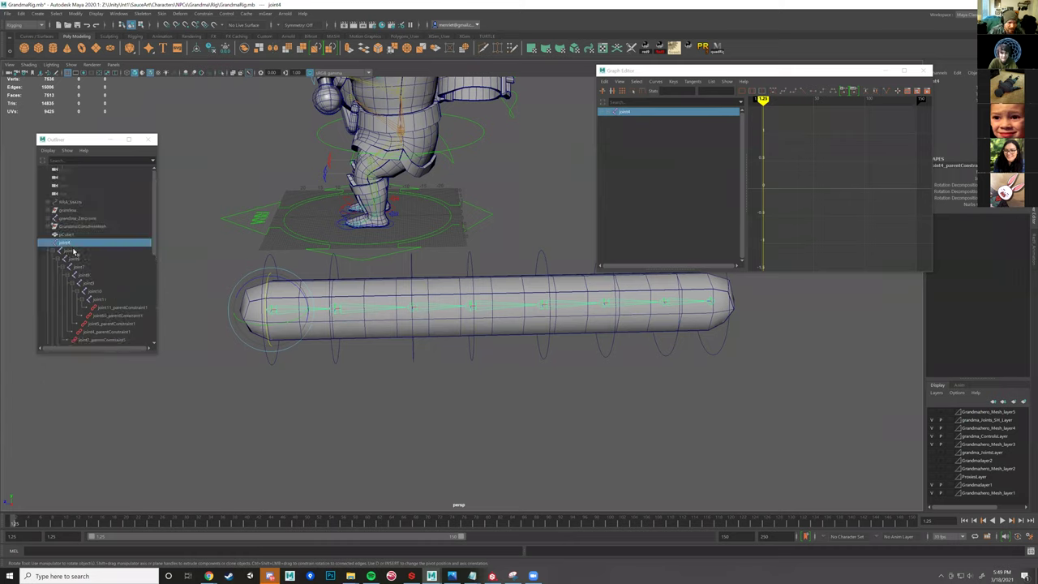
{"action": "left_click", "coordinate": [392, 293], "text": "shift"}
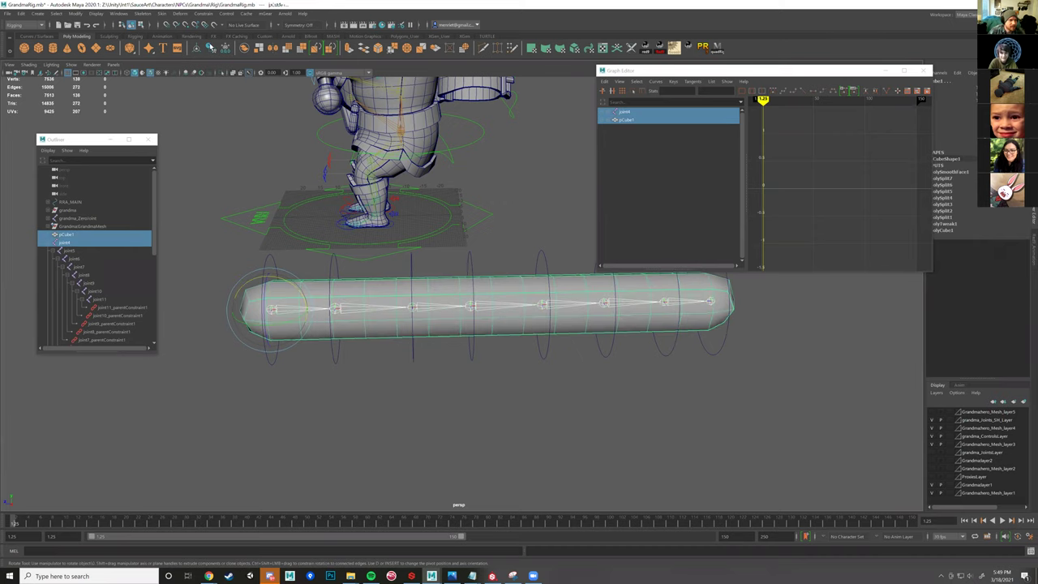
{"action": "left_click", "coordinate": [163, 15]}
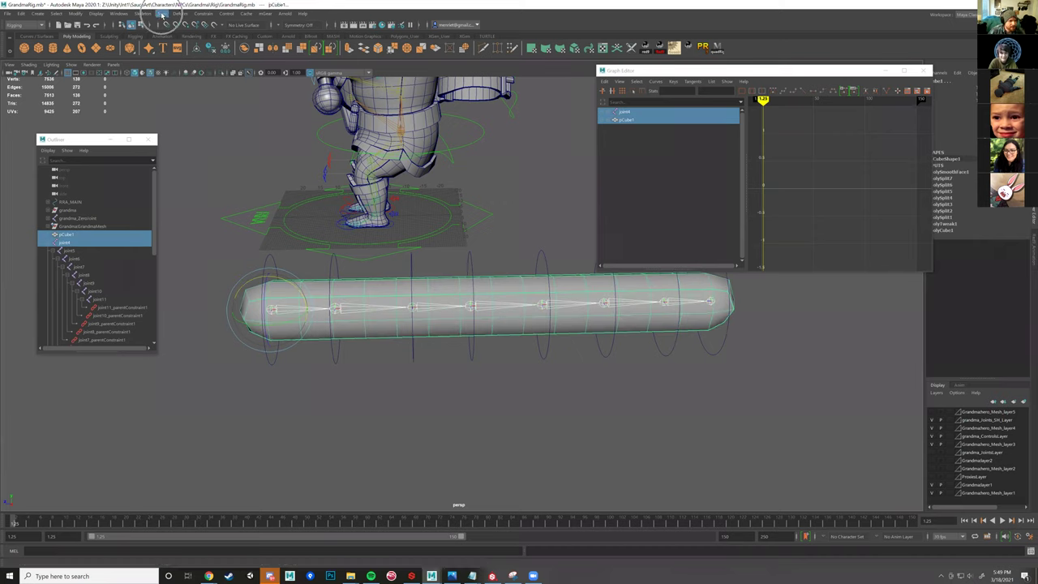
{"action": "left_click", "coordinate": [231, 38]}
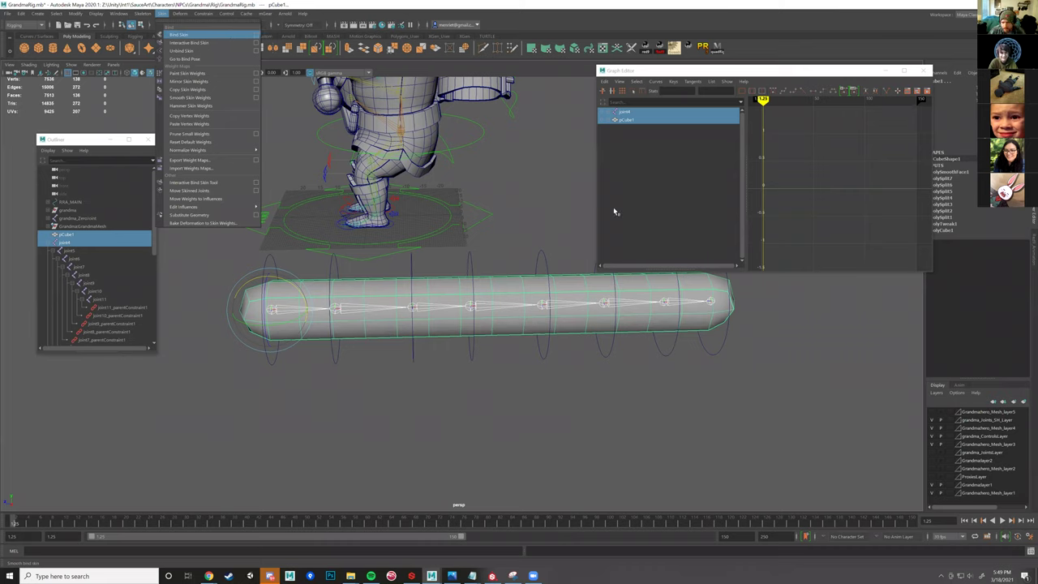
{"action": "left_click_drag", "start_coordinate": [846, 359], "coordinate": [447, 136]}
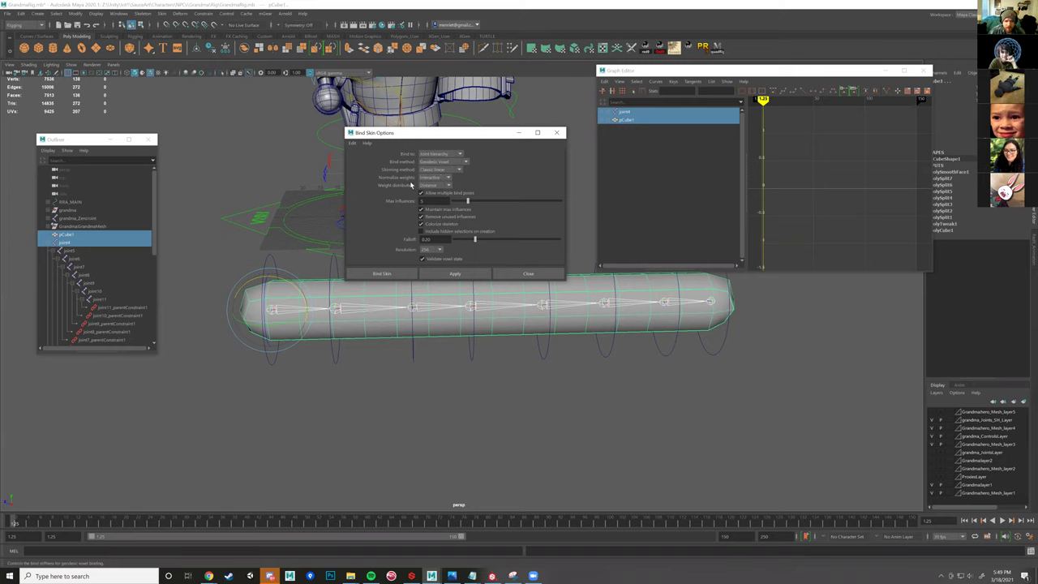
{"action": "key", "text": "ctrl"}
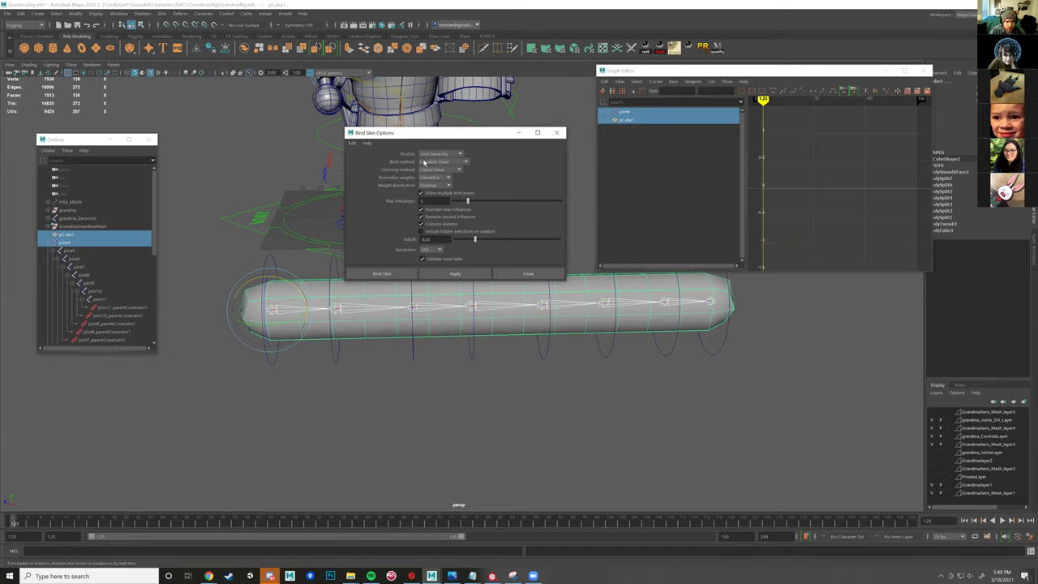
{"action": "key", "text": "ctrl"}
{"action": "left_click", "coordinate": [442, 162]}
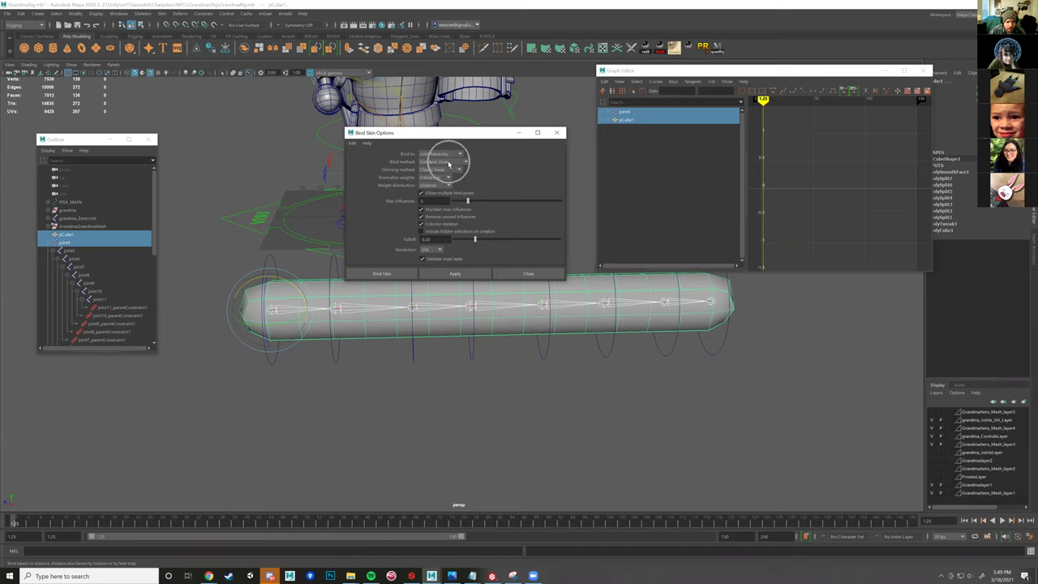
{"action": "left_click", "coordinate": [393, 275]}
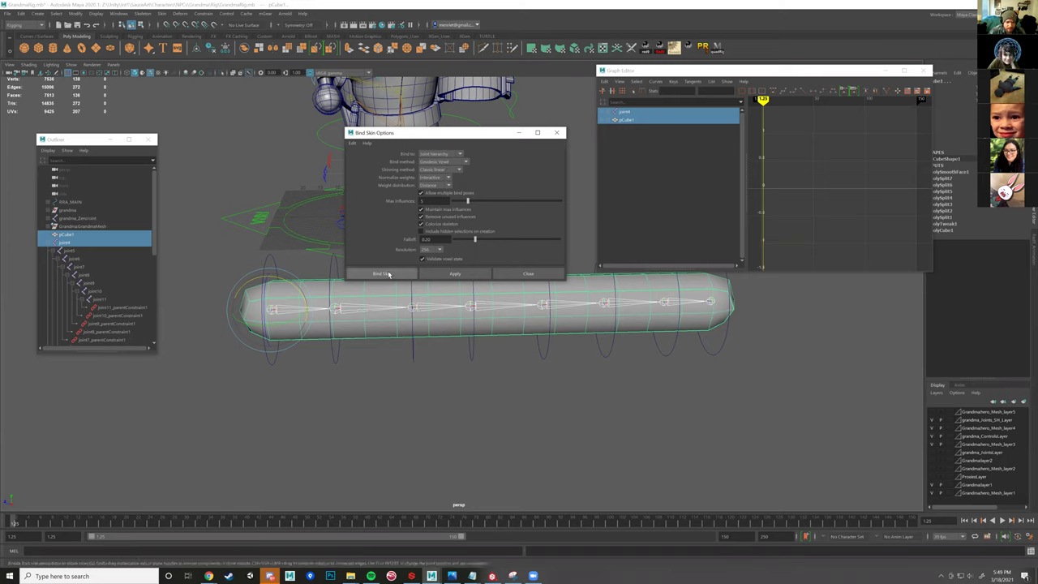
- Test the skinned tube by rotating all the circle controls together to bend it, and undo the rotation
{"action": "left_click", "coordinate": [431, 204]}
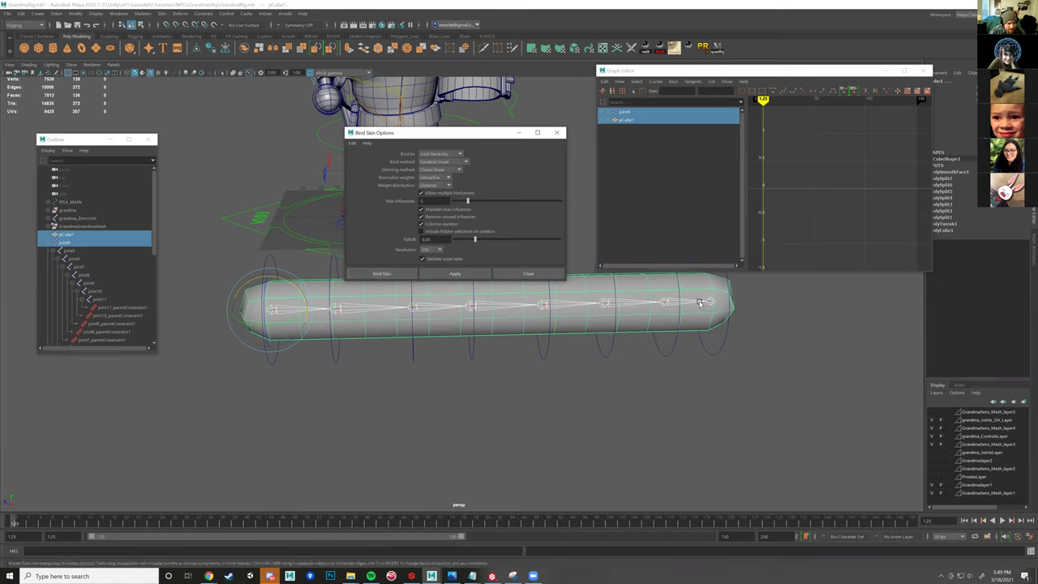
{"action": "left_click_drag", "start_coordinate": [493, 375], "coordinate": [659, 361]}
{"action": "left_click_drag", "start_coordinate": [258, 353], "coordinate": [656, 400]}
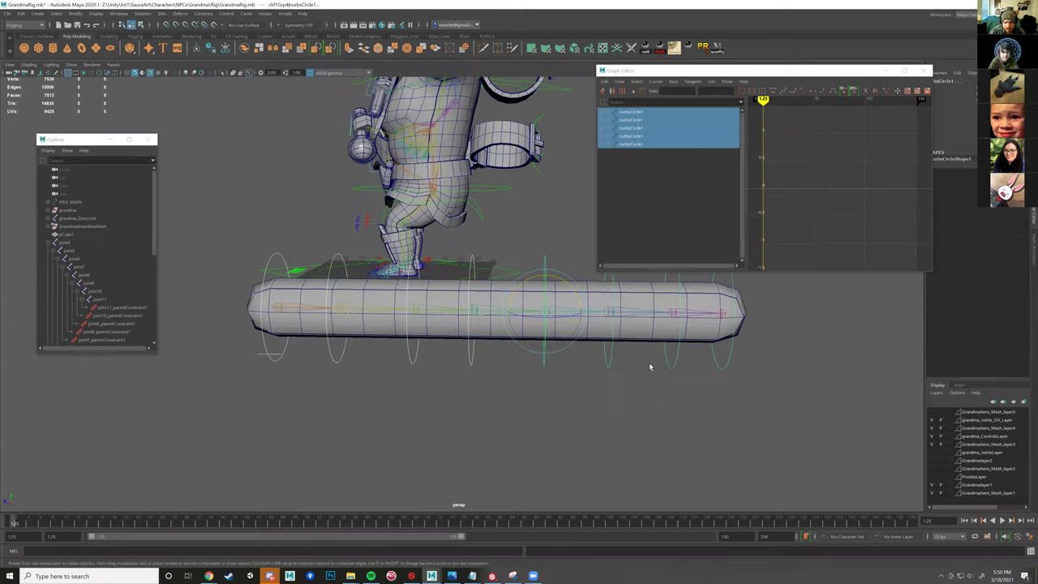
{"action": "left_click", "coordinate": [578, 328], "text": "shift"}
{"action": "left_click_drag", "start_coordinate": [583, 277], "coordinate": [542, 289], "text": "alt"}
{"action": "left_click_drag", "start_coordinate": [458, 301], "coordinate": [513, 288]}
{"action": "left_click_drag", "start_coordinate": [608, 263], "coordinate": [571, 291]}
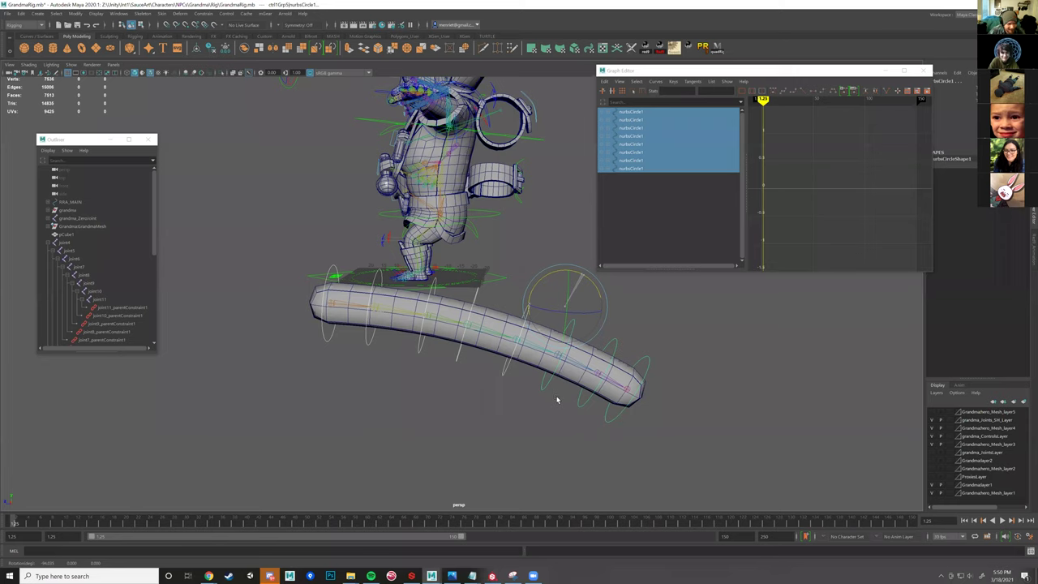
{"action": "key", "text": "ctrl+z"}
{"action": "left_click_drag", "start_coordinate": [420, 416], "coordinate": [690, 409], "text": "alt"}
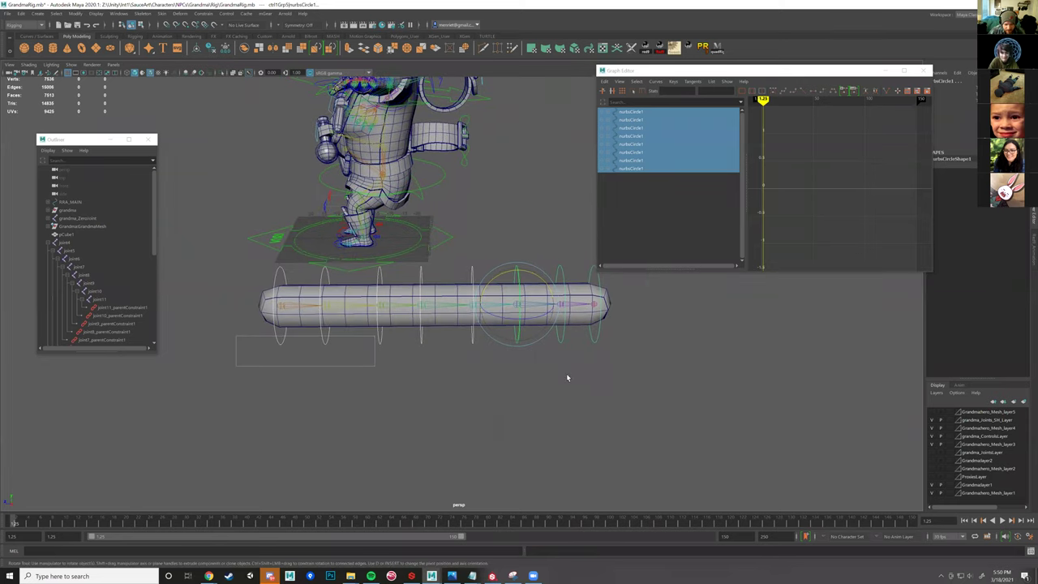
- Examine the rig's layers by selecting the joint chain, the pCube1 tube mesh and the circle controls in turn
{"action": "left_click", "coordinate": [362, 304]}
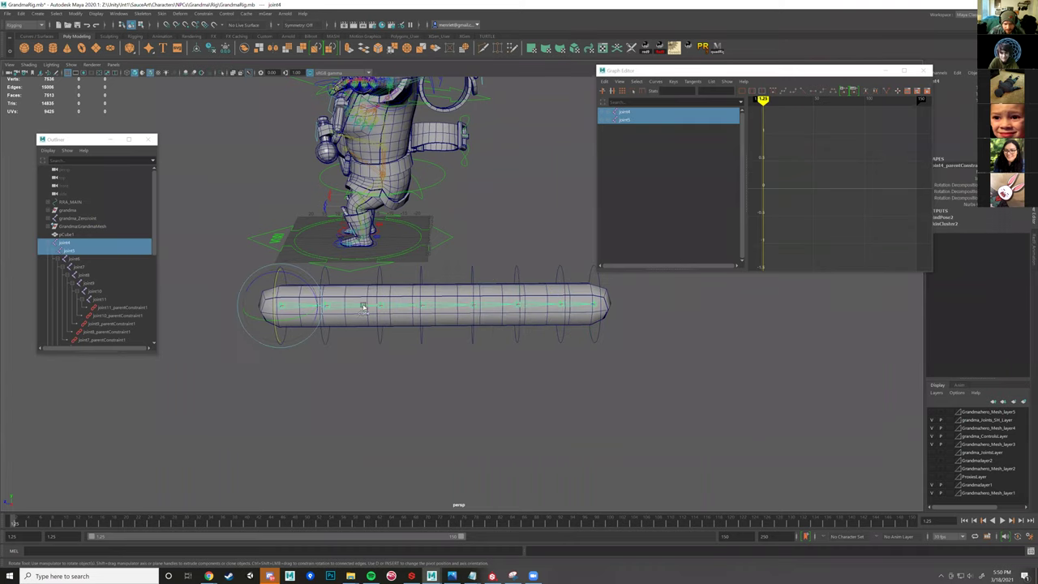
{"action": "left_click", "coordinate": [509, 293]}
{"action": "left_click", "coordinate": [496, 298]}
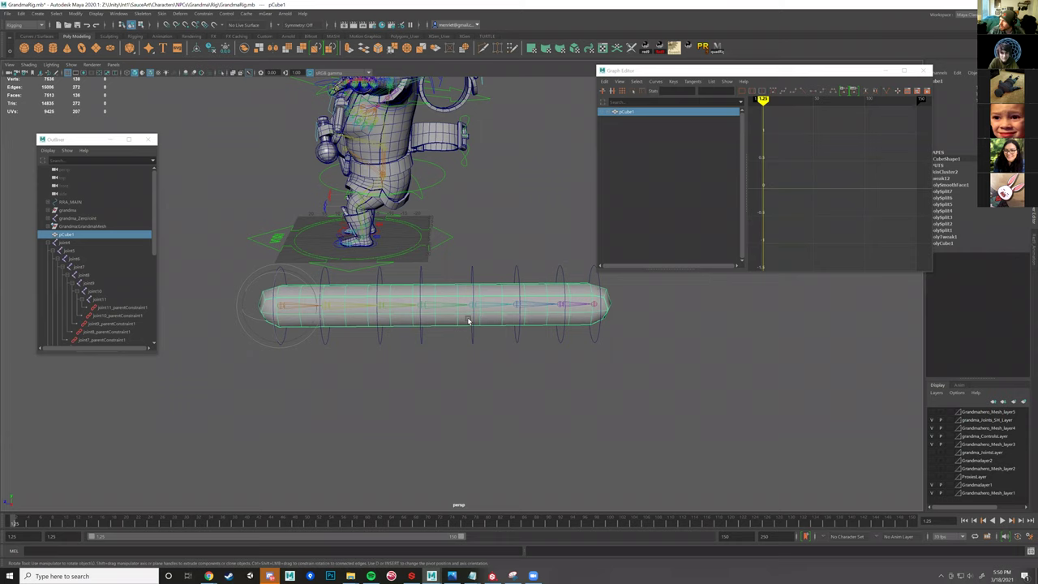
{"action": "left_click_drag", "start_coordinate": [364, 355], "coordinate": [408, 376], "text": "alt"}
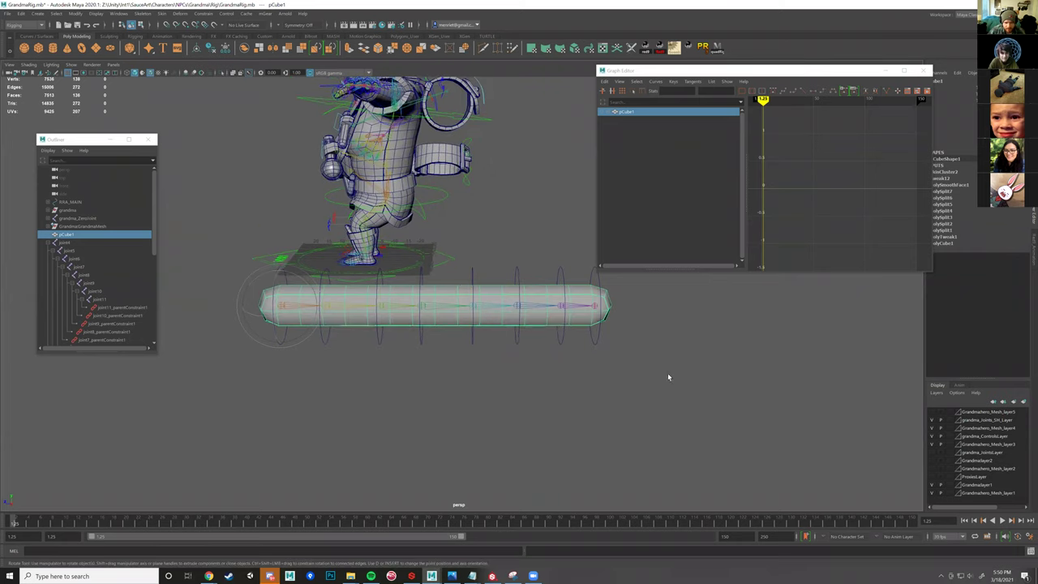
{"action": "left_click_drag", "start_coordinate": [667, 372], "coordinate": [261, 301]}
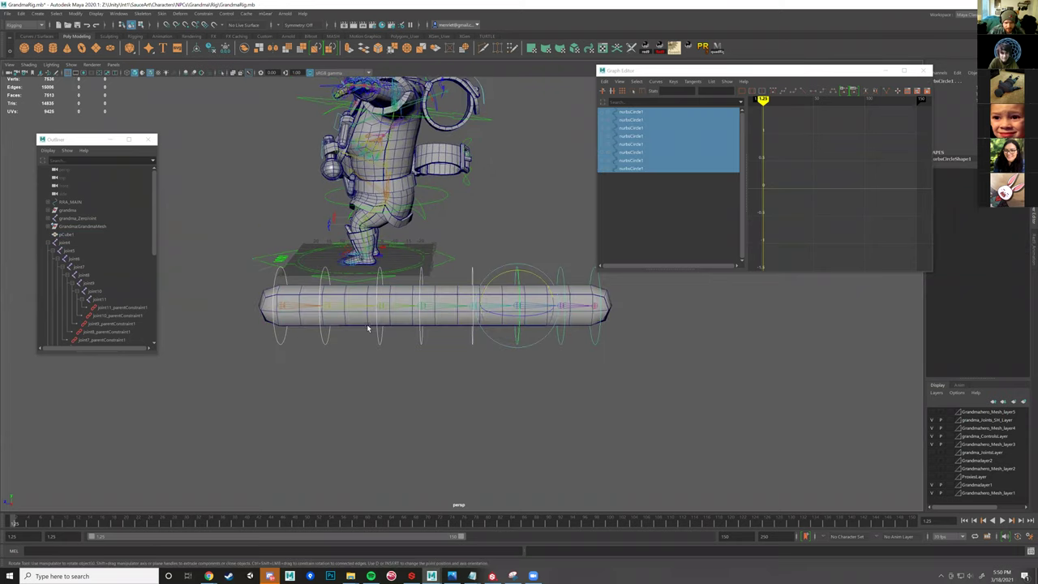
{"action": "left_click", "coordinate": [440, 323]}
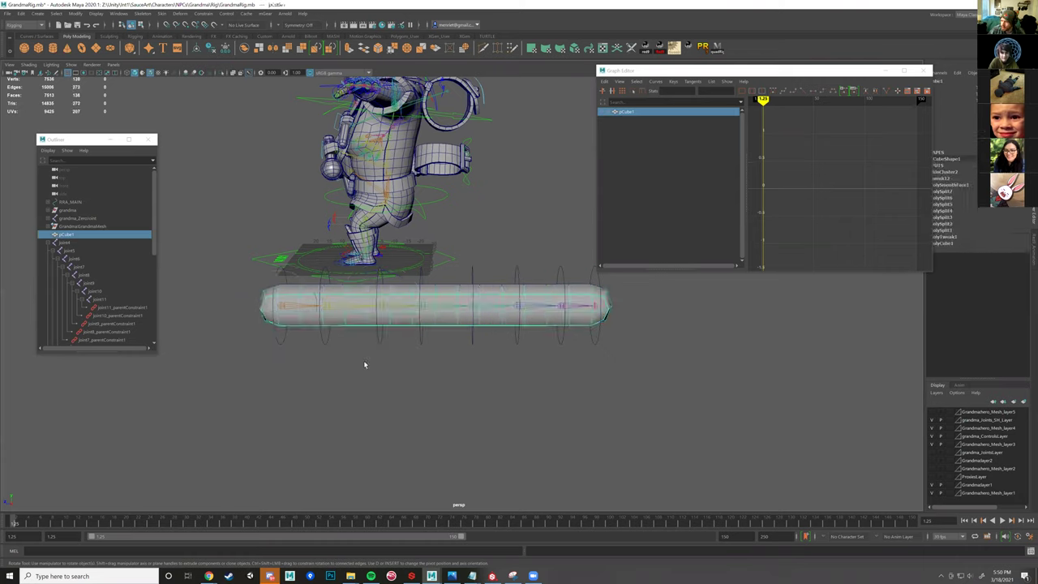
{"action": "left_click", "coordinate": [305, 357]}
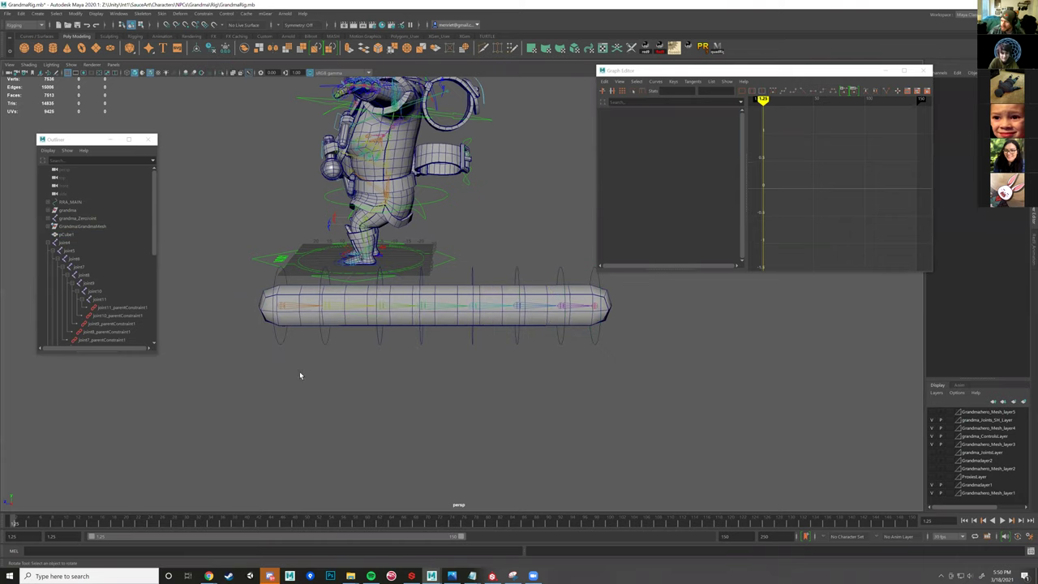
- Key all the circle controls in the straight pose at frame 1.25 and in an upward-curled pose at about frame 15
{"action": "left_click_drag", "start_coordinate": [234, 382], "coordinate": [619, 340]}
{"action": "left_click_drag", "start_coordinate": [529, 401], "coordinate": [507, 412], "text": "alt"}
{"action": "key", "text": "s"}
{"action": "left_click", "coordinate": [96, 524]}
{"action": "left_click_drag", "start_coordinate": [523, 283], "coordinate": [497, 298]}
{"action": "key", "text": "s"}
- Rotate the circle controls to curl the tube downward at frame 26 and key the pose
{"action": "left_click", "coordinate": [162, 524]}
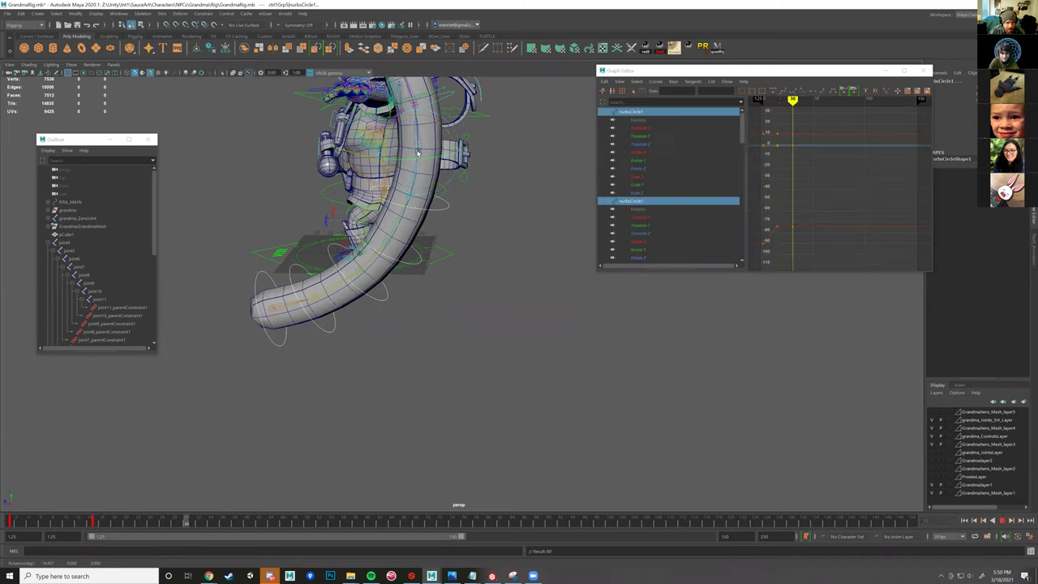
{"action": "middle_click_drag", "start_coordinate": [478, 169], "coordinate": [476, 165]}
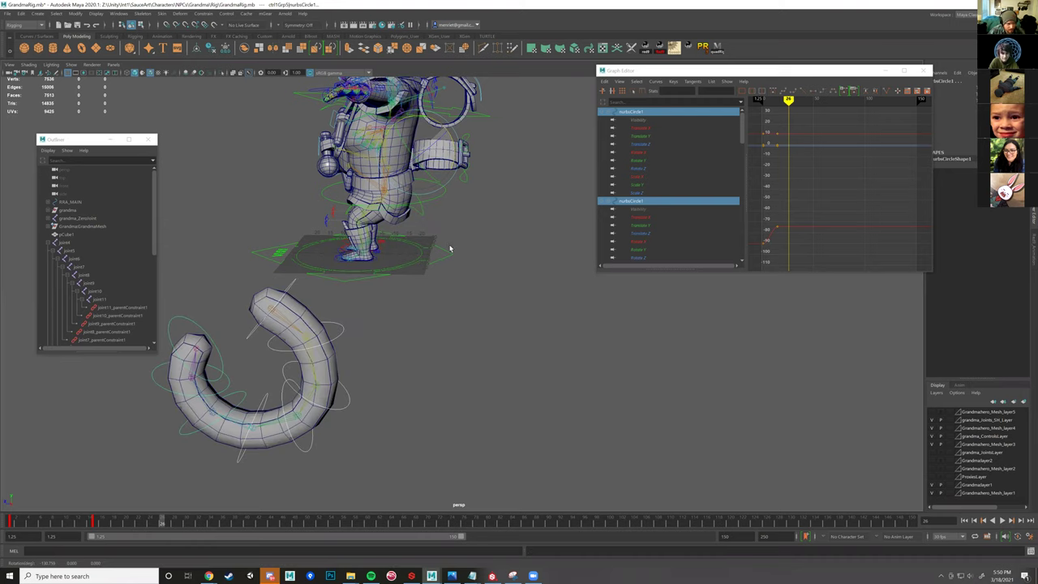
{"action": "left_click", "coordinate": [147, 526]}
- Shorten the playback range to end at frame 26 and play back the tube's bending animation
{"action": "left_click", "coordinate": [10, 521]}
{"action": "left_click", "coordinate": [1002, 520]}
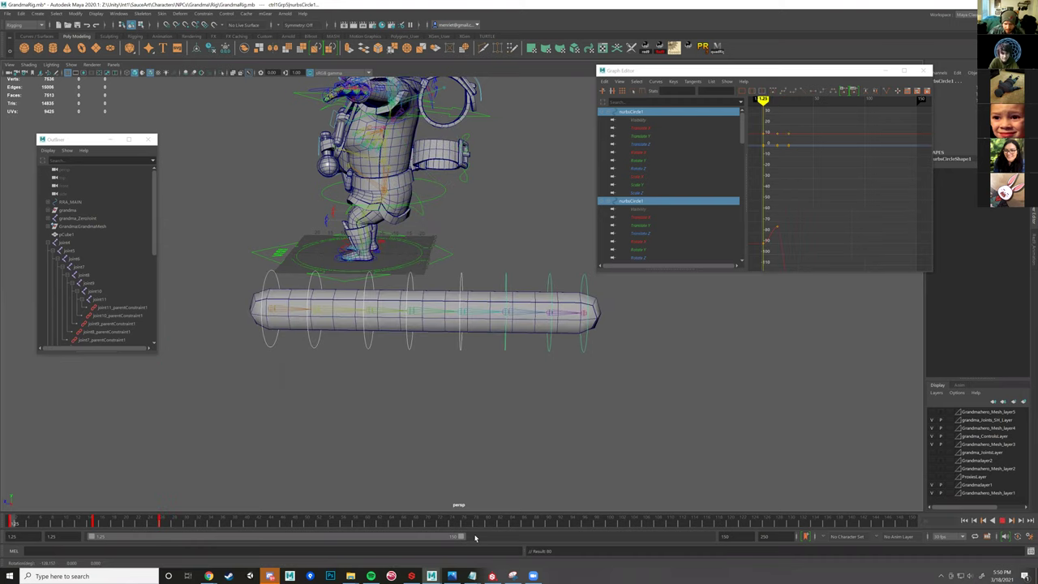
{"action": "key", "text": "alt+v"}
{"action": "left_click_drag", "start_coordinate": [461, 535], "coordinate": [237, 536]}
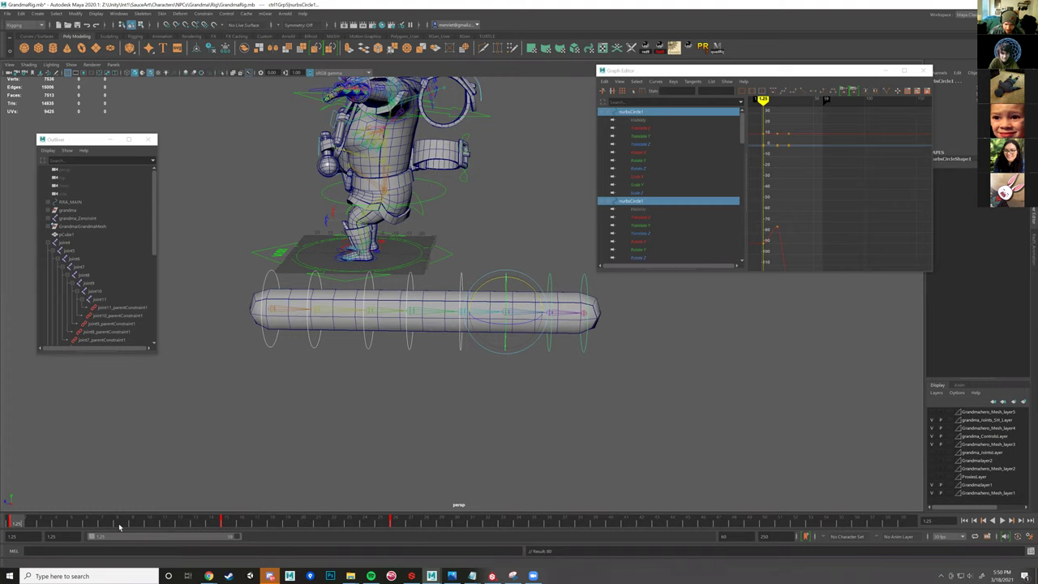
{"action": "left_click_drag", "start_coordinate": [119, 525], "coordinate": [124, 526]}
{"action": "left_click_drag", "start_coordinate": [143, 527], "coordinate": [157, 527]}
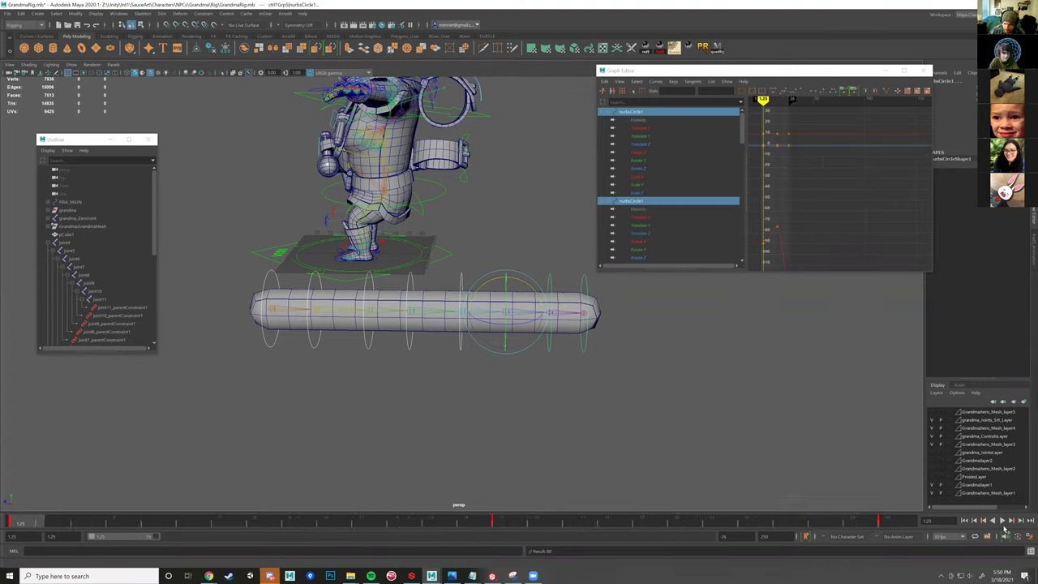
{"action": "left_click", "coordinate": [1002, 520]}
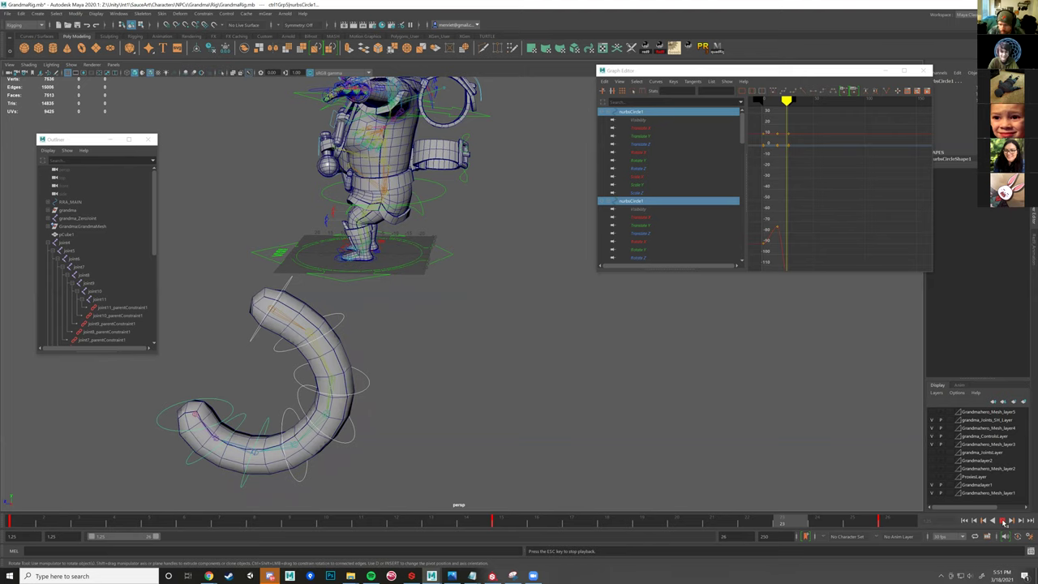
{"action": "left_click", "coordinate": [1004, 523]}
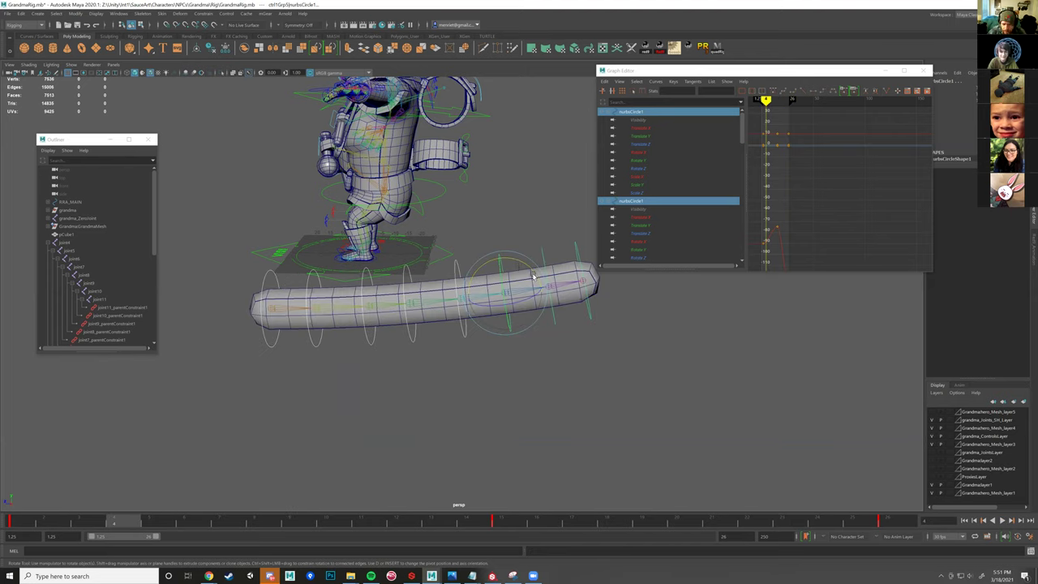
- Undo a trial rotation of the circle controls and extend the playback range to frame 34
{"action": "left_click_drag", "start_coordinate": [533, 275], "coordinate": [528, 270]}
{"action": "key", "text": "ctrl+z"}
{"action": "left_click_drag", "start_coordinate": [159, 536], "coordinate": [191, 534]}
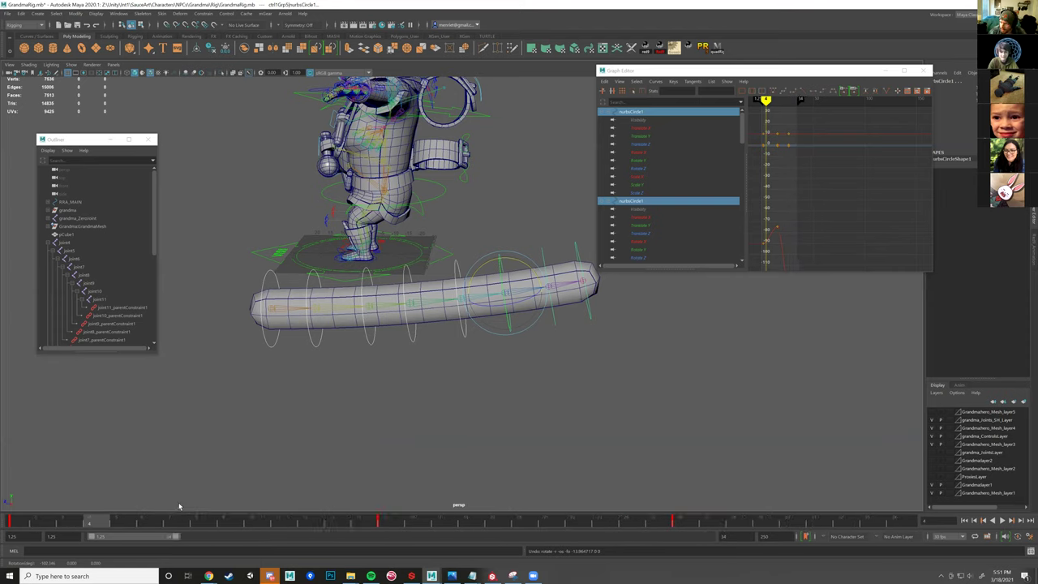
- Copy the circle controls' straight-pose key from frame 1.25, paste it at frame 34, and play back the loop
{"action": "left_click", "coordinate": [13, 526]}
{"action": "right_click", "coordinate": [13, 525]}
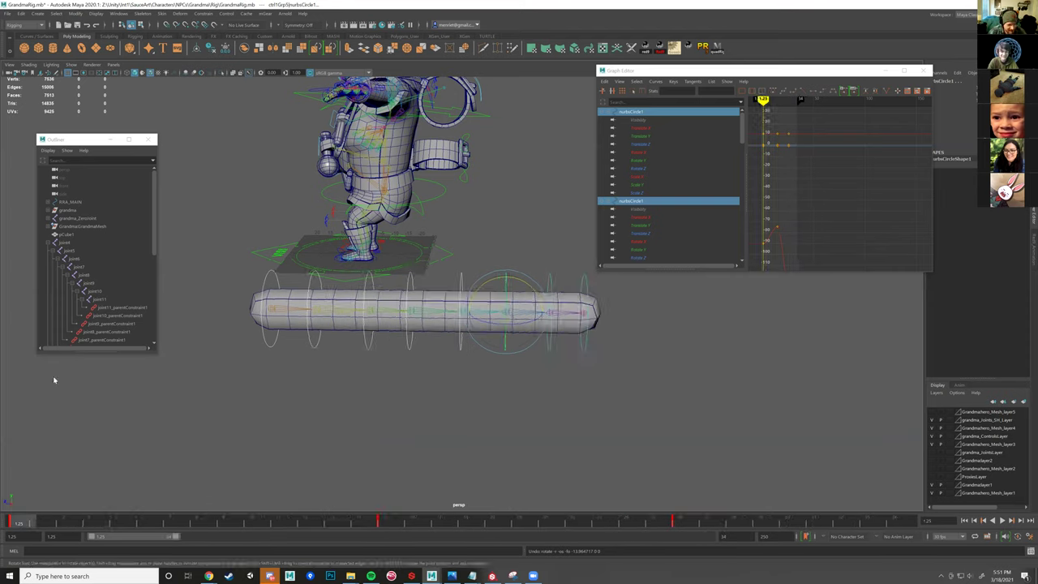
{"action": "left_click", "coordinate": [54, 379]}
{"action": "key", "text": "Return"}
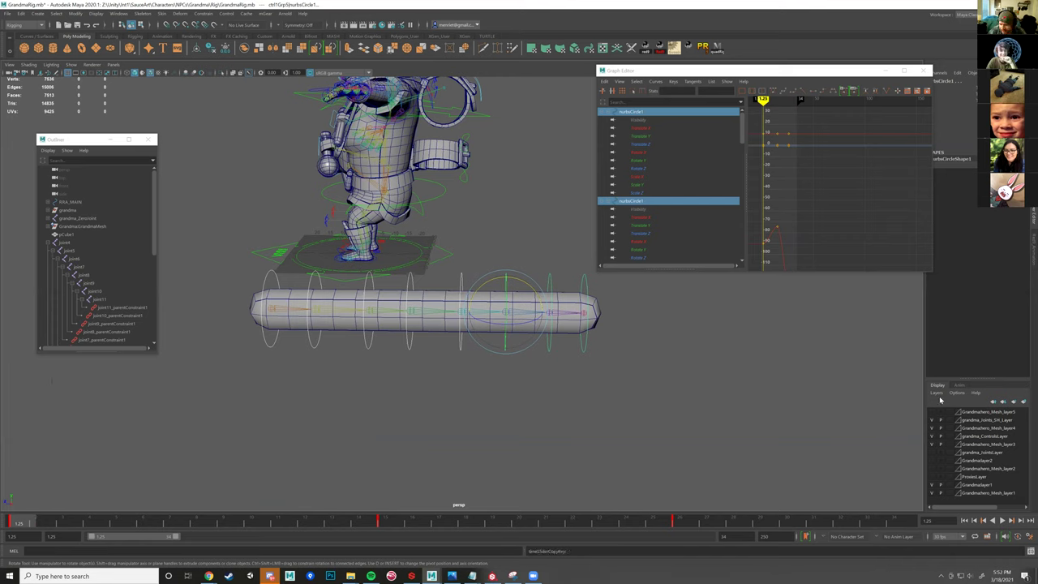
{"action": "left_click", "coordinate": [894, 523]}
{"action": "right_click", "coordinate": [895, 523]}
{"action": "mouse_move", "coordinate": [955, 389]}
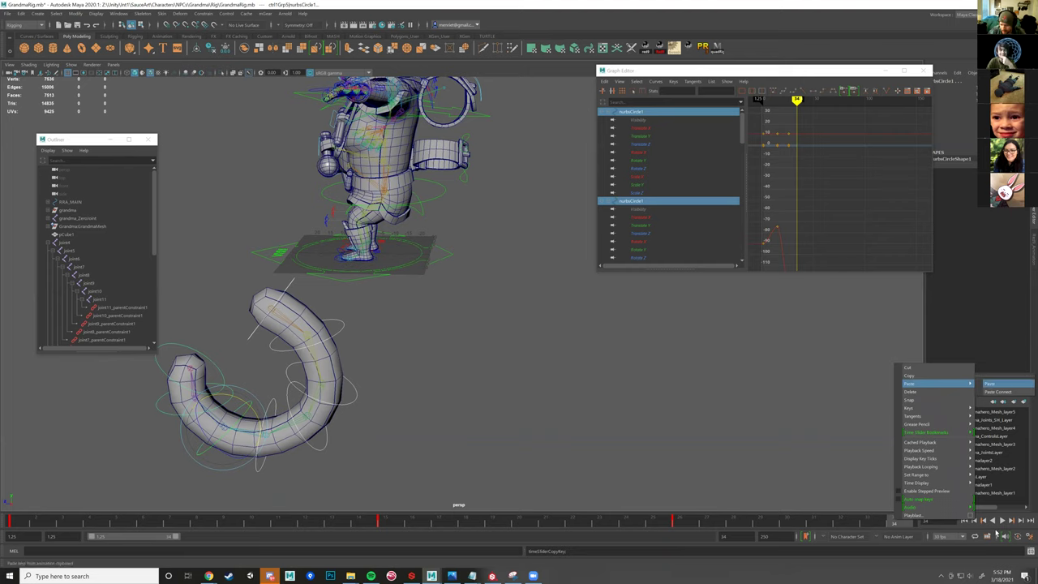
{"action": "left_click", "coordinate": [1002, 522]}
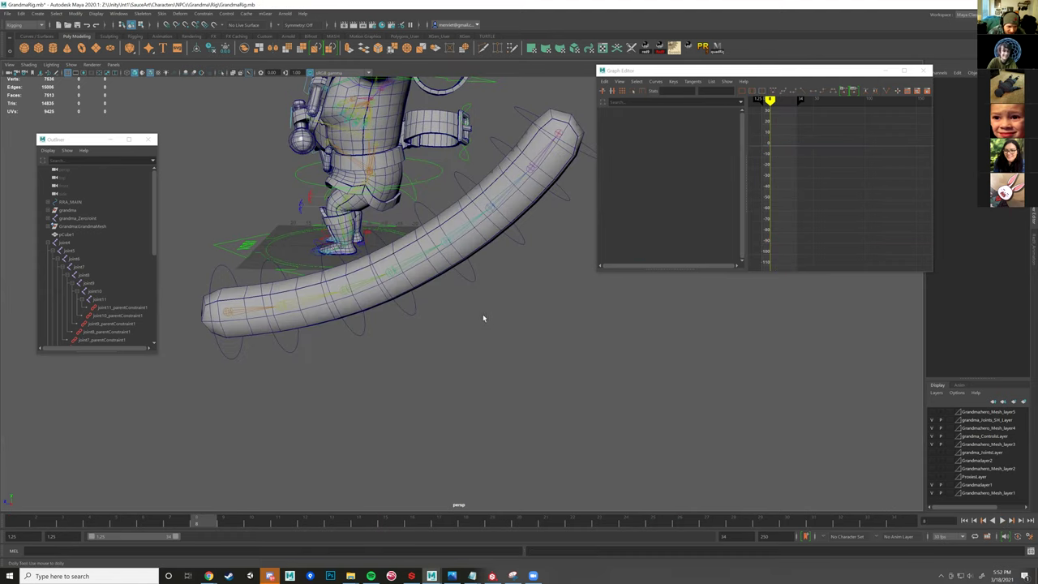
- Examine how the bent tube mesh follows its joint chain, selecting joint4, joint10, joint9 and joint8 in turn
{"action": "middle_click_drag", "start_coordinate": [482, 314], "coordinate": [478, 397], "text": "alt"}
{"action": "left_click_drag", "start_coordinate": [478, 398], "coordinate": [477, 415], "text": "alt"}
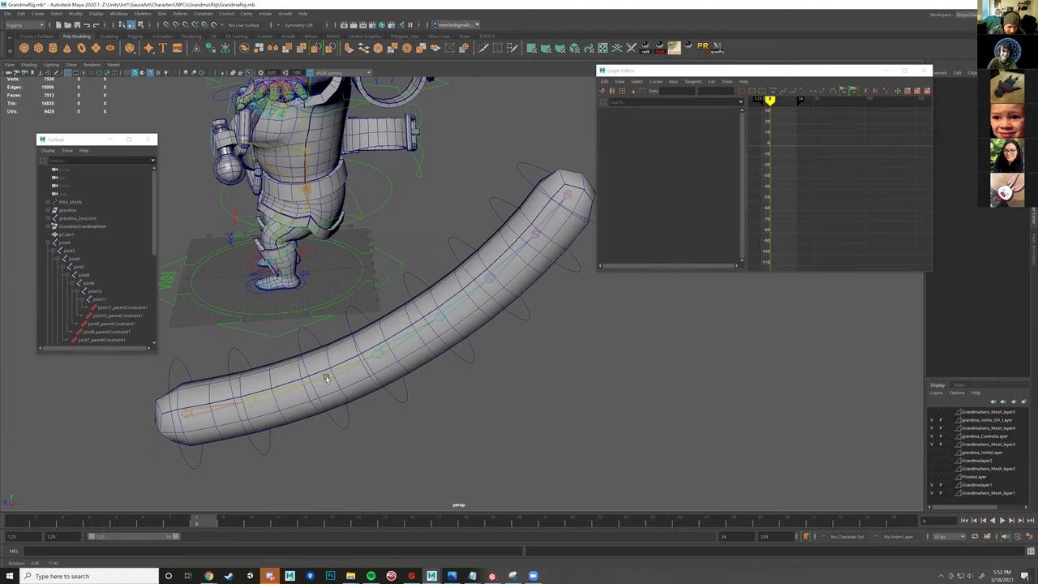
{"action": "left_click", "coordinate": [389, 350]}
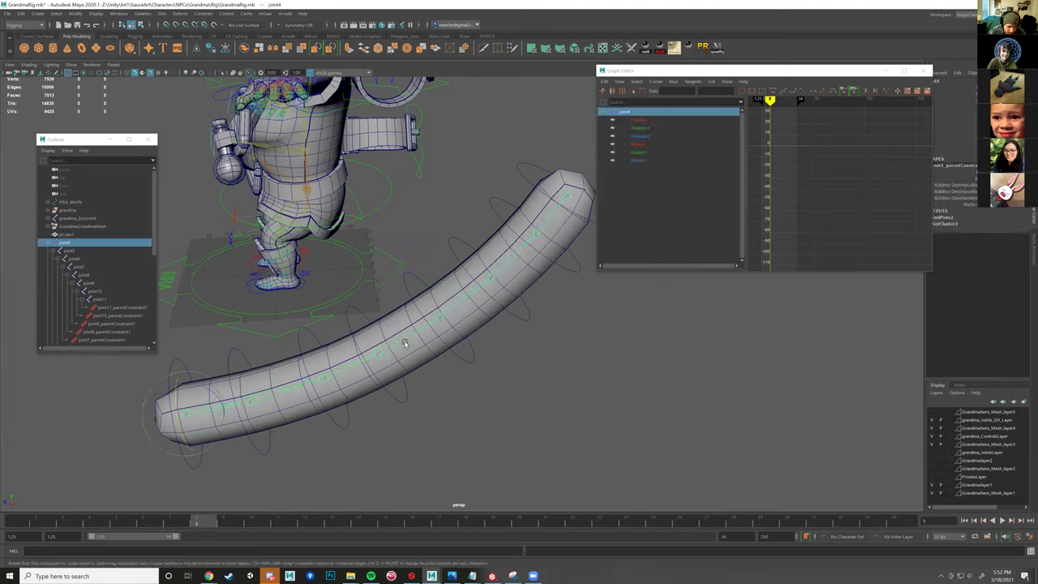
{"action": "left_click", "coordinate": [387, 477]}
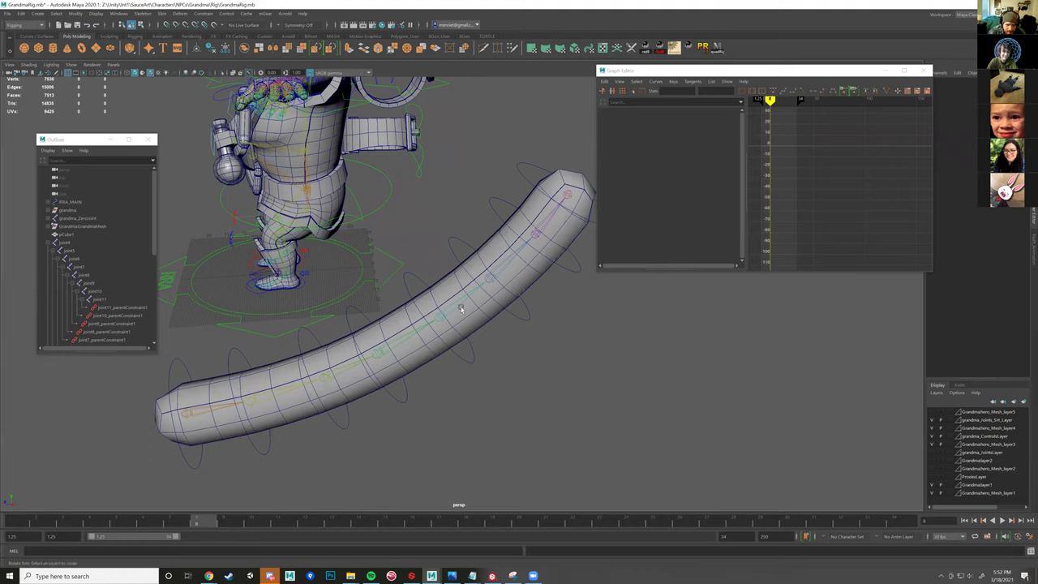
{"action": "left_click", "coordinate": [517, 259]}
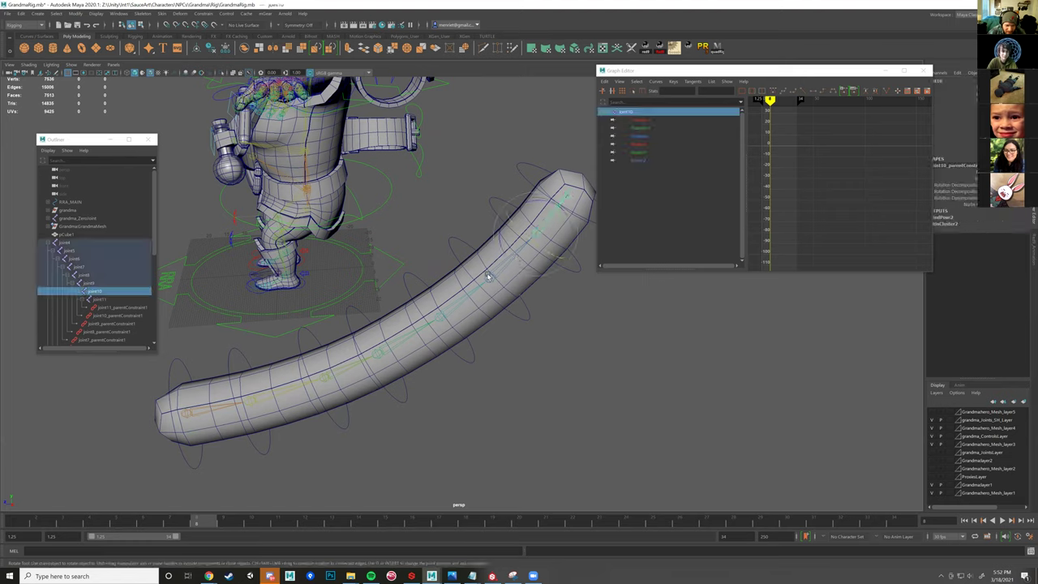
{"action": "left_click", "coordinate": [488, 275]}
{"action": "left_click", "coordinate": [441, 312]}
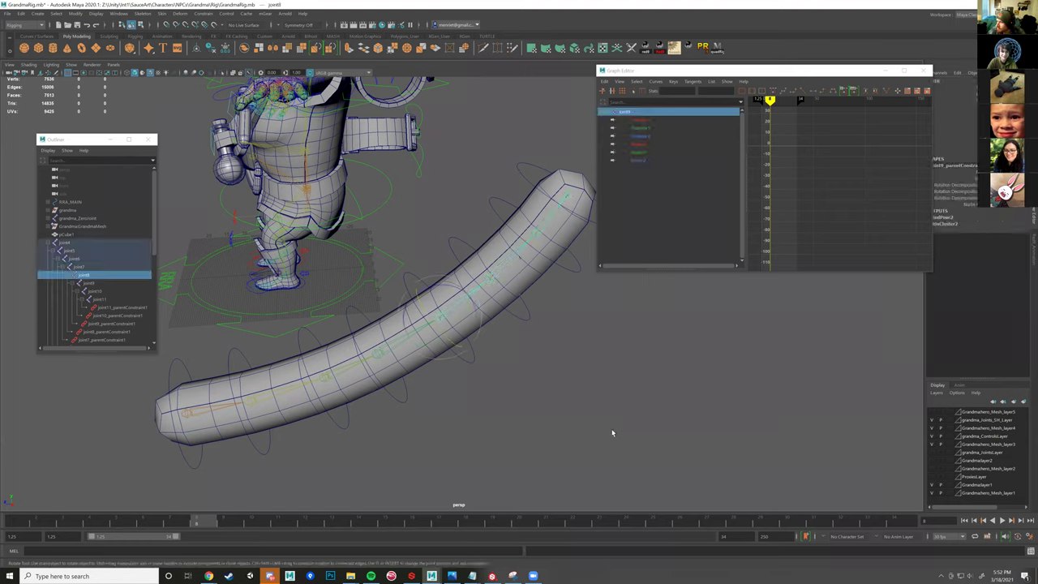
{"action": "left_click", "coordinate": [613, 429]}
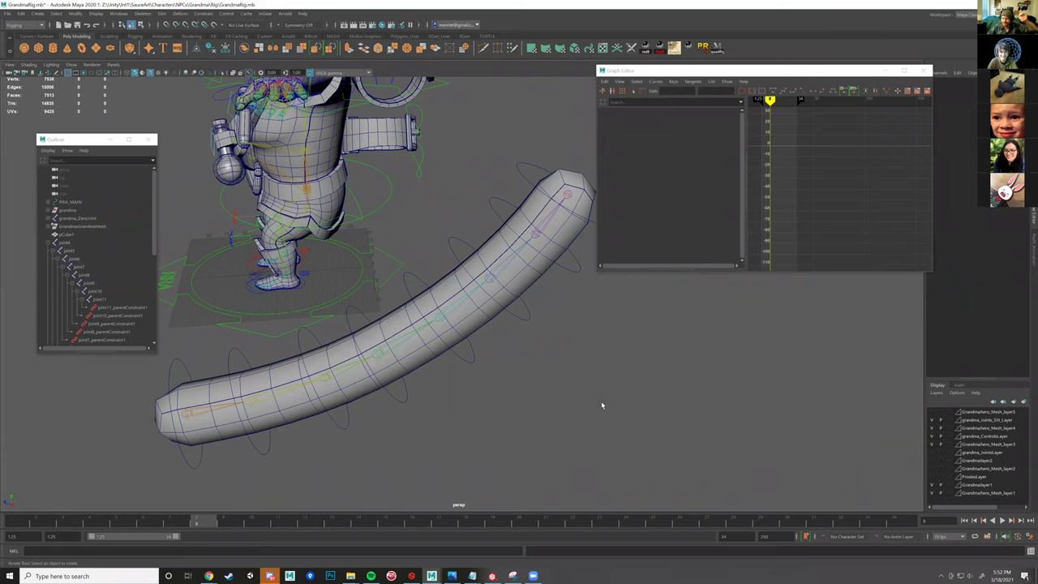
{"action": "left_click_drag", "start_coordinate": [601, 401], "coordinate": [585, 408], "text": "alt"}
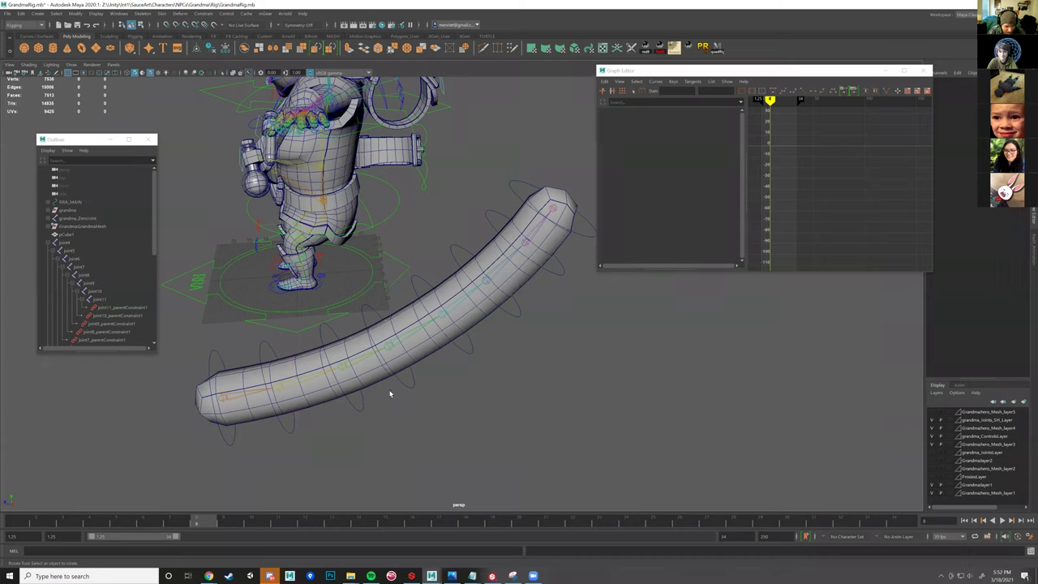
{"action": "left_click_drag", "start_coordinate": [388, 390], "coordinate": [474, 346], "text": "alt"}
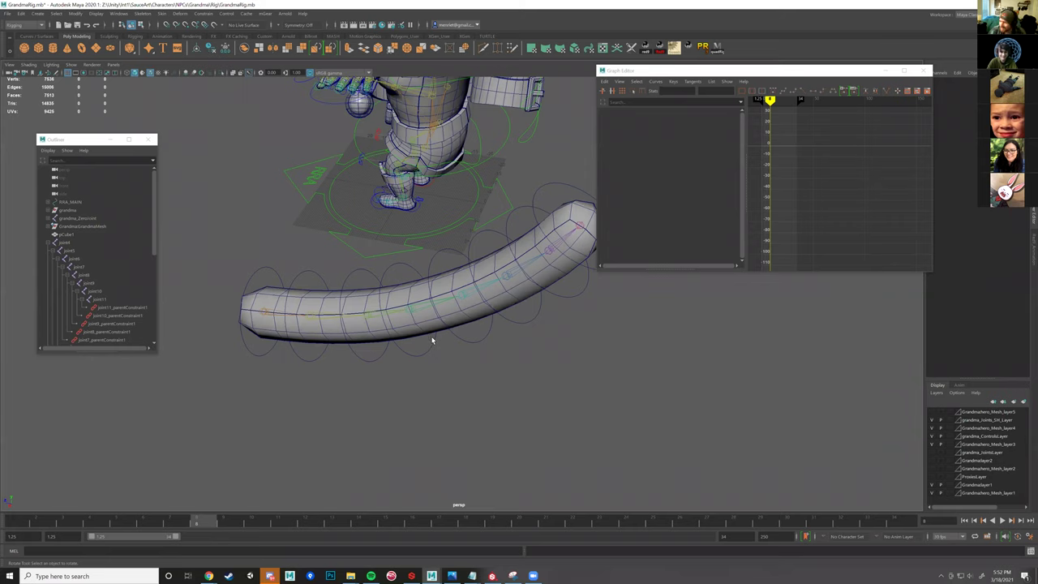
{"action": "left_click_drag", "start_coordinate": [368, 133], "coordinate": [425, 261], "text": "alt"}
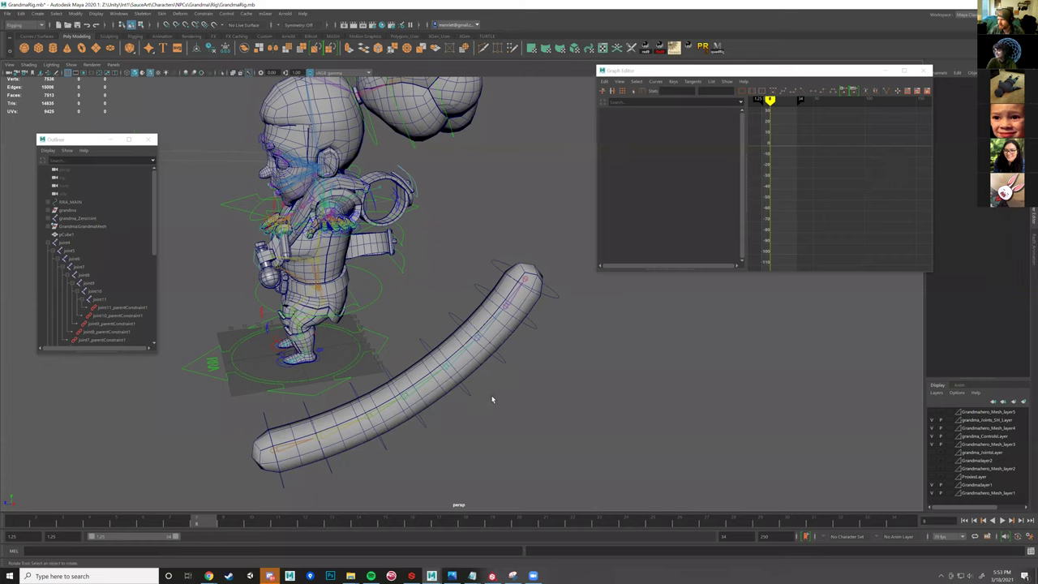
- Select the character's root control grandma_ROOTC and frame it in the viewport around the hips
{"action": "left_click_drag", "start_coordinate": [391, 301], "coordinate": [465, 270], "text": "alt"}
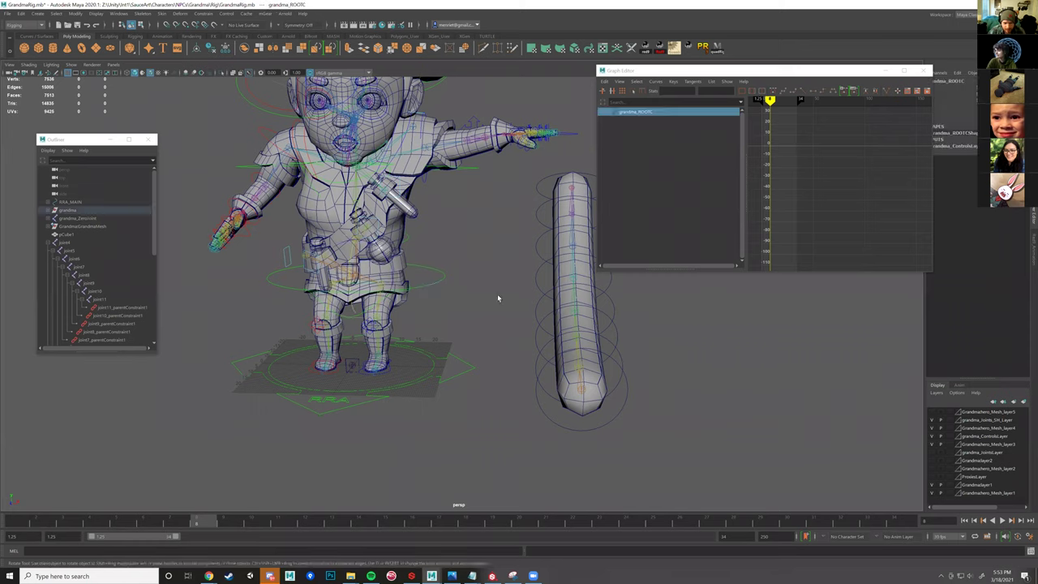
{"action": "scroll", "coordinate": [497, 294], "scroll_direction": "up", "scroll_amount": 5}
{"action": "left_click", "coordinate": [514, 347]}
{"action": "left_click_drag", "start_coordinate": [514, 344], "coordinate": [278, 232], "text": "alt"}
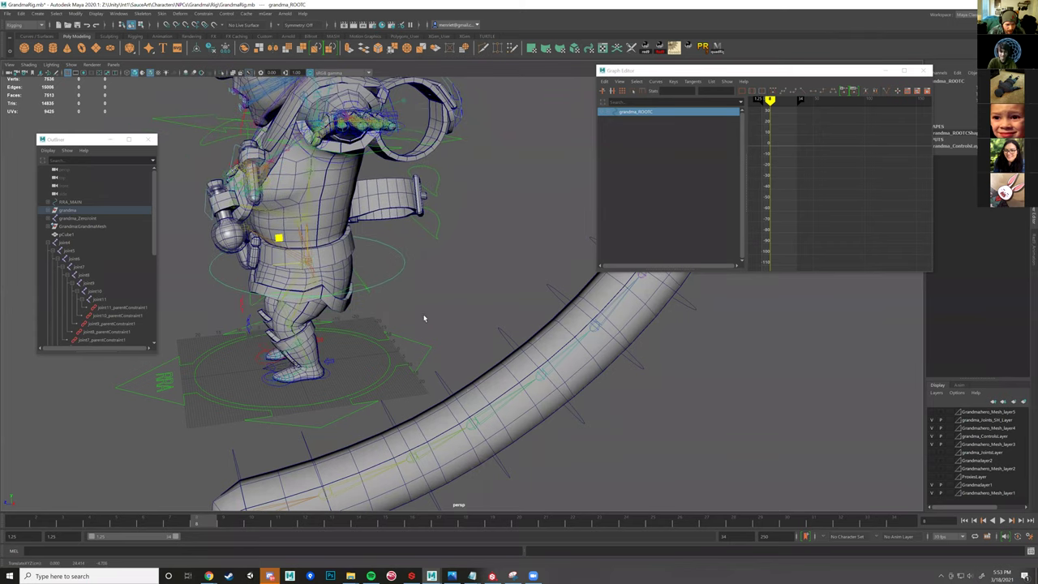
{"action": "key", "text": "f"}
{"action": "key", "text": "f"}
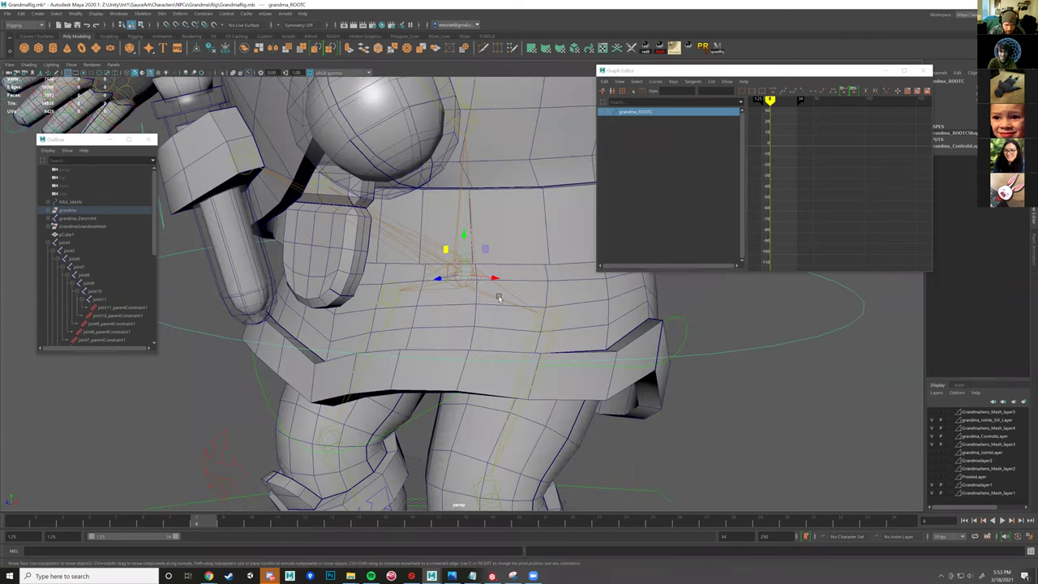
- Test the character's root joint grandma_SH_ROOT by moving it with the skinned body, and undo the move
{"action": "left_click", "coordinate": [502, 298]}
{"action": "left_click_drag", "start_coordinate": [446, 253], "coordinate": [484, 259]}
{"action": "key", "text": "ctrl+z"}
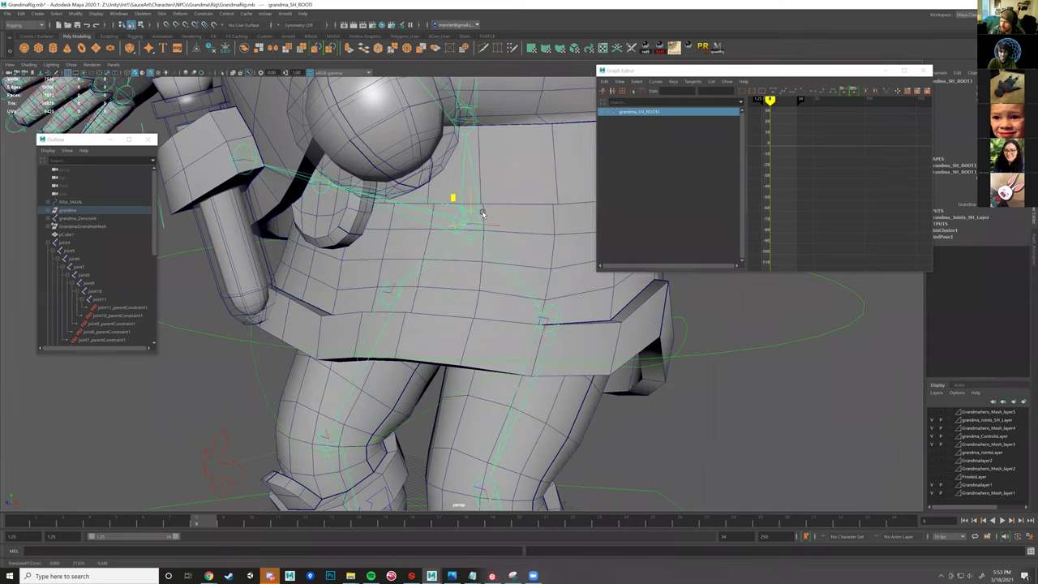
- Try moving the root joint grandma_SH_ROOT in several directions to see the hips and belt deform, undoing every trial move
{"action": "key", "text": "ctrl+z"}
{"action": "key", "text": "ctrl+z"}
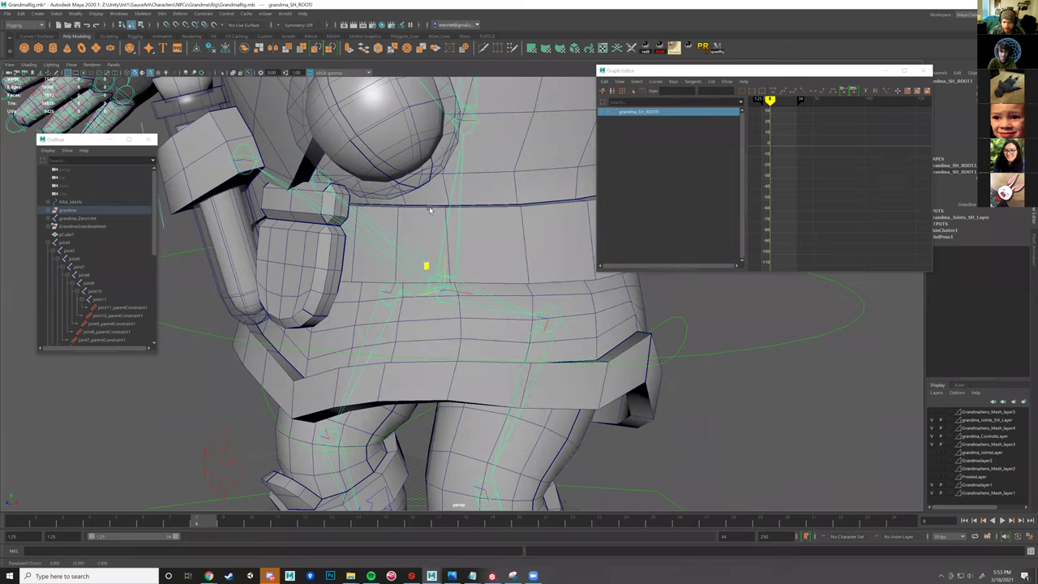
{"action": "key", "text": "ctrl+z"}
{"action": "key", "text": "ctrl+z"}
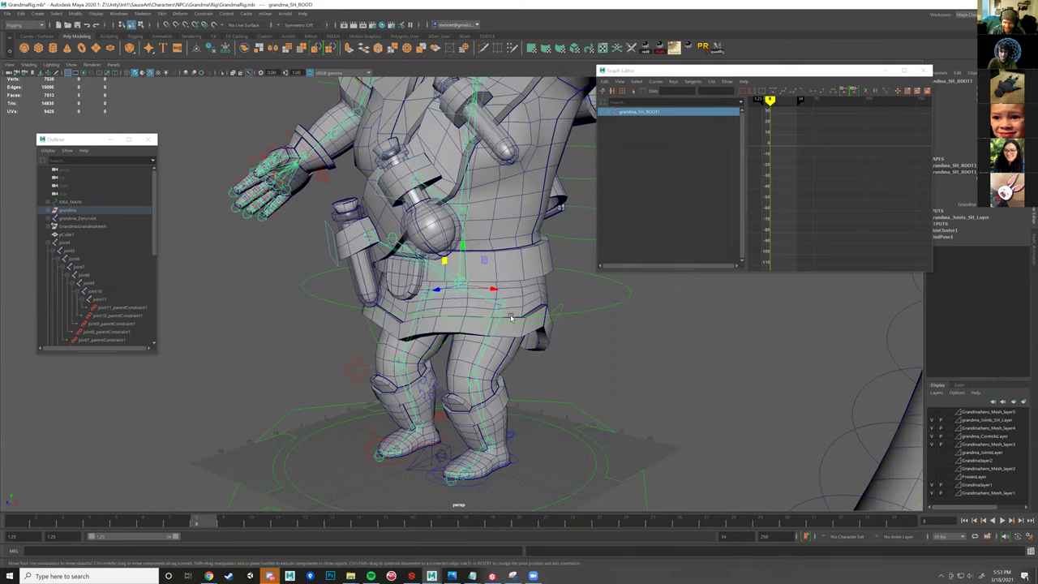
{"action": "key", "text": "ctrl+z"}
{"action": "key", "text": "ctrl+z"}
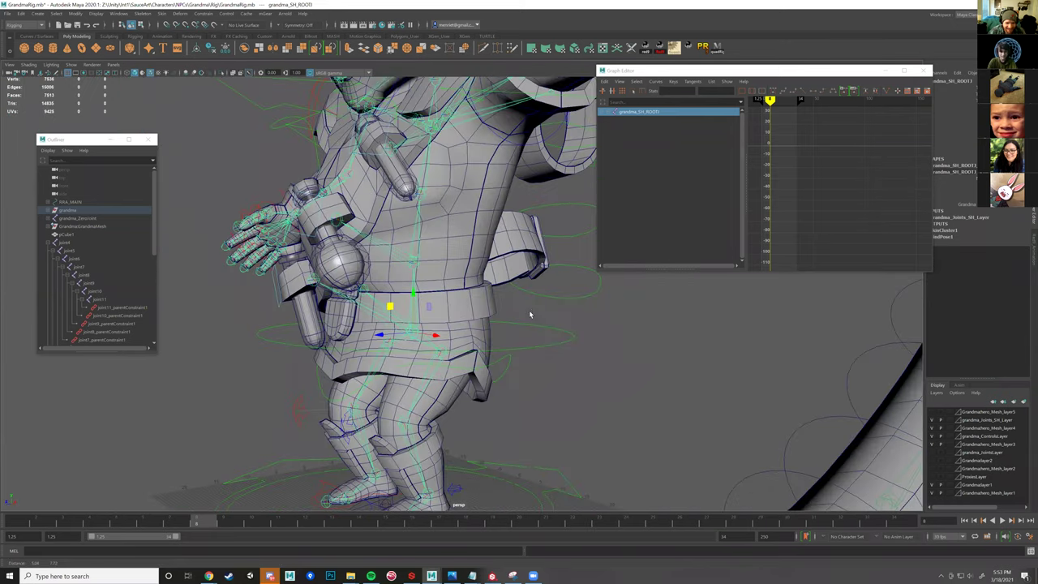
{"action": "key", "text": "ctrl+z"}
{"action": "key", "text": "ctrl+z"}
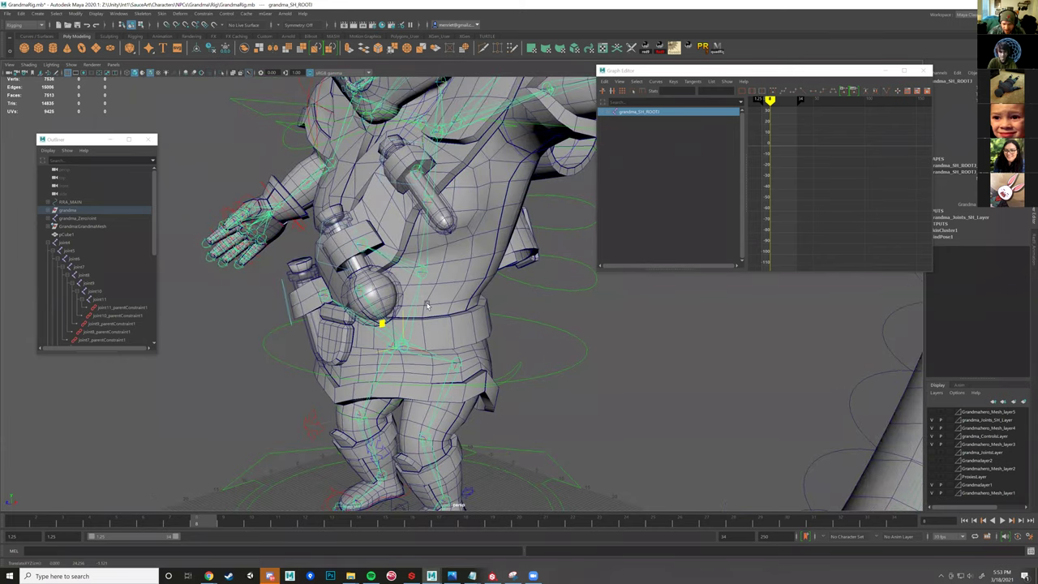
{"action": "key", "text": "ctrl+z"}
{"action": "key", "text": "ctrl+z"}
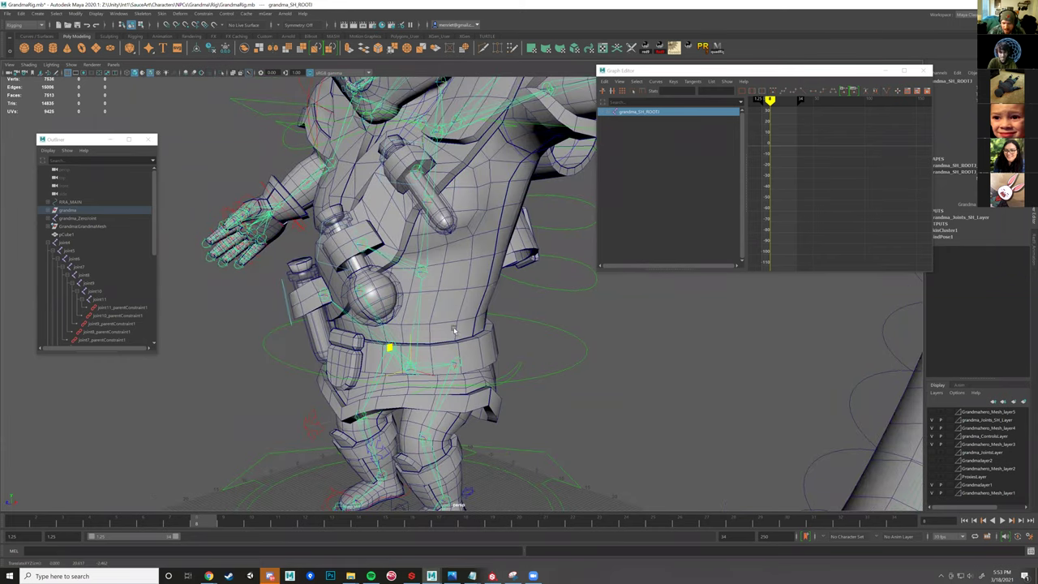
{"action": "key", "text": "ctrl+z"}
{"action": "key", "text": "ctrl+z"}
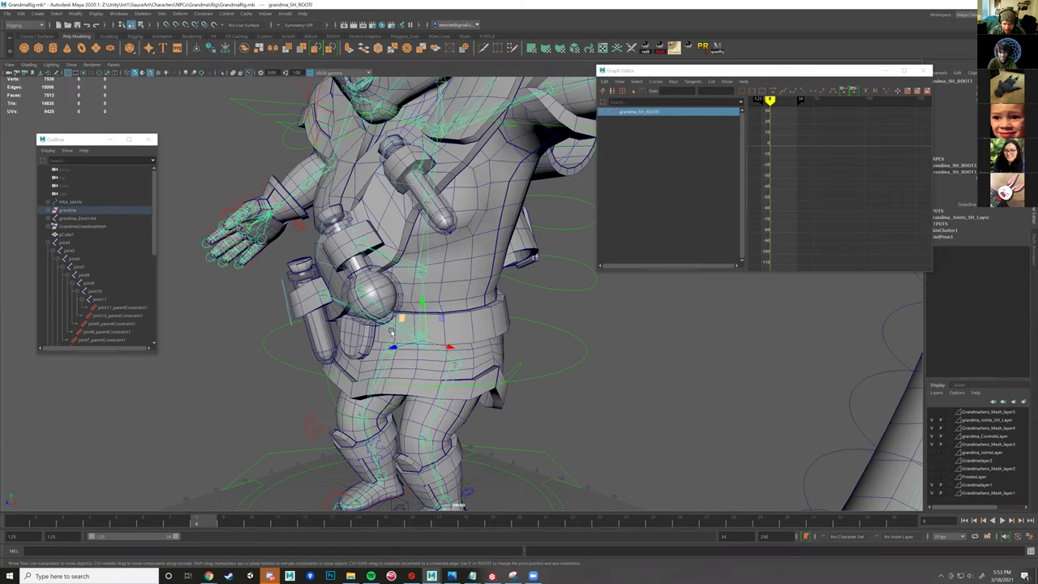
{"action": "key", "text": "ctrl+z"}
{"action": "key", "text": "ctrl+z"}
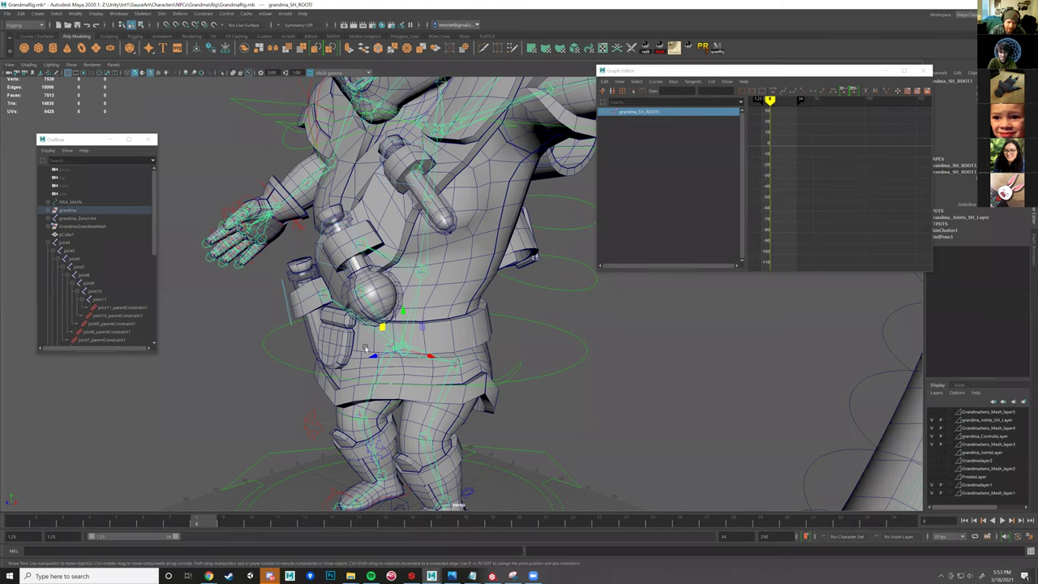
- Select the hip control grandma_ROOTC and examine its circle around the character's waist from several angles
{"action": "left_click_drag", "start_coordinate": [606, 363], "coordinate": [528, 334], "text": "alt"}
{"action": "left_click", "coordinate": [542, 371]}
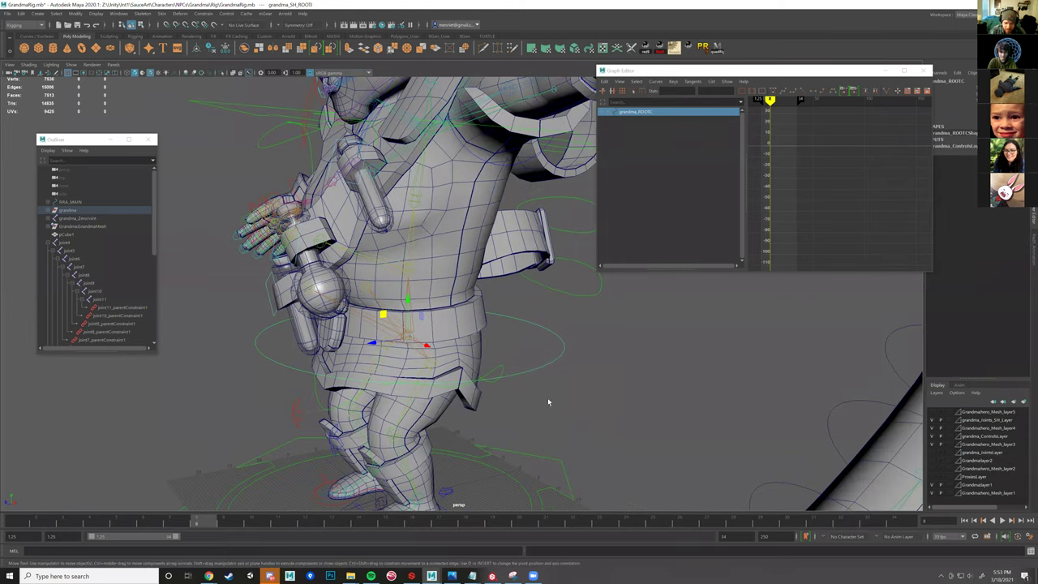
{"action": "middle_click_drag", "start_coordinate": [547, 397], "coordinate": [565, 374], "text": "alt"}
{"action": "mouse_move", "coordinate": [538, 359]}
{"action": "left_mouse_down", "text": "alt"}
{"action": "mouse_move", "coordinate": [507, 366]}
{"action": "mouse_move", "coordinate": [556, 361]}
{"action": "left_mouse_up", "text": "alt"}
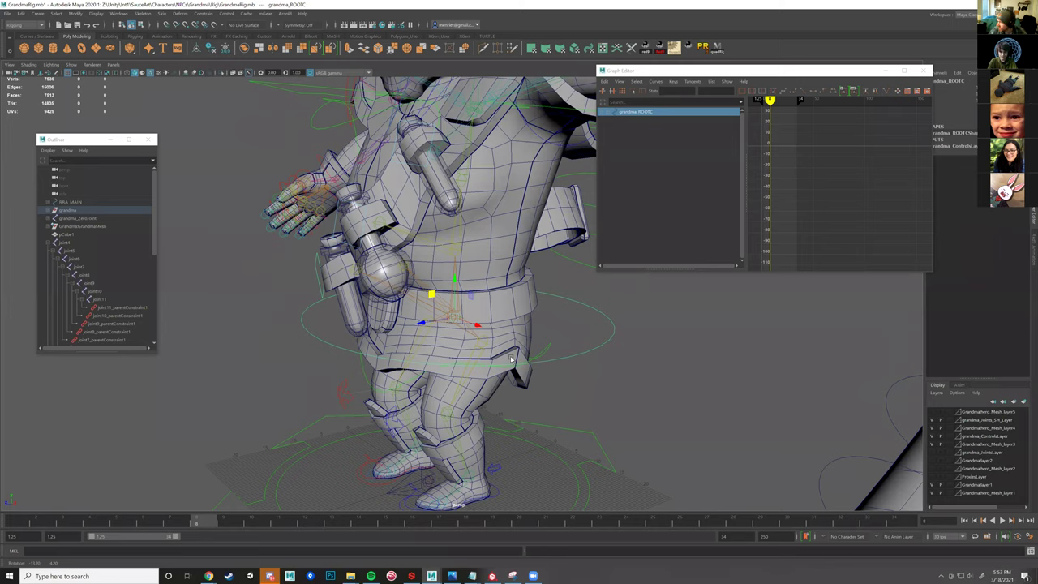
{"action": "left_click", "coordinate": [624, 344]}
{"action": "left_click_drag", "start_coordinate": [578, 319], "coordinate": [625, 404]}
{"action": "middle_click_drag", "start_coordinate": [593, 380], "coordinate": [510, 386], "text": "alt"}
{"action": "right_click_drag", "start_coordinate": [510, 386], "coordinate": [536, 374], "text": "alt"}
{"action": "left_click_drag", "start_coordinate": [536, 374], "coordinate": [505, 378], "text": "alt"}
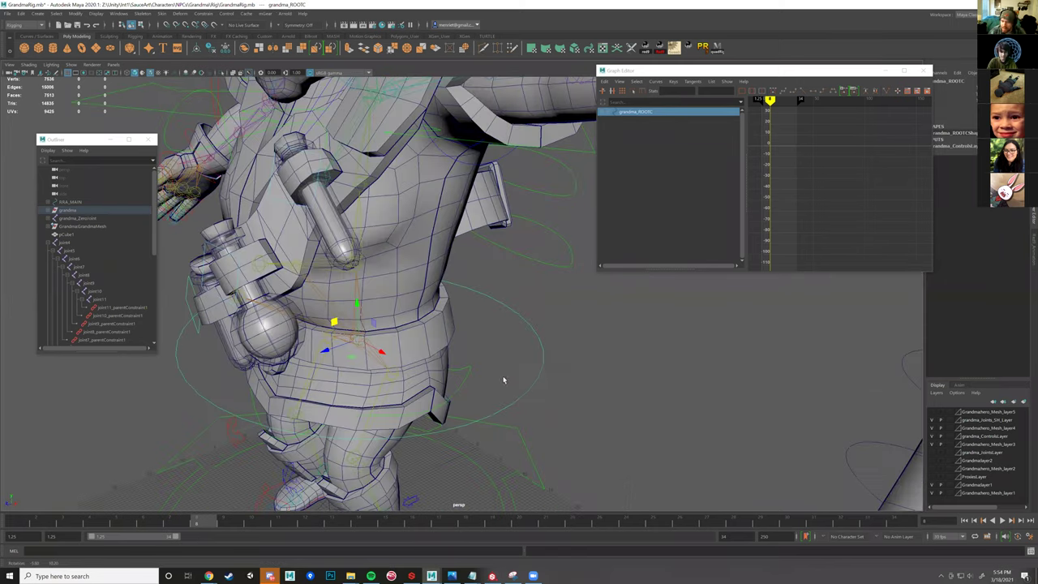
- Try deleting the spine control grandma_Spine01FKC, undo the deletion, and inspect the torso around the restored control
{"action": "left_click_drag", "start_coordinate": [534, 251], "coordinate": [570, 289]}
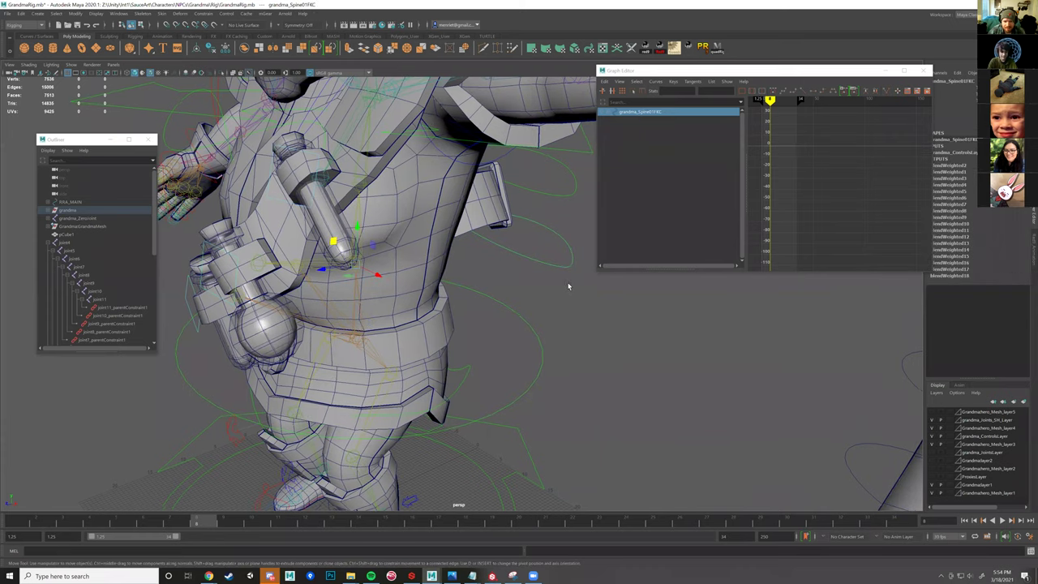
{"action": "key", "text": "Delete"}
{"action": "right_click_drag", "start_coordinate": [544, 312], "coordinate": [510, 310], "text": "alt"}
{"action": "left_click_drag", "start_coordinate": [508, 306], "coordinate": [443, 221], "text": "alt"}
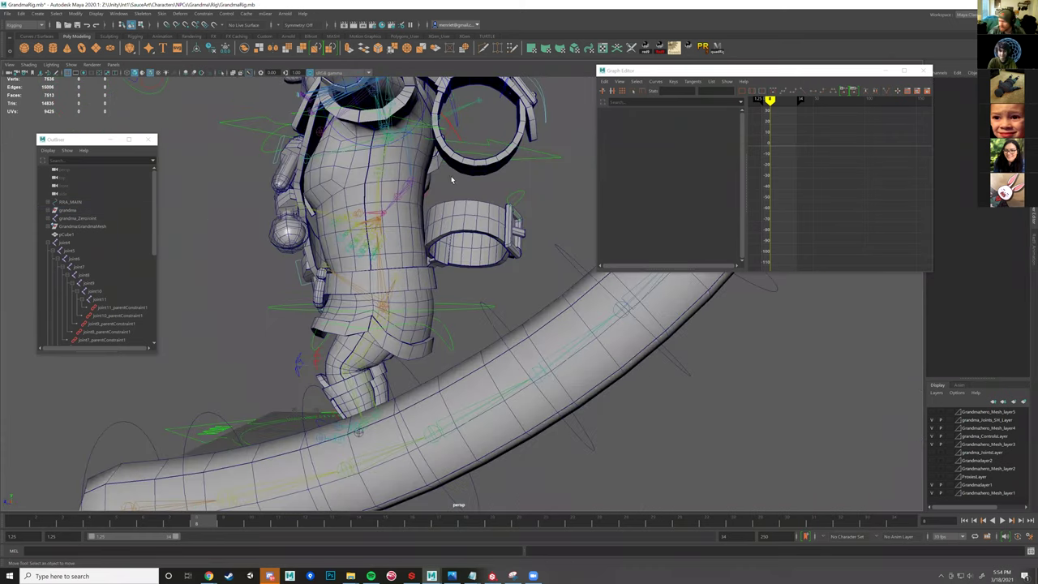
{"action": "left_click", "coordinate": [485, 265]}
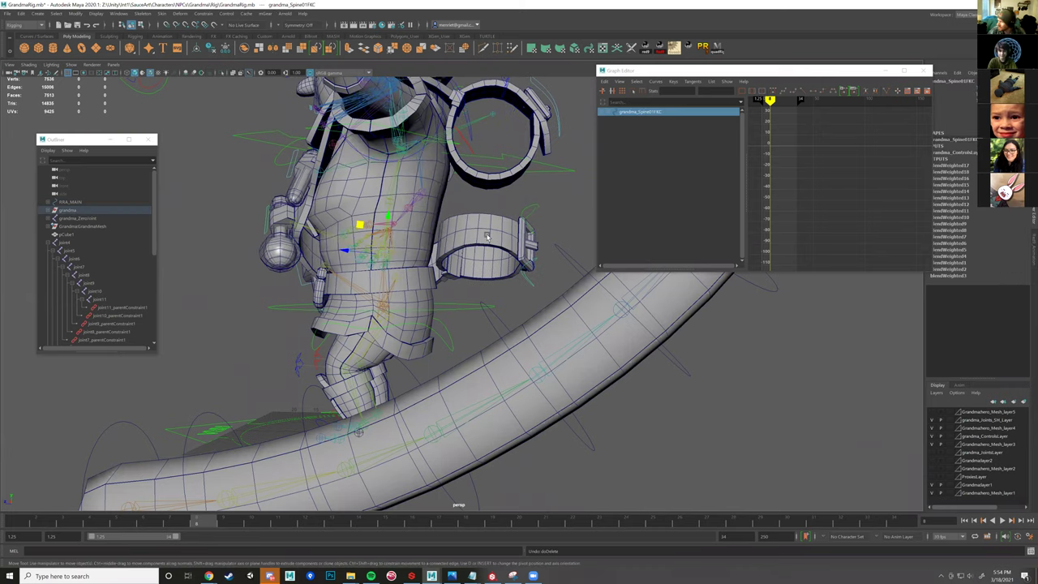
{"action": "key", "text": "f"}
{"action": "left_click_drag", "start_coordinate": [500, 249], "coordinate": [529, 299], "text": "alt"}
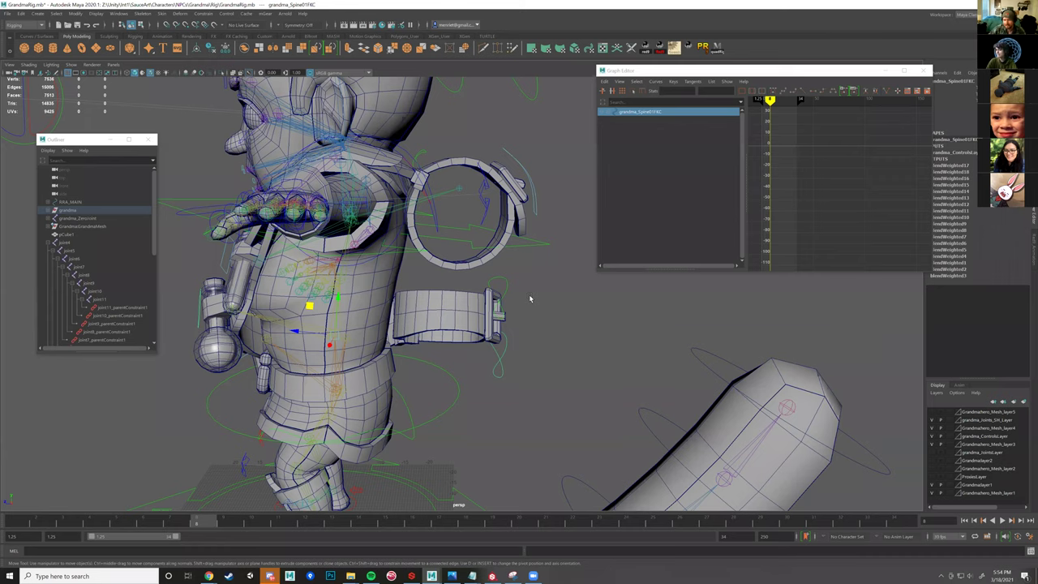
{"action": "left_click_drag", "start_coordinate": [536, 371], "coordinate": [445, 322], "text": "alt"}
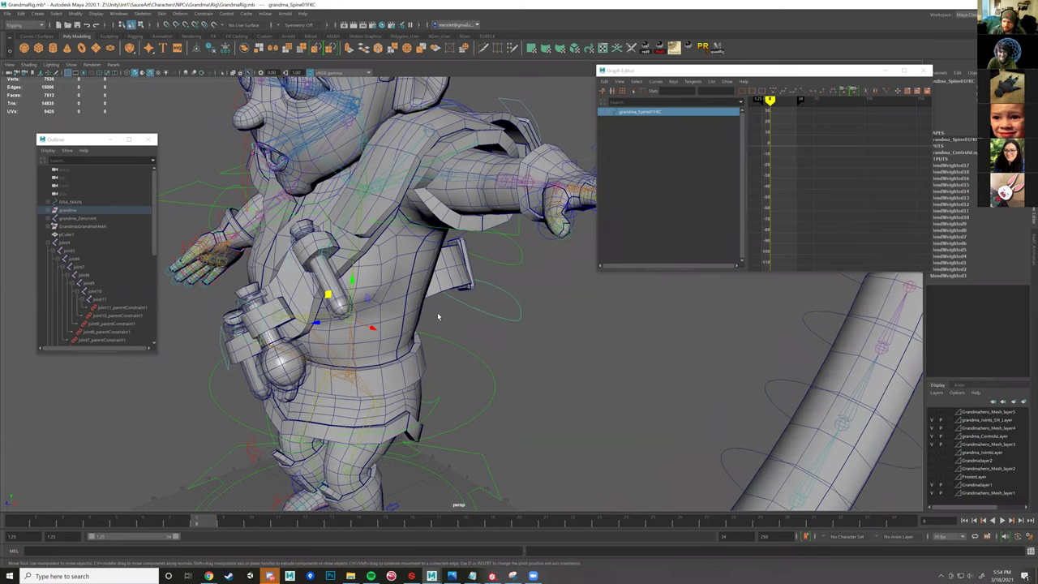
{"action": "left_click_drag", "start_coordinate": [487, 350], "coordinate": [468, 313], "text": "alt"}
- Test the hip control grandma_ROOTC by lowering the body so the knees bend, undo the trial, and clear the selection
{"action": "left_click", "coordinate": [522, 323]}
{"action": "left_click_drag", "start_coordinate": [432, 355], "coordinate": [360, 356], "text": "alt"}
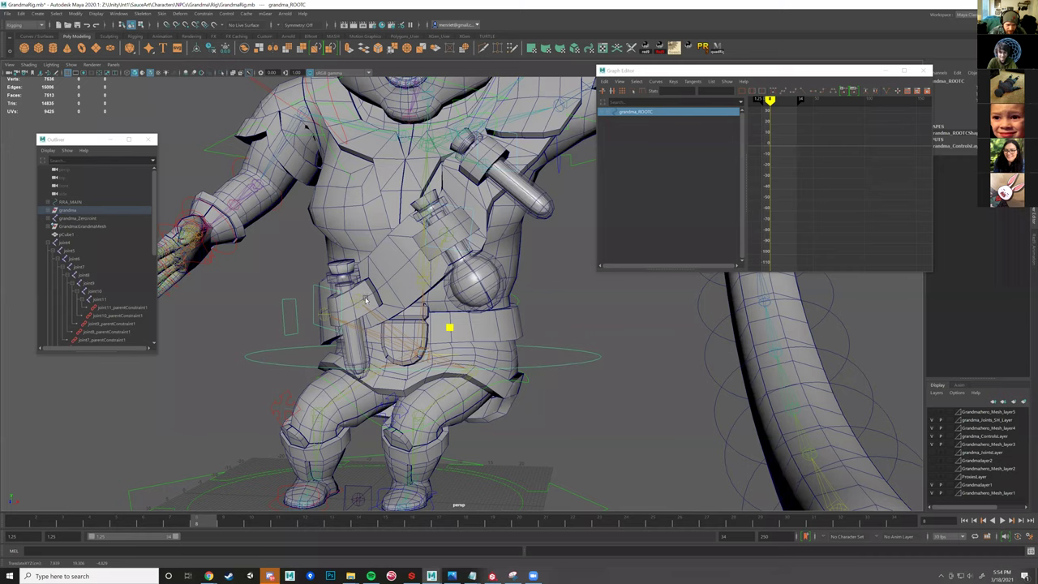
{"action": "left_click_drag", "start_coordinate": [365, 299], "coordinate": [415, 346], "text": "alt"}
{"action": "mouse_move", "coordinate": [541, 292]}
{"action": "left_mouse_down", "text": "alt"}
{"action": "mouse_move", "coordinate": [548, 312]}
{"action": "mouse_move", "coordinate": [486, 298]}
{"action": "mouse_move", "coordinate": [482, 370]}
{"action": "left_mouse_up", "text": "alt"}
{"action": "key", "text": "w"}
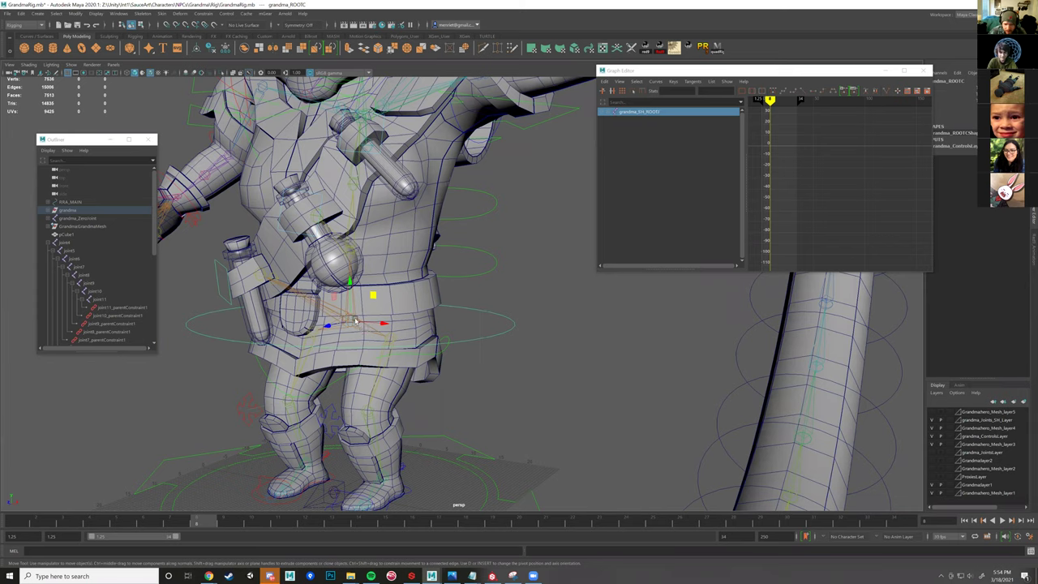
{"action": "left_click", "coordinate": [361, 327]}
{"action": "key", "text": "ctrl+z"}
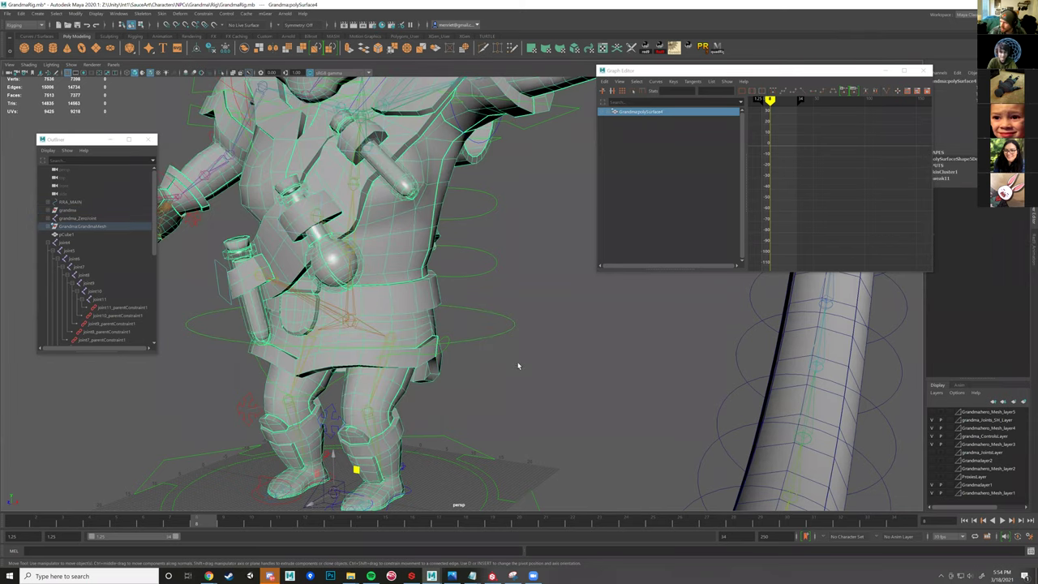
{"action": "left_click", "coordinate": [461, 366]}
- Bring the character and the tube into view together, and switch the menu set to Modeling and back to Rigging
{"action": "left_click_drag", "start_coordinate": [462, 366], "coordinate": [506, 360], "text": "alt"}
{"action": "left_click_drag", "start_coordinate": [464, 316], "coordinate": [524, 323], "text": "alt"}
{"action": "left_click_drag", "start_coordinate": [581, 345], "coordinate": [579, 327], "text": "alt"}
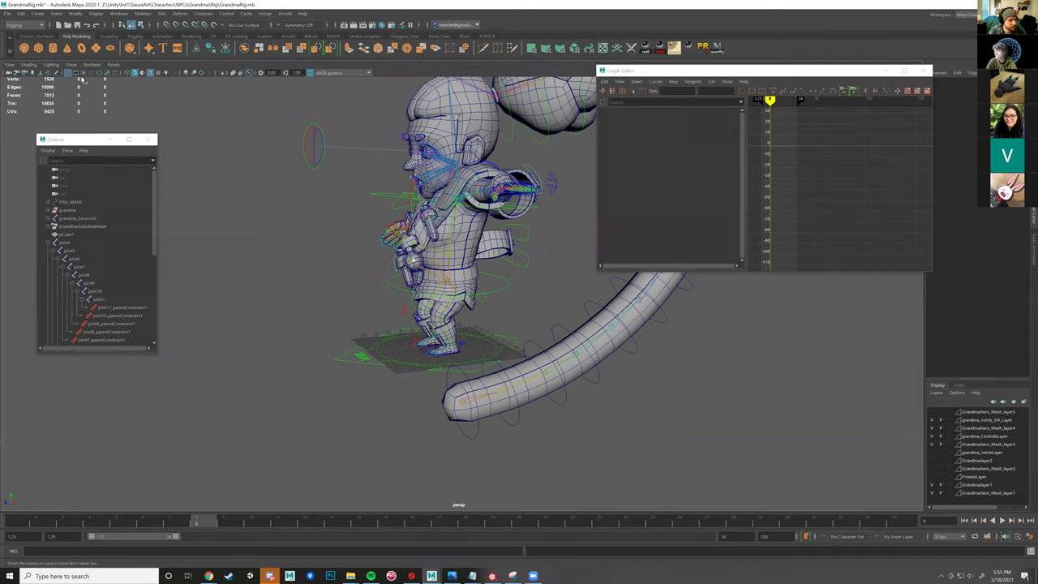
{"action": "middle_click_drag", "start_coordinate": [544, 336], "coordinate": [400, 334], "text": "alt"}
{"action": "left_click_drag", "start_coordinate": [400, 334], "coordinate": [491, 325], "text": "alt"}
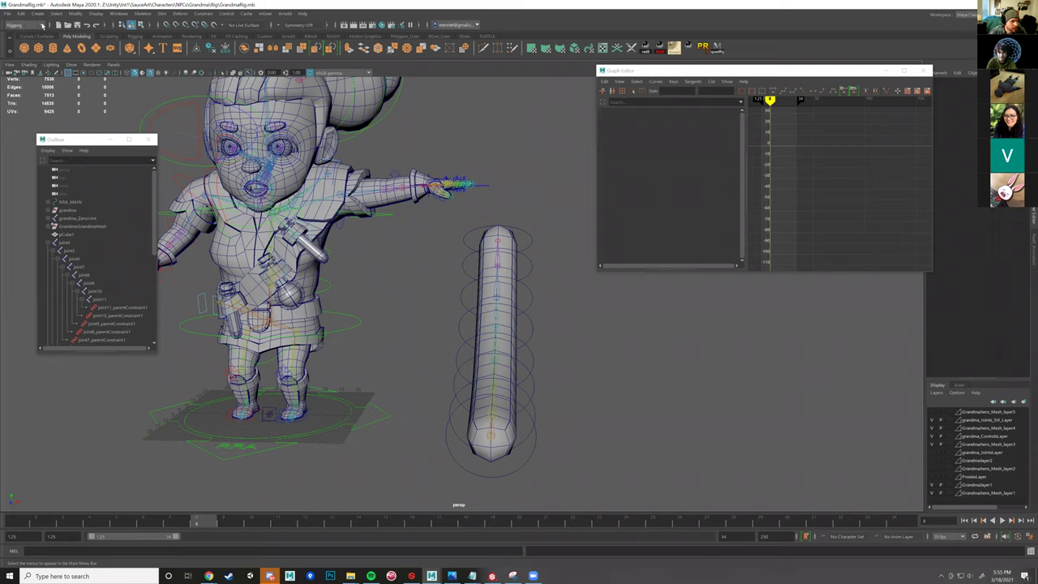
{"action": "left_click", "coordinate": [42, 26]}
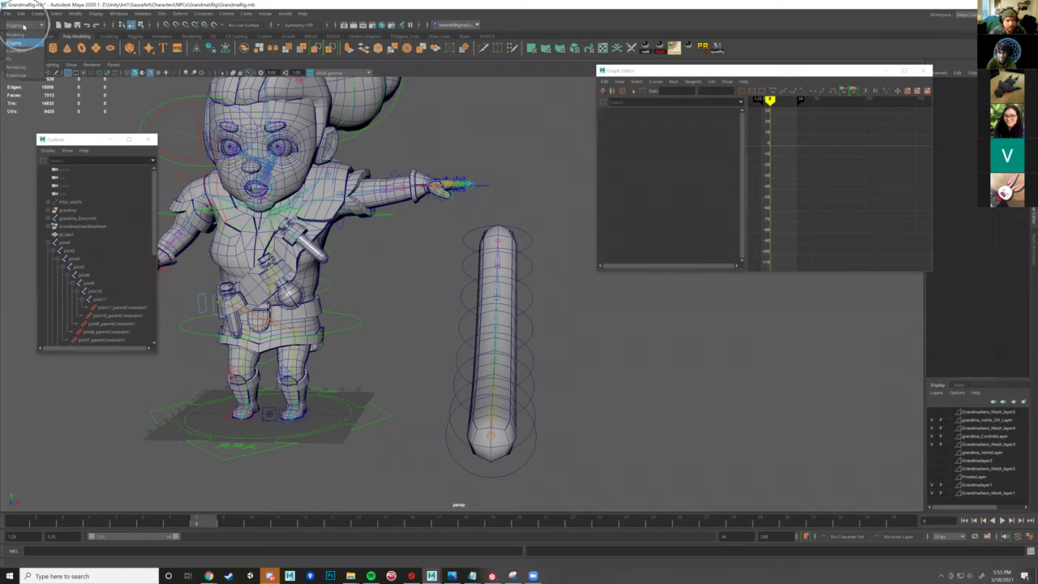
{"action": "left_click", "coordinate": [17, 35]}
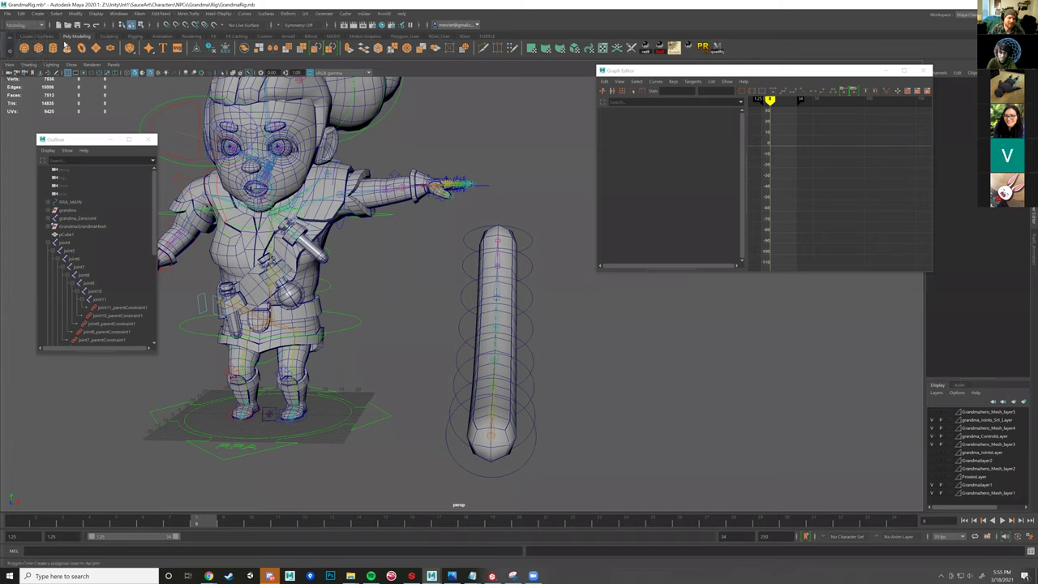
{"action": "left_click", "coordinate": [42, 26]}
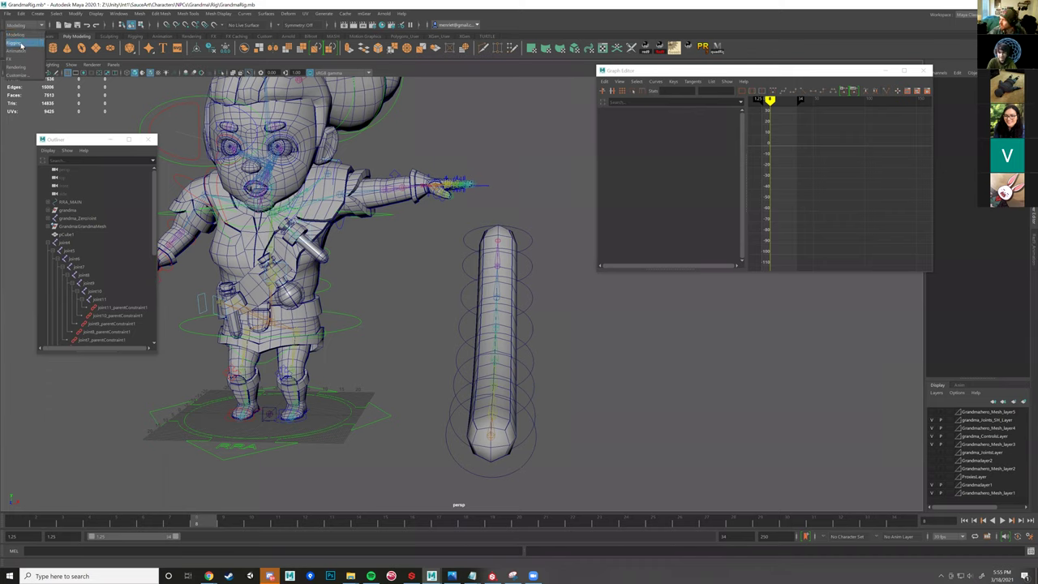
{"action": "left_click", "coordinate": [21, 44]}
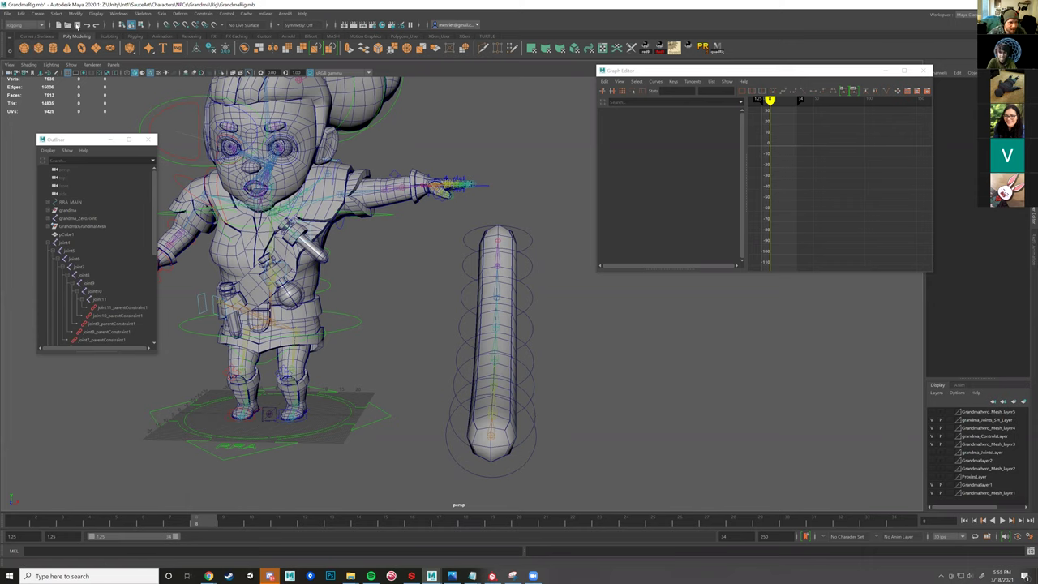
- Compare the Modeling commands with the Rigging ones once more, ending on the Rigging set's skeleton and skin commands
{"action": "left_click", "coordinate": [25, 25]}
{"action": "left_click", "coordinate": [21, 35]}
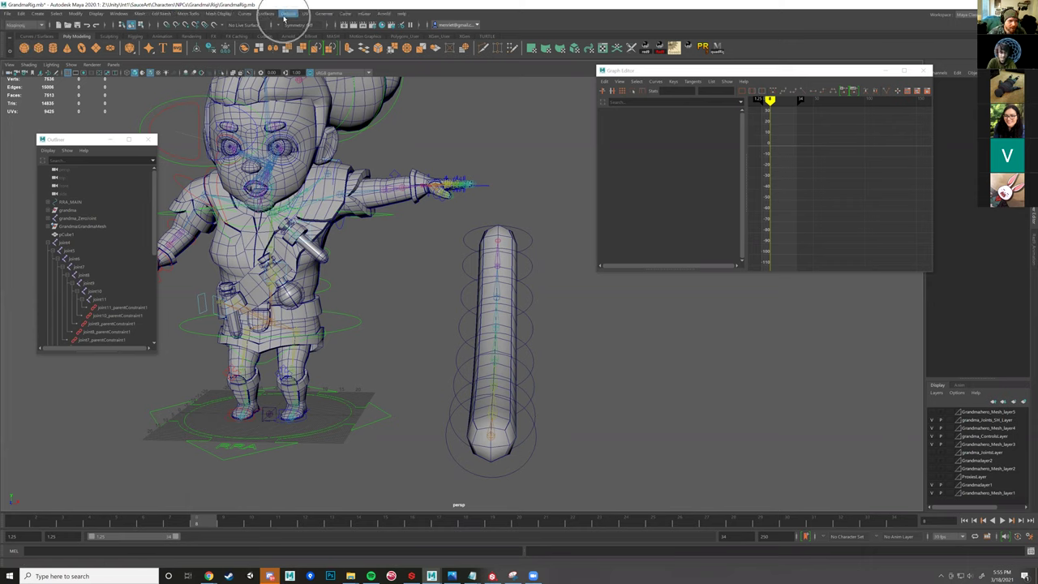
{"action": "left_click", "coordinate": [25, 25]}
{"action": "left_click", "coordinate": [20, 44]}
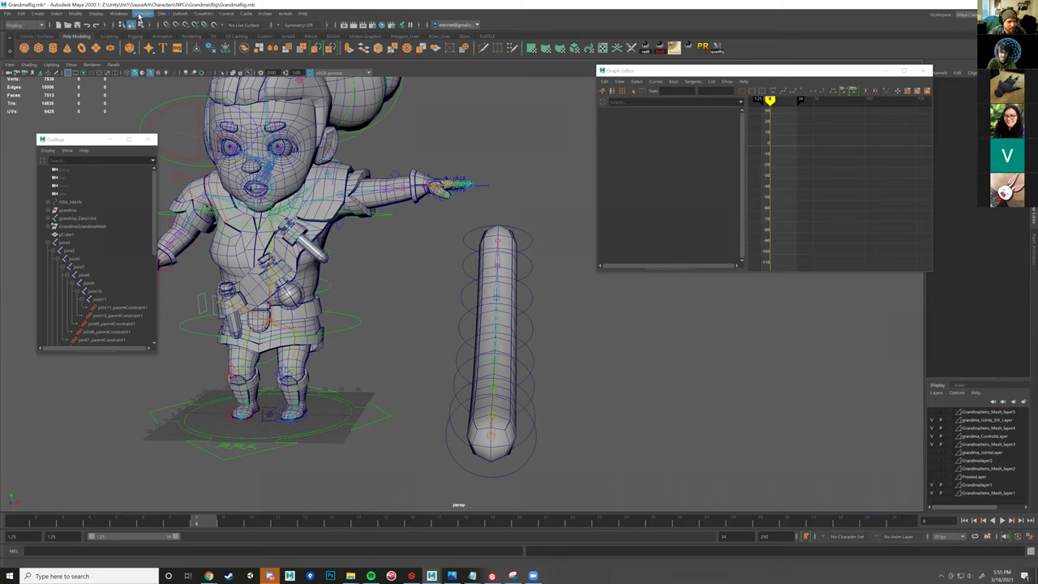
{"action": "key", "text": "ctrl"}
{"action": "key", "text": "ctrl"}
{"action": "key", "text": "ctrl"}
{"action": "left_click", "coordinate": [162, 14]}
- Select all the tube's circle controls, try rotating them together to curl the tube, and undo the rotation
{"action": "left_click_drag", "start_coordinate": [523, 354], "coordinate": [547, 234], "text": "alt"}
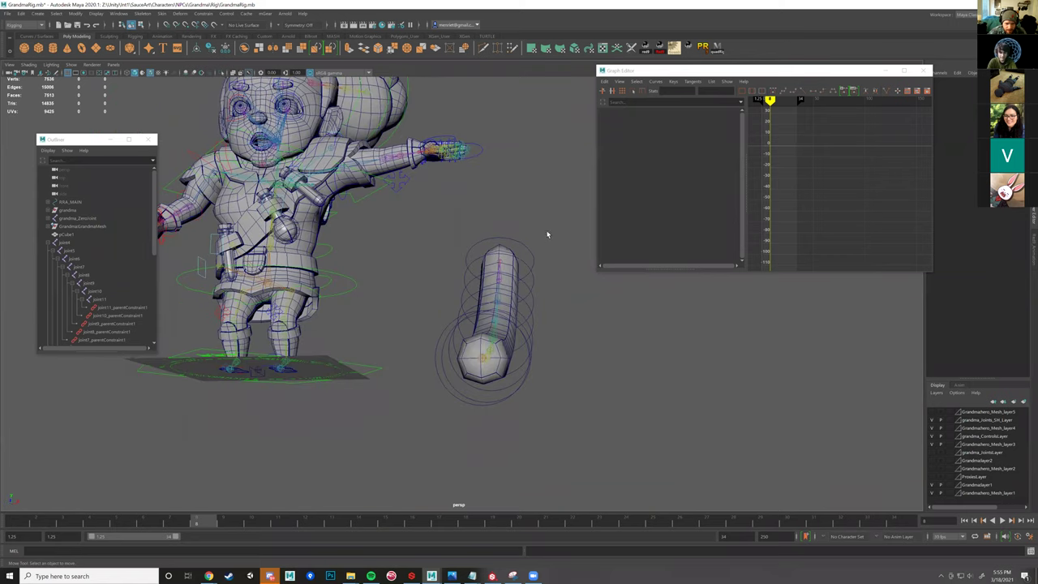
{"action": "left_click_drag", "start_coordinate": [522, 427], "coordinate": [485, 313]}
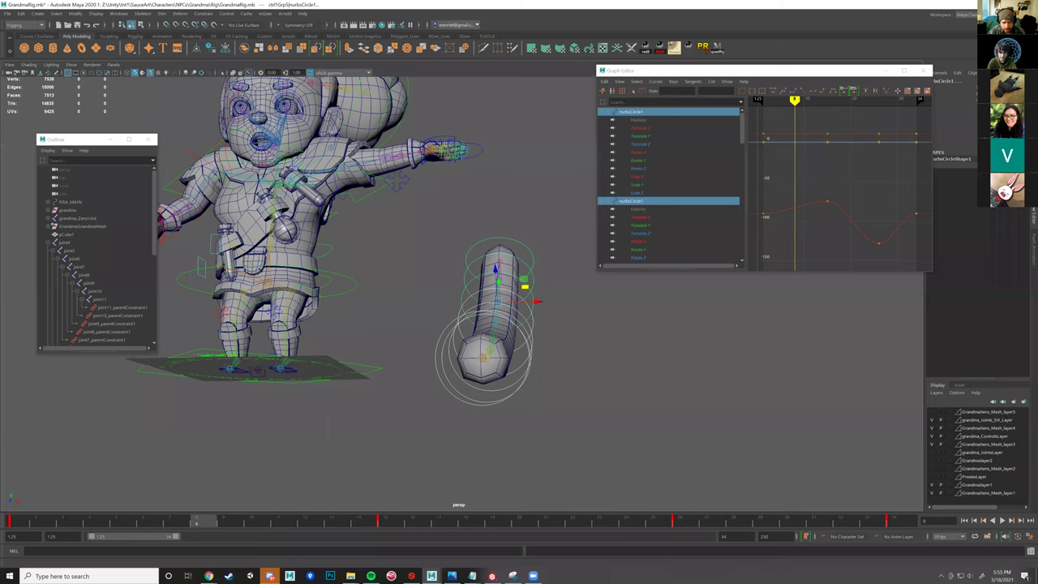
{"action": "left_click_drag", "start_coordinate": [672, 401], "coordinate": [625, 403], "text": "alt"}
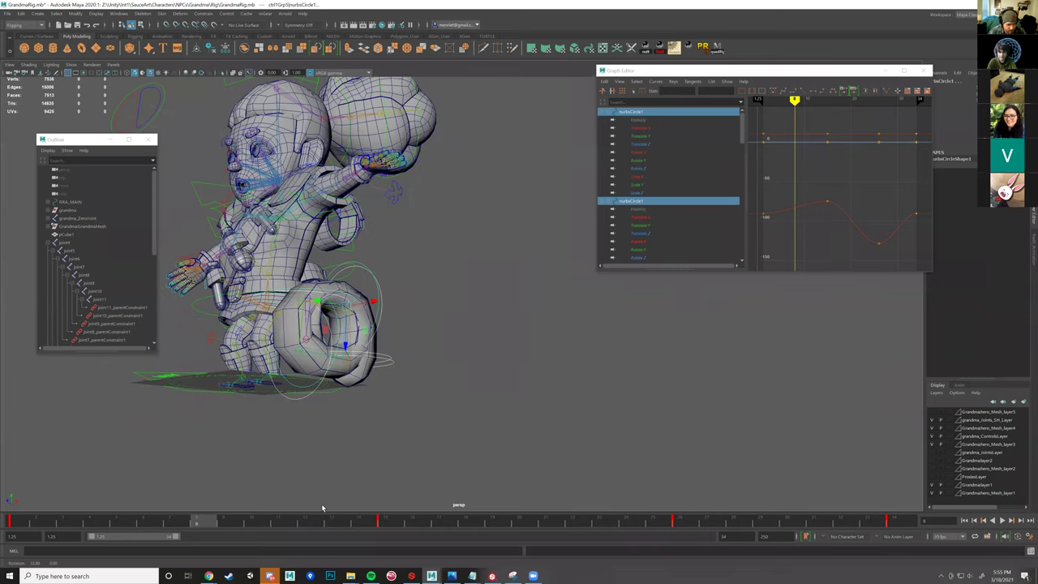
{"action": "key", "text": "ctrl+z"}
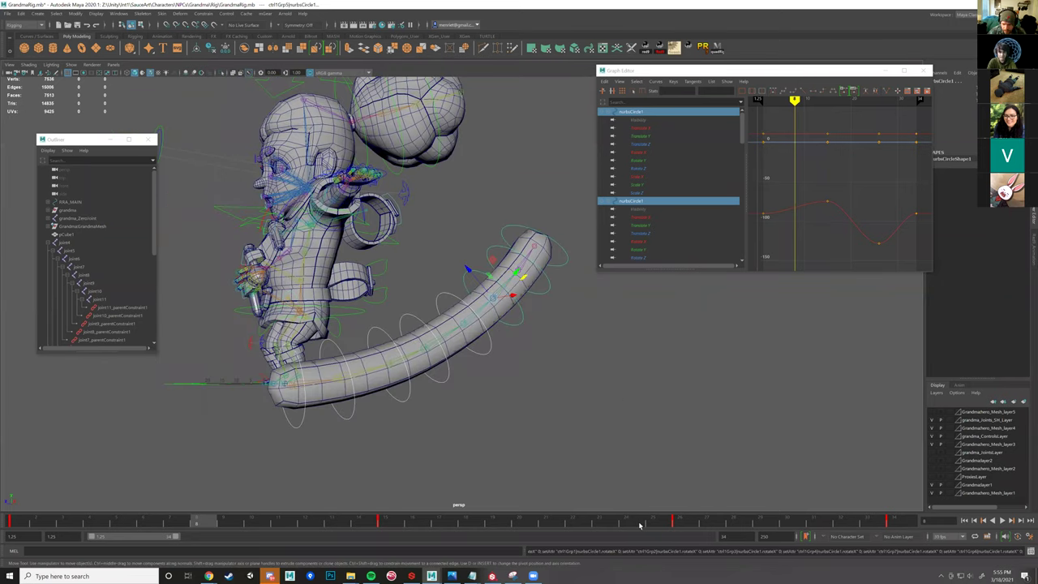
- Delete the circle controls' keys after frame 1.25, play back the timeline to check the tube, and clear the selection
{"action": "double_click", "coordinate": [639, 526]}
{"action": "right_click", "coordinate": [640, 523]}
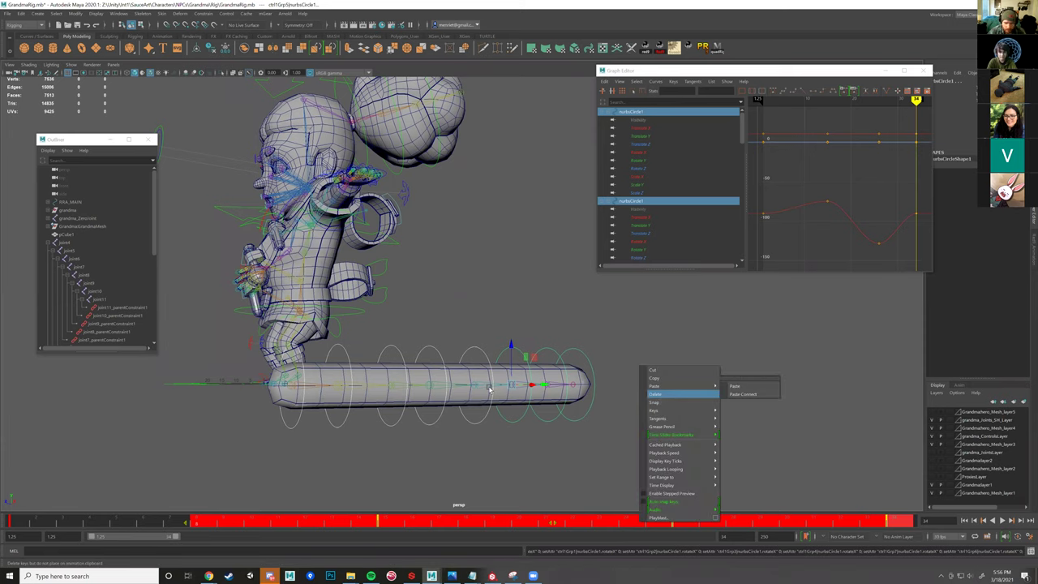
{"action": "left_click", "coordinate": [654, 394]}
{"action": "left_click_drag", "start_coordinate": [31, 523], "coordinate": [48, 525], "text": "alt"}
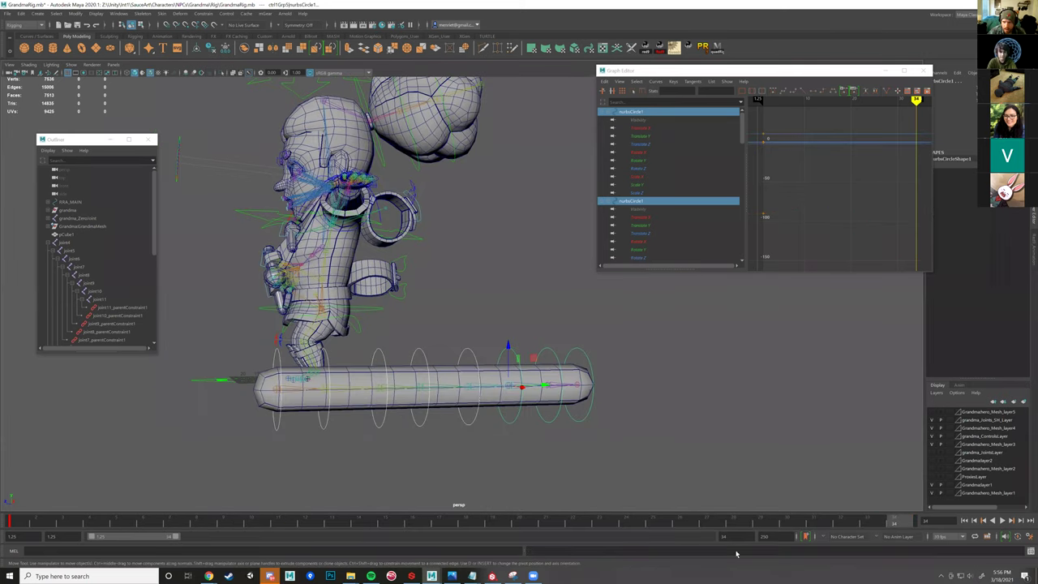
{"action": "key", "text": "alt+v"}
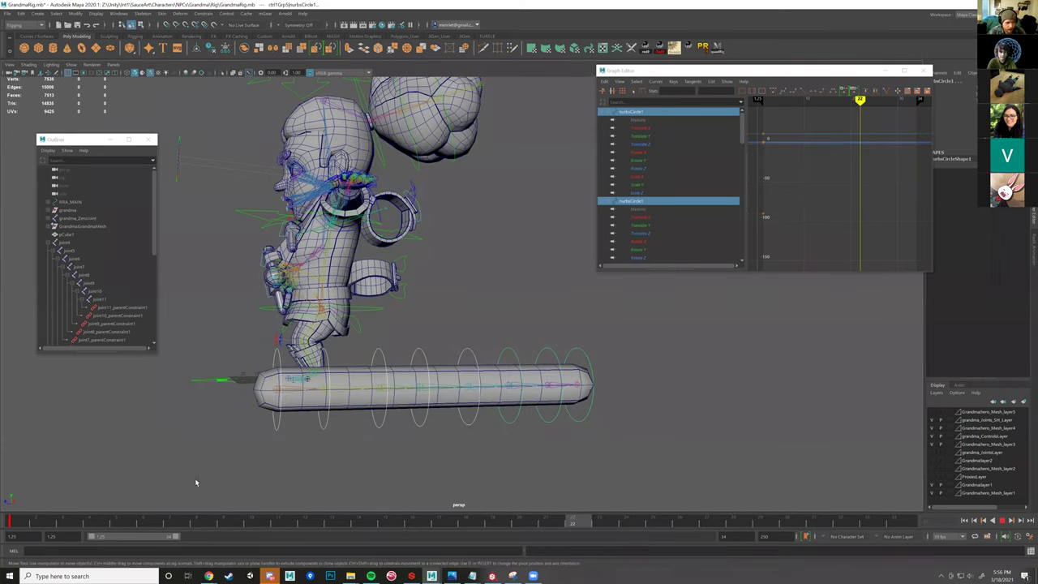
{"action": "key", "text": "Escape"}
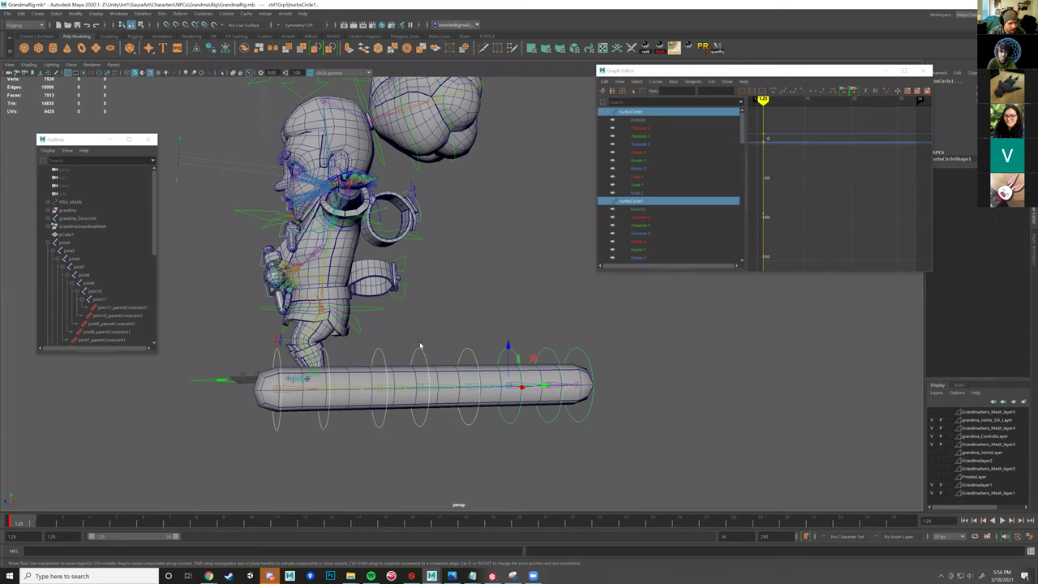
{"action": "left_click", "coordinate": [420, 343]}
{"action": "left_click_drag", "start_coordinate": [127, 115], "coordinate": [180, 130], "text": "alt"}
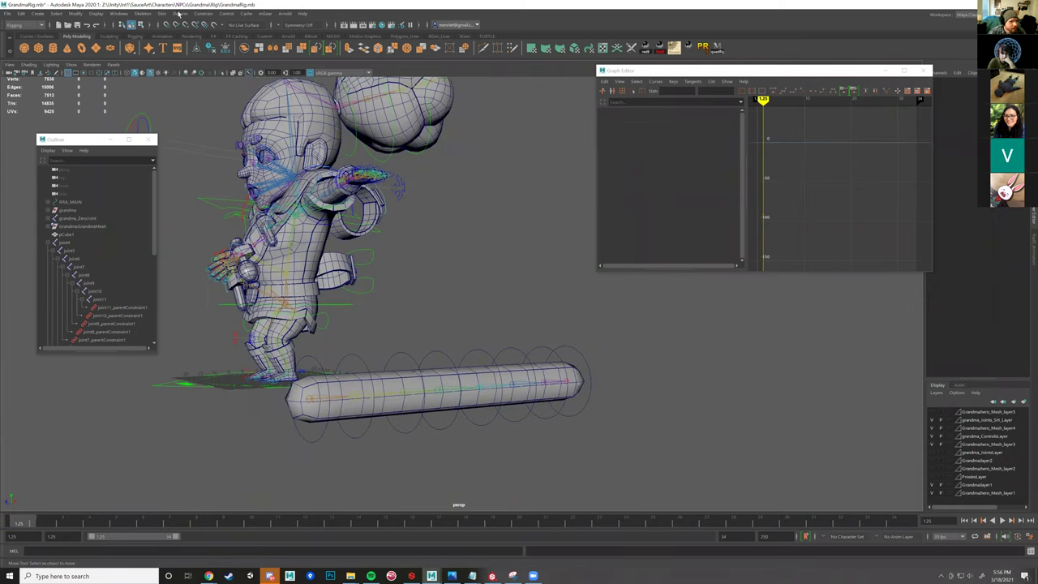
- Create a new chain of eight joints along the tube, placing one near each circle control
{"action": "left_click", "coordinate": [137, 14]}
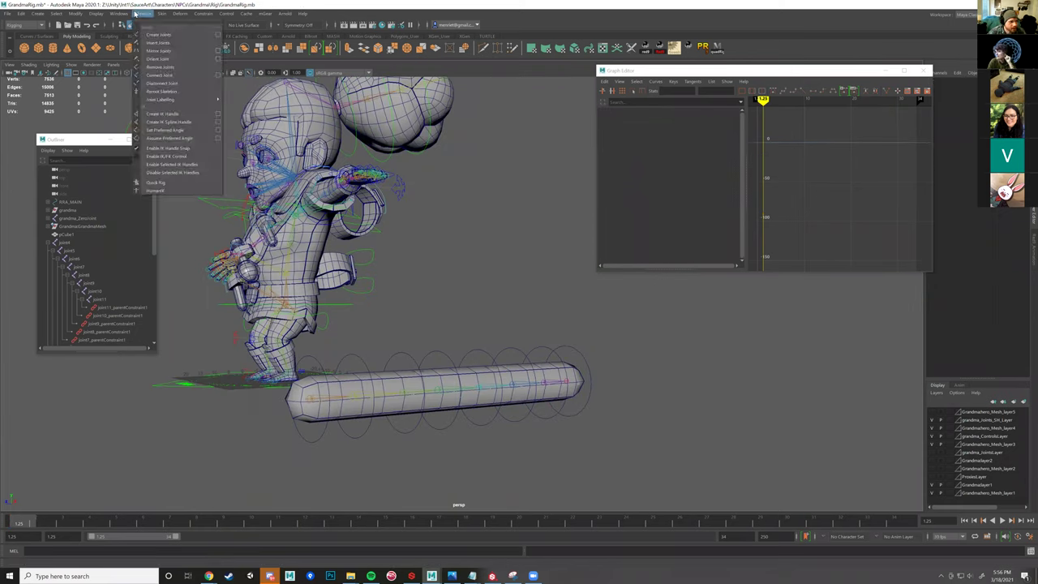
{"action": "left_click", "coordinate": [159, 35]}
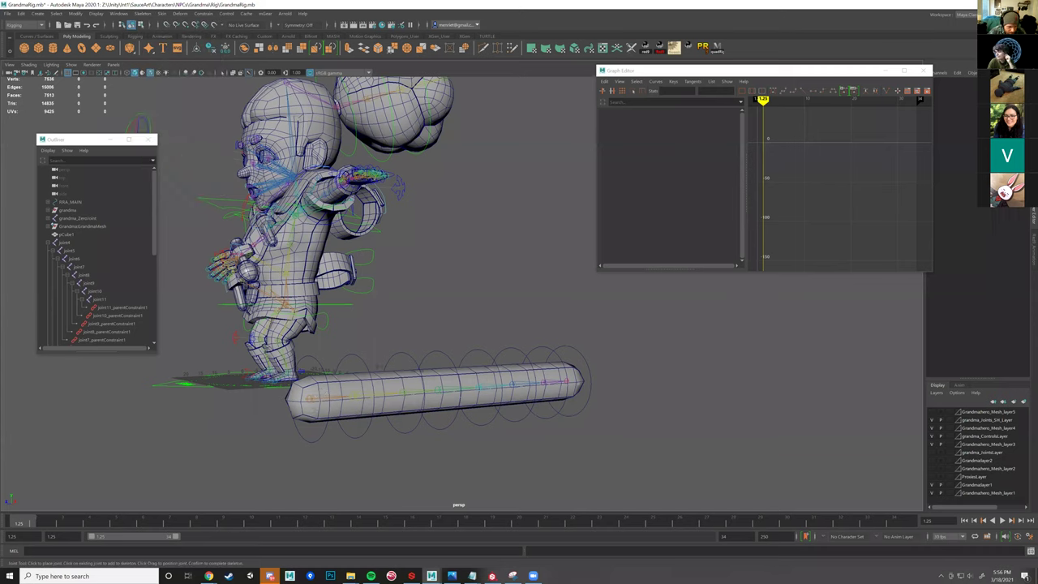
{"action": "left_click_drag", "start_coordinate": [324, 215], "coordinate": [267, 316], "text": "alt"}
{"action": "left_click_drag", "start_coordinate": [385, 360], "coordinate": [398, 357], "text": "alt"}
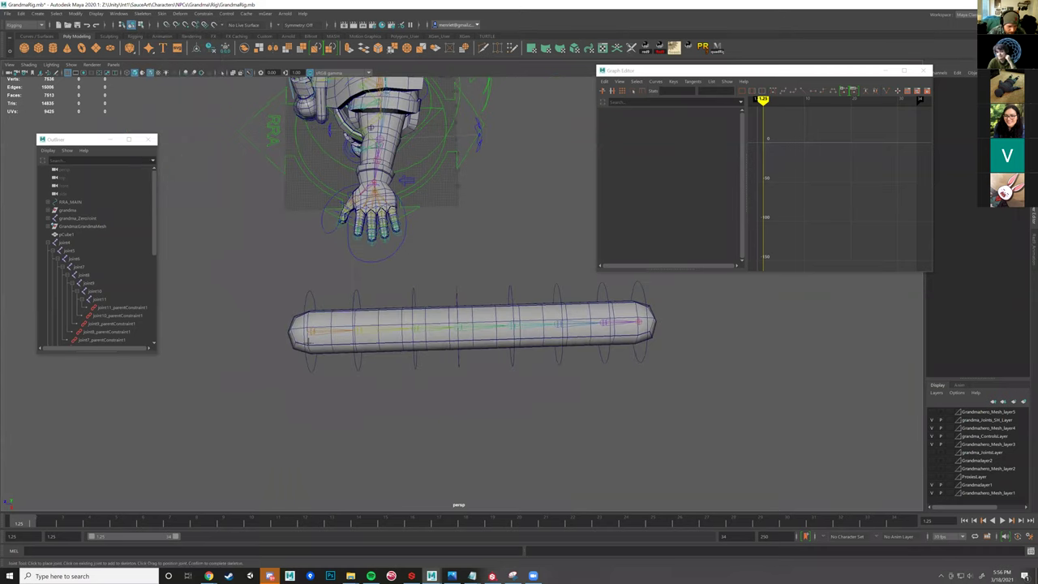
{"action": "left_click", "coordinate": [355, 342]}
{"action": "left_click", "coordinate": [419, 340]}
{"action": "left_click", "coordinate": [463, 338]}
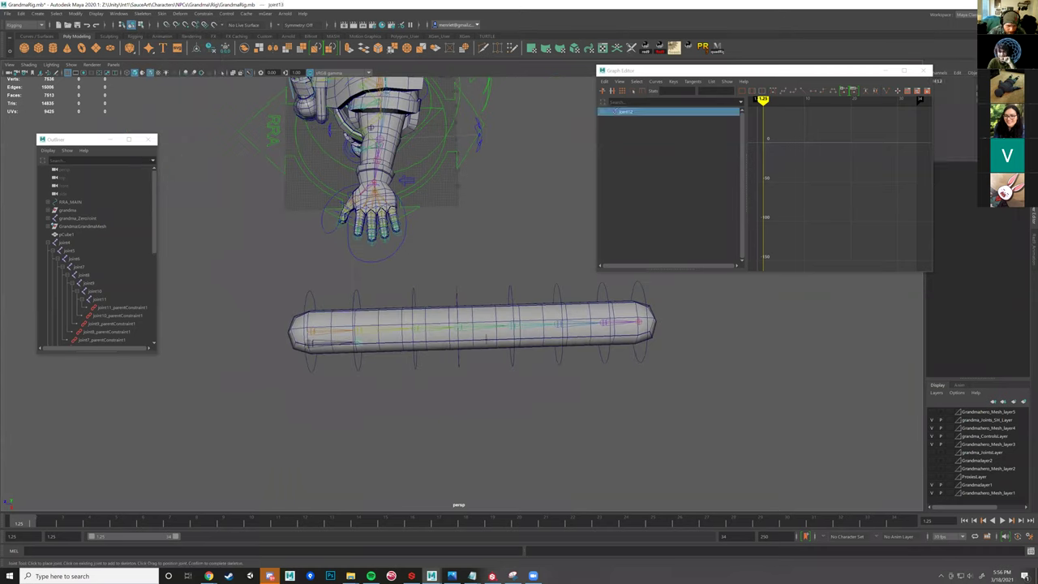
{"action": "left_click", "coordinate": [511, 333]}
{"action": "left_click", "coordinate": [557, 333]}
{"action": "left_click", "coordinate": [602, 333]}
{"action": "left_click", "coordinate": [637, 333]}
{"action": "key", "text": "Return"}
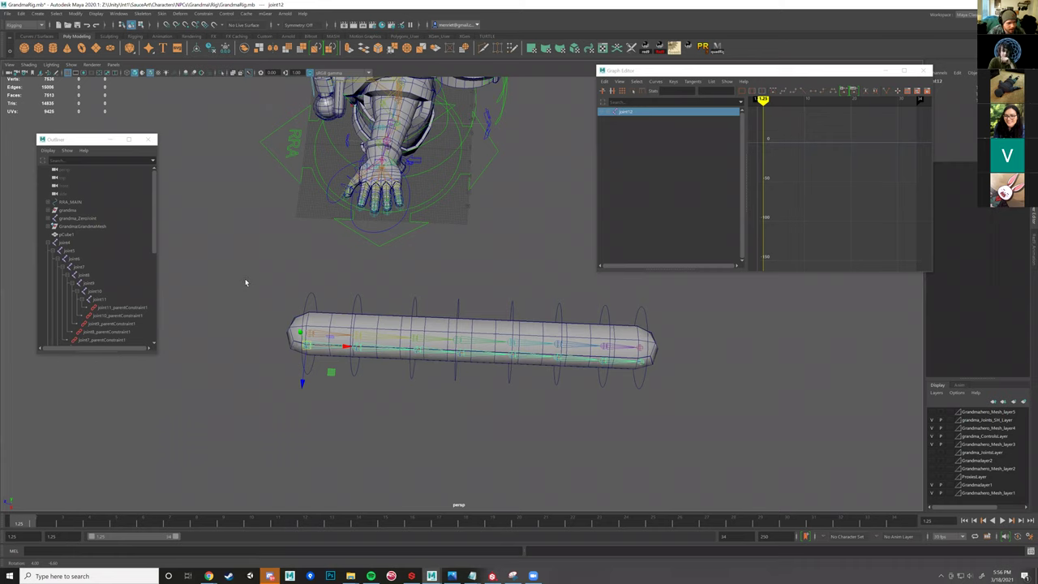
- Examine the circle controls' nested hierarchy, selecting the circles on the tube and individual groups and circles in the Outliner
{"action": "left_click_drag", "start_coordinate": [246, 282], "coordinate": [54, 246], "text": "alt"}
{"action": "left_click", "coordinate": [359, 347]}
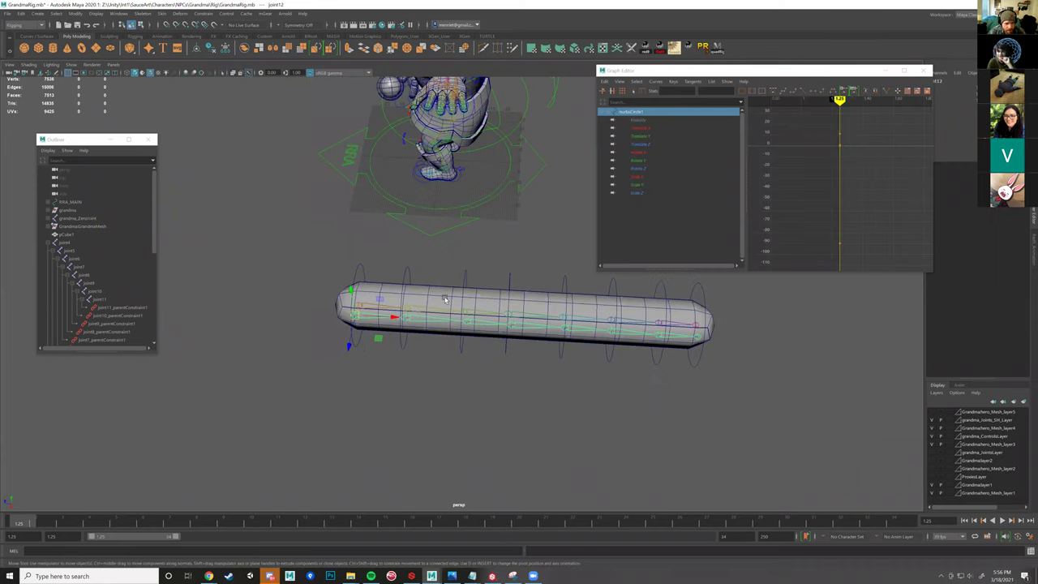
{"action": "left_click_drag", "start_coordinate": [468, 291], "coordinate": [414, 292], "text": "alt"}
{"action": "left_click_drag", "start_coordinate": [635, 287], "coordinate": [330, 294]}
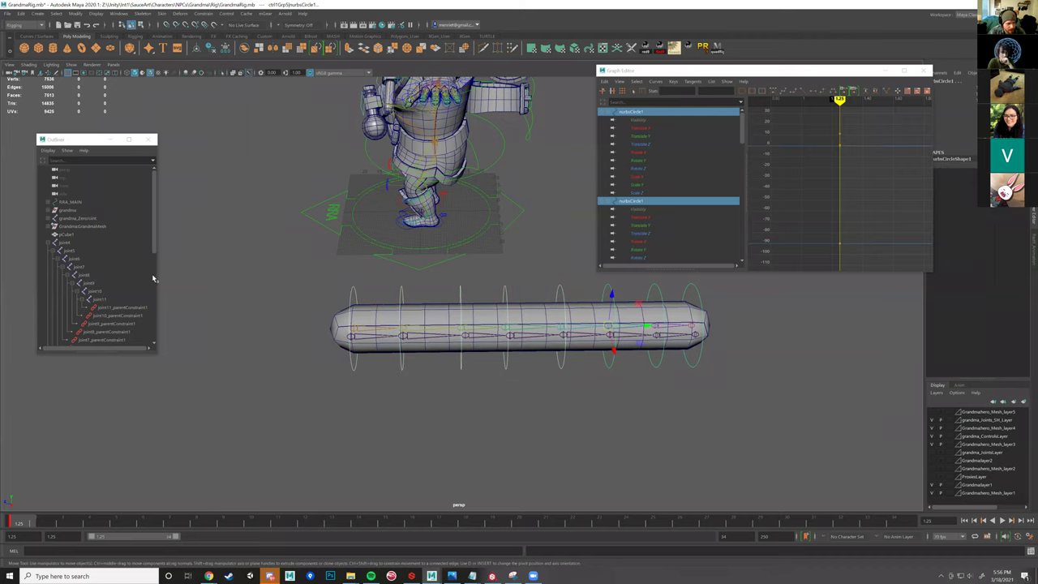
{"action": "scroll", "coordinate": [133, 271], "scroll_direction": "down", "scroll_amount": 8}
{"action": "left_click", "coordinate": [117, 267]}
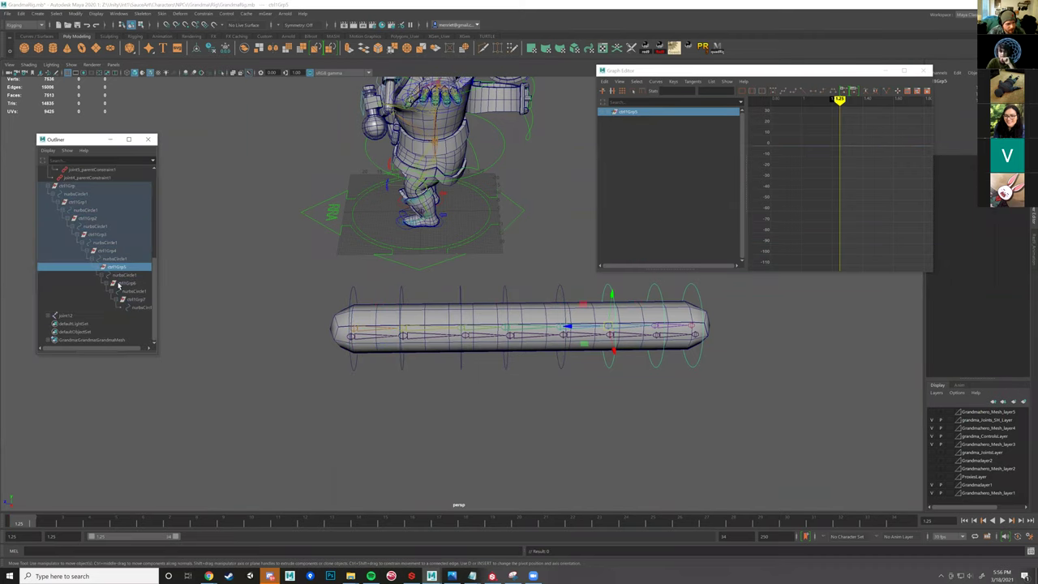
{"action": "left_click", "coordinate": [126, 295]}
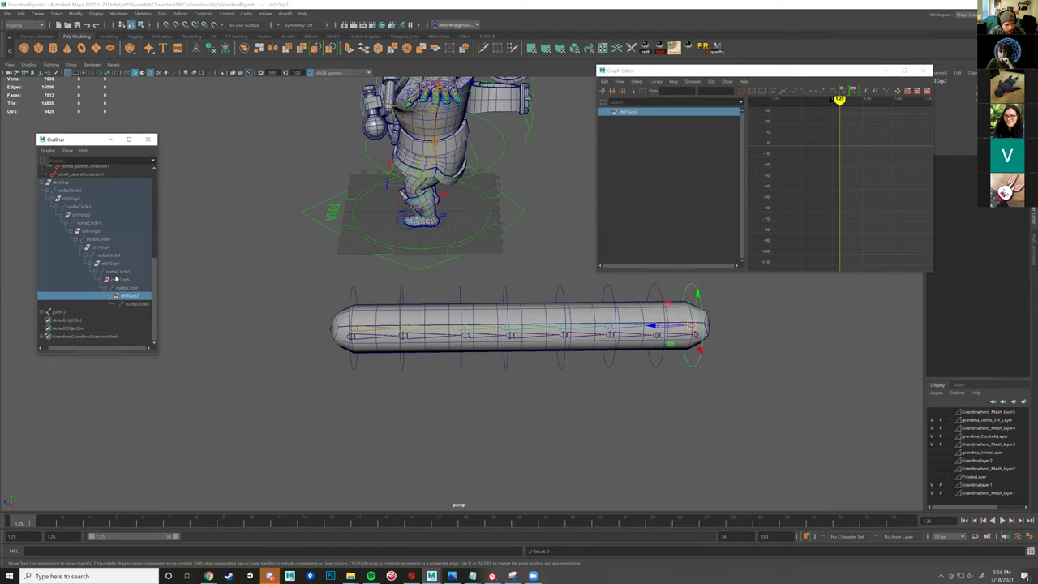
{"action": "left_click", "coordinate": [113, 271]}
{"action": "left_click", "coordinate": [103, 254]}
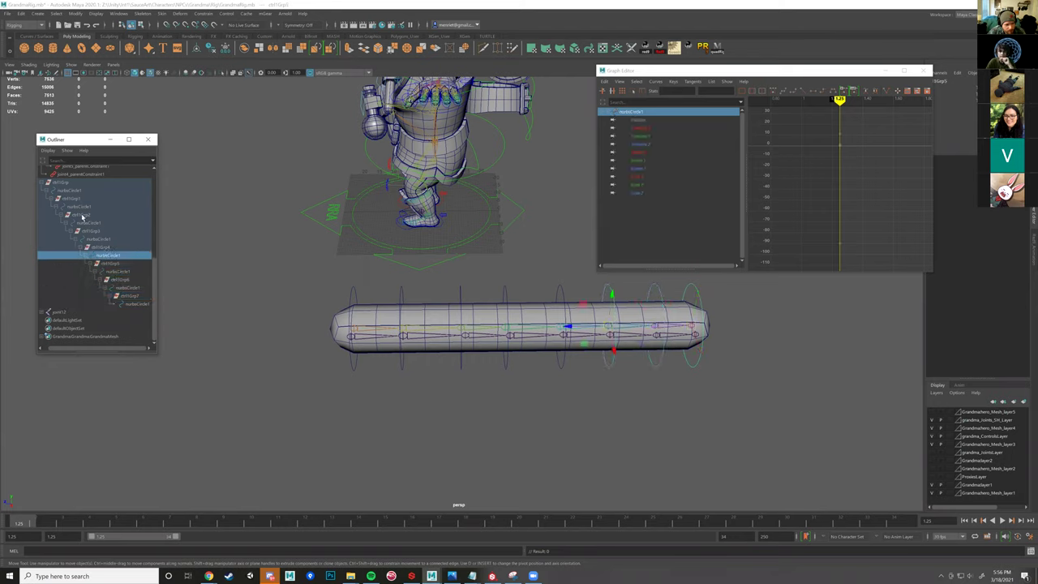
{"action": "left_click", "coordinate": [89, 230]}
- Try rotating the third and then the fourth control group to bend the tube, undoing each rotation
{"action": "left_click", "coordinate": [81, 215]}
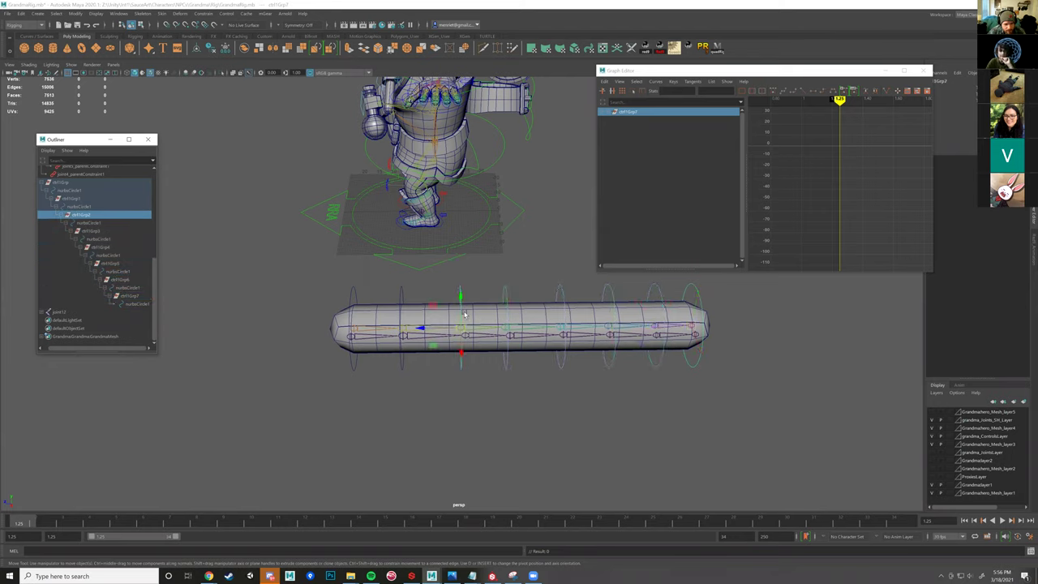
{"action": "key", "text": "e"}
{"action": "left_click_drag", "start_coordinate": [463, 312], "coordinate": [463, 313]}
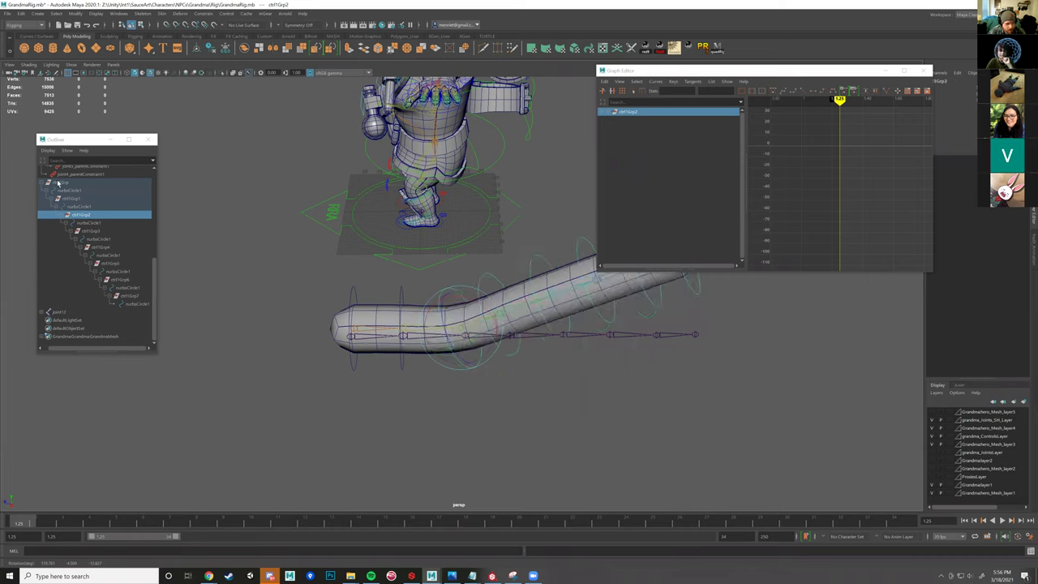
{"action": "key", "text": "ctrl+z"}
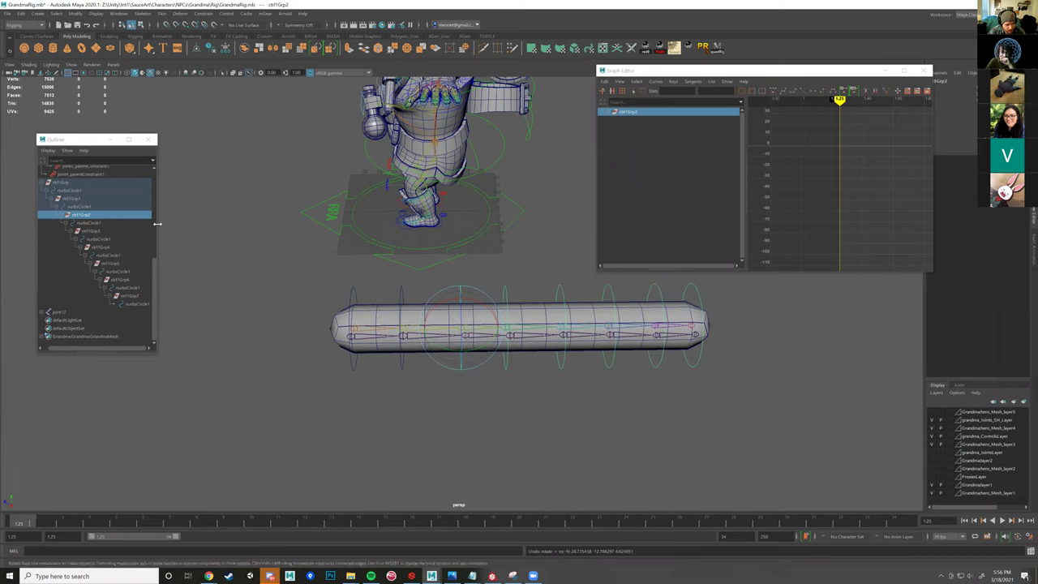
{"action": "left_click", "coordinate": [111, 232]}
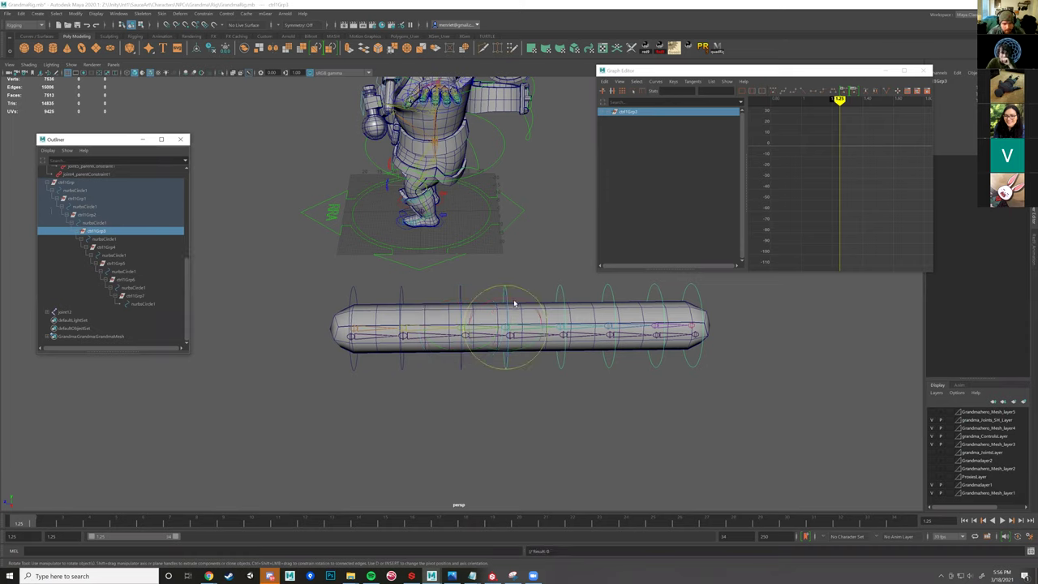
{"action": "left_click_drag", "start_coordinate": [514, 301], "coordinate": [403, 351]}
{"action": "key", "text": "ctrl+z"}
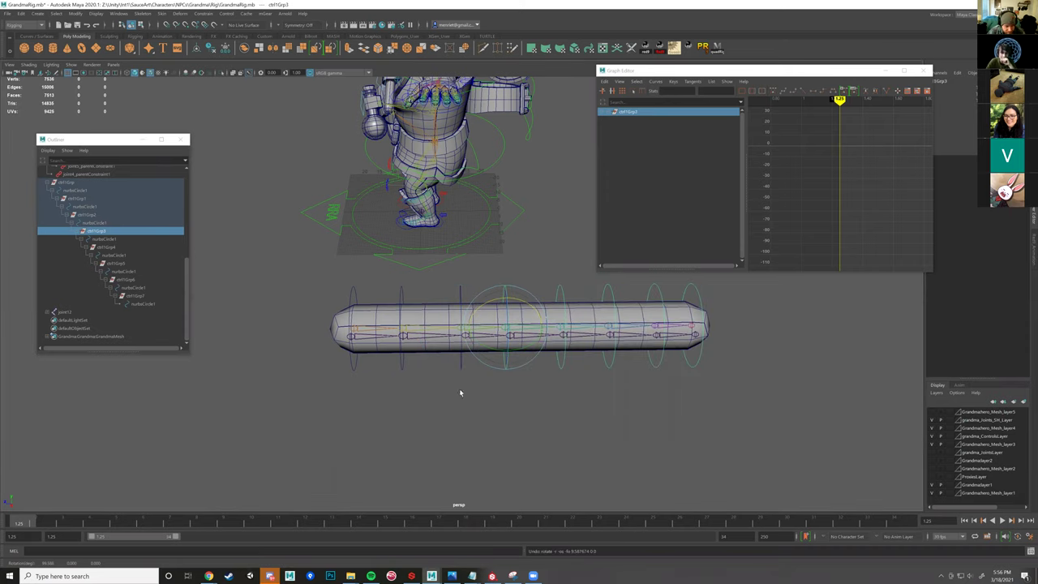
- Examine the tube's end circle control and the joints of the old chain, ending with the old root joint selected
{"action": "left_click_drag", "start_coordinate": [563, 368], "coordinate": [529, 383], "text": "alt"}
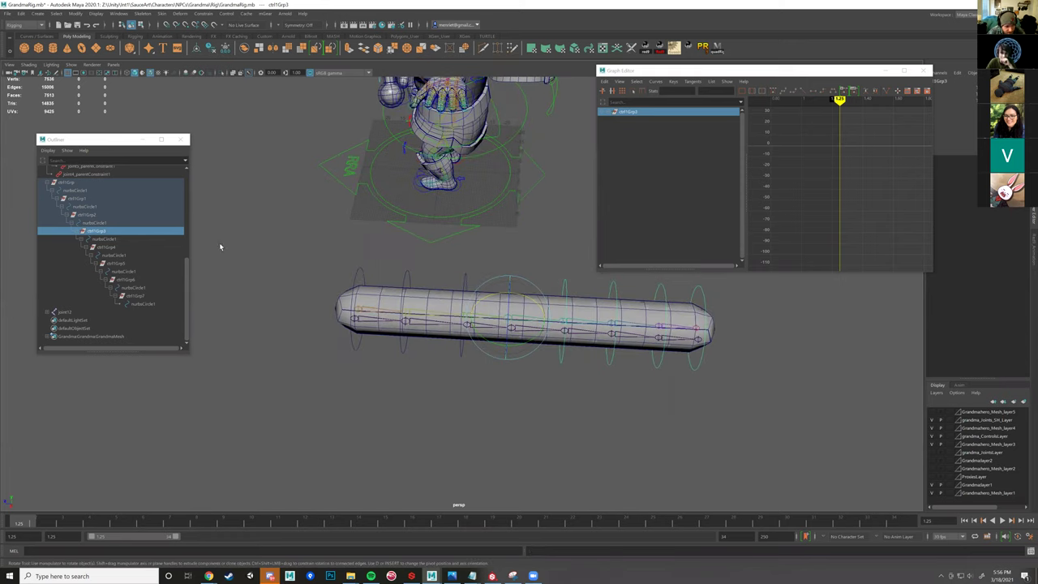
{"action": "left_click", "coordinate": [581, 471]}
{"action": "middle_click_drag", "start_coordinate": [472, 290], "coordinate": [239, 246], "text": "alt"}
{"action": "right_click_drag", "start_coordinate": [239, 246], "coordinate": [487, 231], "text": "alt"}
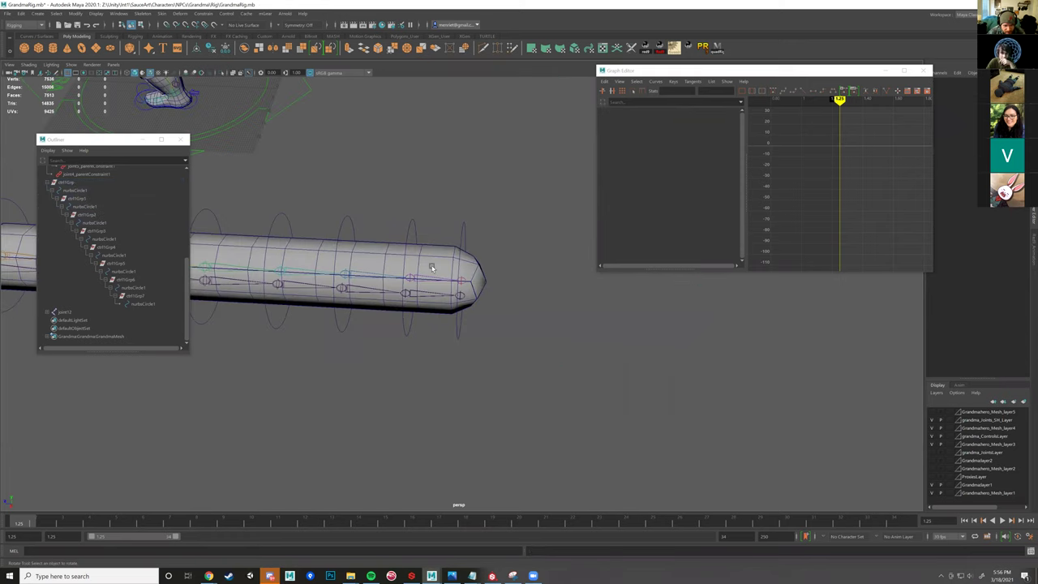
{"action": "left_click", "coordinate": [463, 234]}
{"action": "left_click_drag", "start_coordinate": [463, 244], "coordinate": [417, 294], "text": "alt"}
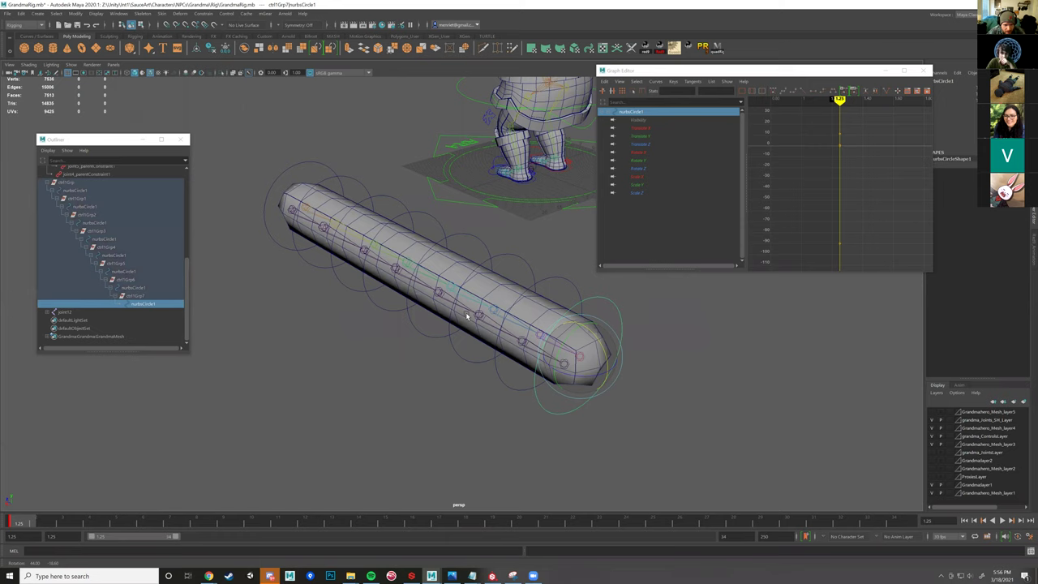
{"action": "left_click_drag", "start_coordinate": [468, 315], "coordinate": [465, 305], "text": "alt"}
{"action": "left_click", "coordinate": [290, 164]}
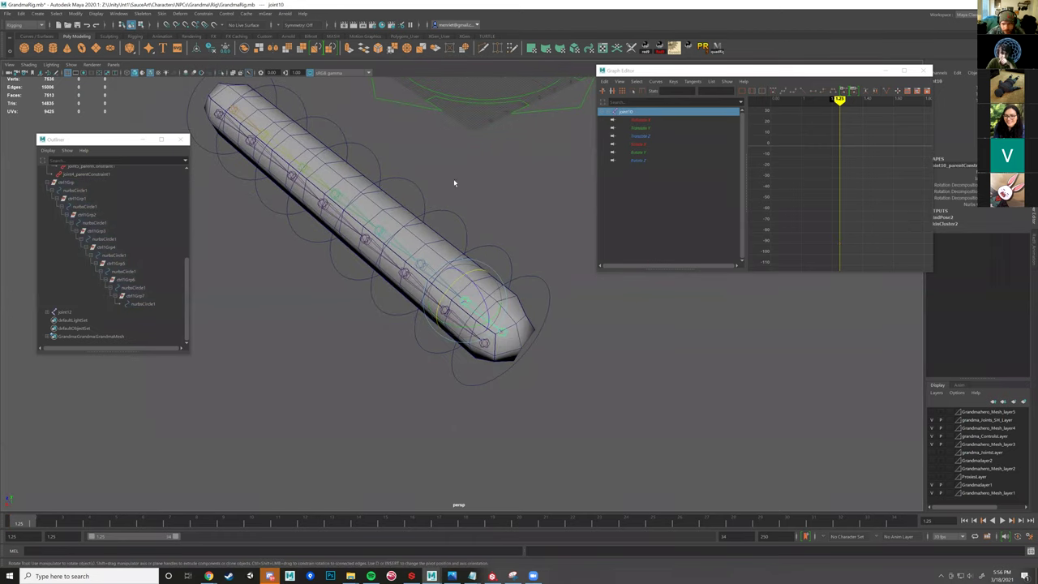
{"action": "left_click", "coordinate": [484, 280]}
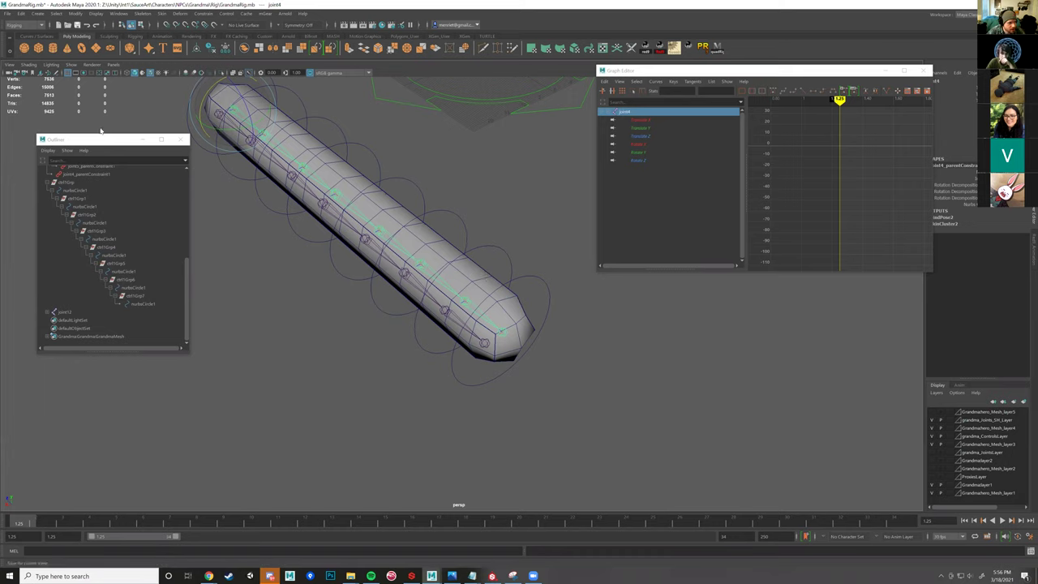
- Delete the history of all objects in the scene to unbind the tube from the old joints
{"action": "left_click", "coordinate": [21, 13]}
{"action": "mouse_move", "coordinate": [89, 118]}
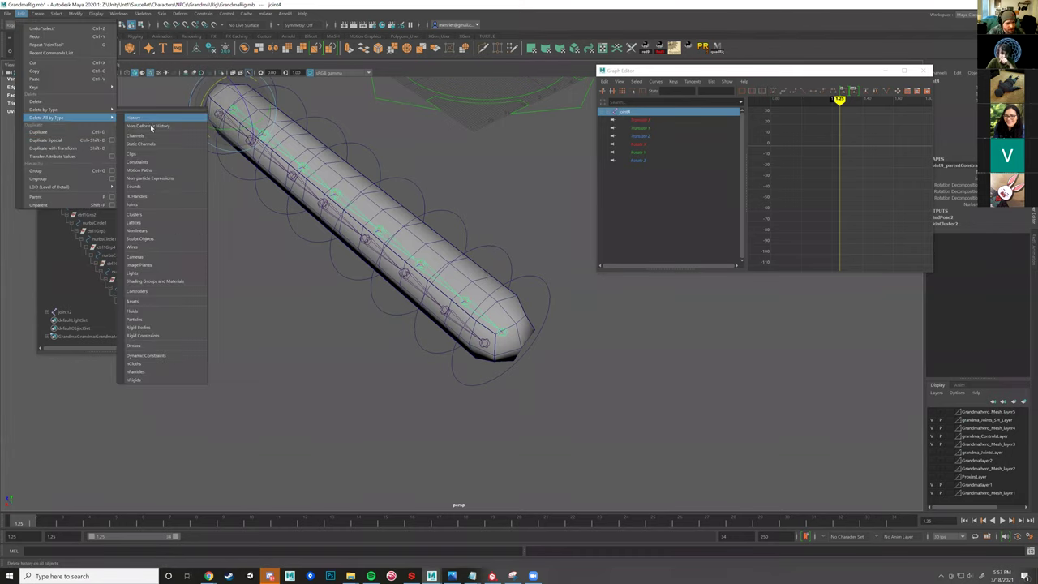
{"action": "left_click", "coordinate": [151, 119]}
{"action": "middle_click_drag", "start_coordinate": [462, 330], "coordinate": [468, 335], "text": "alt"}
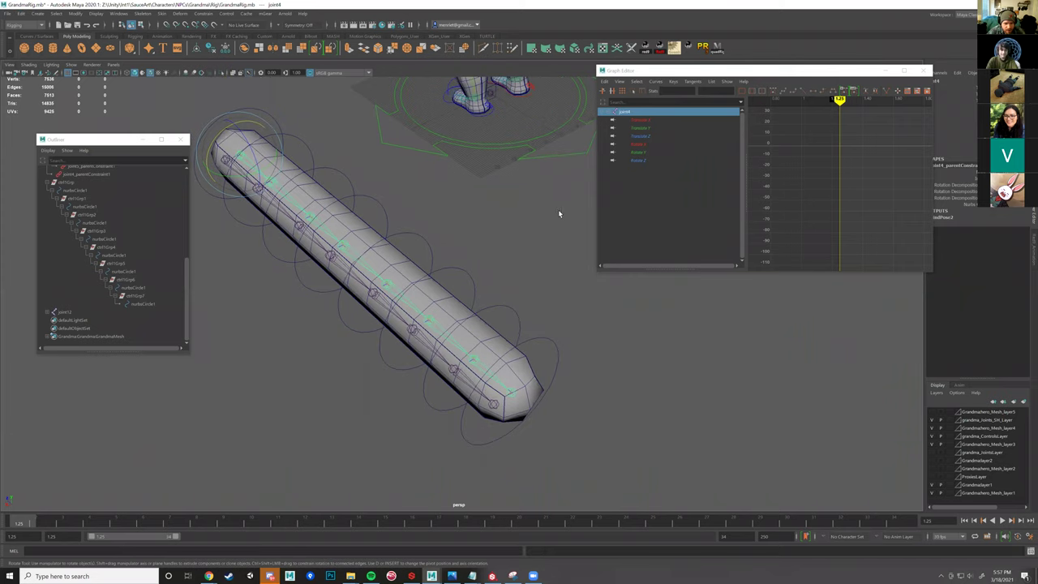
{"action": "left_click_drag", "start_coordinate": [559, 214], "coordinate": [486, 220], "text": "alt"}
- Check the unbound tube mesh, and delete the entire old joint chain inside it
{"action": "left_click", "coordinate": [451, 313]}
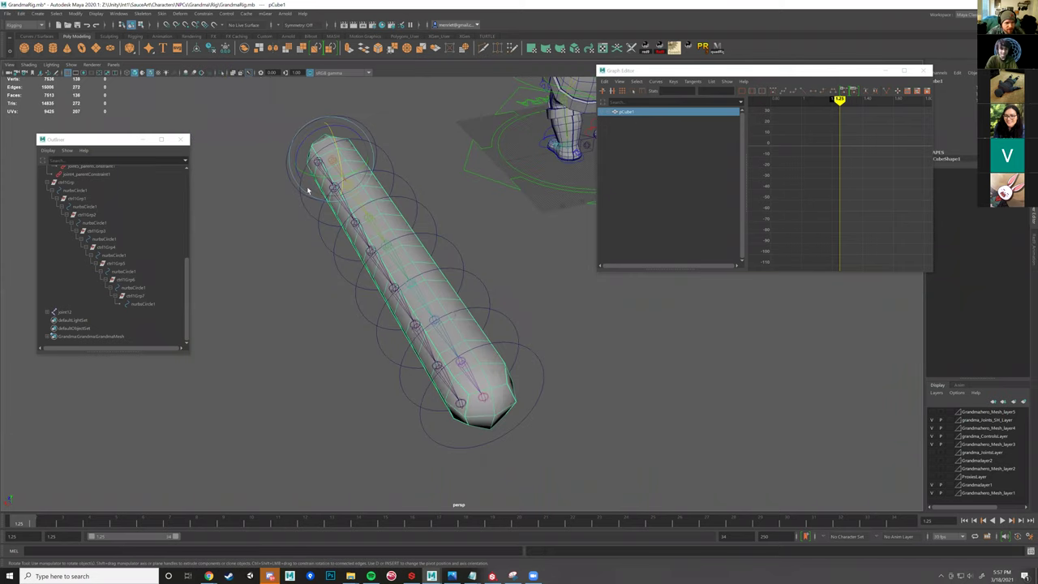
{"action": "left_click_drag", "start_coordinate": [308, 190], "coordinate": [314, 162], "text": "alt"}
{"action": "key", "text": "w"}
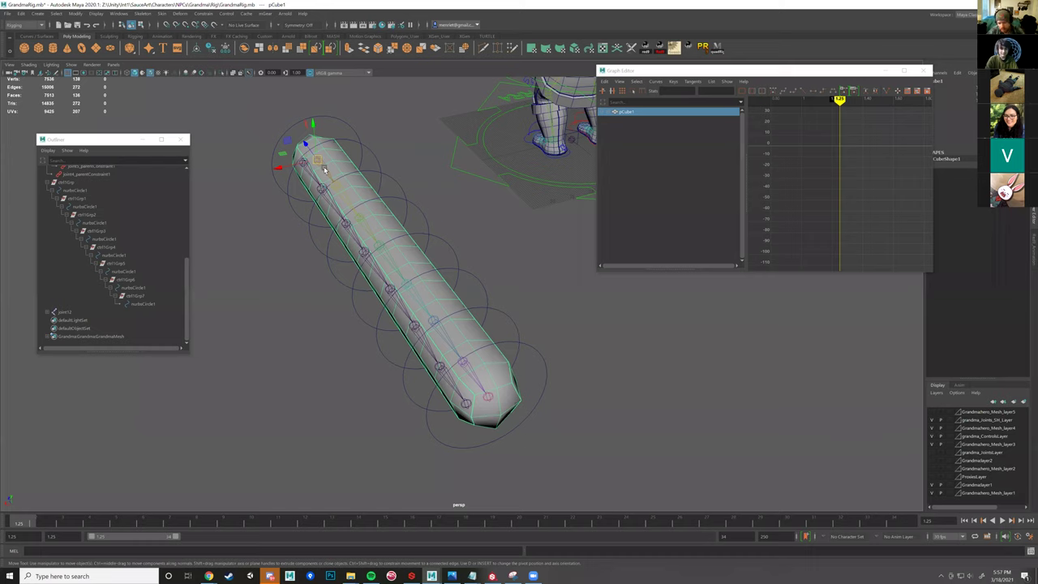
{"action": "left_click", "coordinate": [324, 168]}
{"action": "key", "text": "Delete"}
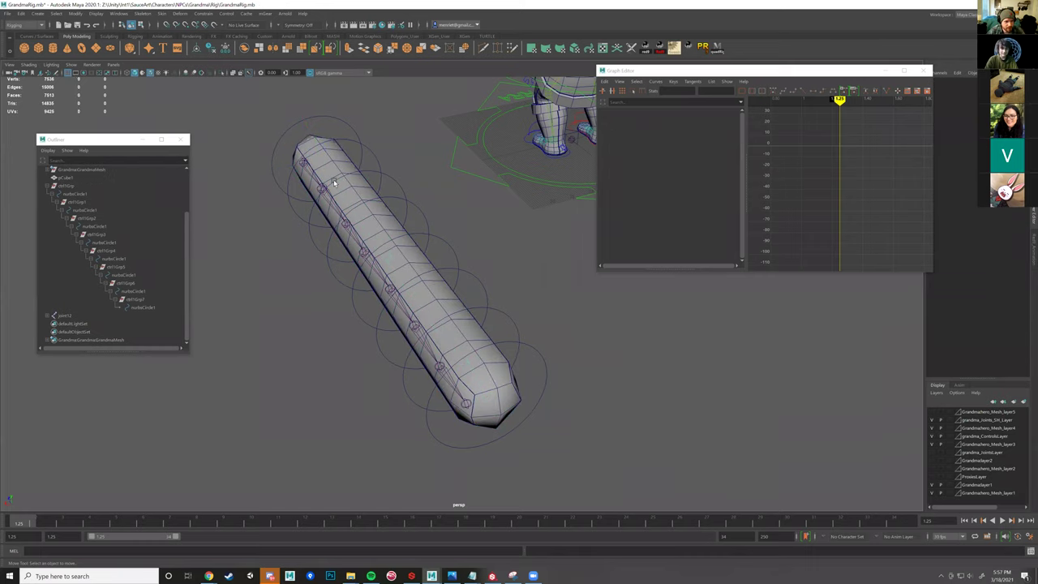
- Move the new joint chain by its root joint into the centre of the tube, in line with the circle controls
{"action": "left_click", "coordinate": [302, 164]}
{"action": "left_click_drag", "start_coordinate": [288, 169], "coordinate": [367, 237]}
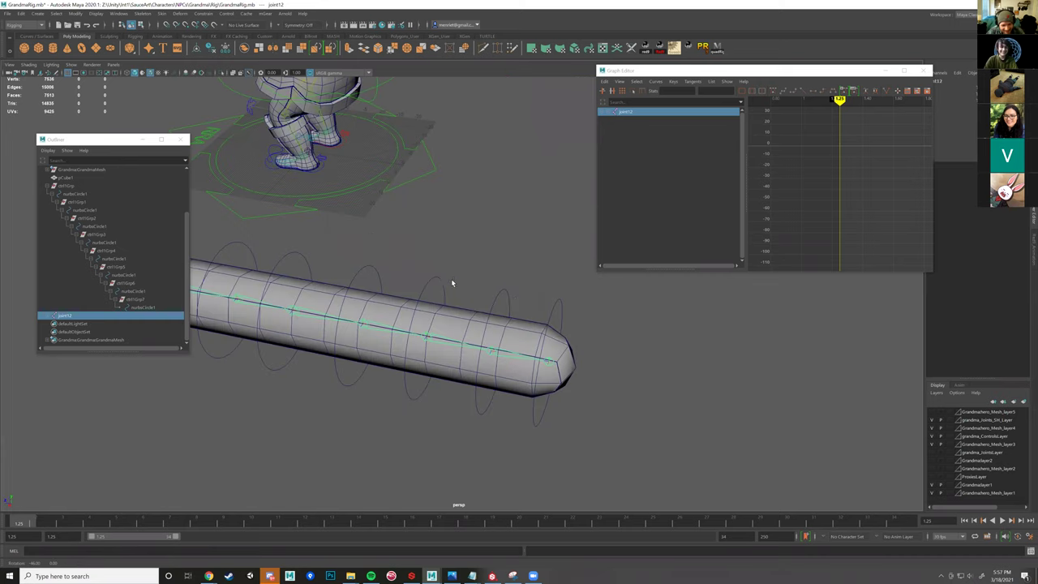
{"action": "left_click_drag", "start_coordinate": [452, 282], "coordinate": [459, 261], "text": "alt"}
- Try to parent-constrain the last joint of the new chain to the tube's end circle control
{"action": "left_click", "coordinate": [530, 284]}
{"action": "left_click_drag", "start_coordinate": [531, 283], "coordinate": [505, 315], "text": "alt"}
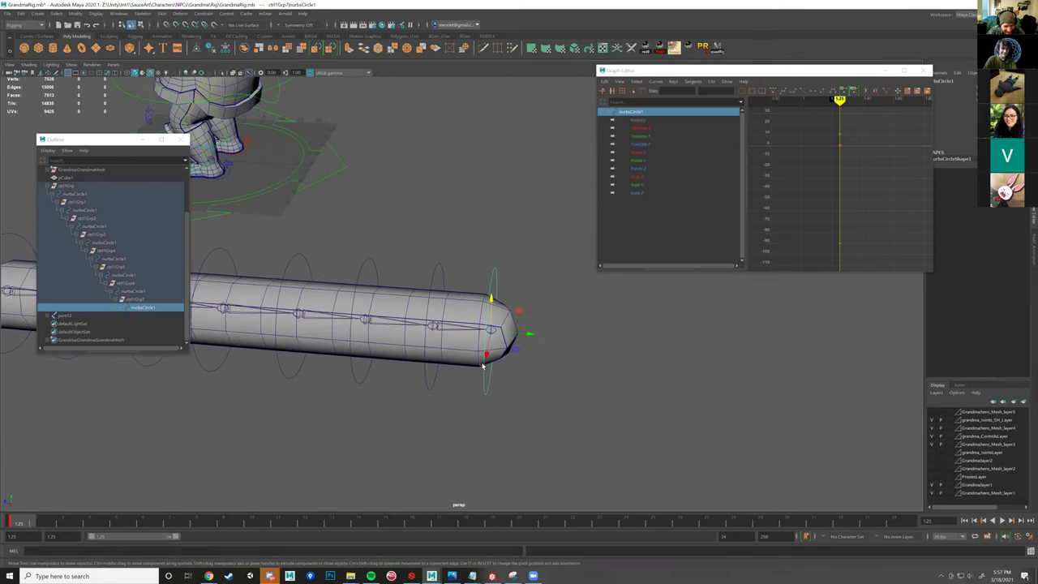
{"action": "left_click_drag", "start_coordinate": [483, 366], "coordinate": [473, 395], "text": "alt"}
{"action": "scroll", "coordinate": [473, 382], "scroll_direction": "up", "scroll_amount": 4}
{"action": "left_click", "coordinate": [470, 383], "text": "shift"}
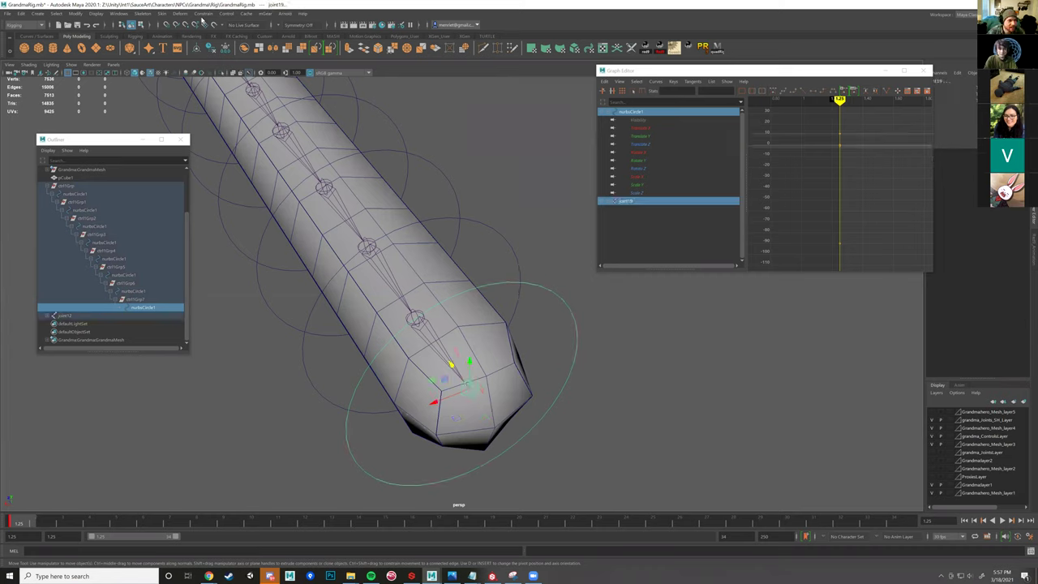
{"action": "left_click", "coordinate": [203, 14]}
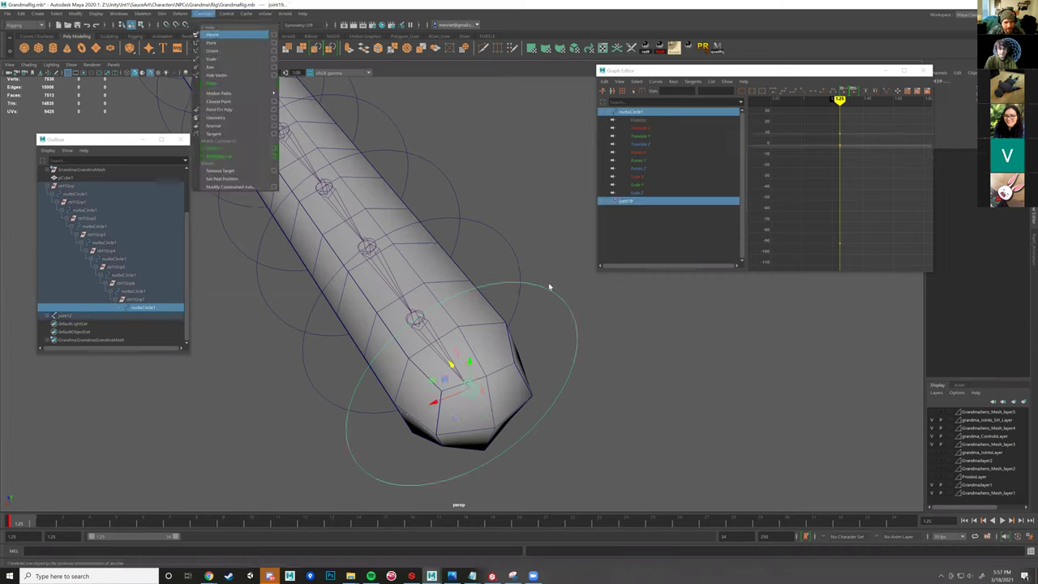
{"action": "left_click", "coordinate": [556, 252]}
- Try rotating the end of the tube's rig to test the constraint, and undo the rotation and the preceding changes
{"action": "left_click_drag", "start_coordinate": [556, 252], "coordinate": [454, 253], "text": "alt"}
{"action": "left_click", "coordinate": [432, 229]}
{"action": "key", "text": "e"}
{"action": "left_click_drag", "start_coordinate": [459, 346], "coordinate": [519, 356]}
{"action": "key", "text": "ctrl+z"}
{"action": "key", "text": "ctrl+z"}
{"action": "key", "text": "ctrl+z"}
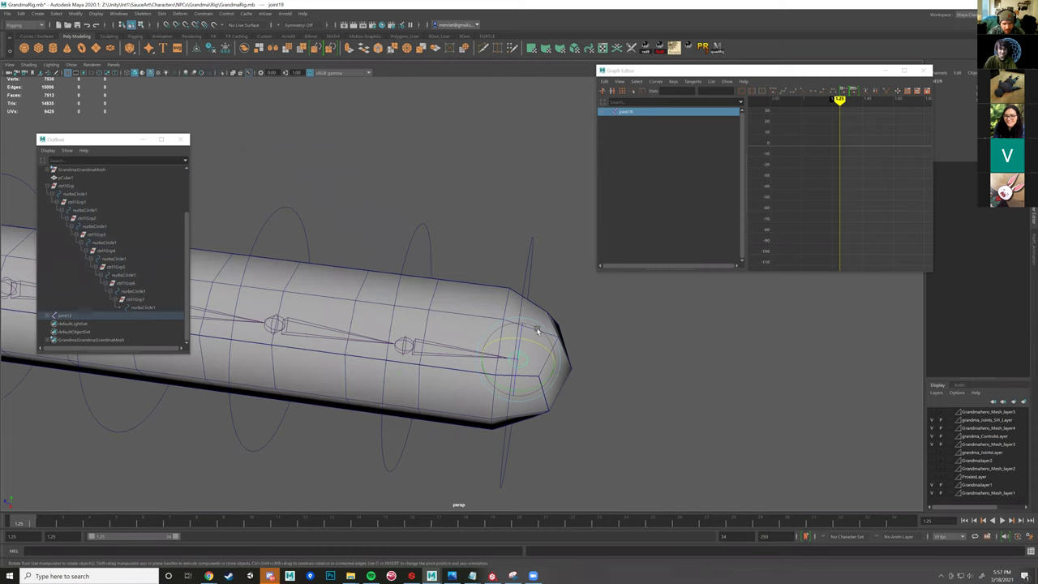
- Apply a parent constraint from the tube's end circle control to the new chain's last joint
{"action": "left_click", "coordinate": [527, 317]}
{"action": "left_click_drag", "start_coordinate": [527, 318], "coordinate": [500, 400], "text": "alt"}
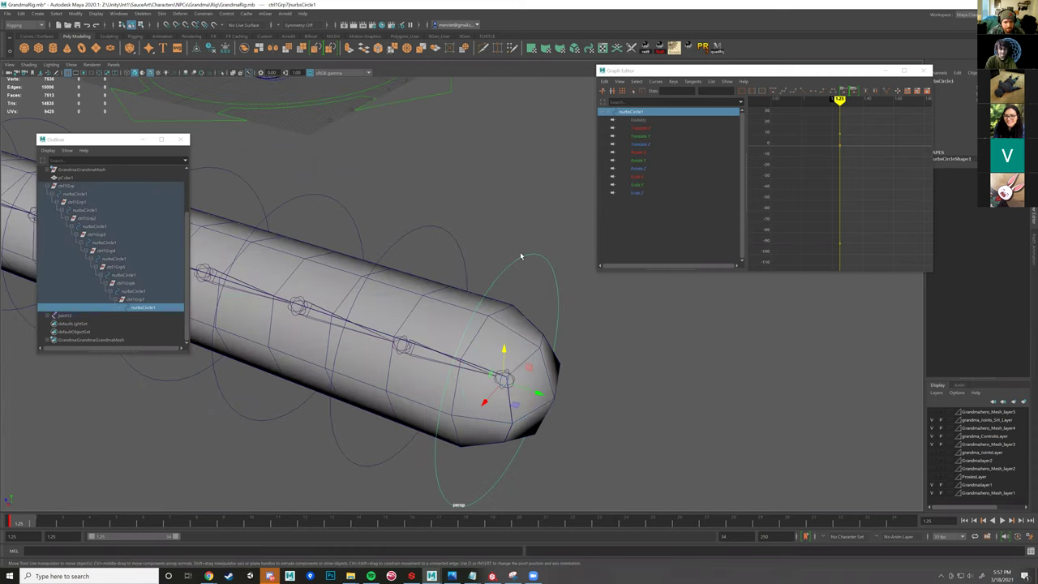
{"action": "left_click", "coordinate": [504, 378], "text": "shift"}
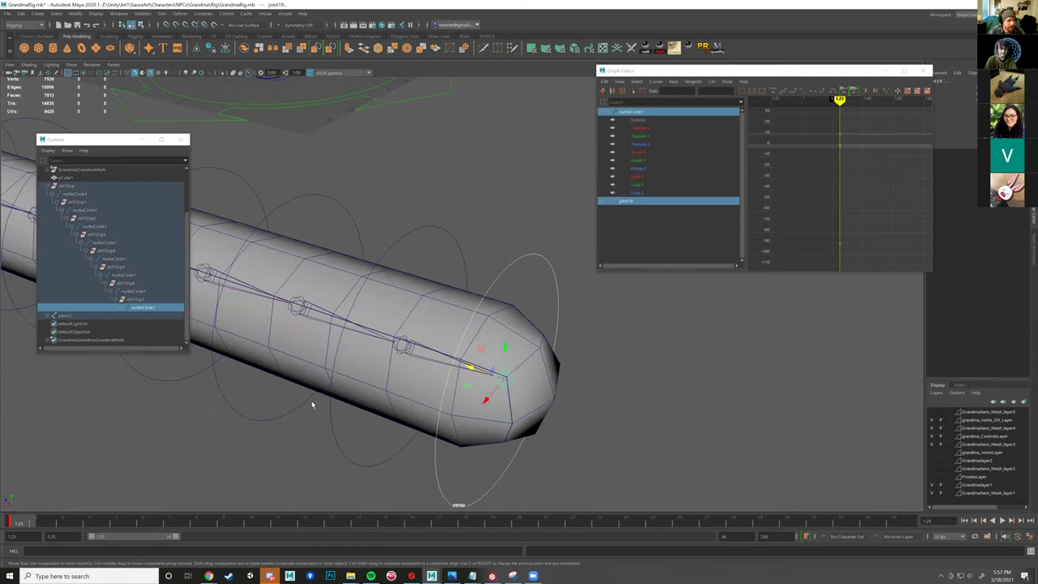
{"action": "left_click", "coordinate": [161, 14]}
{"action": "left_click", "coordinate": [205, 14]}
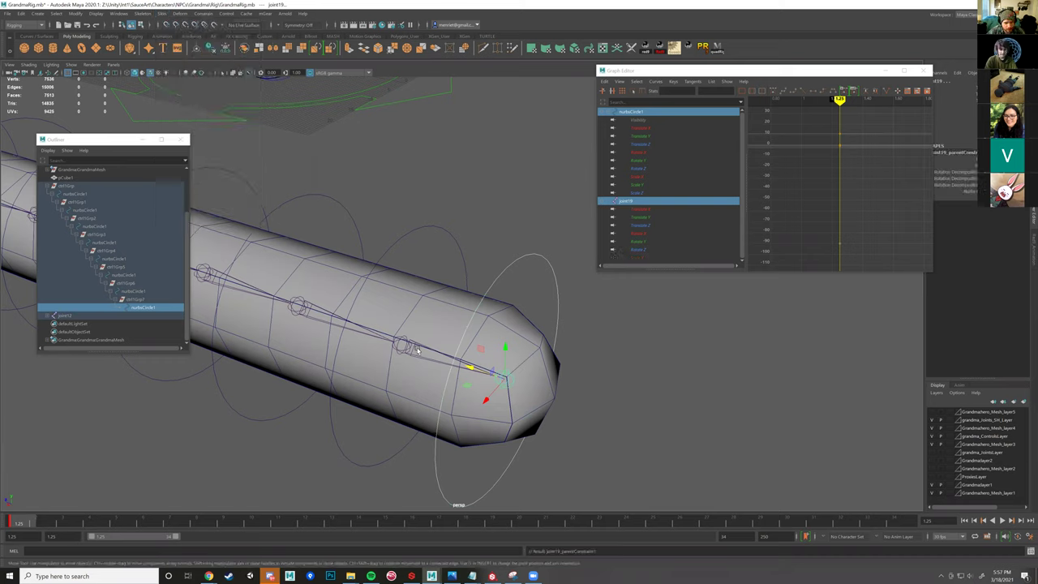
- Apply a parent constraint from the second-to-last circle control to the chain's second-to-last joint
{"action": "left_click", "coordinate": [469, 369]}
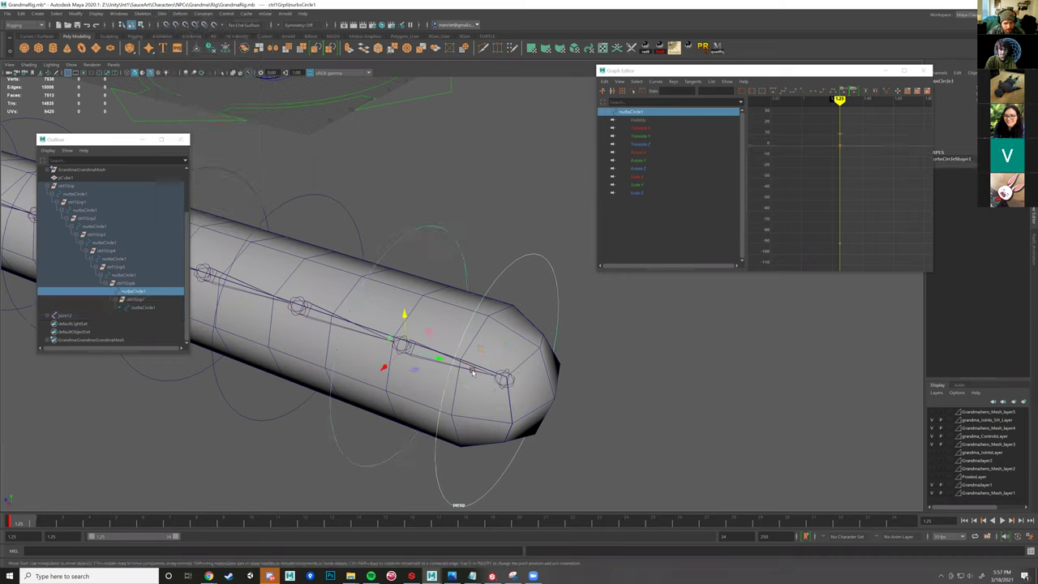
{"action": "left_click", "coordinate": [472, 370], "text": "shift"}
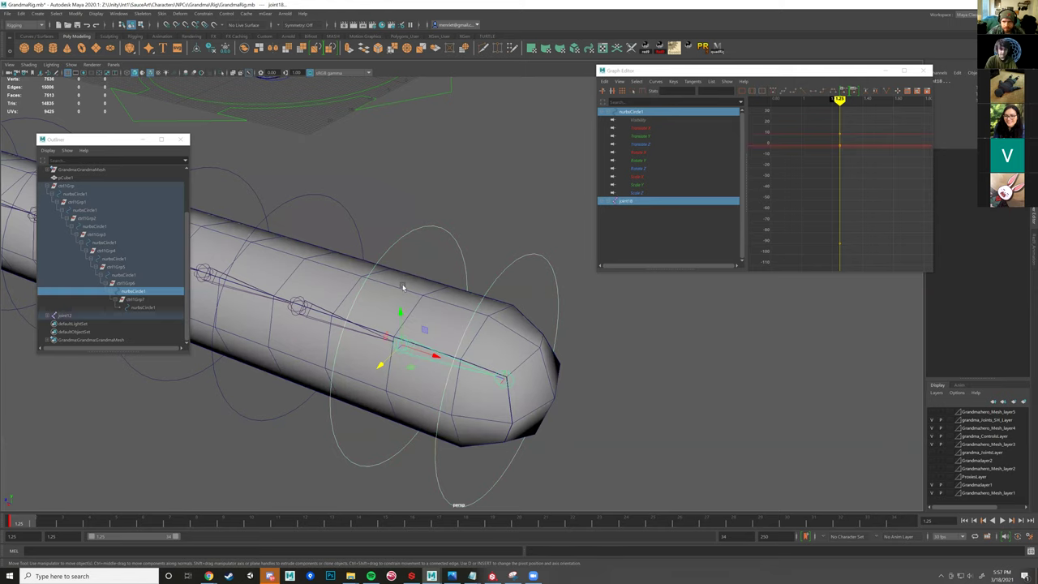
{"action": "left_click_drag", "start_coordinate": [365, 287], "coordinate": [432, 270], "text": "alt"}
{"action": "left_click_drag", "start_coordinate": [413, 230], "coordinate": [468, 286], "text": "alt"}
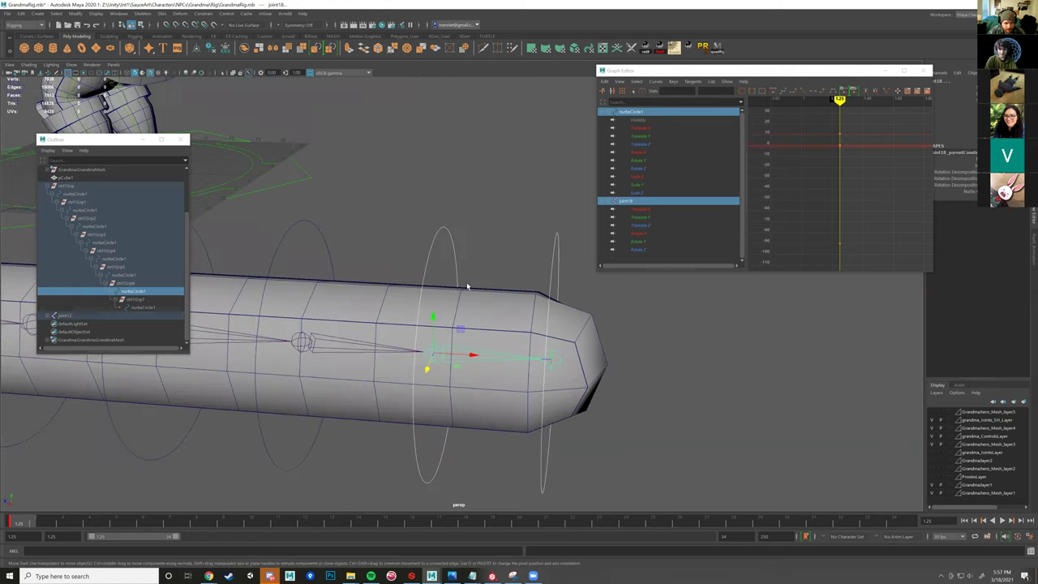
- Rotate the second-to-last circle control to test how the joints follow, and undo the rotation
{"action": "left_click", "coordinate": [462, 336]}
{"action": "key", "text": "e"}
{"action": "mouse_move", "coordinate": [464, 329]}
{"action": "left_mouse_down"}
{"action": "mouse_move", "coordinate": [433, 317]}
{"action": "mouse_move", "coordinate": [450, 318]}
{"action": "left_mouse_up"}
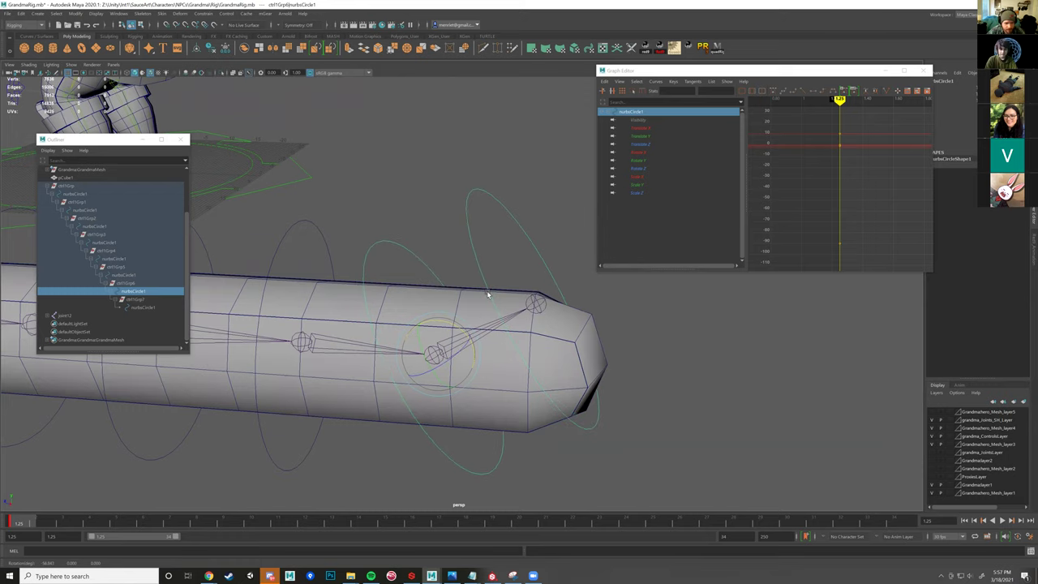
{"action": "key", "text": "ctrl+z"}
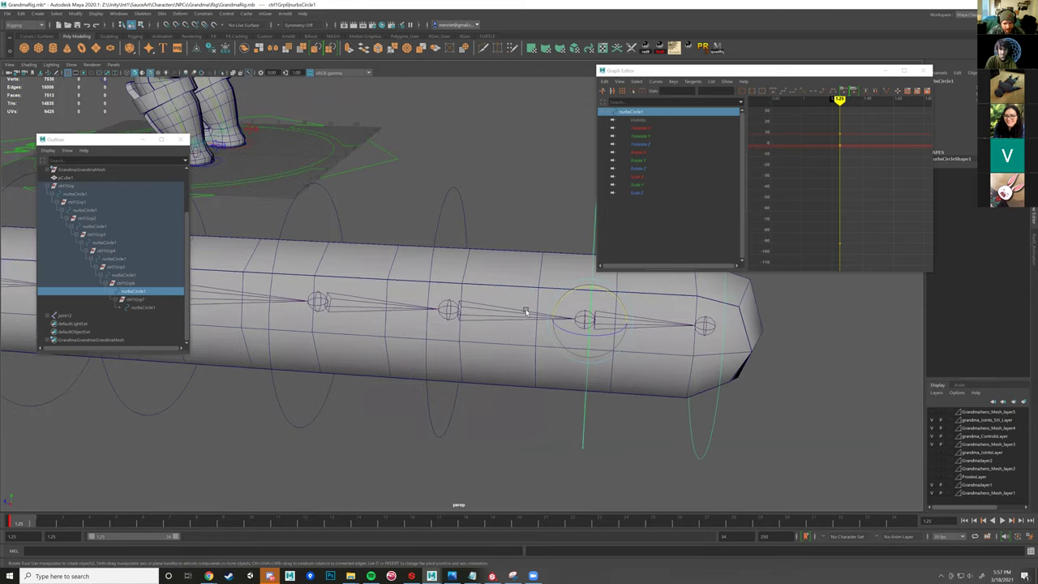
- Parent-constrain the third- and fourth-from-last joints of the chain to their own circle controls
{"action": "key", "text": "ctrl+z"}
{"action": "key", "text": "g"}
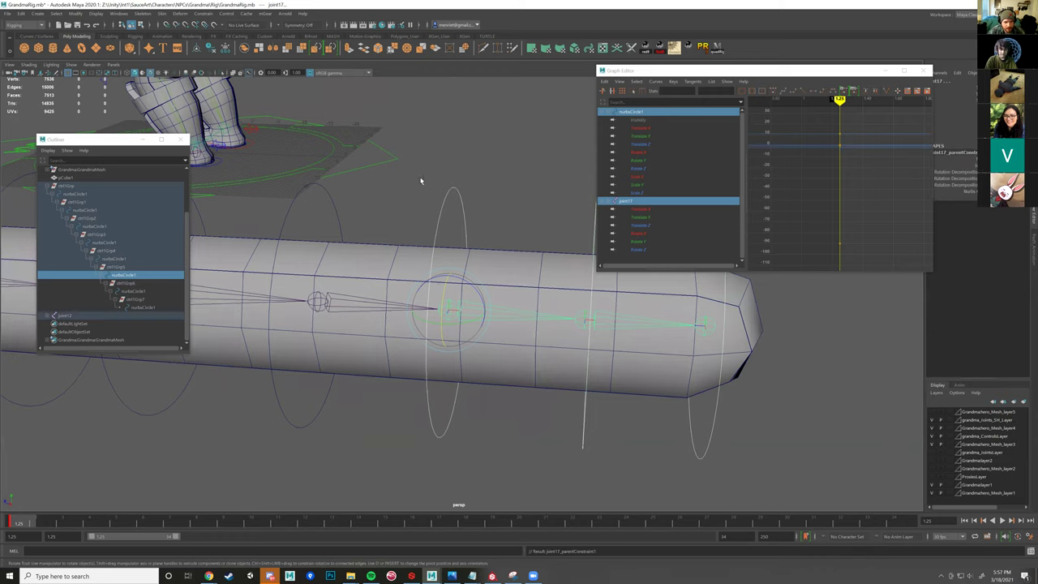
{"action": "key", "text": "ctrl+z"}
{"action": "key", "text": "ctrl+z"}
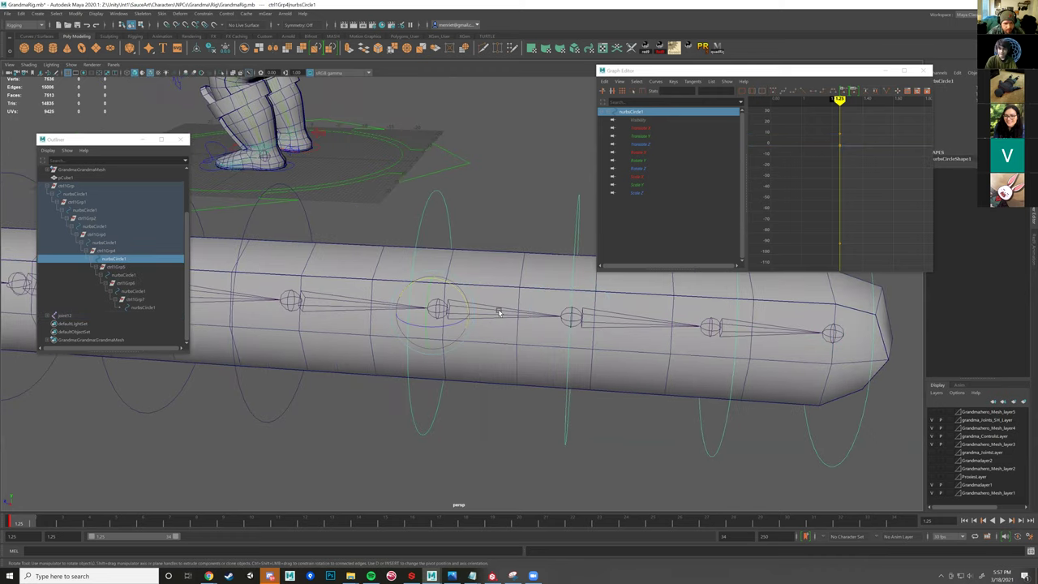
{"action": "left_click", "coordinate": [498, 313], "text": "shift"}
{"action": "key", "text": "g"}
{"action": "middle_click_drag", "start_coordinate": [348, 322], "coordinate": [421, 314], "text": "alt"}
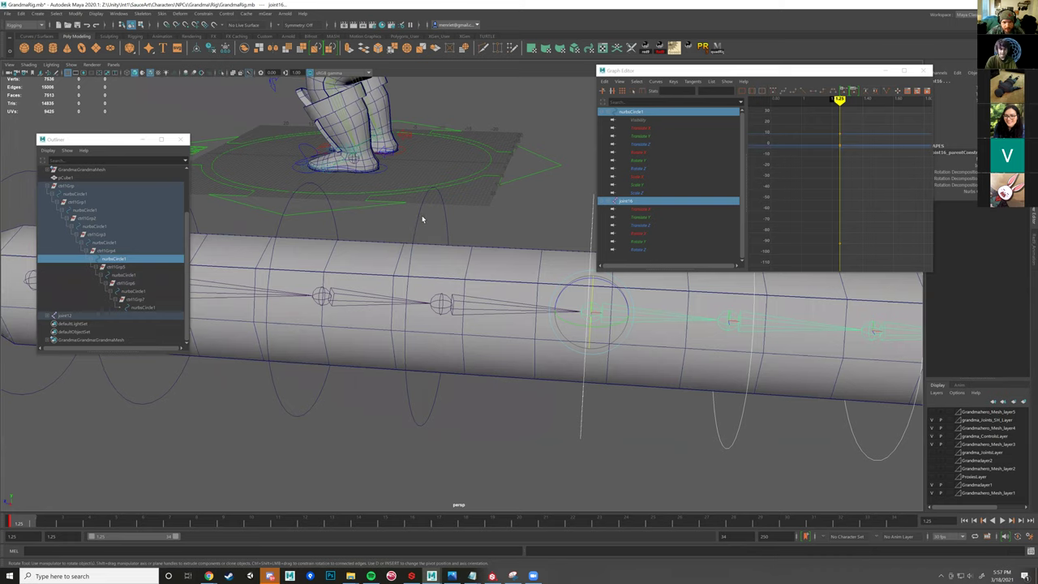
- Parent-constrain the fourth and third joints from the chain's root to their matching circle controls
{"action": "left_click", "coordinate": [421, 218]}
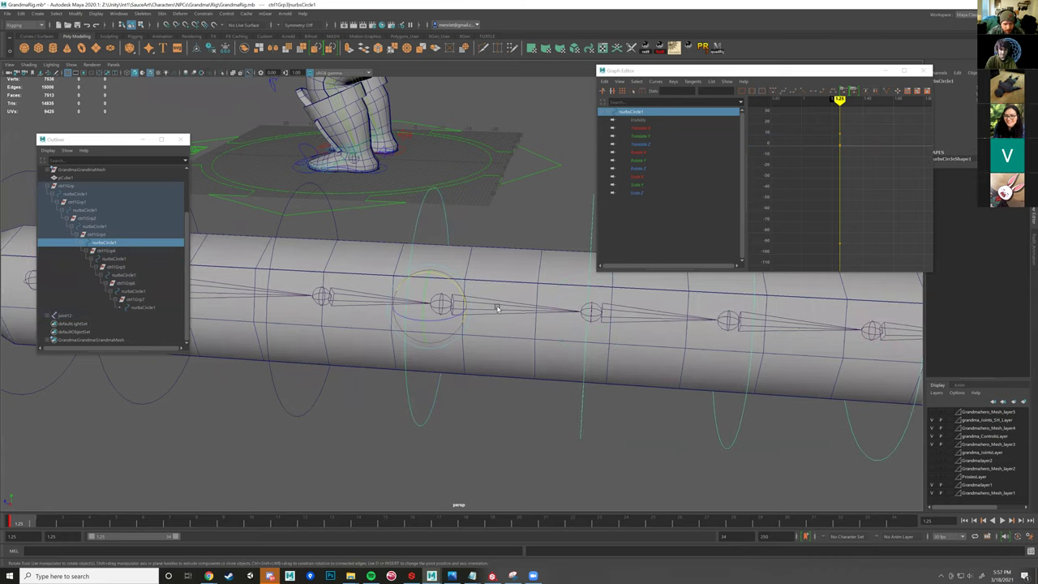
{"action": "left_click", "coordinate": [498, 309], "text": "shift"}
{"action": "left_click_drag", "start_coordinate": [324, 343], "coordinate": [359, 230], "text": "alt"}
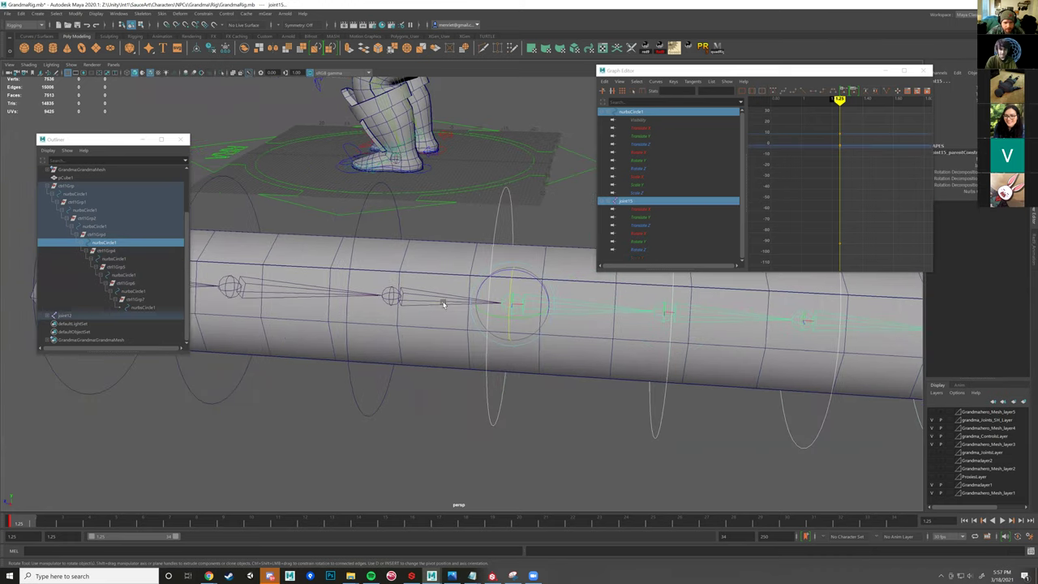
{"action": "left_click", "coordinate": [356, 227]}
{"action": "left_click_drag", "start_coordinate": [426, 312], "coordinate": [428, 301], "text": "alt"}
{"action": "left_click", "coordinate": [428, 302], "text": "shift"}
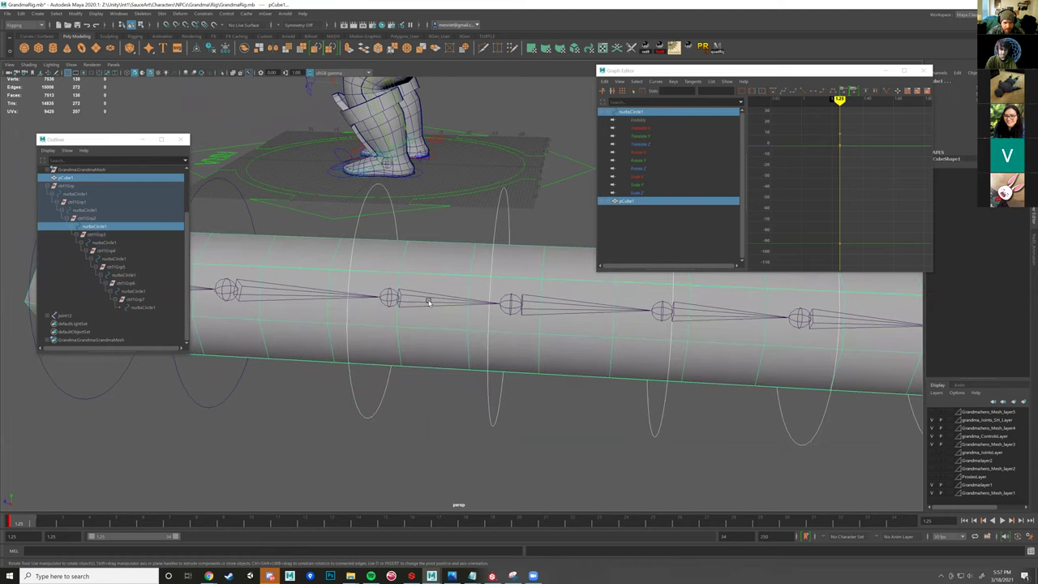
{"action": "left_click", "coordinate": [352, 223]}
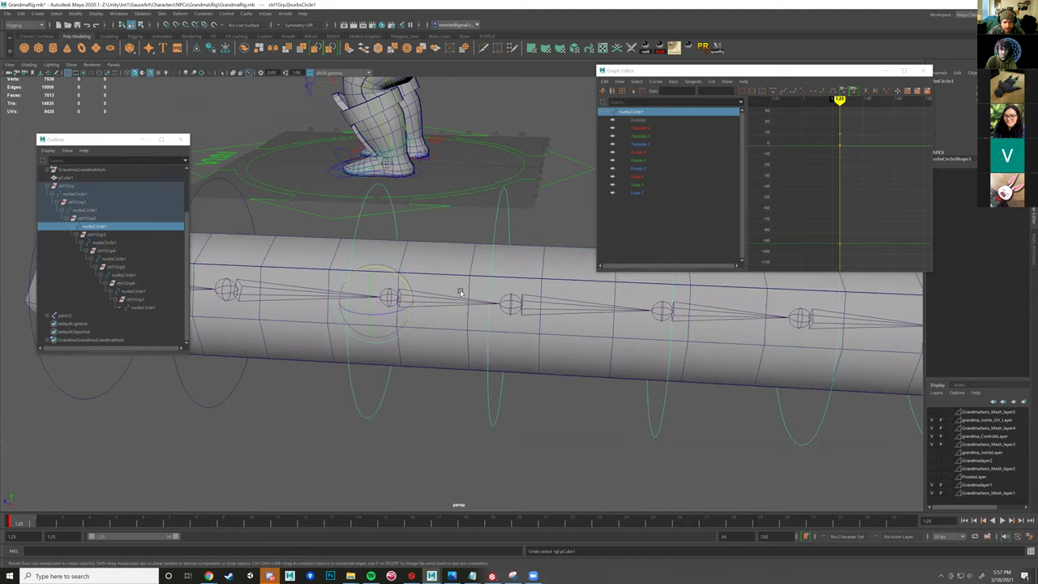
{"action": "left_click", "coordinate": [395, 307], "text": "shift"}
{"action": "key", "text": "g"}
{"action": "middle_click_drag", "start_coordinate": [277, 237], "coordinate": [390, 235], "text": "alt"}
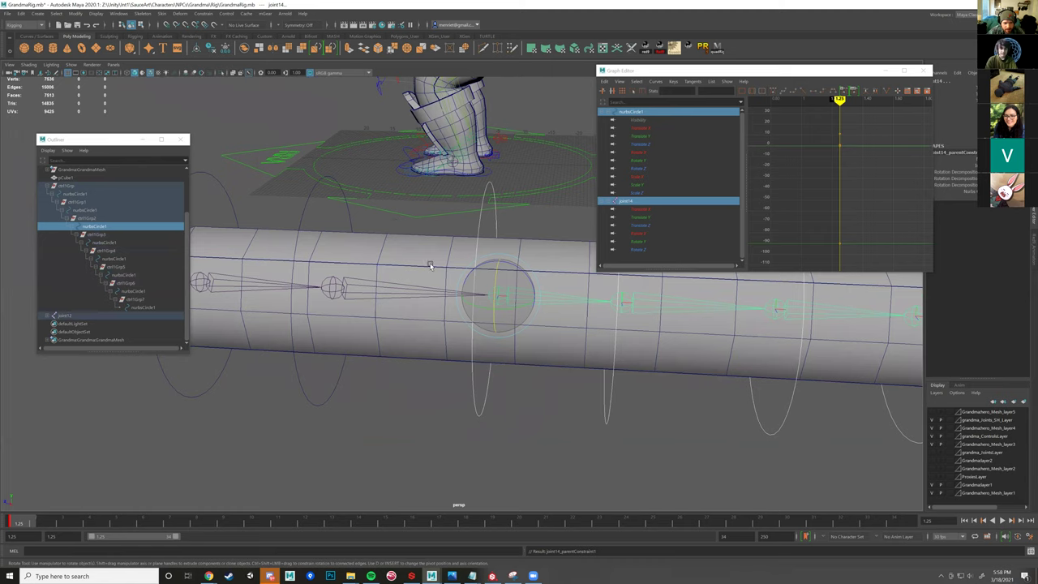
- Parent-constrain the second joint and the root joint of the chain to their matching circle controls
{"action": "left_click", "coordinate": [430, 265]}
{"action": "left_click", "coordinate": [471, 298], "text": "shift"}
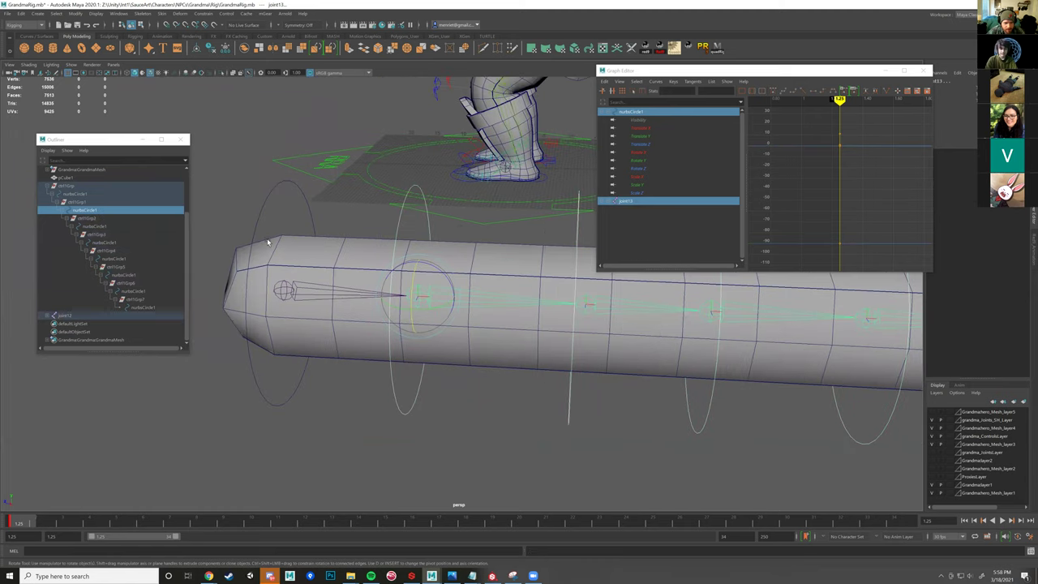
{"action": "key", "text": "g"}
{"action": "left_click", "coordinate": [349, 291]}
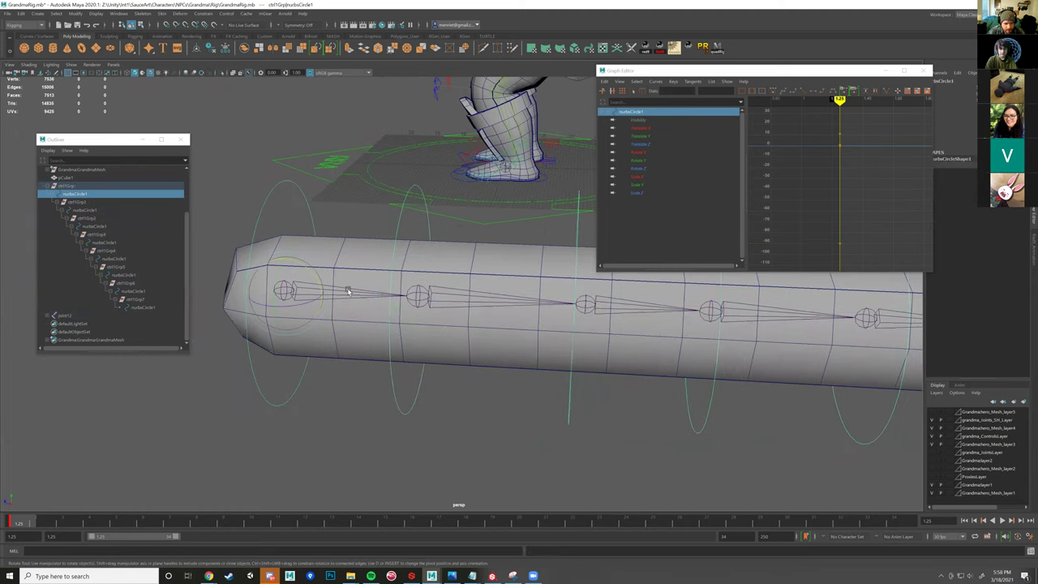
{"action": "left_click", "coordinate": [349, 293], "text": "shift"}
{"action": "left_click", "coordinate": [349, 294], "text": "shift"}
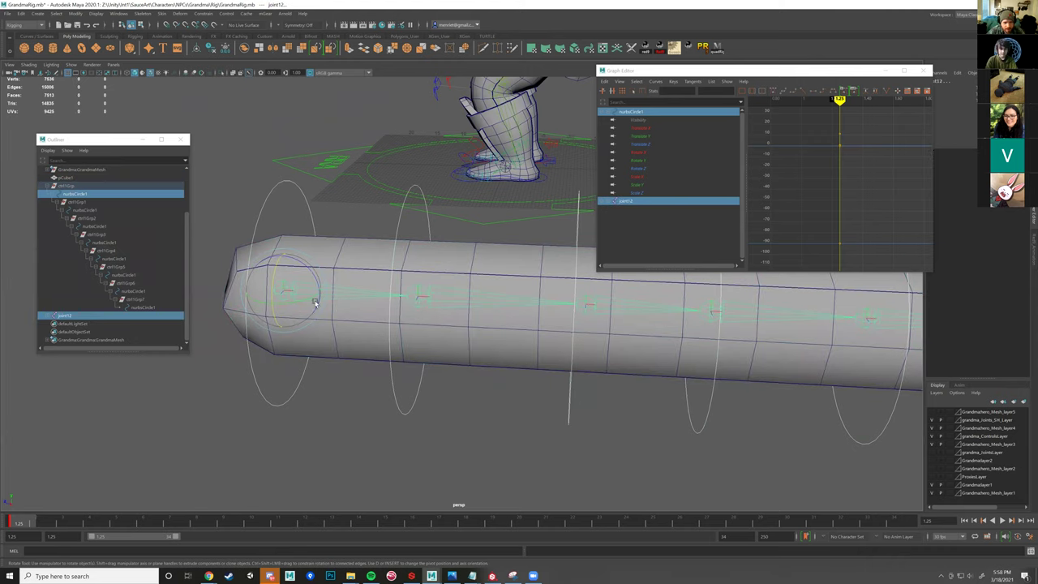
{"action": "key", "text": "g"}
- Select all the tube's circle controls and rotate them together to test the fully constrained joint chain
{"action": "scroll", "coordinate": [341, 351], "scroll_direction": "down", "scroll_amount": 5}
{"action": "left_click_drag", "start_coordinate": [205, 330], "coordinate": [190, 374], "text": "alt"}
{"action": "left_click", "coordinate": [710, 355]}
{"action": "left_click_drag", "start_coordinate": [726, 328], "coordinate": [469, 292]}
{"action": "scroll", "coordinate": [542, 259], "scroll_direction": "down", "scroll_amount": 2}
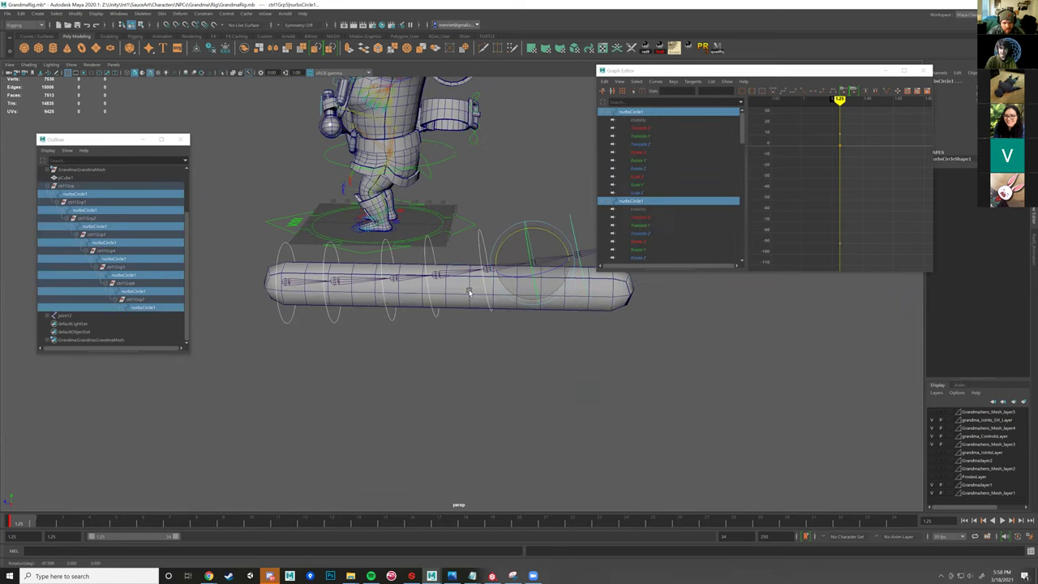
- Bind the tube mesh to the joint chain by its root joint with Bind Skin
{"action": "left_click", "coordinate": [469, 291]}
{"action": "scroll", "coordinate": [321, 381], "scroll_direction": "up", "scroll_amount": 2}
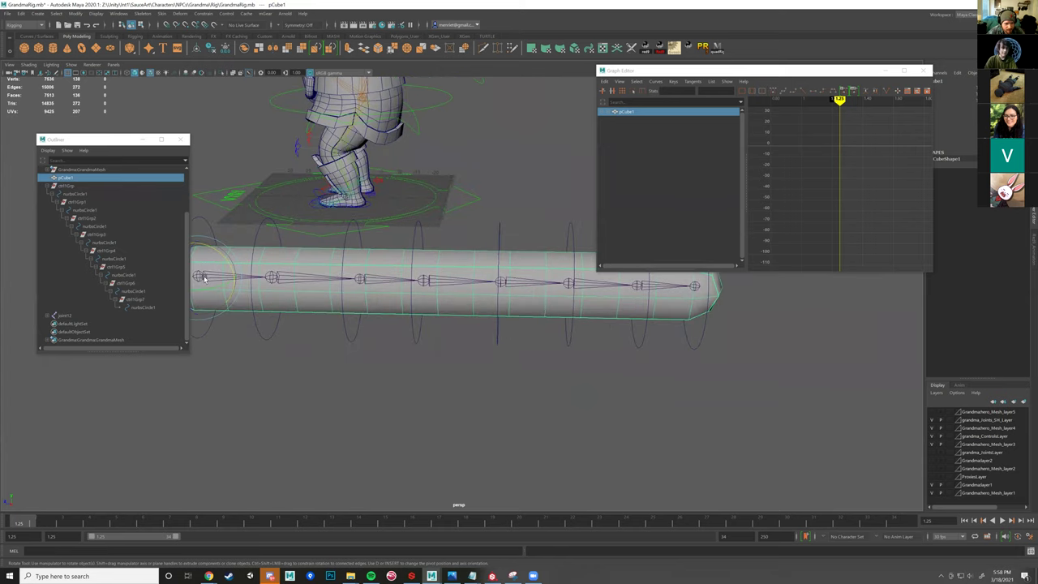
{"action": "left_click", "coordinate": [203, 277]}
{"action": "left_click", "coordinate": [290, 302], "text": "shift"}
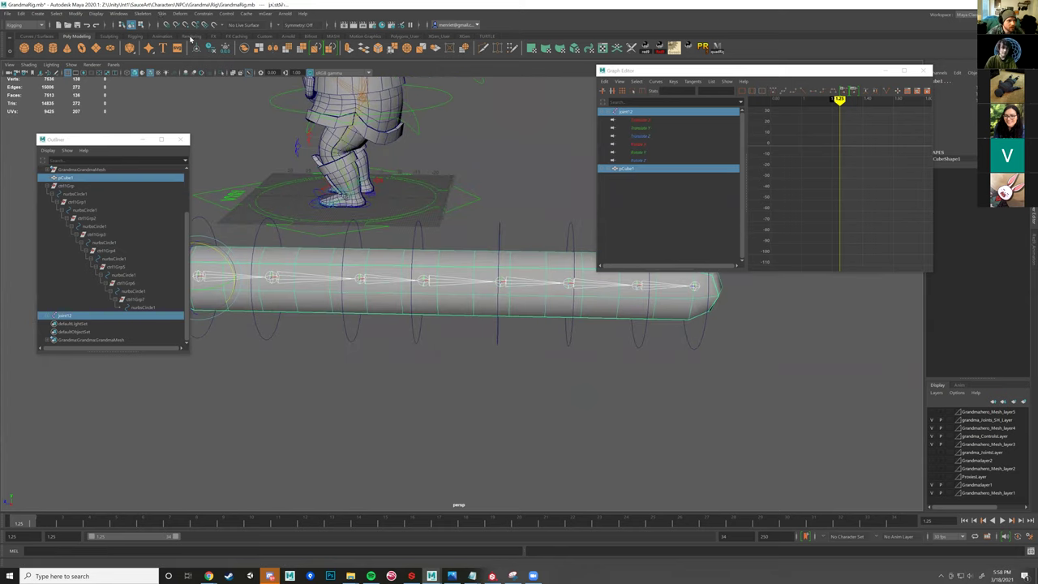
{"action": "left_click", "coordinate": [162, 14]}
{"action": "left_click", "coordinate": [197, 41]}
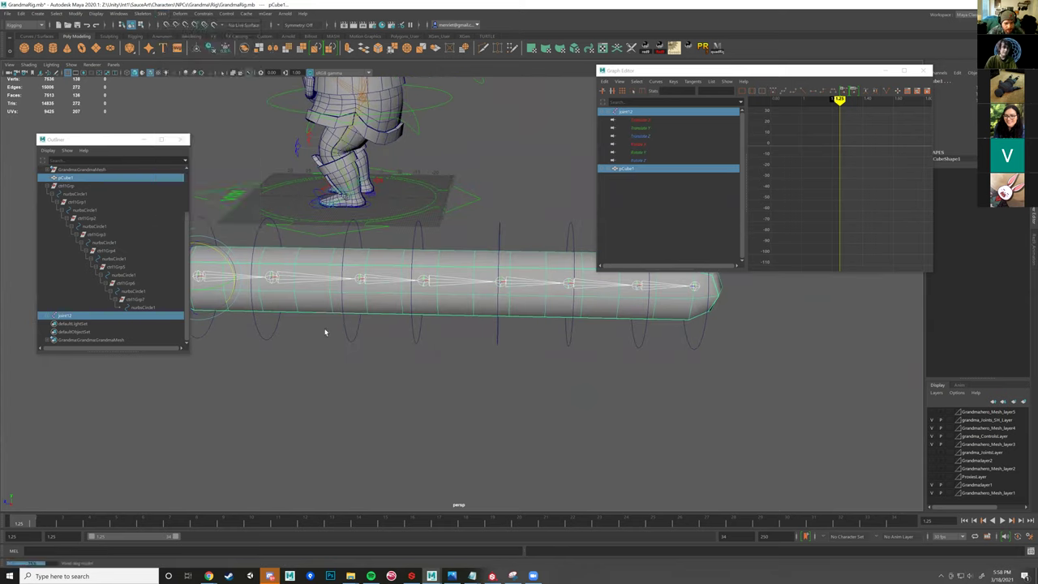
- Rotate all the circle controls together to test how the skinned tube deforms with the rig
{"action": "scroll", "coordinate": [296, 355], "scroll_direction": "down", "scroll_amount": 3}
{"action": "left_click_drag", "start_coordinate": [264, 368], "coordinate": [502, 314]}
{"action": "left_click_drag", "start_coordinate": [606, 311], "coordinate": [601, 309]}
{"action": "left_click_drag", "start_coordinate": [521, 268], "coordinate": [533, 311]}
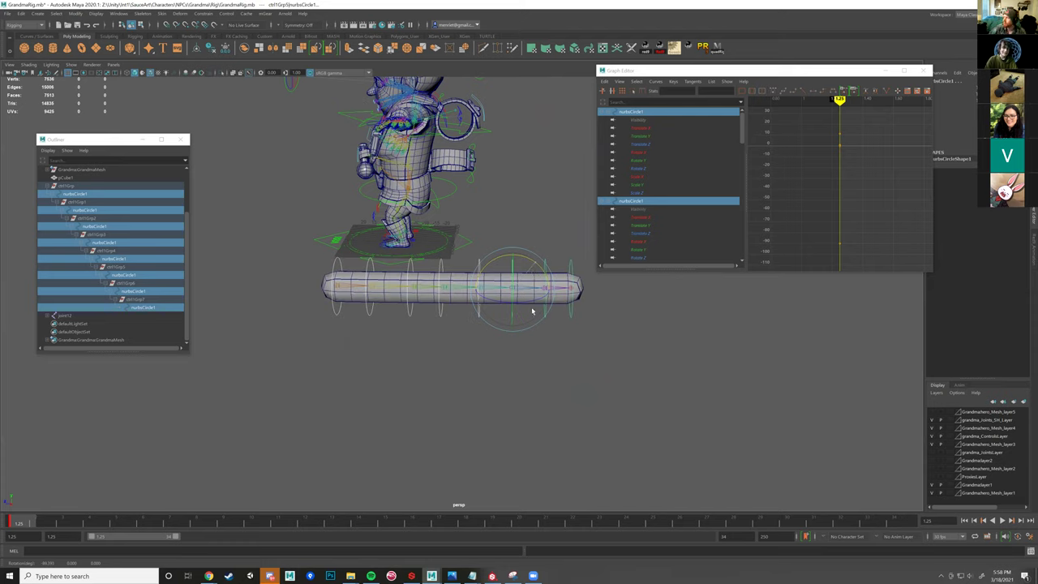
- Clear the selection, select the last joint at the tube's tip and examine it from several angles
{"action": "left_click", "coordinate": [551, 363]}
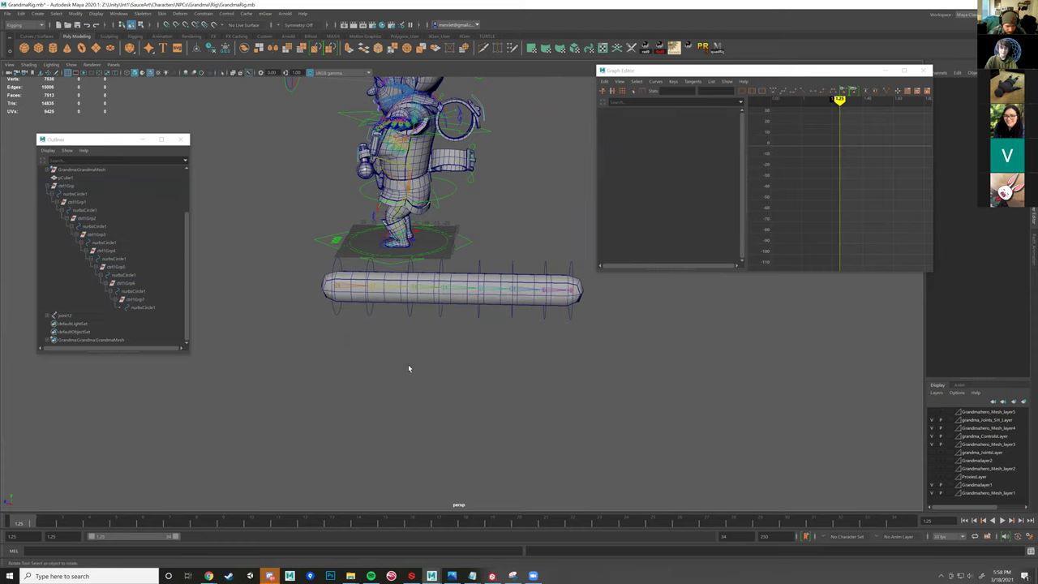
{"action": "left_click_drag", "start_coordinate": [408, 368], "coordinate": [481, 344], "text": "alt"}
{"action": "scroll", "coordinate": [486, 342], "scroll_direction": "up", "scroll_amount": 3}
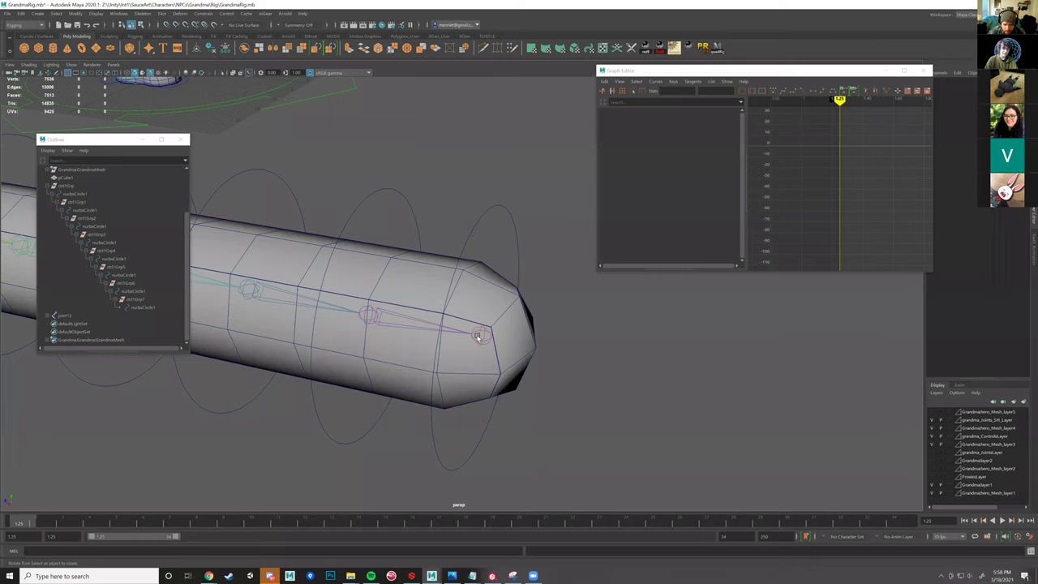
{"action": "left_click", "coordinate": [479, 336]}
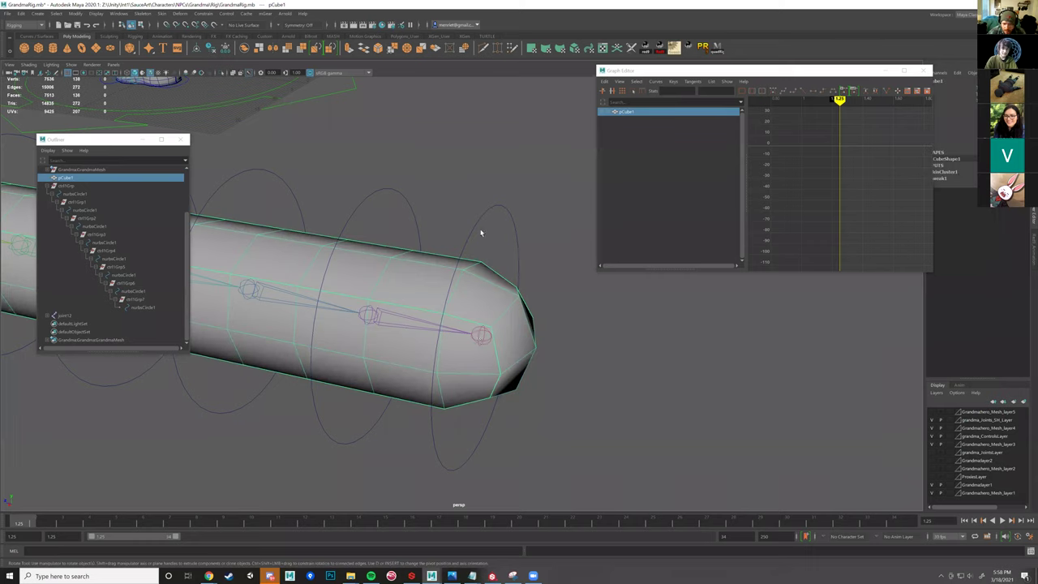
{"action": "left_click", "coordinate": [481, 334]}
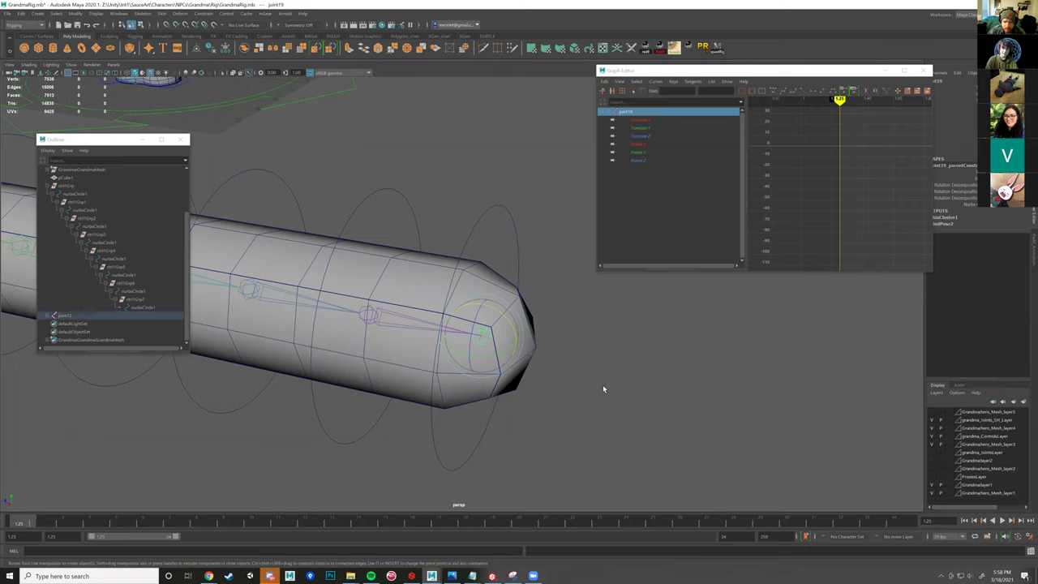
{"action": "left_click_drag", "start_coordinate": [479, 340], "coordinate": [592, 351], "text": "alt"}
{"action": "left_click_drag", "start_coordinate": [488, 361], "coordinate": [558, 232], "text": "alt"}
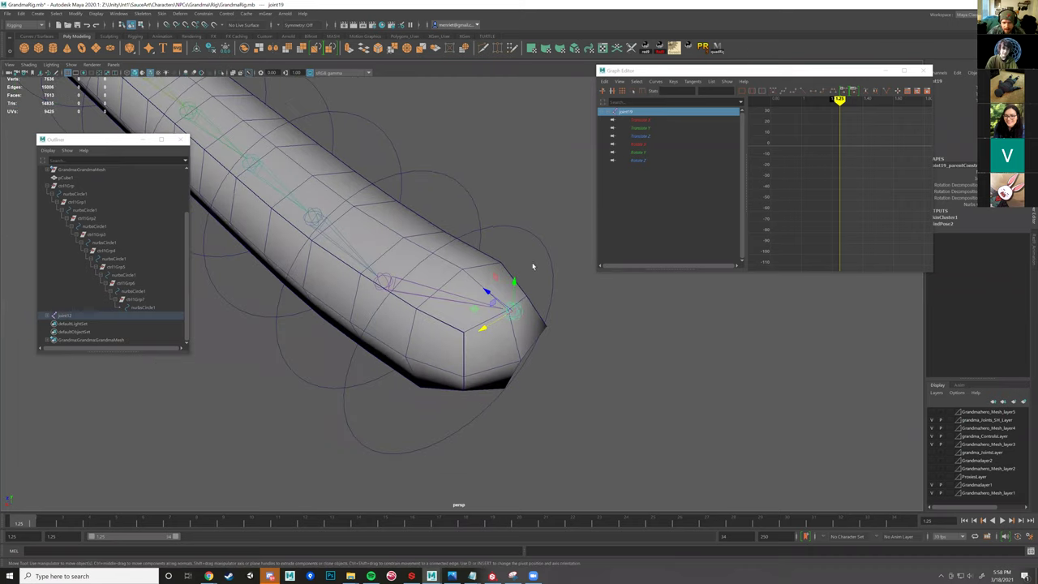
{"action": "left_click_drag", "start_coordinate": [533, 268], "coordinate": [532, 308], "text": "alt"}
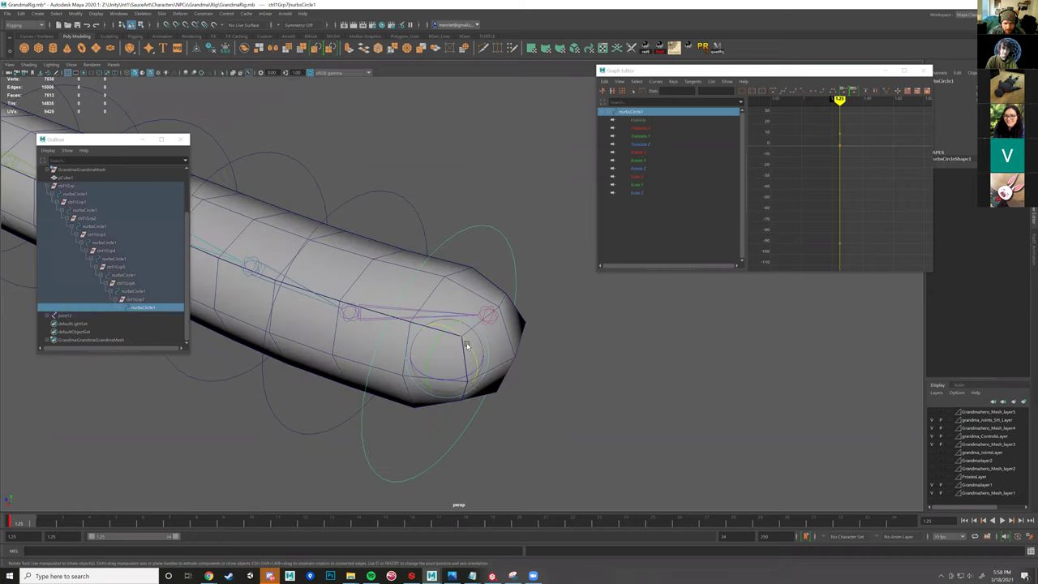
- Try posing the last circle control at the tube's tip and undo the trial
{"action": "left_click_drag", "start_coordinate": [468, 343], "coordinate": [494, 387]}
{"action": "key", "text": "ctrl+z"}
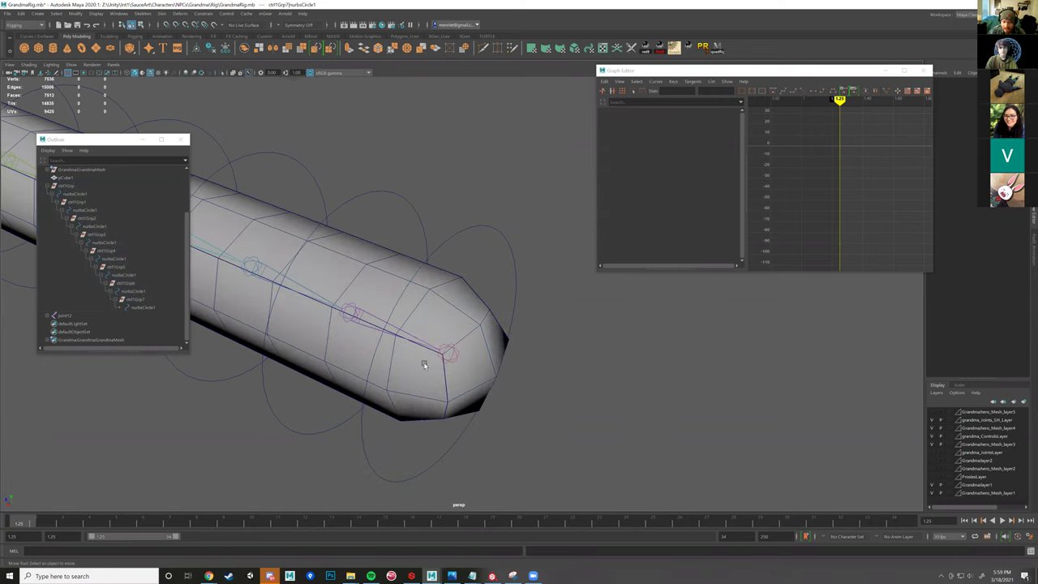
{"action": "key", "text": "ctrl+z"}
- Try moving the tube's tip joint directly and then its circle control, and undo the control moves
{"action": "left_click_drag", "start_coordinate": [416, 350], "coordinate": [537, 82]}
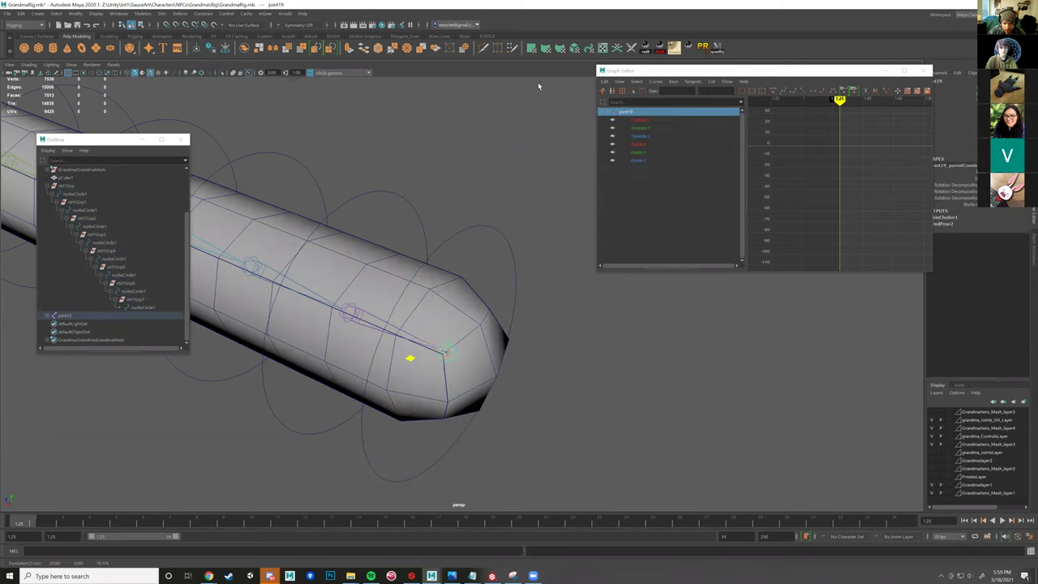
{"action": "scroll", "coordinate": [532, 422], "scroll_direction": "down", "scroll_amount": 3}
{"action": "left_click", "coordinate": [472, 384]}
{"action": "left_click_drag", "start_coordinate": [459, 369], "coordinate": [460, 417]}
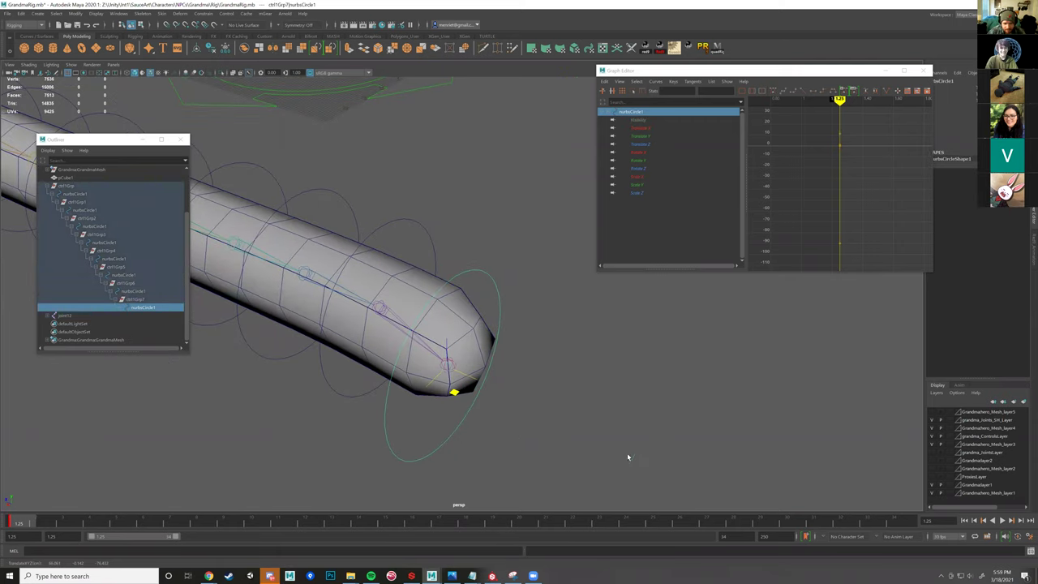
{"action": "key", "text": "ctrl+z"}
{"action": "key", "text": "ctrl+z"}
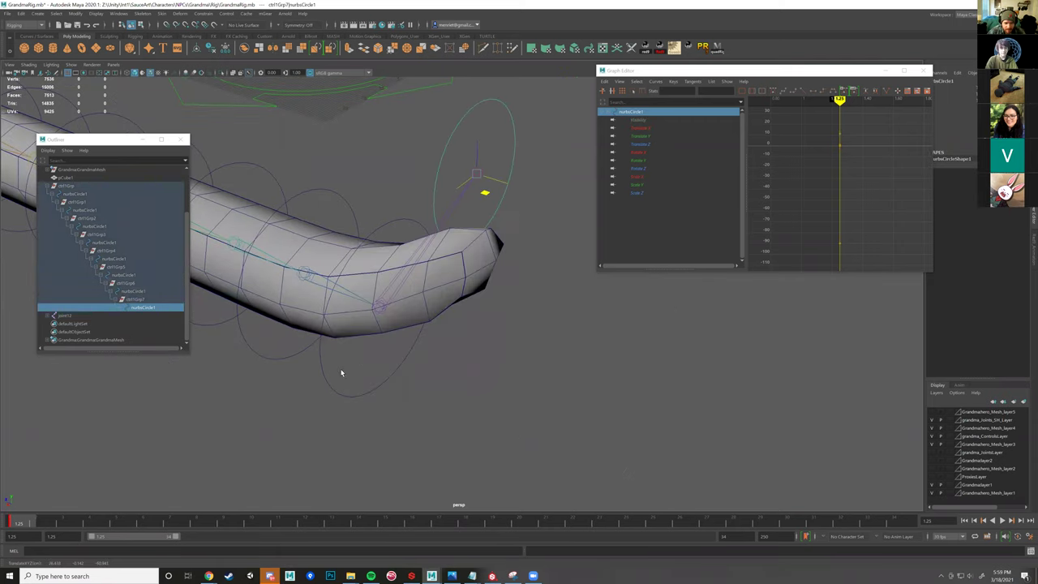
{"action": "key", "text": "ctrl+z"}
- Select the grandma rig's root control and move it to test how the body joints follow
{"action": "key", "text": "w"}
{"action": "left_click", "coordinate": [526, 373]}
{"action": "left_click_drag", "start_coordinate": [526, 373], "coordinate": [504, 297], "text": "alt"}
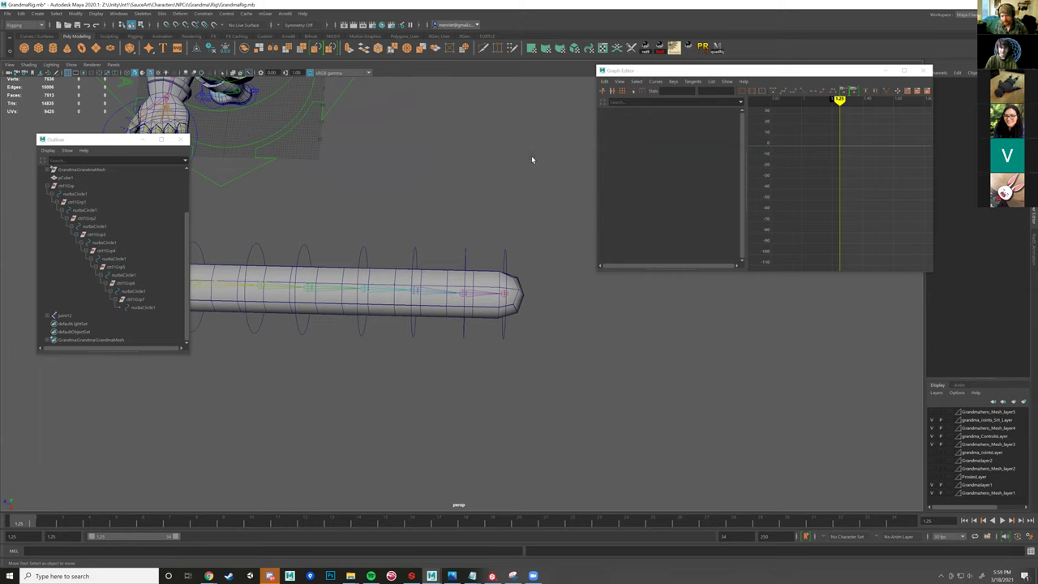
{"action": "left_click_drag", "start_coordinate": [476, 222], "coordinate": [458, 274], "text": "alt"}
{"action": "left_click", "coordinate": [458, 274]}
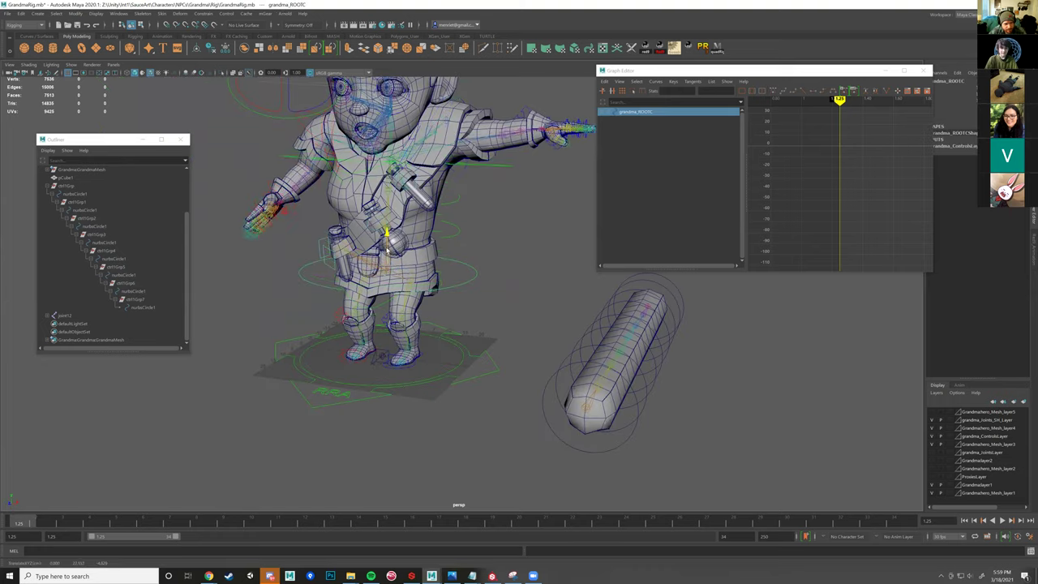
{"action": "left_click_drag", "start_coordinate": [458, 241], "coordinate": [351, 268], "text": "alt"}
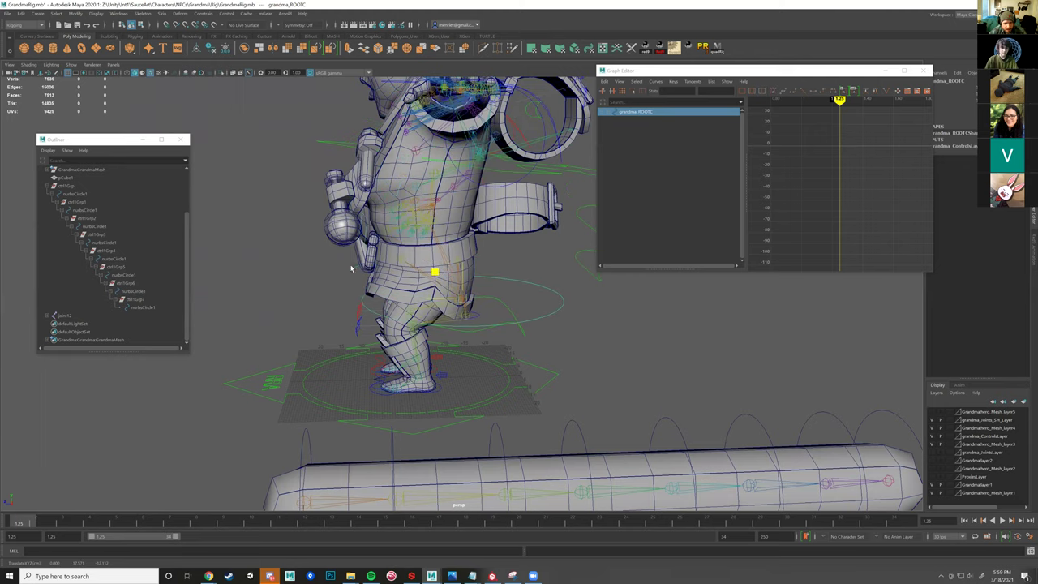
{"action": "left_click_drag", "start_coordinate": [390, 229], "coordinate": [393, 227]}
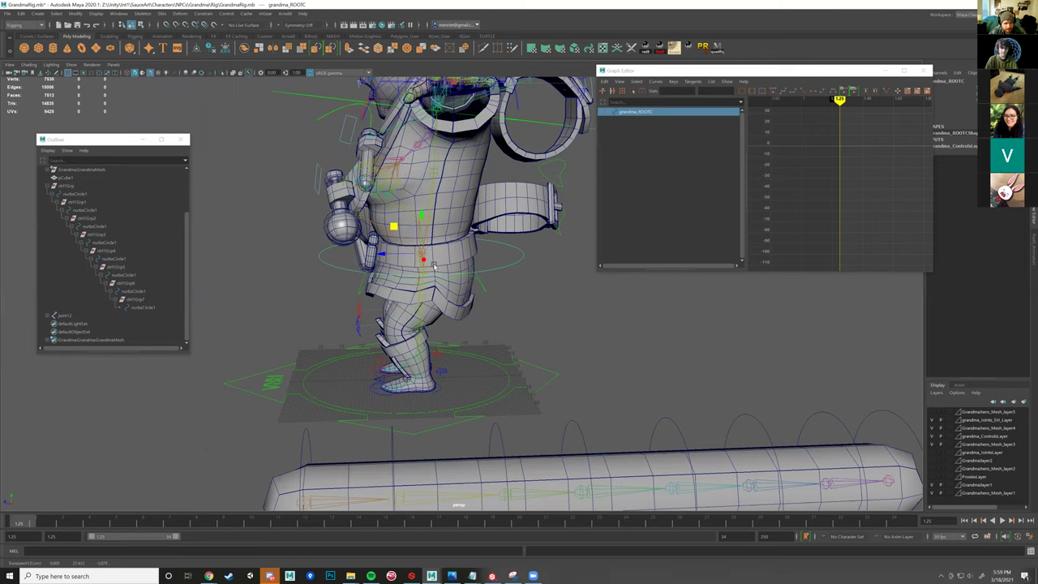
- Select the grandma rig's first spine FK control for comparison, and reselect the root control
{"action": "left_click_drag", "start_coordinate": [434, 266], "coordinate": [397, 296], "text": "alt"}
{"action": "left_click_drag", "start_coordinate": [333, 312], "coordinate": [397, 308], "text": "alt"}
{"action": "left_click", "coordinate": [590, 307]}
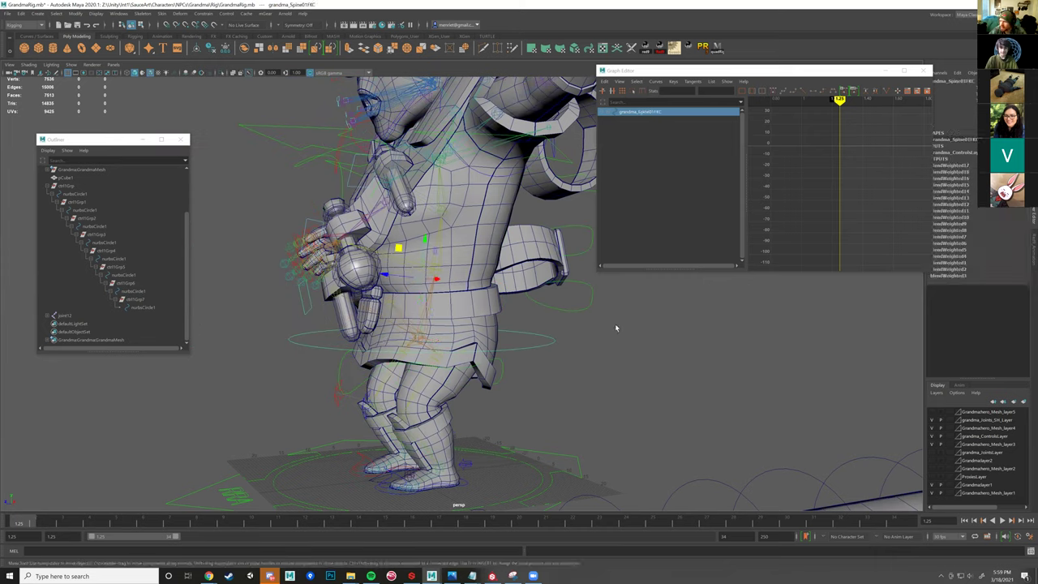
{"action": "left_click", "coordinate": [542, 345]}
{"action": "left_click", "coordinate": [590, 308]}
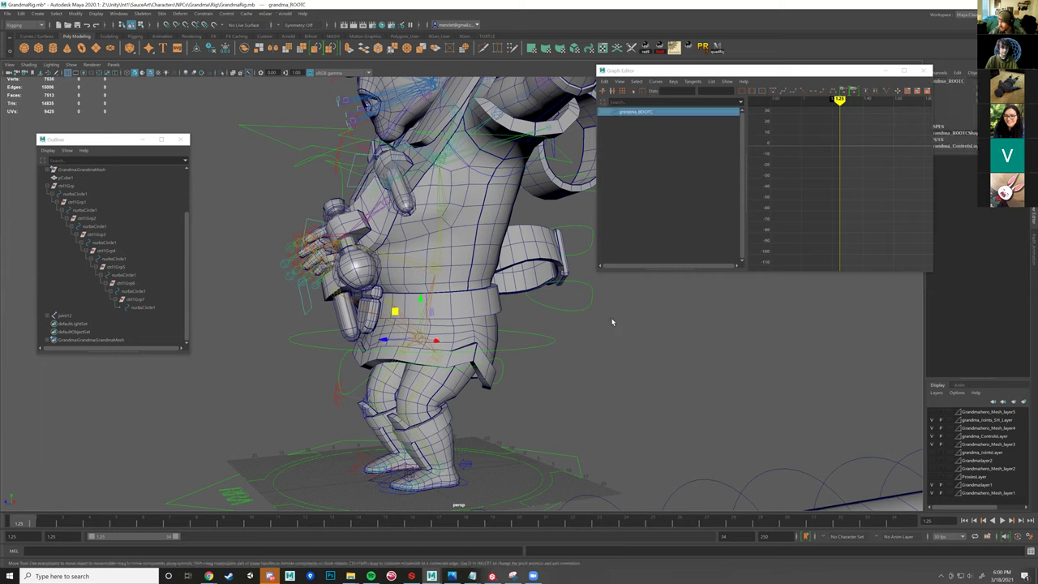
- Hide polygons in the viewport and move the grandma root control to show the skeleton following it
{"action": "left_click_drag", "start_coordinate": [394, 307], "coordinate": [71, 73]}
{"action": "left_click", "coordinate": [72, 64]}
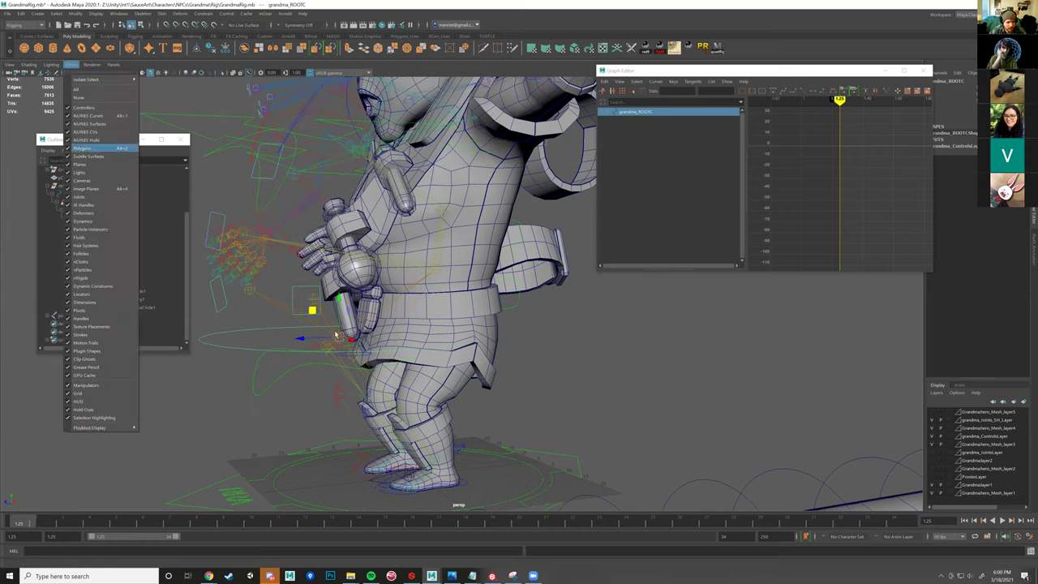
{"action": "mouse_move", "coordinate": [442, 303]}
{"action": "left_mouse_down"}
{"action": "mouse_move", "coordinate": [414, 279]}
{"action": "mouse_move", "coordinate": [361, 355]}
{"action": "mouse_move", "coordinate": [445, 307]}
{"action": "left_mouse_up"}
{"action": "left_click_drag", "start_coordinate": [340, 327], "coordinate": [417, 332]}
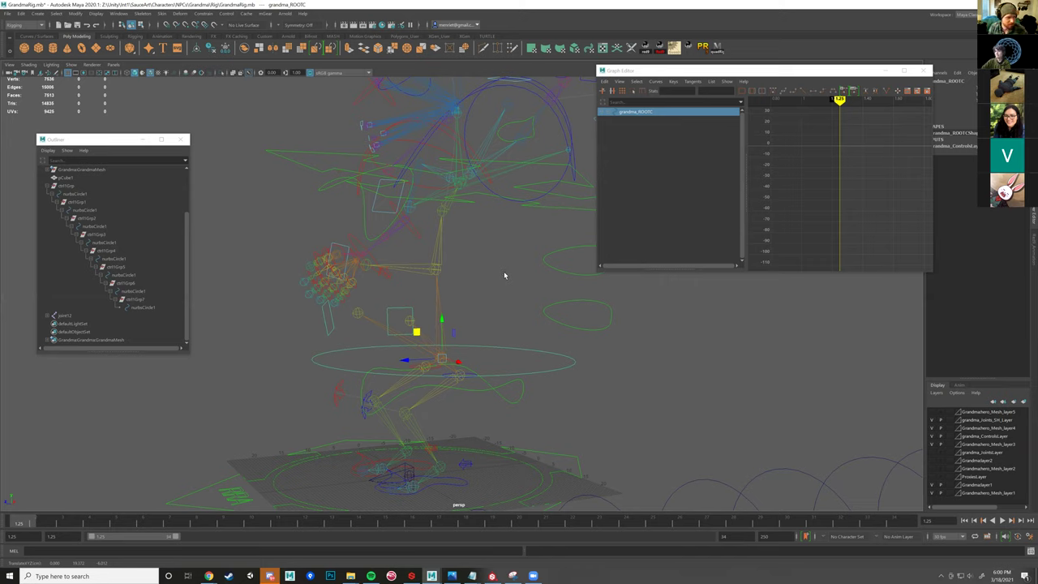
{"action": "left_click_drag", "start_coordinate": [508, 266], "coordinate": [349, 302], "text": "alt"}
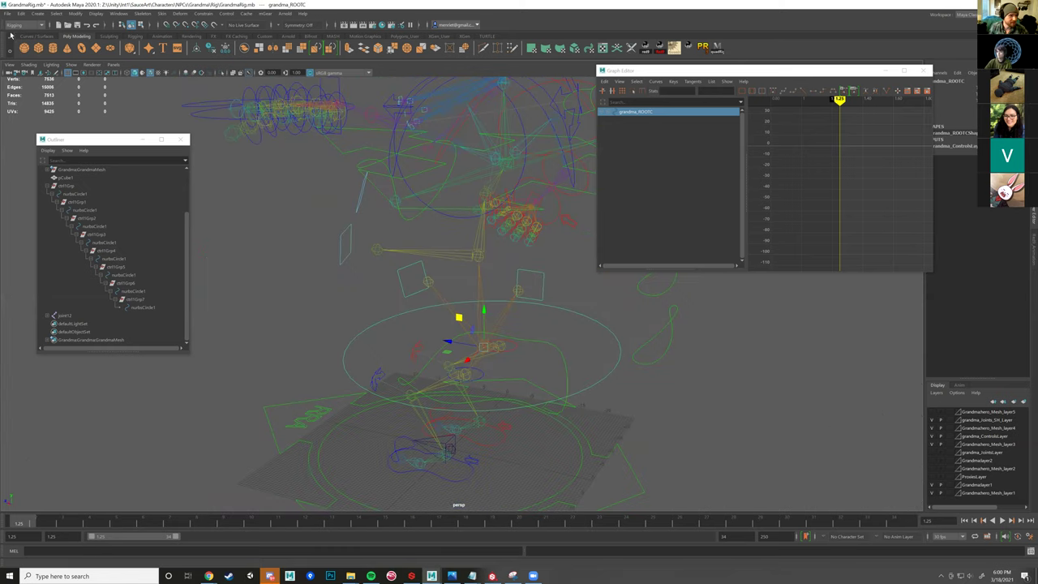
- Open the recent scene BlackSmithMesh.mb from the Art426_Spring_2021 scenes folder without saving the grandma rig
{"action": "left_click", "coordinate": [6, 15]}
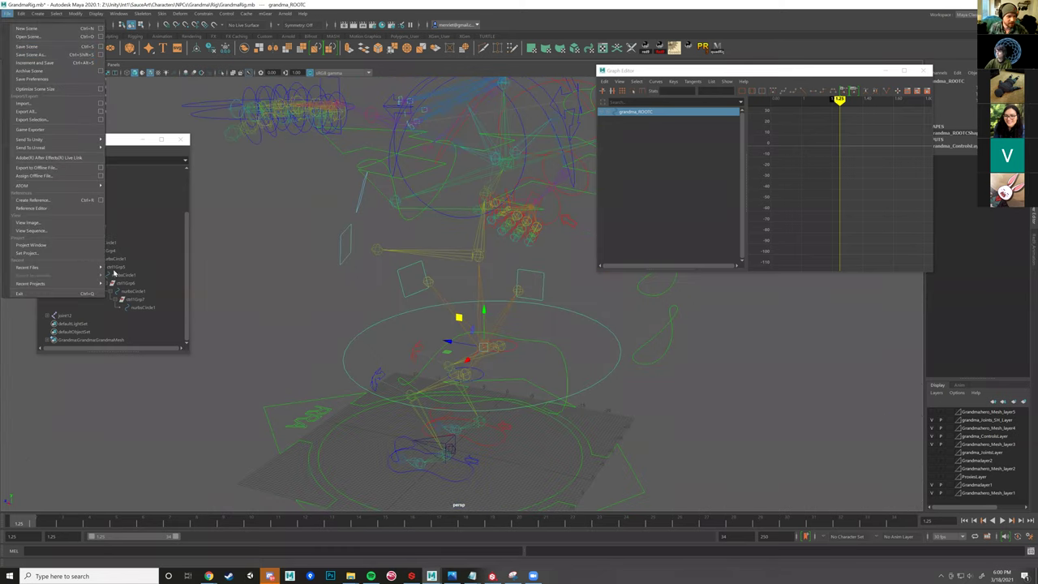
{"action": "mouse_move", "coordinate": [84, 269]}
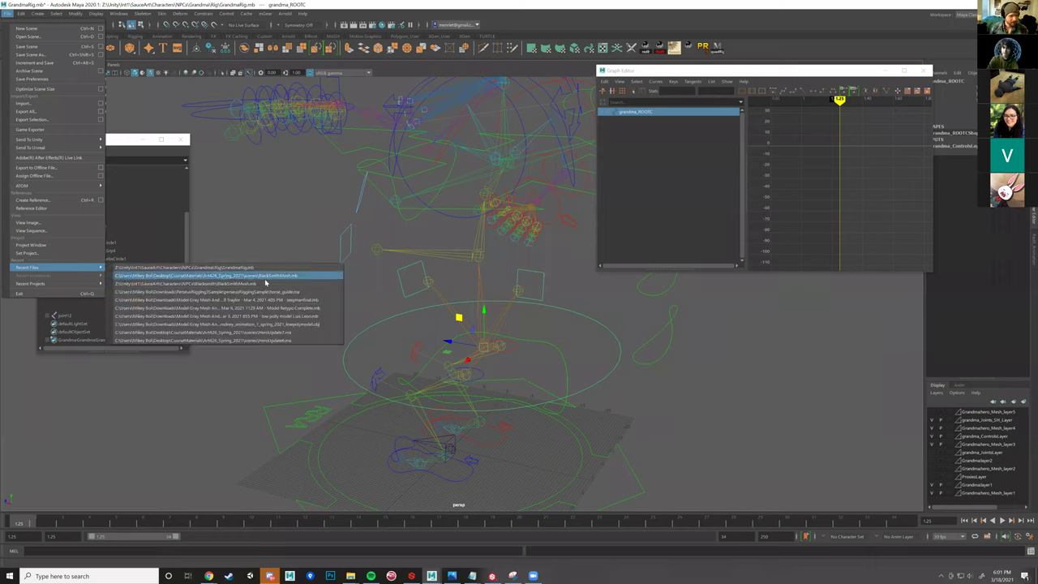
{"action": "left_click", "coordinate": [276, 278]}
{"action": "left_click", "coordinate": [518, 293]}
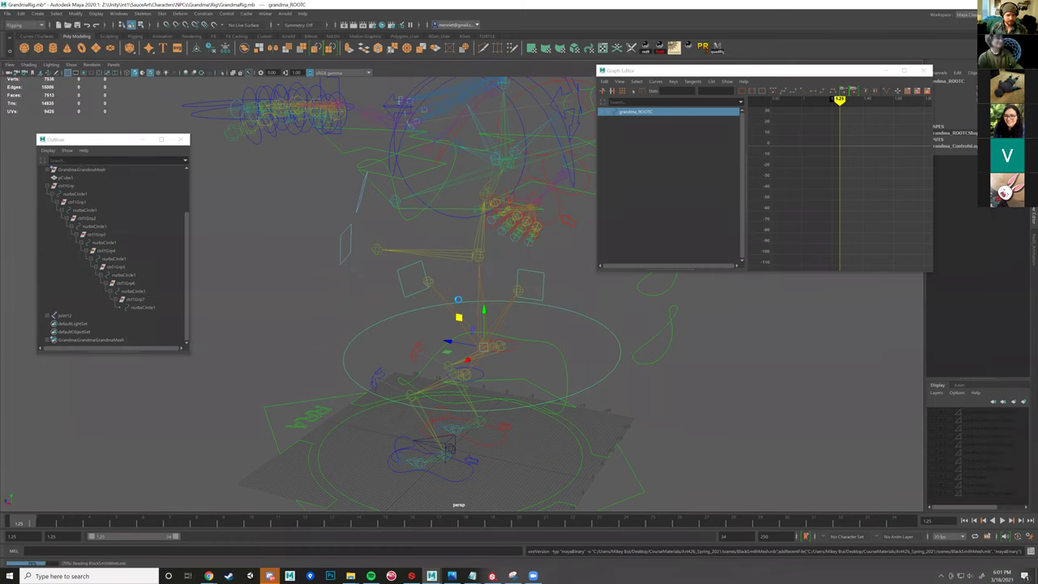
{"action": "left_click", "coordinate": [433, 289]}
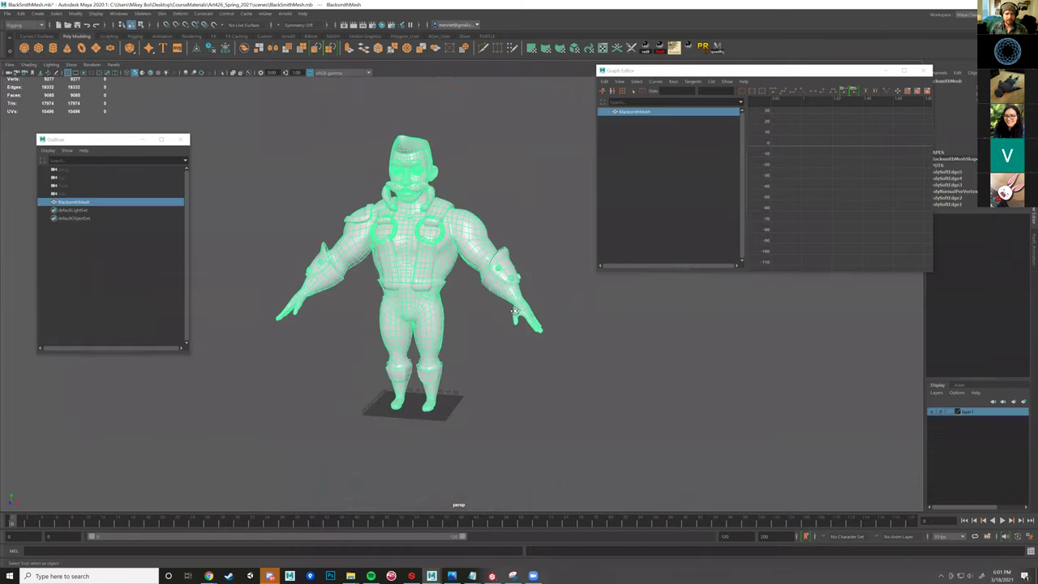
- Deselect the blacksmith mesh and examine it in wireframe display from the side and the front
{"action": "left_click_drag", "start_coordinate": [640, 361], "coordinate": [573, 382], "text": "alt"}
{"action": "middle_click_drag", "start_coordinate": [573, 382], "coordinate": [645, 454], "text": "alt"}
{"action": "right_click_drag", "start_coordinate": [645, 454], "coordinate": [709, 373], "text": "alt"}
{"action": "left_click", "coordinate": [707, 373]}
{"action": "left_click_drag", "start_coordinate": [707, 373], "coordinate": [595, 342], "text": "alt"}
{"action": "key", "text": "4"}
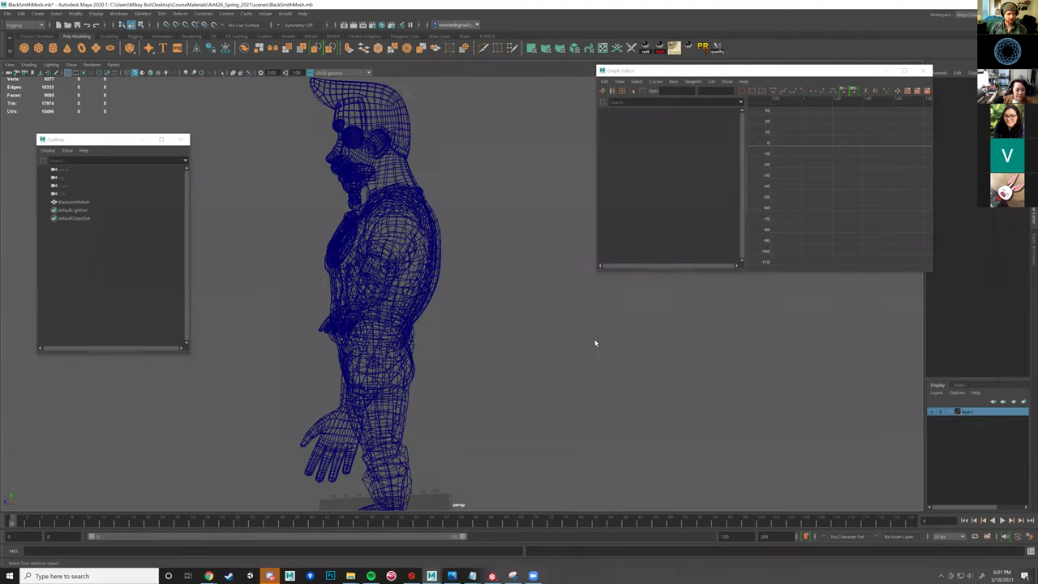
{"action": "right_click_drag", "start_coordinate": [595, 343], "coordinate": [505, 361], "text": "alt"}
{"action": "left_click_drag", "start_coordinate": [505, 361], "coordinate": [661, 333], "text": "alt"}
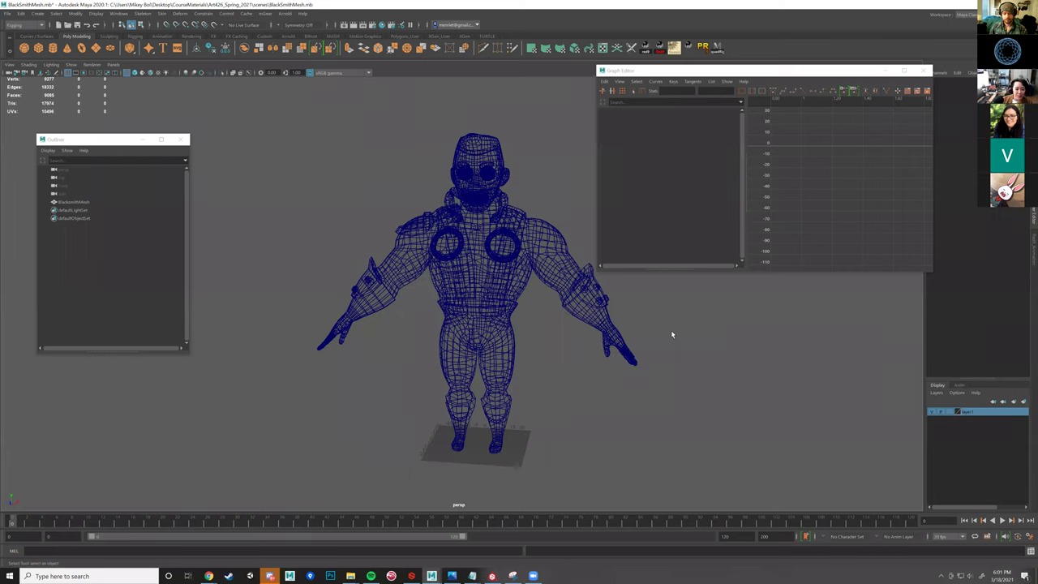
- Return the blacksmith mesh to shaded display, deselect it and view it from the side
{"action": "left_click", "coordinate": [602, 316]}
{"action": "key", "text": "5"}
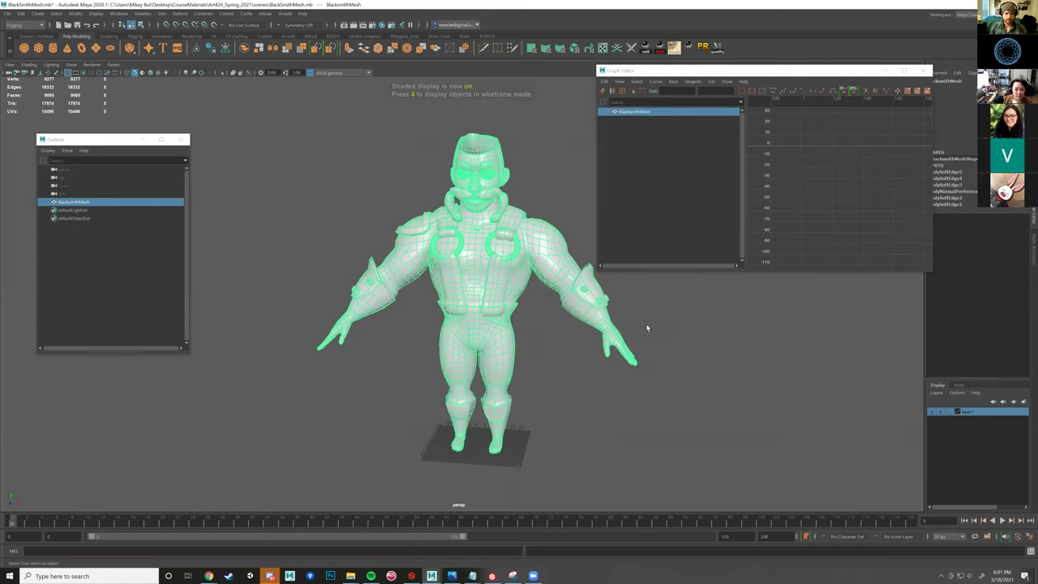
{"action": "left_click", "coordinate": [661, 343]}
{"action": "mouse_move", "coordinate": [661, 342]}
{"action": "left_mouse_down", "text": "alt"}
{"action": "mouse_move", "coordinate": [549, 359]}
{"action": "mouse_move", "coordinate": [521, 326]}
{"action": "mouse_move", "coordinate": [530, 329]}
{"action": "mouse_move", "coordinate": [440, 329]}
{"action": "mouse_move", "coordinate": [456, 329]}
{"action": "left_mouse_up", "text": "alt"}
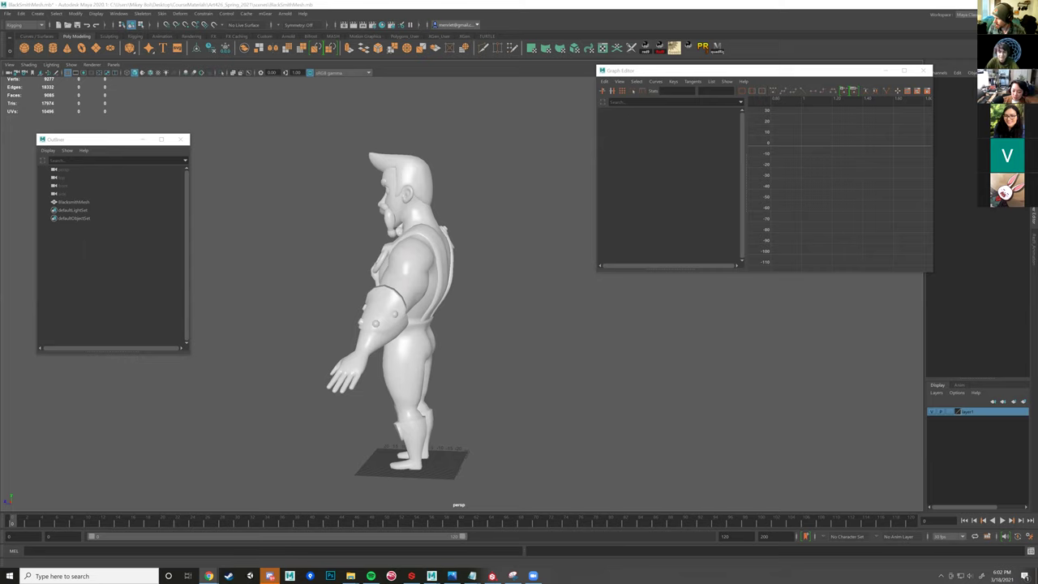
- Switch to Discord, browse in File Explorer to Characters > NPCs > Blacksmith and select the Maya Binary file BlackSmithMesh
{"action": "left_click", "coordinate": [270, 576]}
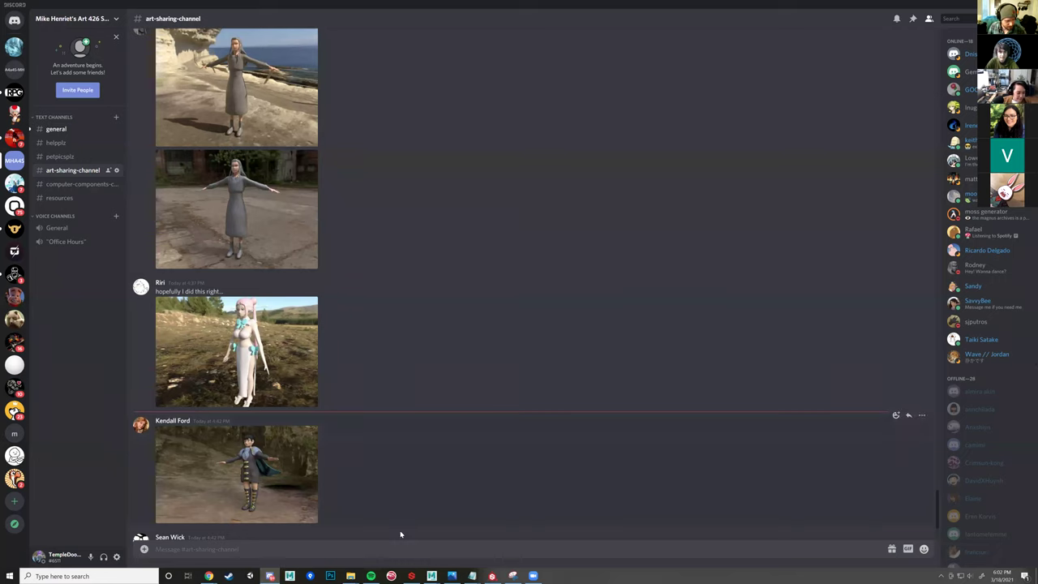
{"action": "mouse_move", "coordinate": [350, 574]}
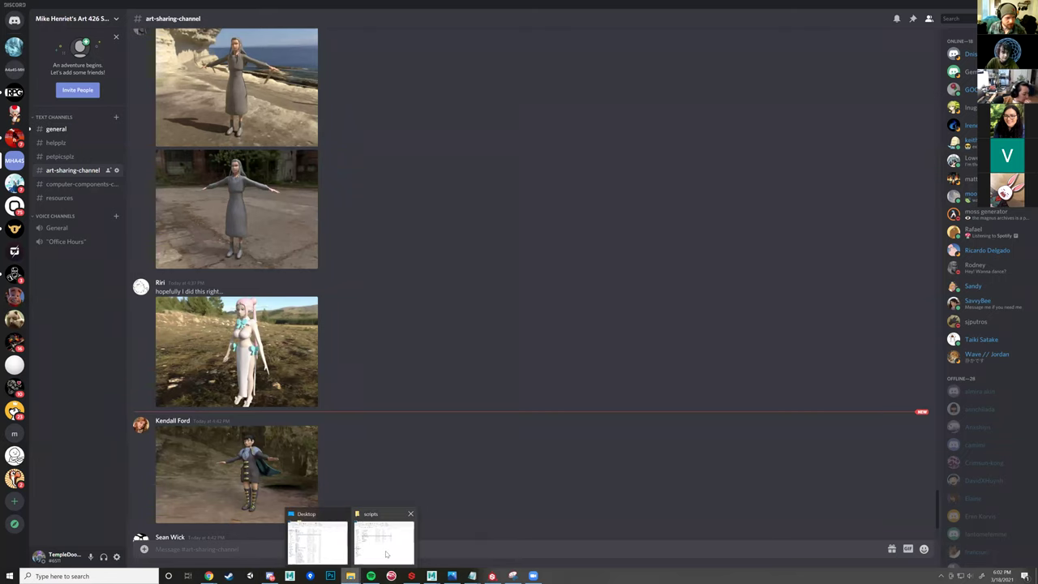
{"action": "left_click", "coordinate": [404, 553]}
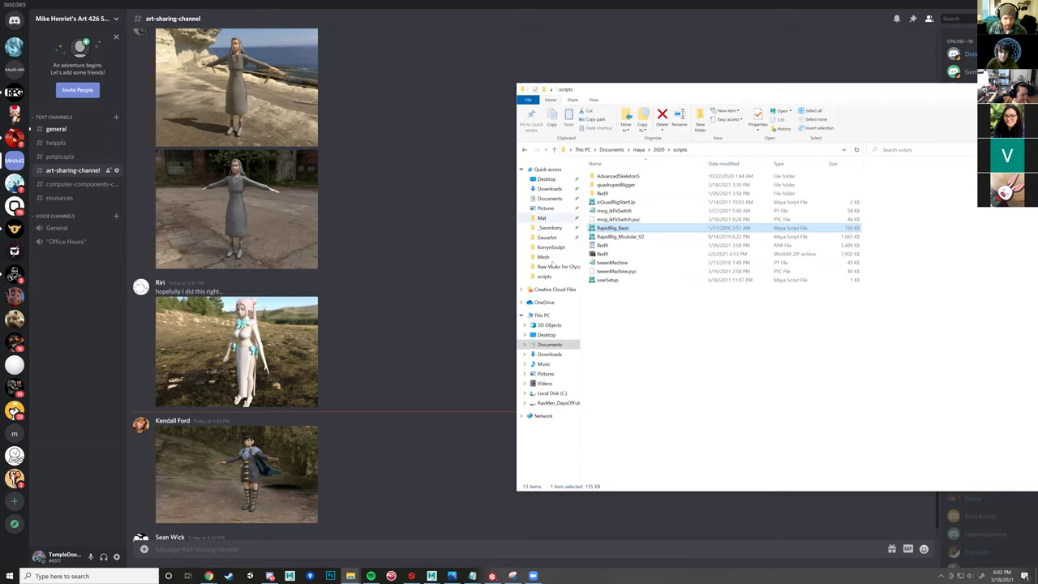
{"action": "left_click", "coordinate": [552, 257]}
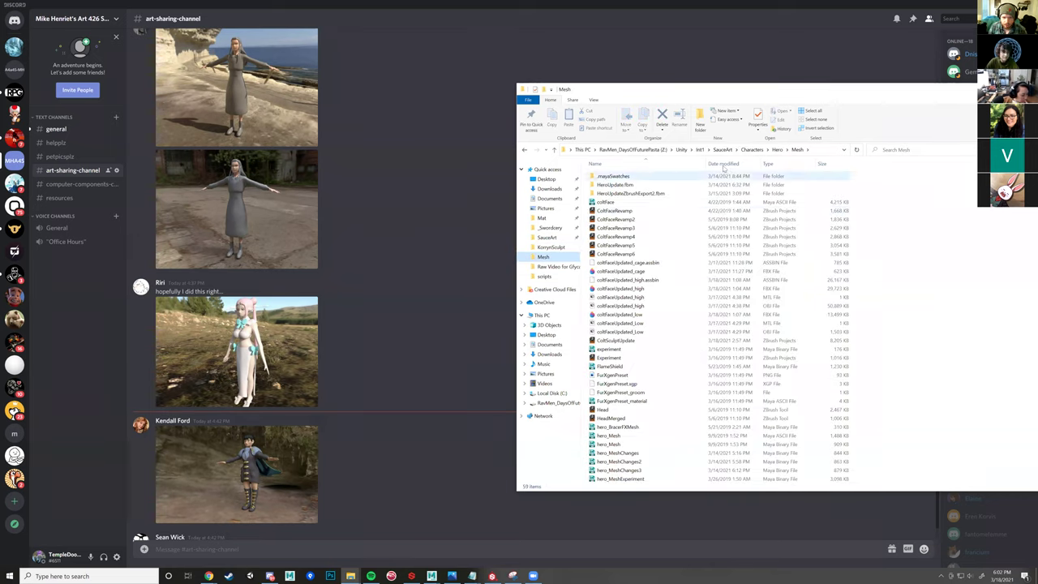
{"action": "left_click", "coordinate": [755, 151]}
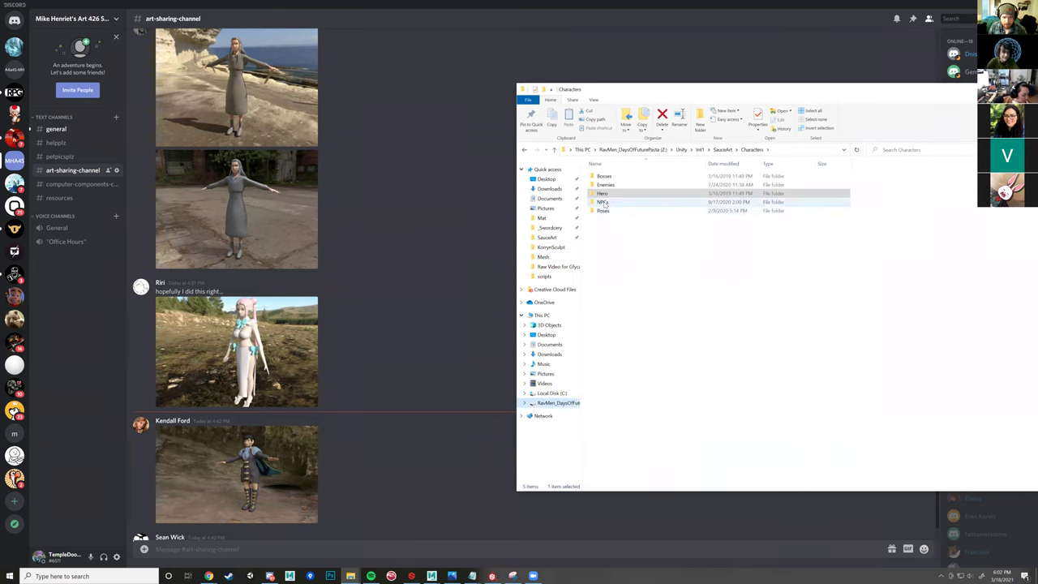
{"action": "double_click", "coordinate": [614, 203]}
{"action": "double_click", "coordinate": [608, 176]}
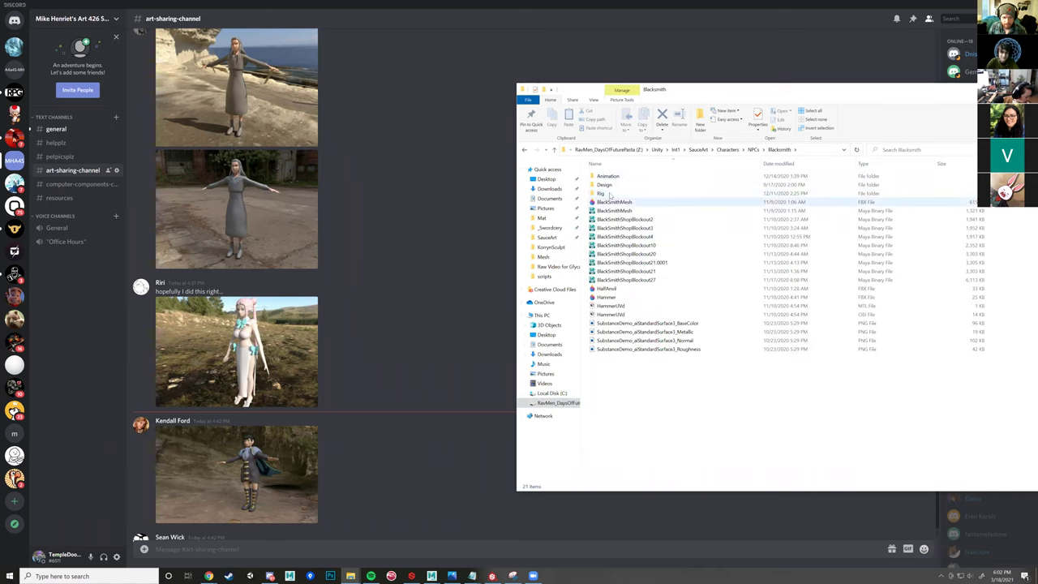
{"action": "left_click", "coordinate": [618, 211]}
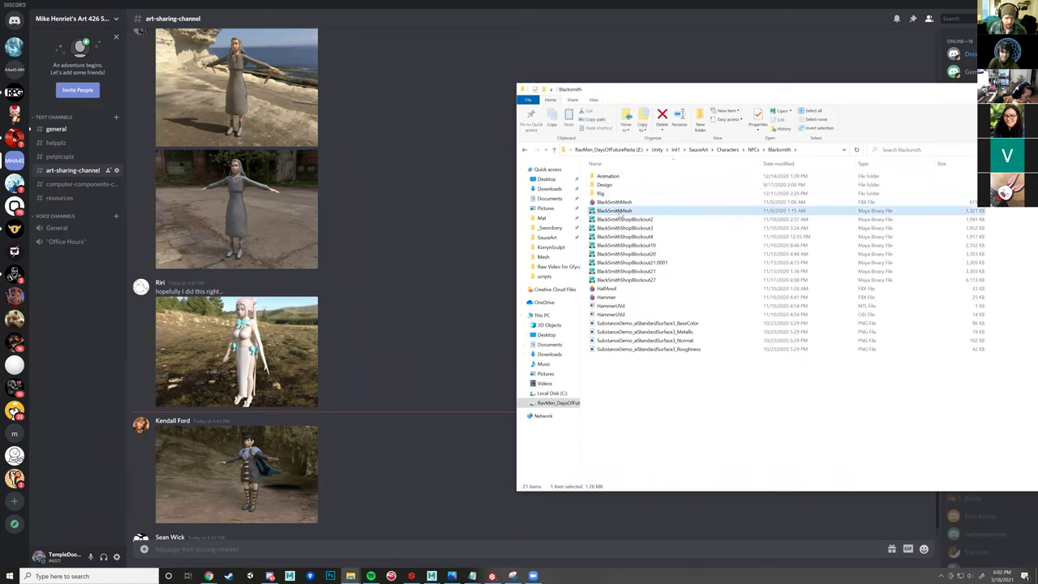
- Post the BlackSmithMesh.mb file from the Blacksmith folder to the Discord server's resources channel
{"action": "left_click", "coordinate": [61, 199]}
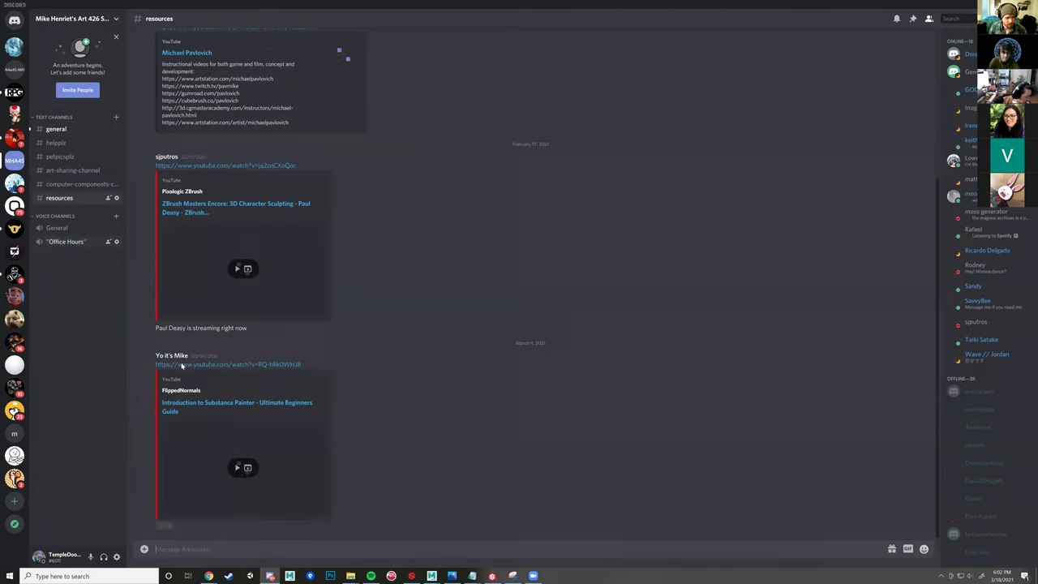
{"action": "mouse_move", "coordinate": [269, 576]}
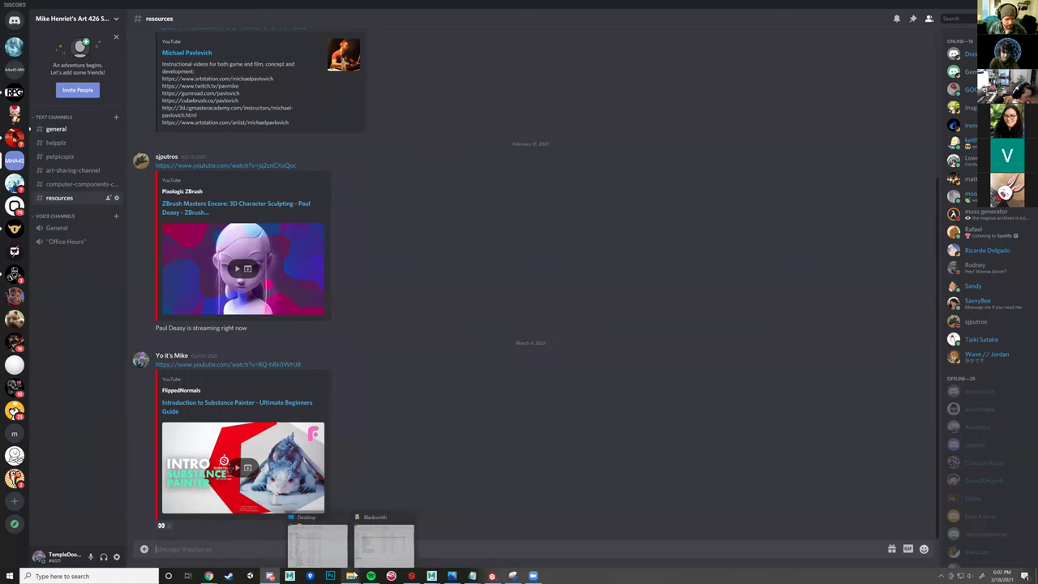
{"action": "left_click", "coordinate": [382, 537]}
{"action": "left_click_drag", "start_coordinate": [624, 212], "coordinate": [467, 445]}
{"action": "left_click_drag", "start_coordinate": [543, 445], "coordinate": [627, 499]}
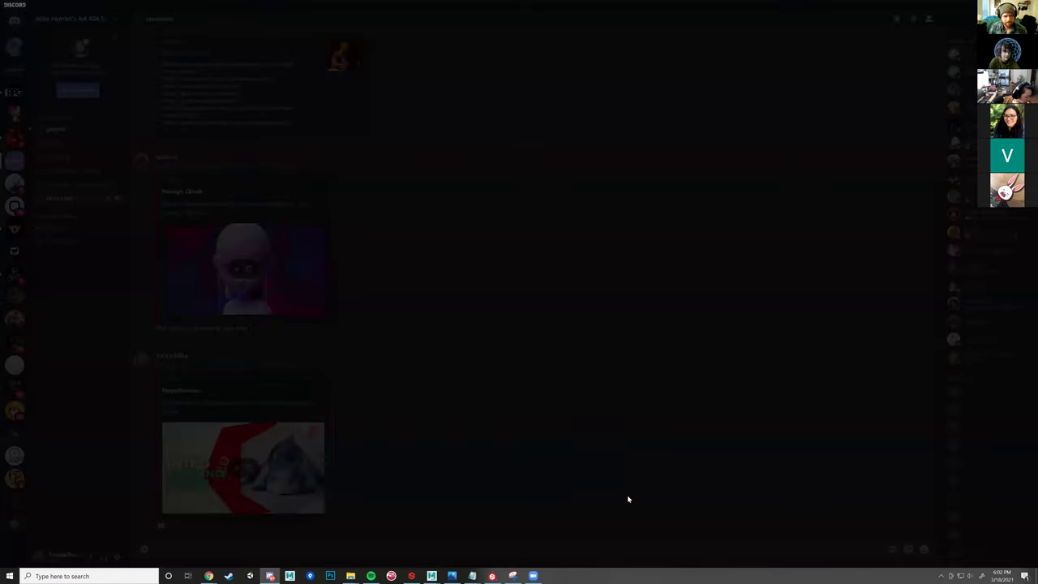
{"action": "left_click_drag", "start_coordinate": [588, 334], "coordinate": [588, 334]}
{"action": "left_click", "coordinate": [596, 325]}
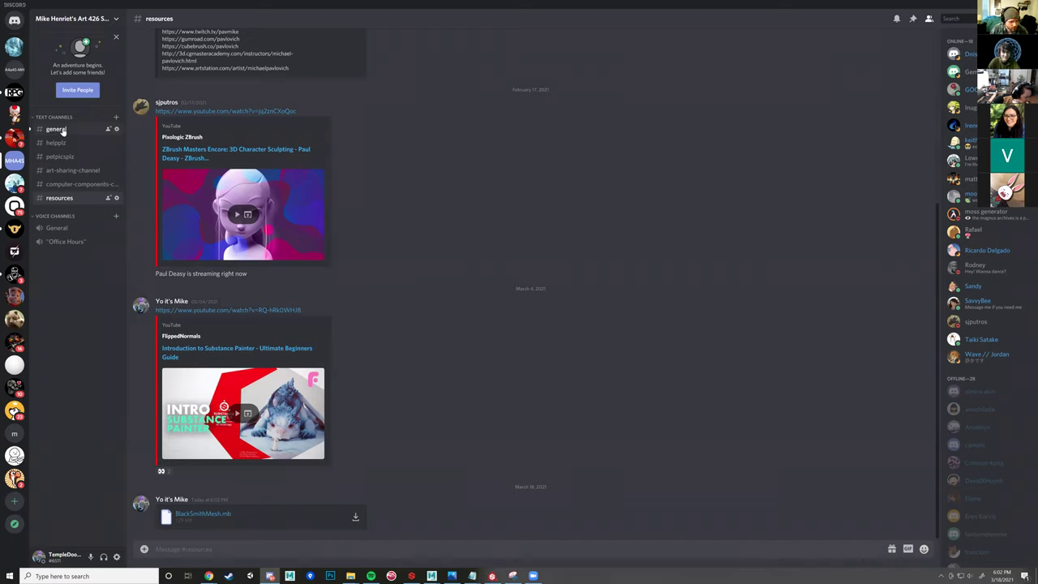
- View the skeleton screenshot with the shield in Discord's general channel, then switch to the blacksmith scene in Maya
{"action": "left_click", "coordinate": [61, 131]}
{"action": "left_click", "coordinate": [303, 472]}
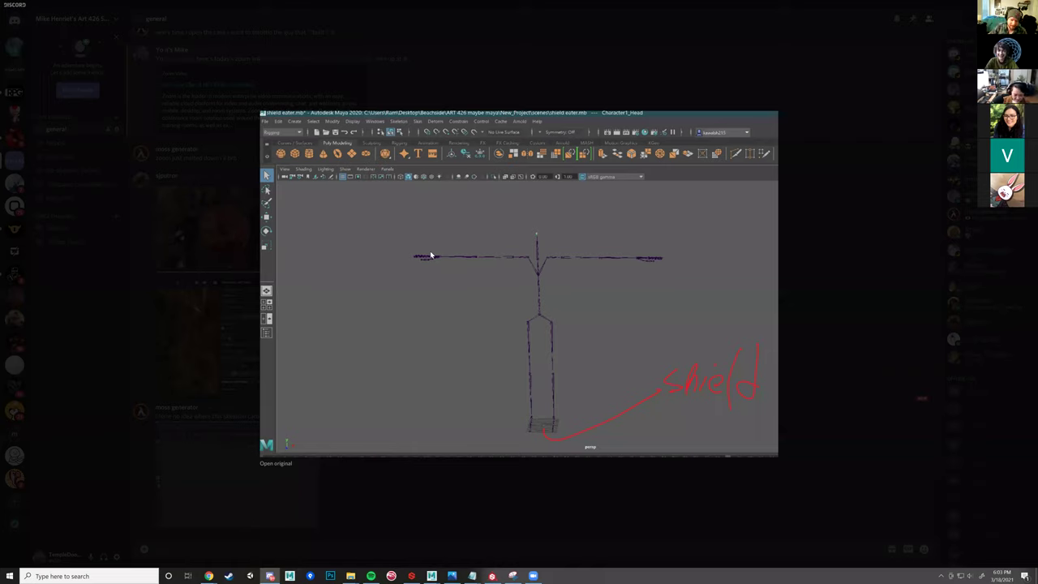
{"action": "left_click", "coordinate": [433, 547]}
{"action": "mouse_move", "coordinate": [435, 575]}
{"action": "left_click", "coordinate": [477, 538]}
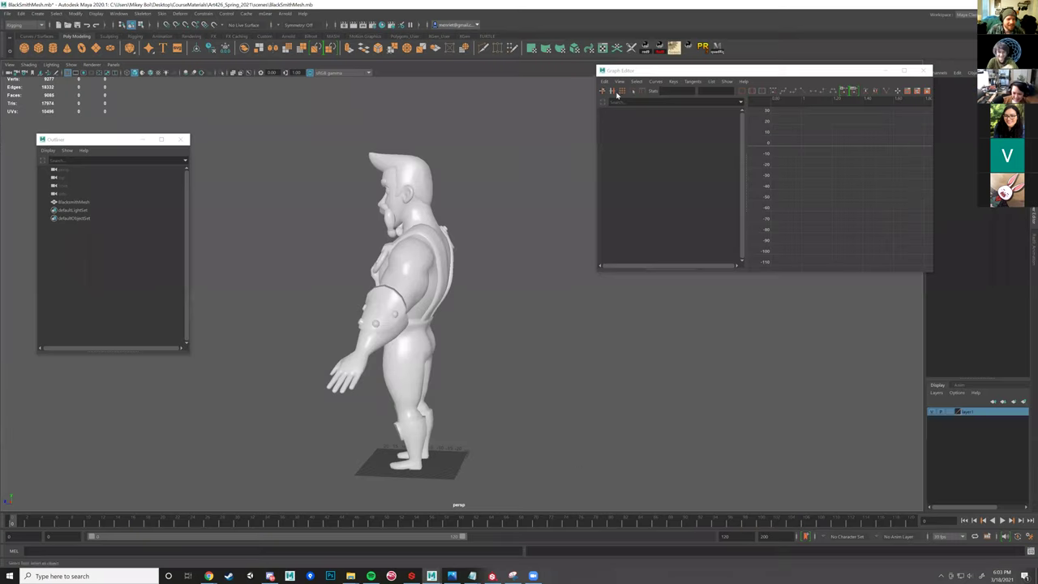
- Open the Quick Rig tool and select the blacksmith mesh as seen from the front
{"action": "scroll", "coordinate": [463, 266], "scroll_direction": "down", "scroll_amount": 5}
{"action": "left_click_drag", "start_coordinate": [464, 266], "coordinate": [544, 280], "text": "alt"}
{"action": "scroll", "coordinate": [545, 280], "scroll_direction": "up", "scroll_amount": 5}
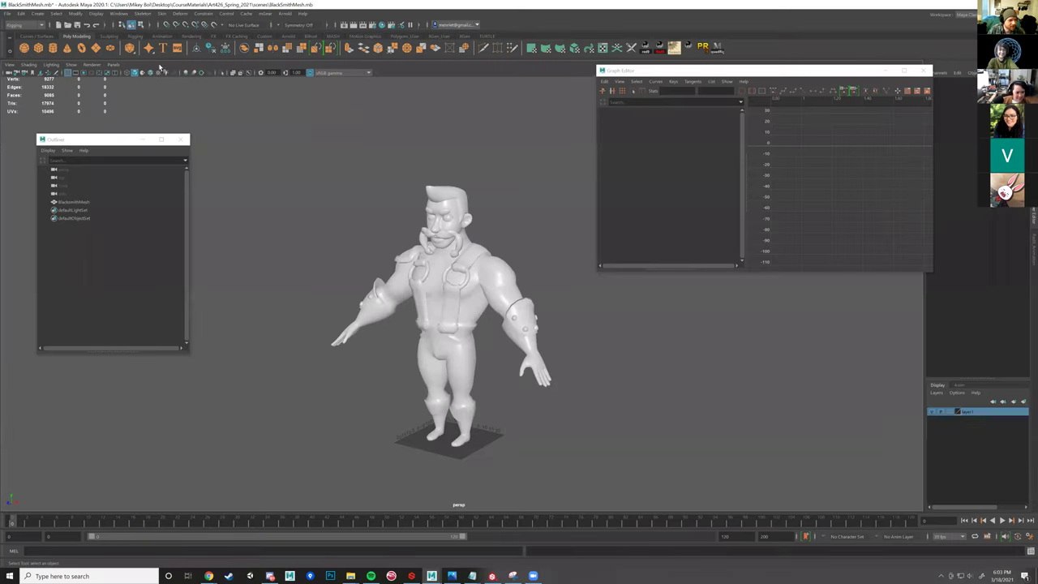
{"action": "left_click", "coordinate": [147, 15]}
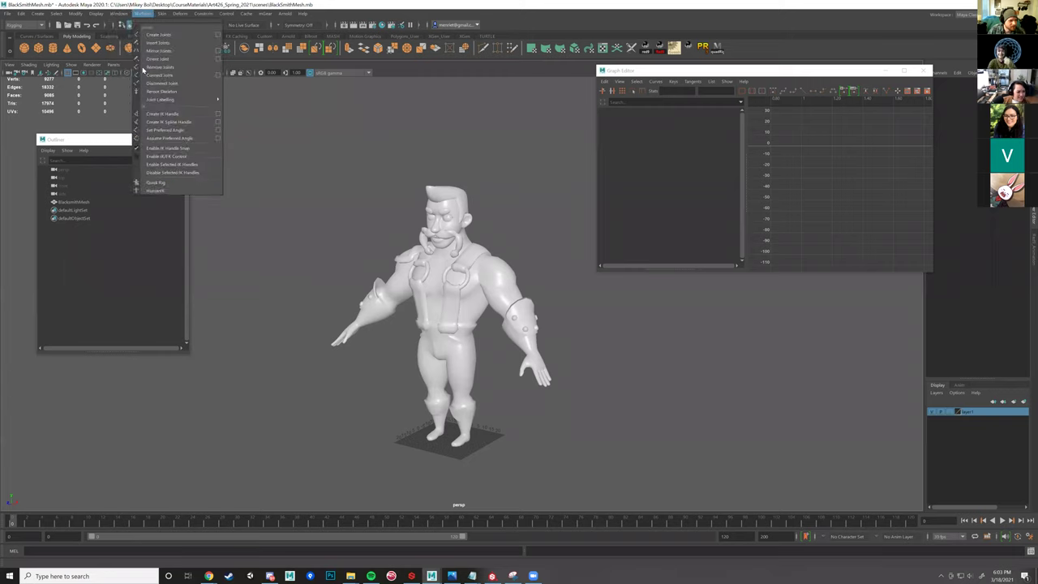
{"action": "left_click", "coordinate": [163, 186]}
{"action": "left_click", "coordinate": [531, 271]}
{"action": "middle_click_drag", "start_coordinate": [522, 269], "coordinate": [456, 269], "text": "alt"}
{"action": "scroll", "coordinate": [455, 269], "scroll_direction": "up", "scroll_amount": 3}
{"action": "left_click", "coordinate": [674, 180]}
{"action": "left_click", "coordinate": [674, 180]}
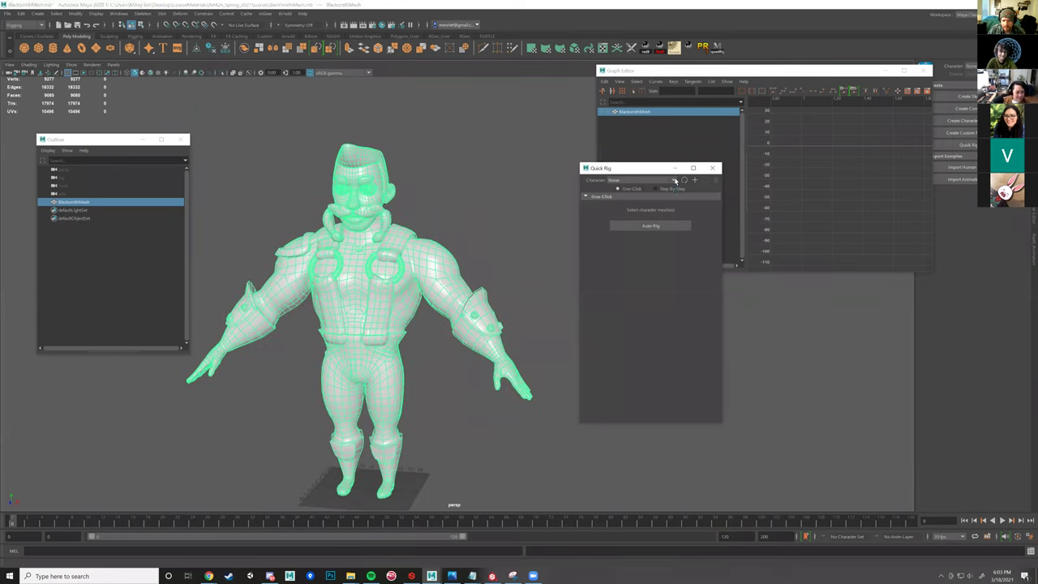
- Set Quick Rig to Step-By-Step, create a new character and add the blacksmith mesh as its geometry
{"action": "left_click", "coordinate": [656, 188]}
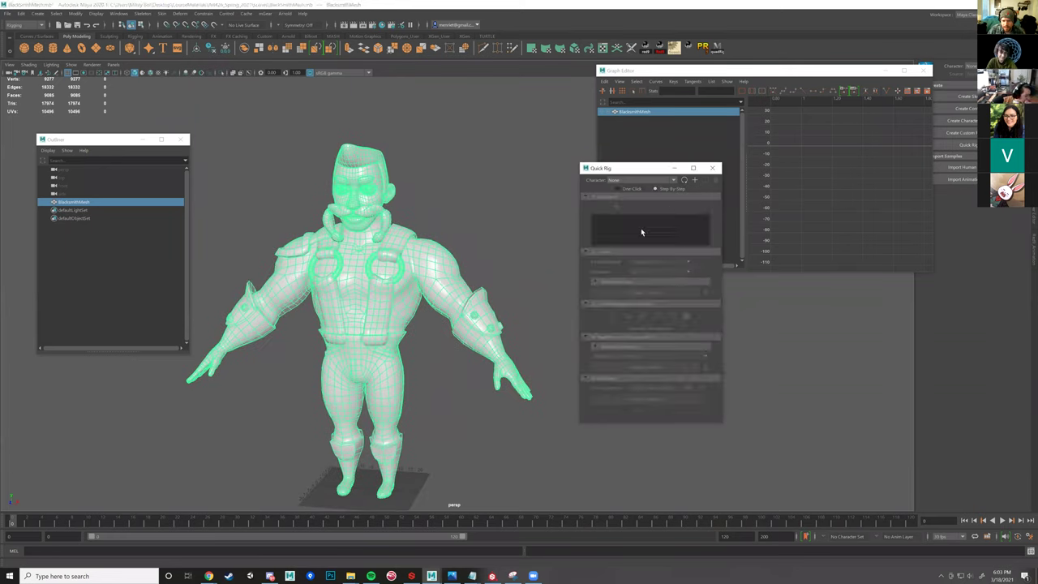
{"action": "left_click", "coordinate": [695, 180]}
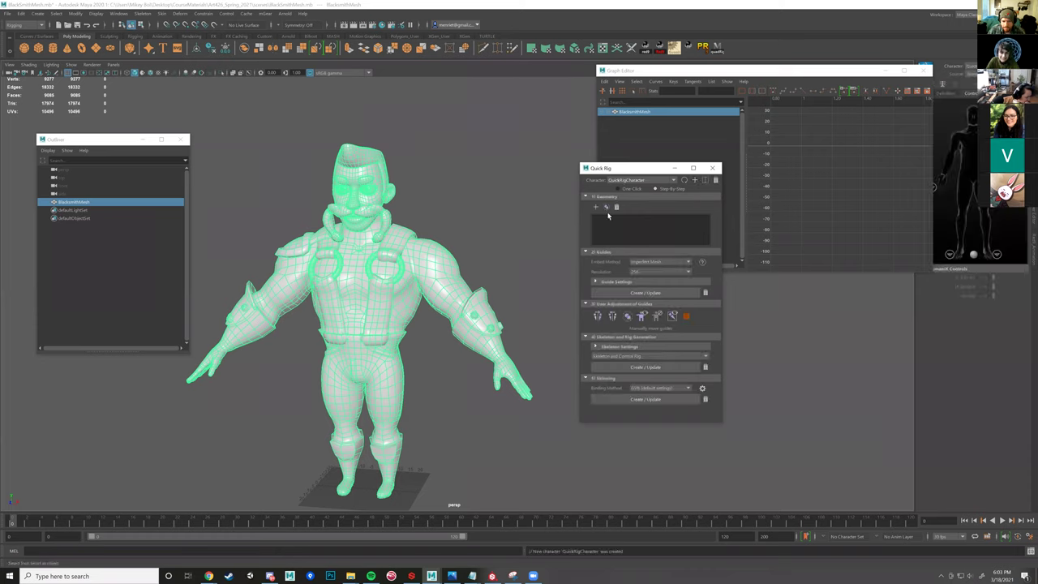
{"action": "left_click", "coordinate": [595, 207]}
- Generate the Quick Rig guides for the mesh and reposition the left wrist guide
{"action": "left_click", "coordinate": [616, 283]}
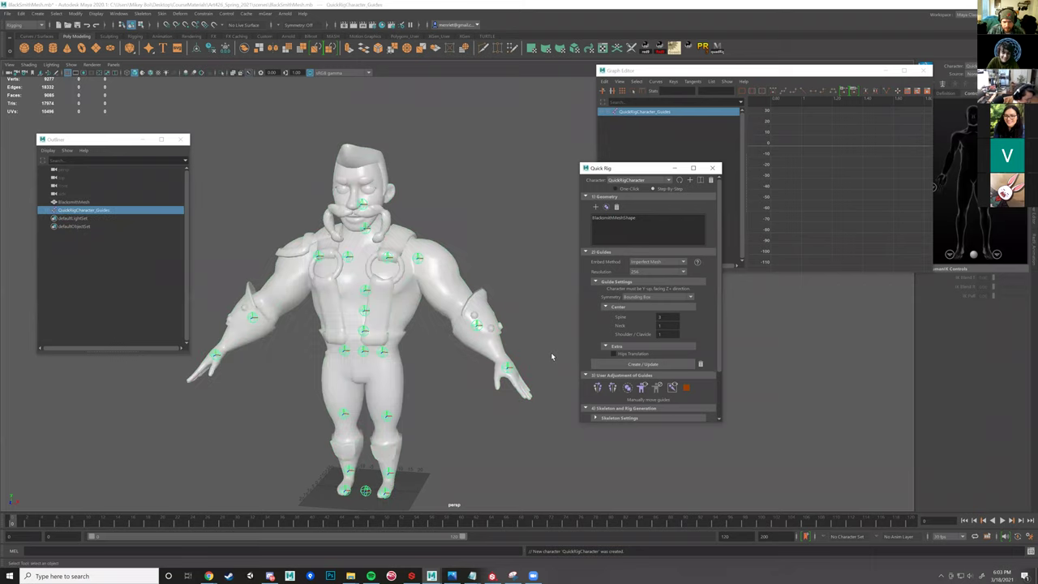
{"action": "left_click_drag", "start_coordinate": [497, 334], "coordinate": [490, 350], "text": "alt"}
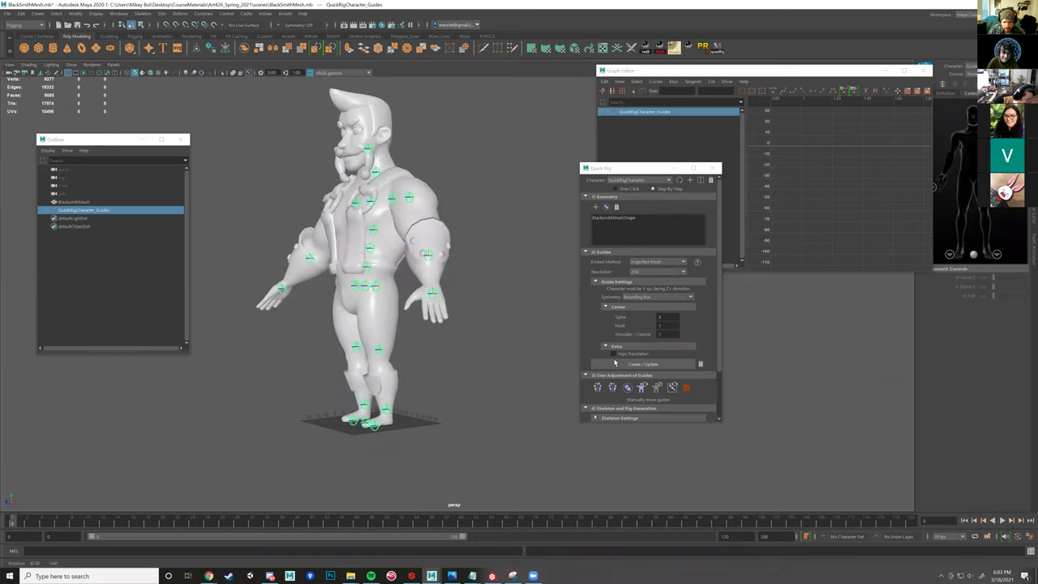
{"action": "scroll", "coordinate": [639, 367], "scroll_direction": "down", "scroll_amount": 1}
{"action": "scroll", "coordinate": [639, 367], "scroll_direction": "down", "scroll_amount": 1}
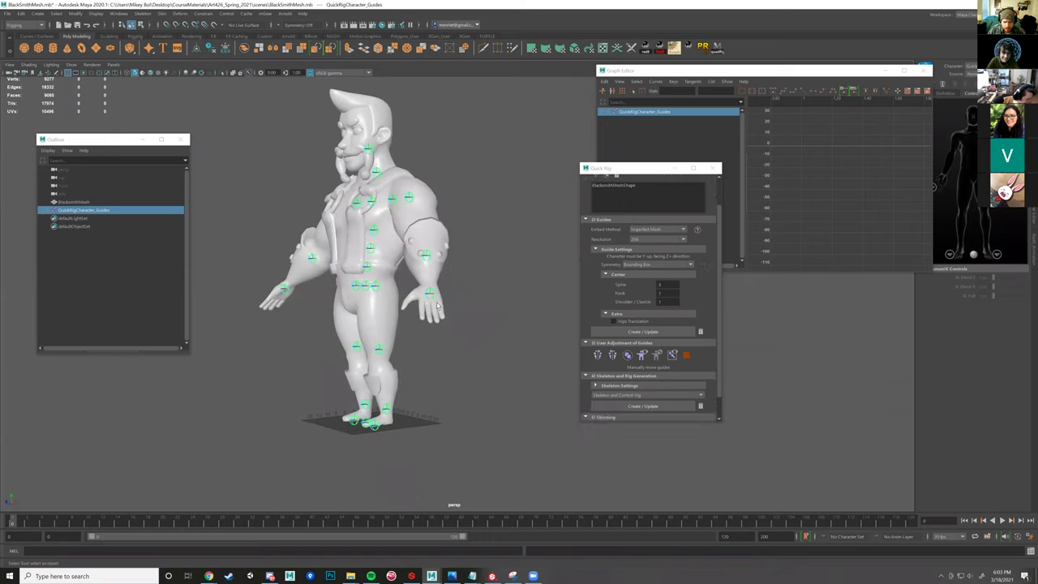
{"action": "key", "text": "["}
{"action": "left_click", "coordinate": [540, 307]}
{"action": "left_click", "coordinate": [539, 301]}
{"action": "left_click_drag", "start_coordinate": [567, 275], "coordinate": [558, 264]}
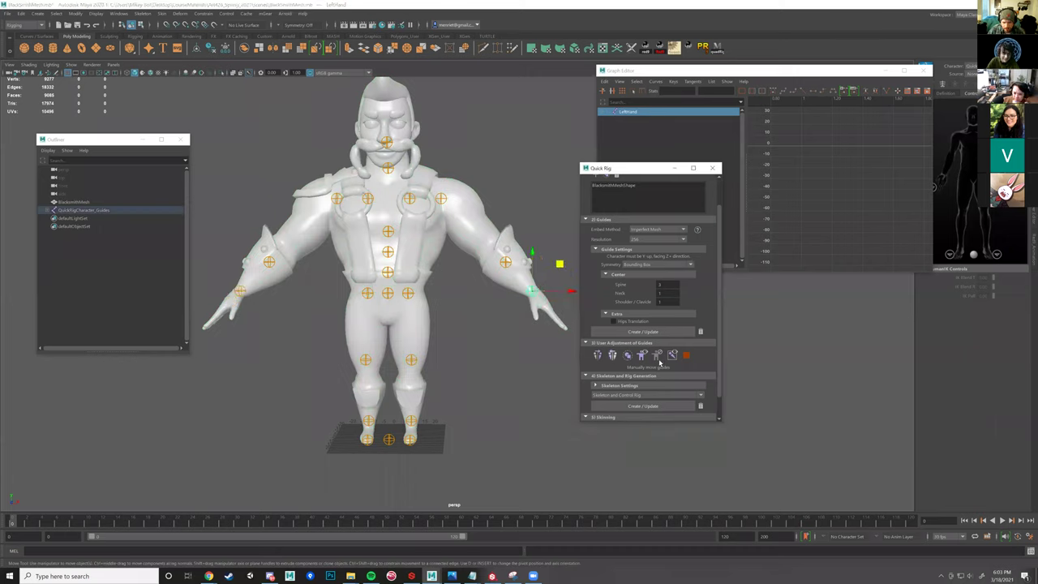
- Move the left elbow guide up the arm, mirror it to the right arm, and generate the Skeleton and Control Rig
{"action": "scroll", "coordinate": [615, 366], "scroll_direction": "down", "scroll_amount": 1}
{"action": "scroll", "coordinate": [604, 370], "scroll_direction": "down", "scroll_amount": 1}
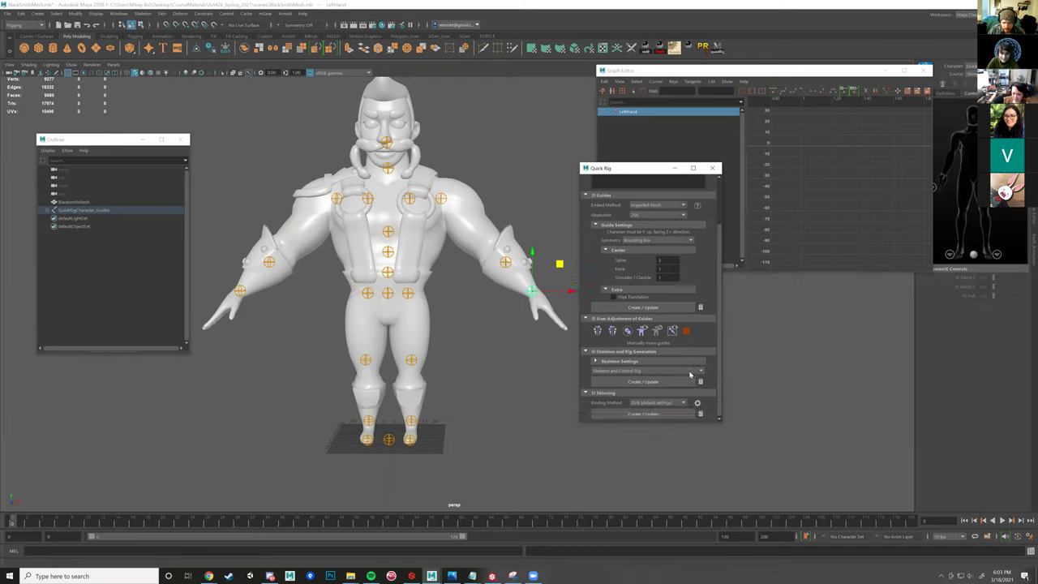
{"action": "left_click", "coordinate": [596, 361]}
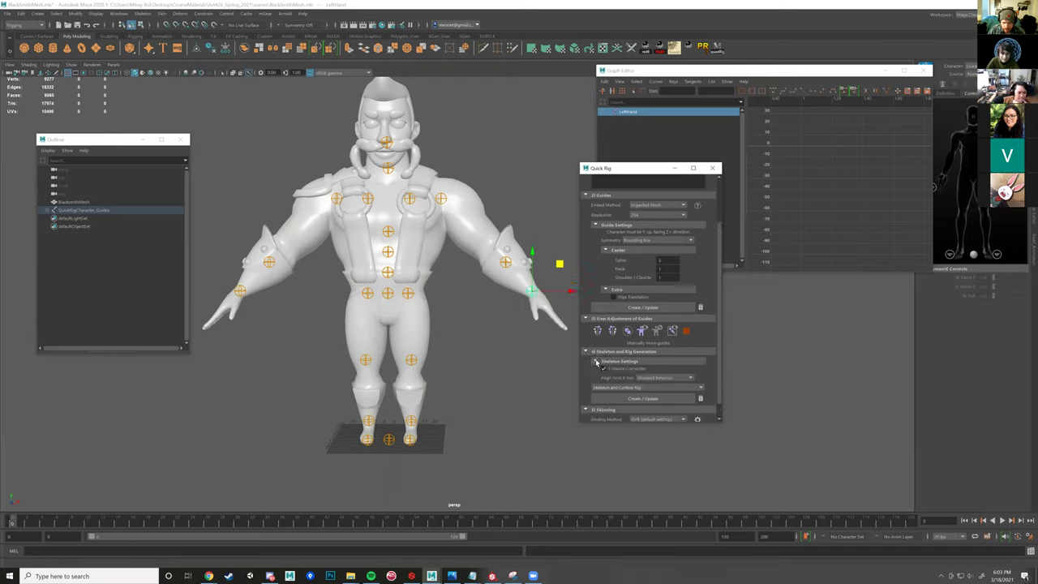
{"action": "left_click", "coordinate": [597, 361]}
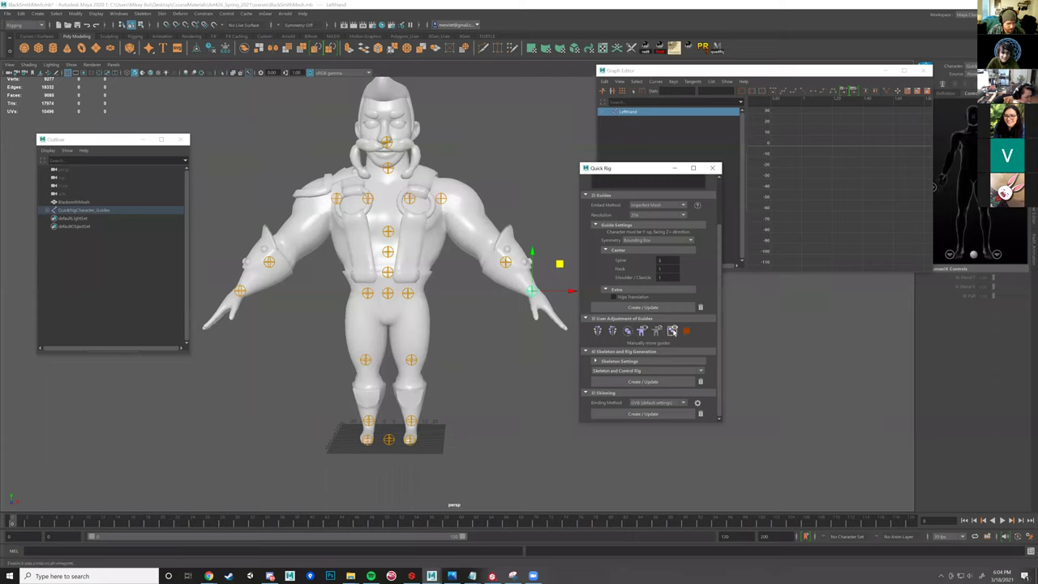
{"action": "left_click", "coordinate": [505, 262]}
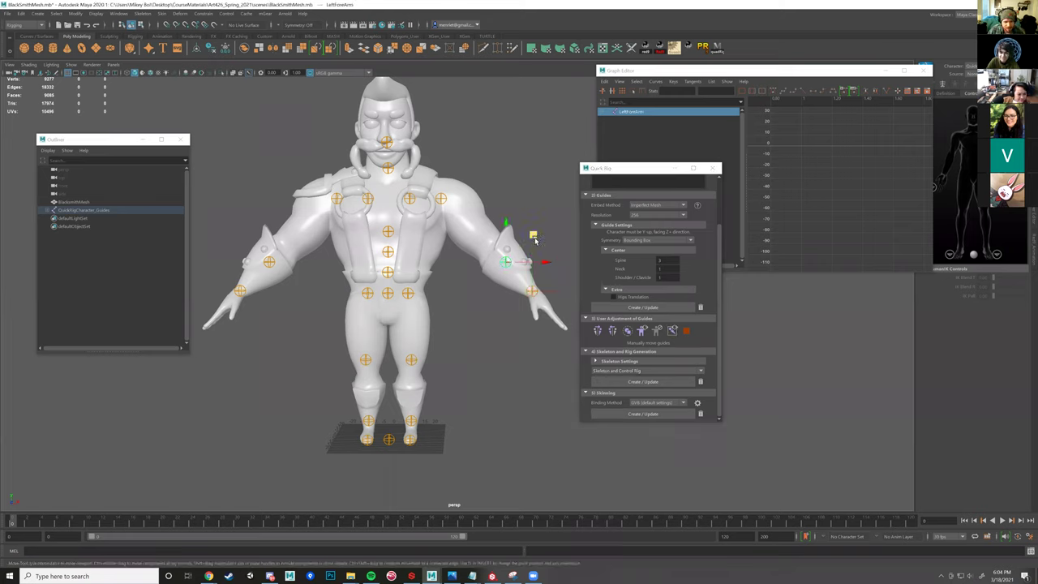
{"action": "left_click_drag", "start_coordinate": [533, 236], "coordinate": [515, 222]}
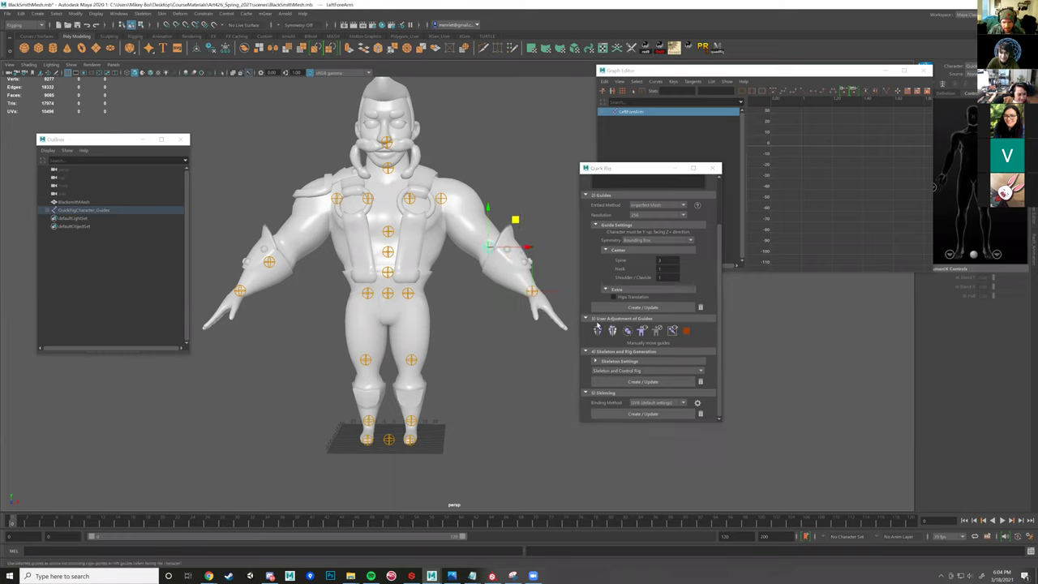
{"action": "left_click", "coordinate": [613, 331]}
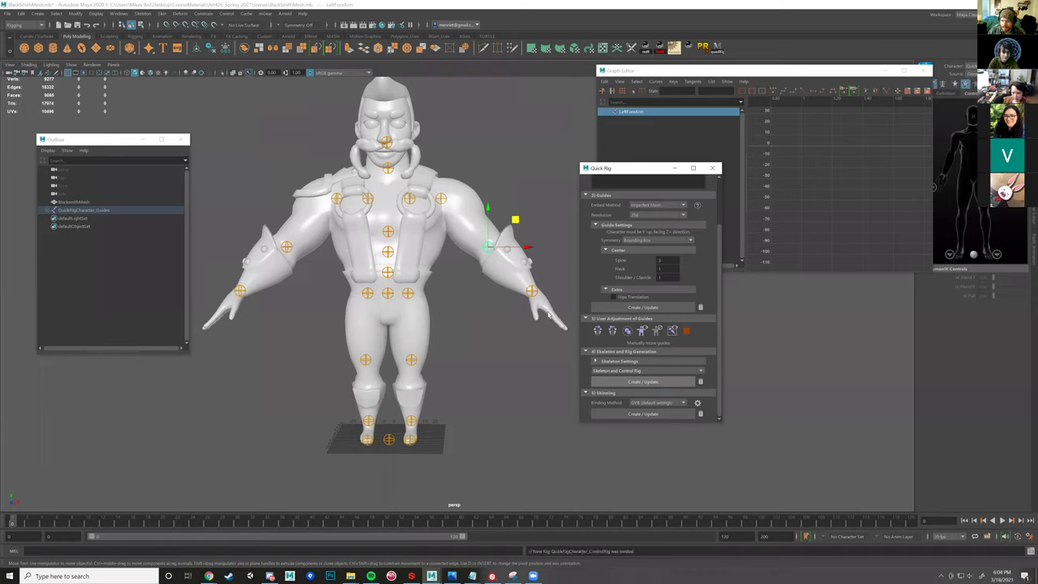
- Examine the generated control rig from the side and front, select the left hand control and deselect it
{"action": "left_click_drag", "start_coordinate": [543, 349], "coordinate": [481, 353], "text": "alt"}
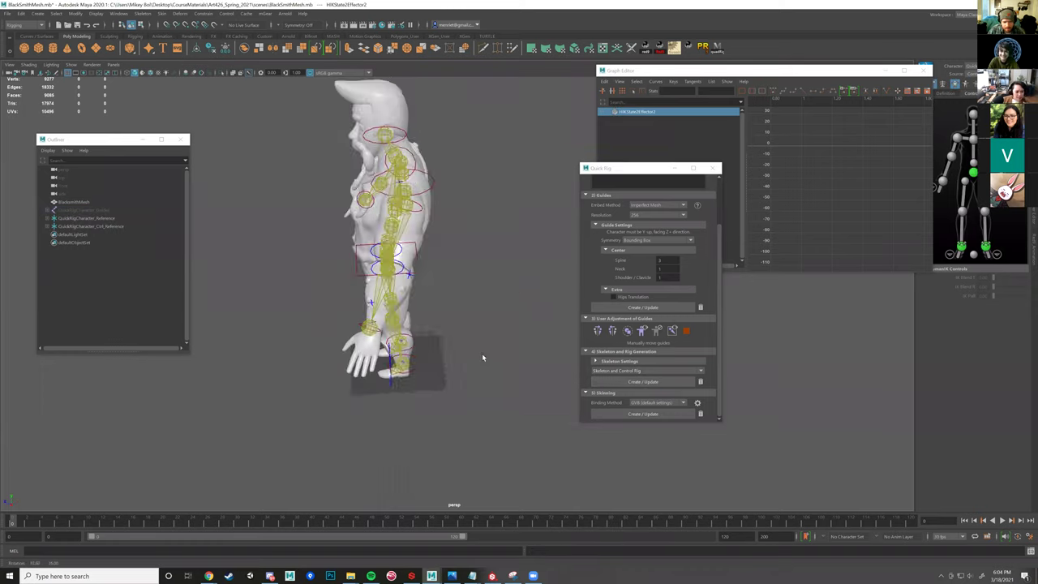
{"action": "scroll", "coordinate": [438, 341], "scroll_direction": "up", "scroll_amount": 4}
{"action": "left_click_drag", "start_coordinate": [382, 326], "coordinate": [459, 392], "text": "alt"}
{"action": "left_click", "coordinate": [396, 355]}
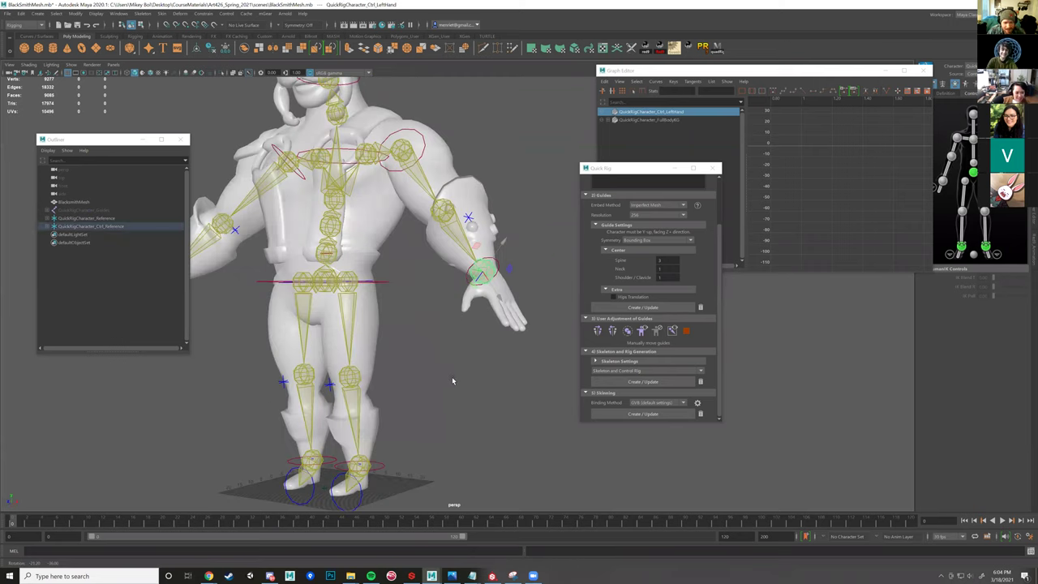
{"action": "left_click", "coordinate": [453, 367]}
{"action": "scroll", "coordinate": [454, 368], "scroll_direction": "down", "scroll_amount": 3}
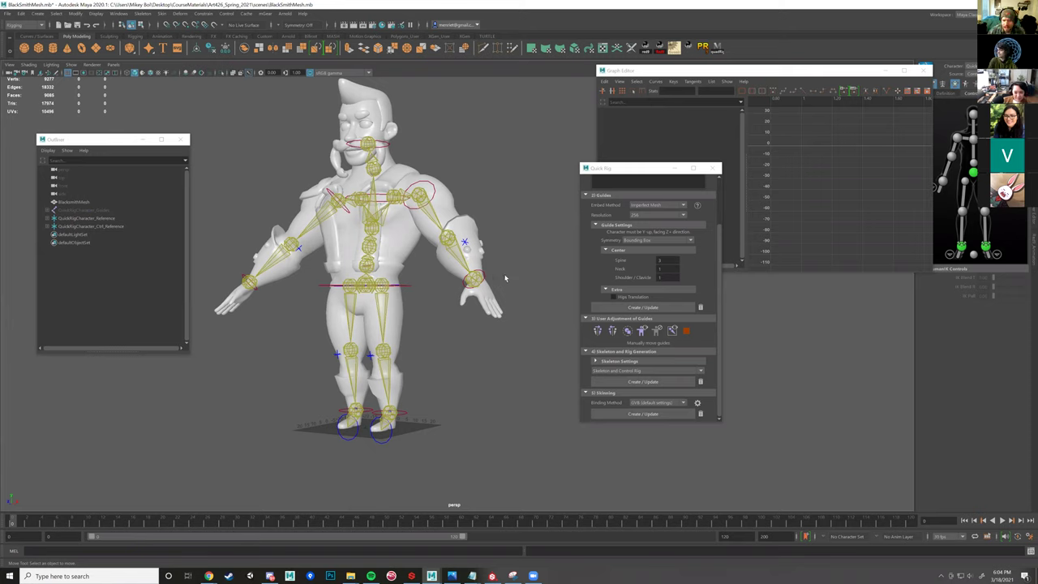
- Test the arm's IK by moving the left wrist effector, and undo the move
{"action": "left_click_drag", "start_coordinate": [514, 288], "coordinate": [446, 368], "text": "alt"}
{"action": "left_click", "coordinate": [487, 317]}
{"action": "left_click", "coordinate": [485, 343]}
{"action": "left_click", "coordinate": [446, 328]}
{"action": "left_click", "coordinate": [446, 319]}
{"action": "left_click_drag", "start_coordinate": [436, 323], "coordinate": [406, 298]}
{"action": "key", "text": "ctrl+z"}
- Lower the rig's hips effector to test how the legs bend at the knees
{"action": "left_click_drag", "start_coordinate": [460, 320], "coordinate": [484, 338], "text": "alt"}
{"action": "scroll", "coordinate": [483, 337], "scroll_direction": "up", "scroll_amount": 3}
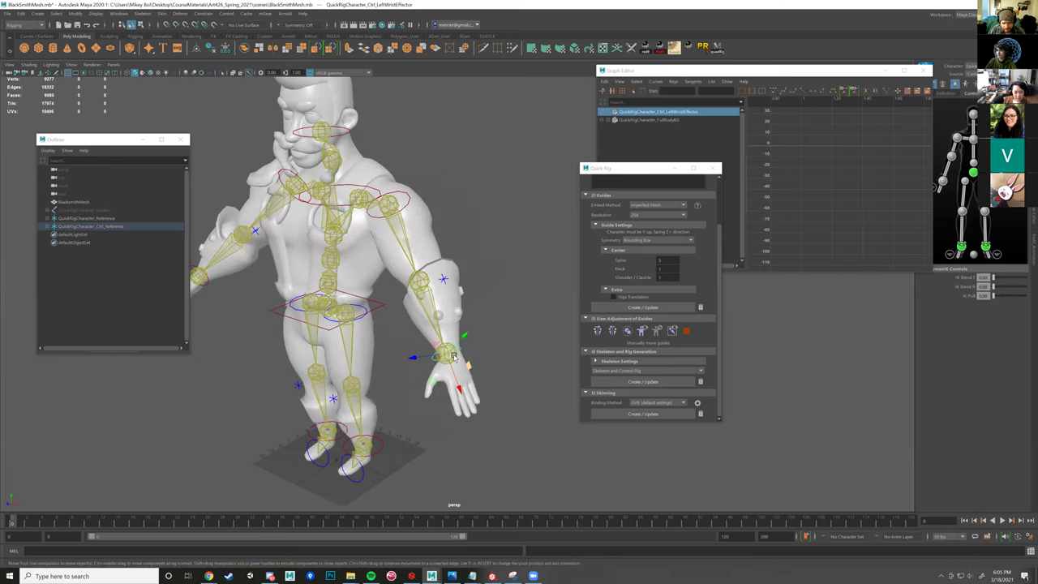
{"action": "scroll", "coordinate": [466, 362], "scroll_direction": "up", "scroll_amount": 2}
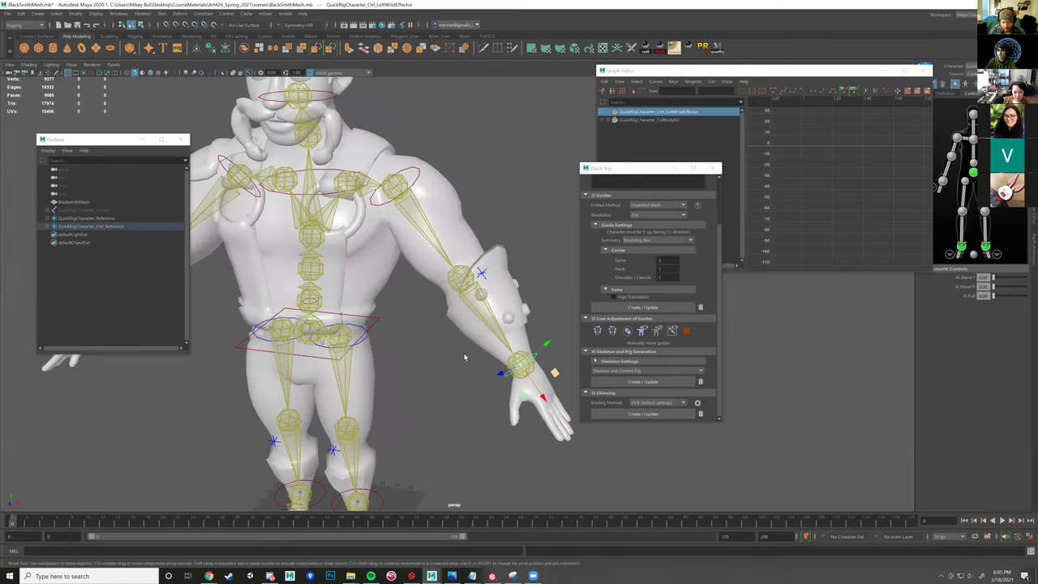
{"action": "left_click_drag", "start_coordinate": [448, 344], "coordinate": [536, 338], "text": "alt"}
{"action": "middle_click_drag", "start_coordinate": [537, 339], "coordinate": [555, 240], "text": "alt"}
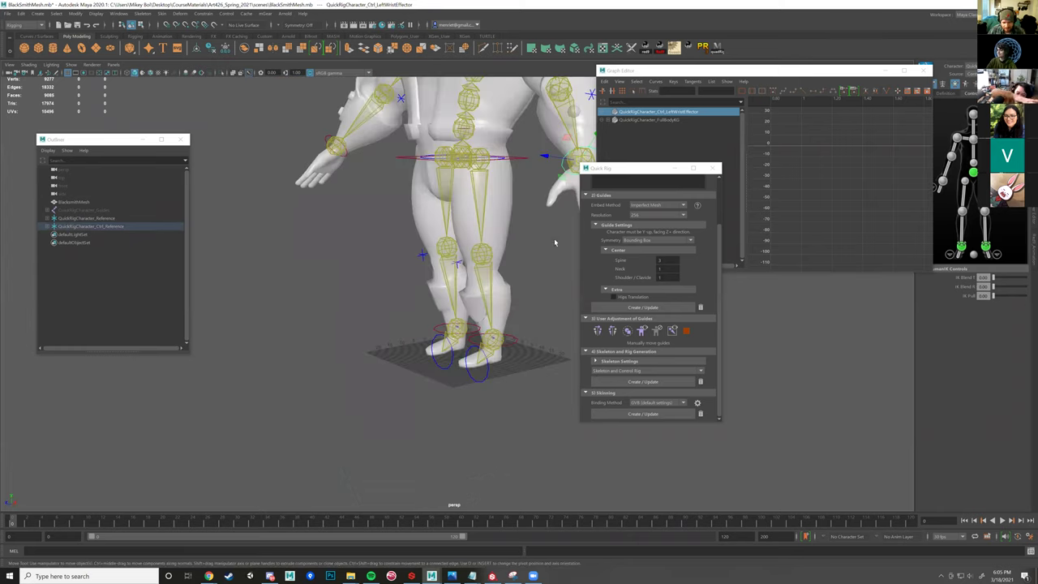
{"action": "left_click_drag", "start_coordinate": [523, 326], "coordinate": [530, 343], "text": "alt"}
{"action": "middle_click_drag", "start_coordinate": [532, 162], "coordinate": [484, 195], "text": "alt"}
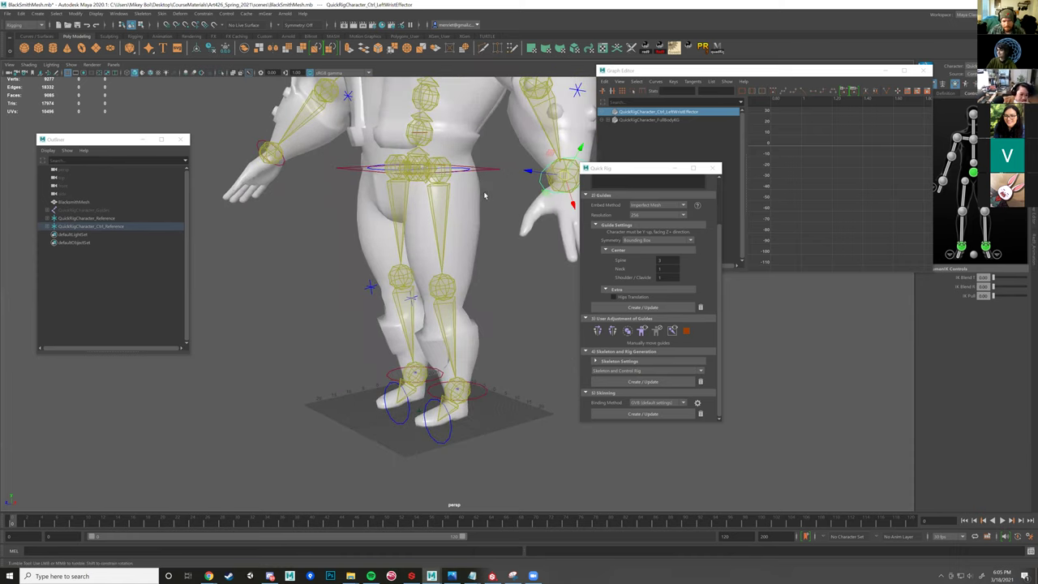
{"action": "left_click_drag", "start_coordinate": [493, 190], "coordinate": [506, 191], "text": "alt"}
{"action": "left_click", "coordinate": [452, 172]}
{"action": "scroll", "coordinate": [416, 148], "scroll_direction": "down", "scroll_amount": 2}
{"action": "left_click_drag", "start_coordinate": [416, 160], "coordinate": [523, 220]}
- Select the left upper arm control and test rotating it at the shoulder
{"action": "left_click", "coordinate": [521, 164]}
{"action": "left_click_drag", "start_coordinate": [464, 163], "coordinate": [484, 151], "text": "alt"}
{"action": "key", "text": "e"}
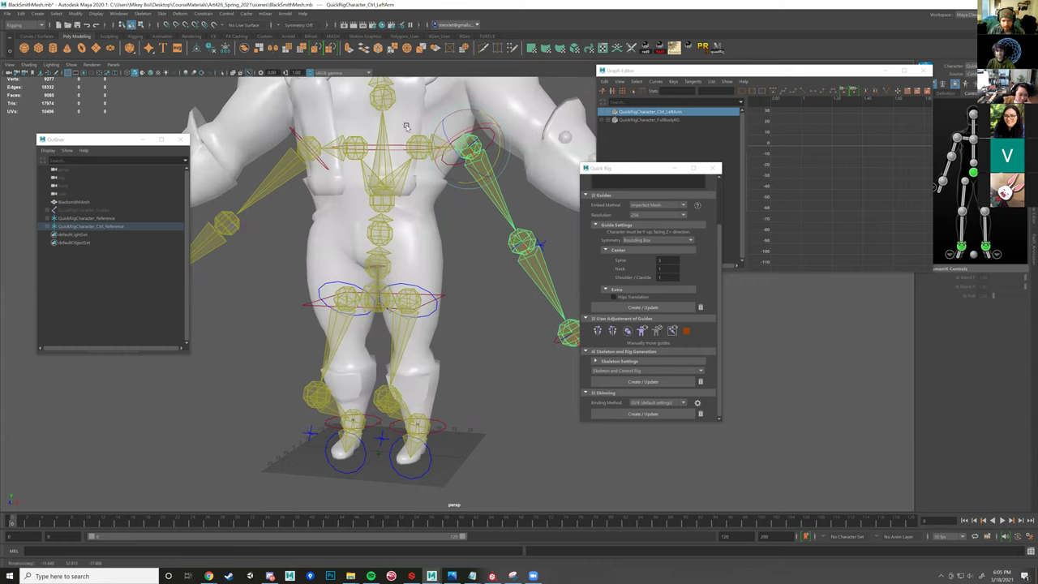
{"action": "left_click_drag", "start_coordinate": [404, 124], "coordinate": [425, 149], "text": "alt"}
- Move the left wrist effector to bend the arm, and undo all the test poses back to the rig's original stance
{"action": "left_click", "coordinate": [496, 314]}
{"action": "key", "text": "w"}
{"action": "left_click_drag", "start_coordinate": [475, 340], "coordinate": [475, 284], "text": "alt"}
{"action": "left_click", "coordinate": [483, 331]}
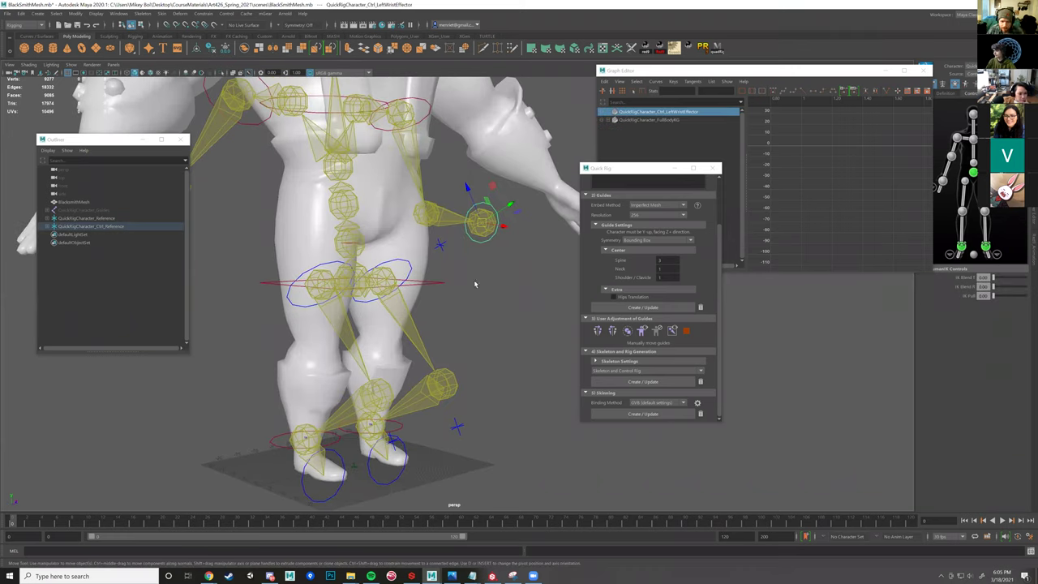
{"action": "left_click_drag", "start_coordinate": [459, 282], "coordinate": [453, 314], "text": "alt"}
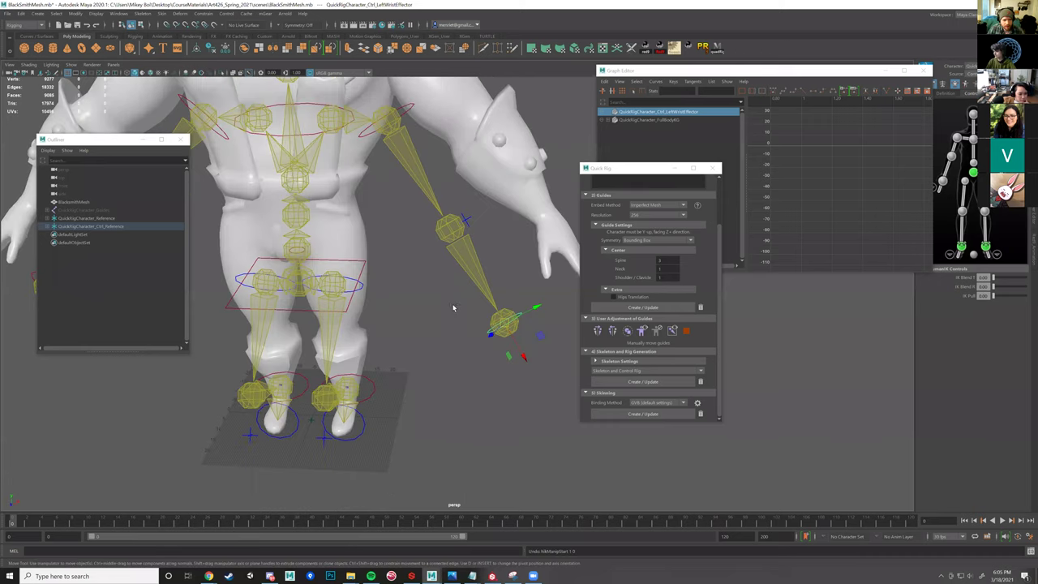
{"action": "scroll", "coordinate": [453, 307], "scroll_direction": "down", "scroll_amount": 3}
{"action": "key", "text": "Up"}
{"action": "key", "text": "ctrl+z"}
{"action": "key", "text": "ctrl+z"}
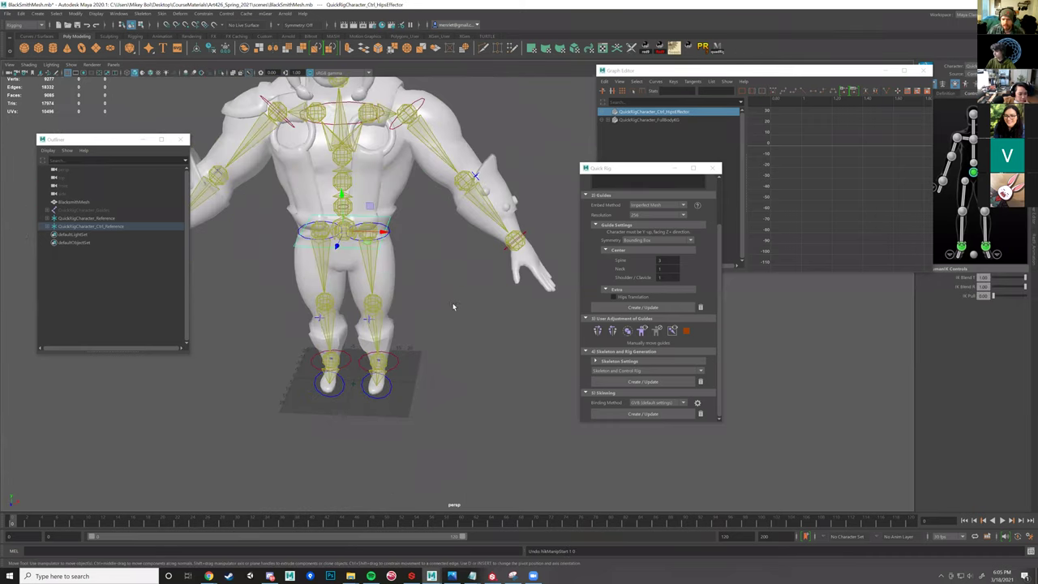
- Deselect the hips control and reopen the BlackSmithMesh scene to discard the generated rig
{"action": "left_click", "coordinate": [512, 302]}
{"action": "middle_click_drag", "start_coordinate": [512, 302], "coordinate": [526, 306], "text": "alt"}
{"action": "left_click_drag", "start_coordinate": [297, 114], "coordinate": [266, 112], "text": "alt"}
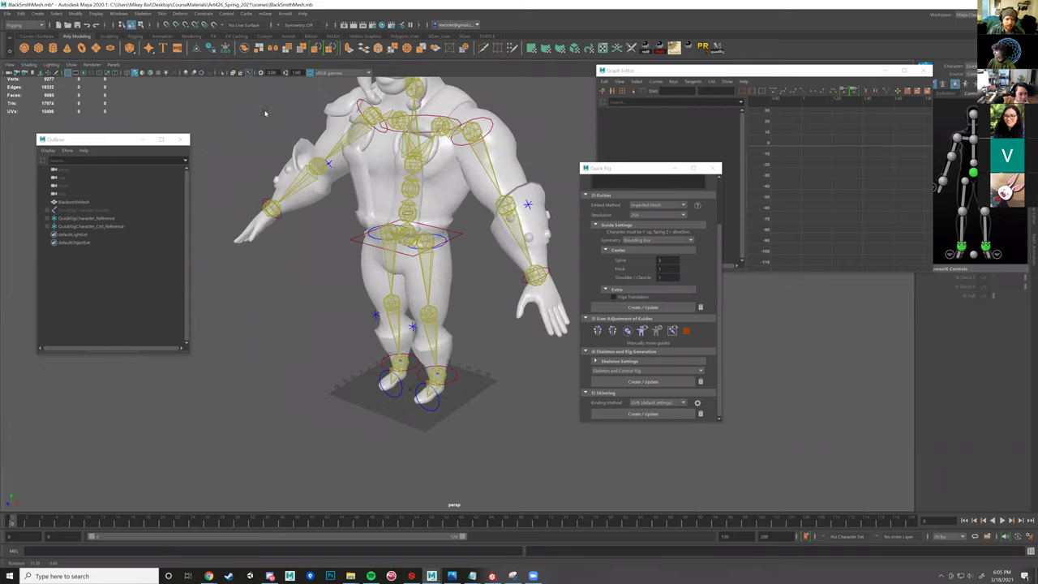
{"action": "middle_click_drag", "start_coordinate": [283, 222], "coordinate": [253, 335], "text": "alt"}
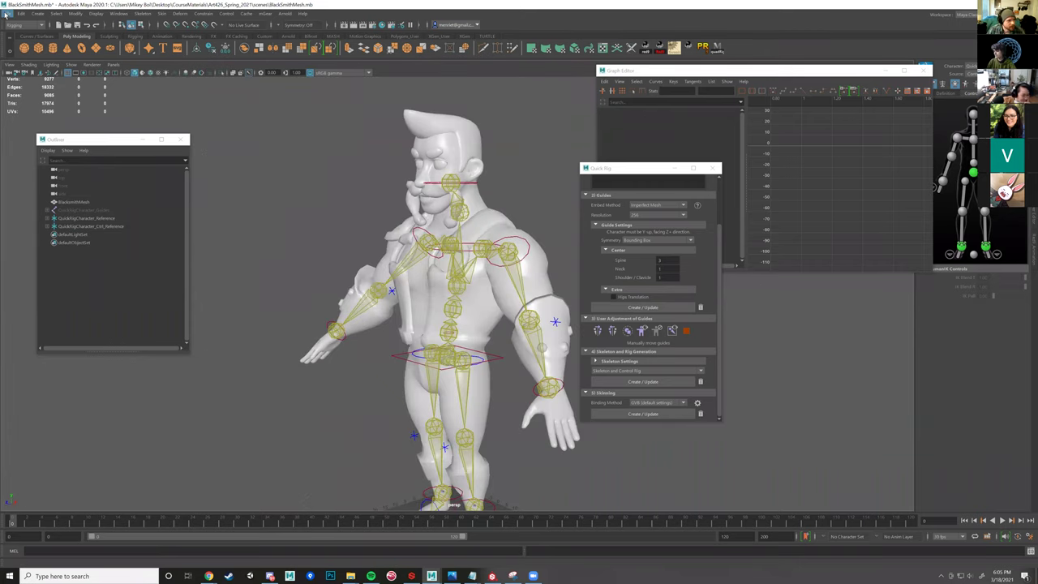
{"action": "left_click", "coordinate": [7, 13]}
{"action": "mouse_move", "coordinate": [46, 268]}
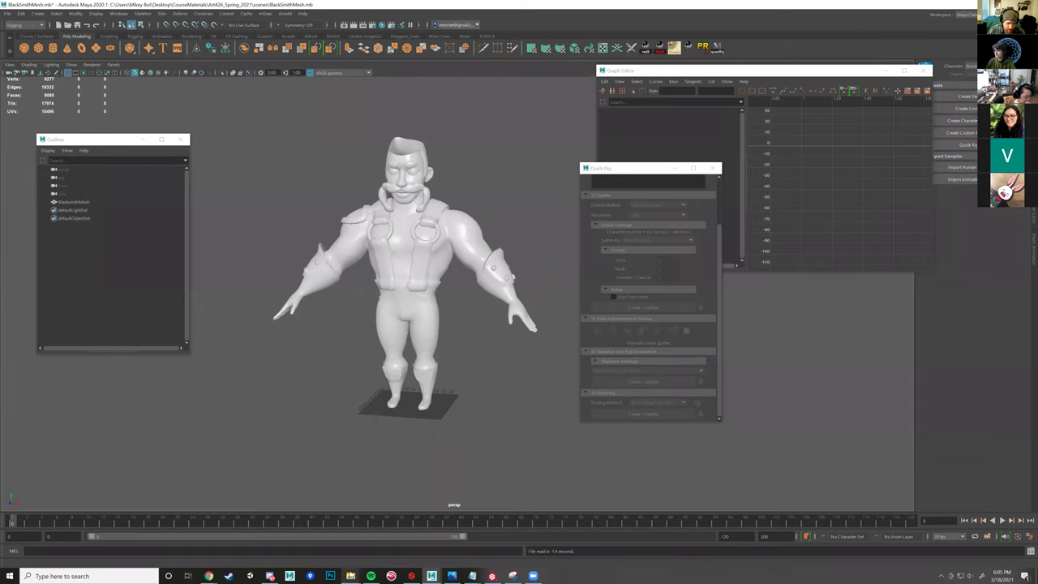
- Open the Maya 2020 scripts folder under Documents in File Explorer, and switch to Discord
{"action": "mouse_move", "coordinate": [350, 572]}
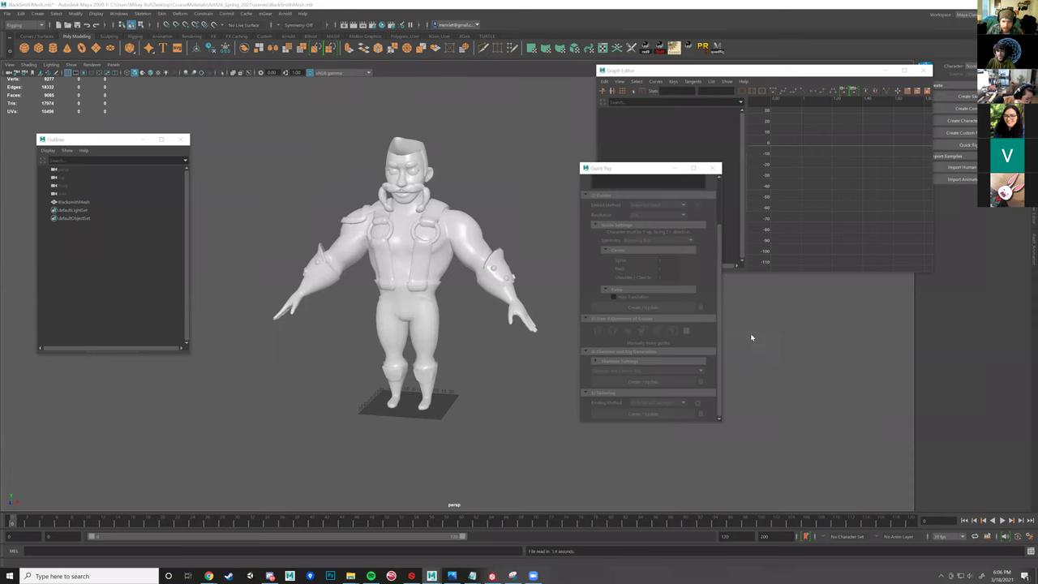
{"action": "key", "text": "alt+Tab"}
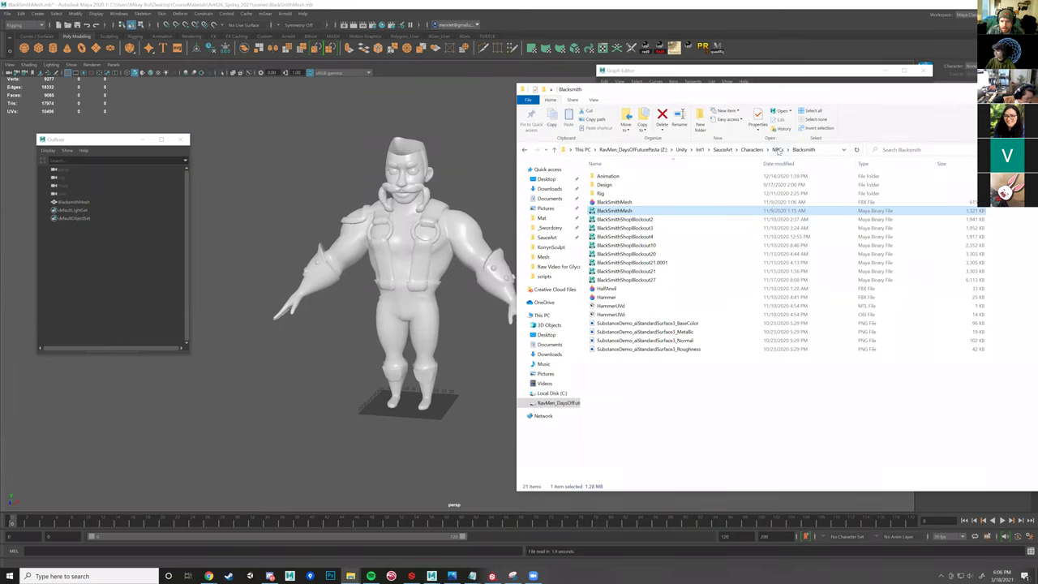
{"action": "key", "text": "alt+Up"}
{"action": "key", "text": "alt+Up"}
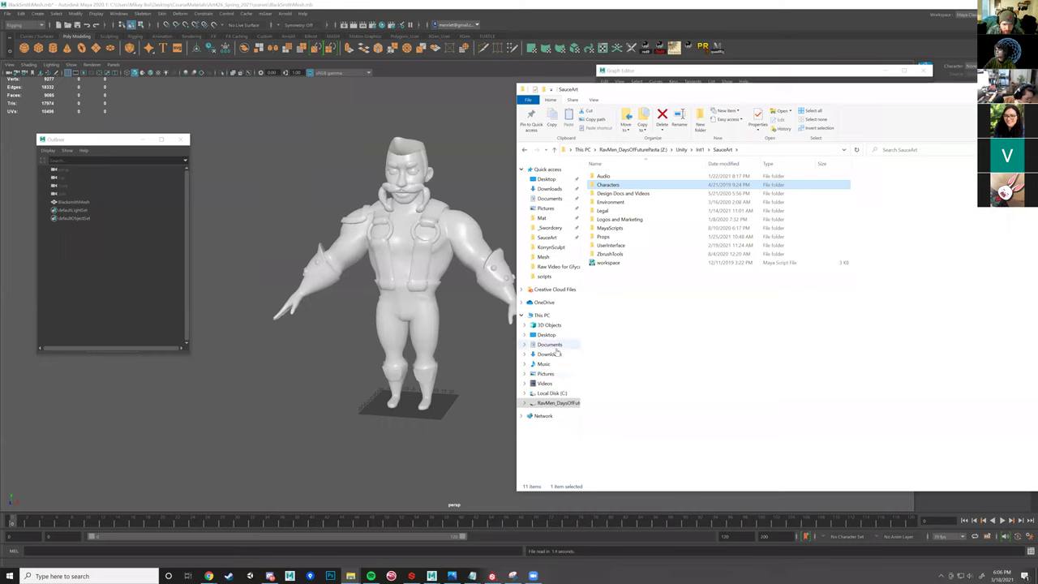
{"action": "left_click", "coordinate": [549, 198]}
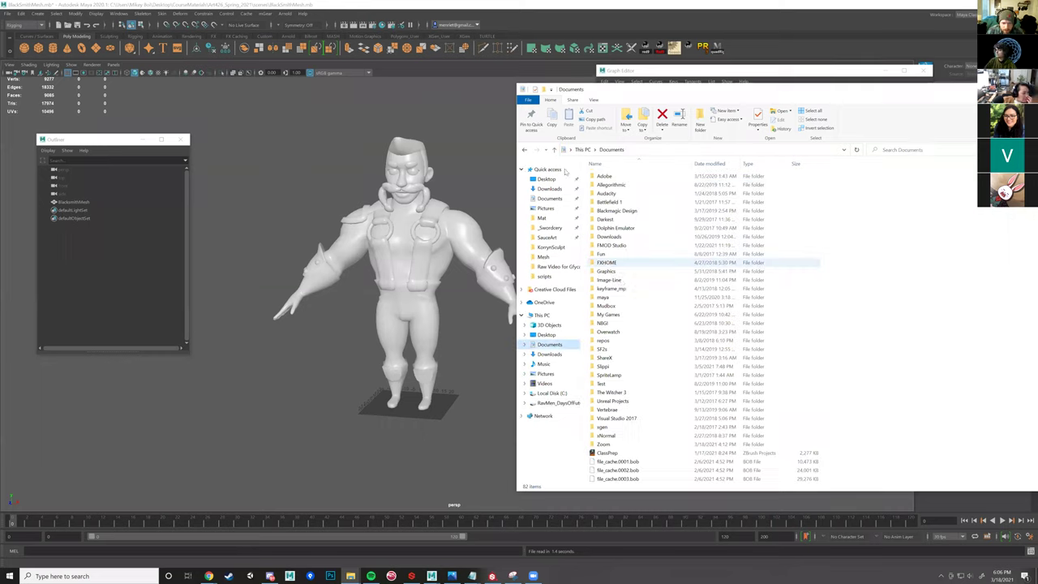
{"action": "double_click", "coordinate": [617, 297]}
{"action": "double_click", "coordinate": [616, 198]}
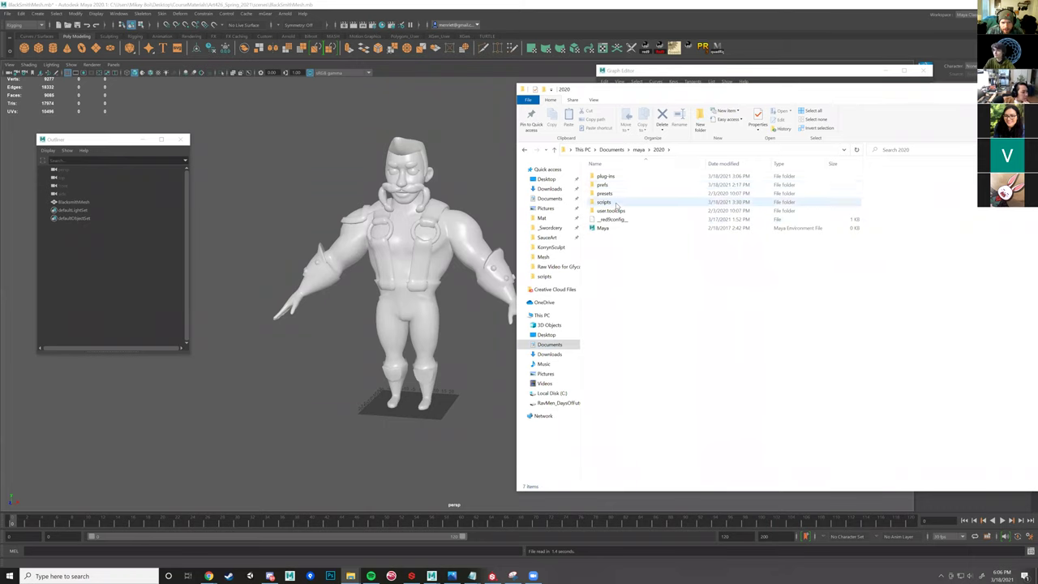
{"action": "double_click", "coordinate": [636, 202]}
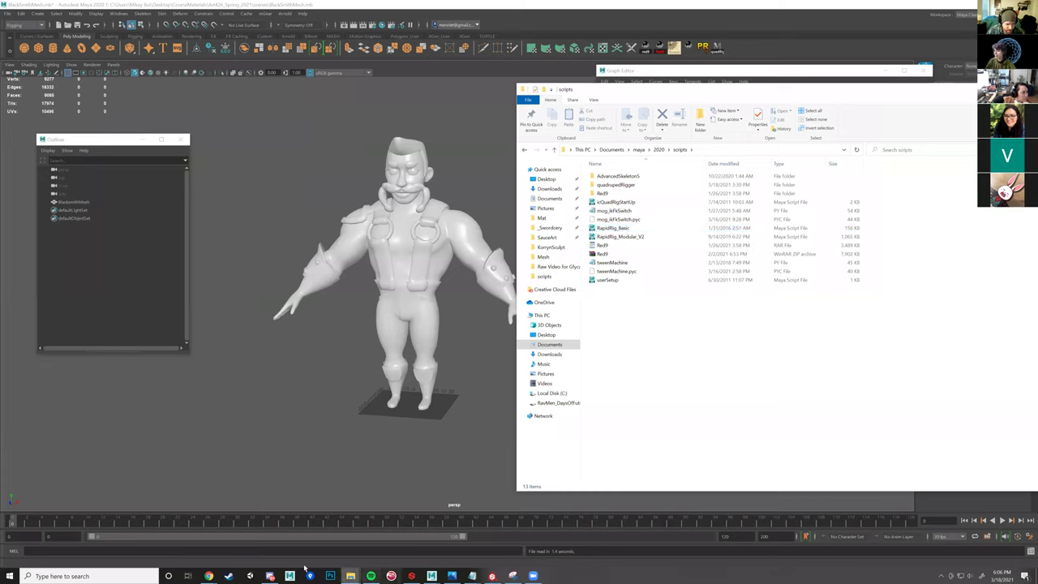
{"action": "left_click", "coordinate": [469, 575]}
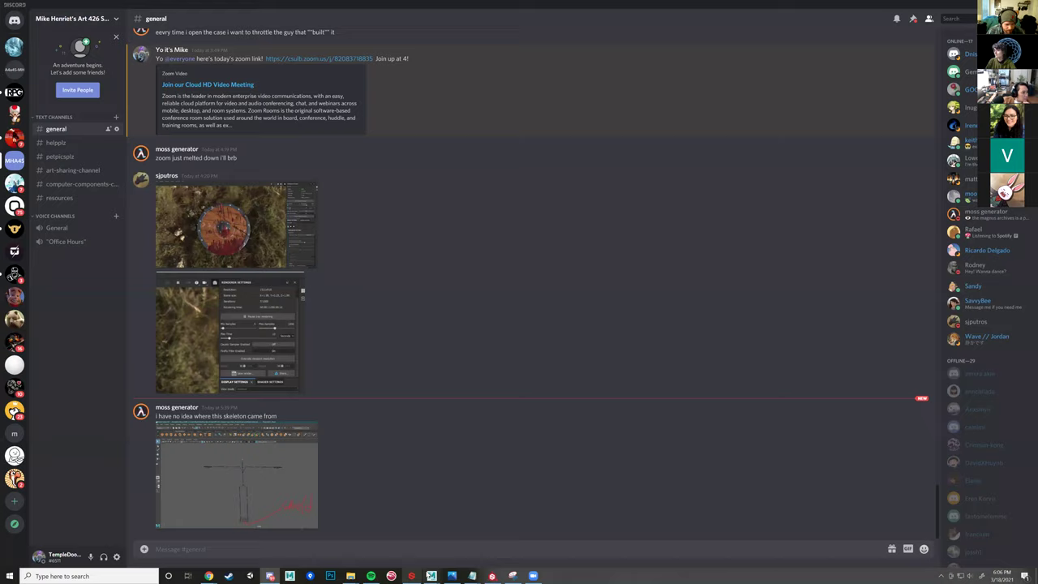
{"action": "mouse_move", "coordinate": [431, 574]}
{"action": "left_click", "coordinate": [390, 556]}
{"action": "left_click_drag", "start_coordinate": [612, 230], "coordinate": [589, 234]}
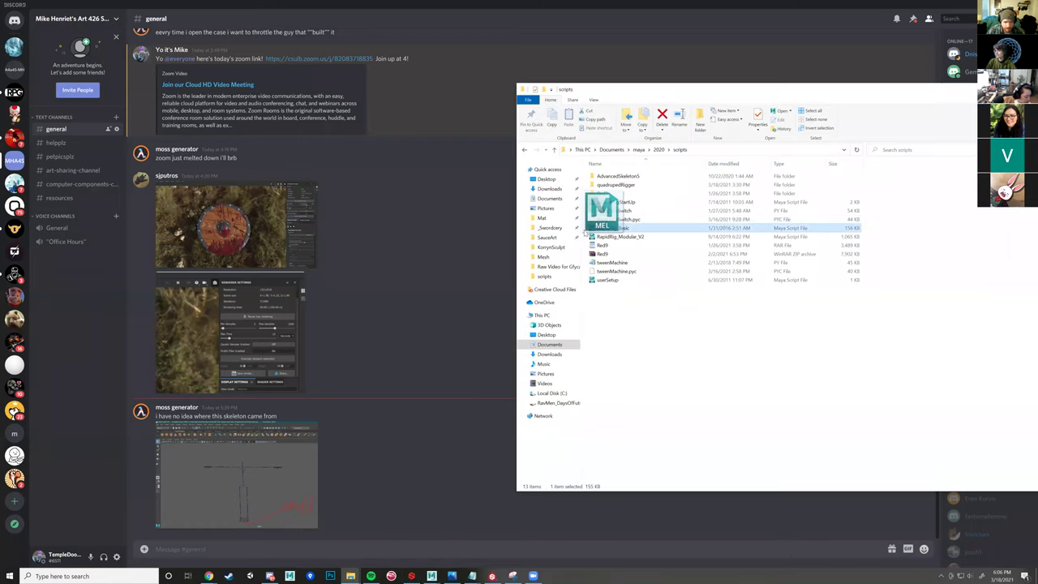
{"action": "left_click_drag", "start_coordinate": [384, 442], "coordinate": [416, 460]}
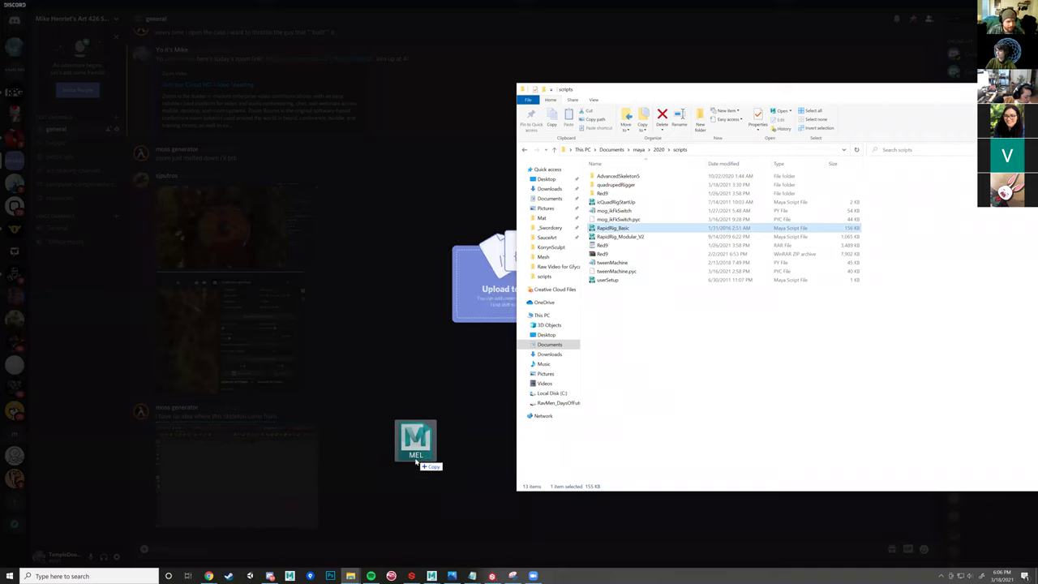
{"action": "left_click_drag", "start_coordinate": [645, 362], "coordinate": [698, 379]}
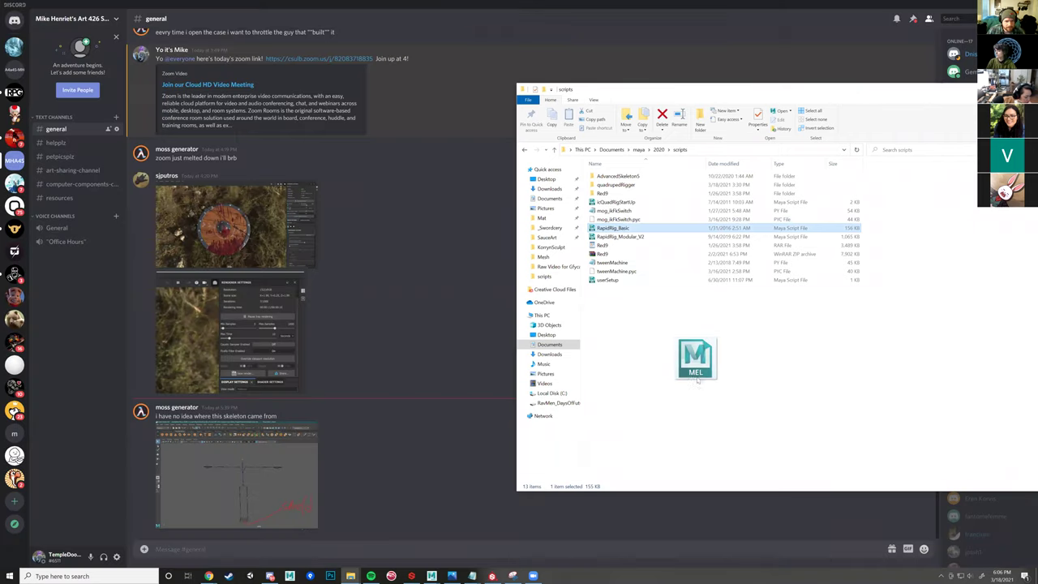
- Upload the RapidRig_Basic script from the scripts folder to the class server's resources channel
{"action": "left_click", "coordinate": [60, 197]}
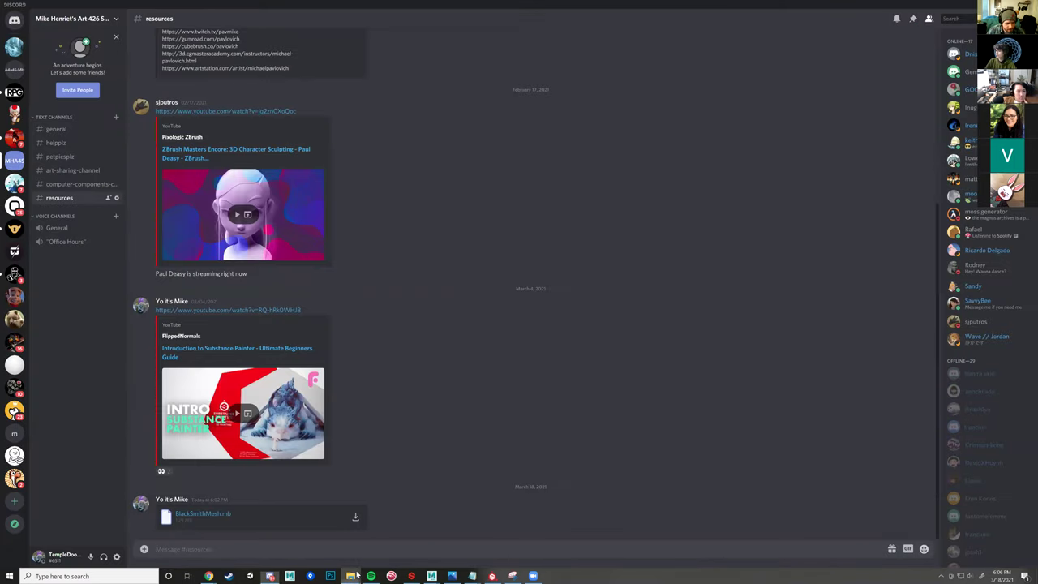
{"action": "left_click", "coordinate": [350, 576]}
{"action": "left_click_drag", "start_coordinate": [623, 228], "coordinate": [430, 495]}
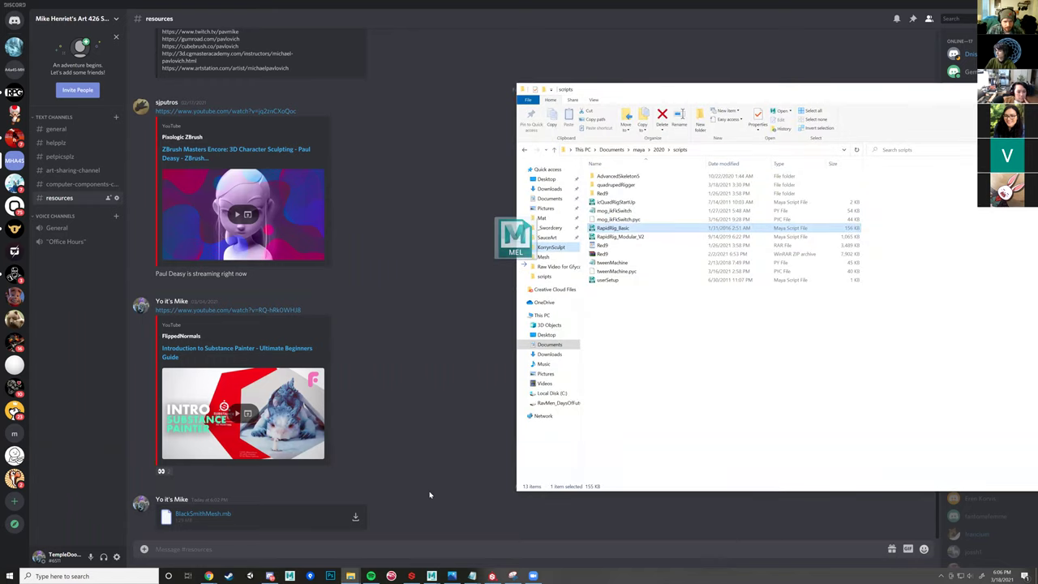
{"action": "left_click_drag", "start_coordinate": [507, 468], "coordinate": [584, 459]}
{"action": "left_click", "coordinate": [597, 325]}
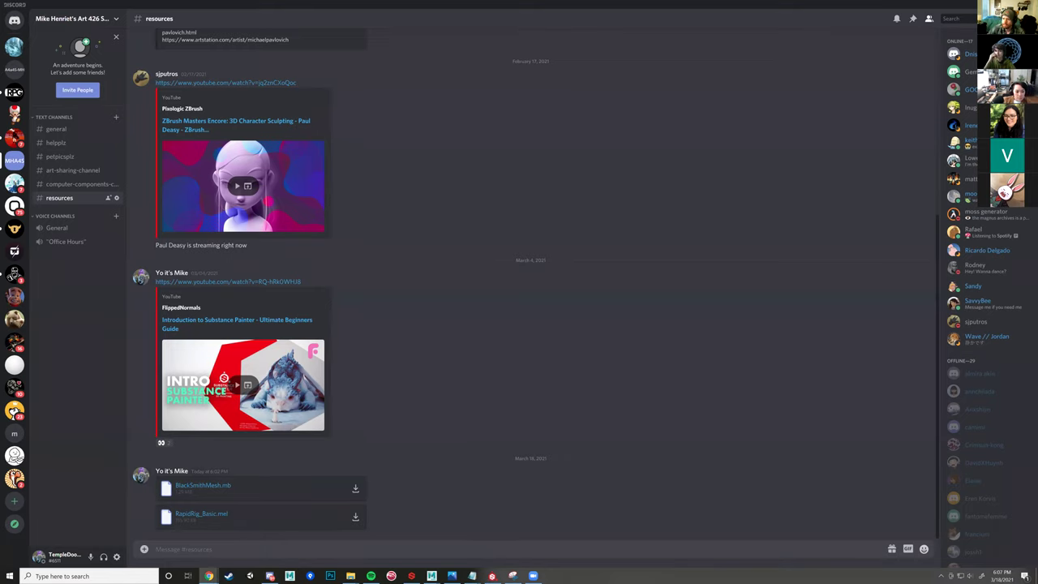
- Switch to Chrome and review the Character Rigging unit's tutorials and RapidRig files on the course site
{"action": "left_click", "coordinate": [208, 575]}
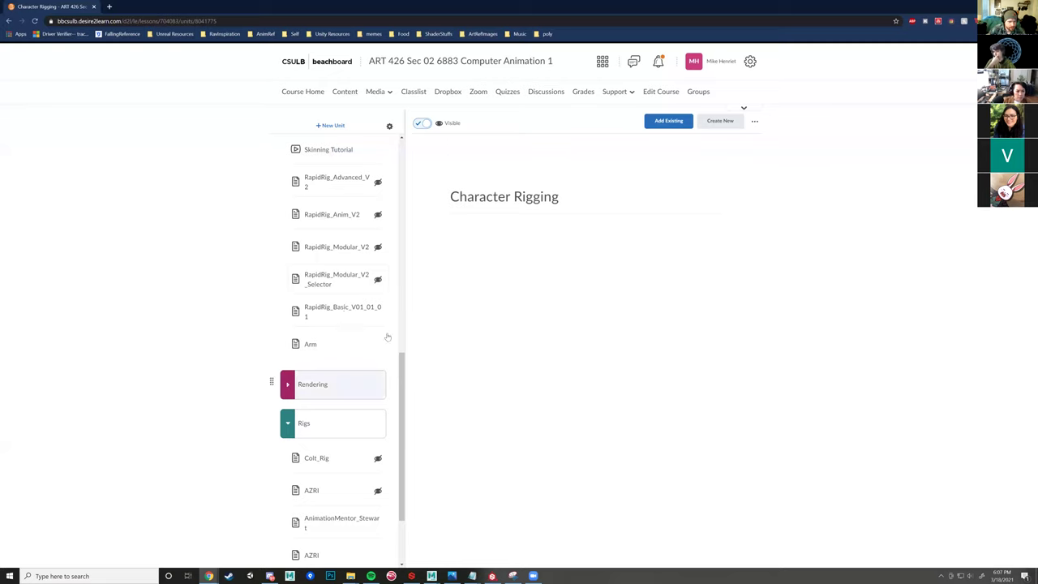
{"action": "scroll", "coordinate": [352, 360], "scroll_direction": "up", "scroll_amount": 4}
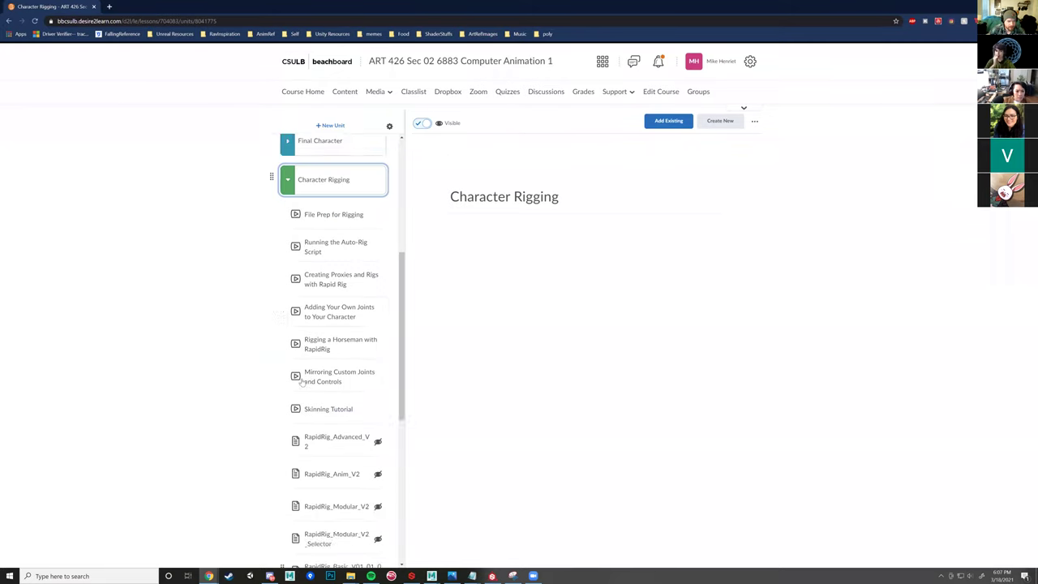
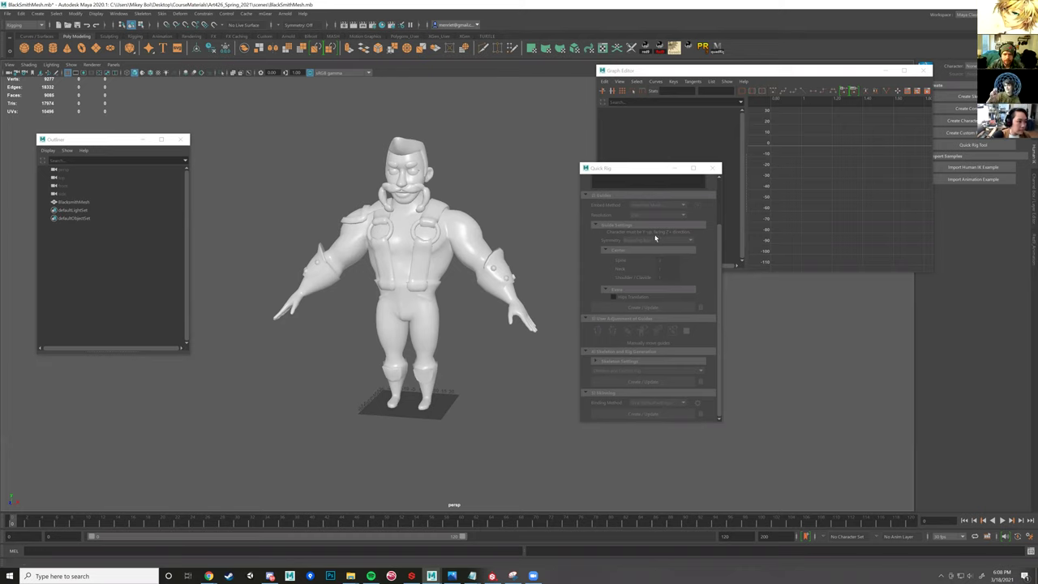
- In Maya, close the Quick Rig and Graph Editor windows to clear the view of the blacksmith
{"action": "left_click_drag", "start_coordinate": [610, 172], "coordinate": [695, 210]}
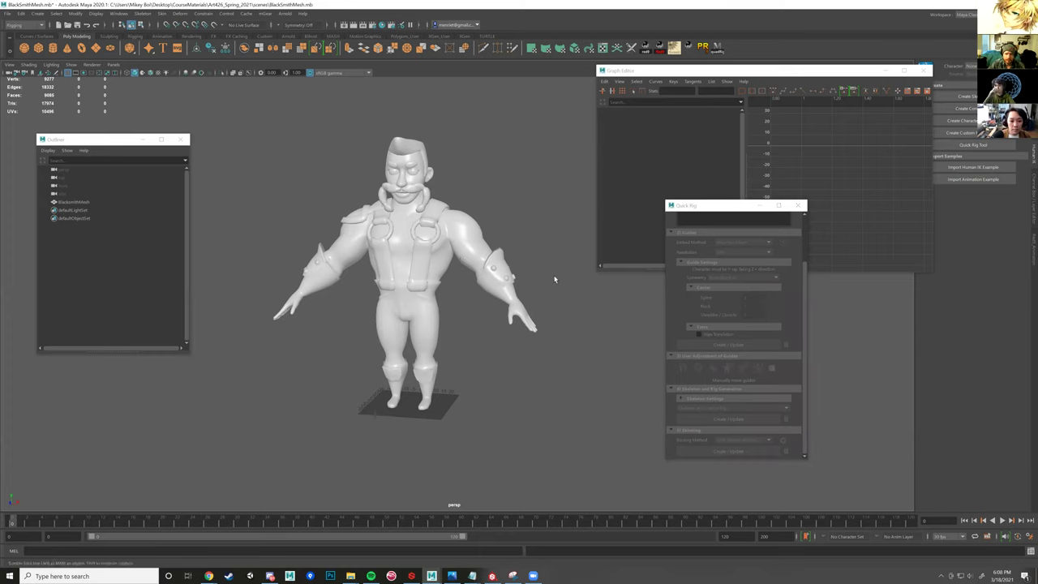
{"action": "left_click_drag", "start_coordinate": [552, 280], "coordinate": [616, 268], "text": "alt"}
{"action": "left_click", "coordinate": [797, 206]}
{"action": "left_click", "coordinate": [923, 71]}
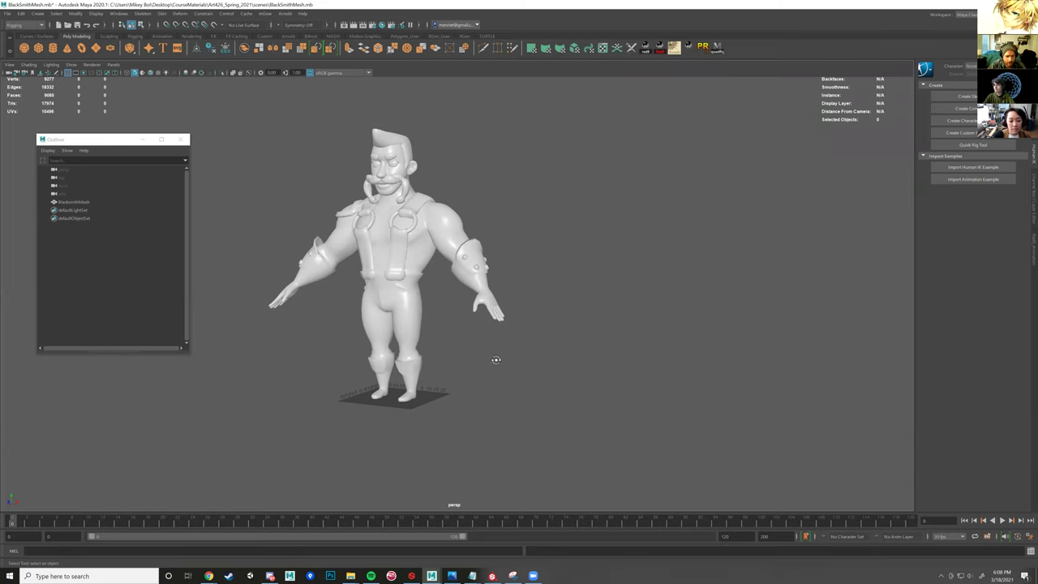
- Run the RapidRig_Basic script from the scripts folder in Maya's viewport and create its proxies
{"action": "left_click_drag", "start_coordinate": [496, 360], "coordinate": [579, 382], "text": "alt"}
{"action": "middle_click_drag", "start_coordinate": [579, 382], "coordinate": [652, 407], "text": "alt"}
{"action": "scroll", "coordinate": [542, 371], "scroll_direction": "up", "scroll_amount": 4}
{"action": "left_click_drag", "start_coordinate": [541, 372], "coordinate": [492, 347], "text": "alt"}
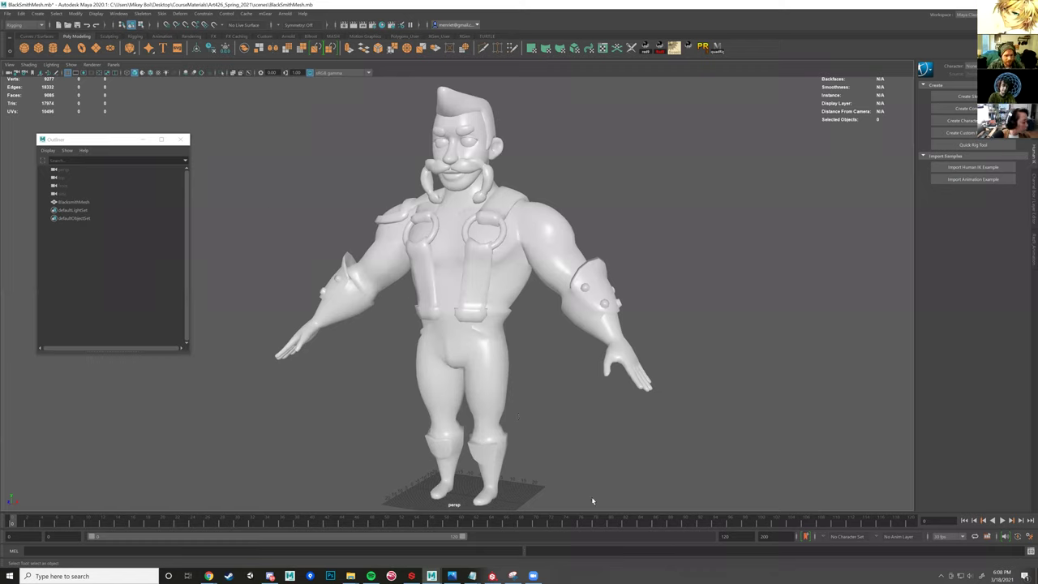
{"action": "left_click", "coordinate": [358, 575]}
{"action": "left_click", "coordinate": [384, 542]}
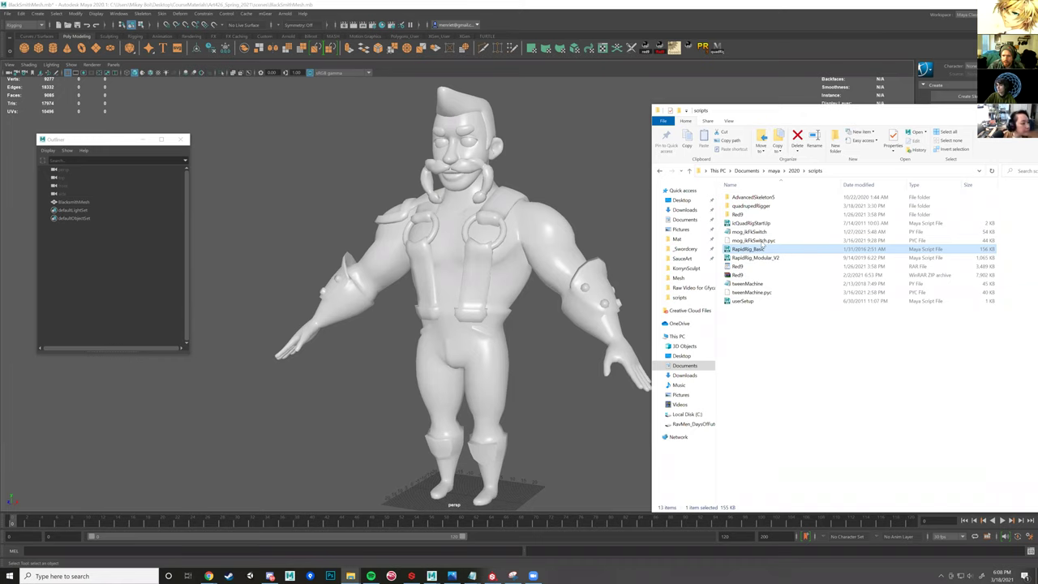
{"action": "left_click_drag", "start_coordinate": [758, 250], "coordinate": [347, 175]}
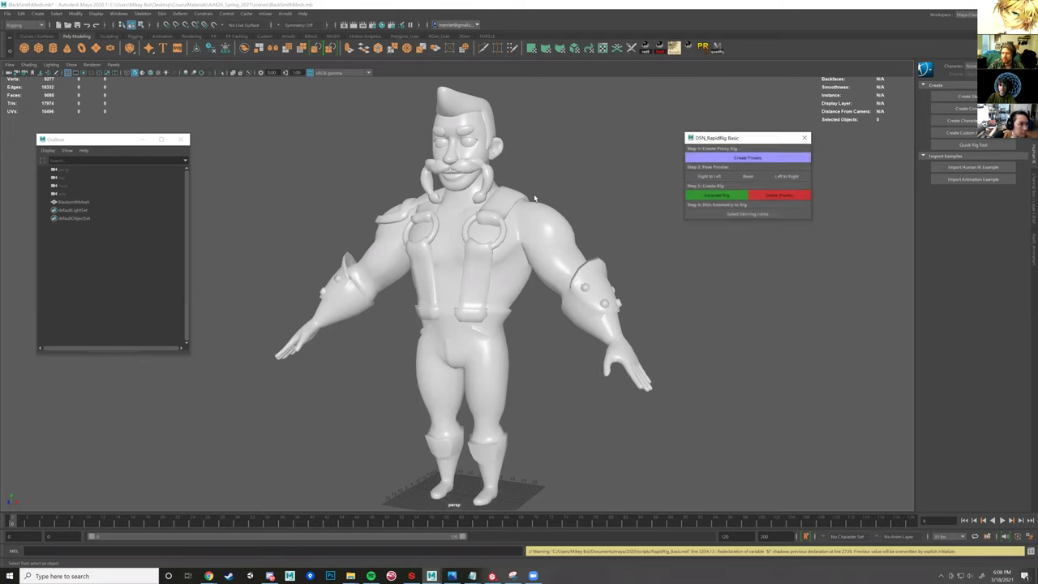
{"action": "left_click", "coordinate": [738, 161]}
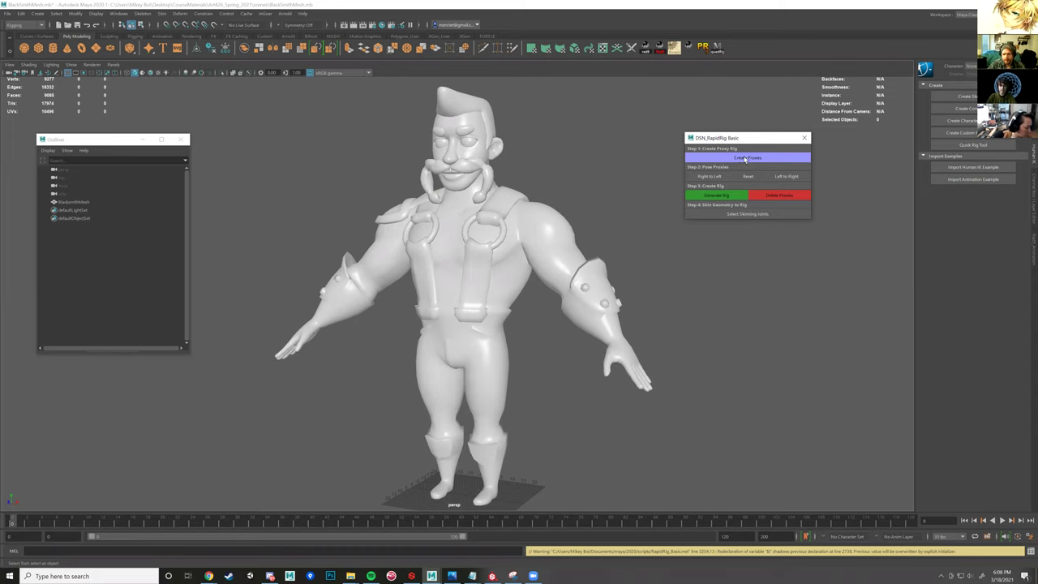
{"action": "left_click", "coordinate": [744, 159]}
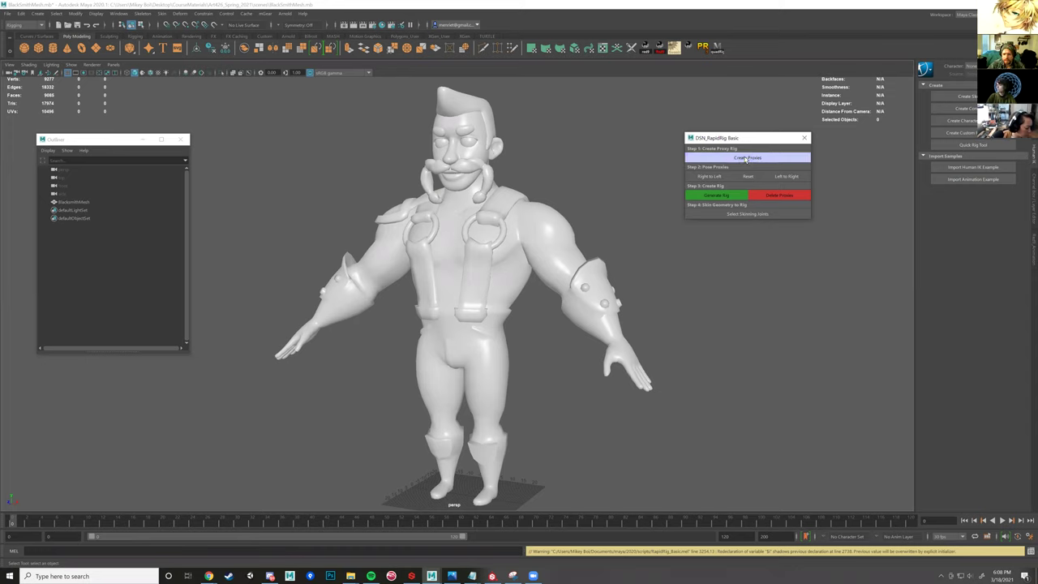
- Select the DSN_MAIN proxy control at the blacksmith's feet and scale it up uniformly about 4.2 times
{"action": "left_click_drag", "start_coordinate": [496, 272], "coordinate": [553, 264], "text": "alt"}
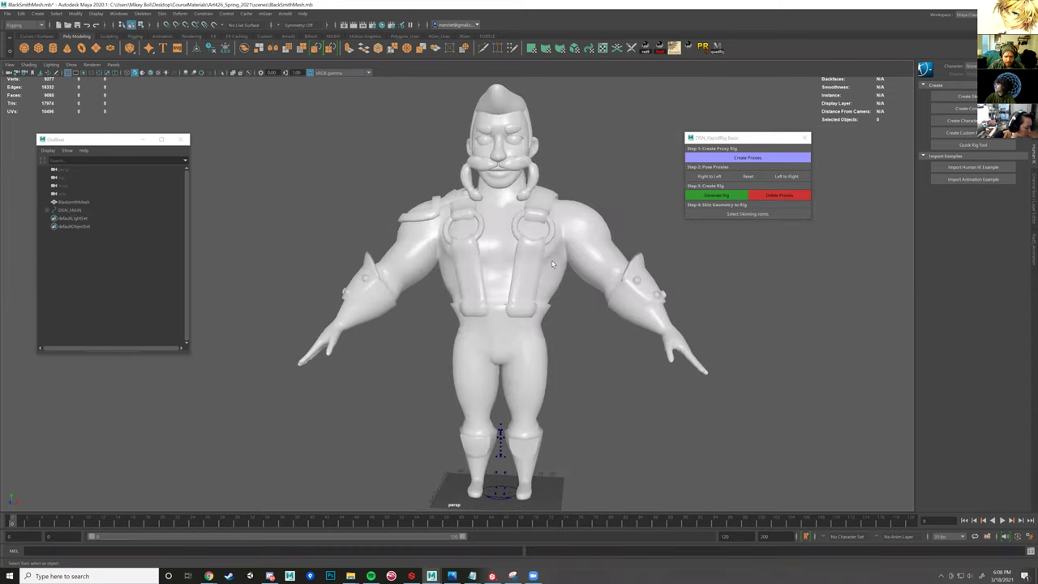
{"action": "middle_click_drag", "start_coordinate": [540, 331], "coordinate": [535, 211], "text": "alt"}
{"action": "right_click_drag", "start_coordinate": [486, 297], "coordinate": [568, 297], "text": "alt"}
{"action": "left_click_drag", "start_coordinate": [560, 284], "coordinate": [526, 297], "text": "alt"}
{"action": "right_click_drag", "start_coordinate": [514, 308], "coordinate": [454, 310], "text": "alt"}
{"action": "left_click", "coordinate": [520, 326]}
{"action": "key", "text": "r"}
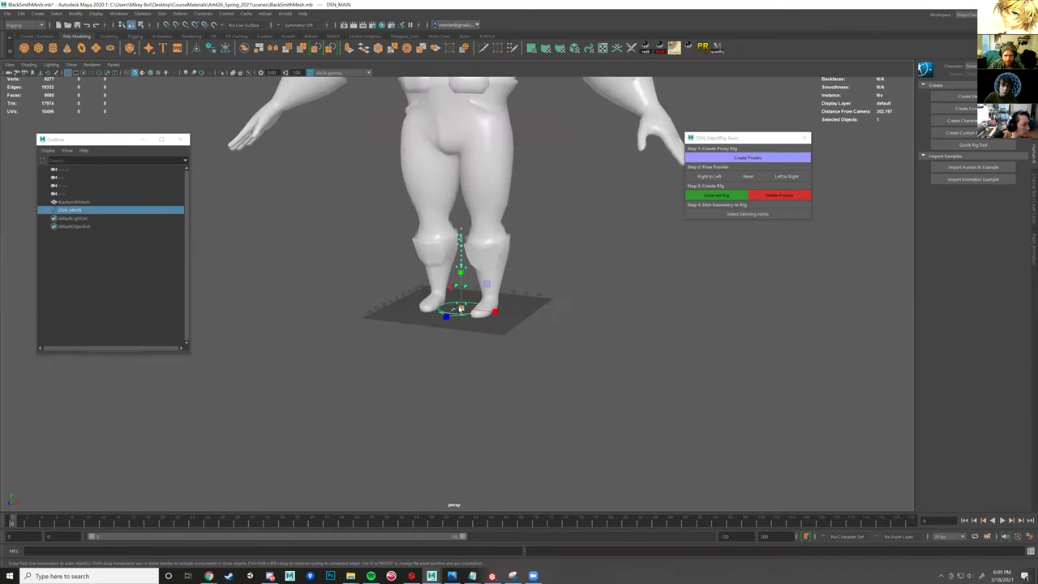
{"action": "left_click_drag", "start_coordinate": [568, 311], "coordinate": [607, 259]}
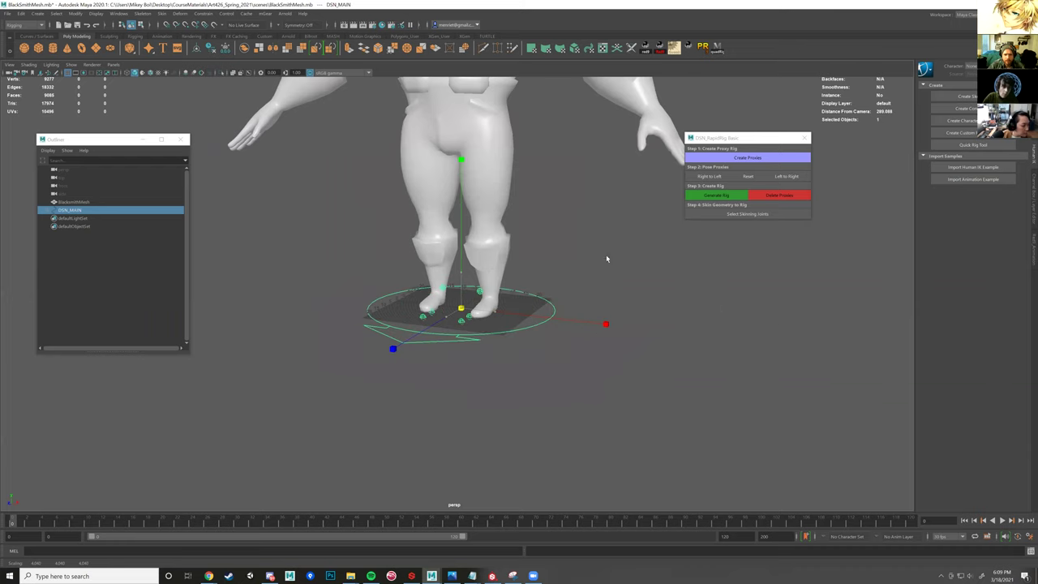
- Display the scene in wireframe and check the DSN_MAIN proxies' placement inside the blacksmith mesh, keeping DSN_MAIN selected
{"action": "key", "text": "f"}
{"action": "left_click_drag", "start_coordinate": [497, 407], "coordinate": [342, 335], "text": "alt"}
{"action": "key", "text": "4"}
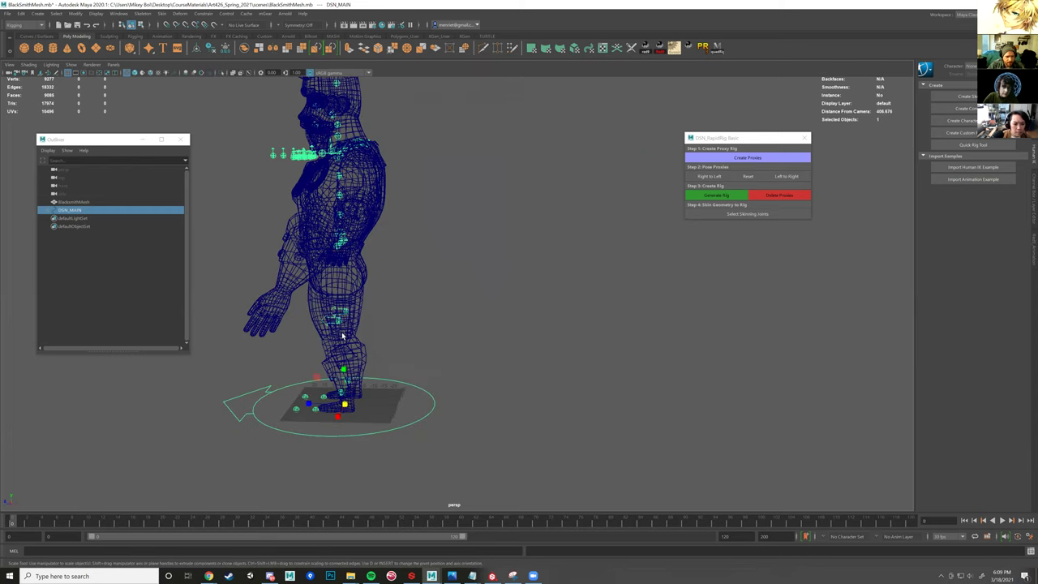
{"action": "middle_click_drag", "start_coordinate": [367, 313], "coordinate": [511, 340], "text": "alt"}
{"action": "left_click", "coordinate": [512, 340]}
{"action": "left_click_drag", "start_coordinate": [569, 338], "coordinate": [658, 490], "text": "alt"}
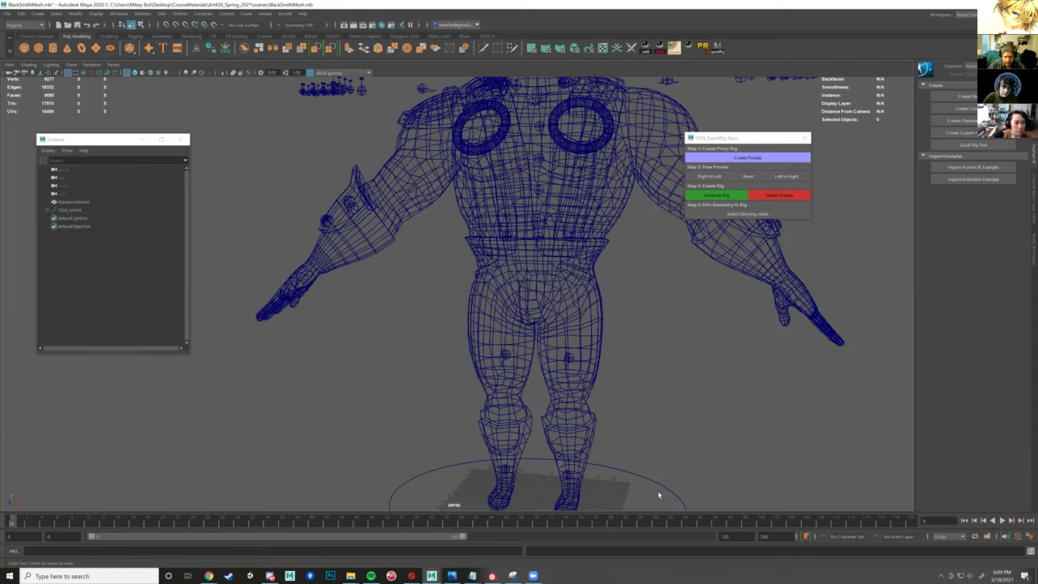
{"action": "key", "text": "ctrl+z"}
{"action": "middle_click_drag", "start_coordinate": [586, 389], "coordinate": [481, 306], "text": "alt"}
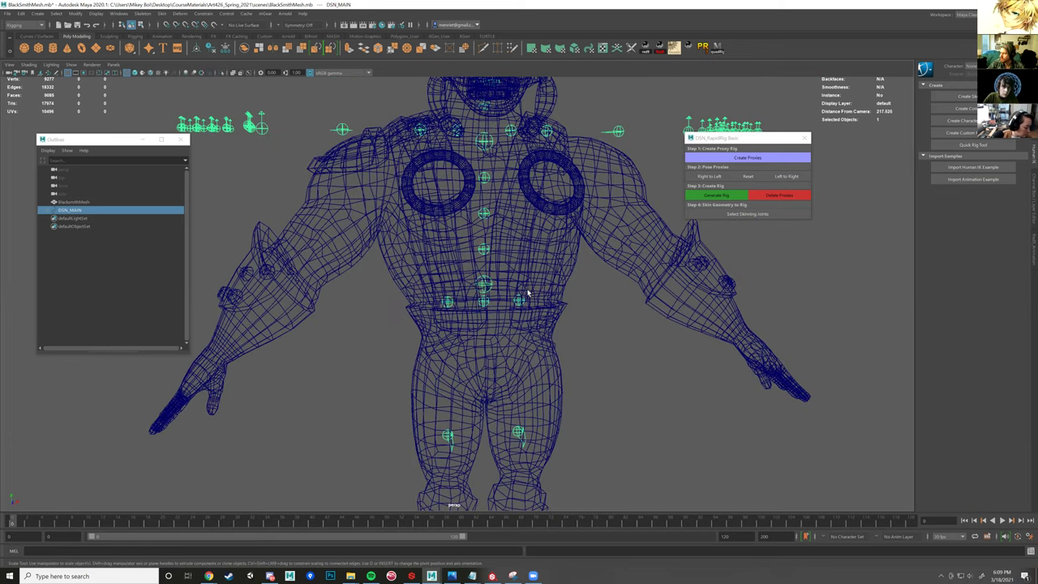
{"action": "left_click_drag", "start_coordinate": [496, 300], "coordinate": [538, 295], "text": "alt"}
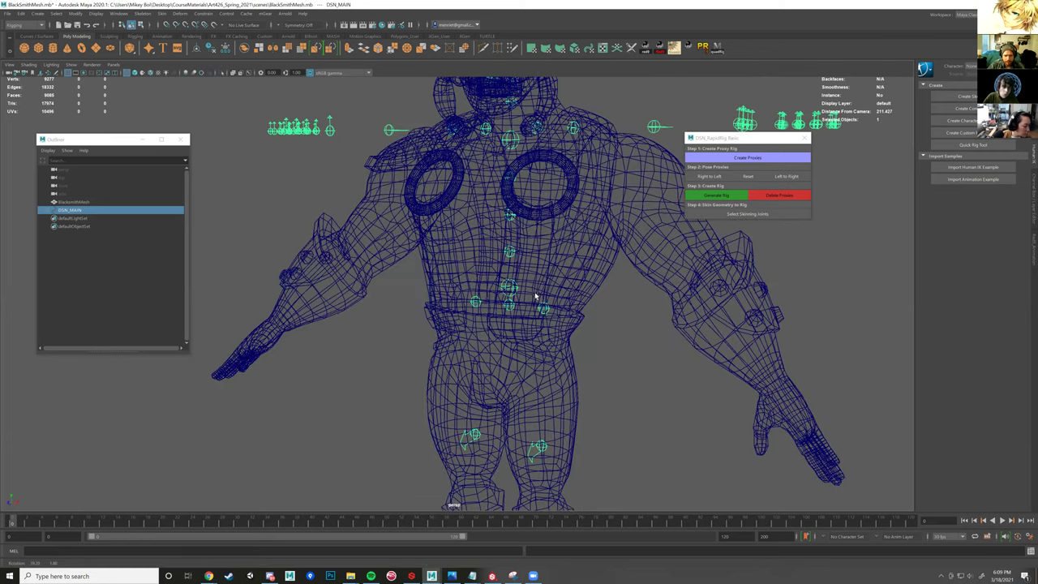
- Select the blacksmith mesh and create a new display layer containing it
{"action": "left_click", "coordinate": [615, 261]}
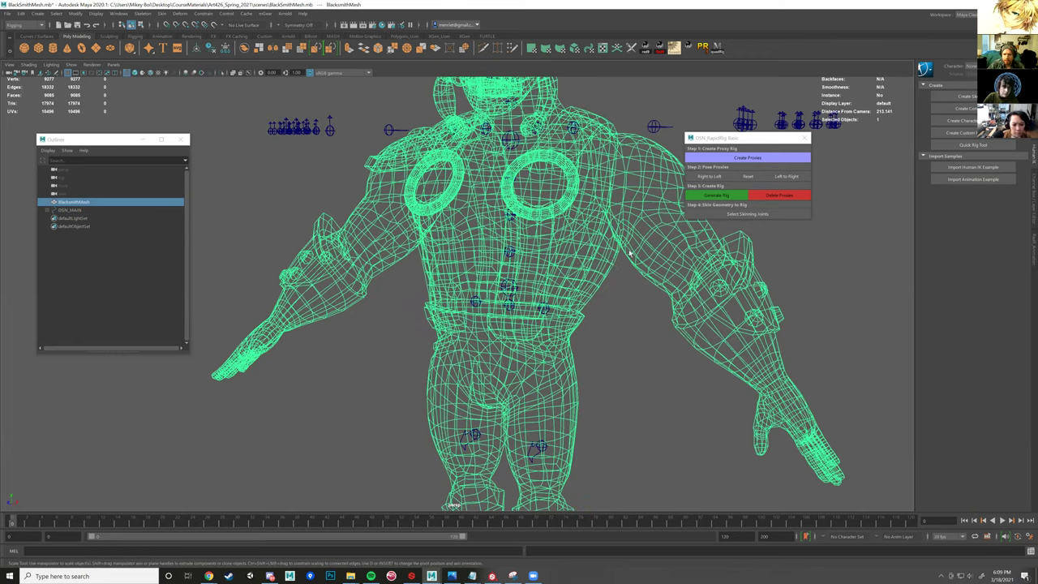
{"action": "left_click", "coordinate": [1033, 212]}
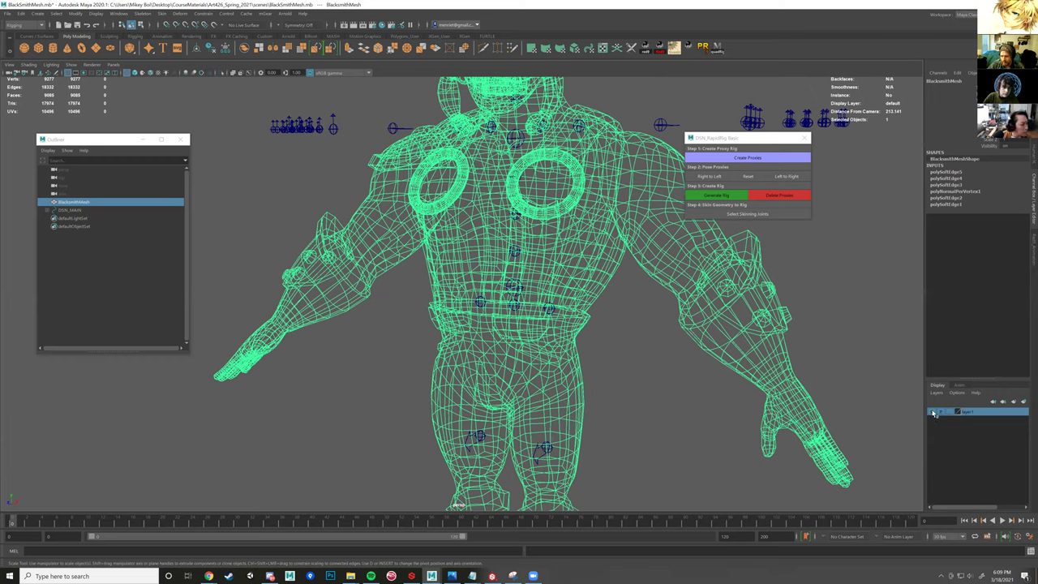
{"action": "left_click", "coordinate": [1024, 401]}
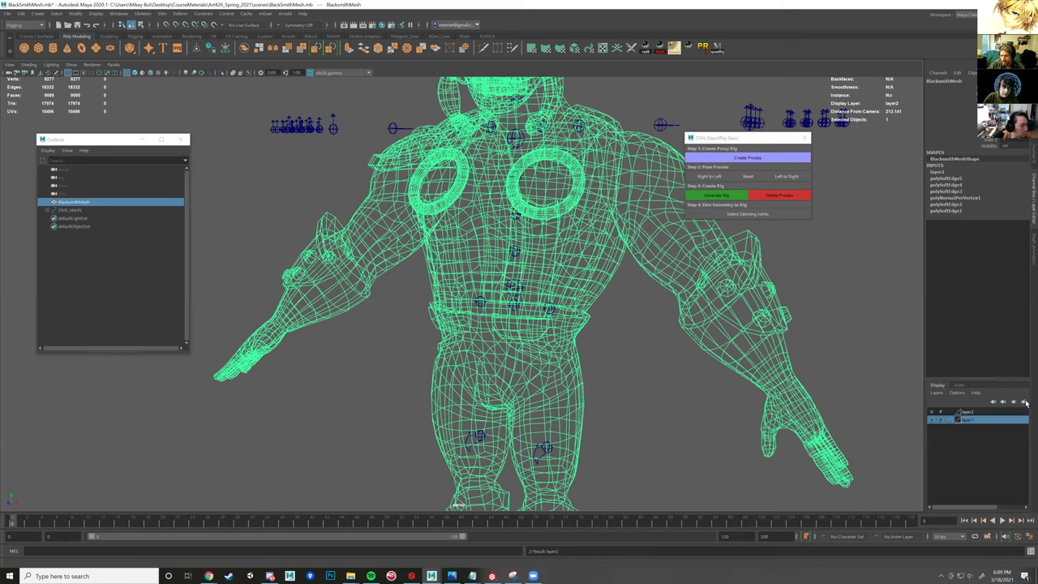
- Toggle layer2's visibility off and on, then set it to Reference and try to select the blacksmith mesh
{"action": "left_click", "coordinate": [930, 412]}
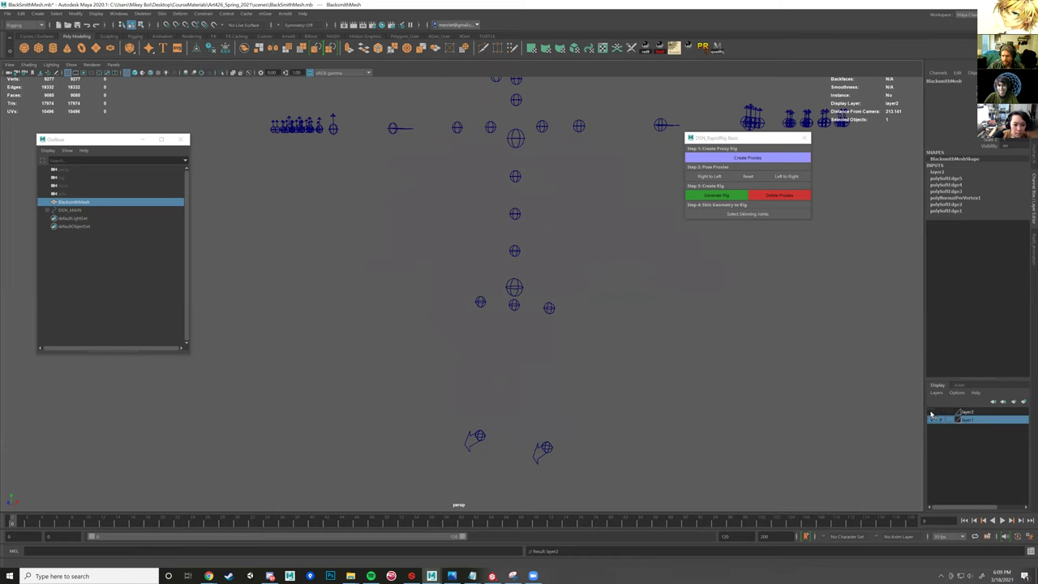
{"action": "left_click", "coordinate": [951, 414]}
{"action": "left_click", "coordinate": [950, 413]}
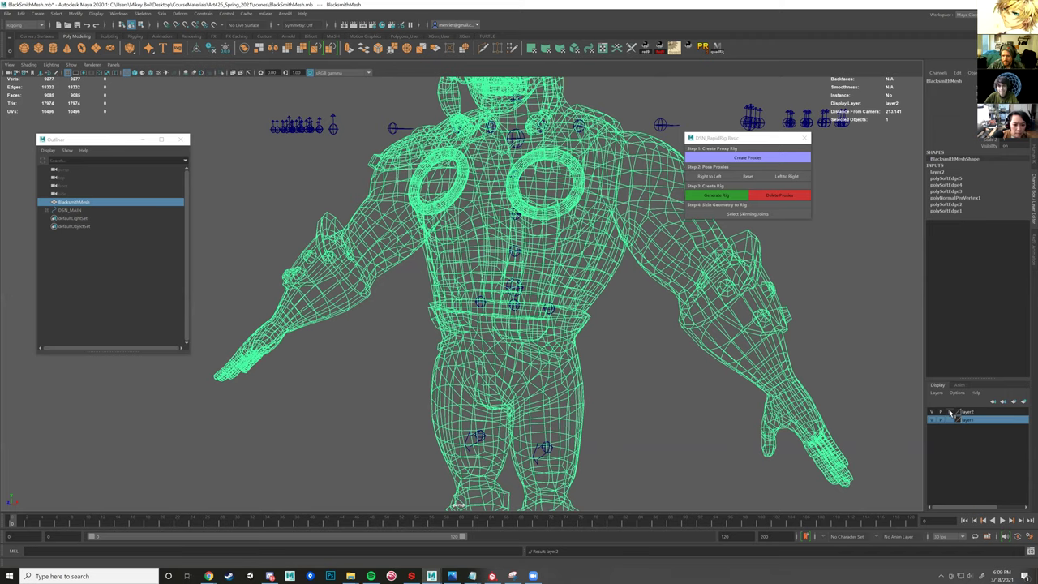
{"action": "left_click", "coordinate": [758, 385]}
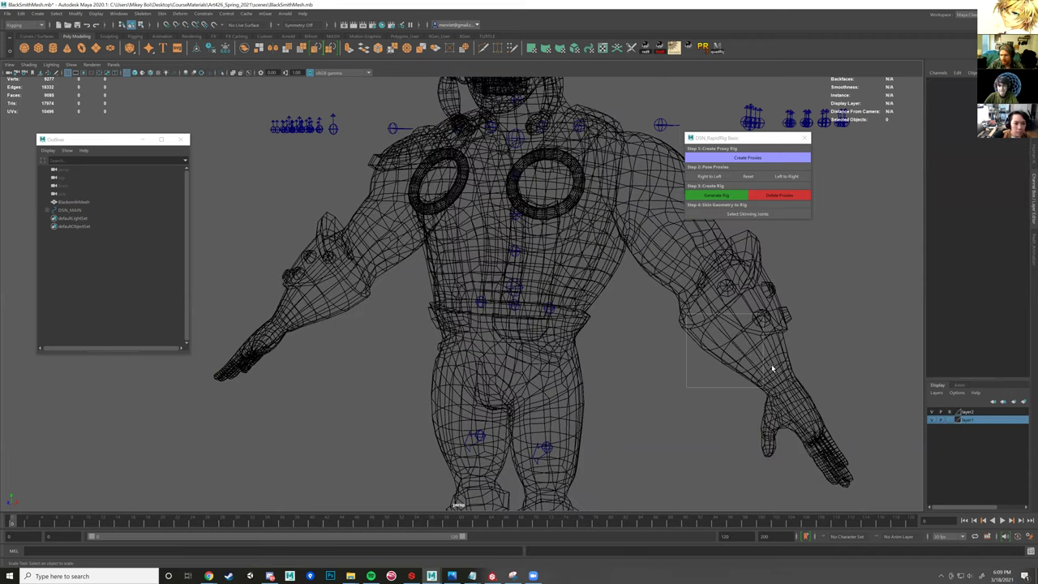
{"action": "left_click_drag", "start_coordinate": [612, 316], "coordinate": [660, 316], "text": "alt"}
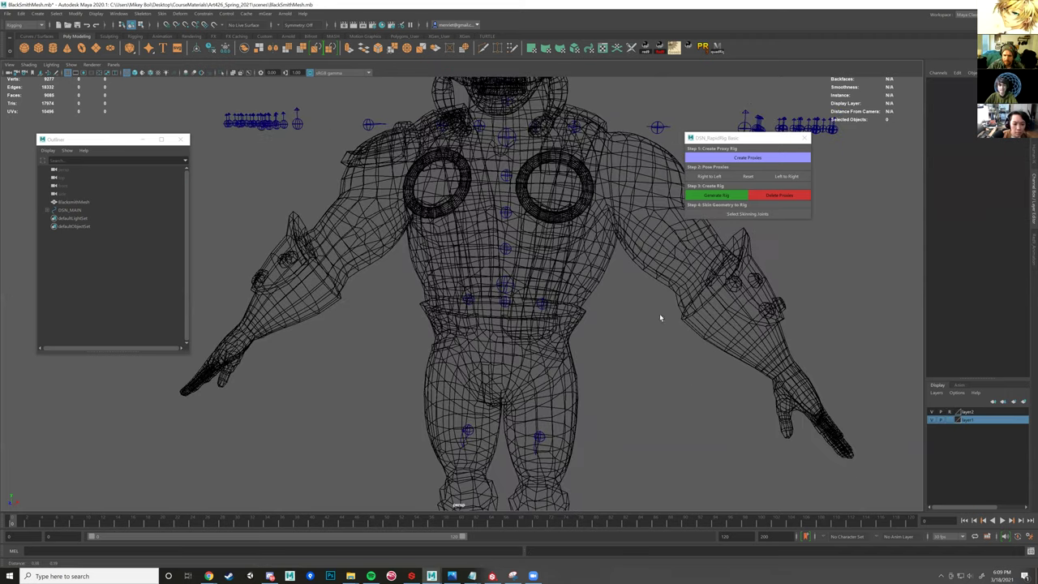
{"action": "left_click_drag", "start_coordinate": [517, 298], "coordinate": [528, 289], "text": "alt"}
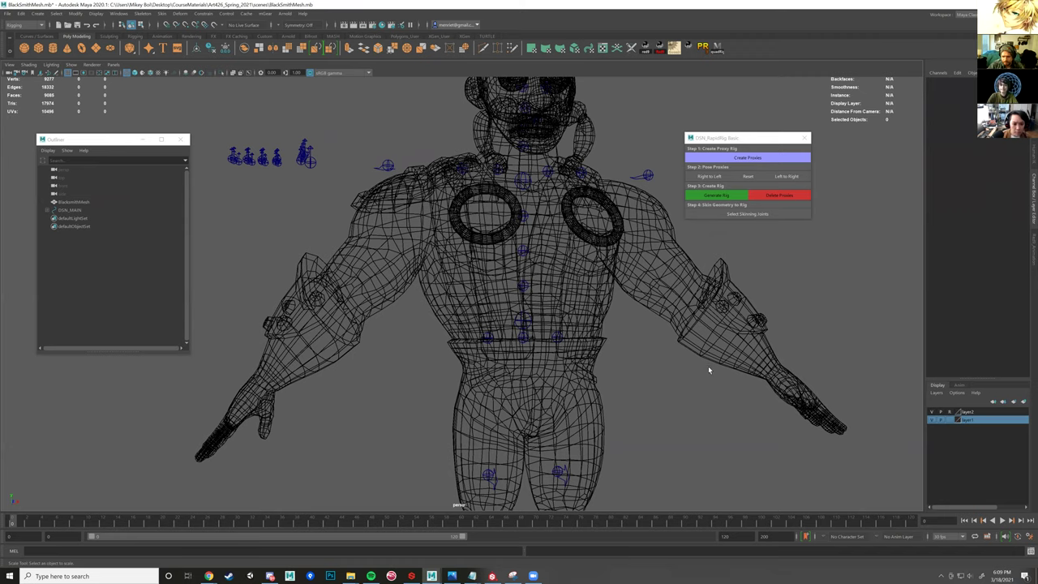
{"action": "left_click_drag", "start_coordinate": [683, 274], "coordinate": [772, 319], "text": "alt"}
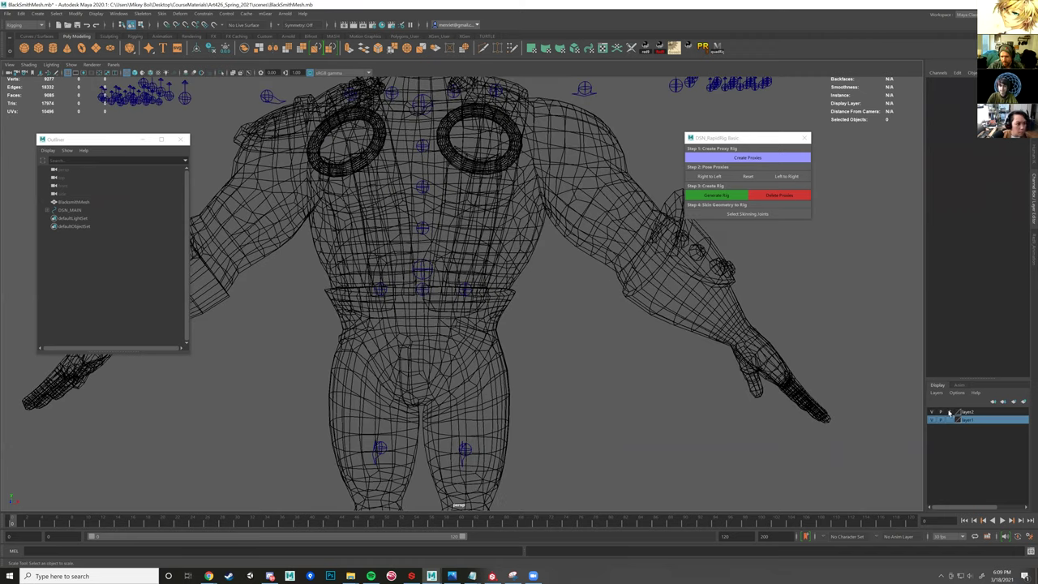
- Return layer2 to its normal display type, then select and frame the blacksmith mesh in shaded display
{"action": "left_click", "coordinate": [630, 285]}
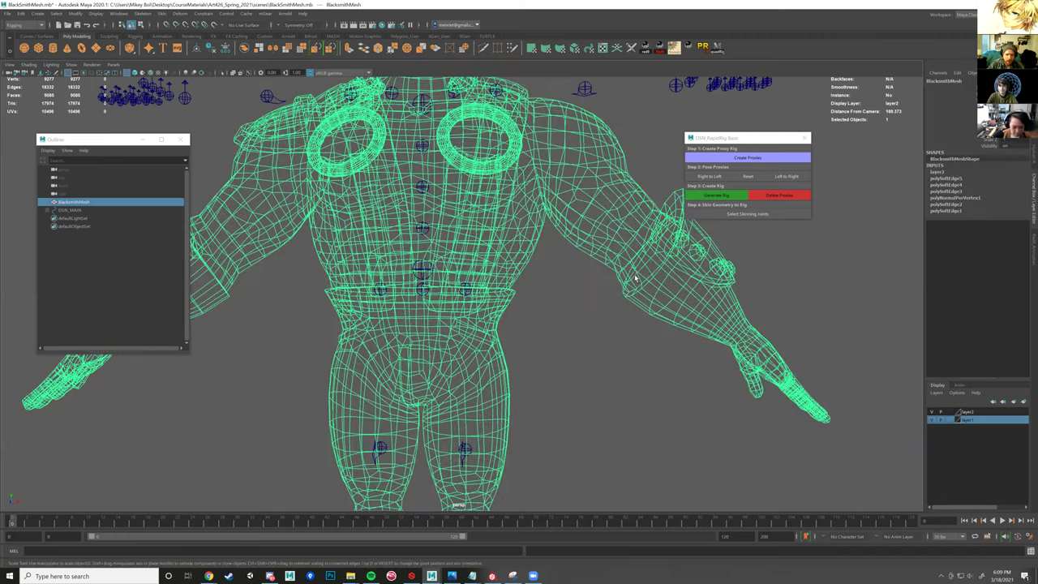
{"action": "key", "text": "f"}
{"action": "key", "text": "5"}
{"action": "left_click_drag", "start_coordinate": [571, 305], "coordinate": [582, 298], "text": "alt"}
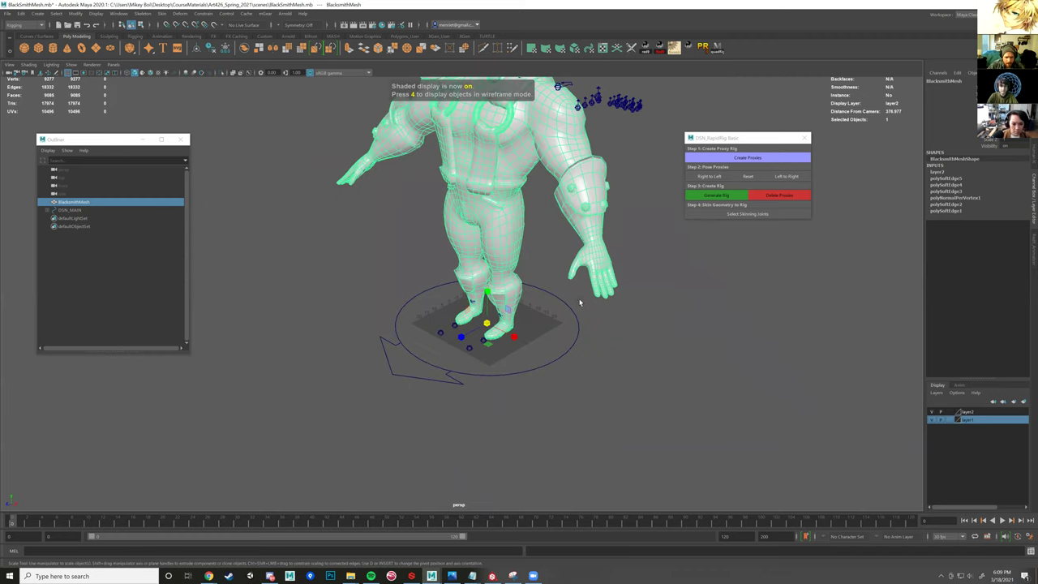
- Examine the foot and ankle proxies against the blacksmith's boots from the front and at an angle
{"action": "scroll", "coordinate": [572, 296], "scroll_direction": "up", "scroll_amount": 5}
{"action": "left_click_drag", "start_coordinate": [649, 299], "coordinate": [530, 307], "text": "alt"}
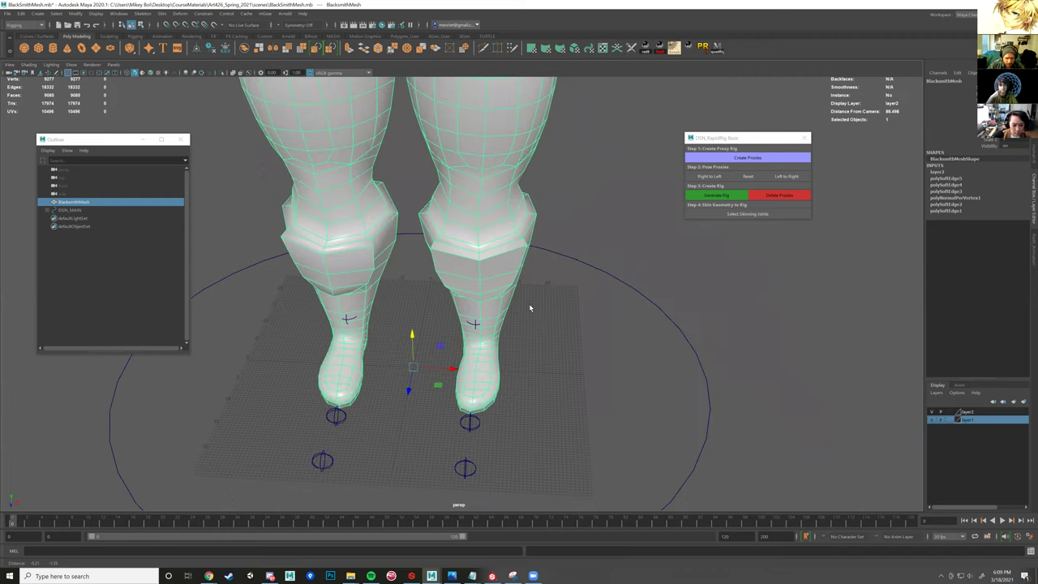
{"action": "scroll", "coordinate": [535, 317], "scroll_direction": "up", "scroll_amount": 3}
{"action": "scroll", "coordinate": [478, 373], "scroll_direction": "up", "scroll_amount": 3}
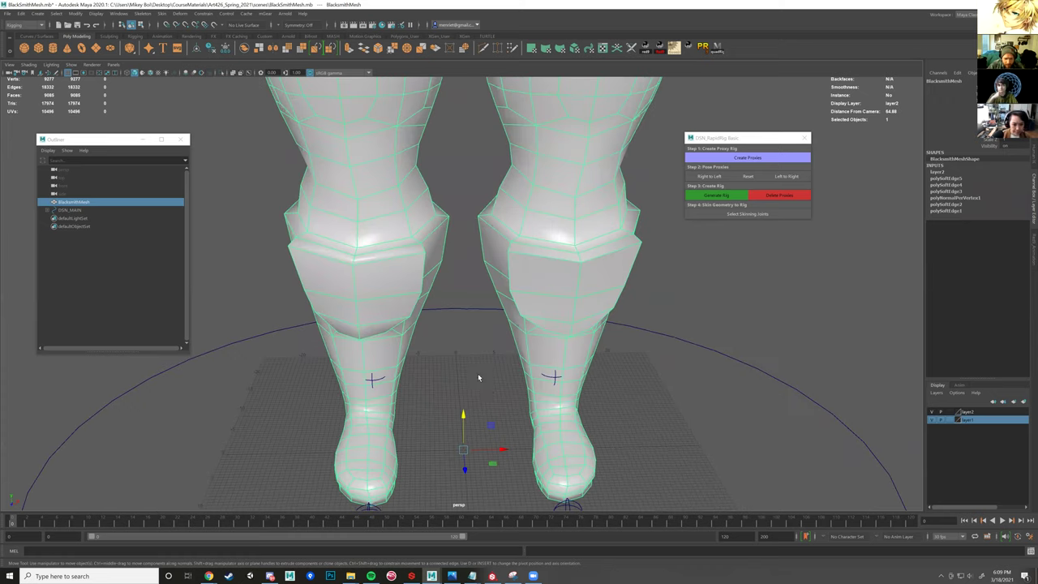
{"action": "scroll", "coordinate": [483, 394], "scroll_direction": "down", "scroll_amount": 3}
{"action": "scroll", "coordinate": [513, 270], "scroll_direction": "down", "scroll_amount": 5}
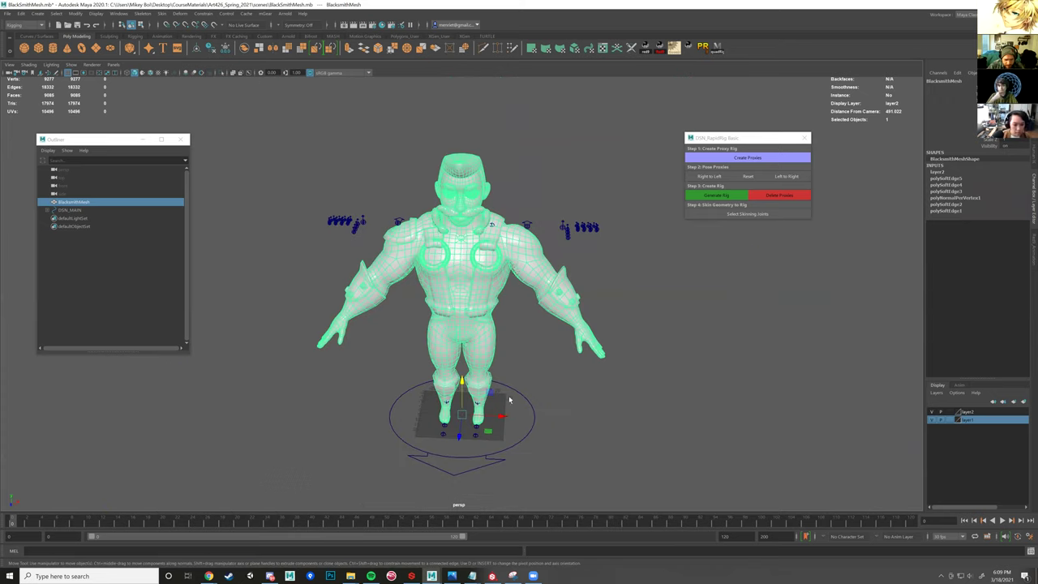
{"action": "middle_click_drag", "start_coordinate": [518, 383], "coordinate": [533, 233], "text": "alt"}
{"action": "scroll", "coordinate": [533, 233], "scroll_direction": "up", "scroll_amount": 2}
{"action": "scroll", "coordinate": [501, 336], "scroll_direction": "up", "scroll_amount": 5}
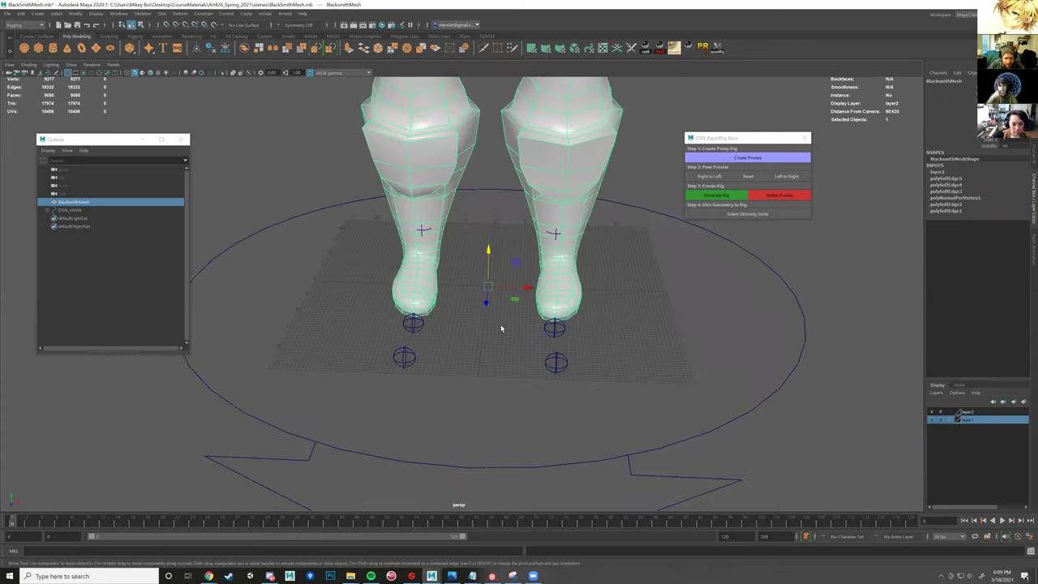
{"action": "left_click_drag", "start_coordinate": [499, 323], "coordinate": [506, 345], "text": "alt"}
{"action": "scroll", "coordinate": [515, 205], "scroll_direction": "down", "scroll_amount": 2}
{"action": "middle_click_drag", "start_coordinate": [515, 206], "coordinate": [526, 150], "text": "alt"}
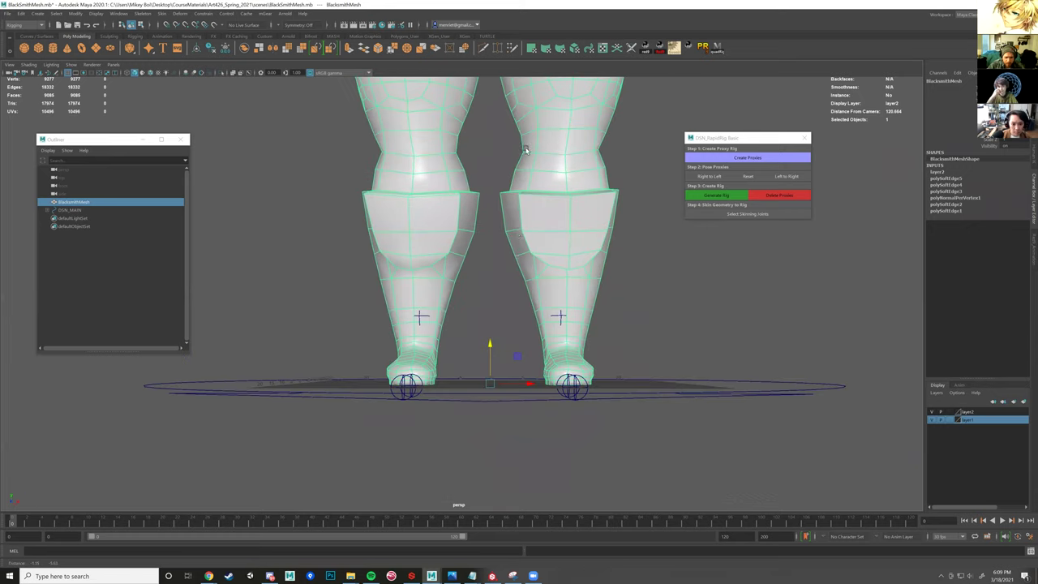
{"action": "mouse_move", "coordinate": [527, 276]}
{"action": "left_mouse_down", "text": "alt"}
{"action": "mouse_move", "coordinate": [524, 301]}
{"action": "mouse_move", "coordinate": [507, 309]}
{"action": "mouse_move", "coordinate": [546, 284]}
{"action": "left_mouse_up", "text": "alt"}
{"action": "scroll", "coordinate": [575, 303], "scroll_direction": "up", "scroll_amount": 3}
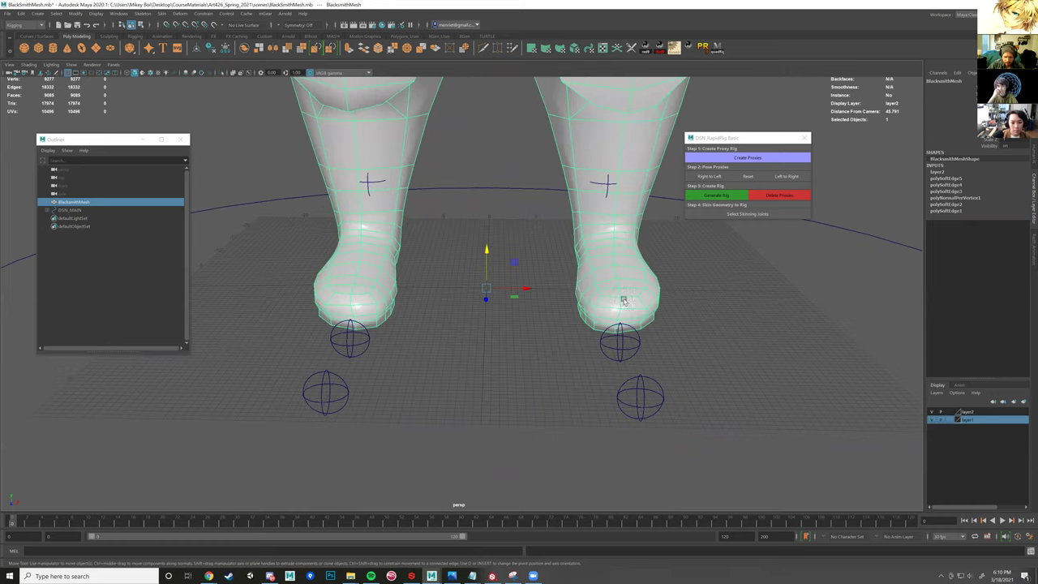
{"action": "scroll", "coordinate": [617, 306], "scroll_direction": "up", "scroll_amount": 3}
{"action": "left_click_drag", "start_coordinate": [483, 315], "coordinate": [465, 309], "text": "alt"}
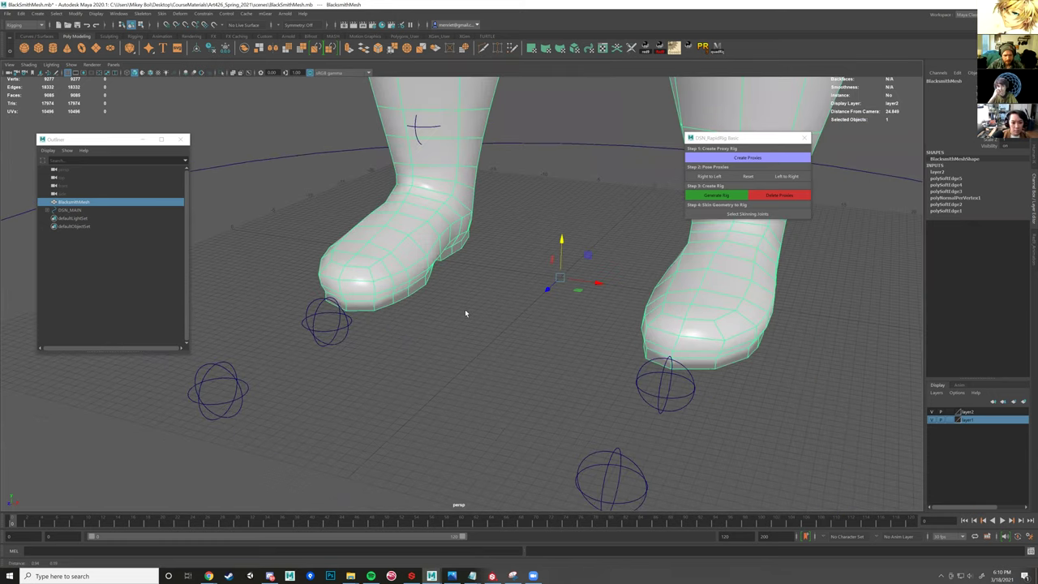
{"action": "scroll", "coordinate": [442, 287], "scroll_direction": "down", "scroll_amount": 5}
{"action": "scroll", "coordinate": [451, 245], "scroll_direction": "down", "scroll_amount": 2}
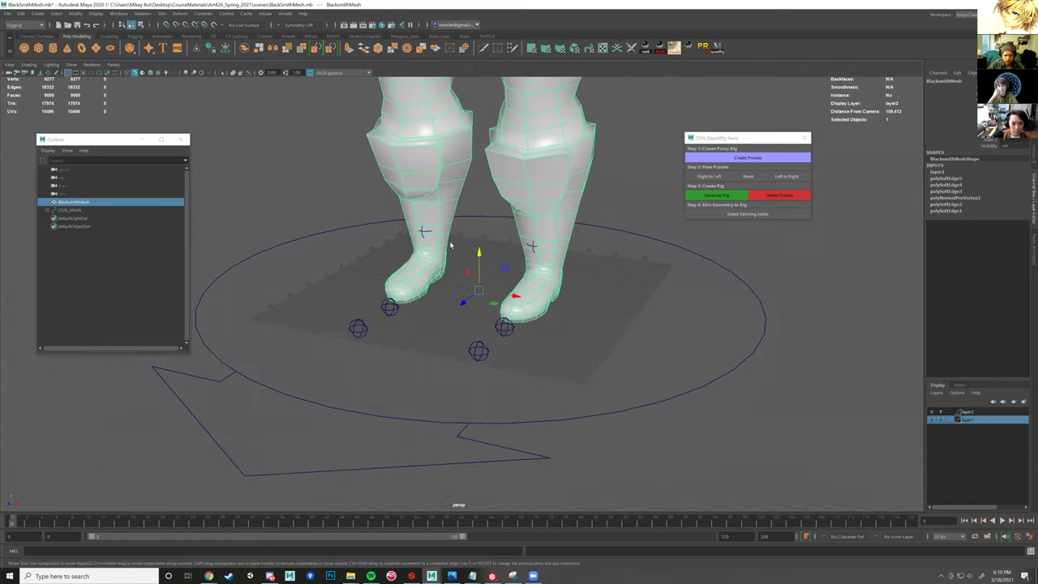
{"action": "left_click_drag", "start_coordinate": [455, 269], "coordinate": [545, 277], "text": "alt"}
{"action": "scroll", "coordinate": [545, 277], "scroll_direction": "up", "scroll_amount": 3}
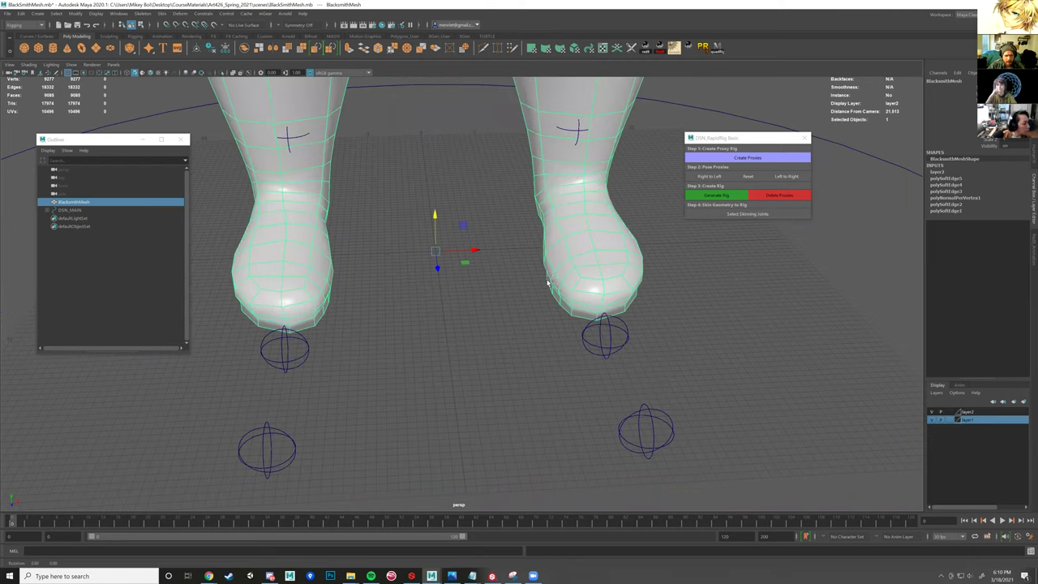
{"action": "scroll", "coordinate": [553, 274], "scroll_direction": "down", "scroll_amount": 3}
{"action": "scroll", "coordinate": [477, 313], "scroll_direction": "down", "scroll_amount": 2}
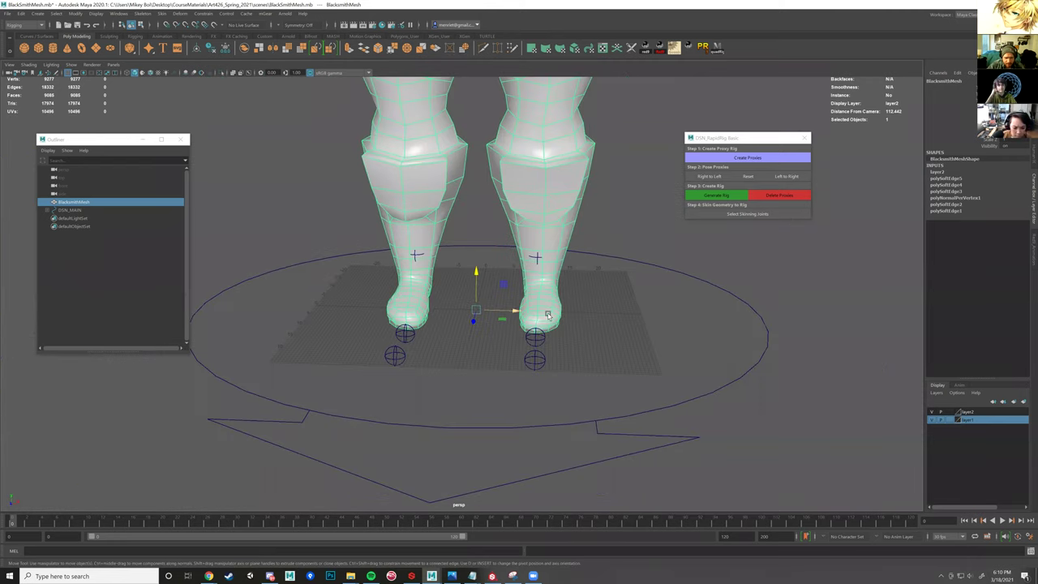
- Inspect the boot in side view to check how its sole sits on the ground plane
{"action": "left_click_drag", "start_coordinate": [485, 315], "coordinate": [547, 308], "text": "alt"}
{"action": "left_click_drag", "start_coordinate": [481, 230], "coordinate": [484, 268], "text": "alt"}
{"action": "scroll", "coordinate": [489, 270], "scroll_direction": "up", "scroll_amount": 2}
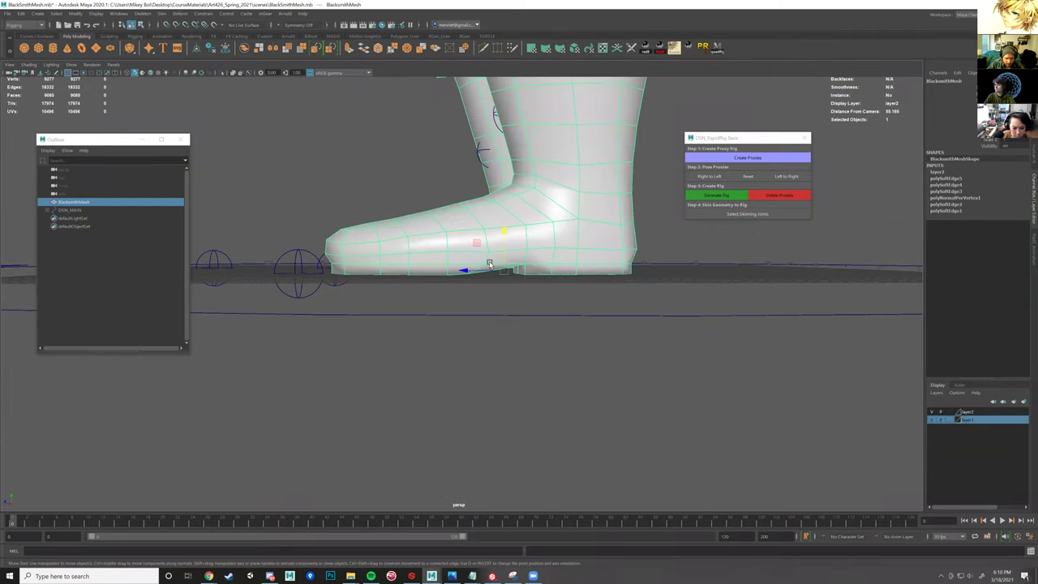
{"action": "scroll", "coordinate": [466, 256], "scroll_direction": "up", "scroll_amount": 2}
{"action": "middle_click_drag", "start_coordinate": [467, 255], "coordinate": [460, 254], "text": "alt"}
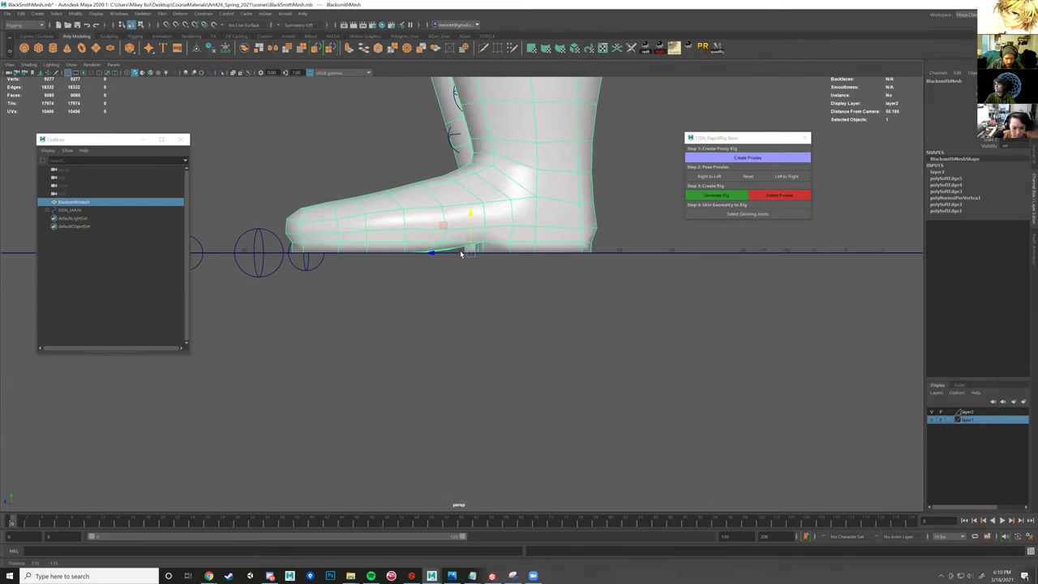
{"action": "left_click_drag", "start_coordinate": [459, 264], "coordinate": [512, 338], "text": "alt"}
{"action": "key", "text": "f"}
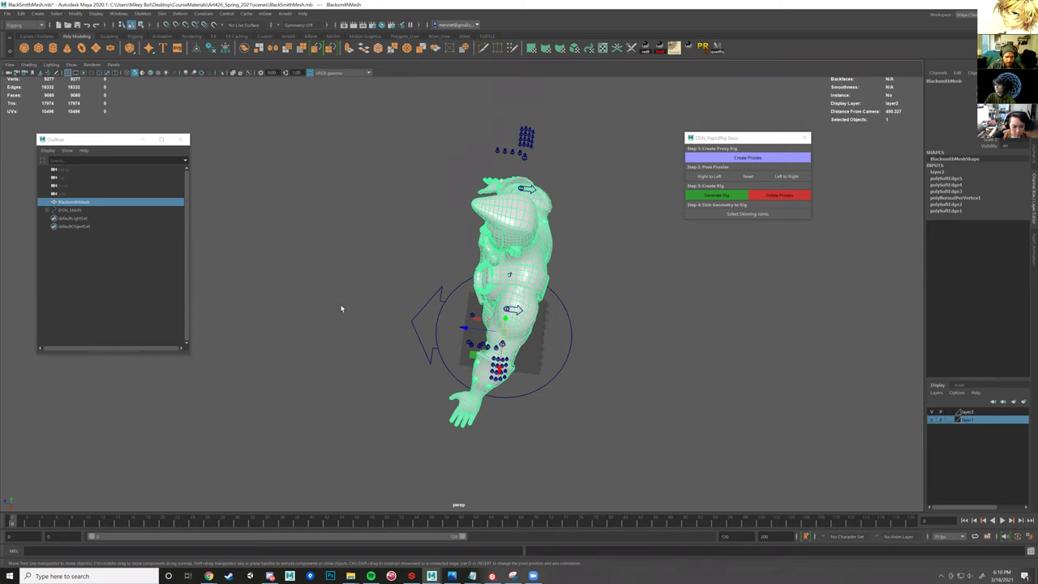
- Select the DSN_MAIN control and compare its arrow with the blacksmith's facing direction, then reselect the mesh
{"action": "left_click_drag", "start_coordinate": [453, 288], "coordinate": [413, 244], "text": "alt"}
{"action": "left_click", "coordinate": [422, 302]}
{"action": "right_click_drag", "start_coordinate": [423, 302], "coordinate": [501, 342], "text": "alt"}
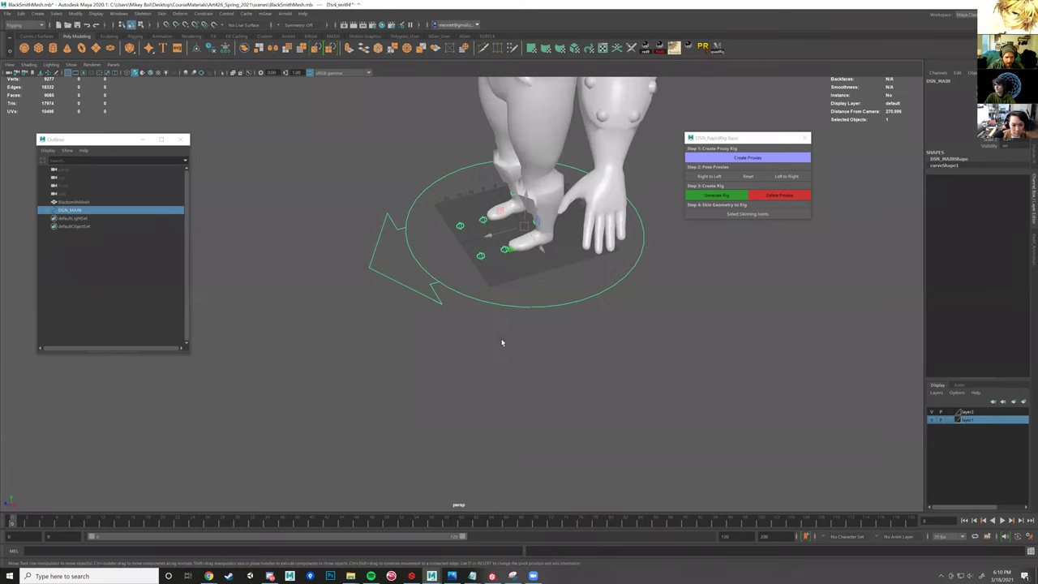
{"action": "left_click_drag", "start_coordinate": [454, 325], "coordinate": [419, 313], "text": "alt"}
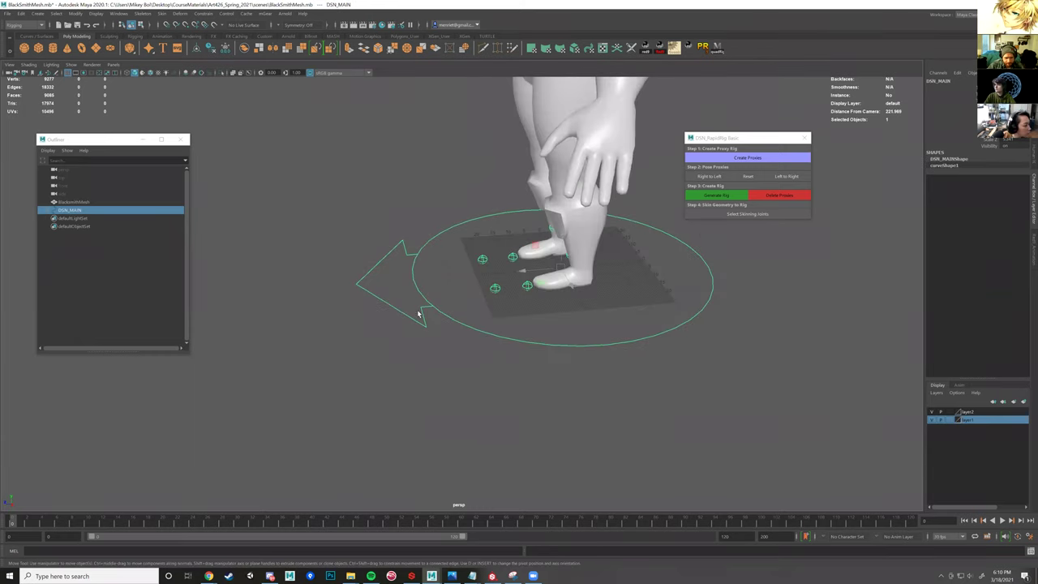
{"action": "left_click", "coordinate": [604, 263]}
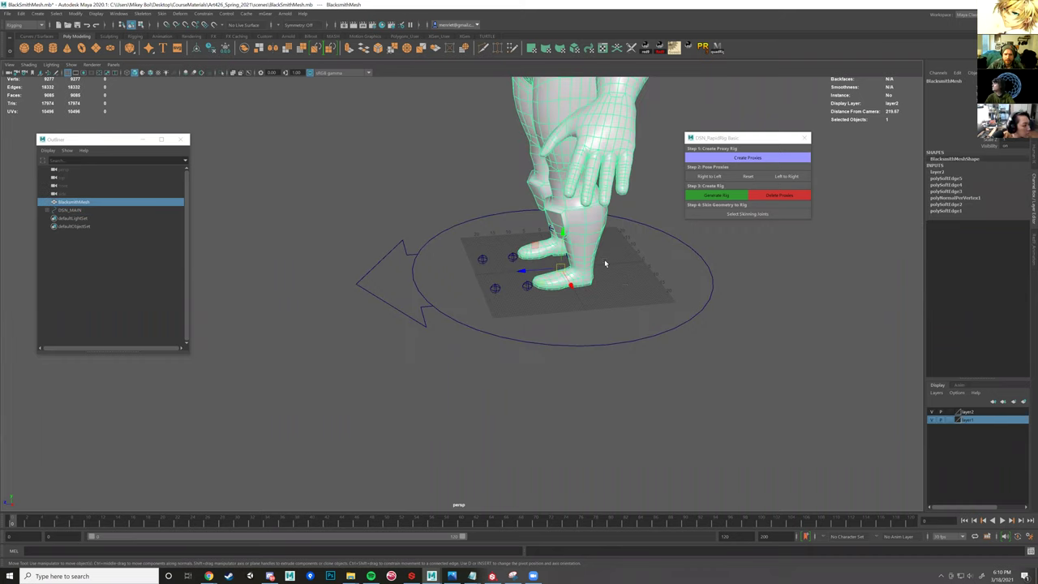
{"action": "right_click_drag", "start_coordinate": [484, 331], "coordinate": [491, 316], "text": "alt"}
{"action": "left_click_drag", "start_coordinate": [491, 315], "coordinate": [673, 359], "text": "alt"}
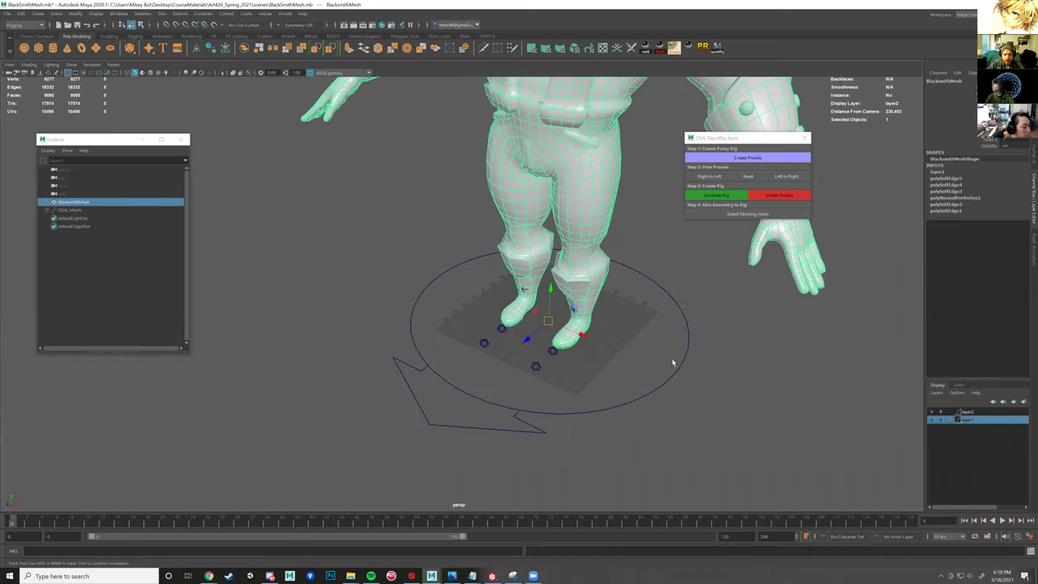
{"action": "middle_click_drag", "start_coordinate": [699, 370], "coordinate": [660, 502], "text": "alt"}
{"action": "left_click_drag", "start_coordinate": [661, 503], "coordinate": [646, 317], "text": "alt"}
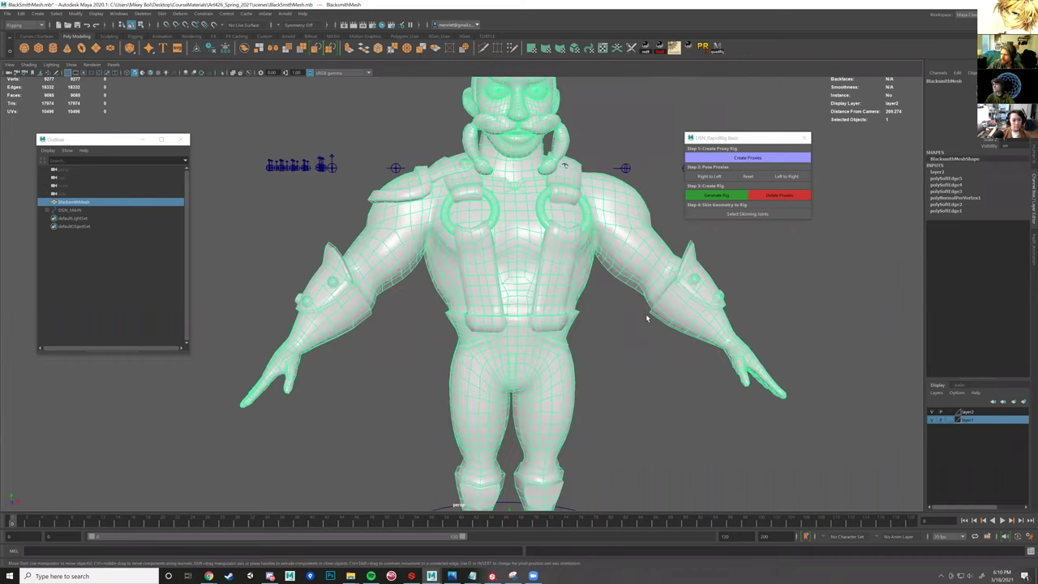
- Examine the pose and edge flow of the blacksmith's arm, hand and elbow up close
{"action": "right_click_drag", "start_coordinate": [535, 311], "coordinate": [770, 337], "text": "alt"}
{"action": "middle_click_drag", "start_coordinate": [770, 336], "coordinate": [527, 327], "text": "alt"}
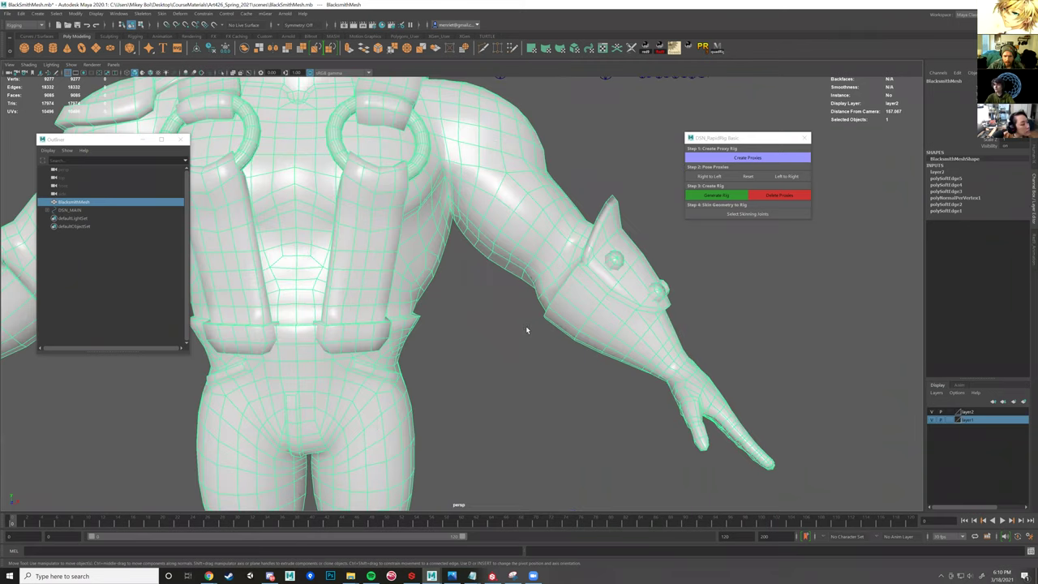
{"action": "left_click_drag", "start_coordinate": [506, 323], "coordinate": [459, 349], "text": "alt"}
{"action": "middle_click_drag", "start_coordinate": [562, 368], "coordinate": [522, 122], "text": "alt"}
{"action": "left_click_drag", "start_coordinate": [544, 229], "coordinate": [525, 231], "text": "alt"}
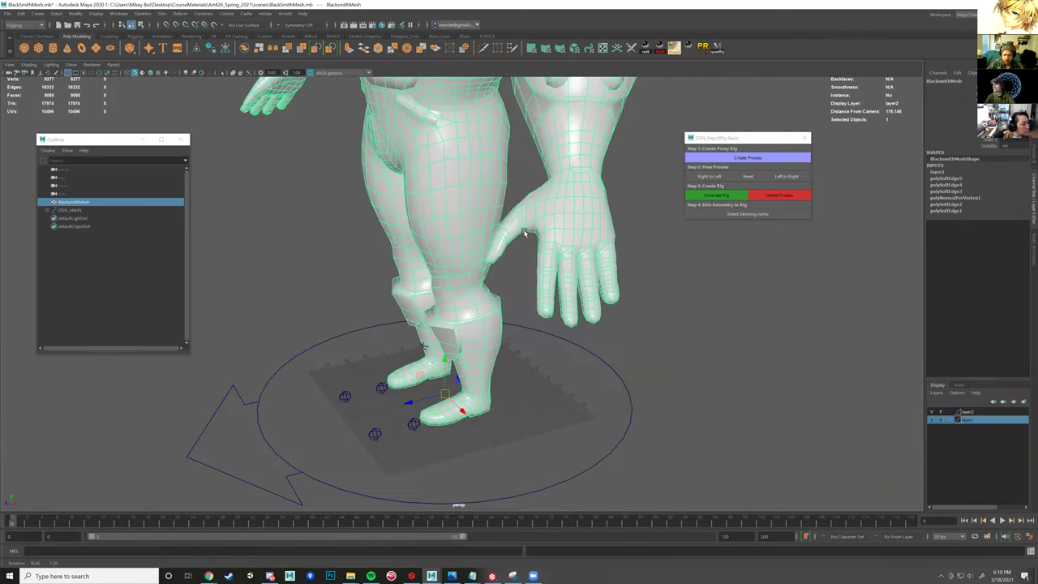
{"action": "right_click_drag", "start_coordinate": [525, 231], "coordinate": [542, 230], "text": "alt"}
{"action": "left_click_drag", "start_coordinate": [393, 280], "coordinate": [518, 278], "text": "alt"}
{"action": "middle_click_drag", "start_coordinate": [519, 277], "coordinate": [401, 278], "text": "alt"}
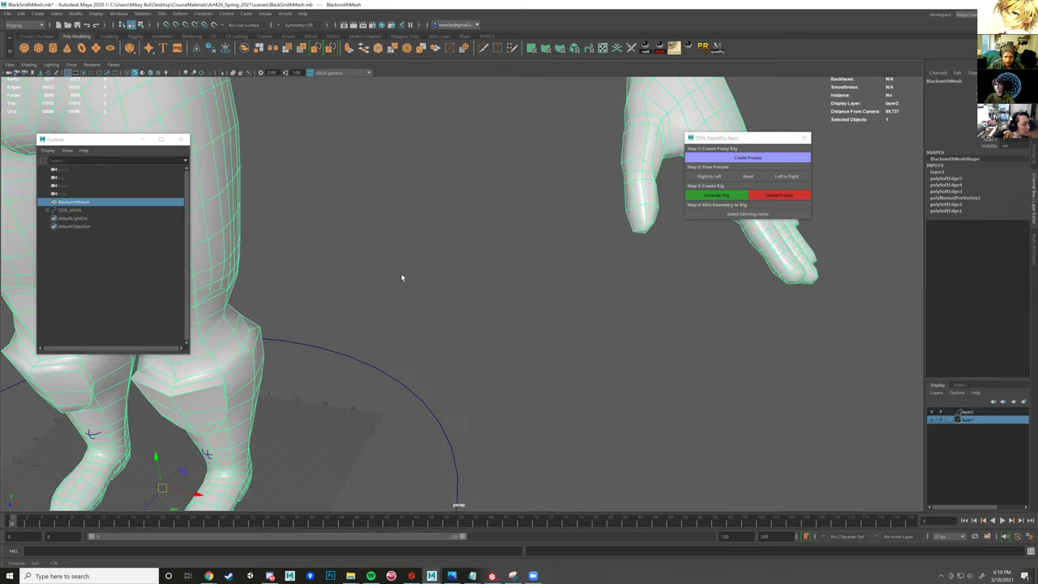
{"action": "scroll", "coordinate": [482, 278], "scroll_direction": "up", "scroll_amount": 3}
{"action": "scroll", "coordinate": [356, 252], "scroll_direction": "down", "scroll_amount": 2}
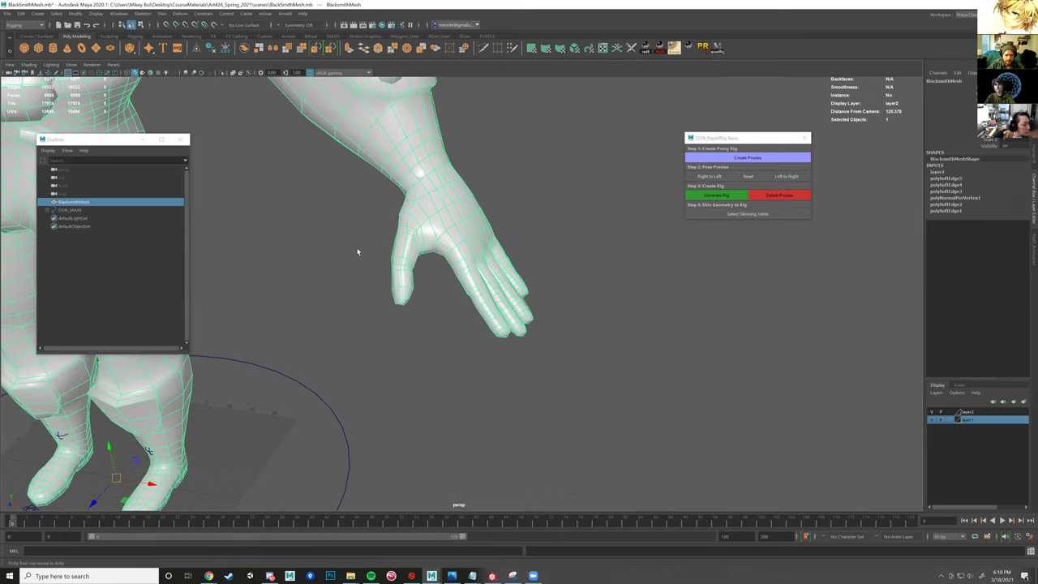
{"action": "left_click_drag", "start_coordinate": [541, 322], "coordinate": [463, 386], "text": "alt"}
{"action": "scroll", "coordinate": [519, 316], "scroll_direction": "up", "scroll_amount": 3}
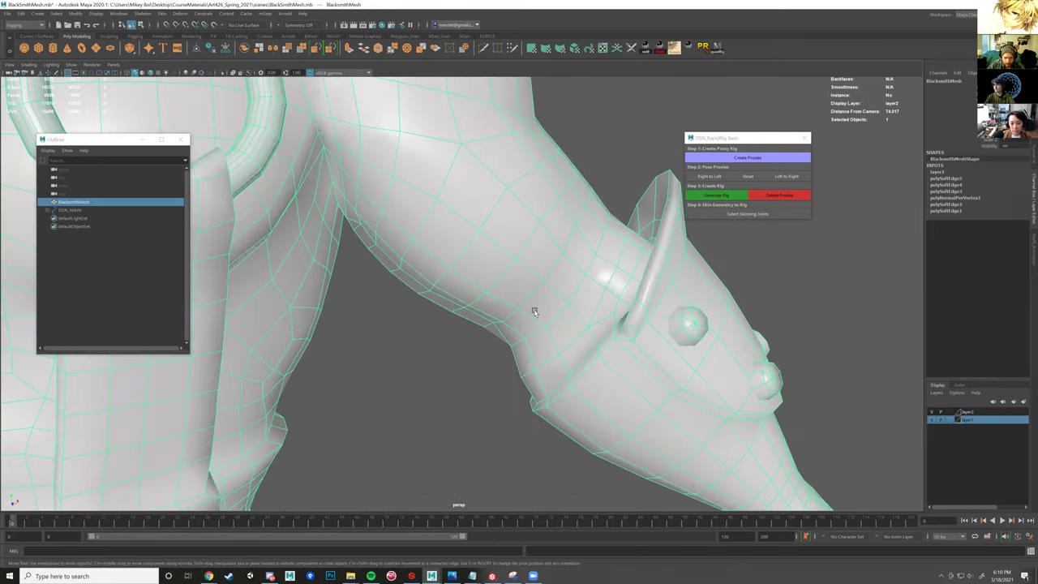
{"action": "scroll", "coordinate": [542, 376], "scroll_direction": "up", "scroll_amount": 3}
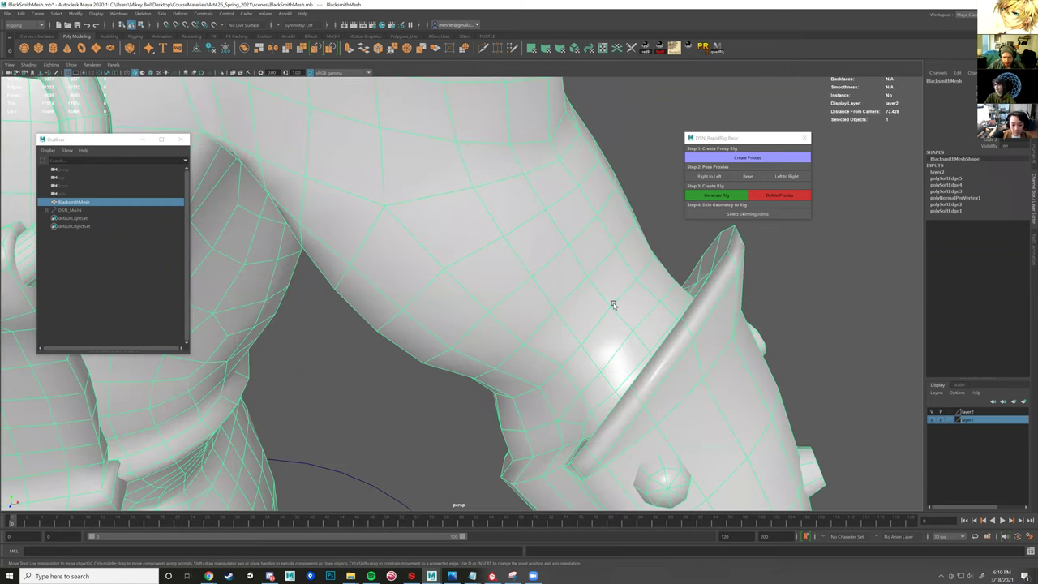
- Select an edge loop on the blacksmith's arm beside the bracer and examine the elbow's edge flow
{"action": "left_click", "coordinate": [655, 335]}
{"action": "left_click_drag", "start_coordinate": [660, 324], "coordinate": [661, 279], "text": "alt"}
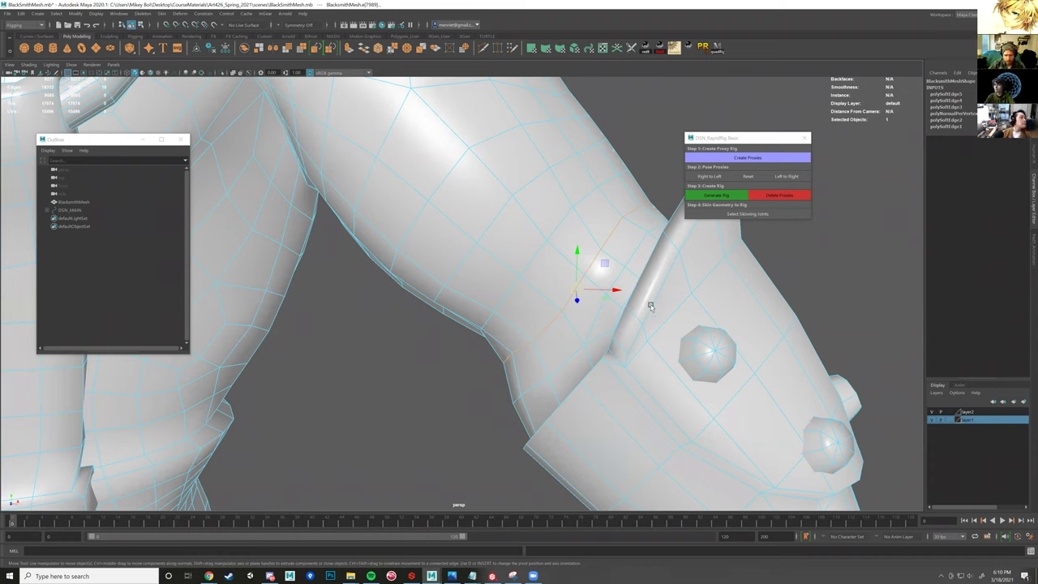
{"action": "left_click_drag", "start_coordinate": [537, 319], "coordinate": [427, 236], "text": "alt"}
- Select an edge loop around the middle of the index finger and examine the loops across all the fingers
{"action": "right_click_drag", "start_coordinate": [473, 233], "coordinate": [518, 243], "text": "alt"}
{"action": "left_click_drag", "start_coordinate": [519, 243], "coordinate": [538, 237], "text": "alt"}
{"action": "scroll", "coordinate": [502, 268], "scroll_direction": "up", "scroll_amount": 4}
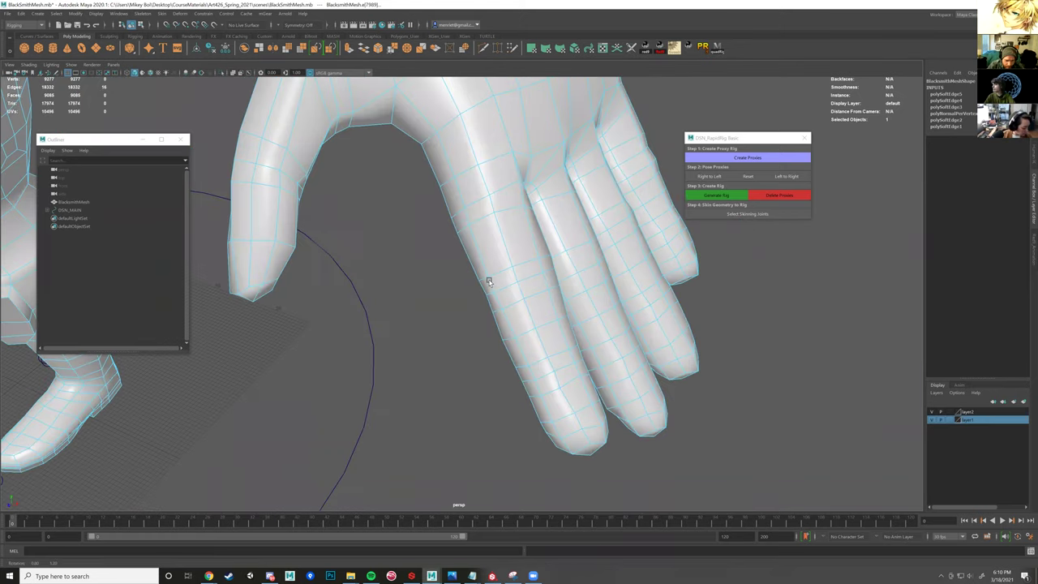
{"action": "scroll", "coordinate": [512, 273], "scroll_direction": "up", "scroll_amount": 1}
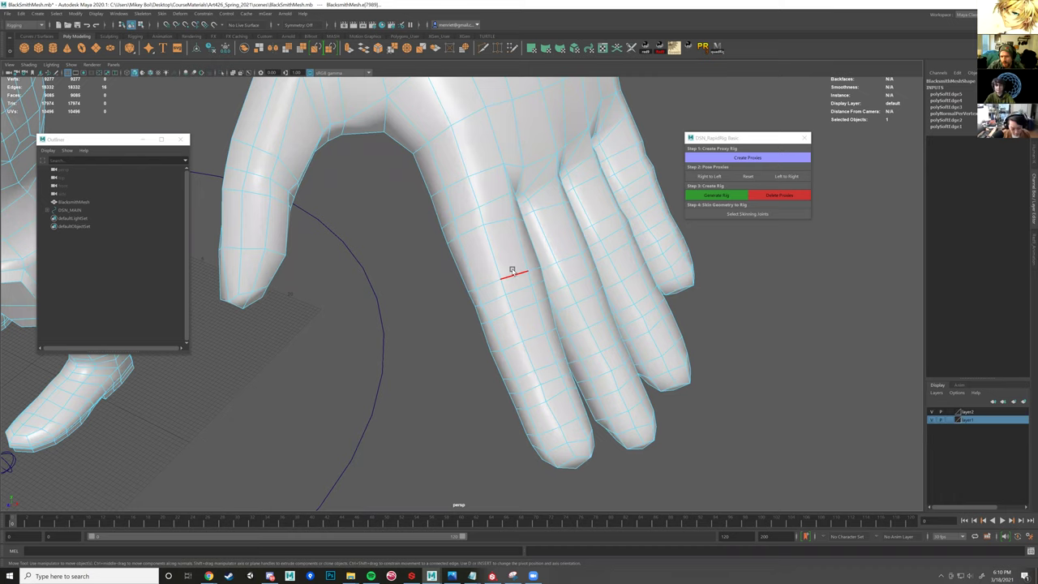
{"action": "left_click_drag", "start_coordinate": [518, 291], "coordinate": [457, 368], "text": "alt"}
{"action": "scroll", "coordinate": [572, 280], "scroll_direction": "up", "scroll_amount": 4}
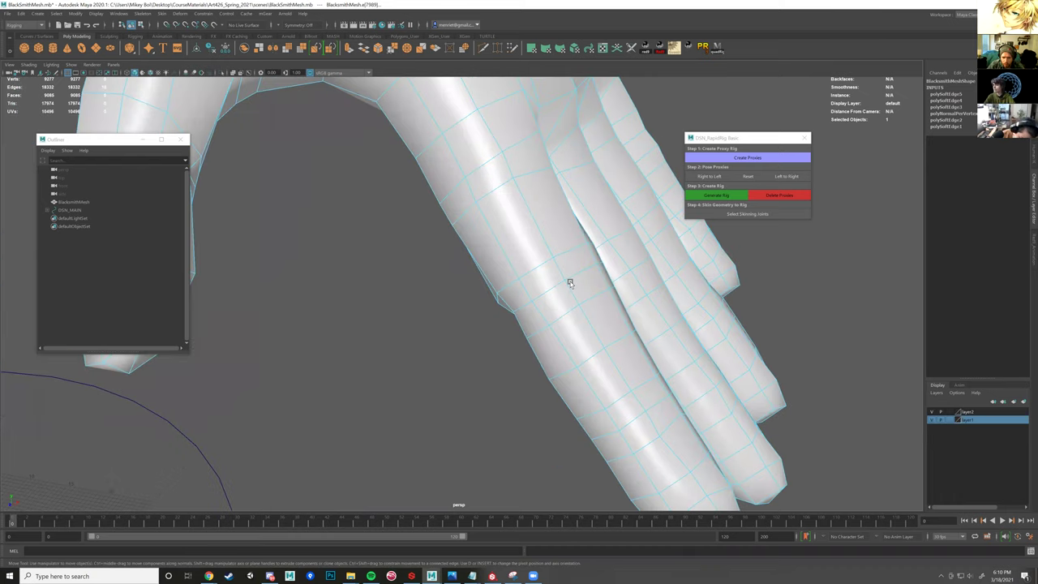
{"action": "left_click", "coordinate": [551, 290]}
{"action": "left_click_drag", "start_coordinate": [668, 253], "coordinate": [525, 269], "text": "alt"}
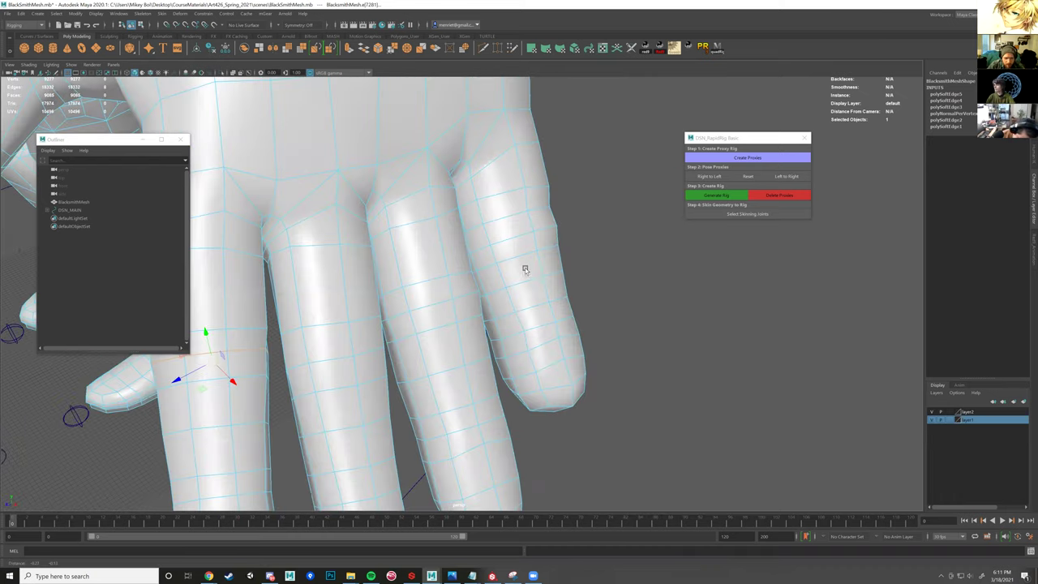
- Display the hand in wireframe, examine the index finger's knuckle by selecting the loops around it, and clear the selection
{"action": "middle_click_drag", "start_coordinate": [531, 270], "coordinate": [553, 278], "text": "alt"}
{"action": "key", "text": "4"}
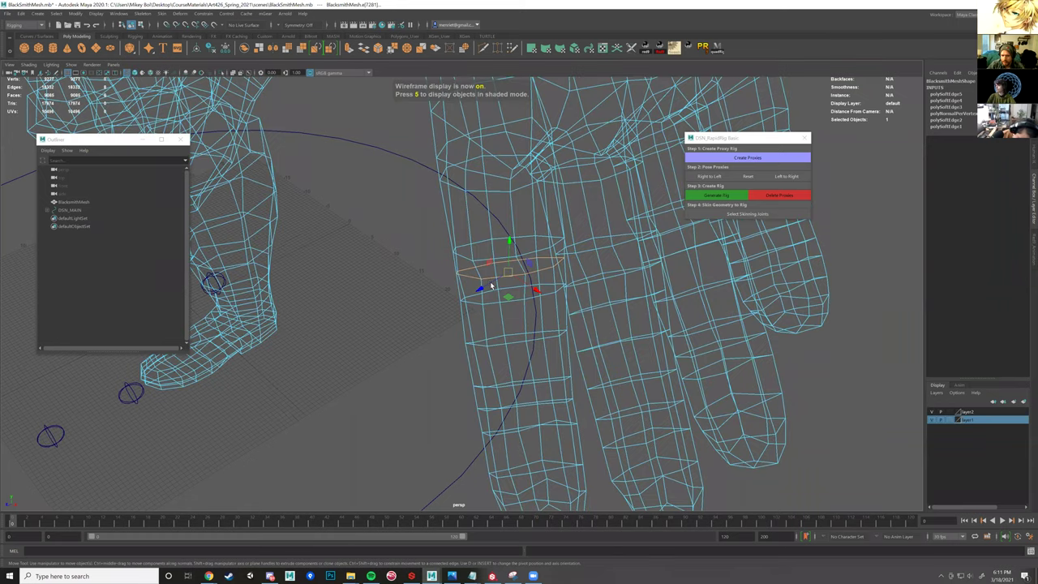
{"action": "key", "text": "bracketleft"}
{"action": "middle_click_drag", "start_coordinate": [499, 245], "coordinate": [504, 222], "text": "alt"}
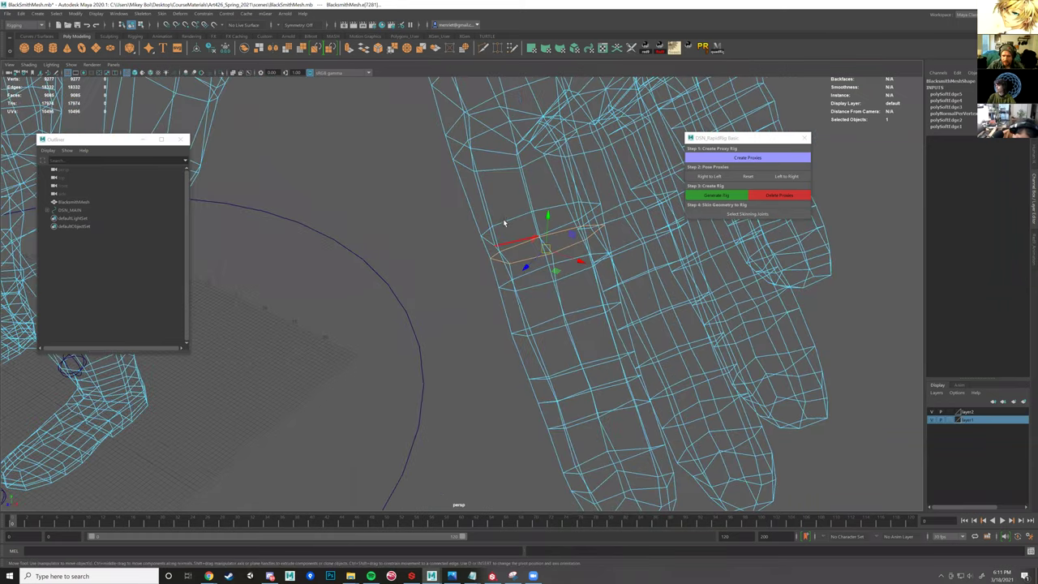
{"action": "double_click", "coordinate": [512, 241]}
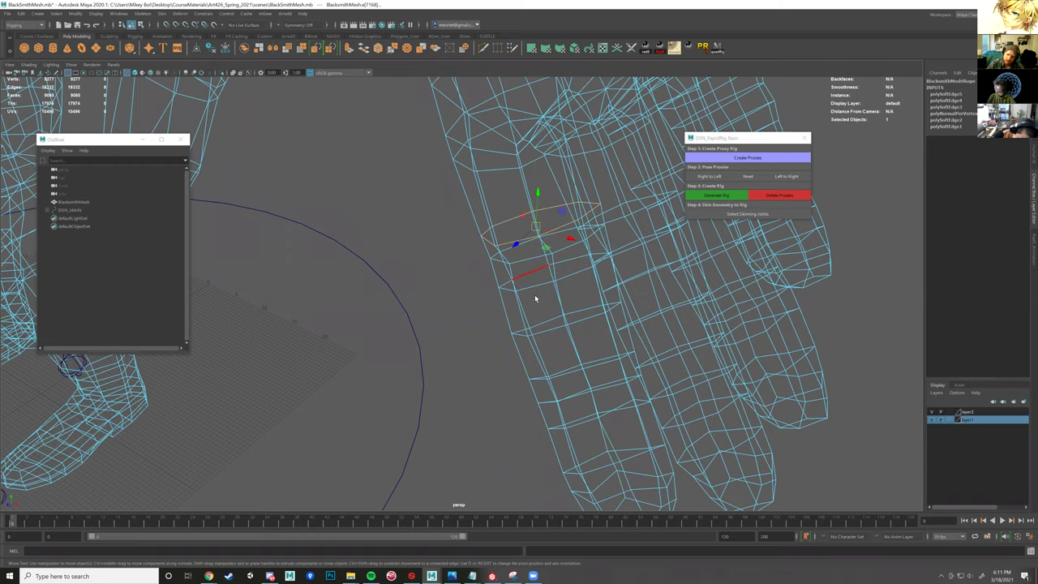
{"action": "key", "text": "bracketleft"}
{"action": "key", "text": "bracketleft"}
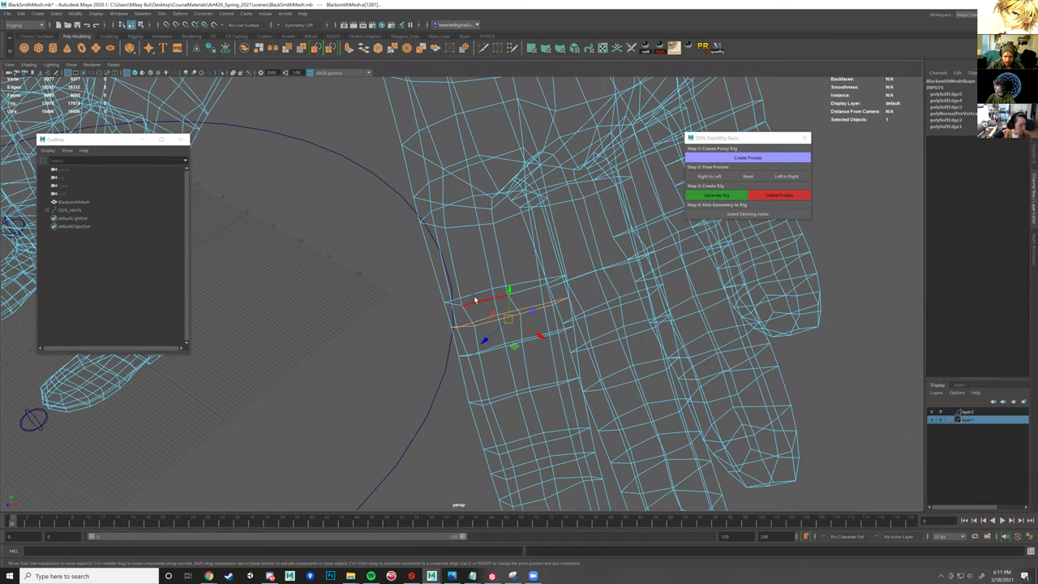
{"action": "double_click", "coordinate": [479, 295]}
{"action": "left_click_drag", "start_coordinate": [491, 347], "coordinate": [547, 377]}
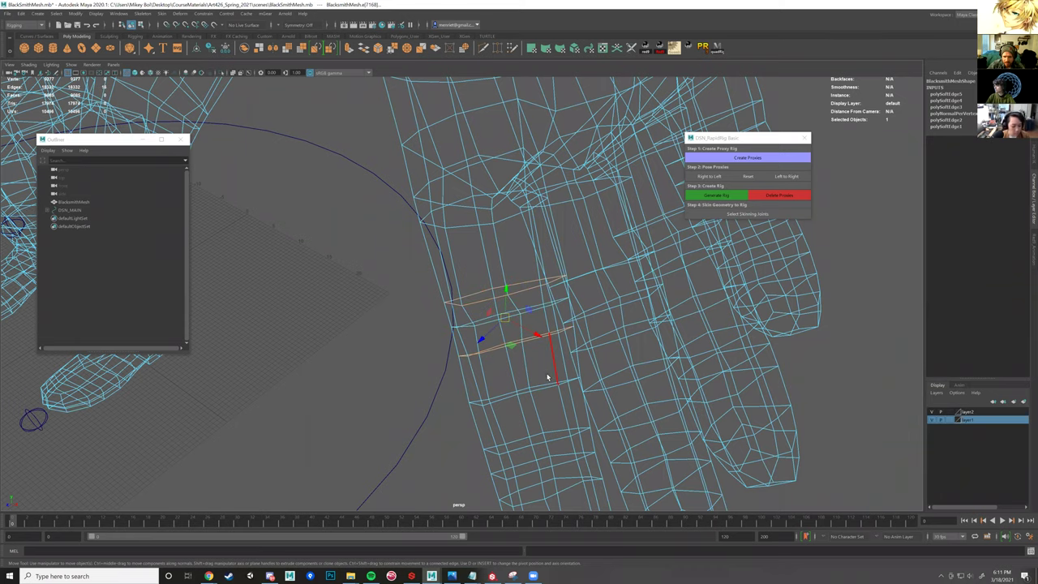
{"action": "scroll", "coordinate": [469, 308], "scroll_direction": "down", "scroll_amount": 5}
{"action": "left_click", "coordinate": [781, 295]}
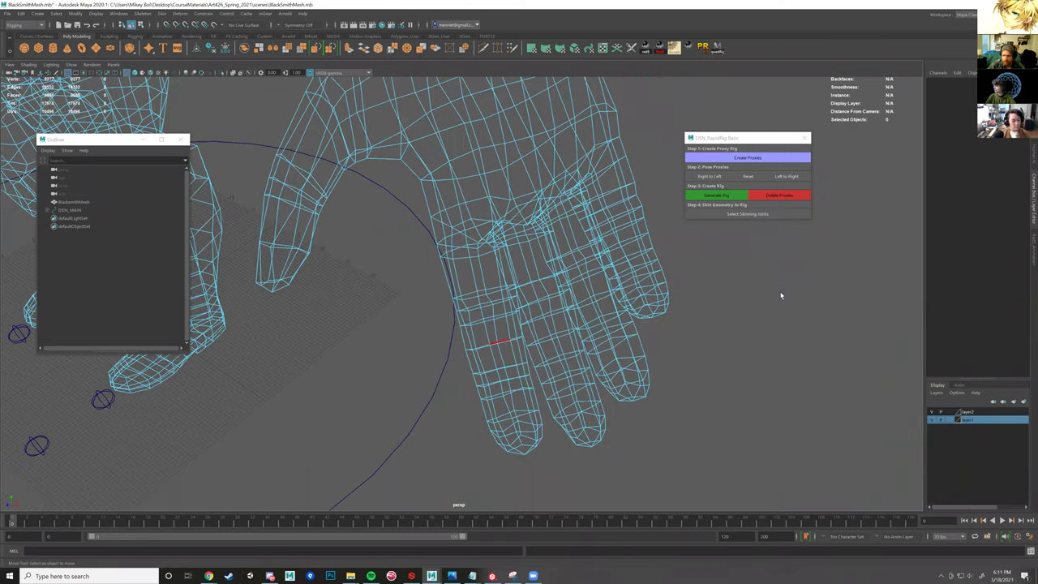
{"action": "scroll", "coordinate": [462, 292], "scroll_direction": "down", "scroll_amount": 5}
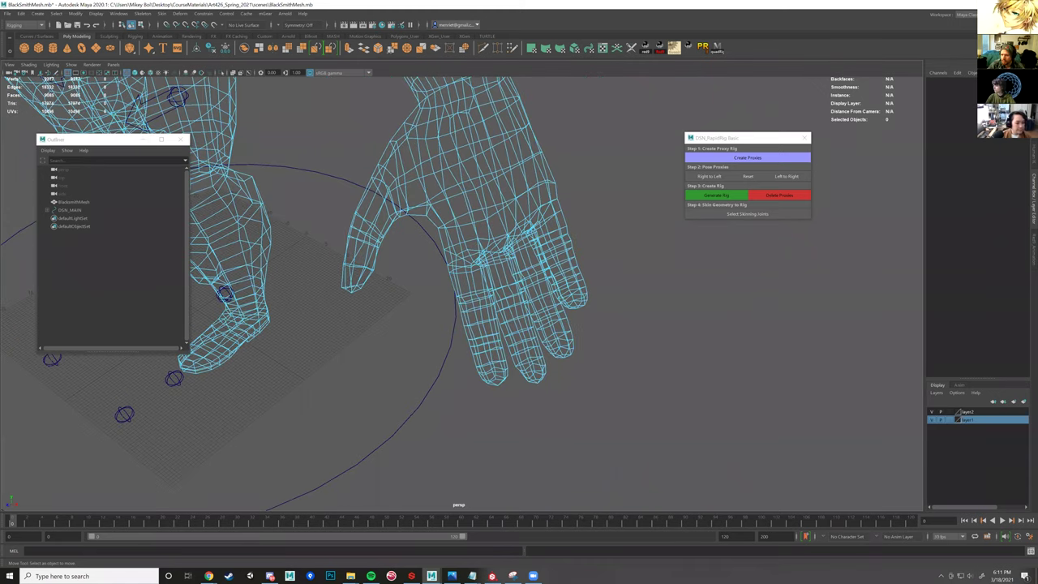
- Try inserting extra edge loops around and along the fingers with Multi-Cut, and undo the cuts
{"action": "left_click", "coordinate": [949, 302]}
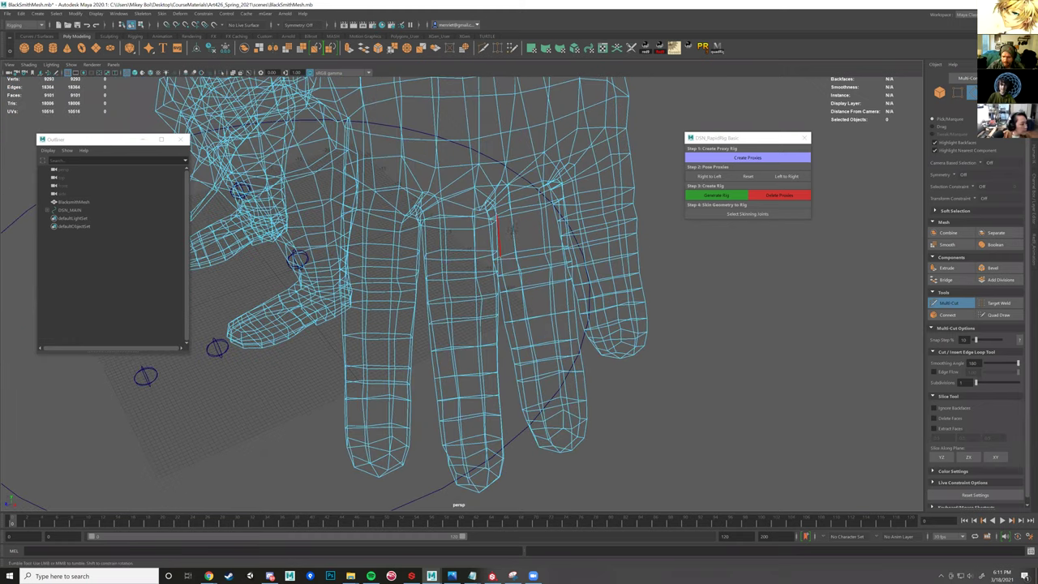
{"action": "left_click", "coordinate": [515, 234], "text": "ctrl"}
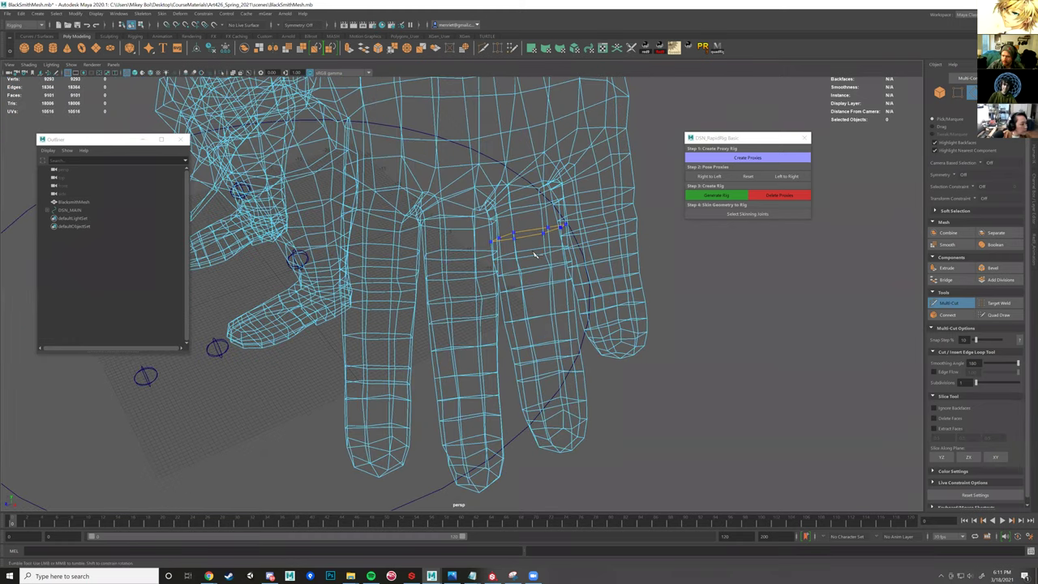
{"action": "left_click_drag", "start_coordinate": [574, 300], "coordinate": [590, 289], "text": "alt"}
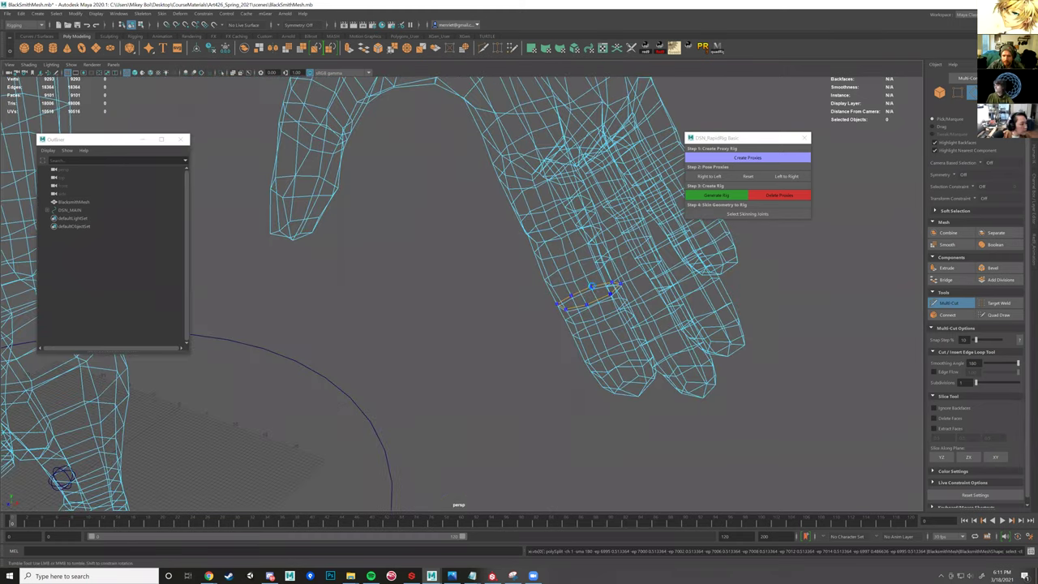
{"action": "key", "text": "ctrl+z"}
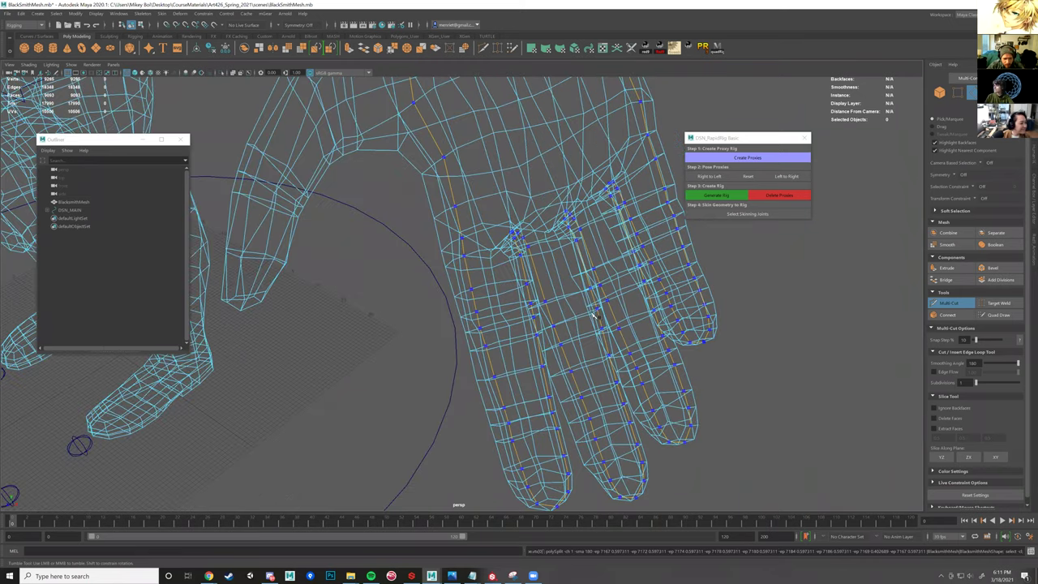
{"action": "left_click_drag", "start_coordinate": [589, 290], "coordinate": [558, 303], "text": "alt"}
{"action": "key", "text": "w"}
{"action": "right_click_drag", "start_coordinate": [416, 255], "coordinate": [375, 253], "text": "alt"}
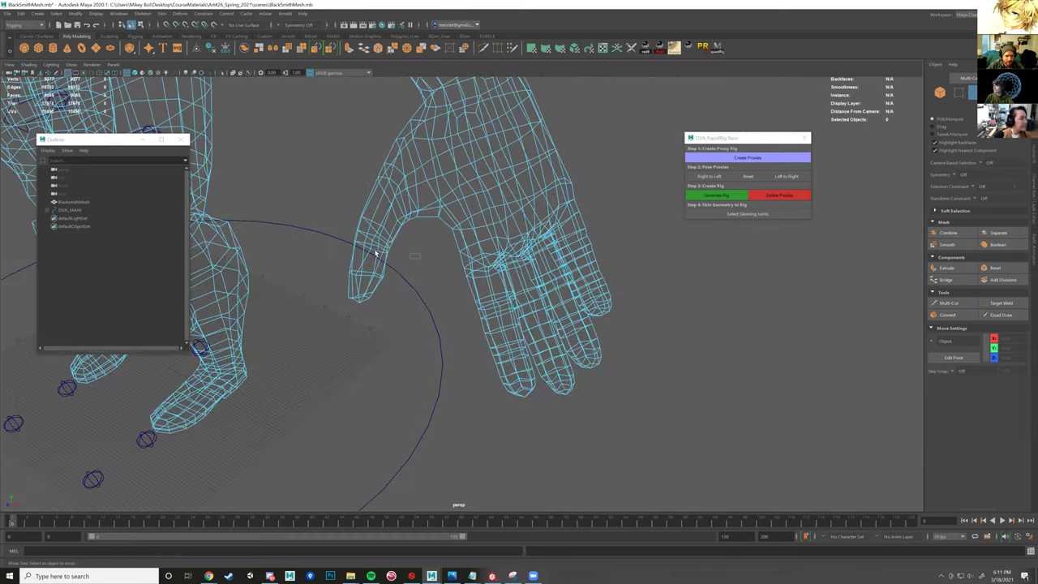
- Return the viewport to shaded display and select the blacksmith mesh
{"action": "left_click_drag", "start_coordinate": [345, 245], "coordinate": [419, 299], "text": "alt"}
{"action": "left_click_drag", "start_coordinate": [438, 338], "coordinate": [467, 301], "text": "alt"}
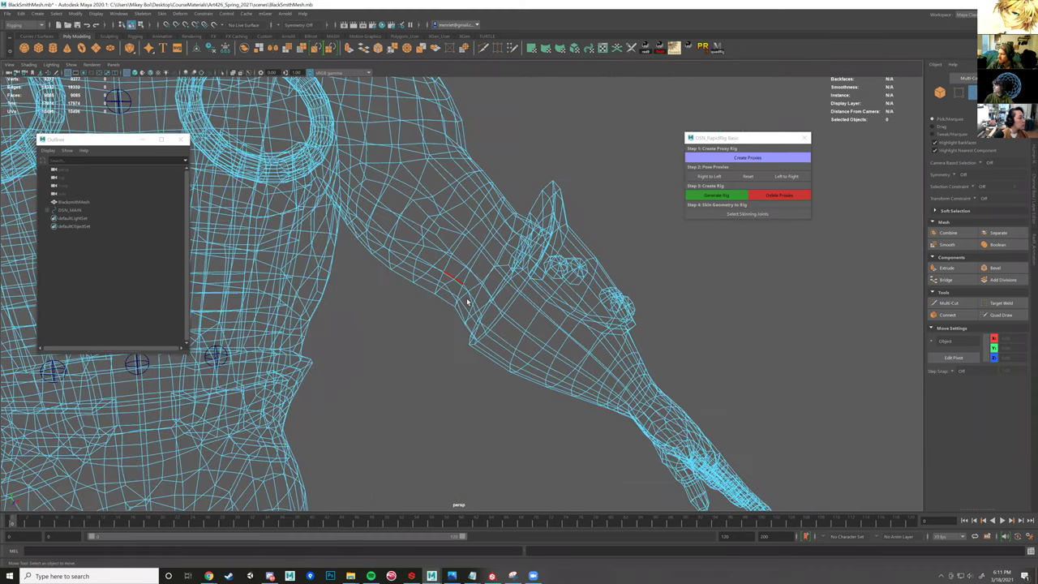
{"action": "left_click_drag", "start_coordinate": [453, 261], "coordinate": [519, 248], "text": "alt"}
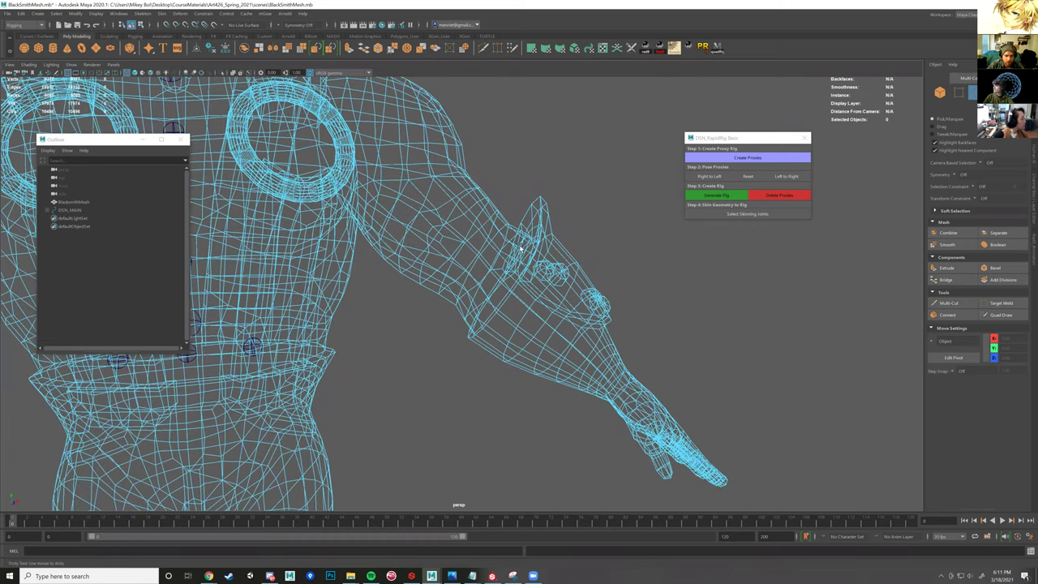
{"action": "right_click_drag", "start_coordinate": [566, 238], "coordinate": [479, 278], "text": "alt"}
{"action": "middle_click_drag", "start_coordinate": [536, 272], "coordinate": [606, 318], "text": "alt"}
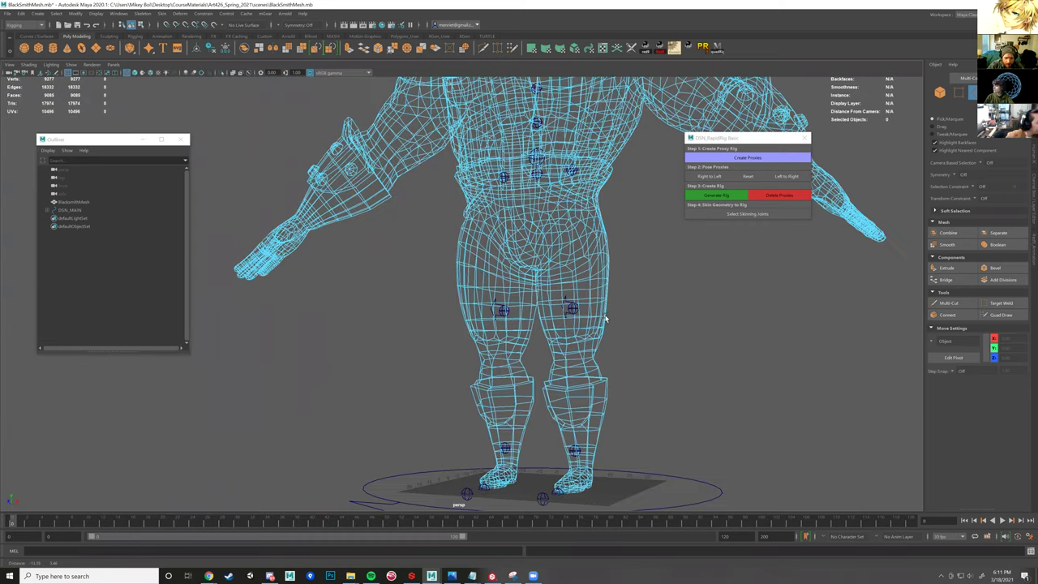
{"action": "left_click_drag", "start_coordinate": [582, 333], "coordinate": [520, 300], "text": "alt"}
{"action": "left_click", "coordinate": [618, 299]}
{"action": "key", "text": "5"}
{"action": "left_click", "coordinate": [559, 253]}
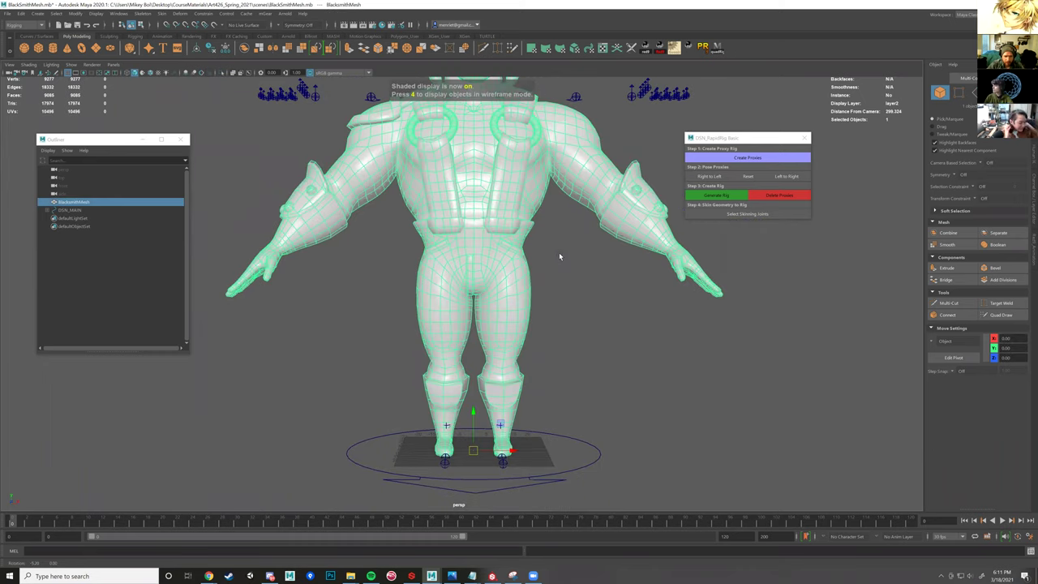
- Examine the whole blacksmith mesh from the front, the side and above, including how the legs and boots stand
{"action": "right_click_drag", "start_coordinate": [553, 255], "coordinate": [588, 280], "text": "alt"}
{"action": "left_click_drag", "start_coordinate": [564, 260], "coordinate": [489, 254], "text": "alt"}
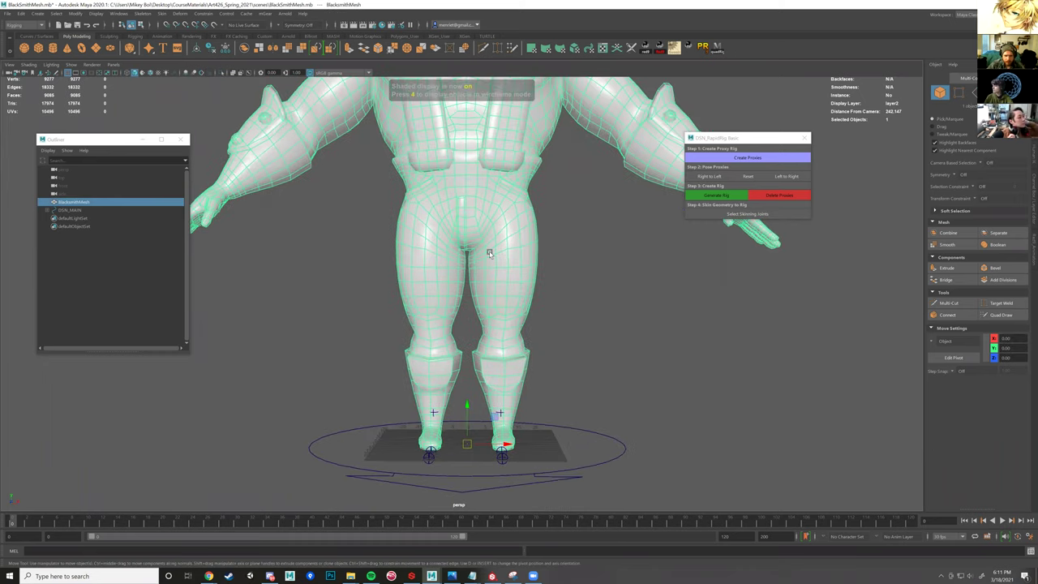
{"action": "left_click_drag", "start_coordinate": [483, 322], "coordinate": [501, 260], "text": "alt"}
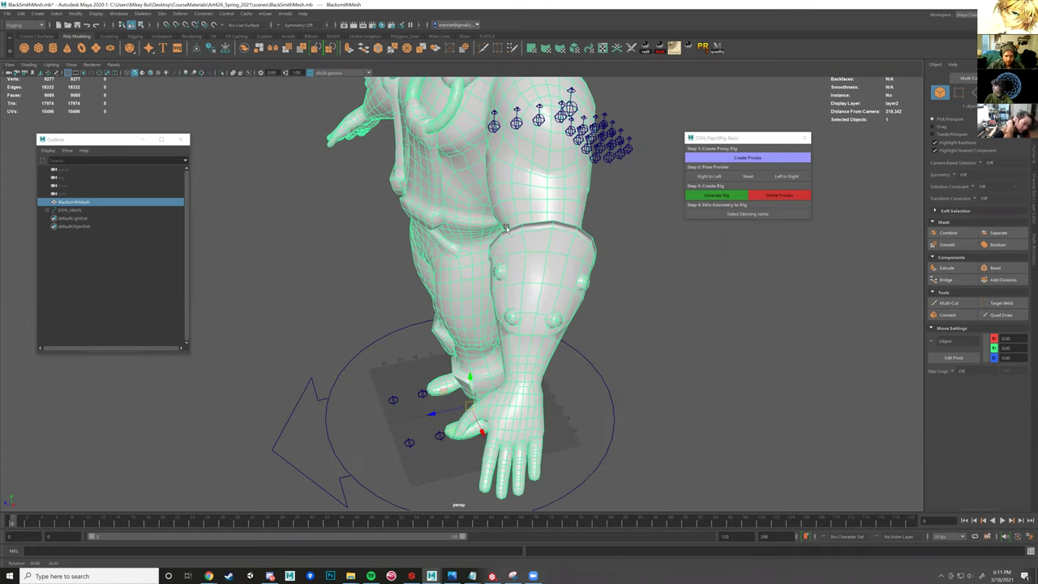
{"action": "right_click_drag", "start_coordinate": [501, 268], "coordinate": [512, 278], "text": "alt"}
{"action": "middle_click_drag", "start_coordinate": [491, 276], "coordinate": [487, 226], "text": "alt"}
{"action": "left_click_drag", "start_coordinate": [494, 262], "coordinate": [496, 189], "text": "alt"}
{"action": "middle_click_drag", "start_coordinate": [497, 189], "coordinate": [500, 167], "text": "alt"}
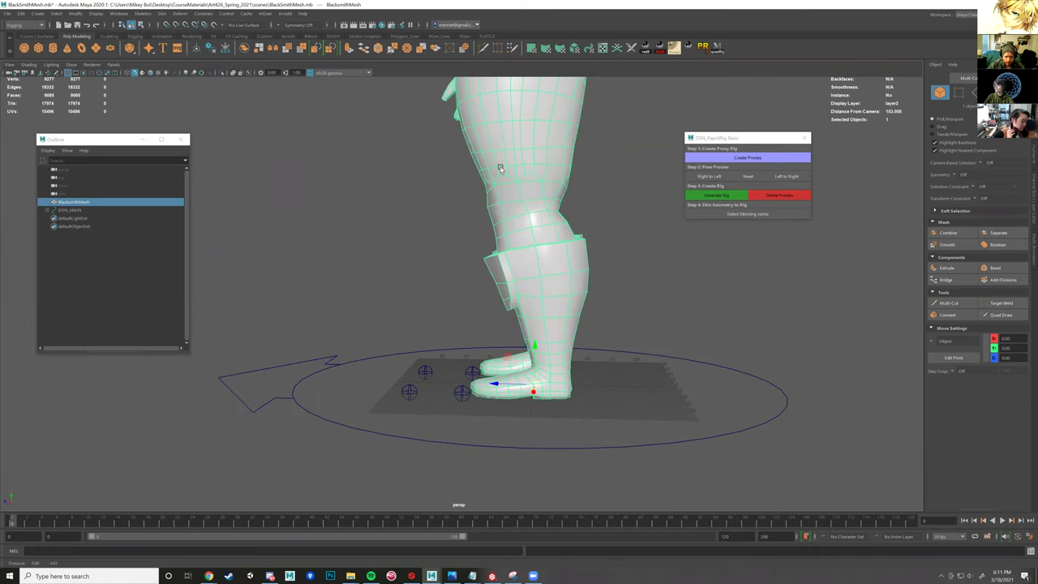
{"action": "left_click_drag", "start_coordinate": [504, 167], "coordinate": [390, 309], "text": "alt"}
{"action": "right_click_drag", "start_coordinate": [412, 317], "coordinate": [355, 321], "text": "alt"}
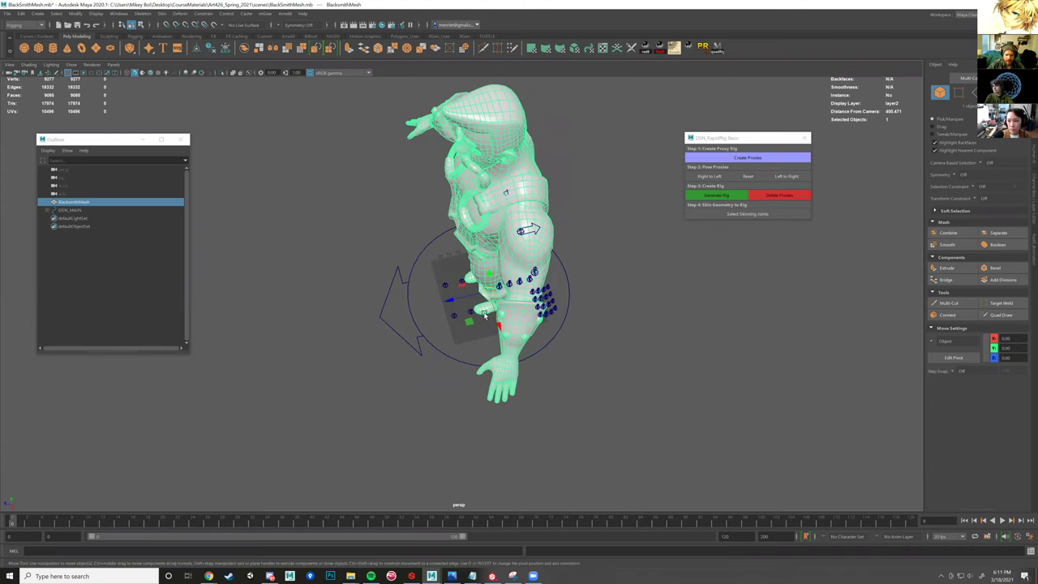
- Examine the blacksmith's hand, arm and shoulder up close against the arm proxies
{"action": "key", "text": "e"}
{"action": "left_click_drag", "start_coordinate": [508, 325], "coordinate": [577, 295], "text": "alt"}
{"action": "middle_click_drag", "start_coordinate": [576, 295], "coordinate": [521, 363], "text": "alt"}
{"action": "right_click_drag", "start_coordinate": [521, 363], "coordinate": [542, 326], "text": "alt"}
{"action": "right_click_drag", "start_coordinate": [519, 186], "coordinate": [579, 297], "text": "alt"}
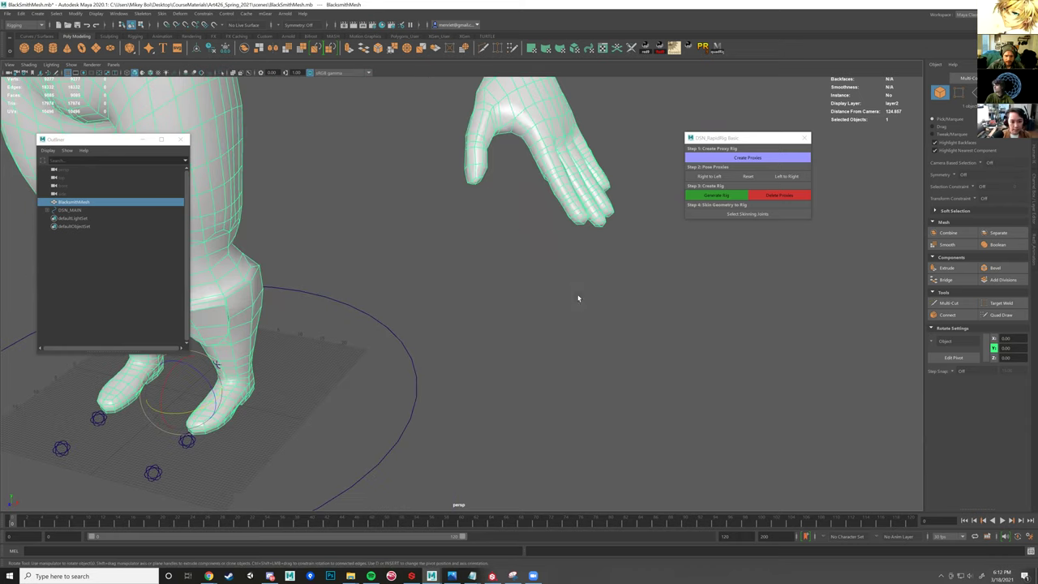
{"action": "left_click_drag", "start_coordinate": [551, 250], "coordinate": [476, 273], "text": "alt"}
{"action": "scroll", "coordinate": [492, 352], "scroll_direction": "down", "scroll_amount": 5}
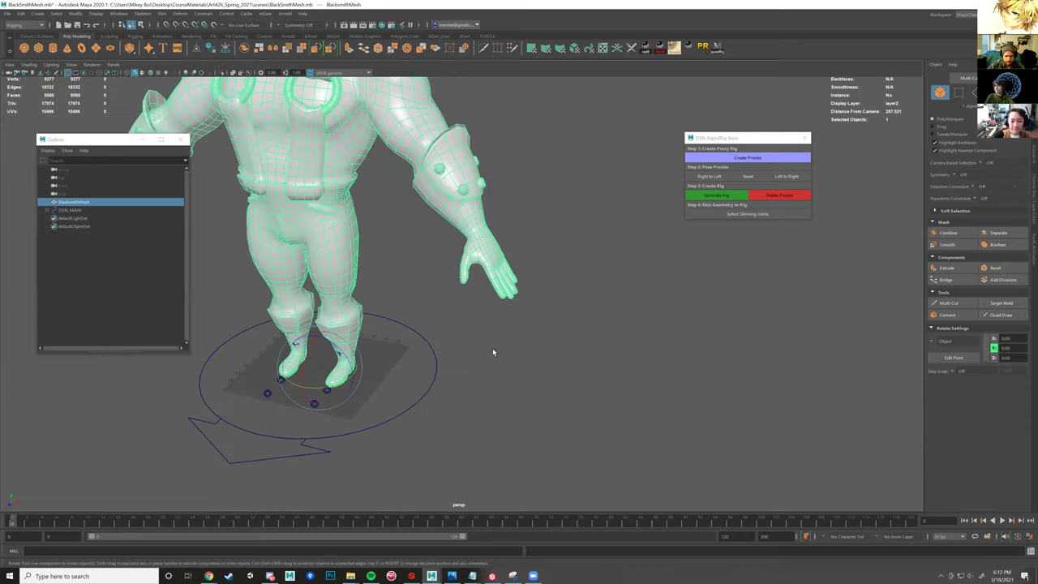
{"action": "key", "text": "bracketleft"}
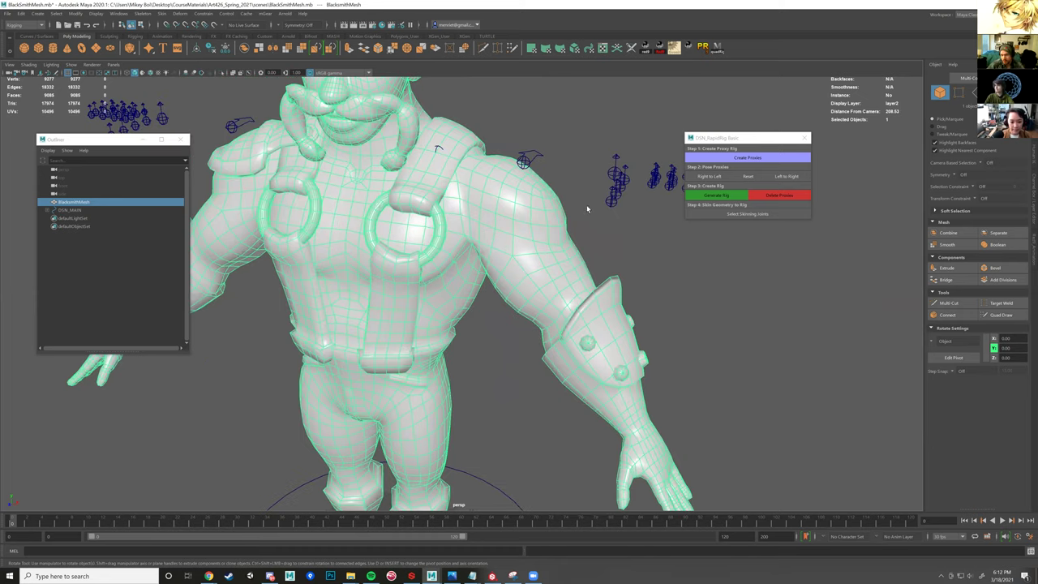
- Delete the construction history of the blacksmith mesh
{"action": "left_click", "coordinate": [573, 241]}
{"action": "scroll", "coordinate": [567, 252], "scroll_direction": "down", "scroll_amount": 5}
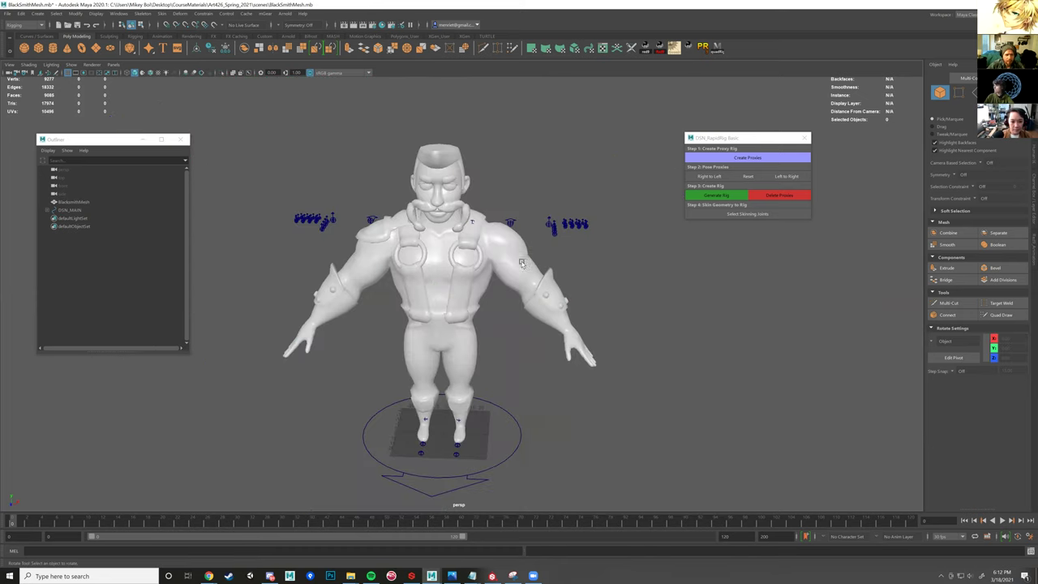
{"action": "left_click", "coordinate": [567, 251]}
{"action": "left_click_drag", "start_coordinate": [649, 262], "coordinate": [671, 243], "text": "alt"}
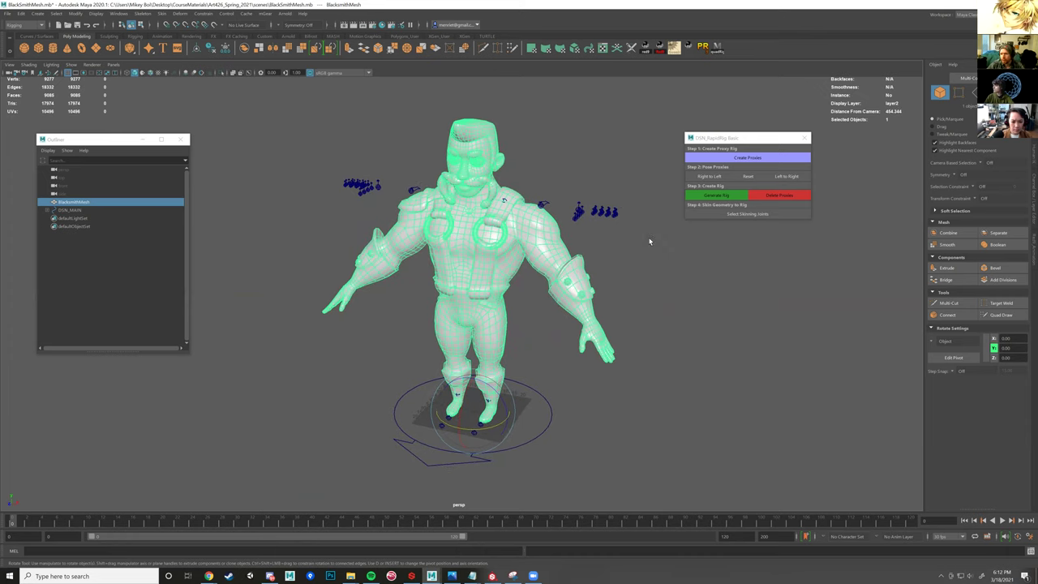
{"action": "left_click", "coordinate": [20, 14]}
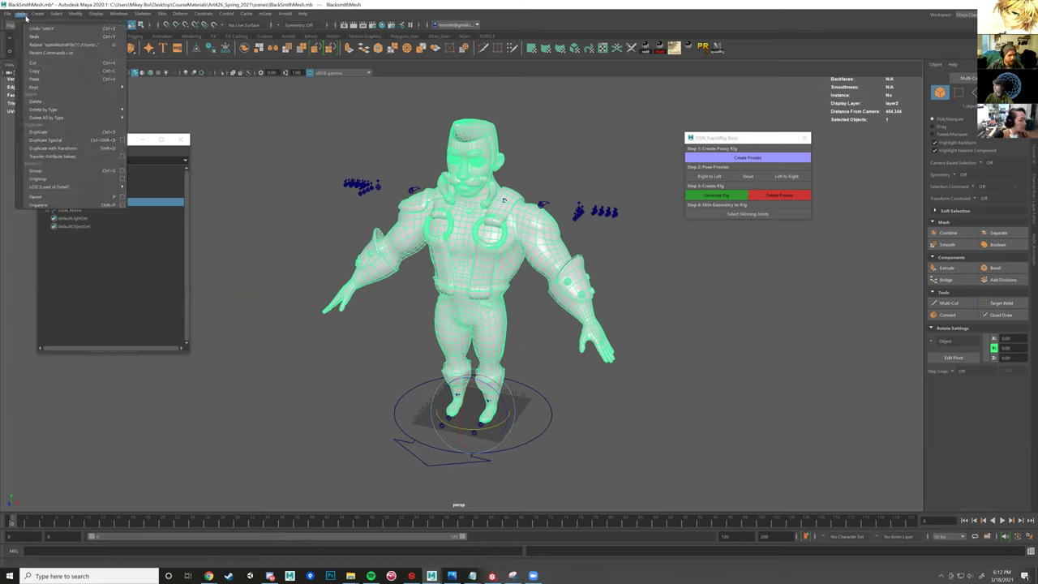
{"action": "mouse_move", "coordinate": [111, 115]}
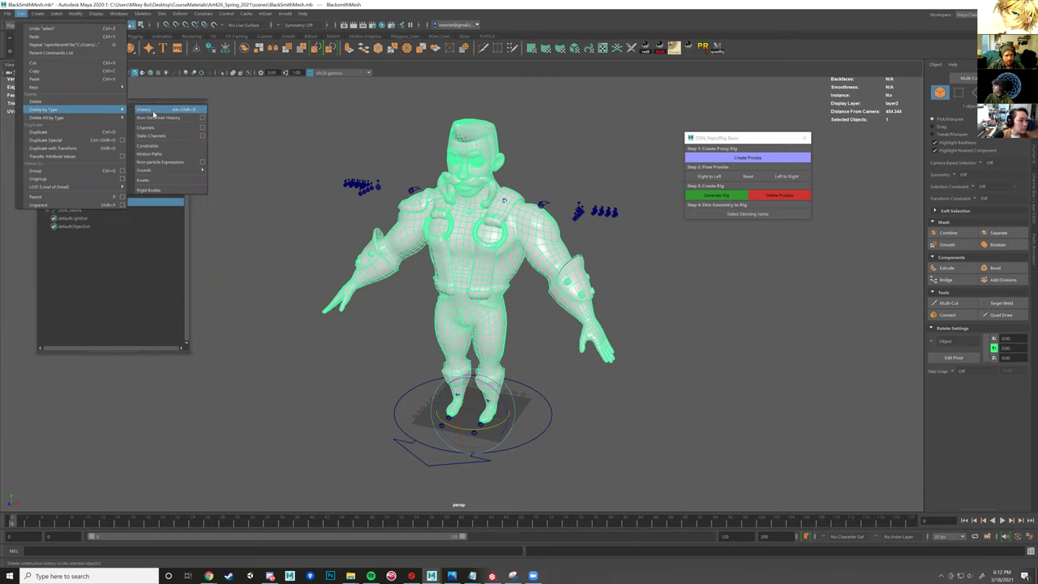
{"action": "left_click", "coordinate": [154, 111]}
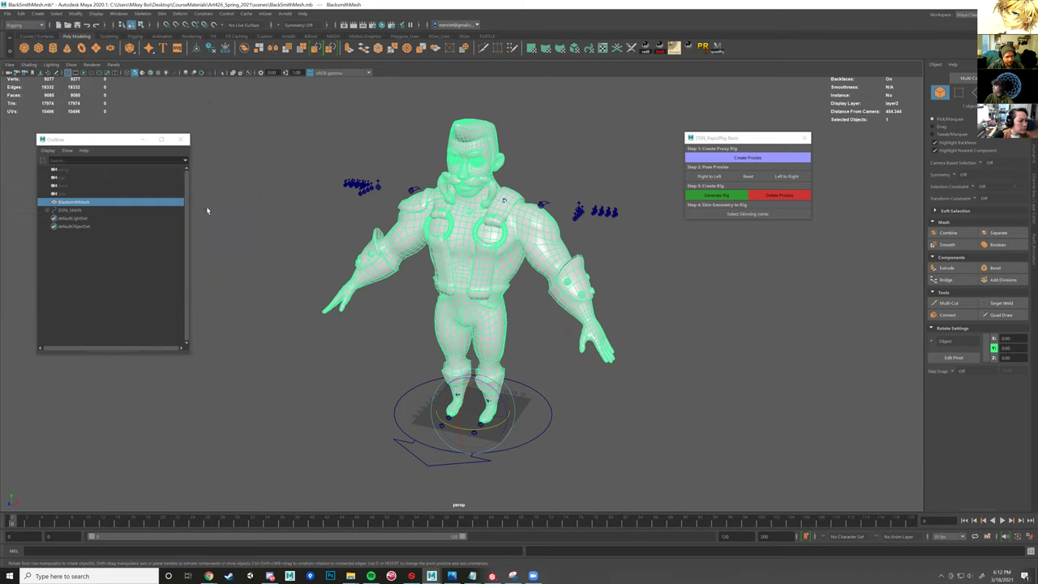
- Clear the selection and reselect the BlacksmithMesh object
{"action": "left_click", "coordinate": [75, 234]}
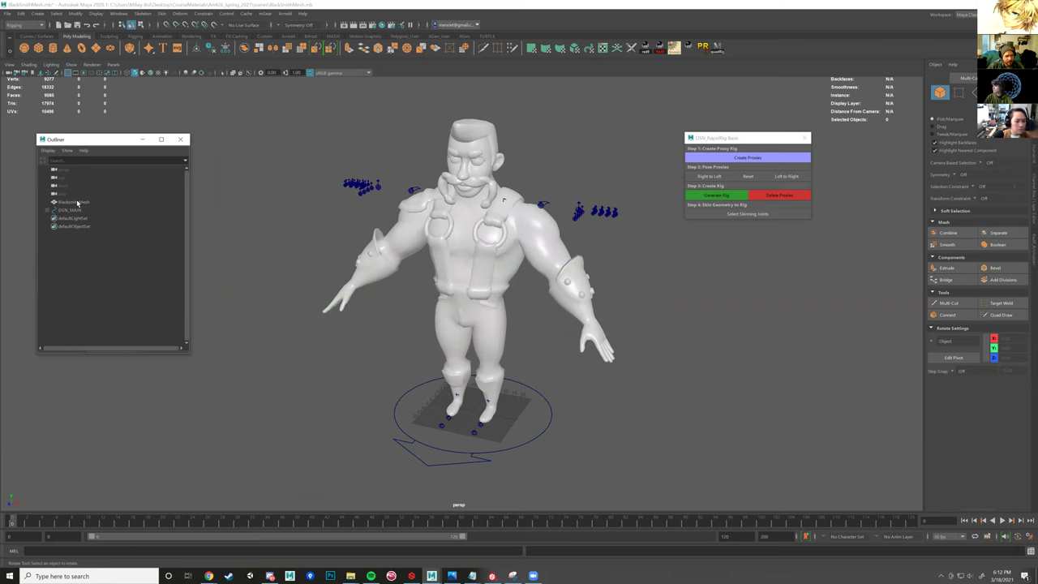
{"action": "left_click", "coordinate": [77, 203]}
{"action": "left_click", "coordinate": [75, 201]}
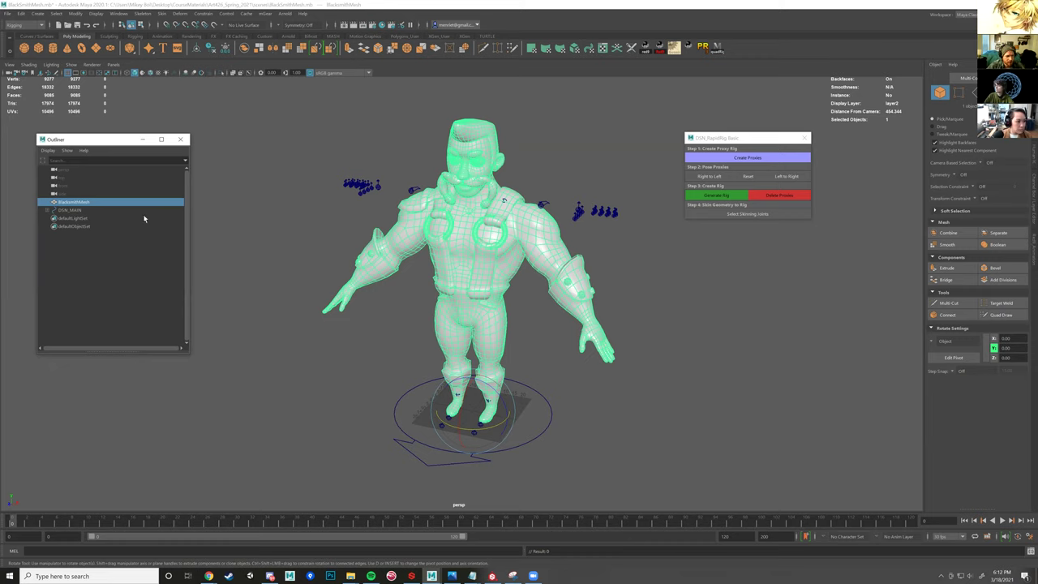
- Group the BlacksmithMesh, take it back out of the group, and delete the empty group
{"action": "key", "text": "ctrl+g"}
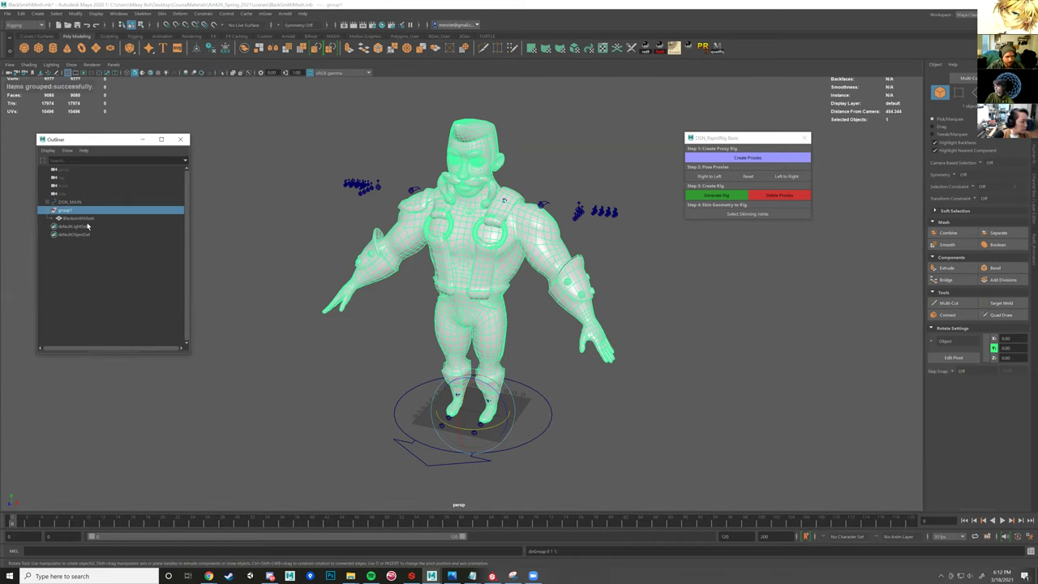
{"action": "left_click", "coordinate": [65, 217]}
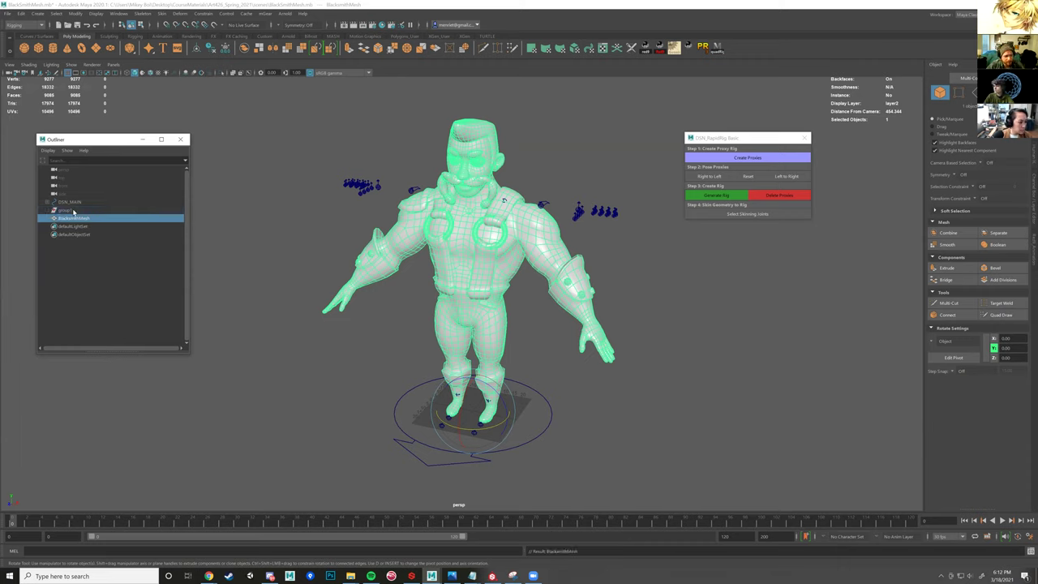
{"action": "left_click", "coordinate": [77, 210]}
{"action": "key", "text": "Delete"}
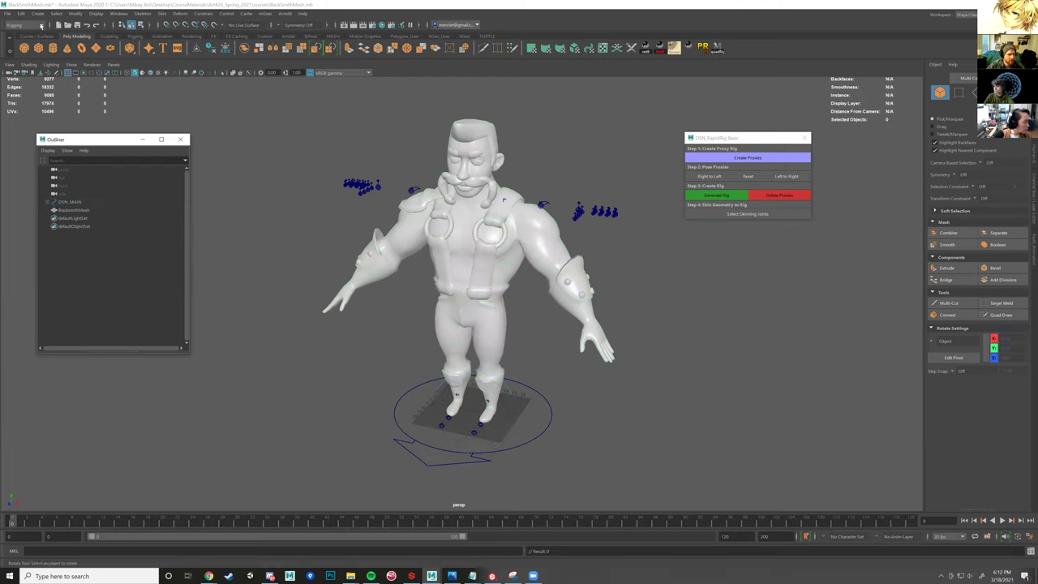
{"action": "left_click", "coordinate": [21, 14]}
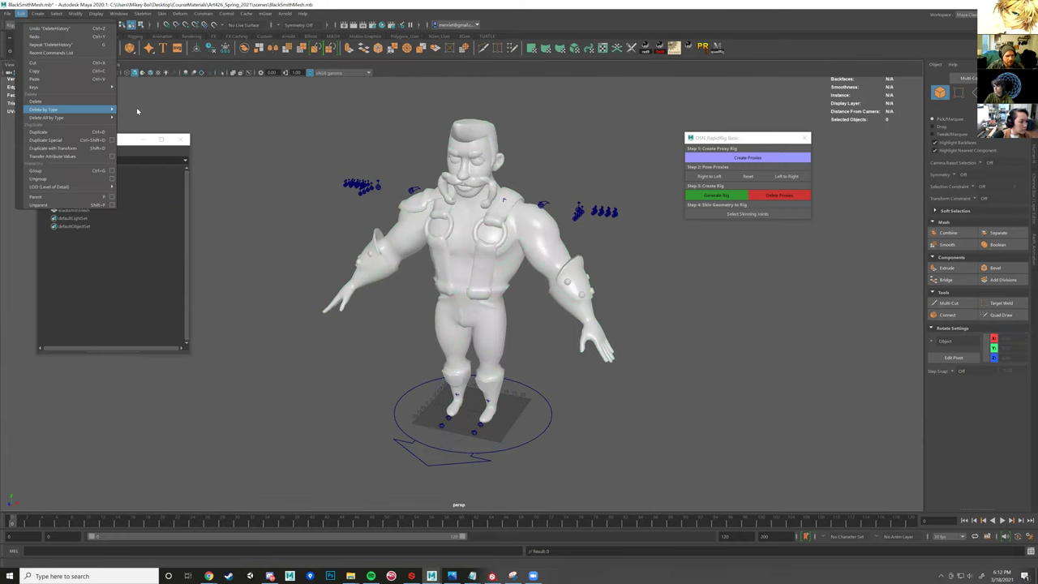
{"action": "left_click", "coordinate": [138, 111]}
- Select the blacksmith mesh and examine its wireframe around the chest straps, torso and arm bracer up close
{"action": "scroll", "coordinate": [346, 258], "scroll_direction": "up", "scroll_amount": 3}
{"action": "middle_click_drag", "start_coordinate": [444, 147], "coordinate": [461, 278], "text": "alt"}
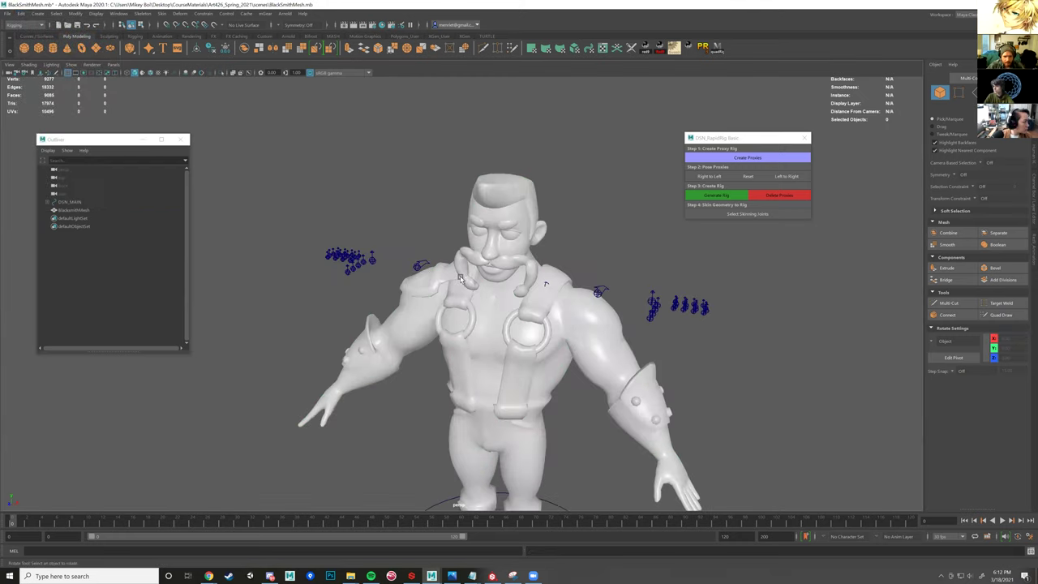
{"action": "left_click_drag", "start_coordinate": [554, 359], "coordinate": [572, 347], "text": "alt"}
{"action": "left_click", "coordinate": [478, 279]}
{"action": "scroll", "coordinate": [478, 279], "scroll_direction": "up", "scroll_amount": 3}
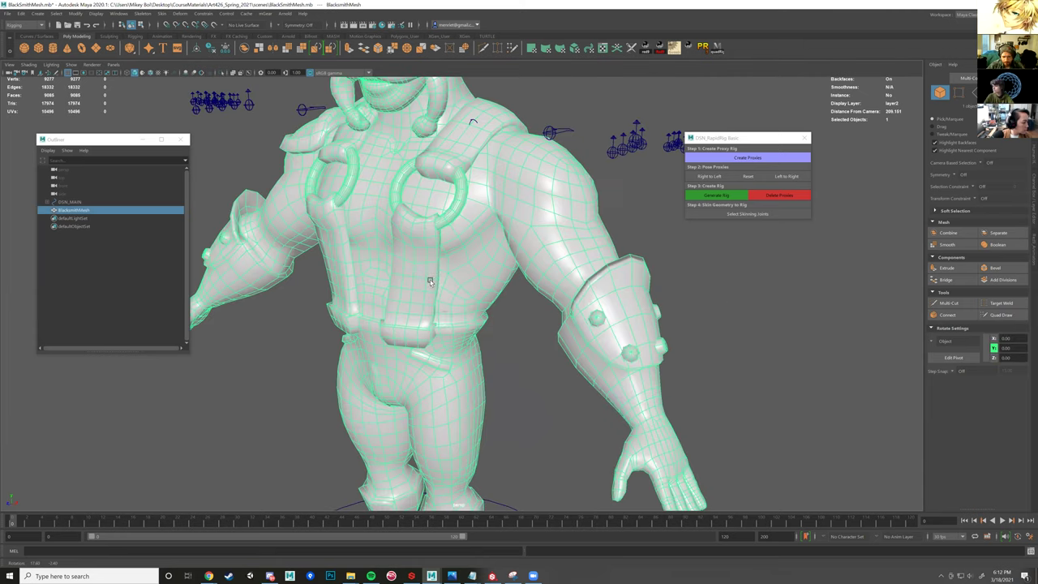
{"action": "scroll", "coordinate": [413, 300], "scroll_direction": "up", "scroll_amount": 2}
{"action": "scroll", "coordinate": [475, 302], "scroll_direction": "down", "scroll_amount": 2}
{"action": "left_click_drag", "start_coordinate": [474, 302], "coordinate": [429, 271], "text": "alt"}
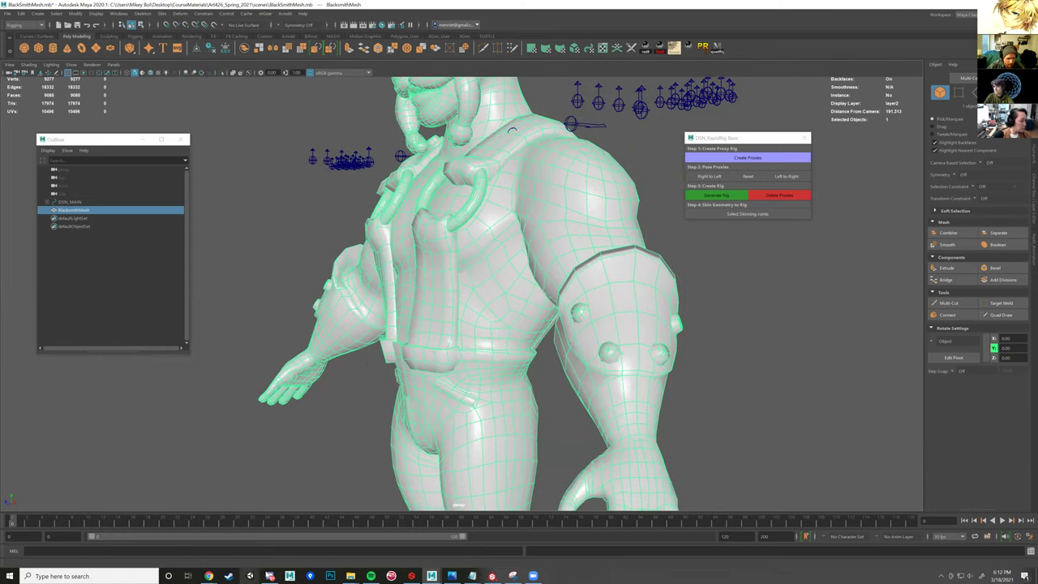
- Switch to Discord's art-sharing-channel and view the latest full-size renders of the pink-haired and the caped characters
{"action": "left_click", "coordinate": [269, 575]}
{"action": "left_click", "coordinate": [73, 171]}
{"action": "scroll", "coordinate": [291, 328], "scroll_direction": "down", "scroll_amount": 2}
{"action": "left_click", "coordinate": [281, 228]}
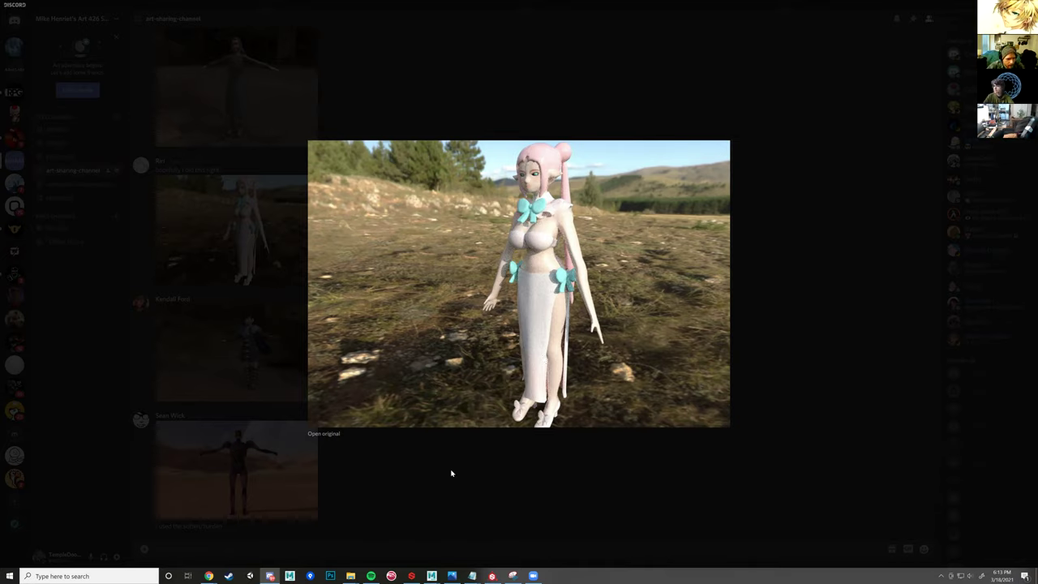
{"action": "left_click", "coordinate": [255, 378]}
{"action": "left_click", "coordinate": [284, 347]}
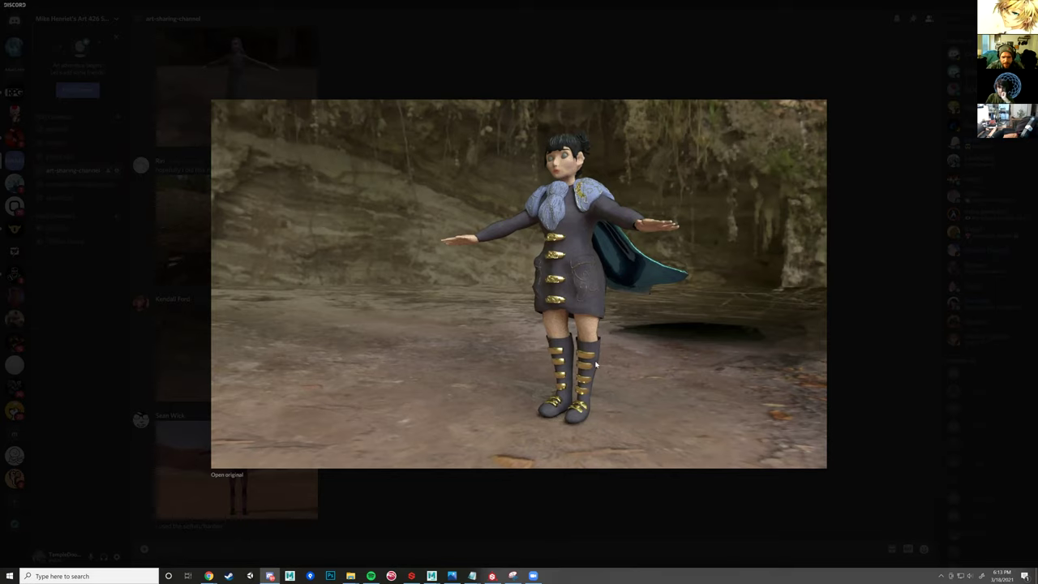
{"action": "left_click", "coordinate": [581, 493]}
- View the full-size renders of the robot in the desert, the woman in the grey dress and the blue rabbit
{"action": "left_click", "coordinate": [237, 466]}
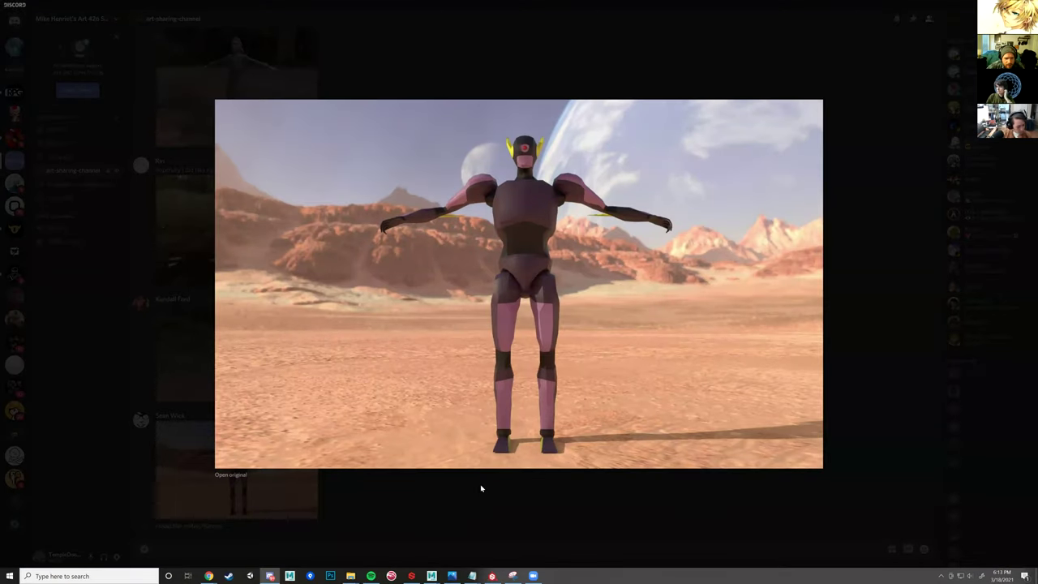
{"action": "left_click", "coordinate": [476, 490]}
{"action": "scroll", "coordinate": [340, 271], "scroll_direction": "up", "scroll_amount": 5}
{"action": "left_click", "coordinate": [304, 325]}
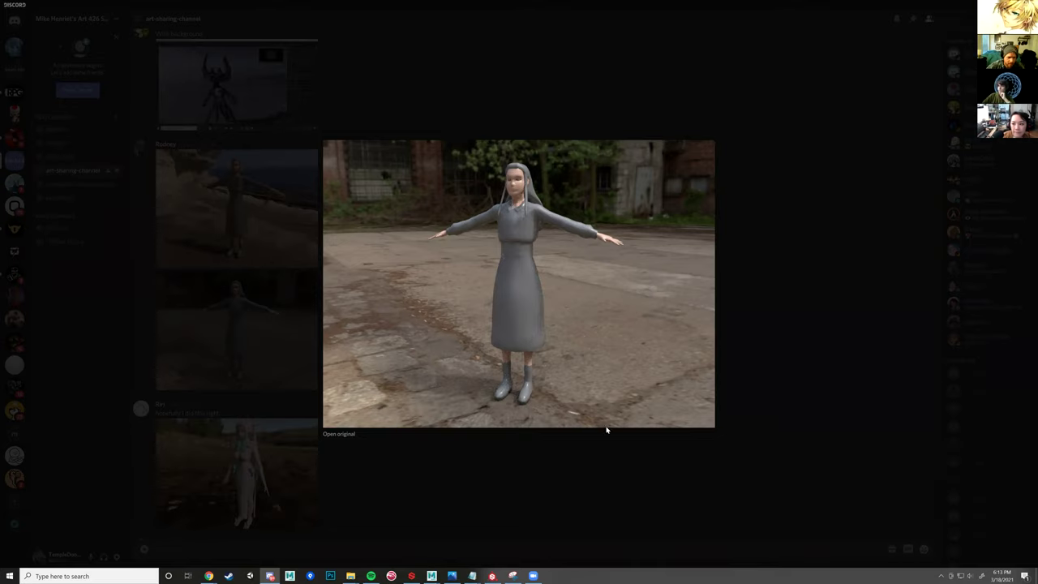
{"action": "left_click", "coordinate": [609, 456]}
{"action": "scroll", "coordinate": [443, 297], "scroll_direction": "up", "scroll_amount": 5}
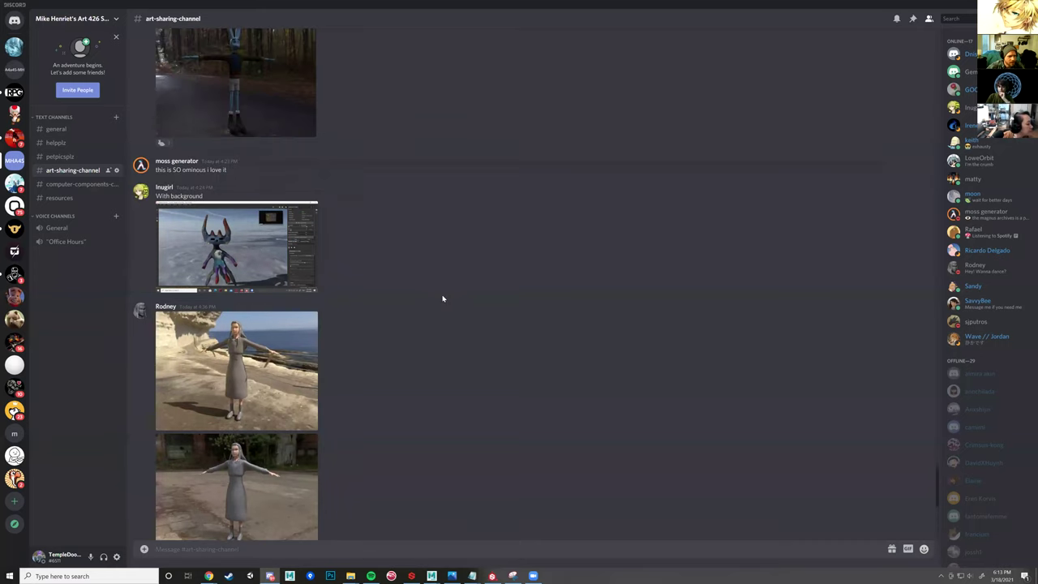
{"action": "left_click", "coordinate": [284, 252]}
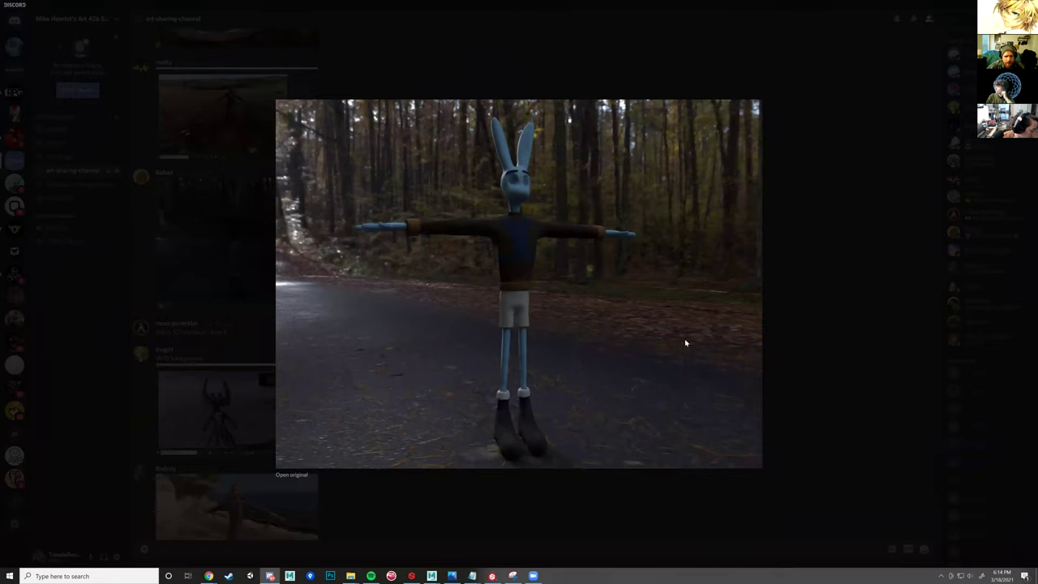
{"action": "left_click", "coordinate": [806, 291]}
- View the full-size images of the dark armored character and the red-haired character in the blue dress
{"action": "scroll", "coordinate": [347, 225], "scroll_direction": "up", "scroll_amount": 3}
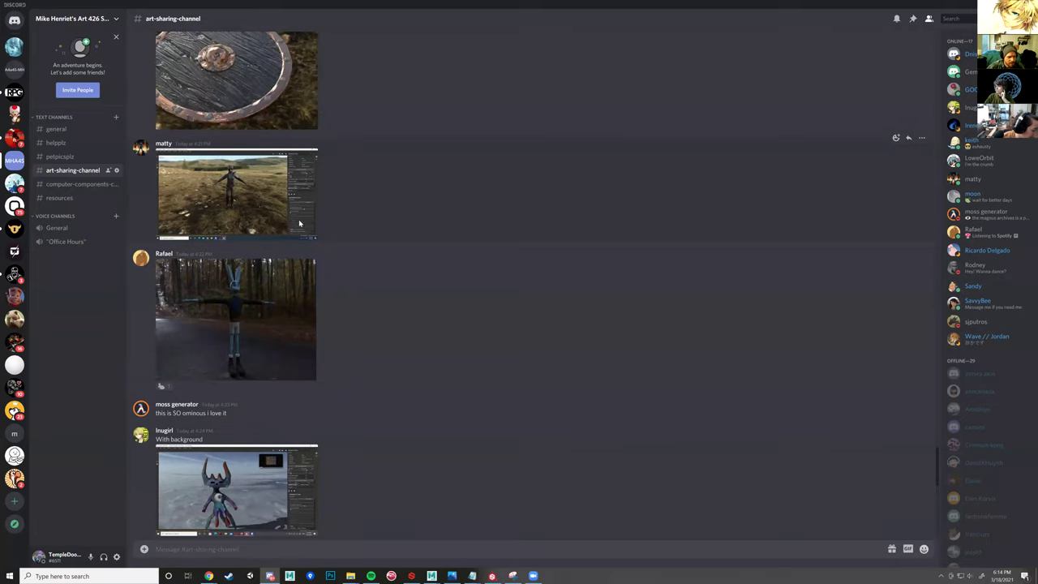
{"action": "left_click", "coordinate": [235, 190]}
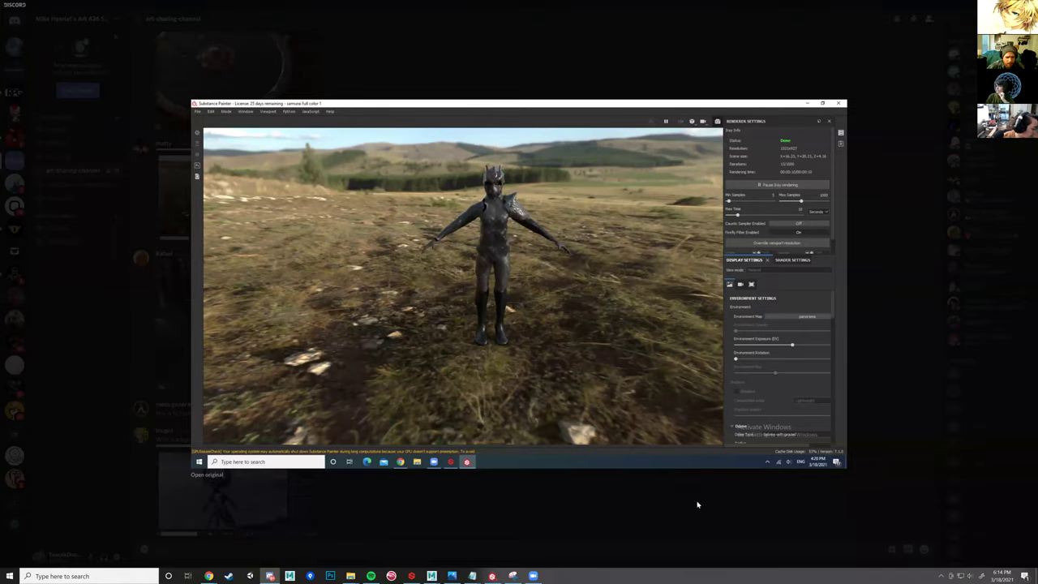
{"action": "left_click", "coordinate": [695, 503]}
{"action": "scroll", "coordinate": [384, 262], "scroll_direction": "up", "scroll_amount": 3}
{"action": "left_click", "coordinate": [284, 377]}
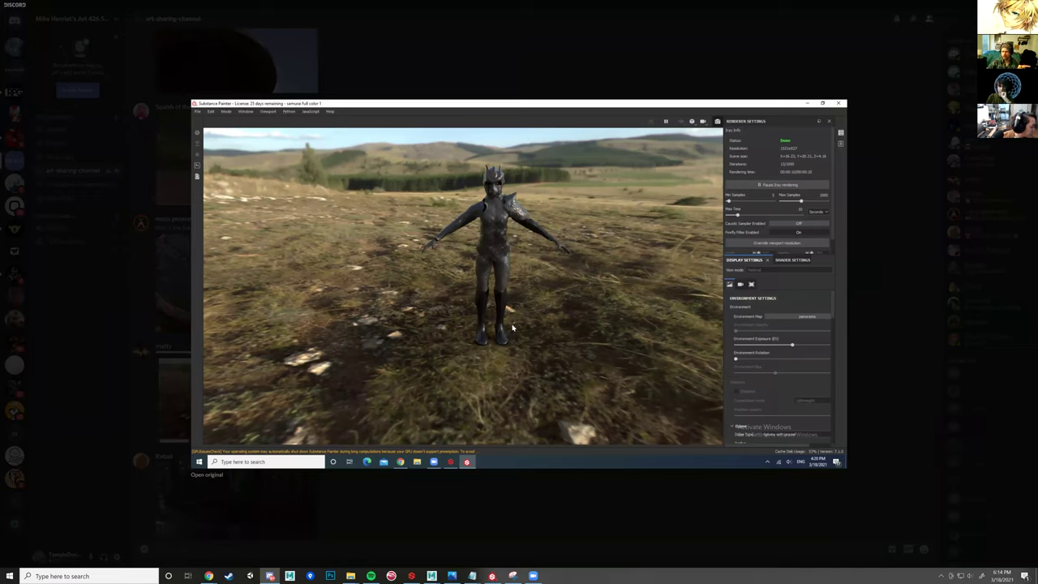
{"action": "left_click", "coordinate": [495, 75]}
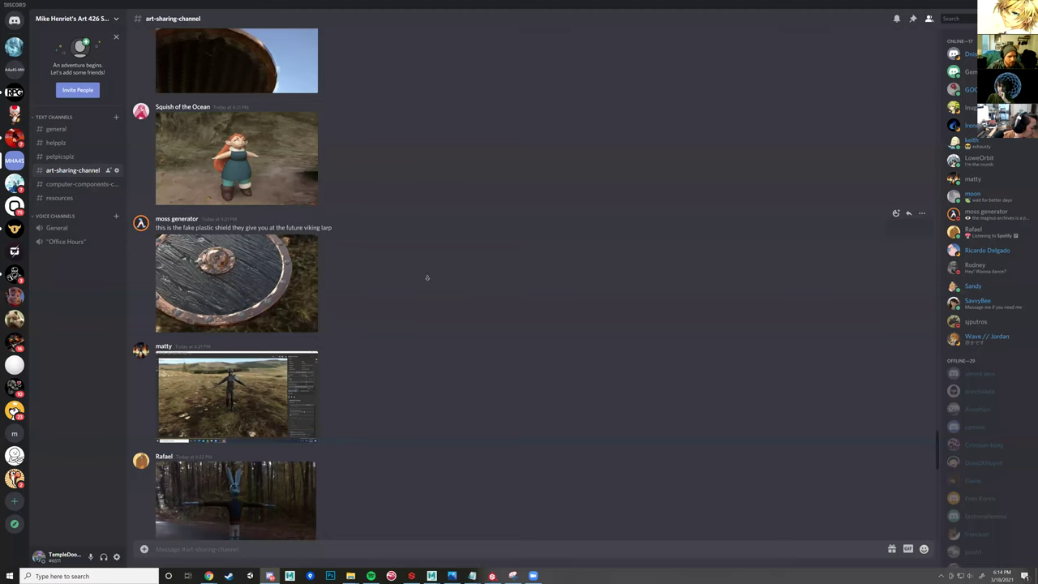
{"action": "scroll", "coordinate": [454, 288], "scroll_direction": "down", "scroll_amount": 2}
{"action": "scroll", "coordinate": [387, 290], "scroll_direction": "up", "scroll_amount": 5}
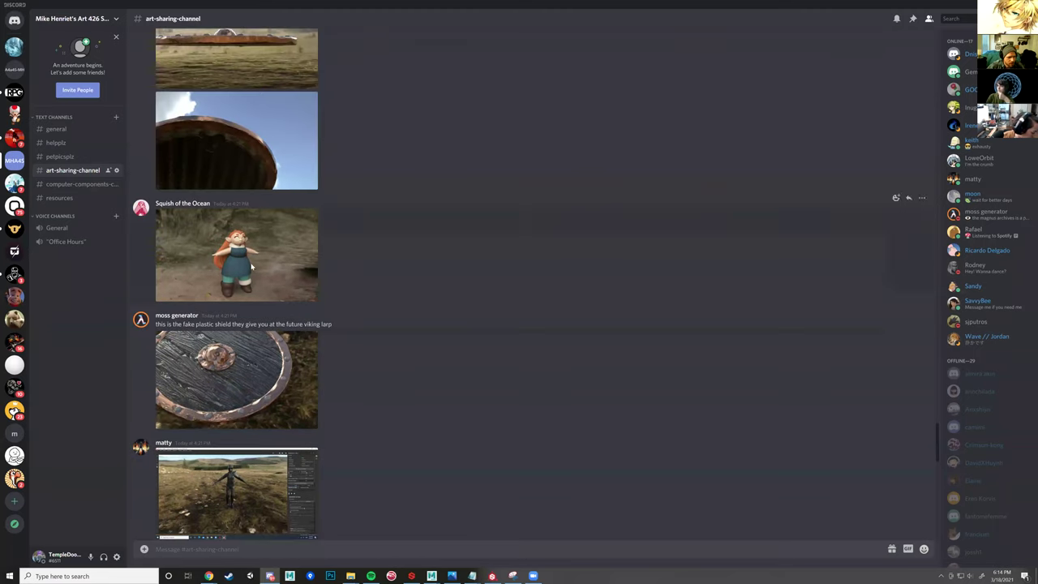
{"action": "left_click", "coordinate": [247, 268]}
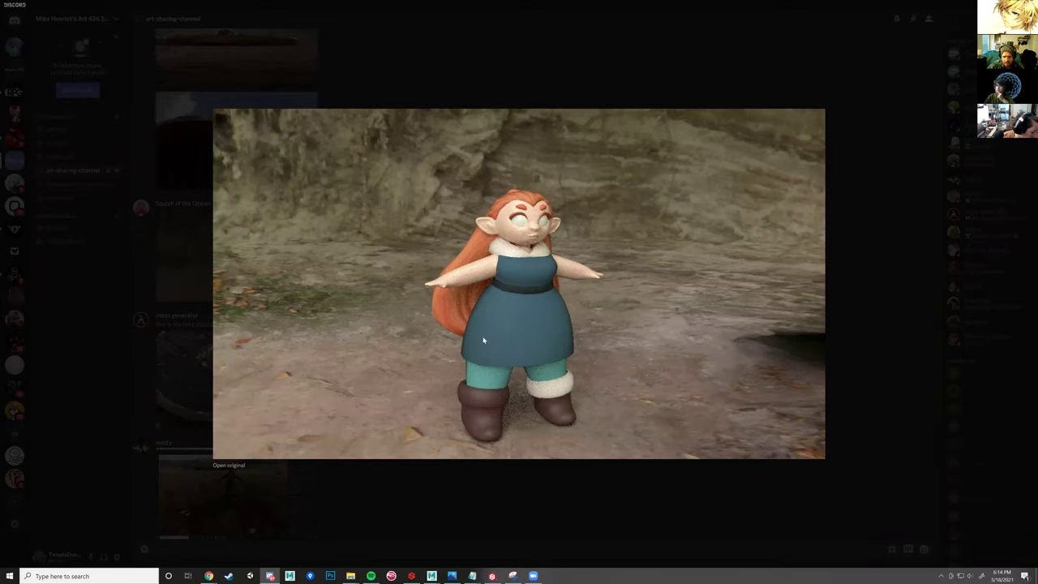
{"action": "left_click", "coordinate": [465, 73]}
- View the full-size renders of the metallic many-tailed fox and the woman in the teal jacket and skirt
{"action": "scroll", "coordinate": [366, 274], "scroll_direction": "up", "scroll_amount": 3}
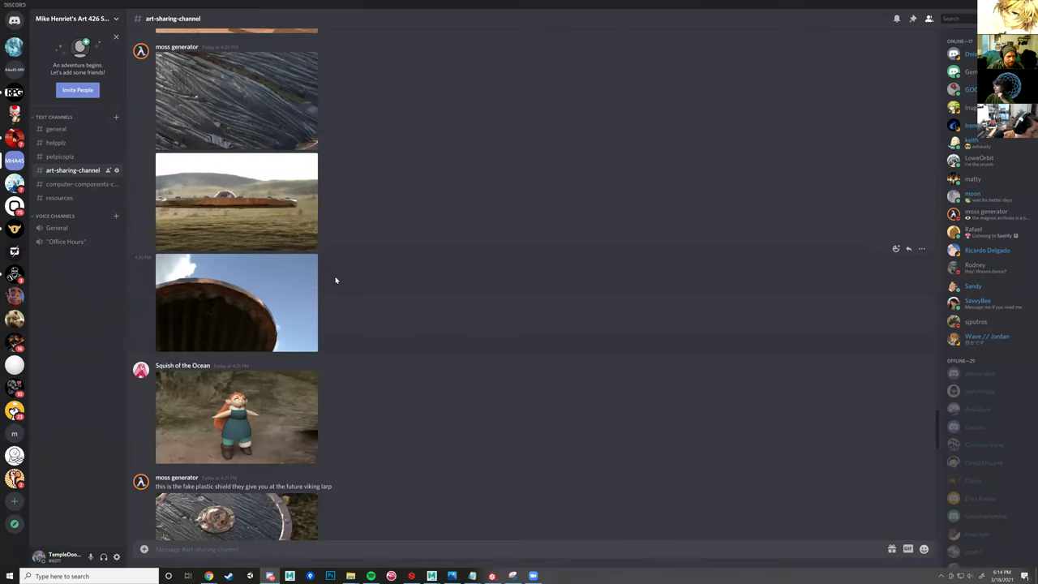
{"action": "scroll", "coordinate": [335, 281], "scroll_direction": "up", "scroll_amount": 1}
{"action": "scroll", "coordinate": [334, 279], "scroll_direction": "up", "scroll_amount": 3}
{"action": "left_click", "coordinate": [261, 292]}
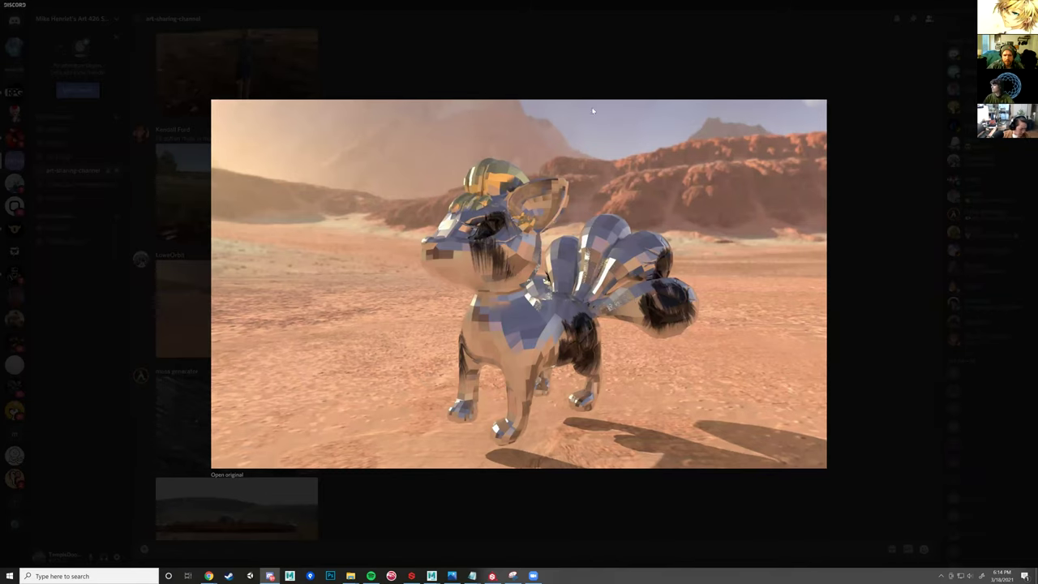
{"action": "key", "text": "Escape"}
{"action": "scroll", "coordinate": [366, 255], "scroll_direction": "up", "scroll_amount": 2}
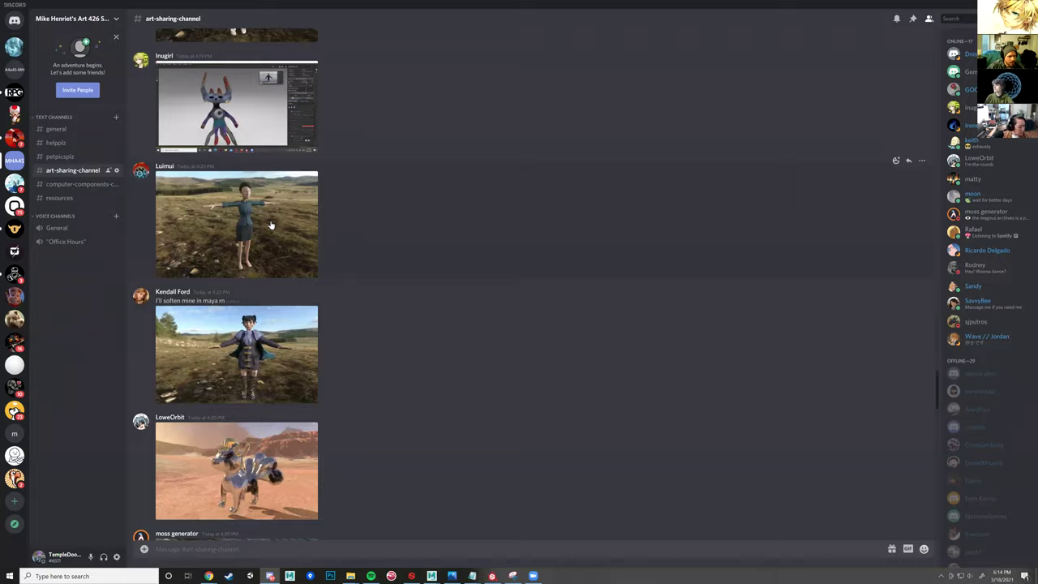
{"action": "left_click", "coordinate": [244, 227]}
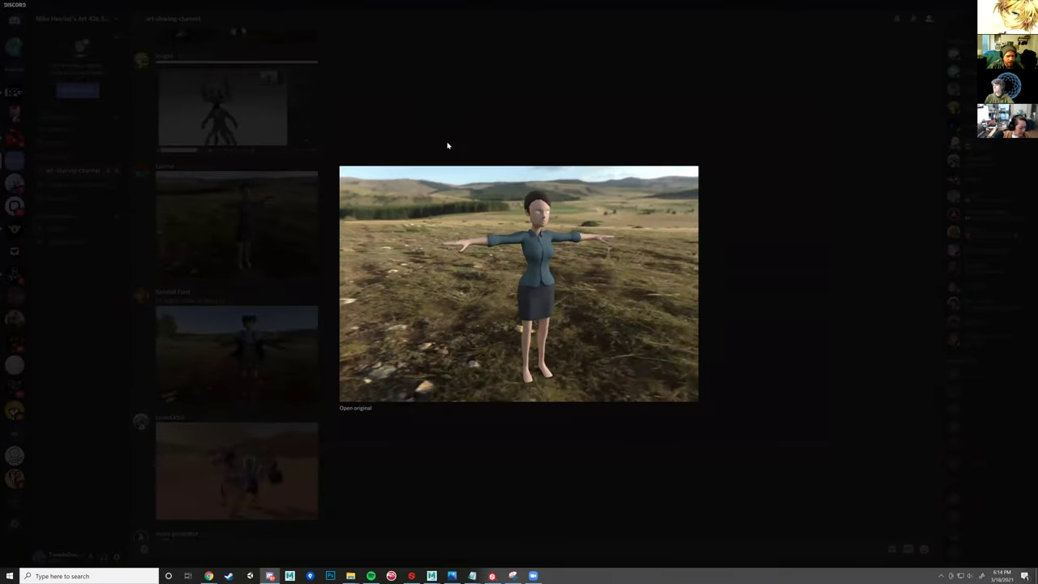
{"action": "left_click", "coordinate": [412, 139]}
- View the horned multicolored creature and the earlier front-facing render of the pink-haired character at full size
{"action": "scroll", "coordinate": [244, 261], "scroll_direction": "up", "scroll_amount": 3}
{"action": "left_click", "coordinate": [243, 261]}
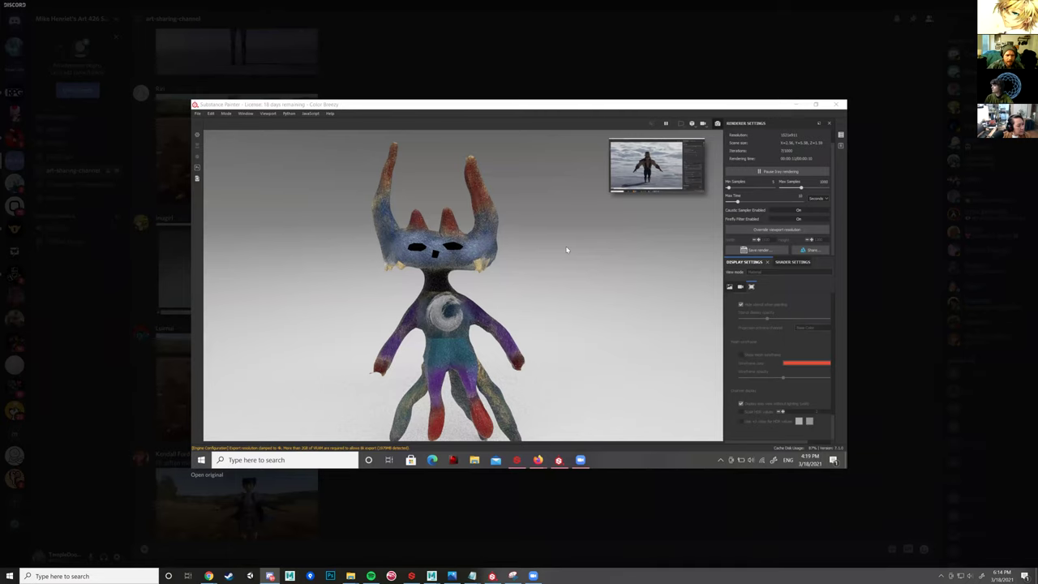
{"action": "key", "text": "Escape"}
{"action": "left_click", "coordinate": [292, 342]}
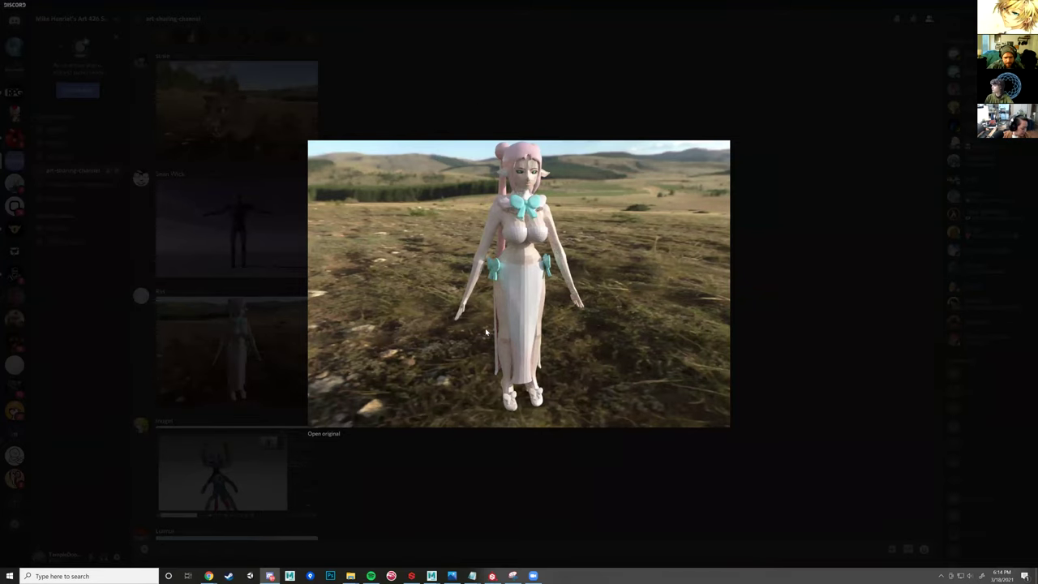
{"action": "left_click", "coordinate": [361, 81]}
- View the snarling big cat head render at full size and compare it with the neighboring shield posts
{"action": "scroll", "coordinate": [288, 225], "scroll_direction": "up", "scroll_amount": 4}
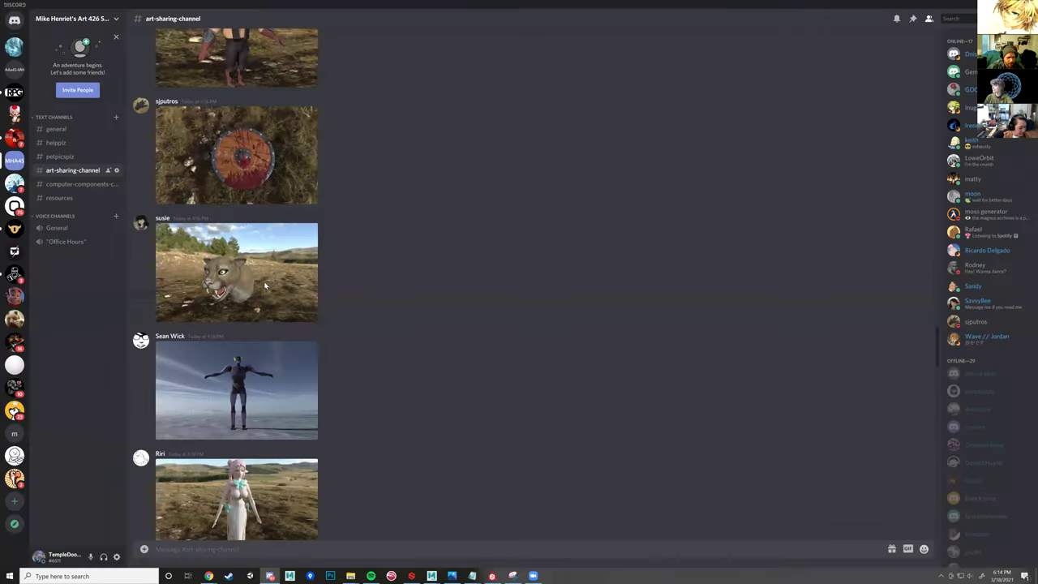
{"action": "left_click", "coordinate": [289, 313]}
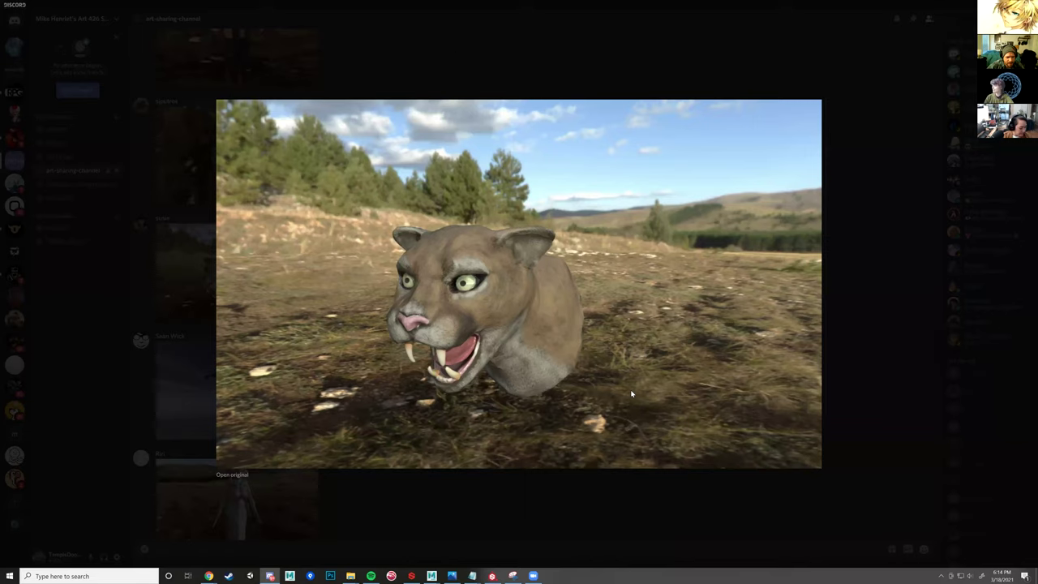
{"action": "left_click", "coordinate": [455, 81]}
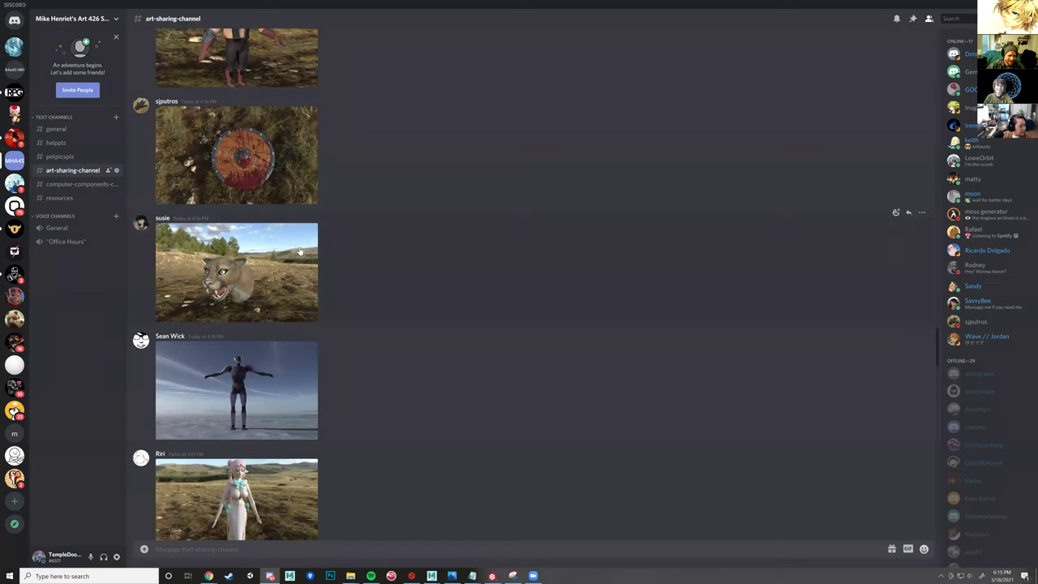
{"action": "scroll", "coordinate": [459, 281], "scroll_direction": "up", "scroll_amount": 2}
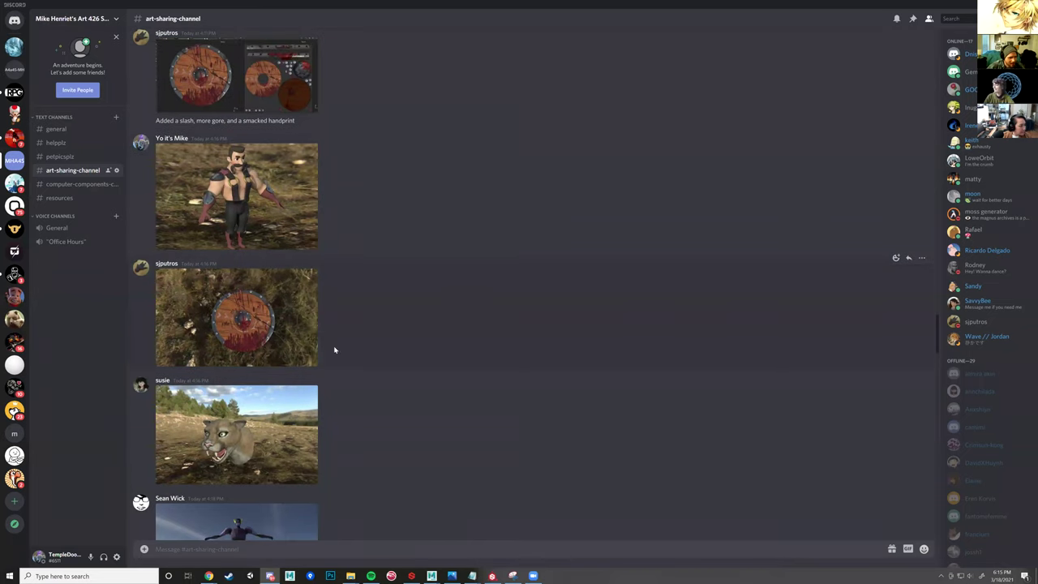
{"action": "left_click", "coordinate": [271, 431]}
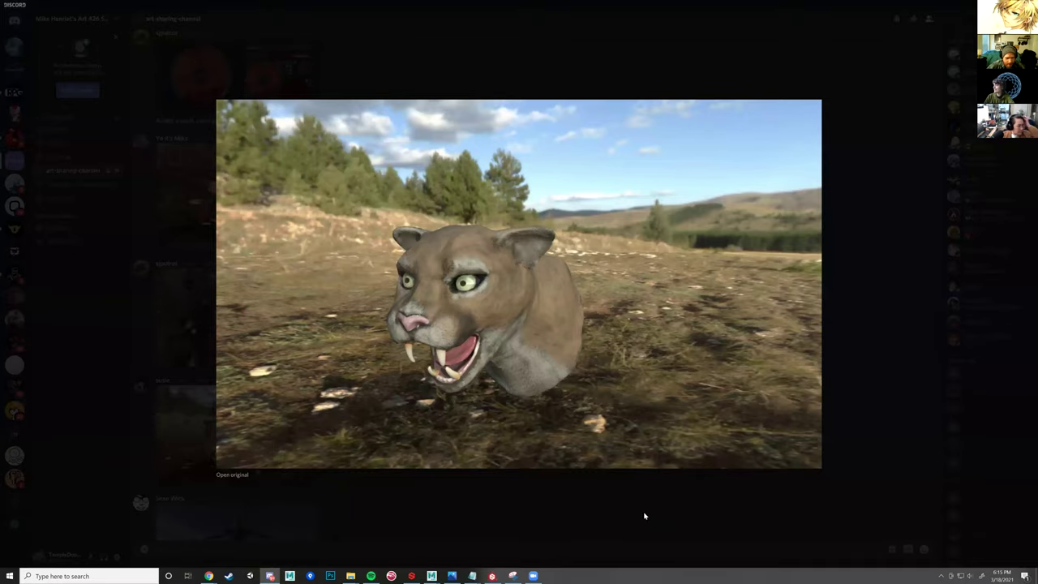
{"action": "left_click", "coordinate": [644, 516]}
- Return to the newest posts in the art-sharing-channel and switch to the blacksmith scene in Maya
{"action": "scroll", "coordinate": [348, 370], "scroll_direction": "down", "scroll_amount": 5}
{"action": "scroll", "coordinate": [381, 383], "scroll_direction": "down", "scroll_amount": 15}
{"action": "scroll", "coordinate": [381, 383], "scroll_direction": "down", "scroll_amount": 5}
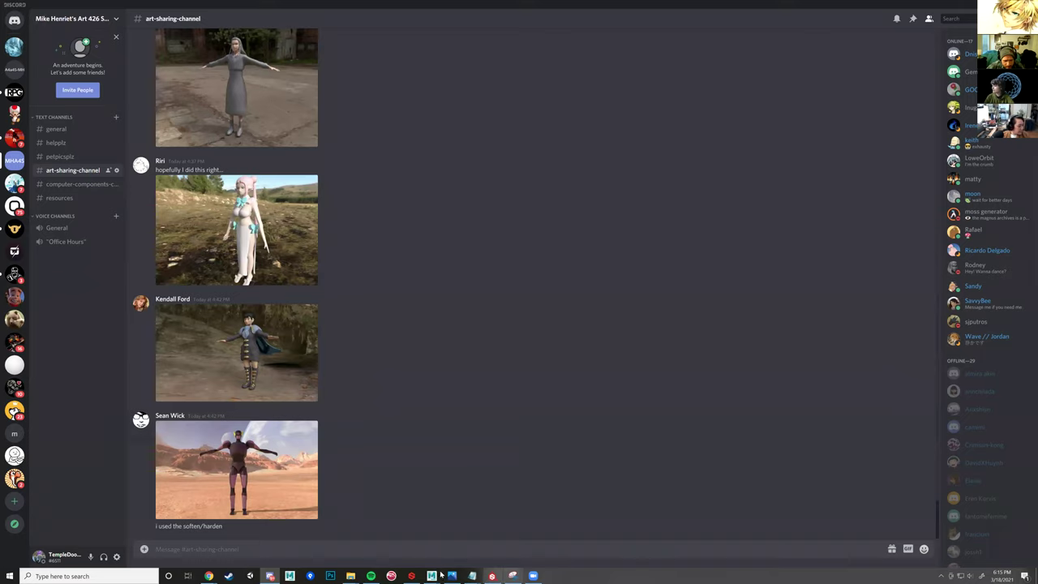
{"action": "left_click", "coordinate": [449, 548]}
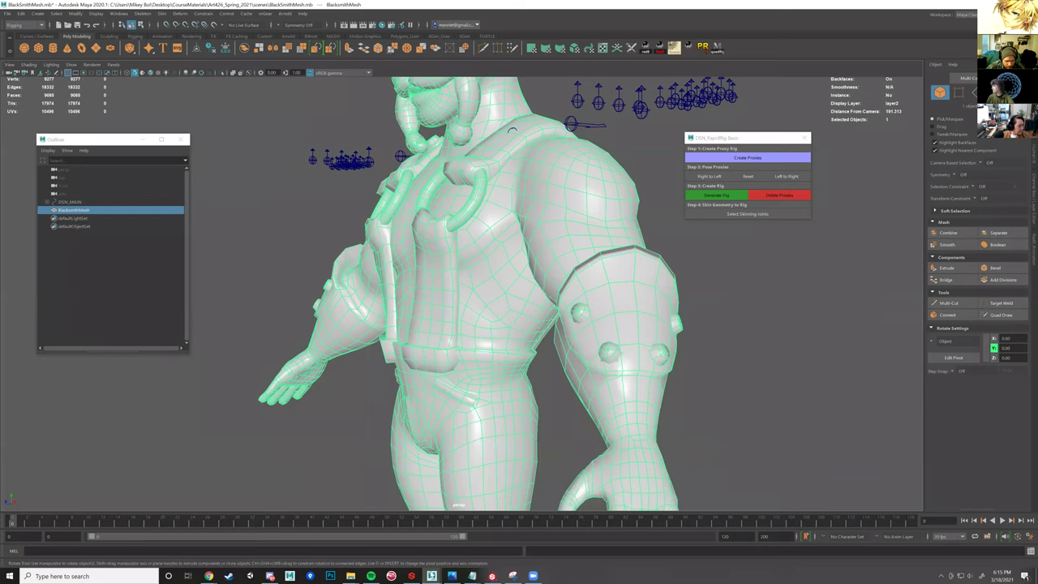
- Switch back to Discord and view the newest pink-haired character render at full size again
{"action": "left_click", "coordinate": [270, 576]}
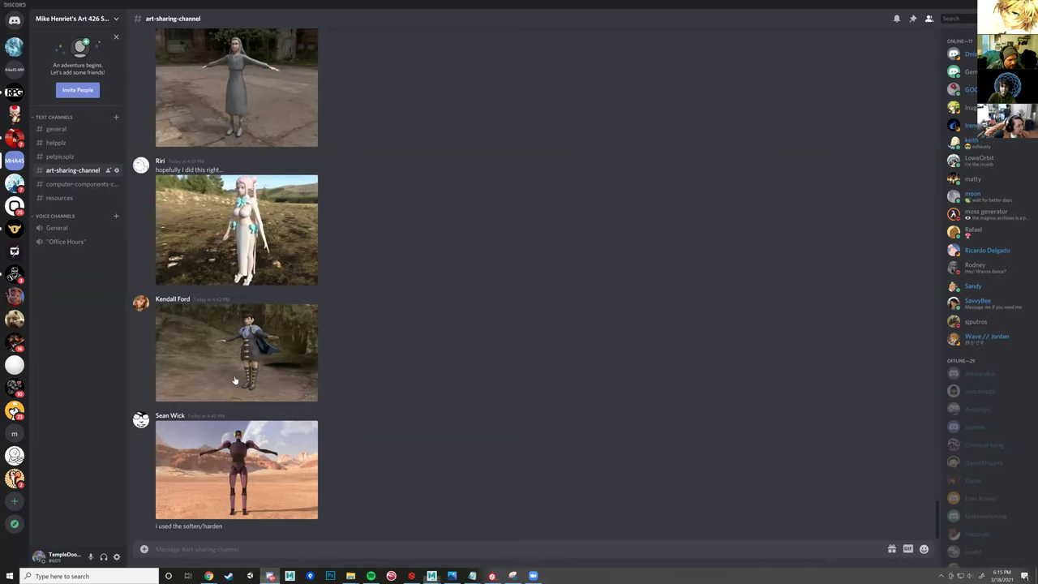
{"action": "left_click", "coordinate": [157, 263]}
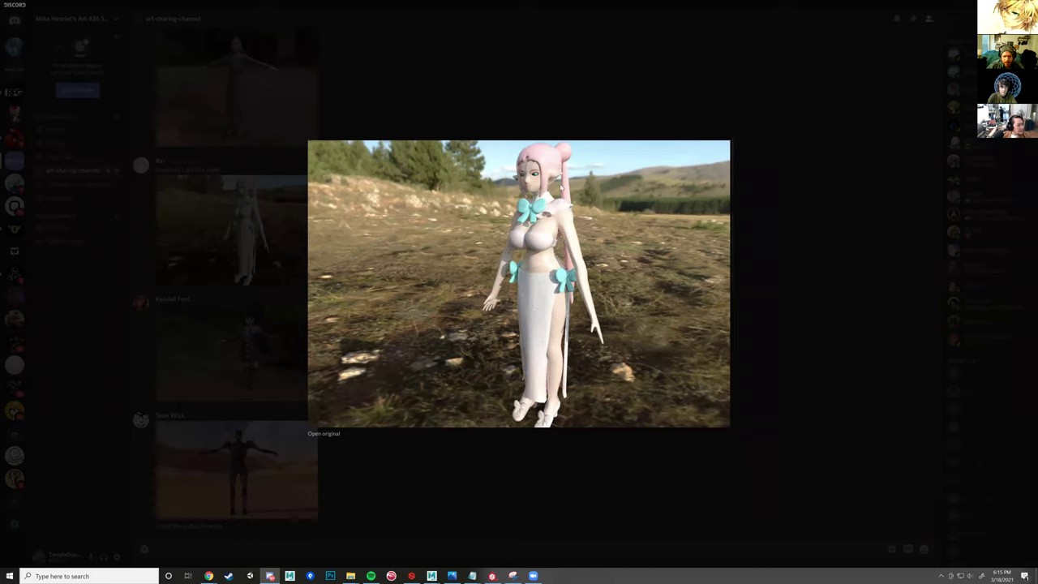
{"action": "key", "text": "Escape"}
{"action": "mouse_move", "coordinate": [431, 575]}
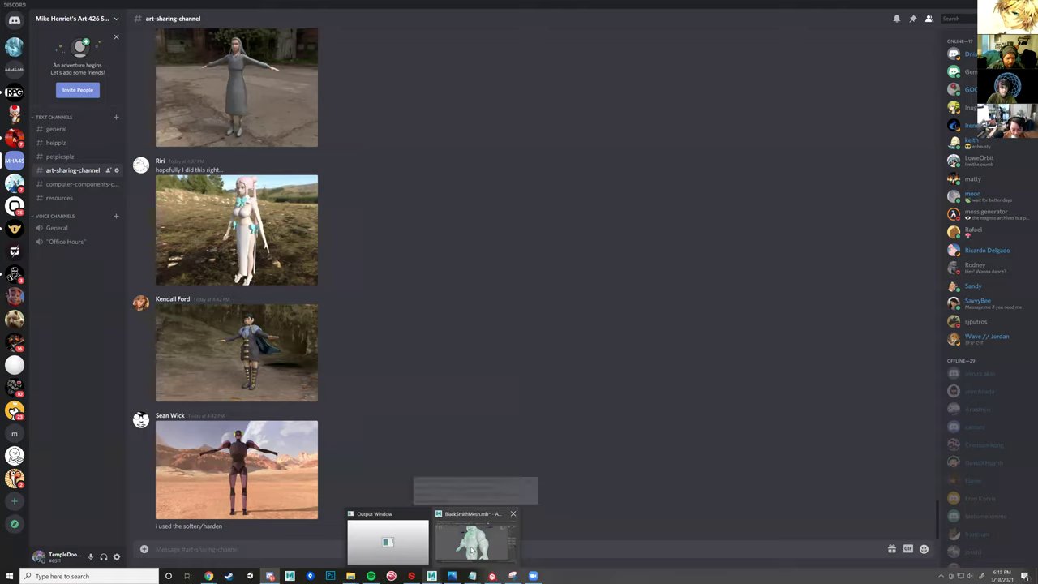
- Switch back to the blacksmith scene in Maya and clear the mesh selection
{"action": "left_click", "coordinate": [475, 539]}
{"action": "scroll", "coordinate": [498, 243], "scroll_direction": "down", "scroll_amount": 8}
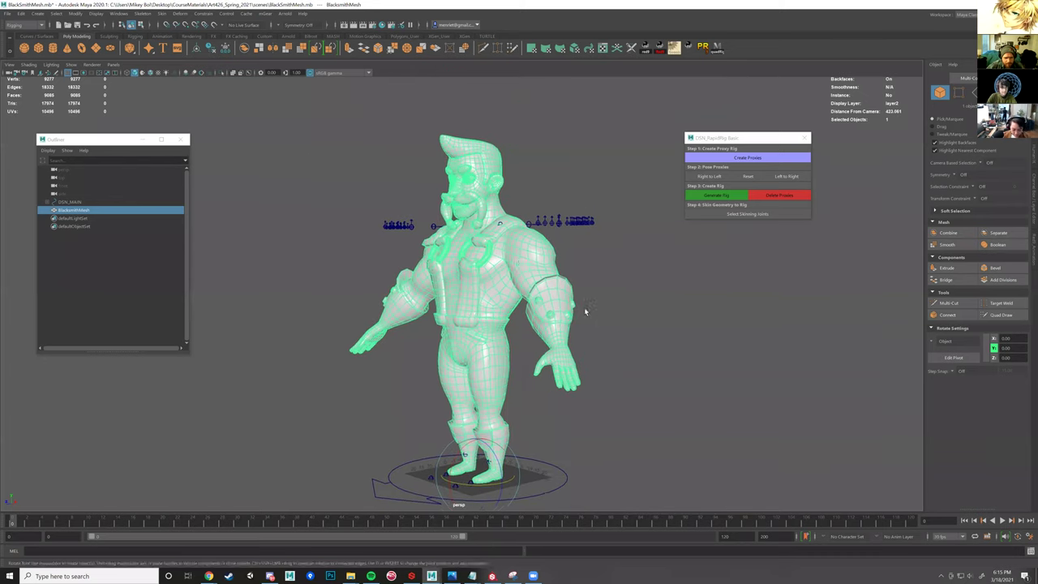
{"action": "middle_click_drag", "start_coordinate": [584, 310], "coordinate": [545, 270], "text": "alt"}
{"action": "scroll", "coordinate": [546, 270], "scroll_direction": "up", "scroll_amount": 2}
{"action": "left_click_drag", "start_coordinate": [546, 270], "coordinate": [656, 244], "text": "alt"}
{"action": "left_click", "coordinate": [590, 292]}
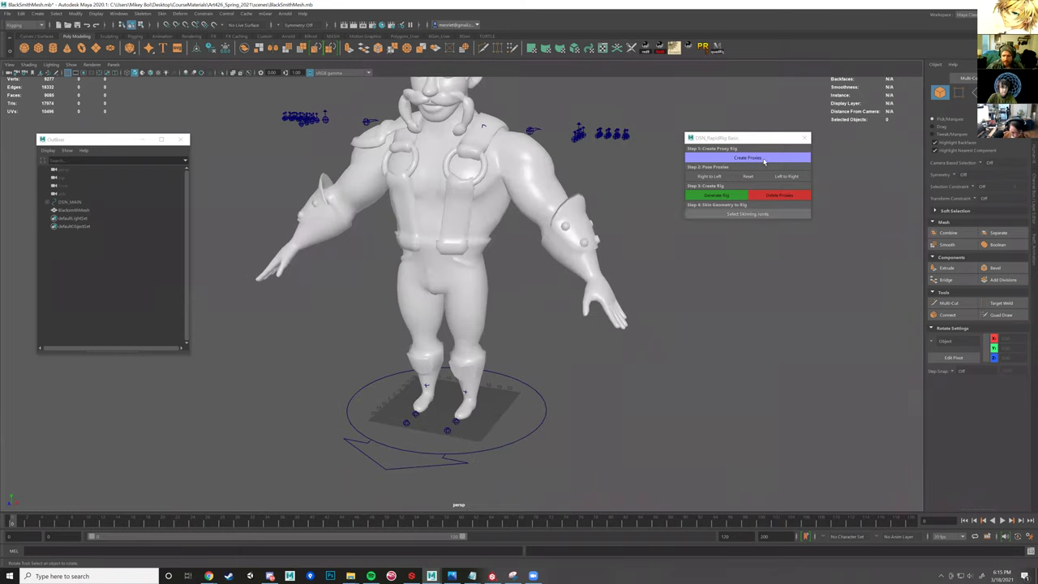
- Check the RapidRig_Basic script in the Maya 2020 scripts folder and return to the blacksmith scene
{"action": "mouse_move", "coordinate": [350, 576]}
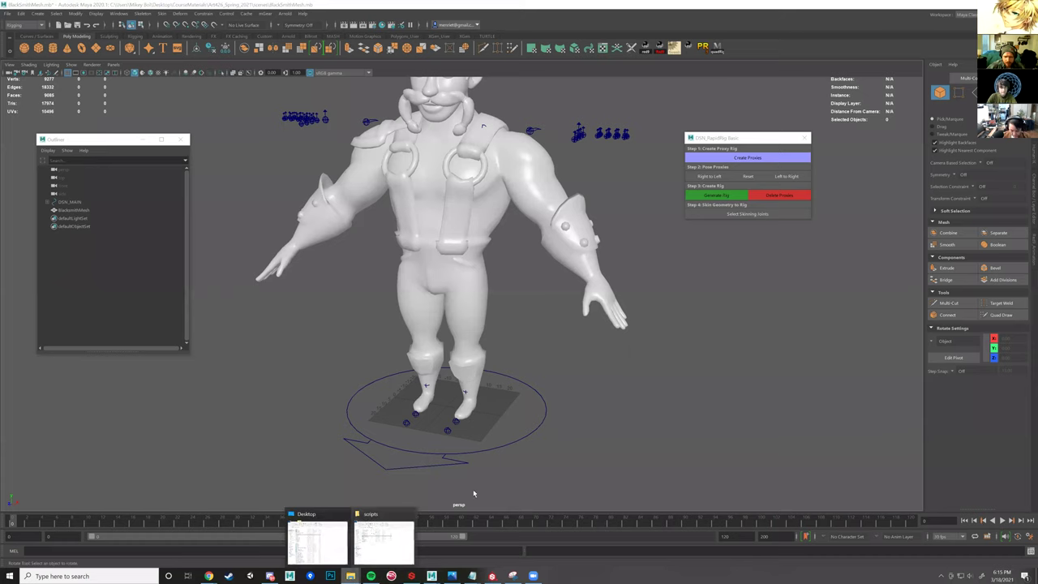
{"action": "left_click", "coordinate": [372, 531]}
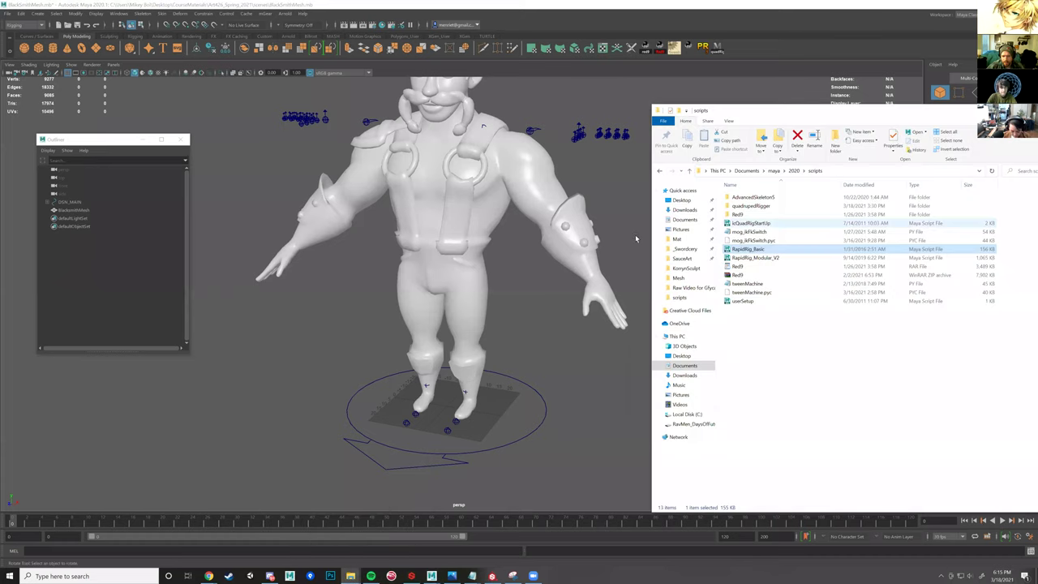
{"action": "left_click", "coordinate": [598, 360]}
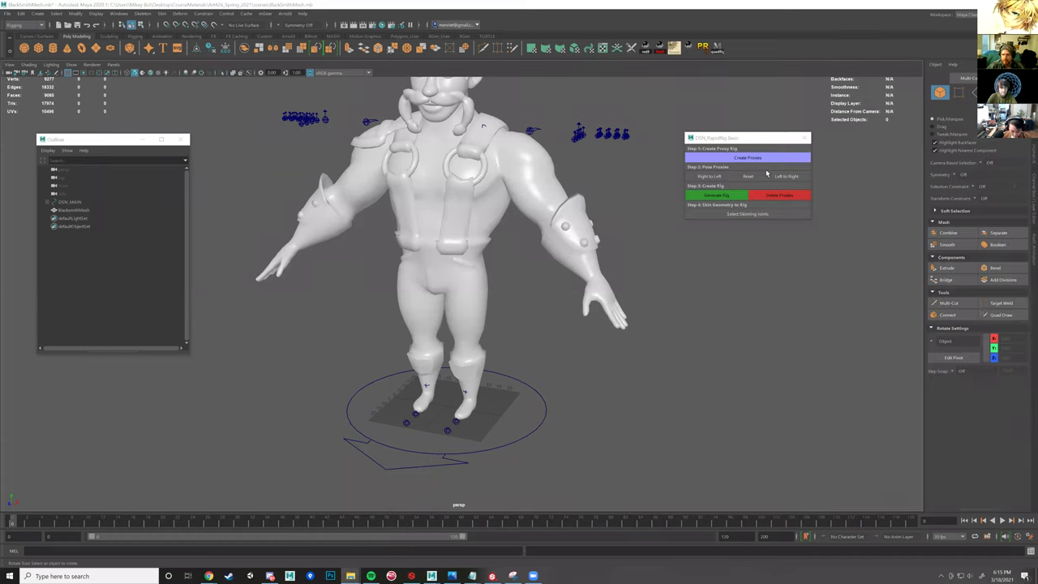
- Show the blacksmith in wireframe and scale the main proxy control uniformly to about 5.11 to fit the body
{"action": "left_click_drag", "start_coordinate": [556, 370], "coordinate": [550, 402], "text": "alt"}
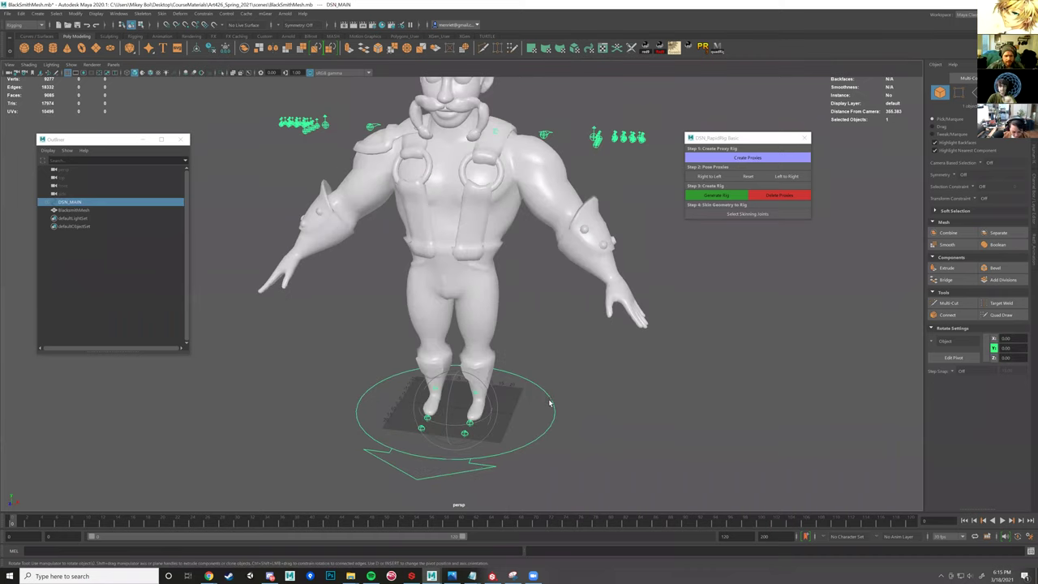
{"action": "key", "text": "4"}
{"action": "key", "text": "r"}
{"action": "left_click_drag", "start_coordinate": [455, 408], "coordinate": [438, 415]}
{"action": "middle_click_drag", "start_coordinate": [476, 383], "coordinate": [548, 370]}
{"action": "left_click_drag", "start_coordinate": [574, 354], "coordinate": [513, 148], "text": "alt"}
{"action": "scroll", "coordinate": [462, 421], "scroll_direction": "up", "scroll_amount": 3}
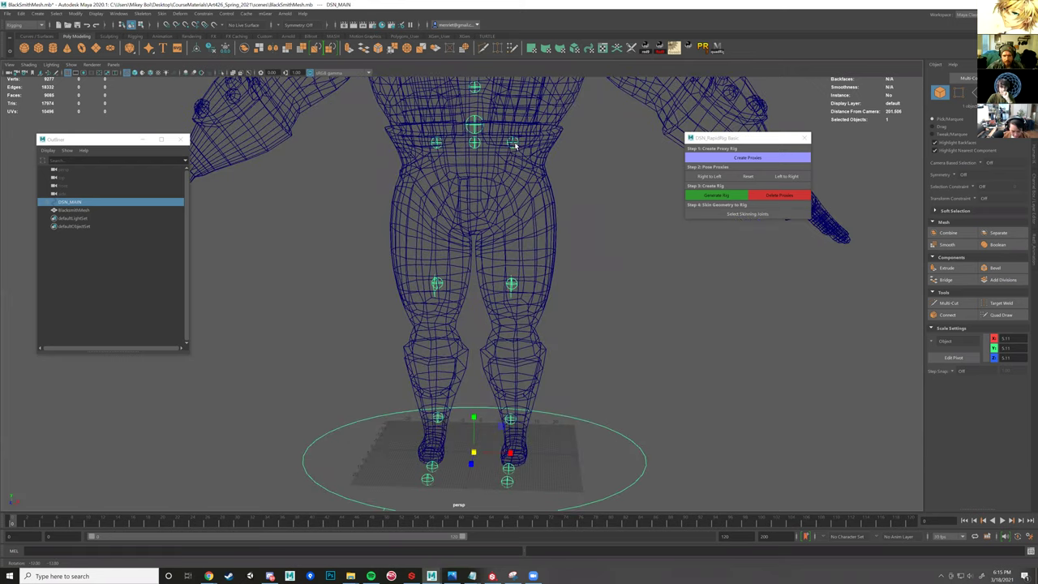
- Select the hip and ankle proxies of the character's left leg and compare their alignment with the leg mesh
{"action": "left_click", "coordinate": [513, 144]}
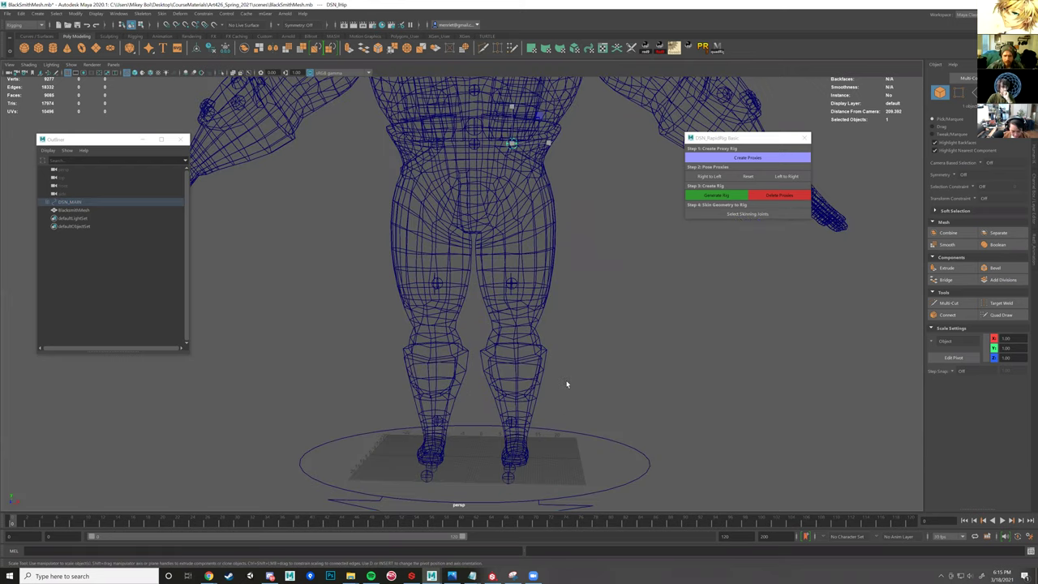
{"action": "left_click", "coordinate": [510, 422], "text": "shift"}
{"action": "key", "text": "w"}
{"action": "left_click_drag", "start_coordinate": [566, 384], "coordinate": [564, 376], "text": "alt"}
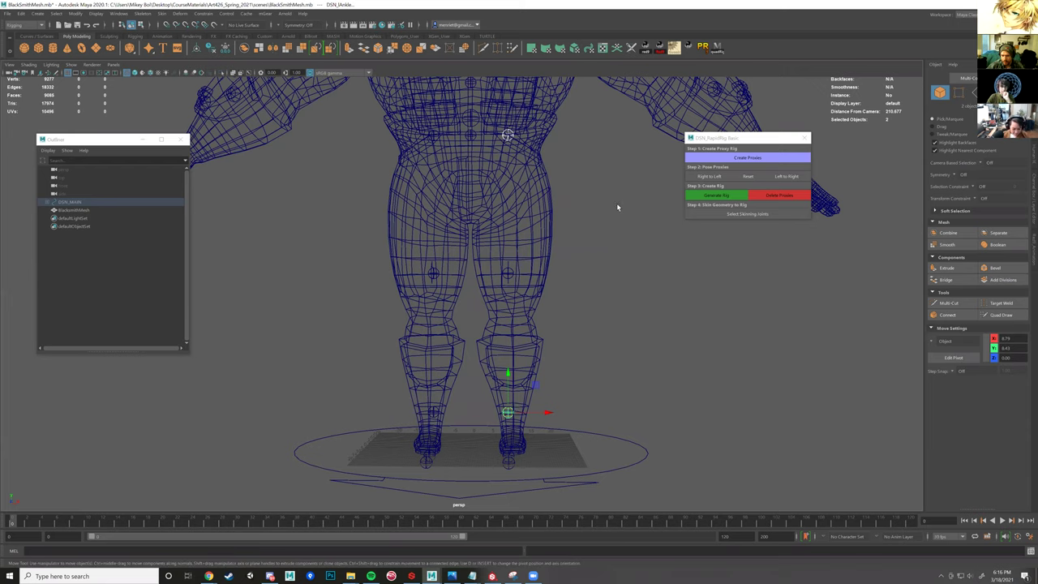
- Try repositioning the vertices of the blacksmith's left leg, undo the edits, and return the mesh to object mode
{"action": "left_click", "coordinate": [590, 285]}
{"action": "left_click_drag", "start_coordinate": [595, 288], "coordinate": [502, 217], "text": "alt"}
{"action": "right_click_drag", "start_coordinate": [476, 233], "coordinate": [491, 290]}
{"action": "left_click_drag", "start_coordinate": [446, 198], "coordinate": [552, 428]}
{"action": "left_click_drag", "start_coordinate": [549, 381], "coordinate": [560, 289]}
{"action": "key", "text": "e"}
{"action": "left_click_drag", "start_coordinate": [497, 257], "coordinate": [535, 217], "text": "alt"}
{"action": "key", "text": "ctrl+z"}
{"action": "key", "text": "ctrl+z"}
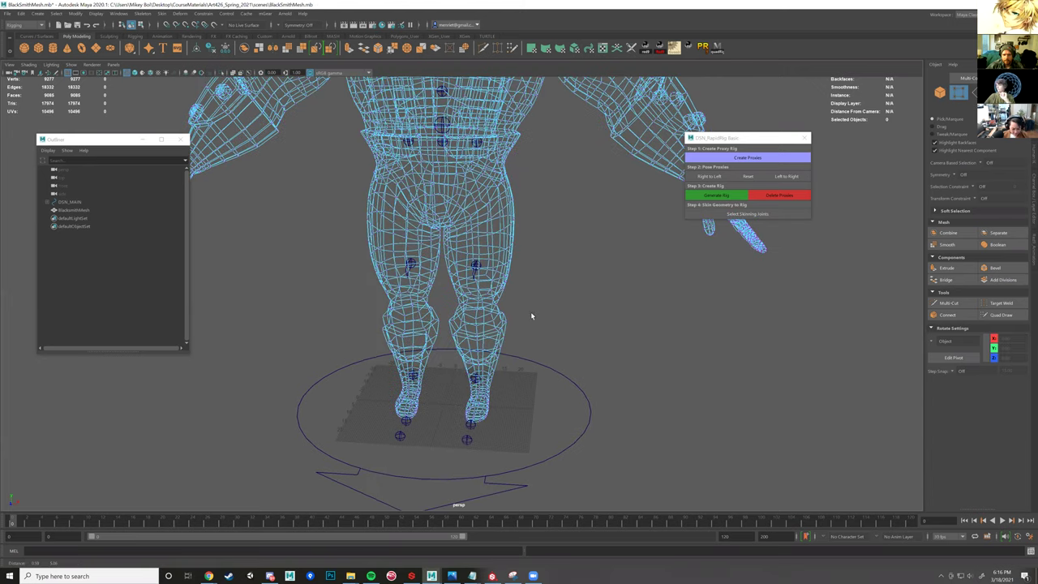
{"action": "right_click_drag", "start_coordinate": [531, 313], "coordinate": [535, 234], "text": "alt"}
{"action": "left_click_drag", "start_coordinate": [578, 213], "coordinate": [536, 224], "text": "alt"}
{"action": "right_click_drag", "start_coordinate": [537, 224], "coordinate": [658, 245]}
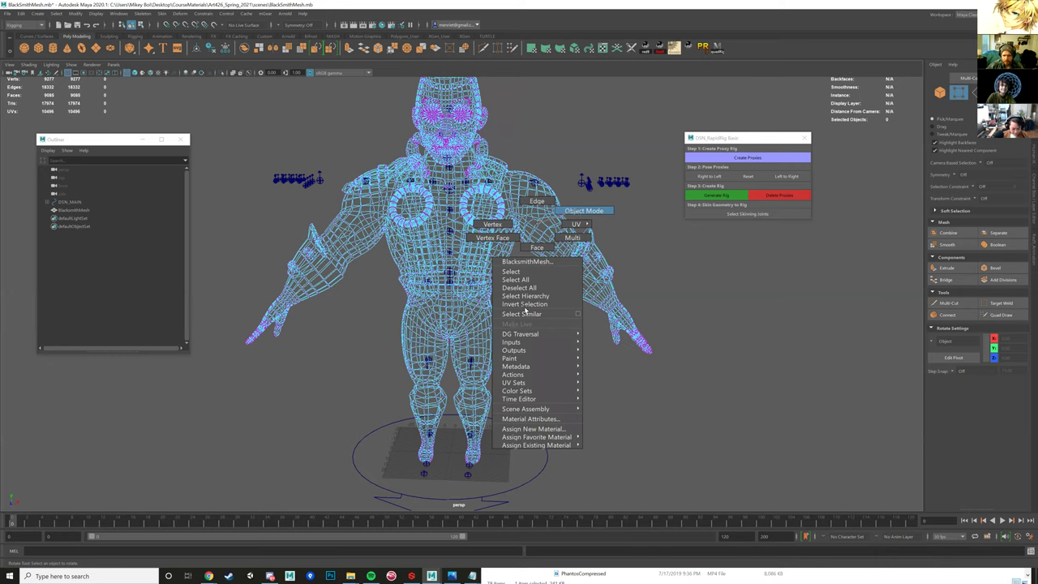
{"action": "right_click_drag", "start_coordinate": [525, 310], "coordinate": [584, 211]}
{"action": "left_click_drag", "start_coordinate": [544, 311], "coordinate": [524, 231], "text": "alt"}
{"action": "left_click", "coordinate": [558, 266]}
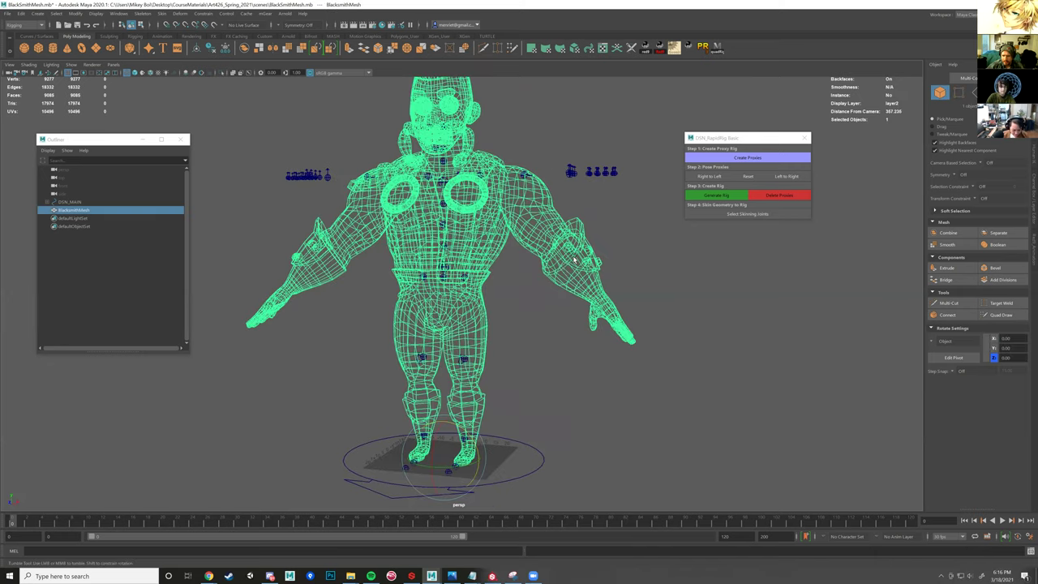
- Examine from several angles how the proxies sit inside the blacksmith's torso, arms and legs
{"action": "left_click_drag", "start_coordinate": [571, 256], "coordinate": [527, 266], "text": "alt"}
{"action": "scroll", "coordinate": [524, 335], "scroll_direction": "up", "scroll_amount": 2}
{"action": "left_click_drag", "start_coordinate": [501, 334], "coordinate": [571, 274], "text": "alt"}
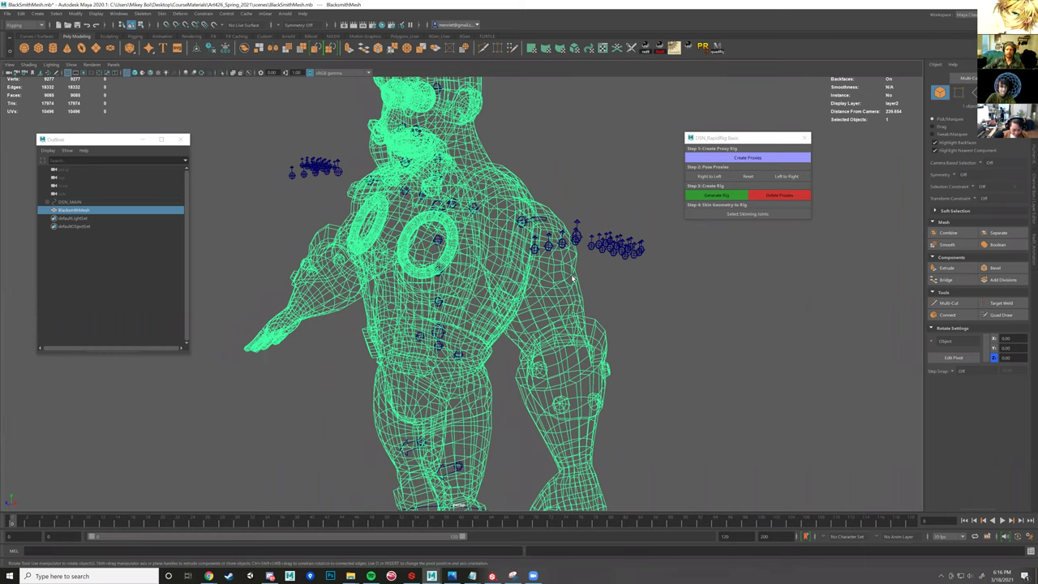
{"action": "left_click", "coordinate": [667, 303]}
{"action": "left_click_drag", "start_coordinate": [667, 303], "coordinate": [606, 286], "text": "alt"}
{"action": "middle_click_drag", "start_coordinate": [583, 257], "coordinate": [585, 181], "text": "alt"}
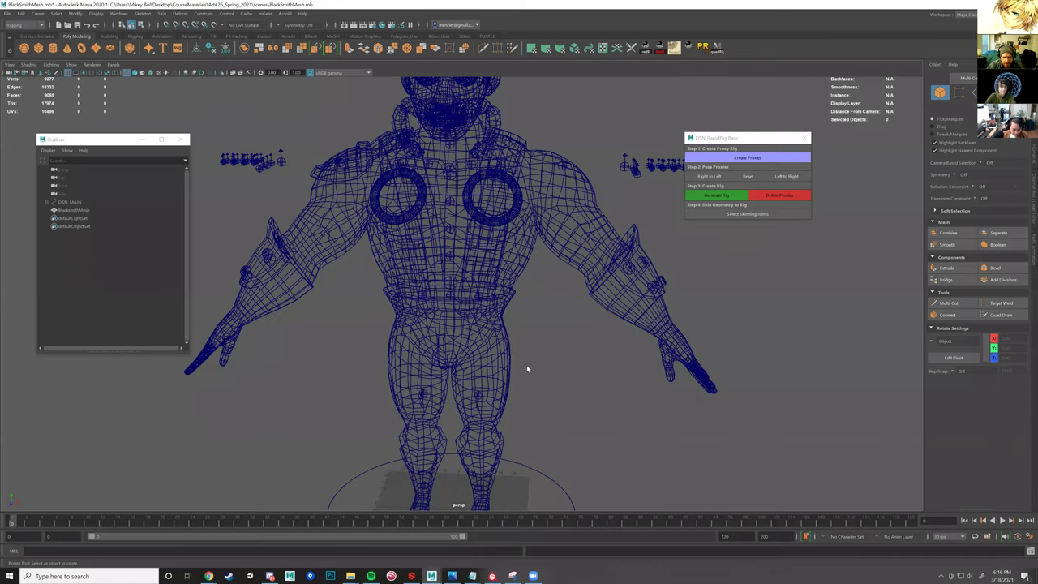
{"action": "left_click_drag", "start_coordinate": [527, 369], "coordinate": [541, 385], "text": "alt"}
{"action": "middle_click_drag", "start_coordinate": [542, 385], "coordinate": [539, 327], "text": "alt"}
{"action": "left_click_drag", "start_coordinate": [539, 326], "coordinate": [450, 332], "text": "alt"}
{"action": "left_click_drag", "start_coordinate": [483, 246], "coordinate": [527, 266], "text": "alt"}
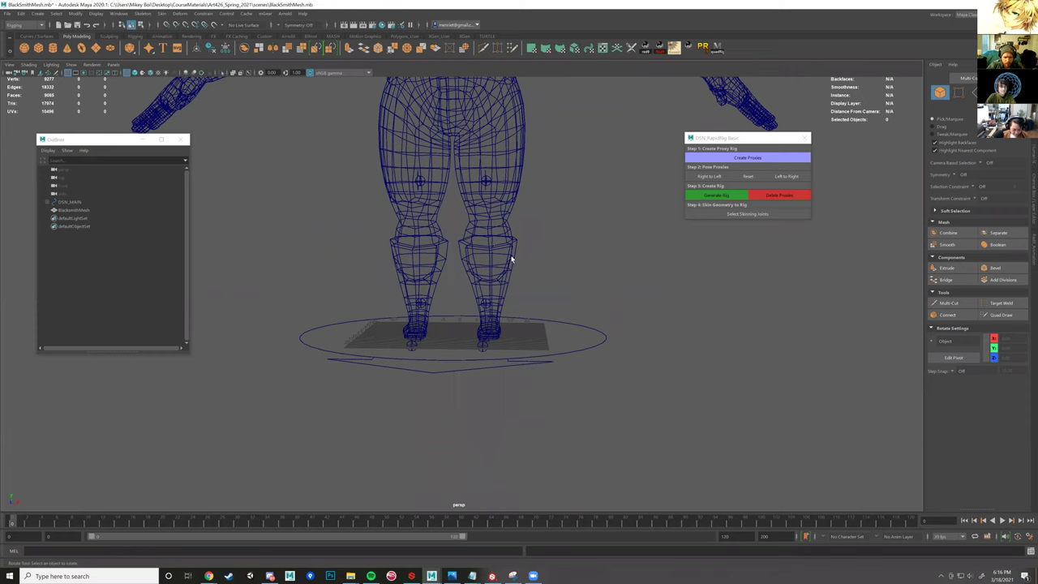
- Select the character's left knee proxy and examine its position and arrow direction inside the leg
{"action": "right_click_drag", "start_coordinate": [511, 258], "coordinate": [539, 280], "text": "alt"}
{"action": "left_click", "coordinate": [489, 238]}
{"action": "left_click_drag", "start_coordinate": [547, 258], "coordinate": [510, 314], "text": "alt"}
{"action": "key", "text": "w"}
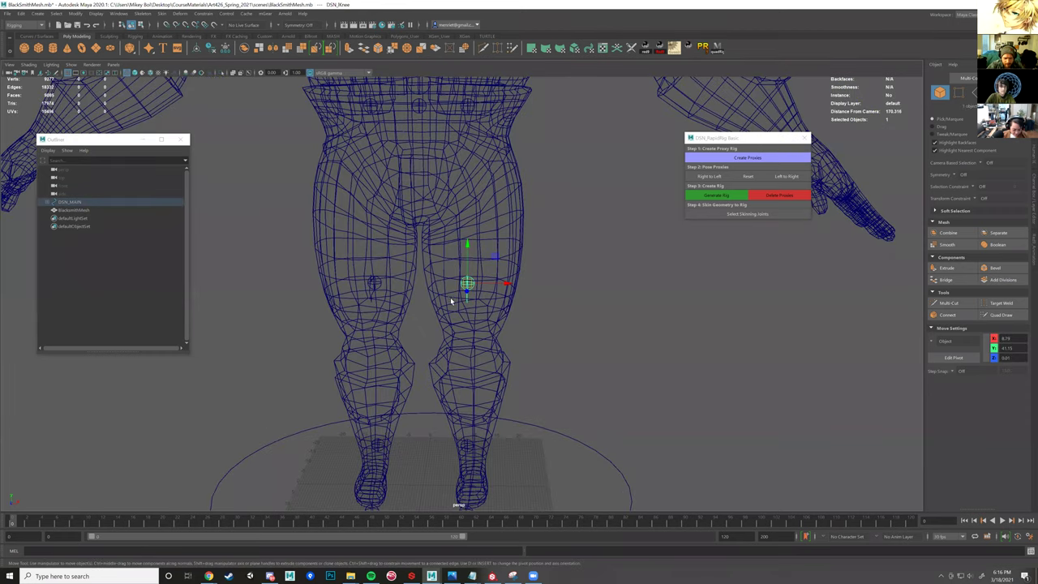
{"action": "left_click_drag", "start_coordinate": [450, 297], "coordinate": [436, 297], "text": "alt"}
{"action": "scroll", "coordinate": [444, 290], "scroll_direction": "up", "scroll_amount": 3}
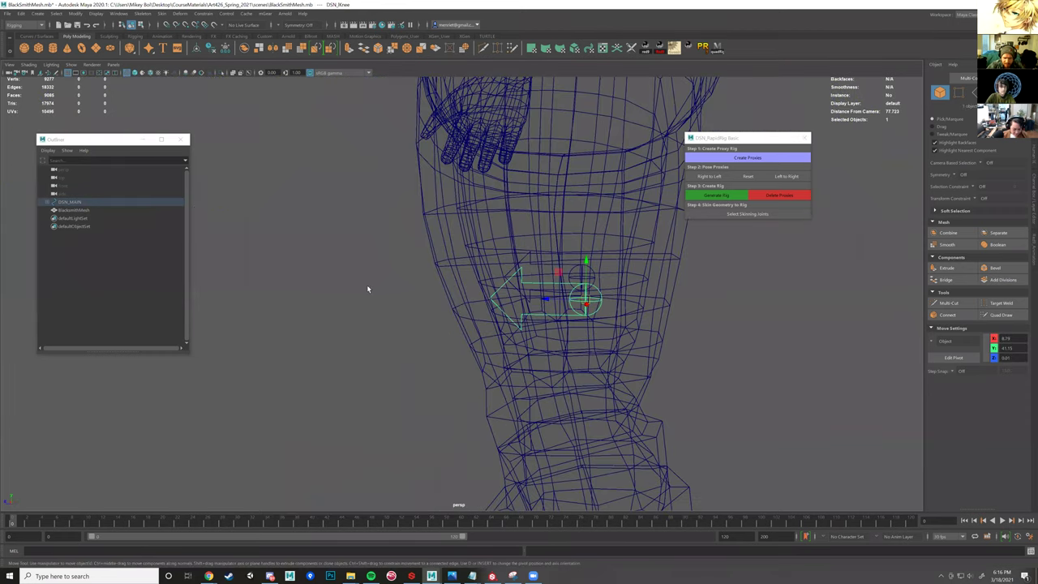
{"action": "middle_click_drag", "start_coordinate": [367, 288], "coordinate": [307, 274], "text": "alt"}
{"action": "right_click_drag", "start_coordinate": [307, 274], "coordinate": [430, 296], "text": "alt"}
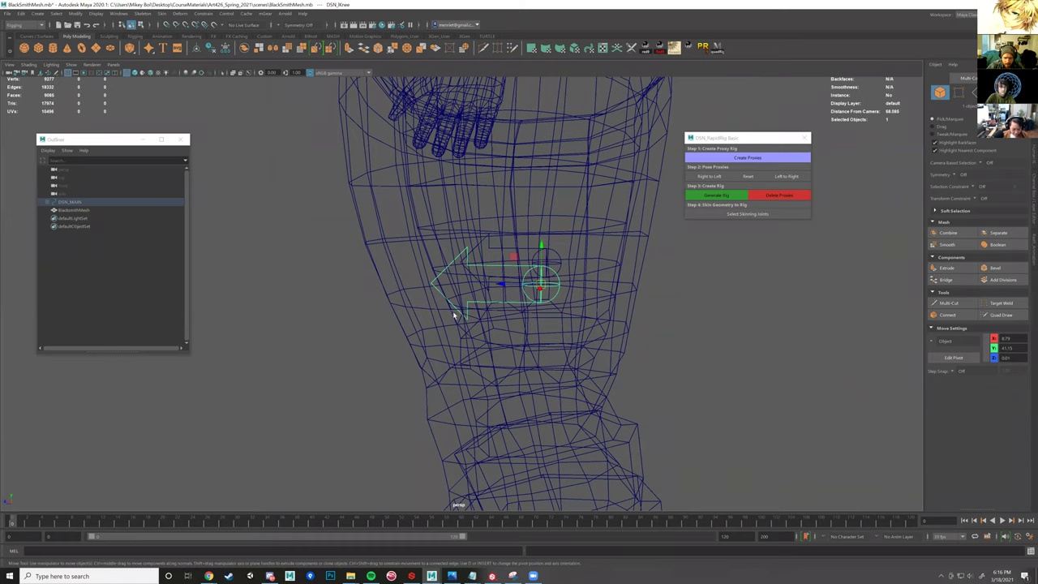
{"action": "left_click_drag", "start_coordinate": [452, 310], "coordinate": [462, 318], "text": "alt"}
{"action": "scroll", "coordinate": [544, 277], "scroll_direction": "down", "scroll_amount": 2}
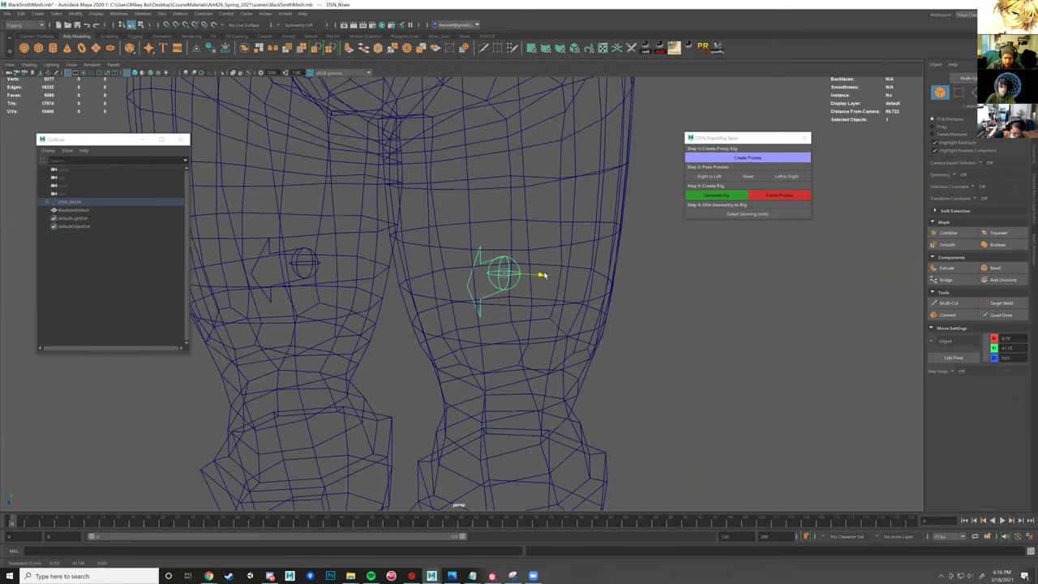
- Try moving the left knee proxy sideways within the leg
{"action": "left_click_drag", "start_coordinate": [544, 275], "coordinate": [545, 275]}
{"action": "left_click_drag", "start_coordinate": [568, 303], "coordinate": [583, 303], "text": "alt"}
{"action": "scroll", "coordinate": [511, 275], "scroll_direction": "down", "scroll_amount": 1}
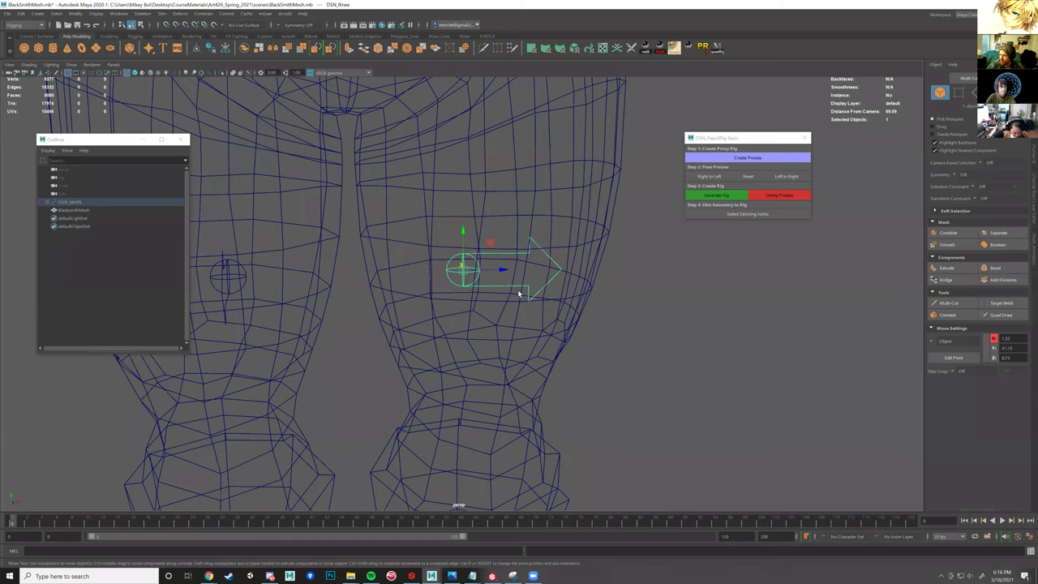
{"action": "scroll", "coordinate": [489, 271], "scroll_direction": "down", "scroll_amount": 3}
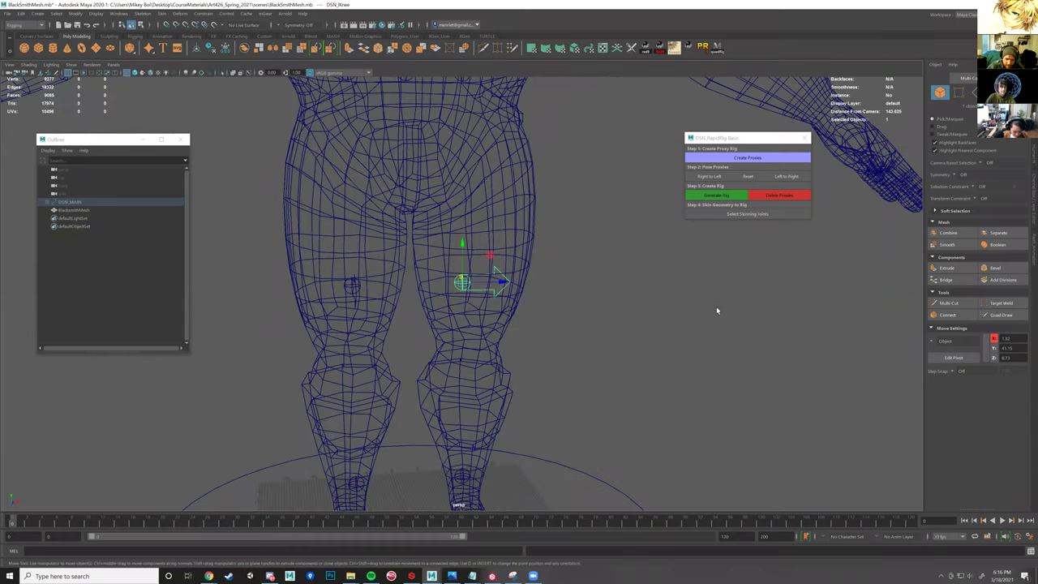
{"action": "left_click_drag", "start_coordinate": [716, 306], "coordinate": [588, 315], "text": "alt"}
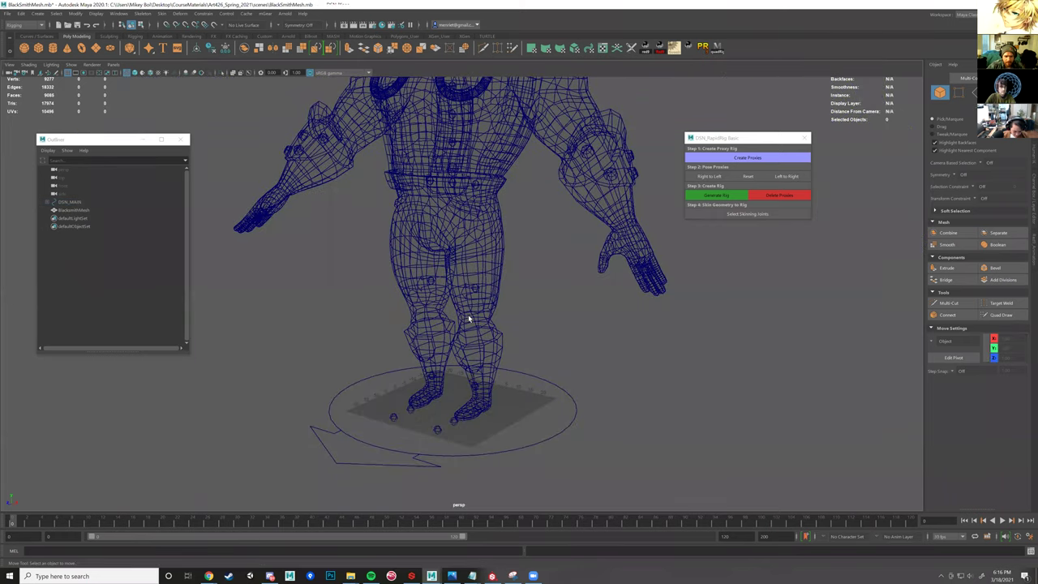
- Undo the accidental mesh selection and set the mesh's display layer, layer2, to reference mode
{"action": "scroll", "coordinate": [447, 262], "scroll_direction": "up", "scroll_amount": 3}
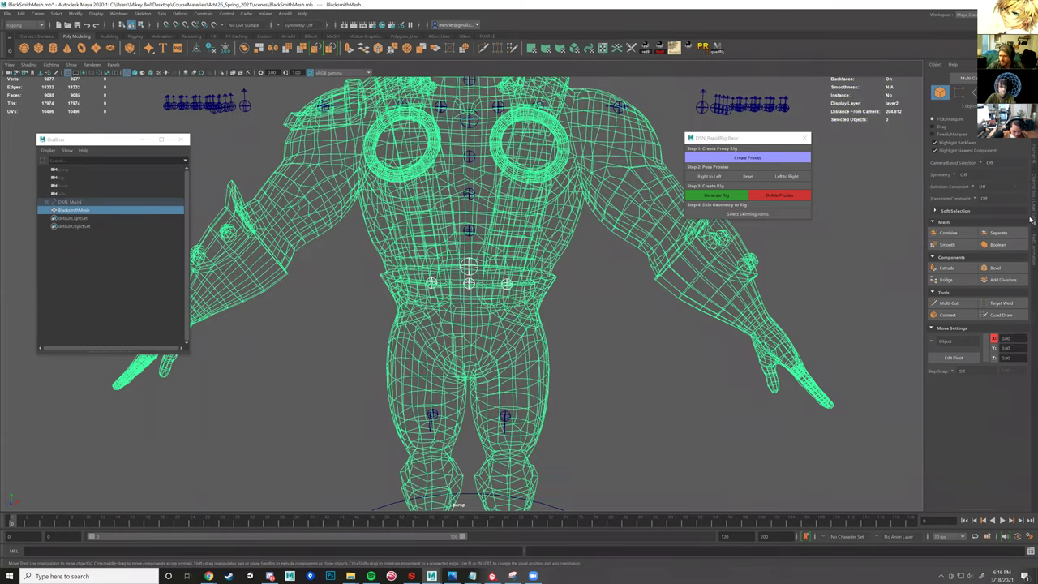
{"action": "key", "text": "ctrl+z"}
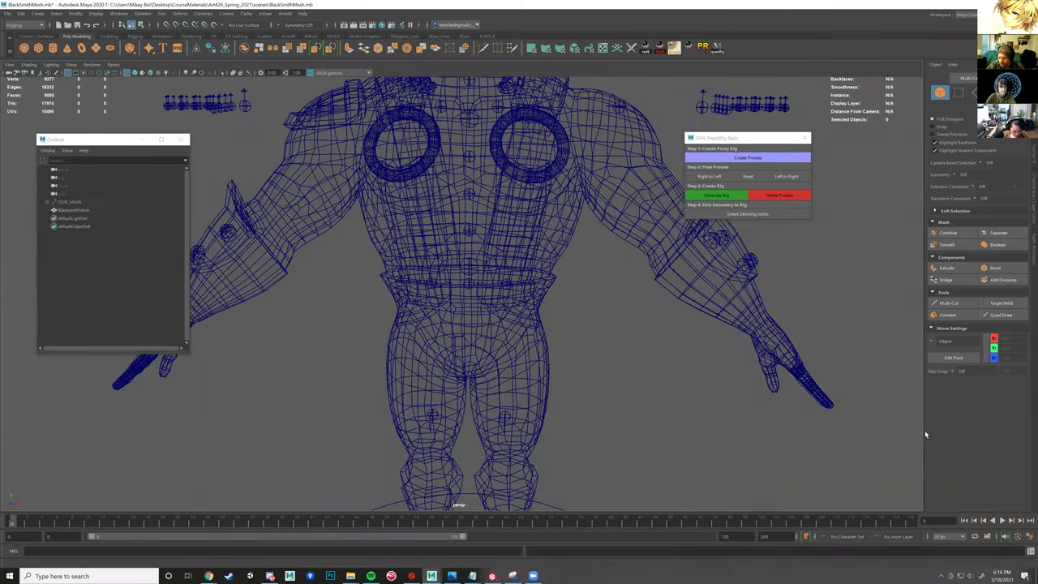
{"action": "key", "text": "ctrl+a"}
{"action": "left_click", "coordinate": [951, 413]}
{"action": "left_click", "coordinate": [951, 413]}
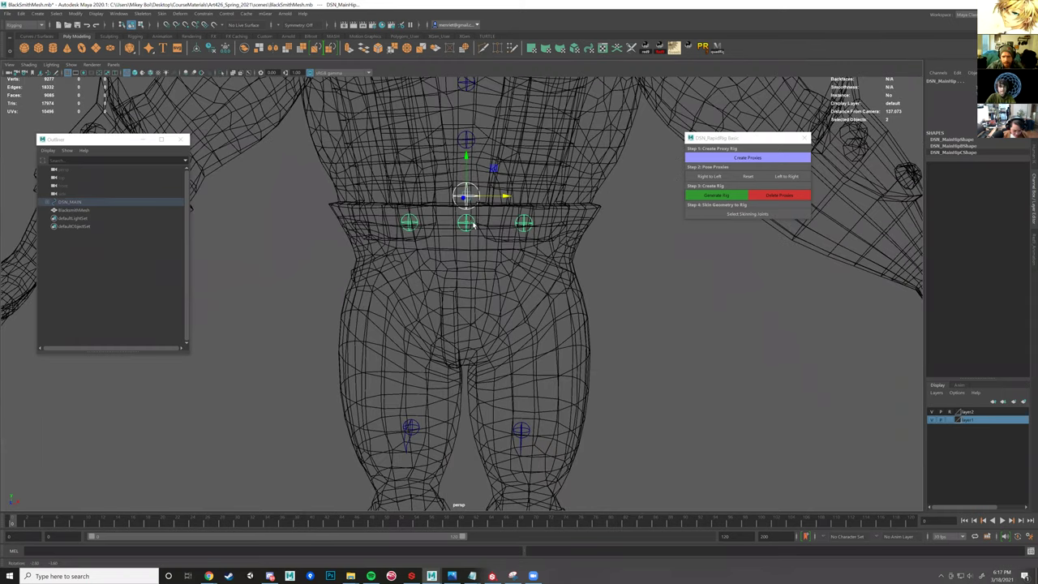
- Select the root proxy and lower it, together with the hip proxies, to just below the belt
{"action": "left_click", "coordinate": [474, 226]}
{"action": "left_click_drag", "start_coordinate": [497, 248], "coordinate": [474, 195], "text": "alt"}
{"action": "left_click", "coordinate": [475, 198]}
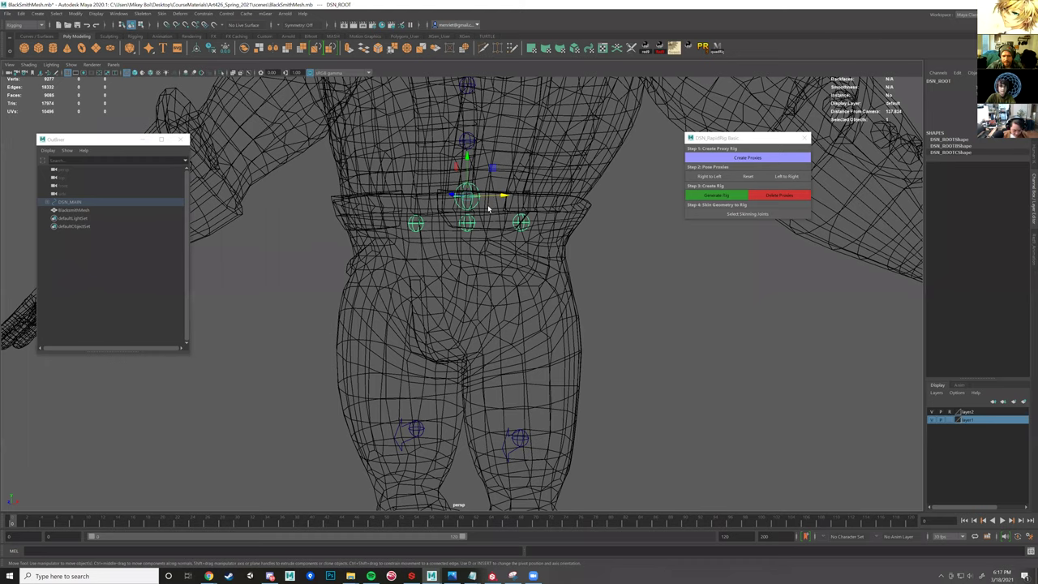
{"action": "scroll", "coordinate": [489, 209], "scroll_direction": "up", "scroll_amount": 2}
{"action": "middle_click_drag", "start_coordinate": [489, 209], "coordinate": [490, 226], "text": "alt"}
{"action": "left_click_drag", "start_coordinate": [490, 226], "coordinate": [507, 255]}
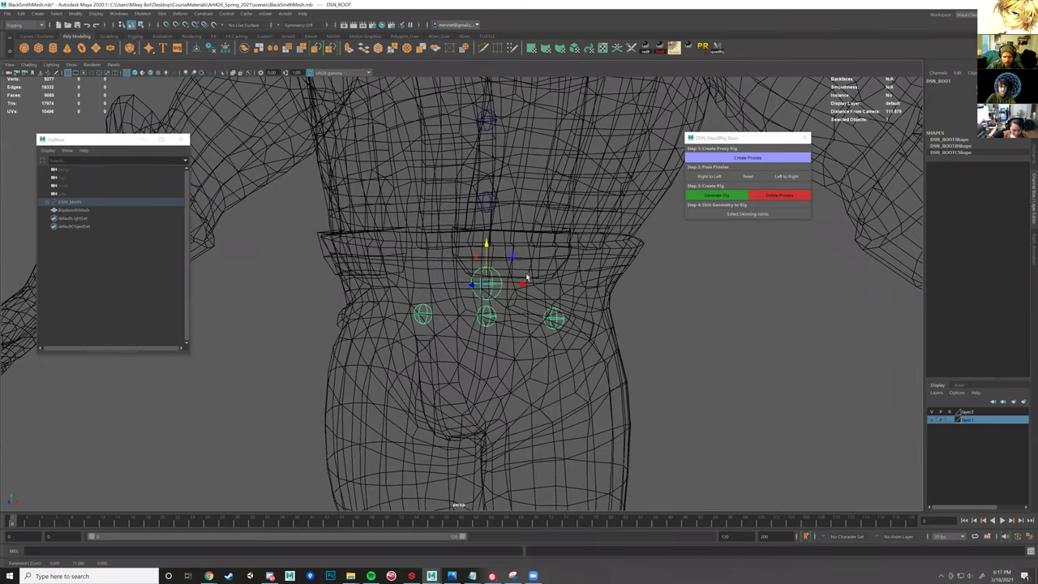
{"action": "scroll", "coordinate": [523, 272], "scroll_direction": "down", "scroll_amount": 5}
{"action": "scroll", "coordinate": [518, 271], "scroll_direction": "up", "scroll_amount": 3}
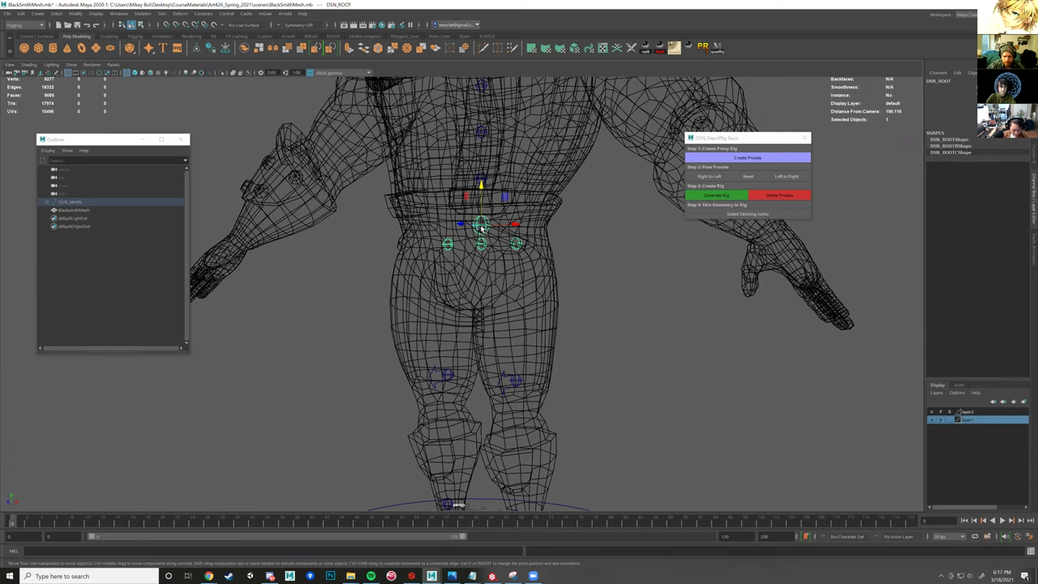
- Fine-tune the root proxy's height and depth so that it sits inside the pelvis, and deselect it
{"action": "left_click", "coordinate": [480, 228]}
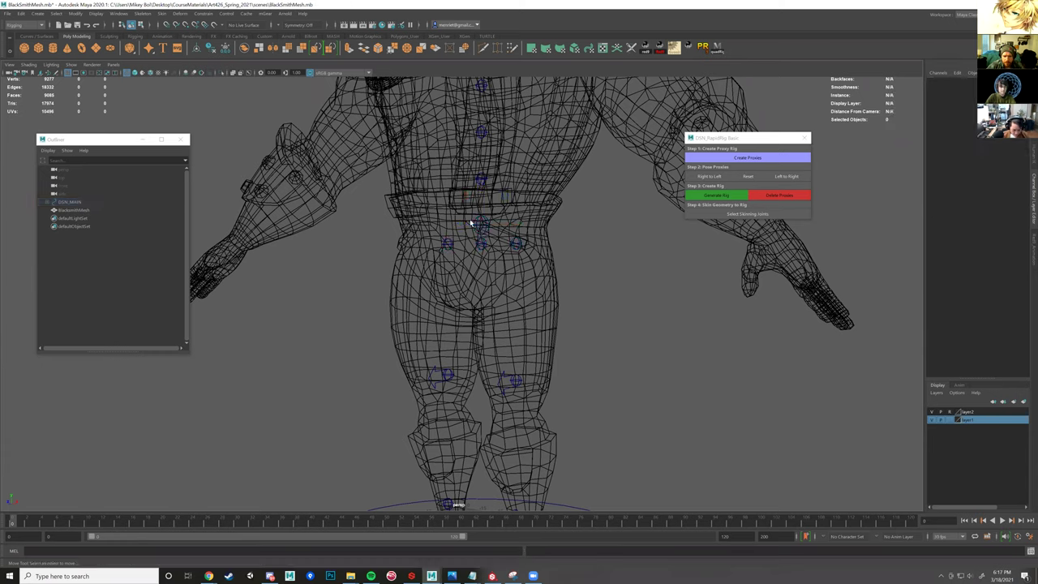
{"action": "left_click", "coordinate": [477, 223]}
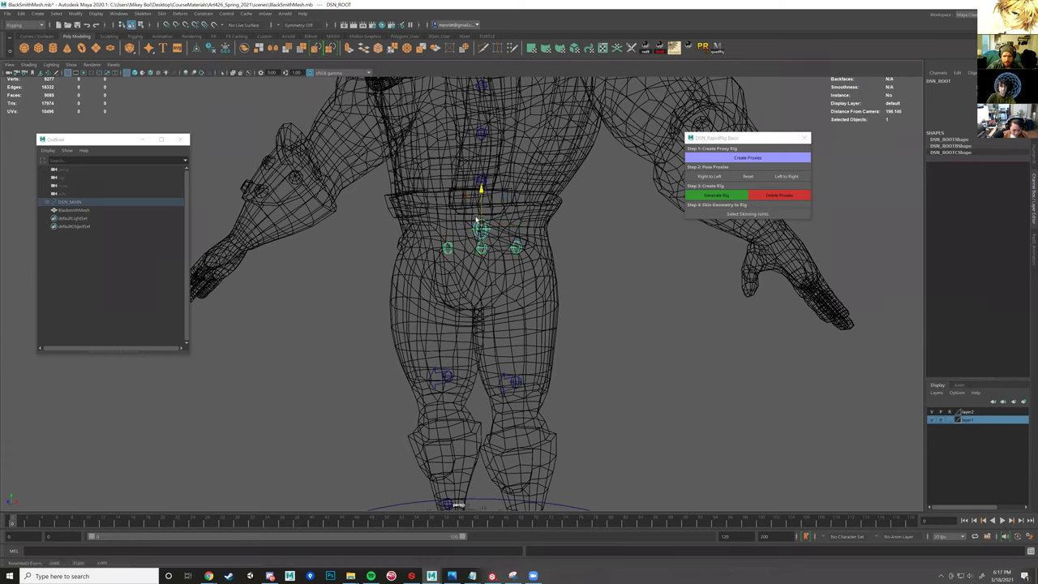
{"action": "left_click_drag", "start_coordinate": [454, 220], "coordinate": [448, 266], "text": "alt"}
{"action": "scroll", "coordinate": [460, 280], "scroll_direction": "up", "scroll_amount": 3}
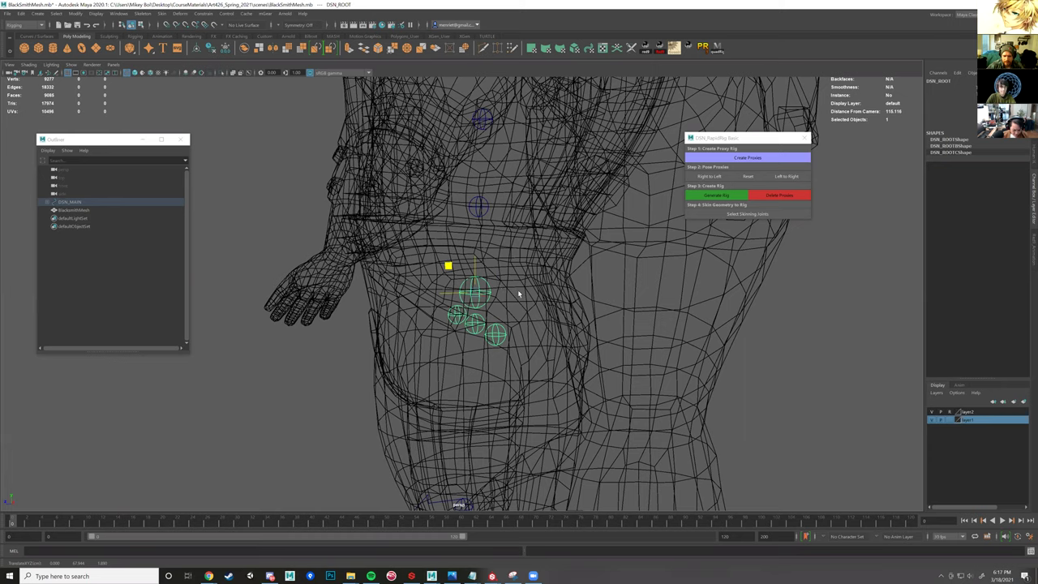
{"action": "left_click_drag", "start_coordinate": [519, 293], "coordinate": [551, 340], "text": "alt"}
{"action": "scroll", "coordinate": [551, 341], "scroll_direction": "down", "scroll_amount": 2}
{"action": "left_click_drag", "start_coordinate": [560, 247], "coordinate": [552, 282], "text": "alt"}
{"action": "left_click", "coordinate": [551, 282]}
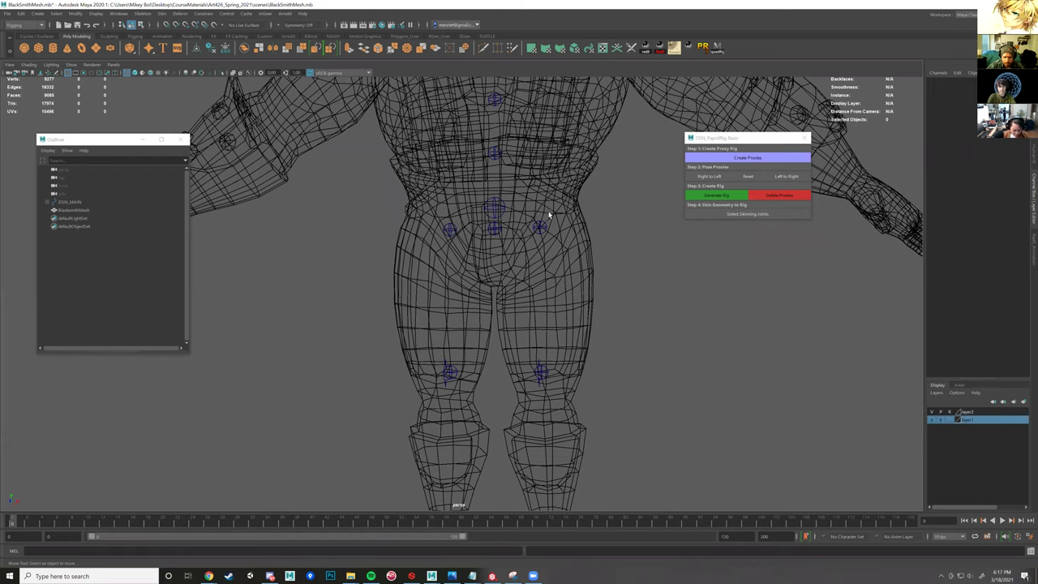
- Move the character's left hip proxy outward along X toward the outer side of the thigh
{"action": "left_click", "coordinate": [542, 226]}
{"action": "key", "text": "f"}
{"action": "left_click_drag", "start_coordinate": [541, 224], "coordinate": [544, 226], "text": "alt"}
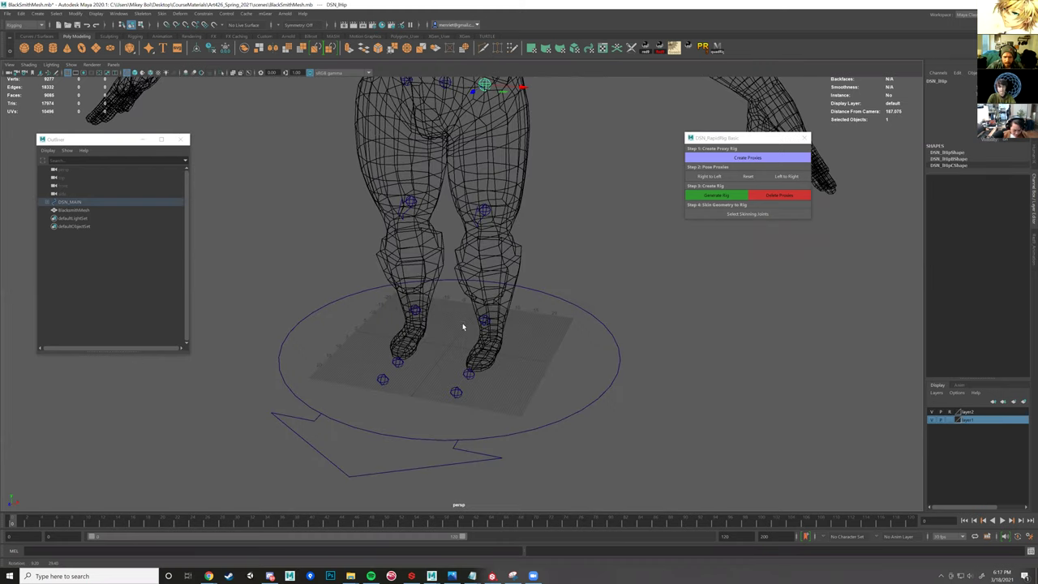
{"action": "left_click_drag", "start_coordinate": [463, 324], "coordinate": [484, 317], "text": "alt"}
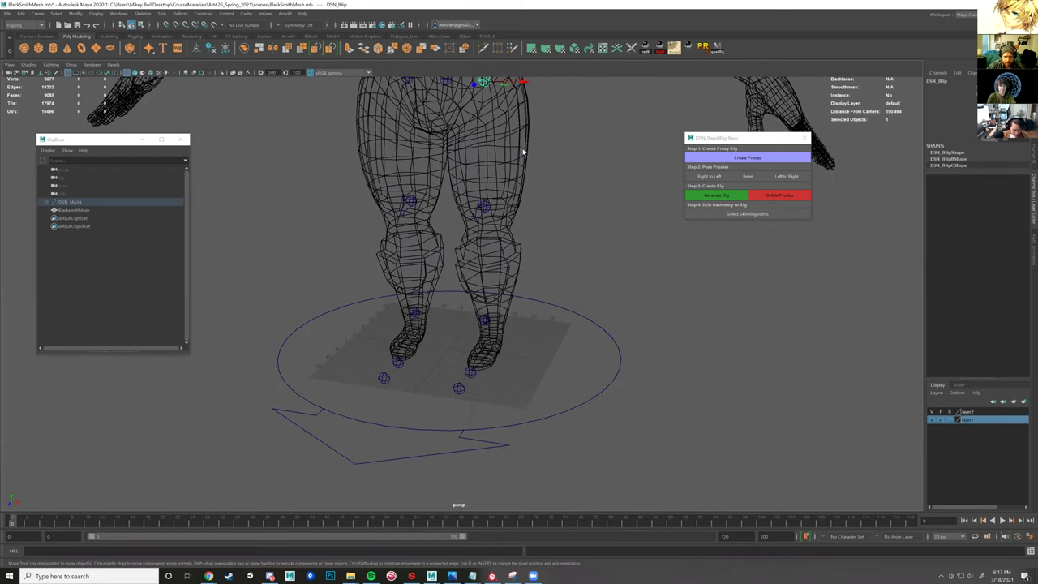
{"action": "middle_click_drag", "start_coordinate": [532, 91], "coordinate": [526, 156], "text": "alt"}
{"action": "left_click_drag", "start_coordinate": [516, 151], "coordinate": [534, 199]}
{"action": "mouse_move", "coordinate": [519, 142]}
{"action": "left_mouse_down"}
{"action": "mouse_move", "coordinate": [533, 145]}
{"action": "mouse_move", "coordinate": [521, 144]}
{"action": "left_mouse_up"}
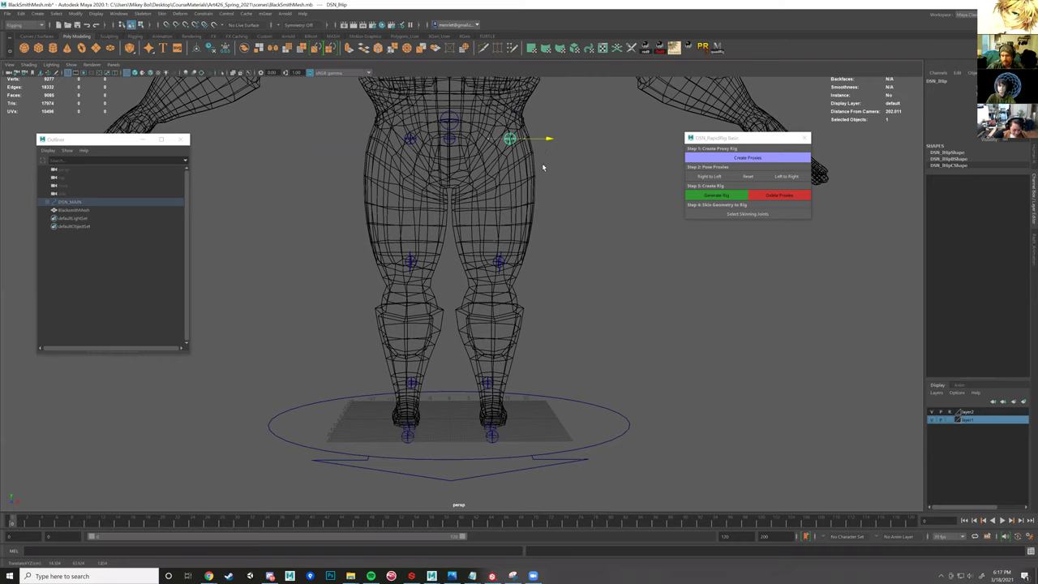
- Undo the last hip move and shift the left hip and ankle proxies together slightly outward along X
{"action": "key", "text": "ctrl+z"}
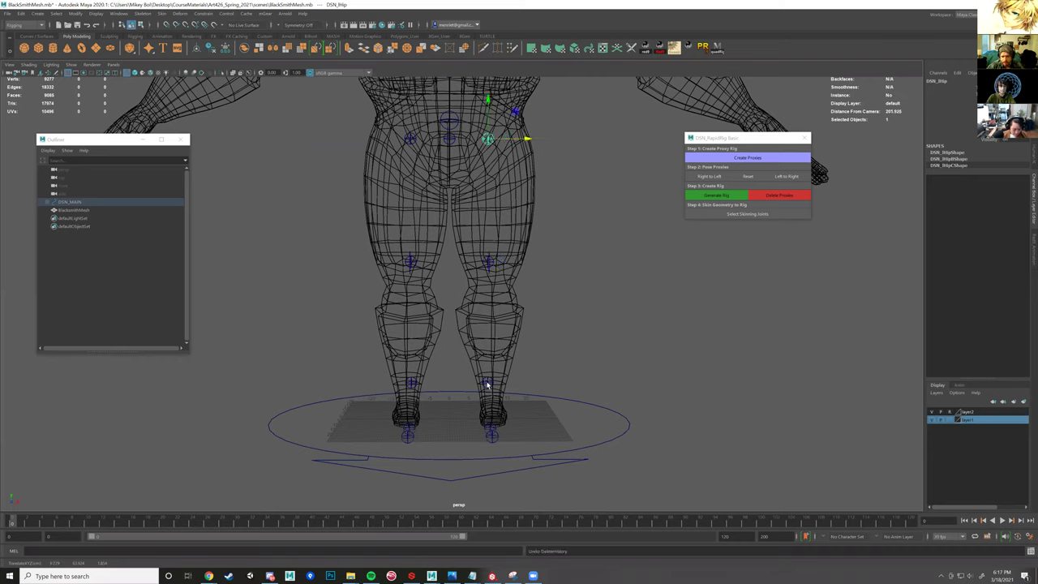
{"action": "left_click", "coordinate": [488, 381], "text": "shift"}
{"action": "left_click_drag", "start_coordinate": [527, 382], "coordinate": [530, 386]}
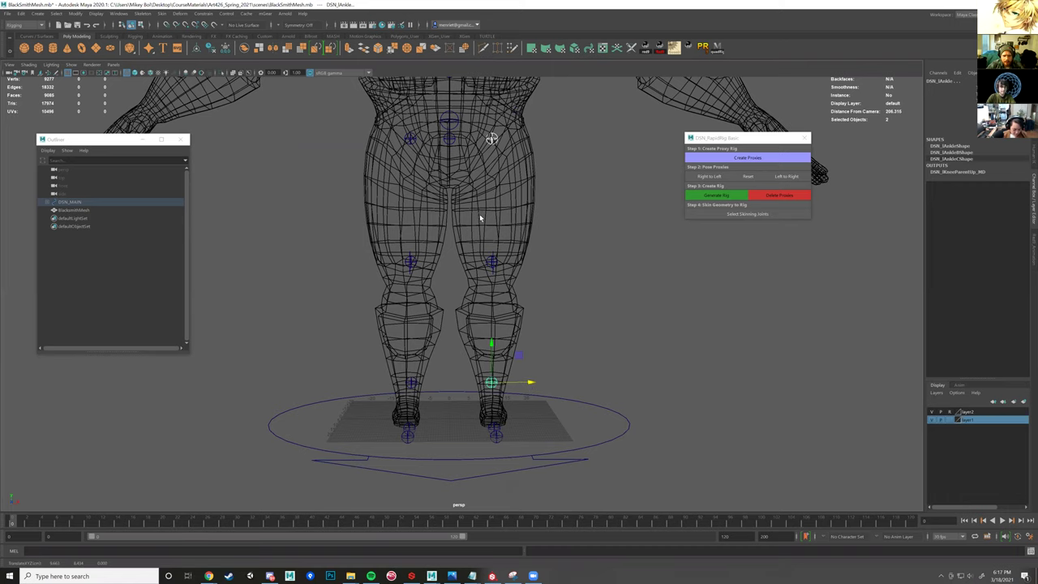
- Select the left hip proxy alone and lower it slightly along Y at the top of the thigh
{"action": "middle_click_drag", "start_coordinate": [490, 140], "coordinate": [480, 218], "text": "alt"}
{"action": "left_click", "coordinate": [482, 215]}
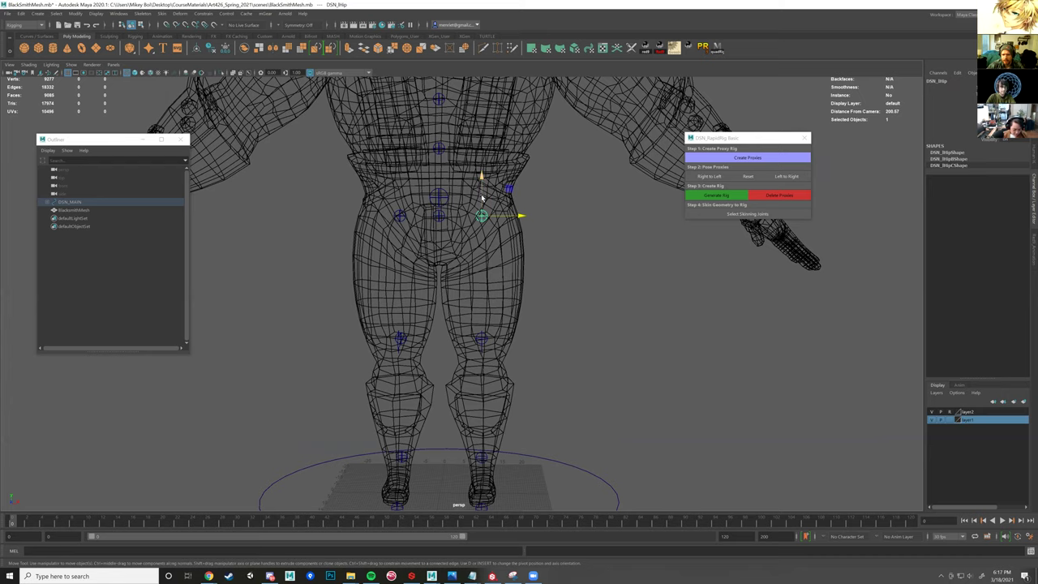
{"action": "left_click_drag", "start_coordinate": [506, 245], "coordinate": [513, 235], "text": "alt"}
- Select the left ankle proxy and adjust its height and depth so that it sits in the ankle above the heel
{"action": "left_click_drag", "start_coordinate": [522, 295], "coordinate": [451, 340], "text": "alt"}
{"action": "left_click_drag", "start_coordinate": [451, 340], "coordinate": [527, 342], "text": "alt"}
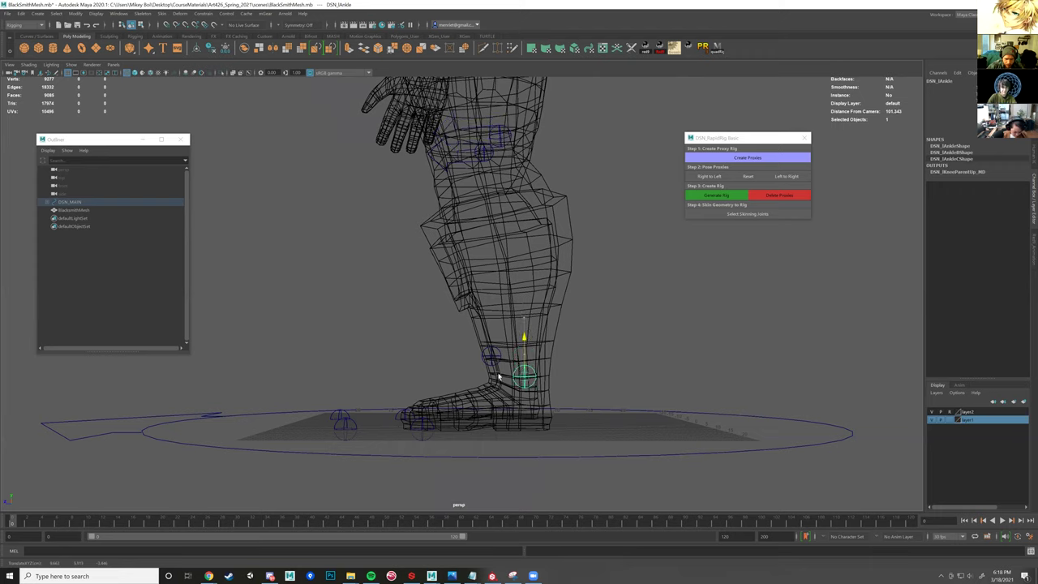
{"action": "left_click_drag", "start_coordinate": [489, 388], "coordinate": [485, 388]}
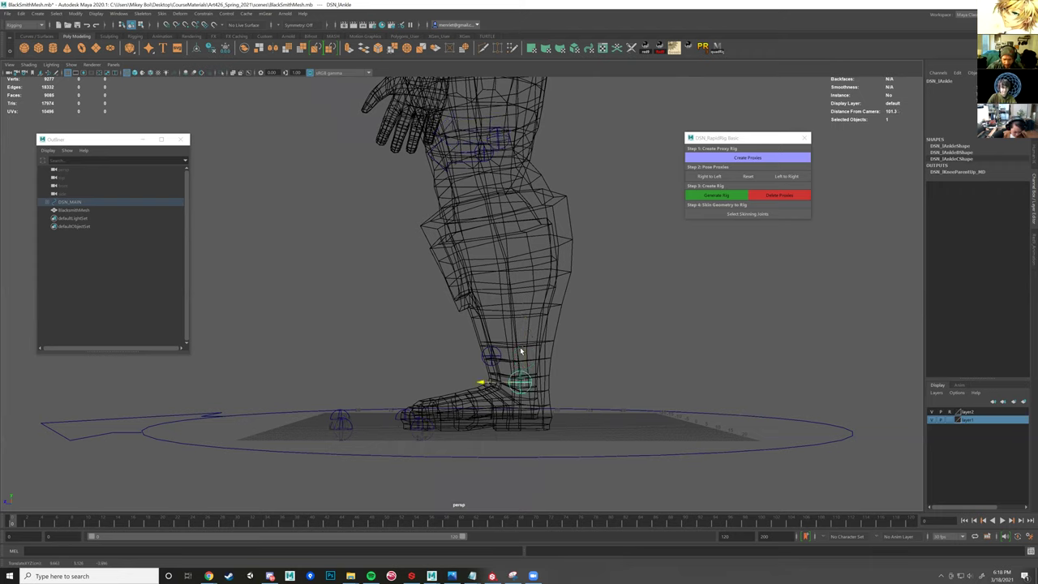
{"action": "left_click_drag", "start_coordinate": [520, 351], "coordinate": [519, 349], "text": "alt"}
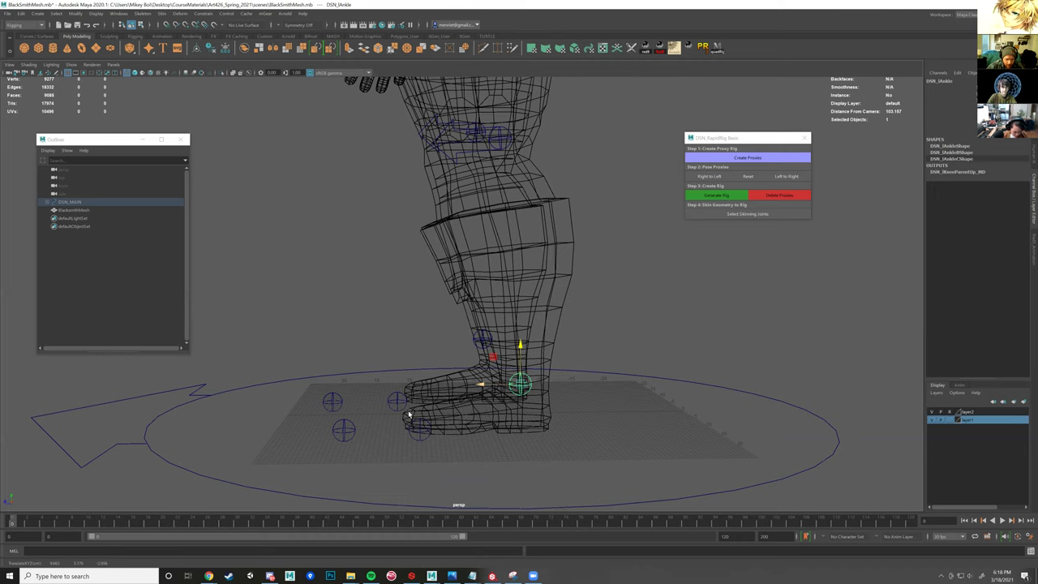
- Select the left ball proxy and move it, together with the toe proxy, back and up into the front of the foot
{"action": "left_click_drag", "start_coordinate": [410, 415], "coordinate": [360, 401], "text": "alt"}
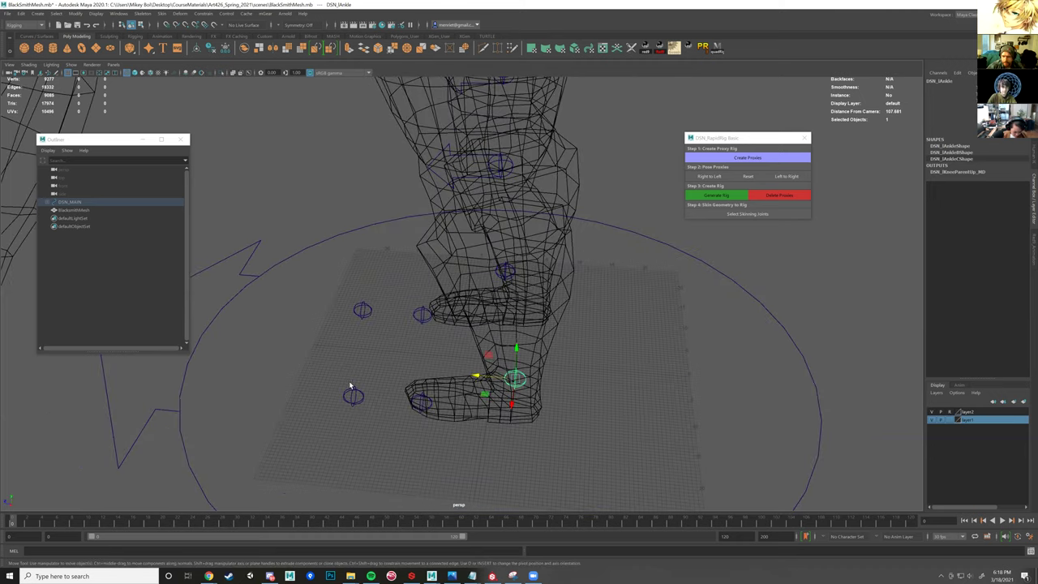
{"action": "left_click", "coordinate": [351, 389]}
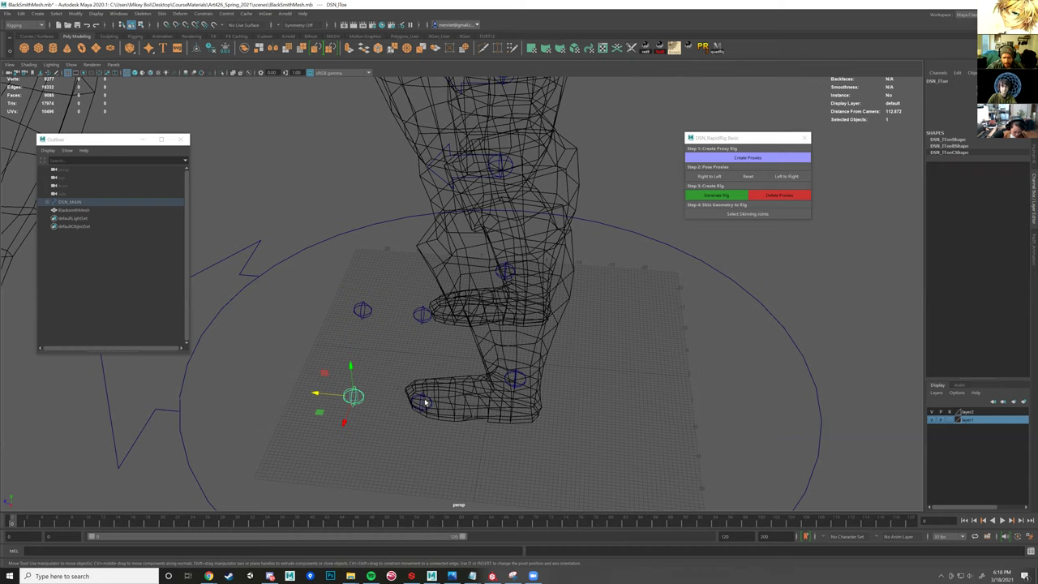
{"action": "left_click", "coordinate": [421, 398]}
{"action": "left_click", "coordinate": [424, 402]}
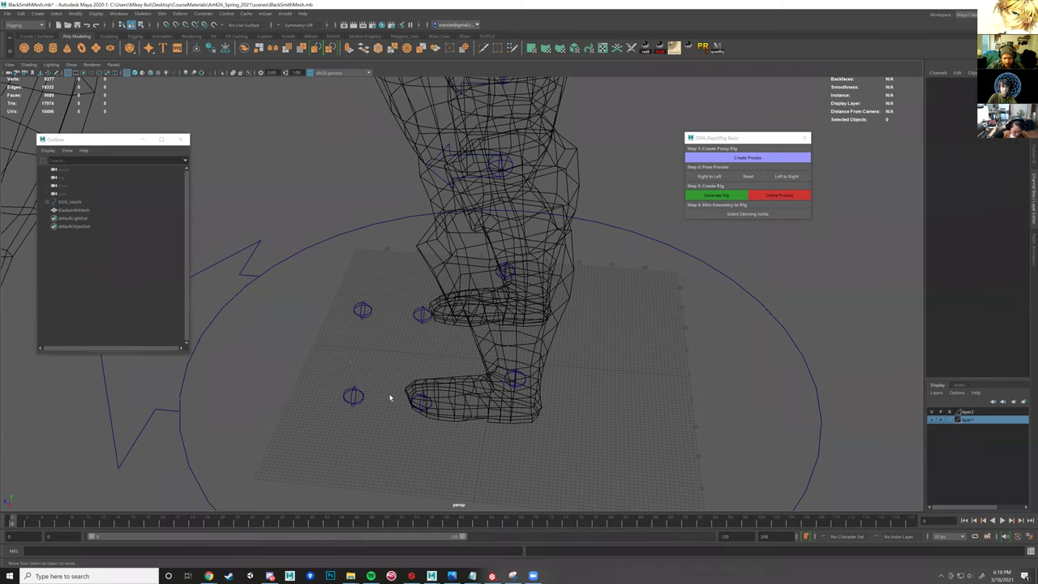
{"action": "left_click_drag", "start_coordinate": [406, 403], "coordinate": [418, 412]}
{"action": "left_click_drag", "start_coordinate": [461, 365], "coordinate": [474, 342], "text": "alt"}
{"action": "left_click_drag", "start_coordinate": [479, 413], "coordinate": [504, 422], "text": "alt"}
{"action": "left_click_drag", "start_coordinate": [500, 348], "coordinate": [486, 378], "text": "alt"}
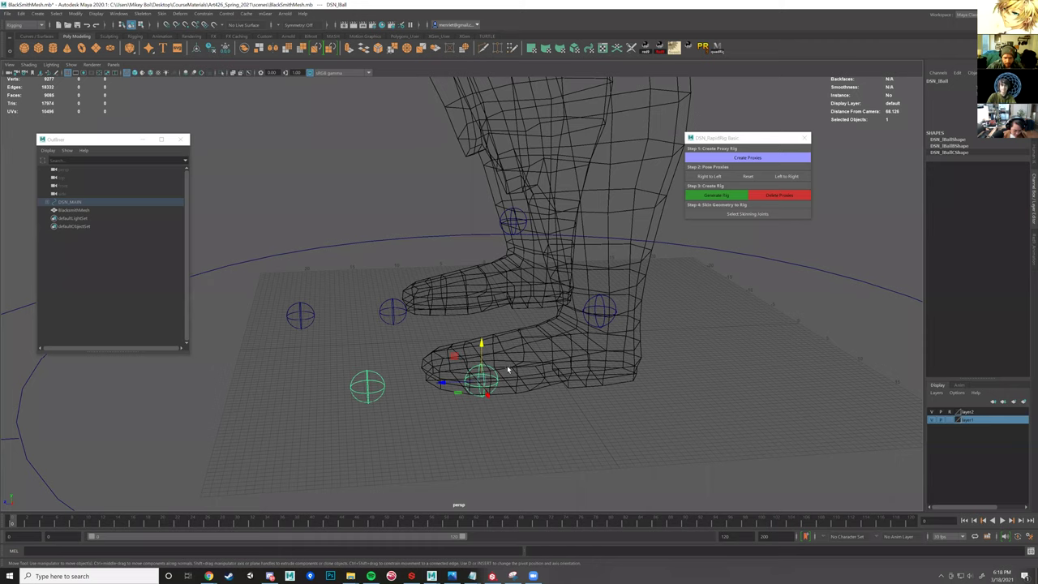
- Fine-tune the left ball proxy sideways and in depth so that it is centred in the ball of the foot
{"action": "scroll", "coordinate": [496, 368], "scroll_direction": "up", "scroll_amount": 3}
{"action": "left_click_drag", "start_coordinate": [460, 301], "coordinate": [495, 327], "text": "alt"}
{"action": "key", "text": "ctrl+z"}
{"action": "key", "text": "z"}
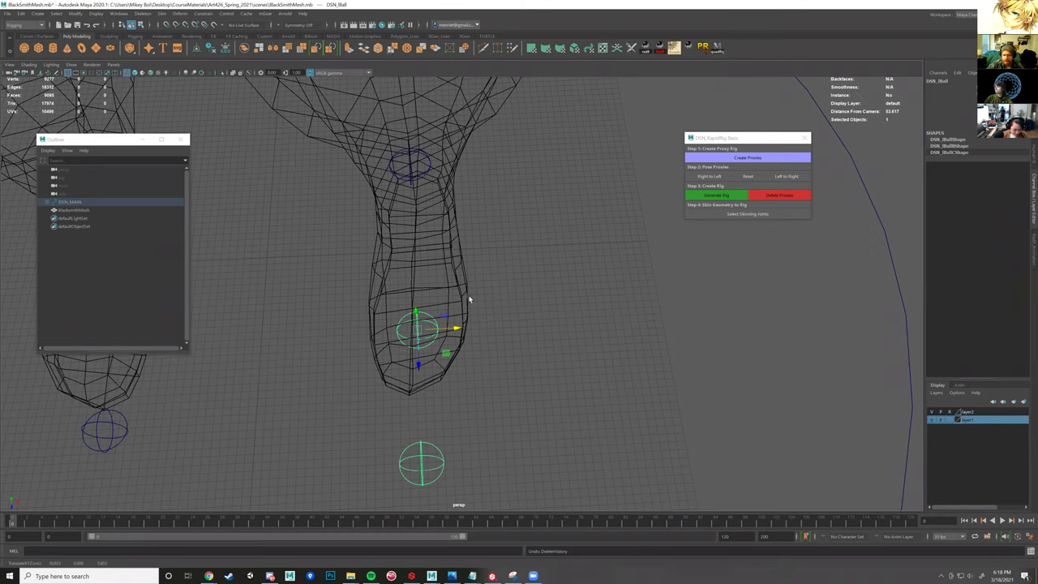
{"action": "middle_click_drag", "start_coordinate": [409, 228], "coordinate": [450, 228], "text": "alt"}
{"action": "left_click_drag", "start_coordinate": [458, 315], "coordinate": [459, 317], "text": "alt"}
{"action": "left_click_drag", "start_coordinate": [497, 354], "coordinate": [468, 382], "text": "alt"}
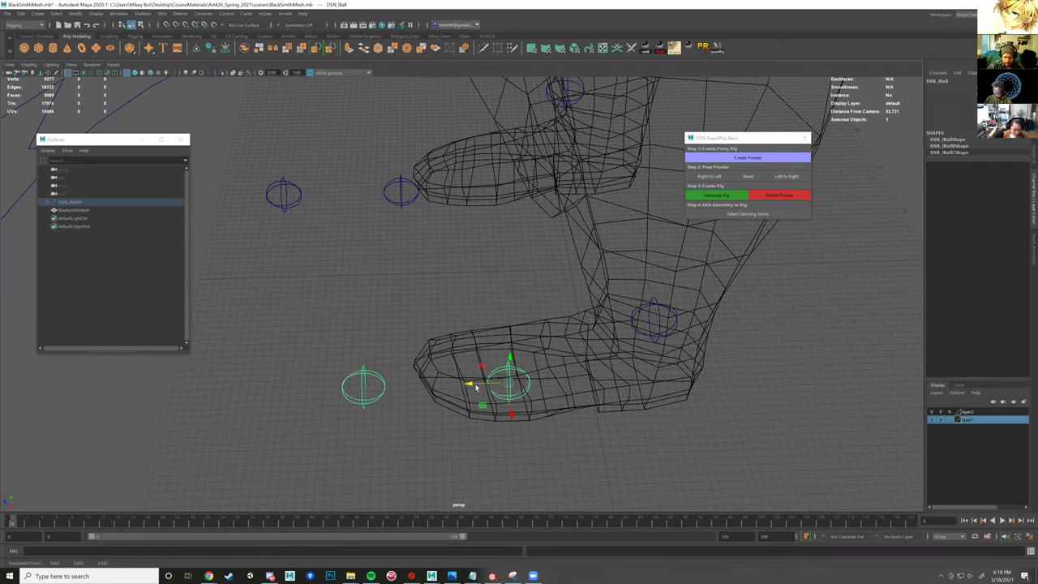
{"action": "key", "text": "["}
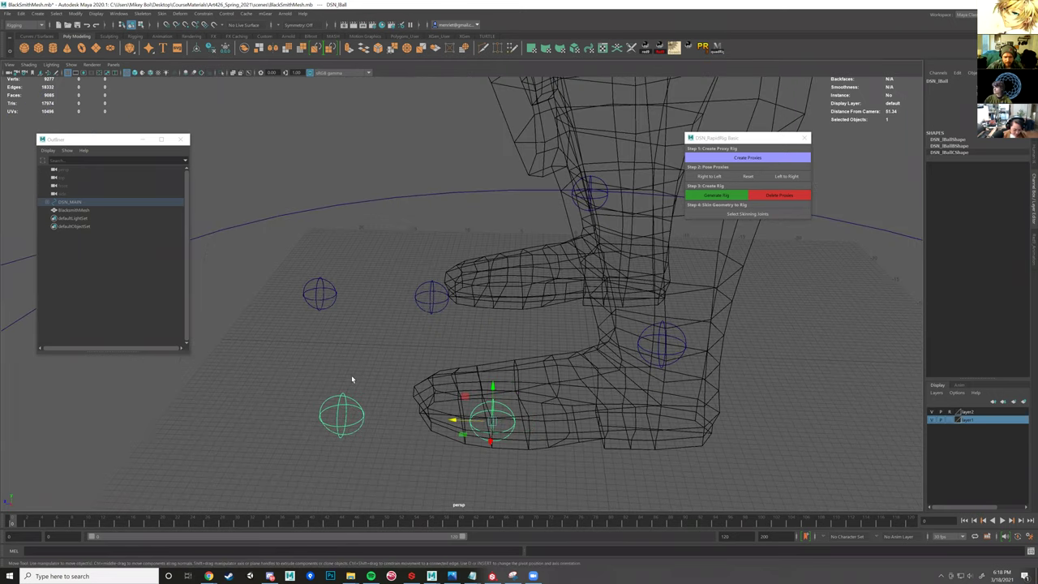
- Select the left toe proxy and move it back along Z to the tip of the foot
{"action": "left_click_drag", "start_coordinate": [352, 376], "coordinate": [414, 385], "text": "alt"}
{"action": "left_click", "coordinate": [328, 357]}
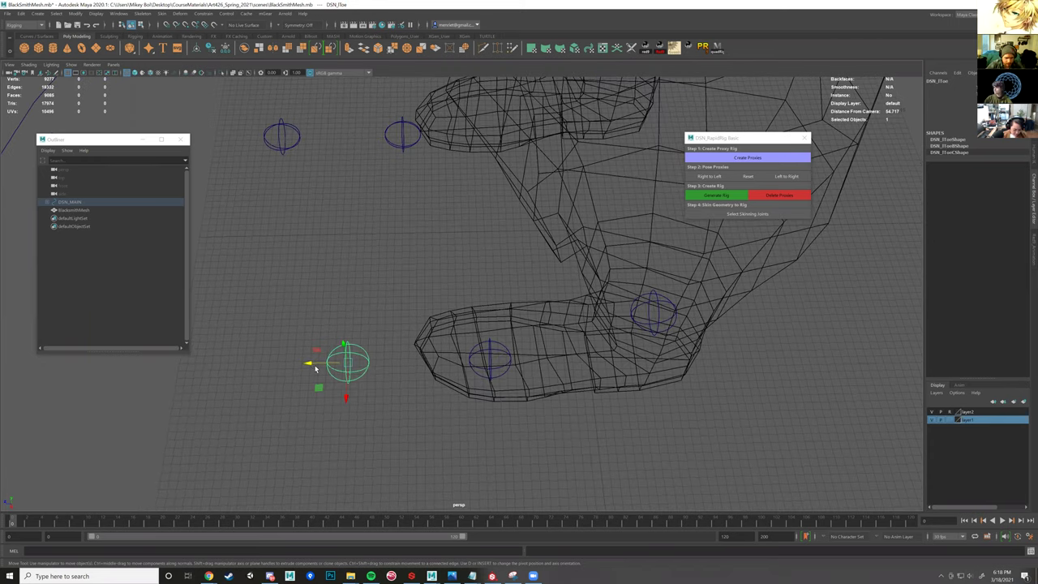
{"action": "left_click_drag", "start_coordinate": [309, 361], "coordinate": [381, 349]}
{"action": "middle_click_drag", "start_coordinate": [380, 349], "coordinate": [376, 349]}
- Select the left ankle, ball and toe proxies together, check their alignment with the foot, and deselect them
{"action": "left_click_drag", "start_coordinate": [461, 431], "coordinate": [503, 418], "text": "alt"}
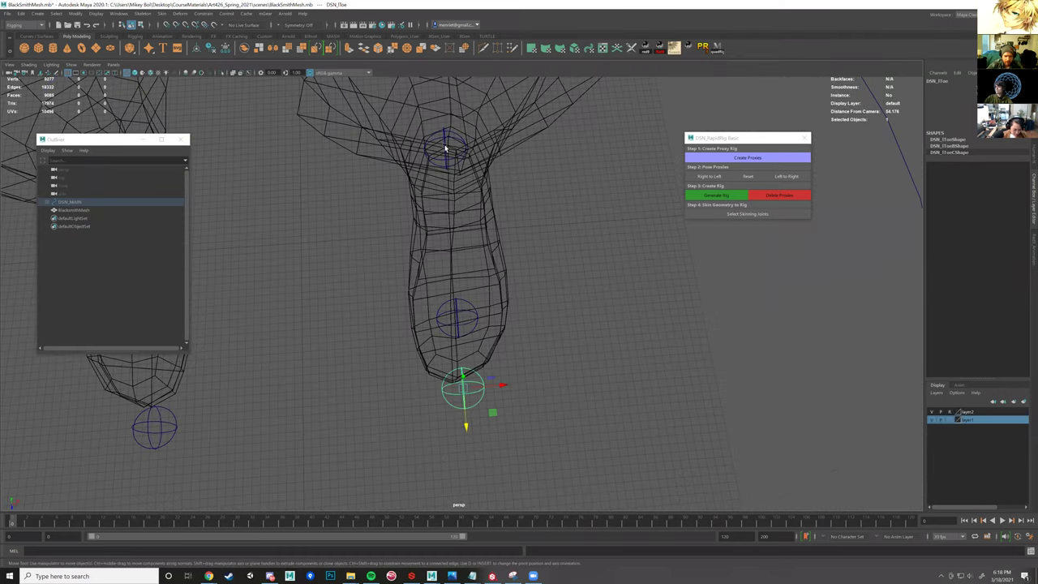
{"action": "left_click_drag", "start_coordinate": [419, 141], "coordinate": [507, 392]}
{"action": "left_click_drag", "start_coordinate": [551, 322], "coordinate": [593, 279], "text": "alt"}
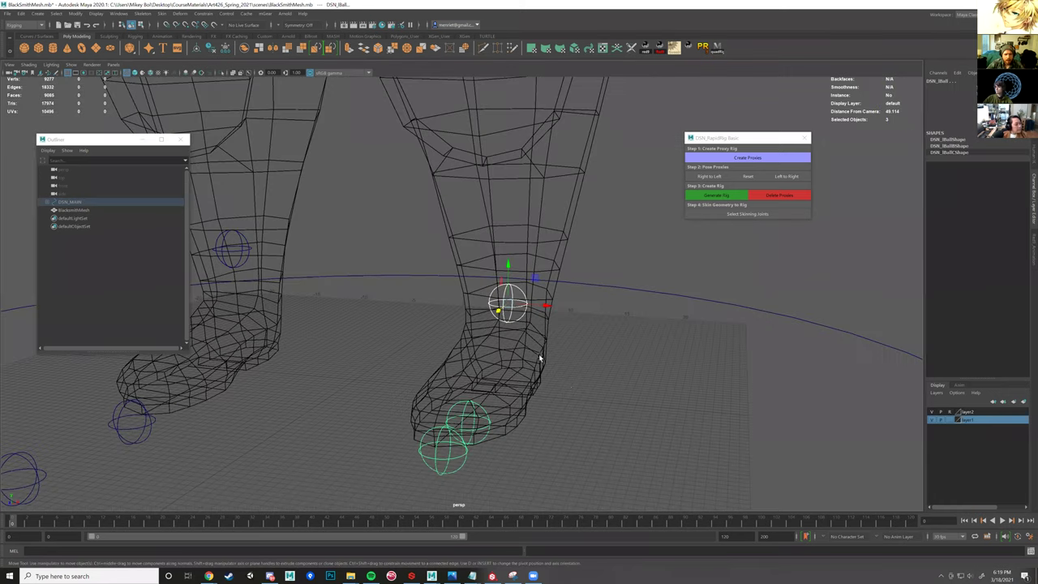
{"action": "scroll", "coordinate": [538, 355], "scroll_direction": "down", "scroll_amount": 5}
{"action": "left_click", "coordinate": [585, 358]}
- Select the left knee proxy and adjust its depth along Z within the leg
{"action": "left_click_drag", "start_coordinate": [585, 358], "coordinate": [543, 345], "text": "alt"}
{"action": "left_click_drag", "start_coordinate": [464, 195], "coordinate": [527, 204], "text": "alt"}
{"action": "left_click", "coordinate": [528, 203]}
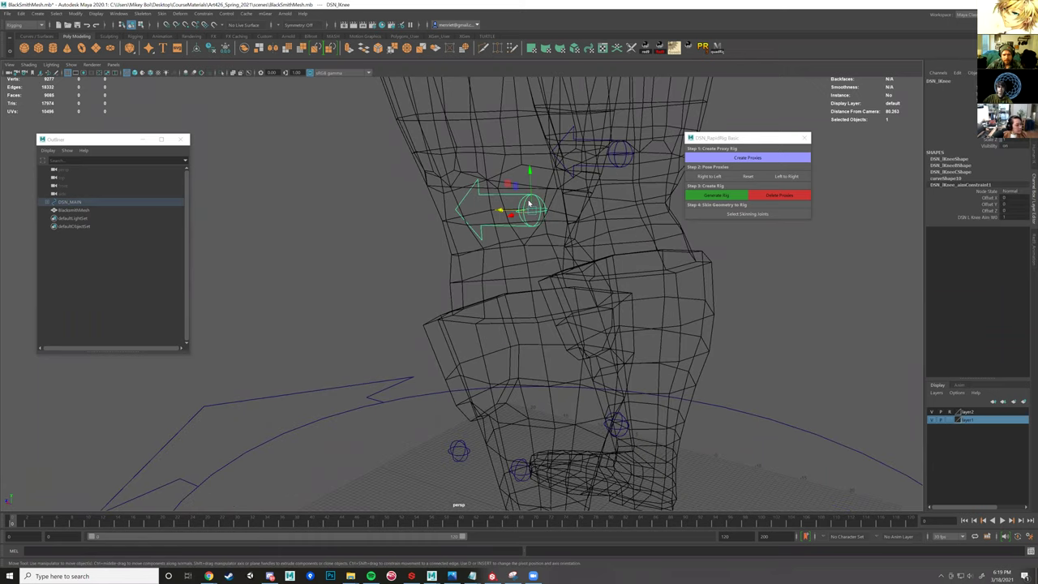
{"action": "key", "text": "w"}
{"action": "left_click", "coordinate": [528, 204]}
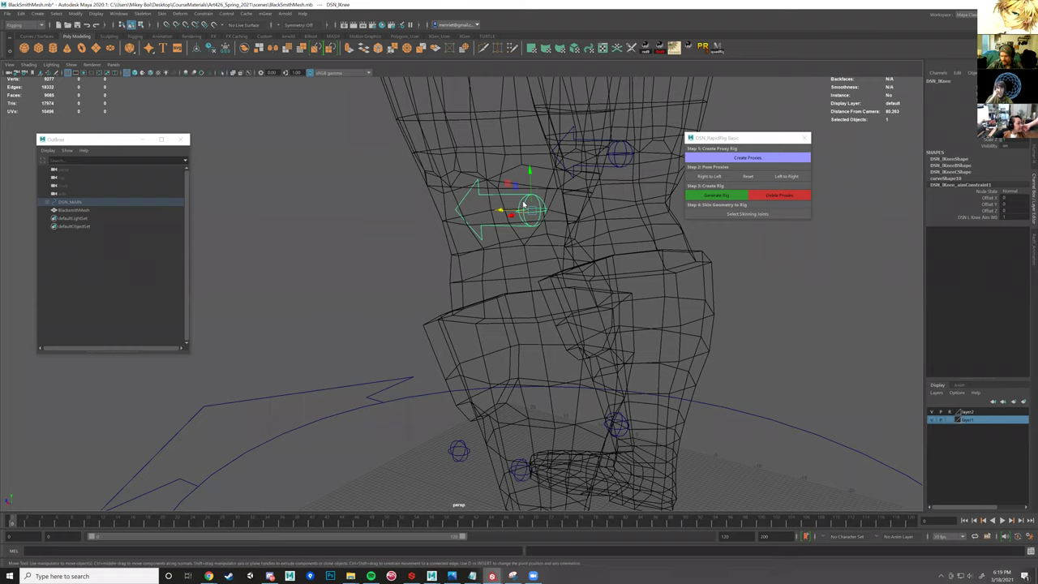
{"action": "left_click", "coordinate": [523, 204]}
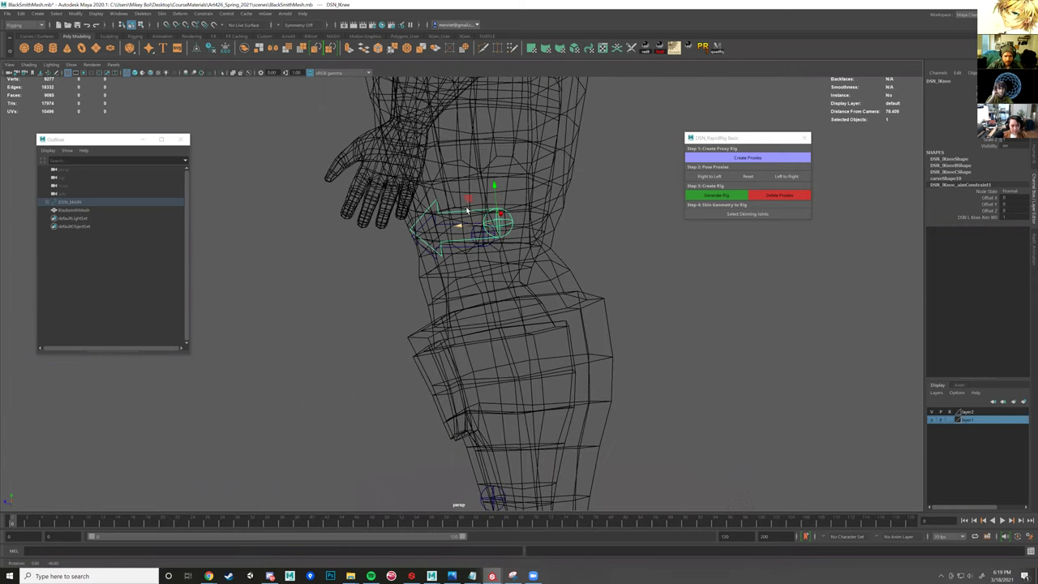
{"action": "left_click_drag", "start_coordinate": [466, 210], "coordinate": [521, 231], "text": "alt"}
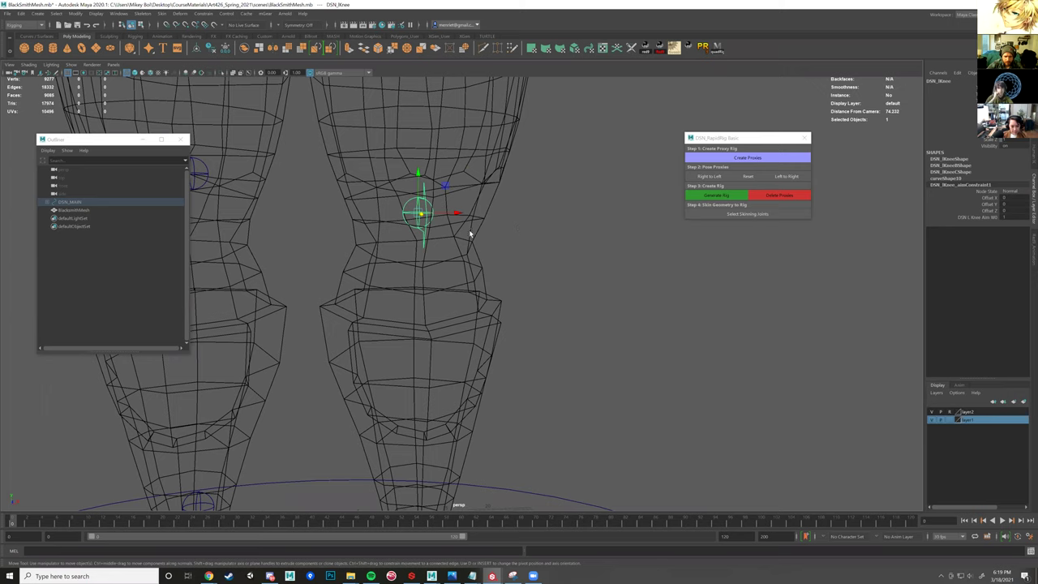
- Lower the left knee proxy along Y to just above the shin guard
{"action": "key", "text": "bracketleft"}
{"action": "key", "text": "bracketleft"}
{"action": "mouse_move", "coordinate": [493, 187]}
{"action": "left_mouse_down"}
{"action": "mouse_move", "coordinate": [496, 203]}
{"action": "mouse_move", "coordinate": [488, 199]}
{"action": "left_mouse_up"}
{"action": "key", "text": "bracketleft"}
{"action": "key", "text": "bracketleft"}
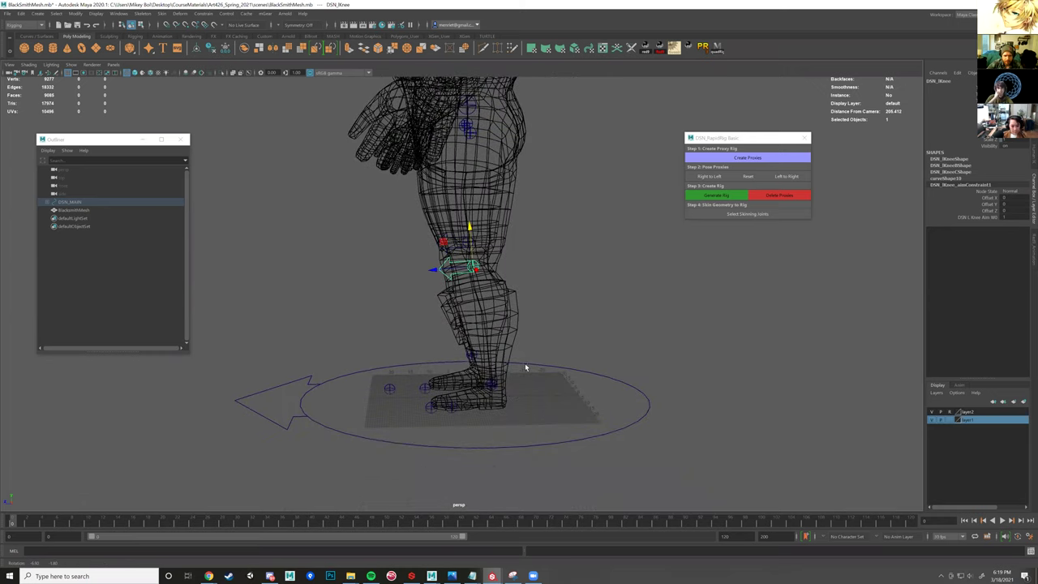
- Select the lowest spine proxy at the belt, examine its fit inside the torso from several sides, and deselect it
{"action": "key", "text": "bracketleft"}
{"action": "key", "text": "bracketleft"}
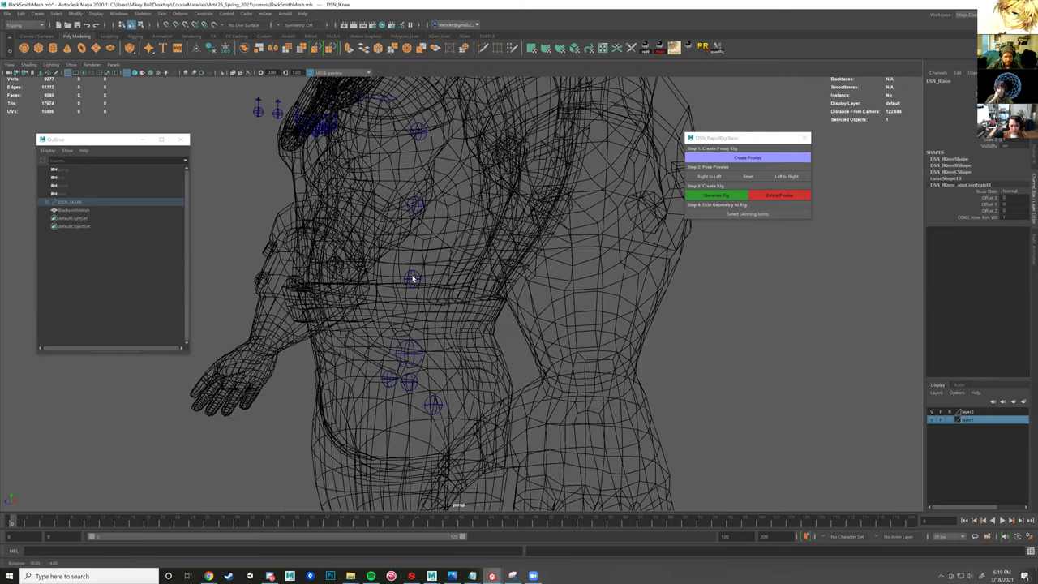
{"action": "left_click_drag", "start_coordinate": [412, 278], "coordinate": [414, 282], "text": "alt"}
{"action": "left_click", "coordinate": [414, 282]}
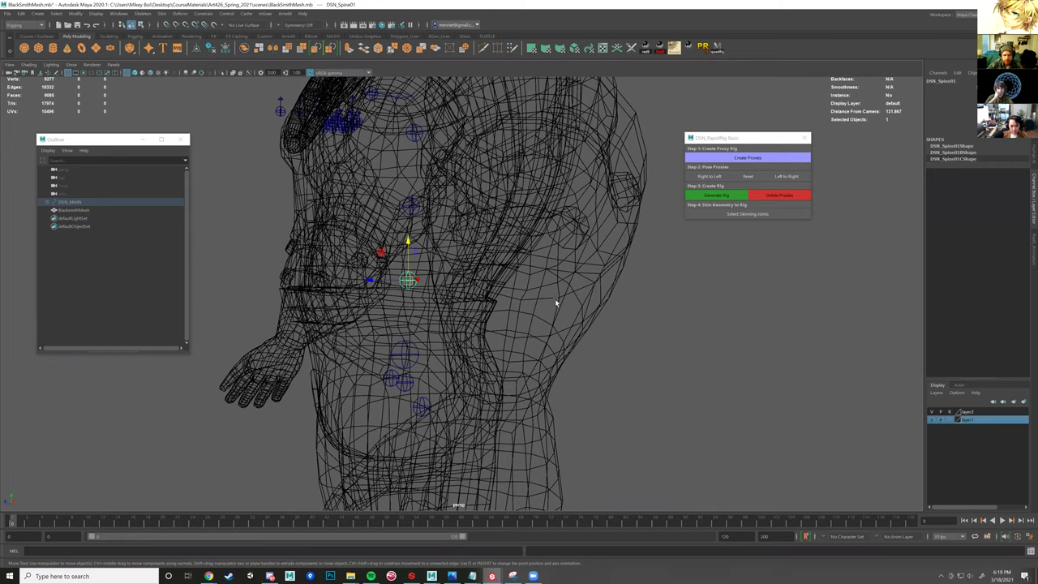
{"action": "key", "text": "bracketleft"}
{"action": "key", "text": "bracketleft"}
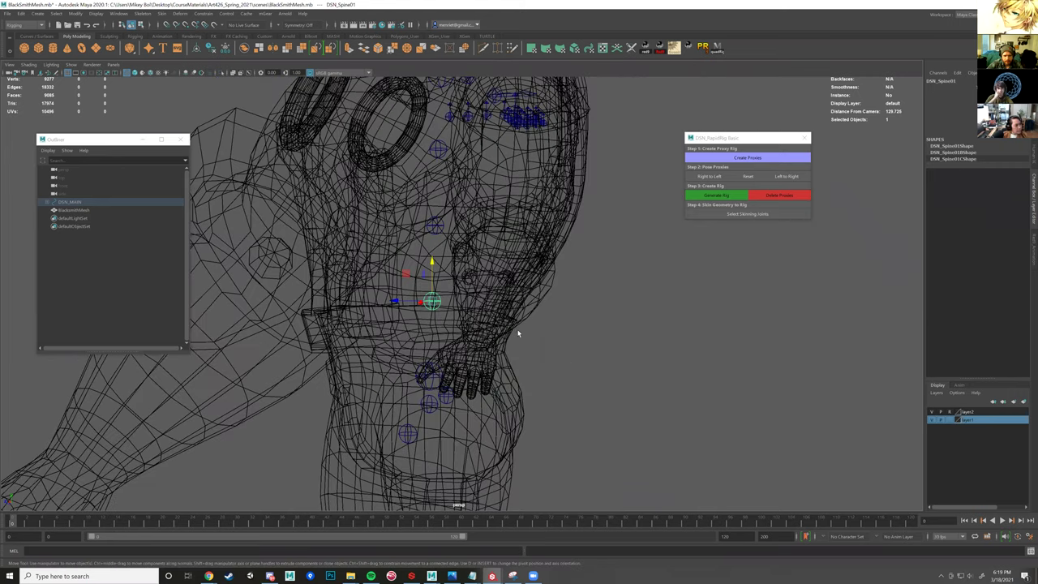
{"action": "key", "text": "bracketleft"}
{"action": "key", "text": "bracketleft"}
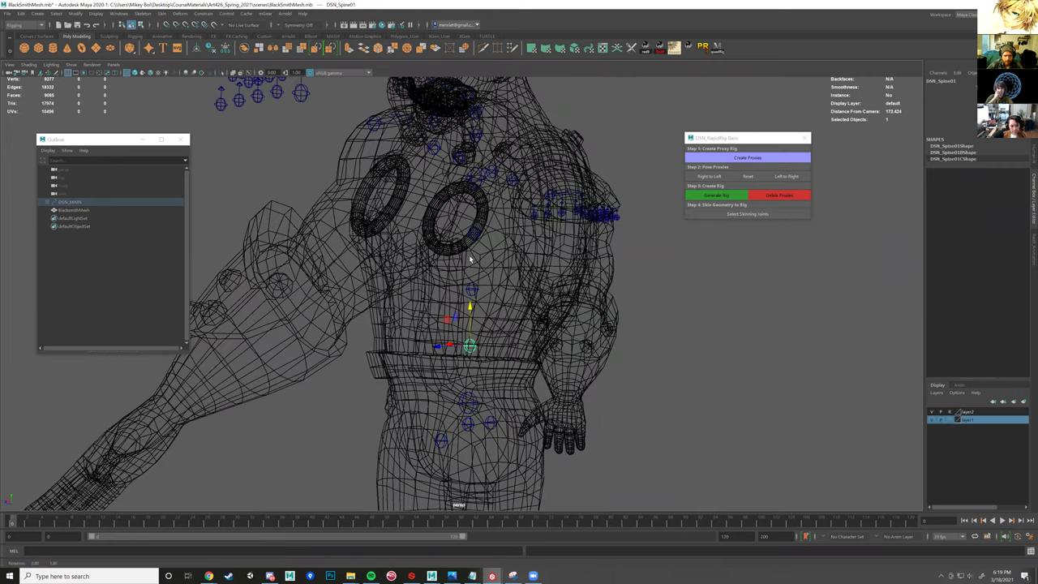
{"action": "key", "text": "bracketleft"}
{"action": "key", "text": "bracketleft"}
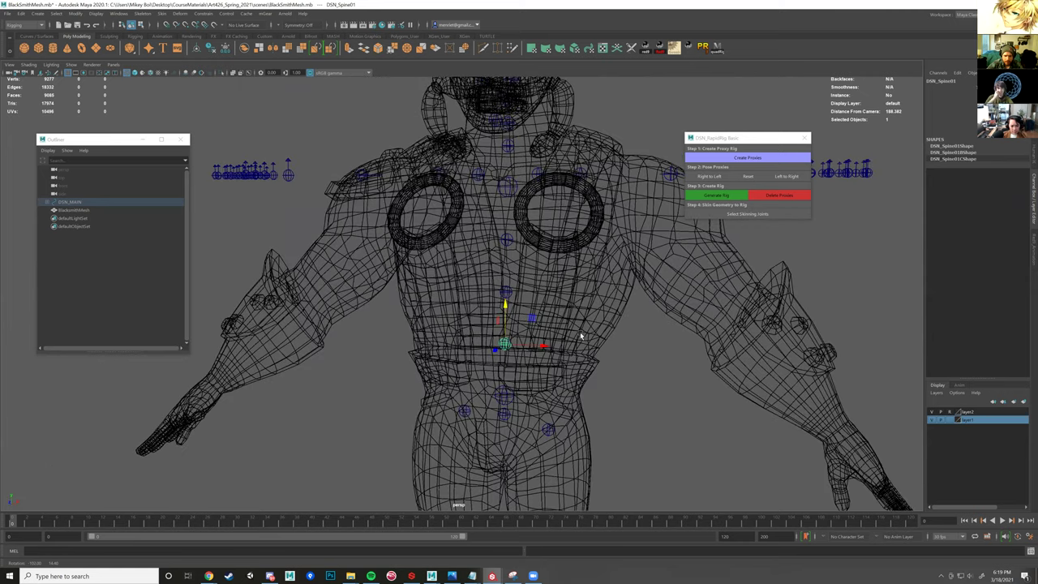
{"action": "key", "text": "bracketleft"}
{"action": "left_click", "coordinate": [490, 335]}
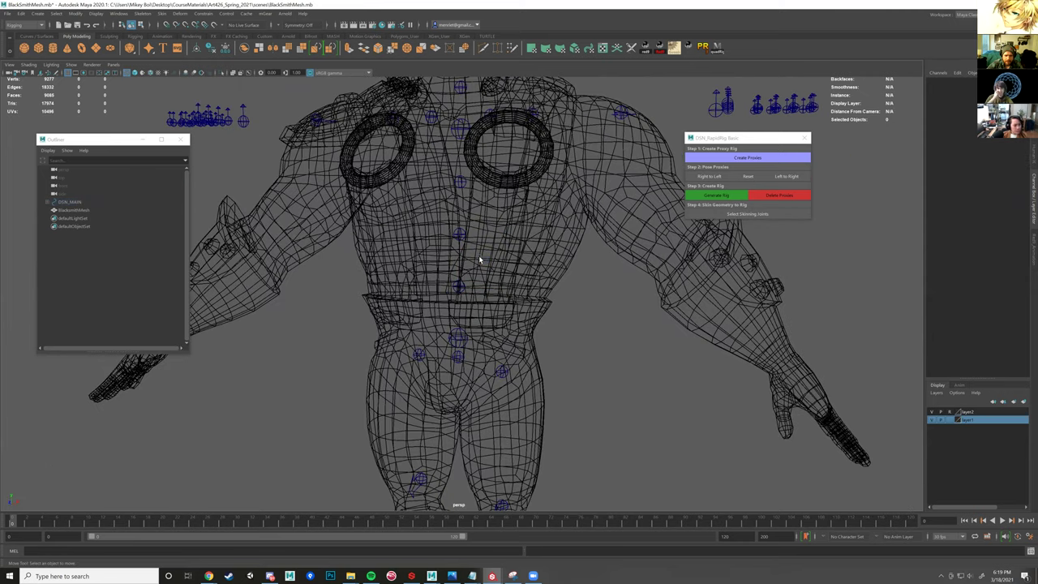
- Select the upper chest proxy, Spine04, and examine how it and the neck and head proxies fit the body from front and side
{"action": "key", "text": "bracketleft"}
{"action": "left_click", "coordinate": [478, 191]}
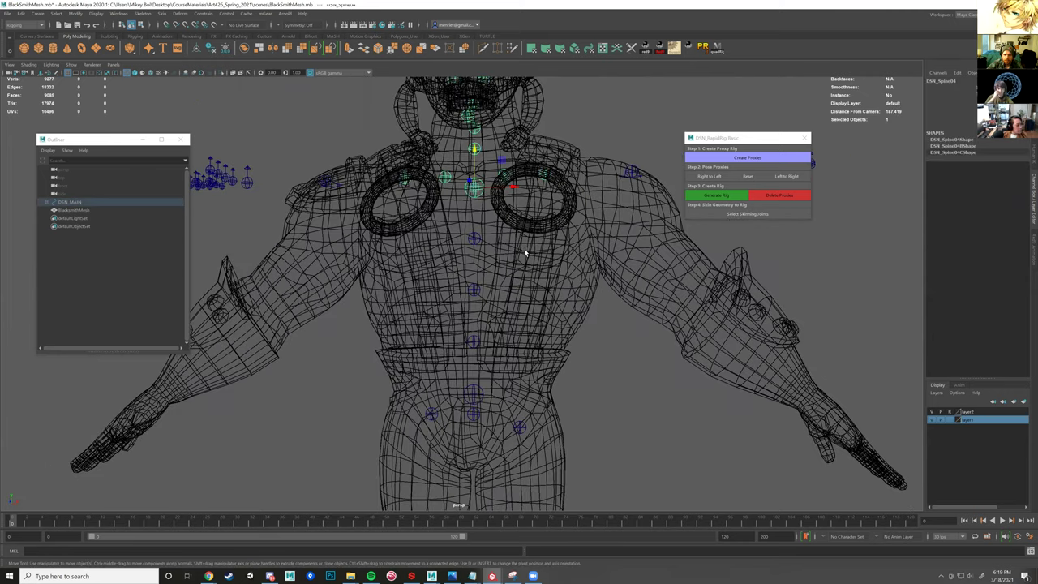
{"action": "left_click_drag", "start_coordinate": [450, 259], "coordinate": [490, 316], "text": "alt"}
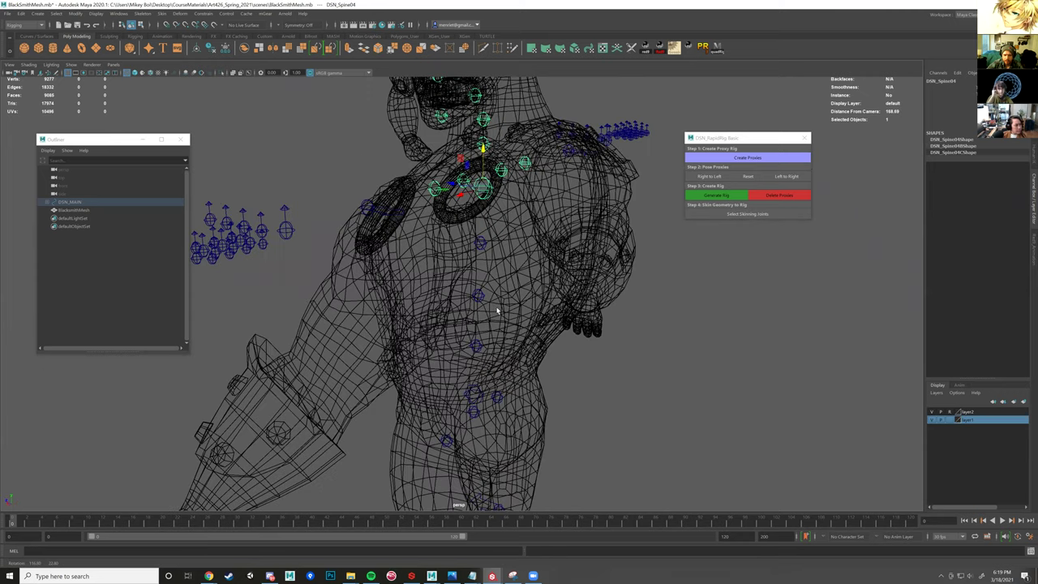
{"action": "key", "text": "bracketleft"}
{"action": "key", "text": "bracketleft"}
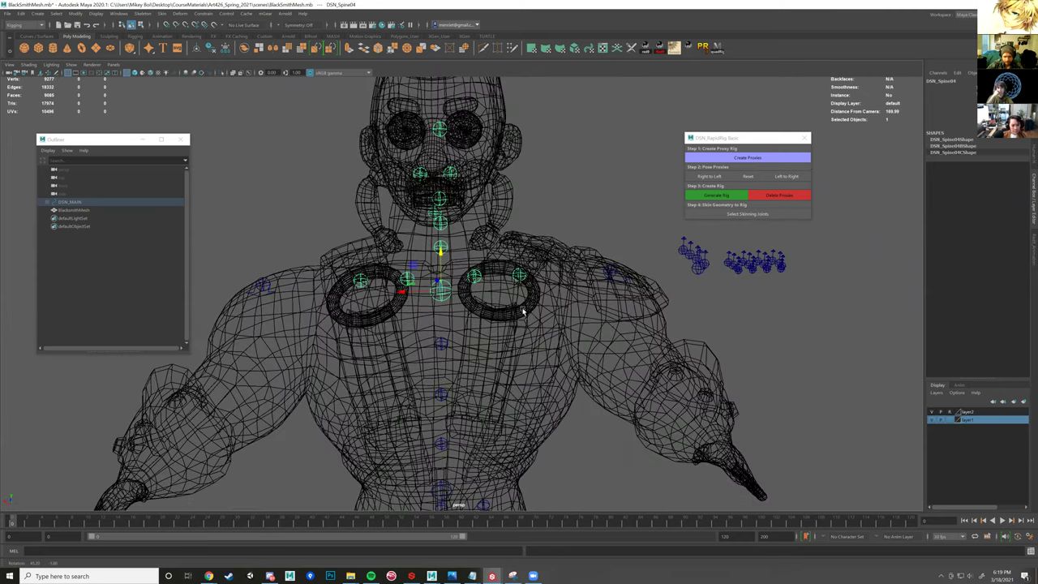
{"action": "key", "text": "bracketleft"}
{"action": "key", "text": "bracketleft"}
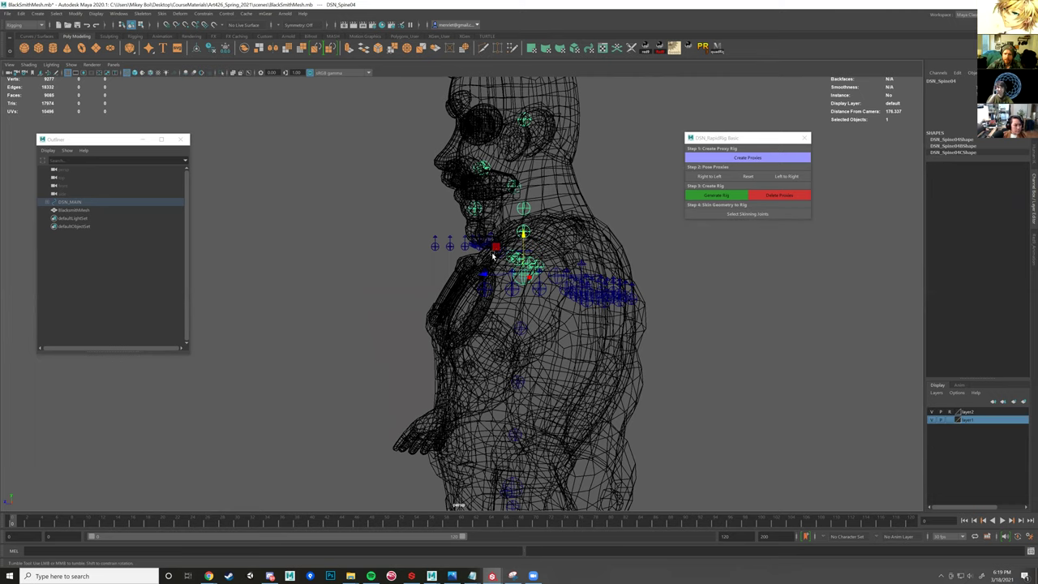
{"action": "key", "text": "bracketleft"}
{"action": "key", "text": "bracketleft"}
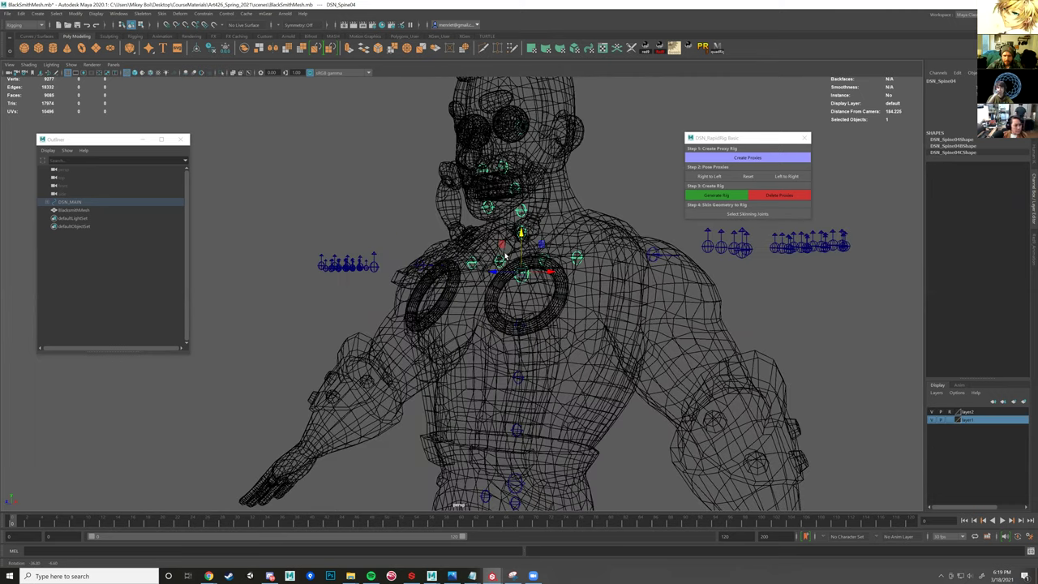
{"action": "key", "text": "bracketleft"}
{"action": "key", "text": "bracketleft"}
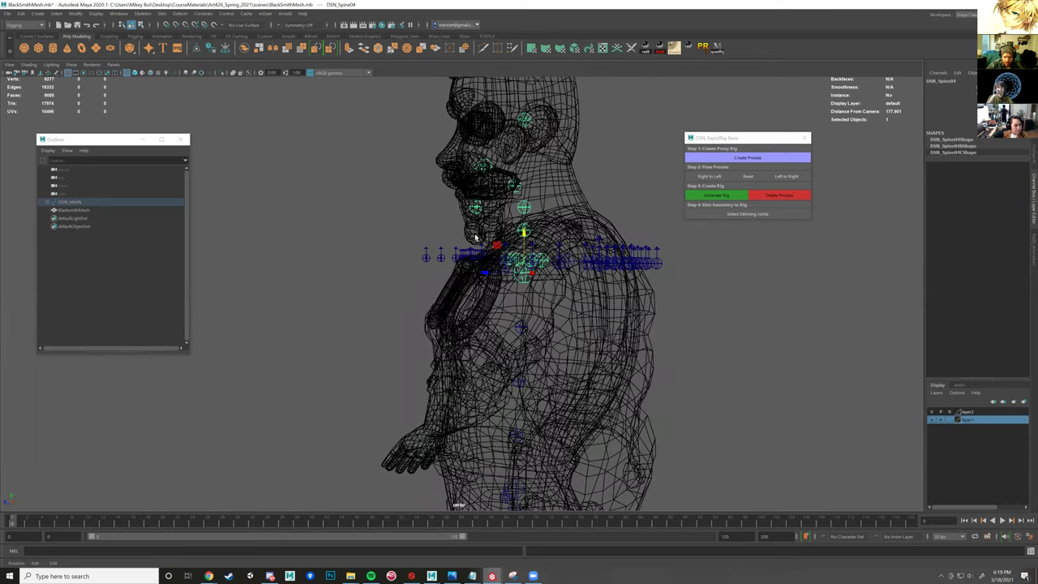
- Move the upper chest proxy, with its neck and head proxies, backward and slightly down in the YZ plane
{"action": "key", "text": "bracketleft"}
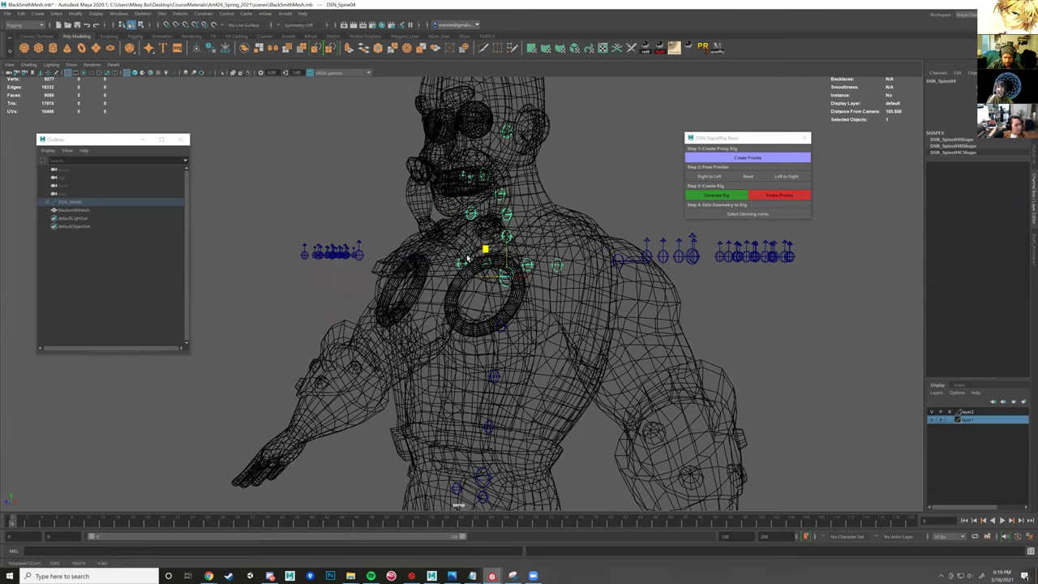
{"action": "key", "text": "bracketleft"}
{"action": "key", "text": "bracketleft"}
{"action": "left_click_drag", "start_coordinate": [496, 260], "coordinate": [494, 262]}
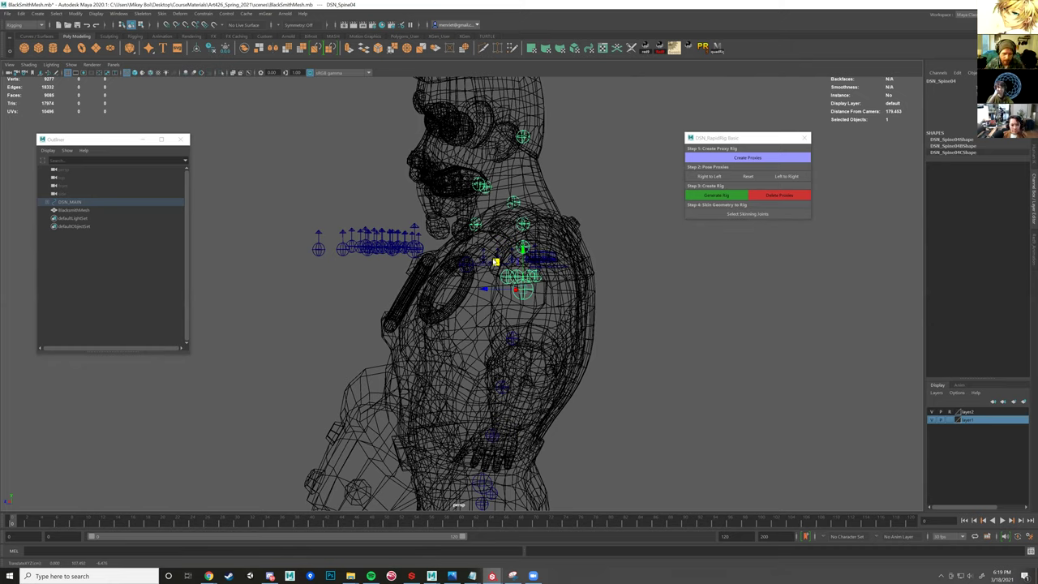
- Nudge the upper chest proxy, with its neck and head proxies, slightly downward in the YZ plane and deselect it
{"action": "left_click_drag", "start_coordinate": [495, 263], "coordinate": [496, 266]}
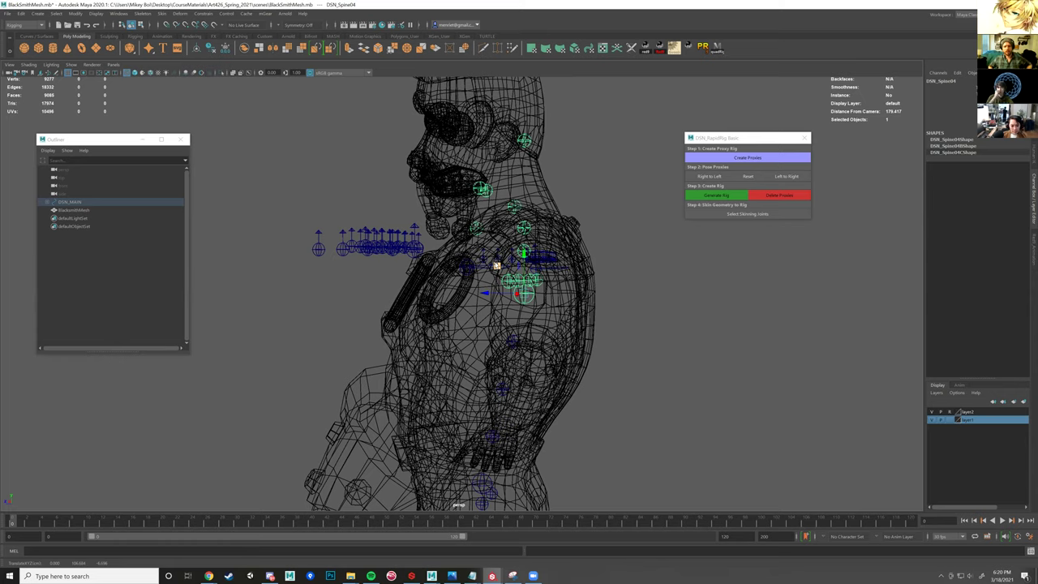
{"action": "left_click_drag", "start_coordinate": [590, 304], "coordinate": [646, 319], "text": "alt"}
{"action": "middle_click_drag", "start_coordinate": [612, 265], "coordinate": [608, 223], "text": "alt"}
{"action": "right_click_drag", "start_coordinate": [608, 223], "coordinate": [702, 384], "text": "alt"}
{"action": "left_click", "coordinate": [716, 389]}
- Select the left shoulder, clavicle and elbow proxies in turn and examine their placement around the chest and upper arm
{"action": "left_click_drag", "start_coordinate": [468, 192], "coordinate": [496, 242]}
{"action": "middle_click_drag", "start_coordinate": [600, 251], "coordinate": [528, 298], "text": "alt"}
{"action": "left_click_drag", "start_coordinate": [513, 215], "coordinate": [585, 244]}
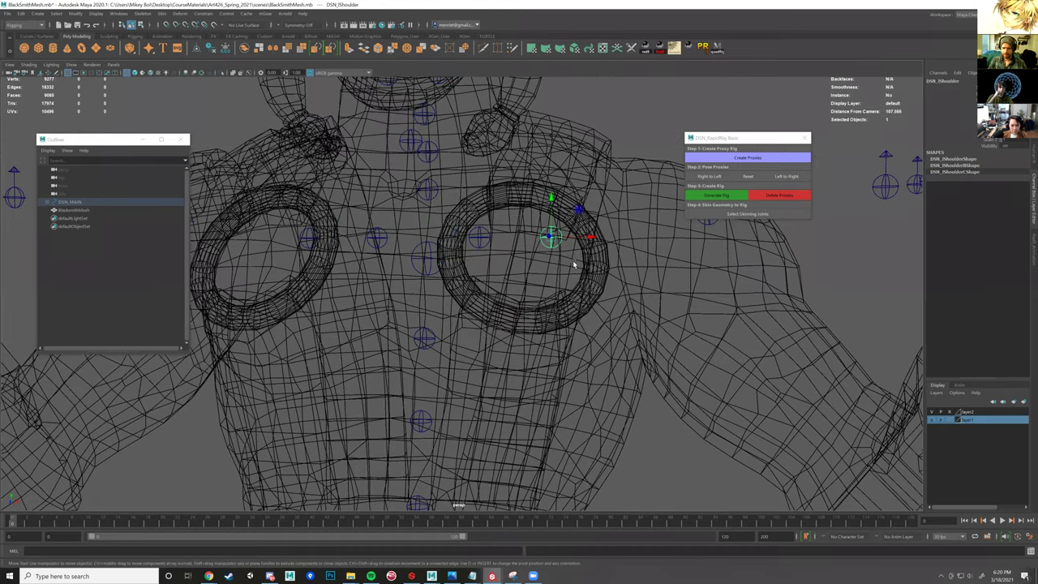
{"action": "key", "text": "ctrl"}
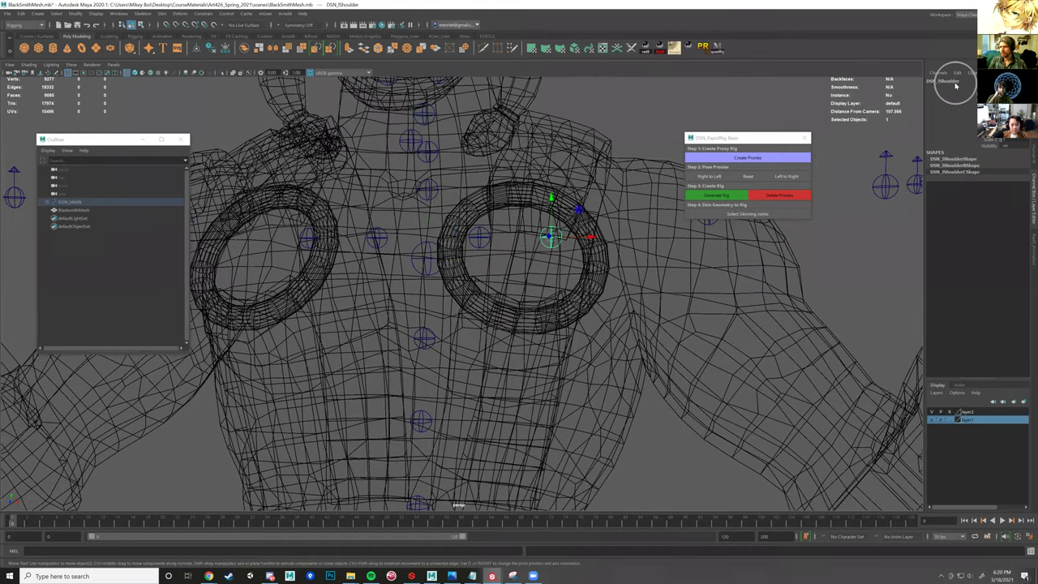
{"action": "left_click", "coordinate": [955, 84]}
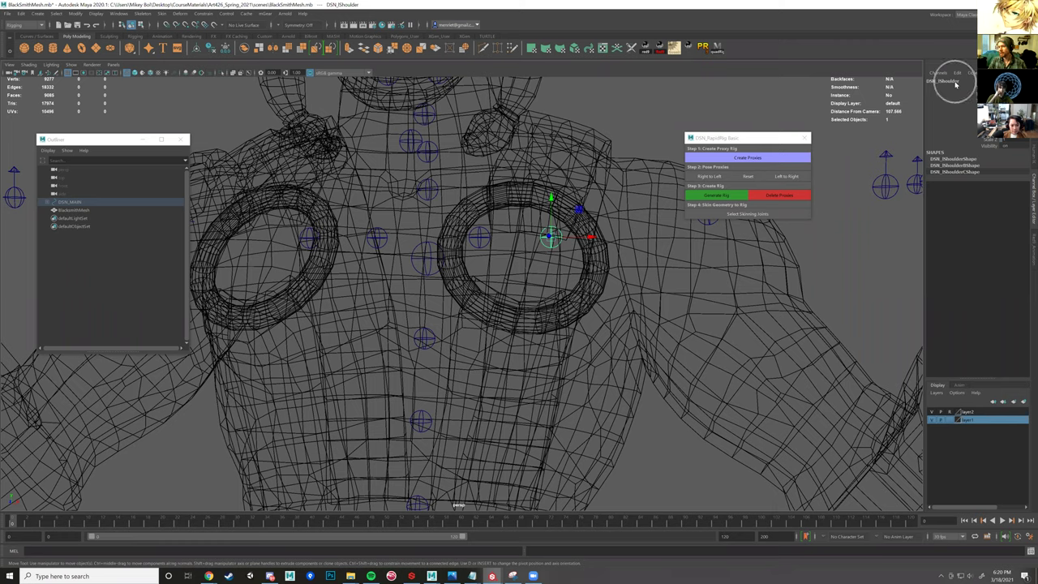
{"action": "left_click", "coordinate": [476, 230]}
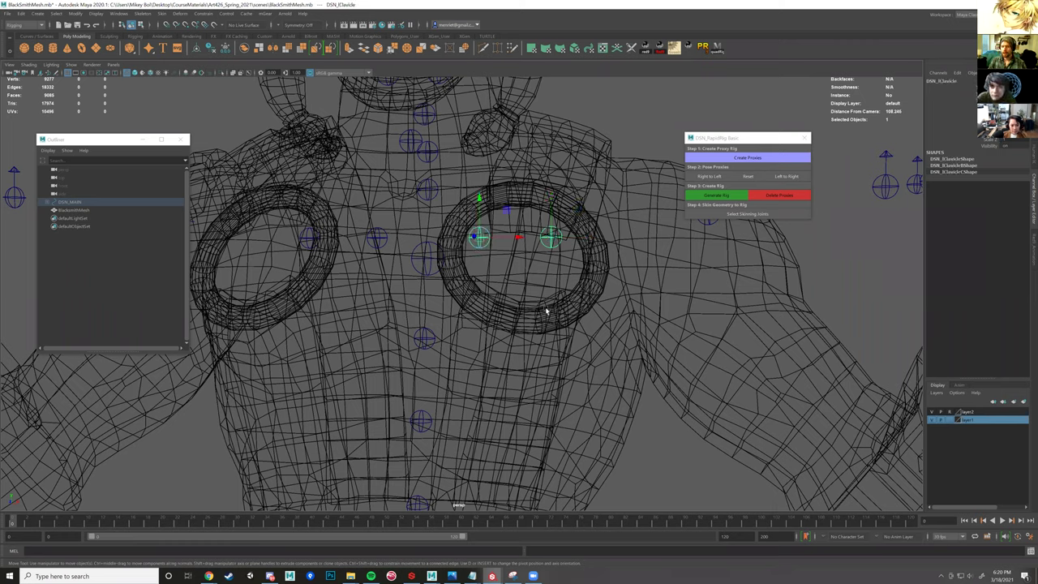
{"action": "left_click", "coordinate": [707, 222]}
{"action": "left_click_drag", "start_coordinate": [707, 308], "coordinate": [482, 345], "text": "alt"}
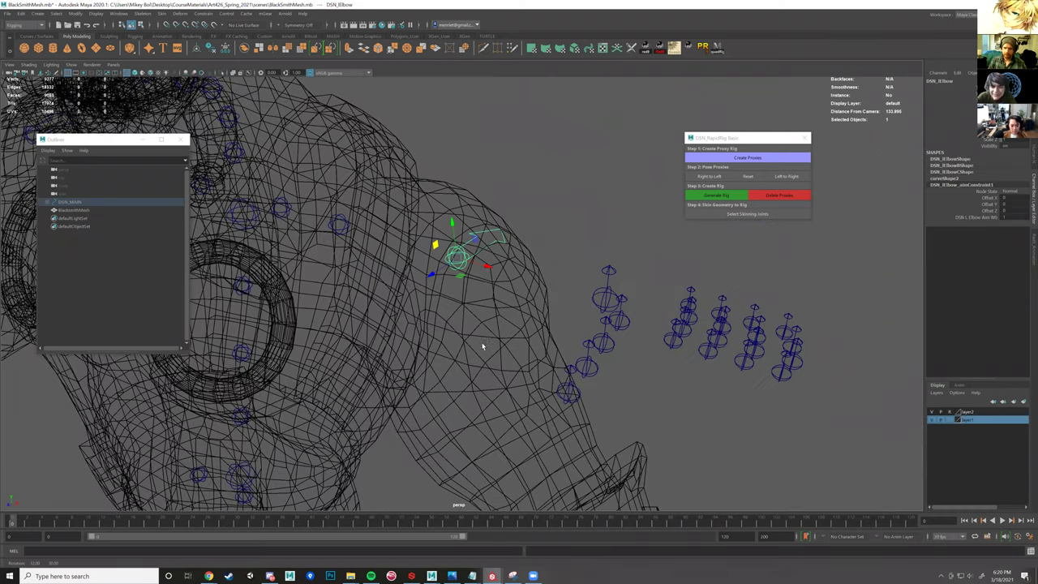
{"action": "left_click_drag", "start_coordinate": [611, 312], "coordinate": [604, 308], "text": "alt"}
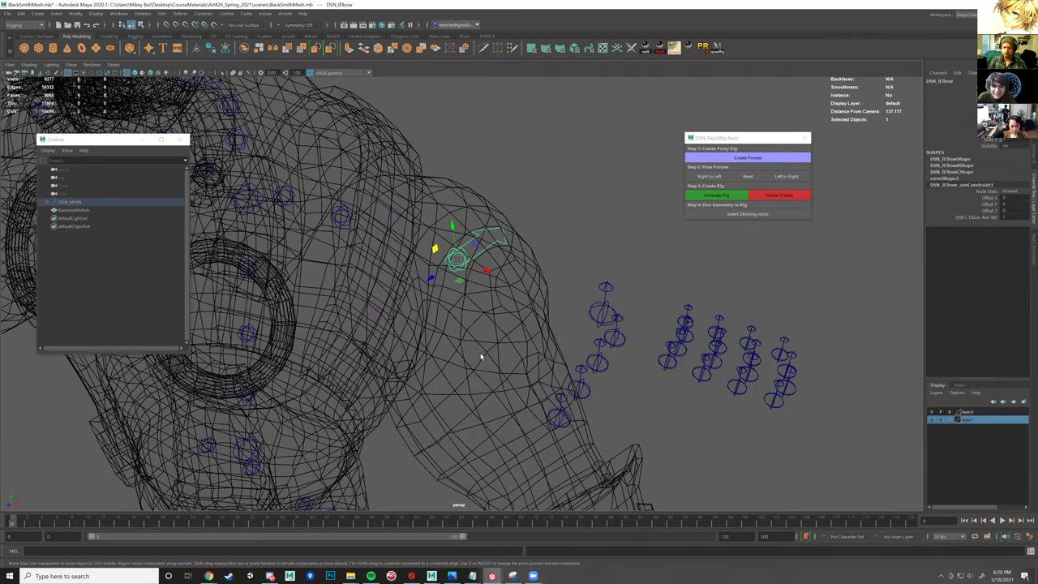
{"action": "left_click_drag", "start_coordinate": [511, 340], "coordinate": [618, 221], "text": "alt"}
{"action": "left_click_drag", "start_coordinate": [576, 281], "coordinate": [572, 258], "text": "alt"}
{"action": "middle_click_drag", "start_coordinate": [511, 400], "coordinate": [560, 220], "text": "alt"}
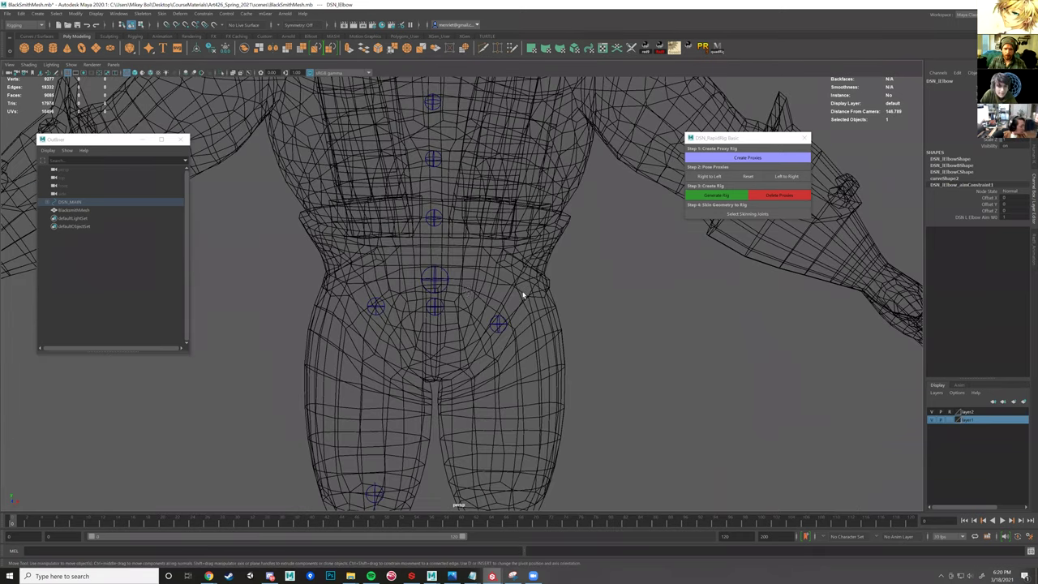
- Select the main hip proxy and the lowest spine proxy in turn and examine how they line up inside the pelvis and belt
{"action": "left_click_drag", "start_coordinate": [466, 290], "coordinate": [503, 310], "text": "alt"}
{"action": "left_click", "coordinate": [458, 308]}
{"action": "middle_click_drag", "start_coordinate": [488, 301], "coordinate": [523, 325], "text": "alt"}
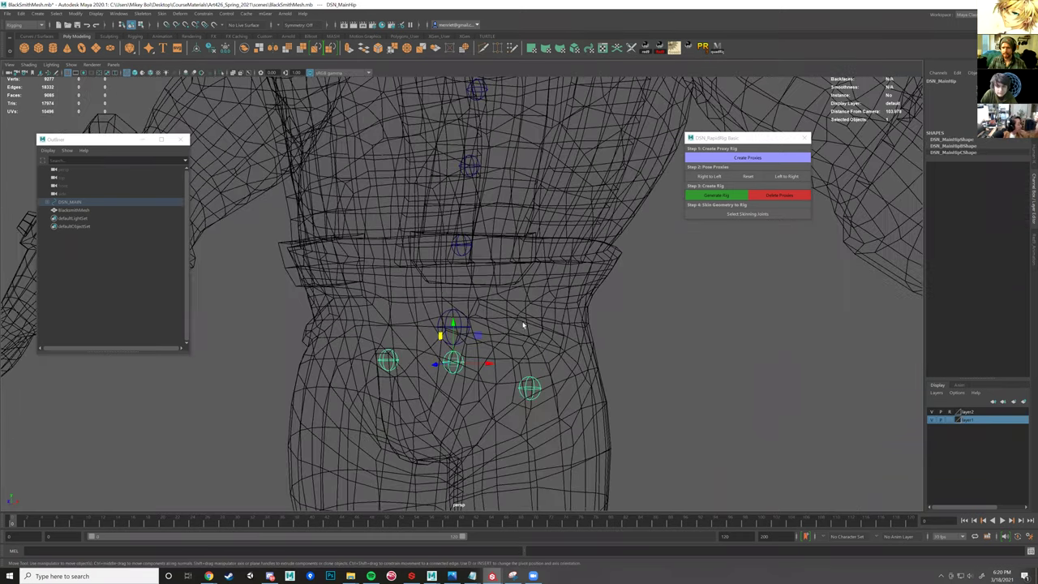
{"action": "left_click_drag", "start_coordinate": [468, 277], "coordinate": [478, 277], "text": "alt"}
{"action": "left_click", "coordinate": [464, 267]}
{"action": "middle_click_drag", "start_coordinate": [461, 276], "coordinate": [460, 319], "text": "alt"}
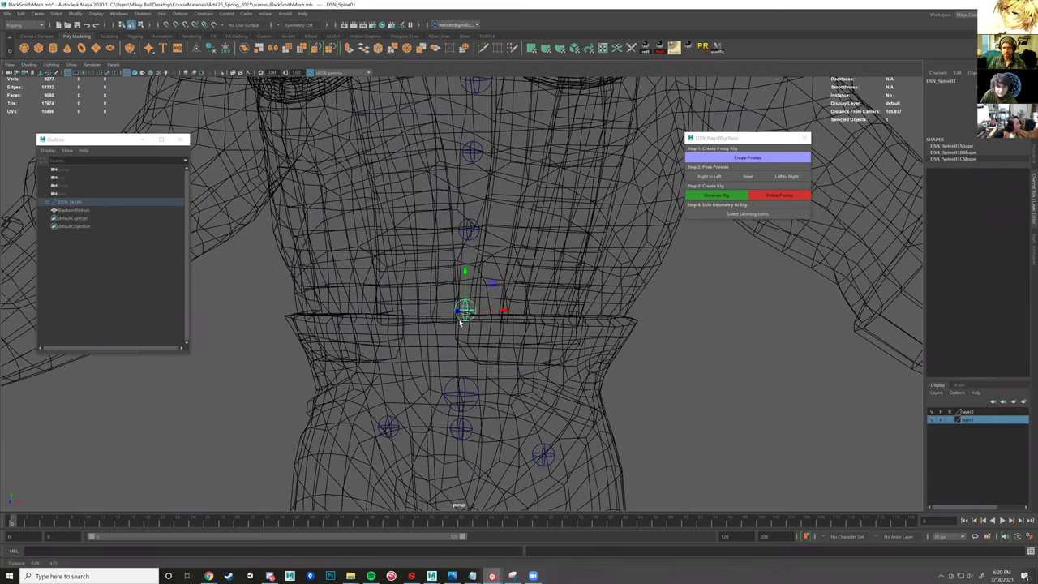
{"action": "left_click_drag", "start_coordinate": [453, 418], "coordinate": [284, 410], "text": "alt"}
{"action": "middle_click_drag", "start_coordinate": [446, 191], "coordinate": [474, 315], "text": "alt"}
{"action": "left_click_drag", "start_coordinate": [464, 324], "coordinate": [524, 290], "text": "alt"}
- Select the Spine03 proxy and examine its depth inside the torso from the side in shaded and wireframe display
{"action": "left_click", "coordinate": [550, 287]}
{"action": "left_click", "coordinate": [541, 277]}
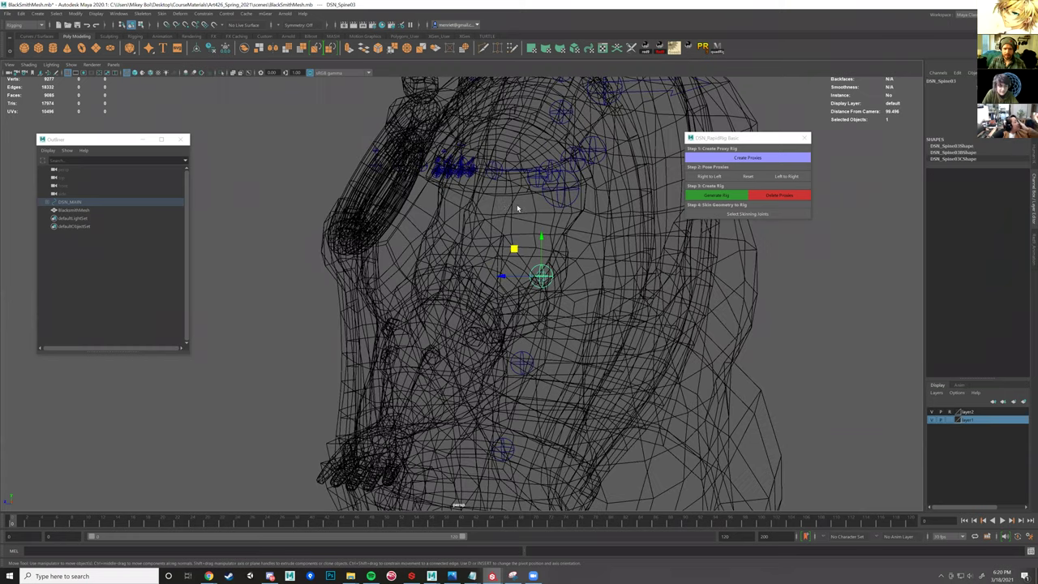
{"action": "left_click_drag", "start_coordinate": [504, 208], "coordinate": [506, 208], "text": "alt"}
{"action": "scroll", "coordinate": [518, 260], "scroll_direction": "down", "scroll_amount": 5}
{"action": "left_click_drag", "start_coordinate": [518, 260], "coordinate": [538, 256], "text": "alt"}
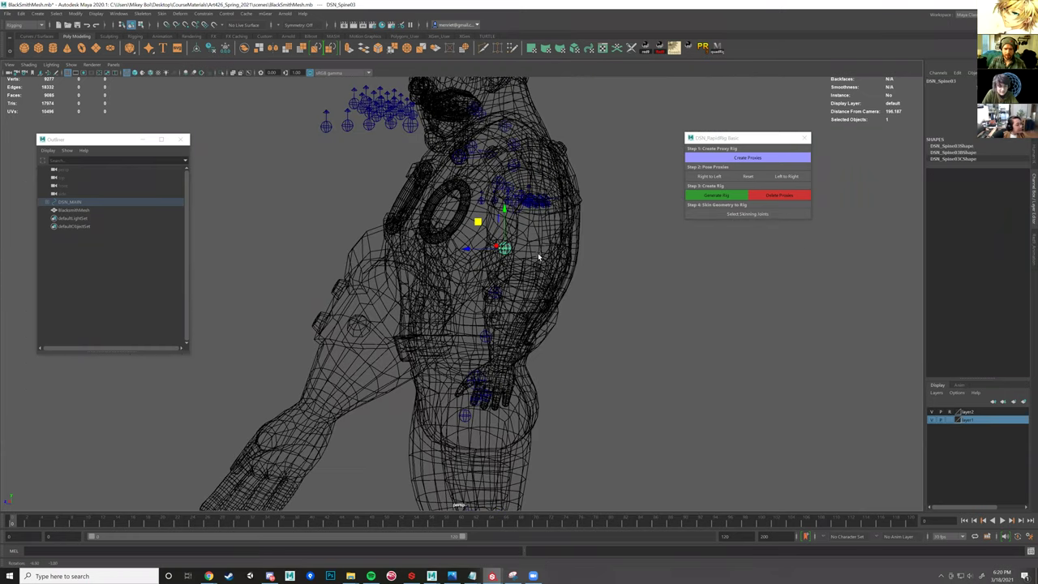
{"action": "key", "text": "5"}
{"action": "key", "text": "bracketleft"}
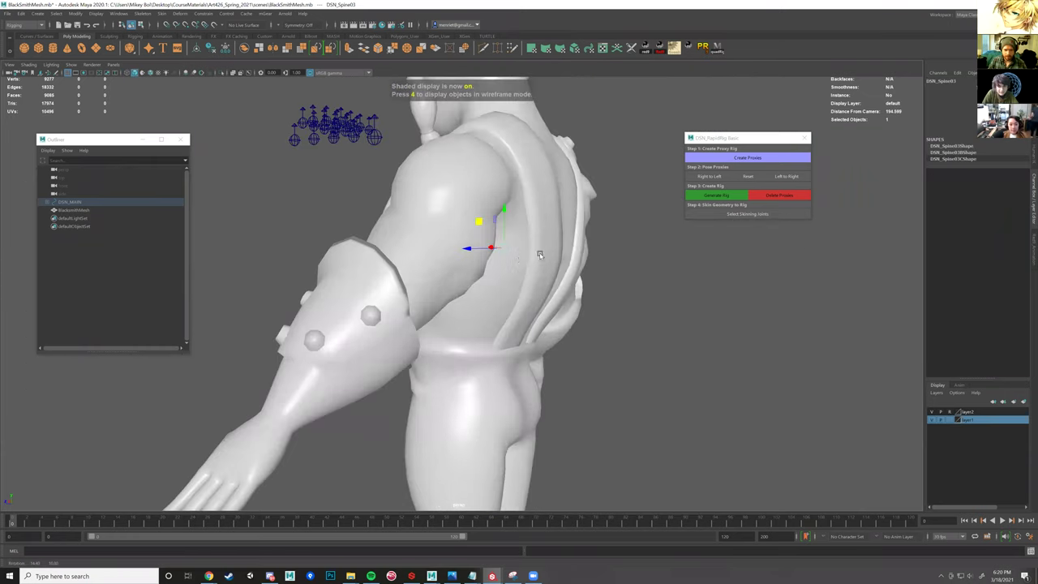
{"action": "left_click_drag", "start_coordinate": [547, 250], "coordinate": [541, 263], "text": "alt"}
{"action": "key", "text": "4"}
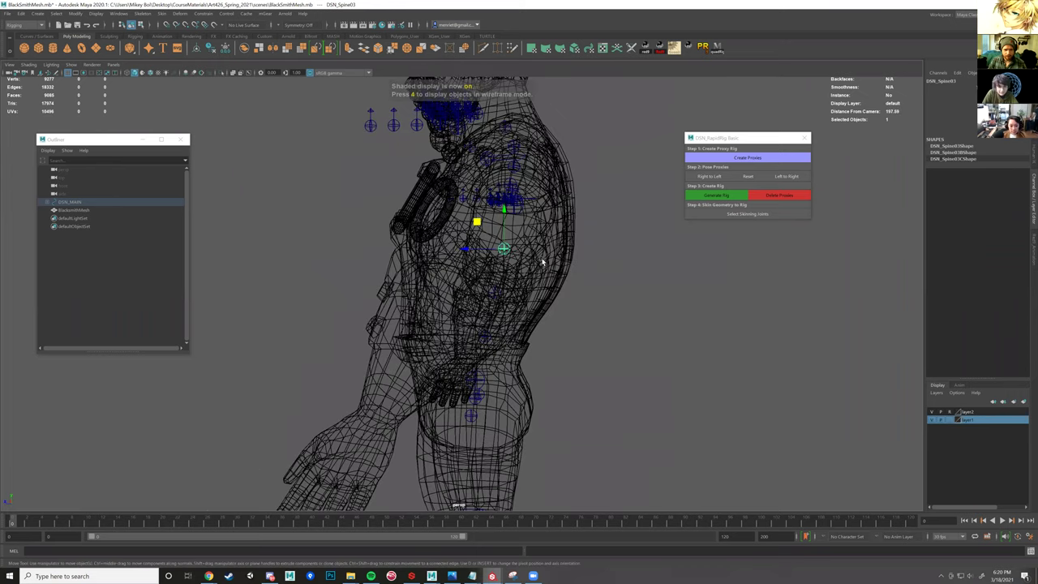
{"action": "key", "text": "4"}
{"action": "key", "text": "bracketleft"}
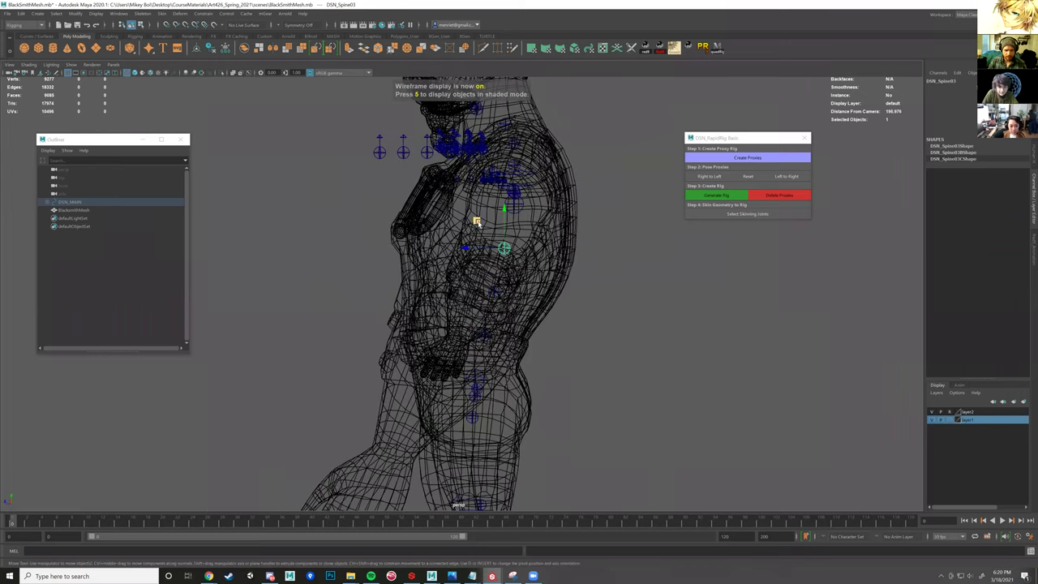
- Move the Spine04 proxy, with its neck and head proxies, slightly forward along Z and deselect it
{"action": "left_click", "coordinate": [515, 211]}
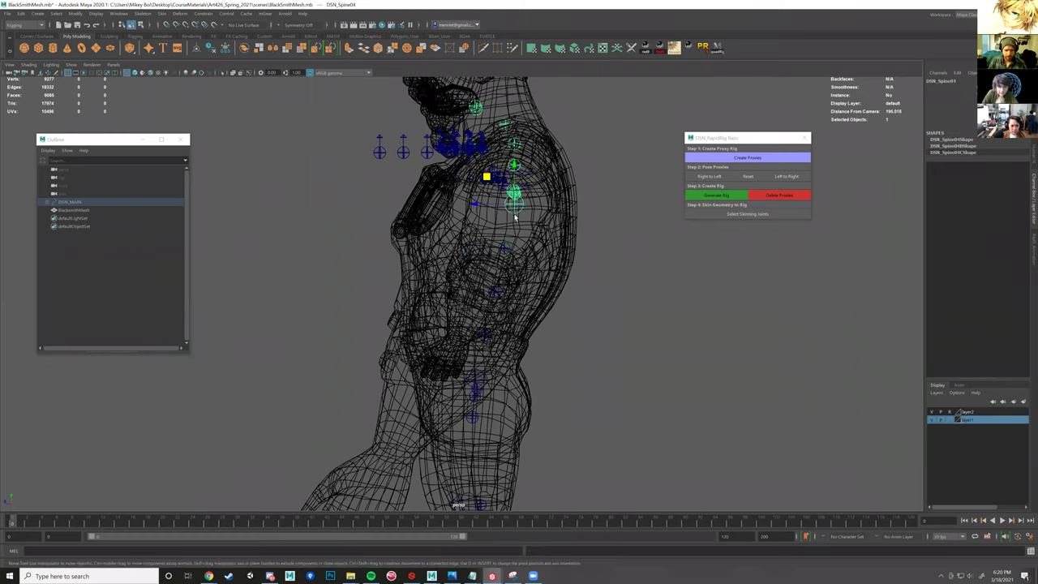
{"action": "key", "text": "bracketleft"}
{"action": "left_click_drag", "start_coordinate": [483, 206], "coordinate": [480, 207]}
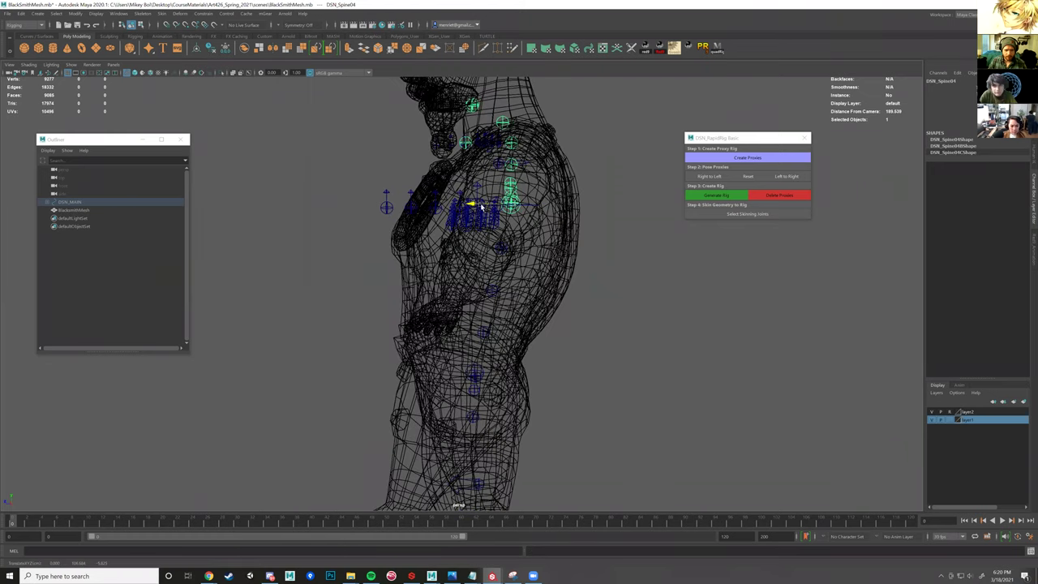
{"action": "key", "text": "bracketleft"}
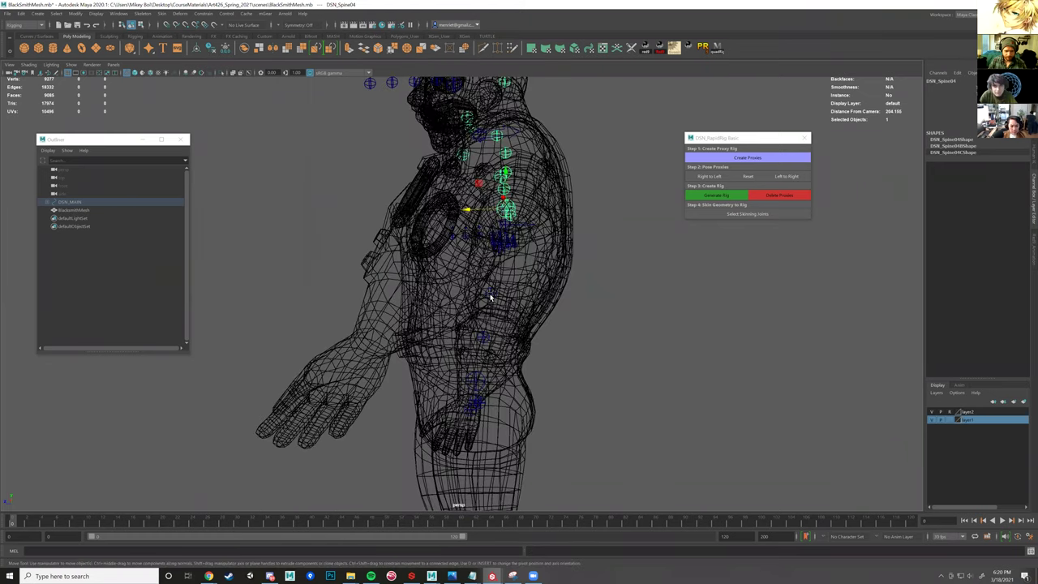
{"action": "left_click", "coordinate": [495, 317]}
- Select the Spine02 proxy above the belt and move it slightly forward along Z in the wireframe side view
{"action": "middle_click_drag", "start_coordinate": [495, 317], "coordinate": [475, 277], "text": "alt"}
{"action": "left_click_drag", "start_coordinate": [477, 280], "coordinate": [469, 317], "text": "alt"}
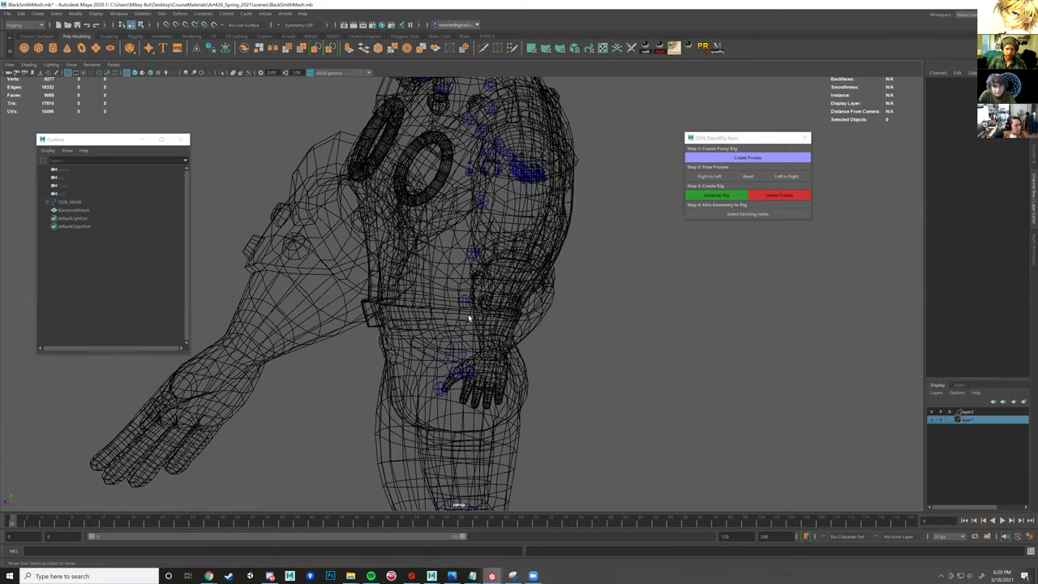
{"action": "key", "text": "bracketleft"}
{"action": "key", "text": "5"}
{"action": "key", "text": "4"}
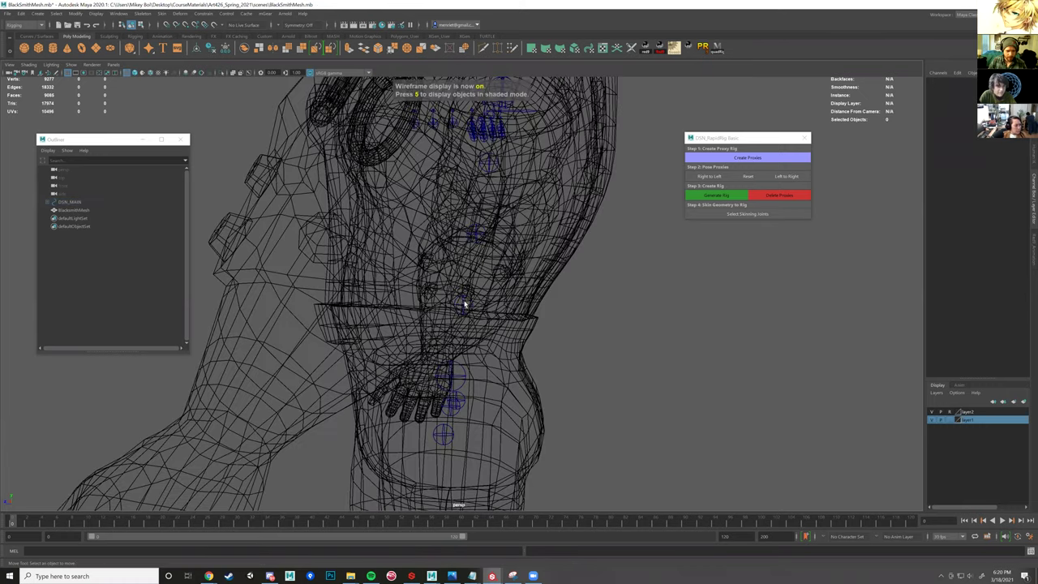
{"action": "left_click", "coordinate": [470, 313]}
{"action": "left_click_drag", "start_coordinate": [480, 316], "coordinate": [421, 301], "text": "alt"}
{"action": "left_click", "coordinate": [477, 232]}
{"action": "left_click_drag", "start_coordinate": [441, 232], "coordinate": [433, 232]}
- Examine the Spine02 proxy's position within the waist from several side angles
{"action": "left_click_drag", "start_coordinate": [520, 270], "coordinate": [479, 279], "text": "alt"}
{"action": "key", "text": "bracketleft"}
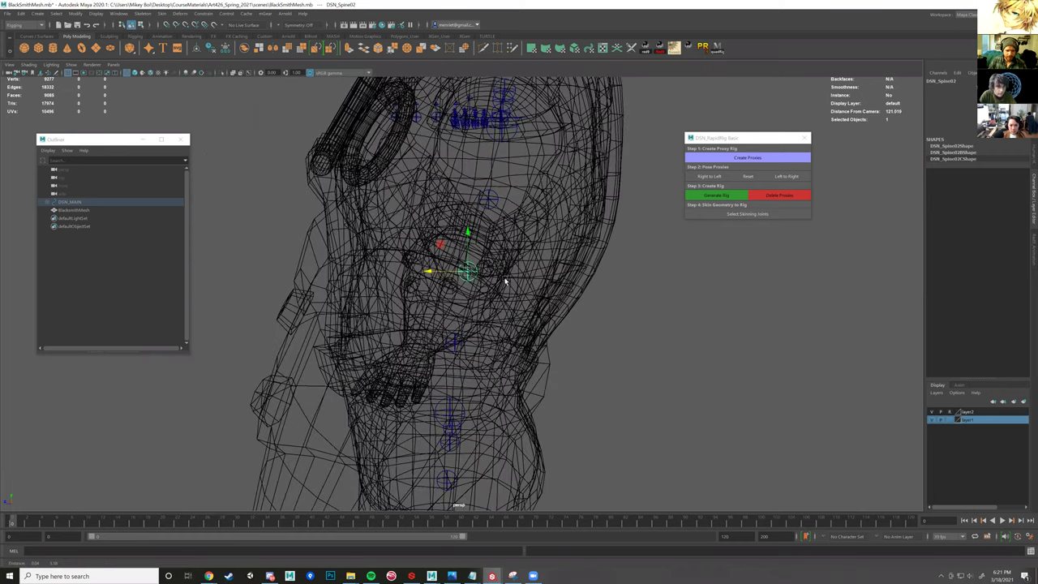
{"action": "key", "text": "bracketleft"}
{"action": "key", "text": "bracketleft"}
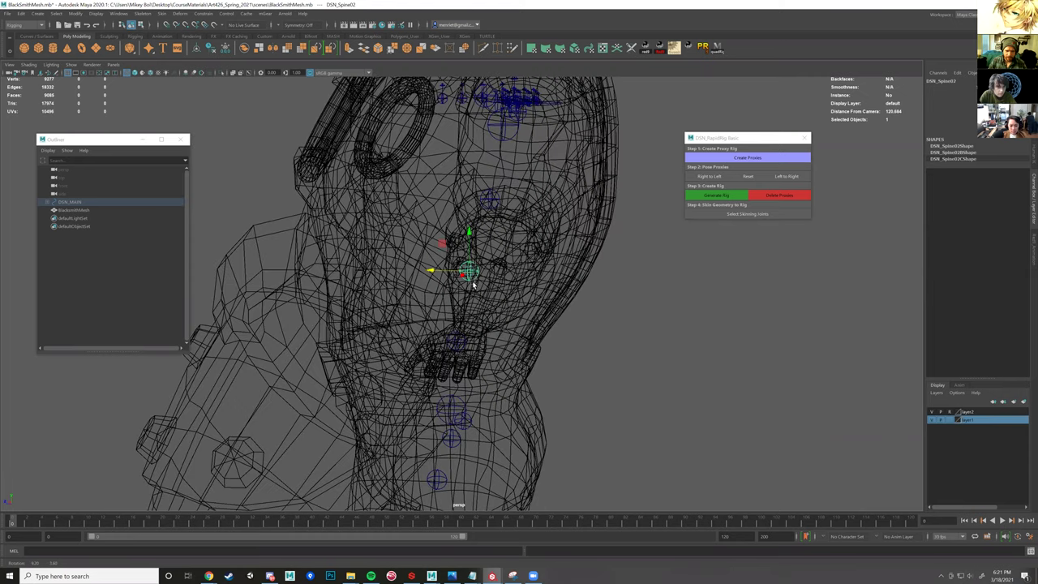
{"action": "key", "text": "bracketleft"}
{"action": "key", "text": "bracketleft"}
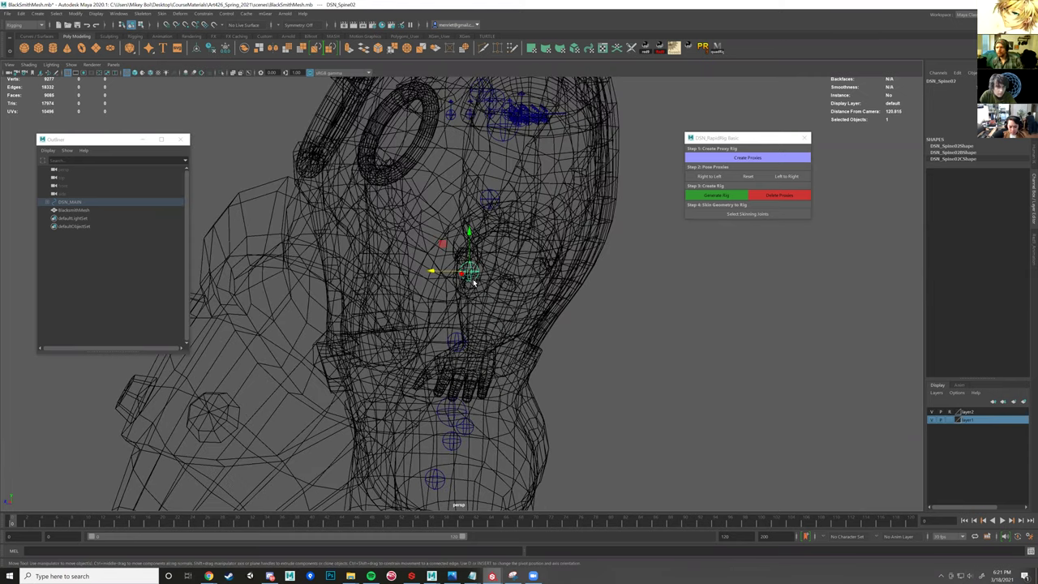
{"action": "key", "text": "bracketright"}
{"action": "key", "text": "bracketleft"}
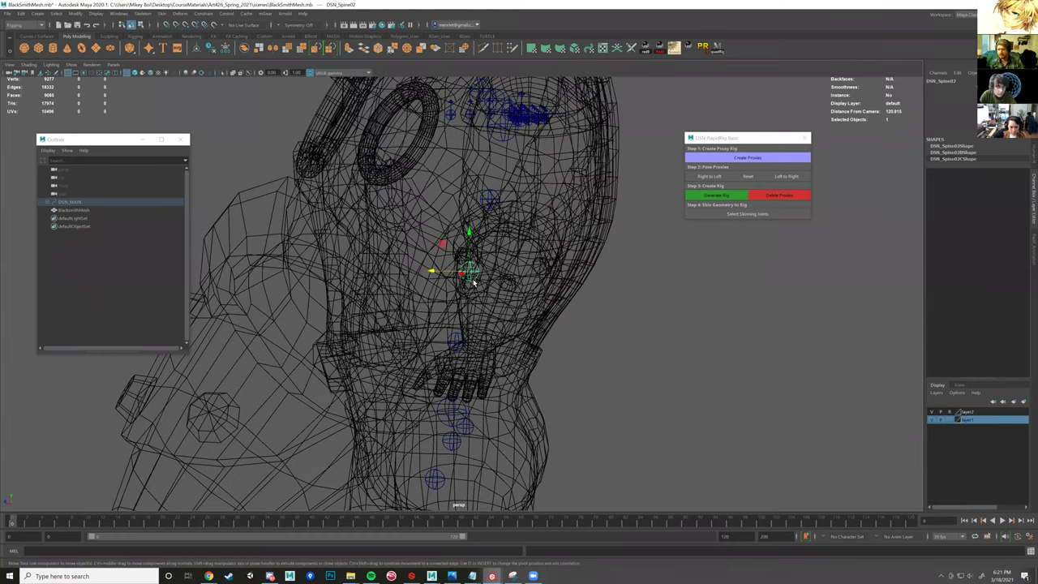
{"action": "key", "text": "bracketright"}
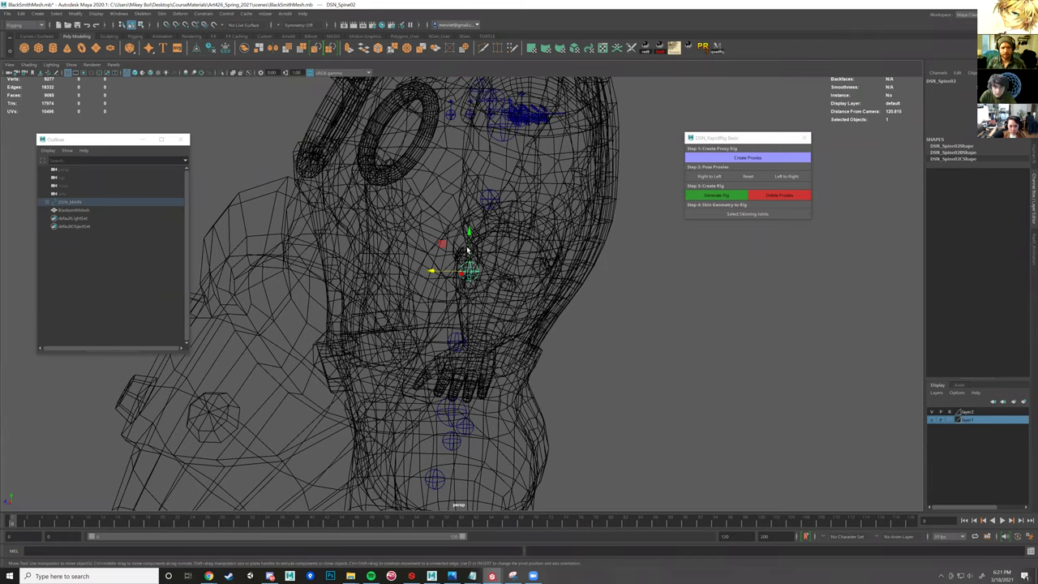
- Select the Spine03 proxy and examine how it sits below the chest rings from the front and at an angle
{"action": "scroll", "coordinate": [511, 210], "scroll_direction": "up", "scroll_amount": 2}
{"action": "left_click_drag", "start_coordinate": [498, 208], "coordinate": [522, 236], "text": "alt"}
{"action": "left_click_drag", "start_coordinate": [520, 280], "coordinate": [571, 273], "text": "alt"}
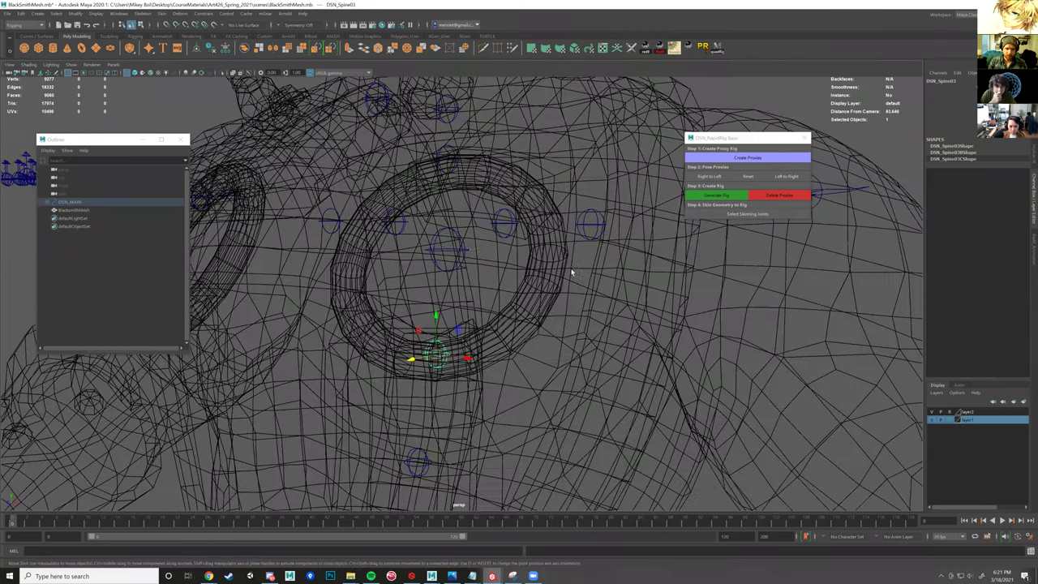
{"action": "scroll", "coordinate": [539, 272], "scroll_direction": "down", "scroll_amount": 2}
{"action": "scroll", "coordinate": [455, 275], "scroll_direction": "down", "scroll_amount": 2}
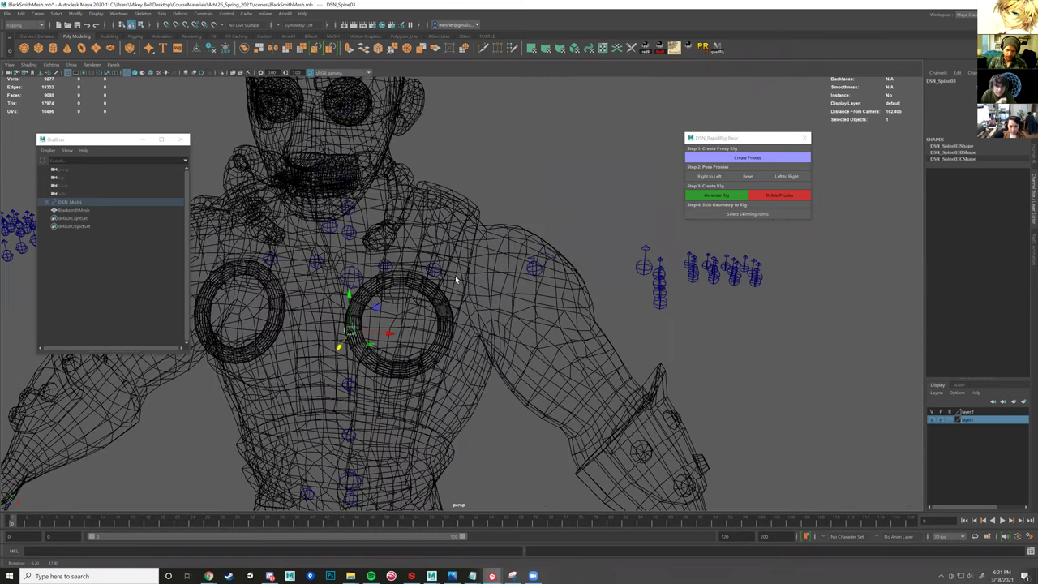
{"action": "middle_click_drag", "start_coordinate": [515, 274], "coordinate": [514, 269], "text": "alt"}
{"action": "left_click_drag", "start_coordinate": [410, 204], "coordinate": [416, 219], "text": "alt"}
{"action": "scroll", "coordinate": [417, 220], "scroll_direction": "up", "scroll_amount": 4}
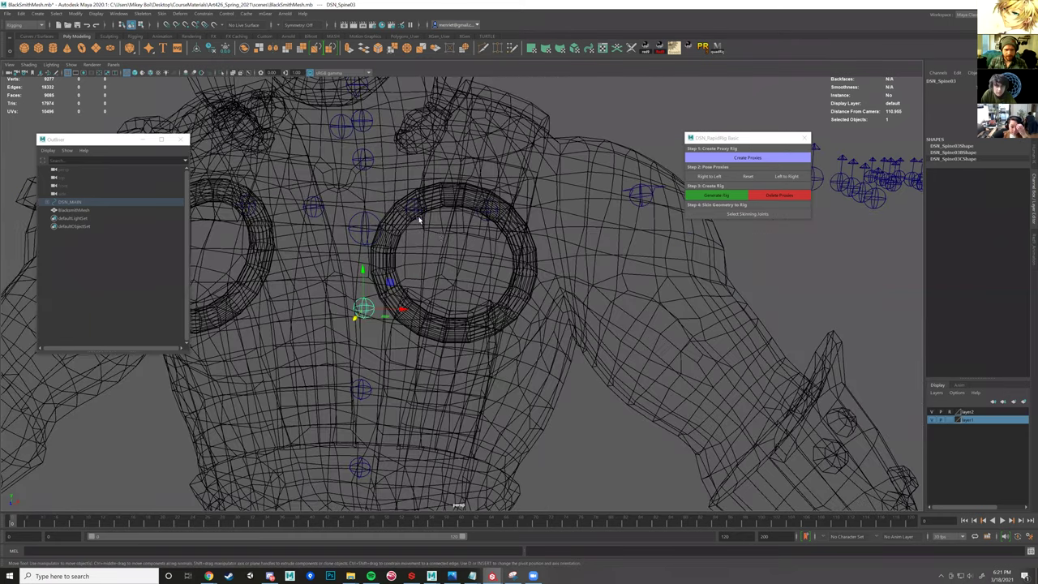
- Select the left clavicle proxy and compare the left and right proxies across the whole body, noting the Right to Left mirroring option
{"action": "left_click", "coordinate": [412, 208]}
{"action": "scroll", "coordinate": [482, 275], "scroll_direction": "down", "scroll_amount": 3}
{"action": "left_click_drag", "start_coordinate": [490, 255], "coordinate": [489, 280], "text": "alt"}
{"action": "scroll", "coordinate": [489, 280], "scroll_direction": "down", "scroll_amount": 1}
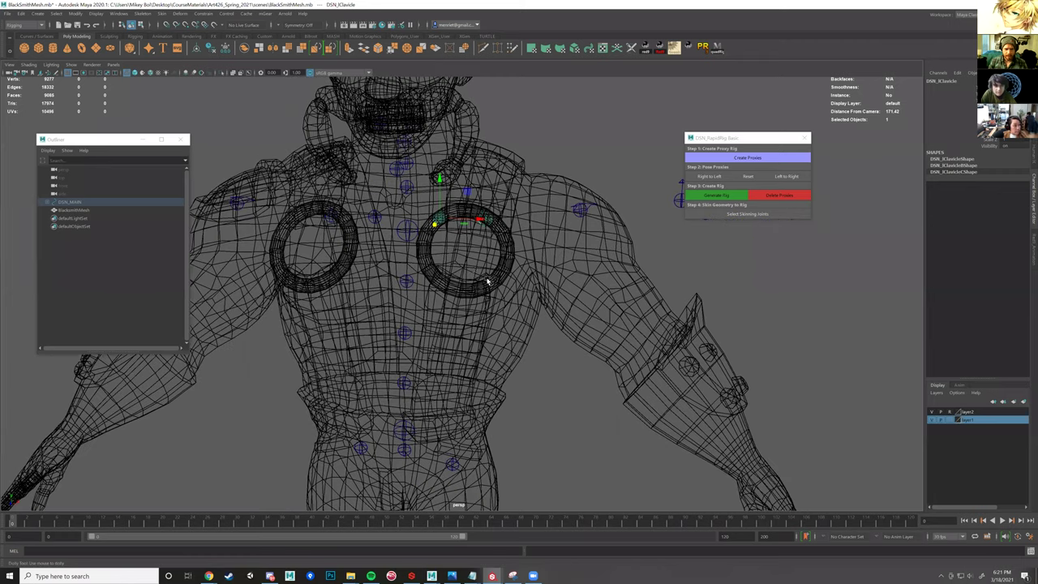
{"action": "scroll", "coordinate": [454, 324], "scroll_direction": "down", "scroll_amount": 2}
{"action": "scroll", "coordinate": [445, 276], "scroll_direction": "down", "scroll_amount": 2}
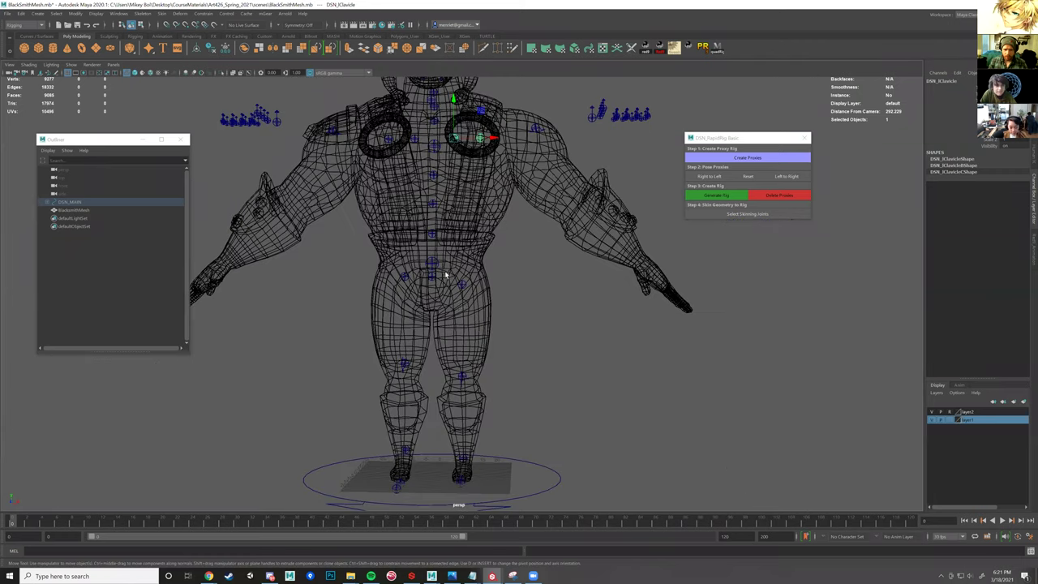
{"action": "left_click_drag", "start_coordinate": [511, 339], "coordinate": [454, 329], "text": "alt"}
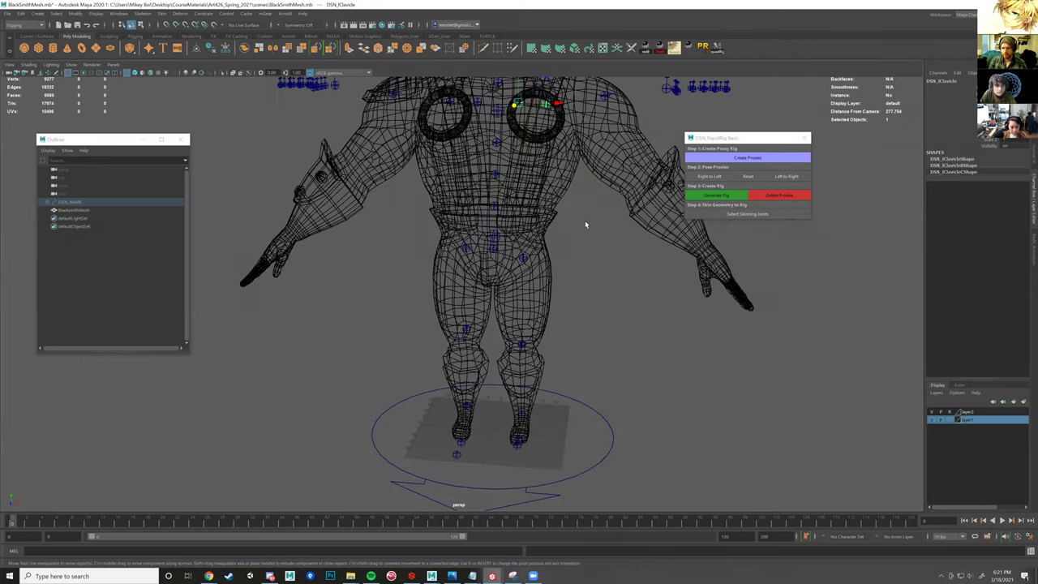
{"action": "left_click_drag", "start_coordinate": [573, 258], "coordinate": [523, 299], "text": "alt"}
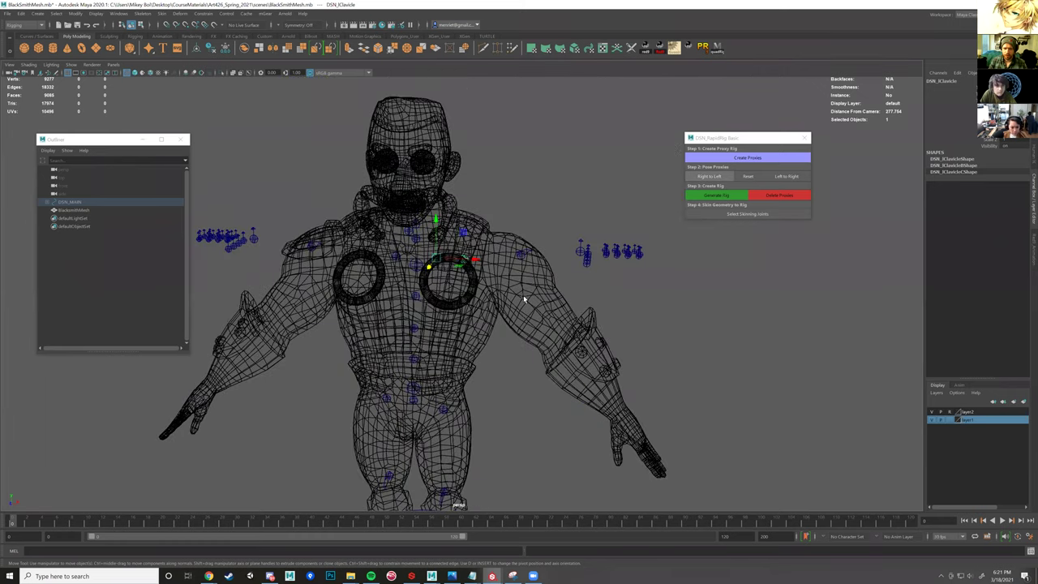
{"action": "scroll", "coordinate": [511, 271], "scroll_direction": "up", "scroll_amount": 3}
{"action": "scroll", "coordinate": [632, 243], "scroll_direction": "down", "scroll_amount": 1}
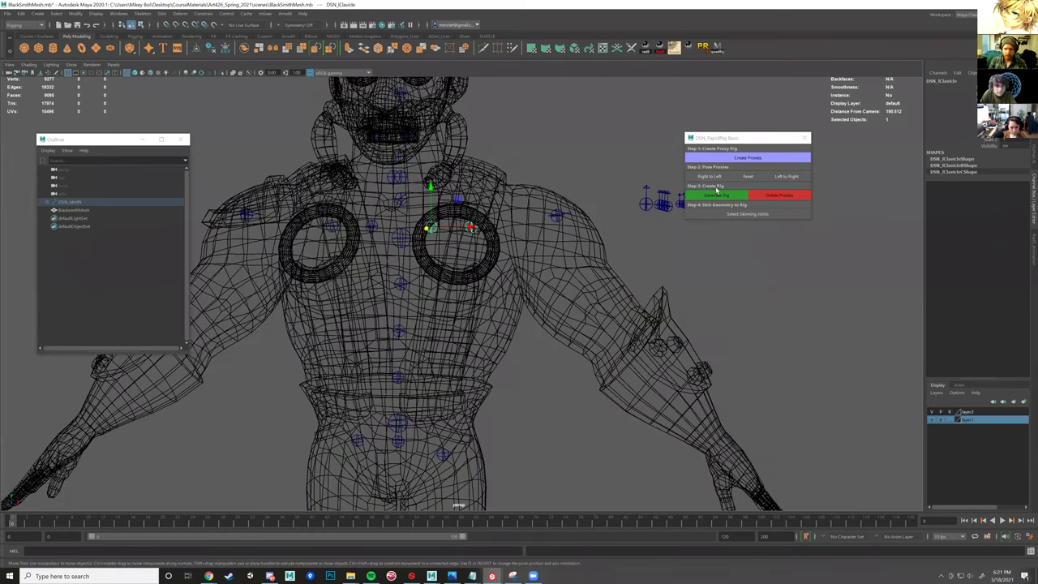
{"action": "left_click", "coordinate": [716, 176]}
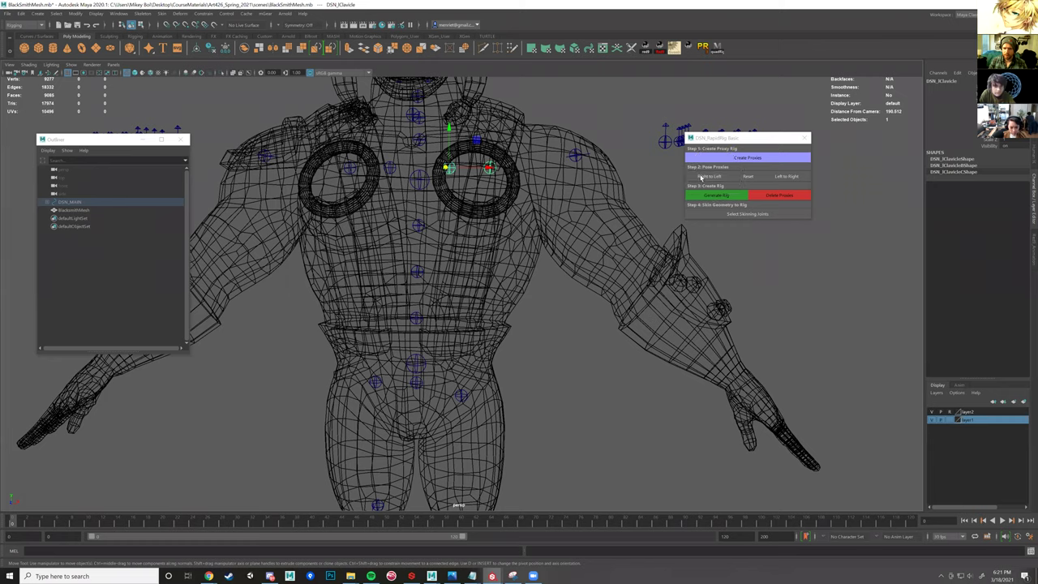
- Move the left clavicle proxy inward toward the centre of the chest, checking it from the front and at an angle
{"action": "scroll", "coordinate": [490, 203], "scroll_direction": "up", "scroll_amount": 2}
{"action": "scroll", "coordinate": [459, 175], "scroll_direction": "up", "scroll_amount": 2}
{"action": "left_click_drag", "start_coordinate": [452, 146], "coordinate": [466, 165]}
{"action": "scroll", "coordinate": [464, 240], "scroll_direction": "down", "scroll_amount": 2}
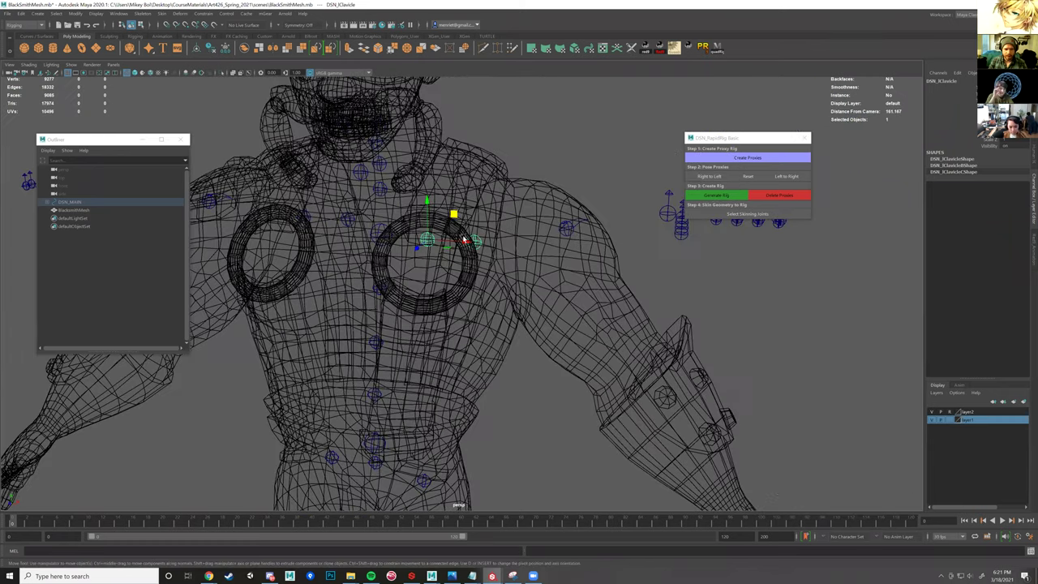
{"action": "left_click_drag", "start_coordinate": [472, 230], "coordinate": [496, 212], "text": "alt"}
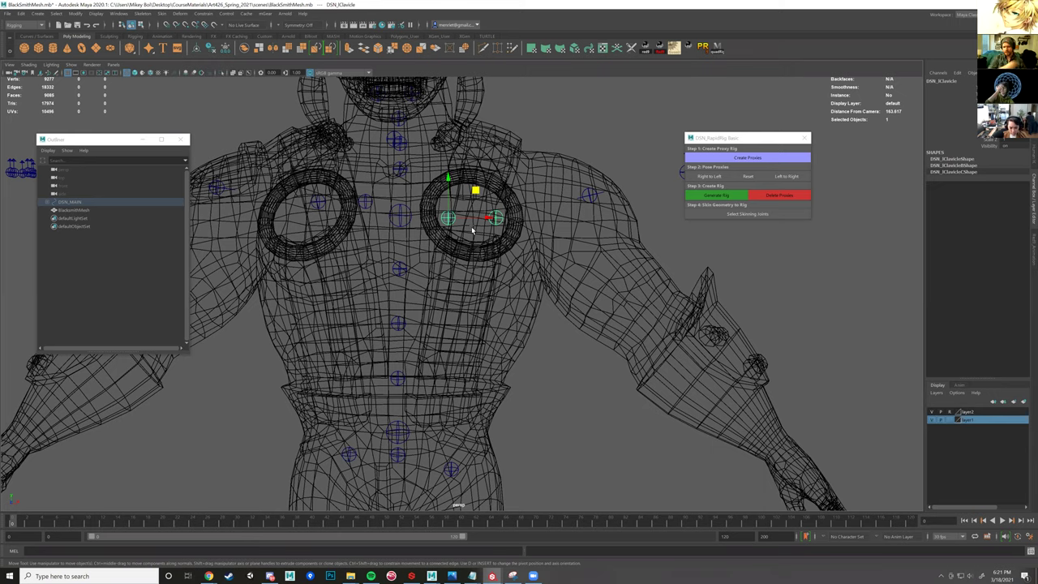
{"action": "left_click_drag", "start_coordinate": [447, 216], "coordinate": [429, 219], "text": "alt"}
{"action": "middle_click_drag", "start_coordinate": [452, 208], "coordinate": [459, 226], "text": "alt"}
{"action": "scroll", "coordinate": [459, 212], "scroll_direction": "up", "scroll_amount": 1}
{"action": "left_click_drag", "start_coordinate": [452, 199], "coordinate": [438, 222]}
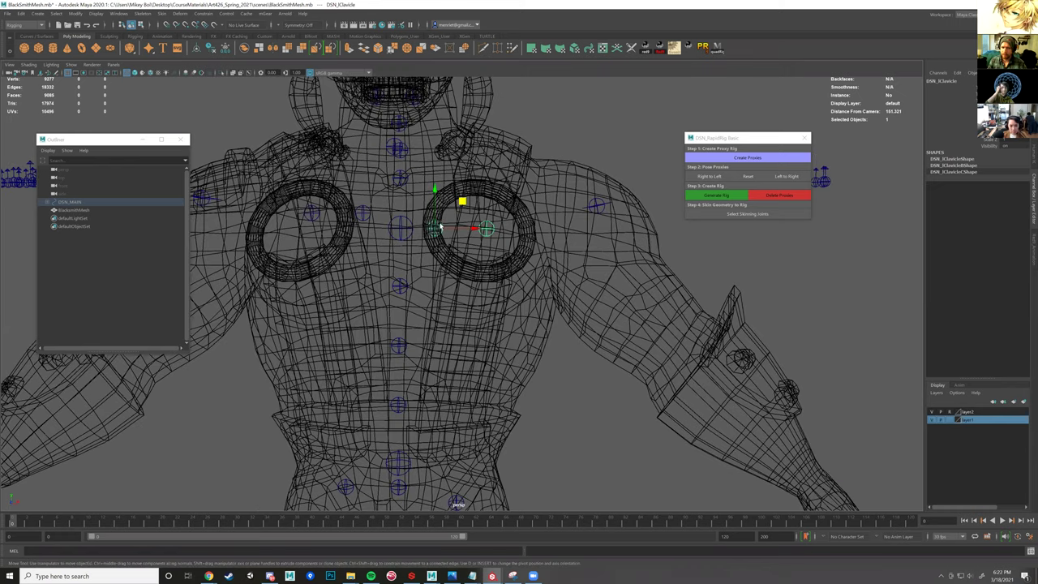
- Select the left shoulder proxy and move it outward and slightly up into the character's shoulder joint
{"action": "left_click", "coordinate": [487, 229]}
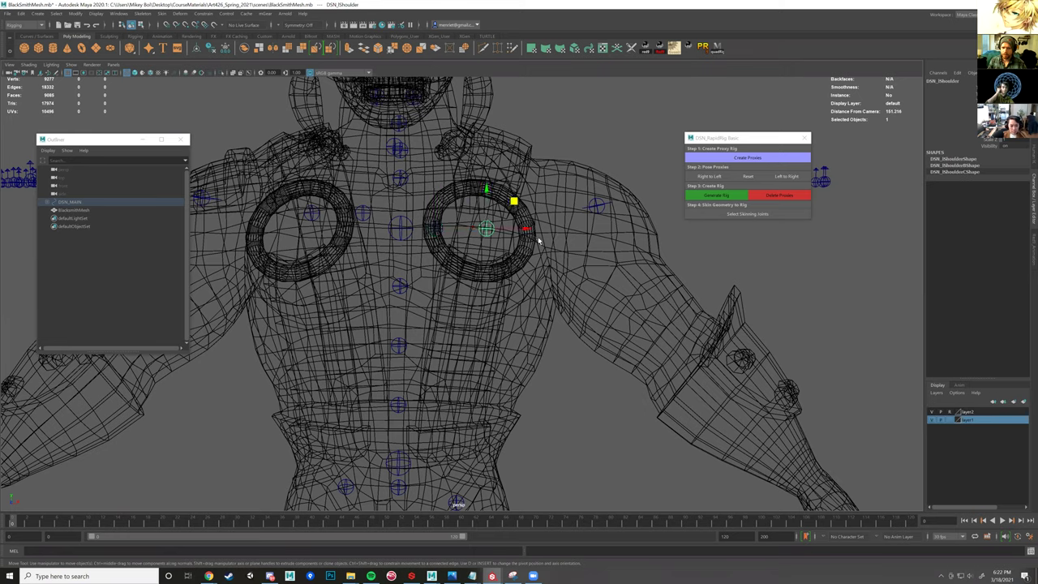
{"action": "left_click_drag", "start_coordinate": [486, 230], "coordinate": [496, 227], "text": "alt"}
{"action": "left_click_drag", "start_coordinate": [560, 191], "coordinate": [560, 189]}
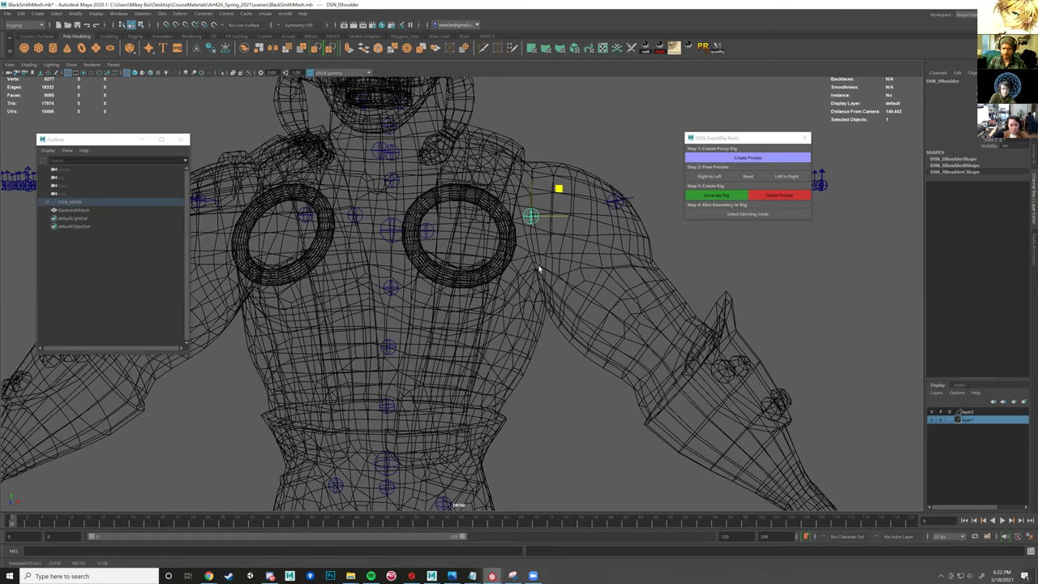
- Adjust the left clavicle proxy's depth in the upper chest from the side, then reselect the left shoulder proxy
{"action": "right_click_drag", "start_coordinate": [540, 268], "coordinate": [447, 265], "text": "alt"}
{"action": "left_click_drag", "start_coordinate": [432, 280], "coordinate": [412, 297], "text": "alt"}
{"action": "left_click", "coordinate": [386, 297]}
{"action": "left_click_drag", "start_coordinate": [519, 231], "coordinate": [410, 267], "text": "alt"}
{"action": "left_click", "coordinate": [440, 253]}
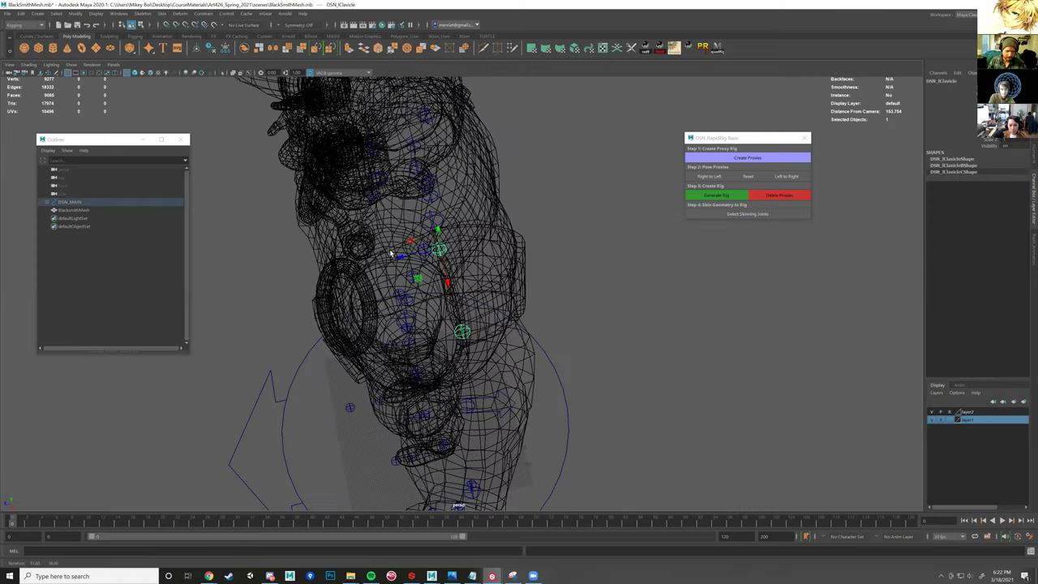
{"action": "key", "text": "bracketleft"}
{"action": "left_click_drag", "start_coordinate": [391, 218], "coordinate": [481, 224], "text": "alt"}
{"action": "left_click", "coordinate": [394, 217]}
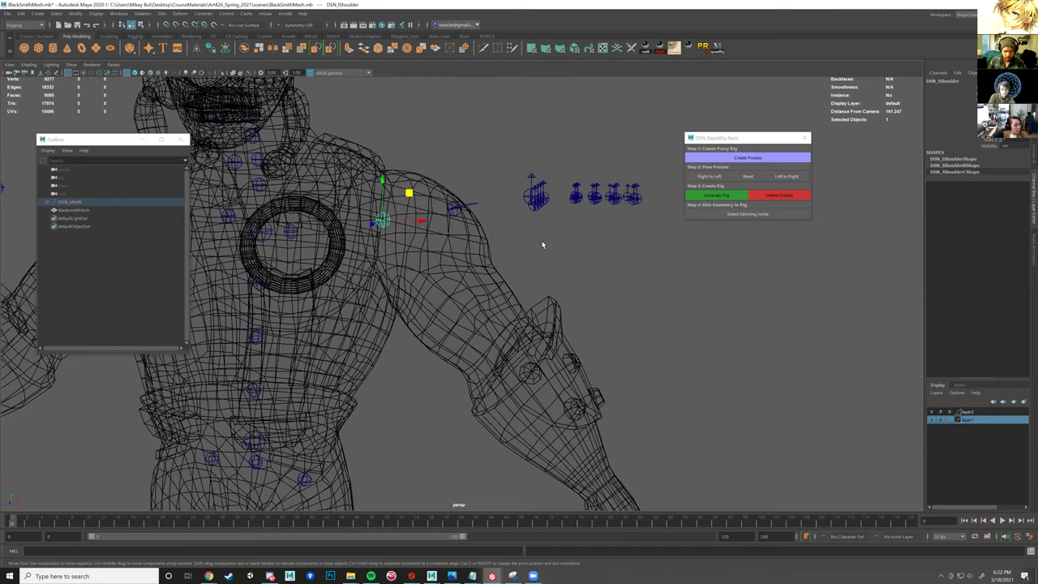
- Select the left wrist proxy with its finger proxies and move the group down the arm toward the hand
{"action": "left_click_drag", "start_coordinate": [543, 243], "coordinate": [548, 268], "text": "alt"}
{"action": "left_click", "coordinate": [555, 248]}
{"action": "middle_click_drag", "start_coordinate": [551, 302], "coordinate": [523, 211], "text": "alt"}
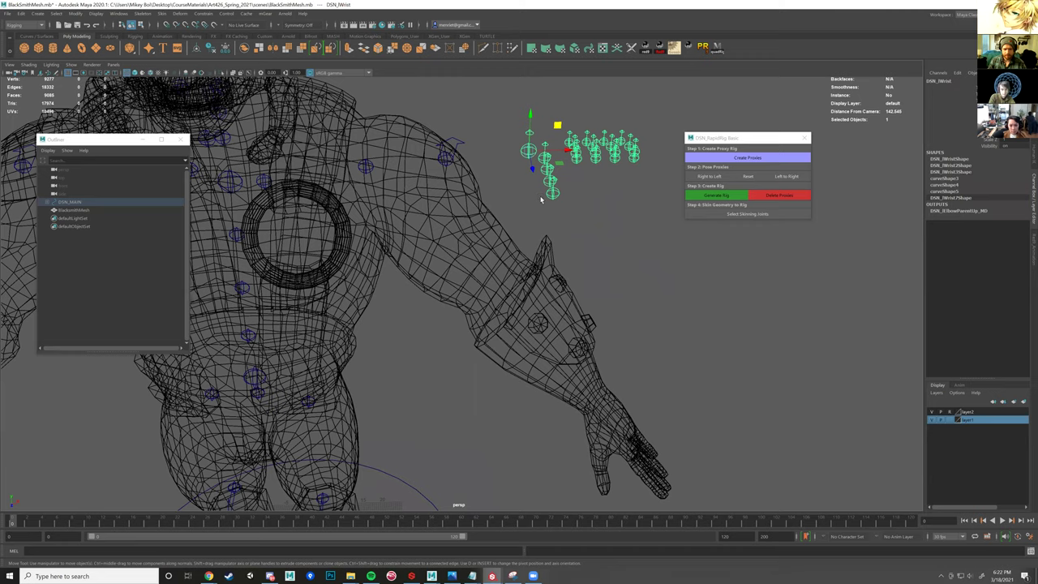
{"action": "right_click_drag", "start_coordinate": [540, 200], "coordinate": [501, 197], "text": "alt"}
{"action": "middle_click_drag", "start_coordinate": [554, 213], "coordinate": [582, 298]}
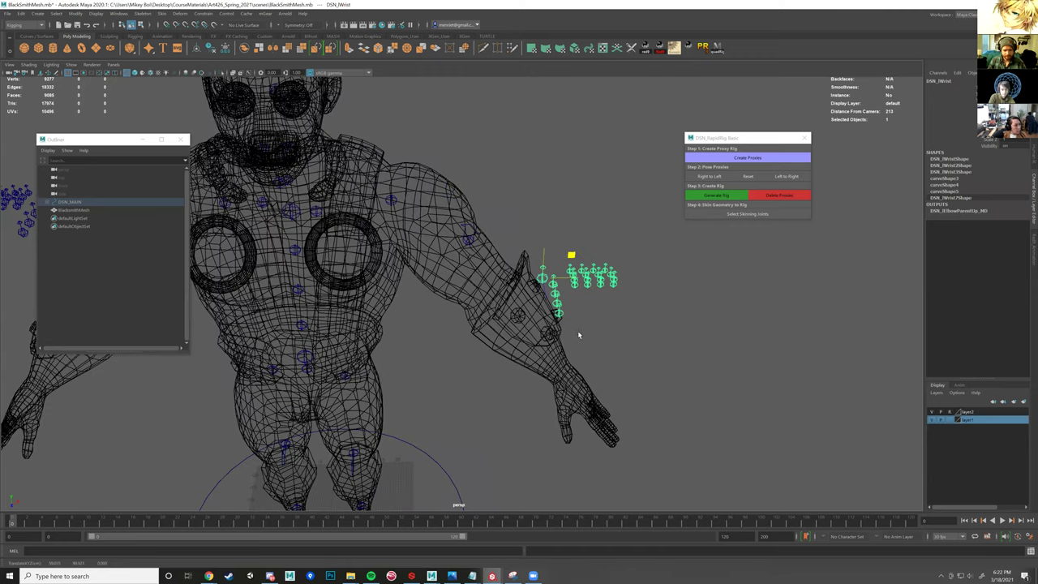
{"action": "key", "text": "bracketleft"}
{"action": "key", "text": "bracketleft"}
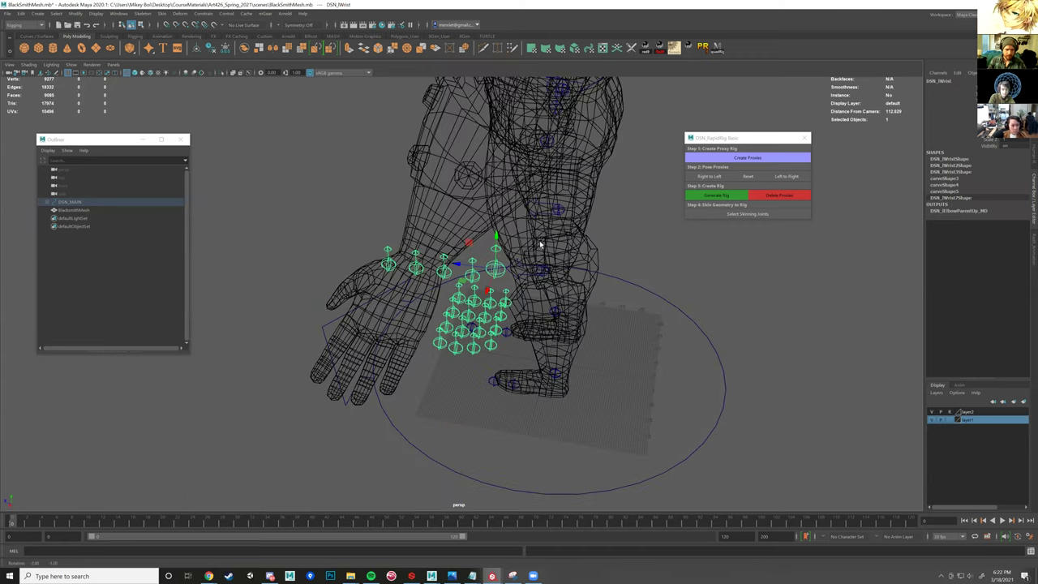
- Rotate the left wrist proxy toward the hand's direction and move it into the mesh's wrist
{"action": "key", "text": "bracketleft"}
{"action": "key", "text": "e"}
{"action": "left_click_drag", "start_coordinate": [540, 249], "coordinate": [505, 261]}
{"action": "key", "text": "w"}
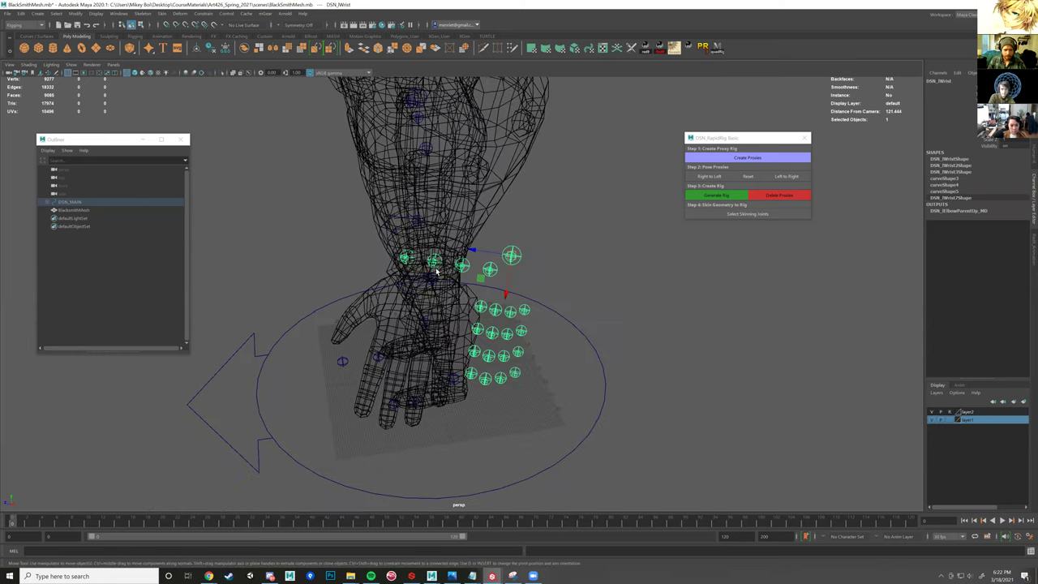
{"action": "middle_click_drag", "start_coordinate": [437, 272], "coordinate": [433, 269]}
{"action": "left_click_drag", "start_coordinate": [436, 269], "coordinate": [508, 234], "text": "alt"}
- Rotate the left wrist proxy further to line up the rows of finger proxies with the hand
{"action": "key", "text": "e"}
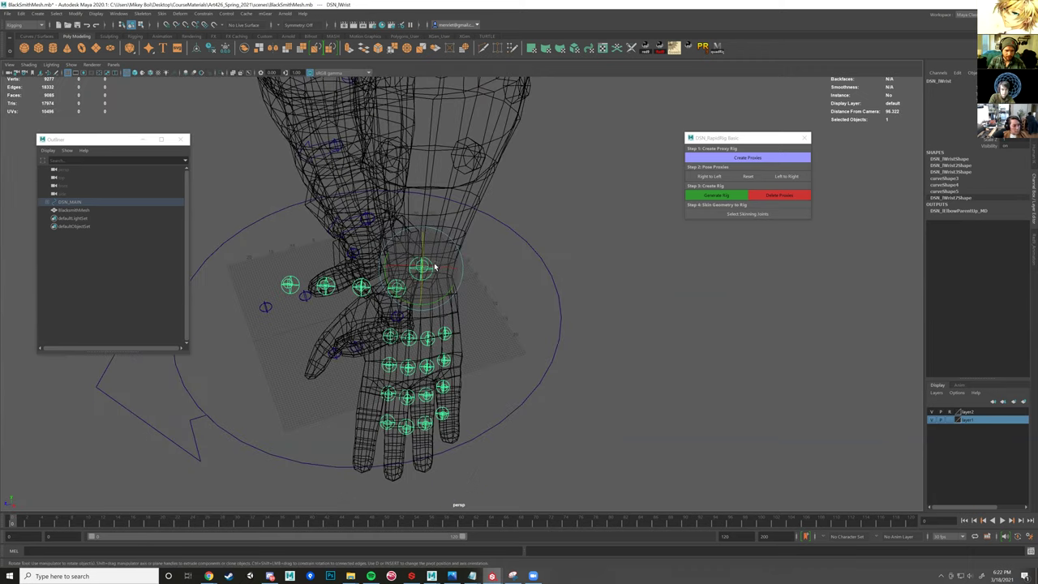
{"action": "left_click_drag", "start_coordinate": [442, 267], "coordinate": [422, 279]}
{"action": "scroll", "coordinate": [465, 245], "scroll_direction": "up", "scroll_amount": 4}
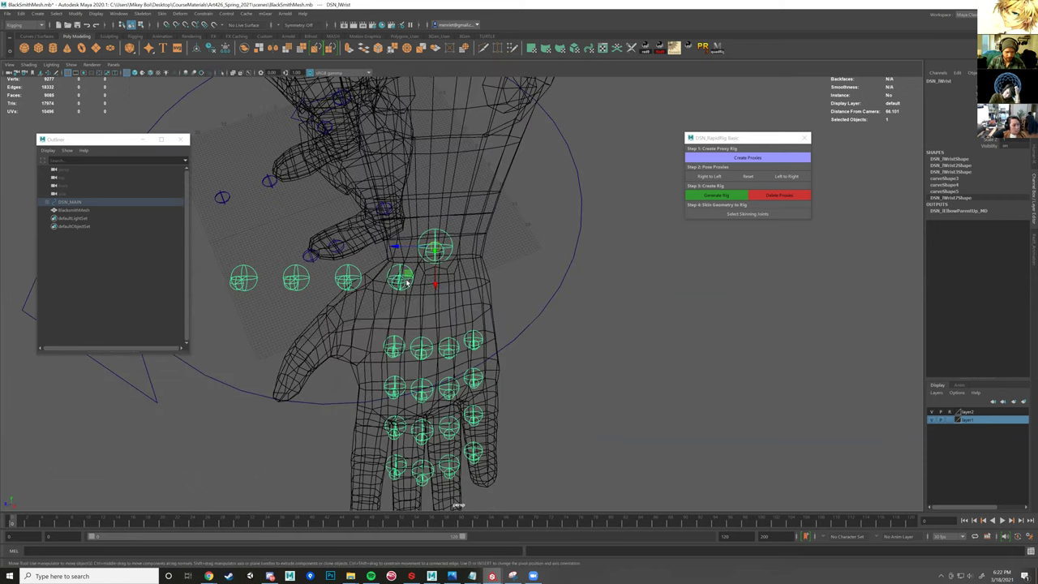
- Select the first left index finger proxy and move its chain onto the index finger, starting at the knuckle
{"action": "left_click", "coordinate": [405, 284]}
{"action": "left_click", "coordinate": [394, 360]}
{"action": "mouse_move", "coordinate": [399, 365]}
{"action": "left_mouse_down", "text": "alt"}
{"action": "mouse_move", "coordinate": [442, 283]}
{"action": "mouse_move", "coordinate": [412, 326]}
{"action": "mouse_move", "coordinate": [396, 378]}
{"action": "left_mouse_up", "text": "alt"}
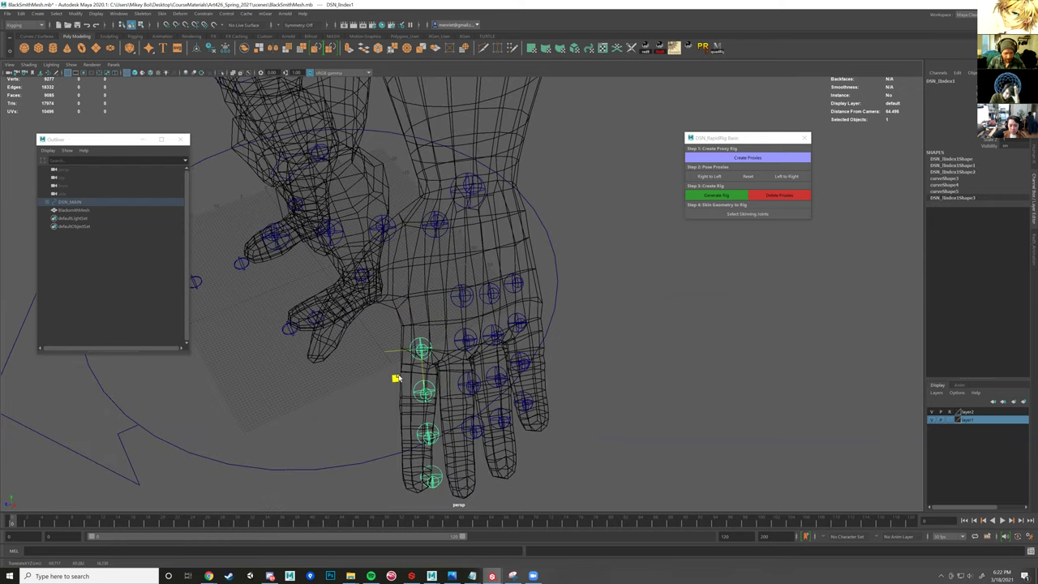
- Select the left elbow proxy and move it backward along its Z axis within the arm, just above the bracer
{"action": "left_click", "coordinate": [464, 187]}
{"action": "left_click_drag", "start_coordinate": [464, 187], "coordinate": [469, 245], "text": "alt"}
{"action": "left_click_drag", "start_coordinate": [496, 288], "coordinate": [586, 225], "text": "alt"}
{"action": "left_click", "coordinate": [513, 283]}
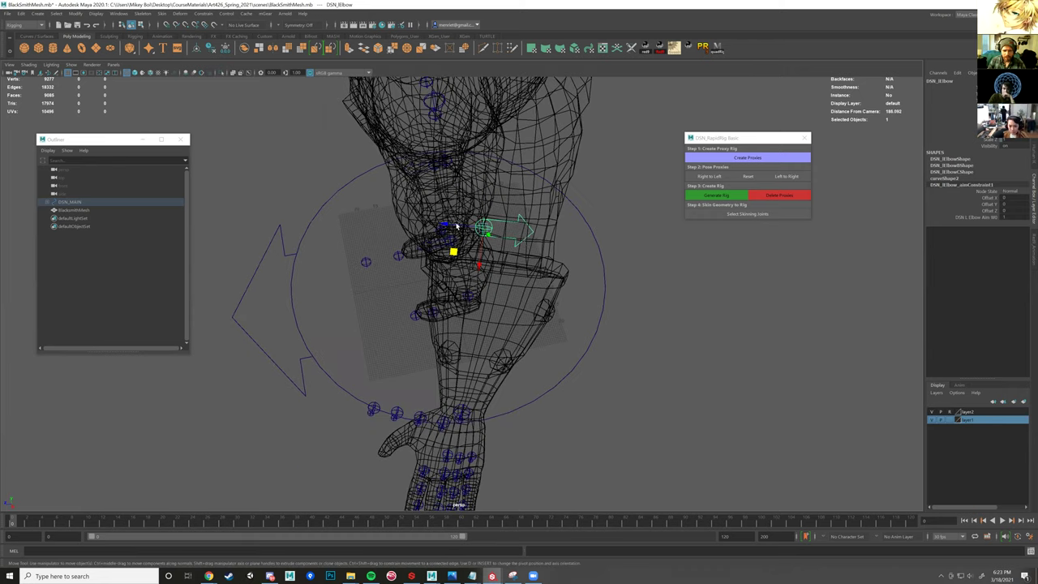
{"action": "left_click_drag", "start_coordinate": [456, 227], "coordinate": [475, 244], "text": "alt"}
{"action": "key", "text": "w"}
{"action": "left_click", "coordinate": [486, 230]}
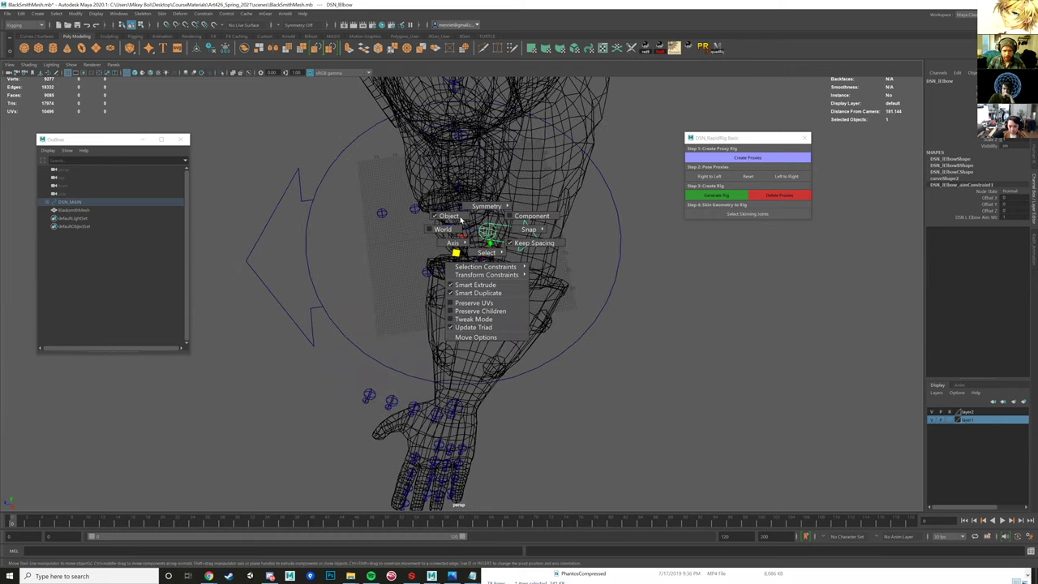
{"action": "left_click", "coordinate": [459, 230]}
{"action": "left_click_drag", "start_coordinate": [480, 232], "coordinate": [689, 260]}
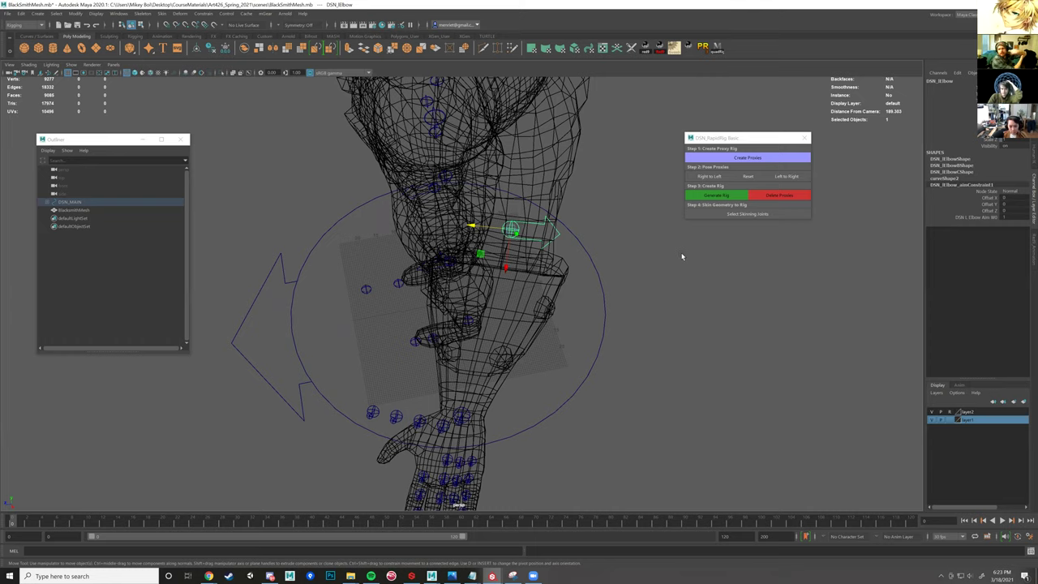
- Adjust the left elbow proxy along its Y axis to centre it in the arm, checking from the front
{"action": "left_click_drag", "start_coordinate": [681, 256], "coordinate": [559, 230], "text": "alt"}
{"action": "scroll", "coordinate": [503, 271], "scroll_direction": "up", "scroll_amount": 4}
{"action": "left_click_drag", "start_coordinate": [503, 271], "coordinate": [444, 267], "text": "alt"}
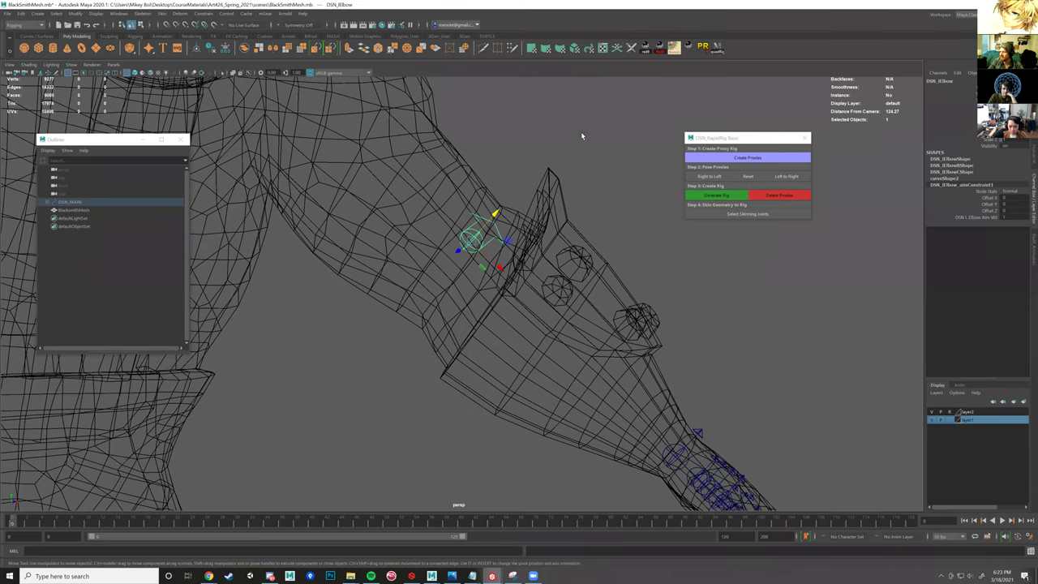
{"action": "left_click_drag", "start_coordinate": [563, 162], "coordinate": [431, 321], "text": "alt"}
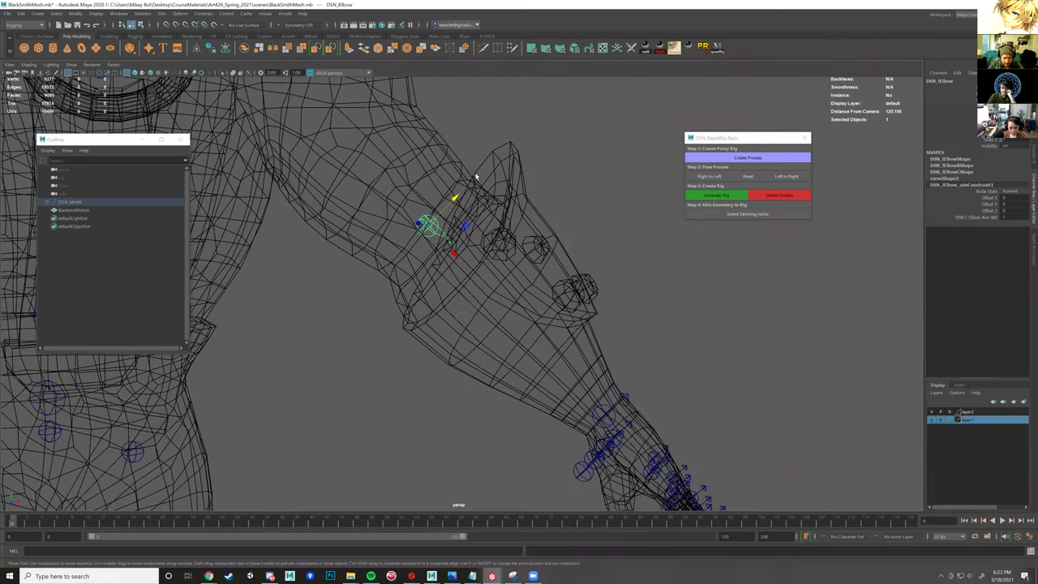
{"action": "right_click_drag", "start_coordinate": [476, 176], "coordinate": [413, 327], "text": "alt"}
{"action": "middle_click_drag", "start_coordinate": [413, 327], "coordinate": [444, 229], "text": "alt"}
{"action": "left_click_drag", "start_coordinate": [403, 234], "coordinate": [379, 255], "text": "alt"}
- Rotate the first left index finger proxy so its chain runs straight down the index finger
{"action": "left_click", "coordinate": [436, 271]}
{"action": "left_click_drag", "start_coordinate": [435, 271], "coordinate": [433, 272], "text": "alt"}
{"action": "left_click_drag", "start_coordinate": [464, 215], "coordinate": [343, 175], "text": "alt"}
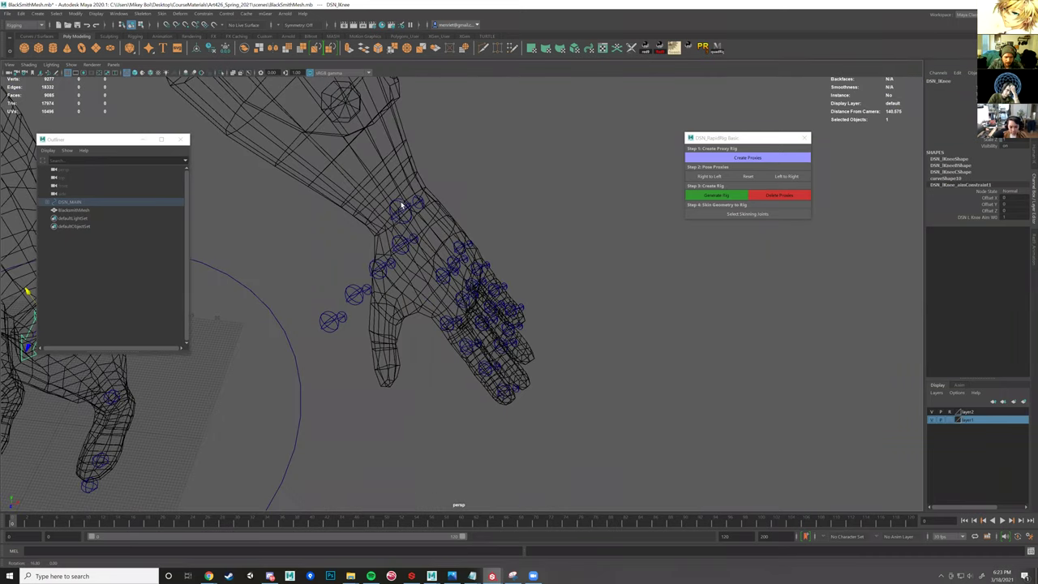
{"action": "left_click_drag", "start_coordinate": [401, 205], "coordinate": [384, 241], "text": "alt"}
{"action": "left_click_drag", "start_coordinate": [440, 210], "coordinate": [410, 266], "text": "alt"}
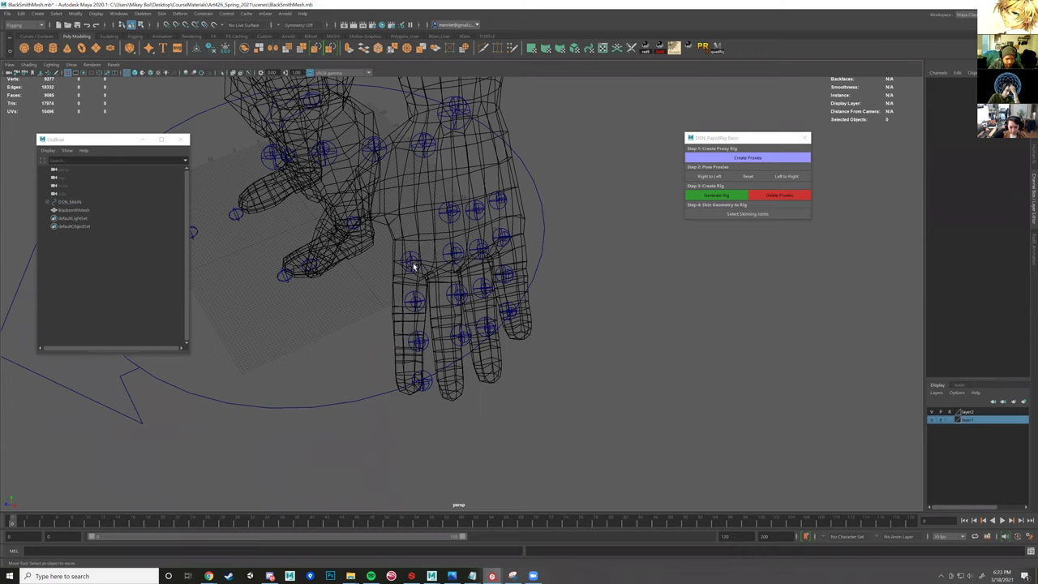
{"action": "left_click", "coordinate": [392, 296]}
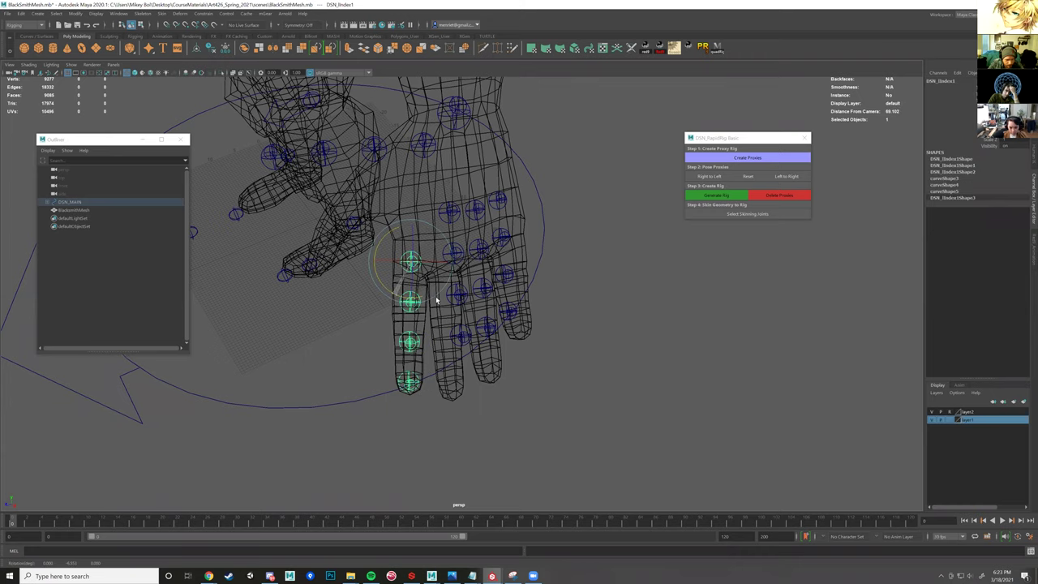
{"action": "left_click_drag", "start_coordinate": [435, 299], "coordinate": [498, 291], "text": "alt"}
{"action": "left_click_drag", "start_coordinate": [378, 344], "coordinate": [455, 268], "text": "alt"}
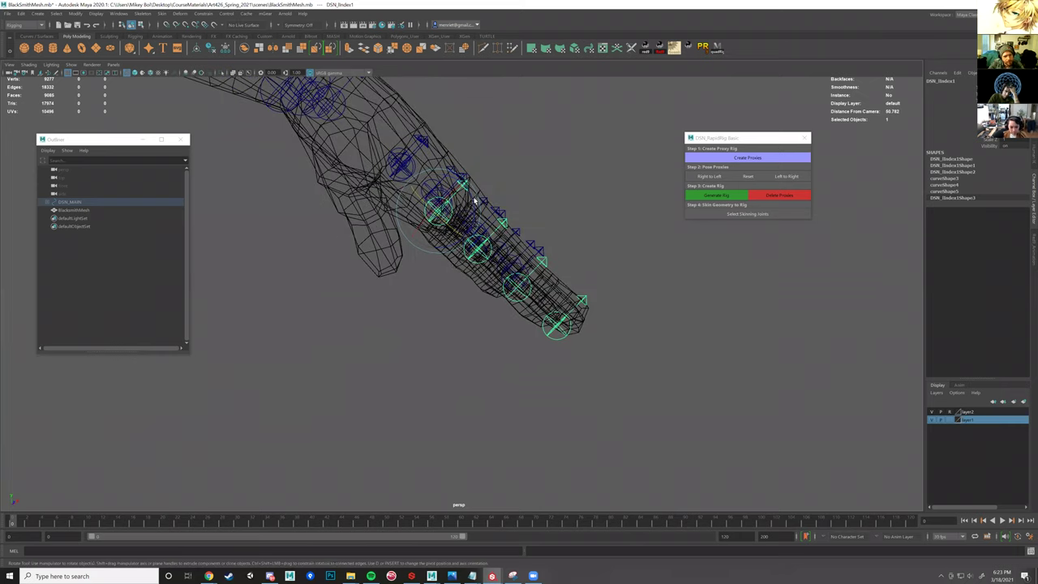
- Switch to shaded display and adjust the index finger chain's height along Y at its first proxy
{"action": "key", "text": "5"}
{"action": "key", "text": "w"}
{"action": "left_click_drag", "start_coordinate": [469, 205], "coordinate": [438, 206], "text": "alt"}
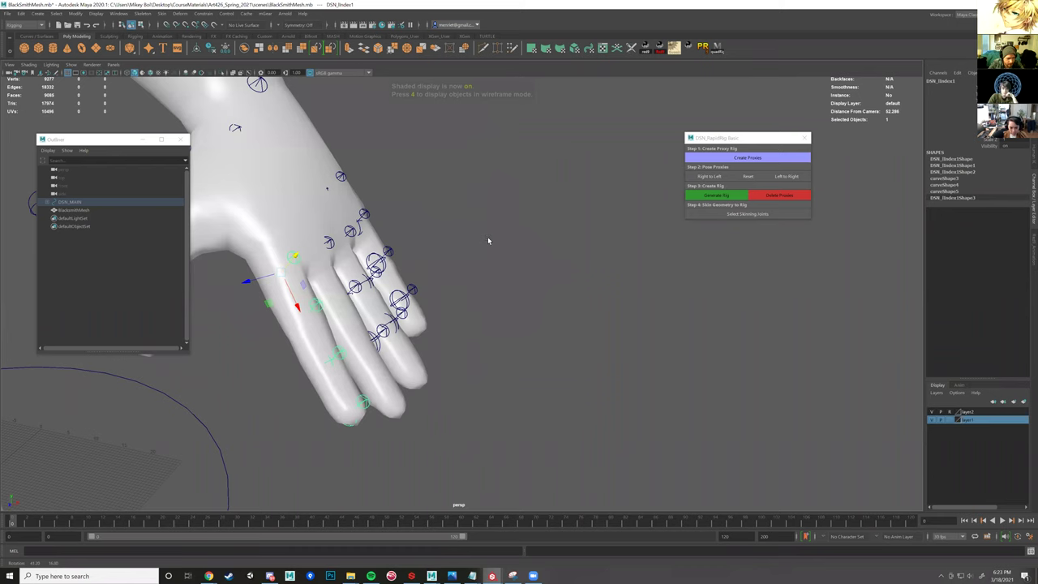
{"action": "left_click_drag", "start_coordinate": [488, 240], "coordinate": [479, 247], "text": "alt"}
{"action": "key", "text": "f"}
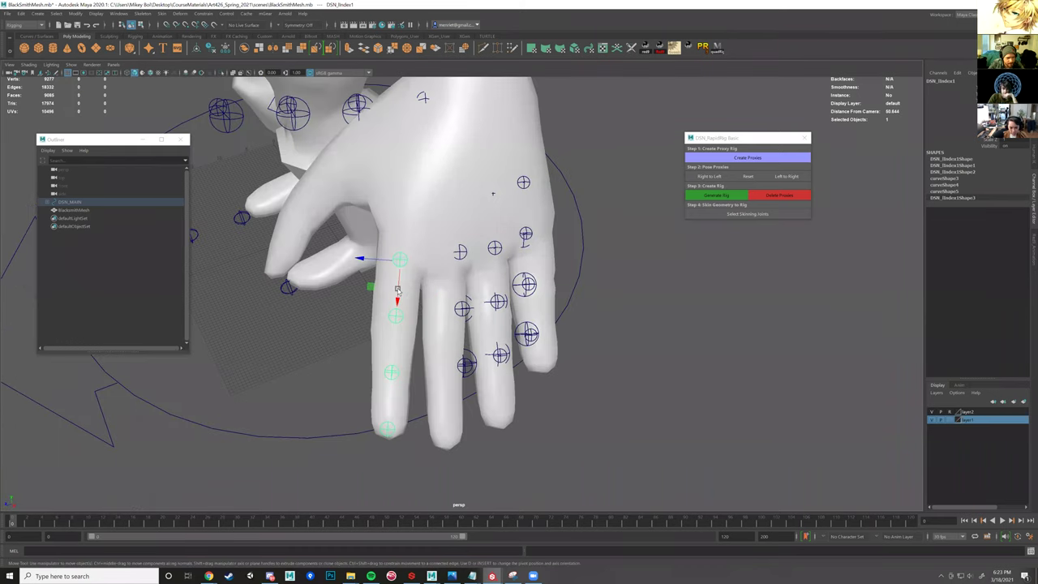
- Adjust the second left index finger proxy along the finger and turn on wireframe over the shaded mesh
{"action": "left_click", "coordinate": [397, 317]}
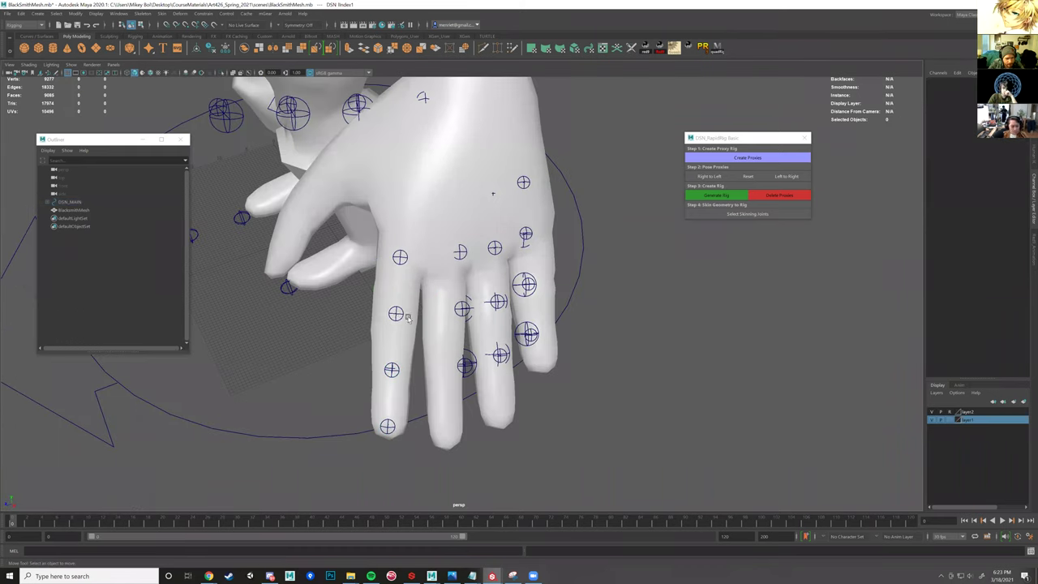
{"action": "left_click", "coordinate": [405, 316]}
{"action": "key", "text": "f"}
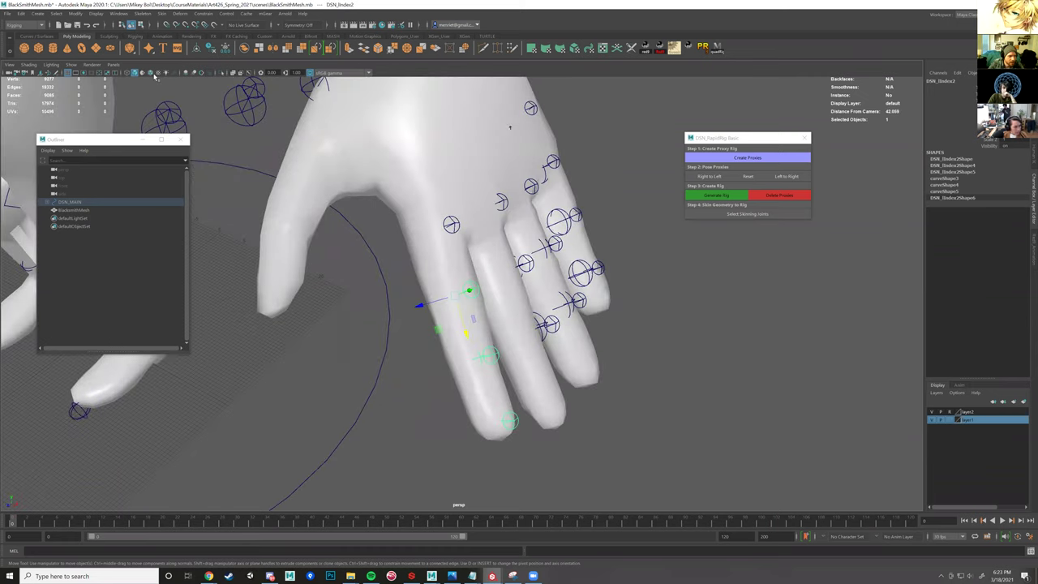
{"action": "left_click", "coordinate": [151, 73]}
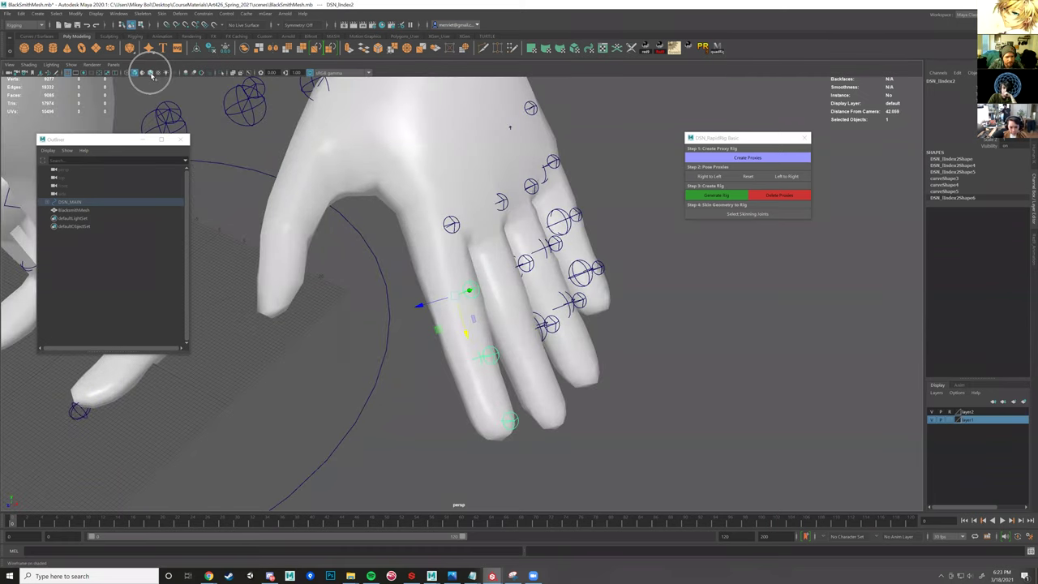
- Move the third left index proxy to the finger's last joint and pull the index tip proxy back toward the fingertip
{"action": "mouse_move", "coordinate": [449, 269]}
{"action": "left_mouse_down", "text": "alt"}
{"action": "mouse_move", "coordinate": [497, 295]}
{"action": "mouse_move", "coordinate": [492, 318]}
{"action": "left_mouse_up", "text": "alt"}
{"action": "left_click", "coordinate": [490, 318]}
{"action": "key", "text": "w"}
{"action": "left_click_drag", "start_coordinate": [486, 342], "coordinate": [418, 371], "text": "alt"}
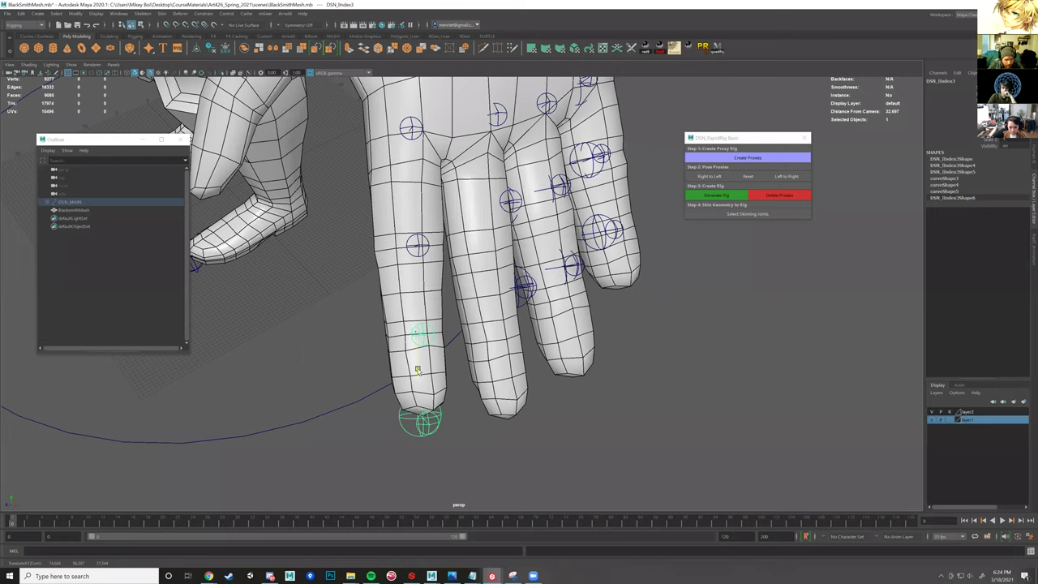
{"action": "left_click", "coordinate": [423, 439]}
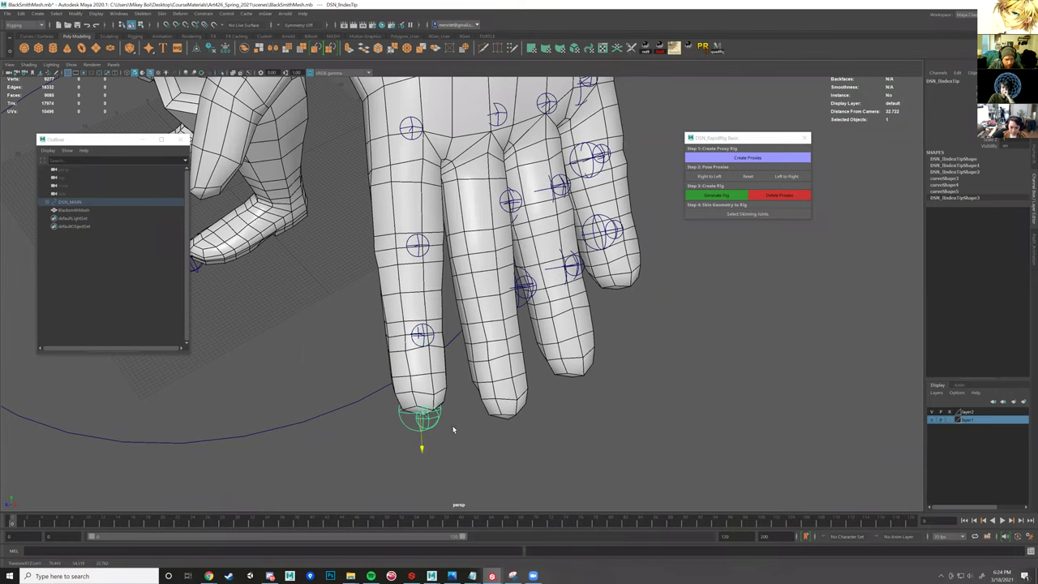
{"action": "left_click_drag", "start_coordinate": [454, 431], "coordinate": [421, 420], "text": "alt"}
- Select the second left middle finger proxy and examine the finger proxies' alignment from above and from the fingertips
{"action": "left_click_drag", "start_coordinate": [436, 385], "coordinate": [437, 164], "text": "alt"}
{"action": "left_click", "coordinate": [443, 157]}
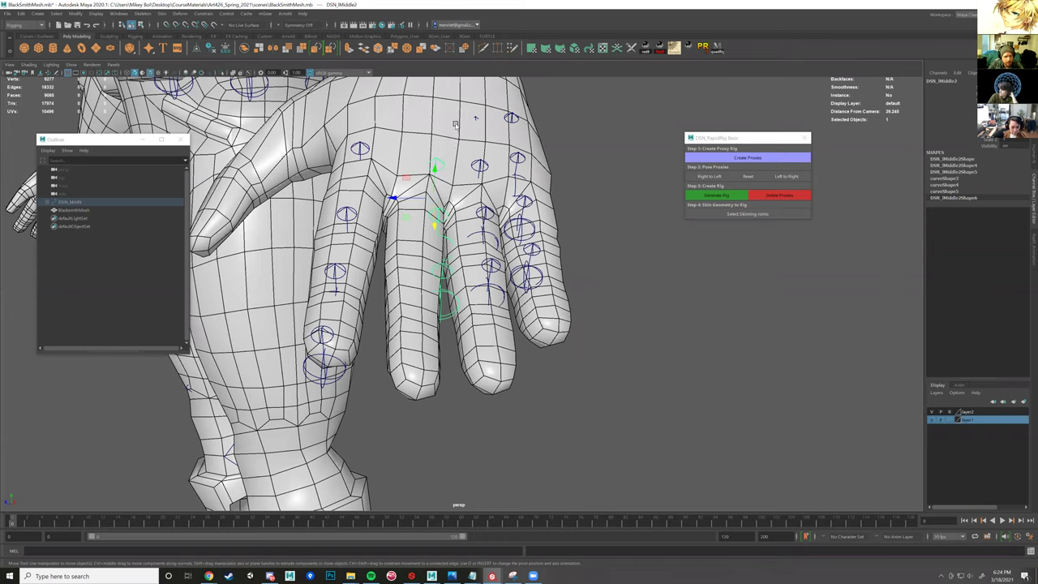
{"action": "left_click_drag", "start_coordinate": [455, 126], "coordinate": [459, 121], "text": "alt"}
{"action": "left_click_drag", "start_coordinate": [477, 188], "coordinate": [437, 207], "text": "alt"}
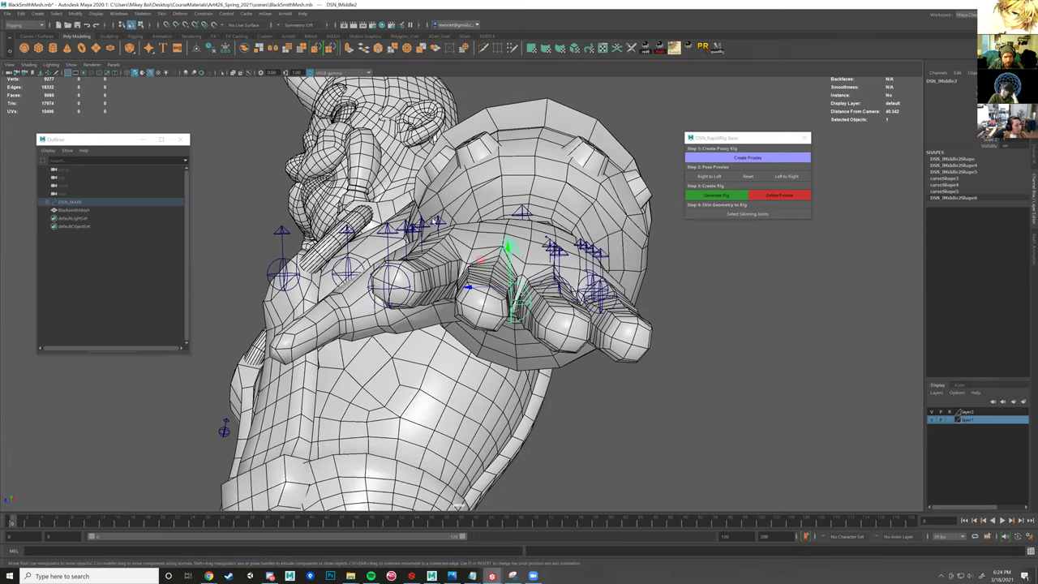
{"action": "left_click", "coordinate": [525, 214]}
{"action": "left_click_drag", "start_coordinate": [534, 235], "coordinate": [529, 231]}
- Reposition the left index finger chain at its first proxy and rotate it to follow the index finger
{"action": "left_click", "coordinate": [458, 203]}
{"action": "mouse_move", "coordinate": [459, 204]}
{"action": "left_mouse_down", "text": "alt"}
{"action": "mouse_move", "coordinate": [484, 217]}
{"action": "mouse_move", "coordinate": [451, 210]}
{"action": "left_mouse_up", "text": "alt"}
{"action": "key", "text": "w"}
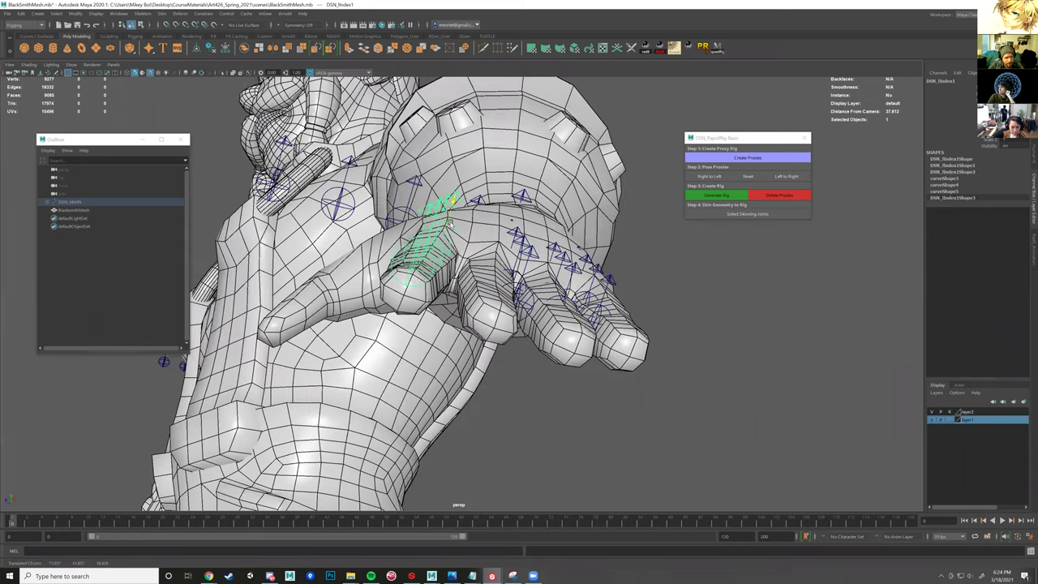
{"action": "key", "text": "ctrl+z"}
{"action": "key", "text": "ctrl+z"}
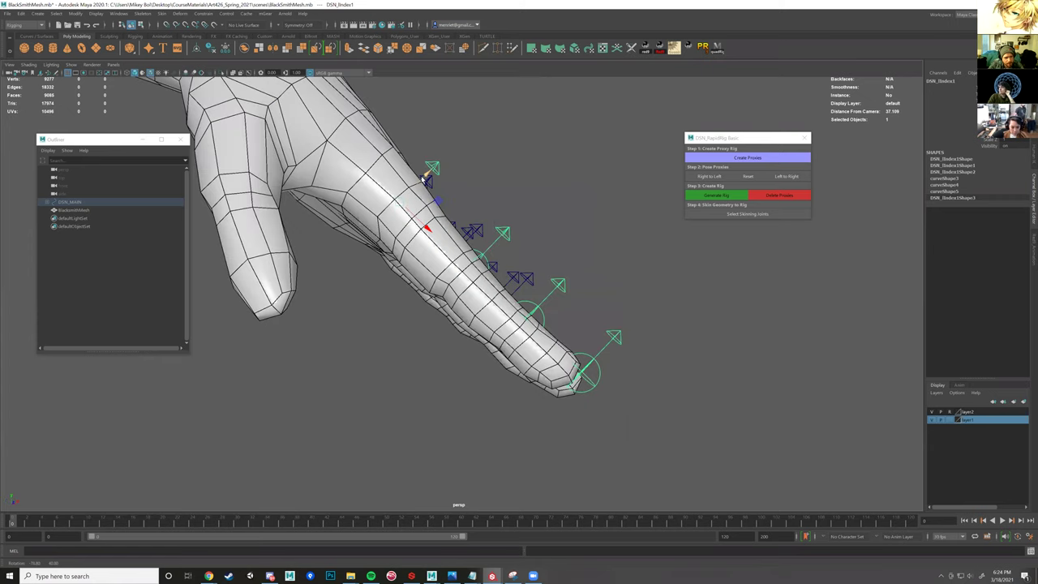
{"action": "key", "text": "ctrl+z"}
{"action": "key", "text": "ctrl+z"}
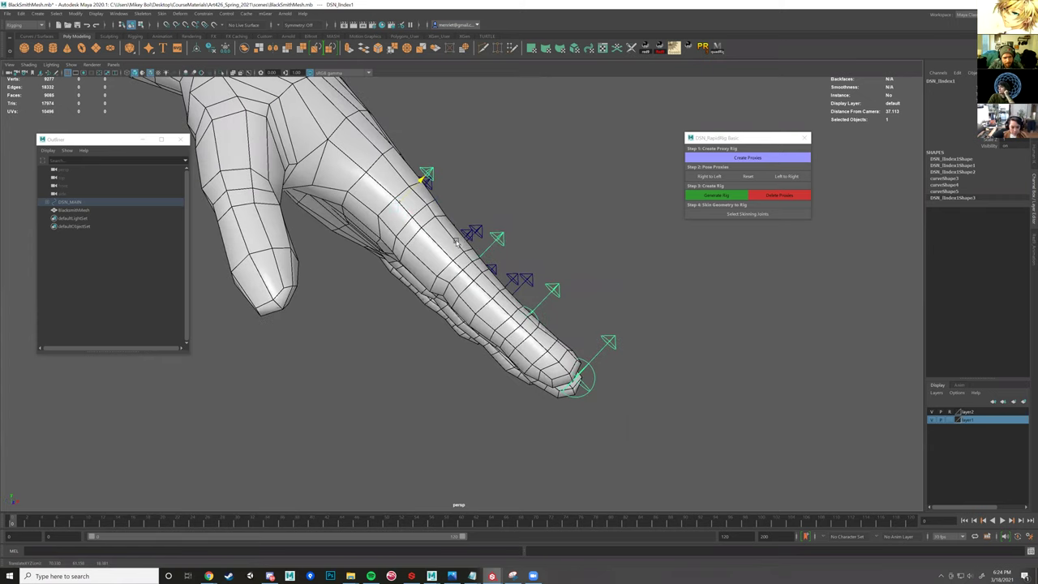
{"action": "key", "text": "ctrl+z"}
{"action": "key", "text": "e"}
{"action": "left_click_drag", "start_coordinate": [425, 209], "coordinate": [502, 240]}
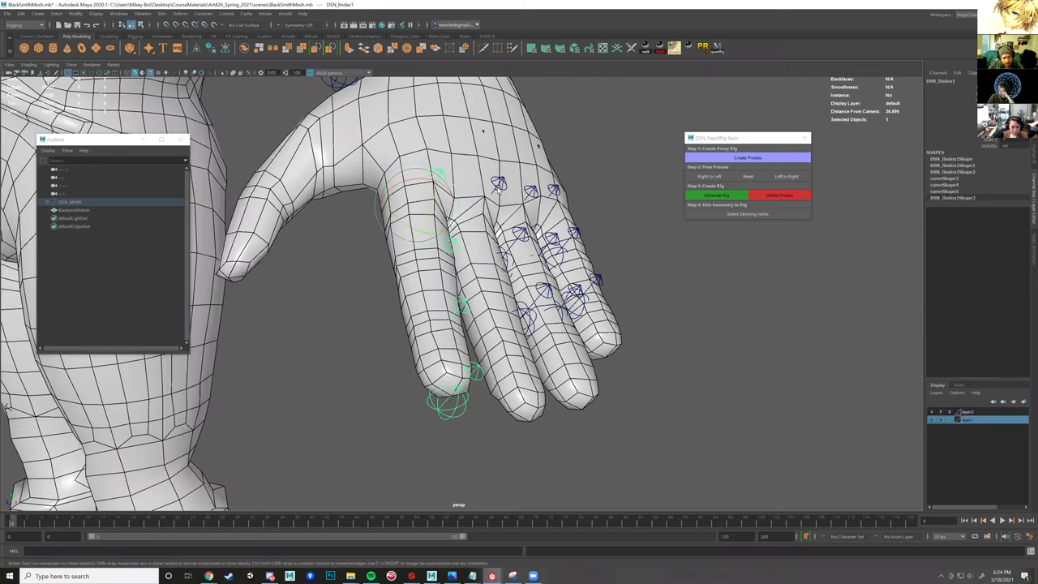
- Align the left middle finger chain with the finger by moving and rotating it at its upper proxies
{"action": "left_click", "coordinate": [498, 188]}
{"action": "left_click_drag", "start_coordinate": [487, 205], "coordinate": [522, 228], "text": "alt"}
{"action": "mouse_move", "coordinate": [438, 222]}
{"action": "left_mouse_down", "text": "alt"}
{"action": "mouse_move", "coordinate": [415, 237]}
{"action": "mouse_move", "coordinate": [439, 203]}
{"action": "left_mouse_up", "text": "alt"}
{"action": "key", "text": "w"}
{"action": "left_click_drag", "start_coordinate": [423, 250], "coordinate": [535, 219], "text": "alt"}
{"action": "key", "text": "e"}
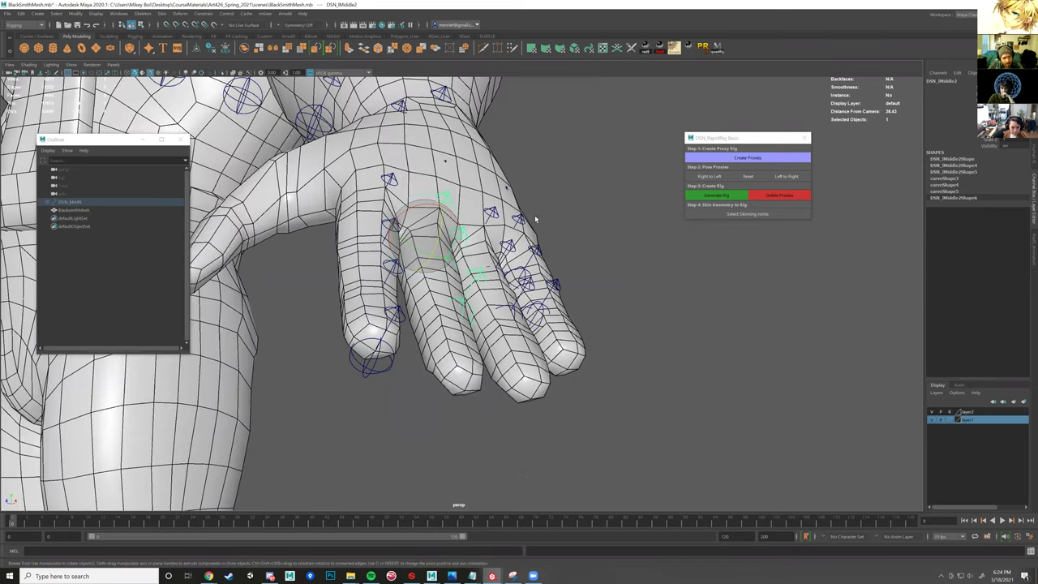
- In wireframe display, fit the middle and ring finger proxies to the joints of the left hand
{"action": "key", "text": "4"}
{"action": "left_click_drag", "start_coordinate": [481, 219], "coordinate": [486, 193], "text": "alt"}
{"action": "left_click_drag", "start_coordinate": [495, 194], "coordinate": [523, 235], "text": "alt"}
{"action": "key", "text": "w"}
{"action": "left_click_drag", "start_coordinate": [519, 281], "coordinate": [536, 283], "text": "alt"}
{"action": "left_click_drag", "start_coordinate": [524, 235], "coordinate": [533, 279]}
{"action": "mouse_move", "coordinate": [536, 260]}
{"action": "left_mouse_down", "text": "alt"}
{"action": "mouse_move", "coordinate": [572, 255]}
{"action": "mouse_move", "coordinate": [539, 259]}
{"action": "mouse_move", "coordinate": [530, 248]}
{"action": "mouse_move", "coordinate": [545, 243]}
{"action": "left_mouse_up", "text": "alt"}
- Return to shaded display and move and rotate the left pinkie chain at its first proxy to follow the pinkie
{"action": "left_click", "coordinate": [538, 258]}
{"action": "key", "text": "5"}
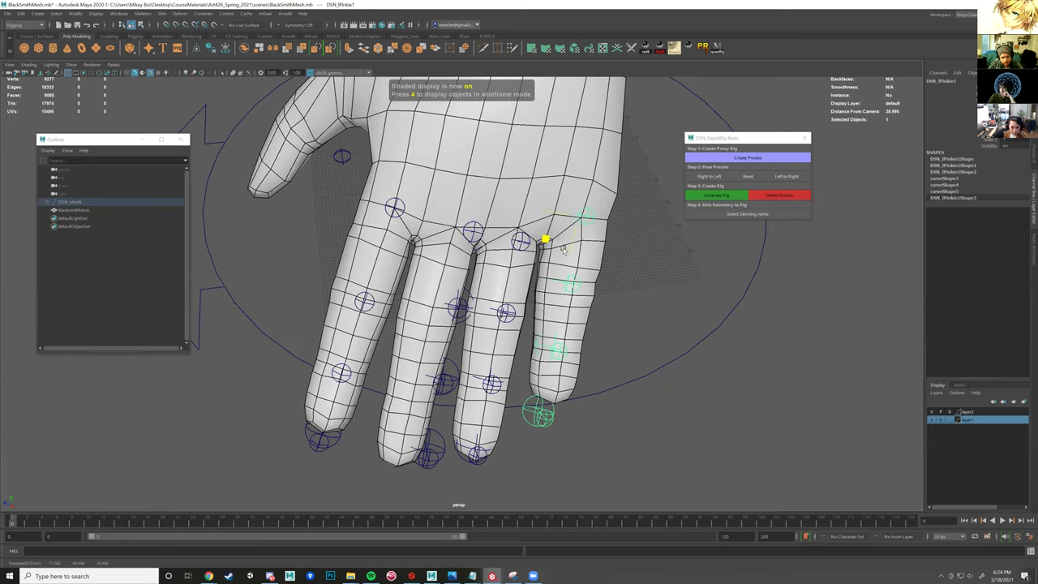
{"action": "key", "text": "e"}
{"action": "key", "text": "w"}
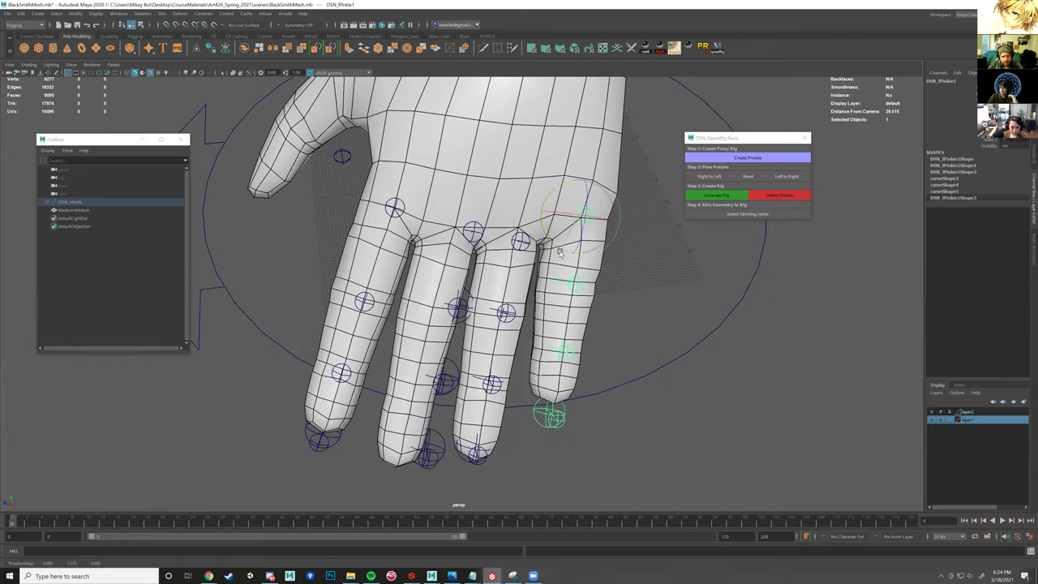
{"action": "left_click_drag", "start_coordinate": [562, 250], "coordinate": [551, 307], "text": "alt"}
- Position the left pinkie tip proxy at the end of the pinkie and undo the stray toe proxy selection
{"action": "left_click_drag", "start_coordinate": [524, 479], "coordinate": [469, 431], "text": "alt"}
{"action": "left_click", "coordinate": [488, 453]}
{"action": "left_click", "coordinate": [827, 459]}
{"action": "middle_click_drag", "start_coordinate": [736, 411], "coordinate": [687, 370], "text": "alt"}
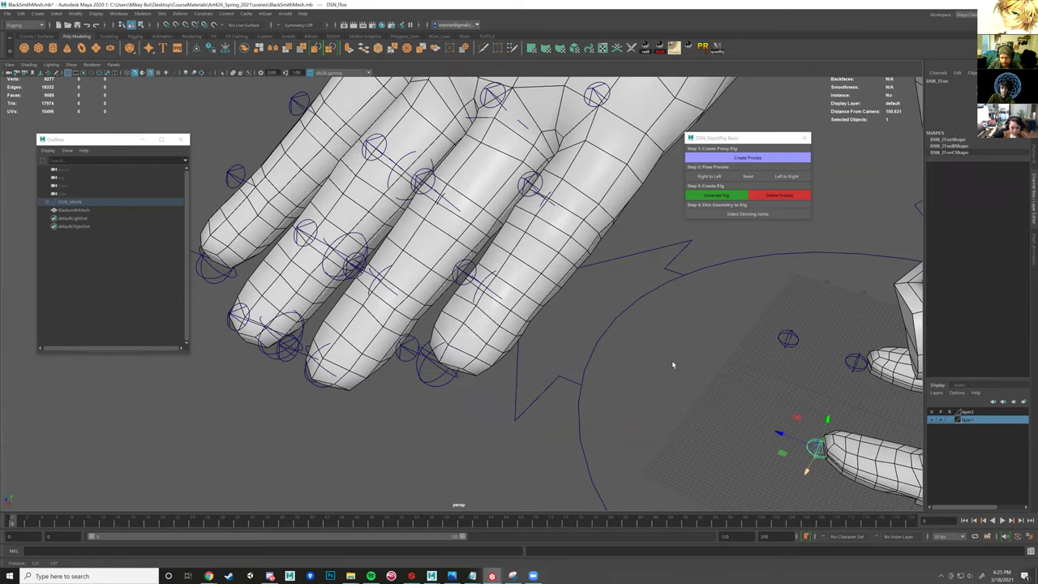
{"action": "left_click_drag", "start_coordinate": [673, 364], "coordinate": [692, 369], "text": "alt"}
{"action": "left_click_drag", "start_coordinate": [636, 317], "coordinate": [559, 345], "text": "alt"}
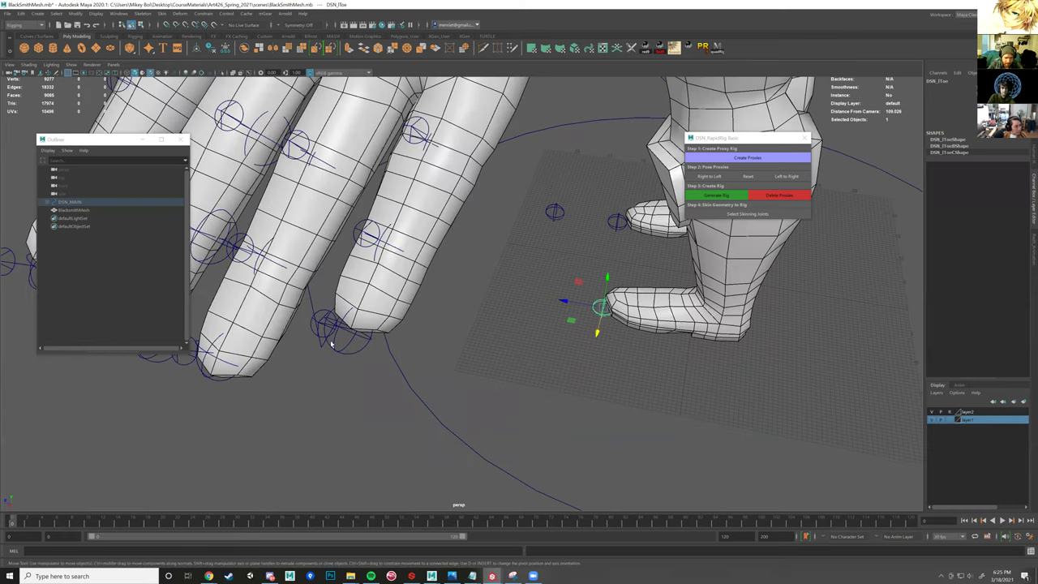
{"action": "key", "text": "ctrl+z"}
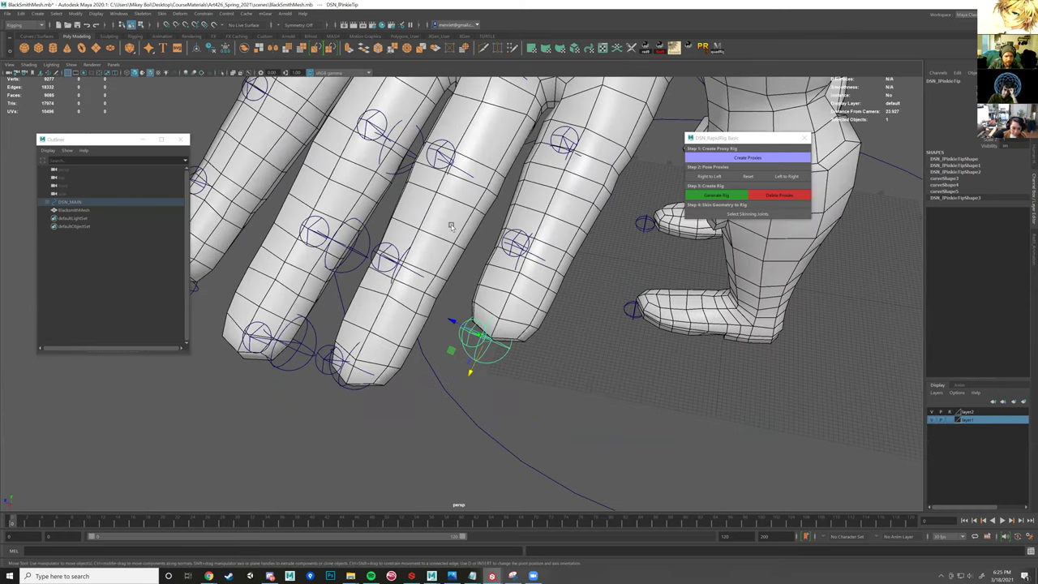
{"action": "key", "text": "ctrl+z"}
{"action": "key", "text": "ctrl+z"}
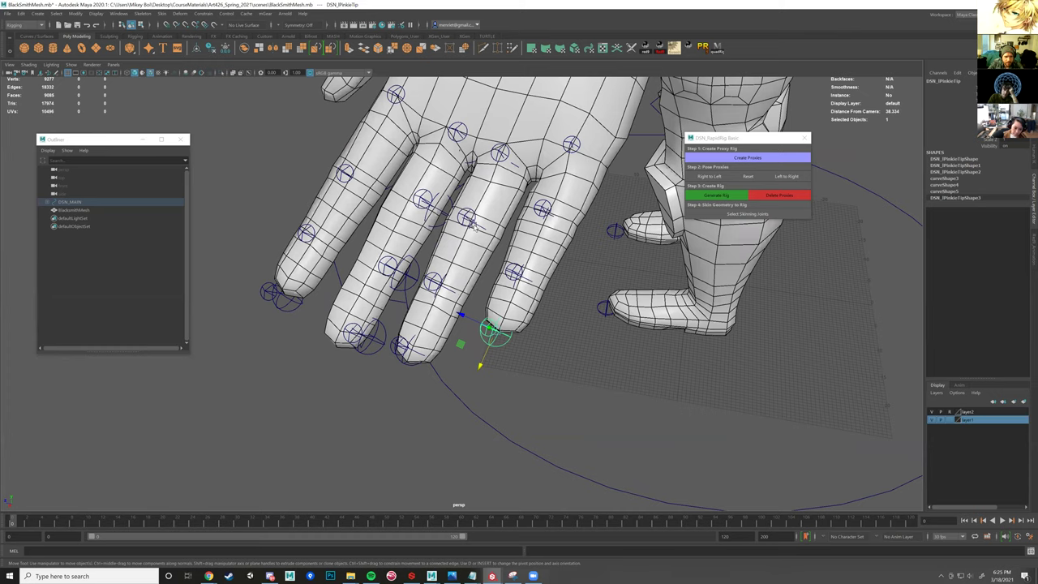
- Adjust the second left ring finger proxy toward the finger's middle joint, checking it from above and from the thumb side
{"action": "key", "text": "ctrl+z"}
{"action": "key", "text": "ctrl+z"}
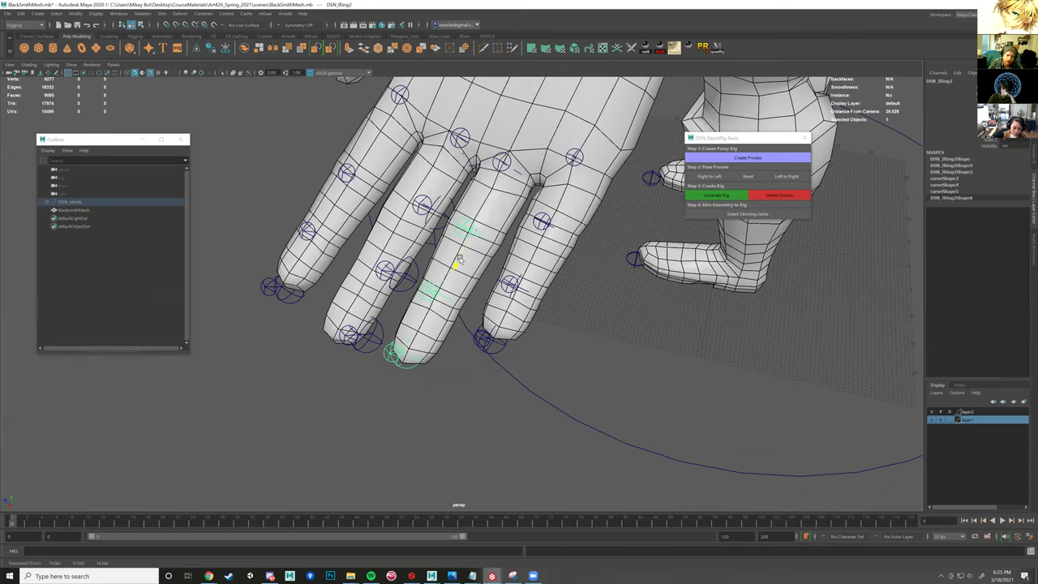
{"action": "key", "text": "ctrl+z"}
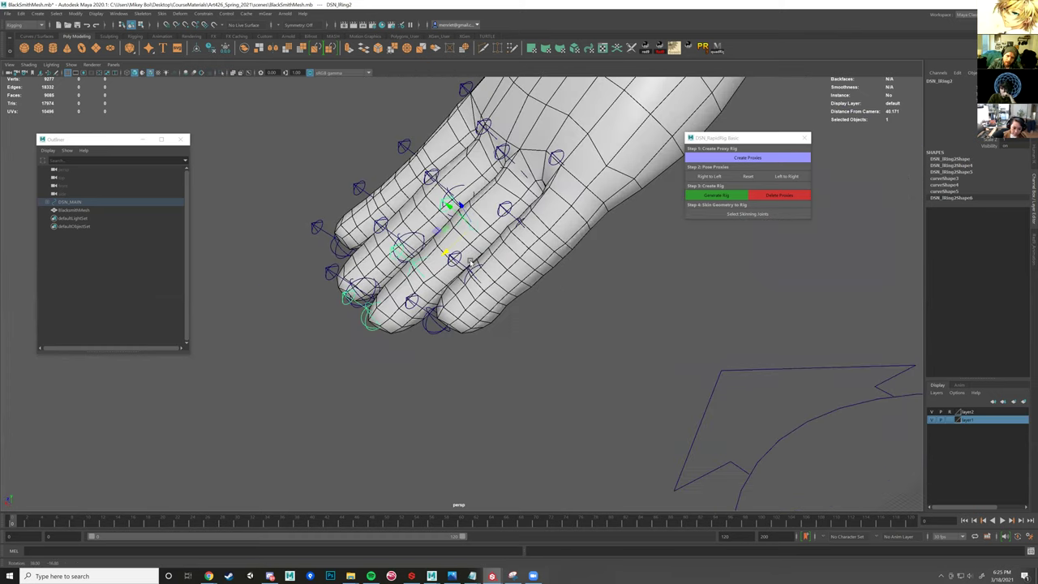
{"action": "key", "text": "ctrl+z"}
{"action": "key", "text": "ctrl+z"}
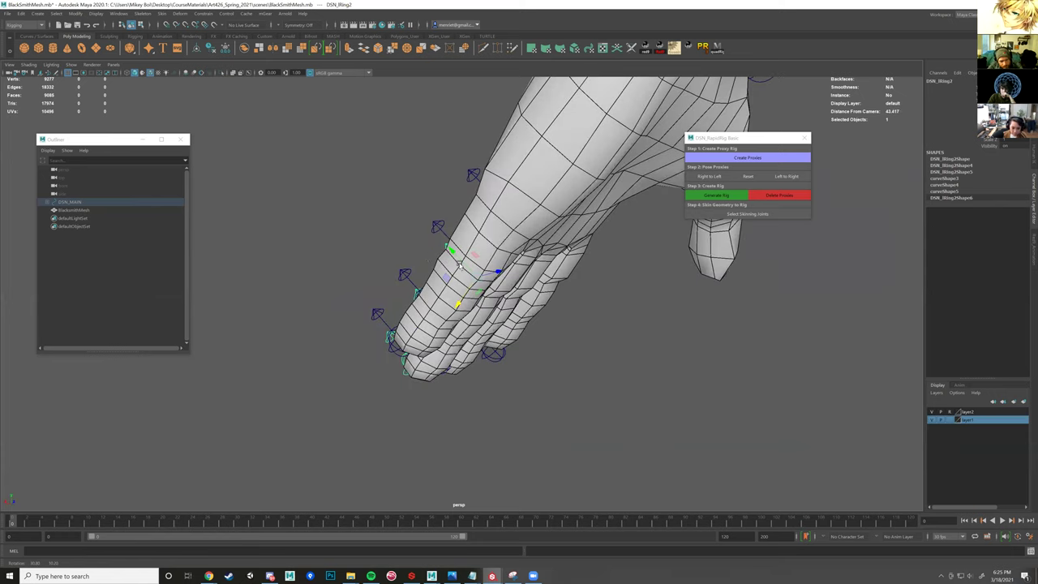
{"action": "key", "text": "ctrl+z"}
{"action": "key", "text": "ctrl+z"}
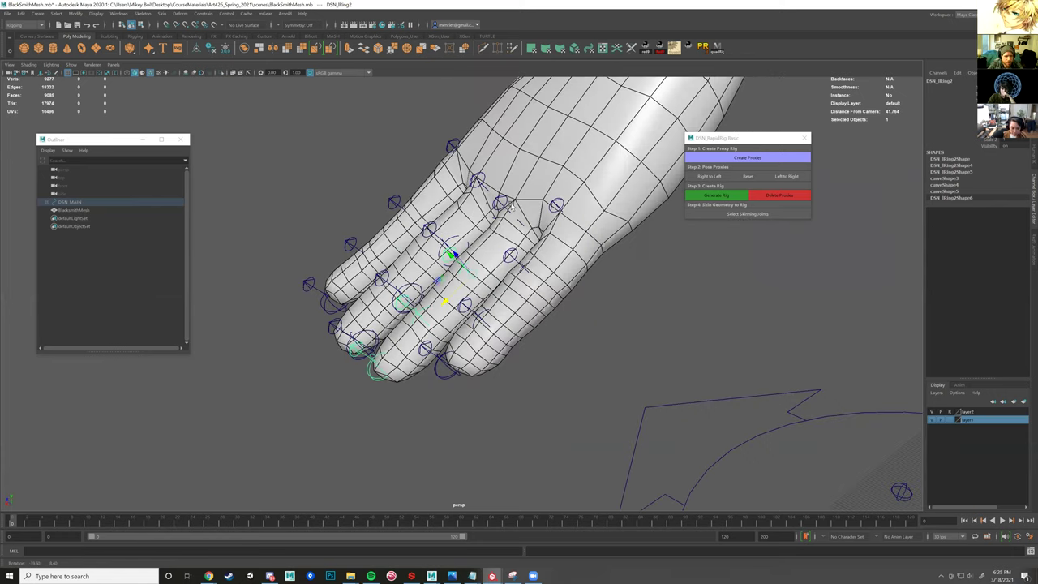
- Shift the left ring finger chain at its first proxy and realign the second ring proxy along the finger
{"action": "key", "text": "ctrl+z"}
{"action": "key", "text": "ctrl+z"}
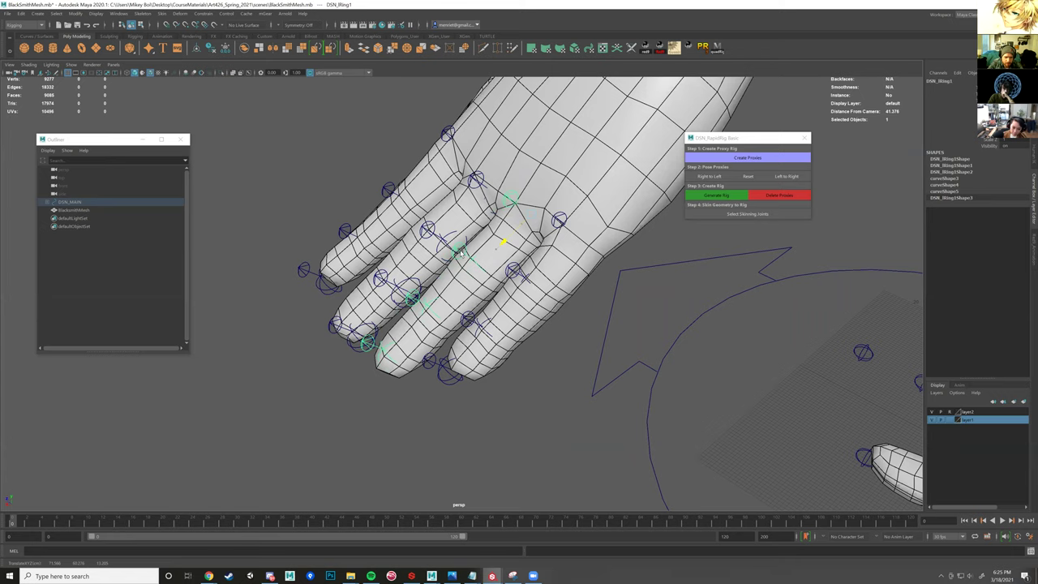
{"action": "key", "text": "ctrl+z"}
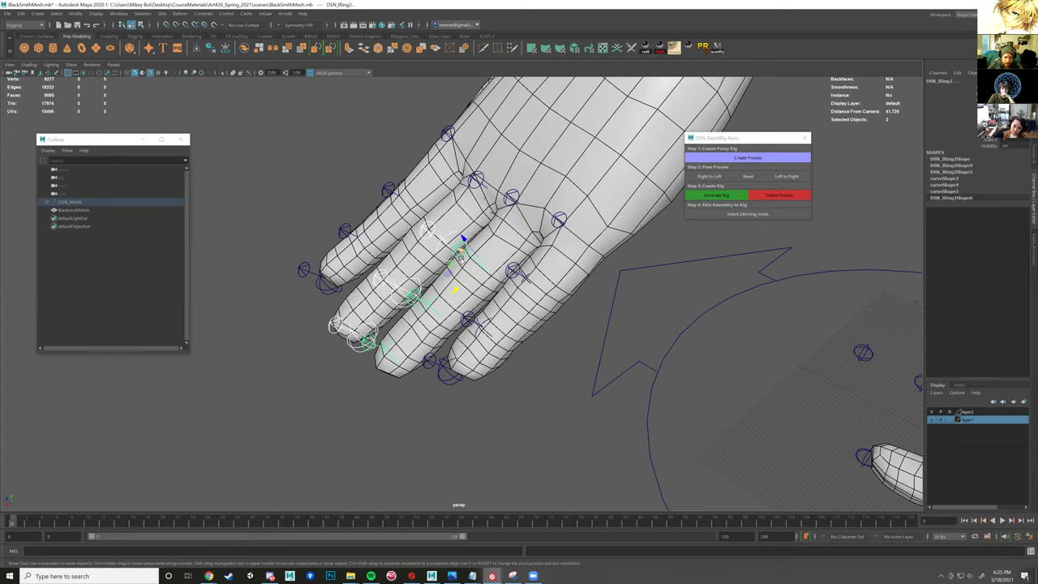
{"action": "key", "text": "ctrl+z"}
{"action": "key", "text": "ctrl+z"}
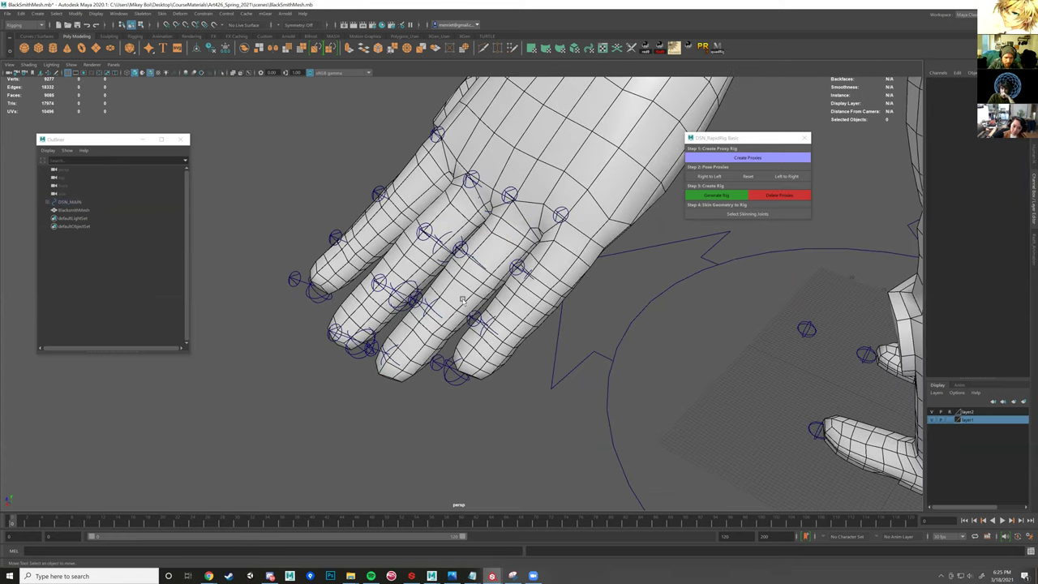
{"action": "key", "text": "ctrl+z"}
{"action": "key", "text": "ctrl+z"}
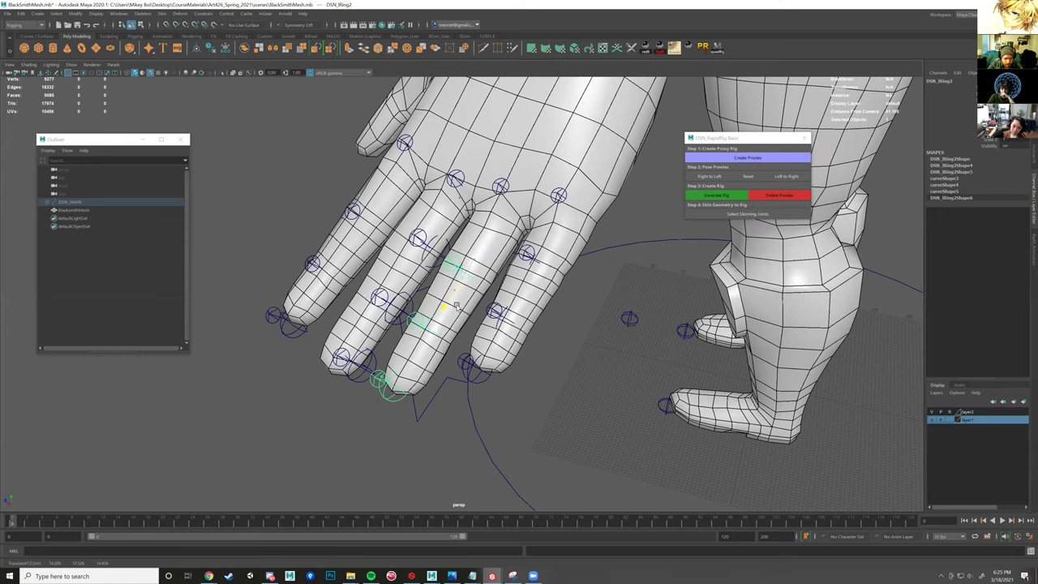
- Move the left middle finger chain at its first proxy onto the middle knuckle
{"action": "key", "text": "ctrl+z"}
{"action": "key", "text": "ctrl+z"}
{"action": "key", "text": "ctrl+z"}
{"action": "key", "text": "ctrl+z"}
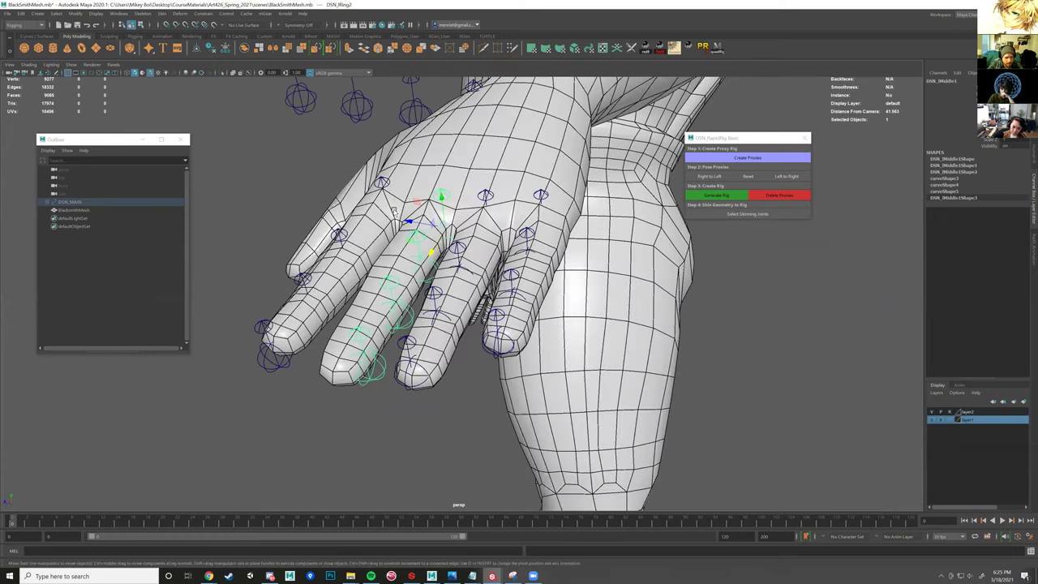
{"action": "key", "text": "ctrl+z"}
{"action": "key", "text": "ctrl+z"}
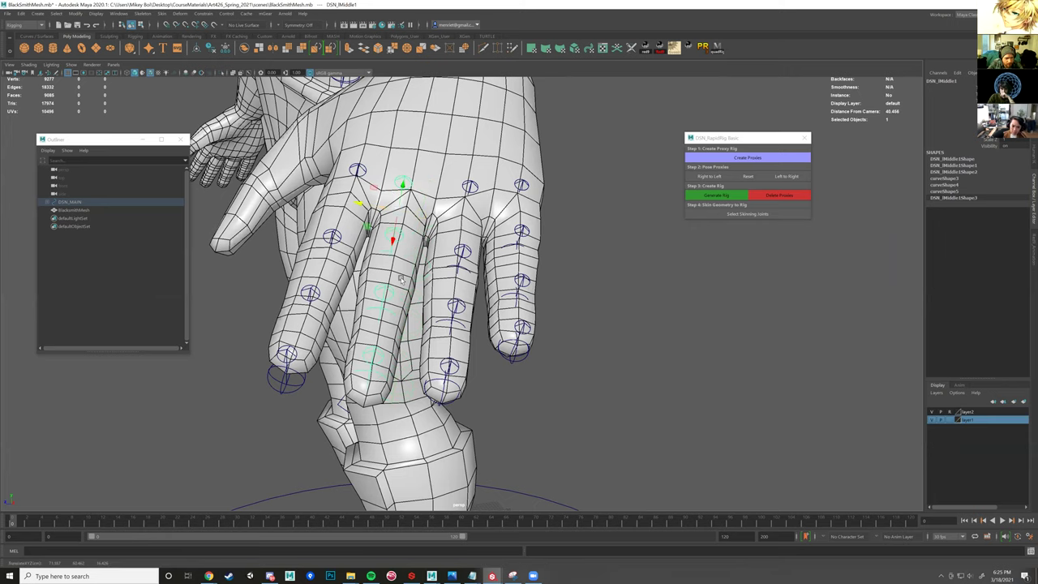
{"action": "key", "text": "ctrl+z"}
- Adjust the second and third left middle finger proxies to sit on the finger's joints
{"action": "key", "text": "Down"}
{"action": "left_click_drag", "start_coordinate": [389, 315], "coordinate": [393, 343]}
{"action": "key", "text": "ctrl+z"}
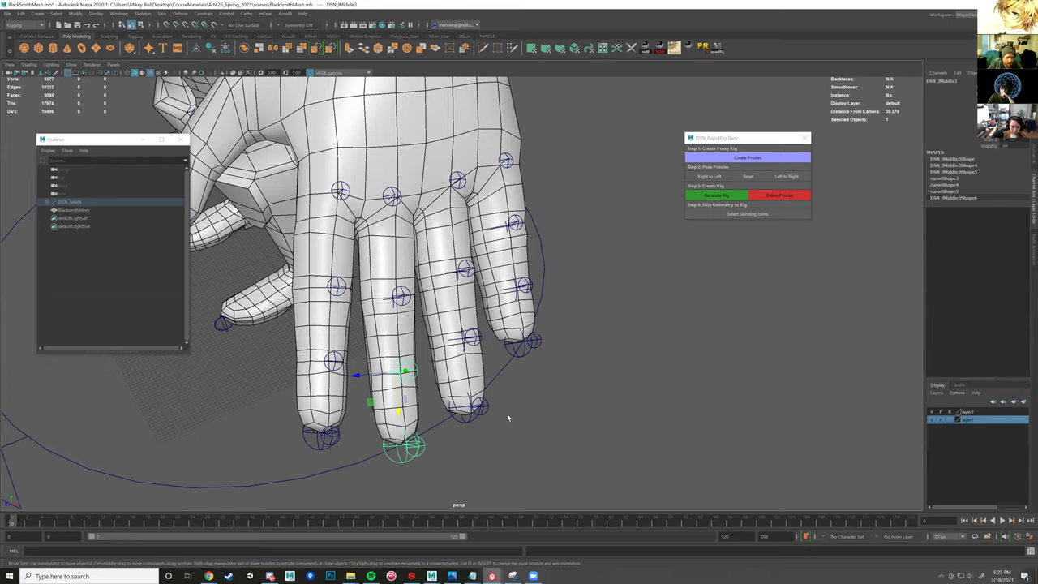
{"action": "key", "text": "ctrl+z"}
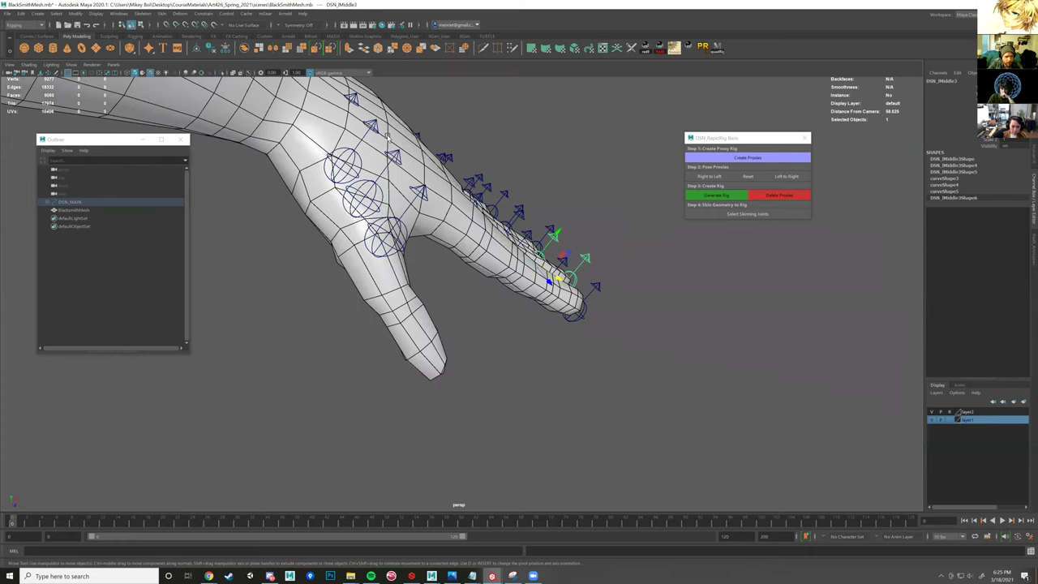
- Select the first left thumb proxy and move and rotate the thumb chain to point along the thumb
{"action": "key", "text": "ctrl+z"}
{"action": "key", "text": "ctrl+z"}
{"action": "key", "text": "ctrl+z"}
{"action": "key", "text": "shift+z"}
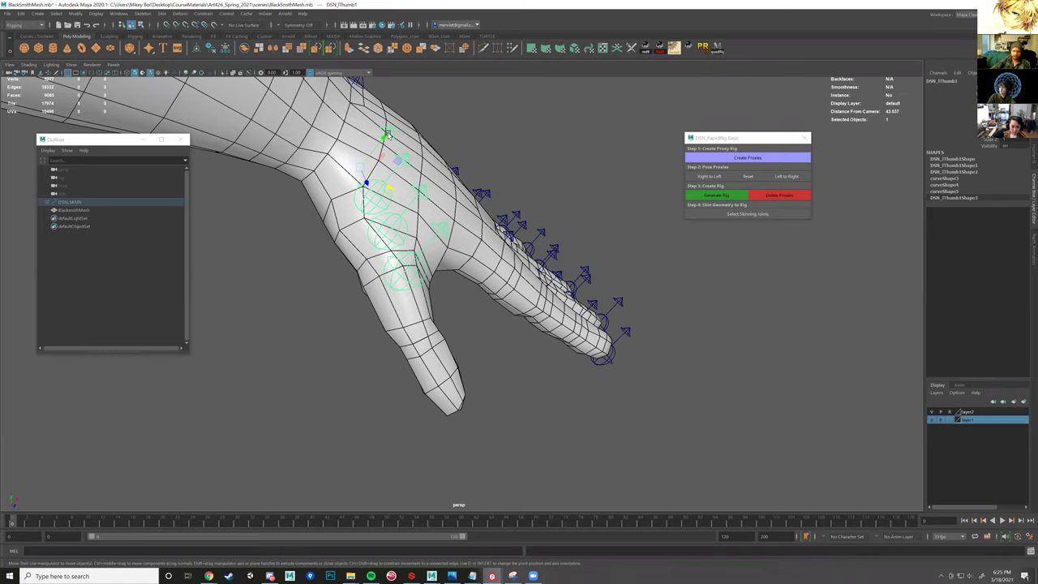
{"action": "key", "text": "e"}
{"action": "left_click_drag", "start_coordinate": [384, 152], "coordinate": [367, 164], "text": "alt"}
{"action": "mouse_move", "coordinate": [367, 150]}
{"action": "left_mouse_down"}
{"action": "mouse_move", "coordinate": [358, 196]}
{"action": "mouse_move", "coordinate": [401, 186]}
{"action": "mouse_move", "coordinate": [437, 159]}
{"action": "left_mouse_up"}
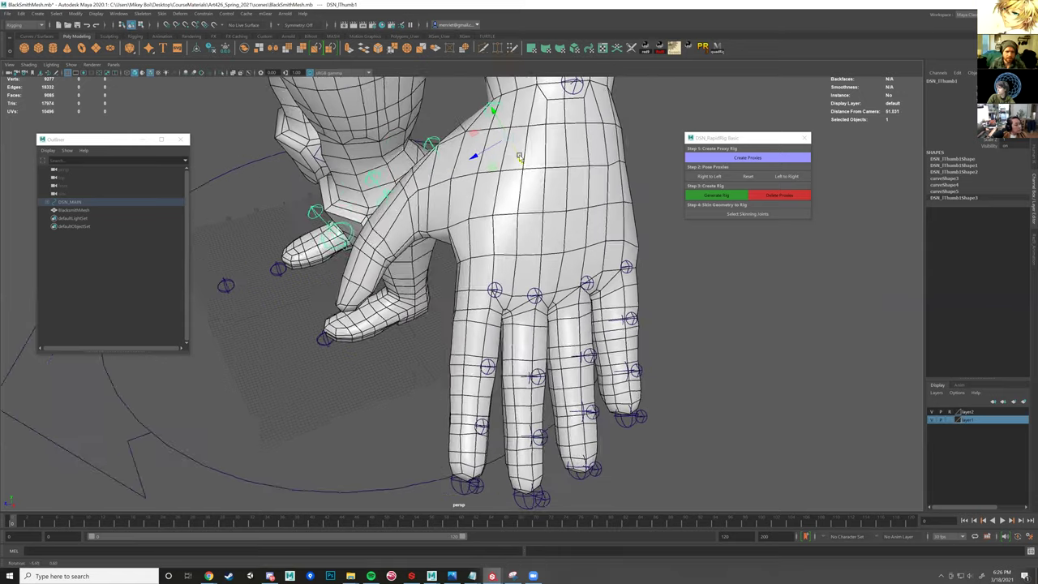
- Place the second left thumb proxy at the thumb's base joint and rotate it along the thumb
{"action": "left_click_drag", "start_coordinate": [519, 156], "coordinate": [415, 234], "text": "alt"}
{"action": "left_click", "coordinate": [431, 160]}
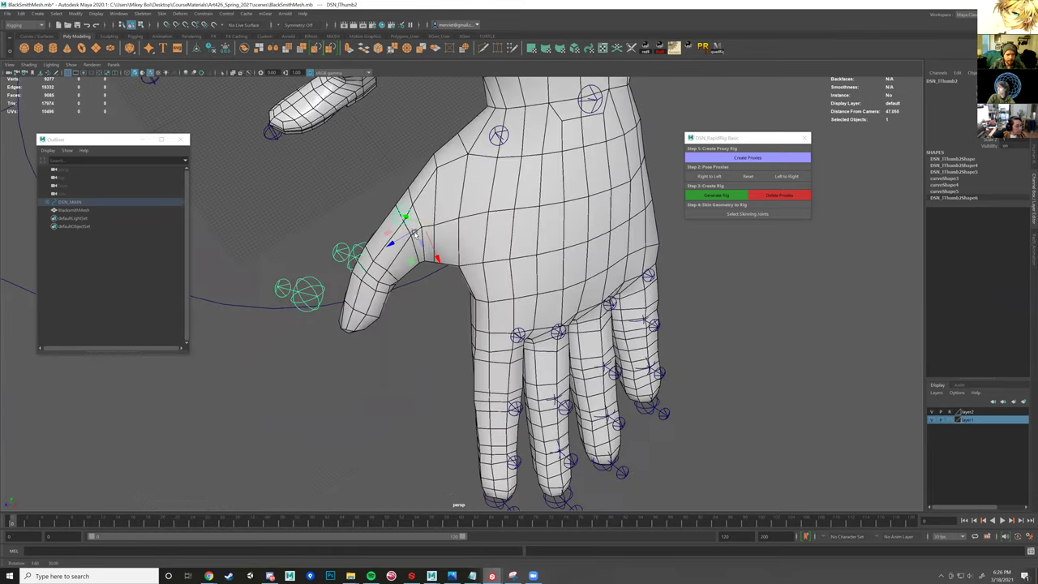
{"action": "left_click_drag", "start_coordinate": [414, 234], "coordinate": [415, 222], "text": "alt"}
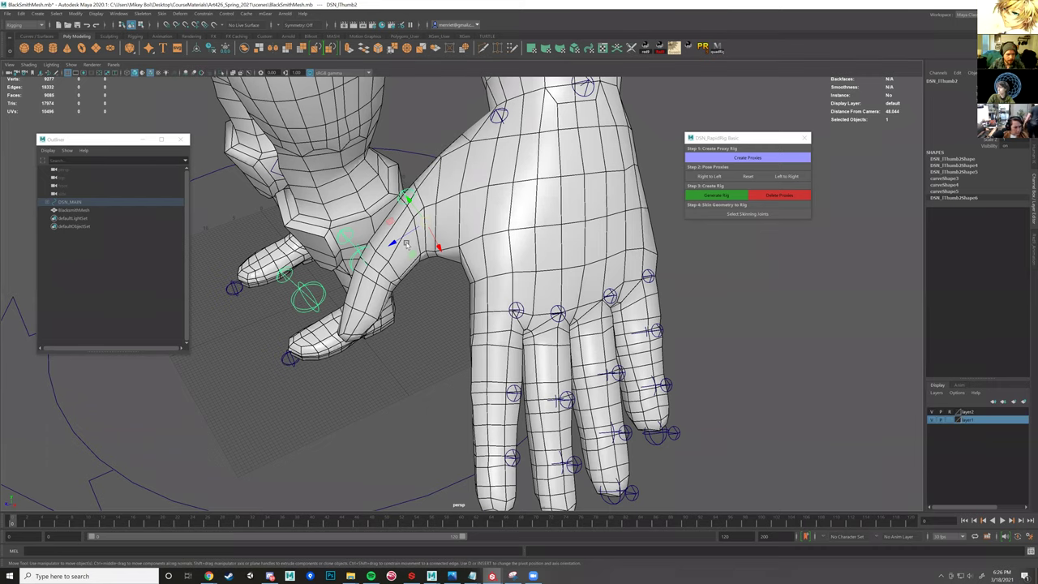
{"action": "mouse_move", "coordinate": [449, 272]}
{"action": "left_mouse_down", "text": "alt"}
{"action": "mouse_move", "coordinate": [379, 273]}
{"action": "mouse_move", "coordinate": [419, 276]}
{"action": "mouse_move", "coordinate": [385, 252]}
{"action": "mouse_move", "coordinate": [411, 282]}
{"action": "left_mouse_up", "text": "alt"}
{"action": "key", "text": "e"}
- Align the third left thumb proxy with the thumb's last joint and position the tip proxy at the thumb's end
{"action": "left_click", "coordinate": [401, 325]}
{"action": "left_click_drag", "start_coordinate": [402, 335], "coordinate": [407, 347], "text": "alt"}
{"action": "left_click", "coordinate": [407, 394]}
{"action": "key", "text": "w"}
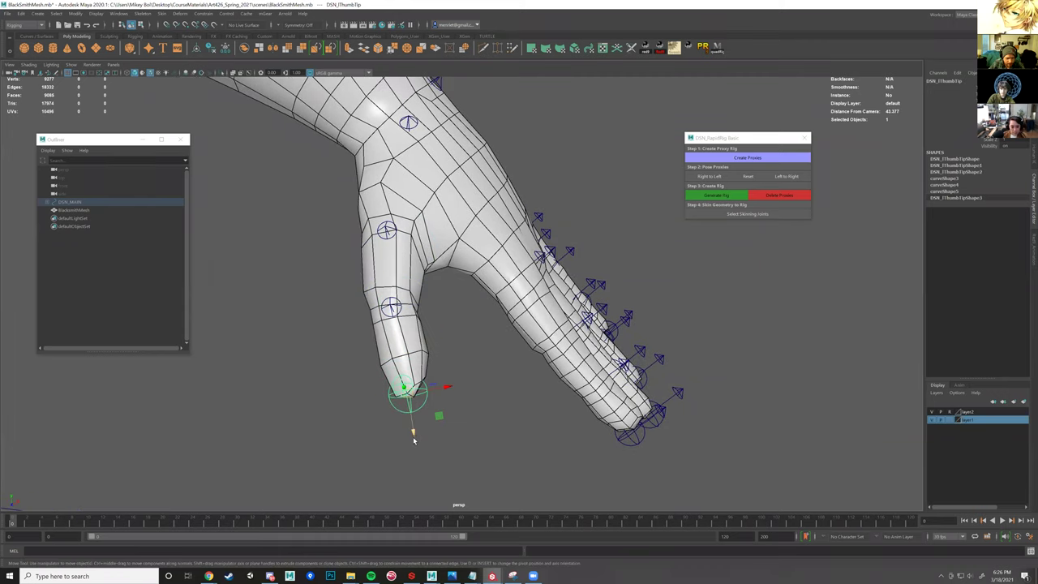
{"action": "scroll", "coordinate": [504, 347], "scroll_direction": "down", "scroll_amount": 2}
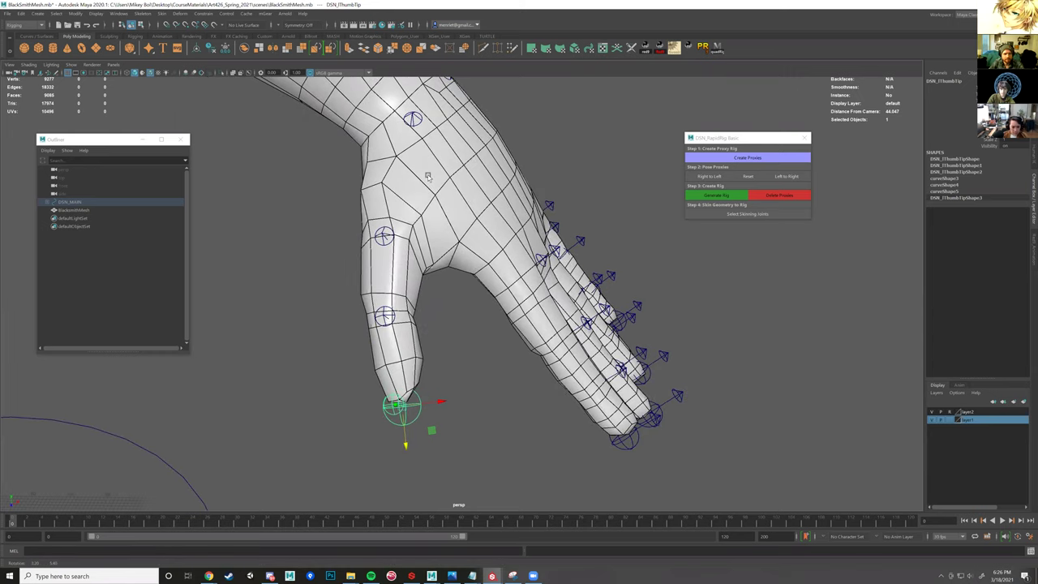
{"action": "scroll", "coordinate": [527, 273], "scroll_direction": "down", "scroll_amount": 3}
- Switch the upper body to wireframe display and select the jaw proxy
{"action": "left_click_drag", "start_coordinate": [473, 228], "coordinate": [307, 268], "text": "alt"}
{"action": "mouse_move", "coordinate": [409, 258]}
{"action": "left_mouse_down", "text": "alt"}
{"action": "mouse_move", "coordinate": [387, 257]}
{"action": "mouse_move", "coordinate": [464, 255]}
{"action": "mouse_move", "coordinate": [545, 272]}
{"action": "left_mouse_up", "text": "alt"}
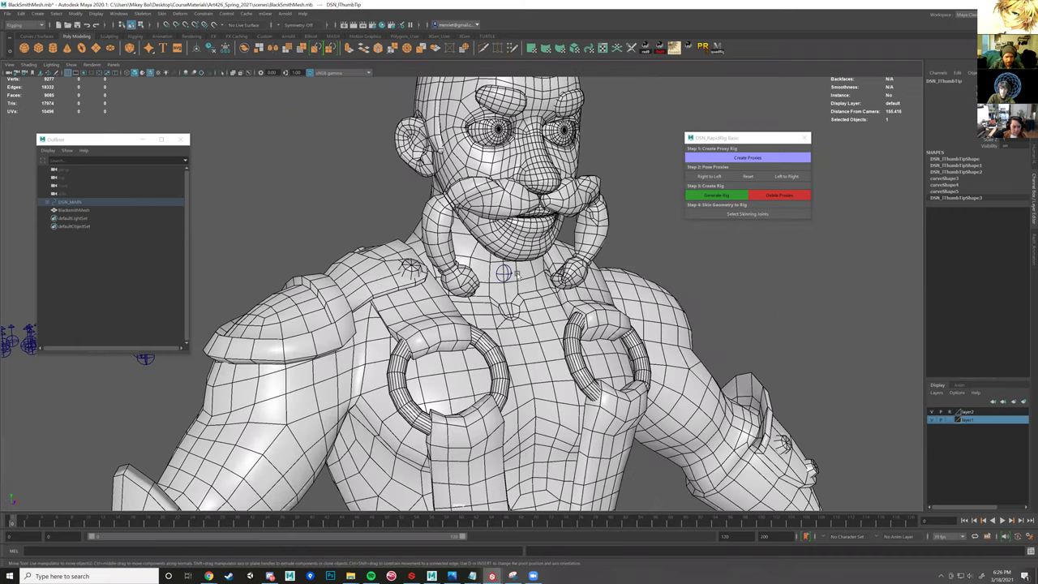
{"action": "key", "text": "4"}
{"action": "left_click_drag", "start_coordinate": [425, 240], "coordinate": [528, 260], "text": "alt"}
{"action": "left_click", "coordinate": [422, 237]}
{"action": "left_click_drag", "start_coordinate": [463, 288], "coordinate": [475, 279], "text": "alt"}
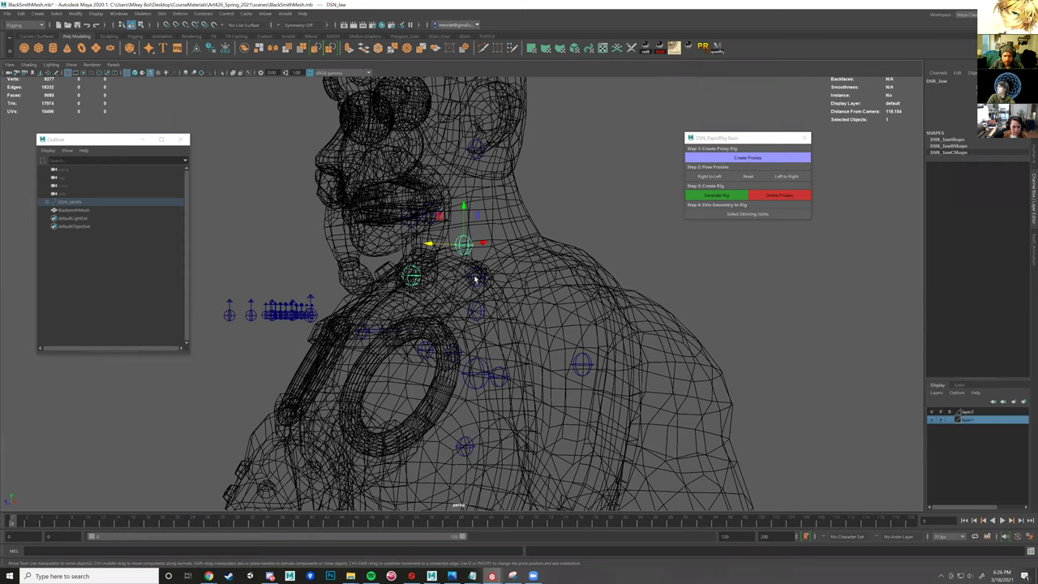
- Select the neck proxy and reposition it at the base of the neck in side view
{"action": "left_click", "coordinate": [475, 279]}
{"action": "left_click", "coordinate": [485, 279]}
{"action": "left_click_drag", "start_coordinate": [503, 298], "coordinate": [438, 353], "text": "alt"}
{"action": "left_click", "coordinate": [477, 334]}
{"action": "left_click_drag", "start_coordinate": [485, 292], "coordinate": [484, 296], "text": "alt"}
{"action": "left_click", "coordinate": [481, 335]}
{"action": "left_click", "coordinate": [479, 334]}
{"action": "left_click_drag", "start_coordinate": [457, 296], "coordinate": [449, 297], "text": "alt"}
{"action": "left_click_drag", "start_coordinate": [451, 306], "coordinate": [517, 257]}
- Move the head proxy to the top of the neck, just below the ear, in side view
{"action": "scroll", "coordinate": [501, 262], "scroll_direction": "down", "scroll_amount": 3}
{"action": "left_click", "coordinate": [517, 254]}
{"action": "left_click", "coordinate": [480, 231]}
{"action": "left_click_drag", "start_coordinate": [480, 227], "coordinate": [453, 177]}
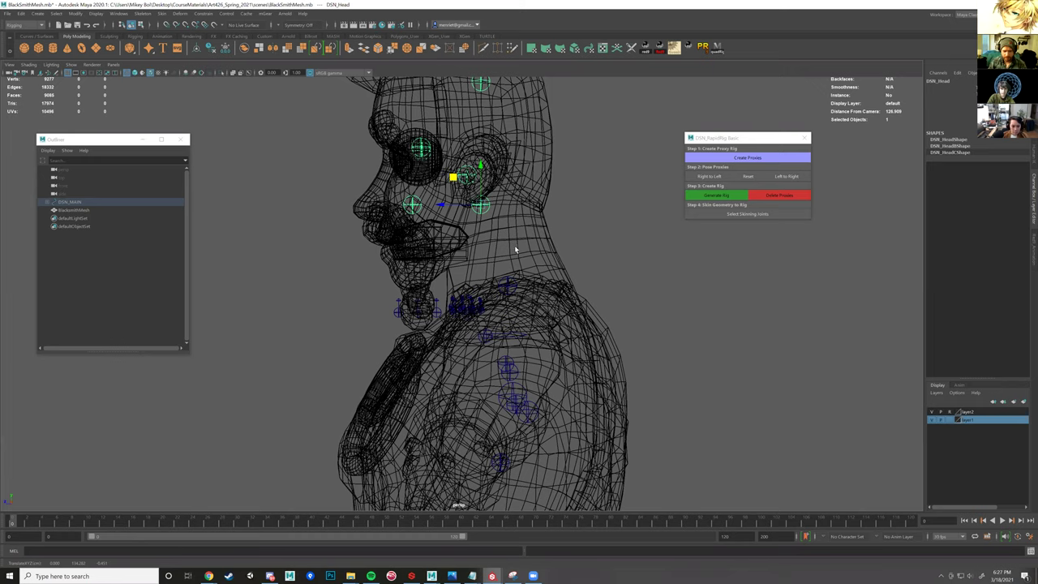
{"action": "left_click_drag", "start_coordinate": [562, 303], "coordinate": [512, 216], "text": "alt"}
{"action": "left_click_drag", "start_coordinate": [533, 260], "coordinate": [494, 194], "text": "alt"}
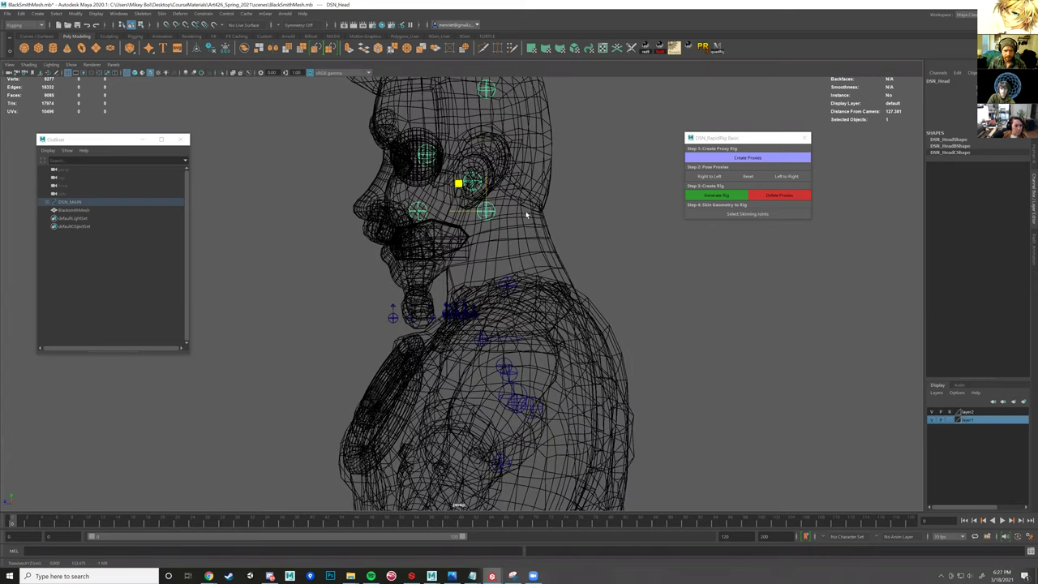
- Refine the head proxy's position against the shaded mesh, return to wireframe display and undo the last action
{"action": "key", "text": "5"}
{"action": "left_click_drag", "start_coordinate": [484, 236], "coordinate": [425, 265], "text": "alt"}
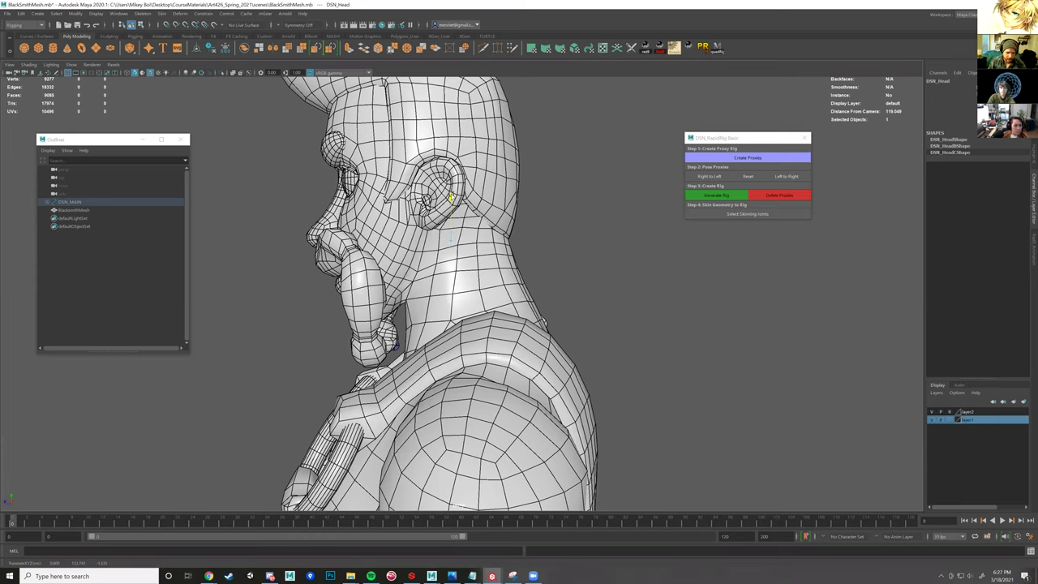
{"action": "left_click_drag", "start_coordinate": [456, 199], "coordinate": [558, 245], "text": "alt"}
{"action": "key", "text": "4"}
{"action": "key", "text": "ctrl+z"}
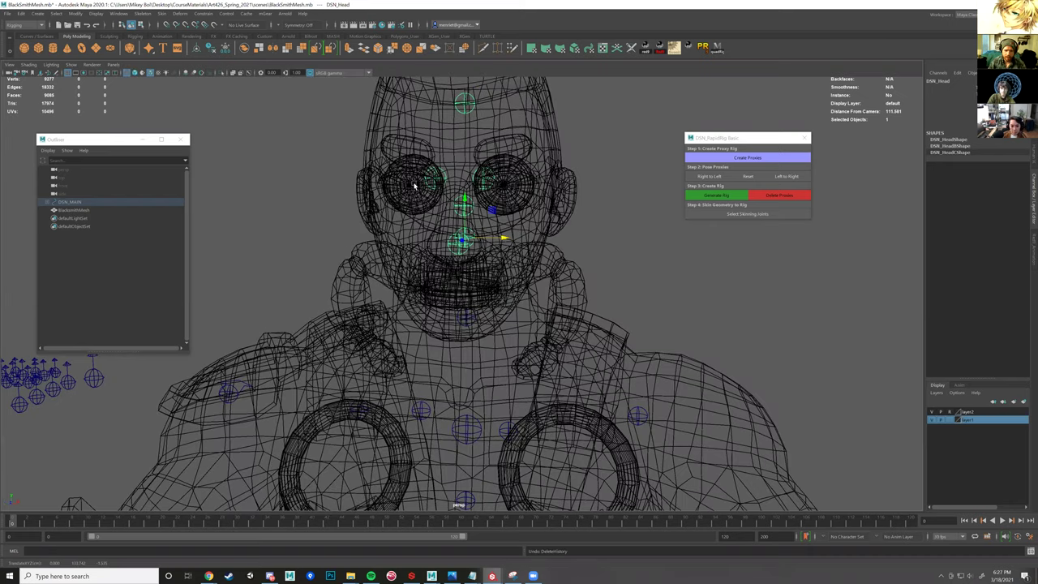
- Select the jaw proxy near the ear in side view
{"action": "left_click_drag", "start_coordinate": [414, 187], "coordinate": [408, 278], "text": "alt"}
{"action": "left_click_drag", "start_coordinate": [459, 232], "coordinate": [556, 273], "text": "alt"}
{"action": "right_click_drag", "start_coordinate": [401, 213], "coordinate": [515, 124], "text": "alt"}
{"action": "left_click", "coordinate": [515, 125]}
{"action": "left_click", "coordinate": [499, 139]}
{"action": "middle_click_drag", "start_coordinate": [497, 144], "coordinate": [490, 183], "text": "alt"}
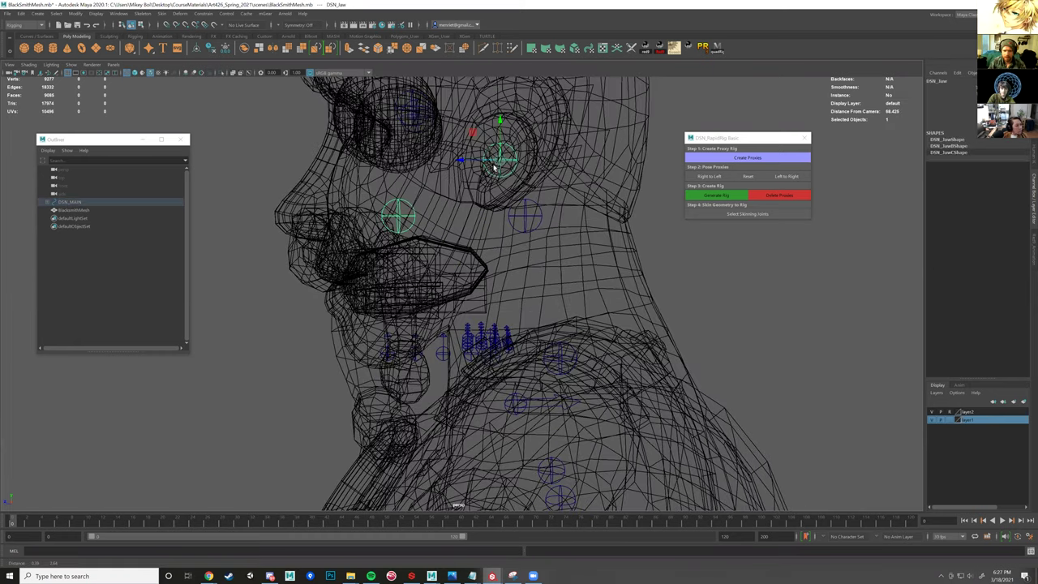
{"action": "left_click_drag", "start_coordinate": [496, 164], "coordinate": [491, 152], "text": "alt"}
{"action": "right_click_drag", "start_coordinate": [492, 154], "coordinate": [495, 188], "text": "alt"}
{"action": "key", "text": "bracketleft"}
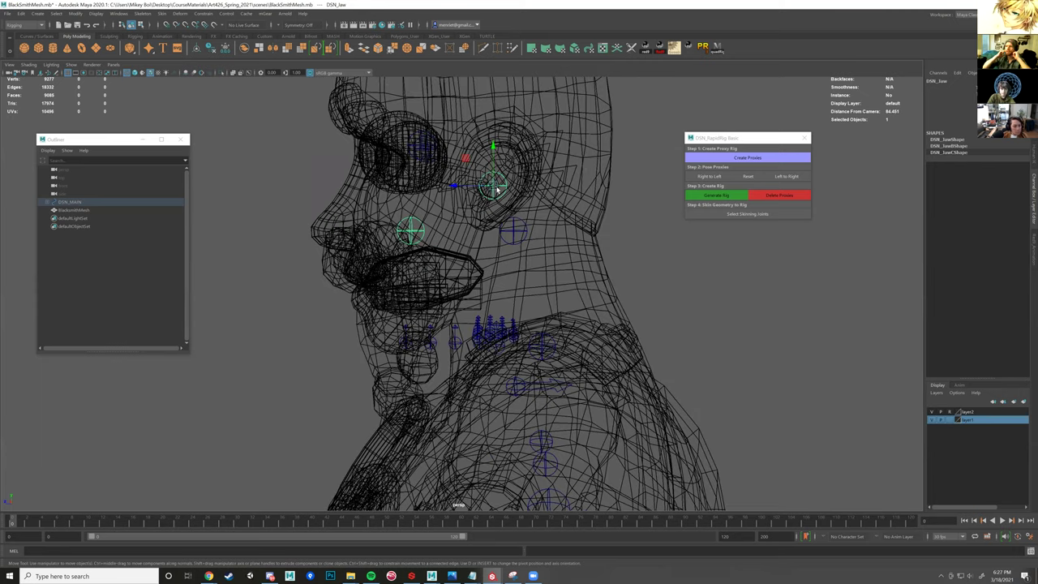
{"action": "key", "text": "bracketleft"}
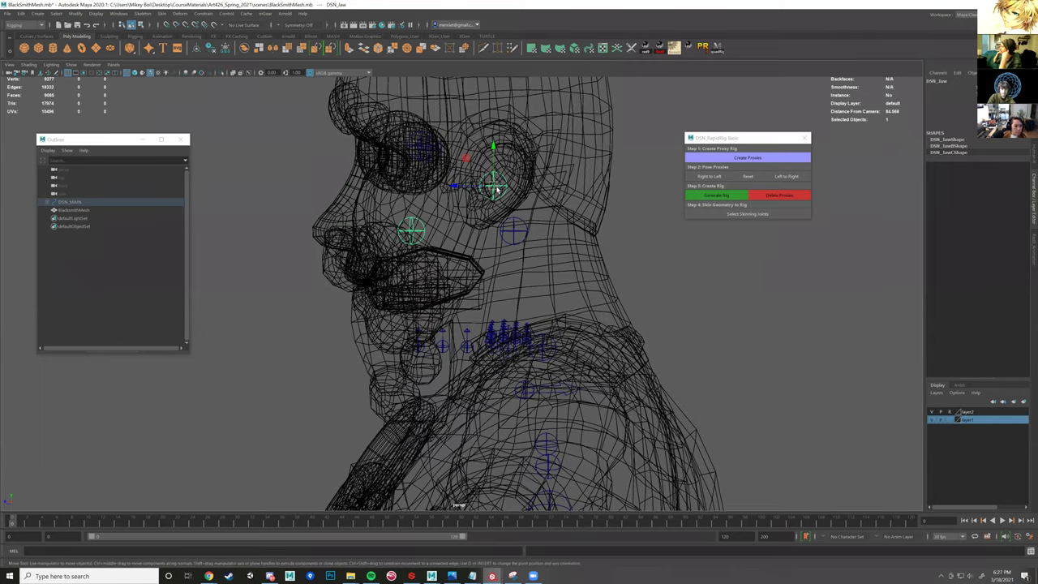
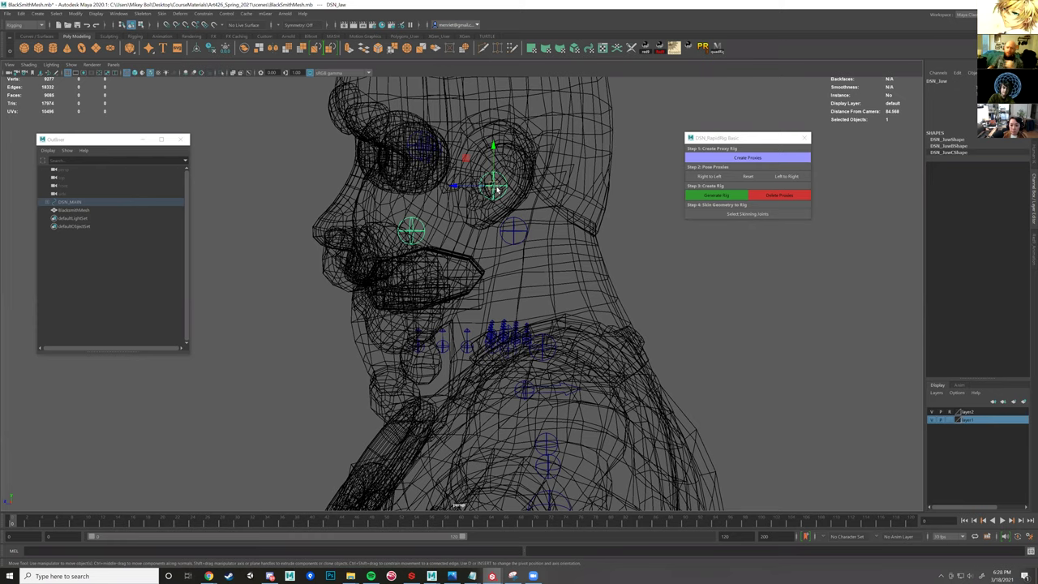
- Lower the jaw proxy to the jaw hinge just below the ear, checking its placement against the shaded mesh
{"action": "key", "text": "5"}
{"action": "left_click_drag", "start_coordinate": [512, 134], "coordinate": [445, 201], "text": "alt"}
{"action": "key", "text": "w"}
{"action": "key", "text": "4"}
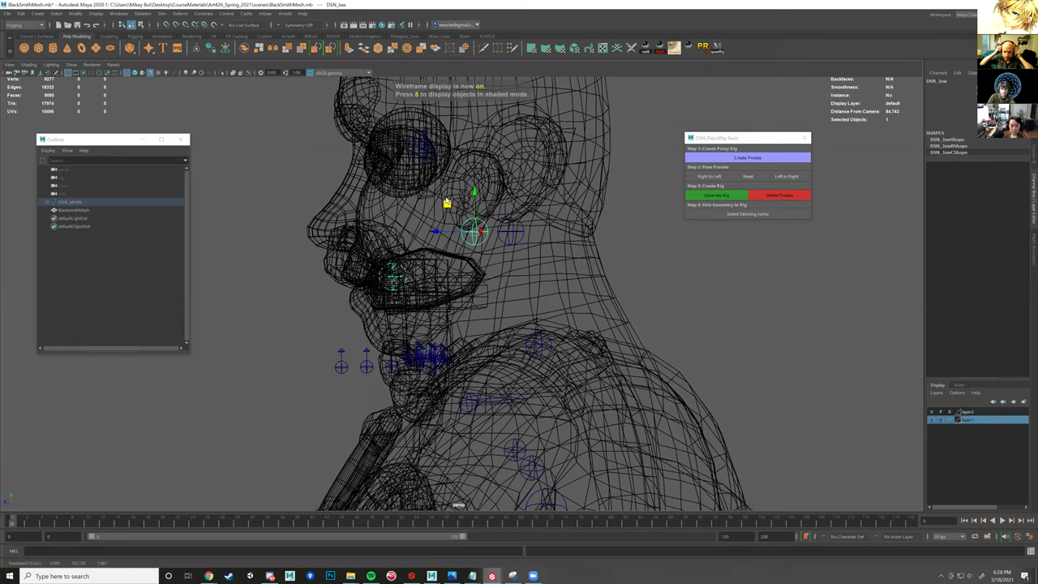
{"action": "left_click_drag", "start_coordinate": [446, 201], "coordinate": [451, 227]}
{"action": "mouse_move", "coordinate": [452, 228]}
{"action": "left_mouse_down", "text": "alt"}
{"action": "mouse_move", "coordinate": [479, 232]}
{"action": "mouse_move", "coordinate": [469, 229]}
{"action": "left_mouse_up", "text": "alt"}
{"action": "key", "text": "5"}
{"action": "key", "text": "w"}
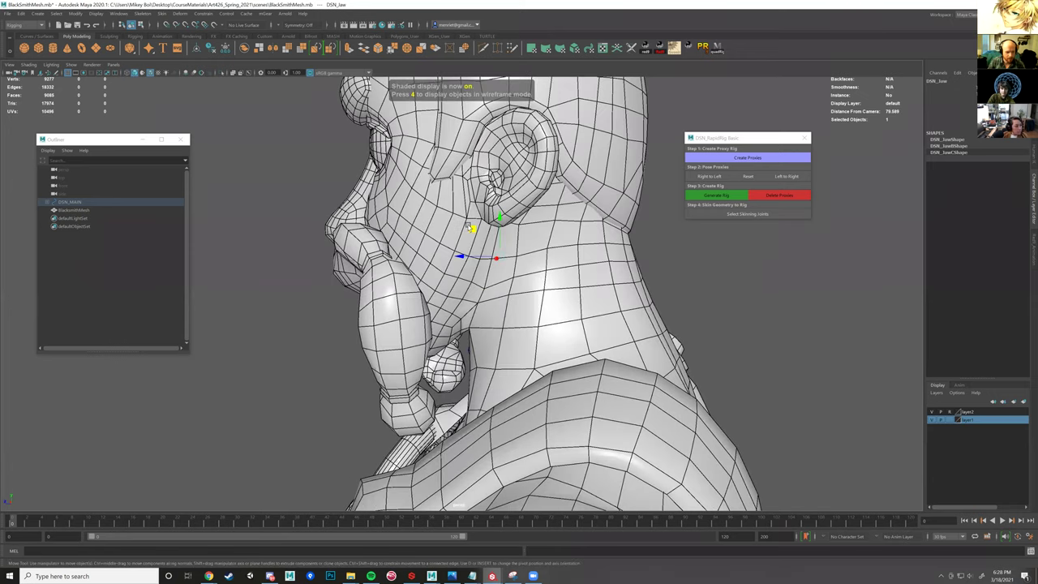
{"action": "key", "text": "4"}
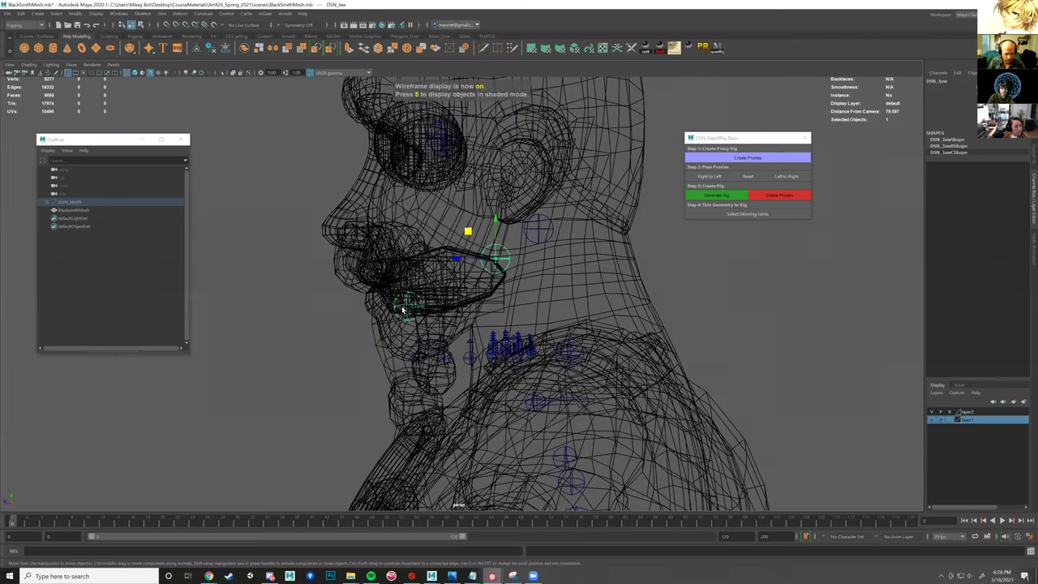
- Select the jaw tip proxy and move it forward and down to the front of the chin in side view
{"action": "left_click", "coordinate": [401, 309]}
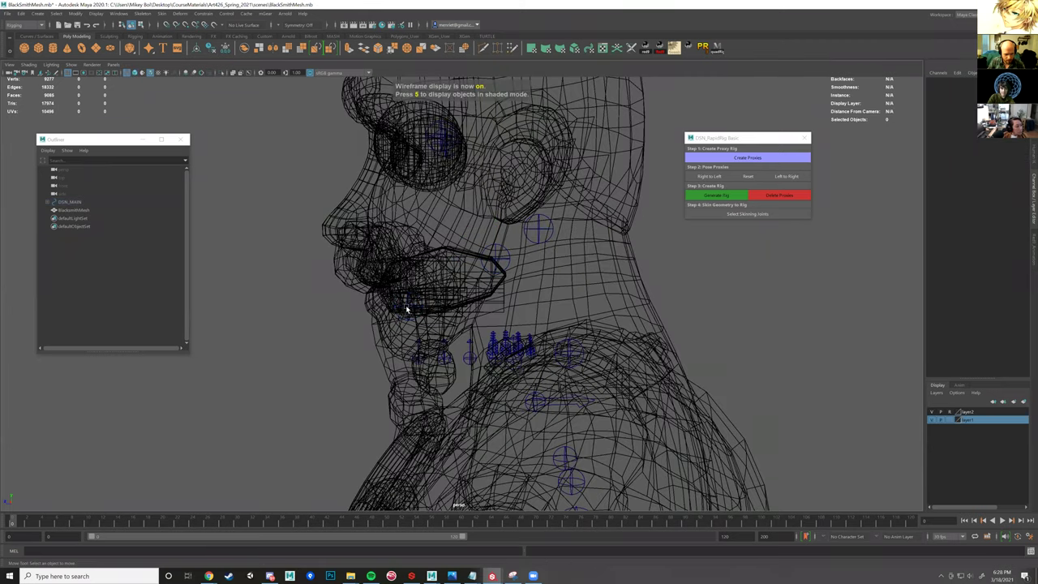
{"action": "left_click", "coordinate": [362, 305]}
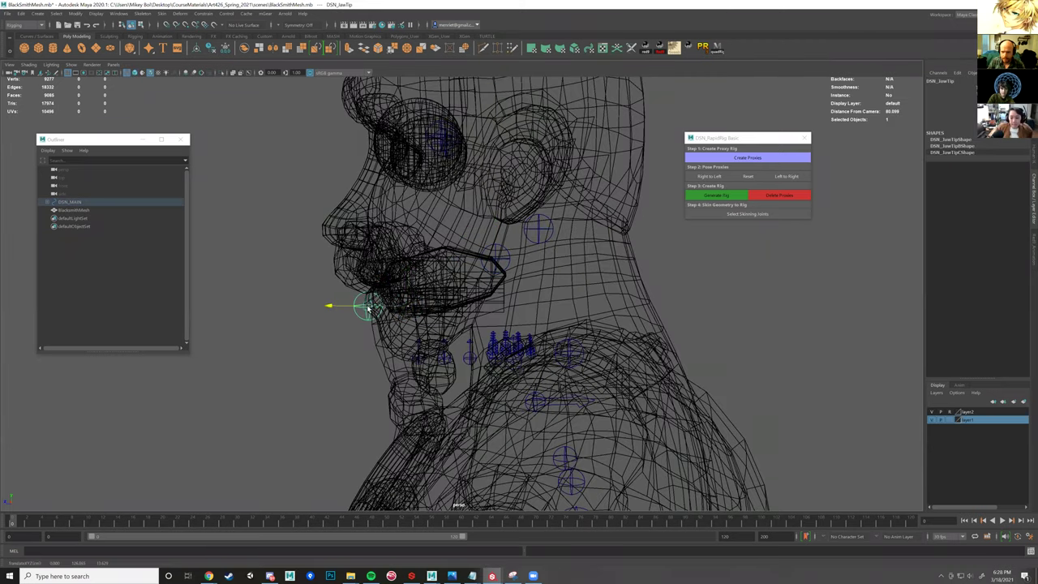
{"action": "middle_click_drag", "start_coordinate": [367, 308], "coordinate": [439, 293], "text": "alt"}
{"action": "right_click_drag", "start_coordinate": [439, 292], "coordinate": [463, 285], "text": "alt"}
{"action": "left_click_drag", "start_coordinate": [463, 285], "coordinate": [423, 320], "text": "alt"}
{"action": "left_click_drag", "start_coordinate": [402, 273], "coordinate": [433, 330]}
{"action": "left_click_drag", "start_coordinate": [490, 219], "coordinate": [493, 221], "text": "alt"}
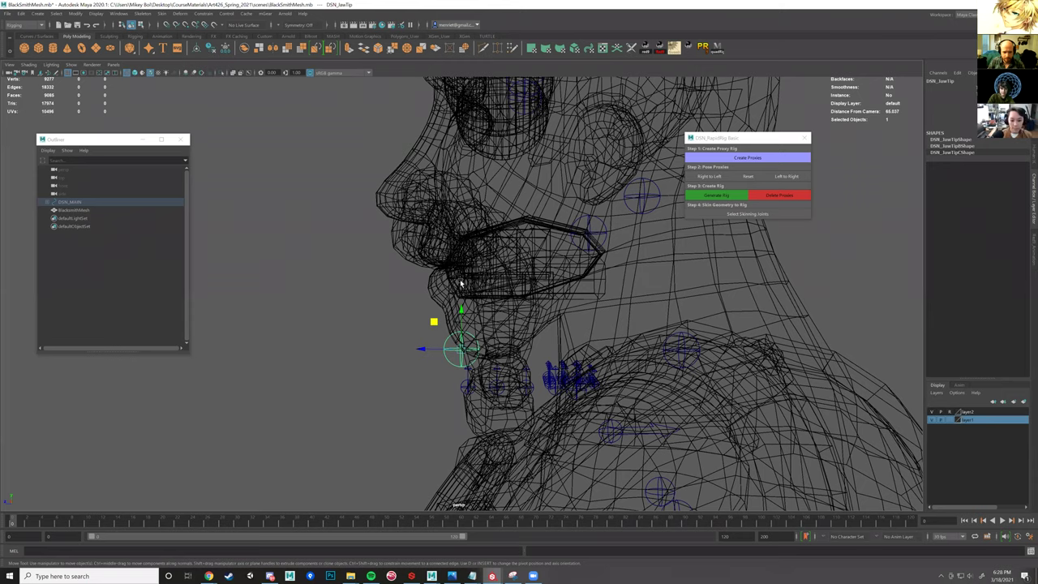
- Select the left eye proxy and compare its position with the eyeball in shaded display, then return to wireframe
{"action": "right_click_drag", "start_coordinate": [460, 283], "coordinate": [464, 286], "text": "alt"}
{"action": "middle_click_drag", "start_coordinate": [463, 286], "coordinate": [494, 289], "text": "alt"}
{"action": "left_click_drag", "start_coordinate": [481, 219], "coordinate": [491, 230], "text": "alt"}
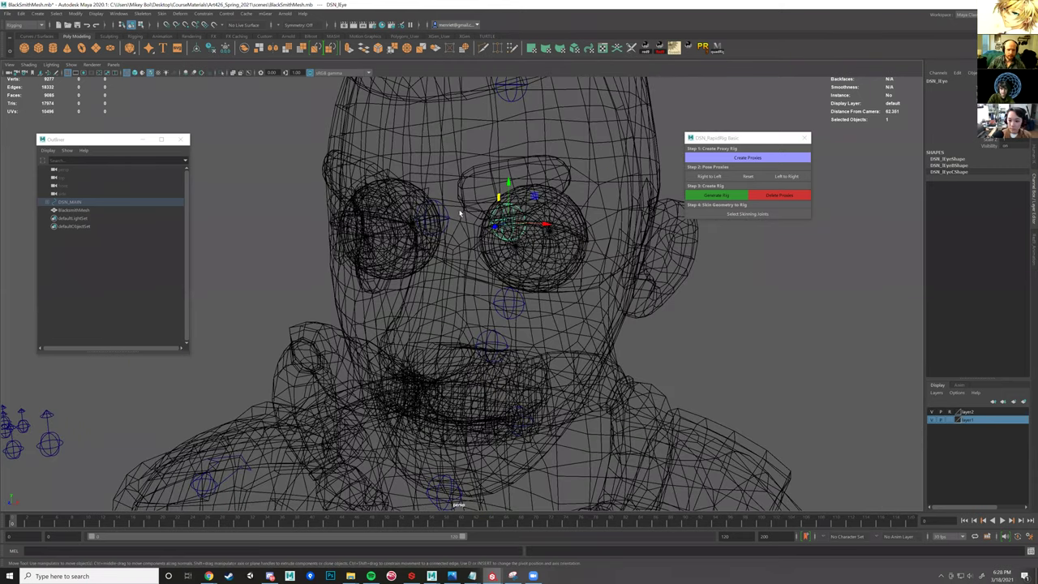
{"action": "key", "text": "5"}
{"action": "left_click_drag", "start_coordinate": [560, 241], "coordinate": [493, 244], "text": "alt"}
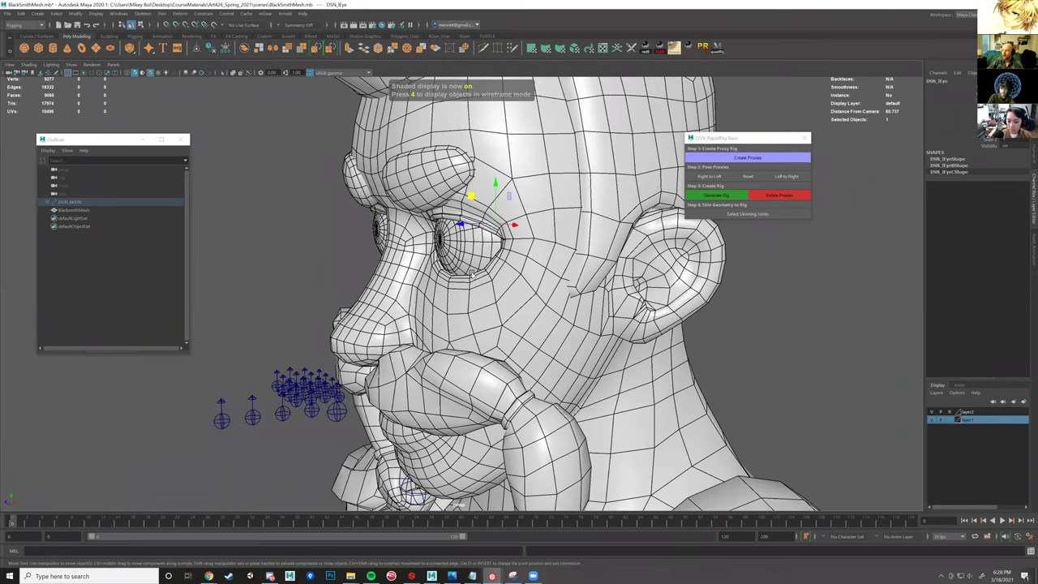
{"action": "right_click_drag", "start_coordinate": [493, 243], "coordinate": [496, 233], "text": "alt"}
{"action": "middle_click_drag", "start_coordinate": [496, 233], "coordinate": [472, 274], "text": "alt"}
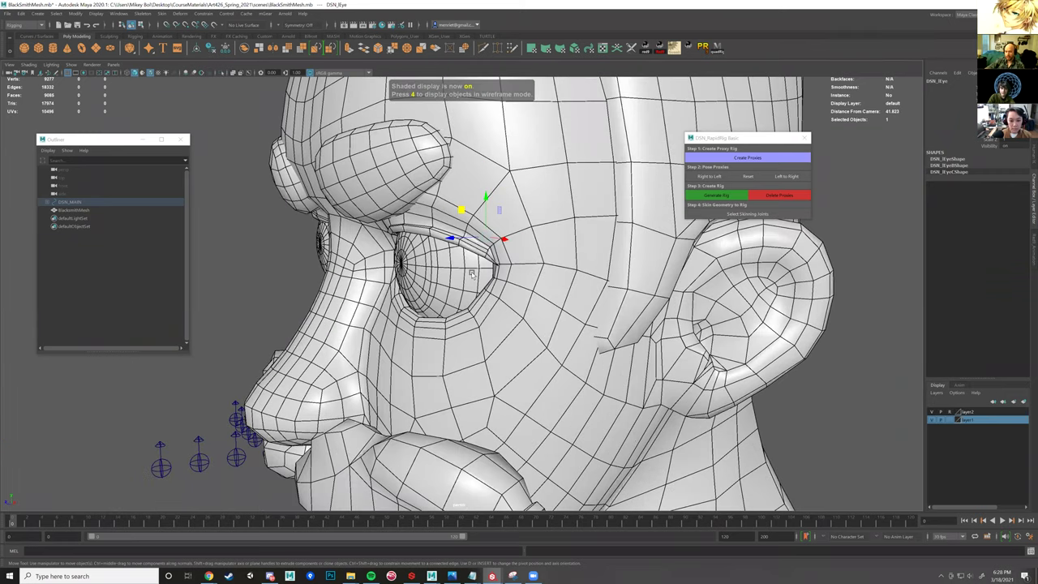
{"action": "key", "text": "4"}
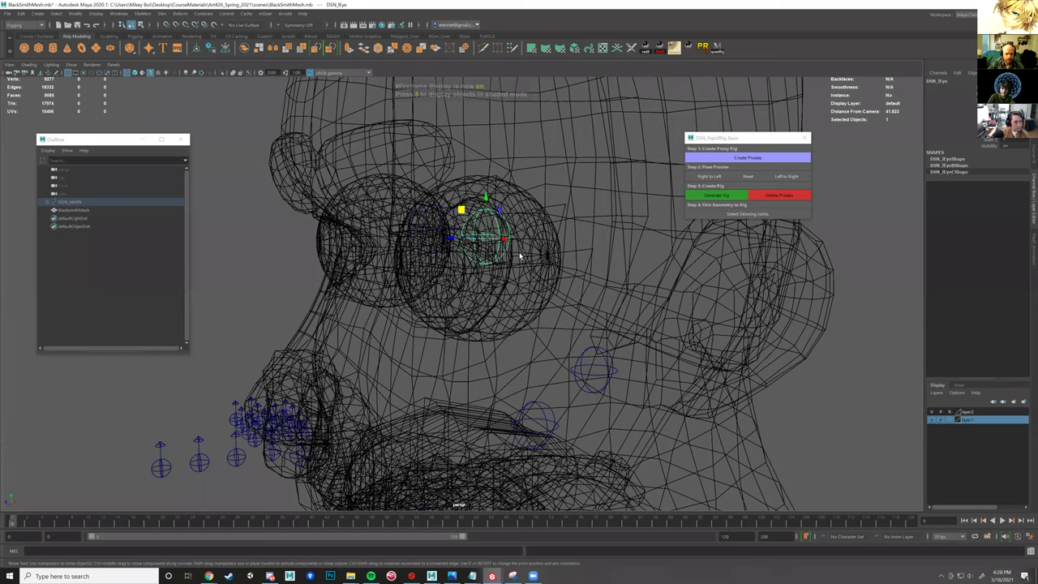
- Align the left eye proxy front to back with the middle of the eyeball, using vertex snapping
{"action": "left_click_drag", "start_coordinate": [519, 255], "coordinate": [480, 260], "text": "alt"}
{"action": "left_click_drag", "start_coordinate": [561, 259], "coordinate": [463, 245], "text": "alt"}
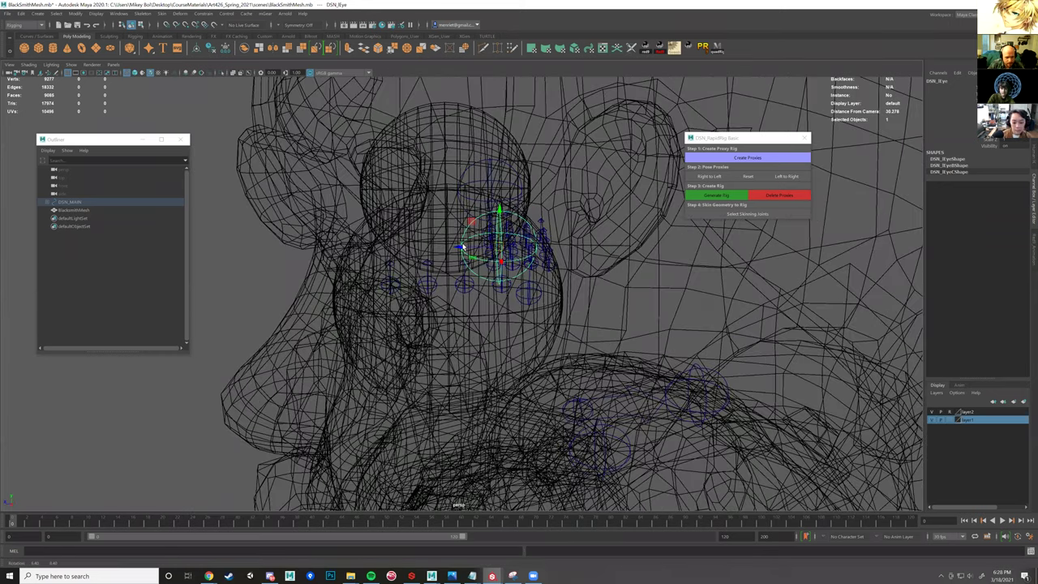
{"action": "key", "text": "v"}
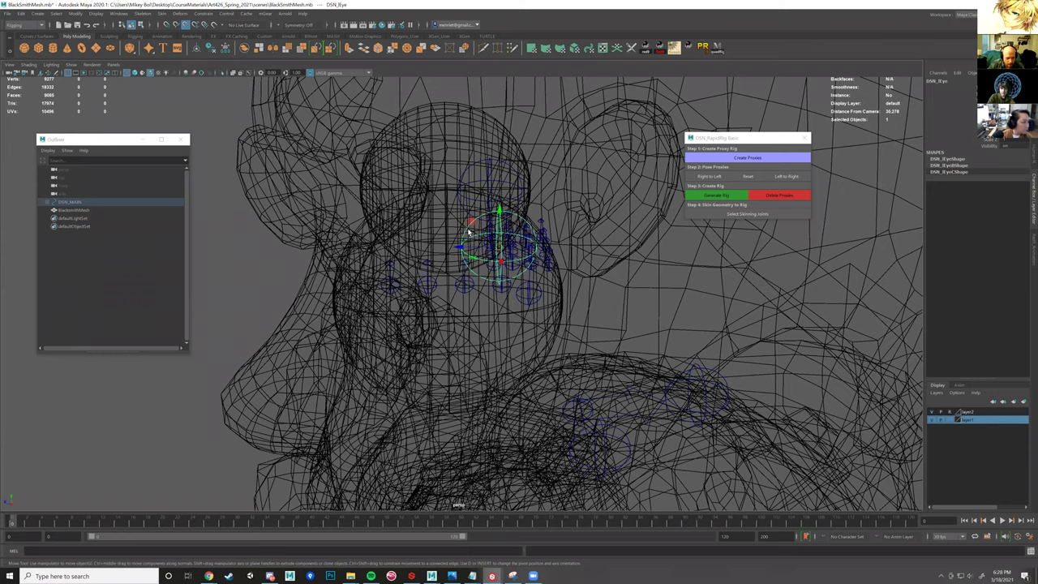
{"action": "left_click_drag", "start_coordinate": [471, 220], "coordinate": [456, 262], "text": "alt"}
{"action": "scroll", "coordinate": [470, 268], "scroll_direction": "up", "scroll_amount": 2}
{"action": "left_click_drag", "start_coordinate": [454, 153], "coordinate": [453, 153]}
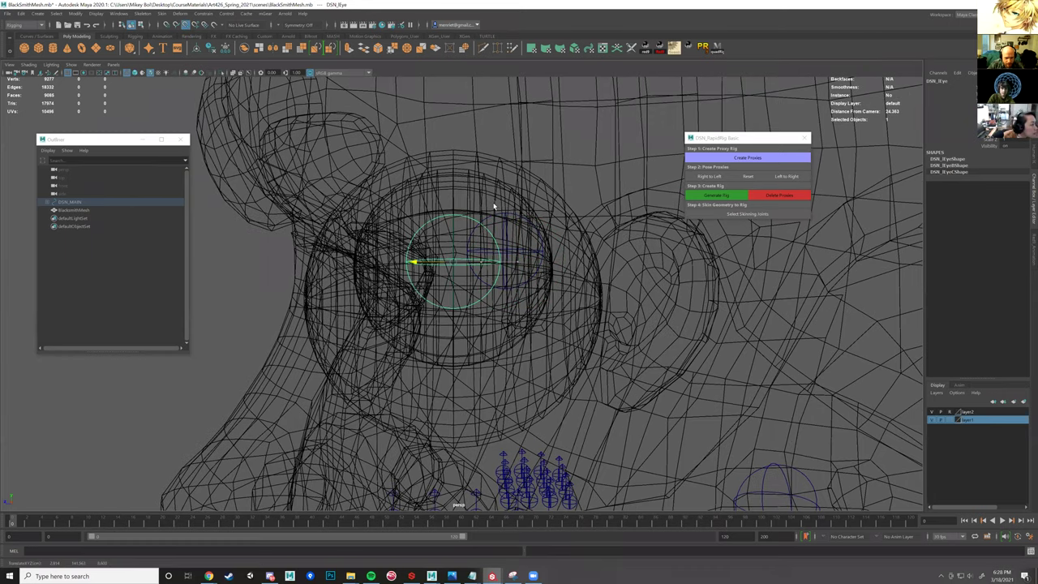
- Snap the left eye proxy sideways and vertically to the centre of the left eyeball in front view
{"action": "left_click_drag", "start_coordinate": [527, 206], "coordinate": [557, 240], "text": "alt"}
{"action": "left_click_drag", "start_coordinate": [473, 225], "coordinate": [487, 191], "text": "alt"}
{"action": "left_click_drag", "start_coordinate": [481, 147], "coordinate": [489, 149], "text": "alt"}
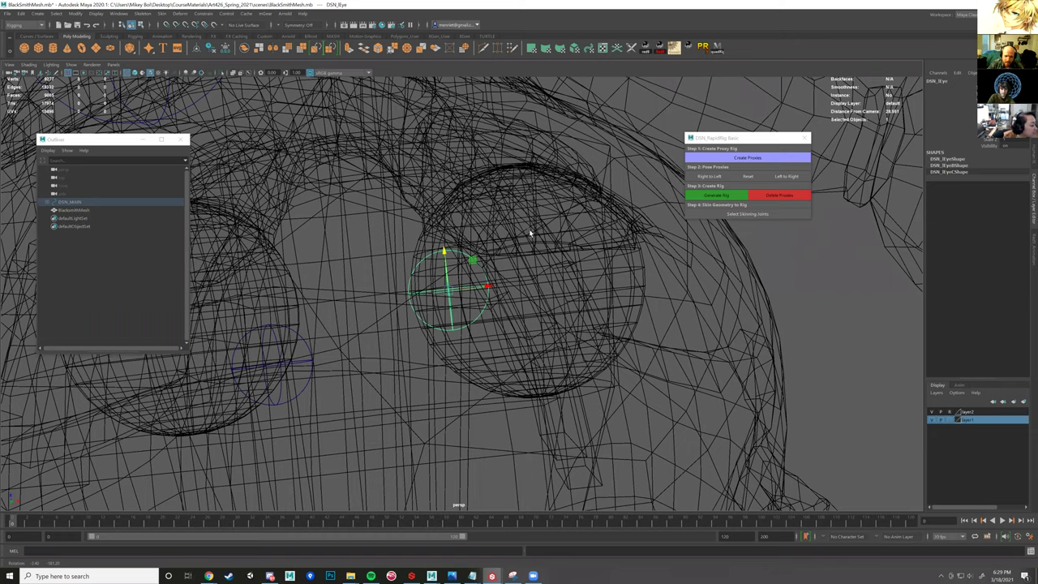
{"action": "left_click_drag", "start_coordinate": [529, 228], "coordinate": [535, 270], "text": "alt"}
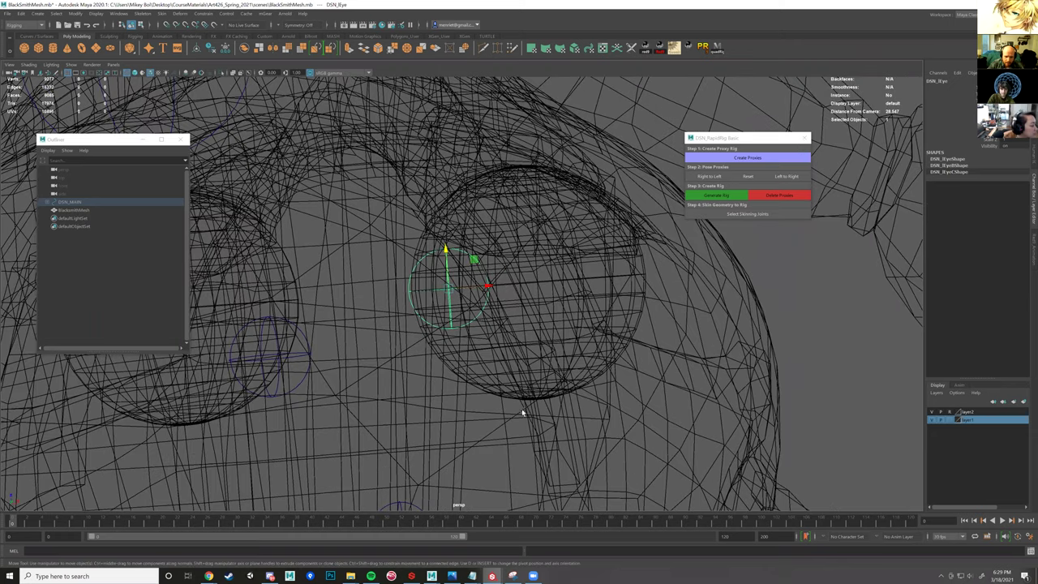
{"action": "left_click_drag", "start_coordinate": [496, 321], "coordinate": [445, 300], "text": "alt"}
{"action": "middle_click_drag", "start_coordinate": [441, 289], "coordinate": [434, 282], "text": "alt"}
{"action": "key", "text": "v"}
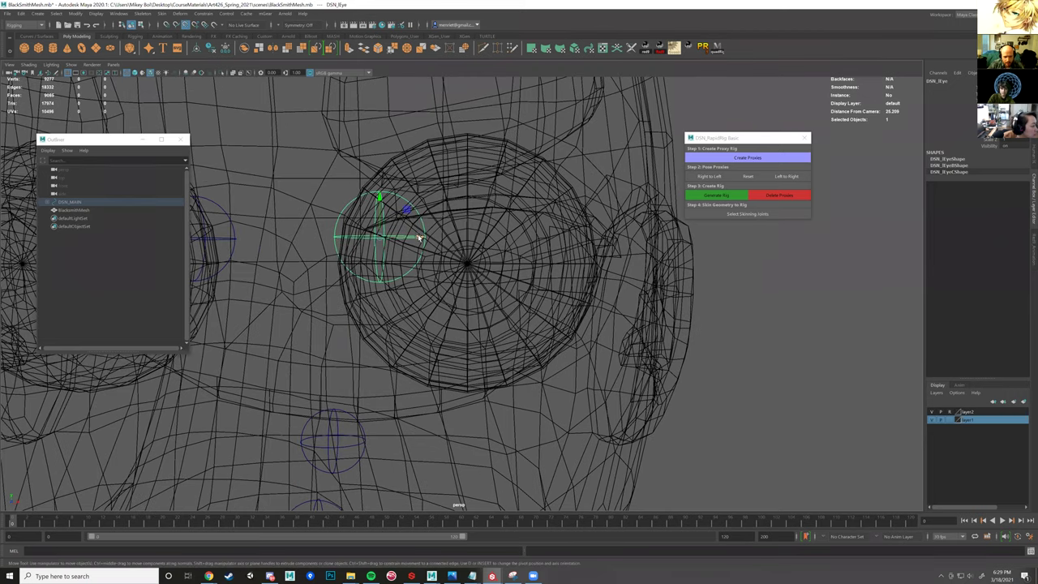
{"action": "middle_click_drag", "start_coordinate": [438, 246], "coordinate": [470, 264]}
{"action": "left_click", "coordinate": [467, 201]}
{"action": "left_click_drag", "start_coordinate": [473, 279], "coordinate": [476, 255], "text": "alt"}
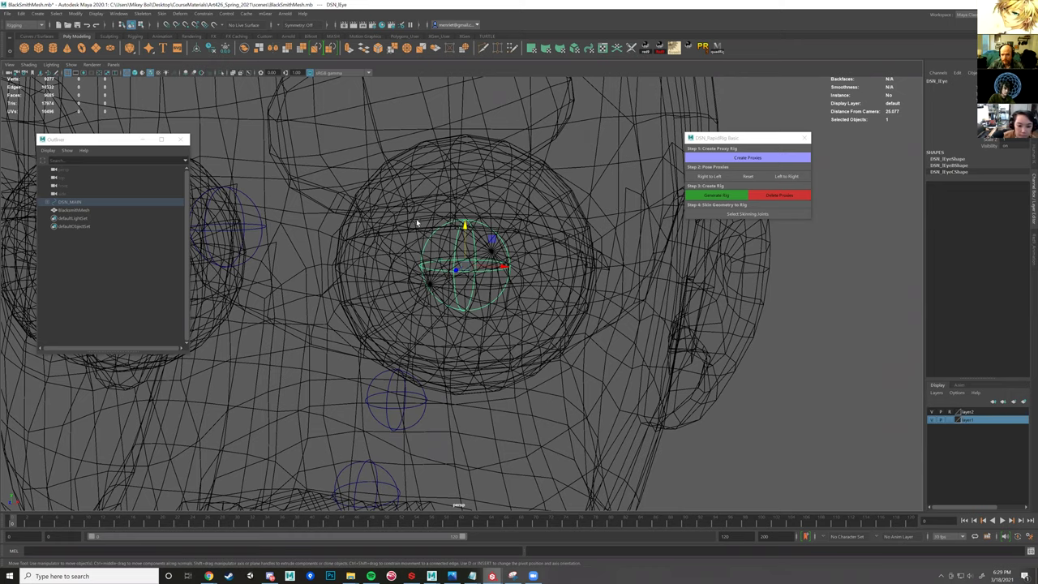
- Move the head tip proxy up to the top of the character's head
{"action": "scroll", "coordinate": [416, 222], "scroll_direction": "down", "scroll_amount": 3}
{"action": "scroll", "coordinate": [386, 167], "scroll_direction": "down", "scroll_amount": 5}
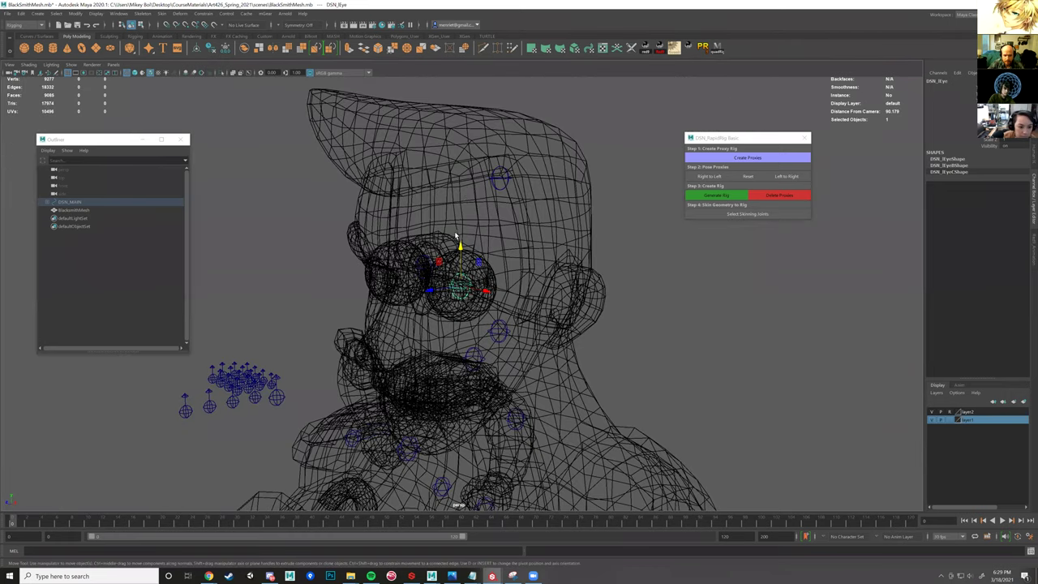
{"action": "left_click_drag", "start_coordinate": [455, 236], "coordinate": [527, 209], "text": "alt"}
{"action": "left_click_drag", "start_coordinate": [621, 239], "coordinate": [447, 210], "text": "alt"}
{"action": "left_click", "coordinate": [507, 224]}
{"action": "left_click_drag", "start_coordinate": [484, 201], "coordinate": [454, 130]}
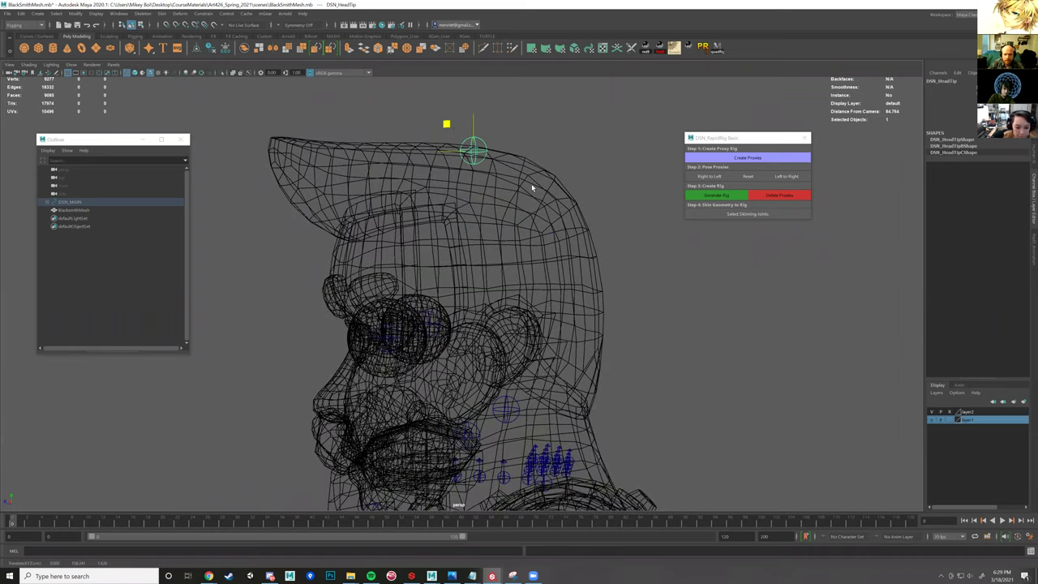
{"action": "scroll", "coordinate": [527, 186], "scroll_direction": "down", "scroll_amount": 4}
{"action": "scroll", "coordinate": [500, 204], "scroll_direction": "up", "scroll_amount": 2}
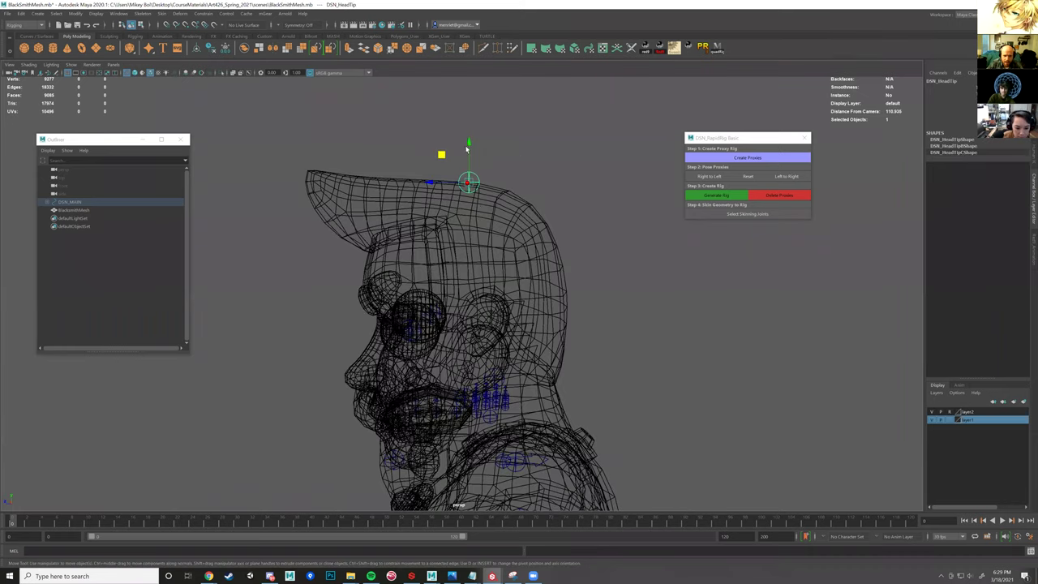
{"action": "scroll", "coordinate": [467, 149], "scroll_direction": "up", "scroll_amount": 2}
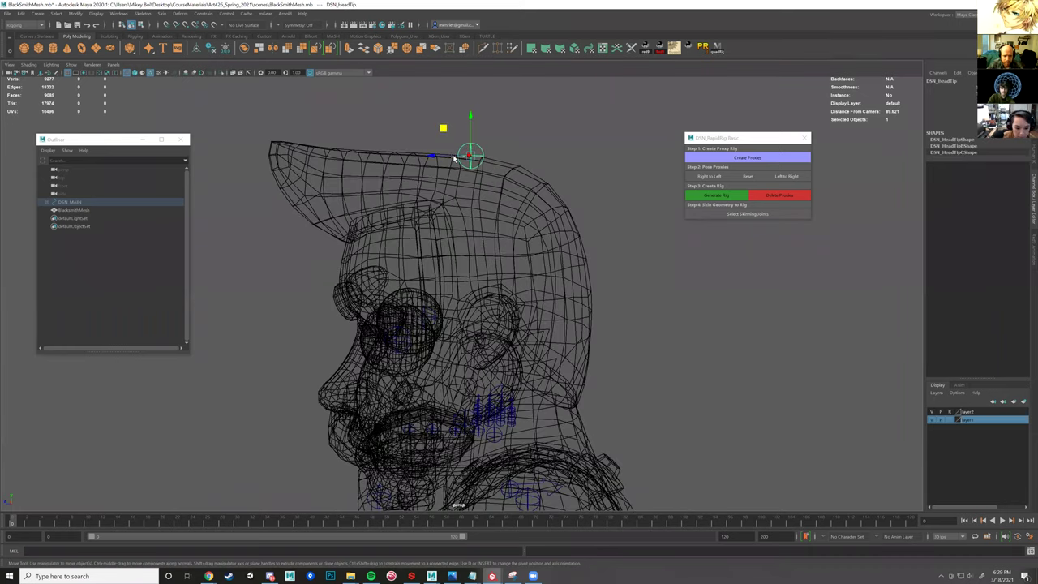
- Save the scene as BlackSmithProxies.mb in the scenes folder of CourseMaterials/Art426_Spring_2021 on the Desktop
{"action": "left_click", "coordinate": [8, 15]}
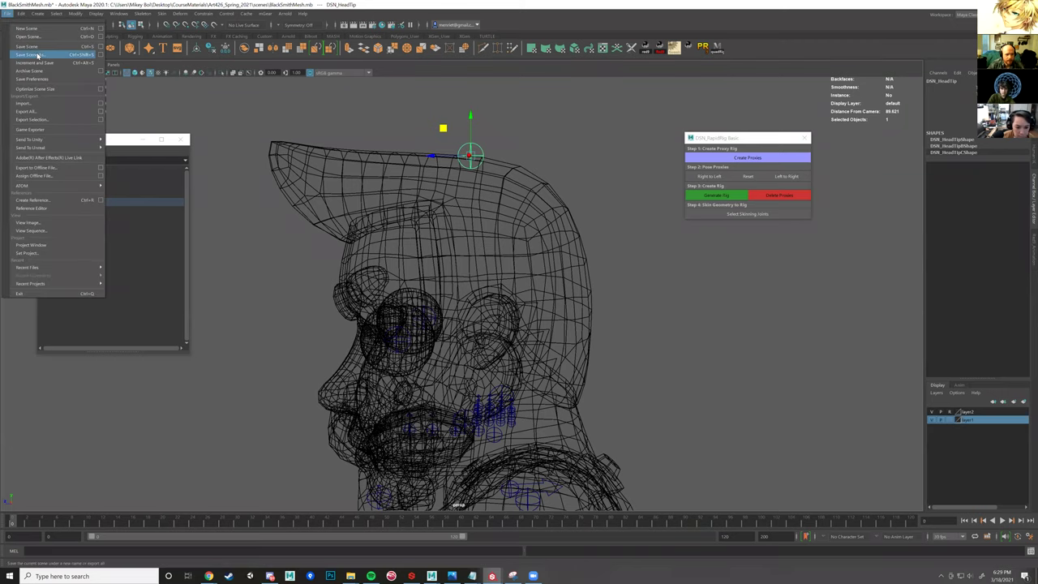
{"action": "left_click", "coordinate": [38, 55]}
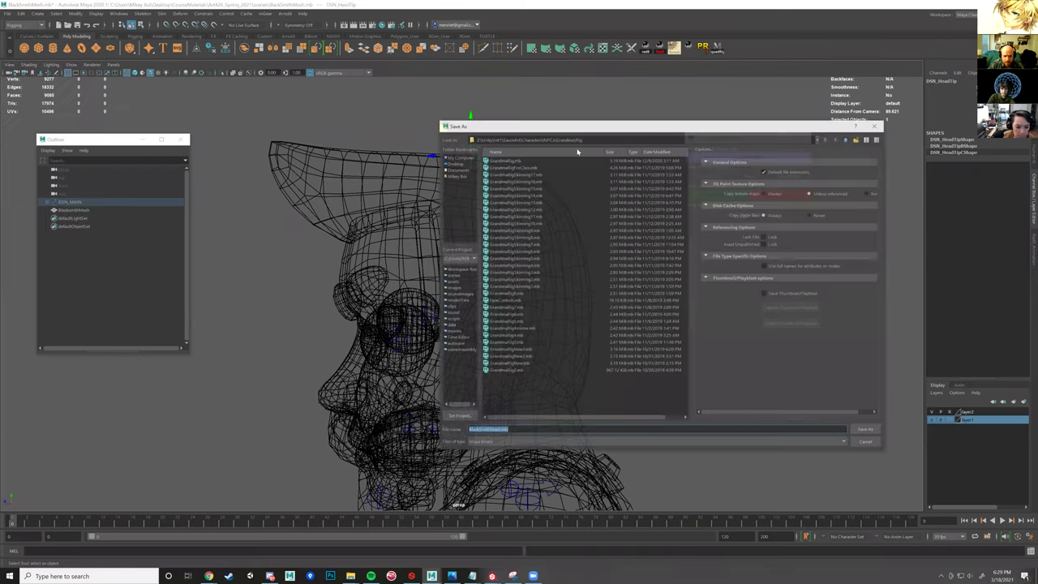
{"action": "left_click", "coordinate": [459, 158]}
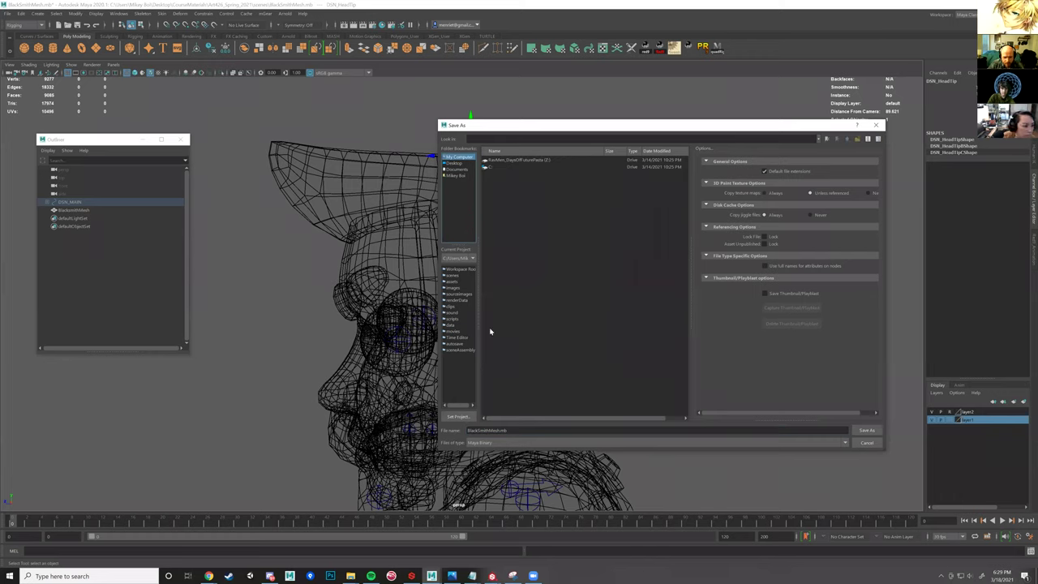
{"action": "double_click", "coordinate": [503, 338]}
{"action": "left_click", "coordinate": [455, 158]}
{"action": "left_click", "coordinate": [453, 163]}
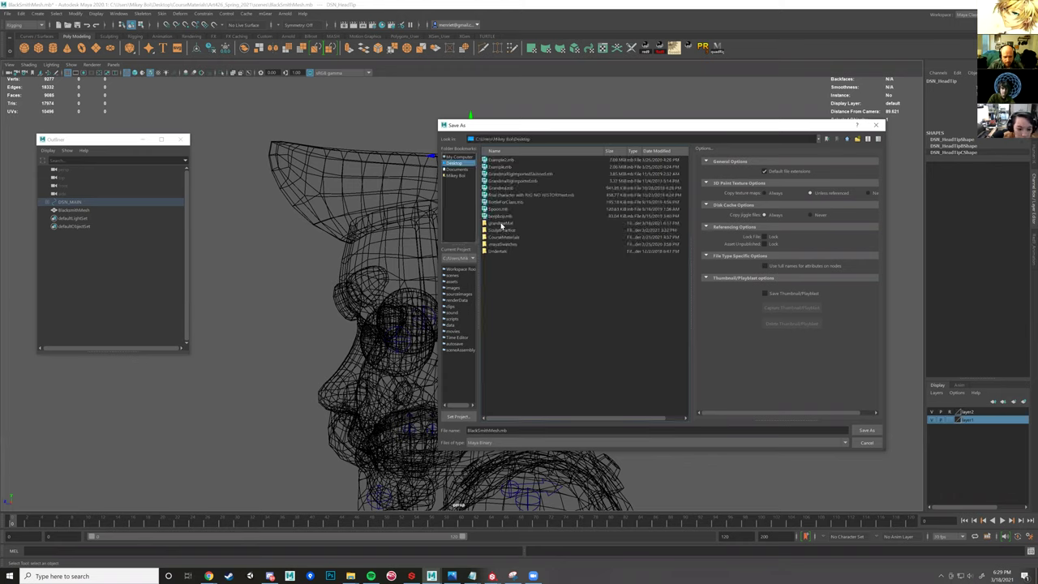
{"action": "double_click", "coordinate": [501, 239]}
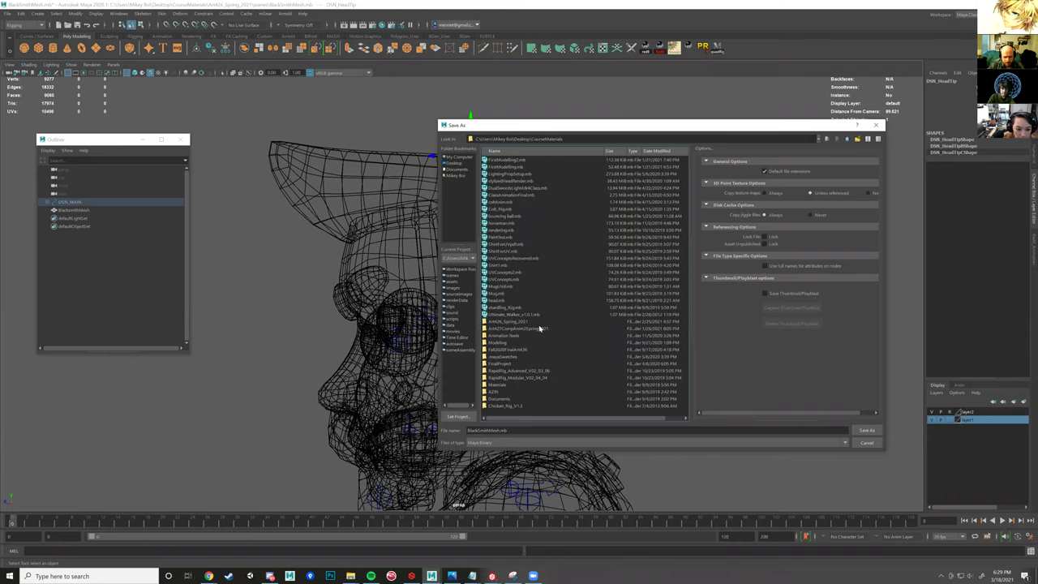
{"action": "double_click", "coordinate": [512, 322]}
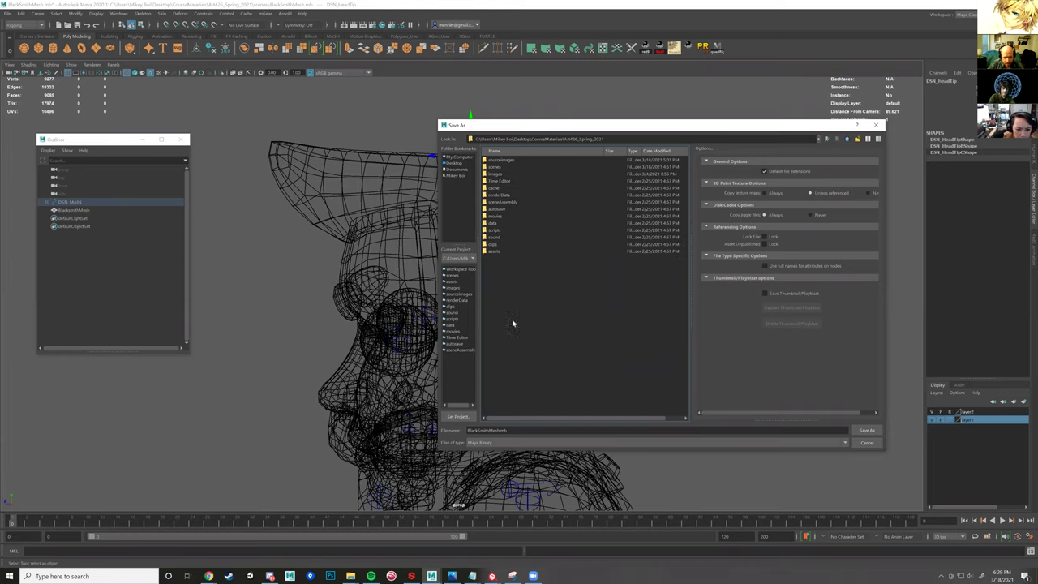
{"action": "double_click", "coordinate": [496, 166]}
{"action": "left_click", "coordinate": [498, 430]}
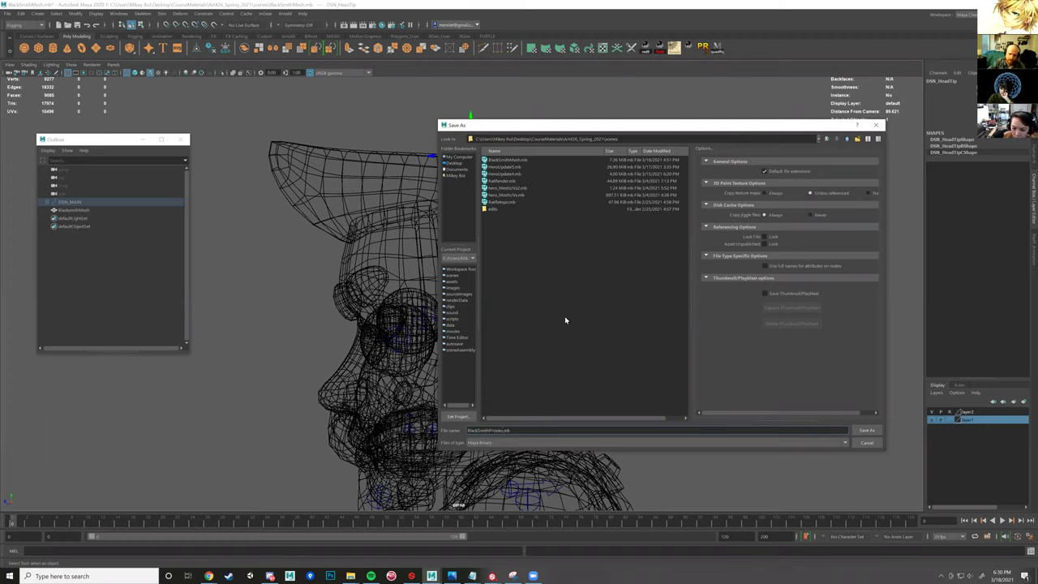
{"action": "left_click", "coordinate": [866, 431]}
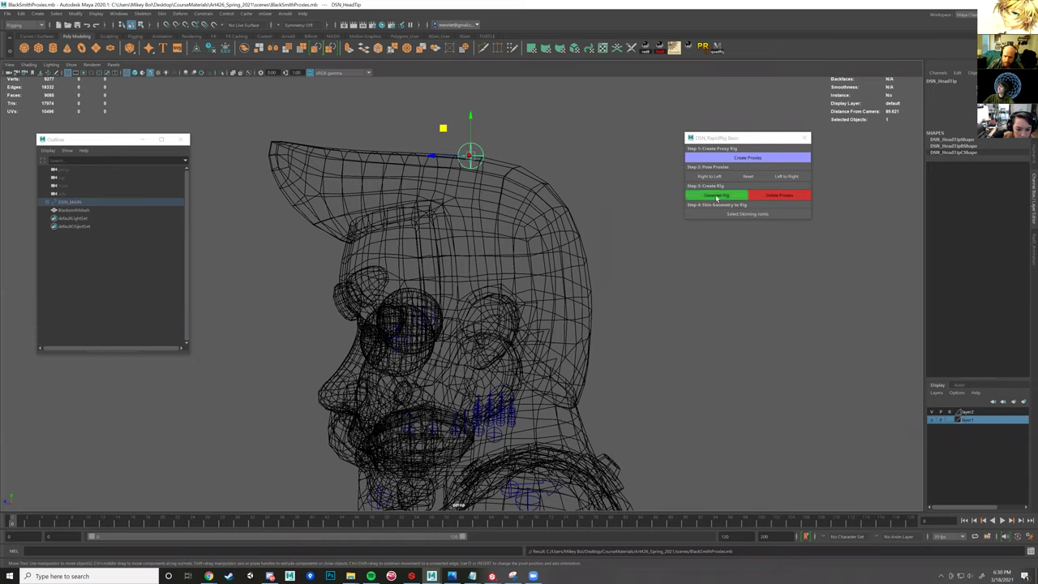
- Examine the proxy placement around the whole character from front and back, in wireframe and shaded display
{"action": "scroll", "coordinate": [552, 254], "scroll_direction": "down", "scroll_amount": 5}
{"action": "left_click_drag", "start_coordinate": [561, 267], "coordinate": [521, 268], "text": "alt"}
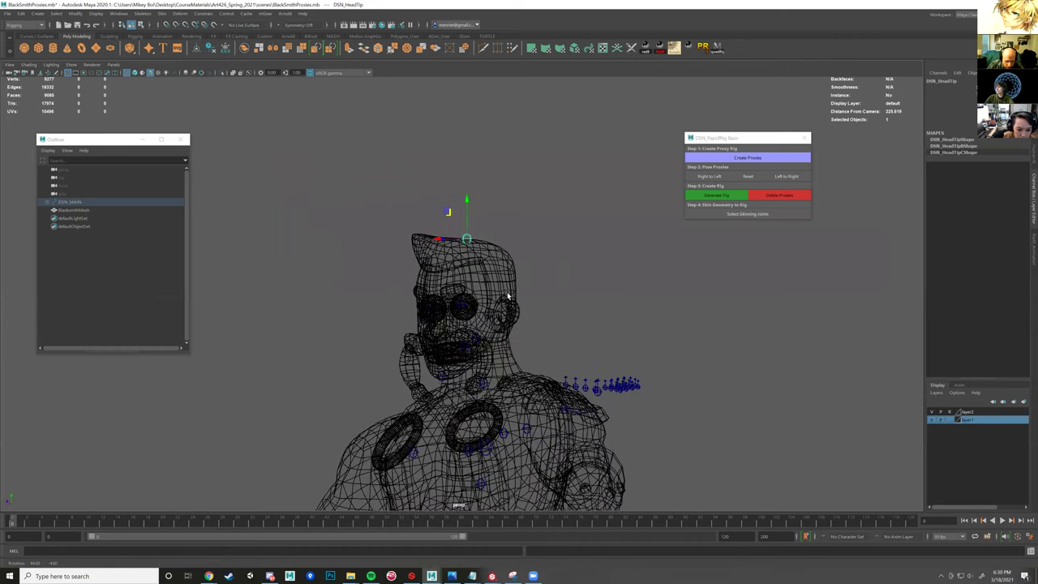
{"action": "scroll", "coordinate": [508, 295], "scroll_direction": "down", "scroll_amount": 5}
{"action": "middle_click_drag", "start_coordinate": [508, 296], "coordinate": [563, 172], "text": "alt"}
{"action": "left_click_drag", "start_coordinate": [550, 171], "coordinate": [572, 176], "text": "alt"}
{"action": "left_click_drag", "start_coordinate": [658, 181], "coordinate": [589, 225], "text": "alt"}
{"action": "mouse_move", "coordinate": [483, 228]}
{"action": "left_mouse_down", "text": "alt"}
{"action": "mouse_move", "coordinate": [467, 228]}
{"action": "mouse_move", "coordinate": [478, 229]}
{"action": "left_mouse_up", "text": "alt"}
{"action": "key", "text": "5"}
{"action": "left_click_drag", "start_coordinate": [408, 260], "coordinate": [521, 253], "text": "alt"}
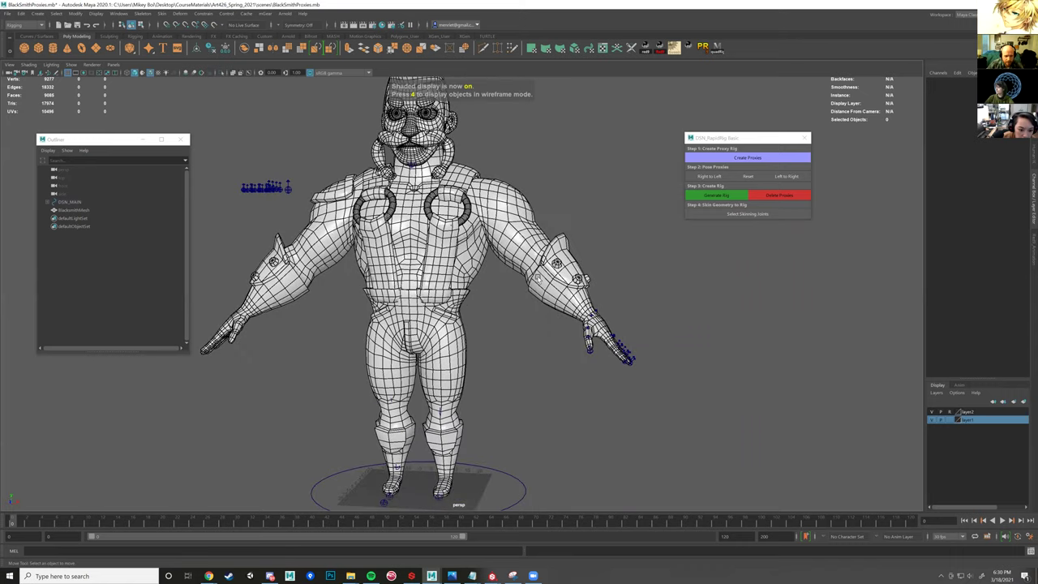
{"action": "left_click_drag", "start_coordinate": [430, 303], "coordinate": [429, 301], "text": "alt"}
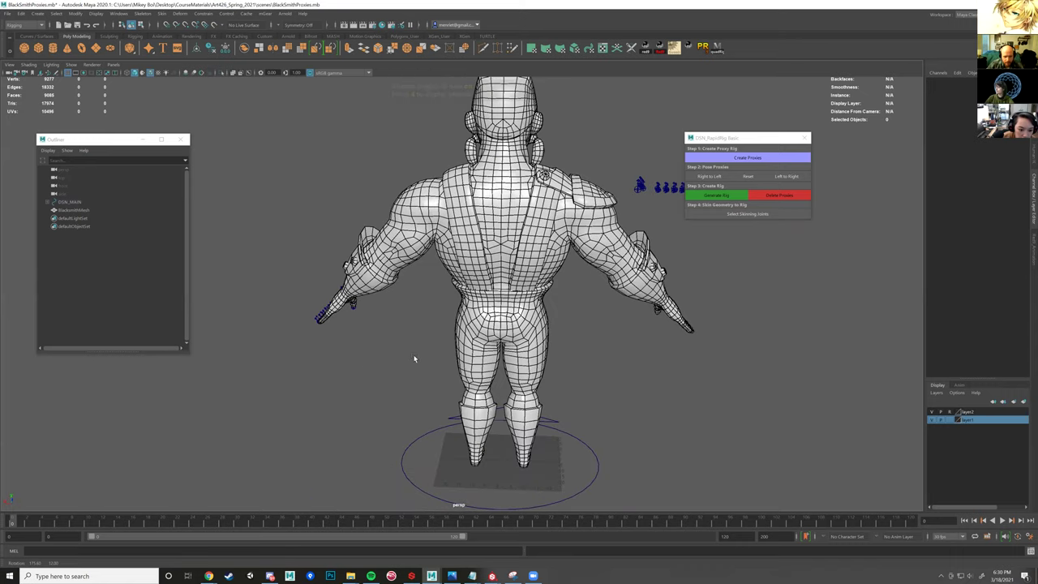
{"action": "left_click_drag", "start_coordinate": [414, 358], "coordinate": [422, 362], "text": "alt"}
{"action": "left_click_drag", "start_coordinate": [687, 304], "coordinate": [680, 279], "text": "alt"}
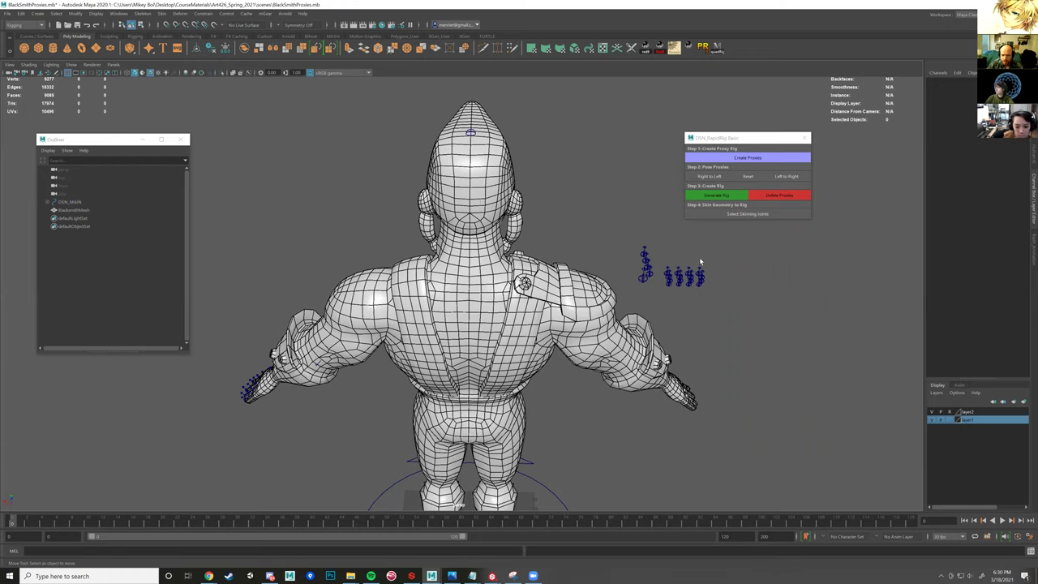
- Switch to wireframe display and mirror the proxies from left to right across the character
{"action": "key", "text": "4"}
{"action": "left_click", "coordinate": [786, 176]}
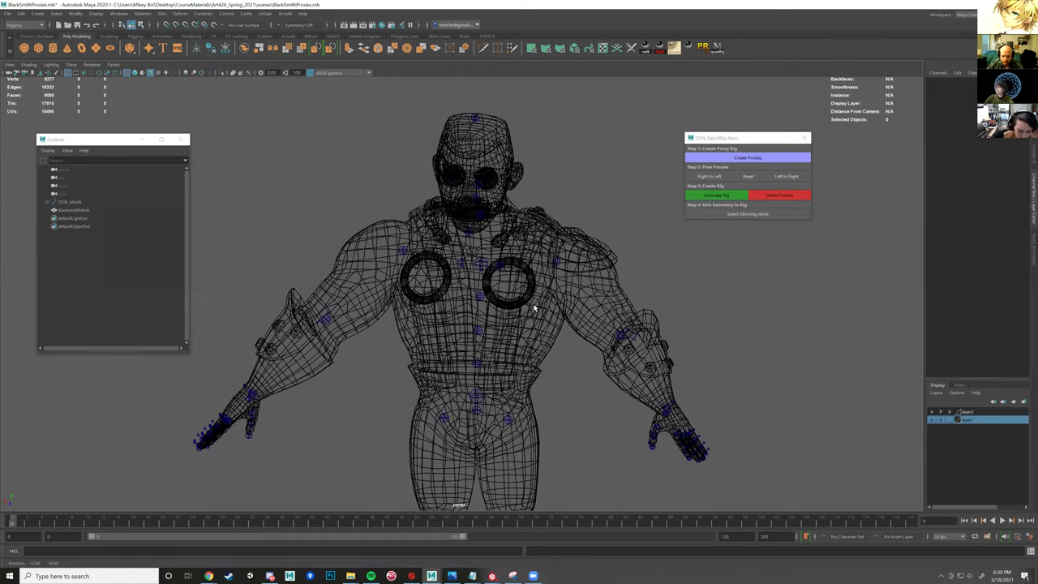
{"action": "mouse_move", "coordinate": [534, 306]}
{"action": "left_mouse_down", "text": "alt"}
{"action": "mouse_move", "coordinate": [600, 317]}
{"action": "mouse_move", "coordinate": [612, 308]}
{"action": "mouse_move", "coordinate": [630, 319]}
{"action": "mouse_move", "coordinate": [486, 304]}
{"action": "mouse_move", "coordinate": [541, 305]}
{"action": "left_mouse_up", "text": "alt"}
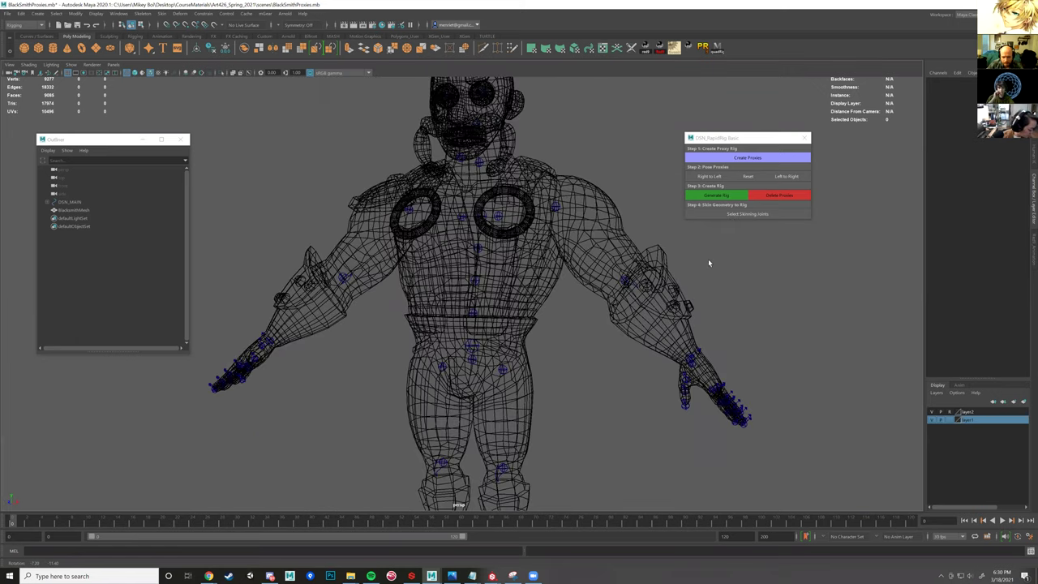
{"action": "left_click_drag", "start_coordinate": [708, 262], "coordinate": [600, 276], "text": "alt"}
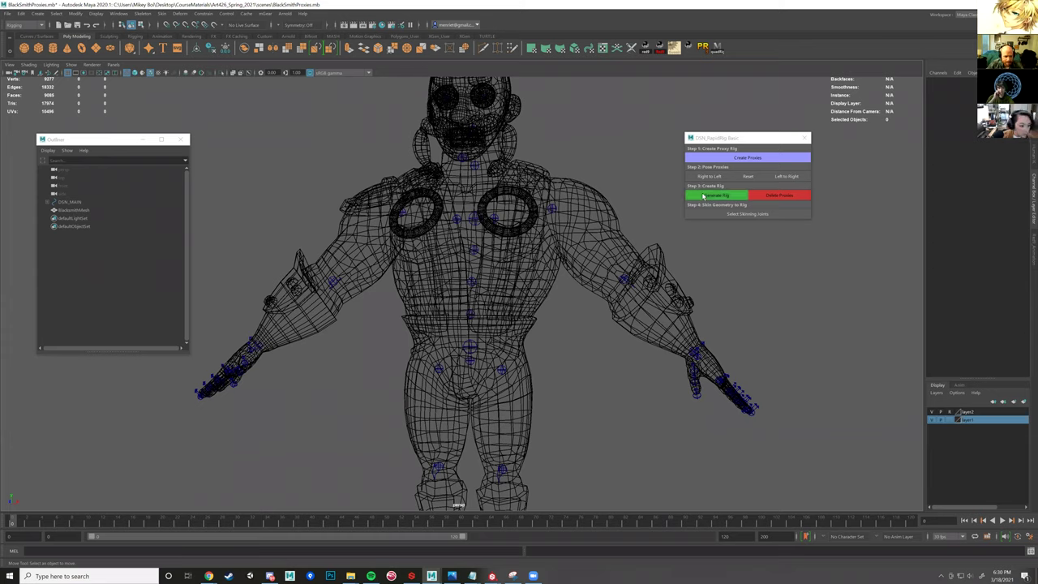
- Save the scene under the new name BlackSmithProxies2.mb in the same scenes folder
{"action": "left_click", "coordinate": [6, 14]}
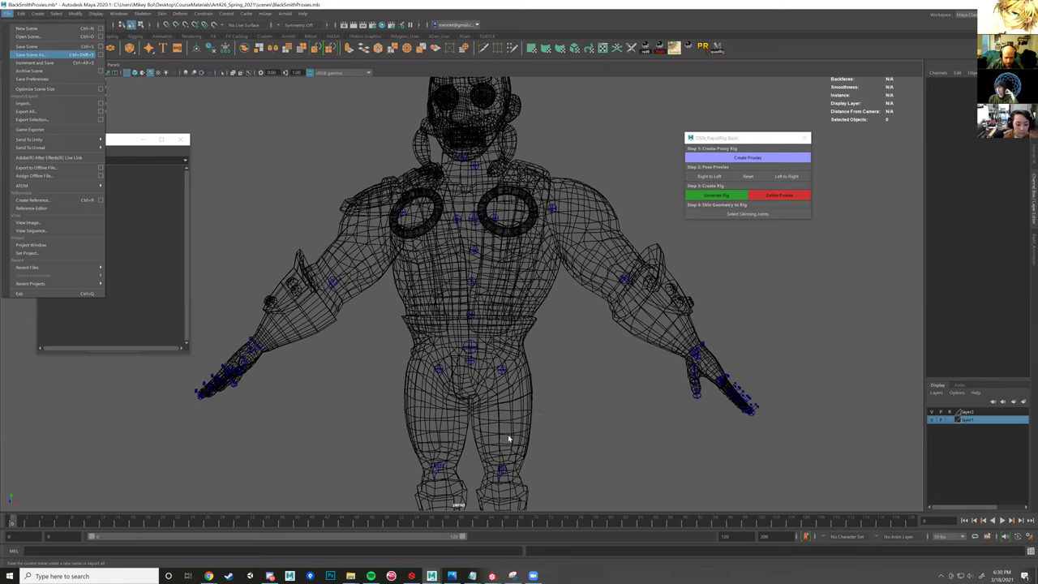
{"action": "left_click", "coordinate": [573, 429]}
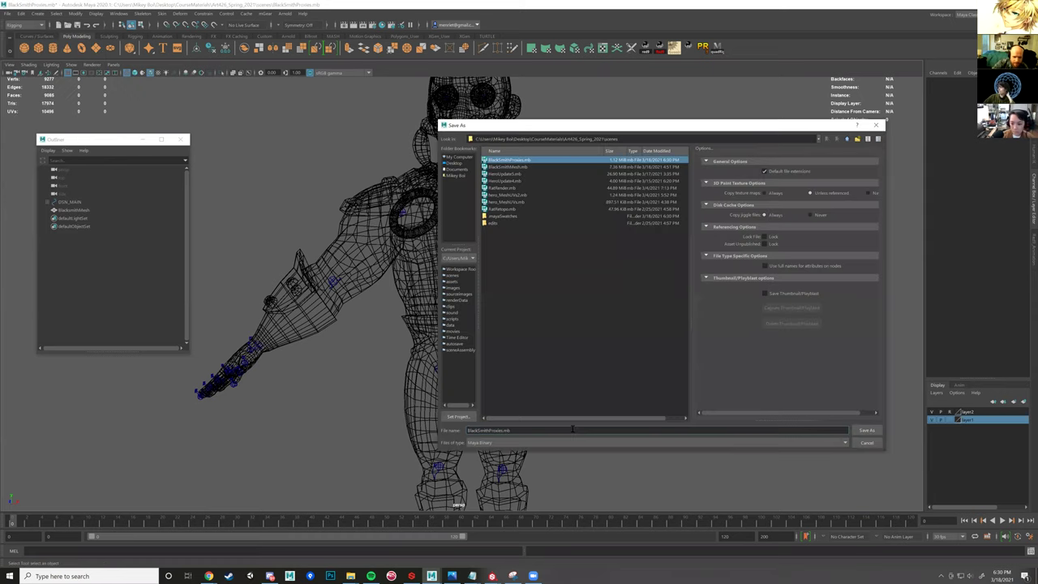
{"action": "type", "text": "2"}
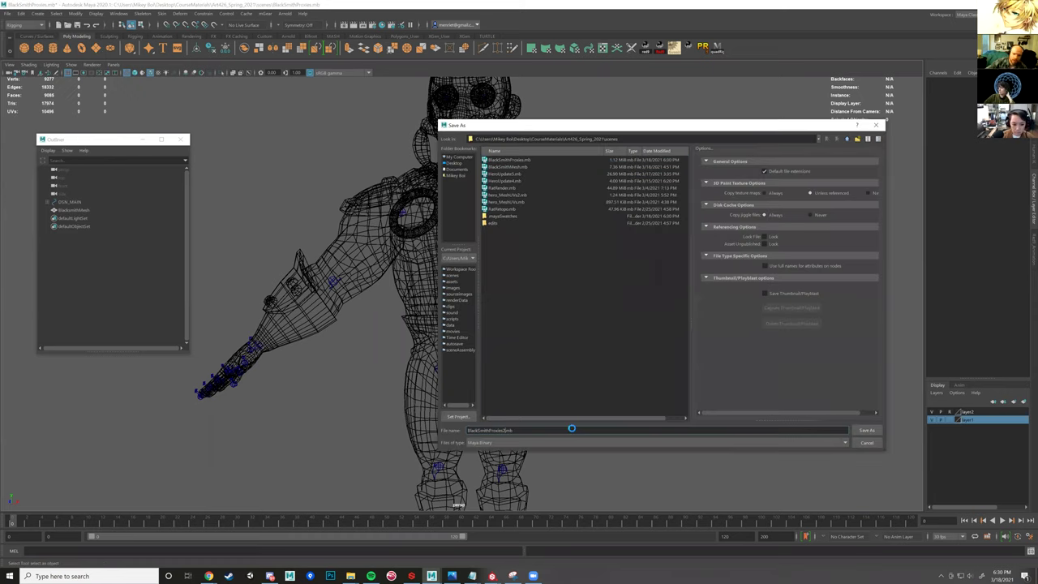
{"action": "key", "text": "Return"}
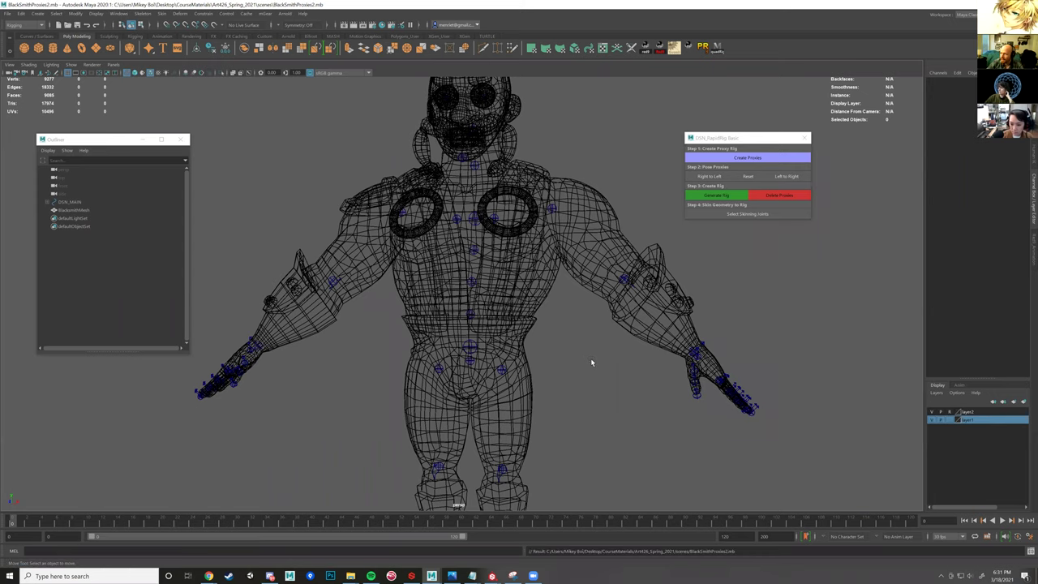
- Examine the left elbow proxy and the mirrored arms from several angles in shaded and wireframe display
{"action": "left_click_drag", "start_coordinate": [626, 333], "coordinate": [517, 318], "text": "alt"}
{"action": "left_click_drag", "start_coordinate": [474, 354], "coordinate": [466, 319], "text": "alt"}
{"action": "left_click", "coordinate": [529, 370]}
{"action": "left_click_drag", "start_coordinate": [518, 331], "coordinate": [495, 305], "text": "alt"}
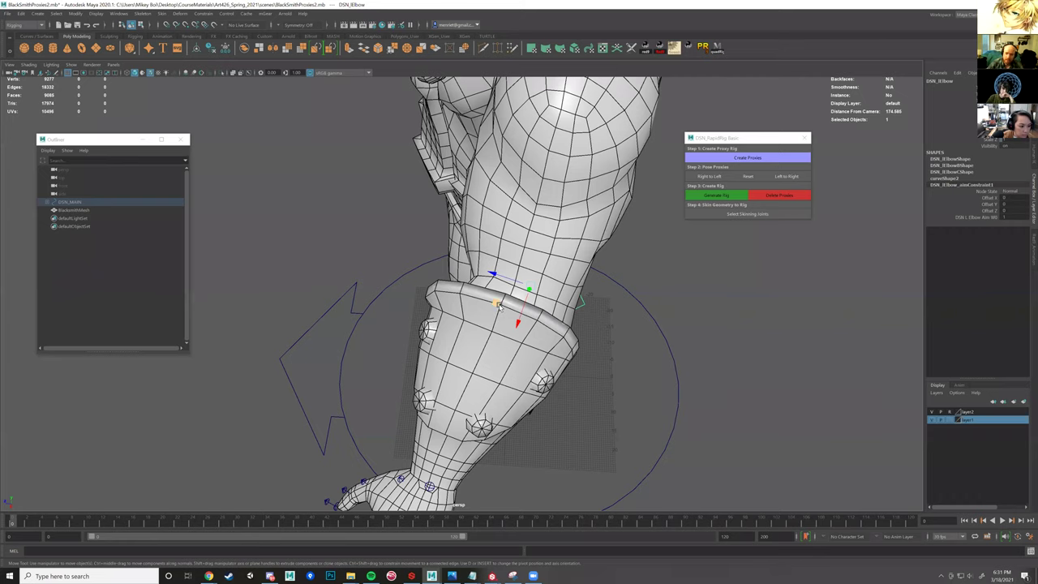
{"action": "left_click_drag", "start_coordinate": [491, 311], "coordinate": [683, 210], "text": "alt"}
{"action": "scroll", "coordinate": [542, 253], "scroll_direction": "down", "scroll_amount": 5}
{"action": "mouse_move", "coordinate": [559, 261]}
{"action": "left_mouse_down", "text": "alt"}
{"action": "mouse_move", "coordinate": [505, 265]}
{"action": "mouse_move", "coordinate": [817, 195]}
{"action": "left_mouse_up", "text": "alt"}
{"action": "key", "text": "4"}
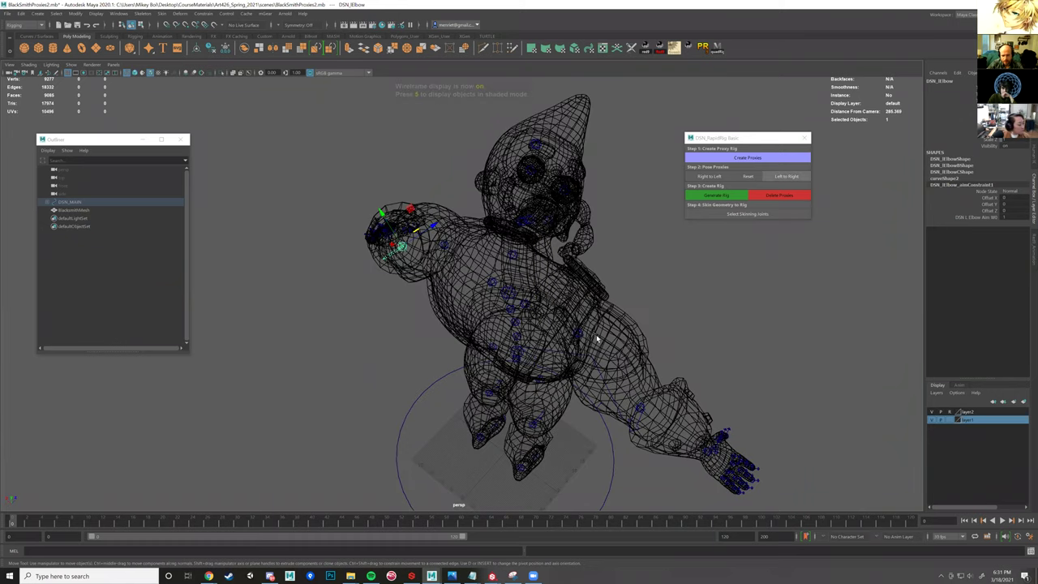
{"action": "left_click_drag", "start_coordinate": [596, 339], "coordinate": [558, 368], "text": "alt"}
{"action": "left_click_drag", "start_coordinate": [605, 340], "coordinate": [688, 230], "text": "alt"}
{"action": "left_click_drag", "start_coordinate": [576, 178], "coordinate": [598, 204], "text": "alt"}
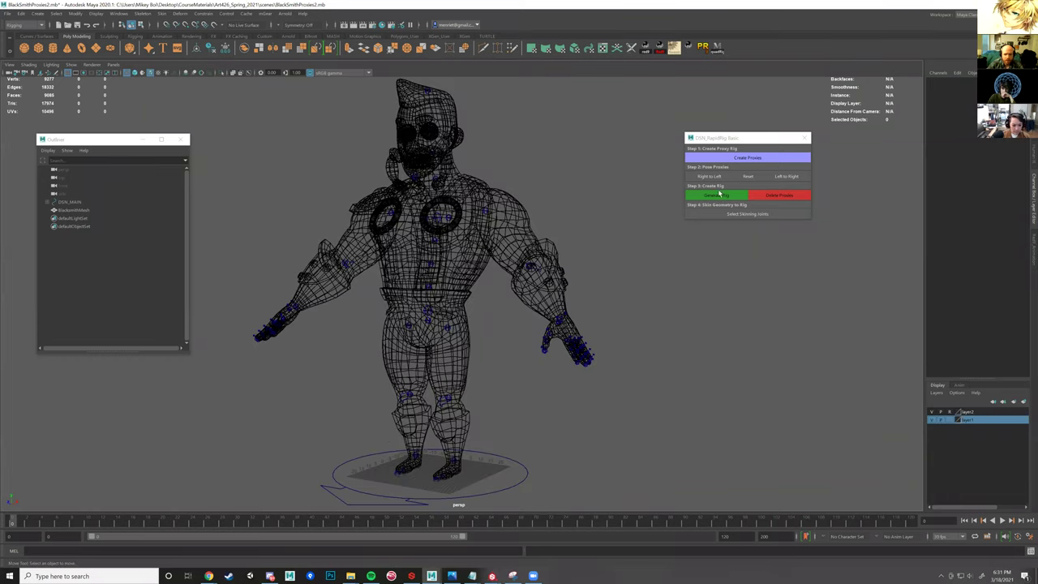
- Generate the rig from the posed proxies and display the character shaded
{"action": "left_click", "coordinate": [720, 194]}
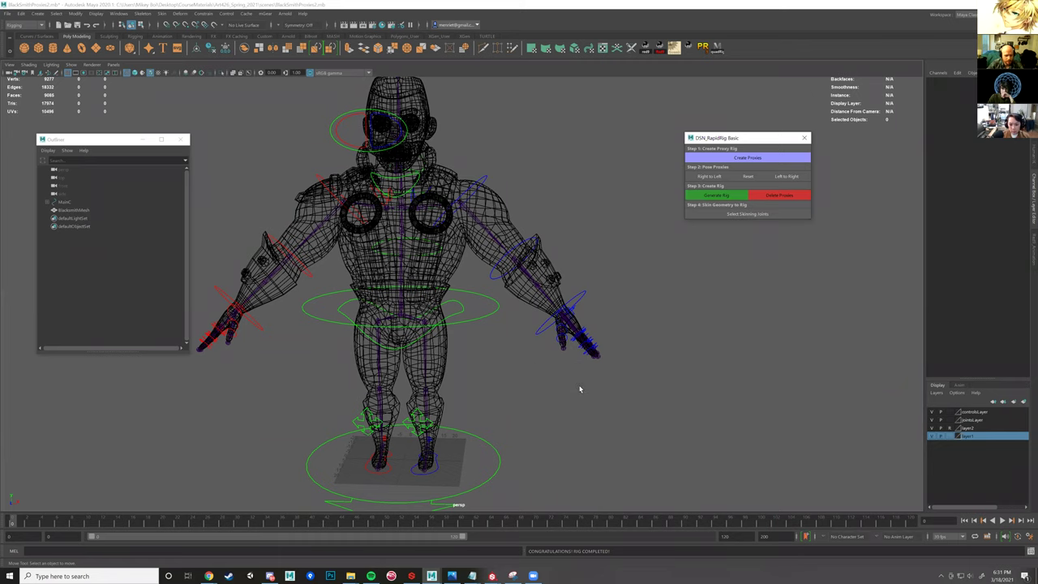
{"action": "key", "text": "5"}
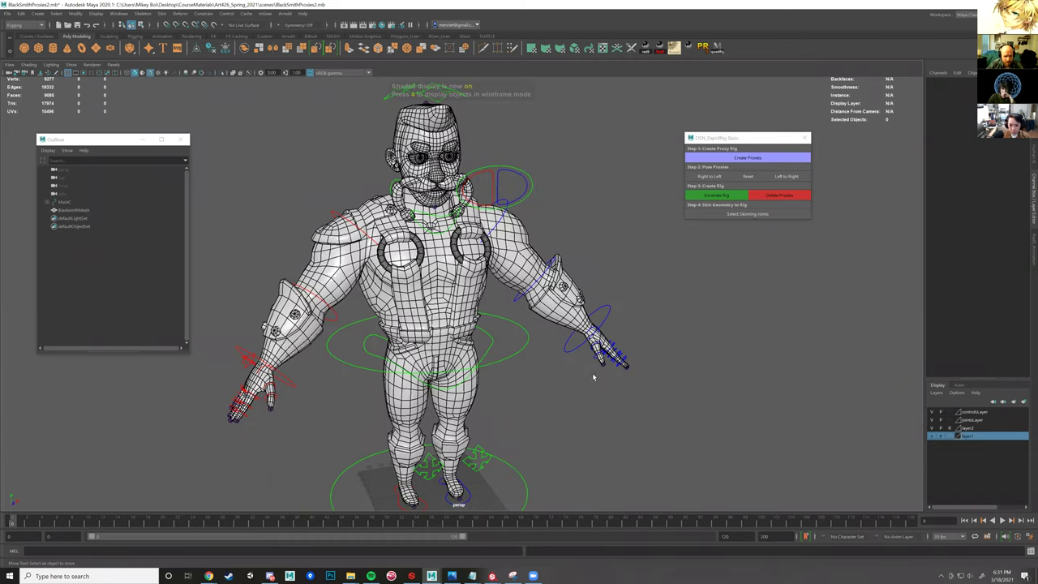
{"action": "left_click_drag", "start_coordinate": [593, 377], "coordinate": [305, 227], "text": "alt"}
- Try moving the root control at the hips in wireframe display to test the rig, and undo the move
{"action": "left_click", "coordinate": [323, 145]}
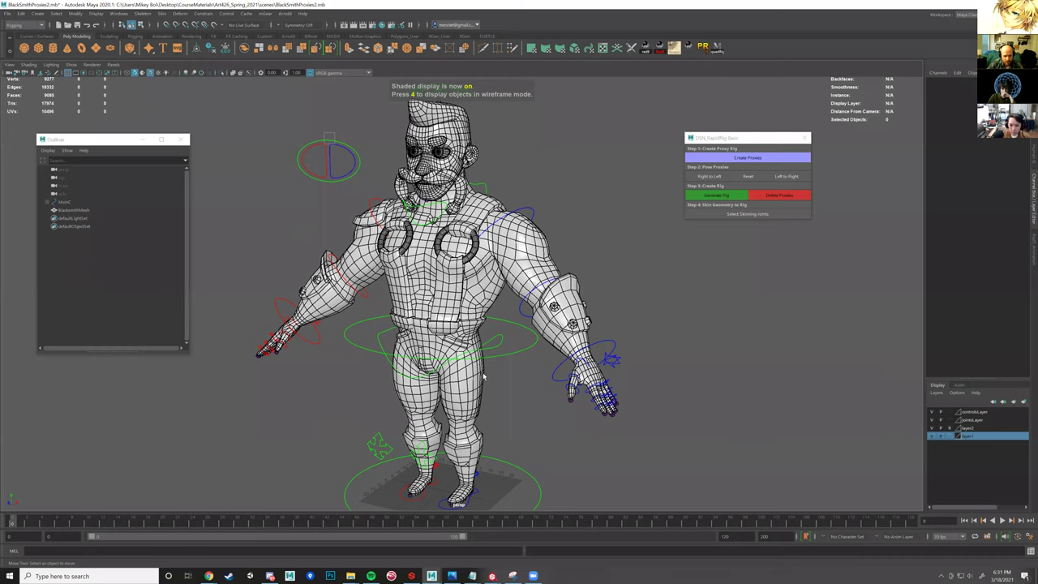
{"action": "left_click", "coordinate": [445, 320]}
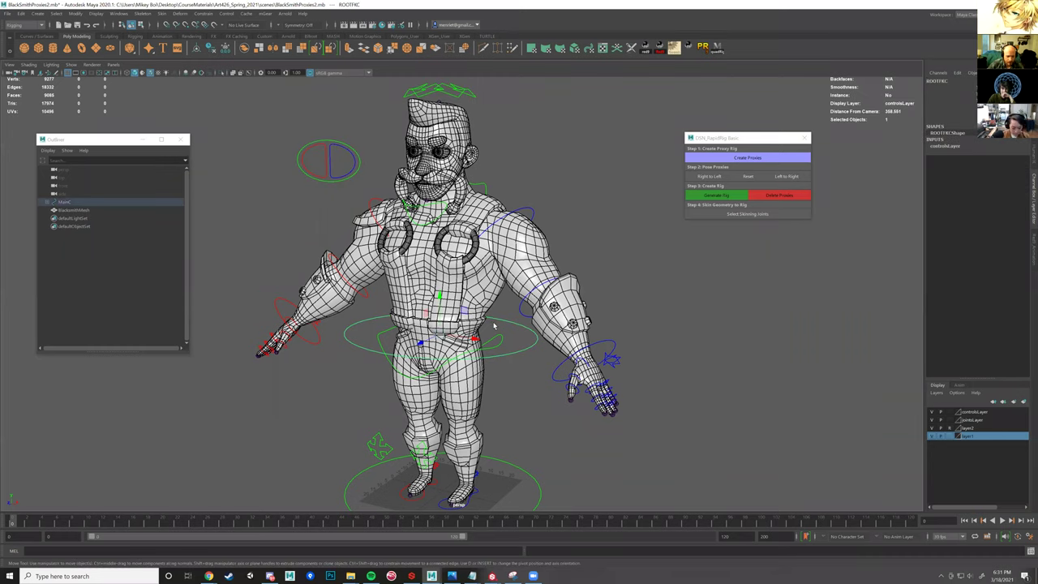
{"action": "key", "text": "4"}
{"action": "key", "text": "f"}
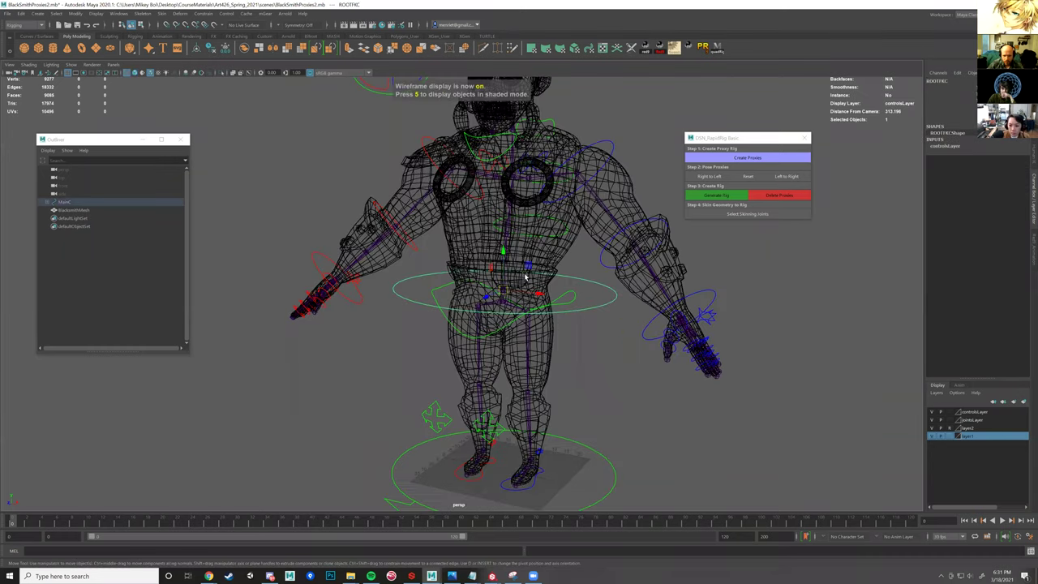
{"action": "scroll", "coordinate": [525, 277], "scroll_direction": "up", "scroll_amount": 2}
{"action": "scroll", "coordinate": [535, 311], "scroll_direction": "up", "scroll_amount": 2}
{"action": "left_click_drag", "start_coordinate": [536, 326], "coordinate": [545, 270]}
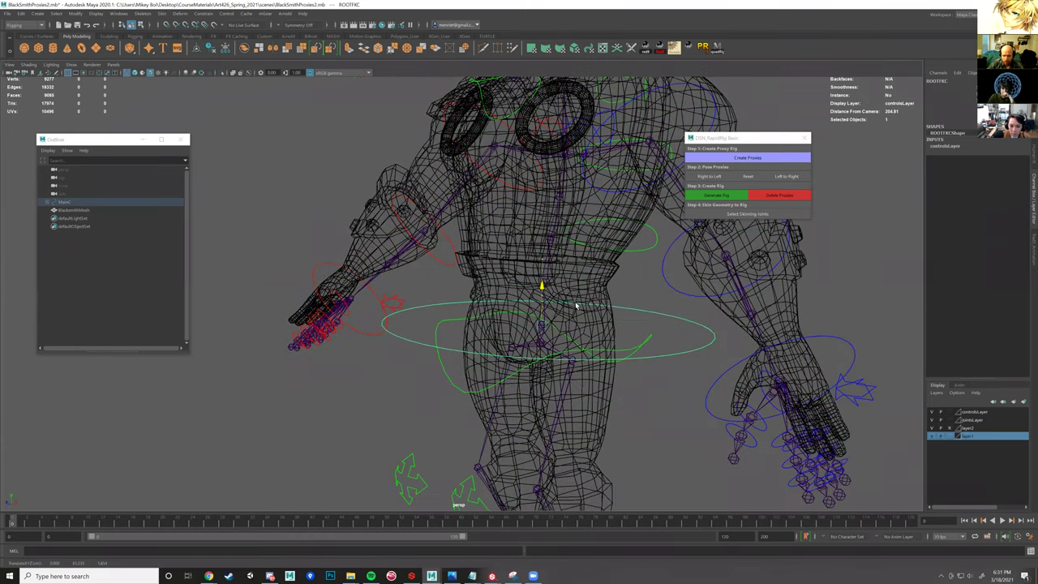
{"action": "key", "text": "ctrl+z"}
{"action": "middle_click_drag", "start_coordinate": [576, 306], "coordinate": [517, 347], "text": "alt"}
{"action": "scroll", "coordinate": [667, 276], "scroll_direction": "down", "scroll_amount": 4}
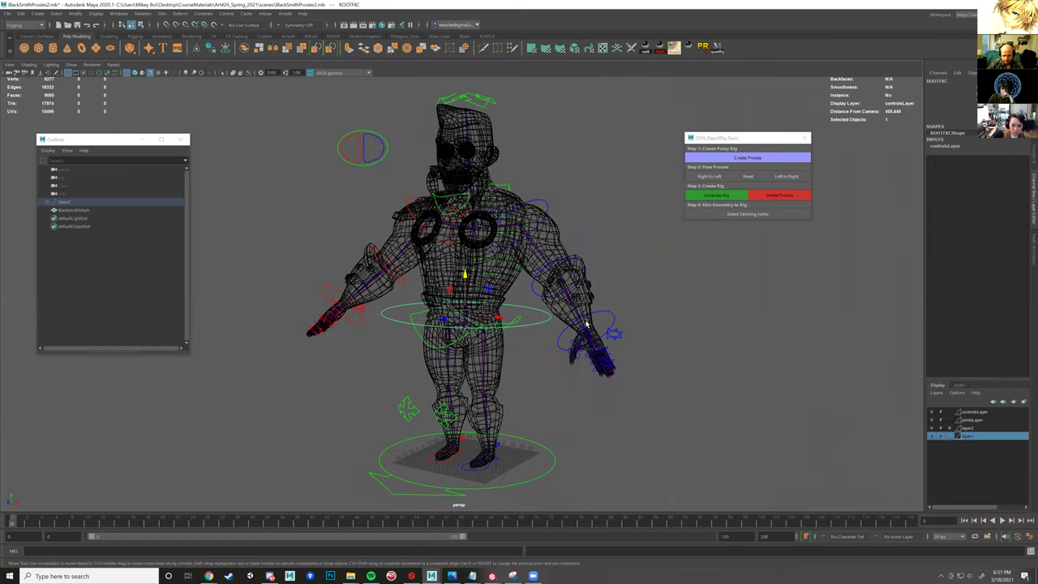
- Select all the rig's skinning joints in preparation for attaching the geometry
{"action": "left_click", "coordinate": [614, 338]}
{"action": "left_click_drag", "start_coordinate": [670, 308], "coordinate": [724, 300], "text": "alt"}
{"action": "scroll", "coordinate": [725, 284], "scroll_direction": "up", "scroll_amount": 4}
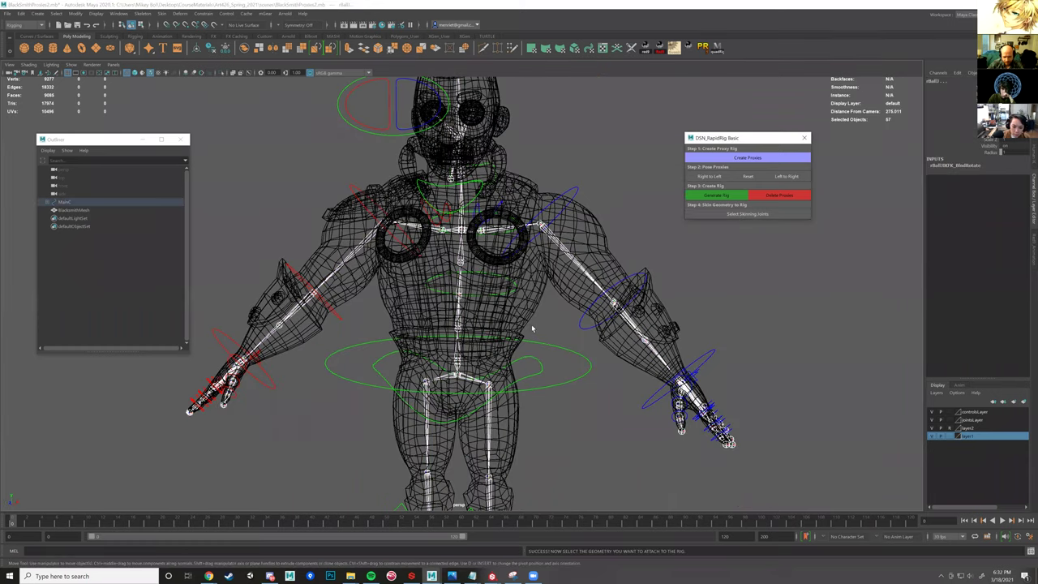
{"action": "left_click_drag", "start_coordinate": [531, 324], "coordinate": [488, 317], "text": "alt"}
{"action": "scroll", "coordinate": [508, 318], "scroll_direction": "down", "scroll_amount": 2}
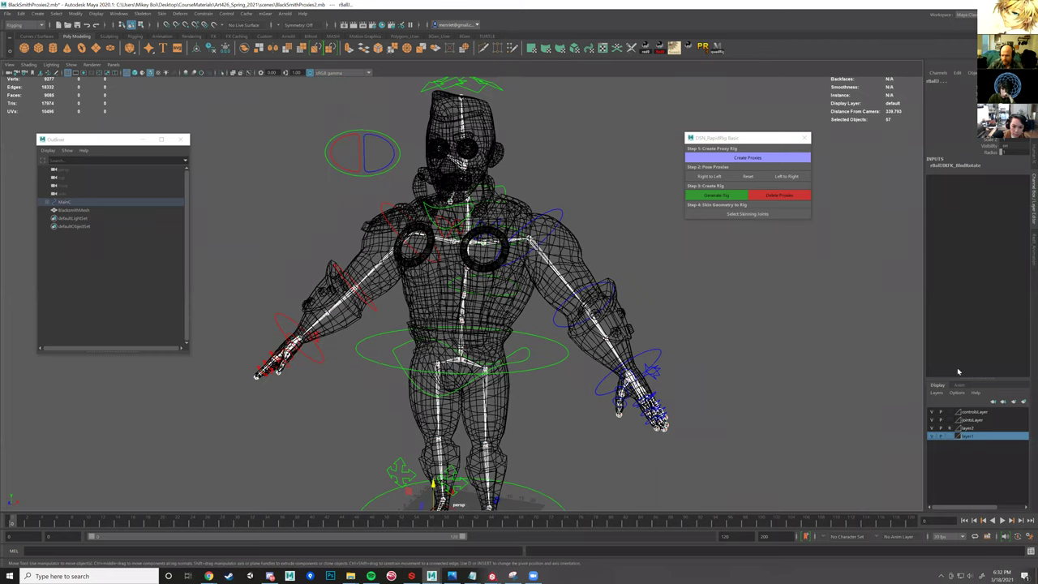
- Add the blacksmith mesh to the selected joints and bind the skin with the Geodesic Voxel bind method
{"action": "left_click", "coordinate": [578, 331], "text": "shift"}
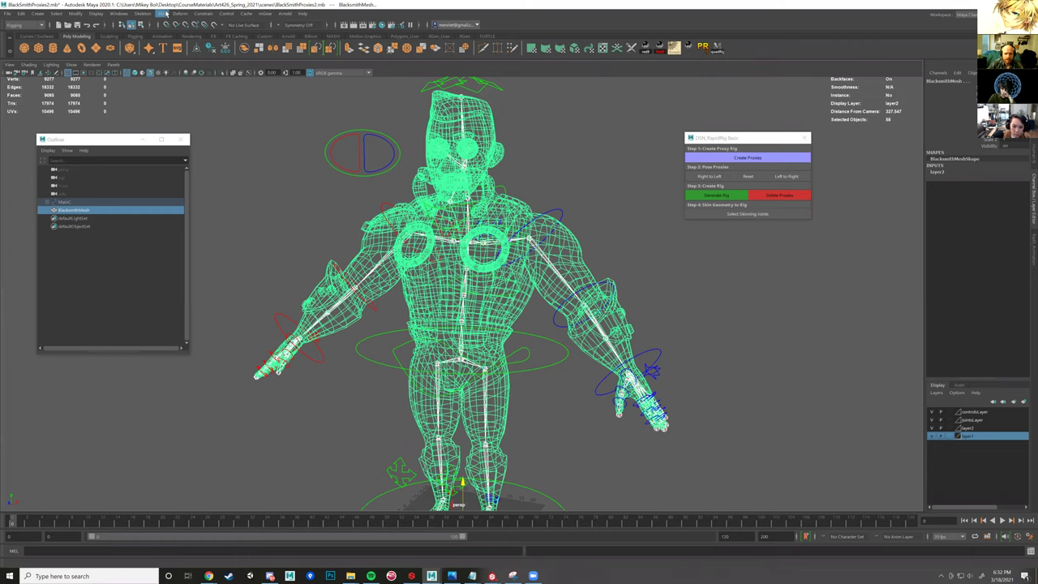
{"action": "left_click", "coordinate": [165, 15]}
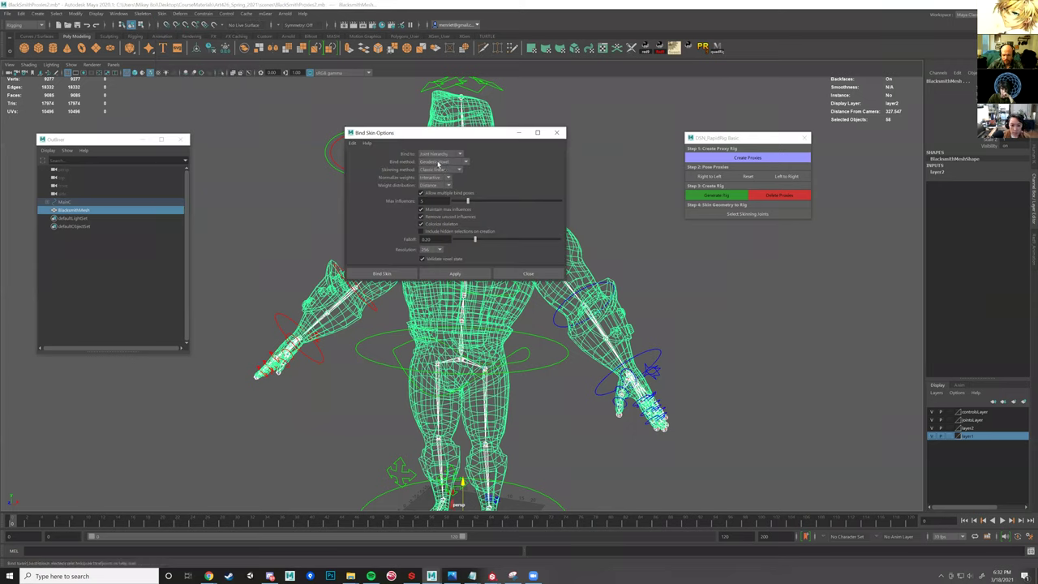
{"action": "left_click", "coordinate": [430, 162]}
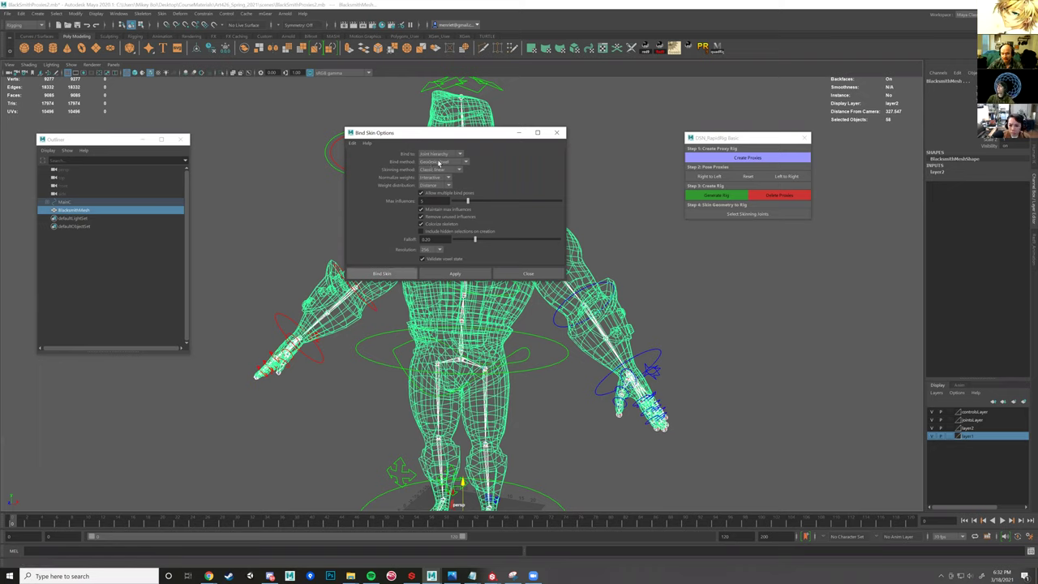
{"action": "left_click", "coordinate": [386, 274]}
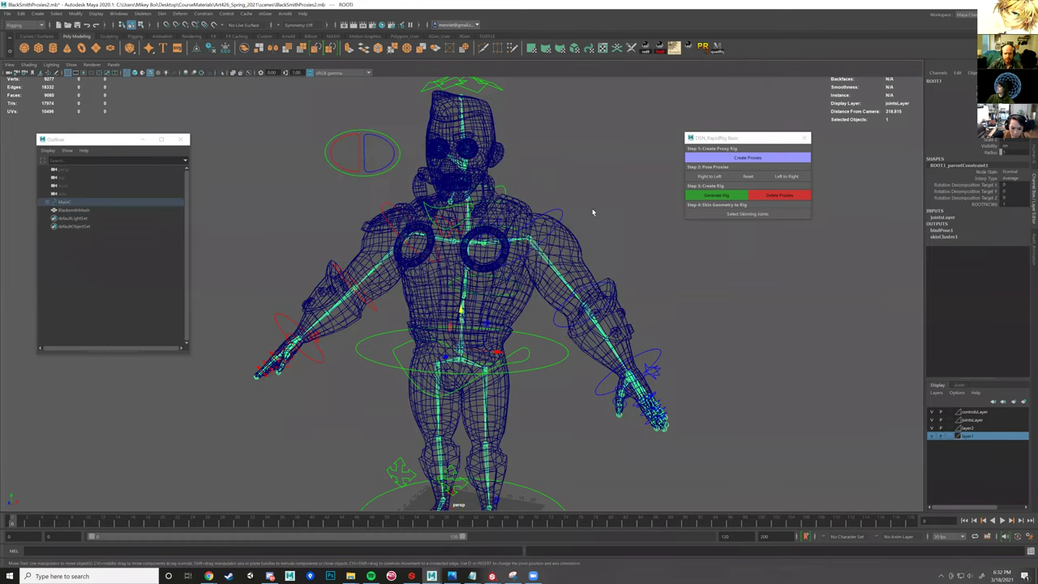
- Display the bound character shaded with texture maps and without the wireframe overlay
{"action": "key", "text": "5"}
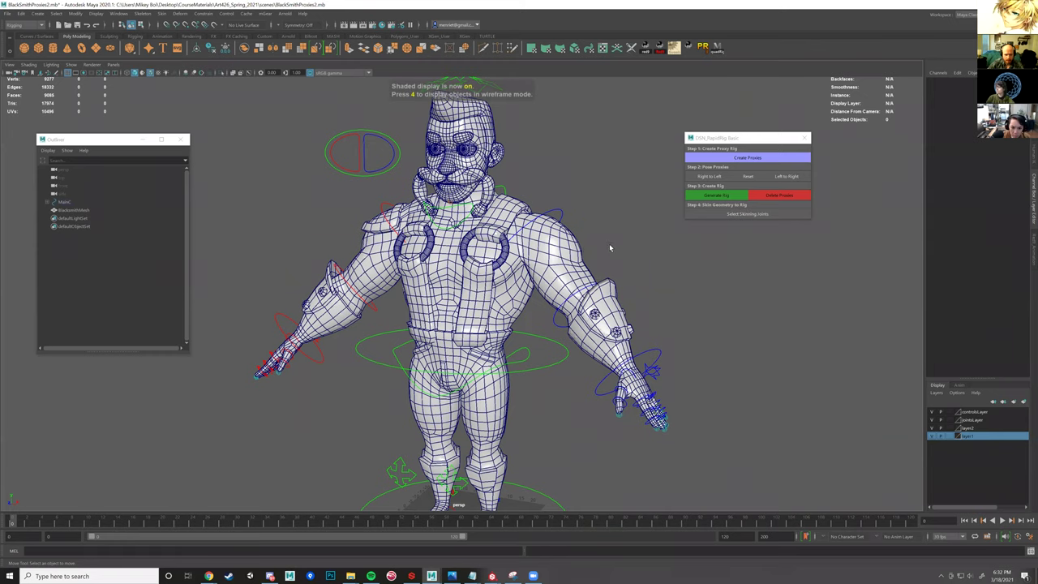
{"action": "mouse_move", "coordinate": [606, 248]}
{"action": "left_mouse_down", "text": "alt"}
{"action": "mouse_move", "coordinate": [625, 249]}
{"action": "mouse_move", "coordinate": [556, 271]}
{"action": "left_mouse_up", "text": "alt"}
{"action": "key", "text": "6"}
{"action": "left_click", "coordinate": [150, 75]}
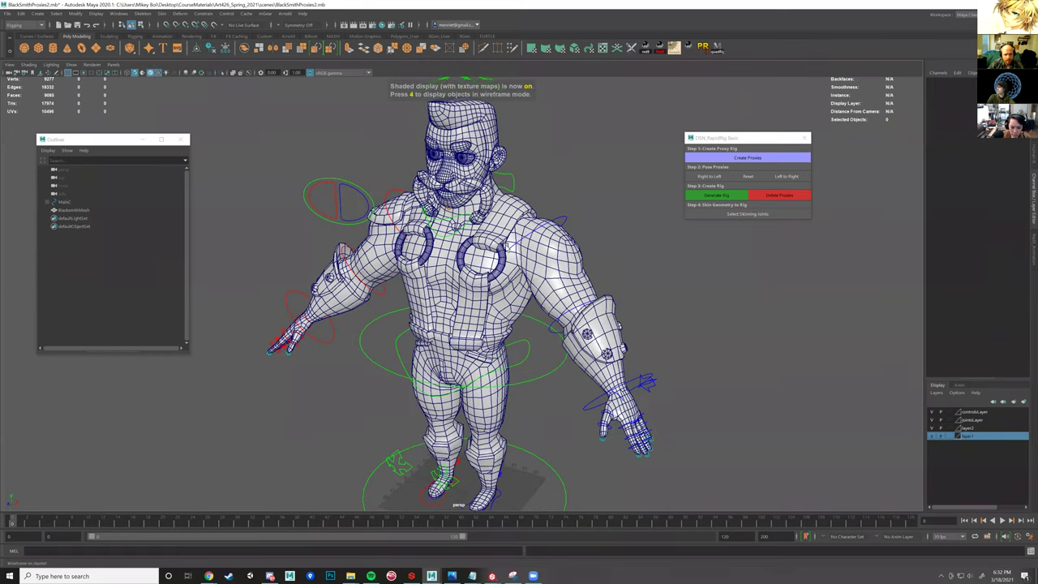
{"action": "left_click_drag", "start_coordinate": [504, 241], "coordinate": [436, 254], "text": "alt"}
{"action": "left_click_drag", "start_coordinate": [522, 197], "coordinate": [501, 212], "text": "alt"}
{"action": "scroll", "coordinate": [502, 213], "scroll_direction": "up", "scroll_amount": 3}
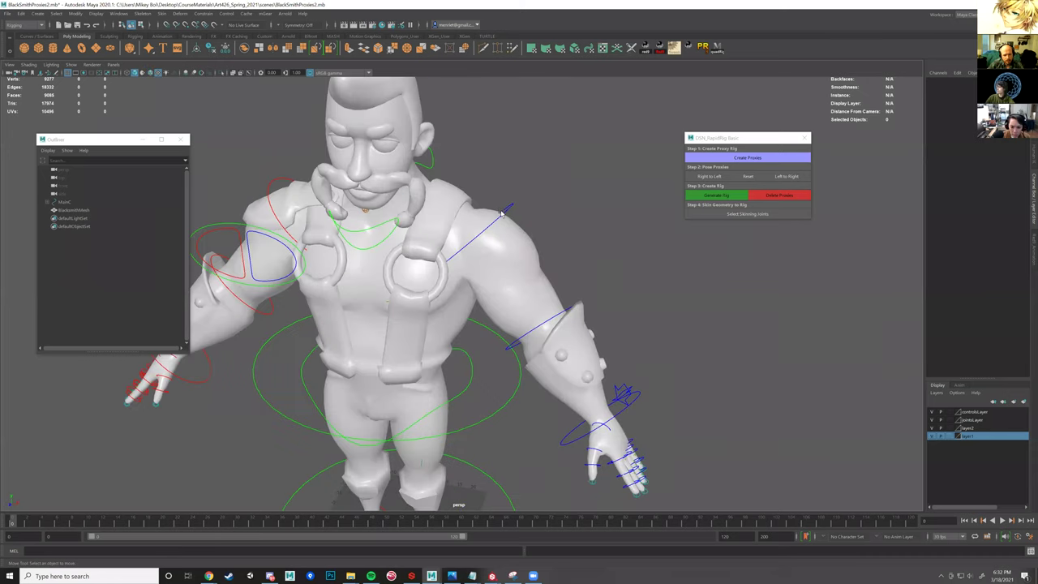
- Try rotating the left shoulder FK control to swing the arm down and forward, and undo the rotation
{"action": "left_click", "coordinate": [486, 232]}
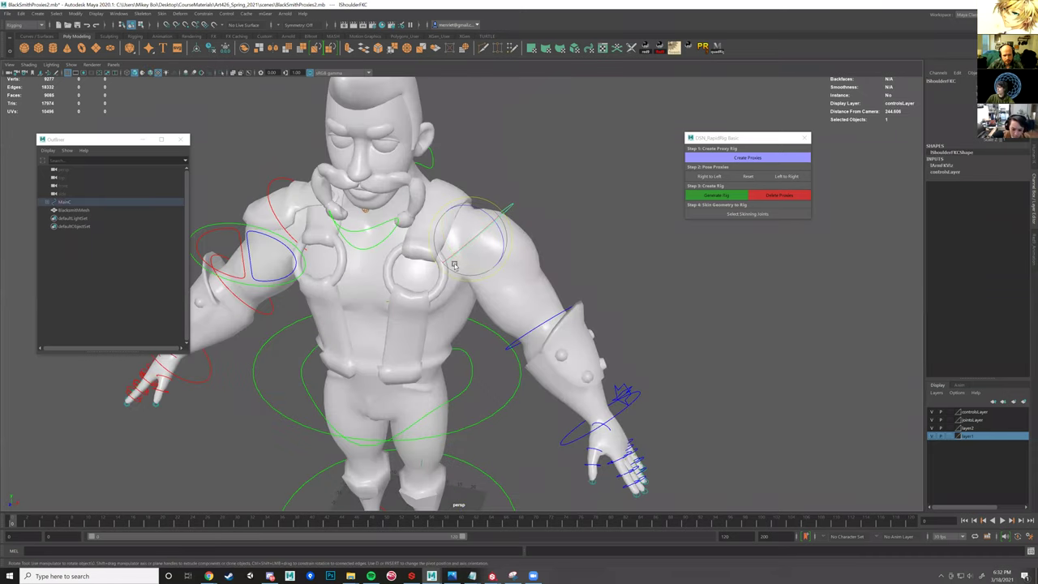
{"action": "left_click_drag", "start_coordinate": [452, 257], "coordinate": [490, 266]}
{"action": "key", "text": "ctrl+z"}
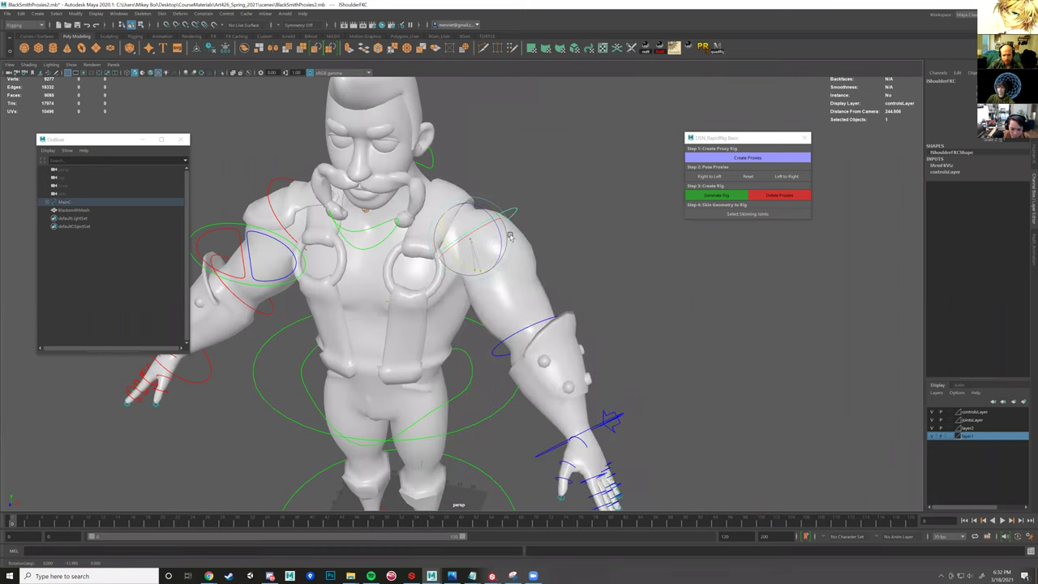
{"action": "key", "text": "ctrl+y"}
{"action": "key", "text": "ctrl+z"}
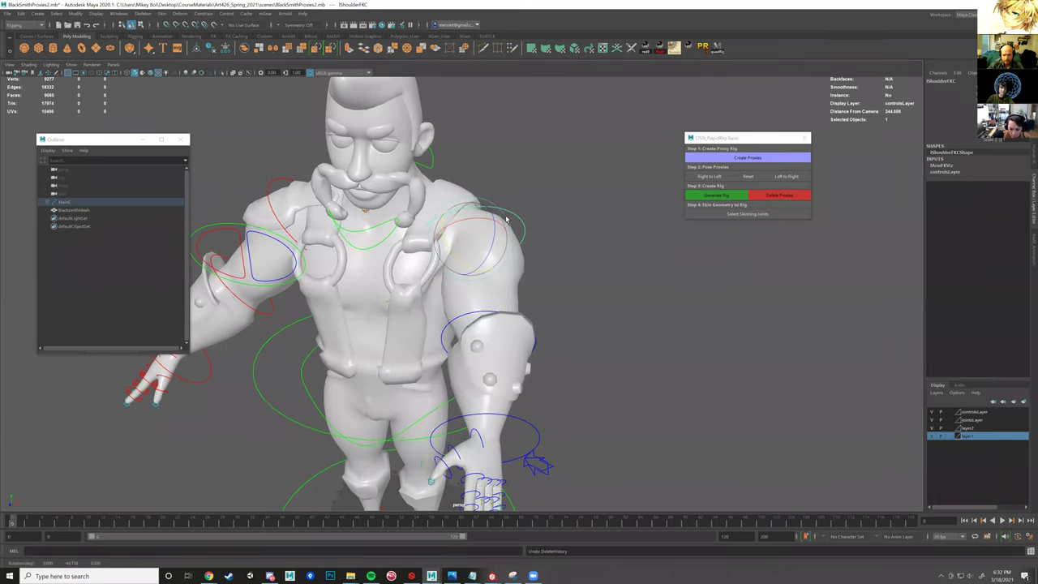
{"action": "key", "text": "ctrl+z"}
- Try raising the left arm overhead with its shoulder control to test the deformation, and undo the pose
{"action": "left_click_drag", "start_coordinate": [490, 266], "coordinate": [501, 202], "text": "alt"}
{"action": "mouse_move", "coordinate": [501, 202]}
{"action": "left_mouse_down"}
{"action": "mouse_move", "coordinate": [478, 184]}
{"action": "mouse_move", "coordinate": [403, 175]}
{"action": "mouse_move", "coordinate": [492, 189]}
{"action": "left_mouse_up"}
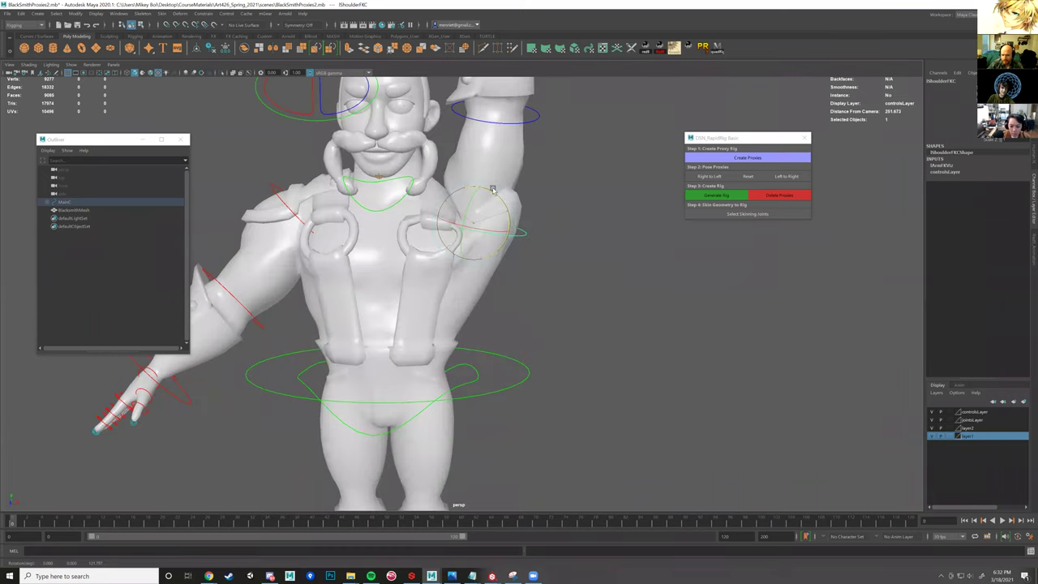
{"action": "key", "text": "ctrl+z"}
{"action": "left_click_drag", "start_coordinate": [508, 236], "coordinate": [529, 175]}
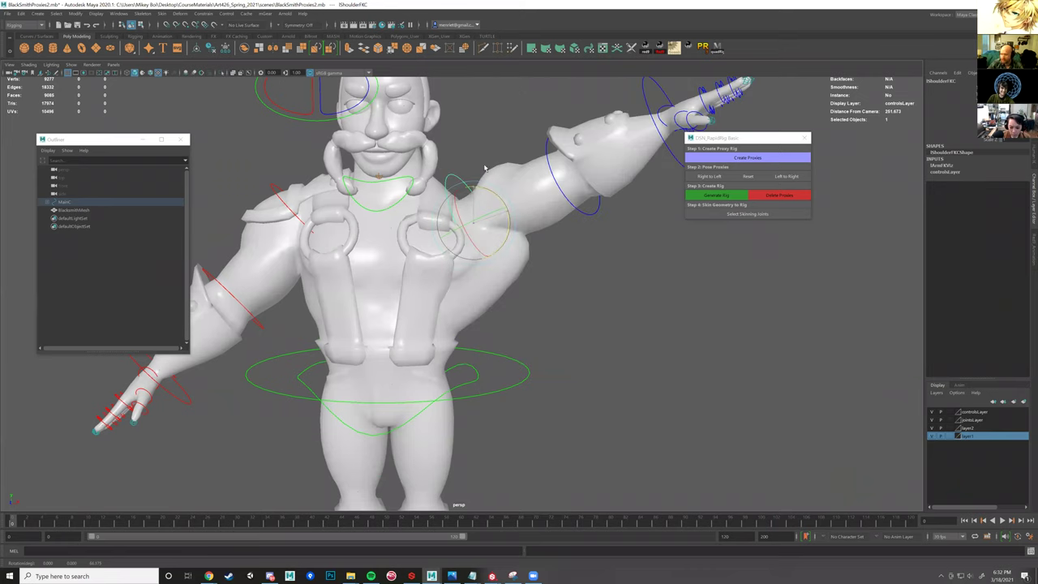
{"action": "key", "text": "ctrl+z"}
{"action": "key", "text": "shift+z"}
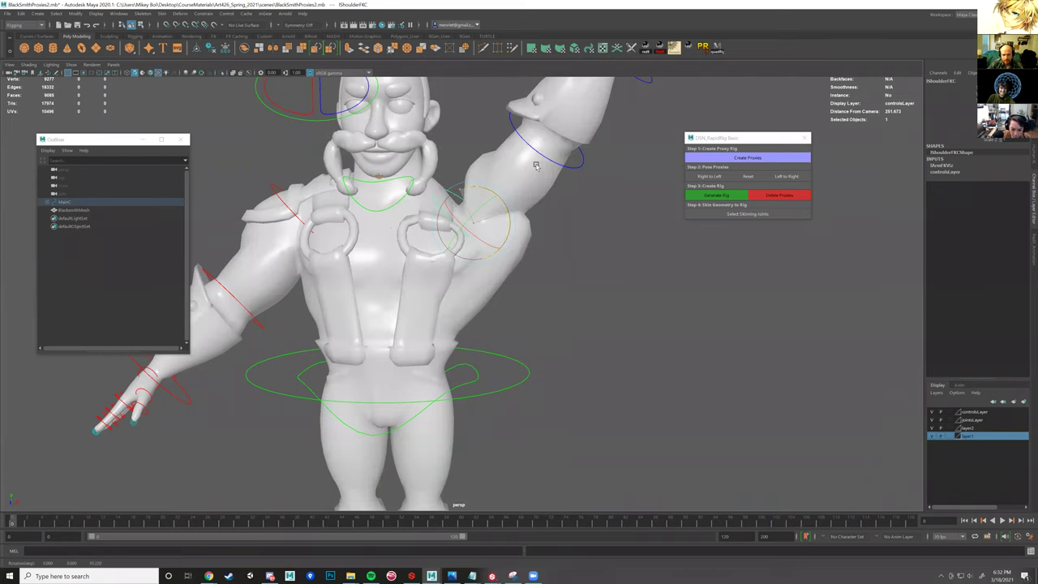
{"action": "key", "text": "ctrl+z"}
{"action": "key", "text": "ctrl+z"}
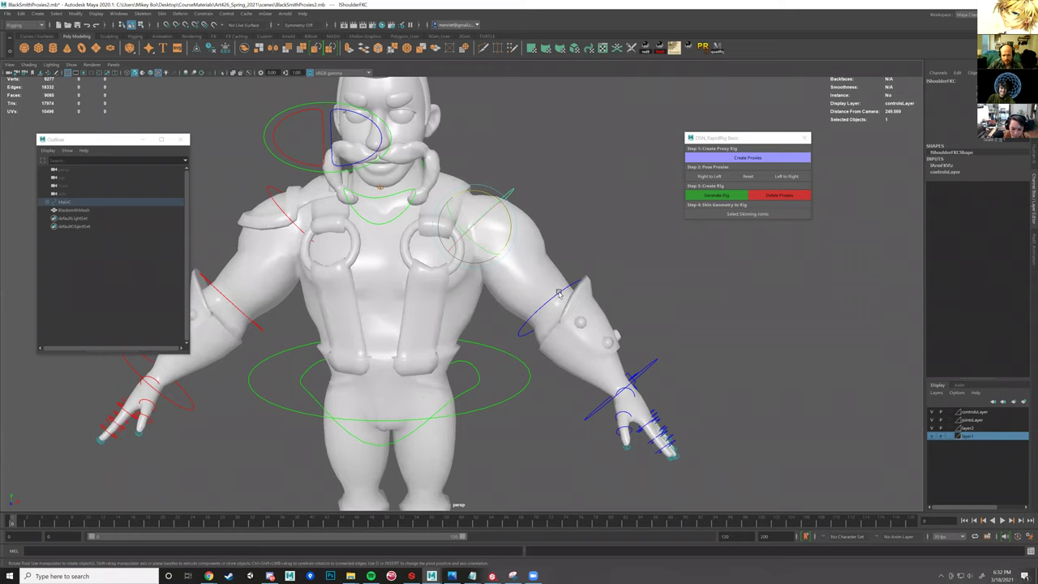
- Try bending the left elbow FK control to test the forearm's deformation, and undo the bend
{"action": "left_click", "coordinate": [520, 344]}
{"action": "left_click_drag", "start_coordinate": [558, 295], "coordinate": [554, 364], "text": "alt"}
{"action": "left_click_drag", "start_coordinate": [501, 309], "coordinate": [505, 326]}
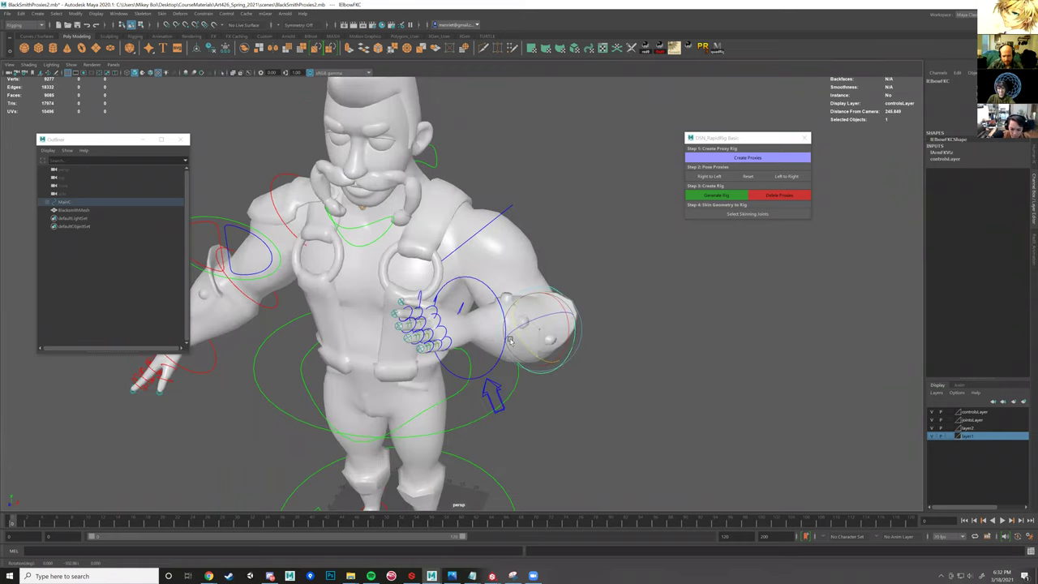
{"action": "key", "text": "ctrl+z"}
- Try moving the root FK control at the hips to test the body and leg deformation, and undo the moves
{"action": "left_click_drag", "start_coordinate": [515, 372], "coordinate": [522, 257], "text": "alt"}
{"action": "scroll", "coordinate": [521, 326], "scroll_direction": "up", "scroll_amount": 1}
{"action": "middle_click_drag", "start_coordinate": [374, 363], "coordinate": [378, 258], "text": "alt"}
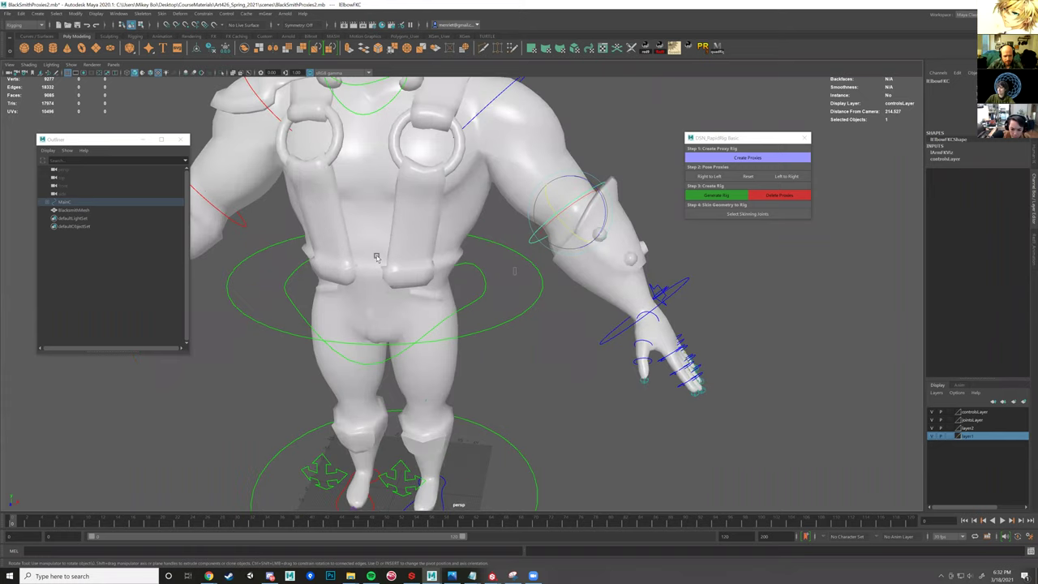
{"action": "left_click", "coordinate": [389, 348]}
{"action": "key", "text": "w"}
{"action": "left_click_drag", "start_coordinate": [405, 332], "coordinate": [385, 250], "text": "alt"}
{"action": "key", "text": "ctrl+z"}
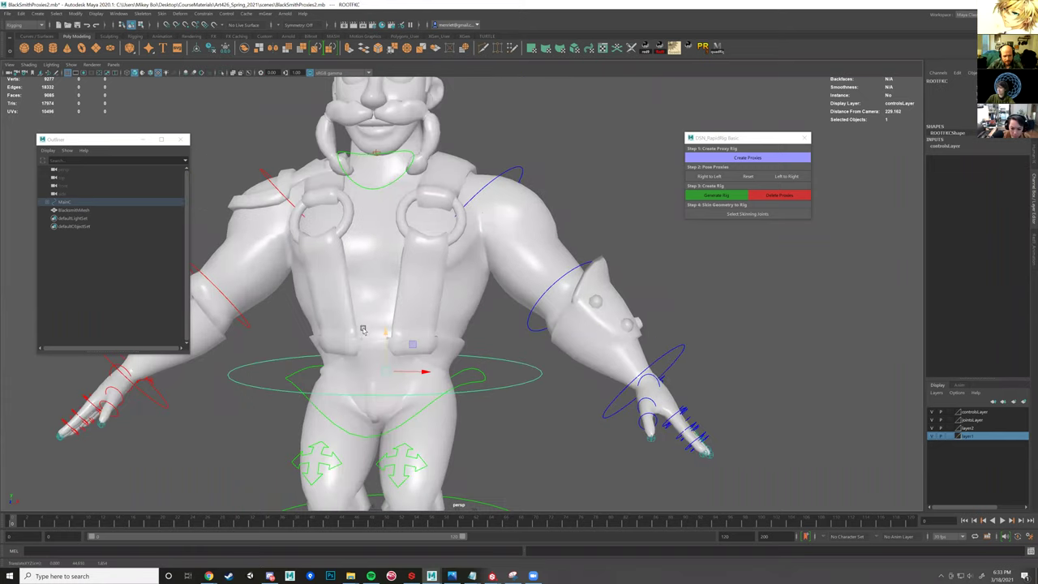
{"action": "key", "text": "ctrl+z"}
{"action": "key", "text": "ctrl+z"}
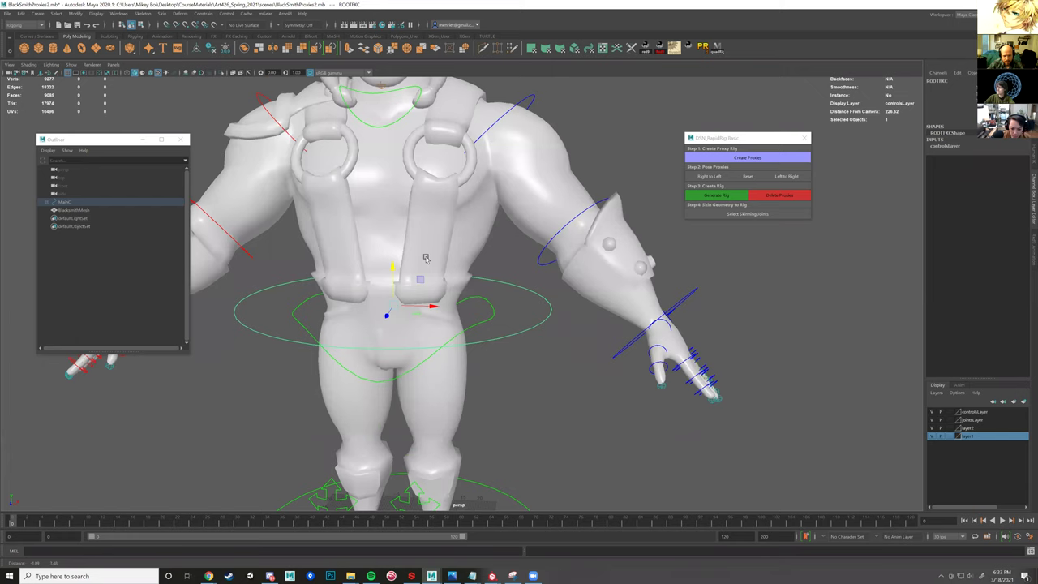
{"action": "key", "text": "ctrl+z"}
- Select the faces of the left front suspender strap on the blacksmith mesh
{"action": "right_click", "coordinate": [425, 243]}
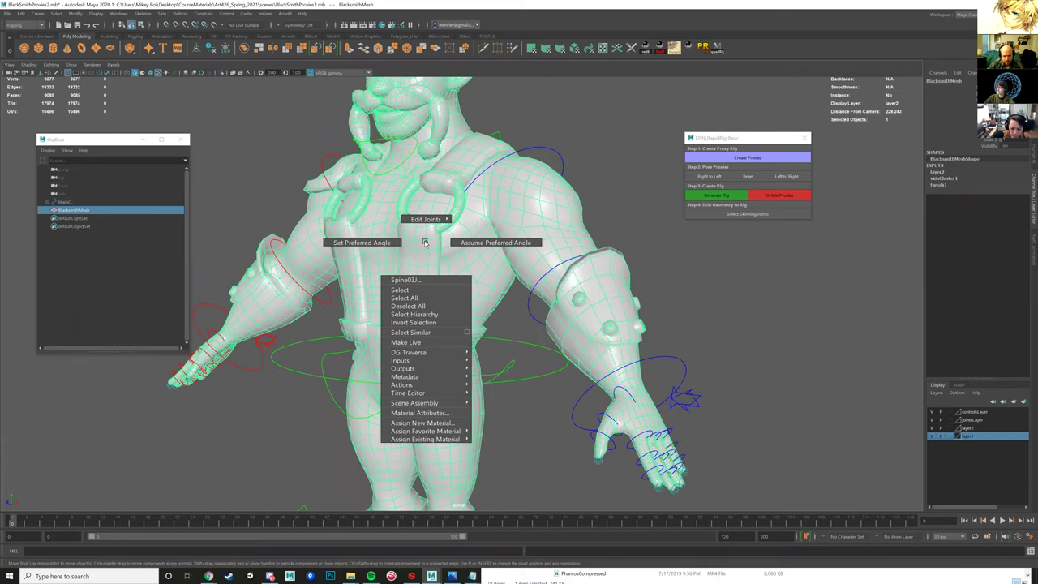
{"action": "right_click_drag", "start_coordinate": [422, 240], "coordinate": [426, 265]}
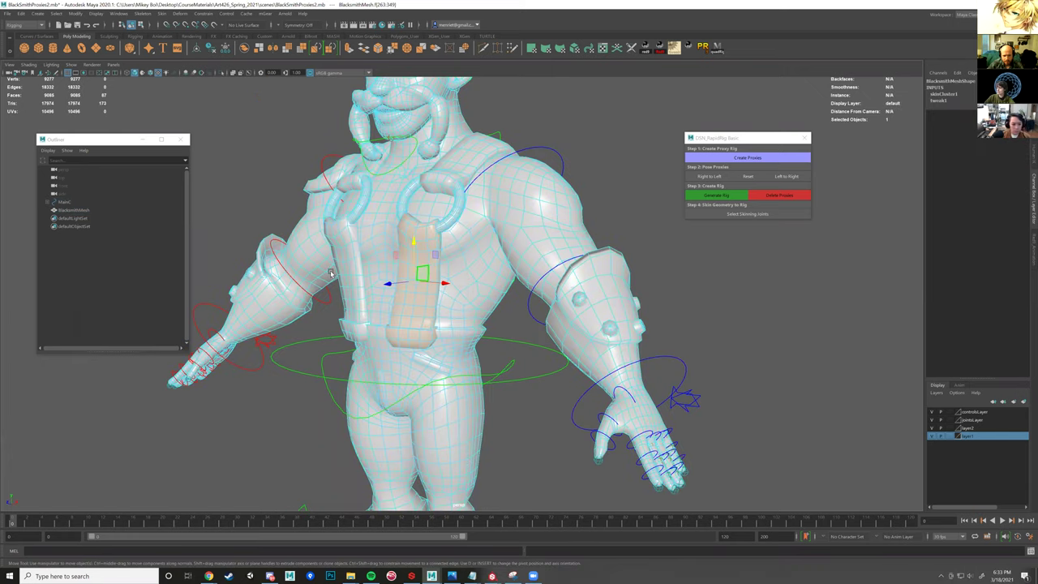
- Try rotating two spine FK controls together to see how the torso and straps deform, and undo the rotation
{"action": "left_click_drag", "start_coordinate": [570, 226], "coordinate": [494, 233], "text": "alt"}
{"action": "left_click_drag", "start_coordinate": [583, 187], "coordinate": [551, 280], "text": "alt"}
{"action": "left_click_drag", "start_coordinate": [565, 192], "coordinate": [535, 286]}
{"action": "key", "text": "e"}
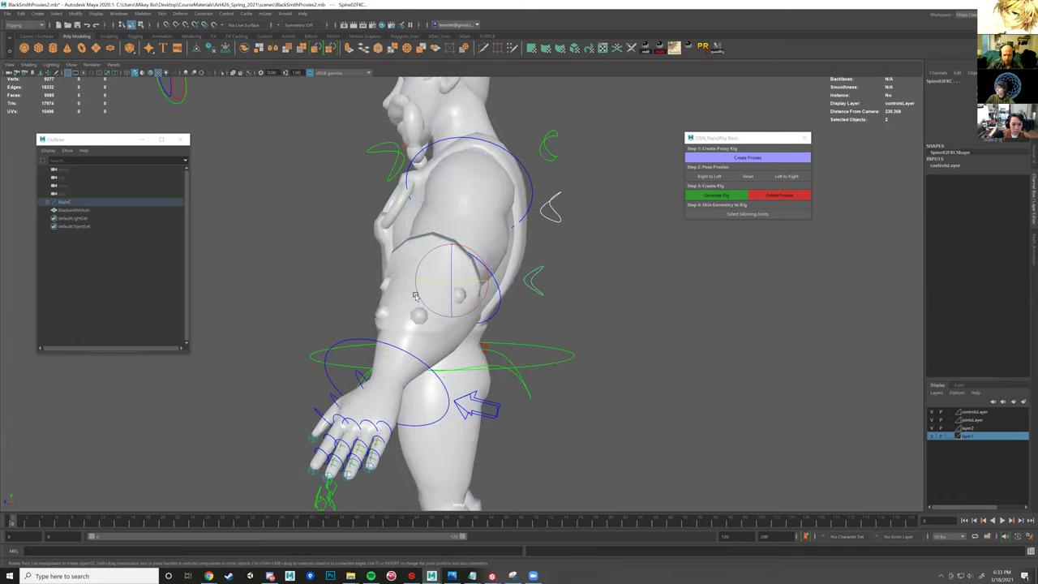
{"action": "mouse_move", "coordinate": [420, 293]}
{"action": "left_mouse_down", "text": "alt"}
{"action": "mouse_move", "coordinate": [430, 292]}
{"action": "mouse_move", "coordinate": [418, 292]}
{"action": "left_mouse_up", "text": "alt"}
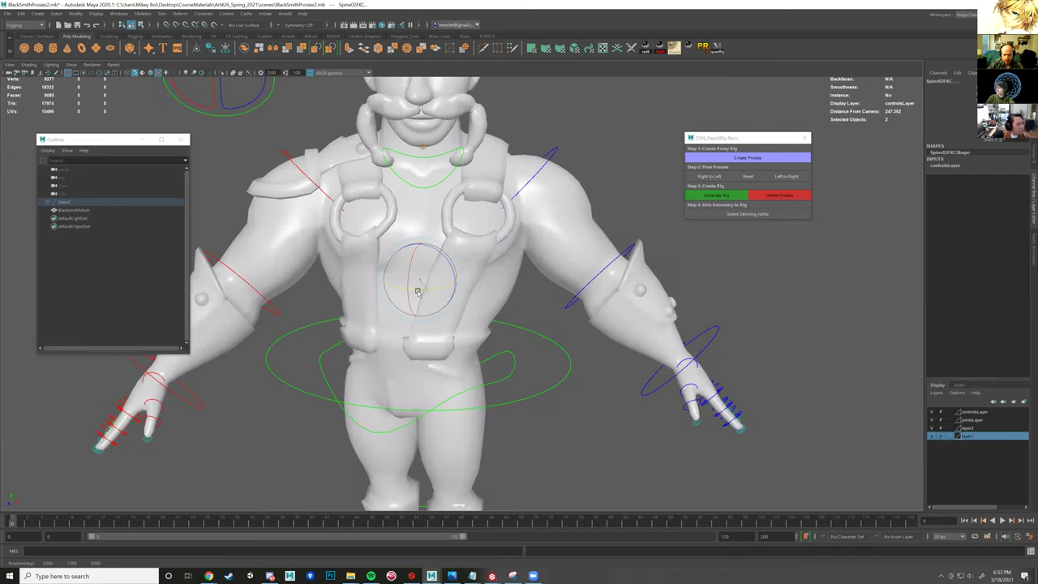
{"action": "left_click_drag", "start_coordinate": [418, 241], "coordinate": [401, 243]}
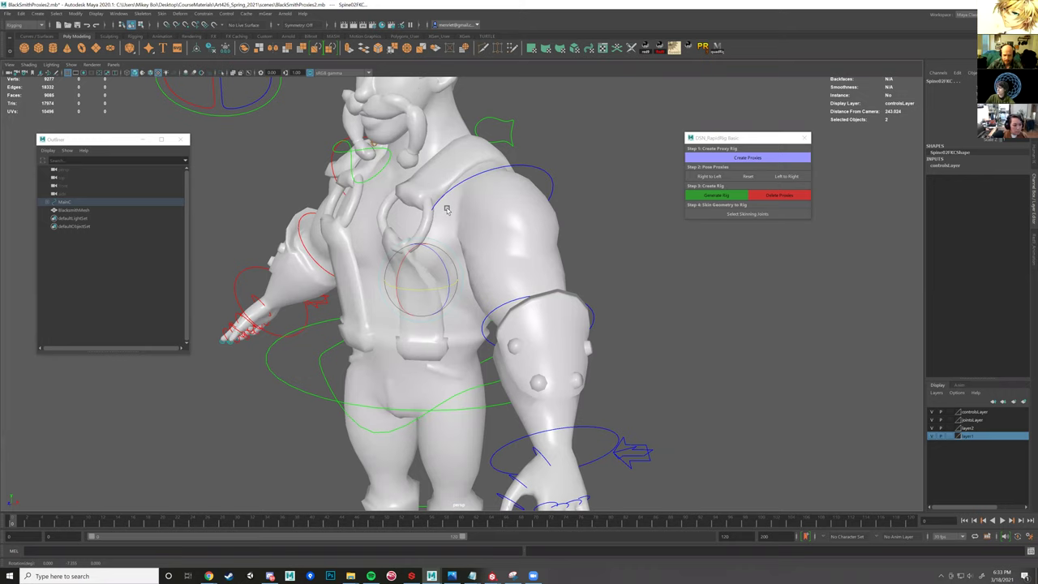
{"action": "left_click_drag", "start_coordinate": [460, 208], "coordinate": [451, 212], "text": "alt"}
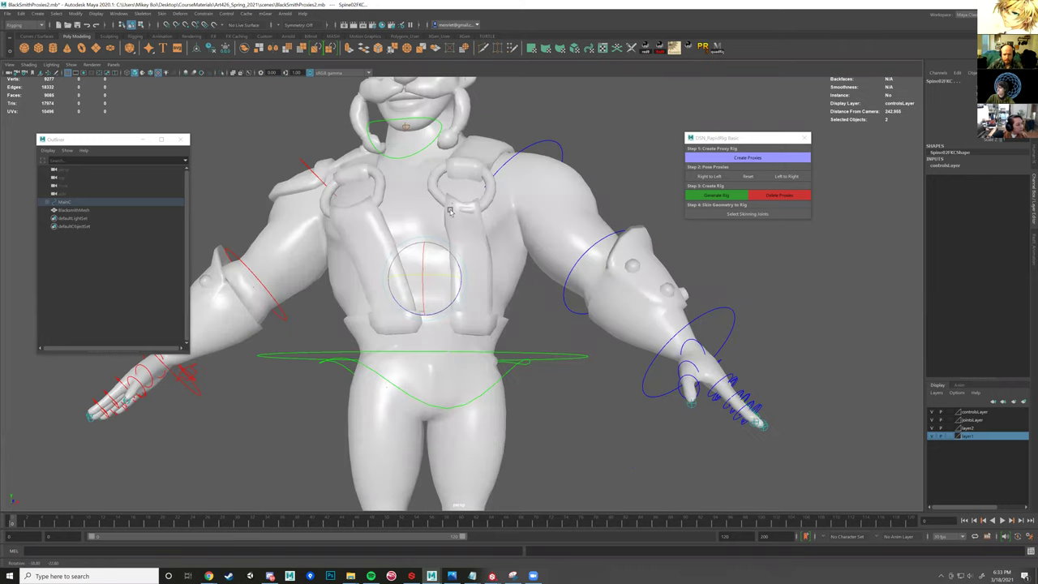
{"action": "key", "text": "ctrl+z"}
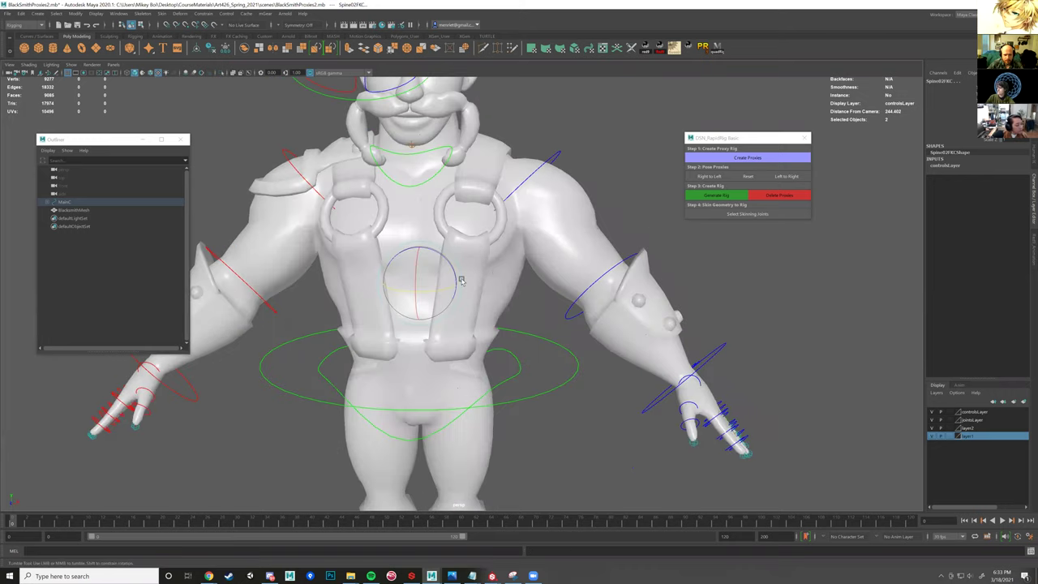
- Select all faces of the left suspender strap on the mesh, both the lower front and the shoulder pieces
{"action": "left_click_drag", "start_coordinate": [435, 272], "coordinate": [576, 286], "text": "alt"}
{"action": "left_click_drag", "start_coordinate": [509, 239], "coordinate": [467, 259], "text": "alt"}
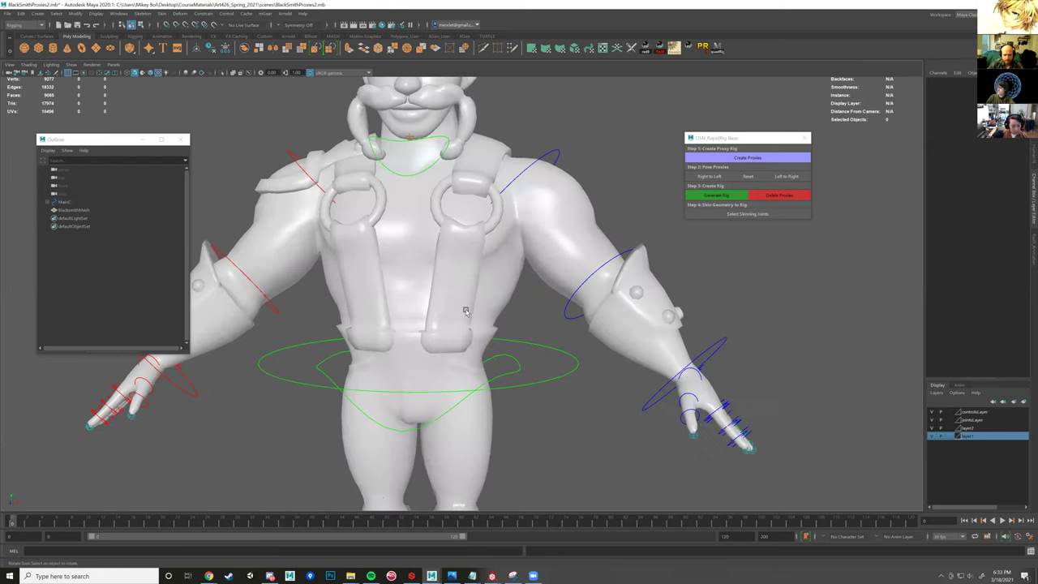
{"action": "left_click", "coordinate": [466, 311]}
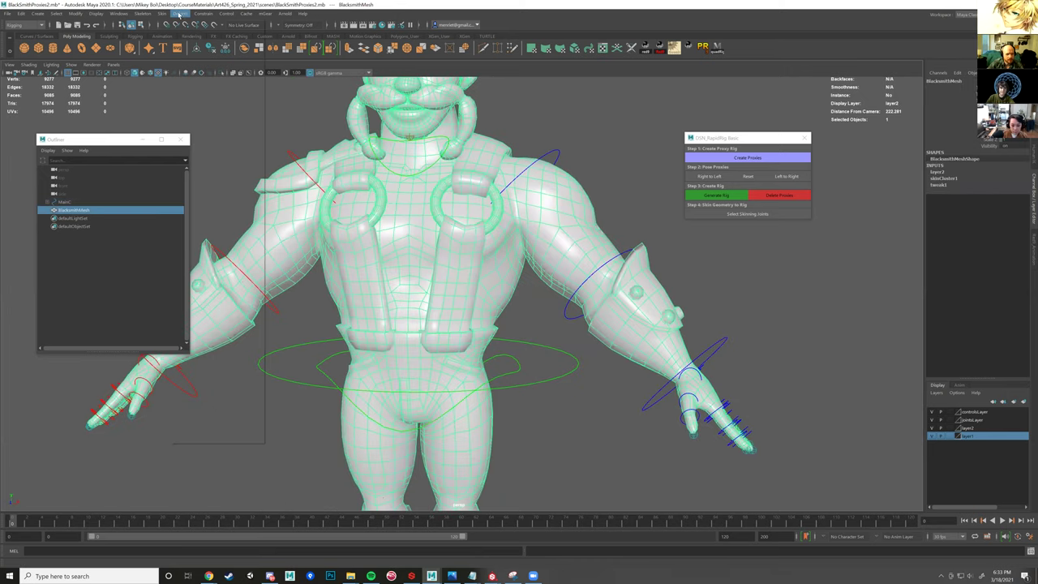
{"action": "left_click_drag", "start_coordinate": [457, 272], "coordinate": [445, 272], "text": "alt"}
{"action": "key", "text": "F11"}
{"action": "double_click", "coordinate": [445, 271]}
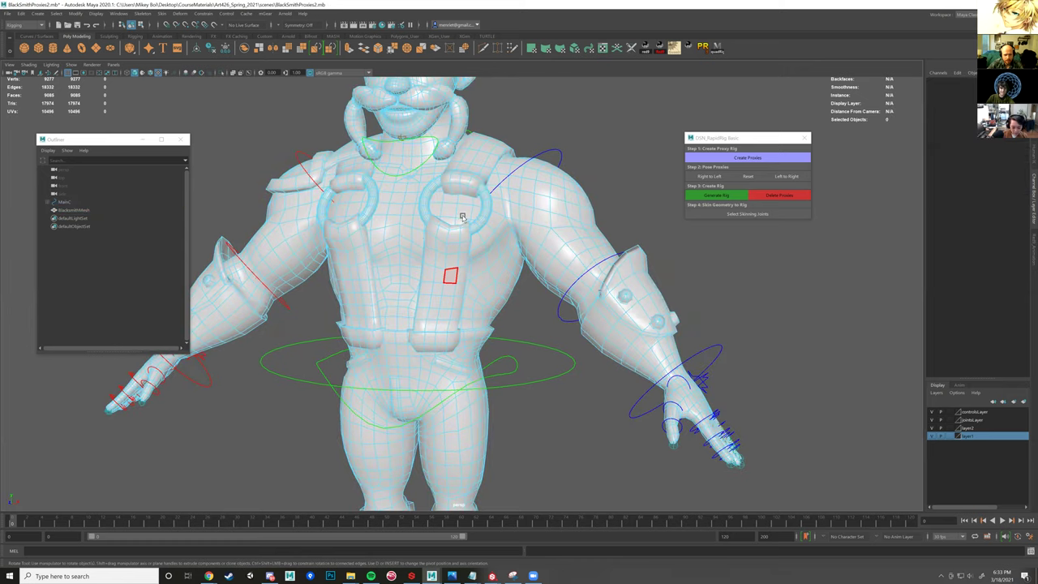
{"action": "double_click", "coordinate": [475, 169], "text": "shift"}
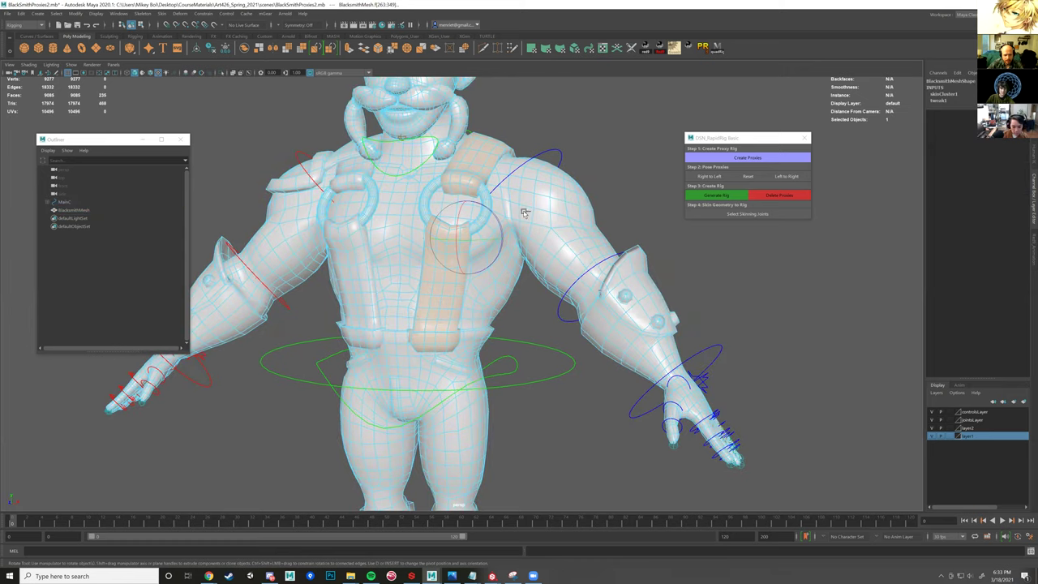
{"action": "key", "text": "ctrl+z"}
{"action": "right_click_drag", "start_coordinate": [473, 170], "coordinate": [559, 153]}
{"action": "right_click_drag", "start_coordinate": [465, 216], "coordinate": [465, 235]}
{"action": "double_click", "coordinate": [475, 171]}
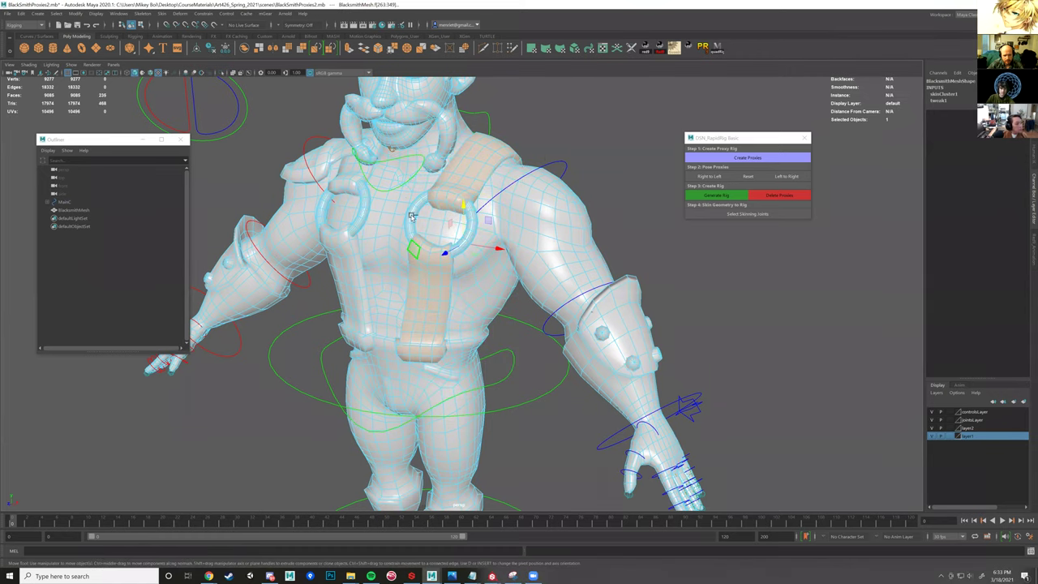
- Add the two chest rings and the right suspender strap's front and shoulder pieces to the face selection
{"action": "key", "text": "ctrl+z"}
{"action": "key", "text": "ctrl+z"}
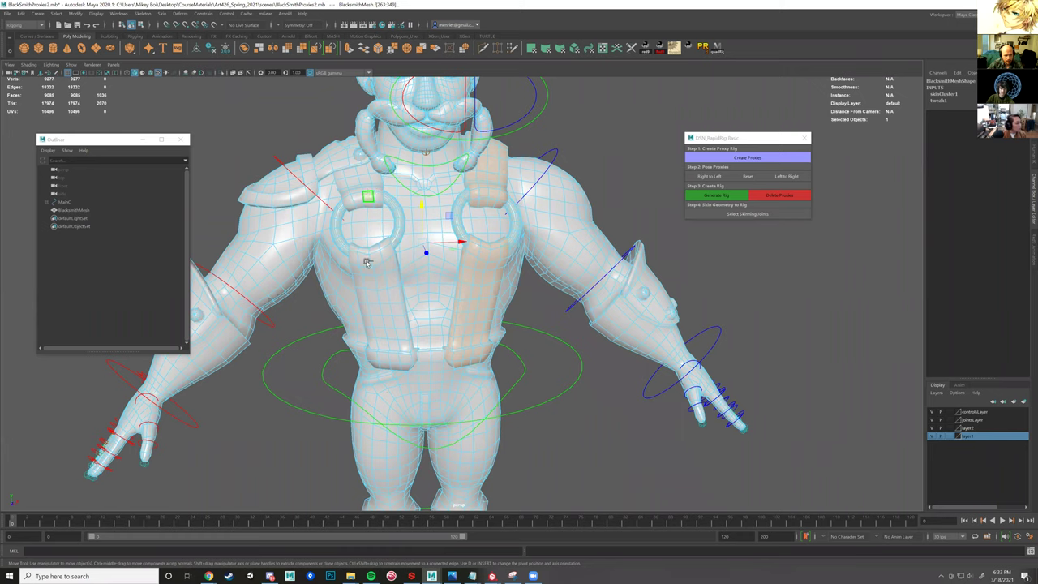
{"action": "key", "text": "ctrl+z"}
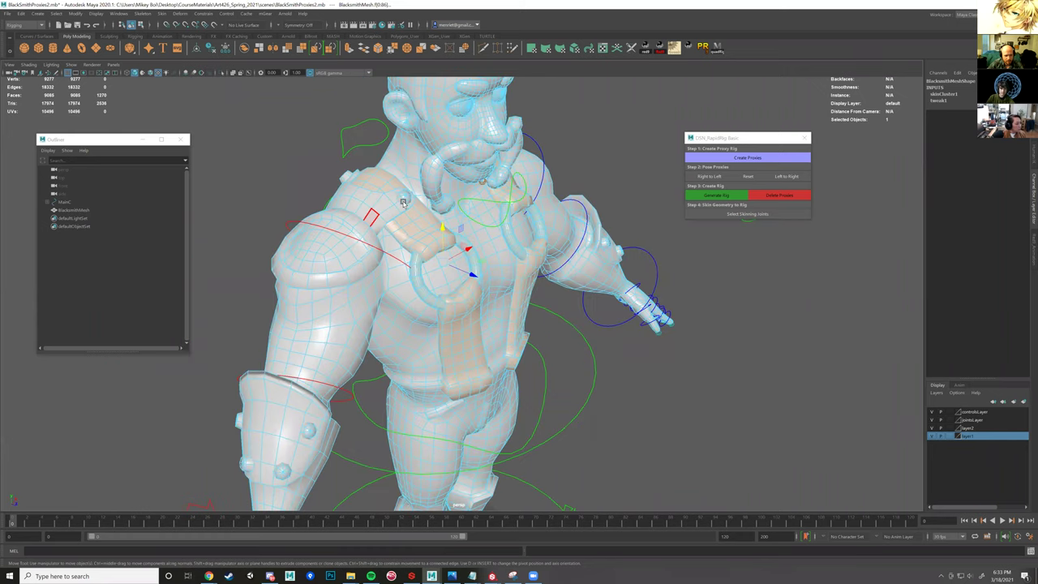
- Add the right shoulder armor pad and its rivet to the face selection, and check the straps from behind
{"action": "key", "text": "ctrl+z"}
{"action": "key", "text": "ctrl+z"}
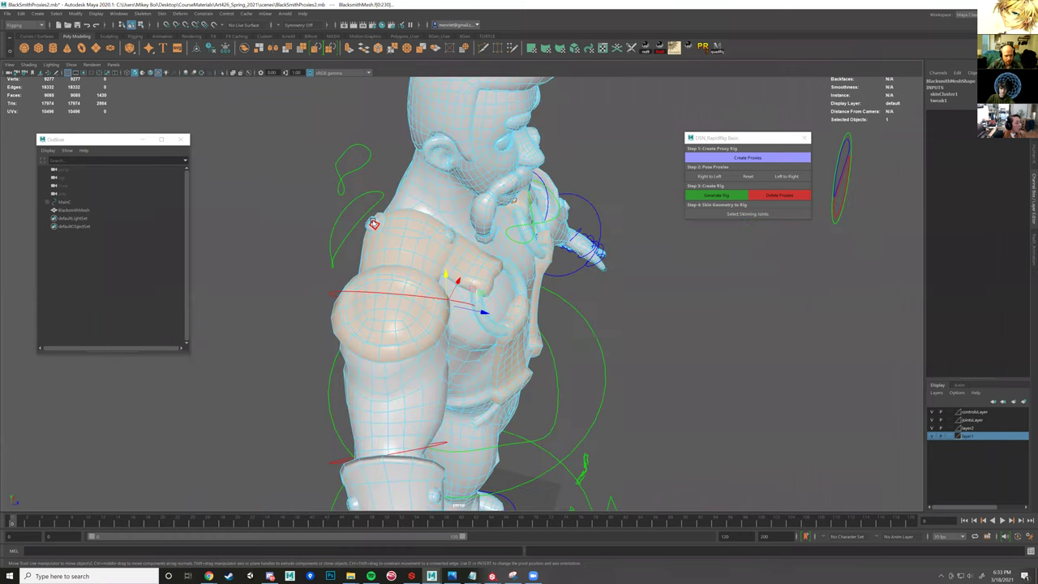
{"action": "key", "text": "ctrl+z"}
{"action": "key", "text": "ctrl+z"}
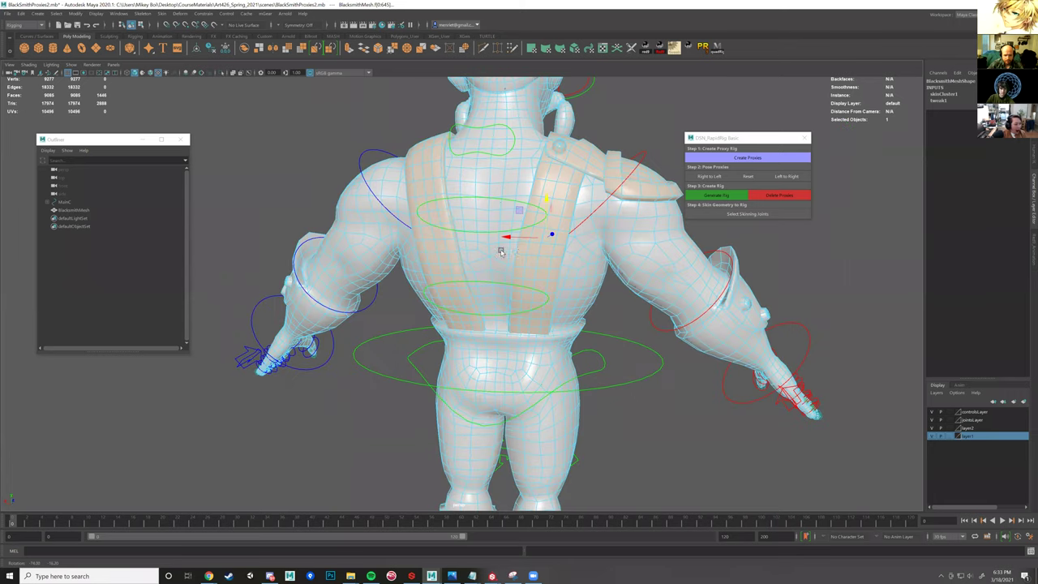
{"action": "key", "text": "ctrl+z"}
{"action": "key", "text": "ctrl+z"}
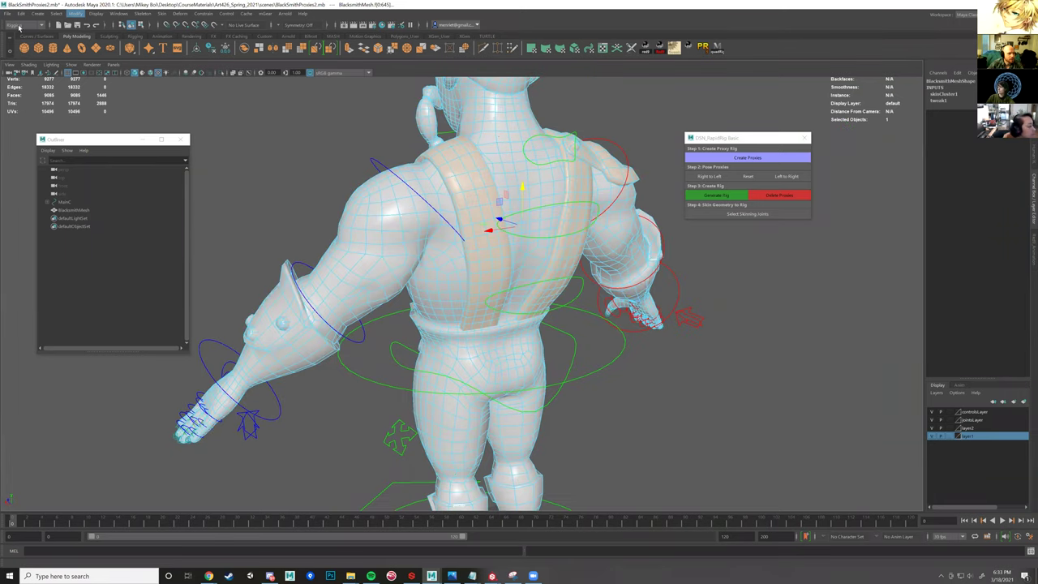
- Extract the selected strap, ring and shoulder armor faces from the blacksmith mesh
{"action": "key", "text": "ctrl+z"}
{"action": "left_click", "coordinate": [24, 26]}
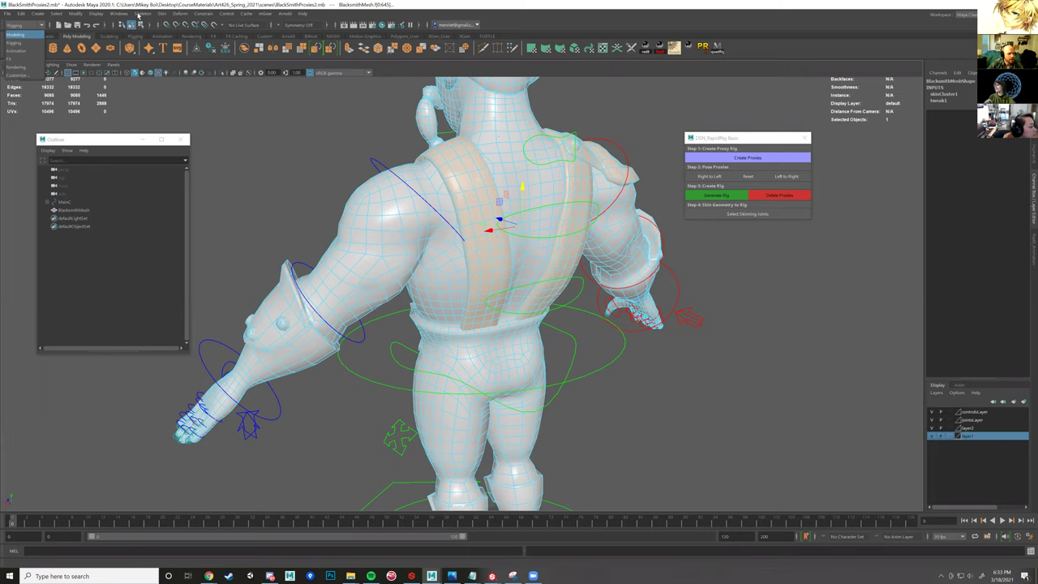
{"action": "left_click", "coordinate": [21, 32]}
{"action": "left_click", "coordinate": [160, 14]}
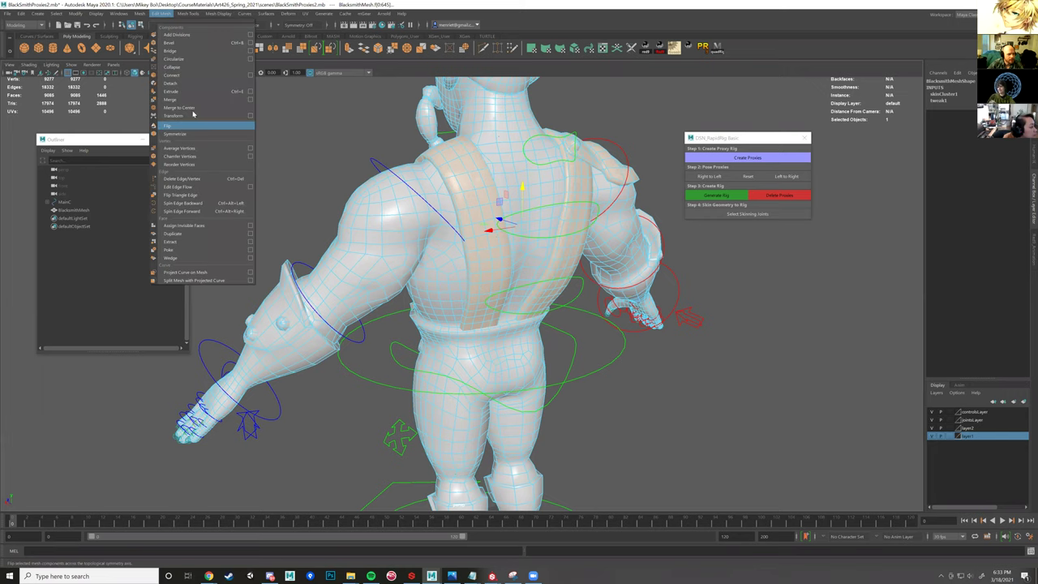
{"action": "left_click", "coordinate": [185, 240]}
{"action": "left_click_drag", "start_coordinate": [423, 113], "coordinate": [451, 112], "text": "alt"}
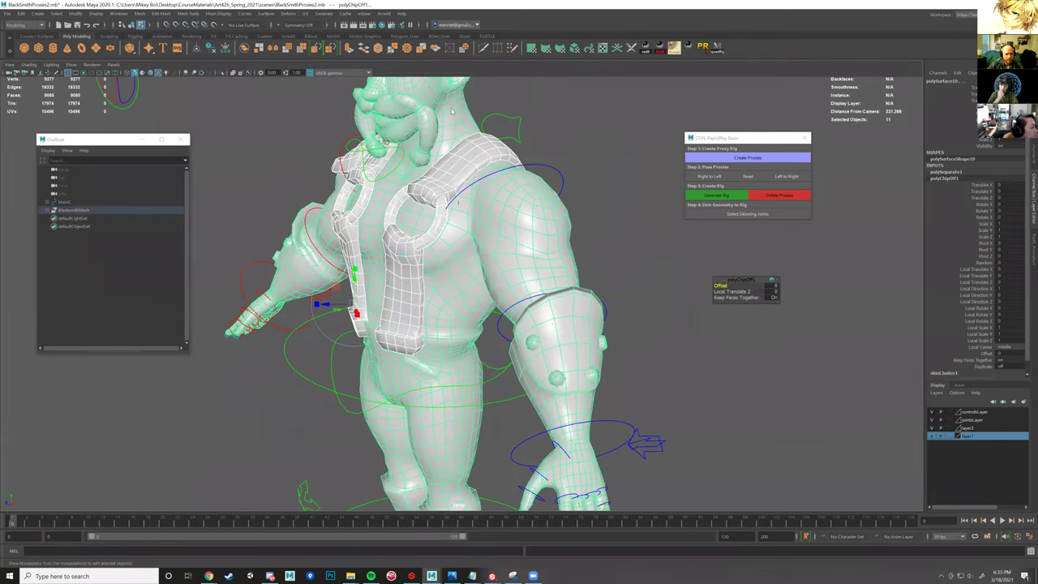
{"action": "left_click", "coordinate": [538, 105]}
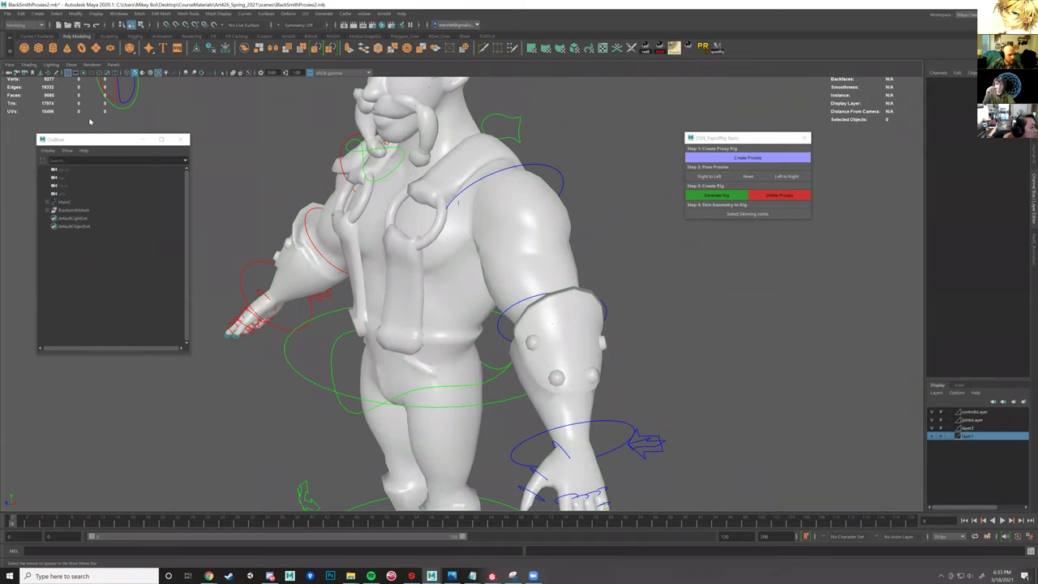
{"action": "left_click", "coordinate": [22, 13]}
{"action": "mouse_move", "coordinate": [61, 109]}
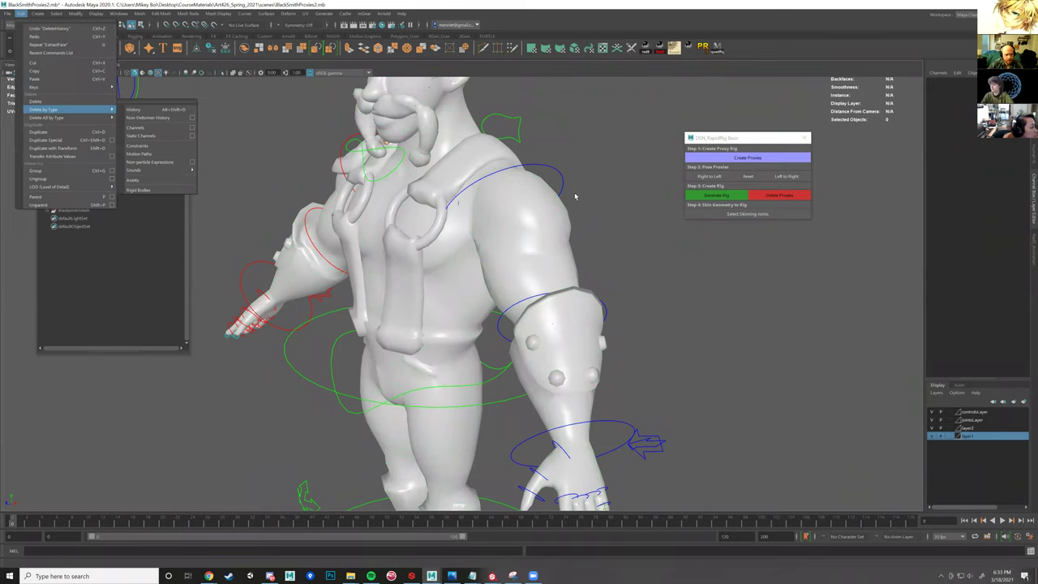
{"action": "scroll", "coordinate": [513, 357], "scroll_direction": "down", "scroll_amount": 5}
- Select all the extracted strap, chest ring and right shoulder armor pieces and combine them into one mesh
{"action": "left_click", "coordinate": [465, 274]}
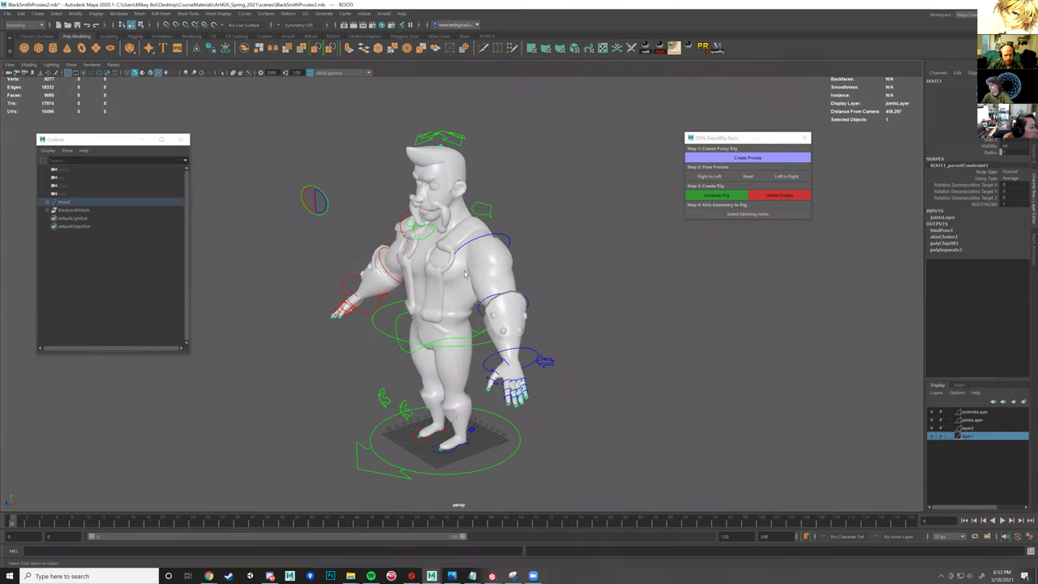
{"action": "left_click", "coordinate": [444, 219]}
{"action": "left_click", "coordinate": [442, 241]}
{"action": "scroll", "coordinate": [443, 242], "scroll_direction": "up", "scroll_amount": 2}
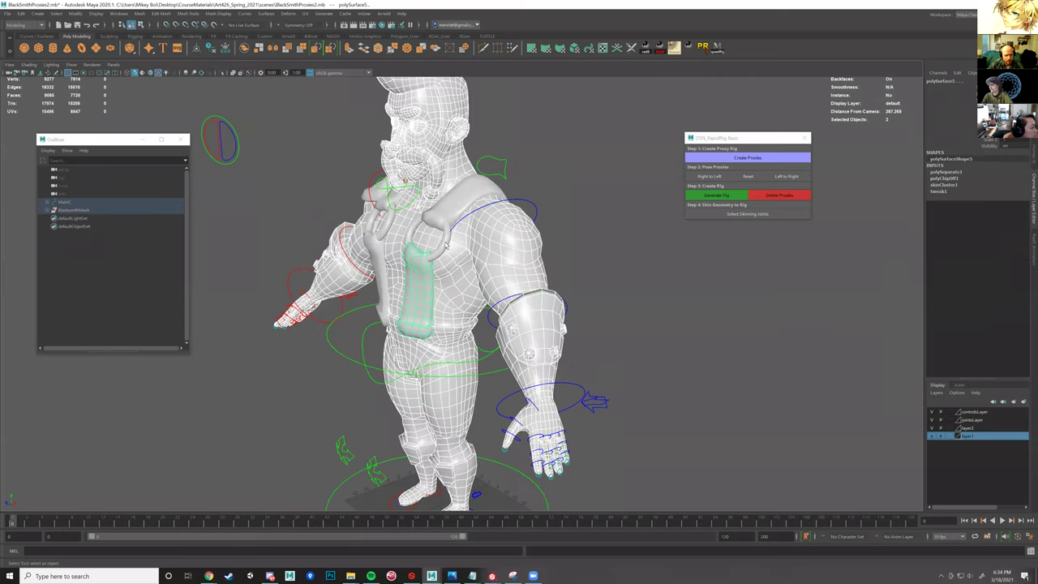
{"action": "middle_click_drag", "start_coordinate": [443, 243], "coordinate": [481, 299], "text": "alt"}
{"action": "left_click", "coordinate": [446, 360]}
{"action": "scroll", "coordinate": [478, 325], "scroll_direction": "up", "scroll_amount": 4}
{"action": "left_click", "coordinate": [477, 324], "text": "shift"}
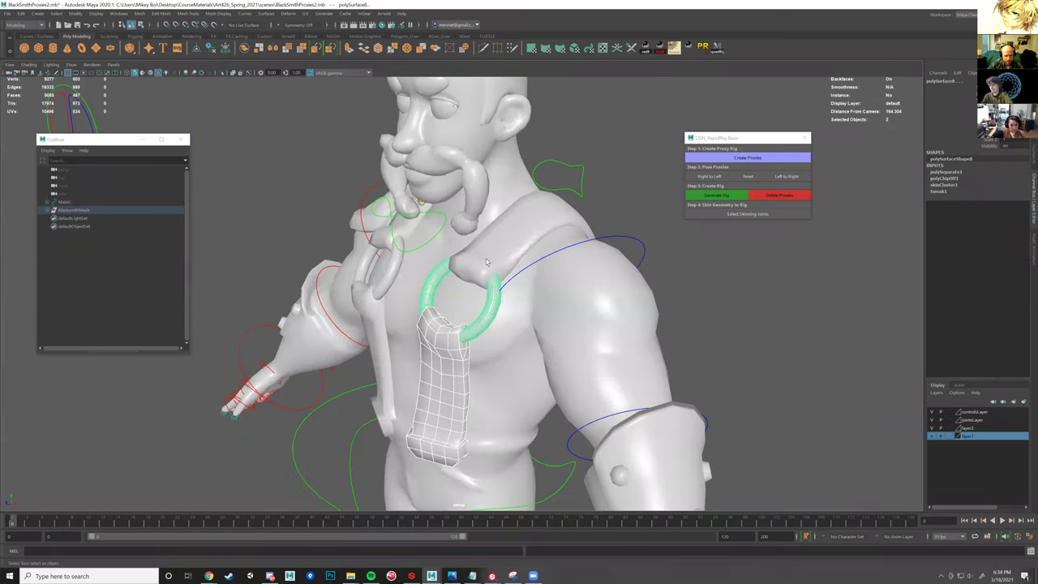
{"action": "left_click", "coordinate": [432, 283], "text": "shift"}
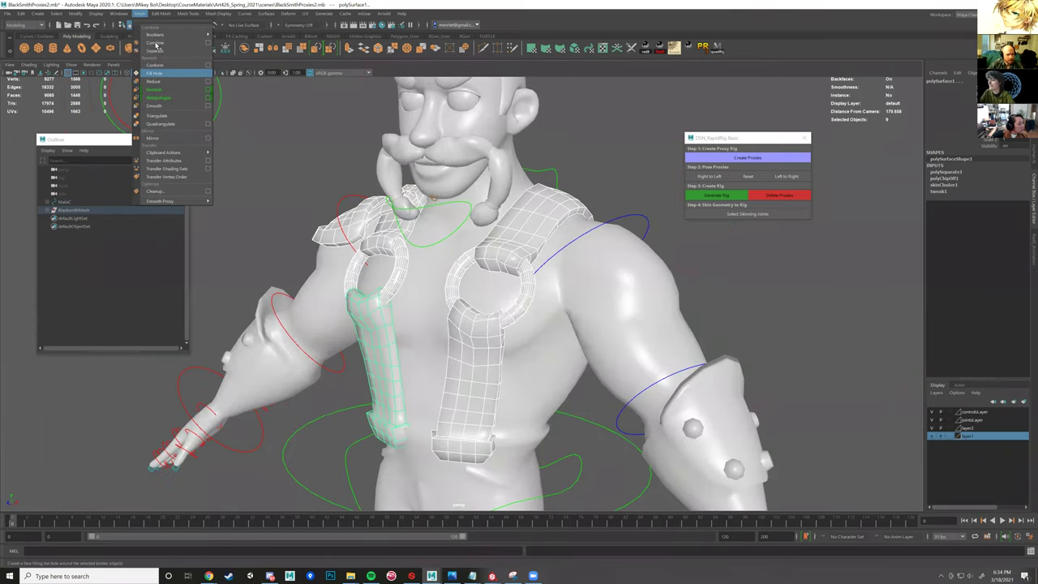
{"action": "left_click", "coordinate": [156, 43]}
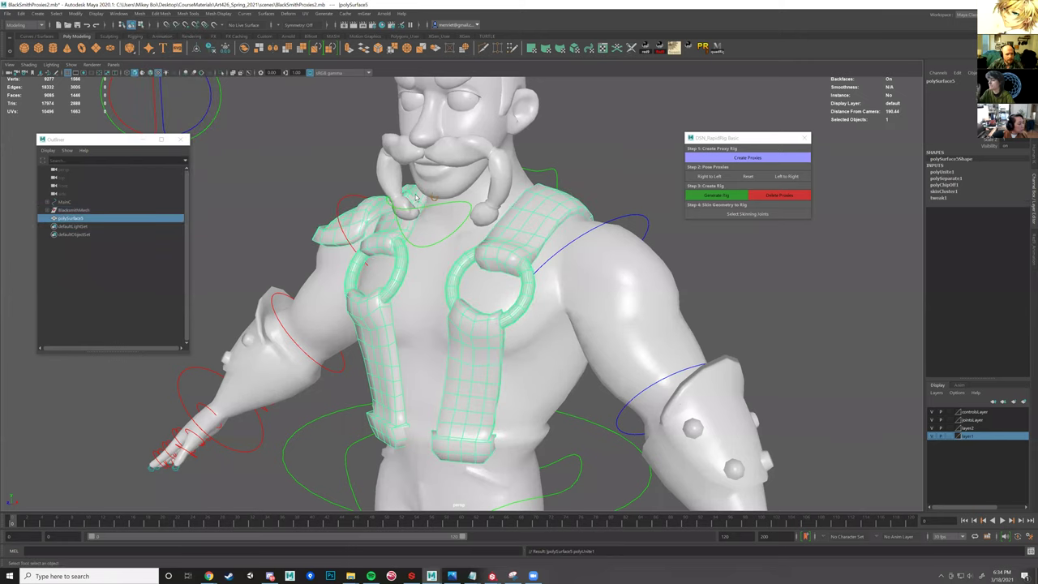
- Delete the construction history of both the body mesh and the combined strap mesh
{"action": "left_click", "coordinate": [415, 197]}
{"action": "left_click", "coordinate": [380, 209], "text": "shift"}
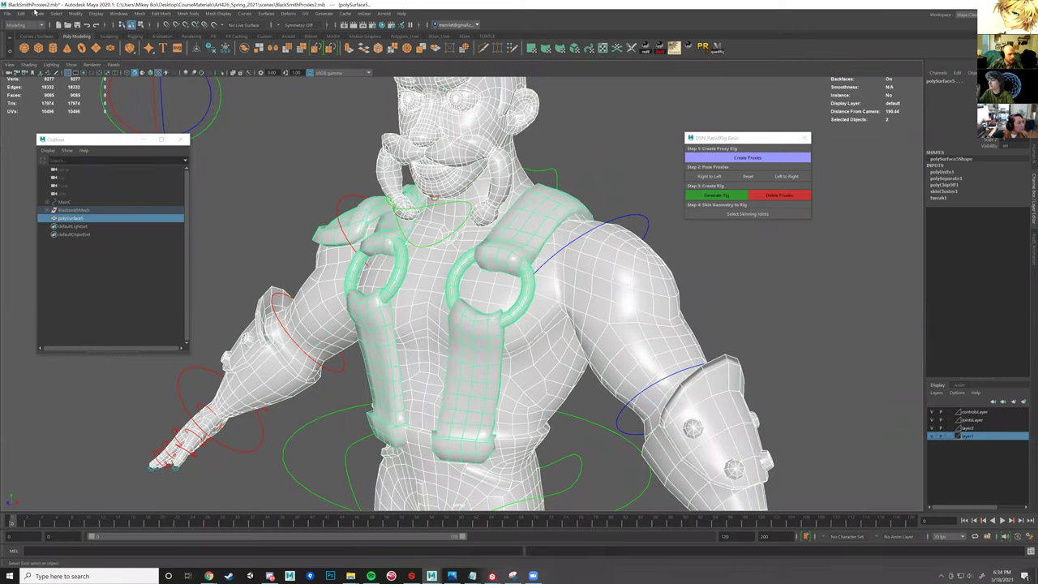
{"action": "left_click", "coordinate": [21, 14]}
{"action": "mouse_move", "coordinate": [81, 108]}
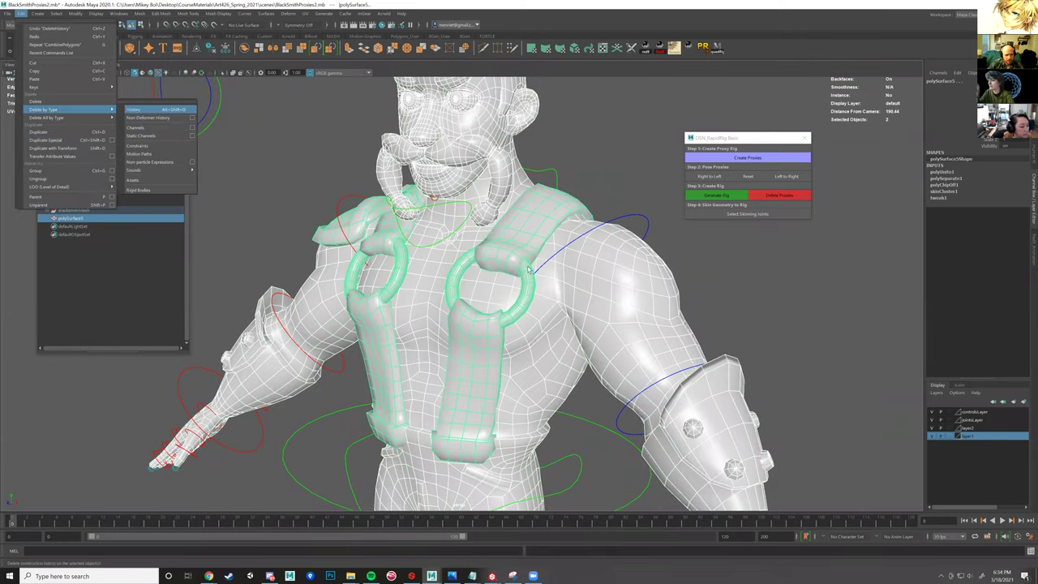
{"action": "left_click", "coordinate": [142, 110]}
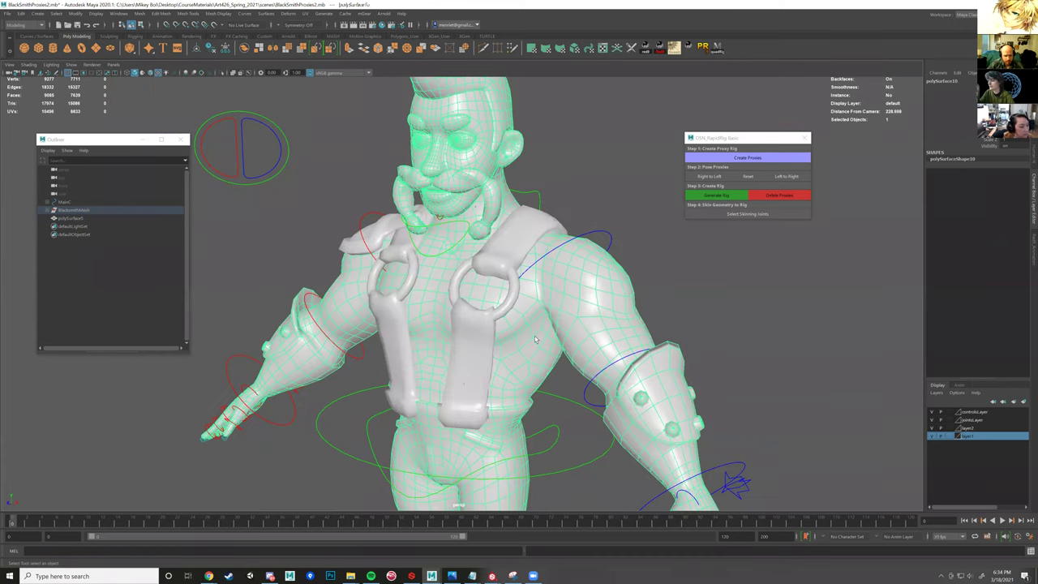
- Select the rig's skinning joints together with the body mesh, without the straps, and bind the skin
{"action": "left_click", "coordinate": [746, 214]}
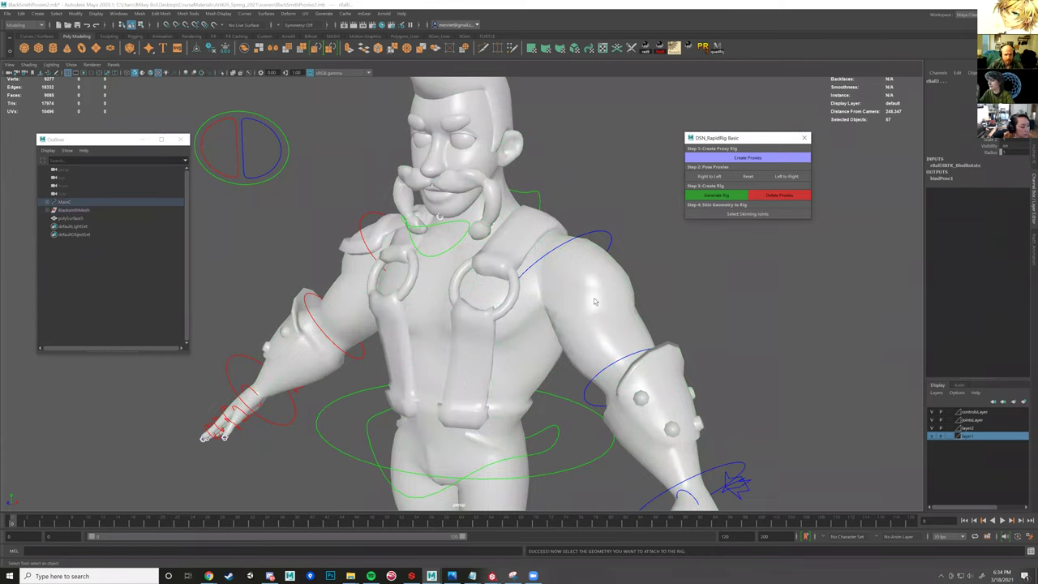
{"action": "left_click", "coordinate": [596, 300], "text": "shift"}
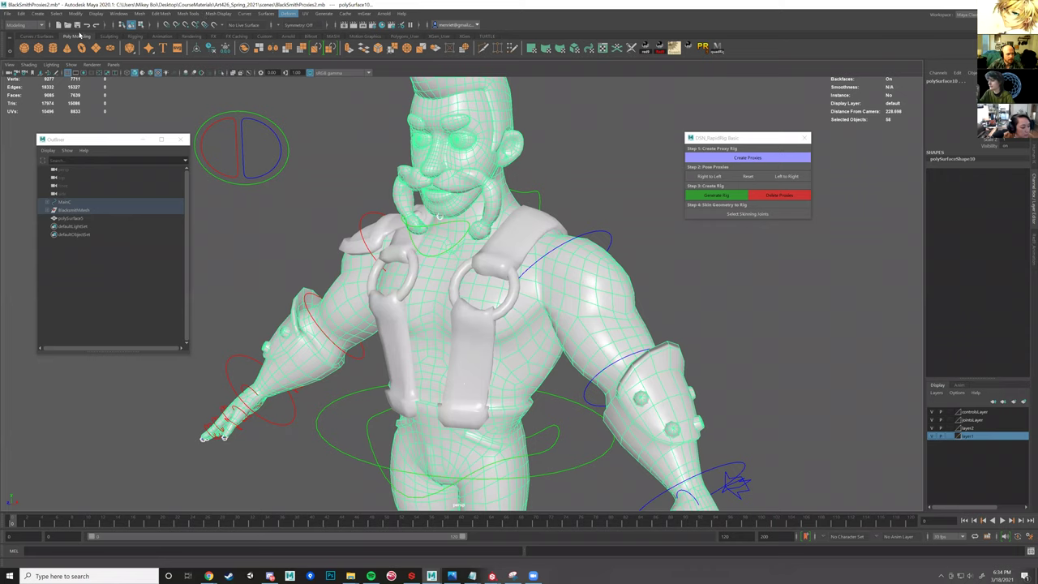
{"action": "left_click", "coordinate": [25, 26]}
{"action": "left_click", "coordinate": [25, 42]}
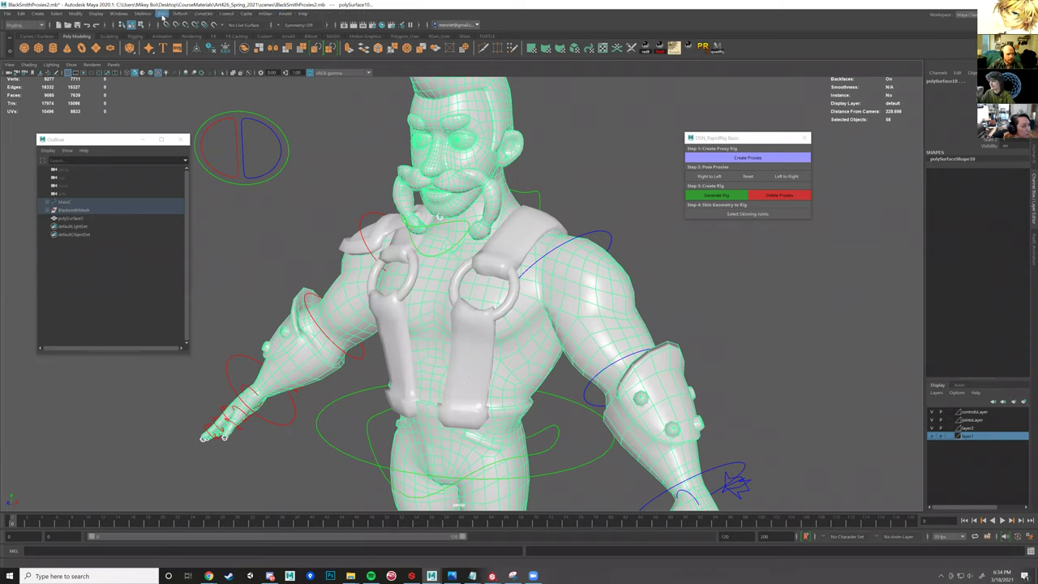
{"action": "left_click", "coordinate": [162, 14]}
{"action": "left_click", "coordinate": [191, 43]}
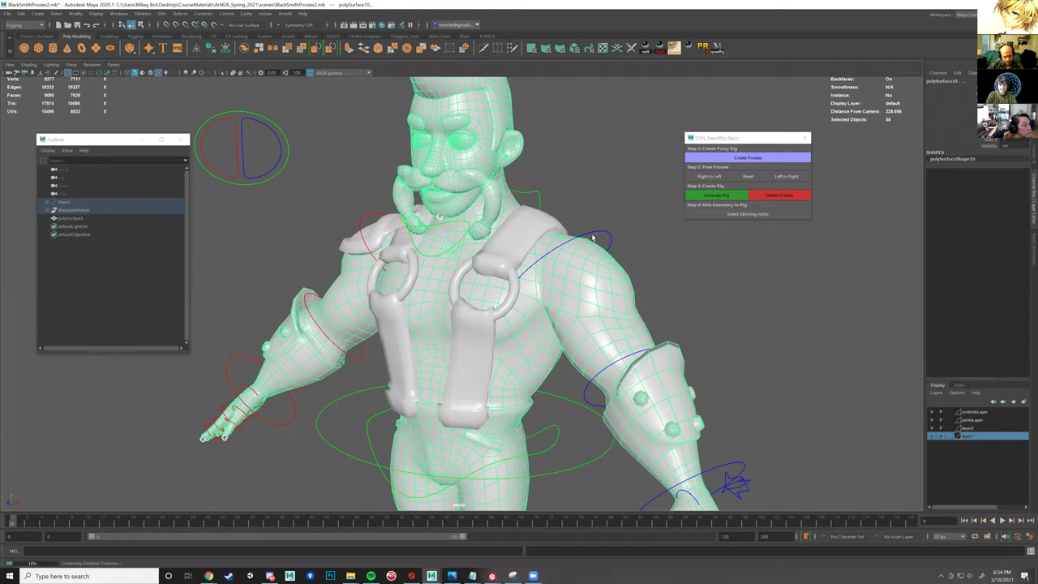
- Try rotating the left shoulder FK control and moving the root control to test the new body bind, undoing the changes
{"action": "left_click", "coordinate": [600, 237]}
{"action": "left_click", "coordinate": [529, 291]}
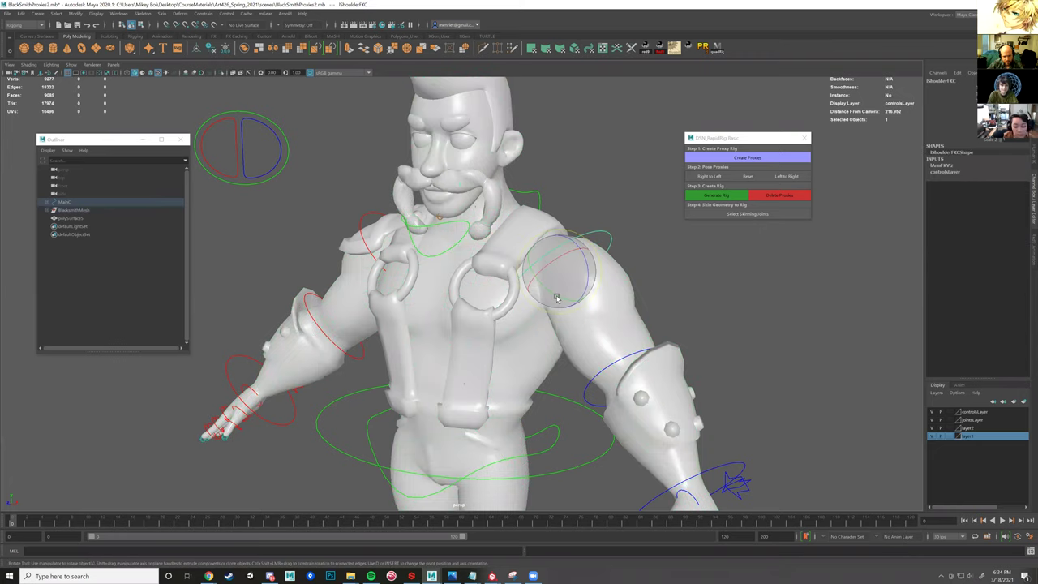
{"action": "left_click_drag", "start_coordinate": [529, 290], "coordinate": [579, 293]}
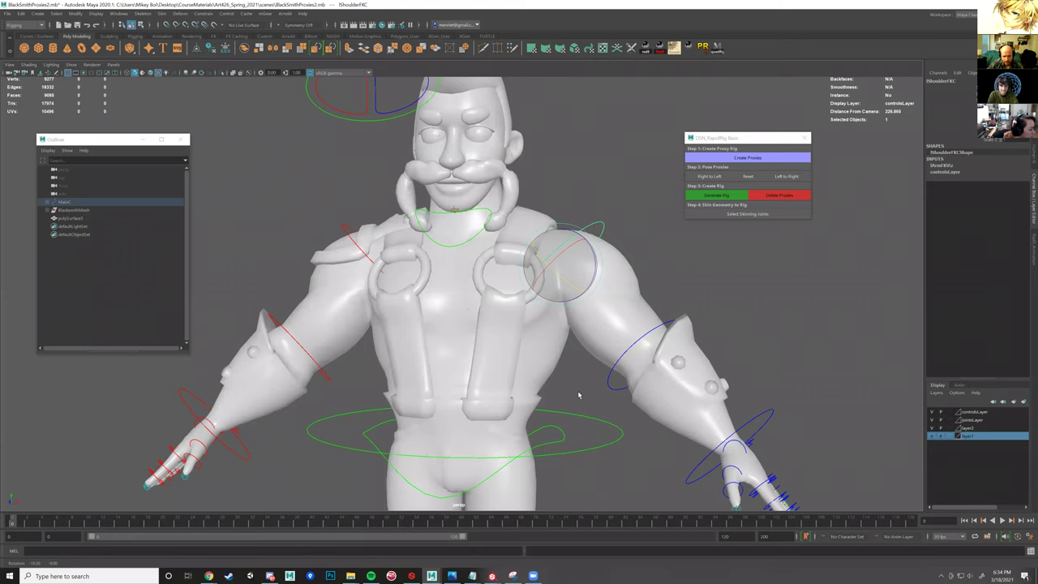
{"action": "left_click", "coordinate": [571, 415]}
{"action": "key", "text": "w"}
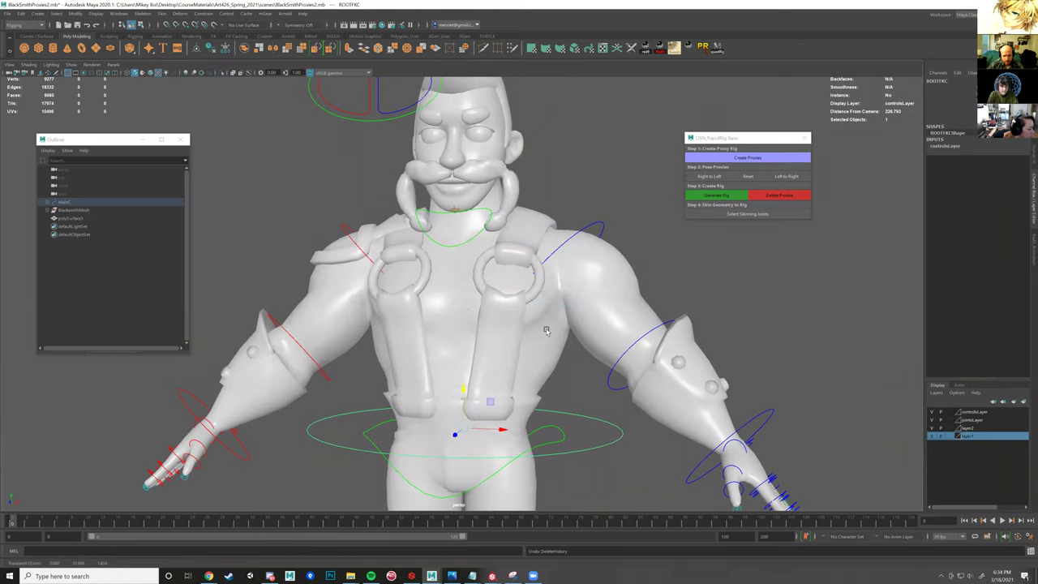
{"action": "left_click", "coordinate": [528, 258]}
{"action": "left_click", "coordinate": [511, 267], "text": "shift"}
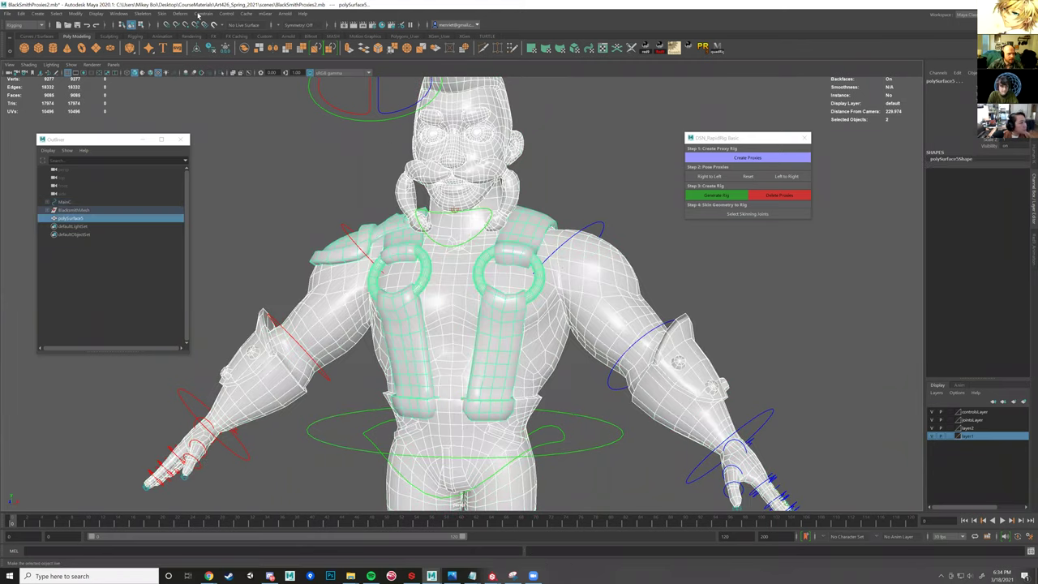
{"action": "left_click", "coordinate": [203, 14]}
{"action": "left_click", "coordinate": [180, 14]}
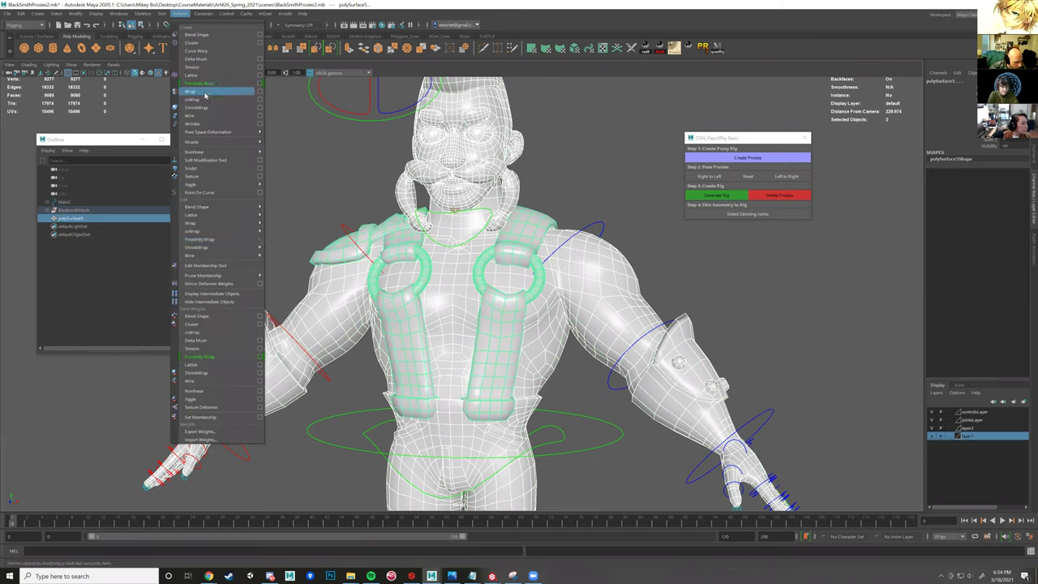
{"action": "left_click", "coordinate": [206, 95]}
- Select the strap mesh, add the body mesh last, and create a Wrap deformer so the straps follow the body
{"action": "left_click", "coordinate": [540, 217]}
{"action": "left_click", "coordinate": [604, 261], "text": "shift"}
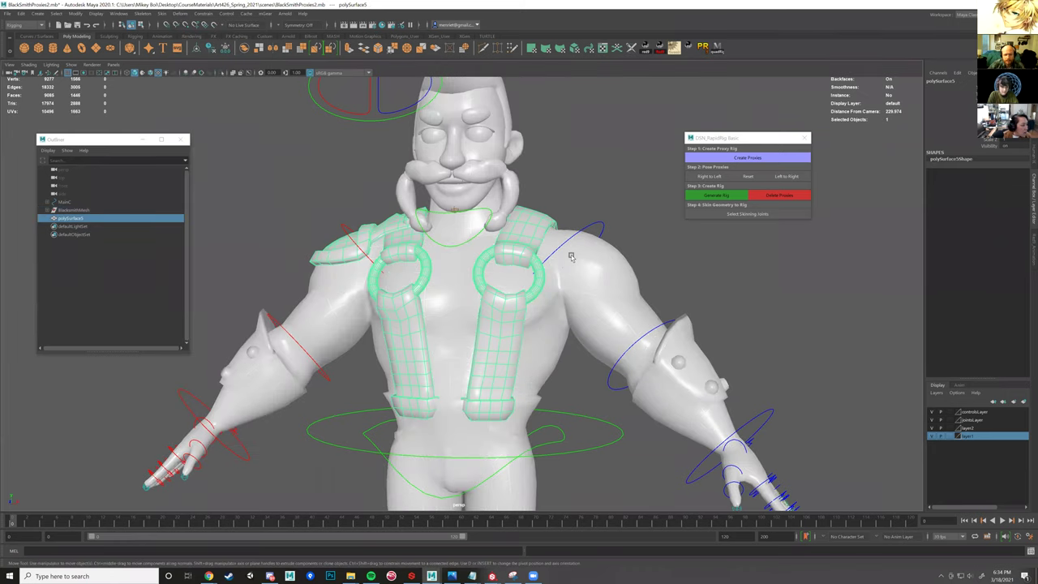
{"action": "left_click", "coordinate": [180, 15]}
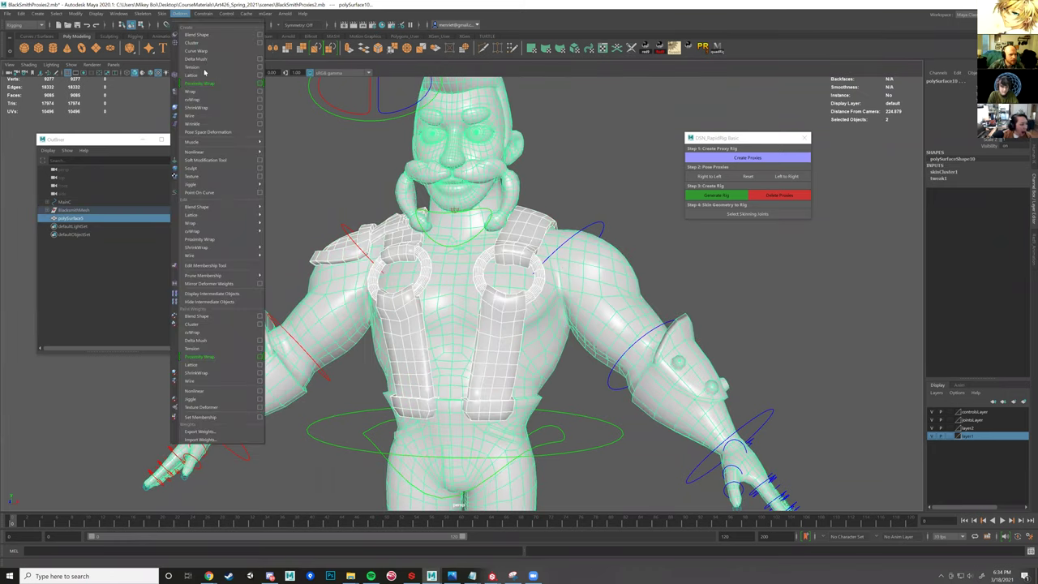
{"action": "left_click", "coordinate": [195, 92]}
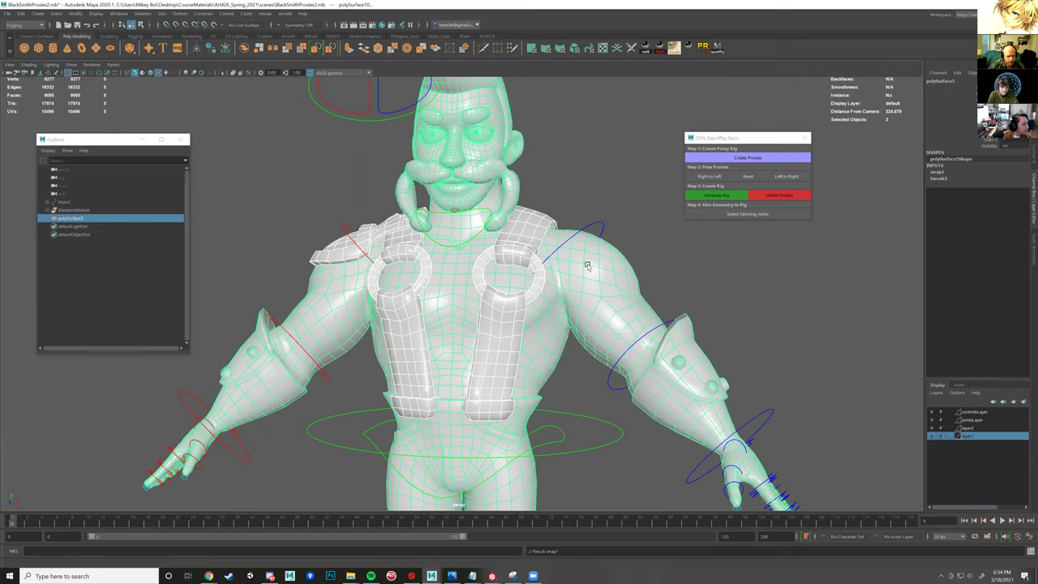
- Try rotating the left shoulder FK control to check how the wrapped straps follow, and undo the rotation
{"action": "left_click", "coordinate": [602, 236]}
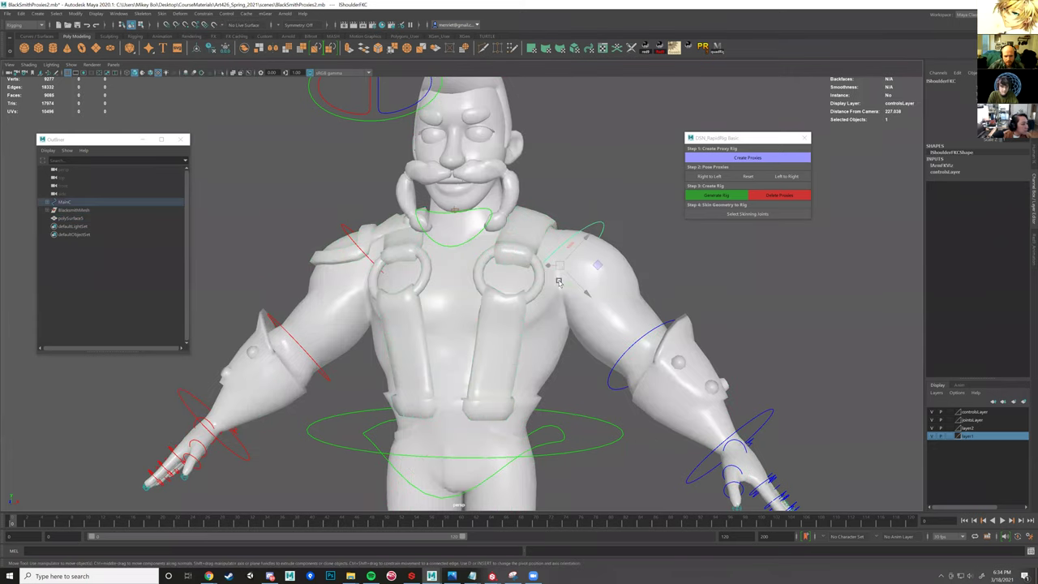
{"action": "left_click_drag", "start_coordinate": [558, 278], "coordinate": [540, 267]}
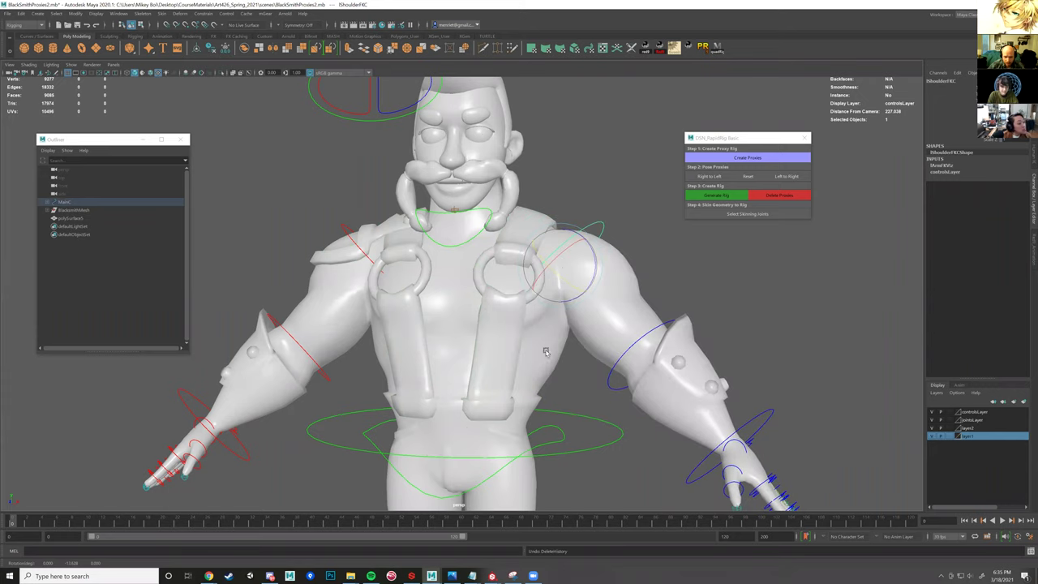
{"action": "left_click_drag", "start_coordinate": [578, 356], "coordinate": [575, 348], "text": "alt"}
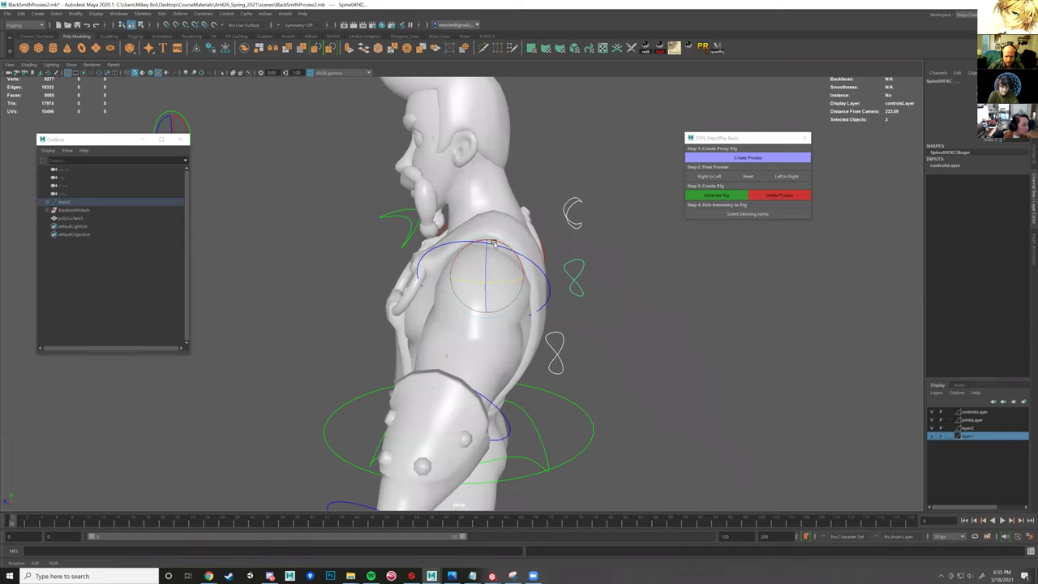
- Try bending the torso with the three spine FK controls to test the wrapped straps, and undo each rotation
{"action": "left_click_drag", "start_coordinate": [493, 243], "coordinate": [480, 280]}
{"action": "key", "text": "ctrl+z"}
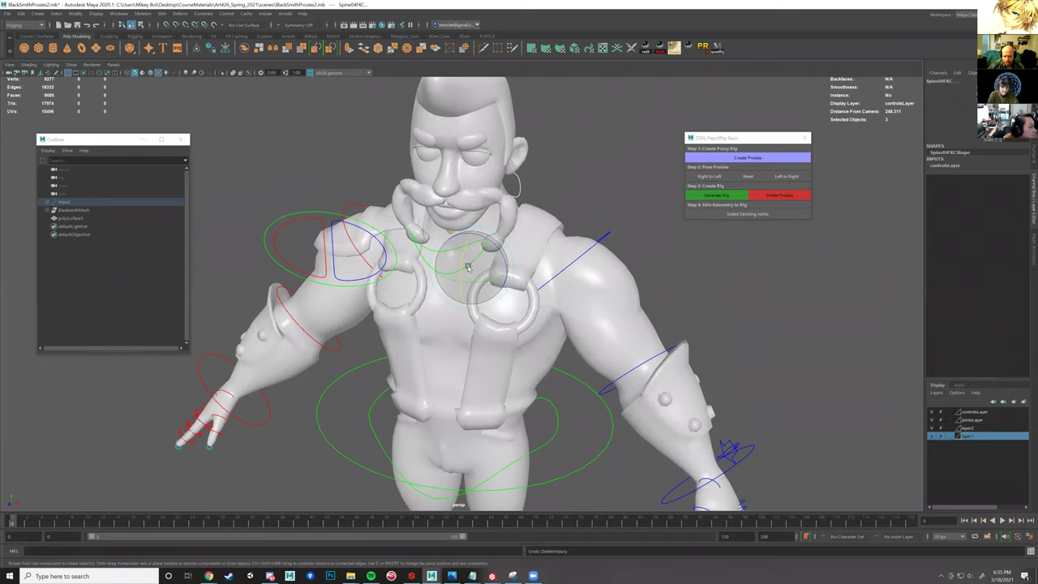
{"action": "key", "text": "ctrl+z"}
{"action": "key", "text": "ctrl+z"}
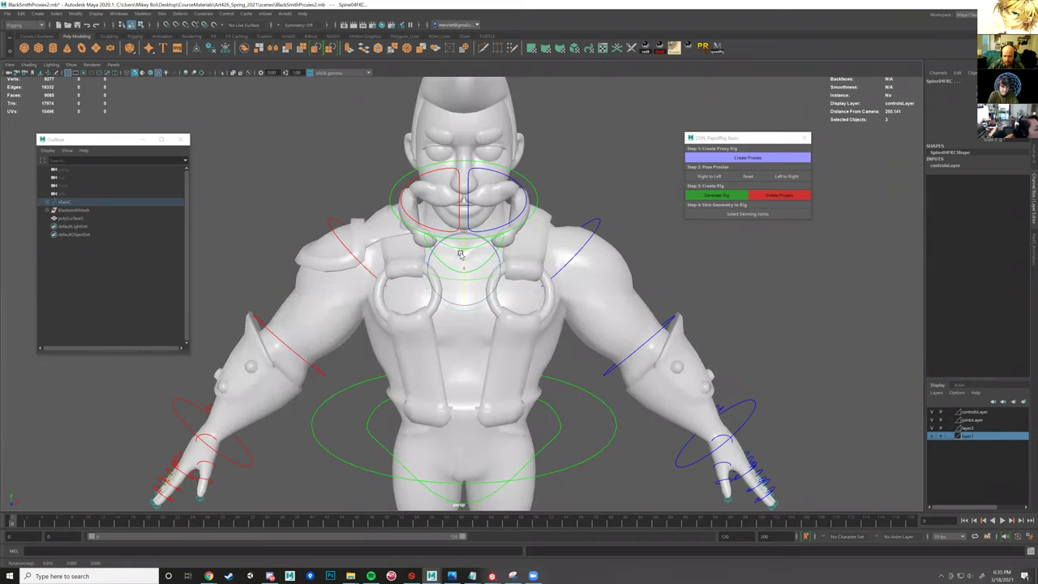
{"action": "key", "text": "ctrl+z"}
{"action": "key", "text": "ctrl+z"}
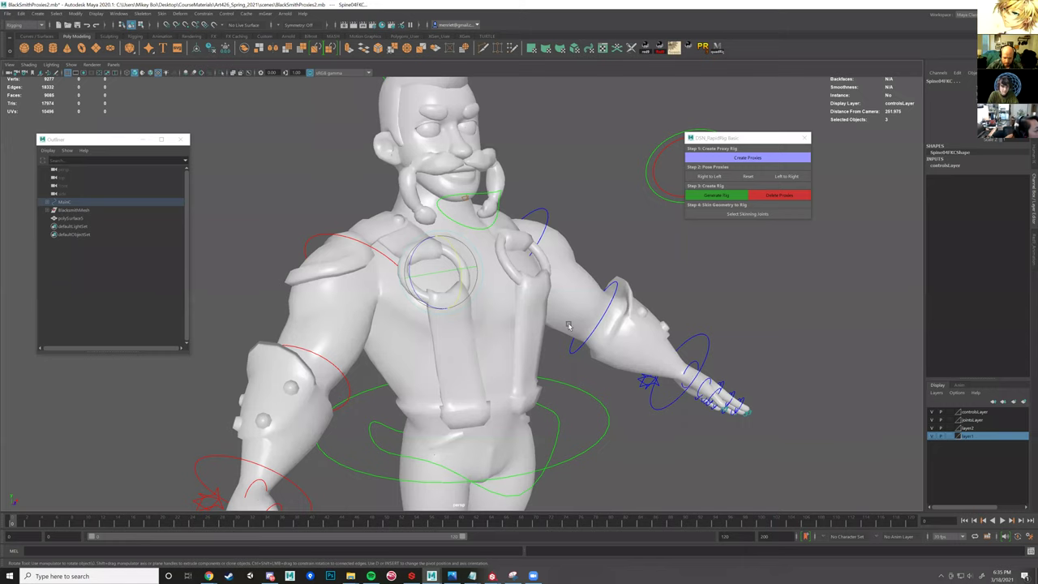
- Try leaning and twisting the torso with all three spine FK controls together to check the wrapped straps, undoing each rotation
{"action": "left_click_drag", "start_coordinate": [476, 277], "coordinate": [460, 258], "text": "alt"}
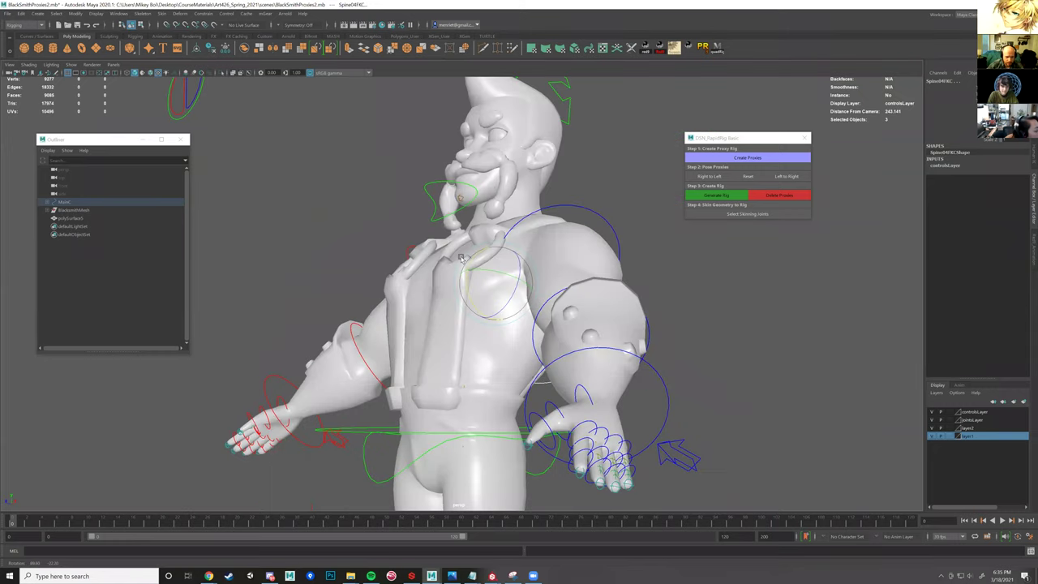
{"action": "key", "text": "ctrl+z"}
{"action": "key", "text": "ctrl+z"}
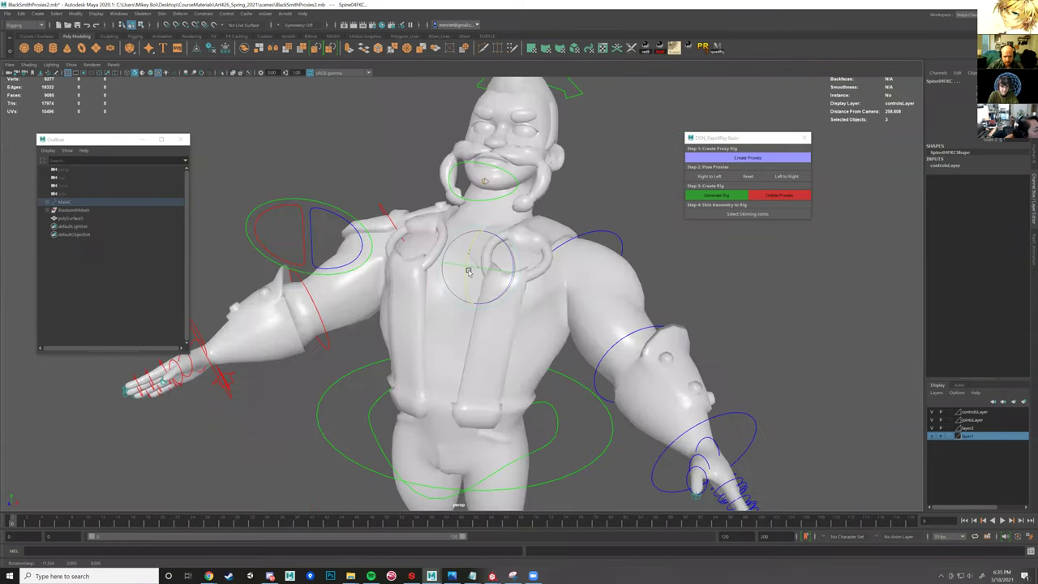
{"action": "key", "text": "ctrl+z"}
{"action": "key", "text": "ctrl+z"}
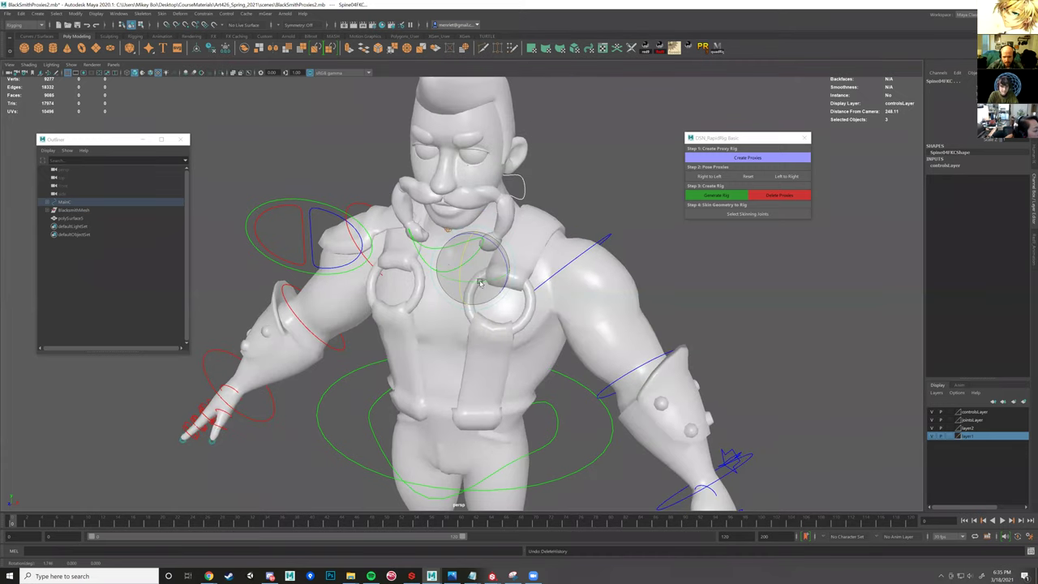
{"action": "key", "text": "ctrl+z"}
{"action": "key", "text": "ctrl+z"}
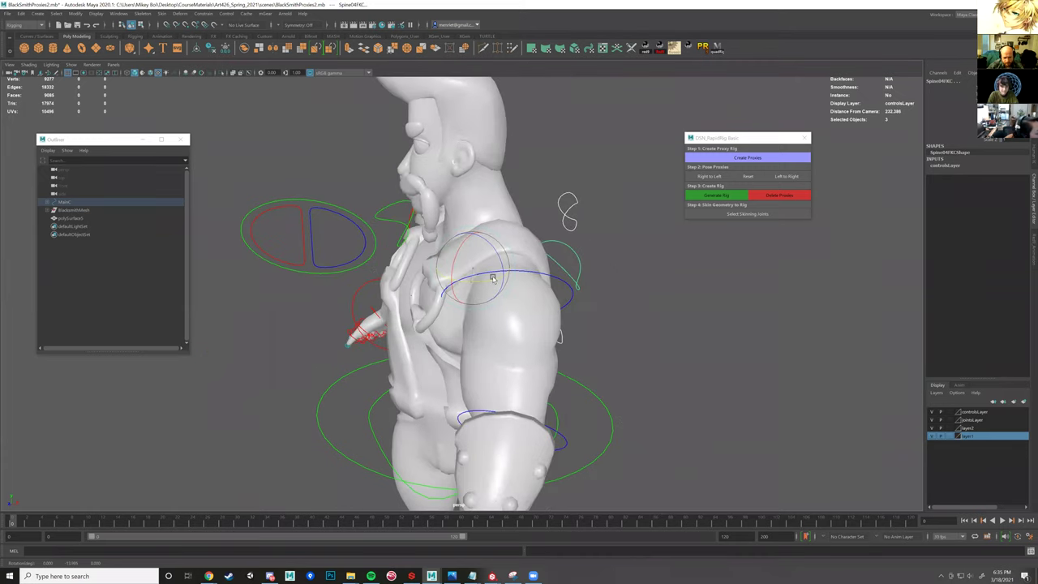
{"action": "key", "text": "ctrl+z"}
{"action": "key", "text": "ctrl+z"}
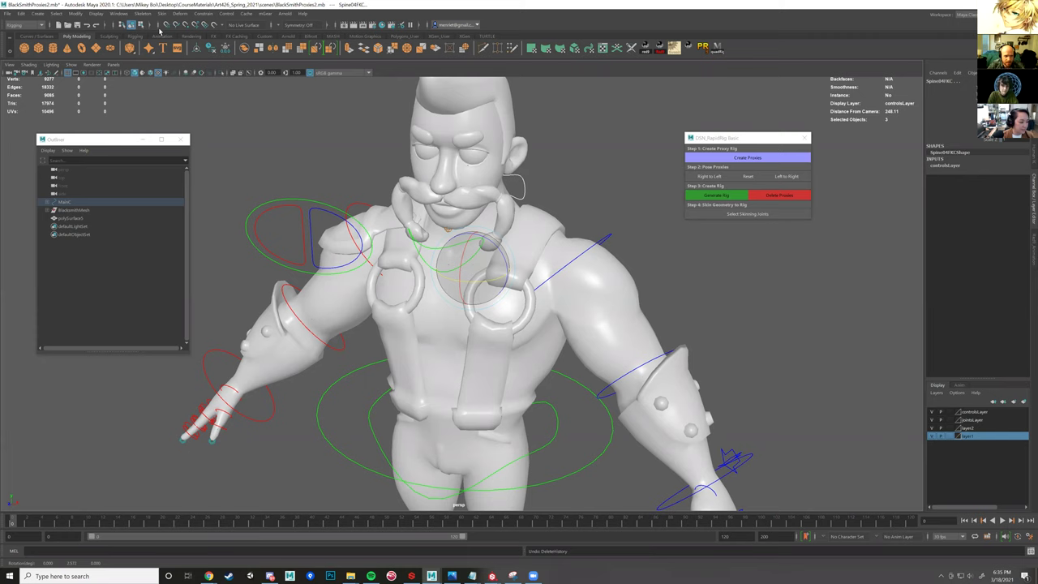
- Deselect the spine controls, display the character in wireframe to reveal the joints, and save the scene
{"action": "left_click", "coordinate": [578, 178]}
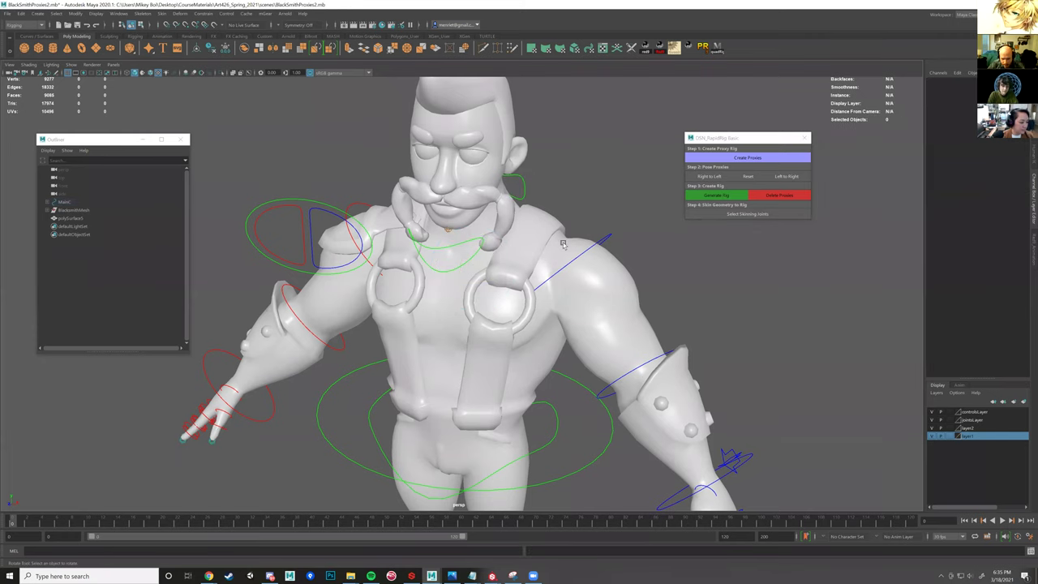
{"action": "scroll", "coordinate": [569, 233], "scroll_direction": "down", "scroll_amount": 3}
{"action": "key", "text": "4"}
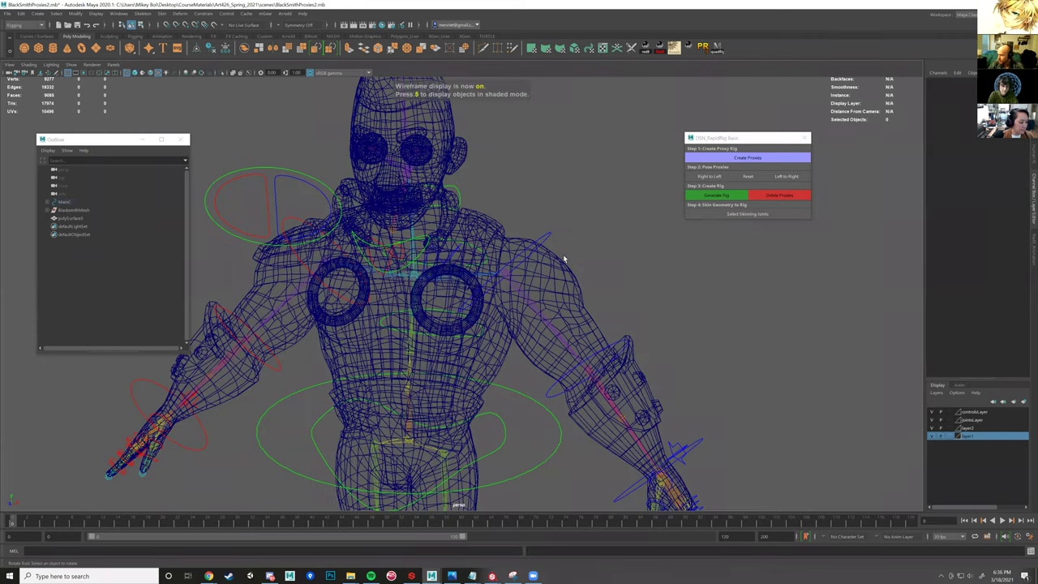
{"action": "middle_click_drag", "start_coordinate": [558, 233], "coordinate": [558, 232], "text": "alt"}
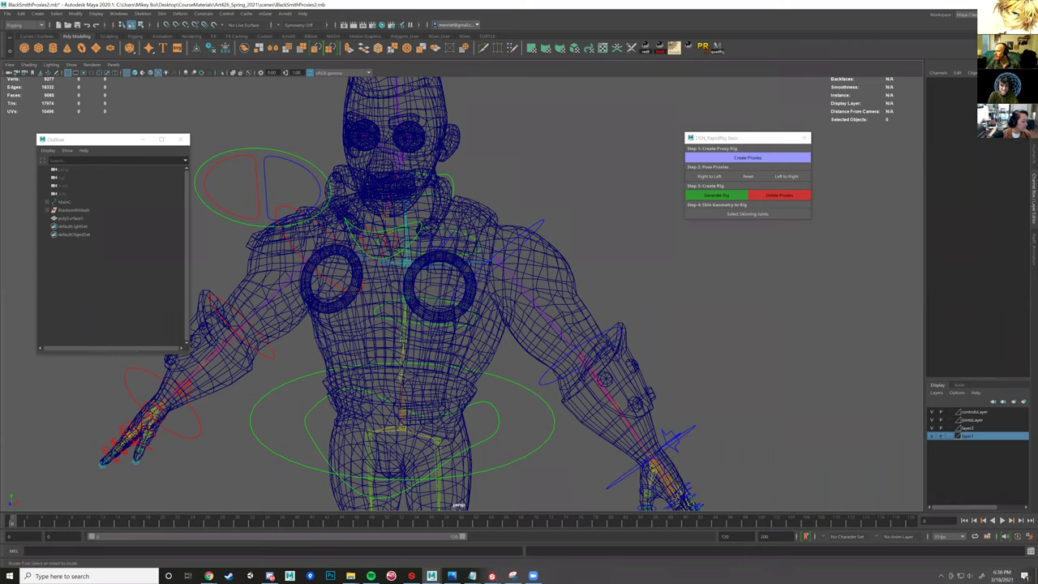
{"action": "key", "text": "ctrl+s"}
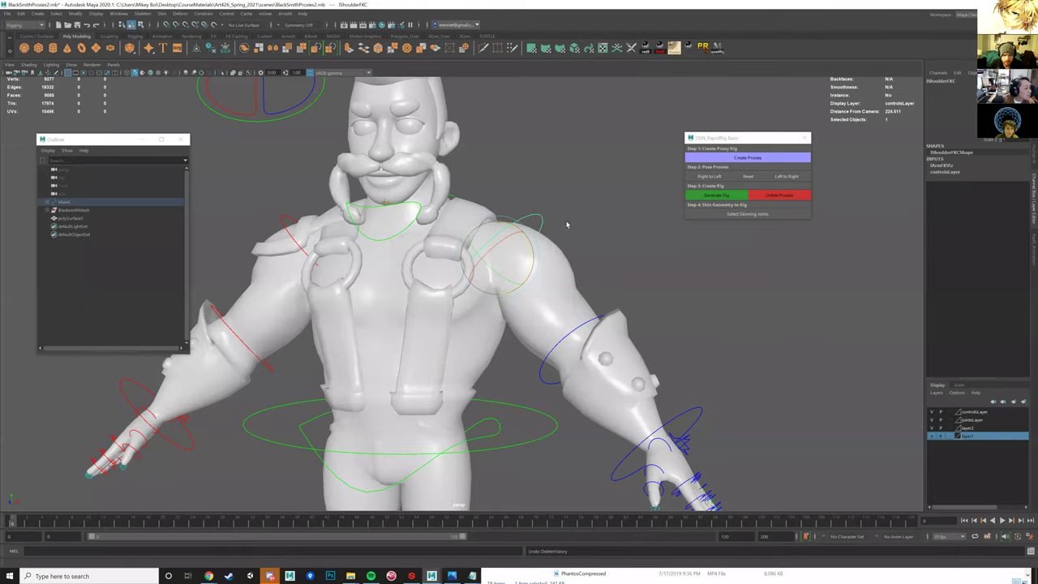
- Try raising the left arm to horizontal with the left shoulder FK control to test the shoulder and torso deformation
{"action": "scroll", "coordinate": [532, 277], "scroll_direction": "up", "scroll_amount": 5}
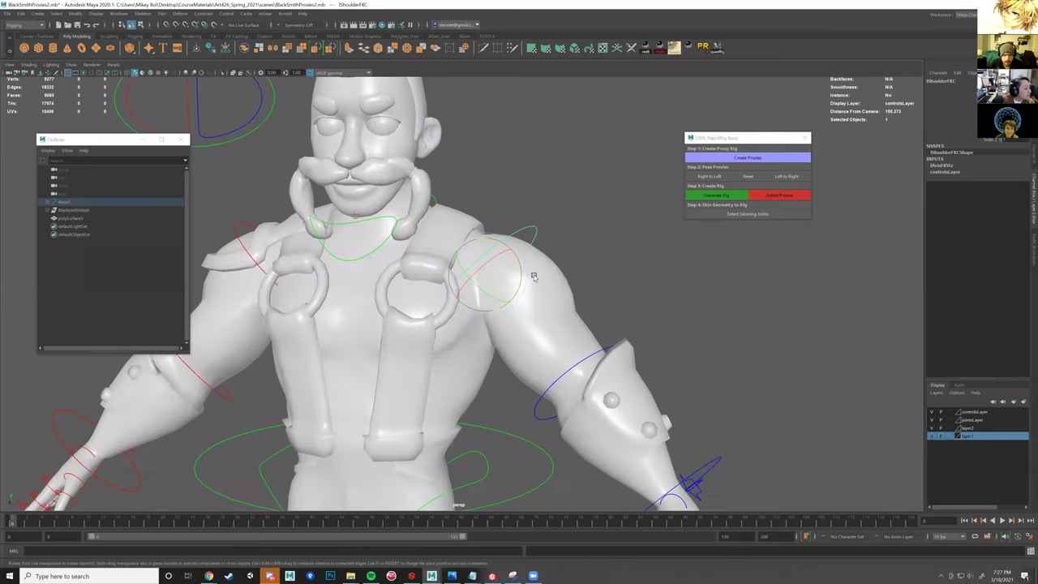
{"action": "left_click_drag", "start_coordinate": [533, 276], "coordinate": [514, 324]}
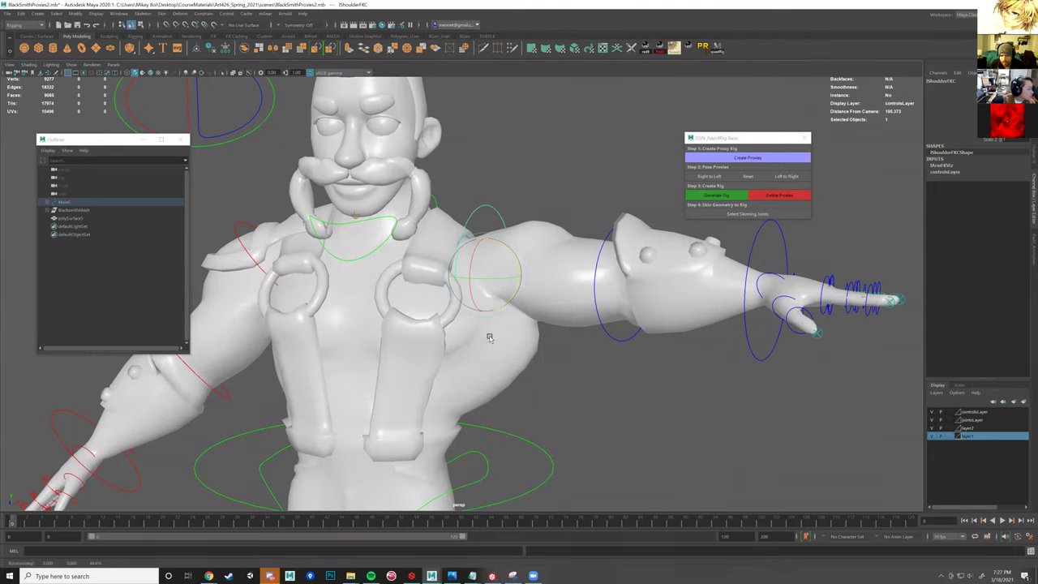
{"action": "left_click_drag", "start_coordinate": [552, 356], "coordinate": [573, 349], "text": "alt"}
{"action": "middle_click_drag", "start_coordinate": [573, 349], "coordinate": [498, 306], "text": "alt"}
{"action": "scroll", "coordinate": [573, 287], "scroll_direction": "down", "scroll_amount": 5}
{"action": "scroll", "coordinate": [573, 287], "scroll_direction": "down", "scroll_amount": 1}
- Try bending the hand with the left wrist FK control, then undo the wrist and shoulder rotations
{"action": "left_click", "coordinate": [625, 220]}
{"action": "scroll", "coordinate": [498, 305], "scroll_direction": "up", "scroll_amount": 4}
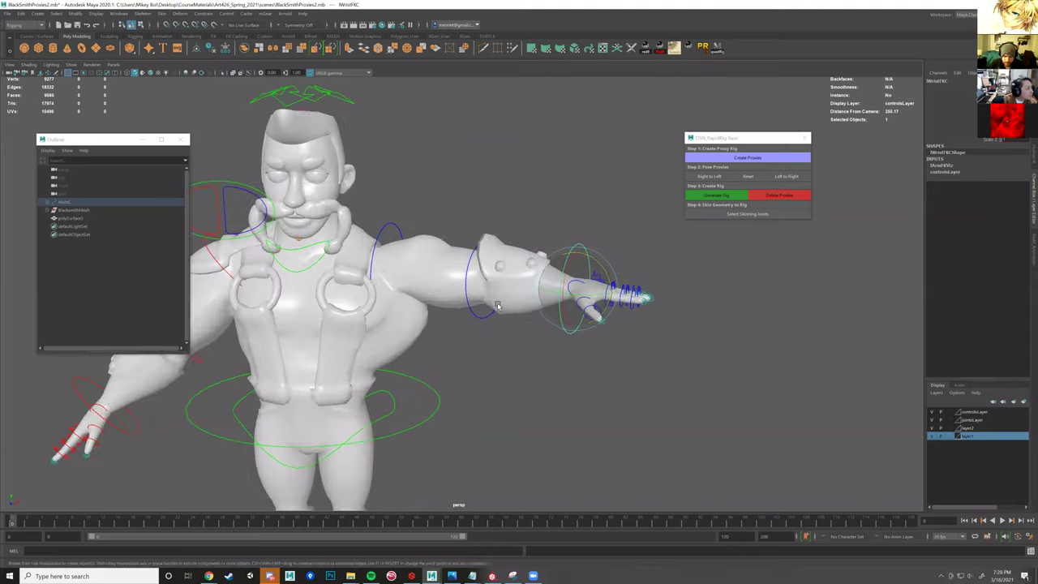
{"action": "scroll", "coordinate": [498, 305], "scroll_direction": "up", "scroll_amount": 4}
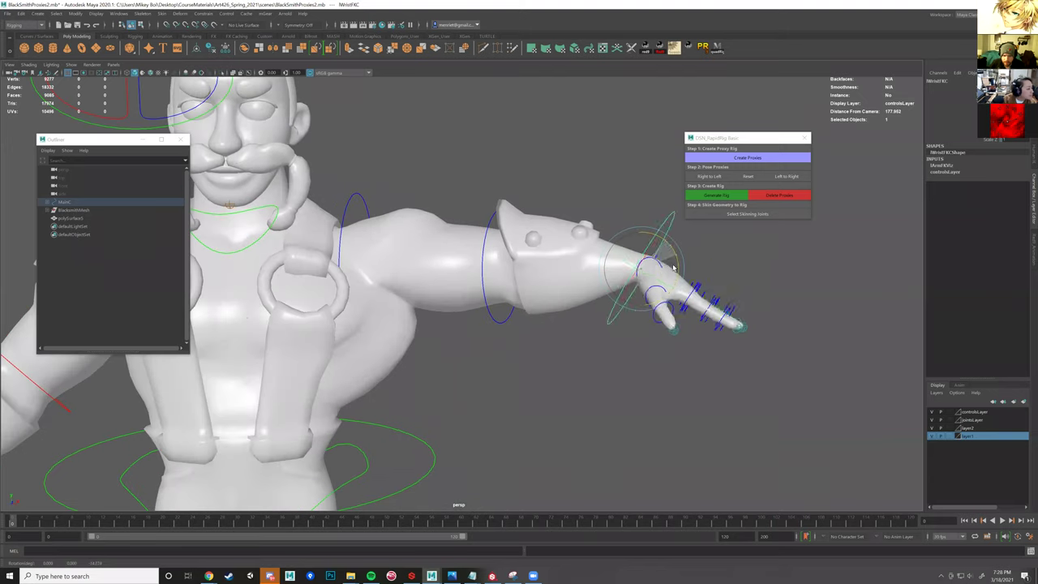
{"action": "left_click_drag", "start_coordinate": [673, 268], "coordinate": [604, 231]}
{"action": "left_click_drag", "start_coordinate": [613, 277], "coordinate": [621, 356], "text": "alt"}
{"action": "left_click_drag", "start_coordinate": [622, 330], "coordinate": [685, 296], "text": "alt"}
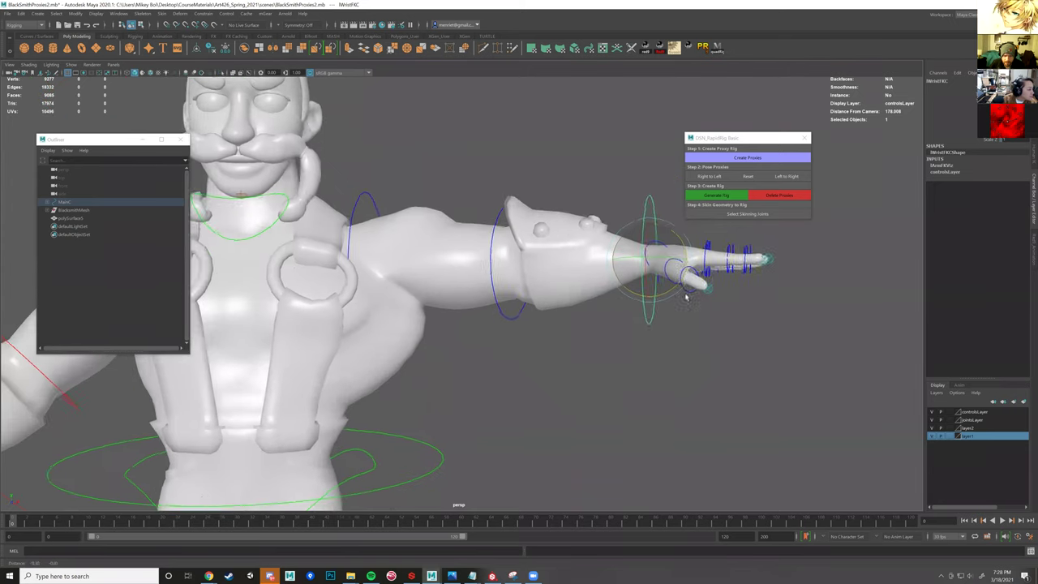
{"action": "middle_click_drag", "start_coordinate": [686, 297], "coordinate": [820, 297], "text": "alt"}
{"action": "key", "text": "ctrl+z"}
{"action": "key", "text": "ctrl+z"}
{"action": "right_click_drag", "start_coordinate": [598, 297], "coordinate": [549, 317], "text": "alt"}
{"action": "left_click_drag", "start_coordinate": [549, 316], "coordinate": [519, 293], "text": "alt"}
{"action": "left_click_drag", "start_coordinate": [499, 326], "coordinate": [486, 313], "text": "alt"}
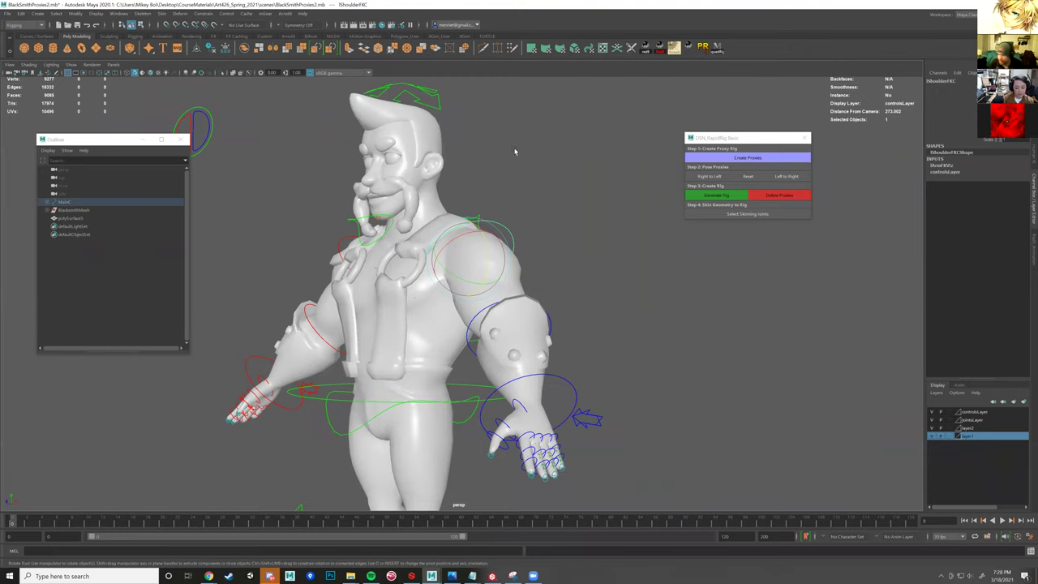
- Select the body mesh to examine its topology around the chest, straps and shoulders, and undo the selection
{"action": "left_click_drag", "start_coordinate": [537, 306], "coordinate": [586, 309], "text": "alt"}
{"action": "middle_click_drag", "start_coordinate": [586, 308], "coordinate": [586, 255], "text": "alt"}
{"action": "right_click_drag", "start_coordinate": [586, 255], "coordinate": [610, 276], "text": "alt"}
{"action": "left_click_drag", "start_coordinate": [600, 274], "coordinate": [494, 309], "text": "alt"}
{"action": "left_click", "coordinate": [457, 289]}
{"action": "right_click_drag", "start_coordinate": [493, 308], "coordinate": [519, 283], "text": "alt"}
{"action": "left_click_drag", "start_coordinate": [519, 284], "coordinate": [549, 287], "text": "alt"}
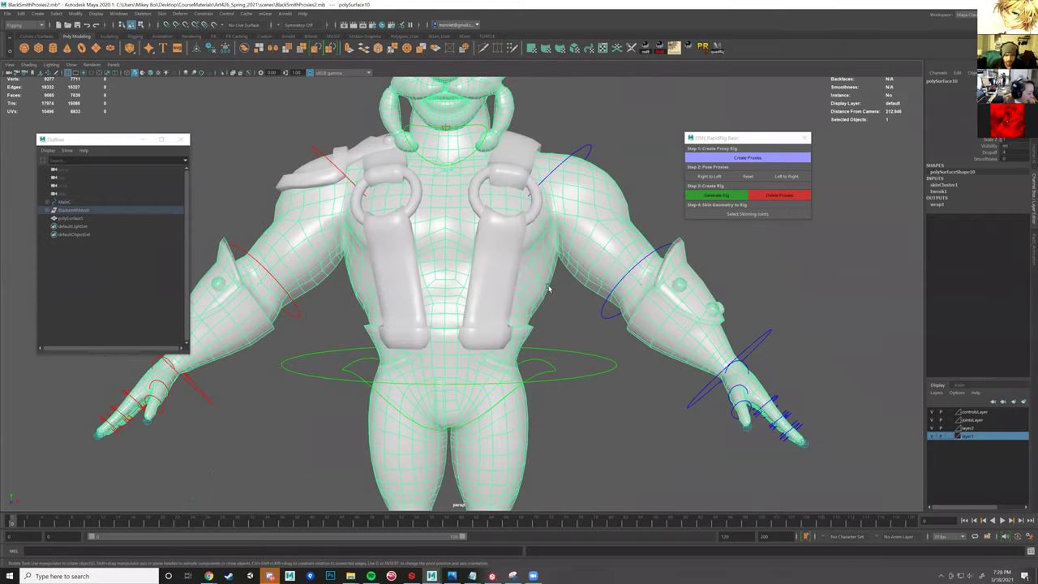
{"action": "scroll", "coordinate": [548, 288], "scroll_direction": "up", "scroll_amount": 2}
{"action": "left_click_drag", "start_coordinate": [479, 249], "coordinate": [519, 241], "text": "alt"}
{"action": "right_click_drag", "start_coordinate": [527, 289], "coordinate": [506, 240], "text": "alt"}
{"action": "left_click_drag", "start_coordinate": [506, 239], "coordinate": [532, 197], "text": "alt"}
{"action": "key", "text": "ctrl+z"}
{"action": "middle_click_drag", "start_coordinate": [532, 180], "coordinate": [587, 340], "text": "alt"}
{"action": "left_click_drag", "start_coordinate": [586, 341], "coordinate": [494, 328], "text": "alt"}
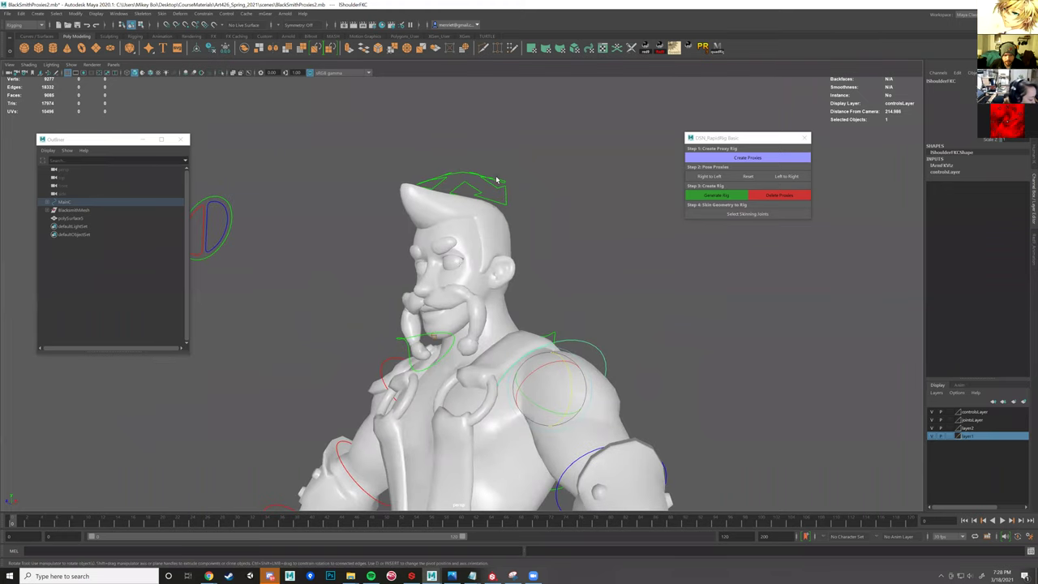
- Try rotating the head control to check how the head, neck and mustache deform
{"action": "left_click", "coordinate": [497, 179]}
{"action": "left_click_drag", "start_coordinate": [524, 203], "coordinate": [559, 243], "text": "alt"}
{"action": "mouse_move", "coordinate": [489, 307]}
{"action": "left_mouse_down"}
{"action": "mouse_move", "coordinate": [530, 309]}
{"action": "mouse_move", "coordinate": [493, 312]}
{"action": "left_mouse_up"}
{"action": "scroll", "coordinate": [506, 316], "scroll_direction": "up", "scroll_amount": 3}
{"action": "left_click_drag", "start_coordinate": [512, 270], "coordinate": [506, 261], "text": "alt"}
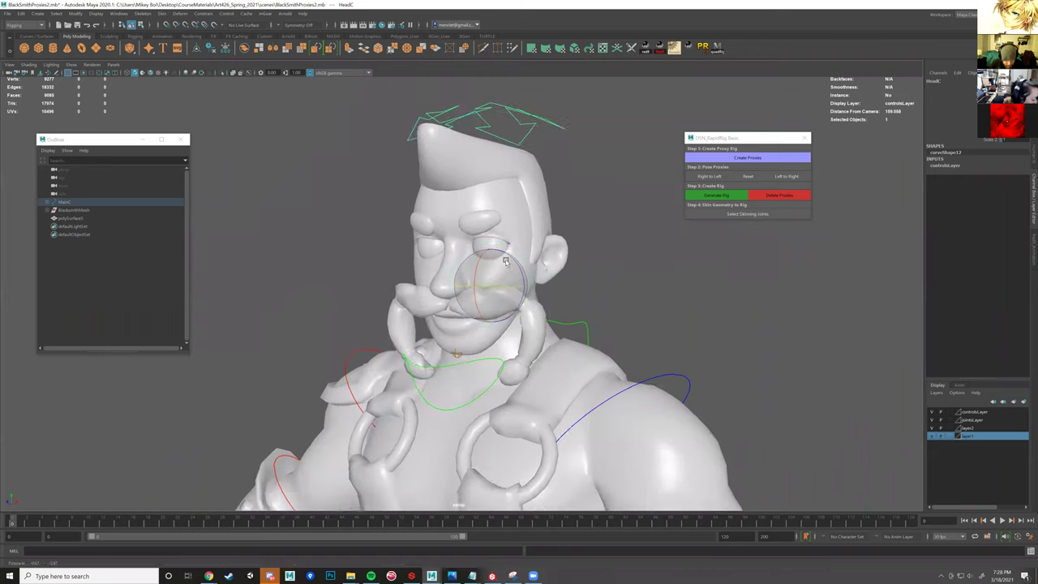
{"action": "scroll", "coordinate": [504, 261], "scroll_direction": "up", "scroll_amount": 3}
{"action": "left_click_drag", "start_coordinate": [505, 185], "coordinate": [506, 217]}
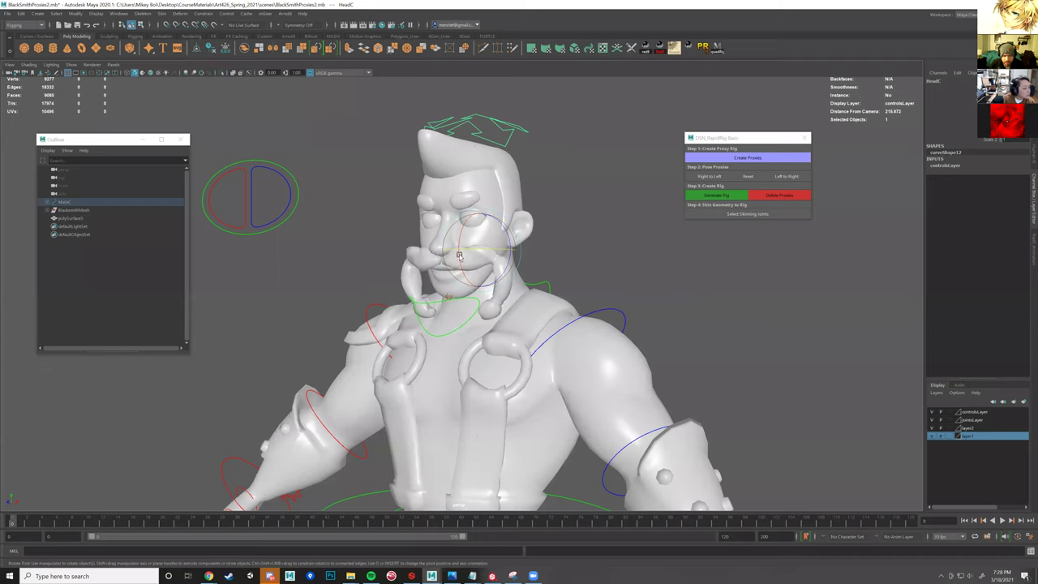
{"action": "scroll", "coordinate": [470, 275], "scroll_direction": "up", "scroll_amount": 3}
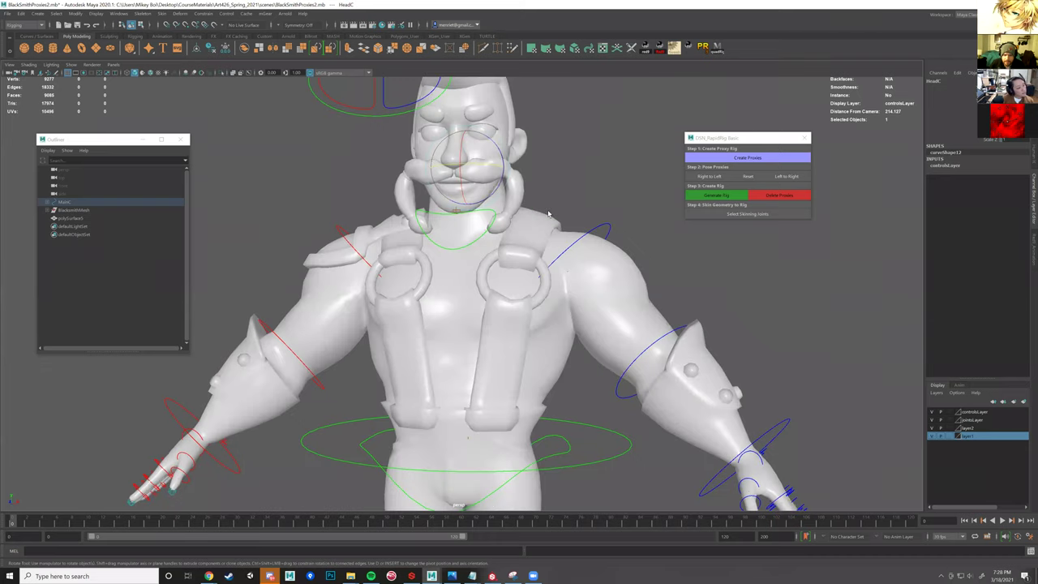
- Try swinging the left arm up with the shoulder FK control to check the side of the torso, and undo the rotations
{"action": "middle_click_drag", "start_coordinate": [626, 233], "coordinate": [568, 218], "text": "alt"}
{"action": "left_click", "coordinate": [542, 251]}
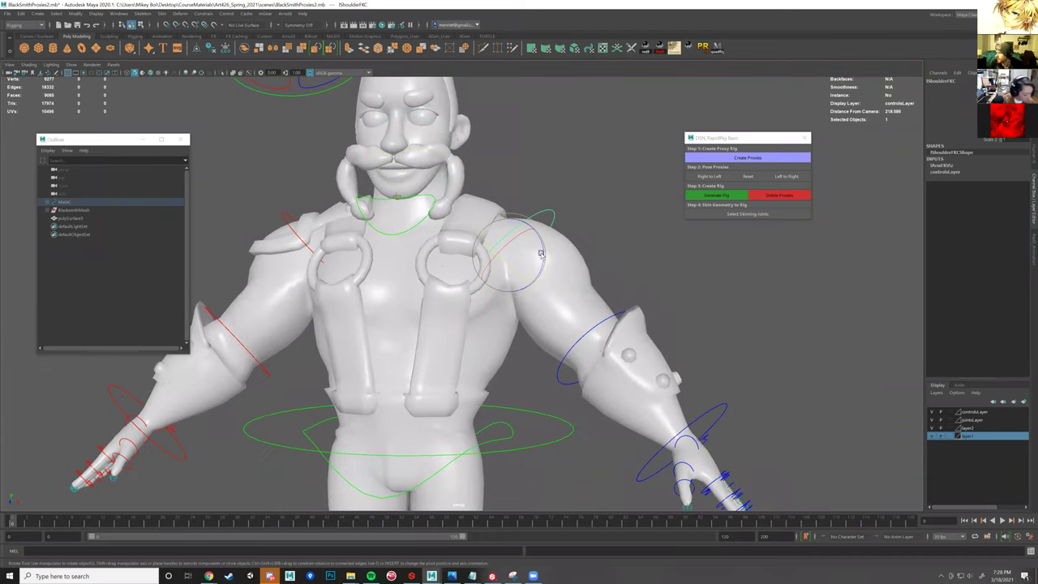
{"action": "left_click_drag", "start_coordinate": [529, 222], "coordinate": [516, 209]}
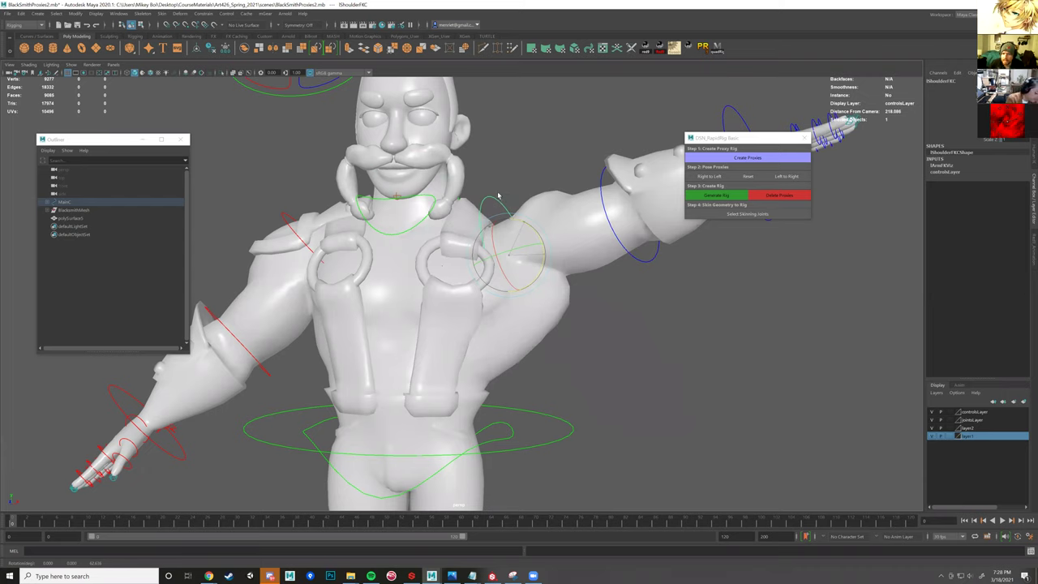
{"action": "key", "text": "ctrl+z"}
{"action": "key", "text": "ctrl+z"}
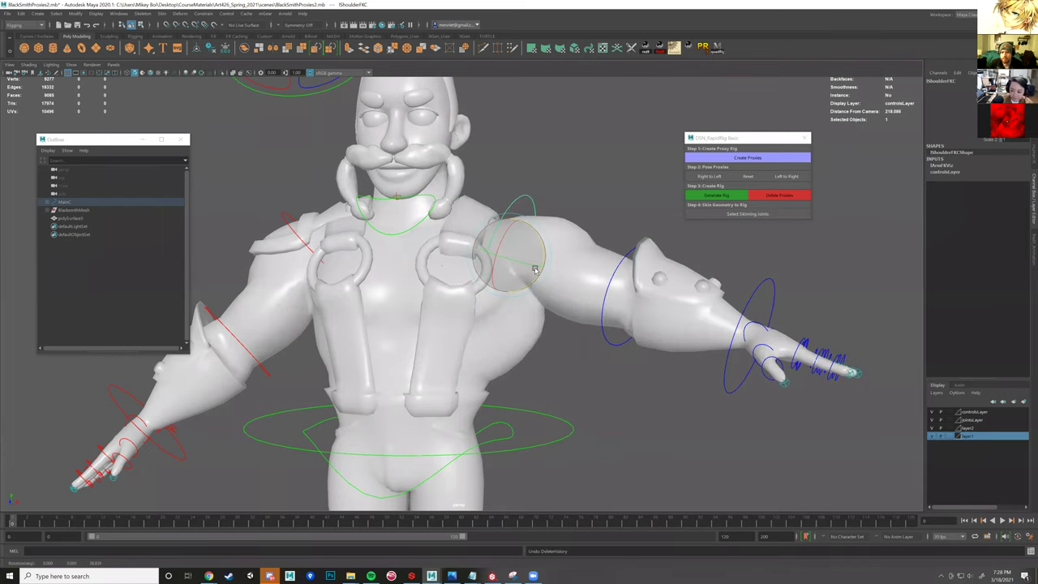
{"action": "key", "text": "ctrl+z"}
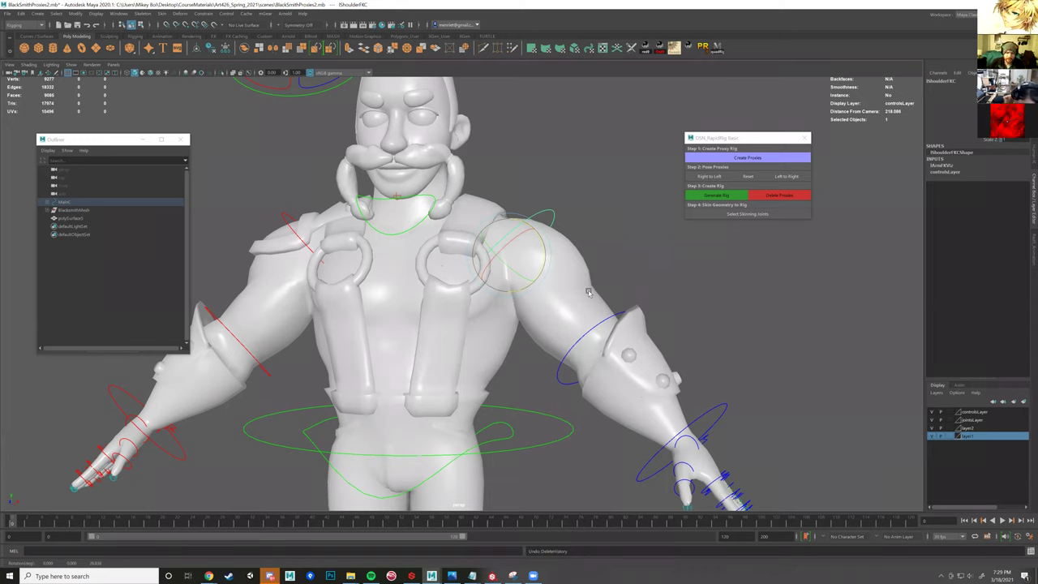
- Open the Component Editor's Smooth Skins weights for the body mesh and select one vertex on the torso below the left armpit
{"action": "left_click", "coordinate": [509, 332]}
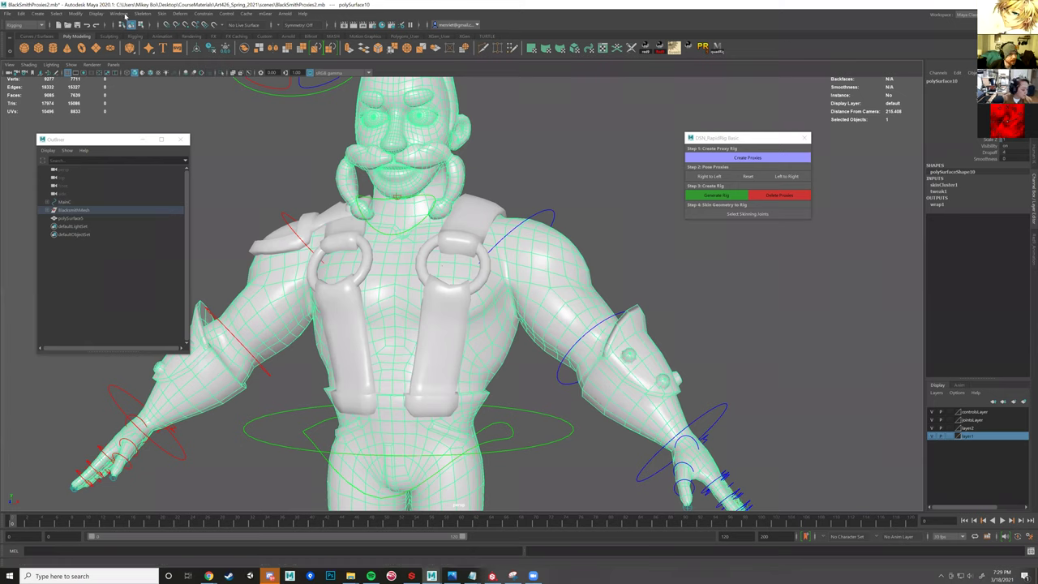
{"action": "left_click", "coordinate": [120, 14]}
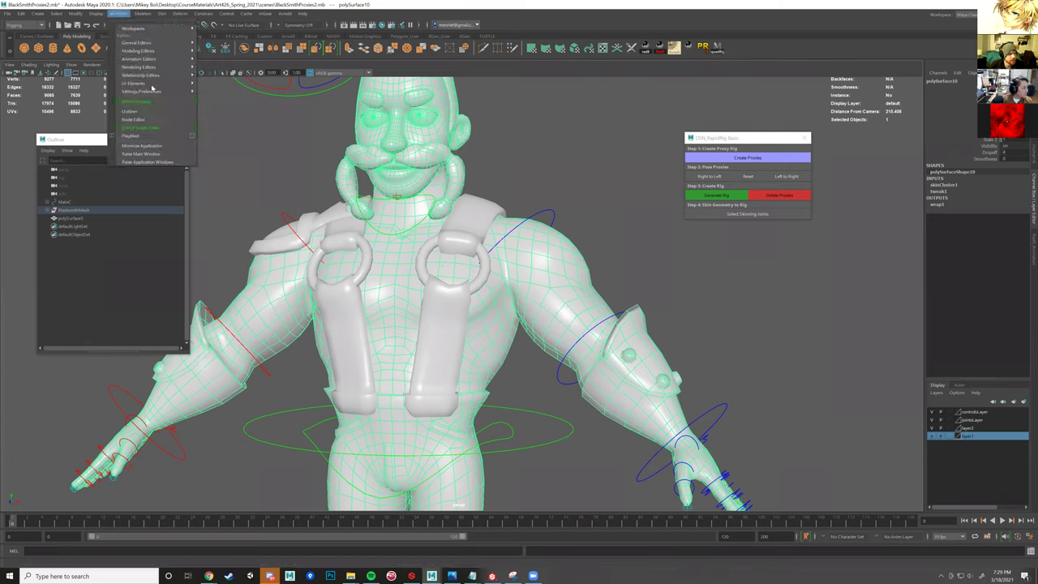
{"action": "mouse_move", "coordinate": [170, 46]}
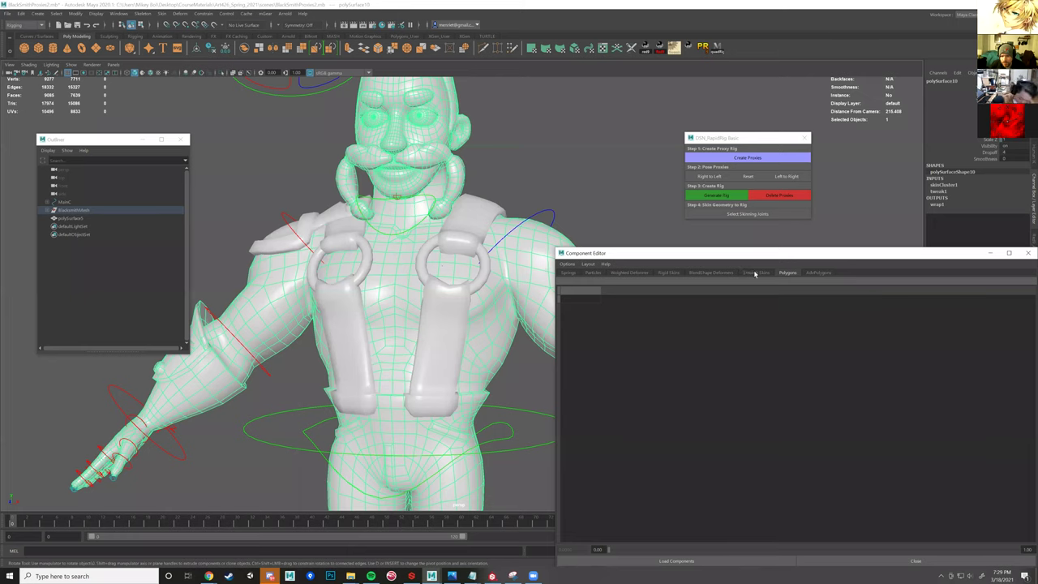
{"action": "middle_click_drag", "start_coordinate": [535, 283], "coordinate": [472, 254], "text": "alt"}
{"action": "mouse_move", "coordinate": [431, 288]}
{"action": "right_mouse_down"}
{"action": "mouse_move", "coordinate": [401, 288]}
{"action": "mouse_move", "coordinate": [446, 292]}
{"action": "right_mouse_up"}
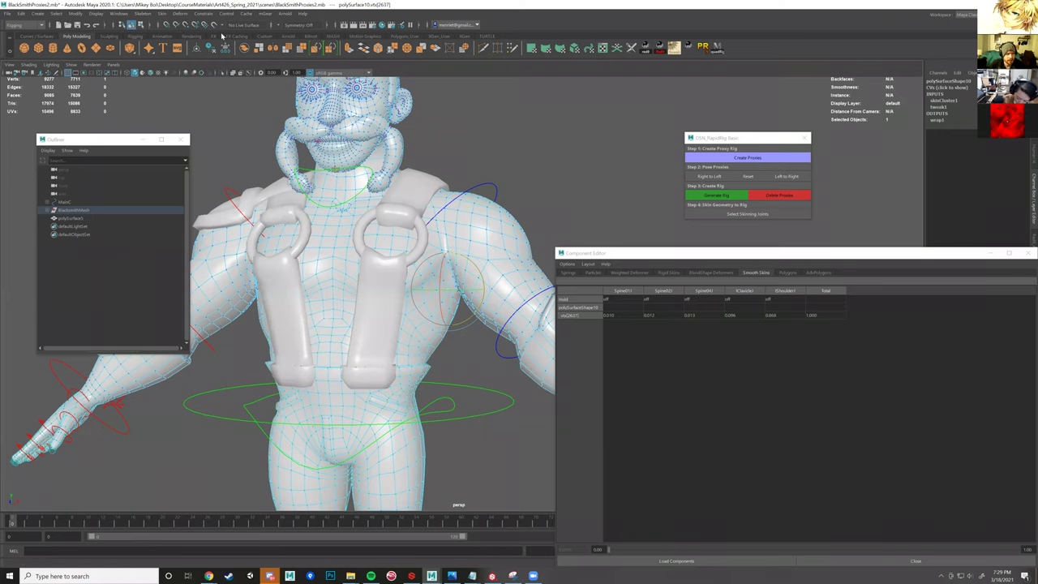
- Check the max influences setting in the Bind Skin options, and examine the selected vertex's weights for the spine, clavicle and shoulder joints
{"action": "left_click", "coordinate": [161, 14]}
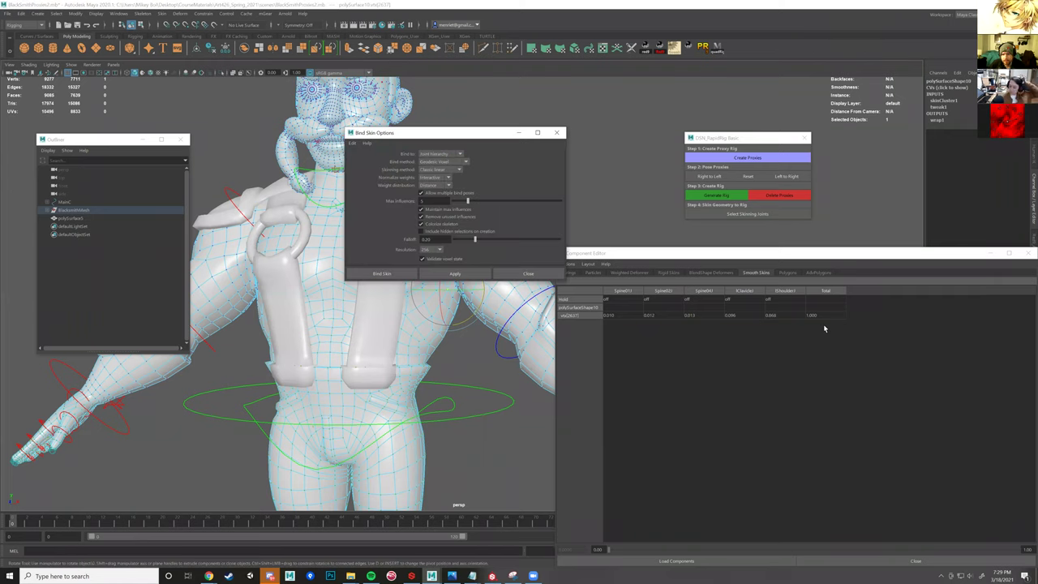
{"action": "left_click", "coordinate": [528, 273]}
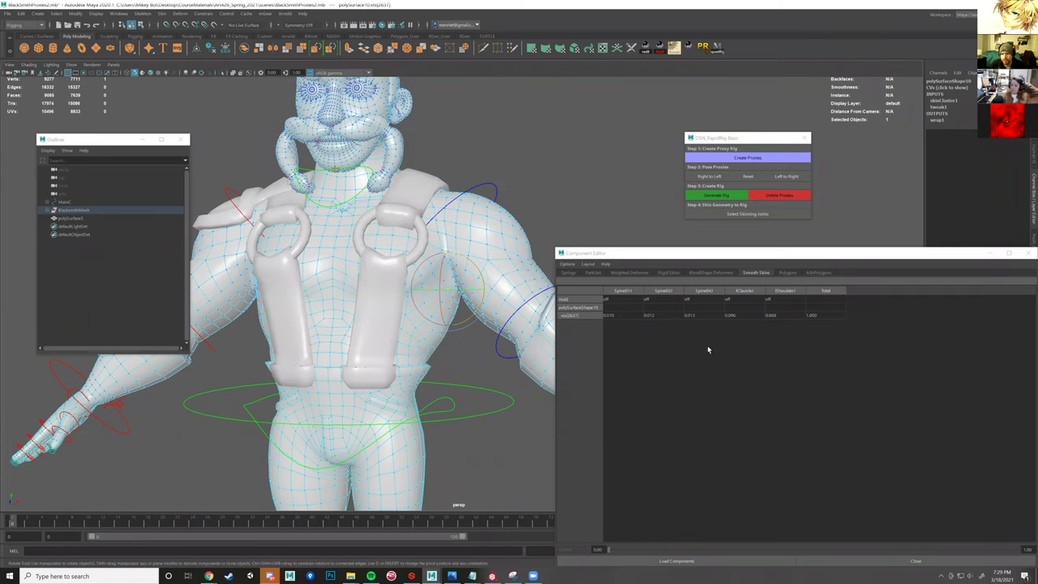
{"action": "left_click", "coordinate": [816, 316]}
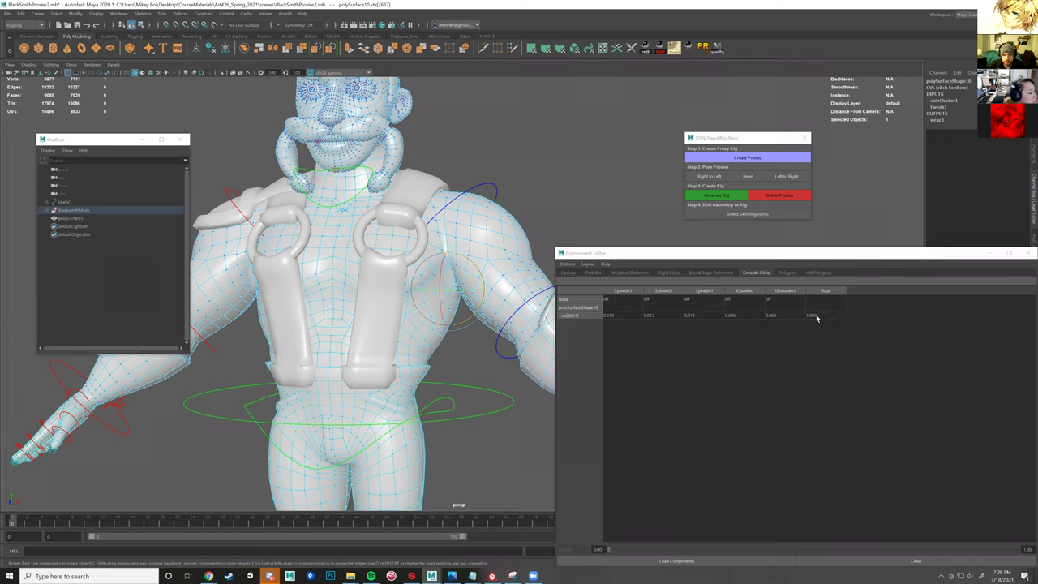
{"action": "left_click", "coordinate": [785, 316]}
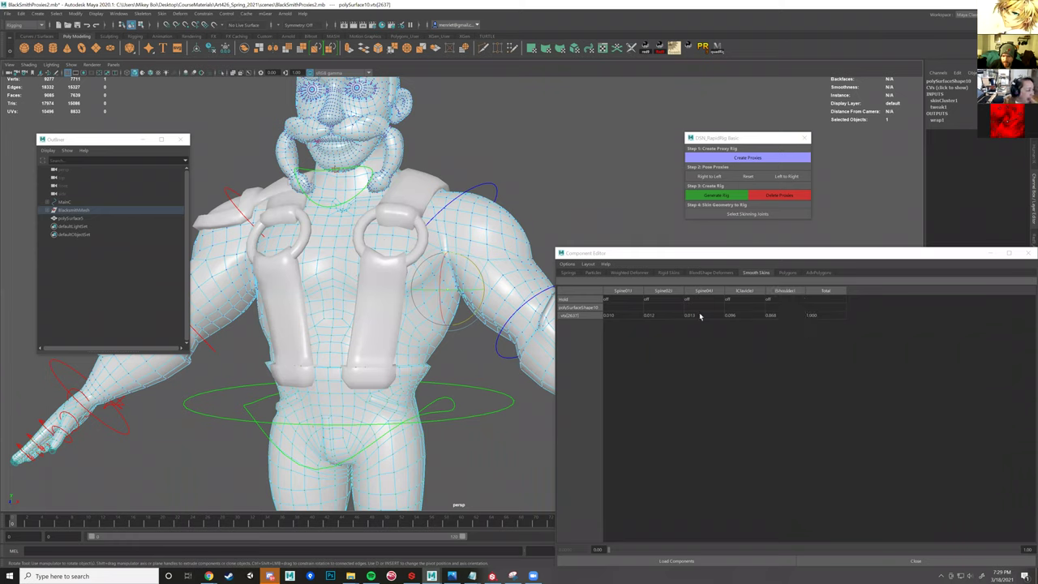
{"action": "left_click", "coordinate": [774, 316]}
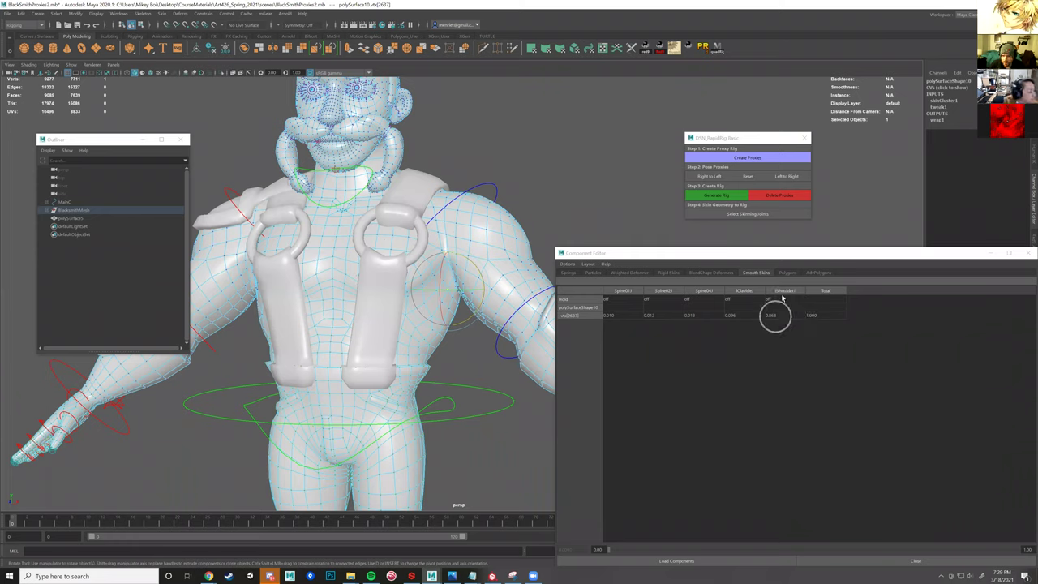
{"action": "left_click", "coordinate": [788, 292]}
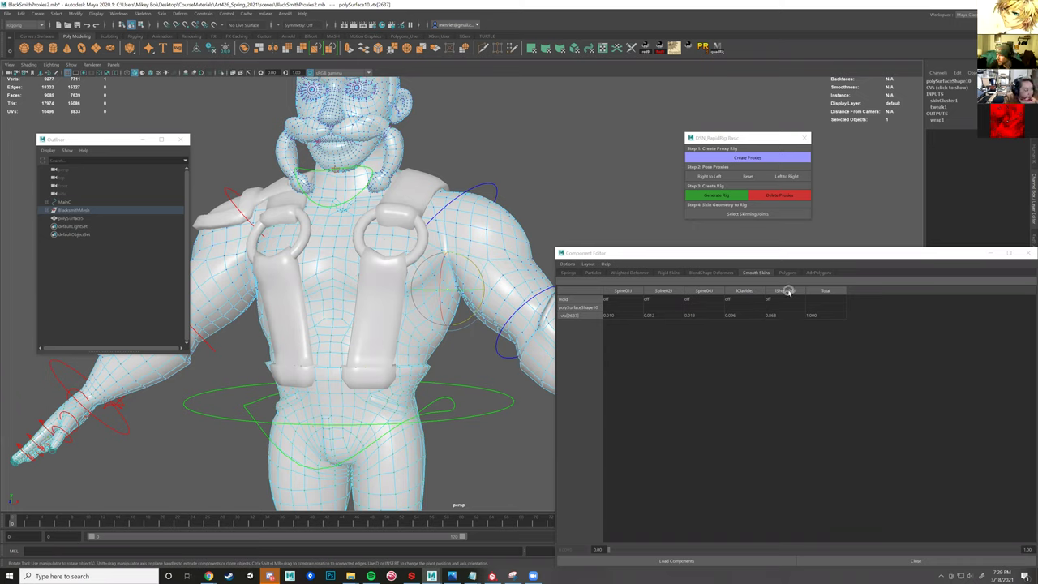
{"action": "left_click", "coordinate": [788, 292]}
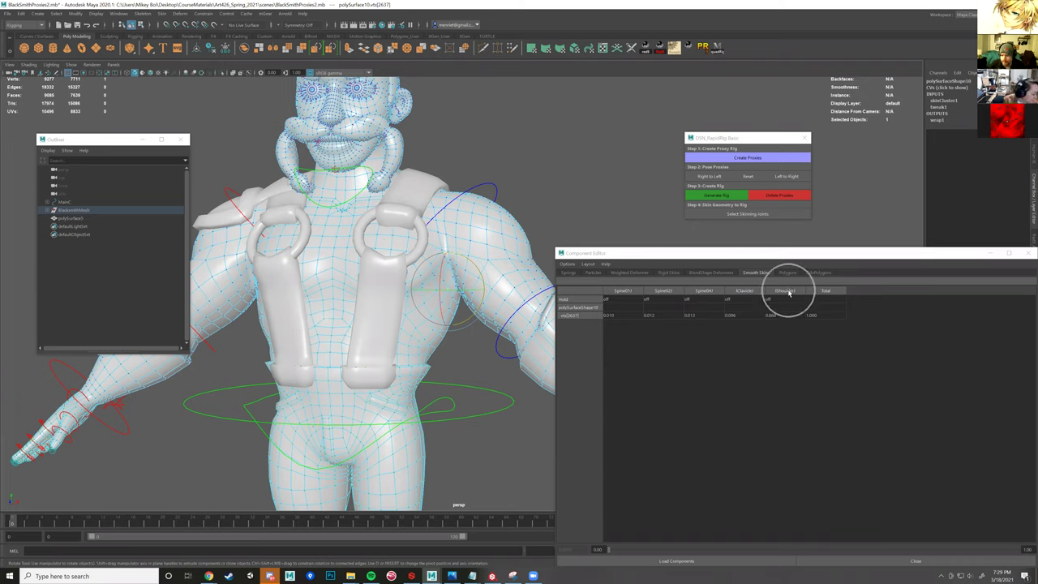
- Swing the left arm up with the shoulder FK control and put the body mesh in vertex selection mode
{"action": "left_click", "coordinate": [774, 318]}
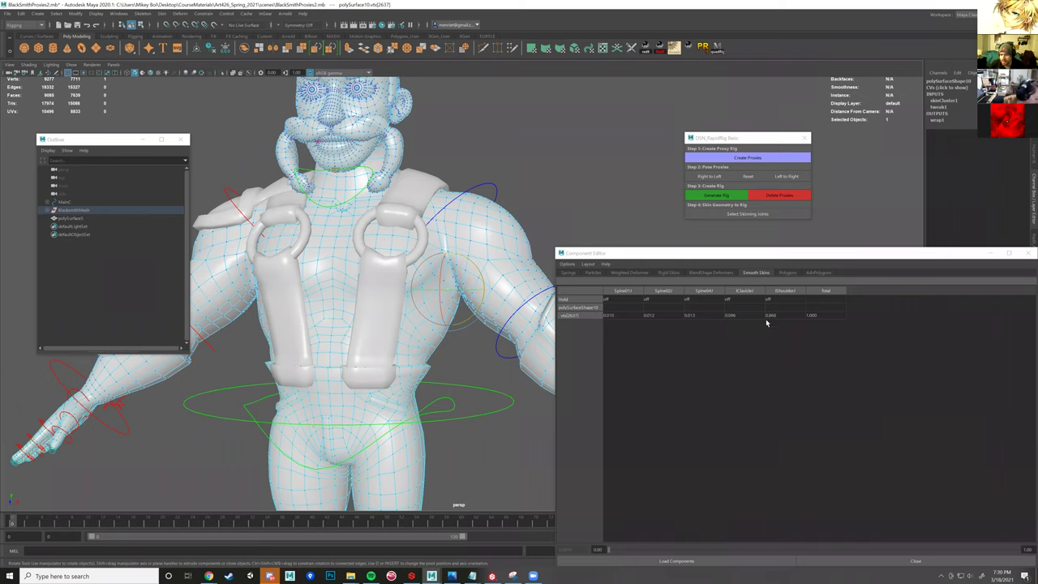
{"action": "left_click", "coordinate": [484, 232]}
{"action": "left_click_drag", "start_coordinate": [477, 212], "coordinate": [473, 197]}
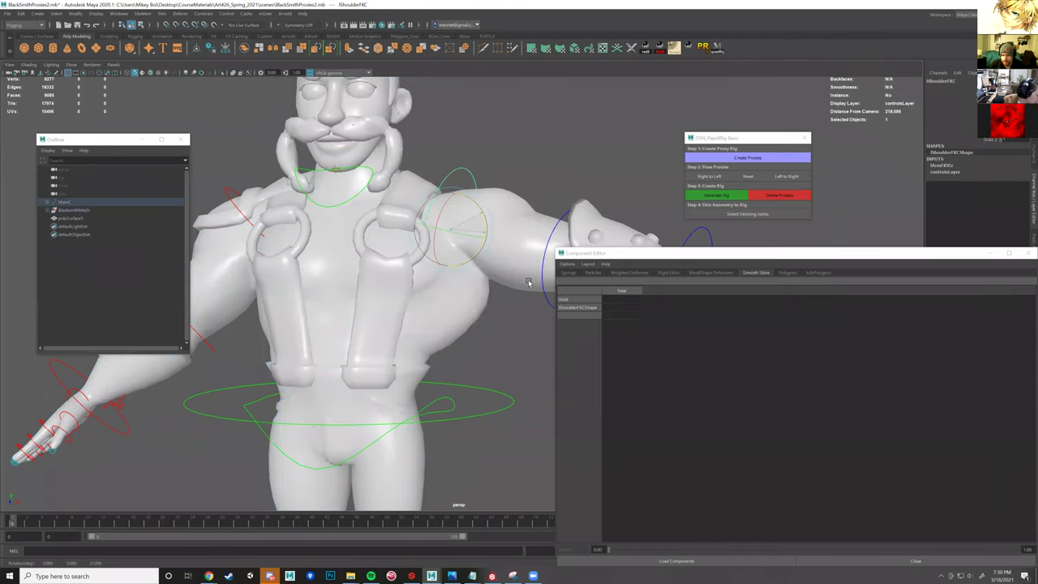
{"action": "left_click", "coordinate": [508, 282]}
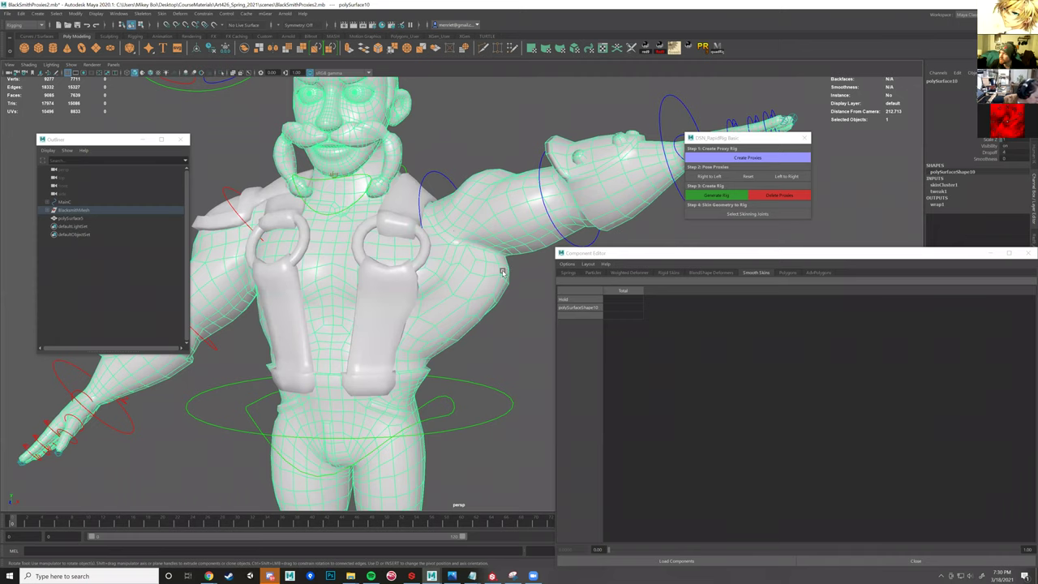
{"action": "right_click_drag", "start_coordinate": [503, 270], "coordinate": [536, 288]}
{"action": "middle_click_drag", "start_coordinate": [536, 288], "coordinate": [467, 336], "text": "alt"}
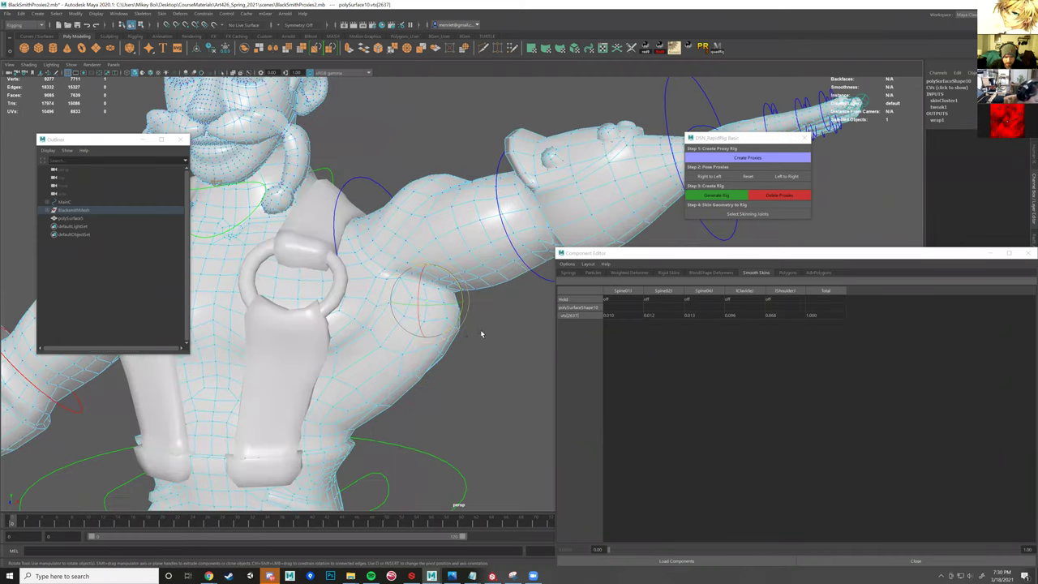
- Select the bulging torso vertices below the left armpit and set their left shoulder joint weight to 0.2
{"action": "scroll", "coordinate": [486, 333], "scroll_direction": "up", "scroll_amount": 2}
{"action": "scroll", "coordinate": [481, 309], "scroll_direction": "up", "scroll_amount": 2}
{"action": "left_click_drag", "start_coordinate": [502, 295], "coordinate": [396, 381]}
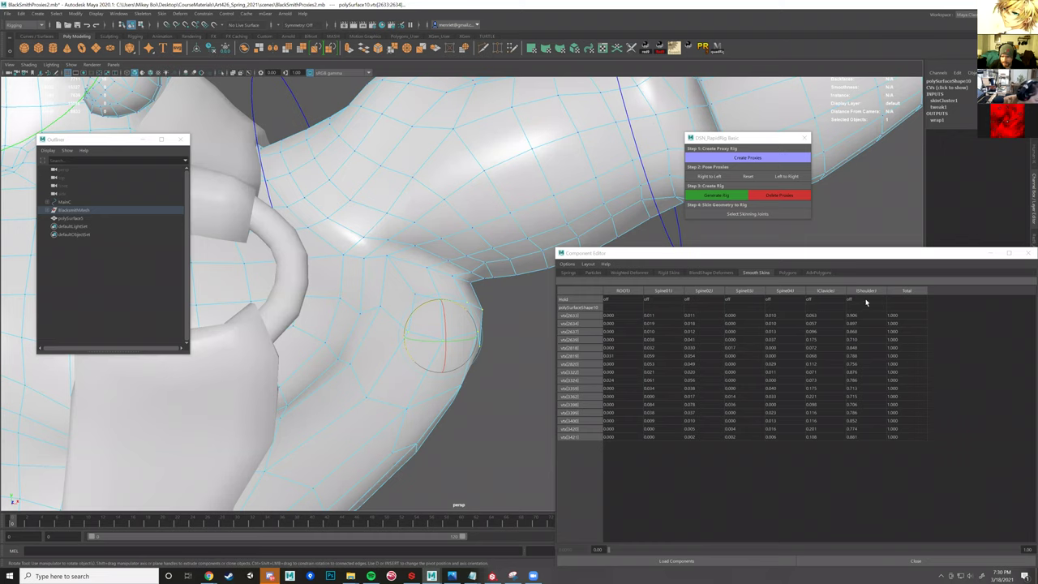
{"action": "left_click", "coordinate": [857, 316]}
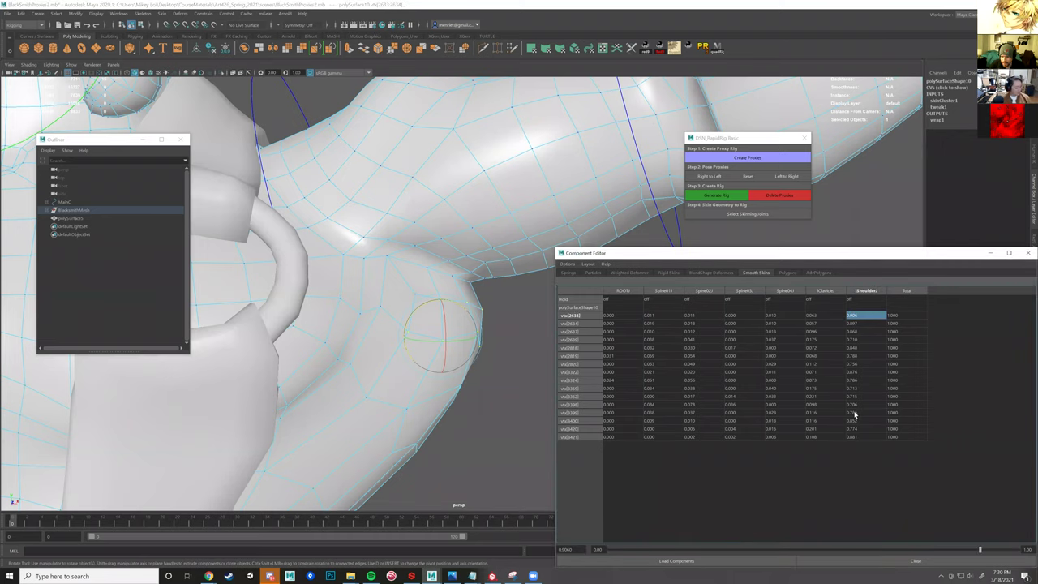
{"action": "left_click", "coordinate": [858, 430], "text": "shift"}
{"action": "left_click", "coordinate": [853, 436], "text": "shift"}
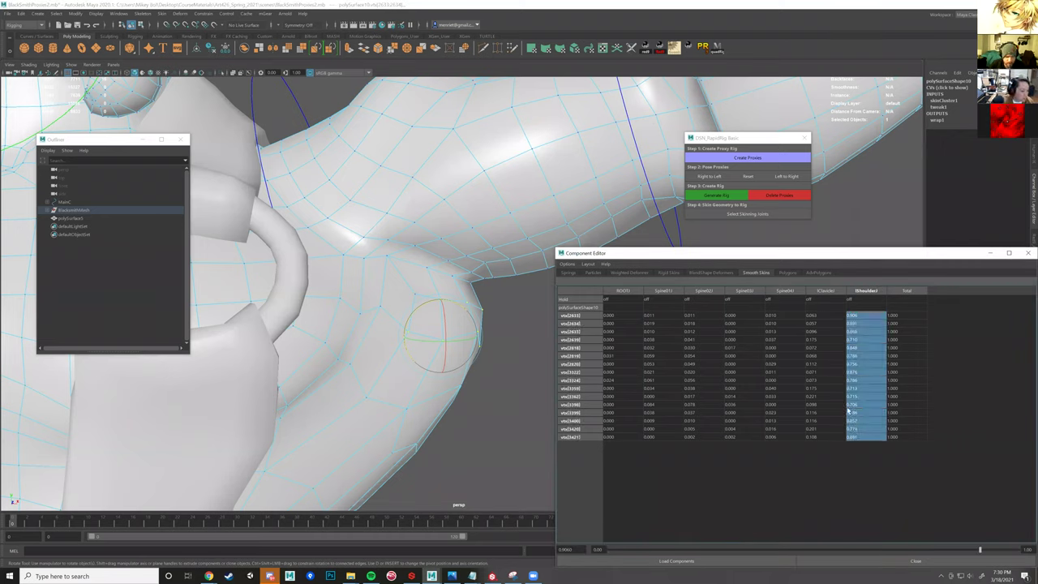
{"action": "type", "text": "1"}
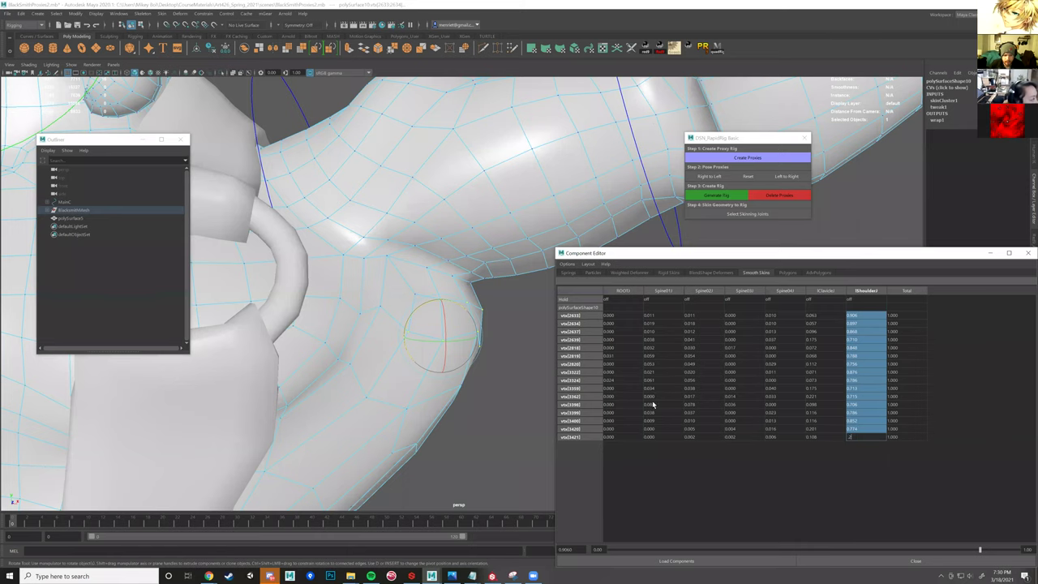
{"action": "key", "text": "Return"}
- Select a larger group of vertices along the left side of the torso and set their left shoulder weight to 0.2
{"action": "left_click_drag", "start_coordinate": [455, 368], "coordinate": [420, 311], "text": "alt"}
{"action": "left_click_drag", "start_coordinate": [349, 376], "coordinate": [487, 231]}
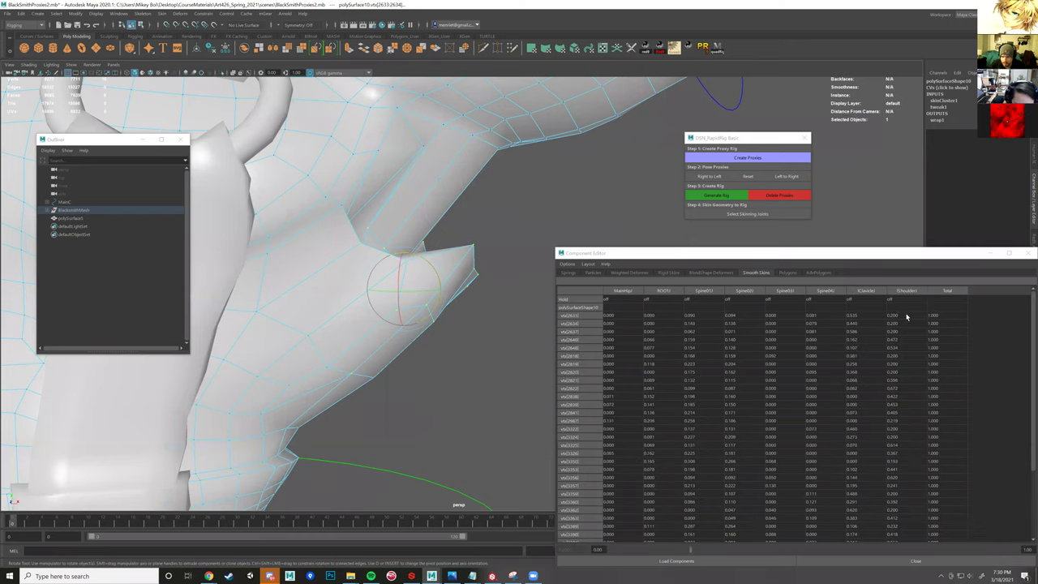
{"action": "left_click_drag", "start_coordinate": [904, 318], "coordinate": [903, 536]}
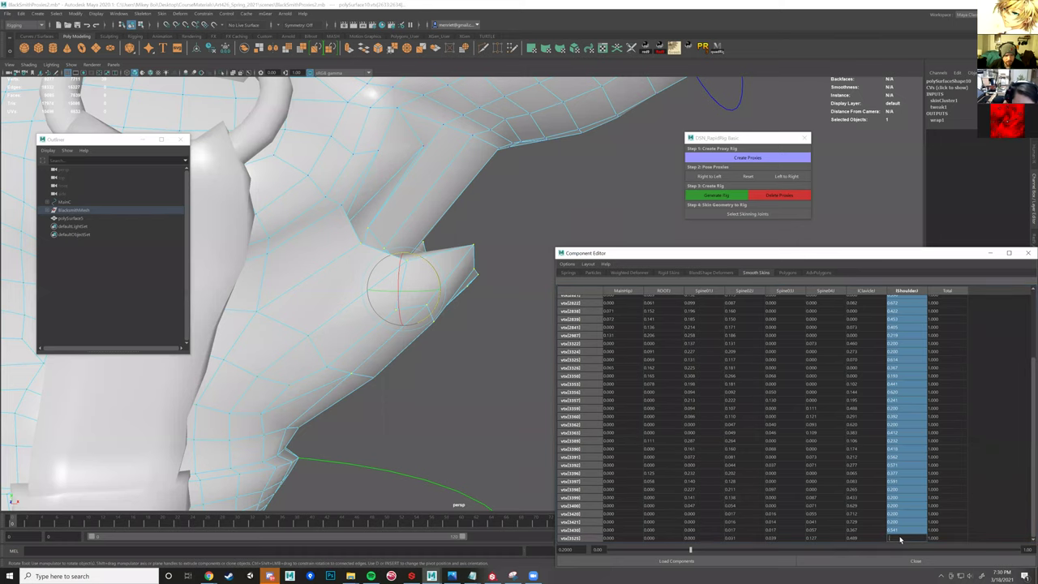
{"action": "type", "text": ".2"}
{"action": "key", "text": "Return"}
{"action": "left_click_drag", "start_coordinate": [397, 359], "coordinate": [396, 358], "text": "alt"}
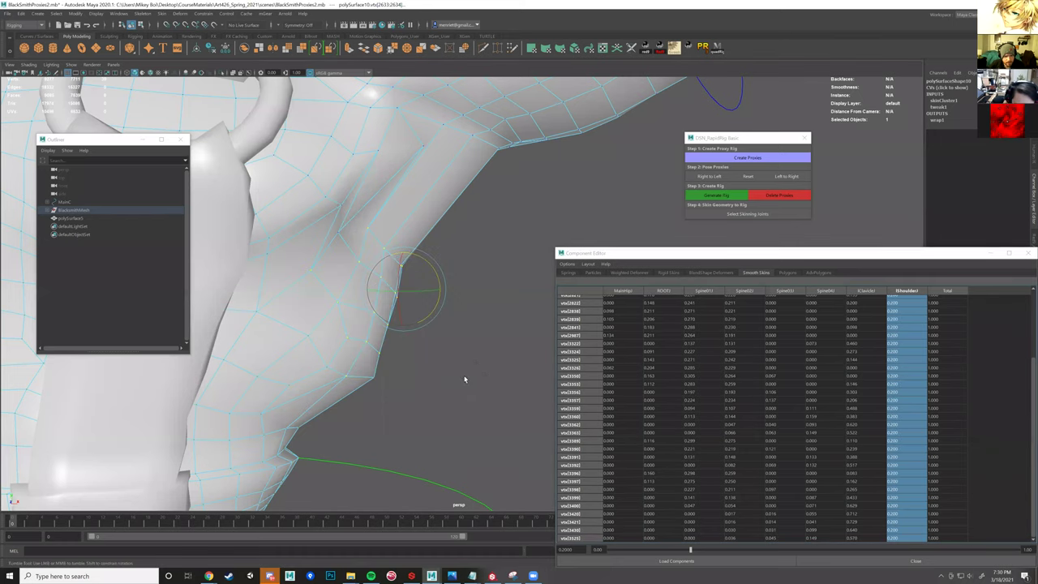
- Clear the vertex selection and rotate the left shoulder FK control to check the armpit area with the arm lowered
{"action": "scroll", "coordinate": [476, 361], "scroll_direction": "down", "scroll_amount": 5}
{"action": "left_click", "coordinate": [483, 258]}
{"action": "scroll", "coordinate": [483, 252], "scroll_direction": "down", "scroll_amount": 5}
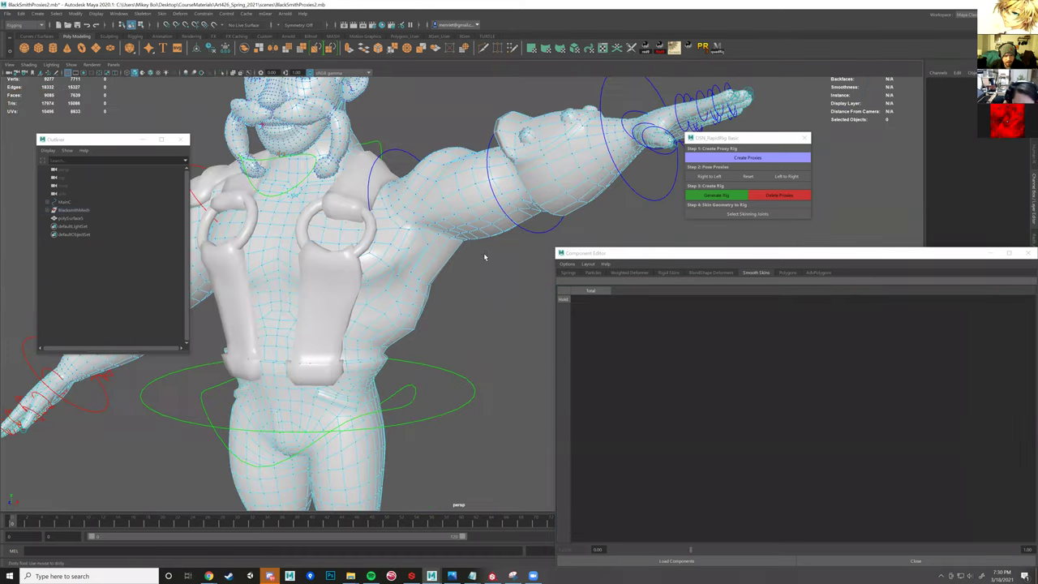
{"action": "left_click_drag", "start_coordinate": [408, 160], "coordinate": [417, 170], "text": "alt"}
{"action": "left_click", "coordinate": [417, 169]}
{"action": "left_click_drag", "start_coordinate": [435, 248], "coordinate": [456, 220]}
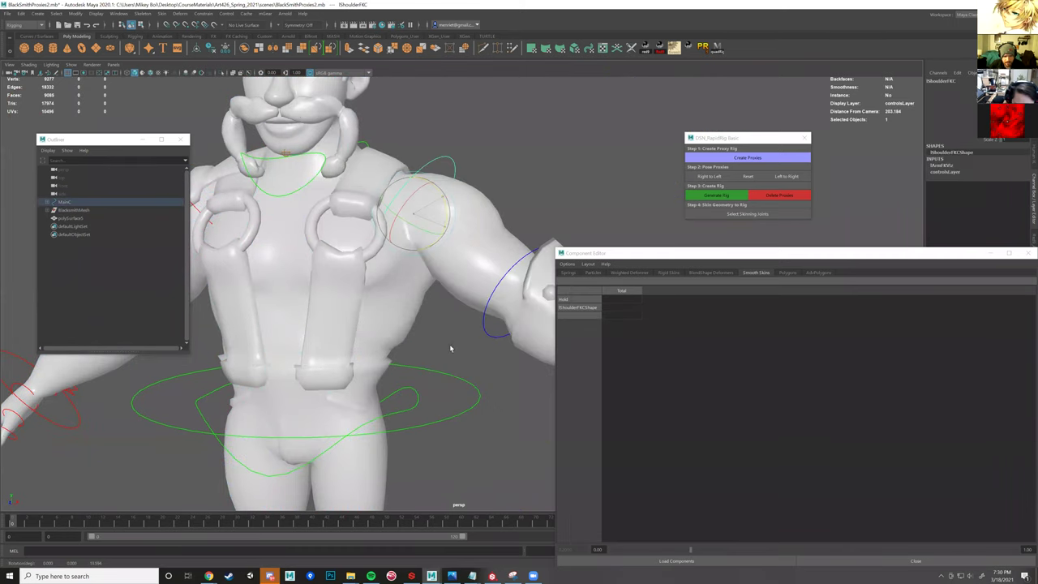
- Undo the last left arm rotations and the shoulder weight edits on the torso vertices
{"action": "key", "text": "ctrl+z"}
{"action": "key", "text": "ctrl+z"}
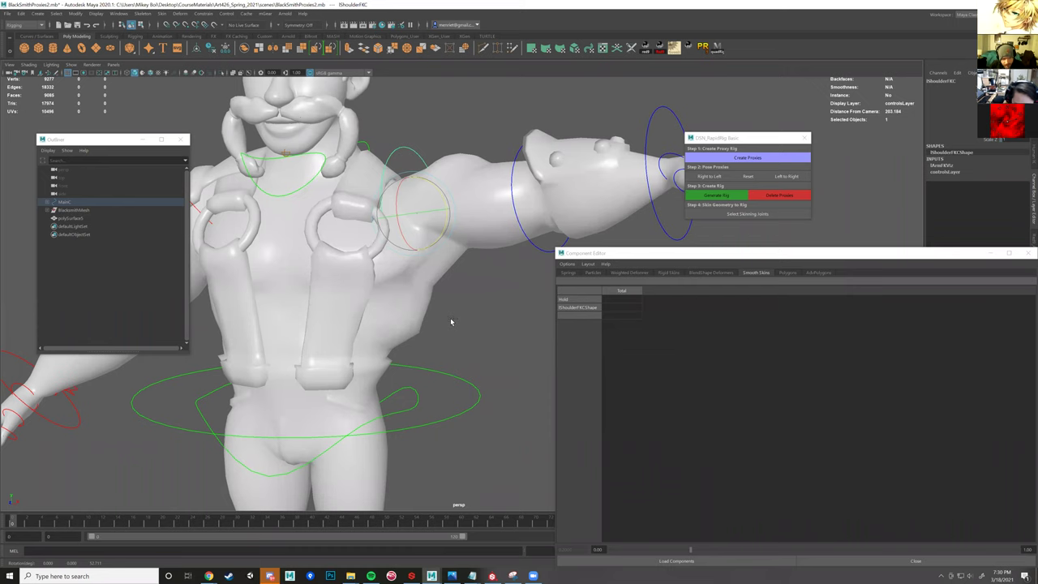
{"action": "key", "text": "ctrl+z"}
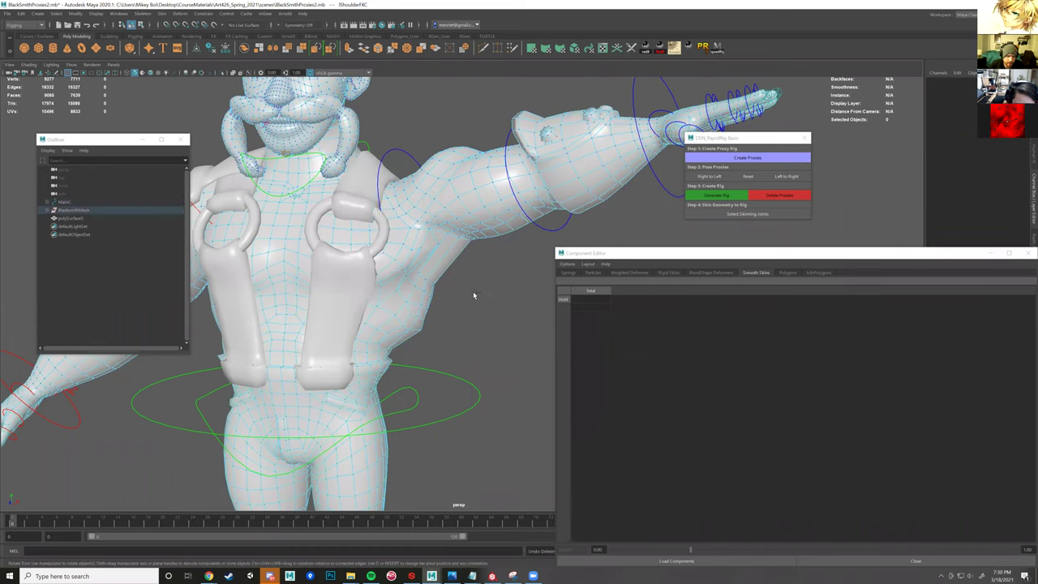
{"action": "key", "text": "ctrl+z"}
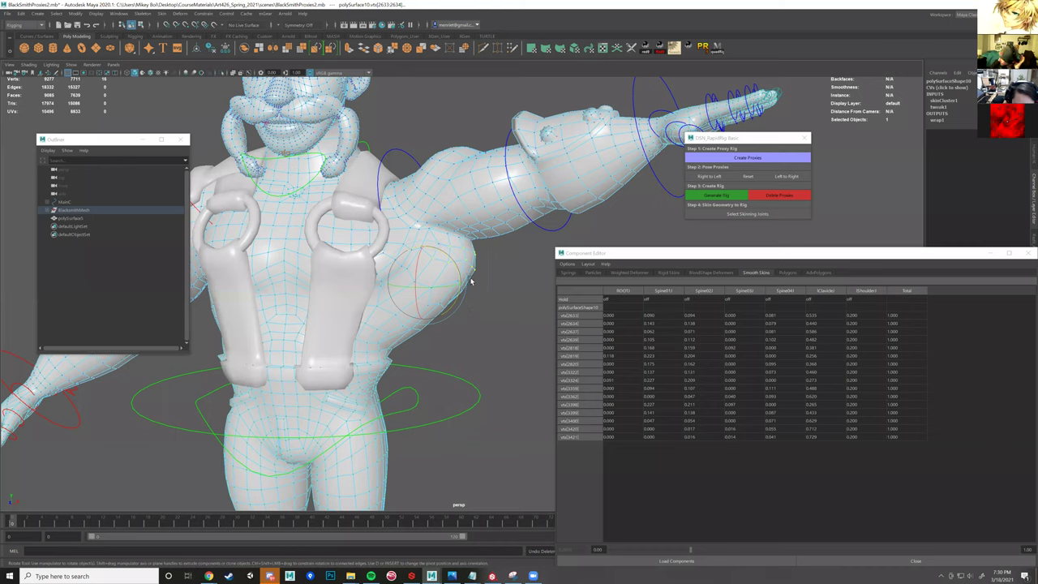
- Return the body mesh to object mode and activate Paint Skin Weights on it with its tool settings showing beside the model
{"action": "right_click_drag", "start_coordinate": [440, 203], "coordinate": [474, 196]}
{"action": "left_click", "coordinate": [442, 201]}
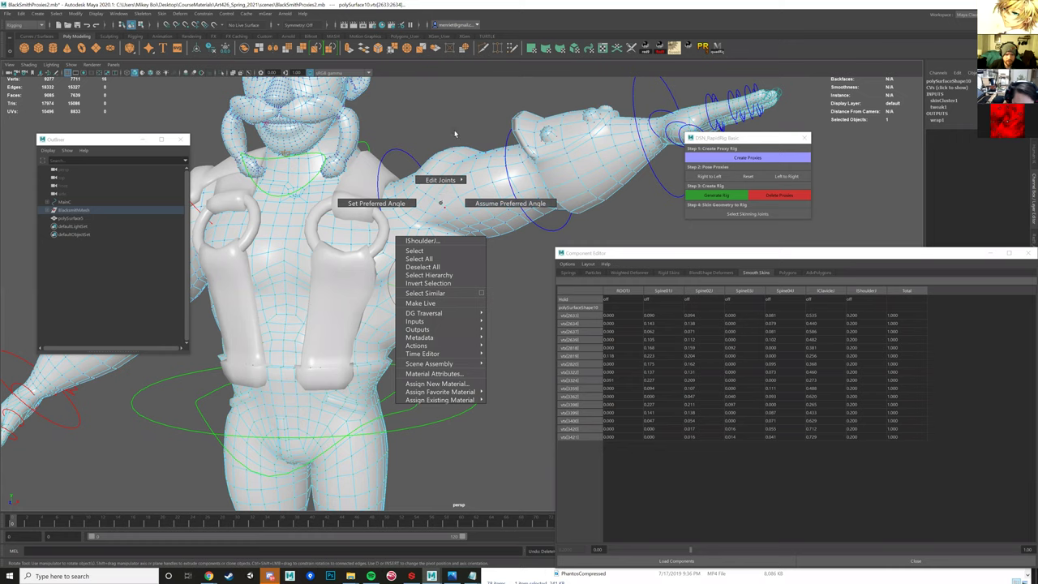
{"action": "right_click_drag", "start_coordinate": [456, 133], "coordinate": [454, 105]}
{"action": "left_click", "coordinate": [163, 14]}
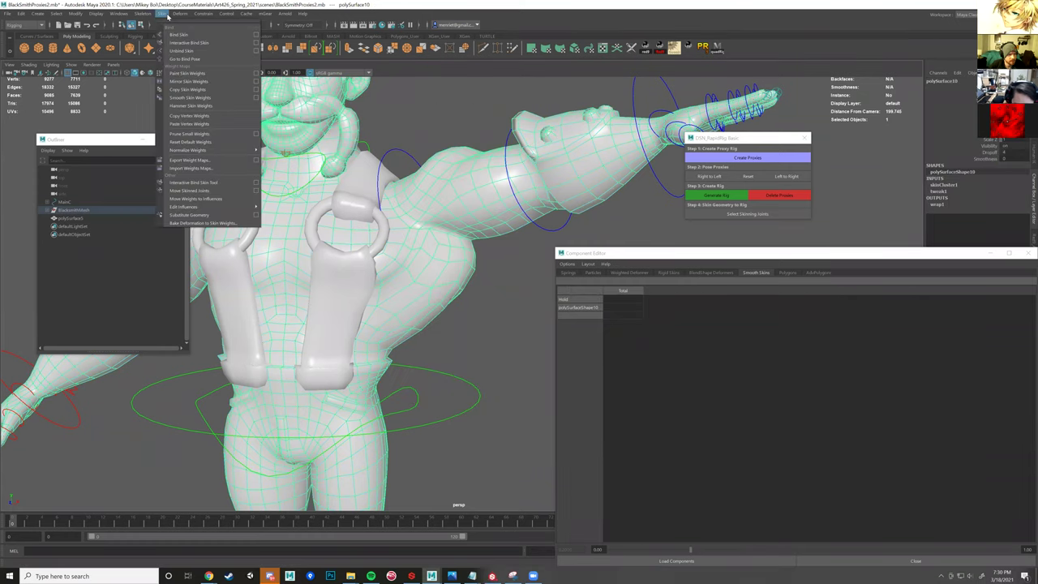
{"action": "left_click", "coordinate": [248, 74]}
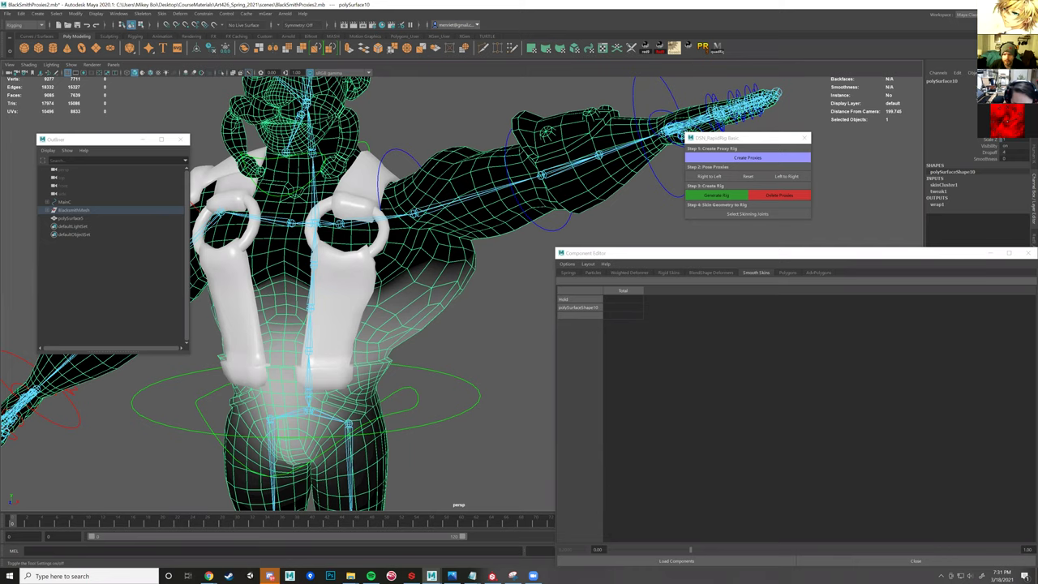
{"action": "left_click", "coordinate": [1017, 24]}
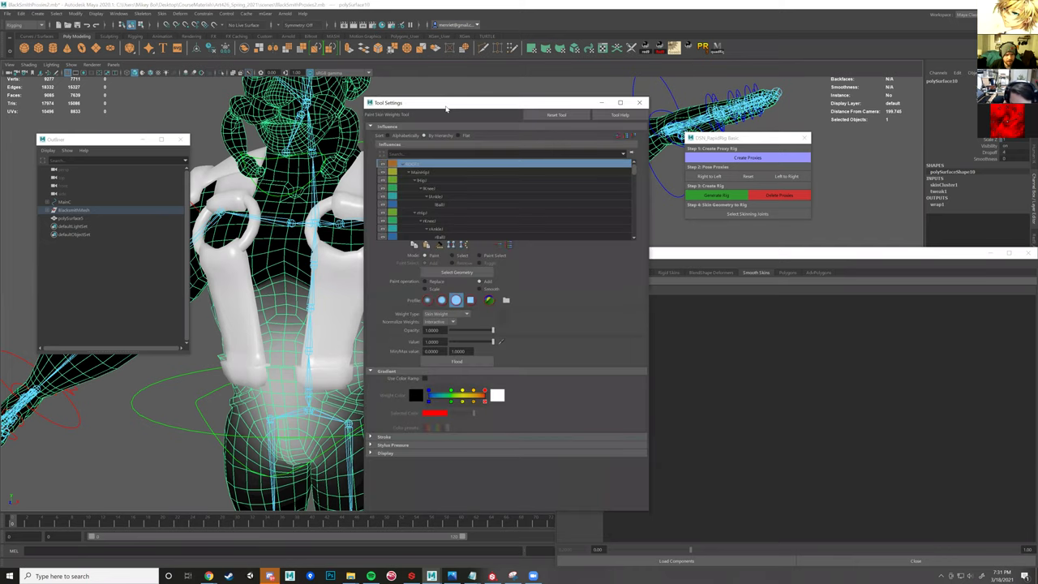
{"action": "left_click_drag", "start_coordinate": [445, 108], "coordinate": [692, 93]}
{"action": "left_click_drag", "start_coordinate": [459, 309], "coordinate": [357, 312], "text": "alt"}
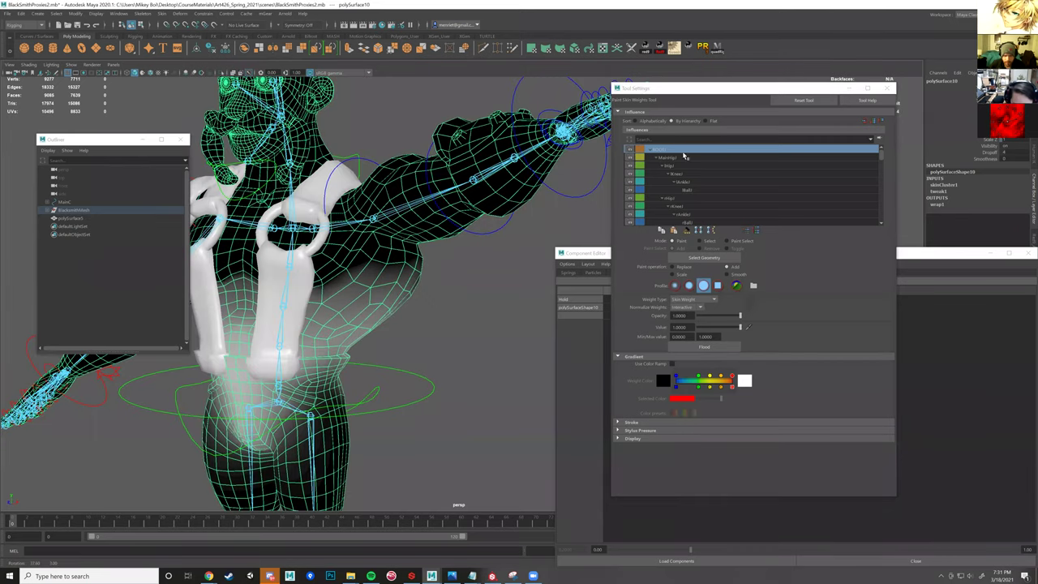
- Examine the painted weight maps of the hip, leg and spine influences on the body mesh
{"action": "left_click", "coordinate": [685, 158]}
{"action": "left_click", "coordinate": [685, 167]}
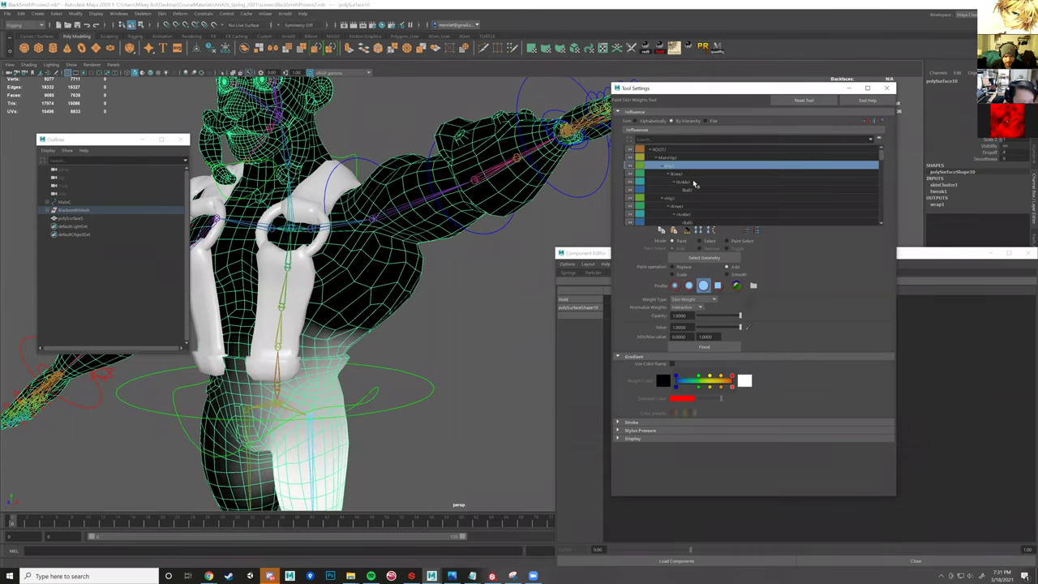
{"action": "left_click", "coordinate": [693, 182]}
{"action": "left_click", "coordinate": [694, 190]}
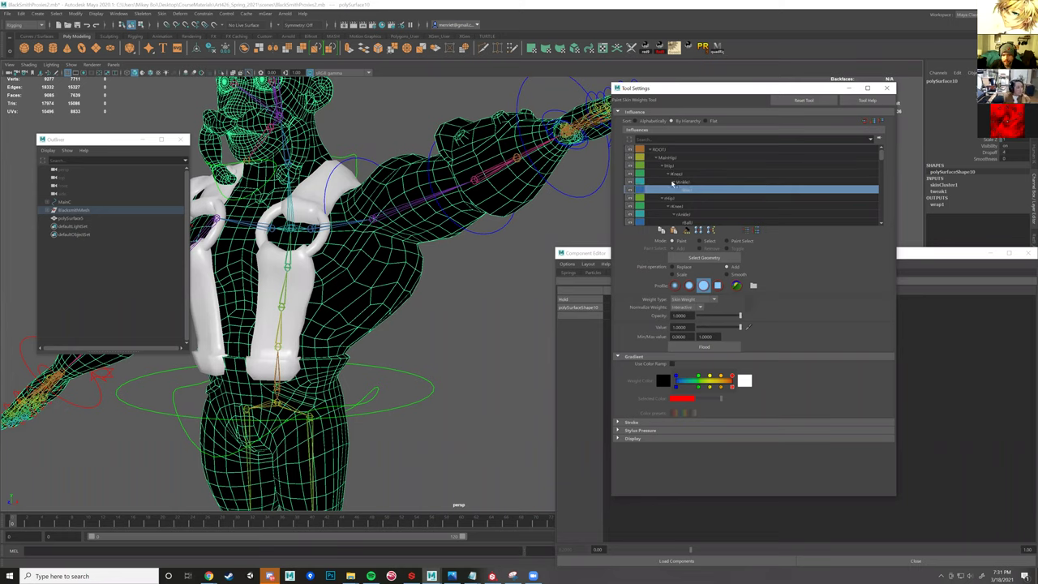
{"action": "left_click", "coordinate": [692, 198]}
{"action": "left_click", "coordinate": [693, 204]}
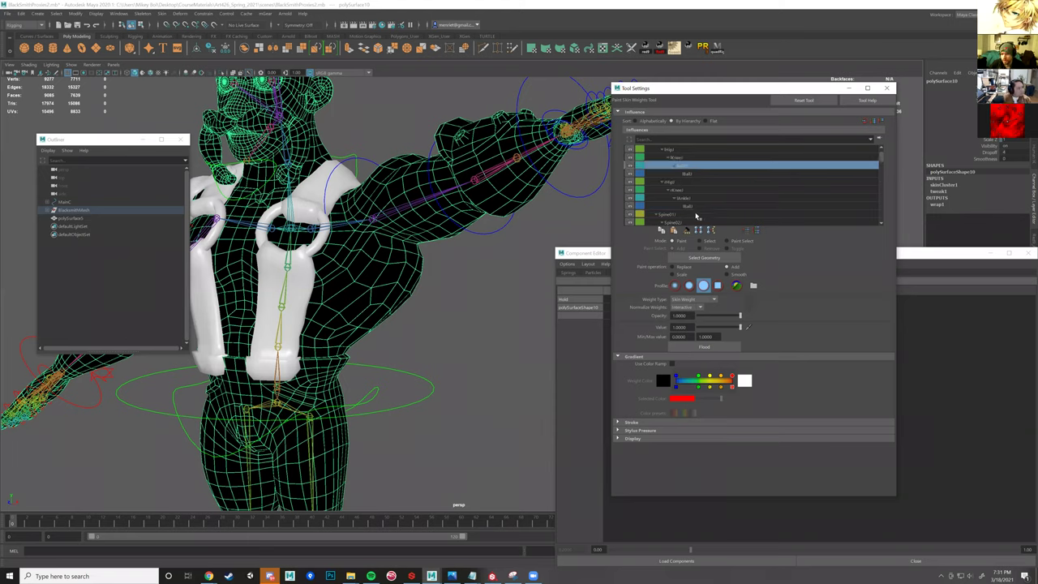
{"action": "left_click", "coordinate": [695, 214]}
{"action": "scroll", "coordinate": [707, 204], "scroll_direction": "down", "scroll_amount": 2}
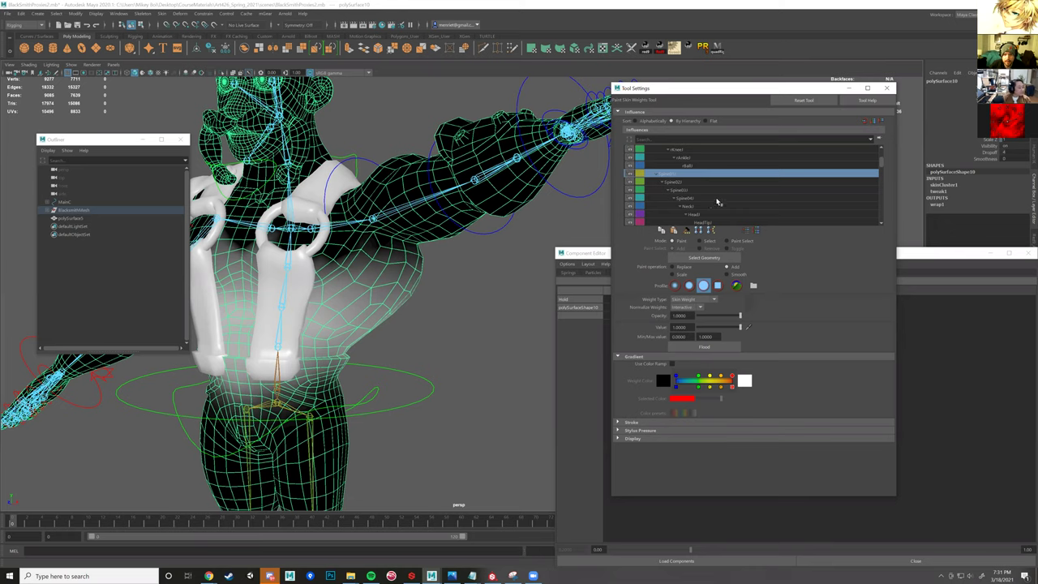
{"action": "scroll", "coordinate": [714, 203], "scroll_direction": "down", "scroll_amount": 3}
{"action": "scroll", "coordinate": [720, 199], "scroll_direction": "up", "scroll_amount": 2}
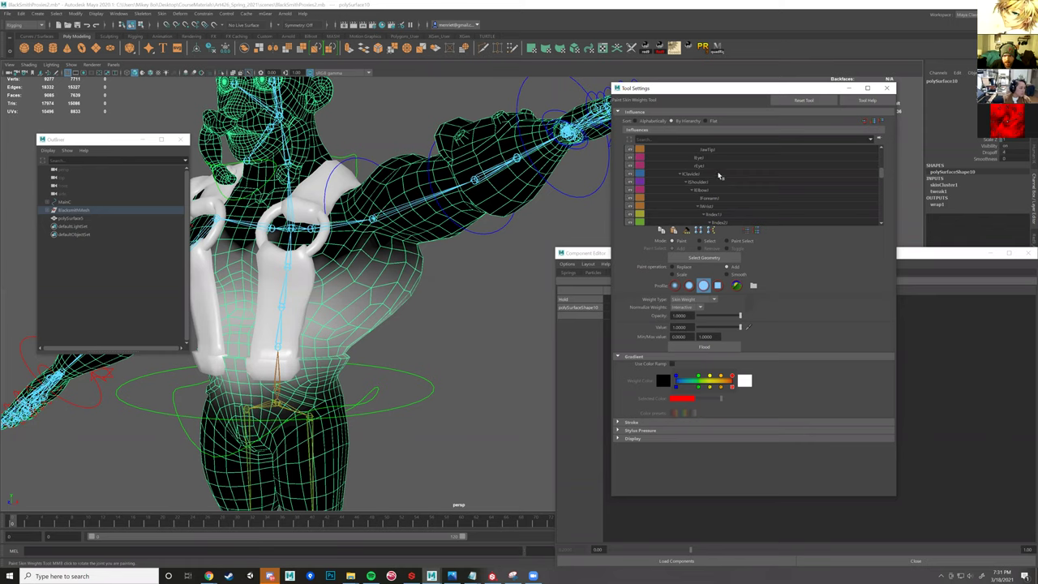
- Examine the left shoulder joint's weight map around the upper arm, armpit and side of the torso
{"action": "left_click", "coordinate": [701, 183]}
{"action": "left_click_drag", "start_coordinate": [493, 230], "coordinate": [517, 260], "text": "alt"}
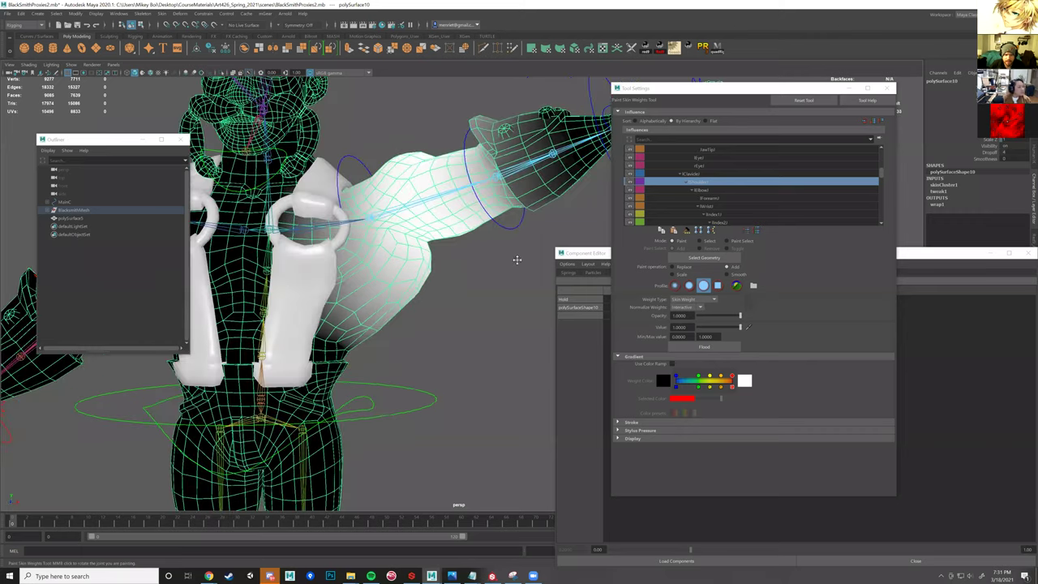
{"action": "right_click_drag", "start_coordinate": [517, 260], "coordinate": [484, 286], "text": "alt"}
{"action": "right_click_drag", "start_coordinate": [402, 319], "coordinate": [426, 297], "text": "alt"}
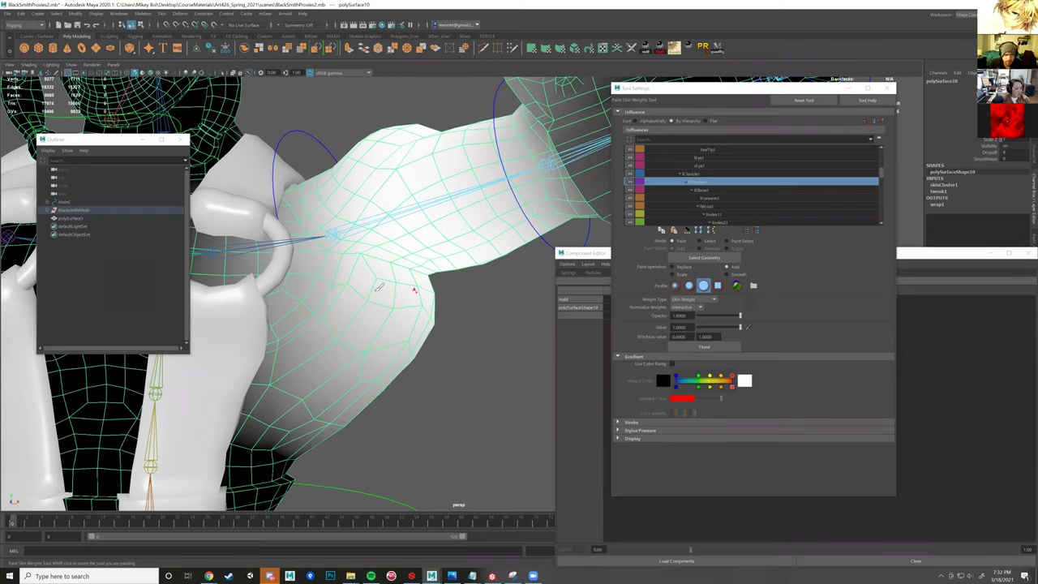
{"action": "left_click_drag", "start_coordinate": [330, 310], "coordinate": [352, 304], "text": "alt"}
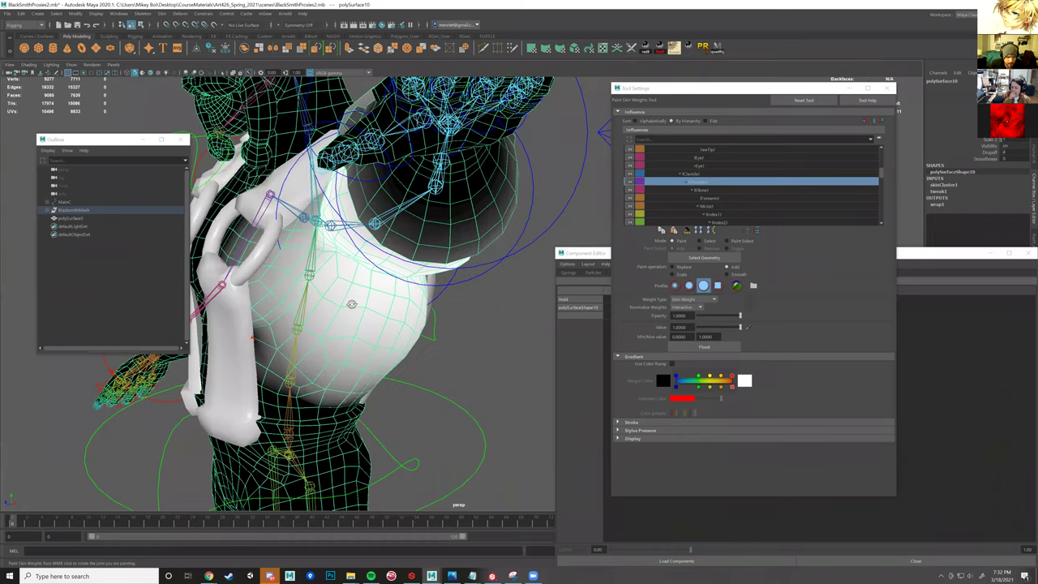
{"action": "left_click_drag", "start_coordinate": [298, 273], "coordinate": [471, 286], "text": "alt"}
{"action": "left_click_drag", "start_coordinate": [327, 282], "coordinate": [436, 271], "text": "alt"}
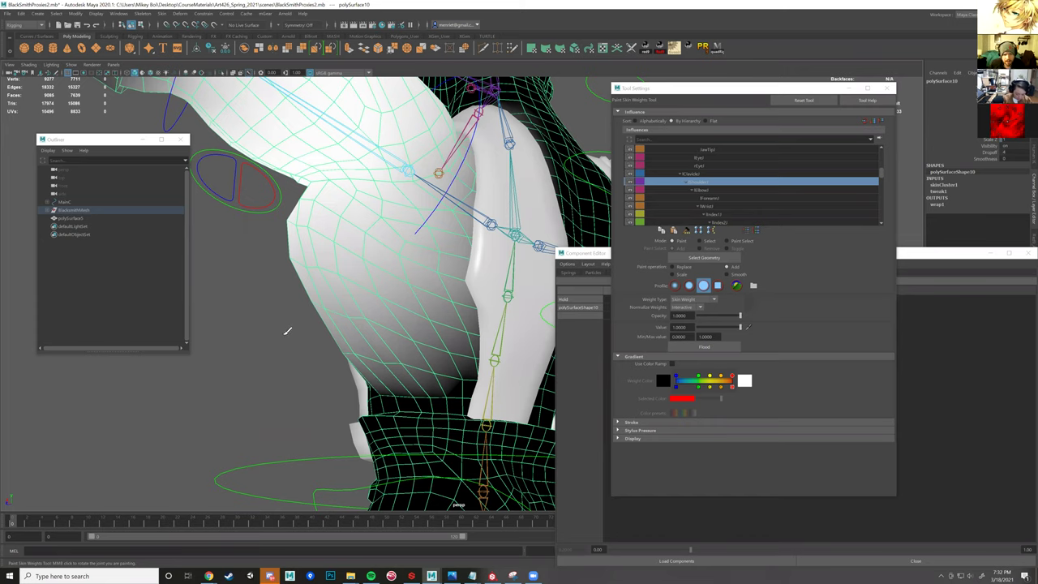
{"action": "left_click_drag", "start_coordinate": [382, 235], "coordinate": [433, 264], "text": "alt"}
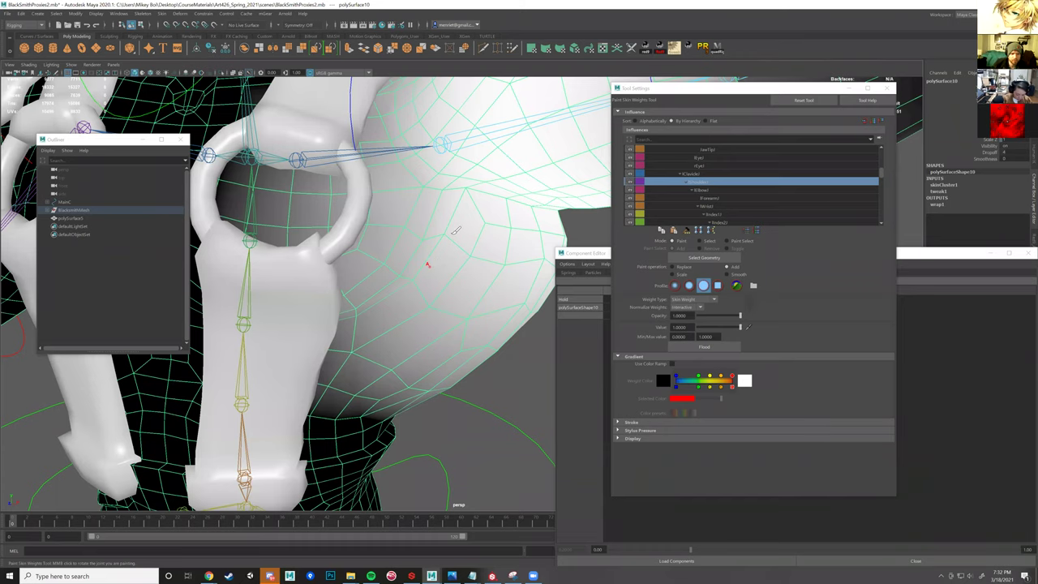
{"action": "left_click_drag", "start_coordinate": [493, 290], "coordinate": [539, 258], "text": "alt"}
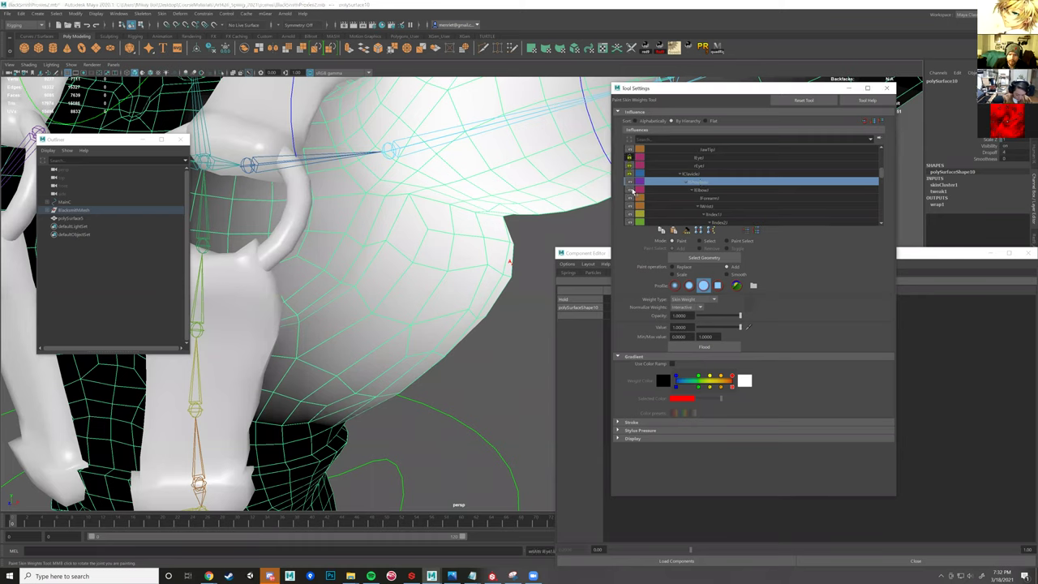
- Lock the weights of every influence except the left shoulder joint
{"action": "left_click", "coordinate": [634, 190]}
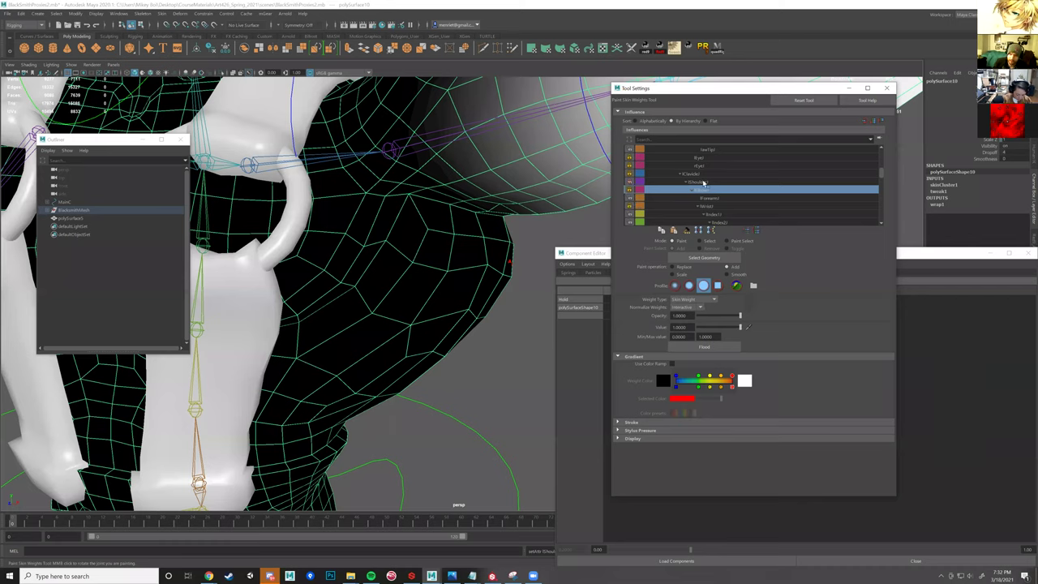
{"action": "left_click", "coordinate": [631, 182]}
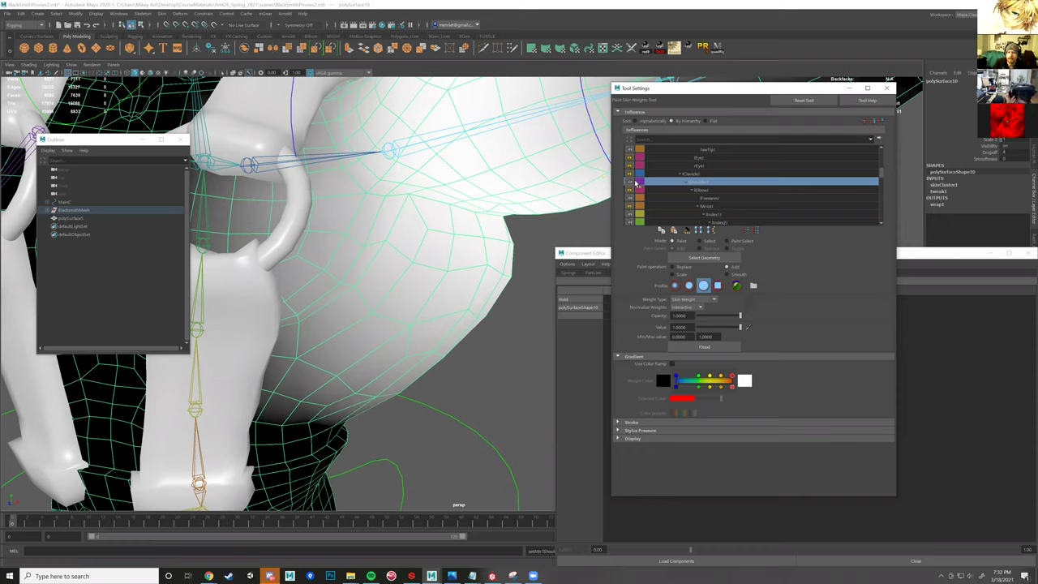
{"action": "right_click", "coordinate": [702, 183]}
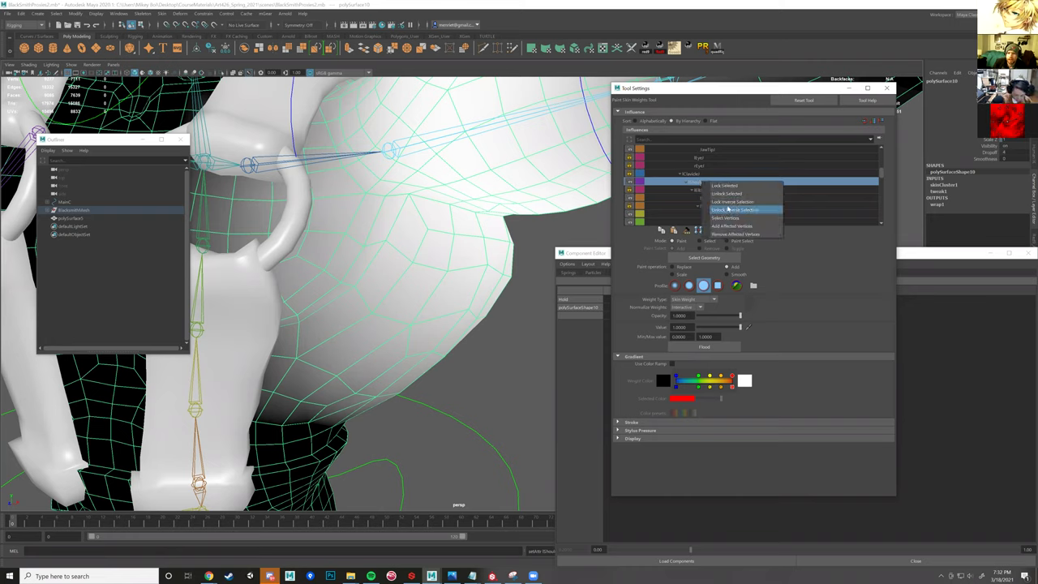
{"action": "left_click", "coordinate": [726, 203]}
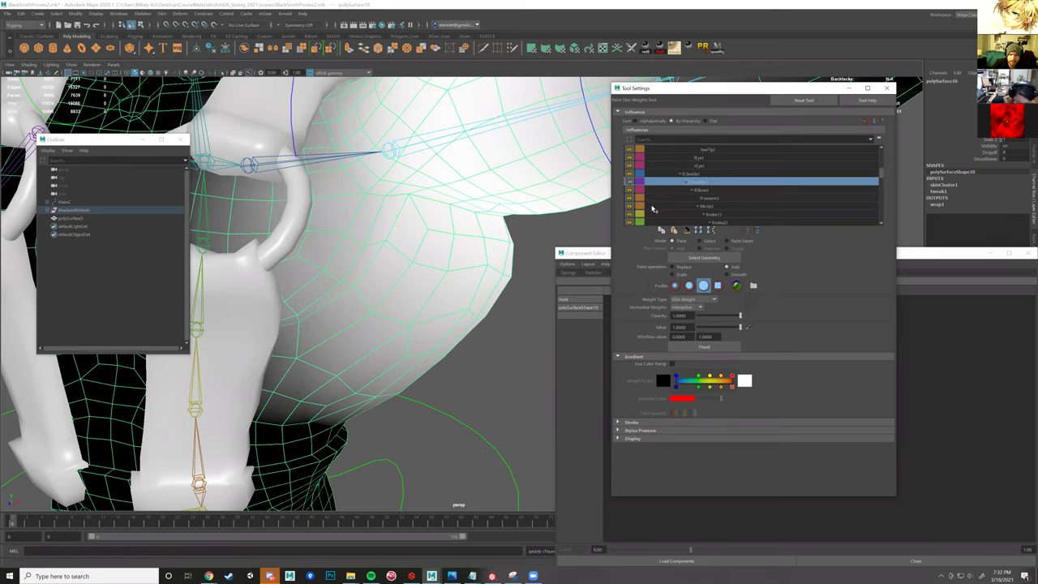
{"action": "left_click_drag", "start_coordinate": [478, 316], "coordinate": [303, 246], "text": "alt"}
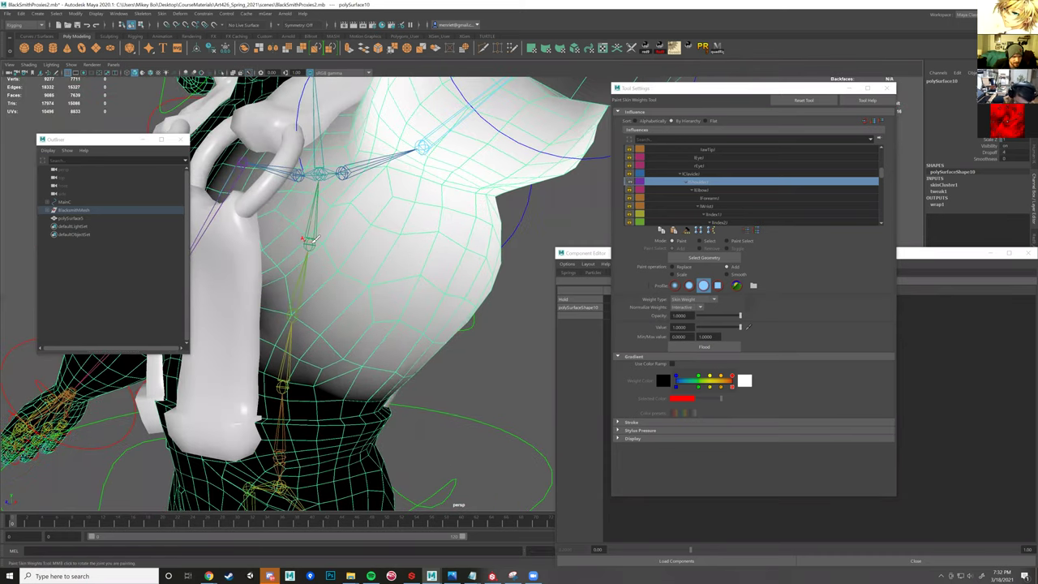
{"action": "left_click_drag", "start_coordinate": [355, 326], "coordinate": [444, 295], "text": "alt"}
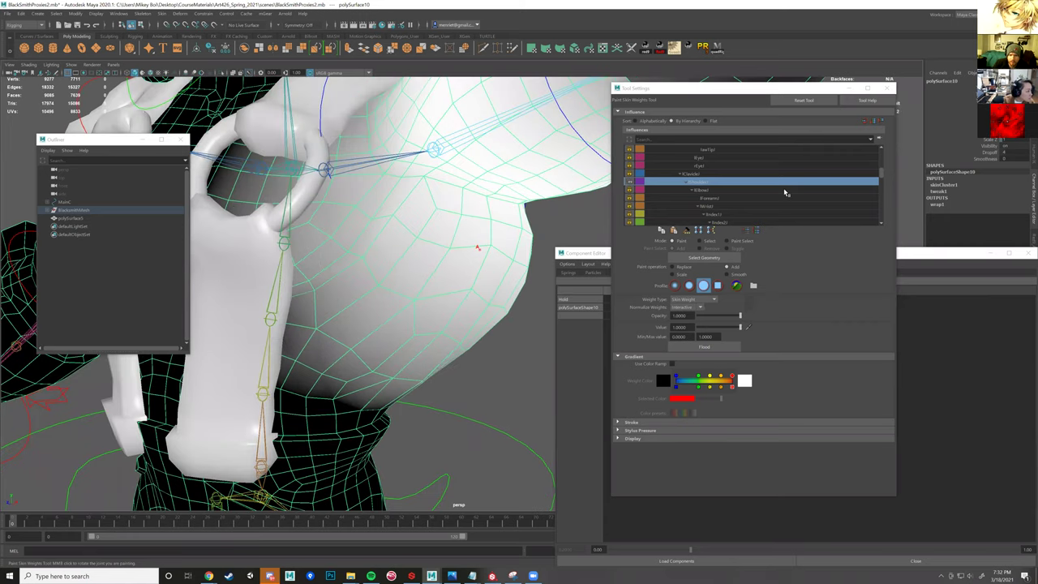
- Compare the lower spine joints' weight maps, then unlock the third spine joint for painting with the Add operation
{"action": "scroll", "coordinate": [785, 193], "scroll_direction": "up", "scroll_amount": 5}
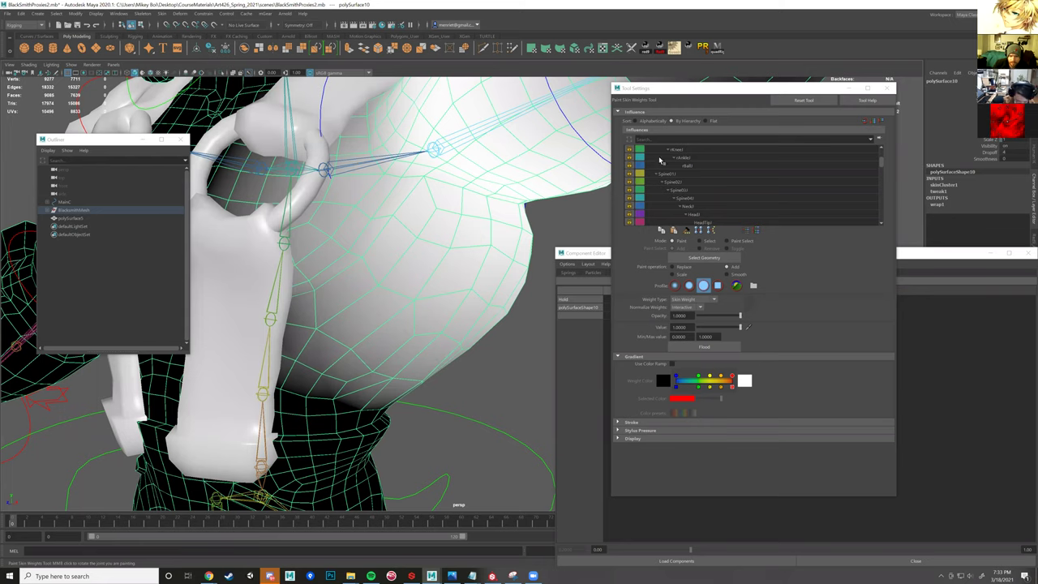
{"action": "scroll", "coordinate": [685, 185], "scroll_direction": "down", "scroll_amount": 1}
{"action": "left_click", "coordinate": [684, 184]}
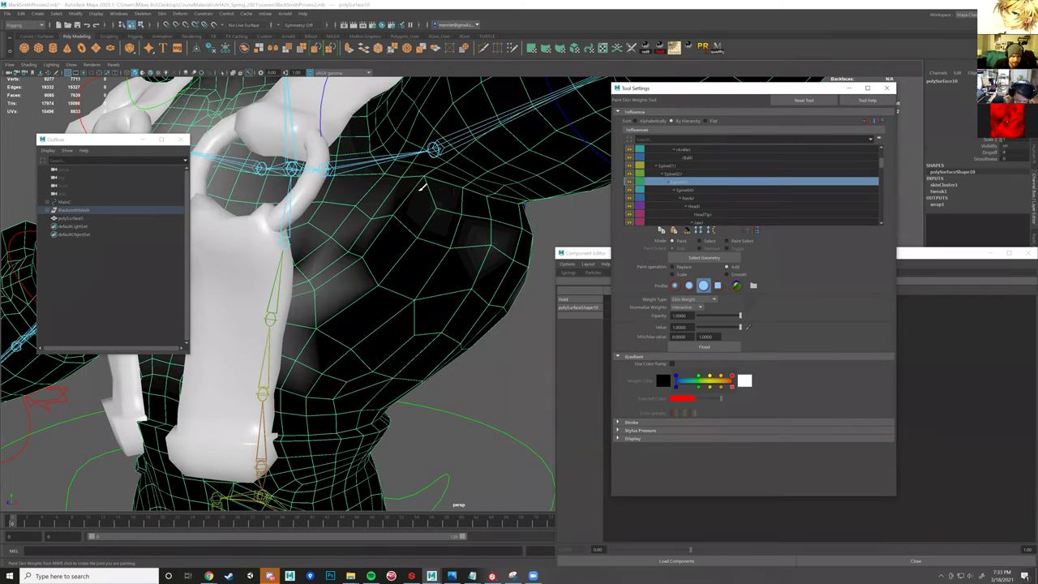
{"action": "left_click_drag", "start_coordinate": [420, 185], "coordinate": [363, 188], "text": "alt"}
{"action": "left_click", "coordinate": [680, 174]}
{"action": "left_click", "coordinate": [671, 166]}
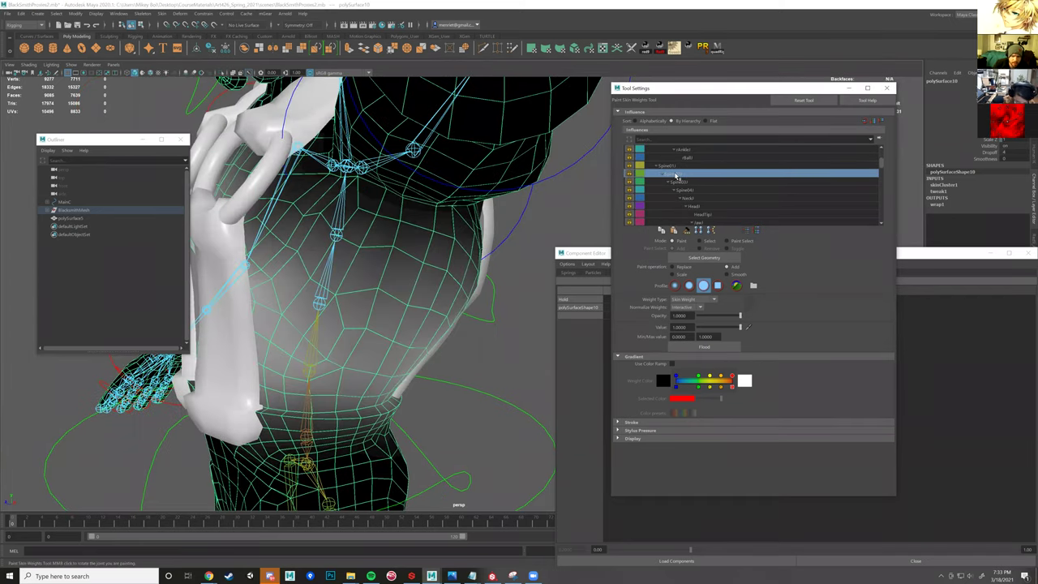
{"action": "left_click", "coordinate": [679, 182]}
{"action": "left_click_drag", "start_coordinate": [459, 256], "coordinate": [508, 261], "text": "alt"}
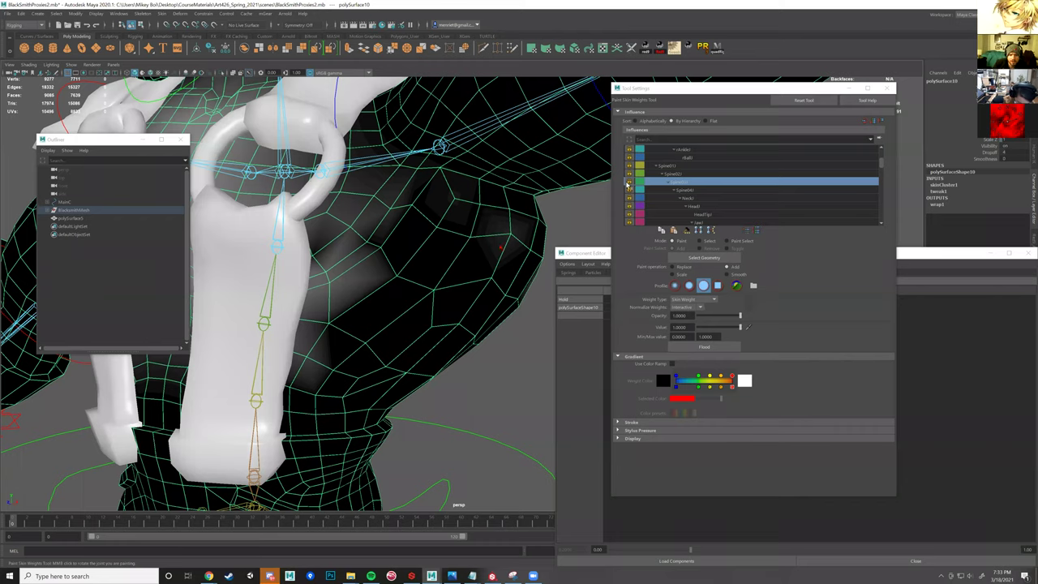
{"action": "left_click", "coordinate": [630, 183]}
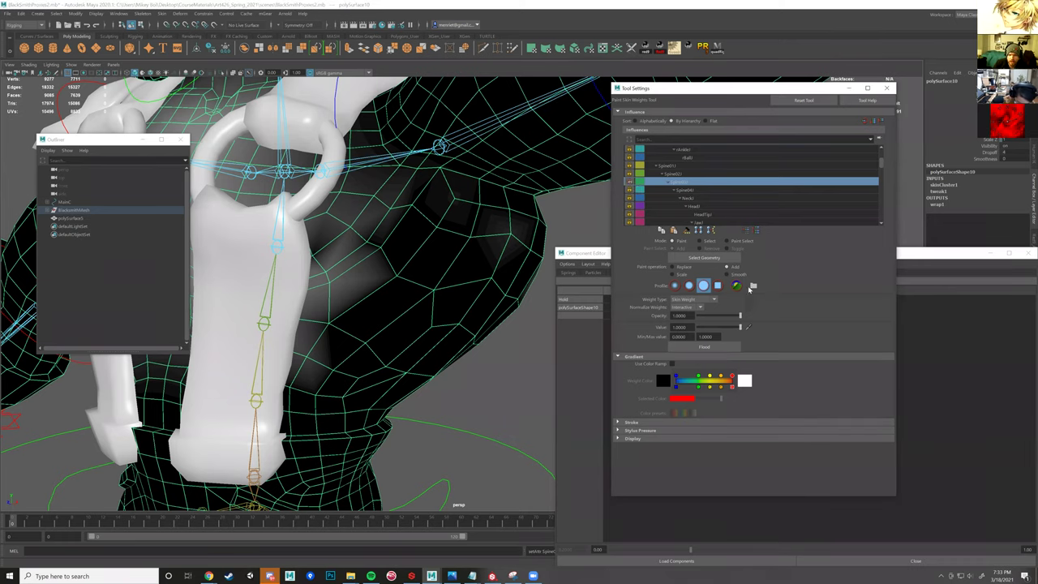
{"action": "left_click", "coordinate": [675, 244]}
{"action": "left_click", "coordinate": [729, 267]}
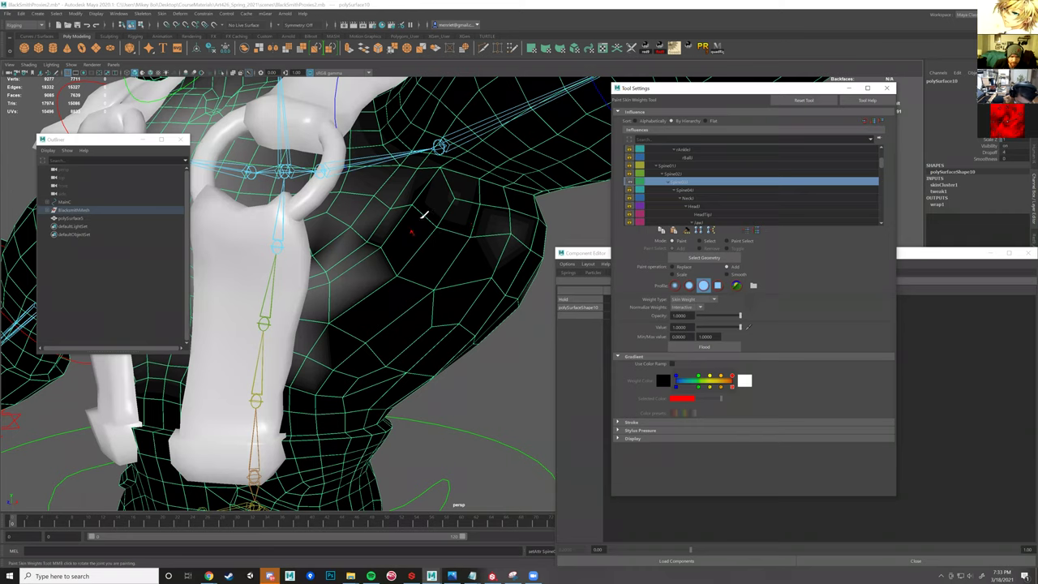
- Try adding third spine joint weight at full value on the side of the torso below the left armpit
{"action": "left_click", "coordinate": [433, 226]}
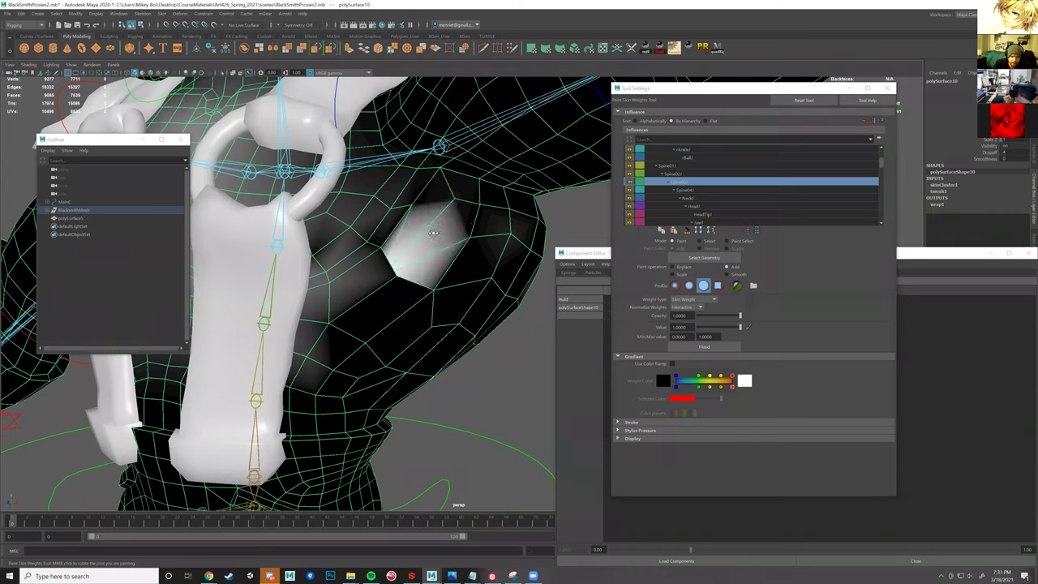
{"action": "left_click_drag", "start_coordinate": [394, 270], "coordinate": [378, 284], "text": "alt"}
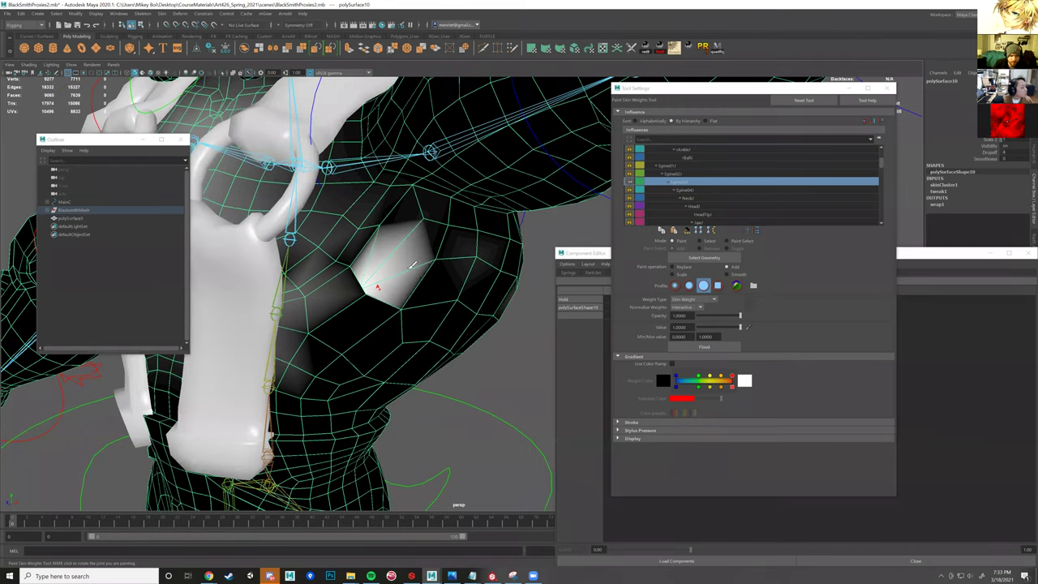
{"action": "key", "text": "ctrl+z"}
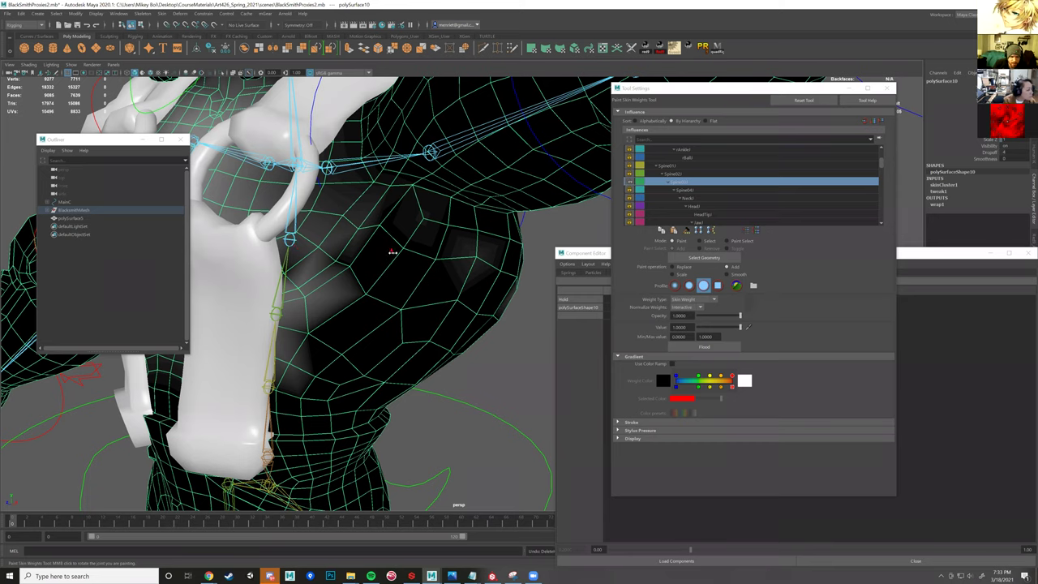
{"action": "mouse_move", "coordinate": [400, 254]}
{"action": "left_mouse_down"}
{"action": "mouse_move", "coordinate": [390, 235]}
{"action": "mouse_move", "coordinate": [507, 257]}
{"action": "left_mouse_up"}
{"action": "mouse_move", "coordinate": [396, 220]}
{"action": "left_mouse_down"}
{"action": "mouse_move", "coordinate": [345, 293]}
{"action": "mouse_move", "coordinate": [486, 300]}
{"action": "mouse_move", "coordinate": [394, 360]}
{"action": "mouse_move", "coordinate": [409, 356]}
{"action": "mouse_move", "coordinate": [396, 346]}
{"action": "mouse_move", "coordinate": [518, 261]}
{"action": "mouse_move", "coordinate": [487, 296]}
{"action": "mouse_move", "coordinate": [473, 293]}
{"action": "left_mouse_up"}
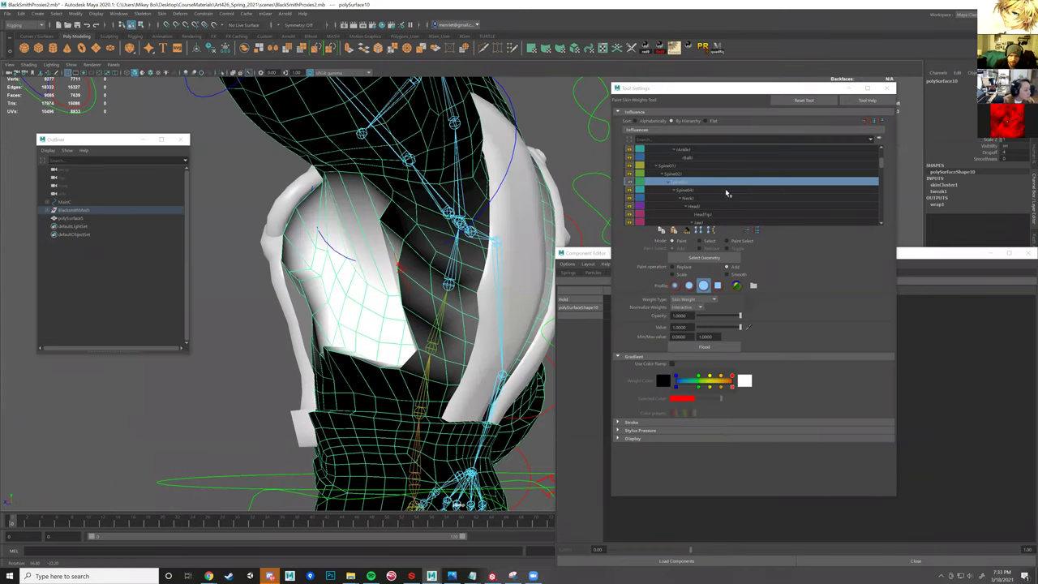
{"action": "key", "text": "bracketleft"}
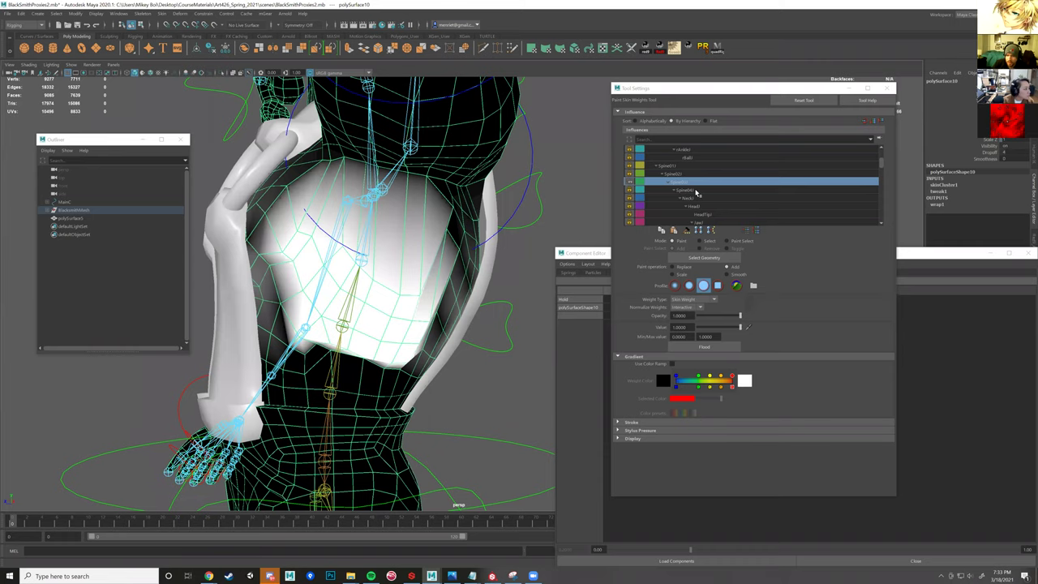
{"action": "scroll", "coordinate": [698, 194], "scroll_direction": "down", "scroll_amount": 3}
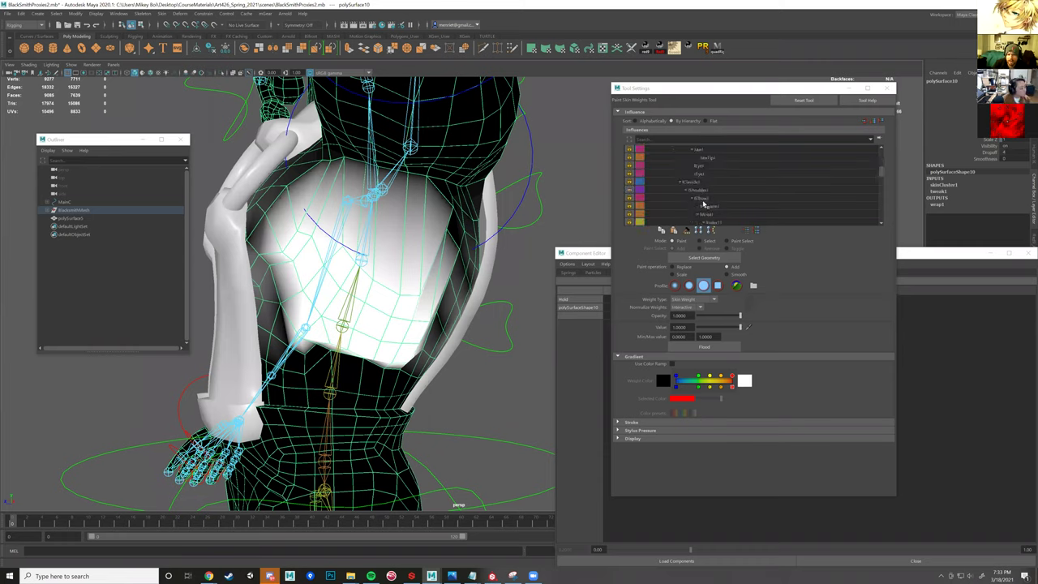
{"action": "scroll", "coordinate": [691, 190], "scroll_direction": "up", "scroll_amount": 3}
{"action": "left_click", "coordinate": [685, 158]}
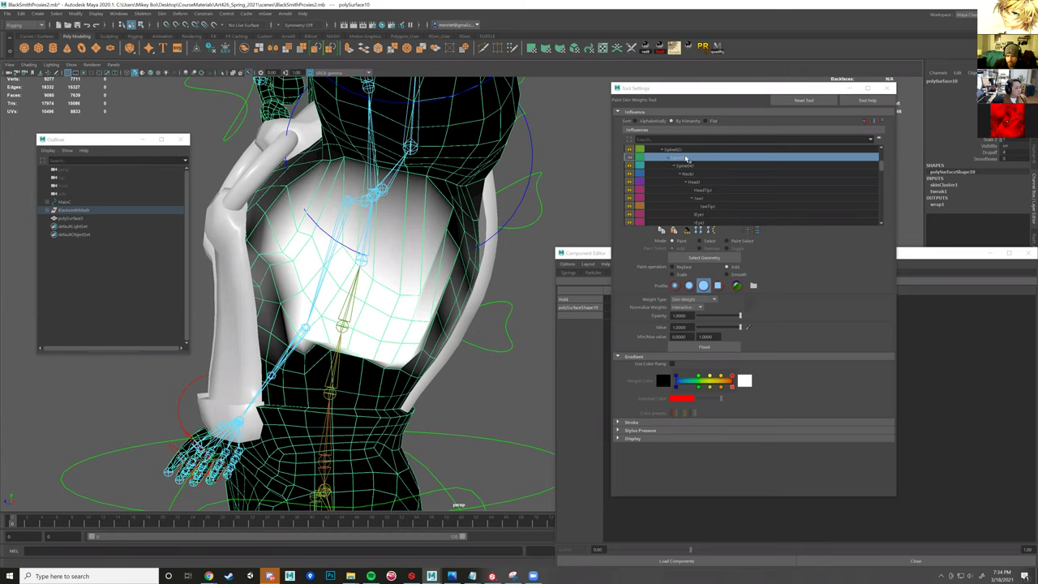
{"action": "mouse_move", "coordinate": [398, 253]}
{"action": "left_mouse_down", "text": "alt"}
{"action": "mouse_move", "coordinate": [433, 245]}
{"action": "mouse_move", "coordinate": [405, 243]}
{"action": "left_mouse_up", "text": "alt"}
{"action": "key", "text": "ctrl+z"}
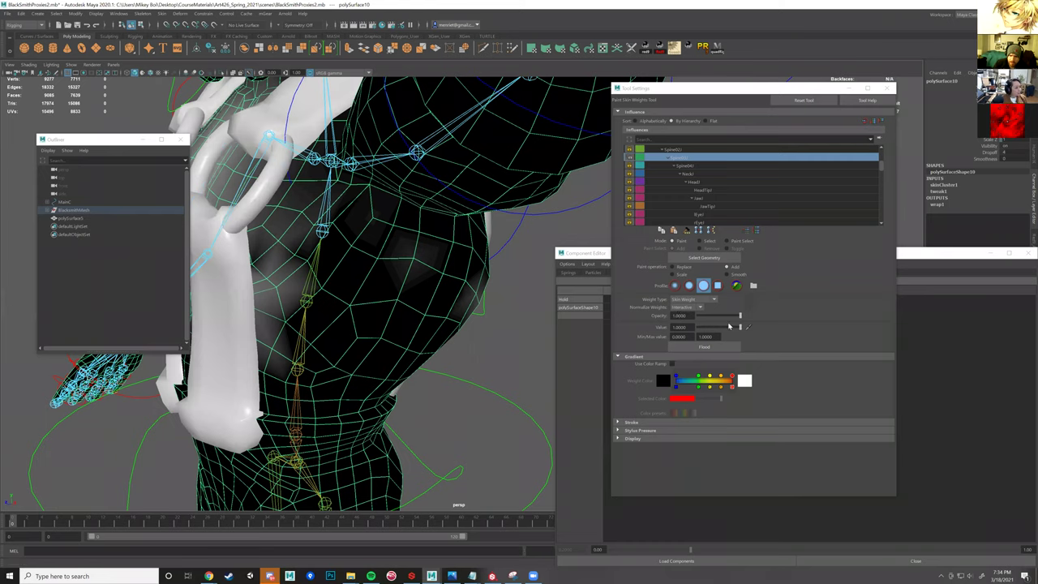
- Try painting third spine weight below the left armpit with the brush opacity lowered to about 0.20
{"action": "left_click_drag", "start_coordinate": [740, 317], "coordinate": [711, 320]}
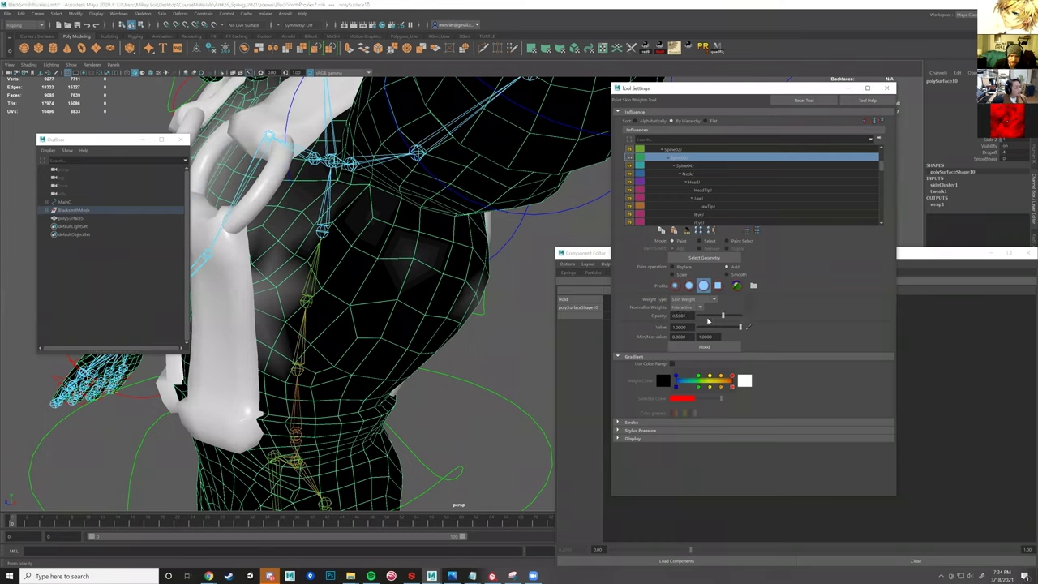
{"action": "left_click", "coordinate": [454, 258]}
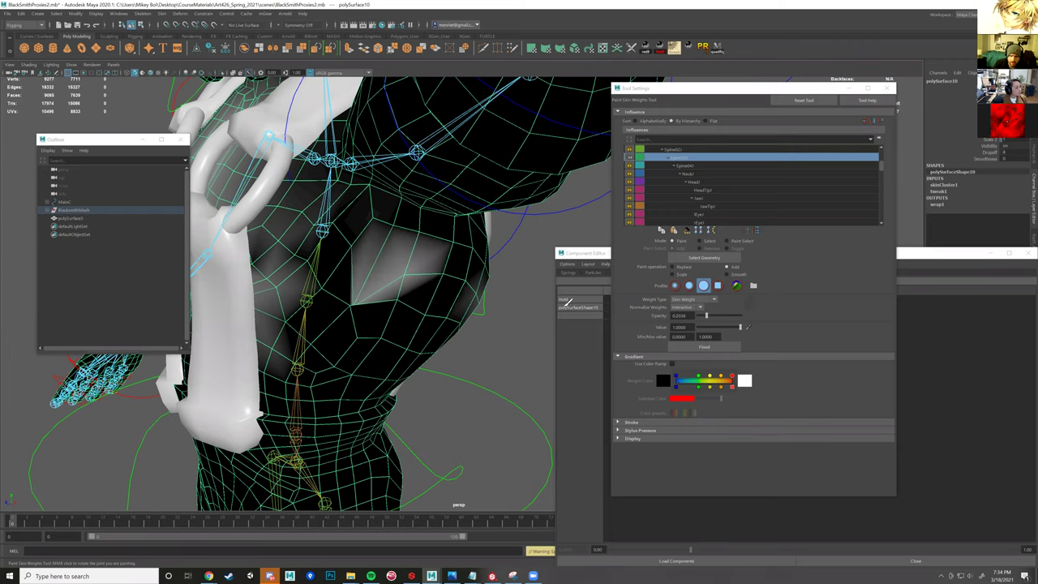
{"action": "key", "text": "ctrl+z"}
- Set the brush opacity to 1 and the value to 0.1147, and try a stroke below the left armpit
{"action": "left_click", "coordinate": [703, 318]}
{"action": "left_click_drag", "start_coordinate": [741, 327], "coordinate": [705, 327]}
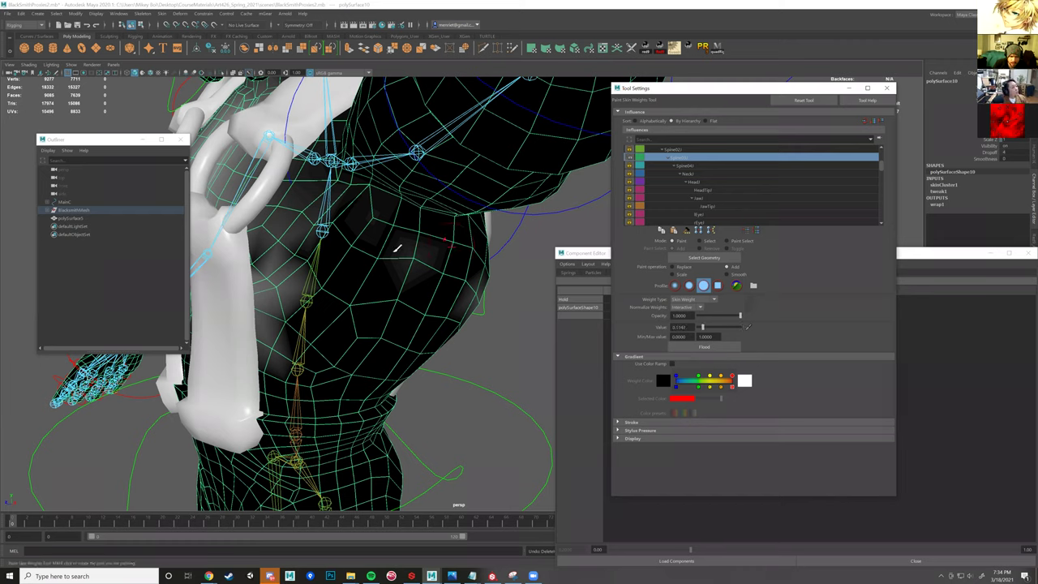
{"action": "left_click_drag", "start_coordinate": [398, 248], "coordinate": [400, 275]}
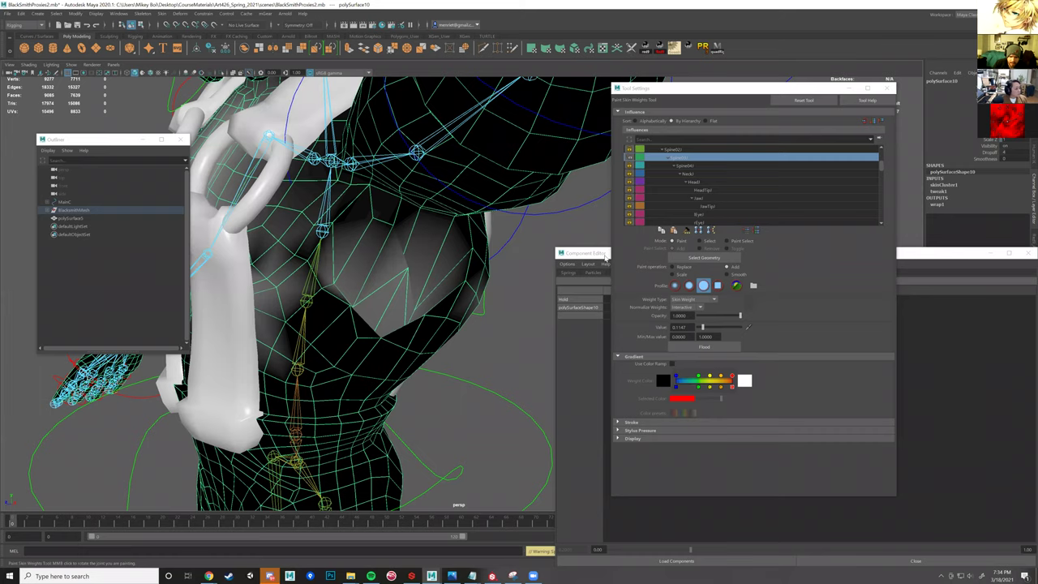
- Close the Component Editor and undo the last weight stroke on the torso
{"action": "left_click_drag", "start_coordinate": [585, 253], "coordinate": [50, 149]}
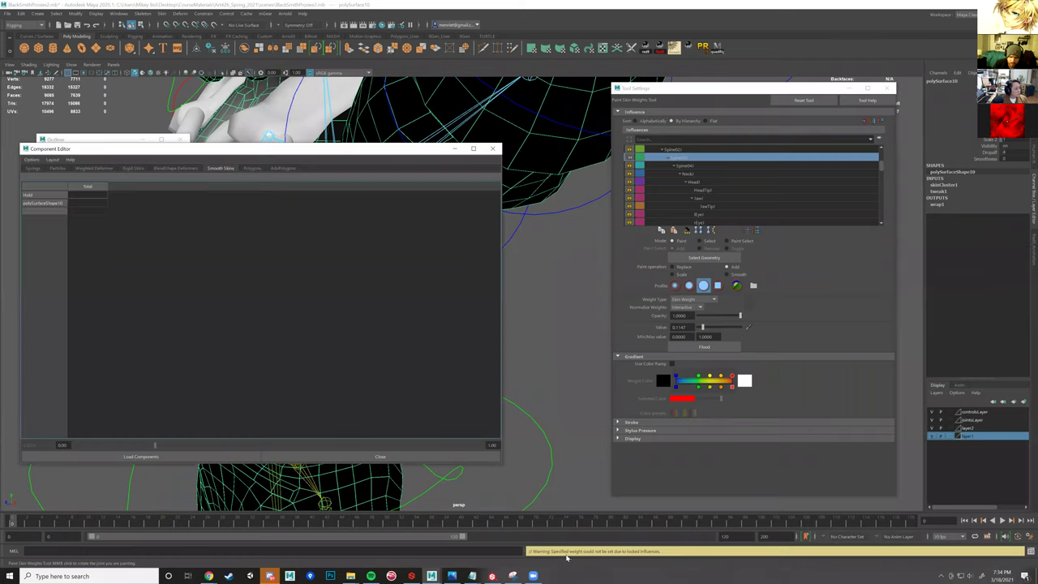
{"action": "left_click", "coordinate": [495, 150]}
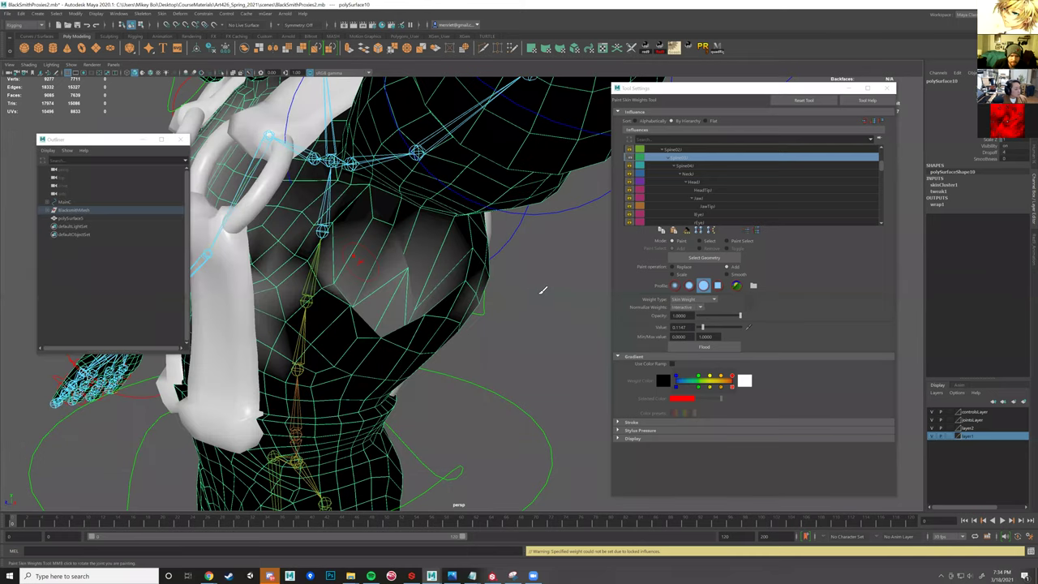
{"action": "key", "text": "ctrl+z"}
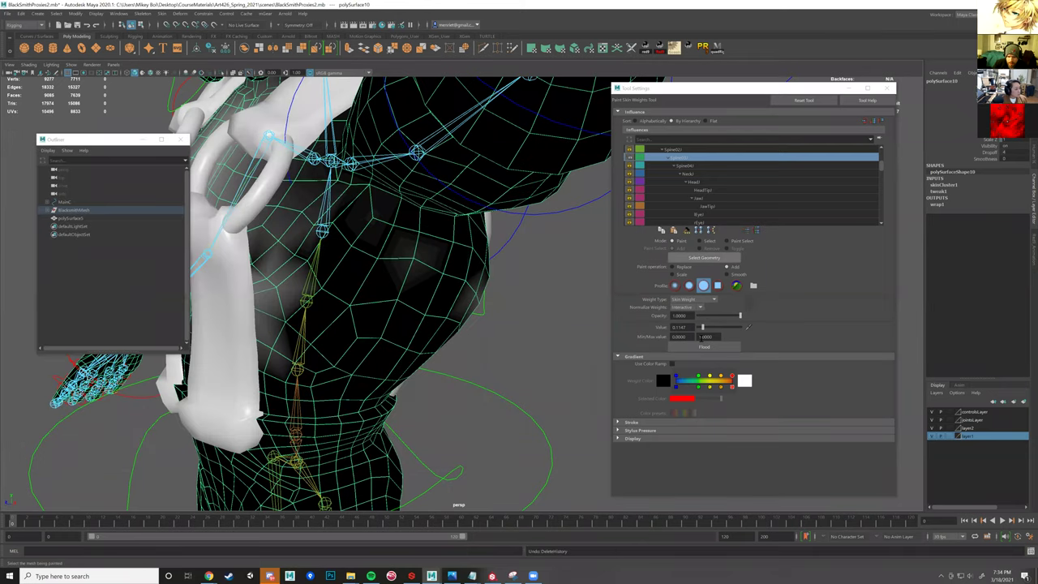
- Set weight normalization to Post and paint third spine weight along the left side of the torso beneath the armpit
{"action": "left_click", "coordinate": [700, 309]}
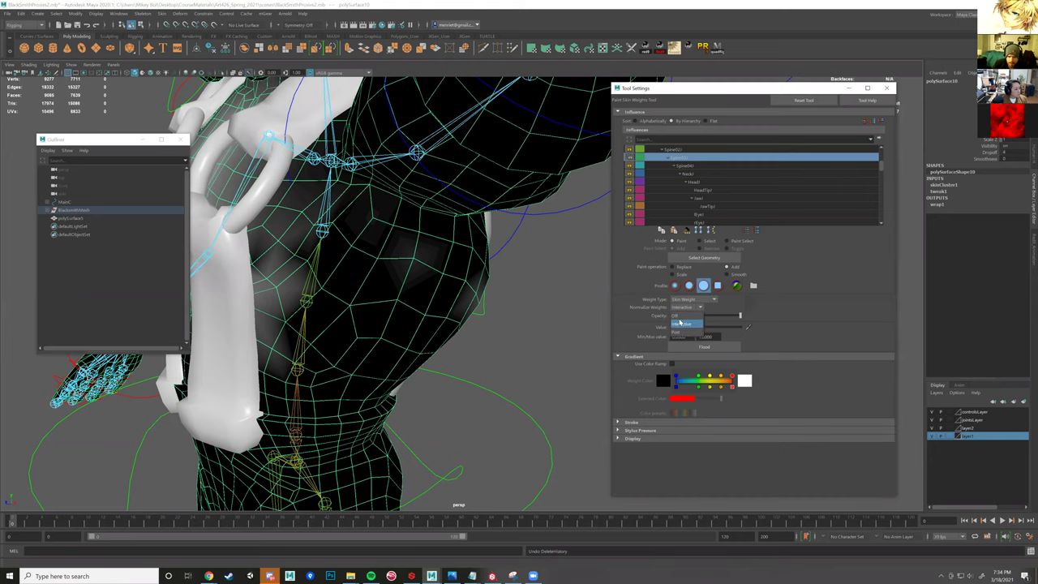
{"action": "left_click", "coordinate": [497, 298]}
{"action": "mouse_move", "coordinate": [456, 257]}
{"action": "left_mouse_down", "text": "alt"}
{"action": "mouse_move", "coordinate": [483, 268]}
{"action": "mouse_move", "coordinate": [415, 230]}
{"action": "mouse_move", "coordinate": [347, 278]}
{"action": "mouse_move", "coordinate": [341, 231]}
{"action": "mouse_move", "coordinate": [315, 266]}
{"action": "mouse_move", "coordinate": [303, 250]}
{"action": "mouse_move", "coordinate": [273, 270]}
{"action": "left_mouse_up", "text": "alt"}
{"action": "left_click_drag", "start_coordinate": [346, 251], "coordinate": [354, 239]}
{"action": "mouse_move", "coordinate": [330, 272]}
{"action": "left_mouse_down"}
{"action": "mouse_move", "coordinate": [334, 290]}
{"action": "mouse_move", "coordinate": [340, 258]}
{"action": "left_mouse_up"}
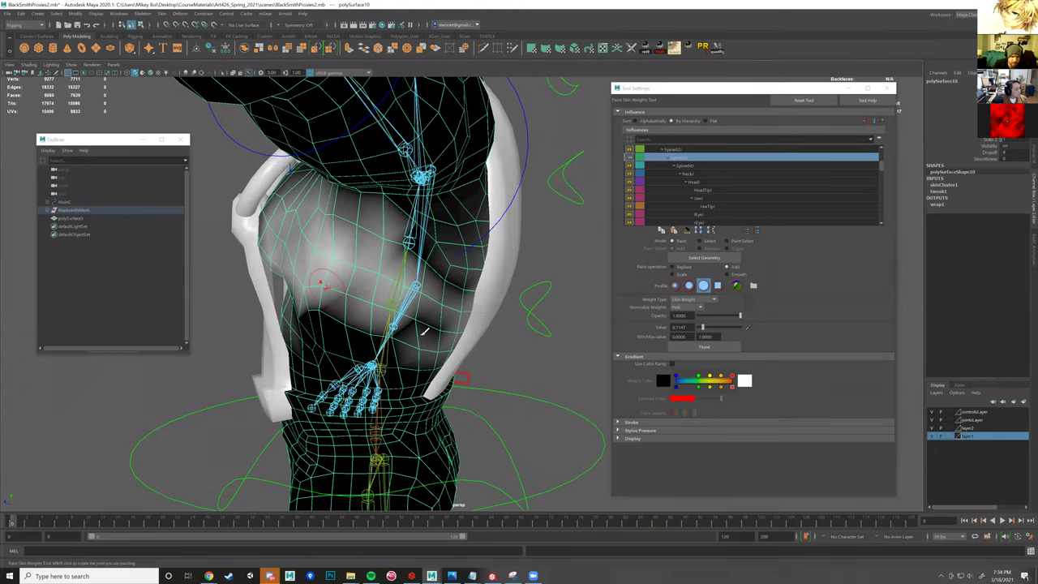
{"action": "left_click_drag", "start_coordinate": [424, 331], "coordinate": [348, 315]}
- Add third spine weight across the left half of the back below the armpit
{"action": "left_click_drag", "start_coordinate": [451, 334], "coordinate": [440, 309], "text": "alt"}
{"action": "mouse_move", "coordinate": [391, 268]}
{"action": "left_mouse_down"}
{"action": "mouse_move", "coordinate": [356, 242]}
{"action": "mouse_move", "coordinate": [433, 268]}
{"action": "mouse_move", "coordinate": [468, 314]}
{"action": "mouse_move", "coordinate": [471, 290]}
{"action": "mouse_move", "coordinate": [444, 306]}
{"action": "left_mouse_up"}
{"action": "left_click_drag", "start_coordinate": [346, 267], "coordinate": [455, 313]}
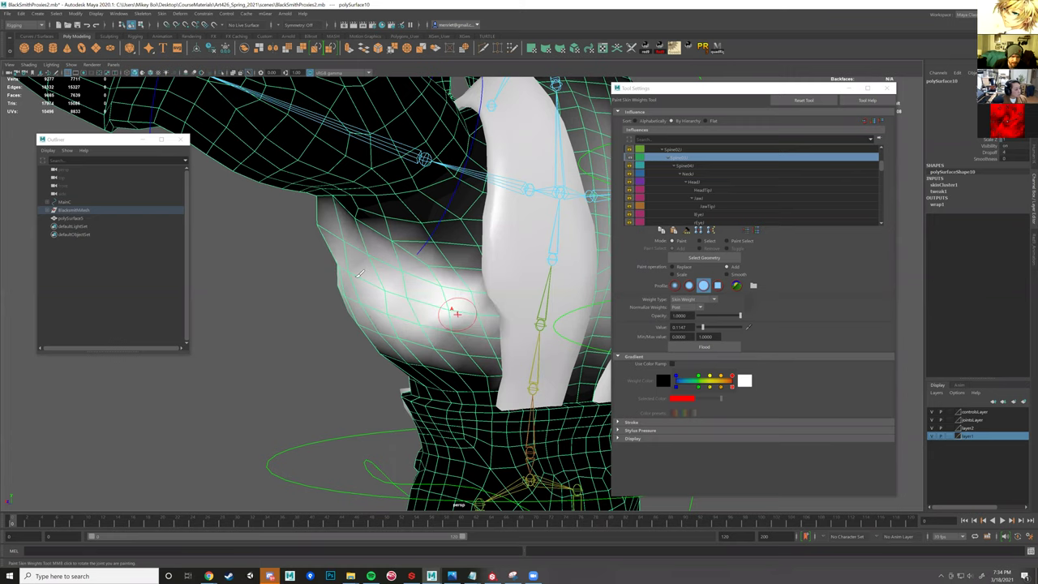
- Build up third spine weight on the front of the ribcage from the left armpit down towards the waist
{"action": "left_click_drag", "start_coordinate": [497, 228], "coordinate": [443, 227], "text": "alt"}
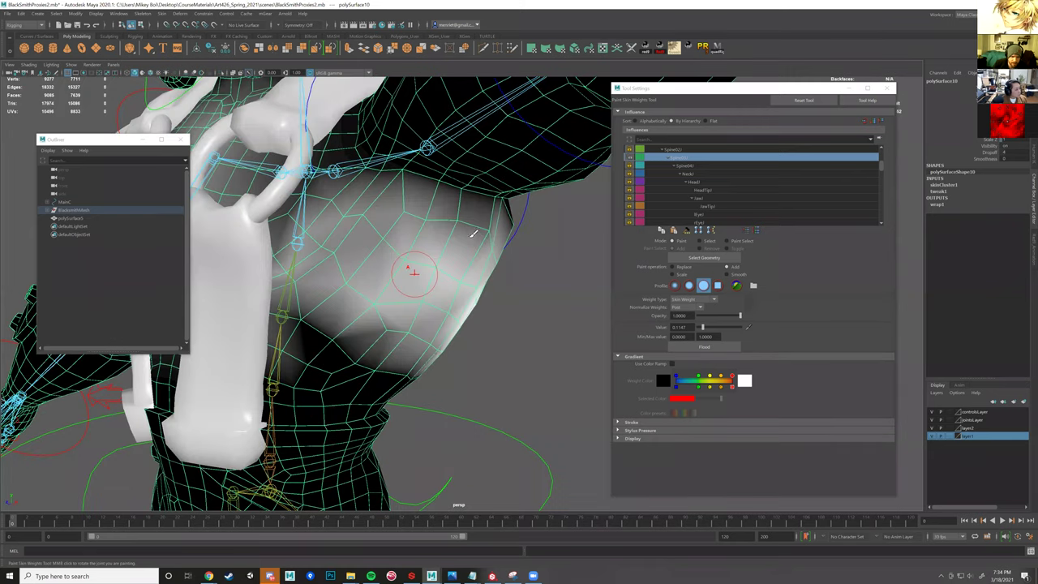
{"action": "left_click", "coordinate": [475, 235]}
{"action": "left_click", "coordinate": [403, 220]}
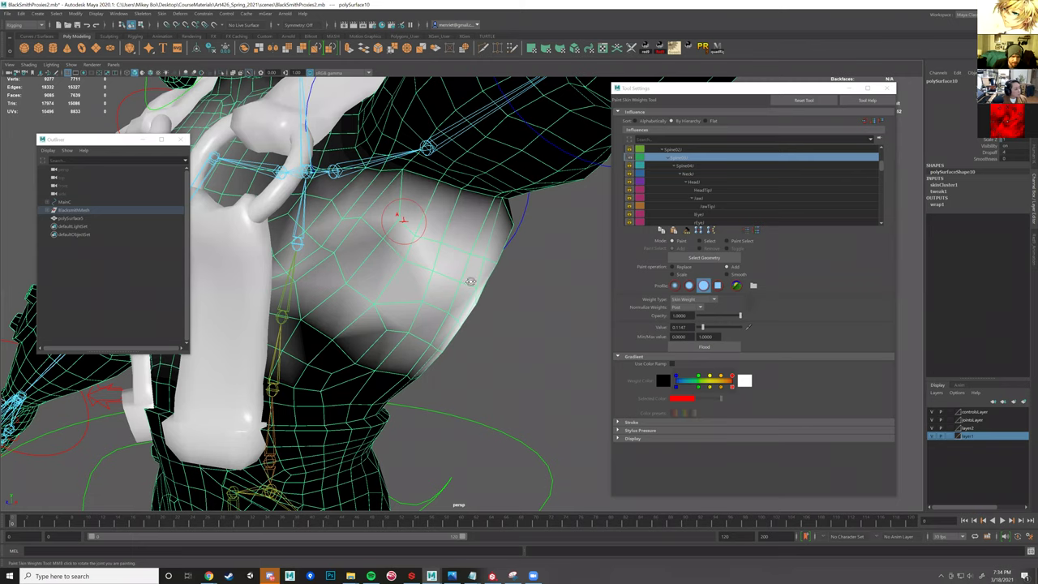
{"action": "left_click_drag", "start_coordinate": [404, 220], "coordinate": [404, 267]}
{"action": "mouse_move", "coordinate": [467, 300]}
{"action": "left_mouse_down", "text": "alt"}
{"action": "mouse_move", "coordinate": [471, 321]}
{"action": "mouse_move", "coordinate": [425, 315]}
{"action": "mouse_move", "coordinate": [457, 344]}
{"action": "left_mouse_up", "text": "alt"}
{"action": "mouse_move", "coordinate": [419, 316]}
{"action": "left_mouse_down"}
{"action": "mouse_move", "coordinate": [375, 330]}
{"action": "mouse_move", "coordinate": [415, 258]}
{"action": "mouse_move", "coordinate": [405, 213]}
{"action": "left_mouse_up"}
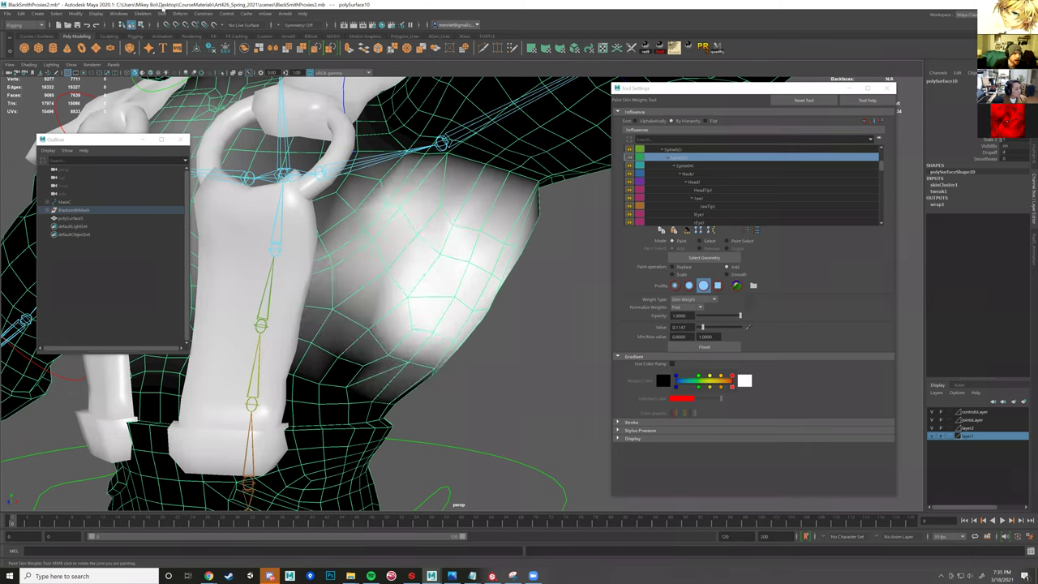
- Strengthen the third spine weight on the back left of the torso between the armor strap and the body's side
{"action": "left_click", "coordinate": [161, 14]}
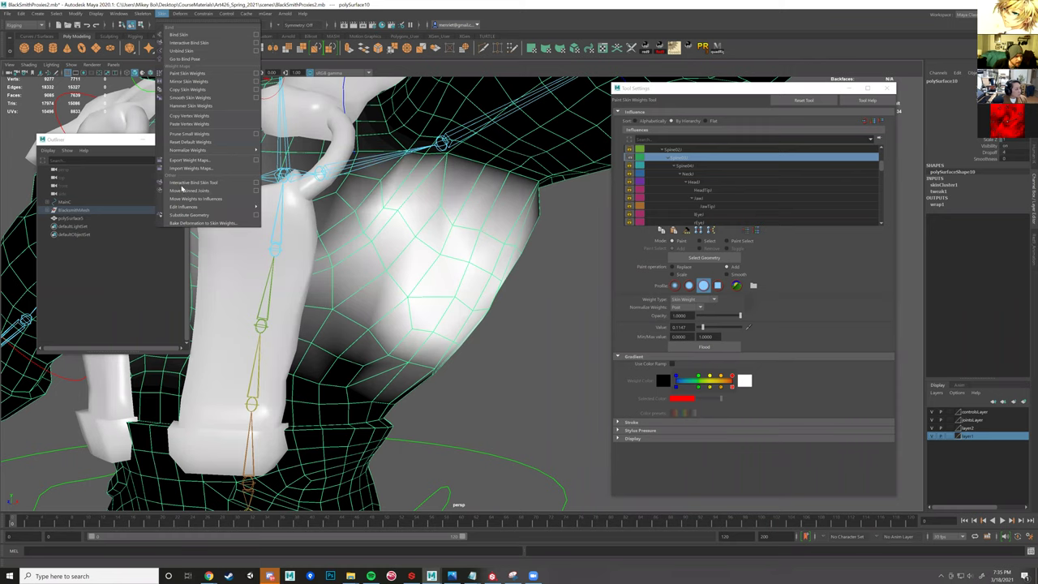
{"action": "left_click", "coordinate": [209, 86]}
{"action": "mouse_move", "coordinate": [524, 278]}
{"action": "left_mouse_down", "text": "alt"}
{"action": "mouse_move", "coordinate": [549, 283]}
{"action": "mouse_move", "coordinate": [538, 266]}
{"action": "mouse_move", "coordinate": [386, 237]}
{"action": "mouse_move", "coordinate": [407, 247]}
{"action": "left_mouse_up", "text": "alt"}
{"action": "mouse_move", "coordinate": [464, 273]}
{"action": "left_mouse_down"}
{"action": "mouse_move", "coordinate": [479, 277]}
{"action": "mouse_move", "coordinate": [481, 216]}
{"action": "mouse_move", "coordinate": [506, 245]}
{"action": "left_mouse_up"}
{"action": "left_click_drag", "start_coordinate": [504, 321], "coordinate": [493, 305]}
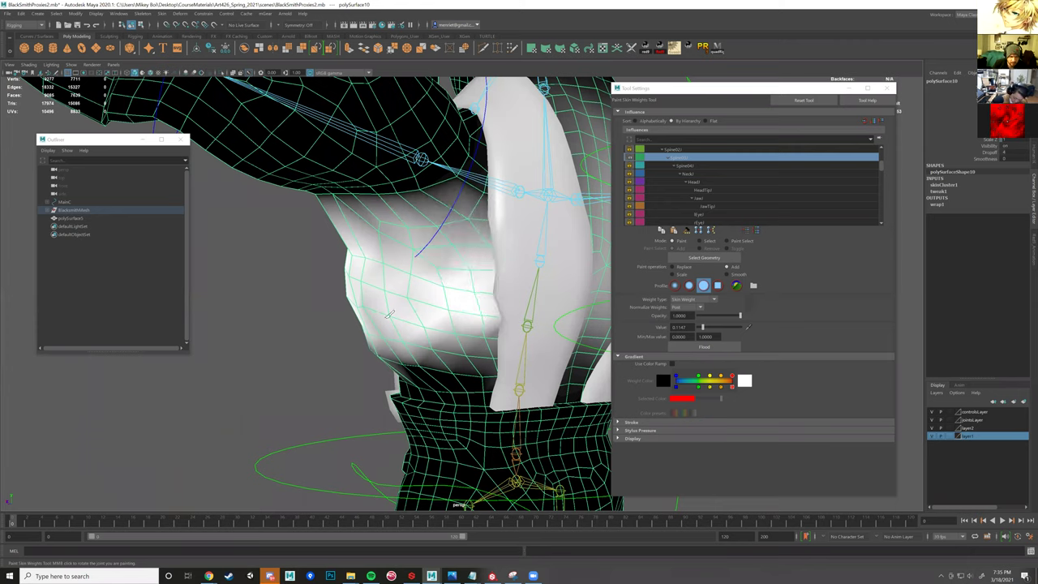
- Add a last touch of third spine weight on the back, then lock that influence and unlock the second spine influence for painting
{"action": "left_click_drag", "start_coordinate": [389, 314], "coordinate": [368, 313]}
{"action": "mouse_move", "coordinate": [484, 279]}
{"action": "left_mouse_down", "text": "alt"}
{"action": "mouse_move", "coordinate": [383, 244]}
{"action": "mouse_move", "coordinate": [365, 223]}
{"action": "left_mouse_up", "text": "alt"}
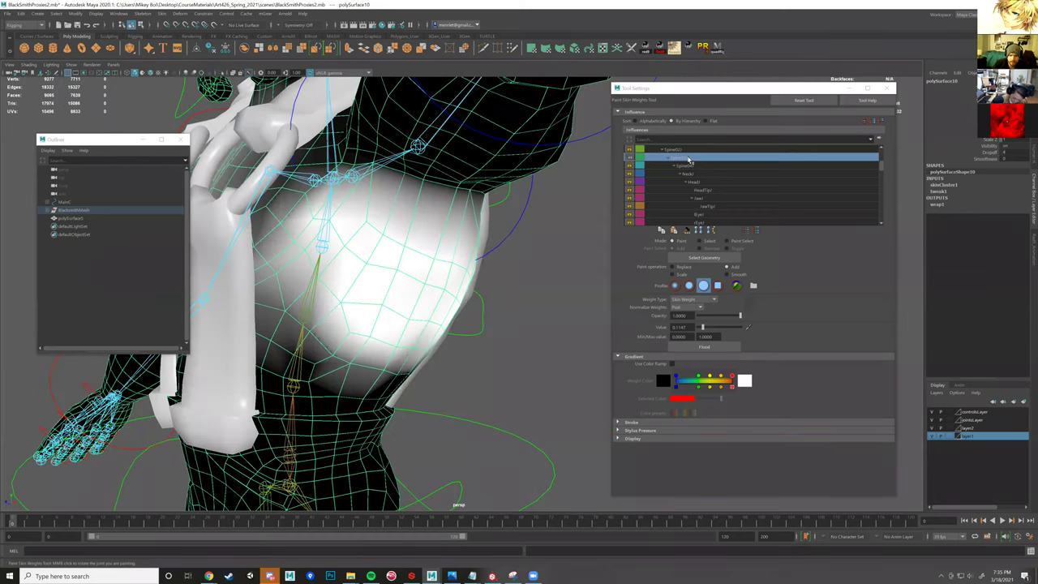
{"action": "scroll", "coordinate": [677, 173], "scroll_direction": "up", "scroll_amount": 1}
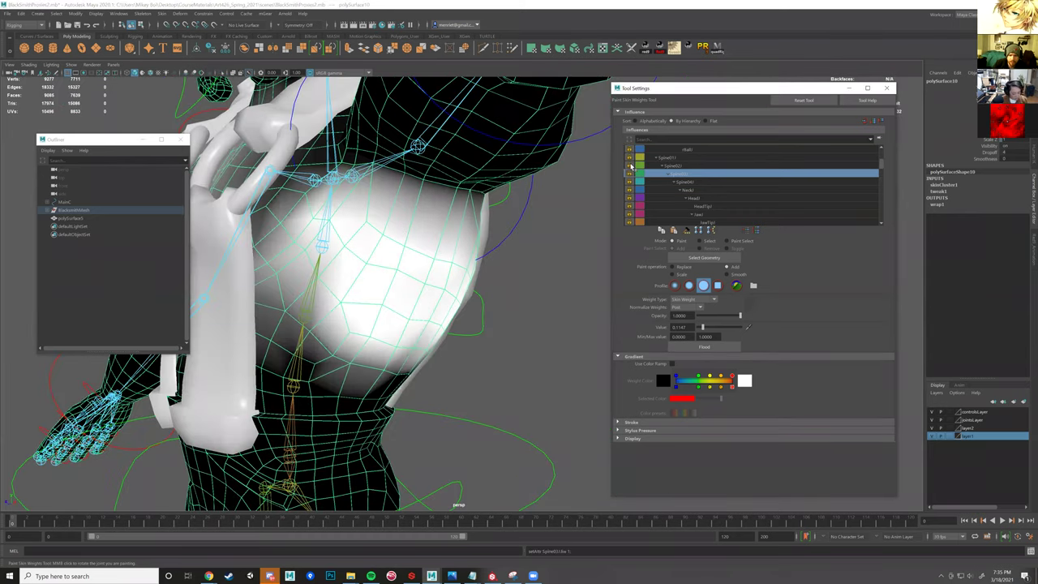
{"action": "left_click", "coordinate": [632, 165]}
{"action": "left_click", "coordinate": [631, 165]}
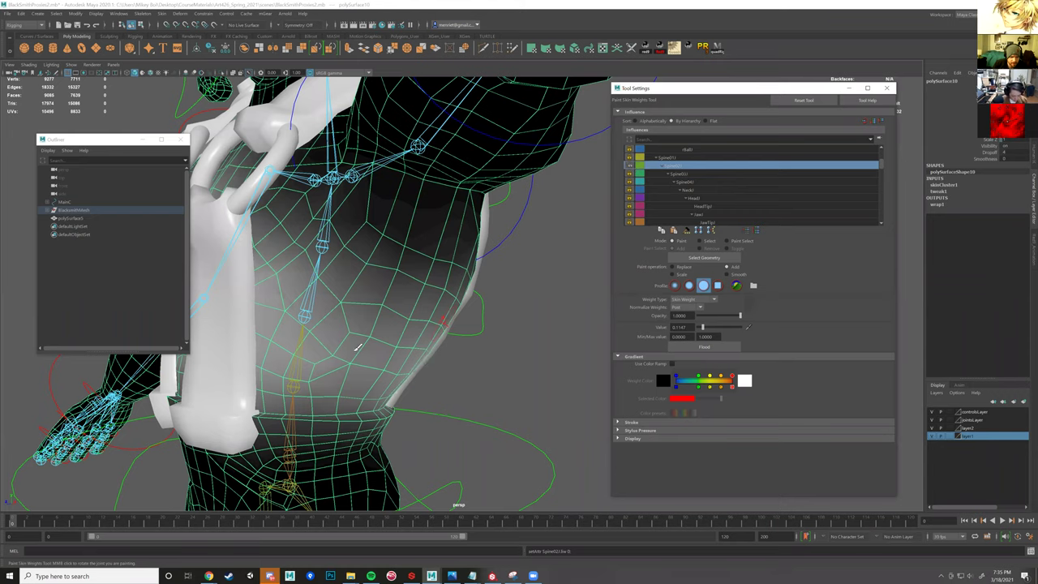
- Add second spine weight across the left side of the torso, from the lower ribs around to the back
{"action": "left_click_drag", "start_coordinate": [357, 347], "coordinate": [361, 350], "text": "alt"}
{"action": "left_click_drag", "start_coordinate": [281, 313], "coordinate": [423, 338]}
{"action": "mouse_move", "coordinate": [276, 295]}
{"action": "left_mouse_down"}
{"action": "mouse_move", "coordinate": [428, 352]}
{"action": "mouse_move", "coordinate": [375, 347]}
{"action": "mouse_move", "coordinate": [416, 359]}
{"action": "left_mouse_up"}
{"action": "mouse_move", "coordinate": [276, 308]}
{"action": "left_mouse_down"}
{"action": "mouse_move", "coordinate": [383, 356]}
{"action": "mouse_move", "coordinate": [380, 369]}
{"action": "left_mouse_up"}
{"action": "left_click_drag", "start_coordinate": [385, 334], "coordinate": [424, 318]}
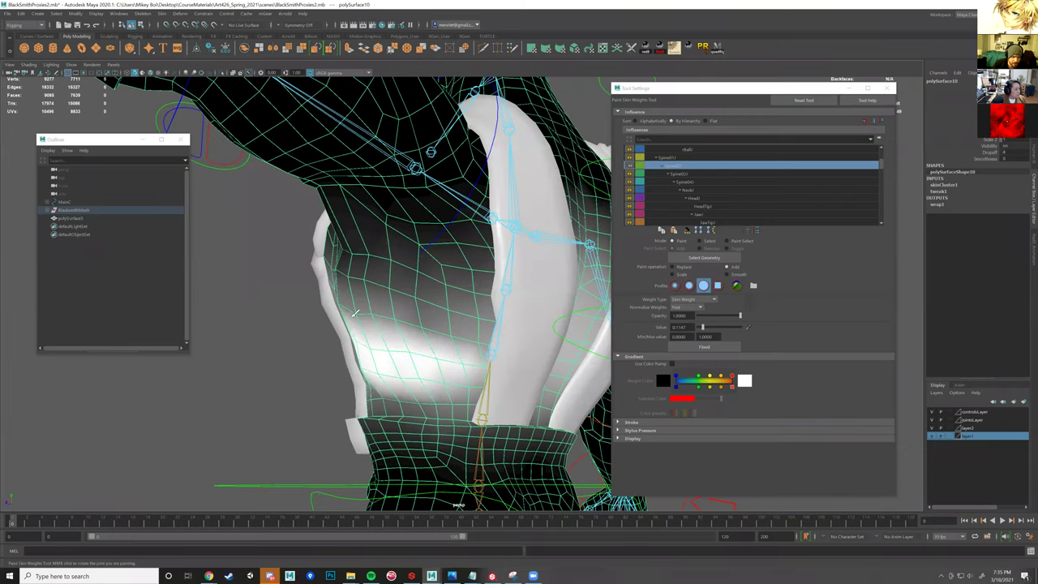
{"action": "left_click_drag", "start_coordinate": [354, 312], "coordinate": [445, 312]}
- Paint second spine weight across the front of the torso around the straps and onto the left side above the waist
{"action": "mouse_move", "coordinate": [299, 258]}
{"action": "left_mouse_down", "text": "alt"}
{"action": "mouse_move", "coordinate": [405, 290]}
{"action": "mouse_move", "coordinate": [303, 267]}
{"action": "mouse_move", "coordinate": [299, 284]}
{"action": "mouse_move", "coordinate": [274, 295]}
{"action": "left_mouse_up", "text": "alt"}
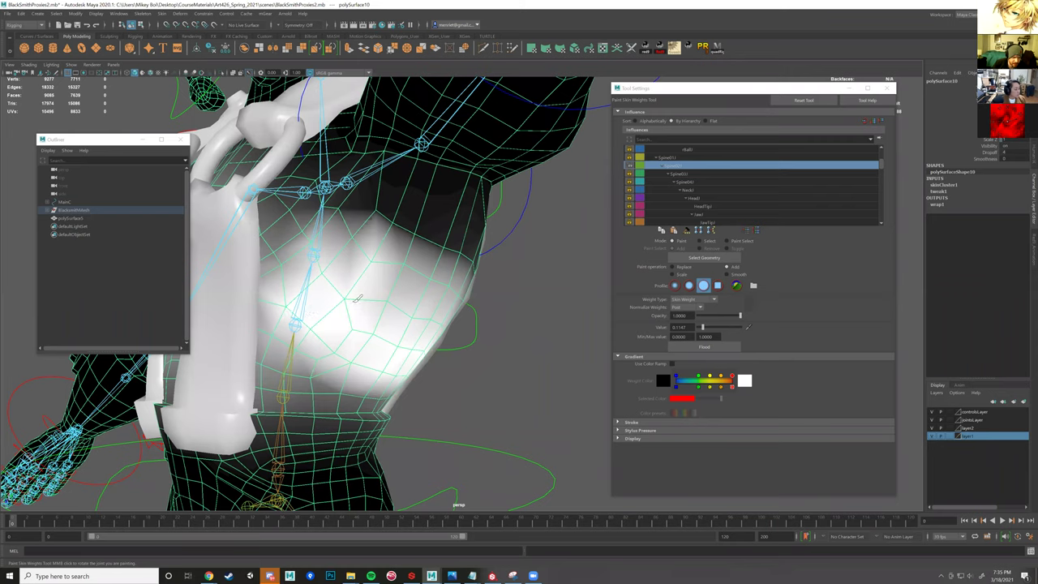
{"action": "left_click_drag", "start_coordinate": [356, 299], "coordinate": [383, 305], "text": "alt"}
{"action": "left_click_drag", "start_coordinate": [255, 301], "coordinate": [389, 317], "text": "alt"}
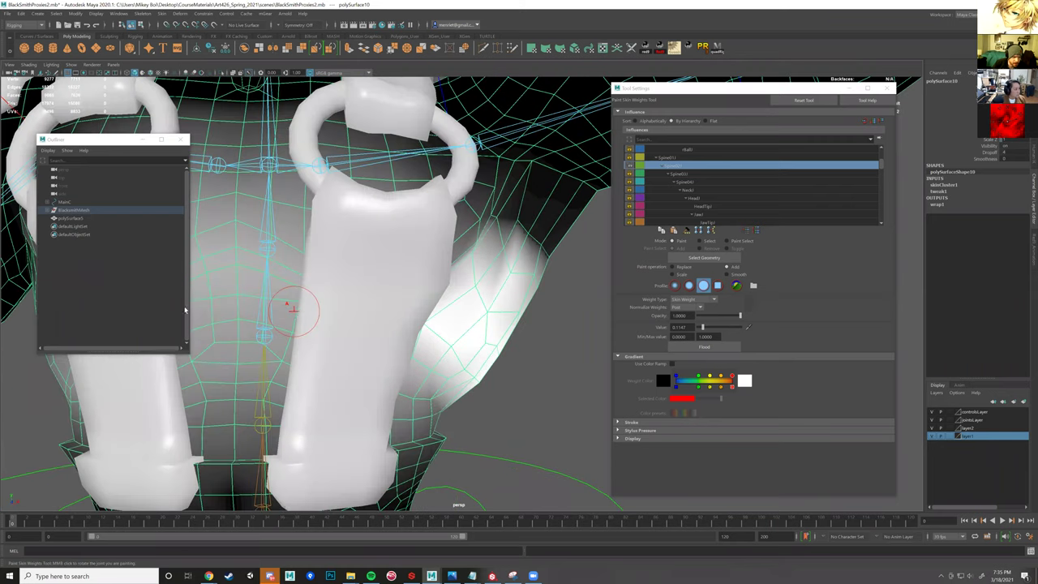
{"action": "left_click_drag", "start_coordinate": [258, 304], "coordinate": [197, 305]}
{"action": "mouse_move", "coordinate": [395, 294]}
{"action": "left_mouse_down"}
{"action": "mouse_move", "coordinate": [309, 270]}
{"action": "mouse_move", "coordinate": [504, 300]}
{"action": "left_mouse_up"}
{"action": "mouse_move", "coordinate": [313, 278]}
{"action": "left_mouse_down", "text": "alt"}
{"action": "mouse_move", "coordinate": [327, 259]}
{"action": "mouse_move", "coordinate": [350, 256]}
{"action": "left_mouse_up", "text": "alt"}
{"action": "mouse_move", "coordinate": [397, 306]}
{"action": "left_mouse_down"}
{"action": "mouse_move", "coordinate": [463, 300]}
{"action": "mouse_move", "coordinate": [449, 313]}
{"action": "mouse_move", "coordinate": [412, 295]}
{"action": "mouse_move", "coordinate": [478, 326]}
{"action": "mouse_move", "coordinate": [433, 335]}
{"action": "left_mouse_up"}
{"action": "left_click_drag", "start_coordinate": [351, 309], "coordinate": [375, 313]}
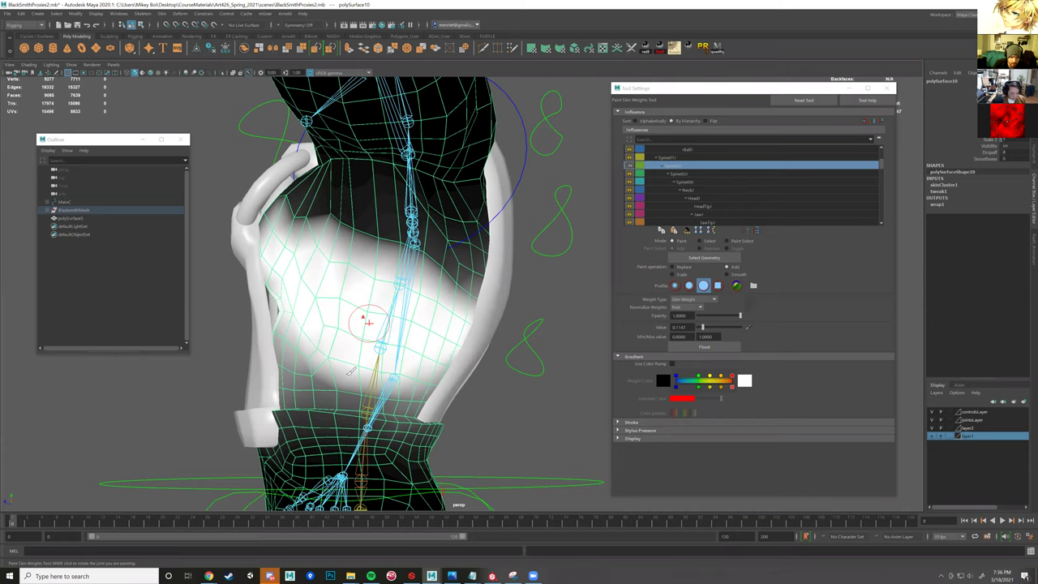
{"action": "left_click_drag", "start_coordinate": [367, 322], "coordinate": [390, 373]}
- Build up second spine weight on the upper left ribs beneath the armpit and towards the back
{"action": "mouse_move", "coordinate": [329, 359]}
{"action": "left_mouse_down", "text": "alt"}
{"action": "mouse_move", "coordinate": [316, 353]}
{"action": "mouse_move", "coordinate": [334, 276]}
{"action": "left_mouse_up", "text": "alt"}
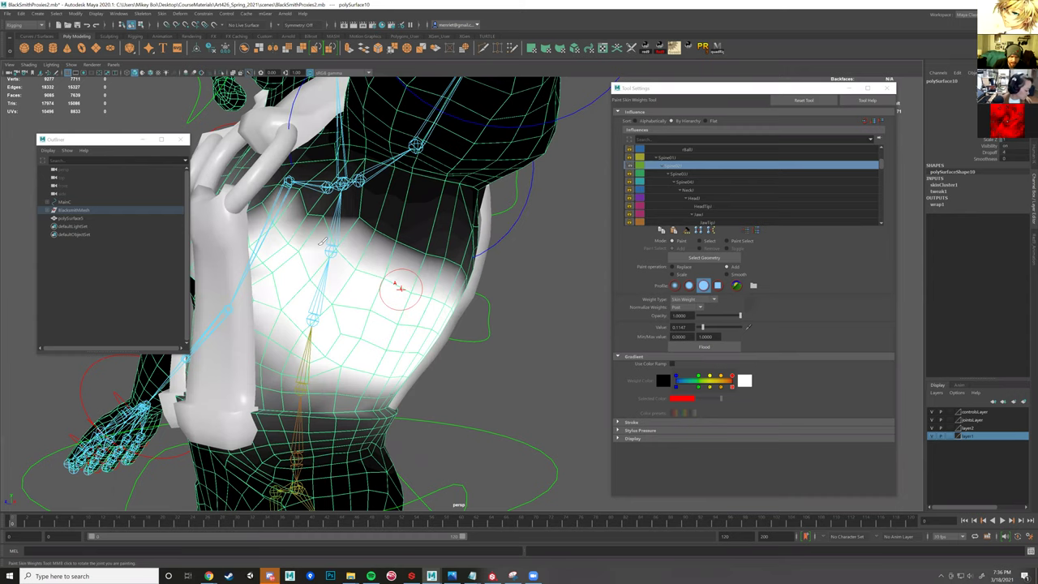
{"action": "mouse_move", "coordinate": [323, 231]}
{"action": "left_mouse_down"}
{"action": "mouse_move", "coordinate": [324, 222]}
{"action": "mouse_move", "coordinate": [336, 249]}
{"action": "left_mouse_up"}
{"action": "mouse_move", "coordinate": [431, 292]}
{"action": "left_mouse_down", "text": "alt"}
{"action": "mouse_move", "coordinate": [486, 298]}
{"action": "mouse_move", "coordinate": [355, 254]}
{"action": "left_mouse_up", "text": "alt"}
{"action": "left_click_drag", "start_coordinate": [487, 294], "coordinate": [369, 258]}
{"action": "left_click_drag", "start_coordinate": [466, 271], "coordinate": [369, 264]}
{"action": "mouse_move", "coordinate": [442, 284]}
{"action": "left_mouse_down"}
{"action": "mouse_move", "coordinate": [379, 276]}
{"action": "mouse_move", "coordinate": [348, 244]}
{"action": "left_mouse_up"}
{"action": "right_click_drag", "start_coordinate": [454, 292], "coordinate": [467, 284], "text": "alt"}
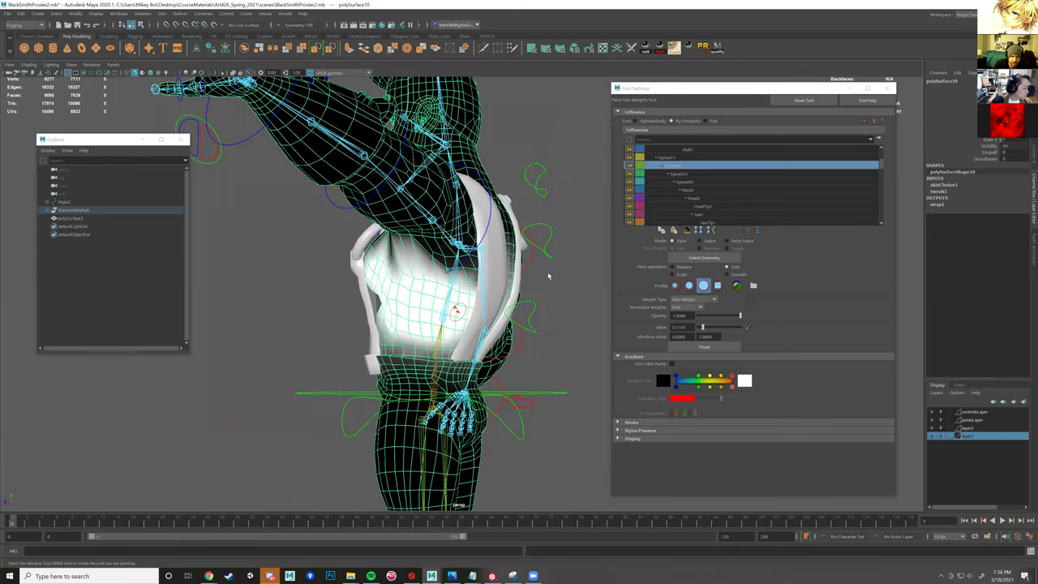
- Leave weight painting, rotate a spine FK control to test the torso deformation, and undo the rotation
{"action": "key", "text": "w"}
{"action": "left_click_drag", "start_coordinate": [549, 276], "coordinate": [499, 262], "text": "alt"}
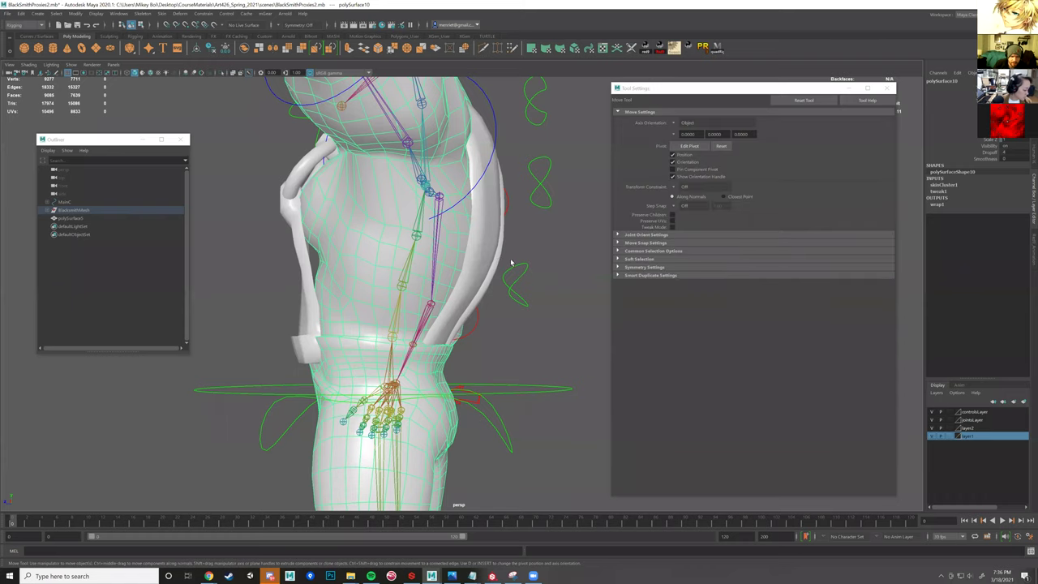
{"action": "left_click", "coordinate": [513, 264]}
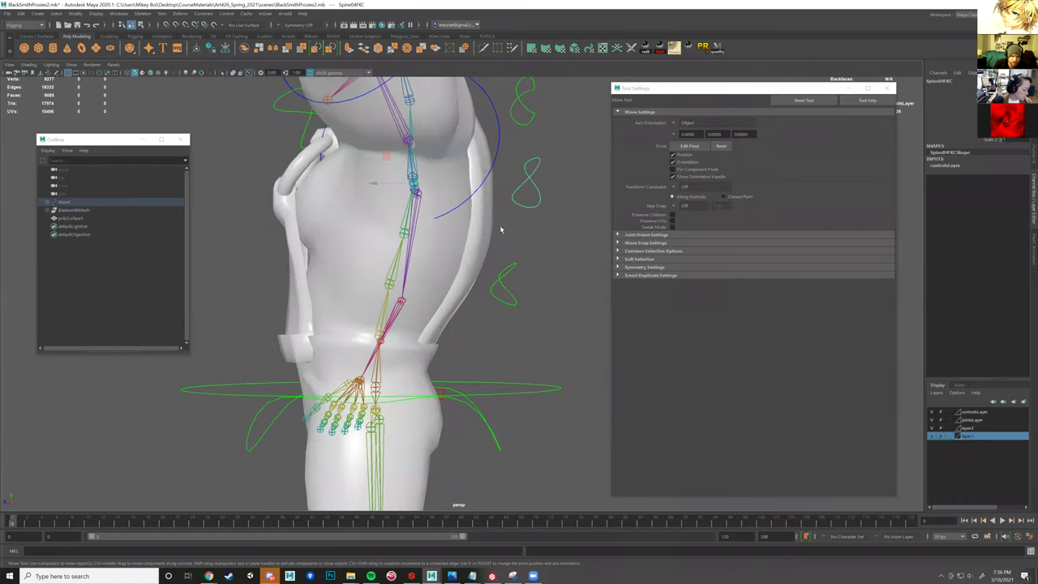
{"action": "left_click_drag", "start_coordinate": [472, 218], "coordinate": [474, 219], "text": "alt"}
{"action": "left_click_drag", "start_coordinate": [476, 257], "coordinate": [480, 282], "text": "alt"}
{"action": "left_click_drag", "start_coordinate": [508, 217], "coordinate": [525, 206], "text": "alt"}
{"action": "left_click", "coordinate": [527, 201]}
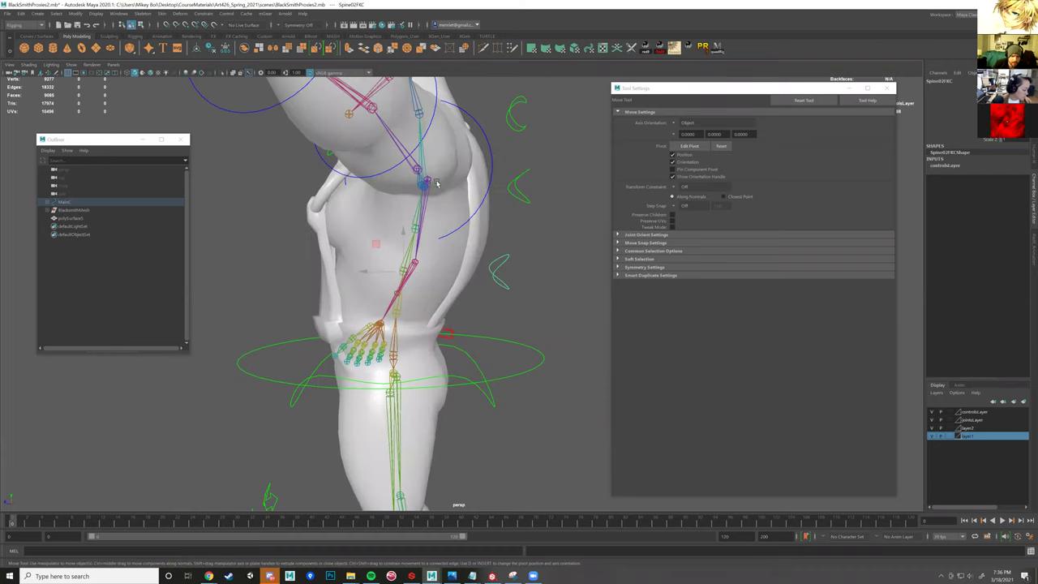
{"action": "key", "text": "e"}
{"action": "left_click_drag", "start_coordinate": [445, 185], "coordinate": [455, 186]}
{"action": "key", "text": "ctrl+z"}
- Show wireframe on the shaded meshes, test the deformation by rotating the fourth spine FK control, and undo the rotation
{"action": "left_click", "coordinate": [150, 74]}
{"action": "left_click_drag", "start_coordinate": [353, 253], "coordinate": [367, 282], "text": "alt"}
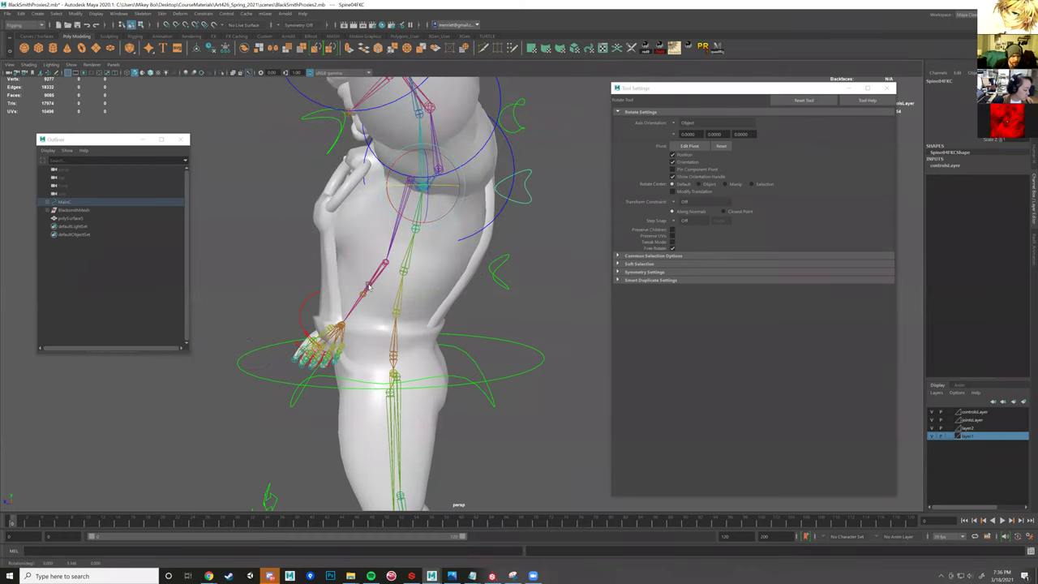
{"action": "scroll", "coordinate": [446, 203], "scroll_direction": "up", "scroll_amount": 2}
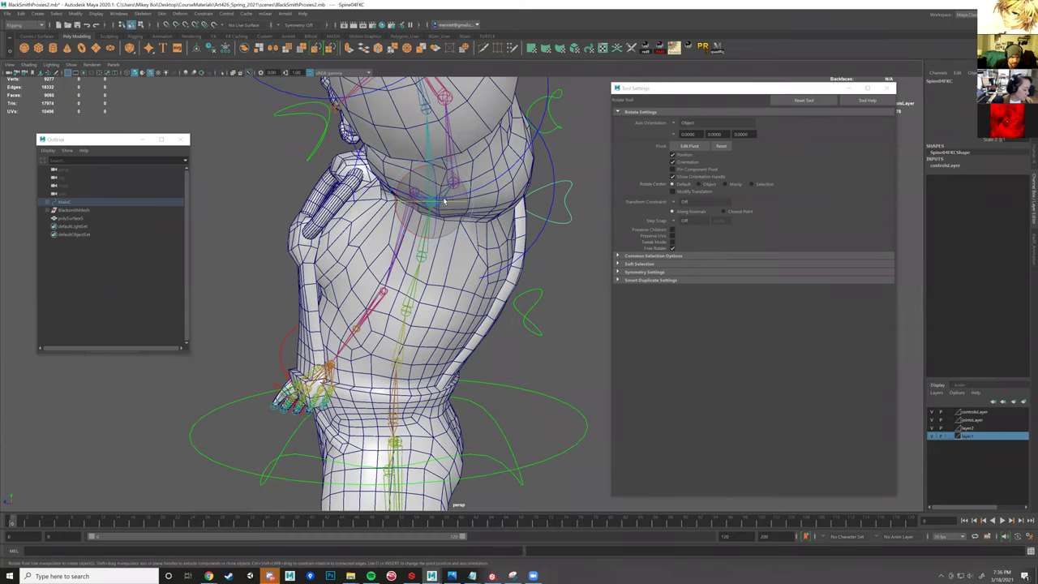
{"action": "left_click_drag", "start_coordinate": [448, 202], "coordinate": [430, 201]}
{"action": "key", "text": "ctrl+z"}
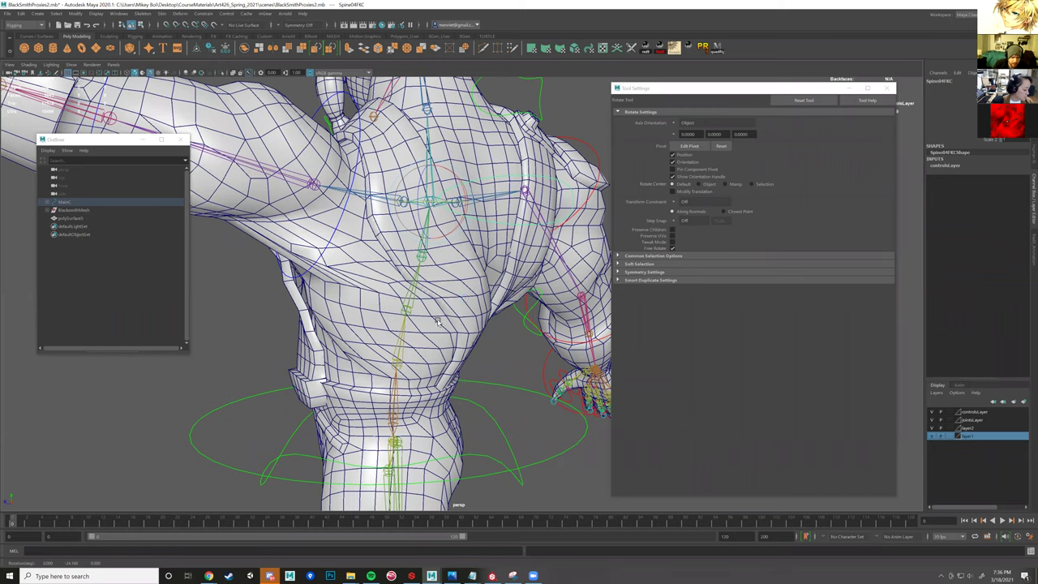
{"action": "key", "text": "ctrl+z"}
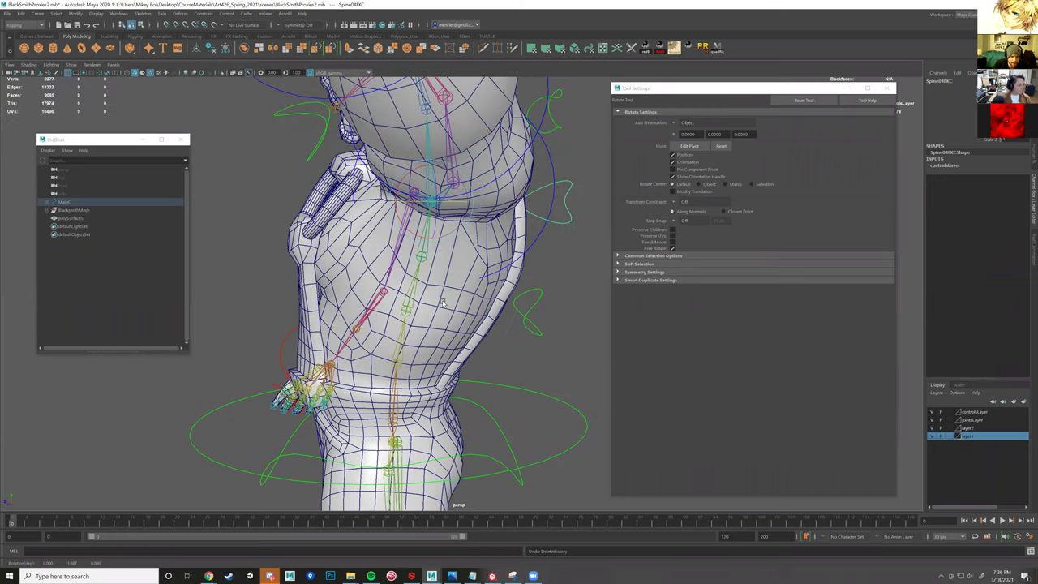
- Select the body mesh and reactivate the Paint Skin Weights tool on it
{"action": "left_click", "coordinate": [419, 302]}
{"action": "right_click", "coordinate": [442, 304]}
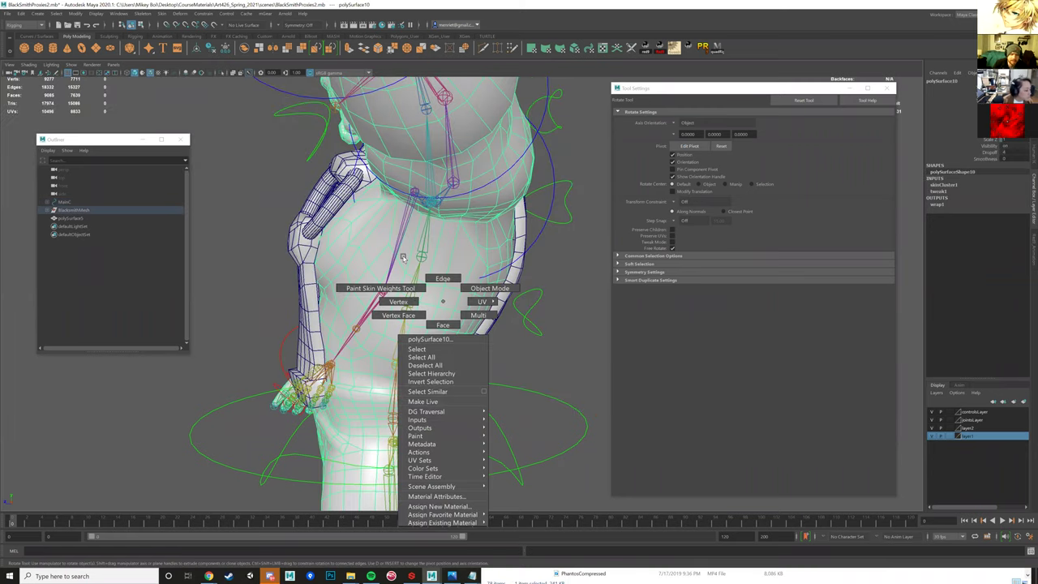
{"action": "left_click", "coordinate": [161, 14]}
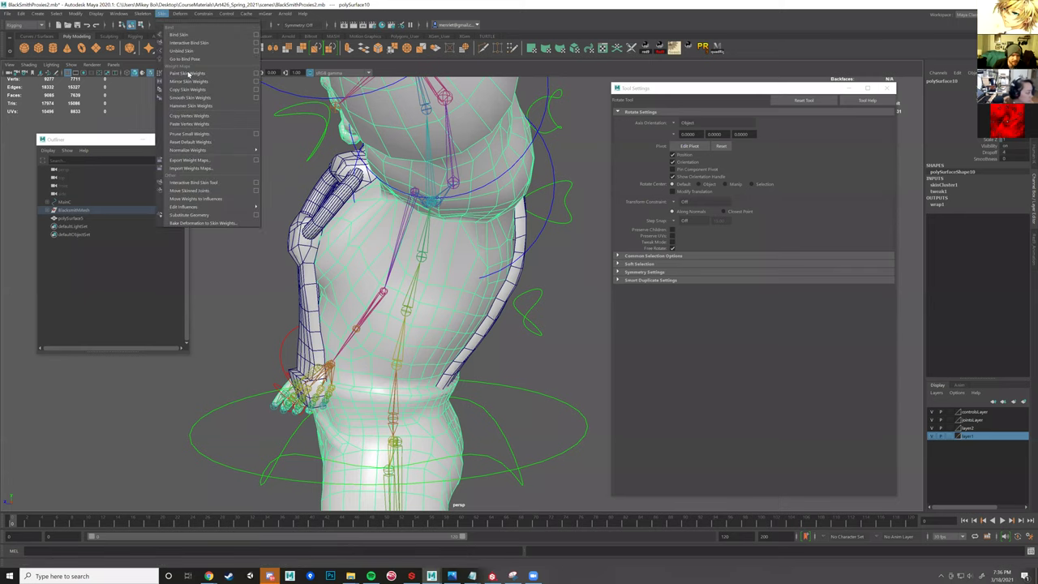
{"action": "left_click", "coordinate": [189, 73]}
{"action": "left_click_drag", "start_coordinate": [562, 300], "coordinate": [432, 294], "text": "alt"}
{"action": "right_click", "coordinate": [428, 293]}
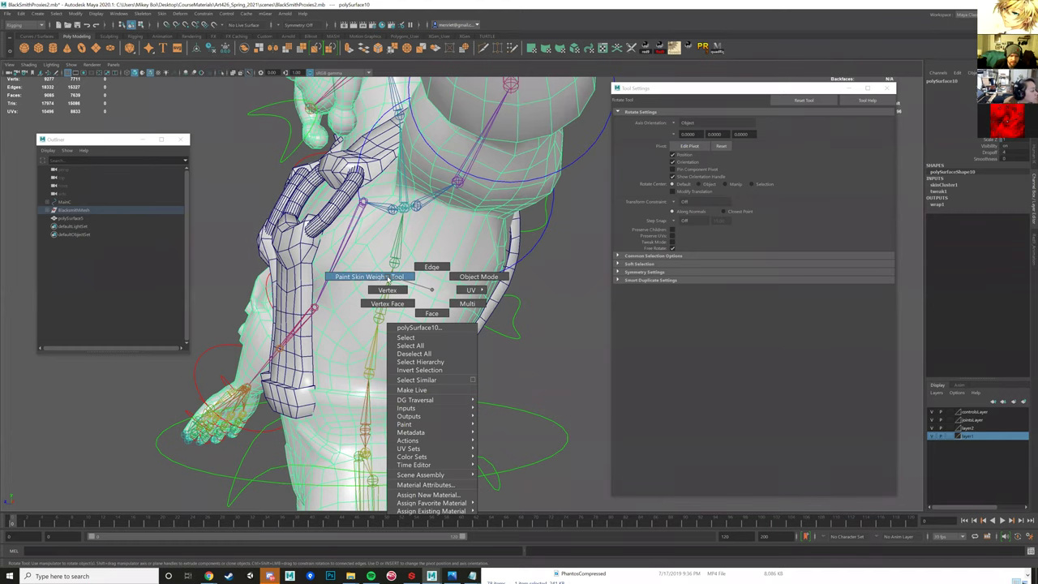
{"action": "left_click", "coordinate": [369, 276]}
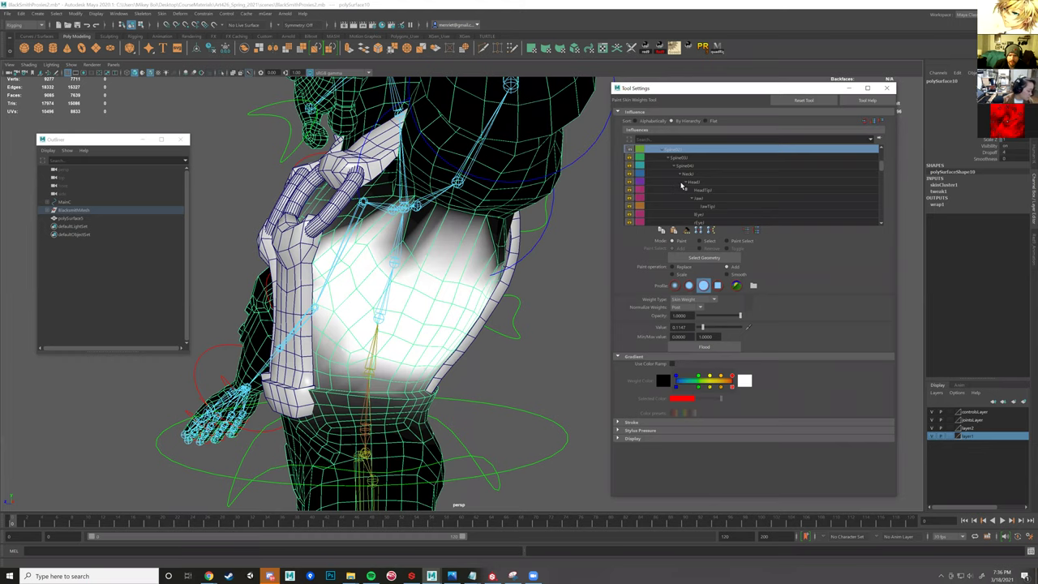
- Examine how the left shoulder, second spine and left clavicle influences are weighted around the left armpit
{"action": "scroll", "coordinate": [683, 185], "scroll_direction": "down", "scroll_amount": 3}
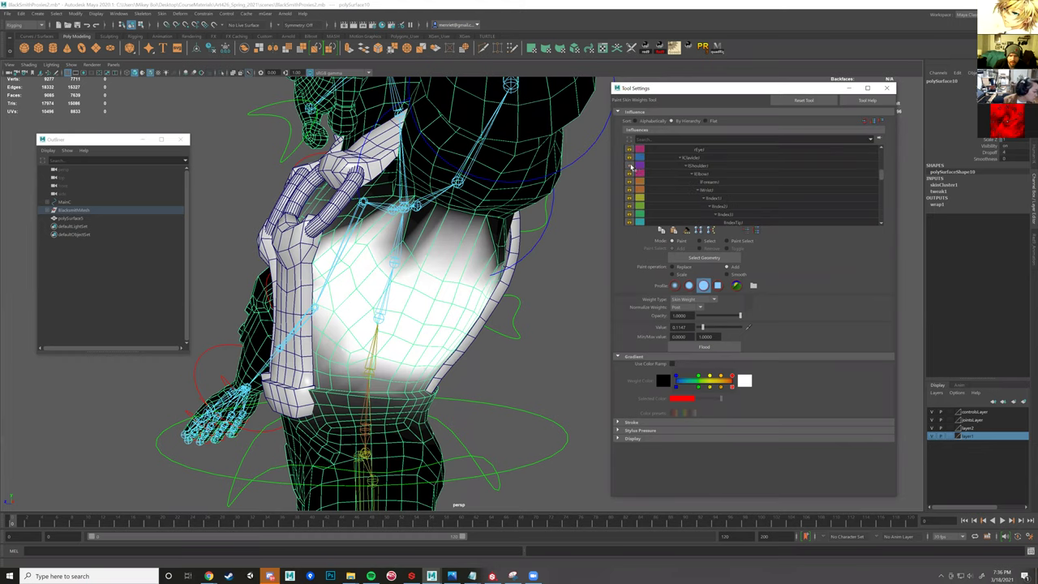
{"action": "left_click", "coordinate": [631, 166]}
{"action": "key", "text": "f"}
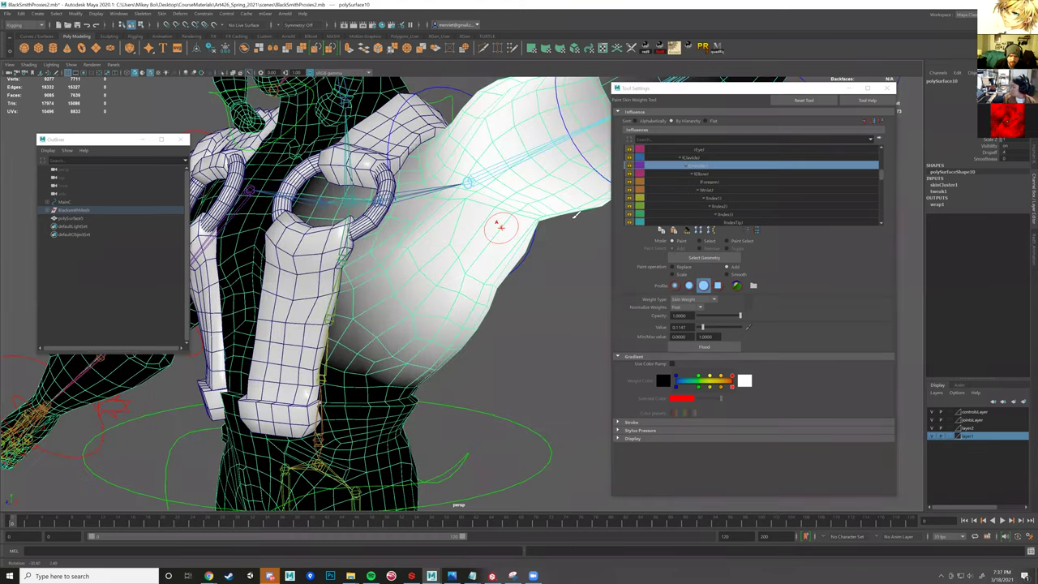
{"action": "left_click_drag", "start_coordinate": [501, 228], "coordinate": [576, 214], "text": "alt"}
{"action": "scroll", "coordinate": [684, 189], "scroll_direction": "up", "scroll_amount": 1}
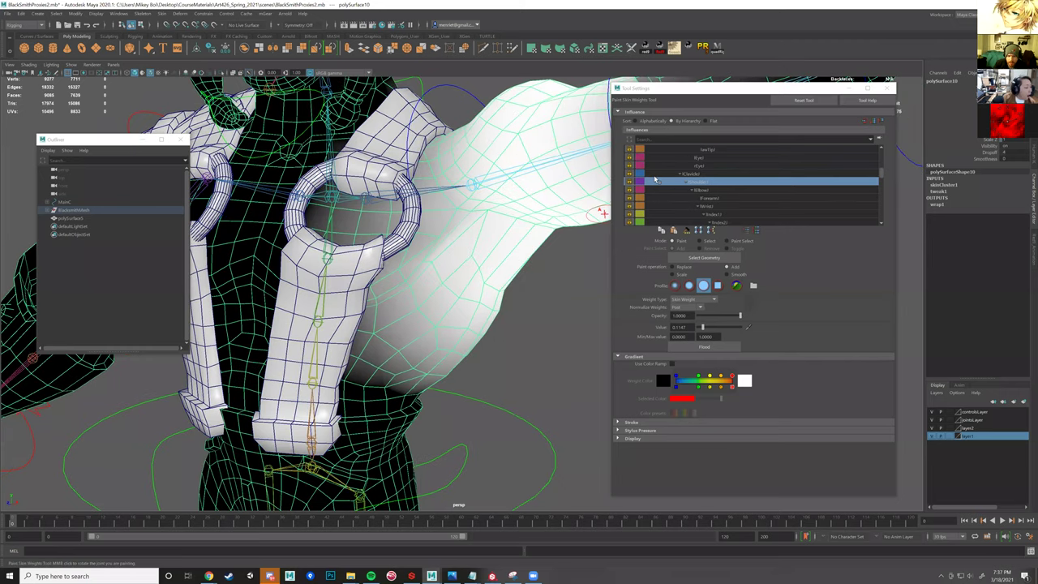
{"action": "scroll", "coordinate": [655, 180], "scroll_direction": "up", "scroll_amount": 3}
{"action": "left_click", "coordinate": [681, 157]}
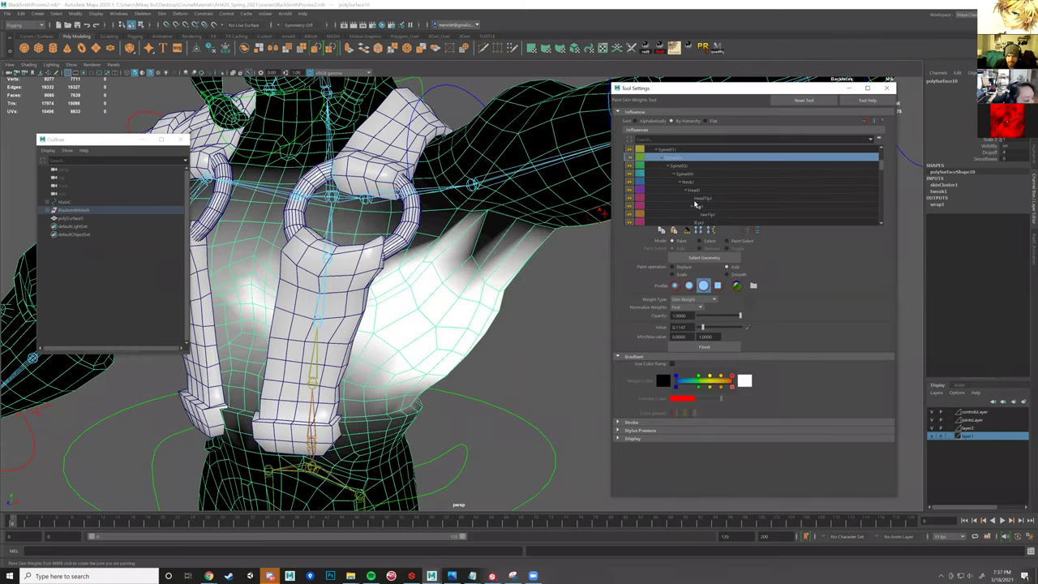
{"action": "scroll", "coordinate": [694, 205], "scroll_direction": "down", "scroll_amount": 3}
{"action": "scroll", "coordinate": [708, 209], "scroll_direction": "down", "scroll_amount": 4}
{"action": "scroll", "coordinate": [706, 210], "scroll_direction": "down", "scroll_amount": 3}
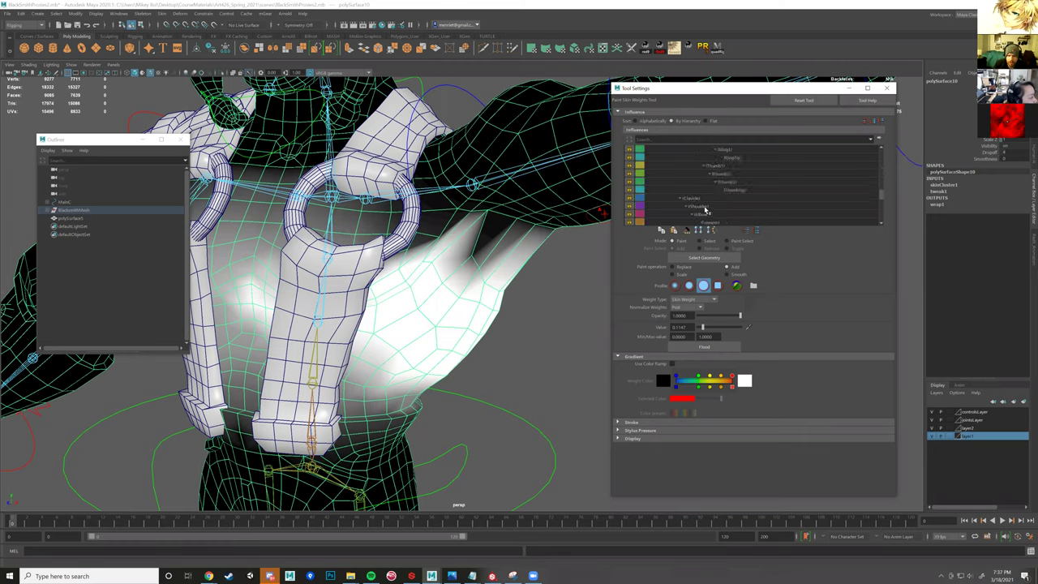
{"action": "scroll", "coordinate": [705, 210], "scroll_direction": "down", "scroll_amount": 3}
{"action": "left_click", "coordinate": [695, 166]}
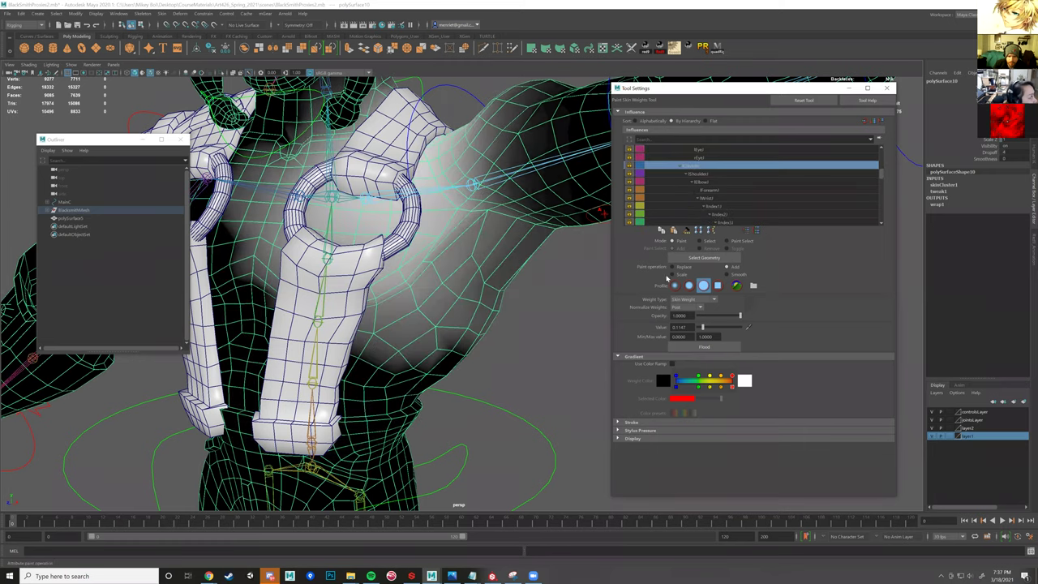
- Set weight normalization to Interactive and check the left clavicle weights around the side of the torso
{"action": "left_click", "coordinate": [702, 309]}
{"action": "left_click", "coordinate": [686, 327]}
{"action": "left_click", "coordinate": [501, 294]}
{"action": "left_click_drag", "start_coordinate": [563, 303], "coordinate": [435, 291], "text": "alt"}
{"action": "left_click_drag", "start_coordinate": [451, 236], "coordinate": [390, 316], "text": "alt"}
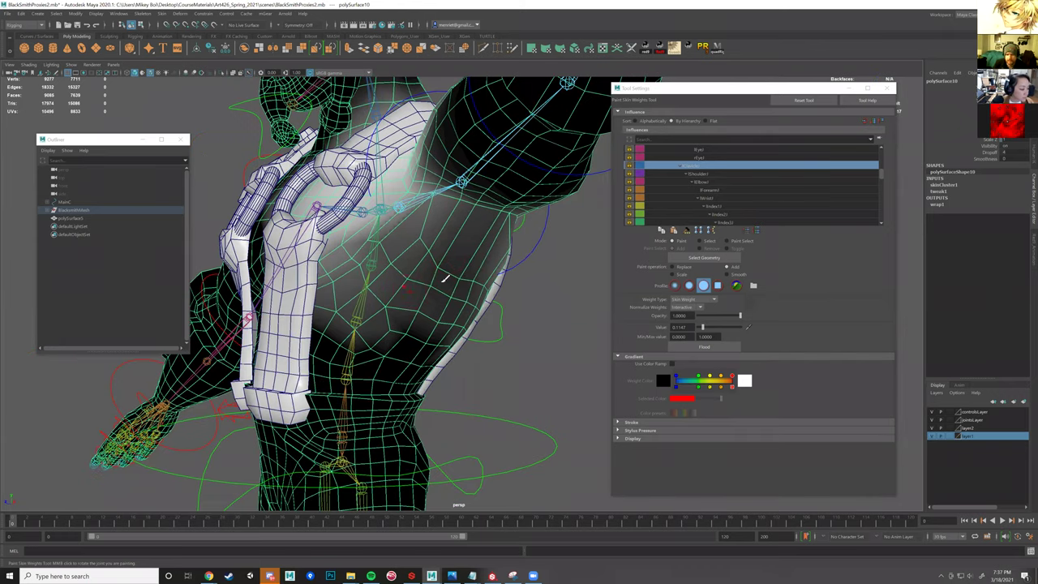
{"action": "left_click_drag", "start_coordinate": [410, 284], "coordinate": [515, 264], "text": "alt"}
- Compare the second and third spine influences' weights on the left side of the torso
{"action": "scroll", "coordinate": [719, 200], "scroll_direction": "up", "scroll_amount": 2}
{"action": "scroll", "coordinate": [685, 193], "scroll_direction": "up", "scroll_amount": 2}
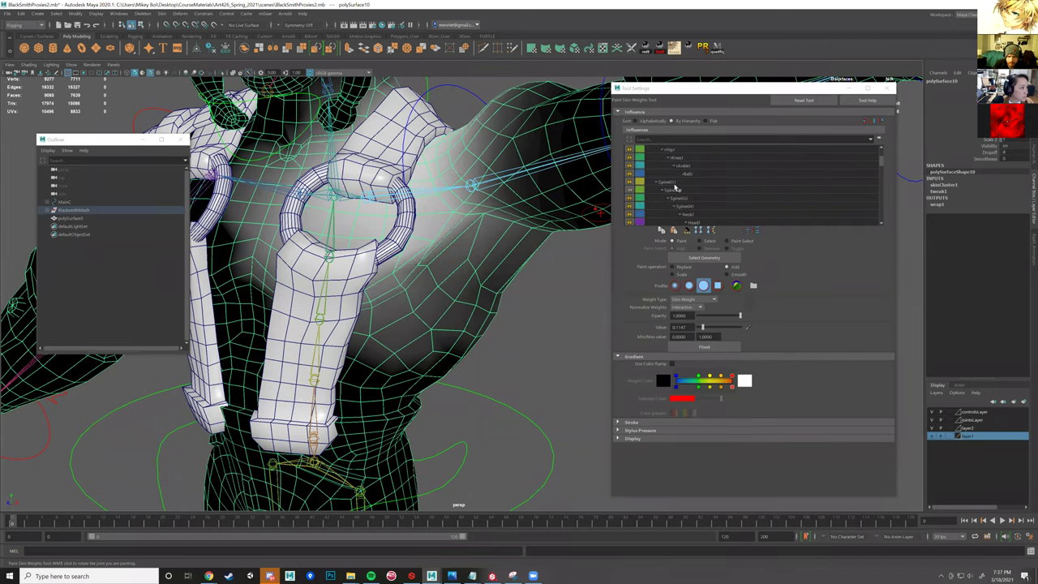
{"action": "mouse_move", "coordinate": [600, 249]}
{"action": "left_mouse_down", "text": "alt"}
{"action": "mouse_move", "coordinate": [533, 276]}
{"action": "mouse_move", "coordinate": [562, 251]}
{"action": "left_mouse_up", "text": "alt"}
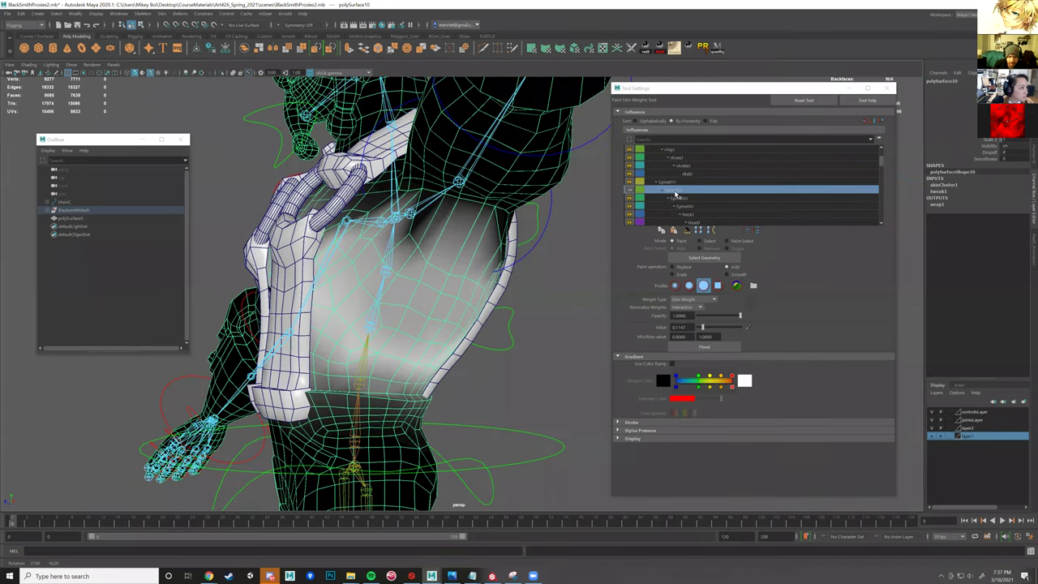
{"action": "left_click", "coordinate": [678, 181]}
{"action": "left_click", "coordinate": [681, 191]}
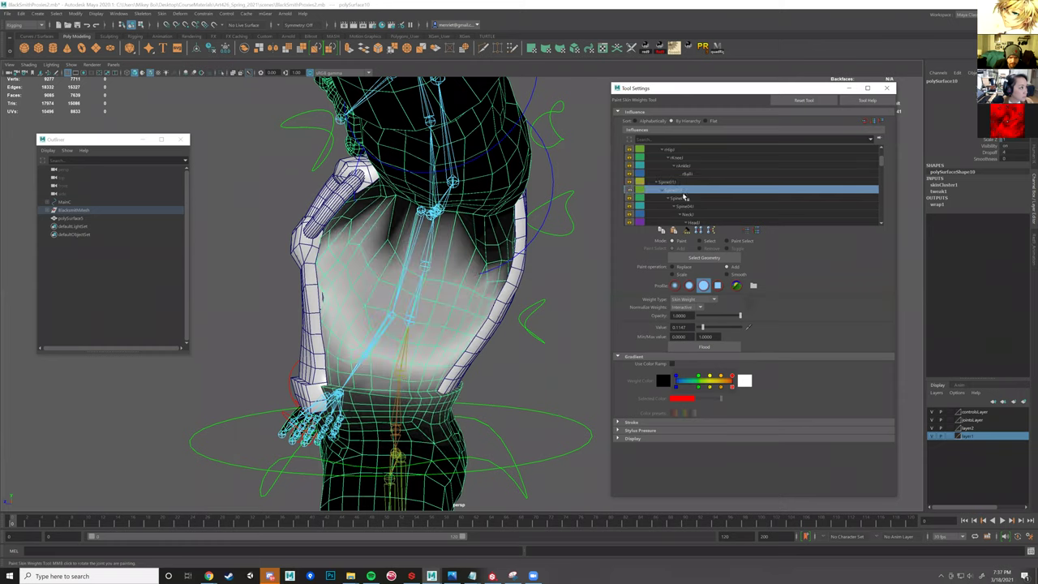
{"action": "left_click", "coordinate": [684, 198]}
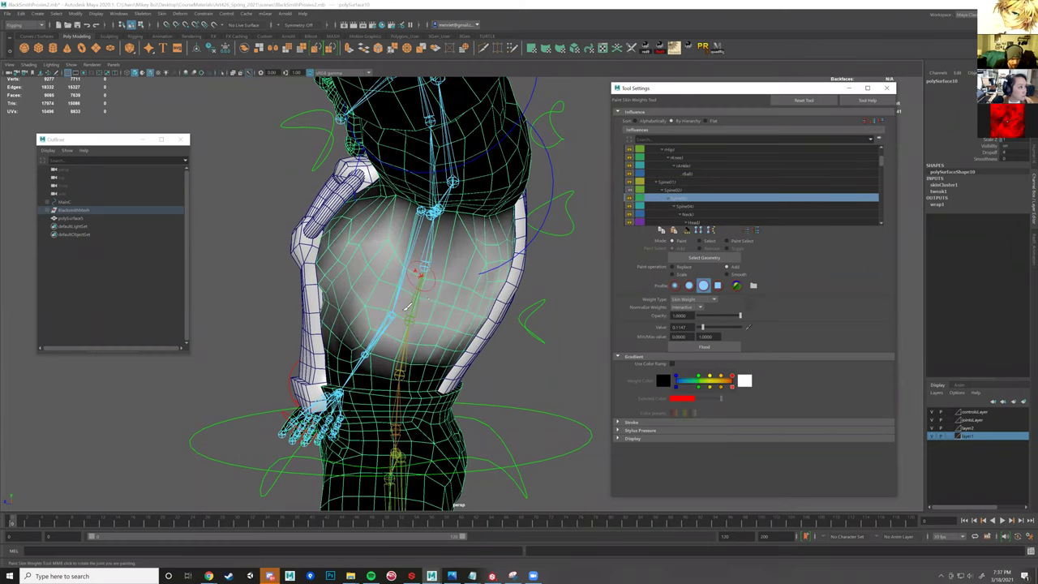
- Unlock the third spine influence, keep it selected for painting, and set the paint operation to Smooth
{"action": "scroll", "coordinate": [432, 311], "scroll_direction": "up", "scroll_amount": 3}
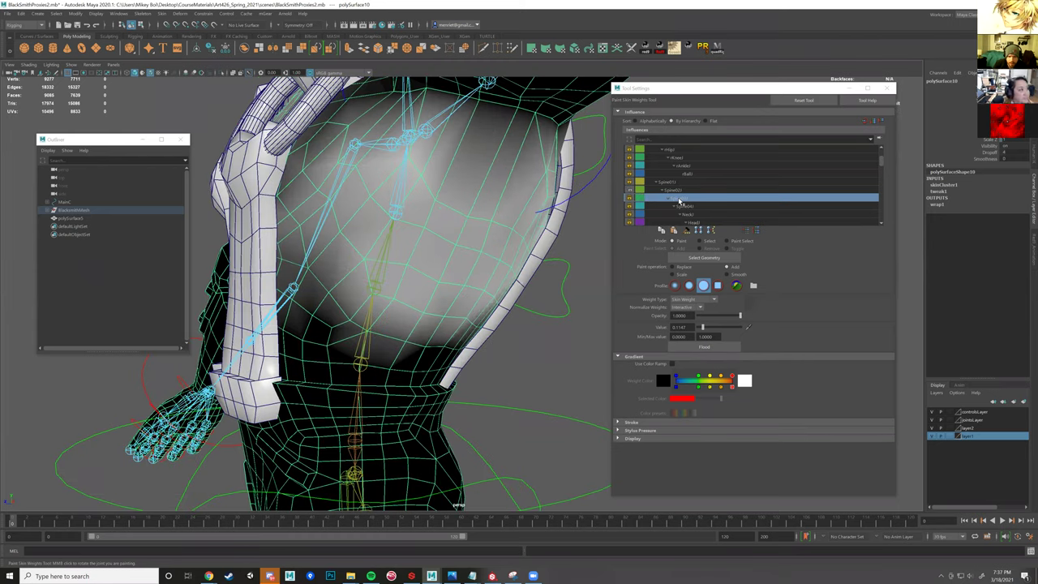
{"action": "right_click", "coordinate": [681, 200]}
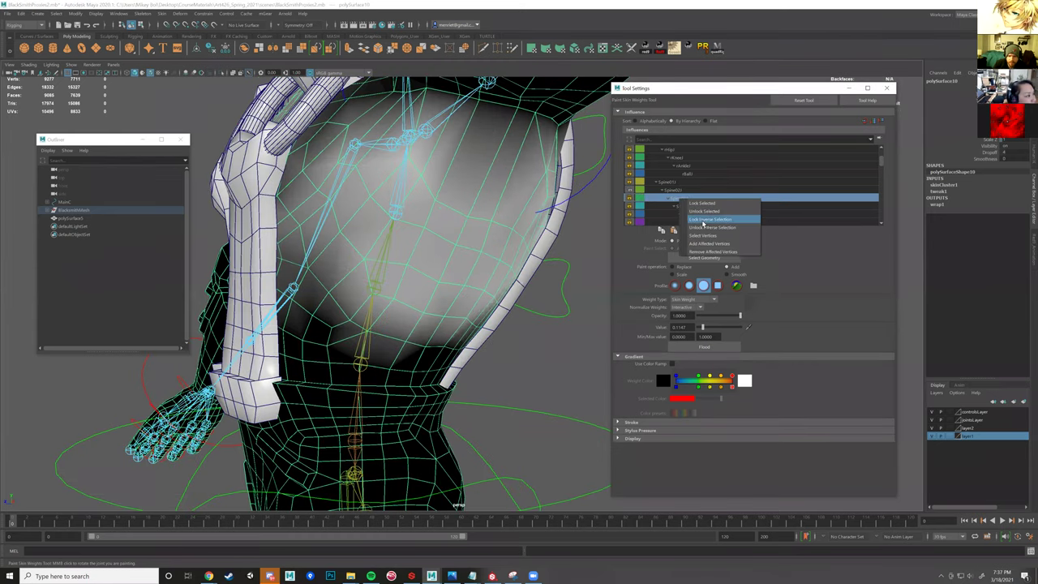
{"action": "left_click", "coordinate": [631, 199]}
{"action": "left_click", "coordinate": [679, 192]}
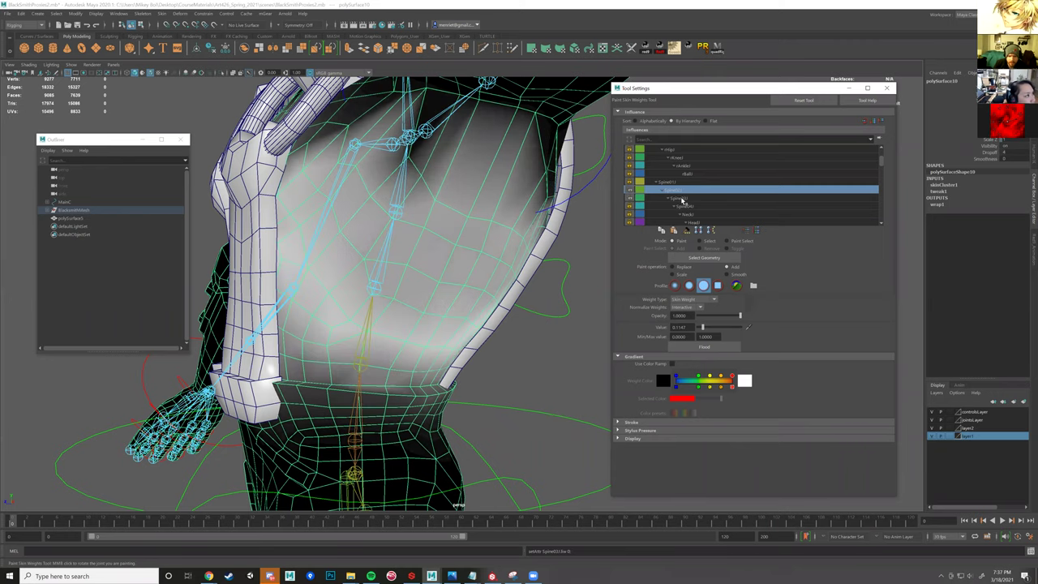
{"action": "left_click", "coordinate": [680, 199]}
{"action": "left_click", "coordinate": [727, 275]}
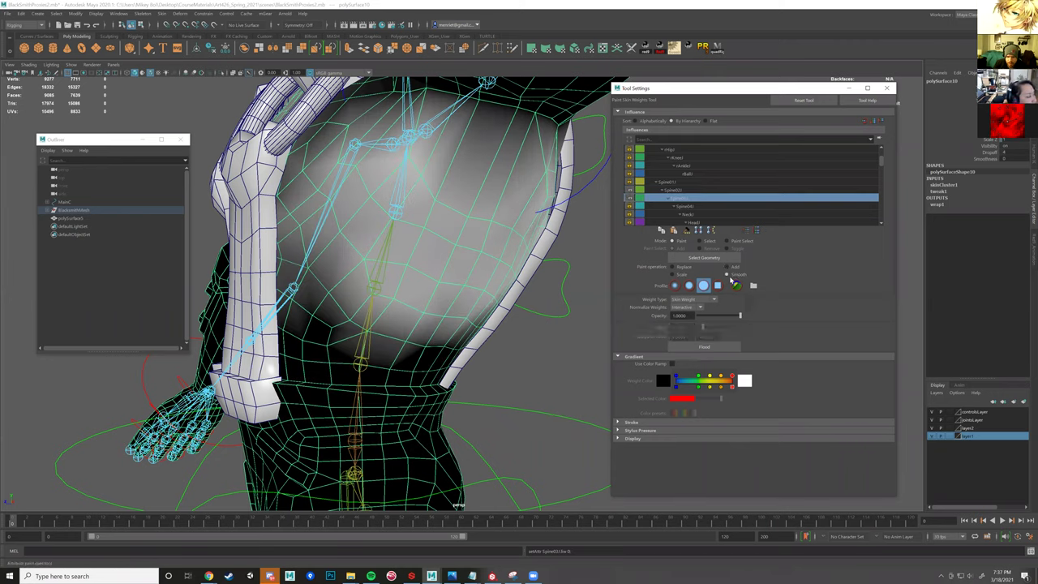
- Try a smoothing stroke on the left side of the torso and set weight normalization to Post
{"action": "left_click_drag", "start_coordinate": [381, 331], "coordinate": [465, 322]}
{"action": "left_click", "coordinate": [699, 308]}
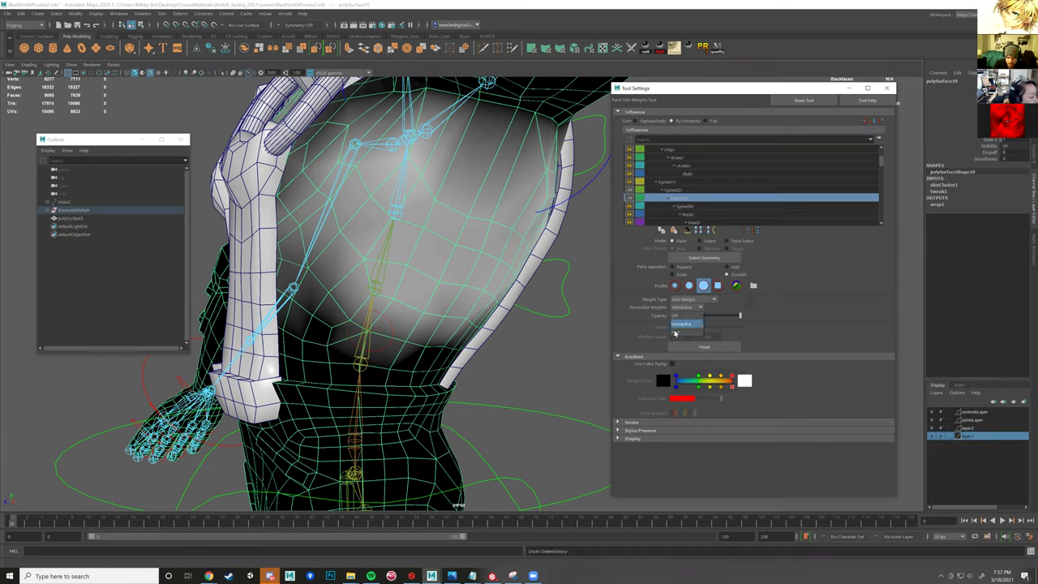
{"action": "left_click", "coordinate": [688, 332]}
{"action": "left_click", "coordinate": [531, 295]}
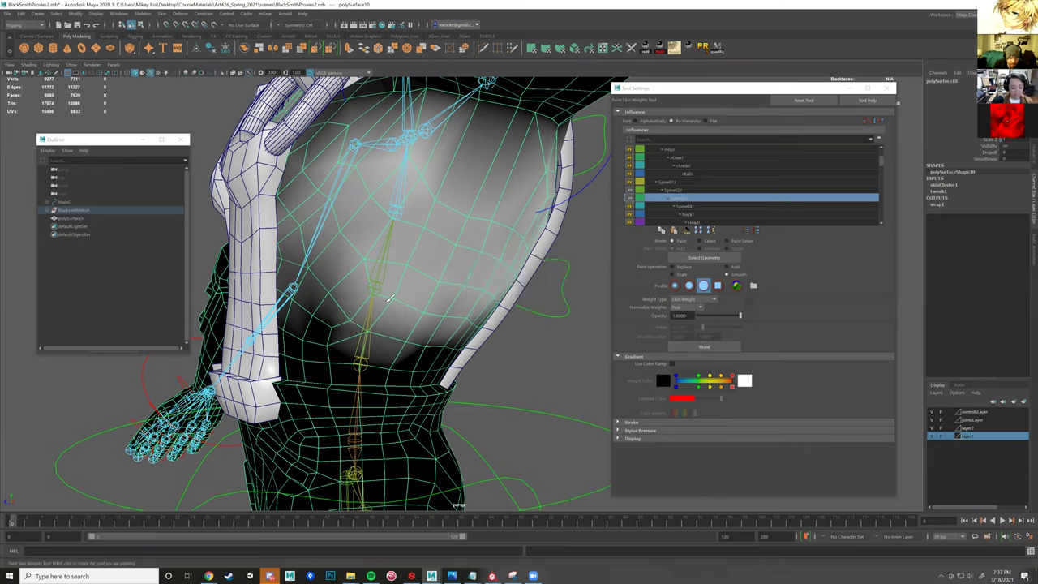
- Smooth the third spine influence's weights around the left side and front of the torso
{"action": "mouse_move", "coordinate": [380, 264]}
{"action": "left_mouse_down"}
{"action": "mouse_move", "coordinate": [432, 271]}
{"action": "mouse_move", "coordinate": [403, 306]}
{"action": "mouse_move", "coordinate": [446, 325]}
{"action": "left_mouse_up"}
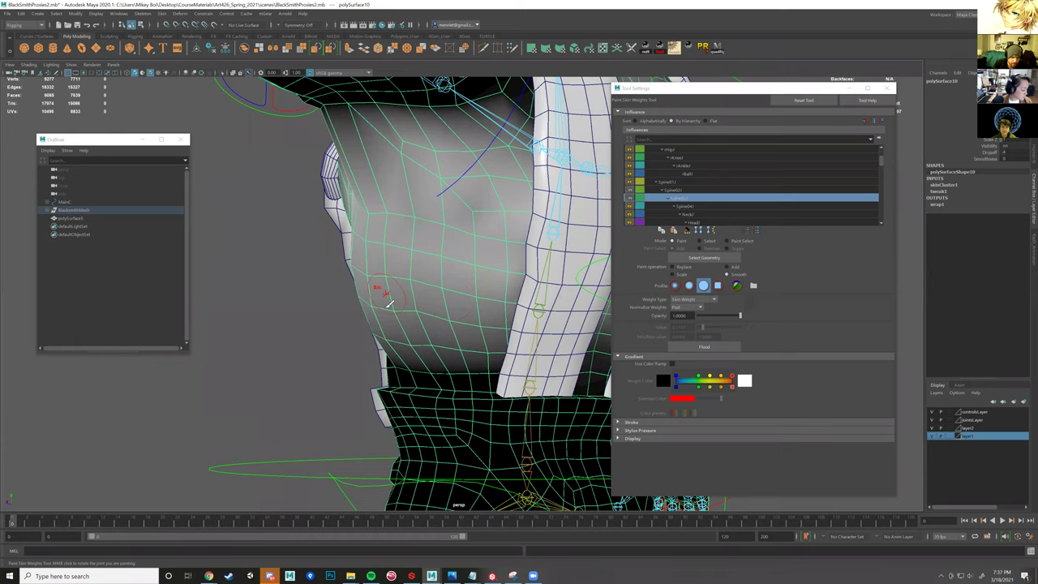
{"action": "left_click_drag", "start_coordinate": [389, 305], "coordinate": [417, 334], "text": "alt"}
{"action": "left_click", "coordinate": [329, 321]}
{"action": "left_click", "coordinate": [312, 323]}
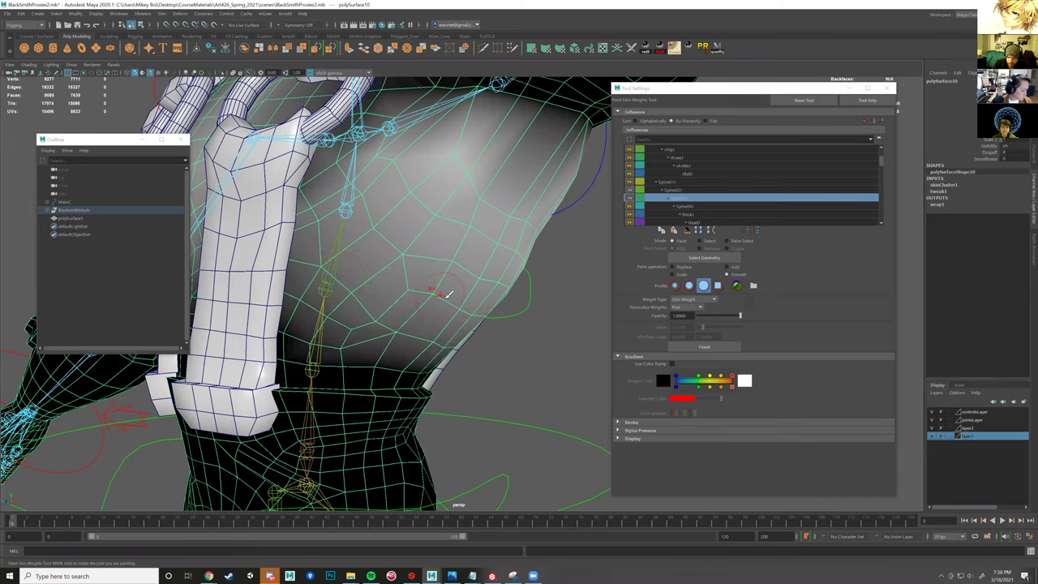
{"action": "left_click_drag", "start_coordinate": [410, 276], "coordinate": [469, 286], "text": "alt"}
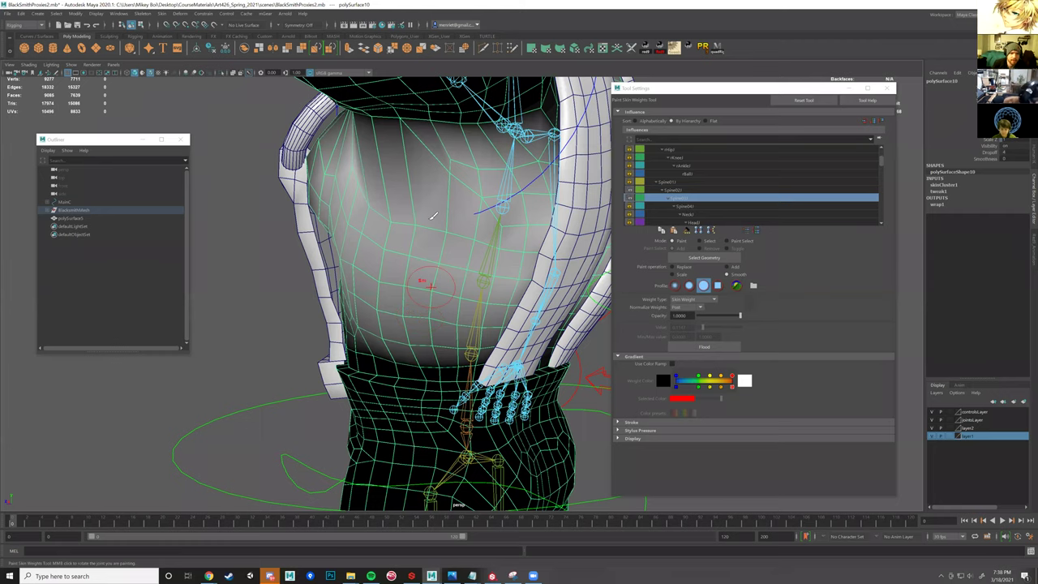
{"action": "right_click_drag", "start_coordinate": [408, 233], "coordinate": [354, 252], "text": "alt"}
{"action": "left_click_drag", "start_coordinate": [514, 277], "coordinate": [399, 285], "text": "alt"}
{"action": "right_click_drag", "start_coordinate": [399, 285], "coordinate": [336, 280], "text": "alt"}
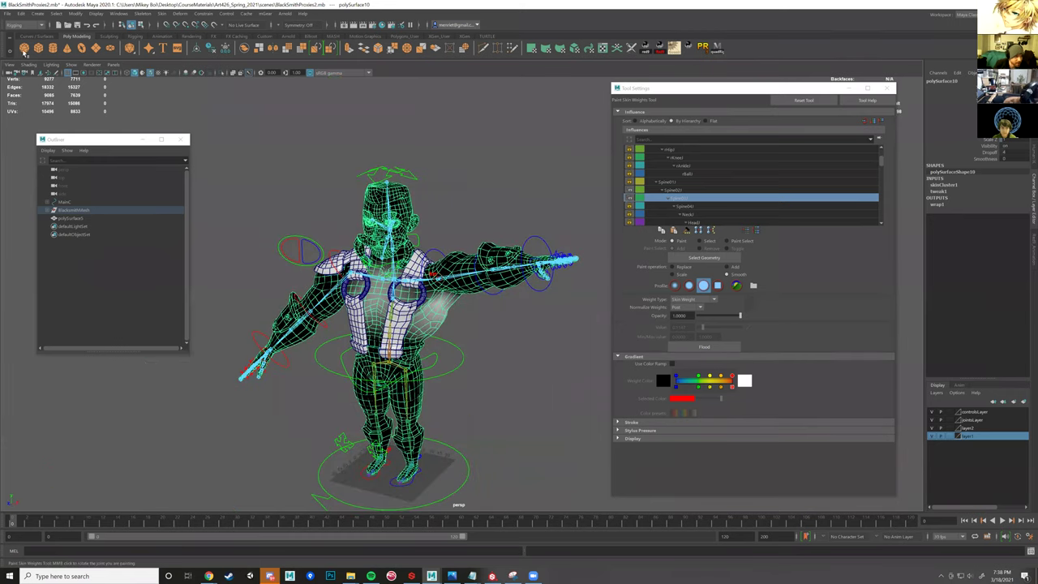
- Save the scene under the new name BlackSmithSkinned.mb in the project's scenes folder
{"action": "left_click", "coordinate": [12, 13]}
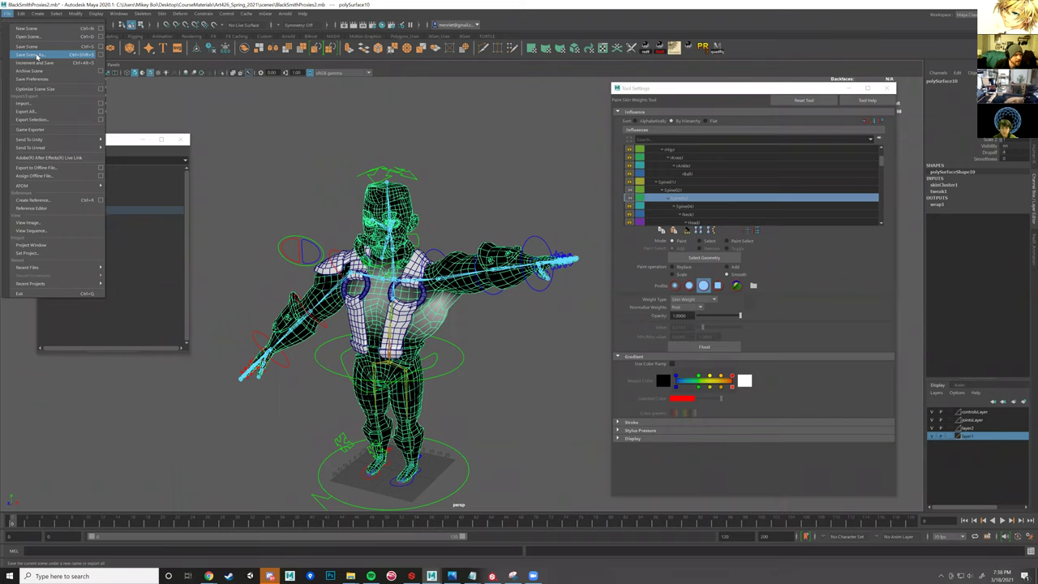
{"action": "left_click", "coordinate": [32, 54]}
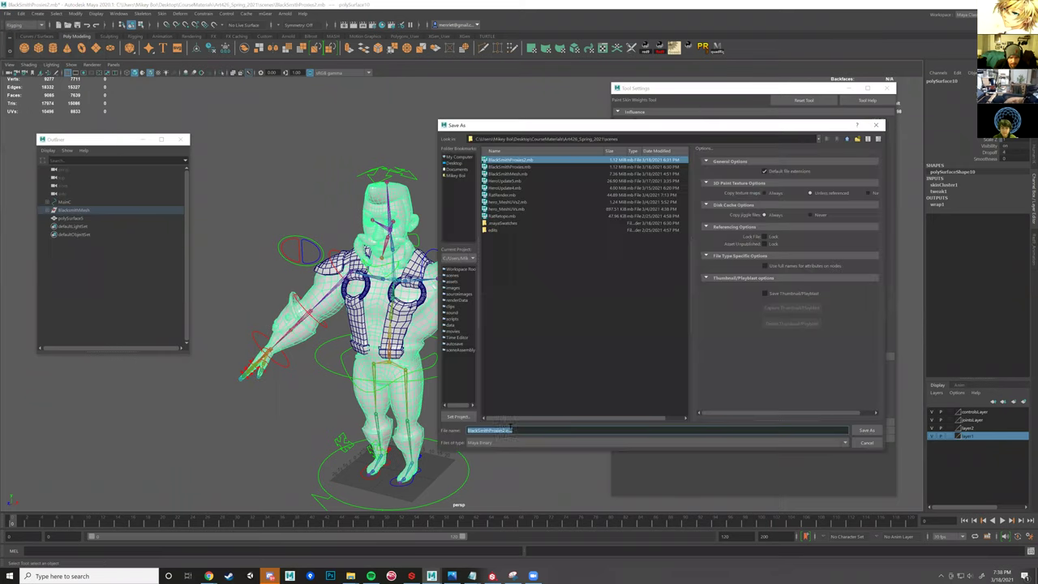
{"action": "left_click", "coordinate": [561, 427]}
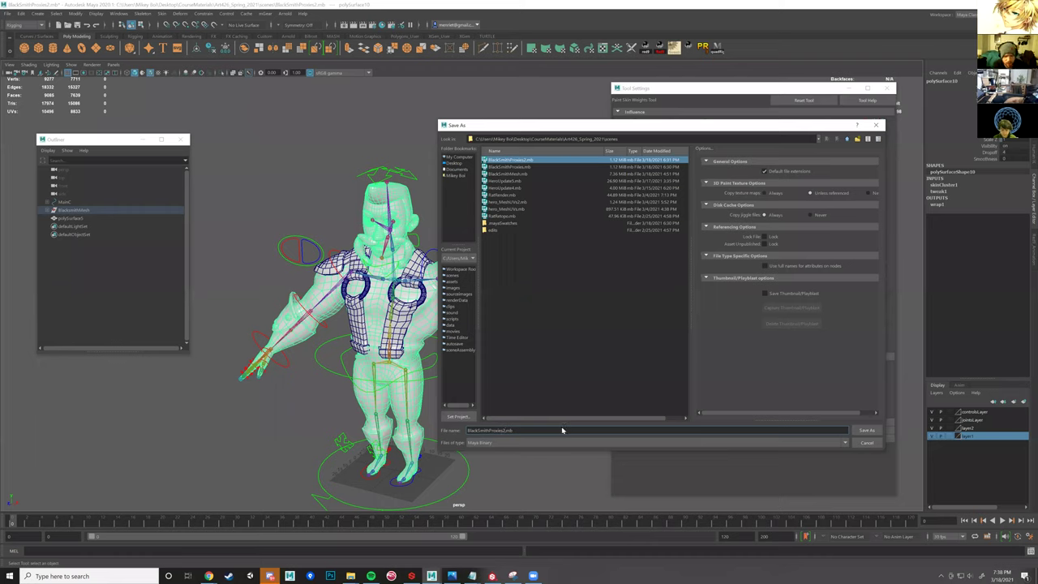
{"action": "key", "text": "BackSpace"}
{"action": "key", "text": "BackSpace"}
{"action": "key", "text": "BackSpace"}
{"action": "key", "text": "BackSpace"}
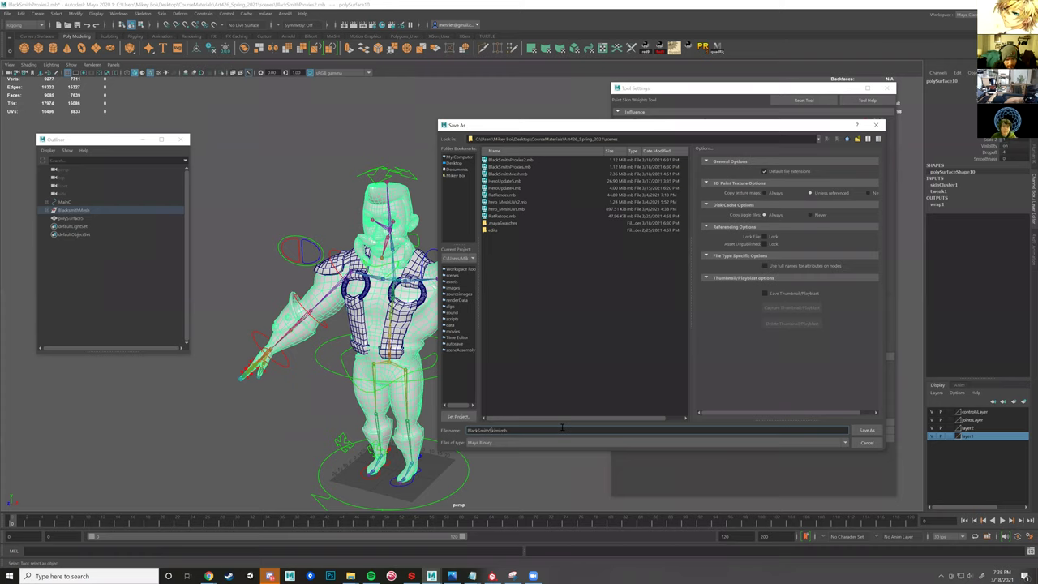
{"action": "left_click", "coordinate": [871, 432]}
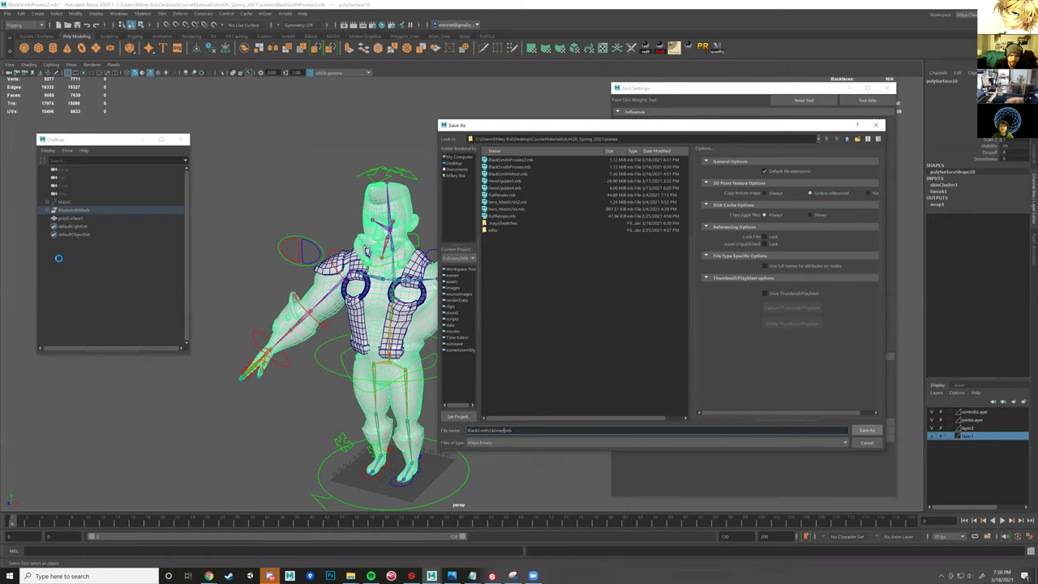
- Open the existing blacksmith rig scene BlackSmithRig.mb from the Characters > NPCs > Blacksmith > Rig folder
{"action": "left_click", "coordinate": [6, 13]}
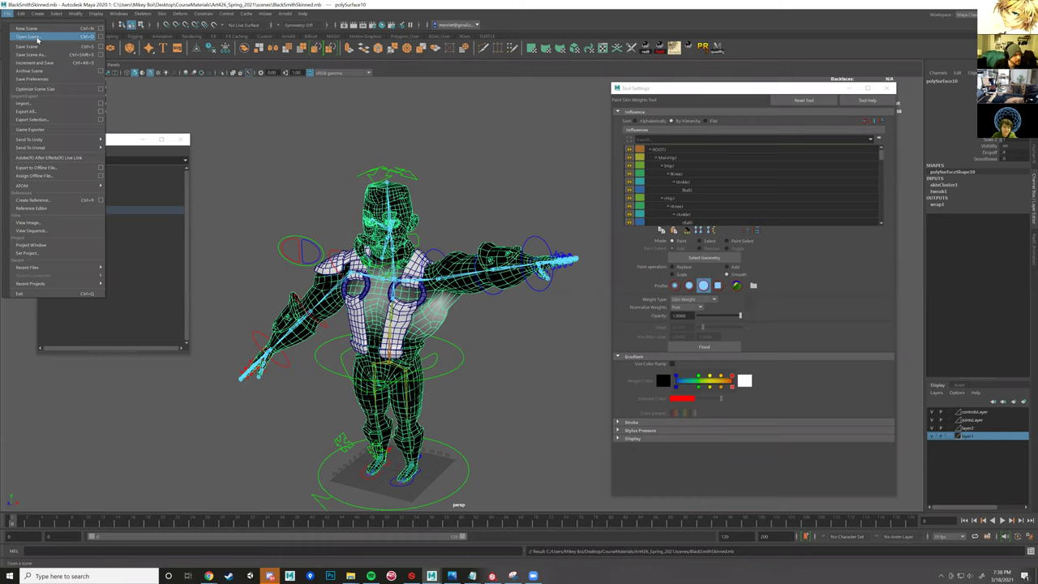
{"action": "left_click", "coordinate": [36, 37]}
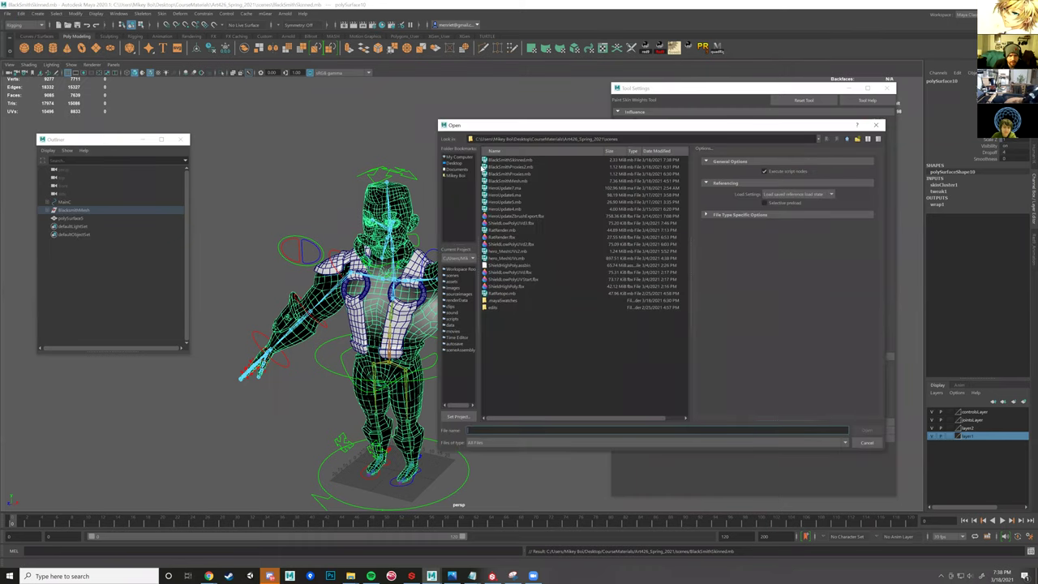
{"action": "left_click", "coordinate": [458, 157]}
{"action": "double_click", "coordinate": [495, 349]}
{"action": "double_click", "coordinate": [492, 160]}
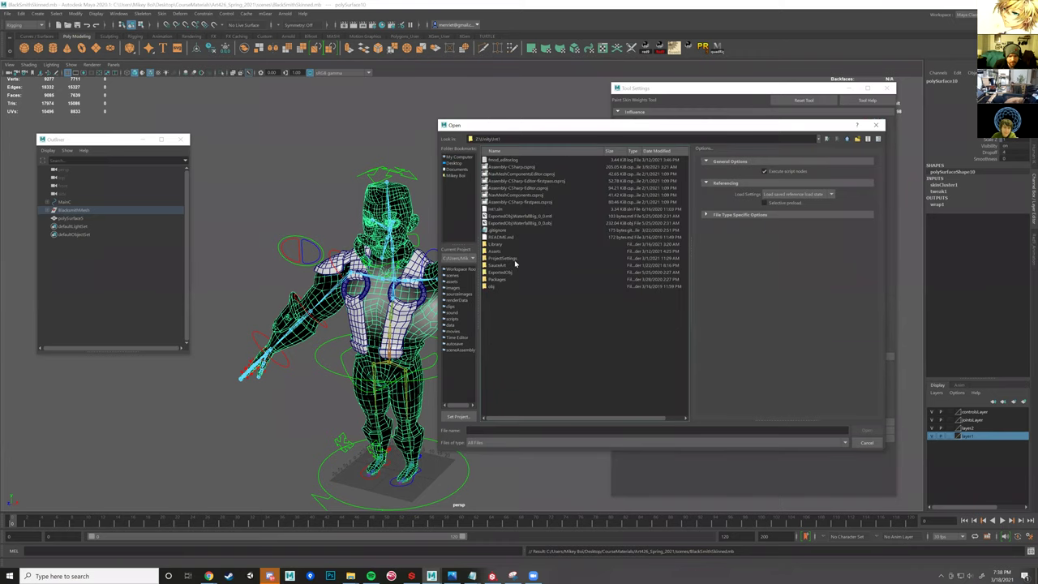
{"action": "double_click", "coordinate": [506, 266]}
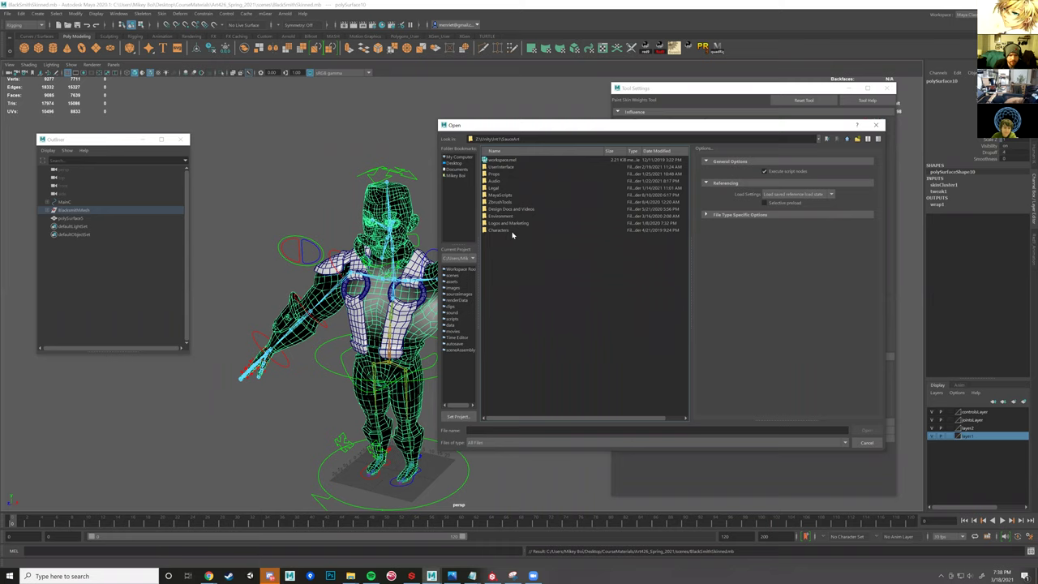
{"action": "double_click", "coordinate": [499, 231]}
{"action": "left_click", "coordinate": [503, 161]}
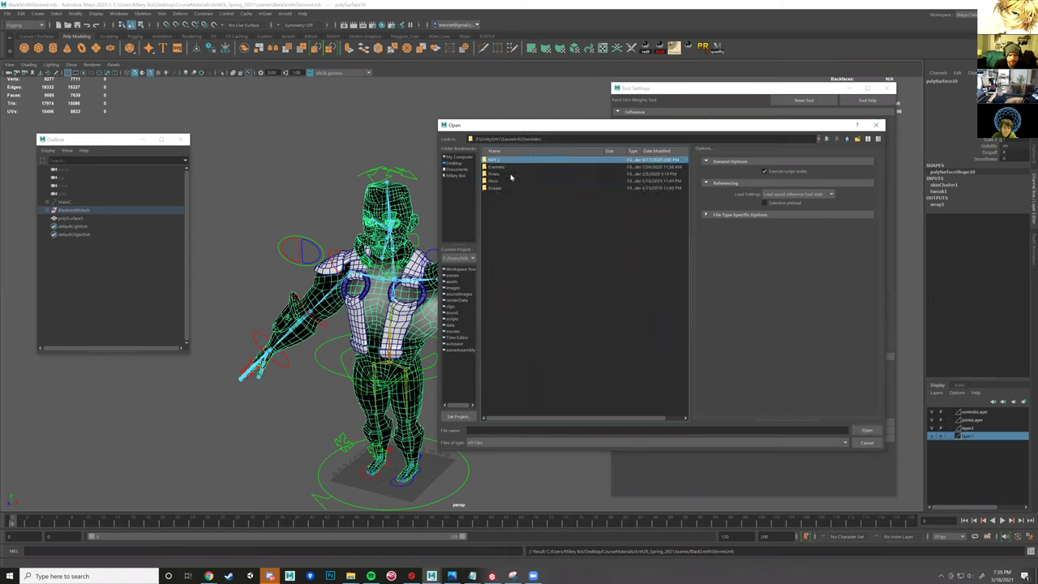
{"action": "double_click", "coordinate": [569, 177]}
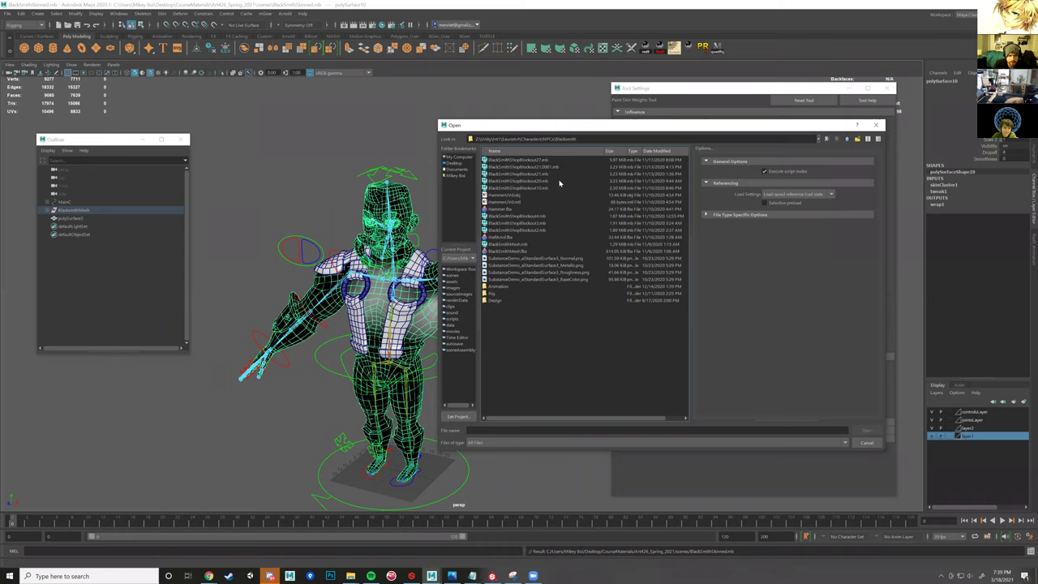
{"action": "double_click", "coordinate": [492, 293]}
{"action": "left_click", "coordinate": [523, 159]}
{"action": "left_click", "coordinate": [867, 429]}
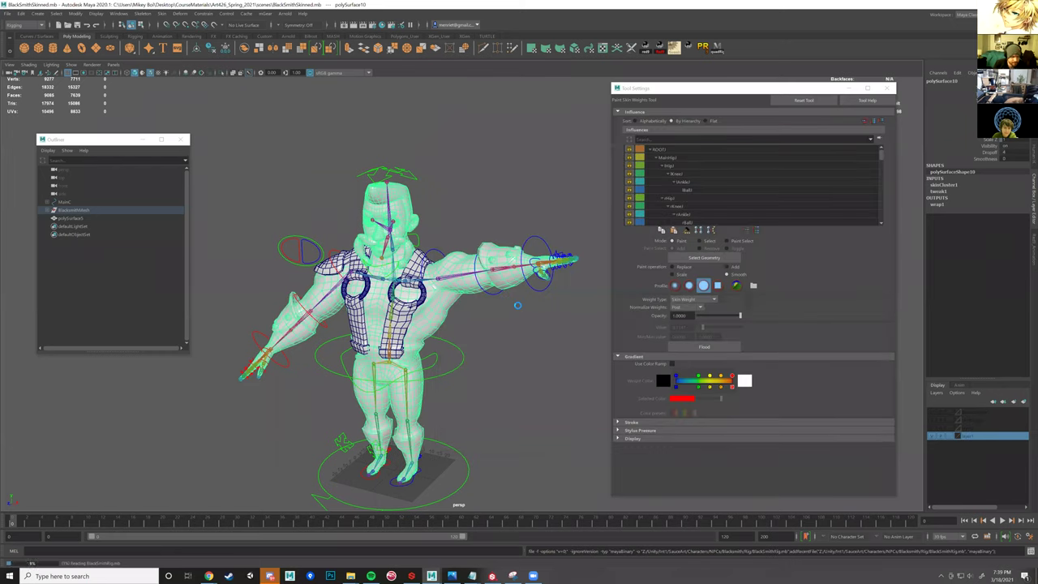
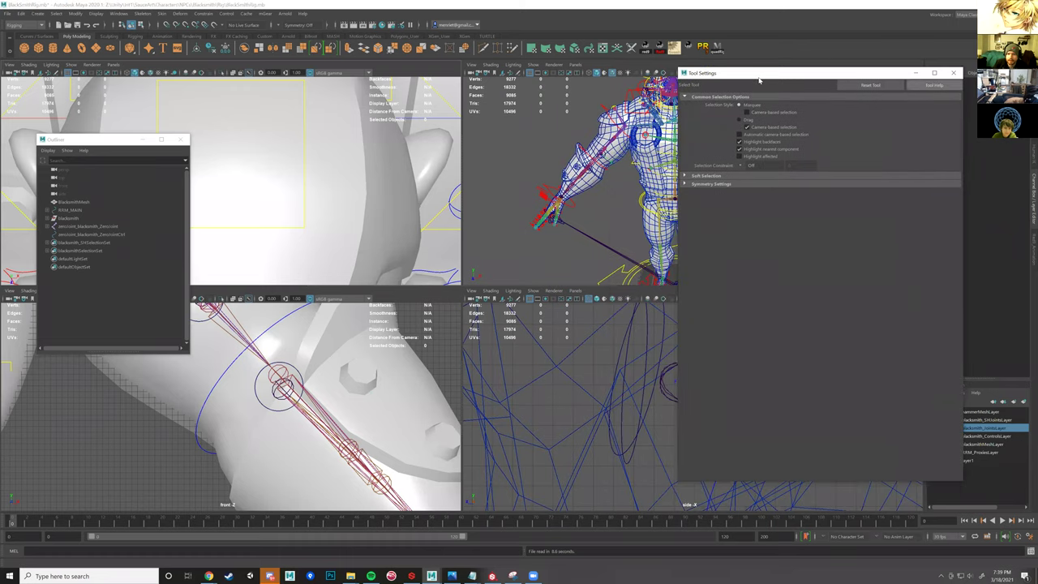
- Move the tool settings out of the way, enlarge the perspective view and frame the rig's torso
{"action": "left_click_drag", "start_coordinate": [836, 75], "coordinate": [926, 171]}
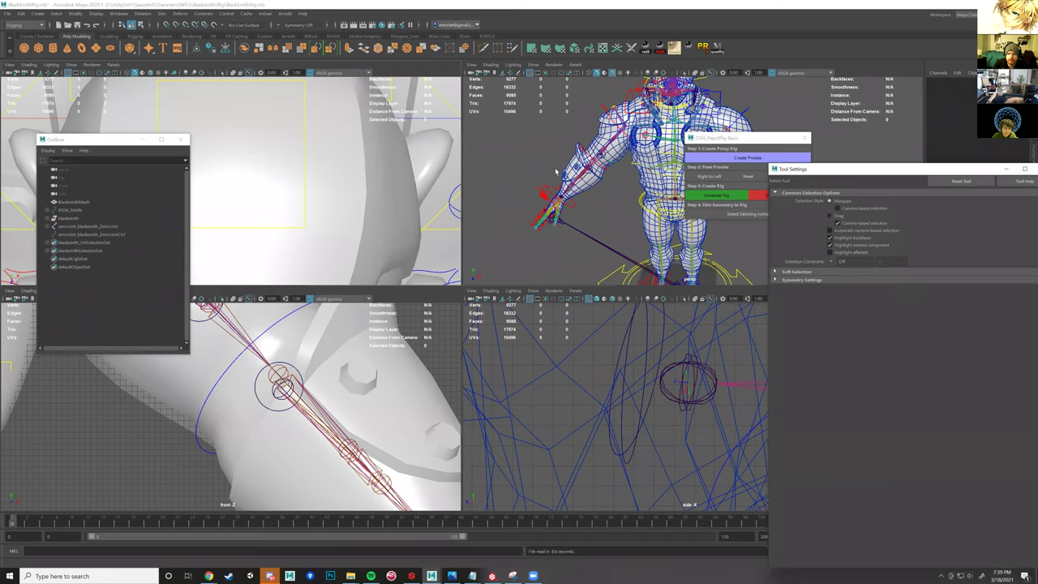
{"action": "key", "text": "space"}
{"action": "left_click_drag", "start_coordinate": [478, 229], "coordinate": [525, 260], "text": "alt"}
{"action": "scroll", "coordinate": [495, 330], "scroll_direction": "up", "scroll_amount": 5}
{"action": "left_click_drag", "start_coordinate": [495, 330], "coordinate": [509, 234], "text": "alt"}
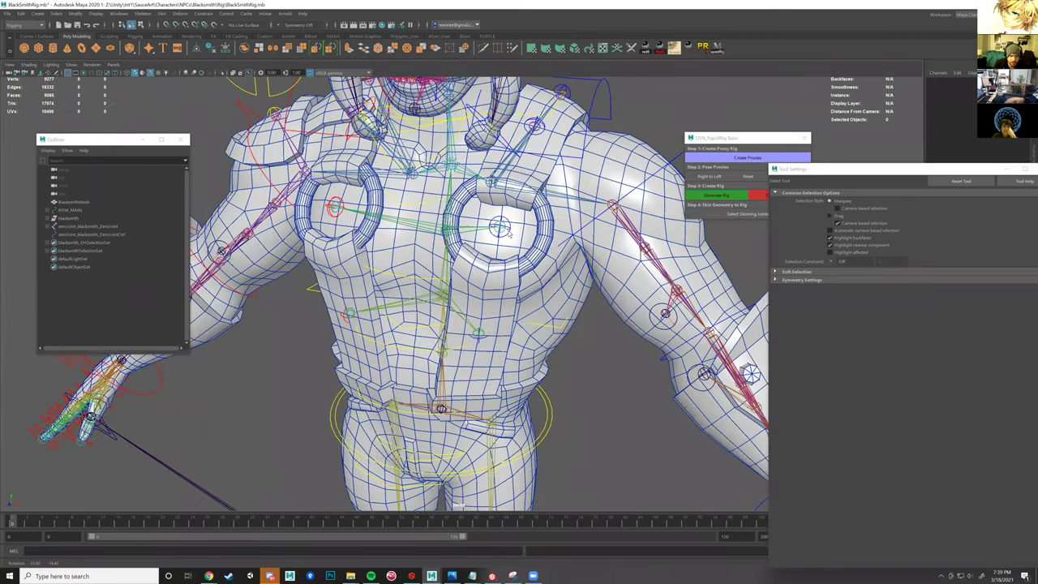
- Try moving the left suspender ring control on the chest and undo the movement
{"action": "left_click", "coordinate": [509, 233]}
{"action": "key", "text": "w"}
{"action": "left_click_drag", "start_coordinate": [498, 240], "coordinate": [512, 204], "text": "alt"}
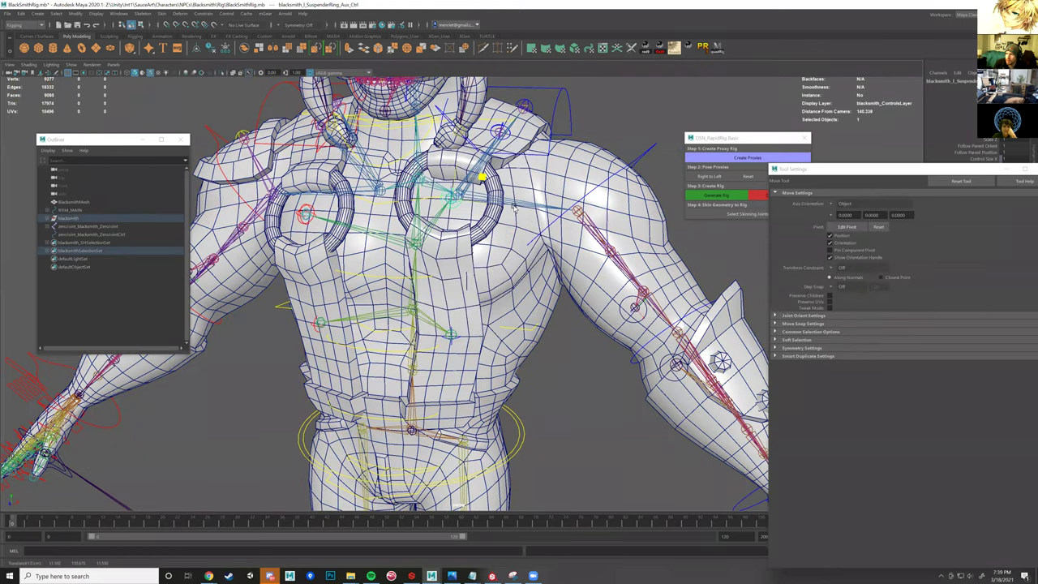
{"action": "key", "text": "ctrl+z"}
{"action": "key", "text": "ctrl+z"}
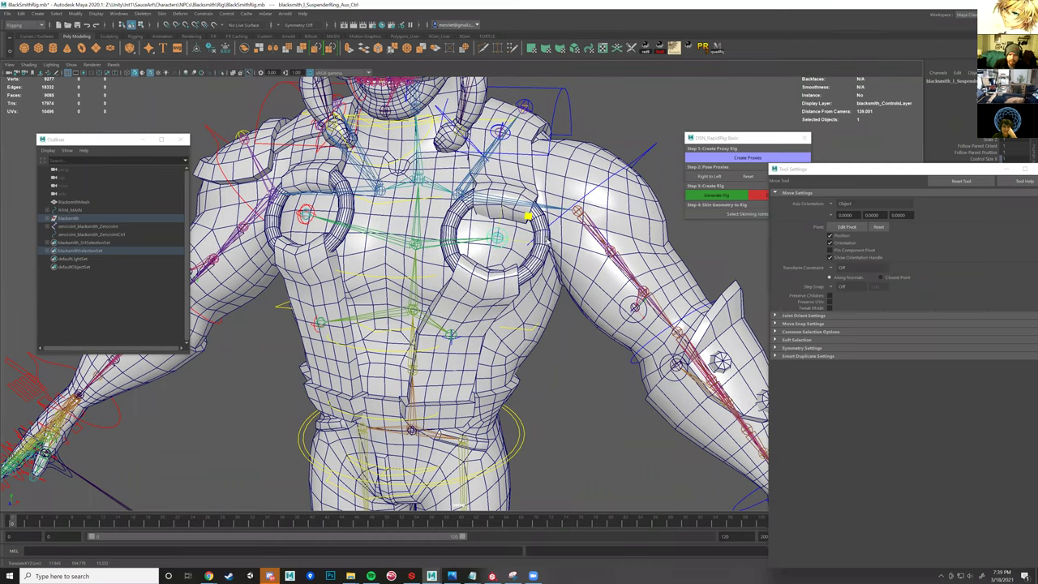
{"action": "key", "text": "ctrl+z"}
- Examine the finished rig's controls and joints from the torso to the feet and around the left arm
{"action": "left_click_drag", "start_coordinate": [553, 252], "coordinate": [500, 369], "text": "alt"}
{"action": "scroll", "coordinate": [456, 275], "scroll_direction": "down", "scroll_amount": 5}
{"action": "scroll", "coordinate": [500, 369], "scroll_direction": "up", "scroll_amount": 3}
{"action": "middle_click_drag", "start_coordinate": [477, 372], "coordinate": [434, 235], "text": "alt"}
{"action": "scroll", "coordinate": [434, 235], "scroll_direction": "down", "scroll_amount": 3}
{"action": "left_click_drag", "start_coordinate": [424, 292], "coordinate": [411, 419], "text": "alt"}
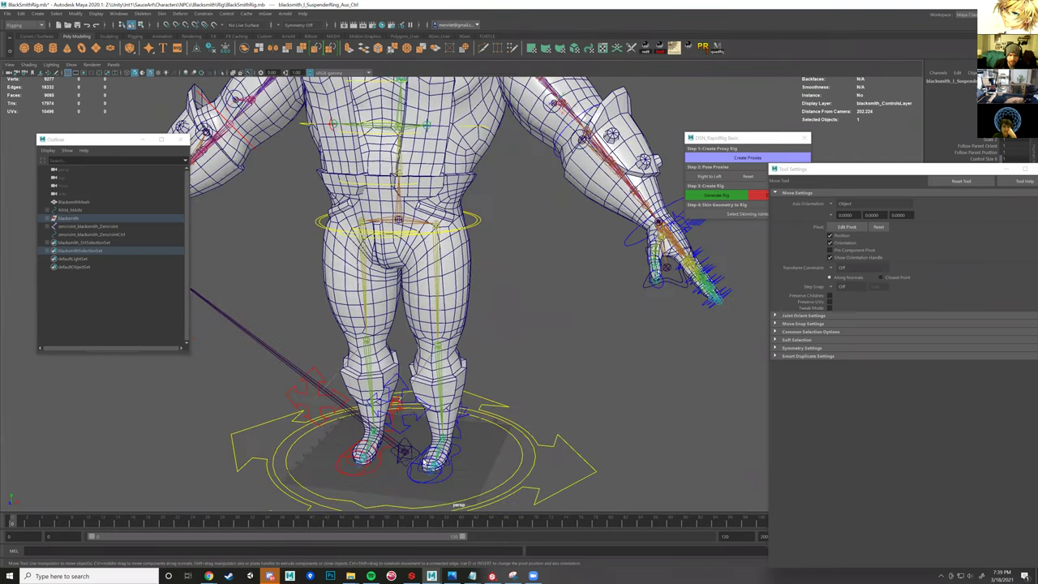
{"action": "left_click_drag", "start_coordinate": [495, 315], "coordinate": [507, 227], "text": "alt"}
{"action": "middle_click_drag", "start_coordinate": [496, 98], "coordinate": [489, 222], "text": "alt"}
{"action": "mouse_move", "coordinate": [455, 272]}
{"action": "left_mouse_down", "text": "alt"}
{"action": "mouse_move", "coordinate": [493, 265]}
{"action": "mouse_move", "coordinate": [456, 257]}
{"action": "left_mouse_up", "text": "alt"}
{"action": "scroll", "coordinate": [494, 265], "scroll_direction": "up", "scroll_amount": 3}
{"action": "scroll", "coordinate": [490, 253], "scroll_direction": "up", "scroll_amount": 2}
{"action": "left_click_drag", "start_coordinate": [463, 302], "coordinate": [526, 296], "text": "alt"}
{"action": "scroll", "coordinate": [536, 282], "scroll_direction": "up", "scroll_amount": 2}
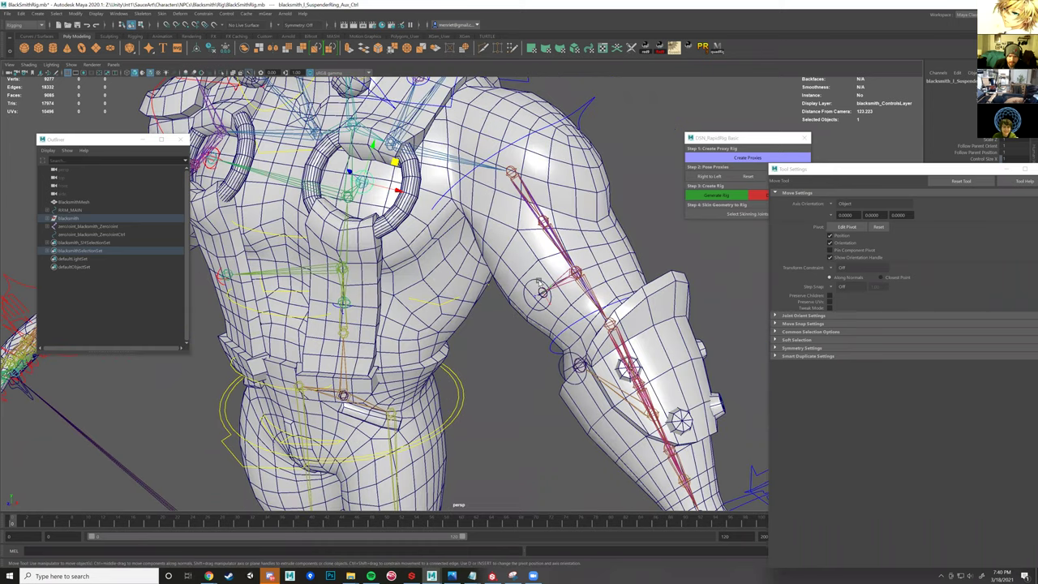
- Select the left bicep deformation control and display the model shaded with its textures and no wireframe
{"action": "left_click", "coordinate": [540, 282]}
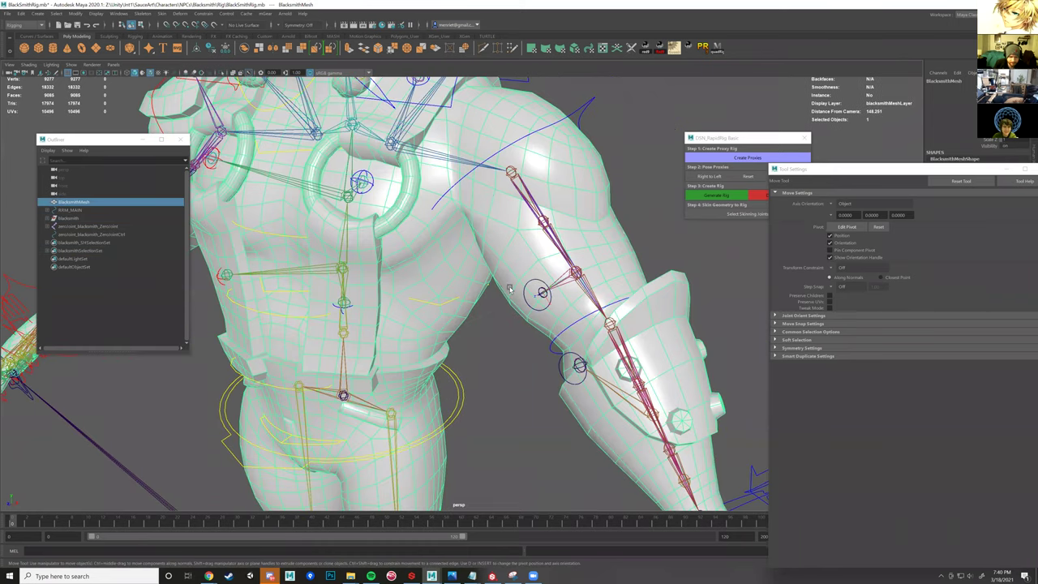
{"action": "left_click", "coordinate": [511, 290]}
{"action": "mouse_move", "coordinate": [526, 326]}
{"action": "left_mouse_down", "text": "alt"}
{"action": "mouse_move", "coordinate": [519, 312]}
{"action": "mouse_move", "coordinate": [523, 341]}
{"action": "left_mouse_up", "text": "alt"}
{"action": "left_click", "coordinate": [135, 73]}
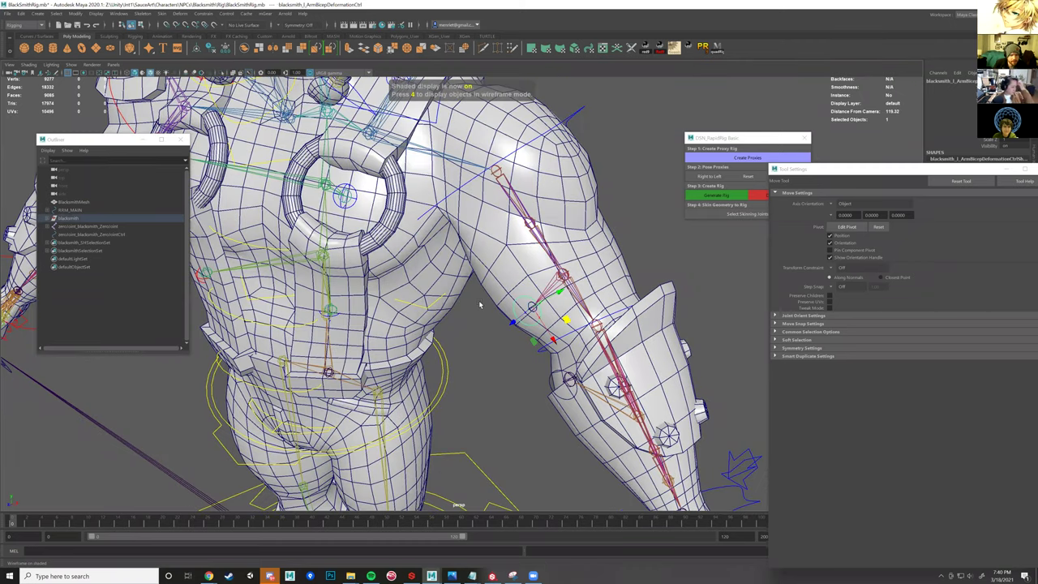
{"action": "key", "text": "5"}
{"action": "left_click_drag", "start_coordinate": [479, 303], "coordinate": [494, 318], "text": "alt"}
{"action": "scroll", "coordinate": [494, 318], "scroll_direction": "down", "scroll_amount": 3}
{"action": "key", "text": "6"}
- Bend the left arm by rotating its elbow FK control
{"action": "mouse_move", "coordinate": [548, 297]}
{"action": "left_mouse_down", "text": "alt"}
{"action": "mouse_move", "coordinate": [525, 381]}
{"action": "mouse_move", "coordinate": [527, 362]}
{"action": "mouse_move", "coordinate": [502, 331]}
{"action": "mouse_move", "coordinate": [497, 349]}
{"action": "left_mouse_up", "text": "alt"}
{"action": "left_click", "coordinate": [539, 300]}
{"action": "key", "text": "e"}
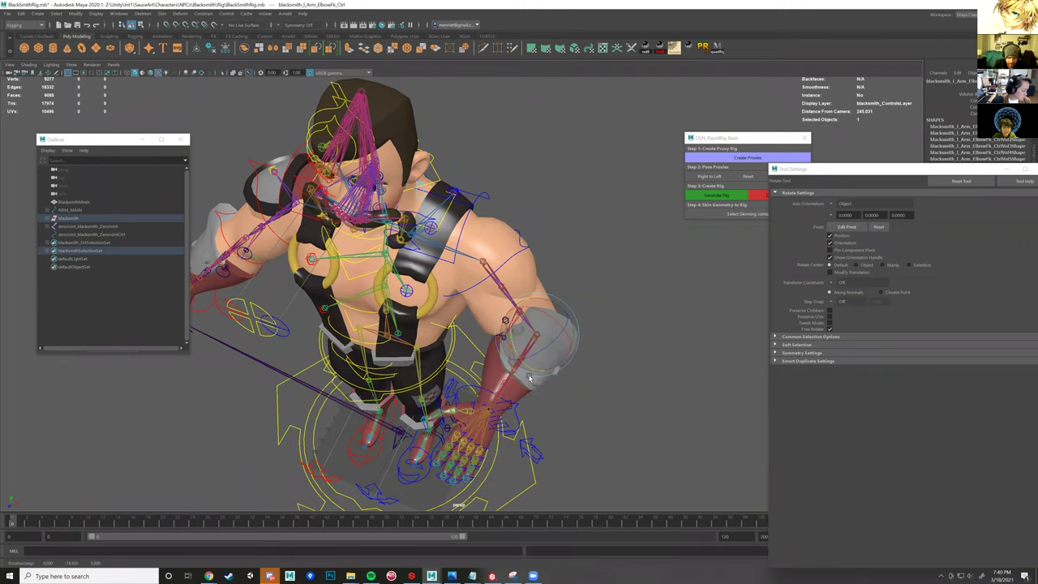
- Move the left bicep deformation control to test how the bent upper arm deforms
{"action": "scroll", "coordinate": [529, 378], "scroll_direction": "up", "scroll_amount": 5}
{"action": "left_click", "coordinate": [545, 349]}
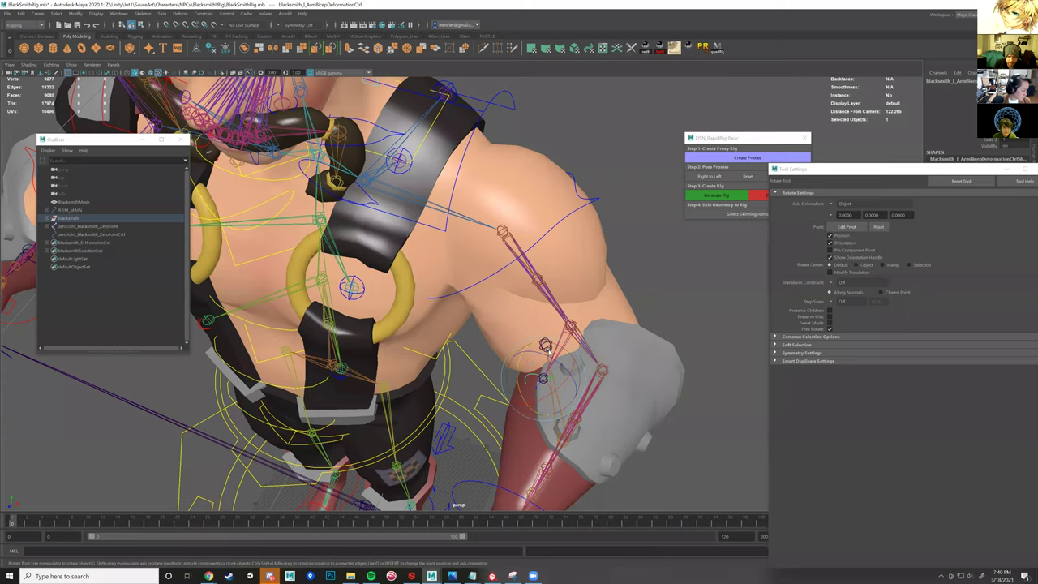
{"action": "left_click_drag", "start_coordinate": [549, 351], "coordinate": [486, 365], "text": "alt"}
{"action": "scroll", "coordinate": [480, 381], "scroll_direction": "up", "scroll_amount": 4}
{"action": "key", "text": "w"}
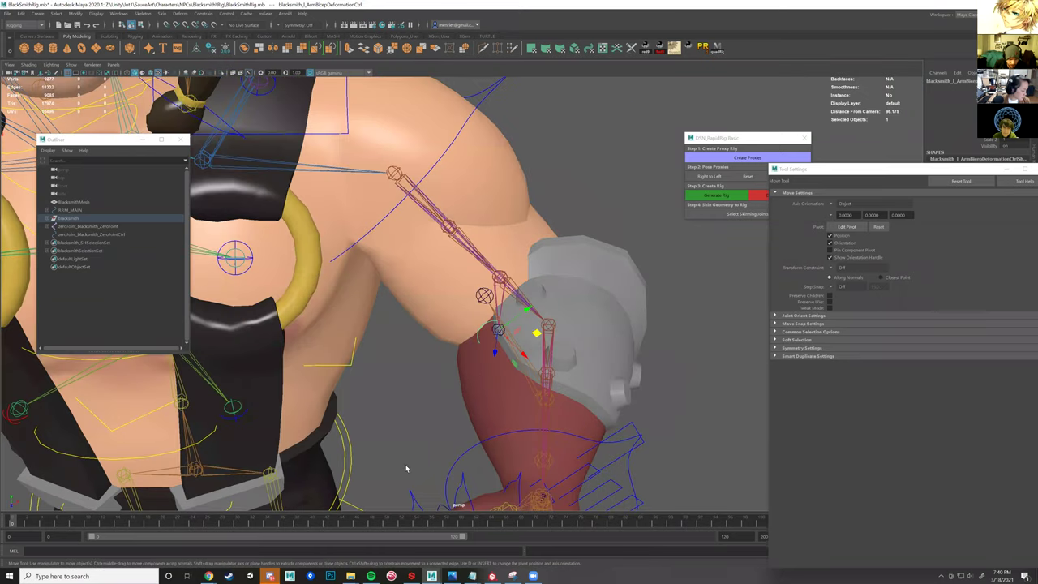
{"action": "left_click_drag", "start_coordinate": [407, 468], "coordinate": [403, 462], "text": "alt"}
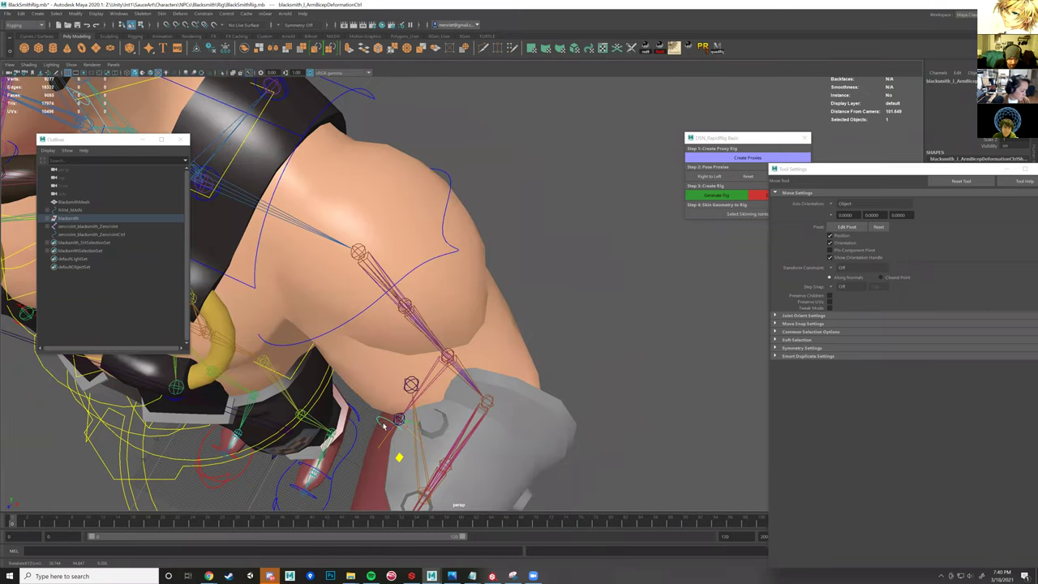
{"action": "left_click_drag", "start_coordinate": [385, 425], "coordinate": [365, 404], "text": "alt"}
- Select the left gauntlet deformation joint and inspect the gauntlet at the bent elbow
{"action": "left_click", "coordinate": [476, 214]}
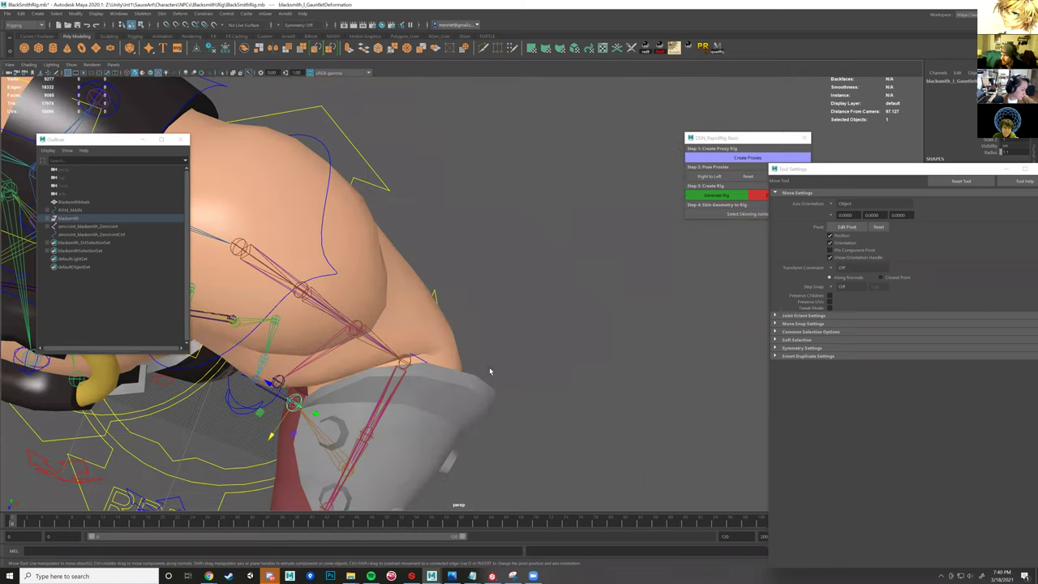
{"action": "middle_click_drag", "start_coordinate": [479, 384], "coordinate": [477, 382], "text": "alt"}
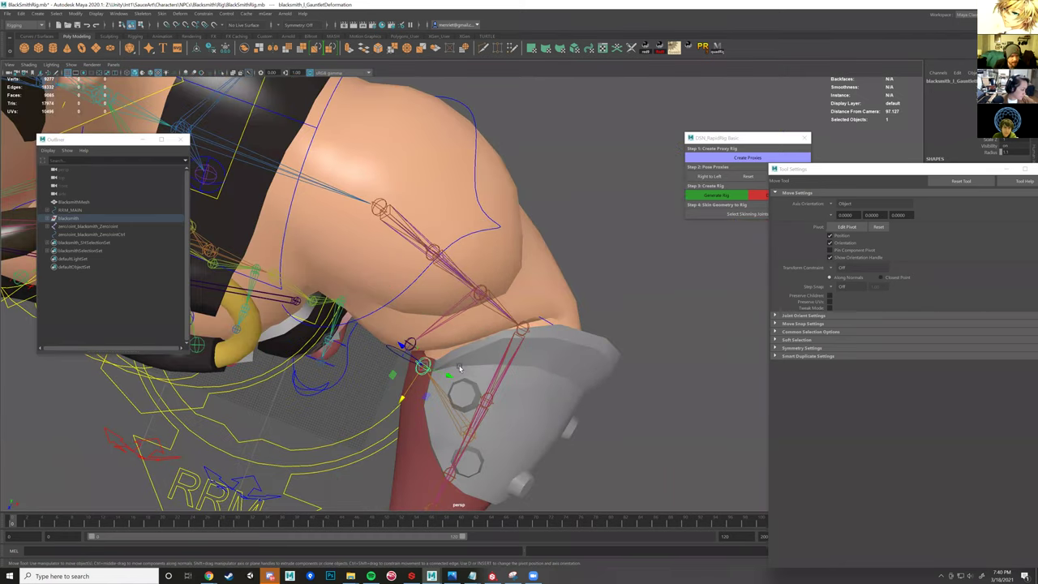
{"action": "left_click_drag", "start_coordinate": [459, 369], "coordinate": [455, 359], "text": "alt"}
- Try rotating the left lower suspender control and inspect the suspender joints from the front and back
{"action": "left_click_drag", "start_coordinate": [573, 388], "coordinate": [487, 346], "text": "alt"}
{"action": "left_click", "coordinate": [487, 346]}
{"action": "key", "text": "e"}
{"action": "mouse_move", "coordinate": [434, 320]}
{"action": "left_mouse_down", "text": "alt"}
{"action": "mouse_move", "coordinate": [443, 315]}
{"action": "mouse_move", "coordinate": [425, 308]}
{"action": "left_mouse_up", "text": "alt"}
{"action": "key", "text": "ctrl+z"}
{"action": "left_click_drag", "start_coordinate": [416, 343], "coordinate": [506, 397], "text": "alt"}
{"action": "left_click_drag", "start_coordinate": [365, 390], "coordinate": [447, 295], "text": "alt"}
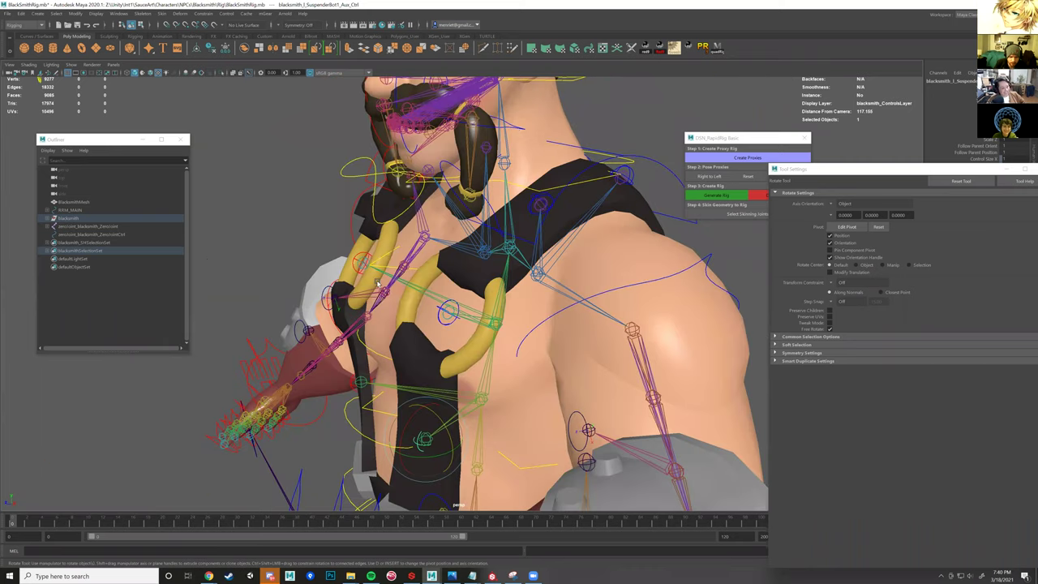
{"action": "left_click_drag", "start_coordinate": [378, 283], "coordinate": [284, 313], "text": "alt"}
{"action": "left_click_drag", "start_coordinate": [346, 314], "coordinate": [356, 328], "text": "alt"}
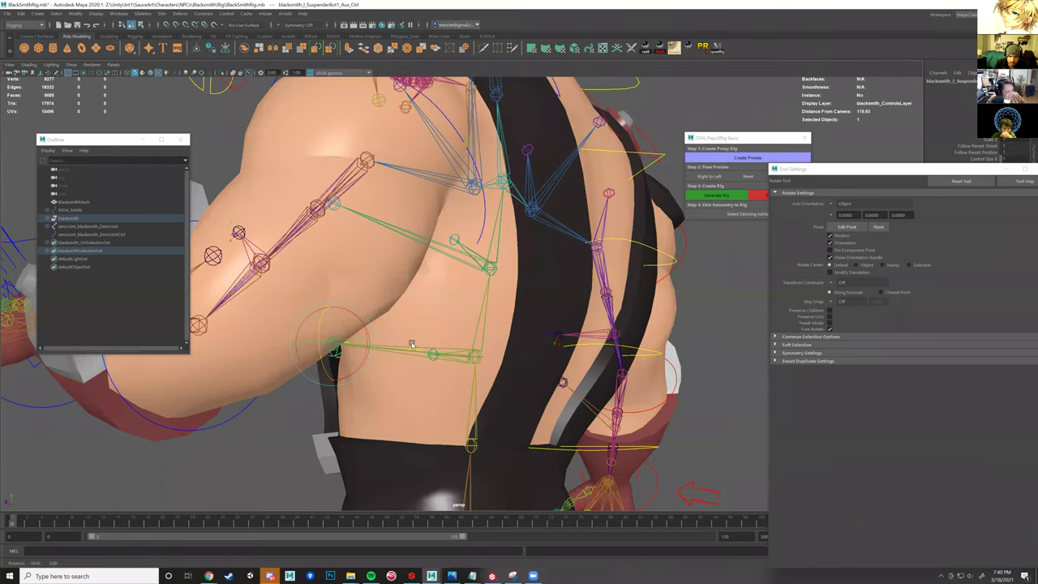
- Select the left elbow FK control, inspect the bent arm from behind and in front, and undo the elbow bend
{"action": "left_click_drag", "start_coordinate": [413, 344], "coordinate": [372, 341], "text": "alt"}
{"action": "left_click_drag", "start_coordinate": [449, 368], "coordinate": [420, 232], "text": "alt"}
{"action": "left_click", "coordinate": [393, 342]}
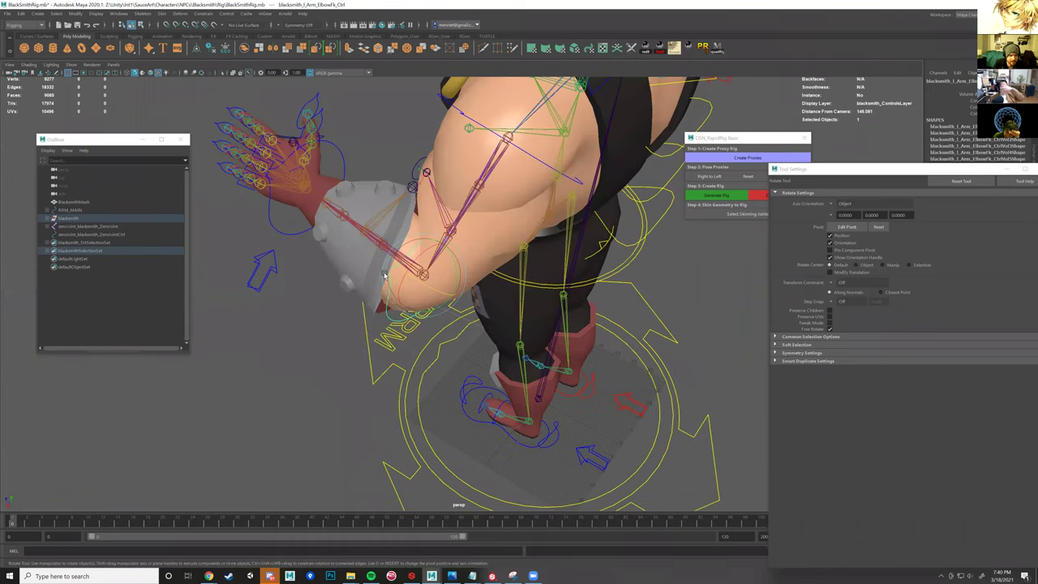
{"action": "left_click_drag", "start_coordinate": [384, 273], "coordinate": [432, 219], "text": "alt"}
{"action": "left_click_drag", "start_coordinate": [474, 169], "coordinate": [572, 378], "text": "alt"}
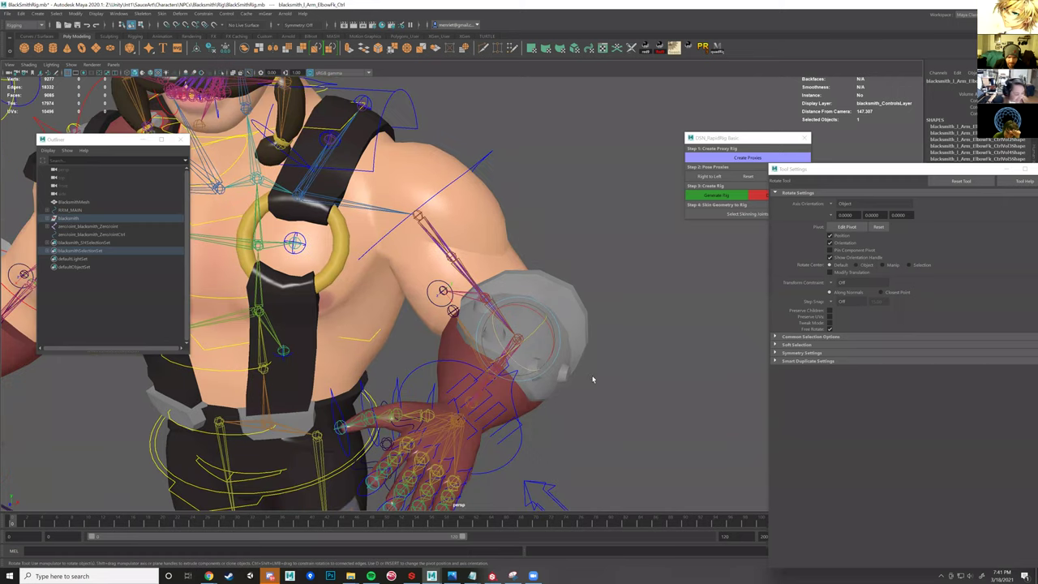
{"action": "key", "text": "ctrl+z"}
{"action": "scroll", "coordinate": [581, 356], "scroll_direction": "down", "scroll_amount": 3}
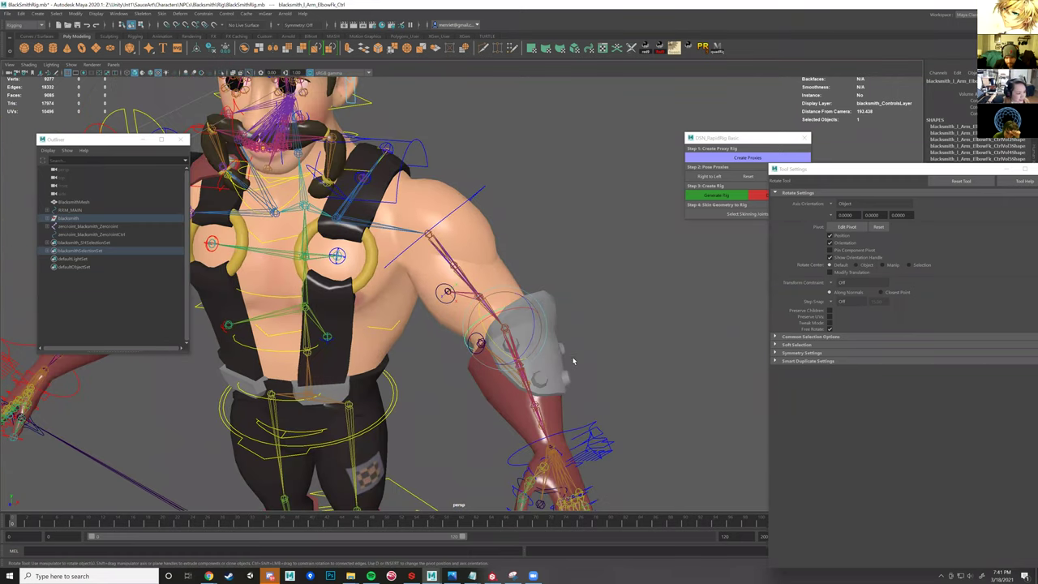
- Clear the control selection, select the blacksmith mesh at the waist, and activate the Paint Skin Weights tool on it
{"action": "middle_click_drag", "start_coordinate": [573, 361], "coordinate": [688, 338], "text": "alt"}
{"action": "left_click", "coordinate": [549, 411]}
{"action": "left_click_drag", "start_coordinate": [549, 410], "coordinate": [400, 350], "text": "alt"}
{"action": "left_click_drag", "start_coordinate": [423, 390], "coordinate": [517, 215], "text": "alt"}
{"action": "left_click_drag", "start_coordinate": [513, 257], "coordinate": [463, 226], "text": "alt"}
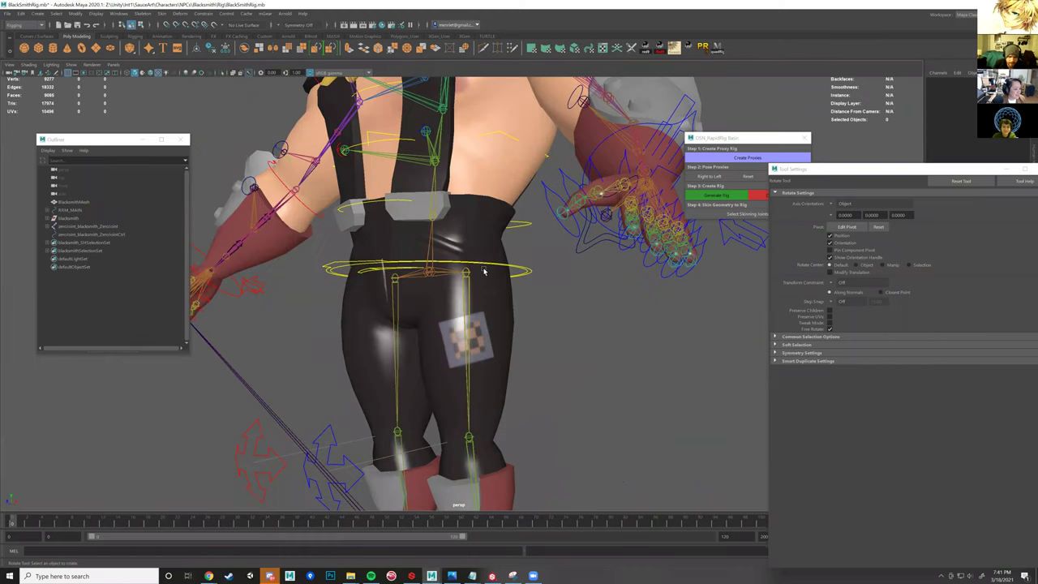
{"action": "left_click_drag", "start_coordinate": [484, 271], "coordinate": [518, 269], "text": "alt"}
{"action": "left_click_drag", "start_coordinate": [531, 332], "coordinate": [489, 157], "text": "alt"}
{"action": "left_click", "coordinate": [478, 170]}
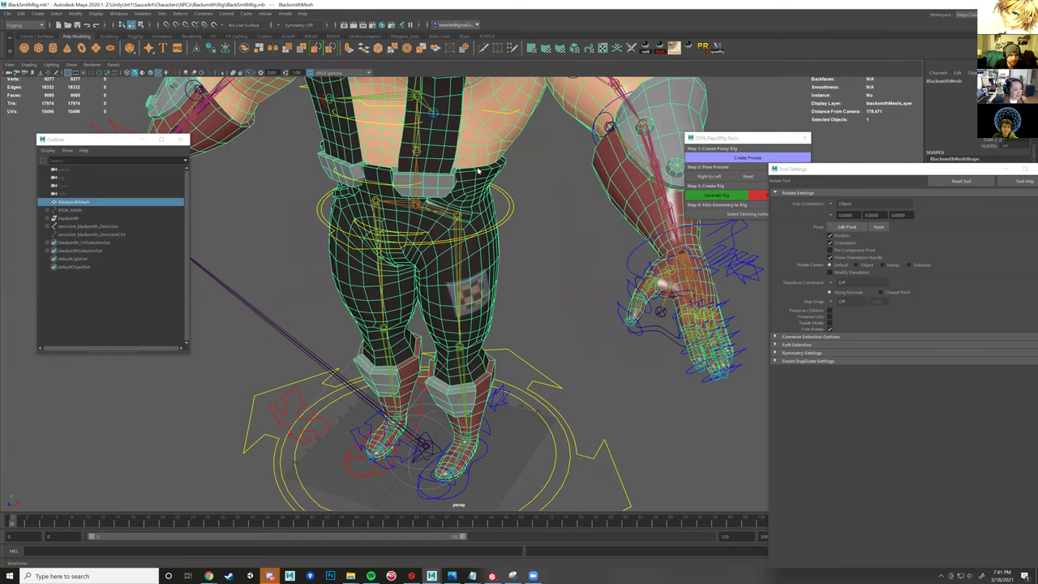
{"action": "right_click", "coordinate": [407, 154]}
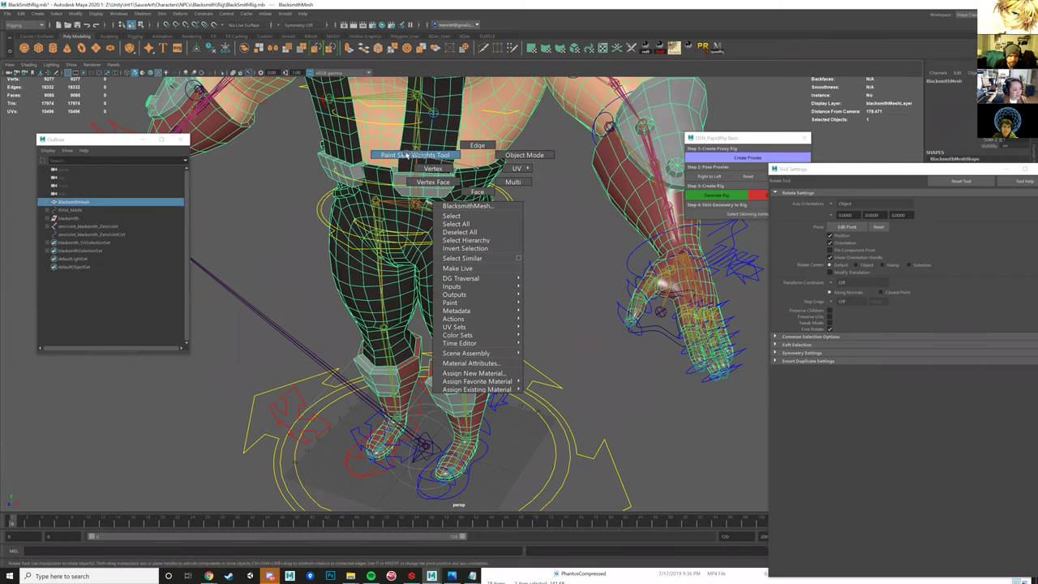
{"action": "left_click", "coordinate": [408, 154]}
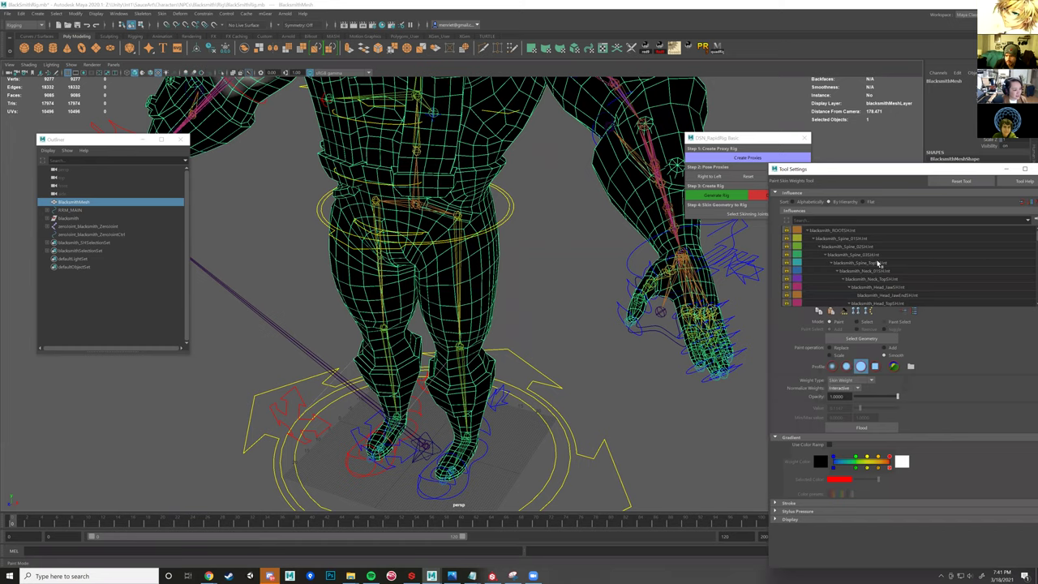
- Look through the mesh's skin influences, from the spine and arm joints through the suspender auxiliary joints to the left leg joints
{"action": "scroll", "coordinate": [892, 300], "scroll_direction": "down", "scroll_amount": 1}
{"action": "scroll", "coordinate": [894, 302], "scroll_direction": "down", "scroll_amount": 5}
{"action": "scroll", "coordinate": [867, 294], "scroll_direction": "down", "scroll_amount": 3}
{"action": "scroll", "coordinate": [867, 293], "scroll_direction": "down", "scroll_amount": 2}
{"action": "scroll", "coordinate": [867, 293], "scroll_direction": "down", "scroll_amount": 3}
{"action": "scroll", "coordinate": [867, 292], "scroll_direction": "down", "scroll_amount": 3}
{"action": "scroll", "coordinate": [868, 292], "scroll_direction": "down", "scroll_amount": 4}
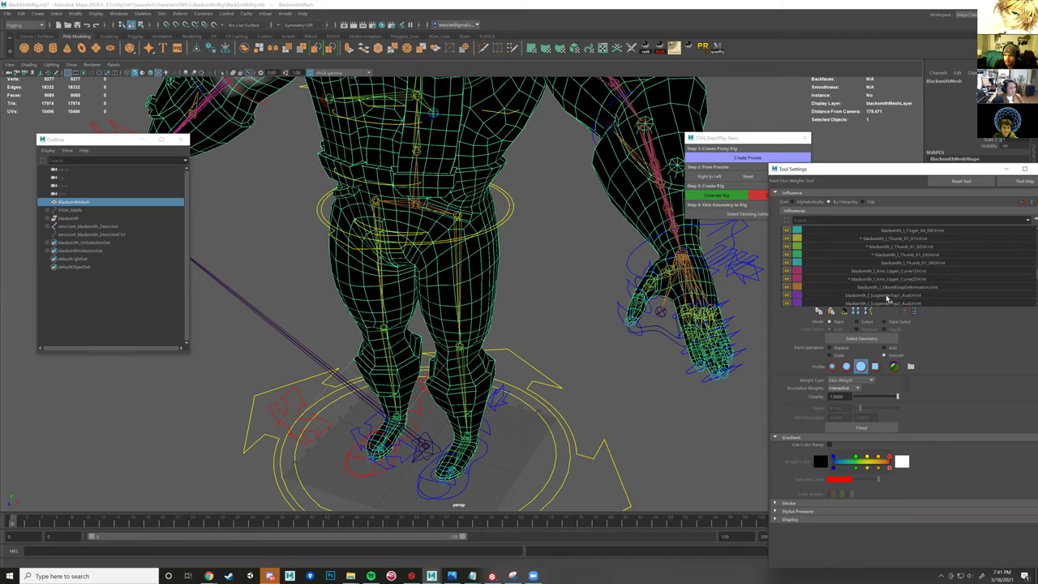
{"action": "scroll", "coordinate": [868, 284], "scroll_direction": "down", "scroll_amount": 2}
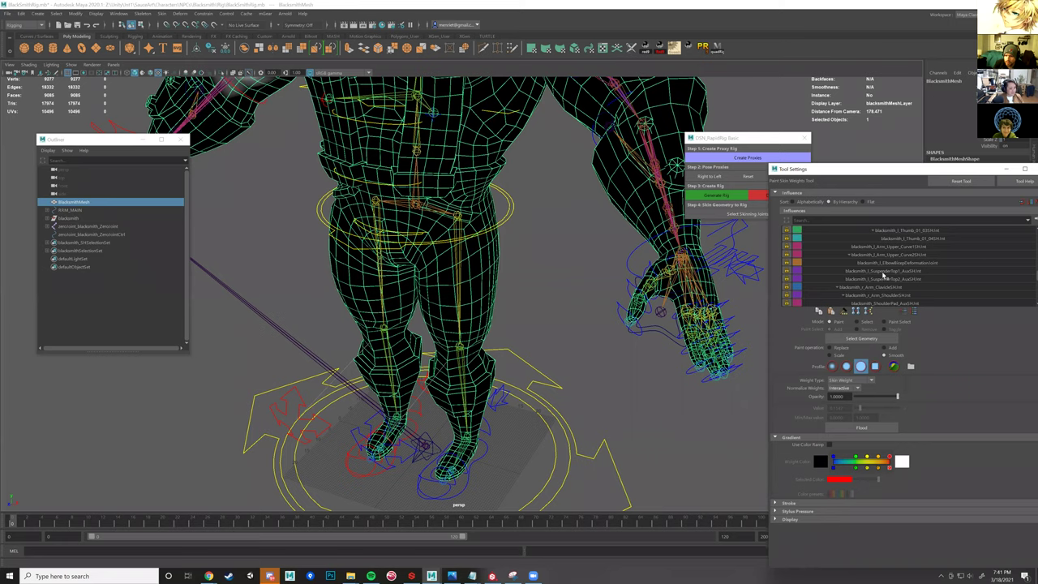
{"action": "scroll", "coordinate": [865, 284], "scroll_direction": "down", "scroll_amount": 5}
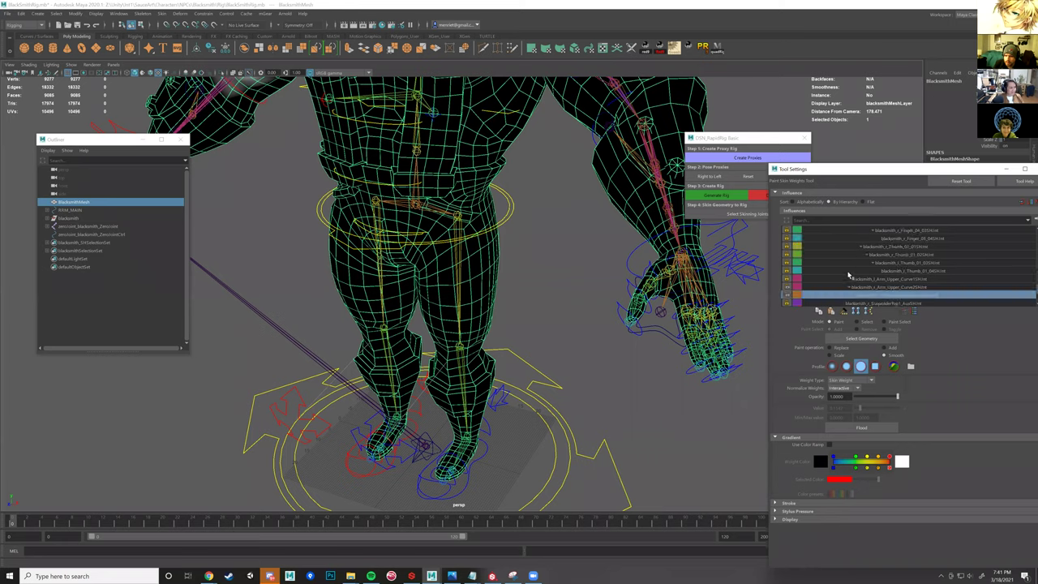
{"action": "scroll", "coordinate": [851, 272], "scroll_direction": "down", "scroll_amount": 5}
{"action": "scroll", "coordinate": [854, 273], "scroll_direction": "down", "scroll_amount": 3}
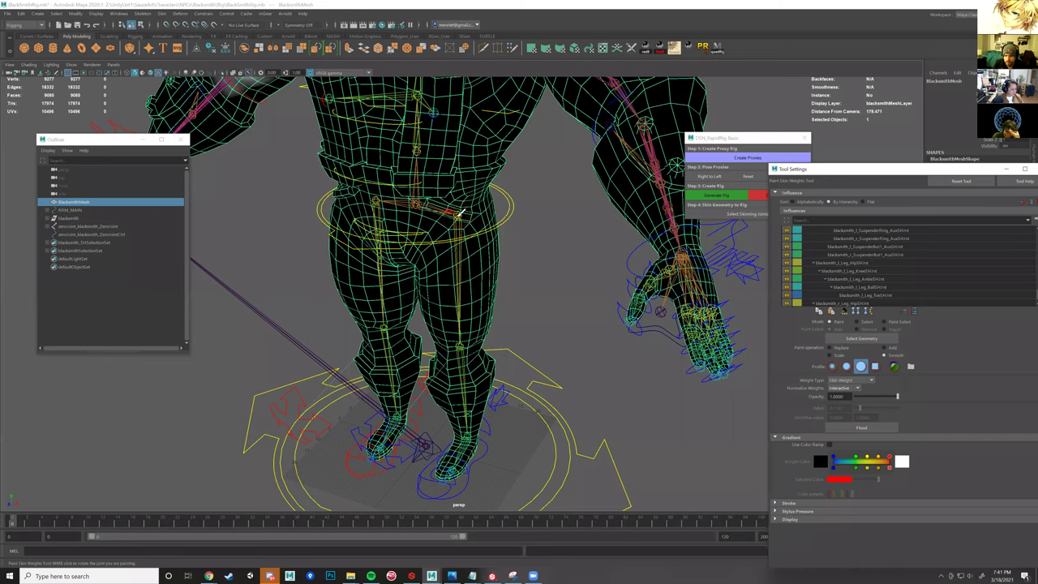
- Display the left hip joint's skin weights and examine their falloff across the pelvis and thigh
{"action": "left_click", "coordinate": [847, 263]}
{"action": "left_click_drag", "start_coordinate": [547, 269], "coordinate": [546, 308], "text": "alt"}
{"action": "middle_click_drag", "start_coordinate": [524, 272], "coordinate": [554, 308], "text": "alt"}
{"action": "left_click_drag", "start_coordinate": [555, 308], "coordinate": [617, 310], "text": "alt"}
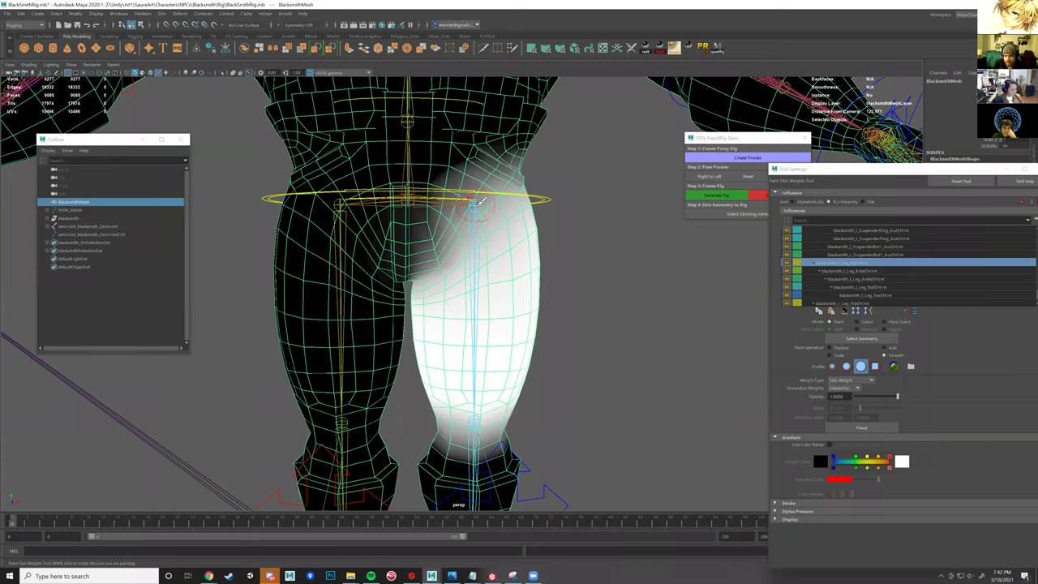
{"action": "key", "text": "shift"}
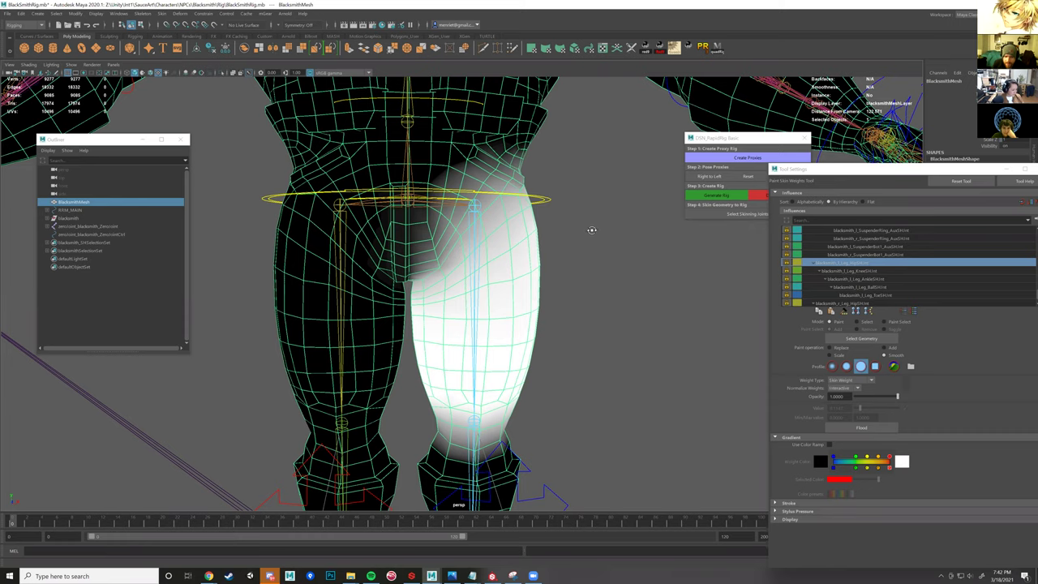
{"action": "left_click_drag", "start_coordinate": [555, 232], "coordinate": [614, 235], "text": "alt"}
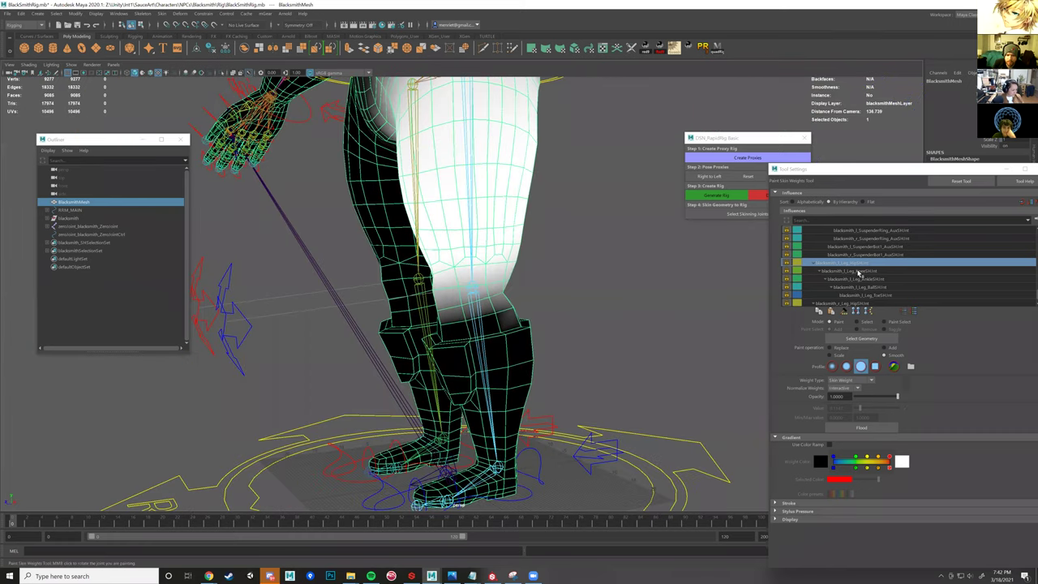
- Display the left knee joint's skin weights and examine them around the knee and lower leg
{"action": "key", "text": "Down"}
{"action": "left_click_drag", "start_coordinate": [489, 271], "coordinate": [491, 261], "text": "alt"}
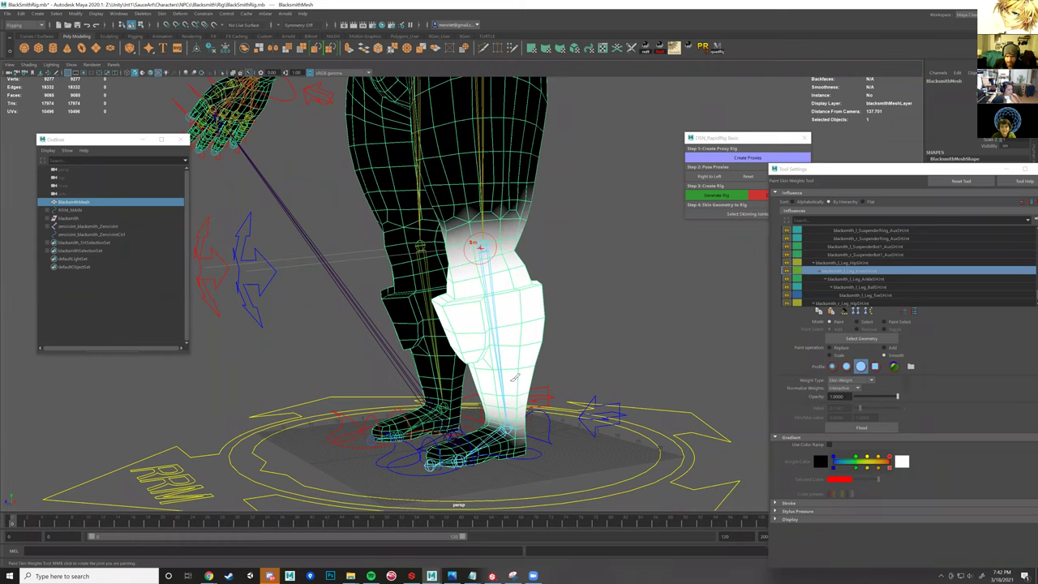
{"action": "left_click_drag", "start_coordinate": [503, 305], "coordinate": [506, 303], "text": "alt"}
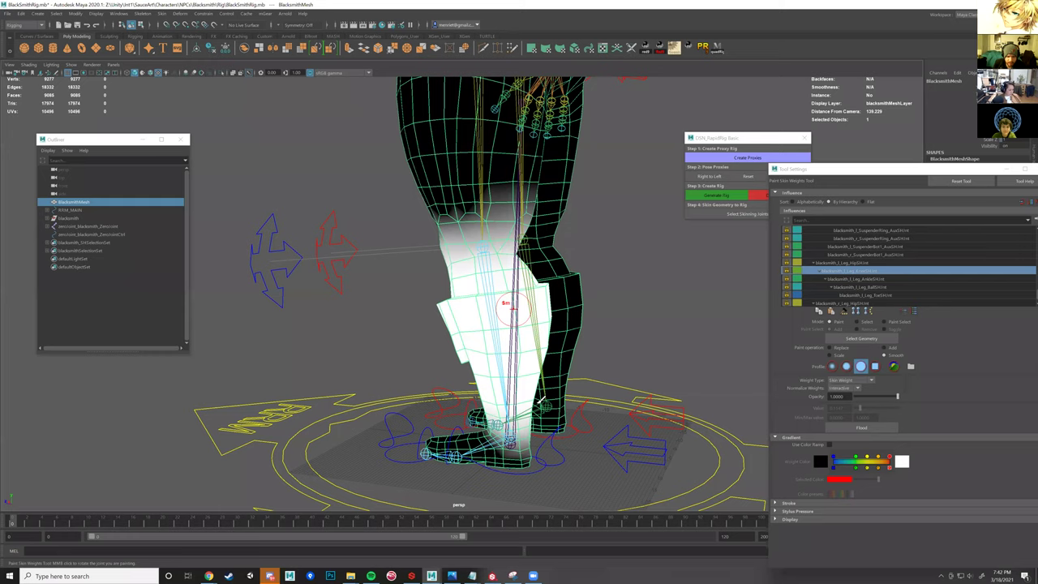
- Bend the left knee by rotating its knee FK control so the lower leg swings backward
{"action": "key", "text": "w"}
{"action": "left_click_drag", "start_coordinate": [523, 389], "coordinate": [563, 405], "text": "alt"}
{"action": "left_click", "coordinate": [591, 395]}
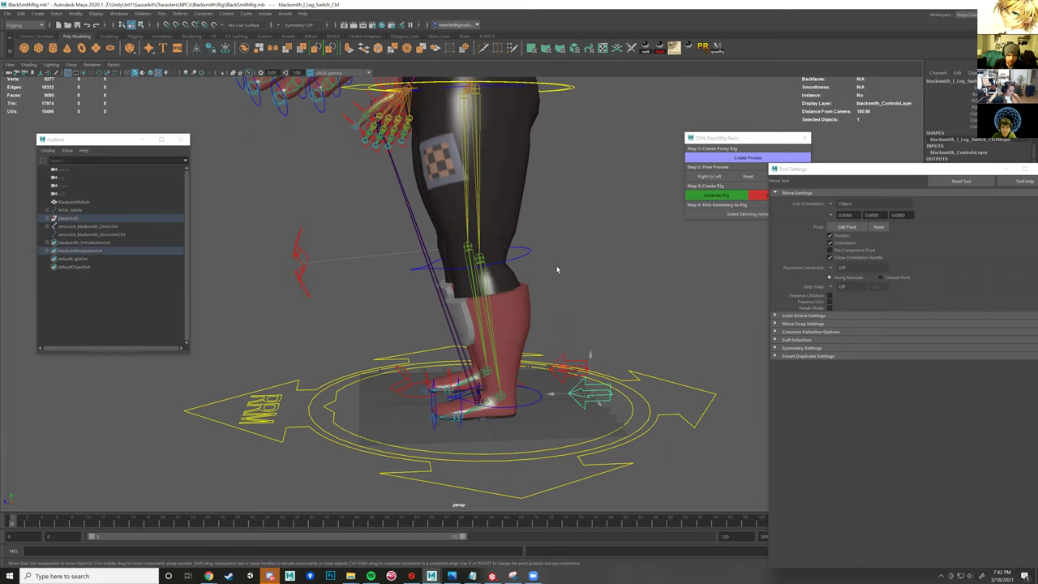
{"action": "scroll", "coordinate": [592, 255], "scroll_direction": "up", "scroll_amount": 3}
{"action": "left_click", "coordinate": [484, 265]}
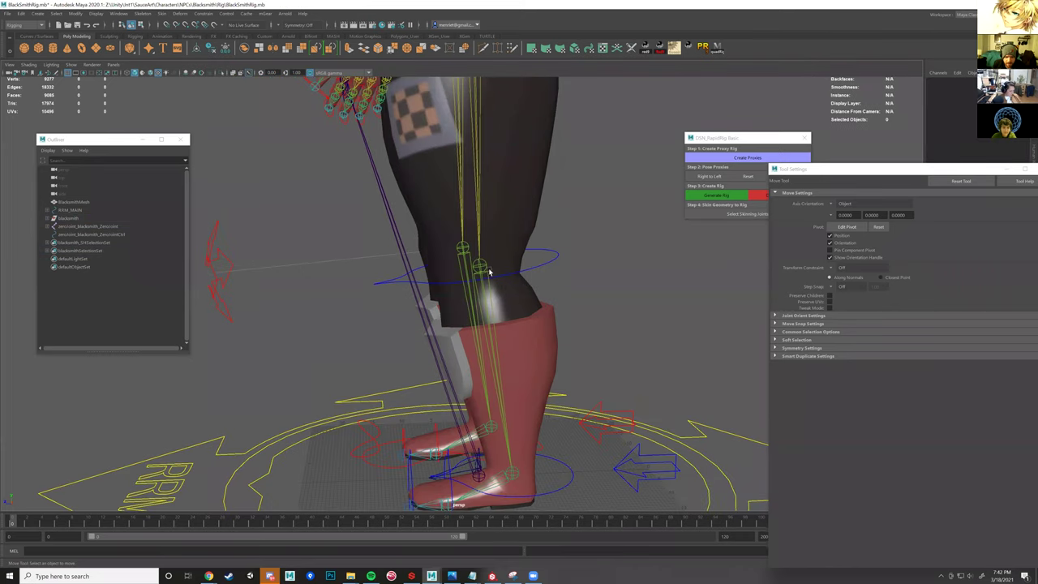
{"action": "left_click_drag", "start_coordinate": [540, 254], "coordinate": [563, 273], "text": "alt"}
{"action": "left_click", "coordinate": [531, 268]}
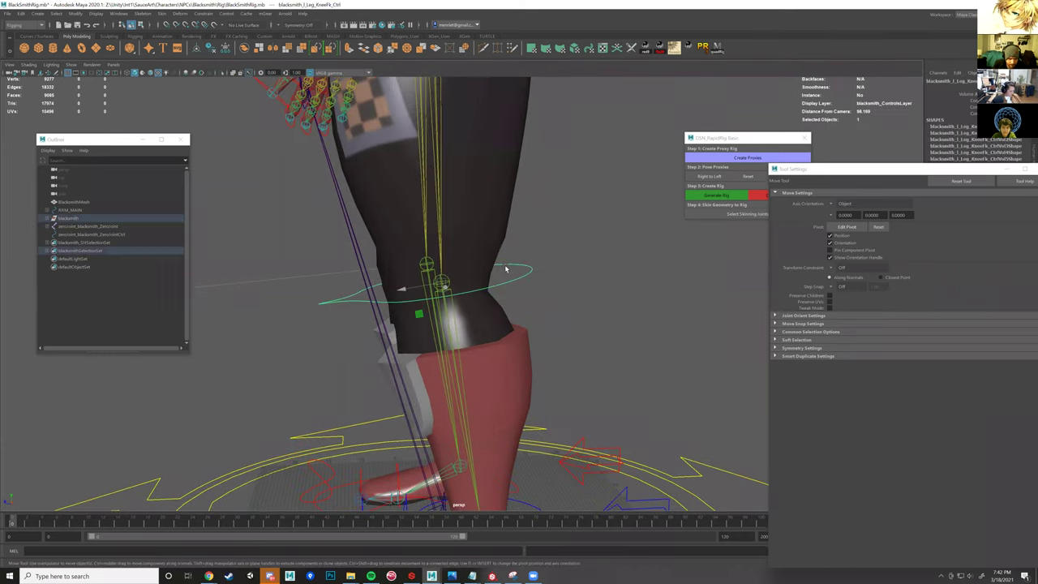
{"action": "key", "text": "e"}
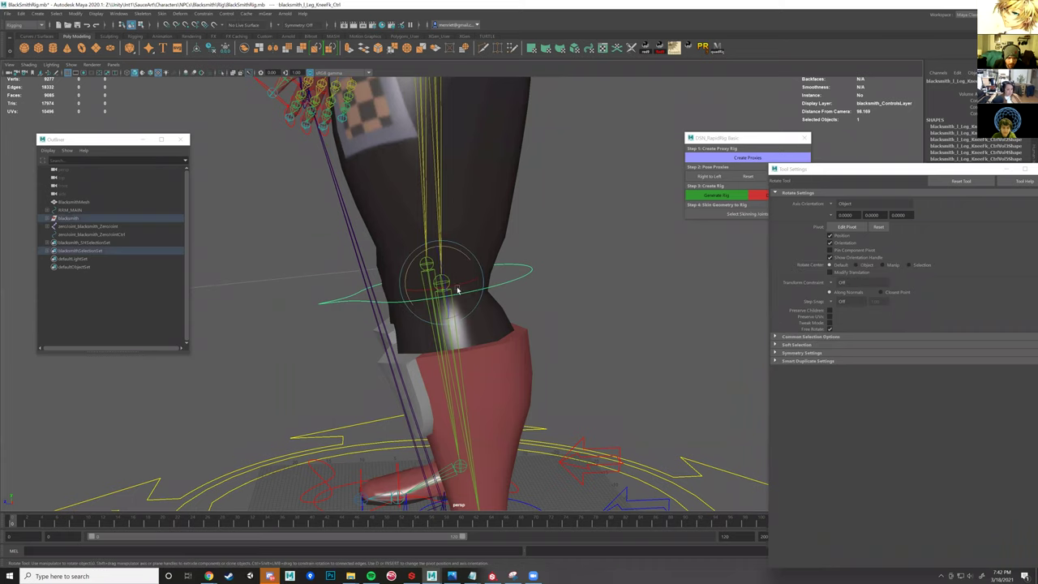
{"action": "mouse_move", "coordinate": [441, 253]}
{"action": "left_mouse_down"}
{"action": "mouse_move", "coordinate": [415, 272]}
{"action": "mouse_move", "coordinate": [432, 254]}
{"action": "mouse_move", "coordinate": [424, 257]}
{"action": "left_mouse_up"}
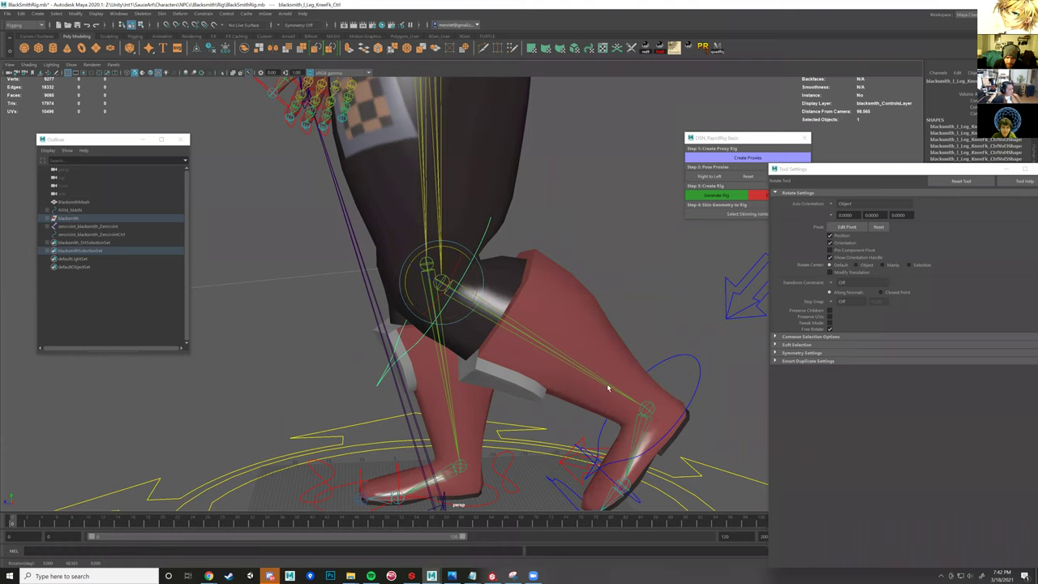
{"action": "left_click", "coordinate": [636, 400]}
{"action": "left_click_drag", "start_coordinate": [431, 247], "coordinate": [458, 240]}
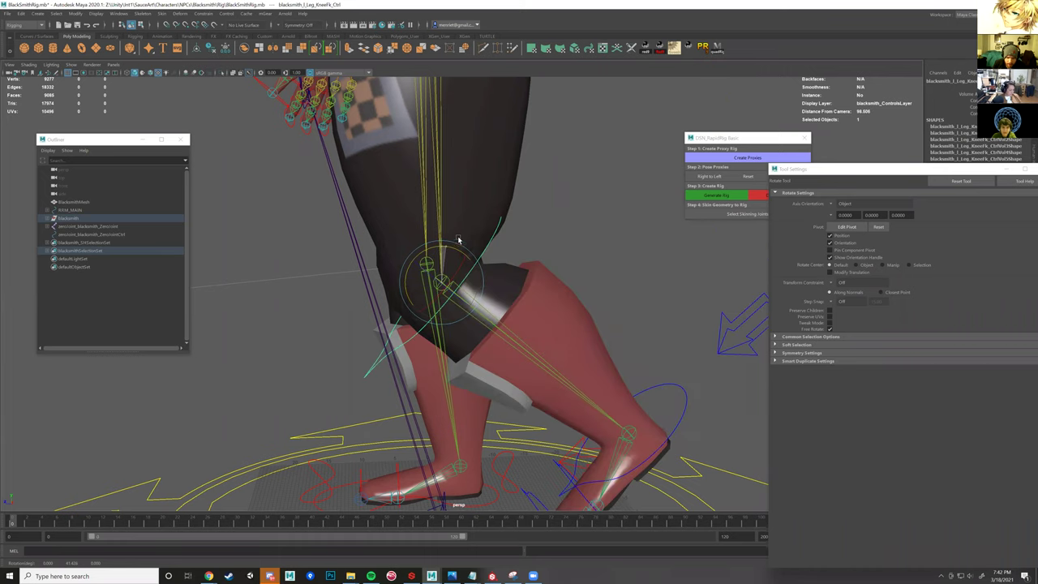
{"action": "left_click_drag", "start_coordinate": [520, 206], "coordinate": [533, 233]}
- Return to painting skin weights on the blacksmith mesh and examine the left ankle joint's weights across the ankle and foot
{"action": "key", "text": "f"}
{"action": "left_click", "coordinate": [486, 231]}
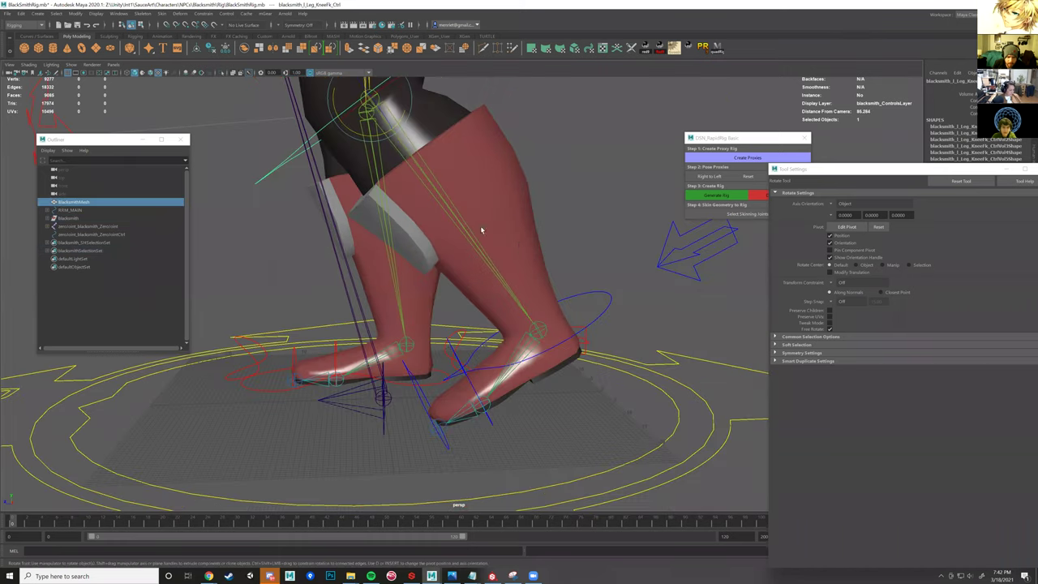
{"action": "right_click_drag", "start_coordinate": [527, 247], "coordinate": [469, 233]}
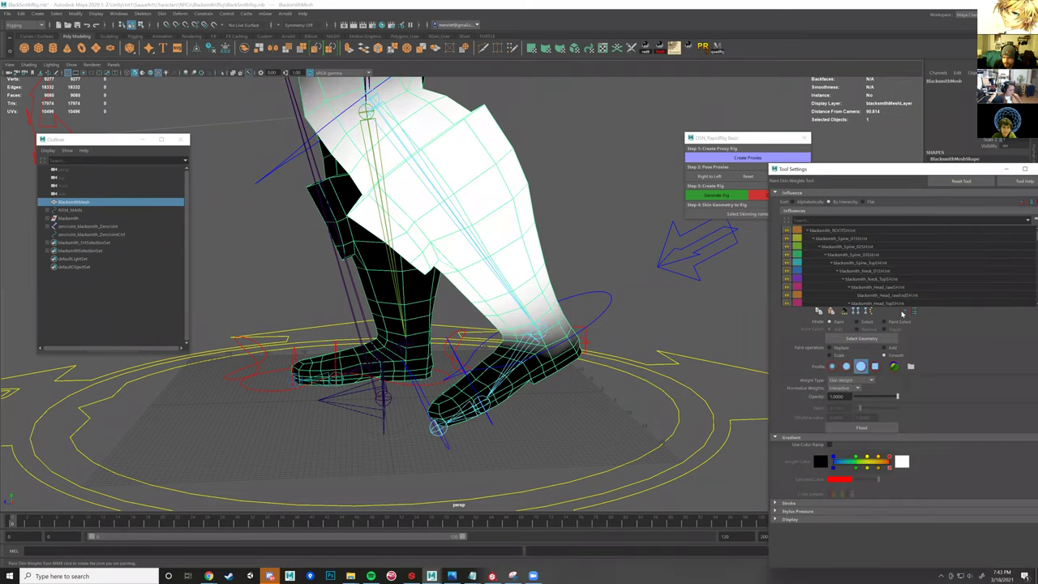
{"action": "scroll", "coordinate": [898, 287], "scroll_direction": "down", "scroll_amount": 1}
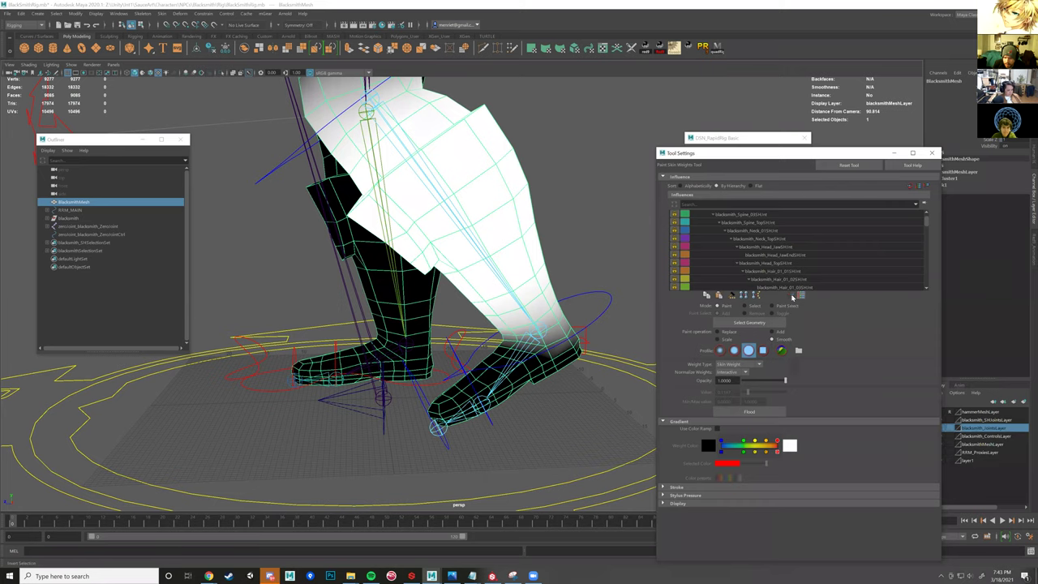
{"action": "key", "text": "f"}
{"action": "key", "text": "Down"}
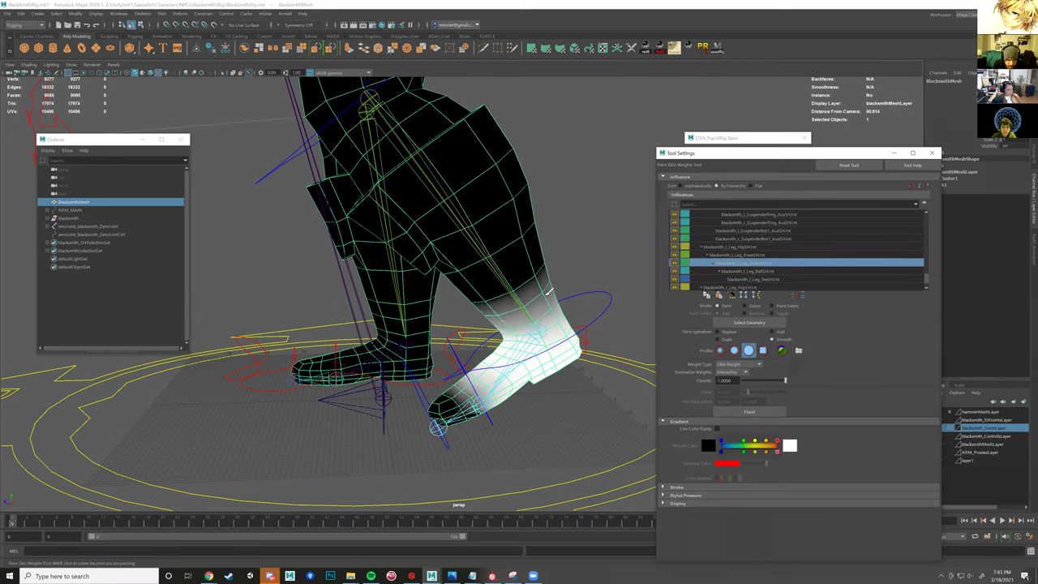
{"action": "scroll", "coordinate": [526, 282], "scroll_direction": "up", "scroll_amount": 3}
{"action": "scroll", "coordinate": [437, 287], "scroll_direction": "up", "scroll_amount": 2}
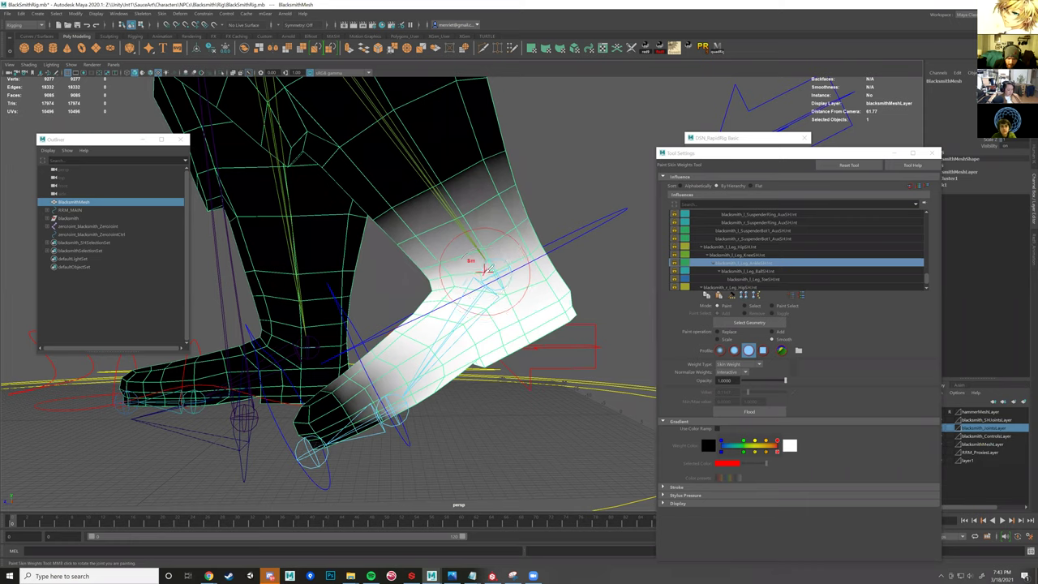
{"action": "left_click_drag", "start_coordinate": [438, 336], "coordinate": [400, 395]}
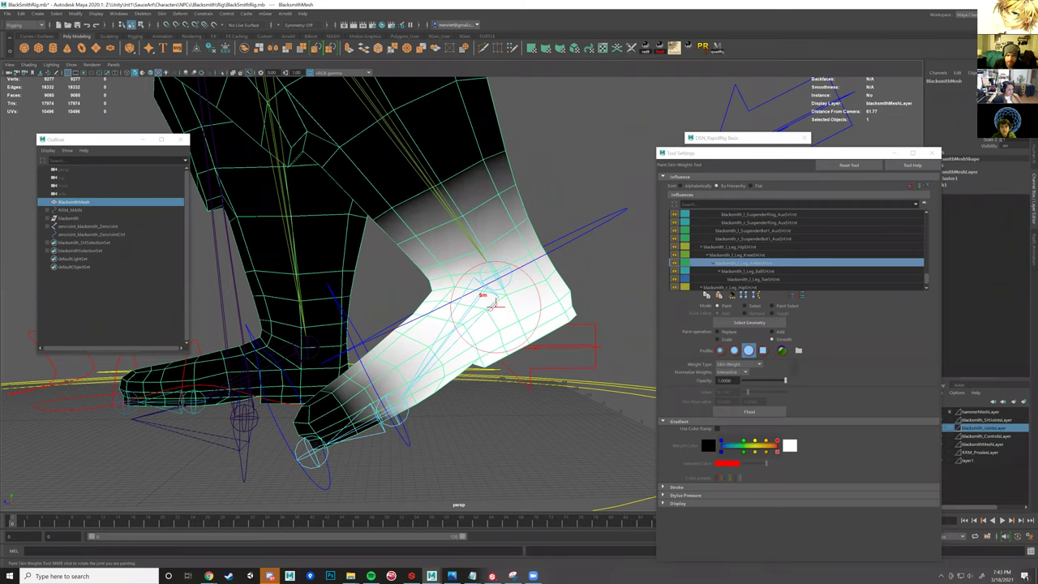
{"action": "scroll", "coordinate": [513, 276], "scroll_direction": "down", "scroll_amount": 5}
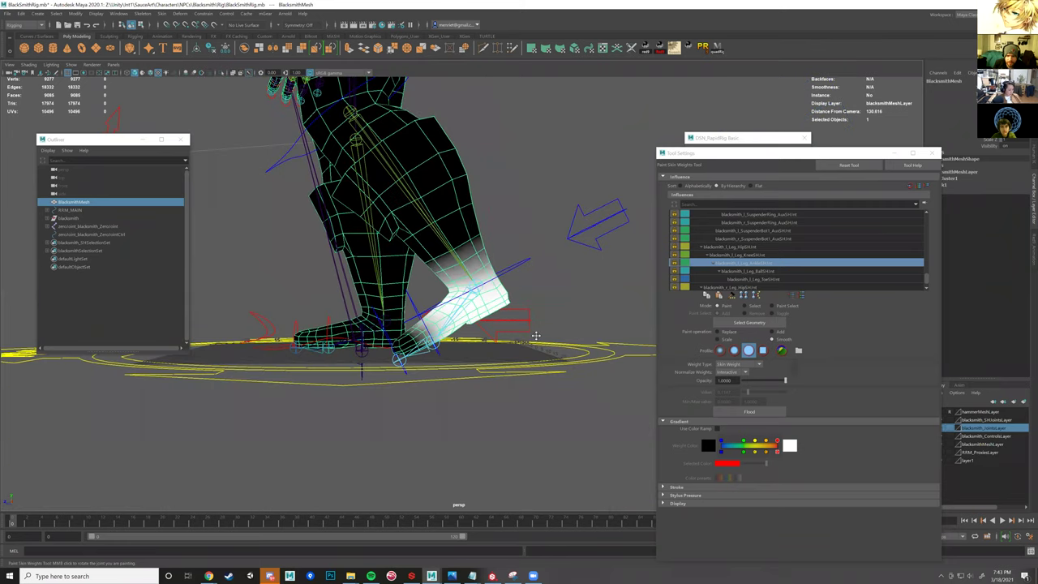
{"action": "scroll", "coordinate": [536, 335], "scroll_direction": "down", "scroll_amount": 3}
{"action": "left_click_drag", "start_coordinate": [536, 335], "coordinate": [599, 348], "text": "alt"}
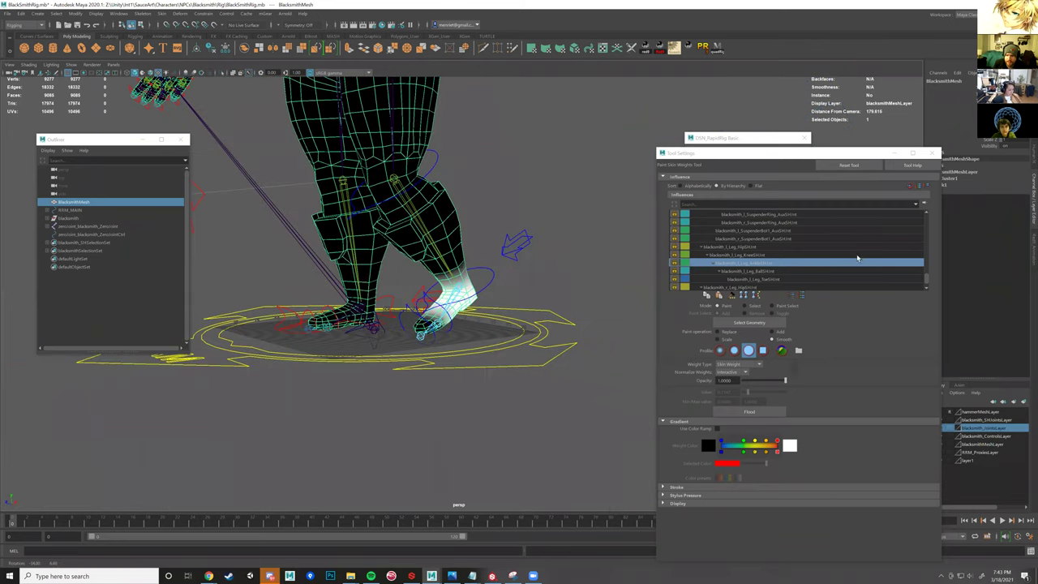
- Display the Spine_01 joint's skin weights and examine their falloff around the waist, belt and belly
{"action": "left_click_drag", "start_coordinate": [926, 279], "coordinate": [930, 217]}
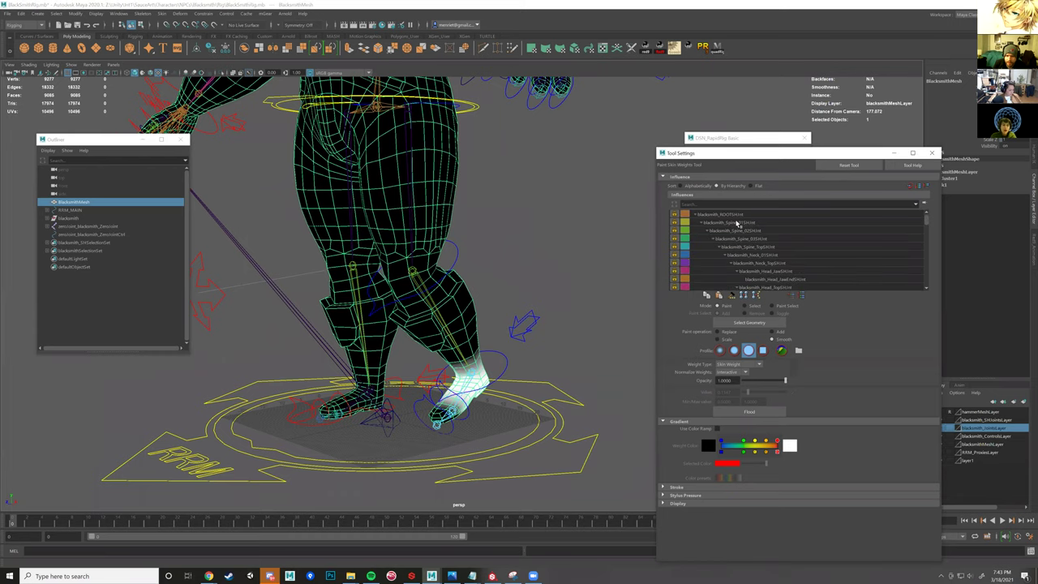
{"action": "left_click", "coordinate": [734, 225]}
{"action": "middle_click_drag", "start_coordinate": [460, 237], "coordinate": [462, 469], "text": "alt"}
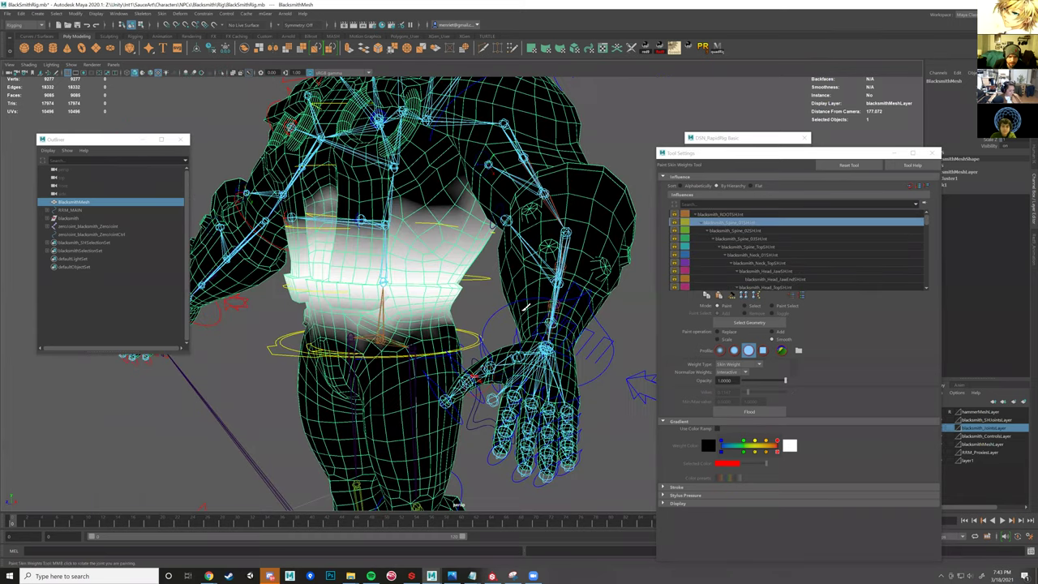
{"action": "left_click_drag", "start_coordinate": [520, 306], "coordinate": [585, 303], "text": "alt"}
{"action": "scroll", "coordinate": [411, 267], "scroll_direction": "up", "scroll_amount": 3}
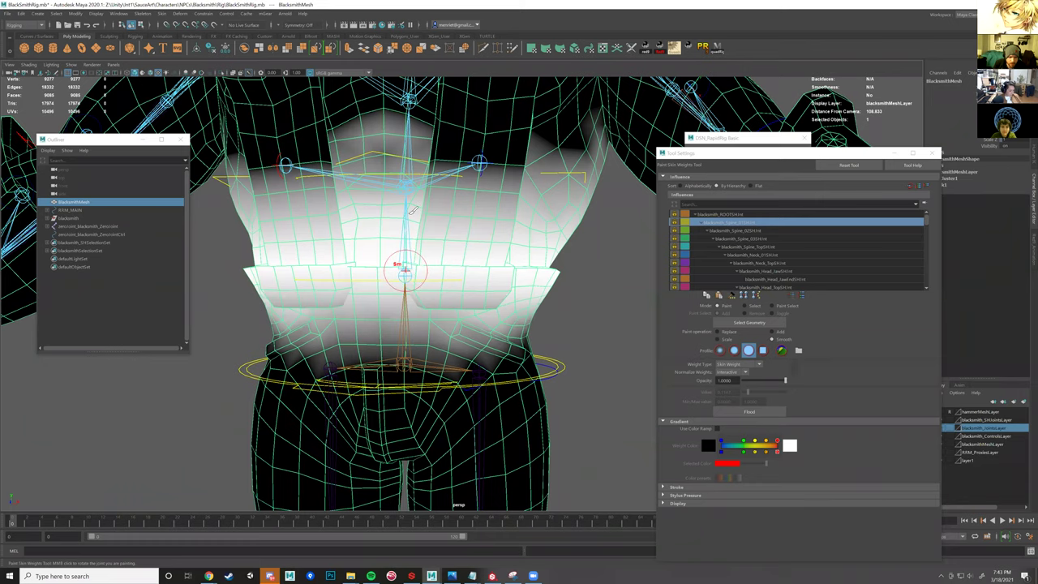
{"action": "left_click_drag", "start_coordinate": [407, 203], "coordinate": [408, 205], "text": "alt"}
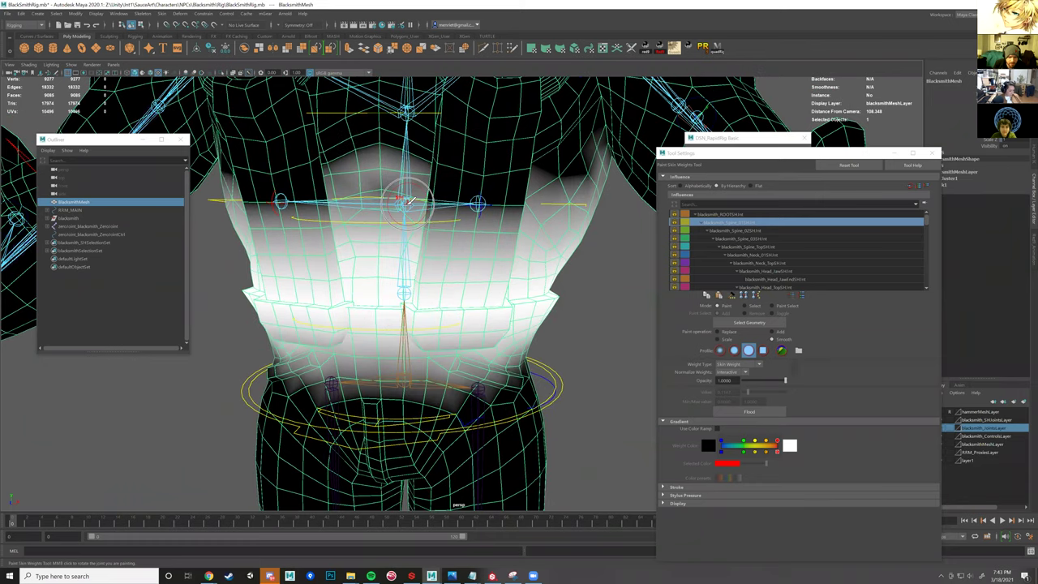
{"action": "left_click_drag", "start_coordinate": [459, 252], "coordinate": [426, 258], "text": "alt"}
{"action": "right_click_drag", "start_coordinate": [426, 258], "coordinate": [504, 262], "text": "alt"}
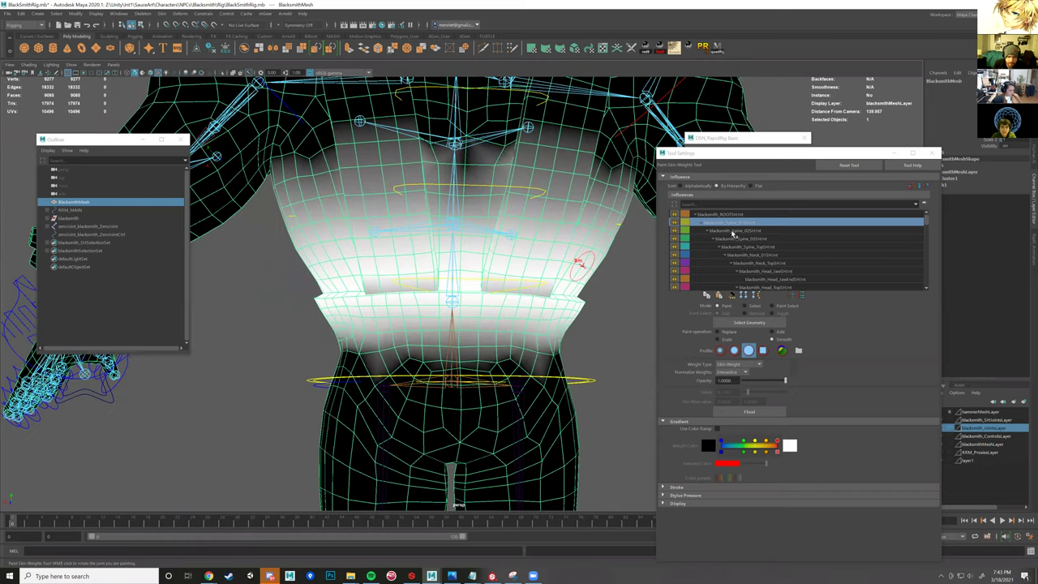
- Display the Spine_02, Spine_03 and Spine_Top joints' skin weights in turn and examine their falloff up the torso
{"action": "middle_click_drag", "start_coordinate": [526, 316], "coordinate": [528, 330], "text": "alt"}
{"action": "right_click_drag", "start_coordinate": [508, 281], "coordinate": [525, 316]}
{"action": "left_click_drag", "start_coordinate": [487, 327], "coordinate": [476, 321], "text": "alt"}
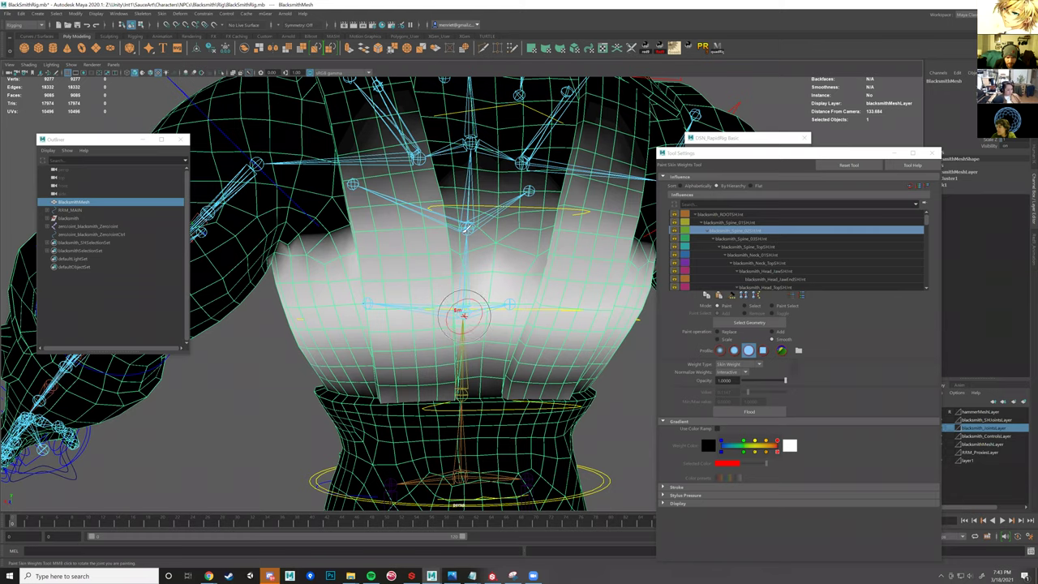
{"action": "left_click", "coordinate": [753, 239]}
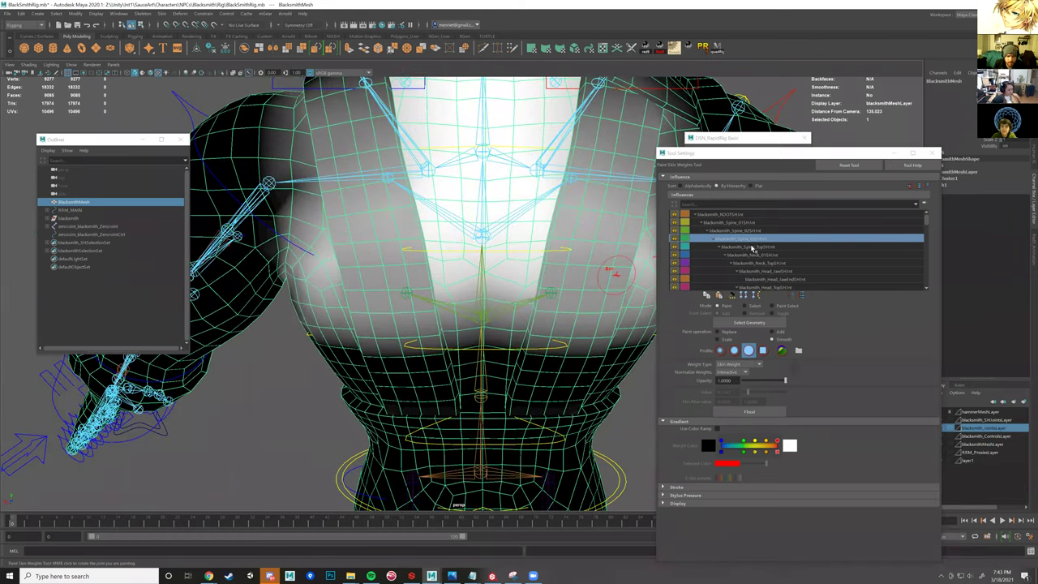
{"action": "left_click", "coordinate": [752, 245]}
{"action": "left_click_drag", "start_coordinate": [400, 265], "coordinate": [466, 271], "text": "alt"}
{"action": "mouse_move", "coordinate": [428, 302]}
{"action": "left_mouse_down", "text": "alt"}
{"action": "mouse_move", "coordinate": [443, 291]}
{"action": "mouse_move", "coordinate": [431, 261]}
{"action": "mouse_move", "coordinate": [365, 235]}
{"action": "mouse_move", "coordinate": [387, 241]}
{"action": "left_mouse_up", "text": "alt"}
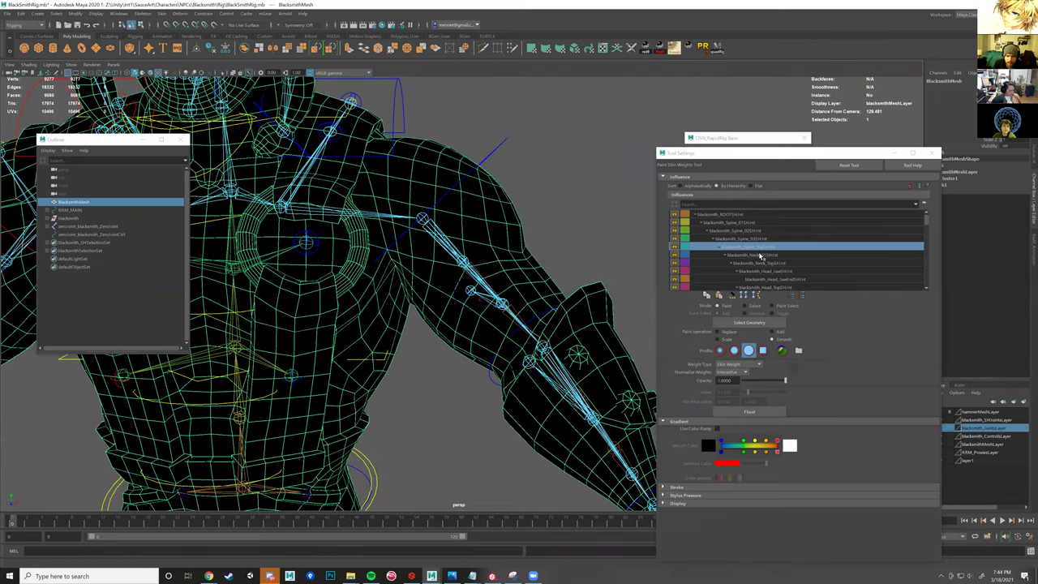
- Display the Neck_01 joint's skin weights and examine their falloff between the collar and the jaw
{"action": "left_click", "coordinate": [734, 253]}
{"action": "left_click_drag", "start_coordinate": [471, 300], "coordinate": [535, 272], "text": "alt"}
{"action": "scroll", "coordinate": [510, 284], "scroll_direction": "up", "scroll_amount": 5}
{"action": "scroll", "coordinate": [505, 286], "scroll_direction": "up", "scroll_amount": 3}
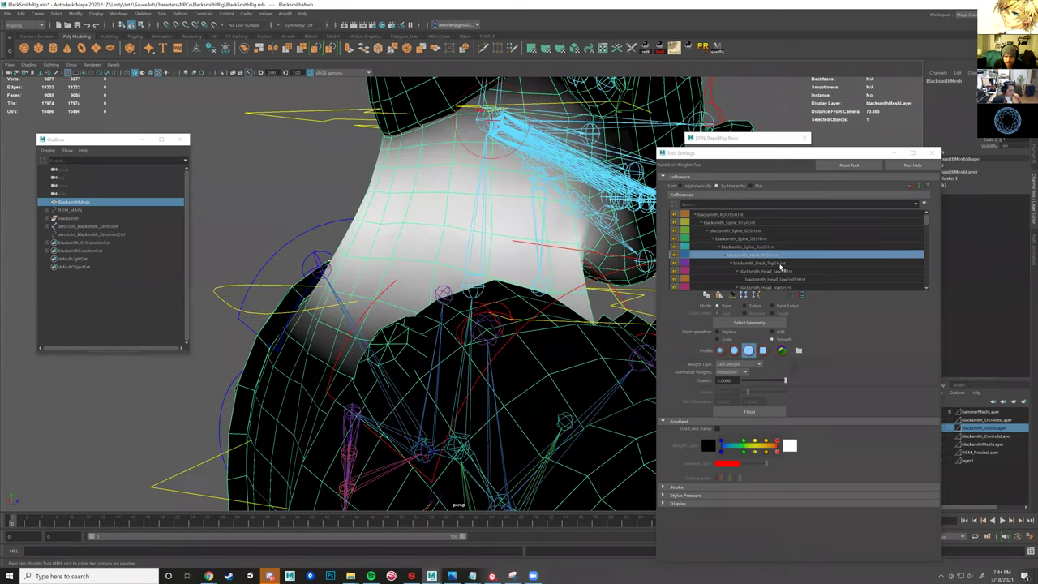
- Display the Neck_Top joint's skin weights and examine them across the head, neck and hair from several sides
{"action": "left_click", "coordinate": [778, 264]}
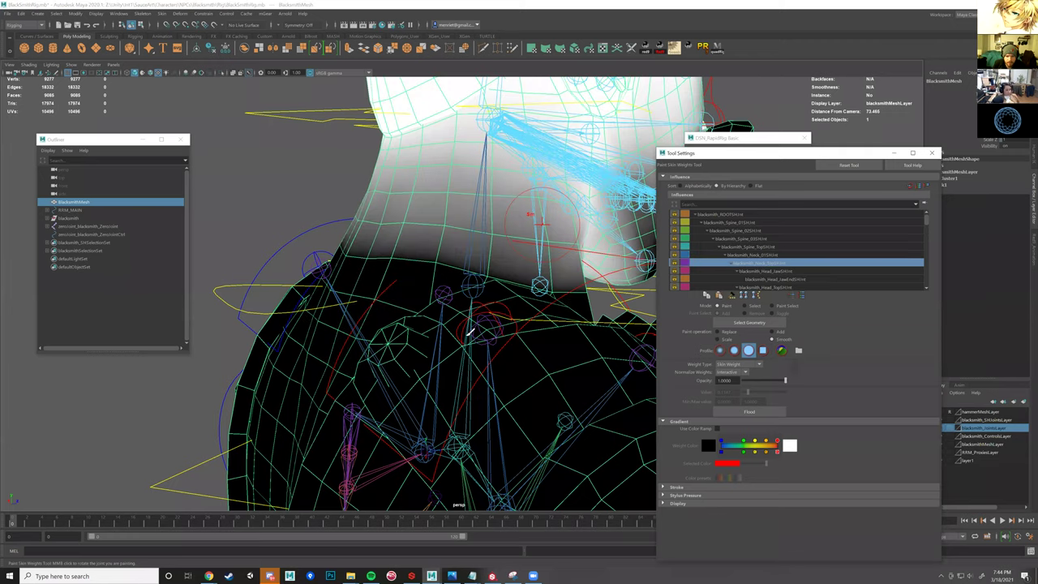
{"action": "left_click_drag", "start_coordinate": [465, 328], "coordinate": [436, 242], "text": "alt"}
{"action": "scroll", "coordinate": [436, 242], "scroll_direction": "down", "scroll_amount": 3}
{"action": "scroll", "coordinate": [447, 187], "scroll_direction": "down", "scroll_amount": 3}
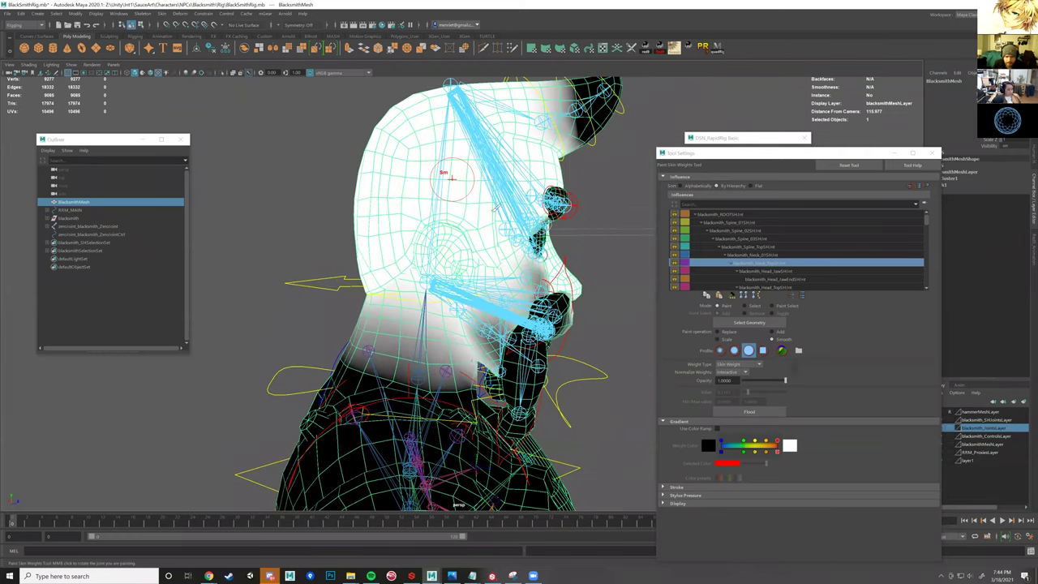
{"action": "scroll", "coordinate": [507, 207], "scroll_direction": "down", "scroll_amount": 4}
{"action": "left_click_drag", "start_coordinate": [507, 207], "coordinate": [417, 206], "text": "alt"}
{"action": "left_click_drag", "start_coordinate": [465, 301], "coordinate": [479, 298], "text": "alt"}
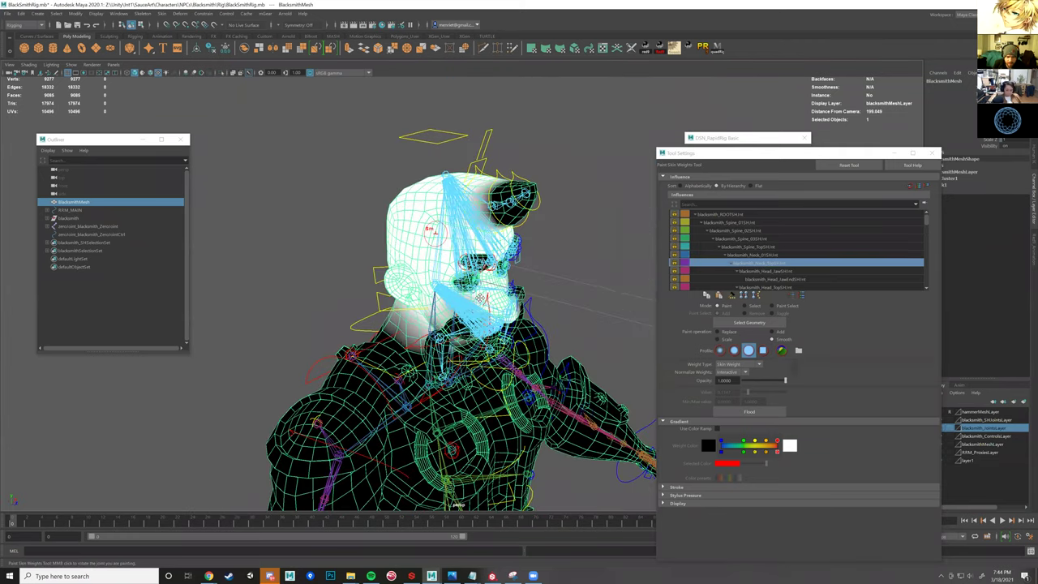
{"action": "left_click_drag", "start_coordinate": [342, 244], "coordinate": [496, 253], "text": "alt"}
{"action": "left_click_drag", "start_coordinate": [532, 305], "coordinate": [551, 126], "text": "alt"}
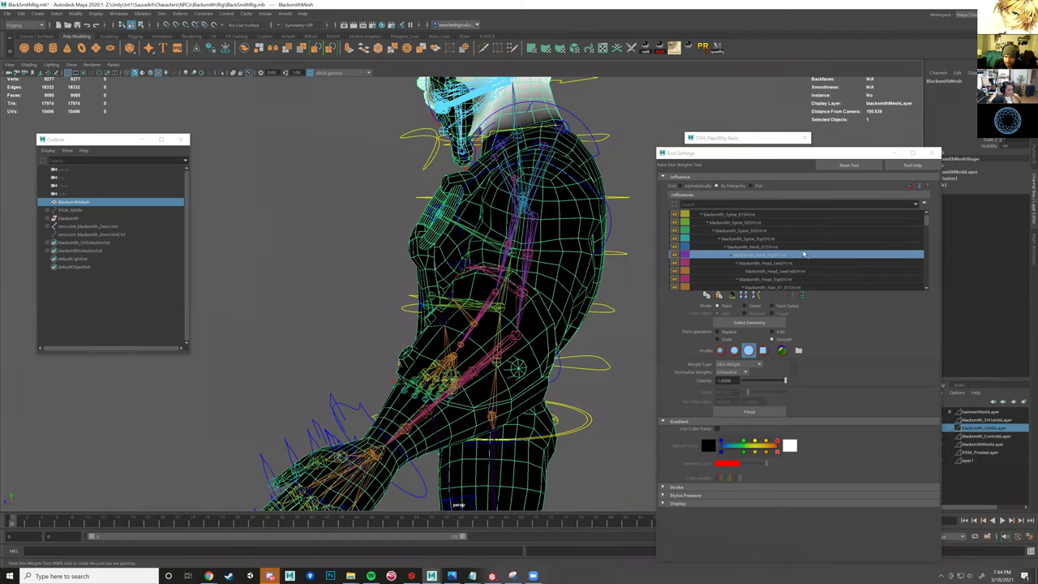
- Display the left LowEyelid2 and LowEyelid3 joints' skin weights in turn and examine them along the lower eyelid
{"action": "scroll", "coordinate": [804, 255], "scroll_direction": "down", "scroll_amount": 5}
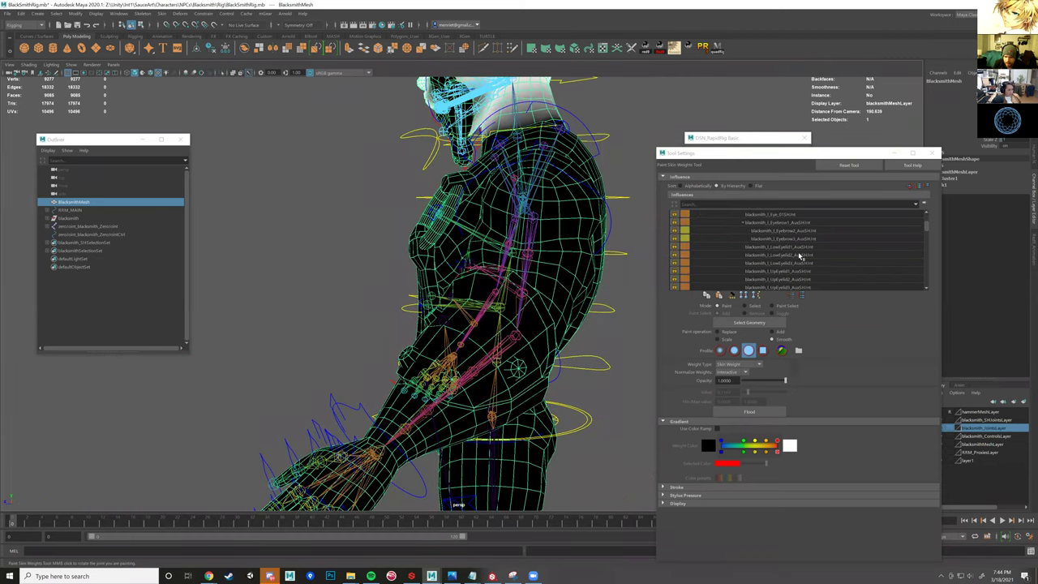
{"action": "left_click_drag", "start_coordinate": [526, 219], "coordinate": [616, 360], "text": "alt"}
{"action": "middle_click_drag", "start_coordinate": [679, 330], "coordinate": [785, 381], "text": "alt"}
{"action": "right_click_drag", "start_coordinate": [649, 324], "coordinate": [819, 258], "text": "alt"}
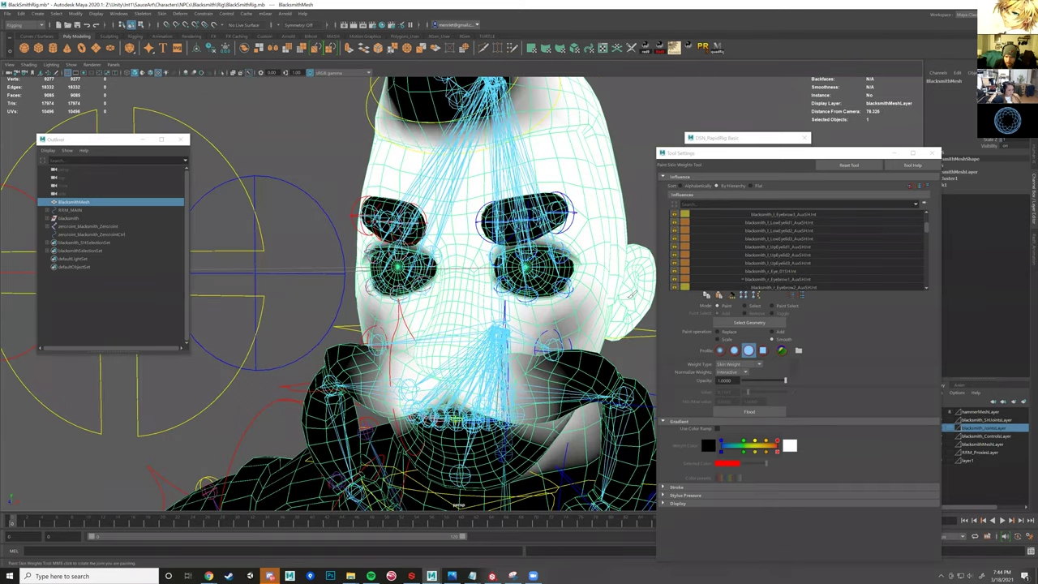
{"action": "right_click_drag", "start_coordinate": [617, 303], "coordinate": [570, 314], "text": "alt"}
{"action": "scroll", "coordinate": [573, 296], "scroll_direction": "up", "scroll_amount": 2}
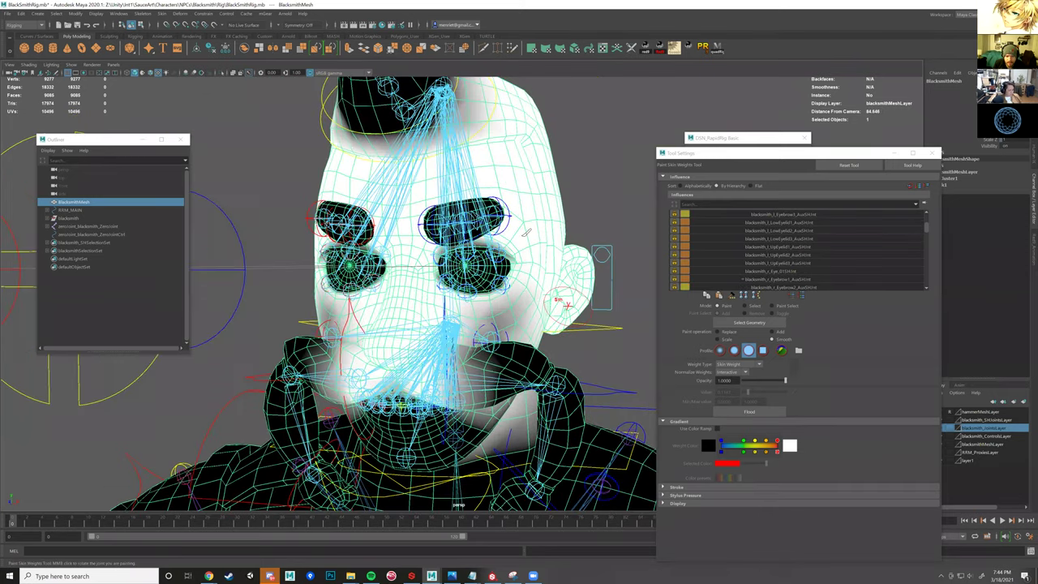
{"action": "scroll", "coordinate": [498, 242], "scroll_direction": "up", "scroll_amount": 2}
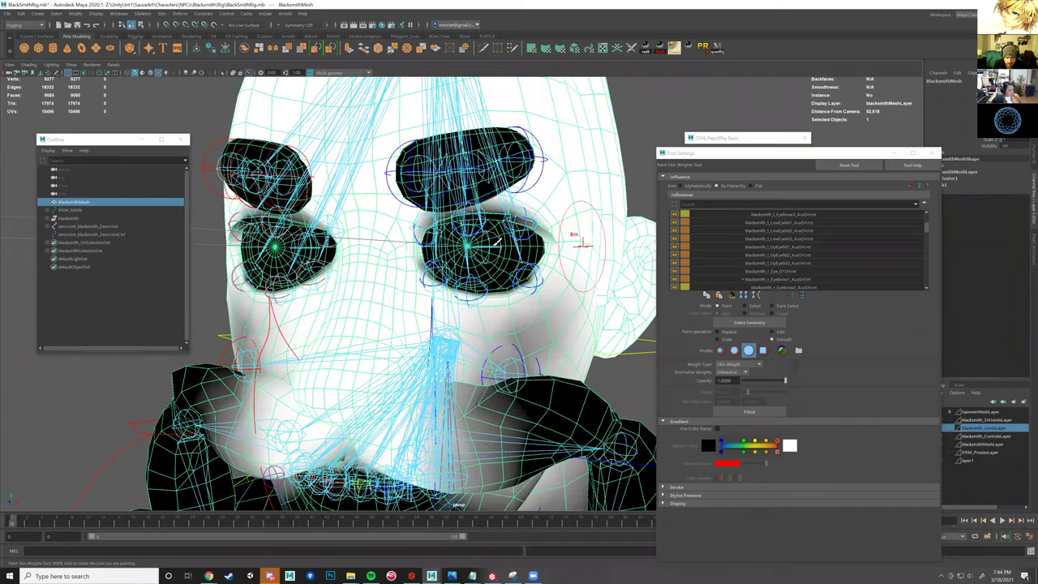
{"action": "left_click", "coordinate": [771, 231]}
{"action": "scroll", "coordinate": [538, 293], "scroll_direction": "up", "scroll_amount": 2}
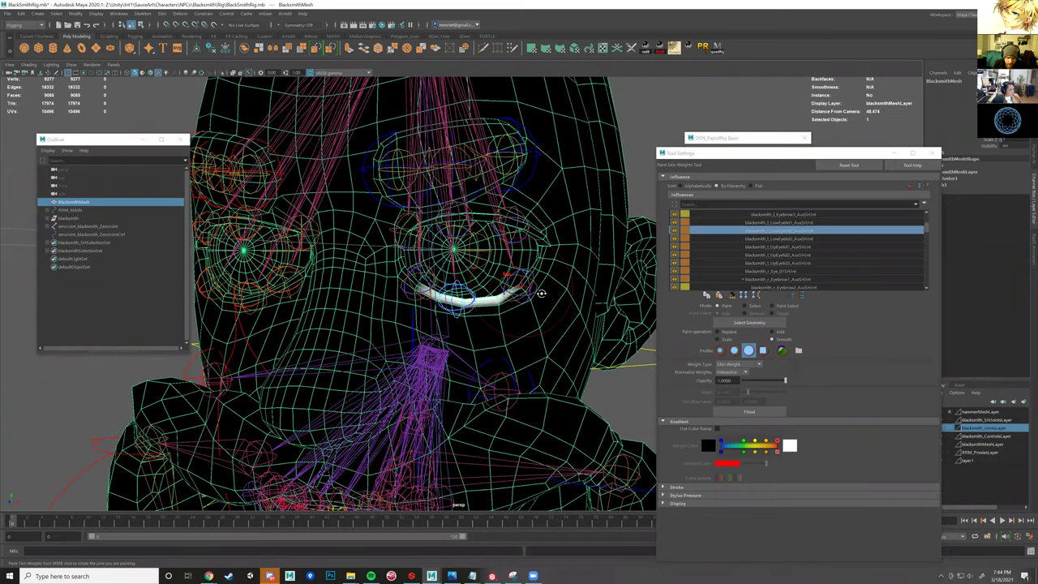
{"action": "scroll", "coordinate": [538, 294], "scroll_direction": "up", "scroll_amount": 5}
{"action": "left_click_drag", "start_coordinate": [398, 281], "coordinate": [408, 282], "text": "alt"}
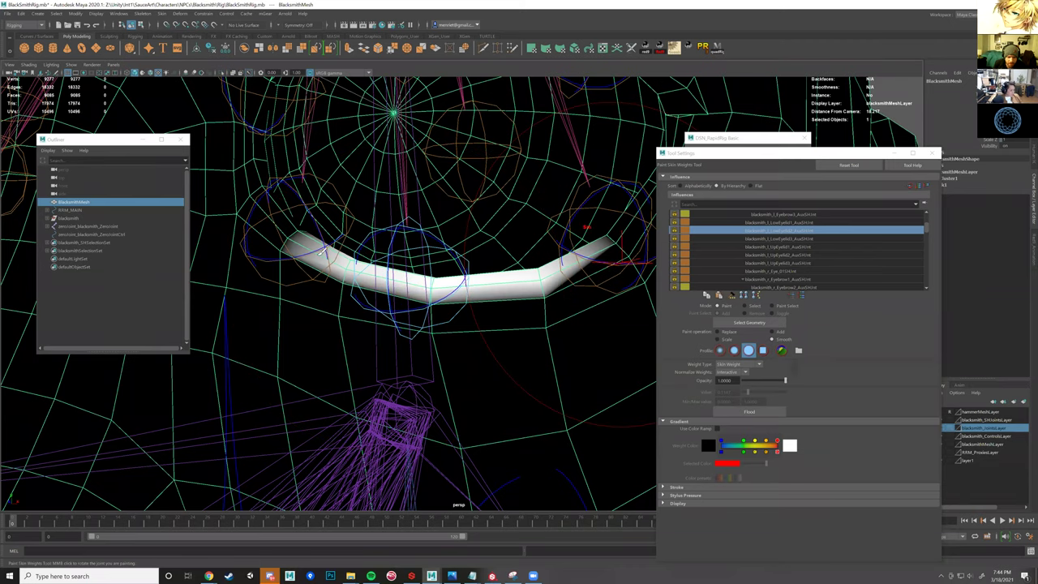
{"action": "left_click", "coordinate": [774, 240]}
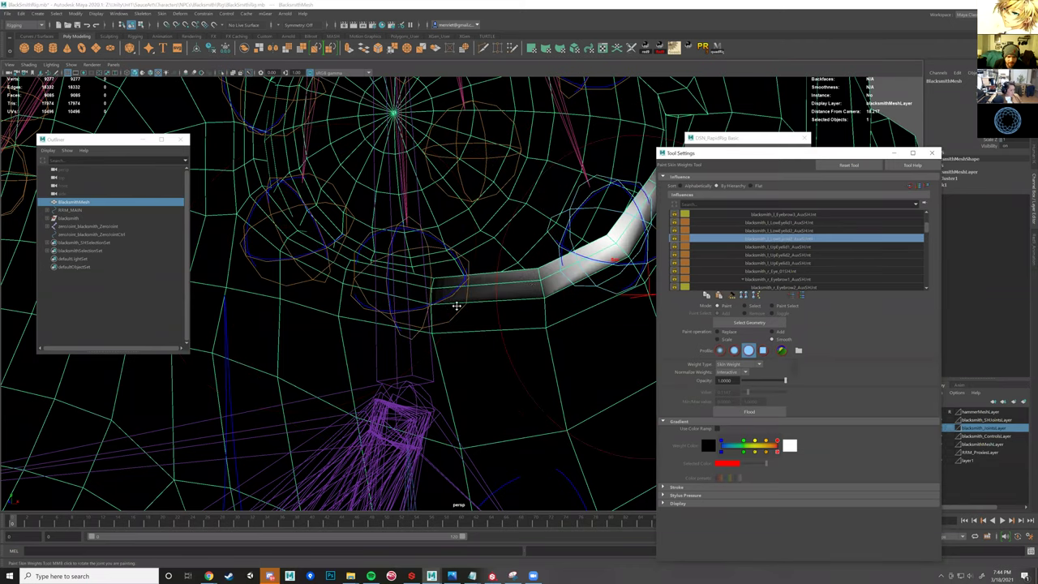
{"action": "left_click_drag", "start_coordinate": [383, 316], "coordinate": [513, 239], "text": "alt"}
- Leave weight painting and activate the Move tool on the blink control beside the left eye
{"action": "scroll", "coordinate": [426, 312], "scroll_direction": "down", "scroll_amount": 5}
{"action": "scroll", "coordinate": [505, 262], "scroll_direction": "down", "scroll_amount": 3}
{"action": "key", "text": "w"}
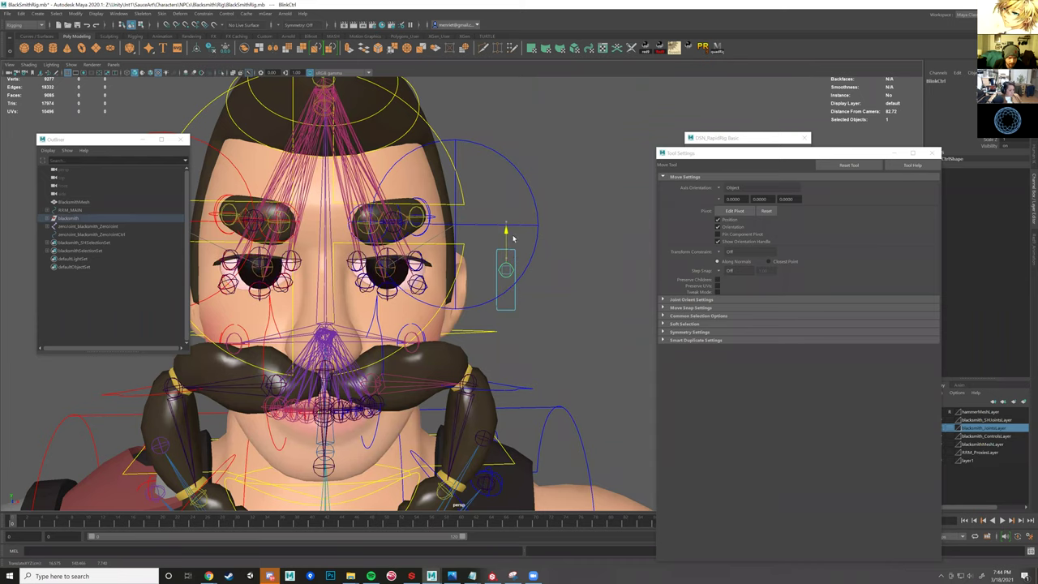
{"action": "left_click_drag", "start_coordinate": [493, 282], "coordinate": [572, 393], "text": "alt"}
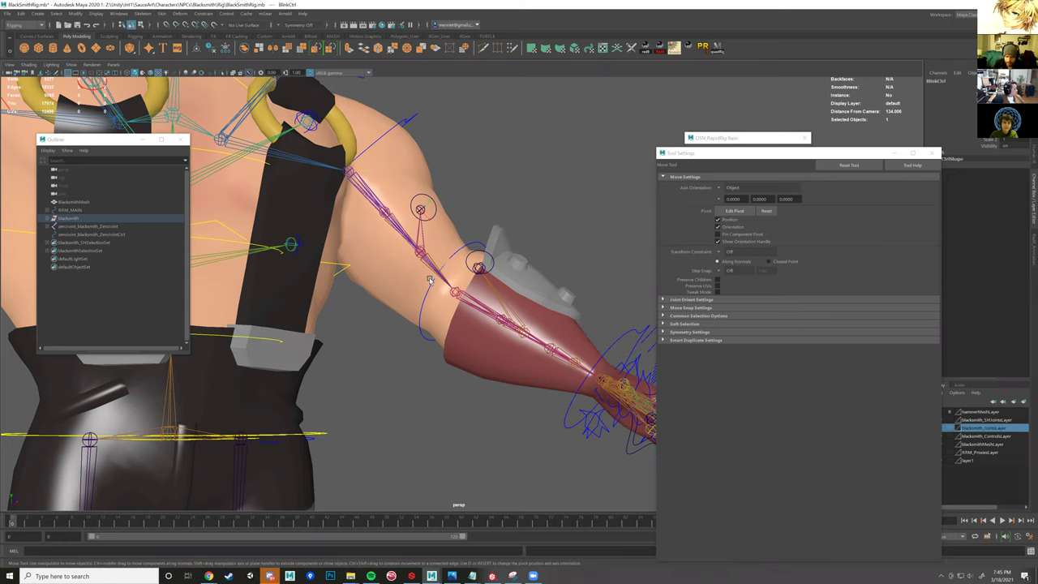
- Select the blacksmith mesh and examine its edge flow around the torso, shoulder and left elbow
{"action": "left_click", "coordinate": [415, 326]}
{"action": "left_click_drag", "start_coordinate": [365, 247], "coordinate": [451, 319], "text": "alt"}
{"action": "middle_click_drag", "start_coordinate": [451, 320], "coordinate": [398, 285], "text": "alt"}
{"action": "mouse_move", "coordinate": [428, 284]}
{"action": "left_mouse_down", "text": "alt"}
{"action": "mouse_move", "coordinate": [454, 253]}
{"action": "mouse_move", "coordinate": [435, 284]}
{"action": "left_mouse_up", "text": "alt"}
{"action": "middle_click_drag", "start_coordinate": [434, 291], "coordinate": [434, 234], "text": "alt"}
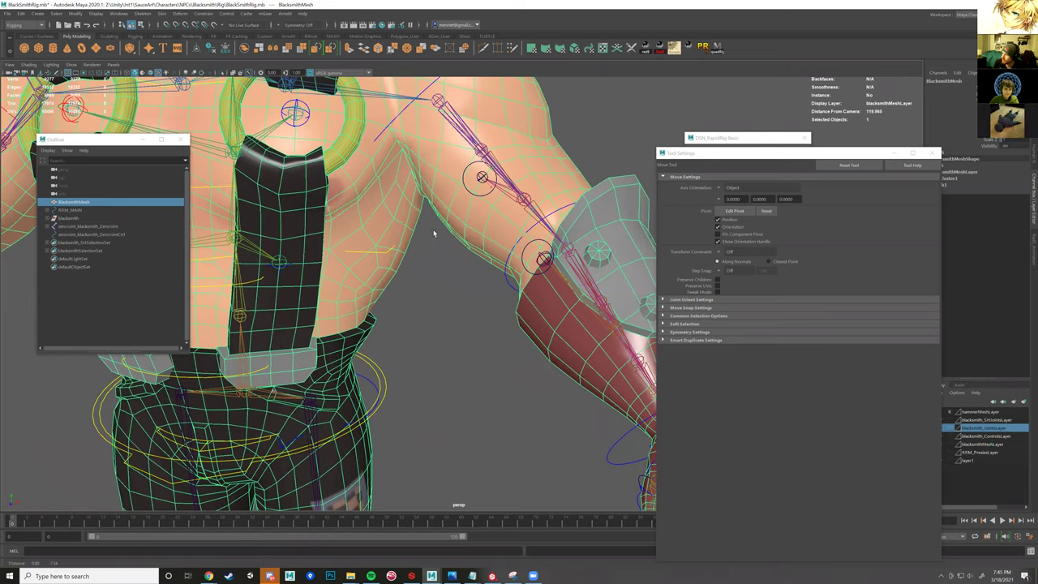
- Examine the blacksmith mesh's edge flow around the hips, thighs and bent left knee
{"action": "scroll", "coordinate": [434, 232], "scroll_direction": "up", "scroll_amount": 4}
{"action": "middle_click_drag", "start_coordinate": [471, 332], "coordinate": [520, 250], "text": "alt"}
{"action": "scroll", "coordinate": [520, 250], "scroll_direction": "down", "scroll_amount": 3}
{"action": "left_click_drag", "start_coordinate": [520, 249], "coordinate": [552, 328], "text": "alt"}
{"action": "middle_click_drag", "start_coordinate": [551, 251], "coordinate": [533, 91], "text": "alt"}
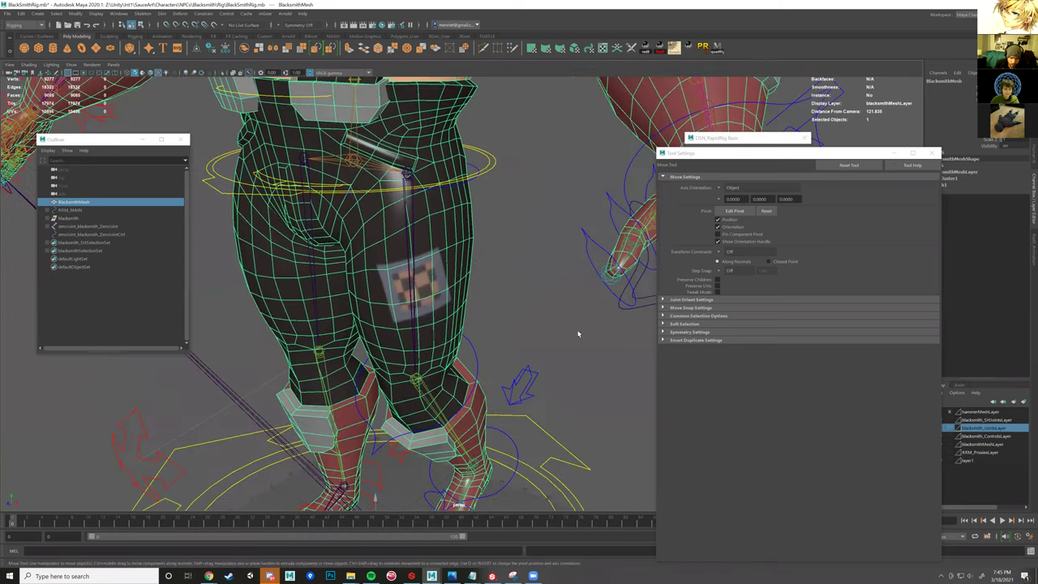
{"action": "left_click_drag", "start_coordinate": [464, 263], "coordinate": [453, 242], "text": "alt"}
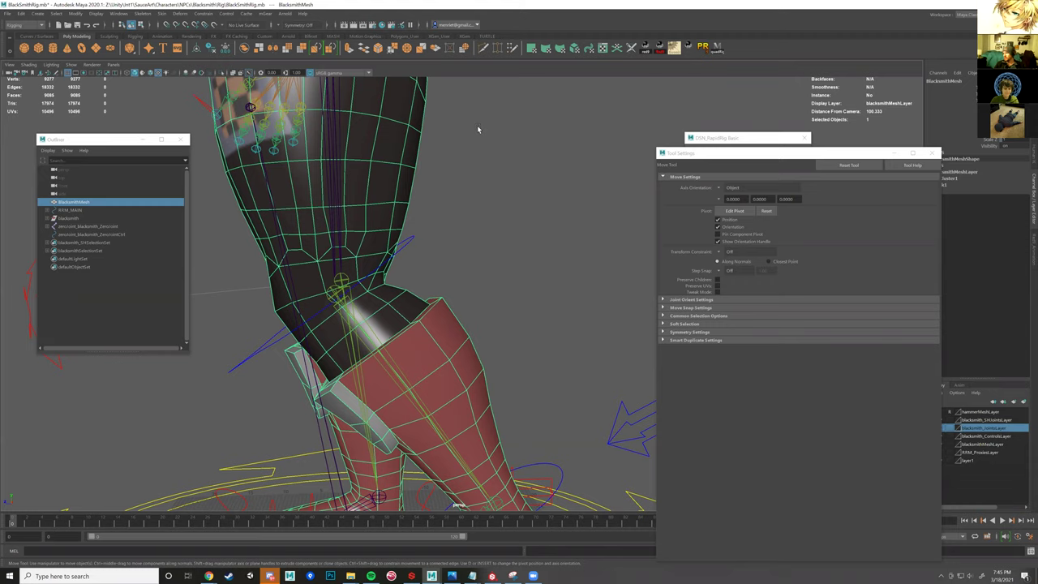
{"action": "left_click_drag", "start_coordinate": [491, 204], "coordinate": [433, 252], "text": "alt"}
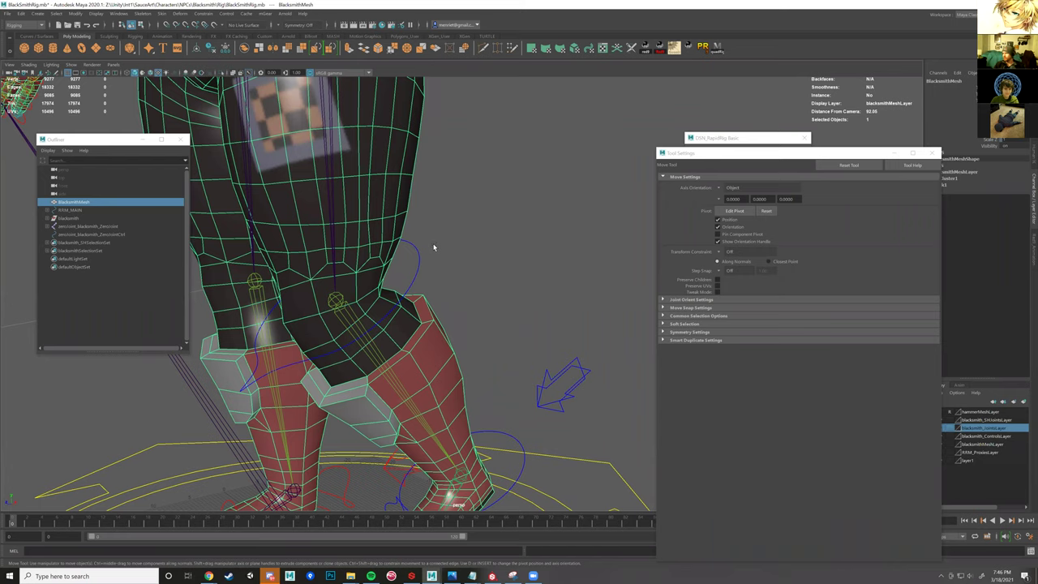
{"action": "left_click_drag", "start_coordinate": [433, 247], "coordinate": [459, 303], "text": "alt"}
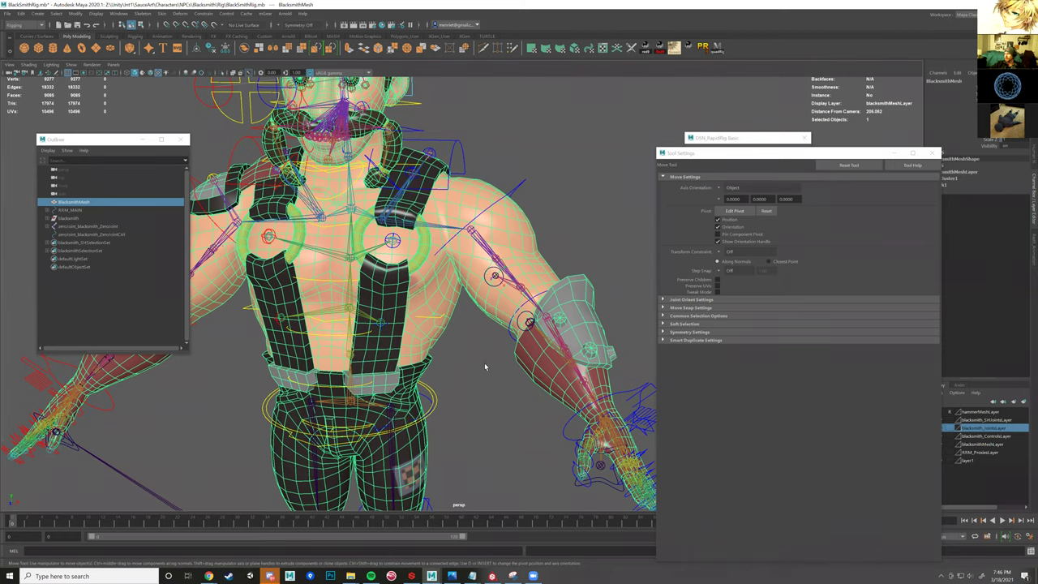
- Deselect the blacksmith mesh and examine the shaded upper body and its rig controls from the front and side
{"action": "left_click", "coordinate": [195, 88]}
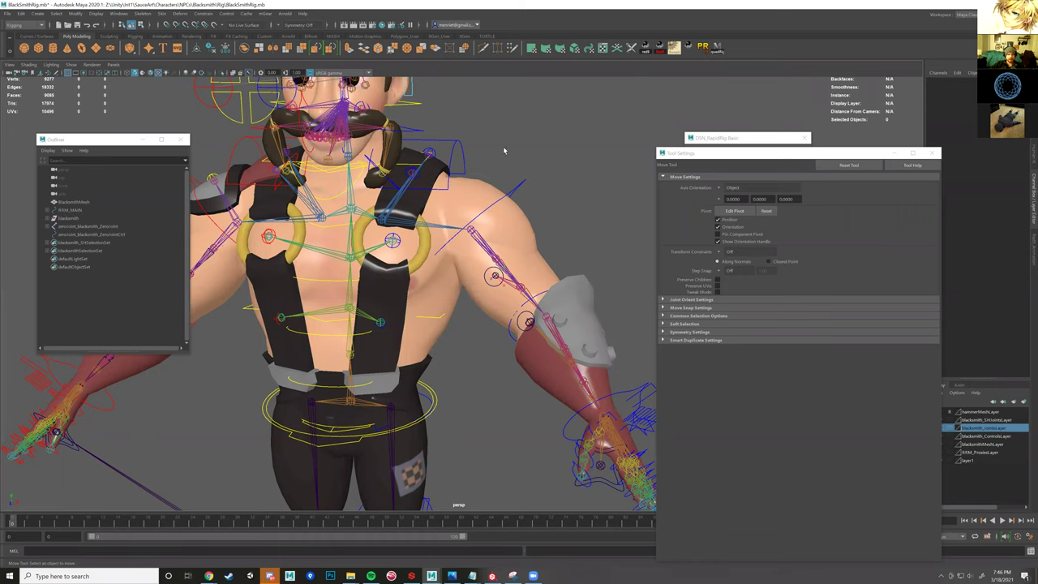
{"action": "left_click_drag", "start_coordinate": [453, 186], "coordinate": [473, 175], "text": "alt"}
{"action": "scroll", "coordinate": [473, 176], "scroll_direction": "up", "scroll_amount": 5}
{"action": "left_click_drag", "start_coordinate": [492, 255], "coordinate": [385, 232], "text": "alt"}
{"action": "scroll", "coordinate": [409, 245], "scroll_direction": "down", "scroll_amount": 5}
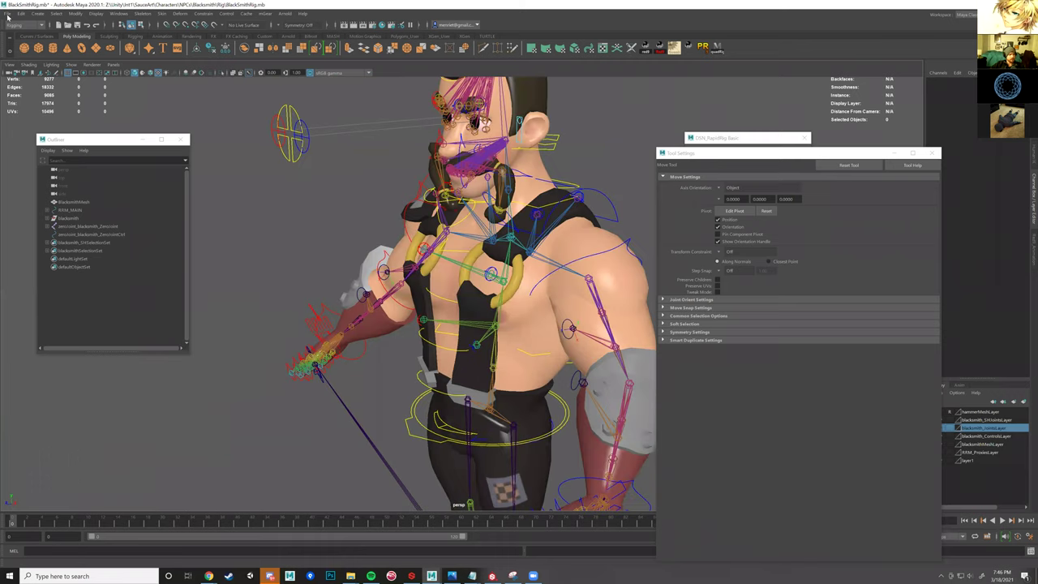
- Open the recent scene file BlackSmithSkinned.mb
{"action": "left_click", "coordinate": [8, 15]}
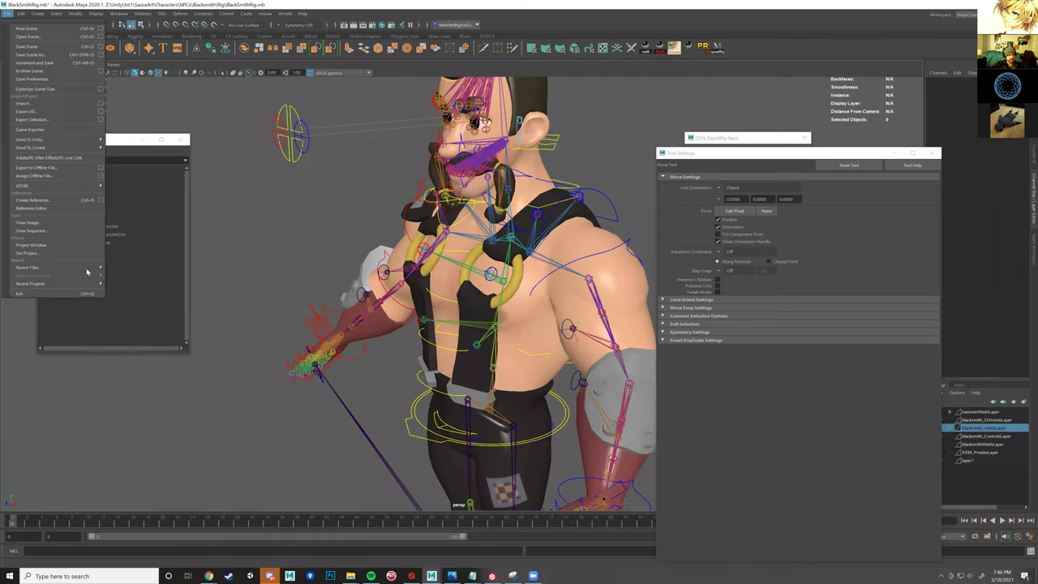
{"action": "mouse_move", "coordinate": [88, 269]}
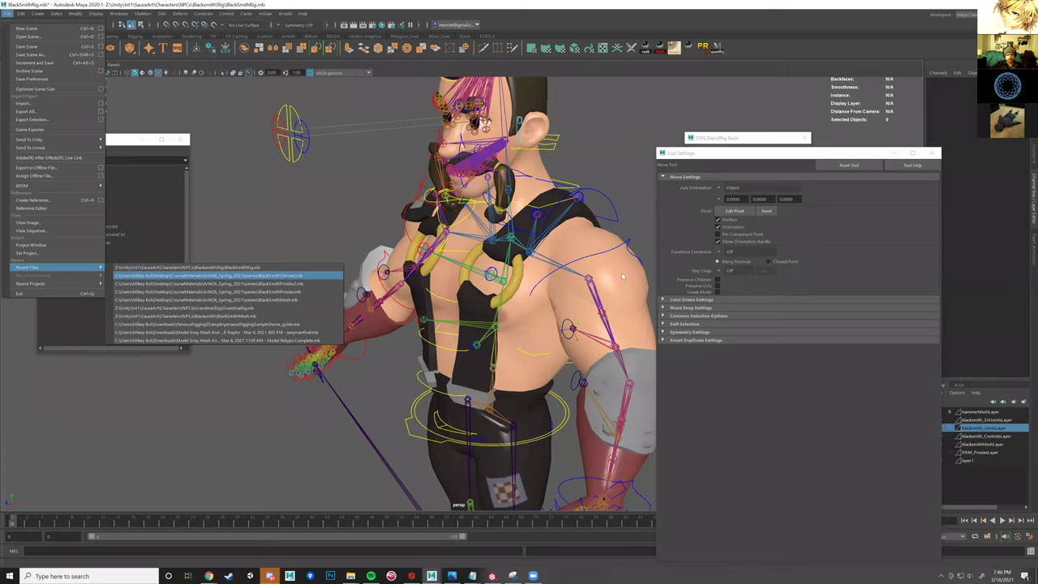
{"action": "left_click", "coordinate": [209, 275]}
{"action": "left_click", "coordinate": [517, 295]}
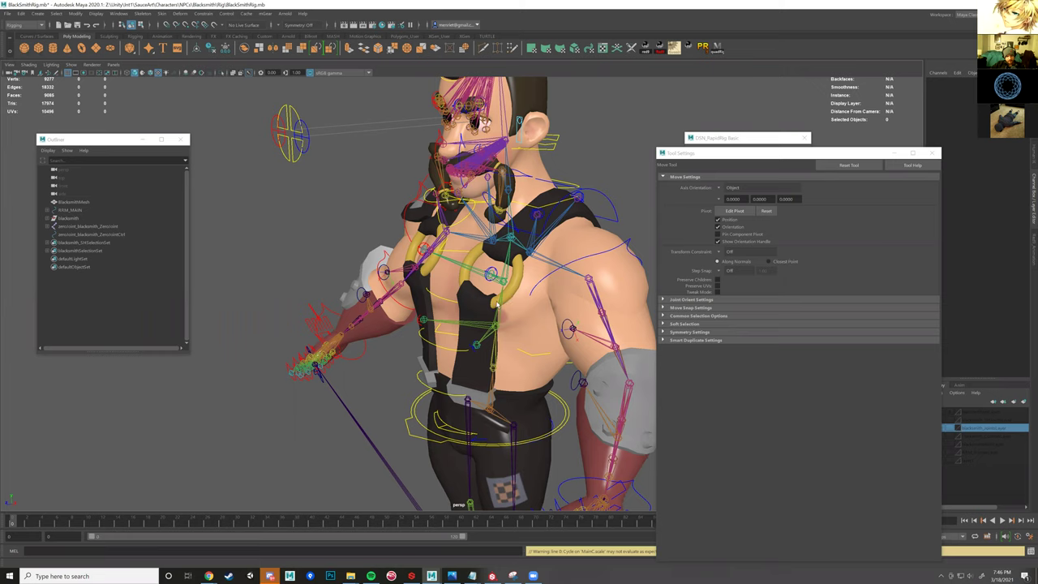
- Return the left shoulder FK control to its rest pose so the raised arm lowers beside the body
{"action": "scroll", "coordinate": [392, 193], "scroll_direction": "up", "scroll_amount": 3}
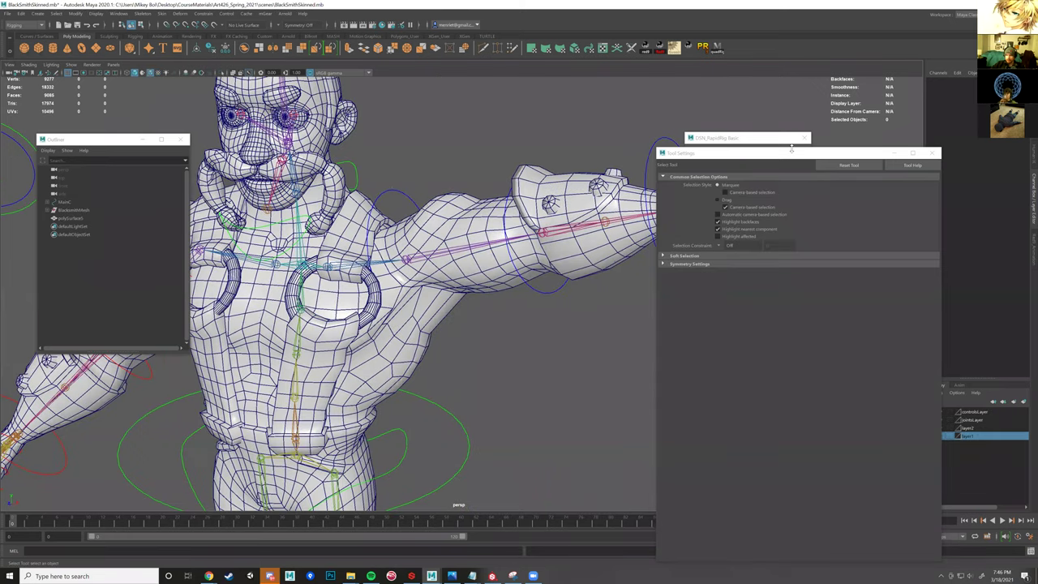
{"action": "left_click", "coordinate": [403, 196]}
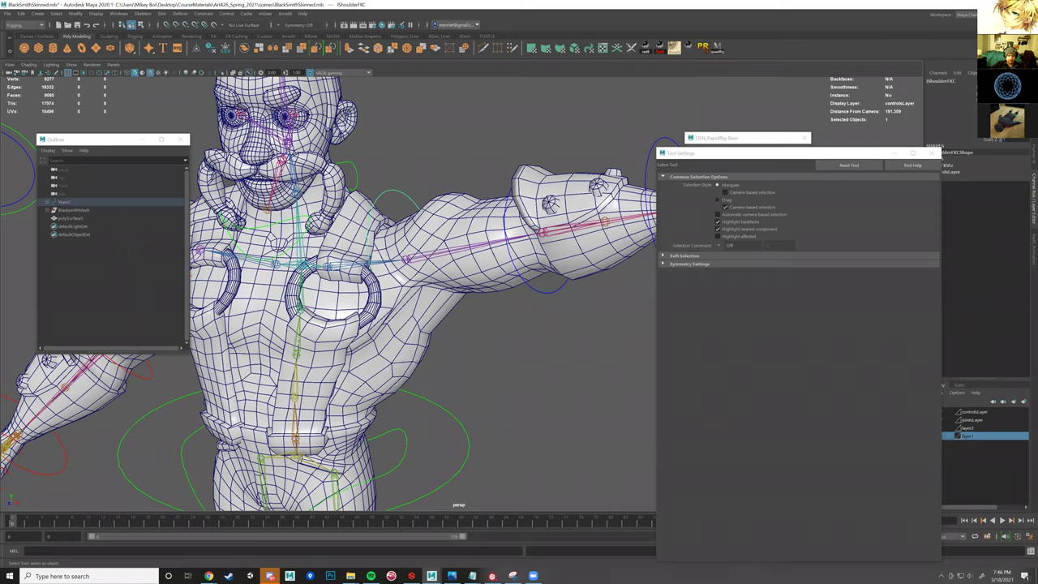
{"action": "key", "text": "ctrl+z"}
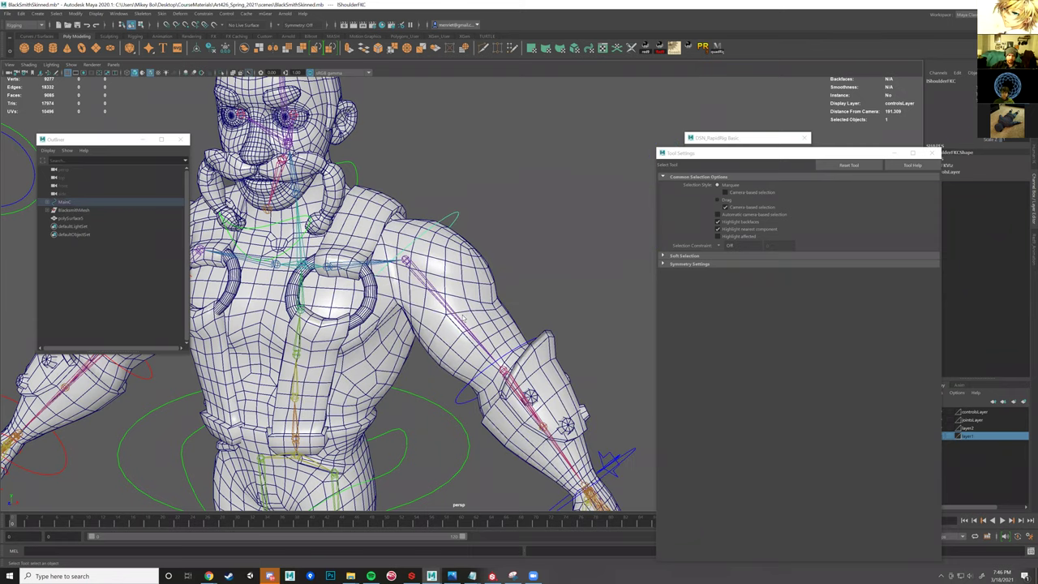
- Clear the shoulder control selection and select the blacksmith's body mesh at the waist
{"action": "middle_click_drag", "start_coordinate": [429, 345], "coordinate": [519, 209], "text": "alt"}
{"action": "left_click_drag", "start_coordinate": [505, 202], "coordinate": [497, 278], "text": "alt"}
{"action": "left_click", "coordinate": [481, 283]}
{"action": "right_click_drag", "start_coordinate": [319, 247], "coordinate": [351, 247], "text": "alt"}
{"action": "left_click_drag", "start_coordinate": [320, 245], "coordinate": [303, 246], "text": "alt"}
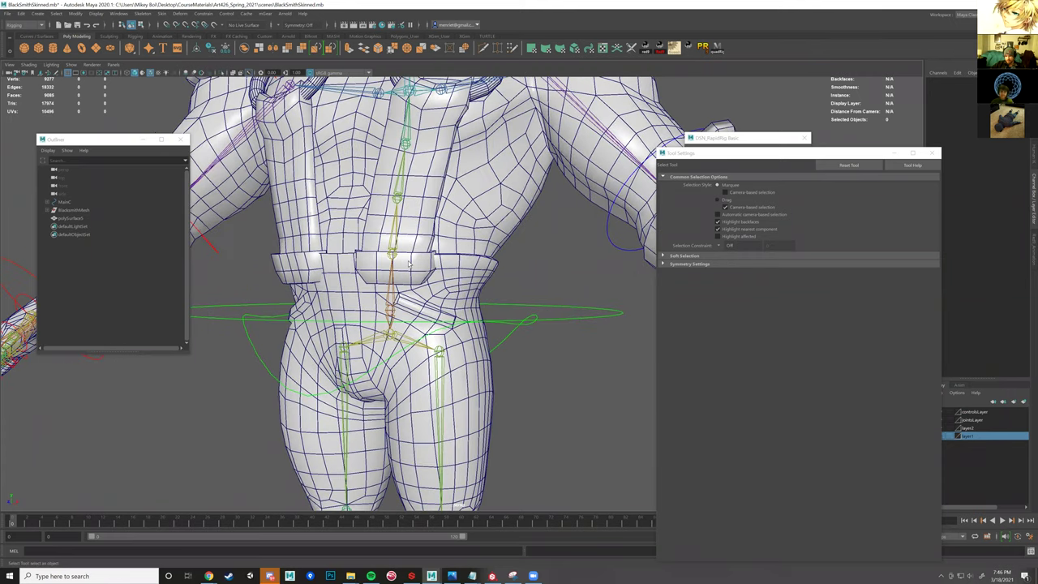
{"action": "left_click", "coordinate": [455, 266]}
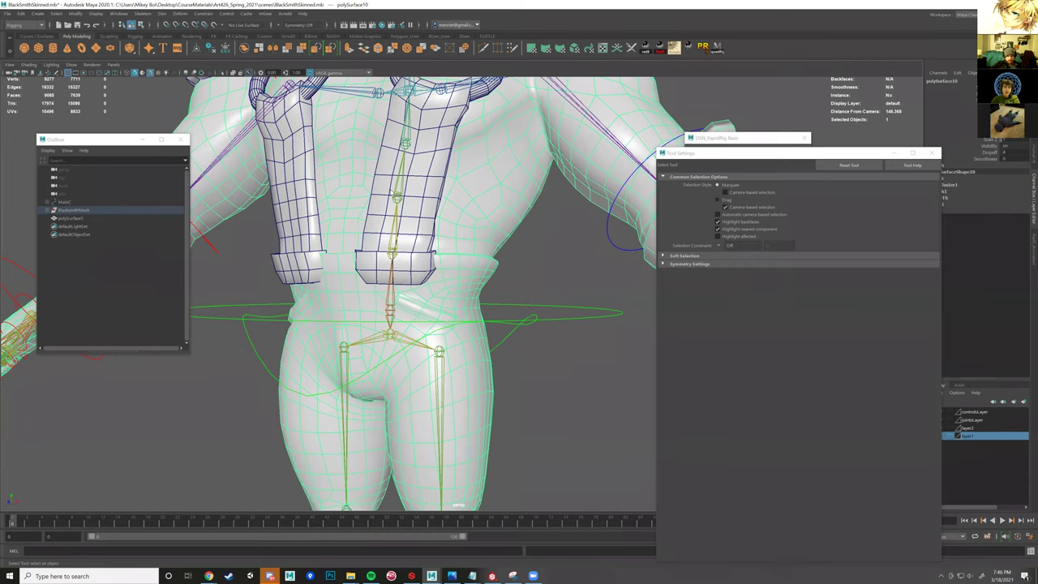
- Examine the selected body mesh and the separate suspenders from the side and back
{"action": "middle_click_drag", "start_coordinate": [450, 146], "coordinate": [440, 275], "text": "alt"}
{"action": "left_click_drag", "start_coordinate": [439, 274], "coordinate": [375, 274], "text": "alt"}
{"action": "scroll", "coordinate": [375, 275], "scroll_direction": "down", "scroll_amount": 3}
{"action": "key", "text": "["}
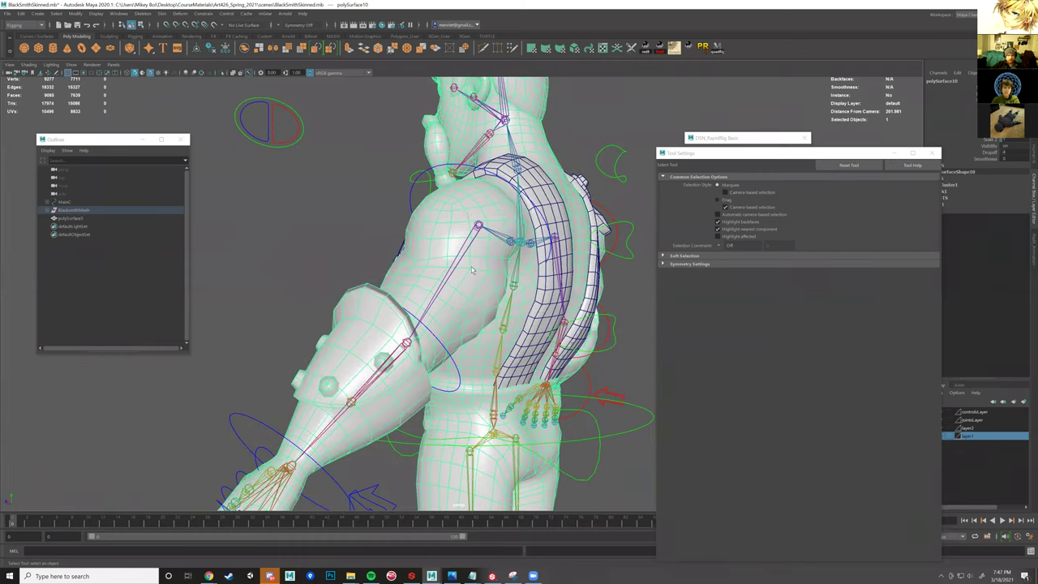
{"action": "key", "text": "["}
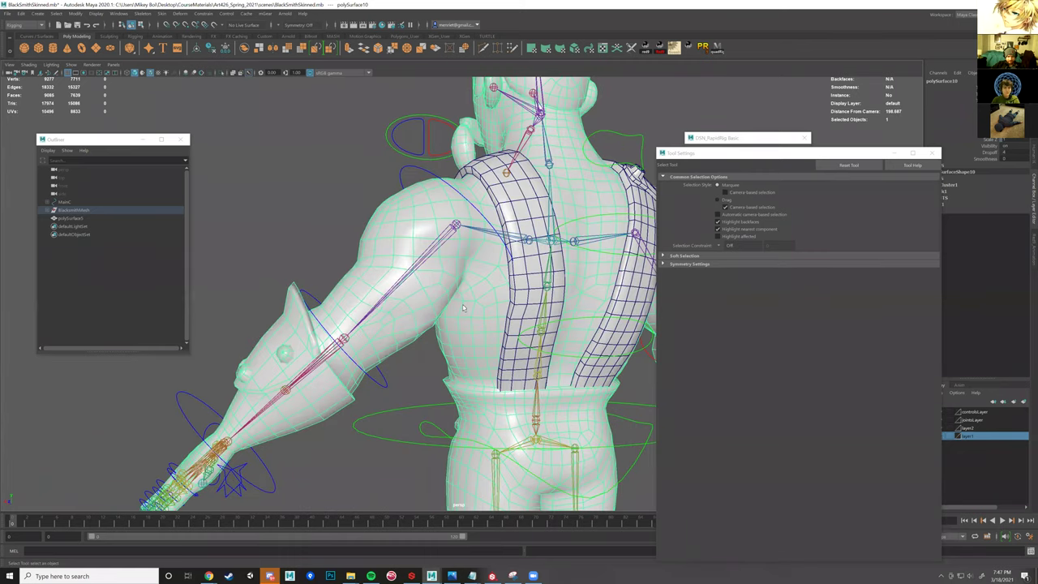
{"action": "key", "text": "["}
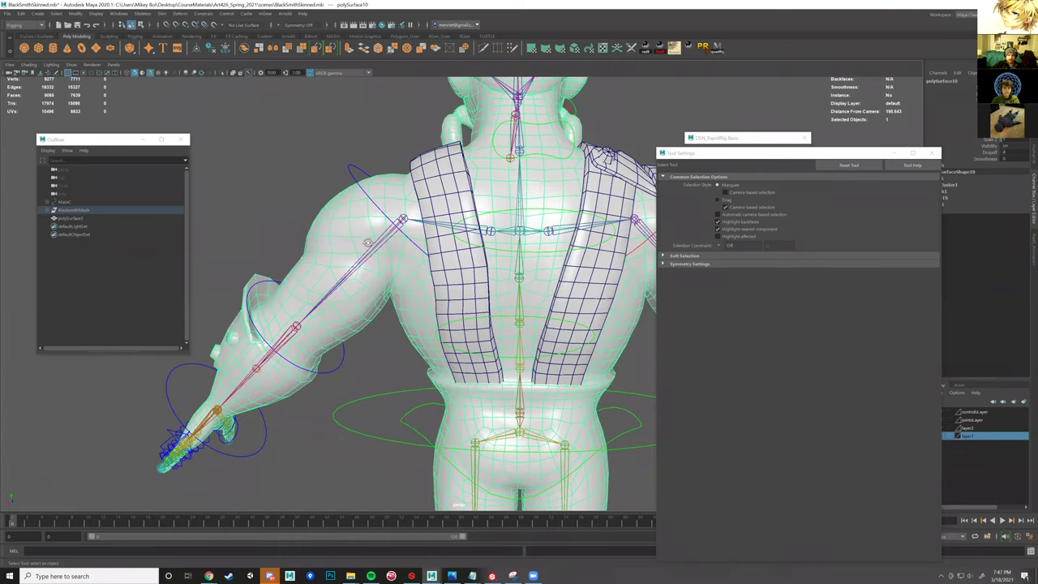
- Examine the body mesh and the separate suspenders from the back, the front and along the whole figure
{"action": "key", "text": "["}
{"action": "key", "text": "["}
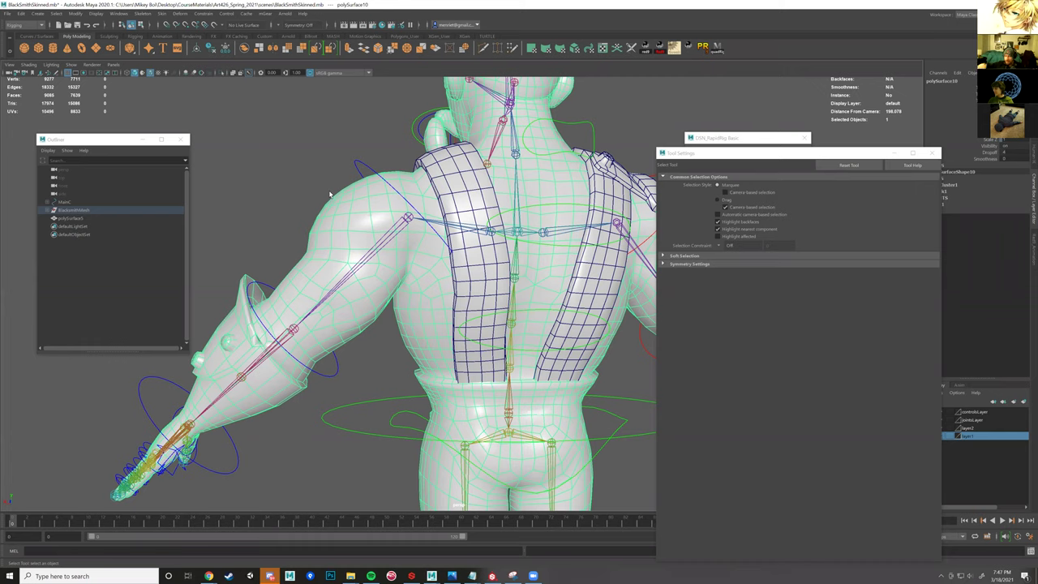
{"action": "left_click_drag", "start_coordinate": [375, 303], "coordinate": [500, 360], "text": "alt"}
{"action": "middle_click_drag", "start_coordinate": [507, 343], "coordinate": [489, 169], "text": "alt"}
{"action": "left_click_drag", "start_coordinate": [489, 169], "coordinate": [519, 166], "text": "alt"}
{"action": "middle_click_drag", "start_coordinate": [519, 166], "coordinate": [528, 276], "text": "alt"}
{"action": "left_click_drag", "start_coordinate": [529, 274], "coordinate": [507, 295], "text": "alt"}
{"action": "scroll", "coordinate": [445, 274], "scroll_direction": "down", "scroll_amount": 4}
{"action": "middle_click_drag", "start_coordinate": [507, 295], "coordinate": [532, 316], "text": "alt"}
{"action": "left_click_drag", "start_coordinate": [531, 316], "coordinate": [512, 311], "text": "alt"}
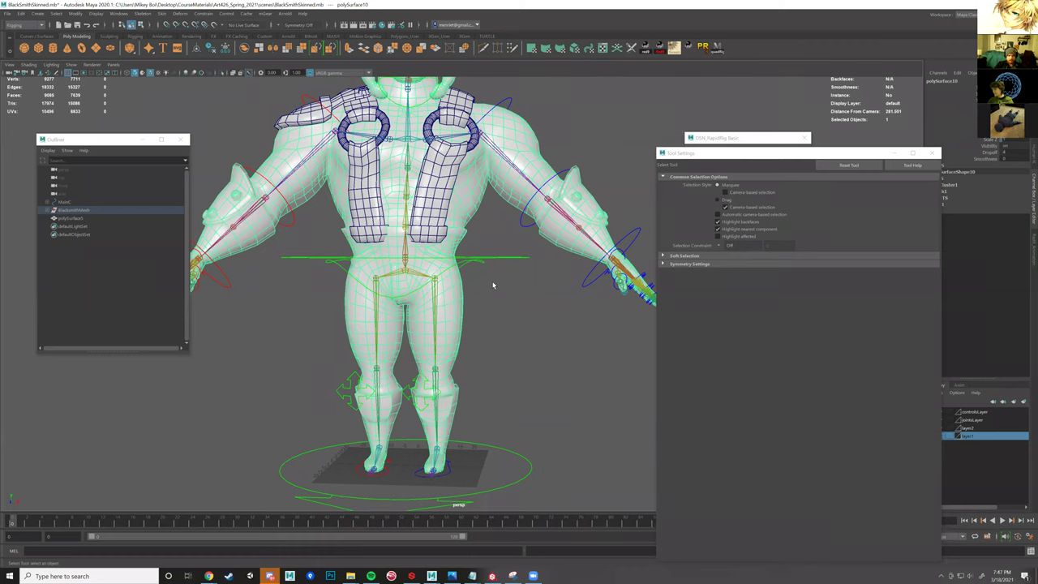
- Select the main hip joint MainHipJ and frame it in the view
{"action": "key", "text": "ctrl+z"}
{"action": "scroll", "coordinate": [486, 310], "scroll_direction": "up", "scroll_amount": 2}
{"action": "middle_click_drag", "start_coordinate": [433, 267], "coordinate": [480, 310], "text": "alt"}
{"action": "left_click_drag", "start_coordinate": [480, 310], "coordinate": [440, 310], "text": "alt"}
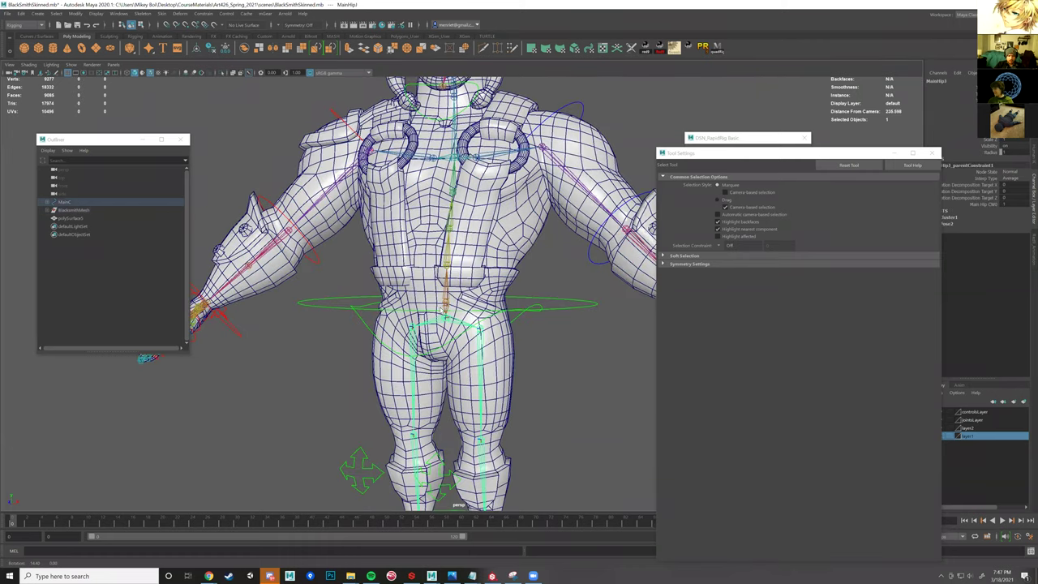
{"action": "key", "text": "f"}
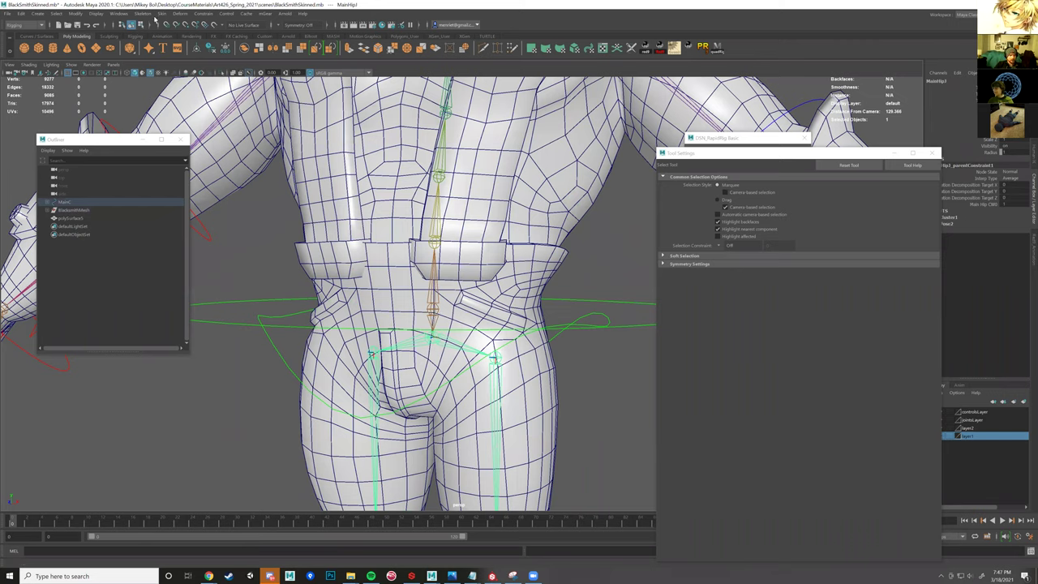
{"action": "left_click", "coordinate": [159, 13]}
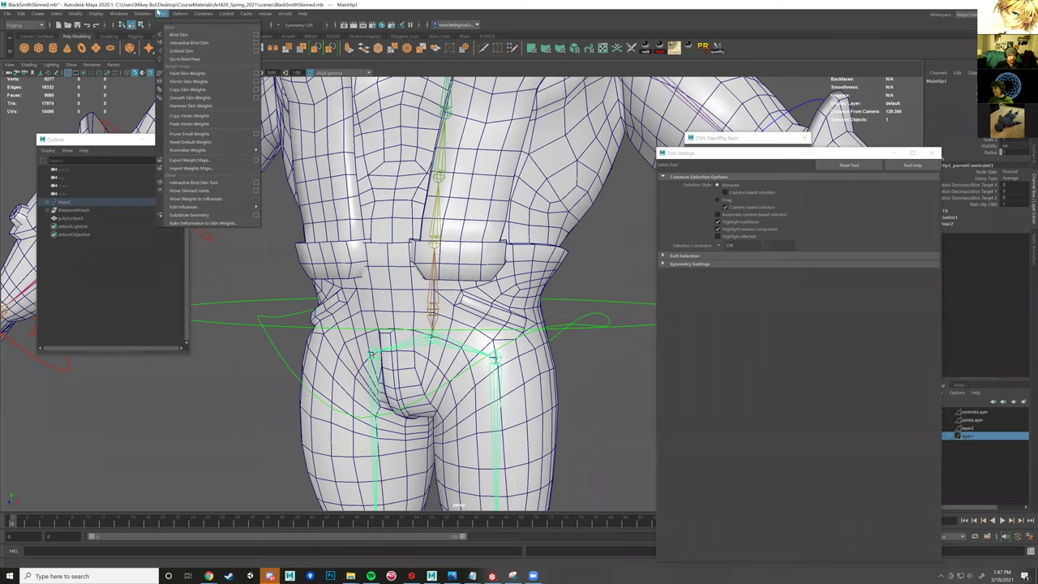
- Select the blacksmith's body mesh at the waist and activate the Paint Skin Weights Tool on it
{"action": "left_click", "coordinate": [525, 278]}
{"action": "left_click", "coordinate": [525, 278]}
{"action": "right_click", "coordinate": [525, 278]}
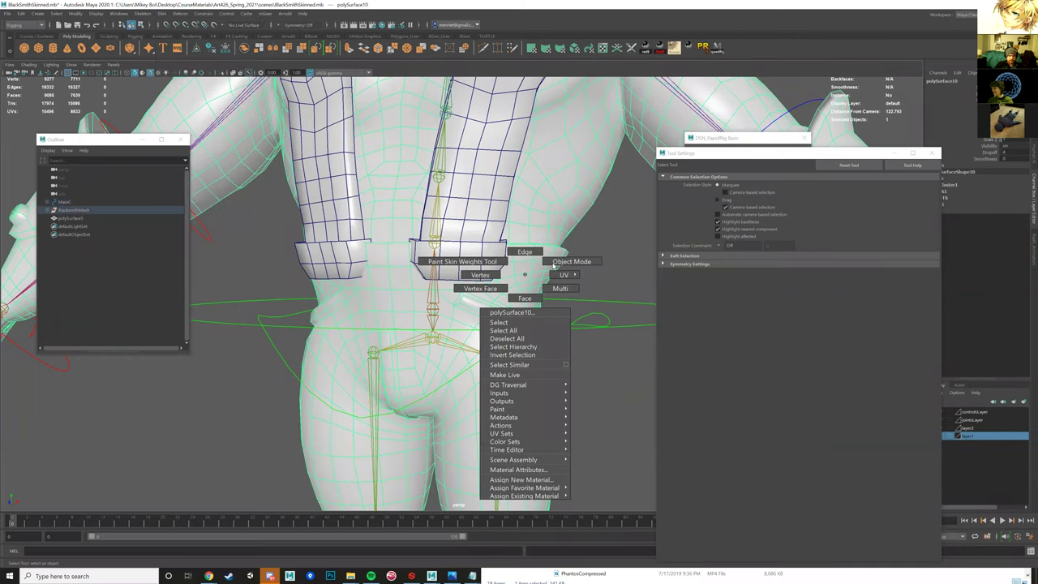
{"action": "left_click", "coordinate": [553, 263]}
{"action": "key", "text": "y"}
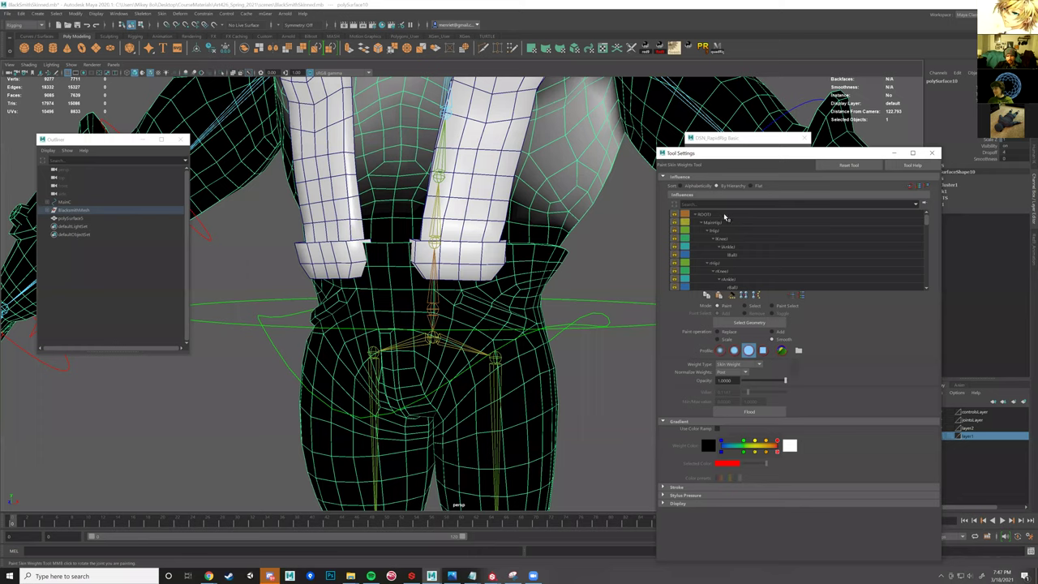
- Unlock the weights of all other influences by inverse selection from the main hip joint, and unlock the main hip joint itself
{"action": "left_click", "coordinate": [725, 222]}
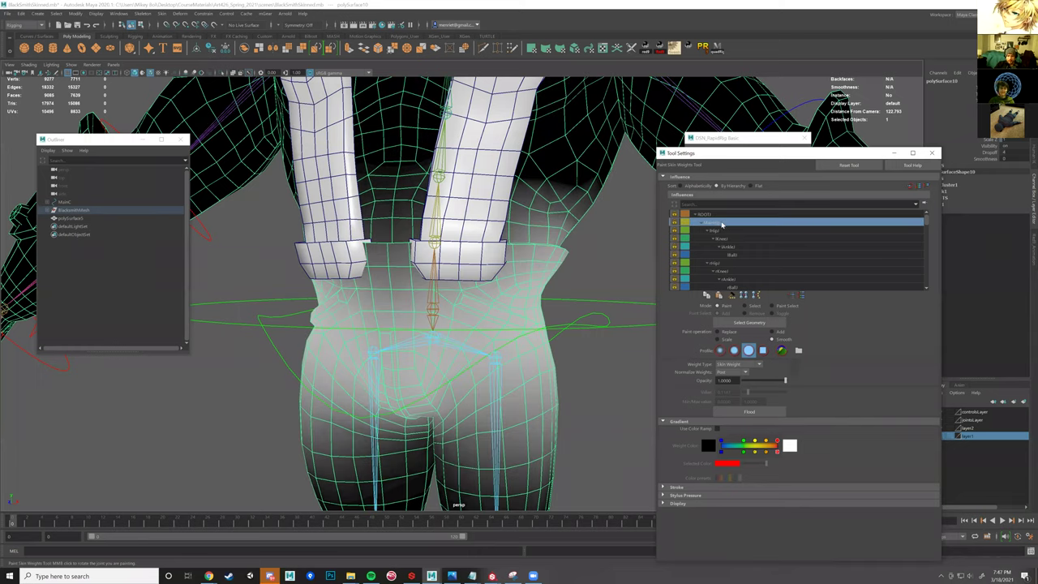
{"action": "right_click", "coordinate": [723, 225]}
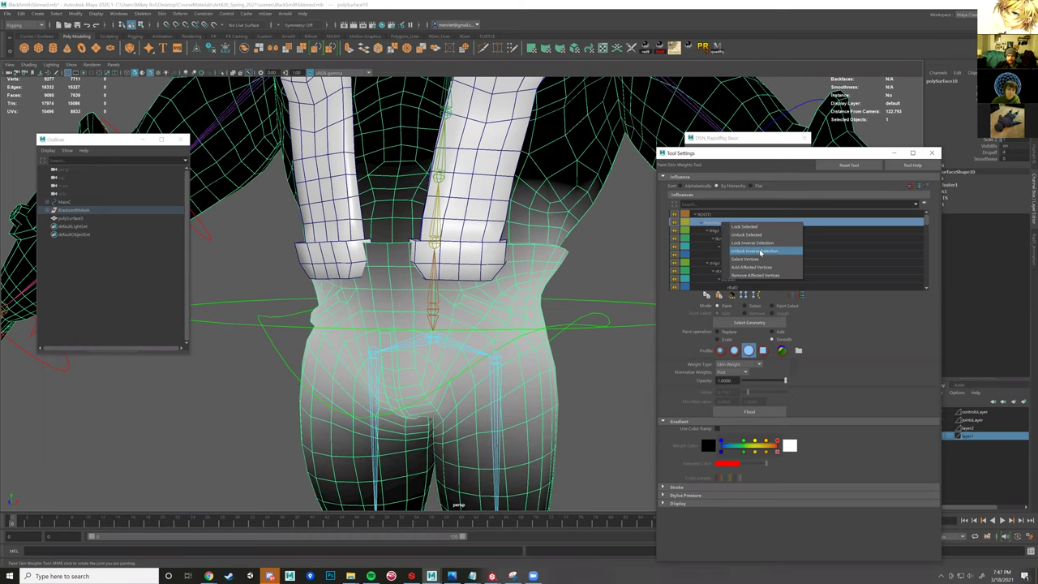
{"action": "left_click", "coordinate": [756, 251]}
{"action": "left_click", "coordinate": [675, 227]}
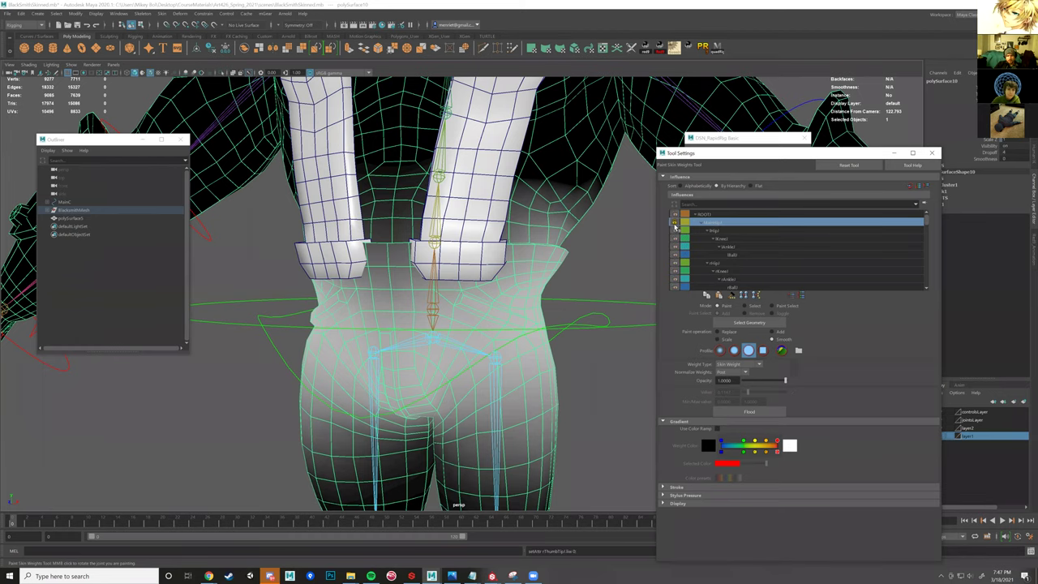
- Compare the body mesh's weights for the left hip joint with those for the main hip joint
{"action": "mouse_move", "coordinate": [514, 264]}
{"action": "right_mouse_down", "text": "alt"}
{"action": "mouse_move", "coordinate": [442, 278]}
{"action": "mouse_move", "coordinate": [433, 234]}
{"action": "right_mouse_up", "text": "alt"}
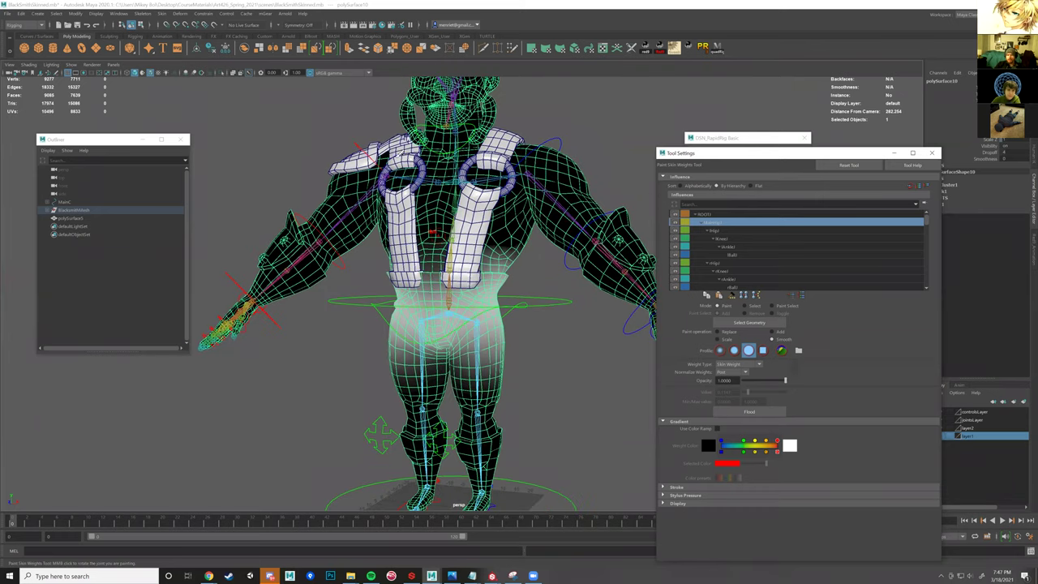
{"action": "middle_click_drag", "start_coordinate": [437, 181], "coordinate": [443, 270], "text": "alt"}
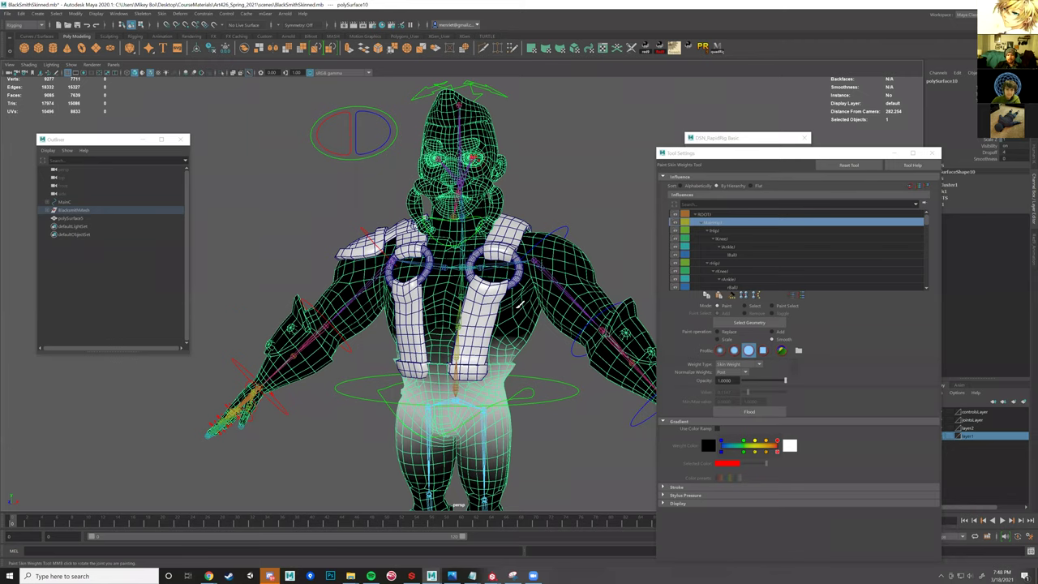
{"action": "middle_click_drag", "start_coordinate": [488, 366], "coordinate": [485, 227], "text": "alt"}
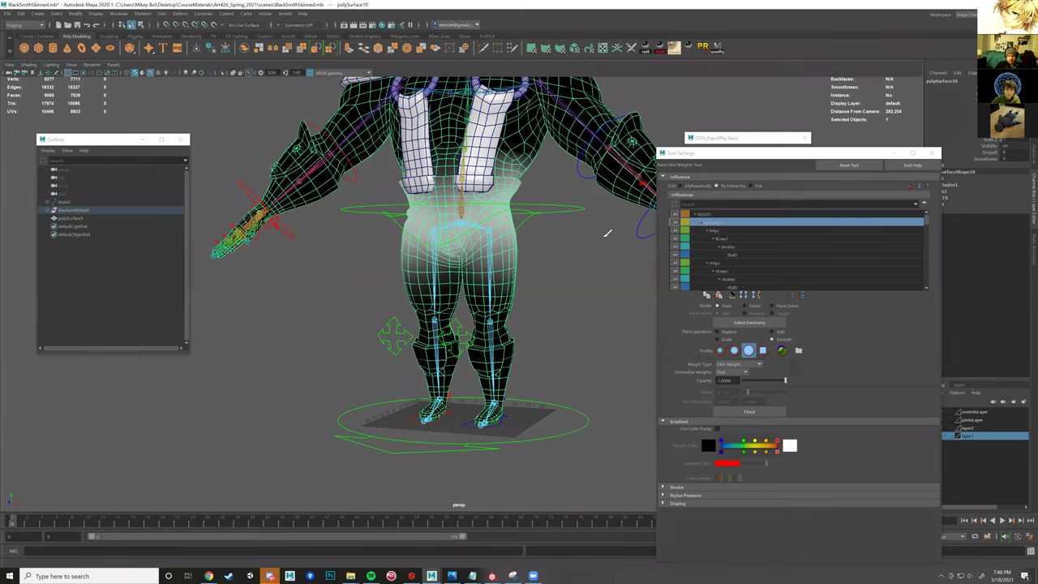
{"action": "left_click", "coordinate": [733, 230]}
{"action": "key", "text": "f"}
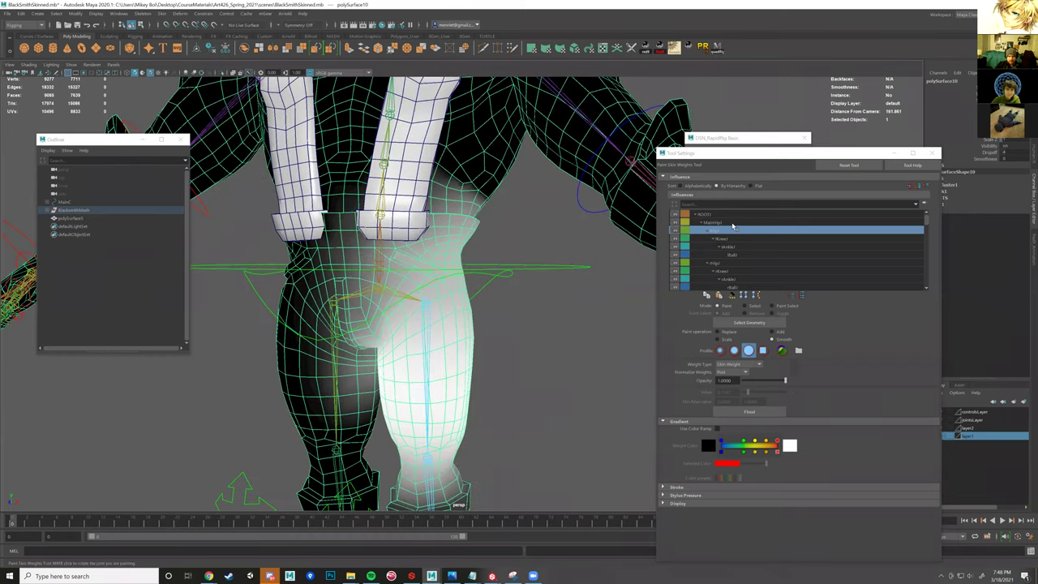
{"action": "left_click", "coordinate": [733, 225]}
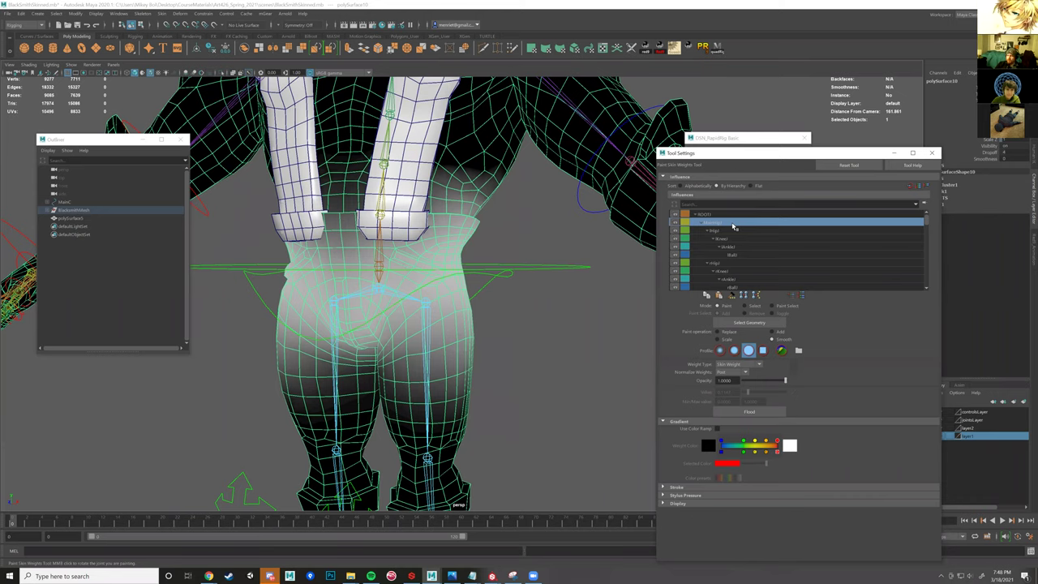
{"action": "left_click", "coordinate": [733, 226]}
- Set the paint operation to Add, change Normalize Weights to Interactive and accept normalizing the weights immediately
{"action": "left_click", "coordinate": [718, 306]}
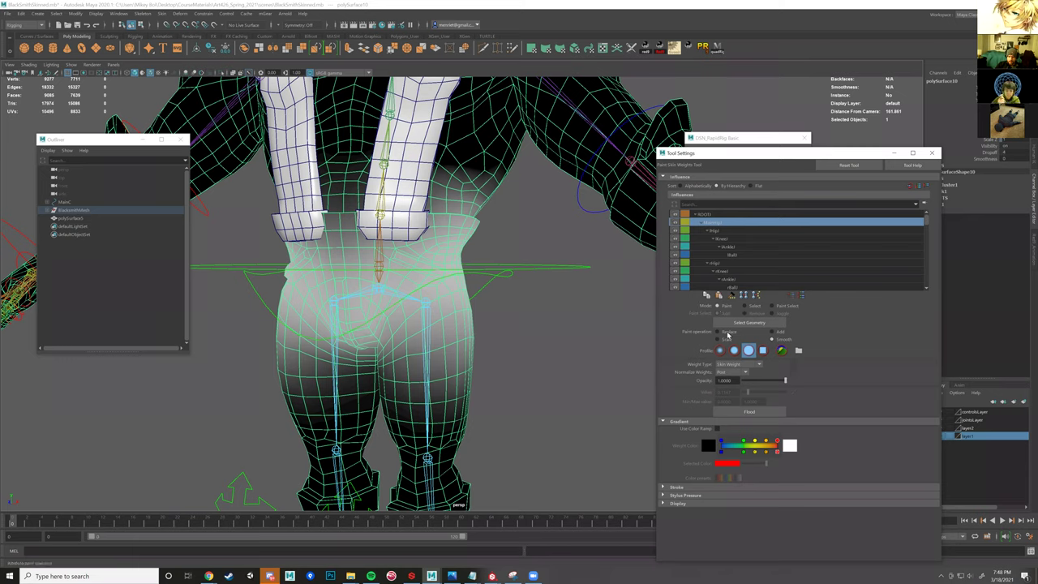
{"action": "left_click", "coordinate": [781, 334]}
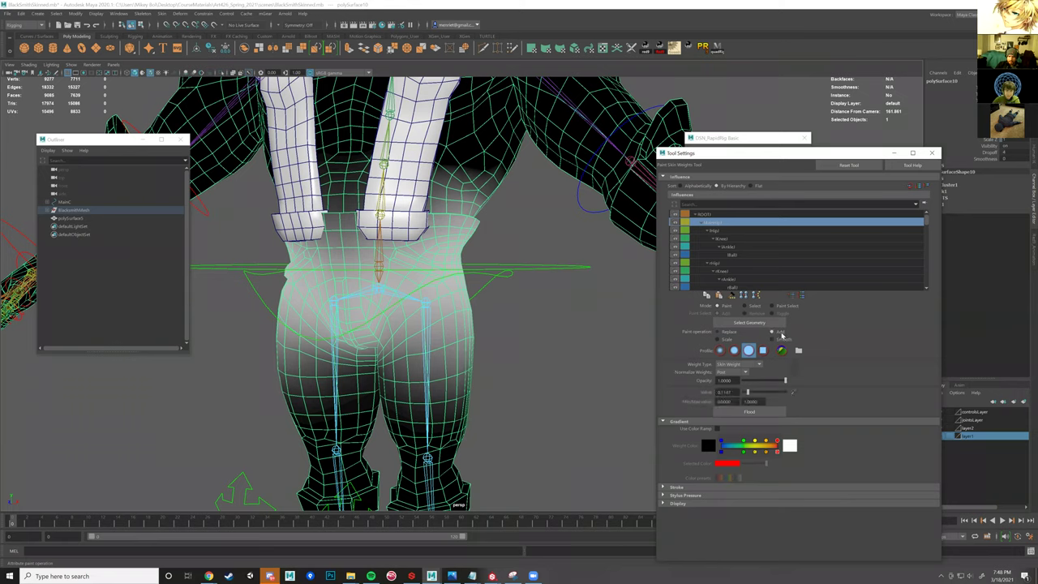
{"action": "left_click", "coordinate": [734, 371]}
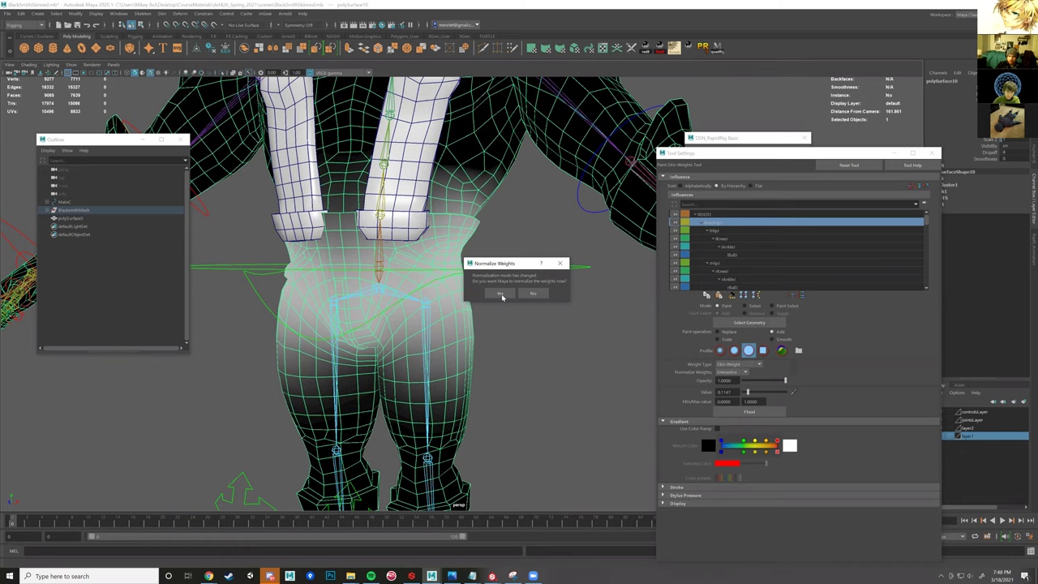
{"action": "key", "text": "Return"}
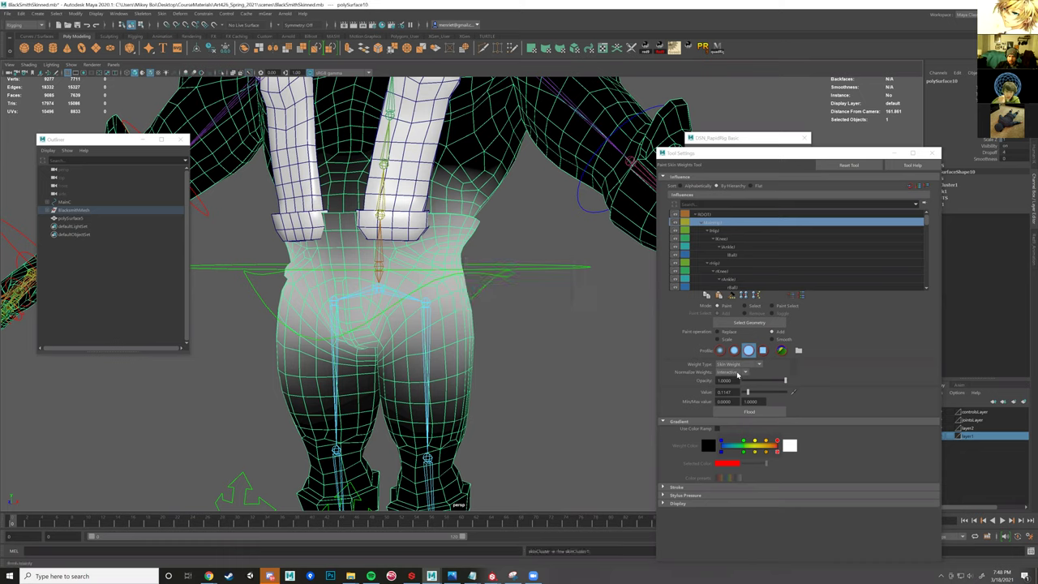
- Flood the whole body mesh with main hip joint influence using the Replace operation at a value of 1.0
{"action": "left_click_drag", "start_coordinate": [747, 392], "coordinate": [757, 392]}
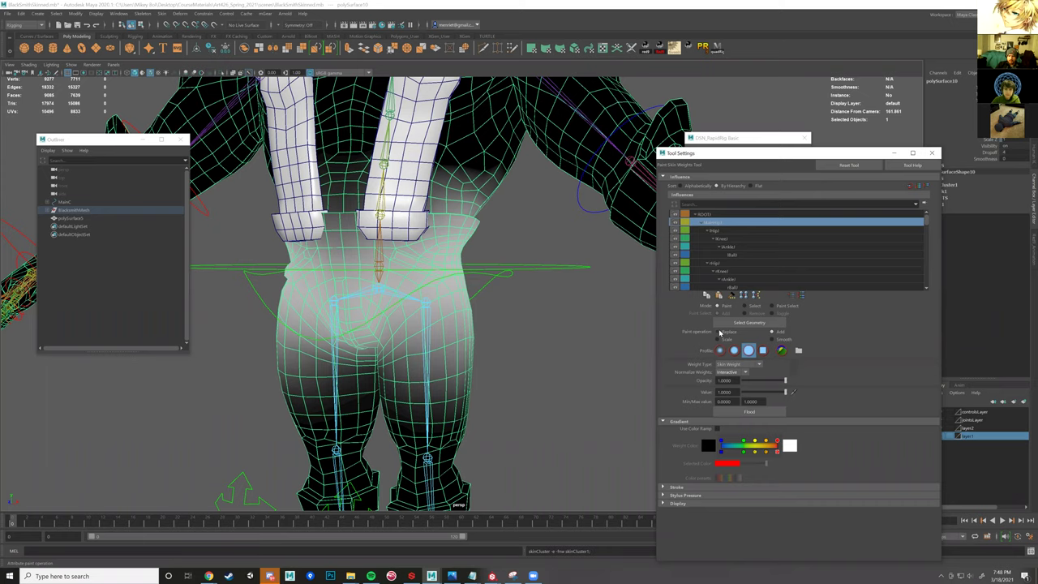
{"action": "left_click", "coordinate": [720, 332]}
{"action": "left_click", "coordinate": [750, 412]}
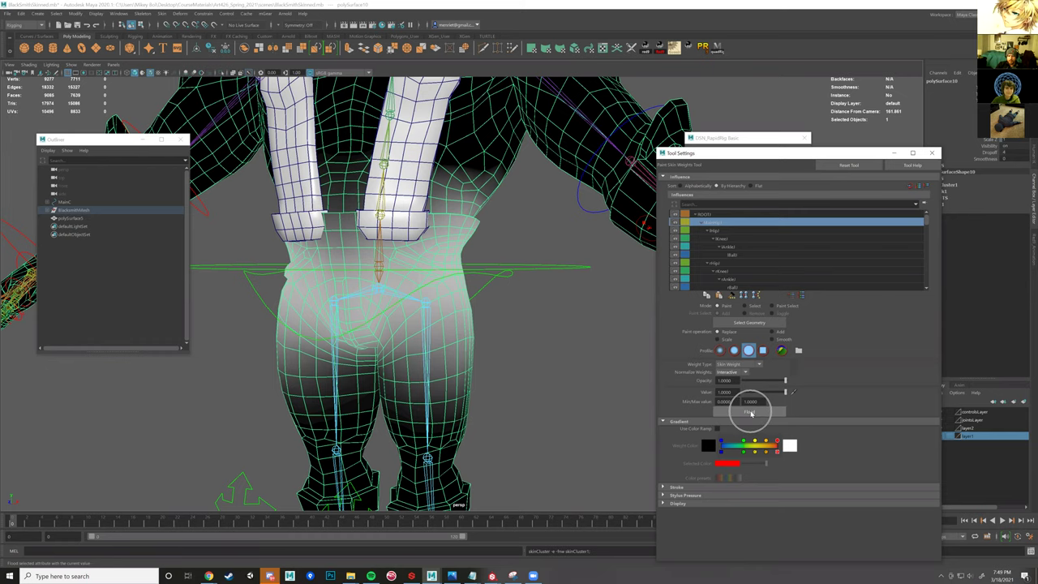
{"action": "scroll", "coordinate": [454, 357], "scroll_direction": "down", "scroll_amount": 3}
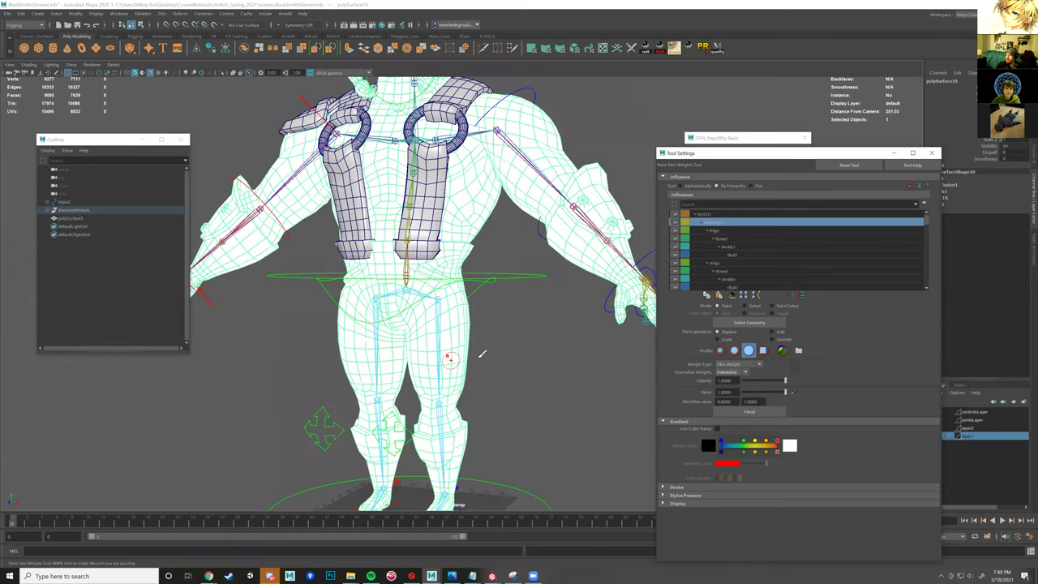
{"action": "scroll", "coordinate": [481, 353], "scroll_direction": "down", "scroll_amount": 3}
{"action": "left_click_drag", "start_coordinate": [468, 364], "coordinate": [472, 312], "text": "alt"}
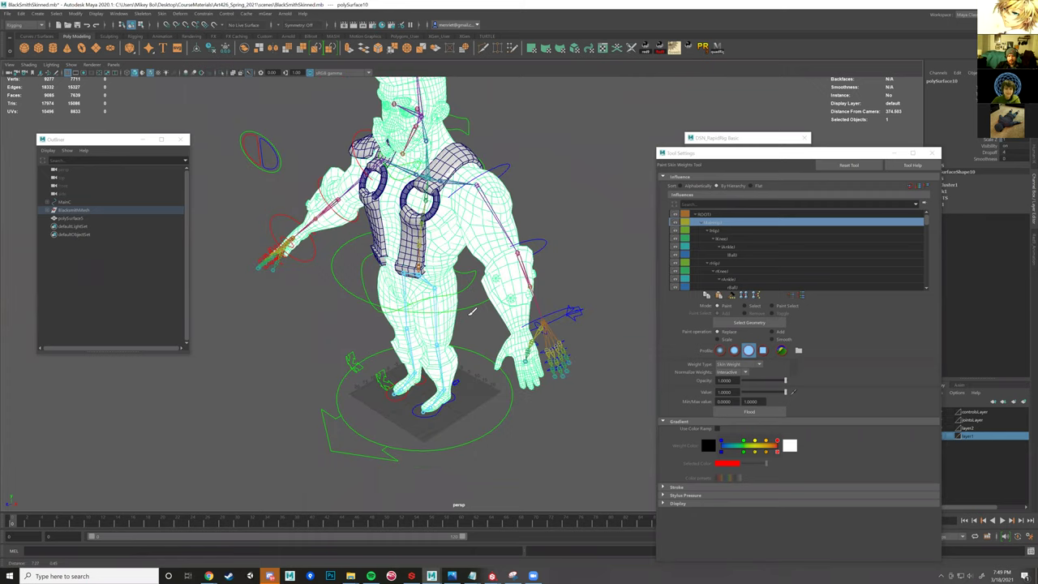
- Leave weight painting, pick the left elbow FK control and activate the Rotate tool to test the flooded weights
{"action": "scroll", "coordinate": [472, 311], "scroll_direction": "up", "scroll_amount": 3}
{"action": "key", "text": "w"}
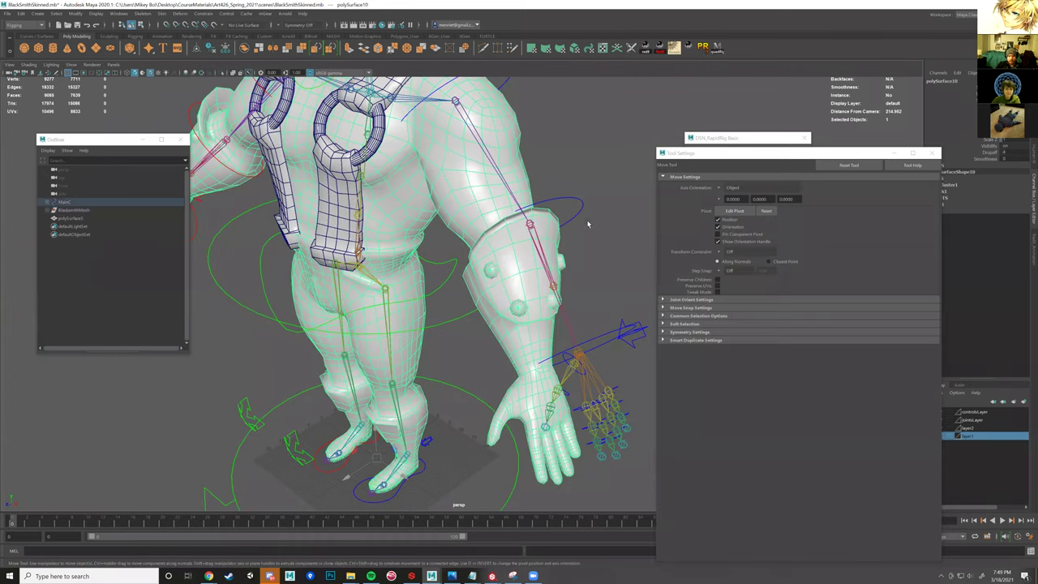
{"action": "left_click", "coordinate": [587, 222]}
{"action": "scroll", "coordinate": [520, 304], "scroll_direction": "up", "scroll_amount": 2}
{"action": "left_click_drag", "start_coordinate": [512, 309], "coordinate": [602, 265], "text": "alt"}
{"action": "key", "text": "e"}
- Undo the main hip weight flood and the preceding changes back to the selection of the left arm's FK controls
{"action": "key", "text": "ctrl+z"}
{"action": "key", "text": "ctrl+z"}
{"action": "key", "text": "ctrl+z"}
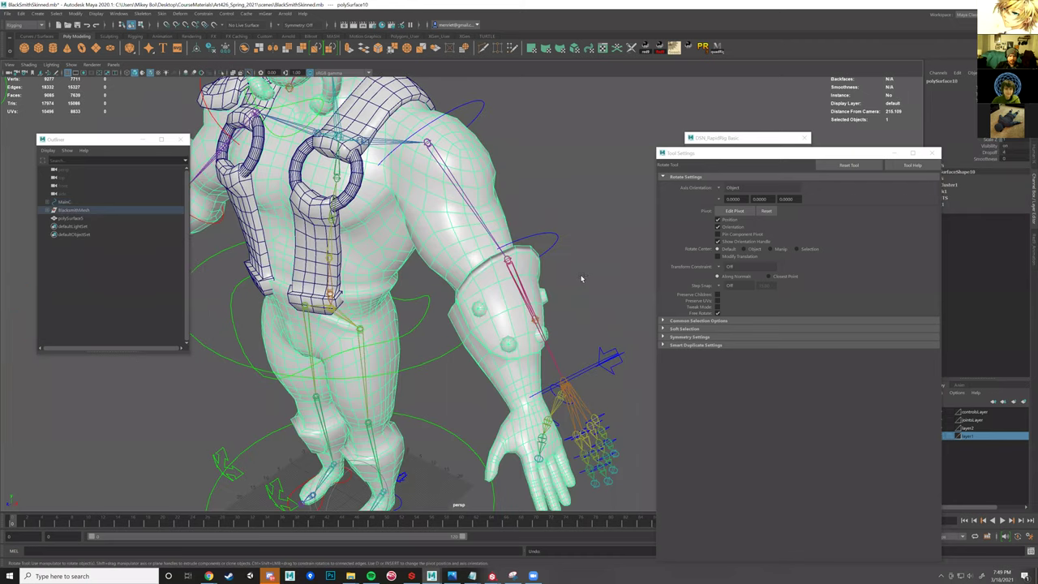
{"action": "key", "text": "ctrl+z"}
{"action": "key", "text": "ctrl+z"}
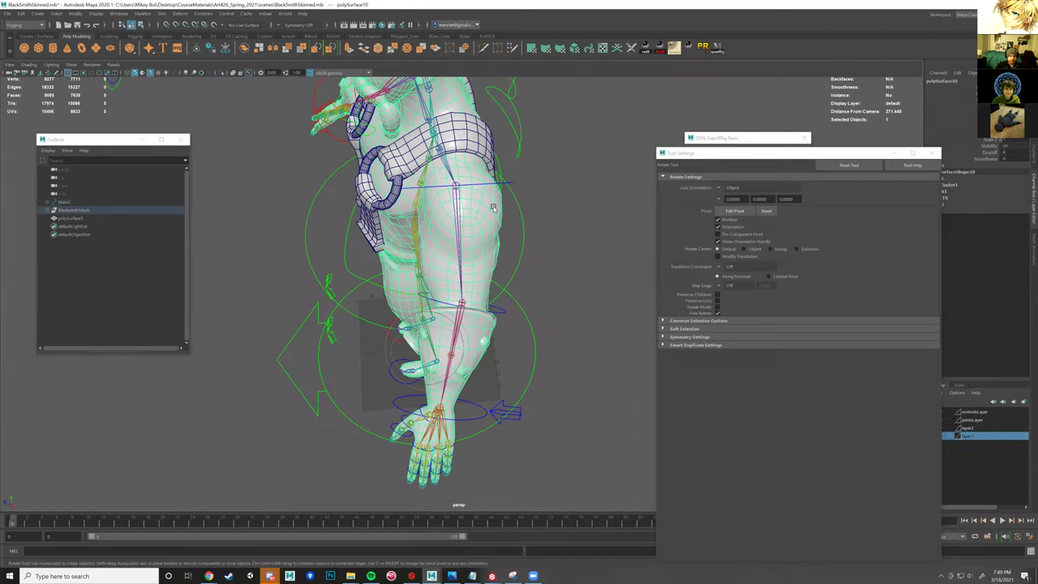
{"action": "key", "text": "ctrl+z"}
{"action": "key", "text": "ctrl+z"}
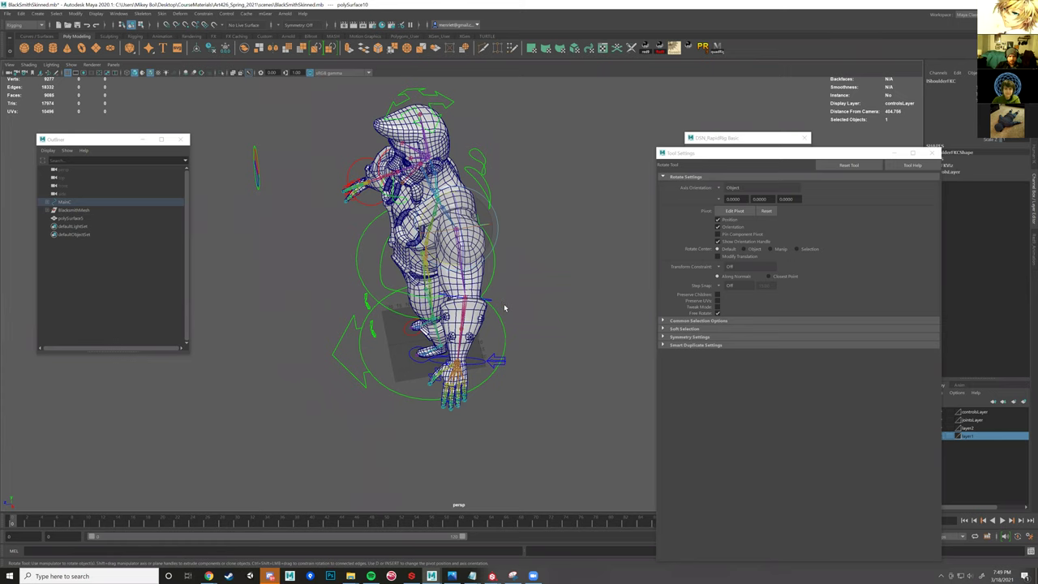
{"action": "key", "text": "ctrl+z"}
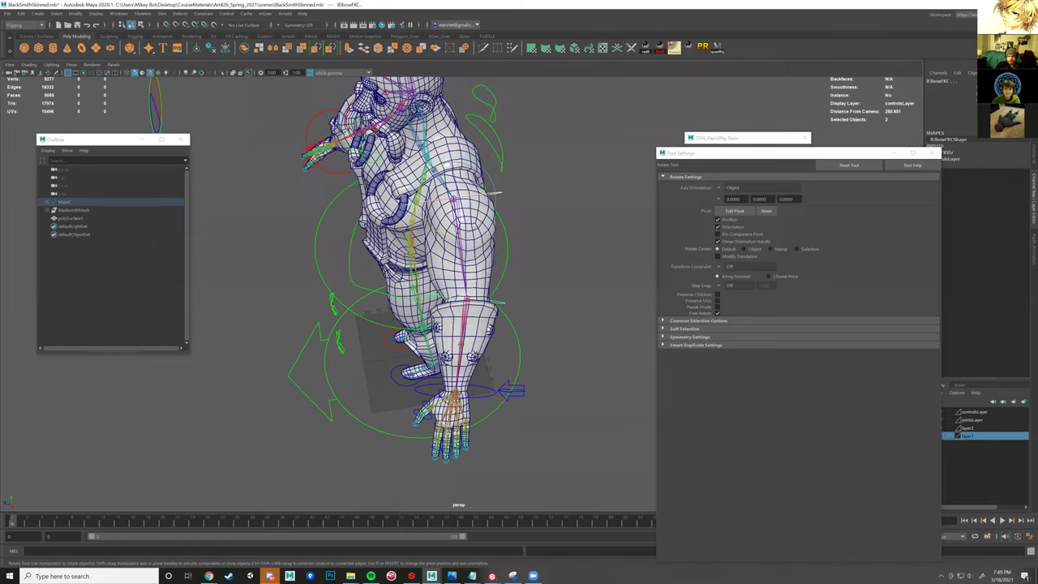
- Select the left shoulder FK control, then clear the selection and view the rig from the side
{"action": "left_click", "coordinate": [497, 196]}
{"action": "left_click", "coordinate": [499, 194]}
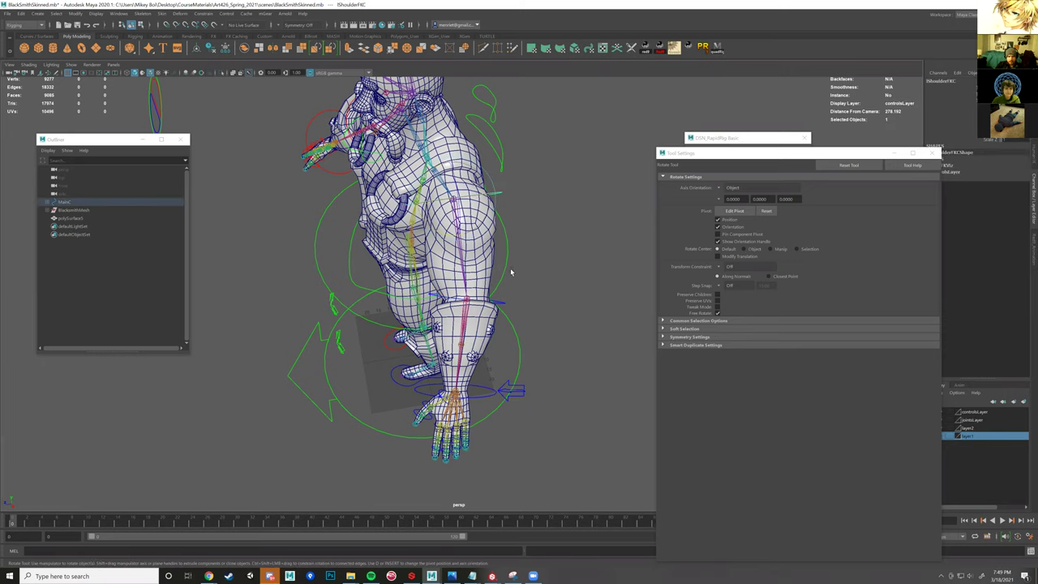
{"action": "left_click", "coordinate": [533, 160]}
{"action": "scroll", "coordinate": [533, 159], "scroll_direction": "up", "scroll_amount": 2}
{"action": "left_click_drag", "start_coordinate": [585, 177], "coordinate": [434, 134], "text": "alt"}
{"action": "left_click_drag", "start_coordinate": [520, 183], "coordinate": [514, 279], "text": "alt"}
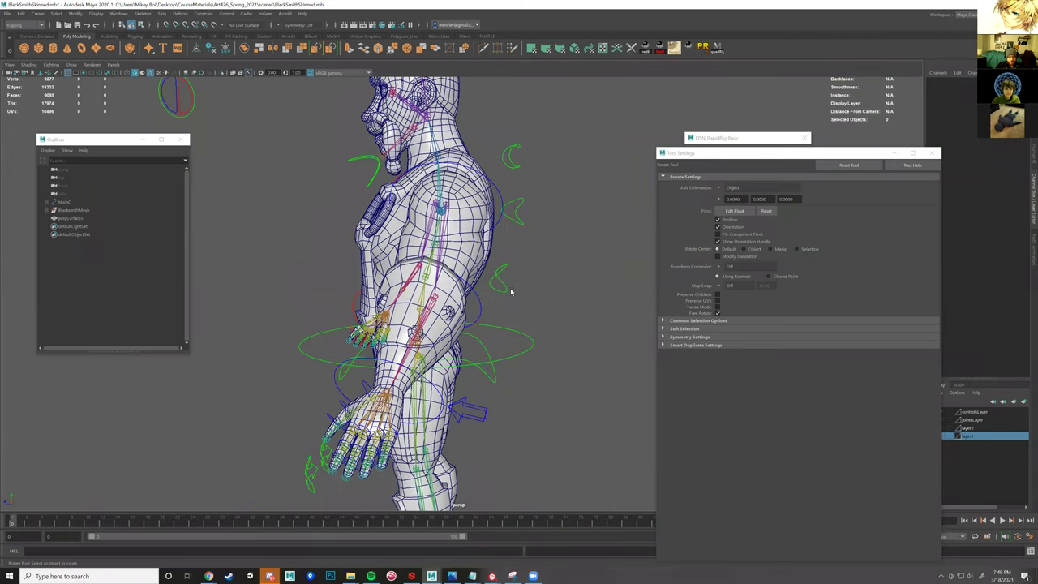
- Select two neighbouring spine FK controls, try to rotate them together, and clear the selection
{"action": "left_click", "coordinate": [511, 290]}
{"action": "left_click", "coordinate": [502, 280], "text": "shift"}
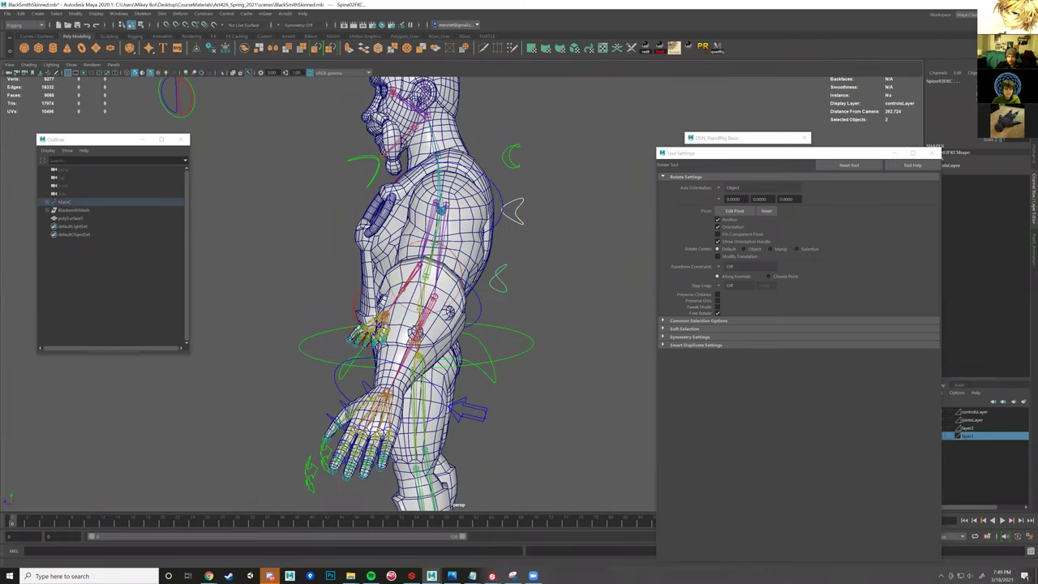
{"action": "mouse_move", "coordinate": [632, 212]}
{"action": "middle_mouse_down"}
{"action": "mouse_move", "coordinate": [581, 217]}
{"action": "mouse_move", "coordinate": [632, 212]}
{"action": "middle_mouse_up"}
{"action": "left_click_drag", "start_coordinate": [571, 179], "coordinate": [446, 295], "text": "alt"}
{"action": "left_click", "coordinate": [531, 193]}
{"action": "scroll", "coordinate": [544, 297], "scroll_direction": "up", "scroll_amount": 4}
- Undo the recent control changes back to the body mesh selection, switching to wireframe display and back to shaded
{"action": "key", "text": "ctrl+z"}
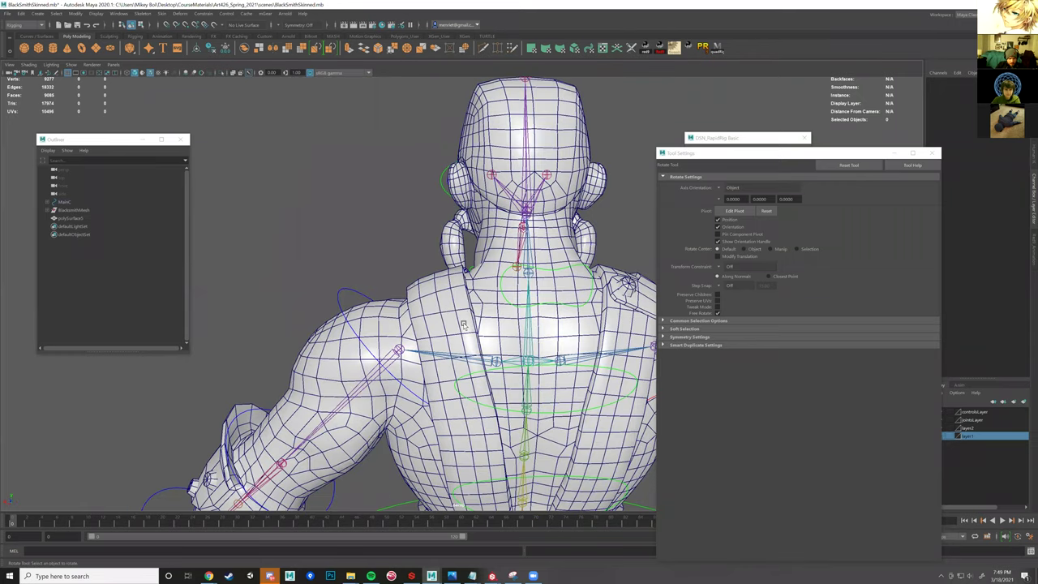
{"action": "key", "text": "ctrl+z"}
{"action": "key", "text": "4"}
{"action": "key", "text": "ctrl+z"}
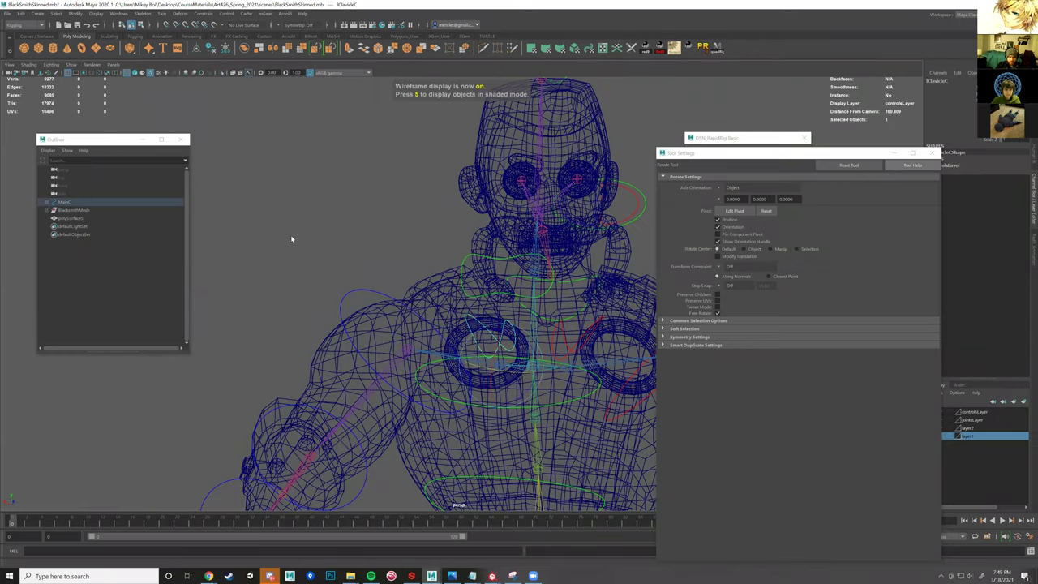
{"action": "key", "text": "ctrl+z"}
{"action": "key", "text": "ctrl+z"}
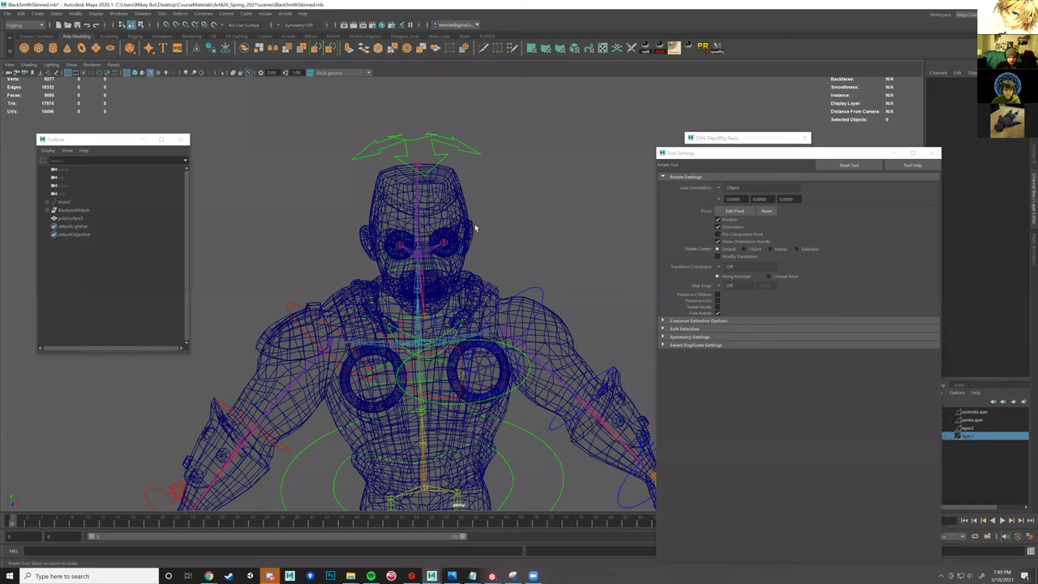
{"action": "key", "text": "ctrl+z"}
{"action": "key", "text": "5"}
{"action": "key", "text": "ctrl+z"}
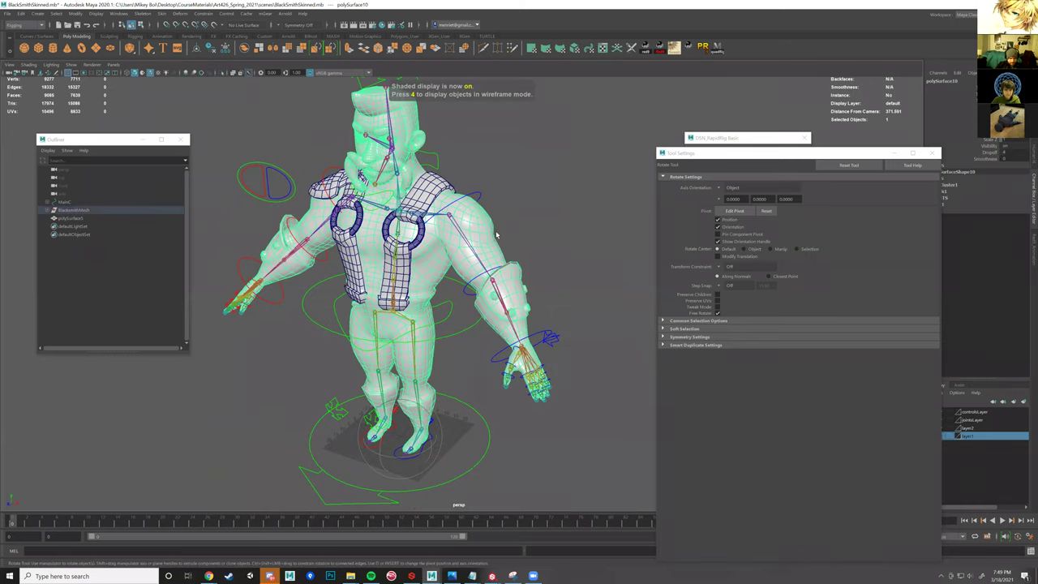
- Undo back to painting the body mesh's skin weights and flood the main hip influence with a value of 1
{"action": "key", "text": "ctrl+z"}
{"action": "key", "text": "ctrl+z"}
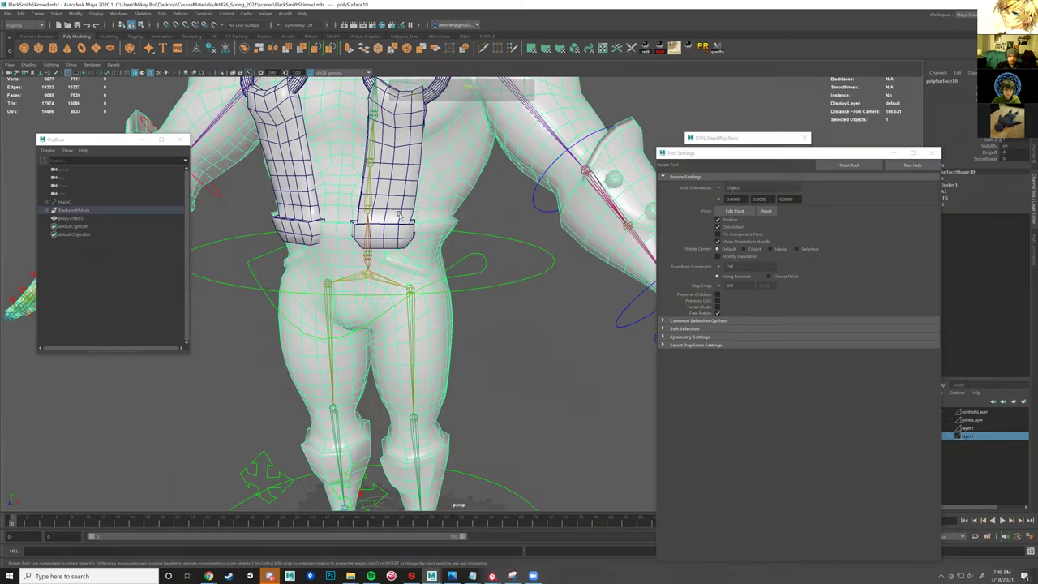
{"action": "key", "text": "ctrl+z"}
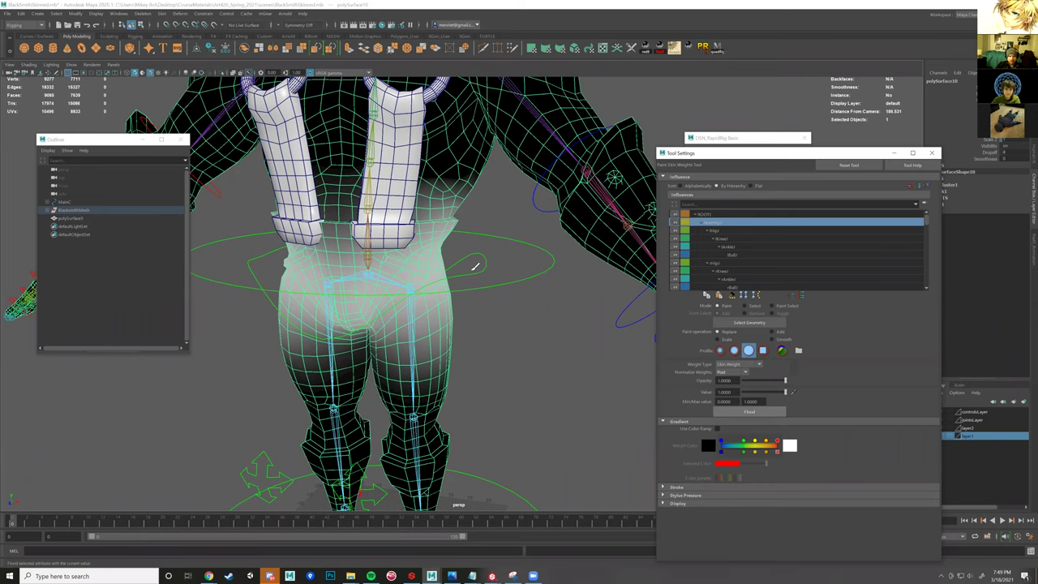
{"action": "left_click_drag", "start_coordinate": [527, 307], "coordinate": [509, 243], "text": "alt"}
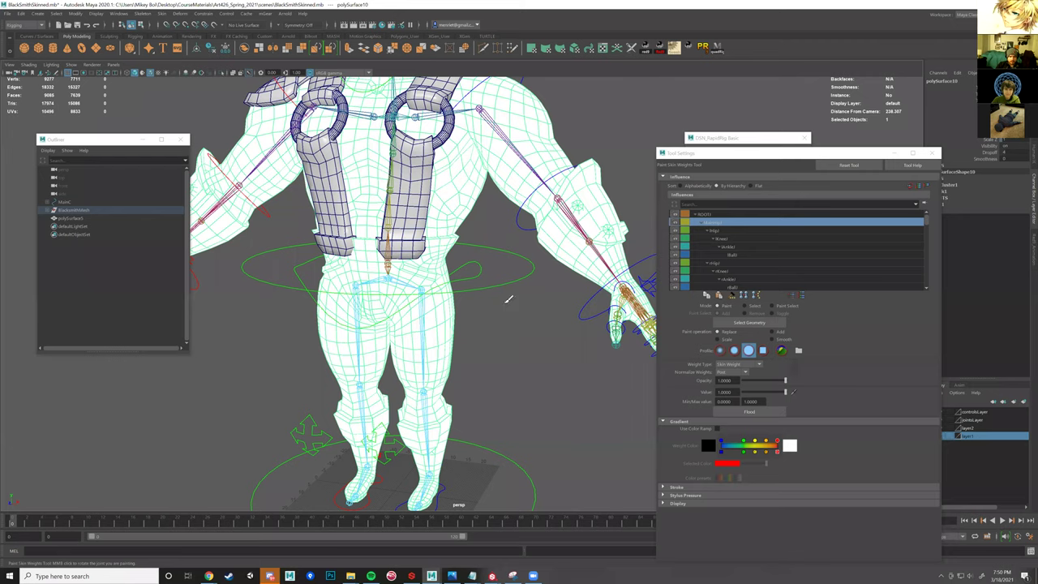
{"action": "left_click_drag", "start_coordinate": [506, 298], "coordinate": [493, 234], "text": "alt"}
{"action": "key", "text": "w"}
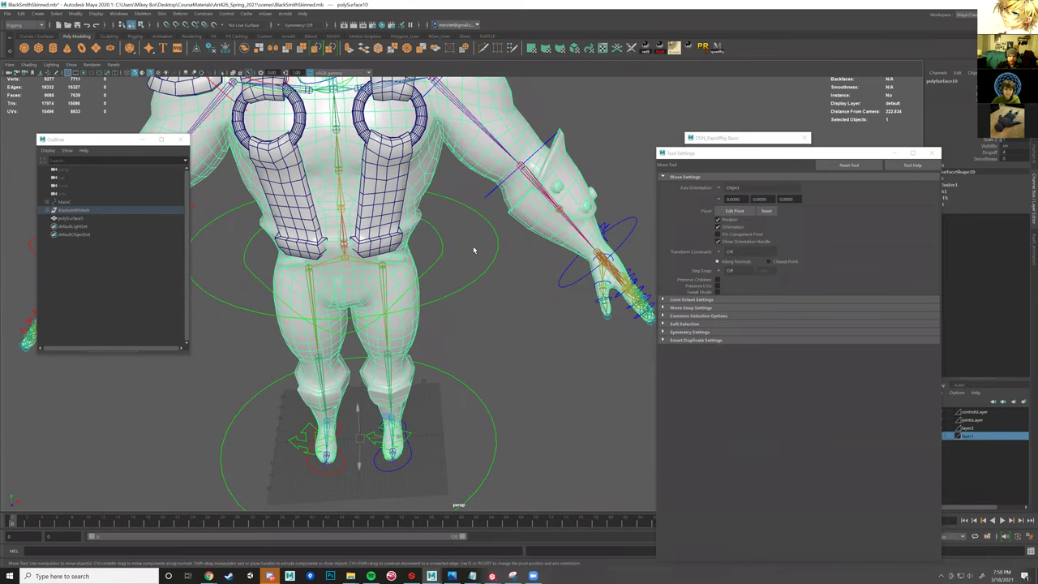
{"action": "left_click", "coordinate": [473, 246]}
{"action": "middle_click_drag", "start_coordinate": [486, 195], "coordinate": [480, 244], "text": "alt"}
{"action": "left_click", "coordinate": [482, 247]}
{"action": "key", "text": "e"}
{"action": "mouse_move", "coordinate": [554, 284]}
{"action": "left_mouse_down", "text": "alt"}
{"action": "mouse_move", "coordinate": [532, 258]}
{"action": "mouse_move", "coordinate": [531, 274]}
{"action": "mouse_move", "coordinate": [423, 250]}
{"action": "left_mouse_up", "text": "alt"}
{"action": "left_click", "coordinate": [421, 249]}
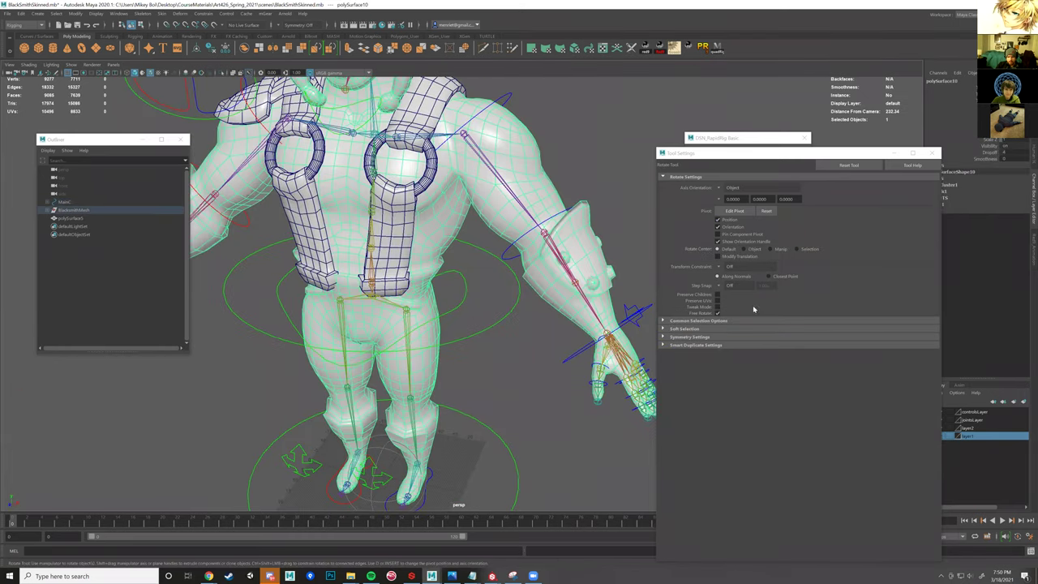
- Return to painting skin weights, set weight normalization to Interactive, and flood the main hip influence with a value of 1
{"action": "key", "text": "y"}
{"action": "key", "text": "y"}
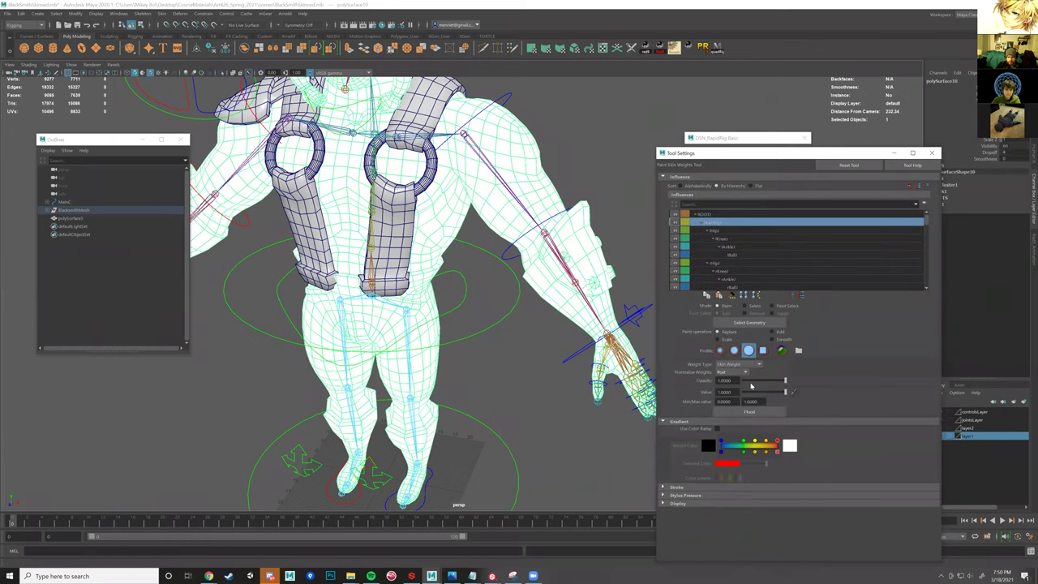
{"action": "left_click", "coordinate": [732, 372]}
{"action": "left_click", "coordinate": [729, 388]}
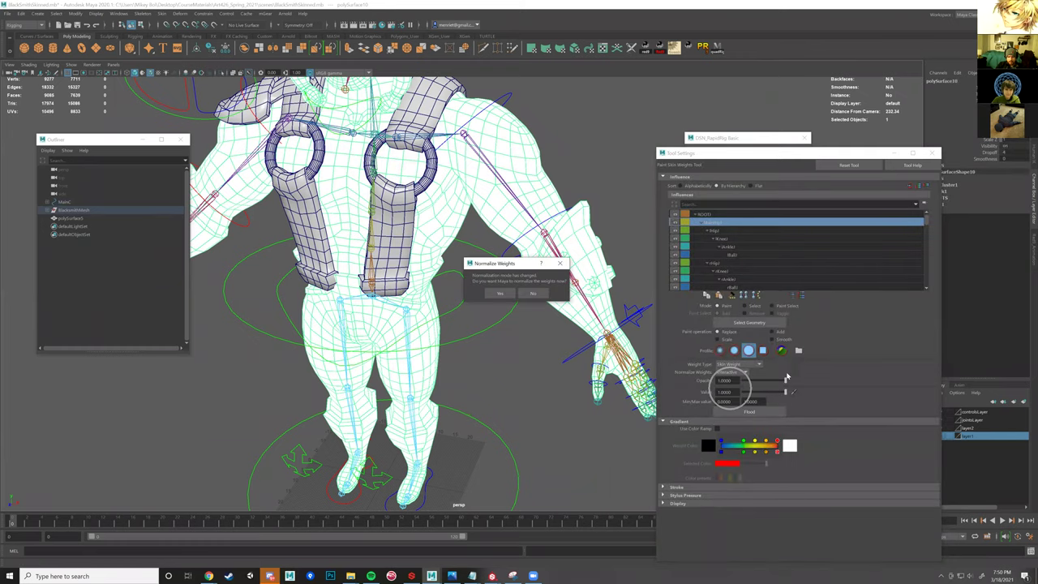
{"action": "left_click_drag", "start_coordinate": [482, 304], "coordinate": [484, 292], "text": "alt"}
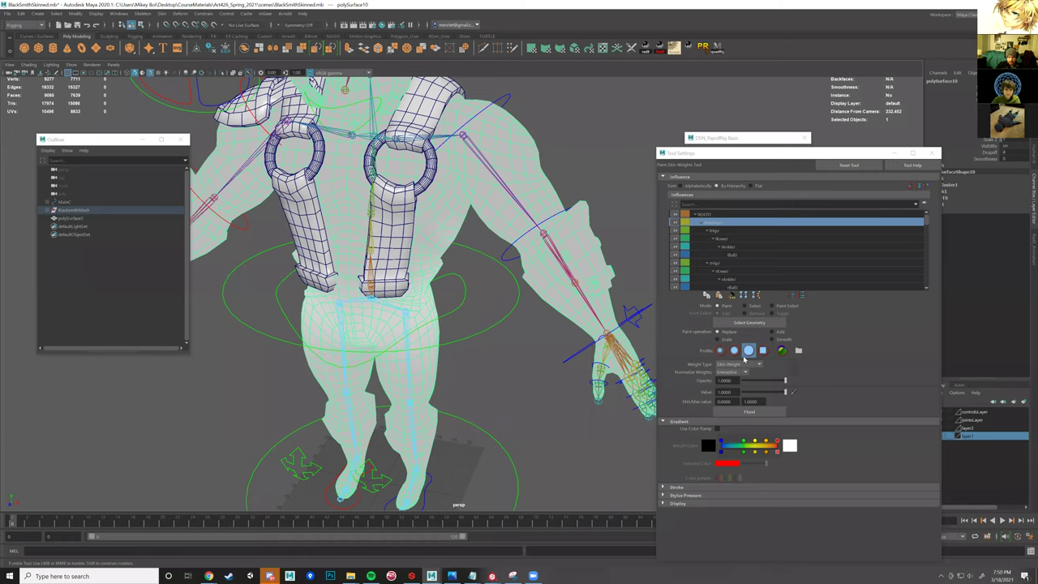
{"action": "left_click", "coordinate": [751, 414]}
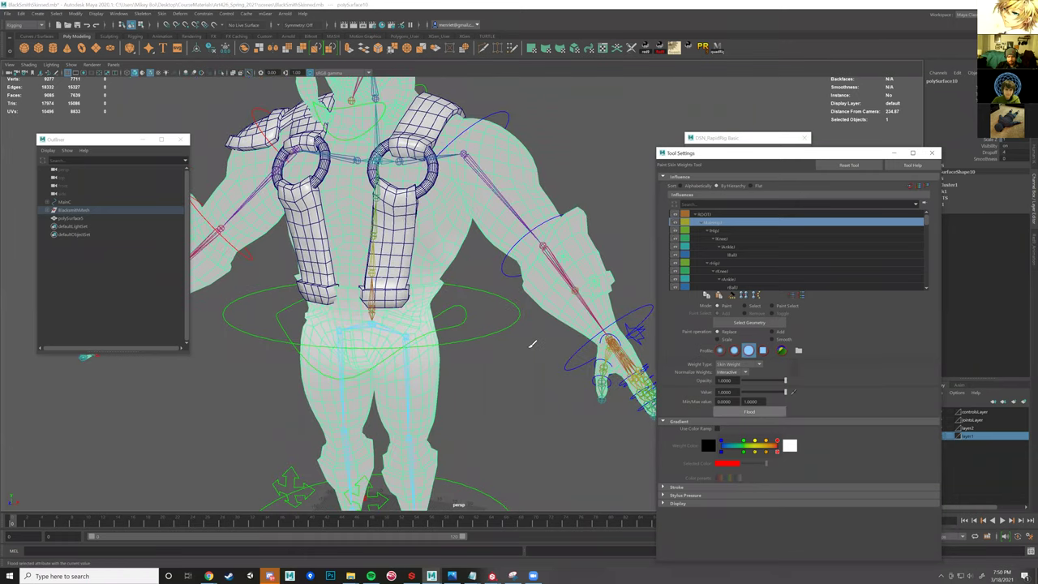
- Leave weight painting, select the left elbow FK control, and view the arm from the side
{"action": "mouse_move", "coordinate": [499, 251]}
{"action": "left_mouse_down", "text": "alt"}
{"action": "mouse_move", "coordinate": [503, 272]}
{"action": "mouse_move", "coordinate": [535, 304]}
{"action": "left_mouse_up", "text": "alt"}
{"action": "key", "text": "e"}
{"action": "left_click", "coordinate": [509, 278]}
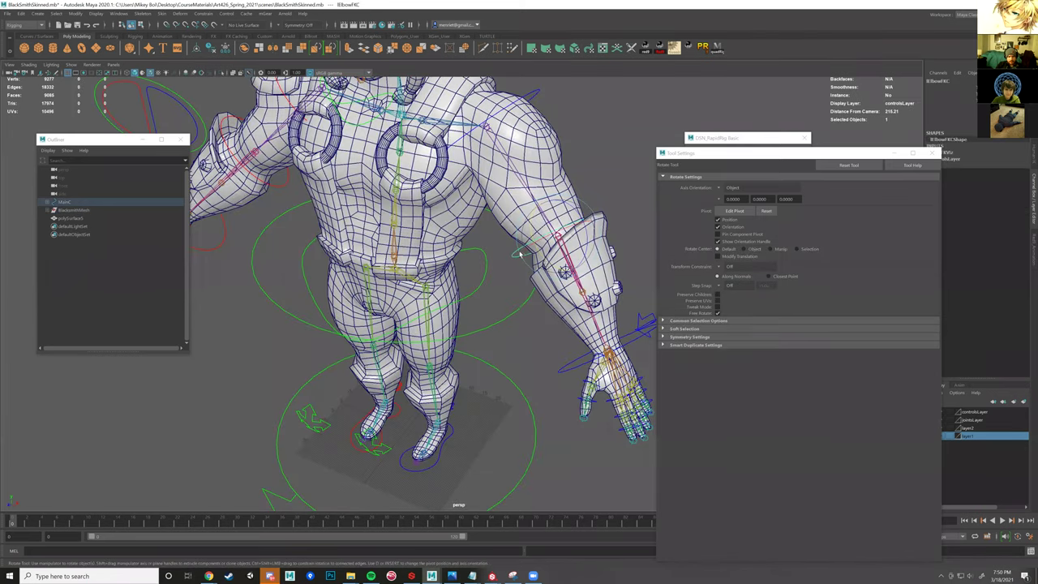
{"action": "left_click_drag", "start_coordinate": [520, 253], "coordinate": [549, 285]}
{"action": "left_click_drag", "start_coordinate": [394, 289], "coordinate": [506, 319], "text": "alt"}
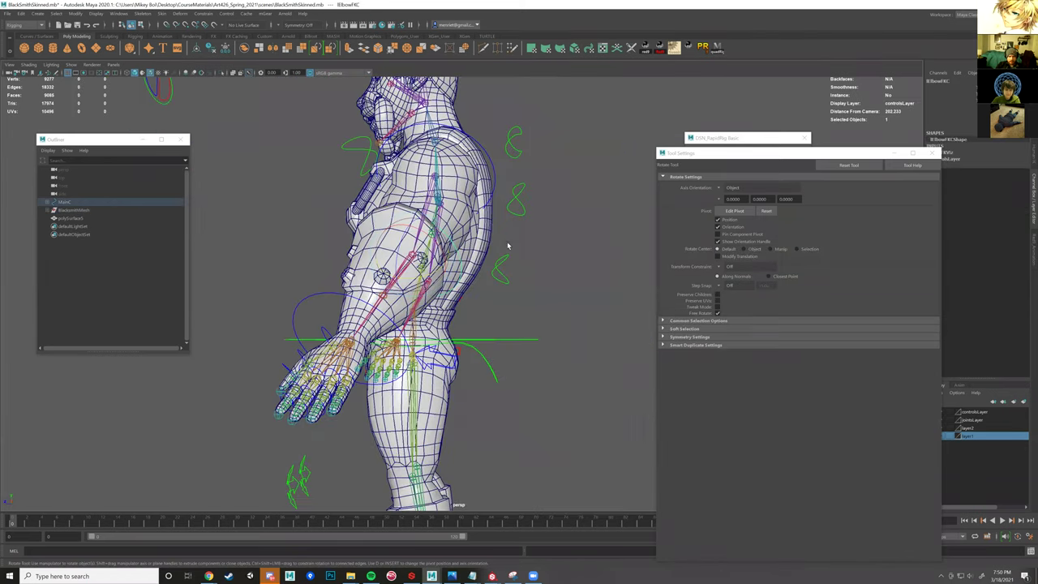
- Select two neighbouring spine FK controls, rotate them together, and check the torso and hips from several angles
{"action": "left_click_drag", "start_coordinate": [508, 246], "coordinate": [519, 239], "text": "alt"}
{"action": "left_click_drag", "start_coordinate": [522, 154], "coordinate": [532, 172]}
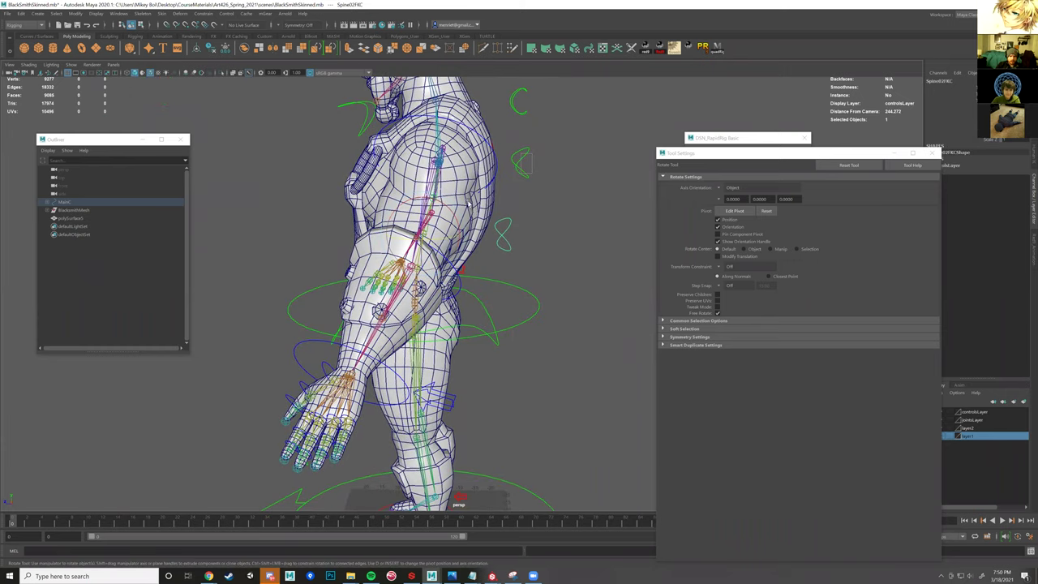
{"action": "middle_click_drag", "start_coordinate": [464, 140], "coordinate": [468, 205], "text": "alt"}
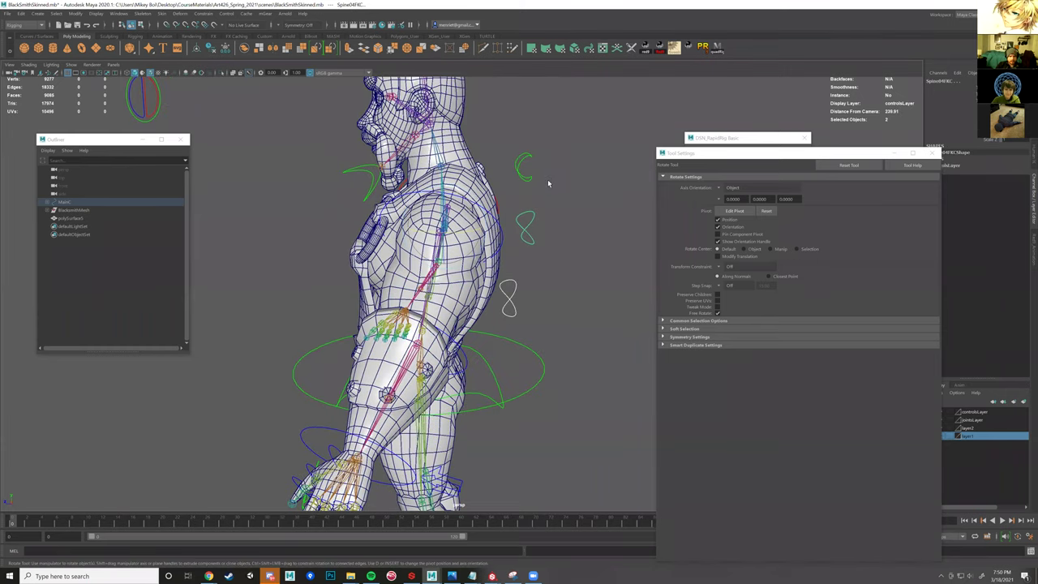
{"action": "left_click_drag", "start_coordinate": [548, 184], "coordinate": [535, 175], "text": "alt"}
{"action": "middle_click_drag", "start_coordinate": [534, 174], "coordinate": [502, 271]}
{"action": "left_click_drag", "start_coordinate": [502, 272], "coordinate": [501, 246], "text": "alt"}
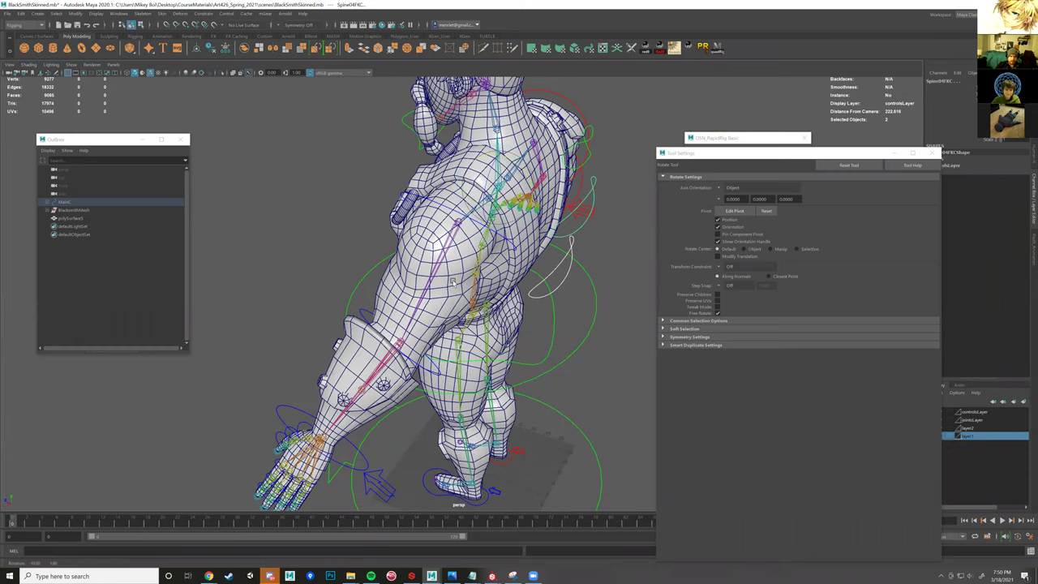
{"action": "left_click_drag", "start_coordinate": [450, 279], "coordinate": [487, 309], "text": "alt"}
{"action": "left_click_drag", "start_coordinate": [526, 261], "coordinate": [519, 254], "text": "alt"}
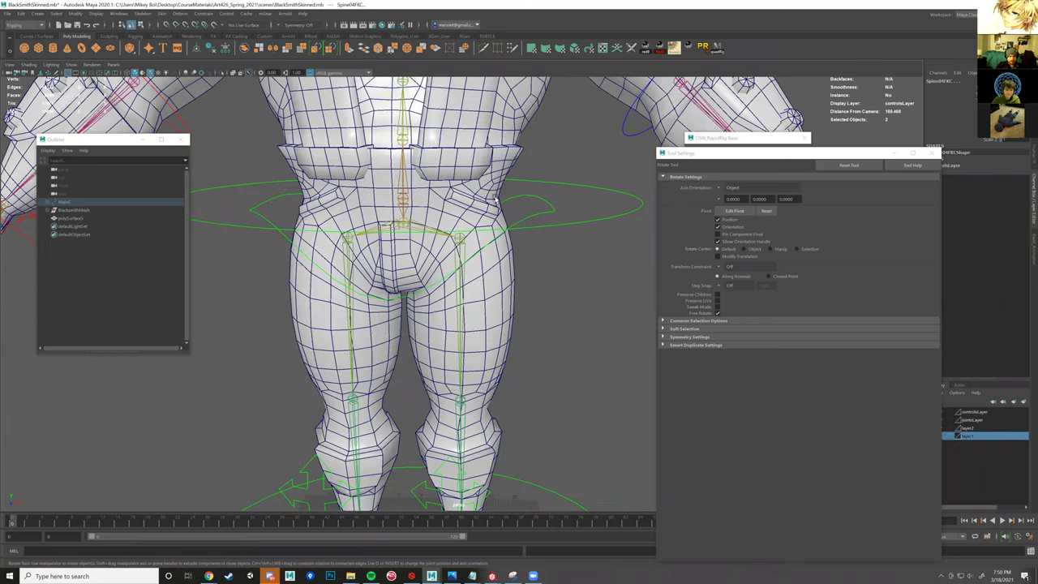
- Select the root FK control around the waist and move it down to test how the body mesh follows
{"action": "left_click_drag", "start_coordinate": [496, 198], "coordinate": [511, 202], "text": "alt"}
{"action": "left_click", "coordinate": [493, 209]}
{"action": "left_click_drag", "start_coordinate": [542, 247], "coordinate": [575, 250], "text": "alt"}
{"action": "scroll", "coordinate": [545, 245], "scroll_direction": "down", "scroll_amount": 3}
{"action": "left_click", "coordinate": [545, 243]}
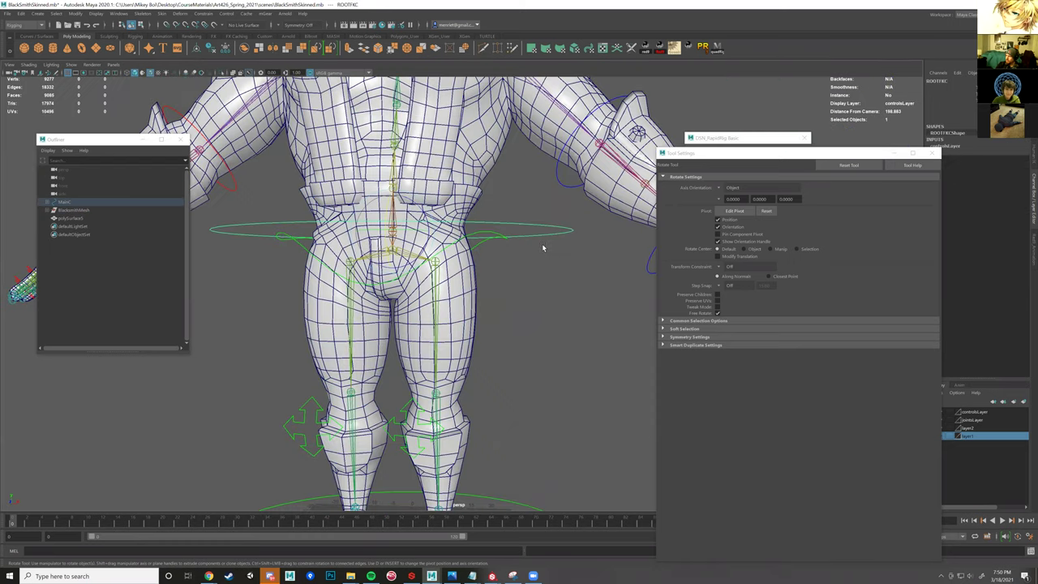
{"action": "scroll", "coordinate": [543, 249], "scroll_direction": "down", "scroll_amount": 2}
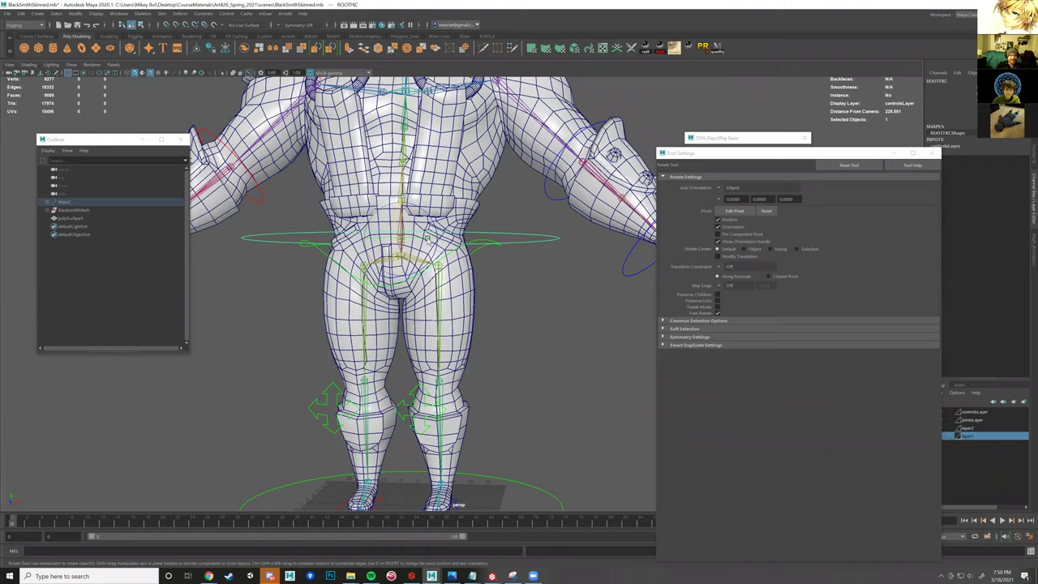
{"action": "key", "text": "w"}
{"action": "left_click_drag", "start_coordinate": [400, 209], "coordinate": [514, 311]}
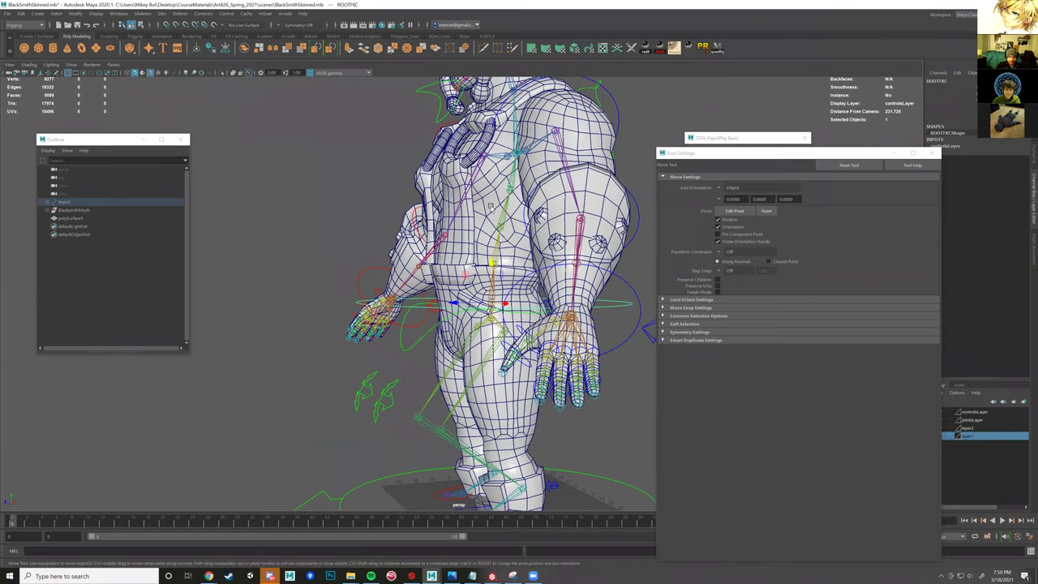
- Undo the last change and start the Paint Skin Weights Tool on the character's body mesh polySurface10
{"action": "key", "text": "ctrl+z"}
{"action": "middle_click_drag", "start_coordinate": [514, 311], "coordinate": [491, 207], "text": "alt"}
{"action": "left_click_drag", "start_coordinate": [495, 300], "coordinate": [509, 297], "text": "alt"}
{"action": "left_click", "coordinate": [510, 298]}
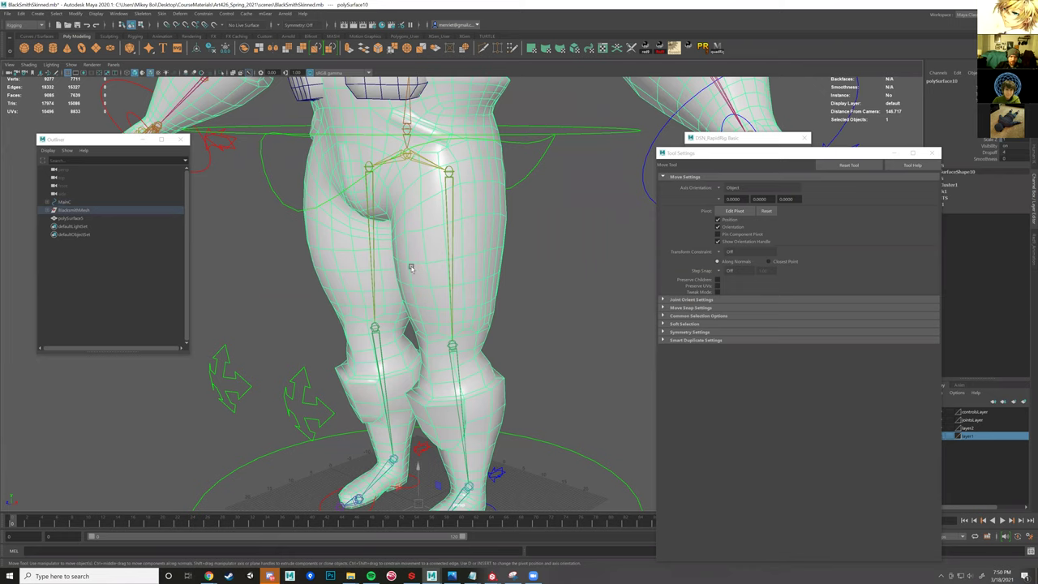
{"action": "left_click_drag", "start_coordinate": [412, 266], "coordinate": [423, 269], "text": "alt"}
{"action": "key", "text": "bracketleft"}
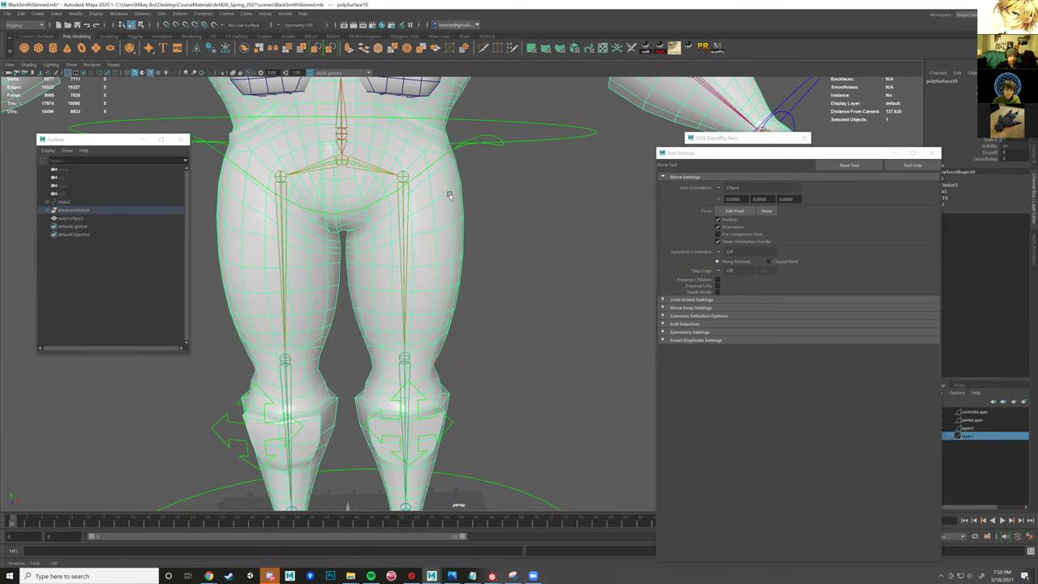
{"action": "right_click", "coordinate": [407, 186]}
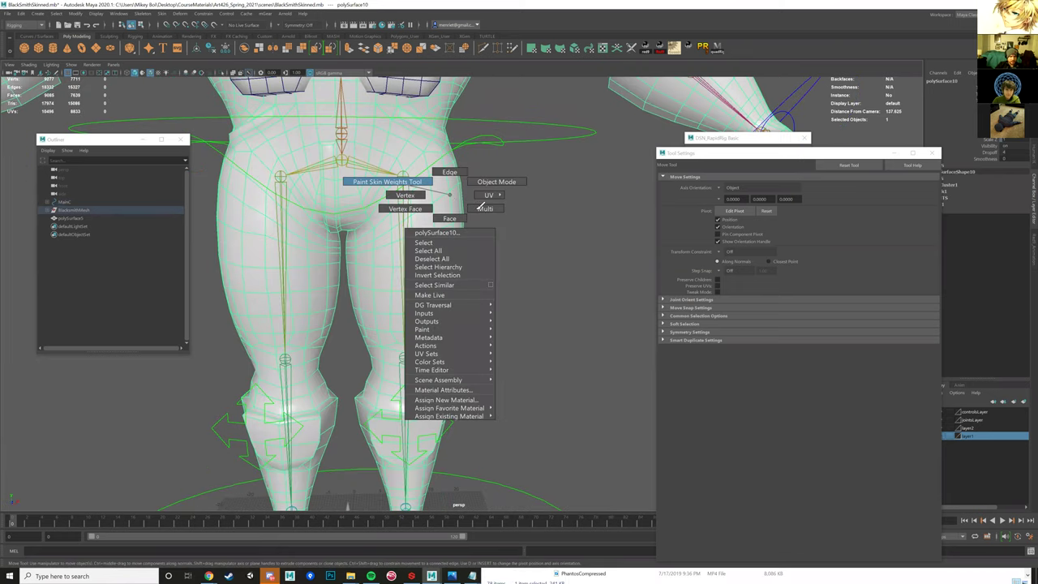
{"action": "left_click", "coordinate": [388, 181]}
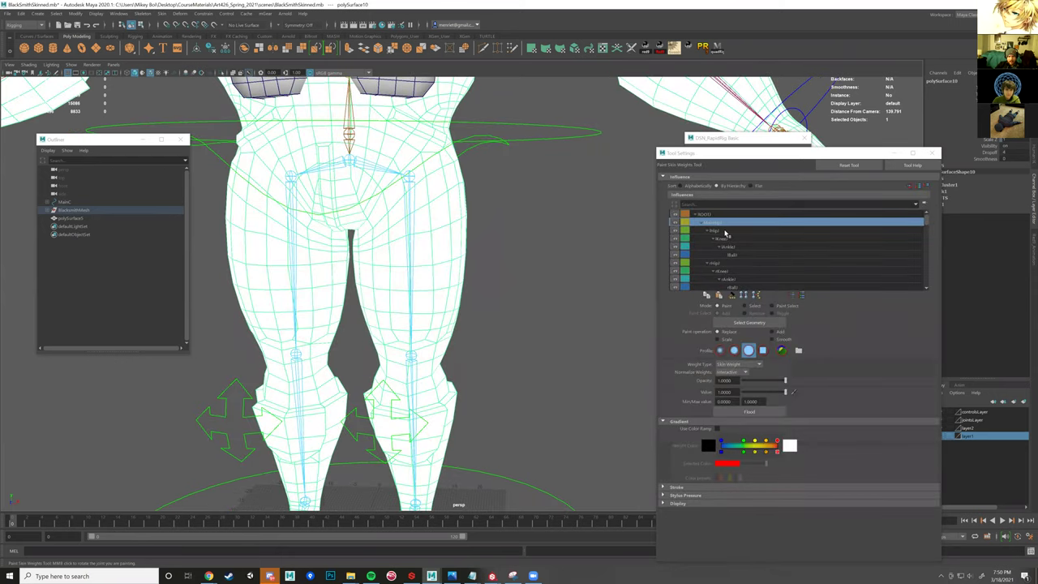
- Choose the left hip influence and examine its painted weights along the left leg down to the foot
{"action": "left_click", "coordinate": [723, 232]}
{"action": "left_click_drag", "start_coordinate": [550, 322], "coordinate": [519, 255], "text": "alt"}
{"action": "scroll", "coordinate": [533, 280], "scroll_direction": "up", "scroll_amount": 5}
{"action": "left_click_drag", "start_coordinate": [475, 222], "coordinate": [457, 260], "text": "alt"}
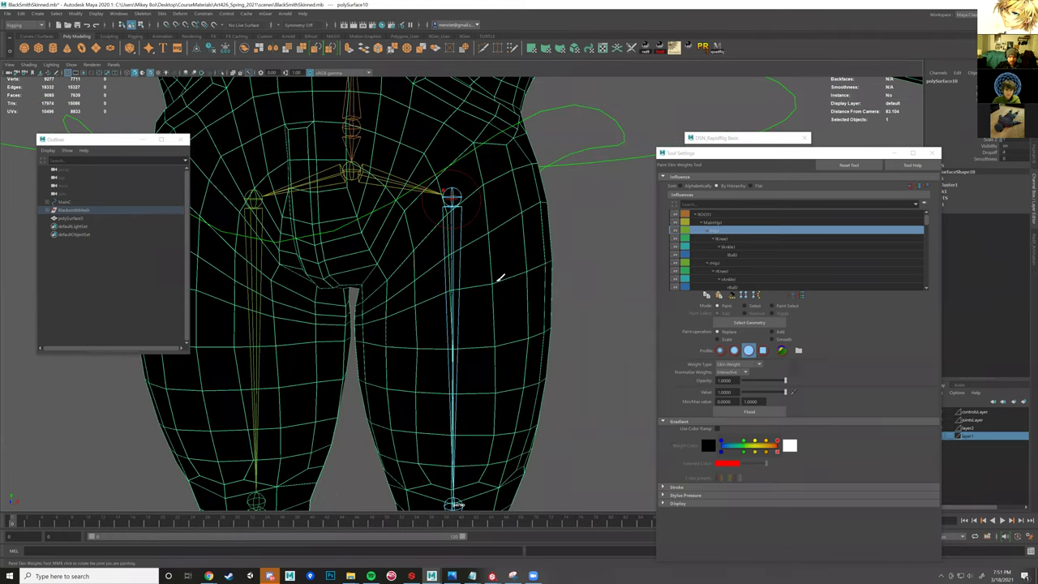
{"action": "middle_click_drag", "start_coordinate": [498, 276], "coordinate": [494, 344], "text": "alt"}
{"action": "middle_click_drag", "start_coordinate": [472, 434], "coordinate": [495, 339], "text": "alt"}
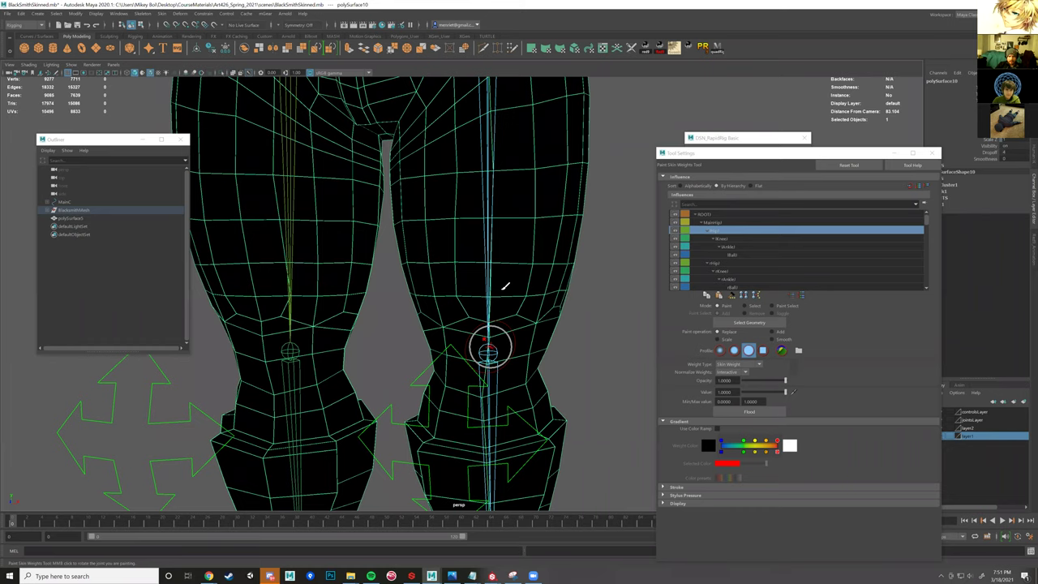
{"action": "scroll", "coordinate": [506, 286], "scroll_direction": "down", "scroll_amount": 3}
{"action": "scroll", "coordinate": [511, 317], "scroll_direction": "down", "scroll_amount": 2}
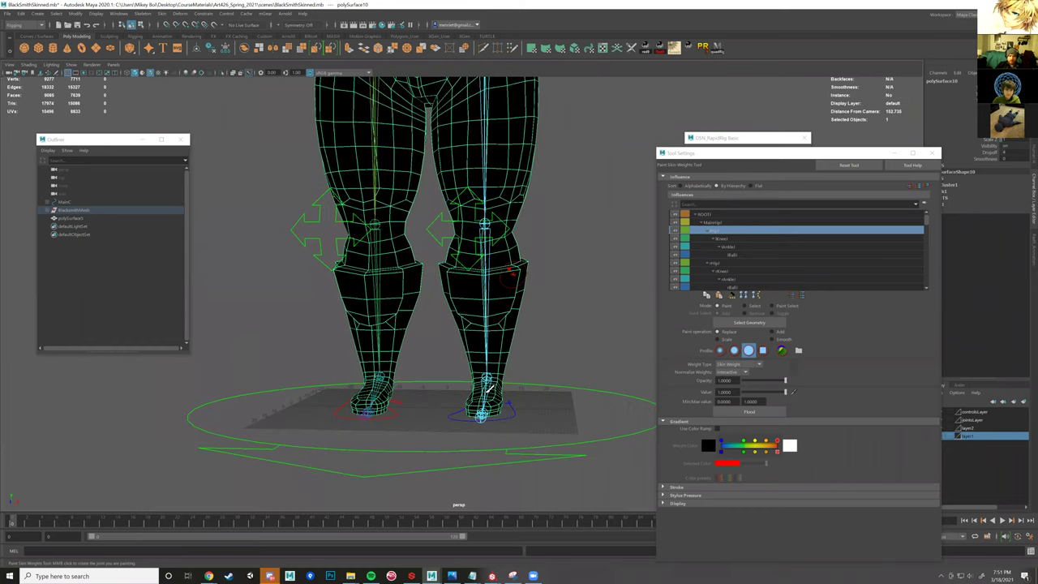
{"action": "scroll", "coordinate": [510, 318], "scroll_direction": "down", "scroll_amount": 1}
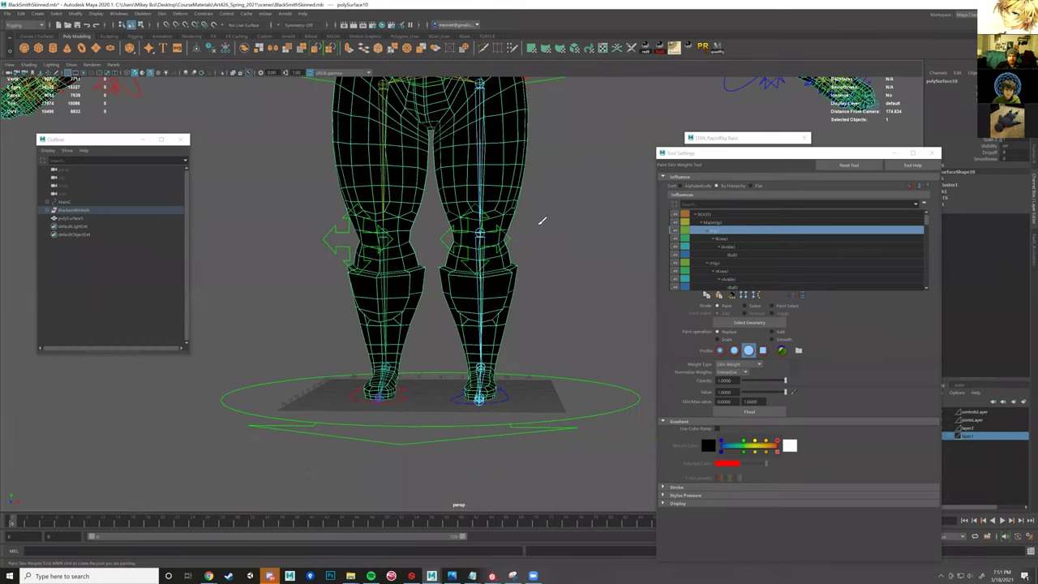
{"action": "scroll", "coordinate": [537, 257], "scroll_direction": "up", "scroll_amount": 2}
{"action": "scroll", "coordinate": [538, 258], "scroll_direction": "up", "scroll_amount": 1}
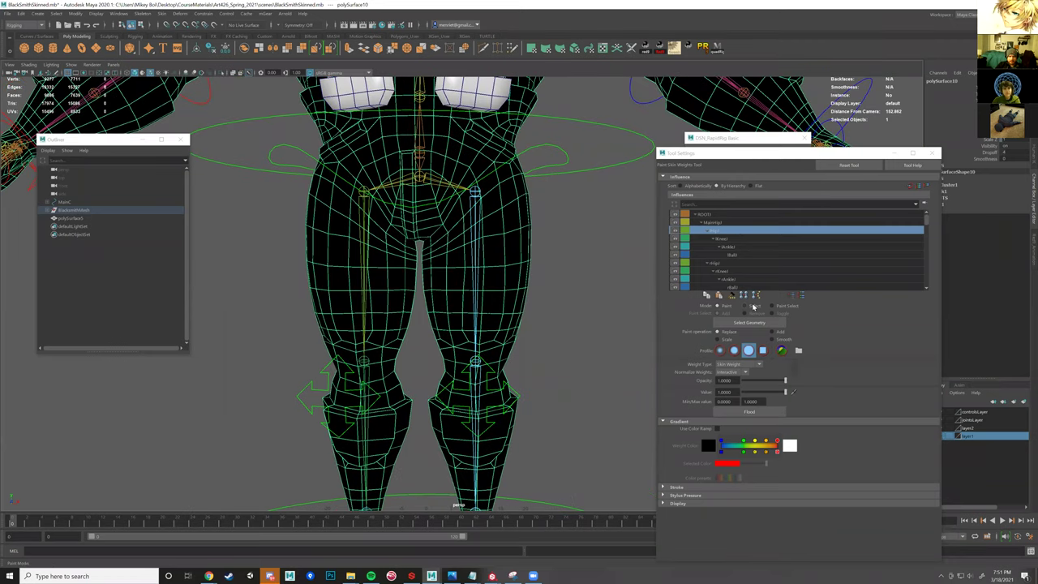
- Switch the weight tool to Select mode with vertex selection, and set the jointsLayer to reference so joints cannot be selected
{"action": "left_click", "coordinate": [745, 305]}
{"action": "left_click", "coordinate": [510, 256]}
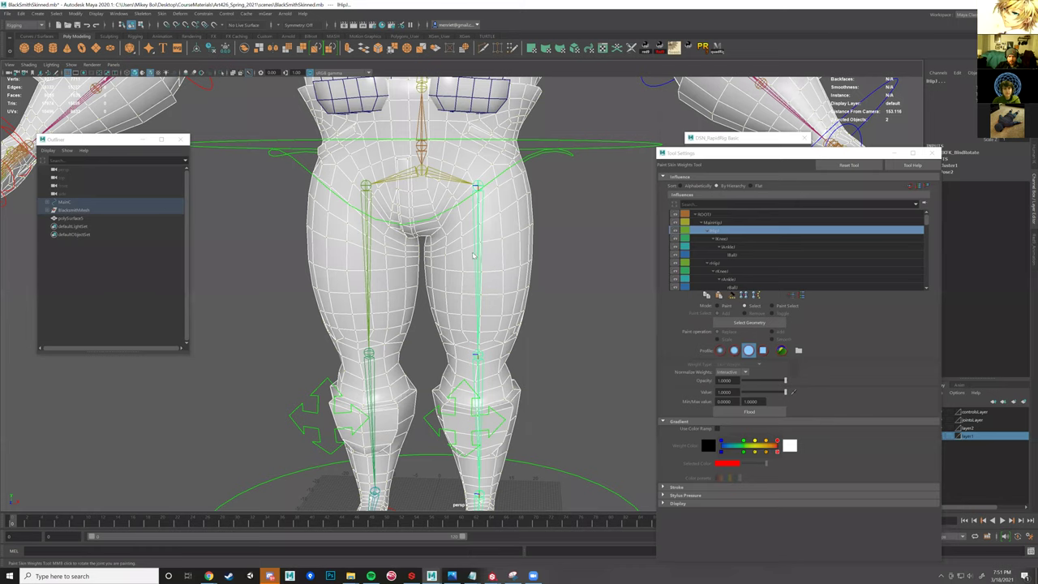
{"action": "right_click_drag", "start_coordinate": [507, 251], "coordinate": [473, 255]}
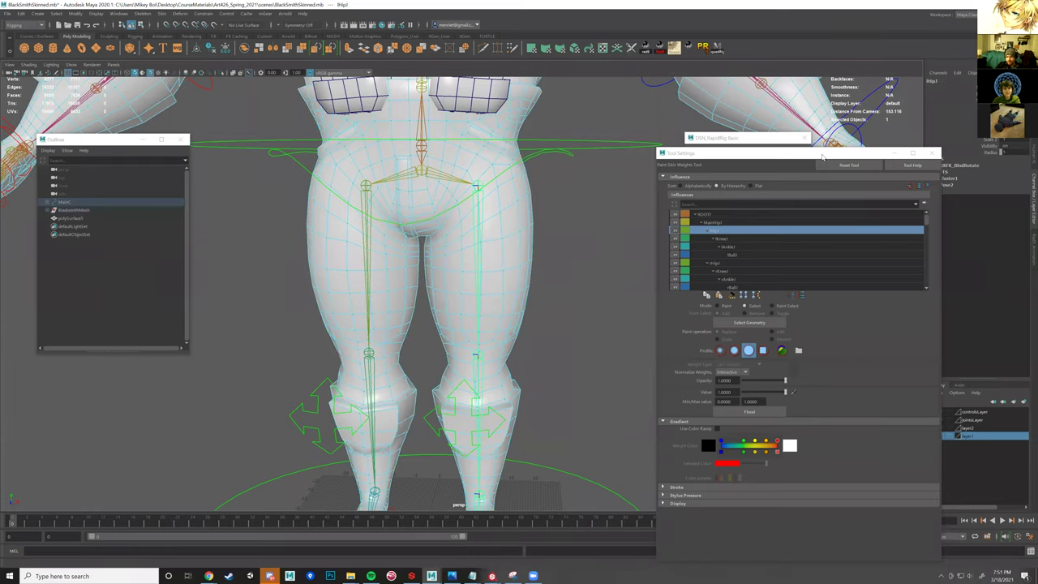
{"action": "left_click_drag", "start_coordinate": [827, 153], "coordinate": [748, 116]}
{"action": "left_click", "coordinate": [951, 422]}
{"action": "left_click", "coordinate": [951, 423]}
{"action": "left_click", "coordinate": [951, 423]}
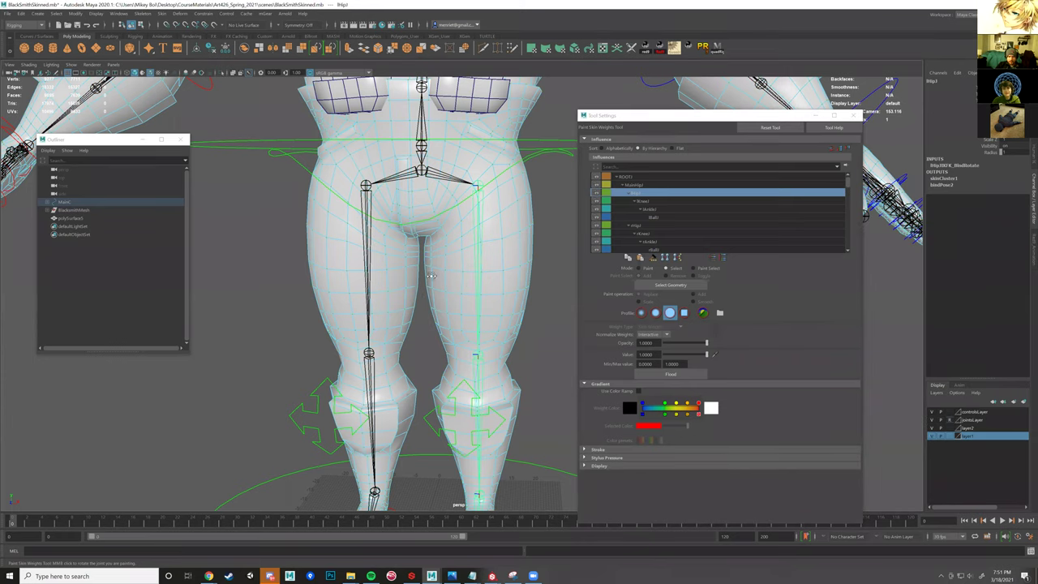
- Select all body mesh vertices of the left leg, from the foot up to the hip
{"action": "scroll", "coordinate": [533, 351], "scroll_direction": "up", "scroll_amount": 2}
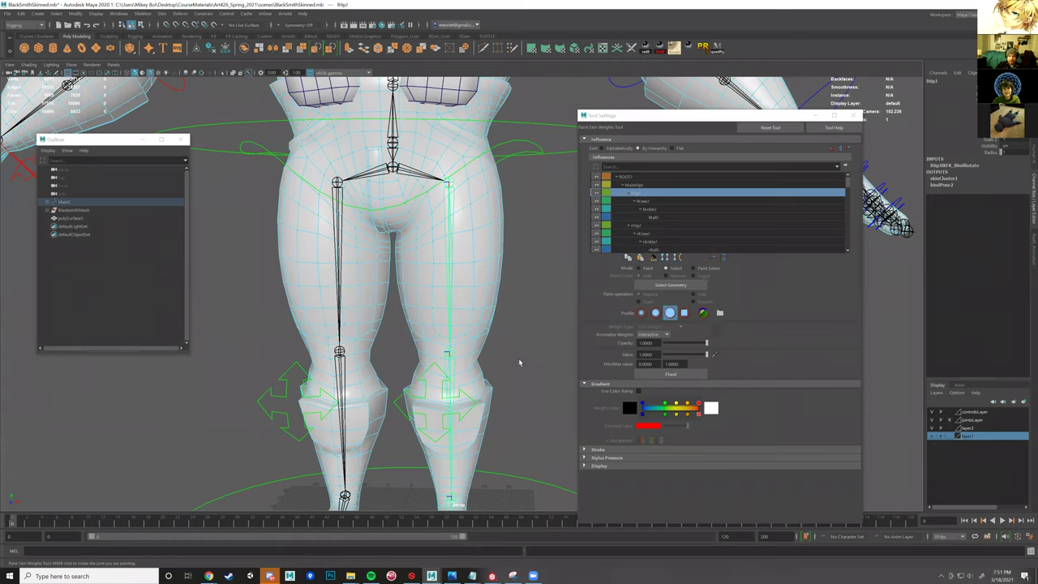
{"action": "scroll", "coordinate": [518, 357], "scroll_direction": "down", "scroll_amount": 2}
{"action": "scroll", "coordinate": [523, 273], "scroll_direction": "down", "scroll_amount": 2}
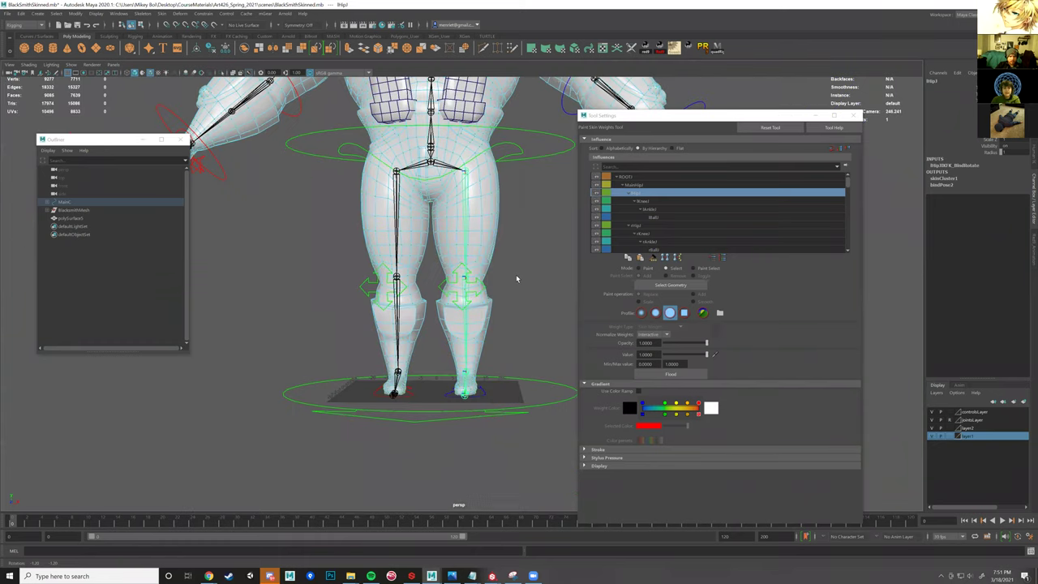
{"action": "left_click_drag", "start_coordinate": [518, 278], "coordinate": [524, 272], "text": "alt"}
{"action": "middle_click_drag", "start_coordinate": [527, 439], "coordinate": [533, 436], "text": "alt"}
{"action": "left_click_drag", "start_coordinate": [536, 445], "coordinate": [436, 198]}
{"action": "middle_click_drag", "start_coordinate": [438, 202], "coordinate": [439, 263], "text": "alt"}
{"action": "right_click_drag", "start_coordinate": [441, 264], "coordinate": [526, 274], "text": "alt"}
{"action": "scroll", "coordinate": [507, 225], "scroll_direction": "up", "scroll_amount": 2}
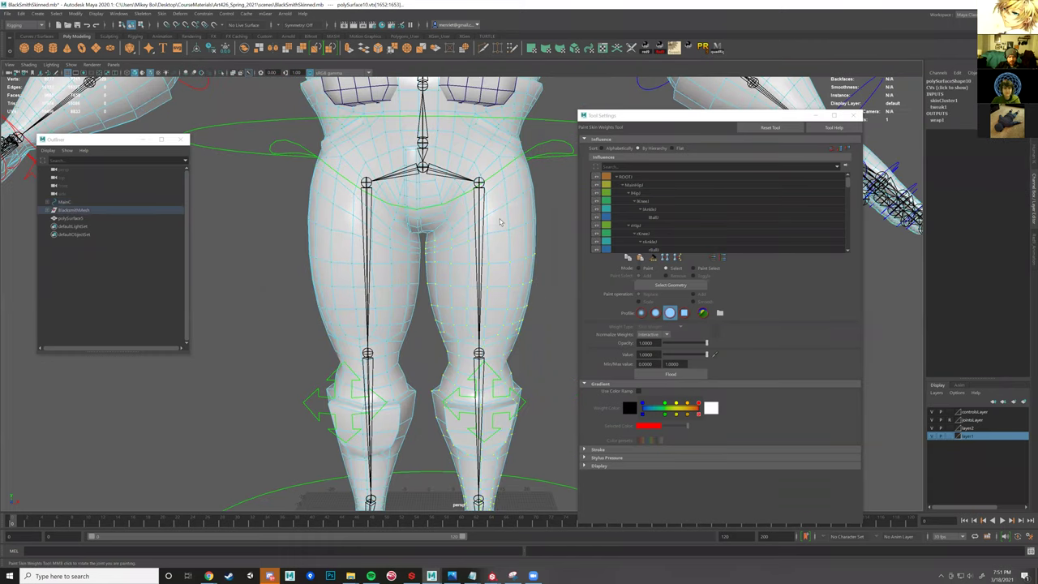
- Examine the left leg's vertex selection around the hip, inner thigh, knee and foot
{"action": "left_click_drag", "start_coordinate": [549, 245], "coordinate": [492, 182], "text": "alt"}
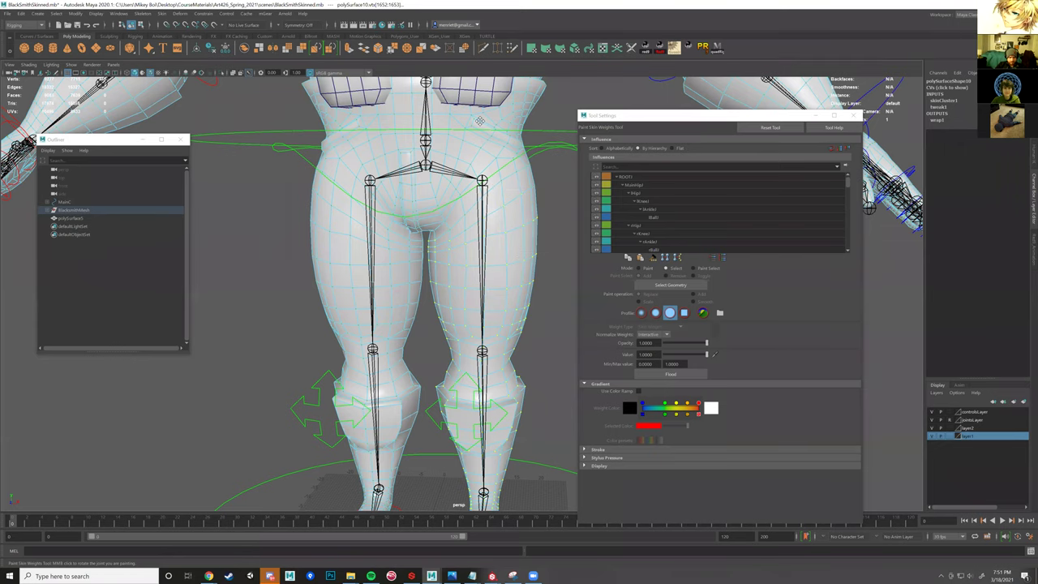
{"action": "left_click_drag", "start_coordinate": [480, 121], "coordinate": [478, 99], "text": "alt"}
{"action": "scroll", "coordinate": [466, 217], "scroll_direction": "down", "scroll_amount": 2}
{"action": "middle_click_drag", "start_coordinate": [479, 450], "coordinate": [457, 348], "text": "alt"}
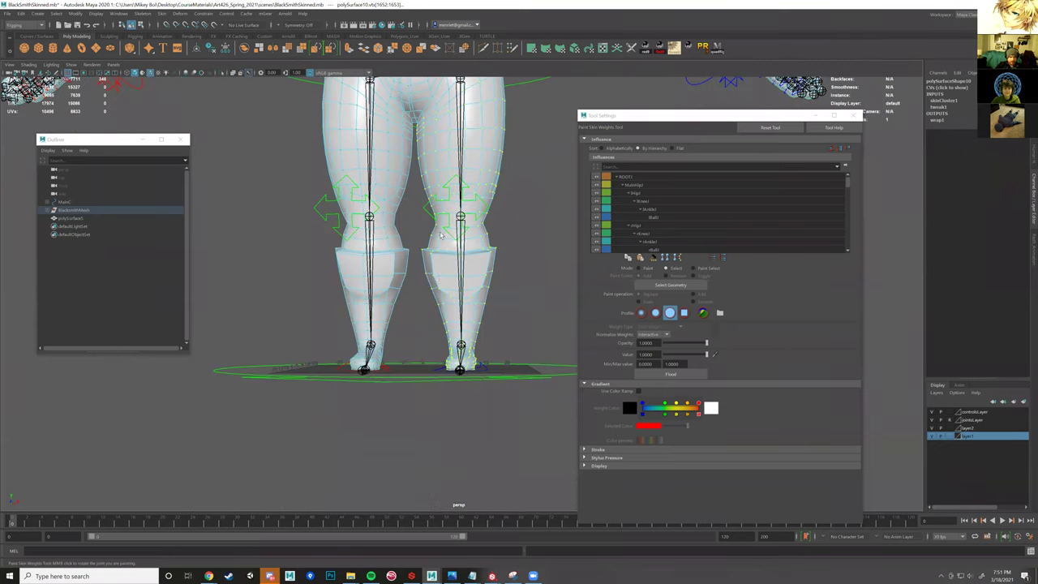
{"action": "scroll", "coordinate": [441, 235], "scroll_direction": "up", "scroll_amount": 3}
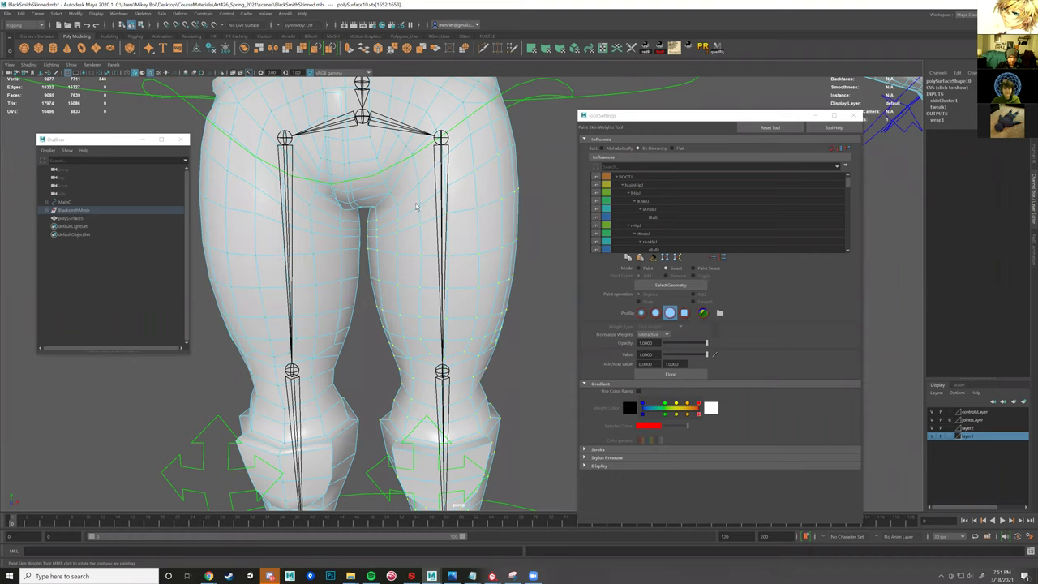
{"action": "left_click_drag", "start_coordinate": [464, 218], "coordinate": [361, 217], "text": "alt"}
{"action": "left_click", "coordinate": [478, 201], "text": "shift"}
{"action": "left_click_drag", "start_coordinate": [487, 219], "coordinate": [629, 217], "text": "alt"}
{"action": "left_click_drag", "start_coordinate": [495, 258], "coordinate": [504, 268], "text": "alt"}
- Return to Paint mode and flood the selected left leg vertices with a Replace weight of 1.0 for the left hip influence
{"action": "right_click", "coordinate": [470, 235]}
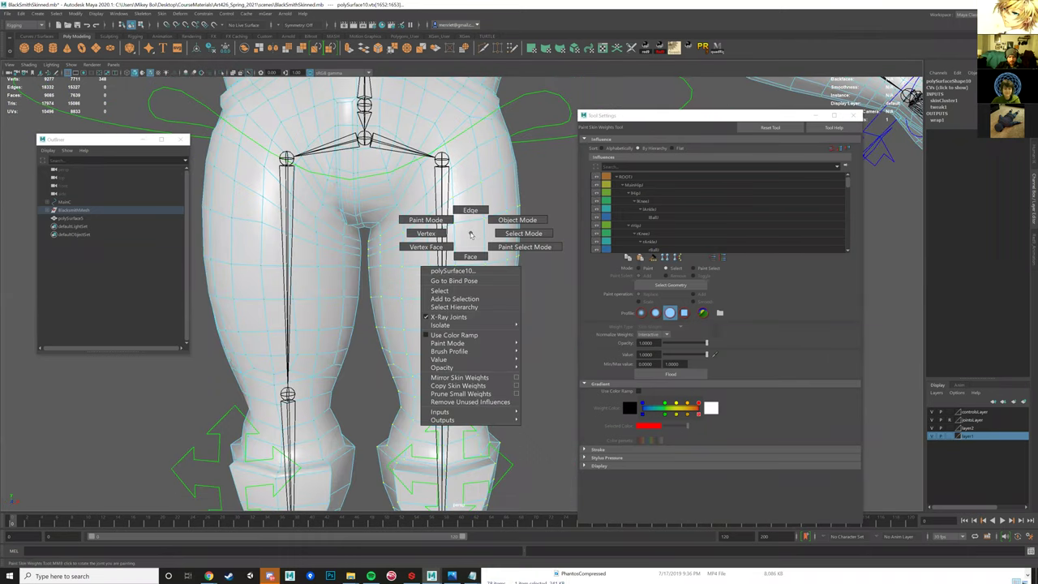
{"action": "left_click", "coordinate": [641, 268]}
{"action": "left_click", "coordinate": [674, 271]}
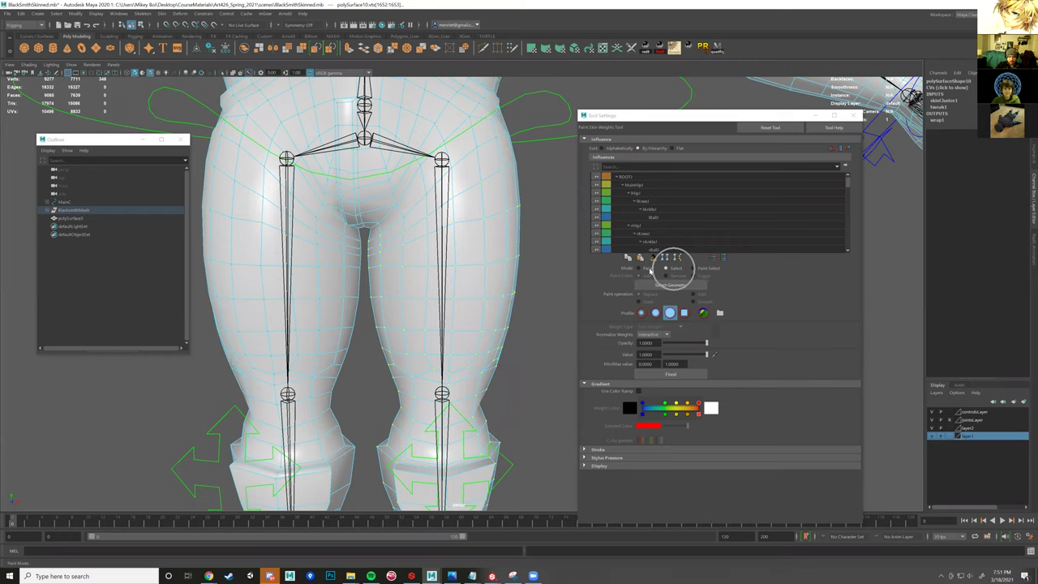
{"action": "left_click", "coordinate": [640, 193]}
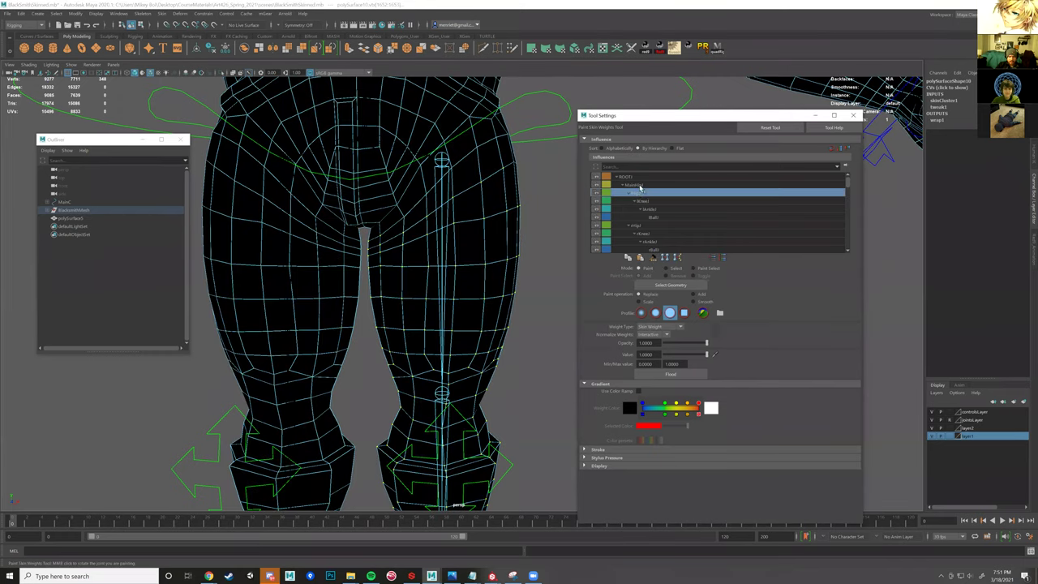
{"action": "left_click", "coordinate": [640, 187]}
{"action": "left_click", "coordinate": [641, 201]}
{"action": "left_click_drag", "start_coordinate": [477, 231], "coordinate": [455, 241], "text": "alt"}
{"action": "left_click", "coordinate": [637, 193]}
{"action": "left_click_drag", "start_coordinate": [517, 226], "coordinate": [517, 258], "text": "alt"}
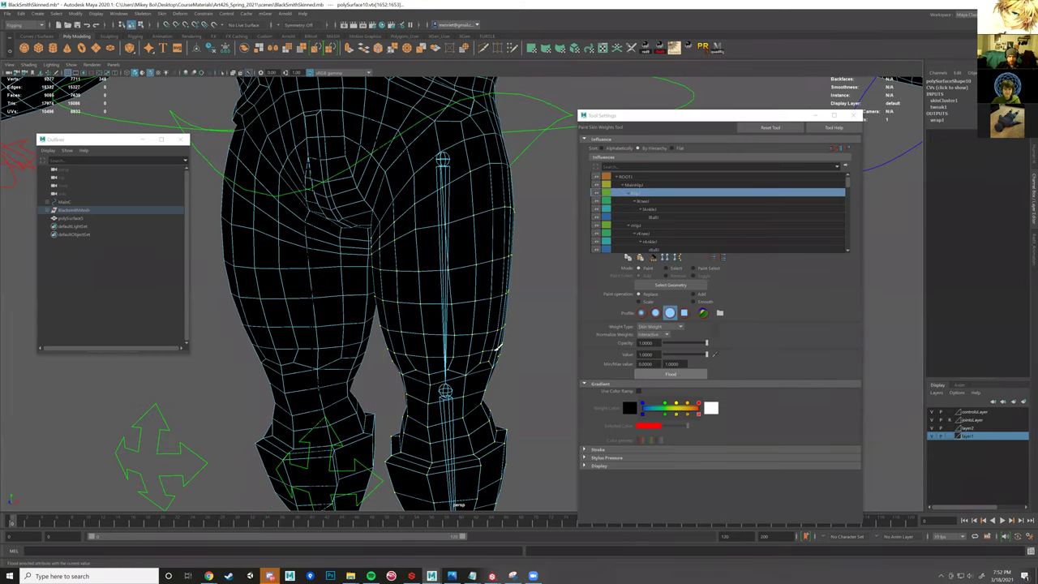
{"action": "left_click", "coordinate": [670, 373]}
{"action": "scroll", "coordinate": [498, 347], "scroll_direction": "down", "scroll_amount": 1}
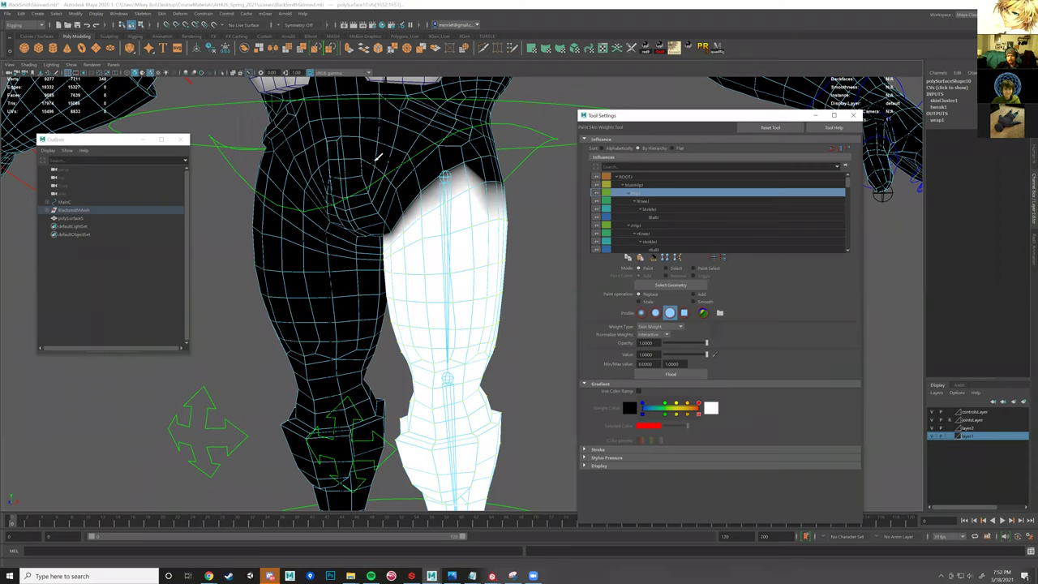
- Compare the weight distribution of the main hip and left hip influences across both legs
{"action": "left_click", "coordinate": [638, 185]}
{"action": "scroll", "coordinate": [486, 276], "scroll_direction": "down", "scroll_amount": 3}
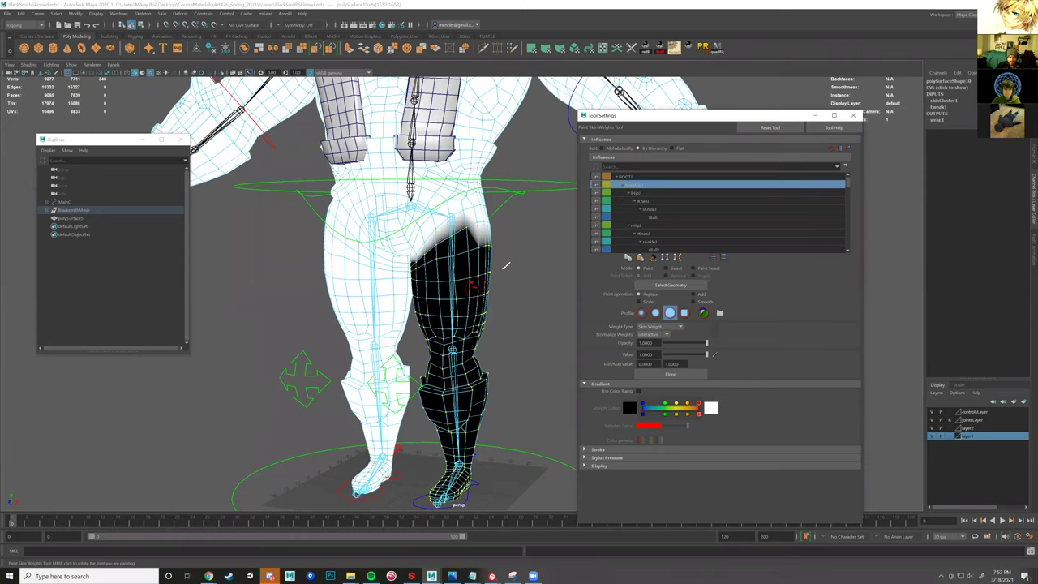
{"action": "scroll", "coordinate": [504, 265], "scroll_direction": "down", "scroll_amount": 2}
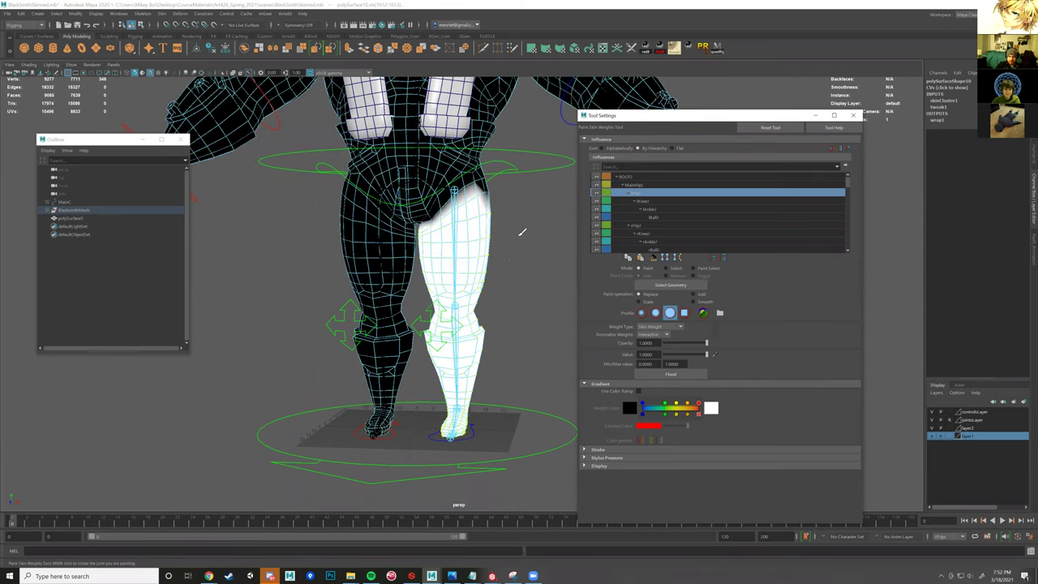
{"action": "left_click_drag", "start_coordinate": [519, 234], "coordinate": [489, 221], "text": "alt"}
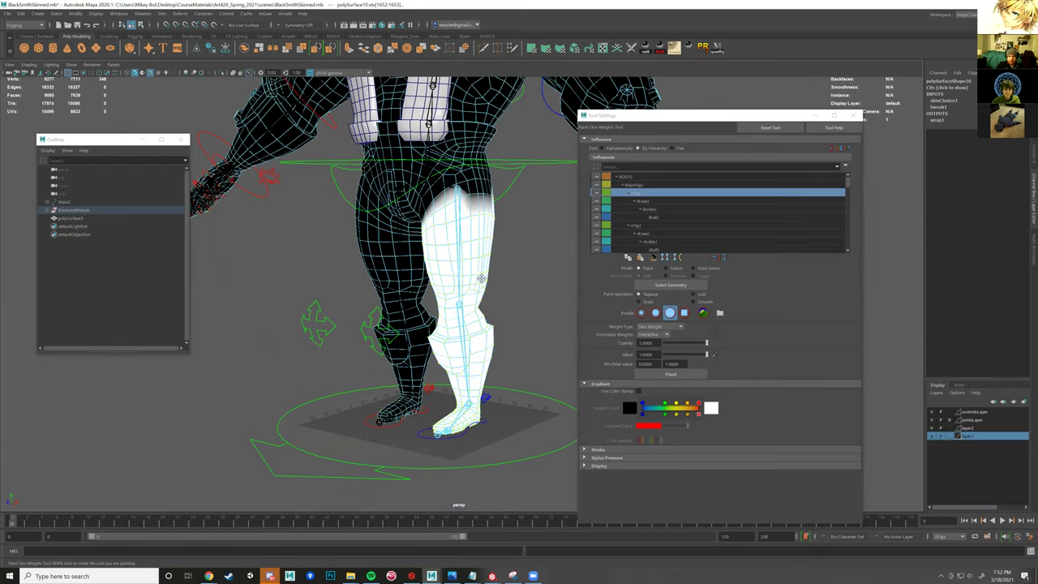
{"action": "scroll", "coordinate": [480, 278], "scroll_direction": "up", "scroll_amount": 2}
{"action": "scroll", "coordinate": [493, 242], "scroll_direction": "up", "scroll_amount": 2}
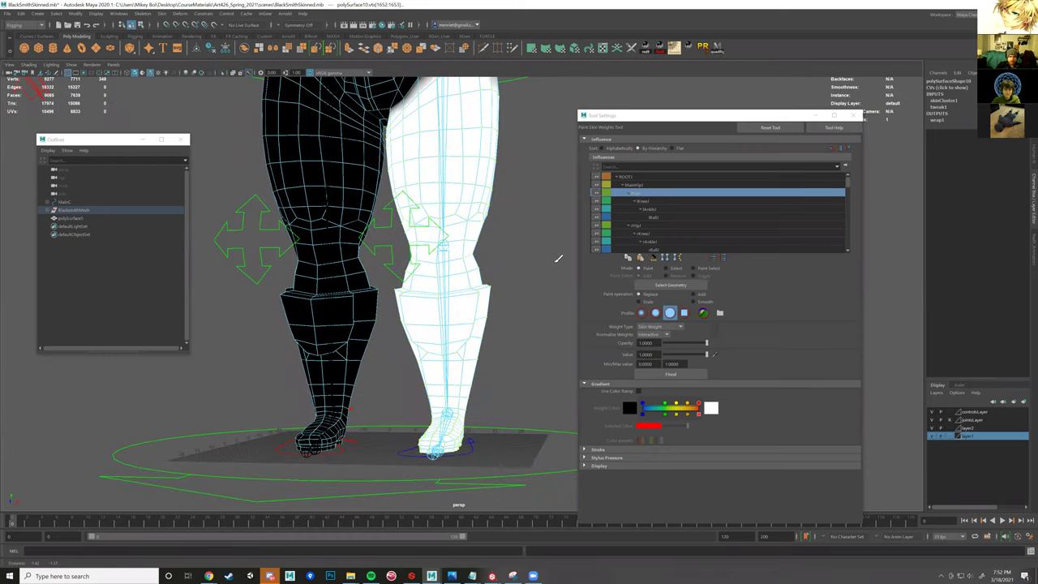
- Choose the left knee influence, switch to Select mode and select the left leg's vertices from below the knee to the foot
{"action": "left_click", "coordinate": [642, 201]}
{"action": "left_click_drag", "start_coordinate": [449, 297], "coordinate": [480, 284], "text": "alt"}
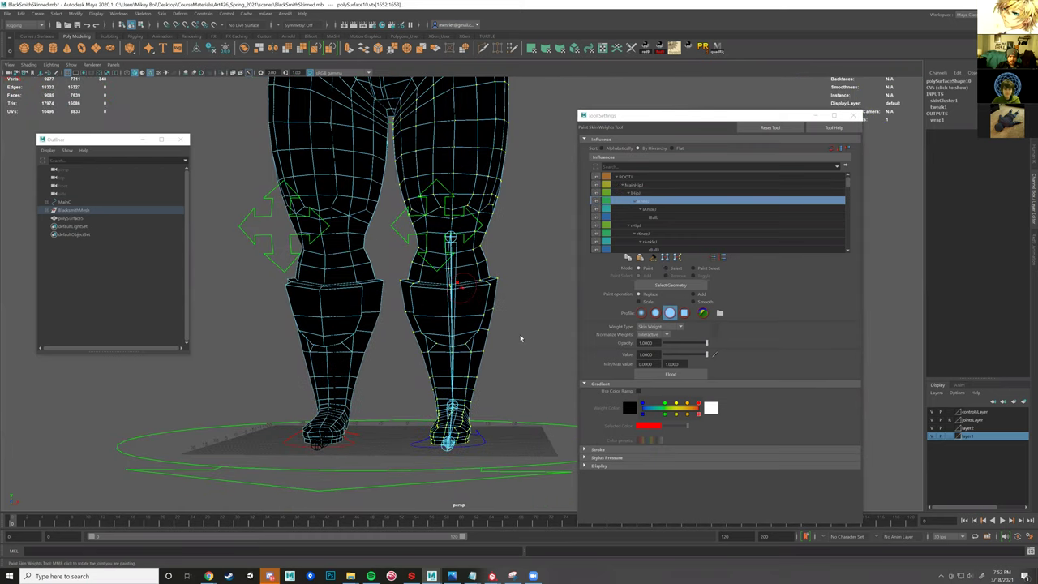
{"action": "left_click", "coordinate": [666, 268]}
{"action": "left_click", "coordinate": [438, 354]}
{"action": "left_click_drag", "start_coordinate": [393, 231], "coordinate": [529, 478]}
{"action": "left_click_drag", "start_coordinate": [414, 280], "coordinate": [434, 288], "text": "alt"}
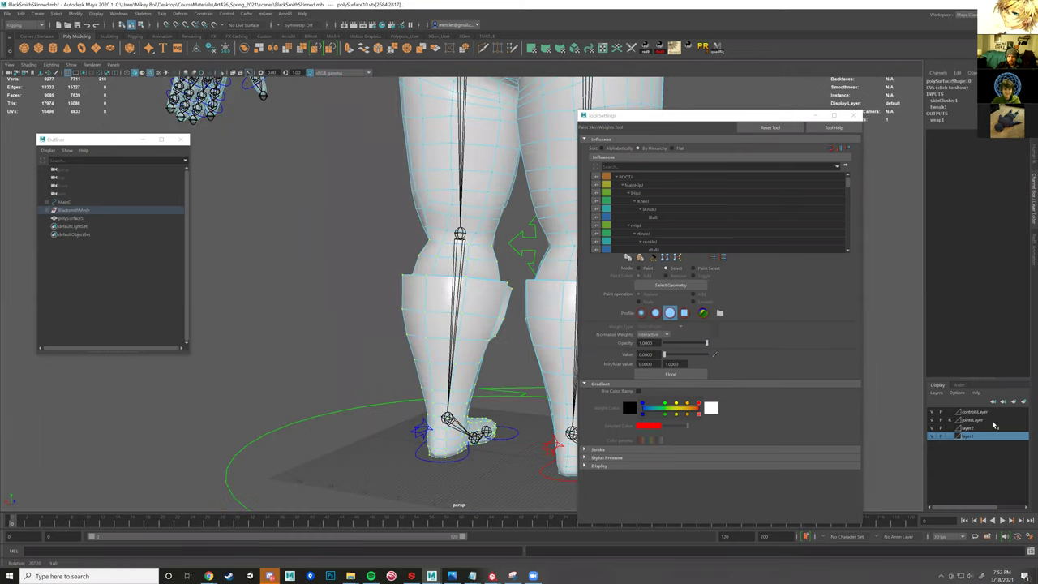
{"action": "left_click", "coordinate": [951, 421]}
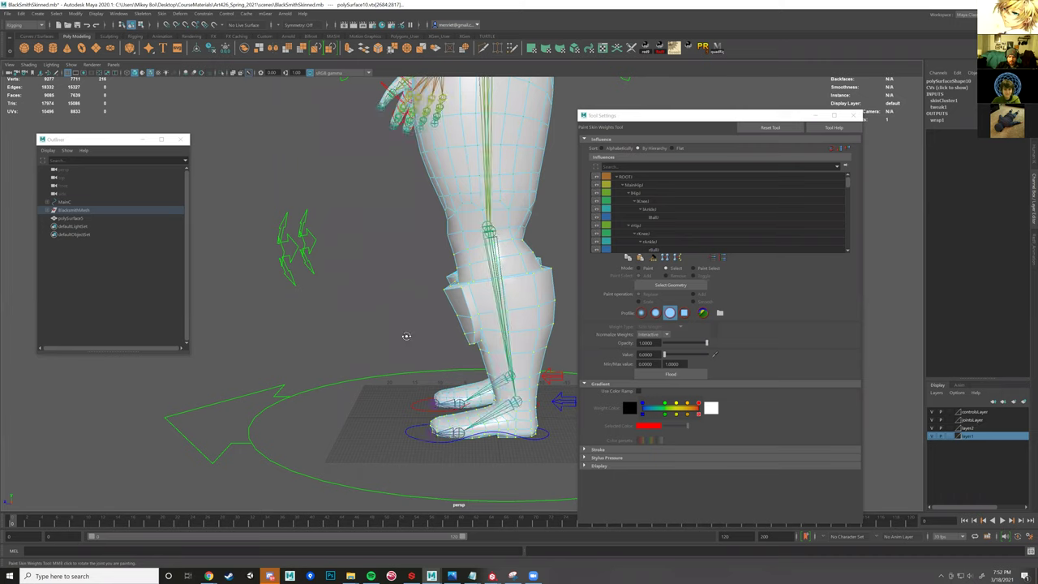
{"action": "left_click_drag", "start_coordinate": [407, 336], "coordinate": [504, 472], "text": "alt"}
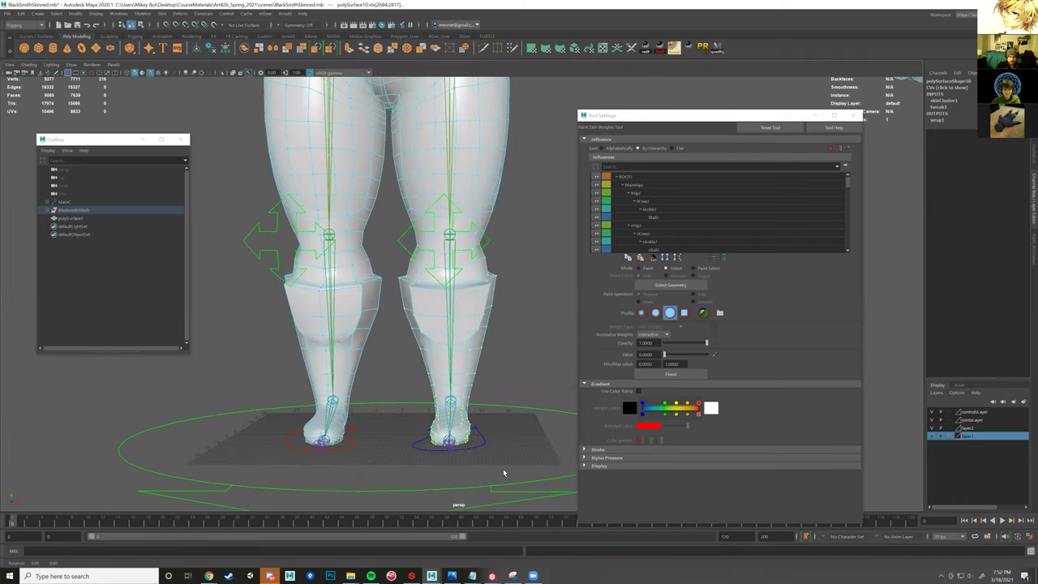
{"action": "middle_click", "coordinate": [464, 288]}
{"action": "mouse_move", "coordinate": [489, 292]}
{"action": "right_mouse_down"}
{"action": "mouse_move", "coordinate": [462, 278]}
{"action": "mouse_move", "coordinate": [467, 286]}
{"action": "mouse_move", "coordinate": [446, 293]}
{"action": "right_mouse_up"}
- Return to Paint mode and compare the left knee and left hip influence weights on the lower leg
{"action": "left_click", "coordinate": [642, 201]}
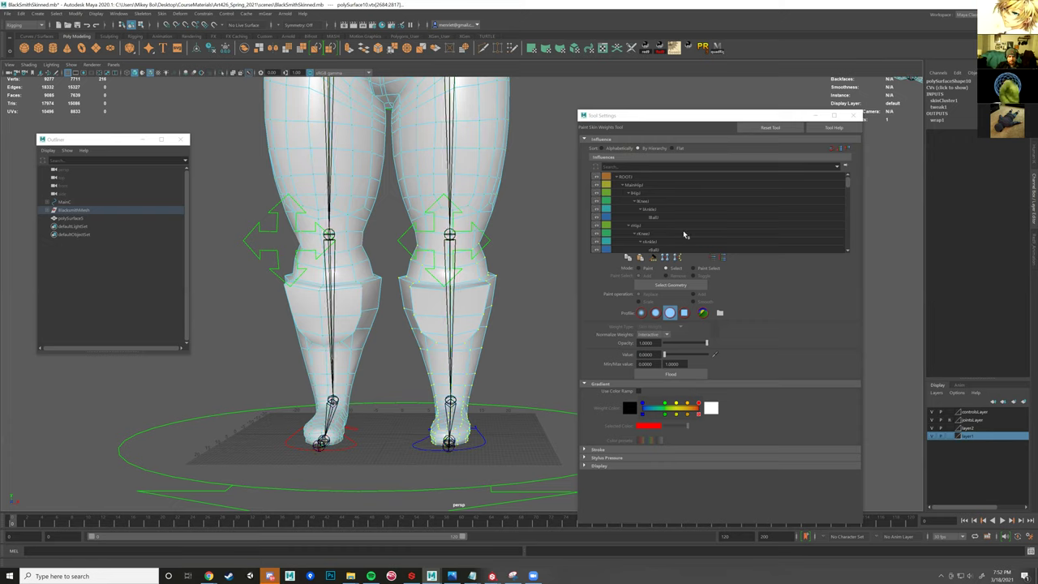
{"action": "left_click", "coordinate": [647, 268]}
{"action": "mouse_move", "coordinate": [484, 274]}
{"action": "left_mouse_down", "text": "alt"}
{"action": "mouse_move", "coordinate": [446, 273]}
{"action": "mouse_move", "coordinate": [463, 245]}
{"action": "left_mouse_up", "text": "alt"}
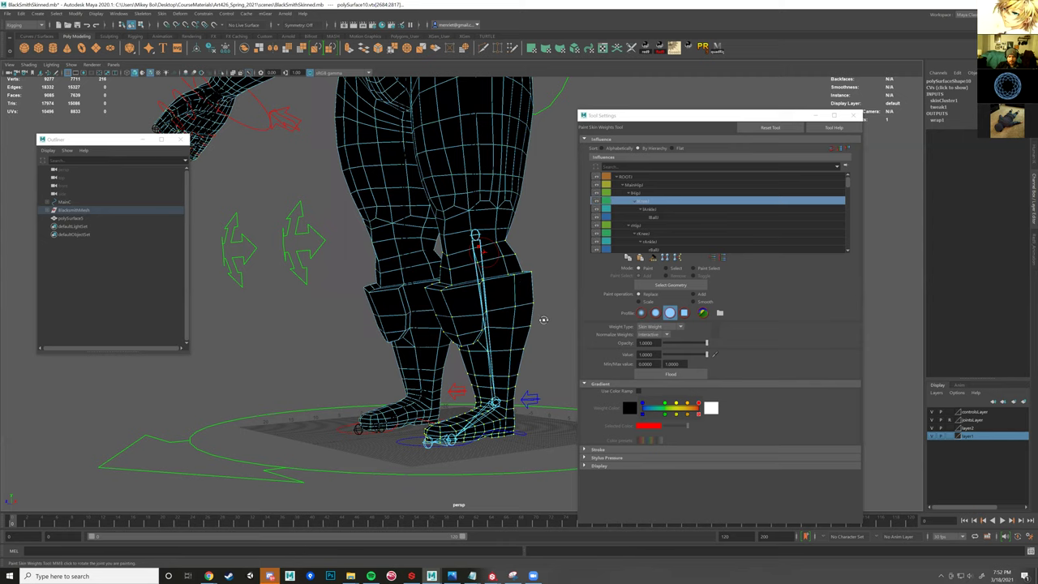
{"action": "key", "text": "ctrl+z"}
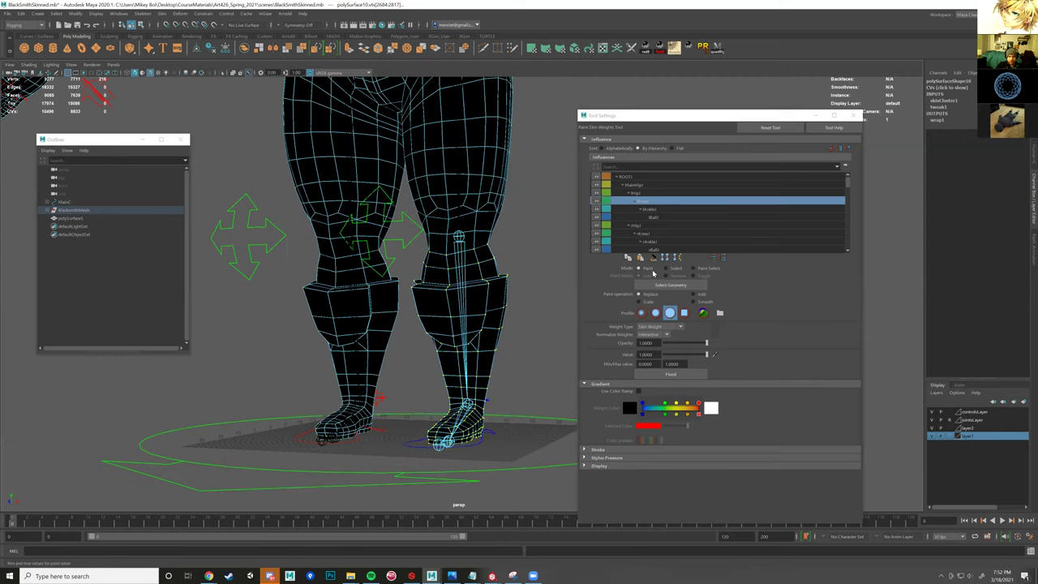
{"action": "left_click", "coordinate": [641, 193]}
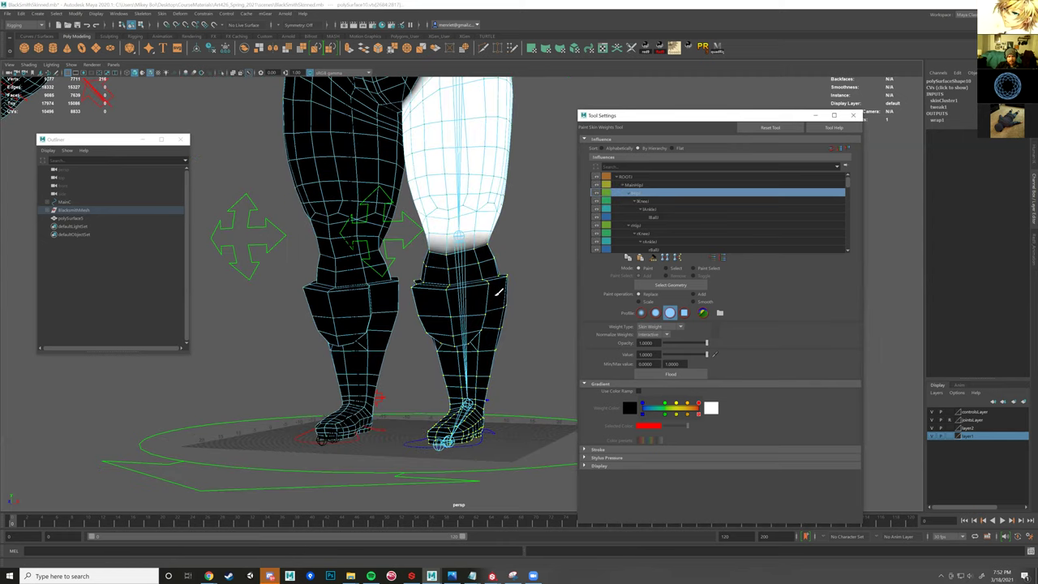
- Check where the left hip influence ends and the left knee influence begins, viewing the lower leg from the side
{"action": "key", "text": "ctrl+z"}
{"action": "scroll", "coordinate": [507, 270], "scroll_direction": "down", "scroll_amount": 3}
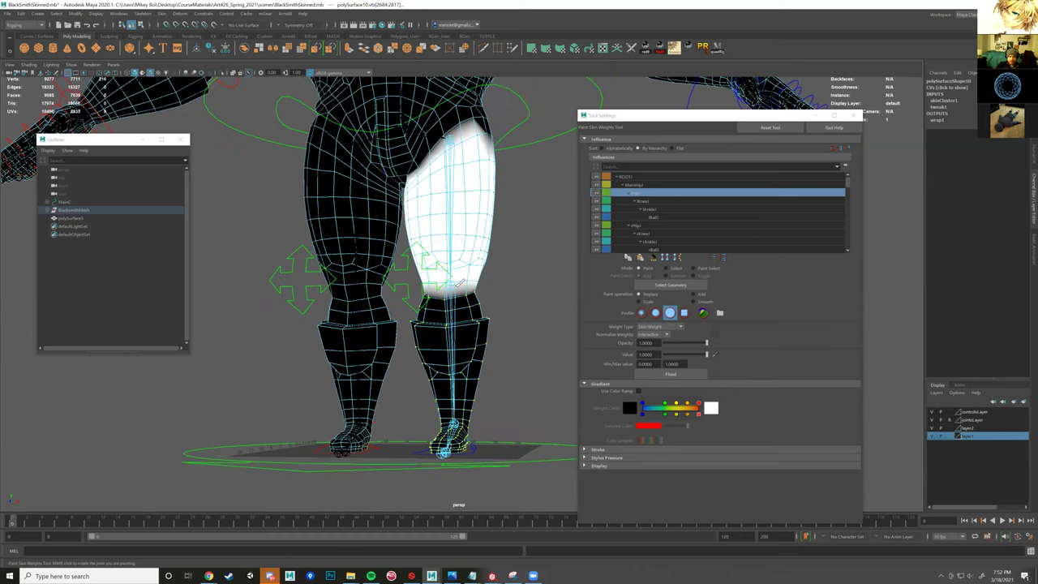
{"action": "left_click", "coordinate": [654, 201]}
{"action": "left_click_drag", "start_coordinate": [552, 275], "coordinate": [485, 290], "text": "alt"}
{"action": "key", "text": "ctrl+z"}
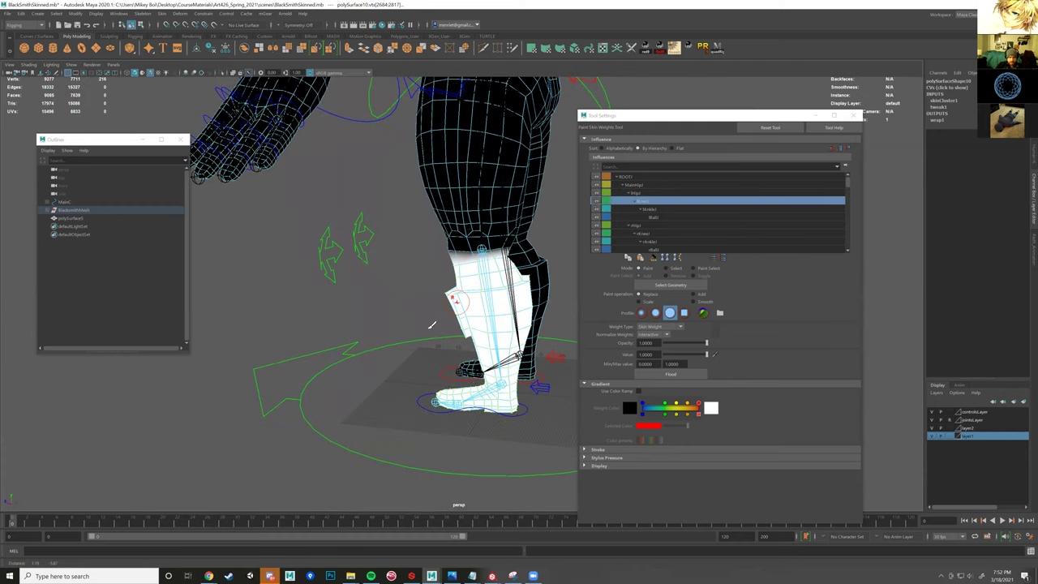
{"action": "key", "text": "ctrl+z"}
{"action": "key", "text": "ctrl+z"}
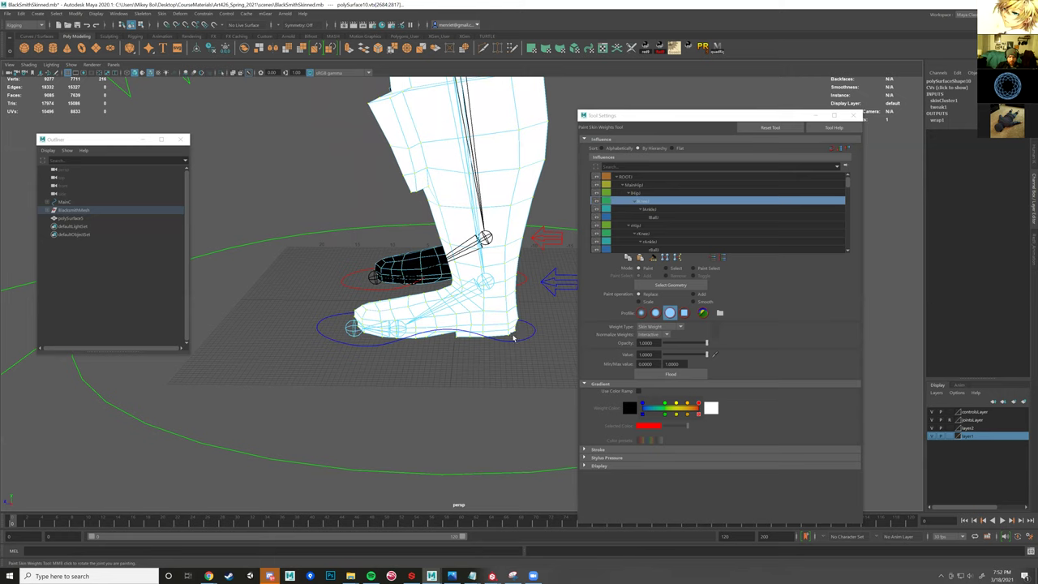
- Move the left foot control backward and upward to test how the knee bends
{"action": "key", "text": "w"}
{"action": "key", "text": "ctrl+z"}
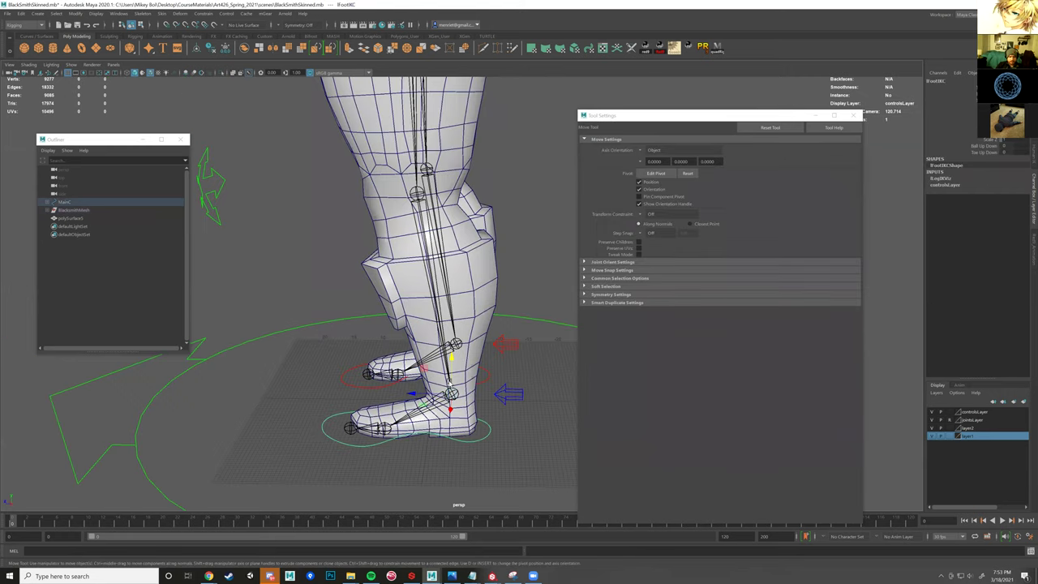
{"action": "key", "text": "ctrl+z"}
{"action": "key", "text": "ctrl+z"}
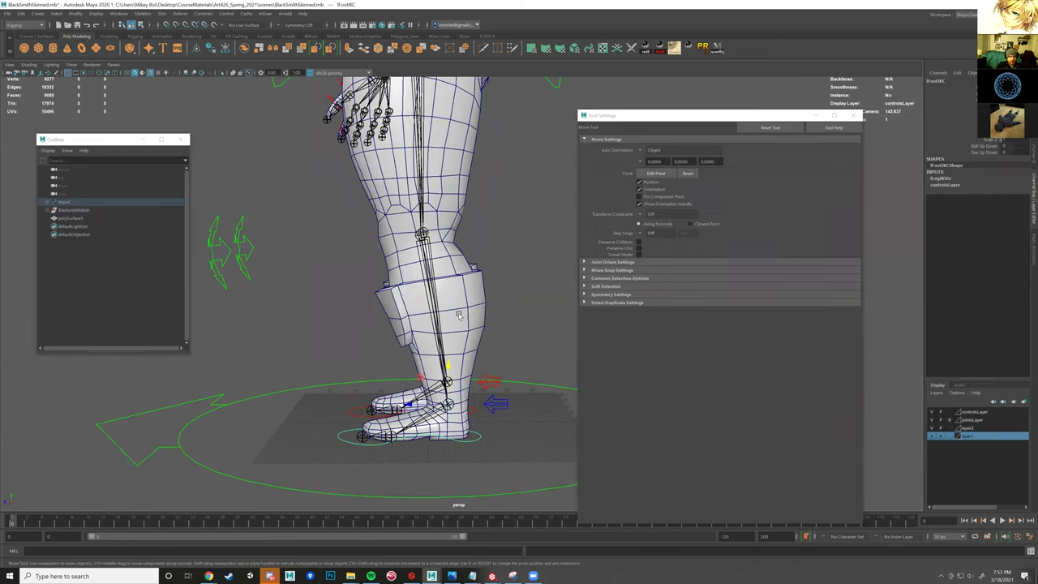
{"action": "key", "text": "ctrl+z"}
{"action": "key", "text": "ctrl+z"}
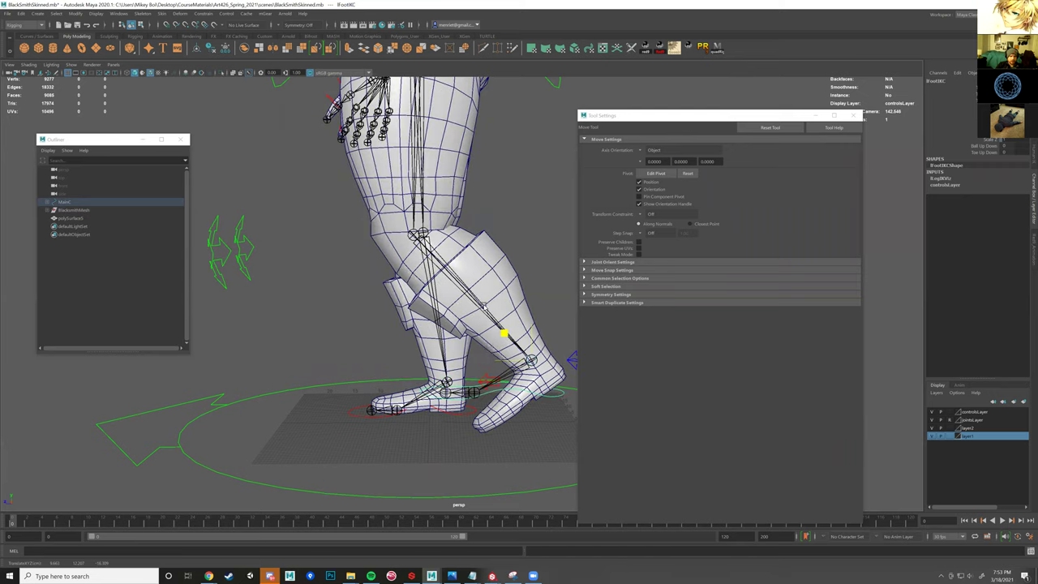
{"action": "key", "text": "ctrl+z"}
{"action": "key", "text": "ctrl+z"}
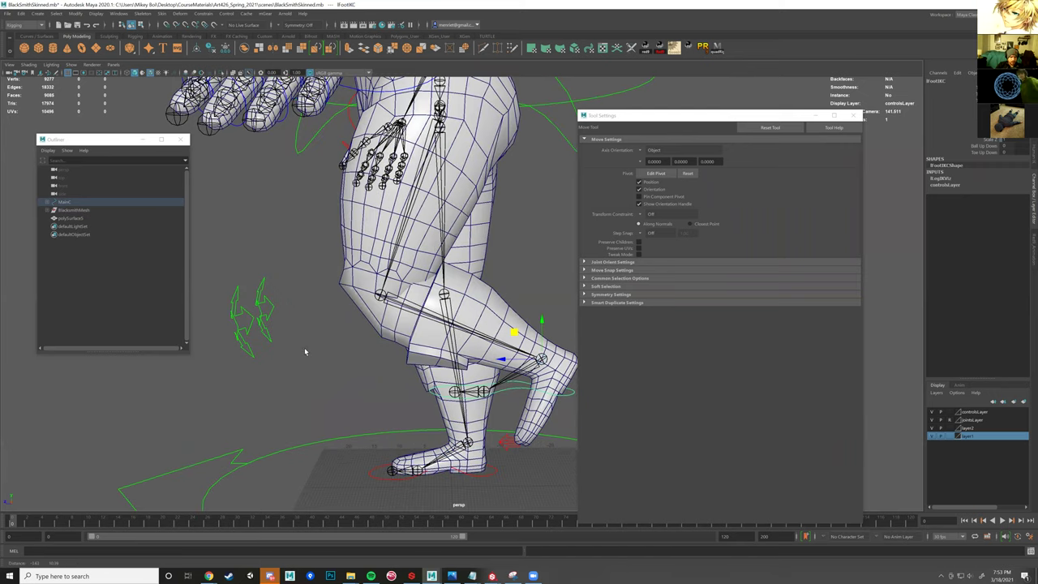
- Examine the deformation around the bent left knee from the side, back and front
{"action": "key", "text": "ctrl+z"}
{"action": "key", "text": "ctrl+z"}
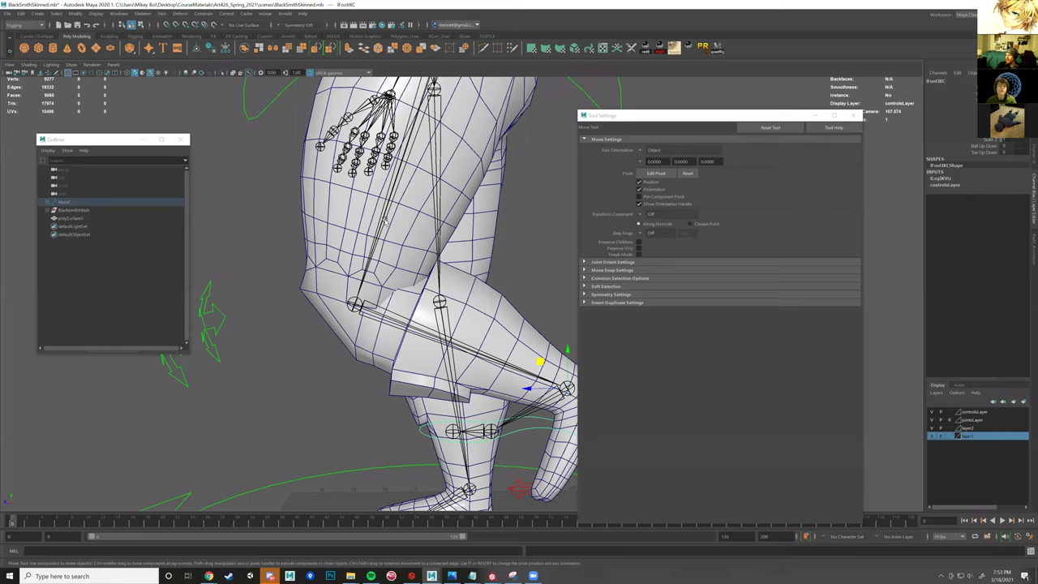
{"action": "key", "text": "shift+z"}
{"action": "left_click_drag", "start_coordinate": [371, 217], "coordinate": [409, 217], "text": "alt"}
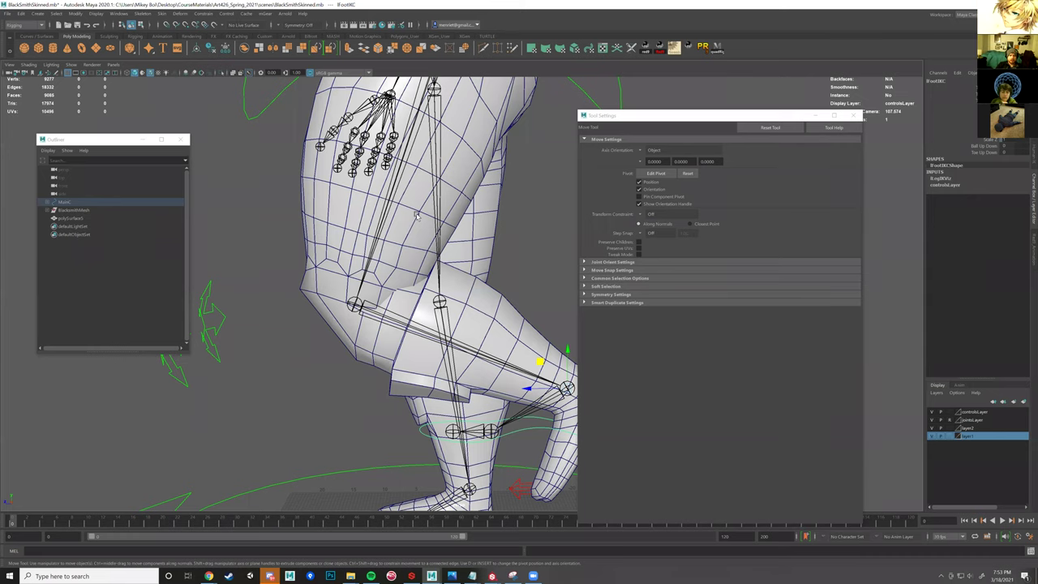
{"action": "key", "text": "ctrl+z"}
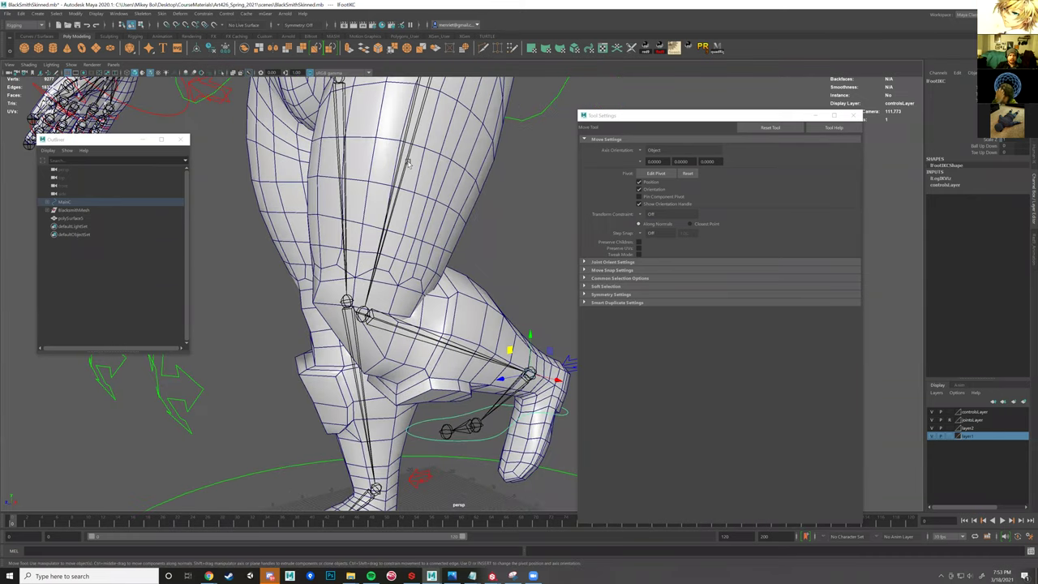
{"action": "key", "text": "ctrl+z"}
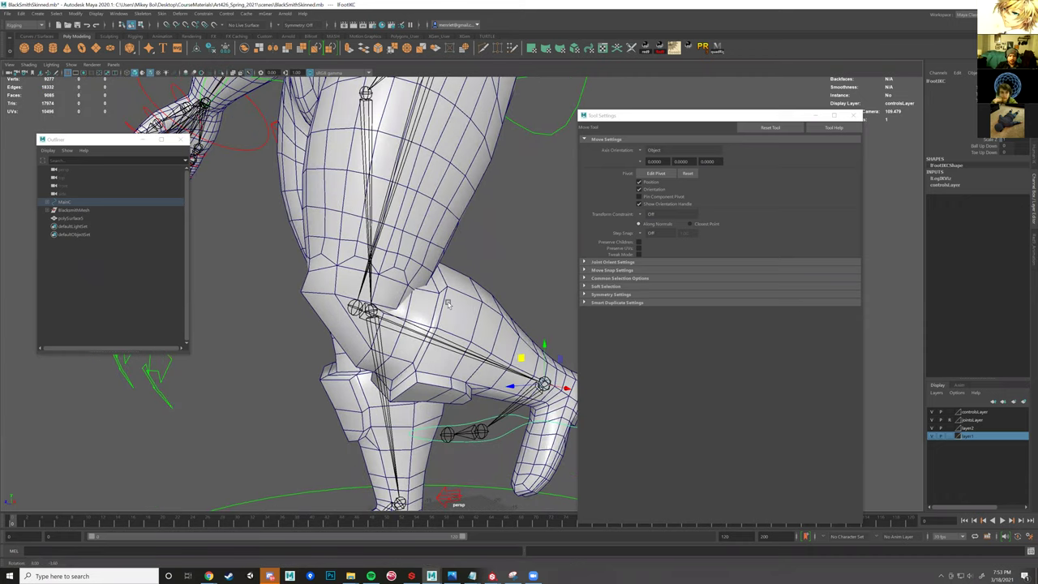
{"action": "key", "text": "ctrl+z"}
{"action": "key", "text": "ctrl+z"}
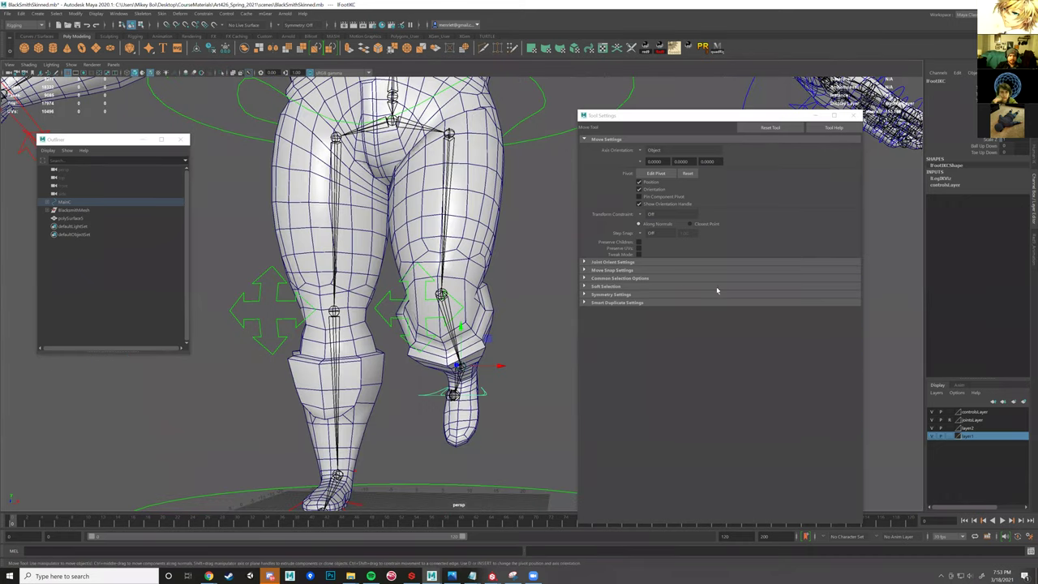
- Test the left hip and groin deformation with the foot control, undo its moves, and reselect the body mesh
{"action": "key", "text": "ctrl+z"}
{"action": "key", "text": "ctrl+z"}
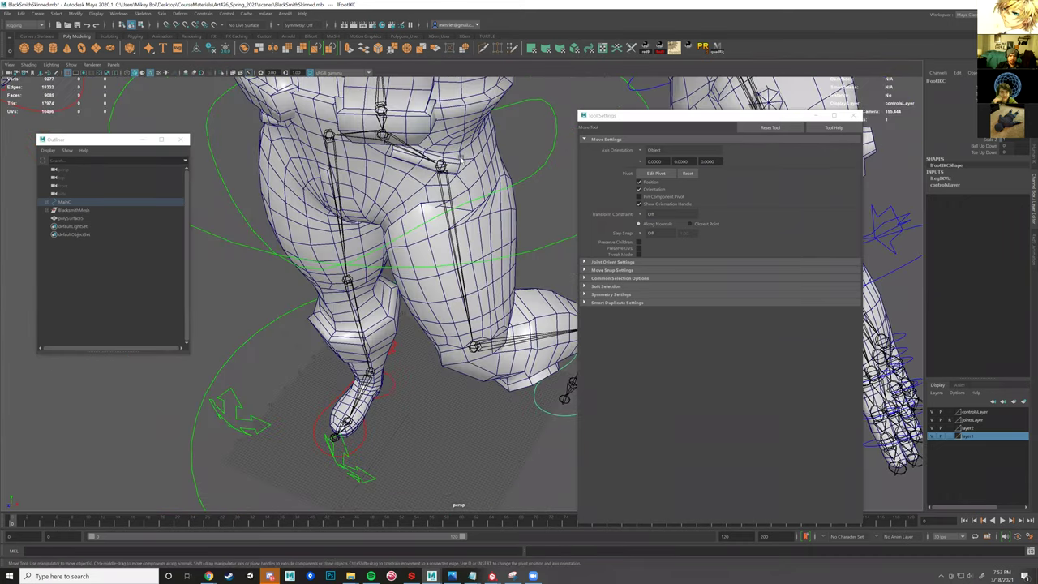
{"action": "key", "text": "ctrl+z"}
{"action": "key", "text": "ctrl+z"}
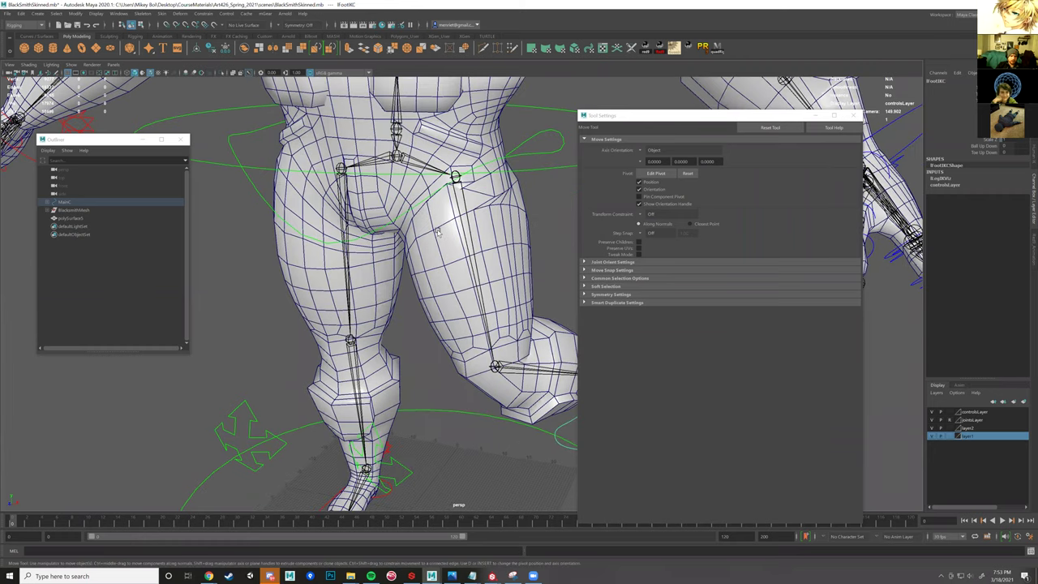
{"action": "key", "text": "ctrl+z"}
{"action": "key", "text": "ctrl+z"}
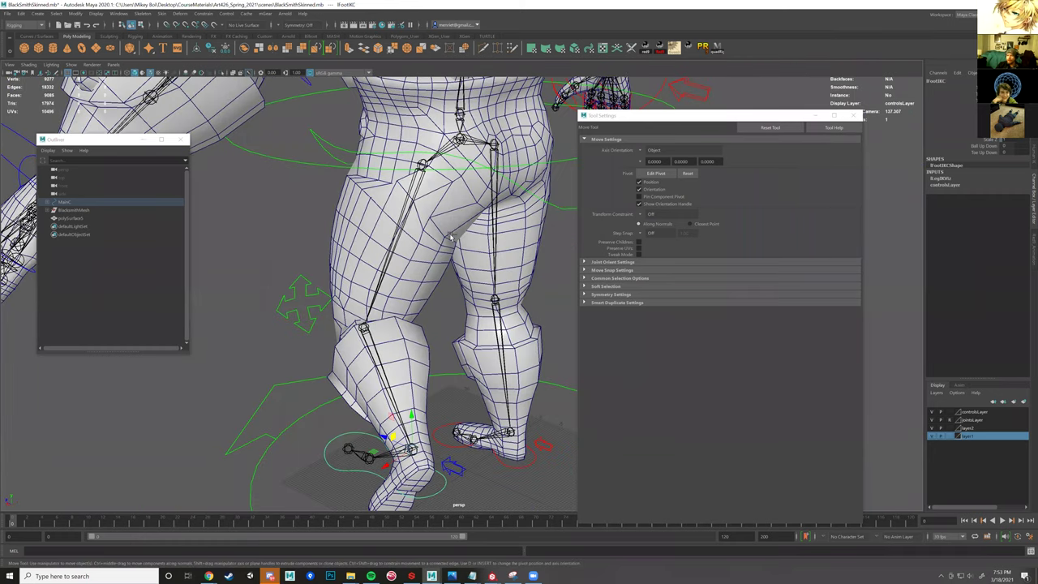
{"action": "key", "text": "ctrl+z"}
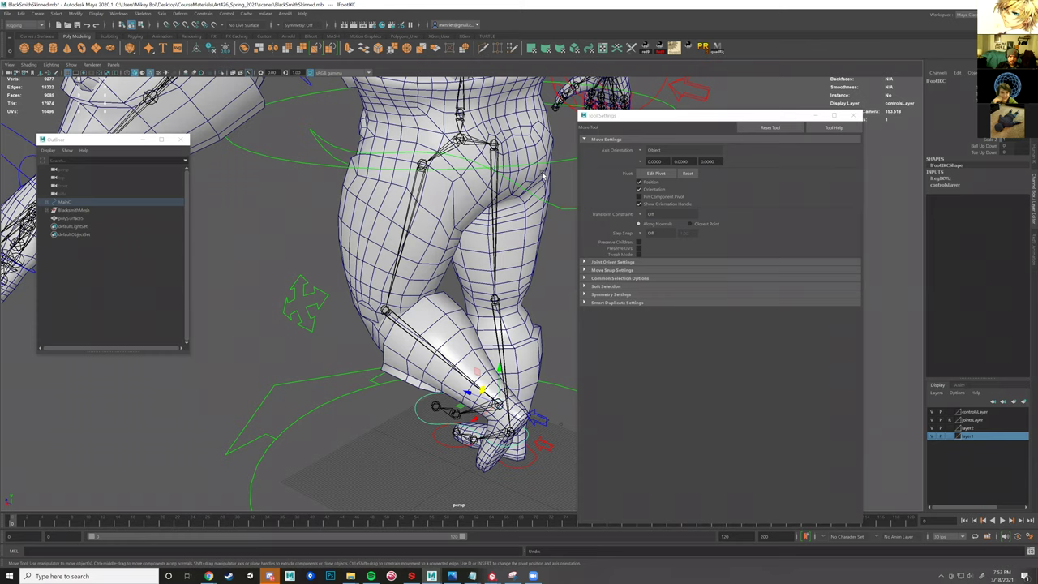
{"action": "key", "text": "ctrl+z"}
{"action": "key", "text": "ctrl+z"}
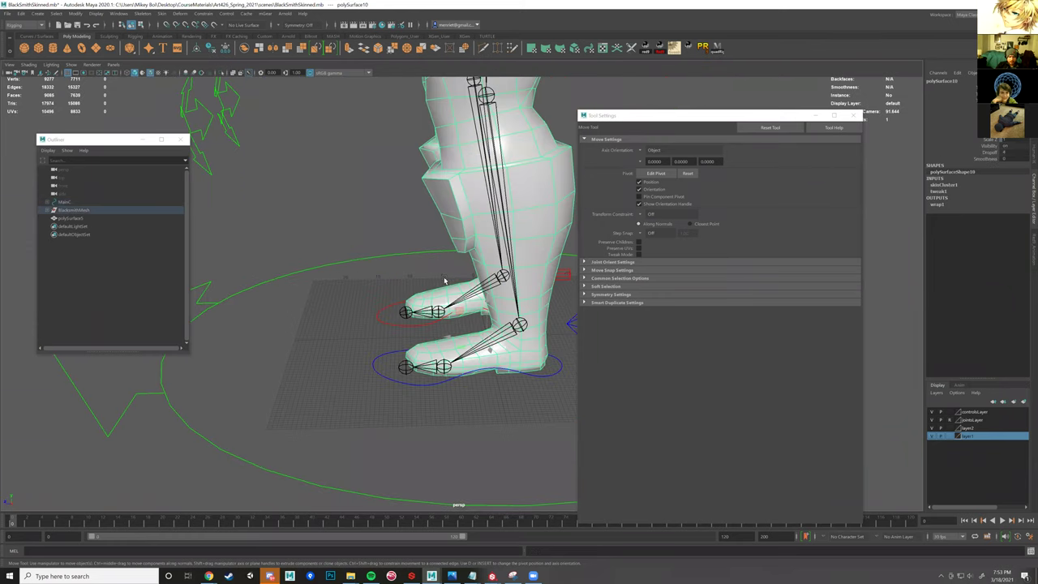
- Switch the body mesh to vertex selection and select the left foot's vertices up to the ankle
{"action": "key", "text": "ctrl+z"}
{"action": "key", "text": "ctrl+z"}
{"action": "right_click_drag", "start_coordinate": [393, 259], "coordinate": [420, 326]}
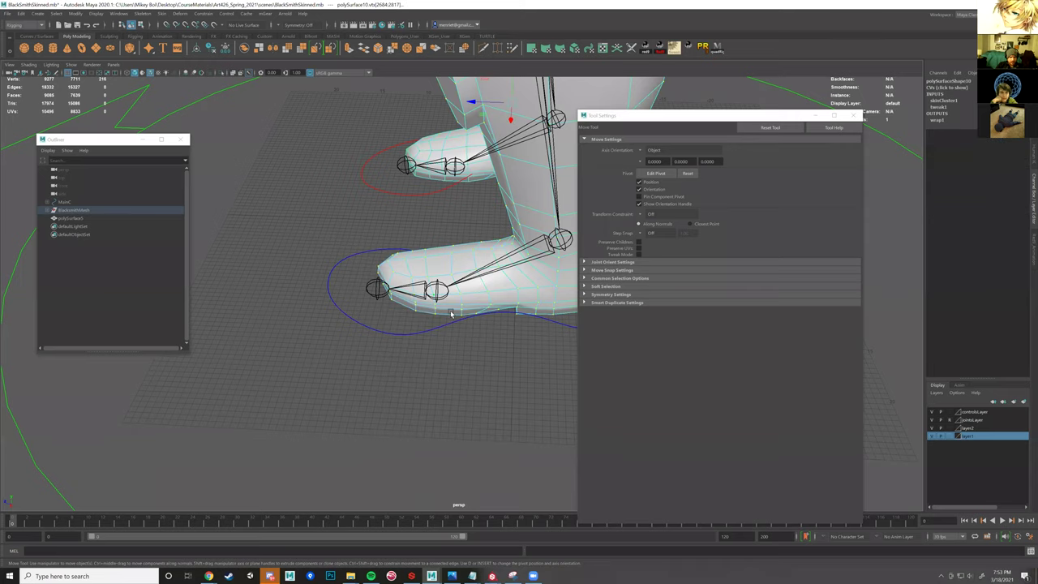
{"action": "key", "text": "ctrl+z"}
{"action": "key", "text": "ctrl+z"}
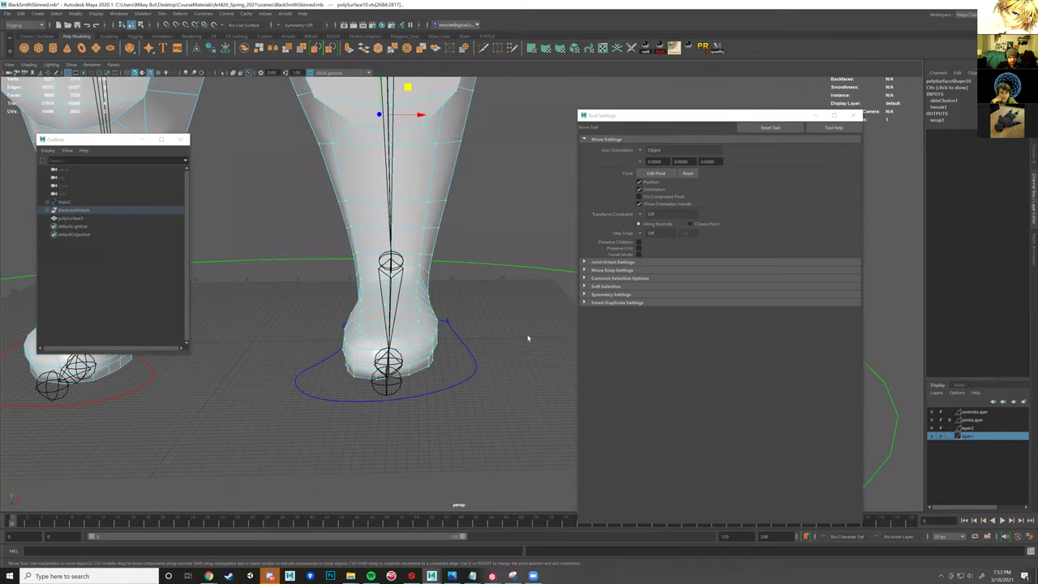
{"action": "key", "text": "ctrl+z"}
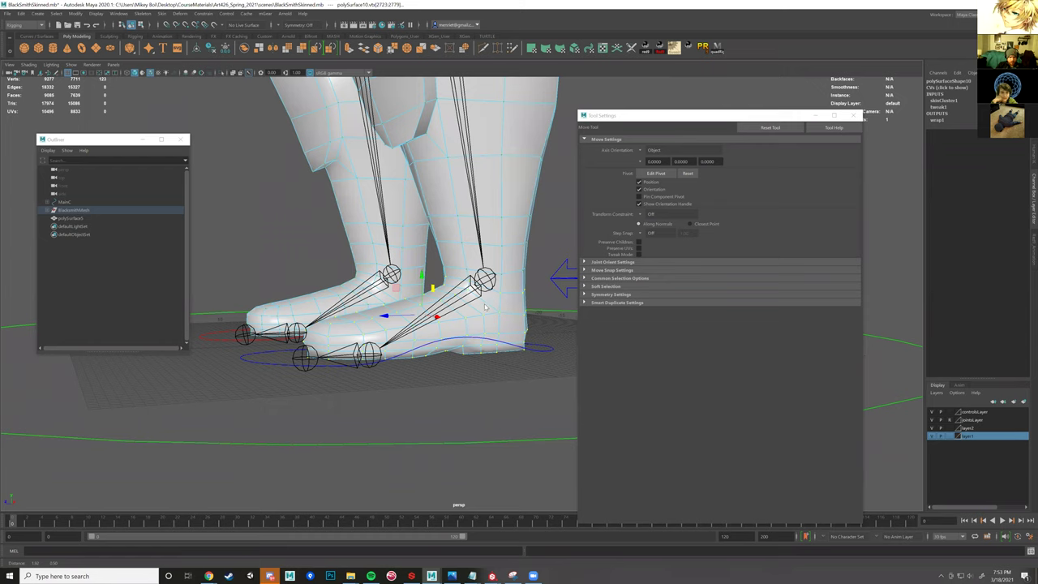
{"action": "key", "text": "ctrl+z"}
- Activate Paint Skin Weights and flood the selected foot vertices with a Replace weight of 1.0 for the left ankle influence
{"action": "right_click", "coordinate": [484, 306], "text": "ctrl"}
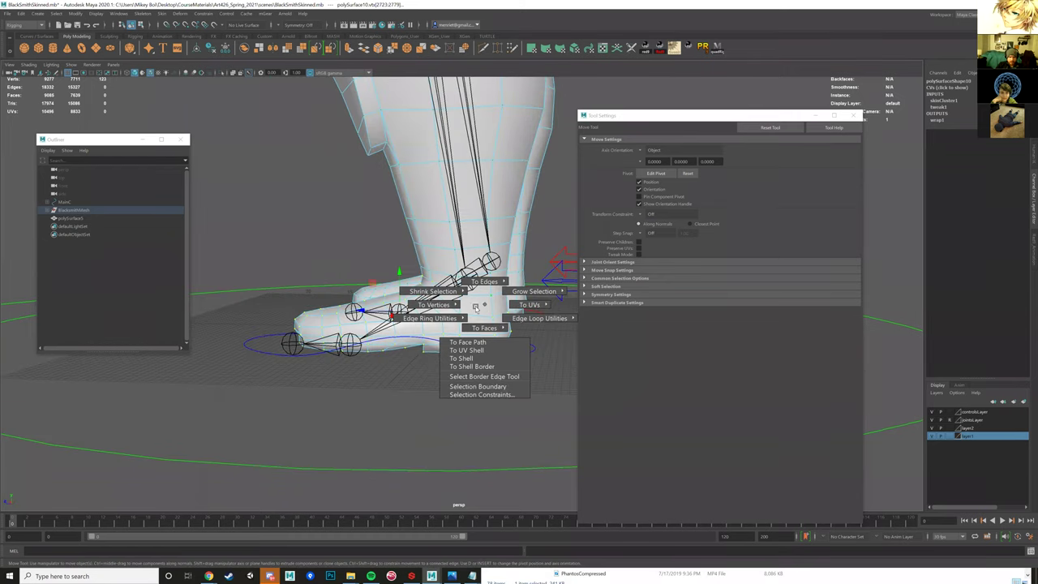
{"action": "right_click", "coordinate": [475, 306]}
{"action": "left_click", "coordinate": [417, 288]}
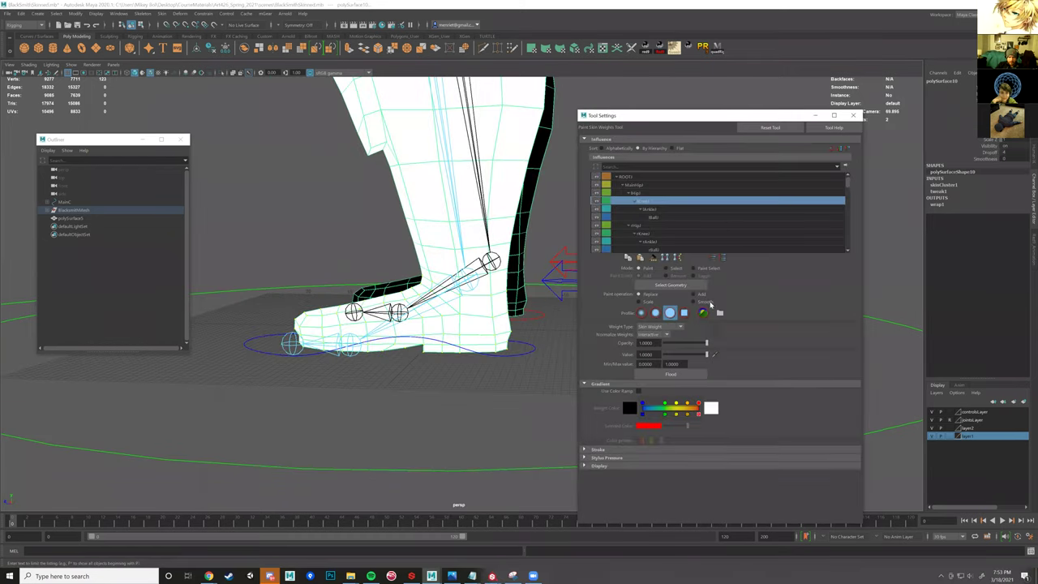
{"action": "left_click", "coordinate": [656, 210]}
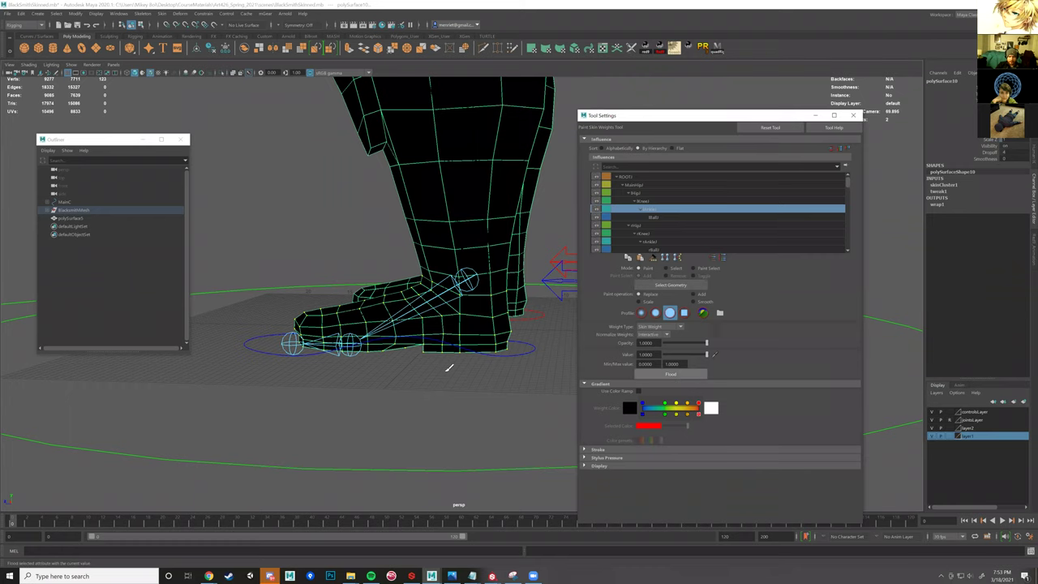
{"action": "left_click", "coordinate": [670, 374]}
{"action": "mouse_move", "coordinate": [451, 350]}
{"action": "left_mouse_down", "text": "alt"}
{"action": "mouse_move", "coordinate": [512, 305]}
{"action": "mouse_move", "coordinate": [460, 319]}
{"action": "mouse_move", "coordinate": [415, 305]}
{"action": "left_mouse_up", "text": "alt"}
- Select the left foot's toe vertices and flood them with a Replace weight of 1.0 for the left ball influence
{"action": "key", "text": "q"}
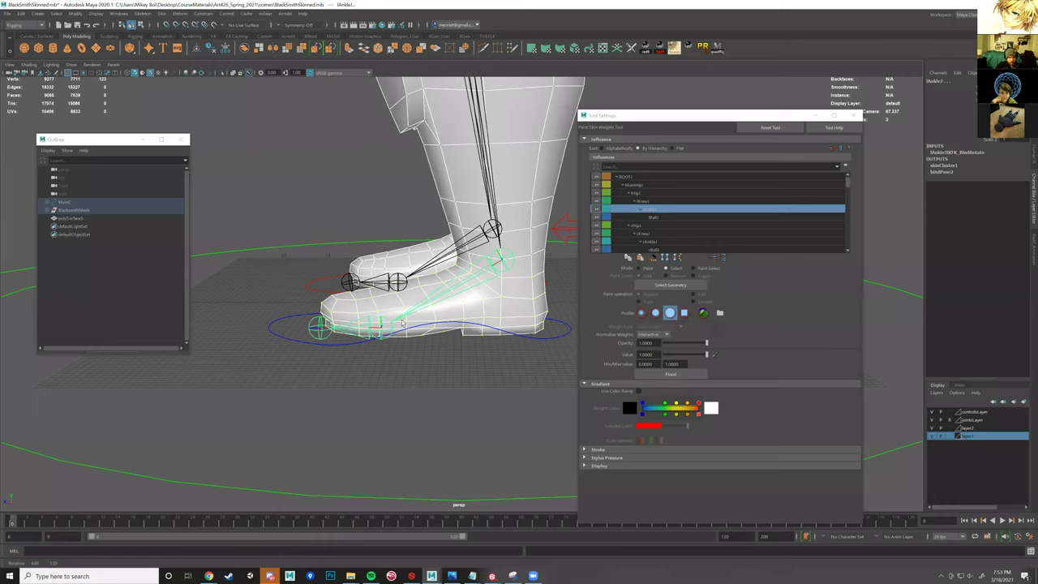
{"action": "left_click", "coordinate": [401, 322]}
{"action": "left_click_drag", "start_coordinate": [305, 184], "coordinate": [560, 314], "text": "alt"}
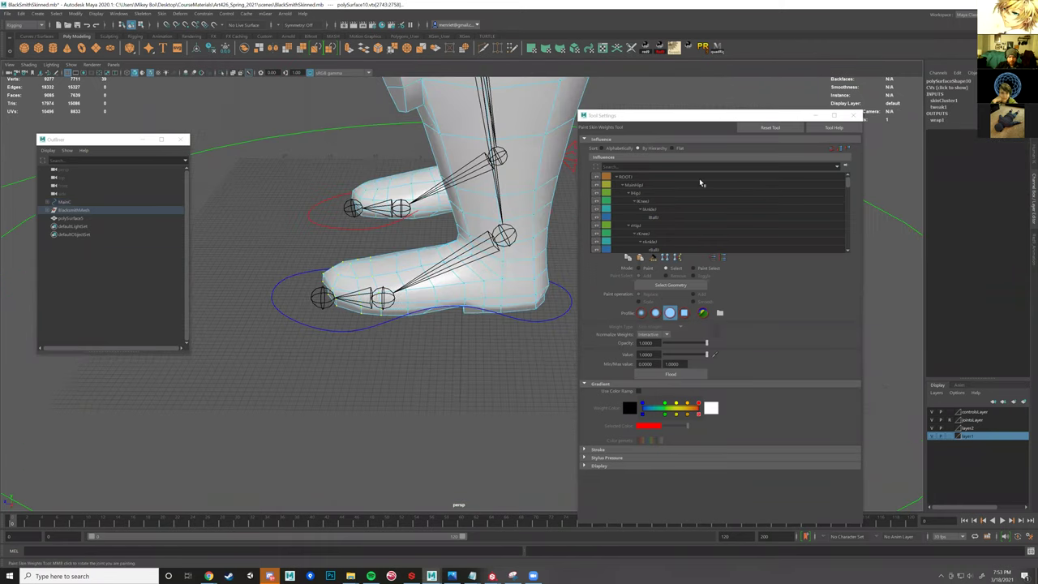
{"action": "left_click", "coordinate": [661, 218]}
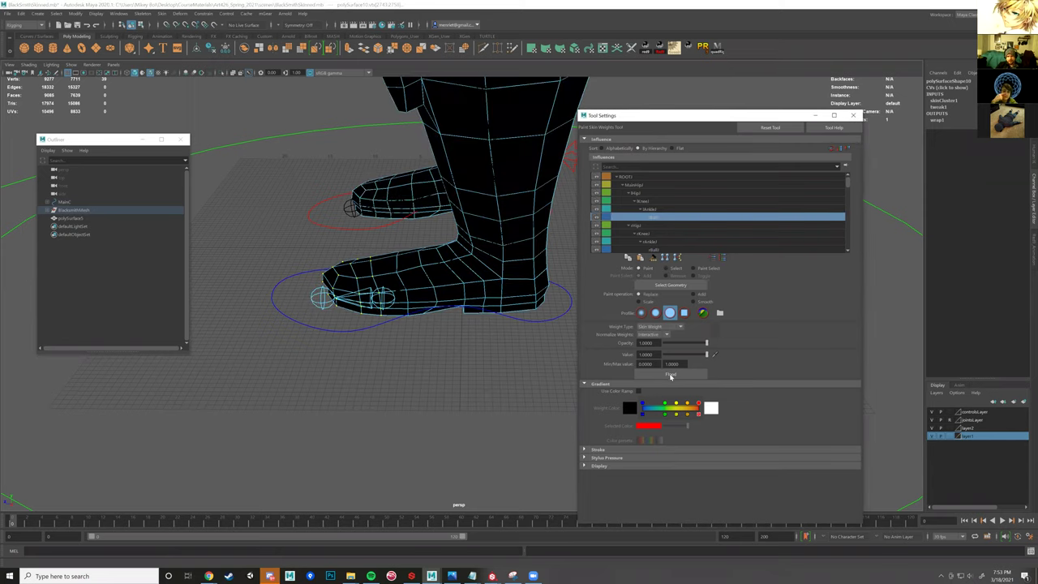
{"action": "left_click_drag", "start_coordinate": [419, 316], "coordinate": [468, 340], "text": "alt"}
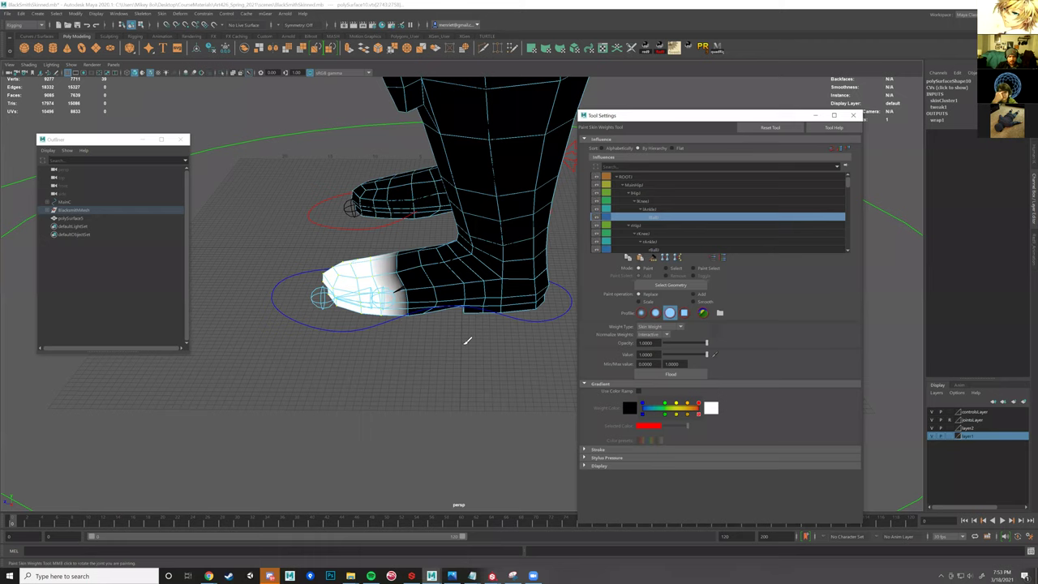
- Compare the main hip, left hip, left knee and left ankle influence weights on the lower leg and foot
{"action": "left_click", "coordinate": [652, 208]}
{"action": "left_click", "coordinate": [648, 194]}
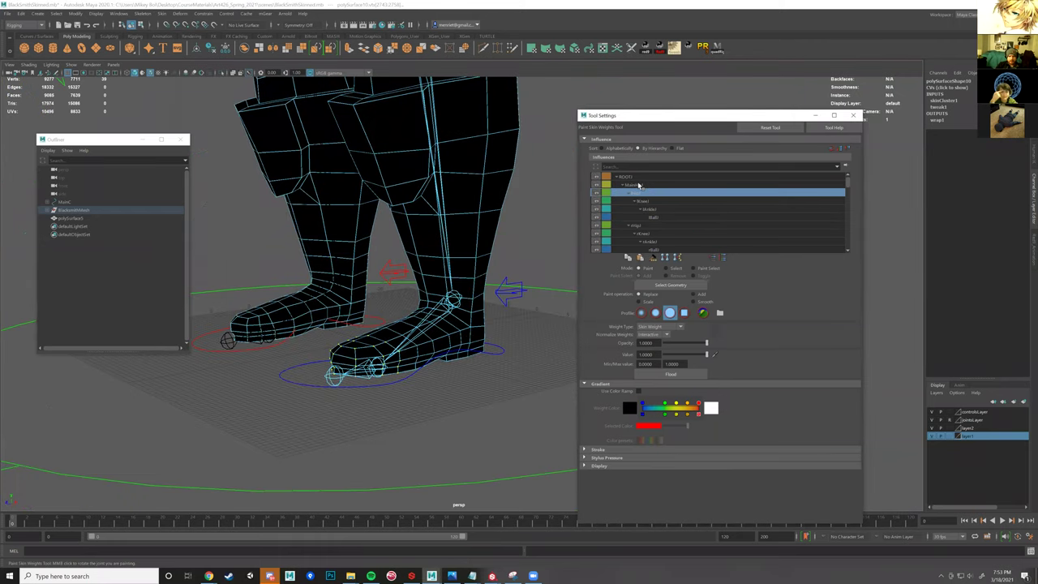
{"action": "left_click", "coordinate": [640, 185]}
{"action": "left_click", "coordinate": [650, 203]}
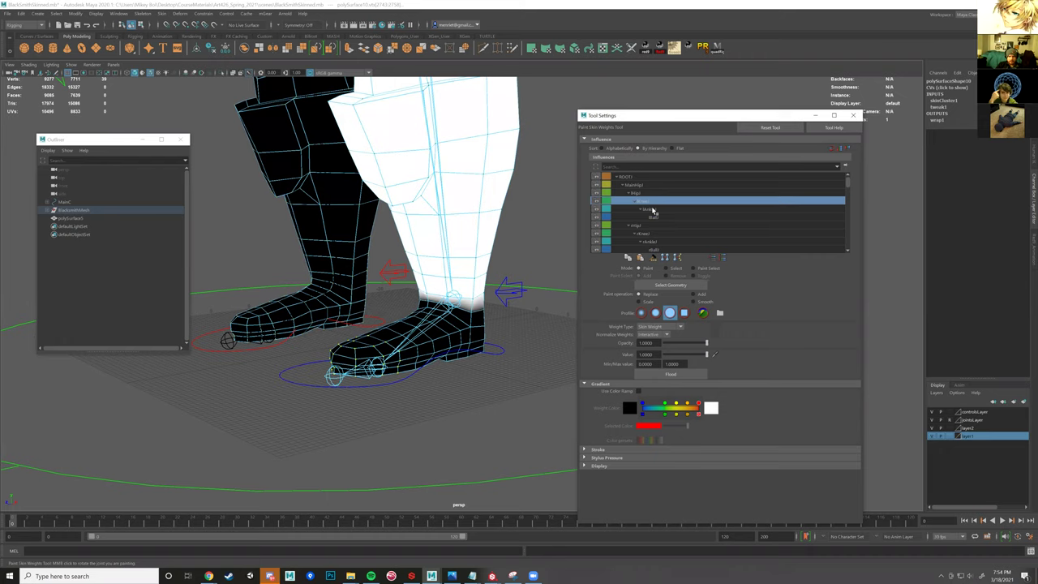
{"action": "left_click", "coordinate": [657, 209]}
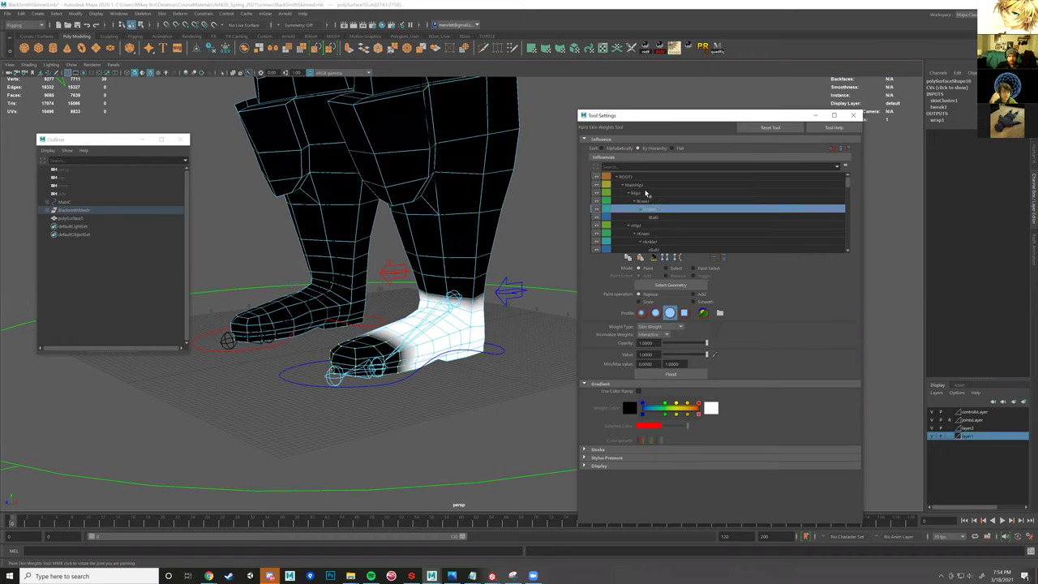
{"action": "left_click", "coordinate": [647, 200]}
- Test the toe bend with the left foot control's Ball Up Down attribute and undo the changes
{"action": "key", "text": "w"}
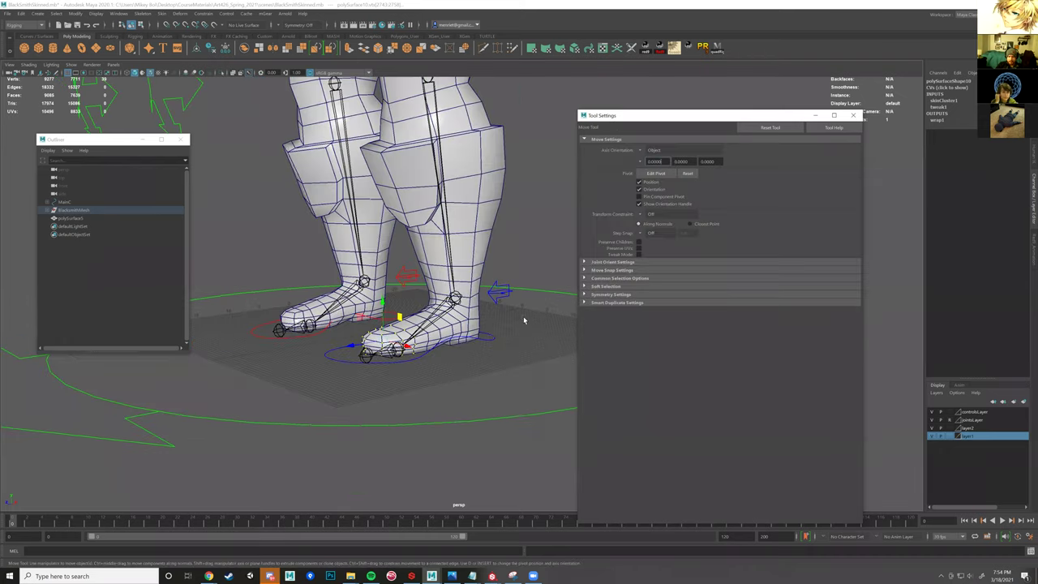
{"action": "left_click", "coordinate": [483, 341]}
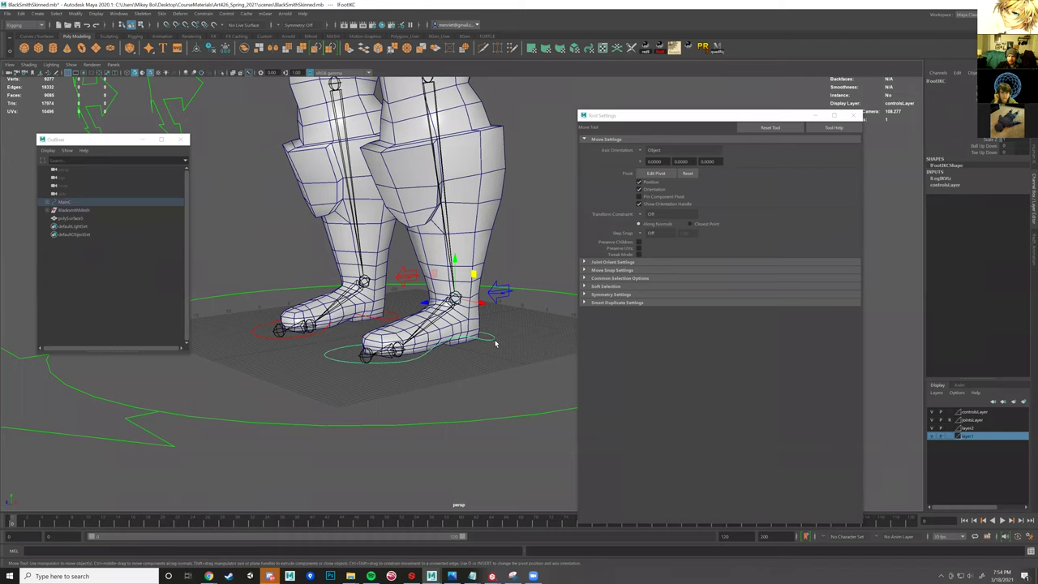
{"action": "left_click_drag", "start_coordinate": [495, 343], "coordinate": [458, 363], "text": "alt"}
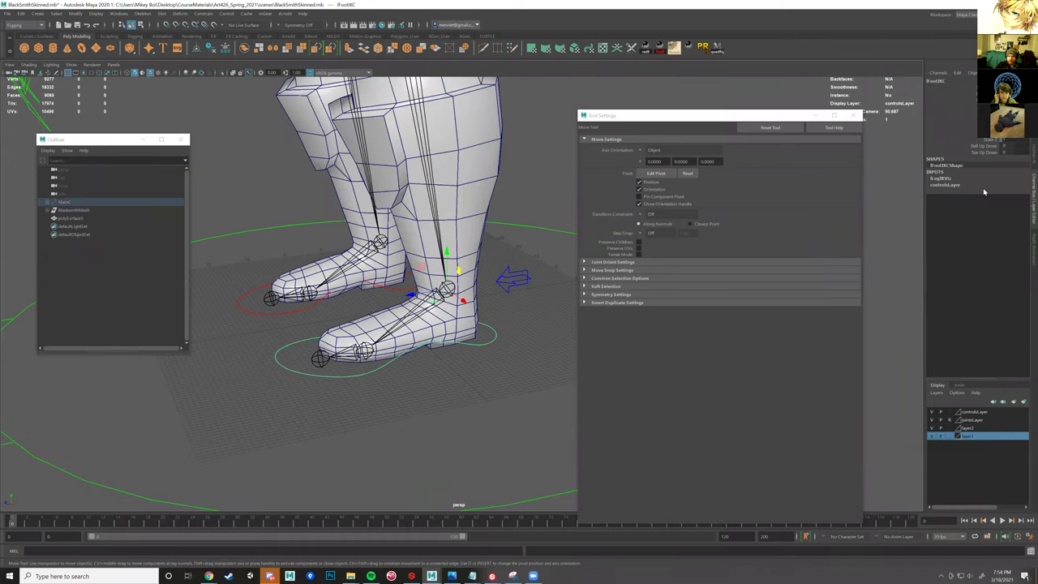
{"action": "left_click", "coordinate": [986, 147]}
{"action": "mouse_move", "coordinate": [516, 334]}
{"action": "middle_mouse_down"}
{"action": "mouse_move", "coordinate": [506, 325]}
{"action": "mouse_move", "coordinate": [519, 306]}
{"action": "mouse_move", "coordinate": [502, 321]}
{"action": "middle_mouse_up"}
{"action": "scroll", "coordinate": [515, 332], "scroll_direction": "down", "scroll_amount": 5}
{"action": "key", "text": "ctrl+z"}
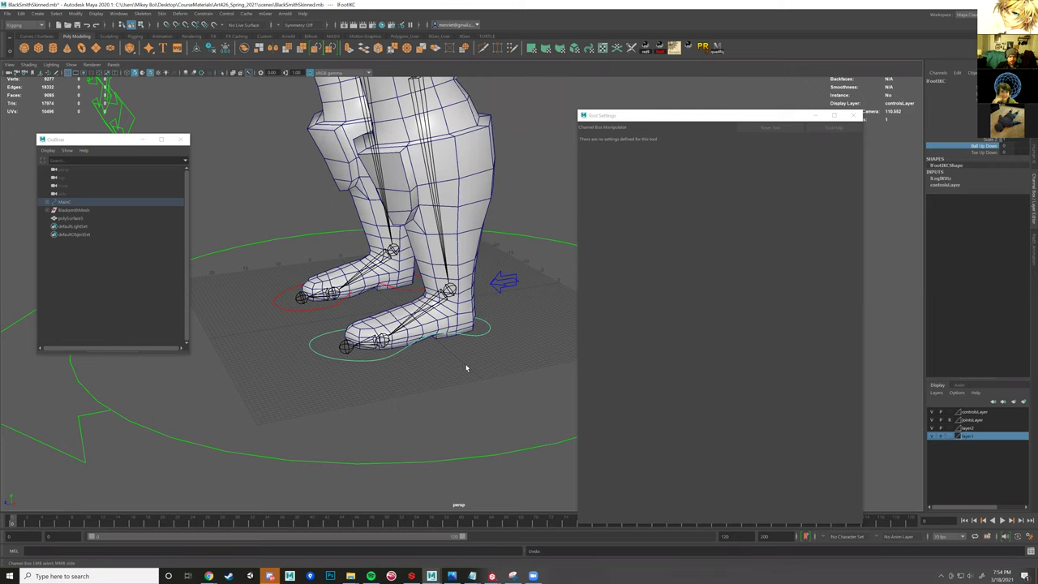
{"action": "key", "text": "ctrl+z"}
{"action": "key", "text": "ctrl+z"}
{"action": "key", "text": "ctrl+z"}
{"action": "key", "text": "shift+z"}
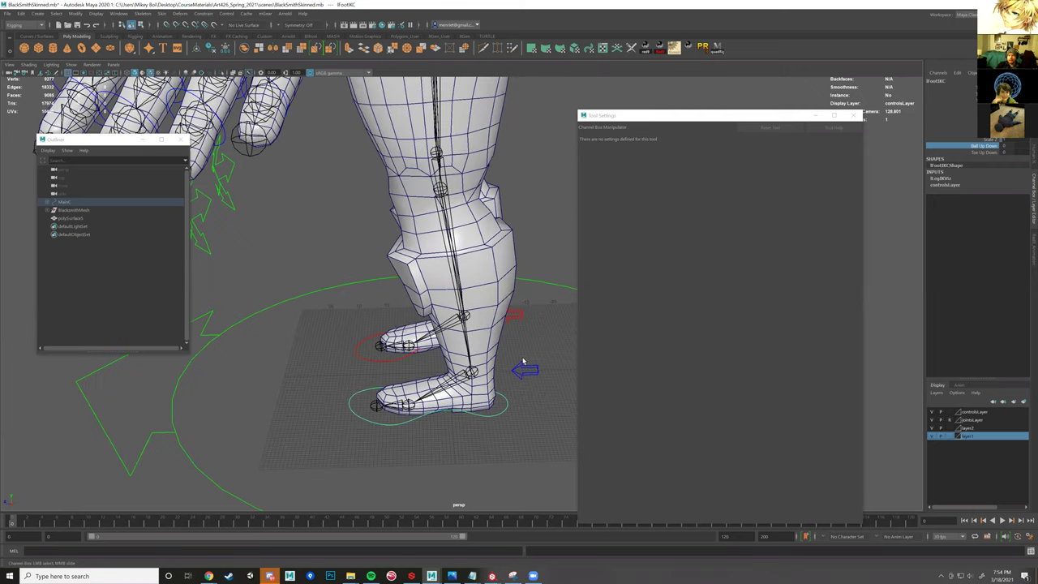
- Undo the remaining foot control test changes and switch the blacksmith's body mesh to vertex selection
{"action": "key", "text": "ctrl+z"}
{"action": "key", "text": "ctrl+z"}
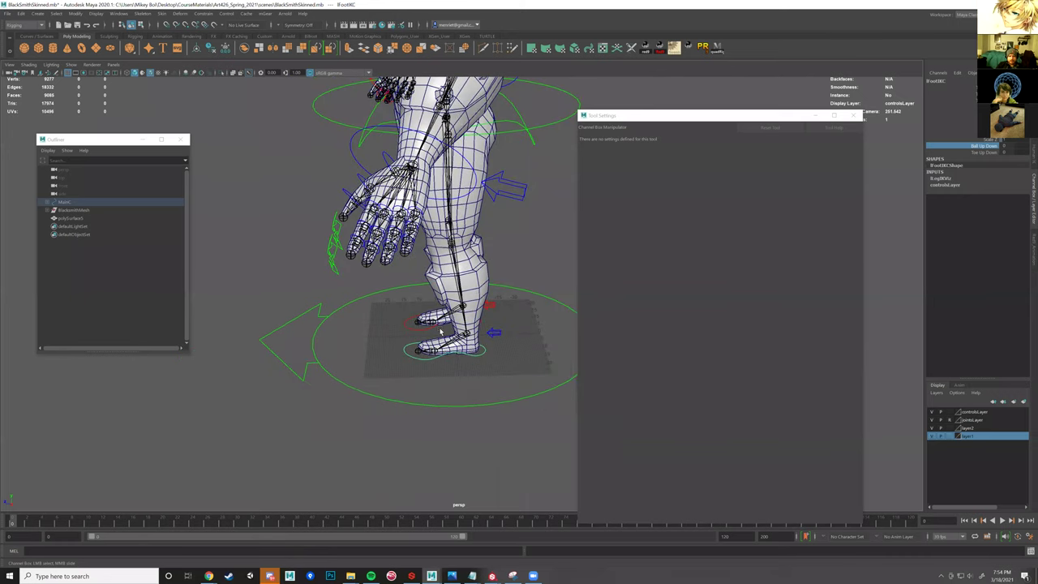
{"action": "key", "text": "ctrl+z"}
{"action": "key", "text": "ctrl+z"}
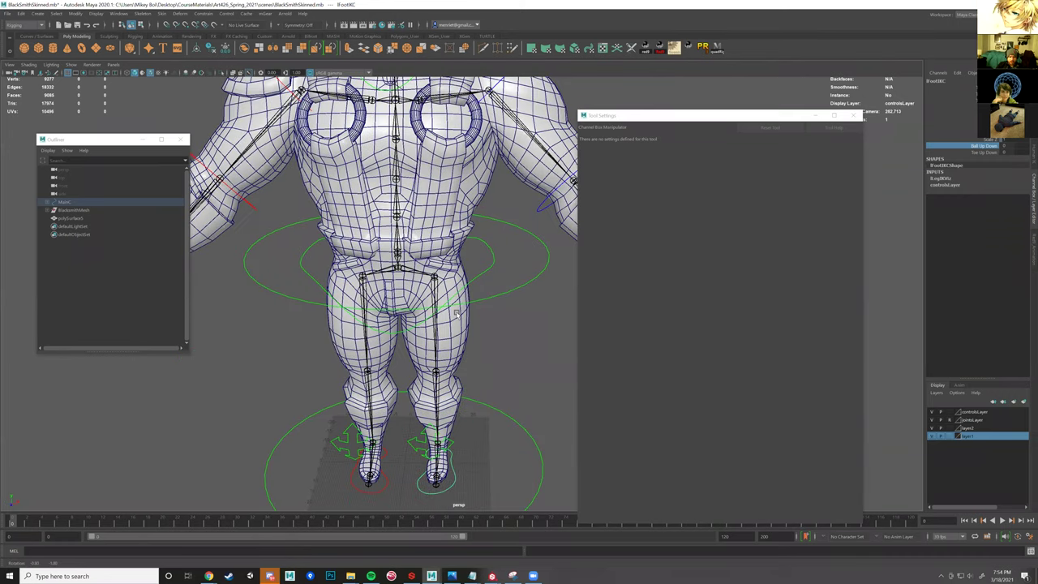
{"action": "key", "text": "ctrl+z"}
{"action": "key", "text": "ctrl+z"}
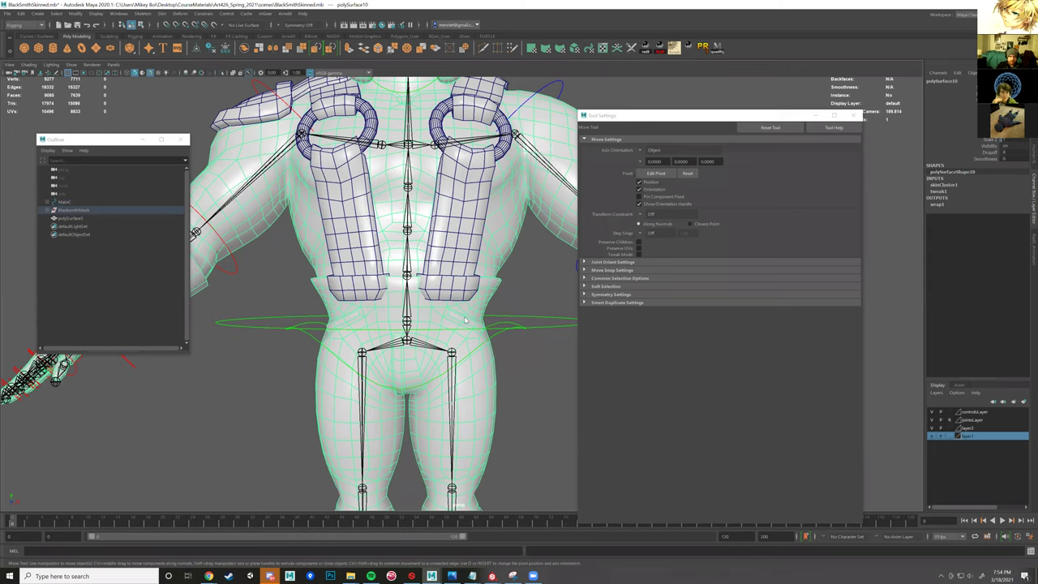
{"action": "key", "text": "ctrl+z"}
{"action": "key", "text": "ctrl+z"}
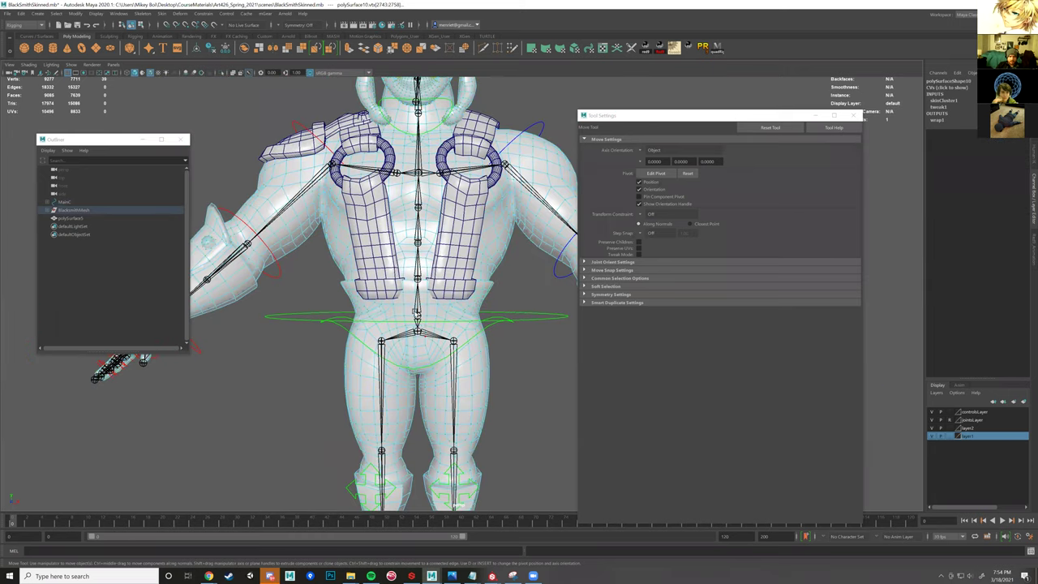
- Select all body mesh vertices above the waist, including the torso, arms and head
{"action": "key", "text": "ctrl+z"}
{"action": "left_click_drag", "start_coordinate": [303, 147], "coordinate": [478, 344]}
{"action": "middle_click_drag", "start_coordinate": [451, 328], "coordinate": [481, 329], "text": "alt"}
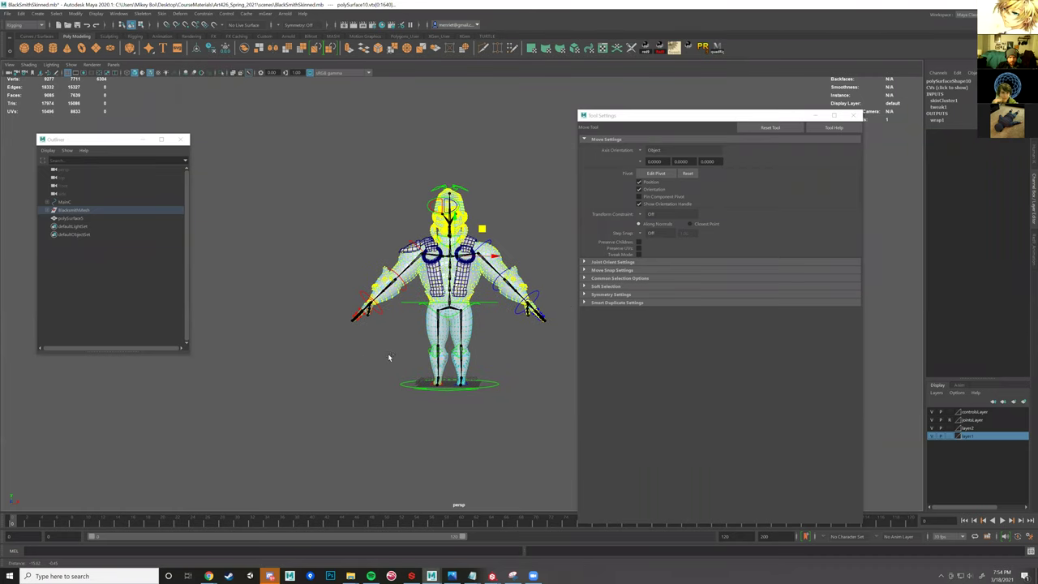
{"action": "key", "text": "a"}
{"action": "scroll", "coordinate": [479, 328], "scroll_direction": "up", "scroll_amount": 6}
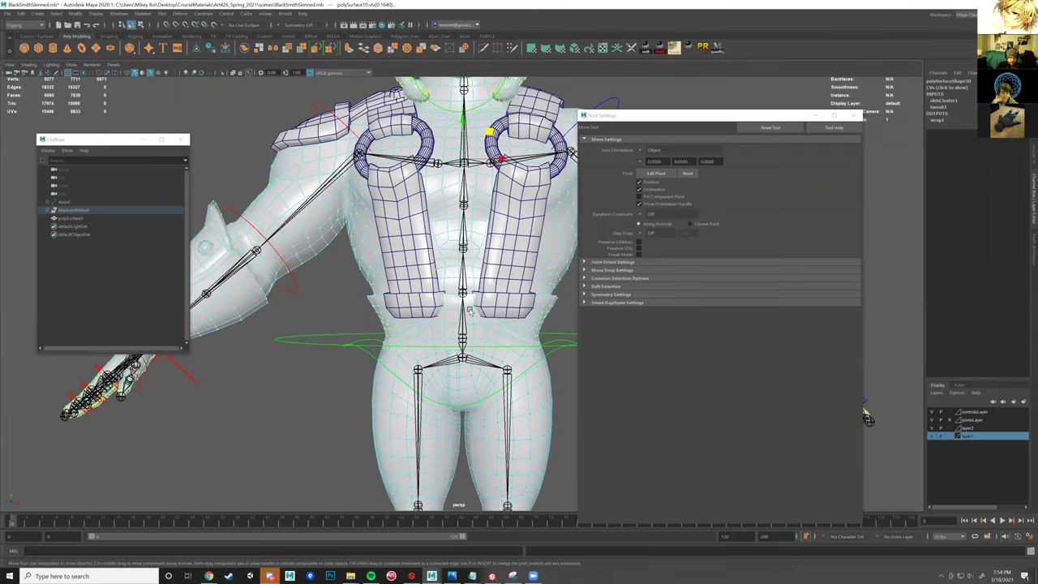
{"action": "scroll", "coordinate": [478, 310], "scroll_direction": "up", "scroll_amount": 3}
{"action": "scroll", "coordinate": [458, 311], "scroll_direction": "up", "scroll_amount": 3}
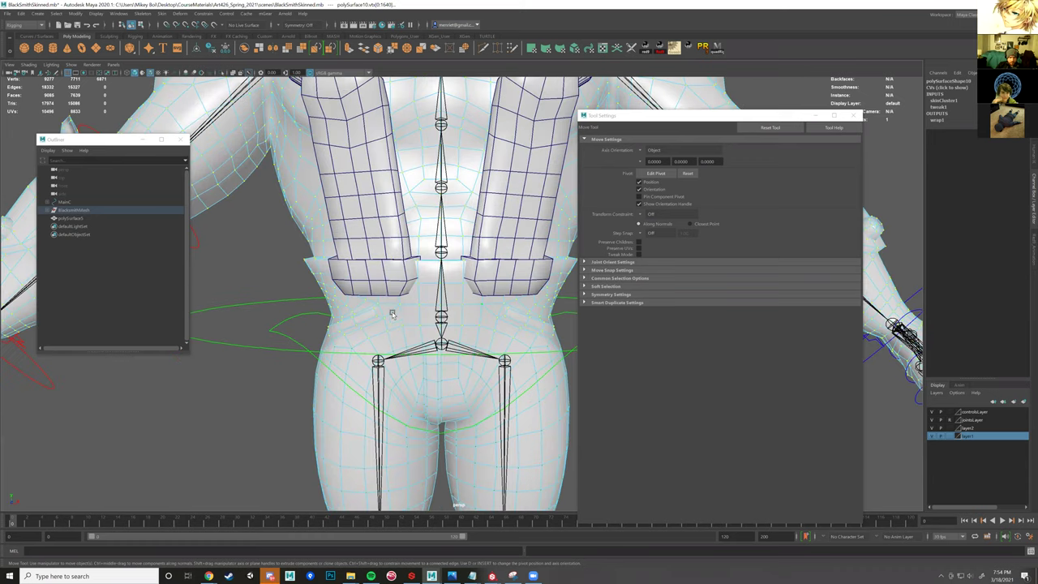
- Activate Paint Skin Weights and inspect the left hip and Spine01 influence weights around the pelvis
{"action": "mouse_move", "coordinate": [468, 297]}
{"action": "right_mouse_down"}
{"action": "mouse_move", "coordinate": [467, 318]}
{"action": "mouse_move", "coordinate": [478, 315]}
{"action": "mouse_move", "coordinate": [408, 285]}
{"action": "right_mouse_up"}
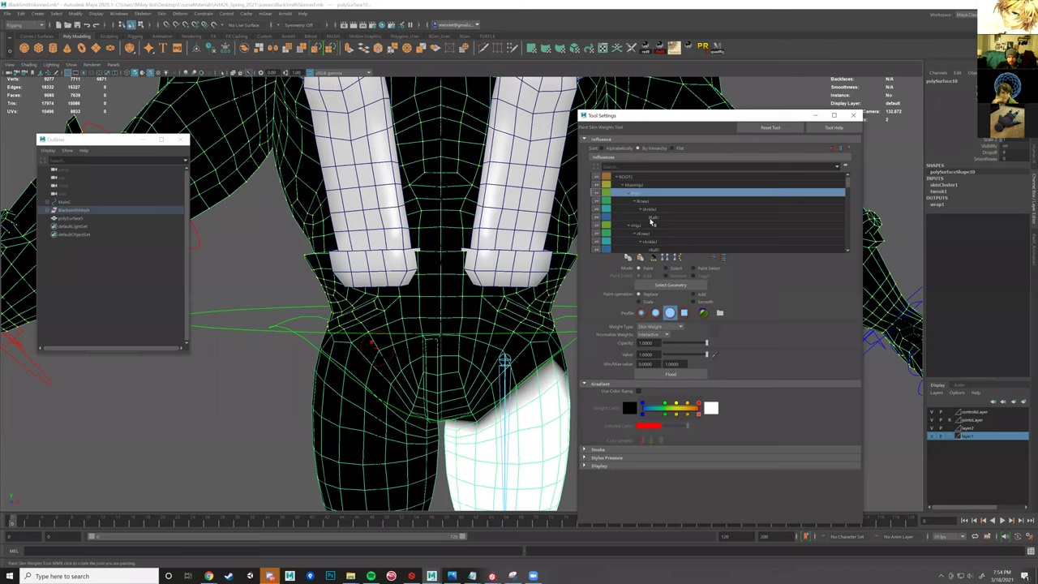
{"action": "left_click", "coordinate": [627, 224]}
{"action": "scroll", "coordinate": [628, 231], "scroll_direction": "down", "scroll_amount": 1}
{"action": "left_click", "coordinate": [632, 227]}
{"action": "left_click_drag", "start_coordinate": [485, 280], "coordinate": [473, 285], "text": "alt"}
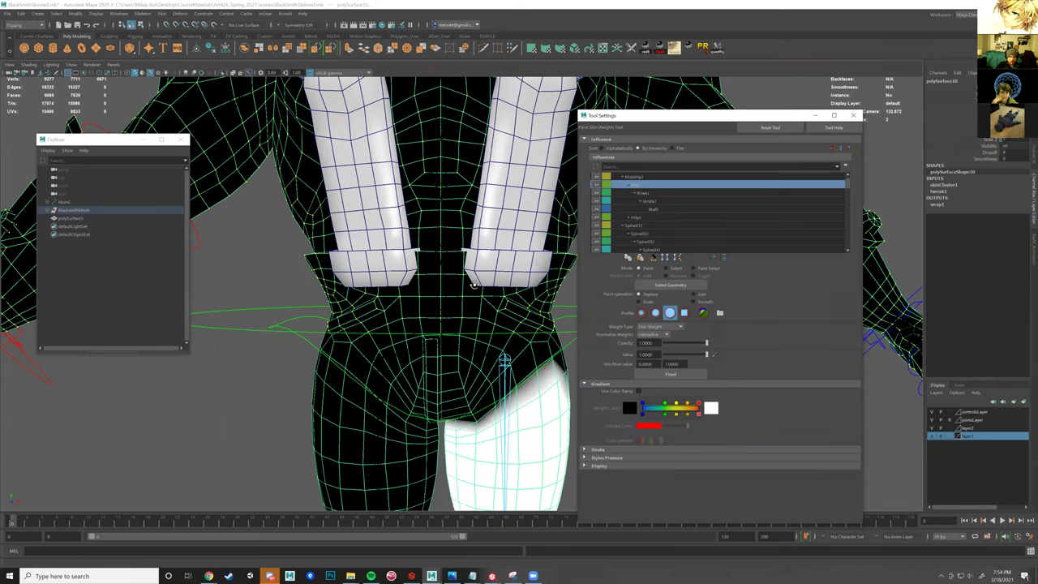
{"action": "left_click", "coordinate": [681, 271]}
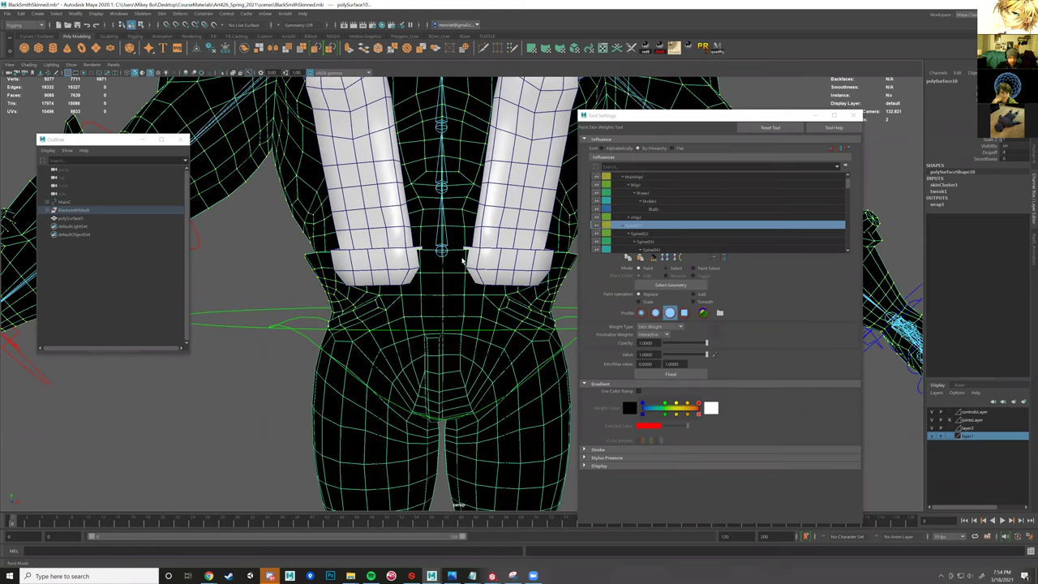
- Trim the upper-body vertex selection at the waist around the Spine01 joint
{"action": "left_click", "coordinate": [442, 251], "text": "shift"}
{"action": "left_click_drag", "start_coordinate": [364, 284], "coordinate": [351, 294], "text": "alt"}
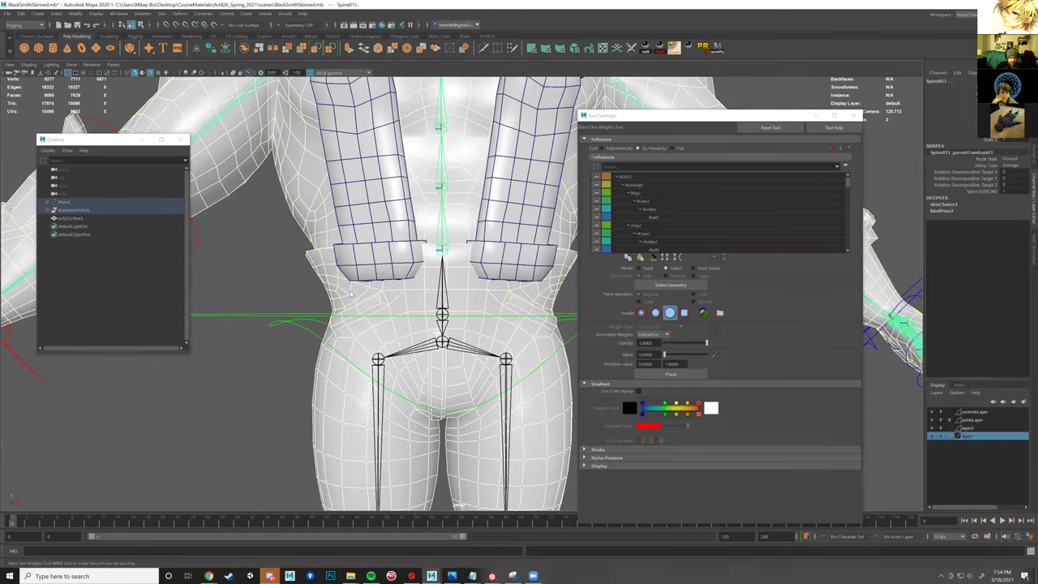
{"action": "right_click_drag", "start_coordinate": [353, 291], "coordinate": [281, 334]}
{"action": "left_click", "coordinate": [309, 291]}
{"action": "left_click_drag", "start_coordinate": [583, 261], "coordinate": [574, 265]}
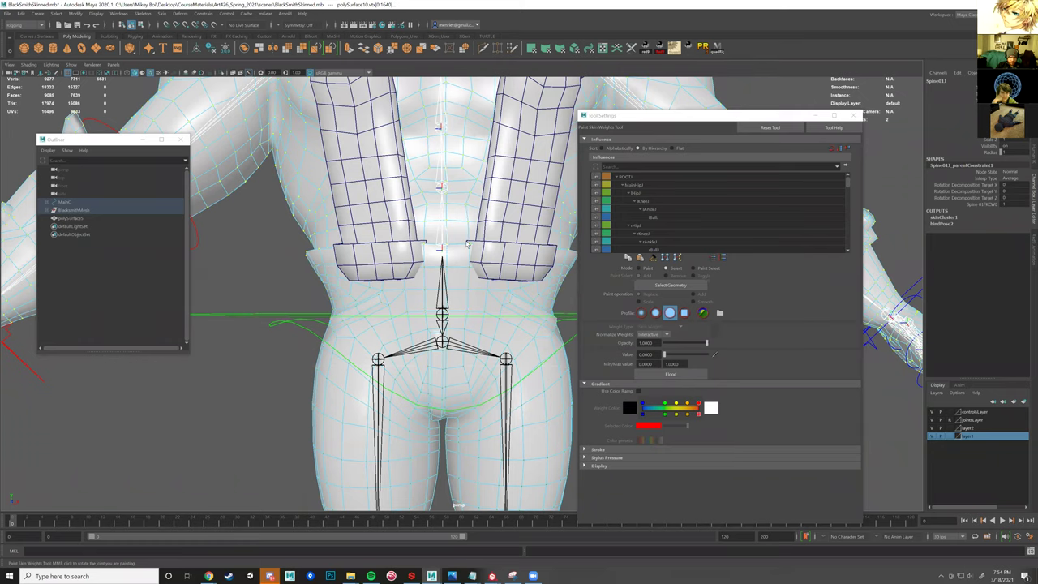
{"action": "left_click_drag", "start_coordinate": [467, 244], "coordinate": [444, 257], "text": "alt"}
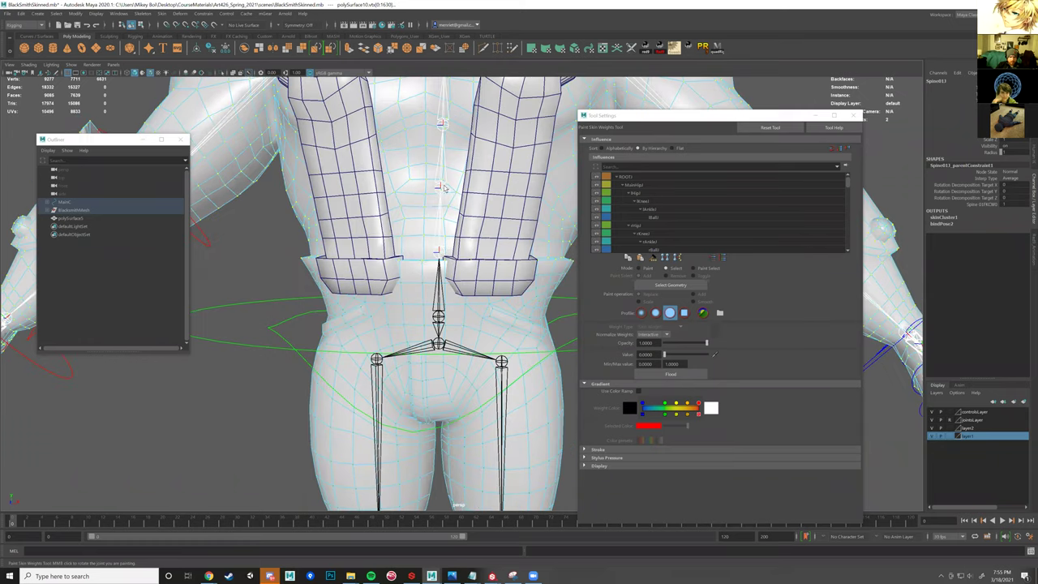
- Flood the selected upper-body vertices with a Replace weight of 1.0 for the Spine01 influence
{"action": "left_click", "coordinate": [645, 268]}
{"action": "scroll", "coordinate": [649, 233], "scroll_direction": "down", "scroll_amount": 2}
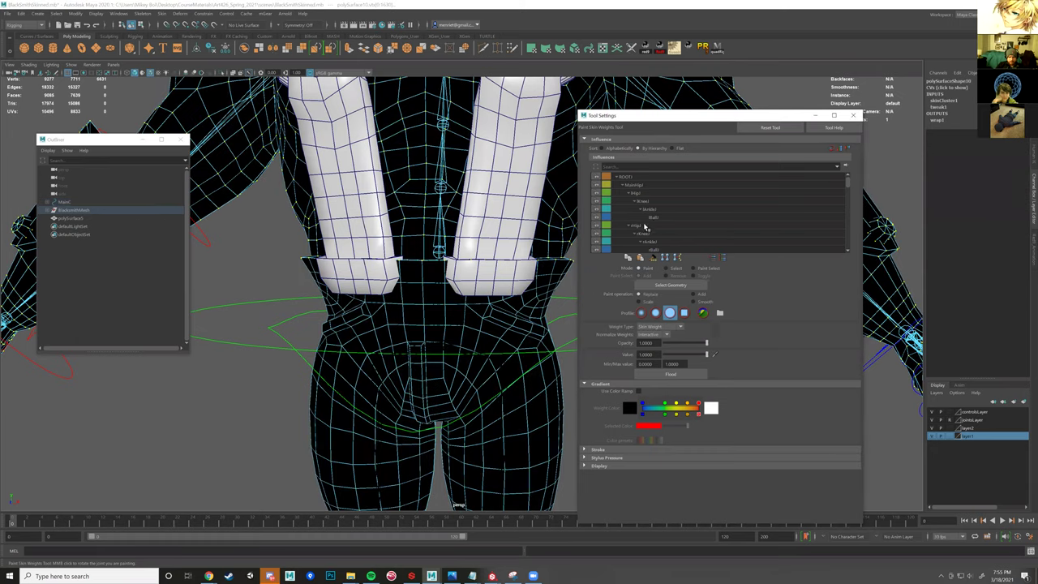
{"action": "left_click", "coordinate": [641, 217]}
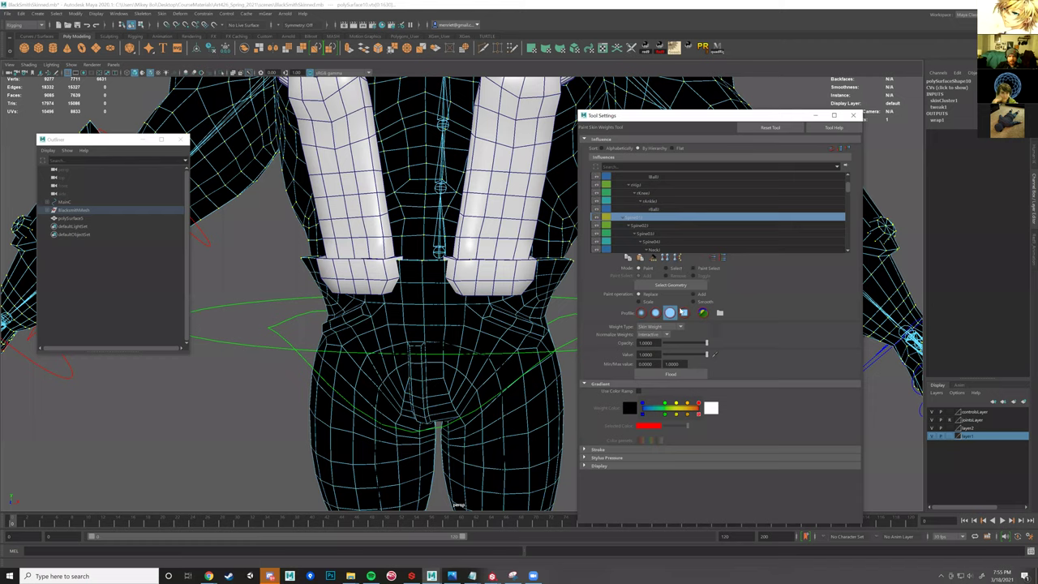
{"action": "left_click", "coordinate": [670, 376]}
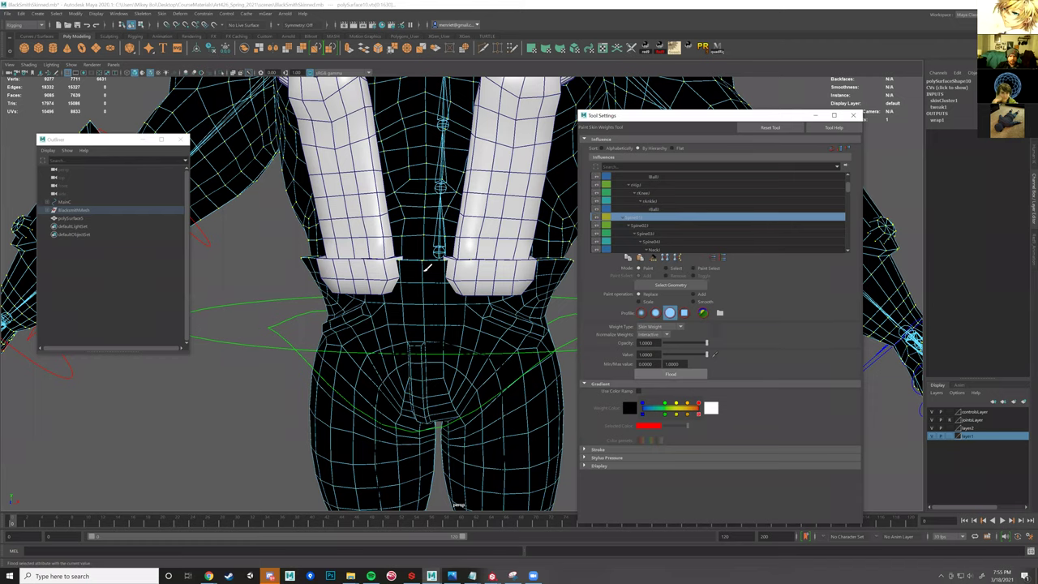
- Pick the Spine02 influence and narrow the vertex selection to the body above the lower abdomen
{"action": "left_click", "coordinate": [646, 227]}
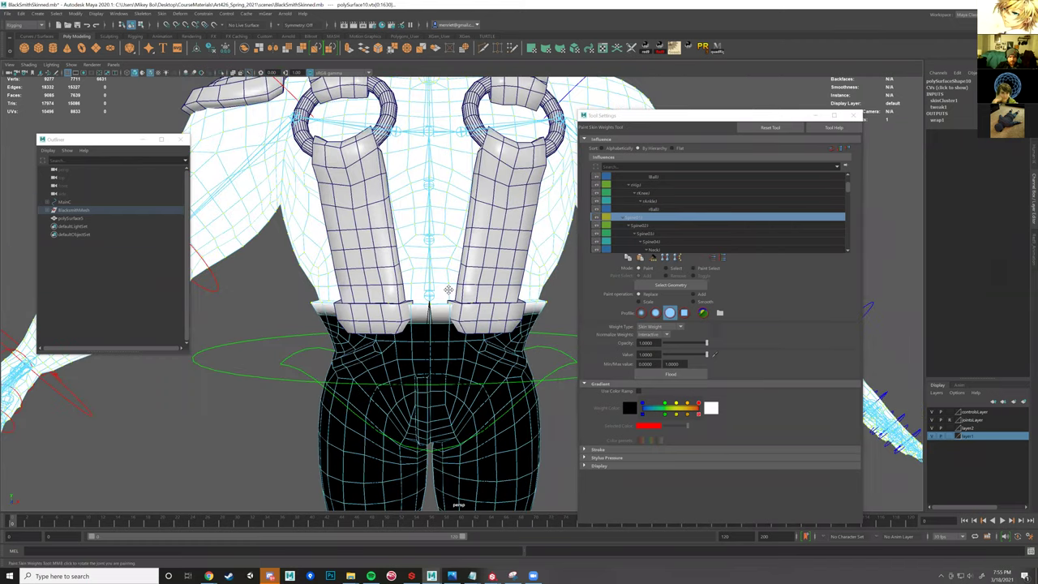
{"action": "middle_click_drag", "start_coordinate": [523, 278], "coordinate": [516, 298], "text": "alt"}
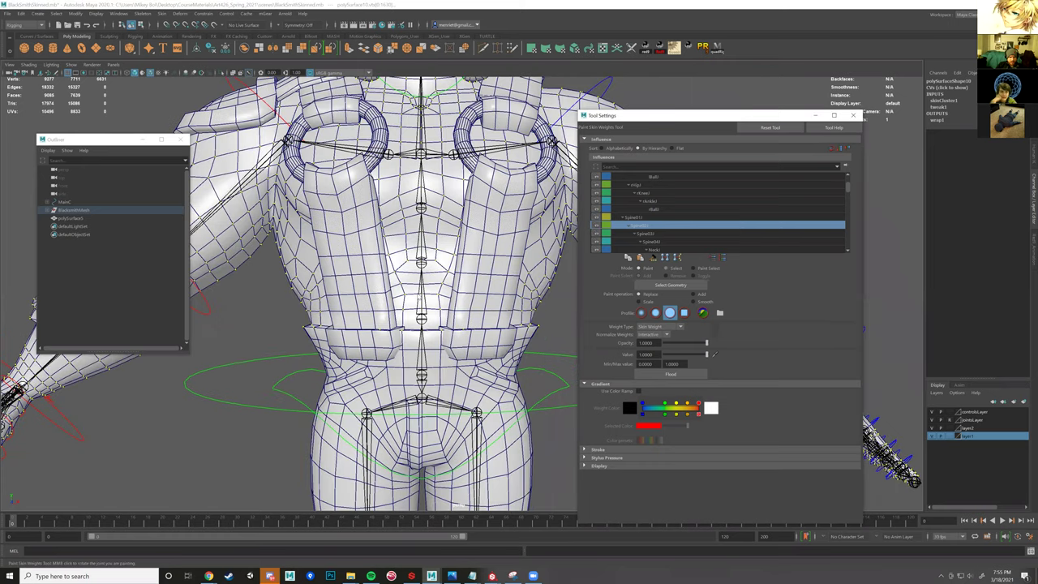
{"action": "left_click_drag", "start_coordinate": [384, 293], "coordinate": [376, 297], "text": "alt"}
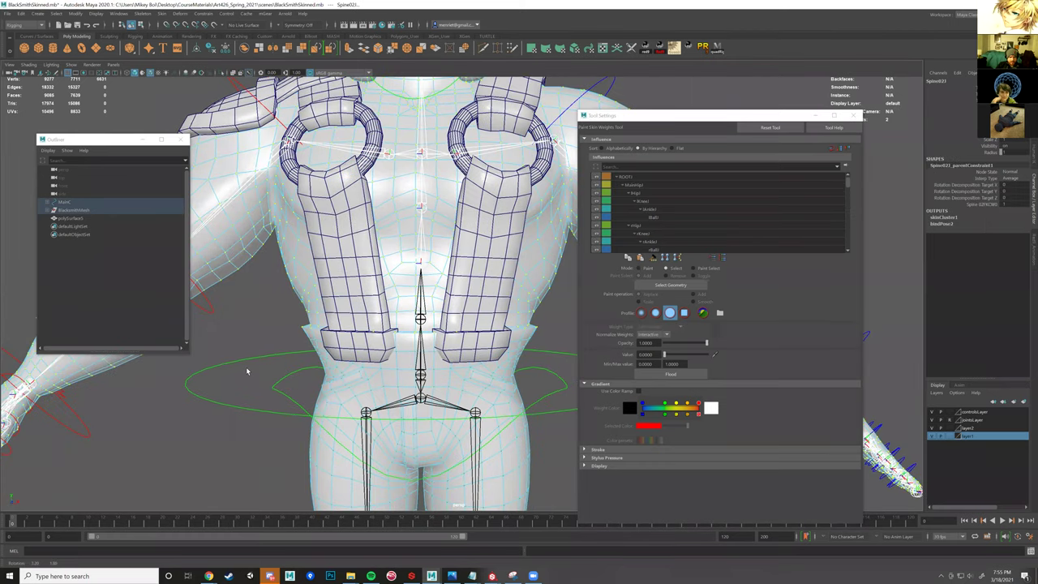
{"action": "left_click_drag", "start_coordinate": [571, 284], "coordinate": [516, 287]}
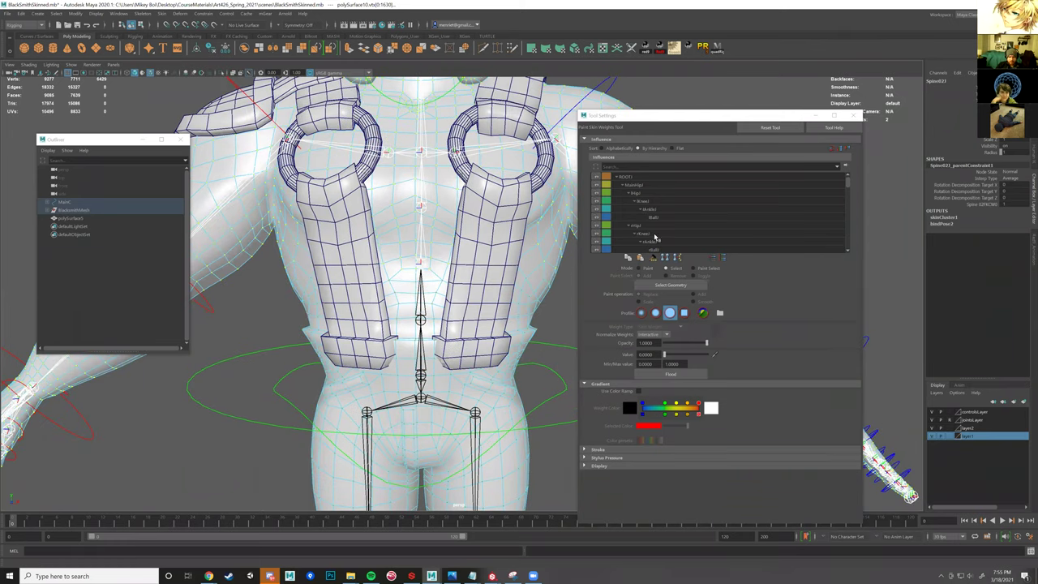
- Flood the narrowed vertex selection with a Replace weight of 1.0 for the Spine02 influence
{"action": "scroll", "coordinate": [674, 220], "scroll_direction": "down", "scroll_amount": 1}
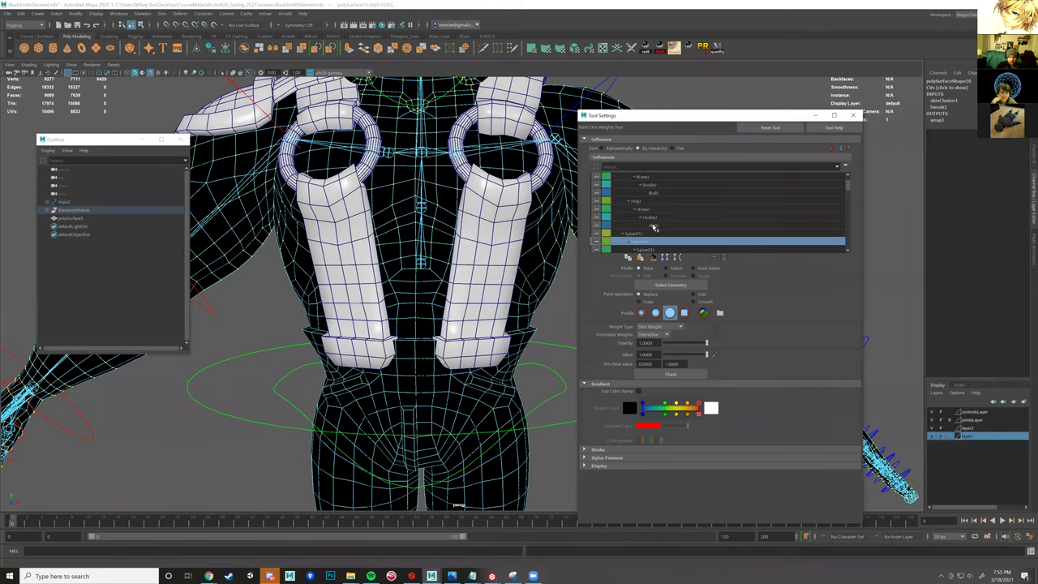
{"action": "scroll", "coordinate": [651, 221], "scroll_direction": "down", "scroll_amount": 1}
{"action": "left_click", "coordinate": [648, 210]}
{"action": "left_click", "coordinate": [654, 217]}
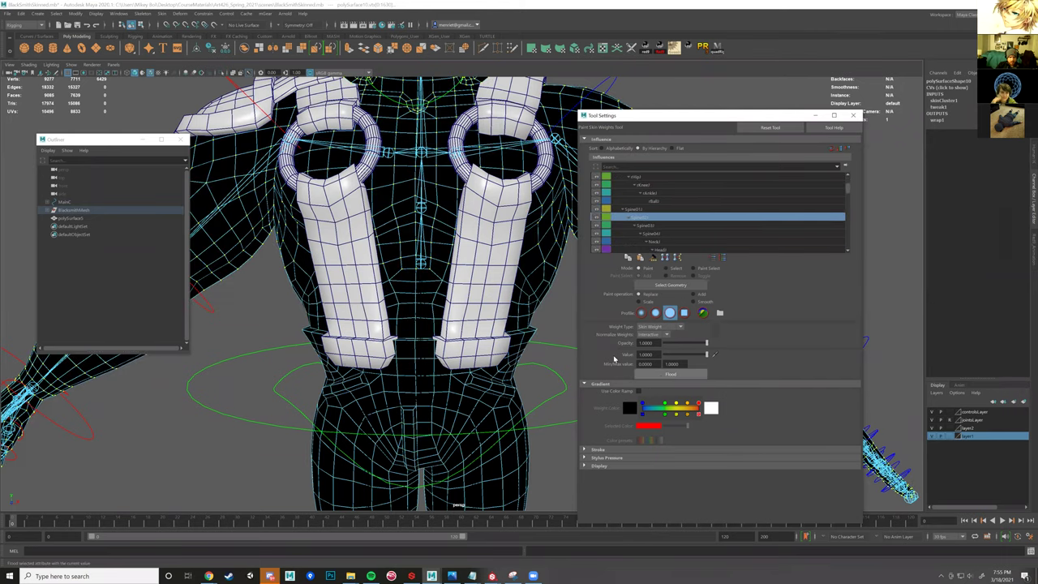
{"action": "left_click_drag", "start_coordinate": [383, 263], "coordinate": [492, 257], "text": "alt"}
{"action": "left_click_drag", "start_coordinate": [518, 308], "coordinate": [509, 306], "text": "alt"}
{"action": "left_click", "coordinate": [681, 376]}
- Locate the Spine03 joint and remove the torso vertices below its chest area from the selection
{"action": "left_click_drag", "start_coordinate": [421, 264], "coordinate": [507, 271], "text": "alt"}
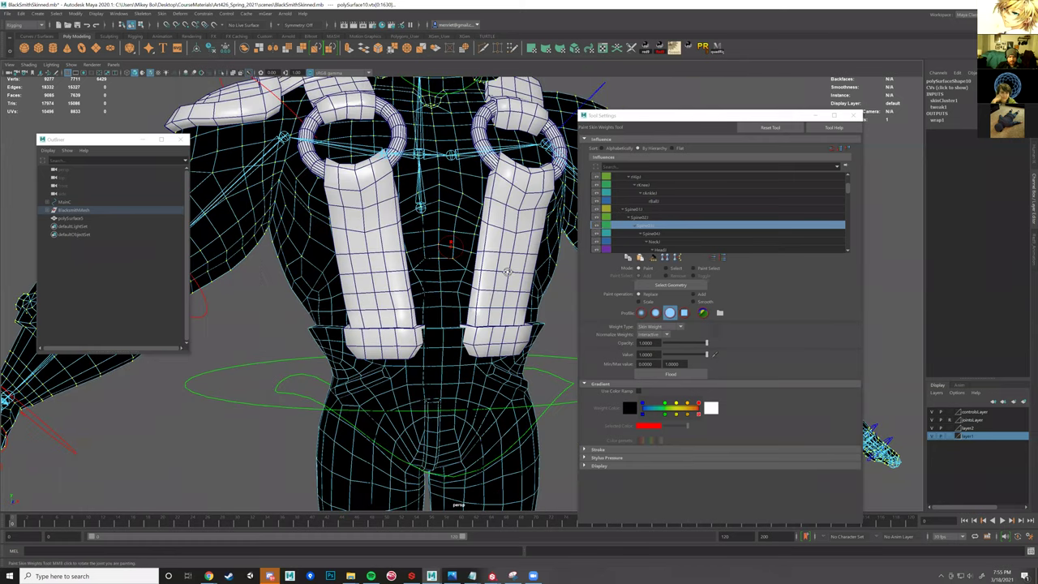
{"action": "left_click", "coordinate": [667, 268]}
{"action": "right_click_drag", "start_coordinate": [419, 259], "coordinate": [406, 262]}
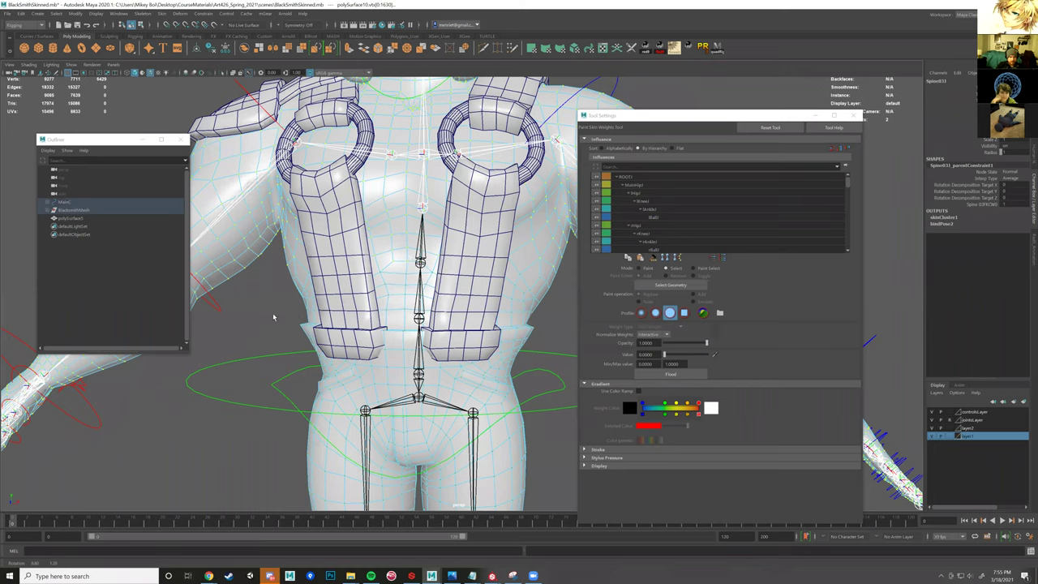
{"action": "left_click_drag", "start_coordinate": [273, 317], "coordinate": [321, 231], "text": "alt"}
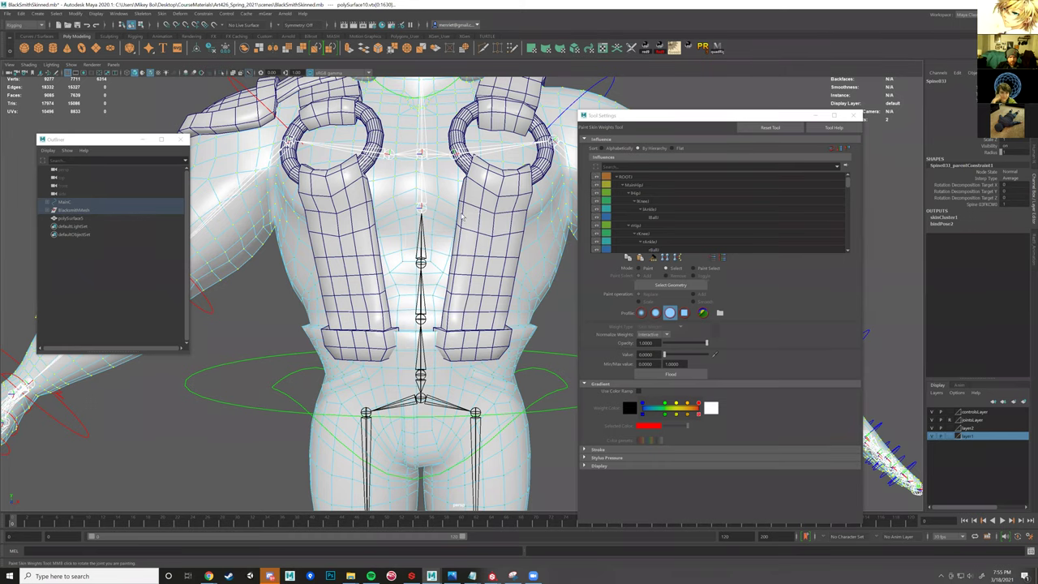
{"action": "scroll", "coordinate": [672, 213], "scroll_direction": "down", "scroll_amount": 1}
{"action": "scroll", "coordinate": [724, 244], "scroll_direction": "up", "scroll_amount": 1}
{"action": "left_click", "coordinate": [698, 216]}
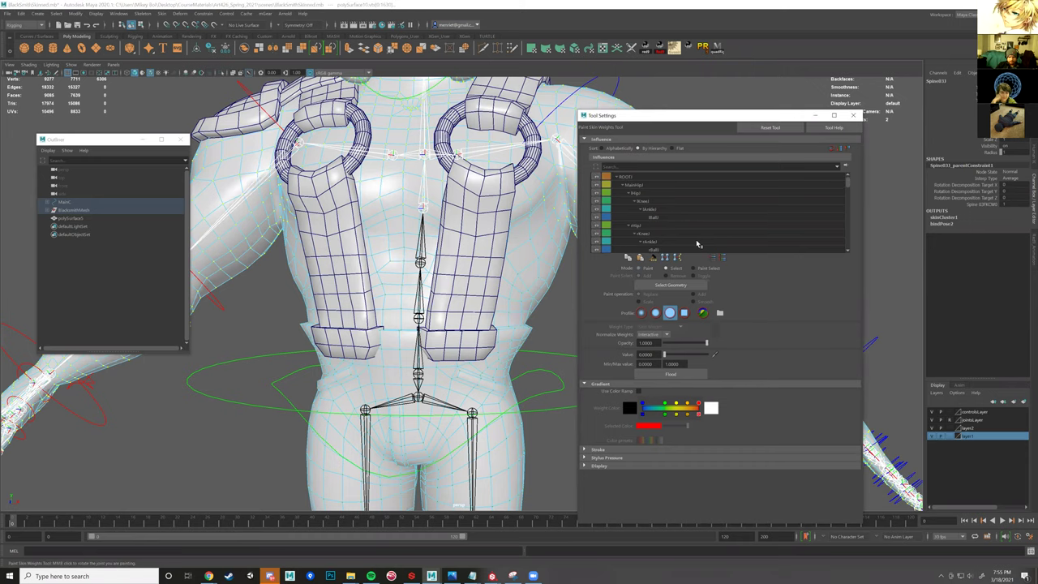
- Flood the remaining chest, arm and head vertices with a Replace weight of 1.0 for the Spine03 influence
{"action": "scroll", "coordinate": [696, 243], "scroll_direction": "down", "scroll_amount": 2}
{"action": "left_click", "coordinate": [657, 235]}
{"action": "left_click", "coordinate": [466, 215]}
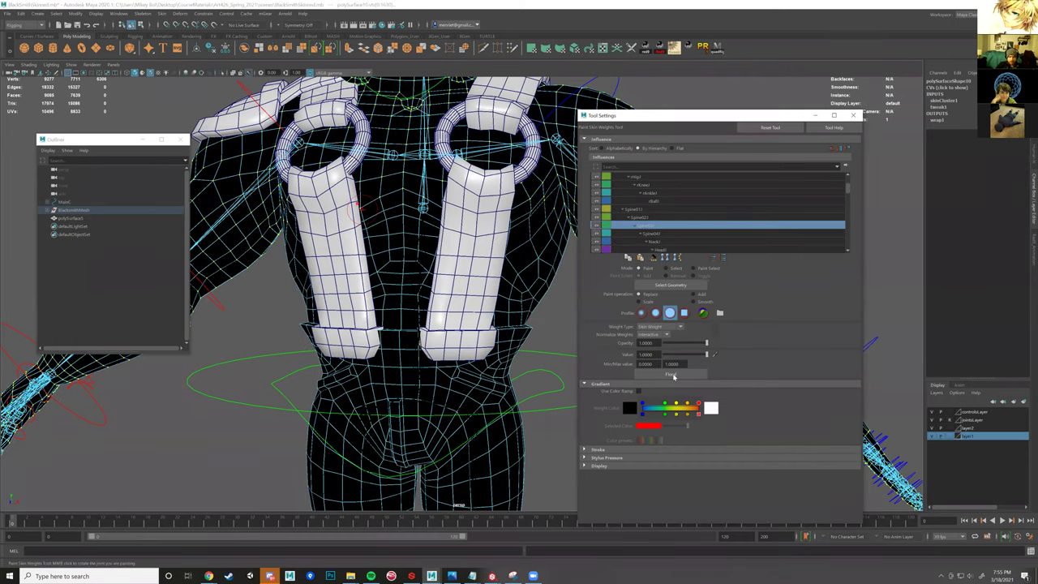
{"action": "left_click", "coordinate": [673, 376]}
- Examine the Spine04 influence and its joint position from the back and side of the upper torso
{"action": "left_click_drag", "start_coordinate": [454, 300], "coordinate": [348, 288], "text": "alt"}
{"action": "left_click", "coordinate": [654, 235]}
{"action": "left_click_drag", "start_coordinate": [497, 229], "coordinate": [456, 257], "text": "alt"}
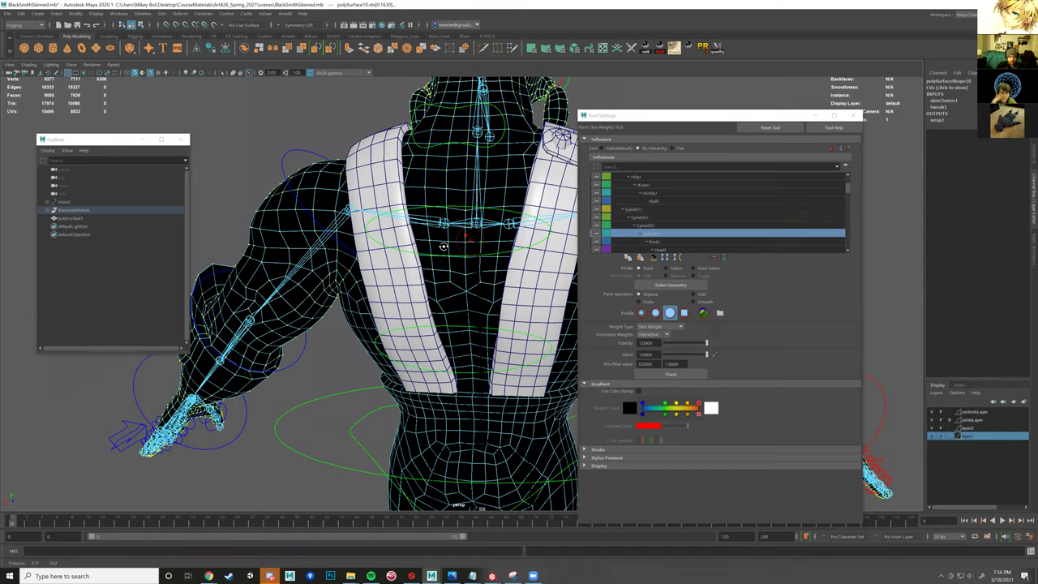
{"action": "key", "text": "ctrl+z"}
{"action": "key", "text": "ctrl+z"}
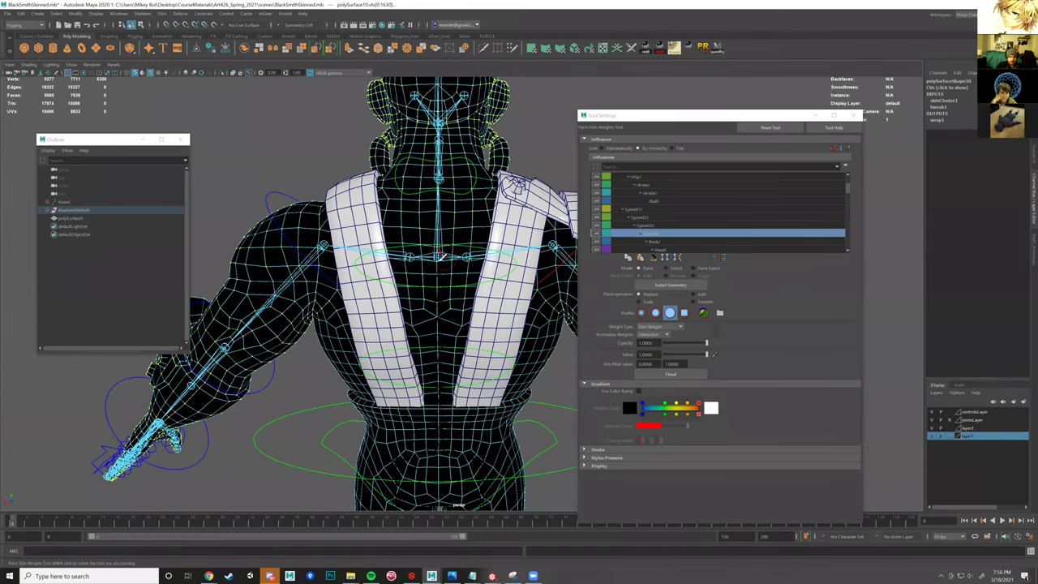
{"action": "key", "text": "ctrl+z"}
{"action": "key", "text": "ctrl+z"}
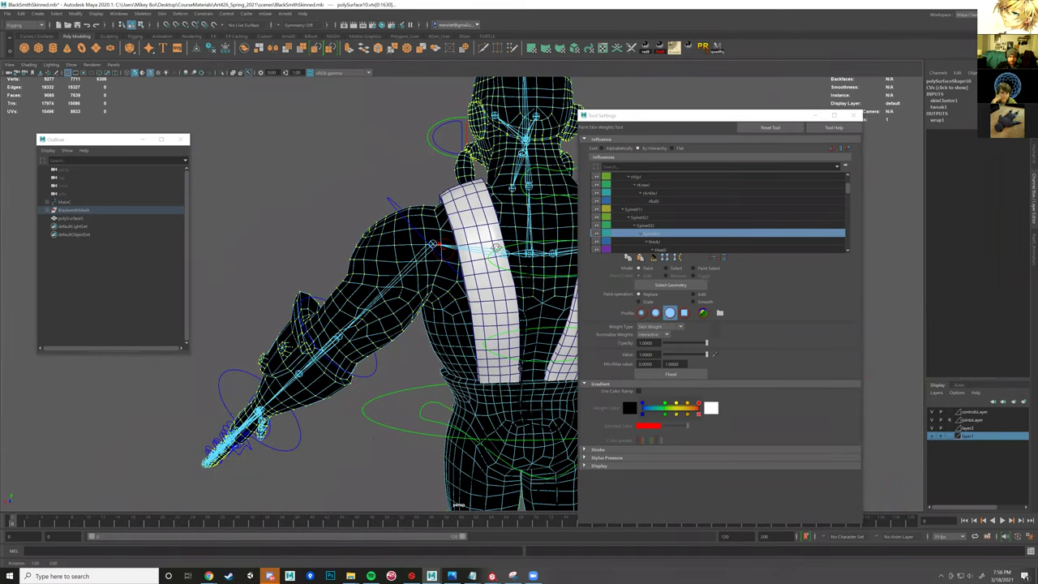
{"action": "key", "text": "ctrl+z"}
- Test the upper chest deformation by rotating the Spine04 FK control and undo the rotation
{"action": "left_click_drag", "start_coordinate": [550, 300], "coordinate": [536, 293], "text": "alt"}
{"action": "key", "text": "w"}
{"action": "left_click", "coordinate": [531, 255]}
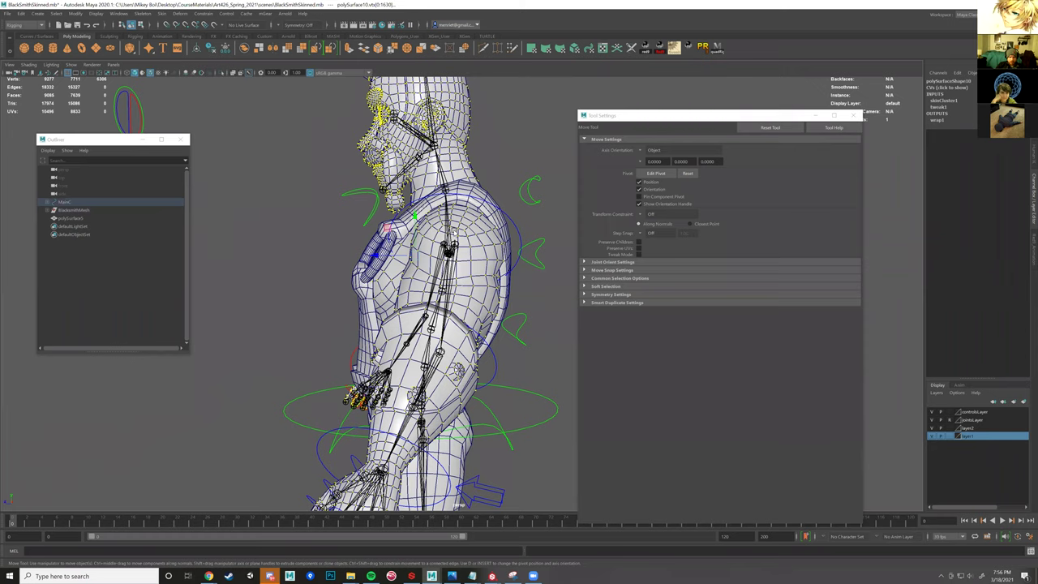
{"action": "key", "text": "e"}
{"action": "key", "text": "ctrl+z"}
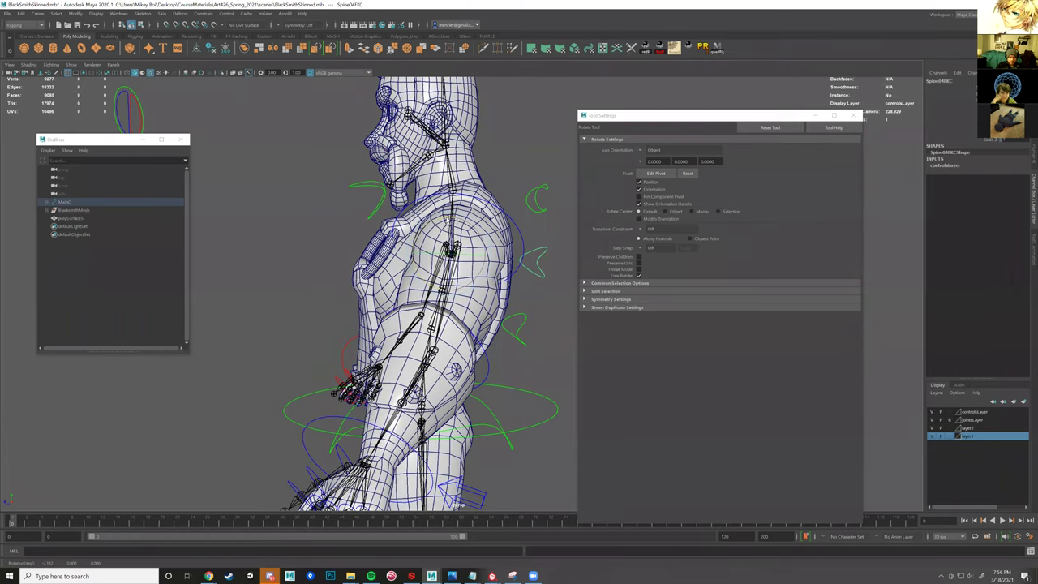
{"action": "key", "text": "ctrl+z"}
{"action": "key", "text": "ctrl+z"}
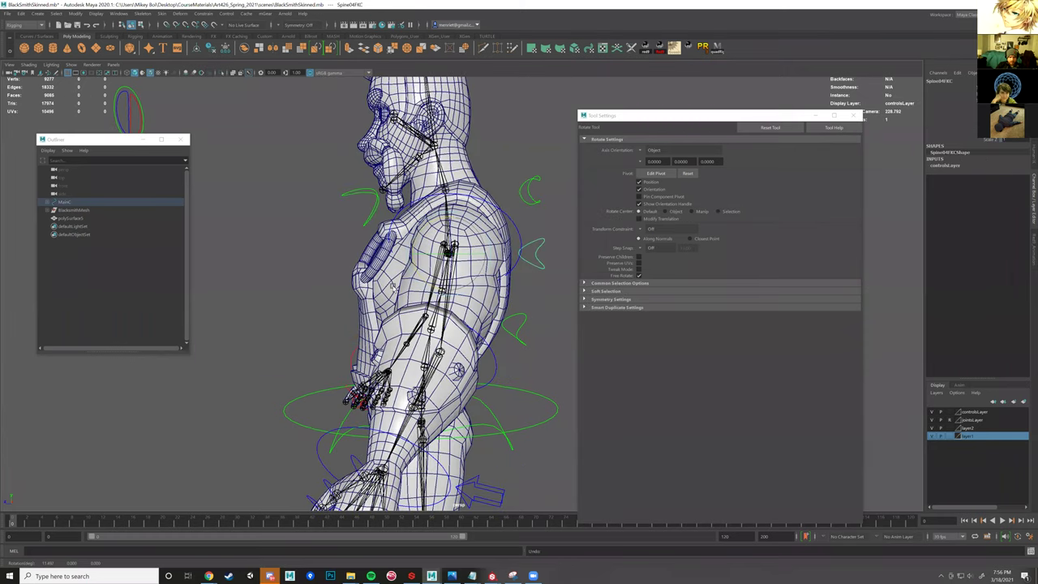
- Test the torso bend with the Spine02 FK controls and undo the rotations back to the upright pose
{"action": "key", "text": "ctrl+z"}
{"action": "key", "text": "ctrl+z"}
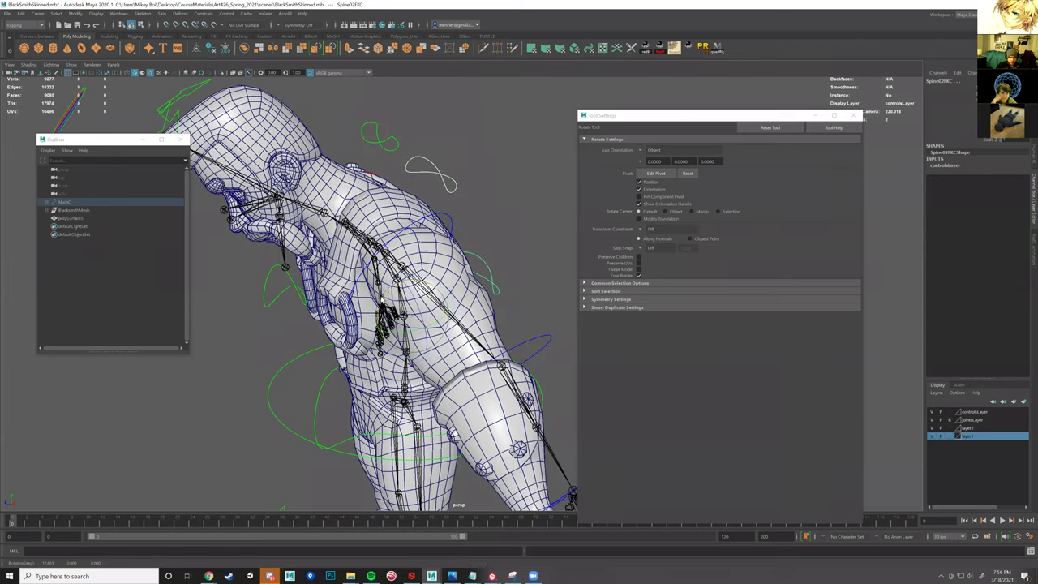
{"action": "key", "text": "ctrl+z"}
{"action": "key", "text": "ctrl+z"}
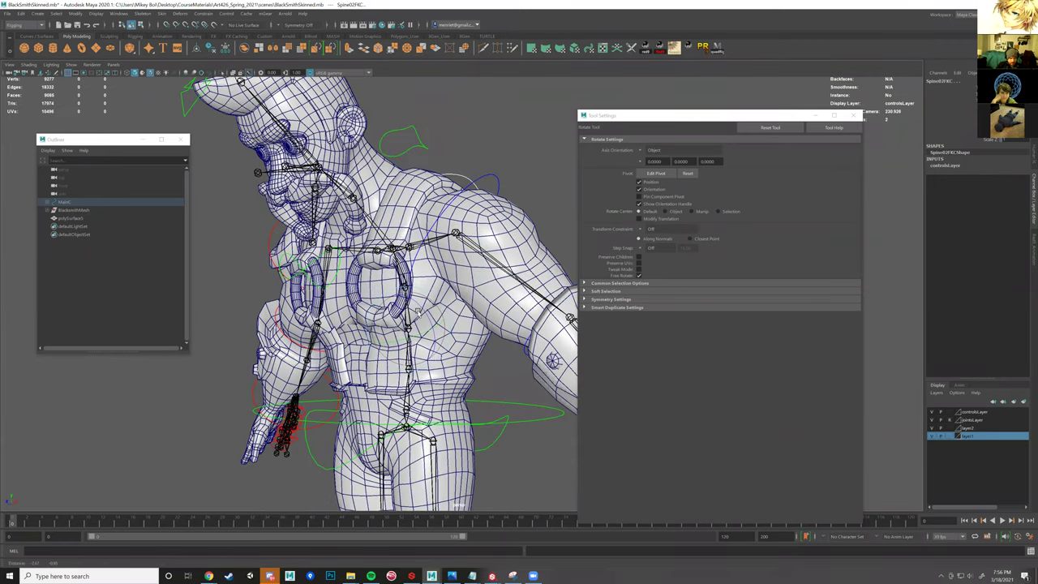
{"action": "key", "text": "ctrl+z"}
{"action": "key", "text": "ctrl+z"}
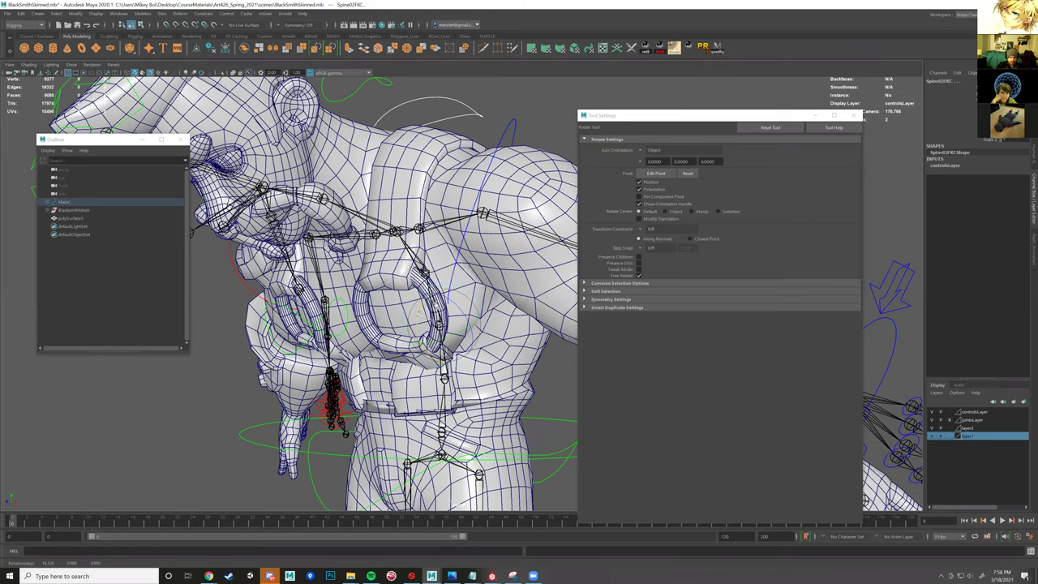
{"action": "key", "text": "ctrl+z"}
{"action": "key", "text": "ctrl+z"}
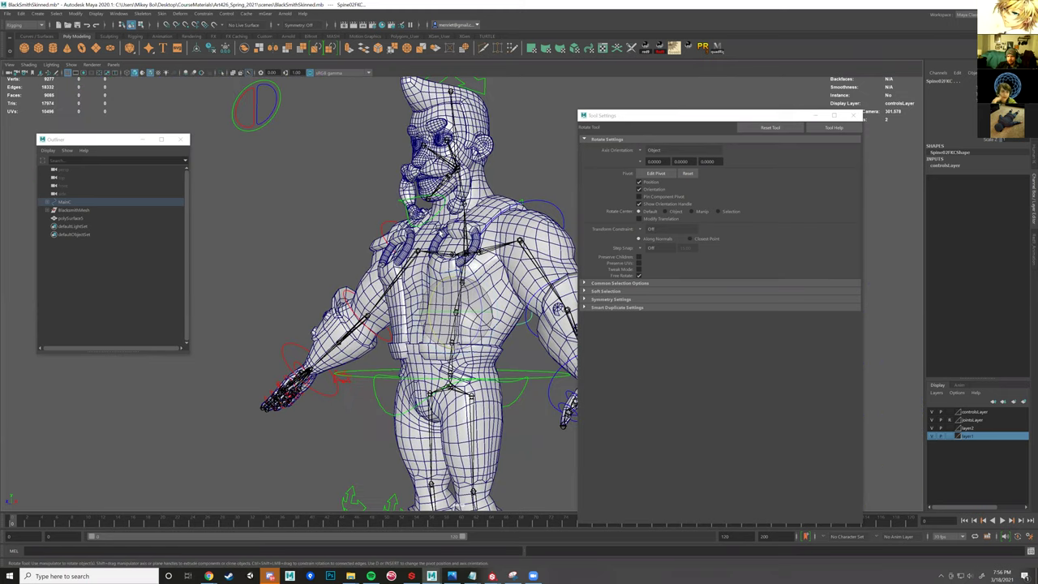
{"action": "key", "text": "ctrl+z"}
{"action": "key", "text": "ctrl+z"}
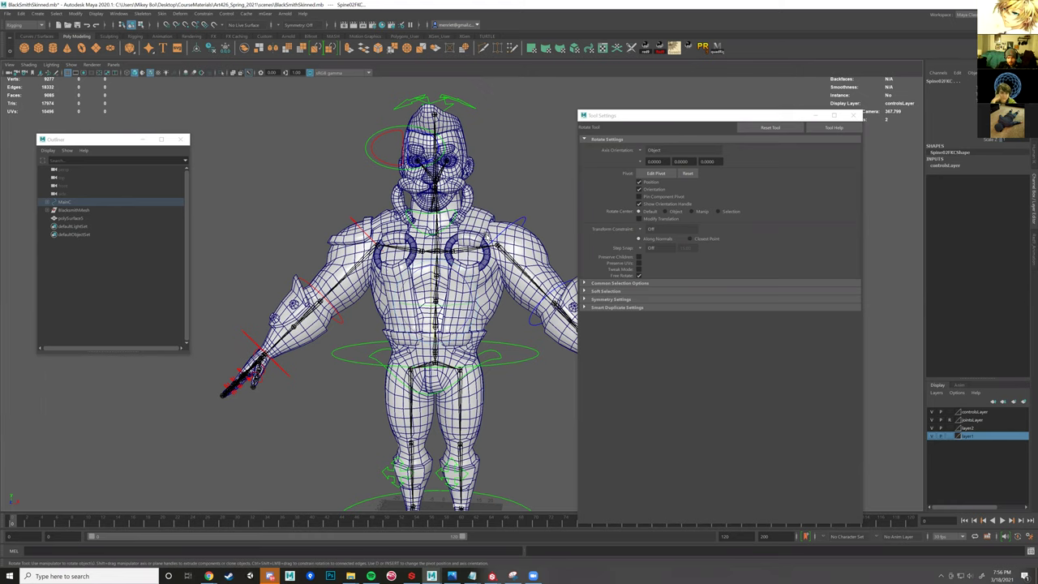
- Examine the left arm mesh and its joints from the shoulder down to the hand
{"action": "scroll", "coordinate": [523, 229], "scroll_direction": "up", "scroll_amount": 3}
{"action": "middle_click_drag", "start_coordinate": [523, 229], "coordinate": [404, 227], "text": "alt"}
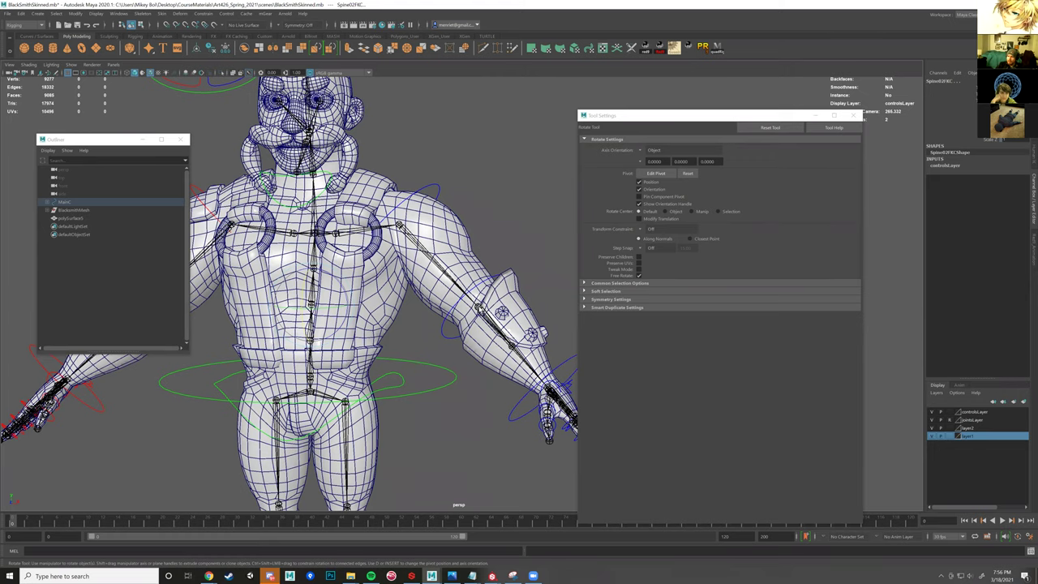
{"action": "left_click_drag", "start_coordinate": [483, 308], "coordinate": [436, 244], "text": "alt"}
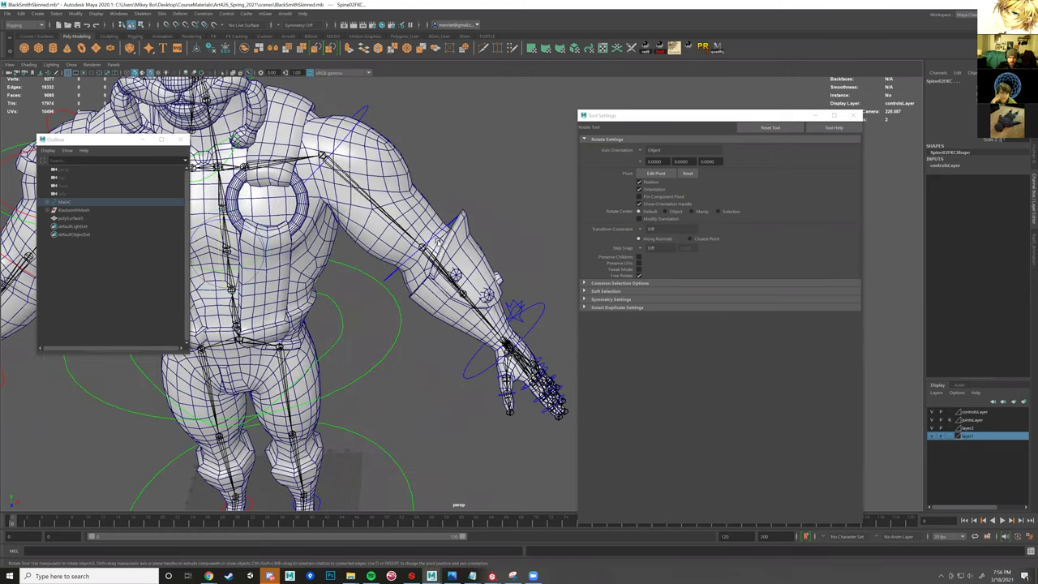
{"action": "scroll", "coordinate": [436, 243], "scroll_direction": "up", "scroll_amount": 3}
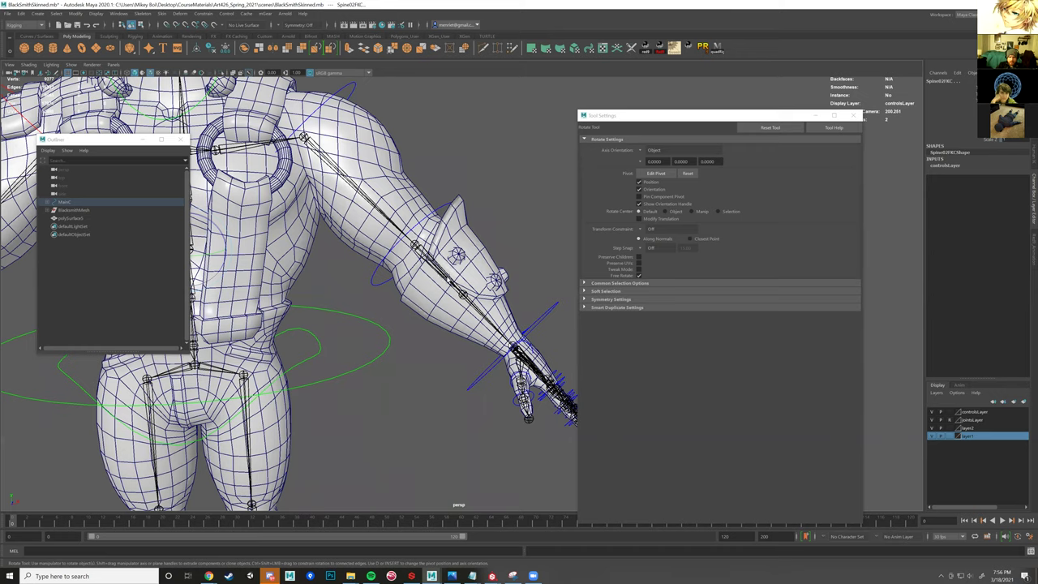
{"action": "left_click_drag", "start_coordinate": [448, 280], "coordinate": [469, 285], "text": "alt"}
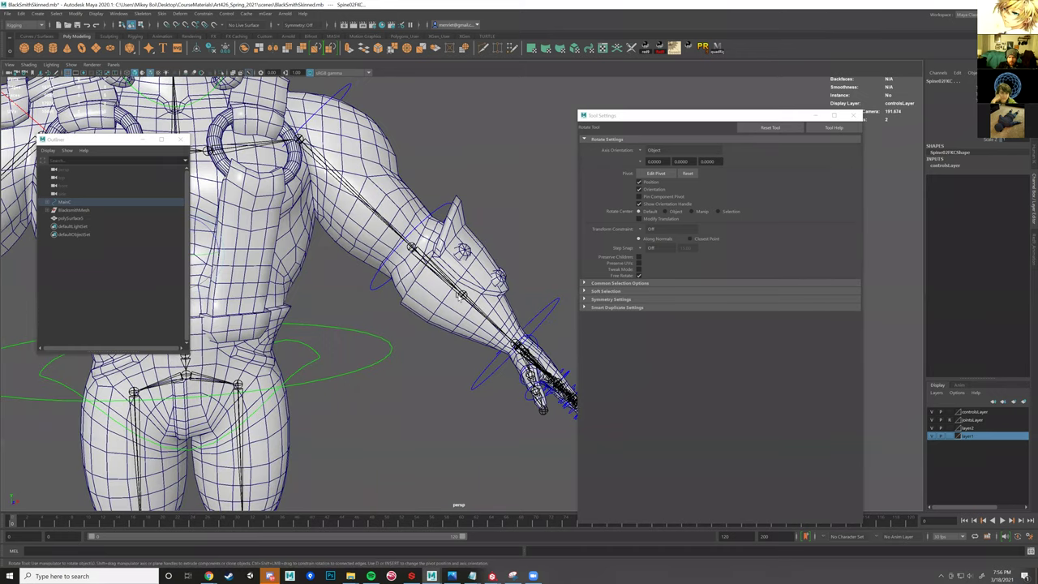
{"action": "key", "text": "ctrl"}
{"action": "scroll", "coordinate": [452, 304], "scroll_direction": "down", "scroll_amount": 6}
- Set the body mesh to Object Mode and move the left foot IK control so the left hip and knee bend
{"action": "left_click", "coordinate": [464, 258]}
{"action": "key", "text": "w"}
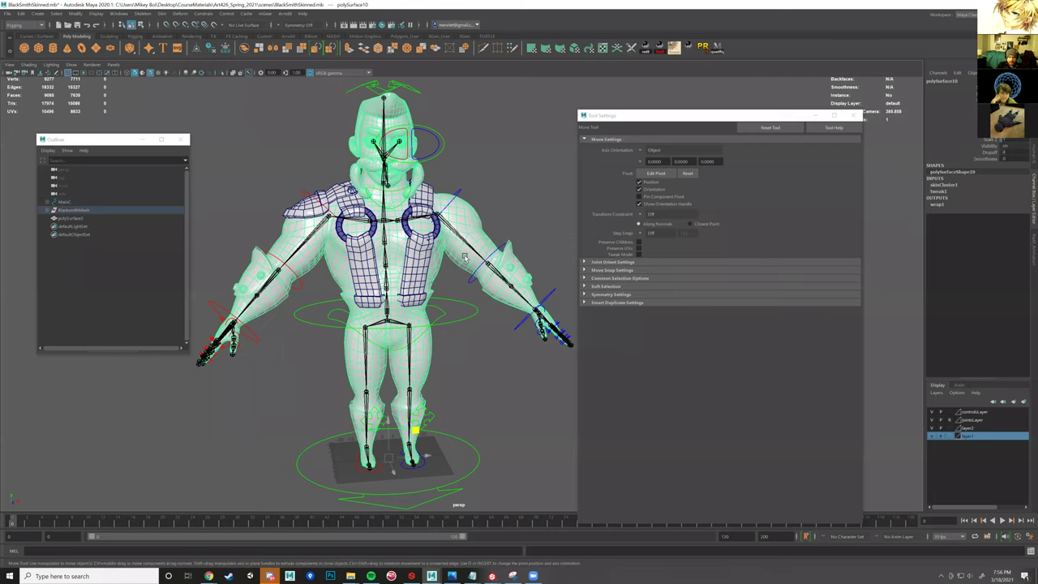
{"action": "right_click_drag", "start_coordinate": [459, 337], "coordinate": [466, 361], "text": "alt"}
{"action": "scroll", "coordinate": [434, 364], "scroll_direction": "up", "scroll_amount": 2}
{"action": "middle_click_drag", "start_coordinate": [434, 365], "coordinate": [474, 283], "text": "alt"}
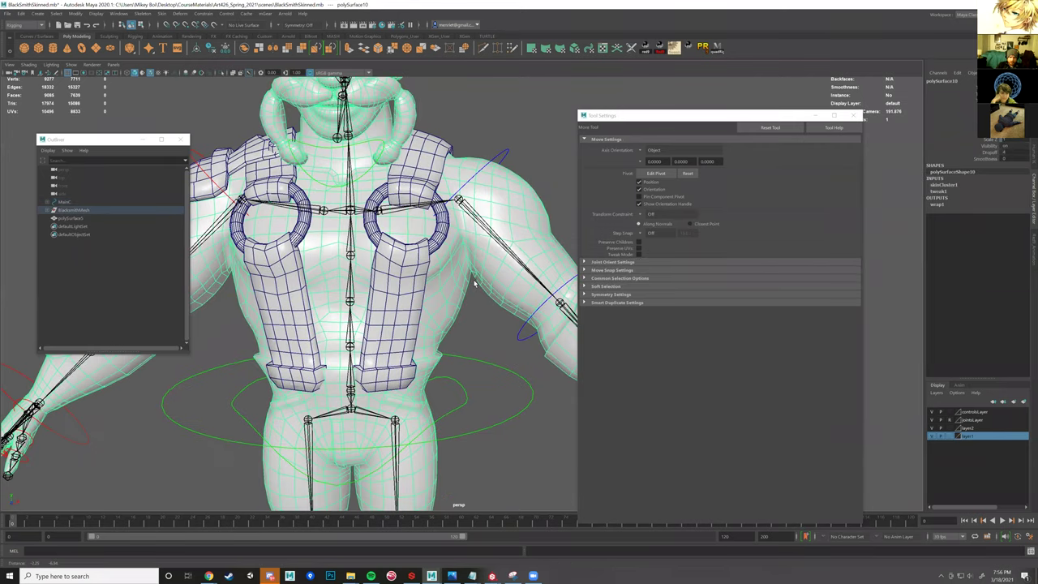
{"action": "right_click", "coordinate": [489, 314]}
{"action": "right_click_drag", "start_coordinate": [509, 339], "coordinate": [535, 301]}
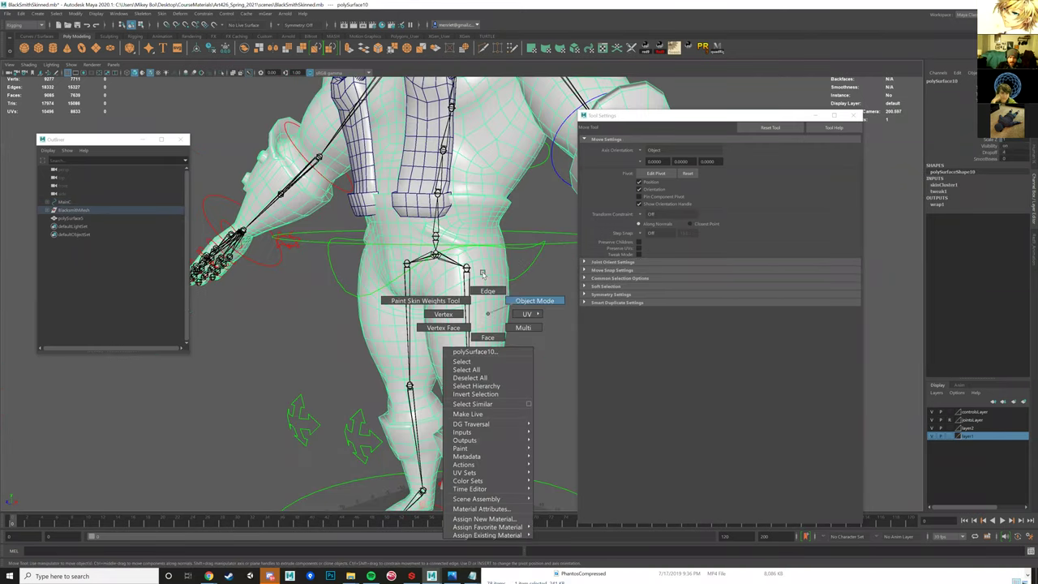
{"action": "left_click_drag", "start_coordinate": [484, 339], "coordinate": [411, 296], "text": "alt"}
{"action": "left_click", "coordinate": [448, 339]}
{"action": "scroll", "coordinate": [475, 313], "scroll_direction": "up", "scroll_amount": 2}
{"action": "middle_click_drag", "start_coordinate": [407, 122], "coordinate": [445, 216], "text": "alt"}
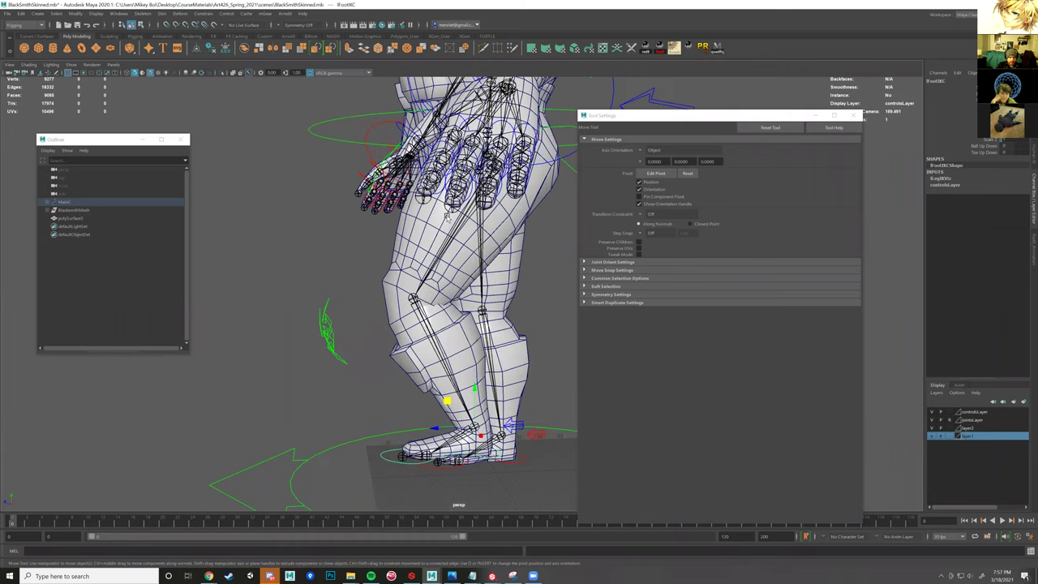
- Select the body mesh and activate the Paint Skin Weights Tool on it for the bent left leg
{"action": "left_click_drag", "start_coordinate": [419, 192], "coordinate": [458, 227], "text": "alt"}
{"action": "left_click", "coordinate": [459, 227]}
{"action": "scroll", "coordinate": [479, 292], "scroll_direction": "up", "scroll_amount": 2}
{"action": "left_click_drag", "start_coordinate": [434, 272], "coordinate": [478, 252], "text": "alt"}
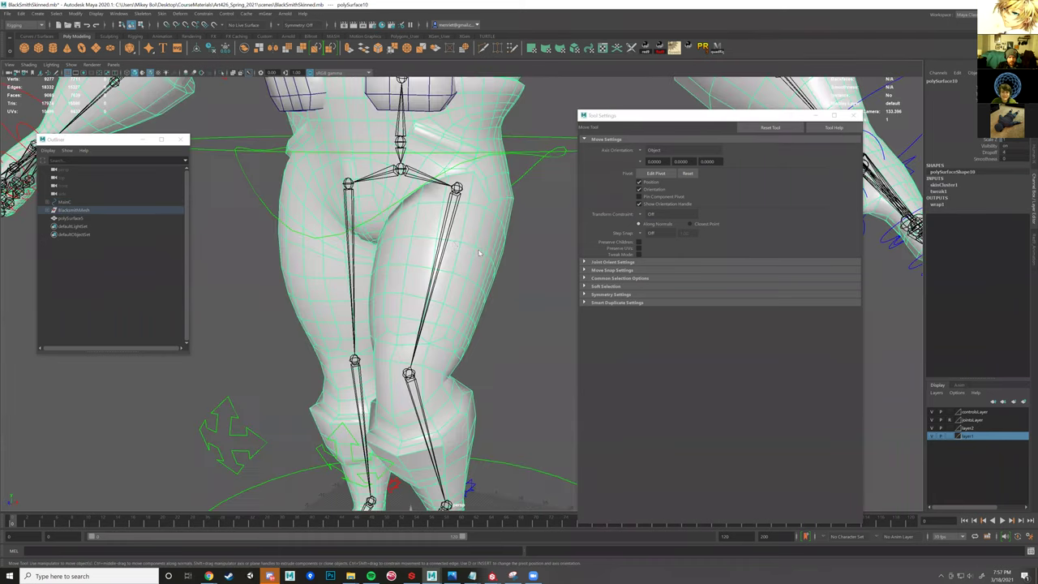
{"action": "mouse_move", "coordinate": [452, 242]}
{"action": "right_mouse_down"}
{"action": "mouse_move", "coordinate": [471, 244]}
{"action": "mouse_move", "coordinate": [477, 206]}
{"action": "right_mouse_up"}
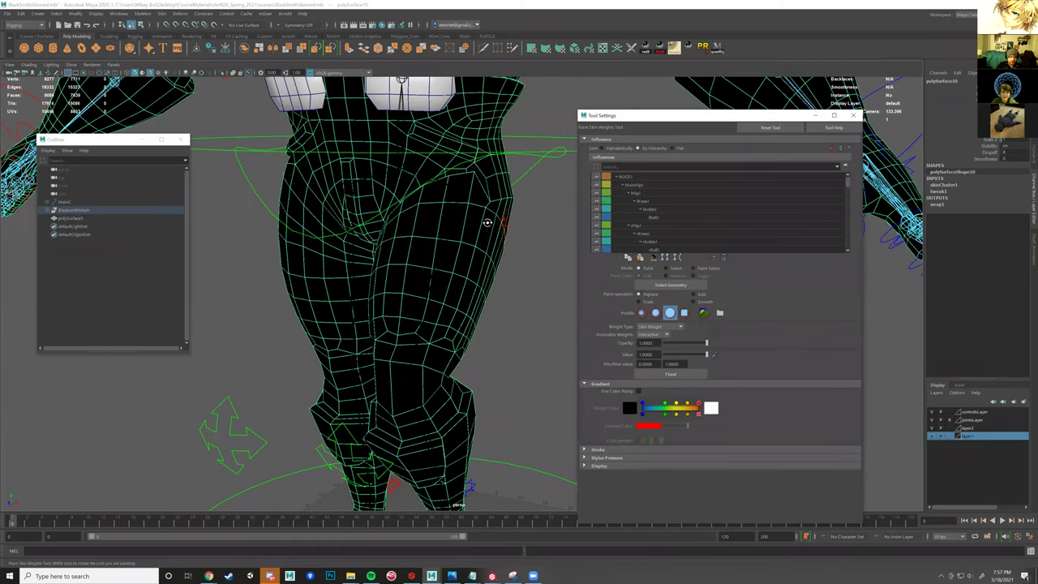
{"action": "left_click_drag", "start_coordinate": [469, 222], "coordinate": [403, 226], "text": "alt"}
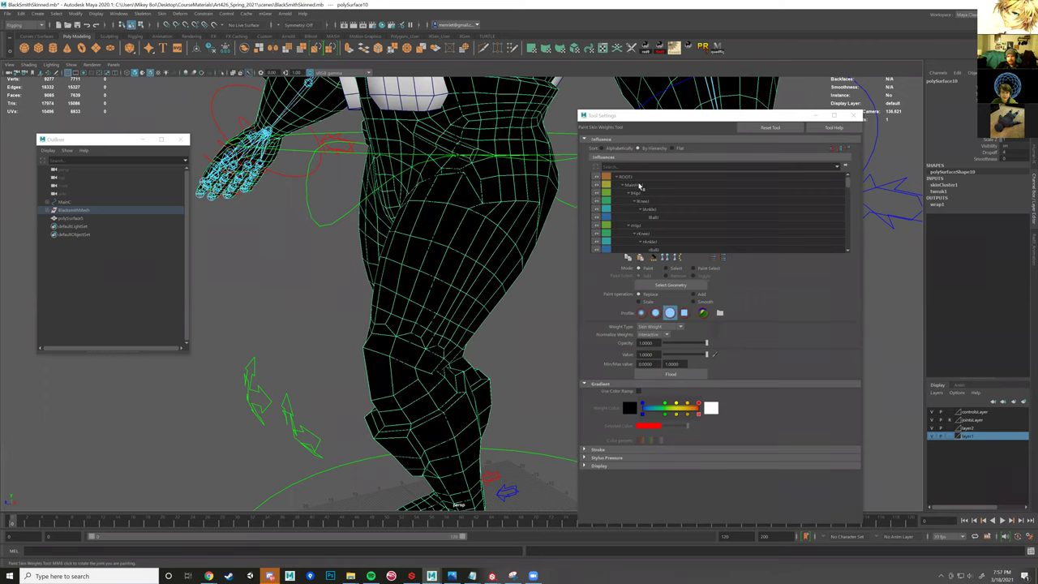
- Lock every influence except the main hip joint, and unlock the left hip joint as well
{"action": "left_click", "coordinate": [635, 186]}
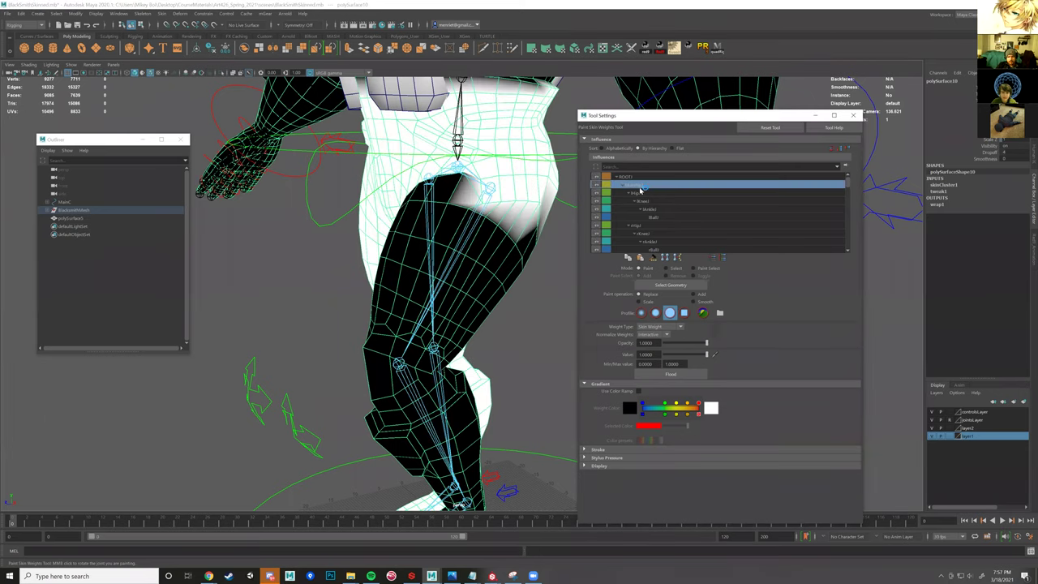
{"action": "right_click", "coordinate": [665, 198]}
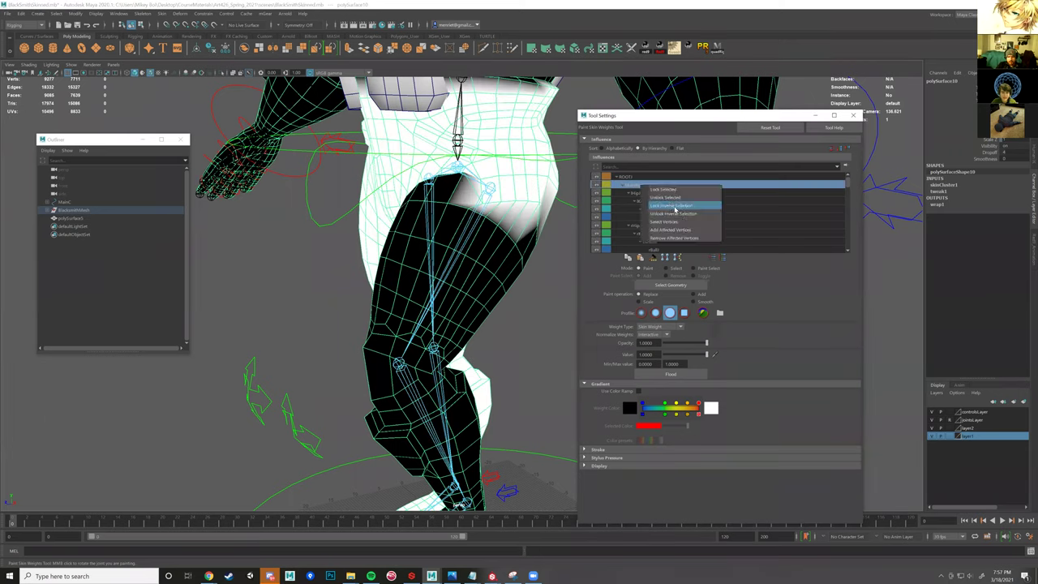
{"action": "left_click", "coordinate": [666, 205]}
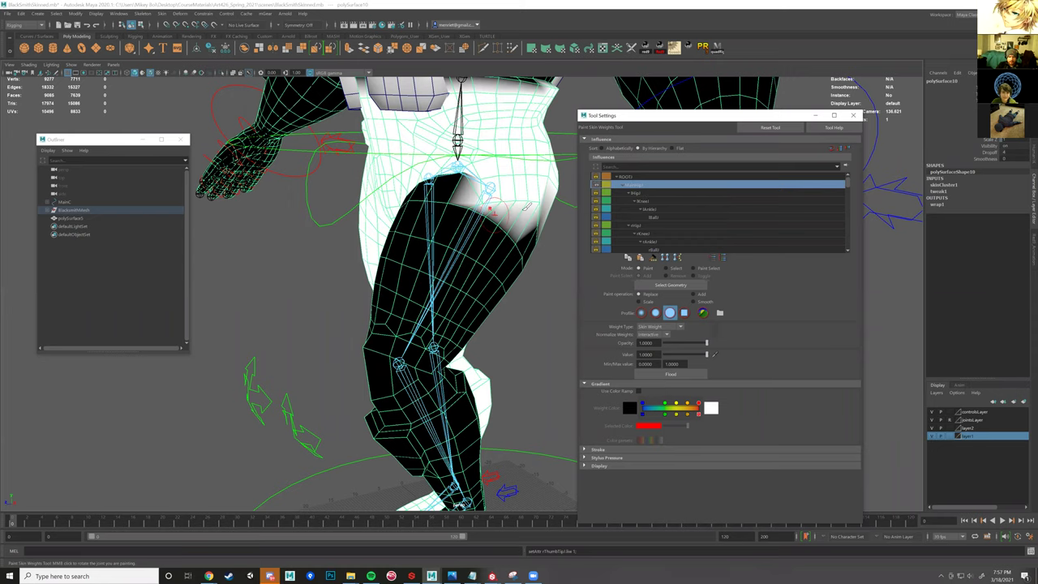
{"action": "scroll", "coordinate": [489, 209], "scroll_direction": "up", "scroll_amount": 3}
{"action": "scroll", "coordinate": [508, 234], "scroll_direction": "down", "scroll_amount": 1}
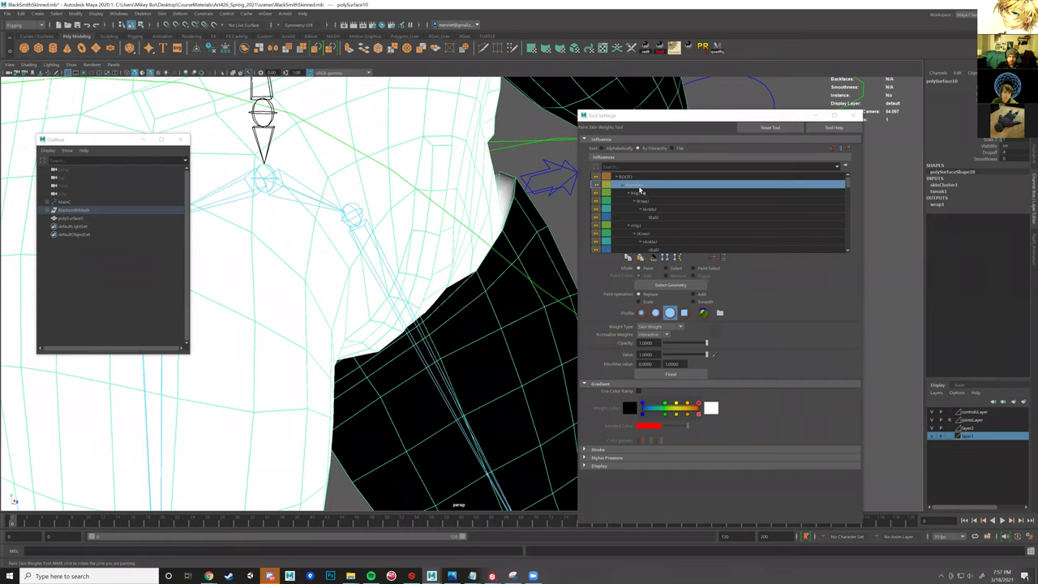
{"action": "left_click", "coordinate": [604, 193]}
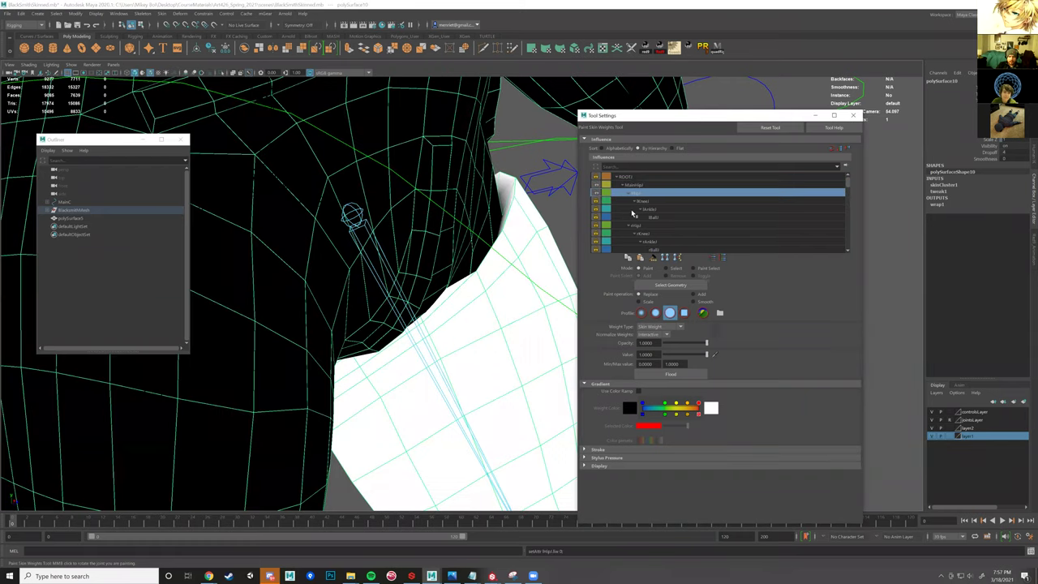
- Smooth the main hip influence's weights along the border between pelvis and left thigh, using the Smooth paint operation
{"action": "left_click", "coordinate": [638, 186]}
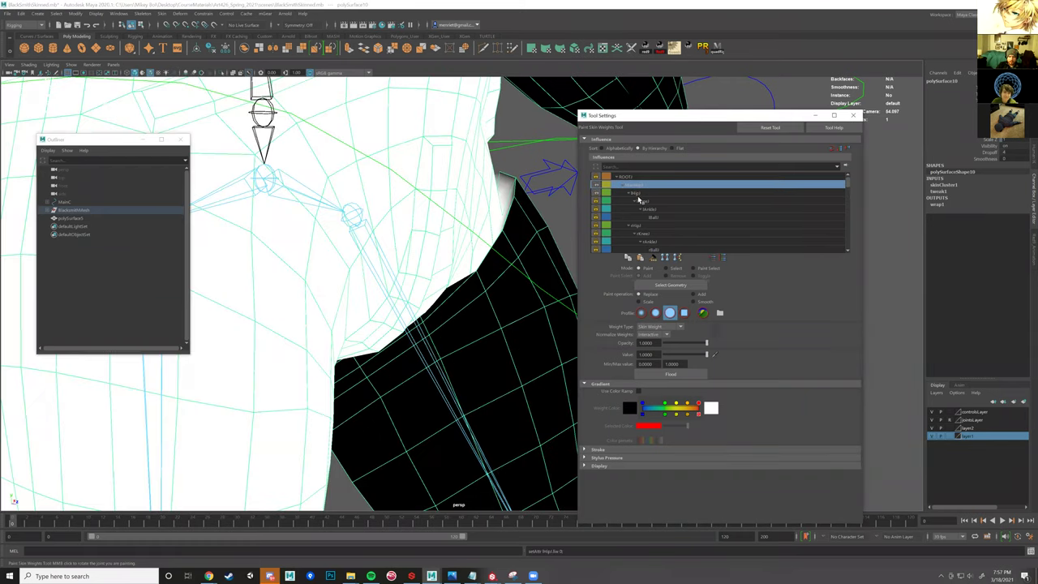
{"action": "left_click", "coordinate": [640, 193]}
{"action": "key", "text": "Up"}
{"action": "left_click", "coordinate": [694, 304]}
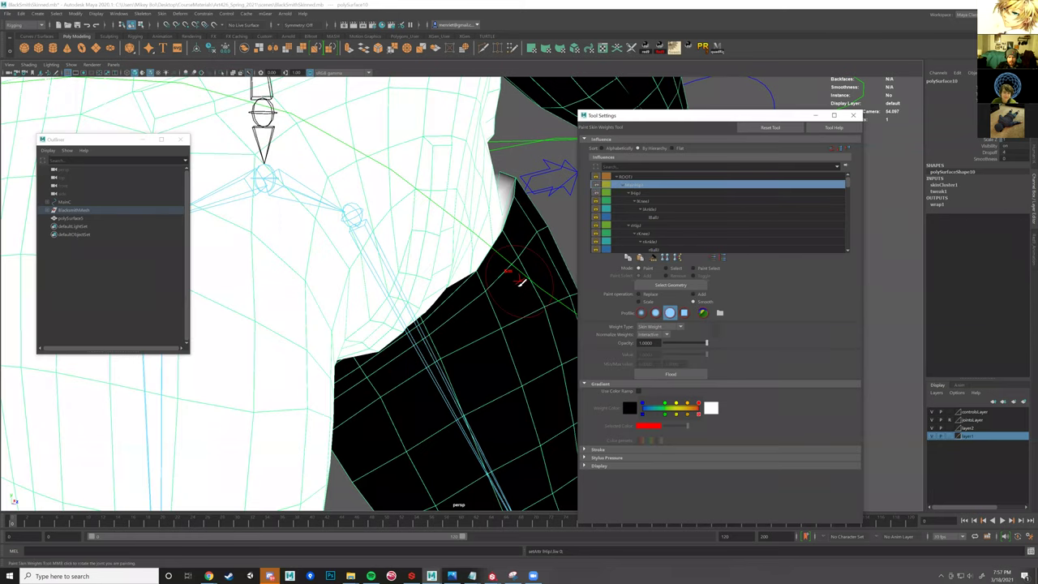
{"action": "mouse_move", "coordinate": [514, 239]}
{"action": "left_mouse_down", "text": "alt"}
{"action": "mouse_move", "coordinate": [500, 258]}
{"action": "mouse_move", "coordinate": [514, 223]}
{"action": "mouse_move", "coordinate": [410, 235]}
{"action": "left_mouse_up", "text": "alt"}
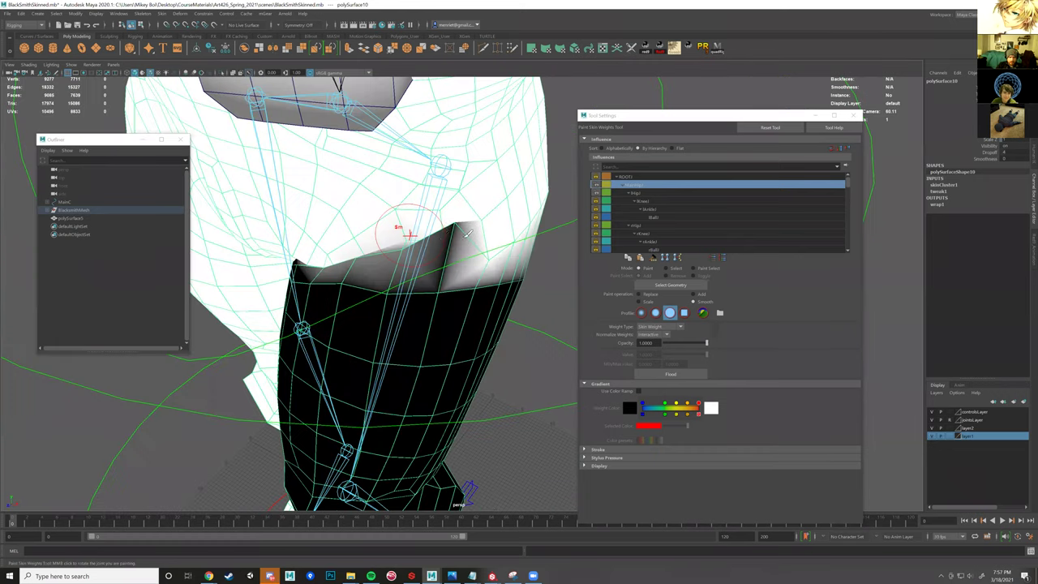
{"action": "mouse_move", "coordinate": [500, 231]}
{"action": "left_mouse_down"}
{"action": "mouse_move", "coordinate": [409, 203]}
{"action": "mouse_move", "coordinate": [478, 221]}
{"action": "left_mouse_up"}
{"action": "mouse_move", "coordinate": [532, 263]}
{"action": "left_mouse_down"}
{"action": "mouse_move", "coordinate": [482, 253]}
{"action": "mouse_move", "coordinate": [507, 272]}
{"action": "left_mouse_up"}
{"action": "left_click_drag", "start_coordinate": [636, 414], "coordinate": [644, 403], "text": "alt"}
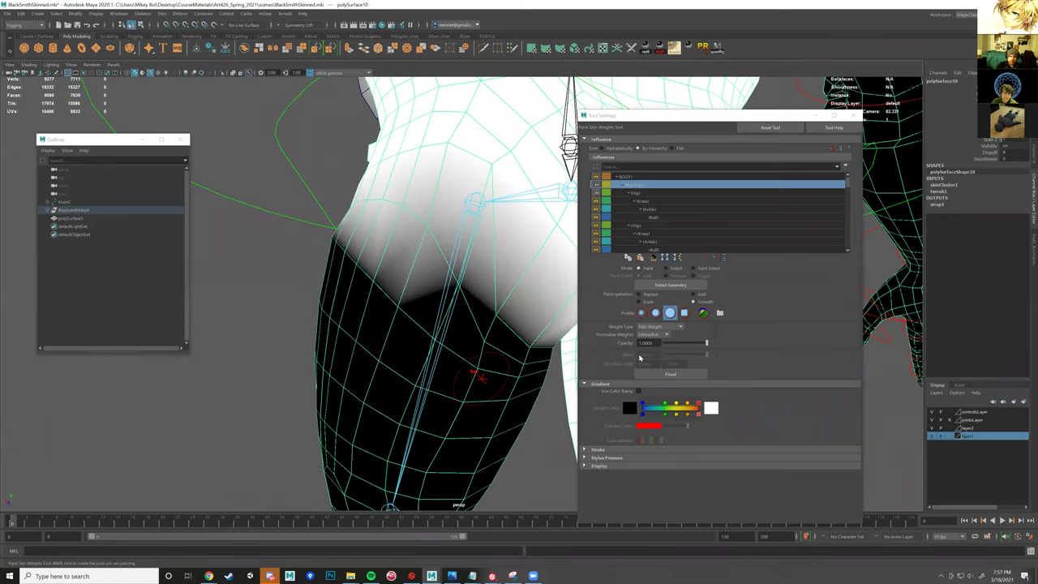
- Keep Normalize Weights on Interactive and smooth the main hip weights further across the left buttock and outer hip
{"action": "left_click", "coordinate": [666, 335]}
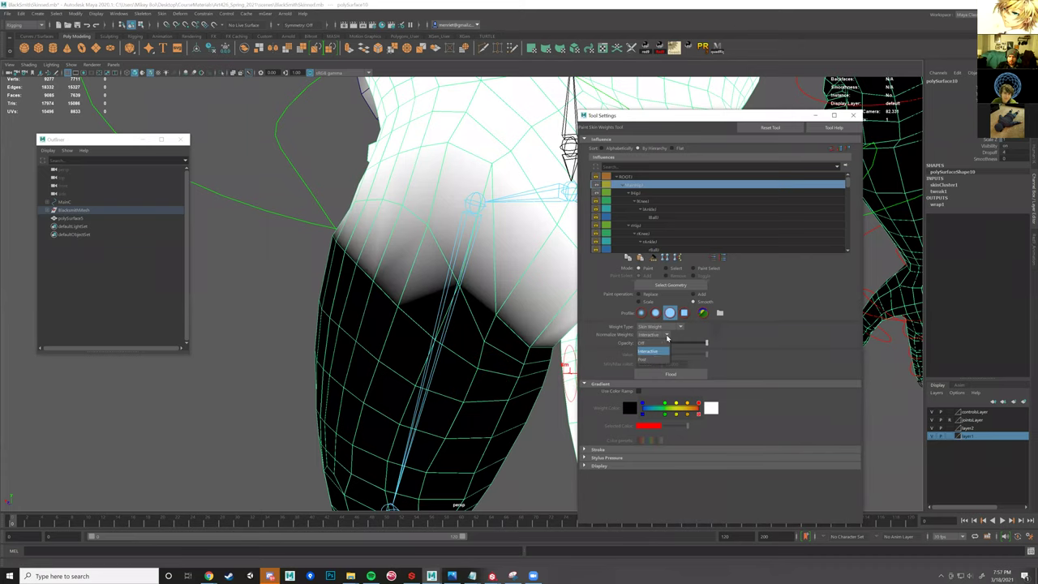
{"action": "left_click", "coordinate": [391, 225]}
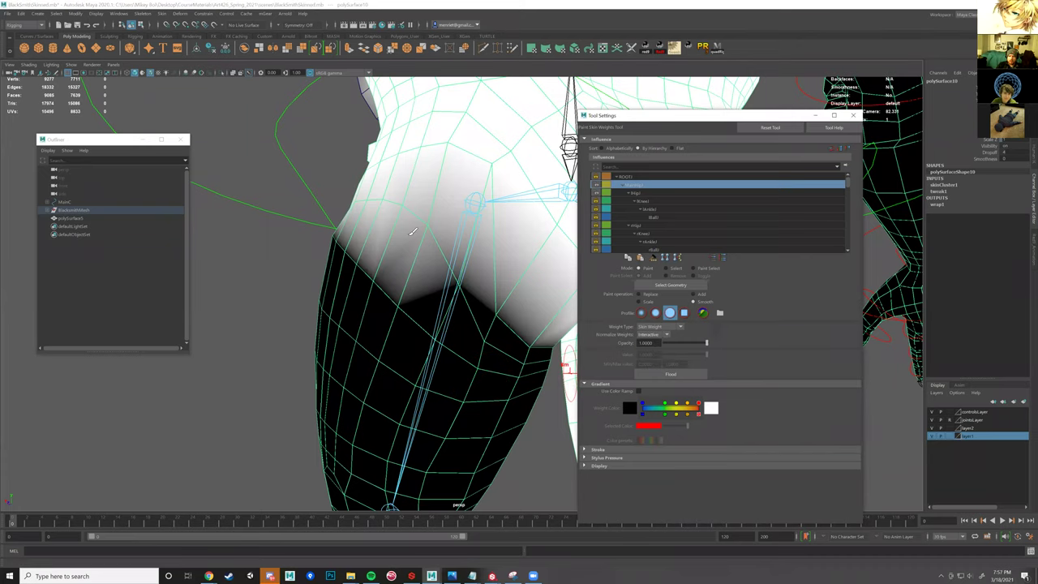
{"action": "left_click_drag", "start_coordinate": [473, 270], "coordinate": [499, 307], "text": "alt"}
{"action": "left_click_drag", "start_coordinate": [455, 241], "coordinate": [450, 256], "text": "alt"}
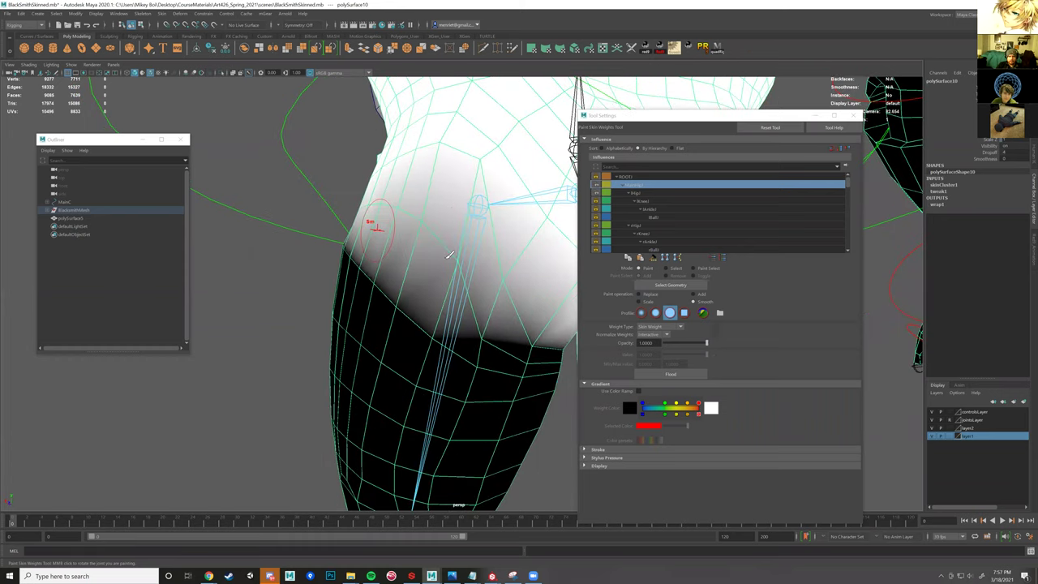
{"action": "left_click_drag", "start_coordinate": [448, 212], "coordinate": [425, 182], "text": "alt"}
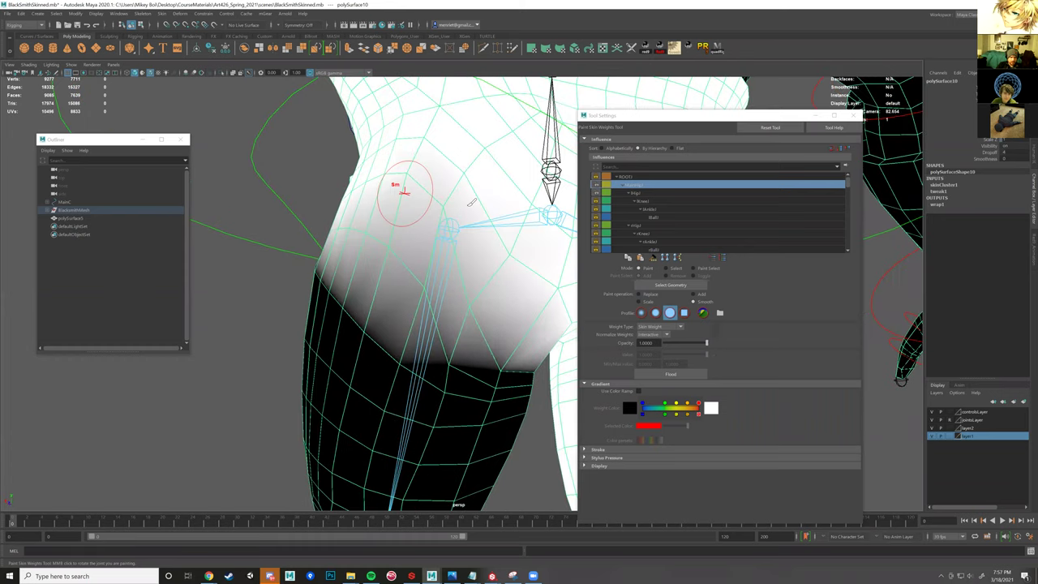
{"action": "left_click_drag", "start_coordinate": [347, 201], "coordinate": [379, 213], "text": "alt"}
{"action": "left_click_drag", "start_coordinate": [339, 250], "coordinate": [369, 255], "text": "alt"}
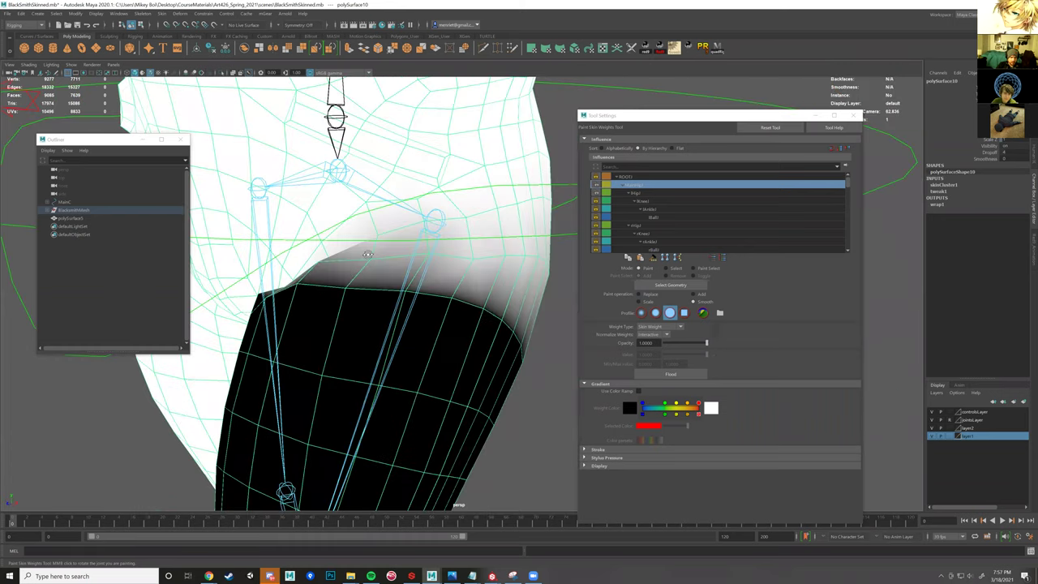
- Smooth the main hip weights along the front crease of the left thigh down to the crotch
{"action": "mouse_move", "coordinate": [521, 256]}
{"action": "left_mouse_down", "text": "alt"}
{"action": "mouse_move", "coordinate": [474, 289]}
{"action": "mouse_move", "coordinate": [513, 278]}
{"action": "mouse_move", "coordinate": [442, 312]}
{"action": "mouse_move", "coordinate": [544, 238]}
{"action": "mouse_move", "coordinate": [513, 278]}
{"action": "mouse_move", "coordinate": [508, 237]}
{"action": "left_mouse_up", "text": "alt"}
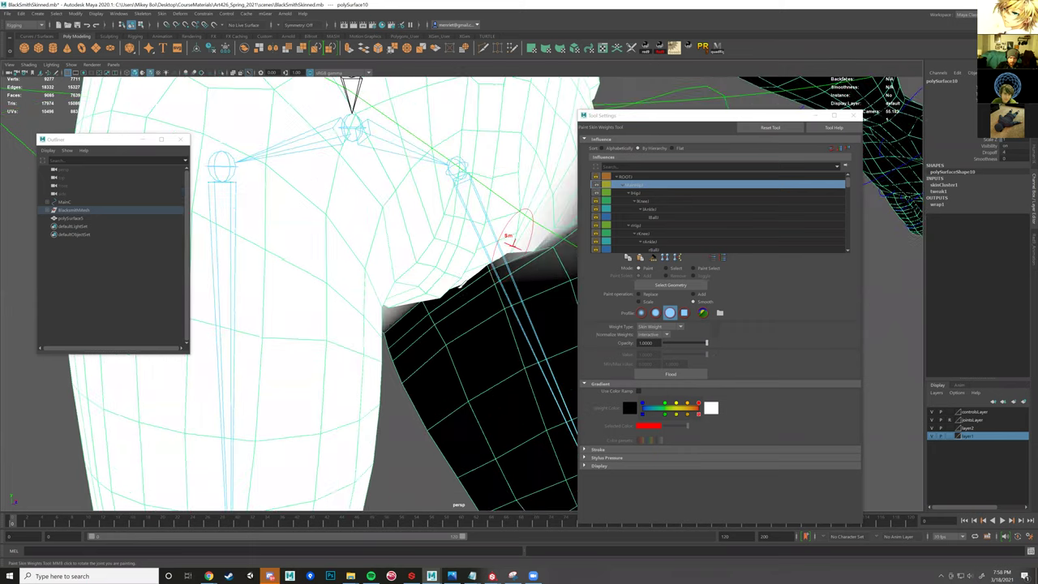
{"action": "mouse_move", "coordinate": [485, 280]}
{"action": "left_mouse_down"}
{"action": "mouse_move", "coordinate": [435, 300]}
{"action": "mouse_move", "coordinate": [390, 248]}
{"action": "left_mouse_up"}
{"action": "left_click_drag", "start_coordinate": [391, 276], "coordinate": [397, 272]}
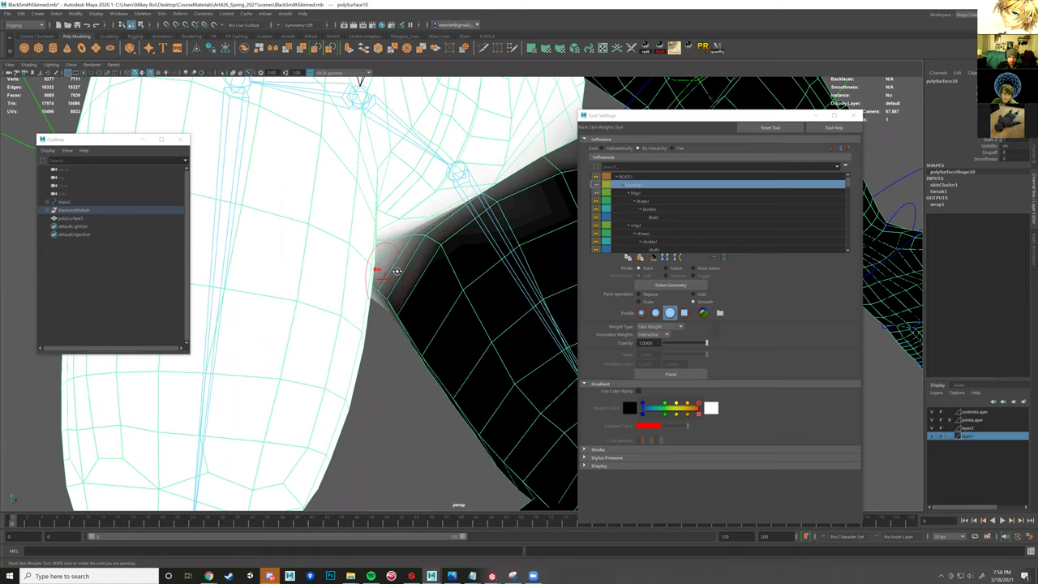
- Soften the main hip weight falloff on the back of the left hip and upper thigh with more Smooth strokes
{"action": "mouse_move", "coordinate": [485, 257]}
{"action": "left_mouse_down", "text": "alt"}
{"action": "mouse_move", "coordinate": [463, 268]}
{"action": "mouse_move", "coordinate": [468, 278]}
{"action": "left_mouse_up", "text": "alt"}
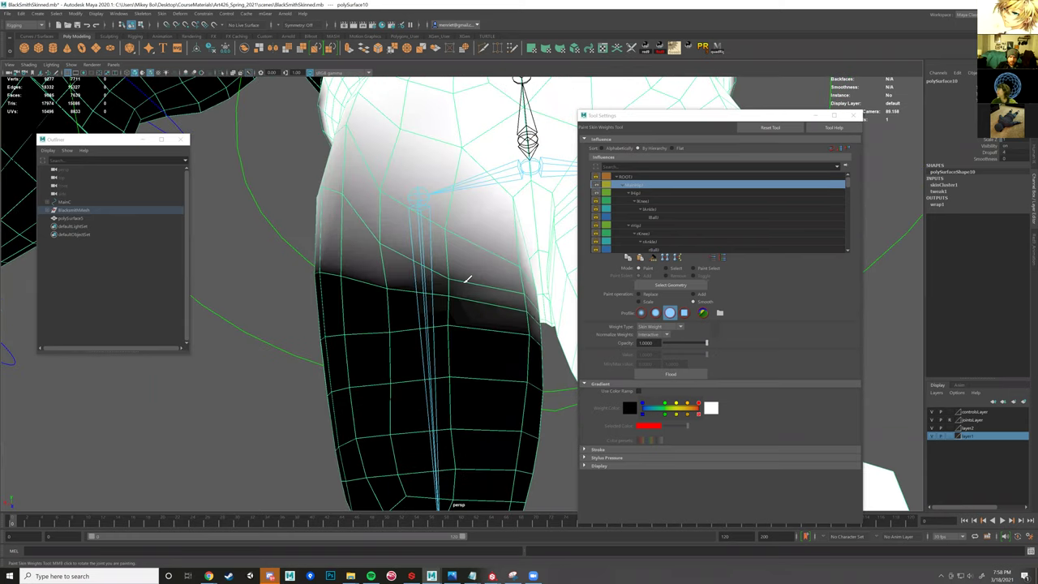
{"action": "left_click_drag", "start_coordinate": [405, 245], "coordinate": [431, 253]}
{"action": "left_click_drag", "start_coordinate": [369, 214], "coordinate": [348, 203]}
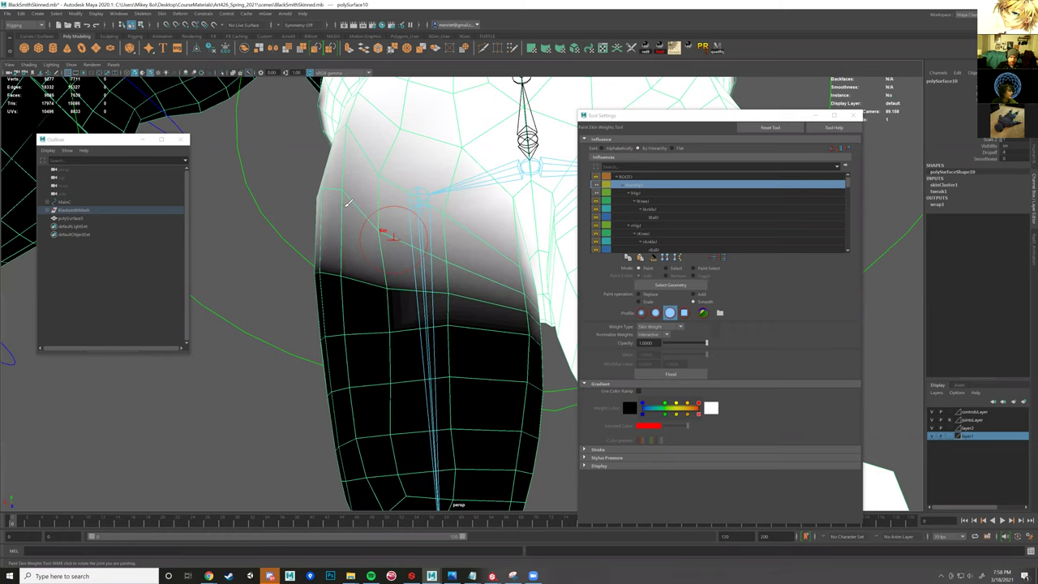
{"action": "left_click_drag", "start_coordinate": [381, 270], "coordinate": [420, 210], "text": "alt"}
{"action": "left_click_drag", "start_coordinate": [476, 245], "coordinate": [470, 233]}
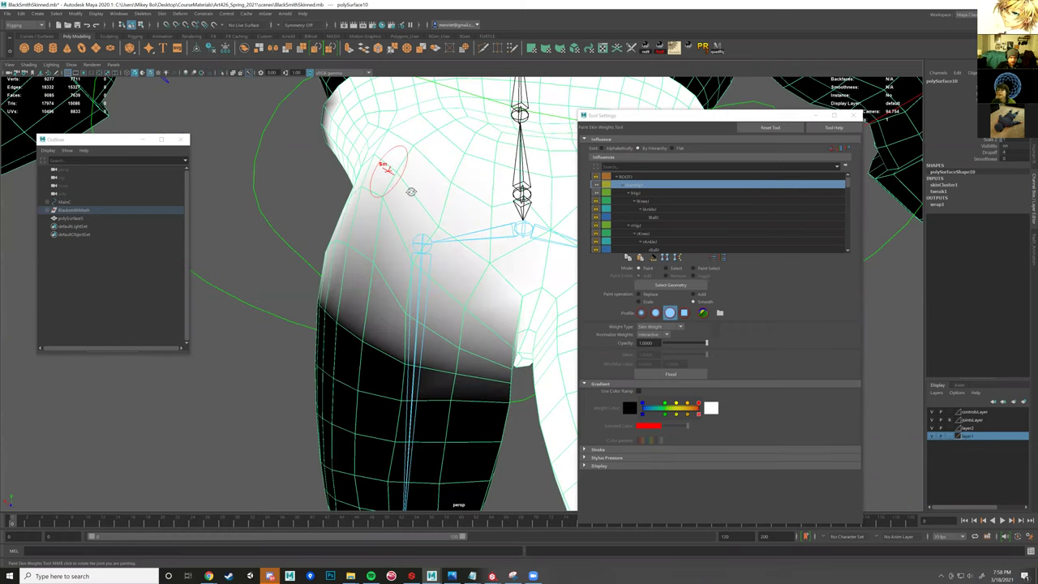
- Smooth the main hip influence's weights from the left buttock down the back and outer side of the thigh
{"action": "left_click_drag", "start_coordinate": [412, 190], "coordinate": [444, 203], "text": "alt"}
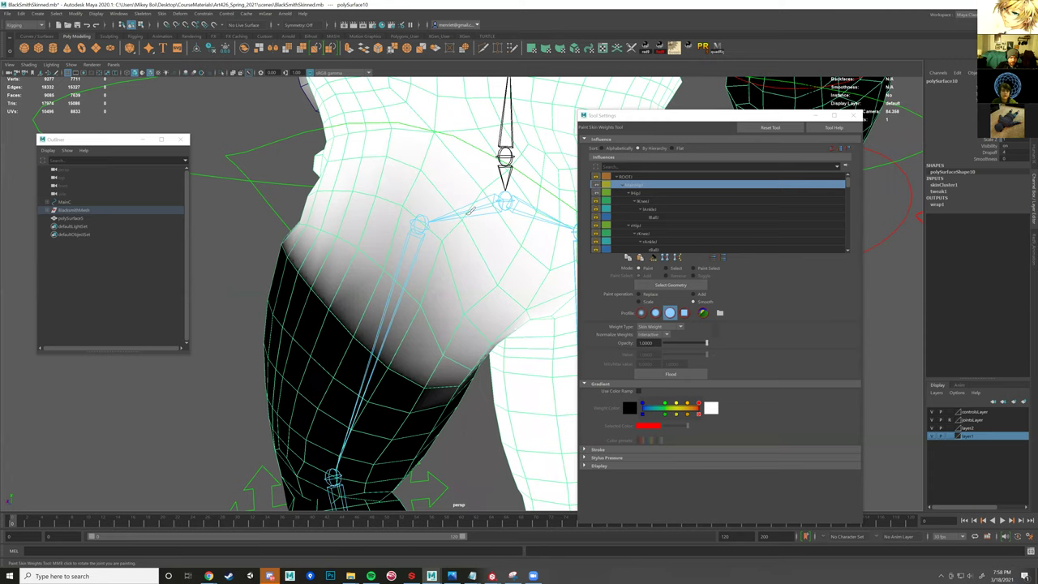
{"action": "left_click_drag", "start_coordinate": [459, 358], "coordinate": [468, 372], "text": "alt"}
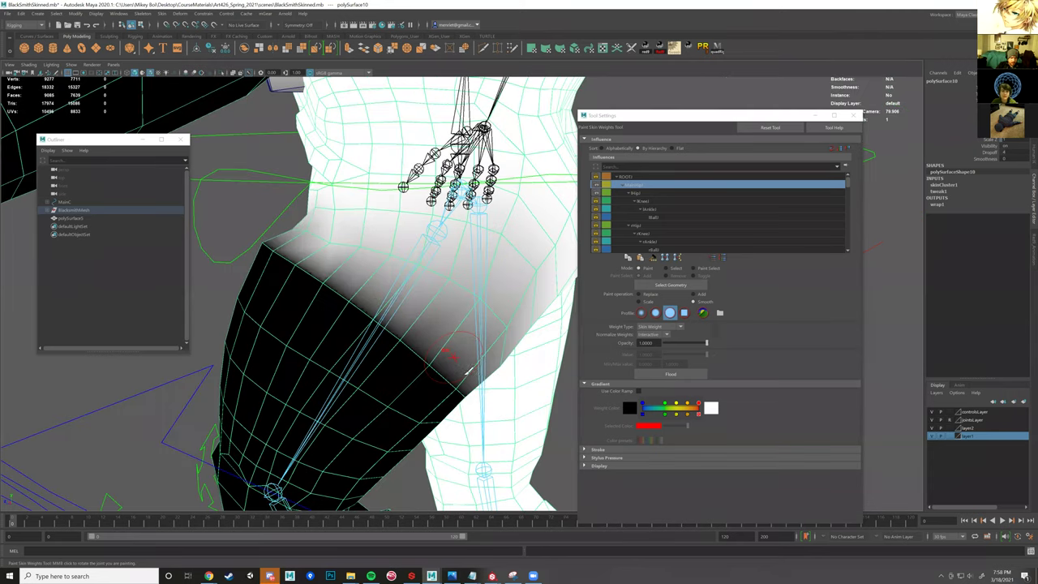
{"action": "left_click_drag", "start_coordinate": [304, 257], "coordinate": [282, 249]}
{"action": "left_click_drag", "start_coordinate": [385, 305], "coordinate": [454, 312], "text": "alt"}
{"action": "left_click_drag", "start_coordinate": [317, 287], "coordinate": [326, 297]}
- Blend the main hip weights from the crotch and inner left thigh across the front to the outer hip with Smooth strokes
{"action": "left_click_drag", "start_coordinate": [425, 340], "coordinate": [476, 329], "text": "alt"}
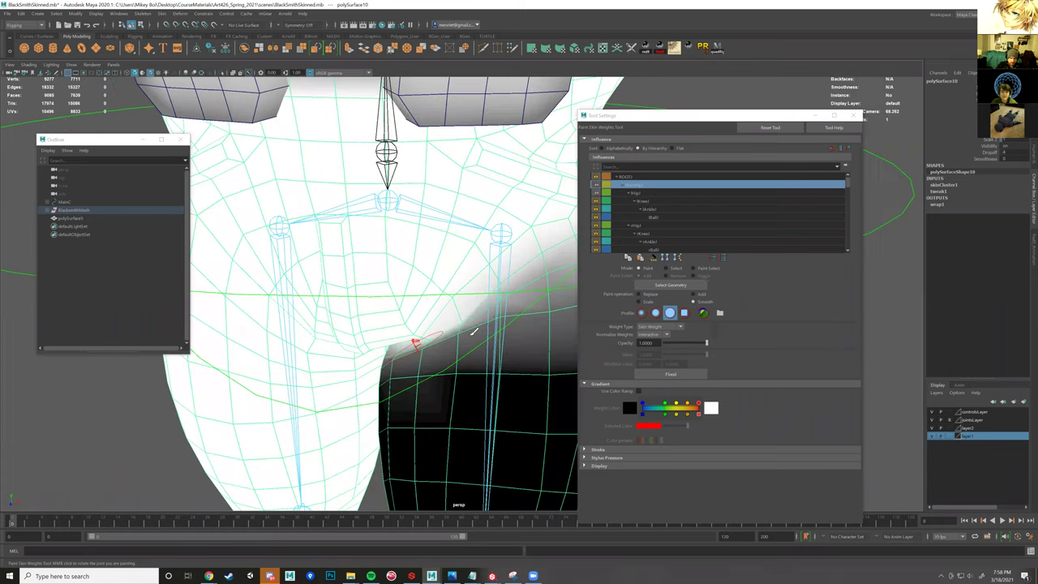
{"action": "left_click_drag", "start_coordinate": [410, 352], "coordinate": [482, 317], "text": "alt"}
{"action": "left_click_drag", "start_coordinate": [390, 349], "coordinate": [397, 348]}
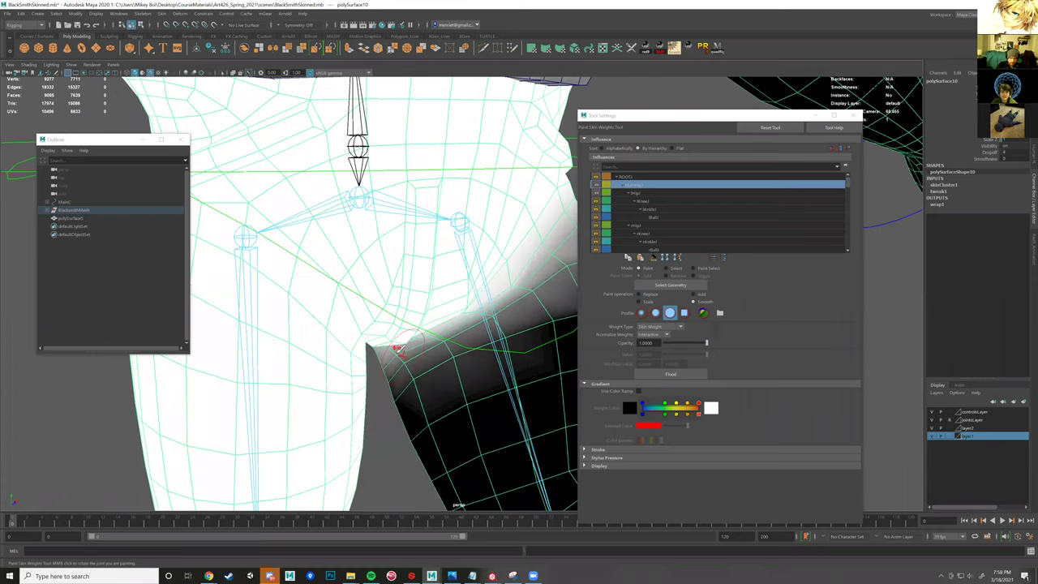
{"action": "left_click_drag", "start_coordinate": [517, 297], "coordinate": [541, 283]}
{"action": "left_click_drag", "start_coordinate": [471, 270], "coordinate": [390, 323], "text": "alt"}
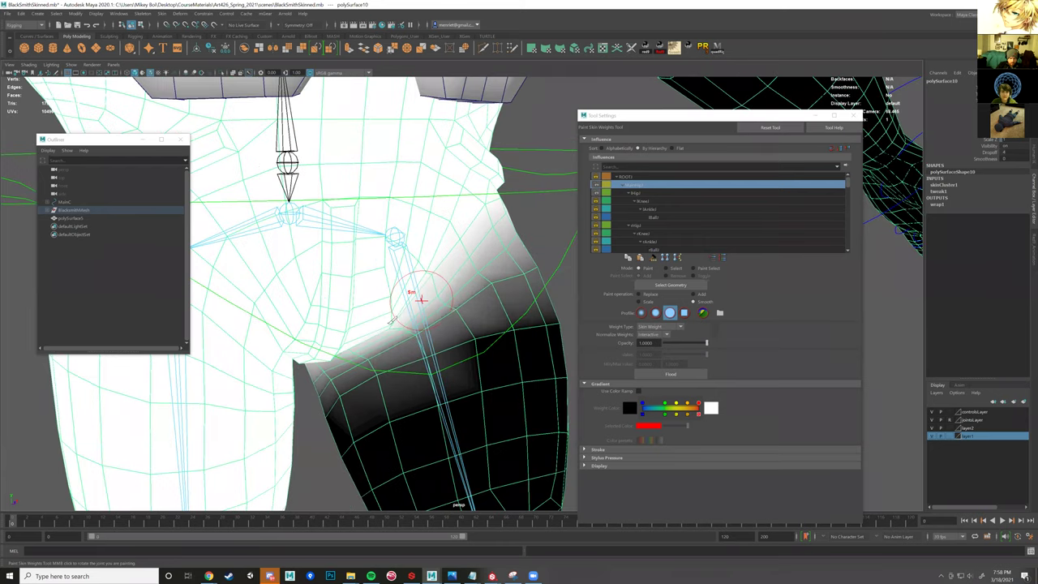
{"action": "left_click_drag", "start_coordinate": [459, 302], "coordinate": [512, 273]}
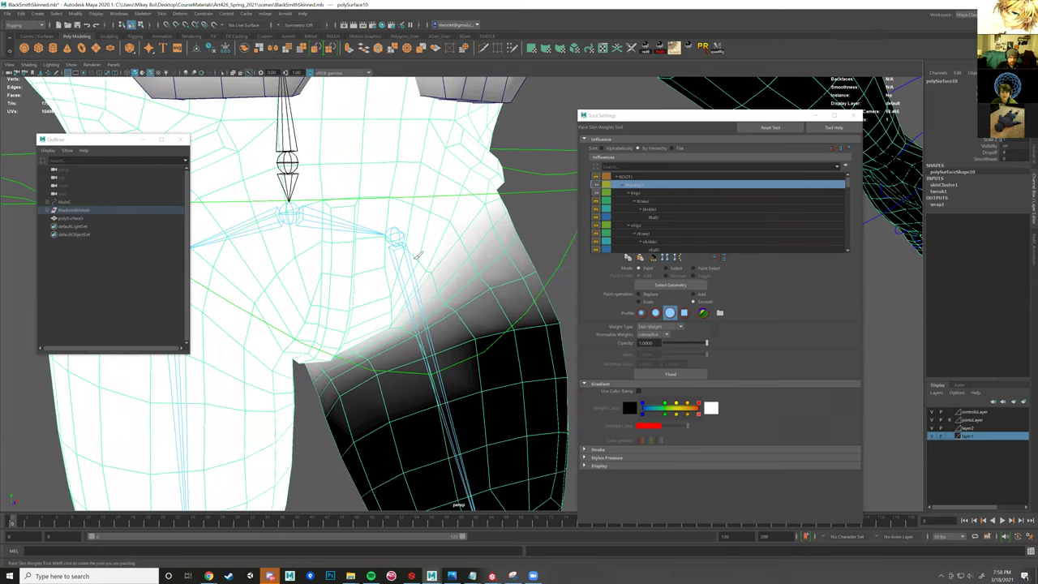
- Even out the remaining main hip weight transition around the left thigh, from the side and back to the front
{"action": "left_click_drag", "start_coordinate": [436, 285], "coordinate": [424, 272], "text": "alt"}
{"action": "left_click_drag", "start_coordinate": [455, 233], "coordinate": [465, 238], "text": "alt"}
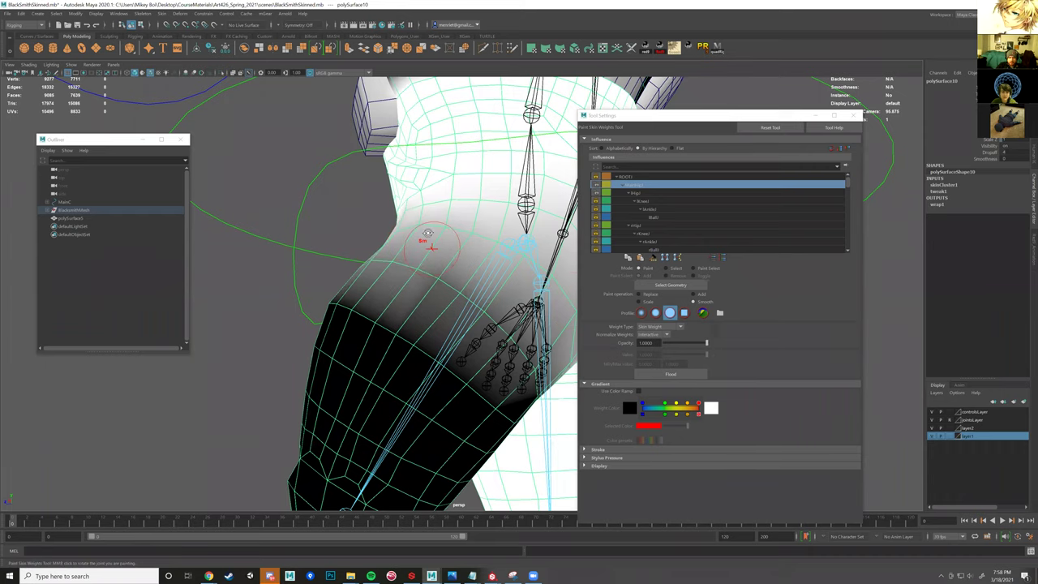
{"action": "mouse_move", "coordinate": [488, 302]}
{"action": "left_mouse_down", "text": "alt"}
{"action": "mouse_move", "coordinate": [509, 312]}
{"action": "mouse_move", "coordinate": [487, 345]}
{"action": "left_mouse_up", "text": "alt"}
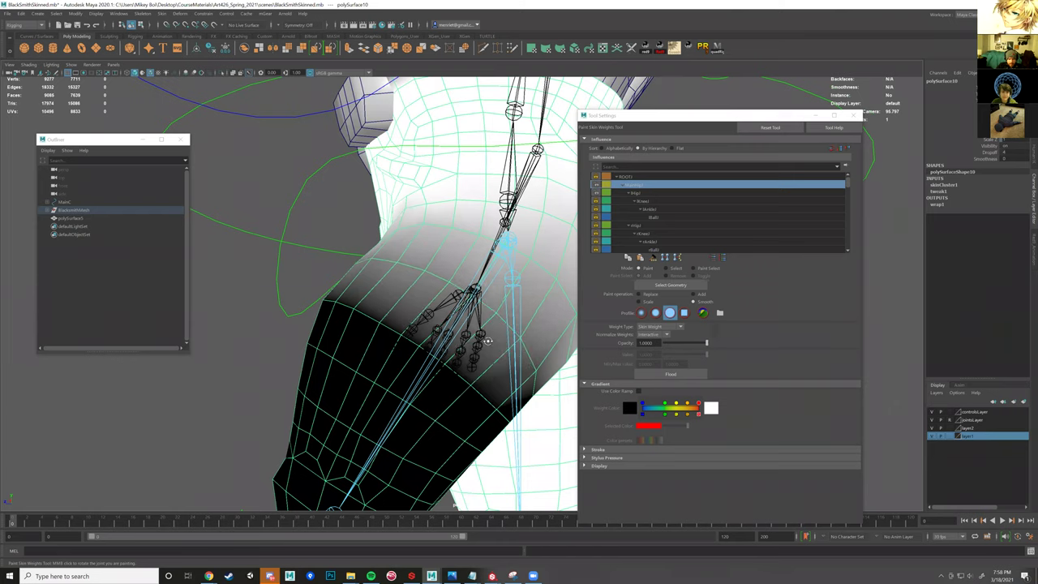
{"action": "mouse_move", "coordinate": [547, 381]}
{"action": "left_mouse_down", "text": "alt"}
{"action": "mouse_move", "coordinate": [435, 340]}
{"action": "mouse_move", "coordinate": [567, 336]}
{"action": "left_mouse_up", "text": "alt"}
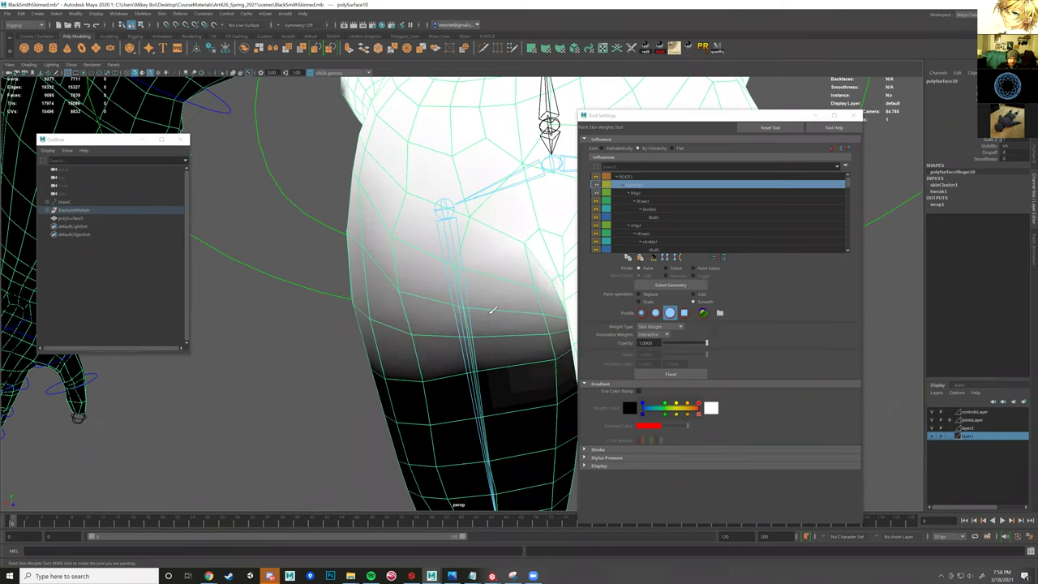
{"action": "left_click_drag", "start_coordinate": [534, 314], "coordinate": [442, 304], "text": "alt"}
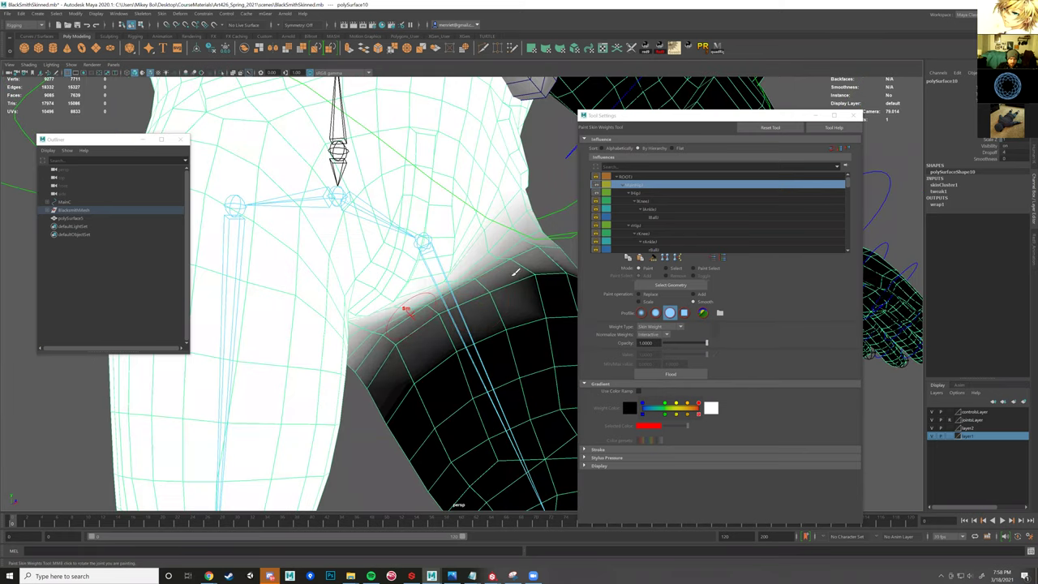
{"action": "left_click_drag", "start_coordinate": [422, 287], "coordinate": [473, 228], "text": "alt"}
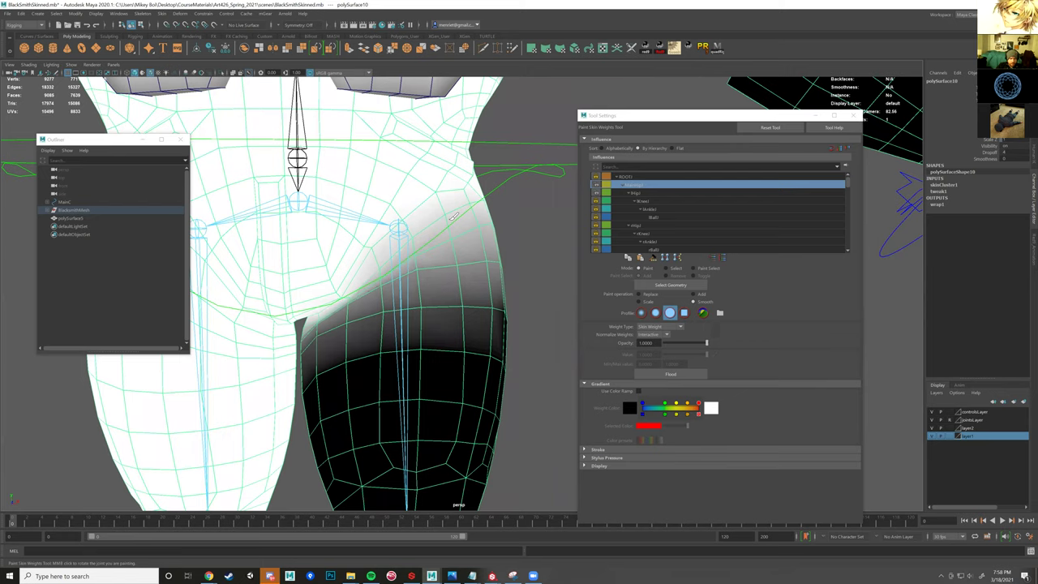
- Test the hip and thigh deformation by moving the left foot control, and undo the last foot move
{"action": "key", "text": "w"}
{"action": "left_click_drag", "start_coordinate": [519, 322], "coordinate": [516, 312], "text": "alt"}
{"action": "middle_click_drag", "start_coordinate": [516, 311], "coordinate": [511, 196], "text": "alt"}
{"action": "left_click_drag", "start_coordinate": [488, 275], "coordinate": [484, 203], "text": "alt"}
{"action": "left_click", "coordinate": [459, 349]}
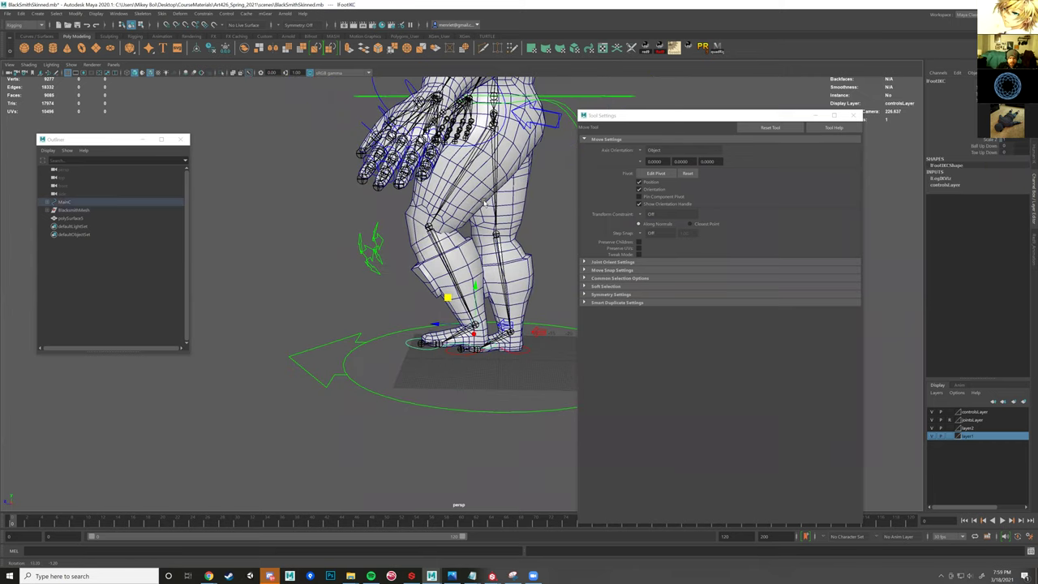
{"action": "middle_click_drag", "start_coordinate": [425, 303], "coordinate": [425, 344], "text": "alt"}
{"action": "left_click_drag", "start_coordinate": [425, 344], "coordinate": [467, 363], "text": "alt"}
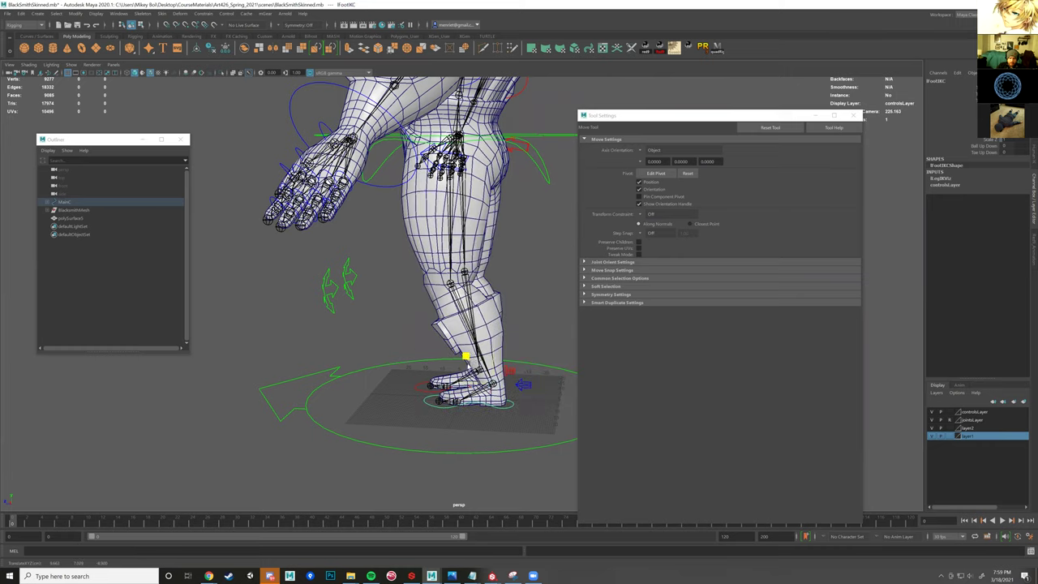
{"action": "left_click_drag", "start_coordinate": [501, 285], "coordinate": [477, 225], "text": "alt"}
{"action": "scroll", "coordinate": [476, 225], "scroll_direction": "up", "scroll_amount": 1}
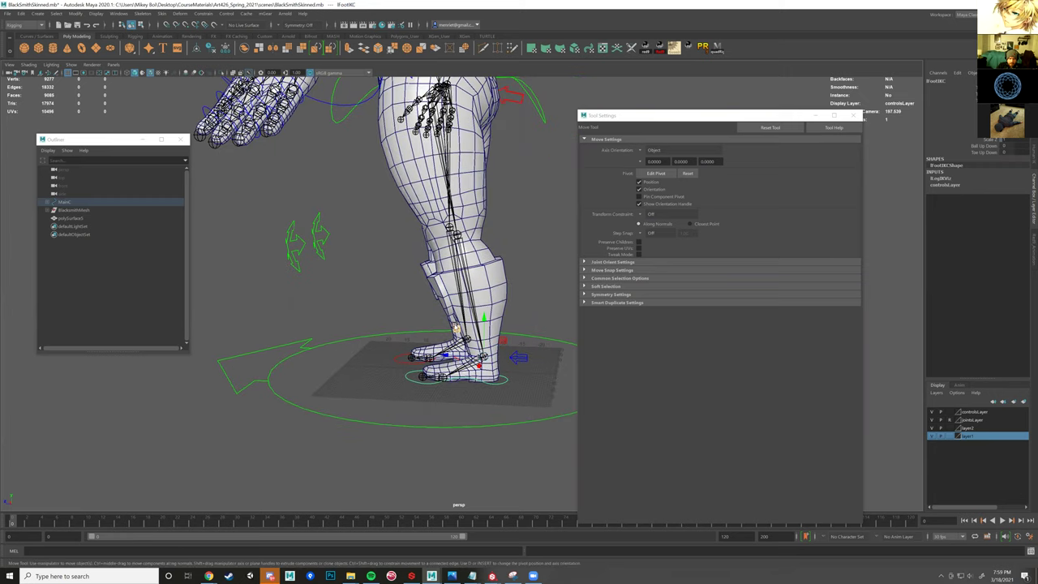
{"action": "key", "text": "ctrl+z"}
- Select the blacksmith's body mesh again and return to the Paint Skin Weights tool
{"action": "scroll", "coordinate": [445, 290], "scroll_direction": "up", "scroll_amount": 1}
{"action": "left_click", "coordinate": [445, 289]}
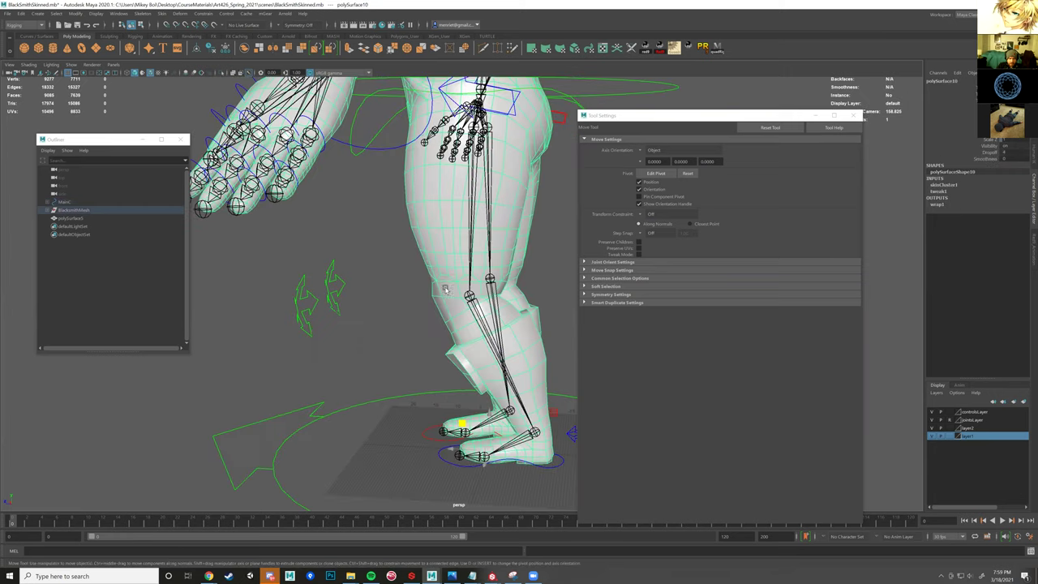
{"action": "scroll", "coordinate": [445, 288], "scroll_direction": "up", "scroll_amount": 2}
{"action": "right_click_drag", "start_coordinate": [445, 288], "coordinate": [392, 276]}
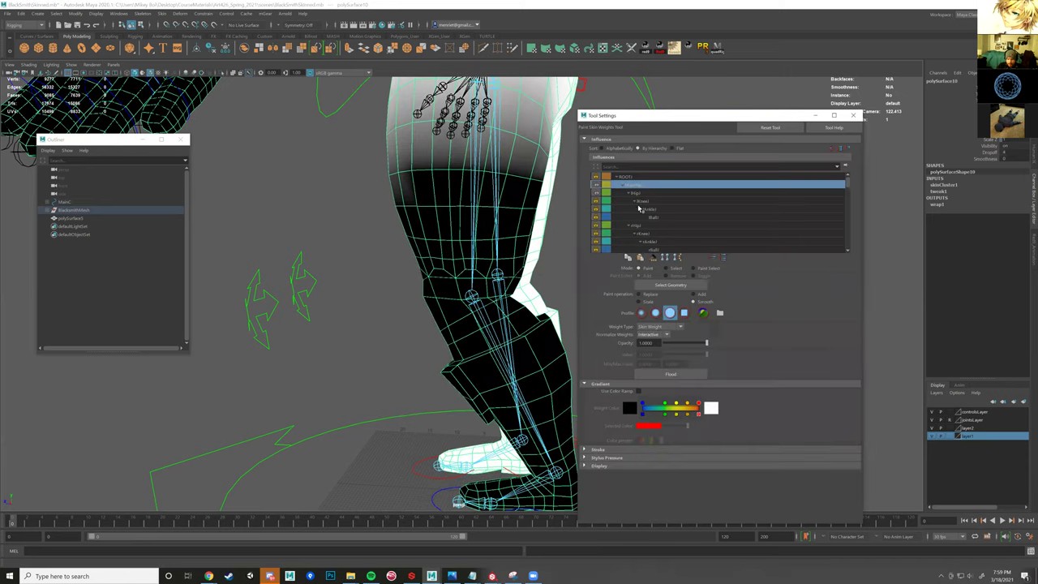
- Examine the weight distribution of the left hip, knee, ankle and main hip influences along the left leg
{"action": "left_click", "coordinate": [626, 192]}
{"action": "left_click", "coordinate": [648, 201]}
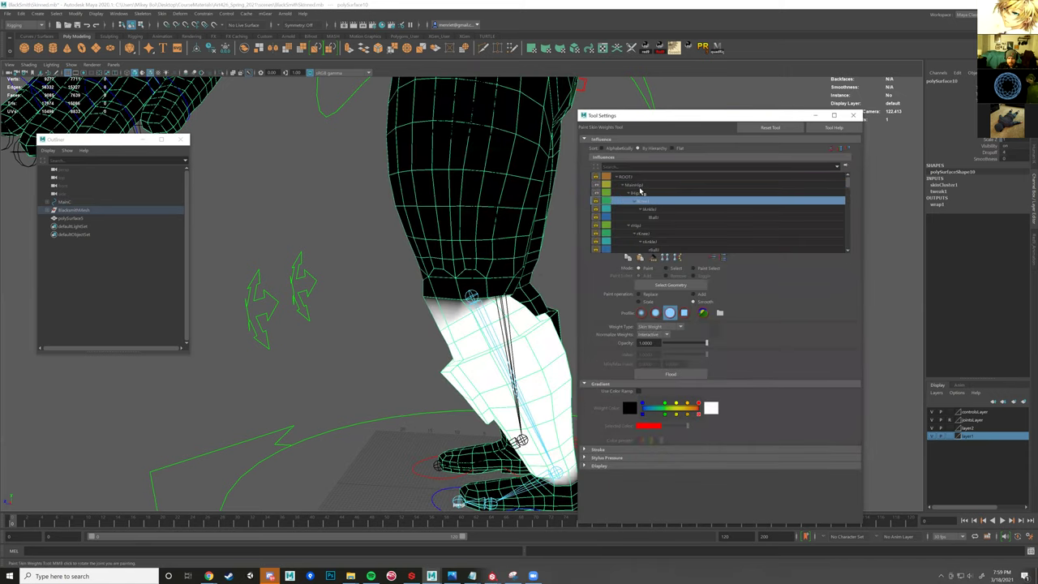
{"action": "left_click", "coordinate": [644, 194]}
{"action": "left_click", "coordinate": [644, 202]}
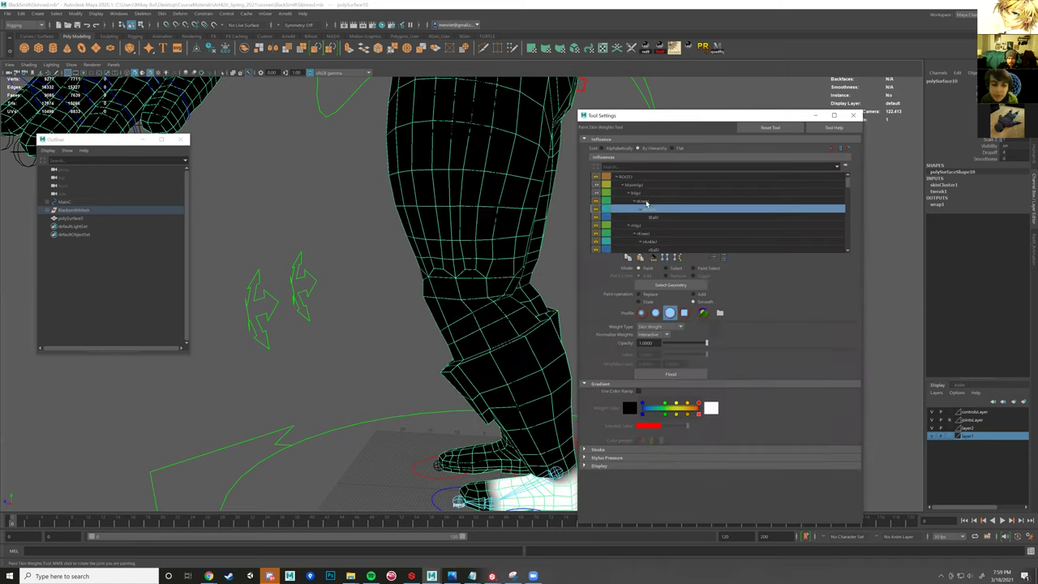
{"action": "left_click", "coordinate": [631, 192]}
{"action": "left_click", "coordinate": [629, 185]}
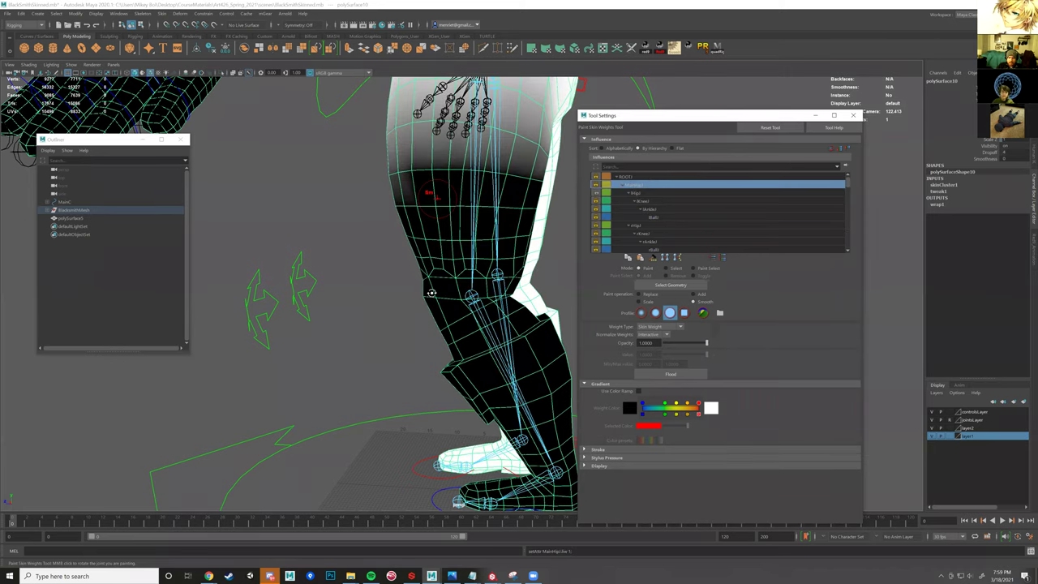
{"action": "middle_click_drag", "start_coordinate": [461, 315], "coordinate": [457, 243], "text": "alt"}
{"action": "left_click_drag", "start_coordinate": [478, 233], "coordinate": [534, 233], "text": "alt"}
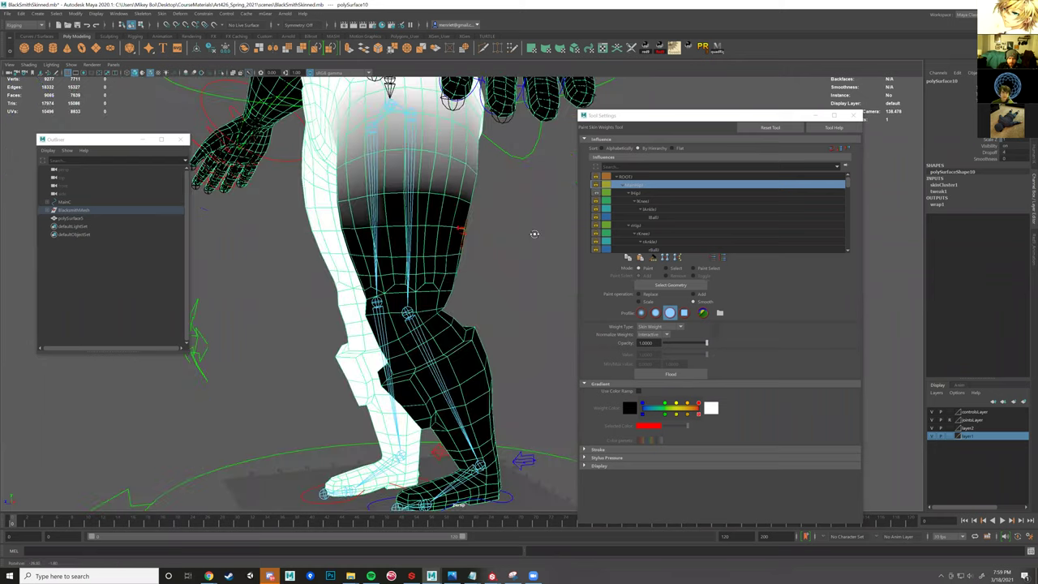
{"action": "left_click_drag", "start_coordinate": [509, 266], "coordinate": [592, 251], "text": "alt"}
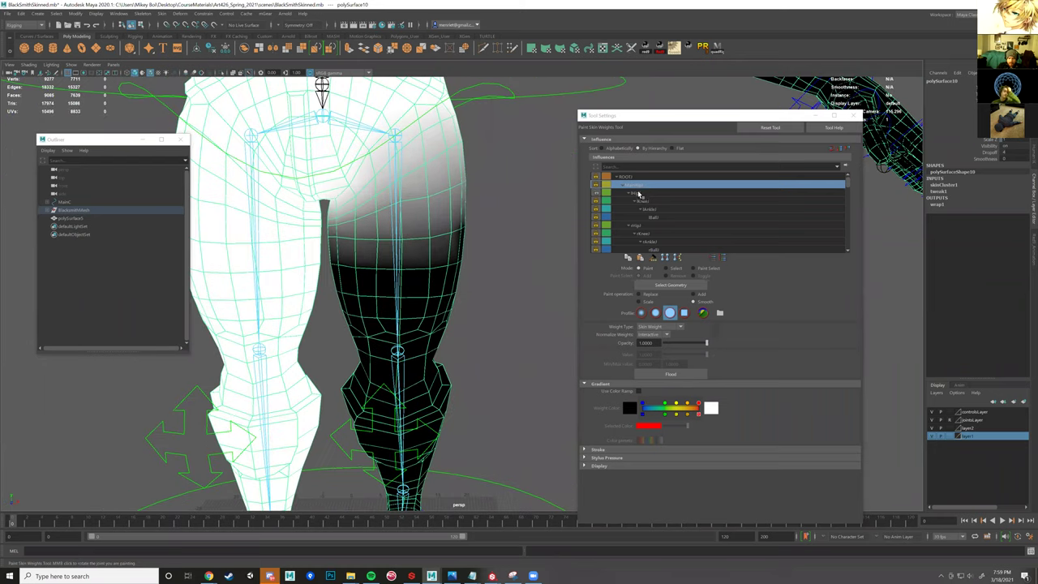
{"action": "left_click", "coordinate": [645, 199]}
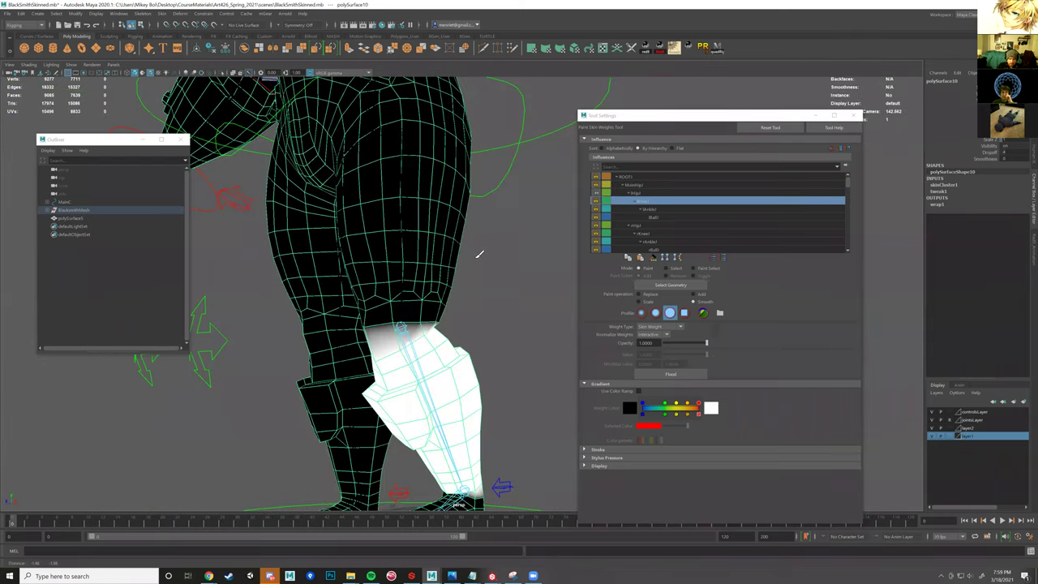
{"action": "left_click", "coordinate": [636, 194]}
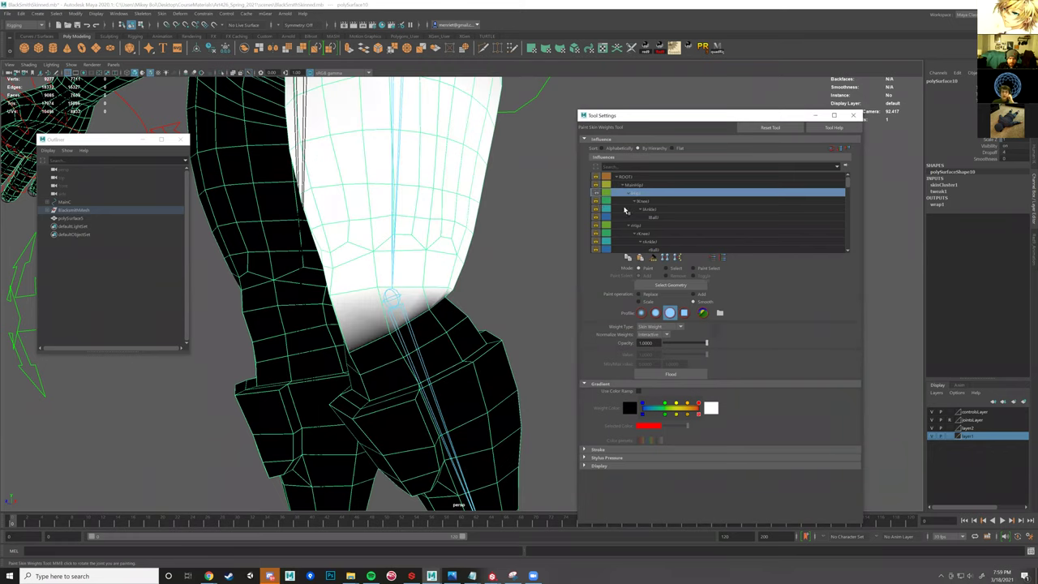
- Smooth the left knee influence's weights around the knee, blending the border between thigh and lower leg
{"action": "key", "text": "Down"}
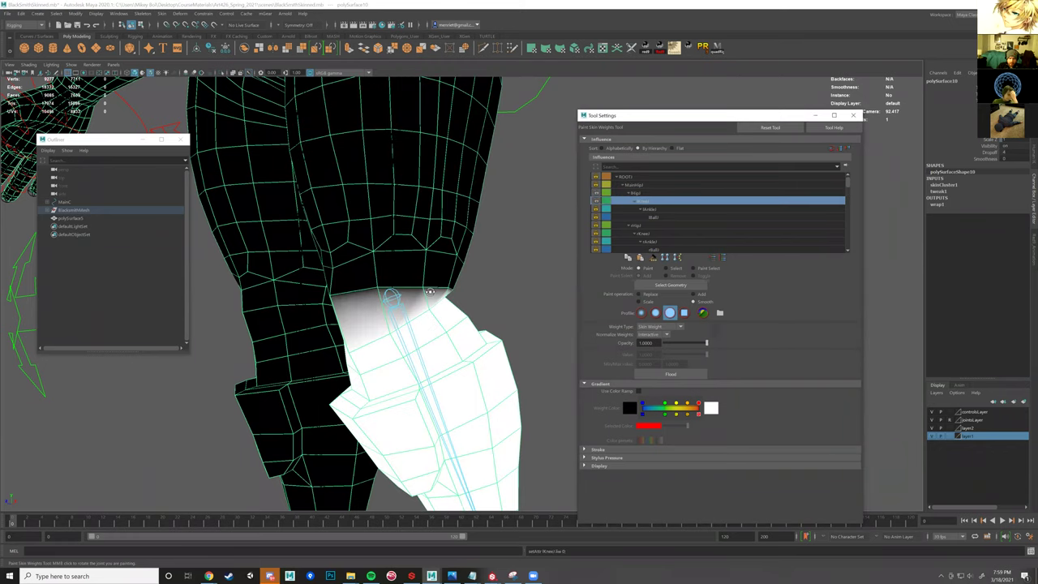
{"action": "mouse_move", "coordinate": [407, 292]}
{"action": "left_mouse_down", "text": "alt"}
{"action": "mouse_move", "coordinate": [463, 300]}
{"action": "mouse_move", "coordinate": [413, 304]}
{"action": "mouse_move", "coordinate": [421, 311]}
{"action": "left_mouse_up", "text": "alt"}
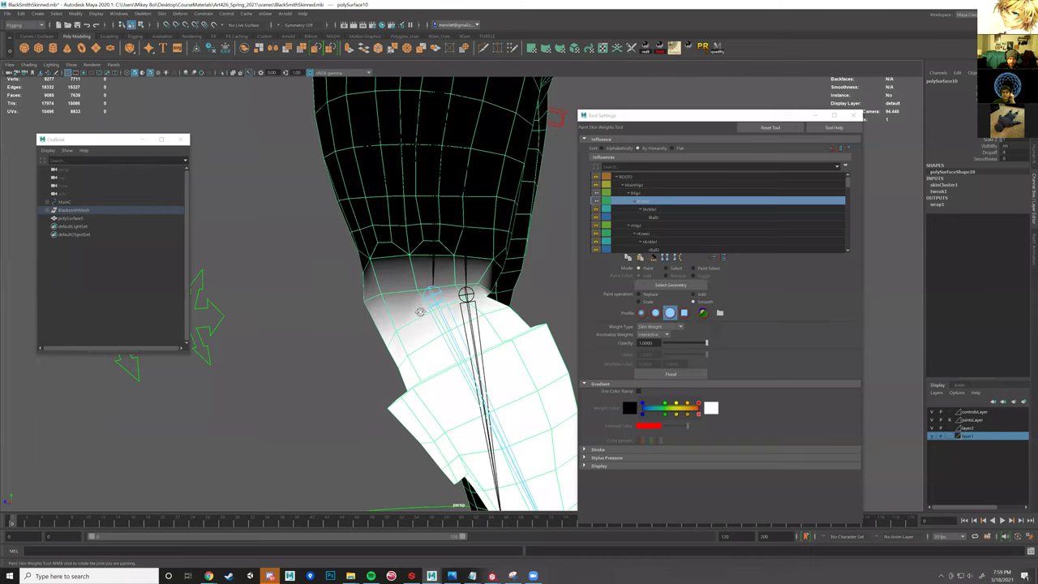
{"action": "left_click_drag", "start_coordinate": [480, 292], "coordinate": [556, 287], "text": "alt"}
{"action": "left_click_drag", "start_coordinate": [483, 289], "coordinate": [399, 273], "text": "alt"}
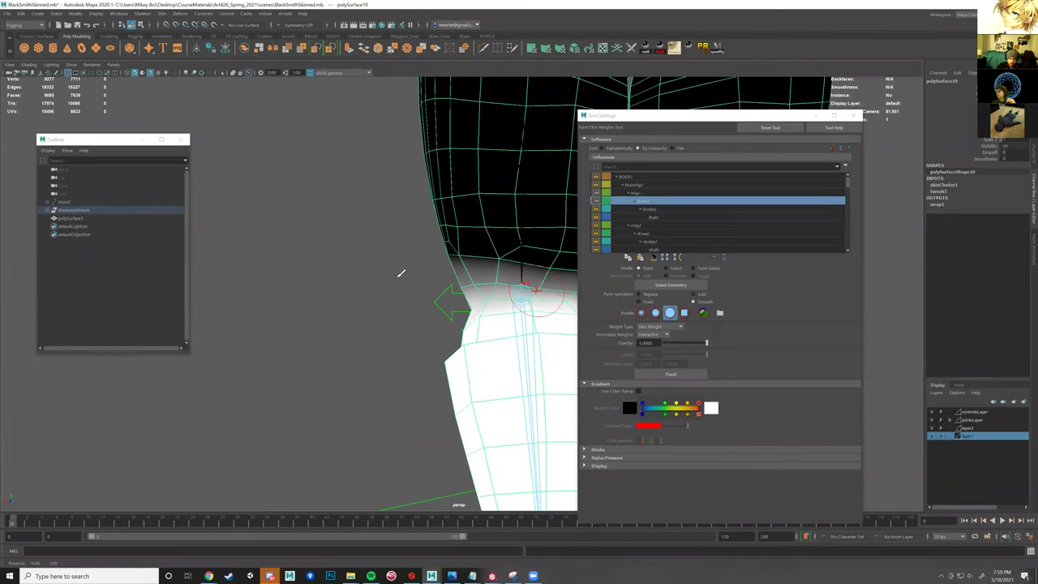
{"action": "left_click_drag", "start_coordinate": [510, 287], "coordinate": [397, 279], "text": "alt"}
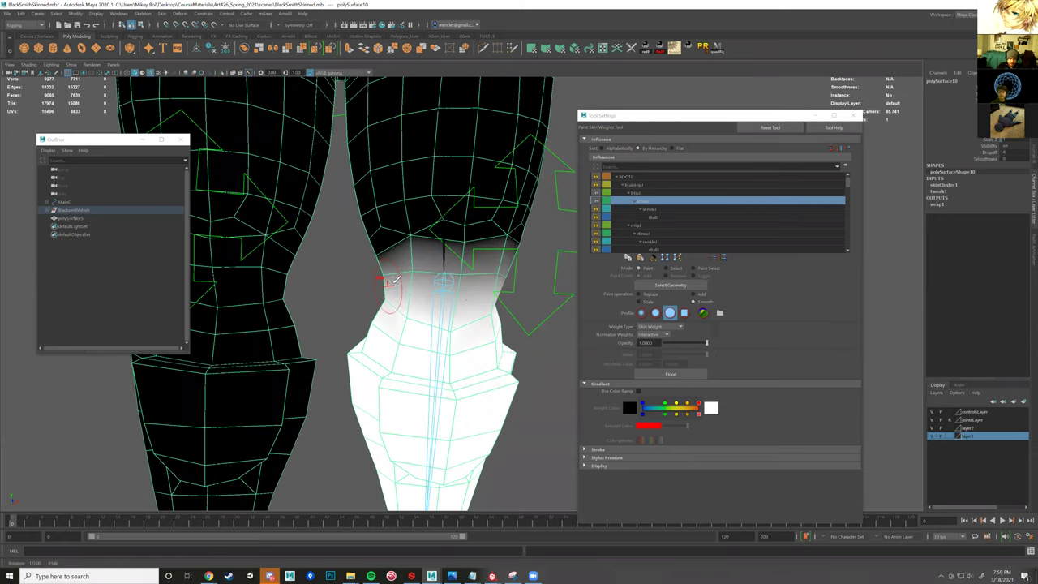
{"action": "left_click_drag", "start_coordinate": [461, 301], "coordinate": [438, 304]}
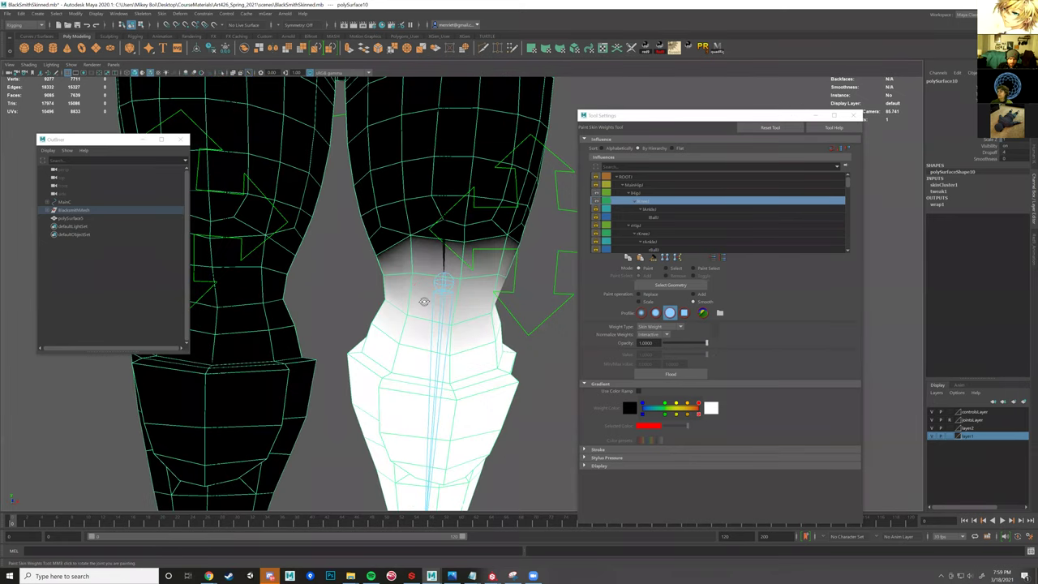
{"action": "mouse_move", "coordinate": [511, 273]}
{"action": "left_mouse_down", "text": "alt"}
{"action": "mouse_move", "coordinate": [471, 283]}
{"action": "mouse_move", "coordinate": [518, 279]}
{"action": "left_mouse_up", "text": "alt"}
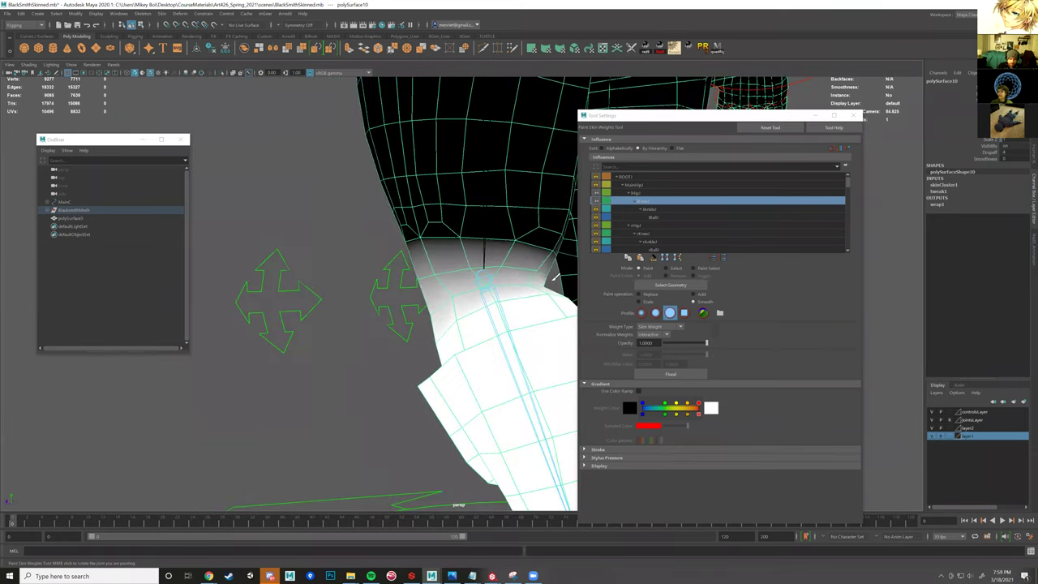
- Soften the left knee weight falloff further up onto the lower thigh, at the front, sides and back of the knee
{"action": "scroll", "coordinate": [503, 282], "scroll_direction": "down", "scroll_amount": 2}
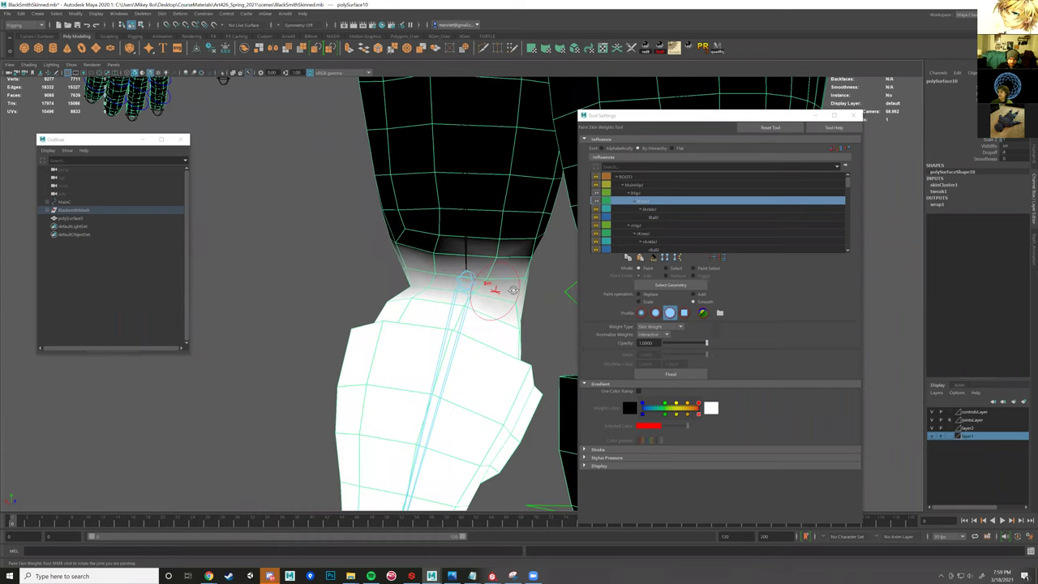
{"action": "left_click_drag", "start_coordinate": [472, 294], "coordinate": [457, 293], "text": "alt"}
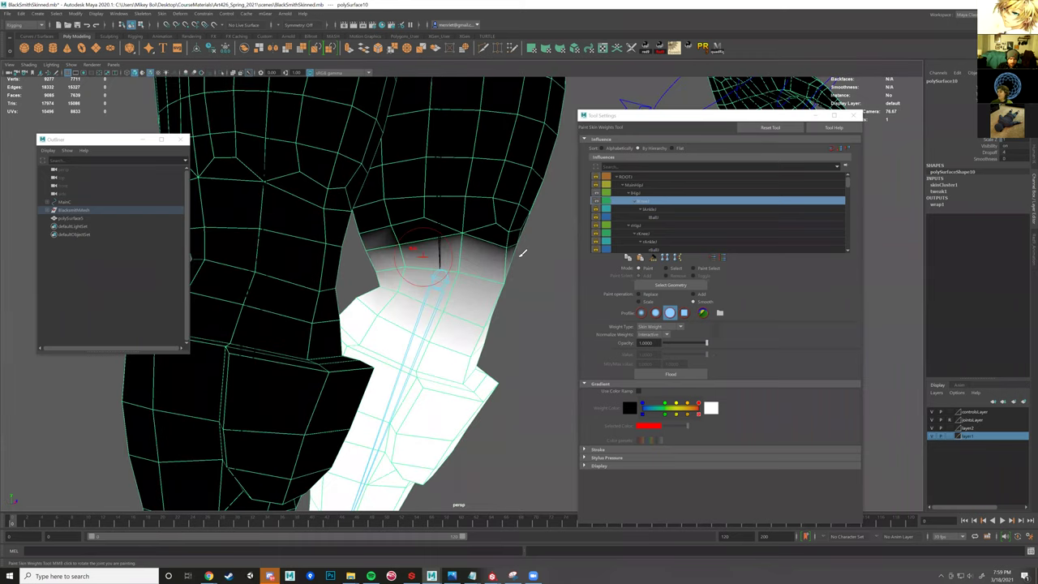
{"action": "left_click_drag", "start_coordinate": [388, 243], "coordinate": [448, 246], "text": "alt"}
{"action": "mouse_move", "coordinate": [371, 236]}
{"action": "left_mouse_down", "text": "alt"}
{"action": "mouse_move", "coordinate": [528, 265]}
{"action": "mouse_move", "coordinate": [556, 255]}
{"action": "left_mouse_up", "text": "alt"}
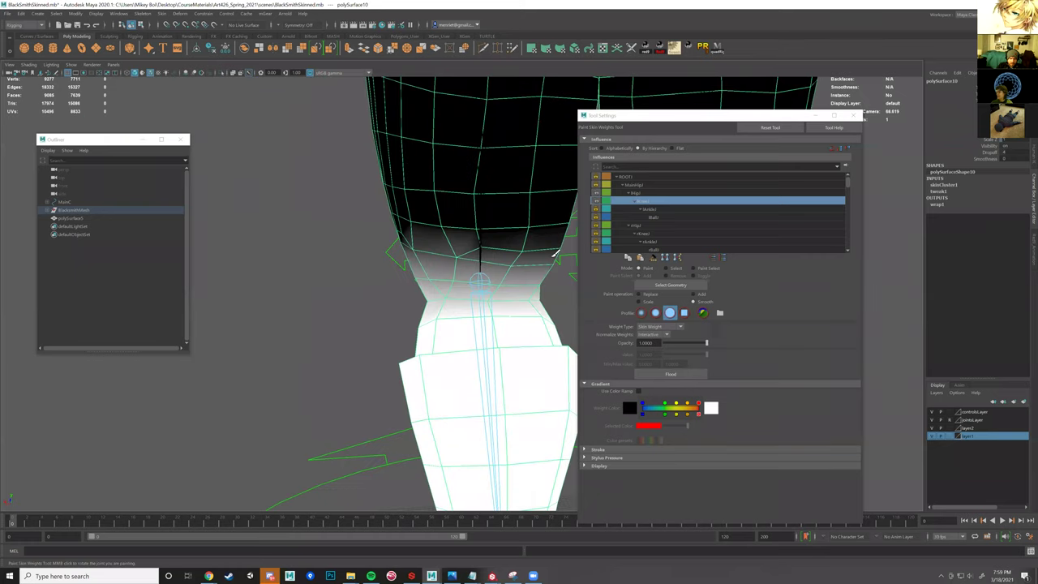
{"action": "left_click_drag", "start_coordinate": [461, 264], "coordinate": [503, 269], "text": "alt"}
{"action": "left_click_drag", "start_coordinate": [442, 285], "coordinate": [441, 287], "text": "alt"}
{"action": "left_click_drag", "start_coordinate": [486, 252], "coordinate": [346, 240], "text": "alt"}
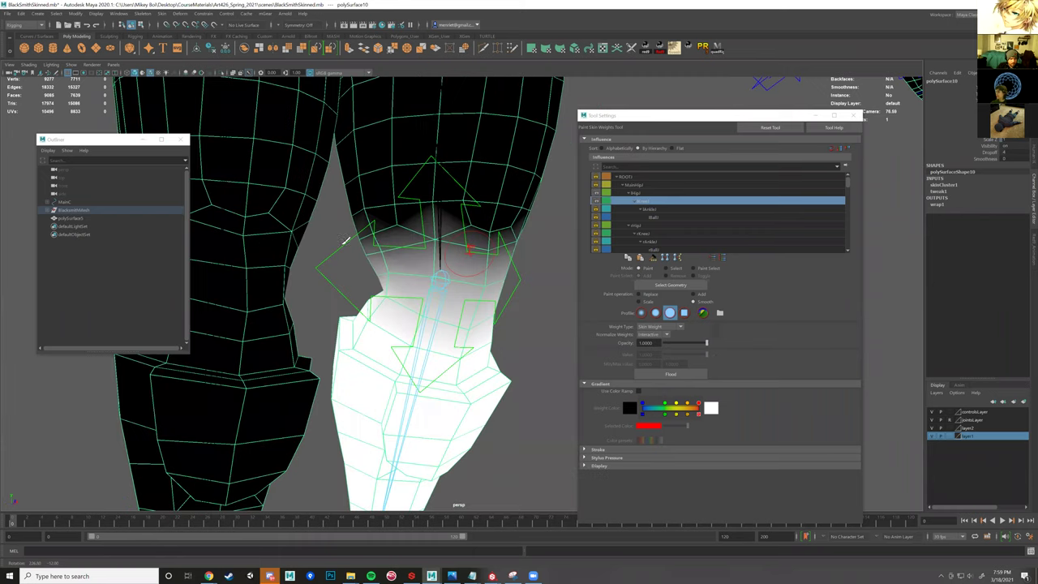
- Test the left knee's deformation by moving the left foot control, and undo the moves
{"action": "key", "text": "bracketleft"}
{"action": "key", "text": "bracketleft"}
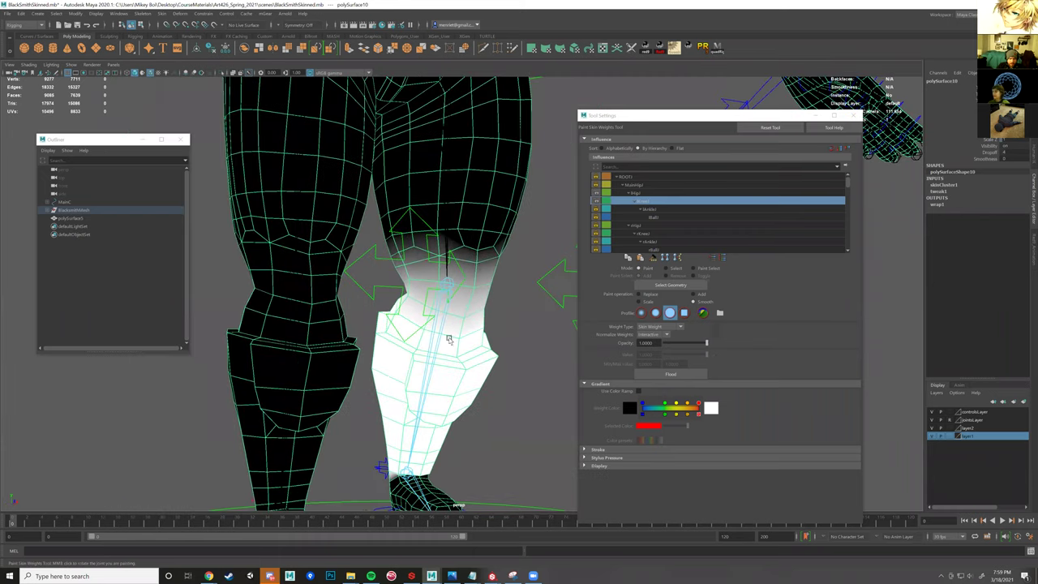
{"action": "key", "text": "bracketleft"}
{"action": "key", "text": "w"}
{"action": "left_click_drag", "start_coordinate": [512, 333], "coordinate": [505, 350], "text": "alt"}
{"action": "left_click", "coordinate": [506, 356]}
{"action": "left_click_drag", "start_coordinate": [456, 320], "coordinate": [352, 290]}
{"action": "key", "text": "ctrl+z"}
{"action": "key", "text": "ctrl+z"}
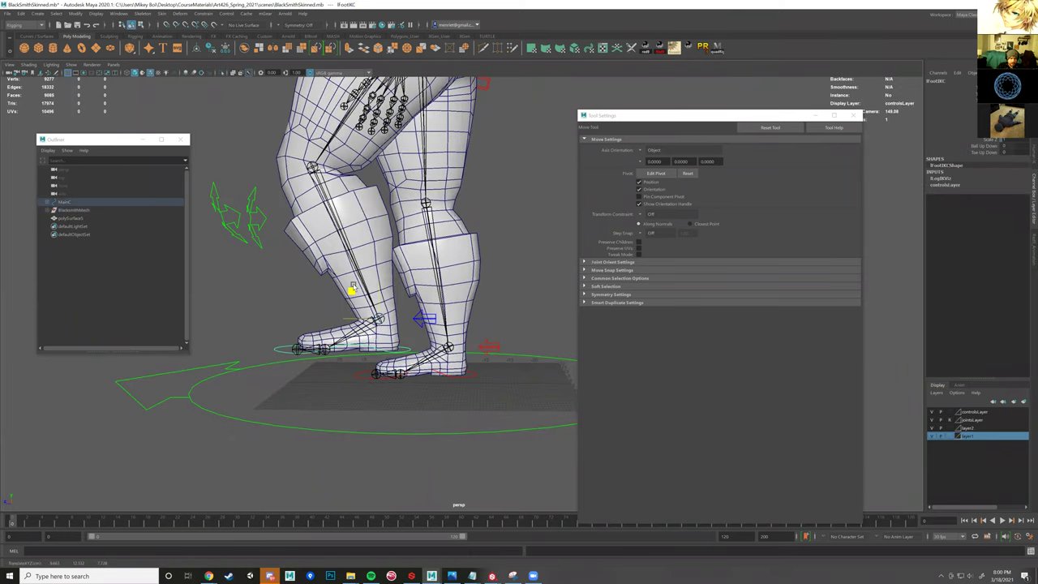
- Smooth the left knee influence's weights on the bent leg, around the back, sides and front of the knee
{"action": "middle_click_drag", "start_coordinate": [436, 193], "coordinate": [538, 315], "text": "alt"}
{"action": "scroll", "coordinate": [484, 319], "scroll_direction": "up", "scroll_amount": 3}
{"action": "left_click", "coordinate": [432, 305]}
{"action": "scroll", "coordinate": [431, 305], "scroll_direction": "up", "scroll_amount": 2}
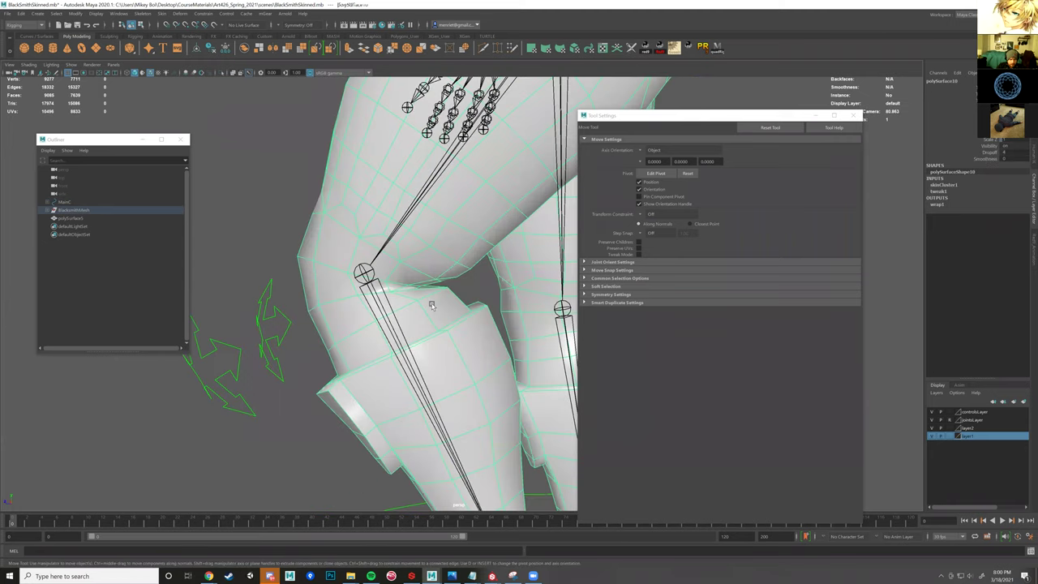
{"action": "right_click_drag", "start_coordinate": [387, 297], "coordinate": [444, 288]}
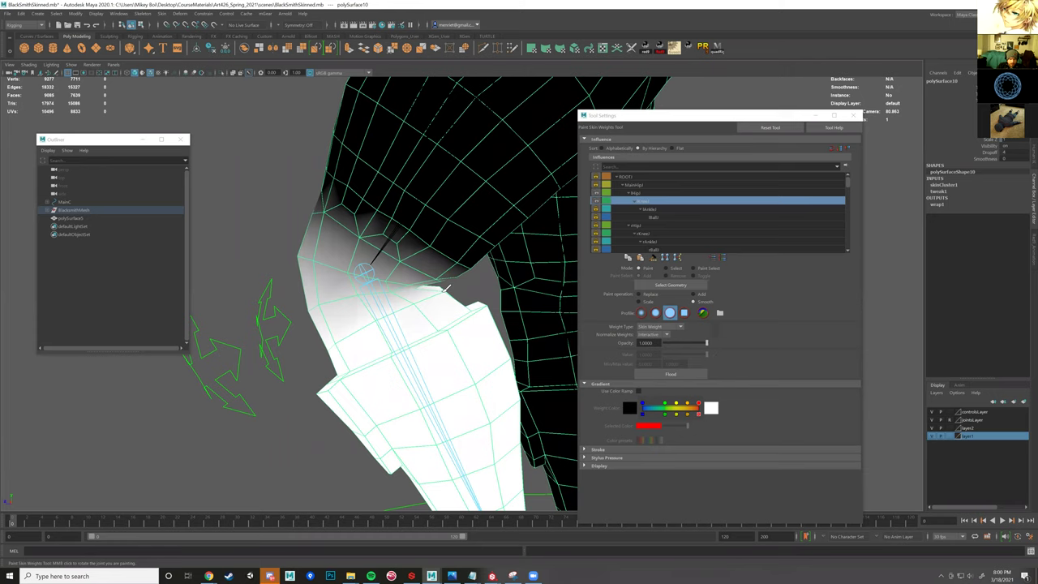
{"action": "mouse_move", "coordinate": [438, 286]}
{"action": "left_mouse_down", "text": "alt"}
{"action": "mouse_move", "coordinate": [472, 279]}
{"action": "mouse_move", "coordinate": [446, 280]}
{"action": "left_mouse_up", "text": "alt"}
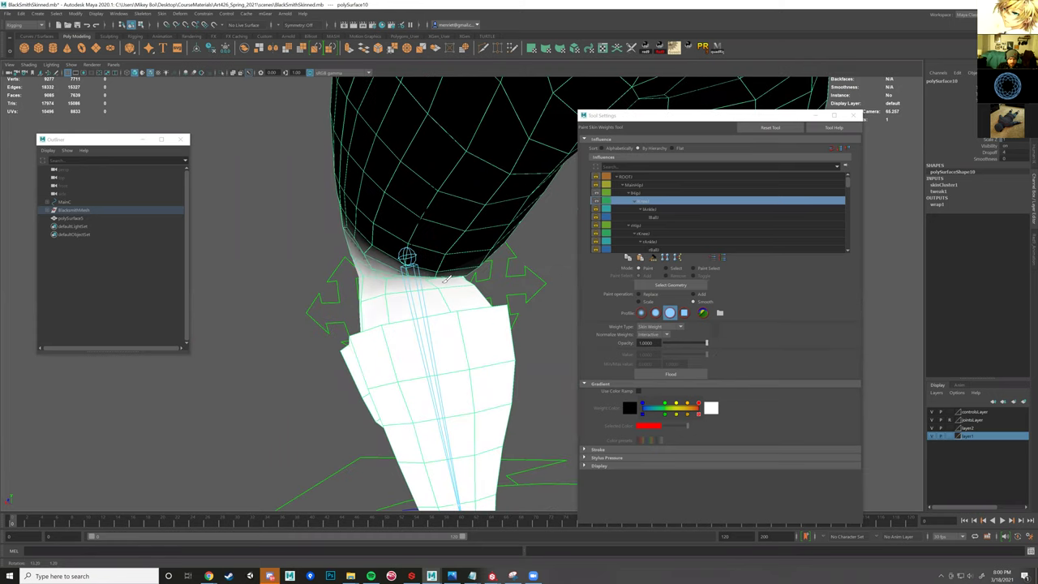
{"action": "left_click_drag", "start_coordinate": [342, 268], "coordinate": [454, 284], "text": "alt"}
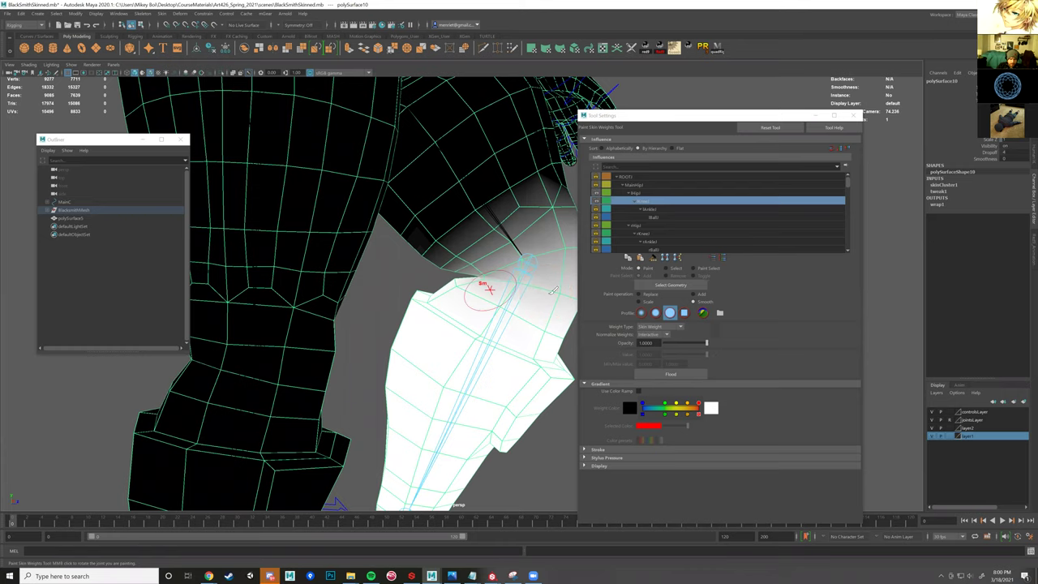
{"action": "mouse_move", "coordinate": [373, 290]}
{"action": "left_mouse_down", "text": "alt"}
{"action": "mouse_move", "coordinate": [425, 286]}
{"action": "mouse_move", "coordinate": [429, 273]}
{"action": "mouse_move", "coordinate": [378, 284]}
{"action": "left_mouse_up", "text": "alt"}
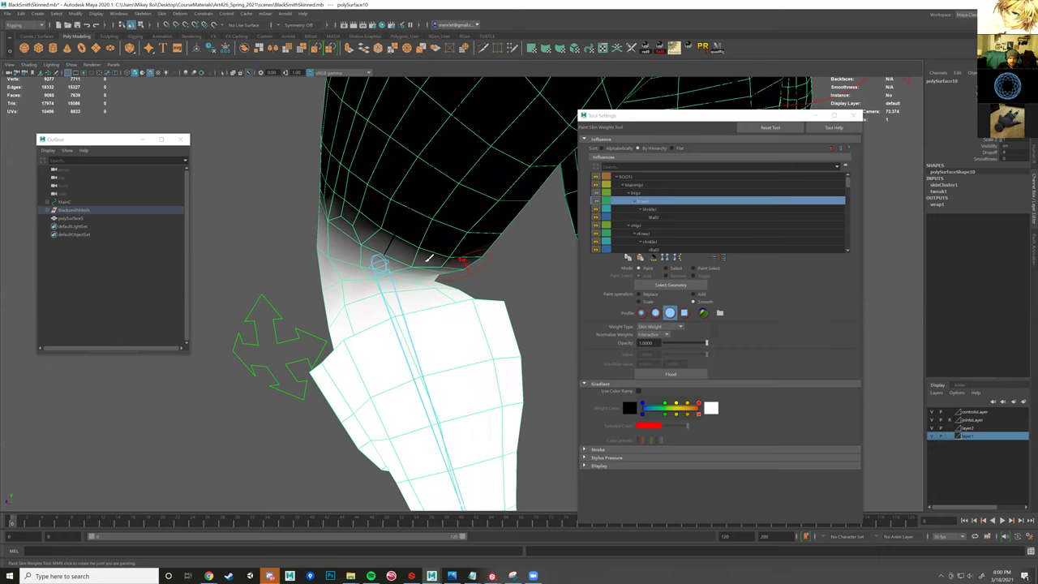
{"action": "left_click_drag", "start_coordinate": [439, 260], "coordinate": [427, 264]}
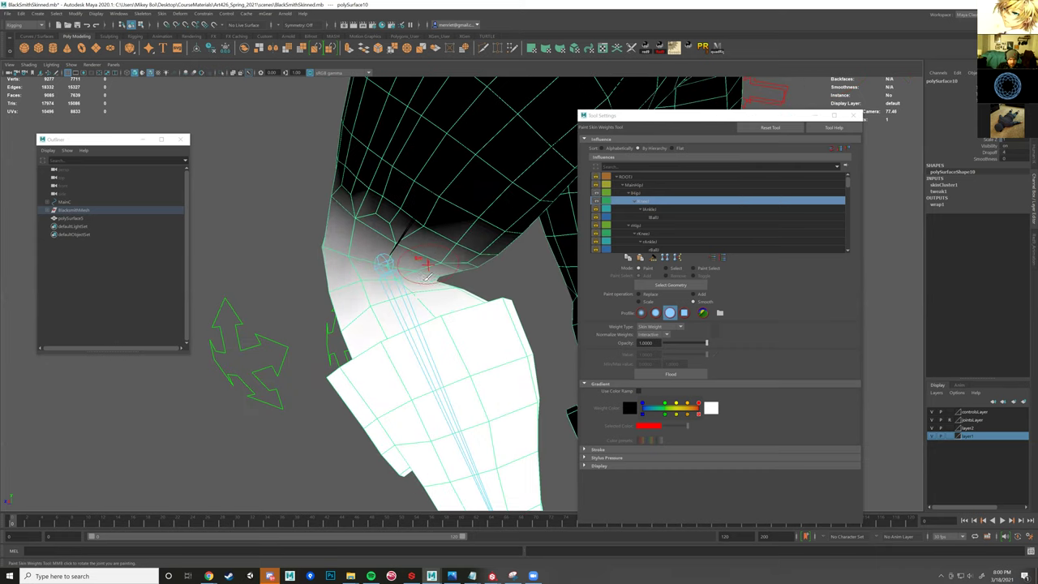
{"action": "left_click_drag", "start_coordinate": [370, 292], "coordinate": [385, 302], "text": "alt"}
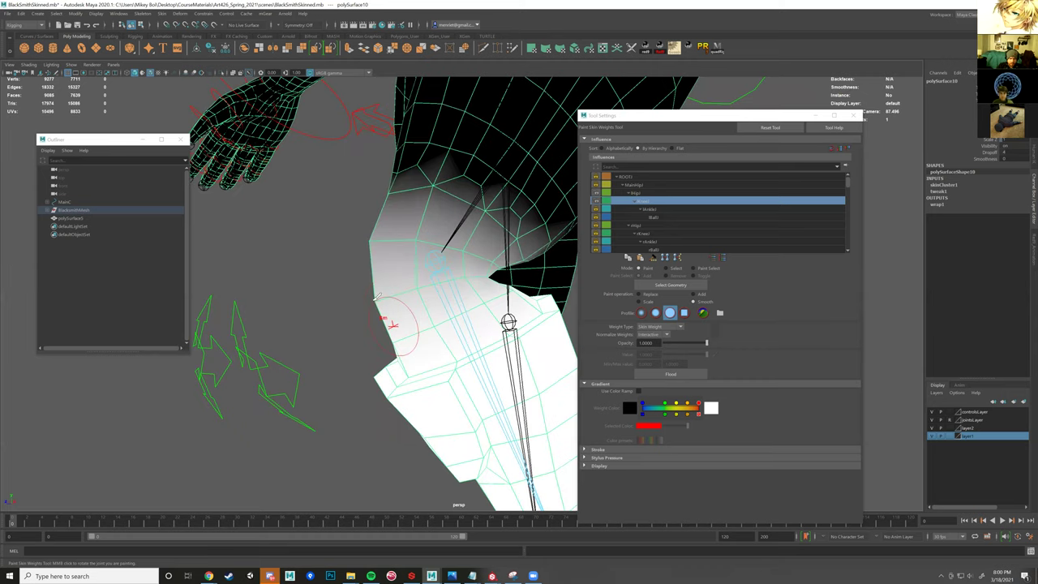
{"action": "mouse_move", "coordinate": [429, 308]}
{"action": "left_mouse_down", "text": "alt"}
{"action": "mouse_move", "coordinate": [465, 298]}
{"action": "mouse_move", "coordinate": [513, 306]}
{"action": "mouse_move", "coordinate": [493, 295]}
{"action": "left_mouse_up", "text": "alt"}
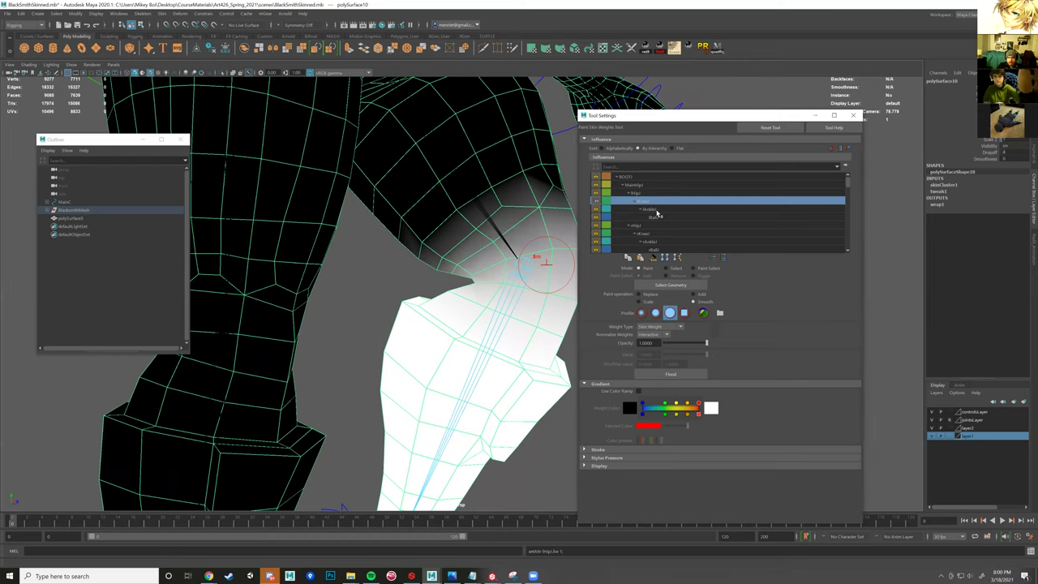
- Unlock the left ankle influence and lock the left hip, so that weights blend only between the knee and ankle
{"action": "left_click", "coordinate": [647, 209]}
{"action": "left_click_drag", "start_coordinate": [463, 220], "coordinate": [460, 215], "text": "alt"}
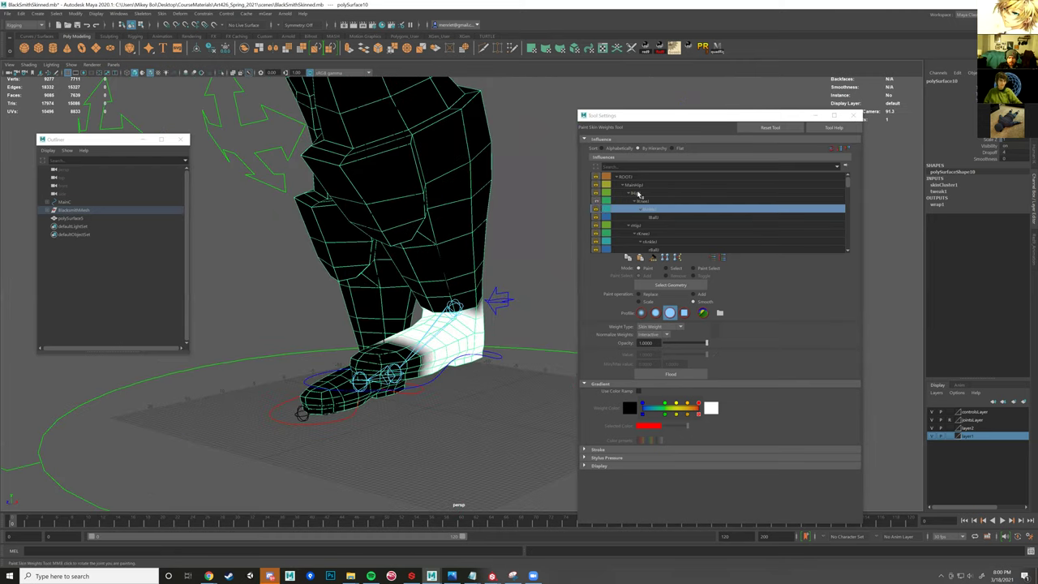
{"action": "left_click_drag", "start_coordinate": [455, 326], "coordinate": [411, 286], "text": "alt"}
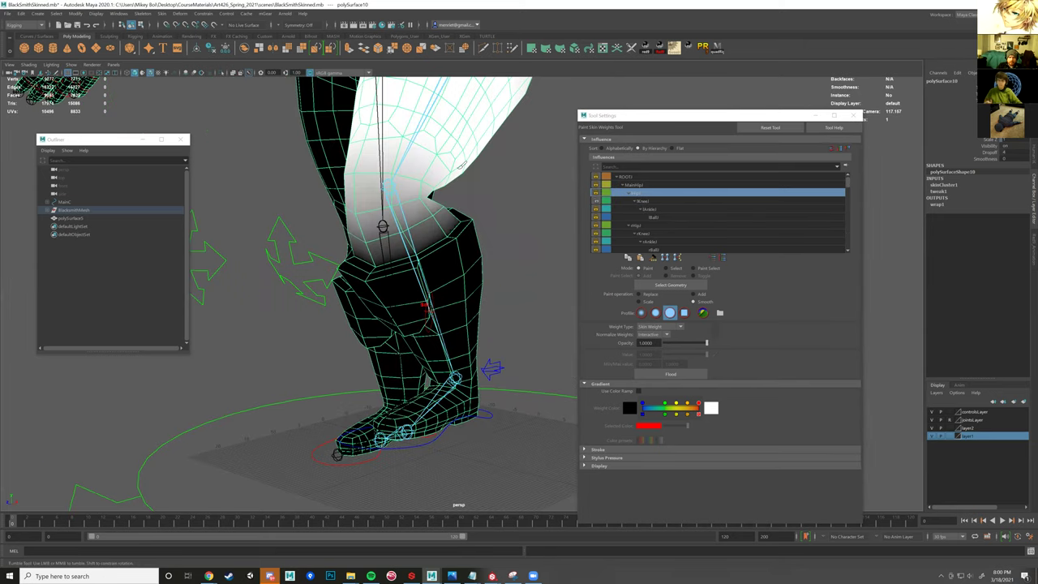
{"action": "left_click_drag", "start_coordinate": [519, 143], "coordinate": [565, 308], "text": "alt"}
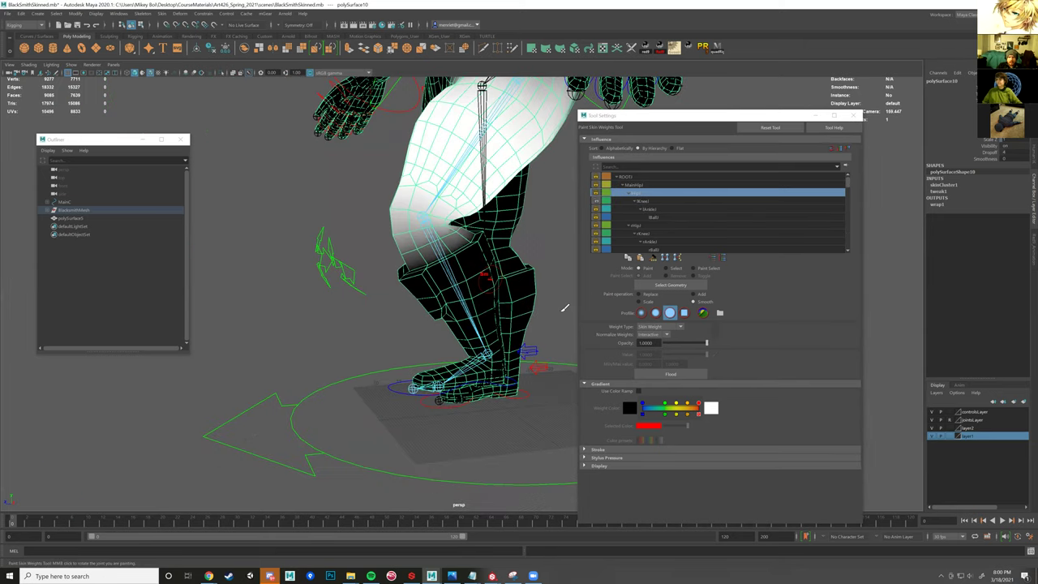
{"action": "left_click", "coordinate": [596, 210]}
{"action": "left_click", "coordinate": [596, 193]}
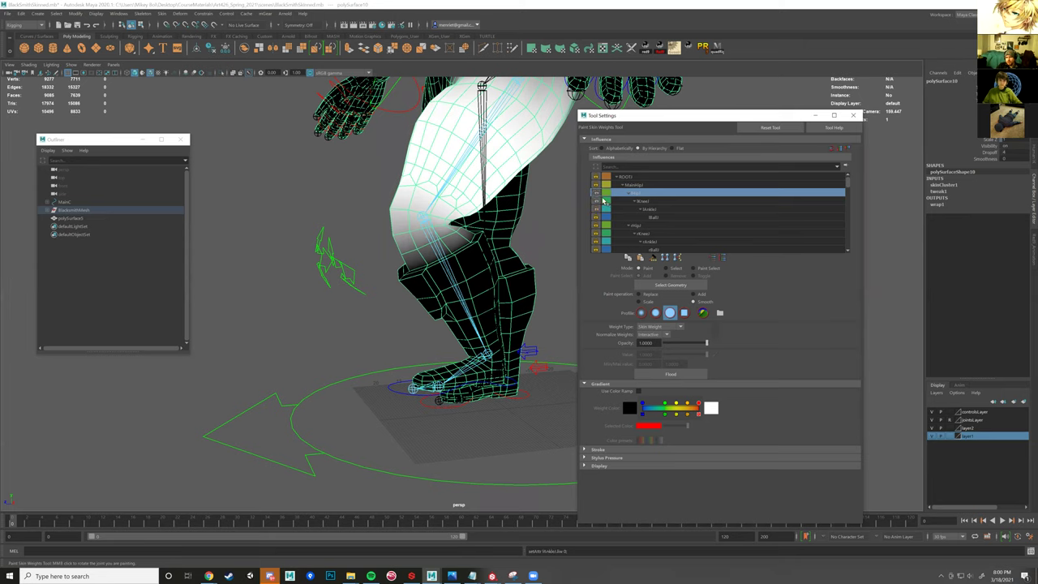
{"action": "left_click", "coordinate": [601, 198]}
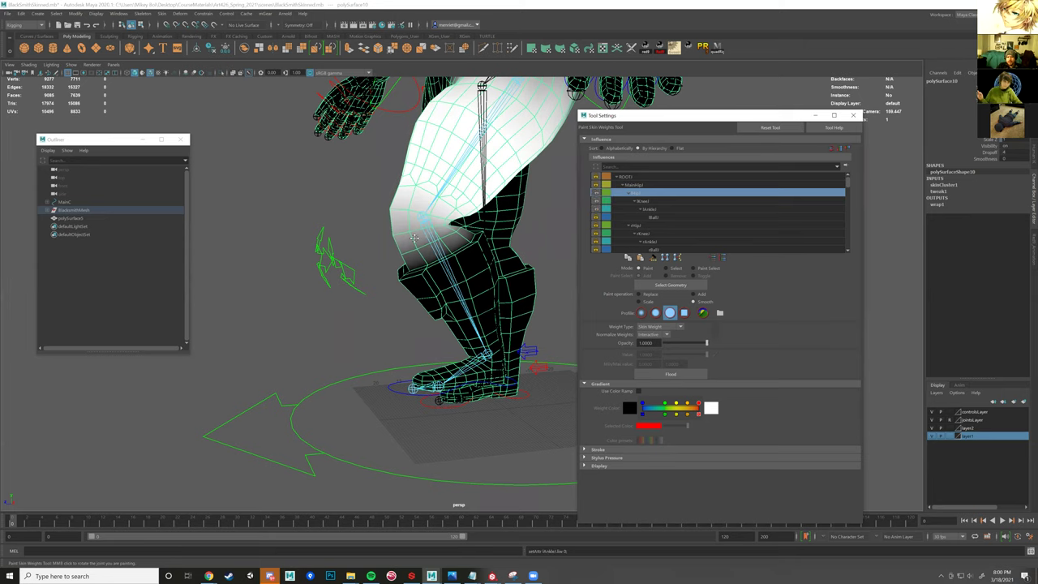
{"action": "middle_click_drag", "start_coordinate": [535, 218], "coordinate": [531, 237], "text": "alt"}
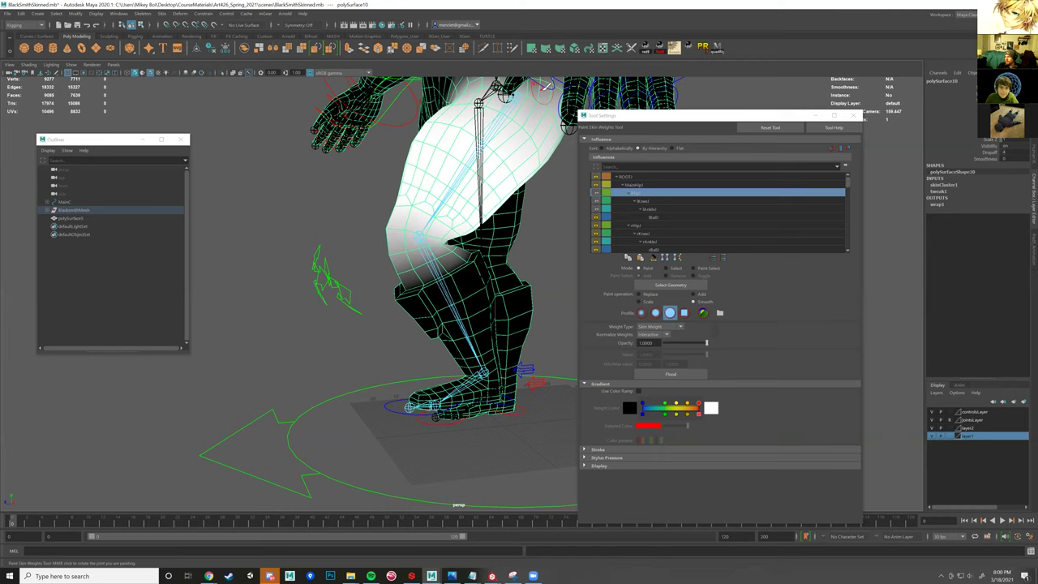
{"action": "left_click_drag", "start_coordinate": [496, 135], "coordinate": [391, 208], "text": "alt"}
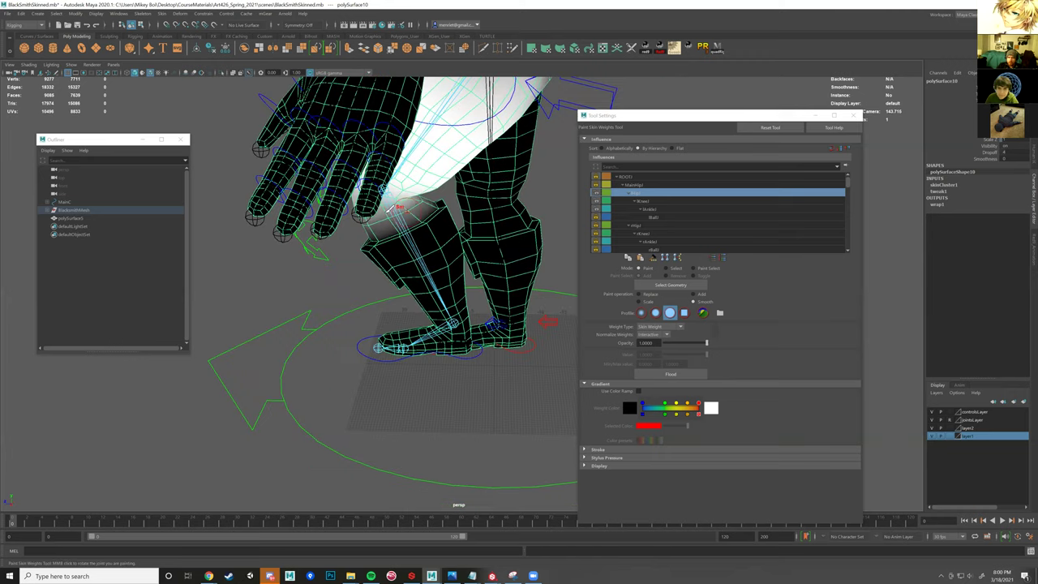
{"action": "middle_click_drag", "start_coordinate": [435, 288], "coordinate": [460, 285], "text": "alt"}
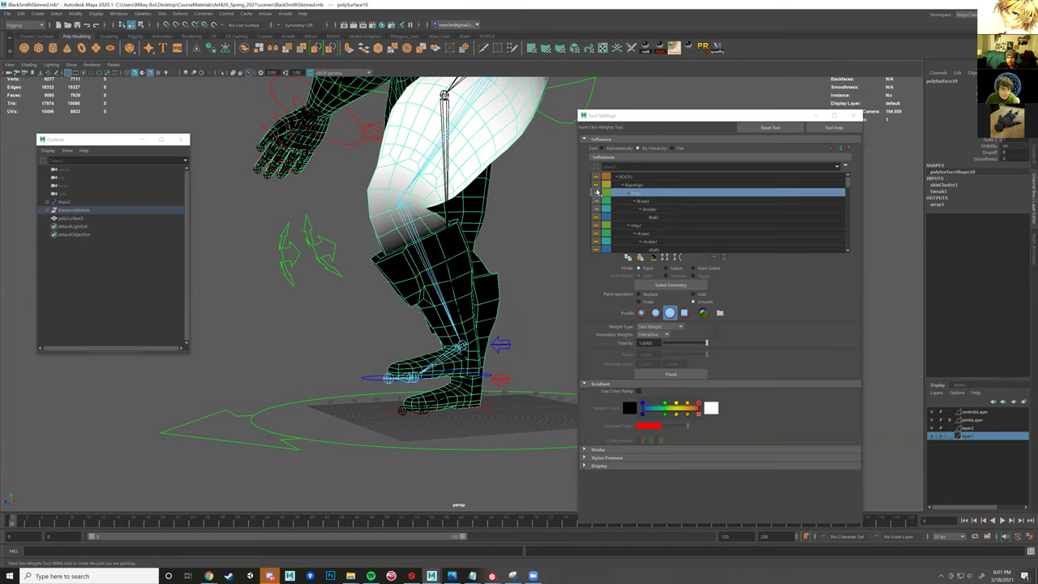
- Smooth the left knee influence's weights around the ankle, softening the transition from lower leg to foot on all sides
{"action": "left_click", "coordinate": [655, 209]}
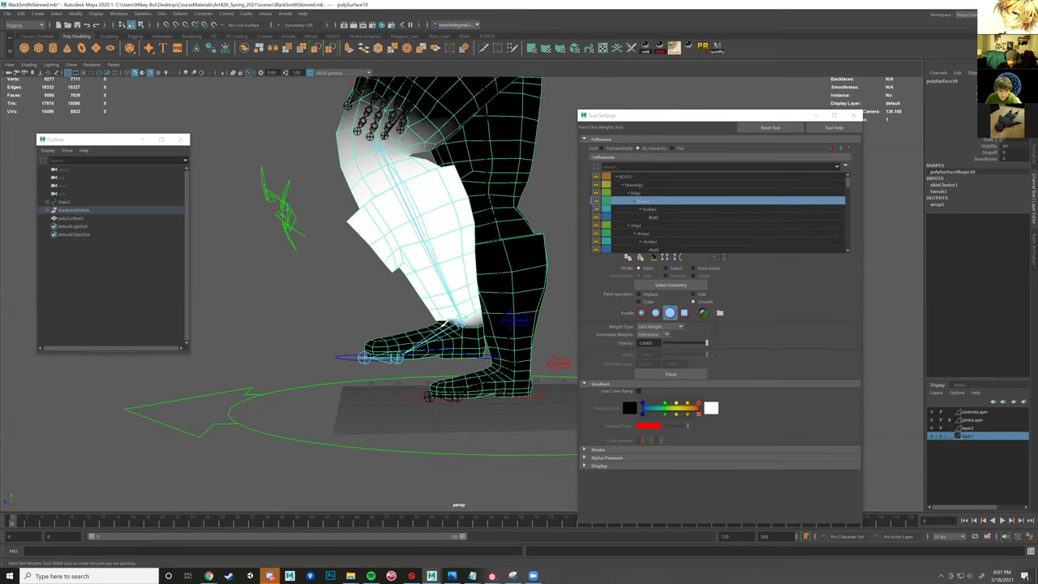
{"action": "scroll", "coordinate": [475, 345], "scroll_direction": "up", "scroll_amount": 3}
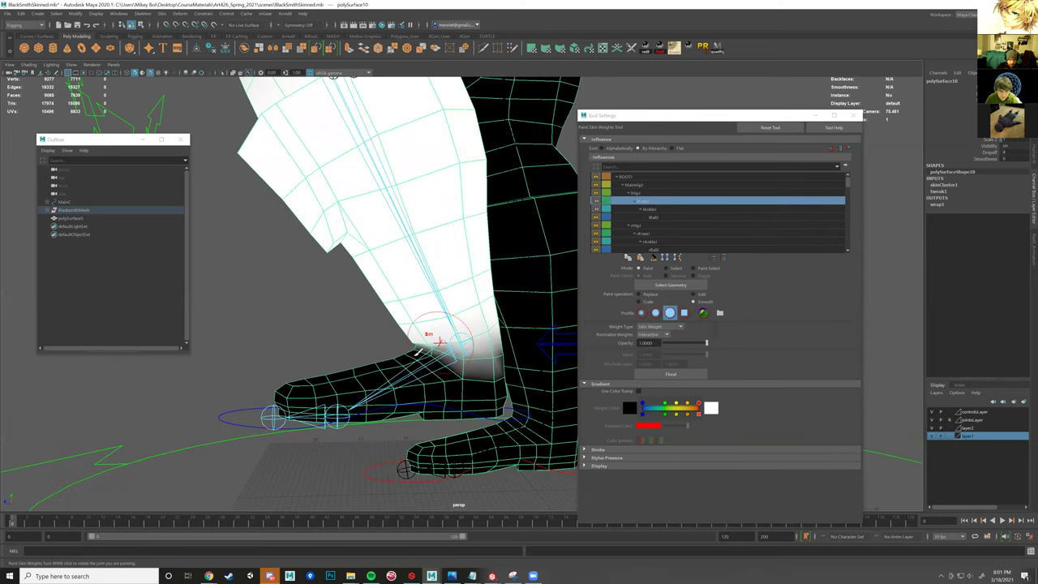
{"action": "left_click_drag", "start_coordinate": [400, 346], "coordinate": [362, 338], "text": "alt"}
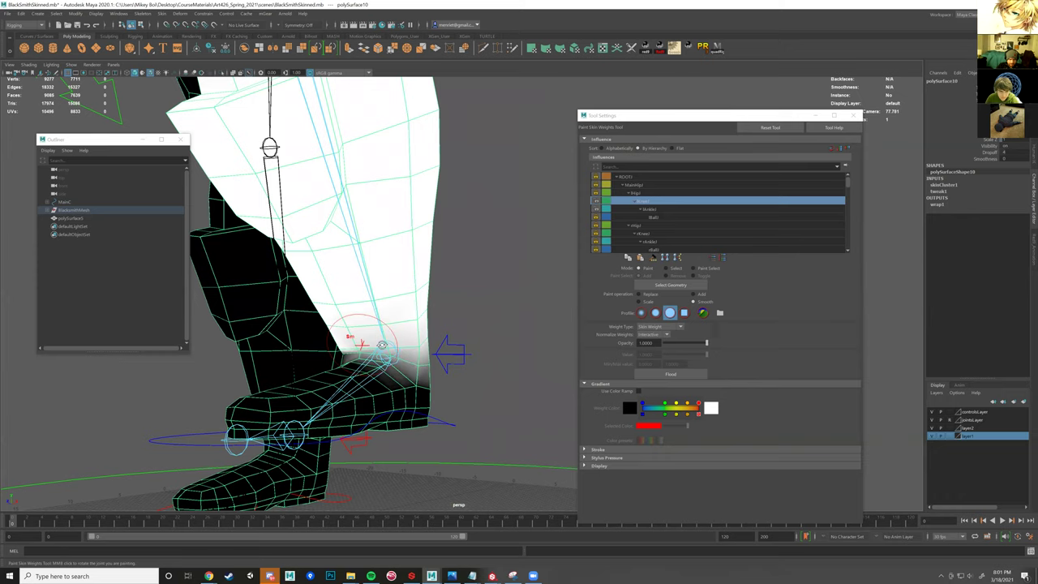
{"action": "left_click_drag", "start_coordinate": [455, 326], "coordinate": [435, 343], "text": "alt"}
{"action": "left_click_drag", "start_coordinate": [496, 333], "coordinate": [427, 337], "text": "alt"}
{"action": "scroll", "coordinate": [427, 337], "scroll_direction": "down", "scroll_amount": 3}
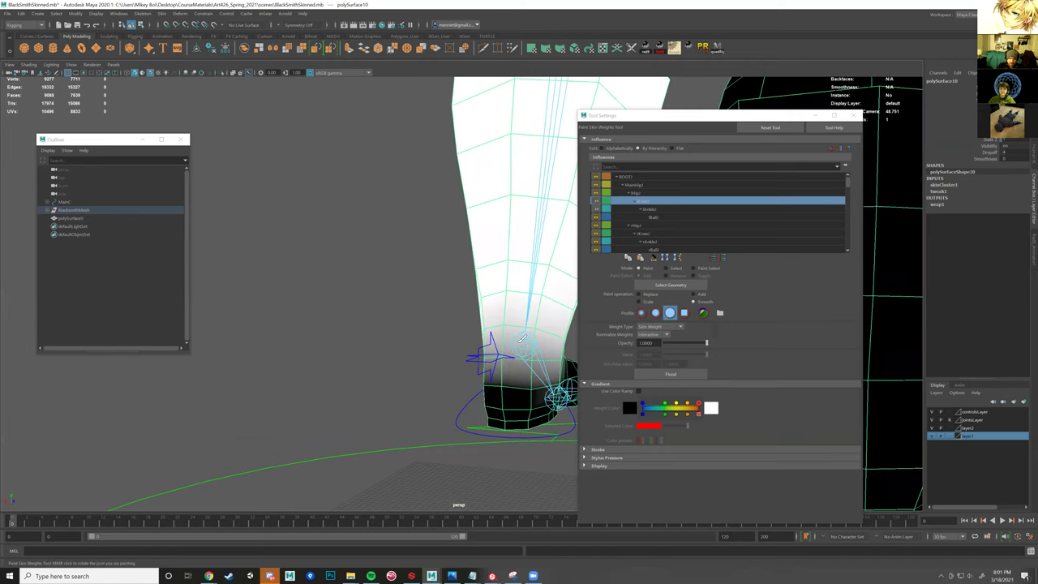
{"action": "left_click_drag", "start_coordinate": [530, 338], "coordinate": [438, 341], "text": "alt"}
{"action": "left_click_drag", "start_coordinate": [365, 354], "coordinate": [426, 342], "text": "alt"}
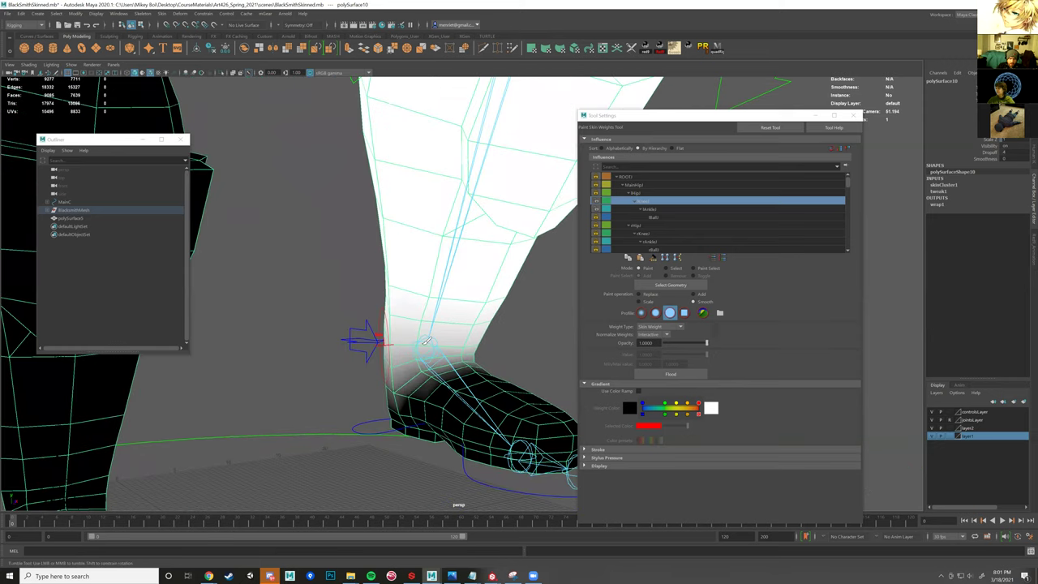
{"action": "left_click_drag", "start_coordinate": [509, 334], "coordinate": [516, 320], "text": "alt"}
{"action": "left_click_drag", "start_coordinate": [410, 316], "coordinate": [479, 312], "text": "alt"}
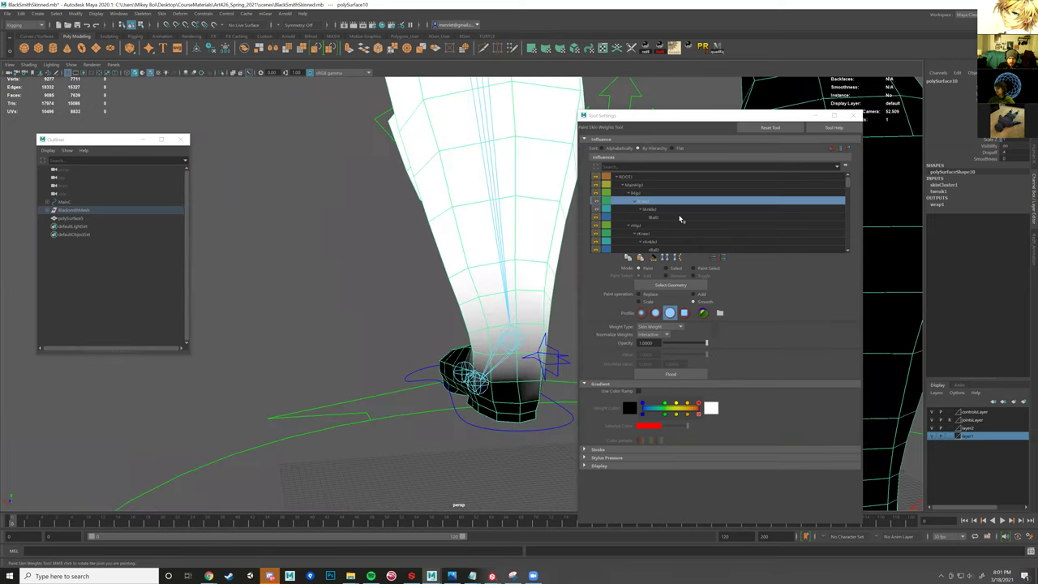
- Lock the left knee influence, unlock the left ball, and smooth the ball's weights across the top and sole of the foot
{"action": "left_click", "coordinate": [600, 209]}
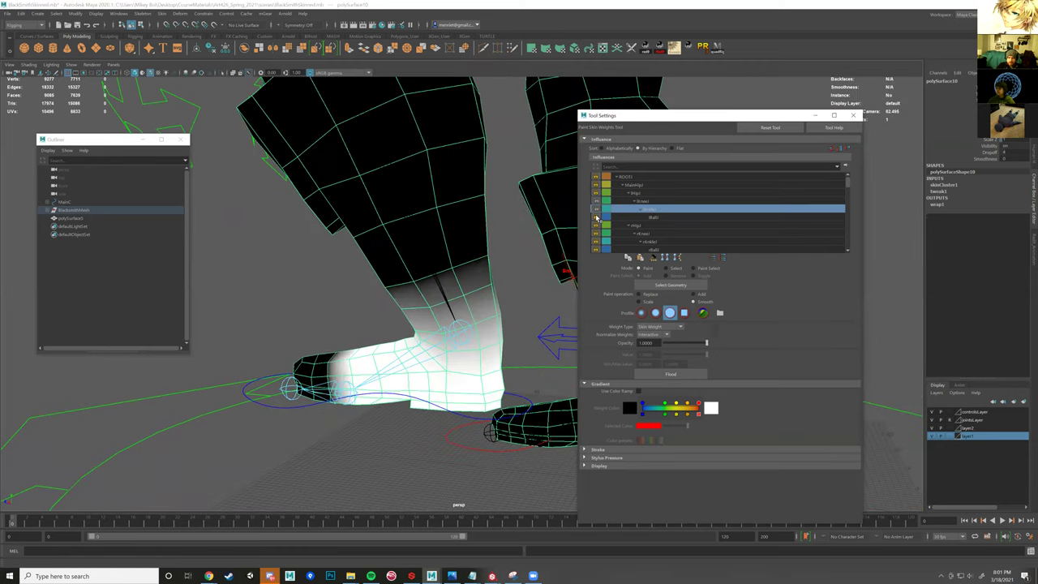
{"action": "left_click", "coordinate": [599, 209]}
{"action": "left_click", "coordinate": [651, 217]}
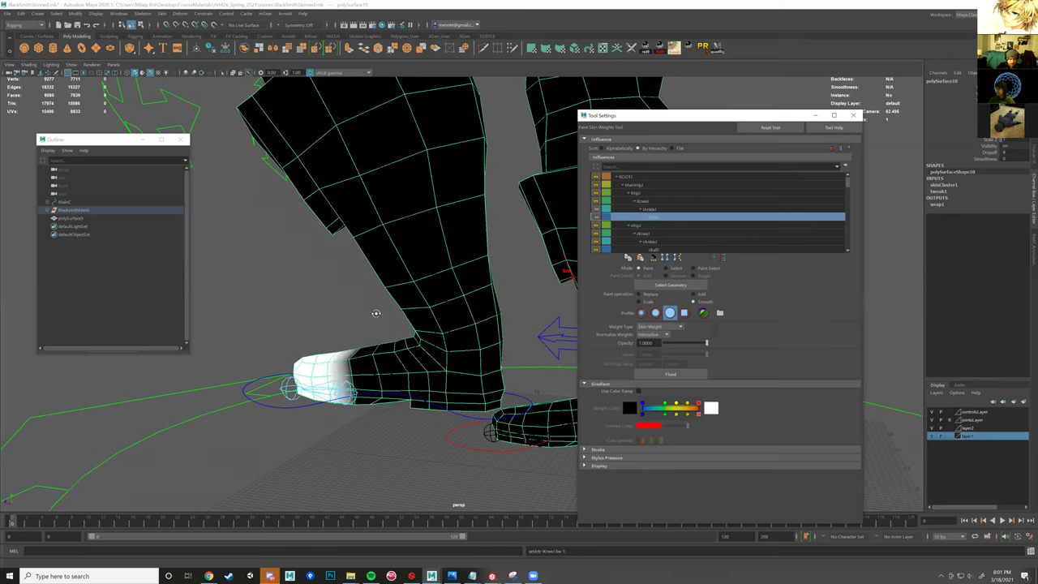
{"action": "left_click_drag", "start_coordinate": [452, 299], "coordinate": [412, 340], "text": "alt"}
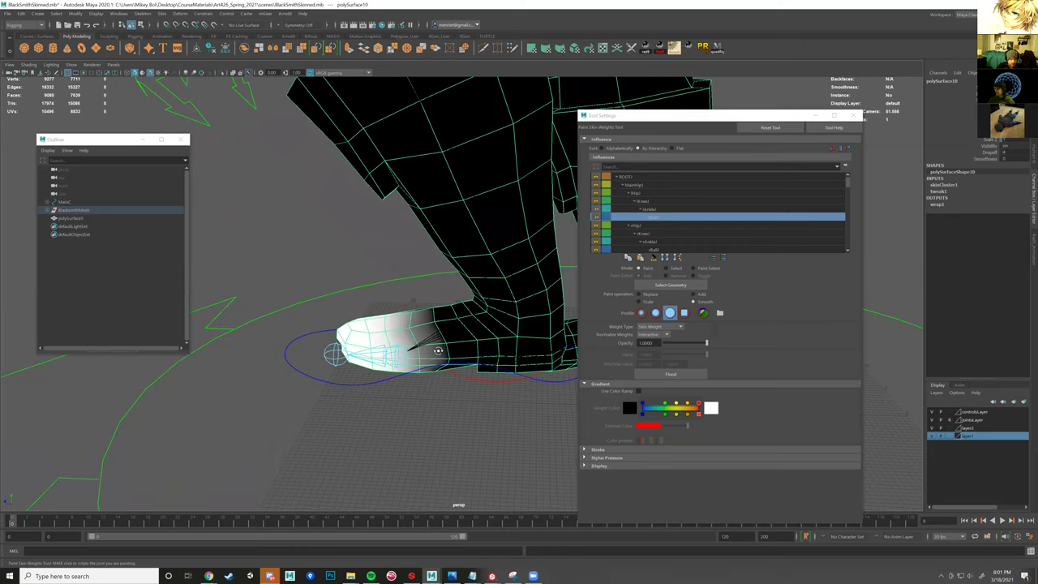
{"action": "left_click_drag", "start_coordinate": [484, 211], "coordinate": [493, 272], "text": "alt"}
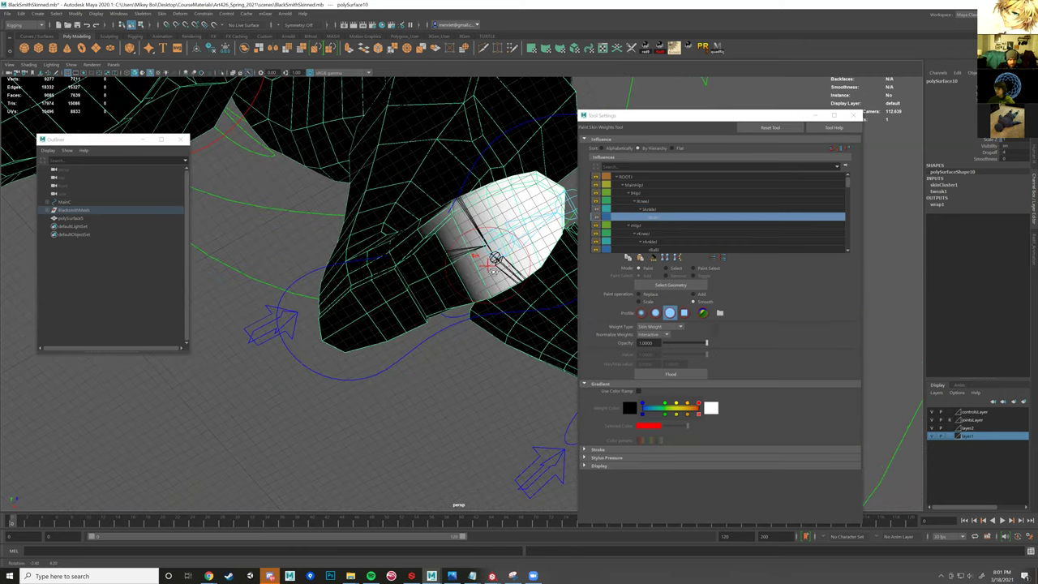
{"action": "mouse_move", "coordinate": [510, 333]}
{"action": "left_mouse_down", "text": "alt"}
{"action": "mouse_move", "coordinate": [423, 362]}
{"action": "mouse_move", "coordinate": [352, 347]}
{"action": "mouse_move", "coordinate": [390, 374]}
{"action": "mouse_move", "coordinate": [338, 398]}
{"action": "mouse_move", "coordinate": [411, 389]}
{"action": "left_mouse_up", "text": "alt"}
- Bend the left foot by raising its control's Ball Up Down value, and smooth the ball influence's weights over the bend
{"action": "key", "text": "w"}
{"action": "left_click", "coordinate": [351, 406]}
{"action": "key", "text": "ctrl+z"}
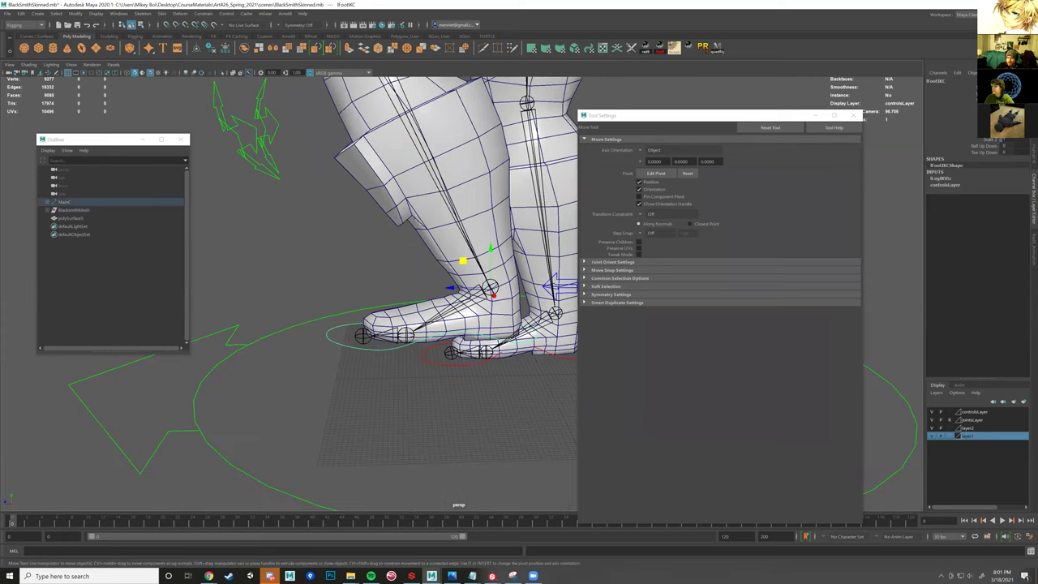
{"action": "left_click", "coordinate": [984, 145]}
{"action": "middle_click_drag", "start_coordinate": [470, 358], "coordinate": [523, 332]}
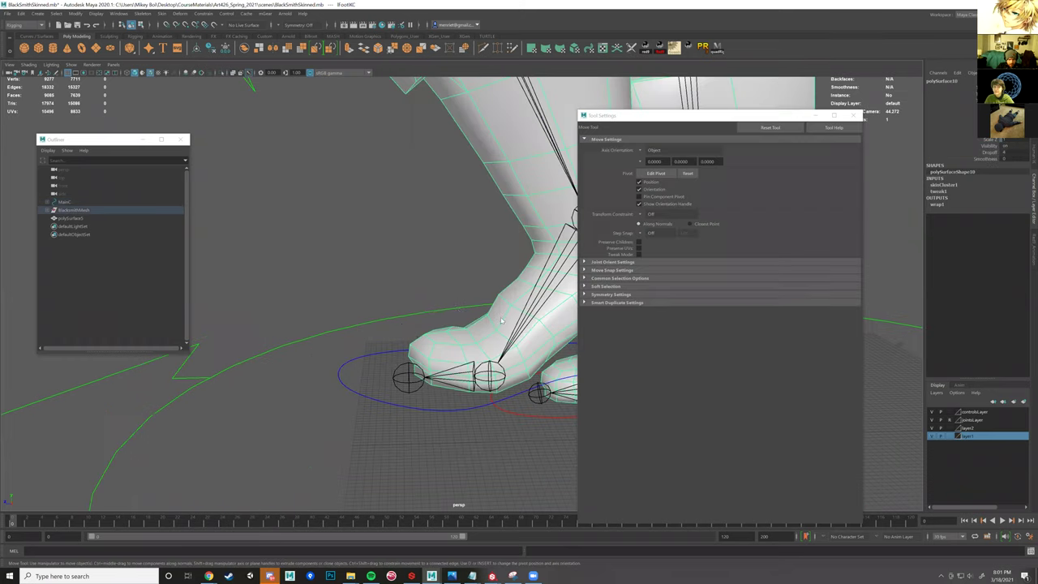
{"action": "mouse_move", "coordinate": [500, 317]}
{"action": "right_mouse_down"}
{"action": "mouse_move", "coordinate": [455, 304]}
{"action": "mouse_move", "coordinate": [492, 307]}
{"action": "right_mouse_up"}
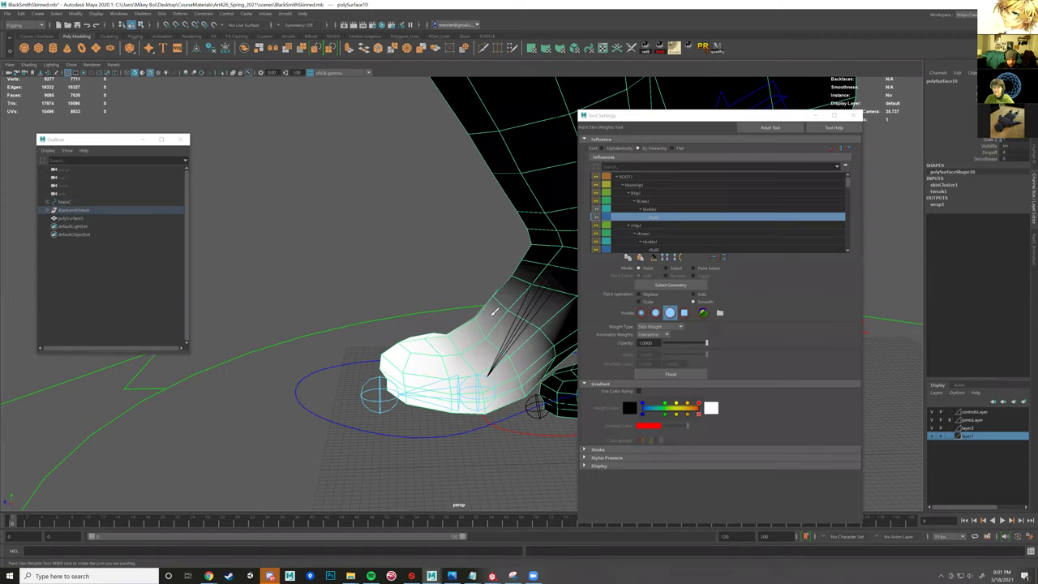
{"action": "mouse_move", "coordinate": [382, 320]}
{"action": "left_mouse_down", "text": "alt"}
{"action": "mouse_move", "coordinate": [364, 324]}
{"action": "mouse_move", "coordinate": [407, 324]}
{"action": "mouse_move", "coordinate": [384, 343]}
{"action": "mouse_move", "coordinate": [408, 325]}
{"action": "left_mouse_up", "text": "alt"}
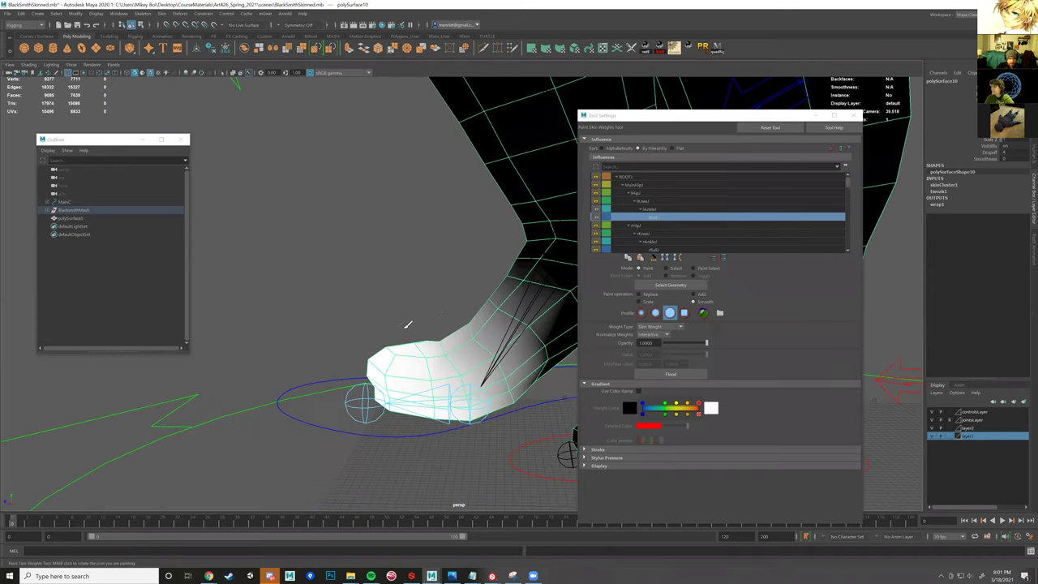
- Reduce the left foot control's Ball Up Down value to lessen the bend at the ball of the foot
{"action": "key", "text": "w"}
{"action": "scroll", "coordinate": [417, 328], "scroll_direction": "down", "scroll_amount": 5}
{"action": "left_click", "coordinate": [414, 329]}
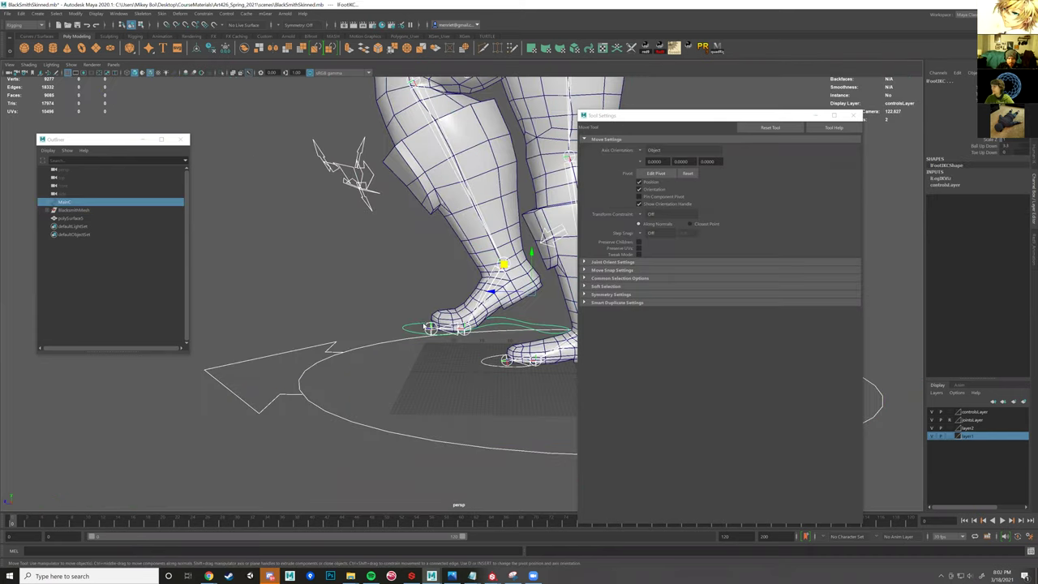
{"action": "middle_click_drag", "start_coordinate": [389, 340], "coordinate": [348, 358], "text": "alt"}
{"action": "scroll", "coordinate": [365, 350], "scroll_direction": "down", "scroll_amount": 3}
{"action": "left_click", "coordinate": [985, 146]}
{"action": "middle_click_drag", "start_coordinate": [373, 328], "coordinate": [362, 327]}
{"action": "scroll", "coordinate": [383, 298], "scroll_direction": "down", "scroll_amount": 2}
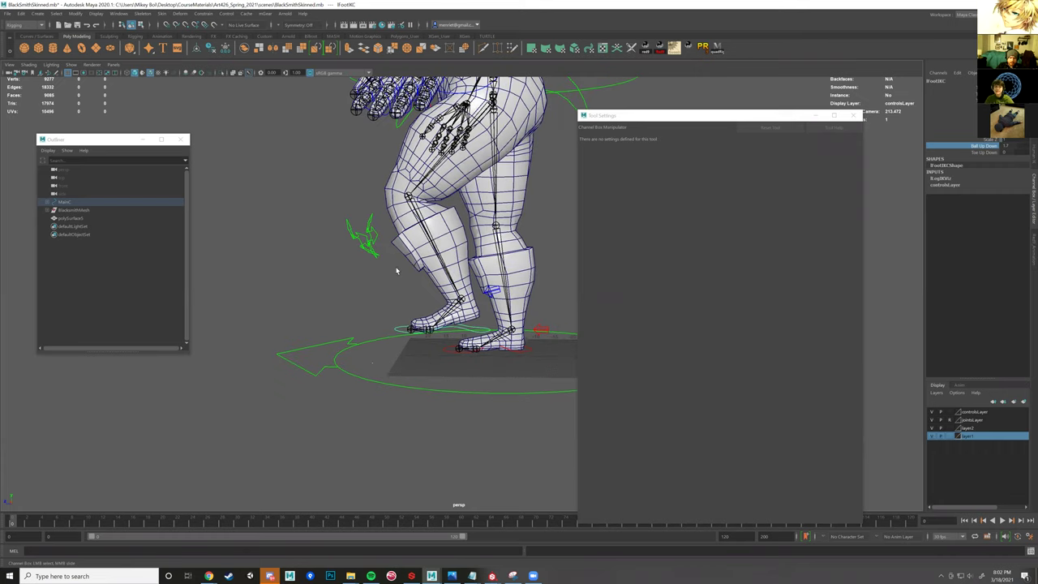
- Move the left foot control to test the leg's pose, and examine the hip, knee and ankle deformation from several sides
{"action": "left_click_drag", "start_coordinate": [374, 372], "coordinate": [379, 358], "text": "alt"}
{"action": "left_click_drag", "start_coordinate": [472, 375], "coordinate": [475, 417], "text": "alt"}
{"action": "scroll", "coordinate": [451, 390], "scroll_direction": "up", "scroll_amount": 4}
{"action": "left_click_drag", "start_coordinate": [439, 300], "coordinate": [455, 333], "text": "alt"}
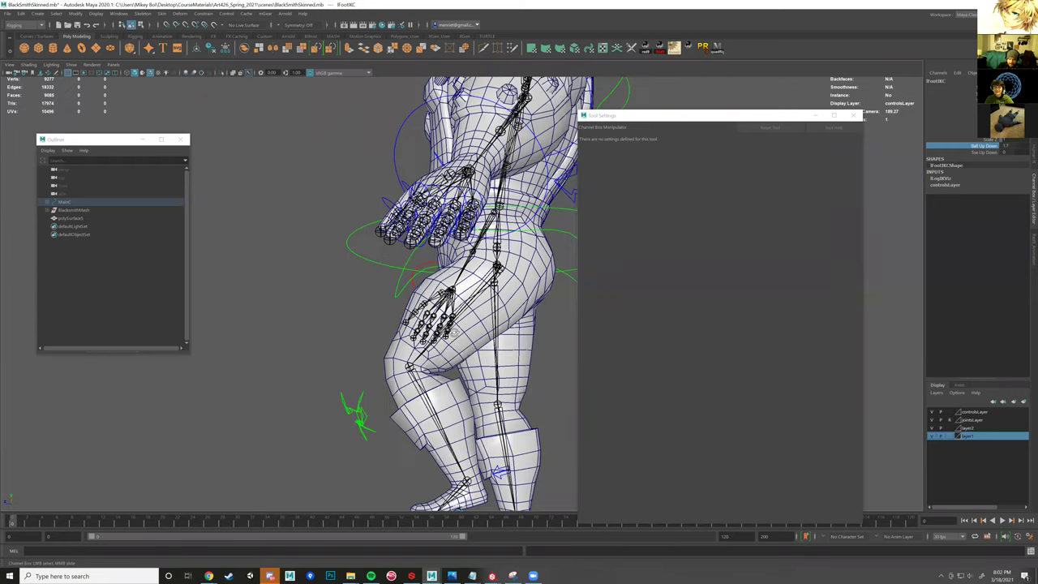
{"action": "middle_click_drag", "start_coordinate": [414, 342], "coordinate": [374, 219], "text": "alt"}
{"action": "key", "text": "w"}
{"action": "middle_click_drag", "start_coordinate": [510, 338], "coordinate": [566, 329]}
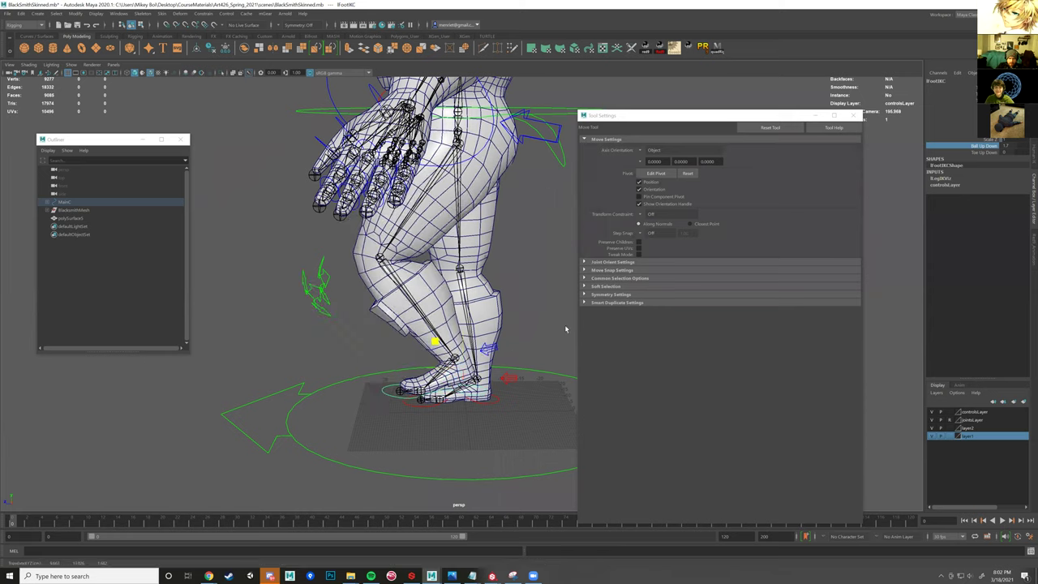
{"action": "left_click_drag", "start_coordinate": [600, 317], "coordinate": [520, 286], "text": "alt"}
{"action": "left_click_drag", "start_coordinate": [458, 276], "coordinate": [433, 278], "text": "alt"}
{"action": "left_click_drag", "start_coordinate": [531, 328], "coordinate": [445, 331], "text": "alt"}
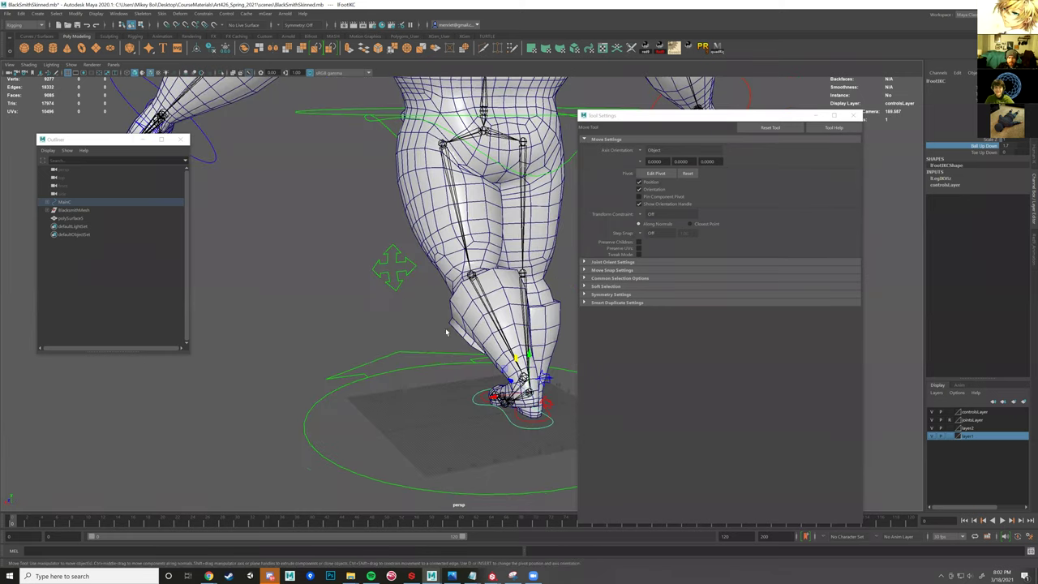
- Start painting skin weights on the body mesh and choose the left hip influence
{"action": "left_click_drag", "start_coordinate": [378, 335], "coordinate": [629, 214], "text": "alt"}
{"action": "left_click", "coordinate": [434, 310]}
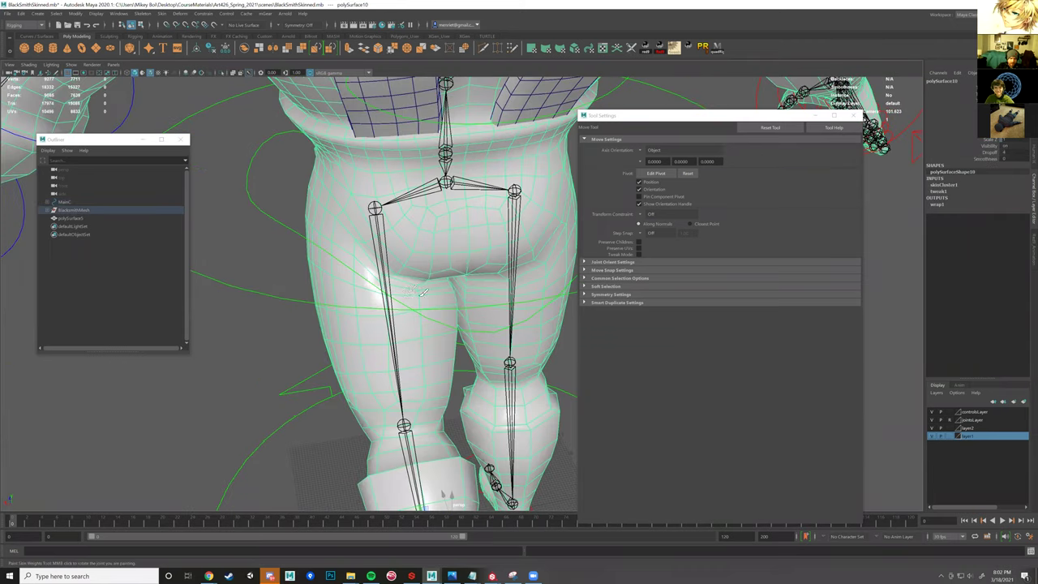
{"action": "key", "text": "g"}
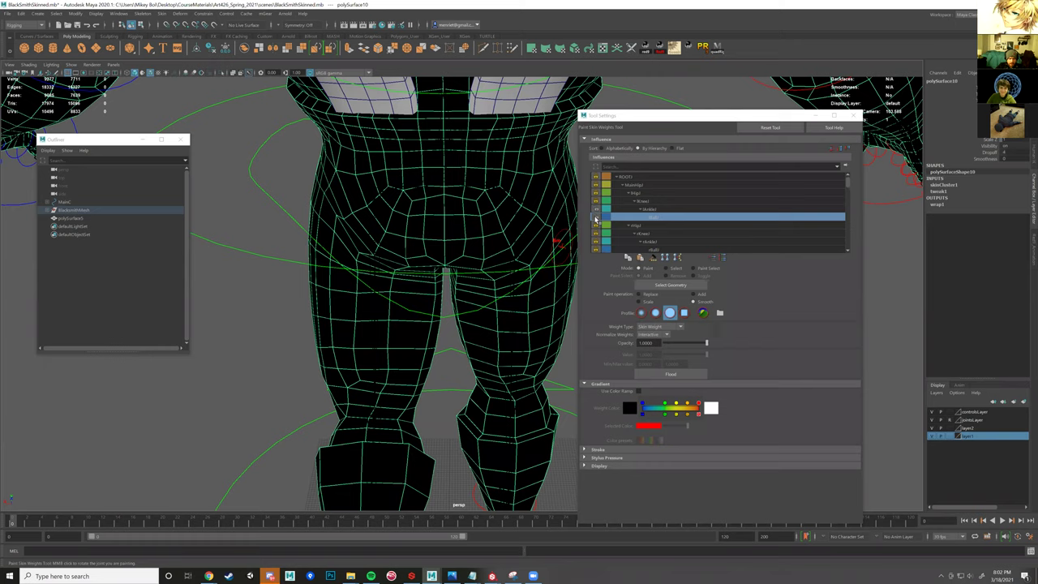
{"action": "scroll", "coordinate": [470, 283], "scroll_direction": "up", "scroll_amount": 2}
{"action": "scroll", "coordinate": [387, 313], "scroll_direction": "up", "scroll_amount": 3}
{"action": "left_click_drag", "start_coordinate": [296, 337], "coordinate": [342, 290], "text": "alt"}
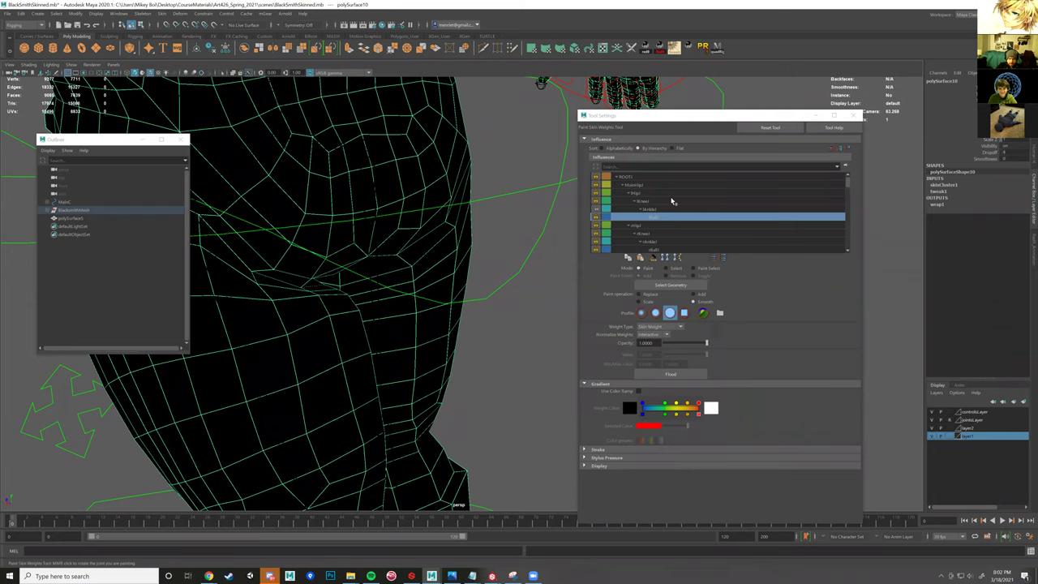
{"action": "left_click", "coordinate": [648, 185]}
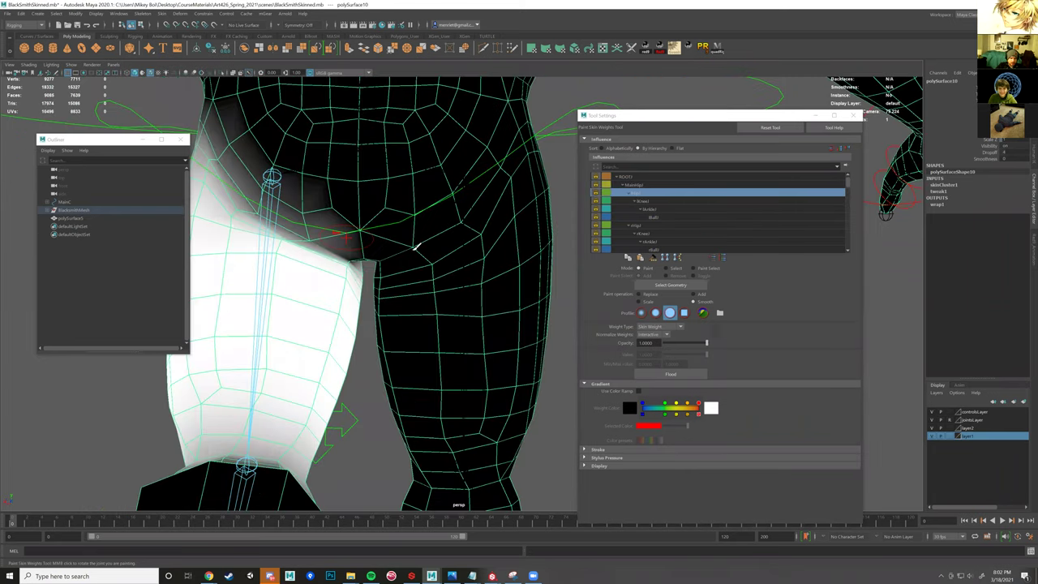
{"action": "left_click_drag", "start_coordinate": [444, 242], "coordinate": [413, 261], "text": "alt"}
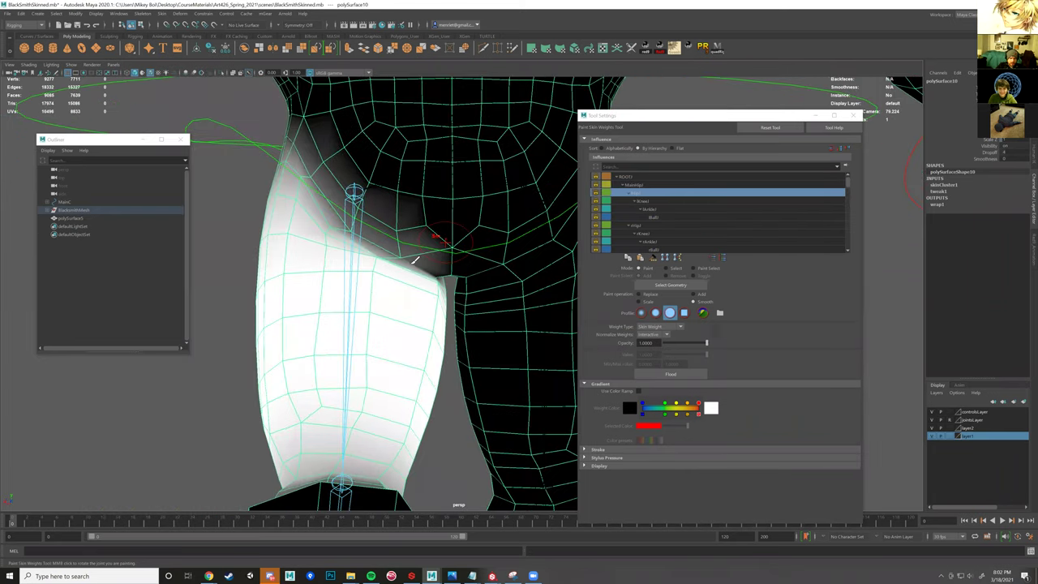
- Smooth the left hip and main hip influences' weights around the crotch and inner left thigh
{"action": "left_click", "coordinate": [648, 185]}
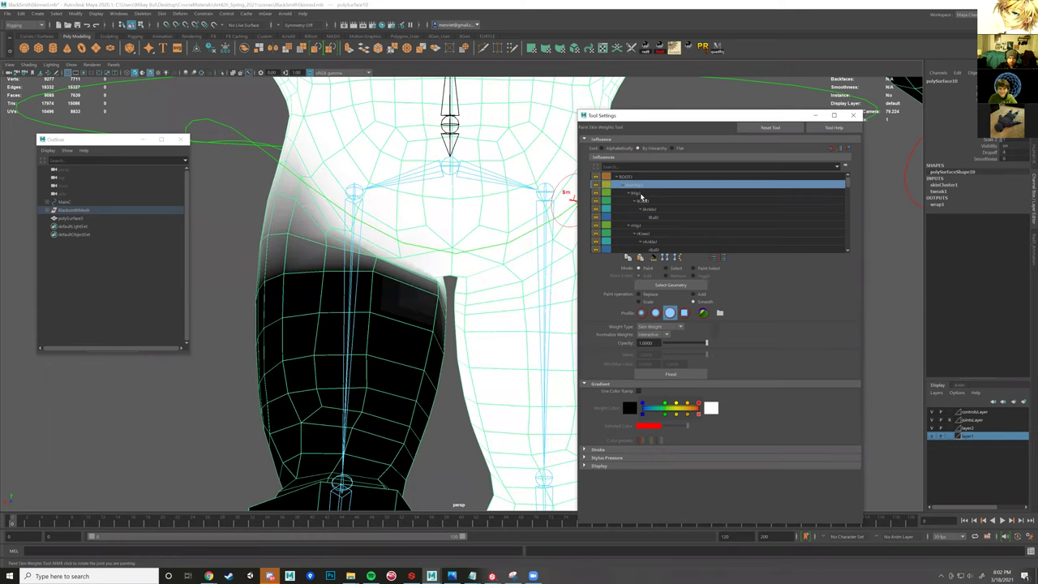
{"action": "left_click", "coordinate": [630, 194]}
{"action": "left_click_drag", "start_coordinate": [445, 263], "coordinate": [403, 264], "text": "alt"}
{"action": "scroll", "coordinate": [446, 270], "scroll_direction": "up", "scroll_amount": 1}
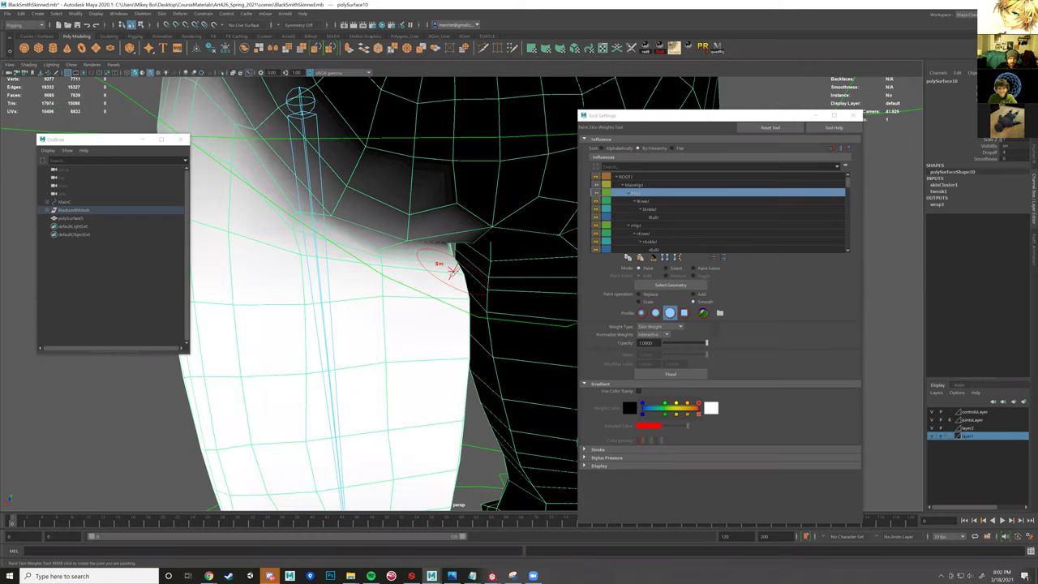
{"action": "mouse_move", "coordinate": [452, 271]}
{"action": "left_mouse_down", "text": "alt"}
{"action": "mouse_move", "coordinate": [504, 276]}
{"action": "mouse_move", "coordinate": [386, 258]}
{"action": "left_mouse_up", "text": "alt"}
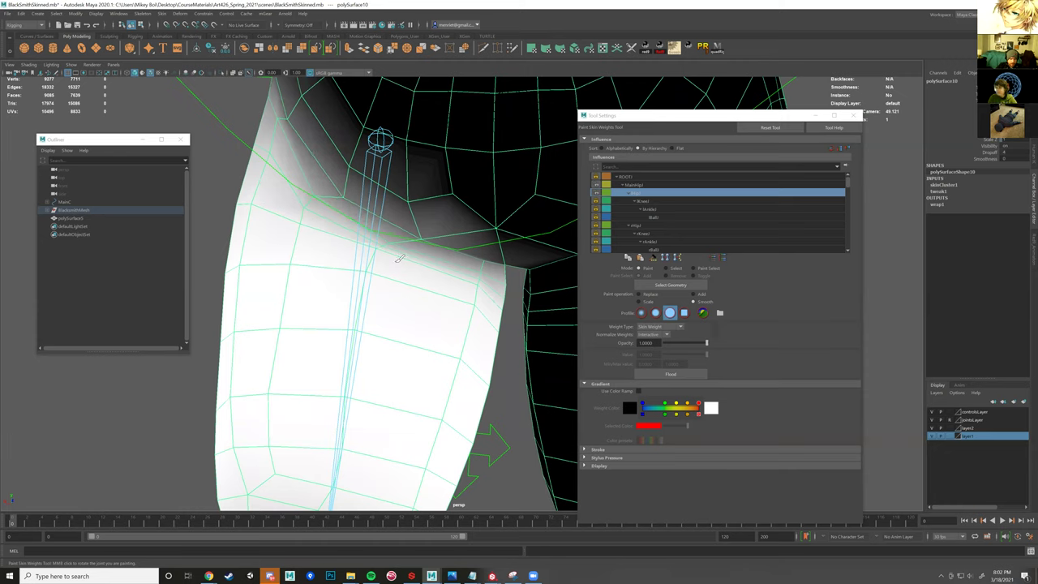
{"action": "left_click_drag", "start_coordinate": [451, 203], "coordinate": [425, 195], "text": "alt"}
{"action": "left_click", "coordinate": [643, 187]}
{"action": "left_click_drag", "start_coordinate": [501, 266], "coordinate": [462, 267], "text": "alt"}
{"action": "mouse_move", "coordinate": [517, 289]}
{"action": "left_mouse_down", "text": "alt"}
{"action": "mouse_move", "coordinate": [561, 321]}
{"action": "mouse_move", "coordinate": [539, 319]}
{"action": "mouse_move", "coordinate": [639, 318]}
{"action": "left_mouse_up", "text": "alt"}
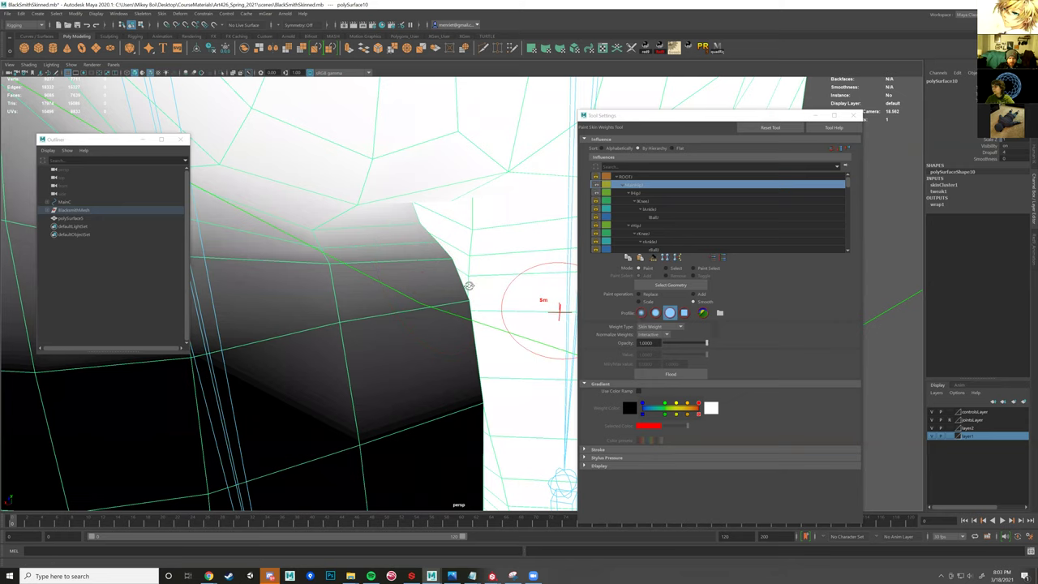
{"action": "left_click_drag", "start_coordinate": [436, 272], "coordinate": [434, 271], "text": "alt"}
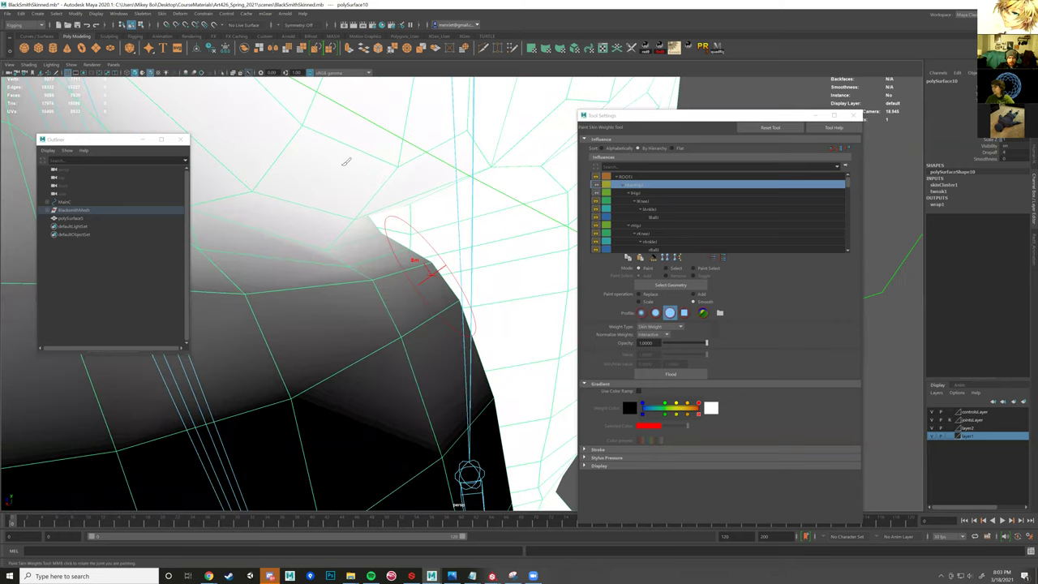
- Add a little main hip weight along the inner edge of the upper left thigh, using a low Add value
{"action": "left_click", "coordinate": [693, 295]}
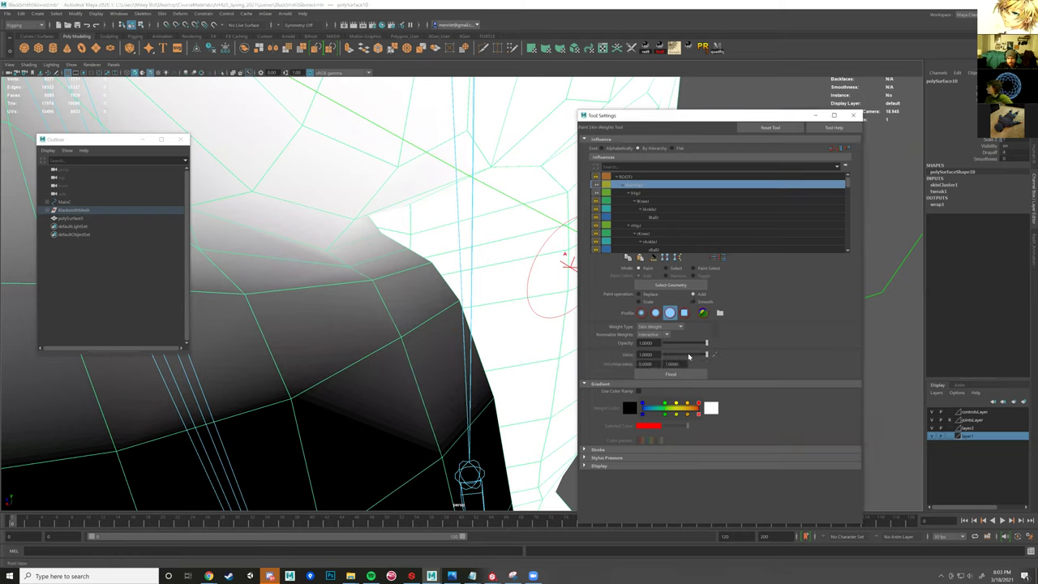
{"action": "left_click_drag", "start_coordinate": [667, 356], "coordinate": [669, 355]}
{"action": "left_click", "coordinate": [435, 275]}
{"action": "left_click", "coordinate": [412, 256]}
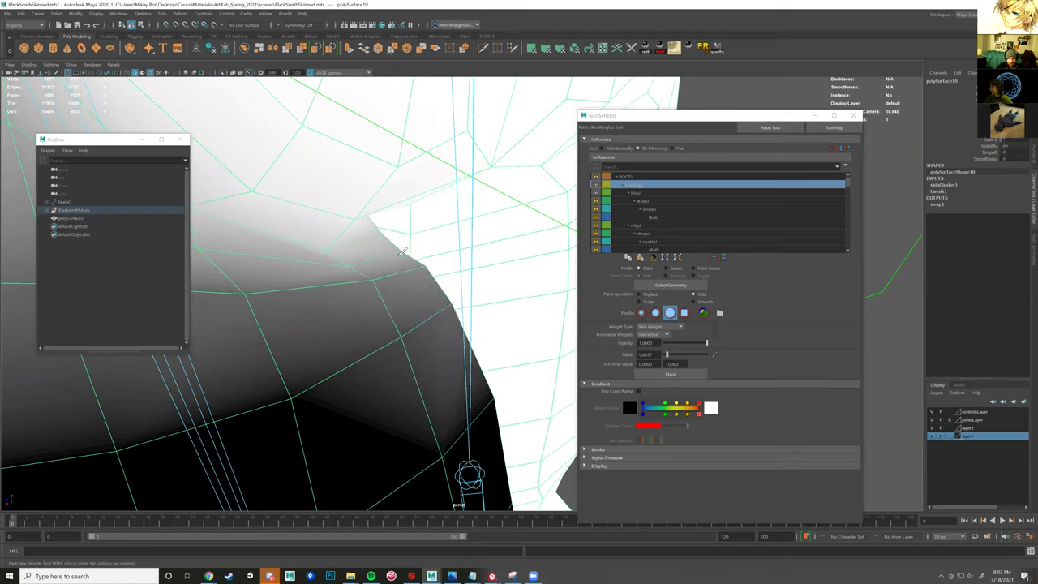
{"action": "left_click", "coordinate": [388, 297]}
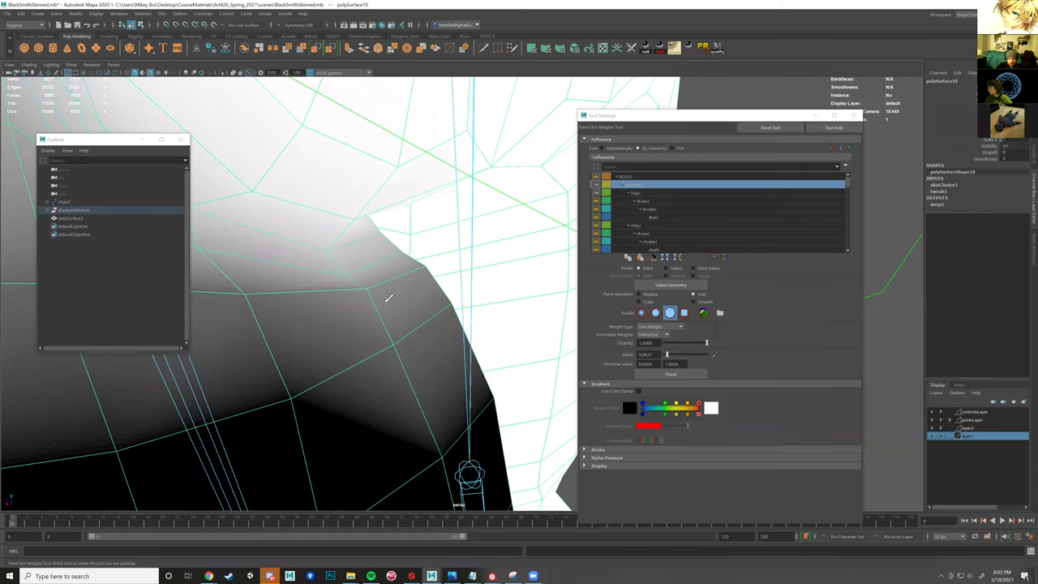
- Move the left foot control to lift the leg forward with the knee bent
{"action": "mouse_move", "coordinate": [369, 294]}
{"action": "left_mouse_down", "text": "alt"}
{"action": "mouse_move", "coordinate": [507, 297]}
{"action": "mouse_move", "coordinate": [442, 306]}
{"action": "mouse_move", "coordinate": [431, 276]}
{"action": "mouse_move", "coordinate": [451, 313]}
{"action": "left_mouse_up", "text": "alt"}
{"action": "right_click_drag", "start_coordinate": [394, 339], "coordinate": [336, 445], "text": "alt"}
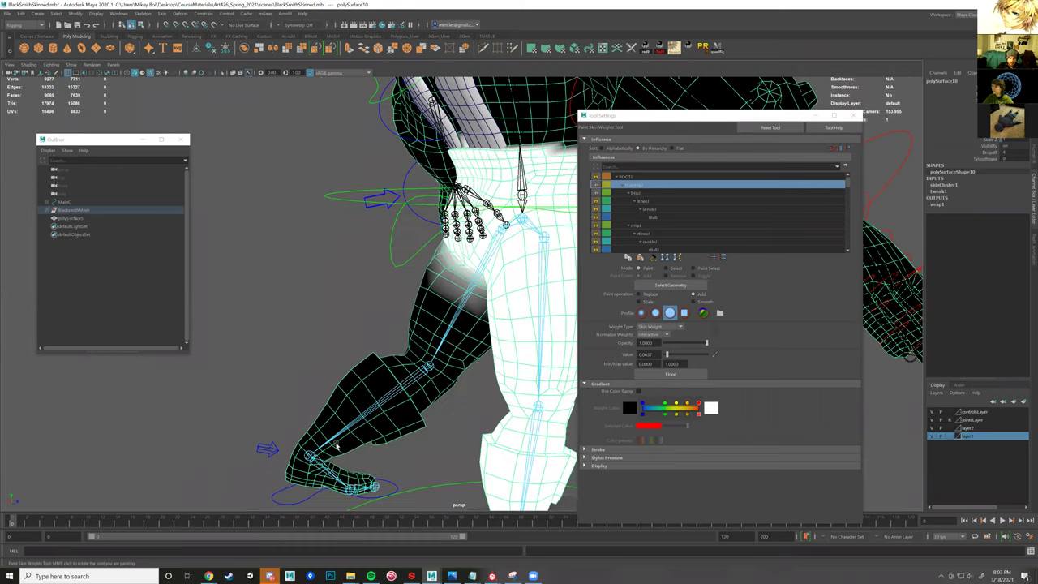
{"action": "key", "text": "w"}
{"action": "left_click_drag", "start_coordinate": [287, 416], "coordinate": [411, 272], "text": "alt"}
{"action": "left_click", "coordinate": [378, 410]}
{"action": "middle_click_drag", "start_coordinate": [411, 271], "coordinate": [409, 343], "text": "alt"}
{"action": "right_click_drag", "start_coordinate": [420, 354], "coordinate": [429, 361], "text": "alt"}
{"action": "left_click_drag", "start_coordinate": [430, 362], "coordinate": [540, 372], "text": "alt"}
{"action": "right_click_drag", "start_coordinate": [540, 372], "coordinate": [389, 356], "text": "alt"}
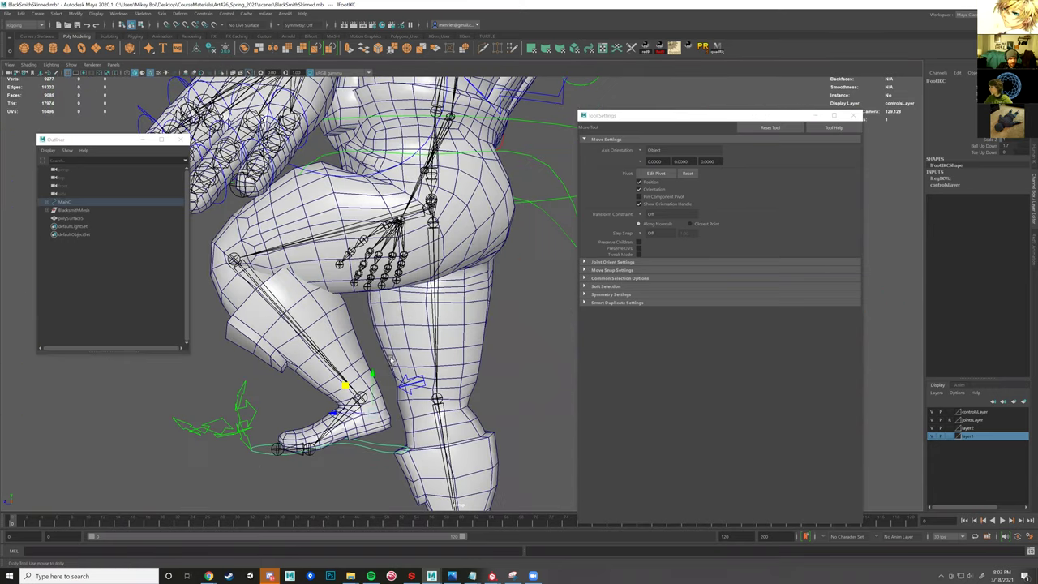
- Examine the raised left leg's hip and knee deformation along with the whole character from several angles
{"action": "key", "text": "["}
{"action": "key", "text": "["}
{"action": "key", "text": "["}
{"action": "key", "text": "["}
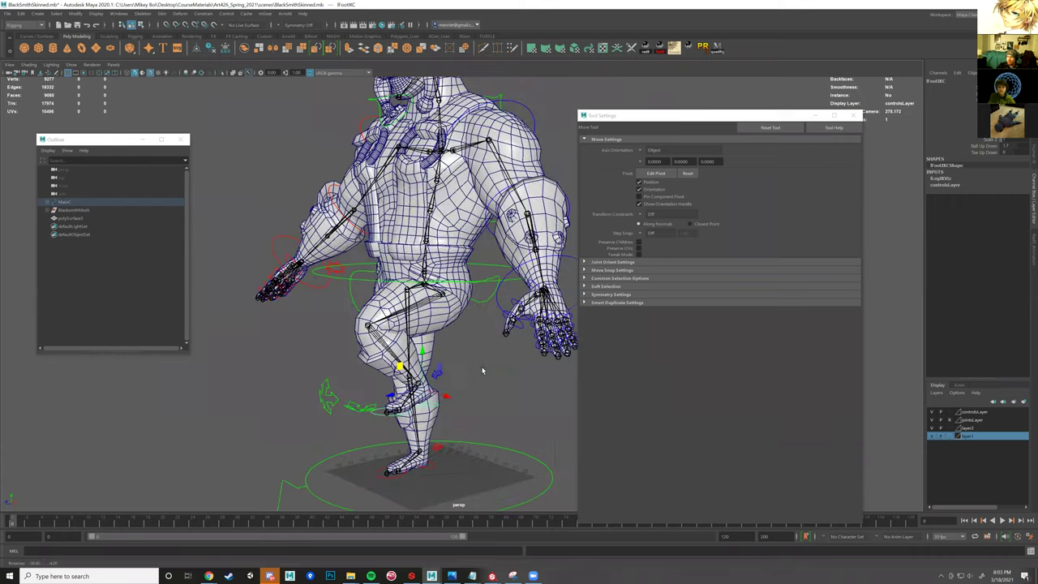
{"action": "key", "text": "["}
{"action": "key", "text": "["}
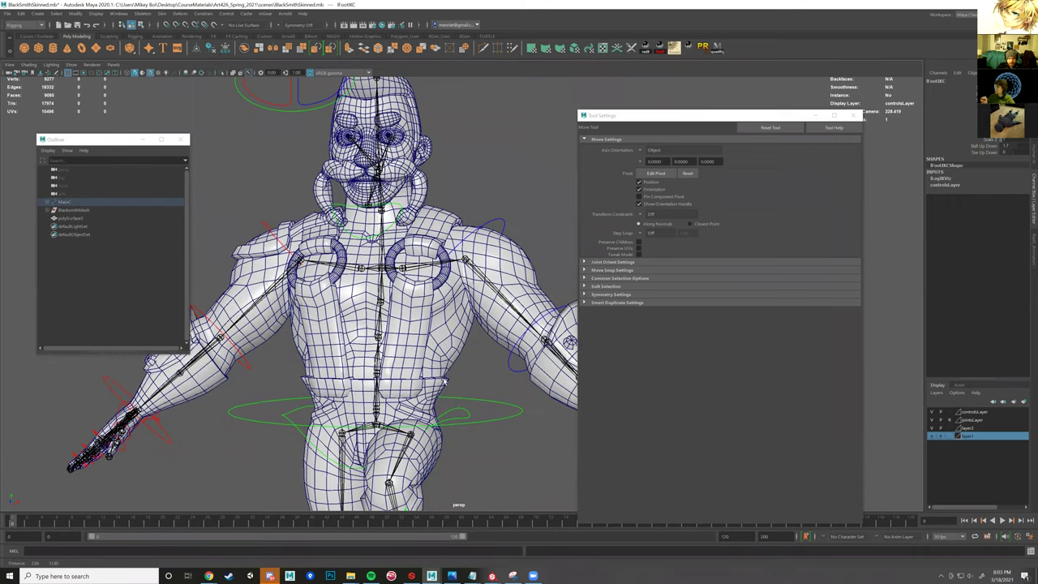
{"action": "key", "text": "["}
{"action": "key", "text": "["}
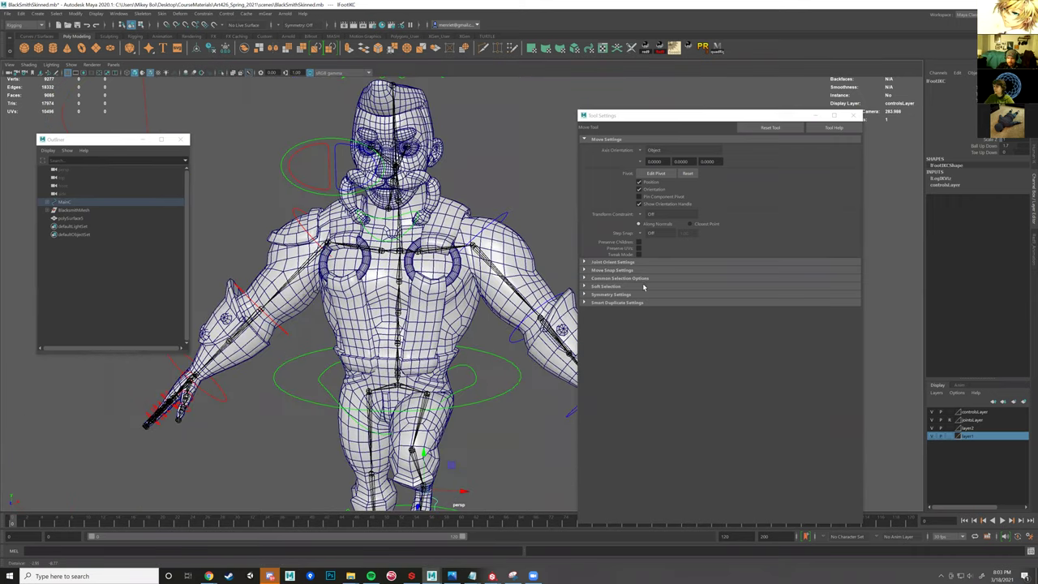
{"action": "key", "text": "["}
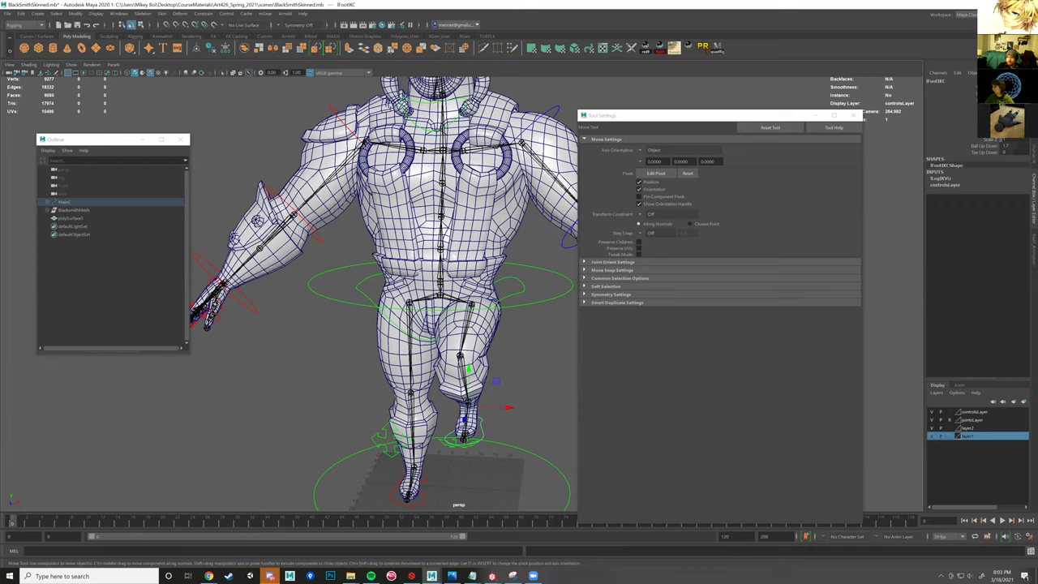
{"action": "key", "text": "["}
- Return the left foot to its rest position and reset the foot control's Ball Up Down value to 0
{"action": "key", "text": "]"}
{"action": "key", "text": "ctrl+z"}
{"action": "key", "text": "["}
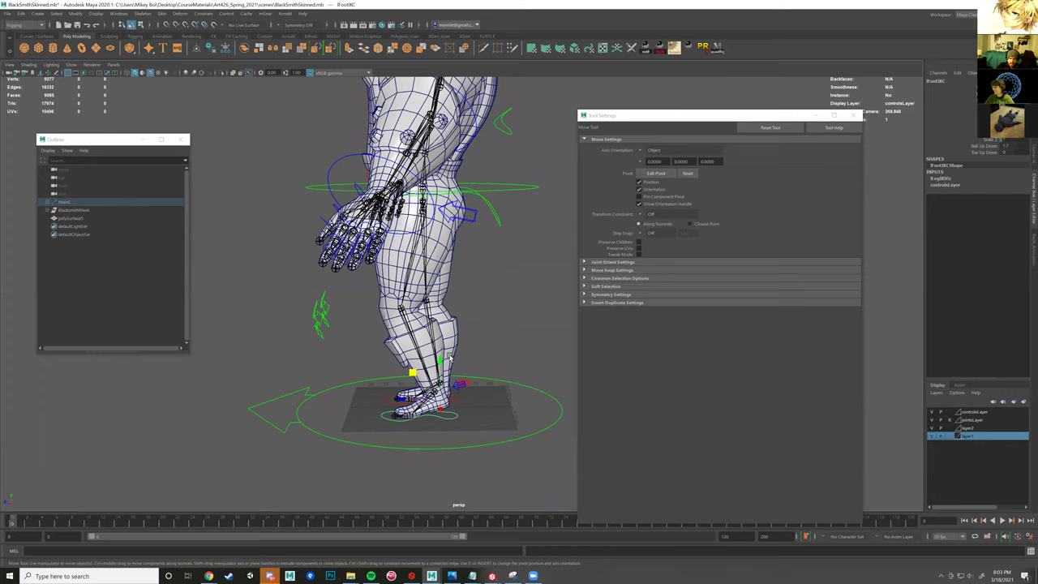
{"action": "left_click", "coordinate": [1016, 146]}
{"action": "left_click_drag", "start_coordinate": [484, 313], "coordinate": [510, 318], "text": "alt"}
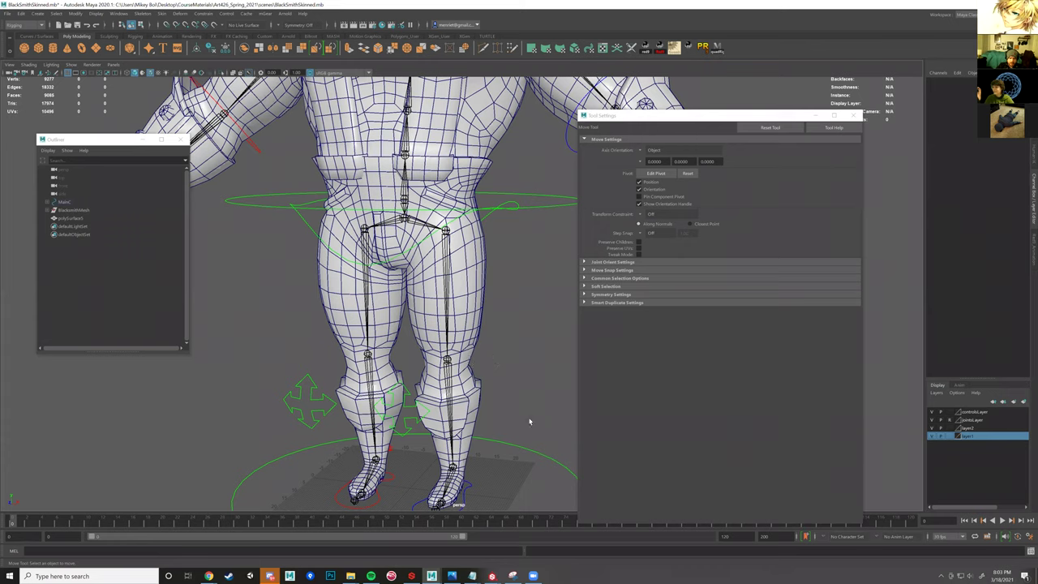
- Swing the left foot control out to the side repeatedly to test the hip deformation, undoing each move
{"action": "key", "text": "ctrl+z"}
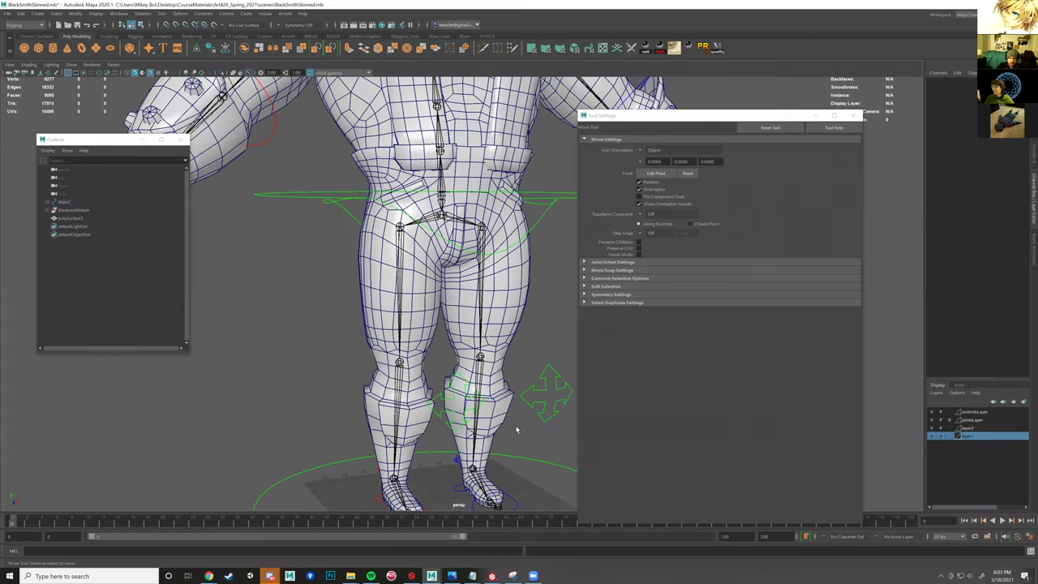
{"action": "key", "text": "ctrl+z"}
{"action": "key", "text": "ctrl+z"}
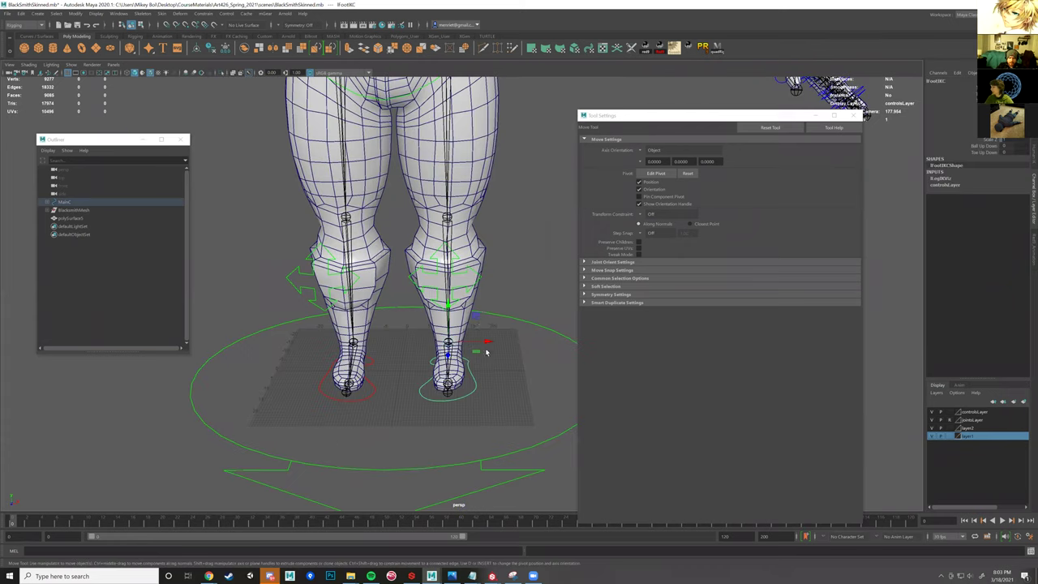
{"action": "key", "text": "ctrl+z"}
{"action": "key", "text": "ctrl+z"}
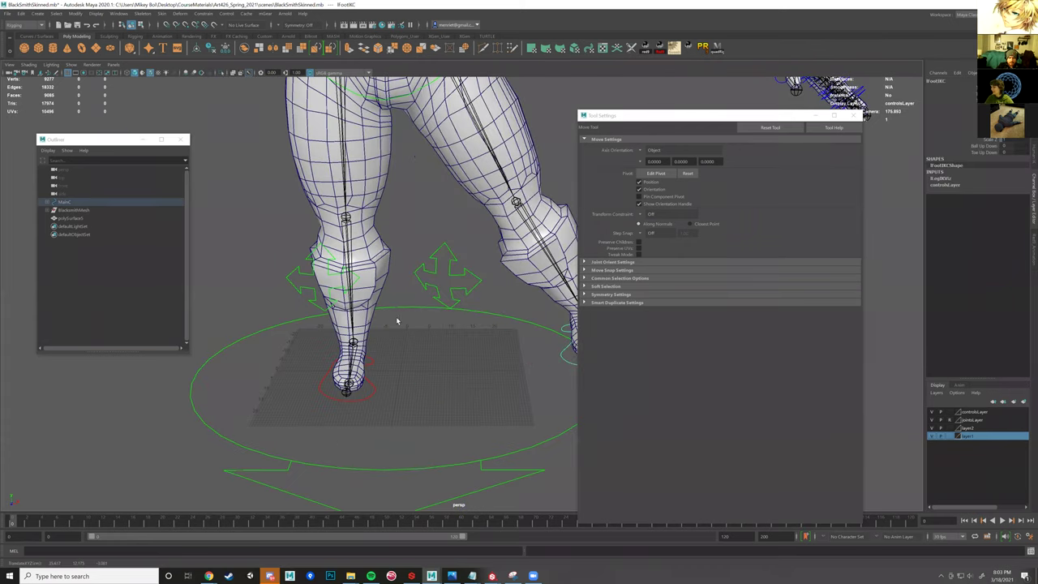
{"action": "key", "text": "ctrl+z"}
{"action": "key", "text": "ctrl+z"}
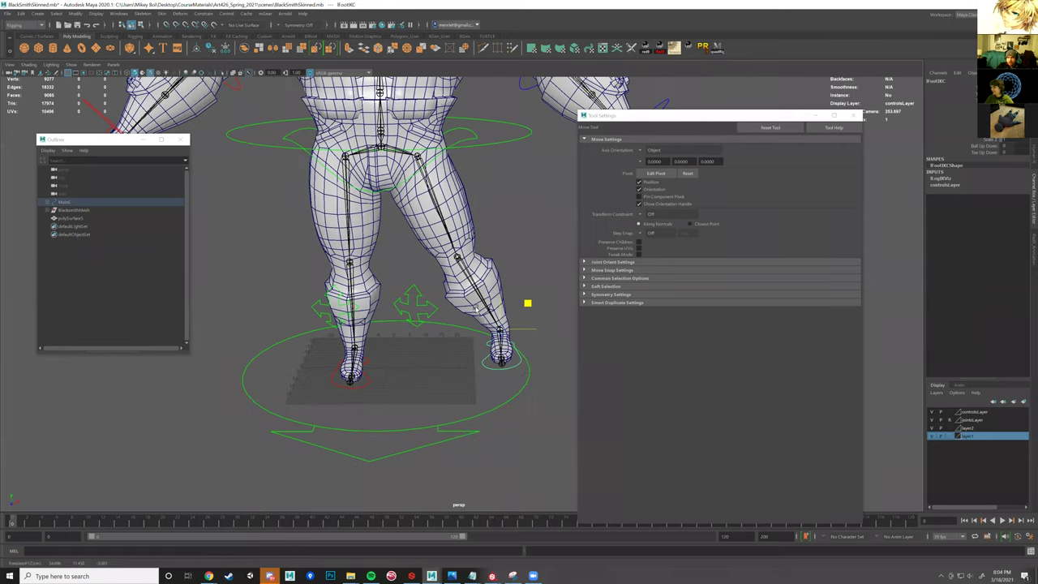
{"action": "key", "text": "ctrl+z"}
{"action": "key", "text": "ctrl+z"}
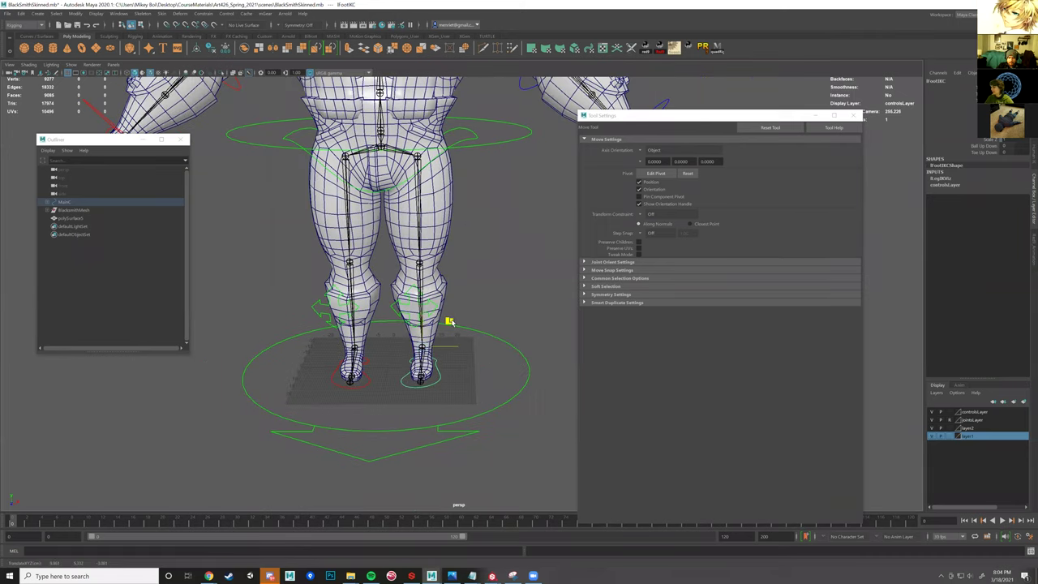
{"action": "key", "text": "ctrl+z"}
{"action": "key", "text": "ctrl+z"}
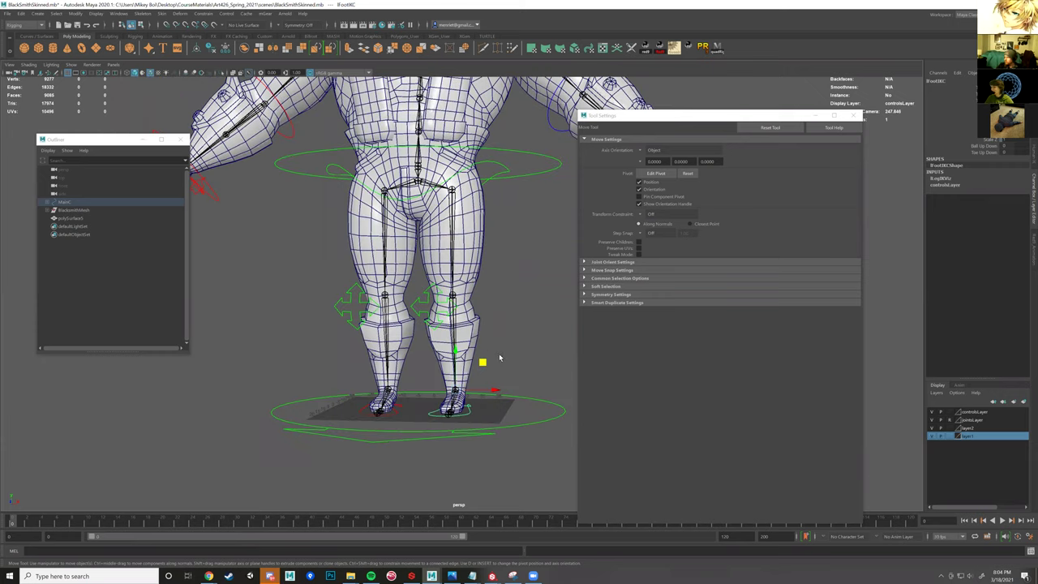
{"action": "key", "text": "ctrl+z"}
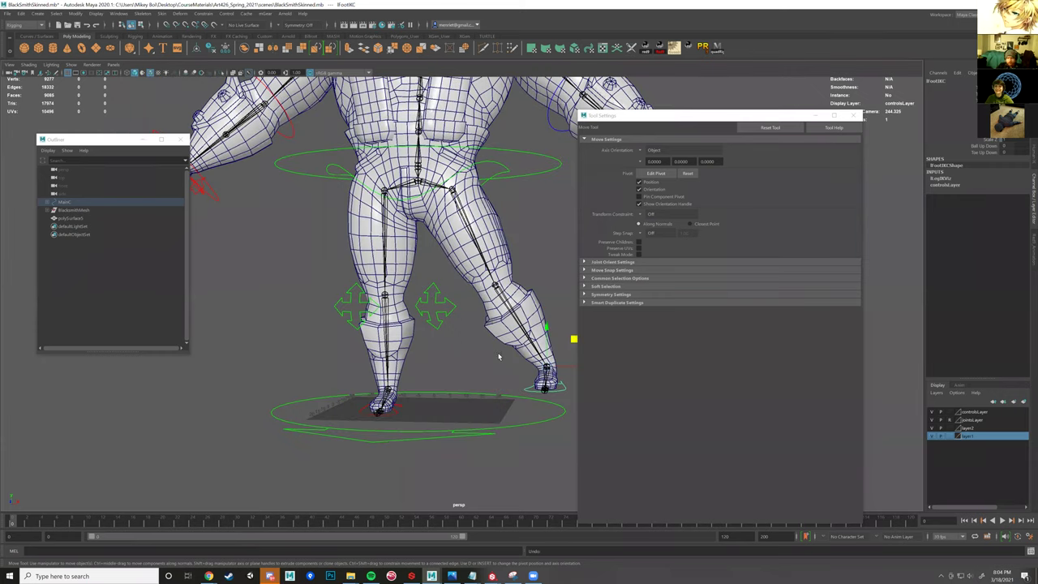
{"action": "key", "text": "ctrl+z"}
- Raise the left foot control in front of the body and examine the hip and buttock deformation from front and back
{"action": "key", "text": "ctrl+z"}
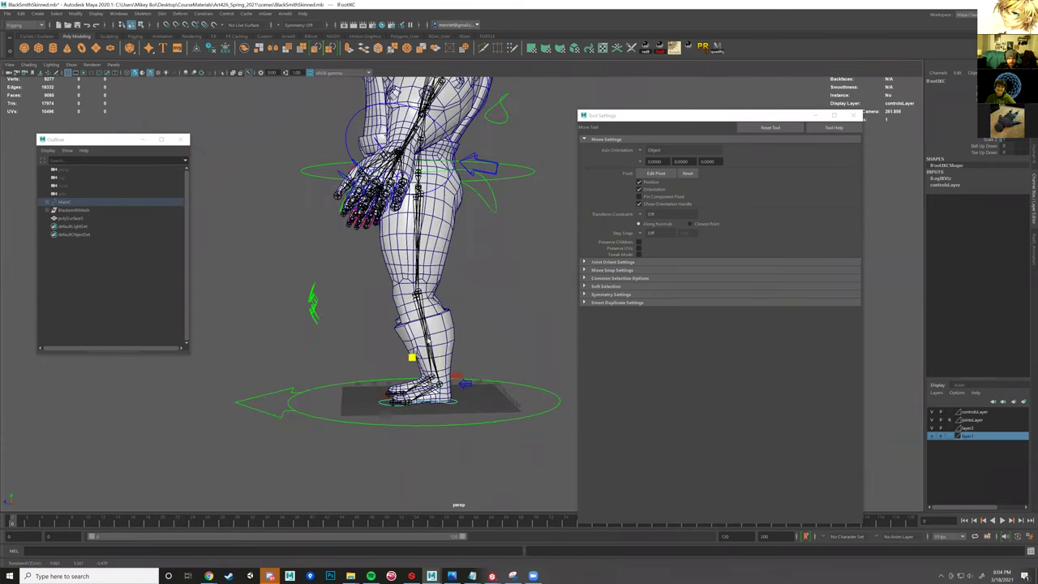
{"action": "key", "text": "ctrl+z"}
{"action": "key", "text": "ctrl+z"}
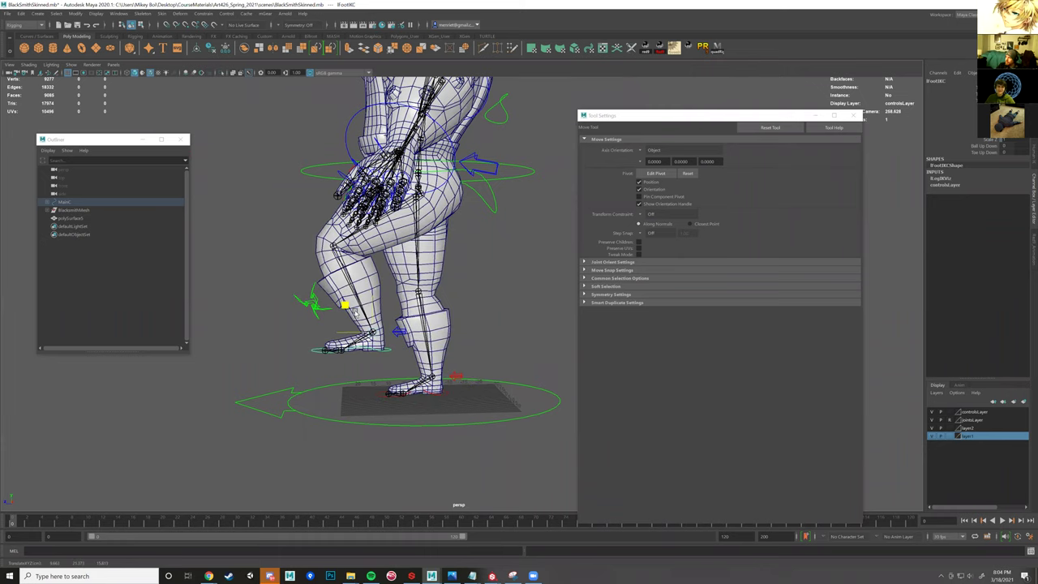
{"action": "key", "text": "ctrl+z"}
{"action": "key", "text": "ctrl+z"}
{"action": "key", "text": "ctrl+z"}
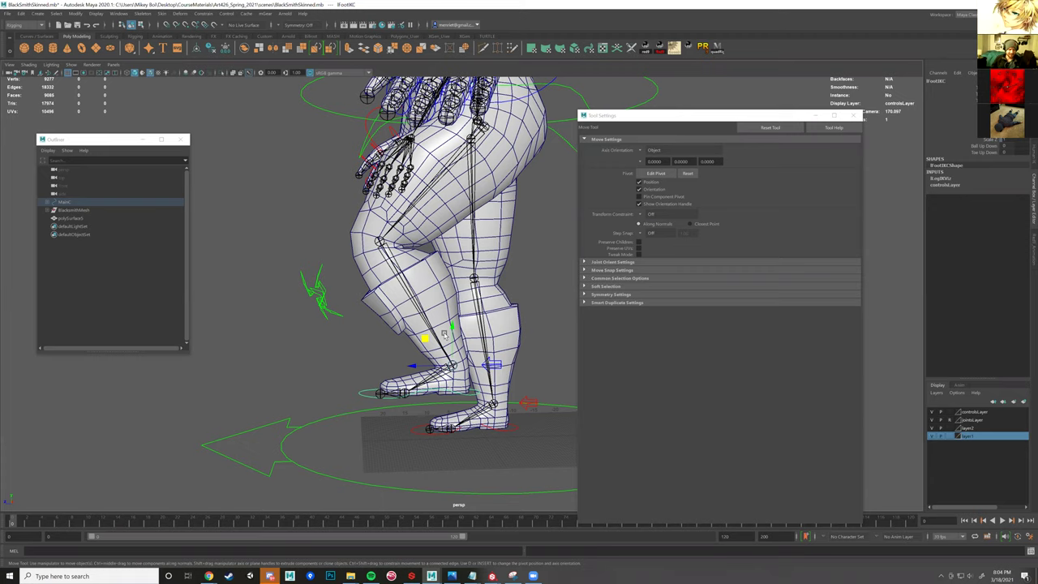
{"action": "left_click_drag", "start_coordinate": [373, 325], "coordinate": [452, 346], "text": "alt"}
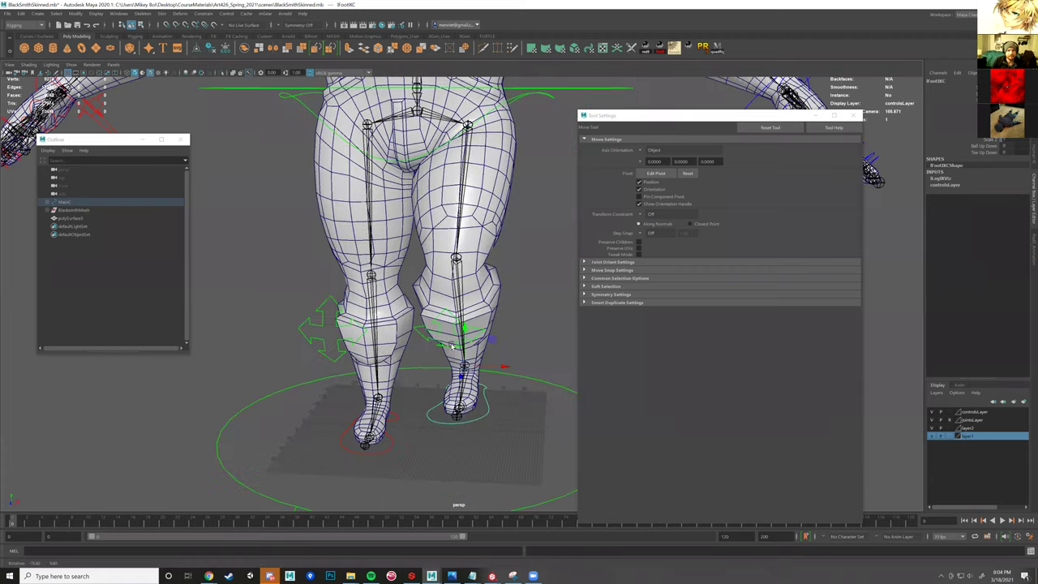
{"action": "left_click_drag", "start_coordinate": [369, 336], "coordinate": [342, 362], "text": "alt"}
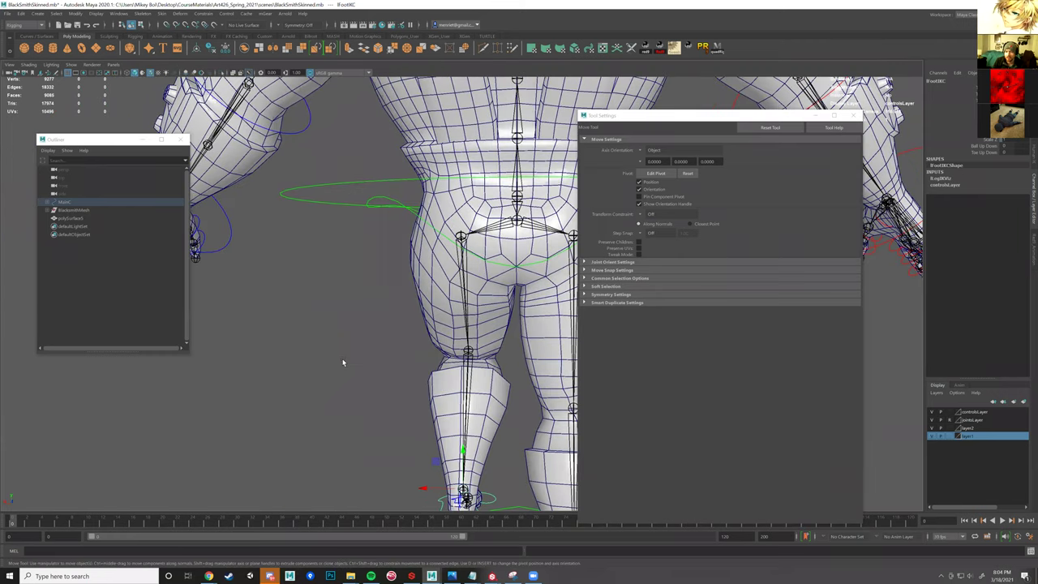
{"action": "left_click_drag", "start_coordinate": [350, 389], "coordinate": [341, 383], "text": "alt"}
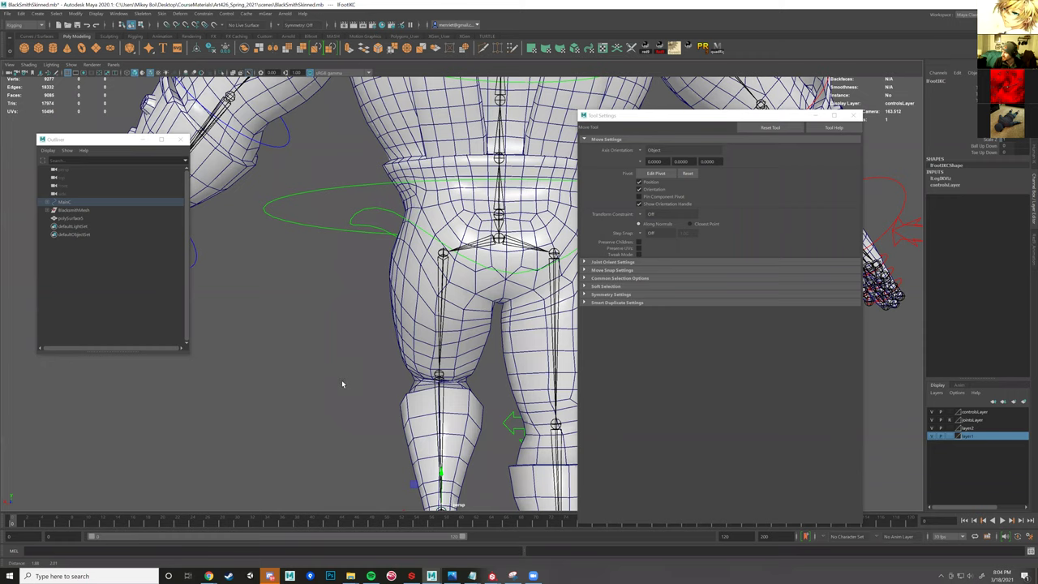
{"action": "scroll", "coordinate": [362, 345], "scroll_direction": "up", "scroll_amount": 2}
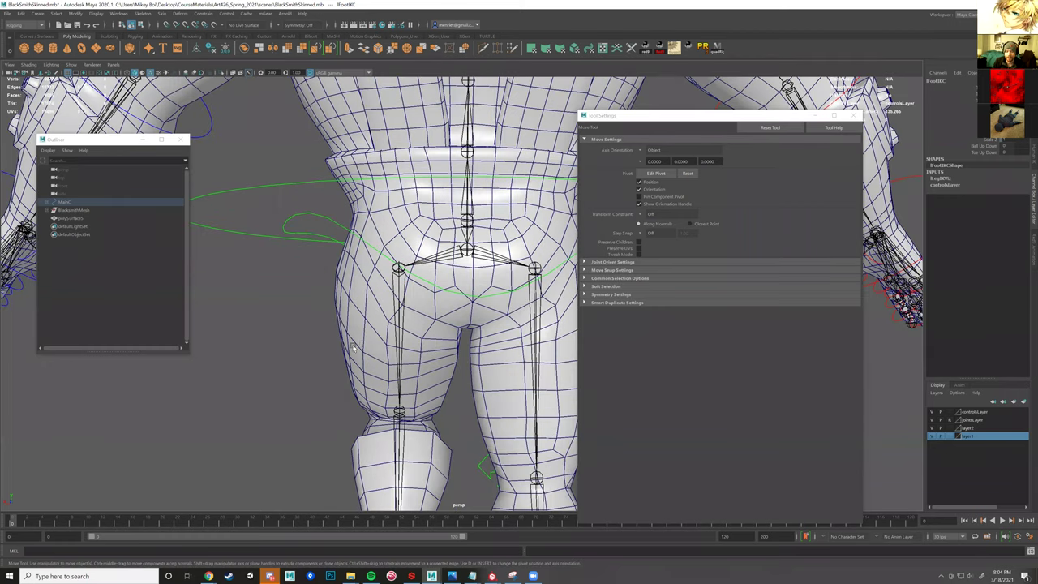
- Examine the raised left leg's hip, knee and buttock deformation from behind and from the side
{"action": "scroll", "coordinate": [399, 355], "scroll_direction": "down", "scroll_amount": 2}
{"action": "scroll", "coordinate": [485, 301], "scroll_direction": "down", "scroll_amount": 3}
{"action": "left_click_drag", "start_coordinate": [484, 302], "coordinate": [501, 348], "text": "alt"}
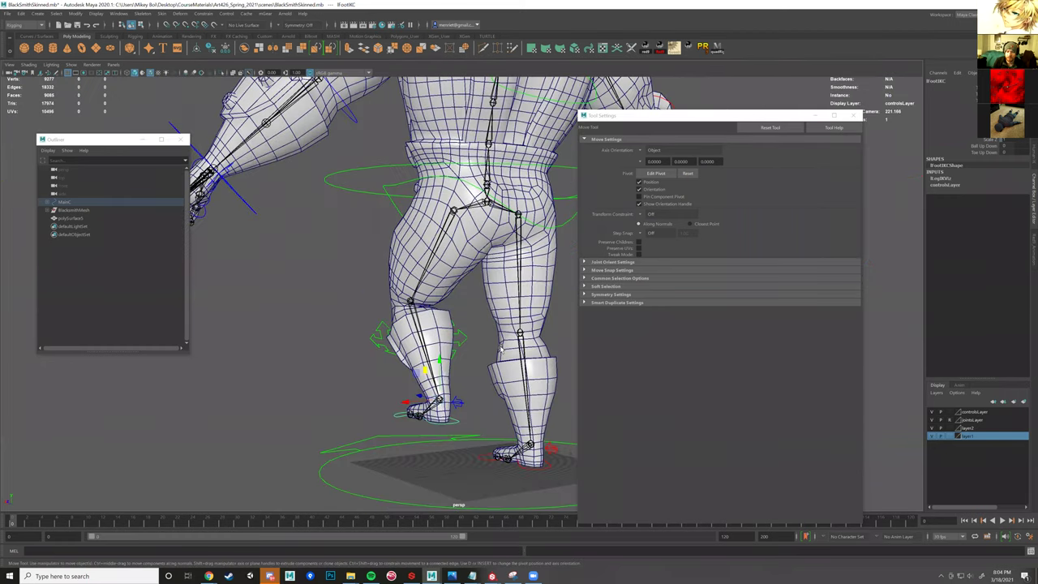
{"action": "left_click_drag", "start_coordinate": [419, 326], "coordinate": [460, 323], "text": "alt"}
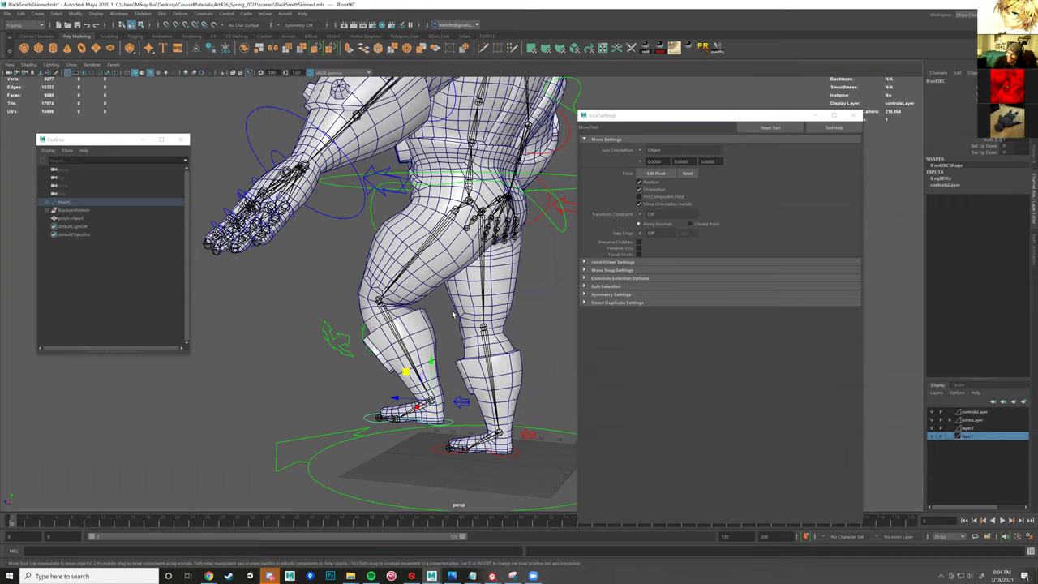
{"action": "left_click_drag", "start_coordinate": [455, 315], "coordinate": [489, 316], "text": "alt"}
{"action": "left_click_drag", "start_coordinate": [487, 331], "coordinate": [468, 347], "text": "alt"}
{"action": "middle_click_drag", "start_coordinate": [500, 363], "coordinate": [530, 313], "text": "alt"}
{"action": "right_click_drag", "start_coordinate": [516, 336], "coordinate": [544, 337], "text": "alt"}
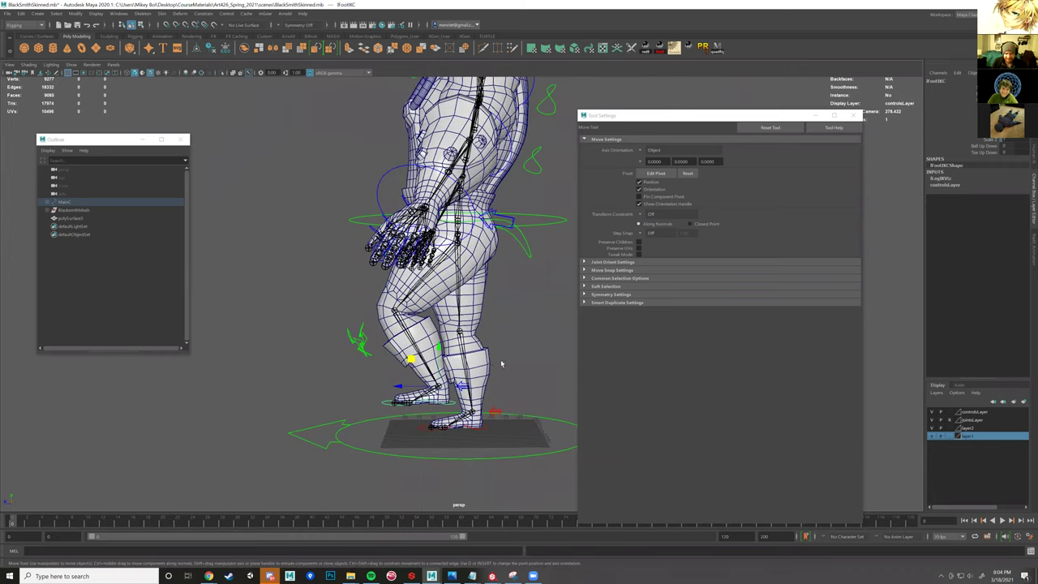
- Set the left foot control's Ball Up Down attribute to 5.6 to lift the heel over the toes
{"action": "left_click_drag", "start_coordinate": [806, 254], "coordinate": [861, 243], "text": "alt"}
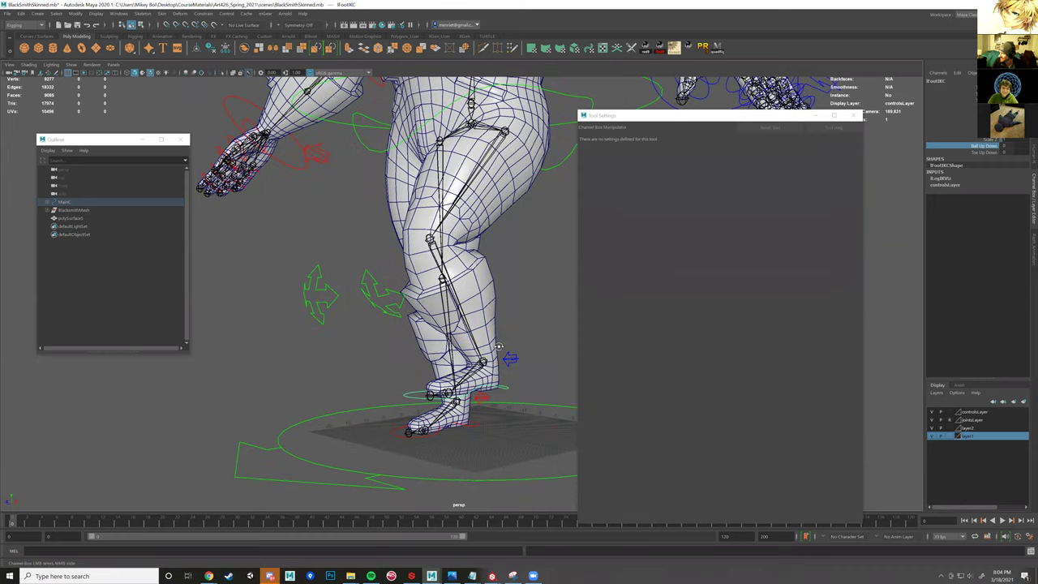
{"action": "left_click_drag", "start_coordinate": [436, 344], "coordinate": [494, 344], "text": "alt"}
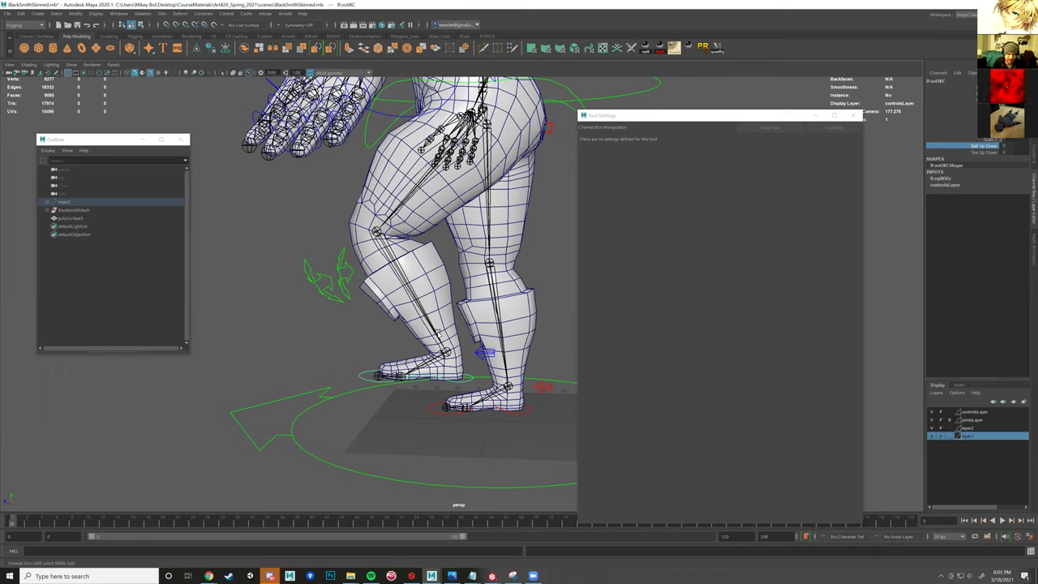
{"action": "middle_click_drag", "start_coordinate": [444, 330], "coordinate": [510, 398]}
{"action": "left_click_drag", "start_coordinate": [510, 398], "coordinate": [390, 336], "text": "alt"}
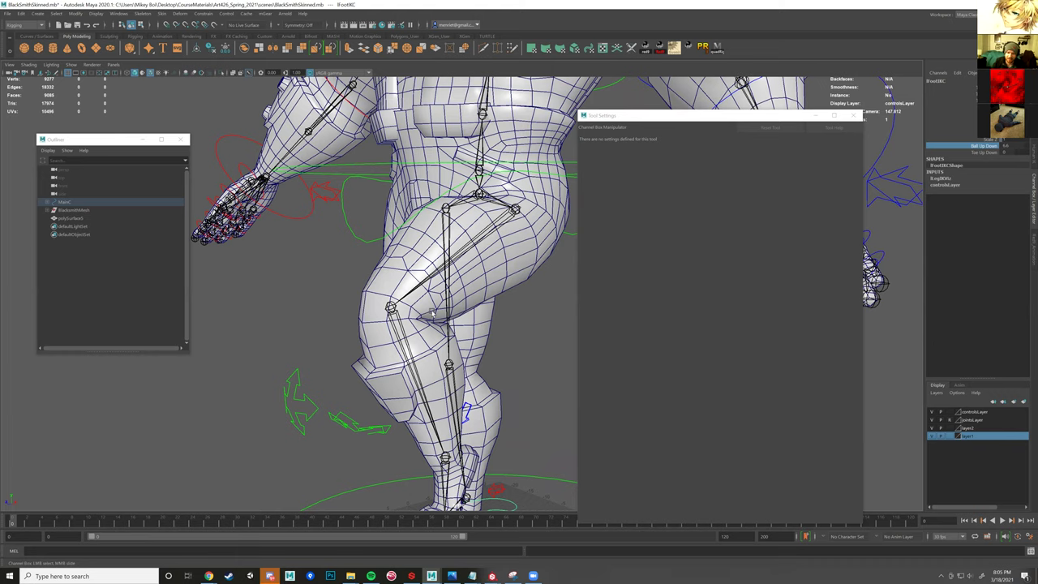
- Examine the left leg's knee, ankle and foot deformation with the heel lifted, from the front and side
{"action": "left_click_drag", "start_coordinate": [495, 348], "coordinate": [475, 268], "text": "alt"}
{"action": "scroll", "coordinate": [496, 283], "scroll_direction": "down", "scroll_amount": 6}
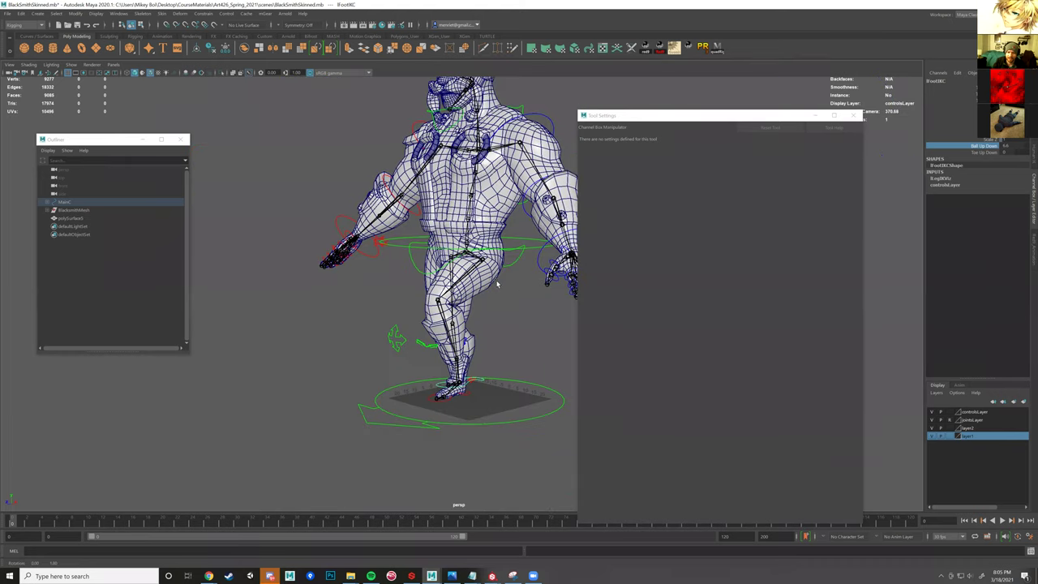
{"action": "left_click_drag", "start_coordinate": [435, 318], "coordinate": [455, 304], "text": "alt"}
{"action": "scroll", "coordinate": [455, 304], "scroll_direction": "up", "scroll_amount": 3}
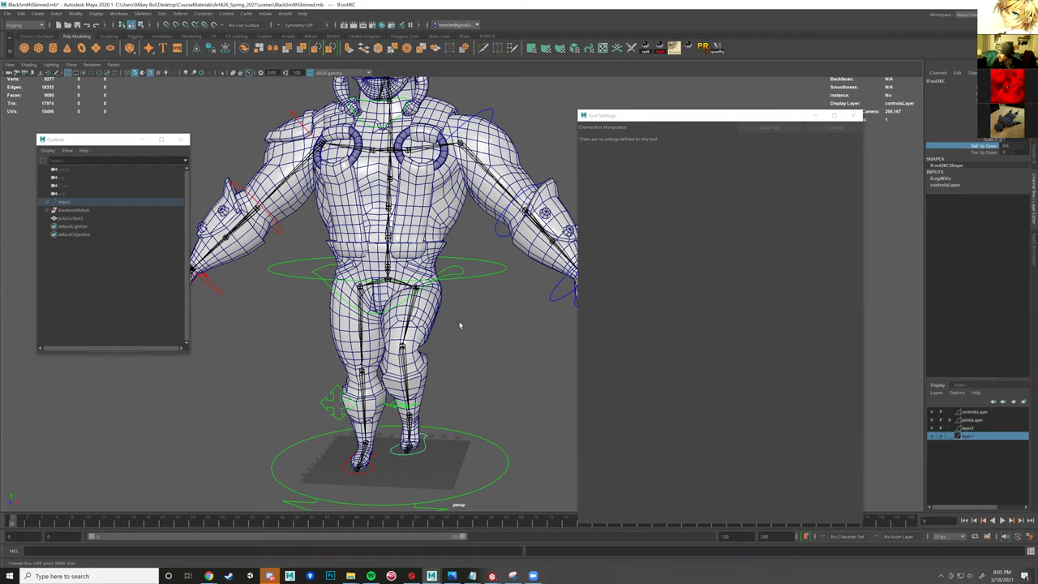
{"action": "left_click_drag", "start_coordinate": [467, 252], "coordinate": [446, 186], "text": "alt"}
{"action": "middle_click_drag", "start_coordinate": [445, 186], "coordinate": [483, 115], "text": "alt"}
{"action": "left_click_drag", "start_coordinate": [387, 328], "coordinate": [446, 316], "text": "alt"}
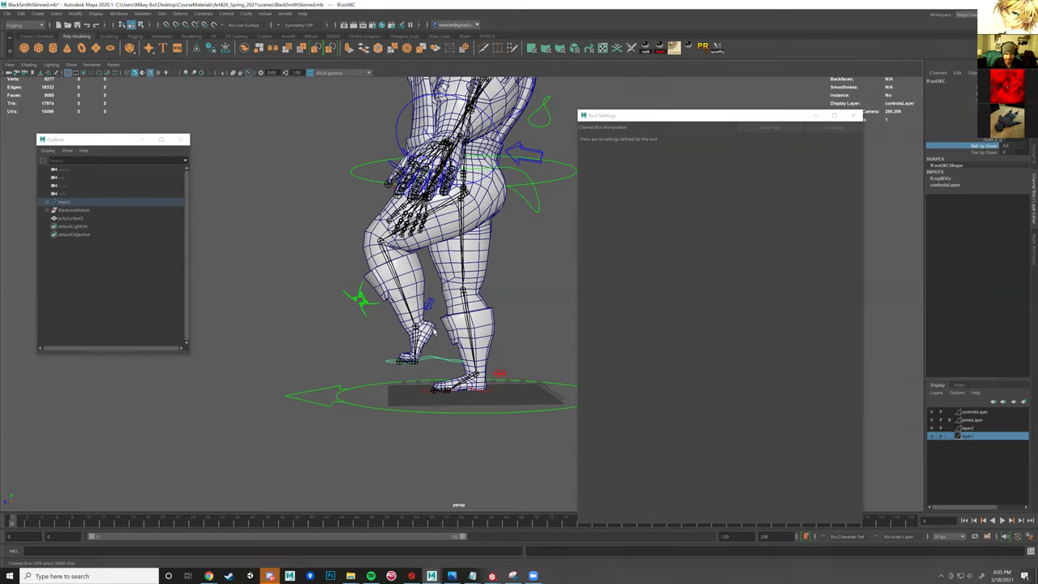
{"action": "right_click_drag", "start_coordinate": [433, 331], "coordinate": [414, 392], "text": "alt"}
{"action": "left_click_drag", "start_coordinate": [414, 392], "coordinate": [463, 387], "text": "alt"}
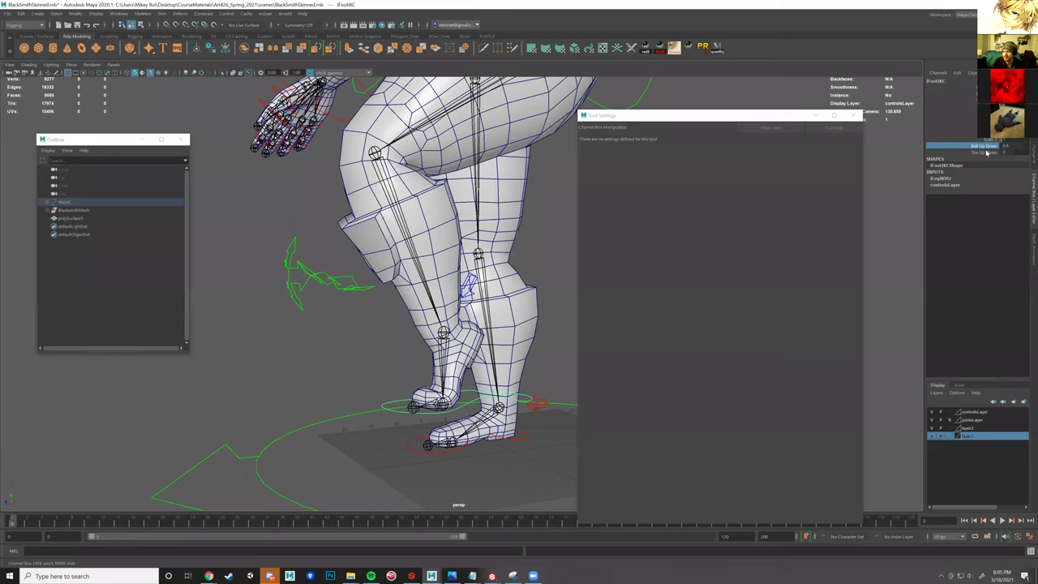
- Try rotating the left foot control toe-down with the heel still lifted, and undo the rotation
{"action": "key", "text": "e"}
{"action": "mouse_move", "coordinate": [471, 343]}
{"action": "left_mouse_down"}
{"action": "mouse_move", "coordinate": [466, 351]}
{"action": "mouse_move", "coordinate": [479, 344]}
{"action": "left_mouse_up"}
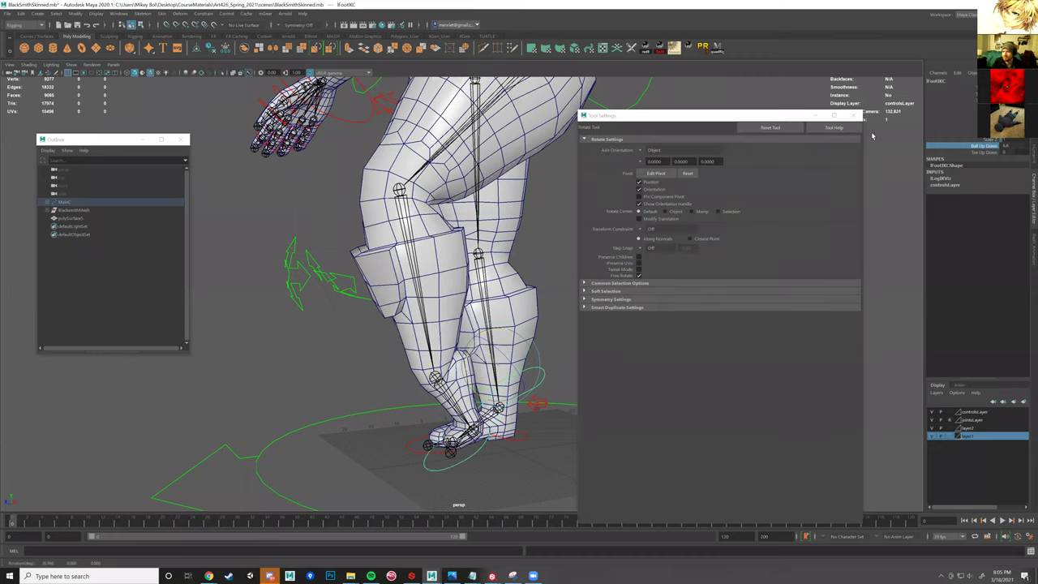
{"action": "key", "text": "ctrl+z"}
{"action": "key", "text": "ctrl+z"}
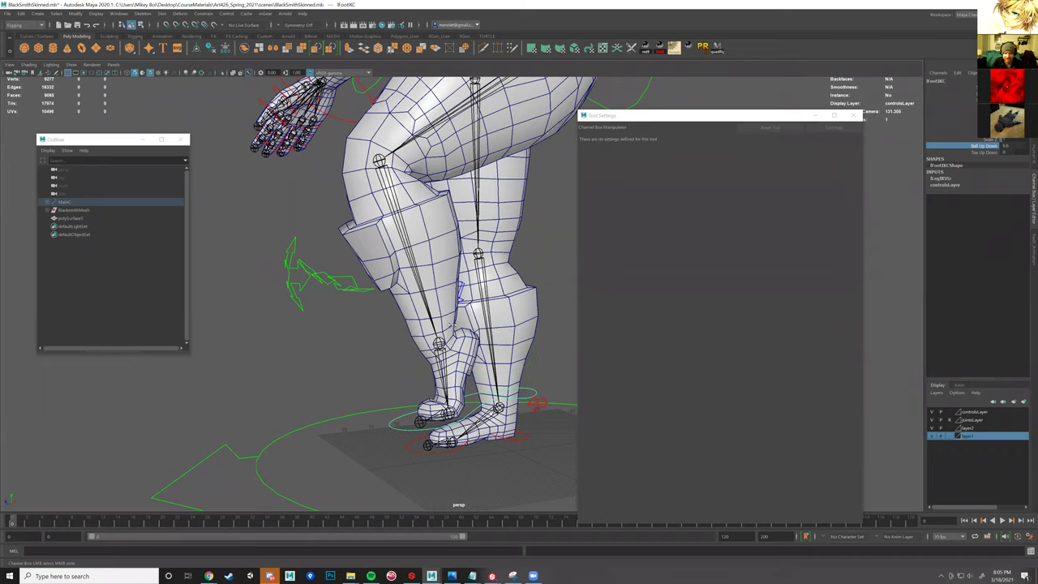
- Undo the heel lift and return the left foot control's Ball Up Down value to 0
{"action": "key", "text": "ctrl+z"}
{"action": "key", "text": "ctrl+z"}
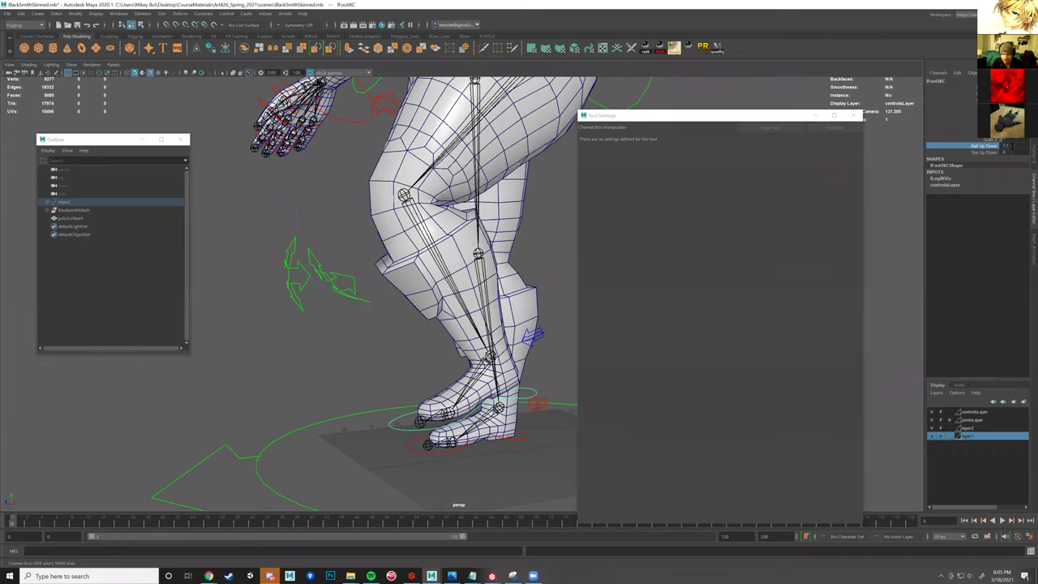
{"action": "key", "text": "ctrl+z"}
{"action": "left_click", "coordinate": [1011, 146]}
{"action": "key", "text": "ctrl+z"}
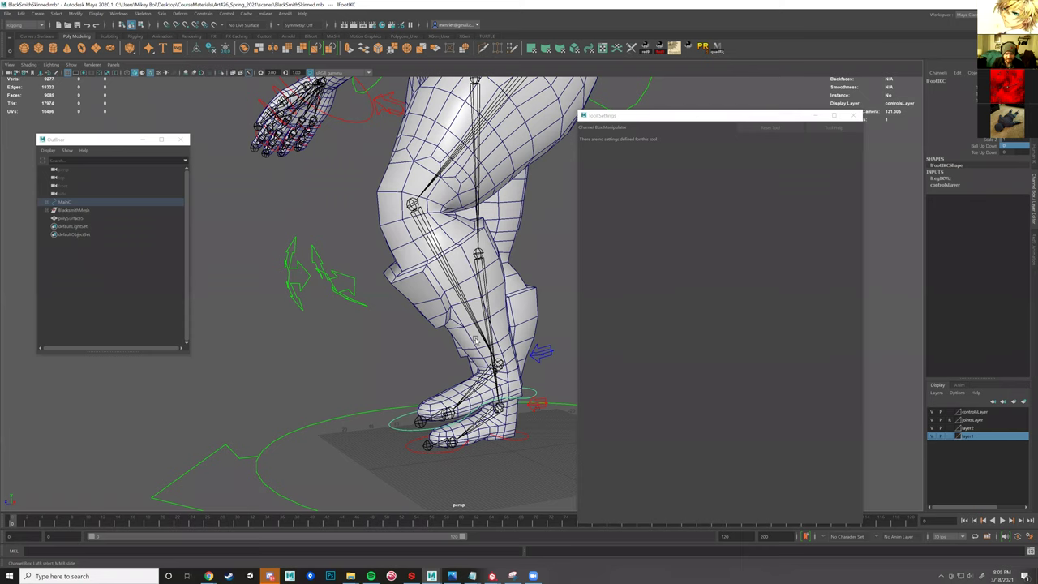
- Rotate the left foot control so the toes point down, nudge its position and save the scene
{"action": "key", "text": "e"}
{"action": "key", "text": "ctrl+z"}
{"action": "left_click_drag", "start_coordinate": [476, 359], "coordinate": [476, 358]}
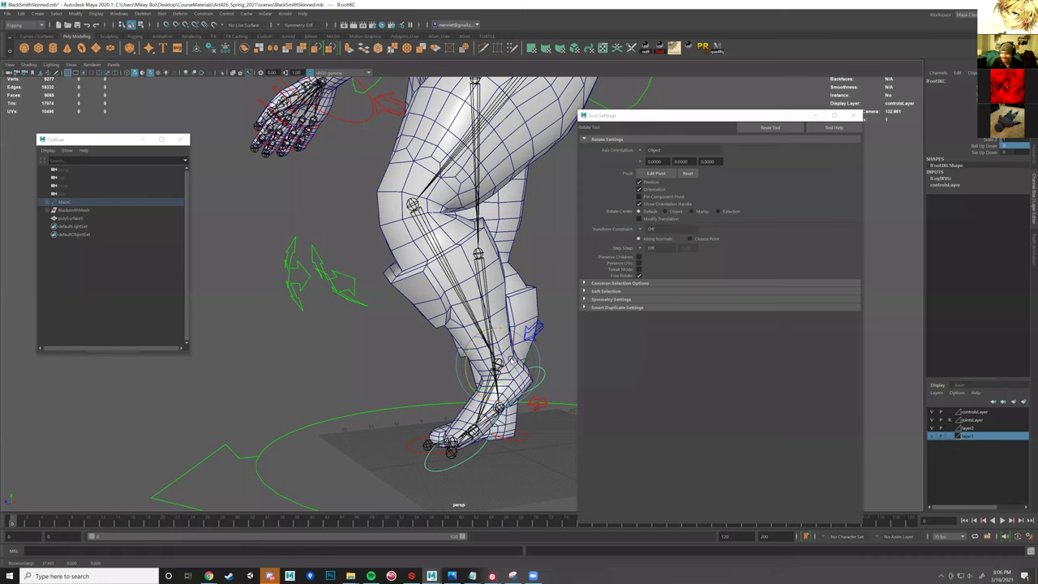
{"action": "key", "text": "w"}
{"action": "left_click_drag", "start_coordinate": [511, 359], "coordinate": [603, 396], "text": "alt"}
{"action": "left_click_drag", "start_coordinate": [511, 361], "coordinate": [506, 353]}
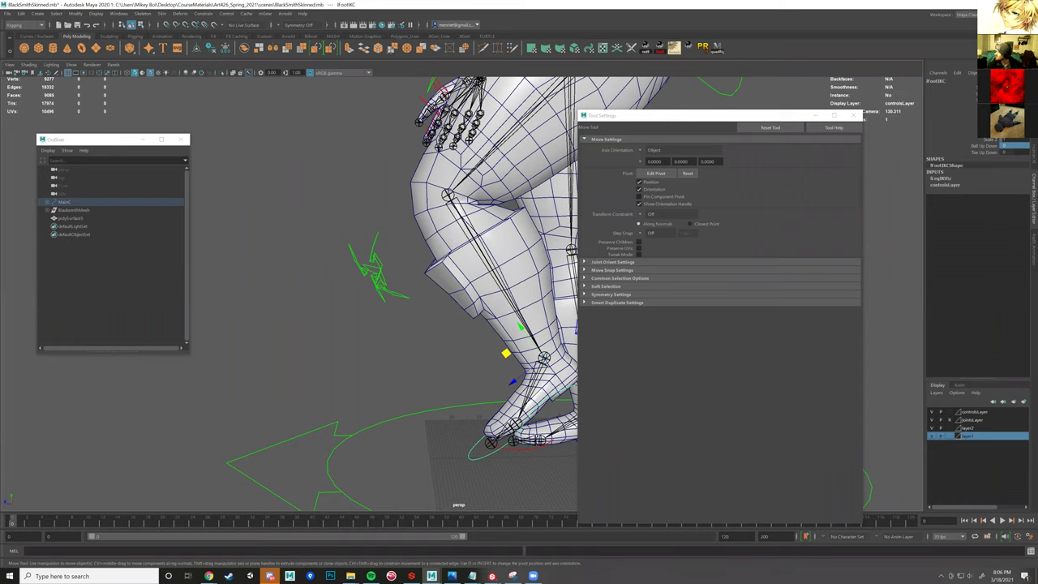
{"action": "key", "text": "ctrl+s"}
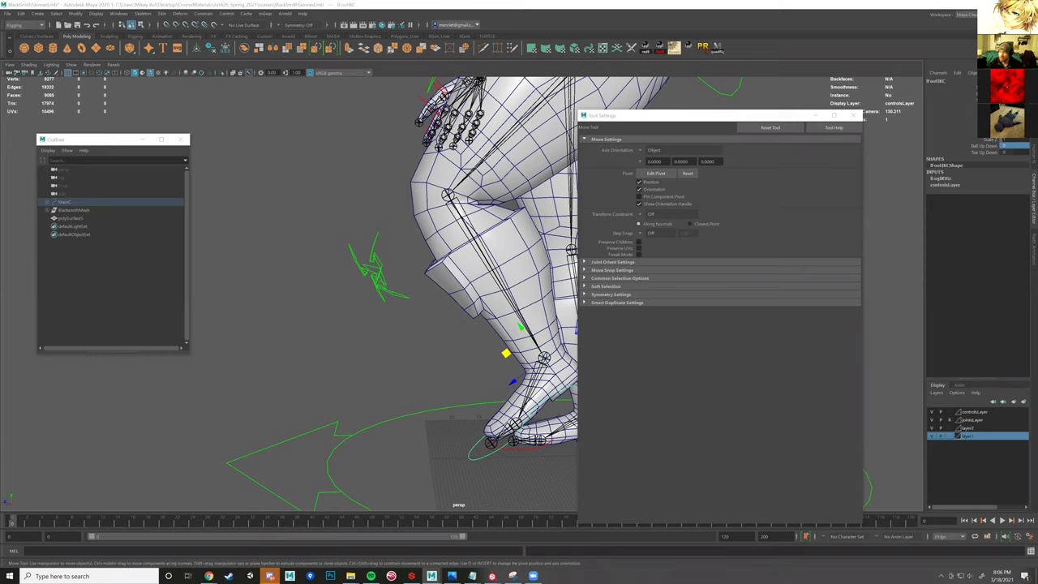
- Deselect the foot control and examine the whole posed character from the side and front
{"action": "scroll", "coordinate": [435, 311], "scroll_direction": "down", "scroll_amount": 9}
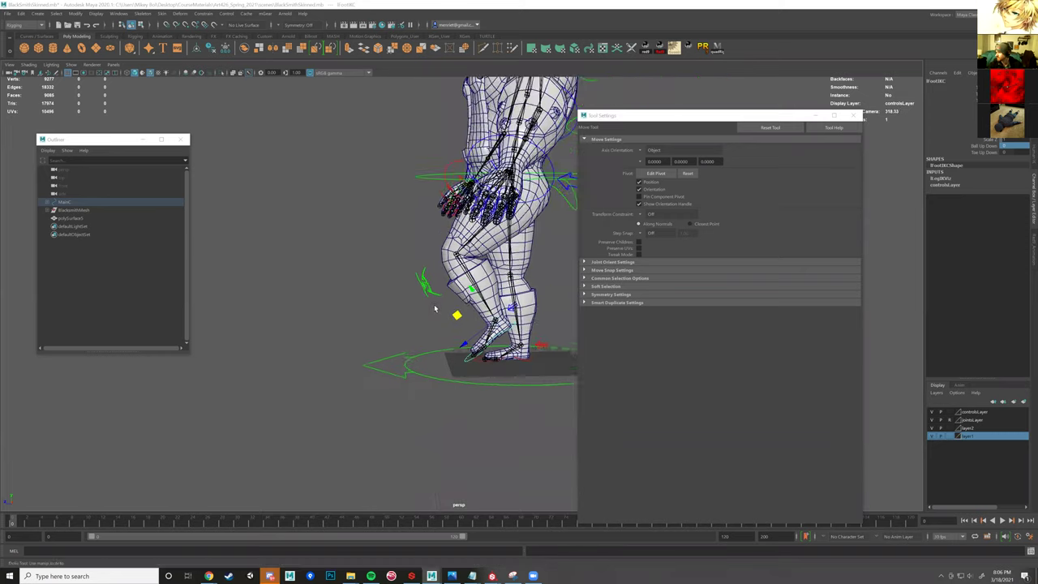
{"action": "left_click", "coordinate": [405, 260]}
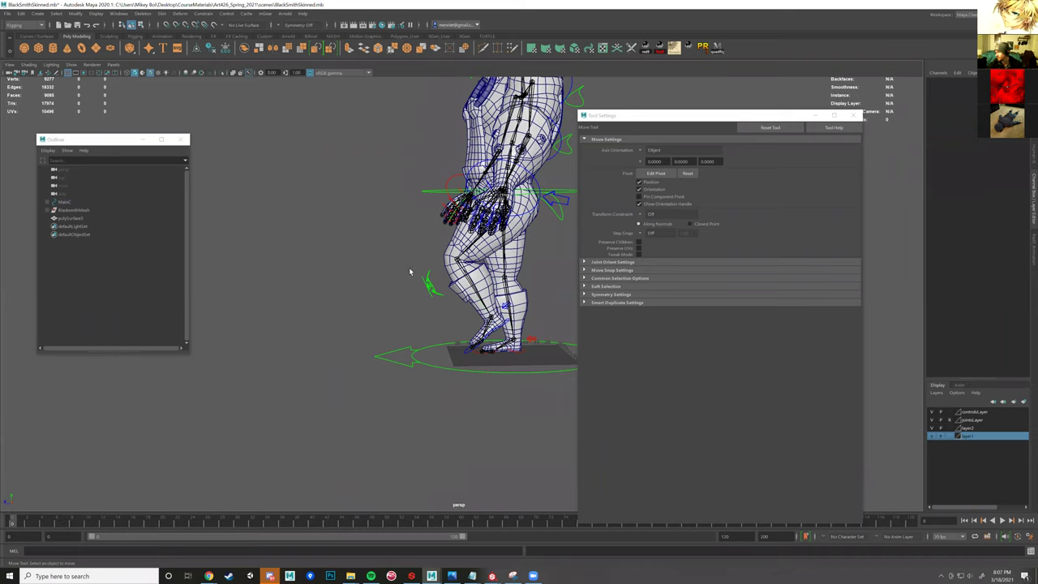
{"action": "left_click_drag", "start_coordinate": [409, 272], "coordinate": [442, 274], "text": "alt"}
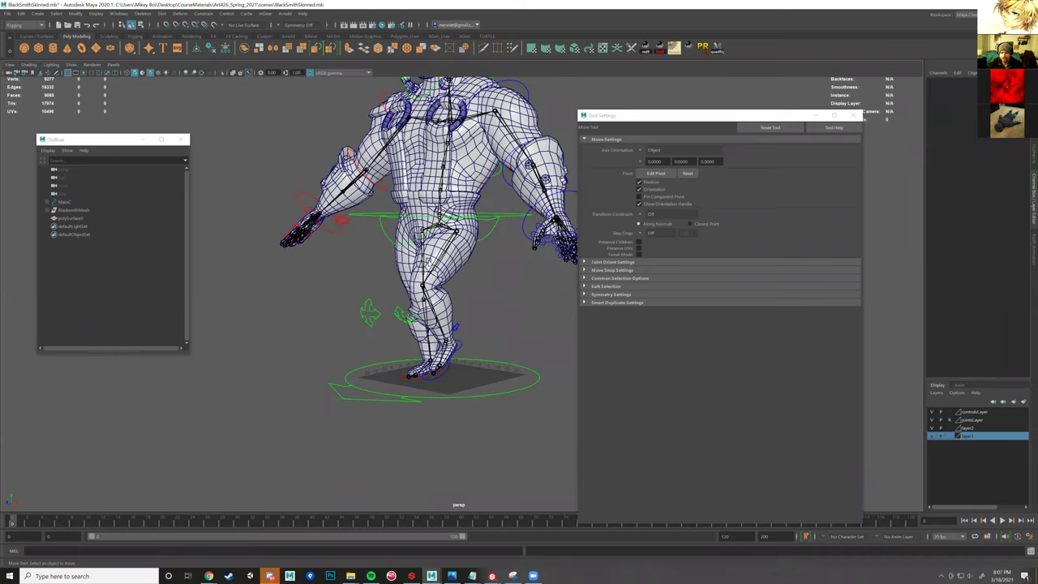
{"action": "left_click_drag", "start_coordinate": [484, 238], "coordinate": [486, 292], "text": "alt"}
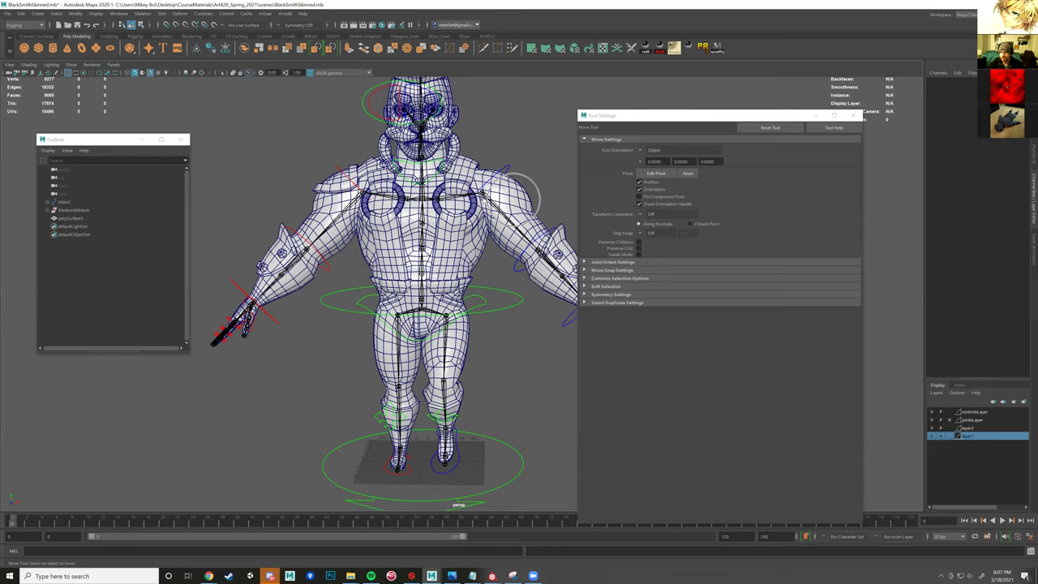
{"action": "middle_click_drag", "start_coordinate": [484, 268], "coordinate": [453, 307], "text": "alt"}
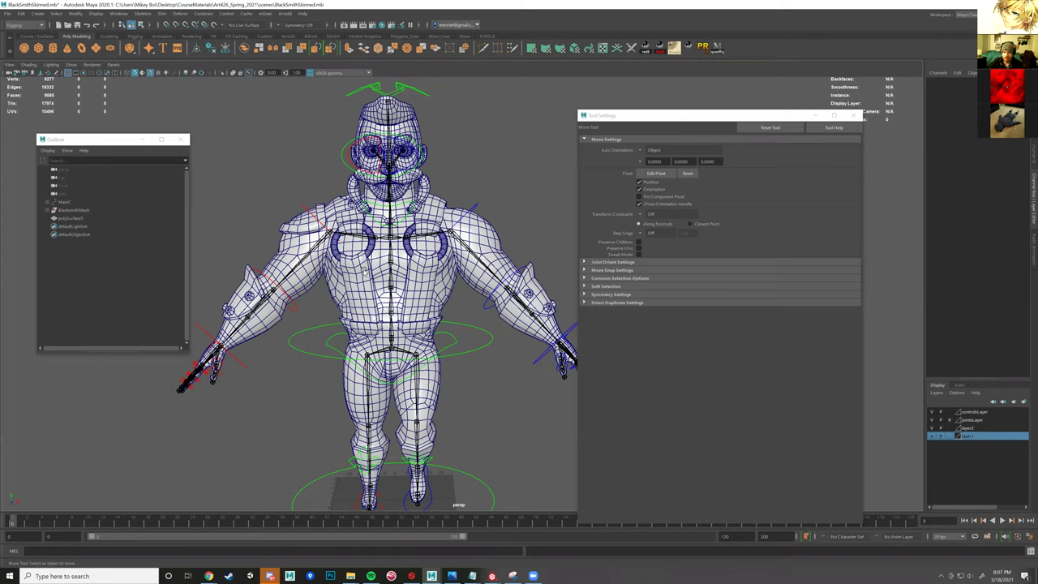
- Switch to Chrome and search Google in a new tab for "framestore vfx breakdown avengers"
{"action": "left_click", "coordinate": [212, 574]}
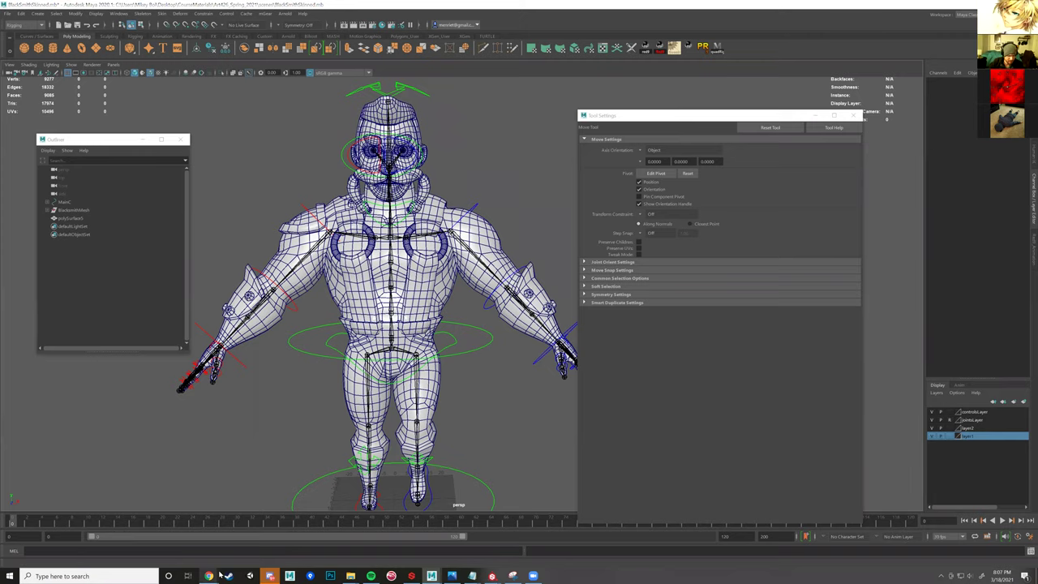
{"action": "left_click", "coordinate": [296, 536]}
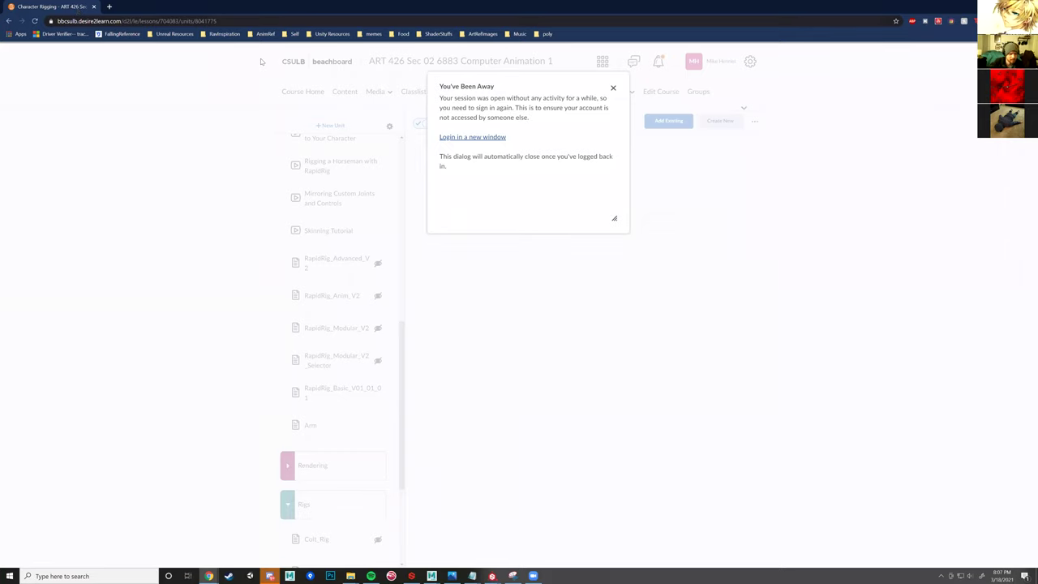
{"action": "key", "text": "ctrl+t"}
{"action": "type", "text": "frame"}
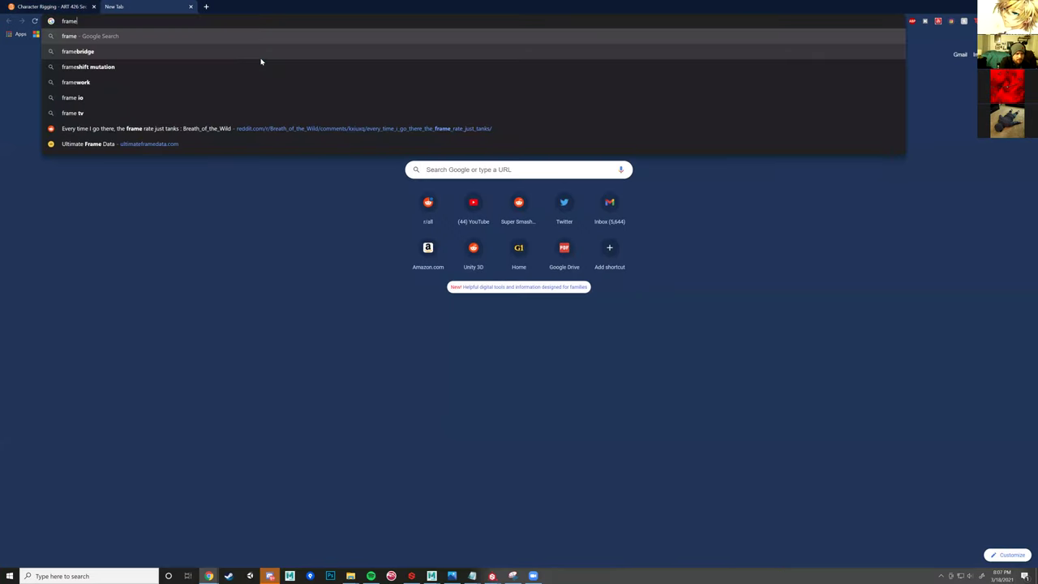
{"action": "type", "text": "store"}
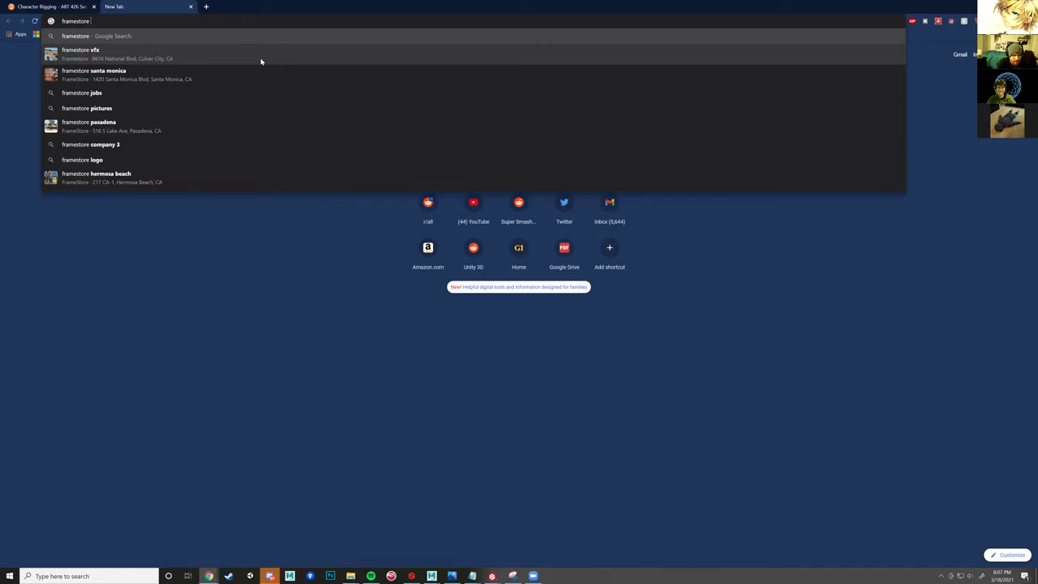
{"action": "type", "text": "vfw"}
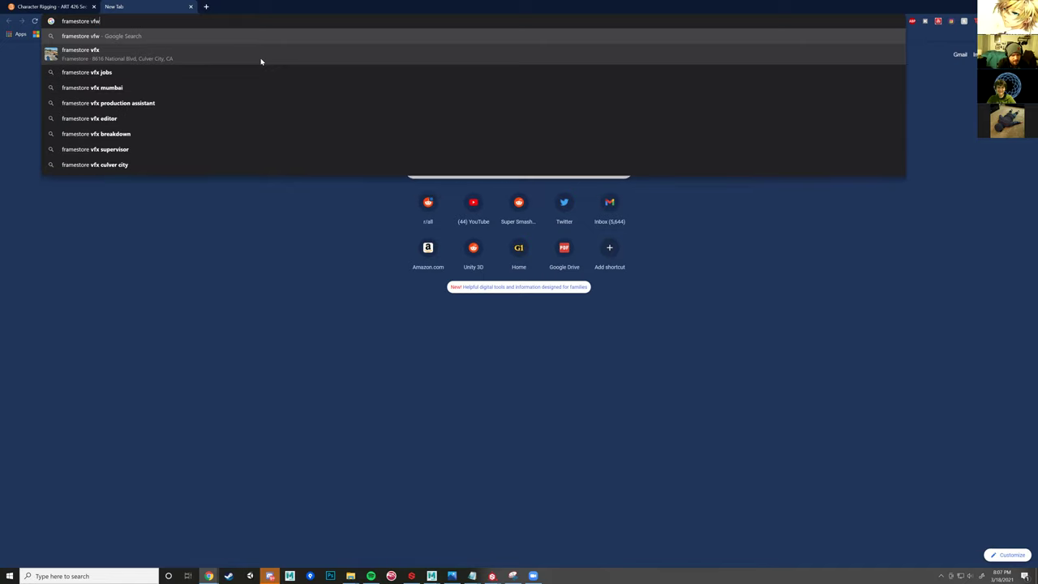
{"action": "key", "text": "BackSpace"}
{"action": "type", "text": "x breakdo"}
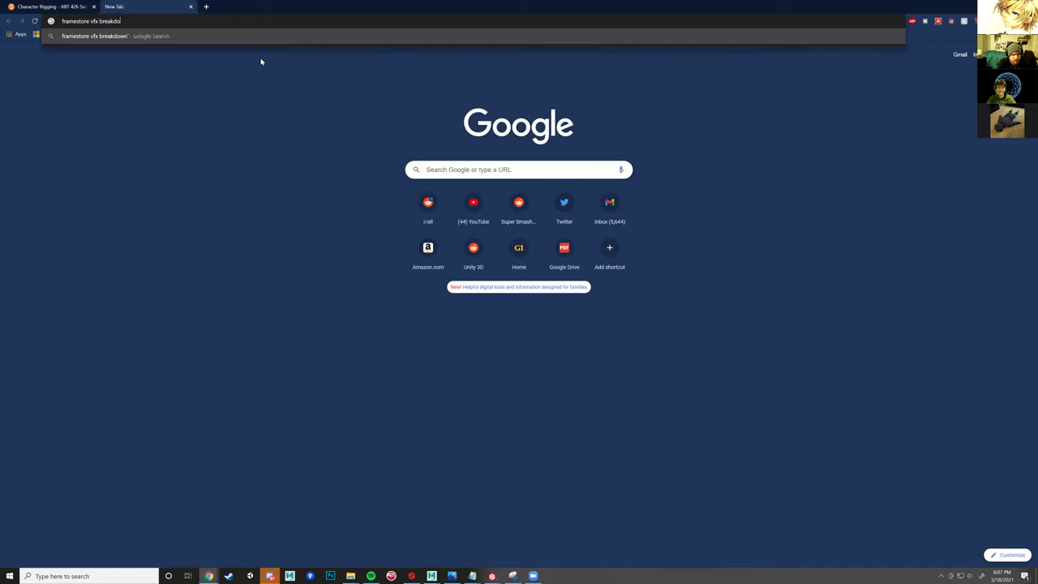
{"action": "type", "text": "wn av"}
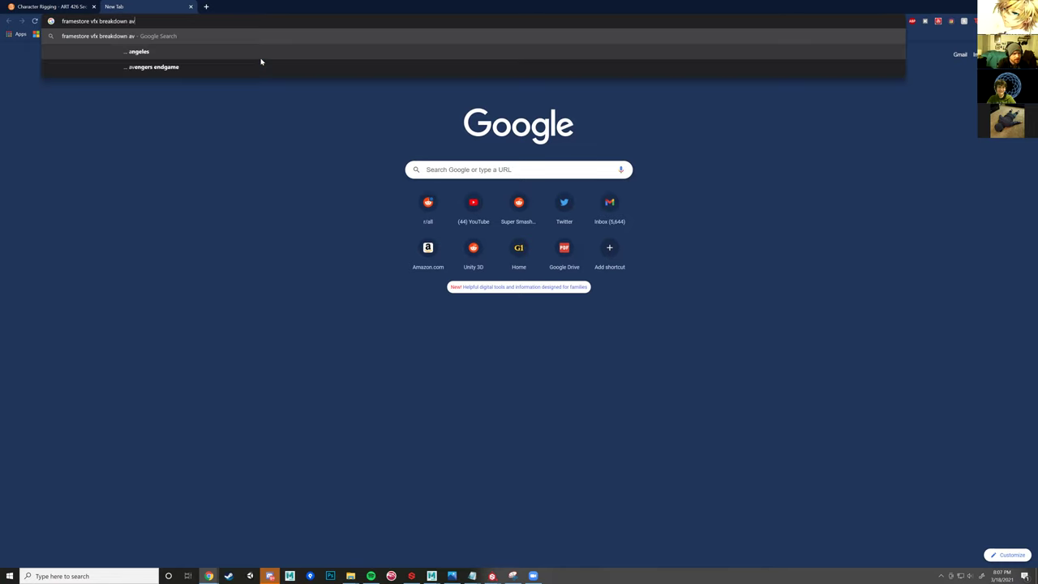
{"action": "type", "text": "engers"}
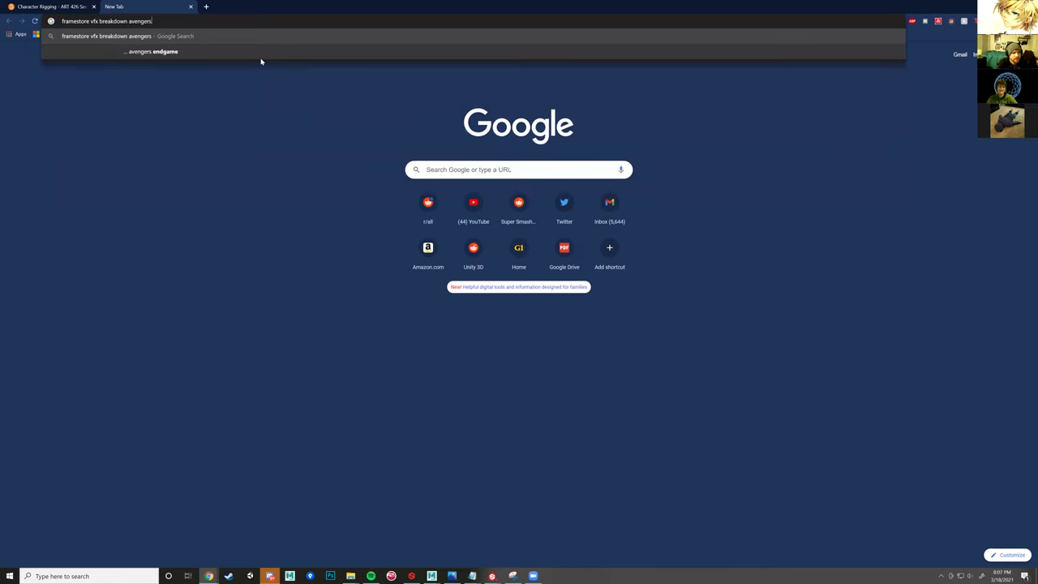
{"action": "key", "text": "Return"}
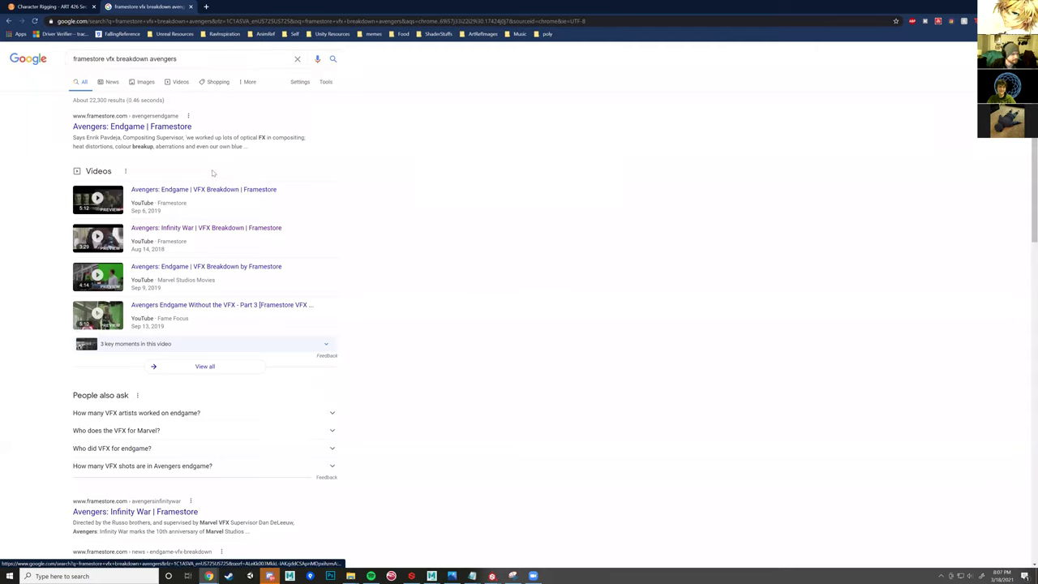
- Open the "Avengers: Endgame | VFX Breakdown | Framestore" video in its own tab and play it full screen
{"action": "middle_click", "coordinate": [203, 189]}
{"action": "left_click", "coordinate": [254, 6]}
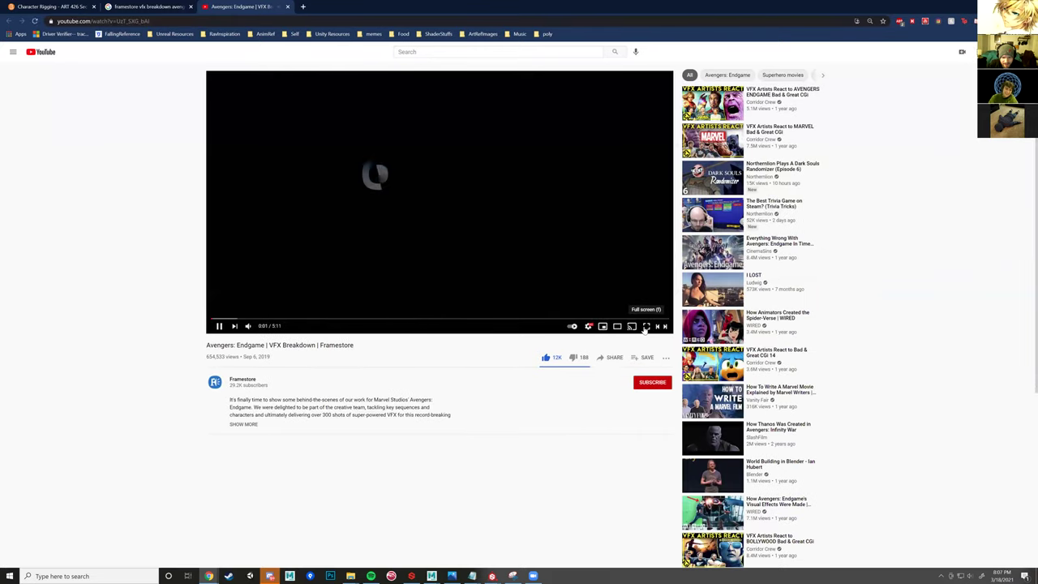
{"action": "left_click", "coordinate": [646, 326]}
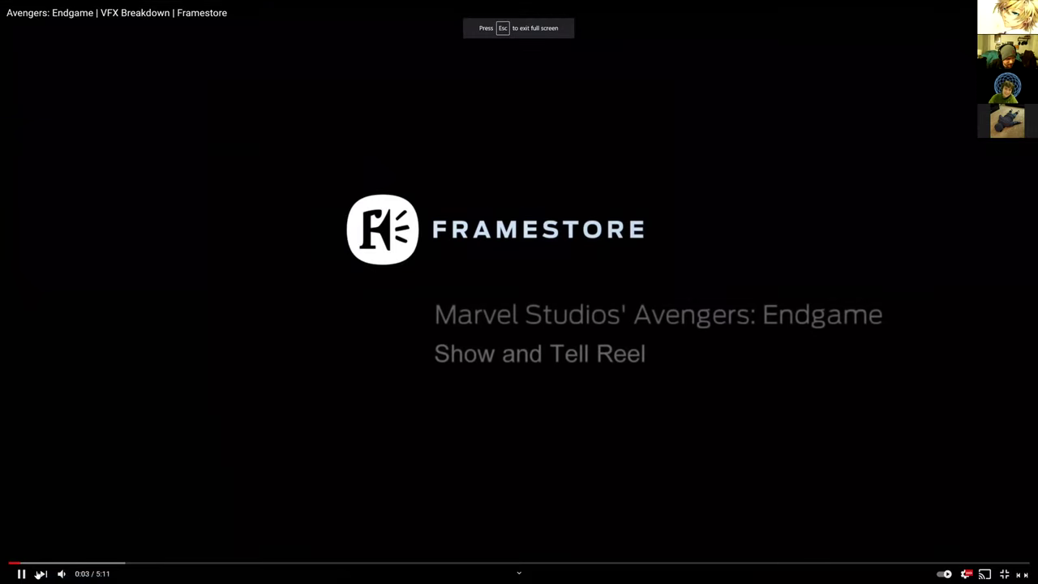
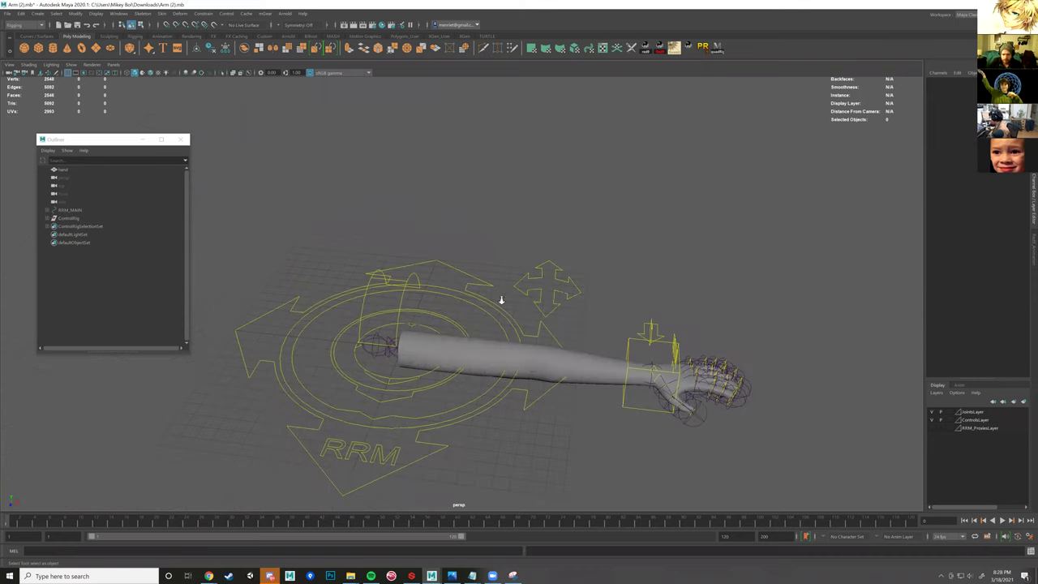
- Try rotating the arm rig's main control to test whether the arm mesh follows it
{"action": "scroll", "coordinate": [500, 299], "scroll_direction": "up", "scroll_amount": 3}
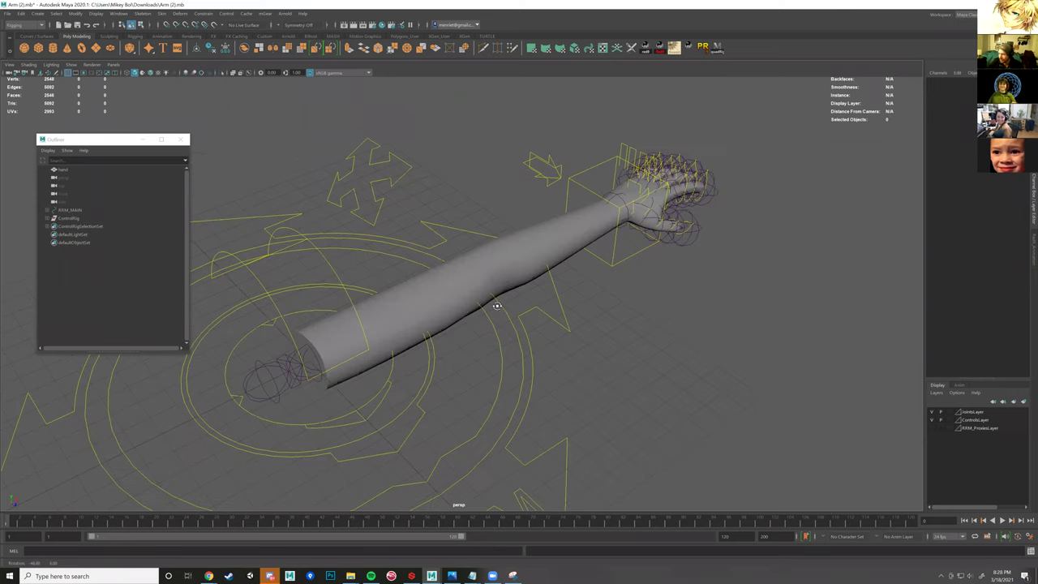
{"action": "left_click", "coordinate": [563, 337]}
{"action": "left_click_drag", "start_coordinate": [569, 346], "coordinate": [551, 324], "text": "alt"}
{"action": "left_click_drag", "start_coordinate": [331, 270], "coordinate": [308, 261]}
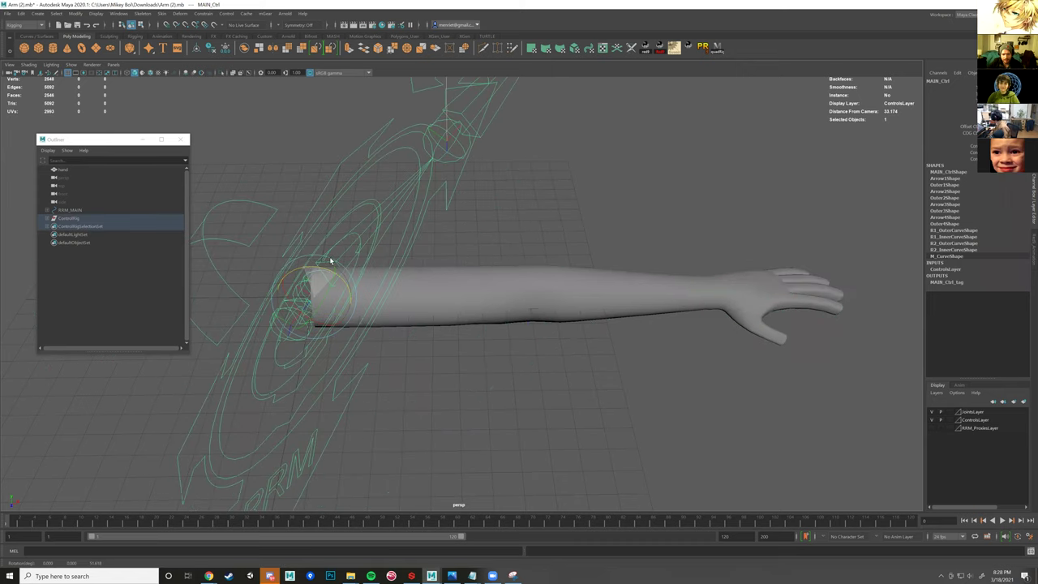
{"action": "key", "text": "ctrl+z"}
{"action": "scroll", "coordinate": [486, 370], "scroll_direction": "down", "scroll_amount": 4}
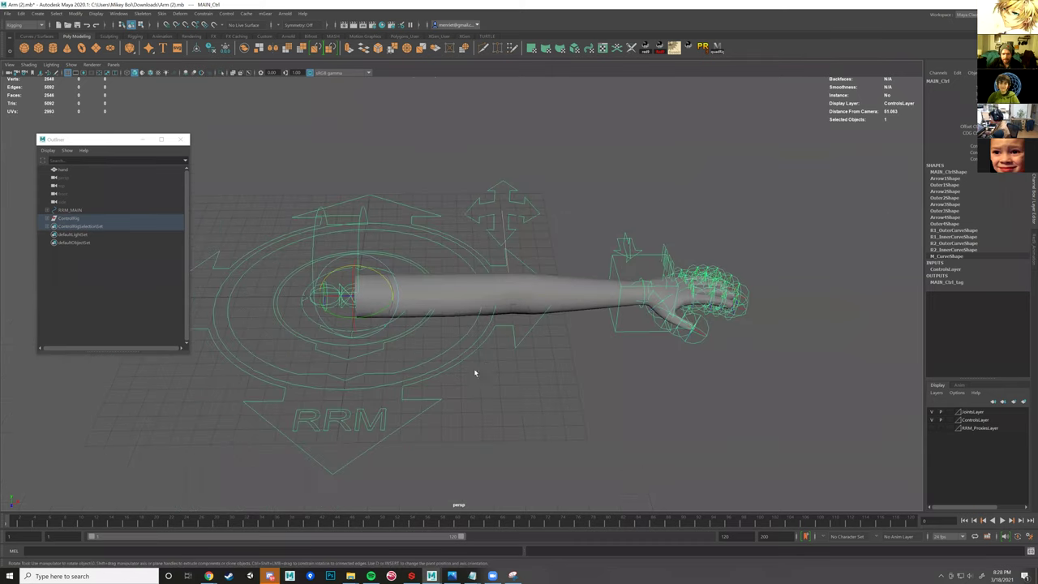
- Select the inner and outer main controls in turn and examine the rig from the shoulder to the hand
{"action": "left_click", "coordinate": [475, 373]}
{"action": "left_click_drag", "start_coordinate": [474, 372], "coordinate": [467, 380], "text": "alt"}
{"action": "middle_click_drag", "start_coordinate": [415, 347], "coordinate": [419, 362], "text": "alt"}
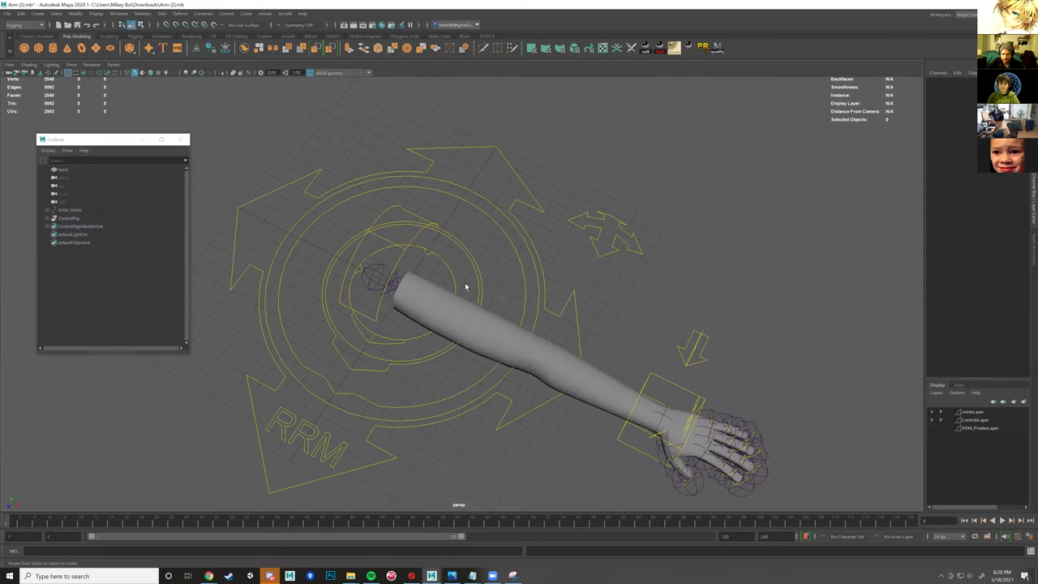
{"action": "left_click_drag", "start_coordinate": [465, 286], "coordinate": [500, 283], "text": "alt"}
{"action": "left_click", "coordinate": [460, 236]}
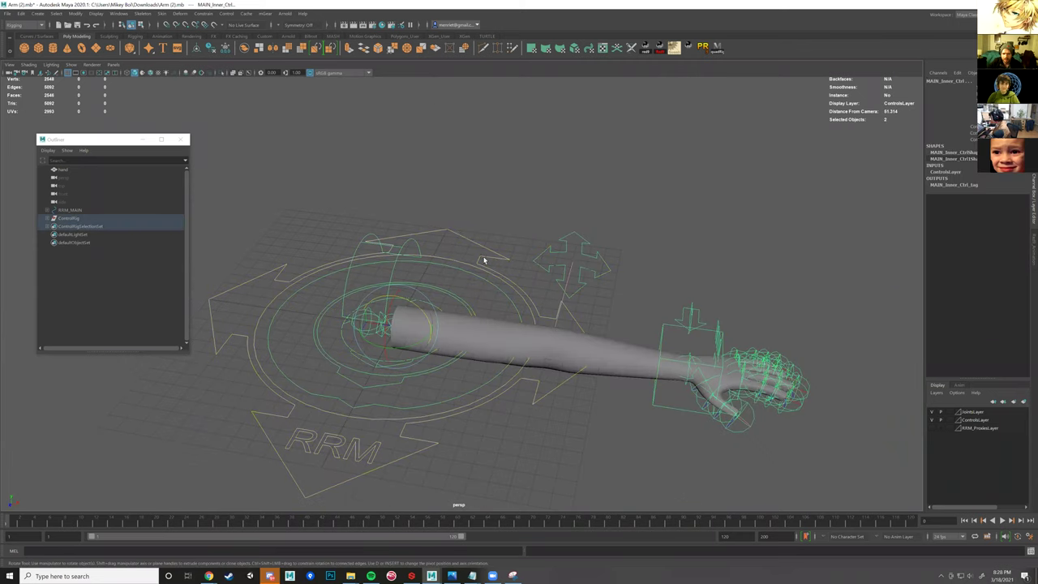
{"action": "left_click", "coordinate": [473, 239]}
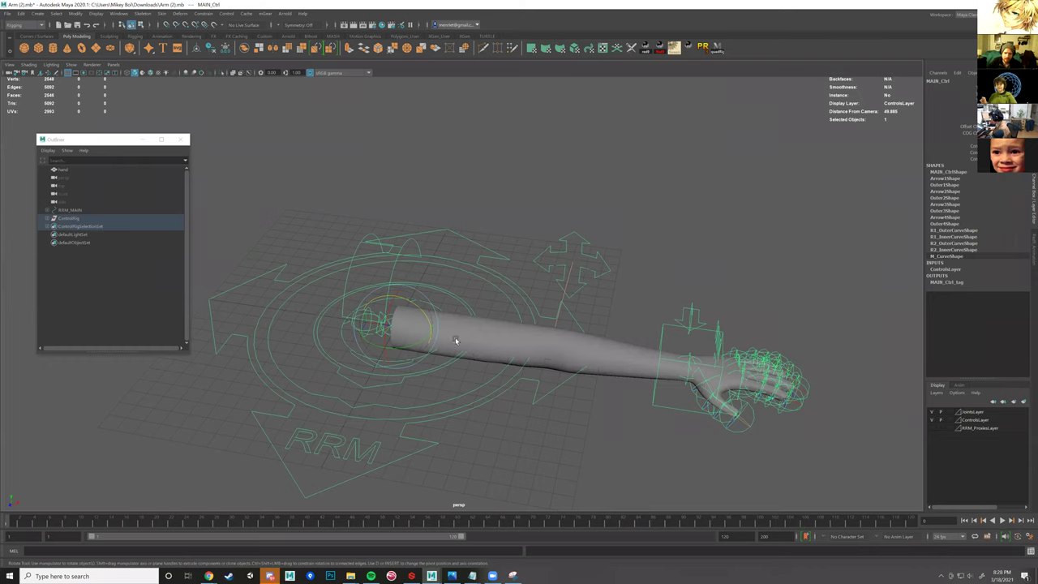
{"action": "left_click_drag", "start_coordinate": [456, 340], "coordinate": [595, 291], "text": "alt"}
{"action": "scroll", "coordinate": [595, 290], "scroll_direction": "up", "scroll_amount": 4}
{"action": "left_click_drag", "start_coordinate": [469, 276], "coordinate": [509, 318], "text": "alt"}
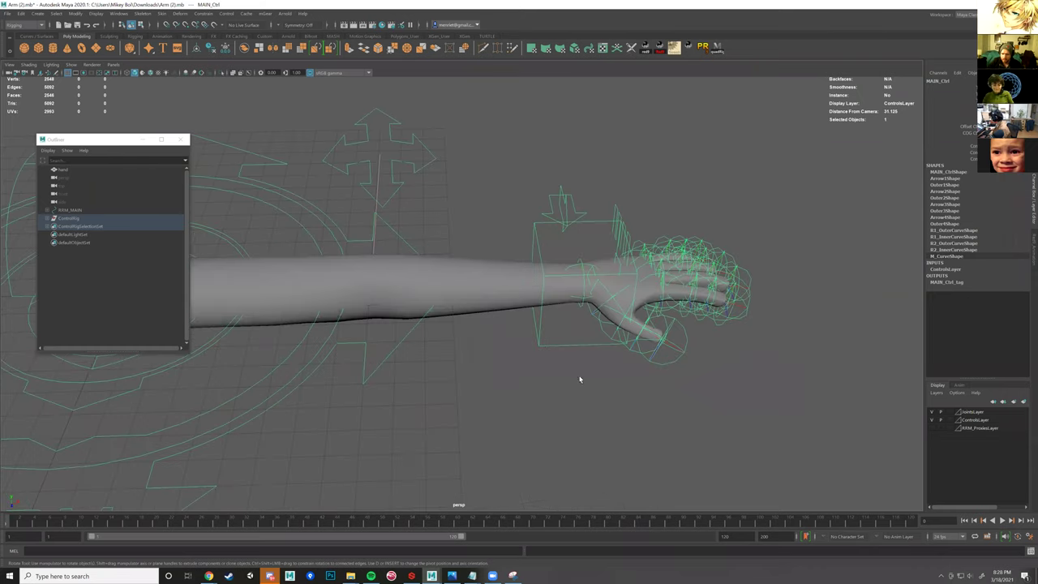
- Try moving the wrist IK control to compare the joints with the arm mesh, using wireframe display
{"action": "left_click", "coordinate": [545, 344]}
{"action": "key", "text": "w"}
{"action": "left_click_drag", "start_coordinate": [465, 359], "coordinate": [445, 294], "text": "alt"}
{"action": "left_click_drag", "start_coordinate": [494, 360], "coordinate": [165, 108], "text": "alt"}
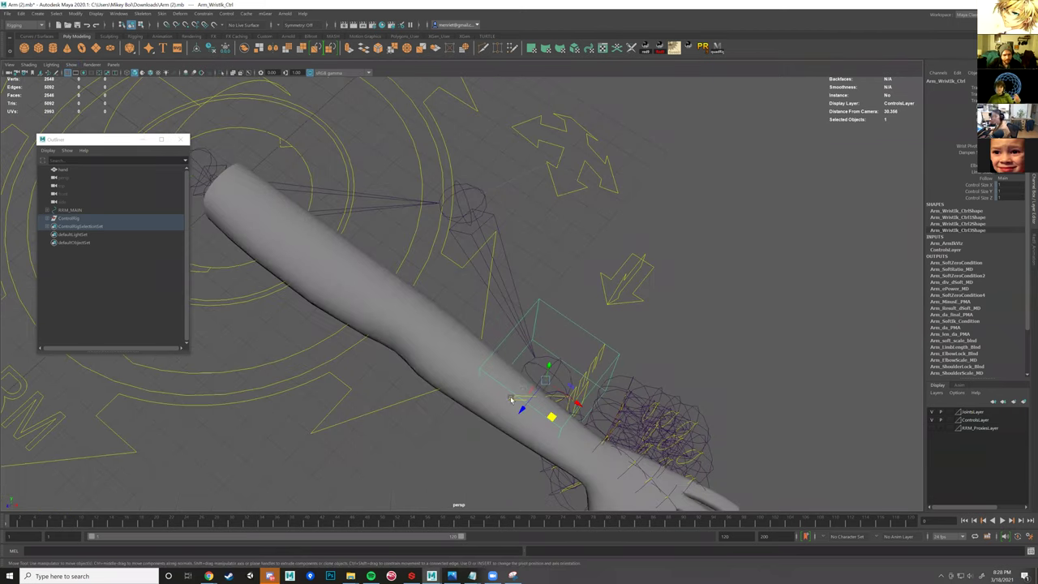
{"action": "key", "text": "4"}
{"action": "scroll", "coordinate": [520, 384], "scroll_direction": "down", "scroll_amount": 3}
{"action": "left_click_drag", "start_coordinate": [526, 393], "coordinate": [544, 317]}
{"action": "left_click_drag", "start_coordinate": [594, 278], "coordinate": [579, 317]}
- Select the clavicle joint at the shoulder end of the arm
{"action": "left_click_drag", "start_coordinate": [394, 369], "coordinate": [433, 362], "text": "alt"}
{"action": "left_click_drag", "start_coordinate": [561, 323], "coordinate": [492, 329], "text": "alt"}
{"action": "scroll", "coordinate": [492, 329], "scroll_direction": "up", "scroll_amount": 4}
{"action": "middle_click_drag", "start_coordinate": [492, 329], "coordinate": [442, 316], "text": "alt"}
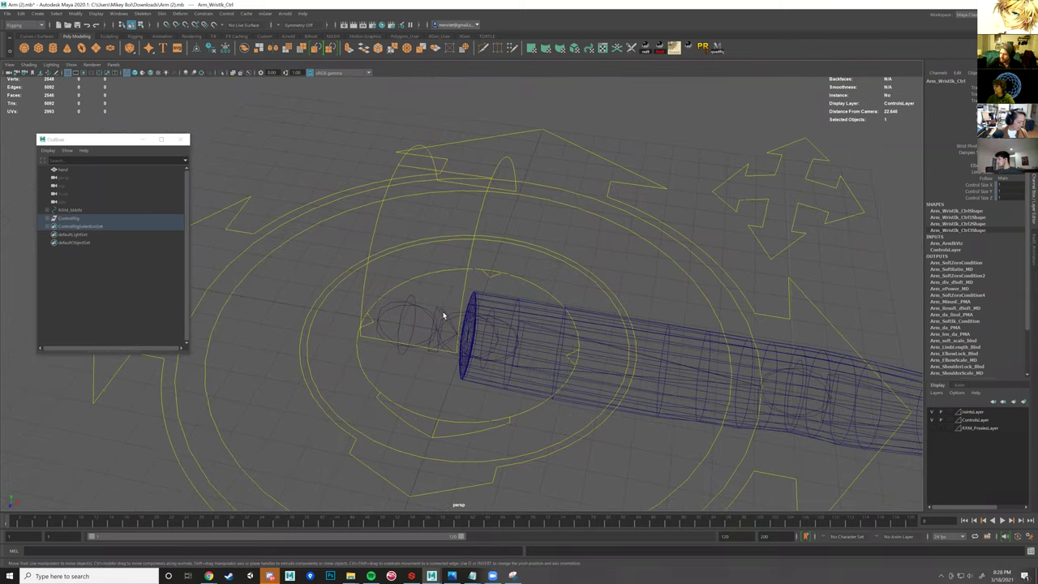
{"action": "scroll", "coordinate": [443, 315], "scroll_direction": "up", "scroll_amount": 2}
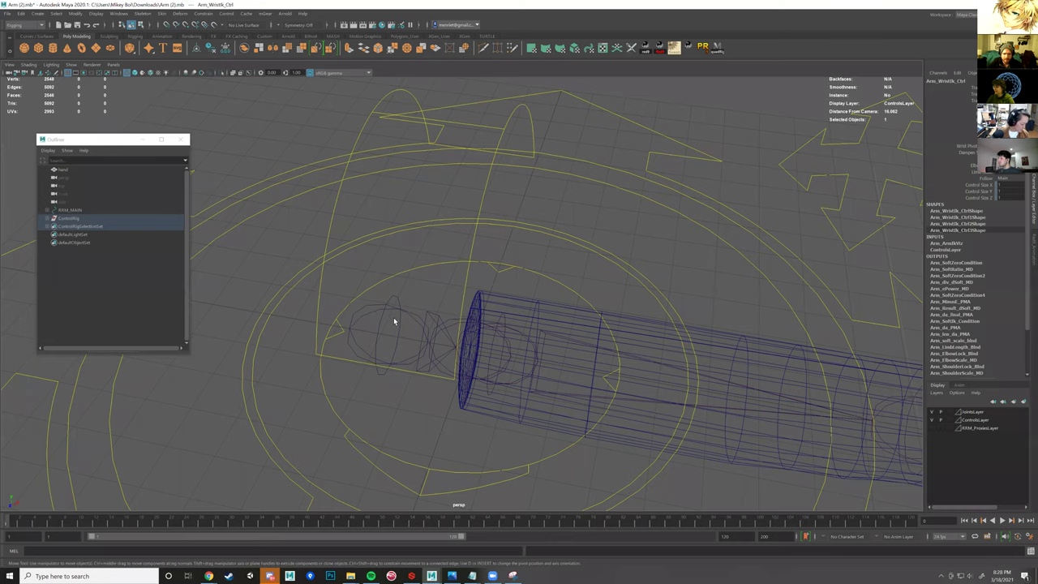
{"action": "left_click", "coordinate": [394, 321]}
{"action": "scroll", "coordinate": [454, 320], "scroll_direction": "down", "scroll_amount": 7}
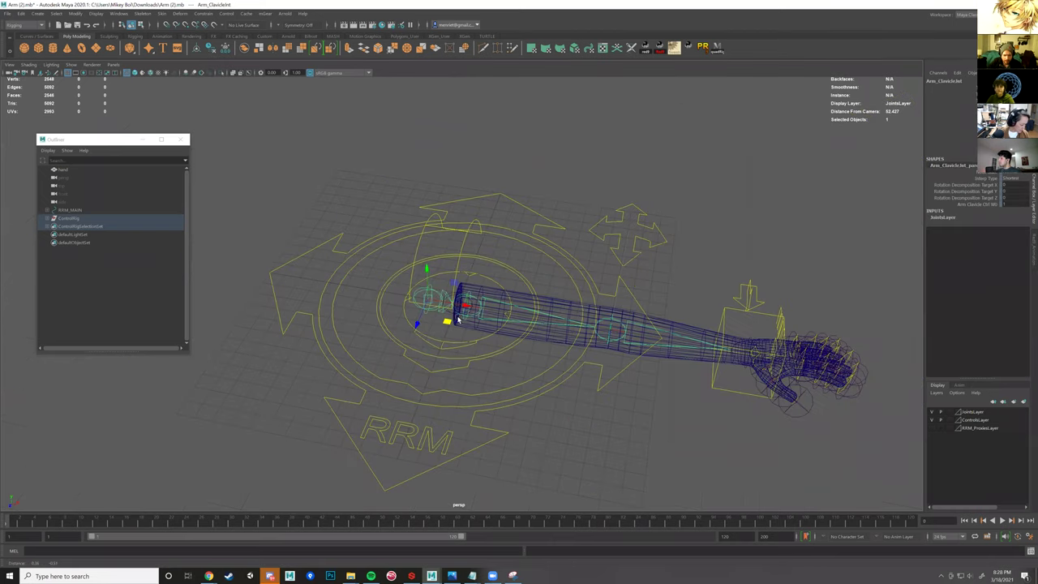
- Extend the selection from the clavicle joint to the remaining arm, wrist and finger joints
{"action": "scroll", "coordinate": [534, 331], "scroll_direction": "up", "scroll_amount": 4}
{"action": "mouse_move", "coordinate": [540, 328]}
{"action": "left_mouse_down", "text": "alt"}
{"action": "mouse_move", "coordinate": [540, 319]}
{"action": "mouse_move", "coordinate": [528, 330]}
{"action": "left_mouse_up", "text": "alt"}
{"action": "scroll", "coordinate": [519, 328], "scroll_direction": "down", "scroll_amount": 3}
{"action": "mouse_move", "coordinate": [658, 350]}
{"action": "left_mouse_down", "text": "alt"}
{"action": "mouse_move", "coordinate": [669, 356]}
{"action": "mouse_move", "coordinate": [639, 354]}
{"action": "left_mouse_up", "text": "alt"}
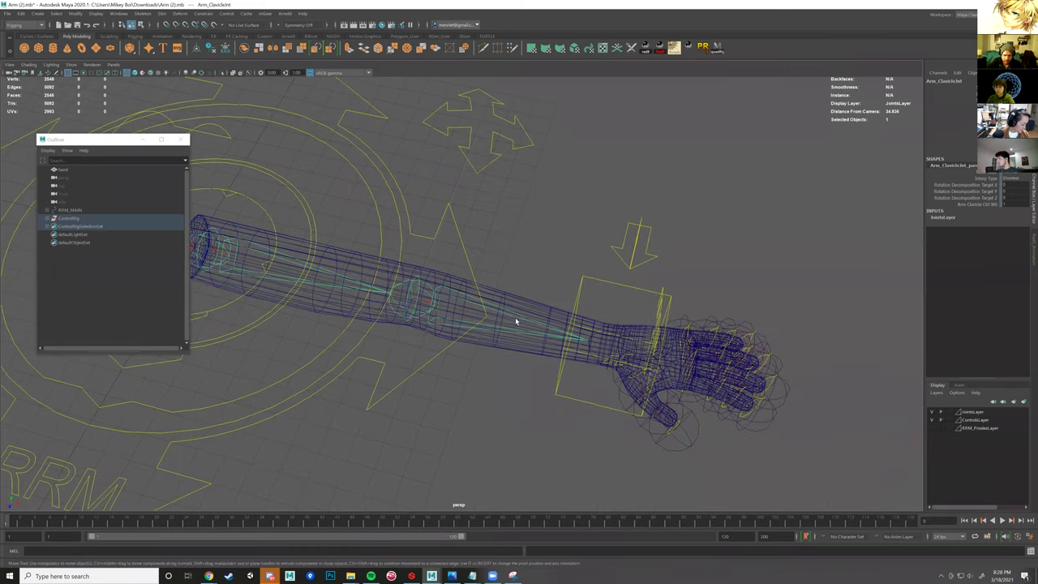
{"action": "scroll", "coordinate": [443, 313], "scroll_direction": "up", "scroll_amount": 3}
{"action": "left_click_drag", "start_coordinate": [442, 312], "coordinate": [445, 308], "text": "alt"}
{"action": "scroll", "coordinate": [445, 307], "scroll_direction": "down", "scroll_amount": 4}
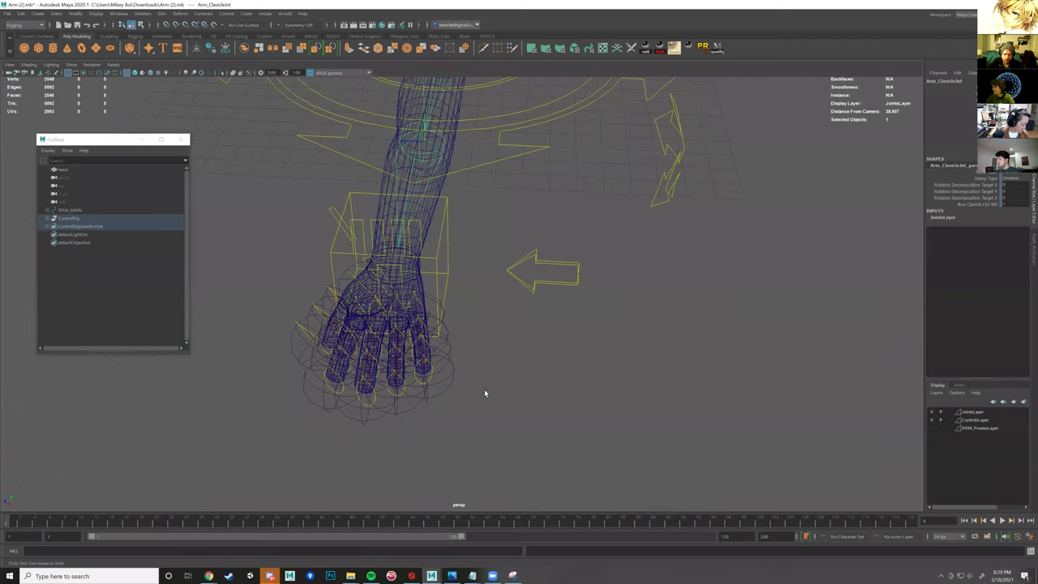
{"action": "left_click_drag", "start_coordinate": [484, 393], "coordinate": [479, 376], "text": "alt"}
{"action": "scroll", "coordinate": [324, 140], "scroll_direction": "down", "scroll_amount": 5}
{"action": "left_click_drag", "start_coordinate": [325, 138], "coordinate": [592, 444]}
{"action": "left_click_drag", "start_coordinate": [542, 405], "coordinate": [593, 399]}
{"action": "scroll", "coordinate": [540, 405], "scroll_direction": "up", "scroll_amount": 2}
{"action": "left_click_drag", "start_coordinate": [459, 372], "coordinate": [585, 419], "text": "alt"}
{"action": "key", "text": "a"}
{"action": "left_click_drag", "start_coordinate": [441, 334], "coordinate": [468, 331], "text": "alt"}
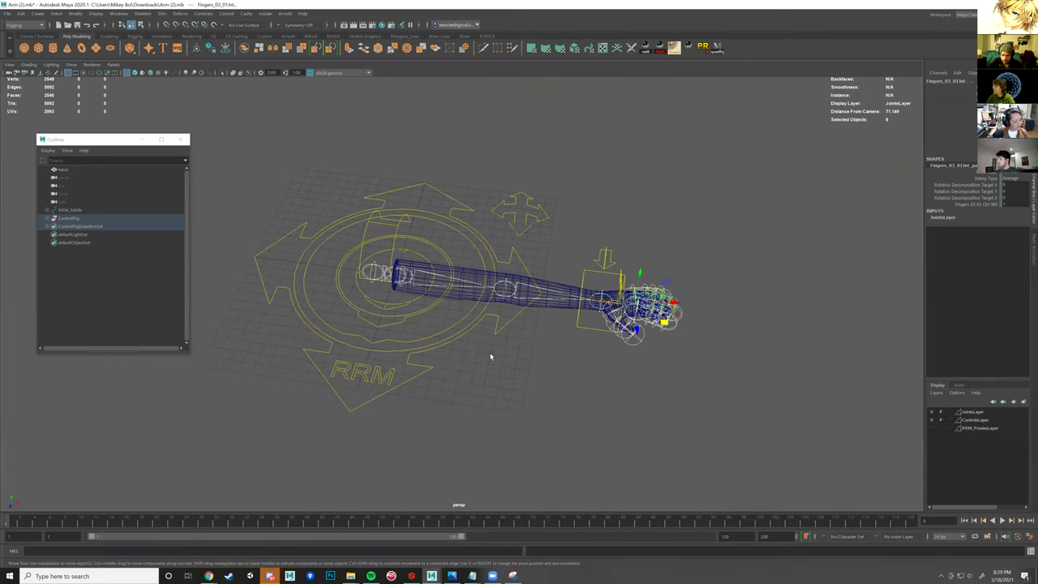
- Add the hand mesh to the joint selection and bind its skin to the joints
{"action": "scroll", "coordinate": [490, 356], "scroll_direction": "up", "scroll_amount": 4}
{"action": "scroll", "coordinate": [502, 348], "scroll_direction": "up", "scroll_amount": 3}
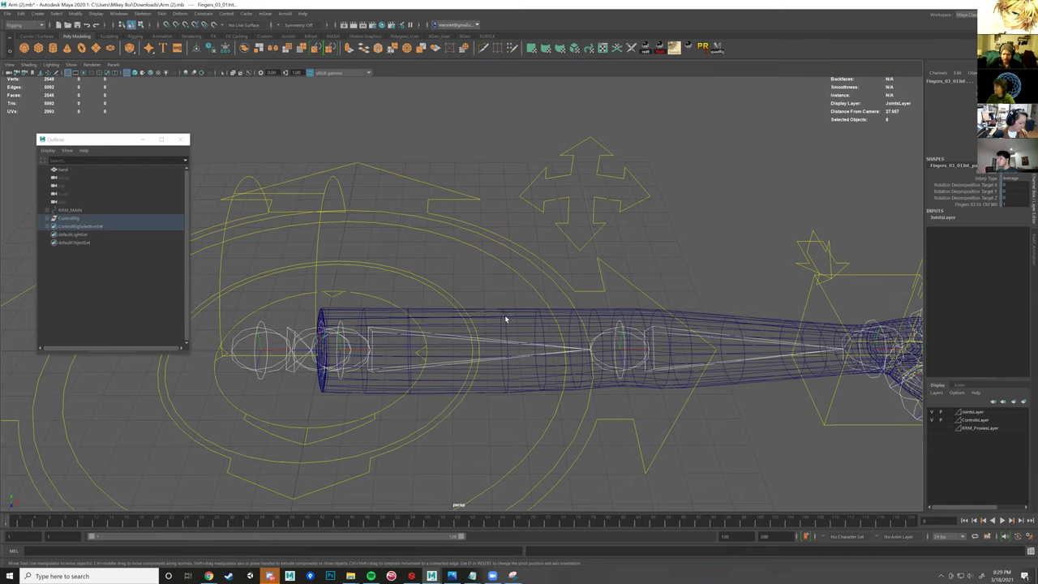
{"action": "left_click", "coordinate": [492, 394]}
{"action": "scroll", "coordinate": [465, 383], "scroll_direction": "down", "scroll_amount": 3}
{"action": "left_click_drag", "start_coordinate": [465, 383], "coordinate": [560, 303], "text": "alt"}
{"action": "scroll", "coordinate": [729, 329], "scroll_direction": "up", "scroll_amount": 1}
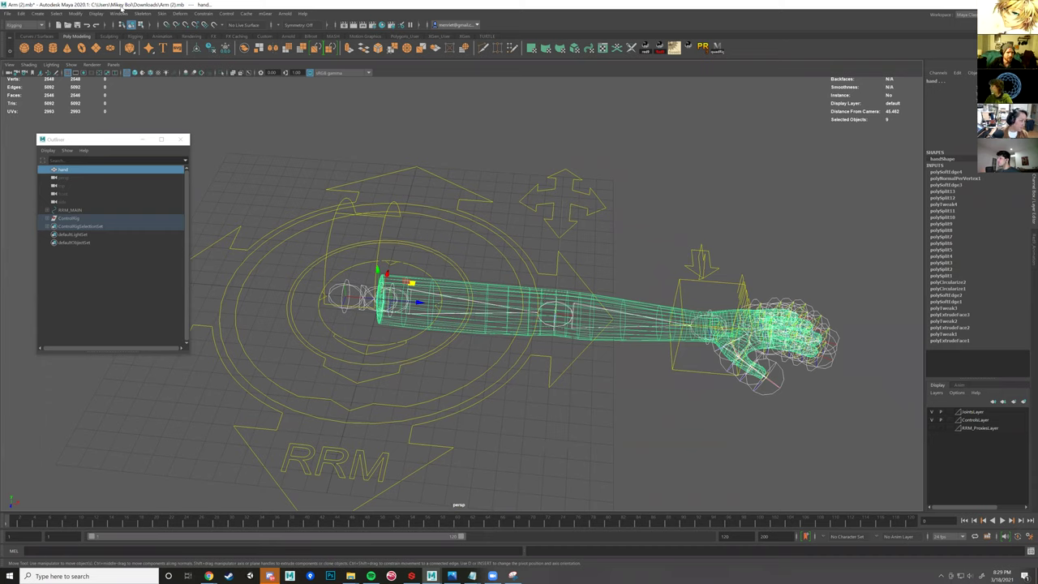
{"action": "left_click", "coordinate": [161, 14]}
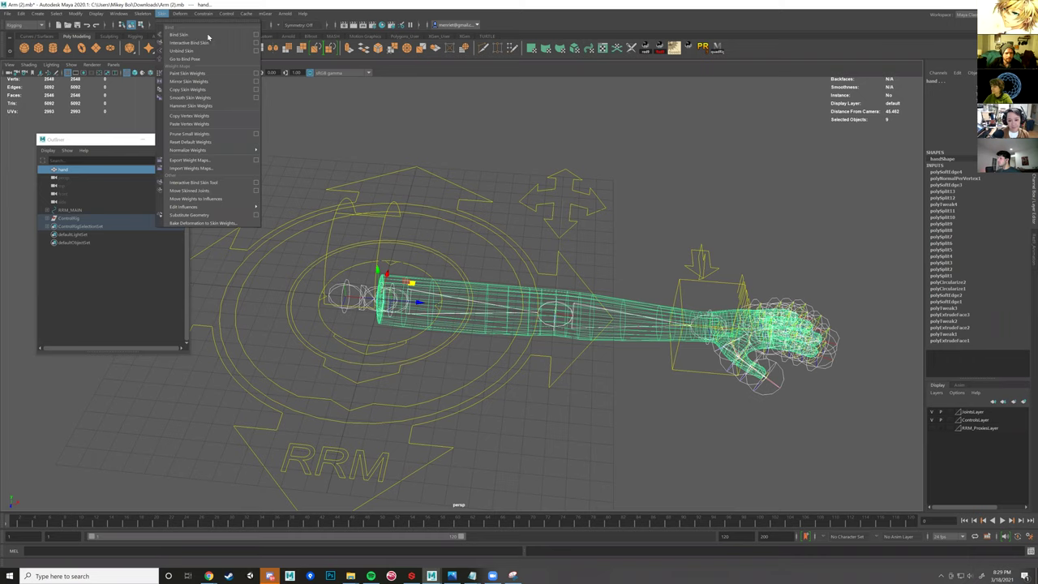
{"action": "left_click", "coordinate": [208, 36]}
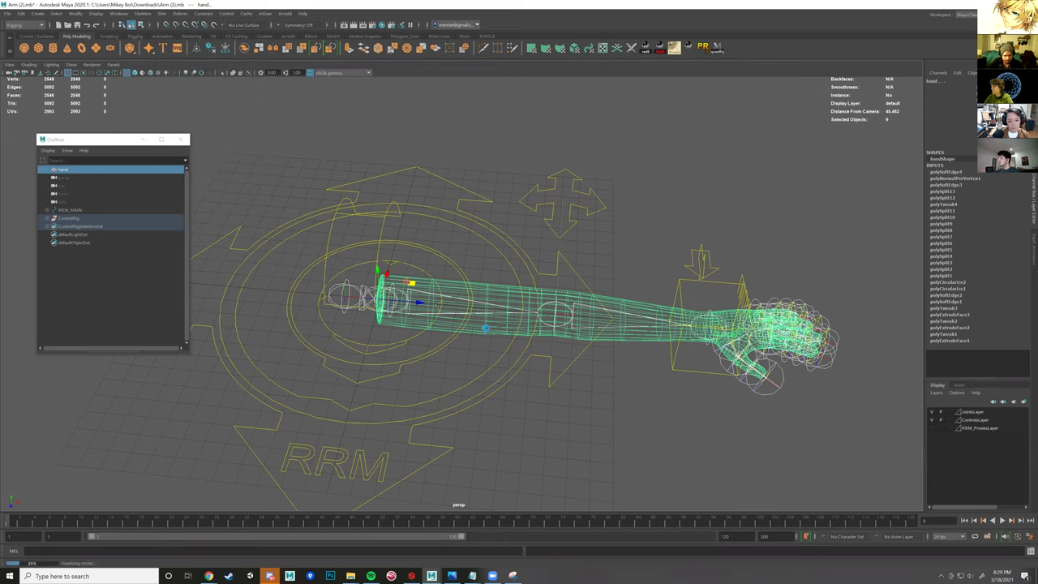
{"action": "left_click", "coordinate": [493, 329]}
{"action": "left_click_drag", "start_coordinate": [487, 341], "coordinate": [490, 345], "text": "alt"}
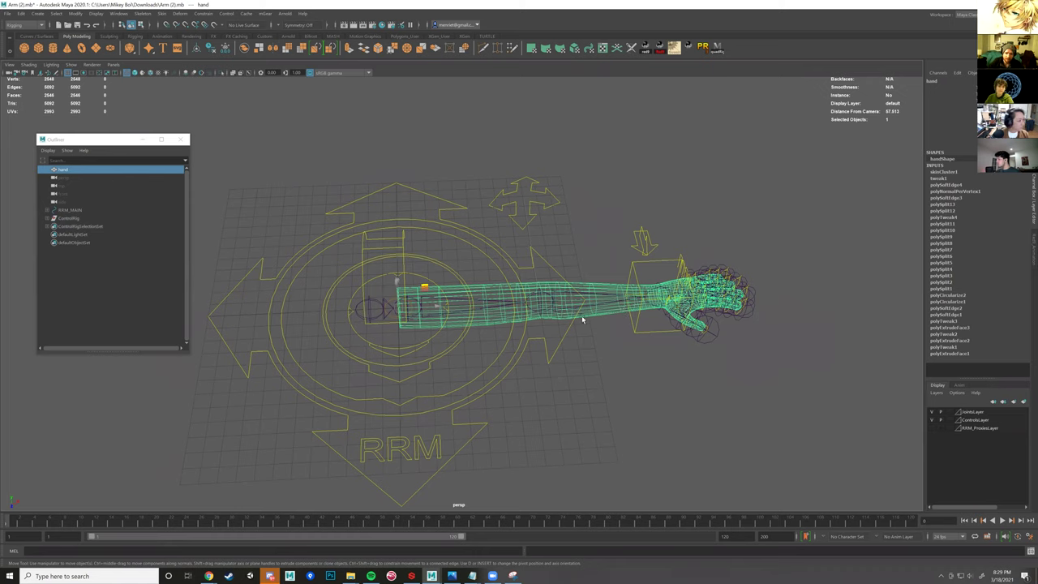
- Return to shaded display and move the wrist IK control to test how the bound elbow and wrist deform
{"action": "middle_click_drag", "start_coordinate": [397, 350], "coordinate": [502, 327], "text": "alt"}
{"action": "scroll", "coordinate": [503, 332], "scroll_direction": "up", "scroll_amount": 5}
{"action": "left_click_drag", "start_coordinate": [495, 327], "coordinate": [442, 274], "text": "alt"}
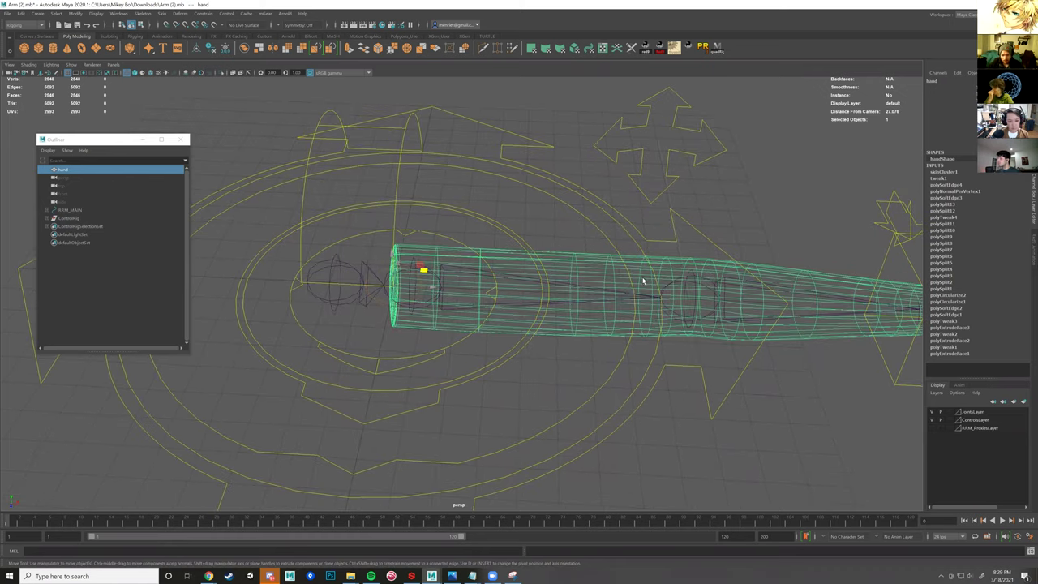
{"action": "left_click_drag", "start_coordinate": [643, 281], "coordinate": [463, 287], "text": "alt"}
{"action": "left_click_drag", "start_coordinate": [614, 312], "coordinate": [643, 353], "text": "alt"}
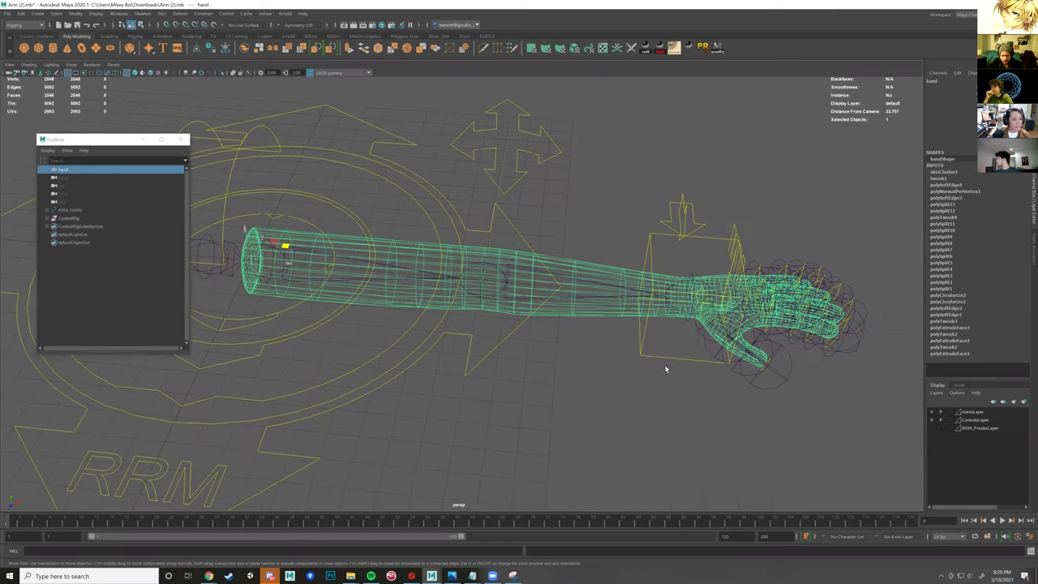
{"action": "left_click", "coordinate": [661, 361]}
{"action": "key", "text": "5"}
{"action": "middle_click_drag", "start_coordinate": [551, 354], "coordinate": [489, 345], "text": "alt"}
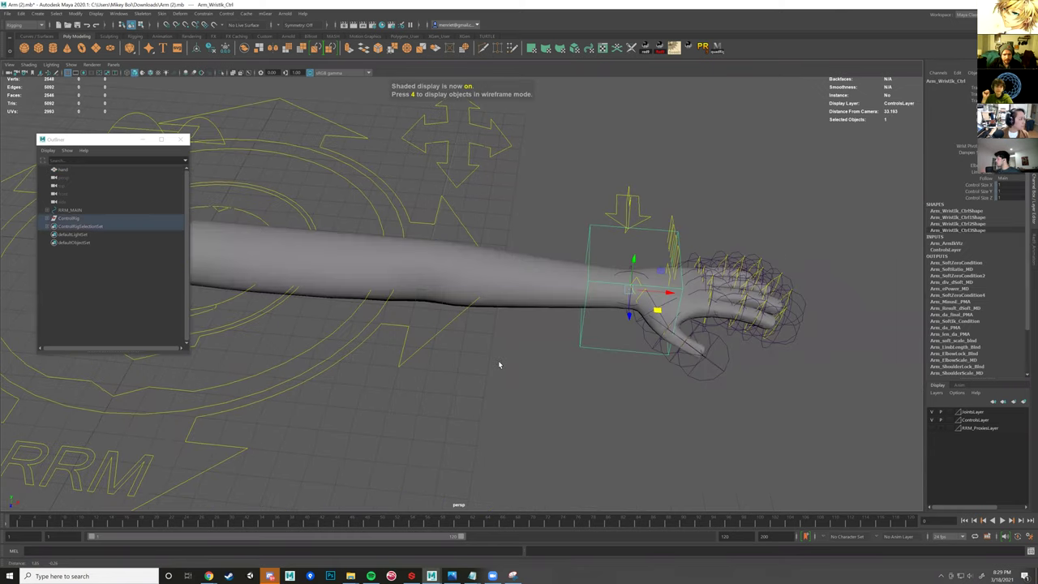
{"action": "left_click_drag", "start_coordinate": [499, 364], "coordinate": [489, 405], "text": "alt"}
{"action": "left_click_drag", "start_coordinate": [484, 338], "coordinate": [373, 299]}
{"action": "left_click_drag", "start_coordinate": [440, 346], "coordinate": [503, 341]}
{"action": "scroll", "coordinate": [502, 341], "scroll_direction": "up", "scroll_amount": 4}
{"action": "middle_click_drag", "start_coordinate": [508, 306], "coordinate": [476, 285], "text": "alt"}
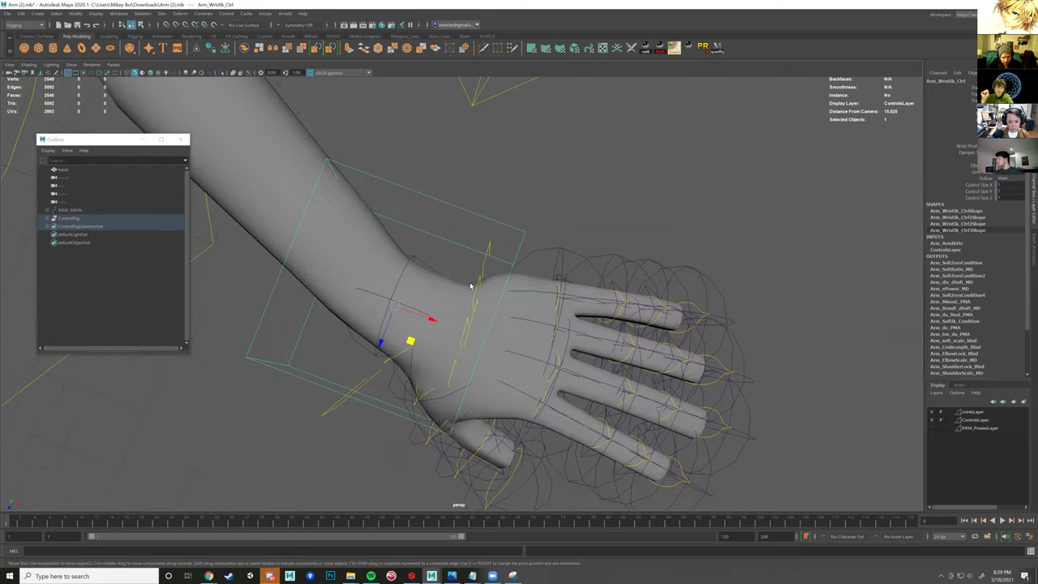
{"action": "left_click_drag", "start_coordinate": [409, 340], "coordinate": [504, 304]}
- Deselect the wrist control, set JointsLayer to Reference and hide it
{"action": "left_click", "coordinate": [518, 302]}
{"action": "left_click", "coordinate": [771, 292]}
{"action": "left_click", "coordinate": [940, 411]}
{"action": "left_click", "coordinate": [949, 413]}
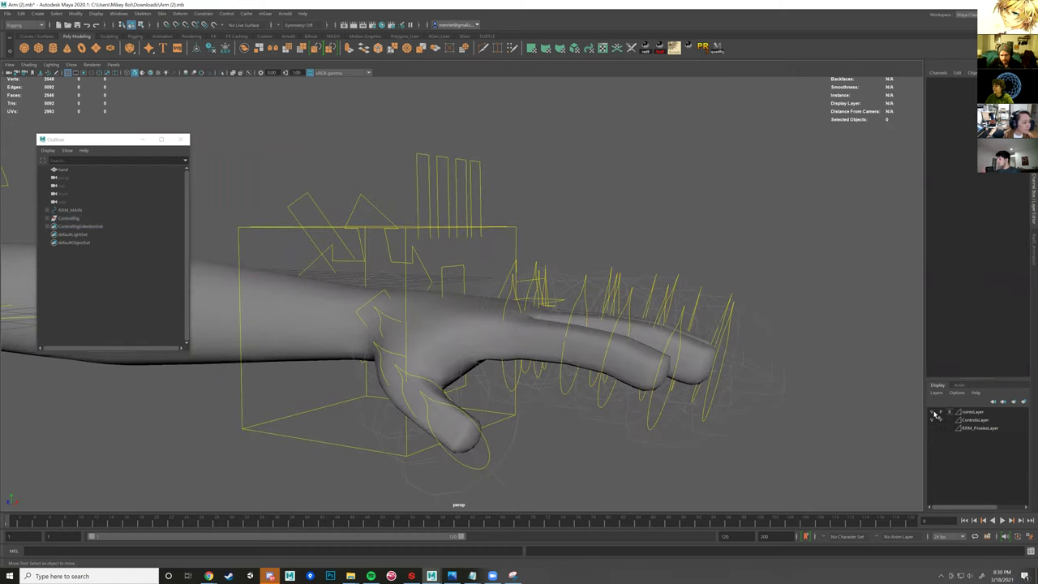
- Rotate the Fingers_01_01 control downward to bend the first finger and inspect the knuckle's deformation
{"action": "left_click_drag", "start_coordinate": [527, 293], "coordinate": [554, 359], "text": "alt"}
{"action": "left_click", "coordinate": [558, 331]}
{"action": "key", "text": "e"}
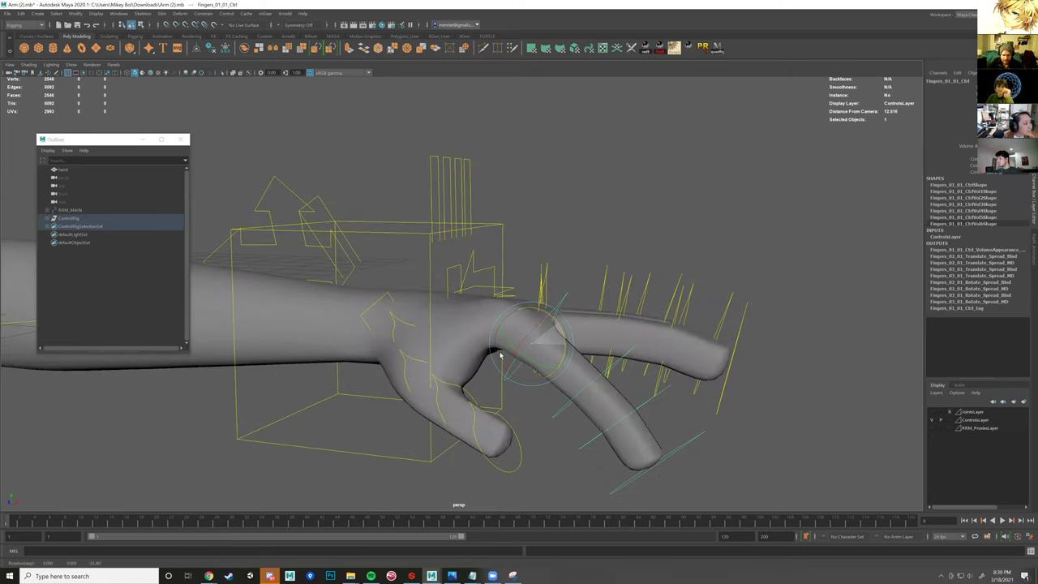
{"action": "left_click_drag", "start_coordinate": [507, 311], "coordinate": [523, 316], "text": "alt"}
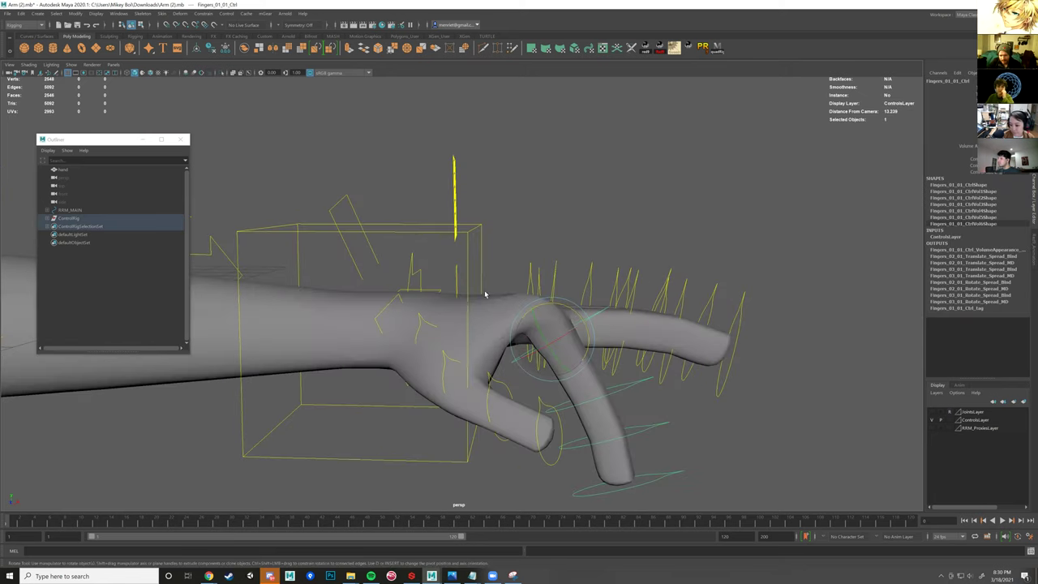
{"action": "scroll", "coordinate": [477, 284], "scroll_direction": "up", "scroll_amount": 2}
{"action": "scroll", "coordinate": [491, 275], "scroll_direction": "up", "scroll_amount": 3}
{"action": "left_click_drag", "start_coordinate": [487, 272], "coordinate": [452, 290], "text": "alt"}
- Select the hand mesh and open the Paint Skin Weights tool with its settings
{"action": "left_click", "coordinate": [495, 313]}
{"action": "left_click_drag", "start_coordinate": [486, 248], "coordinate": [477, 264], "text": "alt"}
{"action": "right_click_drag", "start_coordinate": [430, 245], "coordinate": [416, 248]}
{"action": "scroll", "coordinate": [700, 218], "scroll_direction": "down", "scroll_amount": 2}
{"action": "scroll", "coordinate": [673, 217], "scroll_direction": "up", "scroll_amount": 1}
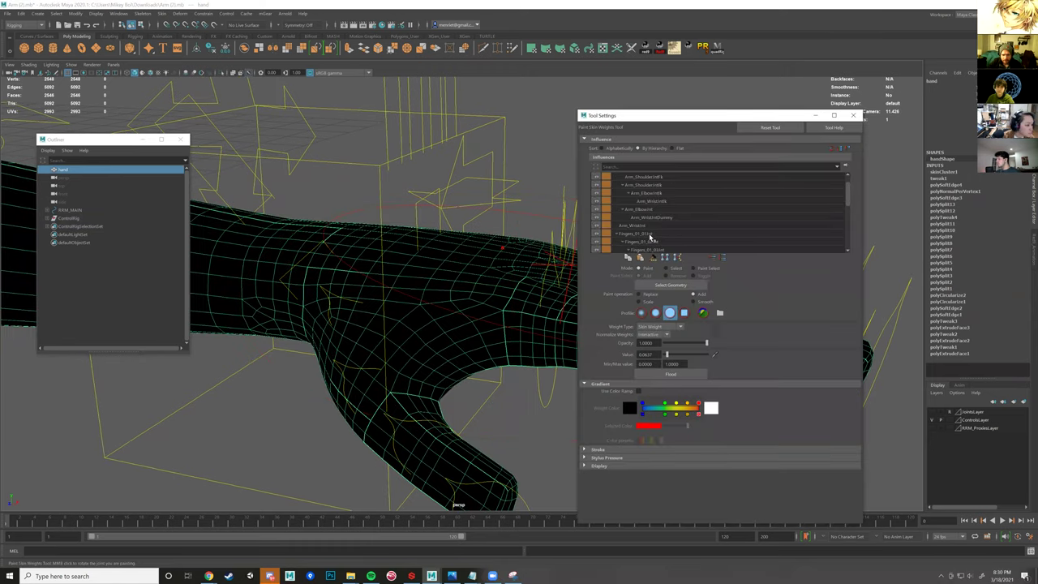
- Display the weights of the wrist joint and Fingers_01_01Jnt and examine their influence around the knuckle
{"action": "left_click", "coordinate": [649, 233]}
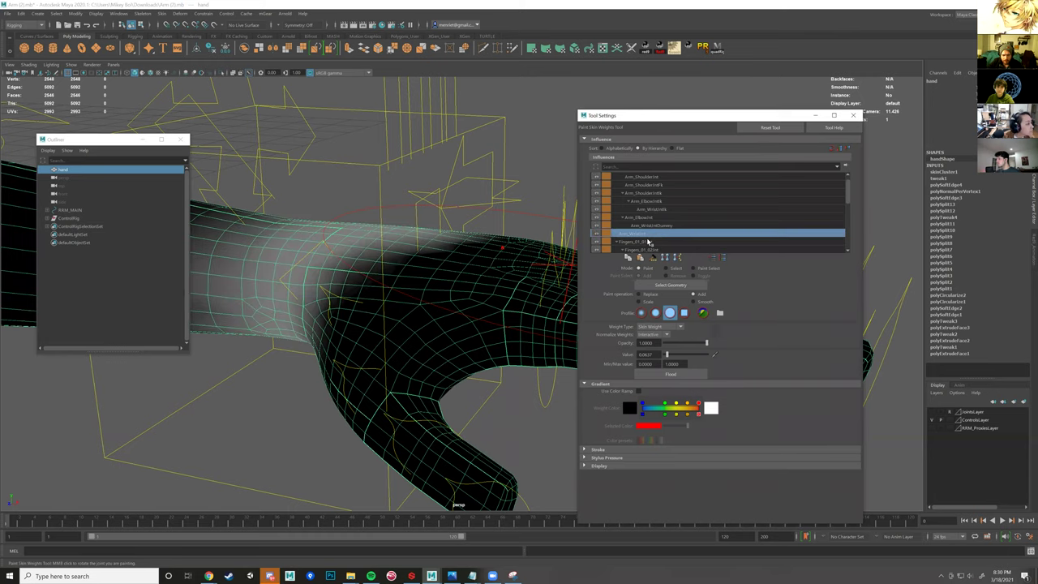
{"action": "left_click", "coordinate": [649, 241]}
{"action": "mouse_move", "coordinate": [493, 320]}
{"action": "left_mouse_down", "text": "alt"}
{"action": "mouse_move", "coordinate": [534, 319]}
{"action": "mouse_move", "coordinate": [453, 301]}
{"action": "left_mouse_up", "text": "alt"}
{"action": "scroll", "coordinate": [504, 322], "scroll_direction": "up", "scroll_amount": 3}
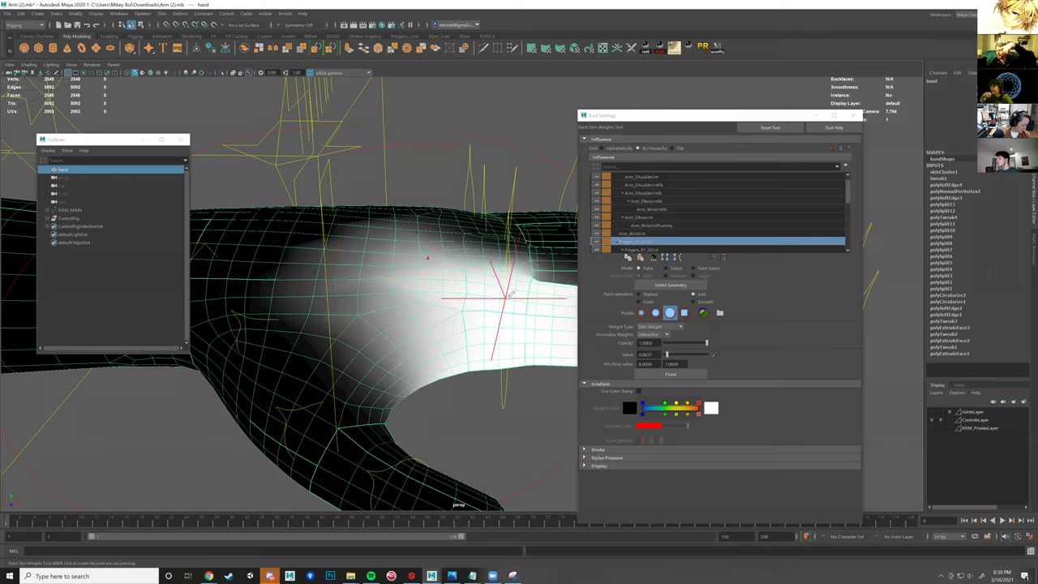
- Check the skin weights of the wrist, elbow and shoulder influences, including the dummy, IK and FK joints
{"action": "left_click", "coordinate": [663, 232]}
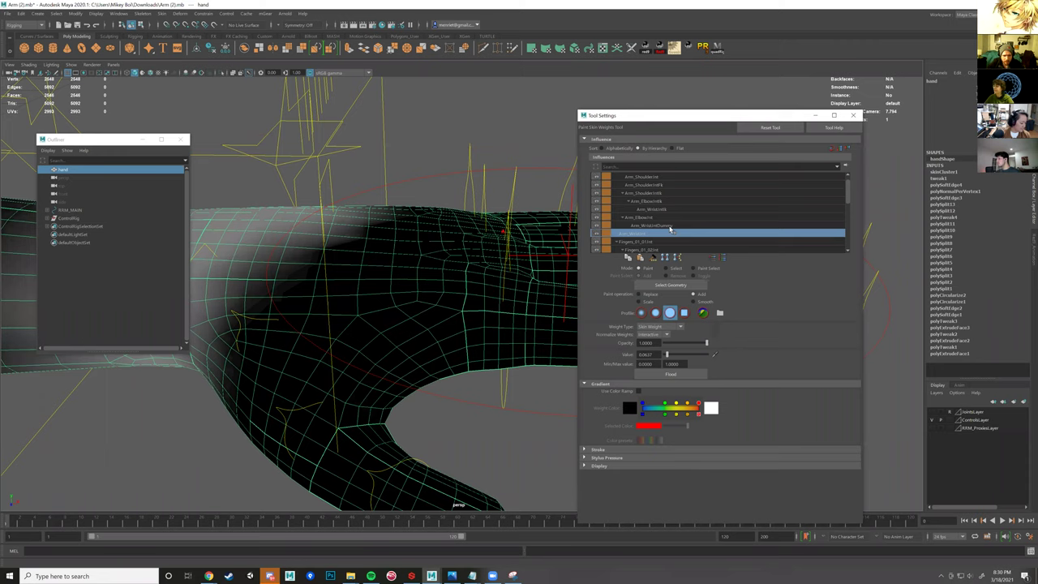
{"action": "left_click", "coordinate": [661, 225]}
{"action": "left_click", "coordinate": [653, 216]}
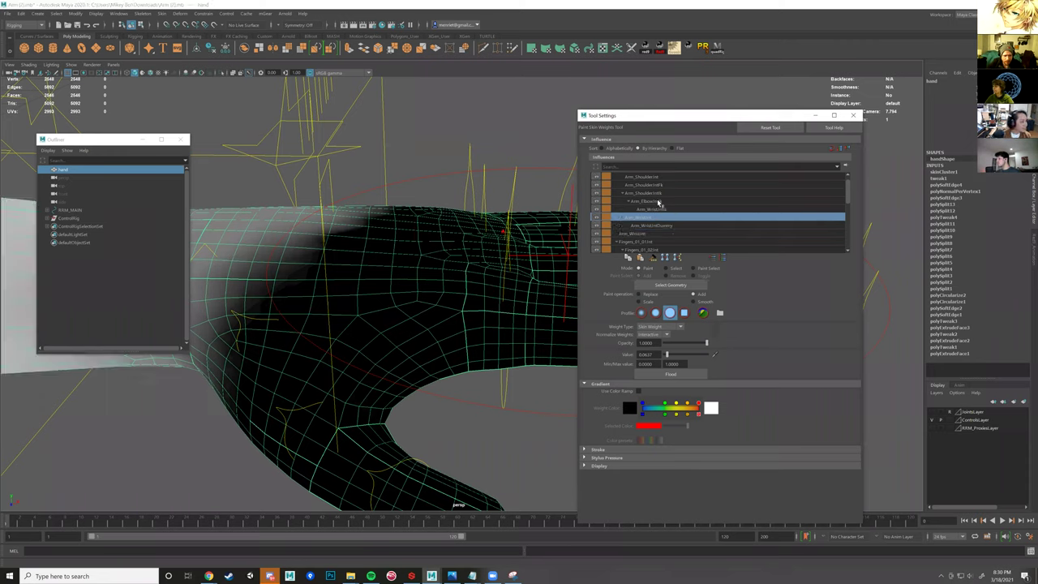
{"action": "left_click", "coordinate": [657, 201]}
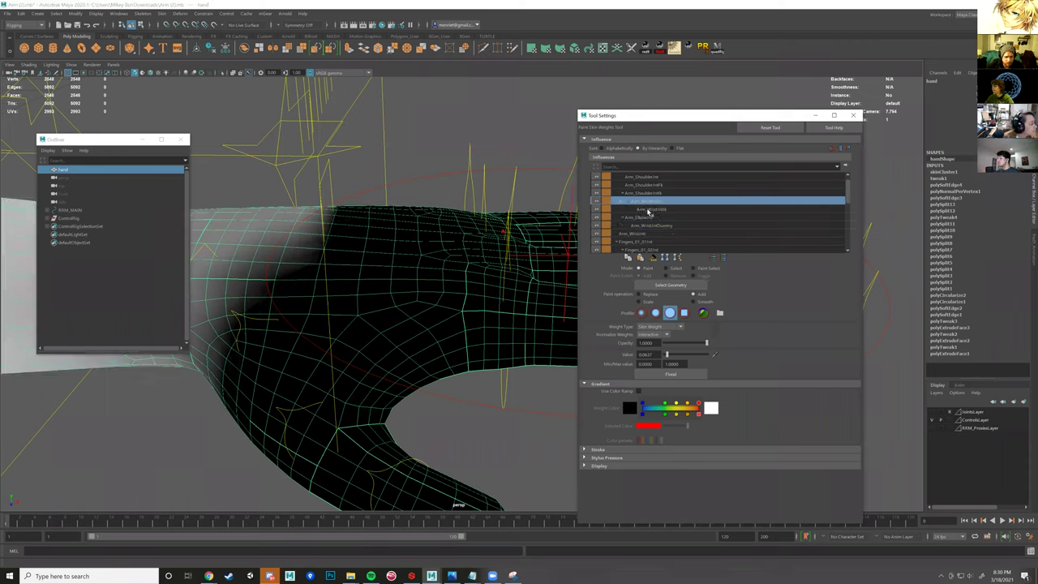
{"action": "key", "text": "Up"}
{"action": "key", "text": "Up"}
{"action": "key", "text": "Up"}
{"action": "key", "text": "Up"}
{"action": "scroll", "coordinate": [648, 213], "scroll_direction": "down", "scroll_amount": 2}
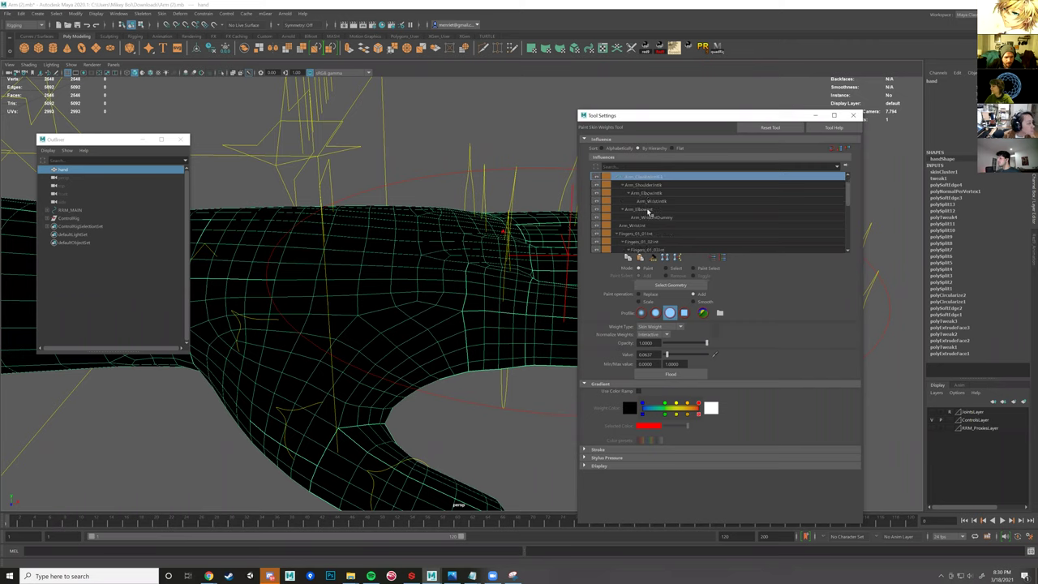
- Step down through the wrist and finger influences towards the thumb to check their skin weights
{"action": "scroll", "coordinate": [648, 212], "scroll_direction": "down", "scroll_amount": 3}
{"action": "left_click", "coordinate": [648, 212]}
{"action": "key", "text": "Down"}
{"action": "key", "text": "Down"}
{"action": "key", "text": "Down"}
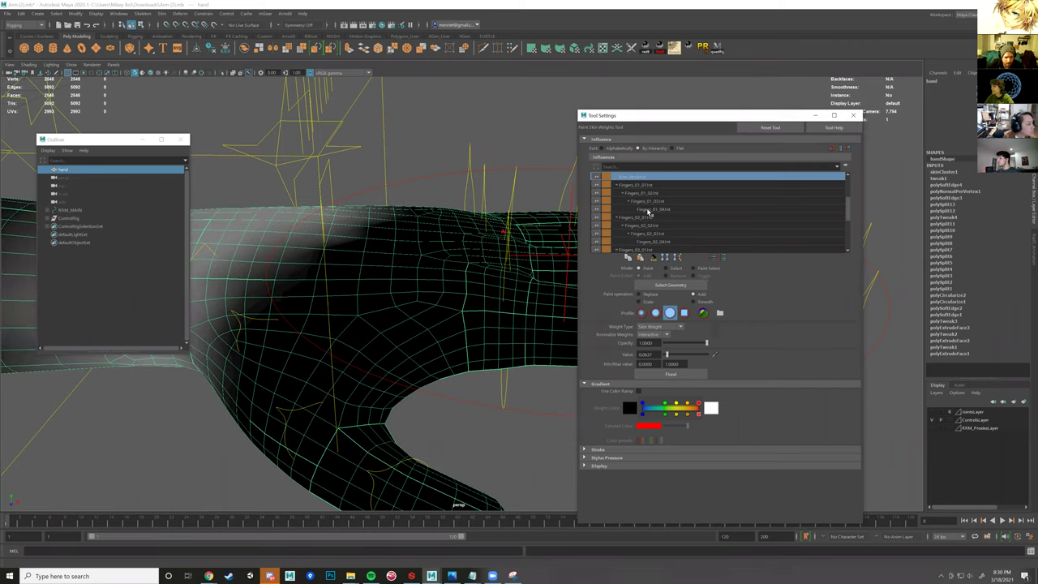
{"action": "key", "text": "Down"}
{"action": "scroll", "coordinate": [648, 213], "scroll_direction": "down", "scroll_amount": 1}
{"action": "key", "text": "Down"}
{"action": "key", "text": "Down"}
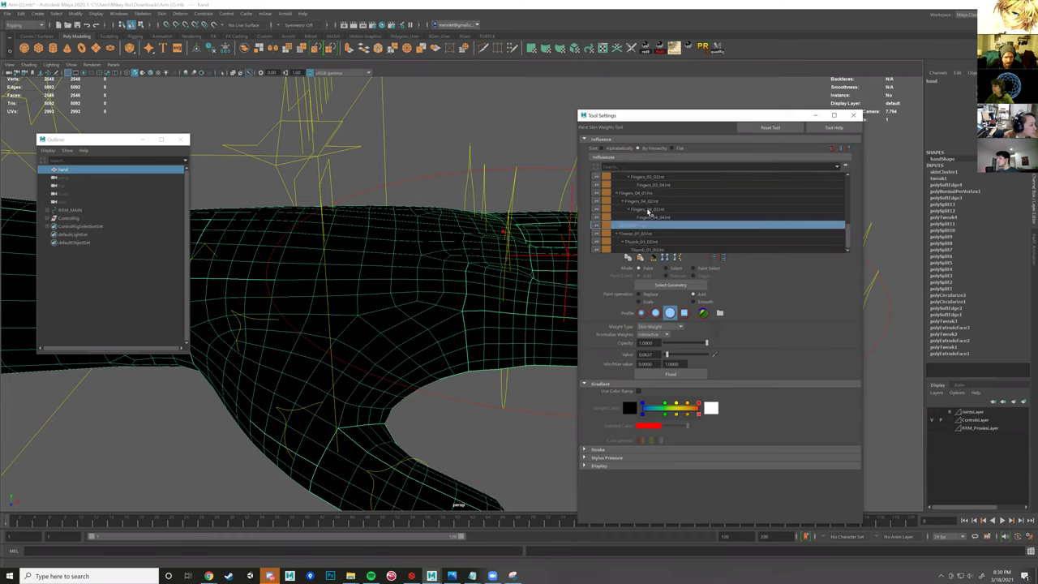
- Display the Thumb_01_01Jnt weights and examine their influence across the wrist and palm
{"action": "key", "text": "Down"}
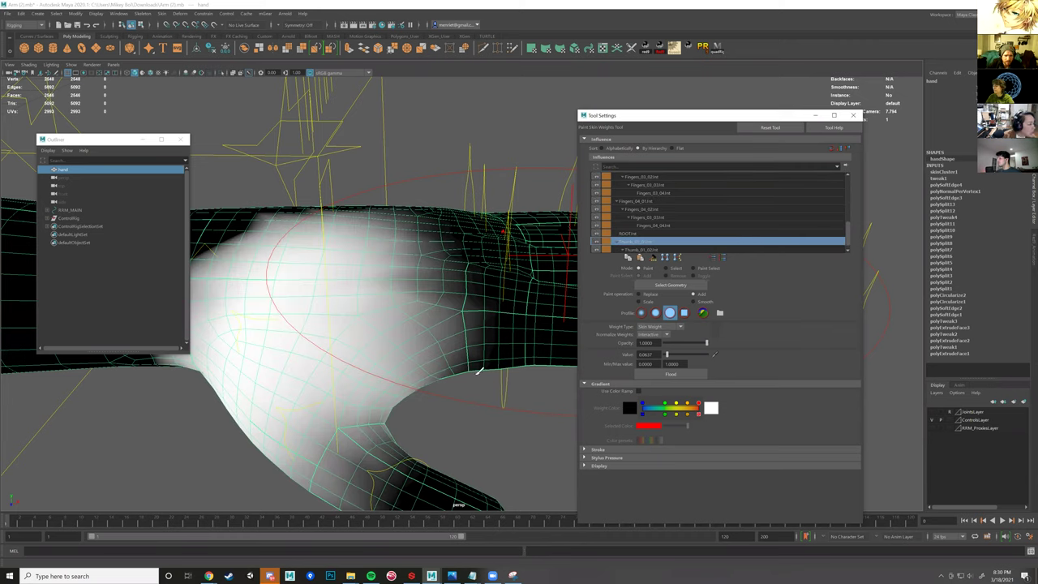
{"action": "scroll", "coordinate": [450, 376], "scroll_direction": "down", "scroll_amount": 3}
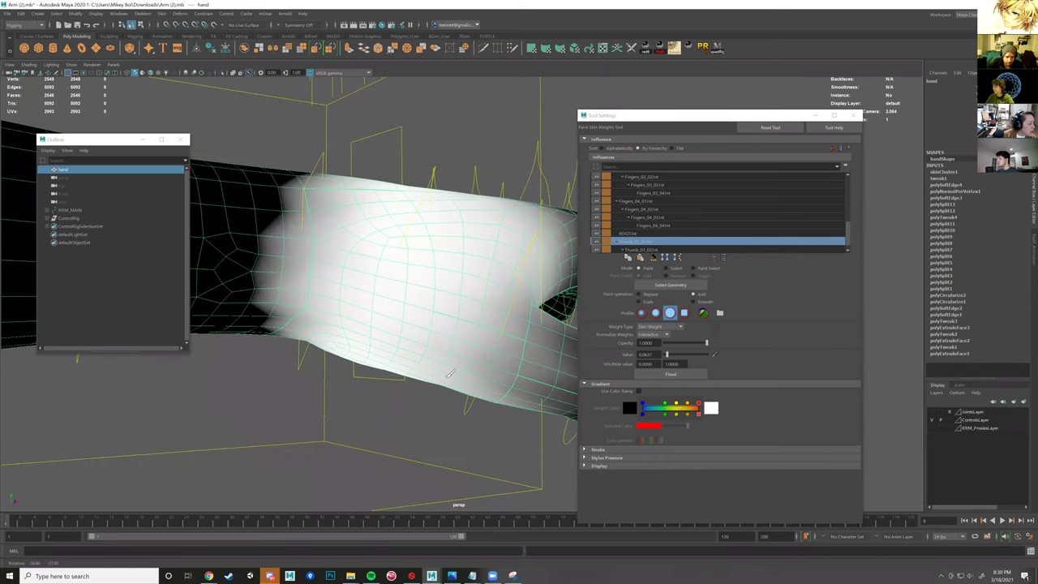
{"action": "scroll", "coordinate": [442, 368], "scroll_direction": "down", "scroll_amount": 5}
- Exit skin weight painting and make the JointsLayer visible so the rig joints show along the arm
{"action": "key", "text": "w"}
{"action": "left_click_drag", "start_coordinate": [437, 369], "coordinate": [440, 340], "text": "alt"}
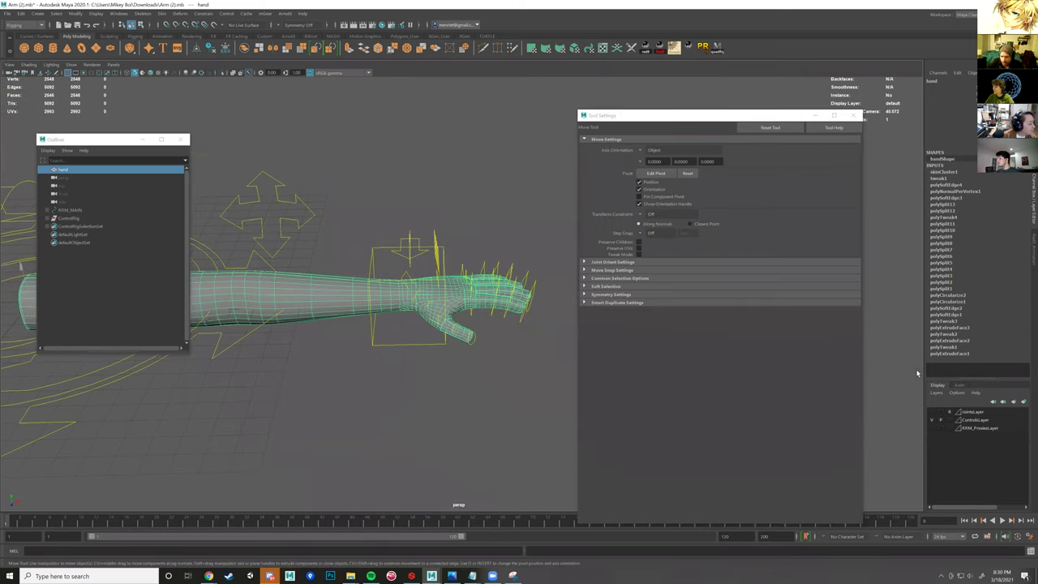
{"action": "key", "text": "f"}
{"action": "left_click", "coordinate": [933, 413]}
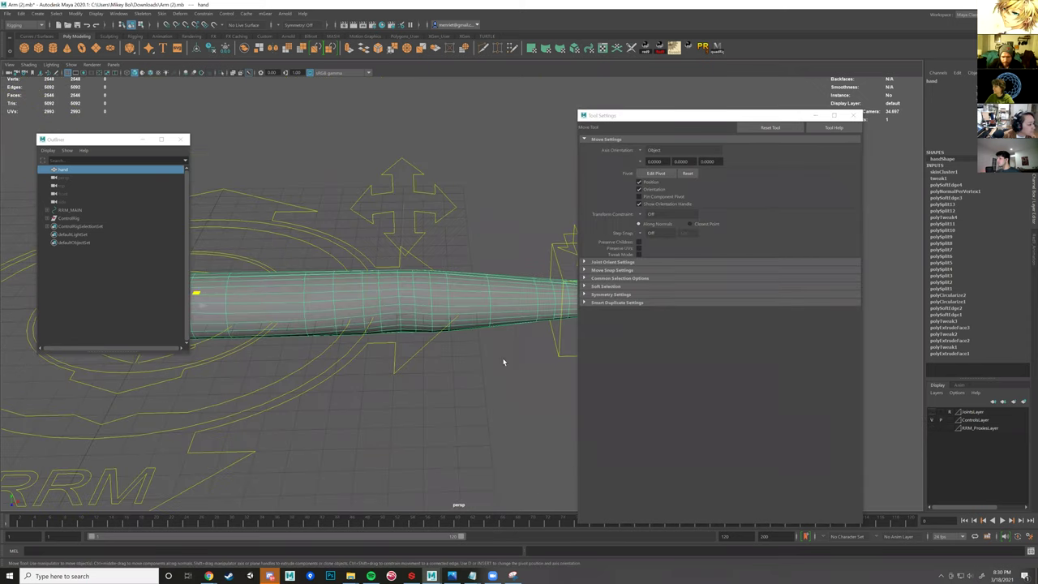
{"action": "left_click_drag", "start_coordinate": [503, 361], "coordinate": [468, 338], "text": "alt"}
{"action": "middle_click_drag", "start_coordinate": [510, 329], "coordinate": [661, 329], "text": "alt"}
{"action": "right_click", "coordinate": [949, 415]}
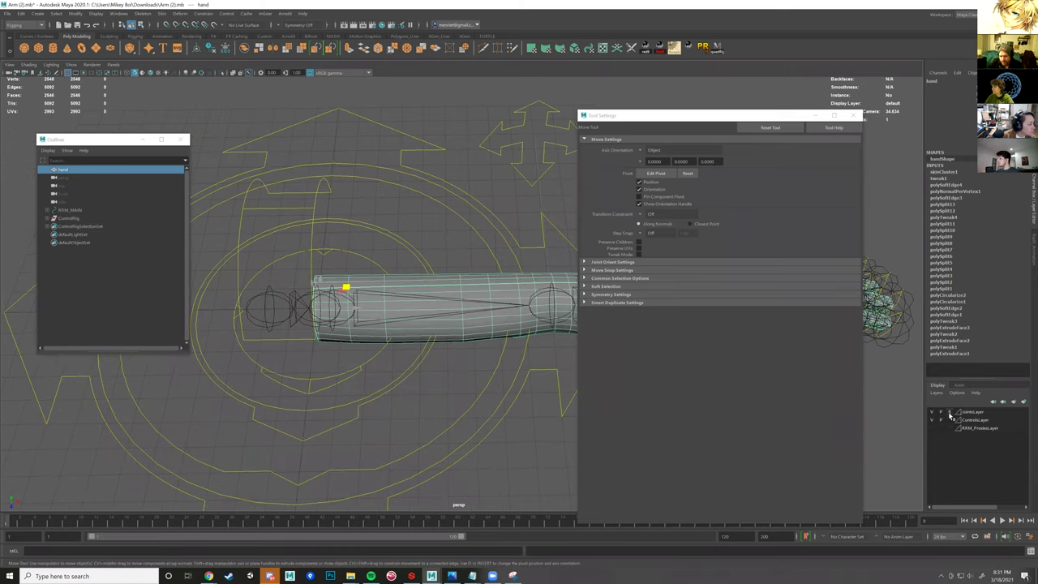
- Reopen the Paint Skin Weights tool on the hand mesh
{"action": "mouse_move", "coordinate": [463, 277]}
{"action": "right_mouse_down"}
{"action": "mouse_move", "coordinate": [491, 264]}
{"action": "mouse_move", "coordinate": [472, 267]}
{"action": "right_mouse_up"}
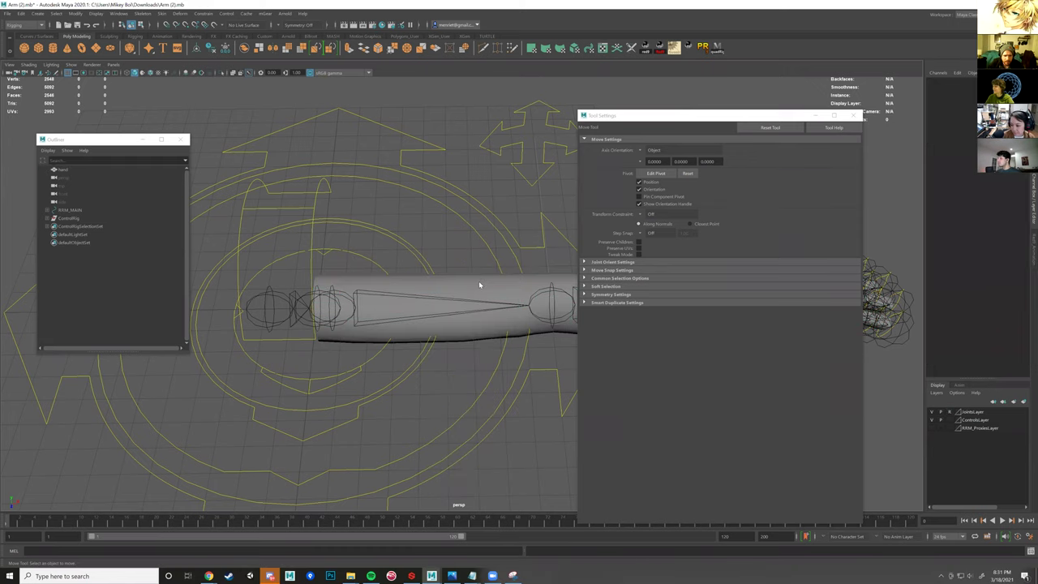
{"action": "right_click", "coordinate": [480, 284]}
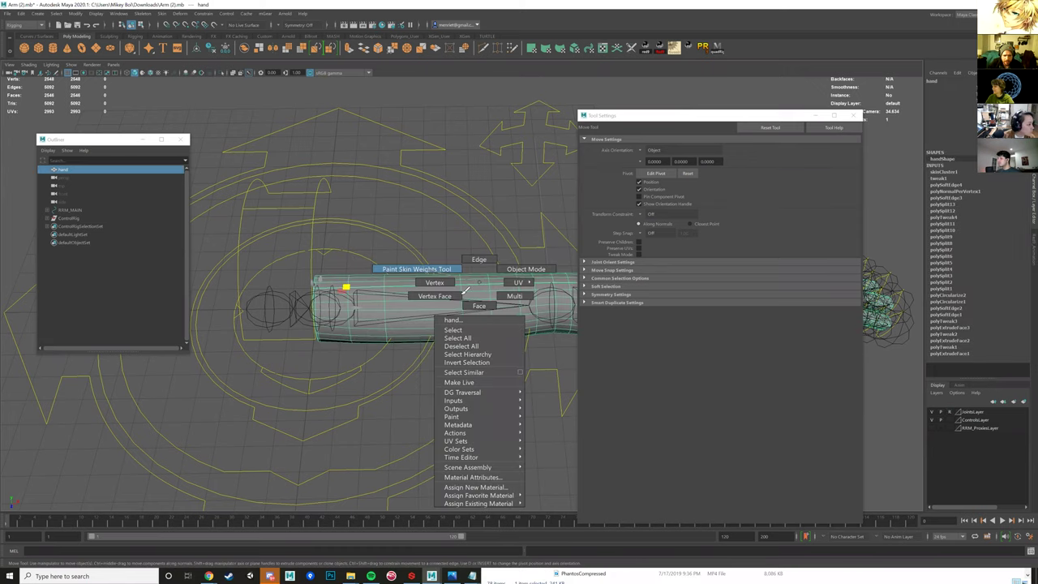
{"action": "left_click", "coordinate": [428, 270]}
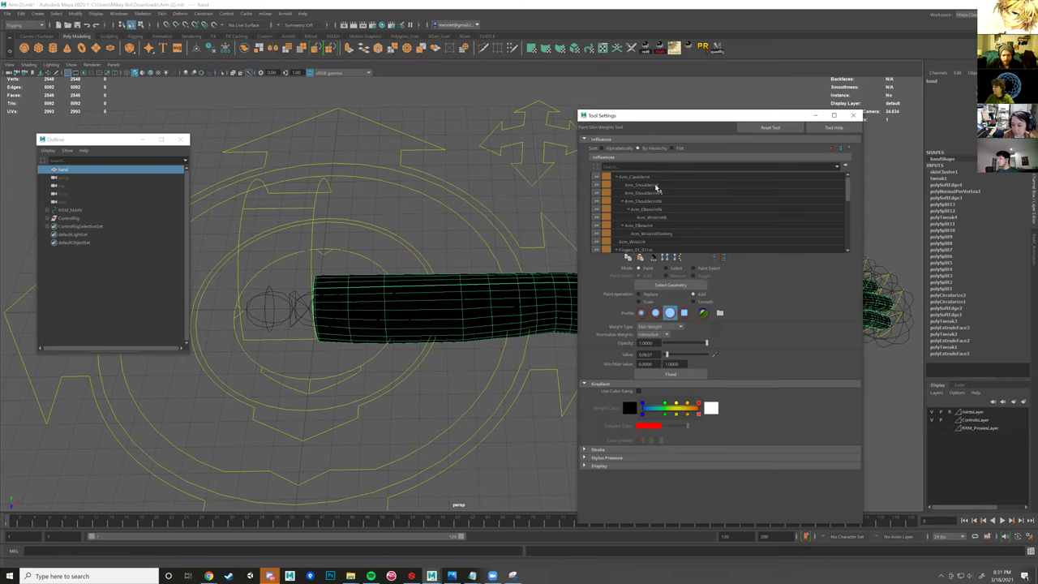
- Check the skin weights of the clavicle, shoulder FK and main shoulder influences on the upper arm
{"action": "left_click", "coordinate": [656, 187]}
{"action": "left_click_drag", "start_coordinate": [457, 271], "coordinate": [638, 185], "text": "alt"}
{"action": "left_click", "coordinate": [649, 193]}
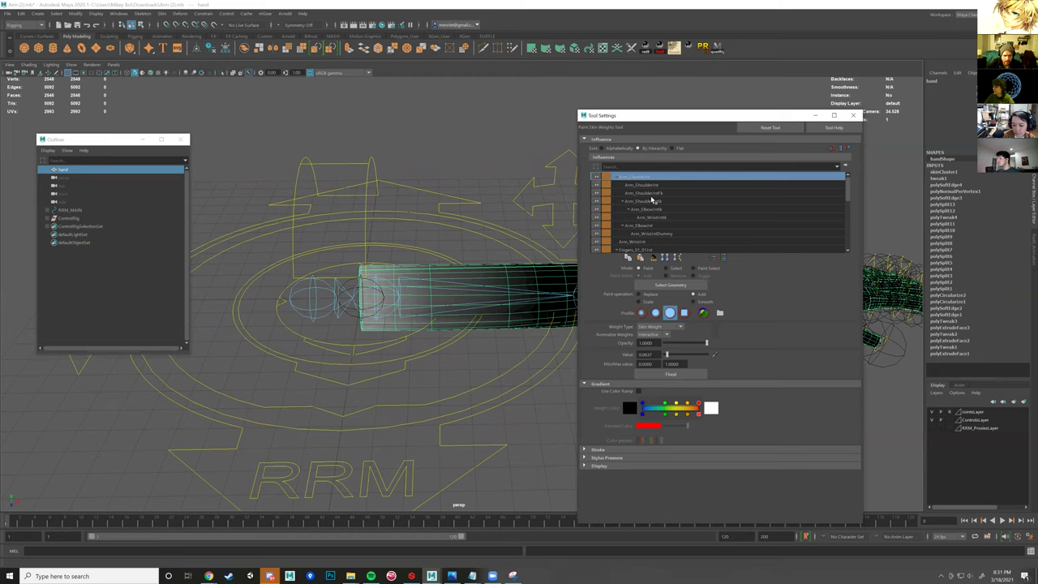
{"action": "left_click", "coordinate": [651, 199]}
{"action": "left_click", "coordinate": [651, 193]}
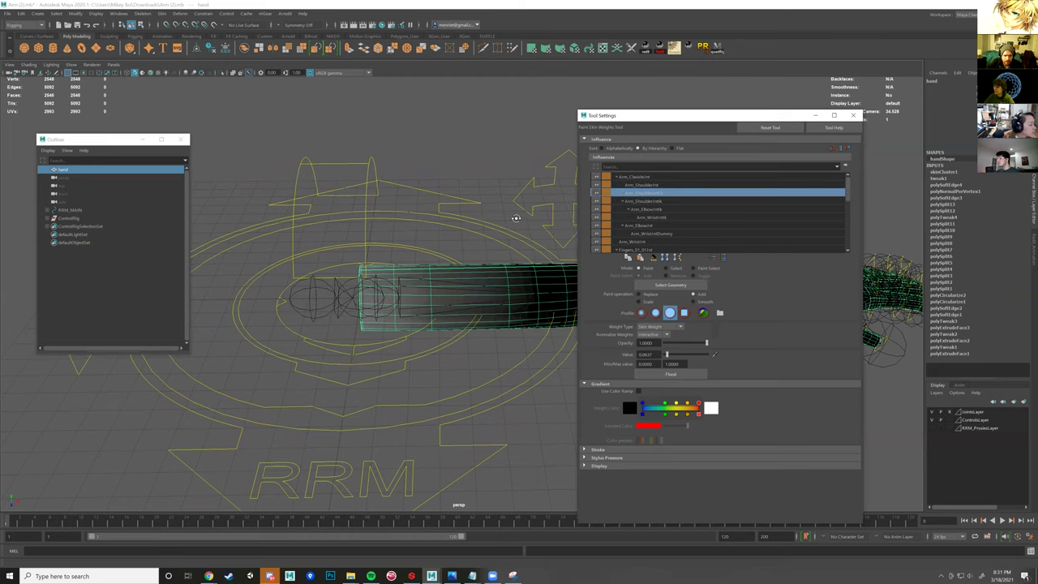
{"action": "left_click_drag", "start_coordinate": [516, 219], "coordinate": [485, 220], "text": "alt"}
{"action": "left_click", "coordinate": [650, 186]}
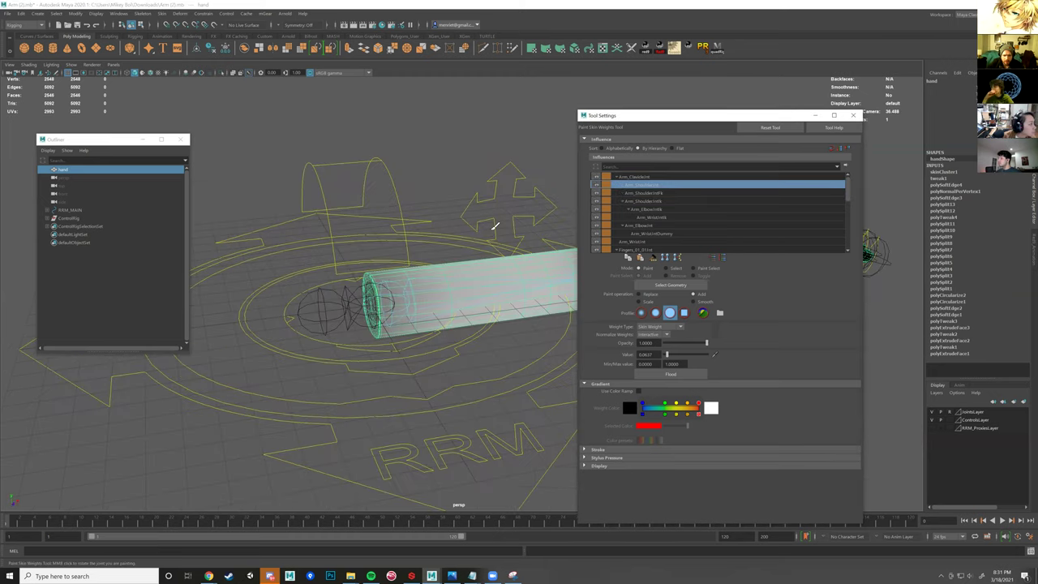
{"action": "scroll", "coordinate": [496, 226], "scroll_direction": "up", "scroll_amount": 4}
{"action": "scroll", "coordinate": [499, 226], "scroll_direction": "up", "scroll_amount": 2}
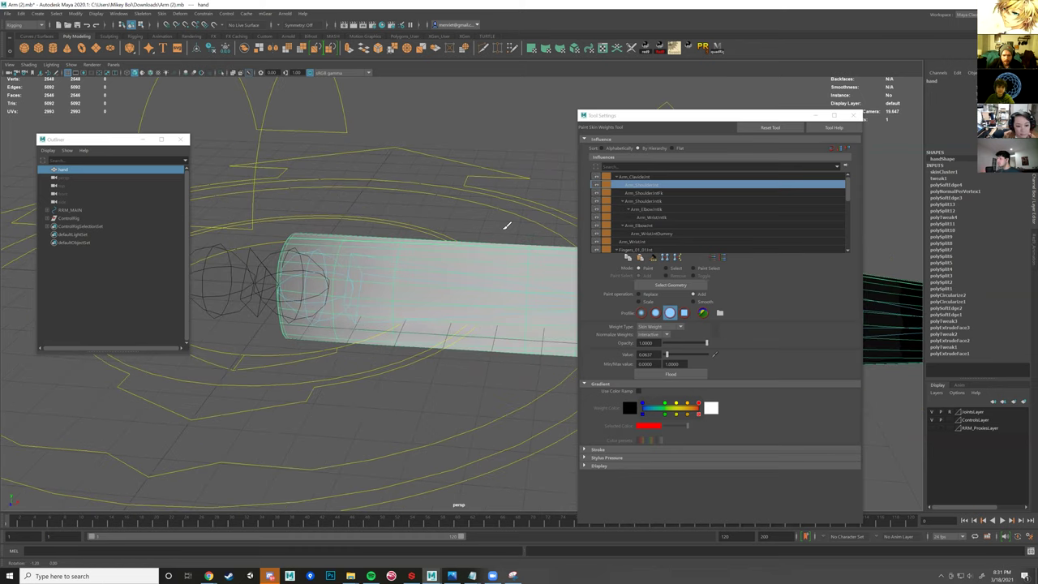
{"action": "scroll", "coordinate": [628, 213], "scroll_direction": "down", "scroll_amount": 3}
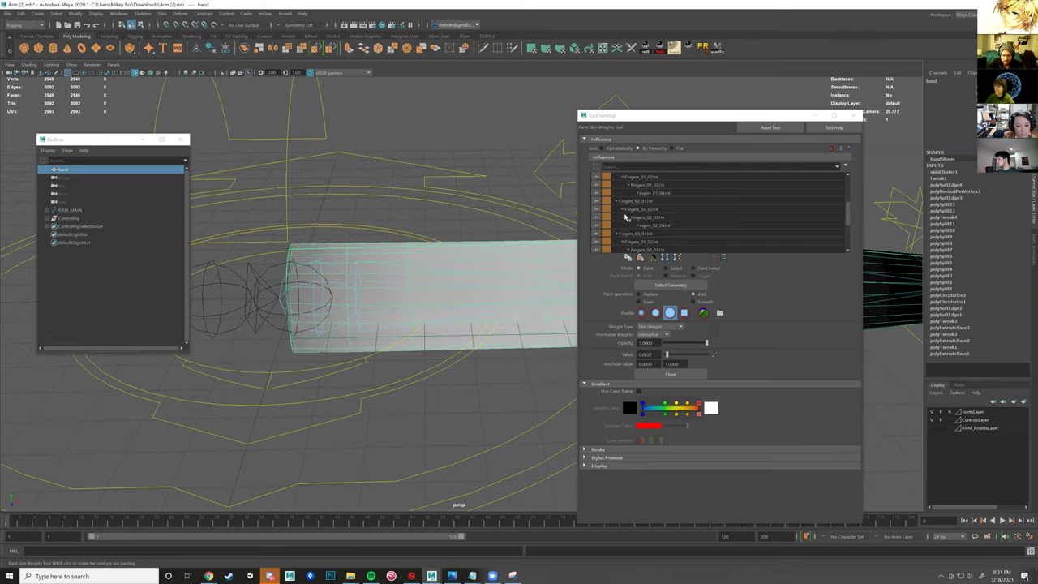
{"action": "scroll", "coordinate": [625, 219], "scroll_direction": "up", "scroll_amount": 3}
{"action": "scroll", "coordinate": [471, 267], "scroll_direction": "down", "scroll_amount": 3}
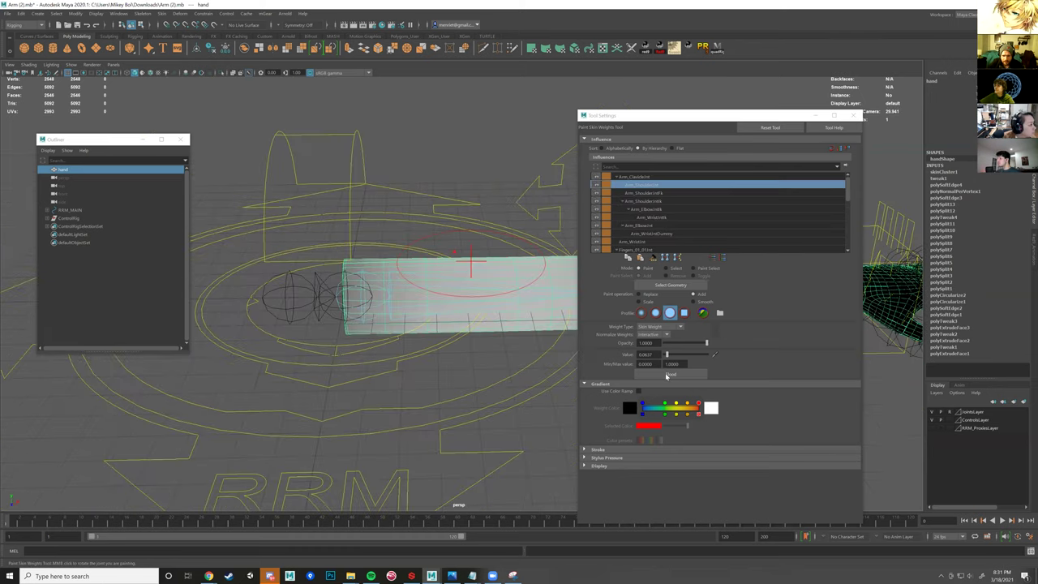
- Set the paint value to 1 and flood the whole mesh with the Arm_ShoulderJnt influence using Add
{"action": "left_click_drag", "start_coordinate": [668, 355], "coordinate": [755, 360]}
{"action": "left_click", "coordinate": [645, 354]}
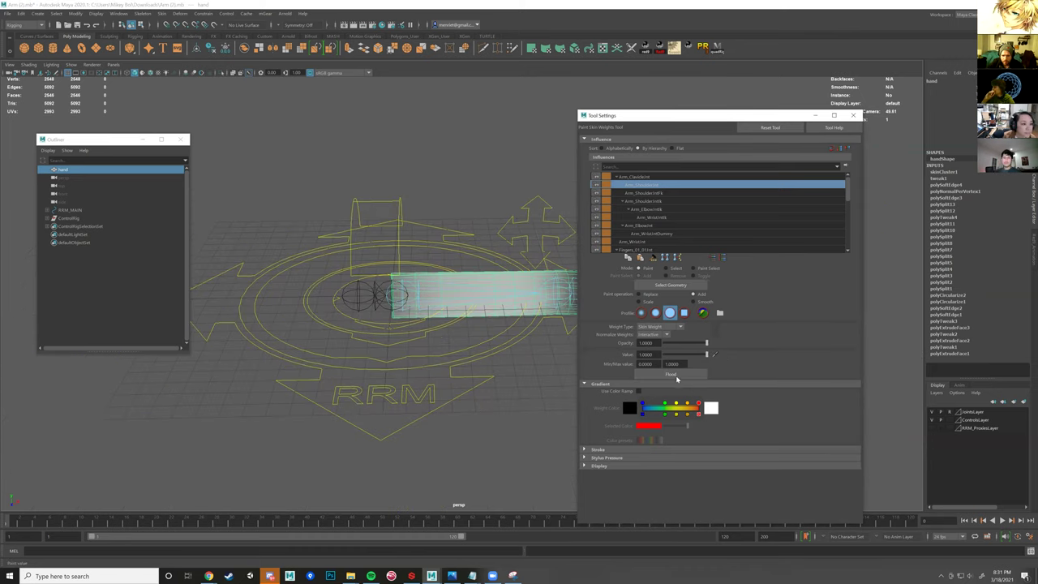
{"action": "left_click_drag", "start_coordinate": [433, 341], "coordinate": [390, 375], "text": "alt"}
{"action": "middle_click_drag", "start_coordinate": [377, 342], "coordinate": [613, 350], "text": "alt"}
{"action": "left_click_drag", "start_coordinate": [442, 340], "coordinate": [437, 323], "text": "alt"}
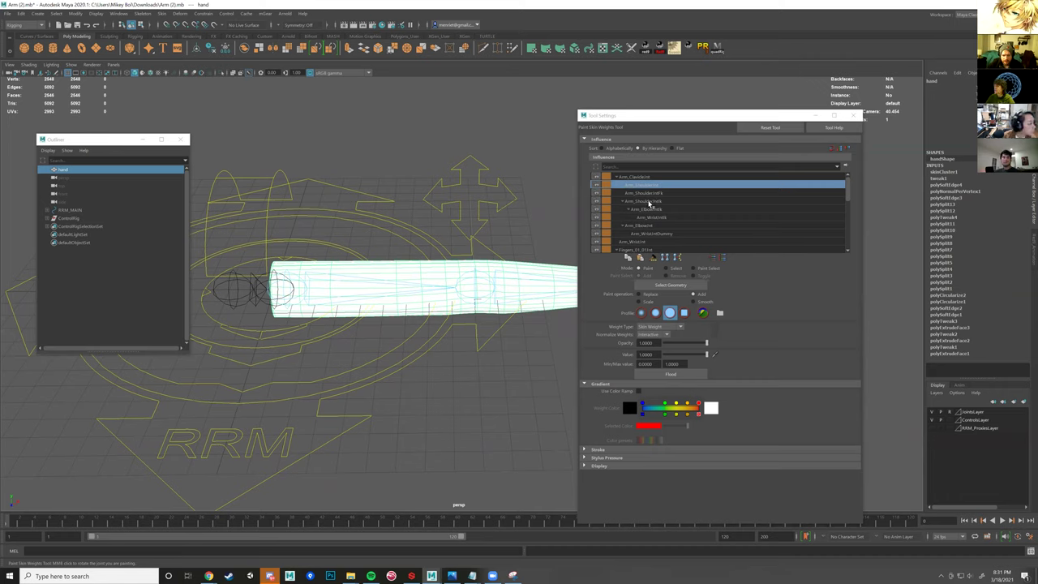
- Check the weights of the shoulder IK, elbow IK, main elbow and main shoulder influences along the arm
{"action": "left_click", "coordinate": [648, 201]}
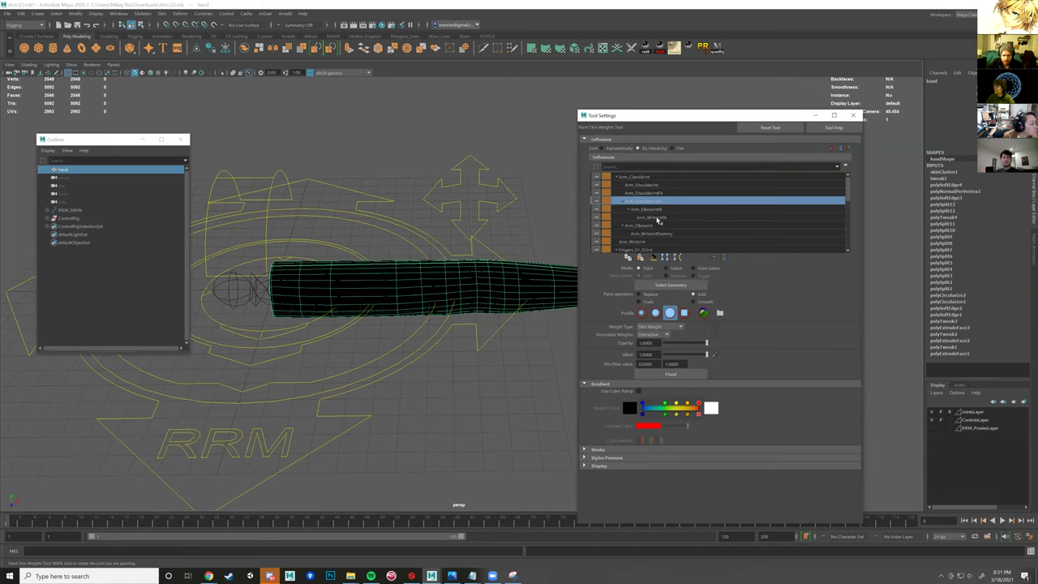
{"action": "left_click", "coordinate": [655, 211]}
{"action": "scroll", "coordinate": [446, 237], "scroll_direction": "up", "scroll_amount": 2}
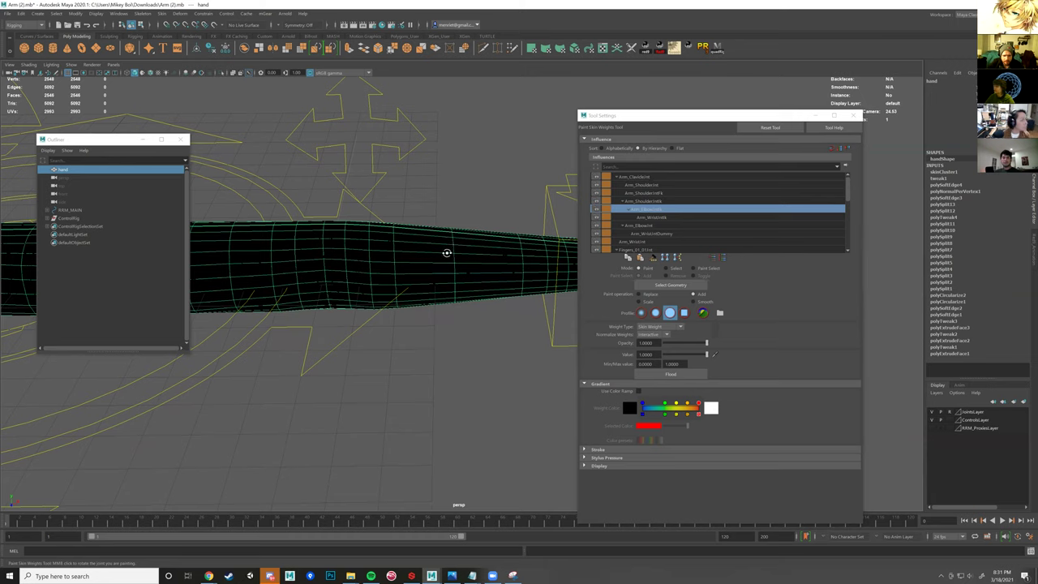
{"action": "scroll", "coordinate": [452, 241], "scroll_direction": "up", "scroll_amount": 2}
{"action": "scroll", "coordinate": [519, 248], "scroll_direction": "down", "scroll_amount": 2}
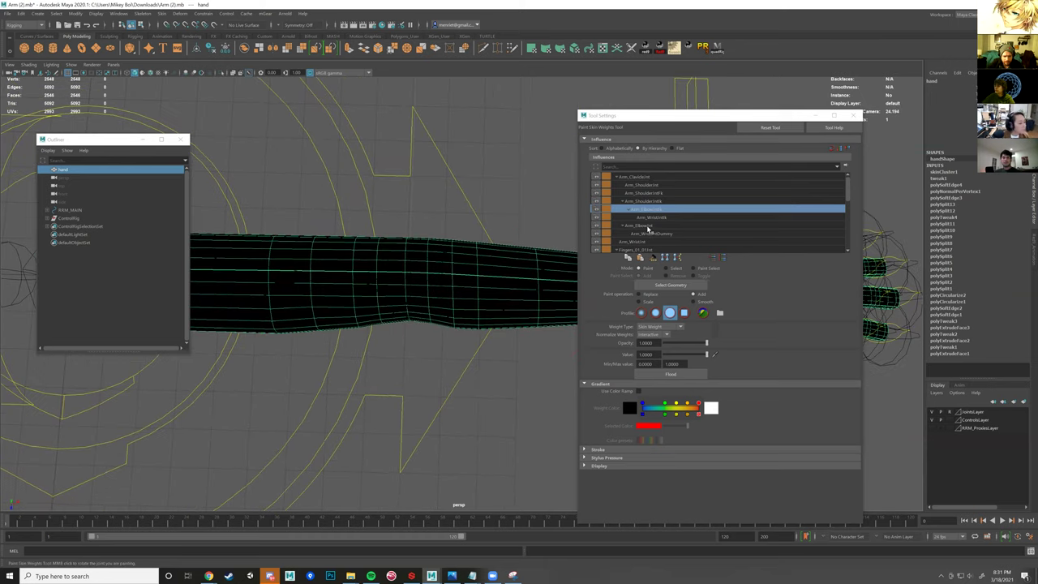
{"action": "left_click", "coordinate": [633, 228]}
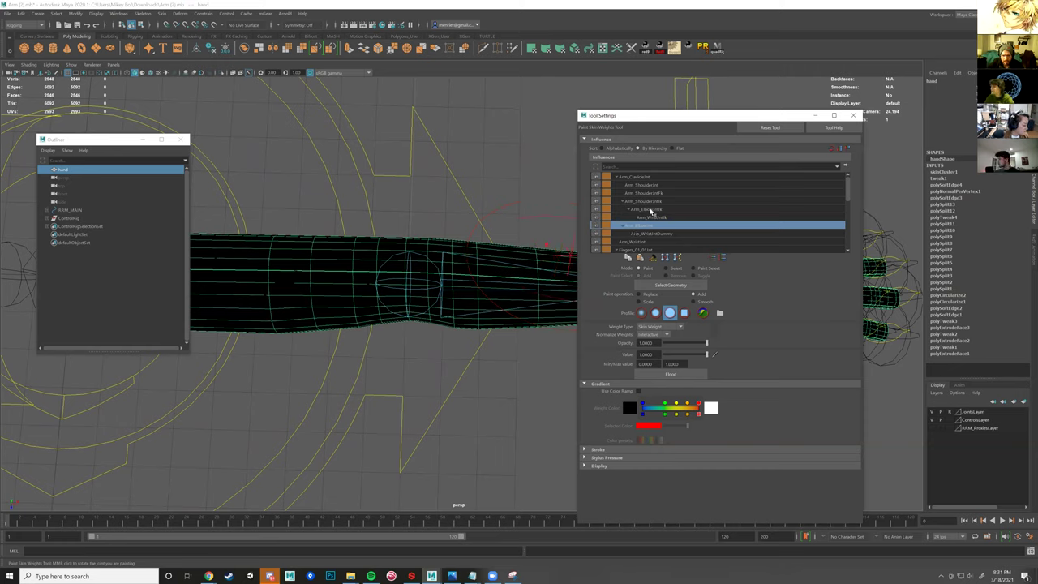
{"action": "left_click", "coordinate": [648, 193]}
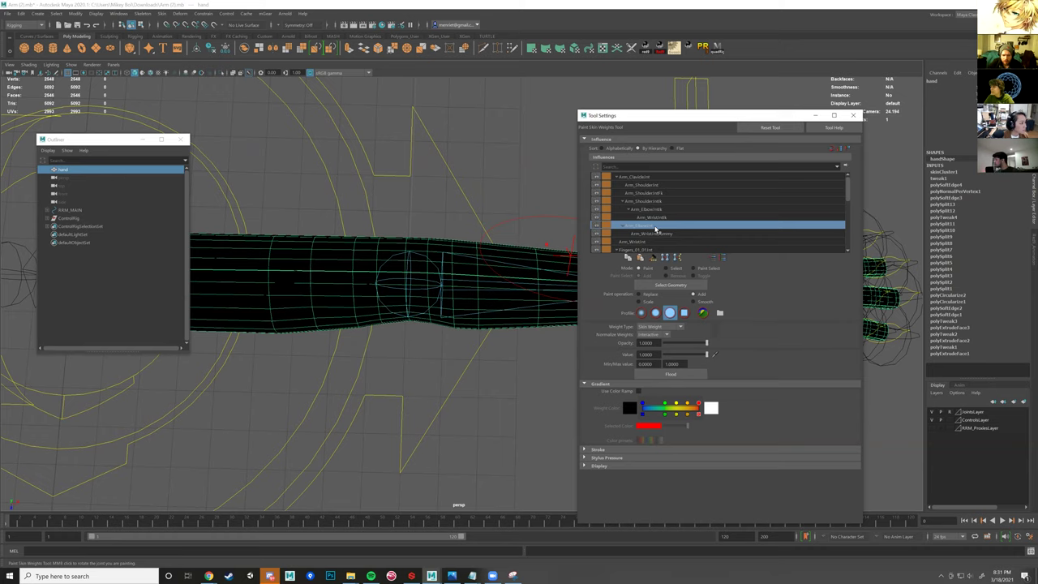
{"action": "middle_click_drag", "start_coordinate": [350, 239], "coordinate": [479, 233], "text": "alt"}
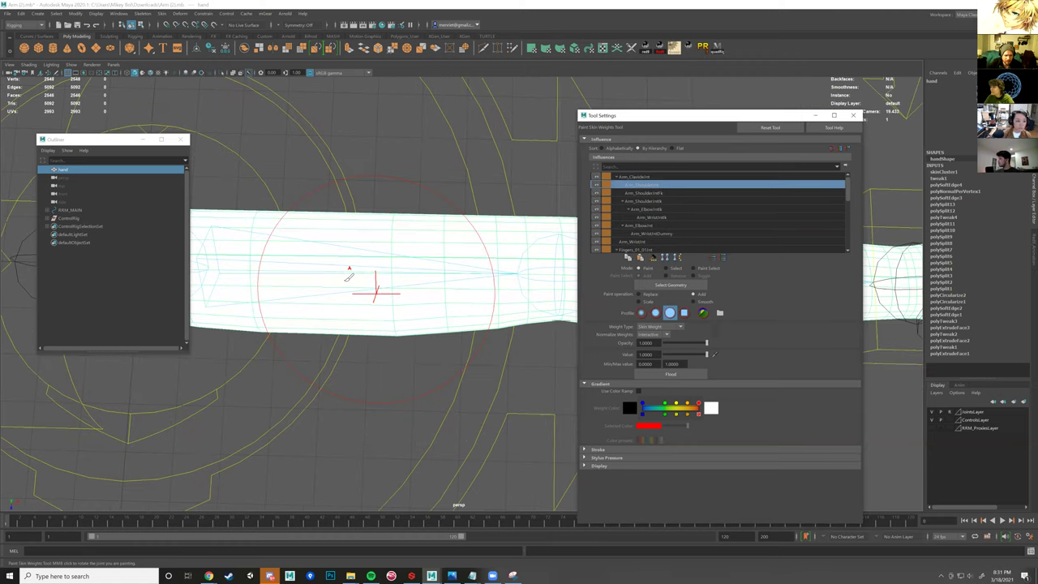
{"action": "scroll", "coordinate": [454, 285], "scroll_direction": "down", "scroll_amount": 3}
{"action": "left_click_drag", "start_coordinate": [452, 260], "coordinate": [430, 241], "text": "alt"}
{"action": "left_click", "coordinate": [645, 186]}
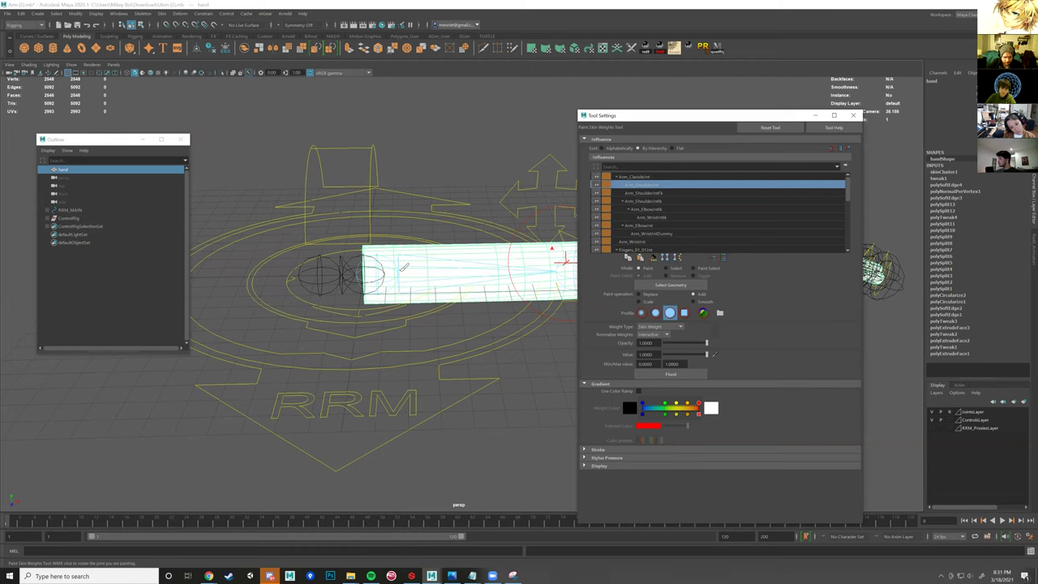
{"action": "middle_click_drag", "start_coordinate": [567, 243], "coordinate": [423, 236], "text": "alt"}
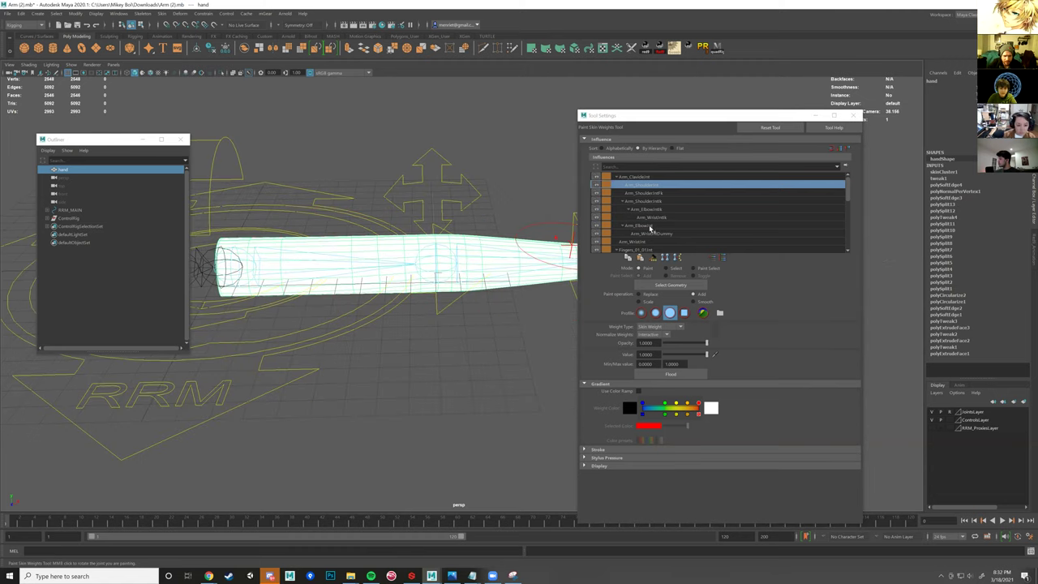
- For the Arm_ElbowJnt influence, switch to Select mode and select the mesh vertices from the elbow to the fingertips
{"action": "left_click", "coordinate": [649, 226]}
{"action": "left_click_drag", "start_coordinate": [511, 276], "coordinate": [672, 269], "text": "alt"}
{"action": "left_click", "coordinate": [667, 269]}
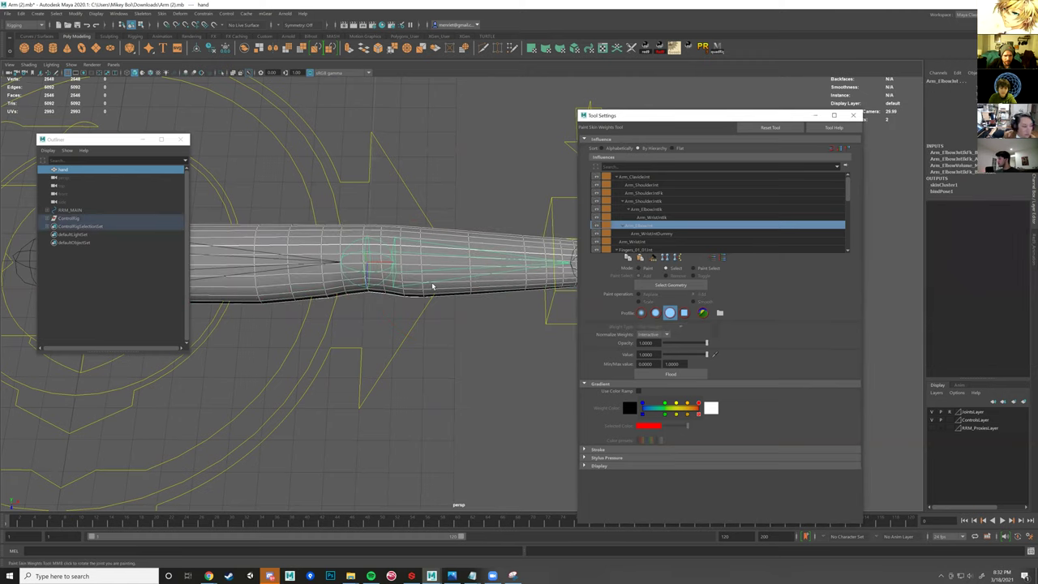
{"action": "scroll", "coordinate": [522, 207], "scroll_direction": "down", "scroll_amount": 3}
{"action": "left_click_drag", "start_coordinate": [304, 356], "coordinate": [284, 360]}
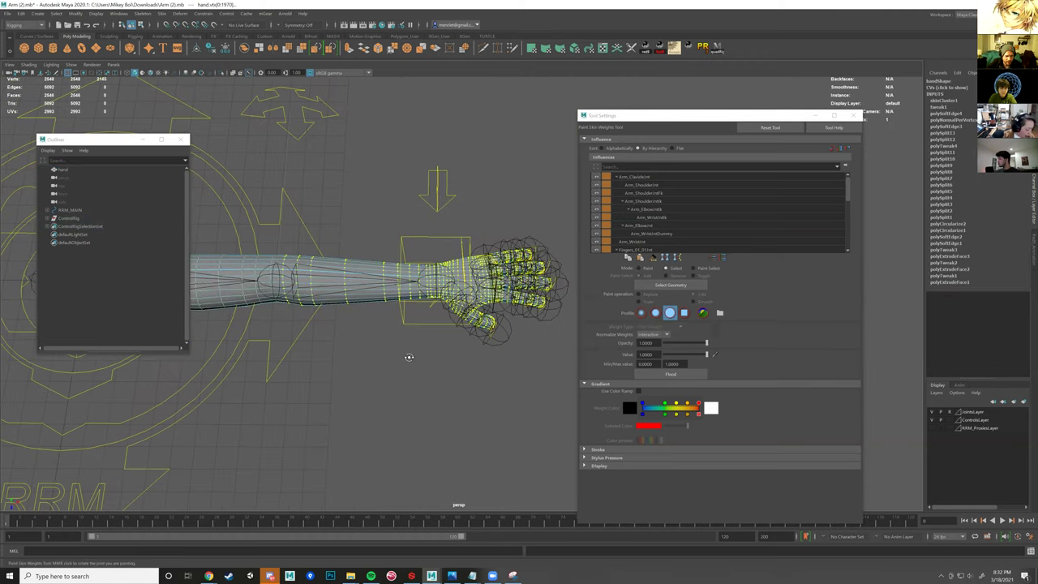
- Return to Paint mode and flood the selected forearm and hand vertices with Arm_ElbowJnt at value 1
{"action": "scroll", "coordinate": [405, 359], "scroll_direction": "up", "scroll_amount": 2}
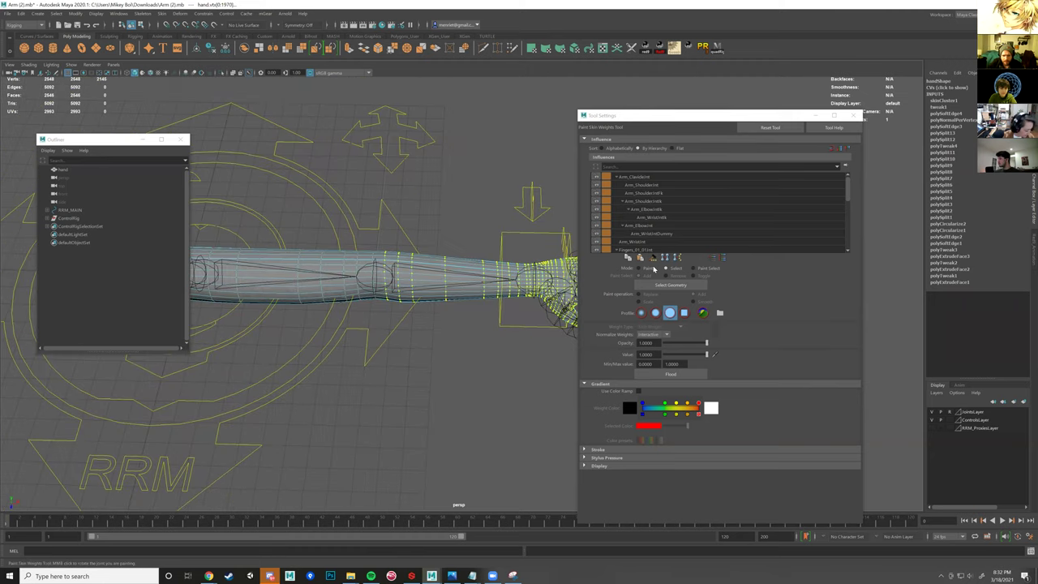
{"action": "left_click", "coordinate": [632, 227]}
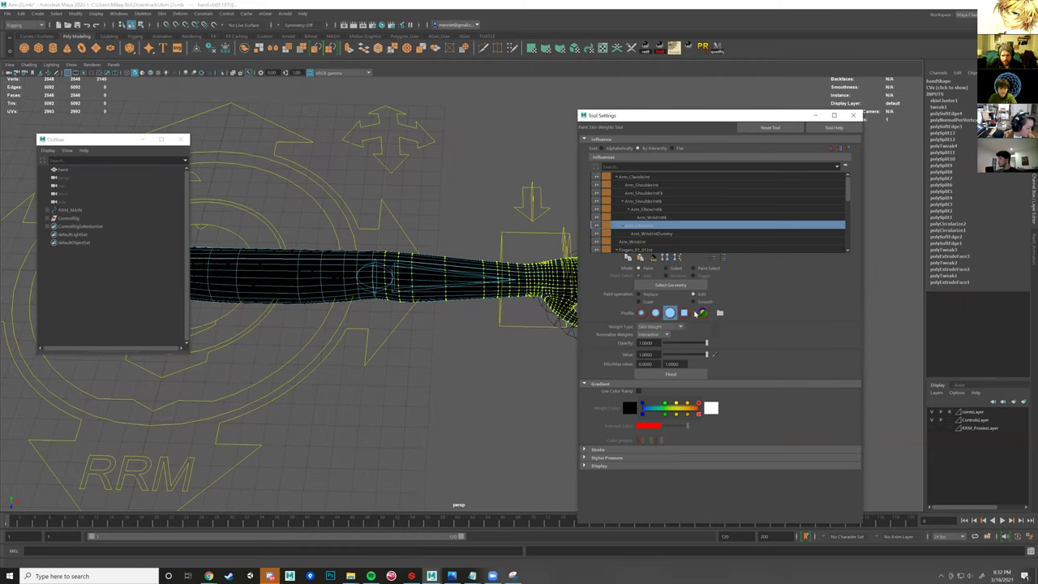
{"action": "left_click", "coordinate": [670, 374]}
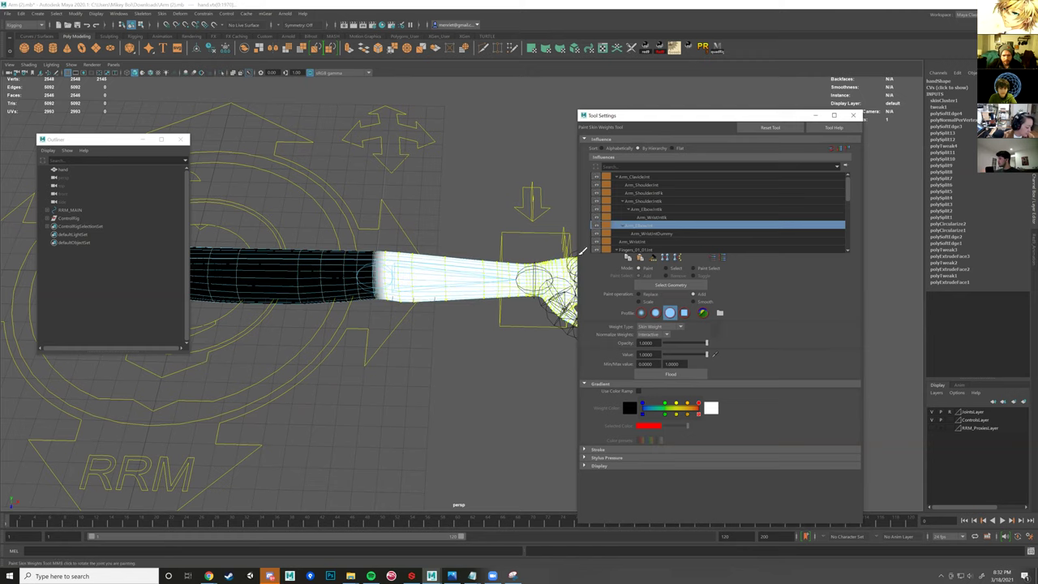
- Choose the Arm_WristJnt influence and, in Select mode, remove the forearm vertices from the selection, keeping the wrist and hand
{"action": "left_click", "coordinate": [658, 234]}
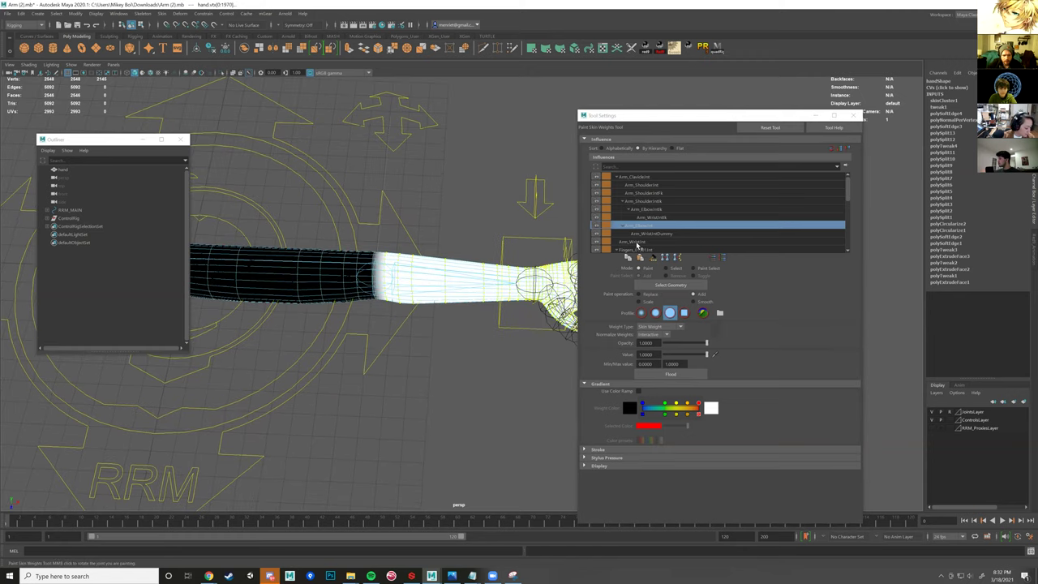
{"action": "middle_click_drag", "start_coordinate": [436, 270], "coordinate": [324, 247], "text": "alt"}
{"action": "right_click_drag", "start_coordinate": [445, 274], "coordinate": [559, 280], "text": "alt"}
{"action": "left_click", "coordinate": [641, 243]}
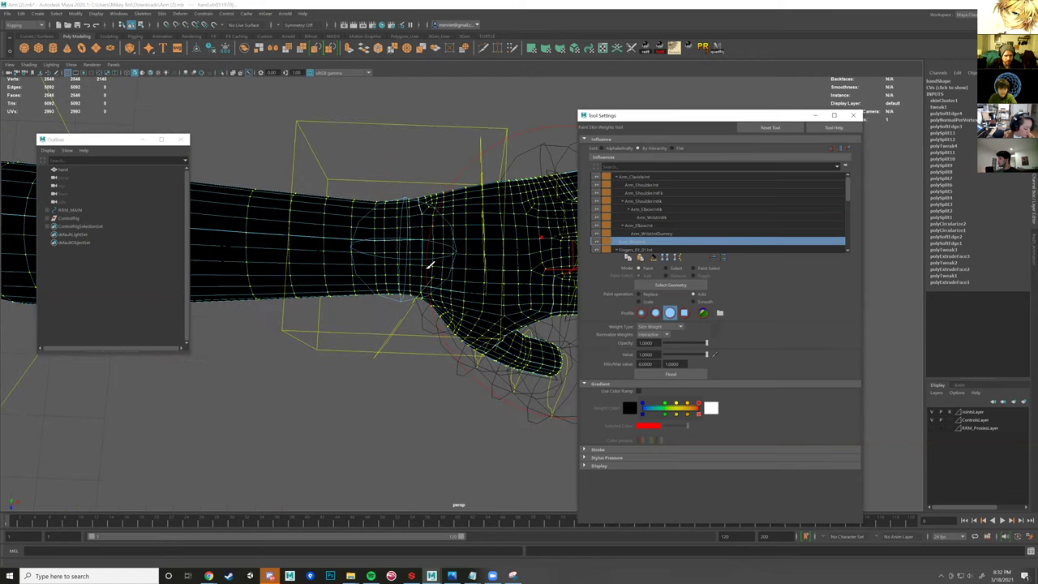
{"action": "scroll", "coordinate": [432, 267], "scroll_direction": "down", "scroll_amount": 4}
{"action": "left_click", "coordinate": [667, 268]}
{"action": "scroll", "coordinate": [363, 261], "scroll_direction": "down", "scroll_amount": 2}
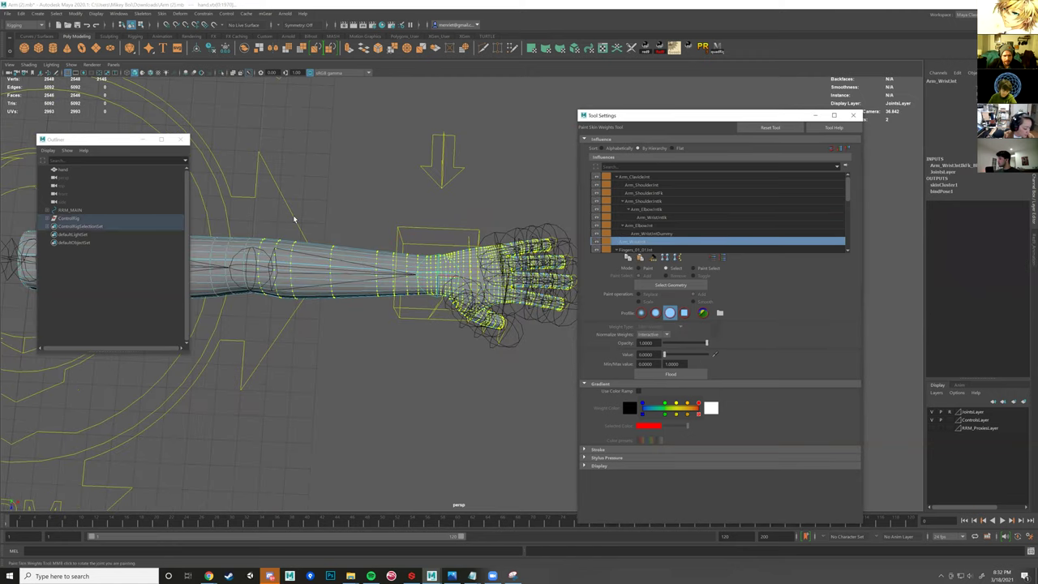
{"action": "scroll", "coordinate": [293, 218], "scroll_direction": "down", "scroll_amount": 3}
{"action": "left_click_drag", "start_coordinate": [282, 218], "coordinate": [443, 317]}
- Return to Paint mode and flood the selected wrist and hand vertices with Arm_WristJnt at value 1
{"action": "scroll", "coordinate": [444, 318], "scroll_direction": "up", "scroll_amount": 5}
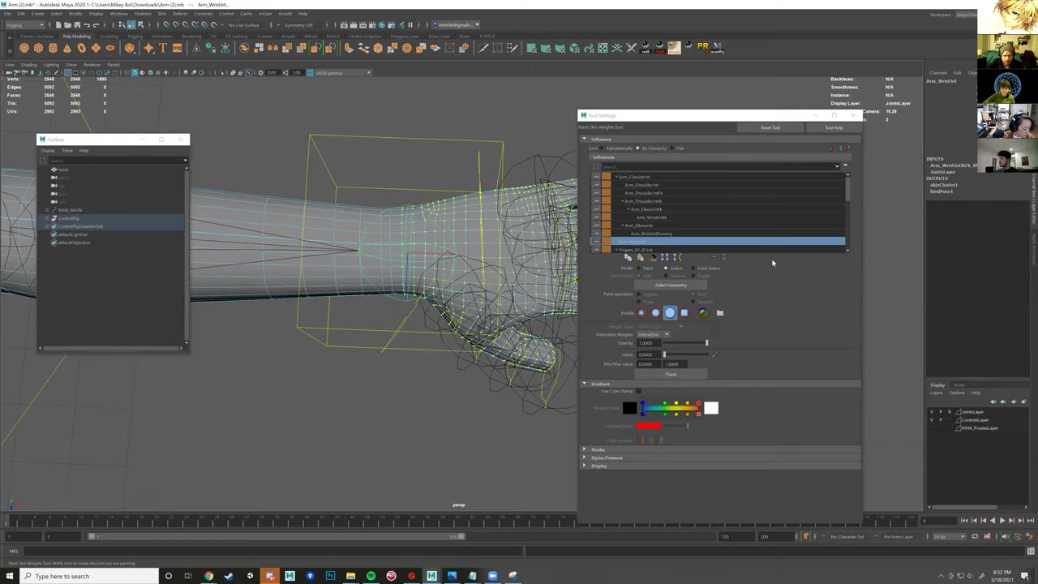
{"action": "left_click", "coordinate": [641, 269]}
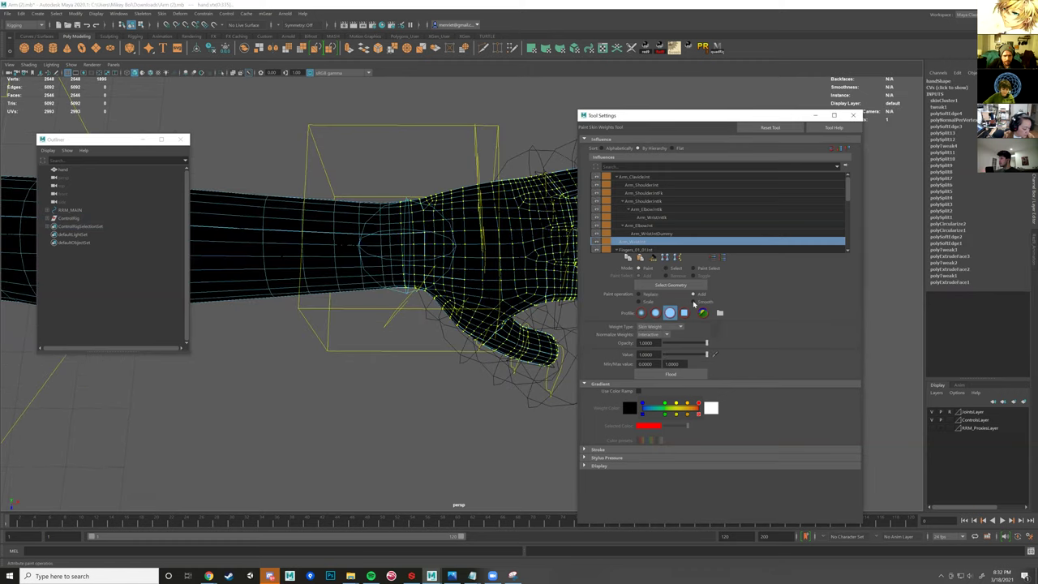
{"action": "left_click_drag", "start_coordinate": [476, 306], "coordinate": [417, 294]}
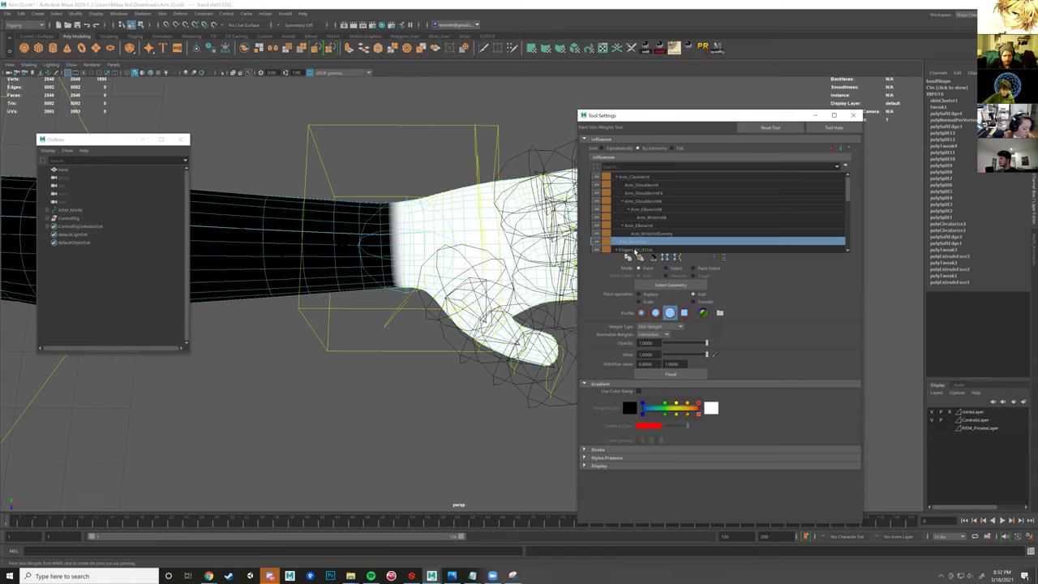
- Choose the Fingers_01_01Jnt influence and, in Select mode, select the index finger's vertices from its base to the tip
{"action": "scroll", "coordinate": [652, 232], "scroll_direction": "down", "scroll_amount": 1}
{"action": "left_click", "coordinate": [652, 225]}
{"action": "left_click_drag", "start_coordinate": [477, 284], "coordinate": [480, 216], "text": "alt"}
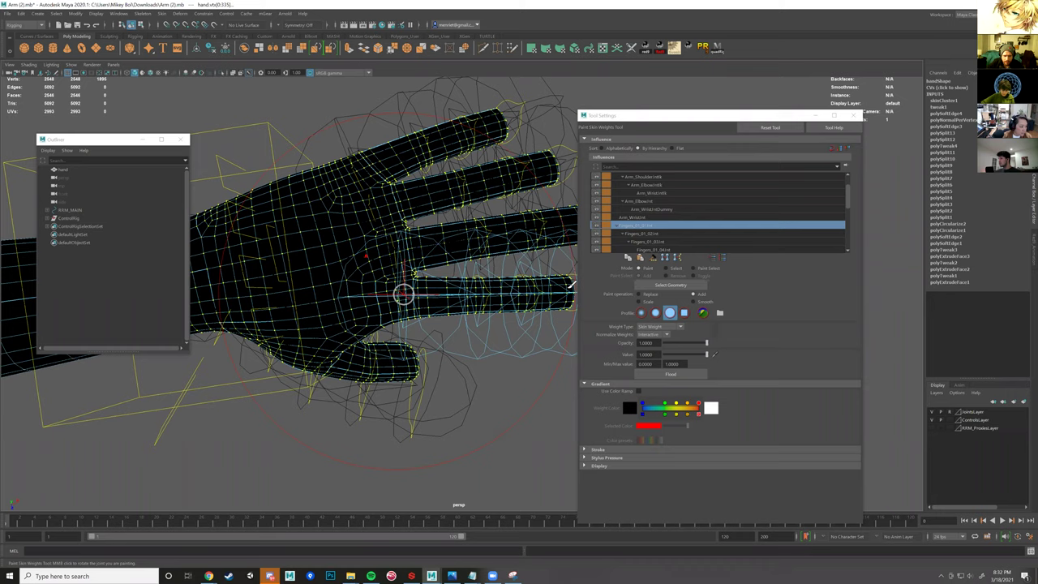
{"action": "left_click_drag", "start_coordinate": [523, 325], "coordinate": [496, 318], "text": "alt"}
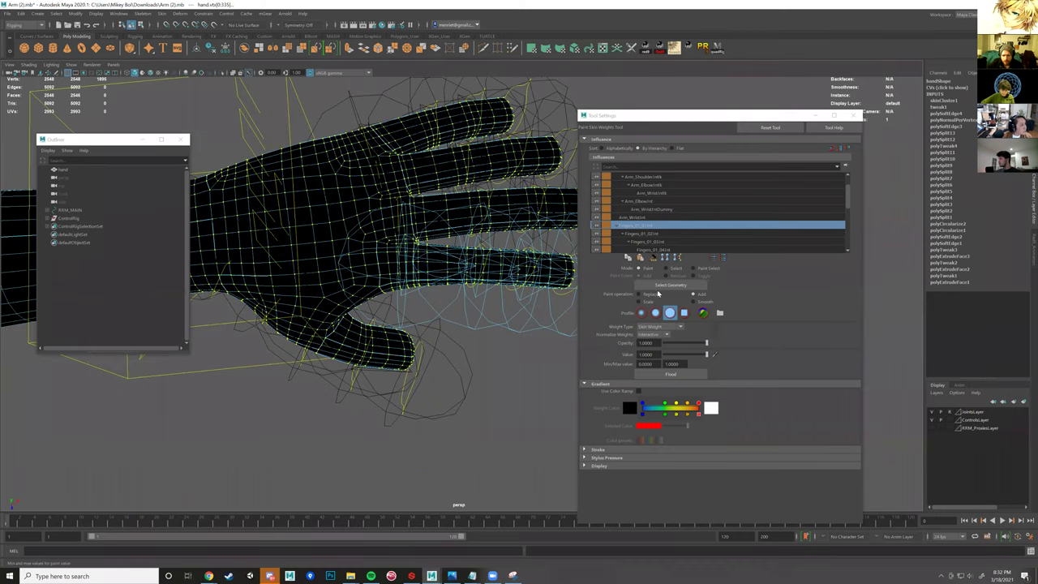
{"action": "left_click", "coordinate": [475, 281]}
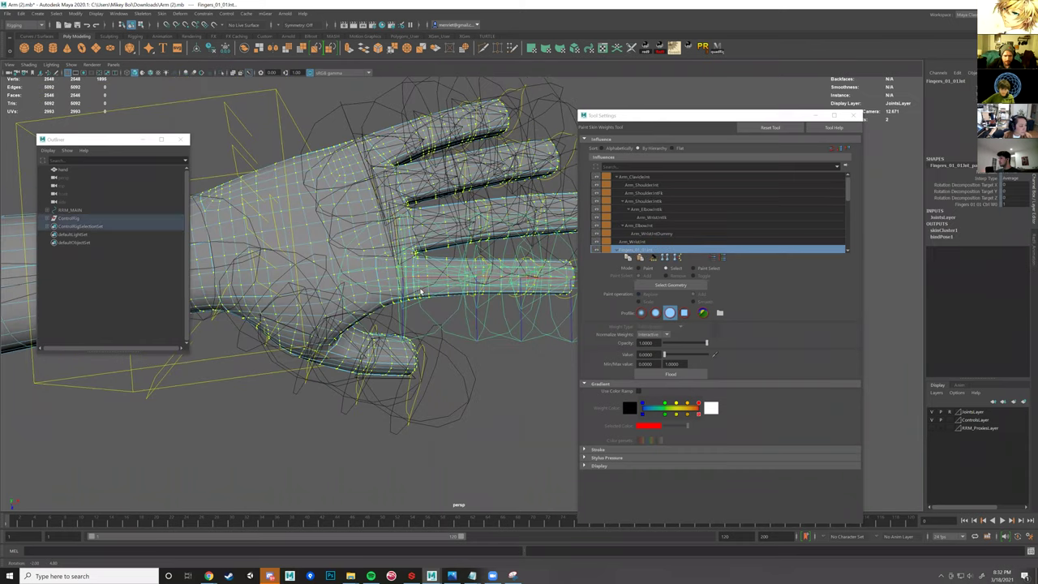
{"action": "left_click_drag", "start_coordinate": [420, 292], "coordinate": [542, 271], "text": "alt"}
{"action": "left_click_drag", "start_coordinate": [403, 322], "coordinate": [372, 340], "text": "alt"}
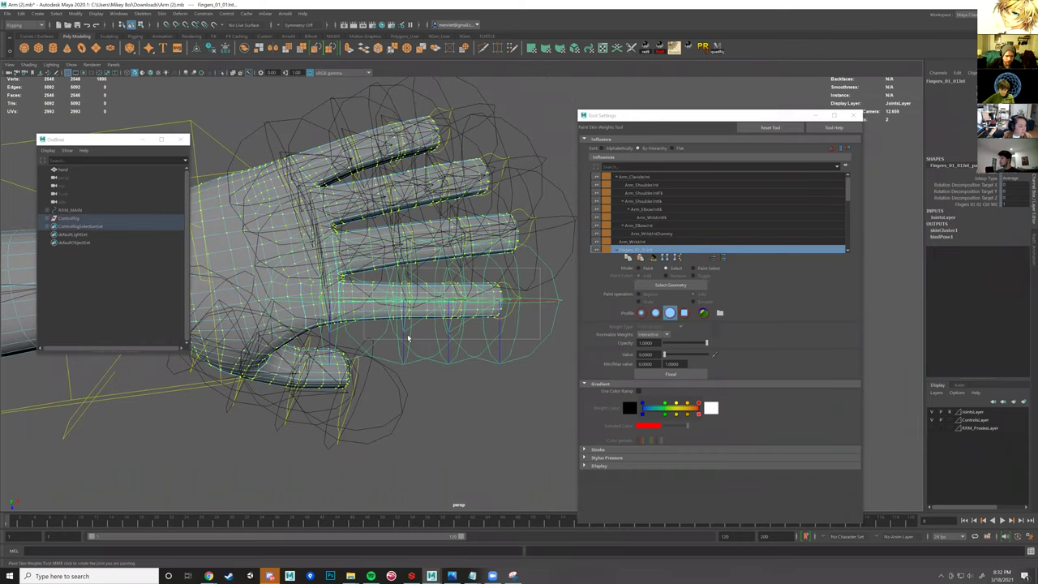
{"action": "left_click_drag", "start_coordinate": [452, 318], "coordinate": [485, 287], "text": "alt"}
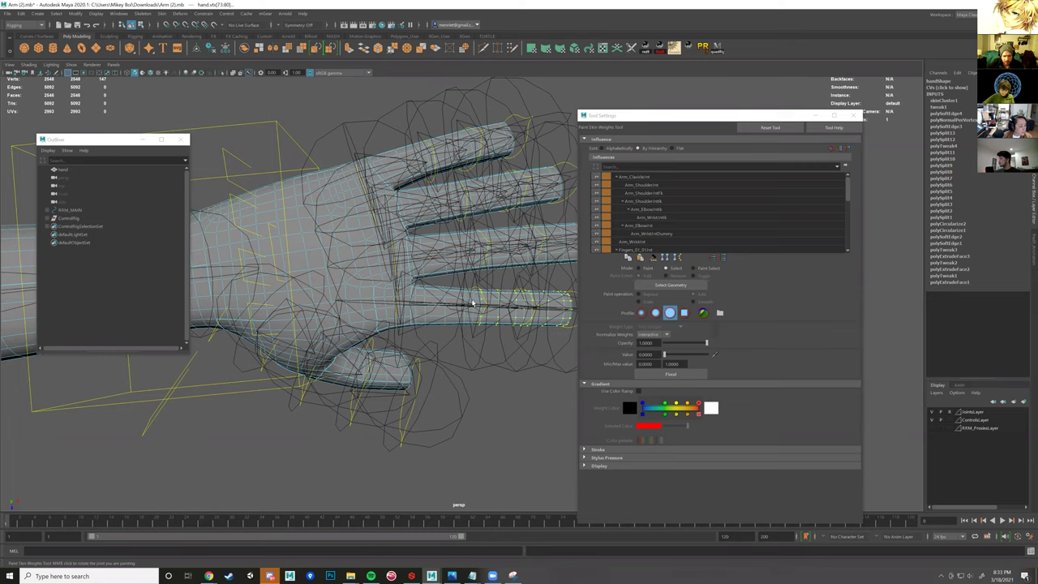
{"action": "left_click_drag", "start_coordinate": [447, 305], "coordinate": [445, 293]}
{"action": "left_click_drag", "start_coordinate": [421, 283], "coordinate": [416, 297]}
{"action": "left_click_drag", "start_coordinate": [415, 332], "coordinate": [419, 333], "text": "shift"}
{"action": "scroll", "coordinate": [444, 280], "scroll_direction": "up", "scroll_amount": 2}
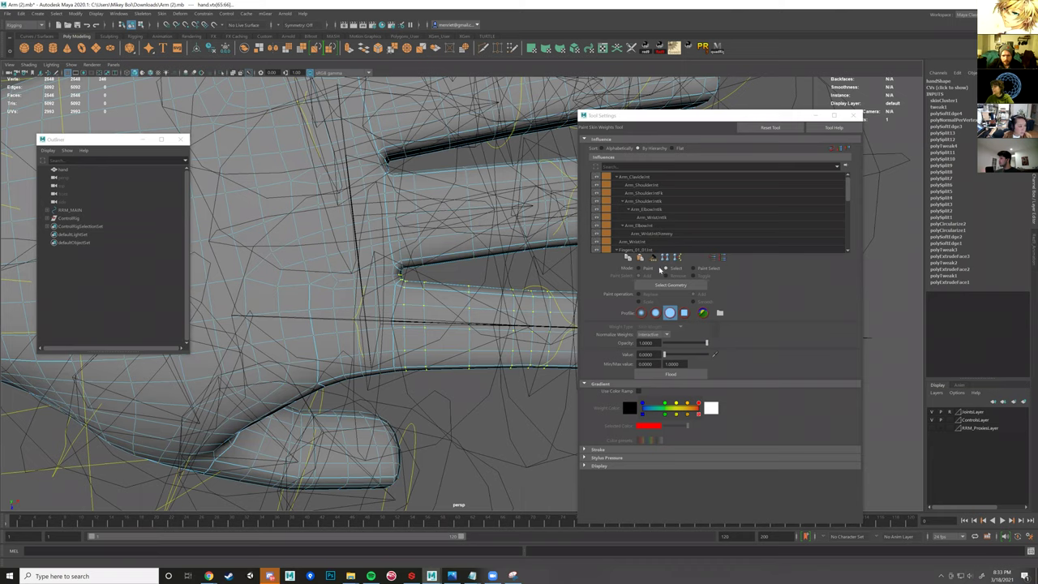
- Return to Paint mode and flood the selected index finger vertices with Fingers_01_01Jnt at value 1
{"action": "left_click", "coordinate": [652, 249]}
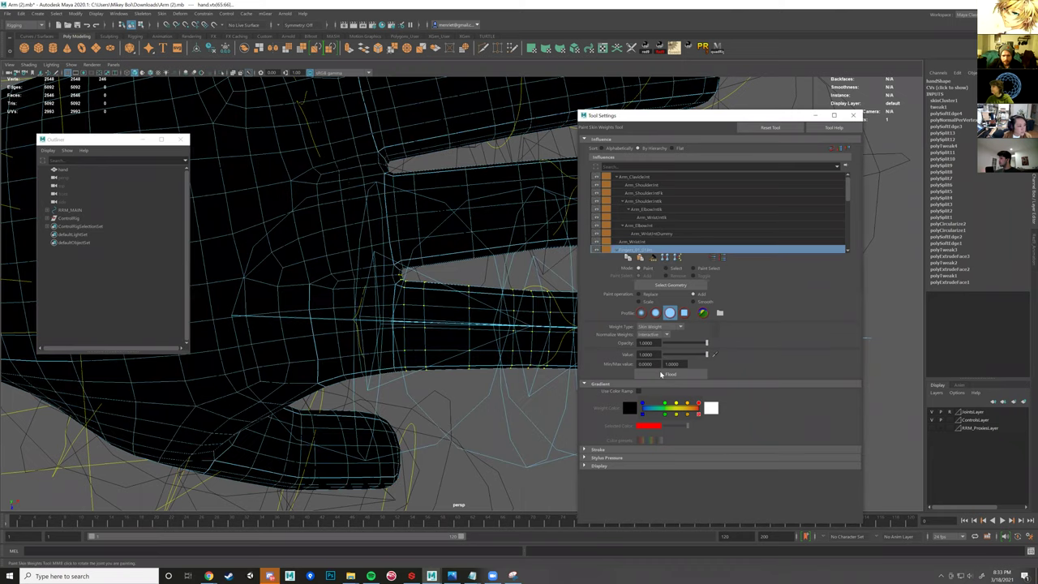
{"action": "left_click", "coordinate": [661, 374]}
- Choose the Fingers_01_02Jnt influence and, in Select mode, reduce the selection to the index finger vertices beyond the second joint
{"action": "scroll", "coordinate": [654, 223], "scroll_direction": "down", "scroll_amount": 2}
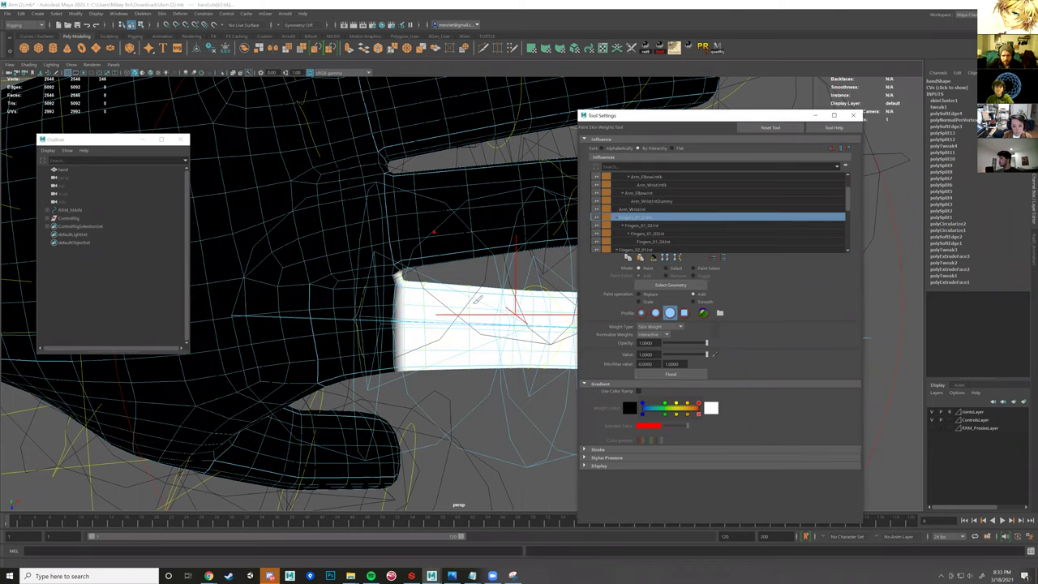
{"action": "middle_click_drag", "start_coordinate": [477, 299], "coordinate": [361, 283], "text": "alt"}
{"action": "right_click_drag", "start_coordinate": [457, 282], "coordinate": [432, 279], "text": "alt"}
{"action": "mouse_move", "coordinate": [426, 280]}
{"action": "middle_mouse_down", "text": "alt"}
{"action": "mouse_move", "coordinate": [386, 285]}
{"action": "mouse_move", "coordinate": [435, 264]}
{"action": "middle_mouse_up", "text": "alt"}
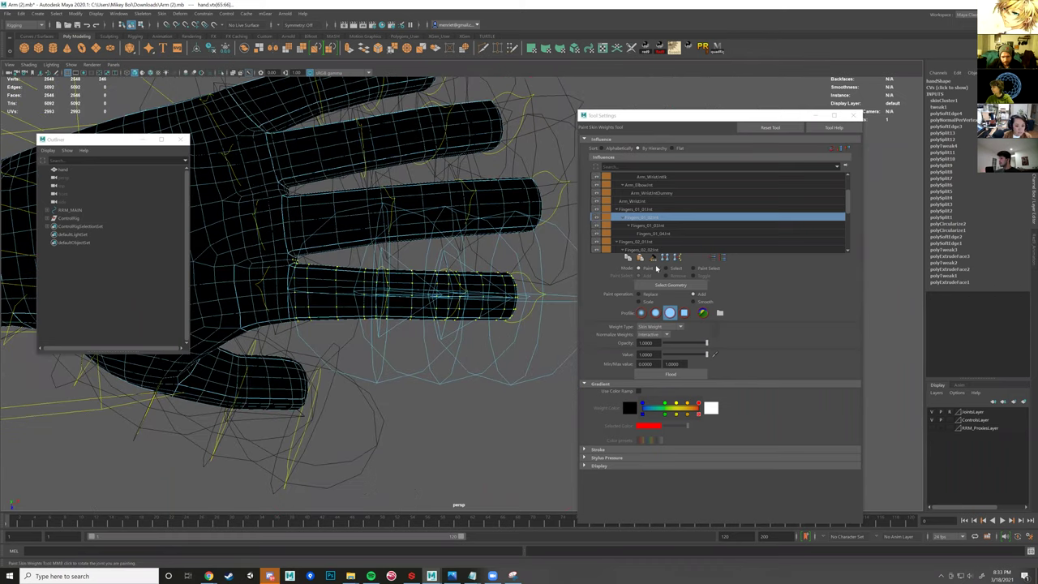
{"action": "left_click", "coordinate": [505, 286]}
{"action": "left_click_drag", "start_coordinate": [535, 260], "coordinate": [414, 339]}
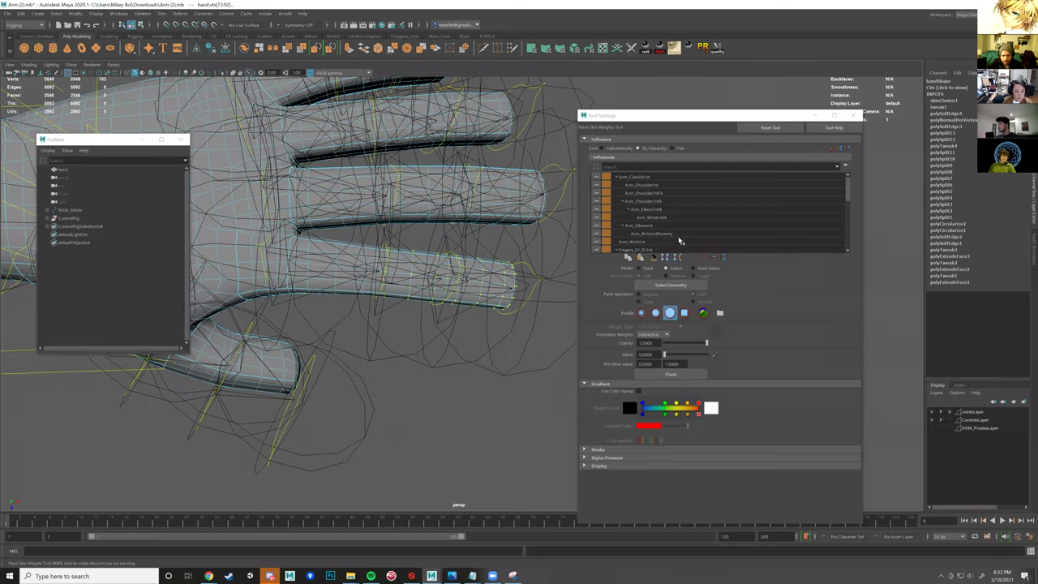
- Return to Paint mode and flood the selected outer index finger vertices with Fingers_01_02Jnt at value 1
{"action": "left_click", "coordinate": [680, 238]}
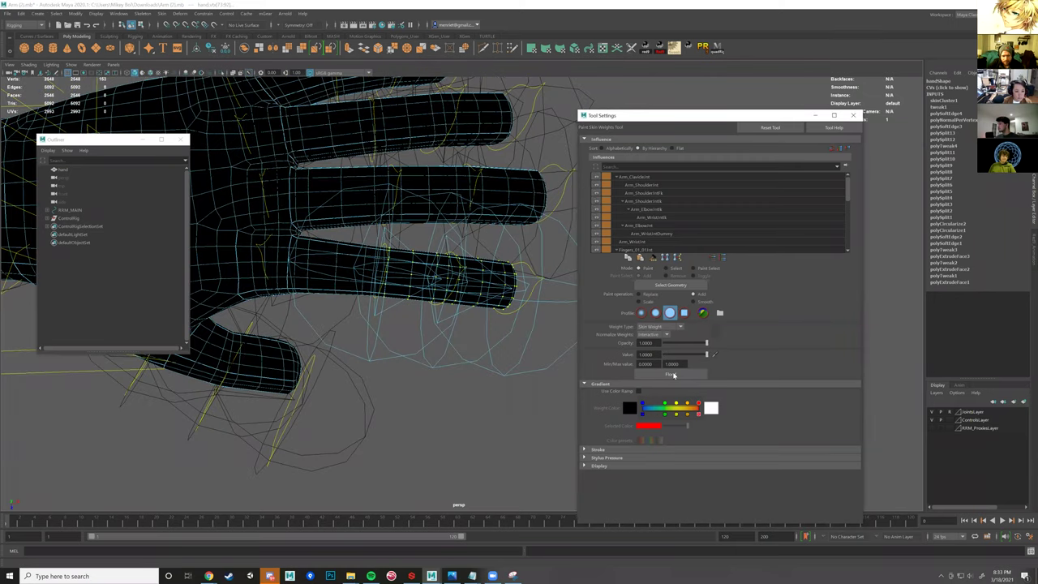
{"action": "left_click", "coordinate": [672, 374]}
{"action": "scroll", "coordinate": [713, 223], "scroll_direction": "down", "scroll_amount": 2}
{"action": "left_click", "coordinate": [681, 215]}
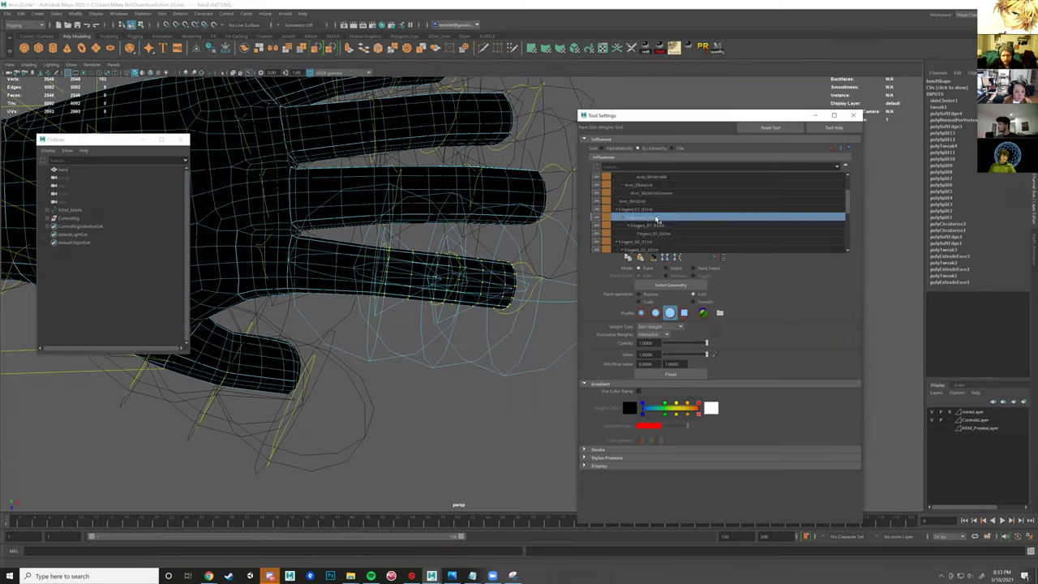
{"action": "left_click", "coordinate": [648, 209]}
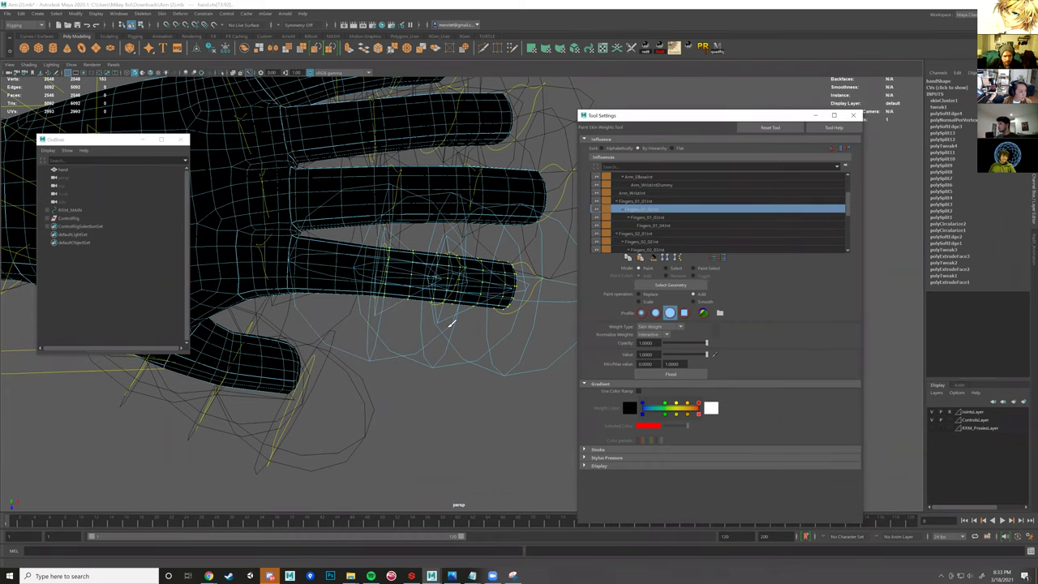
- Choose the Fingers_01_03Jnt influence and, in Select mode with wireframe display, reduce the selection to the index fingertip vertices
{"action": "scroll", "coordinate": [452, 323], "scroll_direction": "up", "scroll_amount": 3}
{"action": "left_click", "coordinate": [657, 217]}
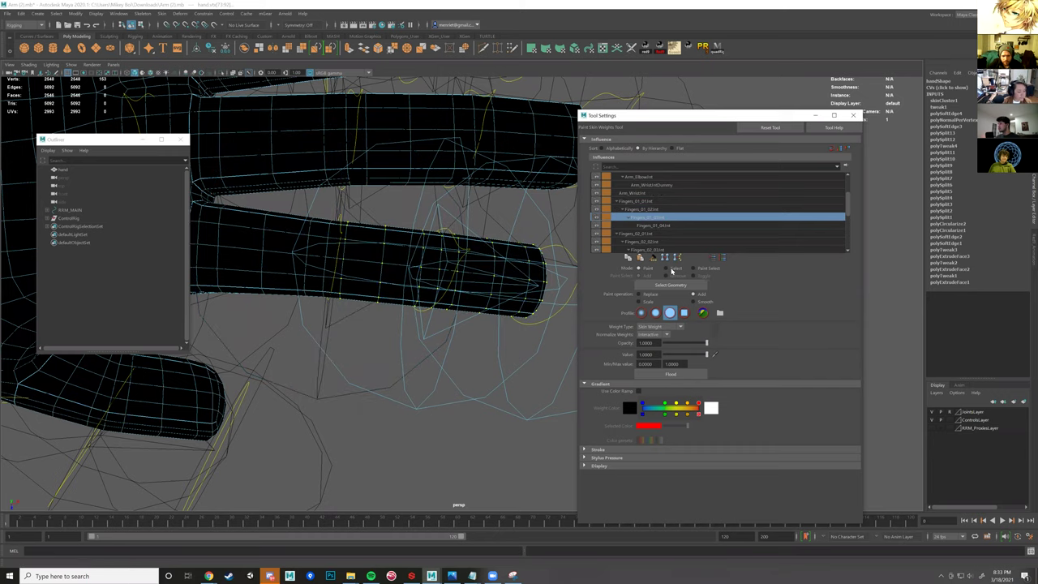
{"action": "left_click", "coordinate": [672, 270]}
{"action": "left_click_drag", "start_coordinate": [500, 284], "coordinate": [465, 270], "text": "alt"}
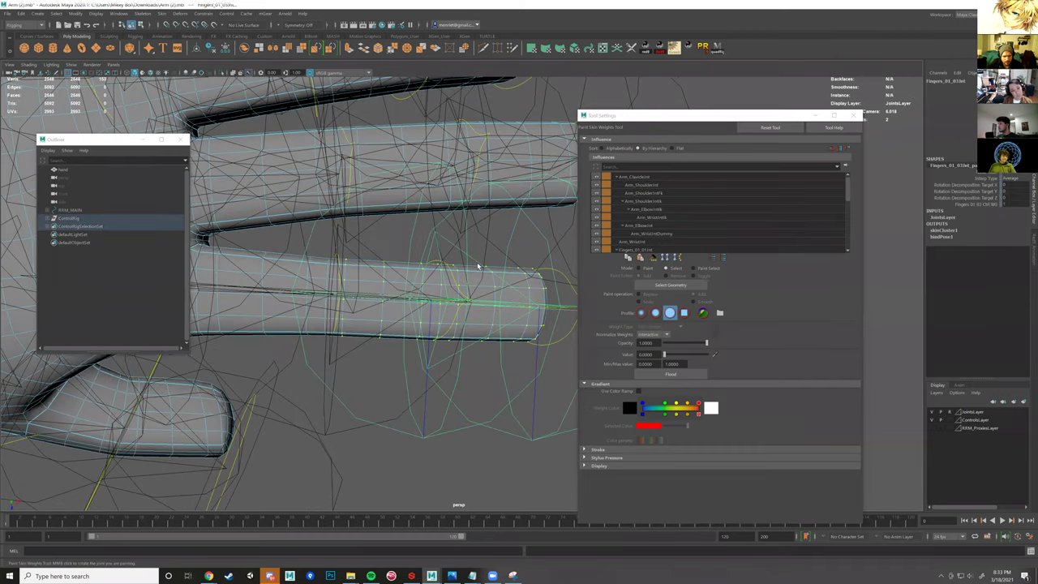
{"action": "scroll", "coordinate": [527, 268], "scroll_direction": "down", "scroll_amount": 2}
{"action": "left_click_drag", "start_coordinate": [511, 266], "coordinate": [586, 261], "text": "alt"}
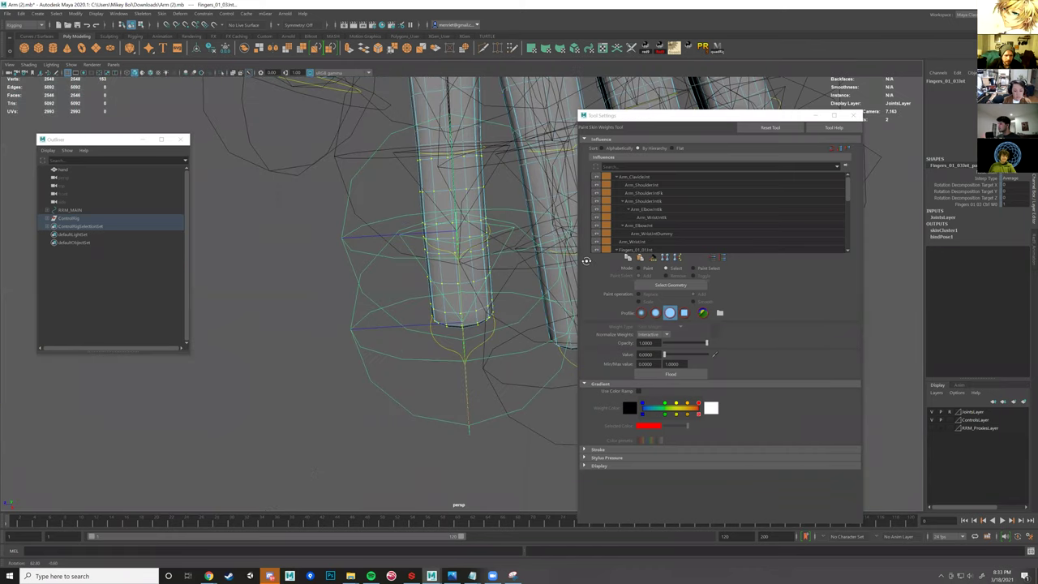
{"action": "left_click_drag", "start_coordinate": [474, 253], "coordinate": [449, 249], "text": "alt"}
{"action": "key", "text": "4"}
{"action": "left_click_drag", "start_coordinate": [413, 303], "coordinate": [409, 260], "text": "alt"}
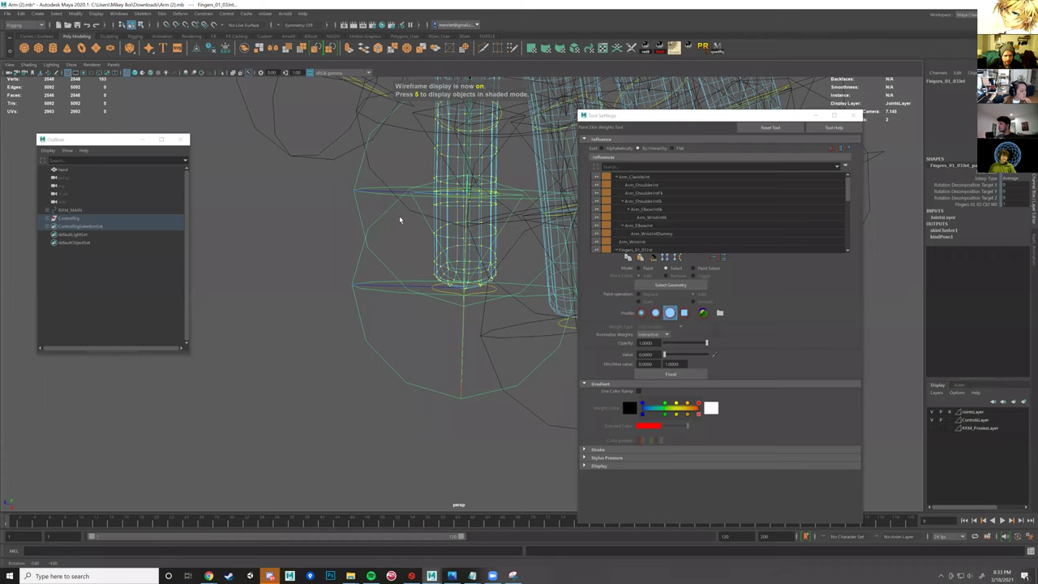
{"action": "left_click_drag", "start_coordinate": [414, 196], "coordinate": [478, 333]}
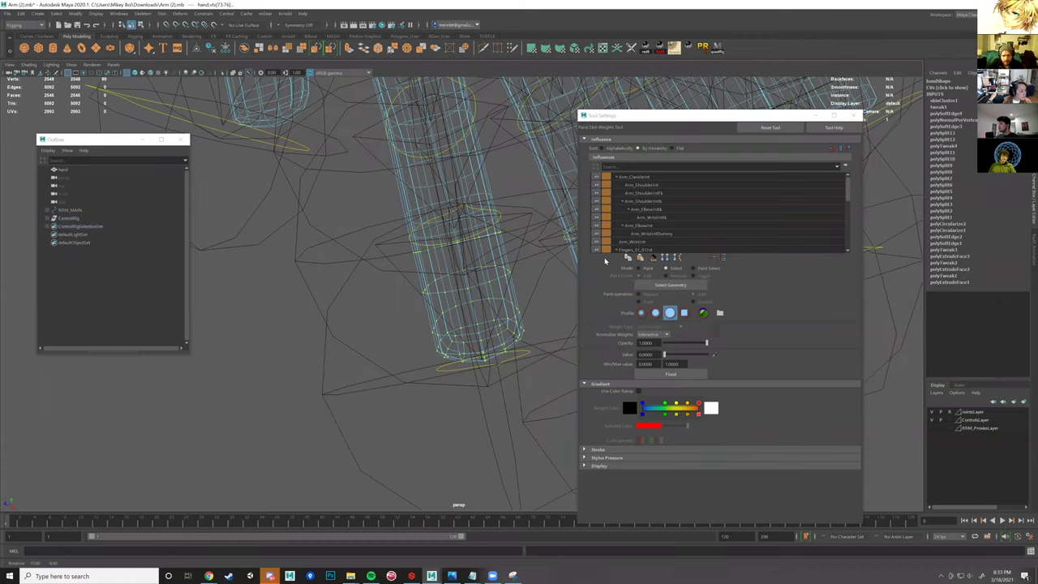
- Return to Paint mode and flood the selected index fingertip vertices with Fingers_01_03Jnt at value 1
{"action": "left_click", "coordinate": [648, 268]}
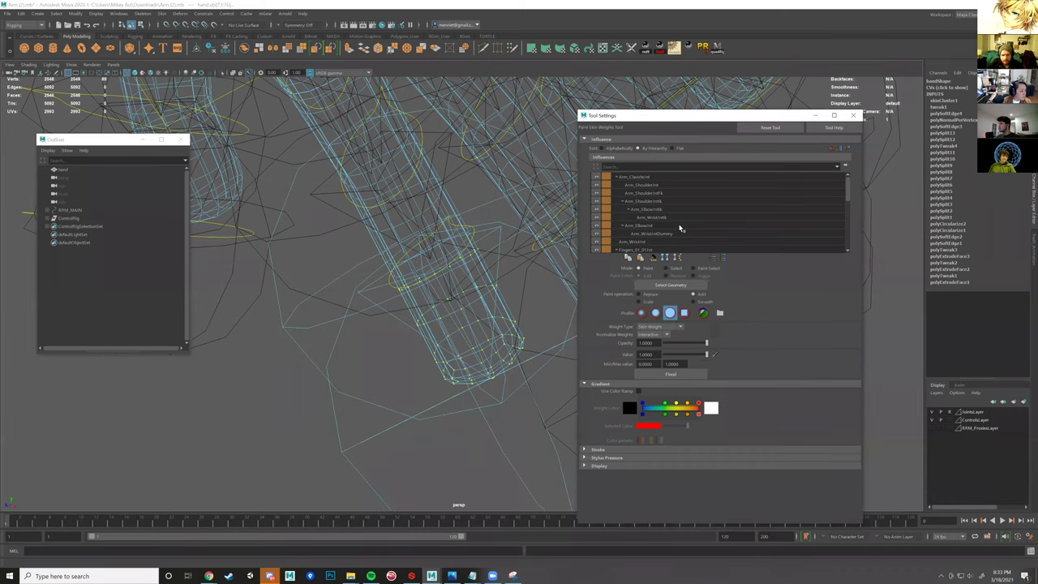
{"action": "left_click_drag", "start_coordinate": [527, 222], "coordinate": [590, 318], "text": "alt"}
{"action": "left_click", "coordinate": [679, 377]}
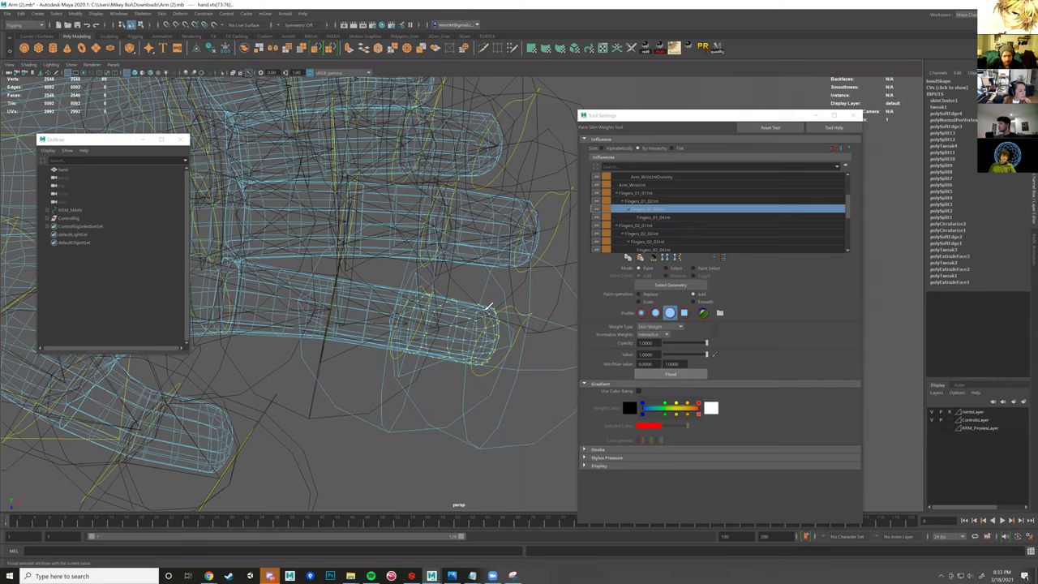
- Switch back to shaded display and, with the Move tool, select the three control curves of the index finger
{"action": "key", "text": "5"}
{"action": "left_click_drag", "start_coordinate": [471, 295], "coordinate": [470, 348], "text": "alt"}
{"action": "key", "text": "w"}
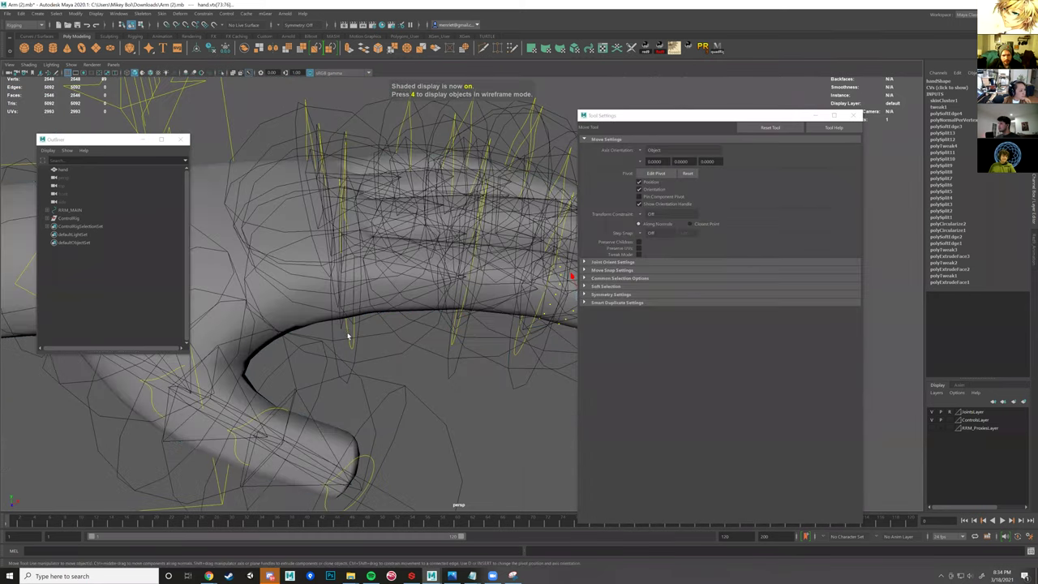
{"action": "left_click", "coordinate": [347, 335]}
{"action": "left_click", "coordinate": [447, 345]}
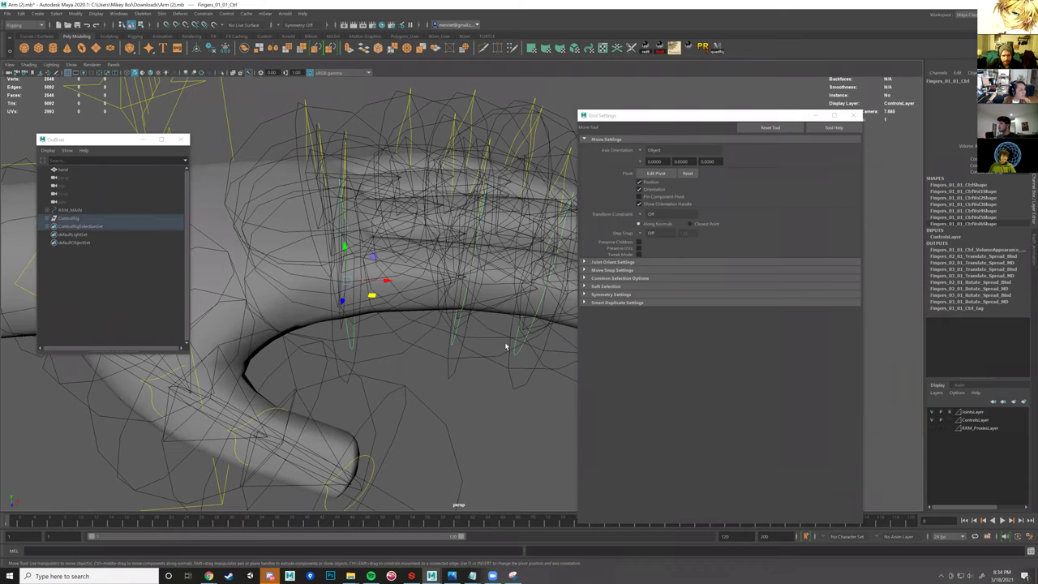
{"action": "left_click", "coordinate": [521, 364]}
{"action": "scroll", "coordinate": [501, 338], "scroll_direction": "down", "scroll_amount": 4}
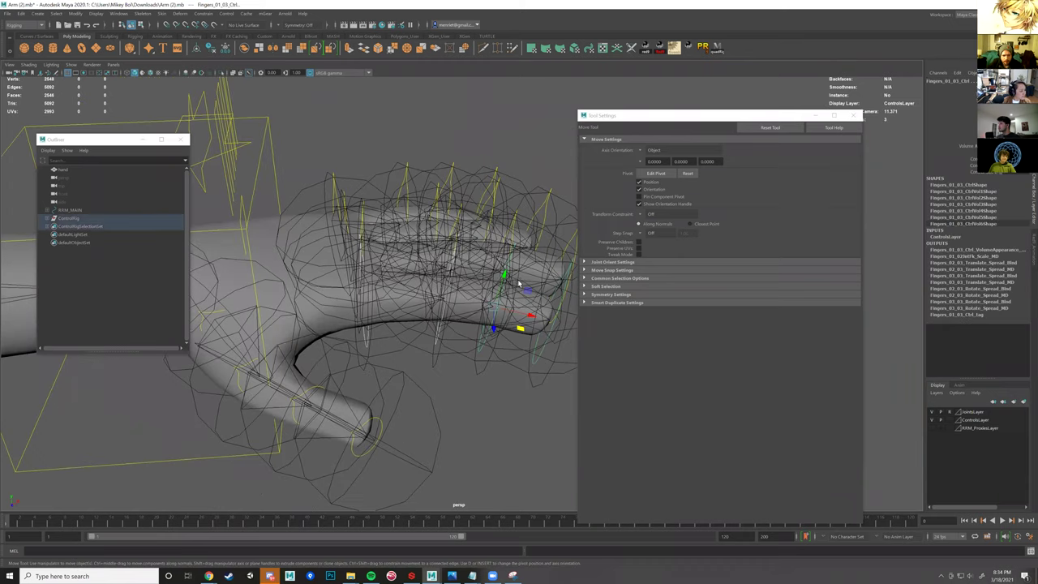
- Rotate the three index finger controls to curl the finger and test its skin weights
{"action": "key", "text": "e"}
{"action": "mouse_move", "coordinate": [527, 311]}
{"action": "left_mouse_down"}
{"action": "mouse_move", "coordinate": [523, 328]}
{"action": "mouse_move", "coordinate": [511, 315]}
{"action": "left_mouse_up"}
{"action": "left_click_drag", "start_coordinate": [407, 324], "coordinate": [345, 313]}
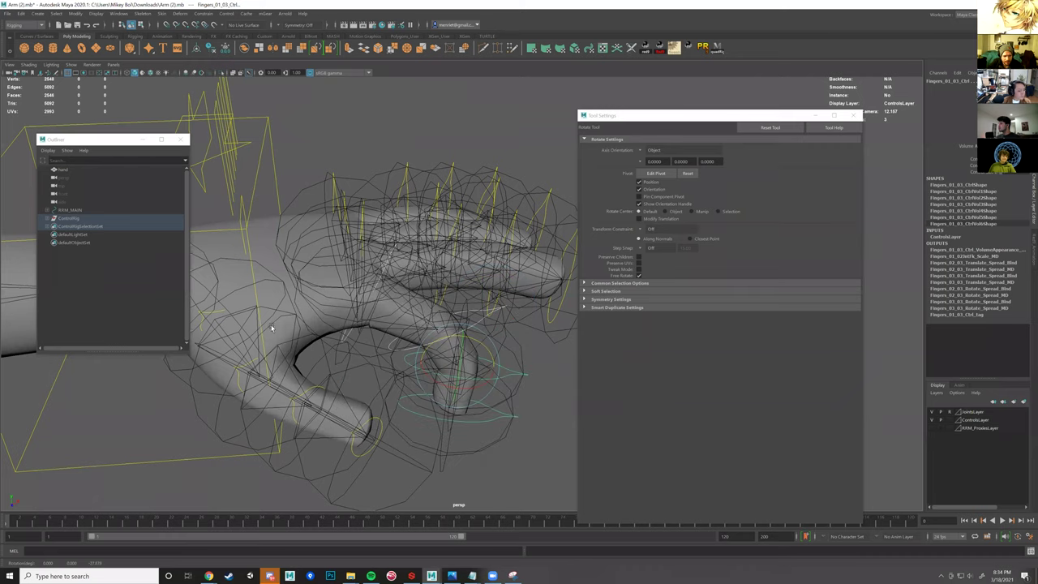
{"action": "right_click_drag", "start_coordinate": [271, 326], "coordinate": [285, 331], "text": "alt"}
{"action": "scroll", "coordinate": [283, 271], "scroll_direction": "up", "scroll_amount": 3}
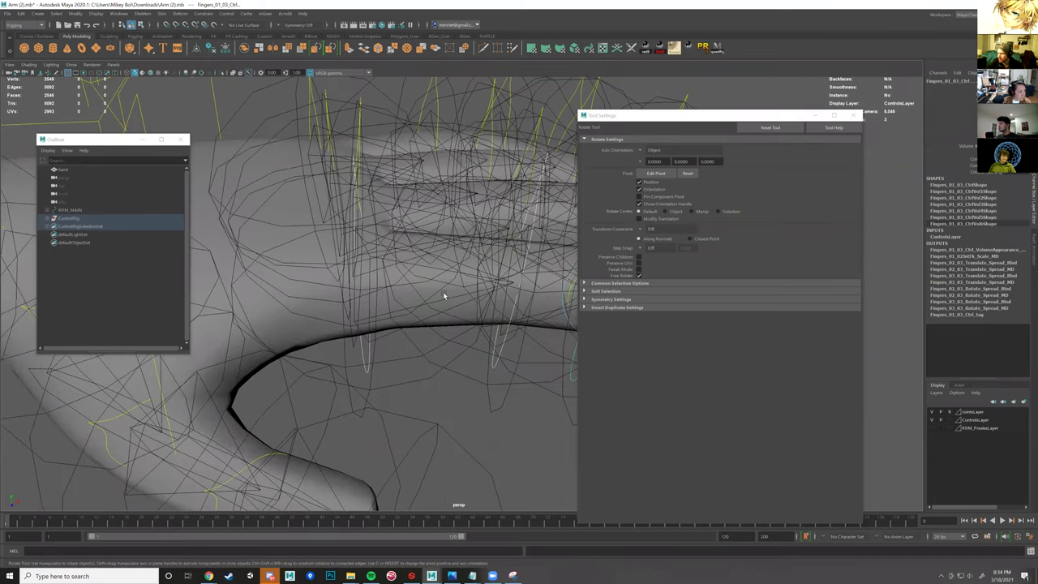
{"action": "scroll", "coordinate": [434, 328], "scroll_direction": "down", "scroll_amount": 5}
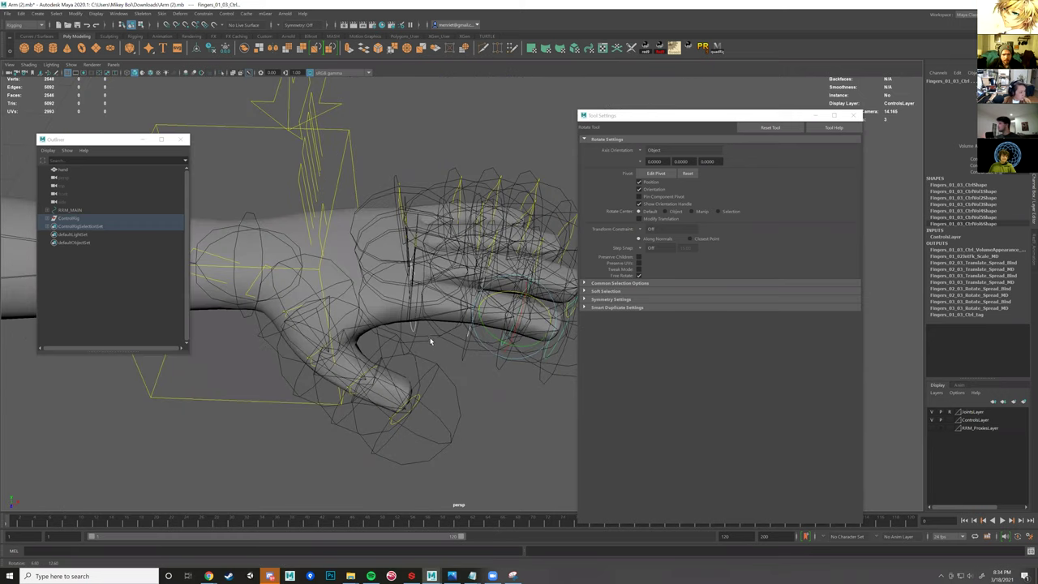
{"action": "left_click_drag", "start_coordinate": [430, 341], "coordinate": [451, 301], "text": "alt"}
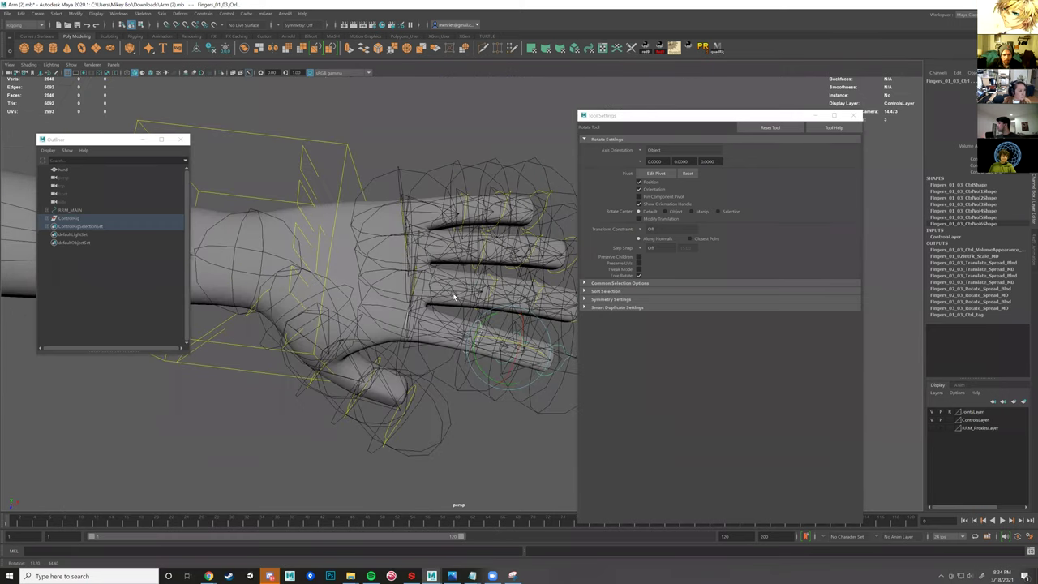
- Select the hand mesh, reopen the Paint Skin Weights tool and choose the Fingers_02_01Jnt influence
{"action": "scroll", "coordinate": [451, 301], "scroll_direction": "up", "scroll_amount": 3}
{"action": "left_click", "coordinate": [455, 317]}
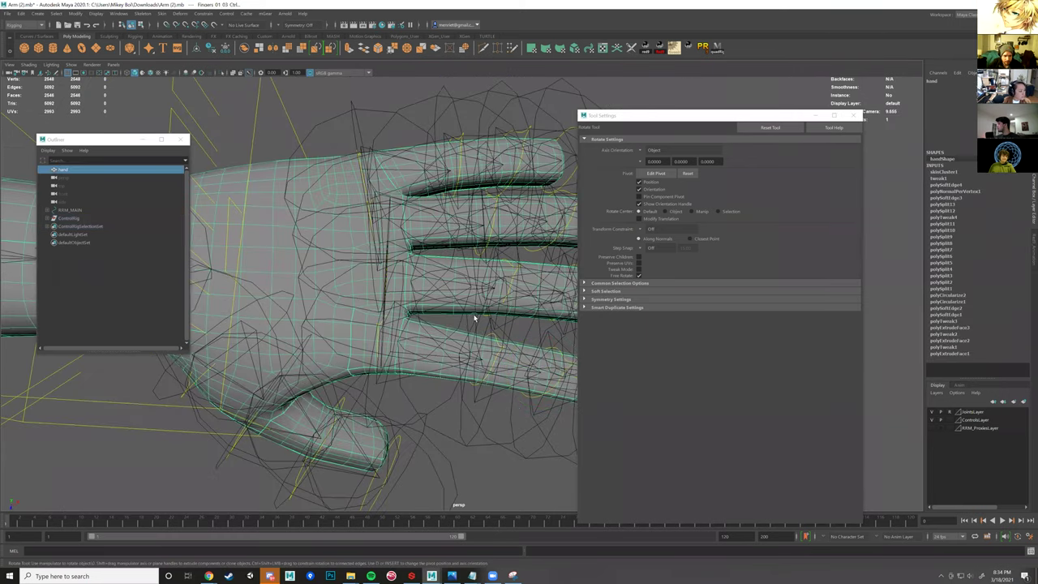
{"action": "scroll", "coordinate": [474, 317], "scroll_direction": "up", "scroll_amount": 3}
{"action": "left_click_drag", "start_coordinate": [471, 317], "coordinate": [451, 331], "text": "alt"}
{"action": "right_click_drag", "start_coordinate": [429, 323], "coordinate": [413, 315]}
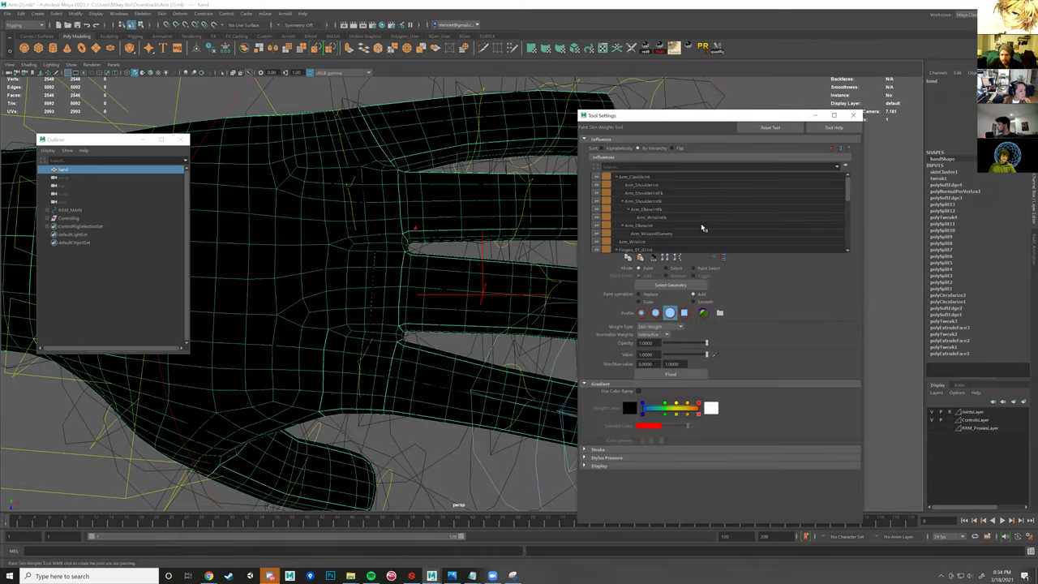
{"action": "scroll", "coordinate": [702, 228], "scroll_direction": "down", "scroll_amount": 3}
{"action": "left_click", "coordinate": [646, 200]}
{"action": "left_click", "coordinate": [641, 227]}
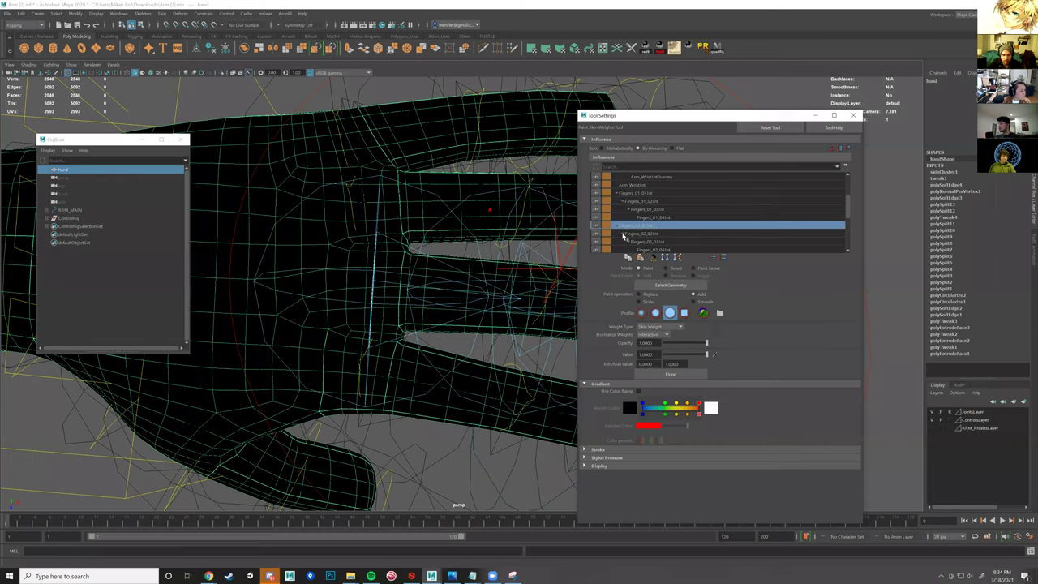
- Switch the skin weights tool to Select mode and select all vertices of the middle finger, including those around its base
{"action": "right_click_drag", "start_coordinate": [535, 268], "coordinate": [449, 287], "text": "alt"}
{"action": "middle_click_drag", "start_coordinate": [449, 287], "coordinate": [422, 279], "text": "alt"}
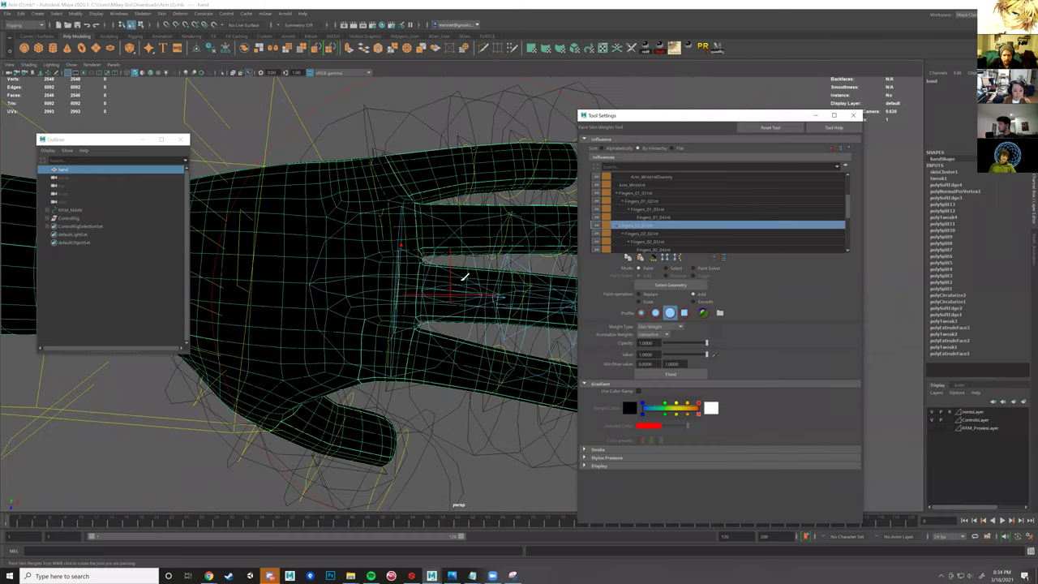
{"action": "middle_click_drag", "start_coordinate": [512, 316], "coordinate": [445, 316], "text": "alt"}
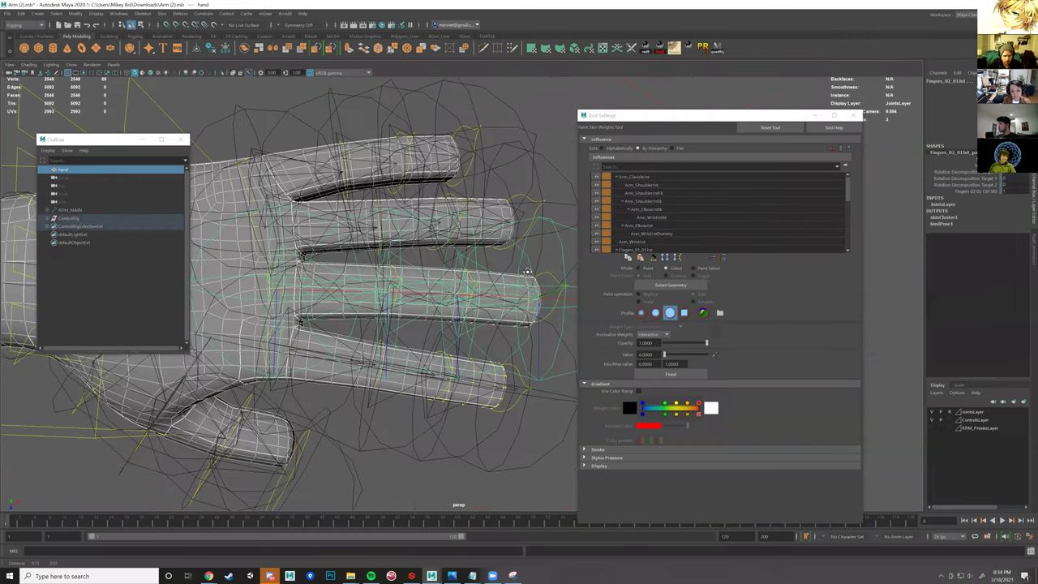
{"action": "left_click_drag", "start_coordinate": [509, 289], "coordinate": [501, 289], "text": "alt"}
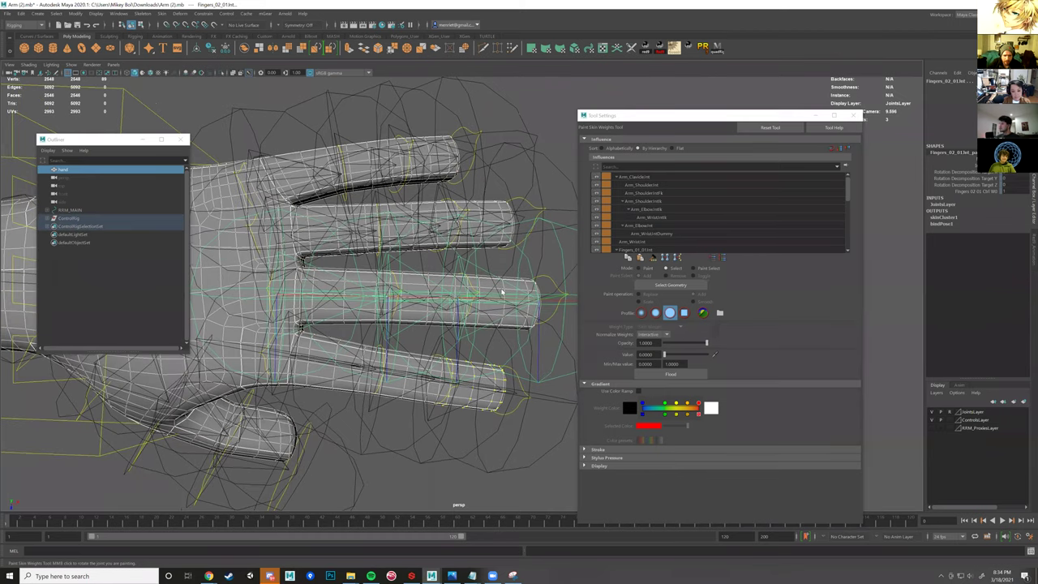
{"action": "right_click_drag", "start_coordinate": [501, 289], "coordinate": [462, 290]}
{"action": "left_click_drag", "start_coordinate": [553, 270], "coordinate": [337, 332]}
{"action": "middle_click_drag", "start_coordinate": [372, 316], "coordinate": [419, 328], "text": "alt"}
{"action": "left_click_drag", "start_coordinate": [393, 294], "coordinate": [406, 333], "text": "alt"}
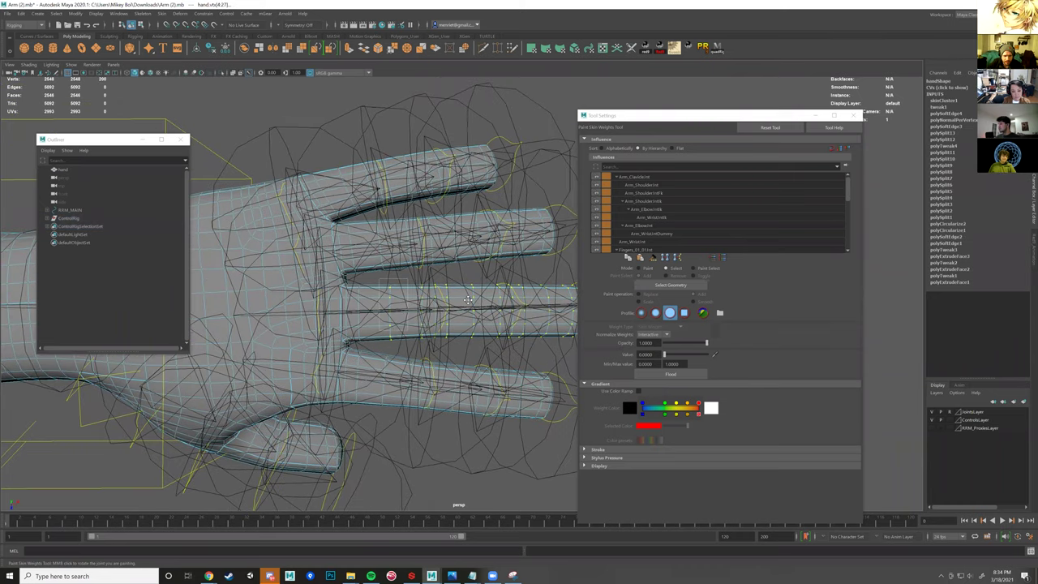
{"action": "left_click_drag", "start_coordinate": [468, 300], "coordinate": [437, 280], "text": "alt"}
{"action": "left_click_drag", "start_coordinate": [423, 333], "coordinate": [419, 336], "text": "shift"}
{"action": "left_click_drag", "start_coordinate": [448, 273], "coordinate": [443, 285], "text": "alt"}
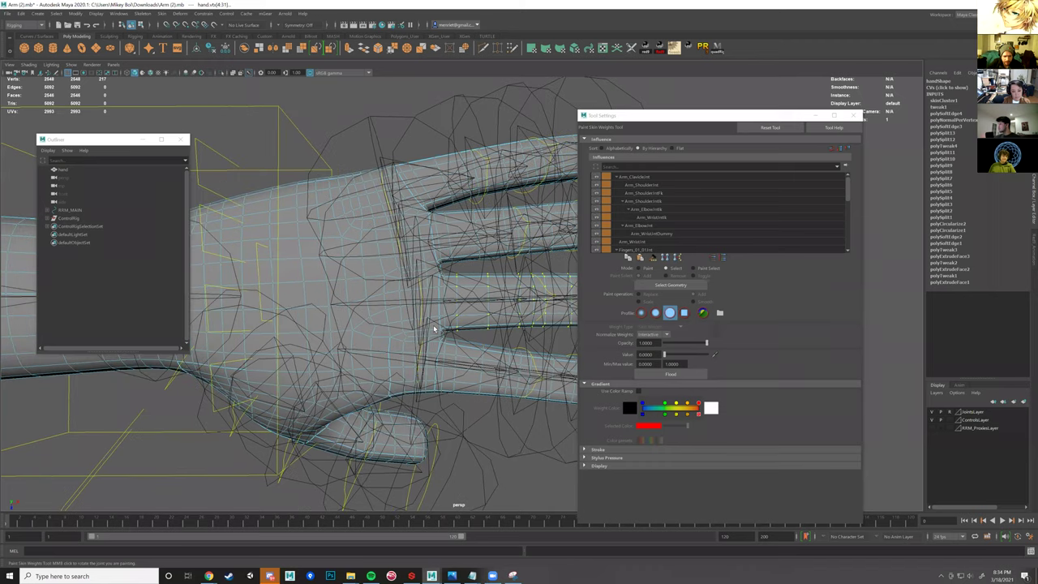
{"action": "left_click_drag", "start_coordinate": [465, 328], "coordinate": [688, 225], "text": "alt"}
- Return to Paint mode and flood the selected middle finger vertices with Fingers_02_01Jnt, using Add at value 1
{"action": "scroll", "coordinate": [688, 225], "scroll_direction": "down", "scroll_amount": 3}
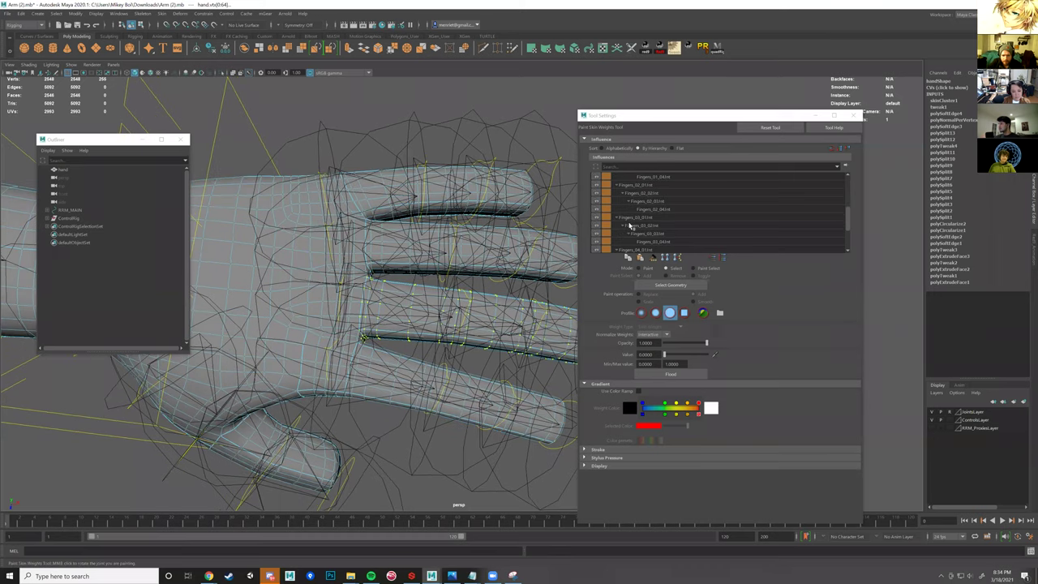
{"action": "scroll", "coordinate": [649, 221], "scroll_direction": "up", "scroll_amount": 1}
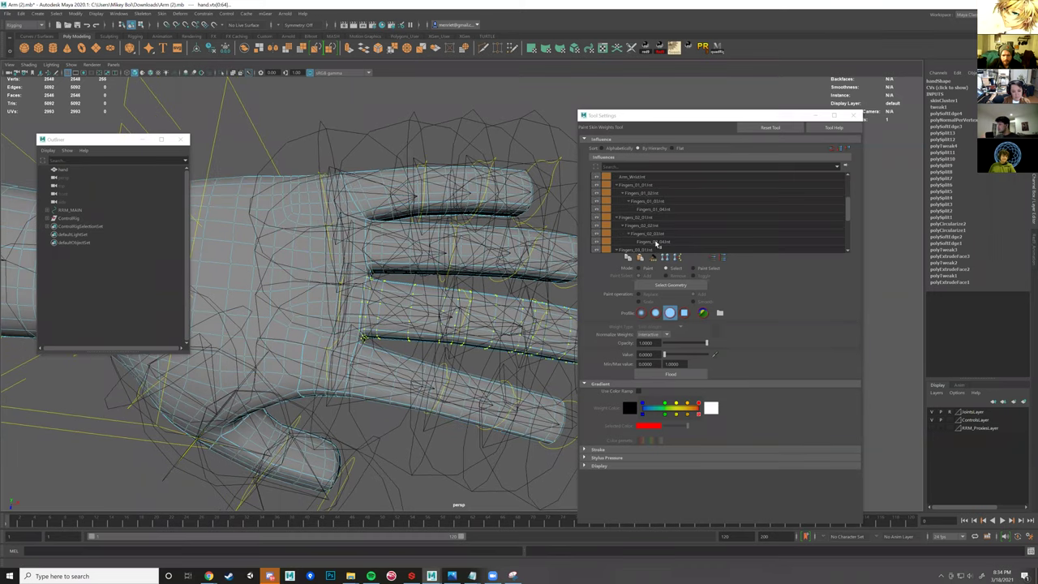
{"action": "left_click", "coordinate": [652, 216]}
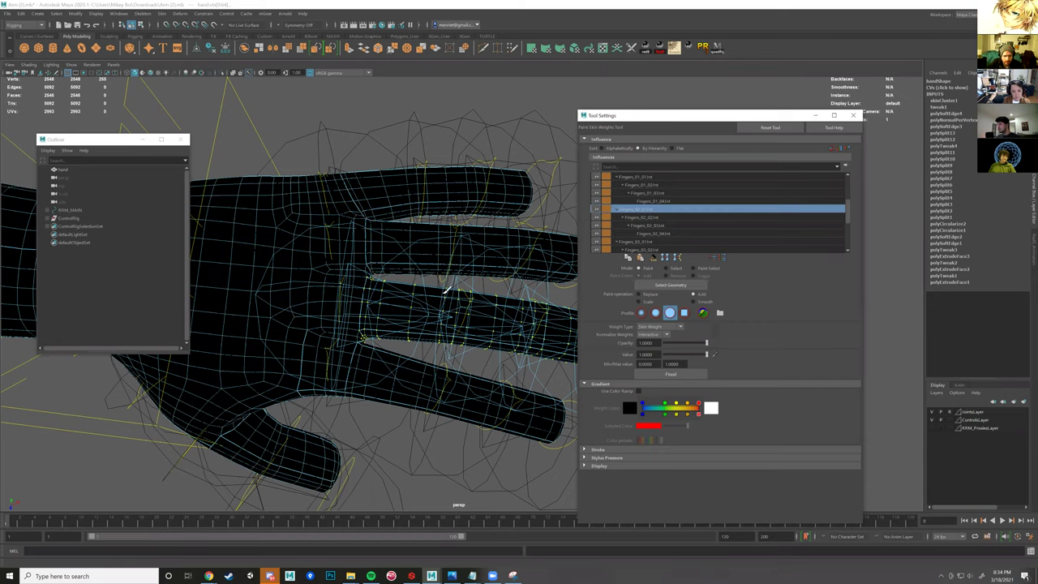
{"action": "left_click_drag", "start_coordinate": [700, 371], "coordinate": [693, 374], "text": "alt"}
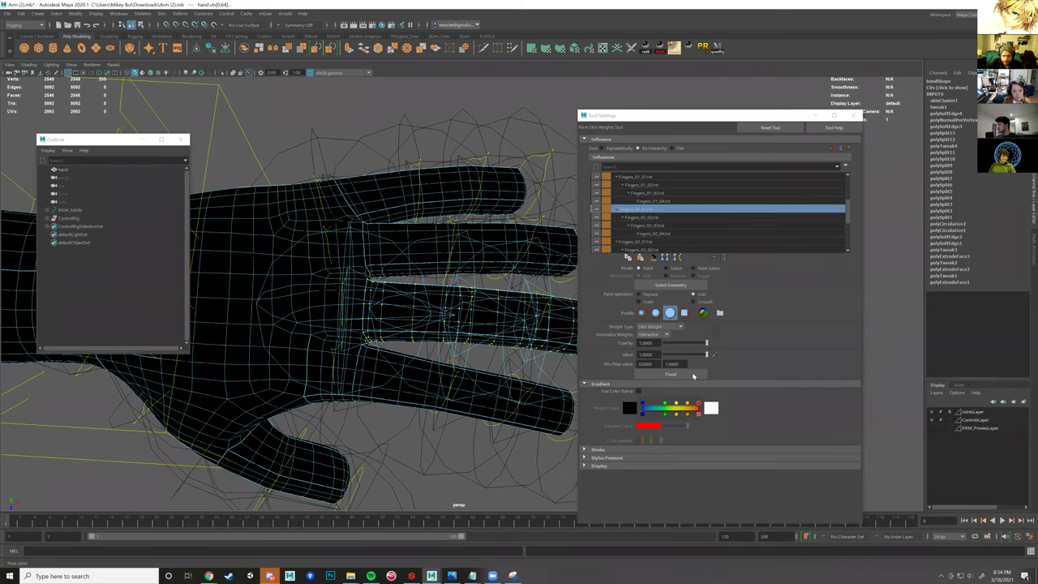
{"action": "left_click", "coordinate": [701, 295]}
{"action": "left_click", "coordinate": [703, 369]}
{"action": "left_click", "coordinate": [668, 375]}
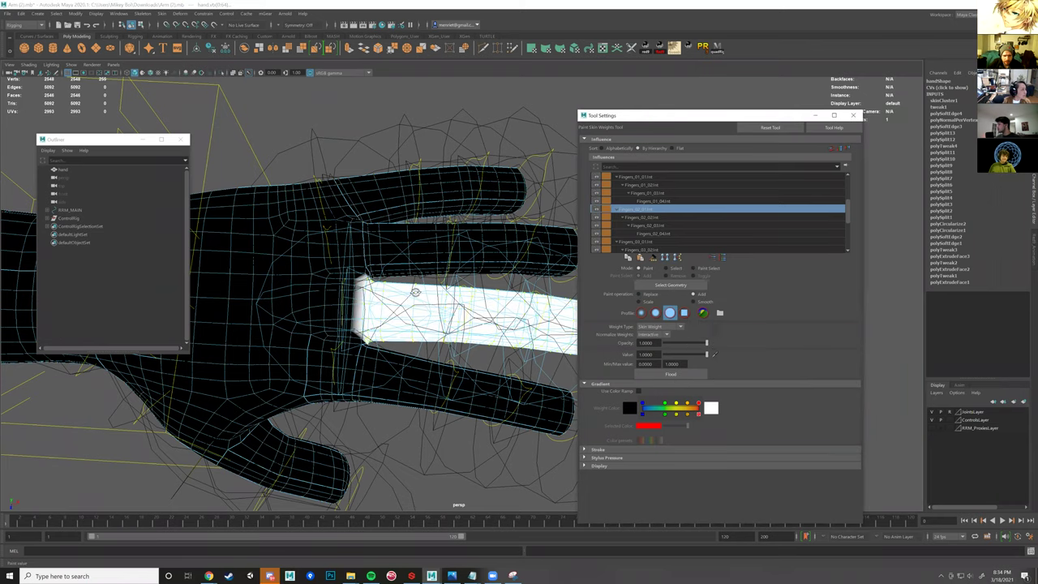
- Choose the Fingers_02_02Jnt influence and, in Select mode, reduce the selection to the middle finger's vertices from the second joint to the tip
{"action": "left_click_drag", "start_coordinate": [415, 291], "coordinate": [415, 294], "text": "alt"}
{"action": "right_click_drag", "start_coordinate": [443, 265], "coordinate": [462, 273], "text": "alt"}
{"action": "middle_click_drag", "start_coordinate": [463, 273], "coordinate": [412, 268], "text": "alt"}
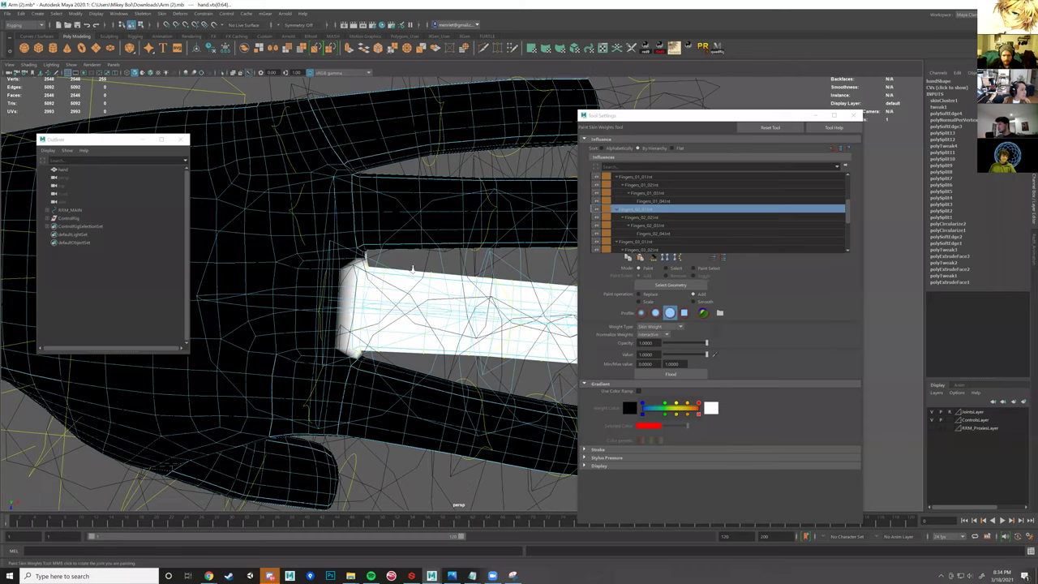
{"action": "key", "text": "f"}
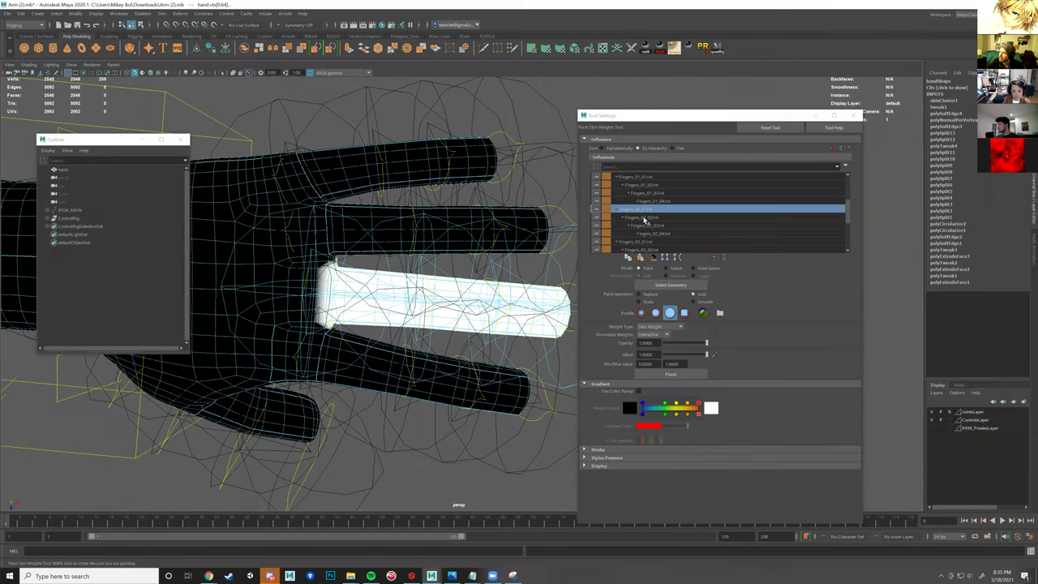
{"action": "left_click", "coordinate": [644, 217]}
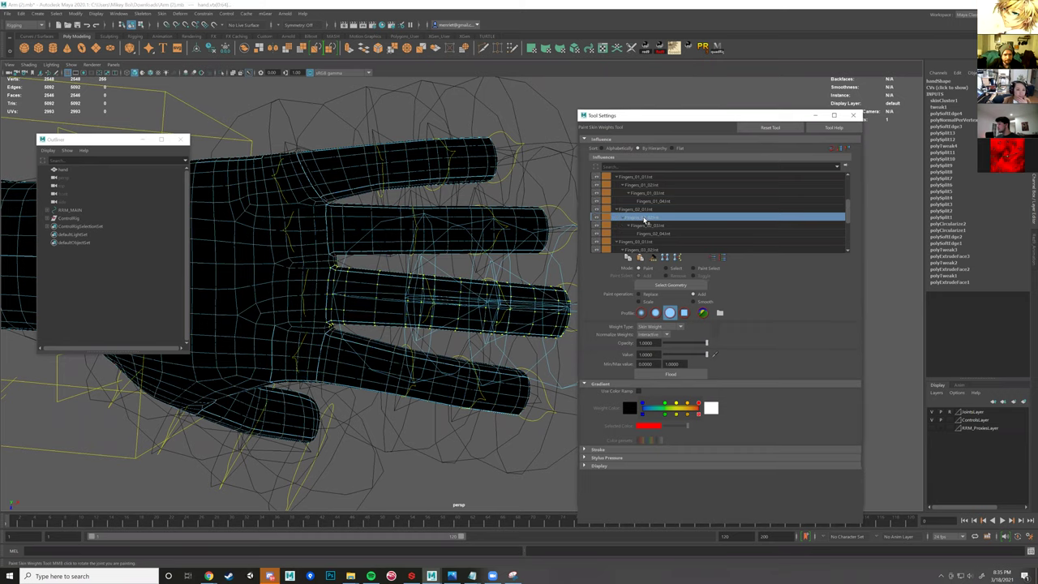
{"action": "left_click_drag", "start_coordinate": [454, 292], "coordinate": [430, 268], "text": "alt"}
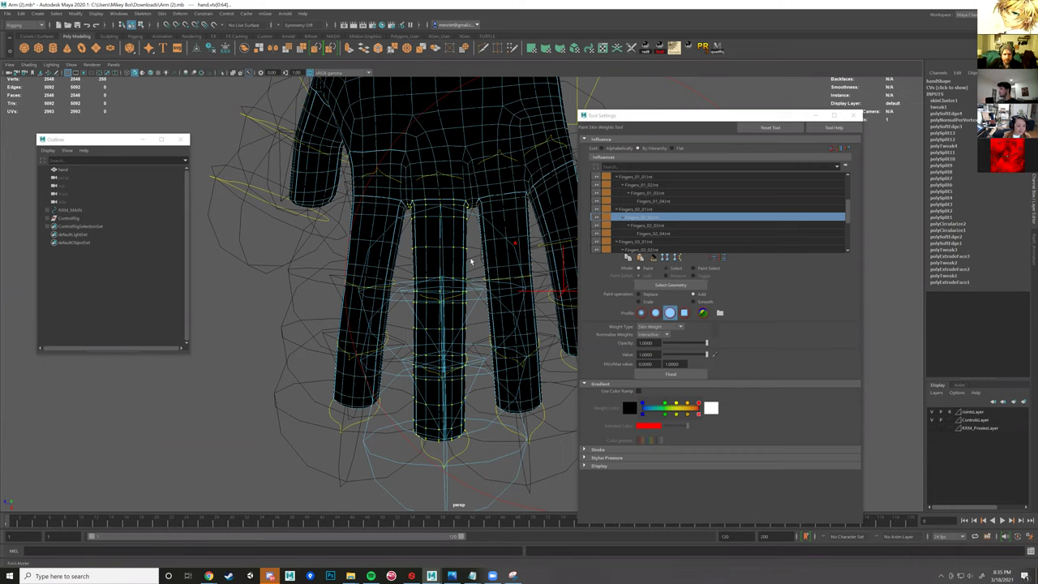
{"action": "key", "text": "ctrl+z"}
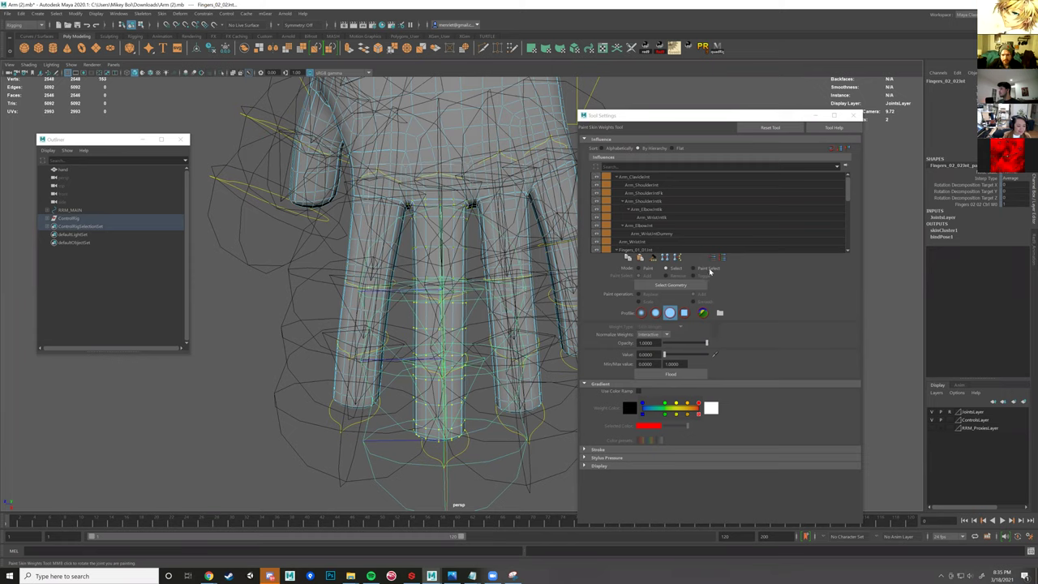
- Go back to Paint mode and flood the outer middle finger vertices with Fingers_02_02Jnt at value 1
{"action": "left_click", "coordinate": [648, 266]}
{"action": "scroll", "coordinate": [668, 237], "scroll_direction": "down", "scroll_amount": 1}
{"action": "scroll", "coordinate": [702, 248], "scroll_direction": "up", "scroll_amount": 2}
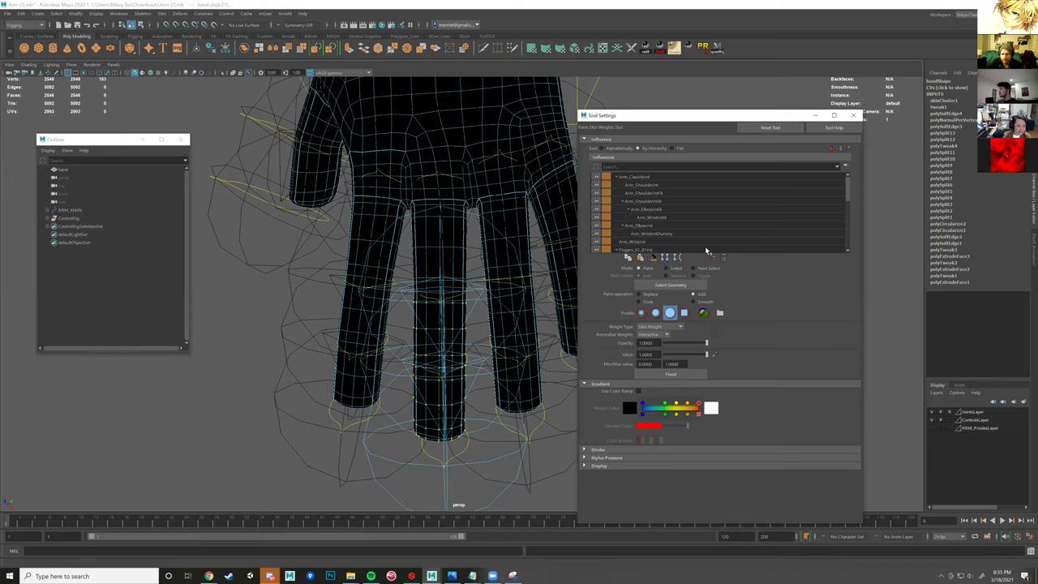
{"action": "left_click", "coordinate": [712, 258]}
{"action": "scroll", "coordinate": [665, 227], "scroll_direction": "down", "scroll_amount": 4}
{"action": "left_click", "coordinate": [648, 217]}
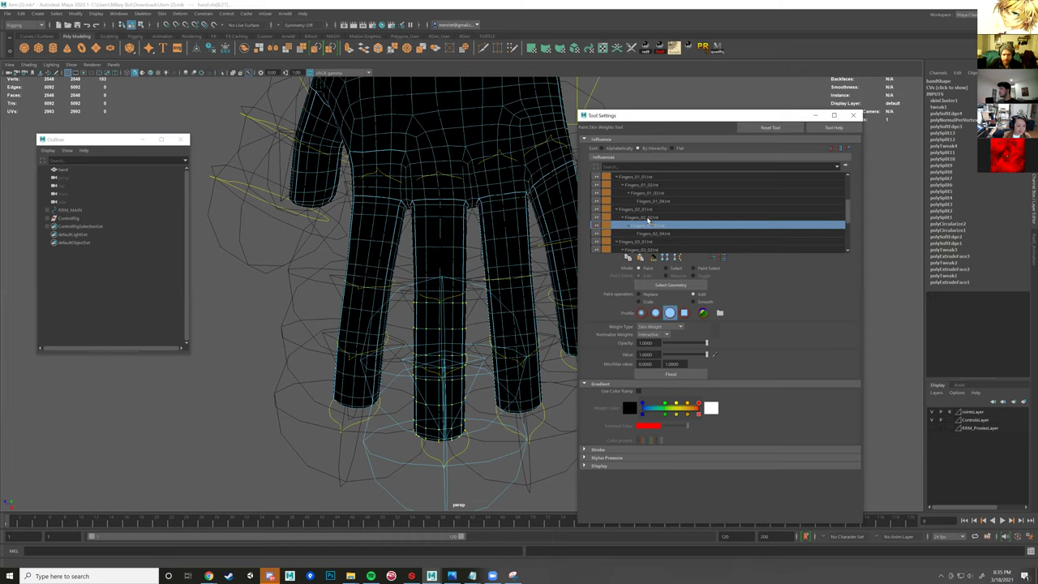
{"action": "left_click", "coordinate": [671, 373]}
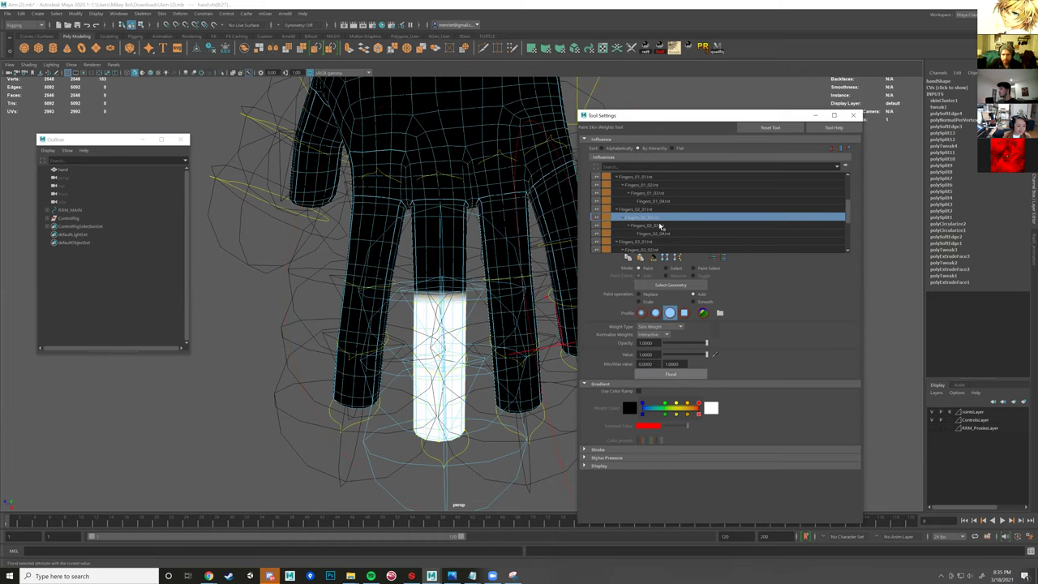
- Choose the Fingers_02_03Jnt influence for the middle fingertip
{"action": "left_click", "coordinate": [659, 226]}
{"action": "mouse_move", "coordinate": [492, 264]}
{"action": "left_mouse_down", "text": "alt"}
{"action": "mouse_move", "coordinate": [477, 258]}
{"action": "mouse_move", "coordinate": [485, 271]}
{"action": "left_mouse_up", "text": "alt"}
{"action": "scroll", "coordinate": [486, 271], "scroll_direction": "down", "scroll_amount": 5}
{"action": "scroll", "coordinate": [440, 240], "scroll_direction": "down", "scroll_amount": 3}
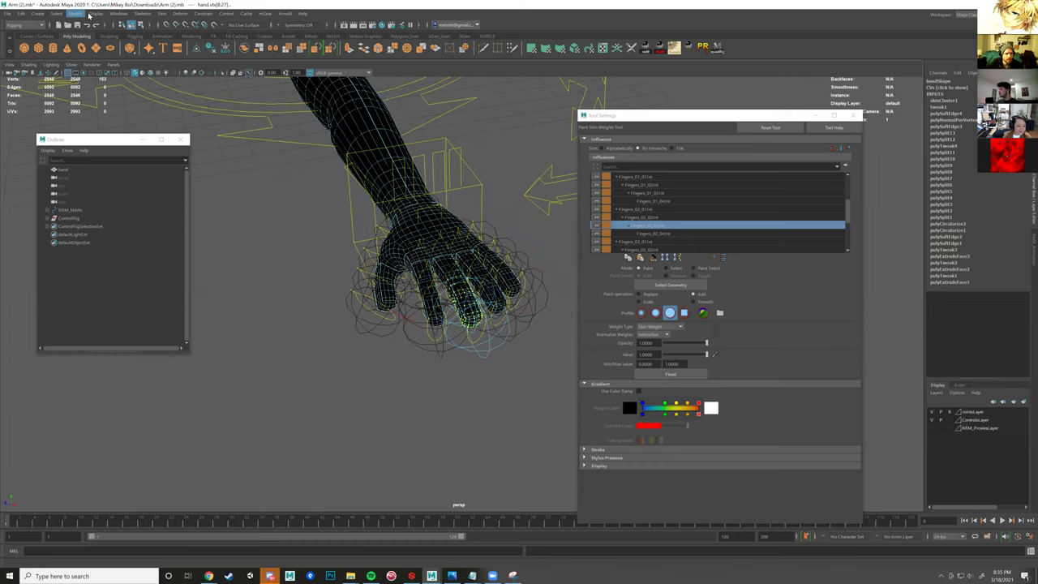
- Reduce the joint display size to about 0.29 so the joints appear smaller around the fingers
{"action": "left_click", "coordinate": [92, 15]}
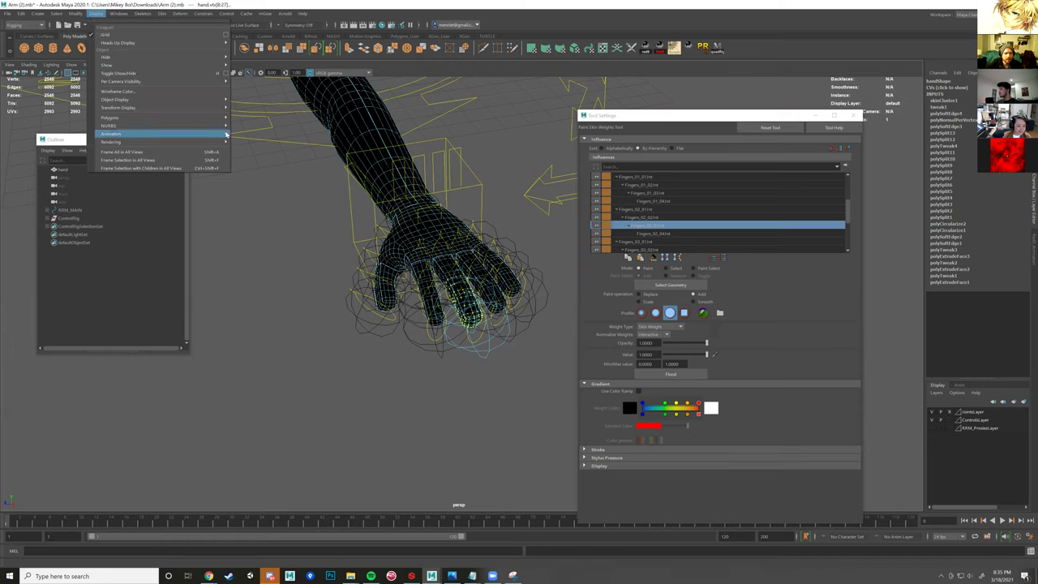
{"action": "left_click", "coordinate": [228, 134]}
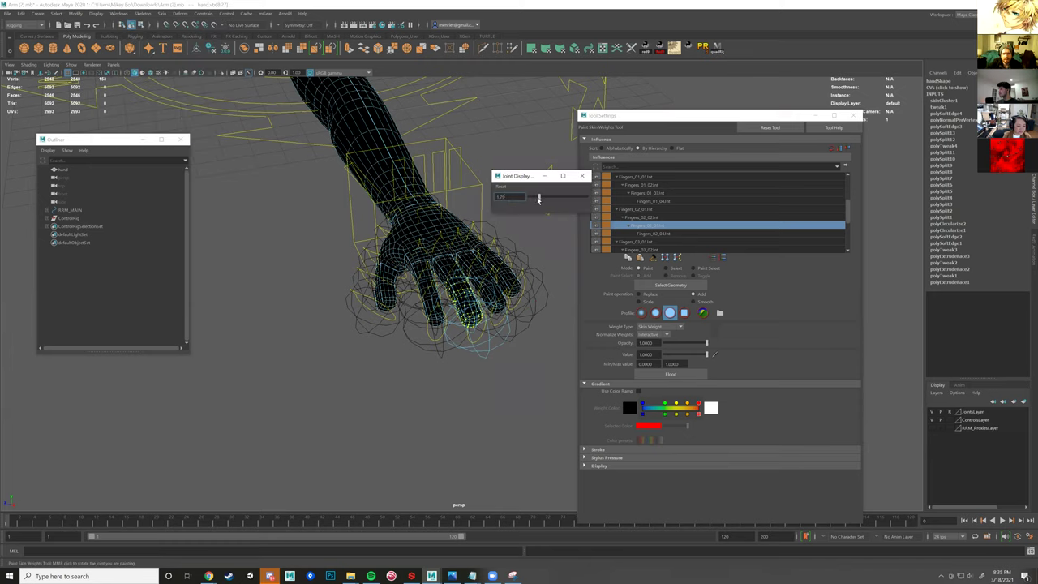
{"action": "left_click_drag", "start_coordinate": [538, 199], "coordinate": [530, 202]}
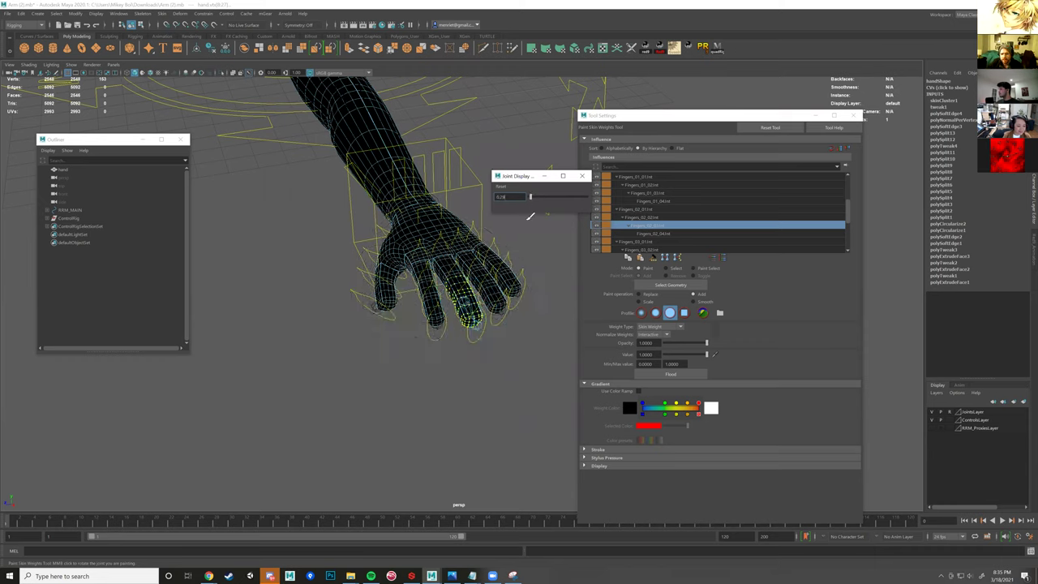
{"action": "left_click_drag", "start_coordinate": [505, 272], "coordinate": [486, 293], "text": "alt"}
{"action": "left_click", "coordinate": [581, 176]}
- Select only the middle finger's tip-segment vertices and flood them with Fingers_02_03Jnt skin weight using Add at value 1
{"action": "scroll", "coordinate": [452, 299], "scroll_direction": "up", "scroll_amount": 6}
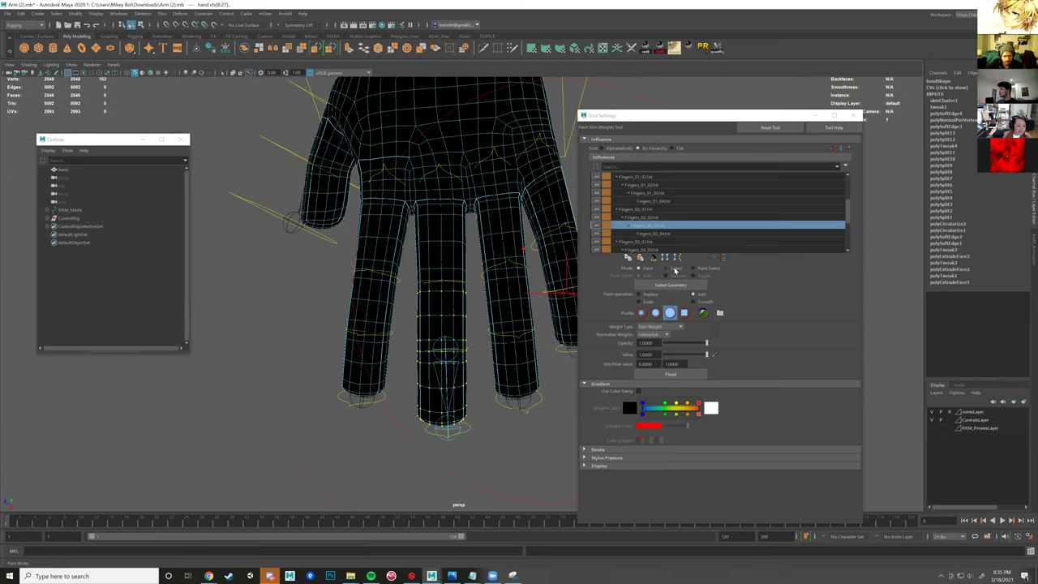
{"action": "left_click", "coordinate": [413, 276]}
{"action": "left_click_drag", "start_coordinate": [502, 347], "coordinate": [497, 354]}
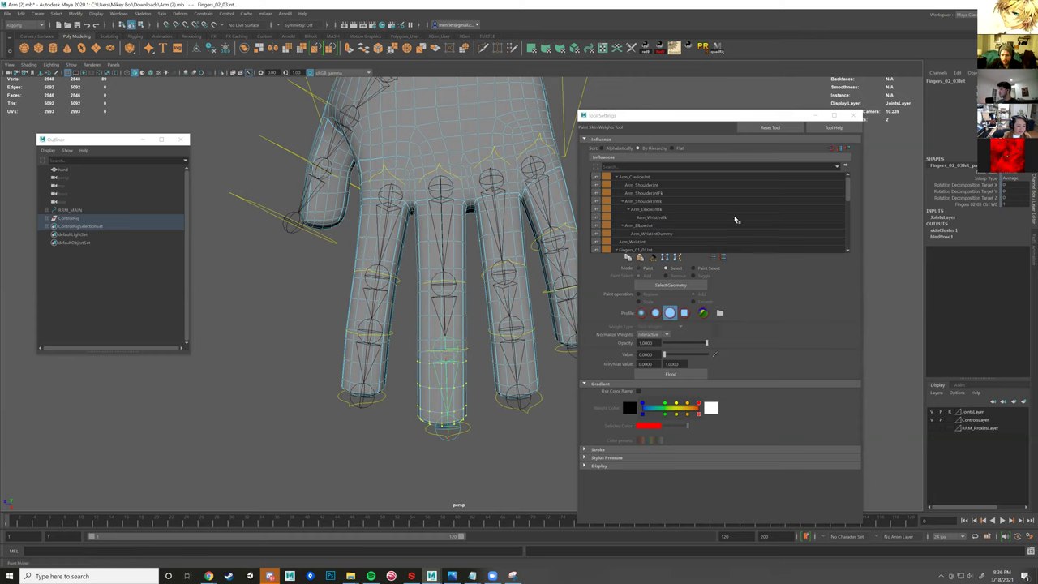
{"action": "scroll", "coordinate": [685, 215], "scroll_direction": "down", "scroll_amount": 3}
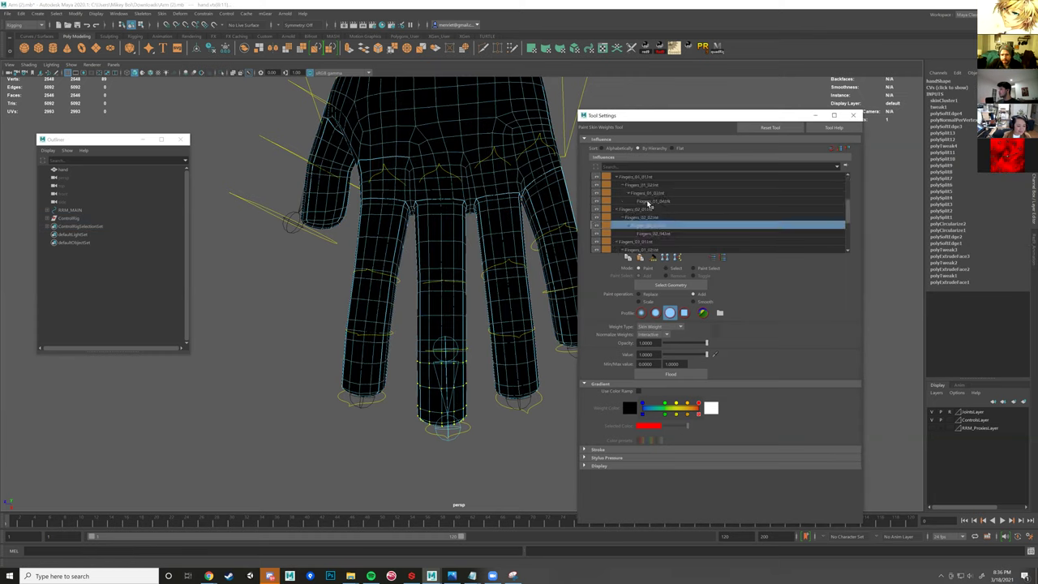
{"action": "scroll", "coordinate": [652, 204], "scroll_direction": "down", "scroll_amount": 2}
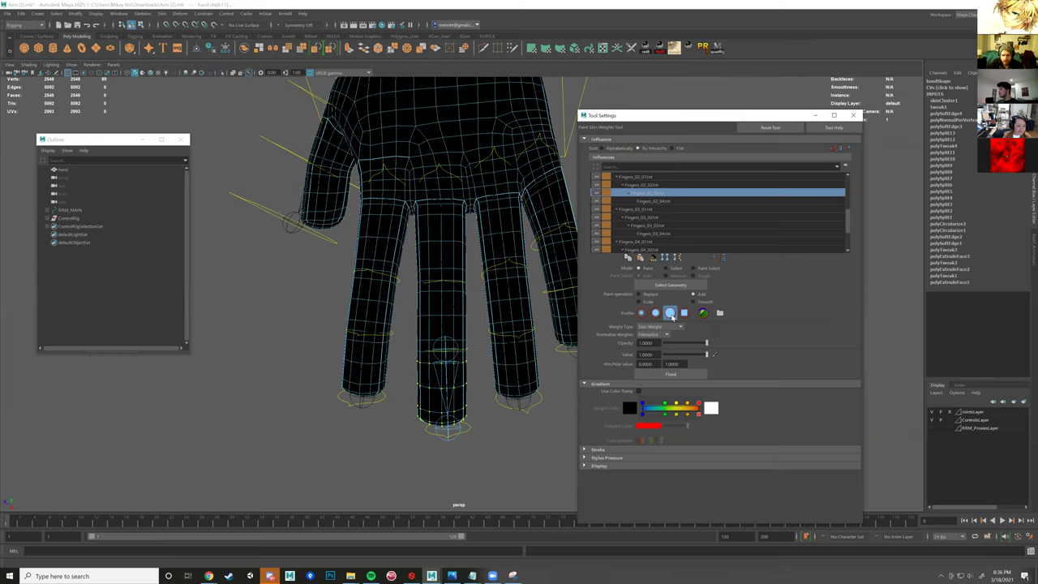
{"action": "left_click", "coordinate": [670, 374]}
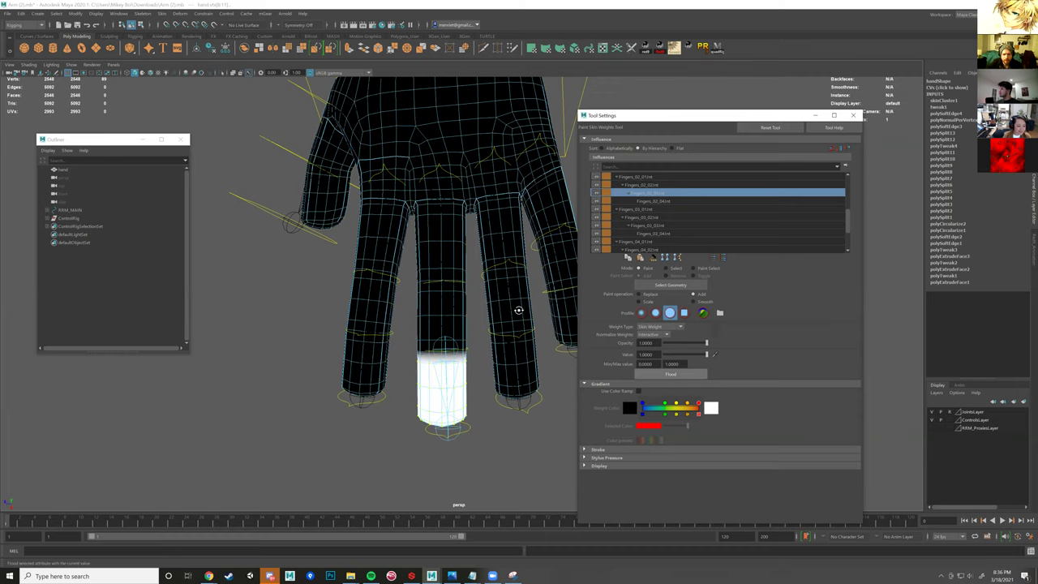
- Select all vertices of the ring finger from its base down and flood them with Fingers_03_01Jnt weight at value 1
{"action": "left_click_drag", "start_coordinate": [491, 317], "coordinate": [463, 296], "text": "alt"}
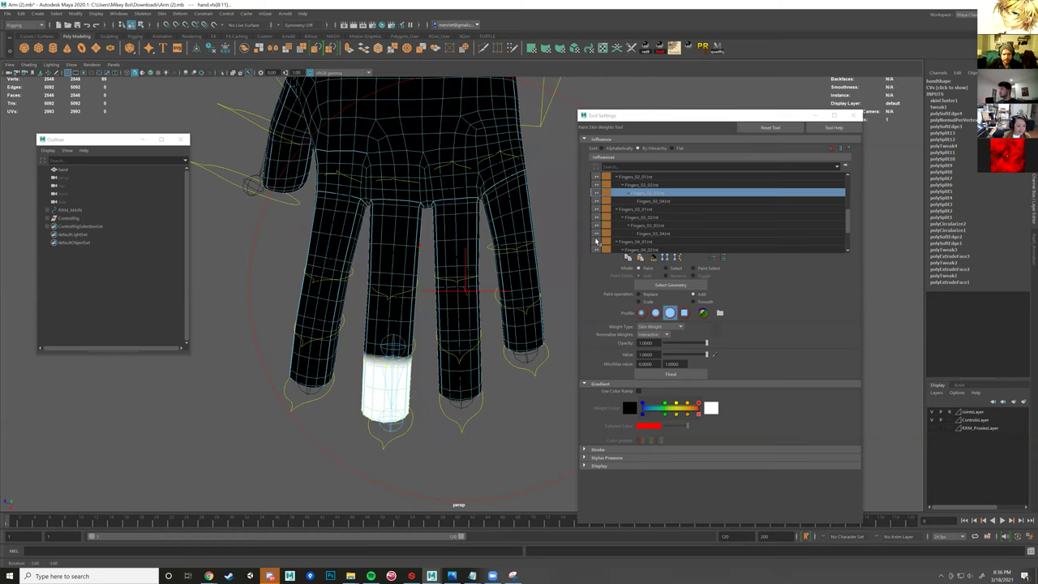
{"action": "left_click", "coordinate": [629, 210]}
{"action": "left_click_drag", "start_coordinate": [476, 234], "coordinate": [476, 232], "text": "alt"}
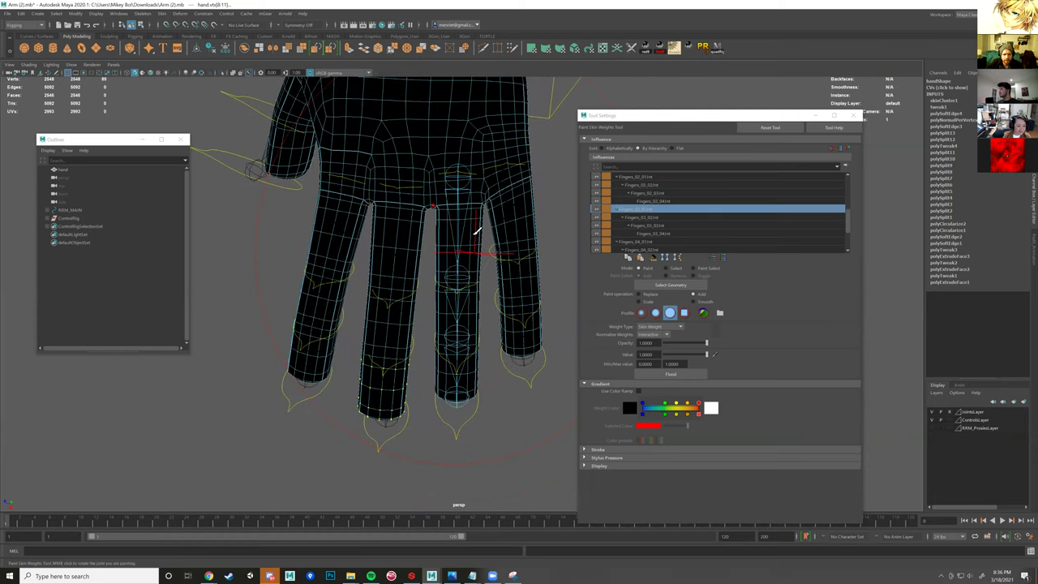
{"action": "right_click_drag", "start_coordinate": [470, 237], "coordinate": [446, 235]}
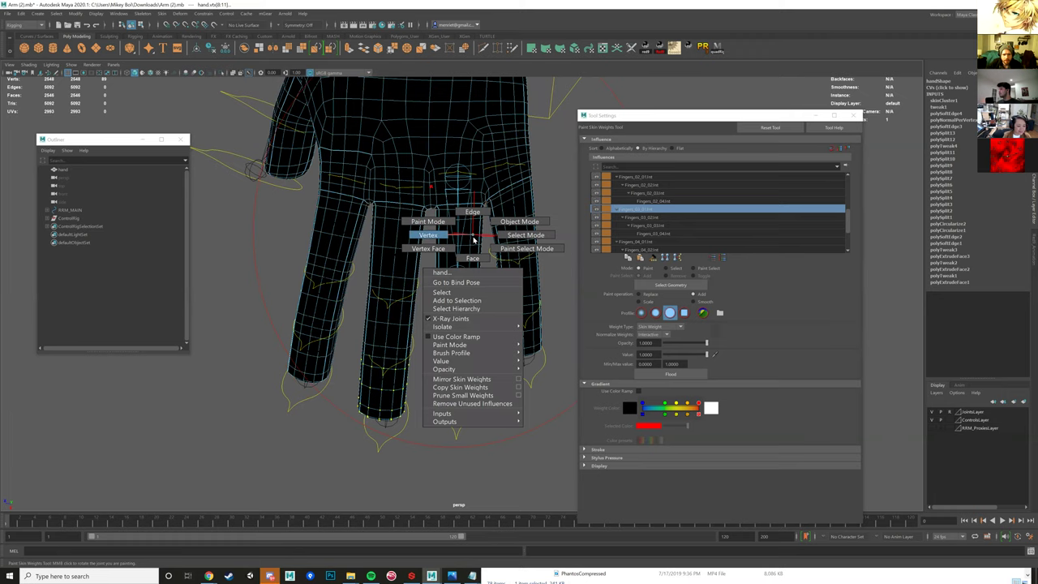
{"action": "right_click_drag", "start_coordinate": [442, 221], "coordinate": [526, 235]}
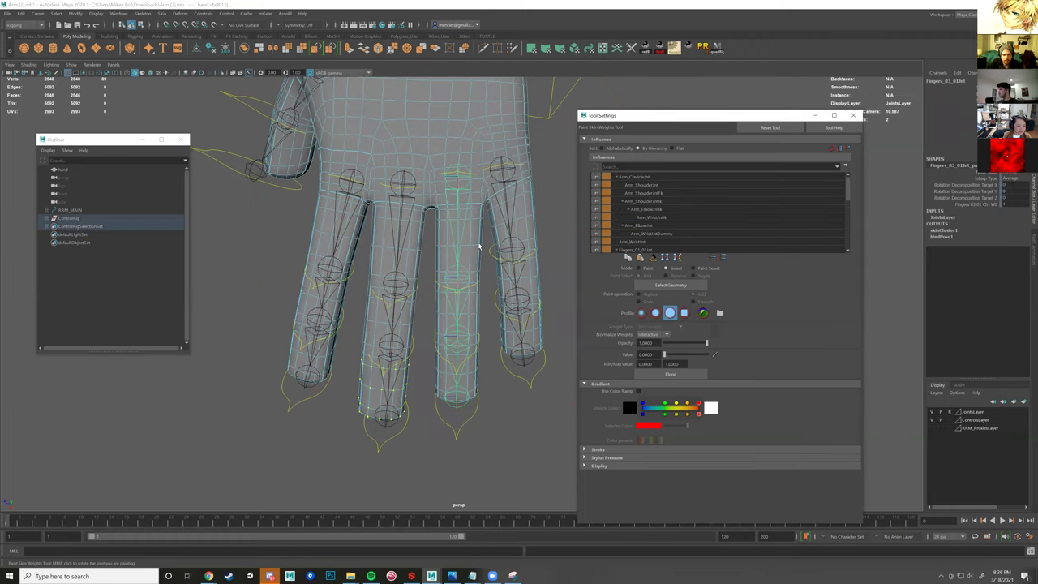
{"action": "left_click", "coordinate": [467, 246]}
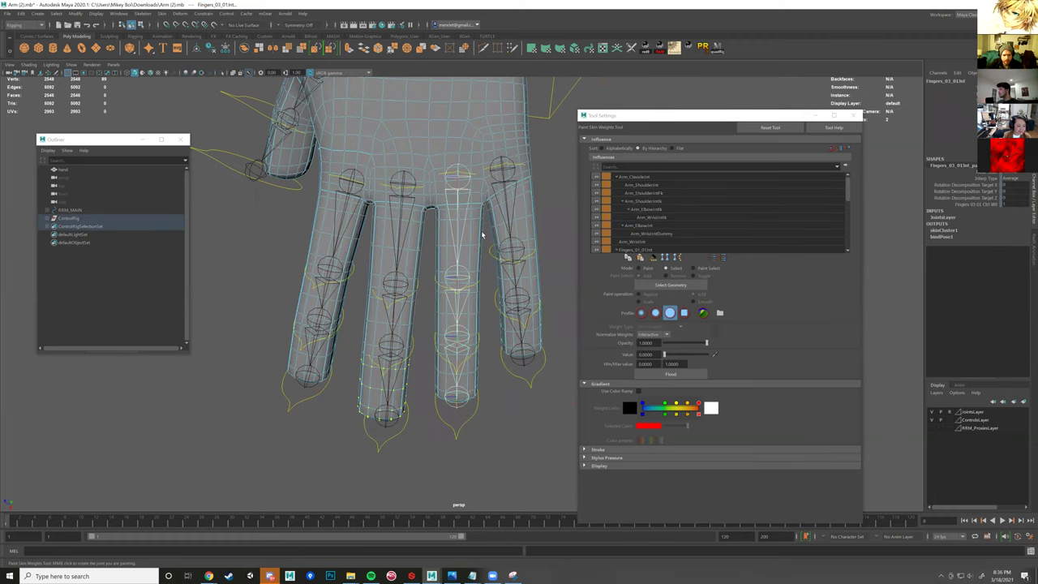
{"action": "left_click_drag", "start_coordinate": [485, 239], "coordinate": [485, 238]}
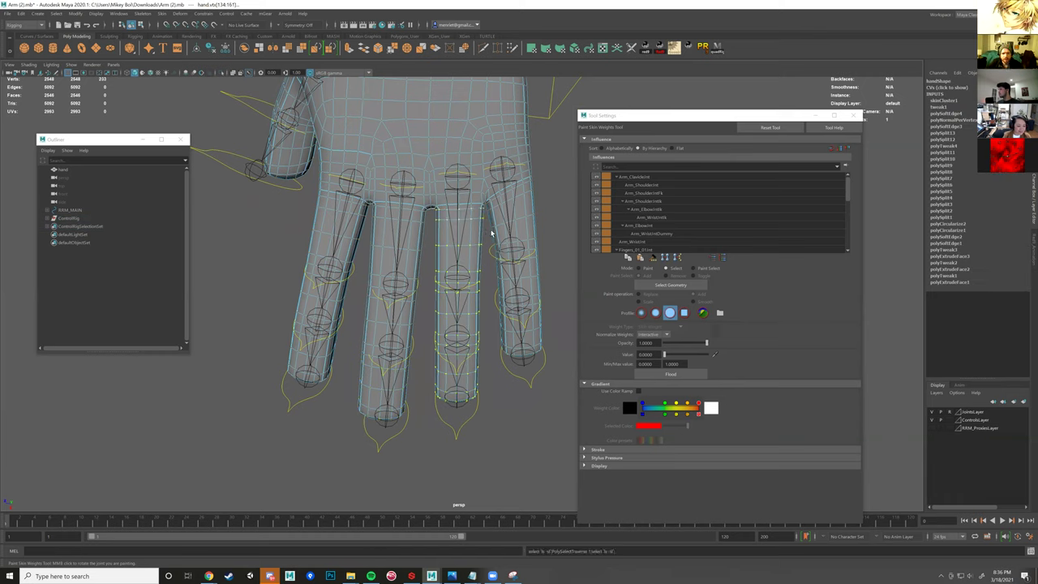
{"action": "key", "text": "shift+period"}
{"action": "left_click", "coordinate": [638, 268]}
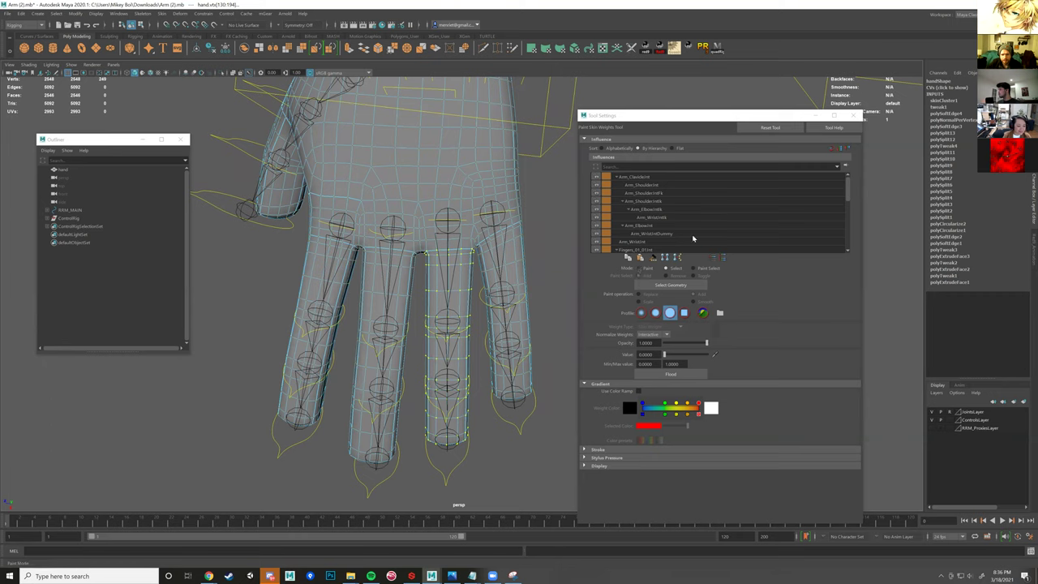
{"action": "scroll", "coordinate": [691, 234], "scroll_direction": "down", "scroll_amount": 2}
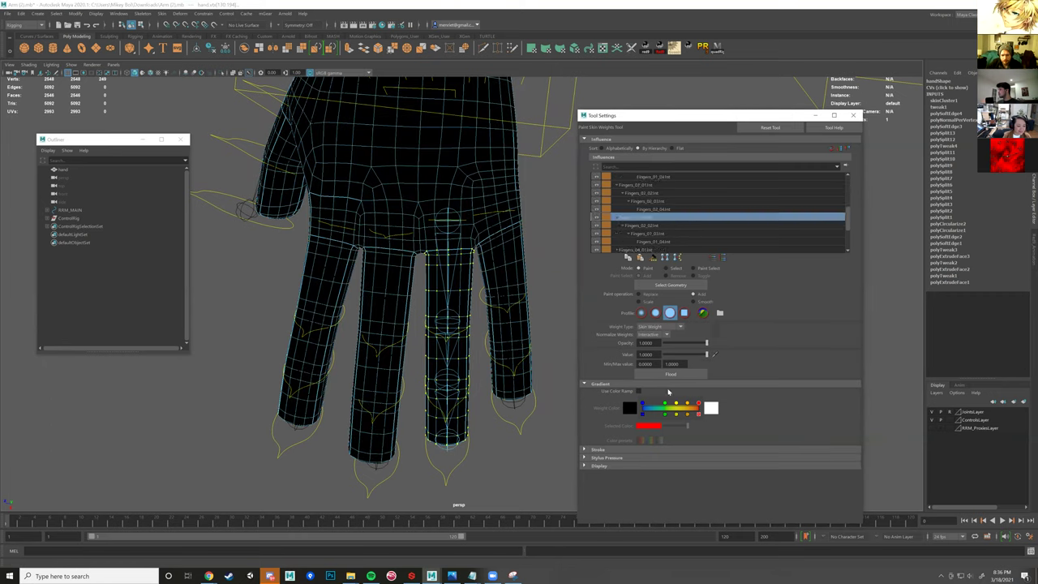
- Limit the selection to the ring finger's vertices below its middle joint and flood them with Fingers_03_02Jnt weight at value 1
{"action": "left_click", "coordinate": [626, 227]}
{"action": "left_click_drag", "start_coordinate": [519, 325], "coordinate": [496, 315], "text": "alt"}
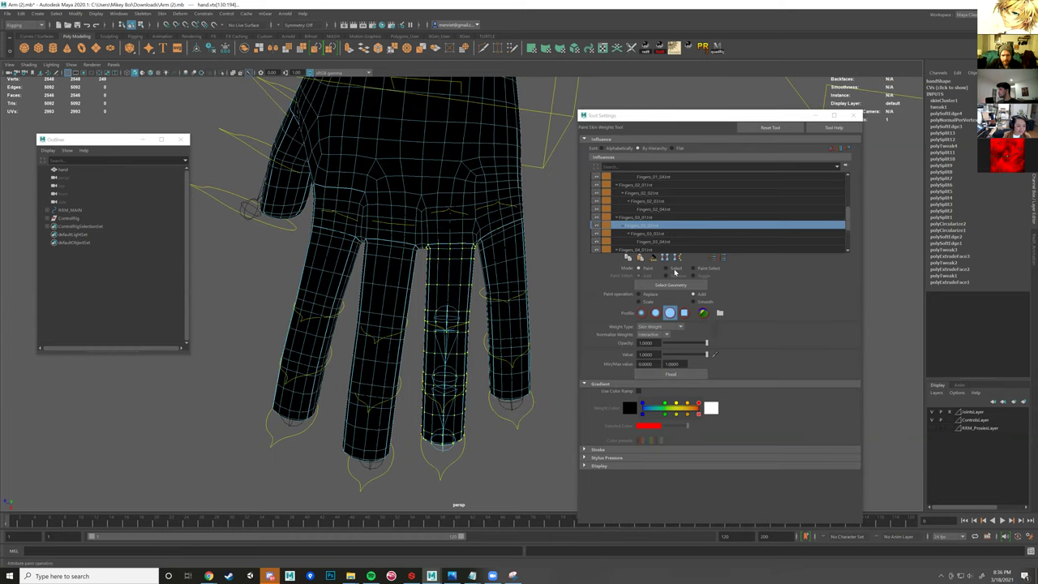
{"action": "middle_click", "coordinate": [395, 201]}
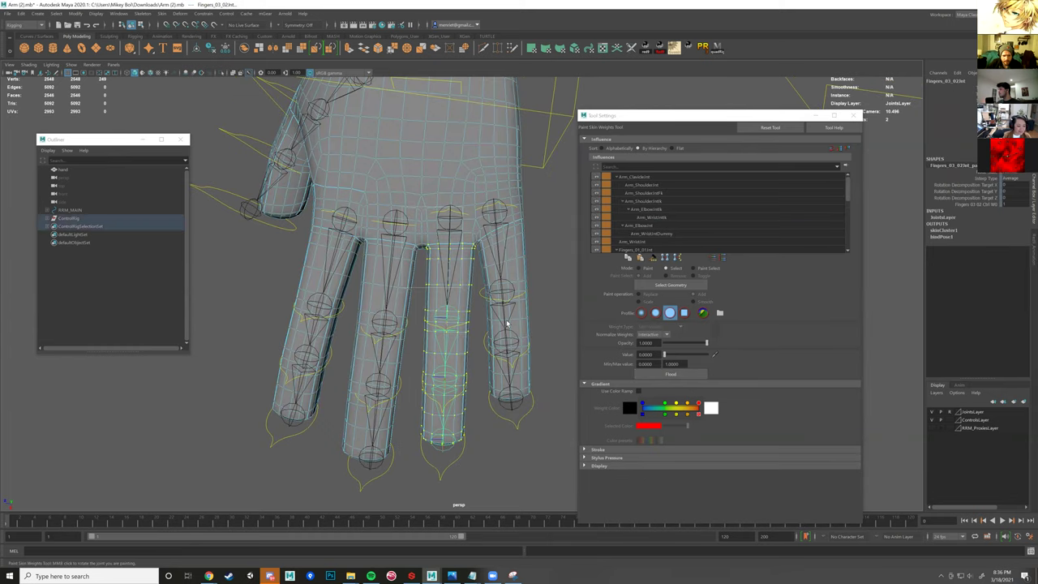
{"action": "left_click_drag", "start_coordinate": [508, 321], "coordinate": [497, 317], "text": "alt"}
{"action": "left_click_drag", "start_coordinate": [412, 321], "coordinate": [455, 316], "text": "alt"}
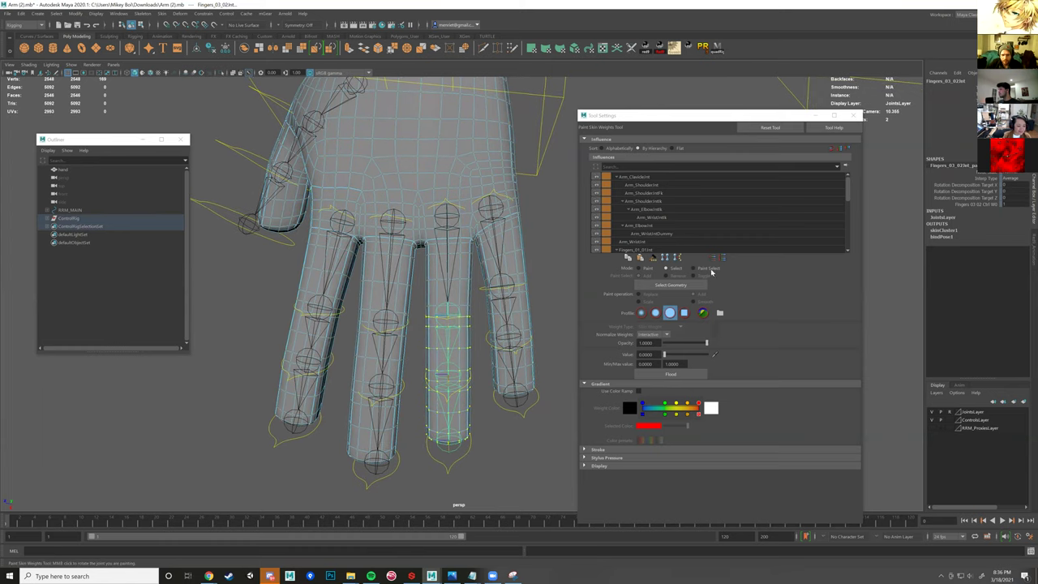
{"action": "scroll", "coordinate": [689, 233], "scroll_direction": "down", "scroll_amount": 5}
{"action": "left_click", "coordinate": [649, 218]}
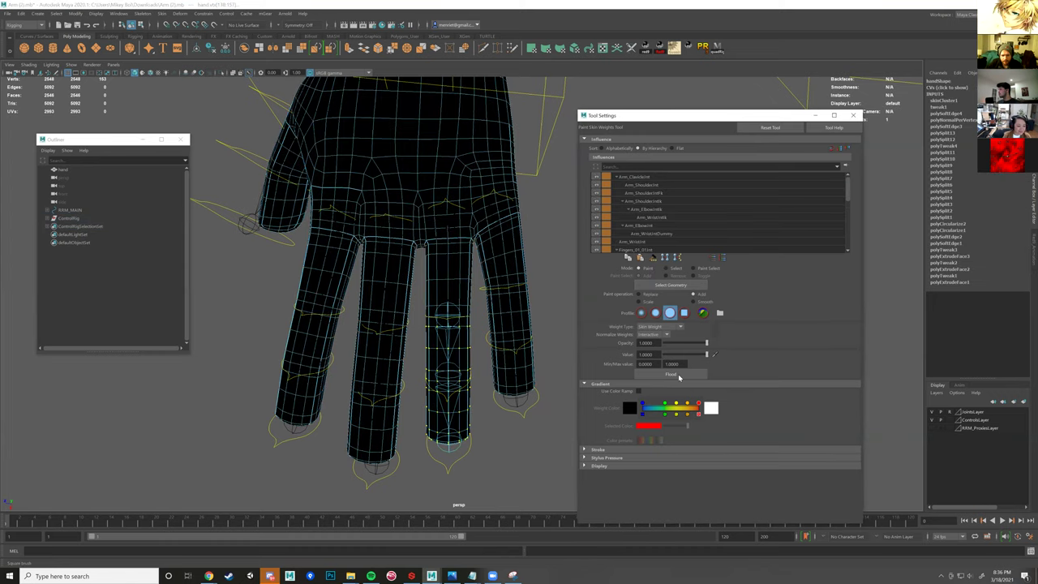
- Limit the selection to the ring finger's tip-segment vertices and flood them with Fingers_03_03Jnt weight at value 1
{"action": "scroll", "coordinate": [658, 223], "scroll_direction": "down", "scroll_amount": 3}
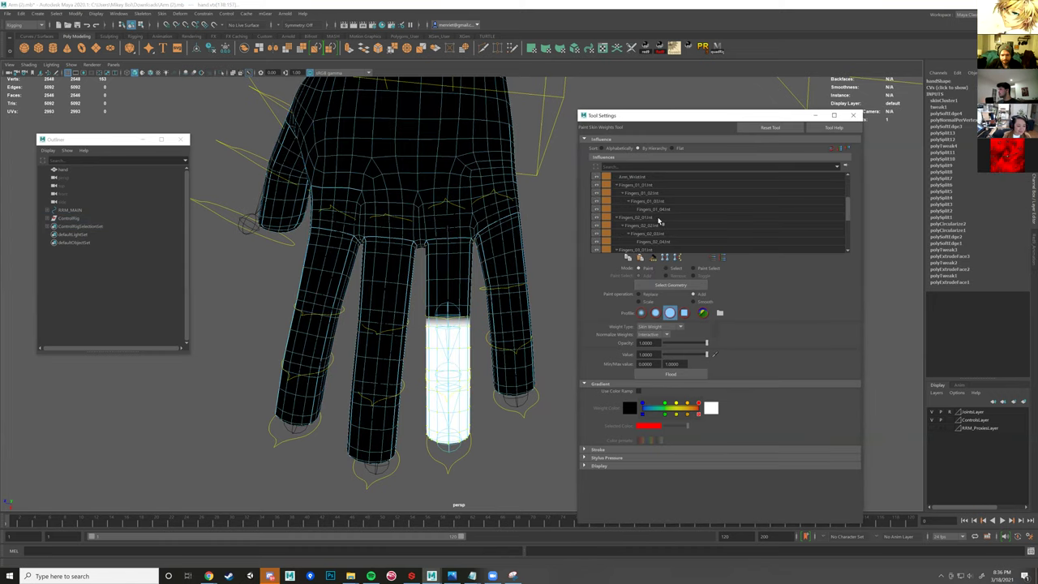
{"action": "left_click_drag", "start_coordinate": [521, 240], "coordinate": [514, 227], "text": "alt"}
{"action": "left_click", "coordinate": [513, 313]}
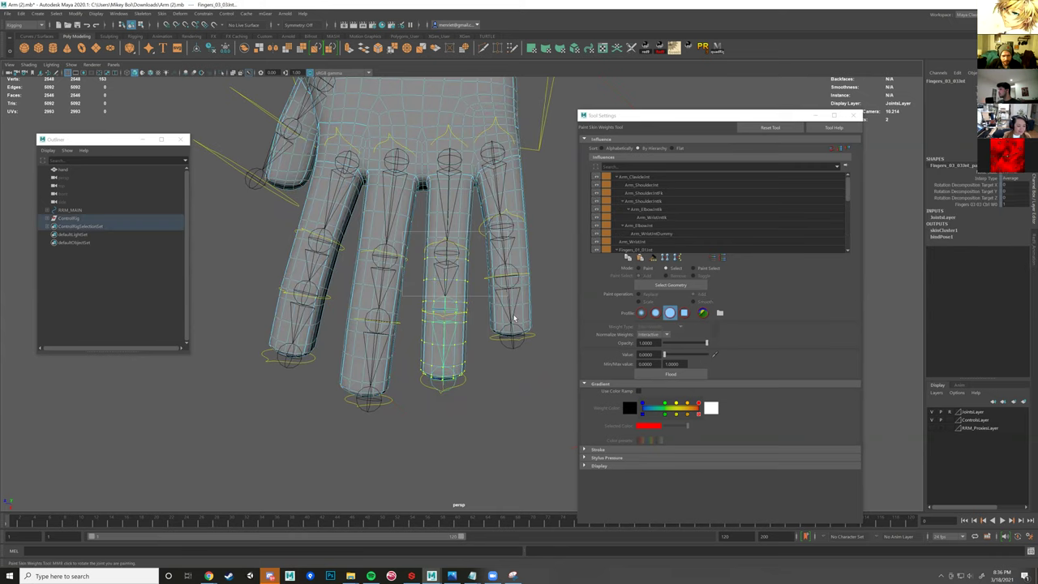
{"action": "left_click_drag", "start_coordinate": [441, 316], "coordinate": [531, 311], "text": "alt"}
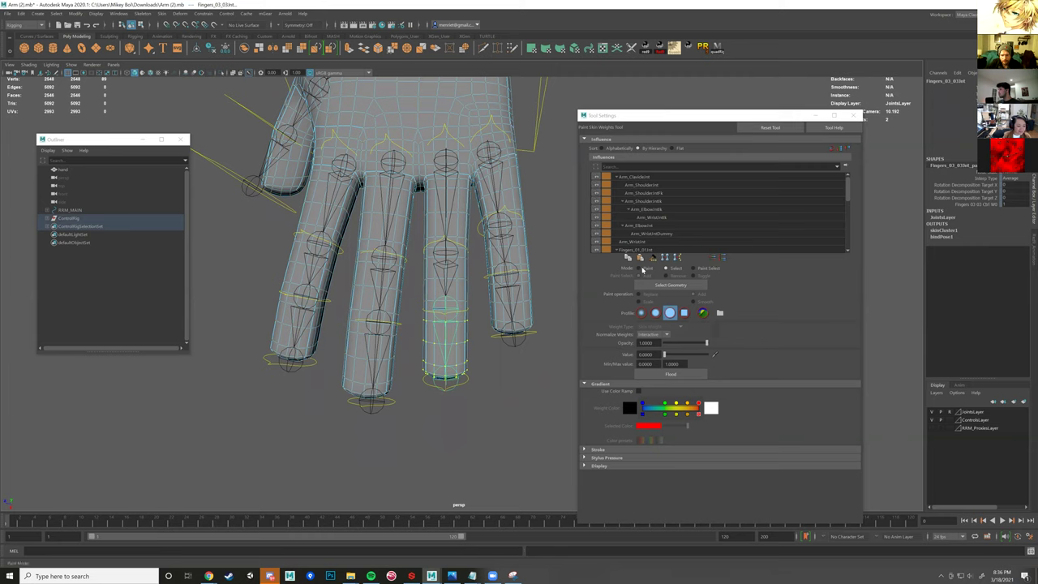
{"action": "scroll", "coordinate": [739, 230], "scroll_direction": "down", "scroll_amount": 4}
{"action": "left_click", "coordinate": [670, 234]}
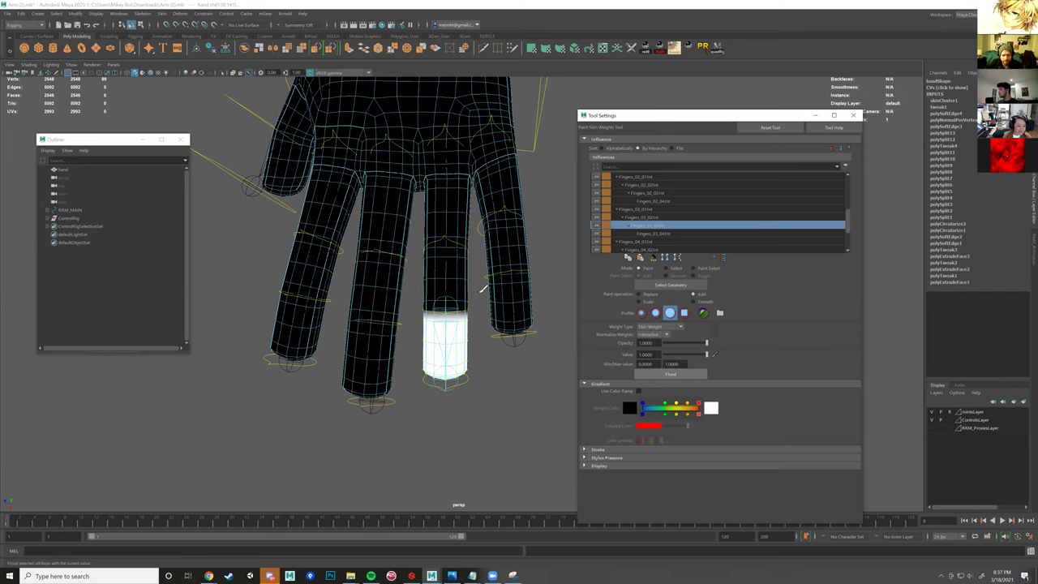
- Select all vertices of the little finger from its base down and flood them with Fingers_04_01Jnt weight at value 1
{"action": "left_click_drag", "start_coordinate": [479, 292], "coordinate": [504, 284], "text": "alt"}
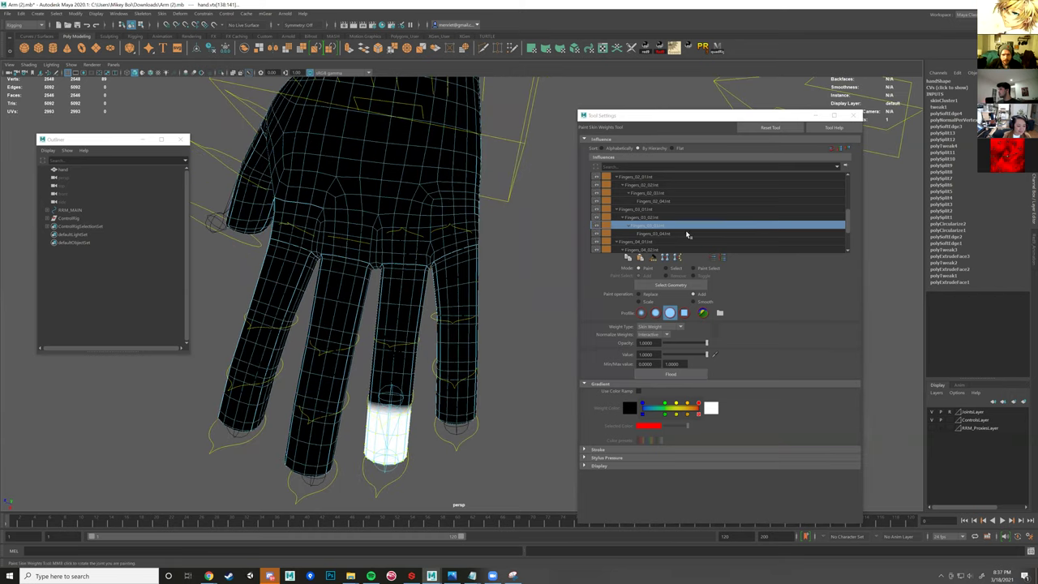
{"action": "left_click", "coordinate": [644, 227]}
{"action": "left_click_drag", "start_coordinate": [539, 250], "coordinate": [533, 248], "text": "alt"}
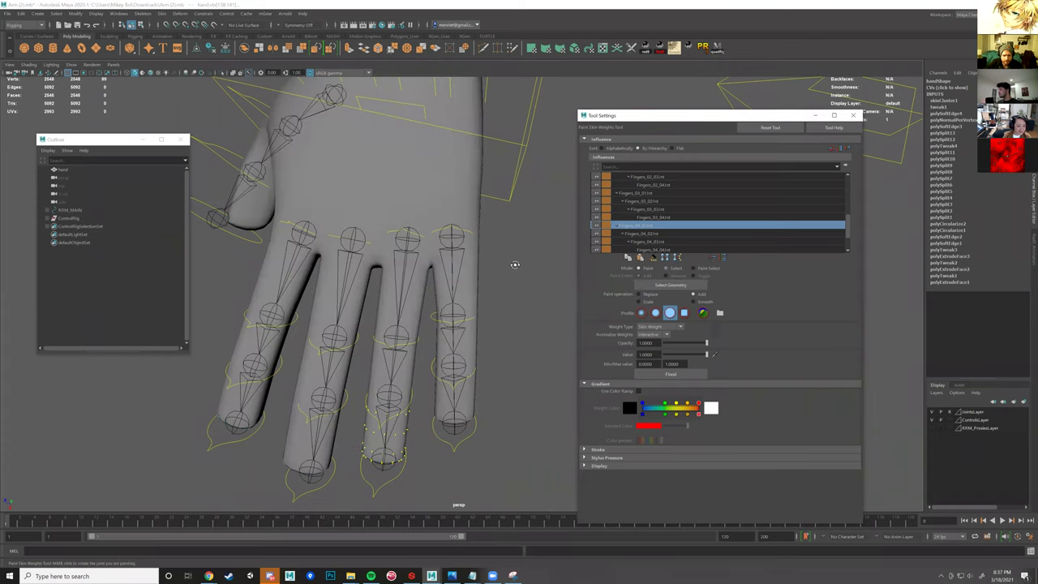
{"action": "left_click_drag", "start_coordinate": [495, 448], "coordinate": [432, 253]}
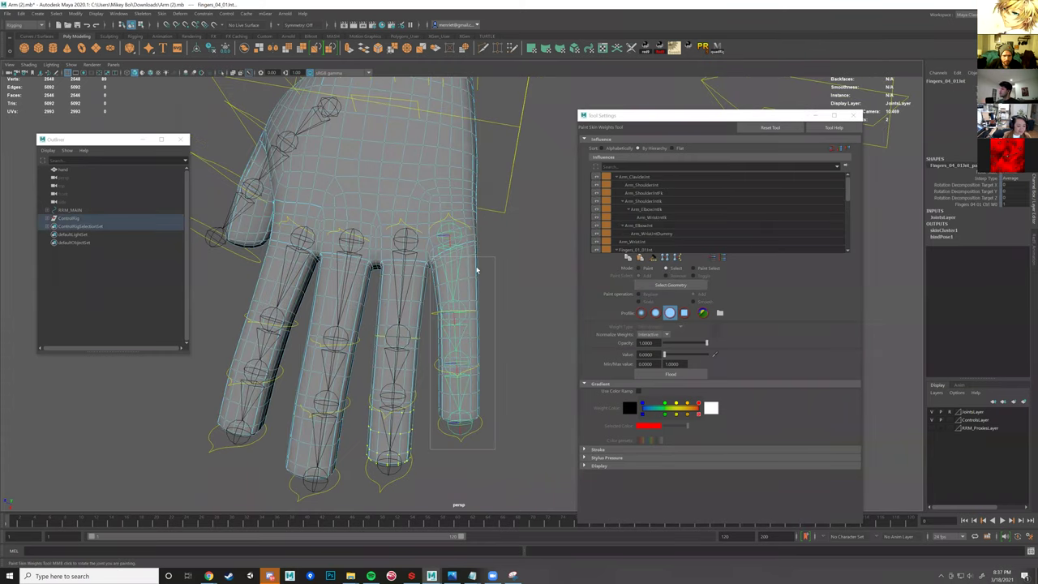
{"action": "left_click_drag", "start_coordinate": [509, 318], "coordinate": [486, 321], "text": "alt"}
{"action": "left_click_drag", "start_coordinate": [503, 279], "coordinate": [461, 251]}
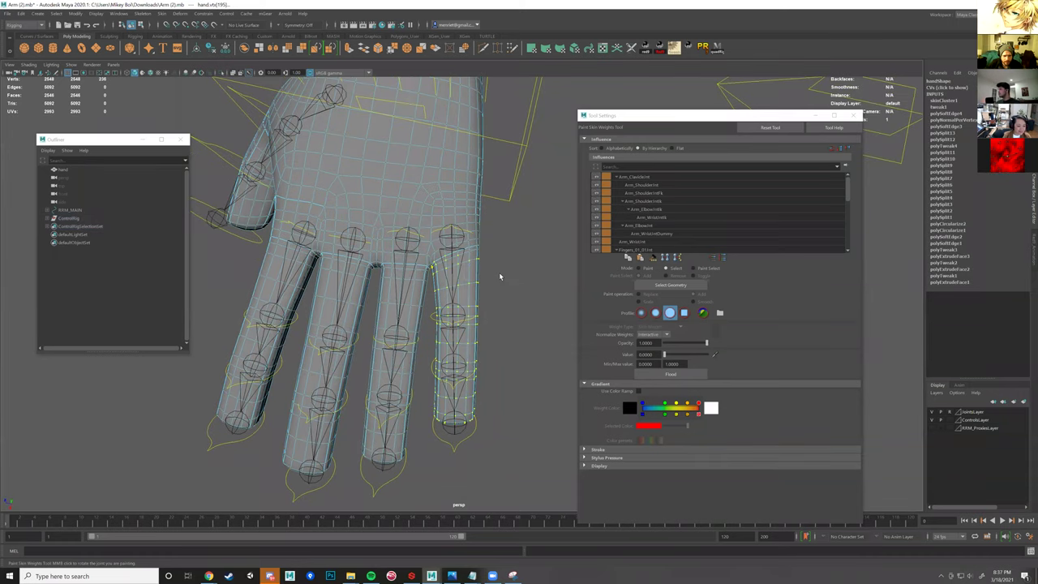
{"action": "left_click", "coordinate": [644, 268]}
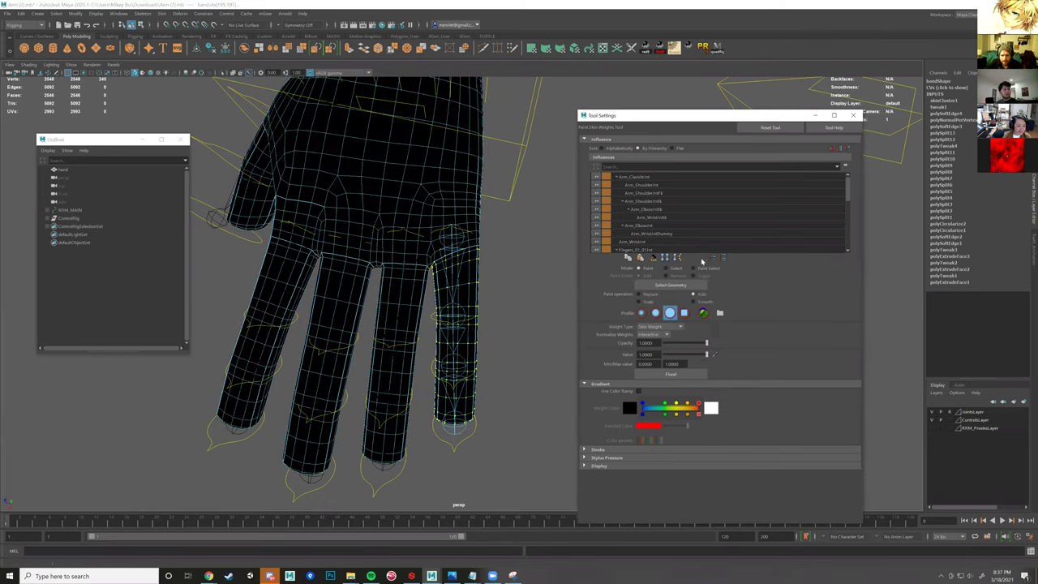
{"action": "scroll", "coordinate": [618, 228], "scroll_direction": "down", "scroll_amount": 6}
{"action": "left_click", "coordinate": [623, 217]}
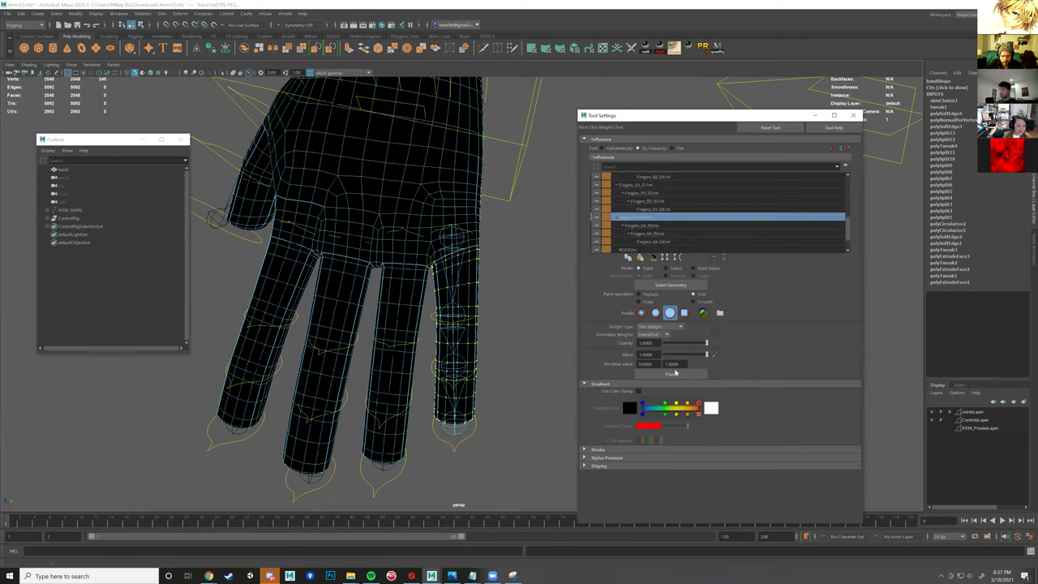
- Limit the selection to the little finger's vertices below its middle joint and flood them with Fingers_04_02Jnt weight at value 1
{"action": "left_click", "coordinate": [660, 225]}
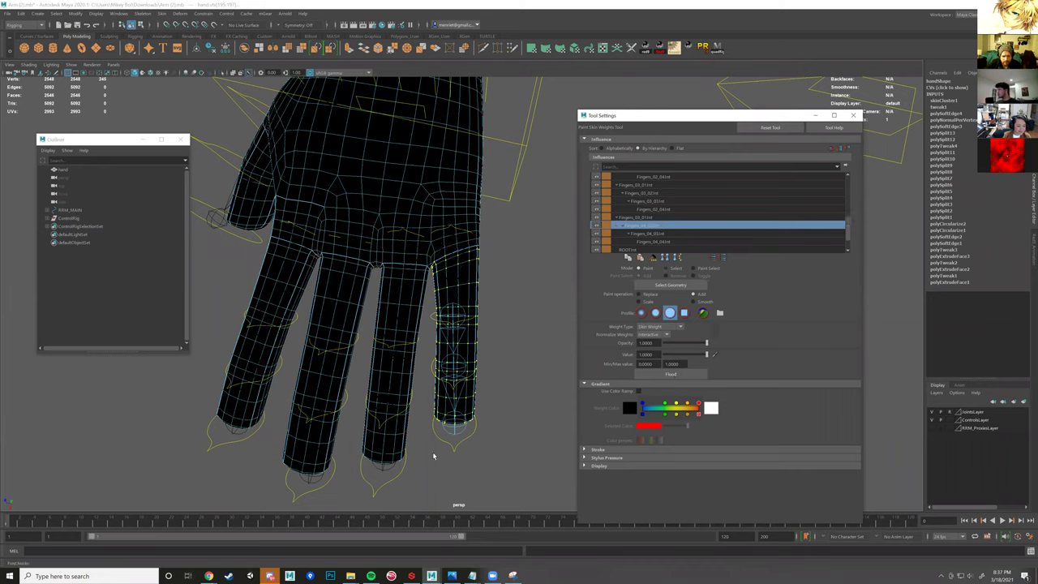
{"action": "middle_click", "coordinate": [456, 410]}
{"action": "left_click_drag", "start_coordinate": [520, 316], "coordinate": [426, 457]}
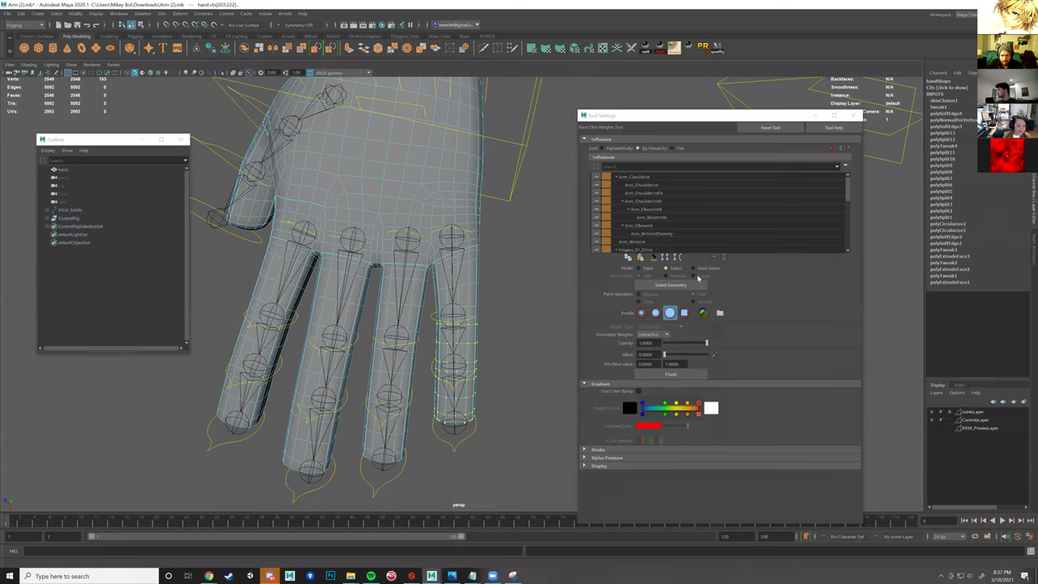
{"action": "left_click", "coordinate": [666, 234]}
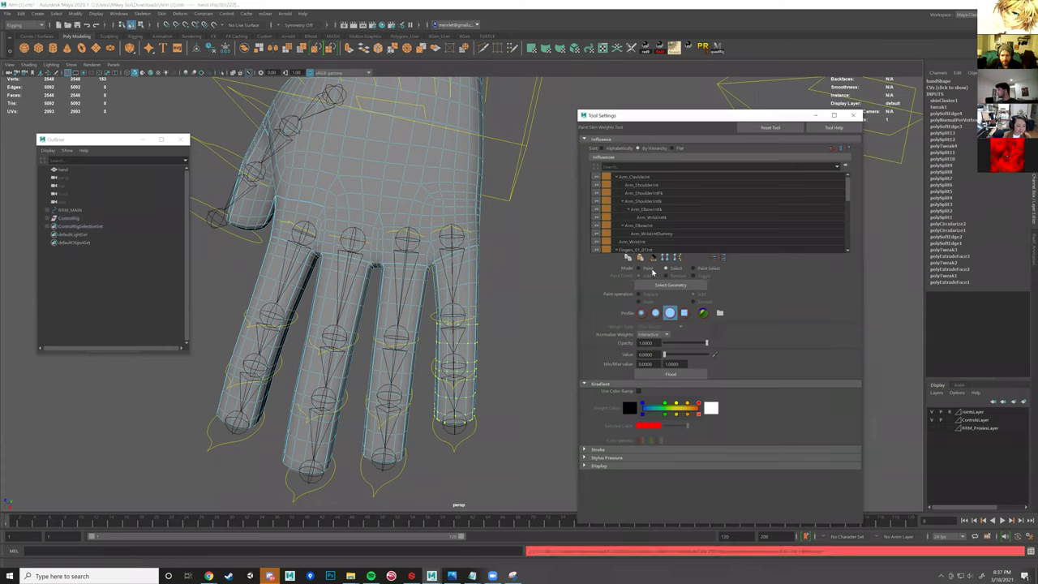
{"action": "scroll", "coordinate": [761, 239], "scroll_direction": "down", "scroll_amount": 3}
{"action": "left_click", "coordinate": [729, 217]}
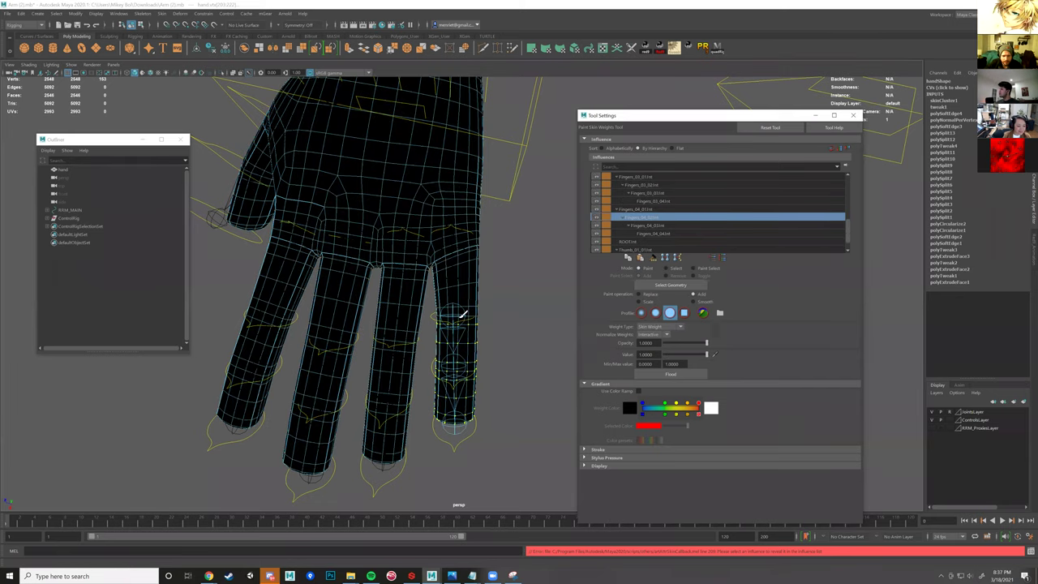
{"action": "left_click_drag", "start_coordinate": [489, 320], "coordinate": [507, 305], "text": "alt"}
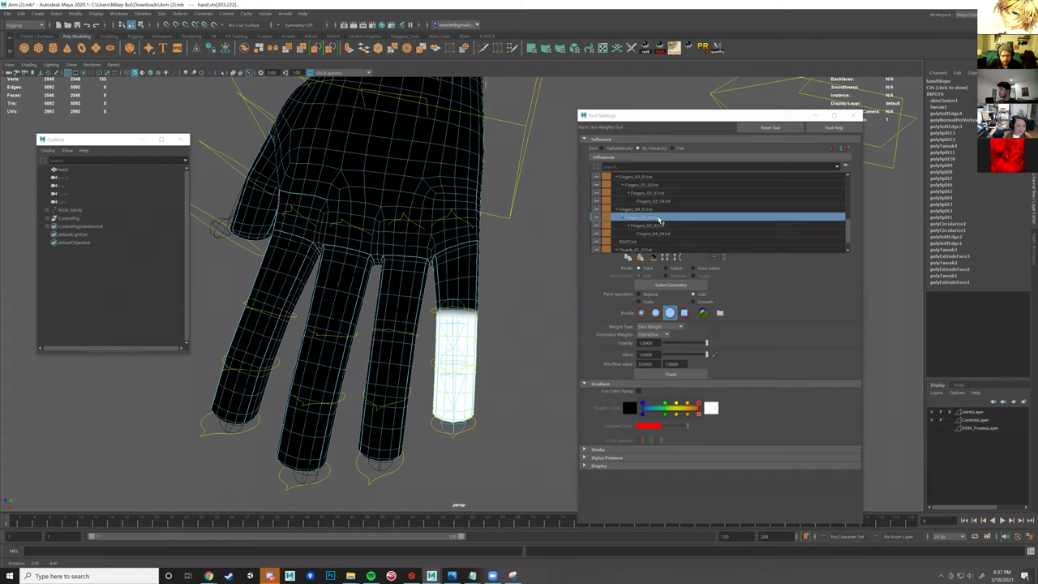
- Limit the selection to the little finger's tip-segment vertices and flood them with Fingers_04_03Jnt weight at value 1
{"action": "left_click", "coordinate": [649, 225]}
{"action": "left_click_drag", "start_coordinate": [478, 424], "coordinate": [442, 431], "text": "alt"}
{"action": "middle_click_drag", "start_coordinate": [443, 430], "coordinate": [441, 424]}
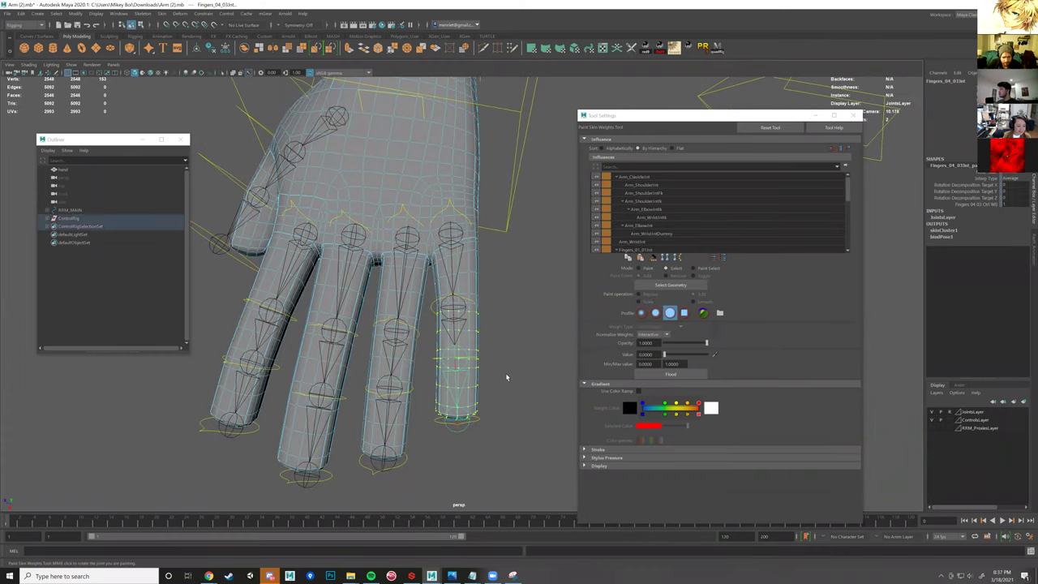
{"action": "left_click_drag", "start_coordinate": [425, 449], "coordinate": [510, 363]}
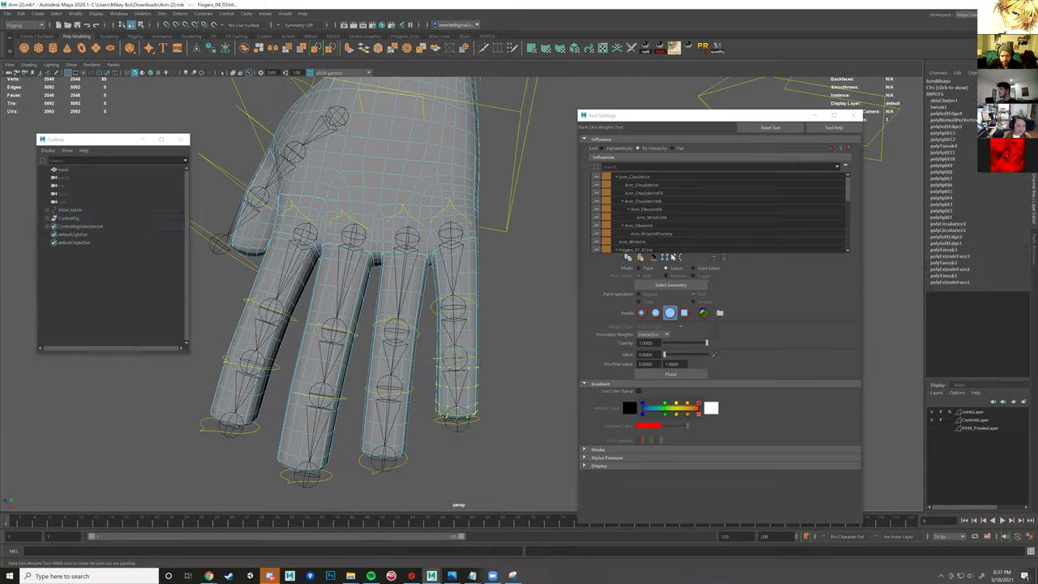
{"action": "left_click", "coordinate": [669, 375]}
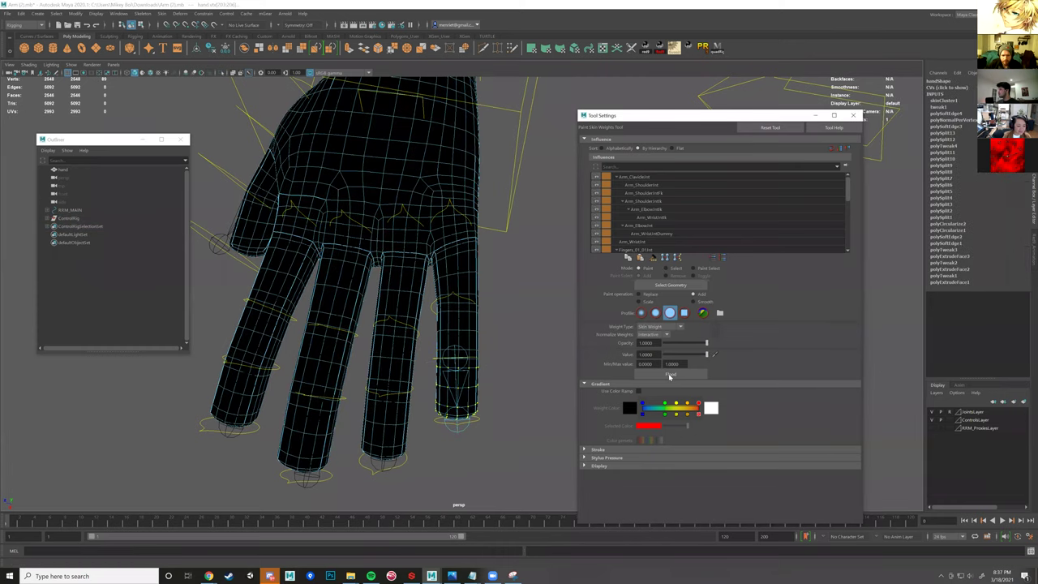
{"action": "left_click", "coordinate": [663, 377]}
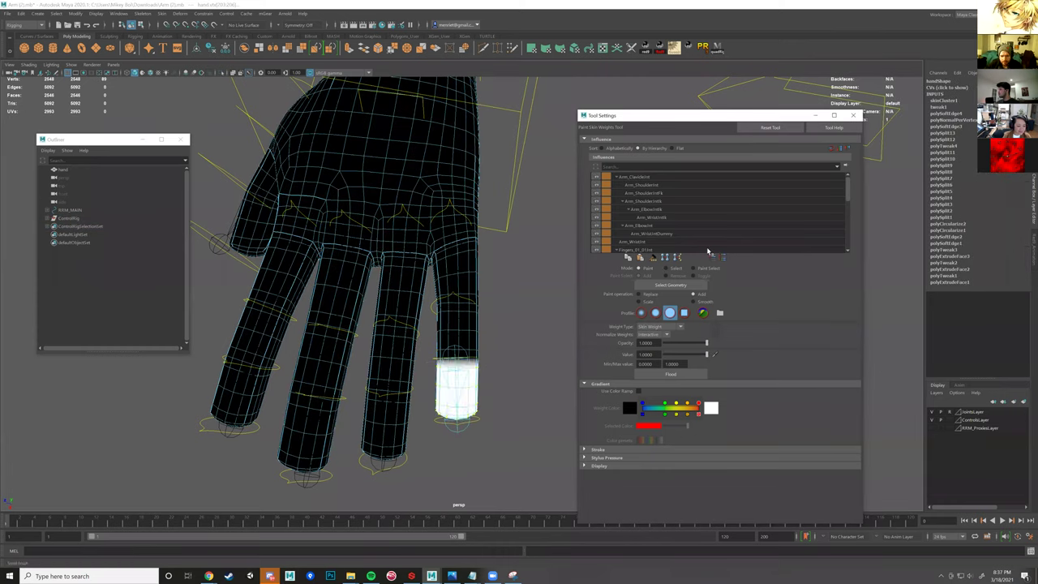
- Select all vertices of the thumb from its base outward and flood them with Thumb_01_01Jnt weight at value 1
{"action": "left_click", "coordinate": [714, 257]}
{"action": "left_click_drag", "start_coordinate": [459, 255], "coordinate": [524, 279], "text": "alt"}
{"action": "left_click", "coordinate": [636, 242]}
{"action": "left_click_drag", "start_coordinate": [438, 293], "coordinate": [440, 289], "text": "alt"}
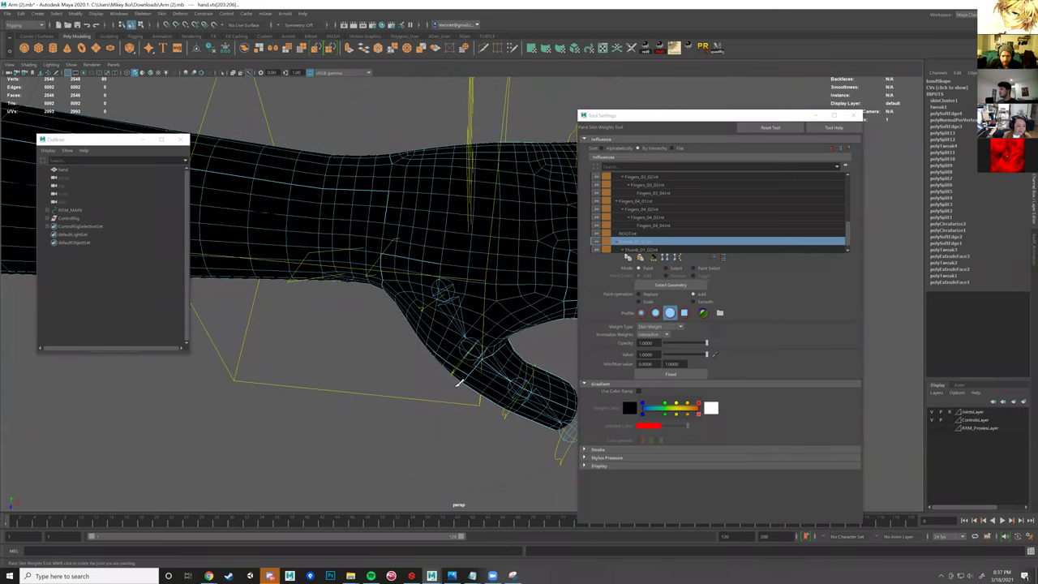
{"action": "left_click_drag", "start_coordinate": [534, 370], "coordinate": [478, 373], "text": "alt"}
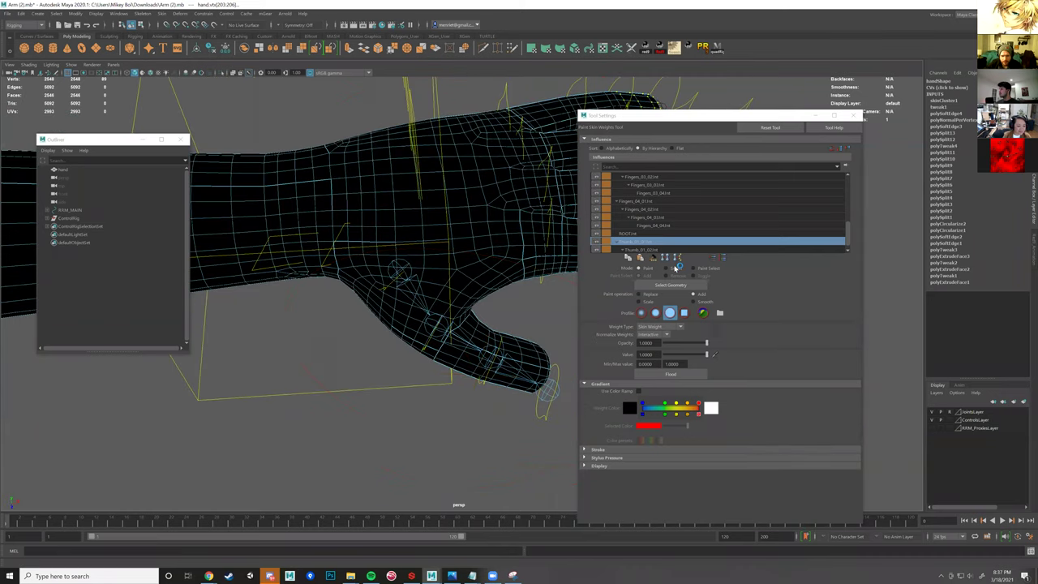
{"action": "left_click", "coordinate": [537, 372]}
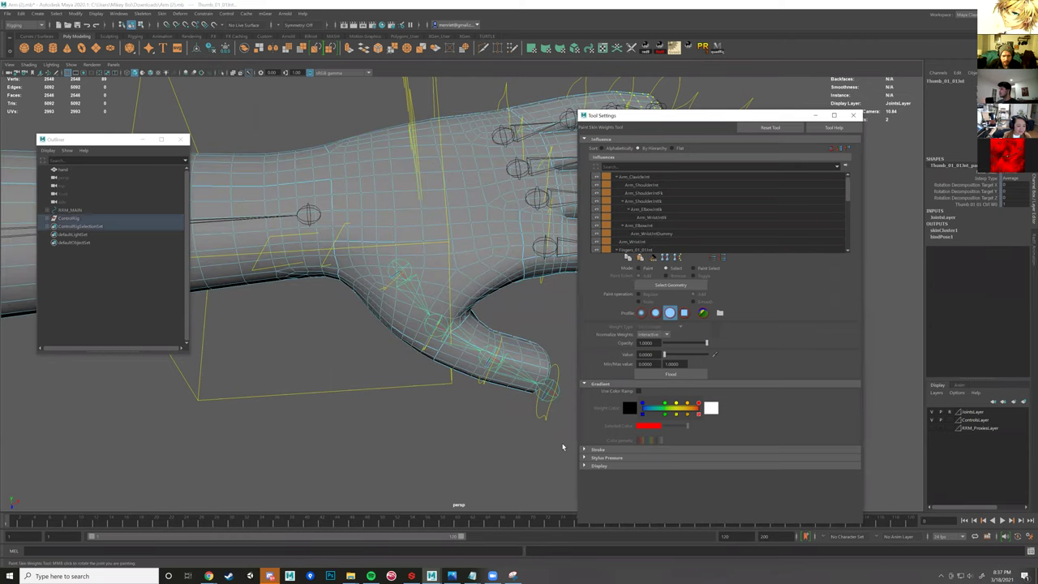
{"action": "left_click_drag", "start_coordinate": [333, 287], "coordinate": [334, 285]}
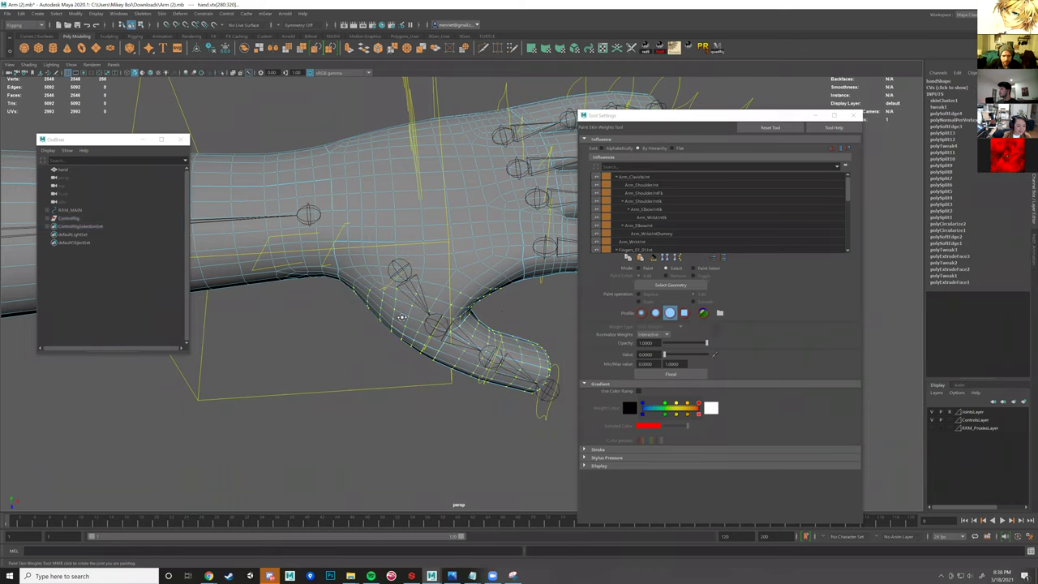
{"action": "left_click_drag", "start_coordinate": [503, 313], "coordinate": [478, 261], "text": "alt"}
{"action": "left_click_drag", "start_coordinate": [477, 260], "coordinate": [600, 286], "text": "ctrl"}
{"action": "left_click_drag", "start_coordinate": [651, 265], "coordinate": [646, 272], "text": "alt"}
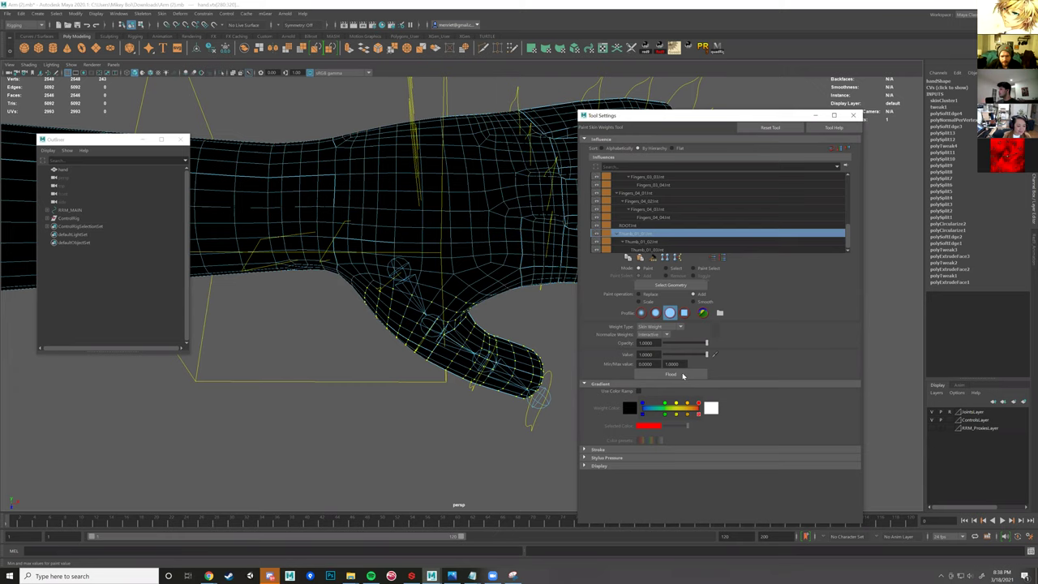
- Limit the selection to the thumb's vertices beyond its middle joint and flood them with Thumb_01_02Jnt weight at value 1
{"action": "left_click", "coordinate": [655, 242]}
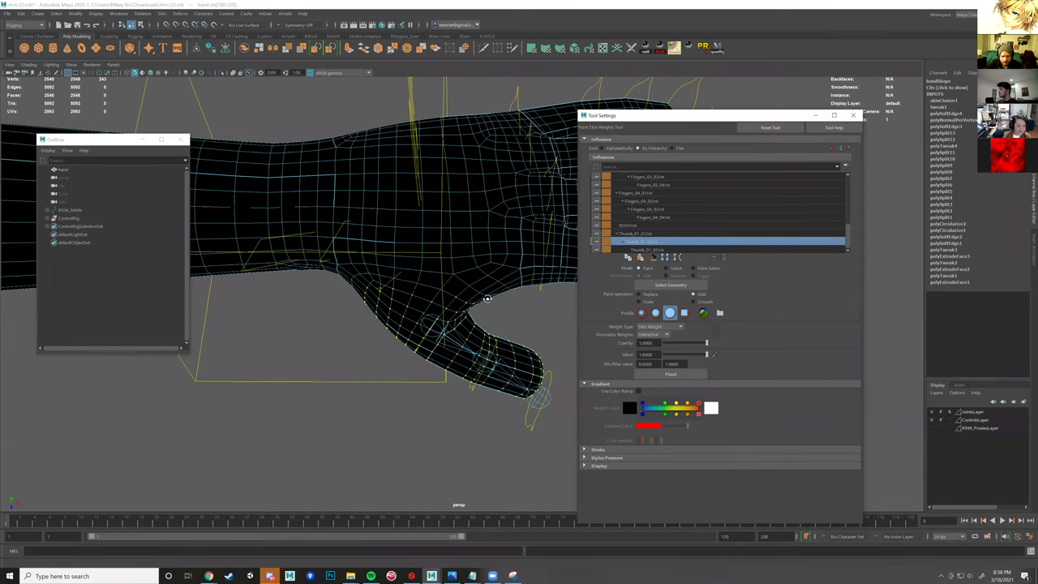
{"action": "left_click_drag", "start_coordinate": [551, 252], "coordinate": [514, 244], "text": "alt"}
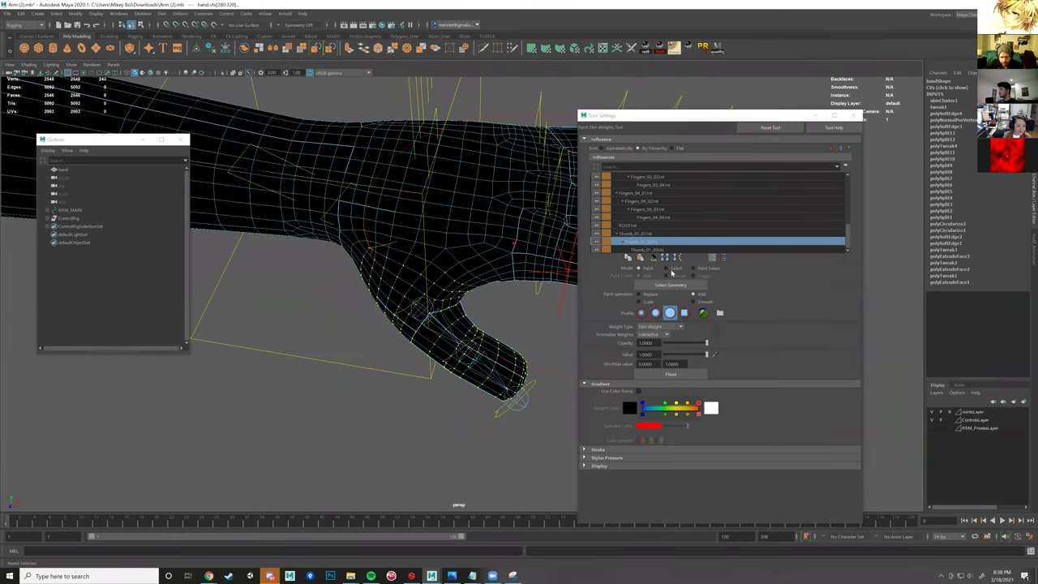
{"action": "key", "text": "q"}
{"action": "mouse_move", "coordinate": [496, 353]}
{"action": "left_mouse_down", "text": "alt"}
{"action": "mouse_move", "coordinate": [405, 316]}
{"action": "mouse_move", "coordinate": [425, 318]}
{"action": "left_mouse_up", "text": "alt"}
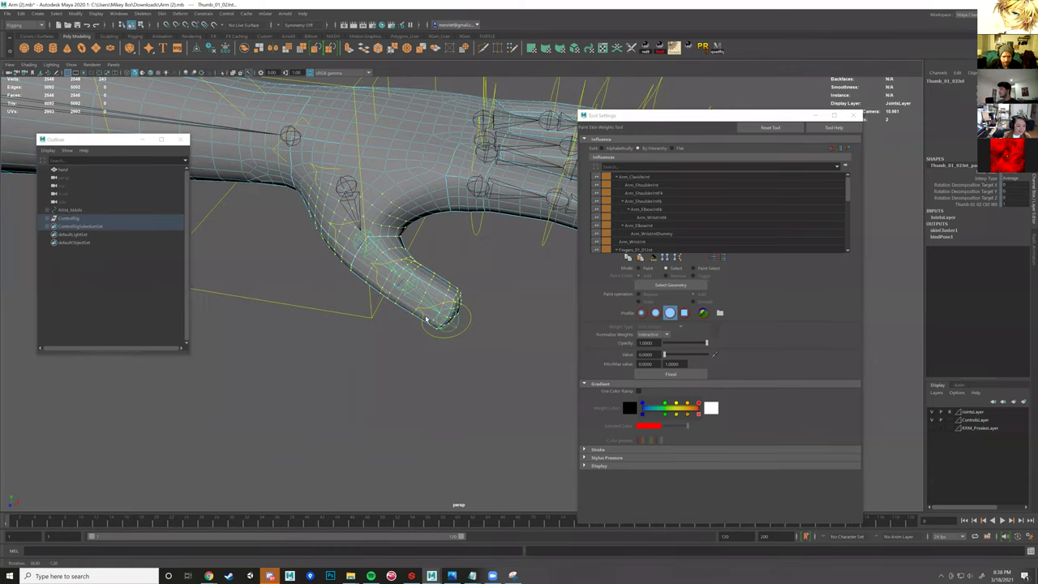
{"action": "left_click_drag", "start_coordinate": [528, 388], "coordinate": [418, 253], "text": "alt"}
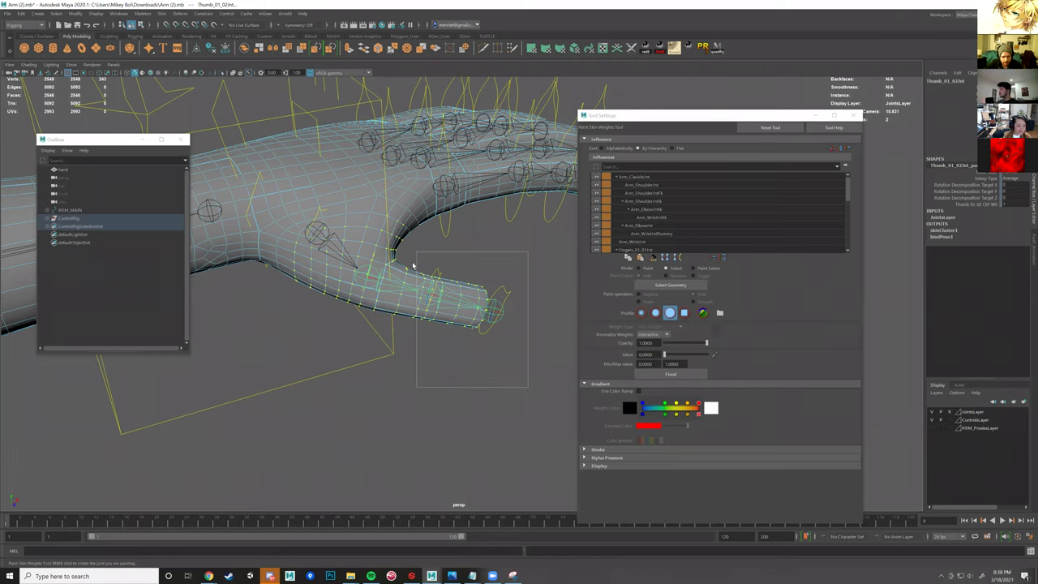
{"action": "left_click_drag", "start_coordinate": [370, 259], "coordinate": [491, 311], "text": "alt"}
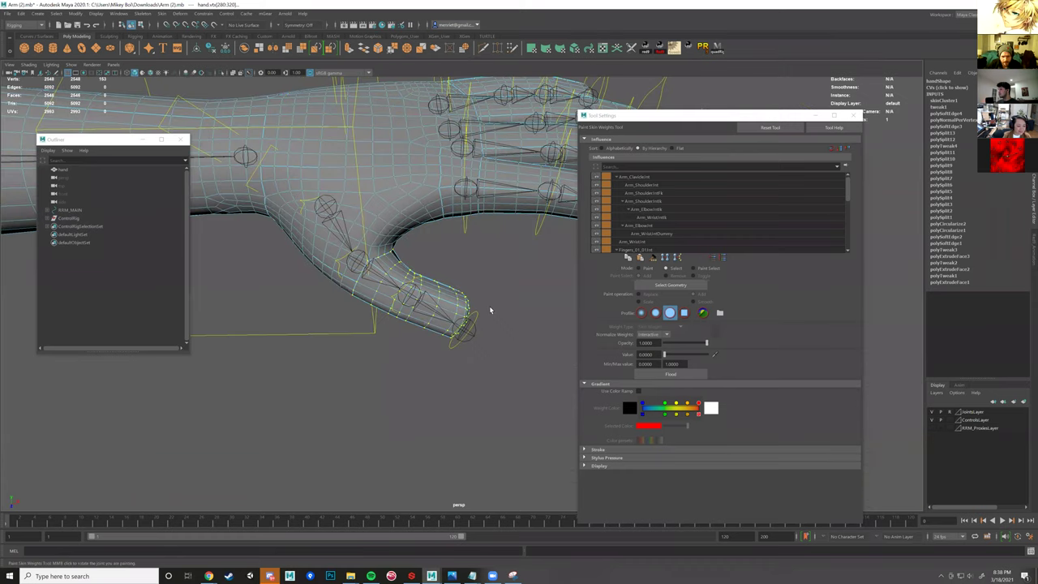
{"action": "left_click", "coordinate": [646, 268]}
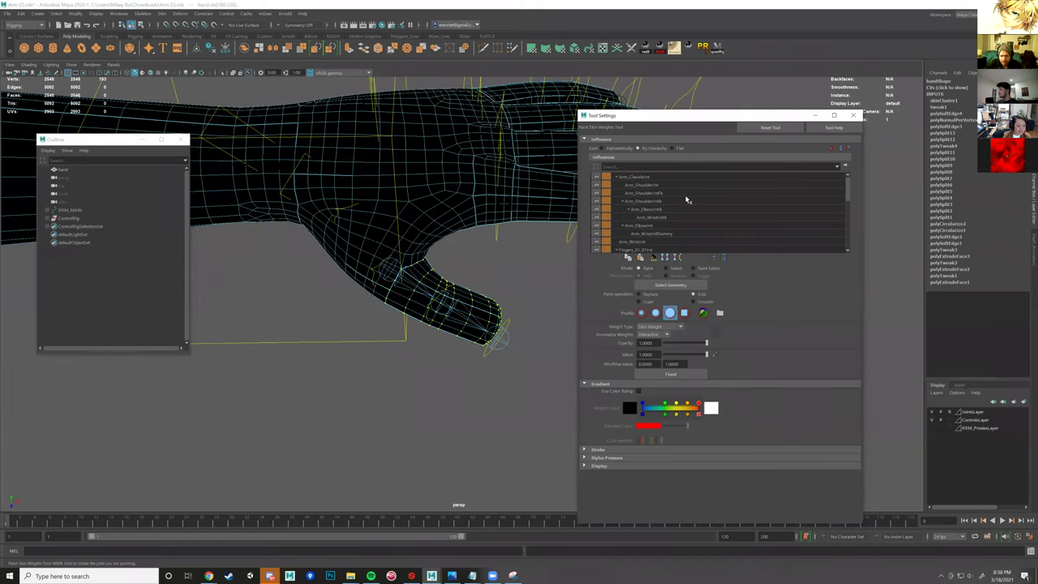
{"action": "left_click", "coordinate": [714, 260]}
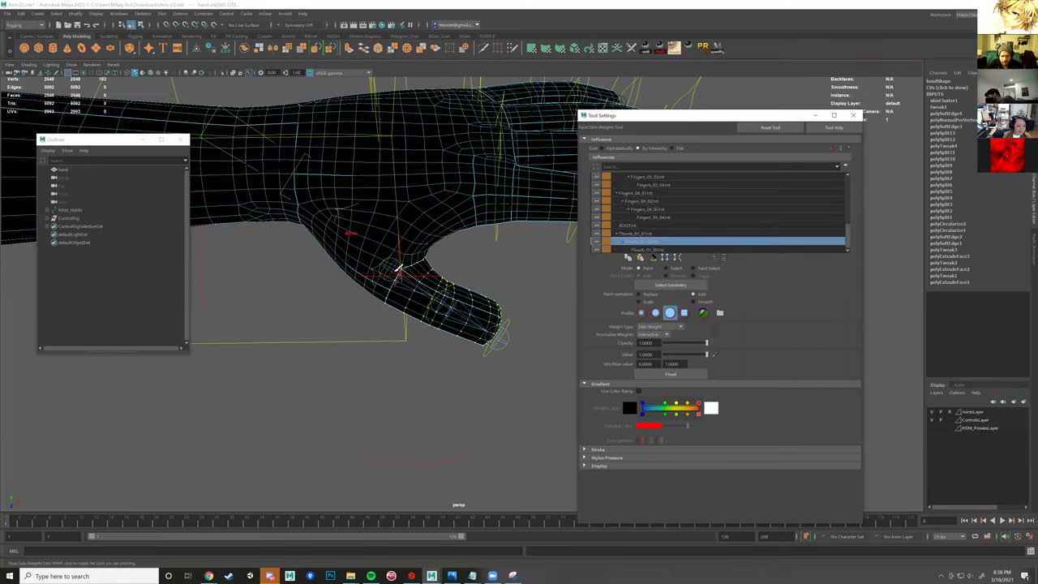
{"action": "left_click", "coordinate": [680, 375]}
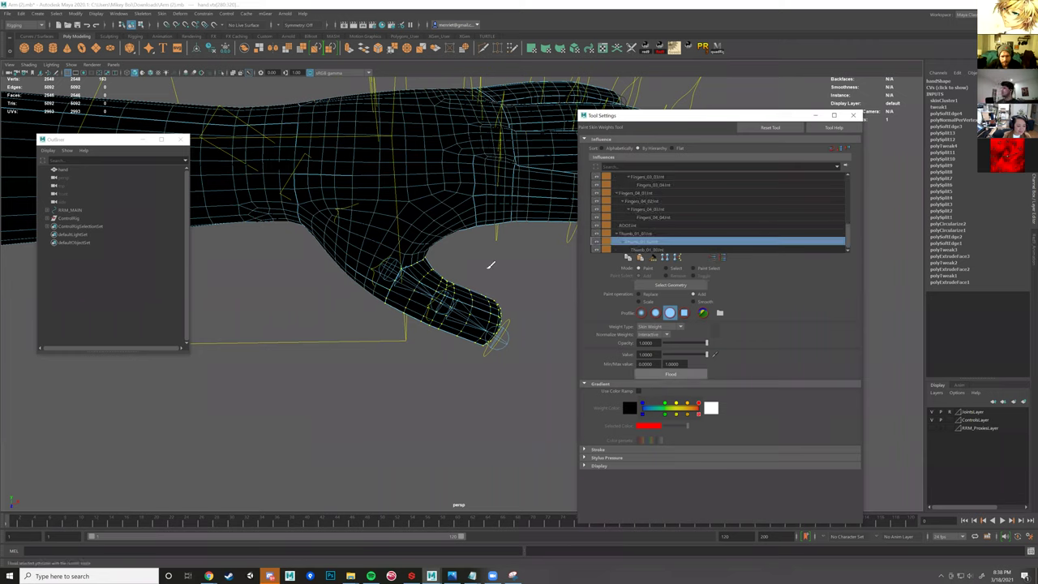
- Limit the selection to the thumb's tip-segment vertices, flood them with Thumb_01_03Jnt weight at value 1, and leave weight painting
{"action": "left_click", "coordinate": [647, 250]}
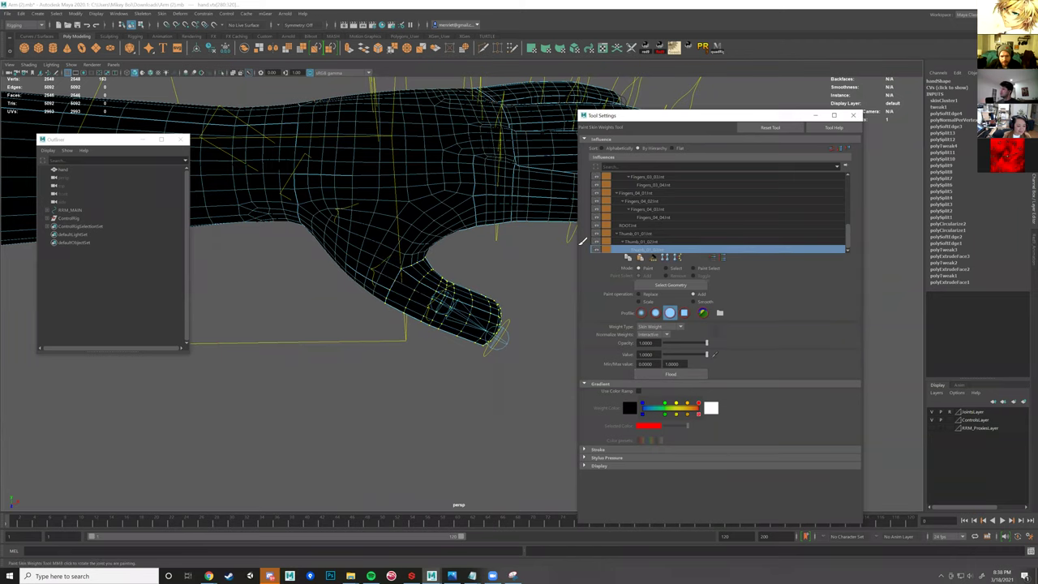
{"action": "mouse_move", "coordinate": [504, 279]}
{"action": "left_mouse_down", "text": "alt"}
{"action": "mouse_move", "coordinate": [515, 269]}
{"action": "mouse_move", "coordinate": [421, 311]}
{"action": "left_mouse_up", "text": "alt"}
{"action": "left_click", "coordinate": [674, 269]}
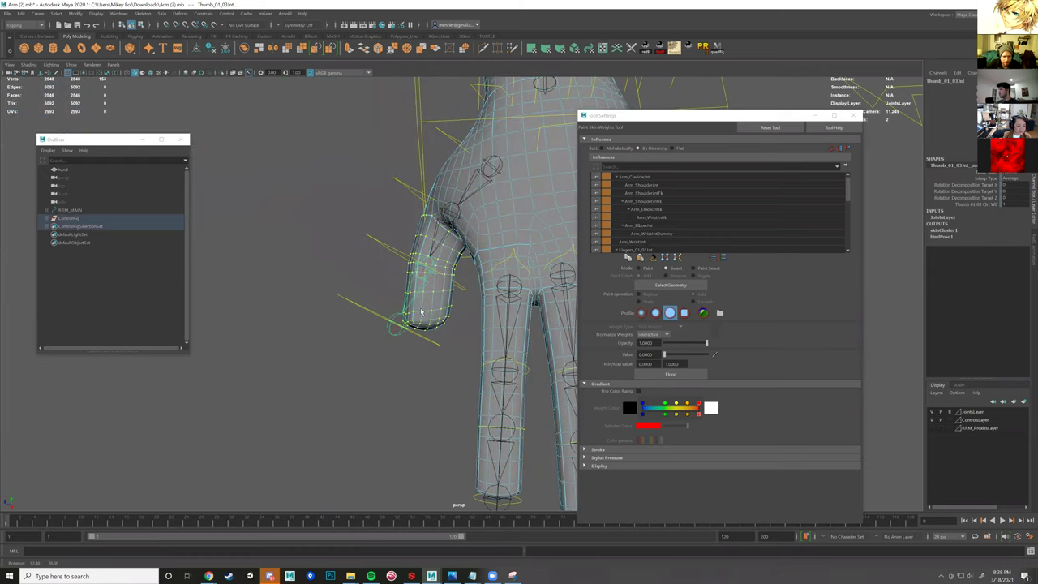
{"action": "left_click_drag", "start_coordinate": [339, 377], "coordinate": [464, 277], "text": "alt"}
{"action": "left_click_drag", "start_coordinate": [321, 391], "coordinate": [472, 256]}
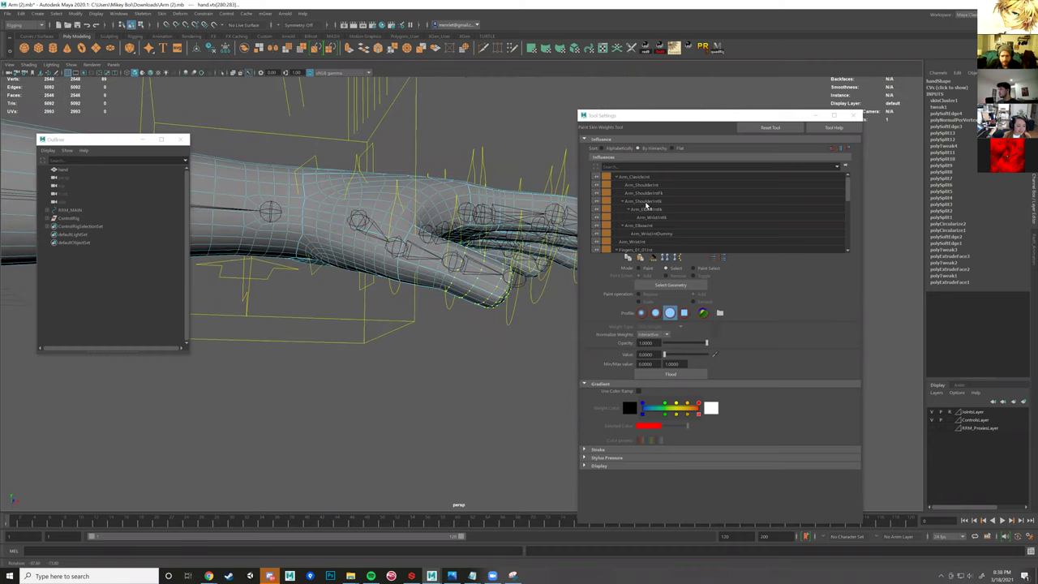
{"action": "left_click", "coordinate": [647, 268]}
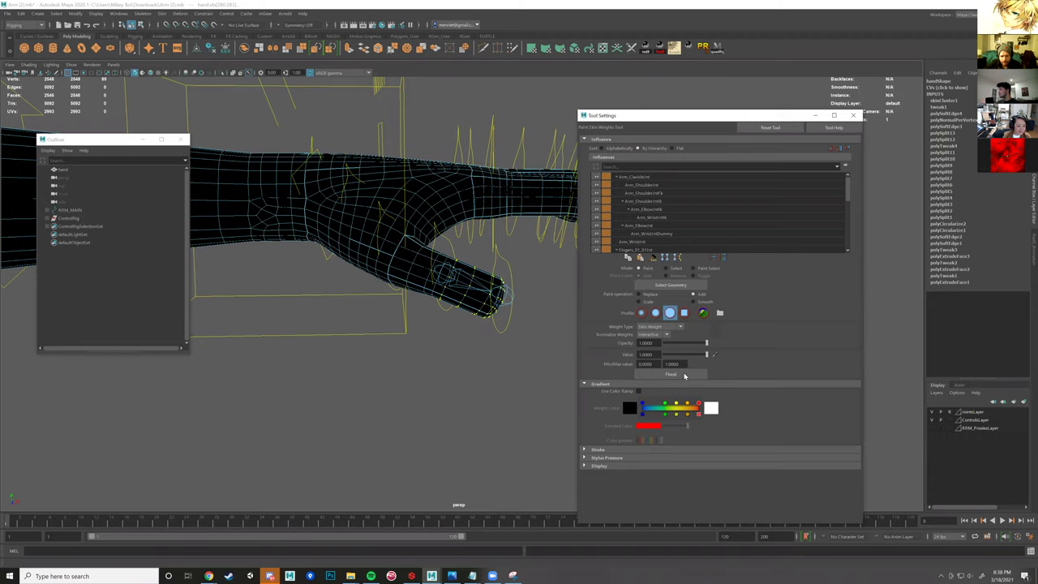
{"action": "left_click", "coordinate": [445, 266]}
{"action": "left_click_drag", "start_coordinate": [460, 259], "coordinate": [469, 269], "text": "alt"}
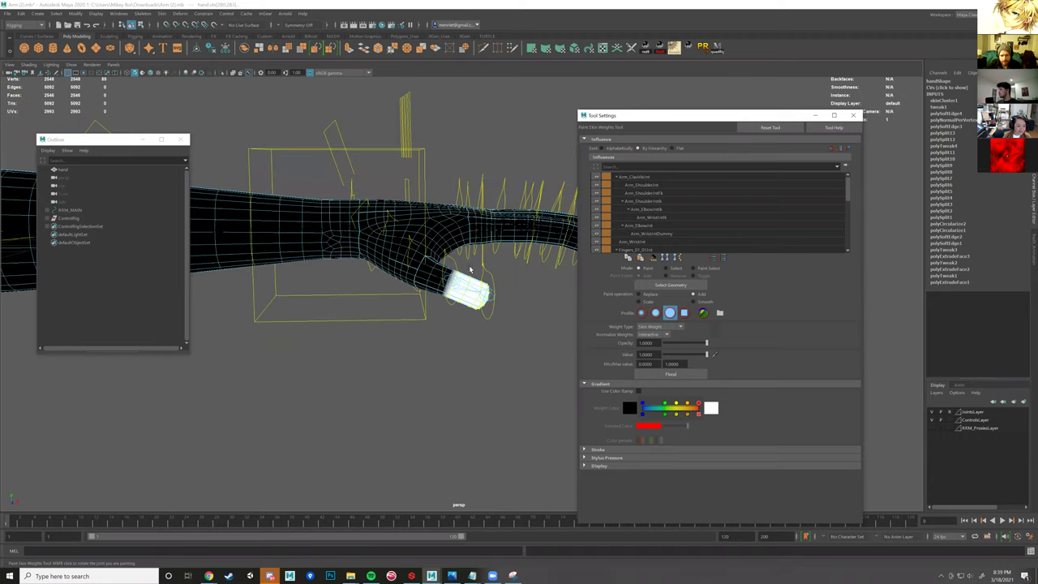
{"action": "key", "text": "w"}
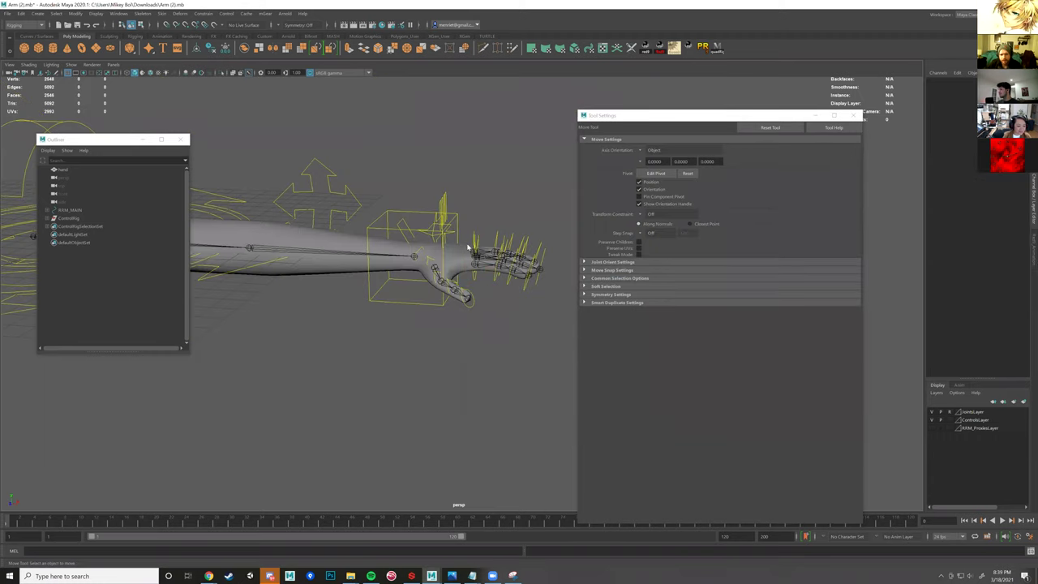
- Save the scene under the new name ArmSkinned1.mb in the Downloads folder
{"action": "left_click_drag", "start_coordinate": [430, 279], "coordinate": [449, 250], "text": "alt"}
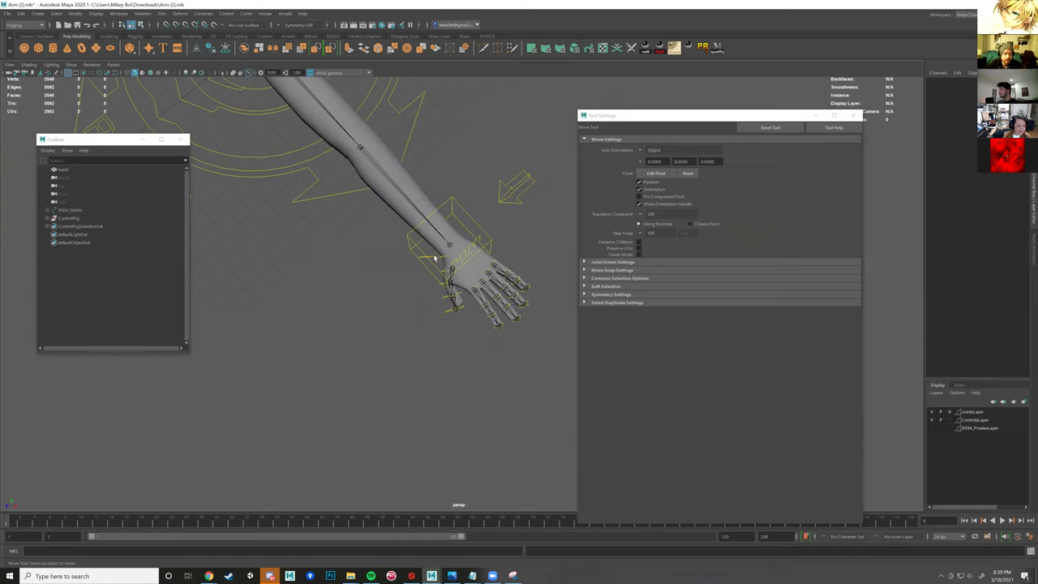
{"action": "left_click", "coordinate": [9, 15]}
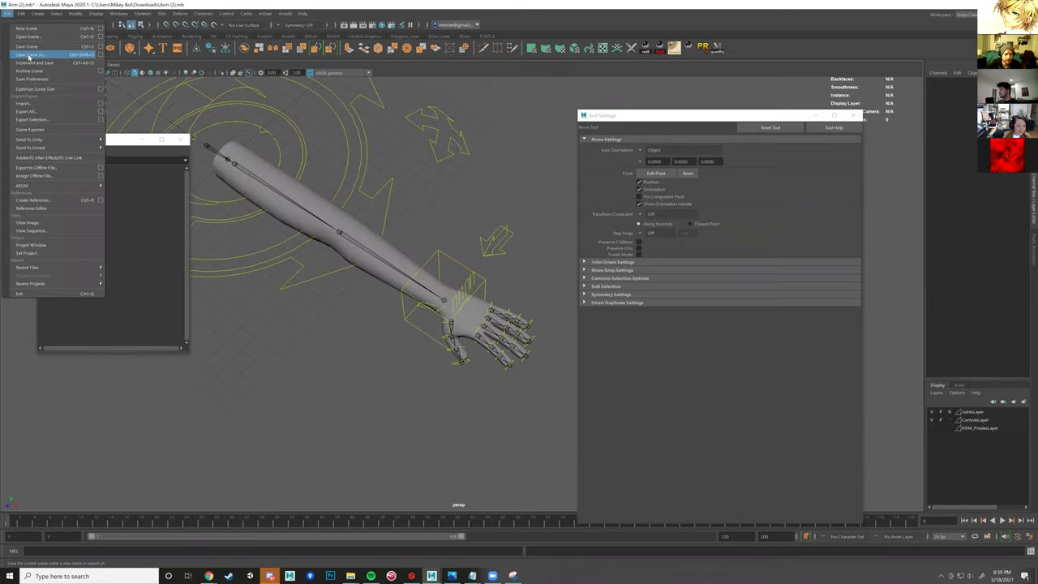
{"action": "left_click", "coordinate": [30, 54]}
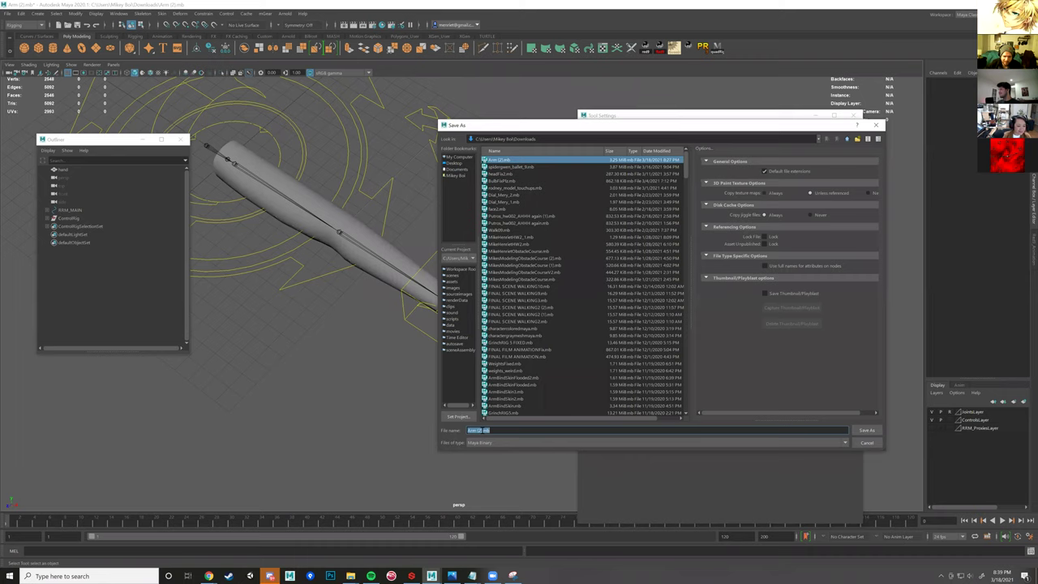
{"action": "left_click", "coordinate": [477, 431]}
{"action": "left_click_drag", "start_coordinate": [478, 432], "coordinate": [475, 432]}
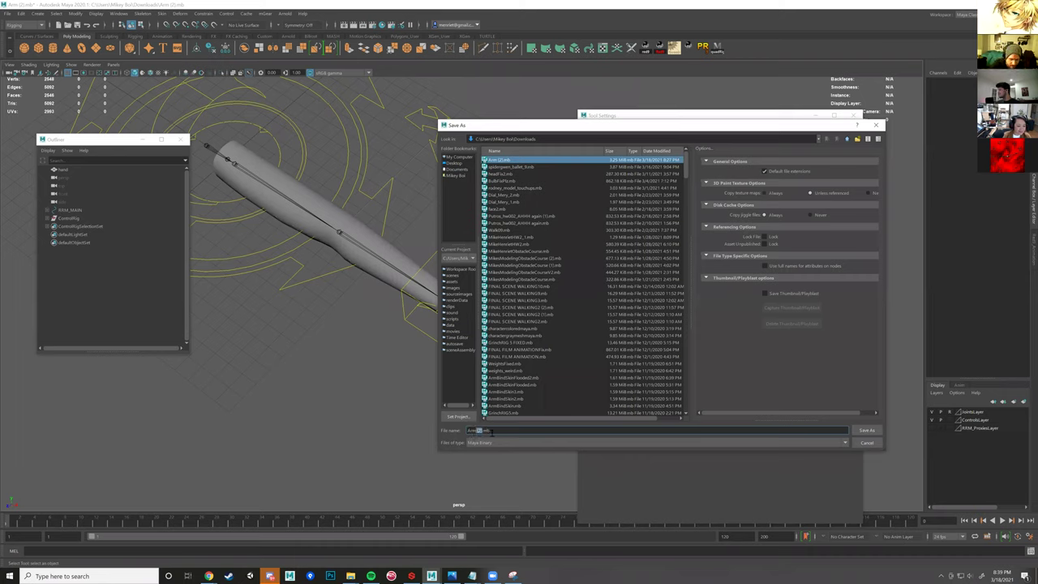
{"action": "type", "text": "Skin"}
{"action": "type", "text": "ned1"}
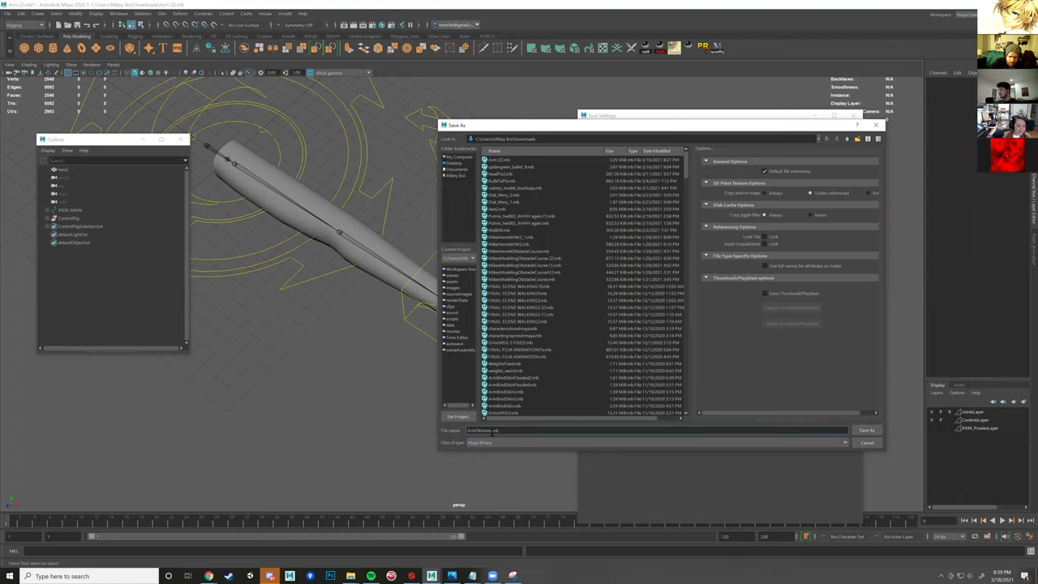
{"action": "key", "text": "Return"}
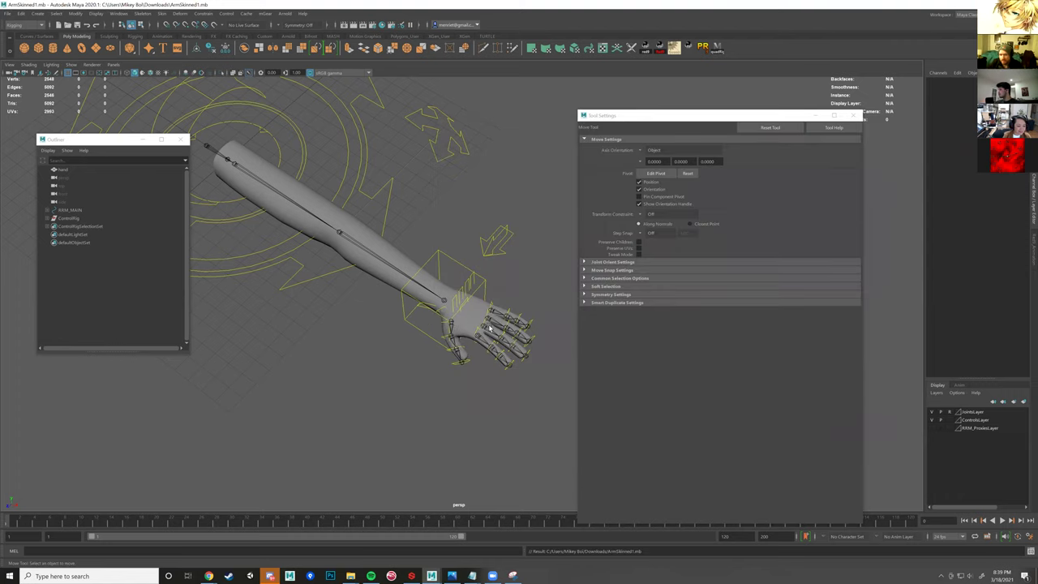
{"action": "left_click", "coordinate": [475, 328]}
{"action": "left_click_drag", "start_coordinate": [428, 327], "coordinate": [421, 306], "text": "alt"}
{"action": "scroll", "coordinate": [481, 308], "scroll_direction": "up", "scroll_amount": 4}
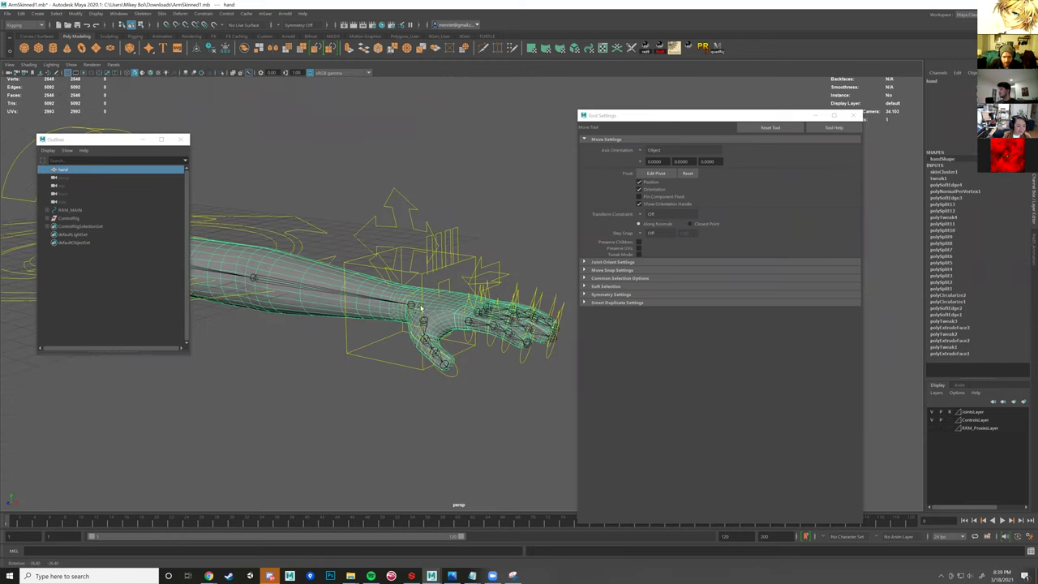
{"action": "left_click_drag", "start_coordinate": [401, 154], "coordinate": [491, 215], "text": "alt"}
{"action": "left_click", "coordinate": [440, 227]}
{"action": "left_click", "coordinate": [482, 257]}
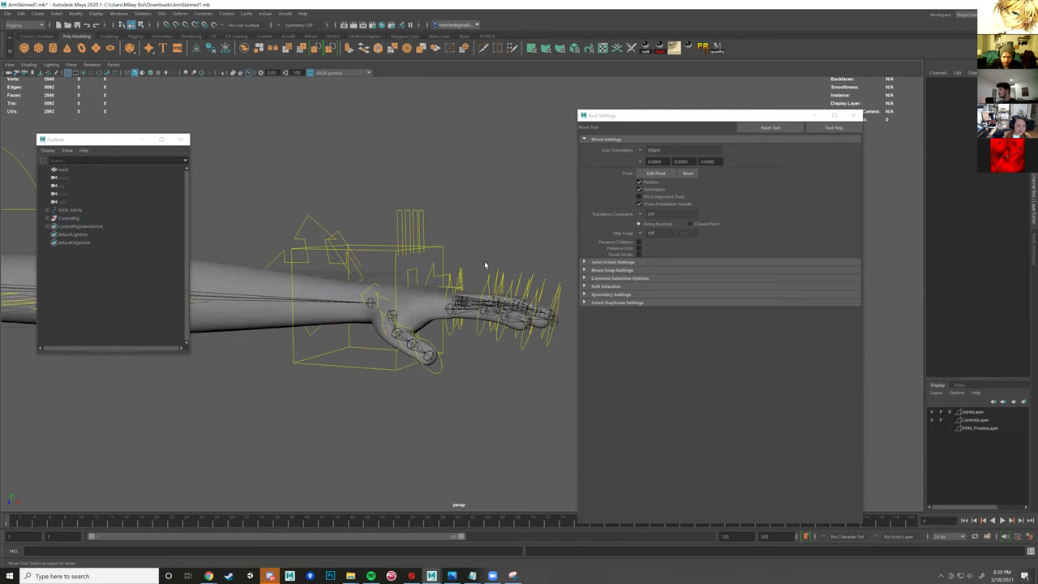
{"action": "key", "text": "ctrl+z"}
- Bend the index finger by rotating its three segment controls together to test how the mesh deforms
{"action": "scroll", "coordinate": [455, 244], "scroll_direction": "up", "scroll_amount": 3}
{"action": "left_click_drag", "start_coordinate": [470, 211], "coordinate": [434, 436], "text": "alt"}
{"action": "left_click", "coordinate": [498, 308]}
{"action": "key", "text": "ctrl+z"}
{"action": "key", "text": "e"}
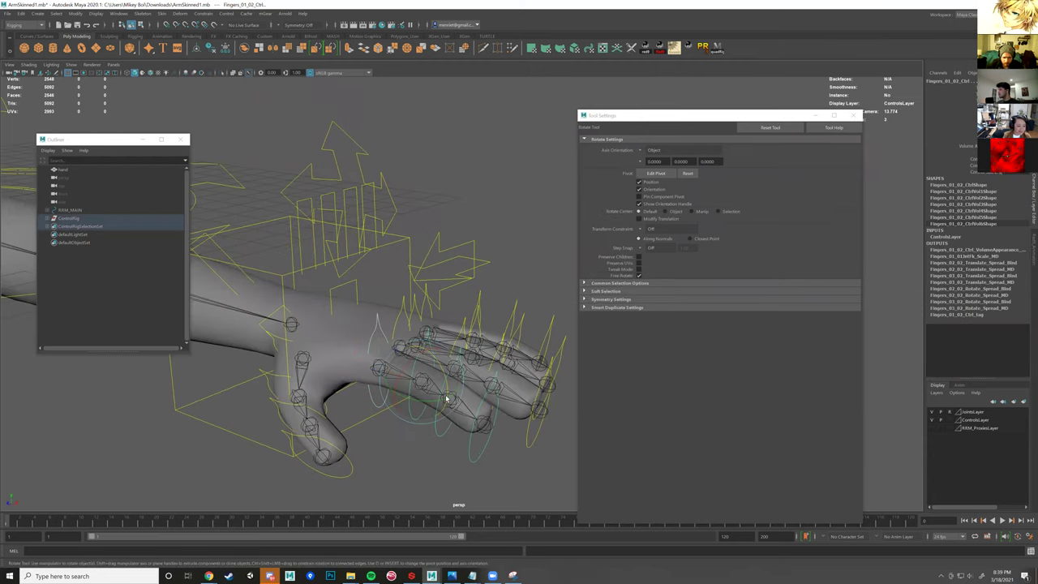
{"action": "left_click", "coordinate": [446, 400]}
{"action": "left_click_drag", "start_coordinate": [442, 387], "coordinate": [435, 375]}
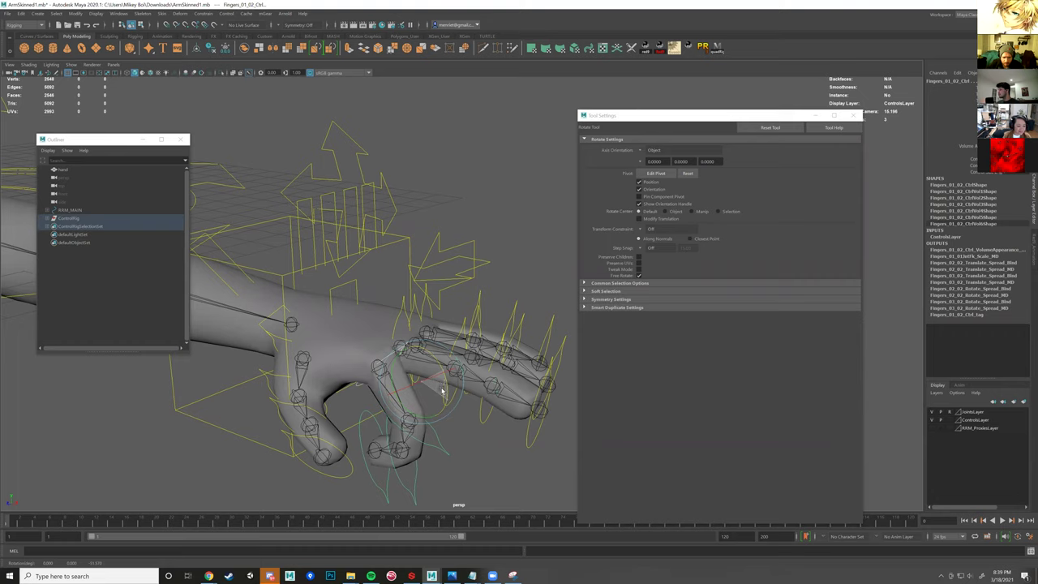
- Undo the test rotation of the index finger's controls
{"action": "key", "text": "ctrl+z"}
{"action": "key", "text": "ctrl+z"}
{"action": "key", "text": "ctrl+z"}
{"action": "key", "text": "ctrl+z"}
{"action": "key", "text": "ctrl+z"}
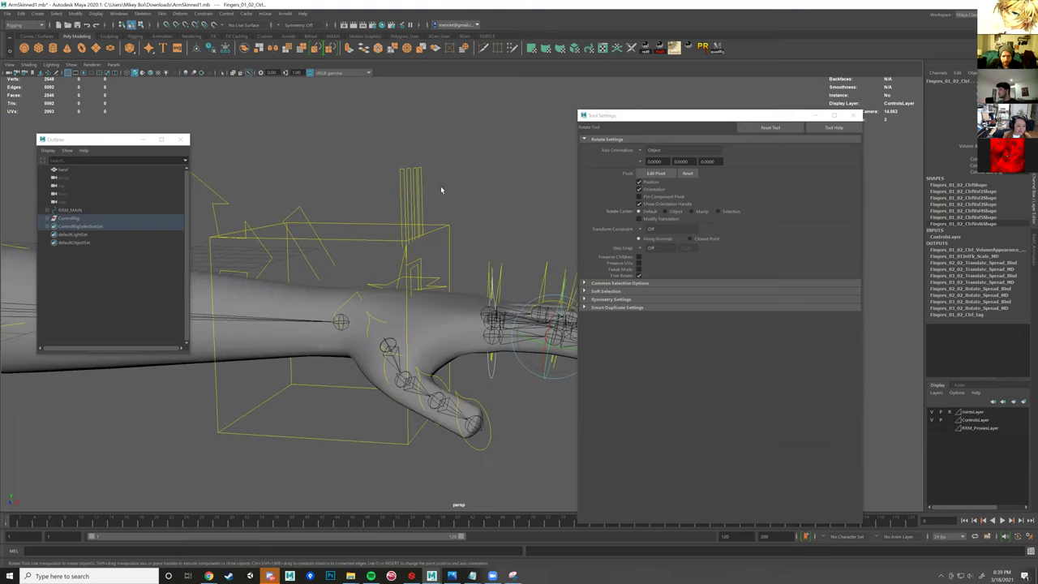
- Curl all four fingers together using their main finger controls to test how the hand mesh deforms
{"action": "left_click_drag", "start_coordinate": [445, 195], "coordinate": [463, 192], "text": "alt"}
{"action": "left_click", "coordinate": [950, 87]}
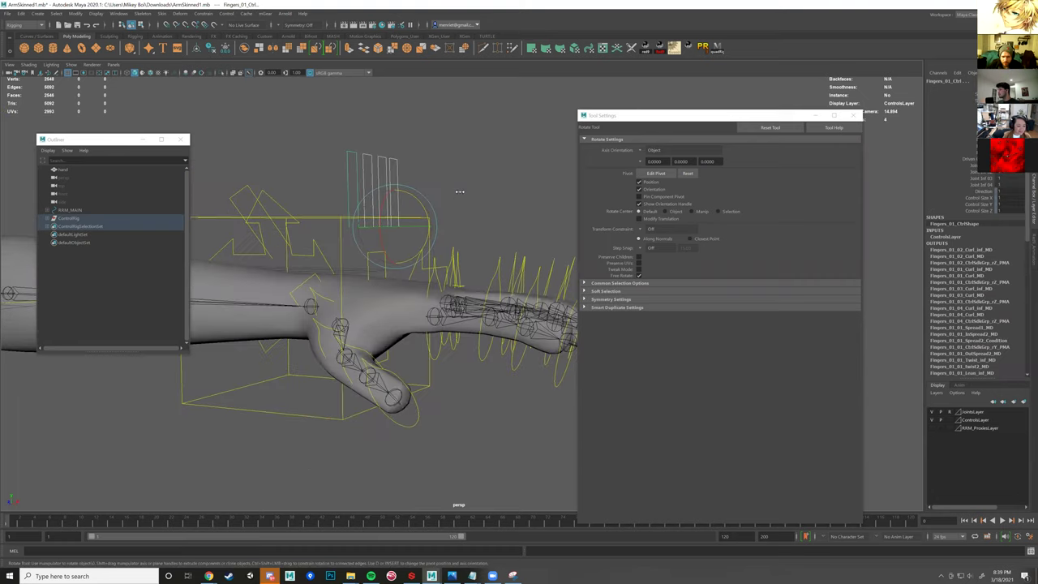
{"action": "middle_click_drag", "start_coordinate": [464, 192], "coordinate": [469, 192]}
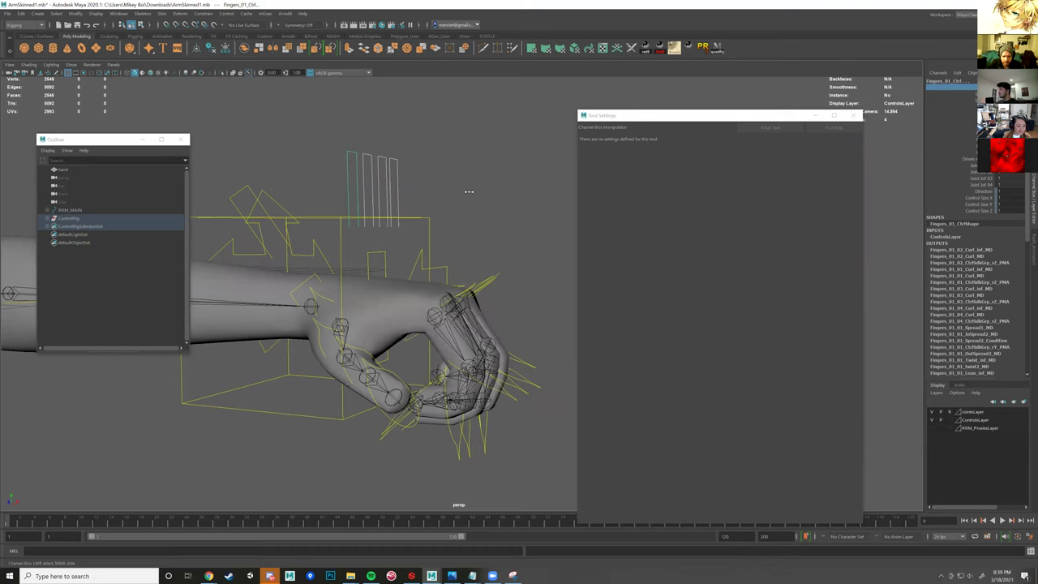
{"action": "key", "text": "ctrl+z"}
{"action": "left_click_drag", "start_coordinate": [475, 173], "coordinate": [413, 342], "text": "alt"}
{"action": "key", "text": "ctrl+z"}
{"action": "scroll", "coordinate": [411, 324], "scroll_direction": "up", "scroll_amount": 1}
{"action": "middle_click_drag", "start_coordinate": [414, 343], "coordinate": [379, 328]}
{"action": "left_click_drag", "start_coordinate": [357, 317], "coordinate": [422, 347], "text": "alt"}
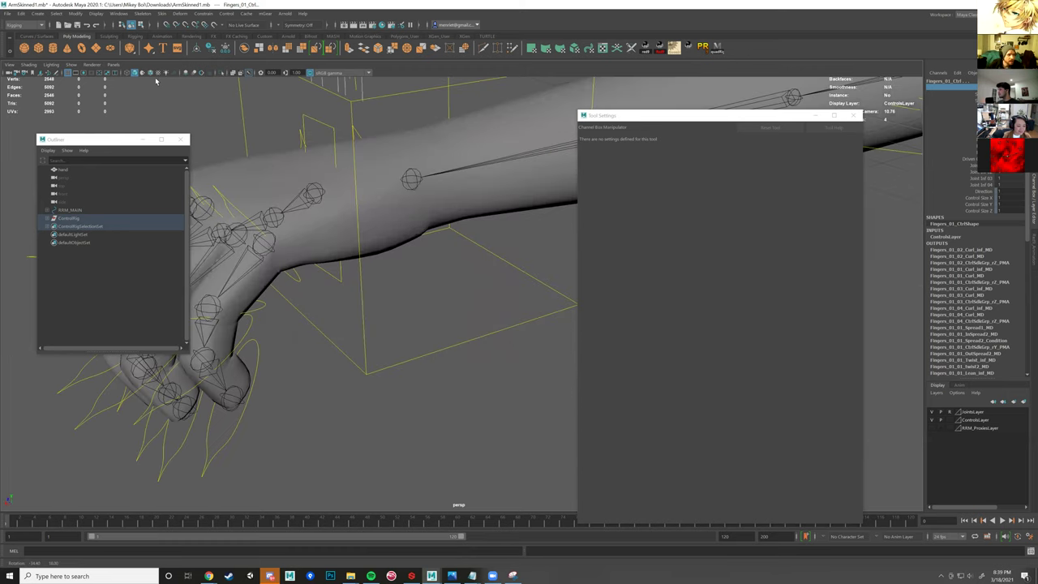
- Display the wireframe over the shaded mesh and adjust the finger curl while inspecting the knuckles
{"action": "left_click", "coordinate": [150, 76]}
{"action": "mouse_move", "coordinate": [354, 237]}
{"action": "left_mouse_down", "text": "alt"}
{"action": "mouse_move", "coordinate": [506, 299]}
{"action": "mouse_move", "coordinate": [461, 250]}
{"action": "mouse_move", "coordinate": [440, 246]}
{"action": "left_mouse_up", "text": "alt"}
{"action": "middle_click_drag", "start_coordinate": [440, 245], "coordinate": [451, 246]}
- Undo the test curl so the four fingers are straight again
{"action": "key", "text": "ctrl+z"}
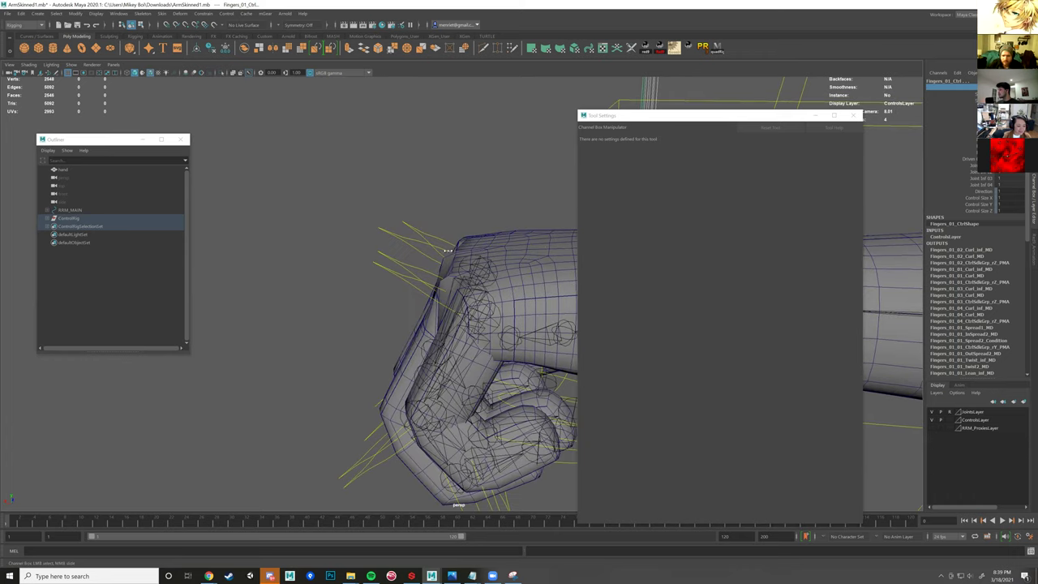
{"action": "key", "text": "ctrl+z"}
{"action": "key", "text": "ctrl+z"}
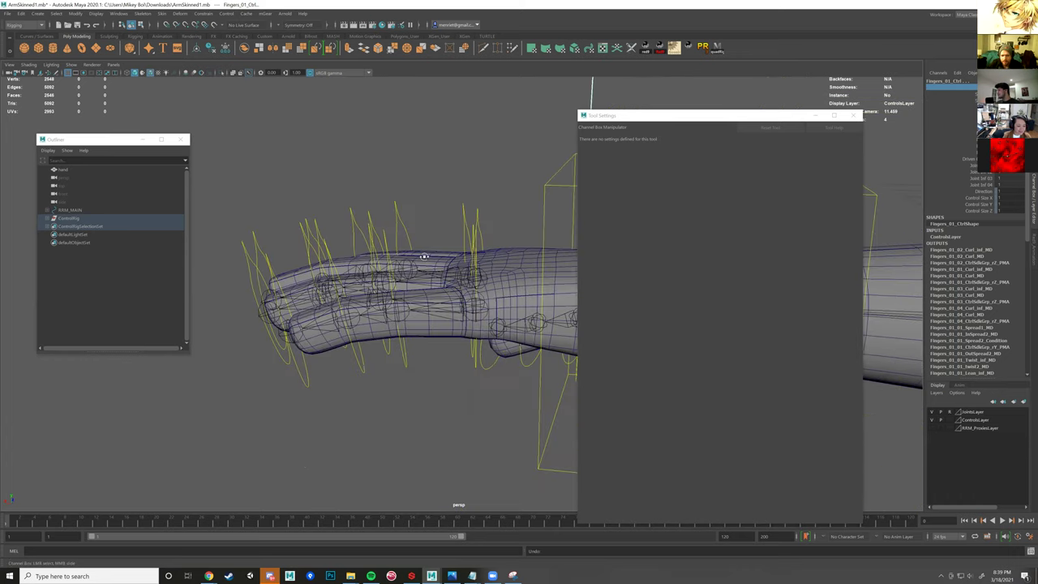
{"action": "key", "text": "ctrl+z"}
{"action": "key", "text": "ctrl+z"}
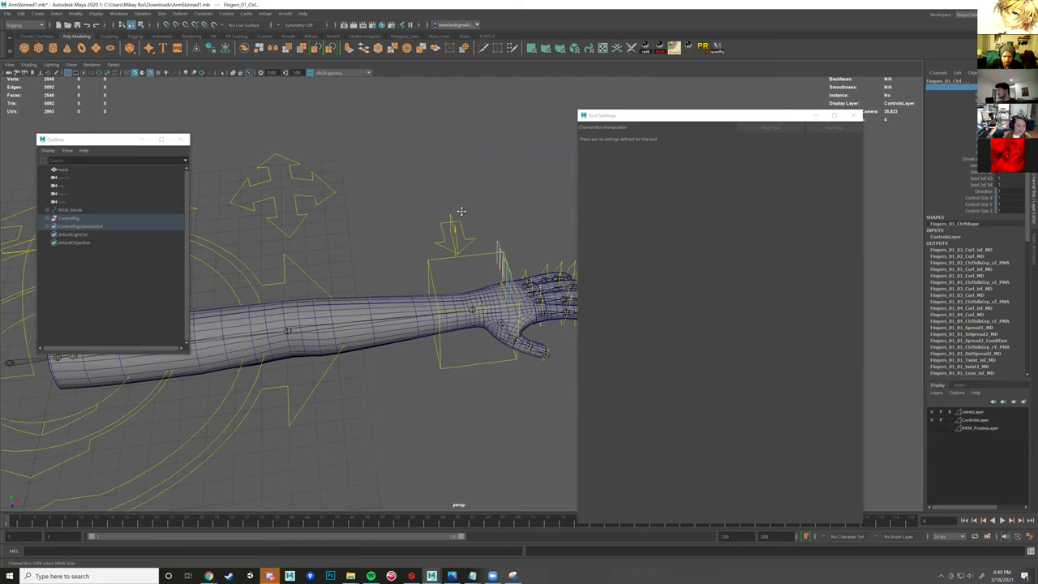
{"action": "key", "text": "ctrl+z"}
{"action": "key", "text": "ctrl+z"}
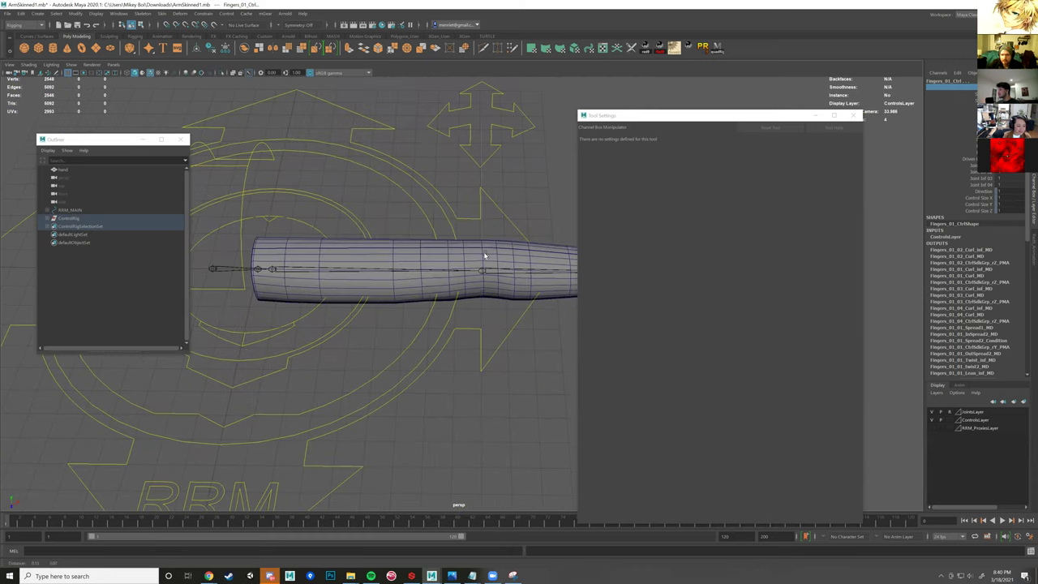
{"action": "key", "text": "ctrl+z"}
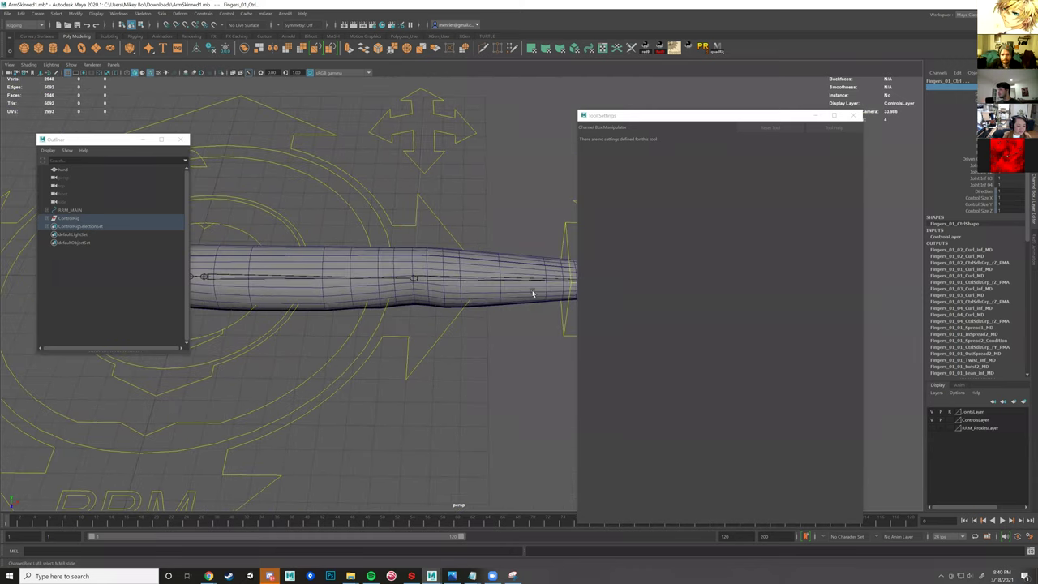
- Move the floating Tool Settings window aside to uncover the hand in the viewport
{"action": "left_click", "coordinate": [509, 272]}
{"action": "key", "text": "e"}
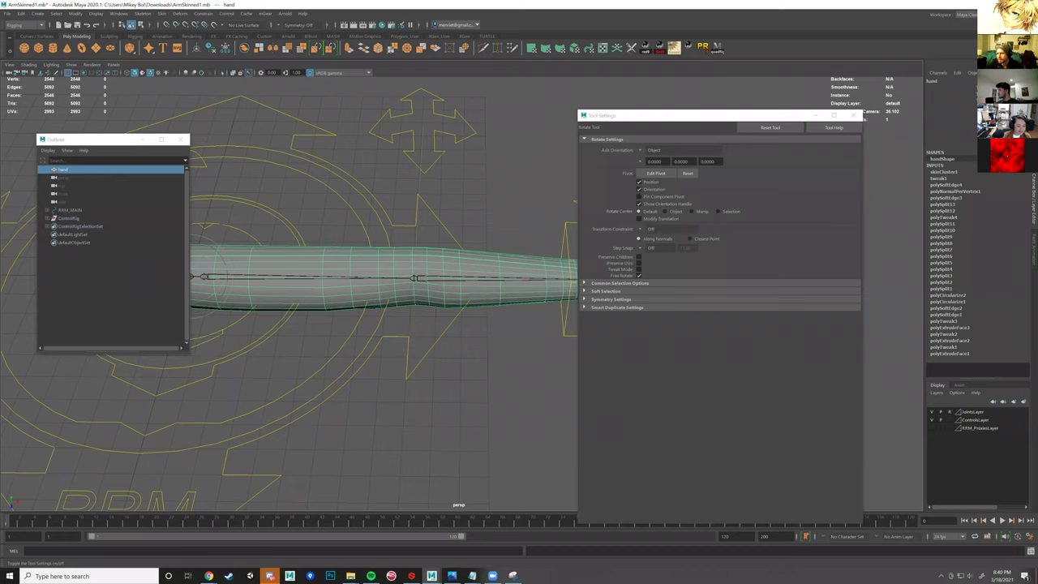
{"action": "left_click", "coordinate": [1017, 24]}
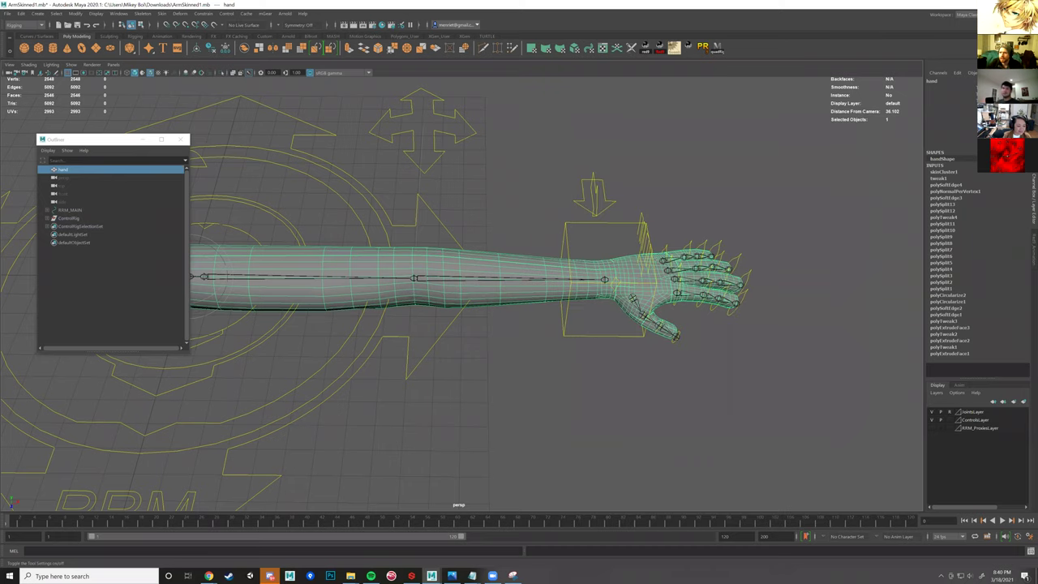
{"action": "left_click", "coordinate": [1009, 24]}
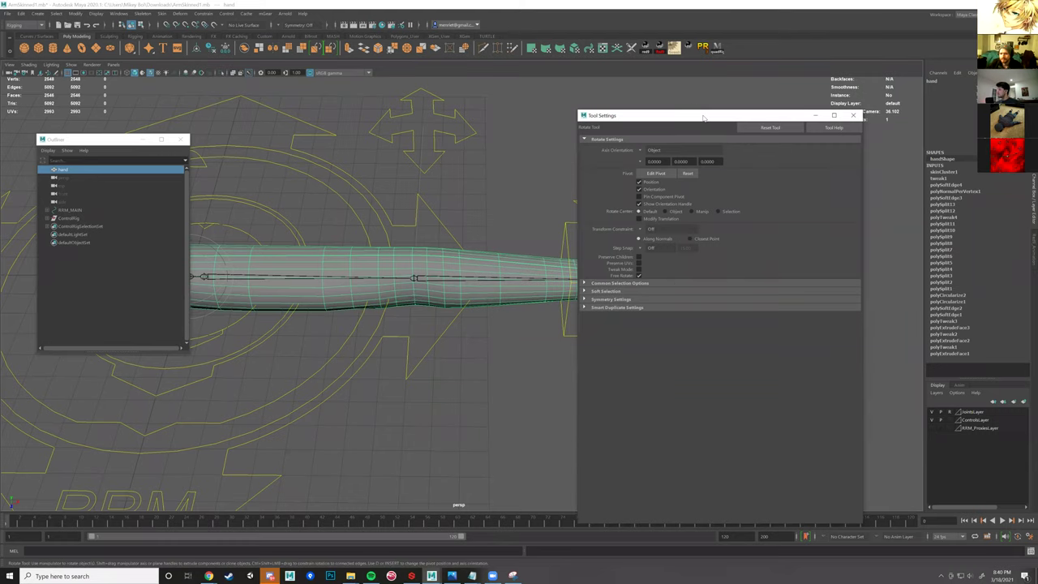
{"action": "left_click_drag", "start_coordinate": [704, 119], "coordinate": [856, 235]}
- Select the four main finger controls and flex the fingers back and forth, returning them to the straight pose
{"action": "left_click_drag", "start_coordinate": [648, 157], "coordinate": [480, 199], "text": "alt"}
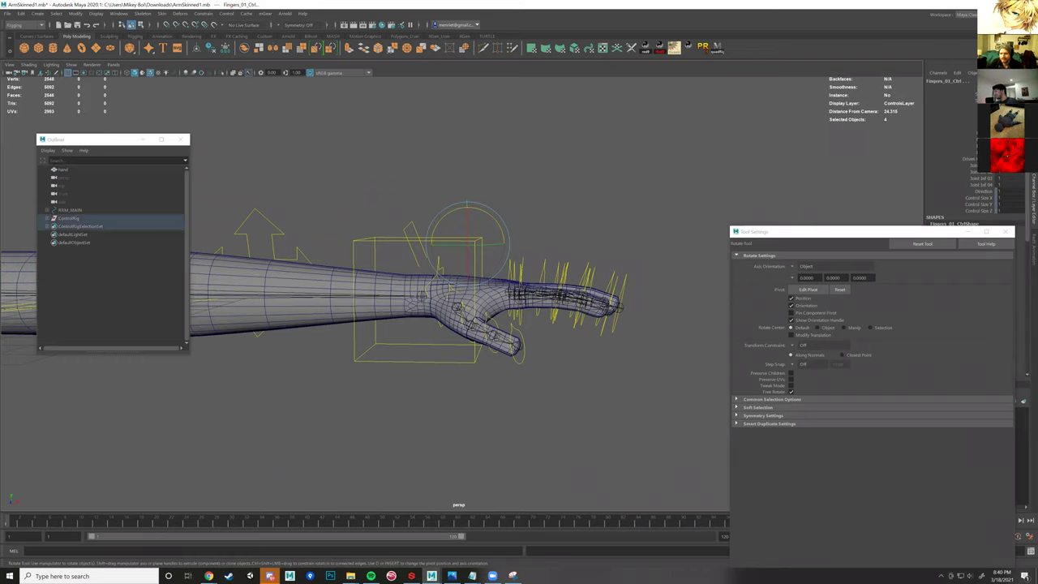
{"action": "left_click", "coordinate": [951, 87]}
{"action": "middle_click_drag", "start_coordinate": [789, 154], "coordinate": [605, 161]}
{"action": "middle_click_drag", "start_coordinate": [689, 143], "coordinate": [549, 142]}
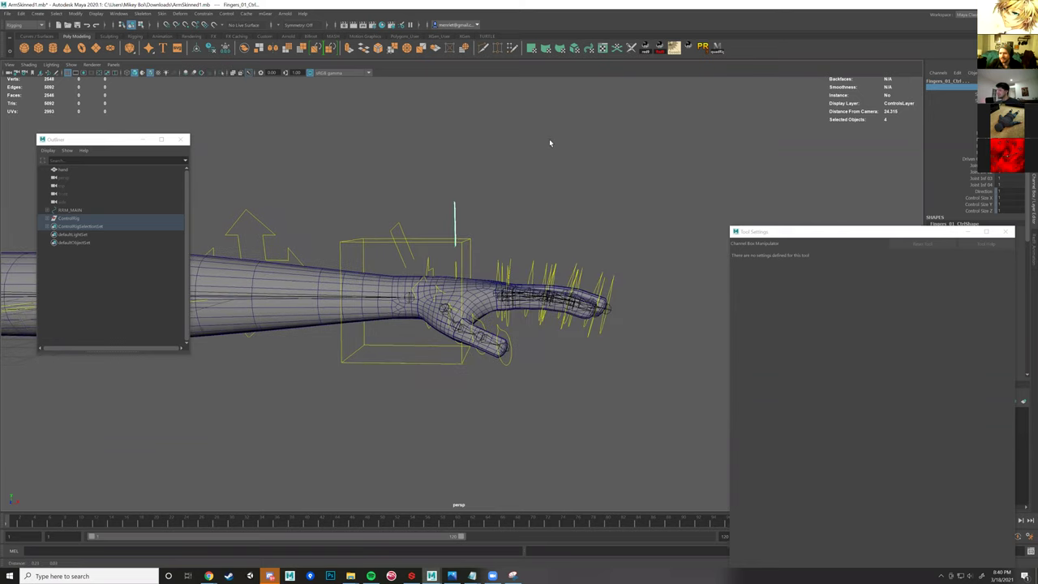
{"action": "scroll", "coordinate": [548, 153], "scroll_direction": "up", "scroll_amount": 2}
{"action": "left_click_drag", "start_coordinate": [630, 152], "coordinate": [615, 188], "text": "alt"}
{"action": "scroll", "coordinate": [443, 237], "scroll_direction": "up", "scroll_amount": 2}
{"action": "mouse_move", "coordinate": [446, 233]}
{"action": "left_mouse_down", "text": "alt"}
{"action": "mouse_move", "coordinate": [480, 235]}
{"action": "mouse_move", "coordinate": [440, 235]}
{"action": "left_mouse_up", "text": "alt"}
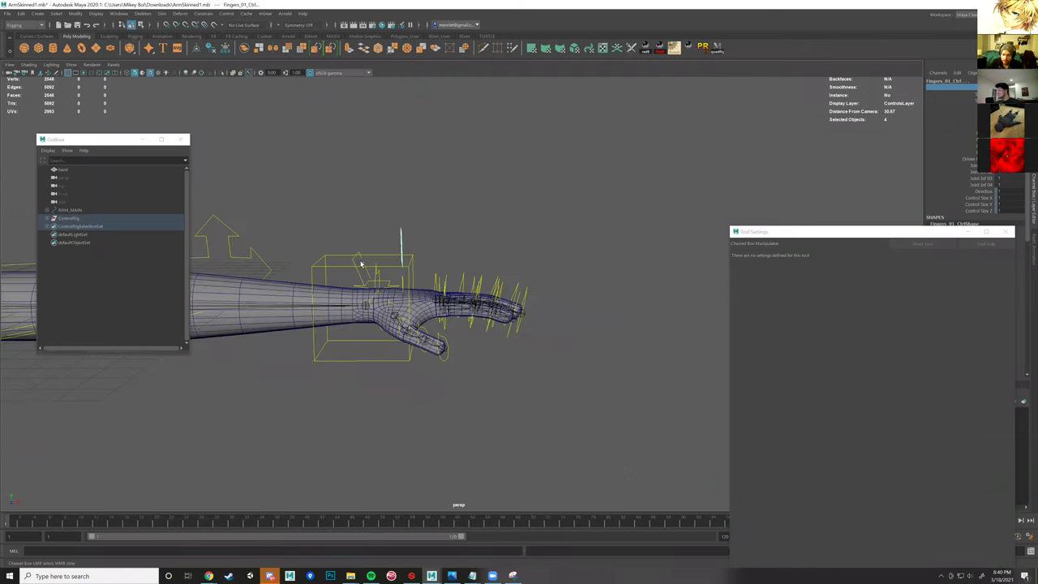
- Raise the arm with Arm_WristIk_Ctrl until the elbow bends, and key the raised pose at frame 1
{"action": "left_click", "coordinate": [376, 260]}
{"action": "key", "text": "e"}
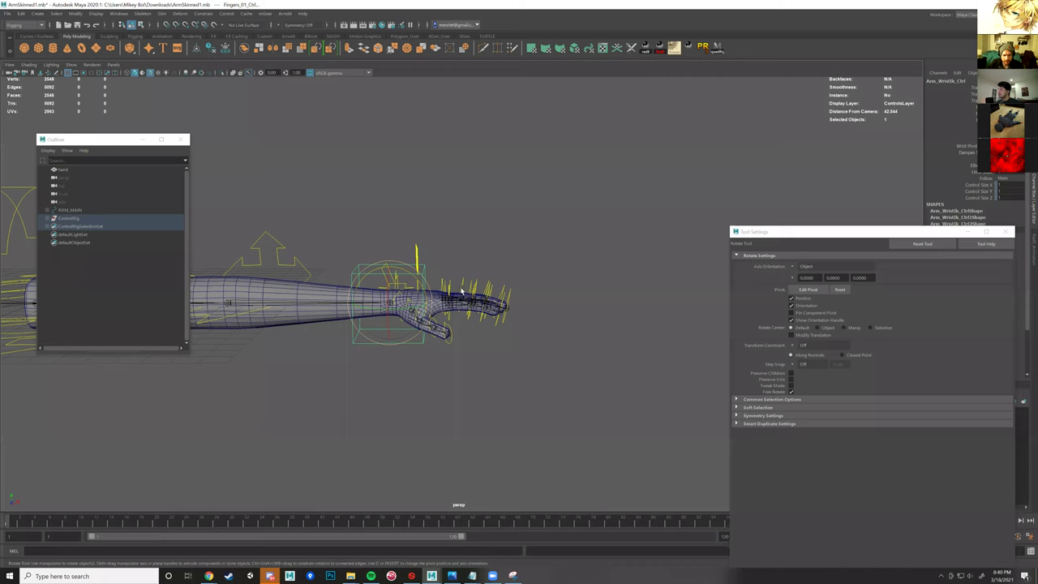
{"action": "middle_click_drag", "start_coordinate": [461, 291], "coordinate": [510, 298], "text": "alt"}
{"action": "key", "text": "w"}
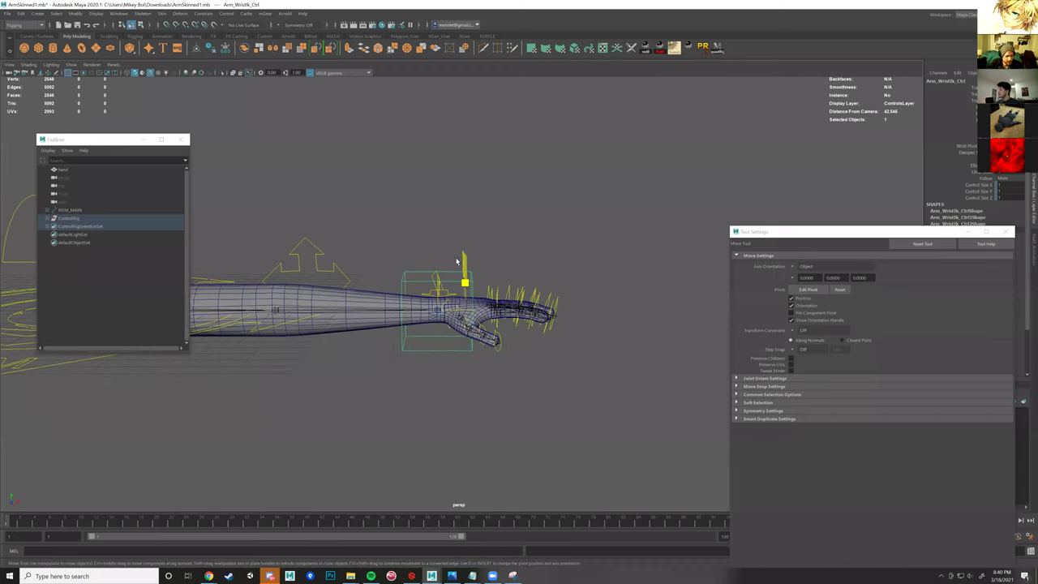
{"action": "left_click_drag", "start_coordinate": [379, 163], "coordinate": [367, 101], "text": "alt"}
{"action": "left_click_drag", "start_coordinate": [371, 204], "coordinate": [366, 95]}
{"action": "key", "text": "s"}
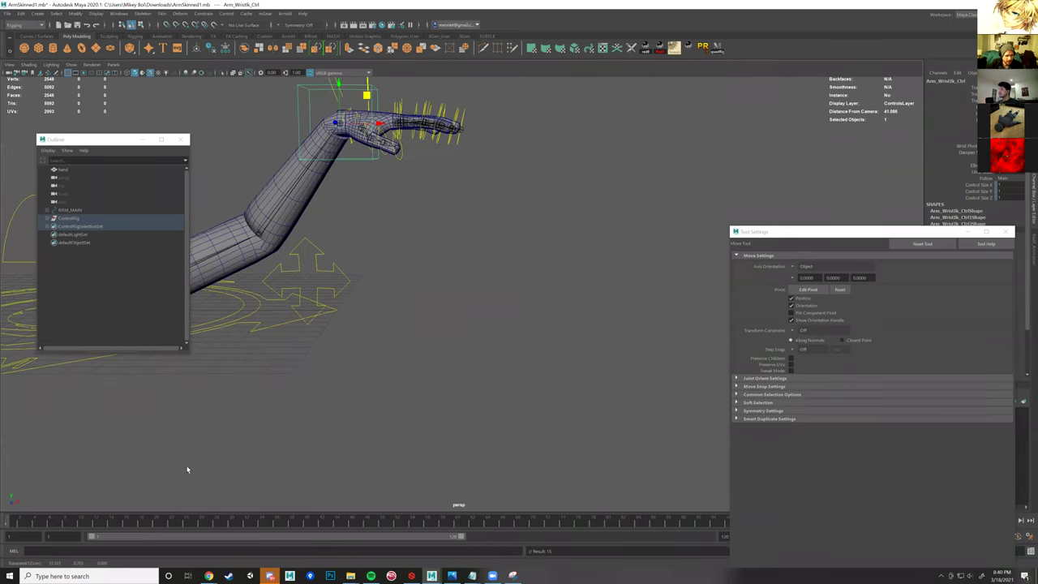
{"action": "left_click", "coordinate": [44, 526]}
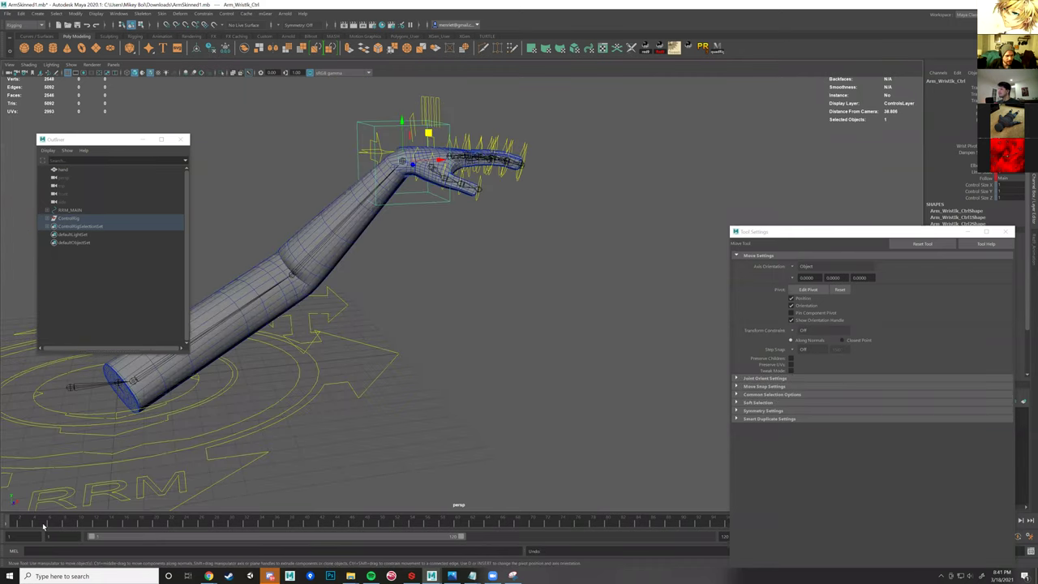
{"action": "left_click", "coordinate": [18, 523]}
{"action": "left_click_drag", "start_coordinate": [429, 249], "coordinate": [419, 223], "text": "alt"}
- Lower Arm_WristIk_Ctrl well below the elbow at frame 7, key the pose, and return to the first key
{"action": "left_click_drag", "start_coordinate": [173, 540], "coordinate": [52, 522], "text": "alt"}
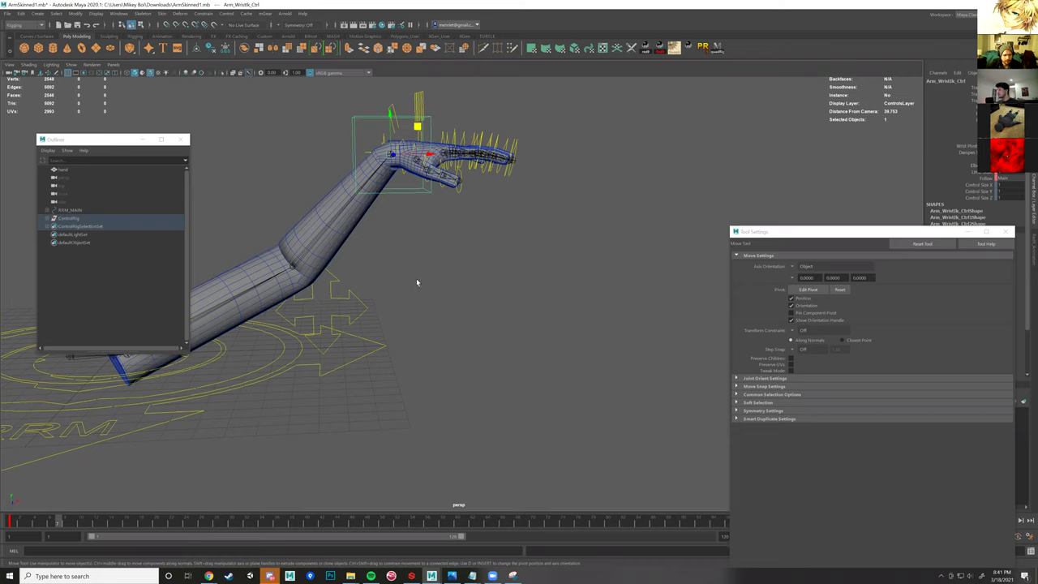
{"action": "left_click_drag", "start_coordinate": [419, 387], "coordinate": [408, 436], "text": "alt"}
{"action": "left_click_drag", "start_coordinate": [419, 373], "coordinate": [404, 477]}
{"action": "left_click_drag", "start_coordinate": [475, 375], "coordinate": [471, 410], "text": "alt"}
{"action": "key", "text": "s"}
{"action": "key", "text": "comma"}
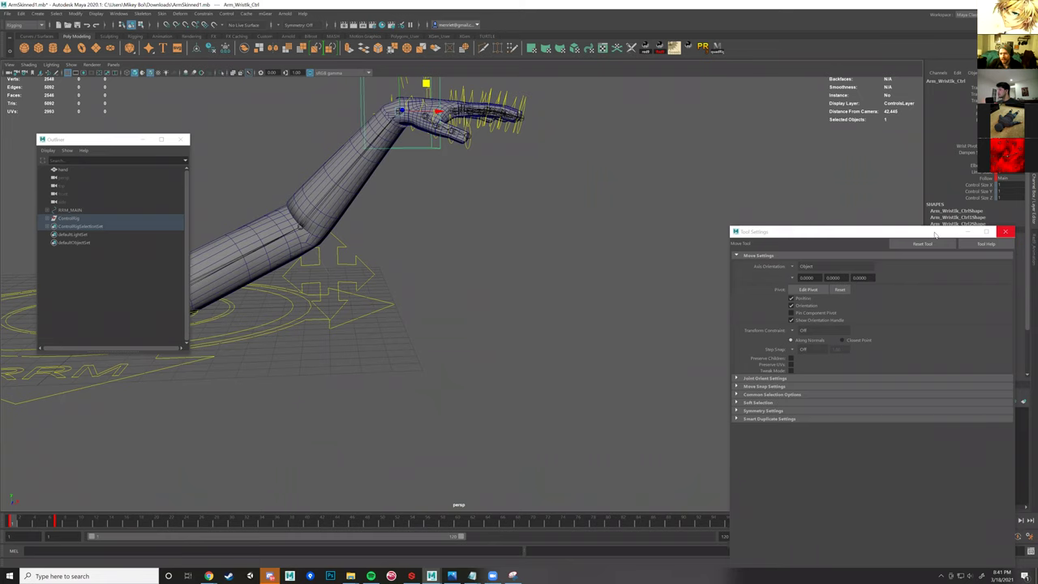
- Play the arm-swing animation and stop it to check the motion and deformation
{"action": "left_click", "coordinate": [1003, 522]}
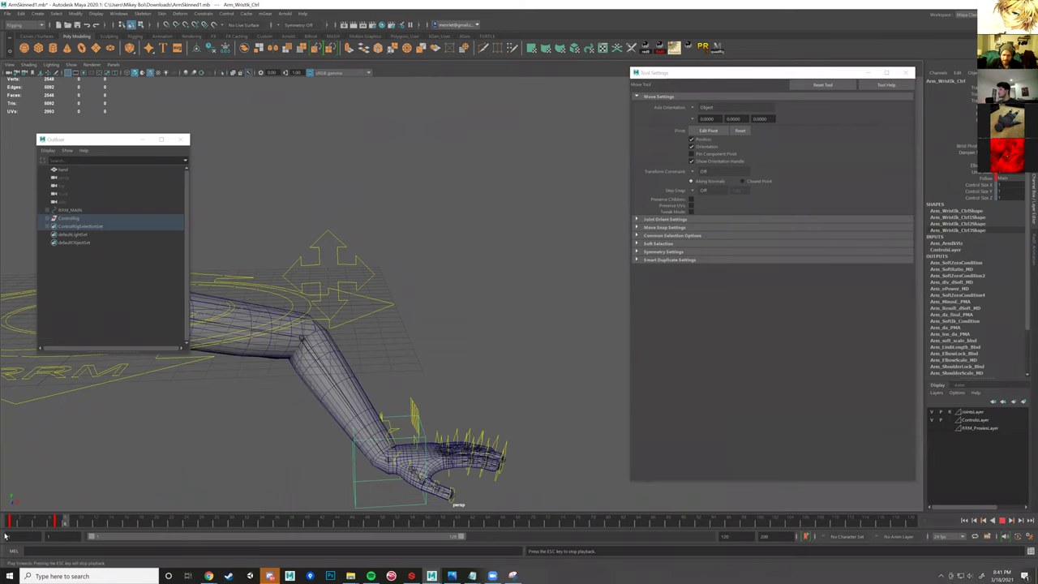
{"action": "key", "text": "Escape"}
{"action": "key", "text": "alt+v"}
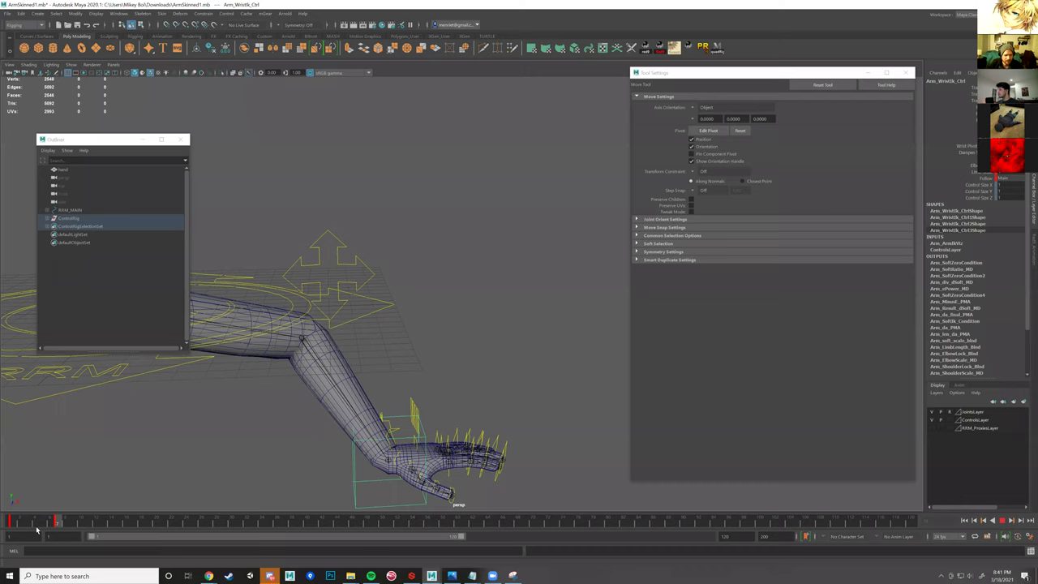
- Select the four main finger controls and key their straight pose at frames 1, 4, 6 and 8
{"action": "left_click", "coordinate": [37, 529]}
{"action": "left_click_drag", "start_coordinate": [382, 220], "coordinate": [443, 241]}
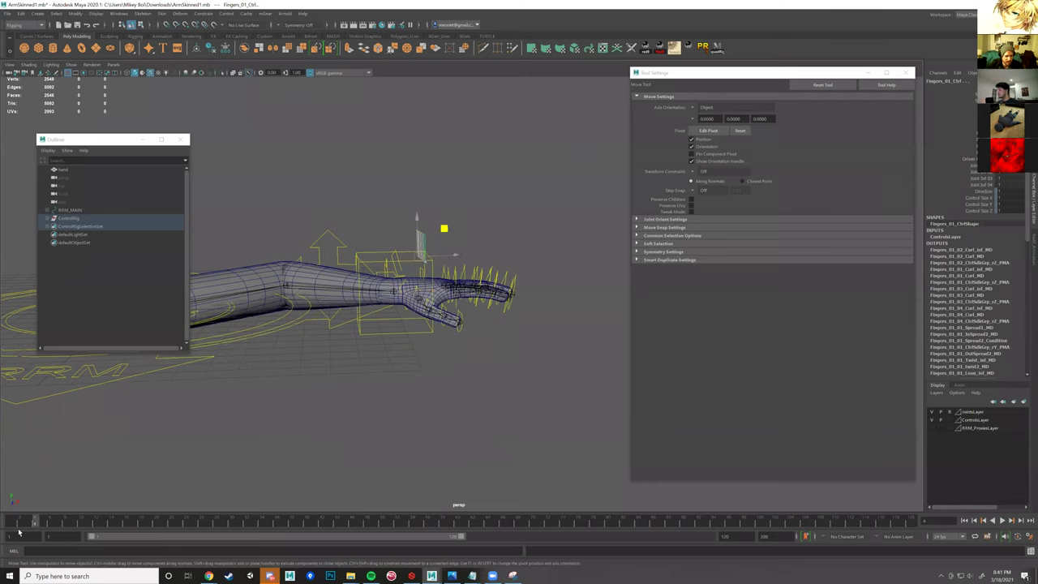
{"action": "key", "text": "s"}
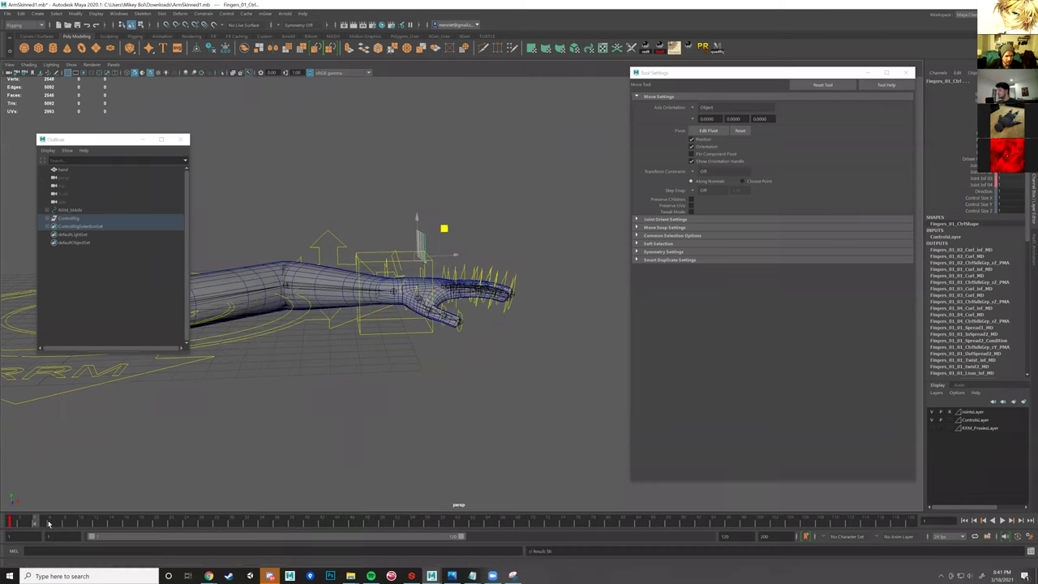
{"action": "left_click", "coordinate": [49, 523]}
{"action": "left_click_drag", "start_coordinate": [55, 524], "coordinate": [67, 524]}
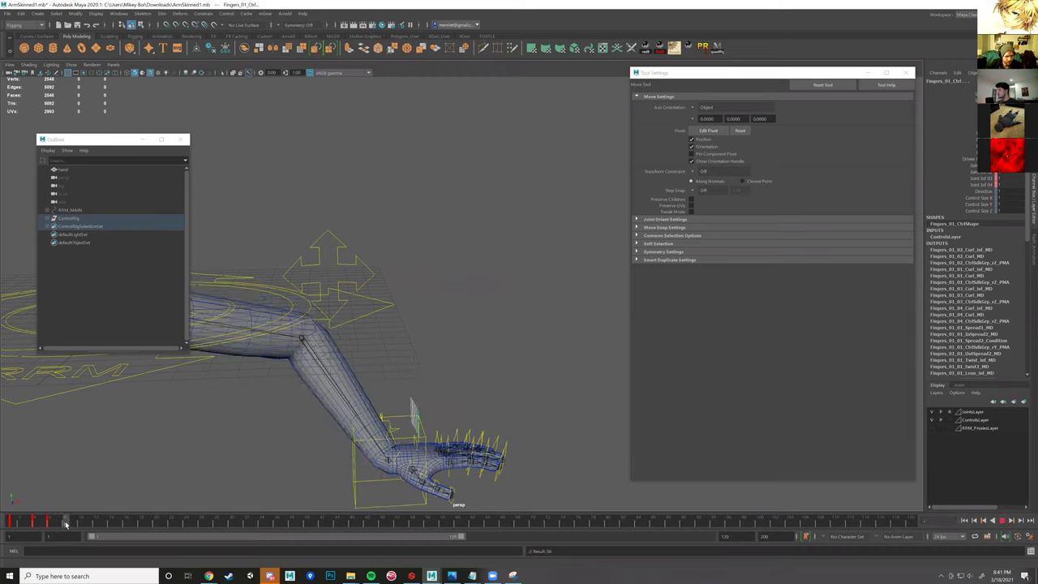
- Bend the four fingers backward with their main controls at frames 6 and 4 and key the poses
{"action": "left_click", "coordinate": [53, 524]}
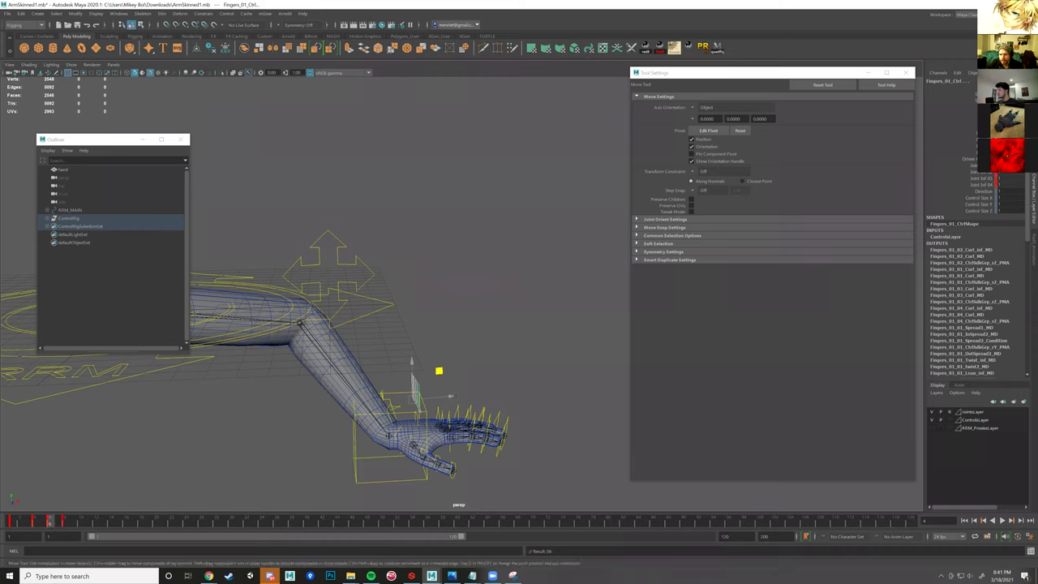
{"action": "left_click", "coordinate": [965, 87]}
{"action": "middle_click_drag", "start_coordinate": [520, 275], "coordinate": [521, 274]}
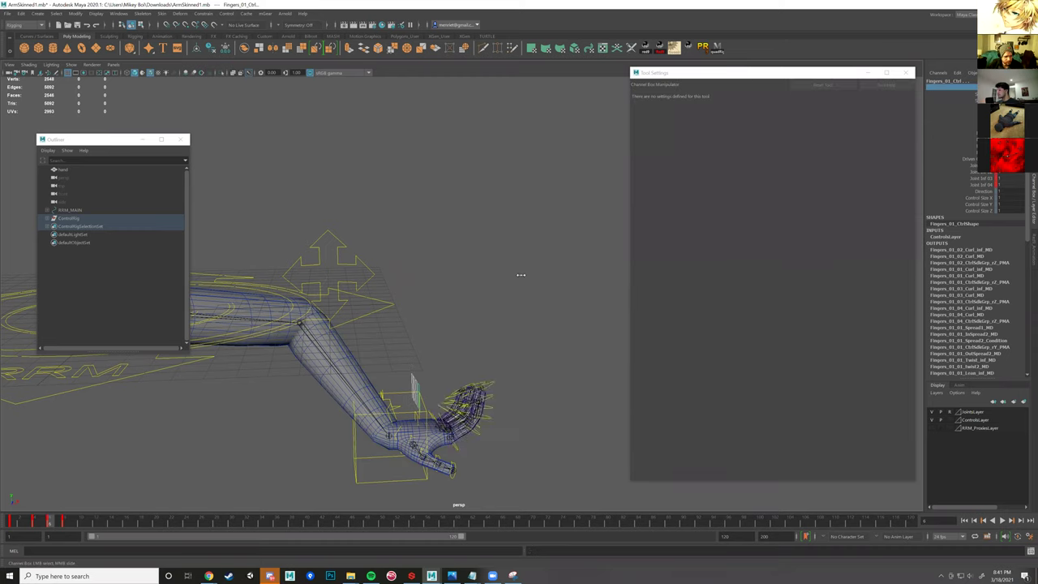
{"action": "key", "text": "s"}
{"action": "key", "text": "comma"}
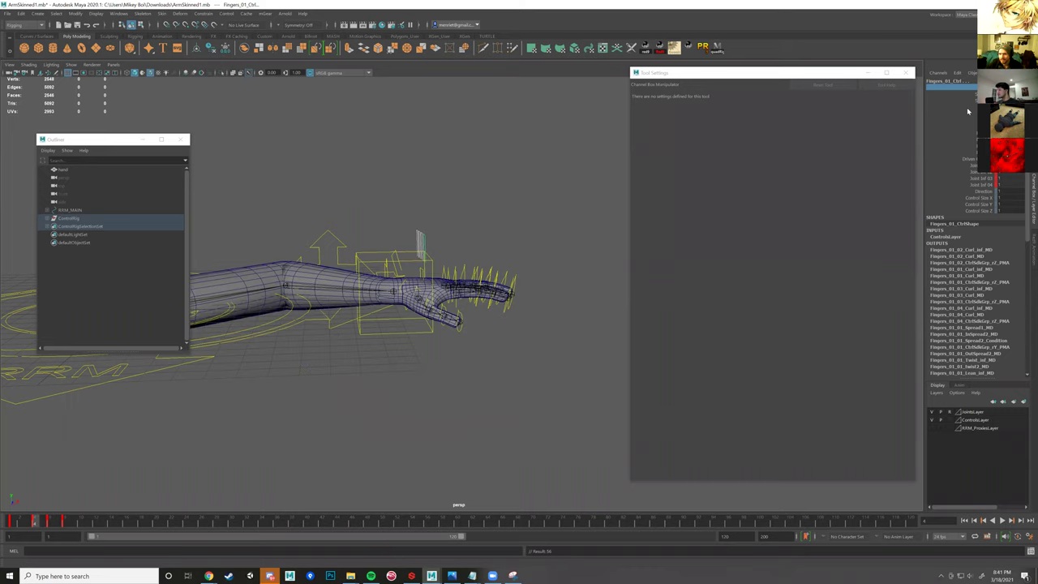
{"action": "middle_click_drag", "start_coordinate": [578, 200], "coordinate": [576, 199]}
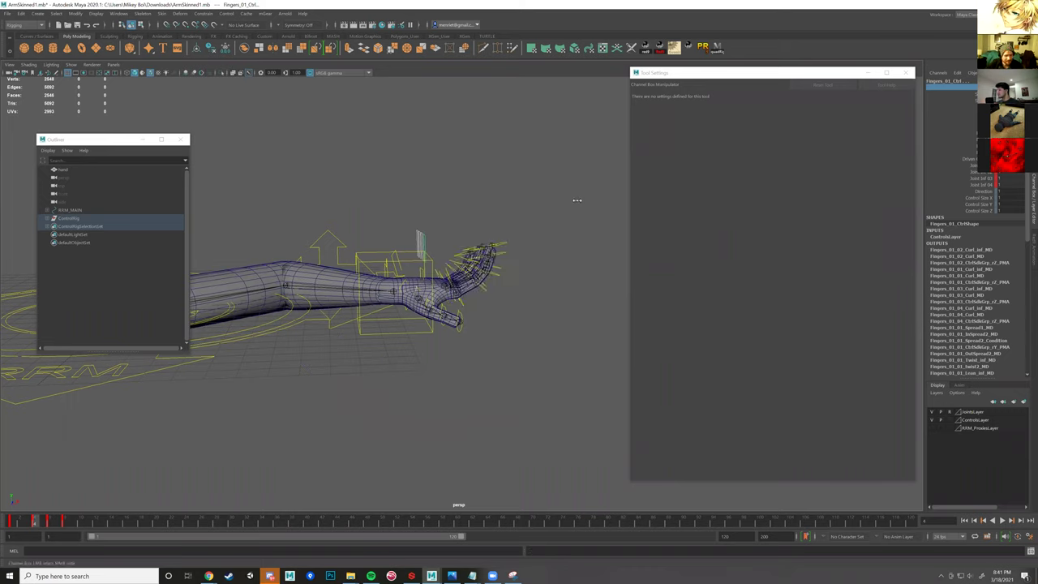
- Play the arm and finger animation from frame 1, stop it, and clear the selection
{"action": "left_click", "coordinate": [6, 519]}
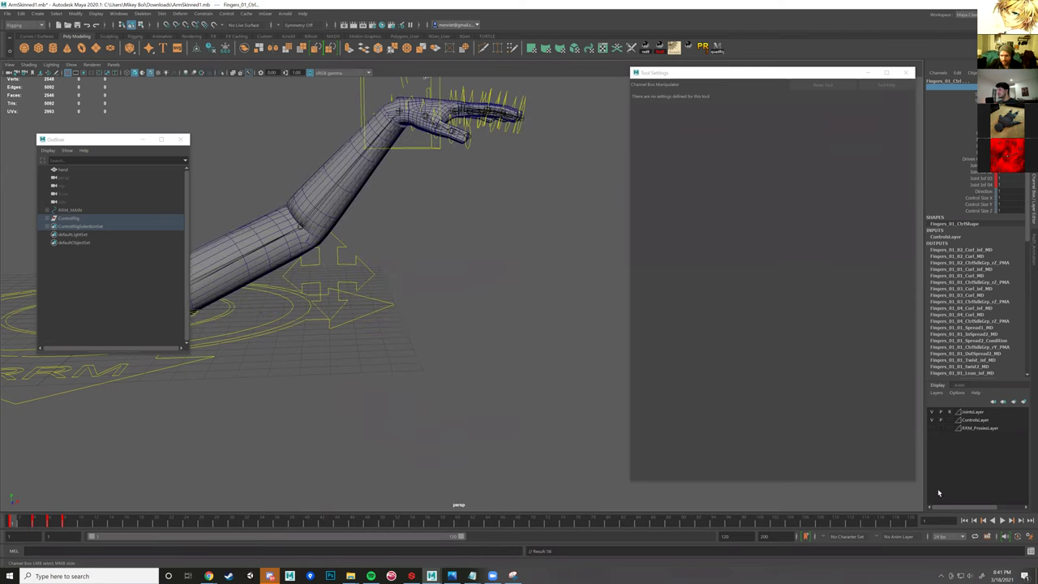
{"action": "left_click", "coordinate": [1002, 522]}
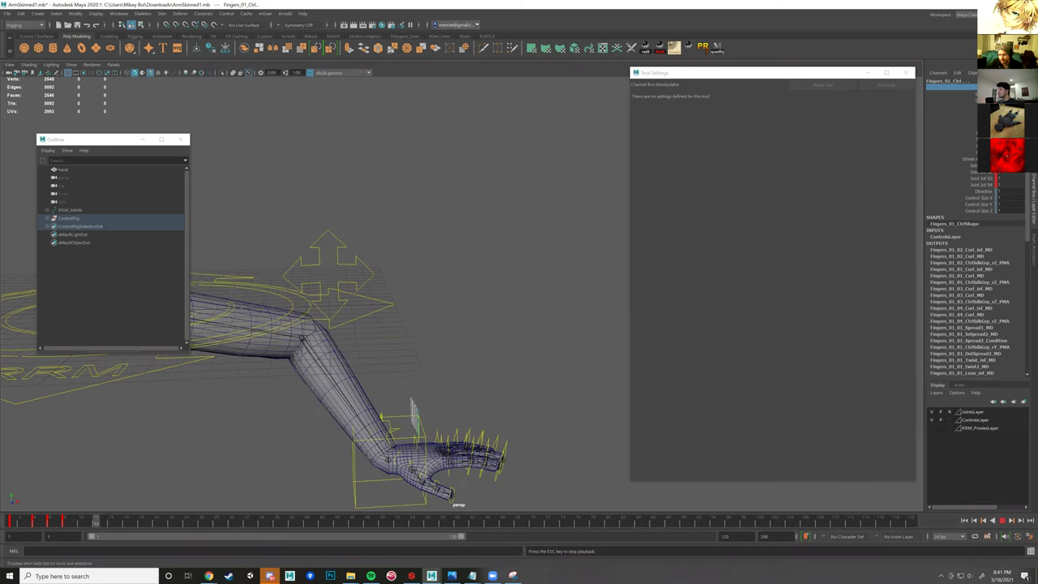
{"action": "left_click", "coordinate": [1003, 521]}
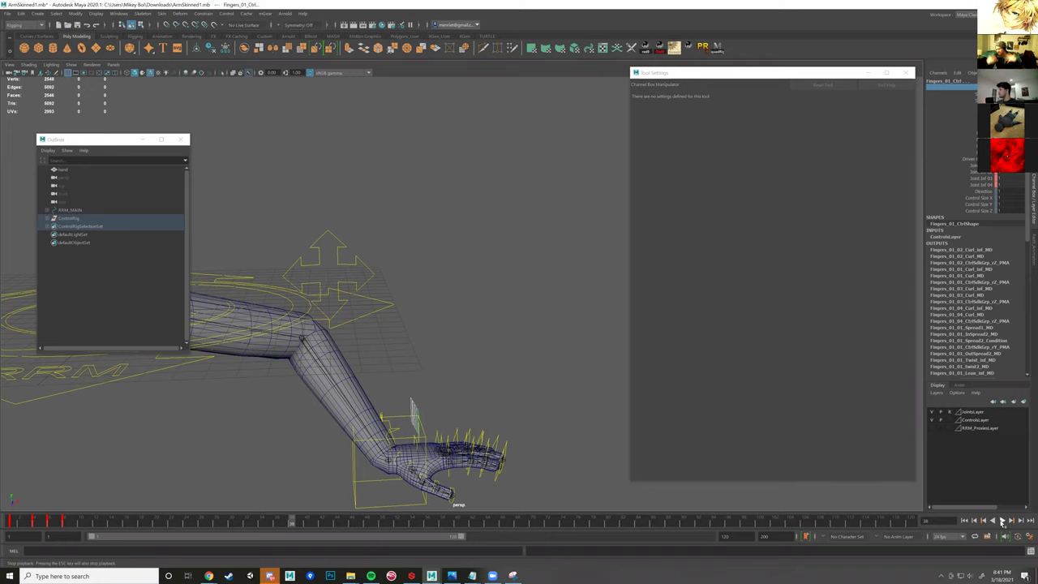
{"action": "left_click", "coordinate": [1002, 523]}
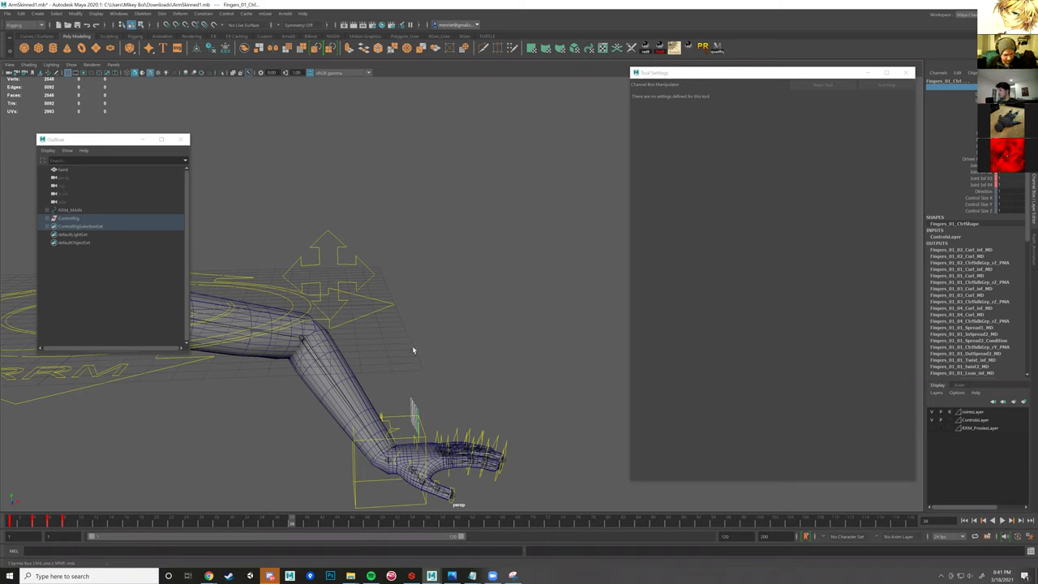
{"action": "left_click", "coordinate": [507, 378]}
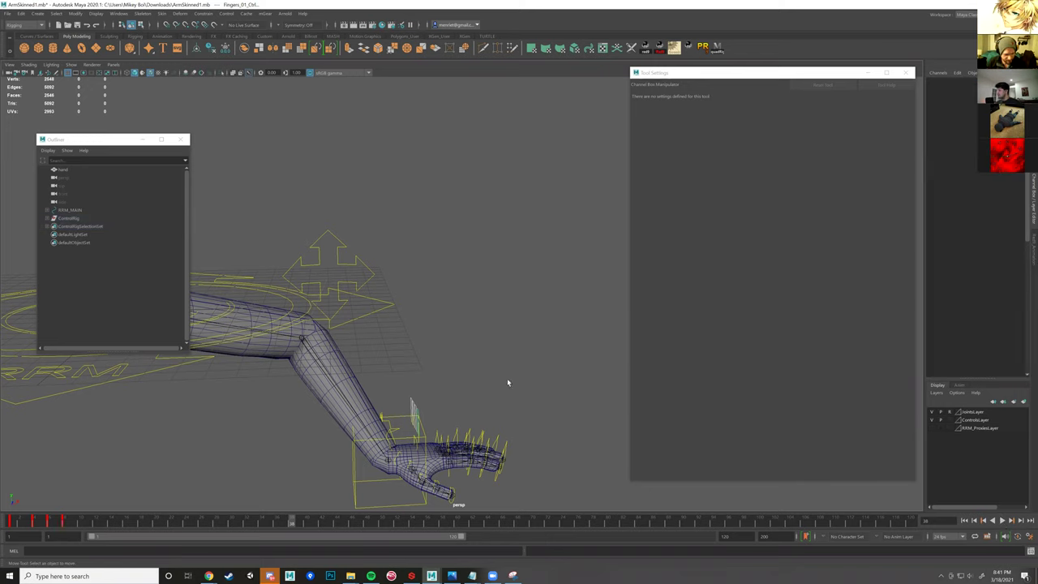
{"action": "left_click", "coordinate": [469, 341]}
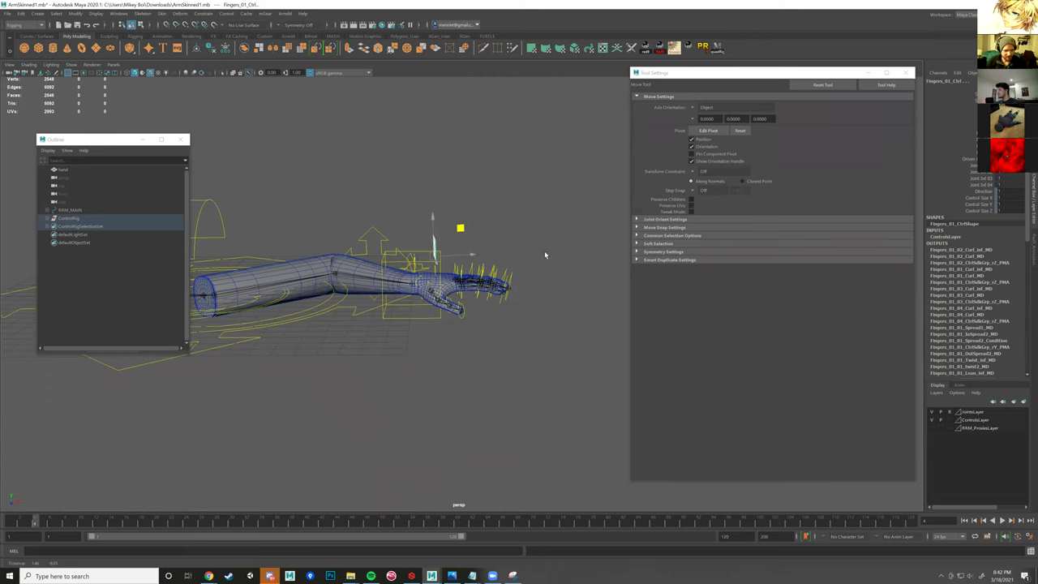
- Undo the finger and arm-swing animation until the arm is back in its straight rest pose
{"action": "key", "text": "ctrl+z"}
{"action": "key", "text": "ctrl+z"}
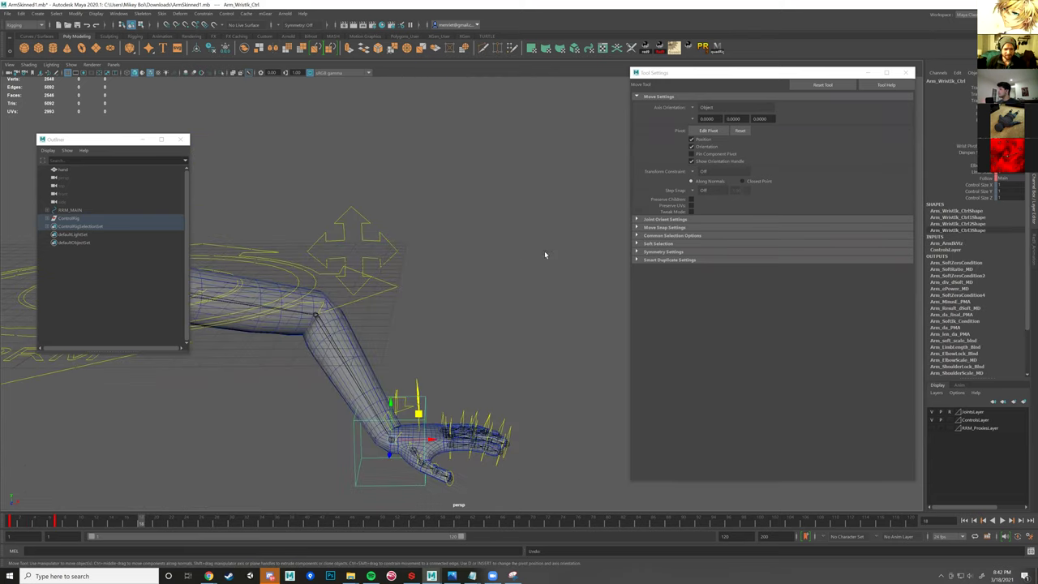
{"action": "key", "text": "ctrl+z"}
{"action": "key", "text": "ctrl+z"}
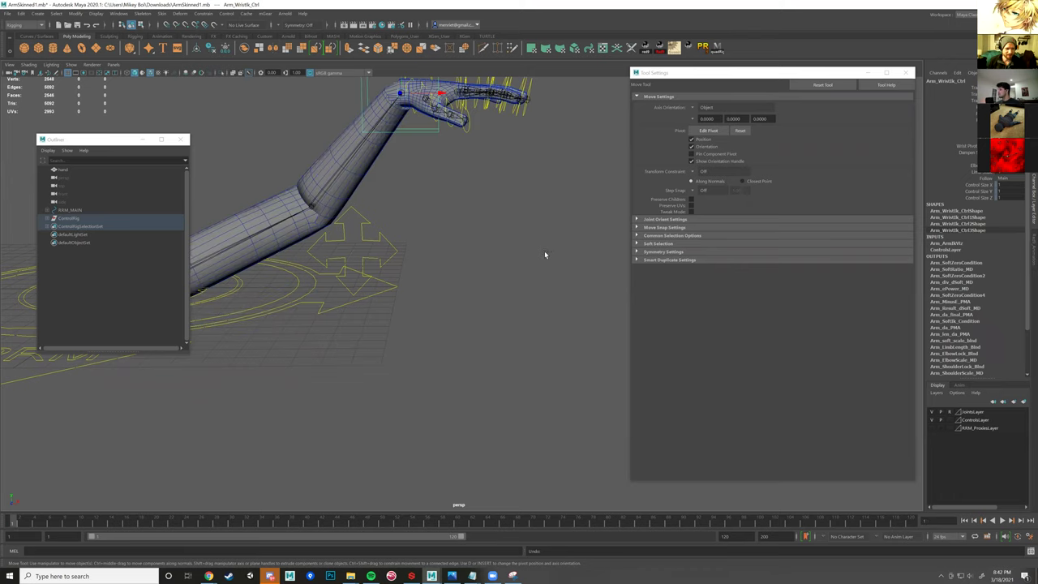
{"action": "key", "text": "ctrl+z"}
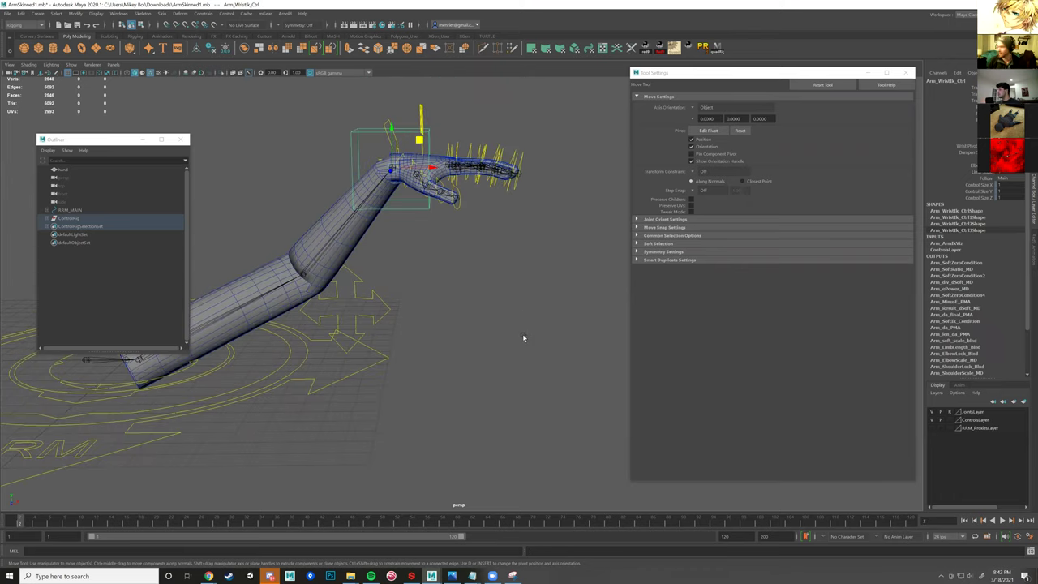
{"action": "key", "text": "ctrl+z"}
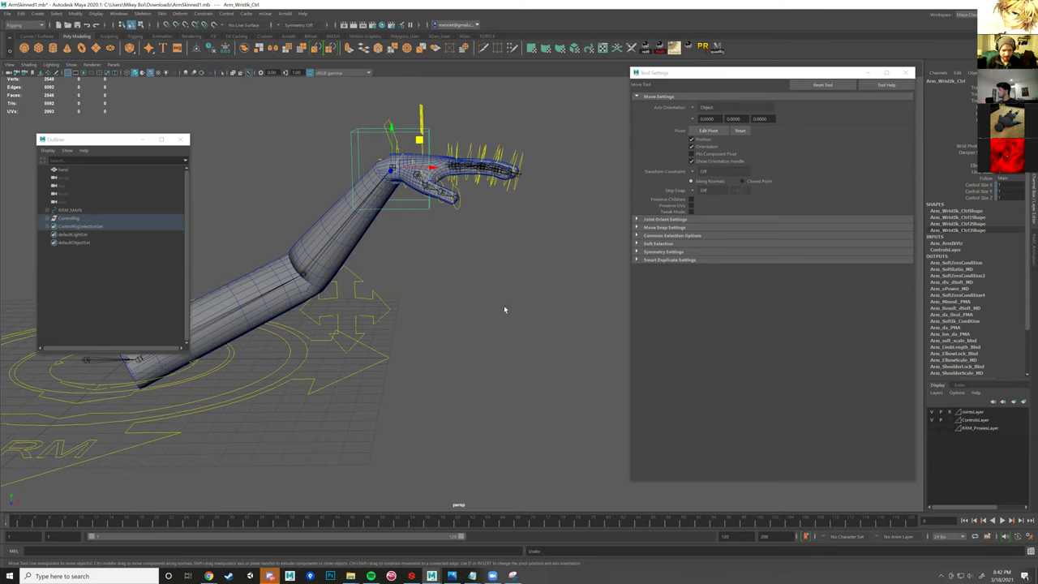
{"action": "left_click_drag", "start_coordinate": [489, 363], "coordinate": [485, 426], "text": "alt"}
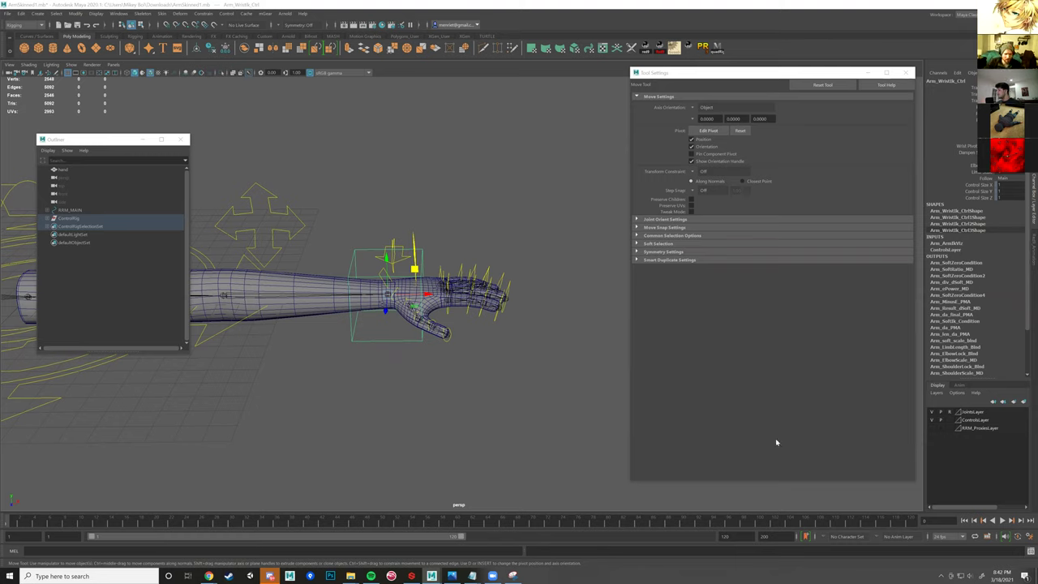
{"action": "mouse_move", "coordinate": [467, 324]}
{"action": "left_mouse_down", "text": "alt"}
{"action": "mouse_move", "coordinate": [454, 329]}
{"action": "mouse_move", "coordinate": [494, 350]}
{"action": "mouse_move", "coordinate": [456, 334]}
{"action": "mouse_move", "coordinate": [482, 341]}
{"action": "mouse_move", "coordinate": [470, 336]}
{"action": "left_mouse_up", "text": "alt"}
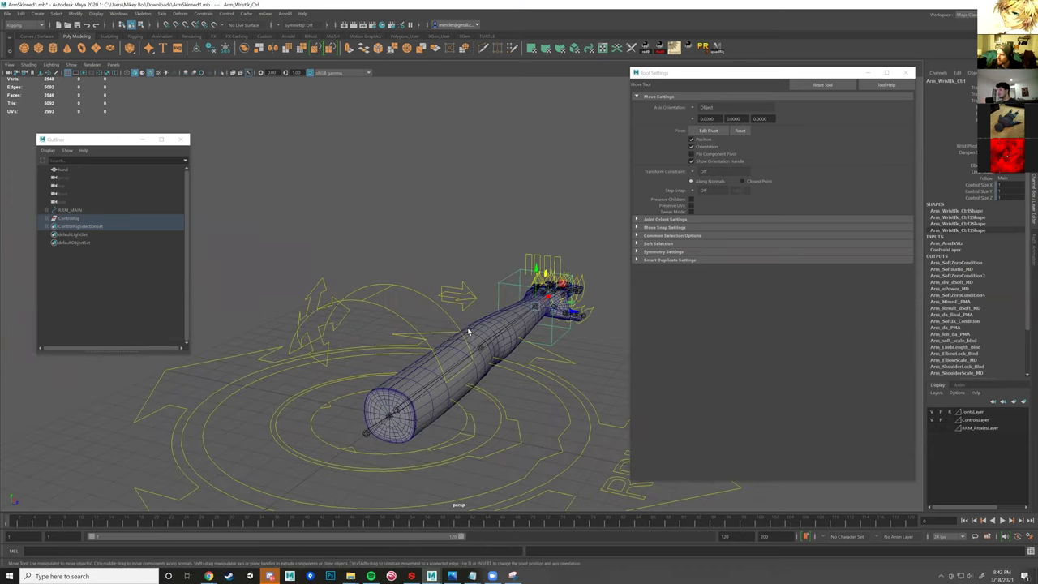
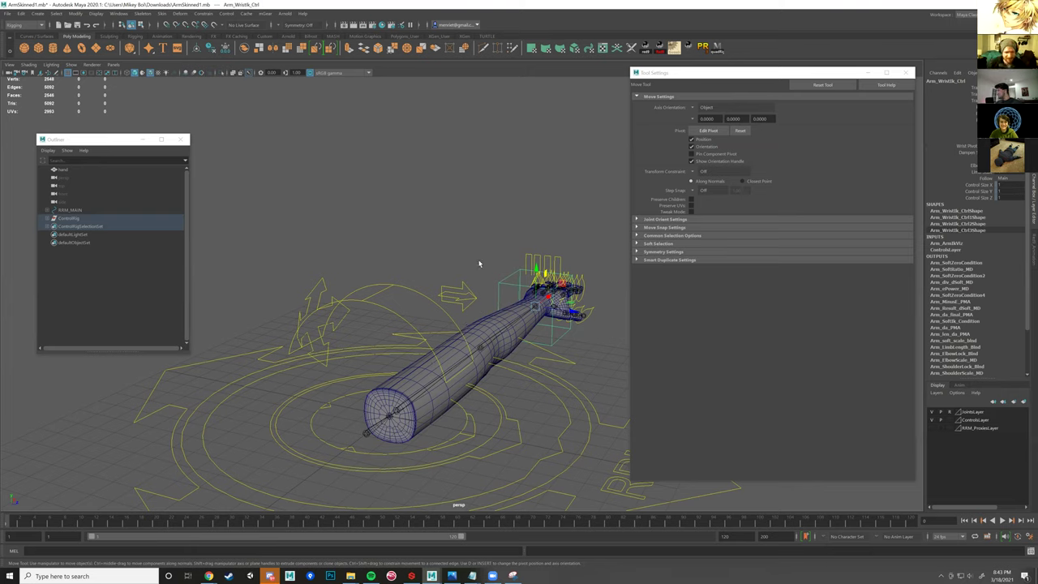
- Examine the wrist, palm and thumb area of the arm mesh up close
{"action": "left_click_drag", "start_coordinate": [477, 331], "coordinate": [334, 278], "text": "alt"}
{"action": "middle_click_drag", "start_coordinate": [333, 278], "coordinate": [191, 216], "text": "alt"}
{"action": "right_click_drag", "start_coordinate": [191, 217], "coordinate": [348, 290], "text": "alt"}
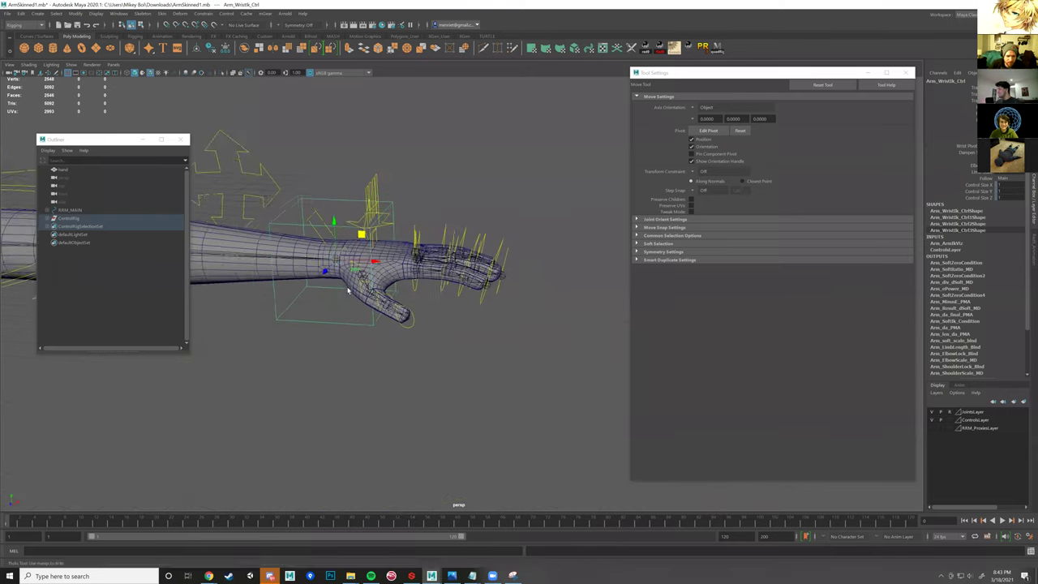
{"action": "left_click_drag", "start_coordinate": [348, 290], "coordinate": [405, 349], "text": "alt"}
{"action": "middle_click_drag", "start_coordinate": [405, 349], "coordinate": [491, 364], "text": "alt"}
{"action": "scroll", "coordinate": [491, 364], "scroll_direction": "up", "scroll_amount": 2}
{"action": "left_click", "coordinate": [481, 356]}
{"action": "scroll", "coordinate": [448, 346], "scroll_direction": "up", "scroll_amount": 4}
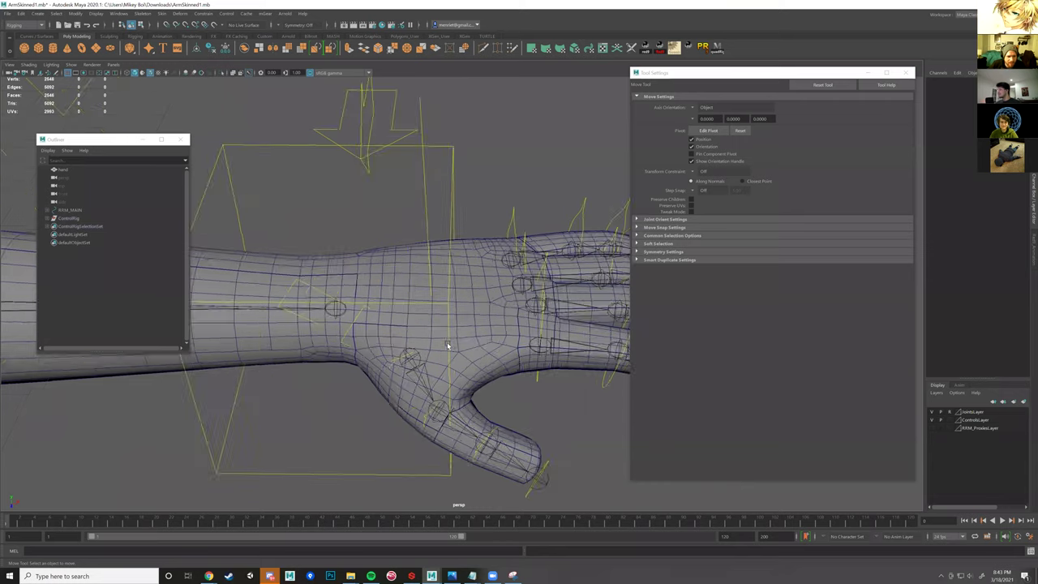
- Select the wrist IK control and move it toward the shoulder so the arm bends sideways at the elbow
{"action": "scroll", "coordinate": [448, 346], "scroll_direction": "down", "scroll_amount": 4}
{"action": "middle_click_drag", "start_coordinate": [355, 332], "coordinate": [677, 338], "text": "alt"}
{"action": "scroll", "coordinate": [440, 327], "scroll_direction": "down", "scroll_amount": 2}
{"action": "left_click_drag", "start_coordinate": [458, 328], "coordinate": [430, 314], "text": "alt"}
{"action": "left_click", "coordinate": [430, 315]}
{"action": "left_click_drag", "start_coordinate": [469, 276], "coordinate": [465, 282], "text": "alt"}
{"action": "left_click", "coordinate": [474, 281]}
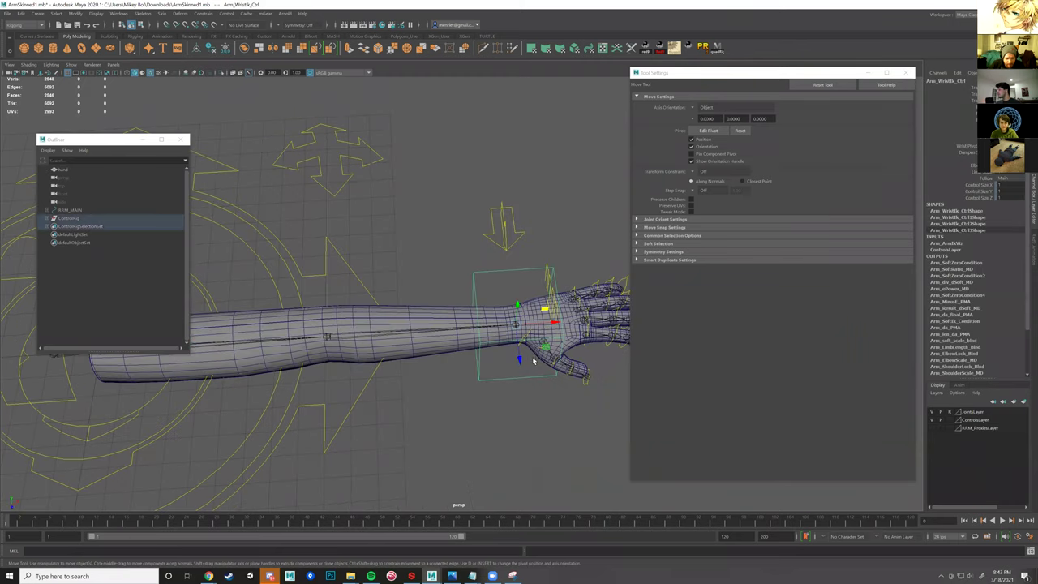
{"action": "left_click_drag", "start_coordinate": [530, 365], "coordinate": [504, 367]}
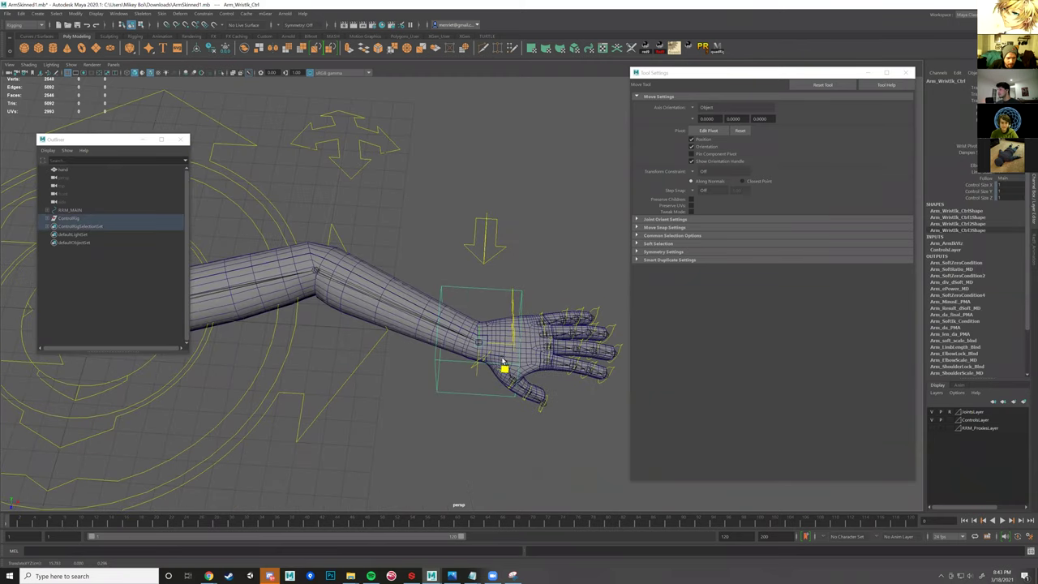
{"action": "mouse_move", "coordinate": [425, 320]}
{"action": "left_mouse_down", "text": "alt"}
{"action": "mouse_move", "coordinate": [385, 339]}
{"action": "mouse_move", "coordinate": [397, 325]}
{"action": "mouse_move", "coordinate": [444, 317]}
{"action": "left_mouse_up", "text": "alt"}
{"action": "left_click", "coordinate": [447, 338]}
{"action": "right_click_drag", "start_coordinate": [443, 317], "coordinate": [381, 302]}
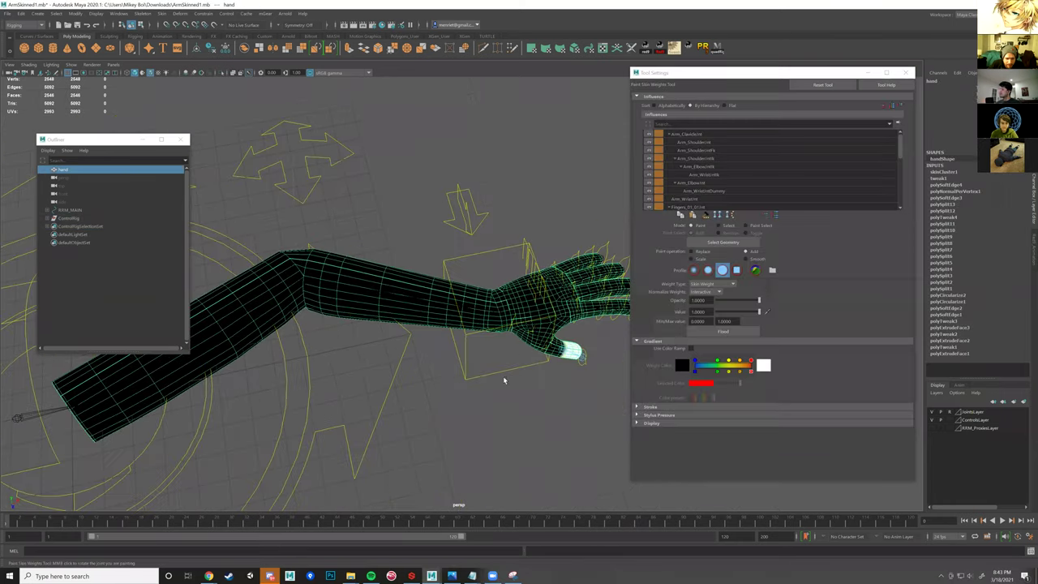
{"action": "key", "text": "w"}
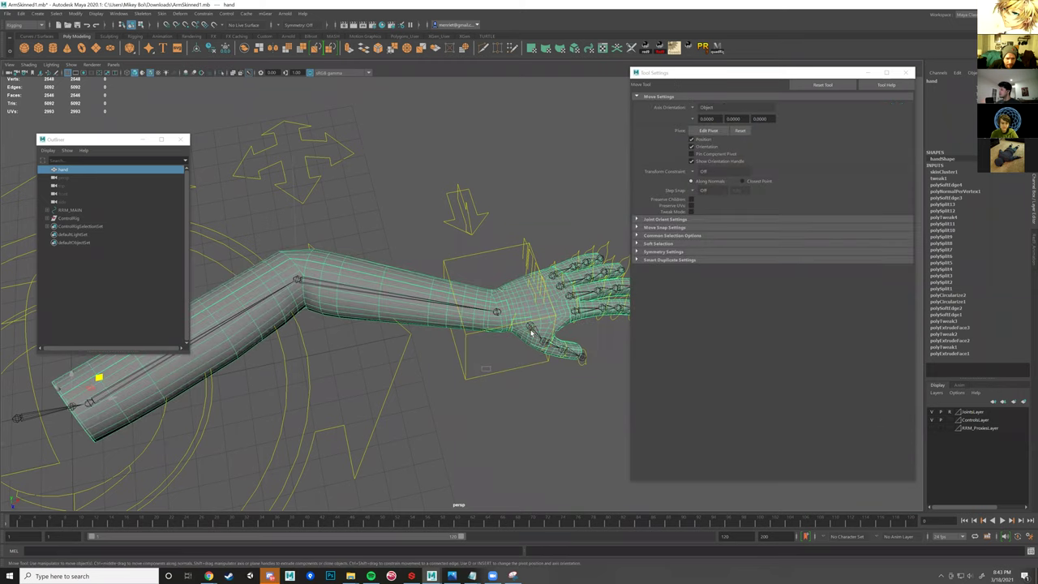
{"action": "left_click", "coordinate": [468, 349]}
{"action": "middle_click_drag", "start_coordinate": [342, 351], "coordinate": [471, 359], "text": "alt"}
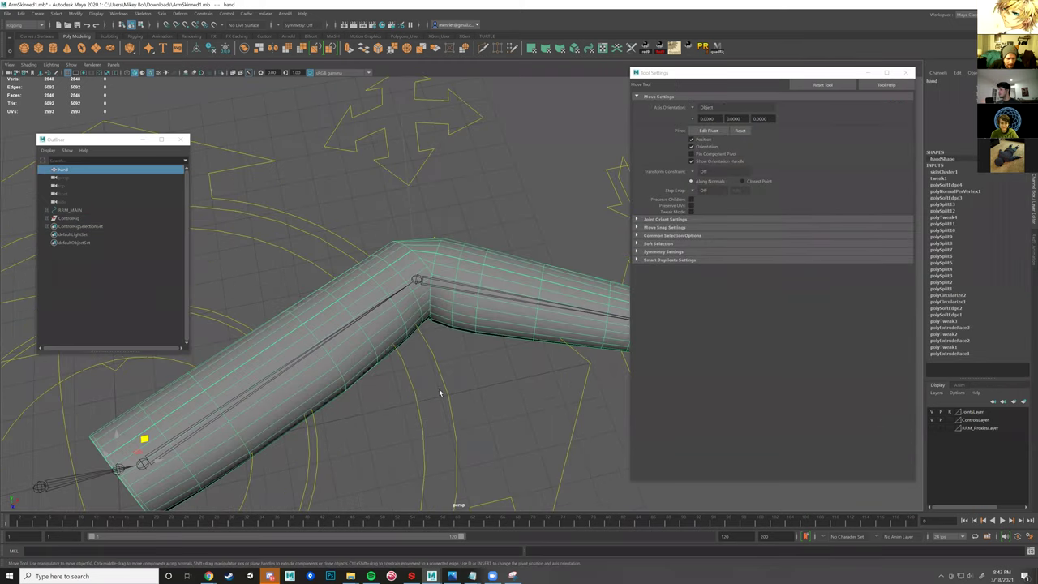
{"action": "left_click_drag", "start_coordinate": [439, 394], "coordinate": [487, 382], "text": "alt"}
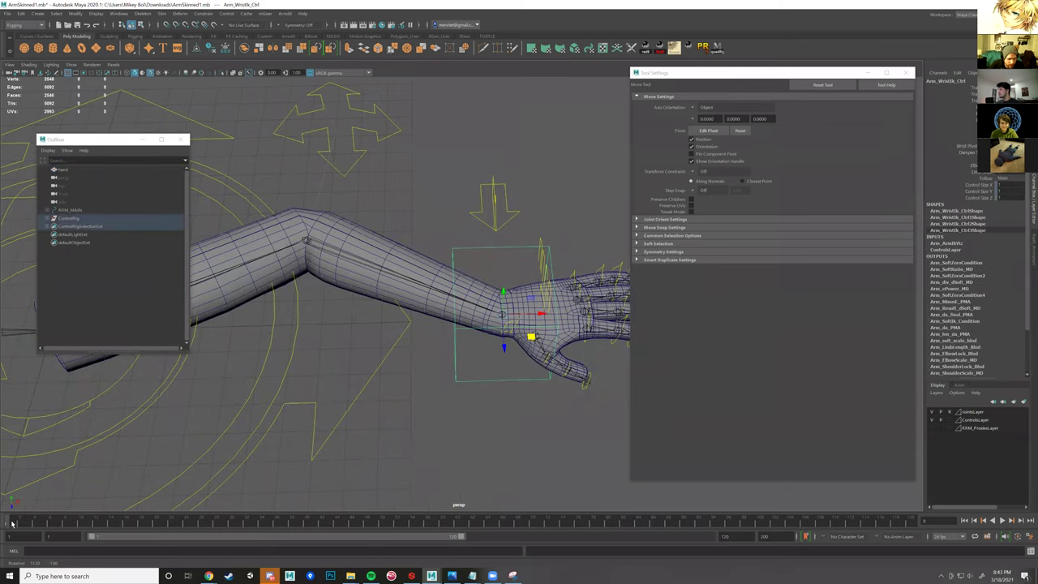
- Key the wrist control's bent pose at frame 1 and a straightened arm pose a few frames further on
{"action": "left_click", "coordinate": [13, 523]}
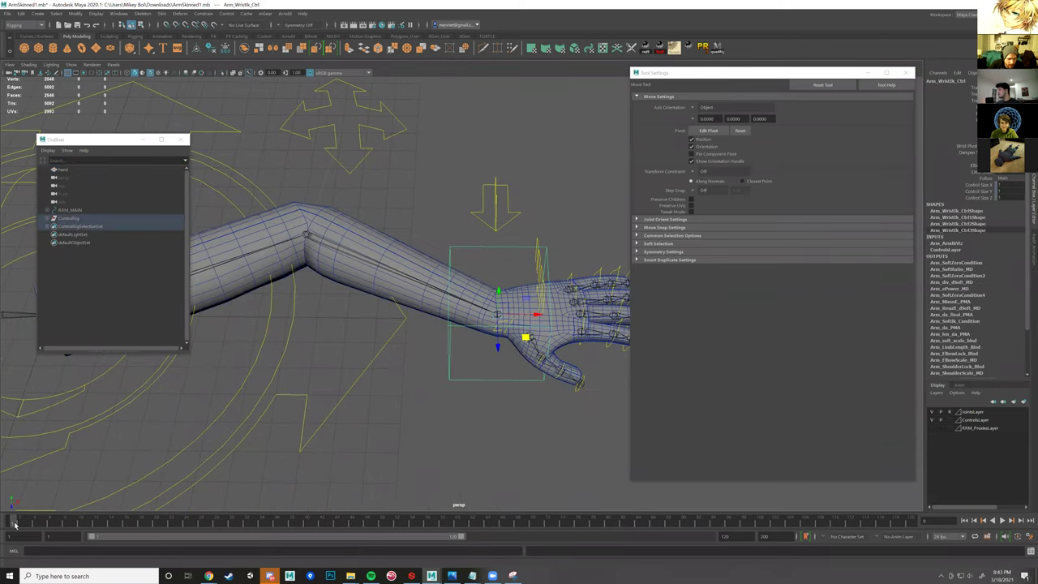
{"action": "left_click", "coordinate": [74, 525]}
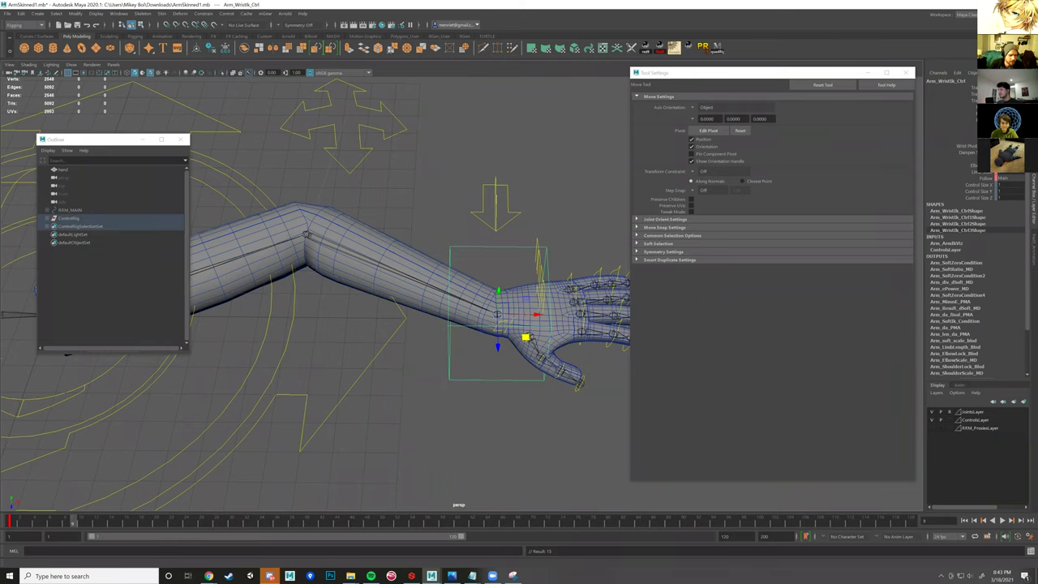
{"action": "left_click_drag", "start_coordinate": [525, 337], "coordinate": [576, 342]}
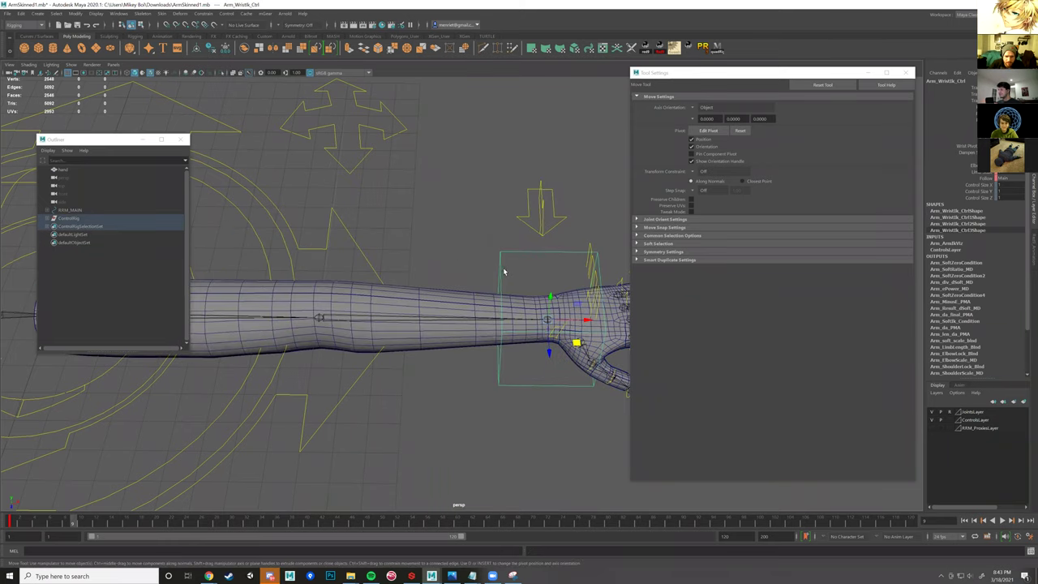
{"action": "middle_click_drag", "start_coordinate": [503, 271], "coordinate": [459, 265], "text": "alt"}
{"action": "left_click", "coordinate": [71, 521]}
{"action": "left_click", "coordinate": [11, 519]}
- Play the arm animation, bend the elbow further in the keyed frame 1 pose, and replay it
{"action": "key", "text": "alt+v"}
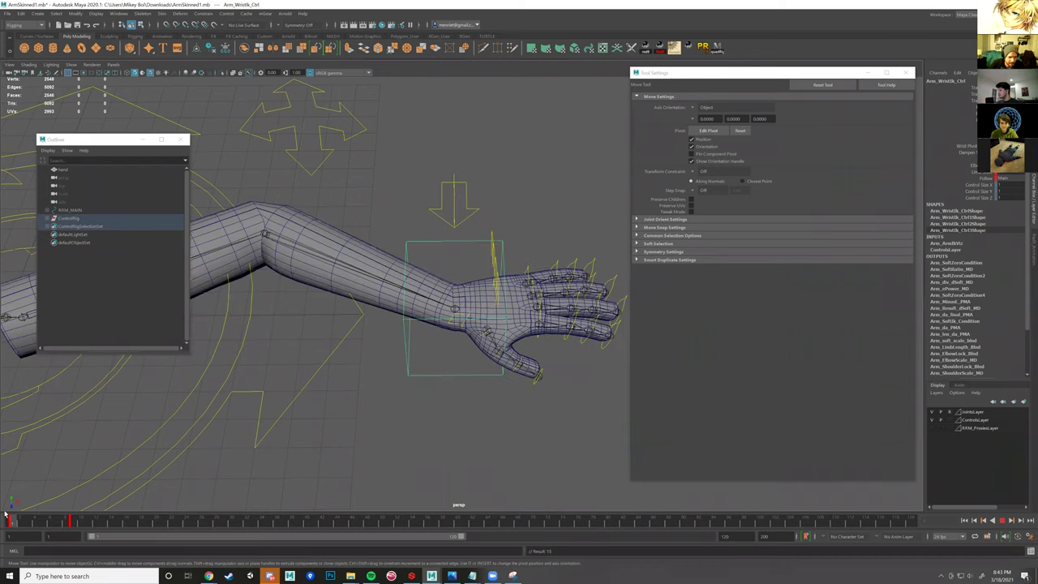
{"action": "key", "text": "Escape"}
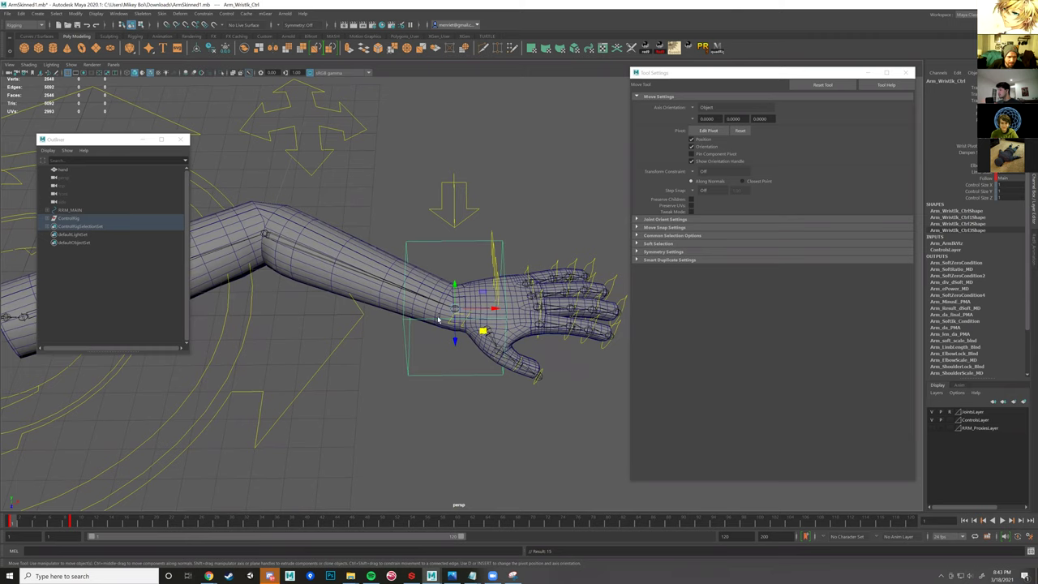
{"action": "middle_click_drag", "start_coordinate": [438, 320], "coordinate": [412, 299]}
{"action": "middle_click_drag", "start_coordinate": [526, 308], "coordinate": [597, 311], "text": "alt"}
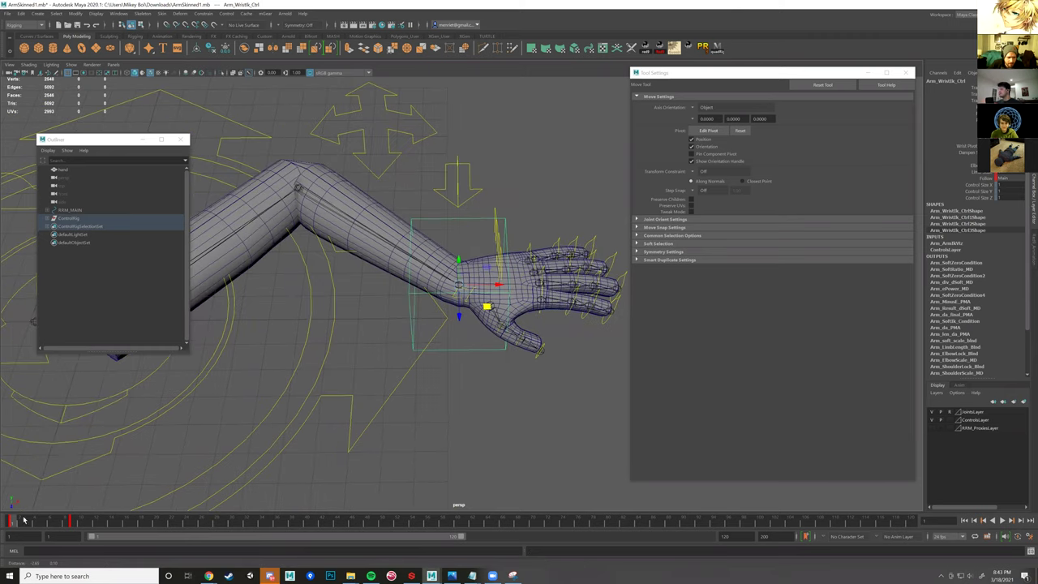
{"action": "key", "text": "alt+v"}
{"action": "key", "text": "alt+v"}
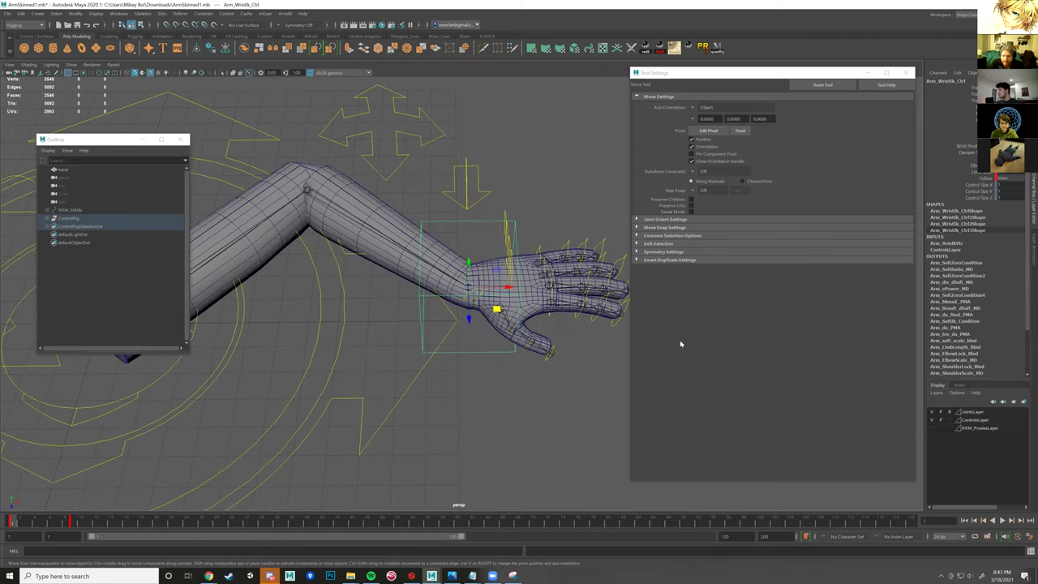
- Scrub between the bent and straight arm poses and examine how the mesh deforms at the elbow
{"action": "middle_click_drag", "start_coordinate": [333, 371], "coordinate": [335, 372], "text": "alt"}
{"action": "left_click_drag", "start_coordinate": [21, 521], "coordinate": [66, 523]}
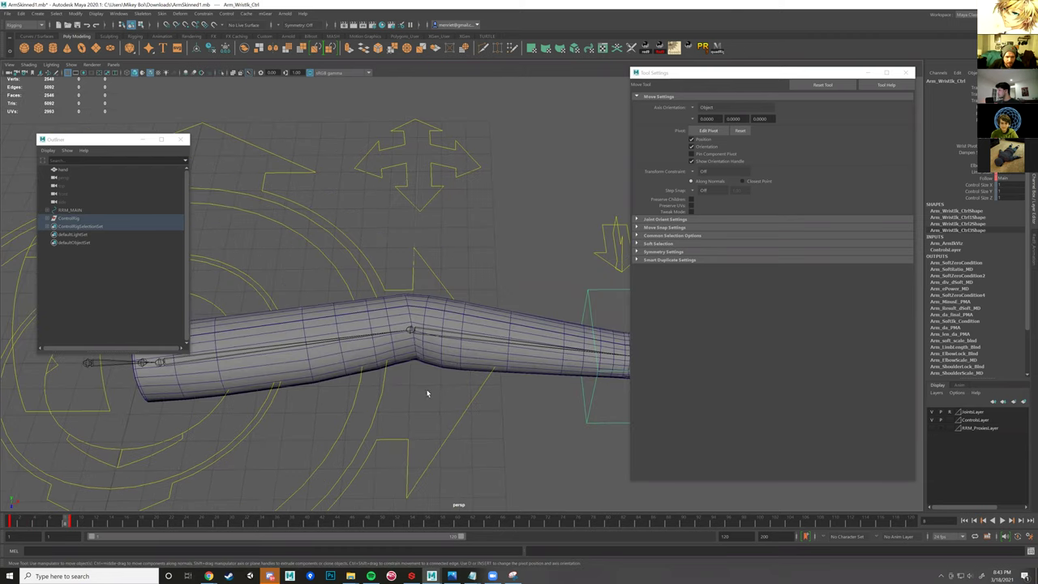
{"action": "left_click", "coordinate": [480, 340]}
{"action": "scroll", "coordinate": [305, 421], "scroll_direction": "up", "scroll_amount": 3}
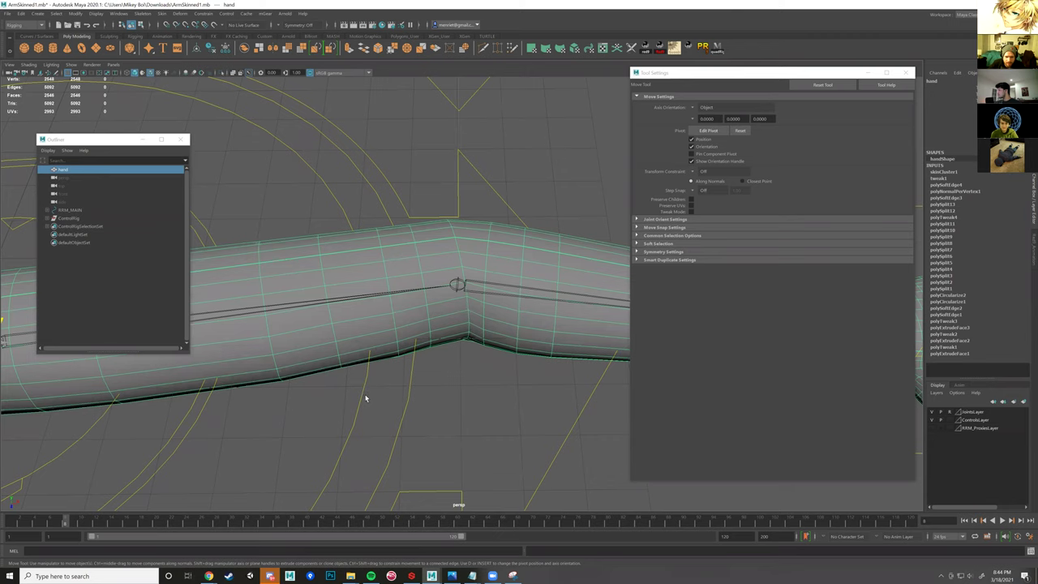
{"action": "scroll", "coordinate": [501, 426], "scroll_direction": "down", "scroll_amount": 3}
{"action": "key", "text": "ctrl+z"}
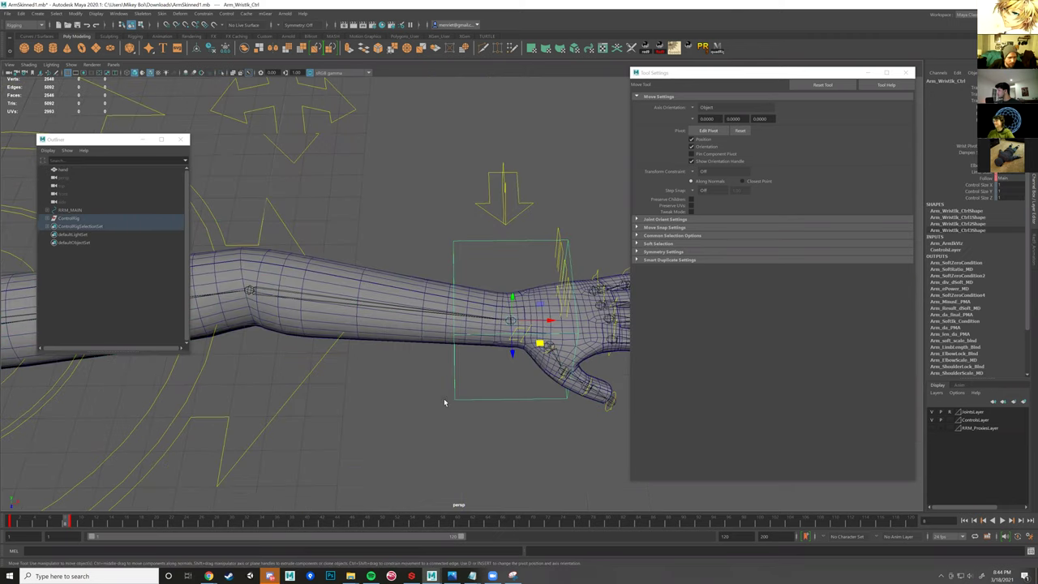
{"action": "middle_click_drag", "start_coordinate": [444, 403], "coordinate": [545, 414], "text": "alt"}
{"action": "left_click", "coordinate": [11, 522]}
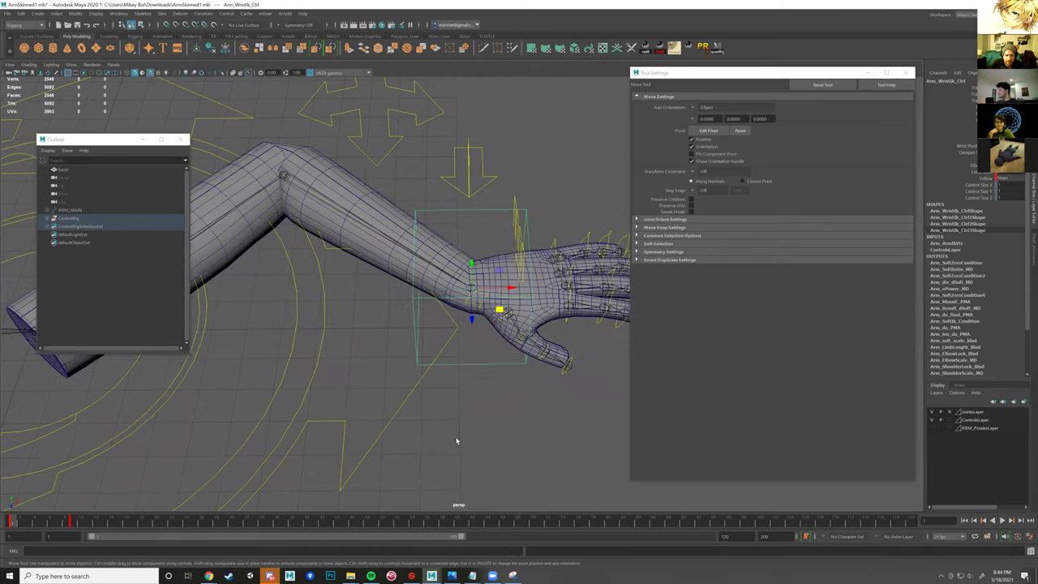
- Open Paint Skin Weights on the arm mesh at frame 6 and choose the Arm_ShoulderJnt influence
{"action": "left_click_drag", "start_coordinate": [456, 441], "coordinate": [313, 440], "text": "alt"}
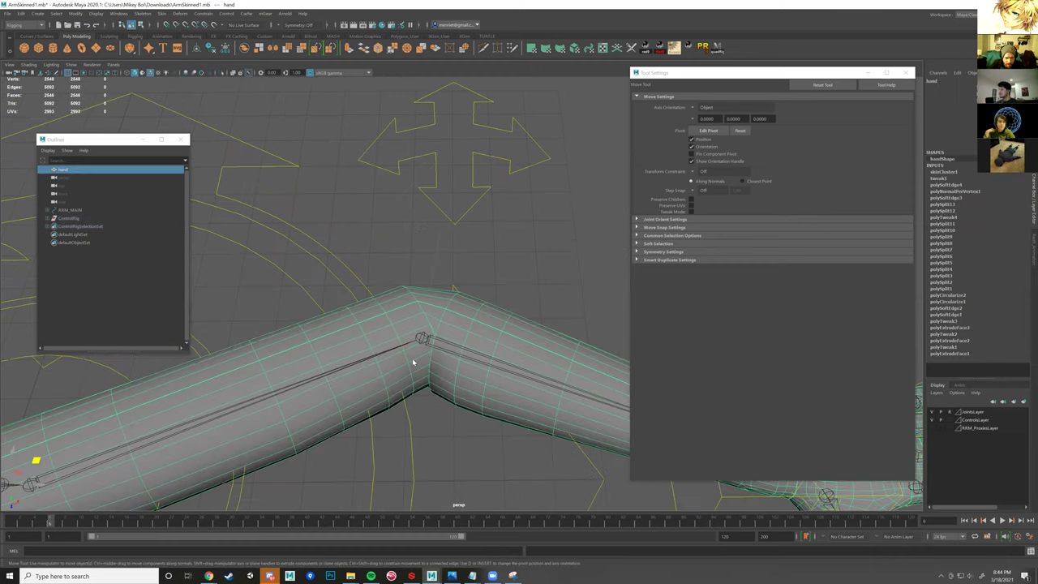
{"action": "right_click_drag", "start_coordinate": [454, 357], "coordinate": [399, 346]}
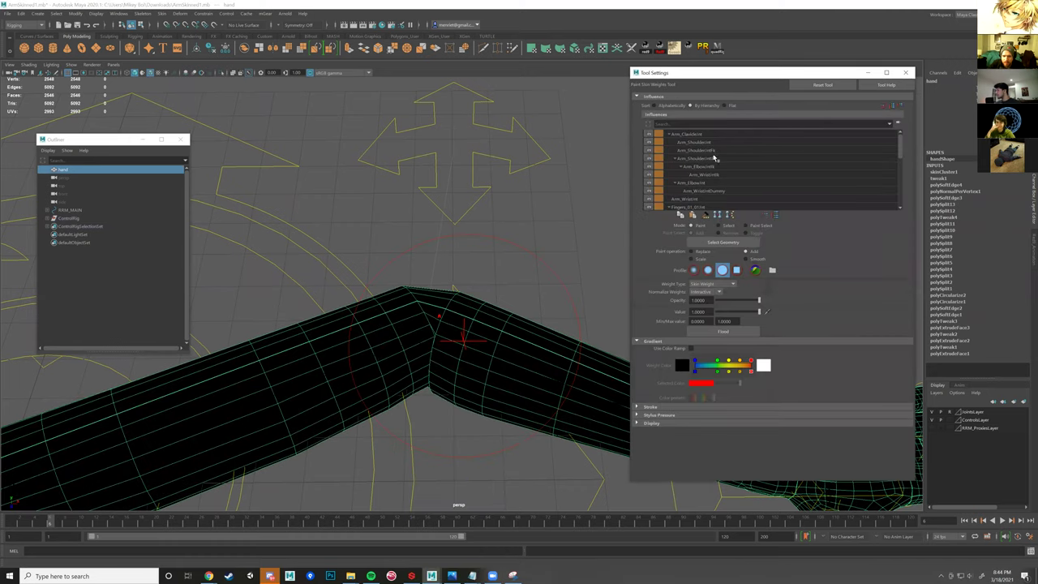
{"action": "left_click", "coordinate": [714, 158]}
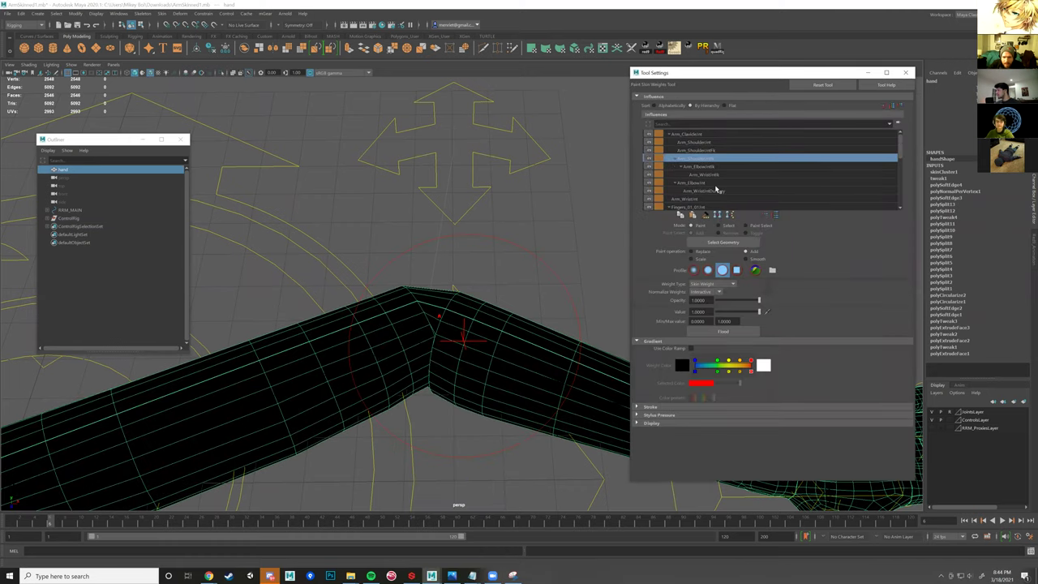
{"action": "left_click", "coordinate": [703, 143]}
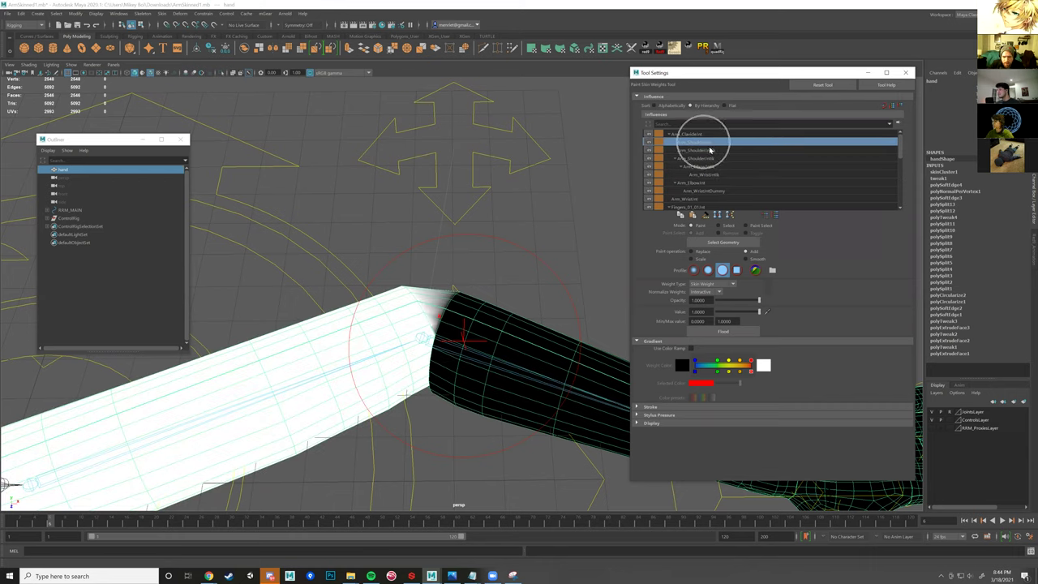
- Lock all influences except Arm_ShoulderJnt and Arm_ElbowJnt
{"action": "right_click", "coordinate": [704, 143]}
{"action": "left_click", "coordinate": [733, 163]}
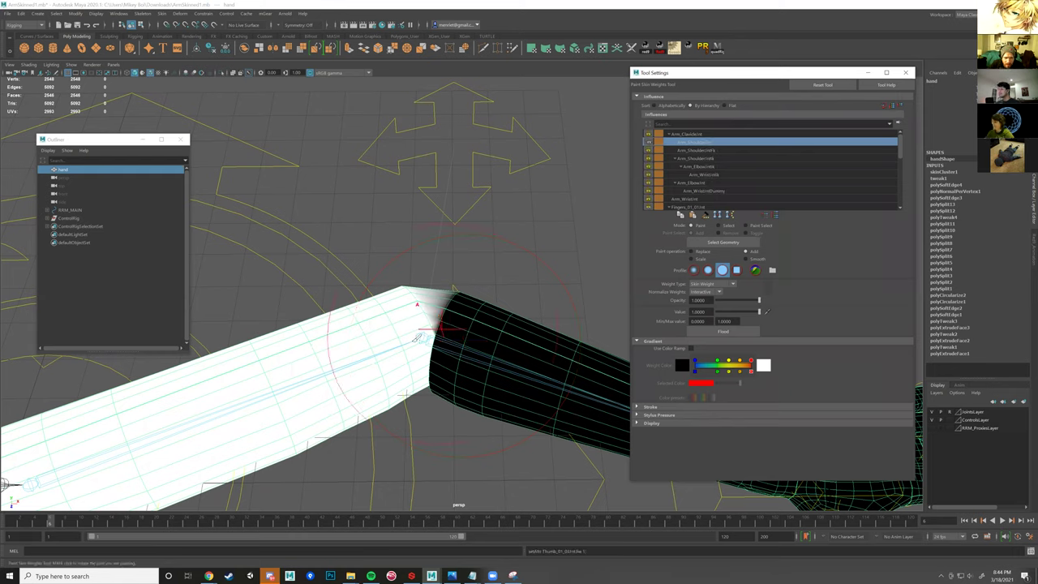
{"action": "left_click", "coordinate": [665, 184]}
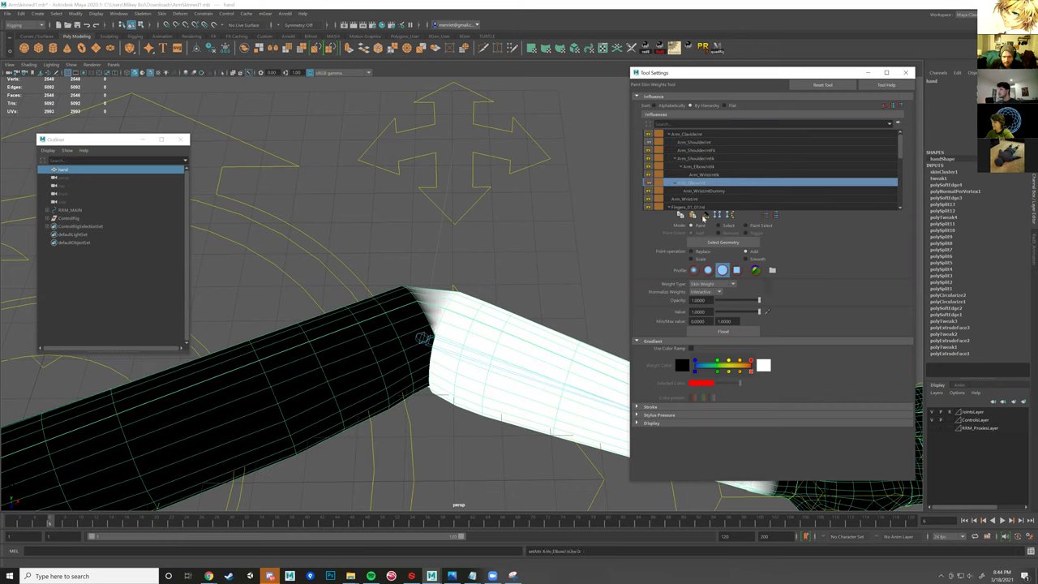
- Set the Arm_ShoulderJnt influence to Smooth painting with a smaller brush and try a full-opacity stroke across the elbow, undoing it
{"action": "left_click", "coordinate": [694, 141]}
{"action": "left_click", "coordinate": [747, 260]}
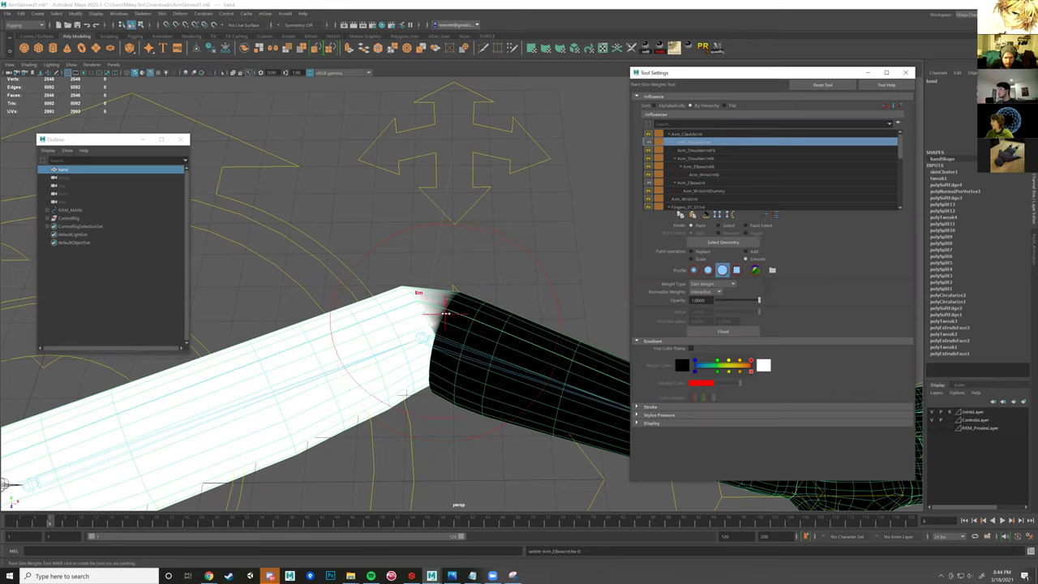
{"action": "left_click_drag", "start_coordinate": [429, 315], "coordinate": [425, 315]}
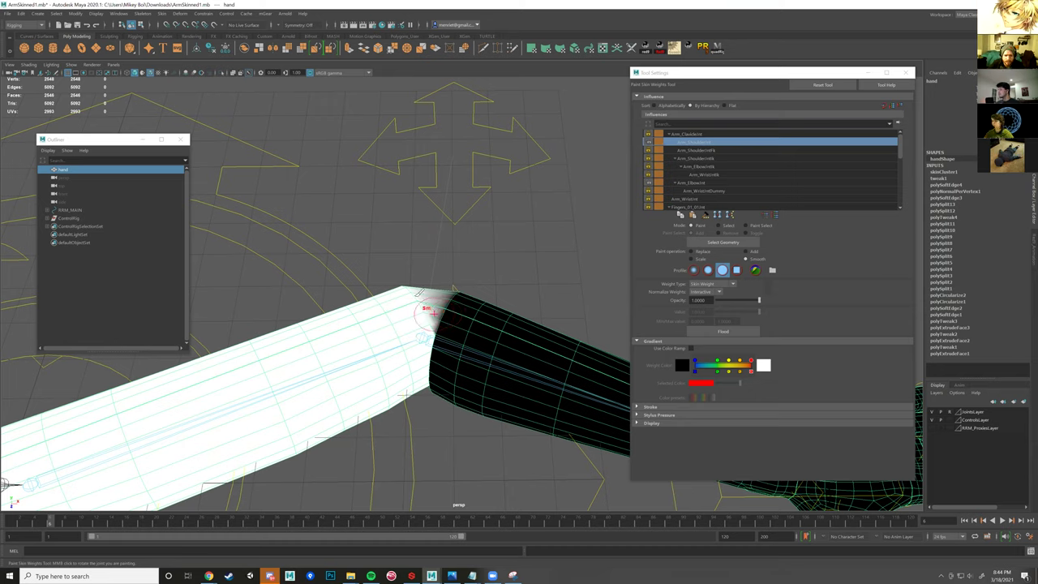
{"action": "mouse_move", "coordinate": [414, 296]}
{"action": "left_mouse_down"}
{"action": "mouse_move", "coordinate": [442, 326]}
{"action": "mouse_move", "coordinate": [435, 387]}
{"action": "mouse_move", "coordinate": [409, 393]}
{"action": "left_mouse_up"}
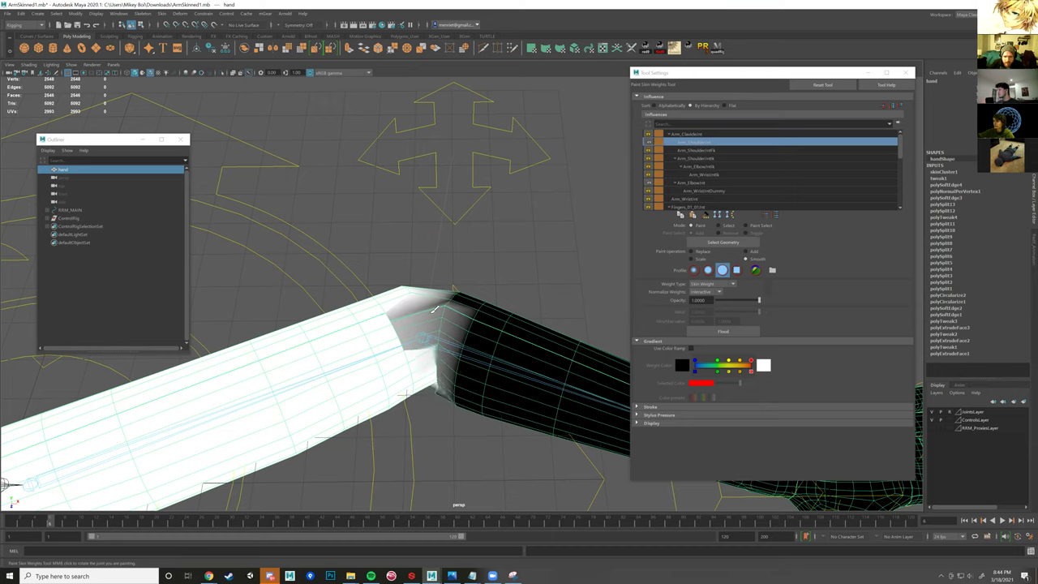
{"action": "key", "text": "ctrl+z"}
- Lower the brush opacity to about 0.11 and smooth the Arm_ShoulderJnt weights around the elbow, undoing unwanted strokes
{"action": "left_click", "coordinate": [723, 302]}
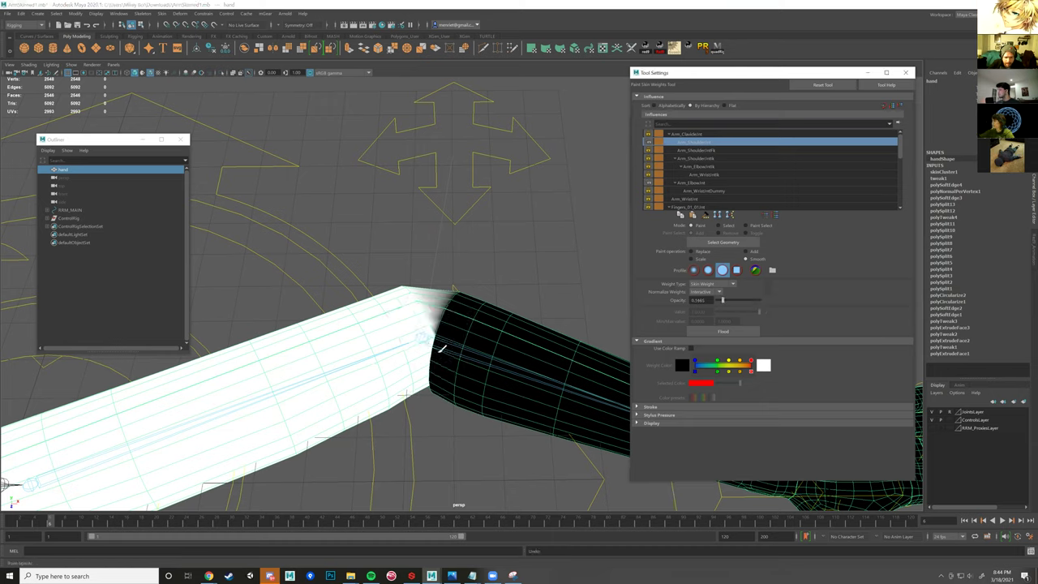
{"action": "left_click_drag", "start_coordinate": [436, 347], "coordinate": [441, 321]}
{"action": "left_click_drag", "start_coordinate": [434, 370], "coordinate": [431, 354]}
{"action": "left_click_drag", "start_coordinate": [433, 392], "coordinate": [317, 361], "text": "alt"}
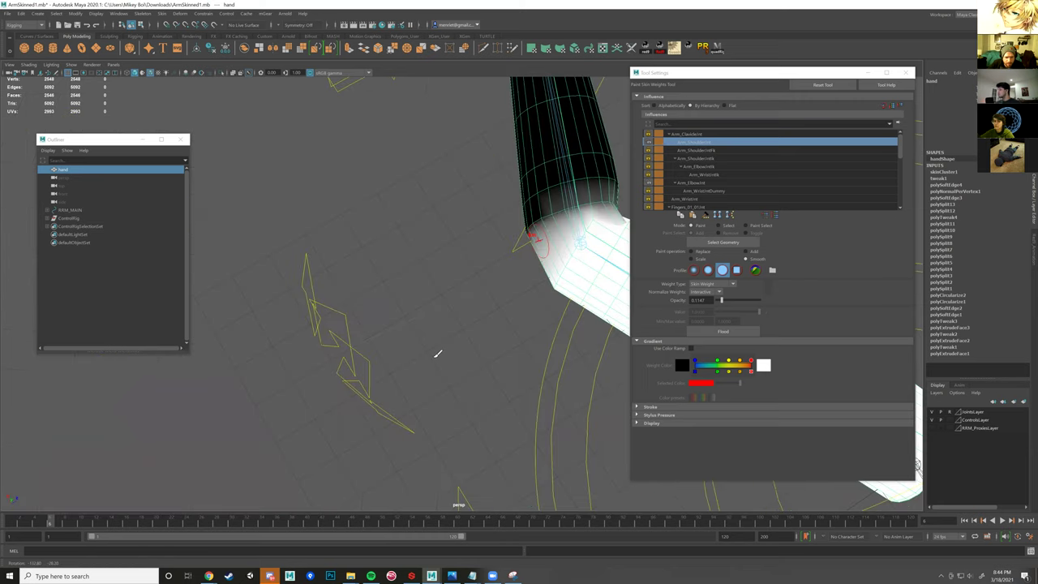
{"action": "key", "text": "ctrl+z"}
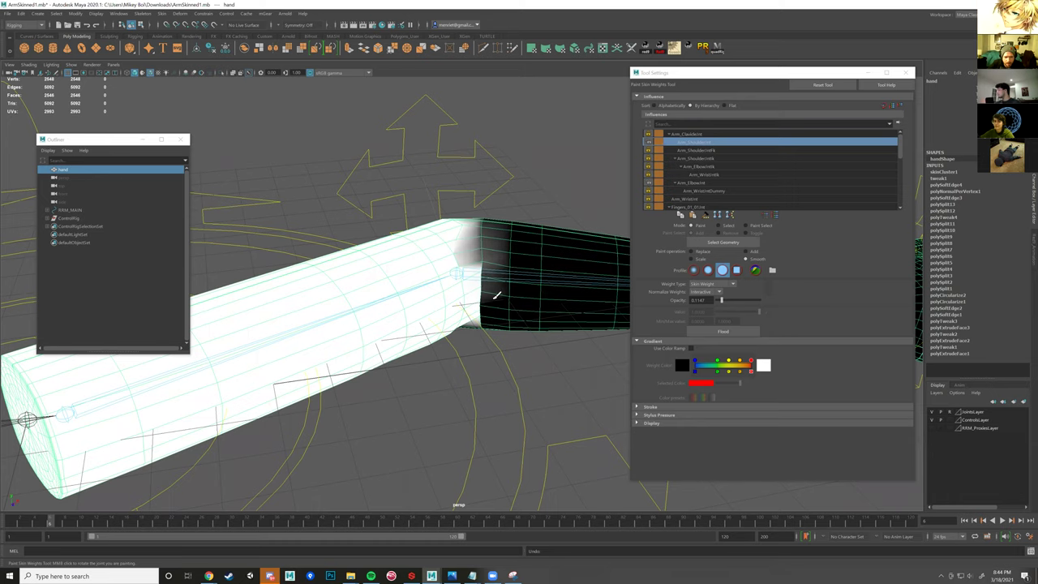
{"action": "left_click", "coordinate": [495, 257]}
{"action": "left_click_drag", "start_coordinate": [494, 258], "coordinate": [520, 278]}
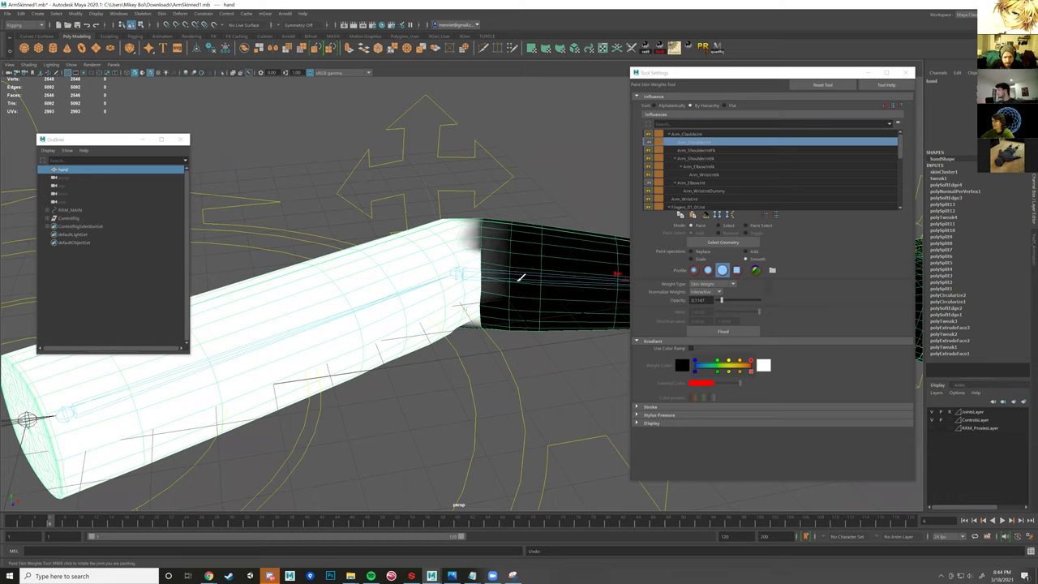
{"action": "key", "text": "ctrl+z"}
- Set Normalize Weights to Post and smooth the Arm_ShoulderJnt weights at the elbow with opacity about 0.79
{"action": "left_click", "coordinate": [719, 292]}
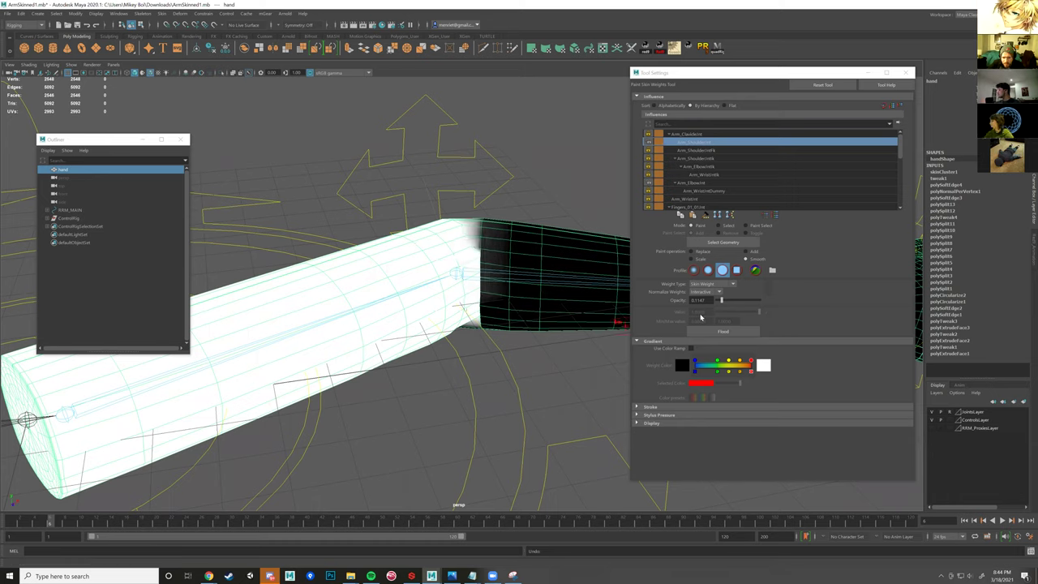
{"action": "left_click", "coordinate": [701, 317]}
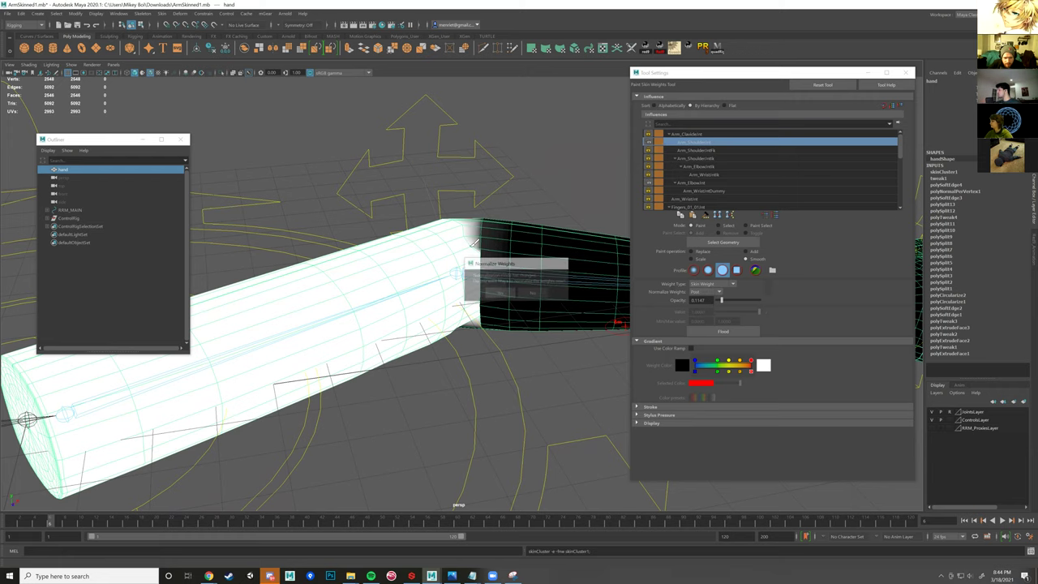
{"action": "left_click_drag", "start_coordinate": [477, 261], "coordinate": [471, 250], "text": "alt"}
{"action": "left_click", "coordinate": [735, 301]}
{"action": "mouse_move", "coordinate": [480, 298]}
{"action": "left_mouse_down"}
{"action": "mouse_move", "coordinate": [482, 273]}
{"action": "mouse_move", "coordinate": [511, 256]}
{"action": "mouse_move", "coordinate": [512, 271]}
{"action": "mouse_move", "coordinate": [474, 202]}
{"action": "mouse_move", "coordinate": [483, 171]}
{"action": "left_mouse_up"}
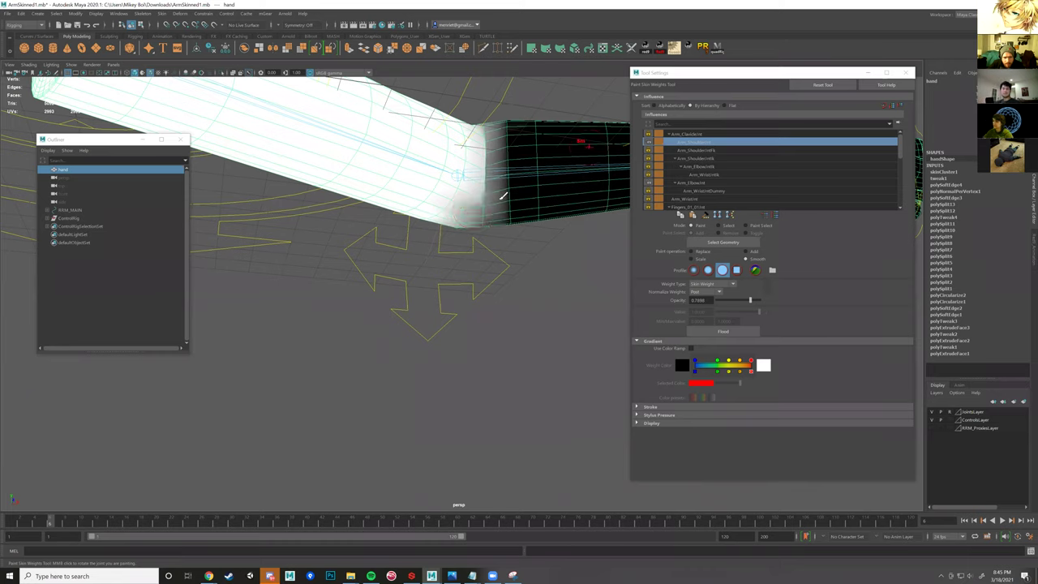
- Smooth the Arm_ElbowJnt weights all around the elbow seam
{"action": "left_click", "coordinate": [691, 182]}
{"action": "left_click_drag", "start_coordinate": [462, 181], "coordinate": [487, 145]}
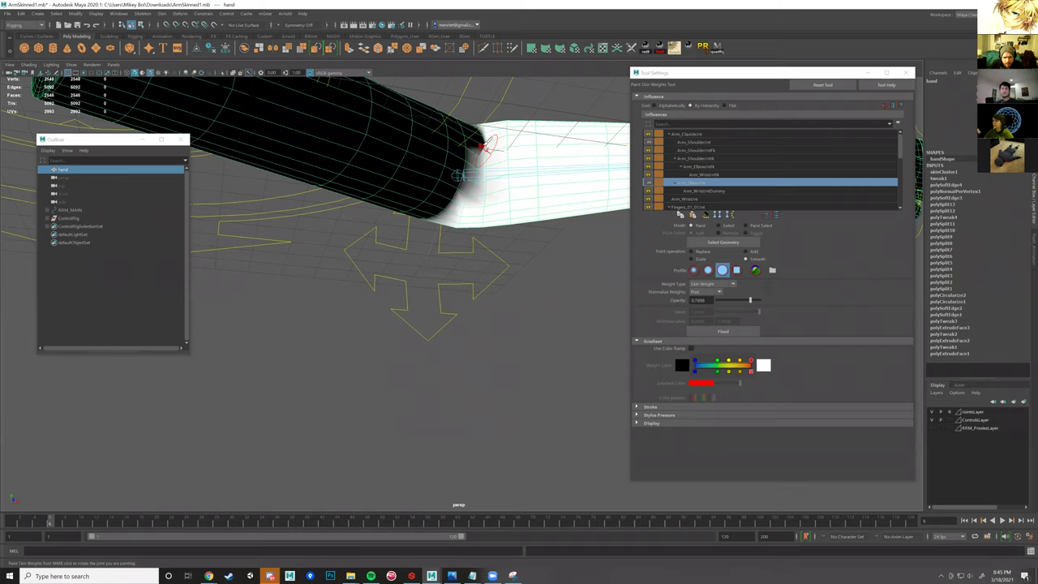
{"action": "left_click_drag", "start_coordinate": [479, 199], "coordinate": [483, 132]}
{"action": "left_click_drag", "start_coordinate": [459, 229], "coordinate": [471, 170]}
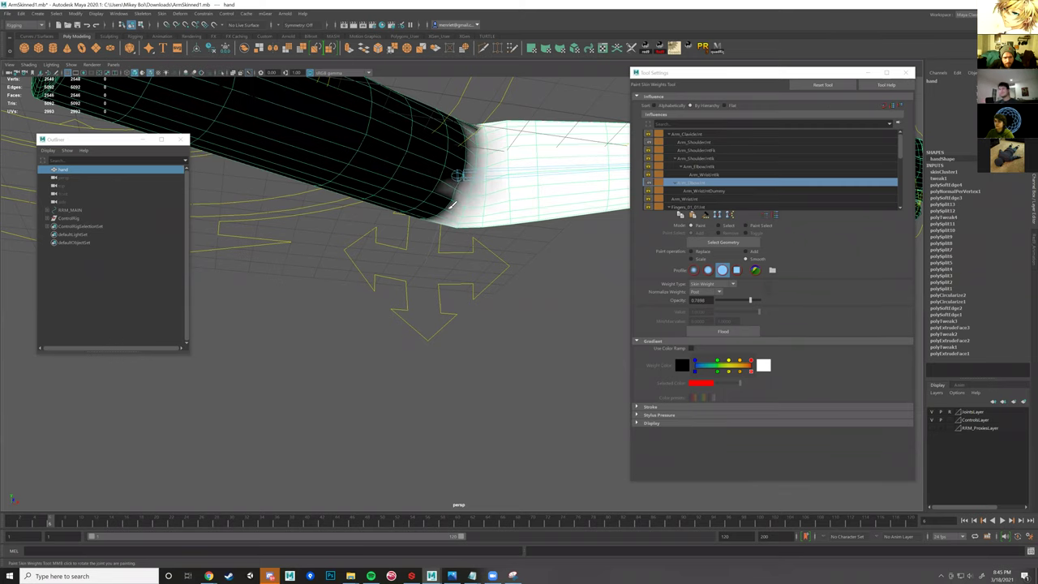
{"action": "left_click_drag", "start_coordinate": [452, 204], "coordinate": [451, 228]}
{"action": "mouse_move", "coordinate": [437, 285]}
{"action": "left_mouse_down", "text": "alt"}
{"action": "mouse_move", "coordinate": [442, 224]}
{"action": "mouse_move", "coordinate": [402, 411]}
{"action": "left_mouse_up", "text": "alt"}
{"action": "mouse_move", "coordinate": [407, 372]}
{"action": "left_mouse_down"}
{"action": "mouse_move", "coordinate": [417, 394]}
{"action": "mouse_move", "coordinate": [519, 432]}
{"action": "left_mouse_up"}
{"action": "left_click_drag", "start_coordinate": [581, 440], "coordinate": [509, 290], "text": "alt"}
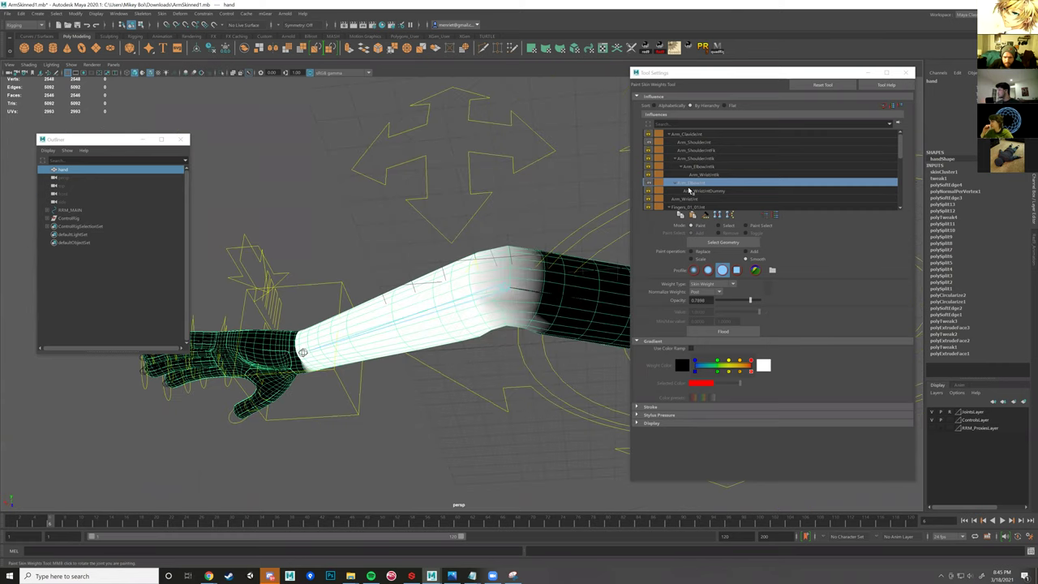
- Smooth the Arm_ShoulderJnt weights again on the inner and outer sides of the elbow bend
{"action": "left_click", "coordinate": [694, 143]}
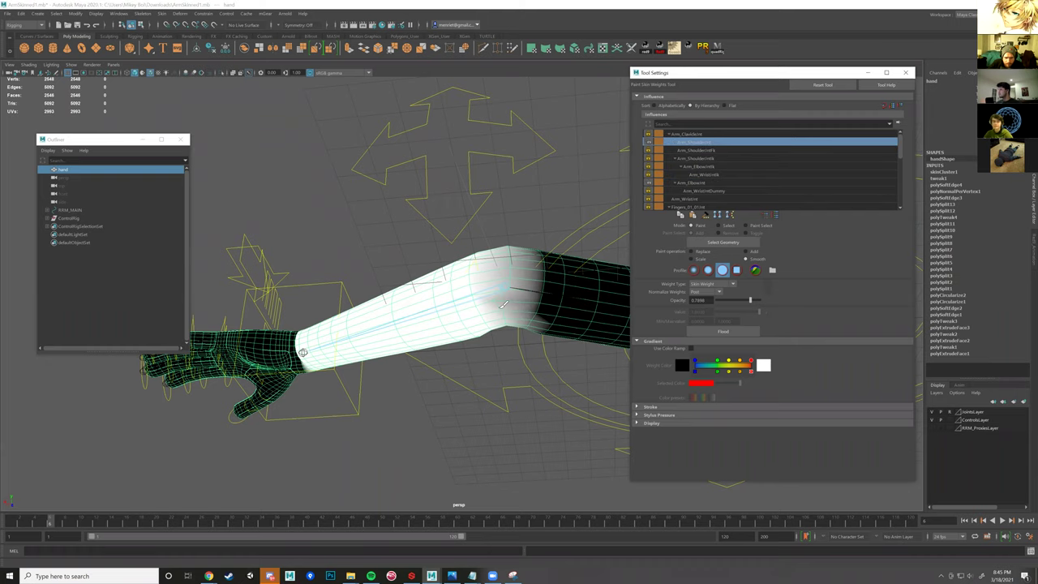
{"action": "mouse_move", "coordinate": [490, 304]}
{"action": "left_mouse_down"}
{"action": "mouse_move", "coordinate": [478, 170]}
{"action": "mouse_move", "coordinate": [472, 269]}
{"action": "left_mouse_up"}
{"action": "left_click_drag", "start_coordinate": [474, 187], "coordinate": [477, 192], "text": "alt"}
{"action": "mouse_move", "coordinate": [462, 258]}
{"action": "left_mouse_down"}
{"action": "mouse_move", "coordinate": [479, 207]}
{"action": "mouse_move", "coordinate": [479, 274]}
{"action": "left_mouse_up"}
{"action": "mouse_move", "coordinate": [493, 330]}
{"action": "left_mouse_down", "text": "alt"}
{"action": "mouse_move", "coordinate": [465, 247]}
{"action": "mouse_move", "coordinate": [529, 206]}
{"action": "left_mouse_up", "text": "alt"}
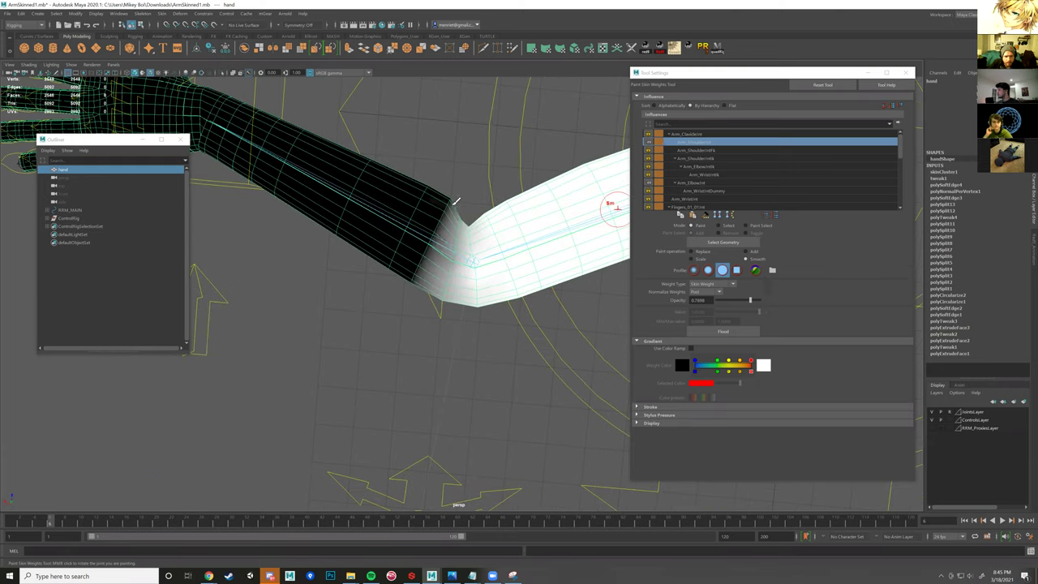
{"action": "left_click_drag", "start_coordinate": [454, 195], "coordinate": [420, 311]}
{"action": "left_click_drag", "start_coordinate": [431, 243], "coordinate": [427, 226], "text": "alt"}
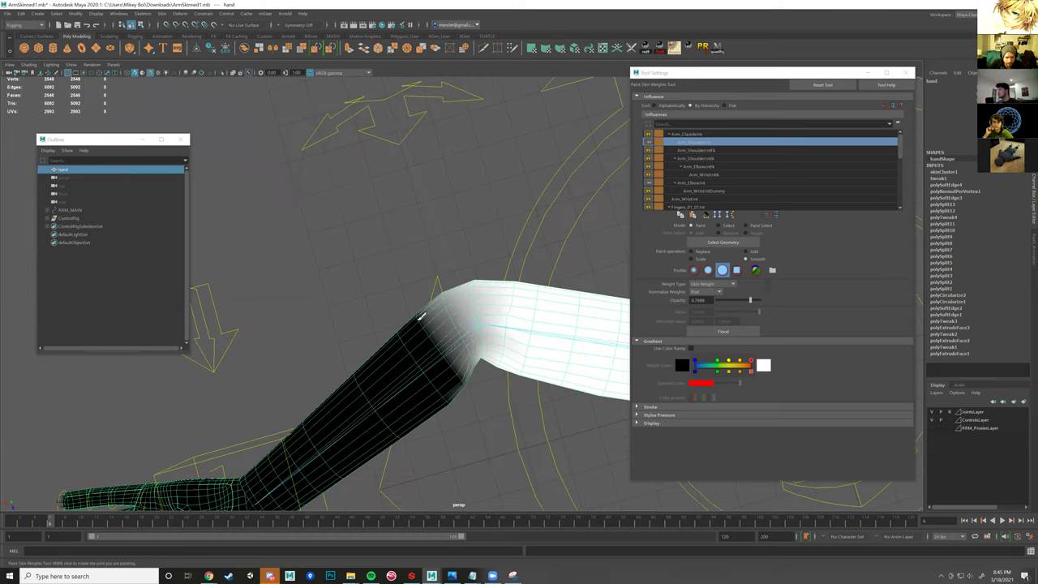
{"action": "mouse_move", "coordinate": [460, 368]}
{"action": "left_mouse_down"}
{"action": "mouse_move", "coordinate": [475, 371]}
{"action": "mouse_move", "coordinate": [476, 351]}
{"action": "left_mouse_up"}
{"action": "left_click_drag", "start_coordinate": [409, 323], "coordinate": [461, 312], "text": "alt"}
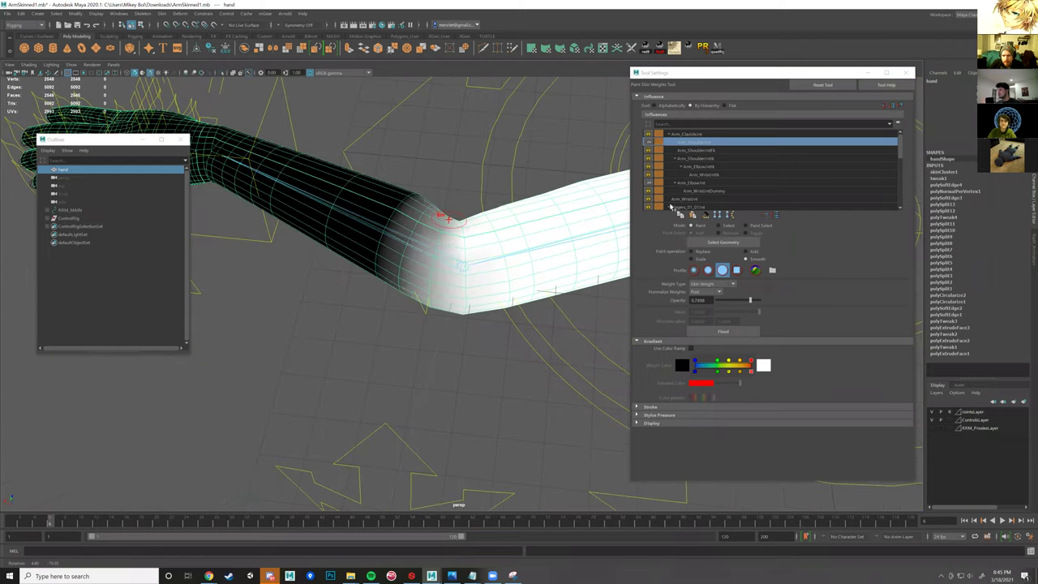
- Lock Arm_ShoulderJnt, leave Arm_ElbowJnt and Arm_WristJnt unlocked, and choose Arm_WristJnt as the influence to paint
{"action": "left_click", "coordinate": [697, 182]}
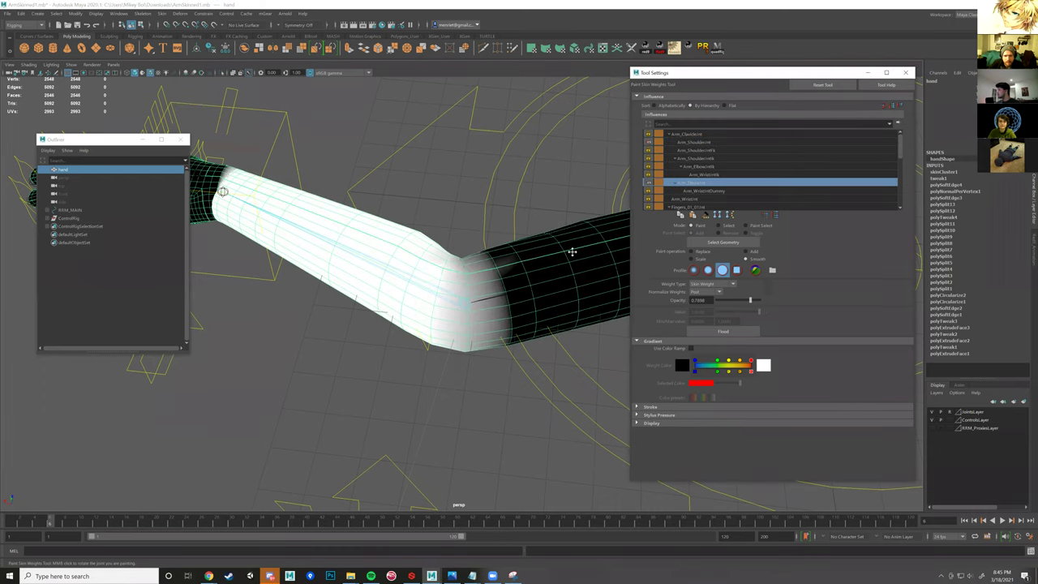
{"action": "left_click_drag", "start_coordinate": [572, 251], "coordinate": [630, 208], "text": "alt"}
{"action": "left_click", "coordinate": [648, 144]}
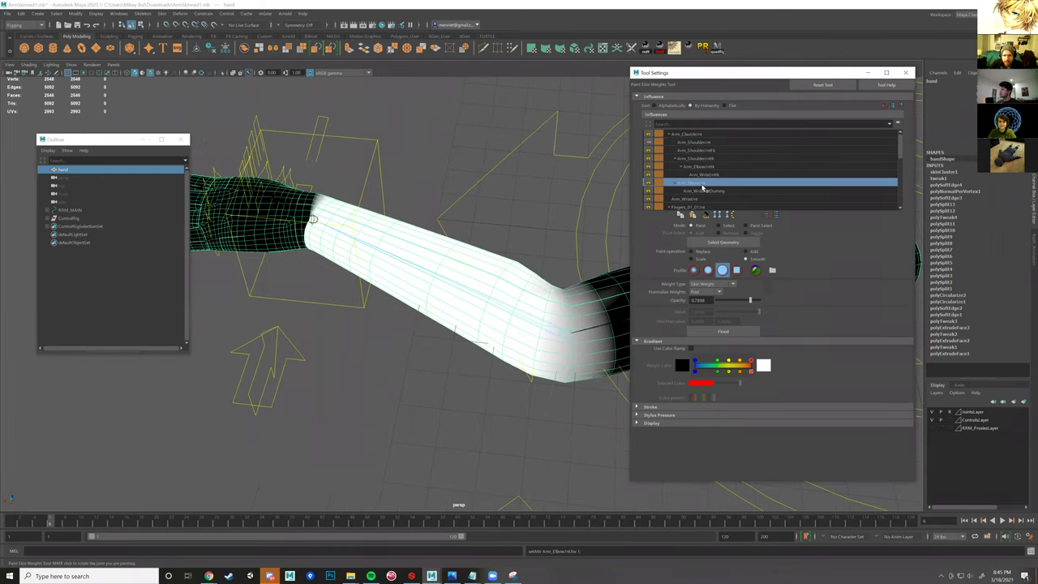
{"action": "left_click_drag", "start_coordinate": [404, 172], "coordinate": [442, 146], "text": "alt"}
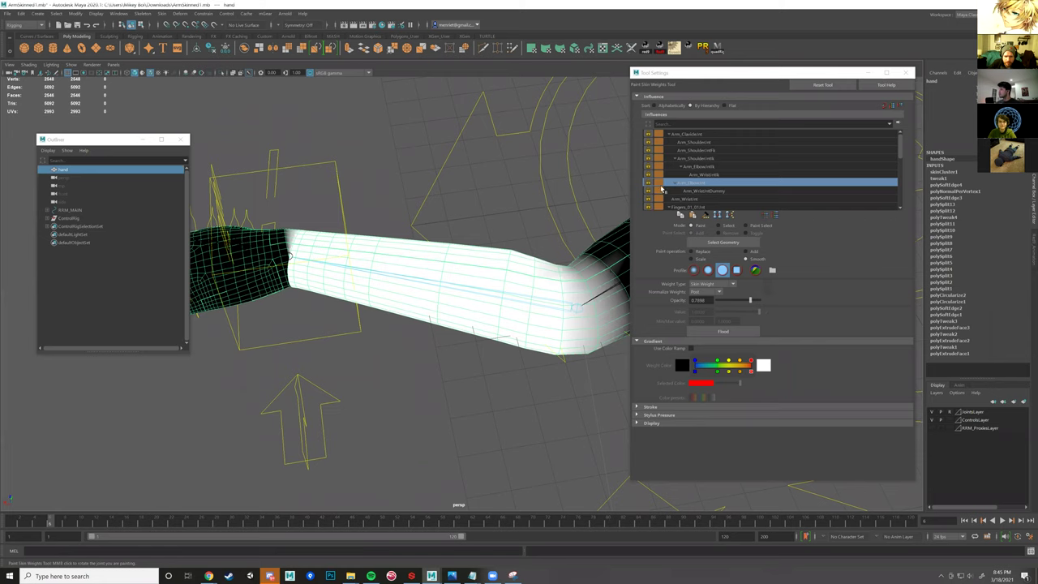
{"action": "middle_click_drag", "start_coordinate": [487, 195], "coordinate": [548, 206], "text": "alt"}
{"action": "left_click", "coordinate": [649, 183]}
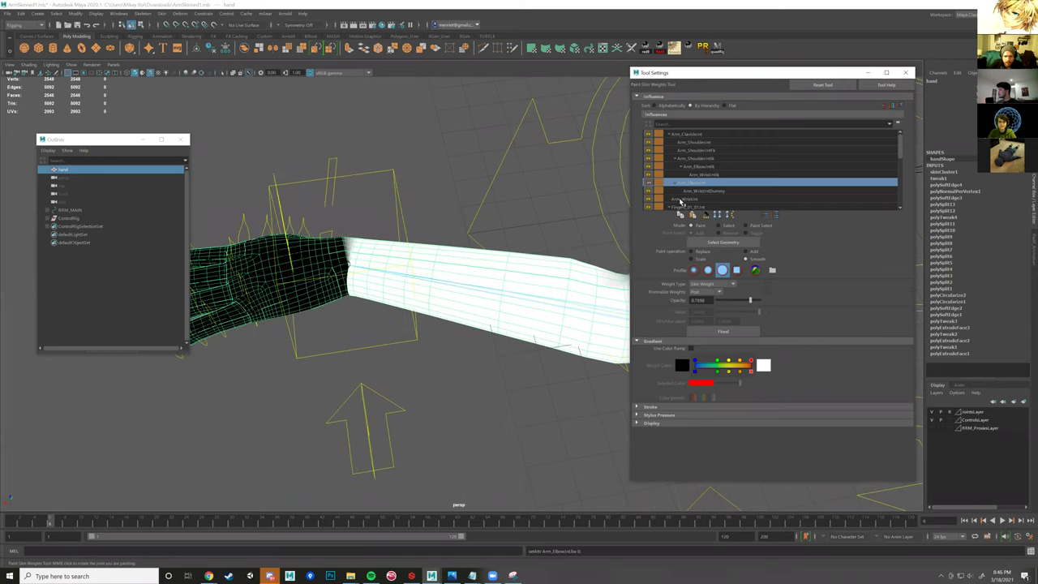
{"action": "left_click", "coordinate": [681, 200]}
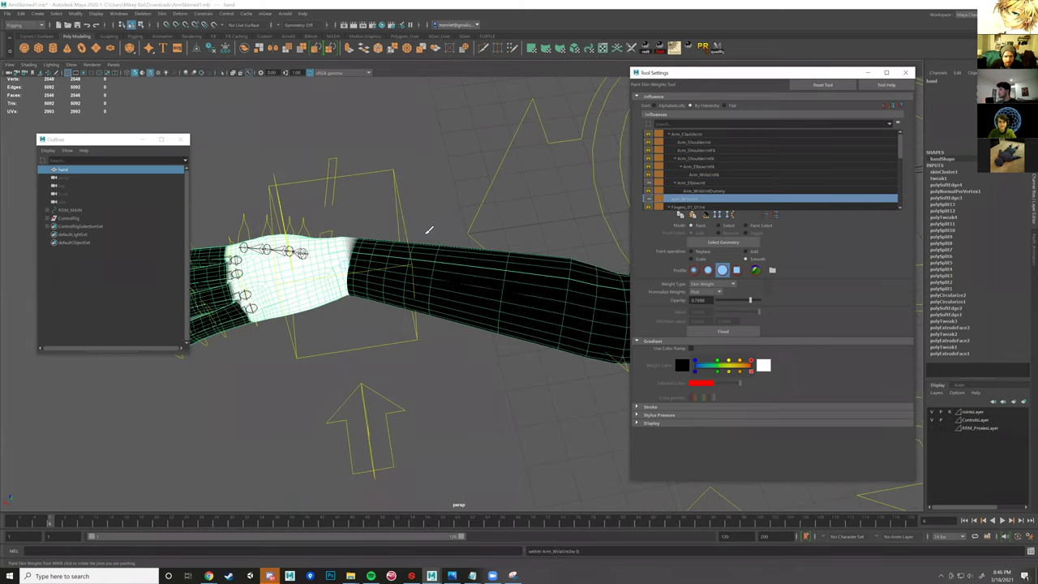
- Smooth the Arm_WristJnt weights across the visible wrist seam and switch to the Arm_ElbowJnt influence to blend the same area
{"action": "key", "text": "f"}
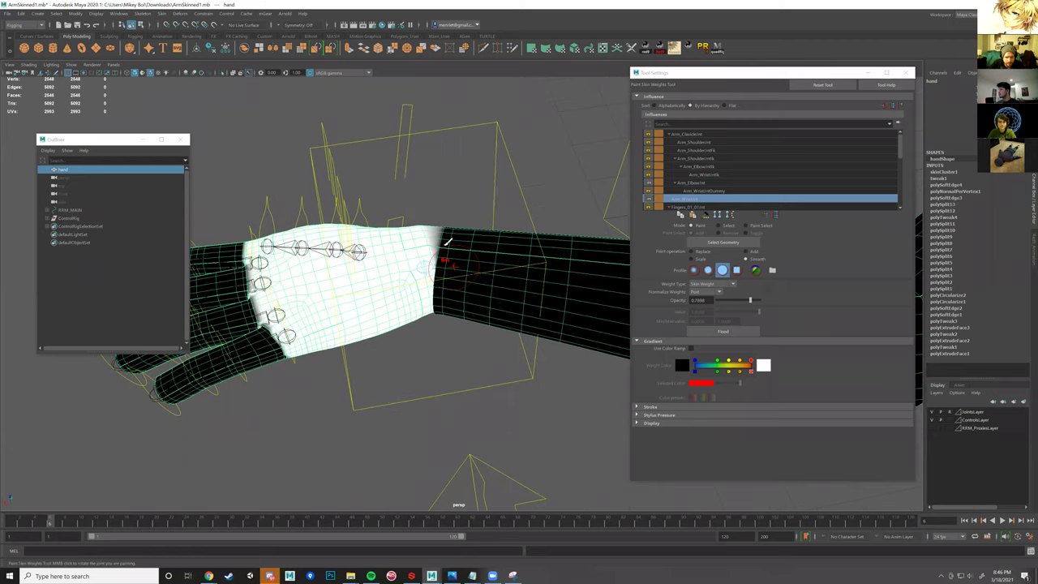
{"action": "left_click_drag", "start_coordinate": [444, 241], "coordinate": [443, 278]}
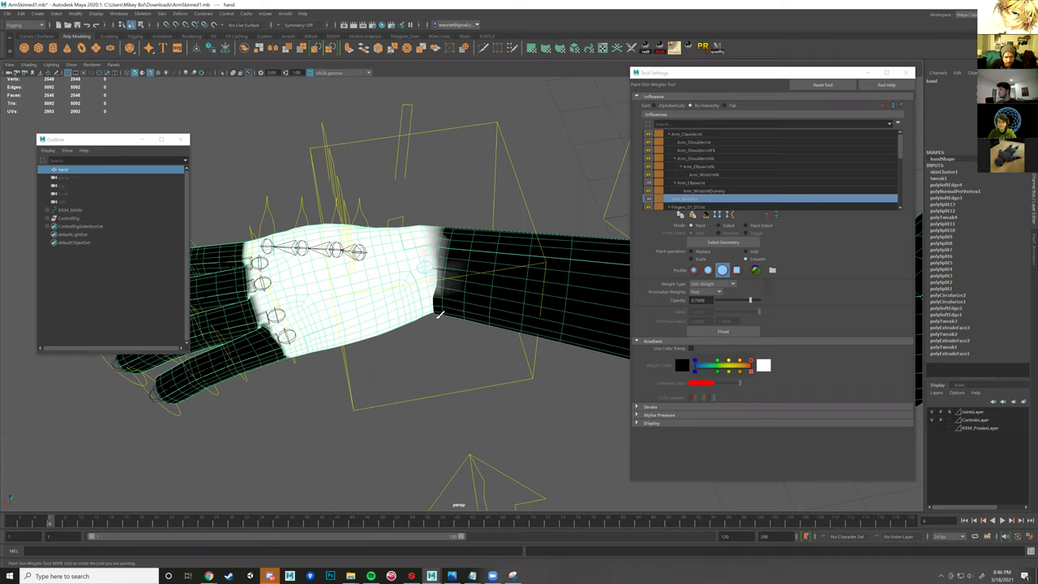
{"action": "left_click_drag", "start_coordinate": [438, 314], "coordinate": [467, 260]}
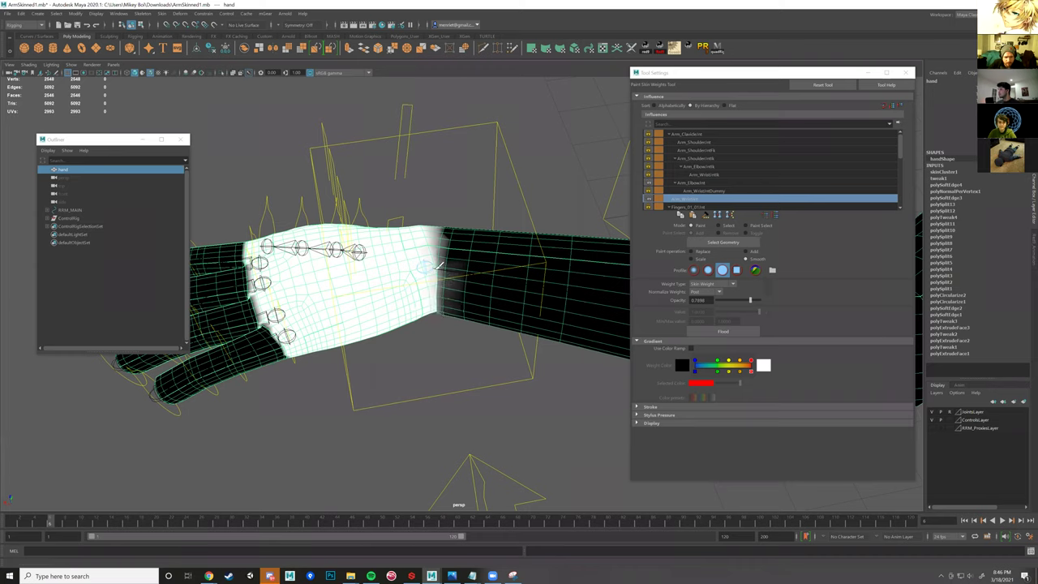
{"action": "right_click_drag", "start_coordinate": [436, 269], "coordinate": [438, 304]}
{"action": "left_click_drag", "start_coordinate": [439, 288], "coordinate": [438, 259]}
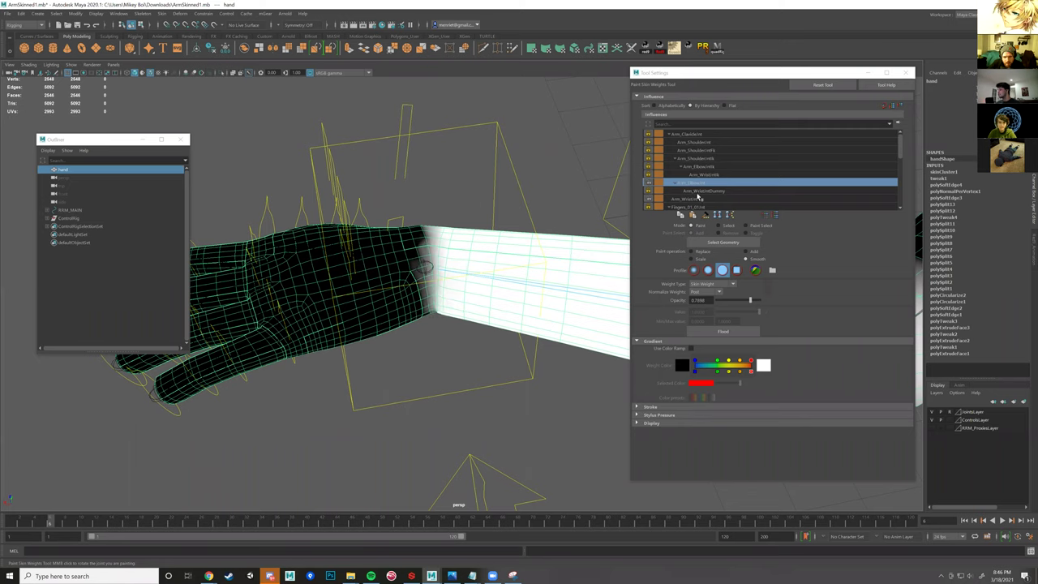
- Return to the Arm_WristJnt influence and smooth its weights around the thumb and palm sides of the wrist
{"action": "left_click", "coordinate": [696, 199]}
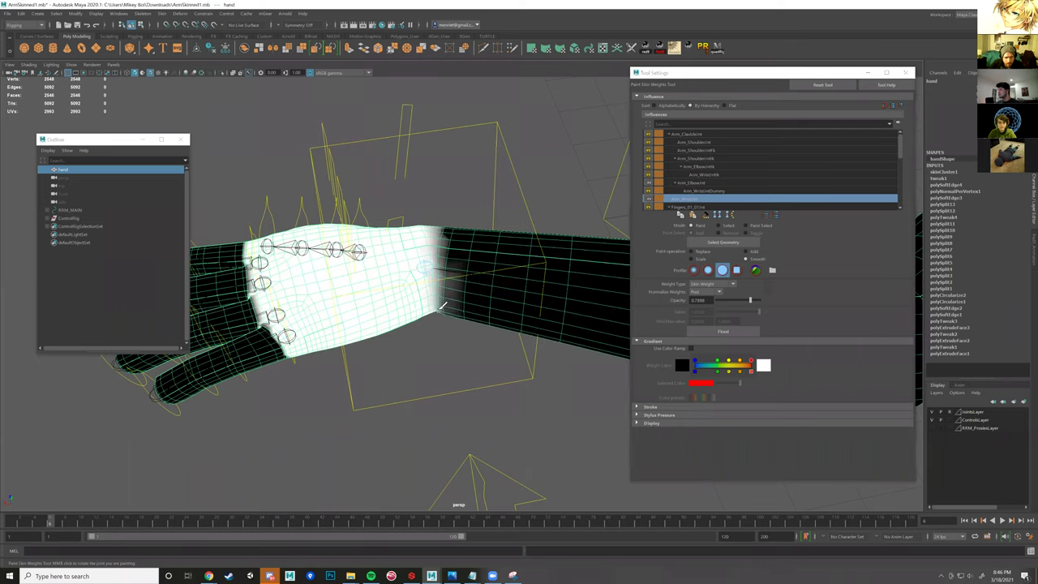
{"action": "left_click", "coordinate": [442, 245]}
{"action": "mouse_move", "coordinate": [445, 223]}
{"action": "left_mouse_down"}
{"action": "mouse_move", "coordinate": [453, 234]}
{"action": "mouse_move", "coordinate": [440, 252]}
{"action": "left_mouse_up"}
{"action": "mouse_move", "coordinate": [443, 295]}
{"action": "left_mouse_down", "text": "alt"}
{"action": "mouse_move", "coordinate": [447, 252]}
{"action": "mouse_move", "coordinate": [447, 289]}
{"action": "left_mouse_up", "text": "alt"}
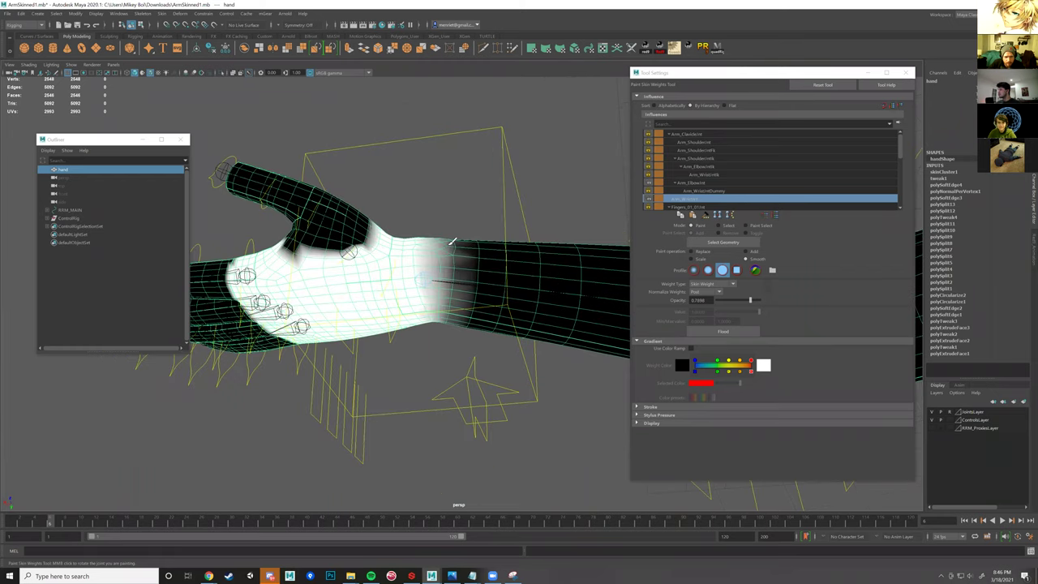
{"action": "left_click_drag", "start_coordinate": [453, 241], "coordinate": [447, 275]}
{"action": "left_click_drag", "start_coordinate": [440, 237], "coordinate": [435, 321]}
{"action": "left_click_drag", "start_coordinate": [439, 283], "coordinate": [442, 280], "text": "alt"}
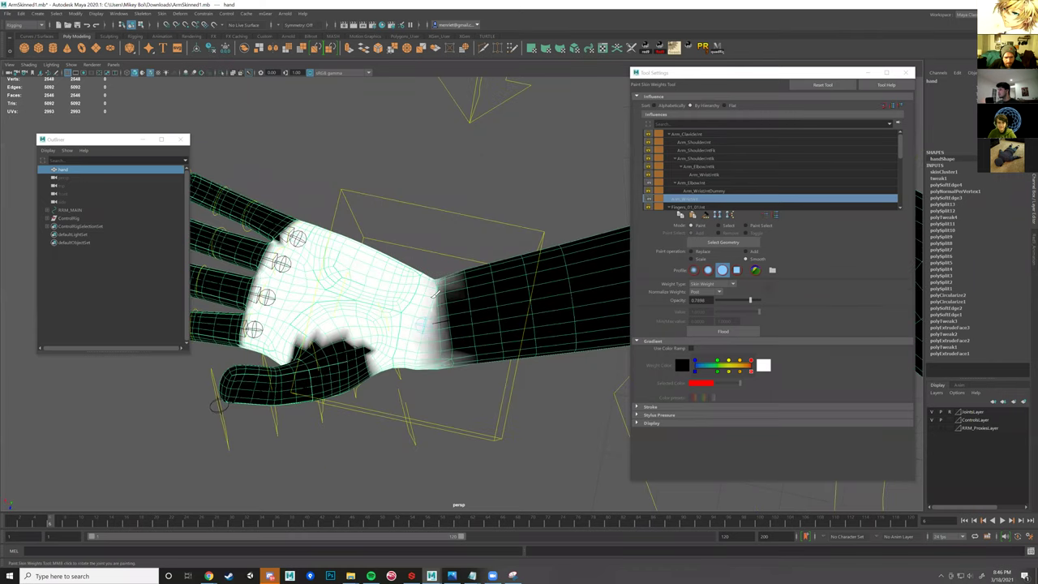
{"action": "left_click_drag", "start_coordinate": [445, 346], "coordinate": [449, 302]}
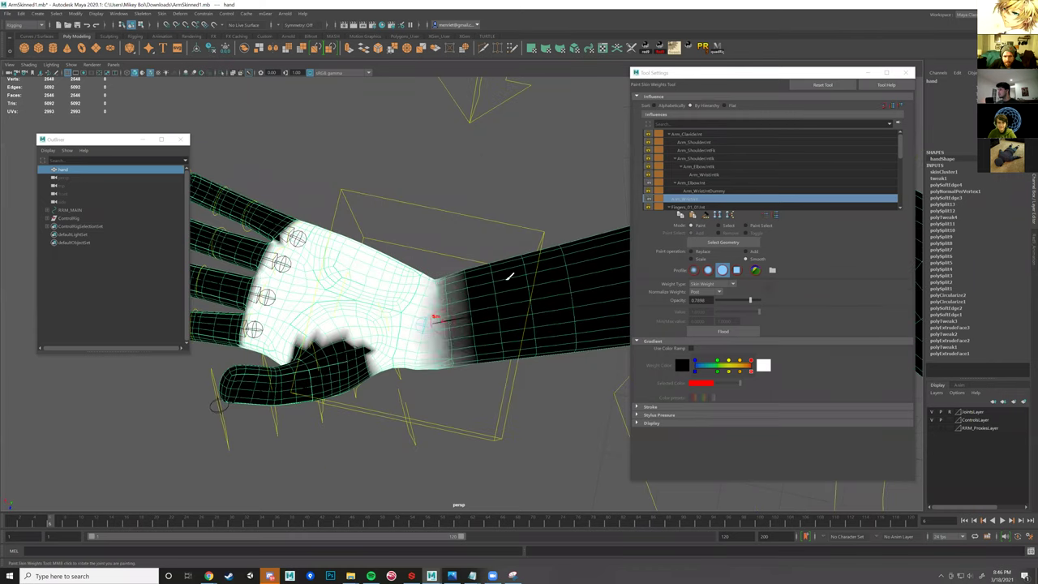
{"action": "mouse_move", "coordinate": [444, 290]}
{"action": "left_mouse_down"}
{"action": "mouse_move", "coordinate": [427, 342]}
{"action": "mouse_move", "coordinate": [443, 287]}
{"action": "left_mouse_up"}
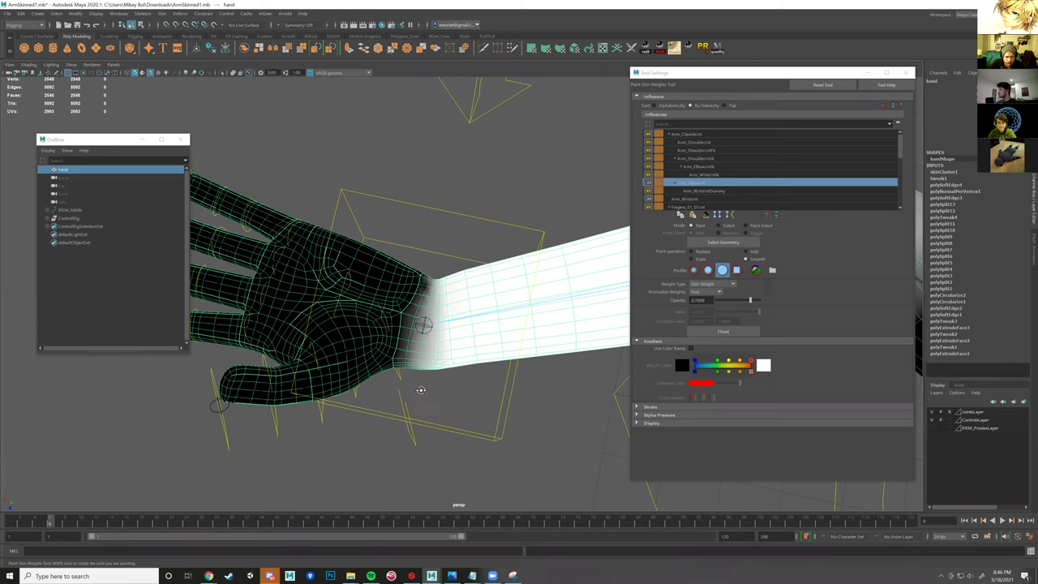
- Smooth the Arm_ElbowJnt weights around the wrist seam and check the blend from all sides
{"action": "left_click_drag", "start_coordinate": [421, 391], "coordinate": [417, 414], "text": "alt"}
{"action": "mouse_move", "coordinate": [422, 321]}
{"action": "left_mouse_down", "text": "alt"}
{"action": "mouse_move", "coordinate": [426, 301]}
{"action": "mouse_move", "coordinate": [415, 308]}
{"action": "left_mouse_up", "text": "alt"}
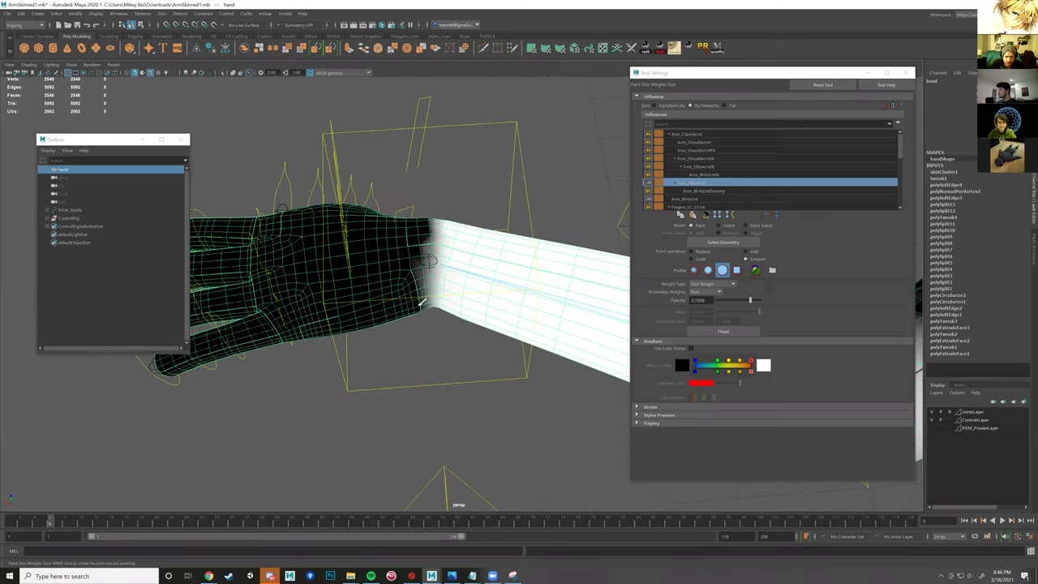
{"action": "mouse_move", "coordinate": [432, 239]}
{"action": "left_mouse_down"}
{"action": "mouse_move", "coordinate": [420, 209]}
{"action": "mouse_move", "coordinate": [433, 250]}
{"action": "left_mouse_up"}
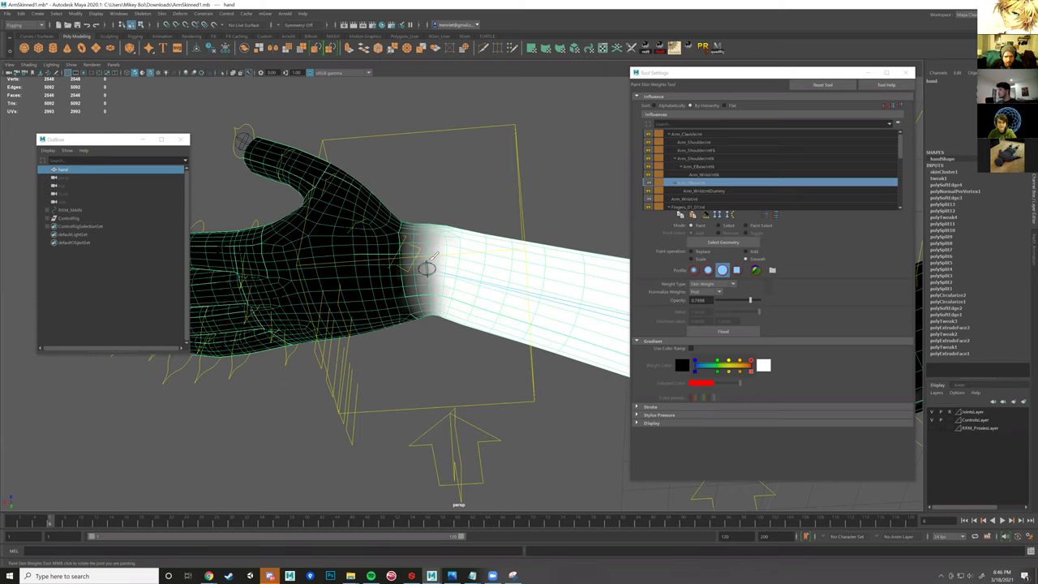
{"action": "mouse_move", "coordinate": [428, 306]}
{"action": "left_mouse_down", "text": "alt"}
{"action": "mouse_move", "coordinate": [420, 322]}
{"action": "mouse_move", "coordinate": [436, 292]}
{"action": "left_mouse_up", "text": "alt"}
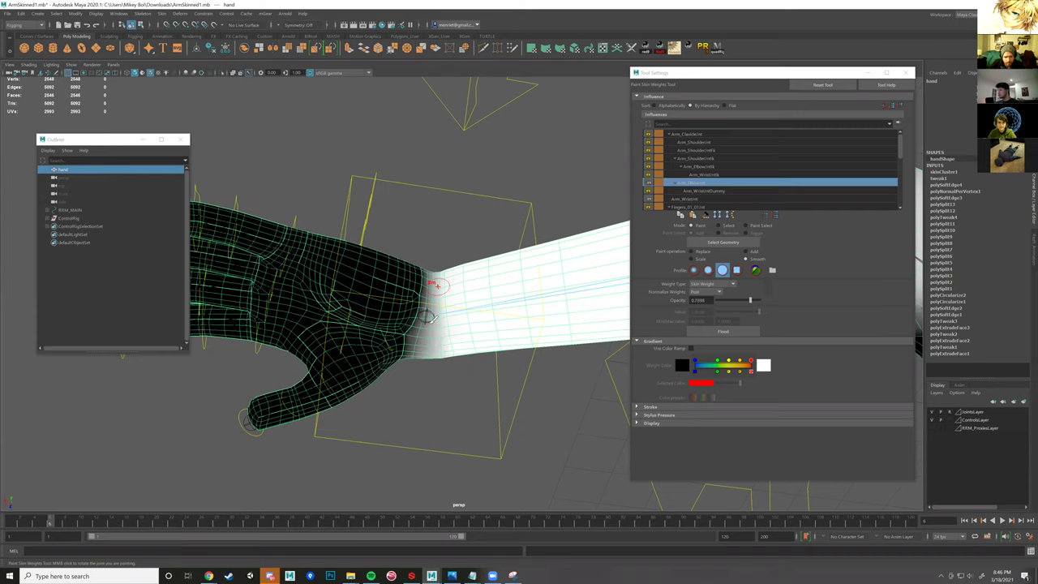
{"action": "left_click_drag", "start_coordinate": [407, 403], "coordinate": [454, 201], "text": "alt"}
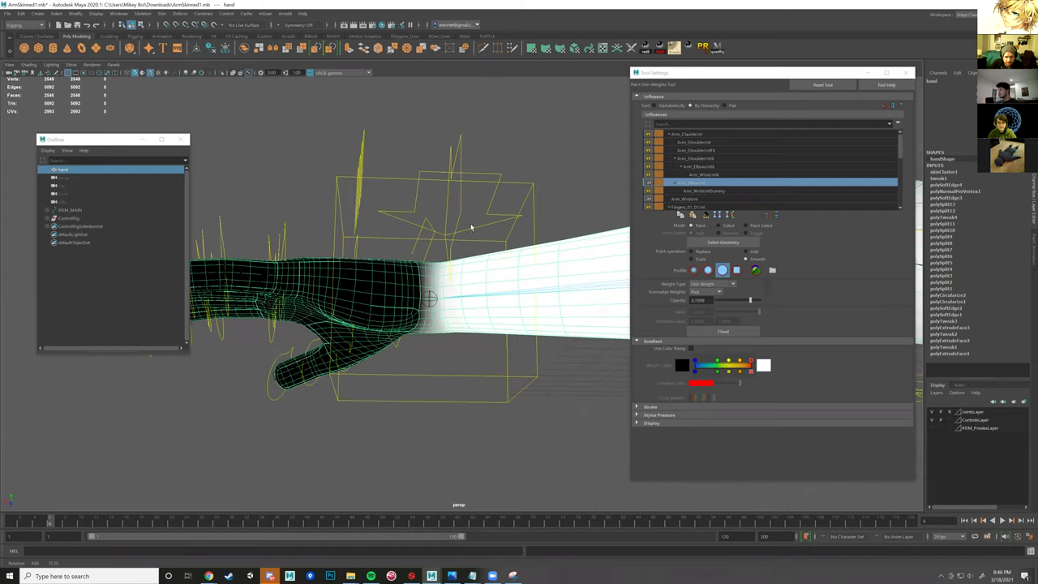
- Select Arm_WristIk_Ctrl and rotate the hand sideways and downward to test the wrist deformation
{"action": "key", "text": "w"}
{"action": "left_click", "coordinate": [468, 240]}
{"action": "left_click_drag", "start_coordinate": [463, 257], "coordinate": [451, 265], "text": "alt"}
{"action": "left_click_drag", "start_coordinate": [422, 217], "coordinate": [417, 211], "text": "alt"}
{"action": "left_click_drag", "start_coordinate": [505, 205], "coordinate": [468, 212], "text": "alt"}
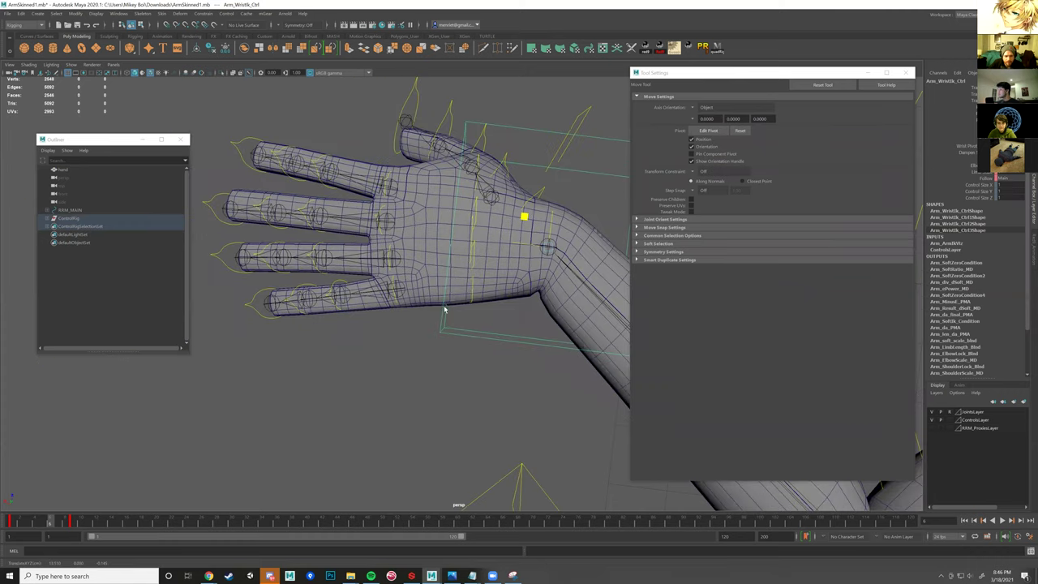
{"action": "left_click_drag", "start_coordinate": [444, 309], "coordinate": [482, 272], "text": "alt"}
{"action": "key", "text": "e"}
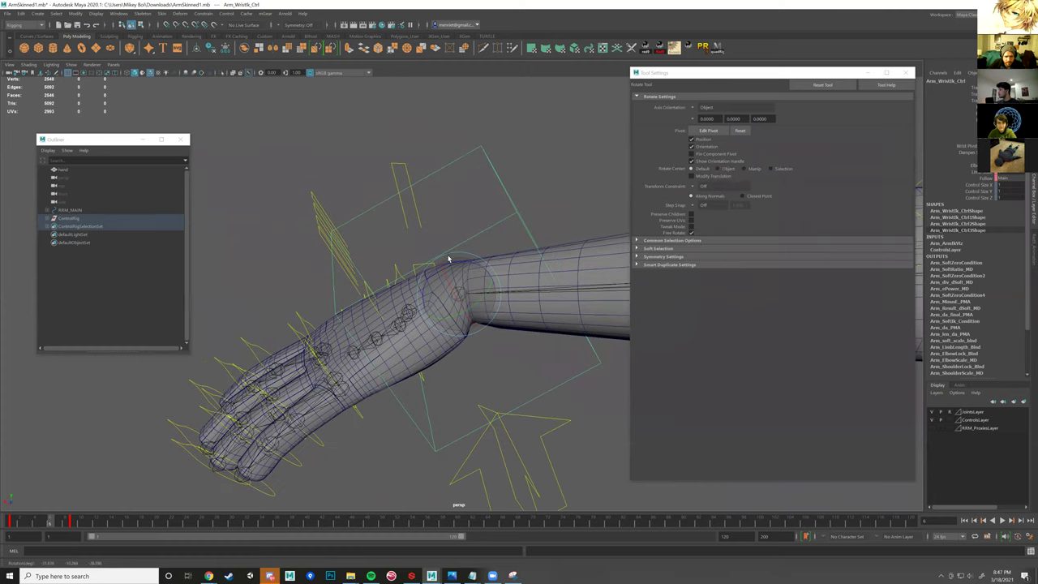
- Undo the downward hand rotation and bend the hand upward with Arm_WristIk_Ctrl to expose the wrist crease
{"action": "key", "text": "ctrl+z"}
{"action": "key", "text": "ctrl+z"}
{"action": "left_click_drag", "start_coordinate": [486, 251], "coordinate": [528, 274], "text": "alt"}
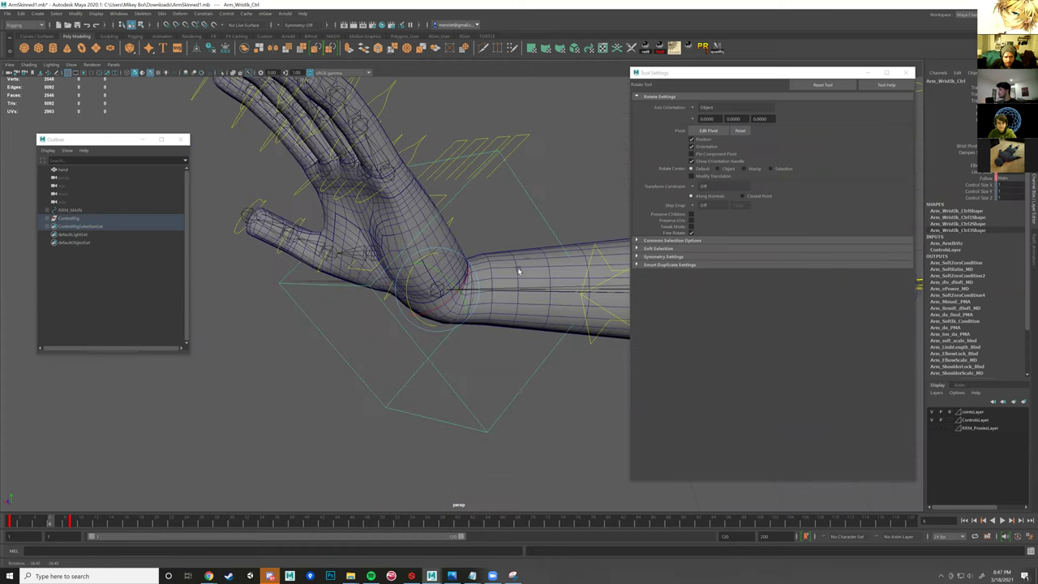
- Smooth the hand mesh's Arm_ElbowJnt and Arm_WristJnt skin weights around the crease of the bent wrist
{"action": "left_click", "coordinate": [509, 274]}
{"action": "key", "text": "w"}
{"action": "left_click_drag", "start_coordinate": [475, 309], "coordinate": [459, 297], "text": "alt"}
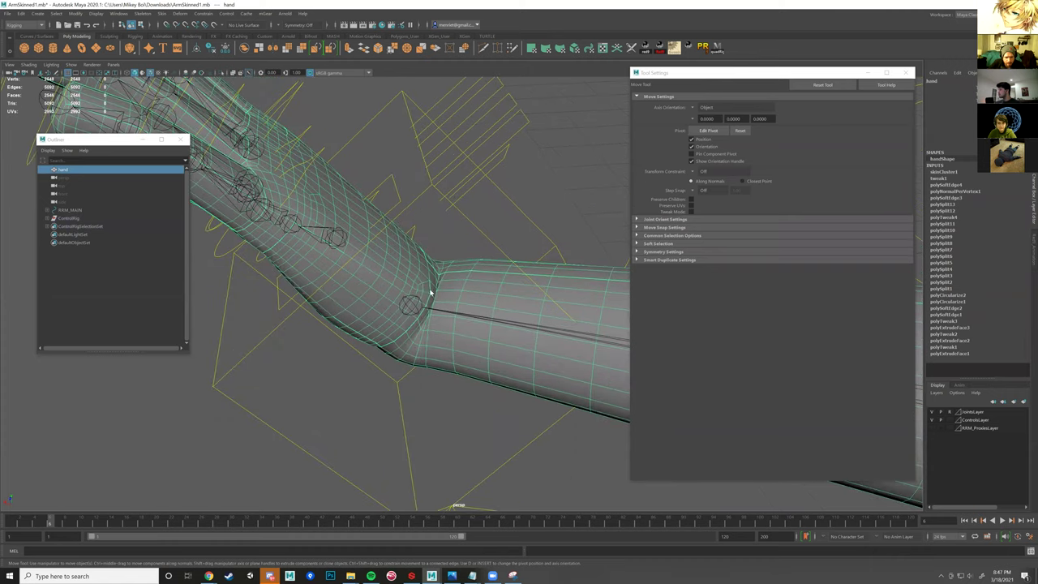
{"action": "right_click", "coordinate": [459, 292]}
{"action": "left_click", "coordinate": [444, 280]}
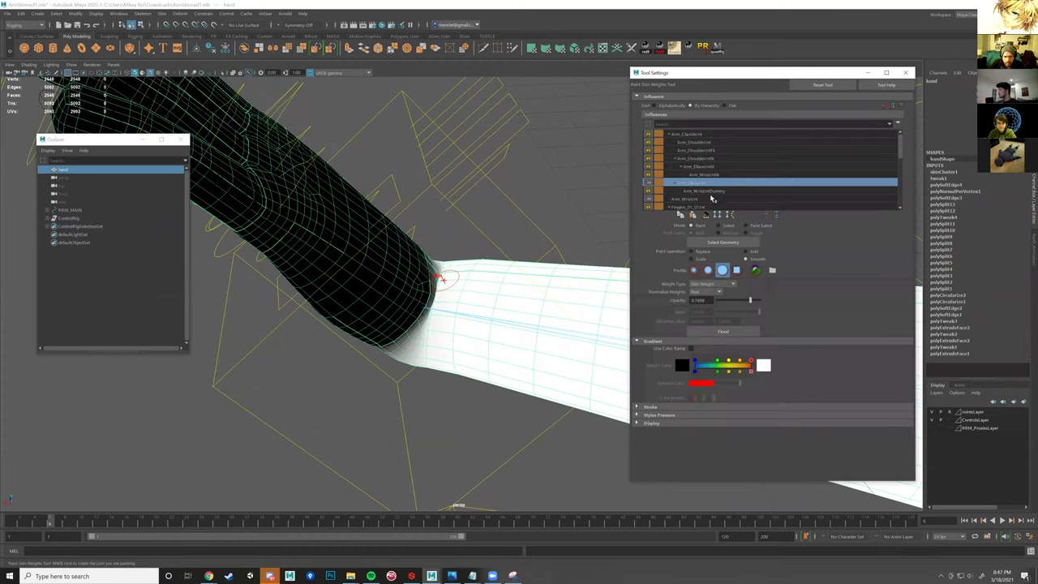
{"action": "mouse_move", "coordinate": [440, 310]}
{"action": "left_mouse_down"}
{"action": "mouse_move", "coordinate": [437, 297]}
{"action": "mouse_move", "coordinate": [432, 322]}
{"action": "mouse_move", "coordinate": [431, 300]}
{"action": "left_mouse_up"}
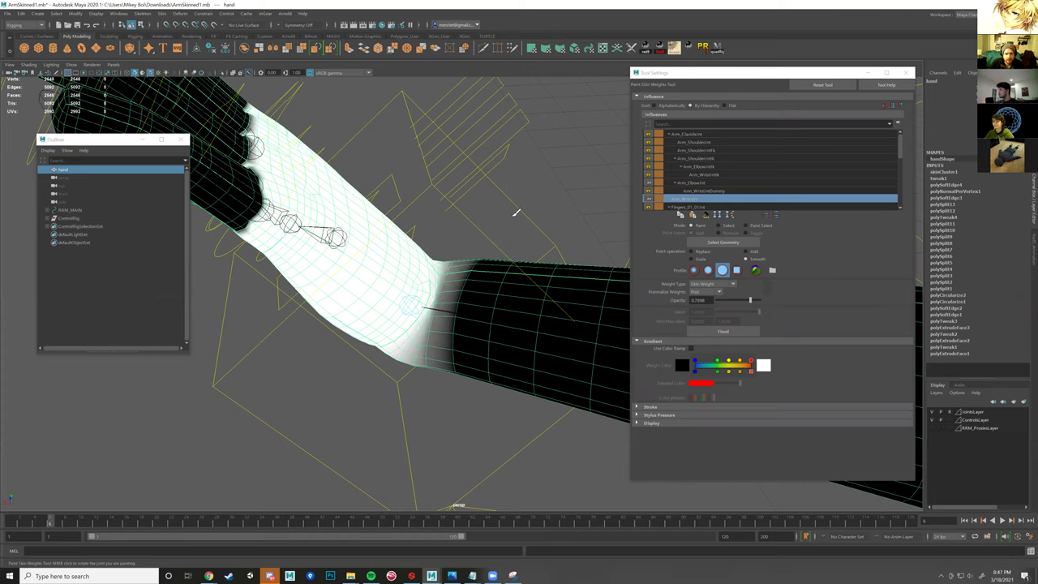
- Select Arm_WristIk_Ctrl and scrub and play its keyframed motion to check the arm and wrist deformation
{"action": "left_click_drag", "start_coordinate": [509, 210], "coordinate": [500, 253], "text": "alt"}
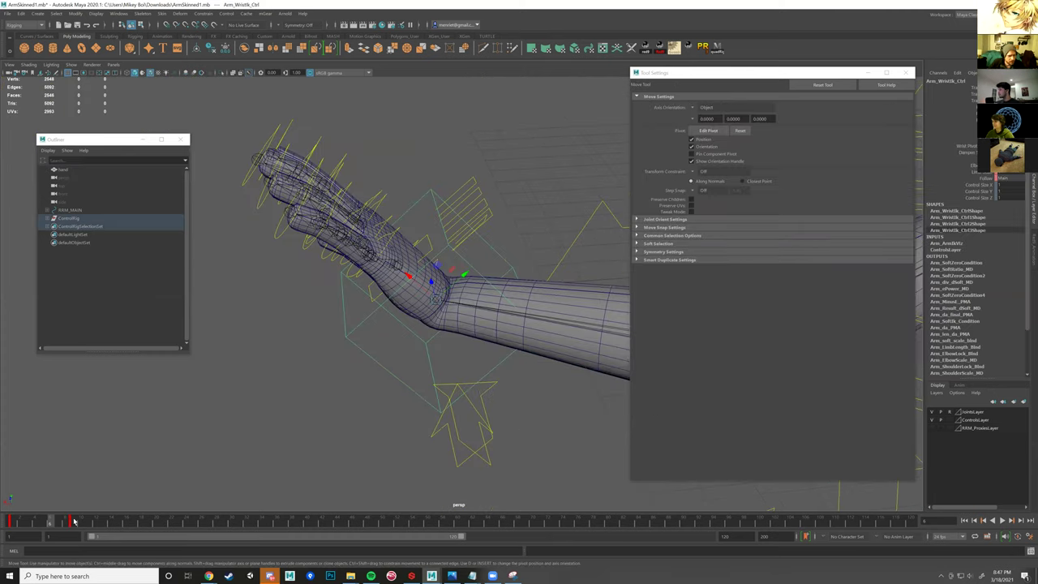
{"action": "left_click_drag", "start_coordinate": [81, 524], "coordinate": [8, 527], "text": "shift"}
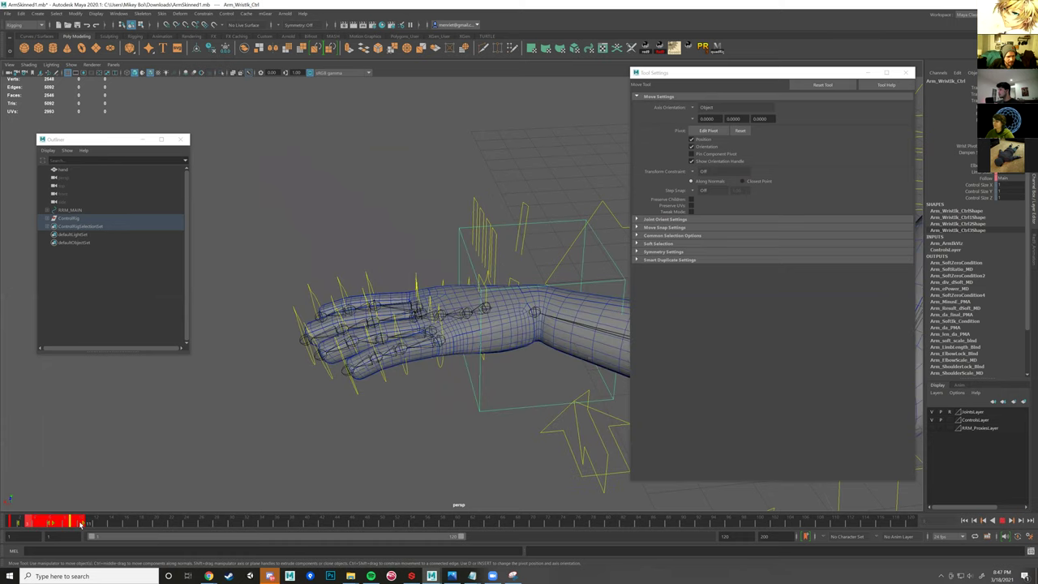
{"action": "left_click_drag", "start_coordinate": [79, 524], "coordinate": [93, 524]}
{"action": "key", "text": "alt+v"}
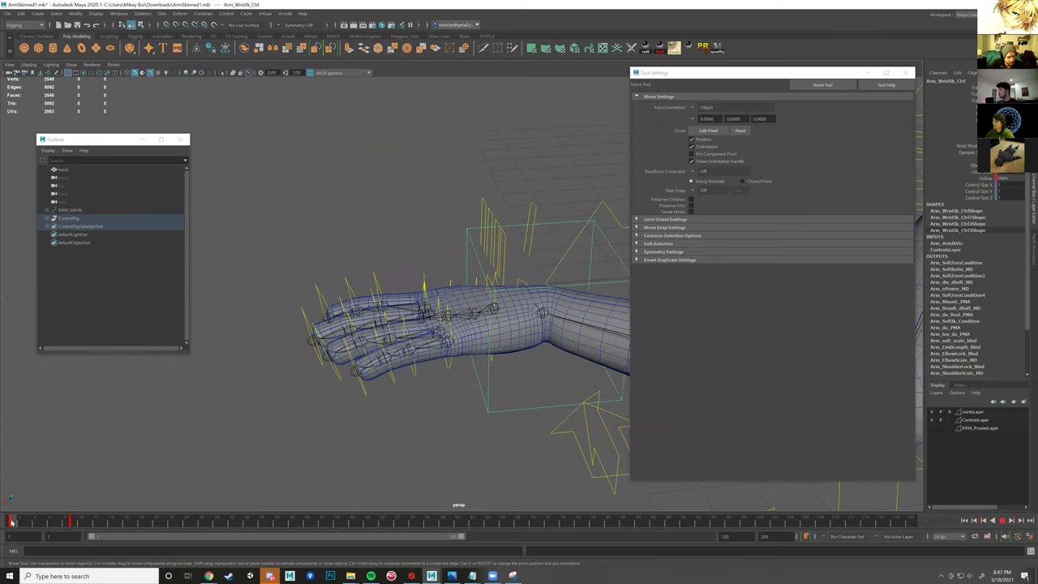
- Delete both Arm_WristIk_Ctrl keyframes from the timeline, starting with the one at frame 1
{"action": "right_click", "coordinate": [12, 523]}
{"action": "left_click", "coordinate": [93, 529]}
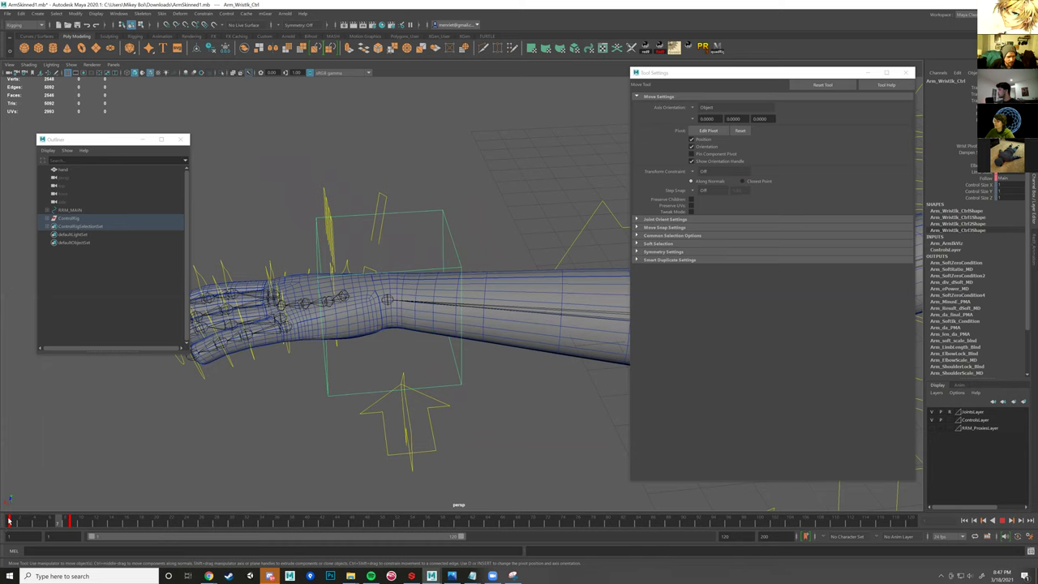
{"action": "left_click", "coordinate": [9, 521]}
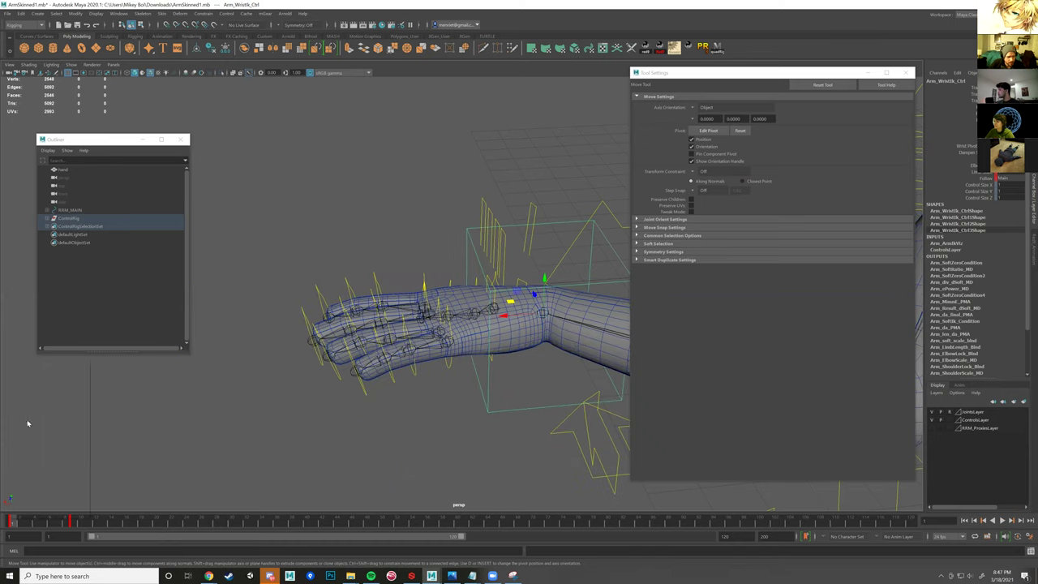
{"action": "right_click", "coordinate": [24, 521]}
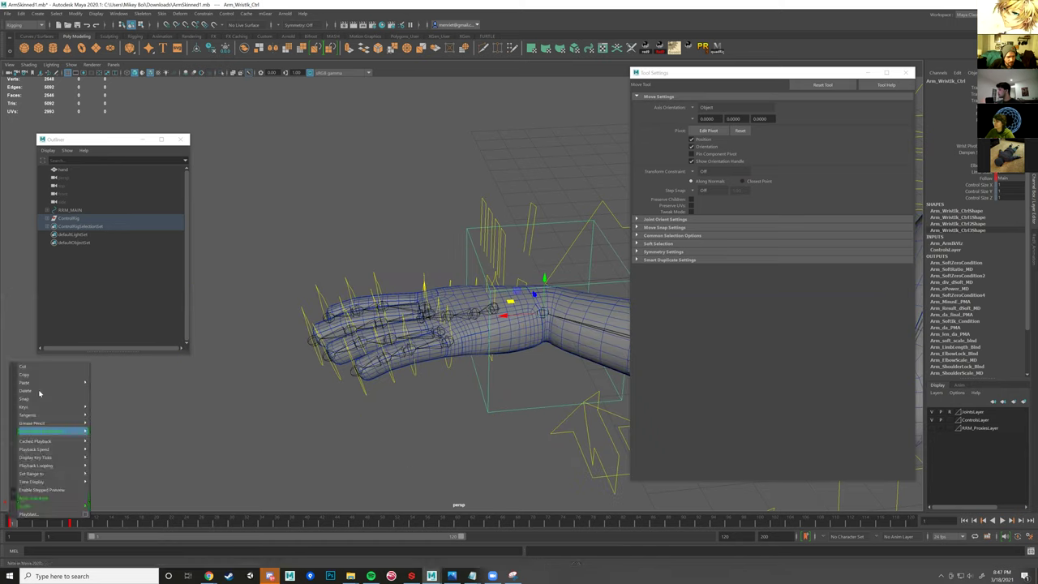
{"action": "left_click", "coordinate": [66, 500]}
{"action": "right_click", "coordinate": [73, 523]}
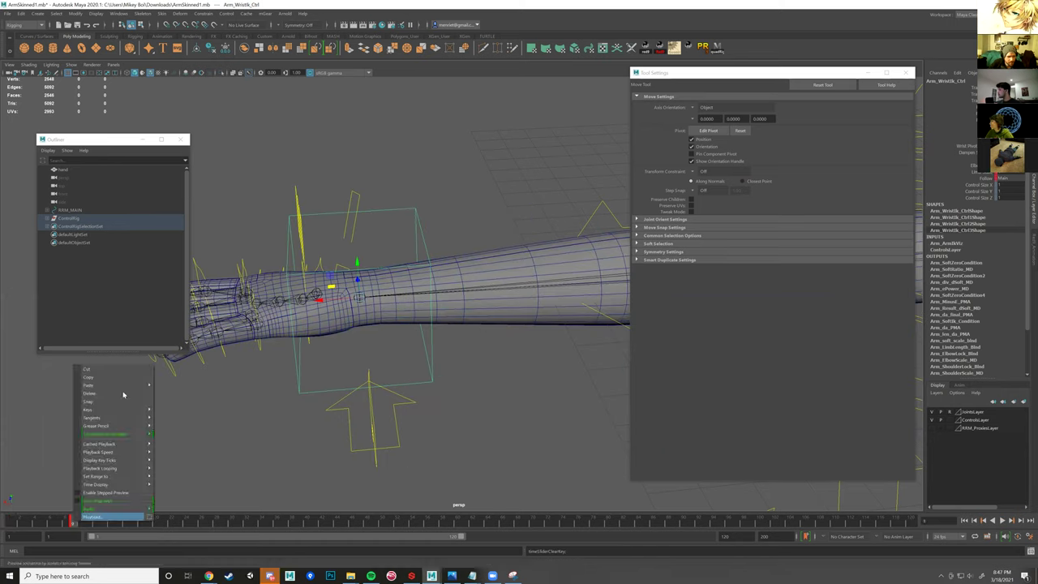
{"action": "left_click", "coordinate": [126, 395]}
- Rotate Fingers_01_01_Ctrl to bend the index finger downward at its base knuckle
{"action": "left_click_drag", "start_coordinate": [519, 282], "coordinate": [456, 306], "text": "alt"}
{"action": "key", "text": "ctrl+z"}
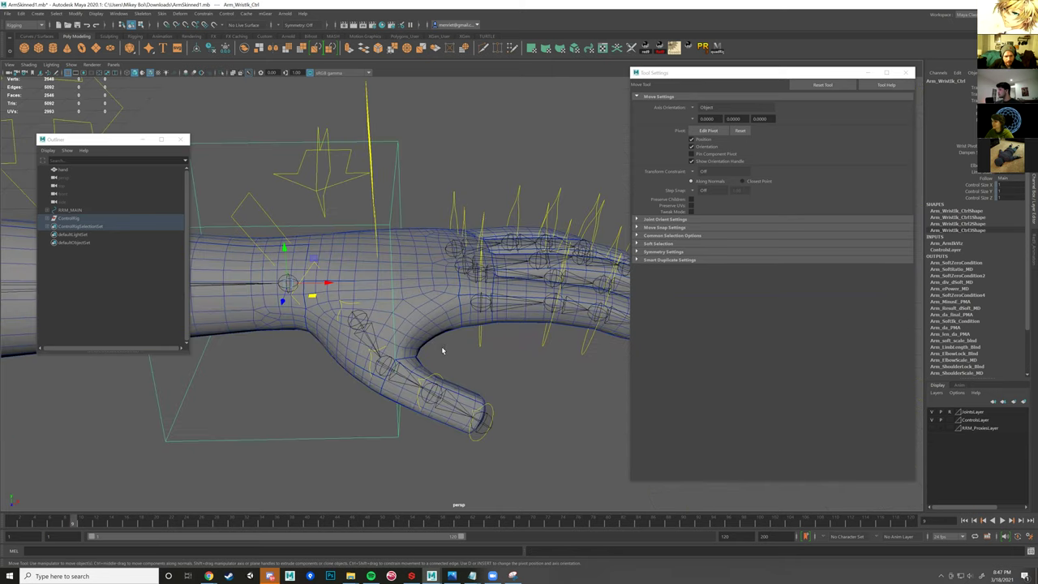
{"action": "key", "text": "ctrl+z"}
{"action": "key", "text": "ctrl+z"}
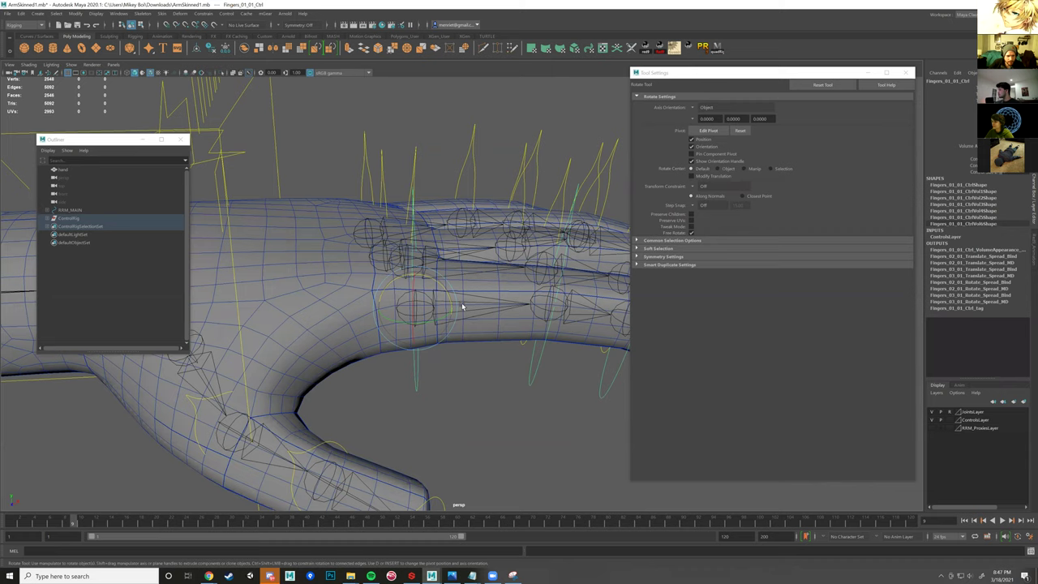
{"action": "key", "text": "ctrl+z"}
{"action": "key", "text": "ctrl+z"}
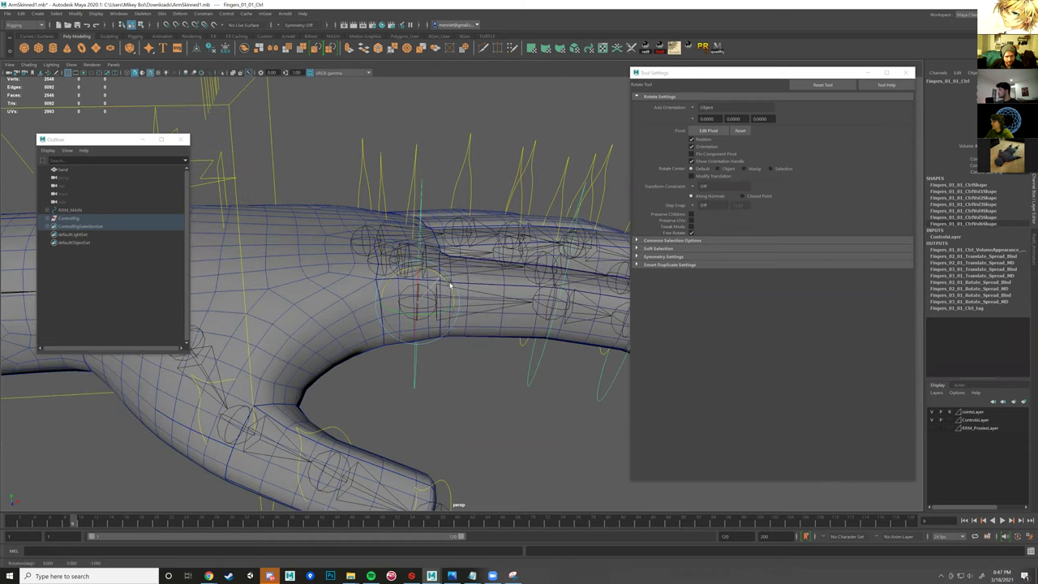
{"action": "key", "text": "ctrl+z"}
{"action": "key", "text": "ctrl+z"}
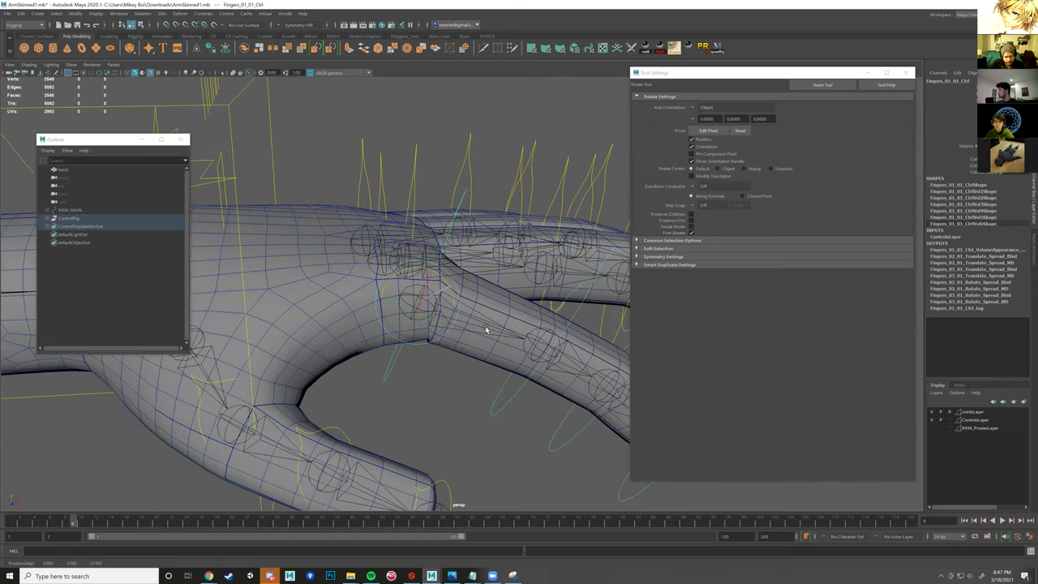
- Start painting skin weights on the hand mesh, lock Arm_ElbowJnt, and choose Fingers_01_01Jnt as the influence
{"action": "left_click", "coordinate": [456, 325]}
{"action": "right_click", "coordinate": [468, 312]}
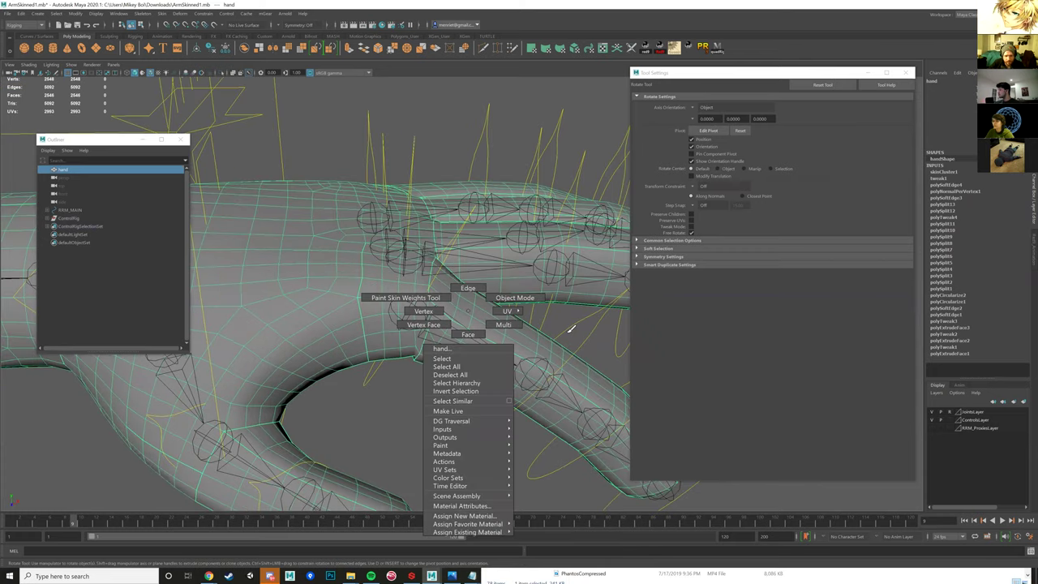
{"action": "left_click", "coordinate": [406, 298]}
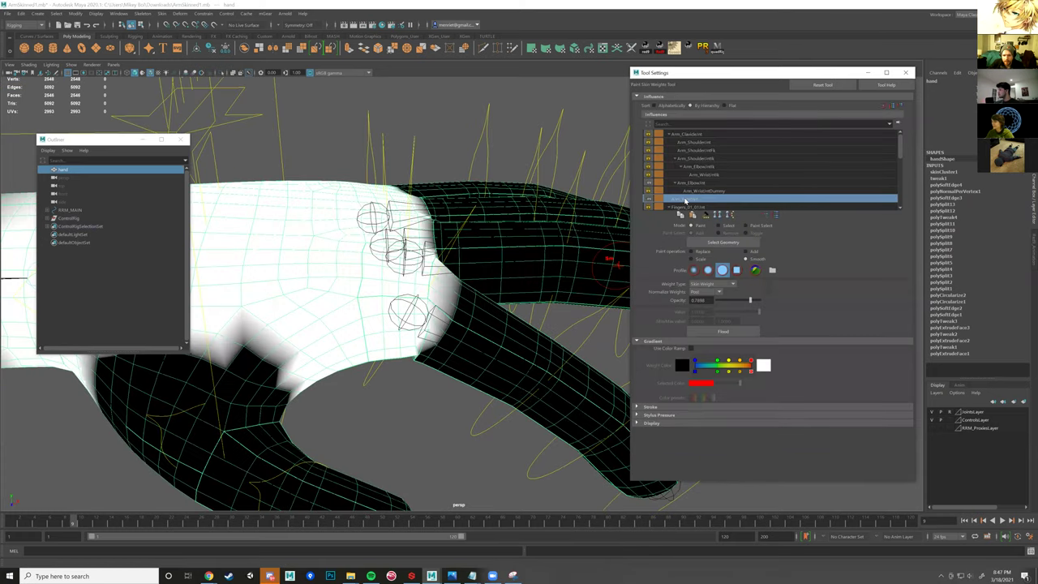
{"action": "right_click", "coordinate": [685, 200]}
{"action": "left_click", "coordinate": [691, 209]}
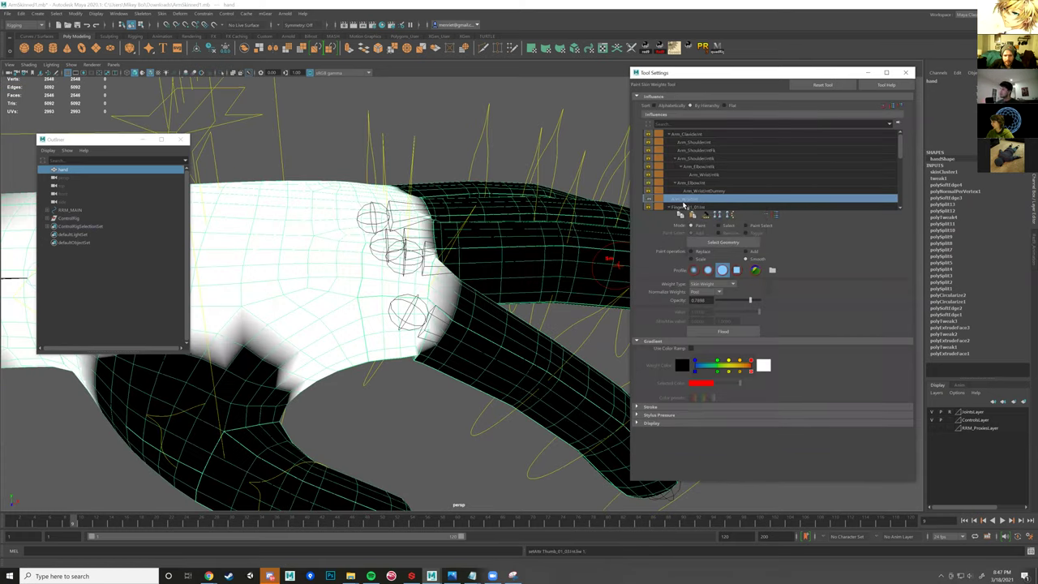
{"action": "left_click", "coordinate": [691, 208]}
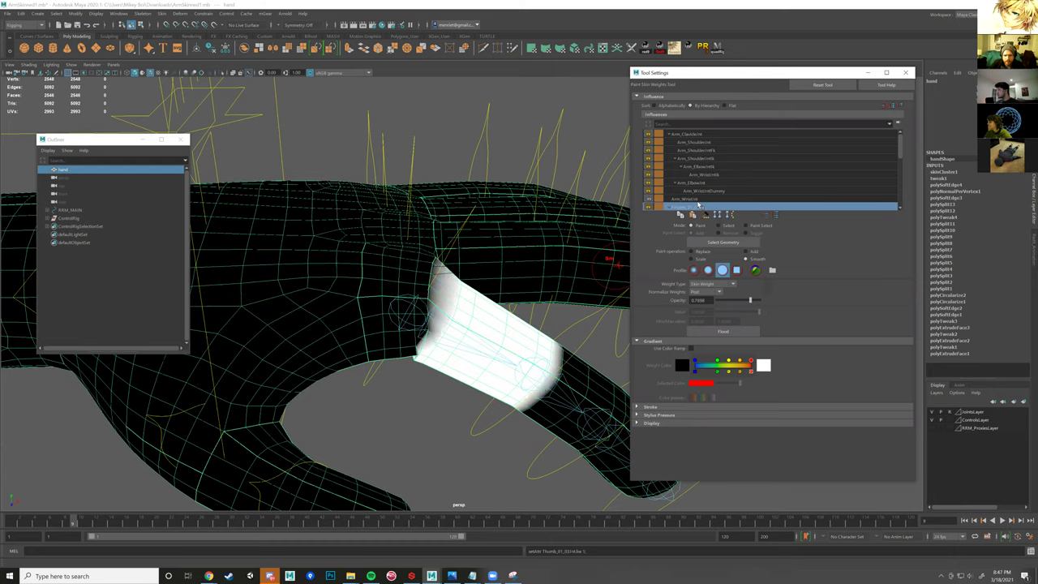
- Smooth the Fingers_01_01Jnt weights across the index finger's base knuckle into the back of the hand
{"action": "mouse_move", "coordinate": [419, 322]}
{"action": "left_mouse_down", "text": "alt"}
{"action": "mouse_move", "coordinate": [420, 286]}
{"action": "mouse_move", "coordinate": [408, 353]}
{"action": "left_mouse_up", "text": "alt"}
{"action": "mouse_move", "coordinate": [427, 304]}
{"action": "left_mouse_down", "text": "alt"}
{"action": "mouse_move", "coordinate": [432, 236]}
{"action": "mouse_move", "coordinate": [425, 299]}
{"action": "left_mouse_up", "text": "alt"}
{"action": "mouse_move", "coordinate": [423, 344]}
{"action": "left_mouse_down", "text": "alt"}
{"action": "mouse_move", "coordinate": [418, 308]}
{"action": "mouse_move", "coordinate": [414, 350]}
{"action": "left_mouse_up", "text": "alt"}
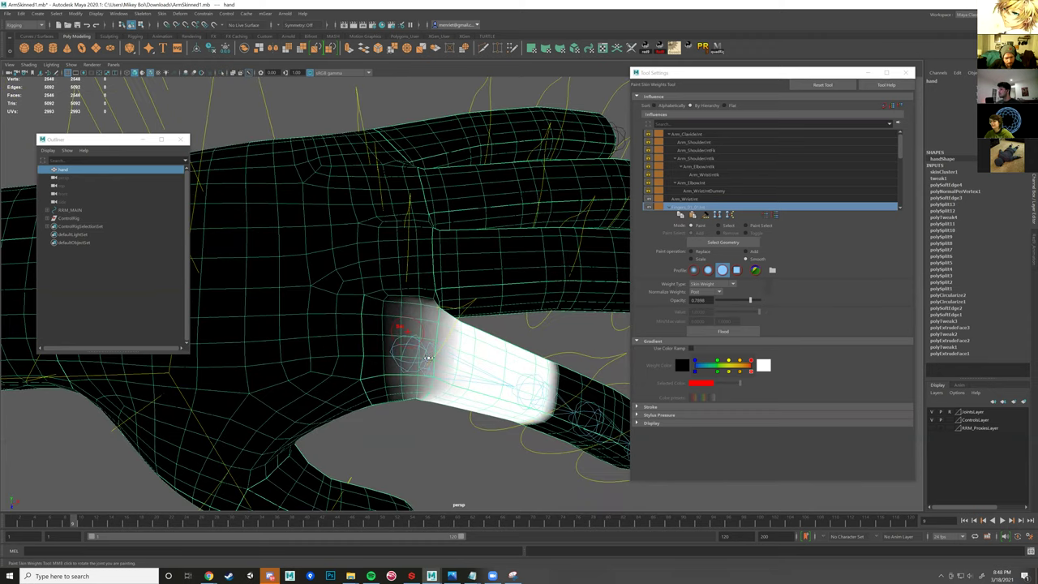
- Smooth the Arm_WristJnt weights around the base of the index finger
{"action": "left_click_drag", "start_coordinate": [519, 283], "coordinate": [398, 330], "text": "alt"}
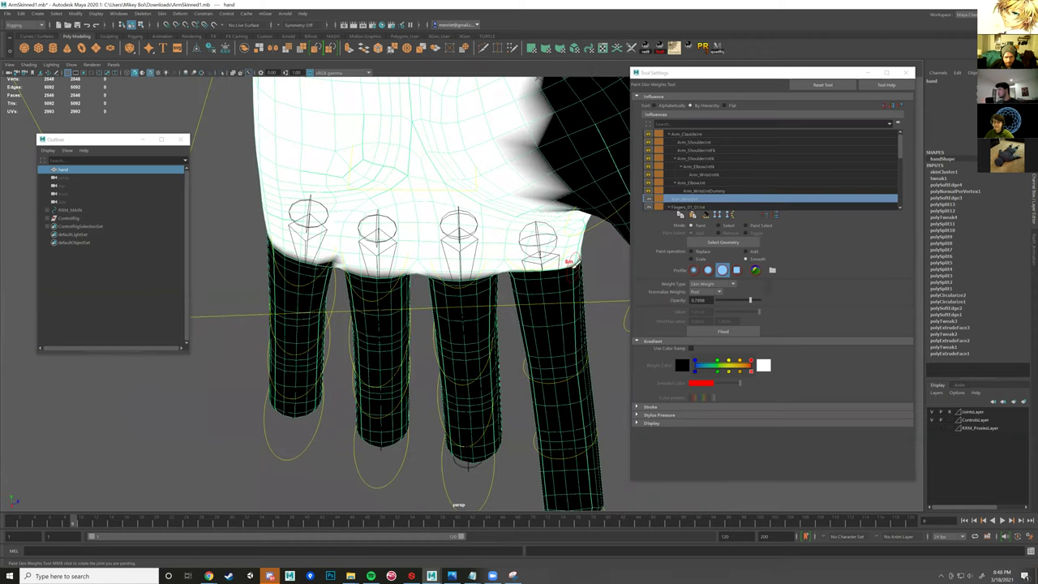
{"action": "mouse_move", "coordinate": [573, 264]}
{"action": "left_mouse_down"}
{"action": "mouse_move", "coordinate": [512, 267]}
{"action": "mouse_move", "coordinate": [484, 302]}
{"action": "mouse_move", "coordinate": [481, 263]}
{"action": "mouse_move", "coordinate": [389, 347]}
{"action": "mouse_move", "coordinate": [402, 327]}
{"action": "left_mouse_up"}
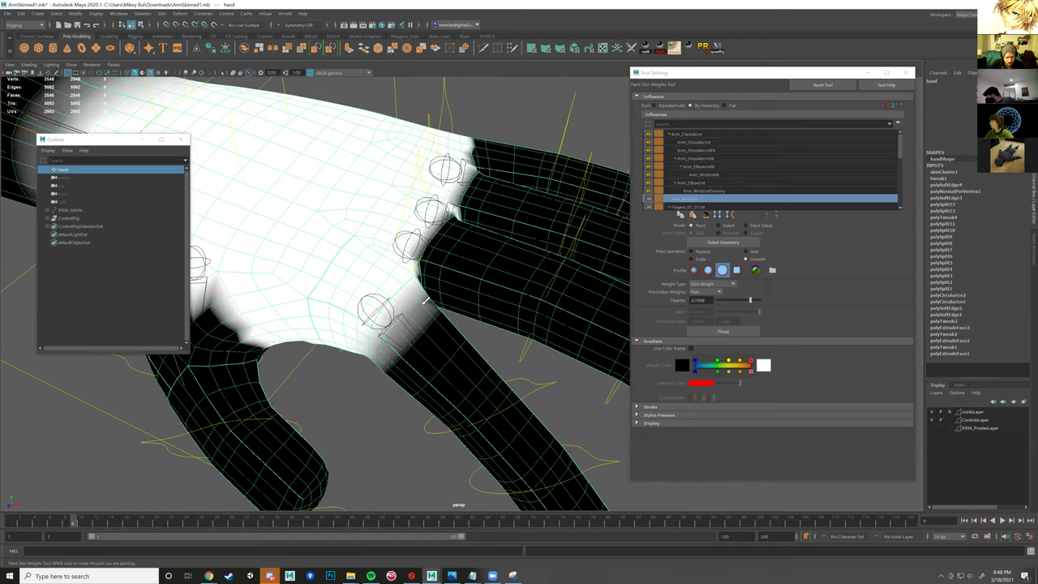
{"action": "mouse_move", "coordinate": [395, 274]}
{"action": "left_mouse_down", "text": "alt"}
{"action": "mouse_move", "coordinate": [409, 292]}
{"action": "mouse_move", "coordinate": [424, 284]}
{"action": "mouse_move", "coordinate": [425, 335]}
{"action": "left_mouse_up", "text": "alt"}
- Smooth the Fingers_01_01Jnt weights on the knuckle's palm side and edges, and return to Arm_WristJnt to blend the same area
{"action": "left_click", "coordinate": [690, 208]}
{"action": "mouse_move", "coordinate": [425, 307]}
{"action": "left_mouse_down"}
{"action": "mouse_move", "coordinate": [431, 321]}
{"action": "mouse_move", "coordinate": [425, 281]}
{"action": "left_mouse_up"}
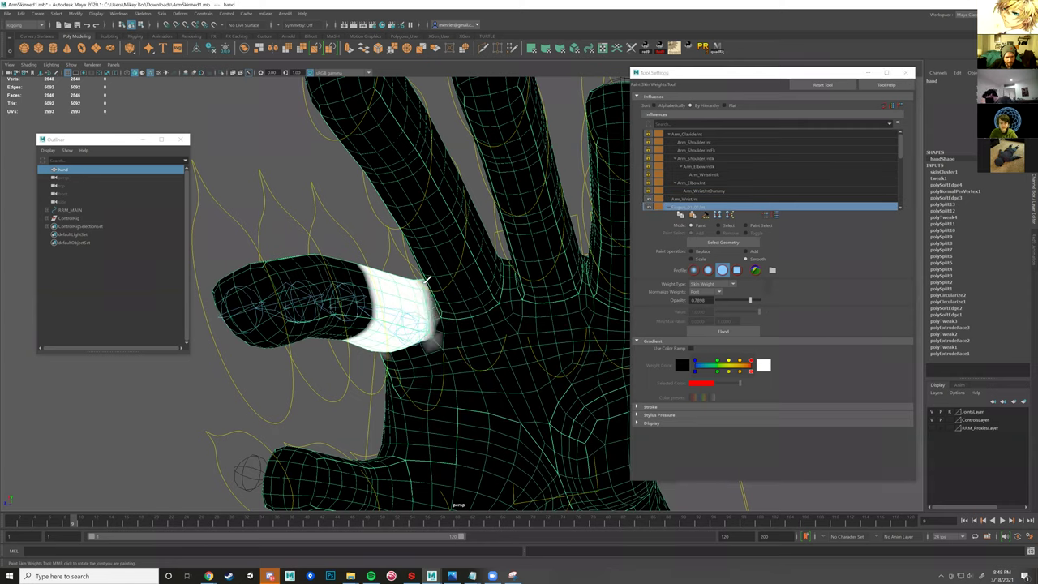
{"action": "mouse_move", "coordinate": [432, 324]}
{"action": "left_mouse_down", "text": "alt"}
{"action": "mouse_move", "coordinate": [466, 325]}
{"action": "mouse_move", "coordinate": [410, 271]}
{"action": "left_mouse_up", "text": "alt"}
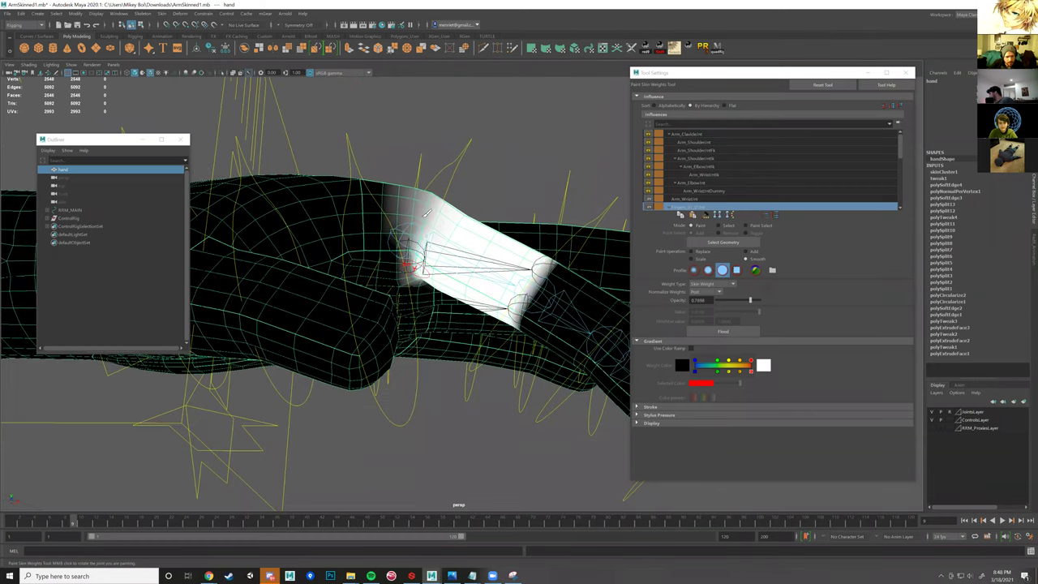
{"action": "mouse_move", "coordinate": [422, 290]}
{"action": "left_mouse_down", "text": "alt"}
{"action": "mouse_move", "coordinate": [419, 253]}
{"action": "mouse_move", "coordinate": [434, 284]}
{"action": "left_mouse_up", "text": "alt"}
{"action": "left_click", "coordinate": [698, 199]}
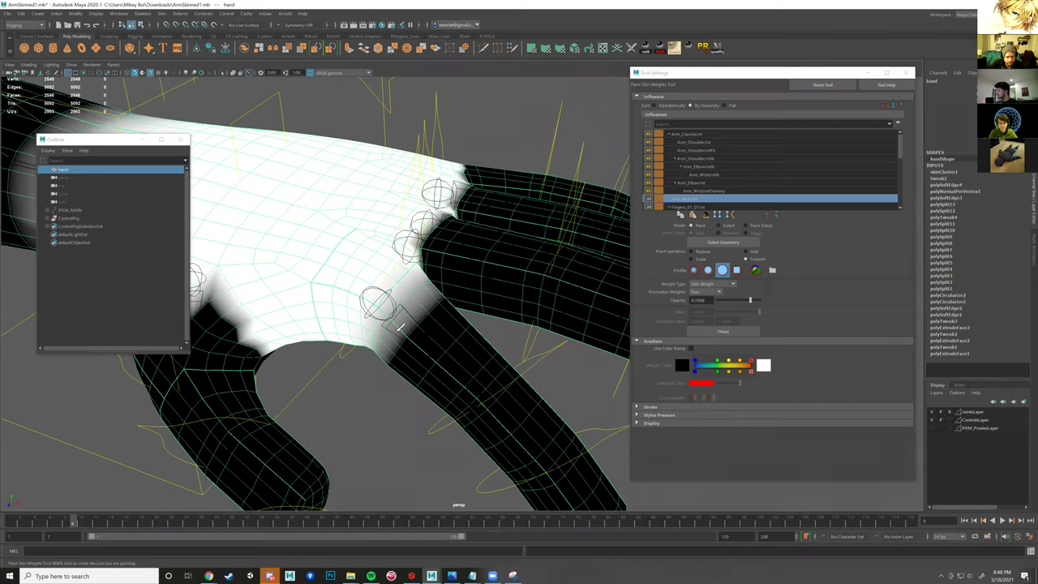
- Bend the index finger further with Fingers_01_01_Ctrl to check the smoothed base knuckle
{"action": "left_click_drag", "start_coordinate": [444, 291], "coordinate": [459, 252], "text": "alt"}
{"action": "key", "text": "e"}
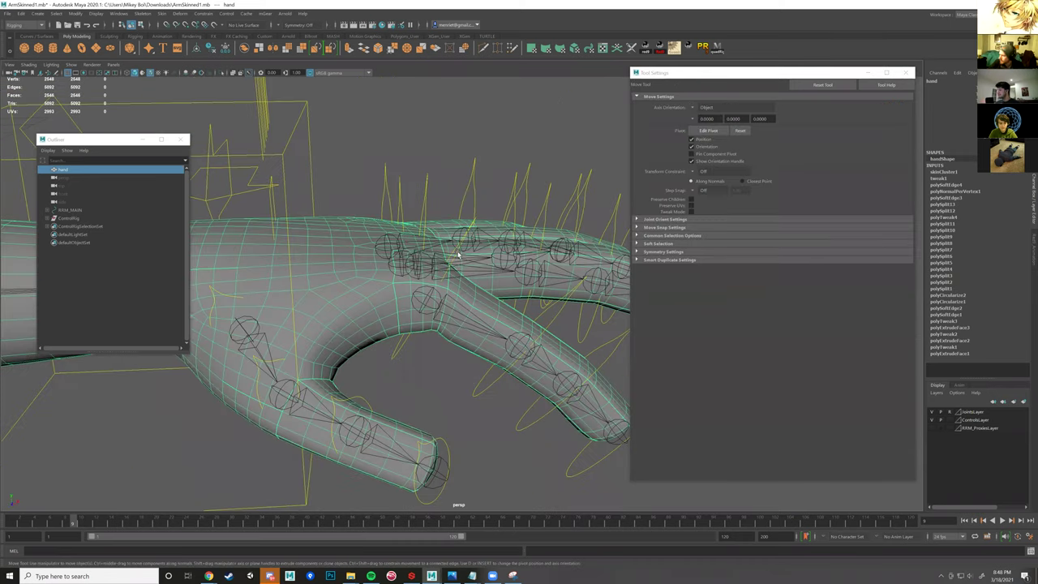
{"action": "left_click", "coordinate": [459, 255]}
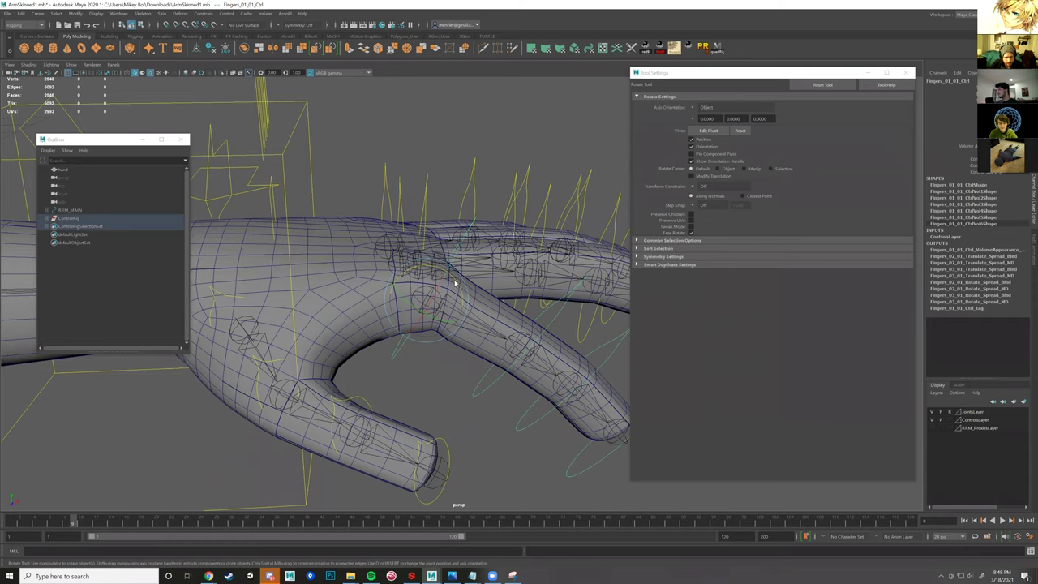
{"action": "left_click_drag", "start_coordinate": [458, 310], "coordinate": [435, 284]}
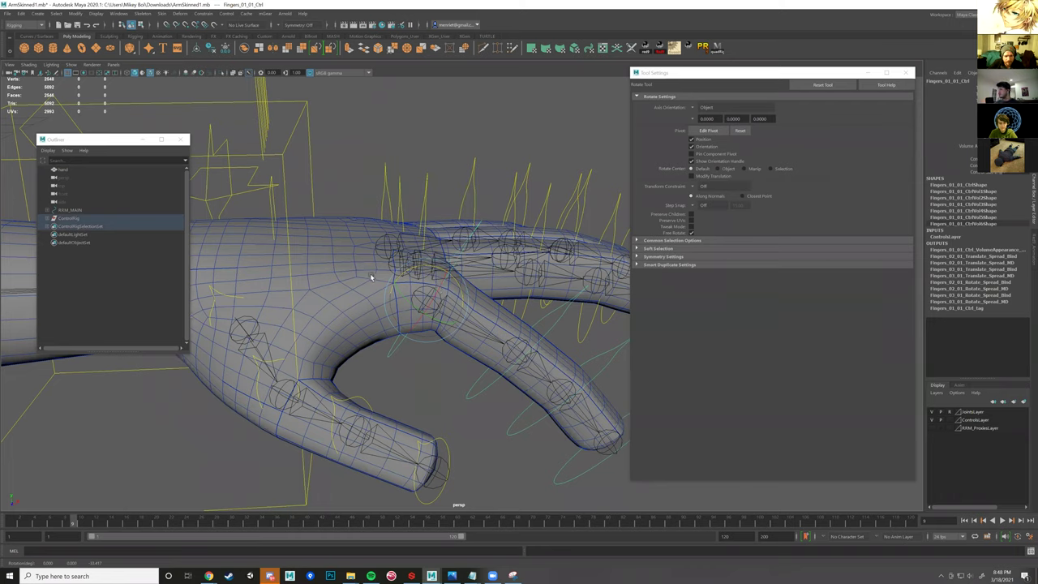
- Rotate Fingers_01_02_Ctrl to bend the index finger downward at its middle knuckle
{"action": "mouse_move", "coordinate": [432, 328]}
{"action": "left_mouse_down", "text": "alt"}
{"action": "mouse_move", "coordinate": [429, 318]}
{"action": "mouse_move", "coordinate": [414, 330]}
{"action": "left_mouse_up", "text": "alt"}
{"action": "mouse_move", "coordinate": [480, 332]}
{"action": "left_mouse_down", "text": "alt"}
{"action": "mouse_move", "coordinate": [452, 326]}
{"action": "mouse_move", "coordinate": [462, 342]}
{"action": "left_mouse_up", "text": "alt"}
{"action": "left_click", "coordinate": [470, 351]}
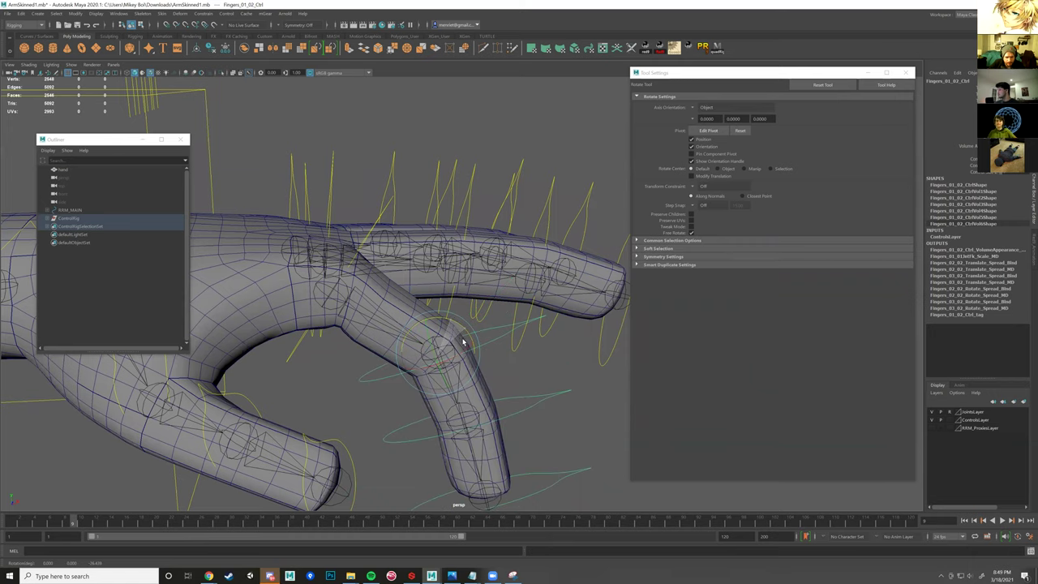
{"action": "middle_click_drag", "start_coordinate": [462, 342], "coordinate": [461, 284], "text": "alt"}
{"action": "scroll", "coordinate": [357, 243], "scroll_direction": "up", "scroll_amount": 1}
- Smooth the Fingers_01_02Jnt skin weights of the hand mesh around the index finger's bent middle knuckle
{"action": "left_click", "coordinate": [354, 244]}
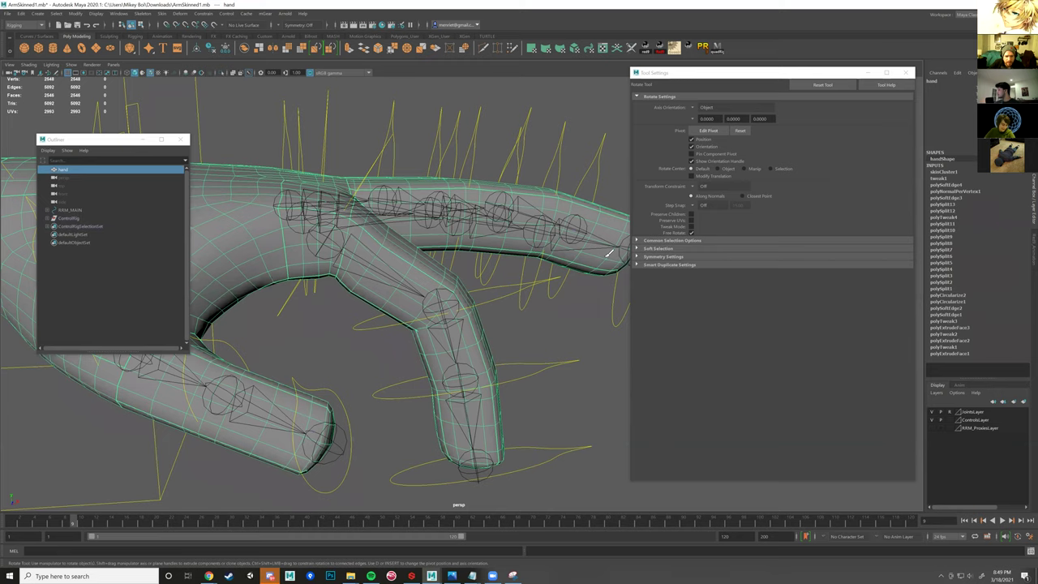
{"action": "key", "text": "y"}
{"action": "scroll", "coordinate": [651, 185], "scroll_direction": "down", "scroll_amount": 1}
{"action": "left_click", "coordinate": [649, 199]}
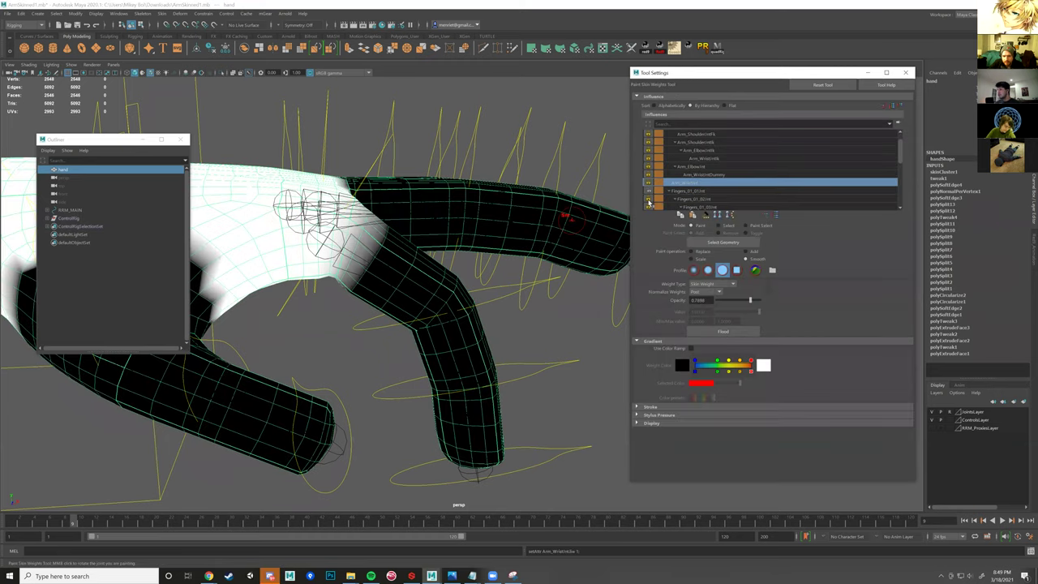
{"action": "left_click", "coordinate": [698, 193]}
{"action": "left_click", "coordinate": [686, 197]}
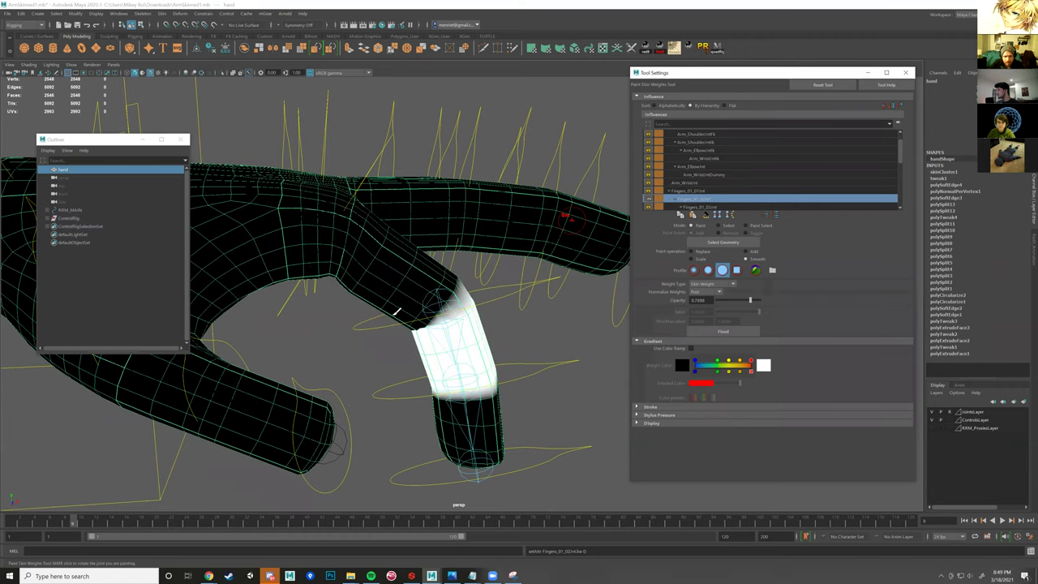
{"action": "mouse_move", "coordinate": [446, 287]}
{"action": "left_mouse_down", "text": "alt"}
{"action": "mouse_move", "coordinate": [375, 293]}
{"action": "mouse_move", "coordinate": [404, 279]}
{"action": "mouse_move", "coordinate": [554, 316]}
{"action": "left_mouse_up", "text": "alt"}
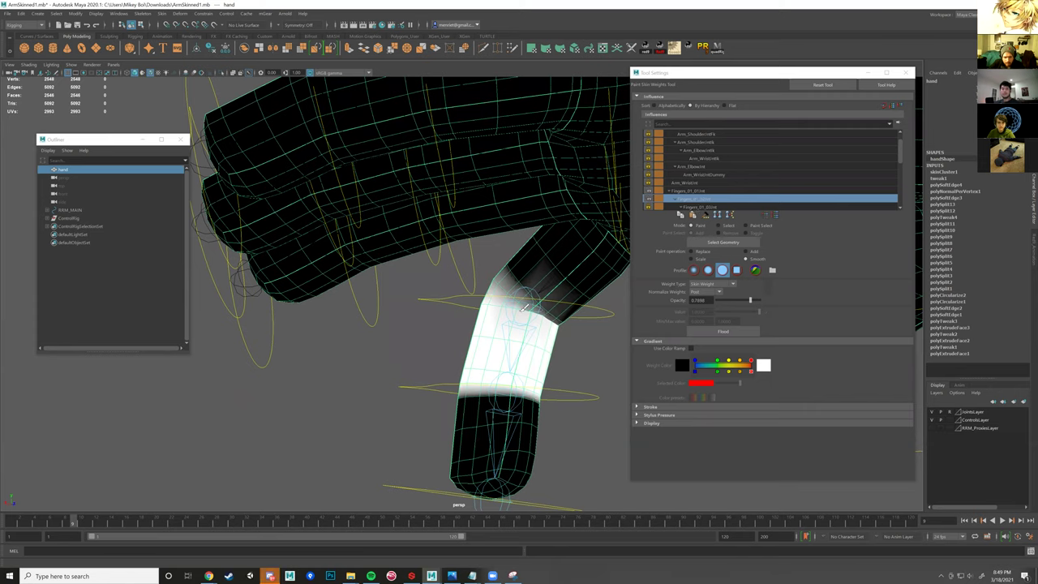
- Smooth the Fingers_01_01Jnt weights around the index finger's middle knuckle, including its underside
{"action": "key", "text": "Up"}
{"action": "mouse_move", "coordinate": [557, 319]}
{"action": "left_mouse_down"}
{"action": "mouse_move", "coordinate": [487, 295]}
{"action": "mouse_move", "coordinate": [569, 321]}
{"action": "left_mouse_up"}
{"action": "mouse_move", "coordinate": [356, 307]}
{"action": "left_mouse_down"}
{"action": "mouse_move", "coordinate": [428, 298]}
{"action": "mouse_move", "coordinate": [417, 320]}
{"action": "mouse_move", "coordinate": [426, 326]}
{"action": "mouse_move", "coordinate": [441, 308]}
{"action": "left_mouse_up"}
{"action": "left_click_drag", "start_coordinate": [586, 246], "coordinate": [710, 200], "text": "alt"}
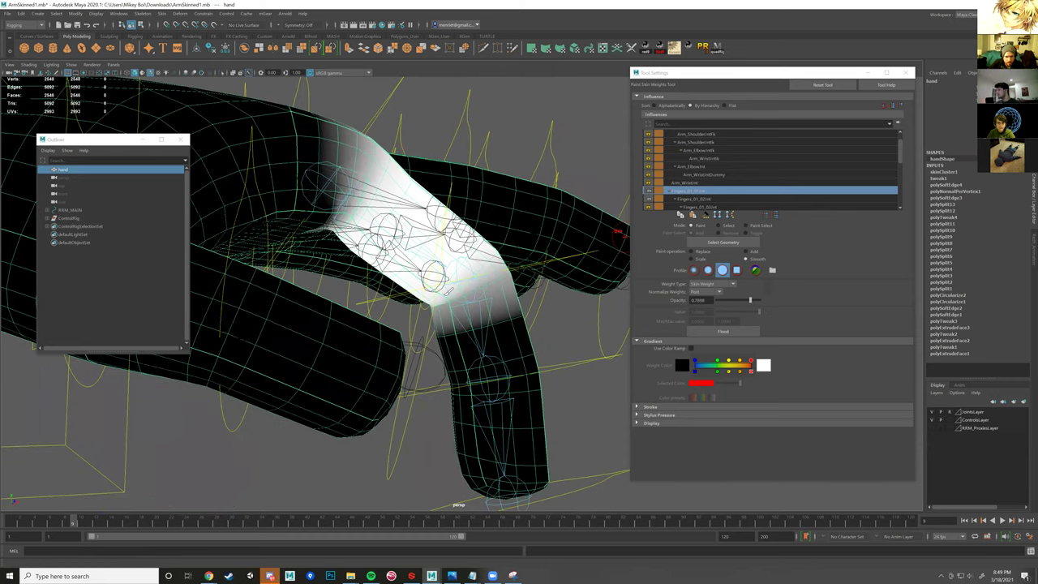
{"action": "middle_click", "coordinate": [429, 304]}
{"action": "mouse_move", "coordinate": [451, 294]}
{"action": "left_mouse_down"}
{"action": "mouse_move", "coordinate": [433, 303]}
{"action": "mouse_move", "coordinate": [475, 268]}
{"action": "left_mouse_up"}
{"action": "mouse_move", "coordinate": [414, 257]}
{"action": "left_mouse_down", "text": "alt"}
{"action": "mouse_move", "coordinate": [339, 258]}
{"action": "mouse_move", "coordinate": [508, 309]}
{"action": "left_mouse_up", "text": "alt"}
{"action": "mouse_move", "coordinate": [472, 279]}
{"action": "left_mouse_down"}
{"action": "mouse_move", "coordinate": [515, 312]}
{"action": "mouse_move", "coordinate": [407, 295]}
{"action": "mouse_move", "coordinate": [501, 305]}
{"action": "mouse_move", "coordinate": [436, 290]}
{"action": "mouse_move", "coordinate": [440, 311]}
{"action": "mouse_move", "coordinate": [464, 275]}
{"action": "mouse_move", "coordinate": [418, 288]}
{"action": "mouse_move", "coordinate": [448, 386]}
{"action": "left_mouse_up"}
- Straighten the index finger's middle knuckle with Fingers_01_02_Ctrl and bend its last segment downward with Fingers_01_03_Ctrl
{"action": "key", "text": "w"}
{"action": "left_click", "coordinate": [408, 299]}
{"action": "key", "text": "e"}
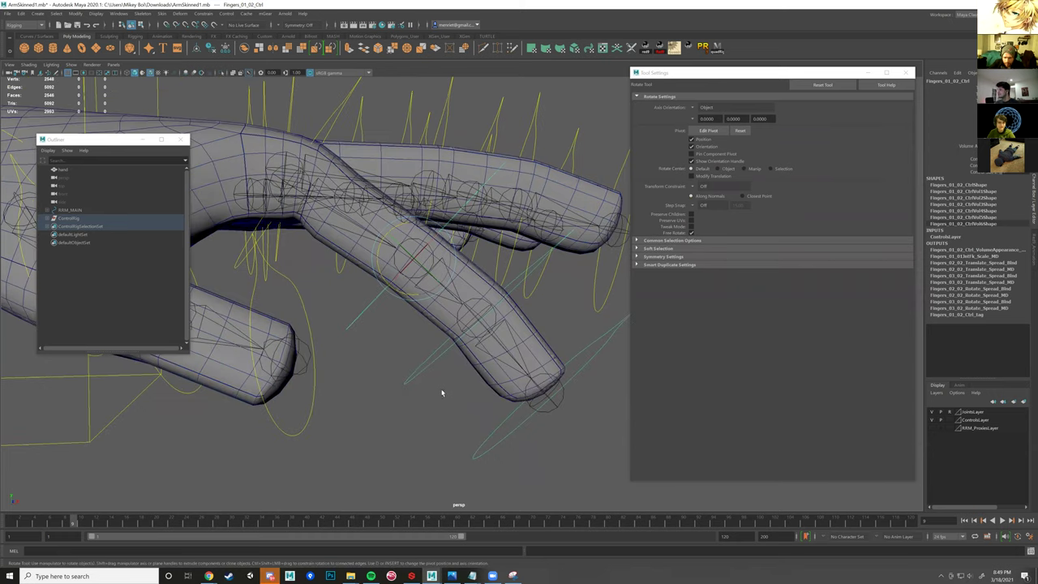
{"action": "left_click_drag", "start_coordinate": [496, 331], "coordinate": [528, 336], "text": "alt"}
{"action": "left_click", "coordinate": [502, 312]}
{"action": "left_click", "coordinate": [502, 317]}
{"action": "left_click_drag", "start_coordinate": [502, 318], "coordinate": [495, 308]}
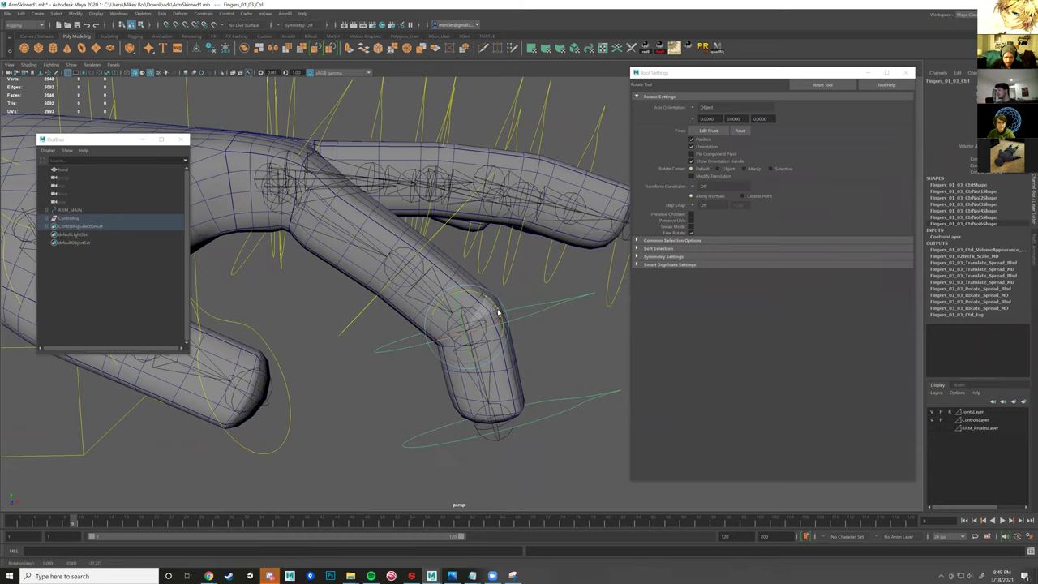
- Smooth the hand's Fingers_01_02Jnt weights around the index finger's last knuckle, working around to its far side
{"action": "left_click", "coordinate": [438, 271]}
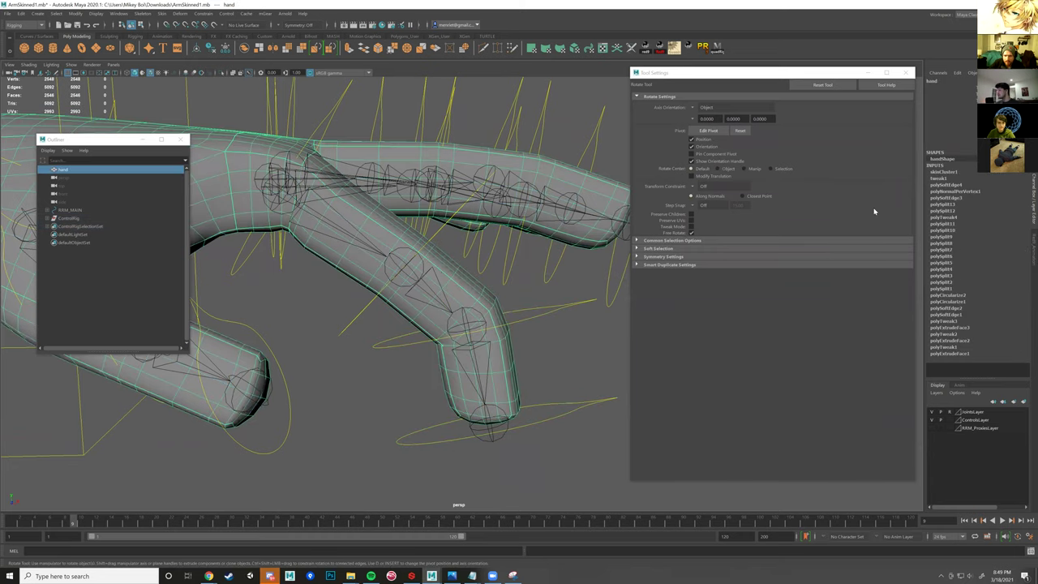
{"action": "key", "text": "y"}
{"action": "scroll", "coordinate": [694, 193], "scroll_direction": "down", "scroll_amount": 2}
{"action": "left_click", "coordinate": [701, 167]}
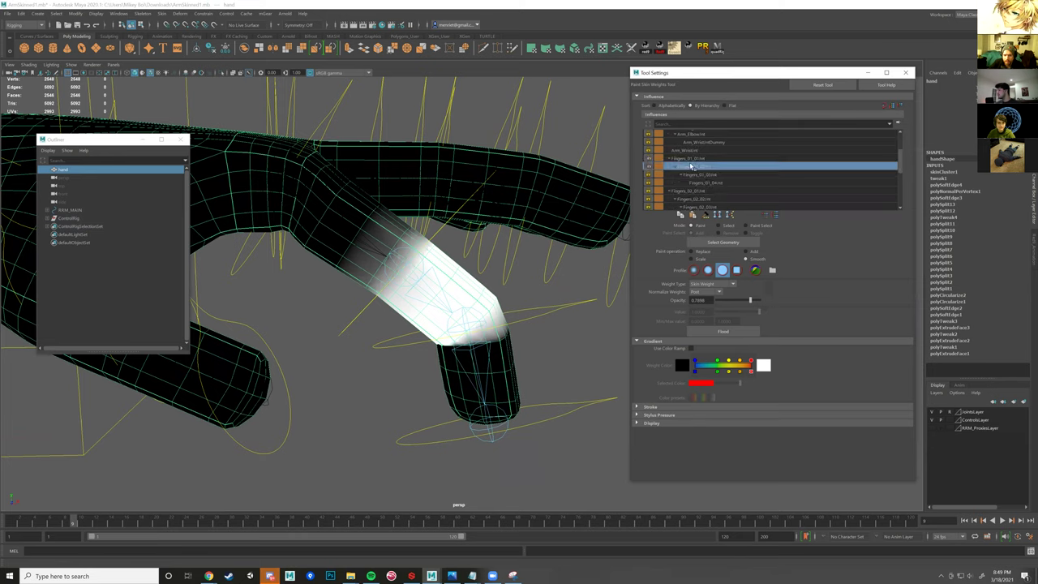
{"action": "left_click", "coordinate": [689, 175]}
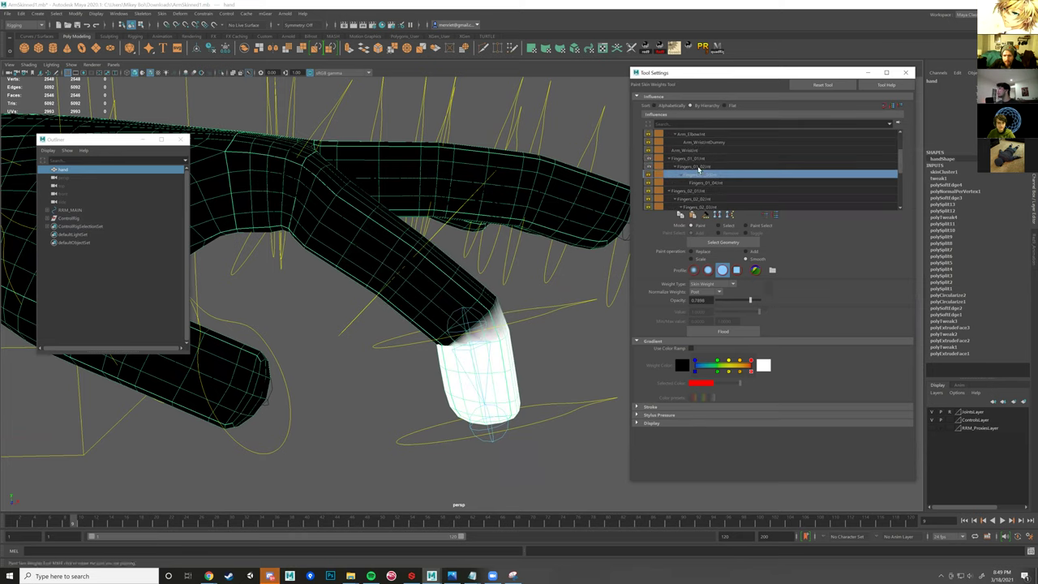
{"action": "left_click", "coordinate": [707, 167]}
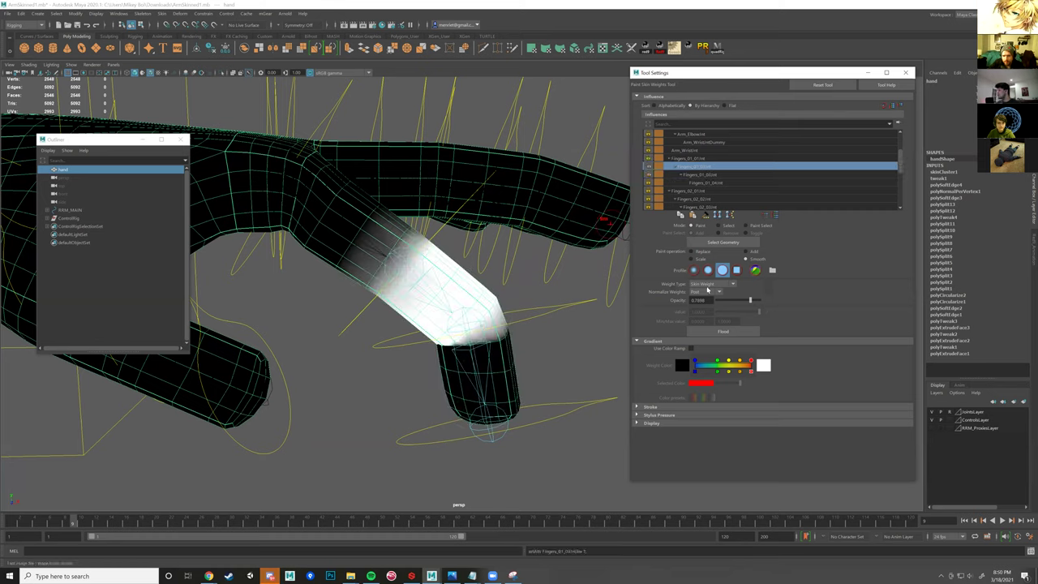
{"action": "left_click", "coordinate": [694, 297]}
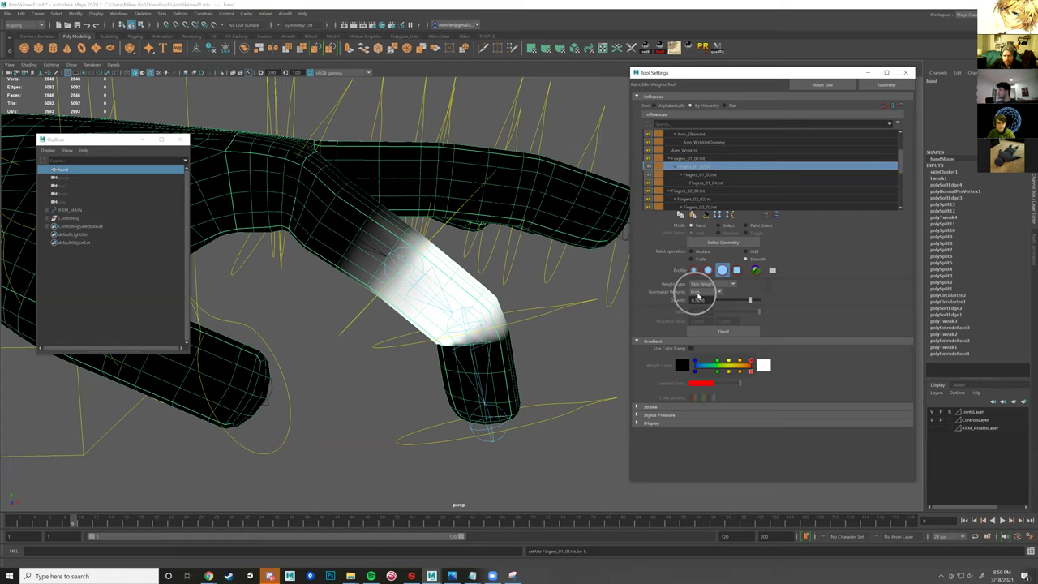
{"action": "mouse_move", "coordinate": [497, 332]}
{"action": "left_mouse_down", "text": "alt"}
{"action": "mouse_move", "coordinate": [484, 328]}
{"action": "mouse_move", "coordinate": [538, 309]}
{"action": "mouse_move", "coordinate": [520, 320]}
{"action": "mouse_move", "coordinate": [361, 317]}
{"action": "mouse_move", "coordinate": [400, 318]}
{"action": "left_mouse_up", "text": "alt"}
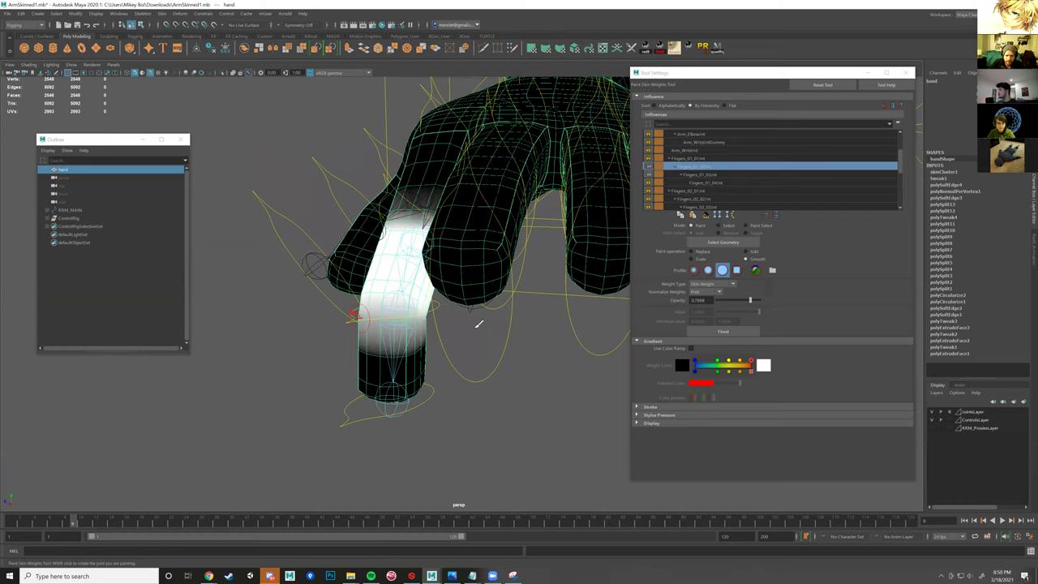
{"action": "left_click_drag", "start_coordinate": [475, 319], "coordinate": [471, 336], "text": "alt"}
- Smooth the Fingers_01_03Jnt weights around the last knuckle, and return to Fingers_01_02Jnt to blend the same area
{"action": "left_click", "coordinate": [704, 175]}
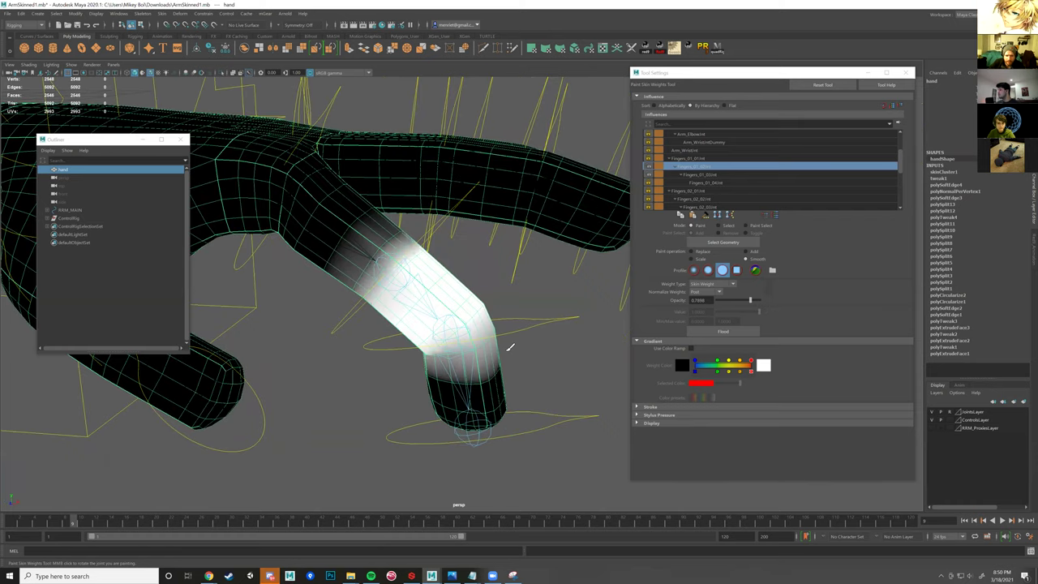
{"action": "mouse_move", "coordinate": [487, 339]}
{"action": "left_mouse_down", "text": "alt"}
{"action": "mouse_move", "coordinate": [485, 329]}
{"action": "mouse_move", "coordinate": [512, 317]}
{"action": "mouse_move", "coordinate": [424, 310]}
{"action": "mouse_move", "coordinate": [378, 323]}
{"action": "mouse_move", "coordinate": [444, 318]}
{"action": "mouse_move", "coordinate": [400, 308]}
{"action": "mouse_move", "coordinate": [507, 323]}
{"action": "left_mouse_up", "text": "alt"}
{"action": "left_click", "coordinate": [485, 309]}
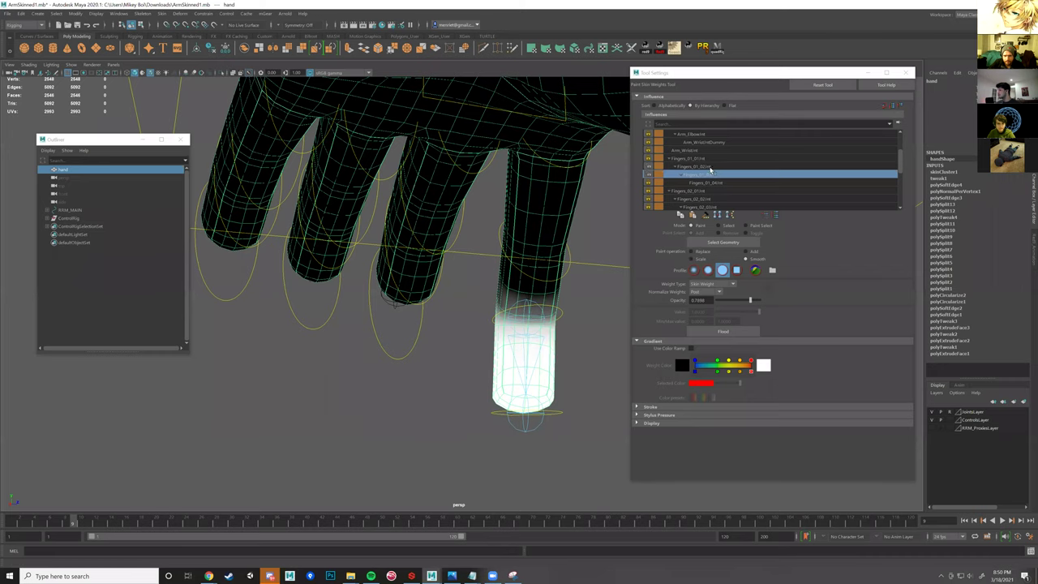
{"action": "left_click", "coordinate": [710, 167]}
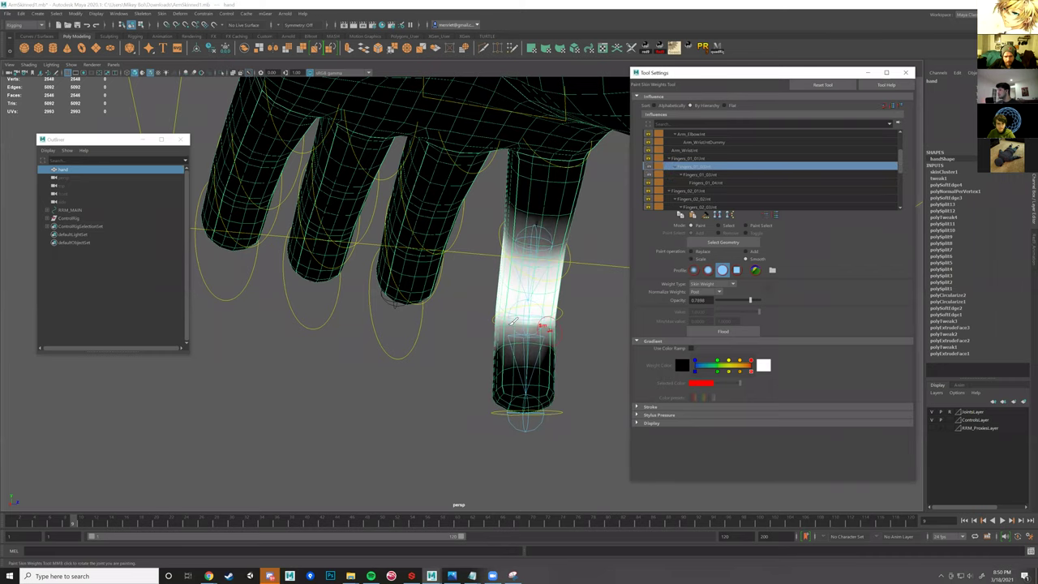
{"action": "left_click_drag", "start_coordinate": [496, 327], "coordinate": [444, 329], "text": "alt"}
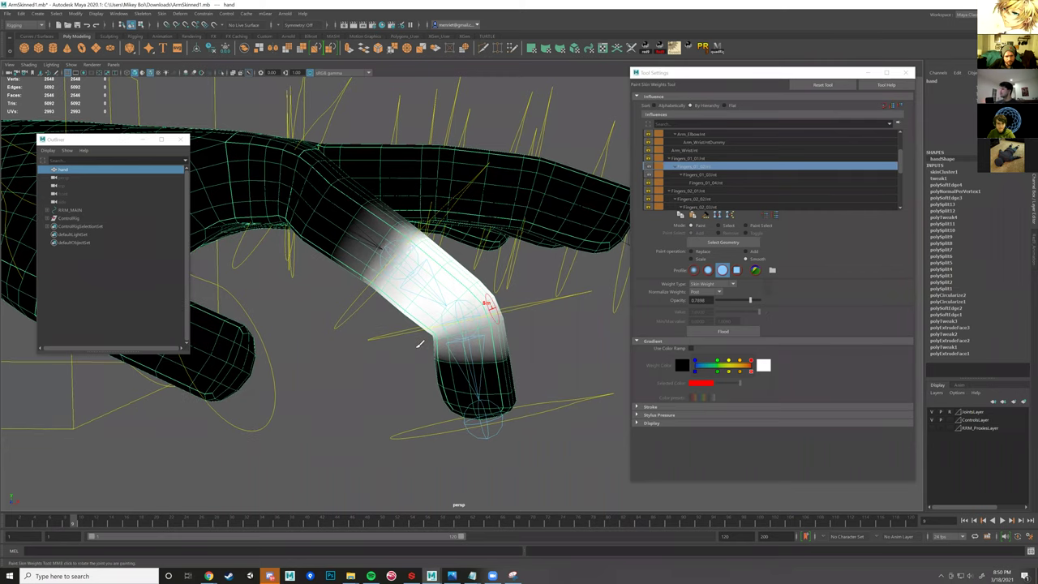
{"action": "left_click_drag", "start_coordinate": [422, 342], "coordinate": [438, 328], "text": "alt"}
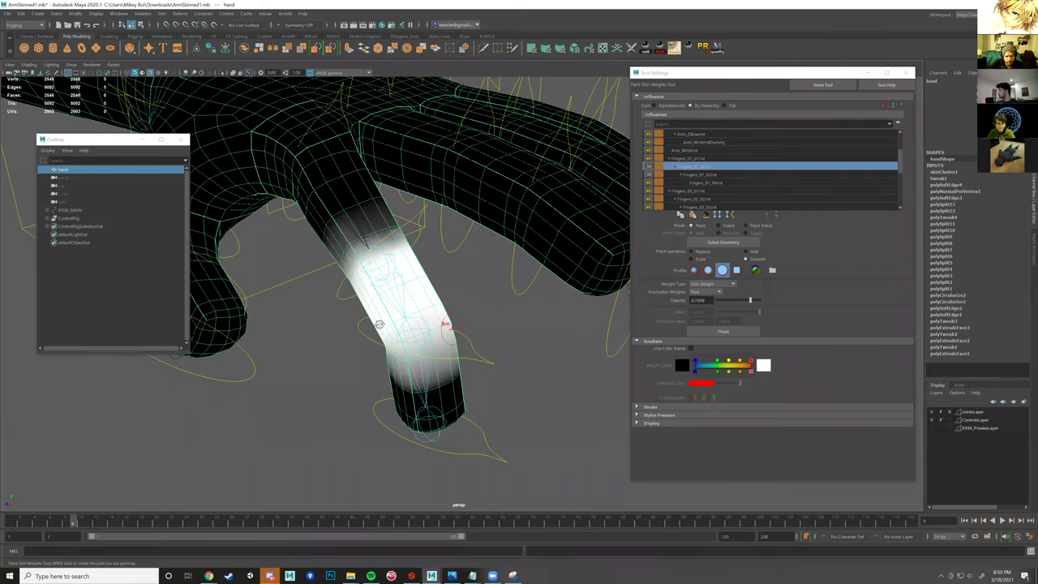
{"action": "left_click_drag", "start_coordinate": [371, 318], "coordinate": [410, 290], "text": "alt"}
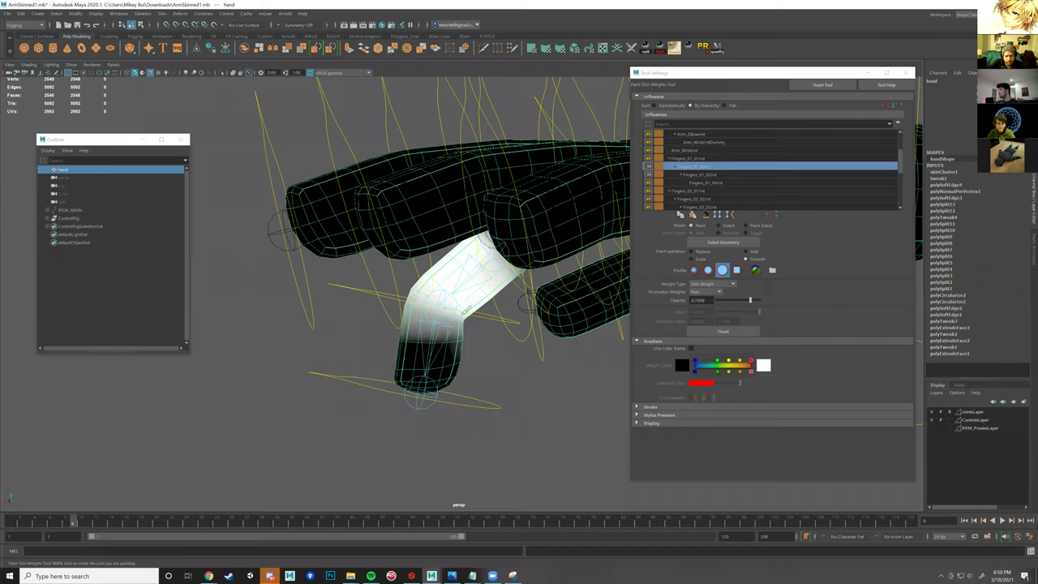
- Smooth the Fingers_01_03Jnt weights across the remaining sides of the index finger's last knuckle
{"action": "left_click", "coordinate": [710, 174]}
{"action": "mouse_move", "coordinate": [445, 304]}
{"action": "left_mouse_down"}
{"action": "mouse_move", "coordinate": [465, 294]}
{"action": "mouse_move", "coordinate": [427, 294]}
{"action": "mouse_move", "coordinate": [468, 299]}
{"action": "mouse_move", "coordinate": [355, 300]}
{"action": "mouse_move", "coordinate": [408, 307]}
{"action": "left_mouse_up"}
{"action": "mouse_move", "coordinate": [471, 305]}
{"action": "left_mouse_down", "text": "alt"}
{"action": "mouse_move", "coordinate": [484, 323]}
{"action": "mouse_move", "coordinate": [474, 303]}
{"action": "left_mouse_up", "text": "alt"}
{"action": "left_click_drag", "start_coordinate": [409, 308], "coordinate": [470, 322], "text": "alt"}
{"action": "mouse_move", "coordinate": [553, 334]}
{"action": "left_mouse_down", "text": "alt"}
{"action": "mouse_move", "coordinate": [565, 327]}
{"action": "mouse_move", "coordinate": [535, 322]}
{"action": "left_mouse_up", "text": "alt"}
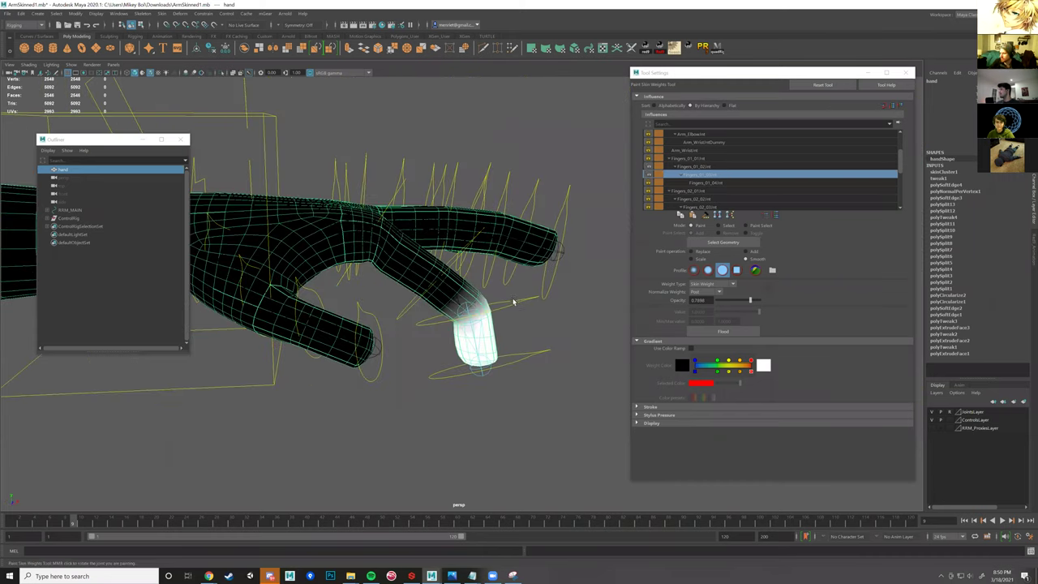
- Curl the index finger inward toward the thumb by rotating its Fingers_01 controls to check the knuckle deformation
{"action": "key", "text": "w"}
{"action": "left_click", "coordinate": [534, 304]}
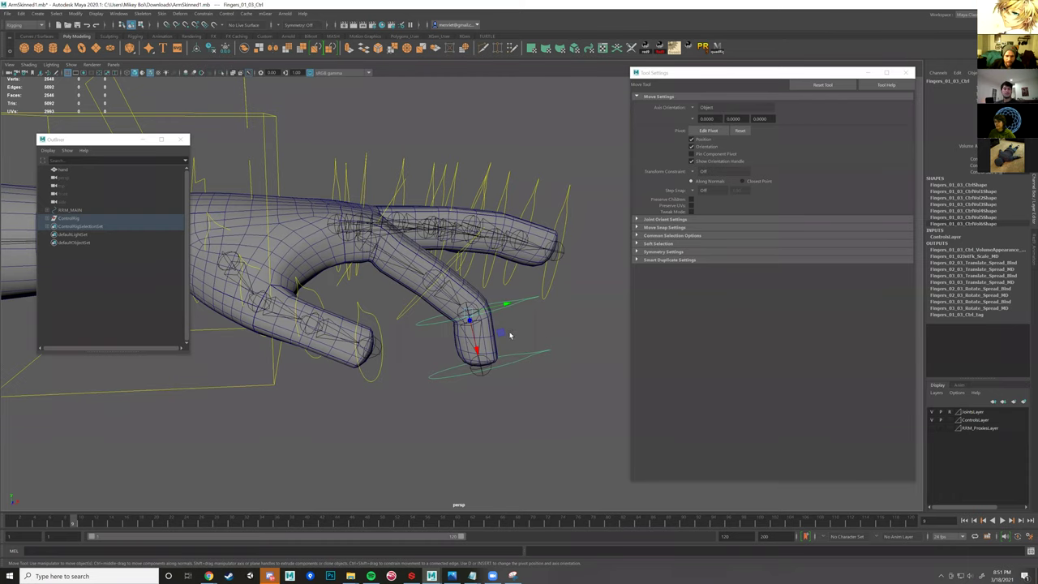
{"action": "left_click_drag", "start_coordinate": [537, 335], "coordinate": [456, 276], "text": "alt"}
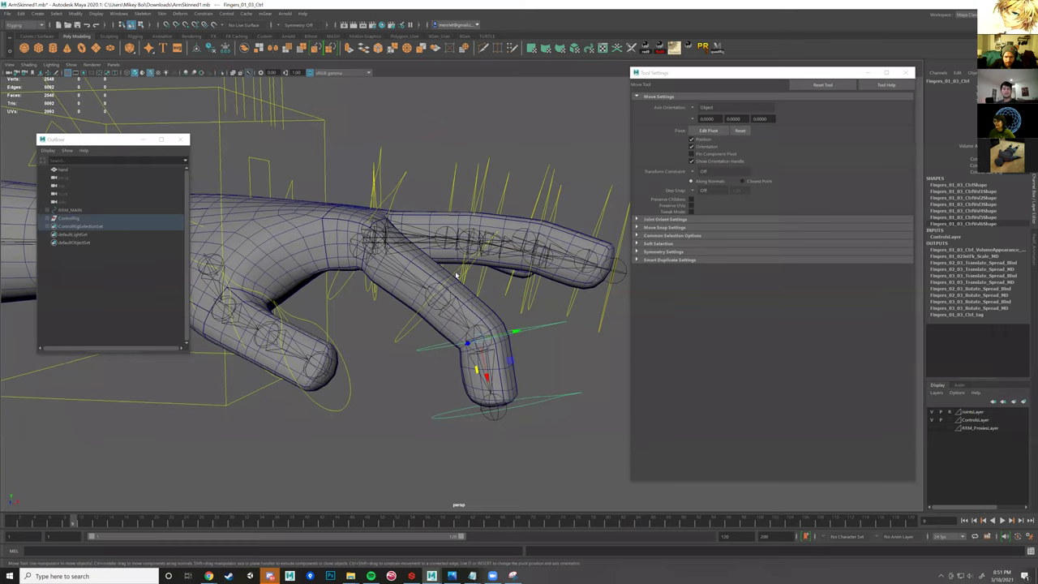
{"action": "left_click_drag", "start_coordinate": [413, 316], "coordinate": [355, 312], "text": "alt"}
{"action": "left_click_drag", "start_coordinate": [416, 324], "coordinate": [395, 326], "text": "alt"}
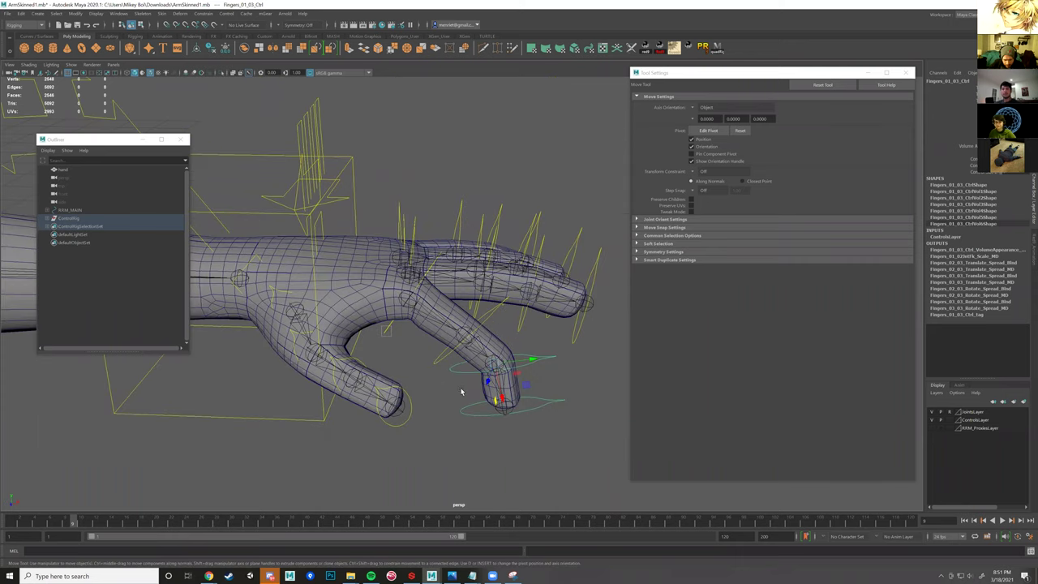
{"action": "key", "text": "ctrl+z"}
{"action": "left_click", "coordinate": [520, 377]}
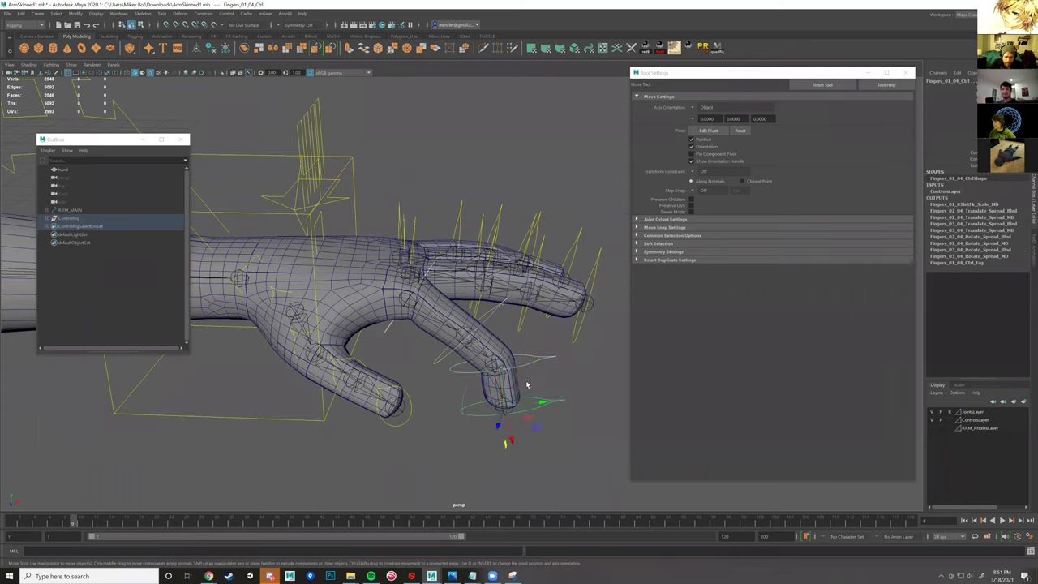
{"action": "key", "text": "e"}
{"action": "mouse_move", "coordinate": [532, 399]}
{"action": "left_mouse_down"}
{"action": "mouse_move", "coordinate": [475, 336]}
{"action": "mouse_move", "coordinate": [466, 356]}
{"action": "mouse_move", "coordinate": [517, 392]}
{"action": "left_mouse_up"}
{"action": "left_click", "coordinate": [474, 358]}
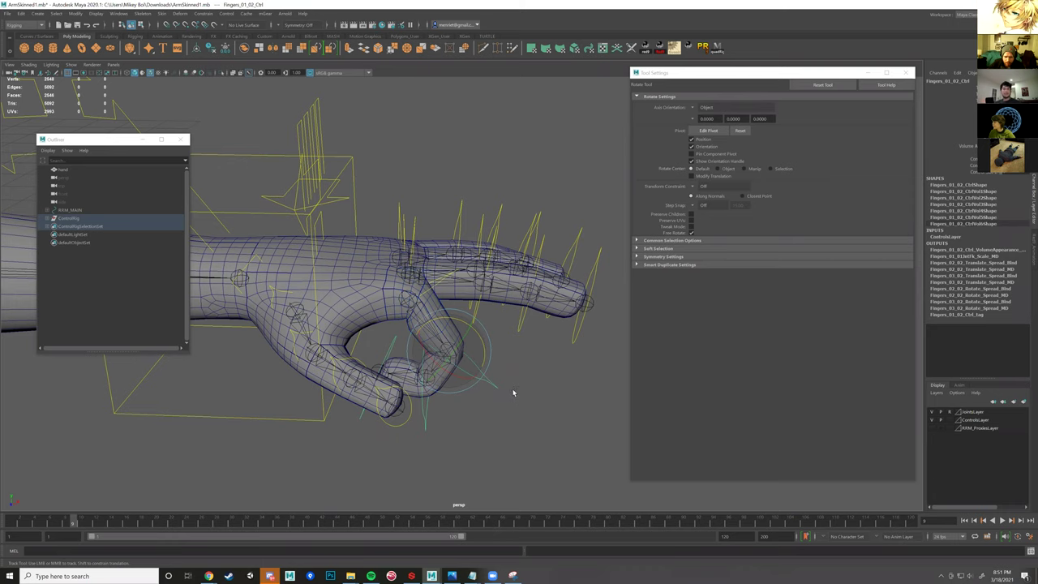
{"action": "scroll", "coordinate": [512, 392], "scroll_direction": "up", "scroll_amount": 5}
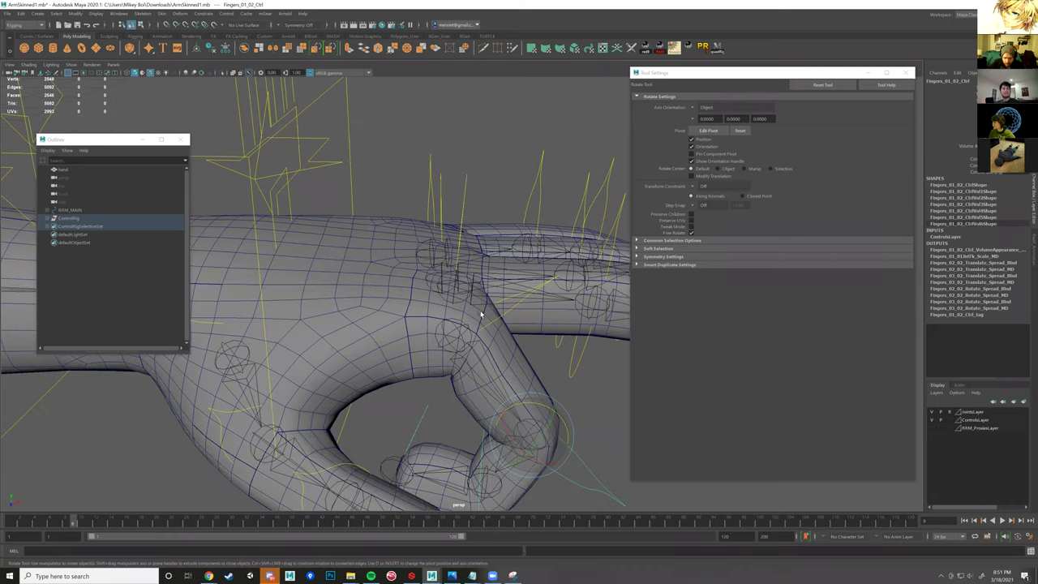
{"action": "left_click_drag", "start_coordinate": [480, 314], "coordinate": [497, 473], "text": "alt"}
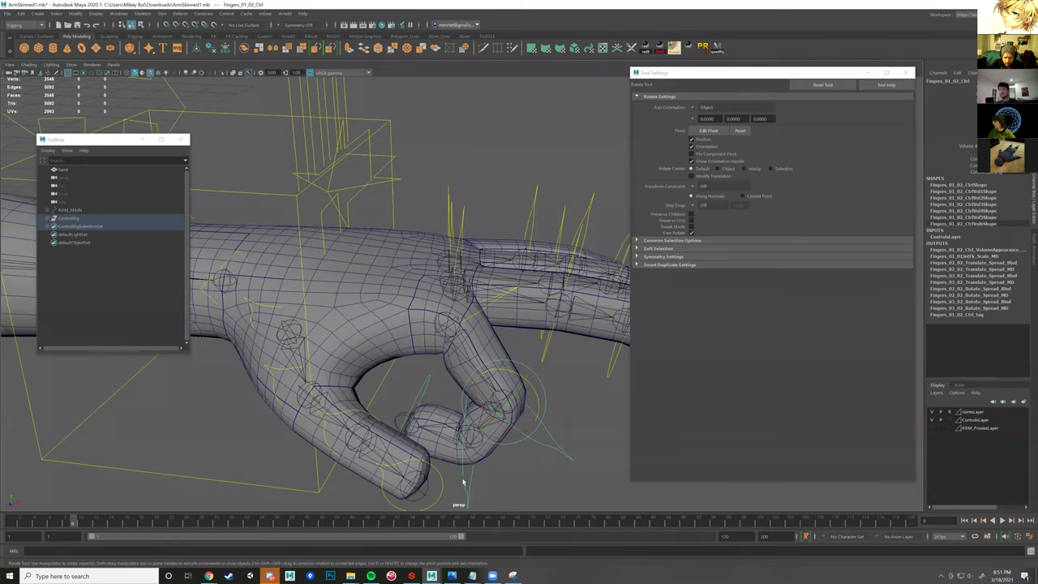
- Uncurl the index finger into a relaxed, slightly bent pose by rotating its controls together, and check the whole hand
{"action": "left_click", "coordinate": [444, 379]}
{"action": "left_click", "coordinate": [424, 386]}
{"action": "left_click_drag", "start_coordinate": [396, 383], "coordinate": [505, 379], "text": "alt"}
{"action": "left_click_drag", "start_coordinate": [442, 378], "coordinate": [464, 378]}
{"action": "left_click_drag", "start_coordinate": [464, 378], "coordinate": [445, 374], "text": "alt"}
{"action": "left_click_drag", "start_coordinate": [509, 399], "coordinate": [538, 422], "text": "alt"}
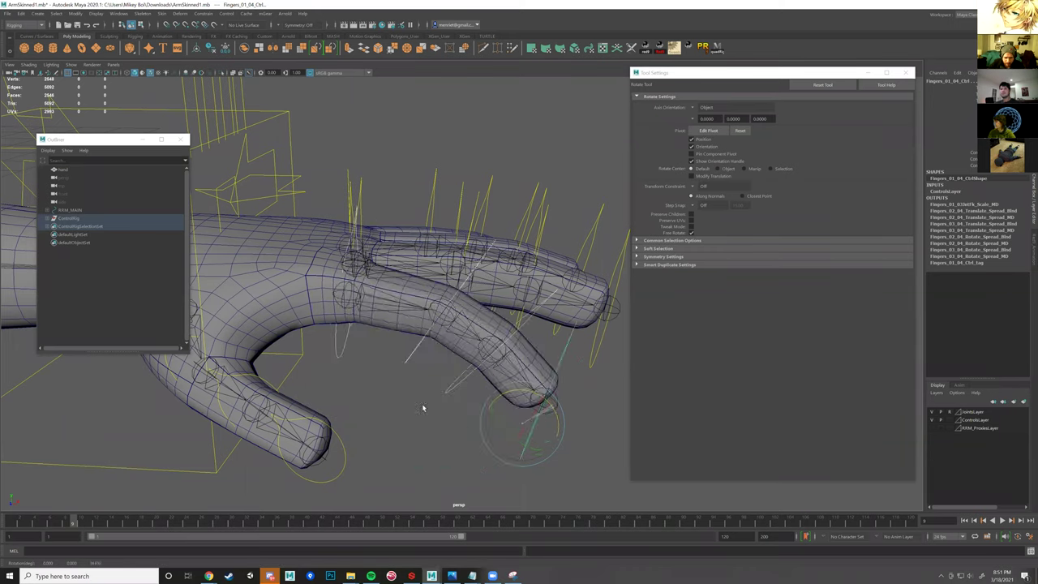
{"action": "left_click_drag", "start_coordinate": [422, 408], "coordinate": [420, 394]}
{"action": "right_click_drag", "start_coordinate": [526, 408], "coordinate": [494, 351], "text": "alt"}
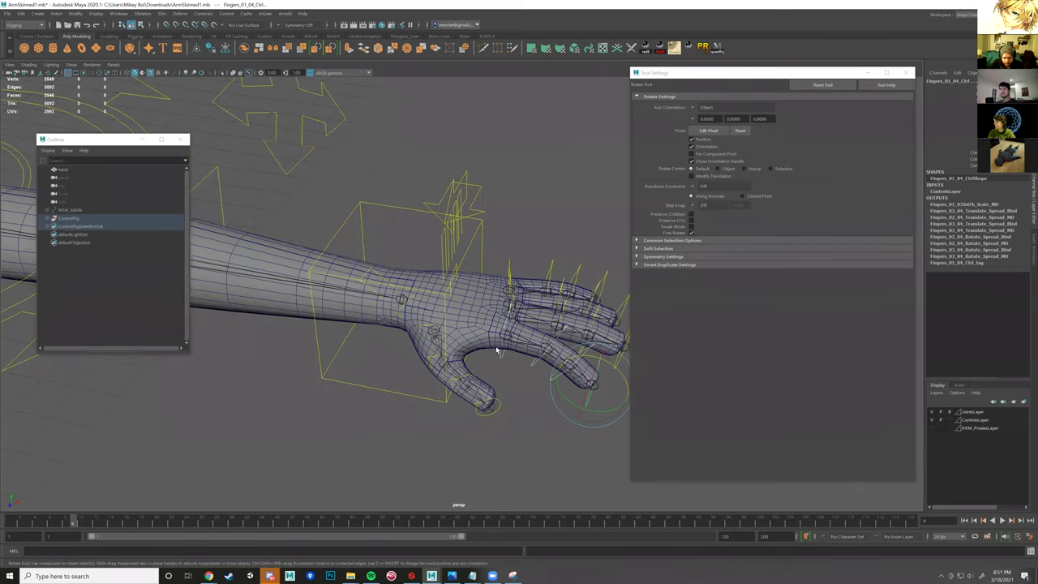
{"action": "left_click_drag", "start_coordinate": [516, 369], "coordinate": [420, 340], "text": "alt"}
{"action": "left_click_drag", "start_coordinate": [373, 368], "coordinate": [387, 363], "text": "alt"}
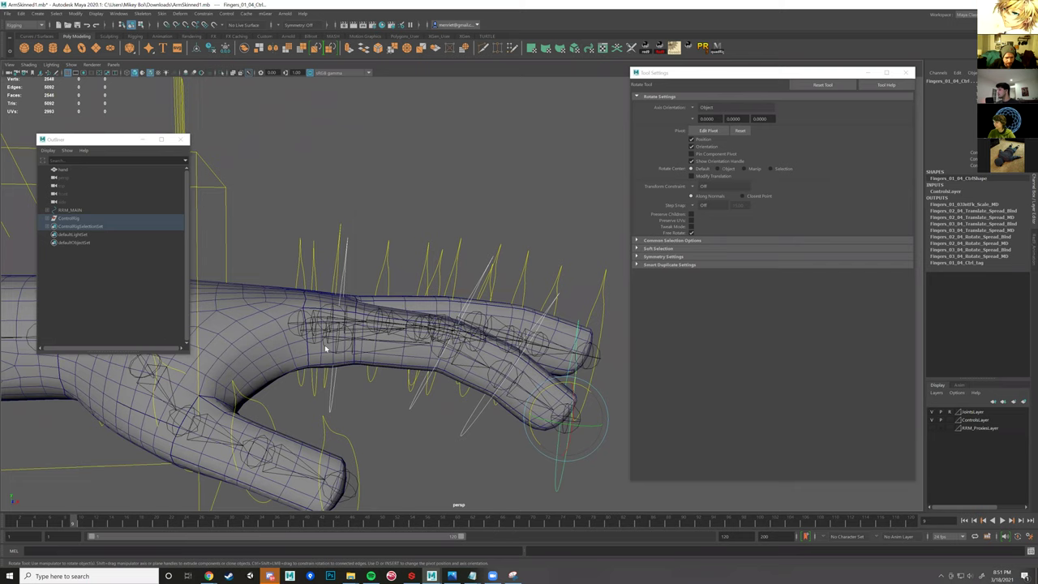
- Return to painting skin weights on the hand and examine the influences from Fingers_01_03Jnt up the hierarchy to the wrist joint
{"action": "right_click_drag", "start_coordinate": [386, 356], "coordinate": [451, 344]}
{"action": "right_click_drag", "start_coordinate": [573, 299], "coordinate": [324, 343]}
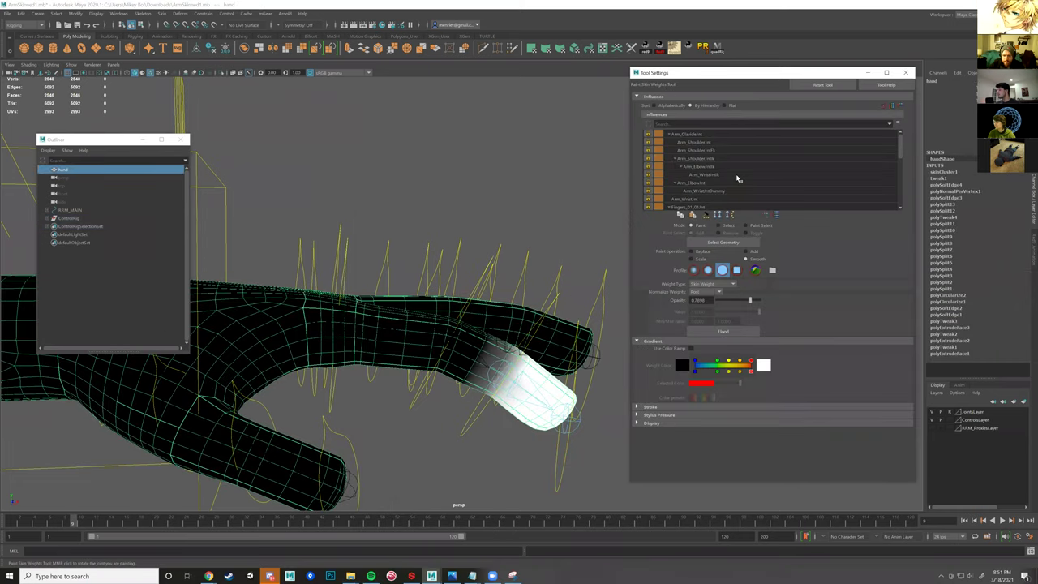
{"action": "left_click_drag", "start_coordinate": [496, 370], "coordinate": [487, 376], "text": "alt"}
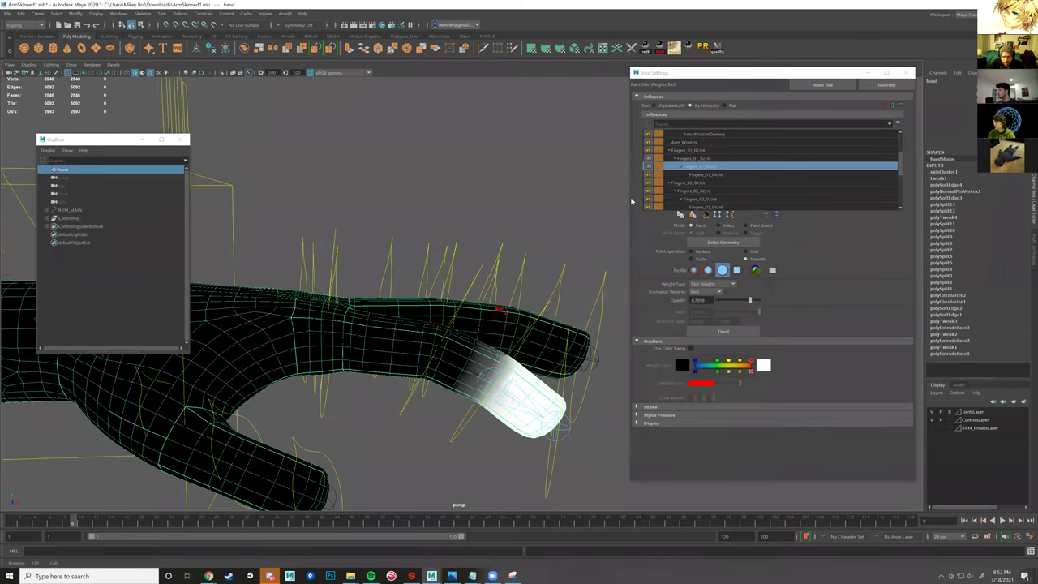
{"action": "left_click", "coordinate": [691, 158]}
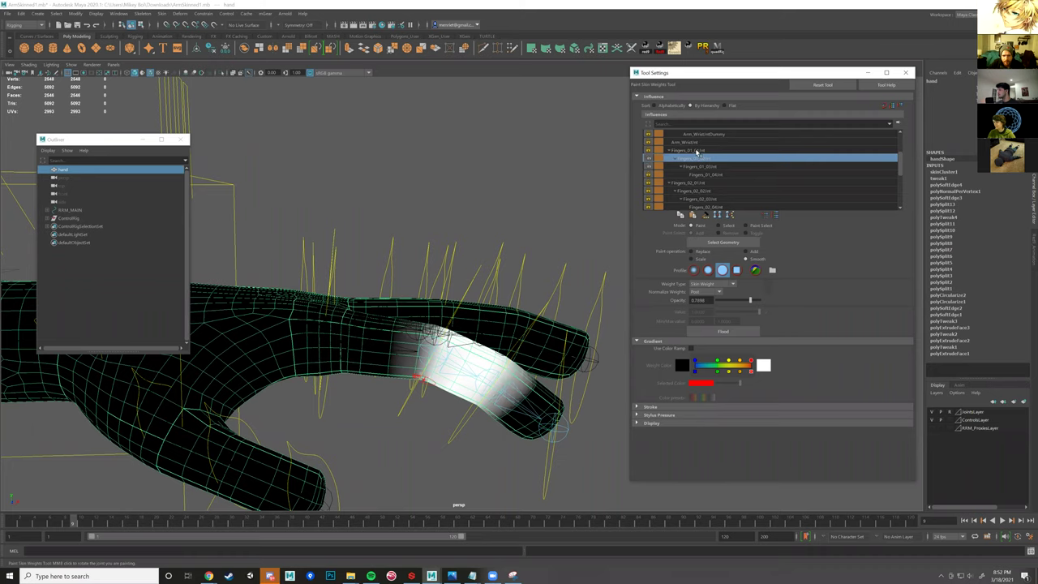
{"action": "left_click", "coordinate": [692, 150]}
{"action": "key", "text": "Up"}
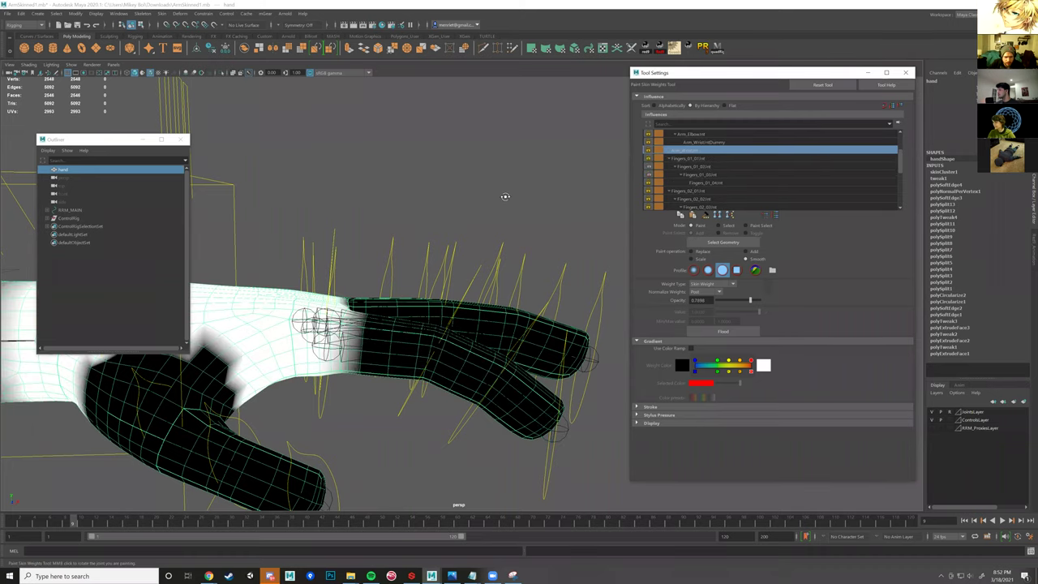
- Examine the wrist and elbow joint influences where the forearm meets the hand
{"action": "left_click_drag", "start_coordinate": [505, 196], "coordinate": [604, 186], "text": "alt"}
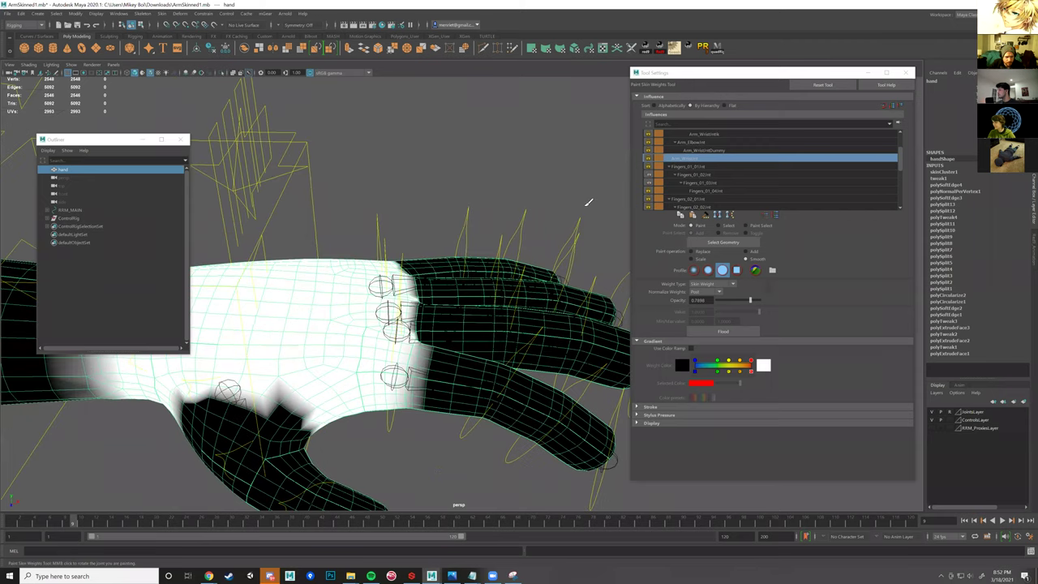
{"action": "key", "text": "Up"}
{"action": "key", "text": "Up"}
{"action": "key", "text": "f"}
{"action": "mouse_move", "coordinate": [545, 164]}
{"action": "left_mouse_down", "text": "alt"}
{"action": "mouse_move", "coordinate": [510, 200]}
{"action": "mouse_move", "coordinate": [511, 172]}
{"action": "left_mouse_up", "text": "alt"}
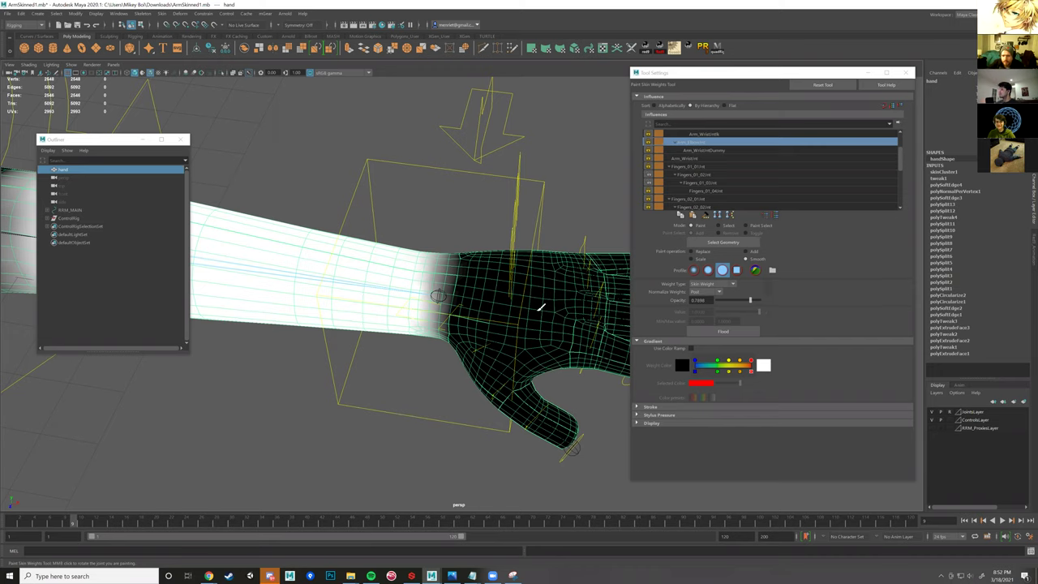
{"action": "left_click_drag", "start_coordinate": [443, 305], "coordinate": [435, 305], "text": "alt"}
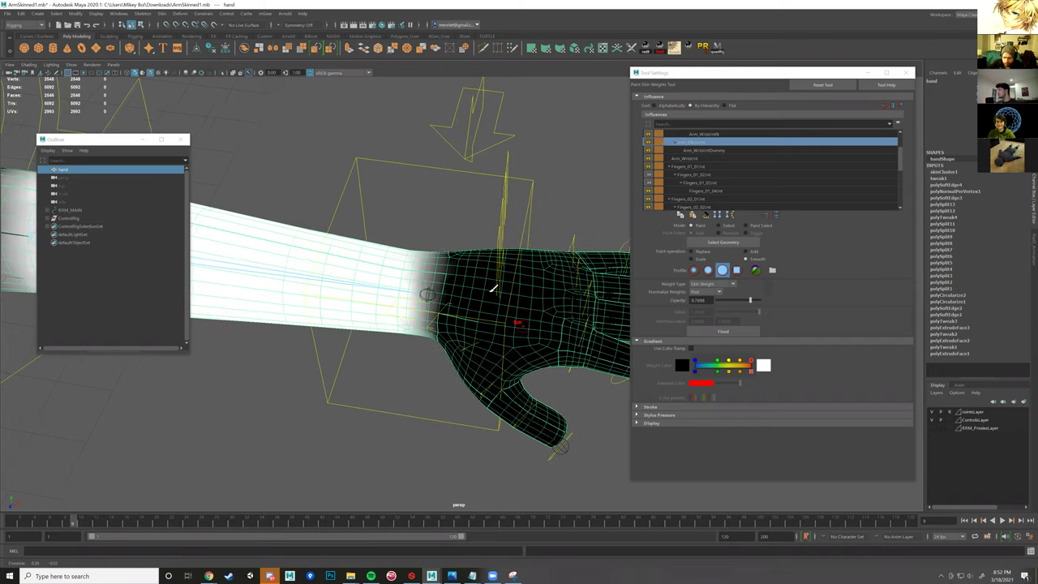
{"action": "left_click_drag", "start_coordinate": [492, 287], "coordinate": [721, 231], "text": "alt"}
- Try the weight tool's Select mode on the hand mesh, and return it to Paint mode
{"action": "left_click", "coordinate": [723, 228]}
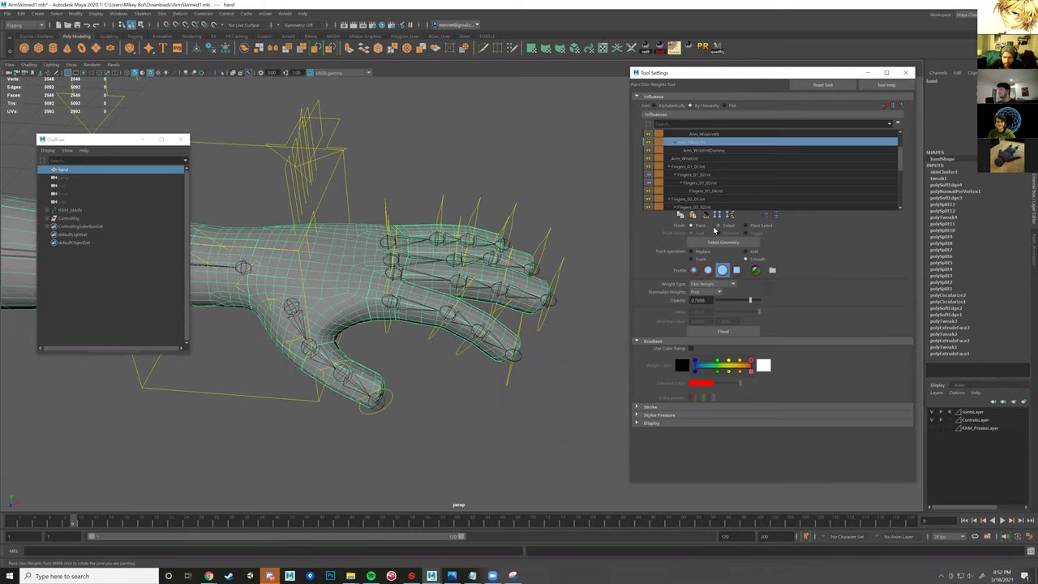
{"action": "left_click", "coordinate": [703, 227]}
{"action": "left_click", "coordinate": [422, 313]}
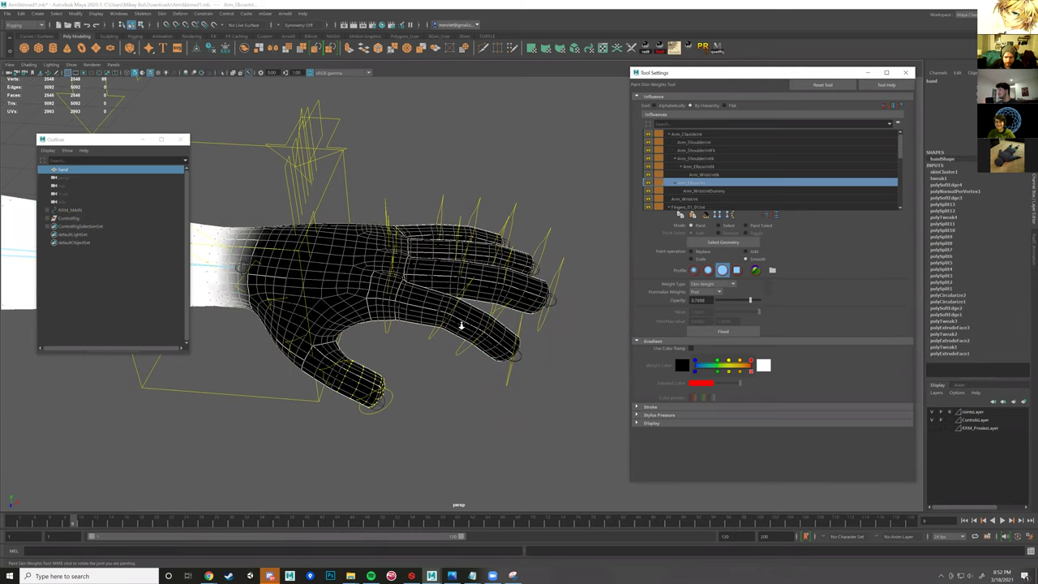
{"action": "scroll", "coordinate": [460, 325], "scroll_direction": "up", "scroll_amount": 2}
{"action": "scroll", "coordinate": [461, 322], "scroll_direction": "up", "scroll_amount": 2}
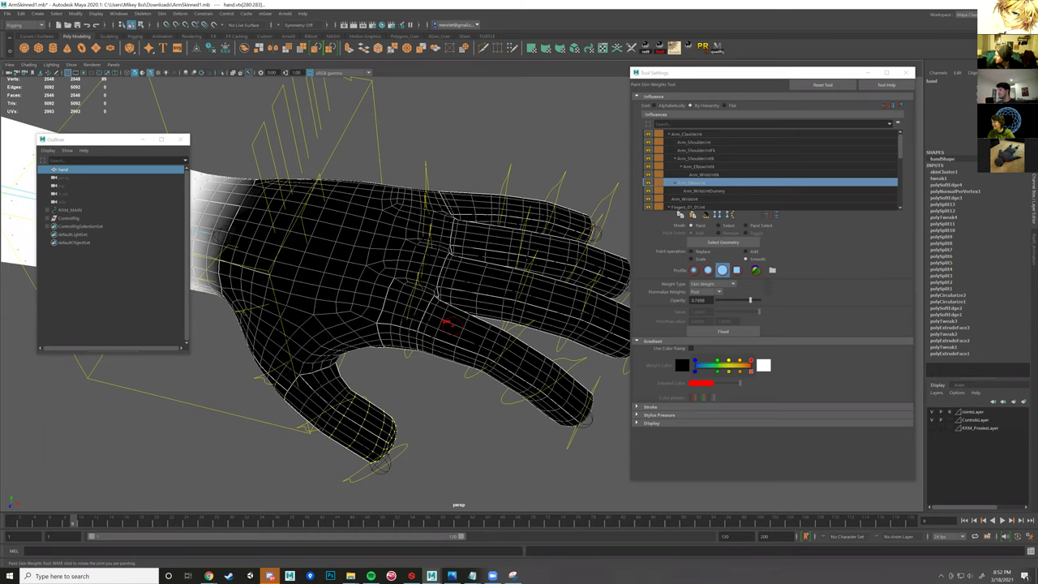
{"action": "scroll", "coordinate": [445, 324], "scroll_direction": "down", "scroll_amount": 2}
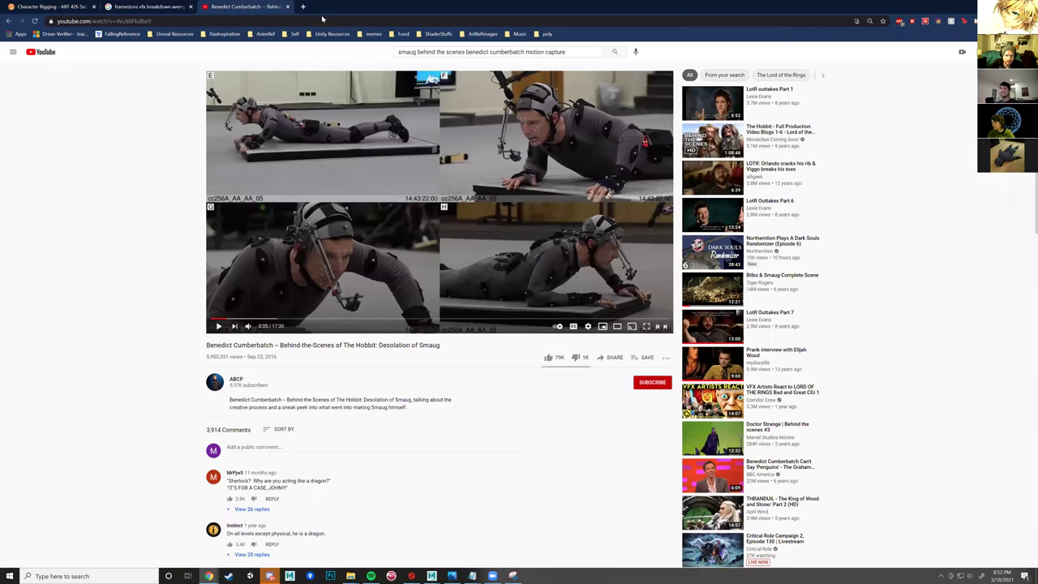
- Play the League of Legends Season 2021 Ruination trailer in YouTube full screen with adjusted volume, pausing it at 3:18
{"action": "left_click", "coordinate": [337, 6]}
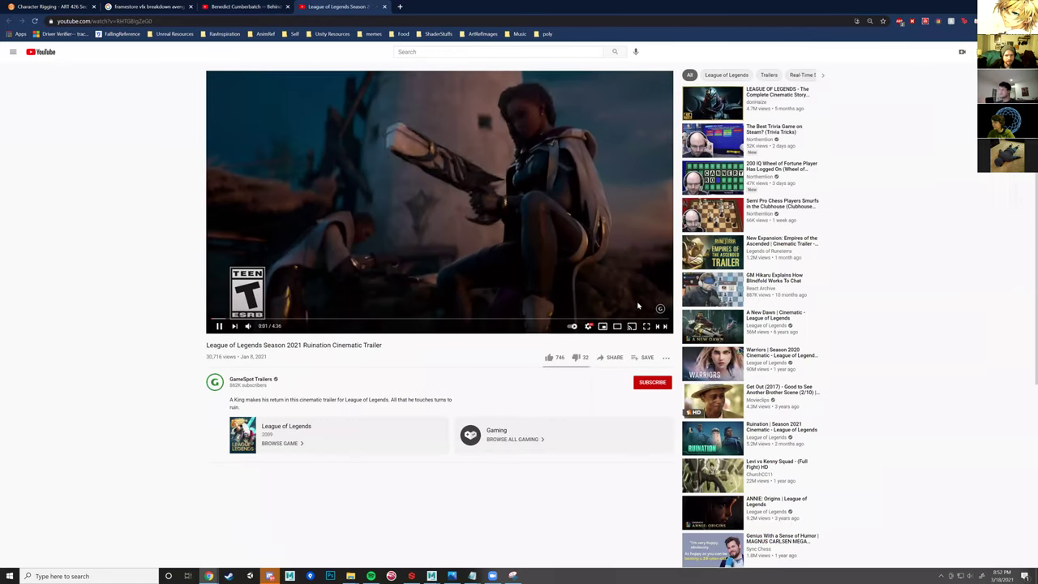
{"action": "left_click", "coordinate": [646, 326]}
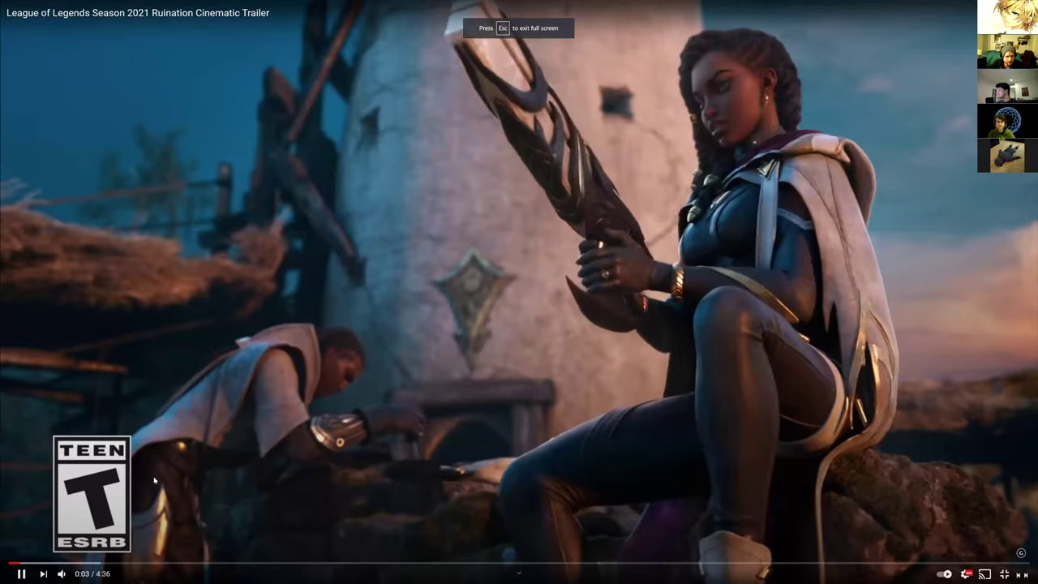
{"action": "mouse_move", "coordinate": [63, 574]}
{"action": "left_click_drag", "start_coordinate": [77, 574], "coordinate": [82, 574]}
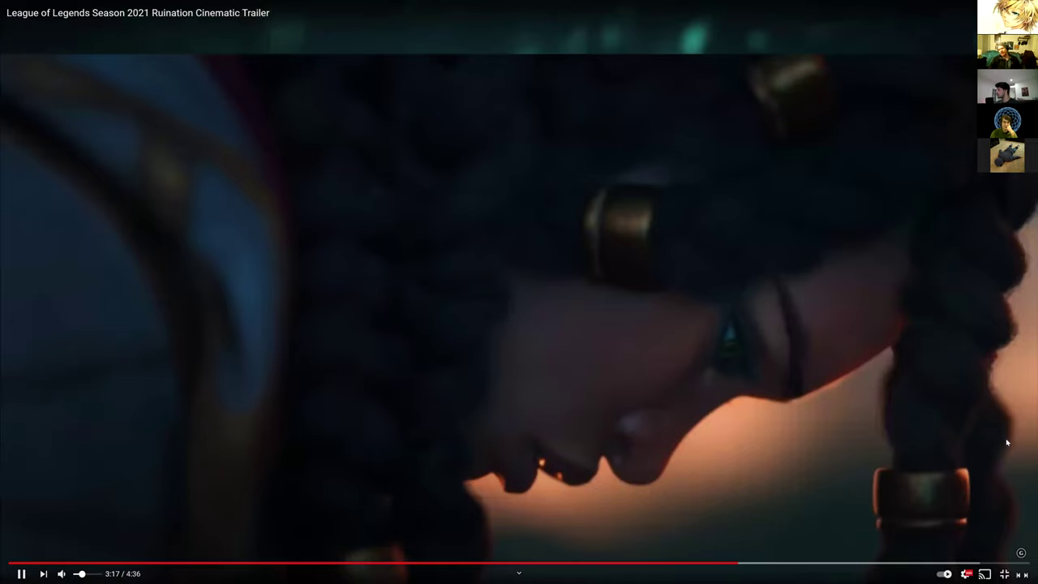
{"action": "left_click", "coordinate": [1005, 442]}
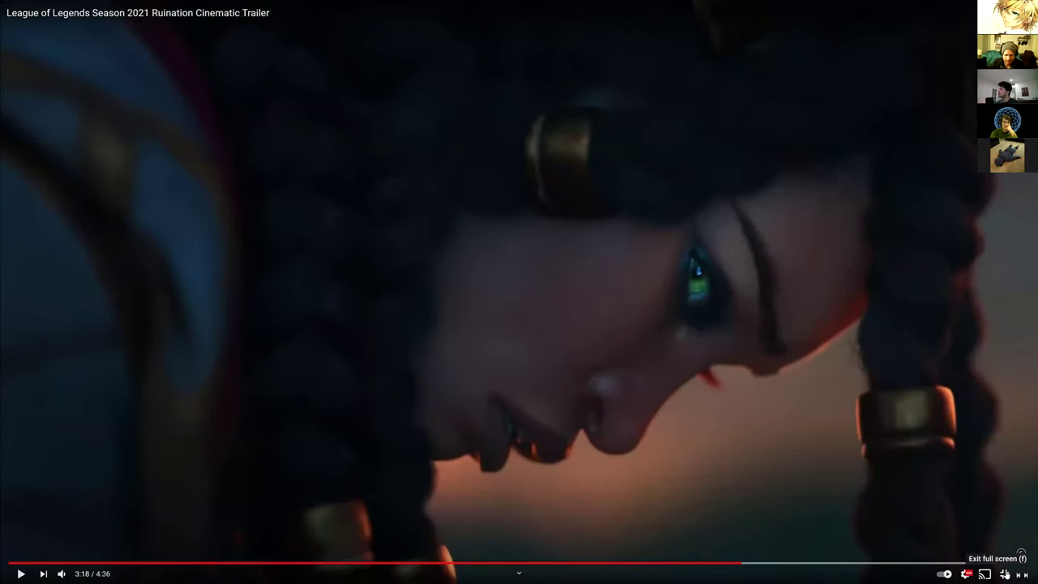
{"action": "double_click", "coordinate": [702, 295]}
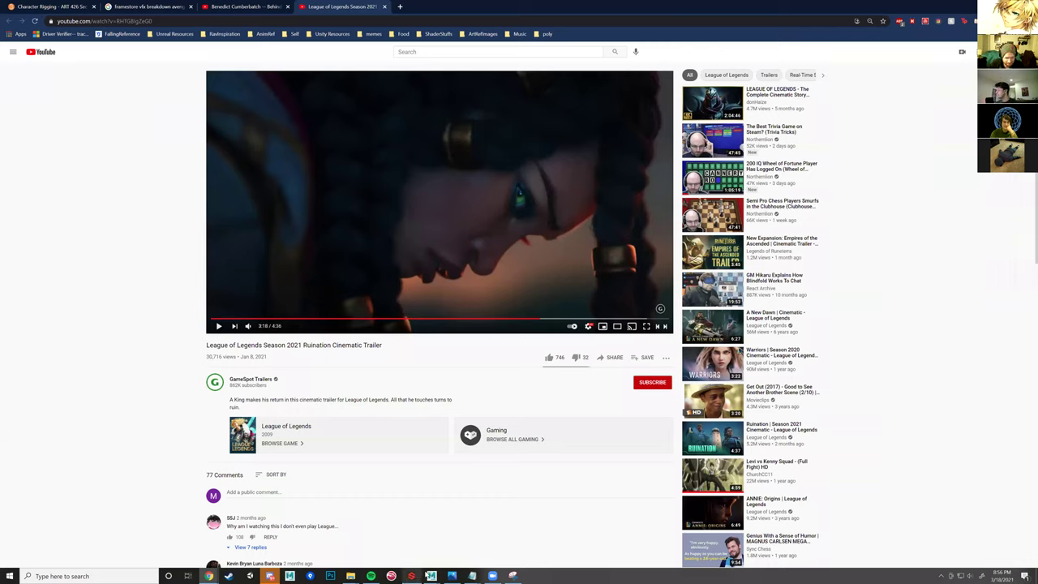
- Switch back to Maya, leave weight painting for the Move tool with nothing selected, and review the whole arm
{"action": "mouse_move", "coordinate": [459, 545]}
{"action": "left_click", "coordinate": [507, 550]}
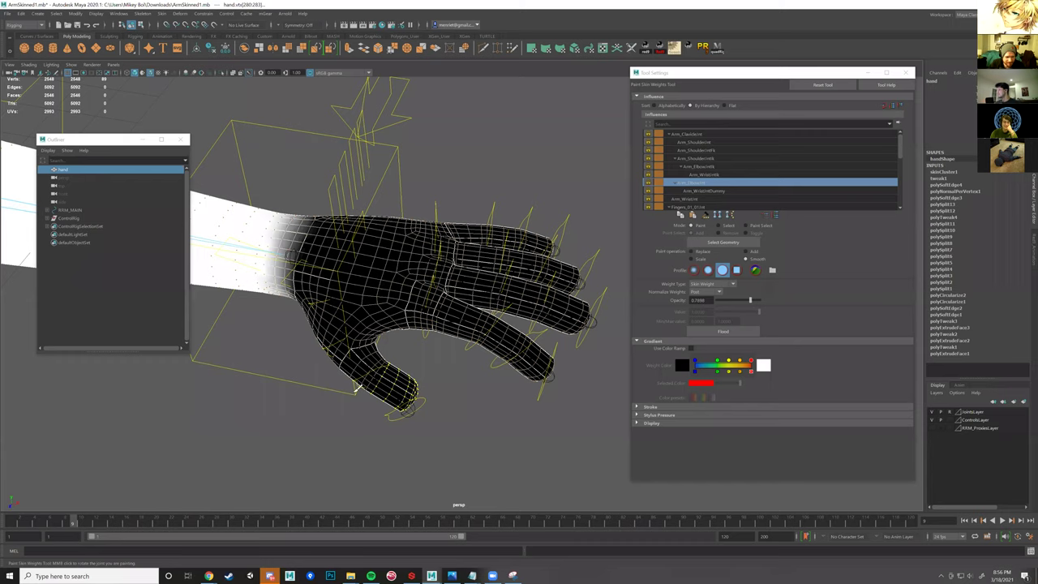
{"action": "left_click_drag", "start_coordinate": [531, 372], "coordinate": [449, 385], "text": "alt"}
{"action": "scroll", "coordinate": [415, 309], "scroll_direction": "down", "scroll_amount": 4}
{"action": "key", "text": "w"}
{"action": "left_click", "coordinate": [416, 358]}
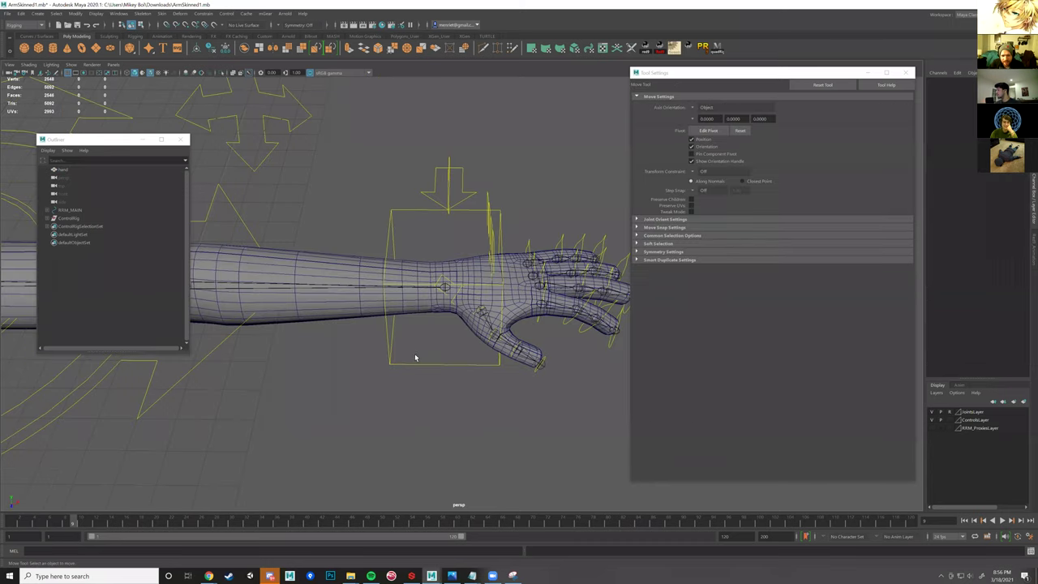
{"action": "scroll", "coordinate": [456, 343], "scroll_direction": "down", "scroll_amount": 3}
{"action": "middle_click_drag", "start_coordinate": [475, 351], "coordinate": [551, 352], "text": "alt"}
{"action": "scroll", "coordinate": [463, 350], "scroll_direction": "down", "scroll_amount": 1}
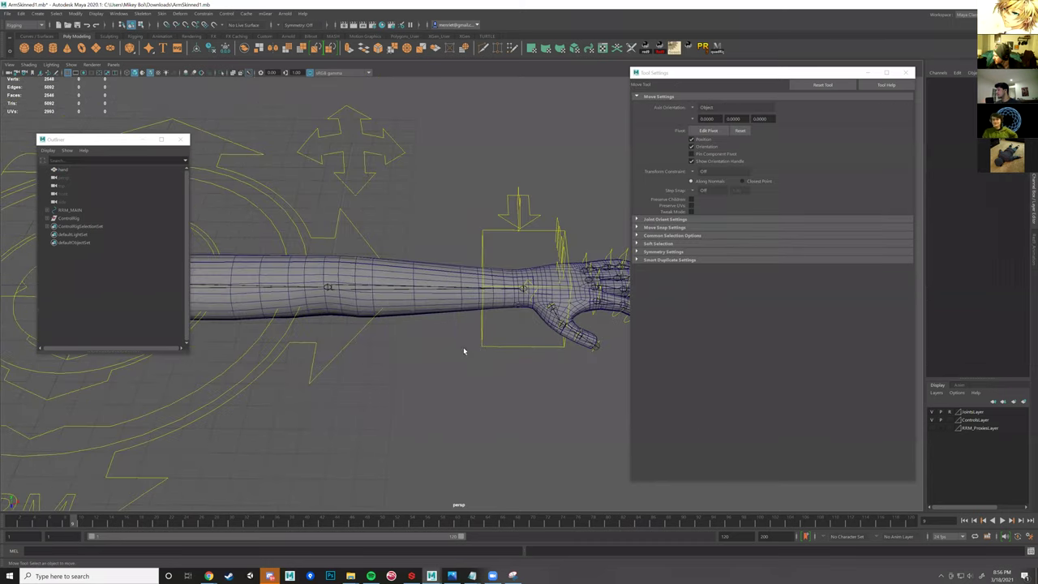
{"action": "left_click_drag", "start_coordinate": [453, 352], "coordinate": [45, 265], "text": "alt"}
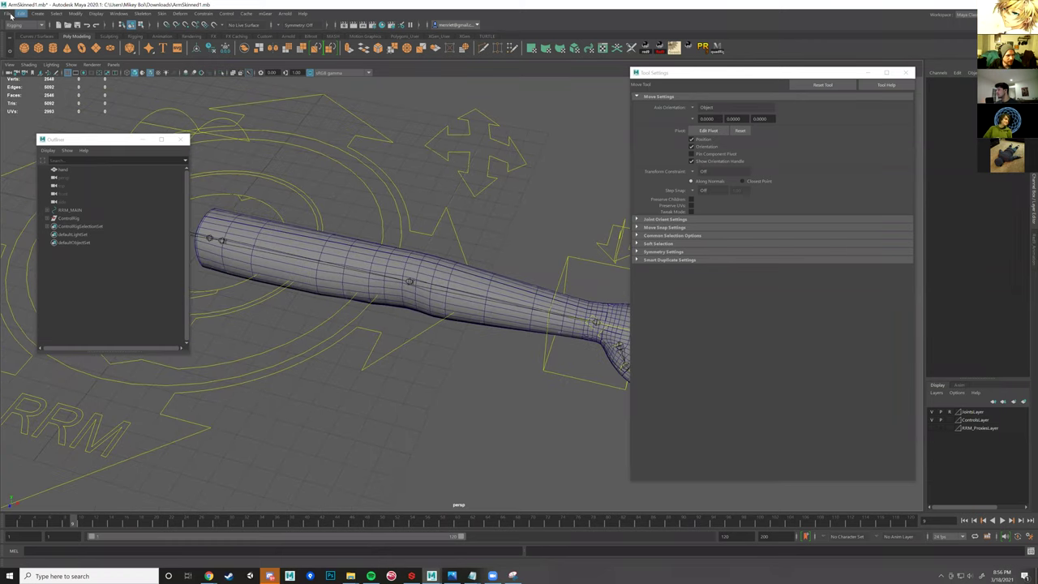
{"action": "left_click", "coordinate": [7, 13]}
{"action": "mouse_move", "coordinate": [57, 267]}
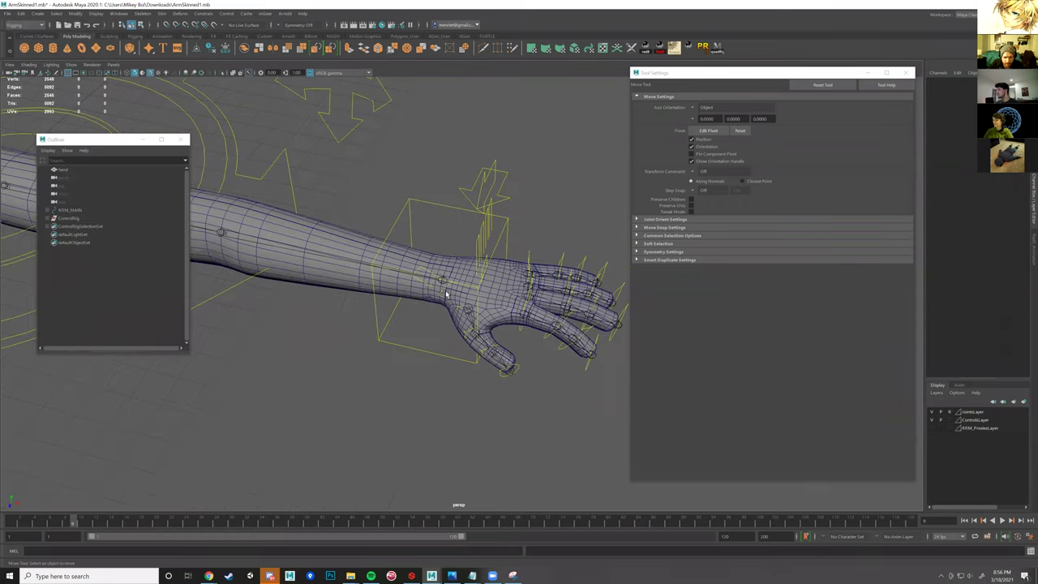
- Bend the hand's fingers downward by rotating their base controls, and check the deformation around the knuckles
{"action": "left_click_drag", "start_coordinate": [453, 285], "coordinate": [462, 281], "text": "alt"}
{"action": "left_click", "coordinate": [436, 287]}
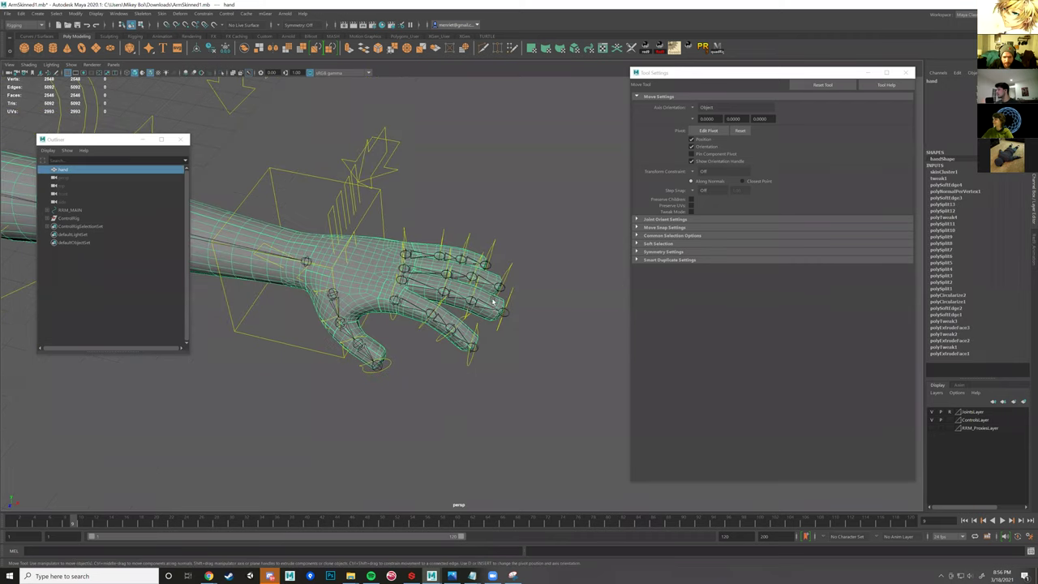
{"action": "left_click_drag", "start_coordinate": [365, 261], "coordinate": [417, 287], "text": "alt"}
{"action": "left_click", "coordinate": [463, 271]}
{"action": "key", "text": "e"}
{"action": "scroll", "coordinate": [409, 317], "scroll_direction": "up", "scroll_amount": 5}
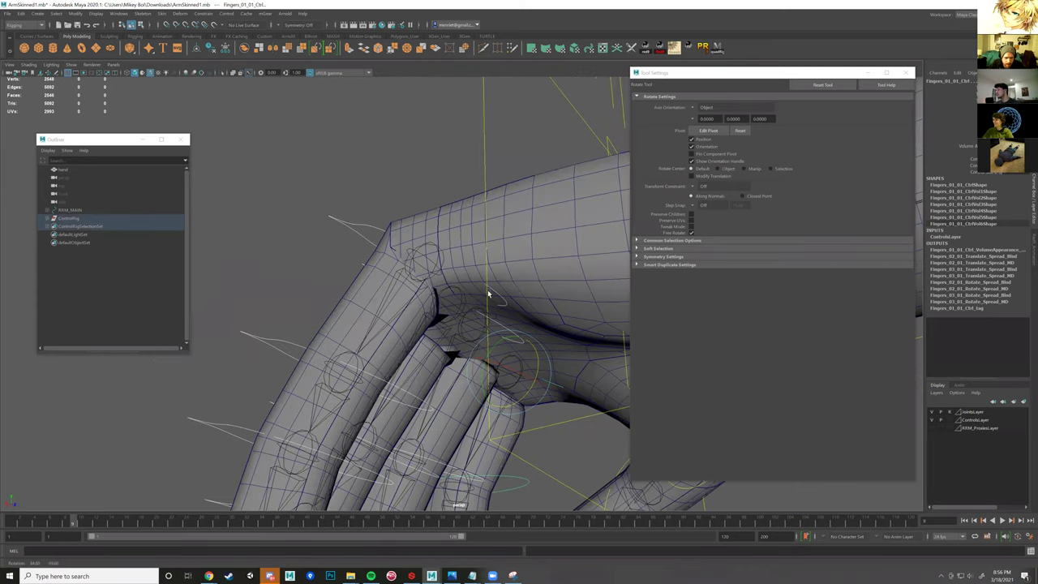
{"action": "left_click_drag", "start_coordinate": [488, 294], "coordinate": [486, 304], "text": "alt"}
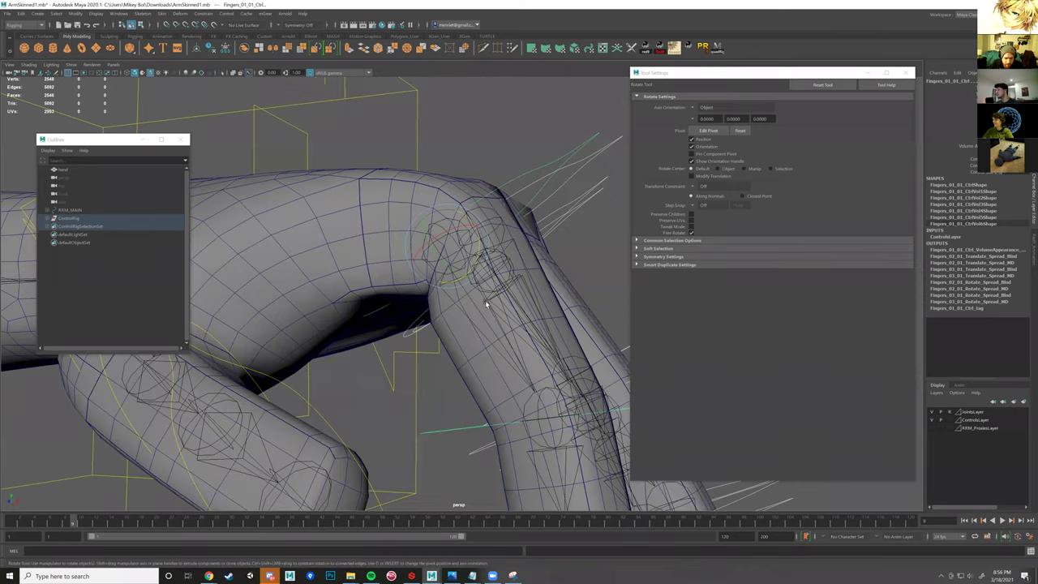
{"action": "left_click_drag", "start_coordinate": [370, 306], "coordinate": [491, 320], "text": "alt"}
- Curl the index finger toward the thumb by rotating its outer Fingers_01 controls, and check the bent joints
{"action": "left_click", "coordinate": [426, 317]}
{"action": "left_click_drag", "start_coordinate": [426, 317], "coordinate": [577, 189], "text": "alt"}
{"action": "left_click_drag", "start_coordinate": [494, 274], "coordinate": [359, 241], "text": "alt"}
{"action": "left_click", "coordinate": [411, 289]}
{"action": "middle_click_drag", "start_coordinate": [412, 287], "coordinate": [415, 309], "text": "alt"}
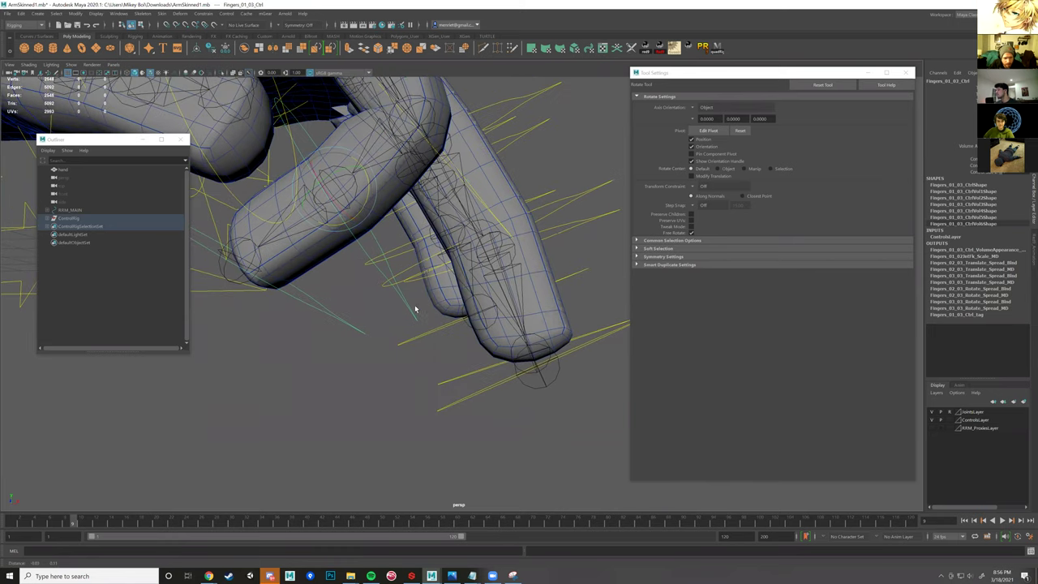
{"action": "left_click_drag", "start_coordinate": [429, 274], "coordinate": [253, 270], "text": "alt"}
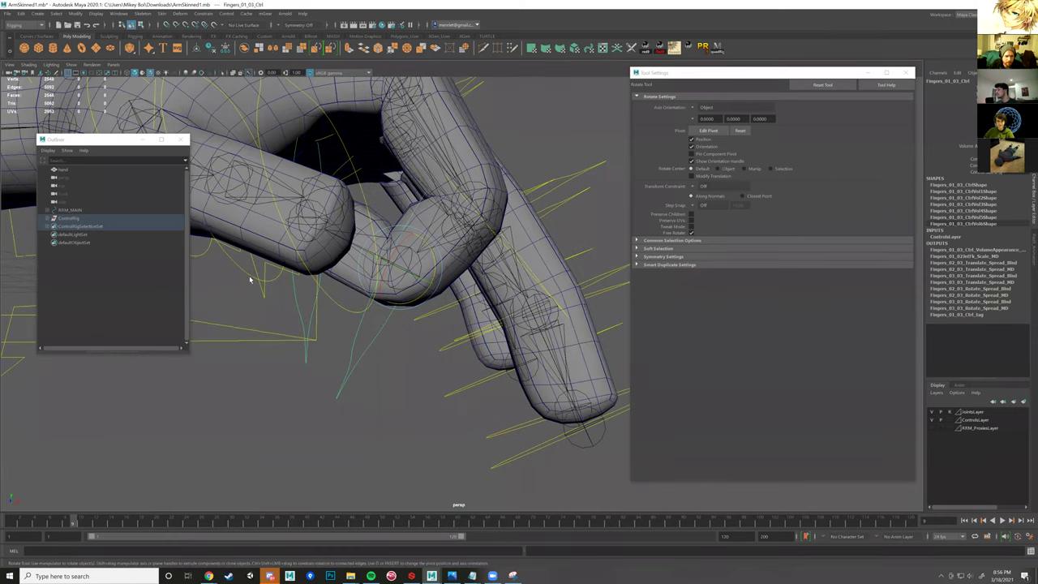
{"action": "right_click_drag", "start_coordinate": [440, 307], "coordinate": [294, 240], "text": "alt"}
{"action": "left_click_drag", "start_coordinate": [292, 240], "coordinate": [231, 279], "text": "alt"}
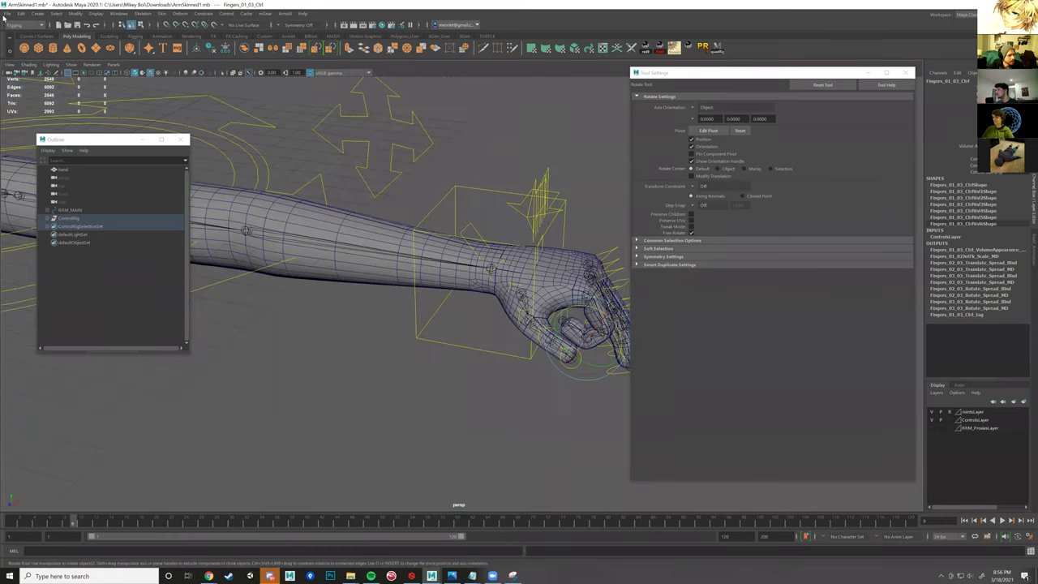
- Open the recent scene BlackSmithMesh.mb and frame the full character in the perspective view
{"action": "left_click", "coordinate": [8, 14]}
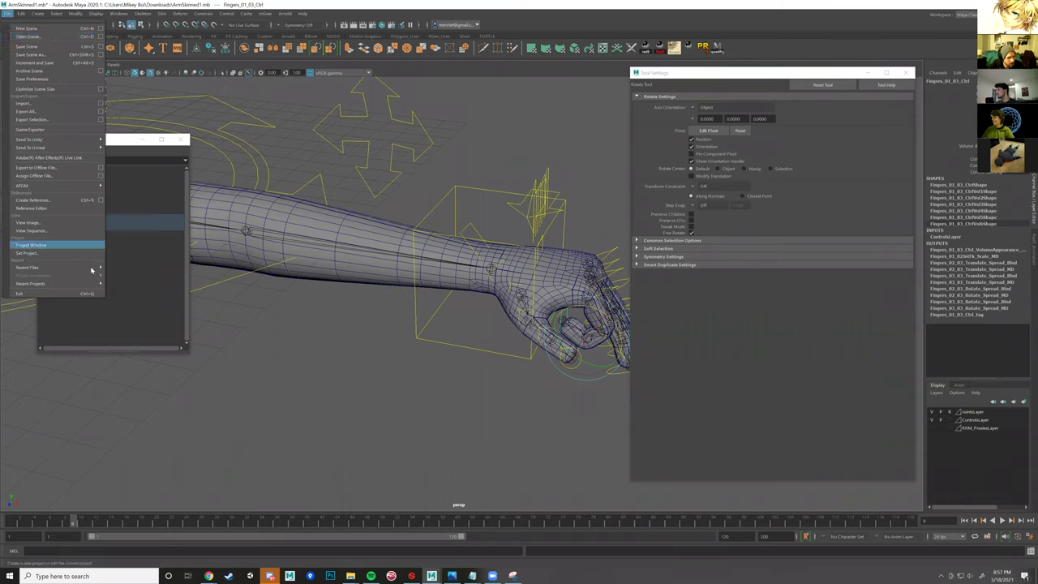
{"action": "mouse_move", "coordinate": [93, 269]}
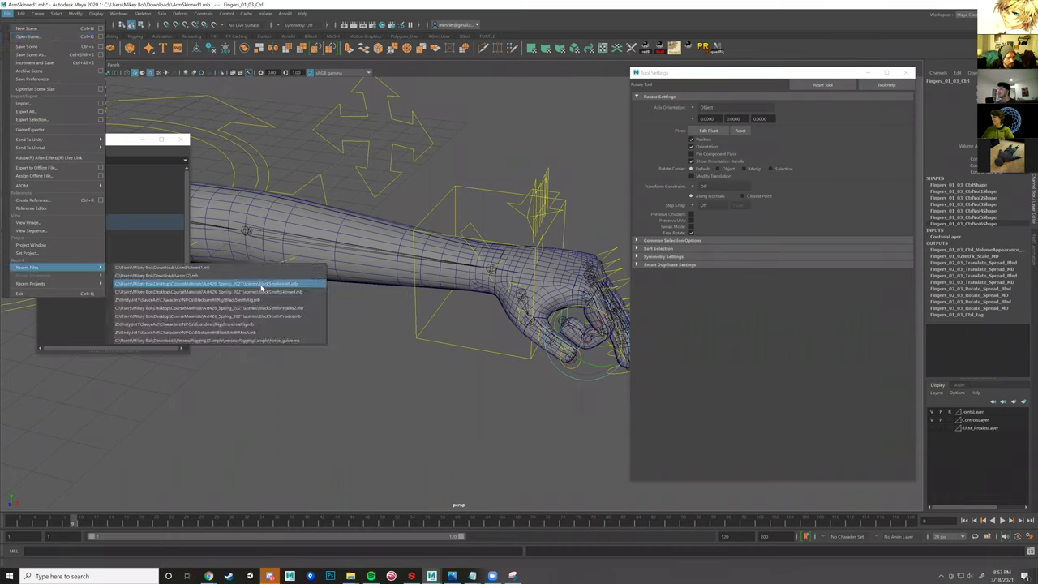
{"action": "left_click", "coordinate": [253, 284]}
{"action": "key", "text": "Return"}
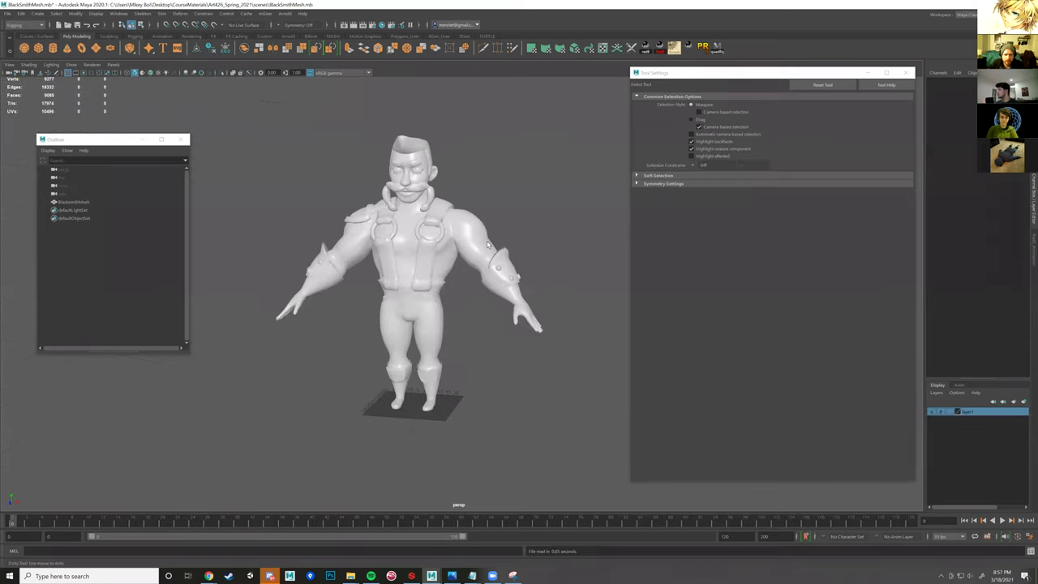
{"action": "key", "text": "f"}
{"action": "right_click_drag", "start_coordinate": [453, 267], "coordinate": [483, 463], "text": "alt"}
{"action": "left_click_drag", "start_coordinate": [419, 512], "coordinate": [355, 562], "text": "alt"}
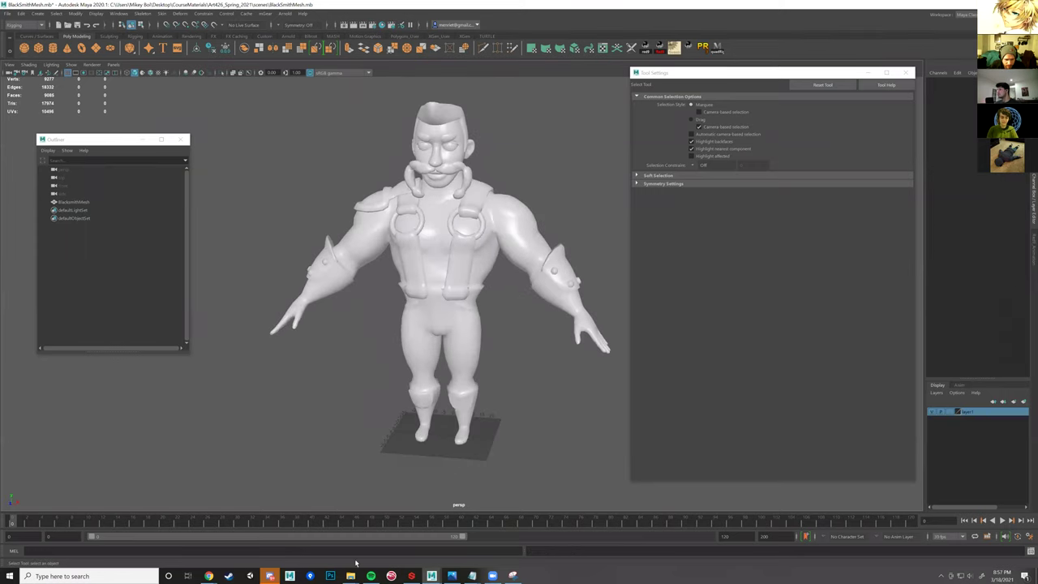
- Load the RapidRig_Basic script from the Maya 2020 scripts folder into the scene
{"action": "mouse_move", "coordinate": [351, 576]}
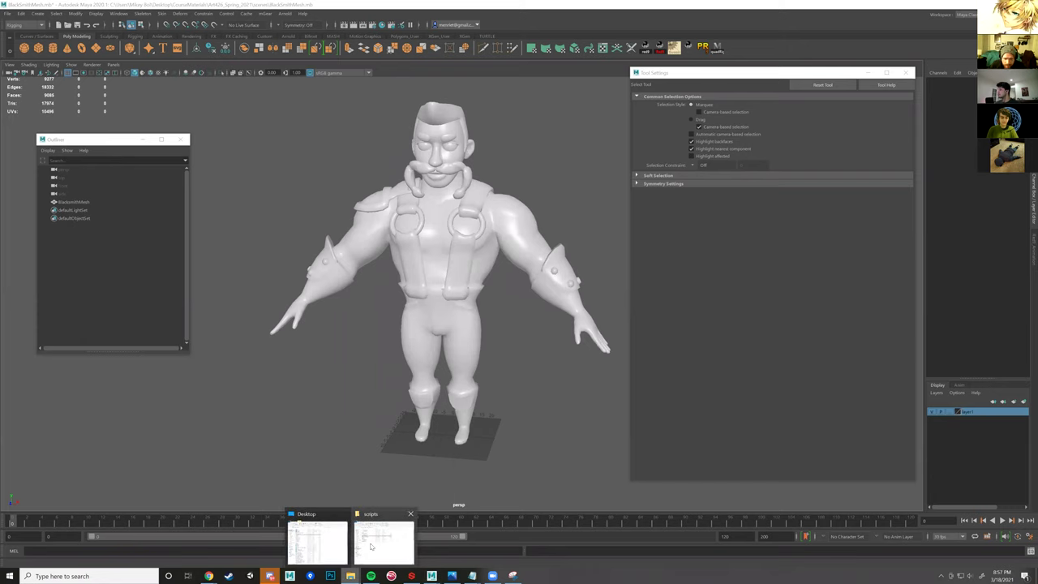
{"action": "left_click", "coordinate": [371, 546]}
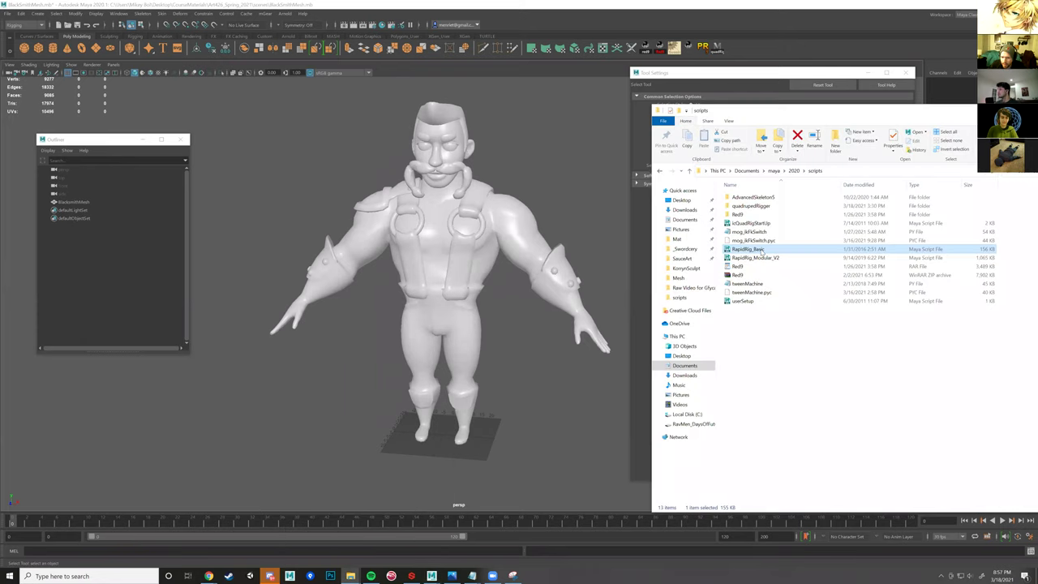
{"action": "left_click_drag", "start_coordinate": [762, 251], "coordinate": [441, 336]}
- Select the BlacksmithMesh with the Move tool and inspect its placement on the grid from several angles
{"action": "left_click", "coordinate": [435, 285]}
{"action": "key", "text": "w"}
{"action": "scroll", "coordinate": [460, 329], "scroll_direction": "up", "scroll_amount": 3}
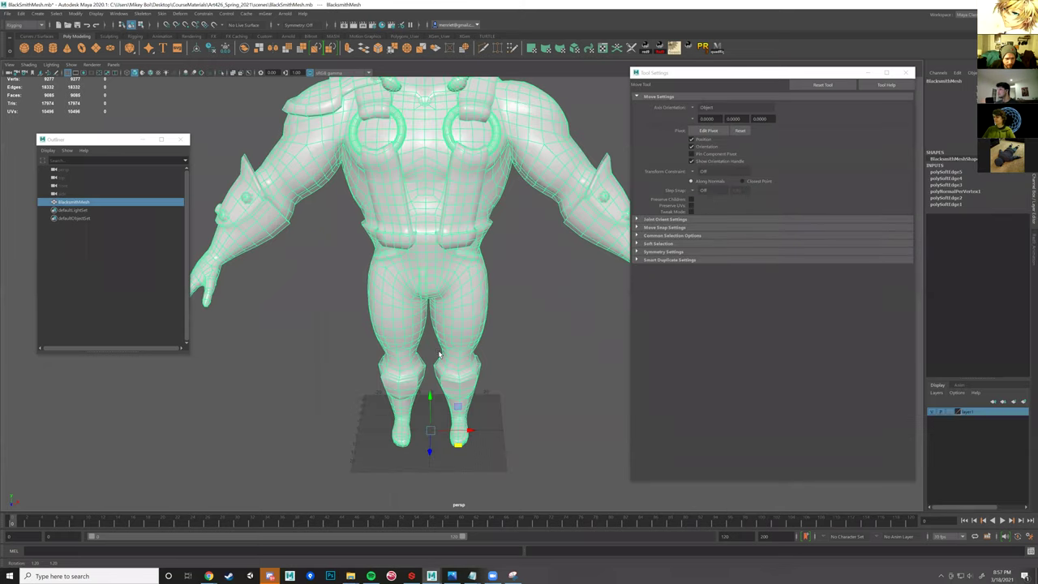
{"action": "left_click_drag", "start_coordinate": [299, 463], "coordinate": [355, 454], "text": "alt"}
{"action": "scroll", "coordinate": [489, 305], "scroll_direction": "down", "scroll_amount": 3}
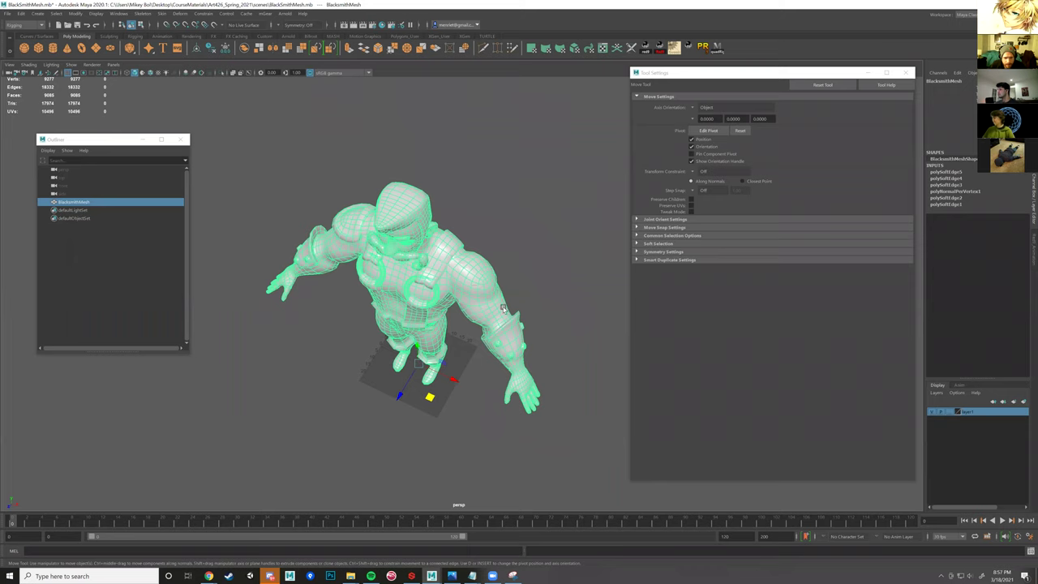
- Inspect the blacksmith mesh's arm, hand and fingers up close, and reframe the full body
{"action": "left_click_drag", "start_coordinate": [451, 337], "coordinate": [477, 211], "text": "alt"}
{"action": "scroll", "coordinate": [477, 211], "scroll_direction": "up", "scroll_amount": 3}
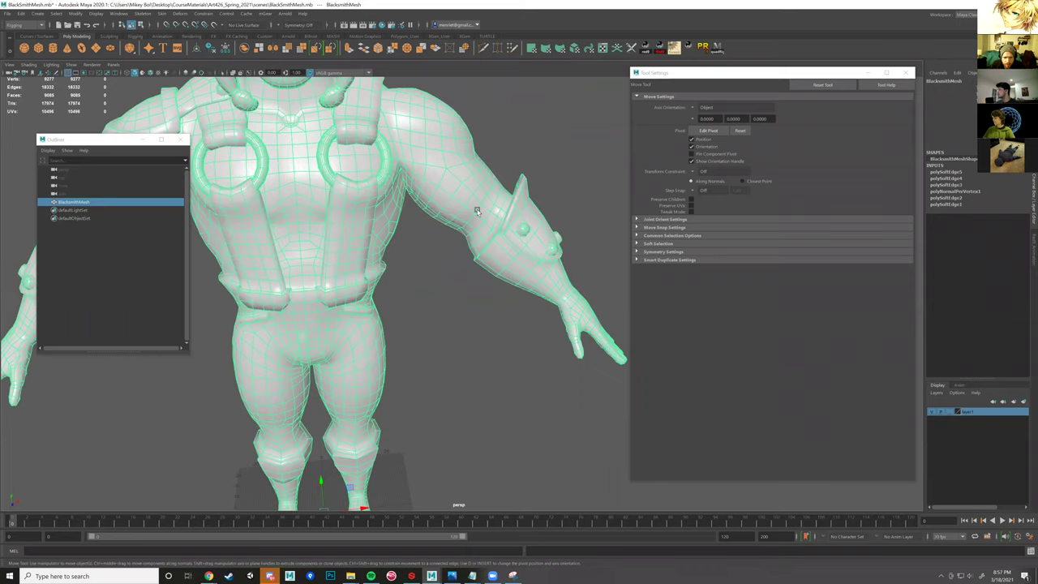
{"action": "scroll", "coordinate": [477, 211], "scroll_direction": "up", "scroll_amount": 4}
{"action": "scroll", "coordinate": [475, 250], "scroll_direction": "down", "scroll_amount": 3}
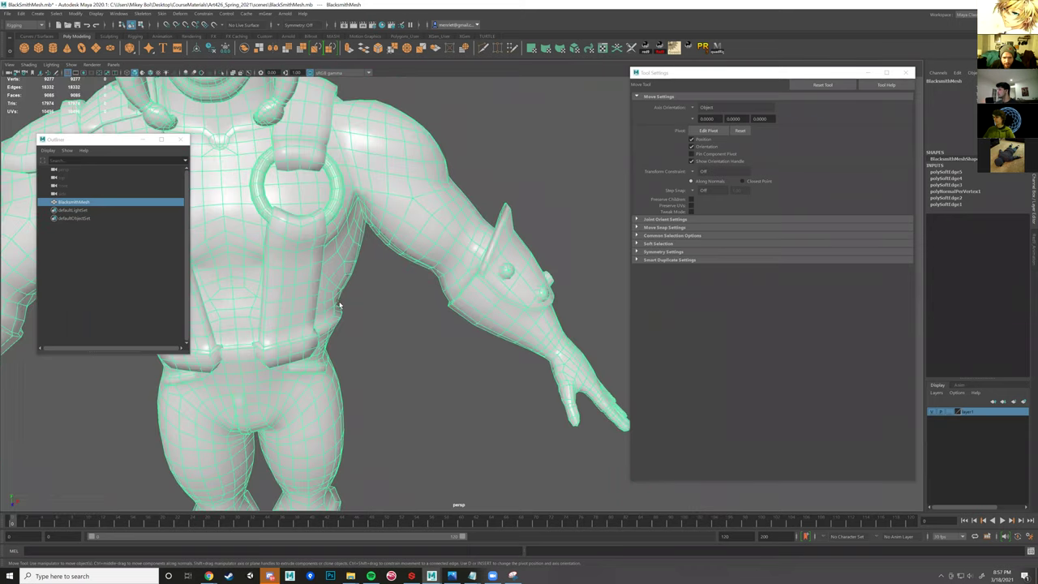
{"action": "middle_click_drag", "start_coordinate": [430, 320], "coordinate": [382, 297], "text": "alt"}
{"action": "scroll", "coordinate": [382, 296], "scroll_direction": "up", "scroll_amount": 4}
{"action": "scroll", "coordinate": [445, 310], "scroll_direction": "up", "scroll_amount": 3}
{"action": "middle_click_drag", "start_coordinate": [444, 311], "coordinate": [366, 360], "text": "alt"}
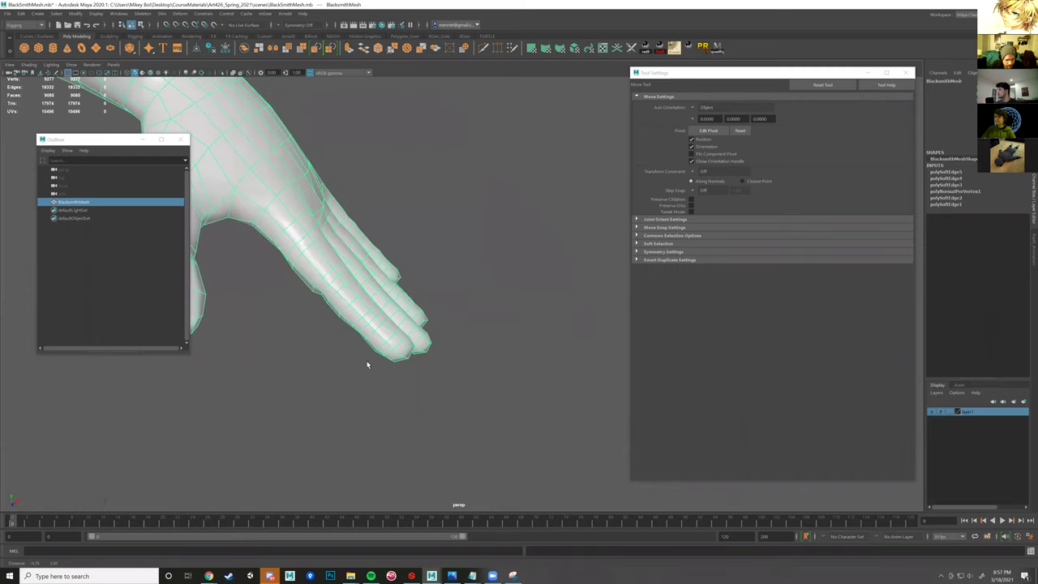
{"action": "scroll", "coordinate": [361, 300], "scroll_direction": "down", "scroll_amount": 4}
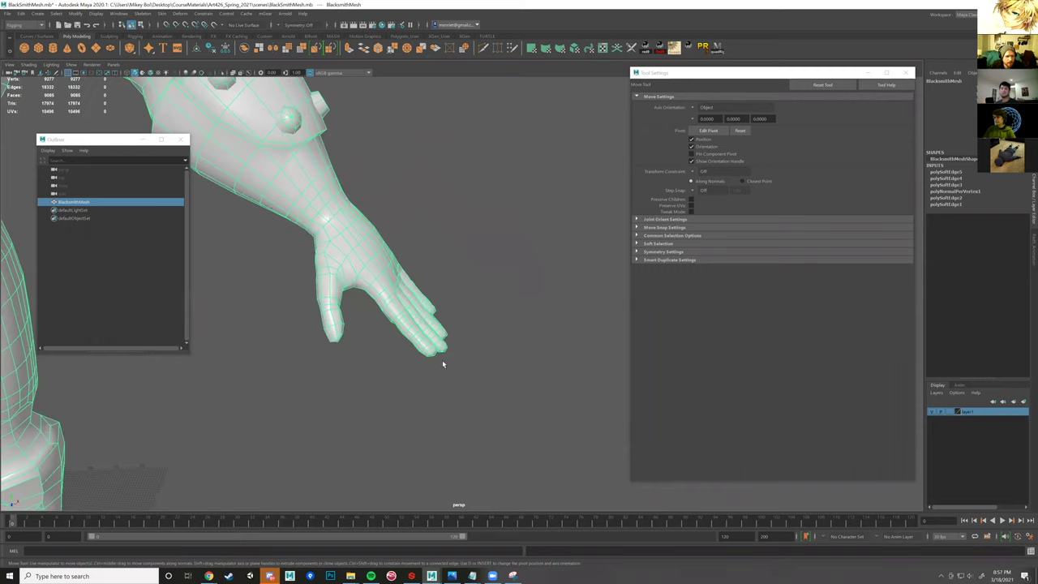
{"action": "key", "text": "f"}
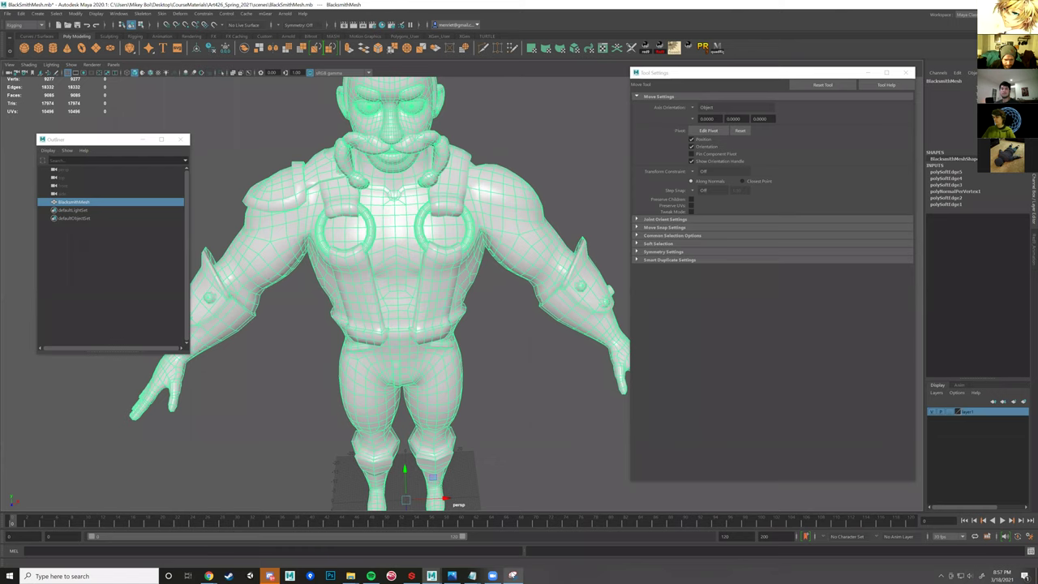
- Load the RapidRig_Basic script from the Maya scripts folder and create the proxy rig
{"action": "left_click", "coordinate": [350, 576]}
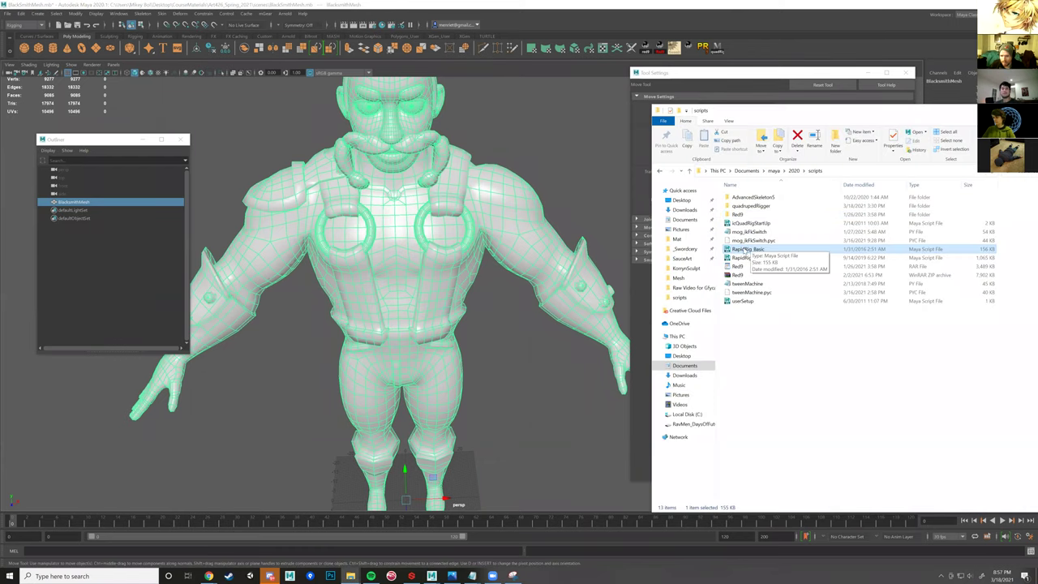
{"action": "left_click_drag", "start_coordinate": [592, 193], "coordinate": [567, 150]}
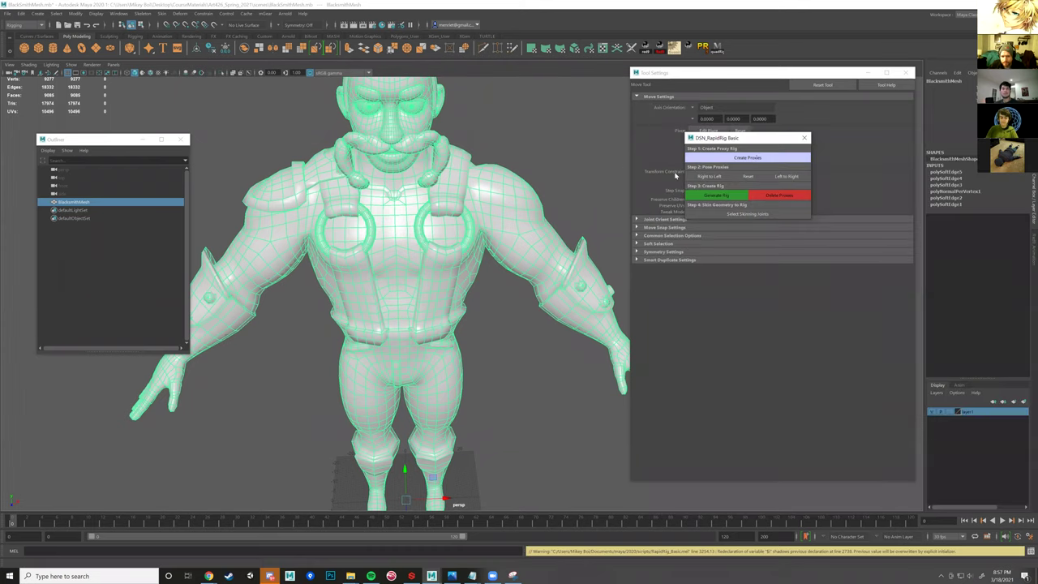
{"action": "left_click_drag", "start_coordinate": [528, 178], "coordinate": [548, 165], "text": "alt"}
{"action": "left_click", "coordinate": [740, 159]}
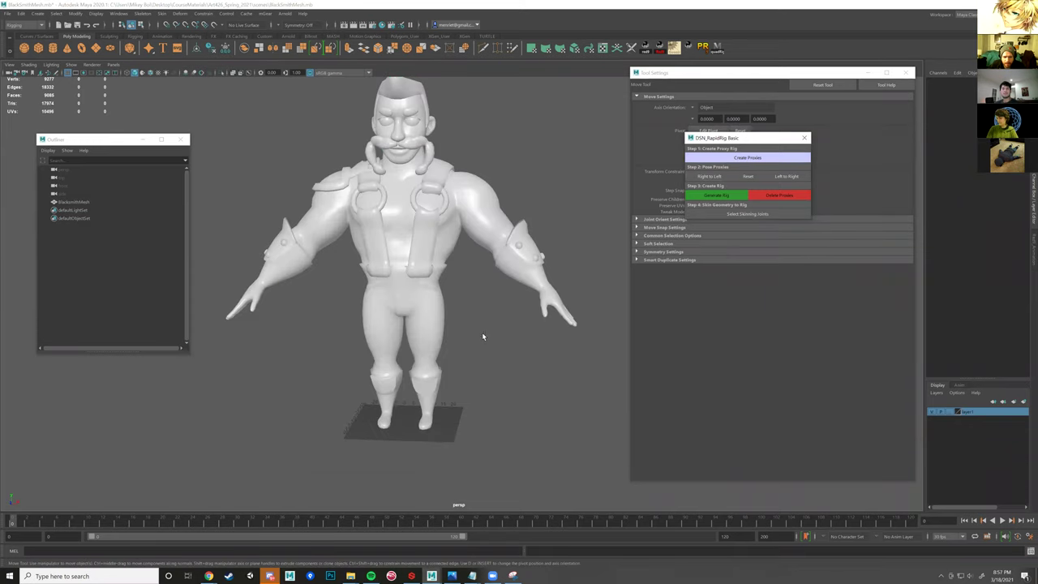
- Scale the DSN_MAIN proxy control up uniformly until its proxies roughly match the blacksmith's height
{"action": "scroll", "coordinate": [433, 424], "scroll_direction": "up", "scroll_amount": 4}
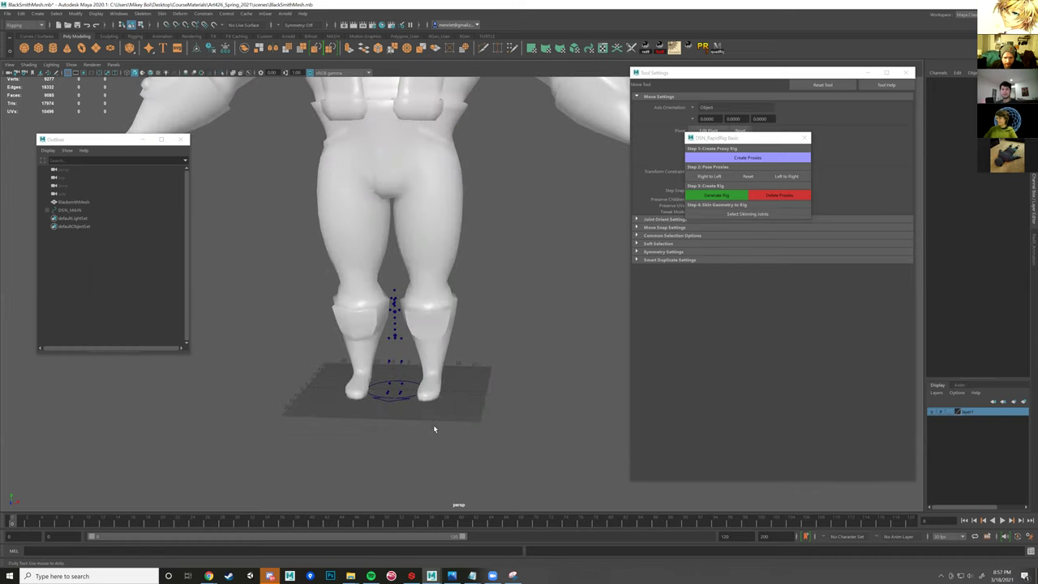
{"action": "left_click", "coordinate": [416, 378]}
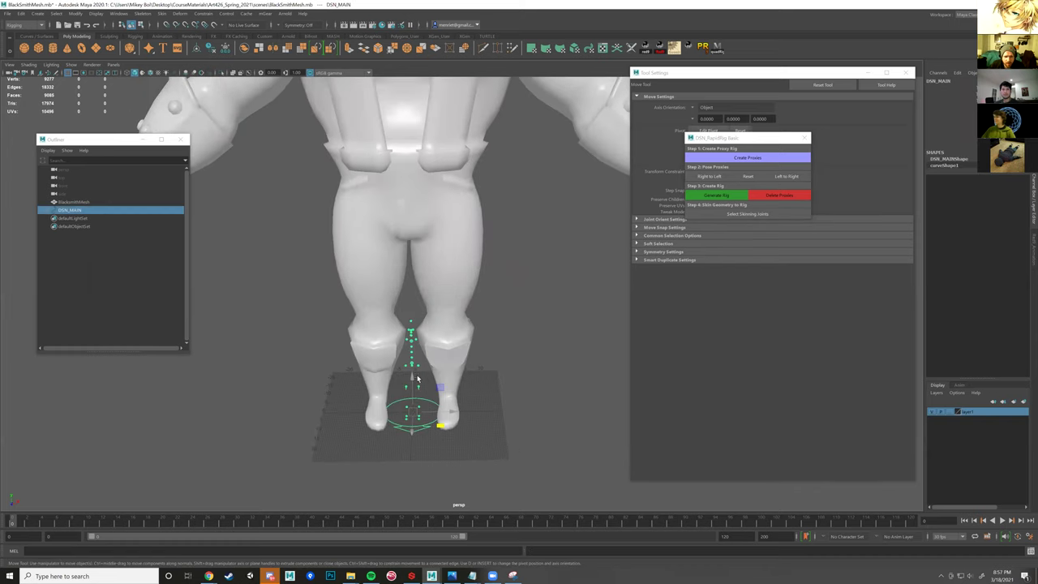
{"action": "key", "text": "r"}
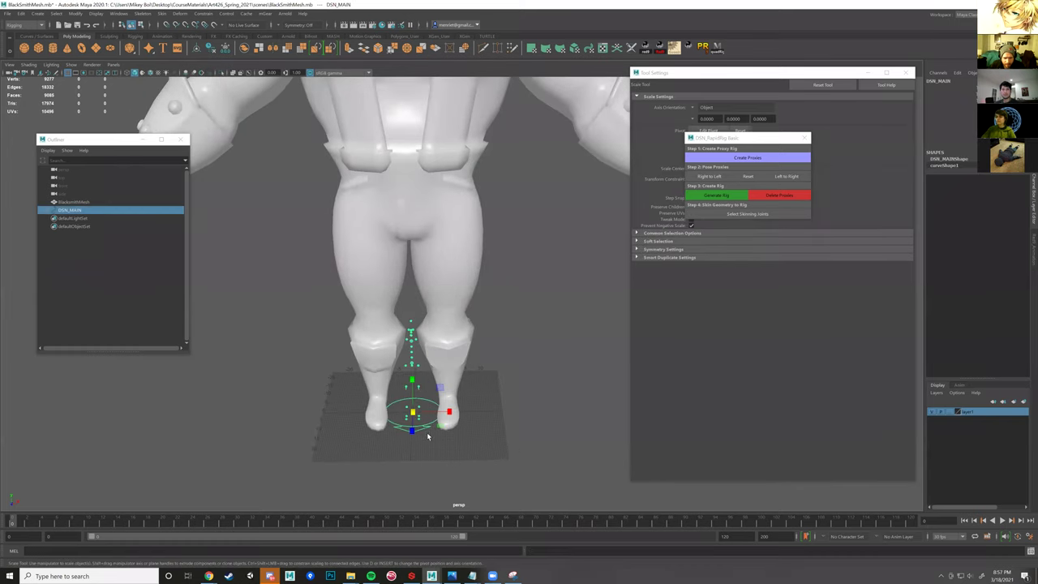
{"action": "left_click_drag", "start_coordinate": [697, 405], "coordinate": [752, 403]}
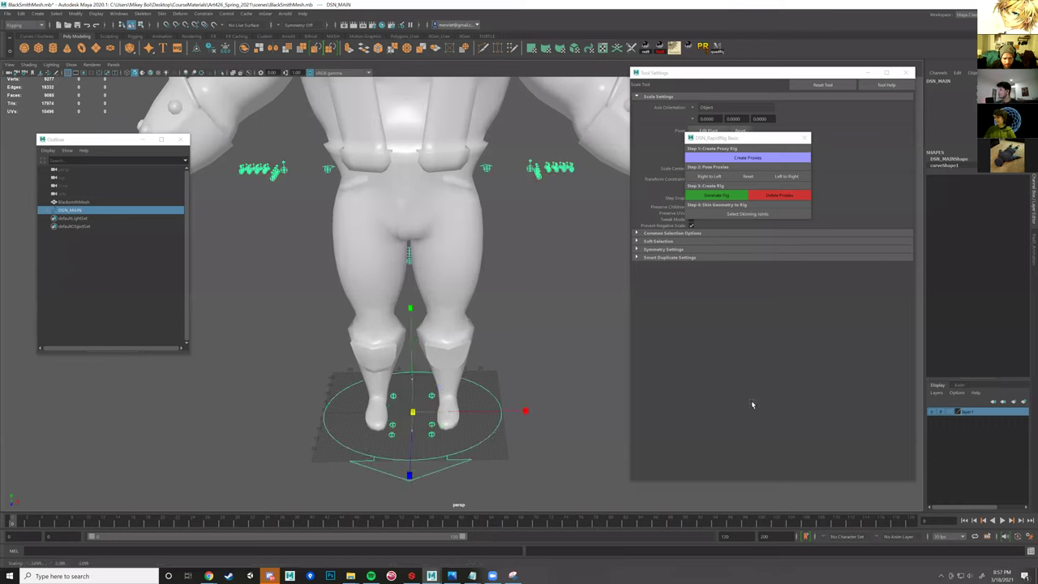
{"action": "scroll", "coordinate": [388, 336], "scroll_direction": "down", "scroll_amount": 4}
{"action": "scroll", "coordinate": [431, 341], "scroll_direction": "down", "scroll_amount": 4}
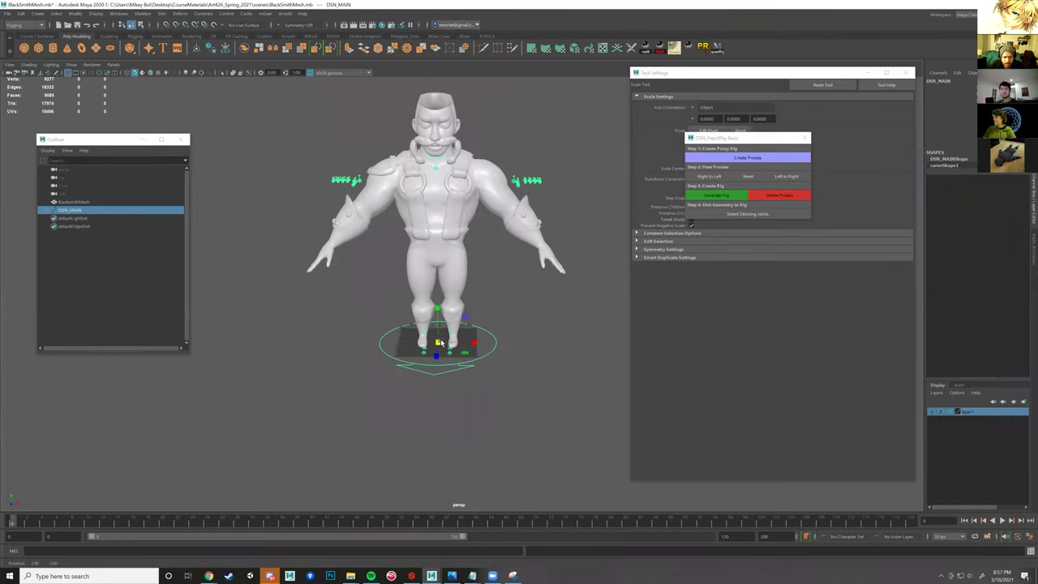
{"action": "left_click_drag", "start_coordinate": [437, 342], "coordinate": [448, 342]}
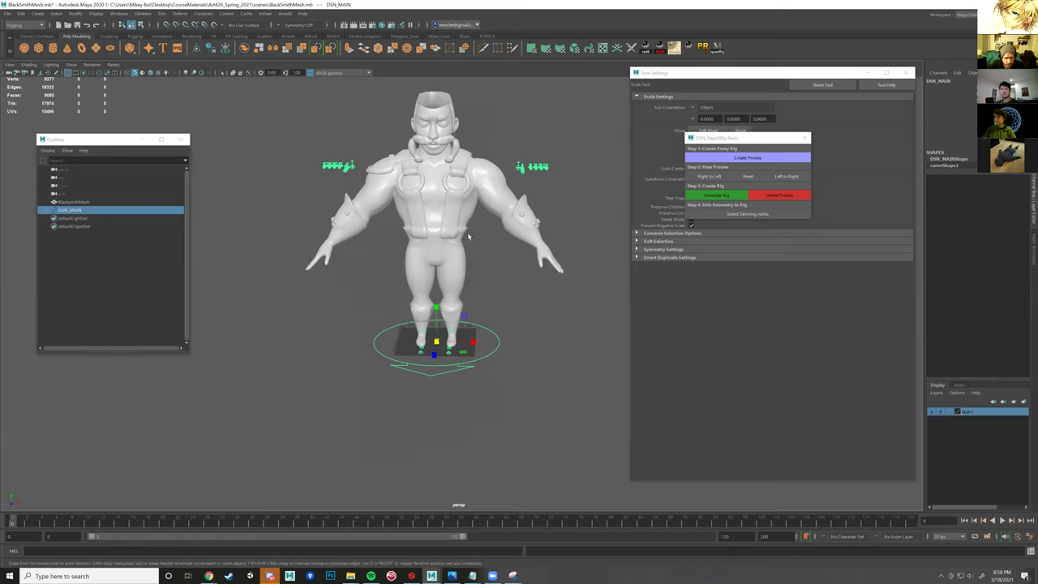
- Switch to wireframe display and put BlacksmithMesh on a new display layer set to reference
{"action": "scroll", "coordinate": [473, 291], "scroll_direction": "up", "scroll_amount": 3}
{"action": "key", "text": "4"}
{"action": "scroll", "coordinate": [407, 233], "scroll_direction": "up", "scroll_amount": 2}
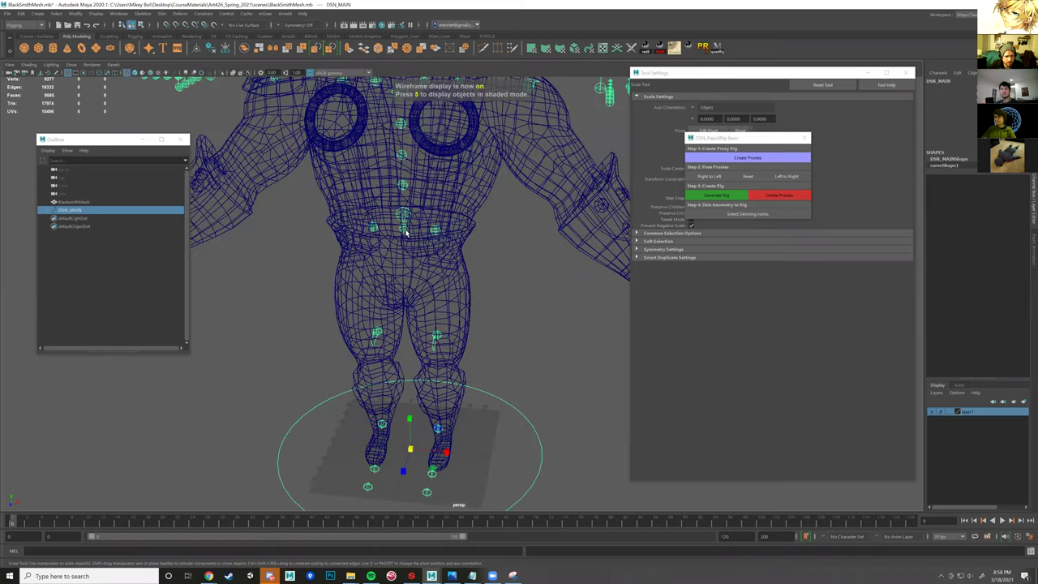
{"action": "left_click", "coordinate": [446, 229]}
{"action": "scroll", "coordinate": [458, 260], "scroll_direction": "up", "scroll_amount": 2}
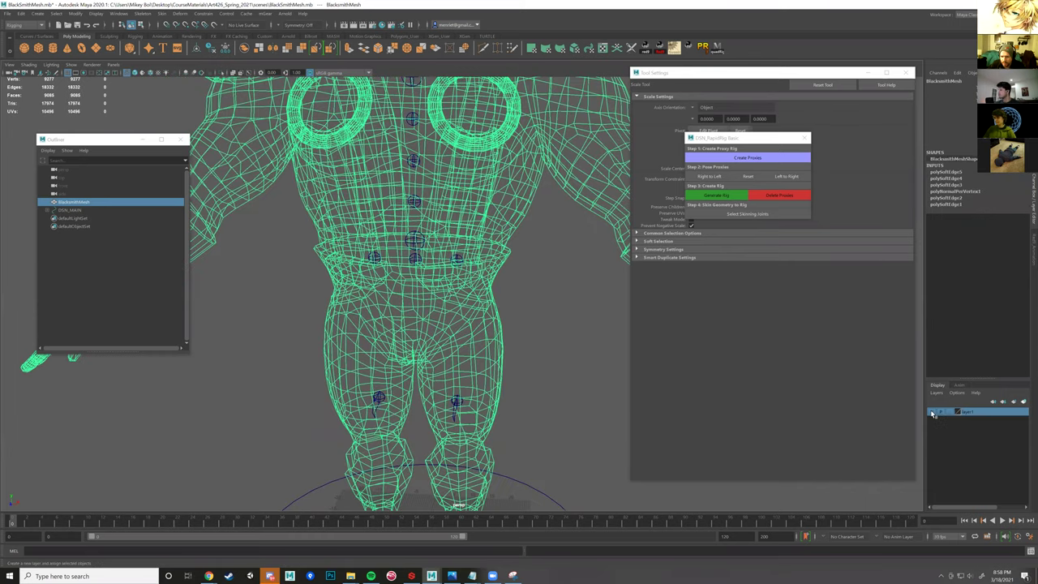
- Select the DSN_ROOT proxy above the main hip and lower it into the character's pelvis
{"action": "left_click", "coordinate": [412, 255]}
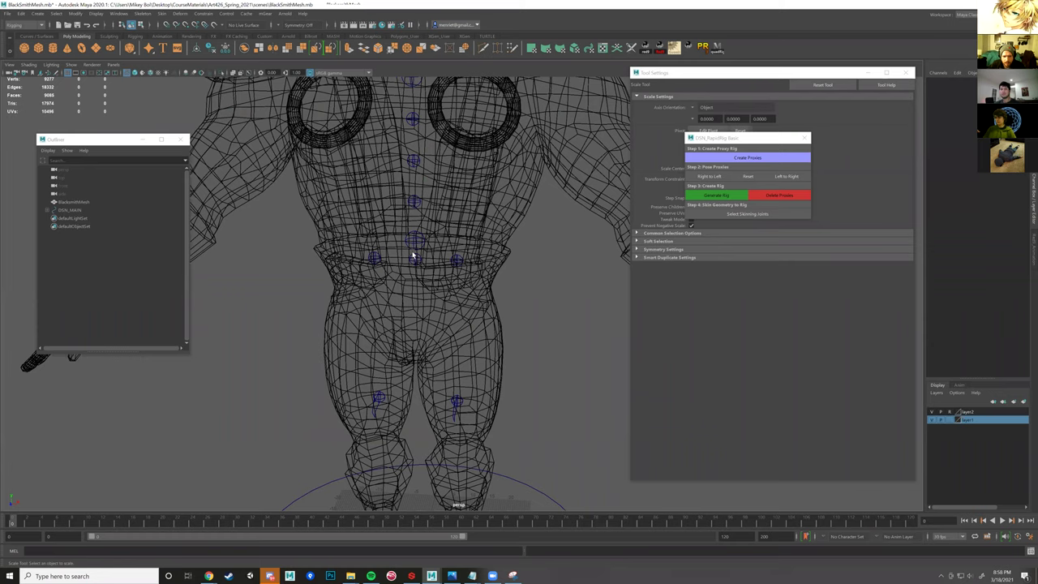
{"action": "left_click", "coordinate": [427, 257]}
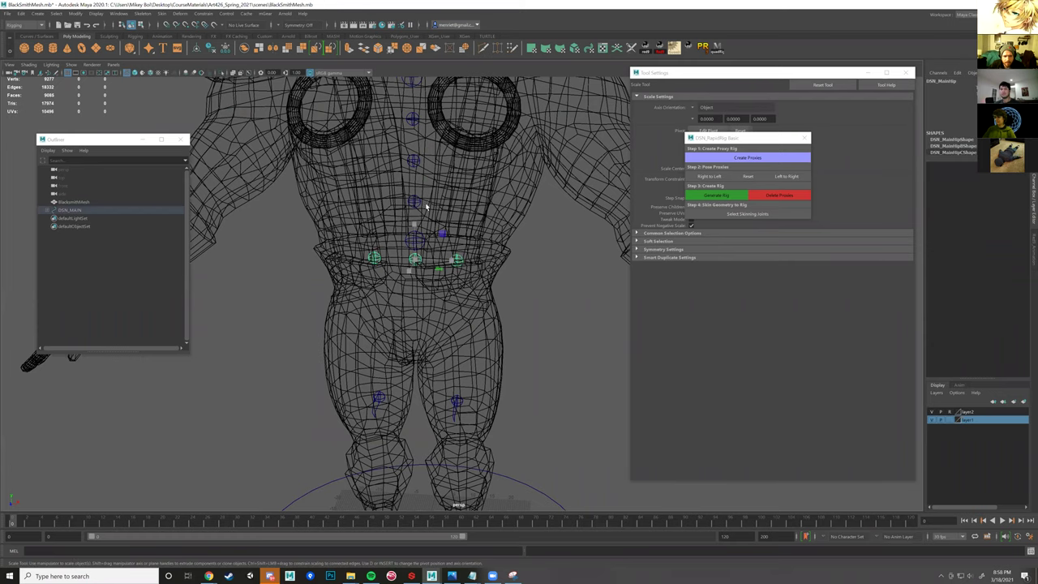
{"action": "mouse_move", "coordinate": [430, 212]}
{"action": "left_mouse_down", "text": "alt"}
{"action": "mouse_move", "coordinate": [426, 161]}
{"action": "mouse_move", "coordinate": [427, 217]}
{"action": "left_mouse_up", "text": "alt"}
{"action": "key", "text": "Up"}
{"action": "key", "text": "w"}
{"action": "right_click_drag", "start_coordinate": [487, 270], "coordinate": [490, 305], "text": "alt"}
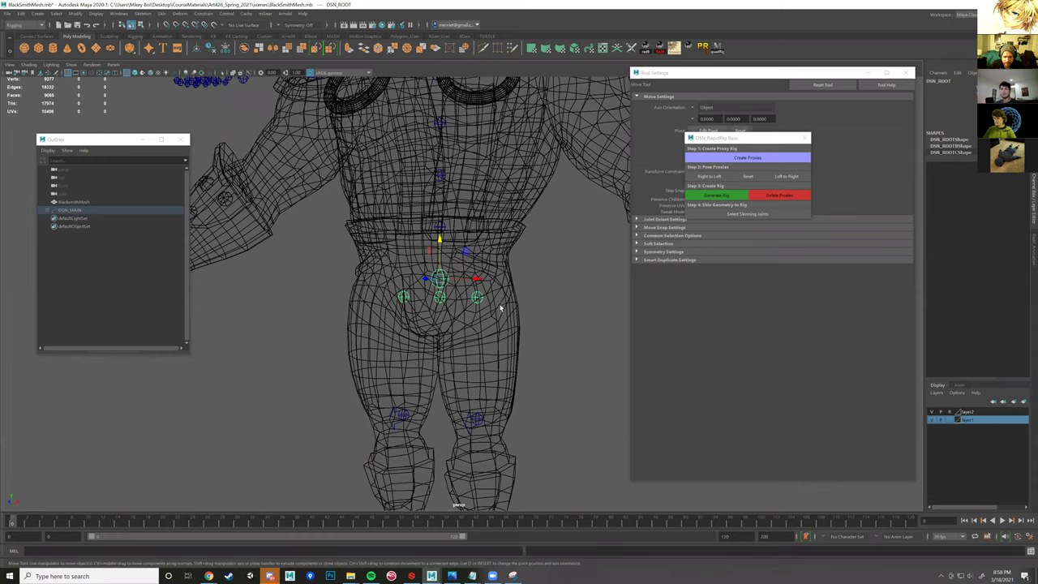
- Raise the DSN_lHip proxy into the left hip joint, comparing its placement with the root and main hip proxies
{"action": "left_click", "coordinate": [528, 301]}
{"action": "left_click_drag", "start_coordinate": [529, 277], "coordinate": [526, 252], "text": "alt"}
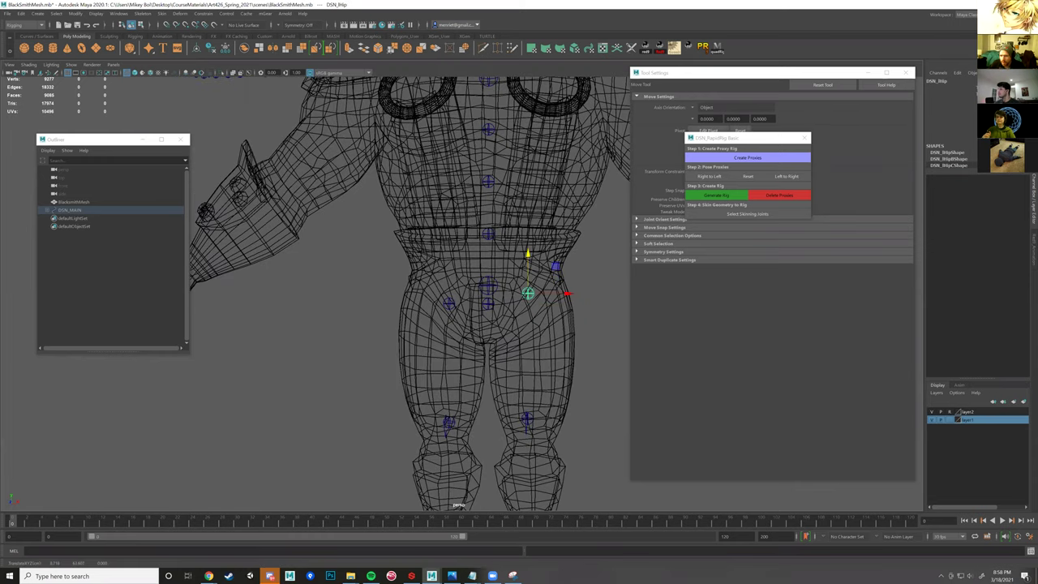
{"action": "key", "text": "Up"}
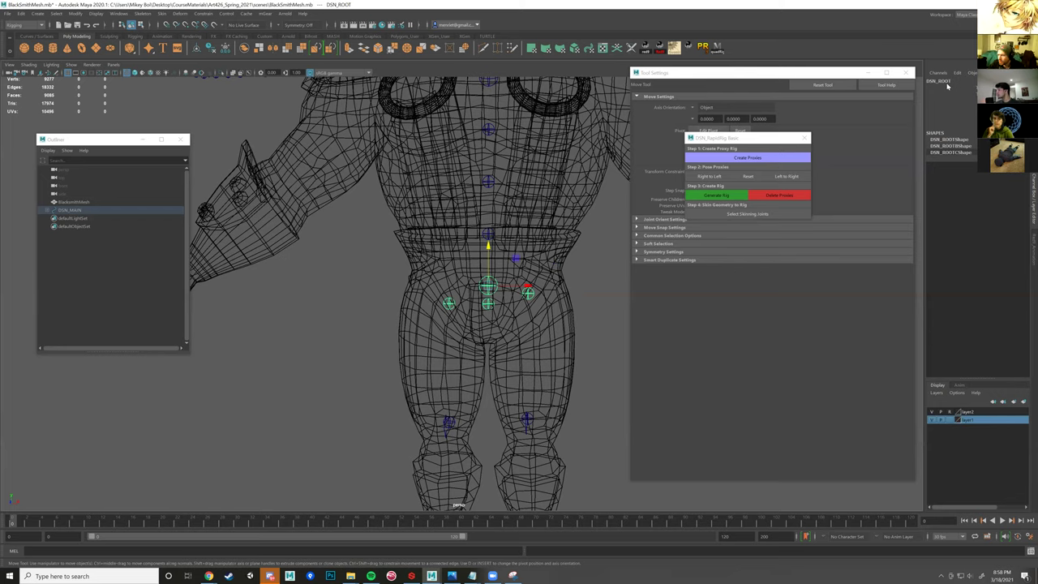
{"action": "left_click", "coordinate": [947, 85]}
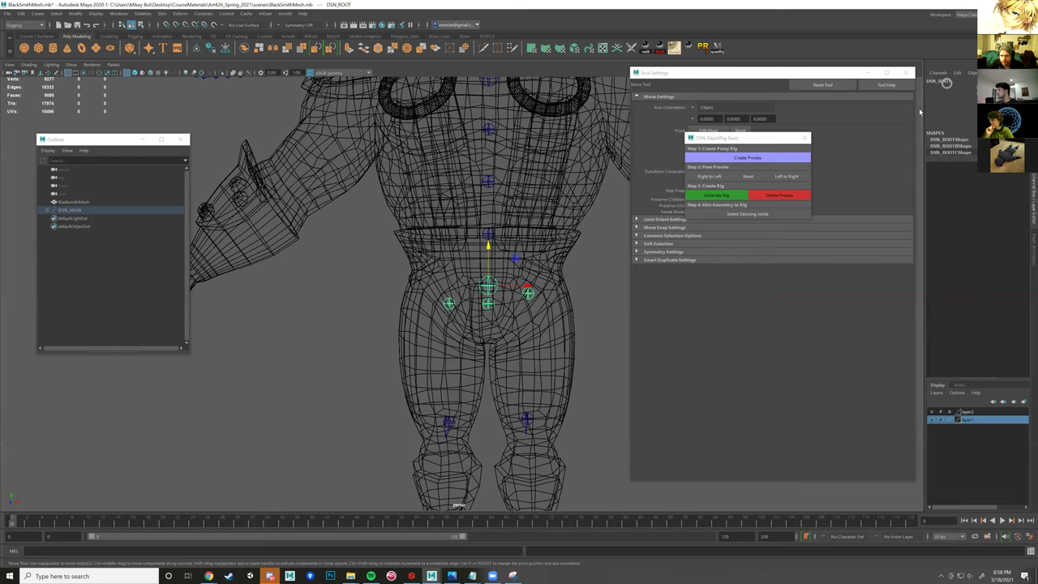
{"action": "left_click_drag", "start_coordinate": [492, 307], "coordinate": [469, 308], "text": "alt"}
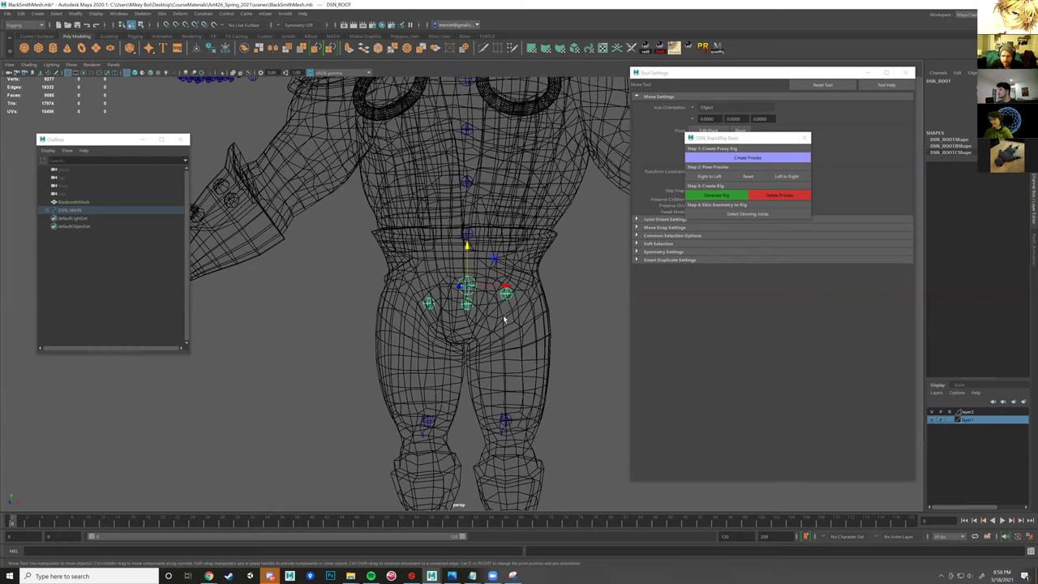
{"action": "key", "text": "Down"}
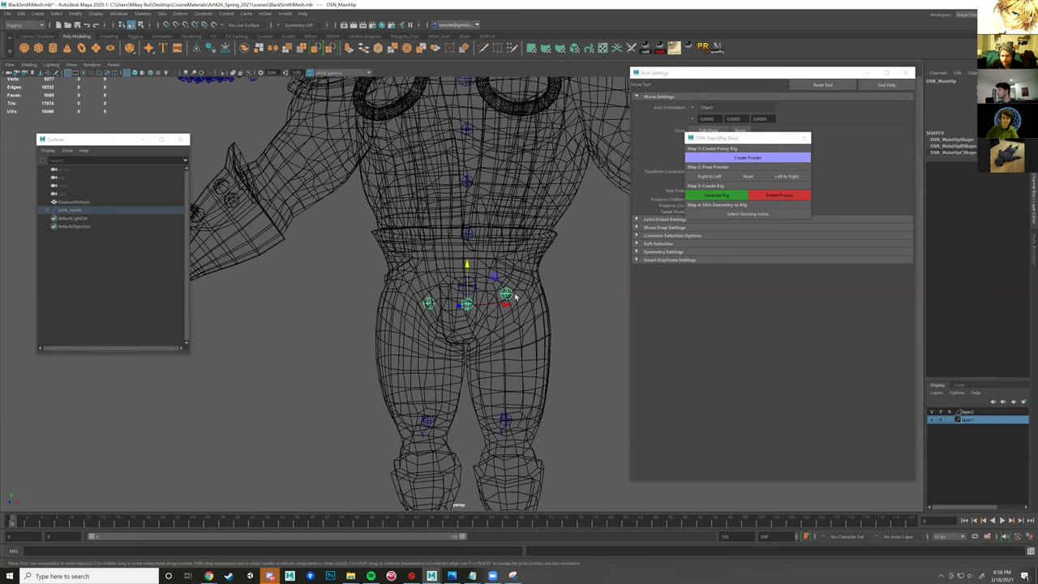
{"action": "left_click", "coordinate": [506, 294]}
{"action": "left_click_drag", "start_coordinate": [491, 279], "coordinate": [484, 284], "text": "alt"}
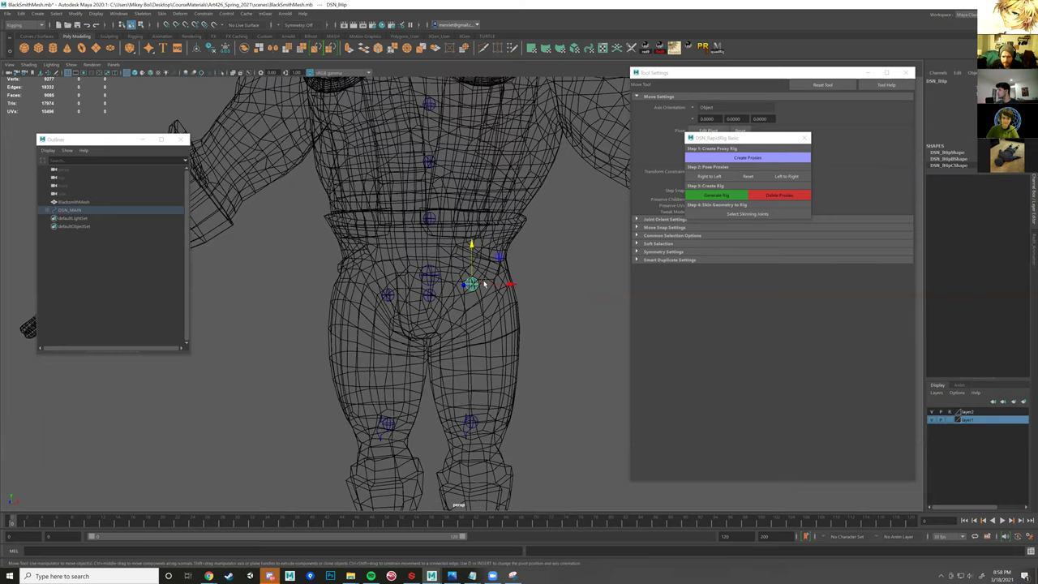
{"action": "scroll", "coordinate": [471, 239], "scroll_direction": "up", "scroll_amount": 2}
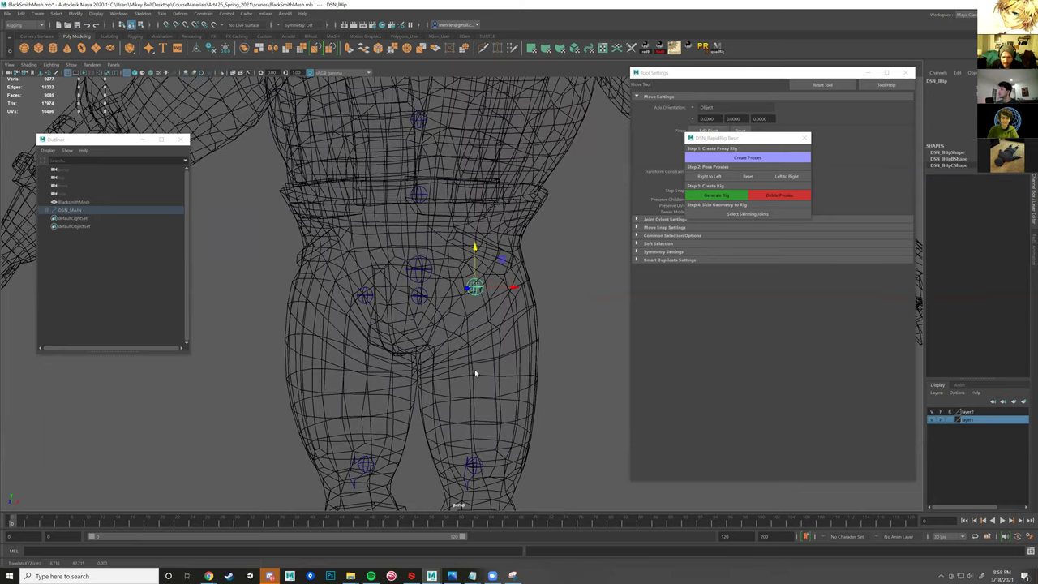
- Move the DSN_lAnkle proxy into the mesh's left ankle and undo the last small adjustment
{"action": "middle_click_drag", "start_coordinate": [477, 366], "coordinate": [472, 305], "text": "alt"}
{"action": "left_click_drag", "start_coordinate": [467, 372], "coordinate": [428, 367], "text": "alt"}
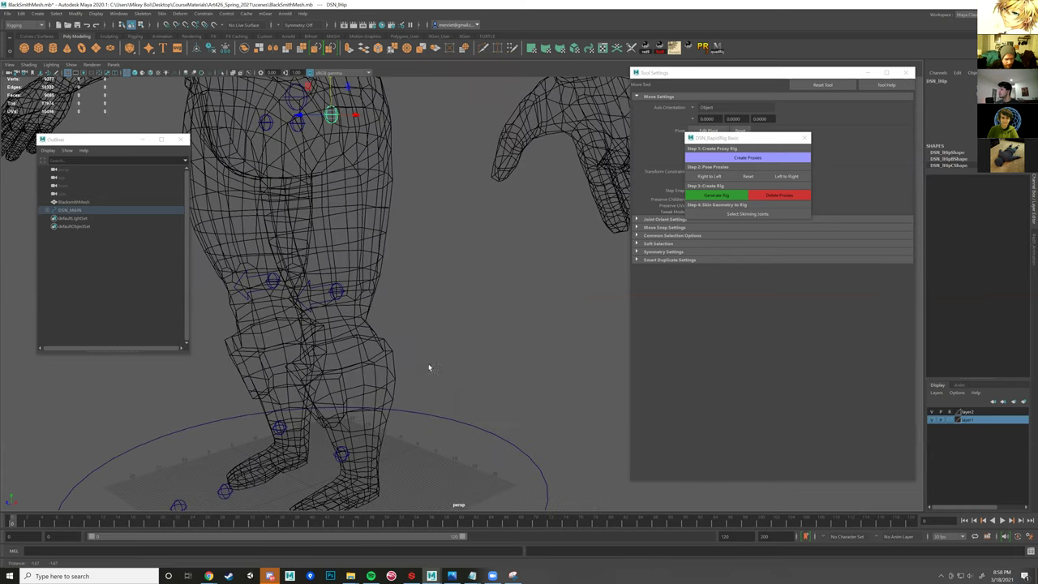
{"action": "middle_click_drag", "start_coordinate": [361, 465], "coordinate": [488, 324], "text": "alt"}
{"action": "scroll", "coordinate": [488, 324], "scroll_direction": "up", "scroll_amount": 2}
{"action": "left_click", "coordinate": [470, 319]}
{"action": "left_click_drag", "start_coordinate": [470, 319], "coordinate": [451, 328], "text": "alt"}
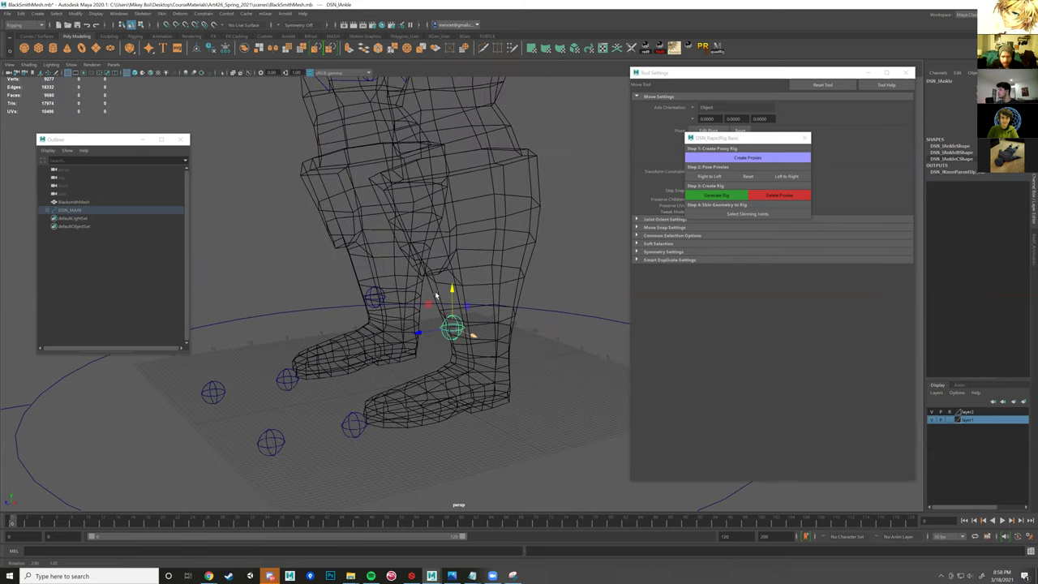
{"action": "mouse_move", "coordinate": [500, 285]}
{"action": "left_mouse_down", "text": "alt"}
{"action": "mouse_move", "coordinate": [382, 253]}
{"action": "mouse_move", "coordinate": [442, 319]}
{"action": "left_mouse_up", "text": "alt"}
{"action": "key", "text": "w"}
{"action": "left_click", "coordinate": [441, 319]}
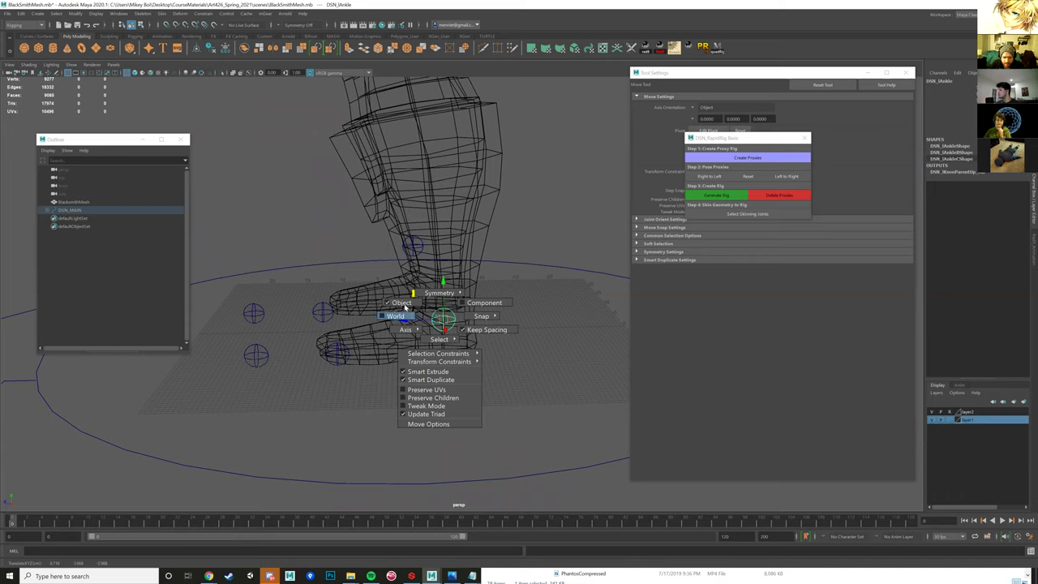
{"action": "left_click", "coordinate": [412, 296]}
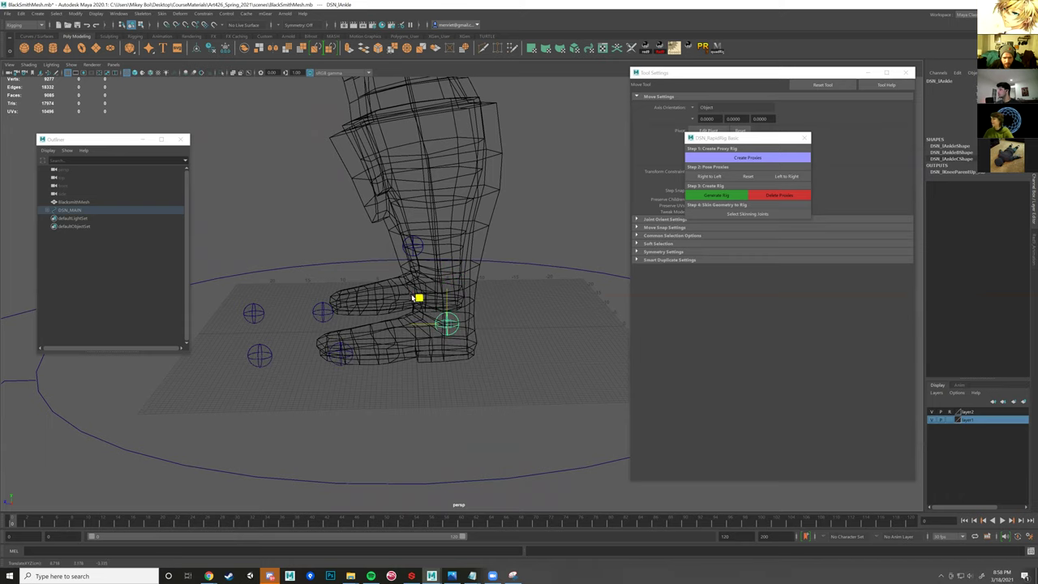
{"action": "key", "text": "ctrl+z"}
- Move the left ball proxy back inside the foot and the DSN_lToe proxy to the tip of the toes
{"action": "left_click", "coordinate": [337, 352]}
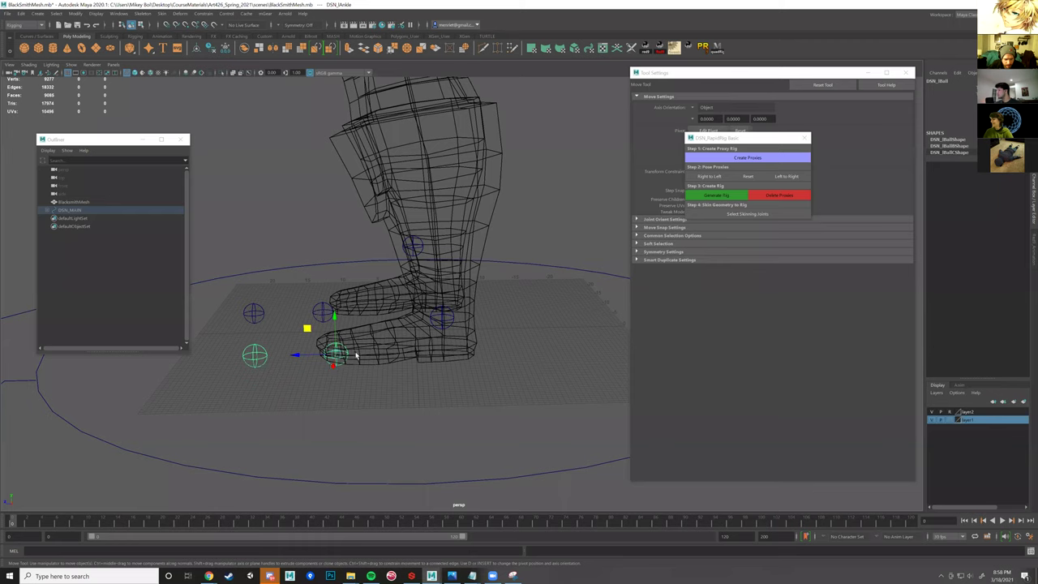
{"action": "left_click_drag", "start_coordinate": [409, 413], "coordinate": [377, 443], "text": "alt"}
{"action": "left_click", "coordinate": [373, 442]}
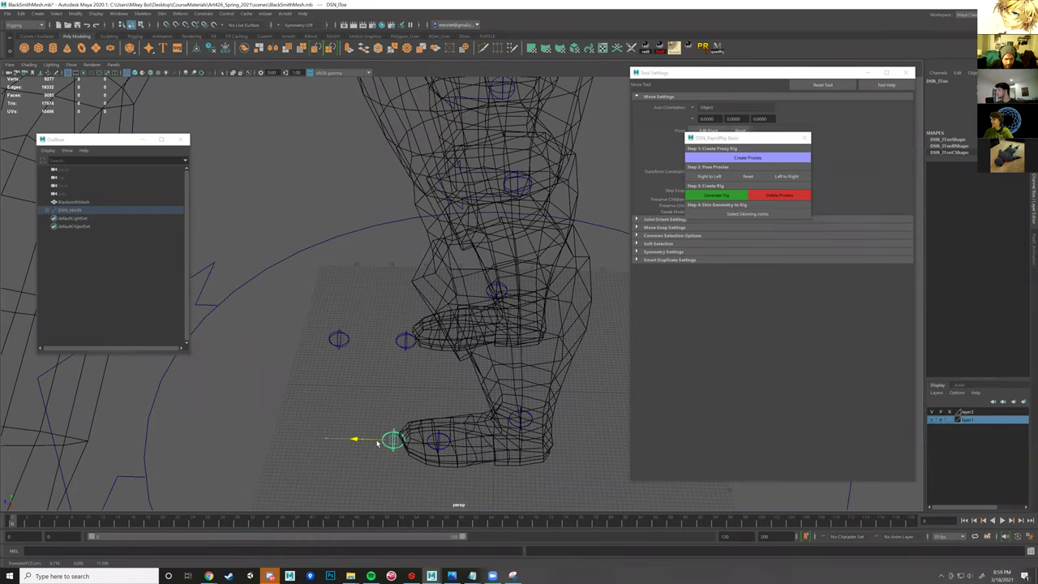
{"action": "middle_click_drag", "start_coordinate": [400, 442], "coordinate": [406, 441]}
{"action": "left_click_drag", "start_coordinate": [467, 444], "coordinate": [560, 430], "text": "alt"}
{"action": "left_click", "coordinate": [580, 427]}
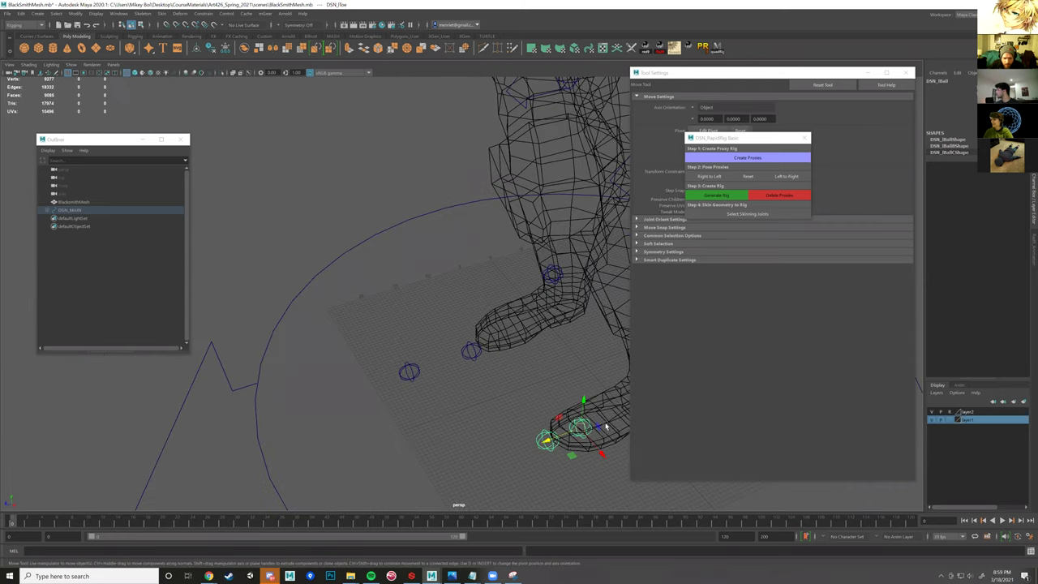
{"action": "scroll", "coordinate": [507, 369], "scroll_direction": "down", "scroll_amount": 2}
{"action": "middle_click_drag", "start_coordinate": [576, 292], "coordinate": [503, 290], "text": "alt"}
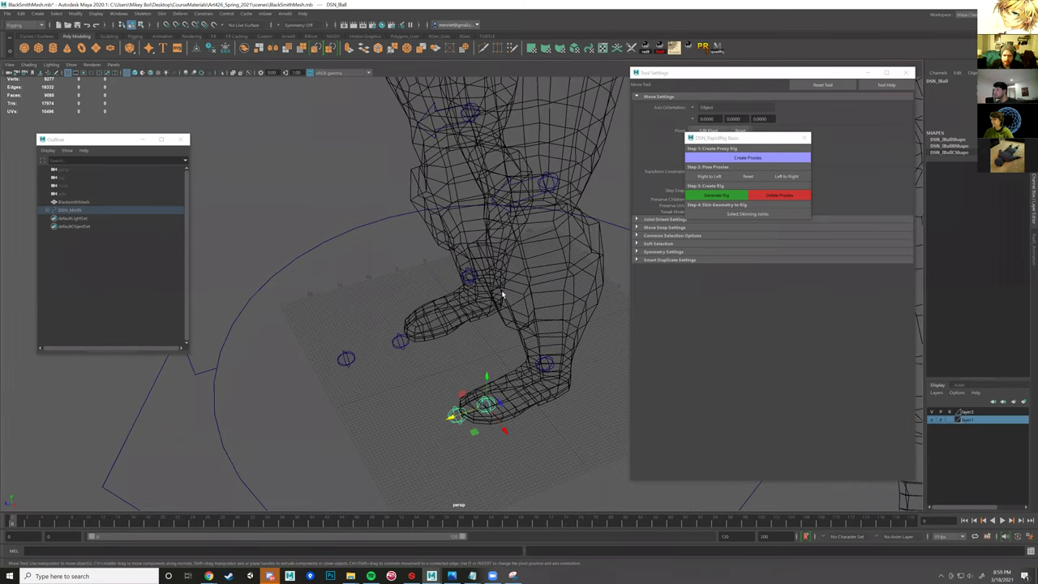
- Select the DSN_lKnee proxy and fit it inside the mesh's left knee, undoing one misplaced adjustment
{"action": "left_click_drag", "start_coordinate": [503, 290], "coordinate": [491, 258], "text": "alt"}
{"action": "middle_click_drag", "start_coordinate": [492, 305], "coordinate": [504, 339], "text": "alt"}
{"action": "left_click_drag", "start_coordinate": [504, 339], "coordinate": [454, 243], "text": "alt"}
{"action": "middle_click_drag", "start_coordinate": [454, 243], "coordinate": [419, 308], "text": "alt"}
{"action": "left_click", "coordinate": [473, 288]}
{"action": "left_click_drag", "start_coordinate": [552, 298], "coordinate": [482, 296], "text": "alt"}
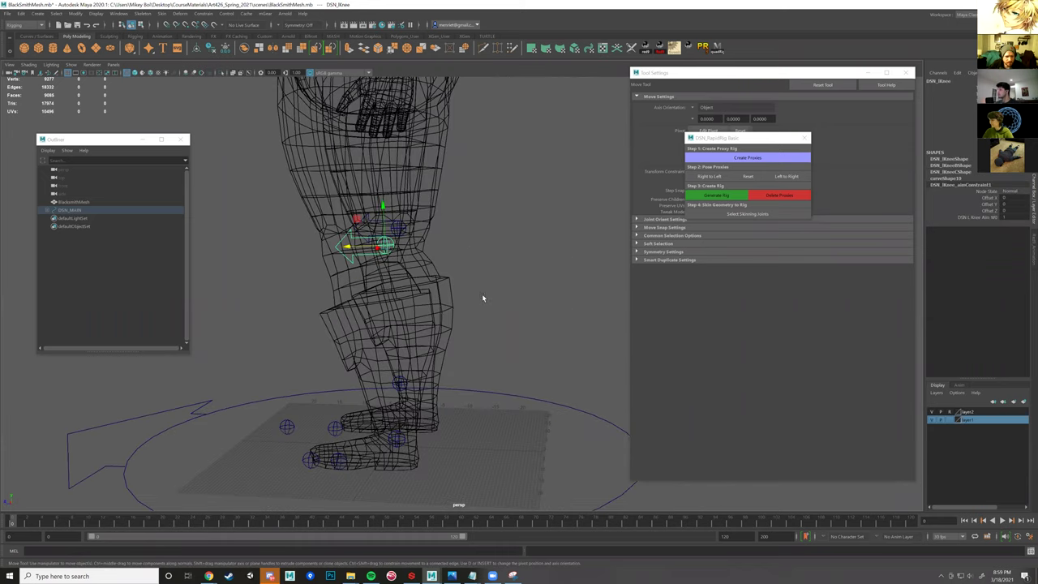
{"action": "left_click_drag", "start_coordinate": [438, 231], "coordinate": [433, 230], "text": "alt"}
{"action": "left_click_drag", "start_coordinate": [381, 271], "coordinate": [421, 275], "text": "alt"}
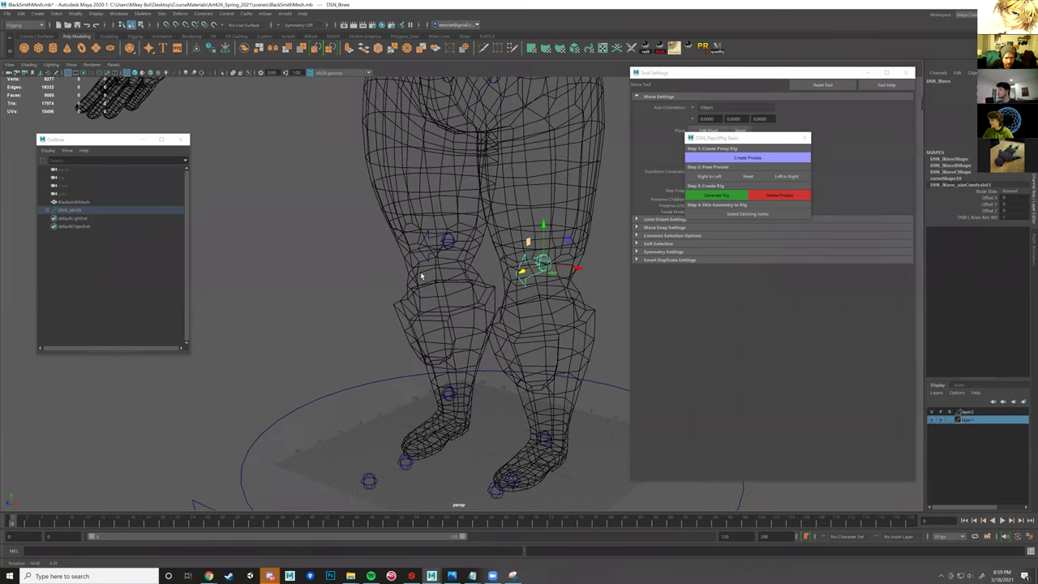
{"action": "key", "text": "["}
{"action": "left_click", "coordinate": [513, 257]}
{"action": "key", "text": "ctrl+z"}
{"action": "key", "text": "]"}
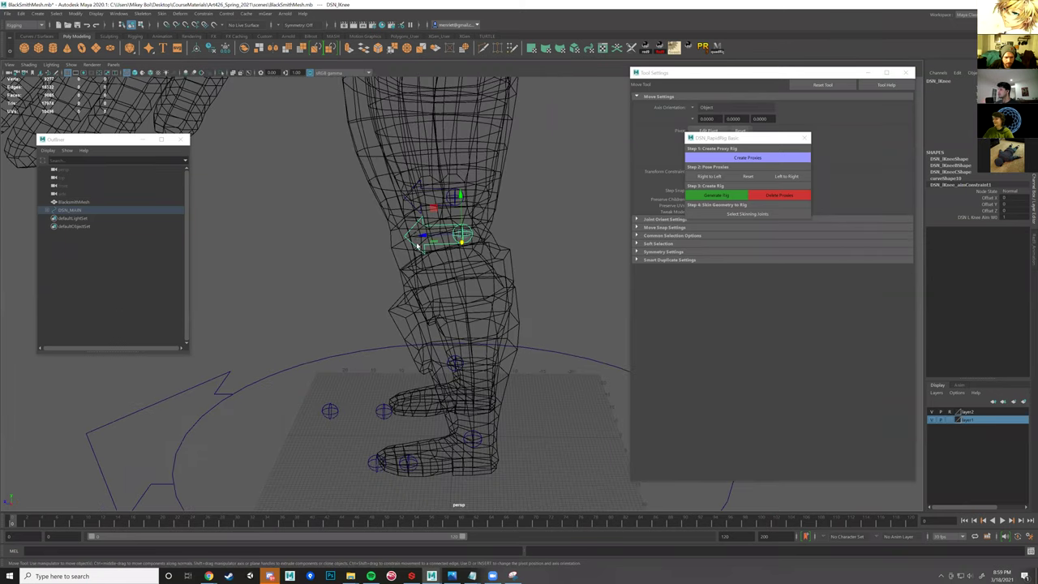
{"action": "key", "text": "]"}
{"action": "left_click_drag", "start_coordinate": [422, 230], "coordinate": [422, 235], "text": "alt"}
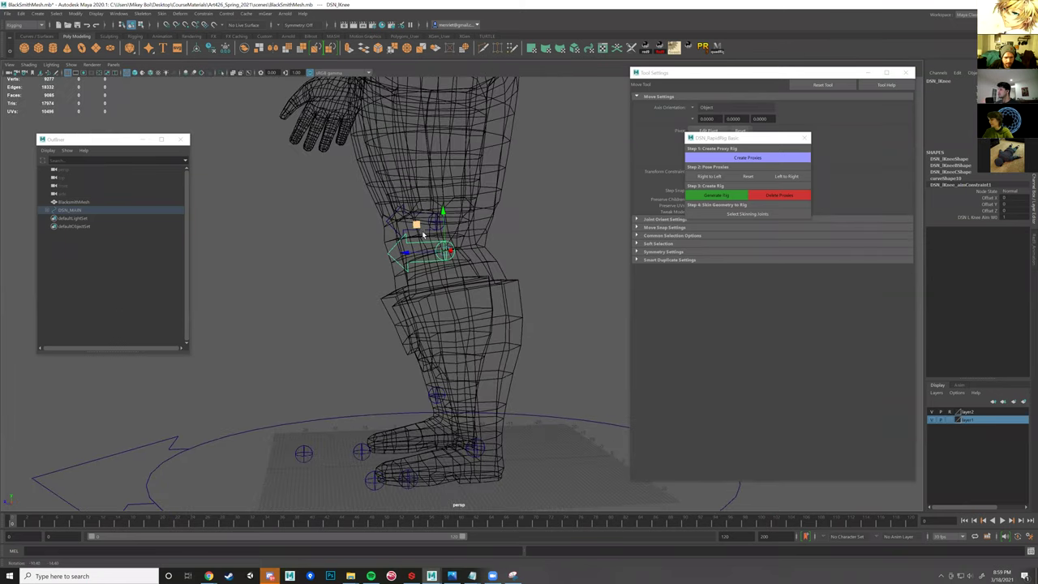
{"action": "key", "text": "]"}
{"action": "key", "text": "]"}
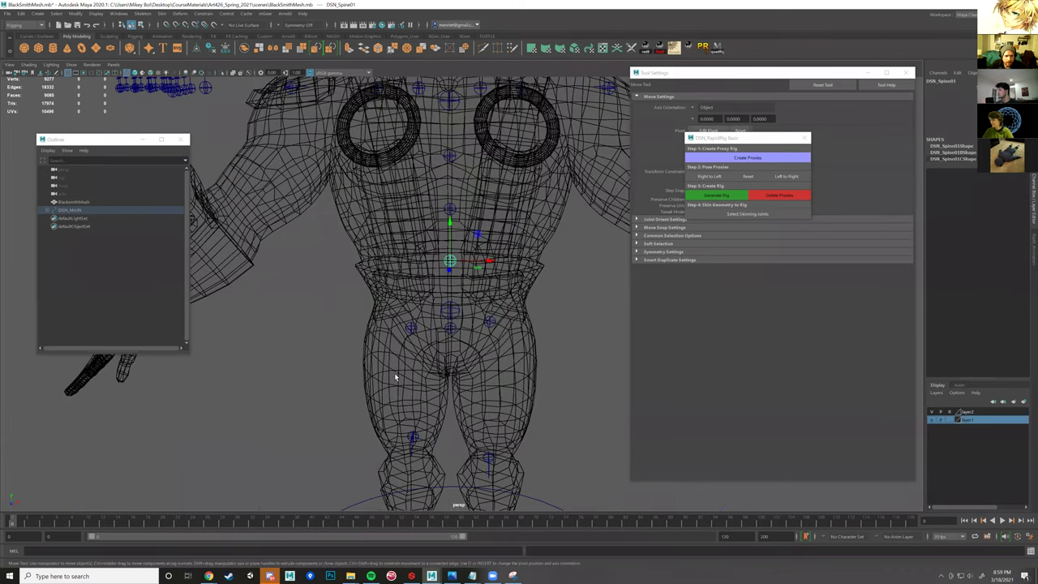
- Select the DSN_Spine04 proxy and move it back inside the upper chest, in line with the curve of the spine
{"action": "key", "text": "]"}
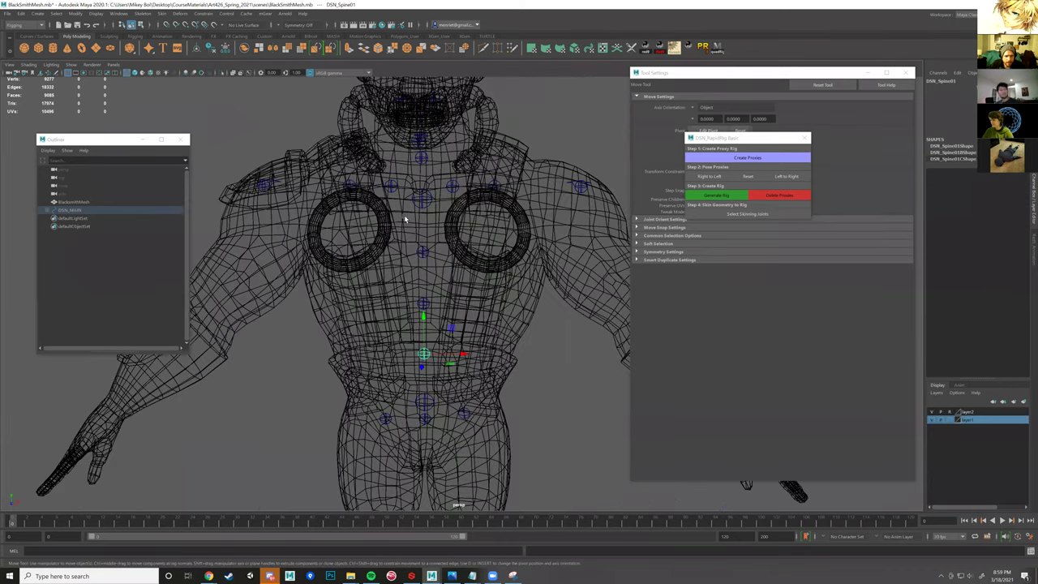
{"action": "left_click_drag", "start_coordinate": [423, 197], "coordinate": [422, 199], "text": "alt"}
{"action": "left_click", "coordinate": [422, 184]}
{"action": "middle_click_drag", "start_coordinate": [421, 199], "coordinate": [445, 261], "text": "alt"}
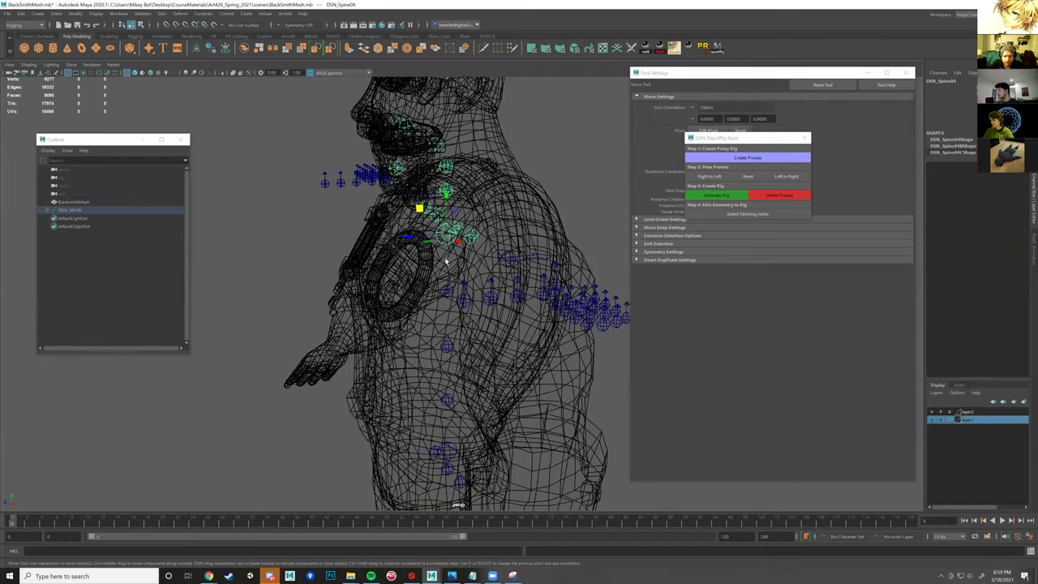
{"action": "key", "text": "]"}
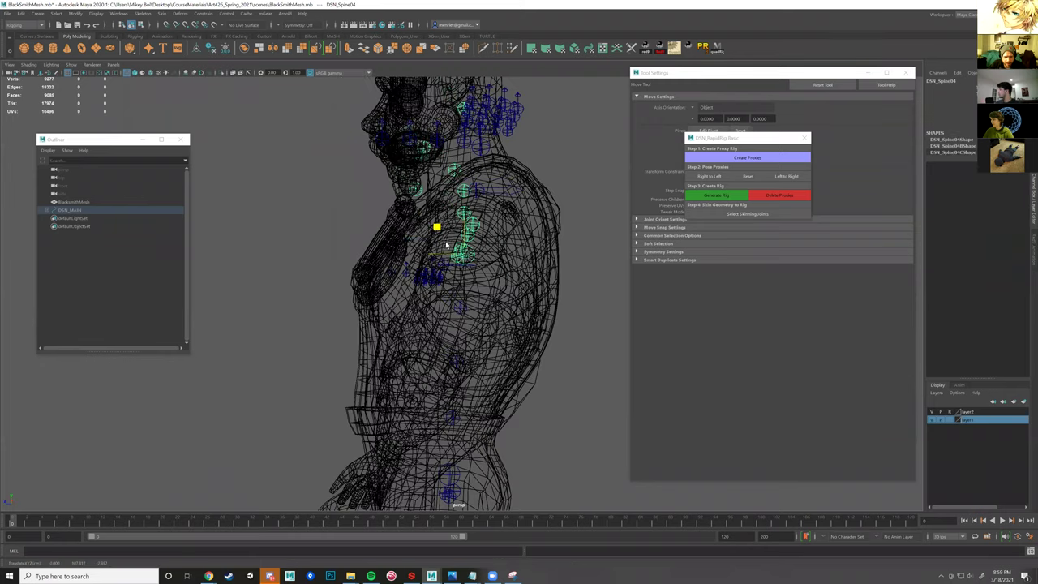
{"action": "key", "text": "]"}
{"action": "key", "text": "]"}
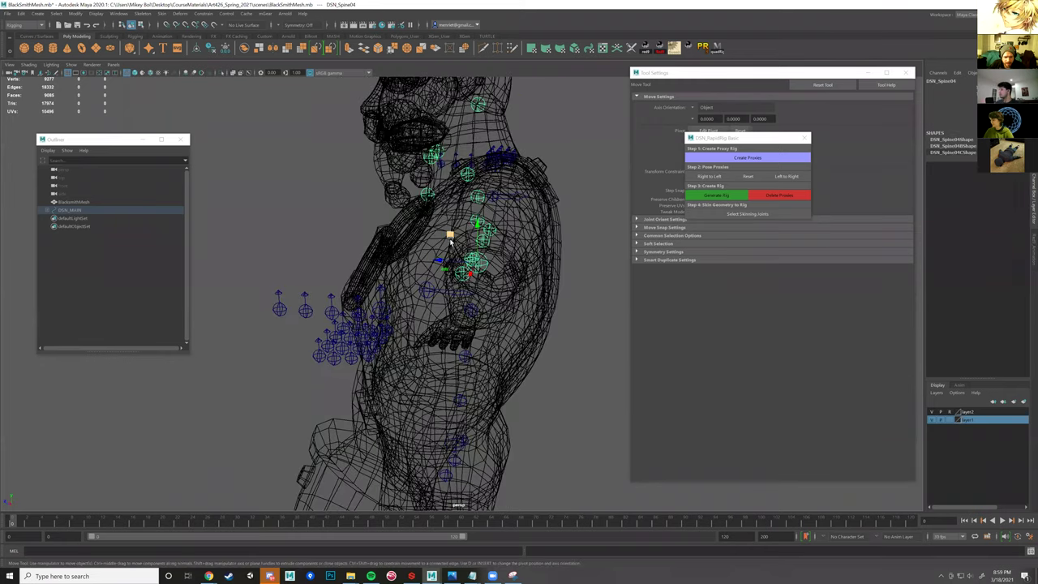
{"action": "key", "text": "]"}
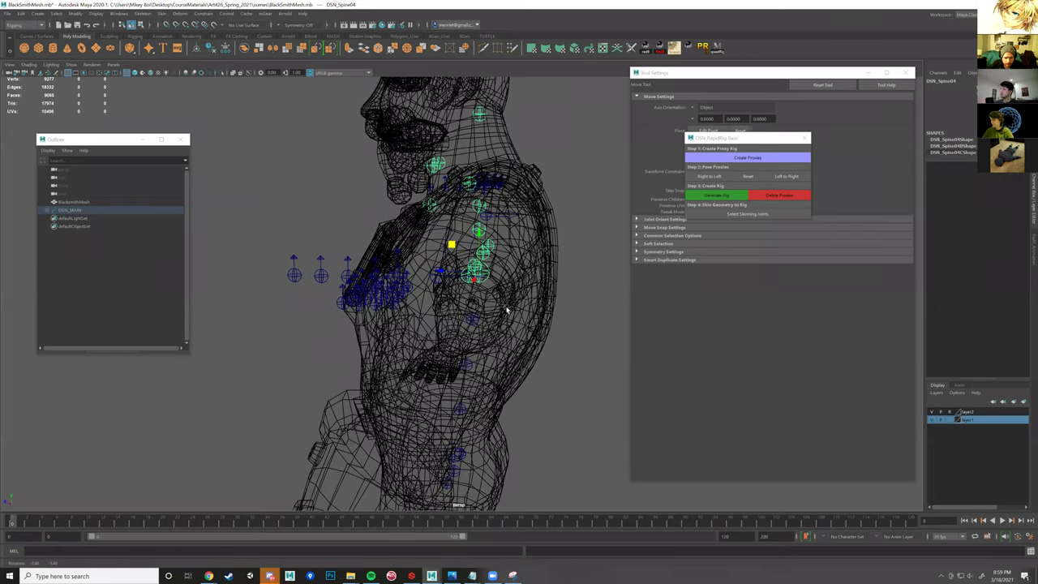
{"action": "key", "text": "]"}
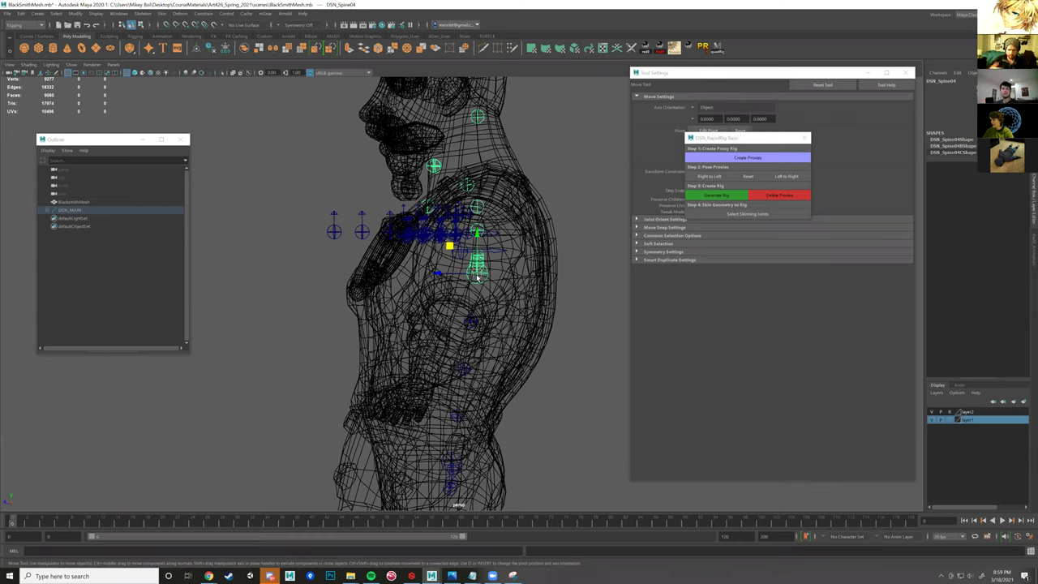
{"action": "key", "text": "]"}
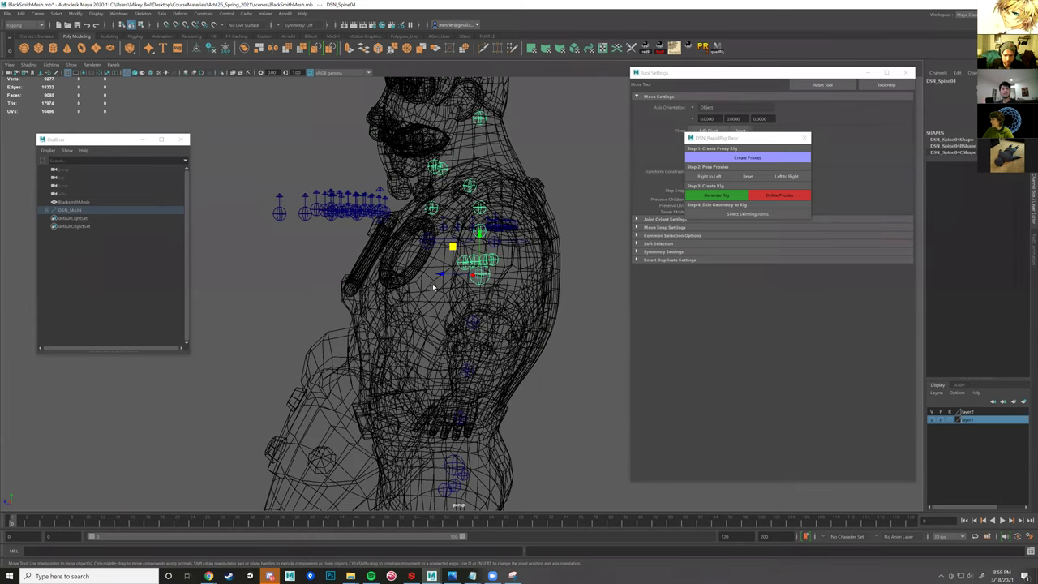
{"action": "key", "text": "]"}
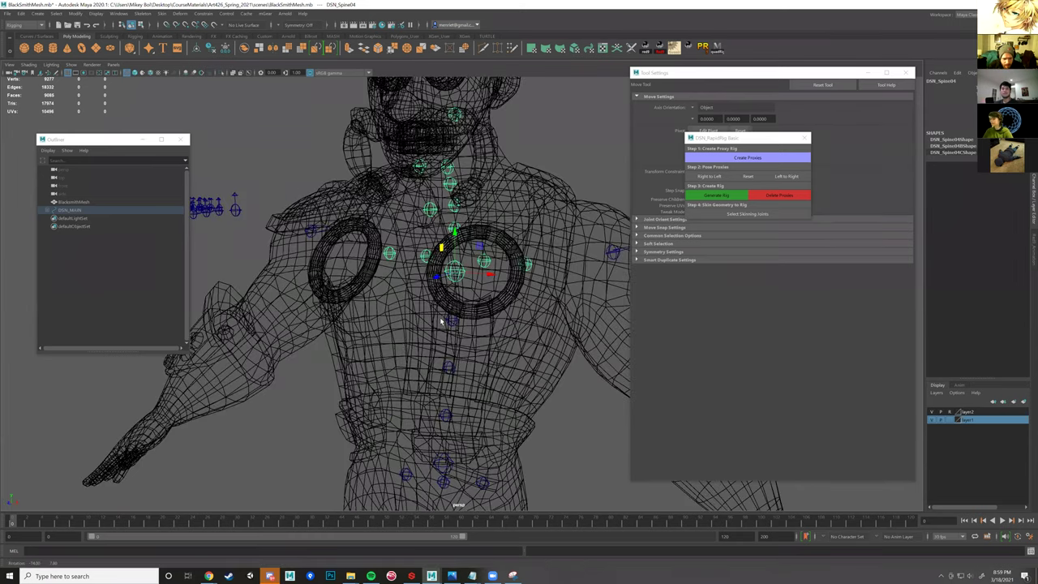
- Shift the DSN_Spine03 and DSN_Spine02 proxies together to follow the torso's side profile and adjust DSN_Spine01 below them
{"action": "left_click", "coordinate": [452, 322]}
{"action": "left_click_drag", "start_coordinate": [446, 337], "coordinate": [365, 292], "text": "alt"}
{"action": "left_click", "coordinate": [442, 314], "text": "shift"}
{"action": "left_click_drag", "start_coordinate": [421, 236], "coordinate": [415, 236]}
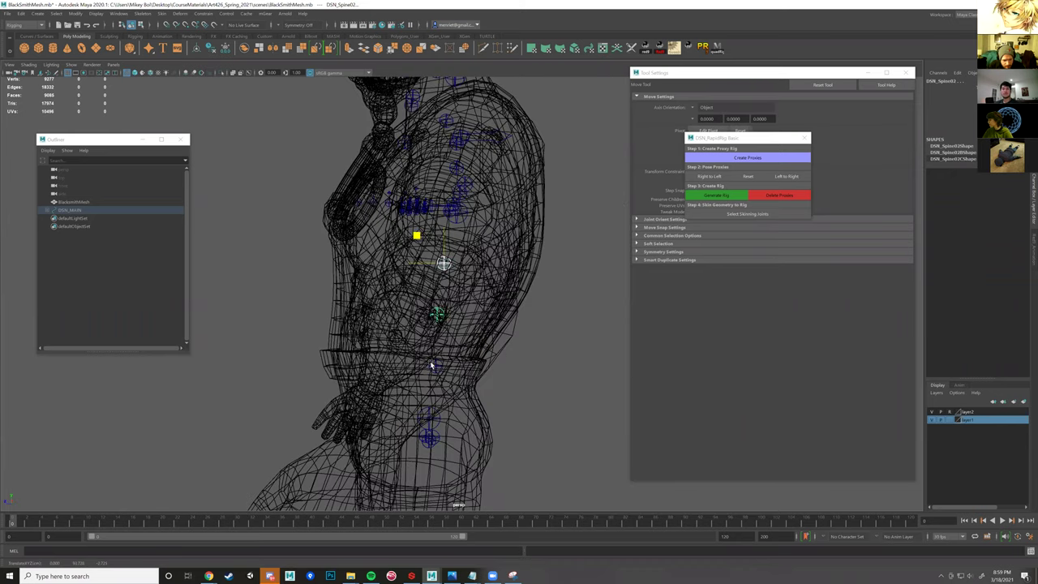
{"action": "left_click", "coordinate": [434, 367]}
{"action": "left_click_drag", "start_coordinate": [406, 340], "coordinate": [456, 311]}
- Fine-tune the DSN_Spine02 and DSN_Spine03 proxies individually so the spine forms a smooth curve through the torso
{"action": "left_click", "coordinate": [436, 313]}
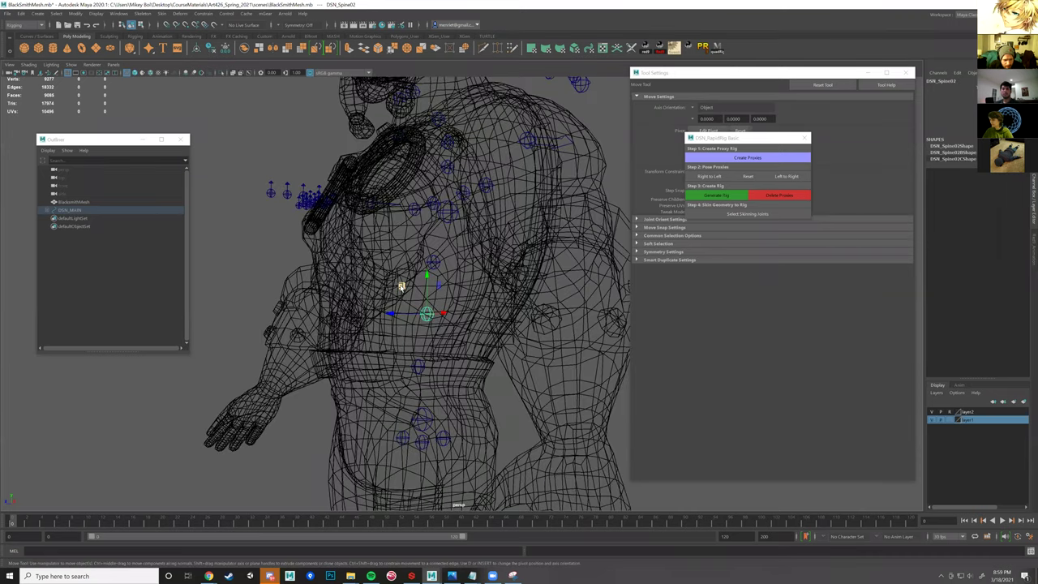
{"action": "left_click", "coordinate": [435, 261]}
{"action": "mouse_move", "coordinate": [435, 261]}
{"action": "left_mouse_down", "text": "alt"}
{"action": "mouse_move", "coordinate": [413, 240]}
{"action": "mouse_move", "coordinate": [431, 246]}
{"action": "left_mouse_up", "text": "alt"}
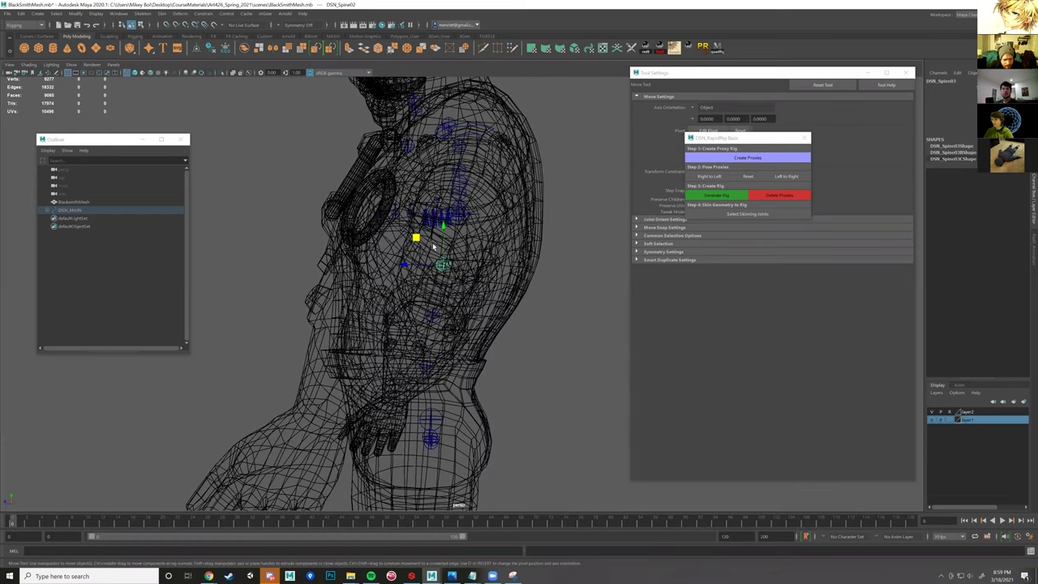
{"action": "key", "text": "["}
{"action": "key", "text": "]"}
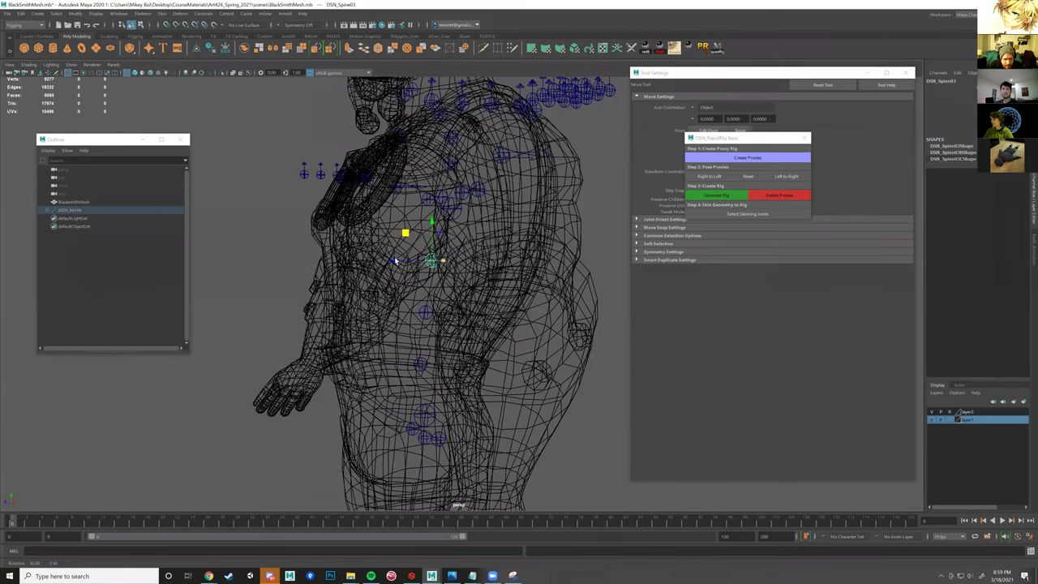
{"action": "left_click_drag", "start_coordinate": [401, 260], "coordinate": [400, 270]}
{"action": "key", "text": "["}
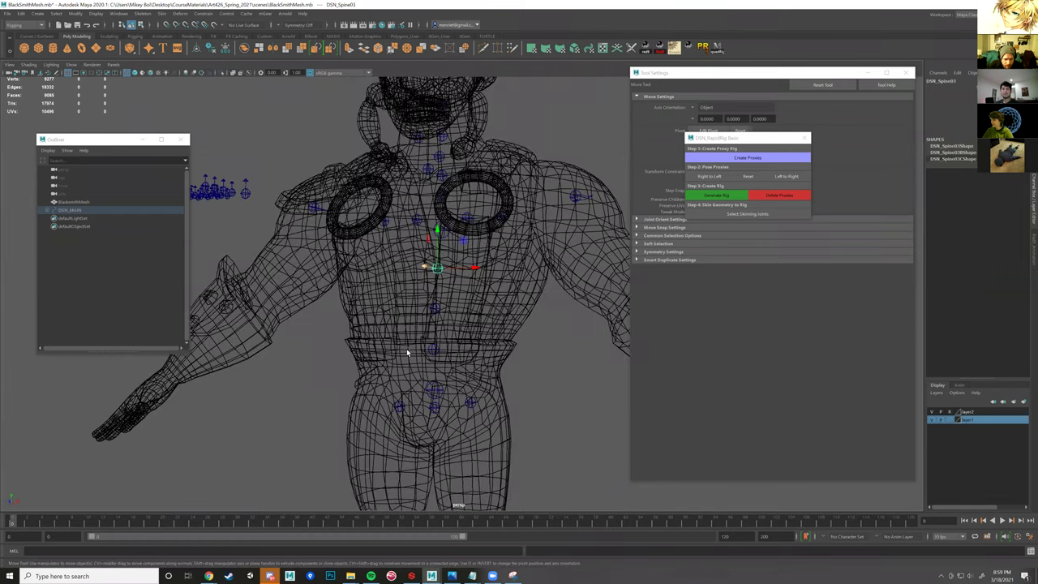
- Select the DSN_lClavicle proxy and reposition it inside the upper left chest beside DSN_Spine04
{"action": "right_click_drag", "start_coordinate": [414, 324], "coordinate": [479, 305], "text": "alt"}
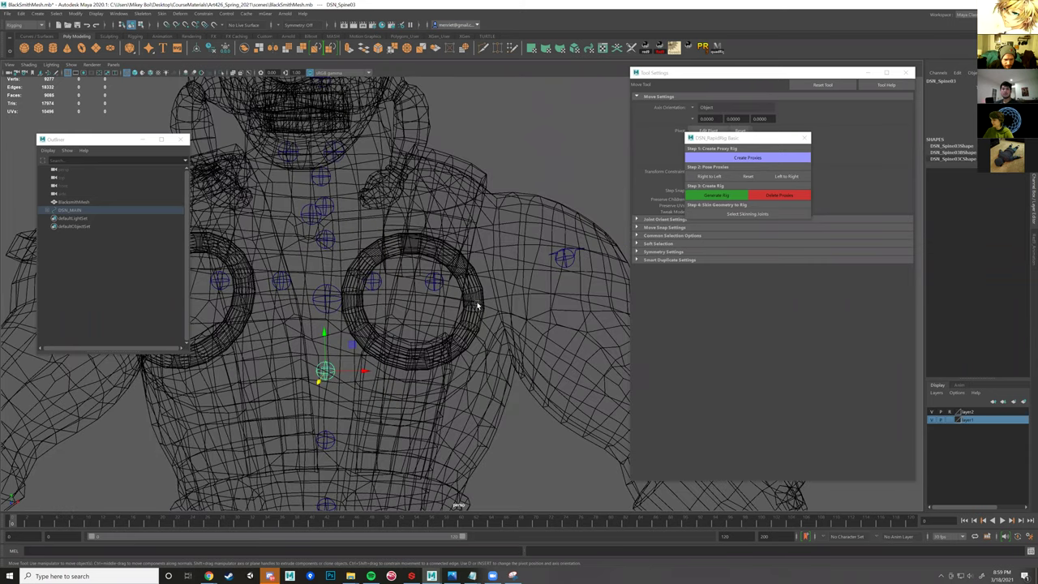
{"action": "middle_click_drag", "start_coordinate": [415, 281], "coordinate": [453, 339], "text": "alt"}
{"action": "left_click", "coordinate": [406, 277]}
{"action": "right_click_drag", "start_coordinate": [414, 284], "coordinate": [390, 334], "text": "alt"}
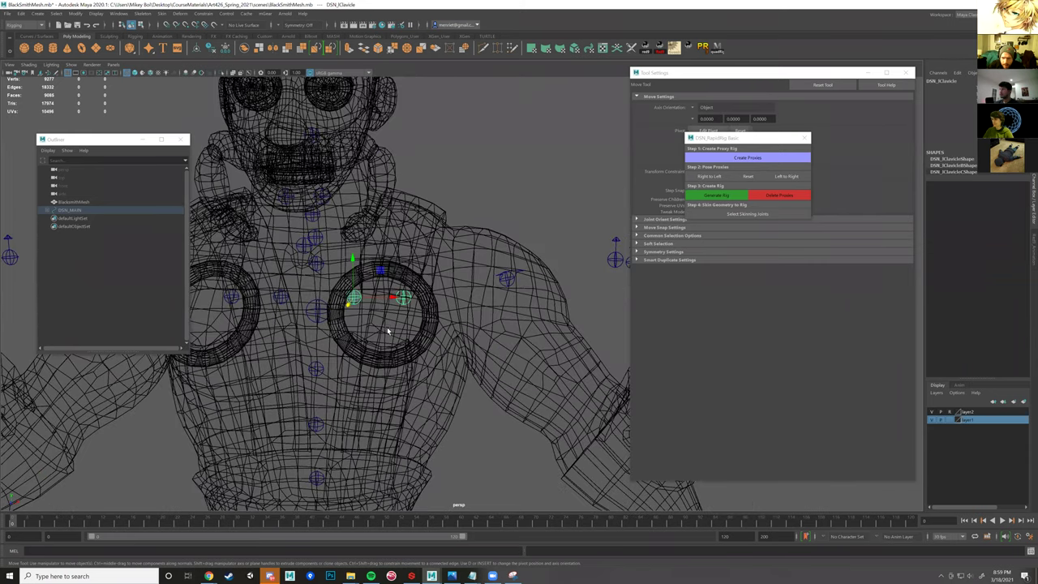
{"action": "left_click_drag", "start_coordinate": [416, 308], "coordinate": [421, 306], "text": "alt"}
{"action": "key", "text": "["}
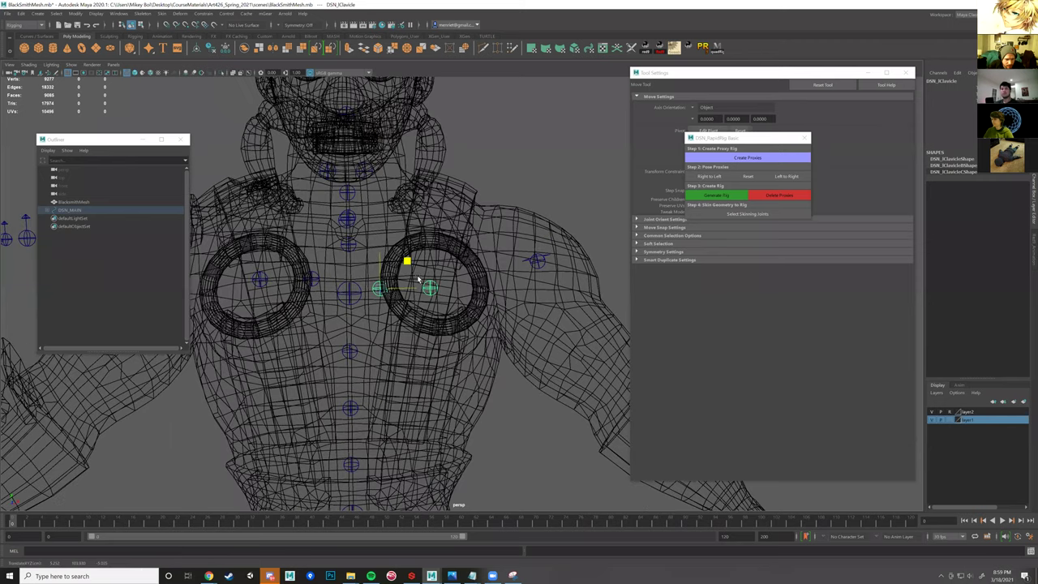
{"action": "key", "text": "["}
{"action": "key", "text": "["}
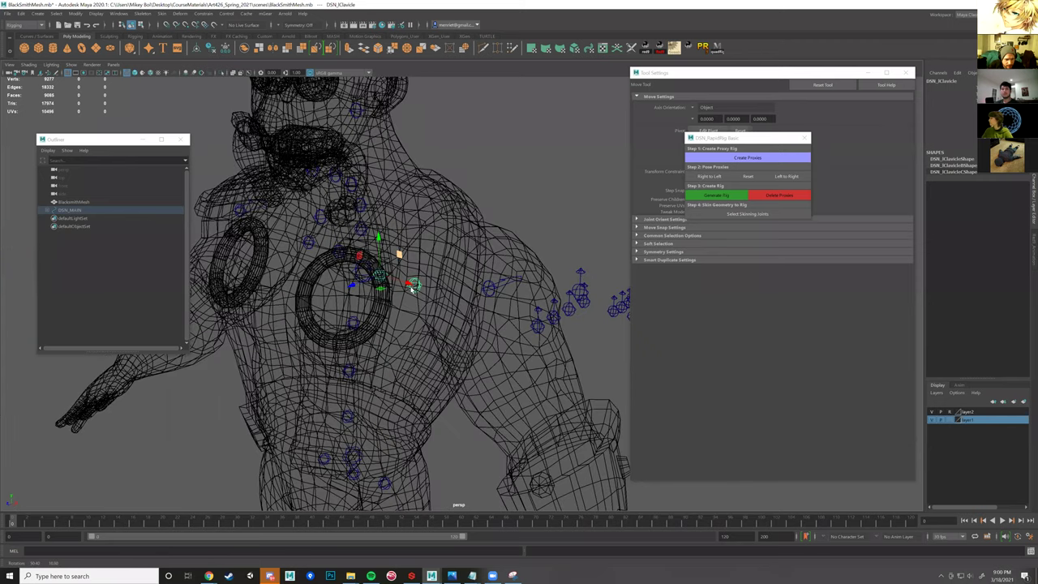
{"action": "key", "text": "["}
- Select the DSN_lShoulder proxy and move it outward into the mesh's left shoulder joint
{"action": "left_click", "coordinate": [432, 292]}
{"action": "middle_click_drag", "start_coordinate": [494, 278], "coordinate": [425, 288], "text": "alt"}
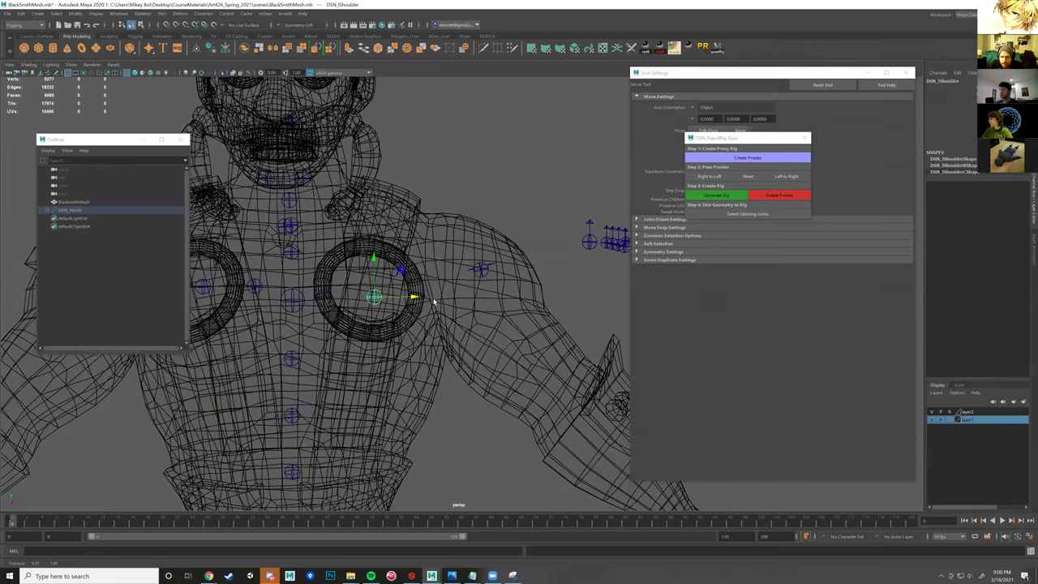
{"action": "middle_click_drag", "start_coordinate": [418, 246], "coordinate": [395, 247], "text": "alt"}
{"action": "left_click_drag", "start_coordinate": [379, 270], "coordinate": [476, 282]}
{"action": "middle_click_drag", "start_coordinate": [430, 303], "coordinate": [328, 293], "text": "alt"}
- Reselect the DSN_lShoulder proxy and adjust its depth so it sits centred inside the top of the left arm
{"action": "scroll", "coordinate": [328, 292], "scroll_direction": "down", "scroll_amount": 2}
{"action": "left_click", "coordinate": [456, 237]}
{"action": "left_click_drag", "start_coordinate": [456, 236], "coordinate": [389, 357], "text": "alt"}
{"action": "left_click_drag", "start_coordinate": [499, 448], "coordinate": [469, 398], "text": "alt"}
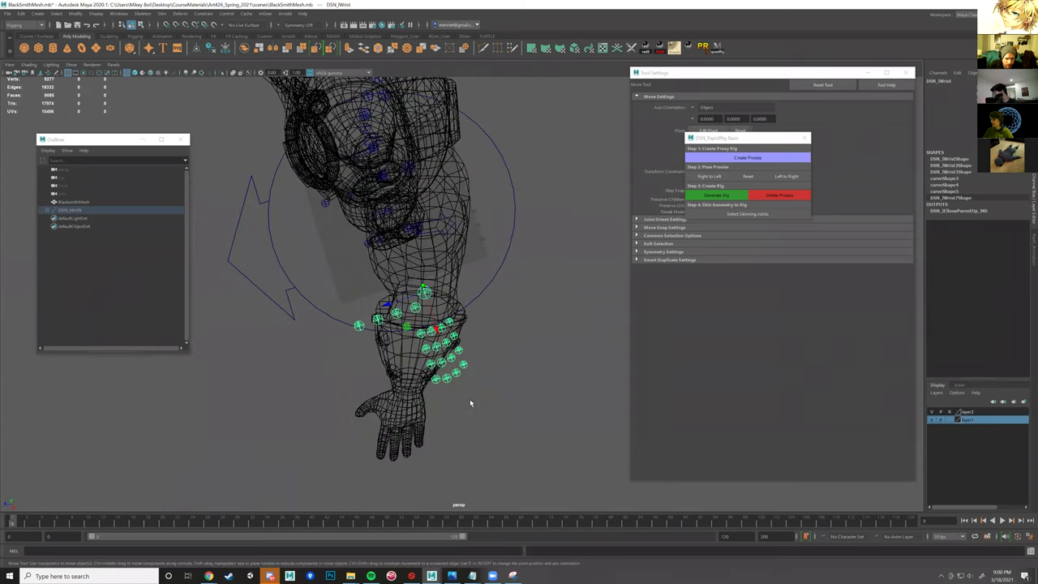
{"action": "scroll", "coordinate": [450, 318], "scroll_direction": "up", "scroll_amount": 3}
{"action": "middle_click_drag", "start_coordinate": [450, 318], "coordinate": [436, 352], "text": "alt"}
{"action": "left_click", "coordinate": [452, 314]}
{"action": "left_click_drag", "start_coordinate": [452, 313], "coordinate": [415, 308], "text": "alt"}
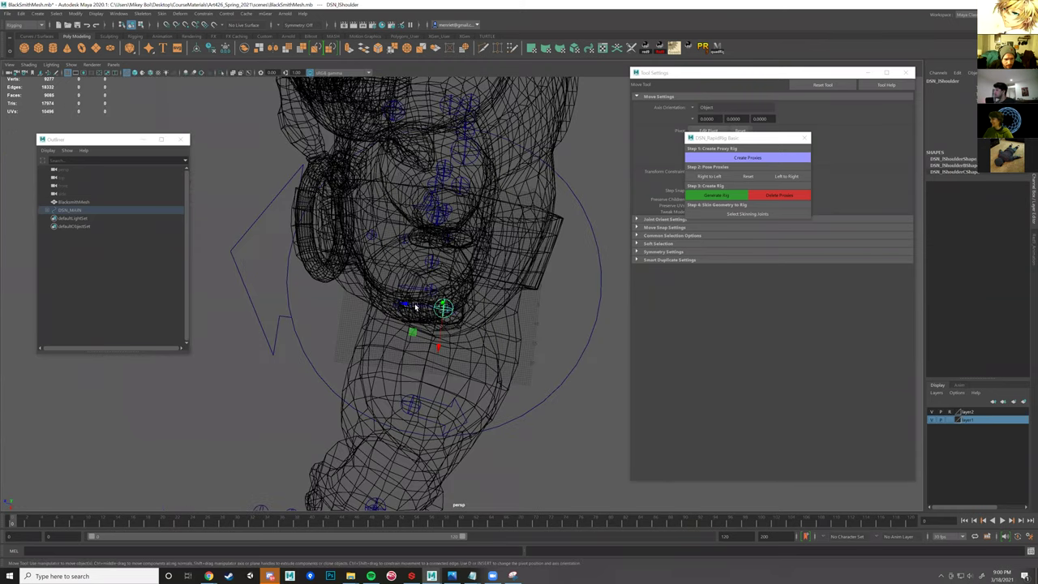
{"action": "key", "text": "["}
{"action": "key", "text": "["}
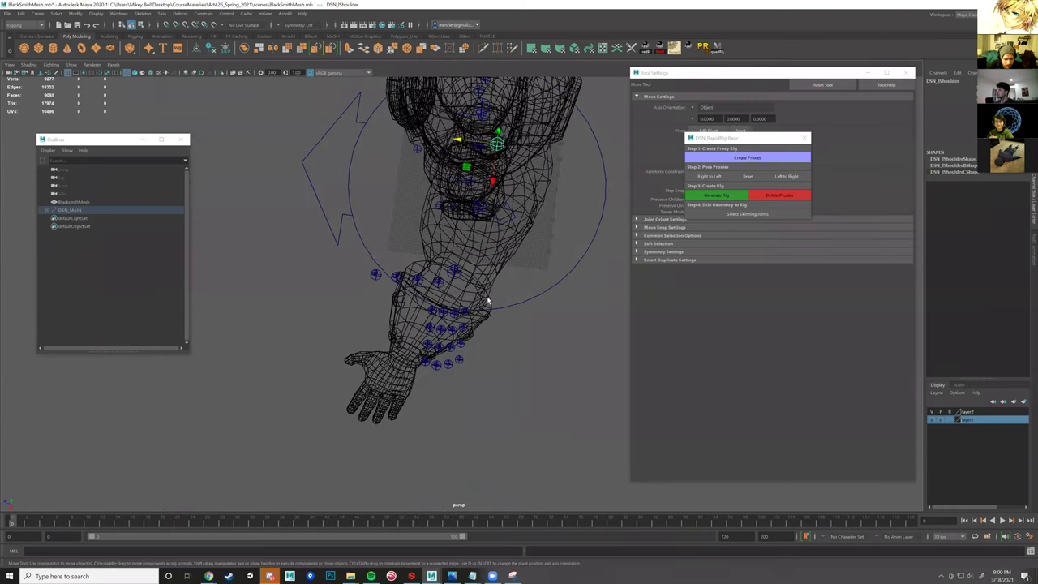
{"action": "key", "text": "["}
- Select the DSN_lWrist proxy and move it with its finger proxies down the arm into the mesh's left wrist
{"action": "left_click", "coordinate": [417, 347]}
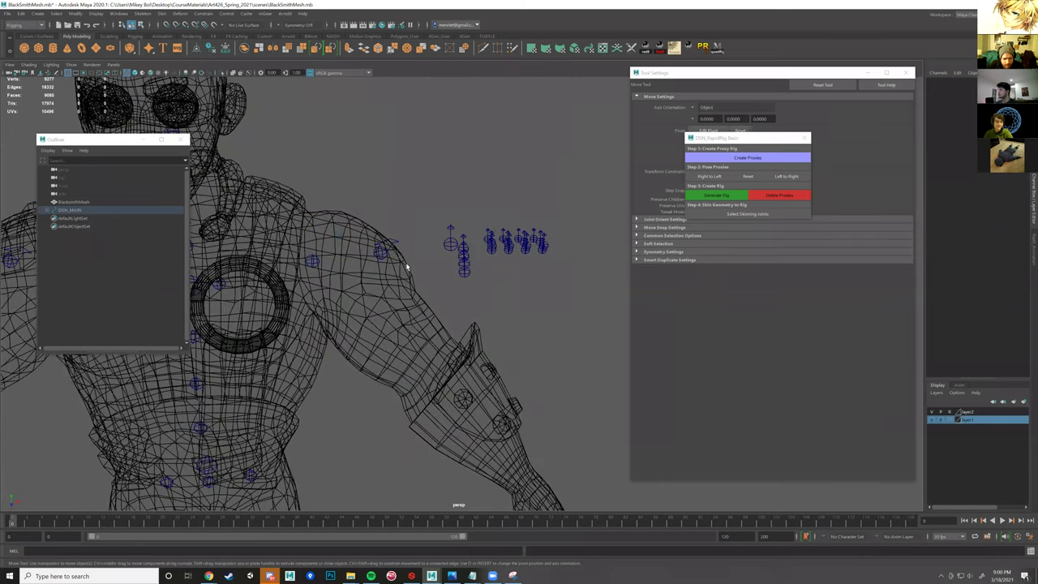
{"action": "left_click_drag", "start_coordinate": [420, 254], "coordinate": [409, 195], "text": "alt"}
{"action": "left_click", "coordinate": [405, 141]}
{"action": "key", "text": "["}
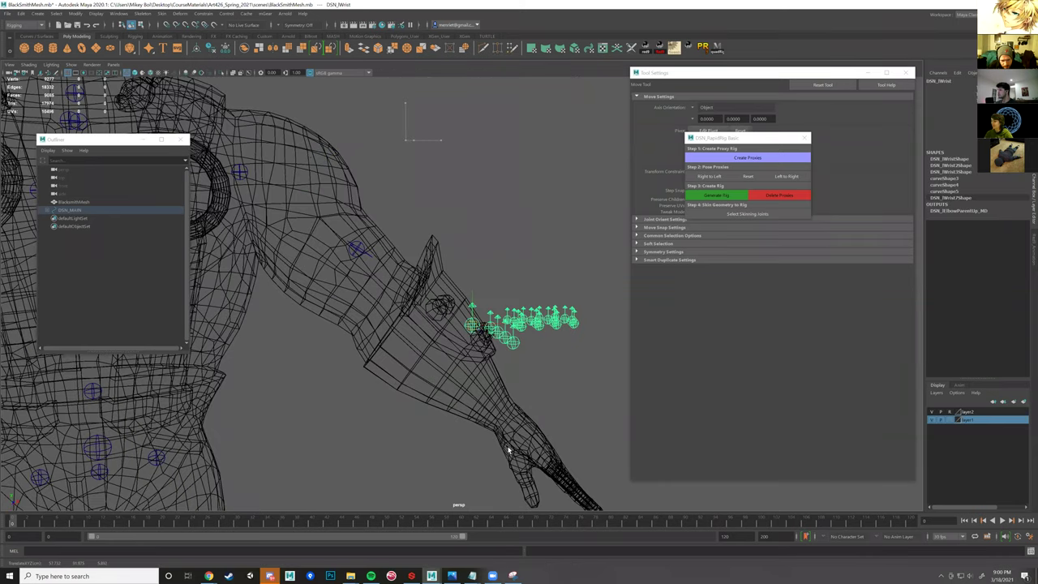
{"action": "key", "text": "["}
{"action": "key", "text": "["}
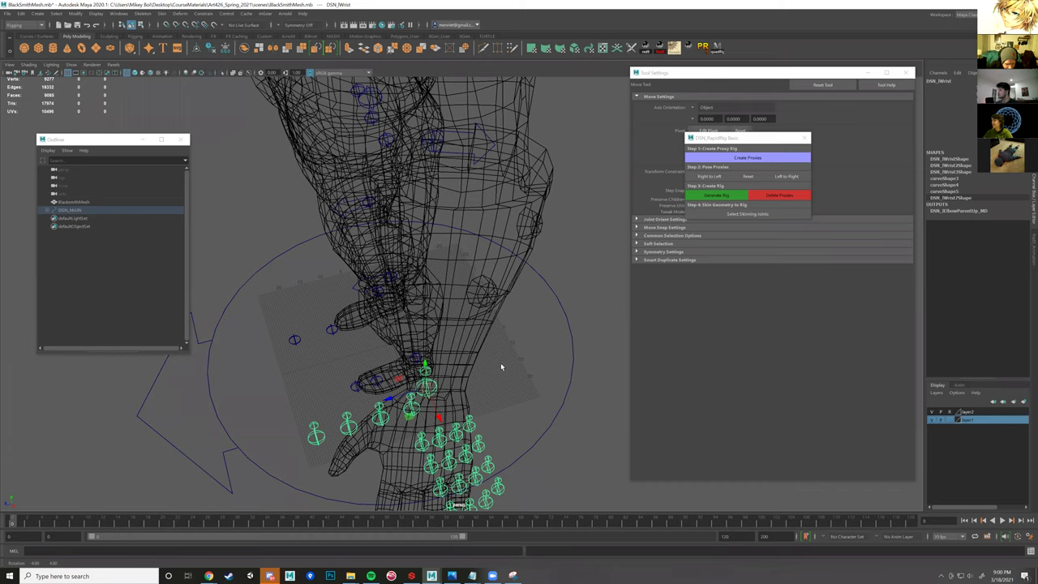
{"action": "key", "text": "["}
{"action": "key", "text": "["}
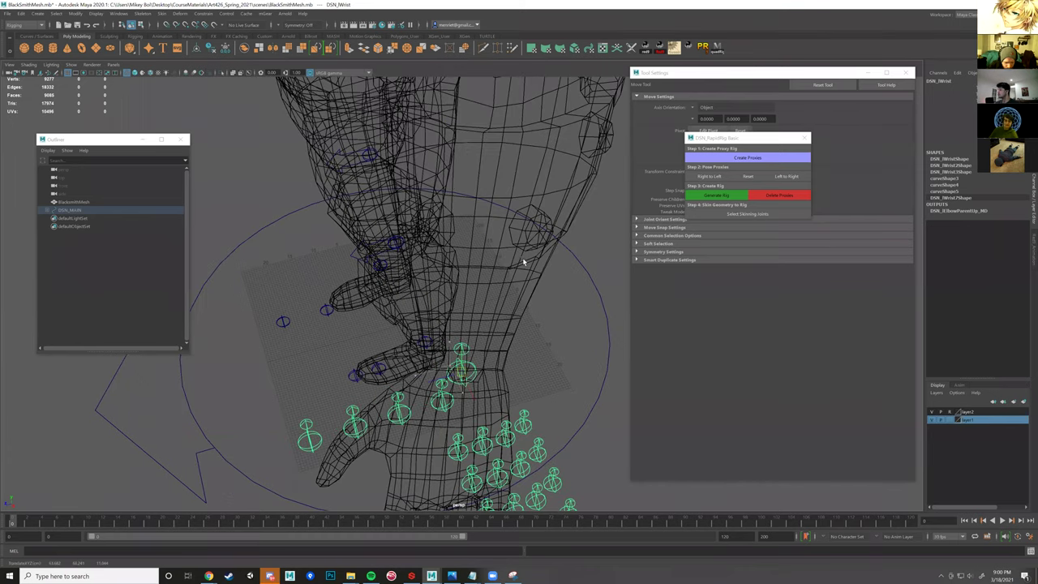
{"action": "key", "text": "["}
- Rotate the DSN_lWrist proxy so its finger proxies follow the direction and tilt of the mesh's left hand
{"action": "key", "text": "e"}
{"action": "left_click_drag", "start_coordinate": [502, 352], "coordinate": [471, 344], "text": "alt"}
{"action": "key", "text": "ctrl+z"}
{"action": "key", "text": "ctrl+z"}
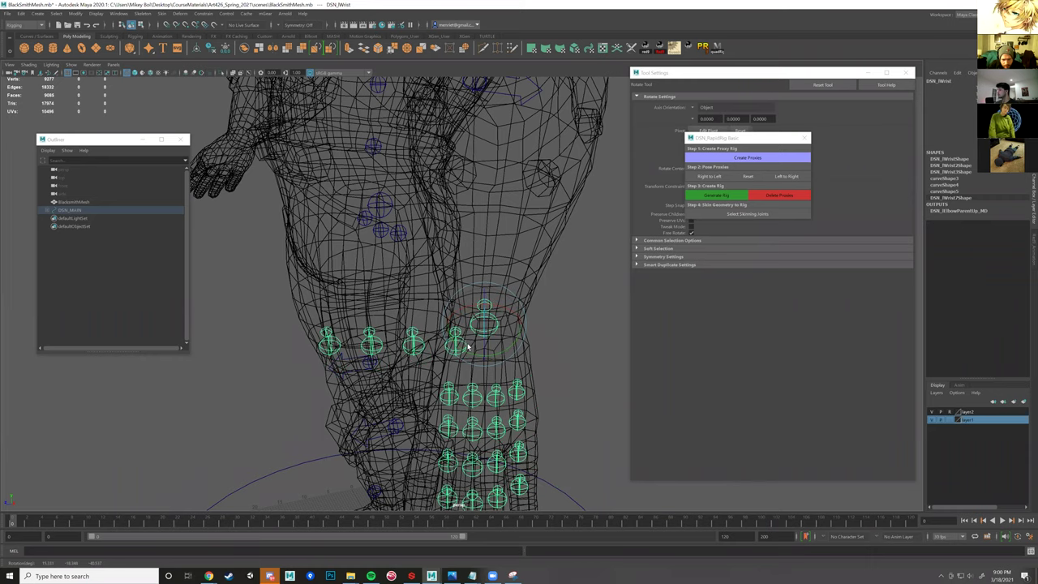
{"action": "key", "text": "ctrl+z"}
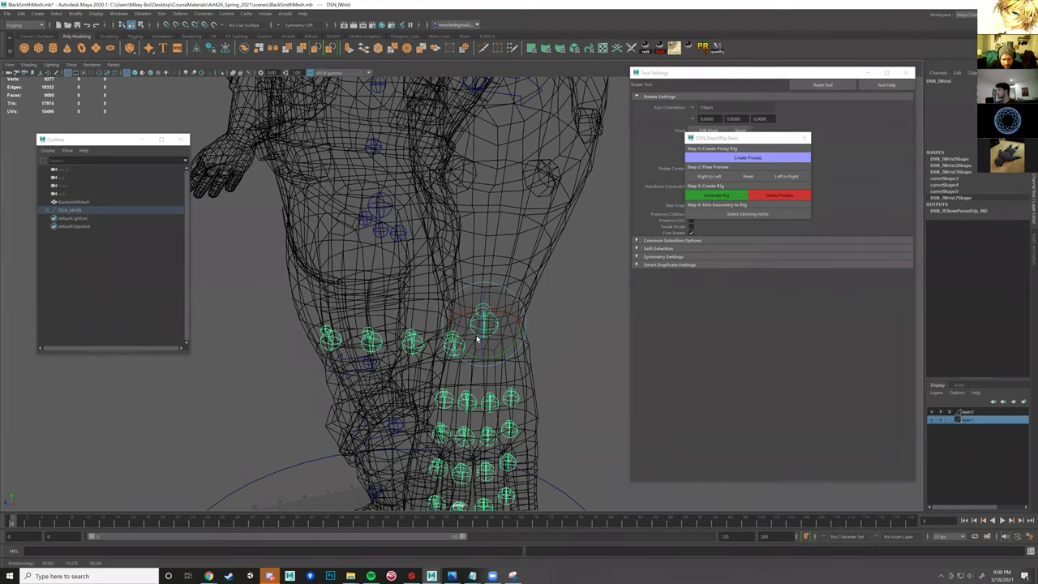
{"action": "key", "text": "["}
{"action": "key", "text": "["}
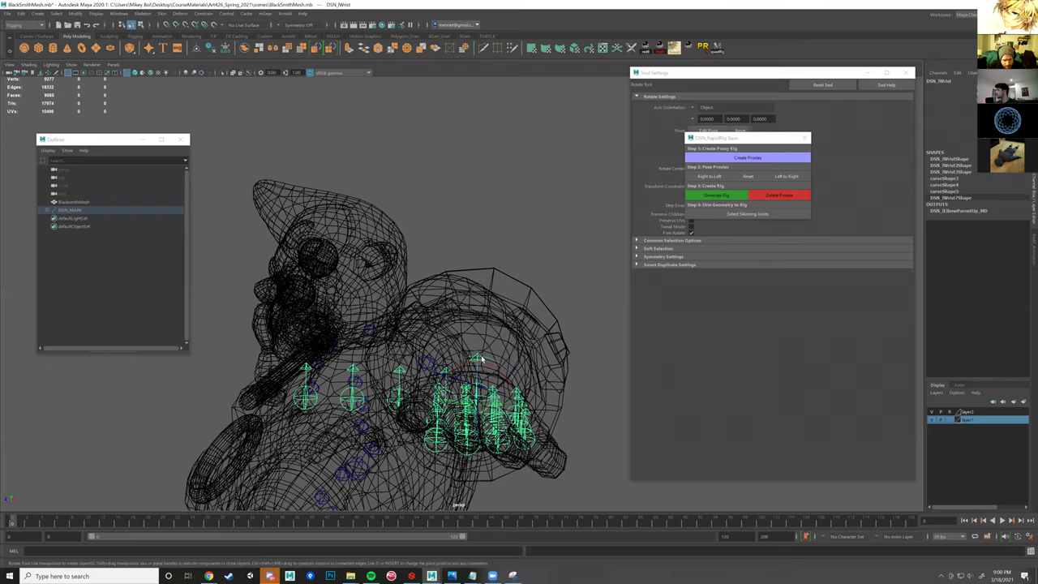
{"action": "key", "text": "5"}
{"action": "key", "text": "ctrl+z"}
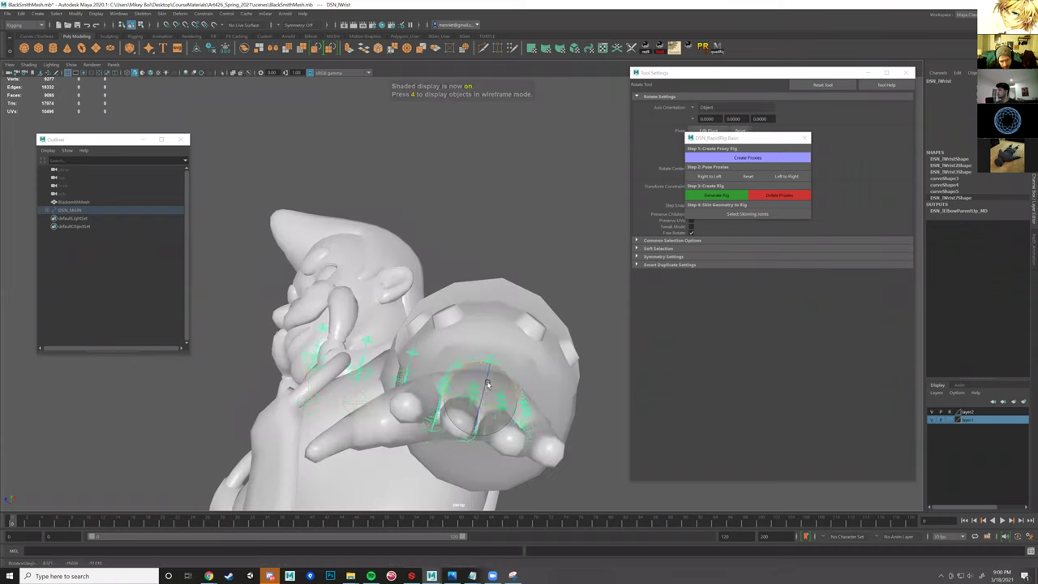
{"action": "left_click_drag", "start_coordinate": [487, 384], "coordinate": [488, 411], "text": "alt"}
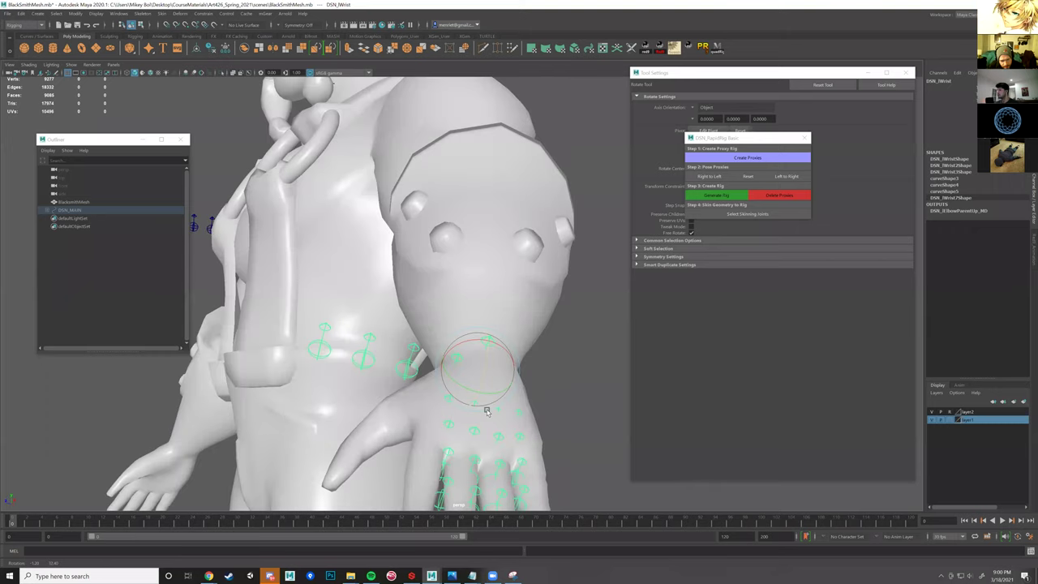
{"action": "key", "text": "["}
{"action": "key", "text": "["}
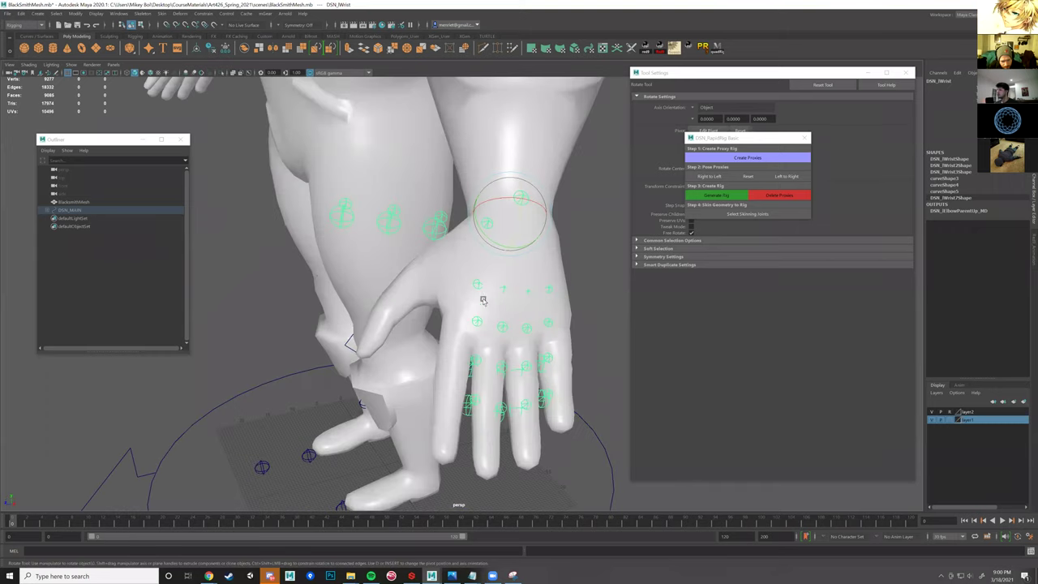
{"action": "key", "text": "["}
- Move the DSN_lIndex1 proxy chain to the index knuckle and rotate it along the mesh's left index finger
{"action": "left_click", "coordinate": [476, 286]}
{"action": "key", "text": "w"}
{"action": "left_click_drag", "start_coordinate": [443, 309], "coordinate": [422, 357]}
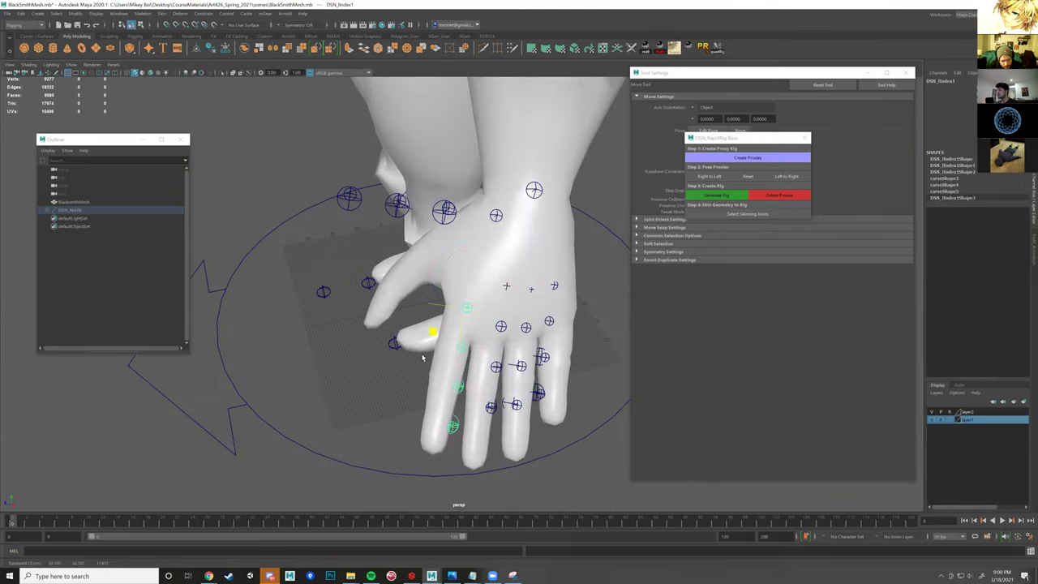
{"action": "key", "text": "e"}
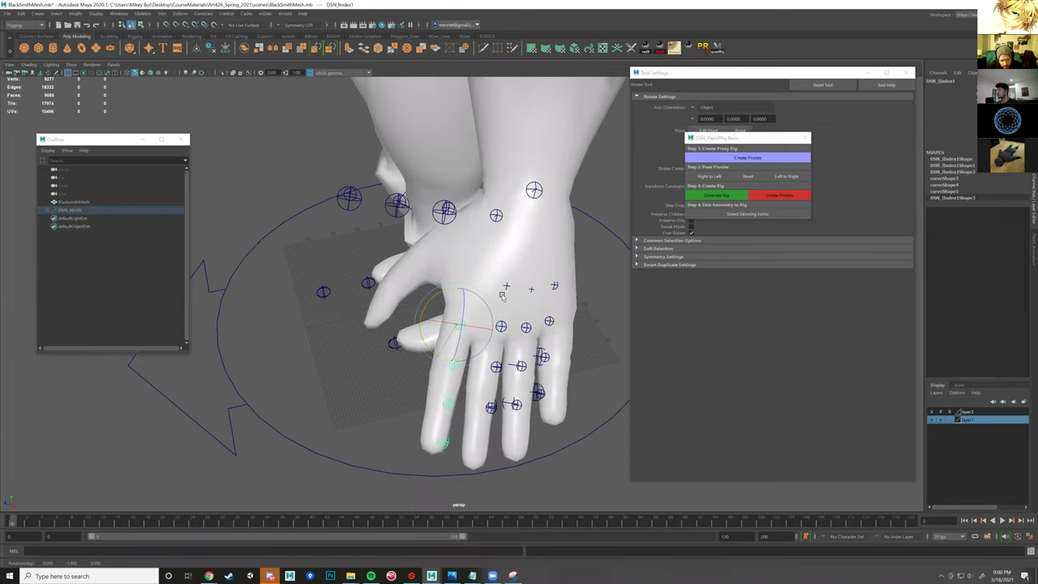
- Move the DSN_lMiddle1 proxy chain to the middle knuckle and rotate it to run along the left middle finger
{"action": "left_click", "coordinate": [507, 288]}
{"action": "key", "text": "w"}
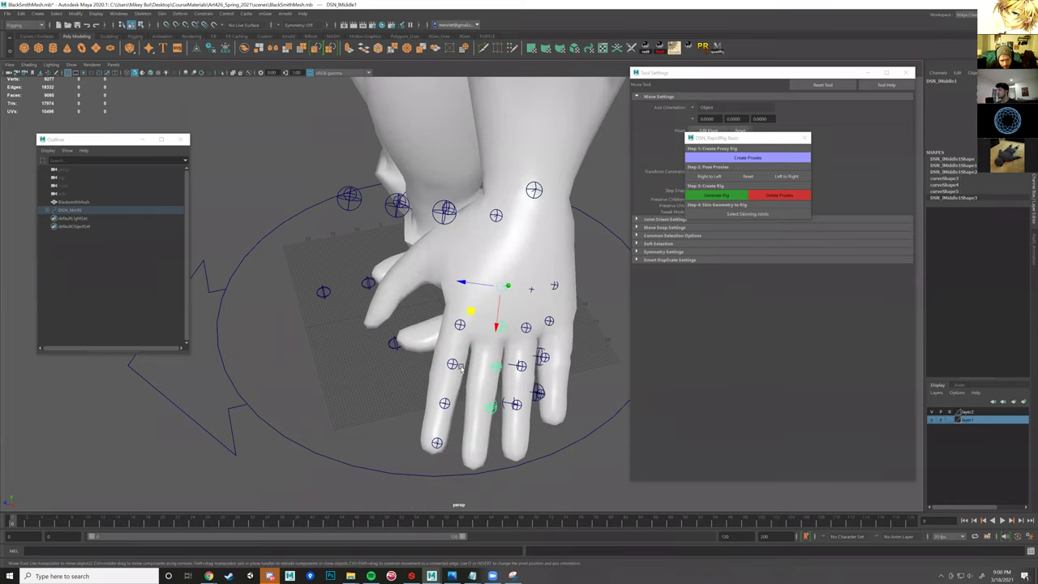
{"action": "left_click_drag", "start_coordinate": [471, 311], "coordinate": [463, 361]}
{"action": "key", "text": "]"}
{"action": "key", "text": "e"}
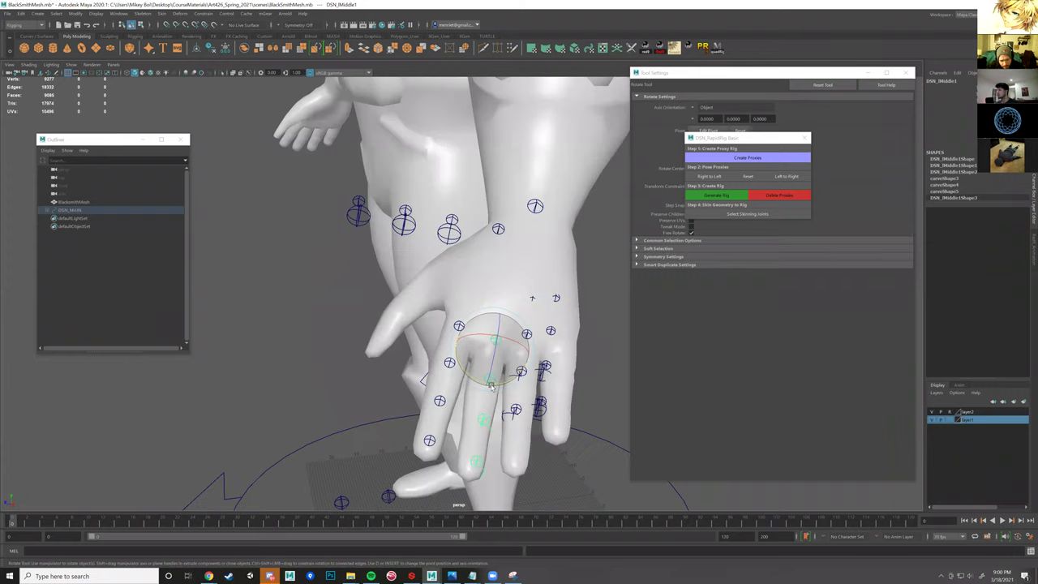
{"action": "key", "text": "w"}
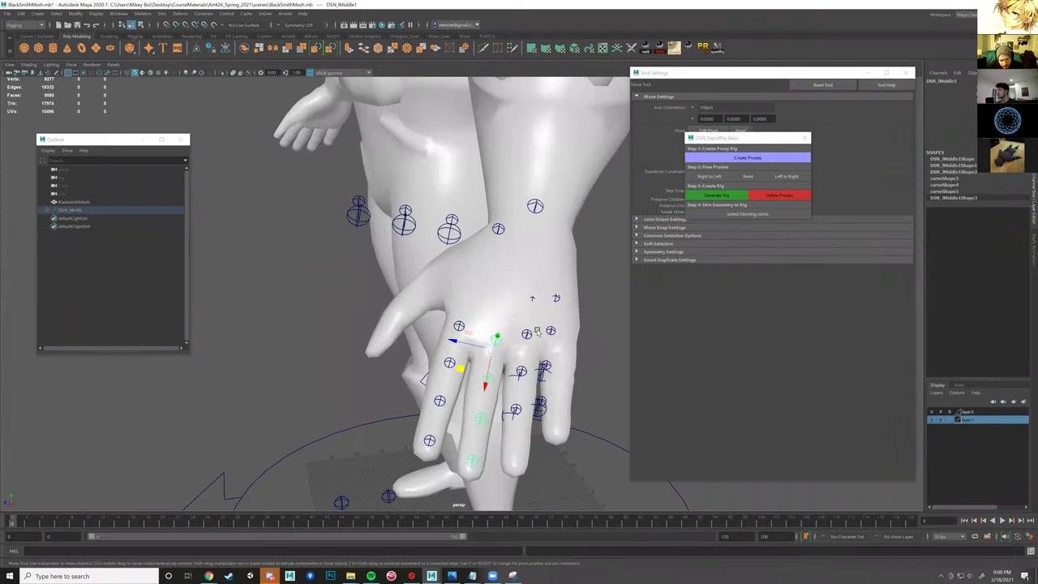
- Move the DSN_lRing1 proxy chain down to the ring knuckle and rotate it along the left ring finger
{"action": "left_click_drag", "start_coordinate": [532, 342], "coordinate": [527, 389], "text": "alt"}
{"action": "left_click", "coordinate": [531, 288]}
{"action": "left_click_drag", "start_coordinate": [496, 308], "coordinate": [499, 361]}
{"action": "key", "text": "e"}
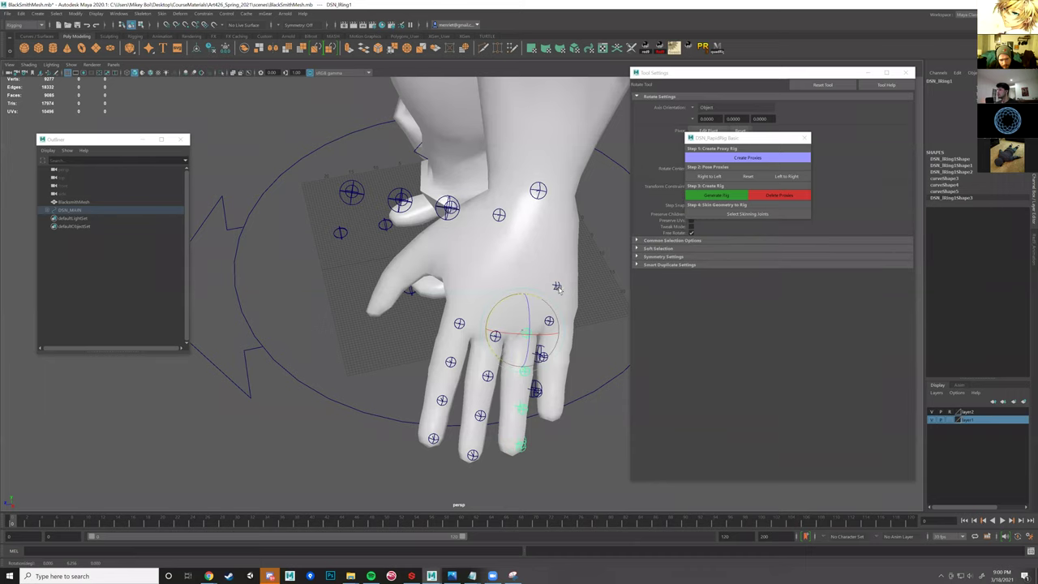
- Fit the DSN_lPinkie1 proxy chain along the left little finger and rotate the DSN_lThumb1 chain toward the mesh's thumb
{"action": "key", "text": "Right"}
{"action": "key", "text": "w"}
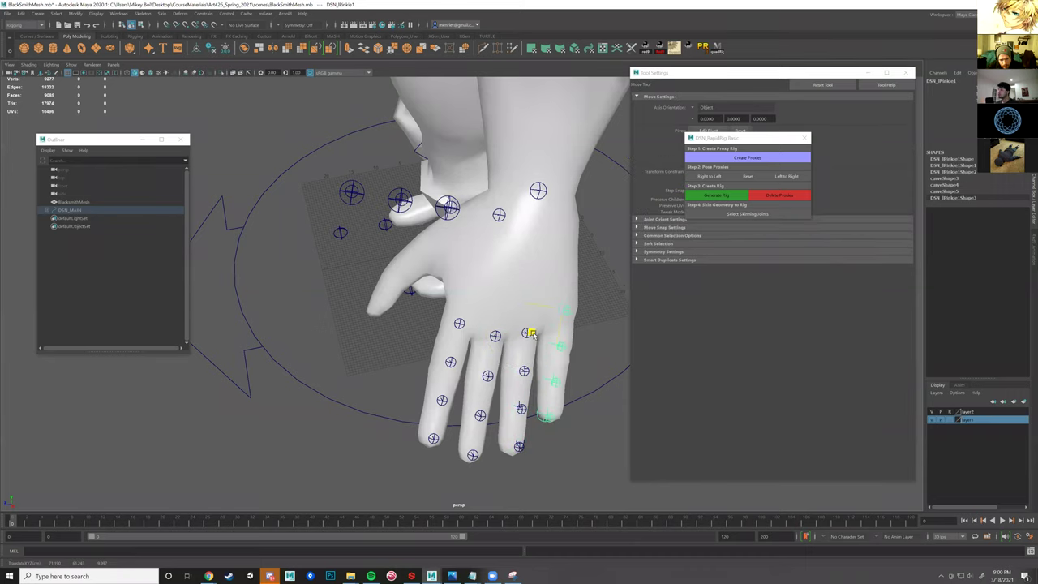
{"action": "key", "text": "e"}
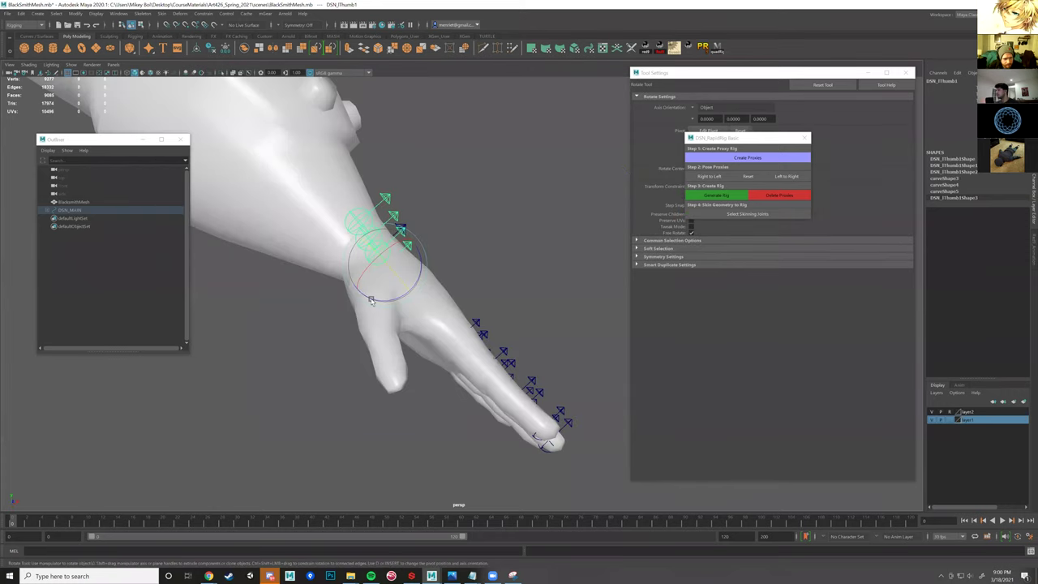
{"action": "left_click_drag", "start_coordinate": [376, 304], "coordinate": [424, 256]}
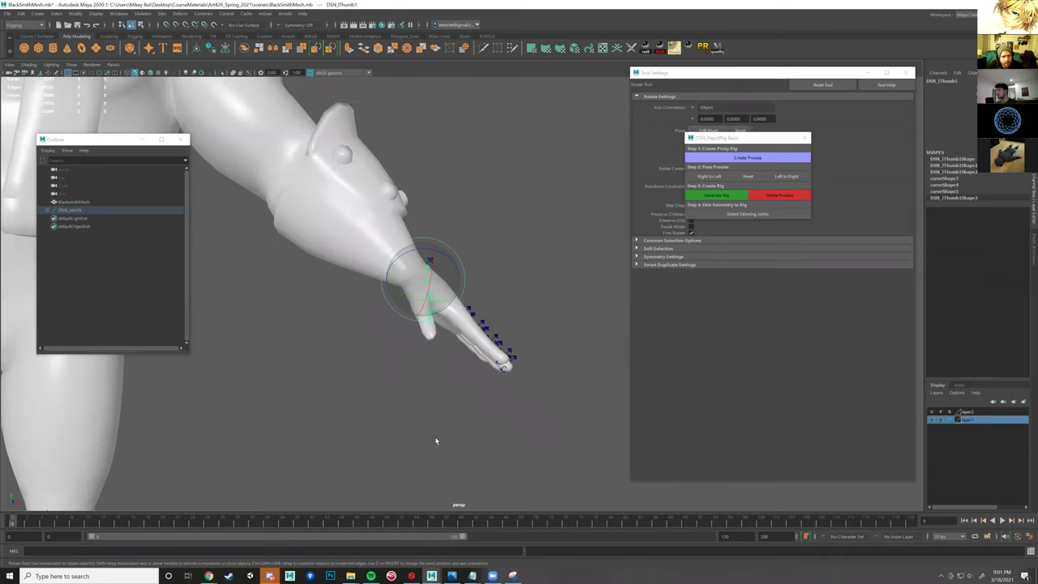
- Move the DSN_lElbow proxy back inside the left elbow, just above the gauntlet, then clear the selection
{"action": "left_click_drag", "start_coordinate": [436, 441], "coordinate": [435, 348], "text": "alt"}
{"action": "key", "text": "4"}
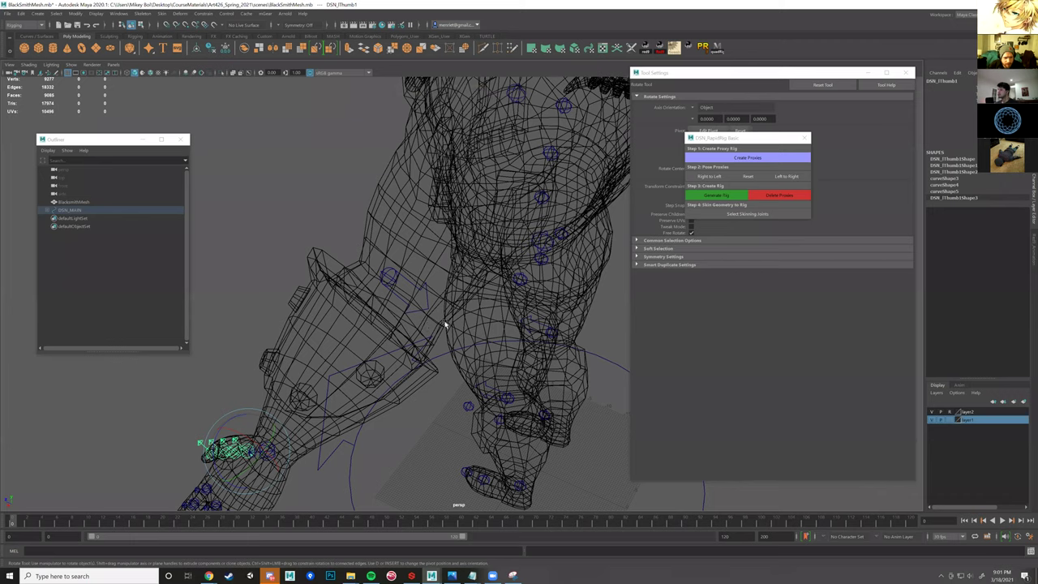
{"action": "mouse_move", "coordinate": [397, 314]}
{"action": "left_mouse_down", "text": "alt"}
{"action": "mouse_move", "coordinate": [578, 331]}
{"action": "mouse_move", "coordinate": [522, 340]}
{"action": "mouse_move", "coordinate": [399, 314]}
{"action": "left_mouse_up", "text": "alt"}
{"action": "left_click", "coordinate": [407, 323]}
{"action": "left_click_drag", "start_coordinate": [480, 339], "coordinate": [440, 306], "text": "alt"}
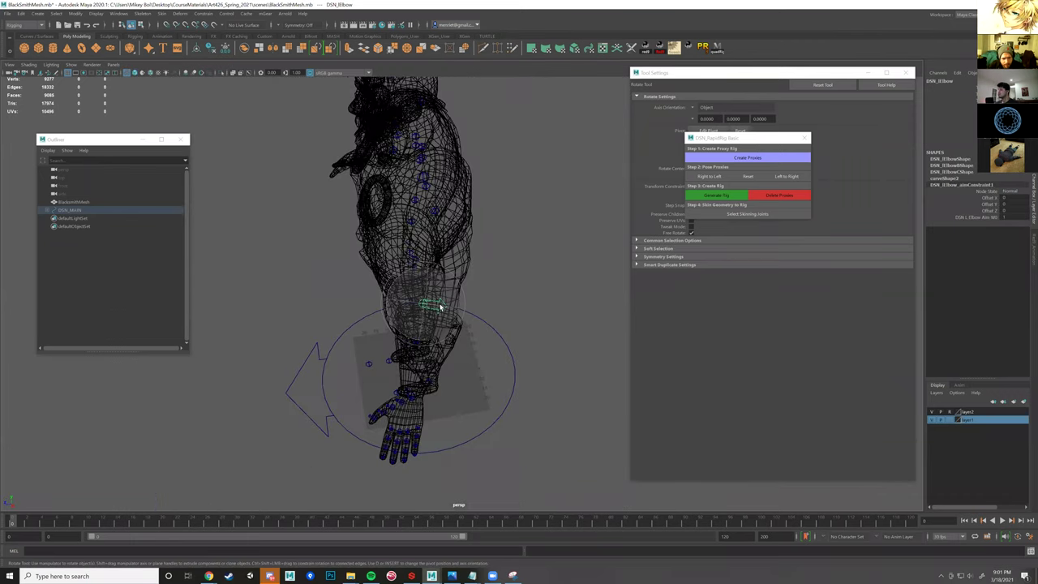
{"action": "left_click_drag", "start_coordinate": [517, 330], "coordinate": [461, 320], "text": "alt"}
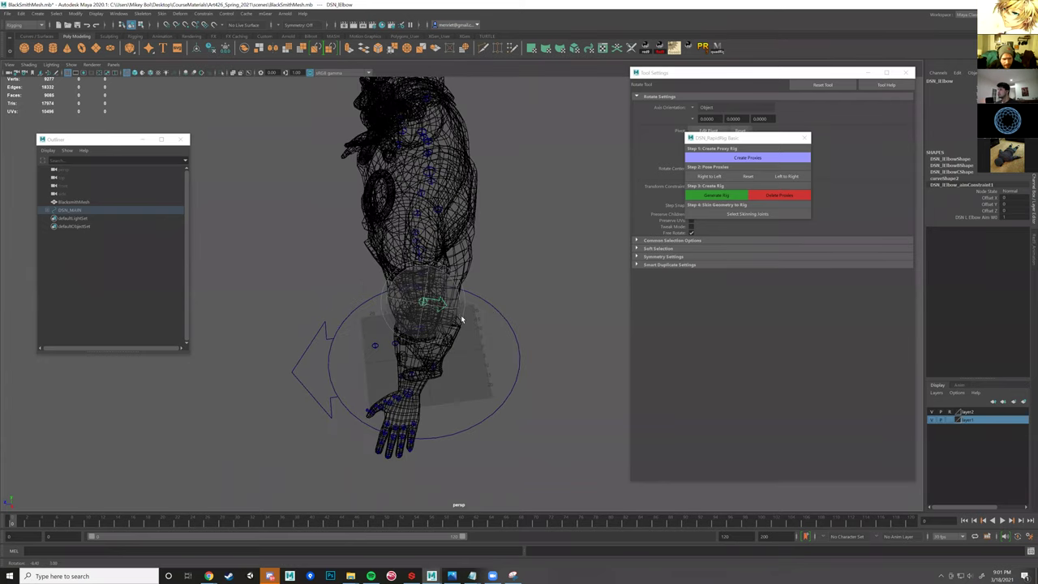
{"action": "key", "text": "5"}
{"action": "scroll", "coordinate": [447, 325], "scroll_direction": "up", "scroll_amount": 3}
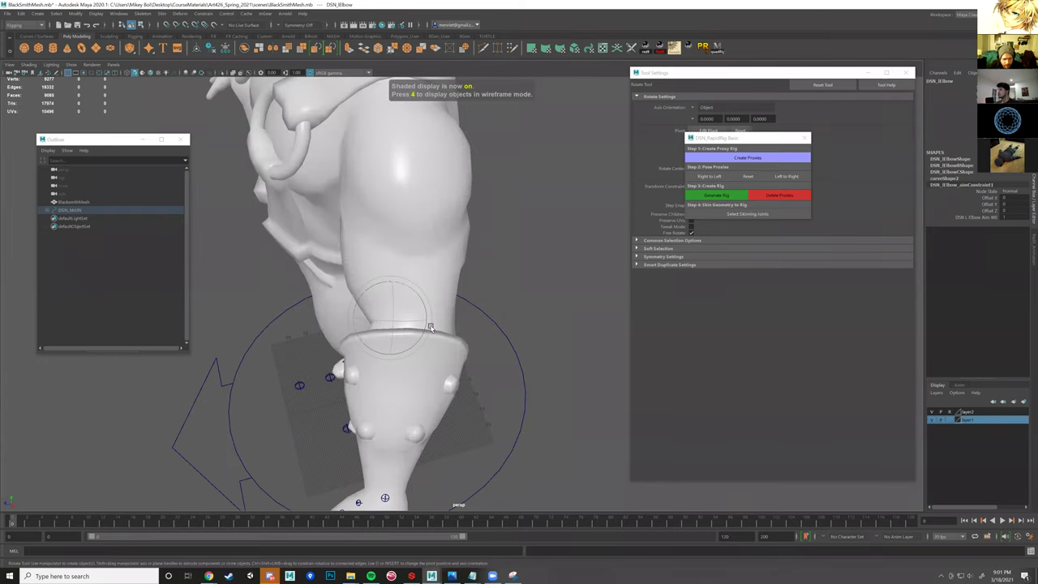
{"action": "key", "text": "w"}
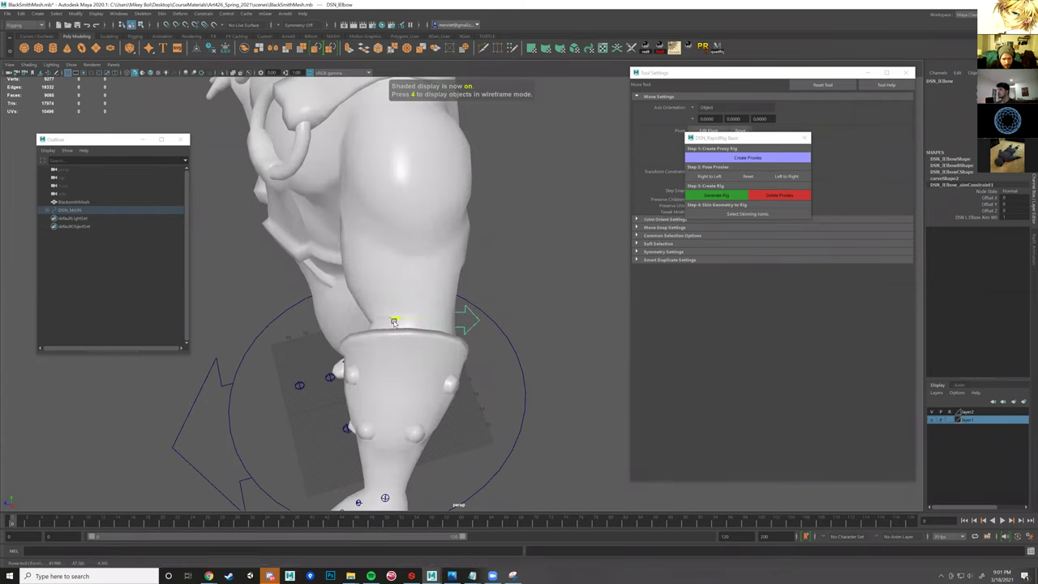
{"action": "mouse_move", "coordinate": [393, 322]}
{"action": "left_mouse_down"}
{"action": "mouse_move", "coordinate": [429, 337]}
{"action": "mouse_move", "coordinate": [388, 318]}
{"action": "left_mouse_up"}
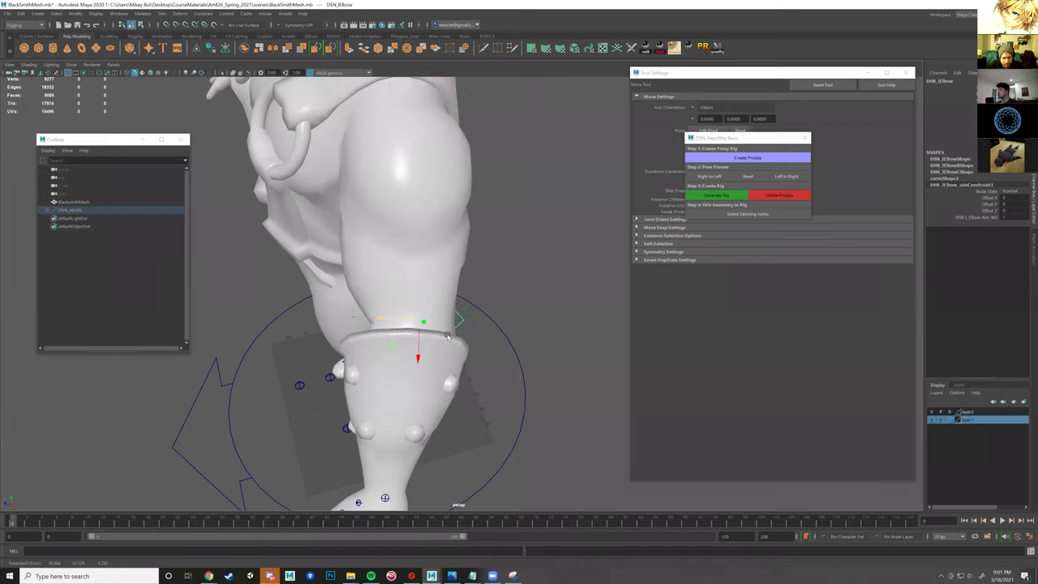
{"action": "key", "text": "4"}
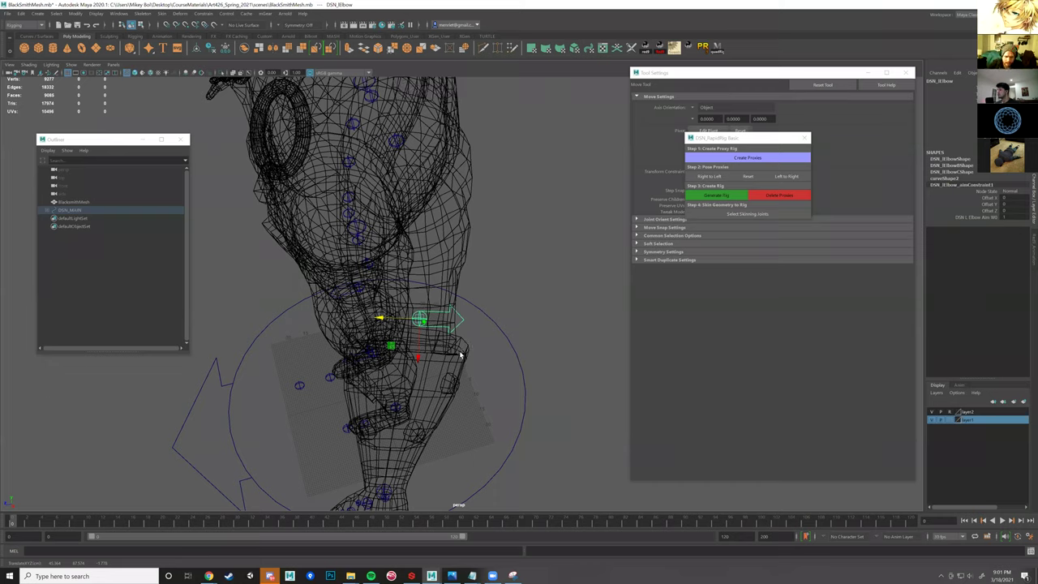
{"action": "left_click_drag", "start_coordinate": [437, 337], "coordinate": [532, 309], "text": "alt"}
{"action": "left_click_drag", "start_coordinate": [463, 257], "coordinate": [597, 362], "text": "alt"}
{"action": "left_click", "coordinate": [597, 363]}
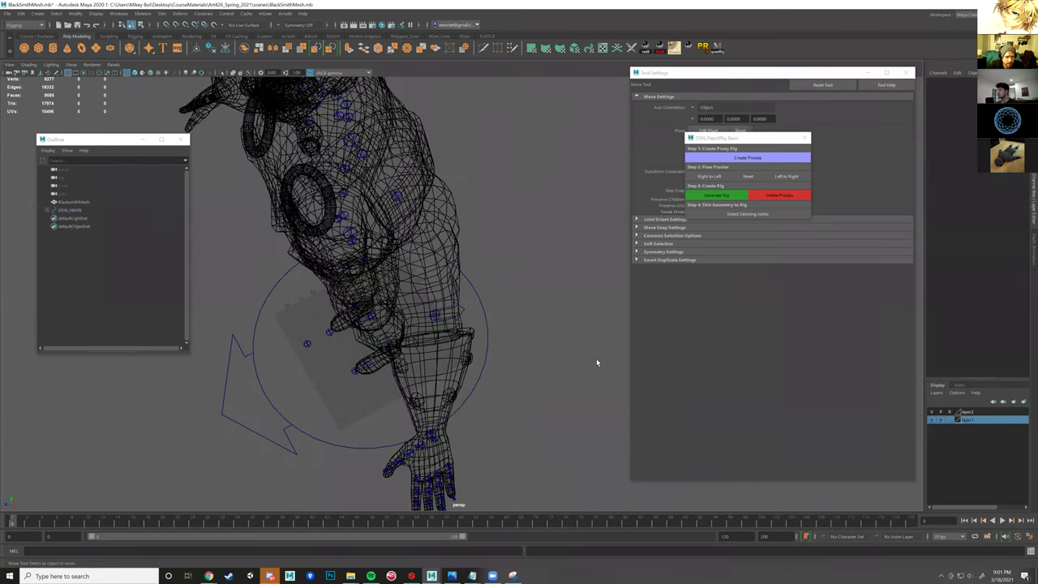
- Raise the DSN_Neck proxy to the base of the neck and move the DSN_Head proxy up to the skull base below the ear
{"action": "left_click_drag", "start_coordinate": [415, 330], "coordinate": [464, 345], "text": "alt"}
{"action": "scroll", "coordinate": [459, 351], "scroll_direction": "up", "scroll_amount": 3}
{"action": "left_click", "coordinate": [464, 344]}
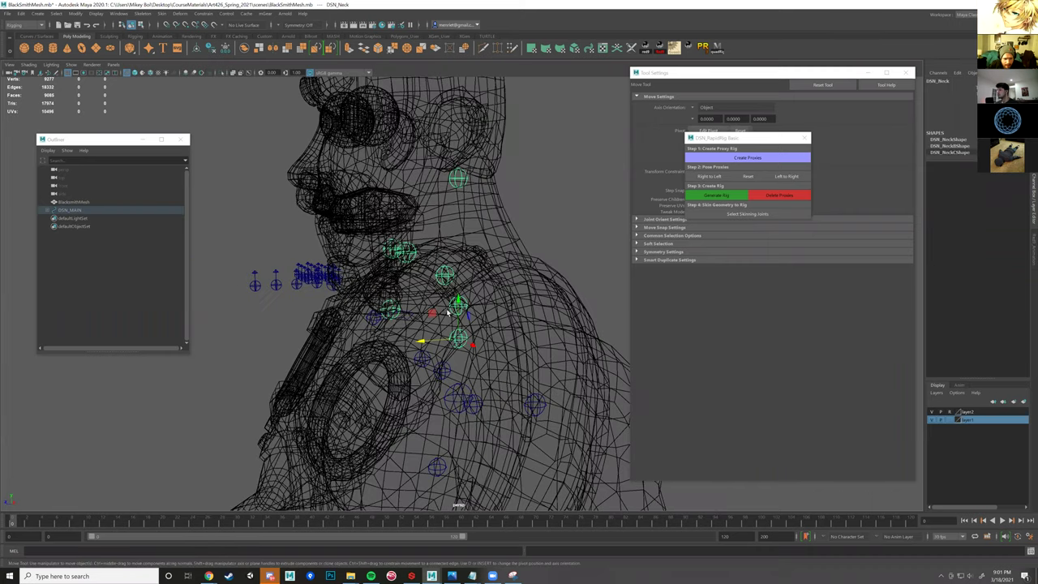
{"action": "left_click_drag", "start_coordinate": [432, 313], "coordinate": [441, 248]}
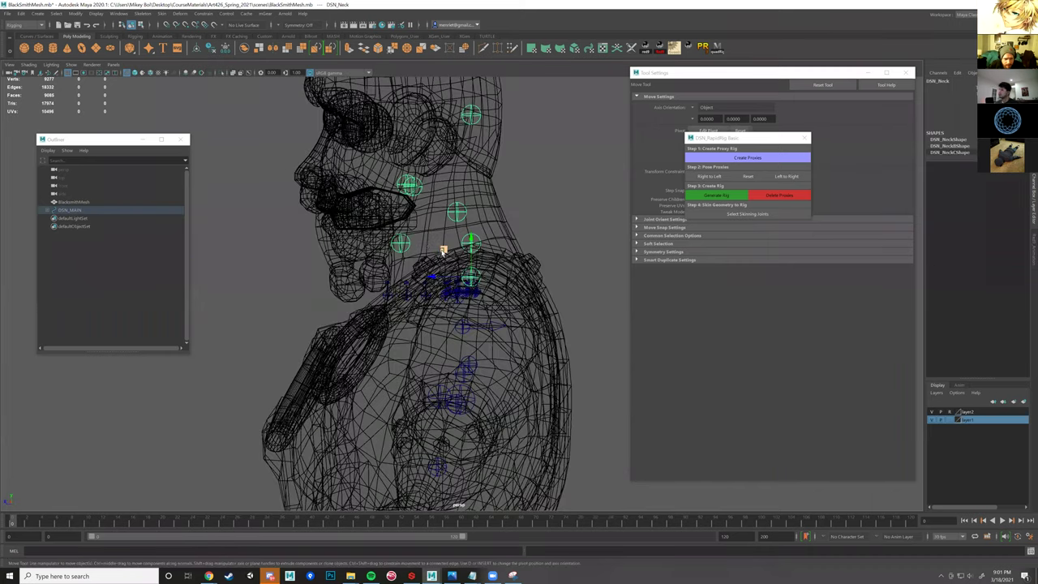
{"action": "left_click_drag", "start_coordinate": [504, 279], "coordinate": [504, 283], "text": "alt"}
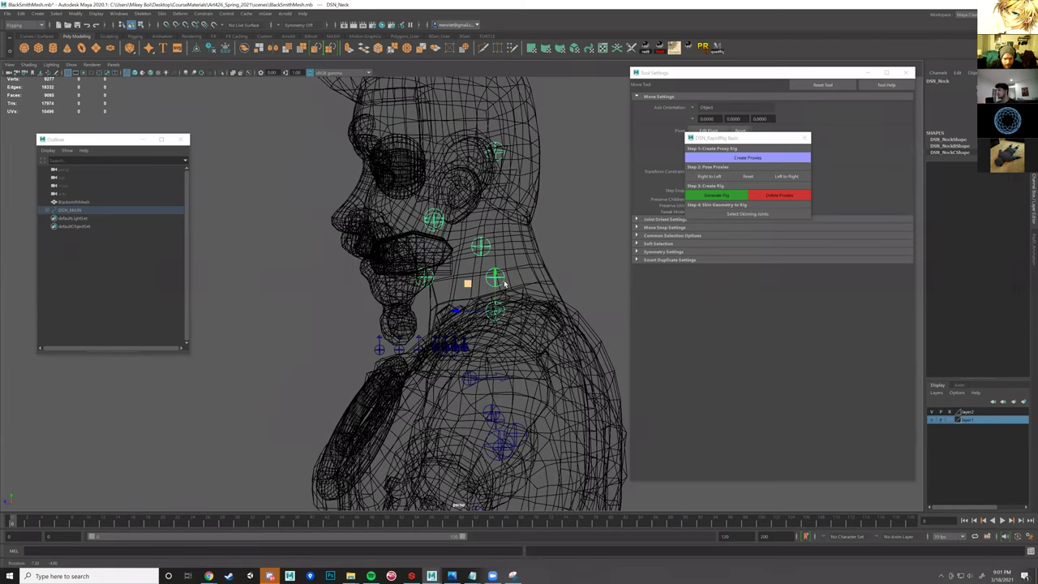
{"action": "middle_click_drag", "start_coordinate": [463, 248], "coordinate": [468, 223]}
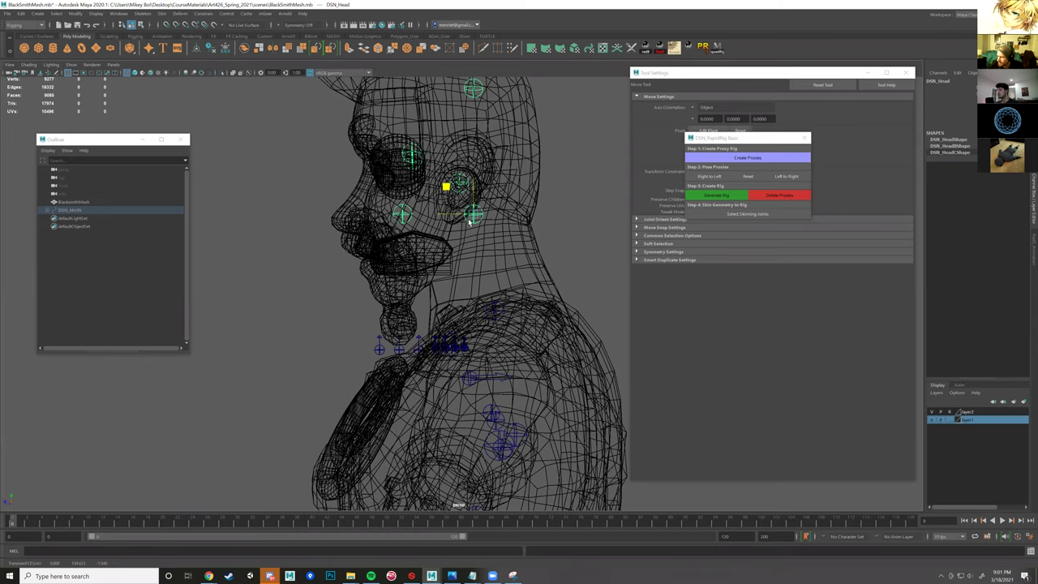
{"action": "middle_click_drag", "start_coordinate": [474, 264], "coordinate": [570, 289], "text": "alt"}
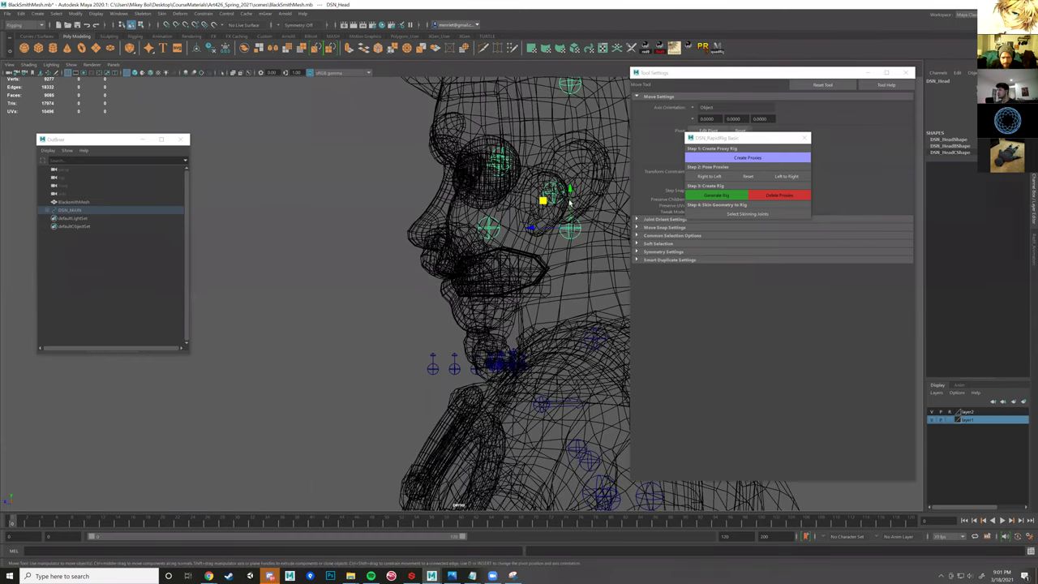
- Select the DSN_Jaw proxy and reposition it at the jaw hinge between the ear and the mouth
{"action": "left_click", "coordinate": [477, 230]}
{"action": "middle_click_drag", "start_coordinate": [541, 217], "coordinate": [477, 229], "text": "alt"}
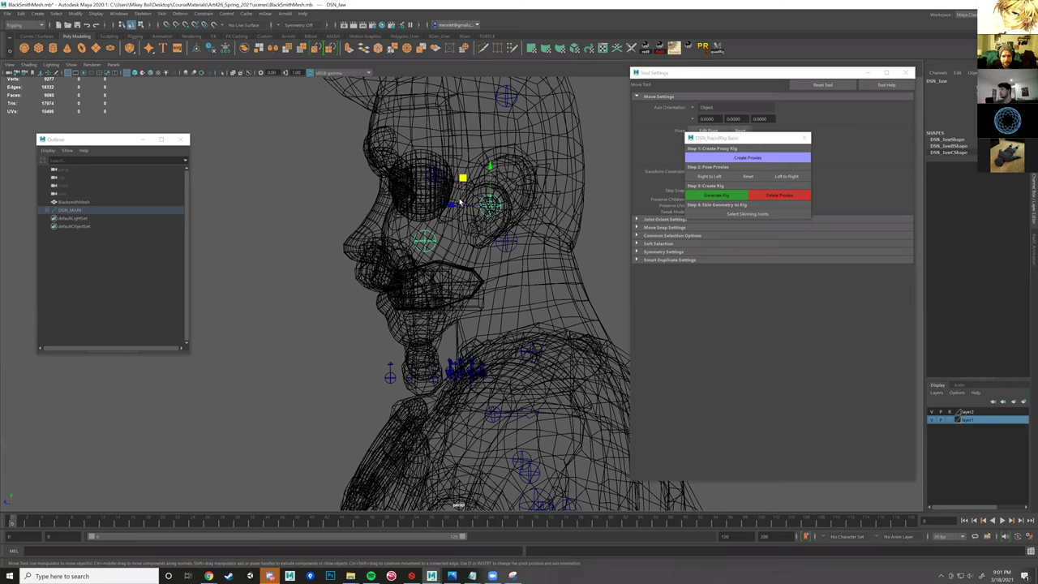
{"action": "left_click", "coordinate": [486, 202]}
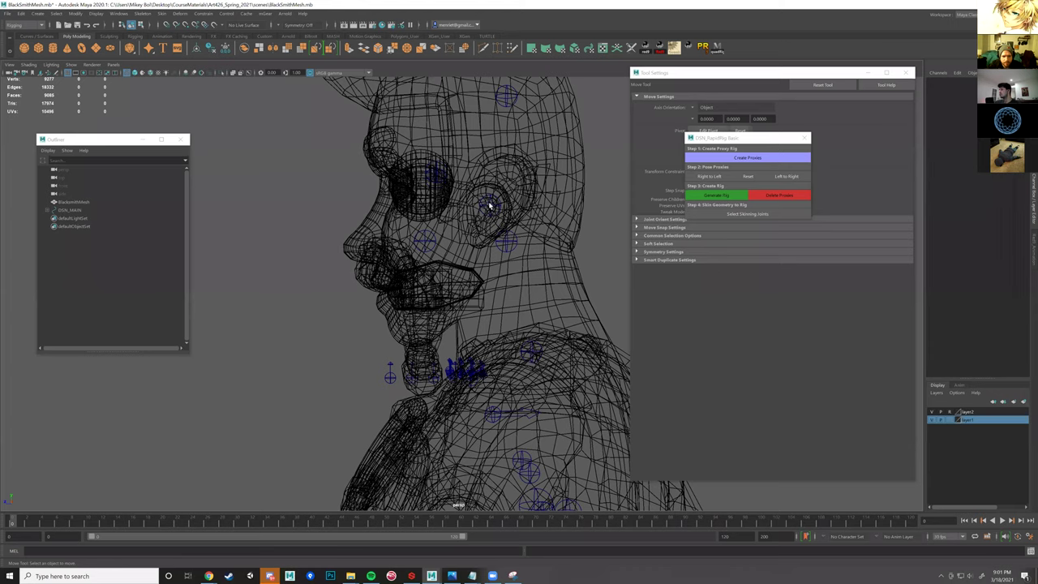
{"action": "left_click", "coordinate": [488, 204]}
{"action": "left_click_drag", "start_coordinate": [439, 220], "coordinate": [438, 234]}
- Move the DSN_JawTip proxy down into the mesh's chin below the mouth
{"action": "left_click", "coordinate": [397, 299]}
{"action": "left_click_drag", "start_coordinate": [370, 270], "coordinate": [368, 318]}
{"action": "middle_click_drag", "start_coordinate": [368, 319], "coordinate": [369, 312]}
{"action": "left_click_drag", "start_coordinate": [414, 293], "coordinate": [438, 280], "text": "alt"}
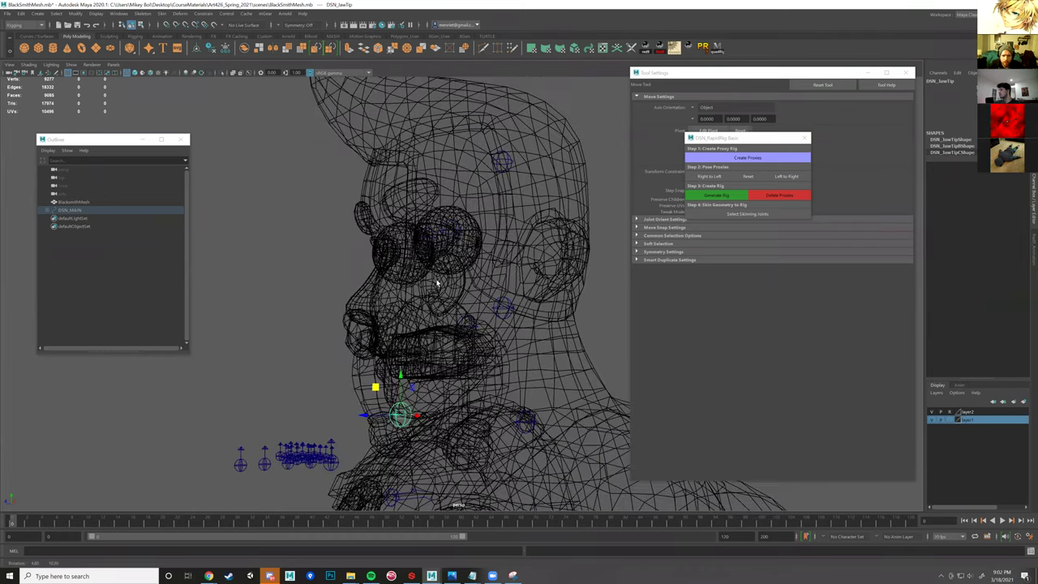
- Select the DSN_HeadTip proxy and raise it to the top of the head
{"action": "middle_click_drag", "start_coordinate": [420, 312], "coordinate": [411, 359], "text": "alt"}
{"action": "left_click", "coordinate": [494, 209]}
{"action": "left_click_drag", "start_coordinate": [497, 203], "coordinate": [460, 105], "text": "alt"}
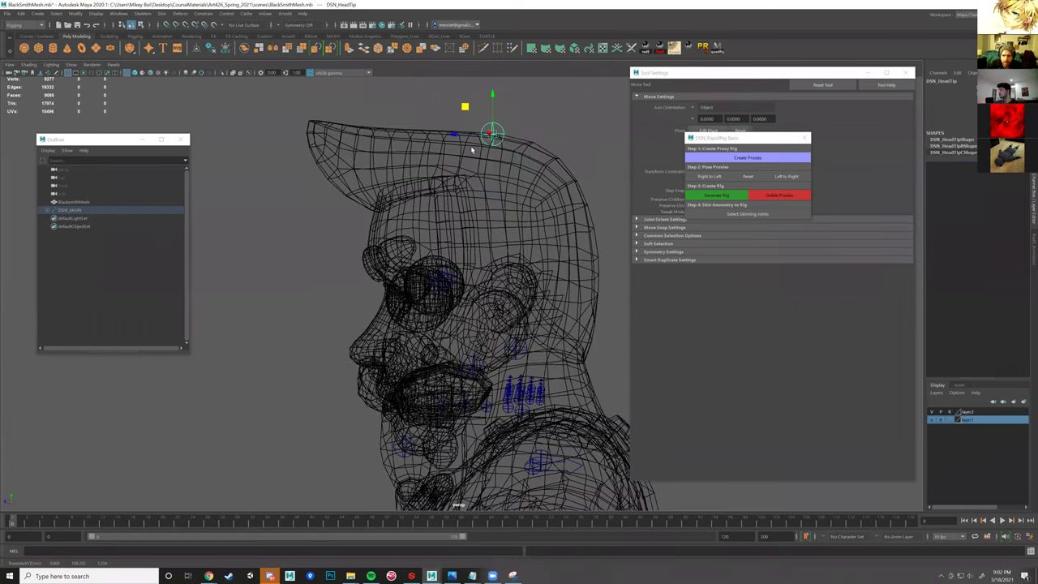
- Select the left eye proxy and snap it to the center vertex on the front of the left eyeball
{"action": "mouse_move", "coordinate": [496, 235]}
{"action": "left_mouse_down", "text": "alt"}
{"action": "mouse_move", "coordinate": [478, 273]}
{"action": "mouse_move", "coordinate": [462, 279]}
{"action": "mouse_move", "coordinate": [460, 255]}
{"action": "mouse_move", "coordinate": [489, 262]}
{"action": "left_mouse_up", "text": "alt"}
{"action": "left_click", "coordinate": [450, 282]}
{"action": "key", "text": "5"}
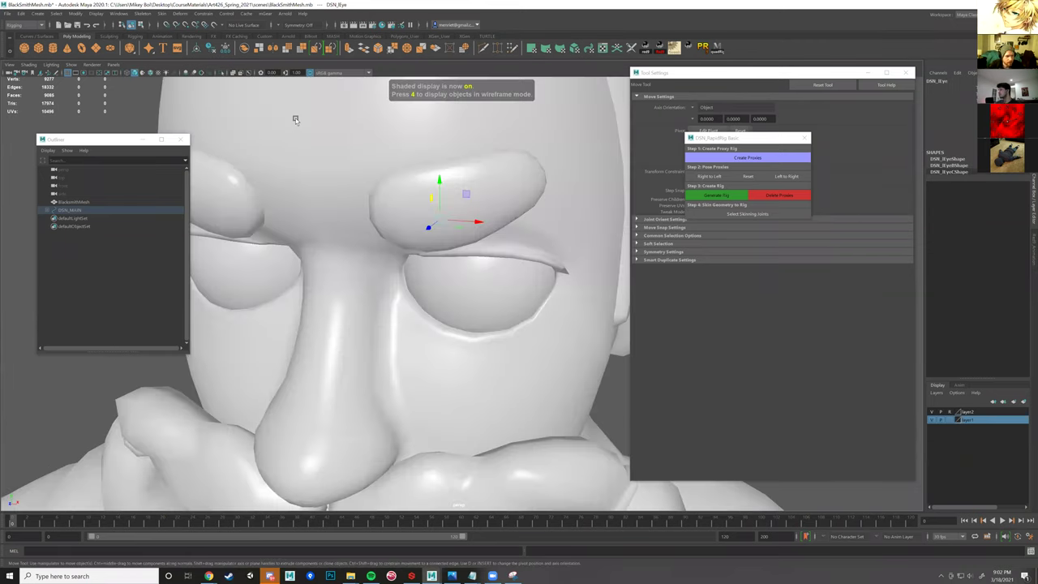
{"action": "left_click", "coordinate": [151, 73]}
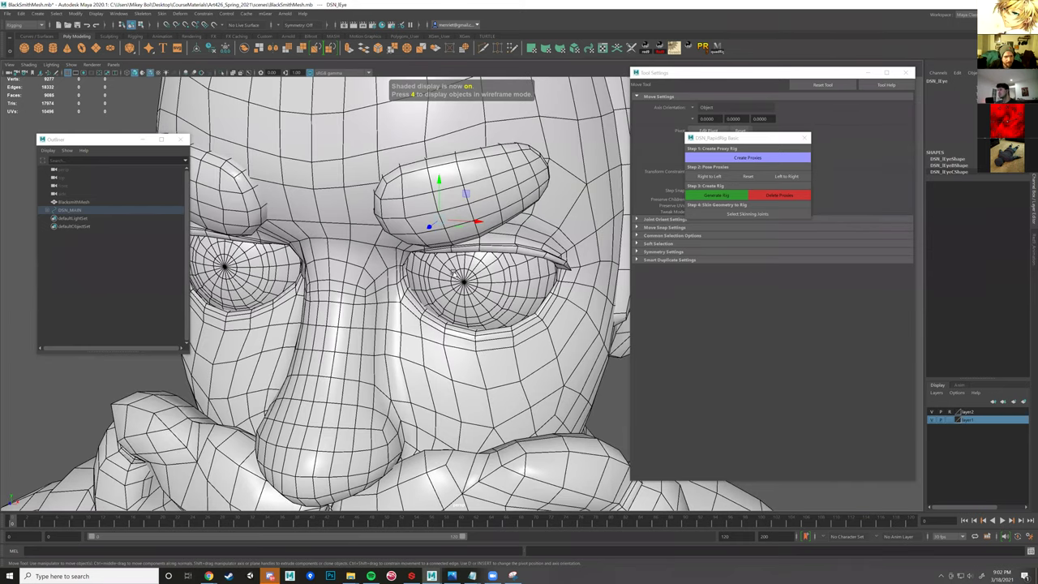
{"action": "scroll", "coordinate": [446, 267], "scroll_direction": "up", "scroll_amount": 3}
{"action": "left_click_drag", "start_coordinate": [445, 264], "coordinate": [441, 251], "text": "alt"}
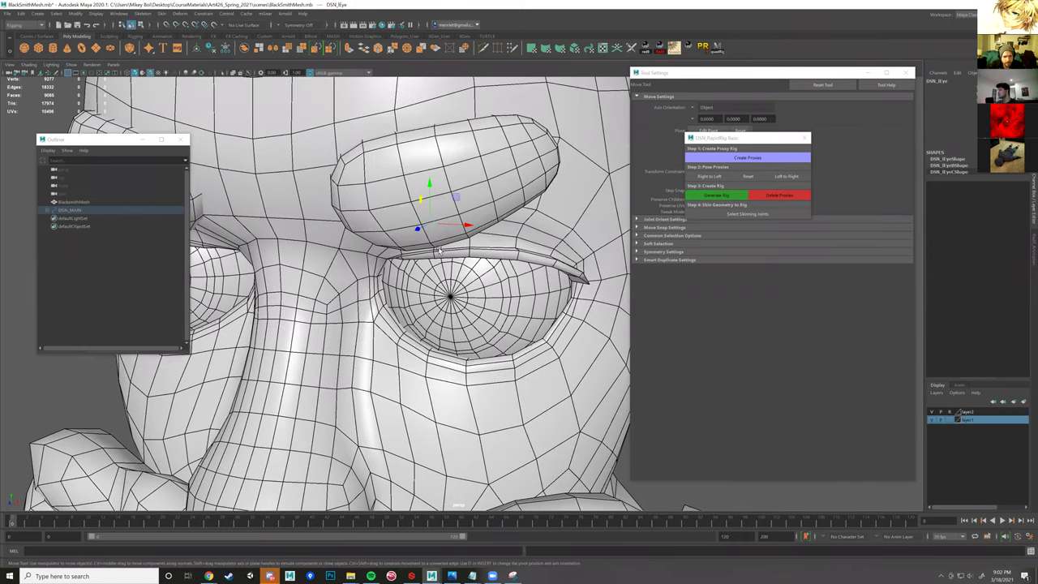
{"action": "left_click", "coordinate": [449, 293]}
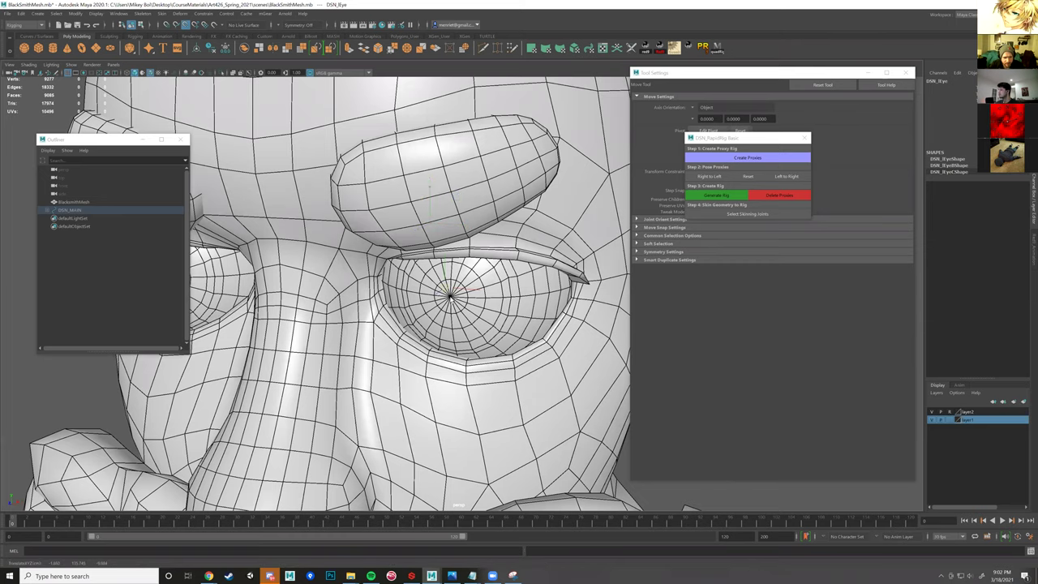
{"action": "mouse_move", "coordinate": [450, 294]}
{"action": "left_mouse_down"}
{"action": "mouse_move", "coordinate": [459, 304]}
{"action": "mouse_move", "coordinate": [460, 291]}
{"action": "left_mouse_up"}
- Move the left eye proxy back along its depth axis, snapping it to the middle of the eyeball
{"action": "key", "text": "4"}
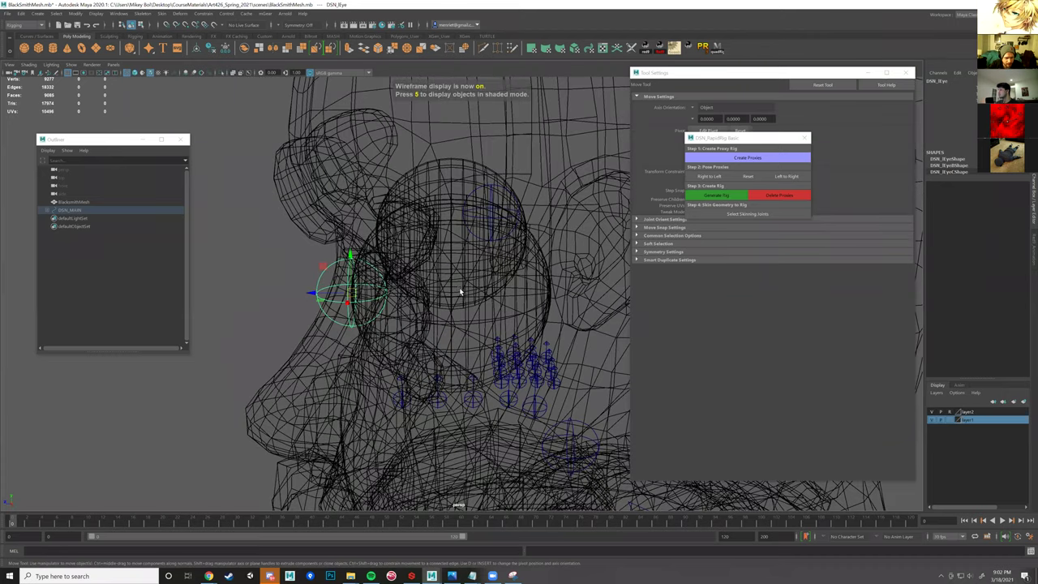
{"action": "key", "text": "v"}
{"action": "left_click_drag", "start_coordinate": [311, 292], "coordinate": [468, 299]}
{"action": "scroll", "coordinate": [487, 279], "scroll_direction": "down", "scroll_amount": 5}
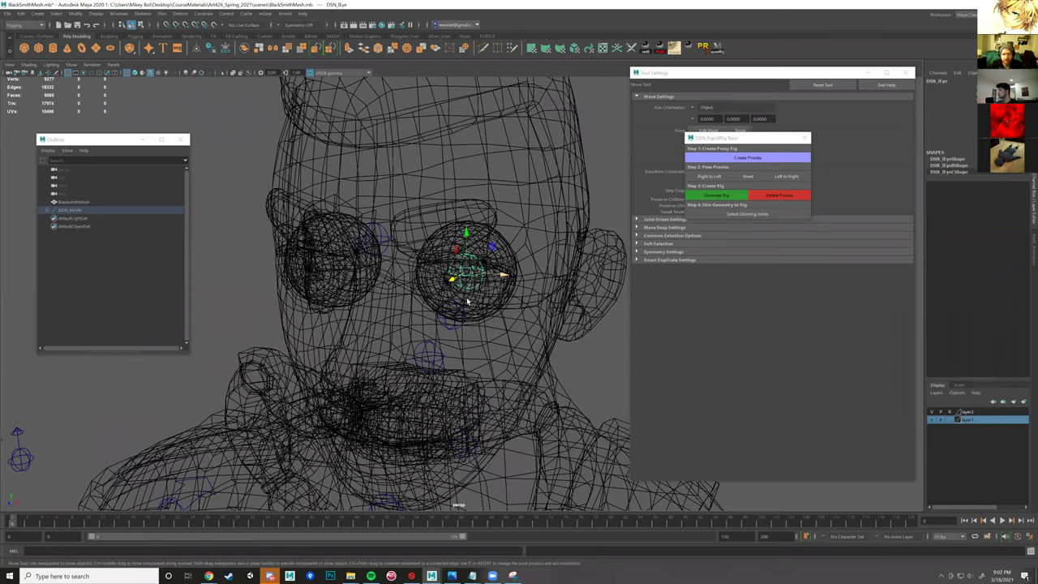
- Mirror the posed proxies from the character's left side to the right side
{"action": "key", "text": "5"}
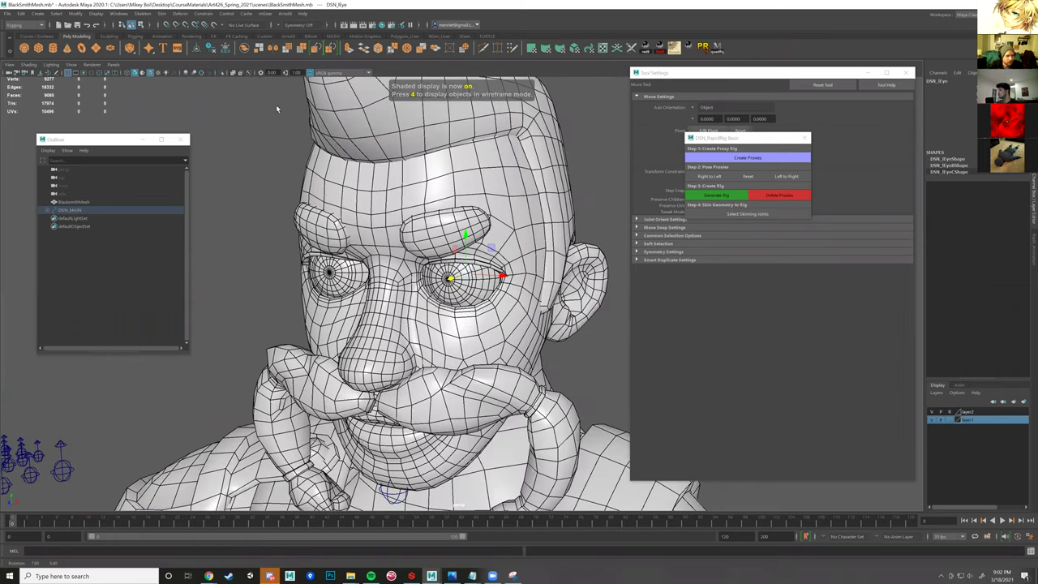
{"action": "key", "text": "3"}
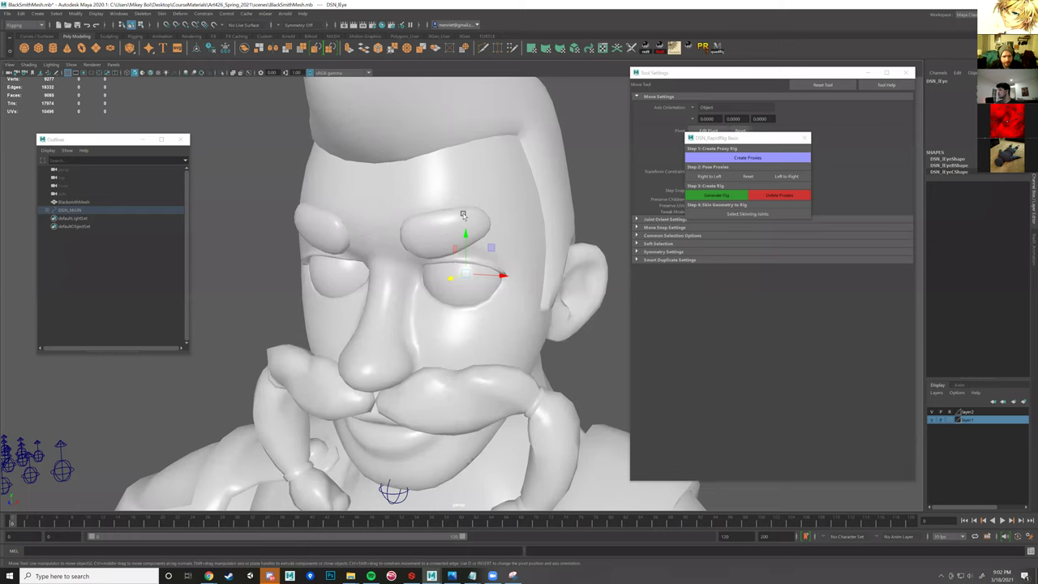
{"action": "scroll", "coordinate": [497, 192], "scroll_direction": "down", "scroll_amount": 5}
{"action": "left_click_drag", "start_coordinate": [528, 303], "coordinate": [486, 298], "text": "alt"}
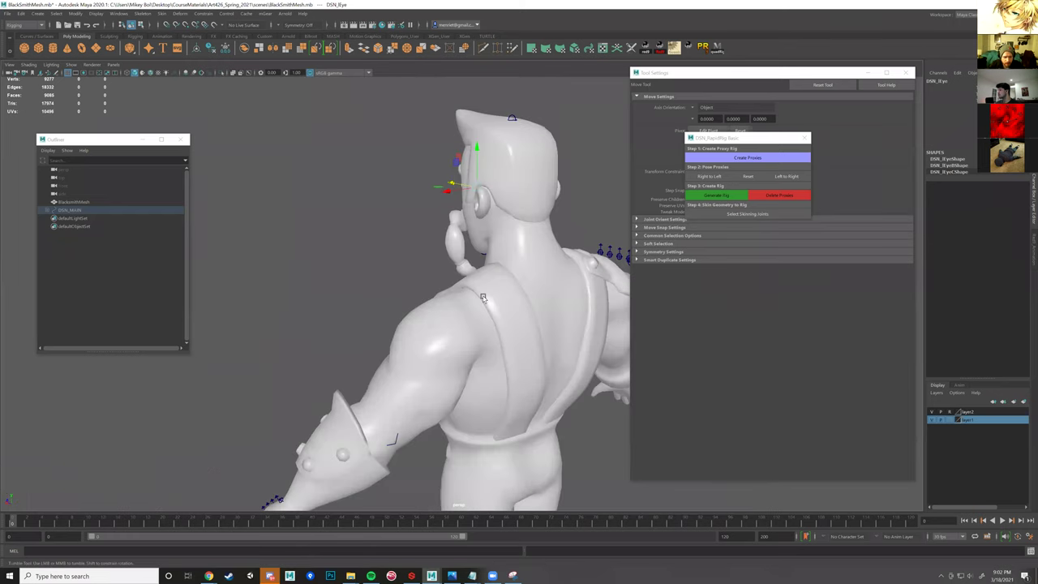
{"action": "key", "text": "4"}
{"action": "left_click_drag", "start_coordinate": [383, 290], "coordinate": [415, 293], "text": "alt"}
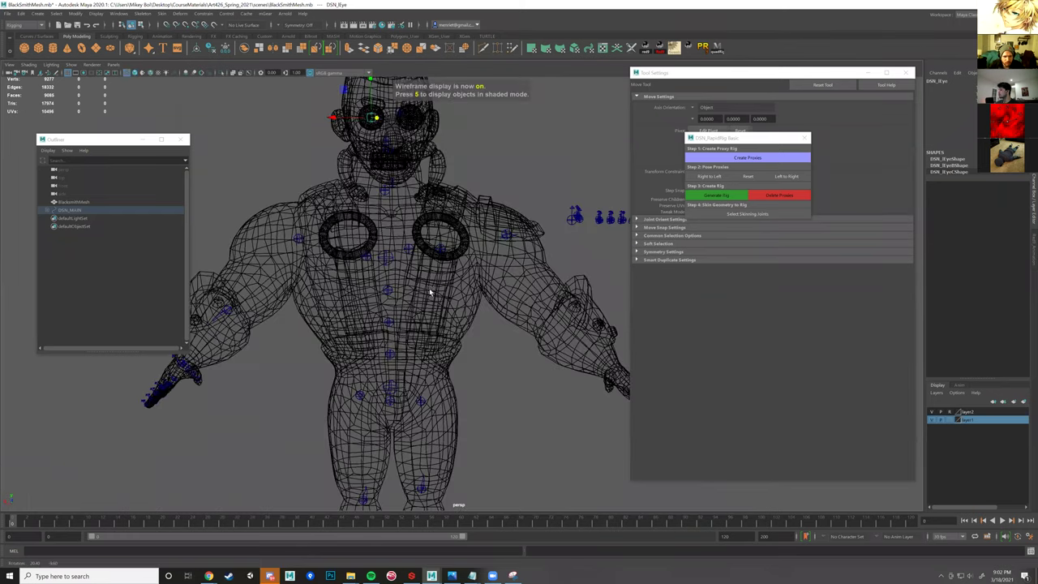
{"action": "left_click_drag", "start_coordinate": [372, 257], "coordinate": [364, 304], "text": "alt"}
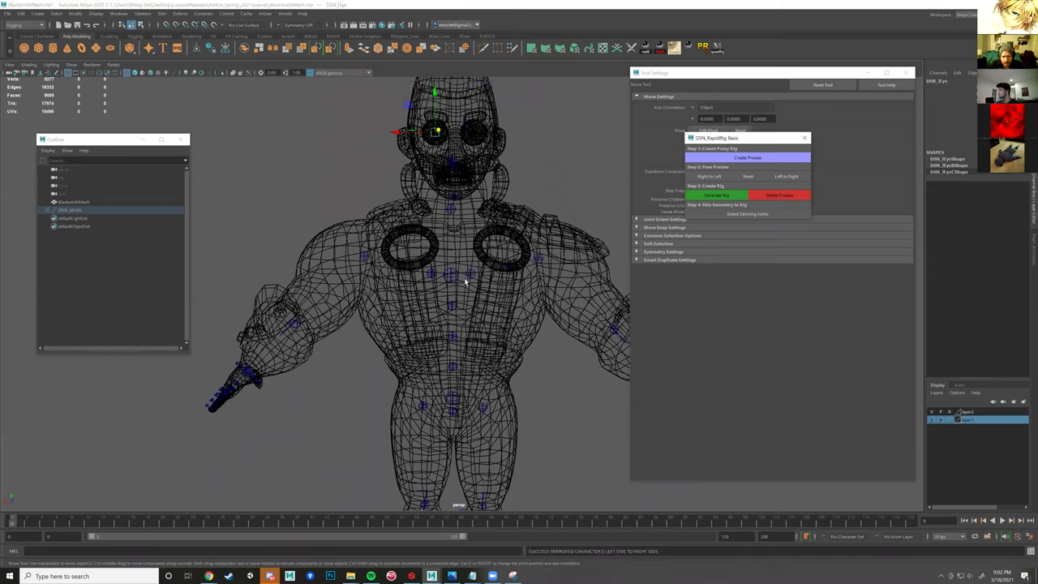
{"action": "key", "text": "a"}
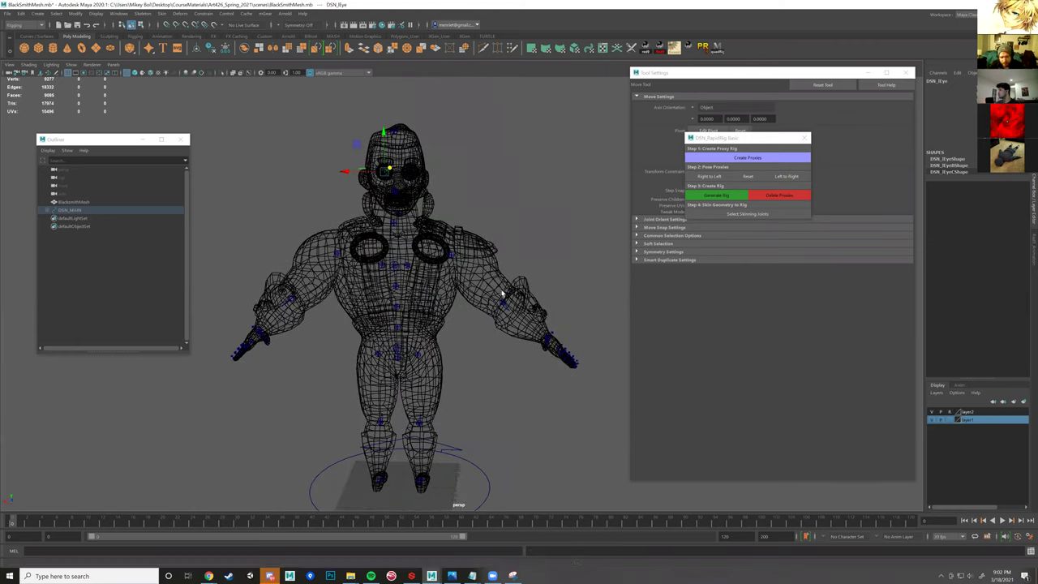
- Shift the selected left hip and ankle proxies slightly outward to center them in the leg
{"action": "left_click_drag", "start_coordinate": [524, 313], "coordinate": [542, 324], "text": "alt"}
{"action": "scroll", "coordinate": [519, 325], "scroll_direction": "up", "scroll_amount": 3}
{"action": "left_click", "coordinate": [479, 439]}
{"action": "left_click_drag", "start_coordinate": [480, 440], "coordinate": [473, 432], "text": "alt"}
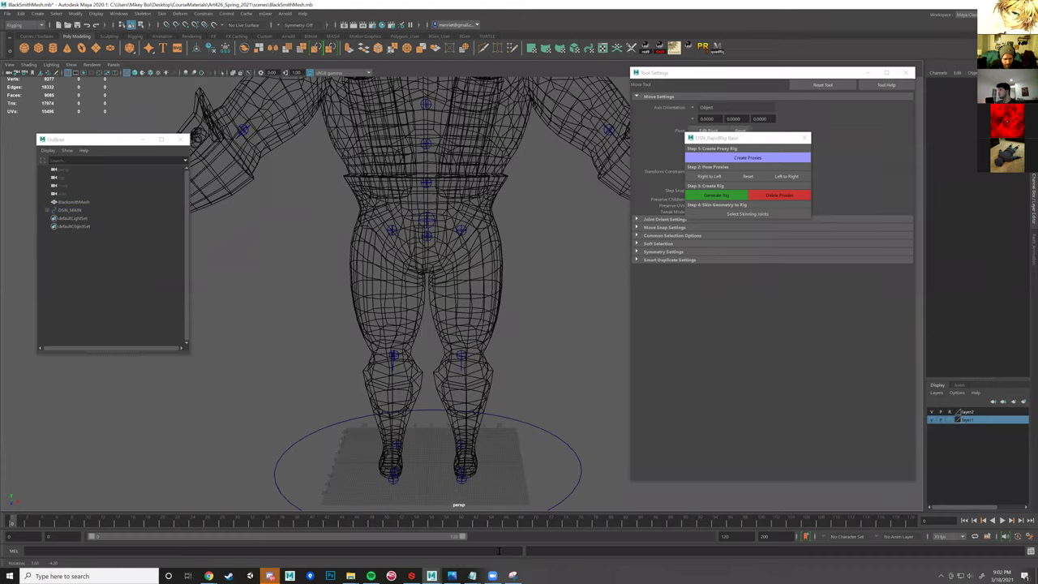
{"action": "left_click_drag", "start_coordinate": [485, 375], "coordinate": [450, 347], "text": "alt"}
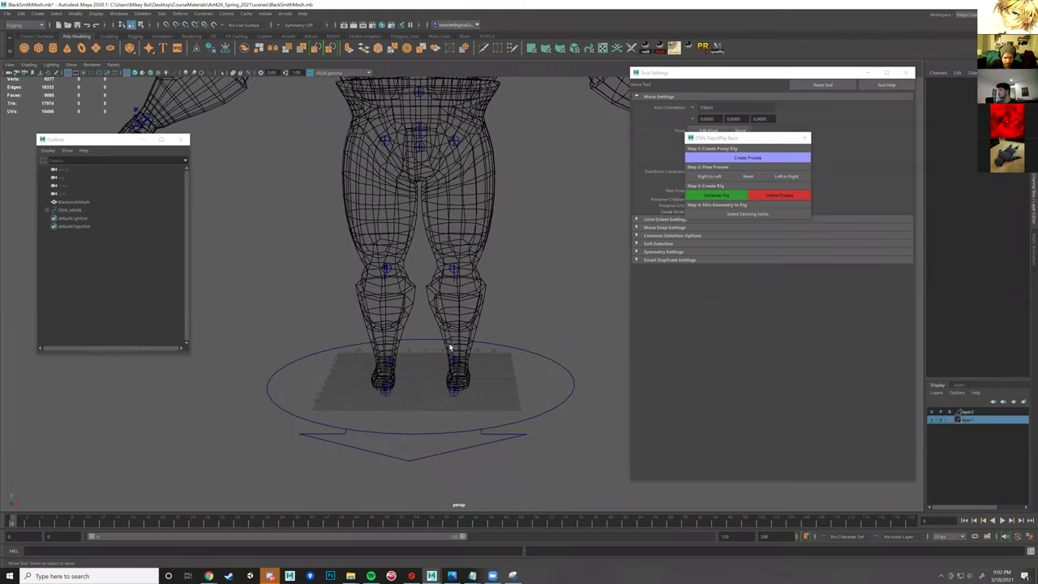
{"action": "key", "text": "ctrl+z"}
{"action": "middle_click_drag", "start_coordinate": [456, 195], "coordinate": [460, 217], "text": "alt"}
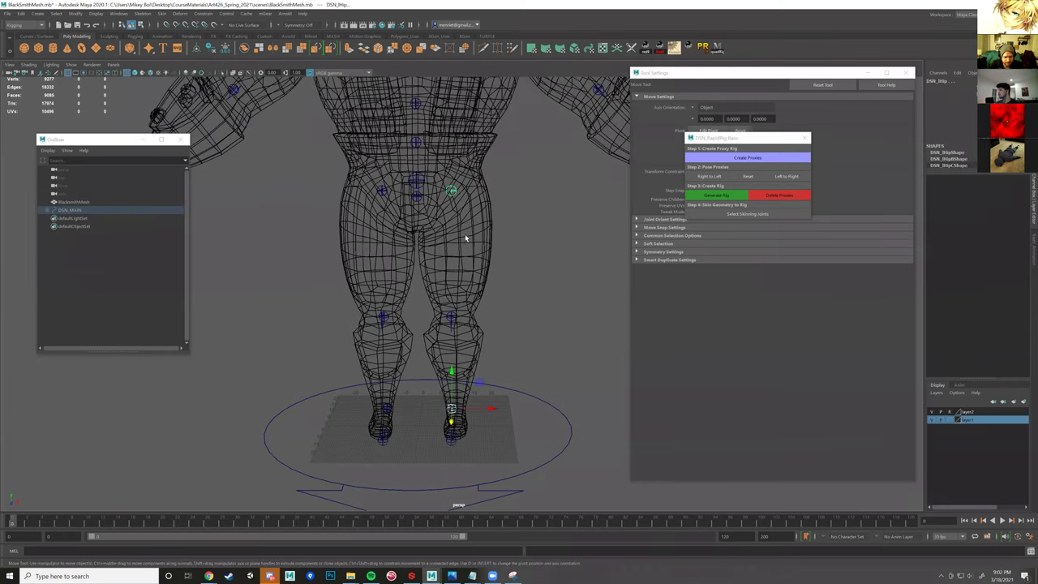
{"action": "left_click_drag", "start_coordinate": [490, 409], "coordinate": [494, 408]}
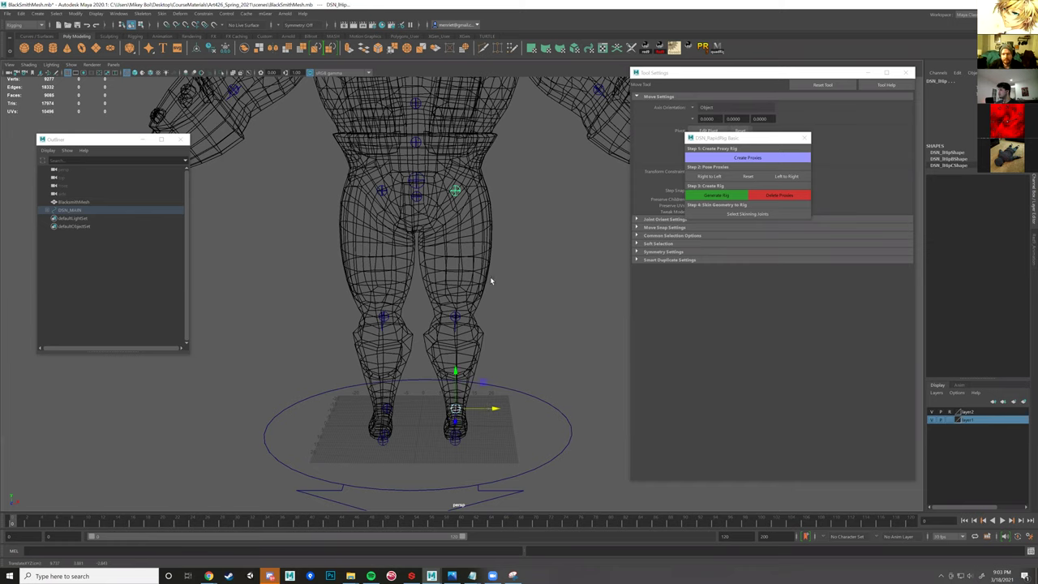
- Mirror the adjusted left leg proxies to the right side
{"action": "middle_click_drag", "start_coordinate": [592, 182], "coordinate": [532, 248], "text": "alt"}
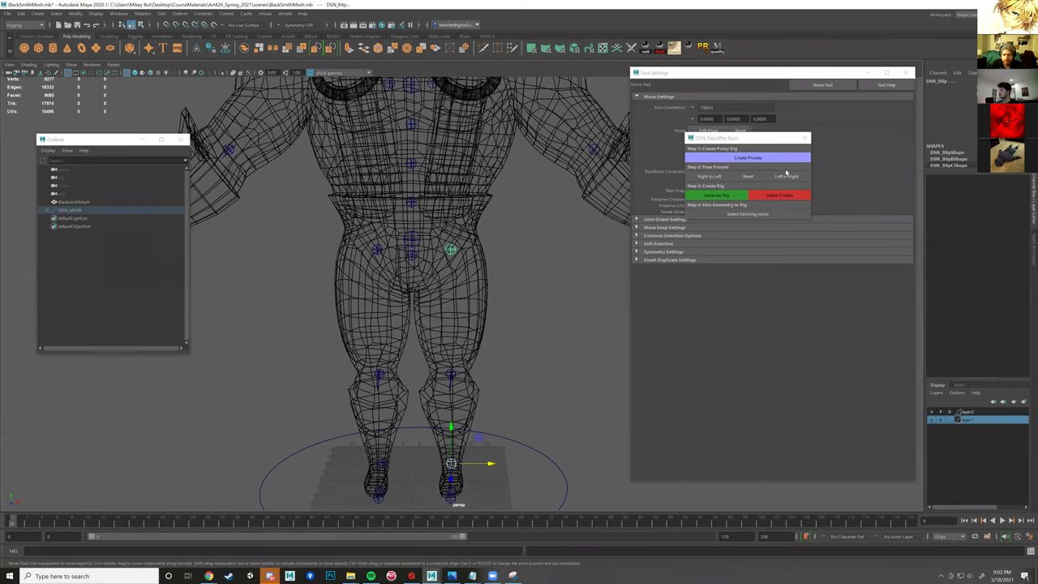
{"action": "scroll", "coordinate": [514, 308], "scroll_direction": "down", "scroll_amount": 3}
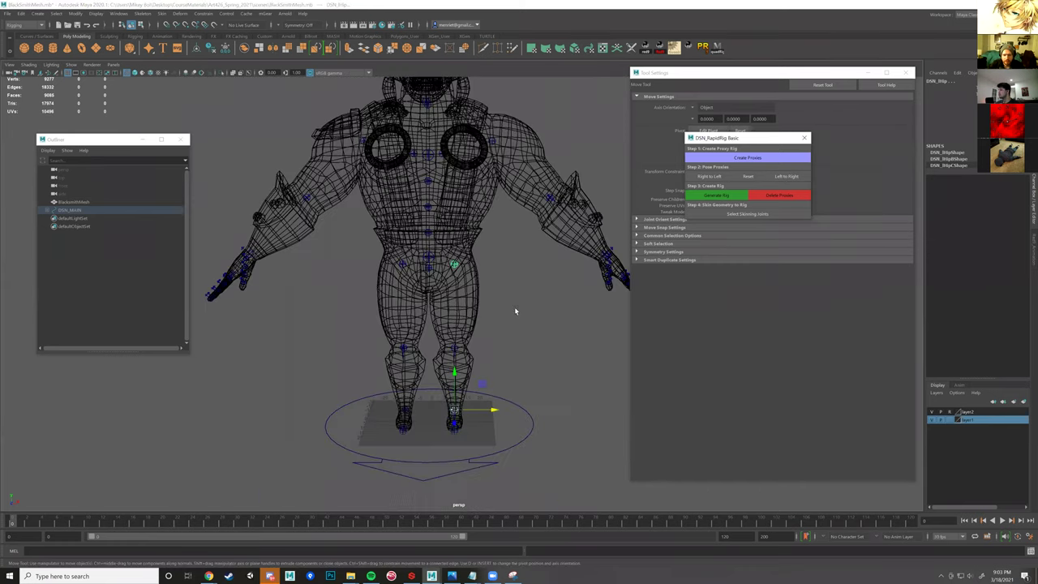
{"action": "middle_click_drag", "start_coordinate": [488, 328], "coordinate": [478, 387], "text": "alt"}
- Generate the rig from the posed proxies and select the ROOTFKC control around the waist
{"action": "left_click_drag", "start_coordinate": [576, 199], "coordinate": [655, 197], "text": "alt"}
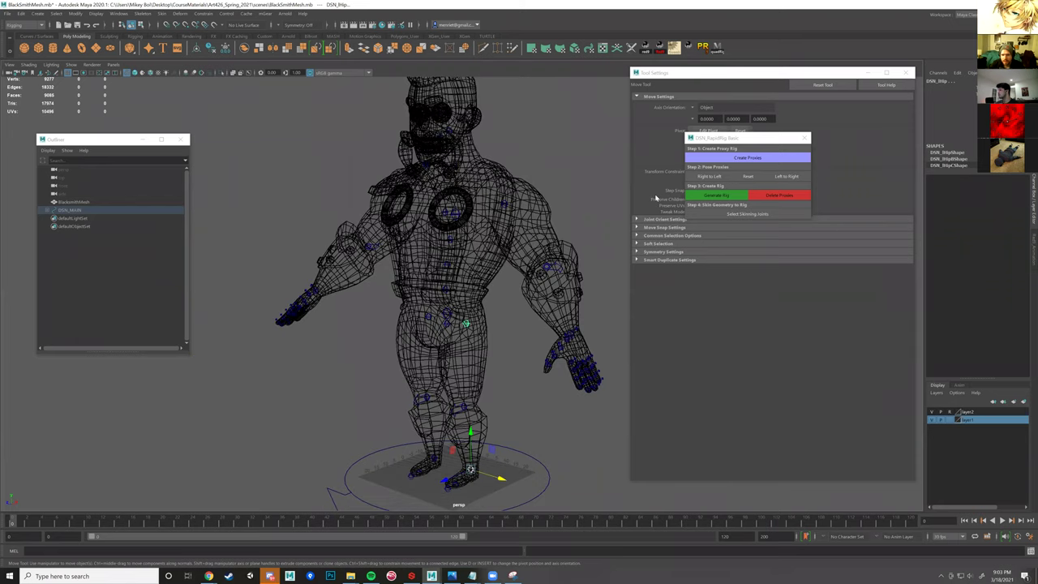
{"action": "left_click", "coordinate": [734, 196]}
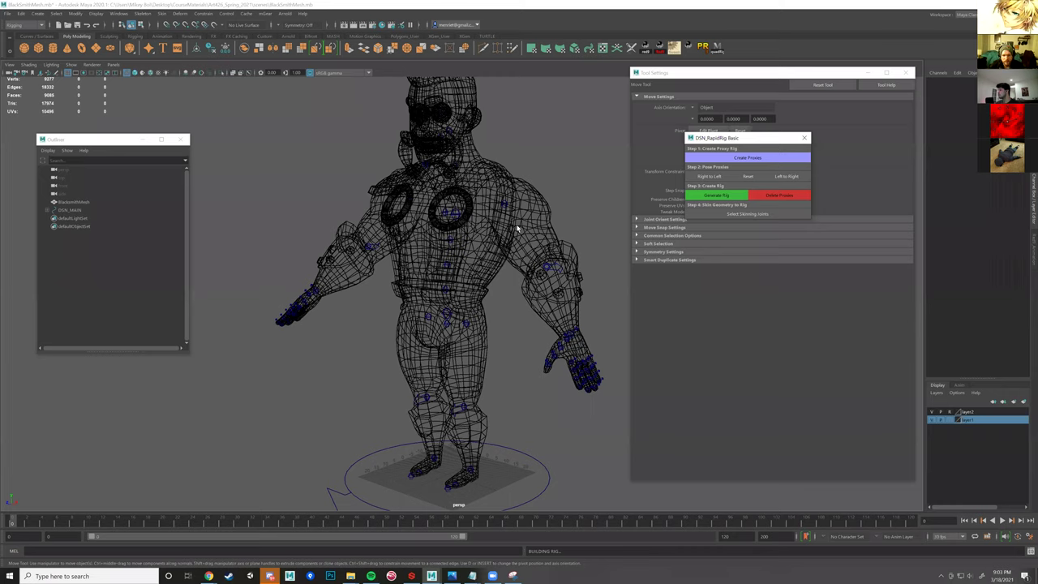
{"action": "left_click_drag", "start_coordinate": [494, 318], "coordinate": [510, 344], "text": "alt"}
{"action": "left_click", "coordinate": [529, 325]}
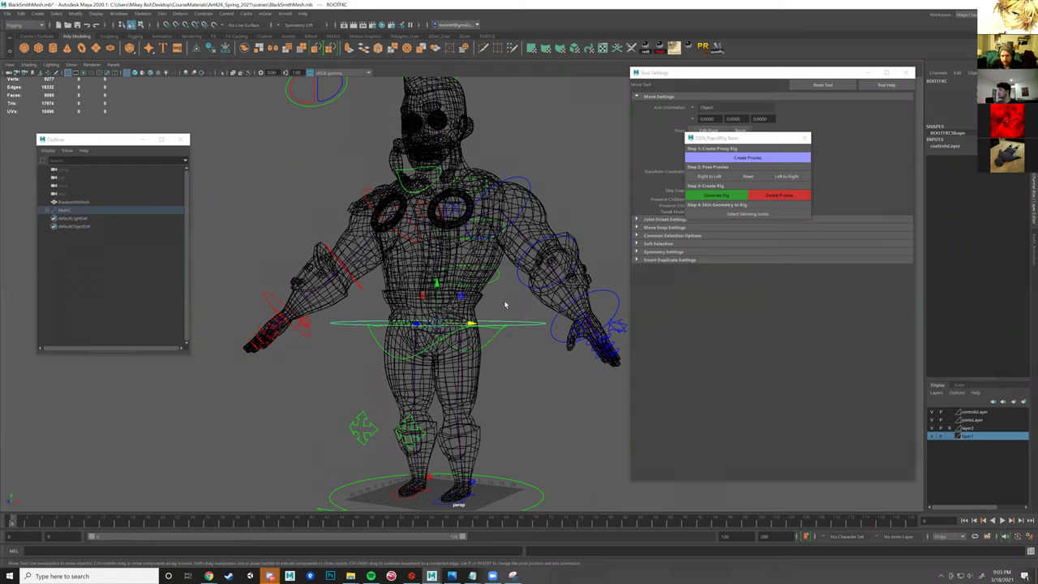
- Examine the generated controls and joints around the body, including the main hip joint
{"action": "left_click_drag", "start_coordinate": [515, 305], "coordinate": [514, 300], "text": "alt"}
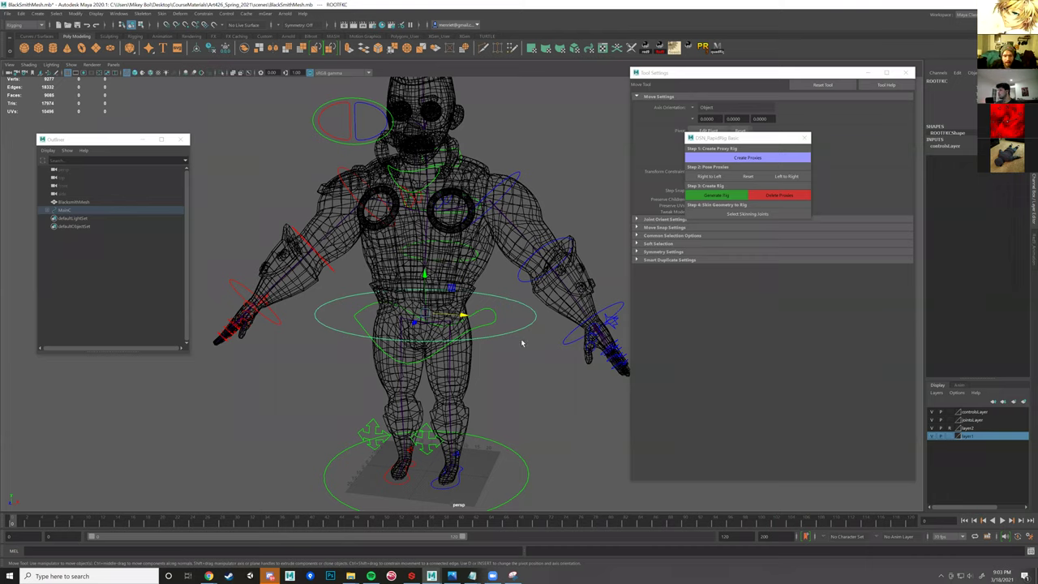
{"action": "left_click_drag", "start_coordinate": [541, 339], "coordinate": [484, 342], "text": "alt"}
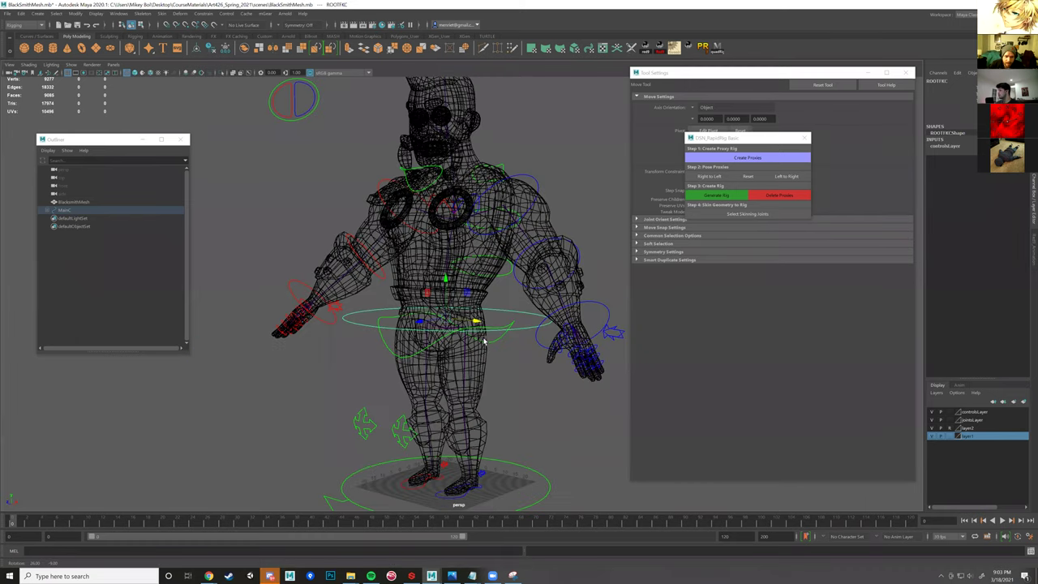
{"action": "left_click_drag", "start_coordinate": [423, 325], "coordinate": [489, 333], "text": "alt"}
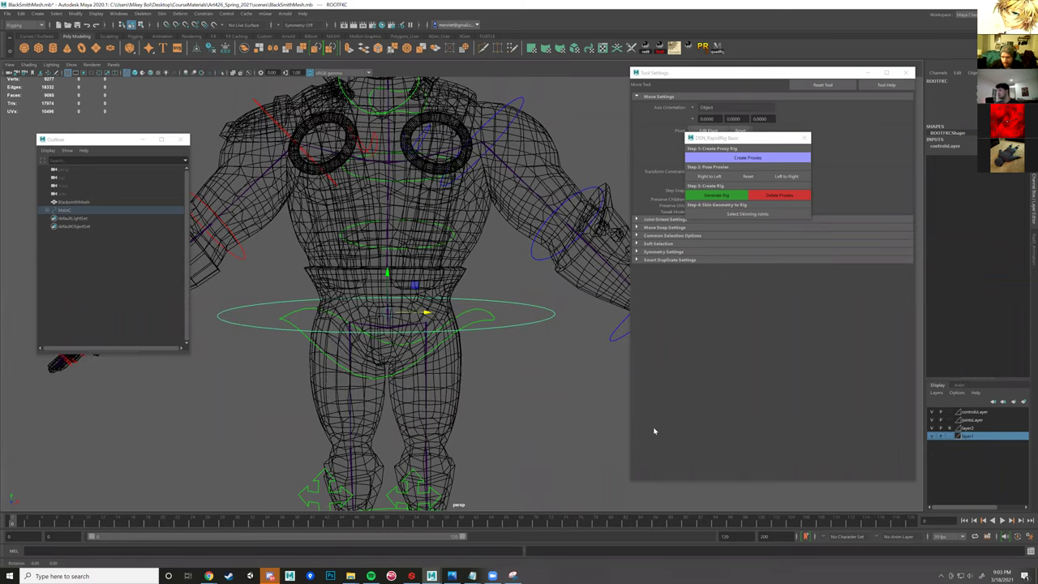
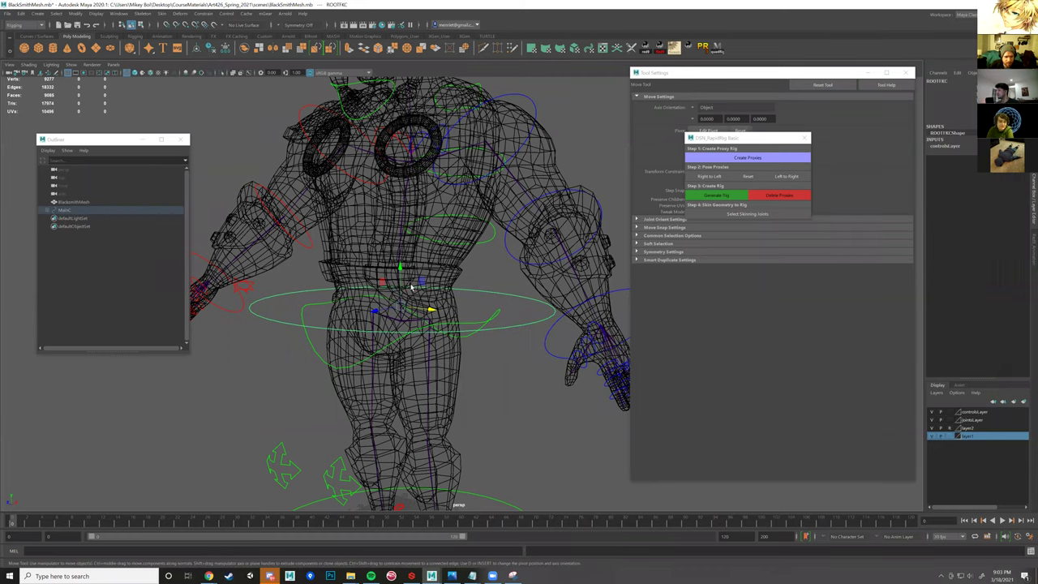
{"action": "left_click_drag", "start_coordinate": [528, 319], "coordinate": [532, 362], "text": "alt"}
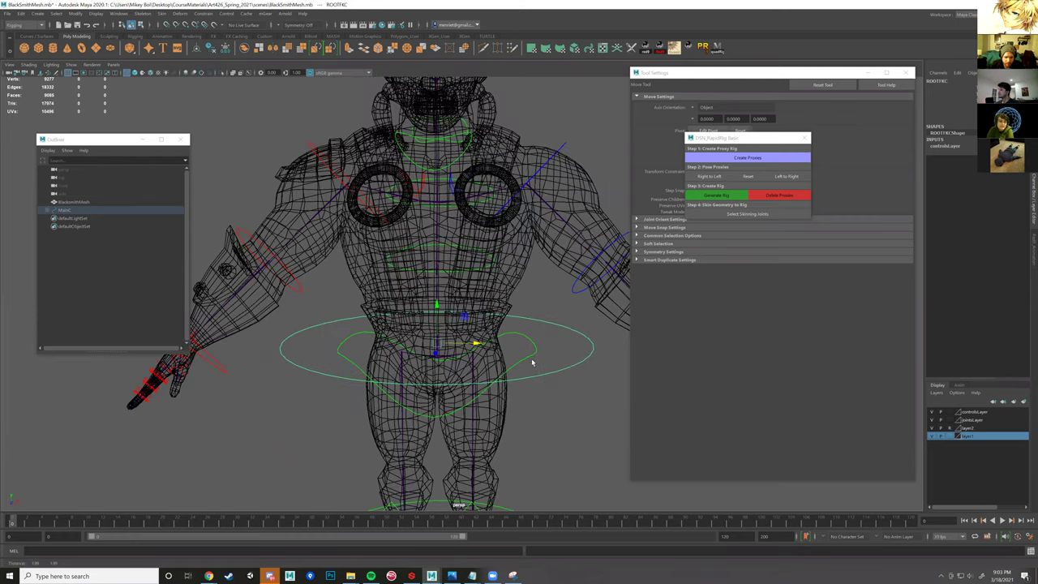
{"action": "scroll", "coordinate": [432, 377], "scroll_direction": "up", "scroll_amount": 3}
{"action": "left_click", "coordinate": [430, 377]}
{"action": "left_click", "coordinate": [430, 378]}
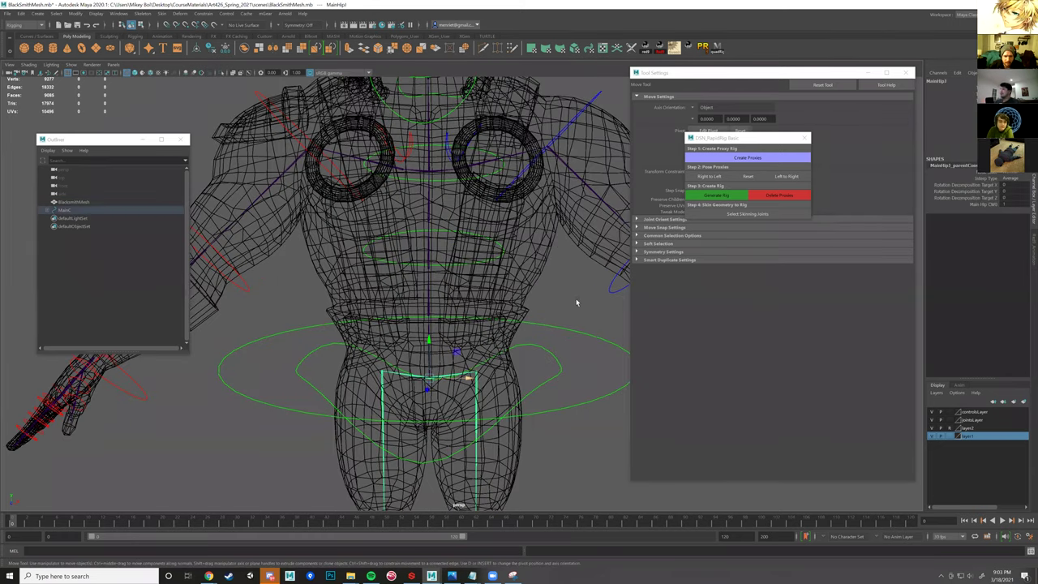
{"action": "left_click", "coordinate": [428, 364]}
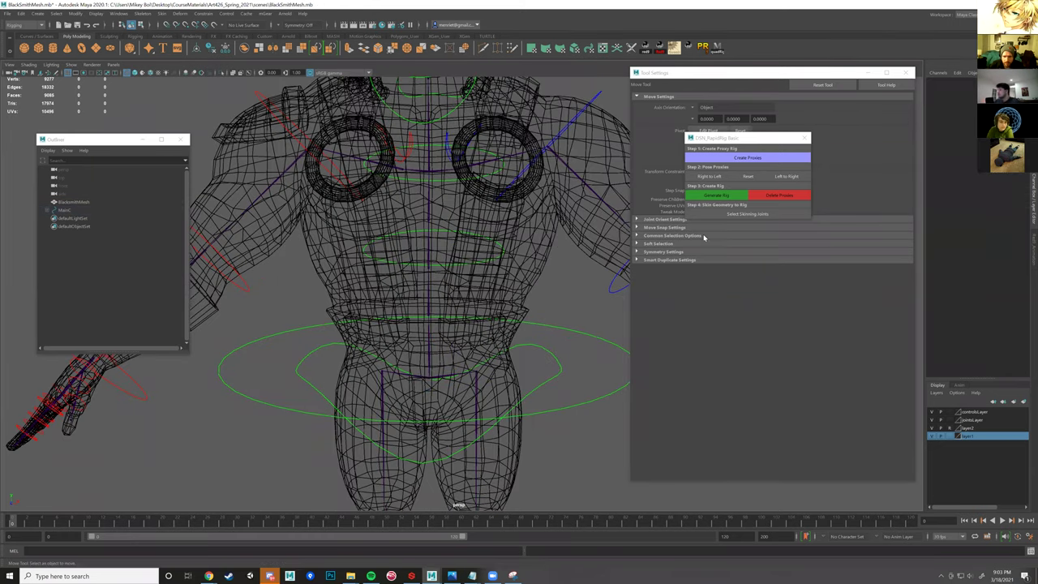
- Select the rig's skinning joints and, with layer2 taken out of reference mode, add BlacksmithMesh to the selection
{"action": "left_click", "coordinate": [752, 215]}
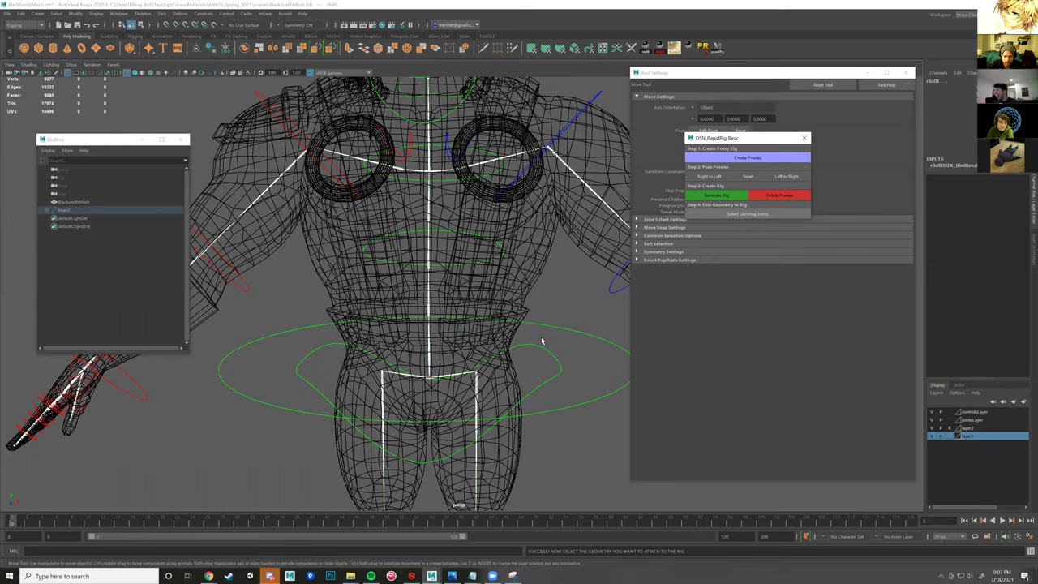
{"action": "scroll", "coordinate": [523, 337], "scroll_direction": "down", "scroll_amount": 3}
{"action": "scroll", "coordinate": [513, 294], "scroll_direction": "down", "scroll_amount": 3}
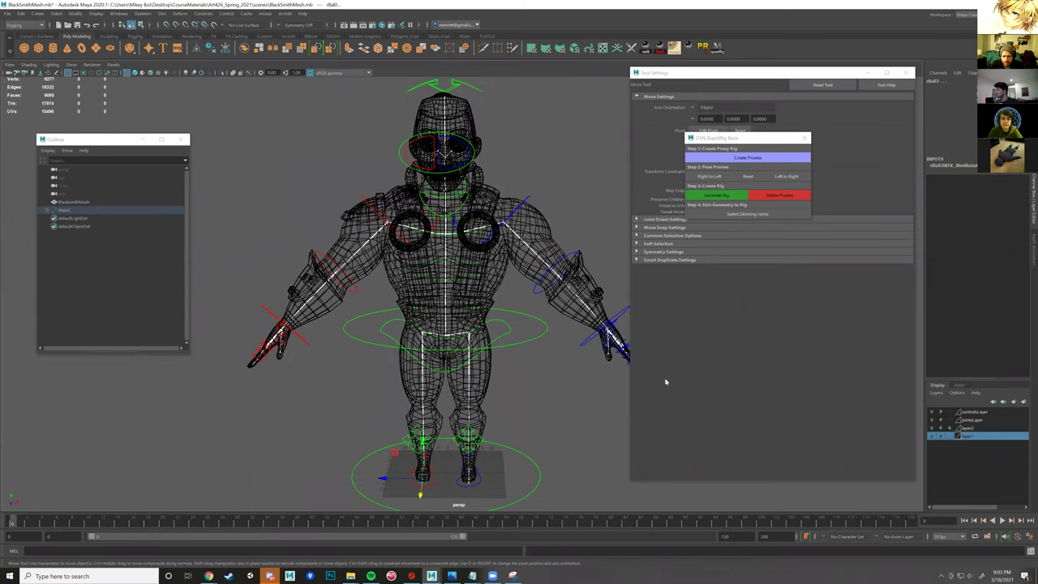
{"action": "left_click", "coordinate": [950, 428]}
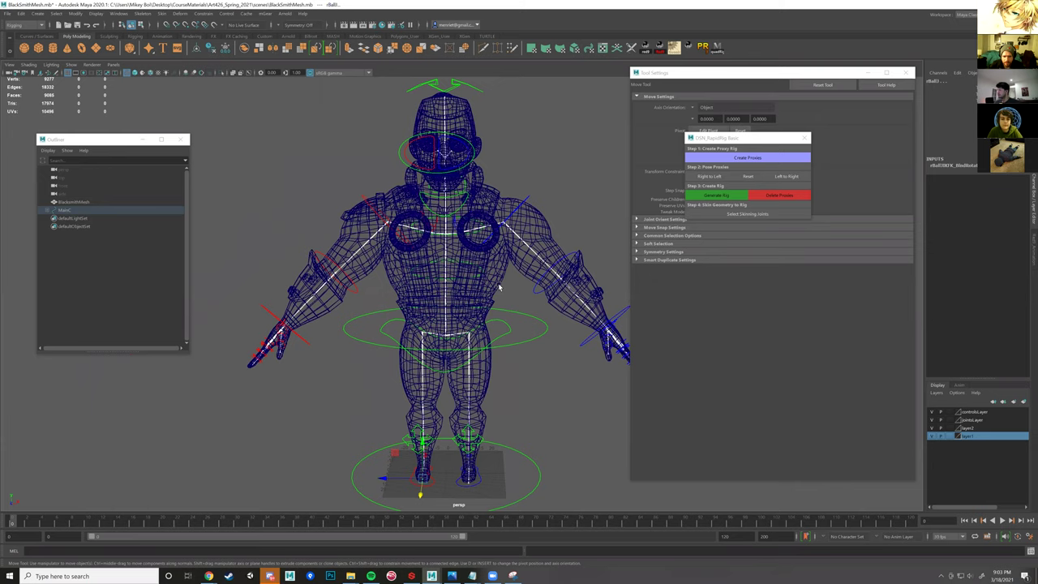
{"action": "left_click", "coordinate": [438, 112]}
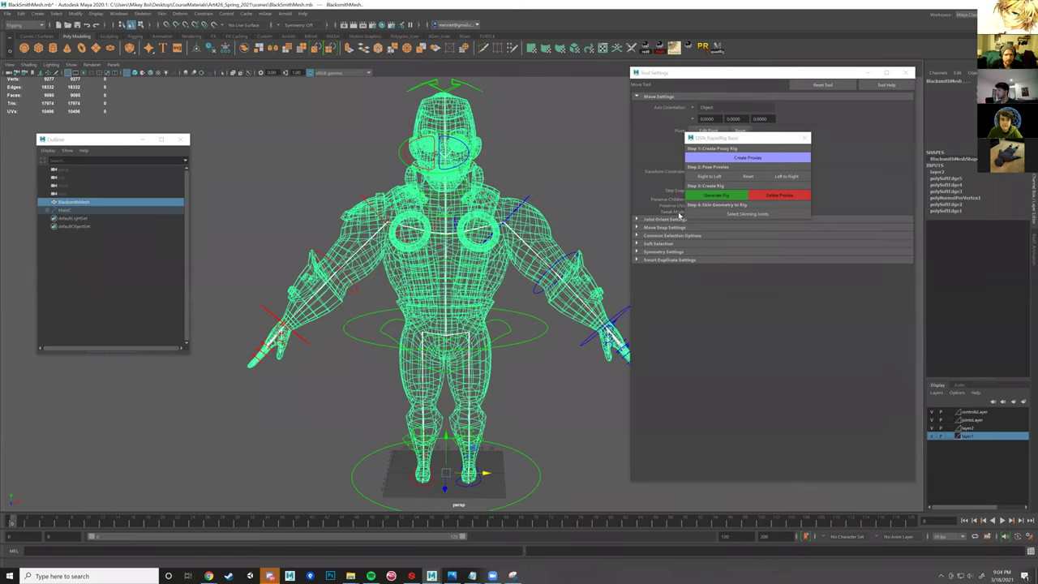
- Bind BlacksmithMesh to the rig's skinning joints with Bind Skin
{"action": "left_click", "coordinate": [742, 217]}
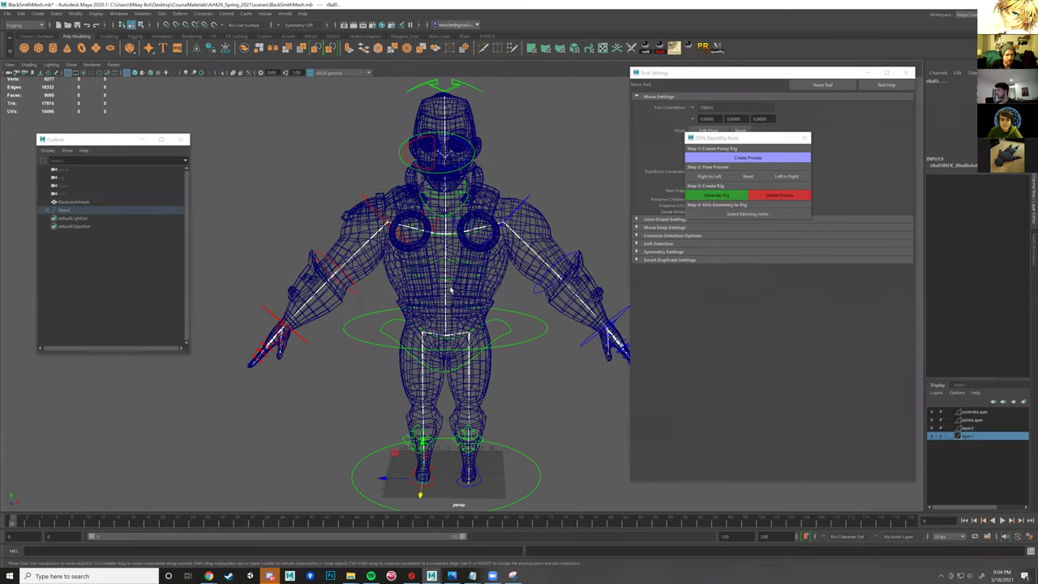
{"action": "key", "text": "ctrl+z"}
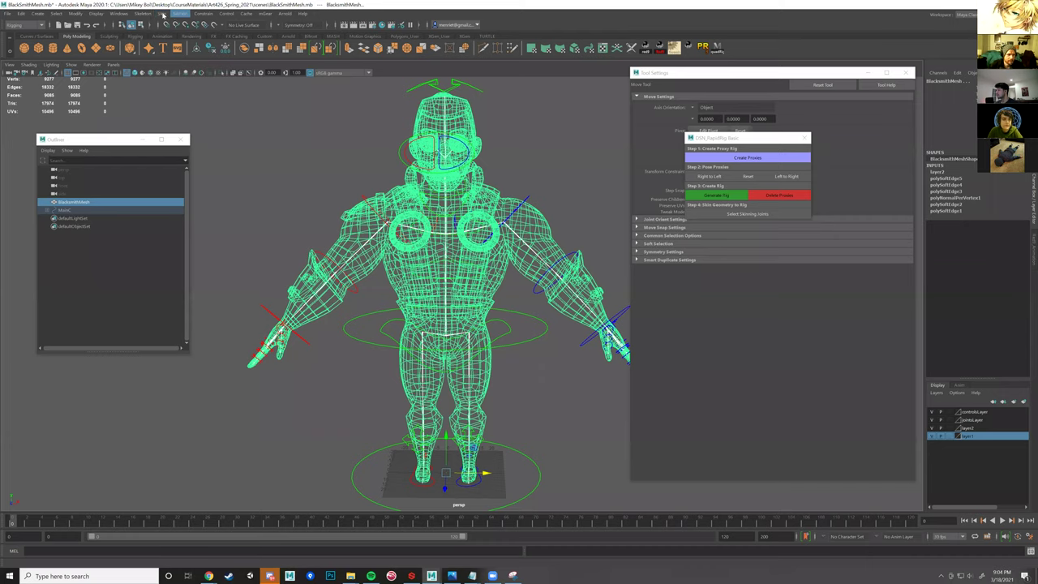
{"action": "left_click", "coordinate": [162, 14]}
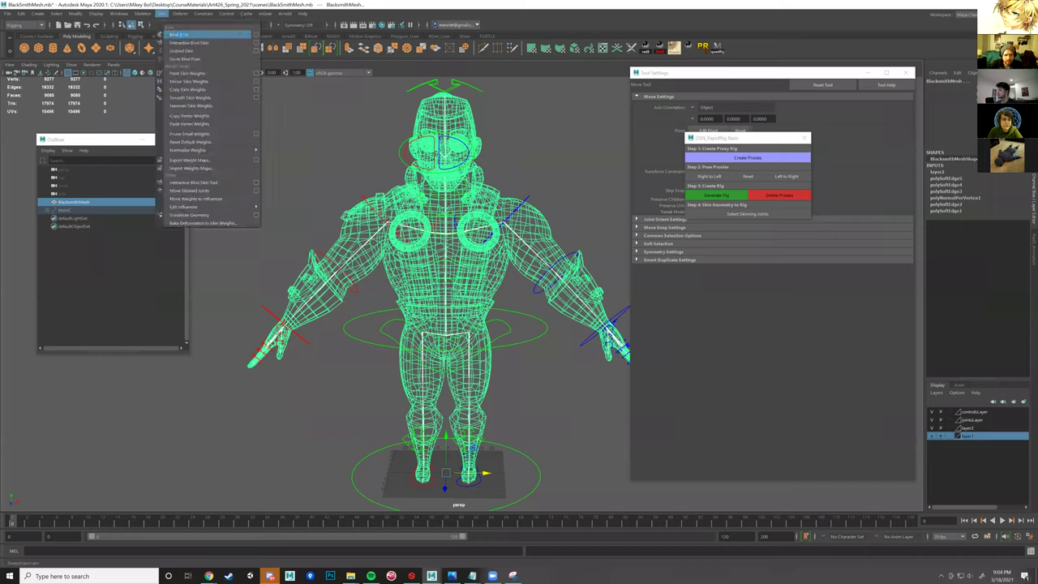
{"action": "left_click", "coordinate": [178, 35]}
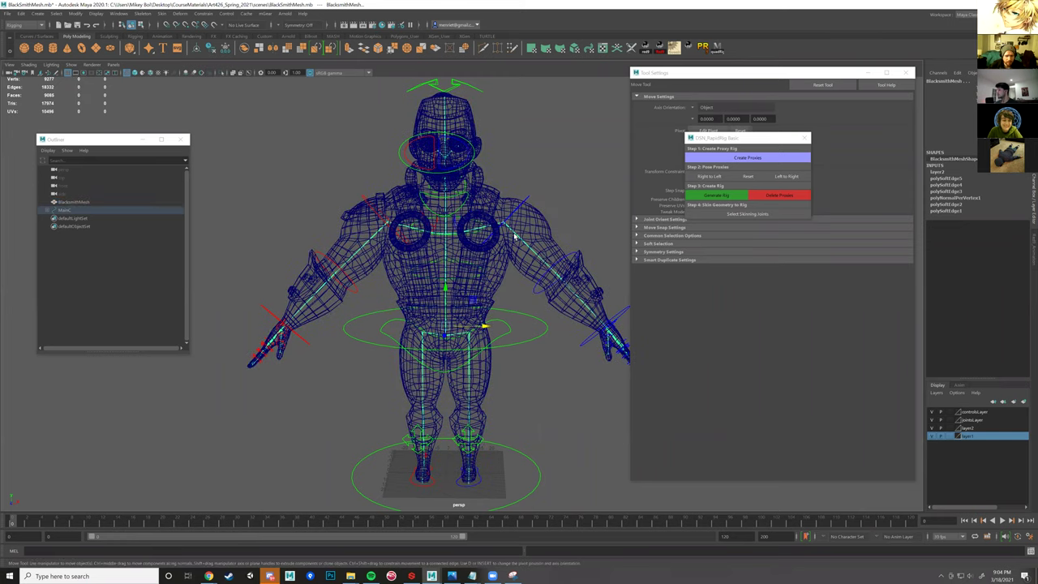
- Switch to shaded display and test-rotate the character's left shoulder FK control, undoing the rotation
{"action": "left_click", "coordinate": [528, 197]}
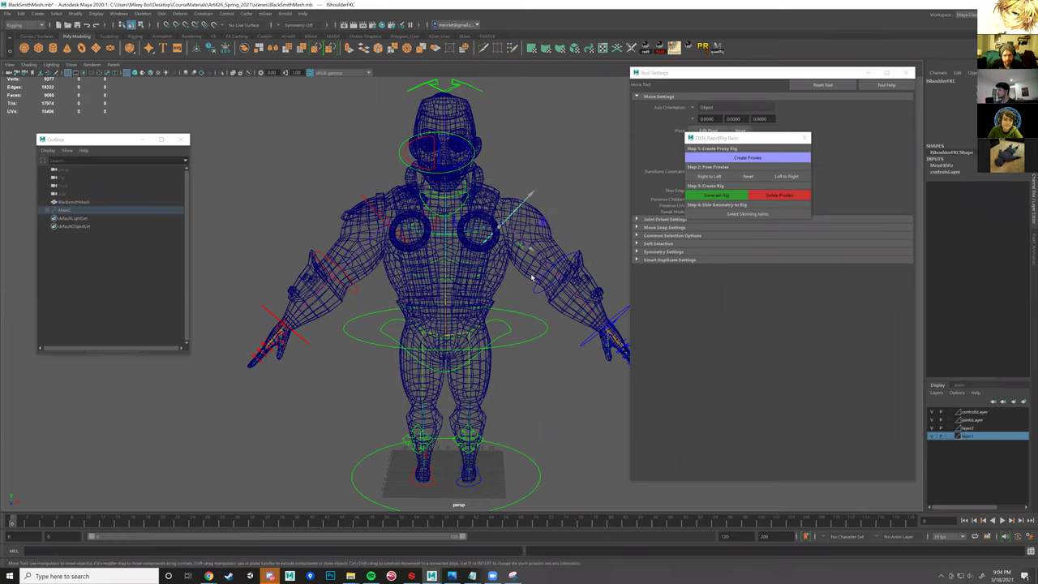
{"action": "key", "text": "5"}
{"action": "key", "text": "e"}
{"action": "mouse_move", "coordinate": [515, 292]}
{"action": "left_mouse_down", "text": "alt"}
{"action": "mouse_move", "coordinate": [471, 268]}
{"action": "mouse_move", "coordinate": [491, 265]}
{"action": "left_mouse_up", "text": "alt"}
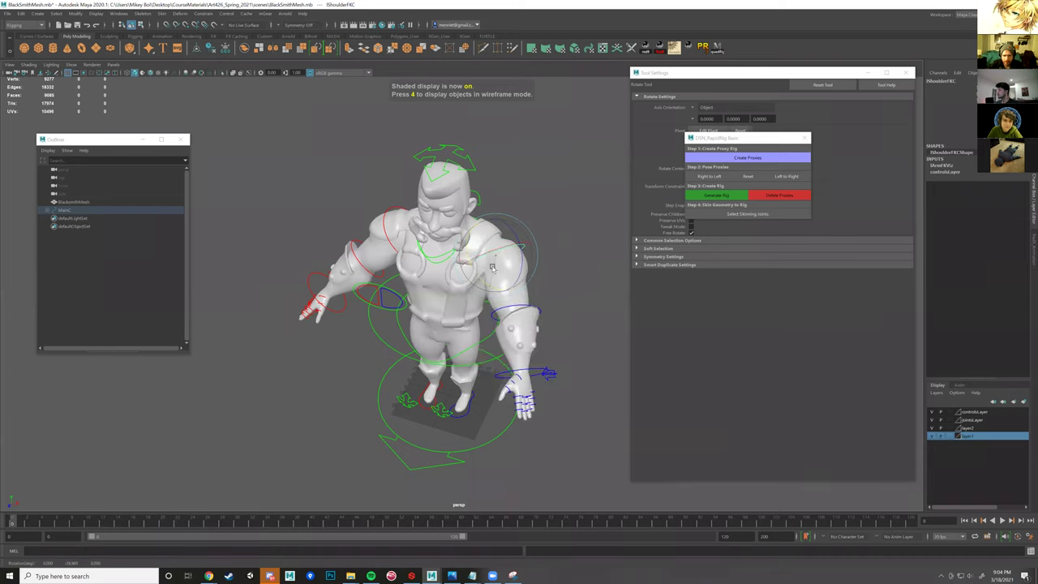
{"action": "key", "text": "ctrl+z"}
{"action": "left_click", "coordinate": [526, 306], "text": "shift"}
{"action": "left_click_drag", "start_coordinate": [519, 294], "coordinate": [522, 293], "text": "alt"}
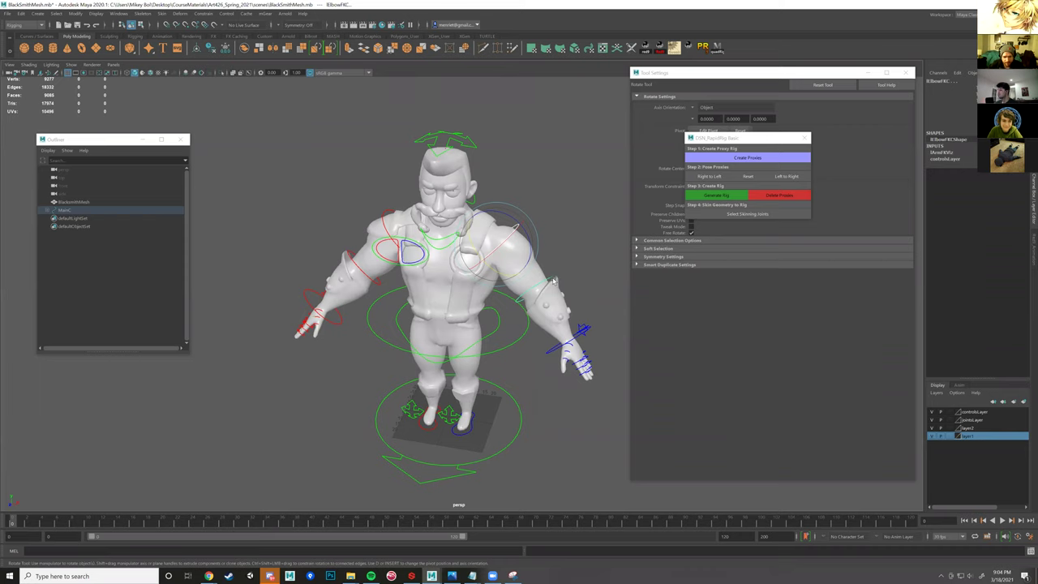
{"action": "left_click", "coordinate": [554, 280]}
- Set the display type of layer2 to Reference so the mesh cannot be selected
{"action": "left_click", "coordinate": [947, 426]}
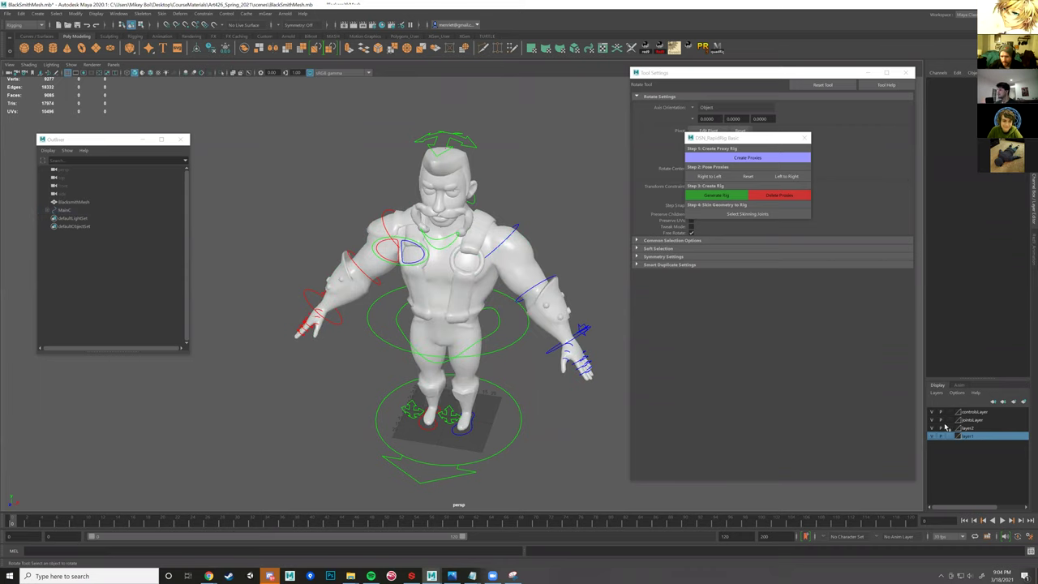
{"action": "left_click", "coordinate": [535, 265]}
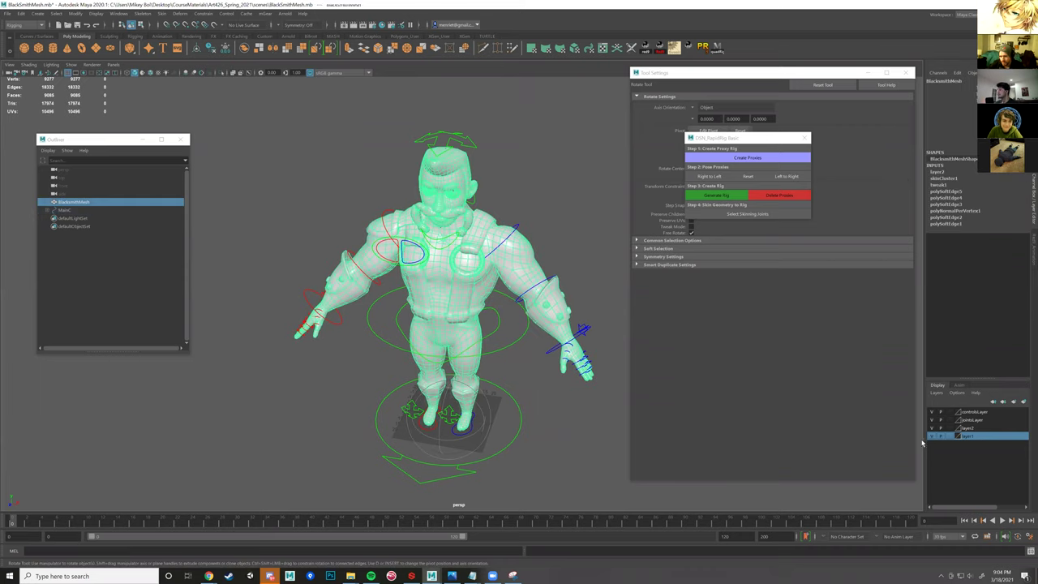
{"action": "left_click", "coordinate": [949, 435]}
- Bend the character's left elbow forward by rotating its FK control to test the skinning
{"action": "left_click", "coordinate": [543, 281]}
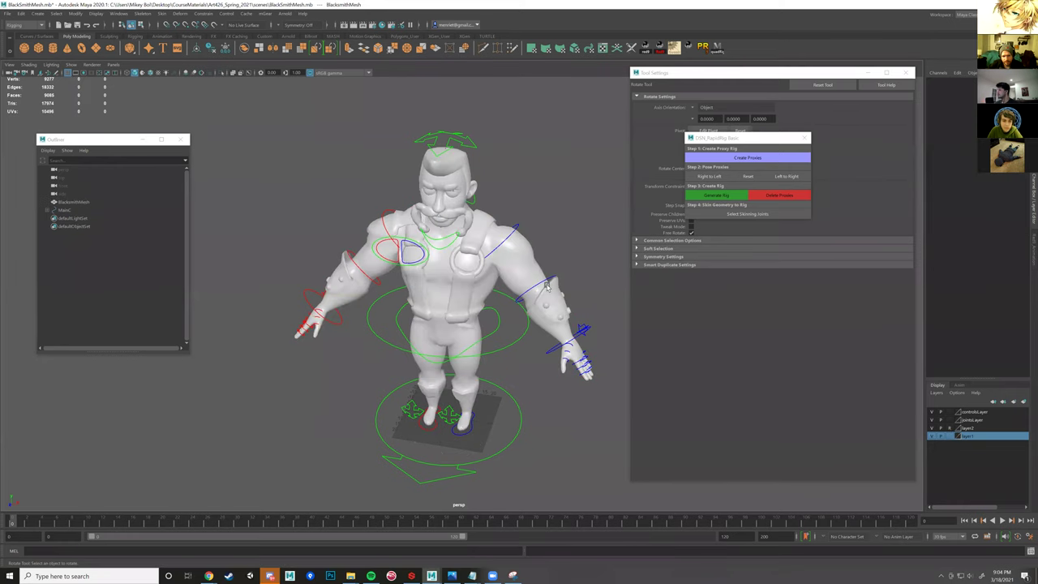
{"action": "left_click", "coordinate": [514, 302]}
{"action": "left_click_drag", "start_coordinate": [504, 284], "coordinate": [521, 299]}
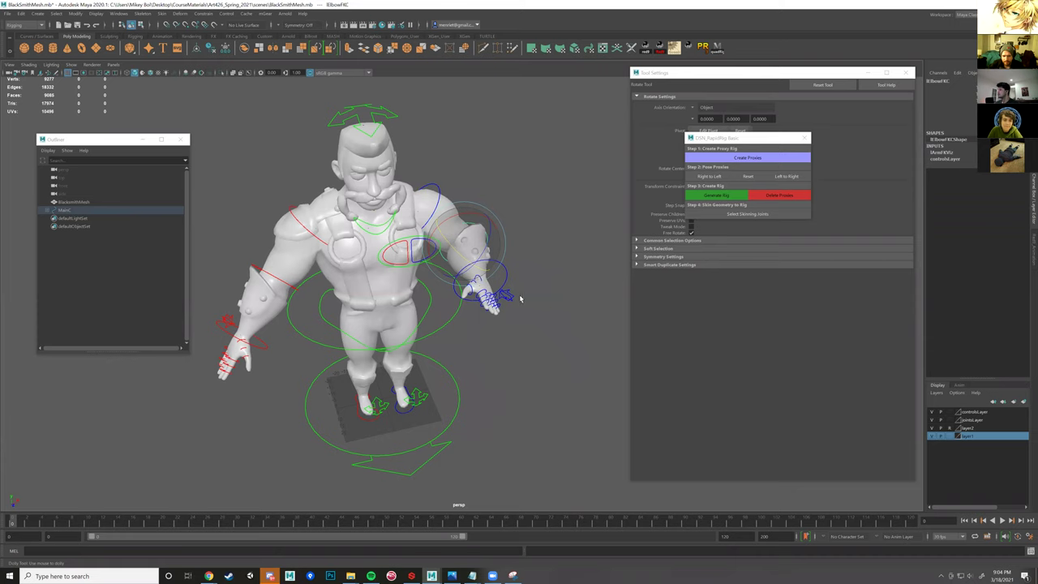
- Rotate the left wrist FK control to turn the palm and test the hand's deformation
{"action": "right_click_drag", "start_coordinate": [523, 256], "coordinate": [551, 274], "text": "alt"}
{"action": "left_click", "coordinate": [527, 268]}
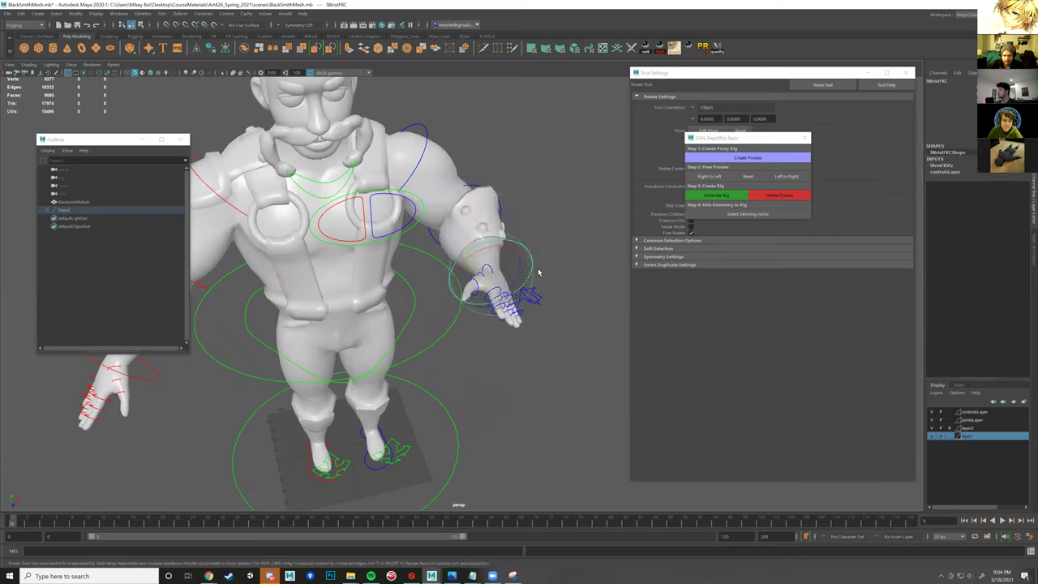
{"action": "left_click_drag", "start_coordinate": [511, 286], "coordinate": [488, 300]}
{"action": "key", "text": "ctrl+z"}
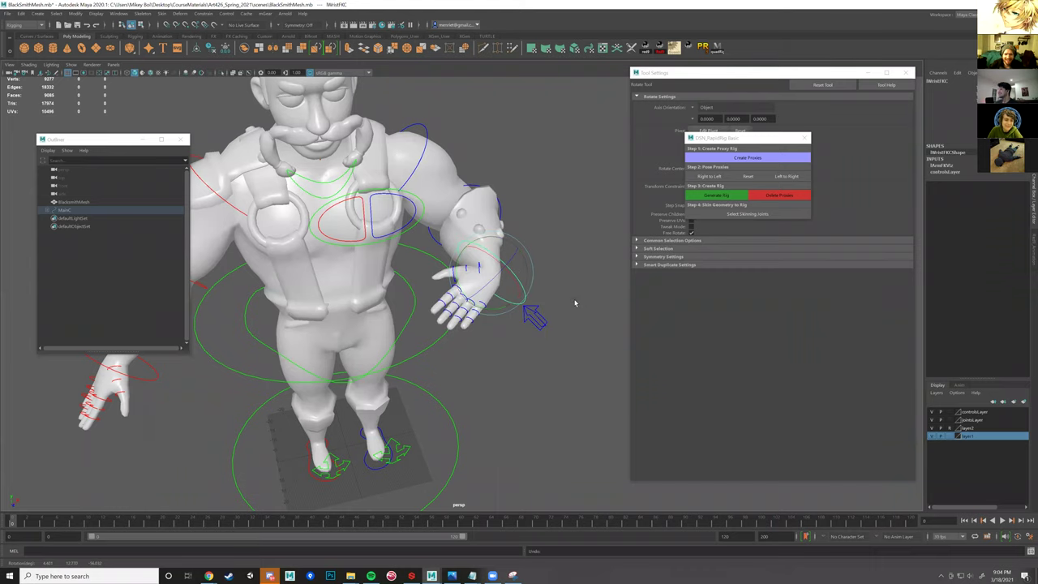
- Select several spine FK controls together, test-rotate the torso from the side, and undo the rotations
{"action": "scroll", "coordinate": [559, 296], "scroll_direction": "down", "scroll_amount": 5}
{"action": "left_click_drag", "start_coordinate": [549, 292], "coordinate": [498, 286], "text": "alt"}
{"action": "scroll", "coordinate": [507, 306], "scroll_direction": "up", "scroll_amount": 5}
{"action": "scroll", "coordinate": [486, 302], "scroll_direction": "up", "scroll_amount": 3}
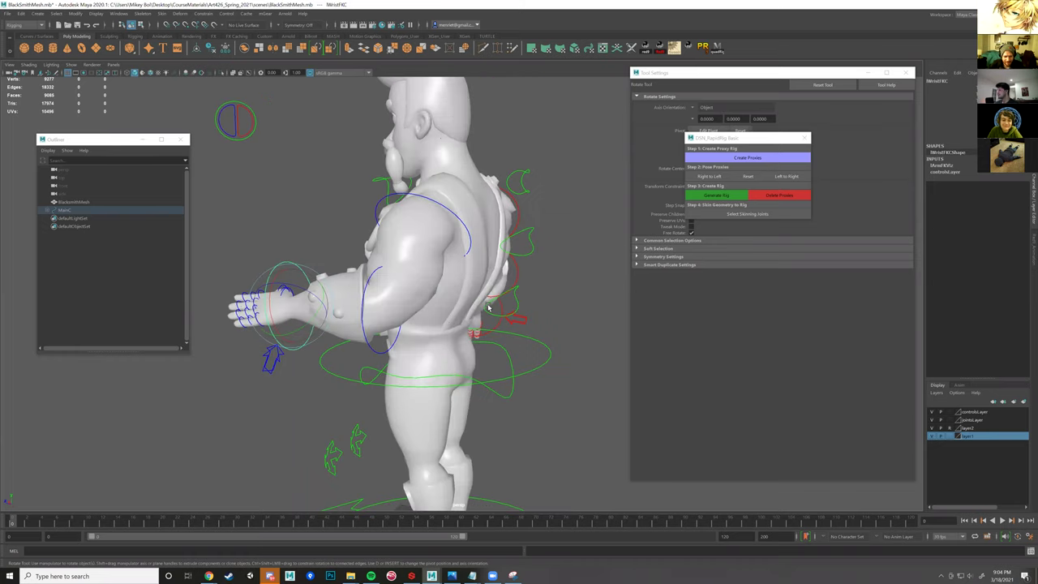
{"action": "left_click_drag", "start_coordinate": [497, 236], "coordinate": [531, 241], "text": "alt"}
{"action": "left_click", "coordinate": [481, 305]}
{"action": "left_click", "coordinate": [493, 245], "text": "shift"}
{"action": "middle_click_drag", "start_coordinate": [449, 226], "coordinate": [447, 250], "text": "alt"}
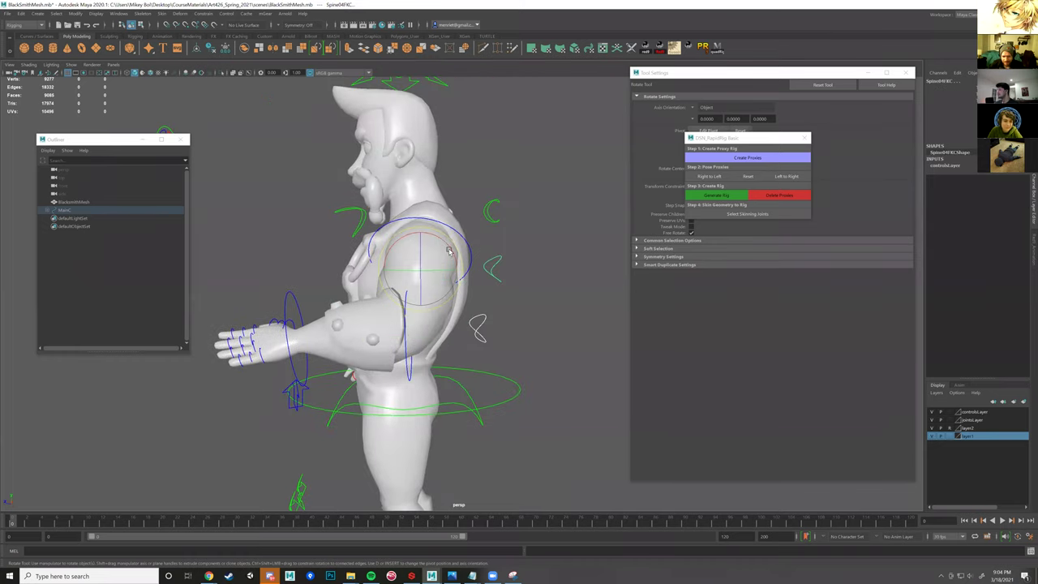
{"action": "left_click_drag", "start_coordinate": [450, 250], "coordinate": [450, 253]}
{"action": "key", "text": "ctrl+z"}
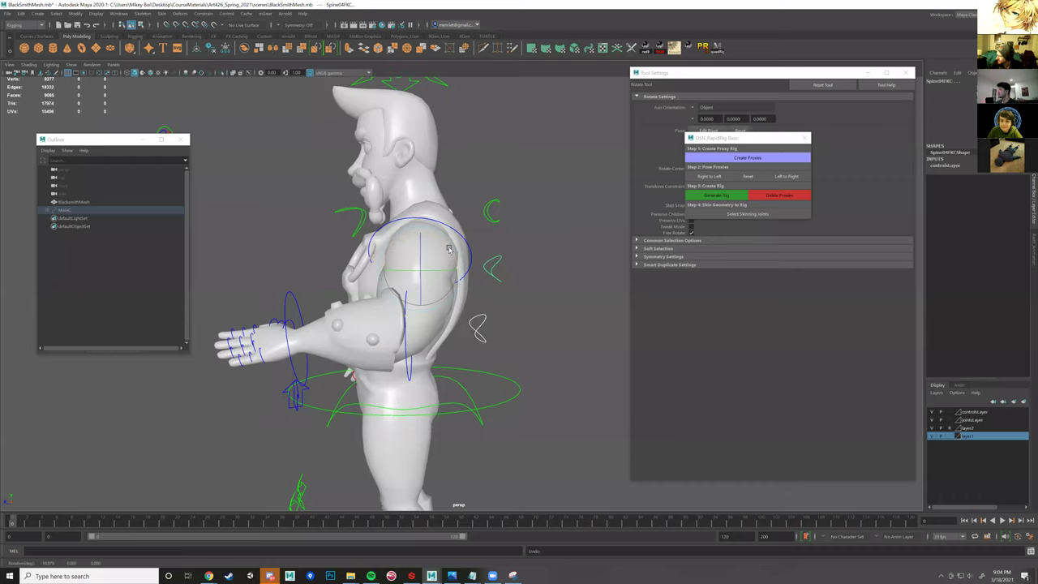
{"action": "left_click_drag", "start_coordinate": [449, 252], "coordinate": [472, 257]}
{"action": "key", "text": "ctrl+z"}
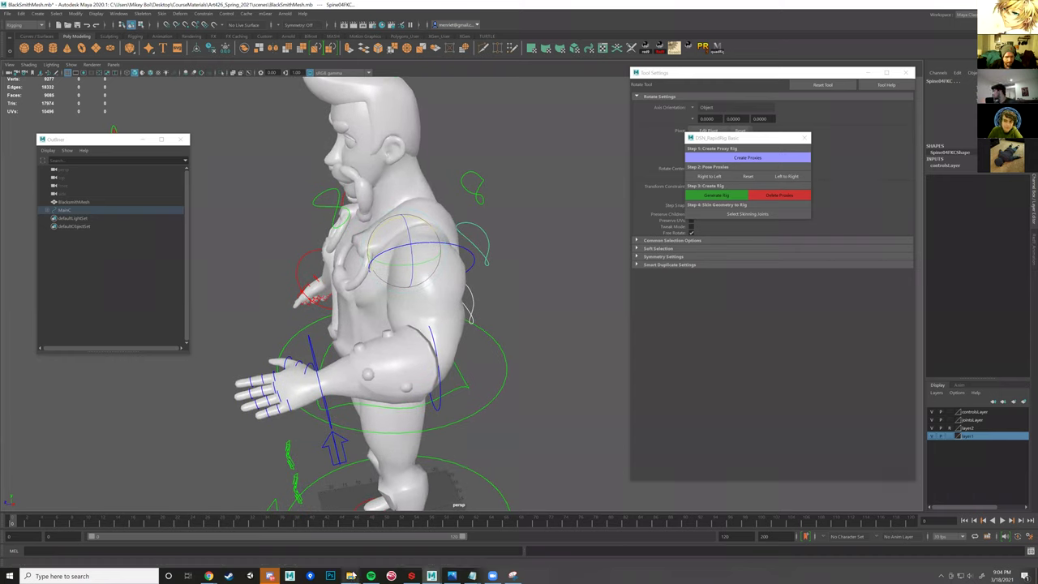
{"action": "mouse_move", "coordinate": [350, 574]}
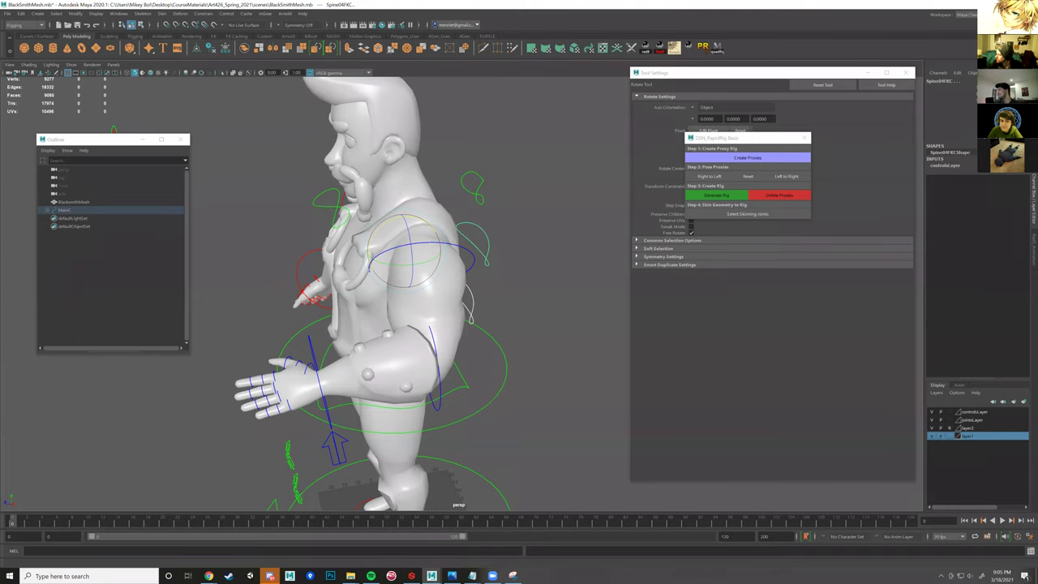
- Reset the left elbow FK control's rotation to 0 and clear the selection
{"action": "left_click_drag", "start_coordinate": [455, 312], "coordinate": [490, 314], "text": "alt"}
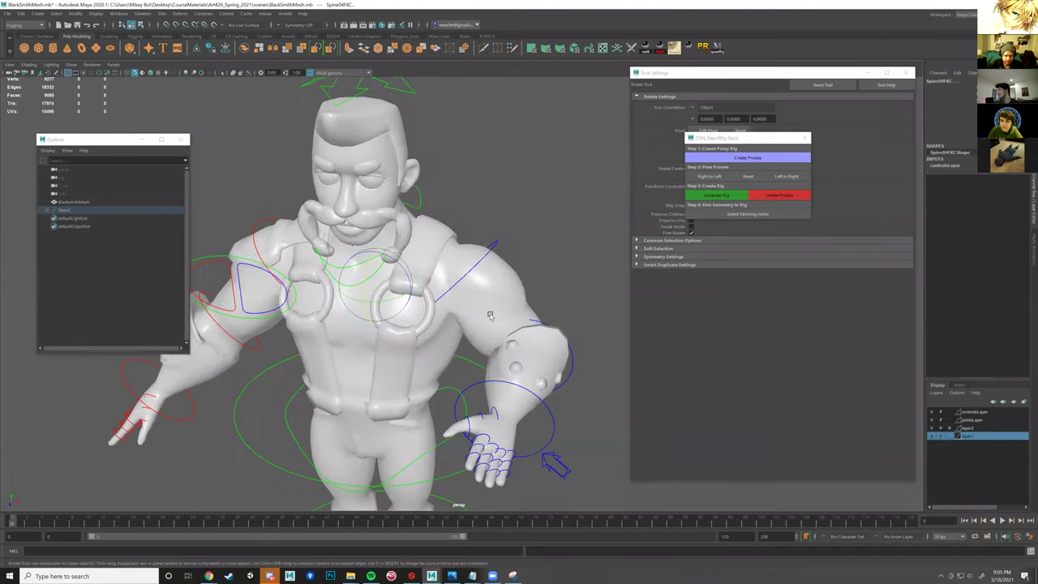
{"action": "middle_click_drag", "start_coordinate": [489, 348], "coordinate": [450, 290], "text": "alt"}
{"action": "left_click_drag", "start_coordinate": [450, 289], "coordinate": [441, 344], "text": "alt"}
{"action": "middle_click_drag", "start_coordinate": [451, 389], "coordinate": [464, 302], "text": "alt"}
{"action": "right_click_drag", "start_coordinate": [463, 302], "coordinate": [522, 242], "text": "alt"}
{"action": "left_click", "coordinate": [536, 247]}
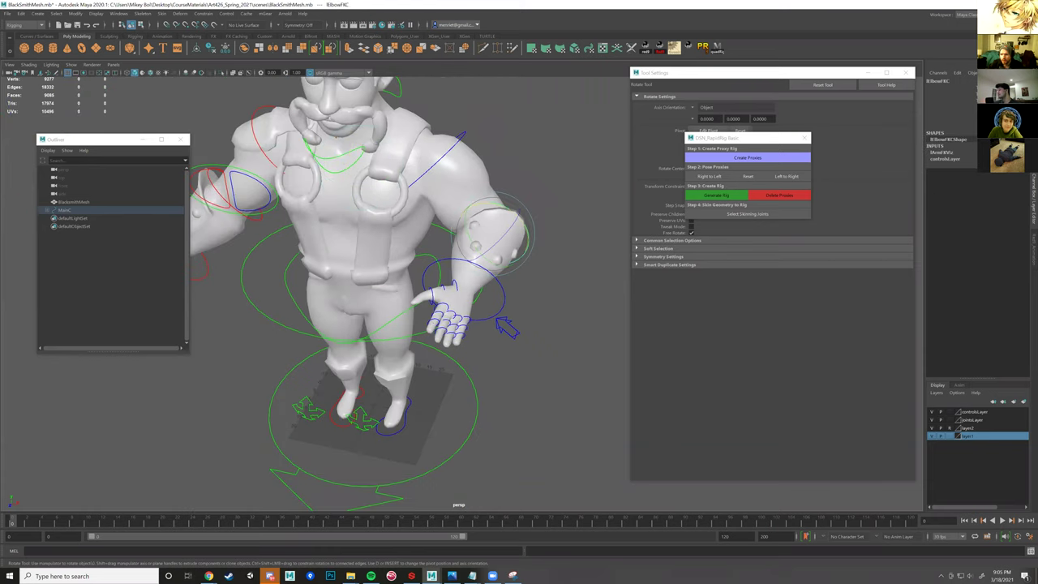
{"action": "type", "text": "0"}
{"action": "key", "text": "Return"}
{"action": "right_click_drag", "start_coordinate": [508, 277], "coordinate": [575, 236], "text": "alt"}
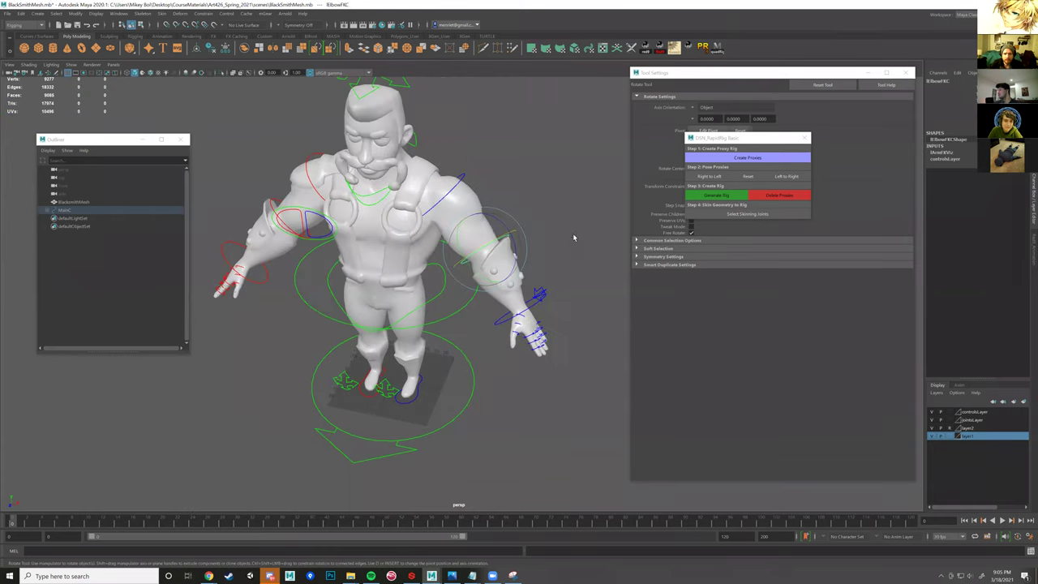
{"action": "left_click", "coordinate": [575, 236]}
- Open the recent scene BlackSmithProxies2.mb
{"action": "left_click", "coordinate": [7, 14]}
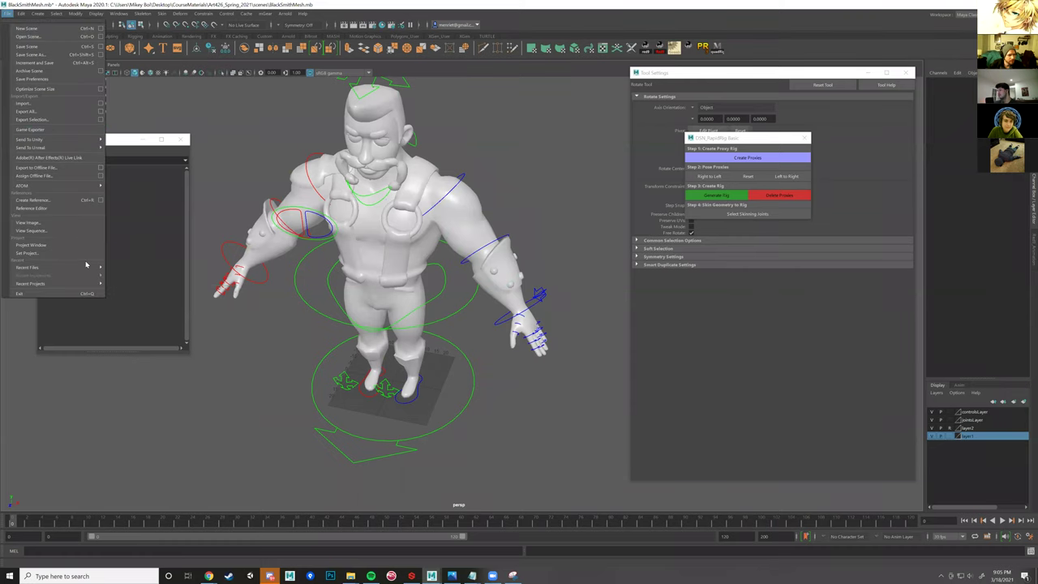
{"action": "mouse_move", "coordinate": [90, 268]}
{"action": "left_click", "coordinate": [195, 308]}
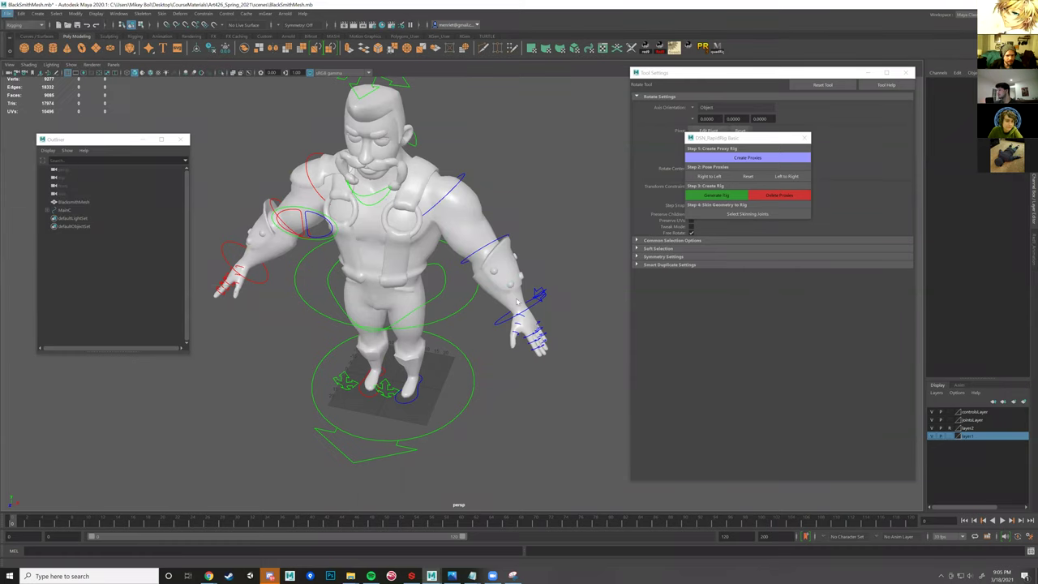
{"action": "left_click", "coordinate": [517, 293]}
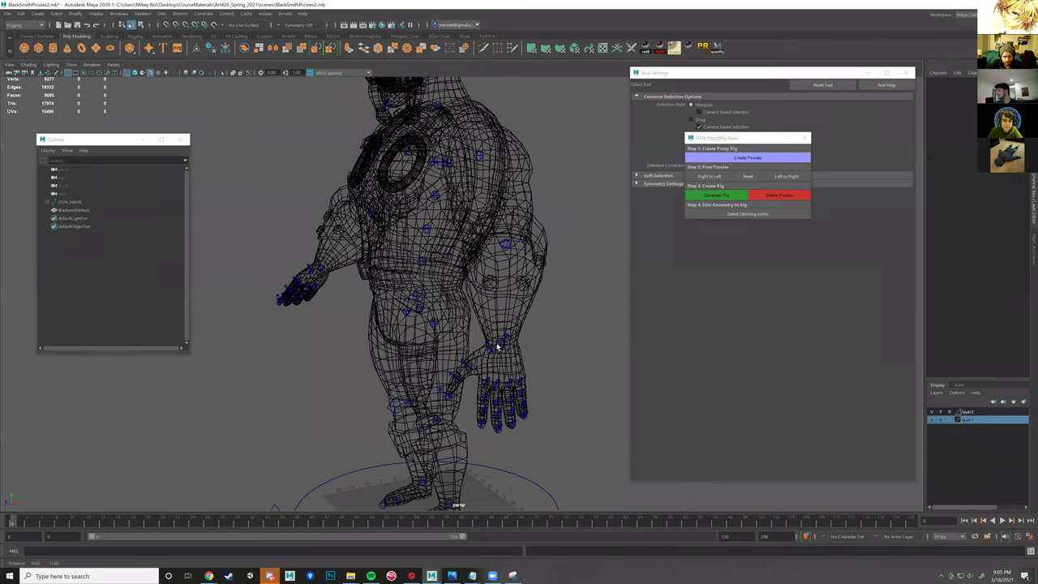
- Set layer2 back to the normal display type and show the mesh shaded around the left hand
{"action": "right_click_drag", "start_coordinate": [490, 349], "coordinate": [499, 343], "text": "alt"}
{"action": "right_click", "coordinate": [498, 343]}
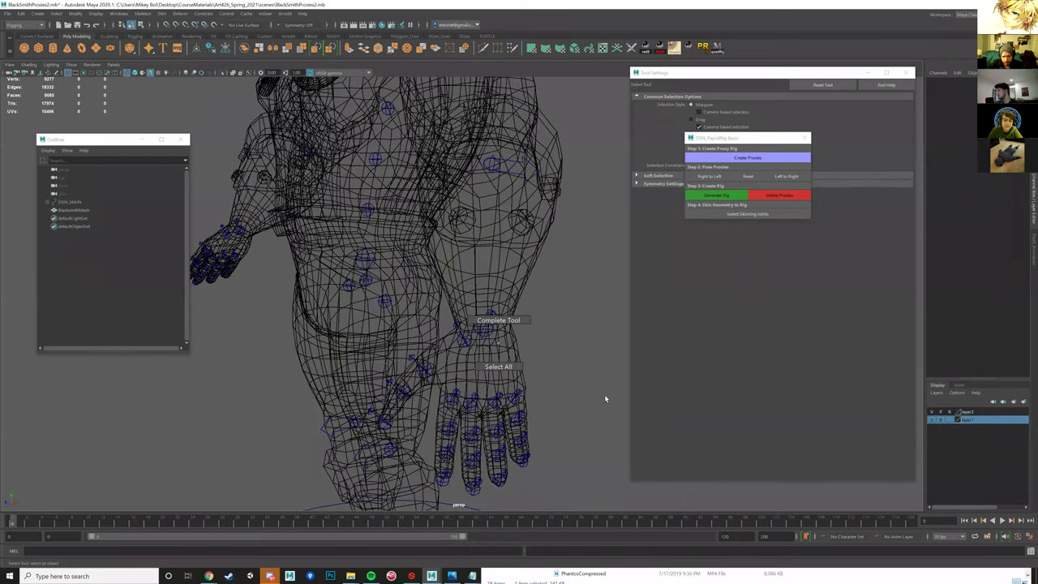
{"action": "left_click", "coordinate": [934, 413]}
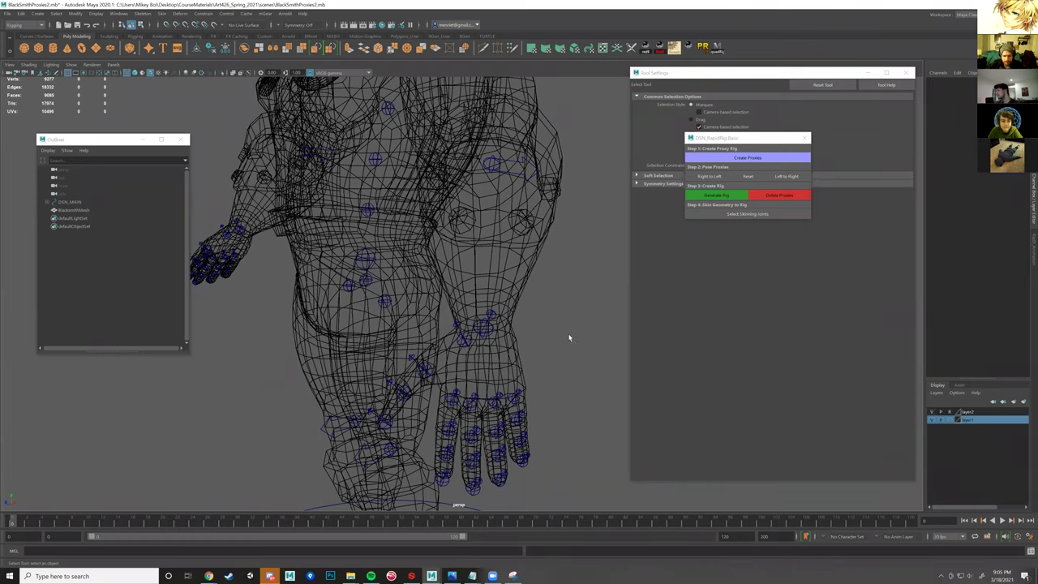
{"action": "key", "text": "5"}
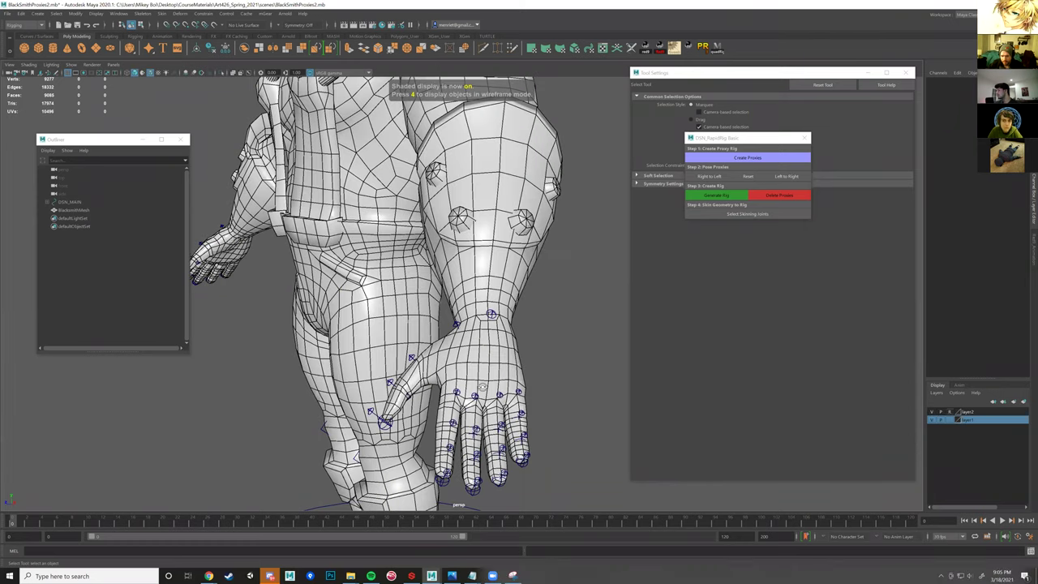
{"action": "left_click_drag", "start_coordinate": [569, 236], "coordinate": [435, 236], "text": "alt"}
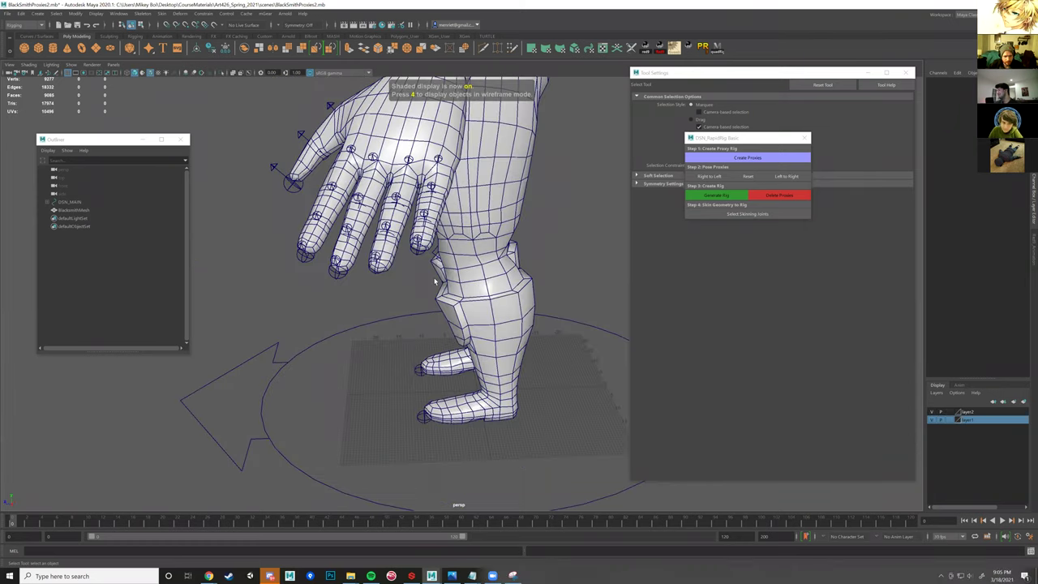
{"action": "middle_click_drag", "start_coordinate": [435, 281], "coordinate": [432, 316], "text": "alt"}
- Select the faces of the left pinky finger, grow the selection to its base, and delete them
{"action": "left_click", "coordinate": [419, 285]}
{"action": "scroll", "coordinate": [418, 286], "scroll_direction": "up", "scroll_amount": 3}
{"action": "right_click_drag", "start_coordinate": [418, 285], "coordinate": [417, 311]}
{"action": "left_click_drag", "start_coordinate": [417, 311], "coordinate": [448, 435], "text": "alt"}
{"action": "middle_click_drag", "start_coordinate": [498, 460], "coordinate": [495, 448], "text": "alt"}
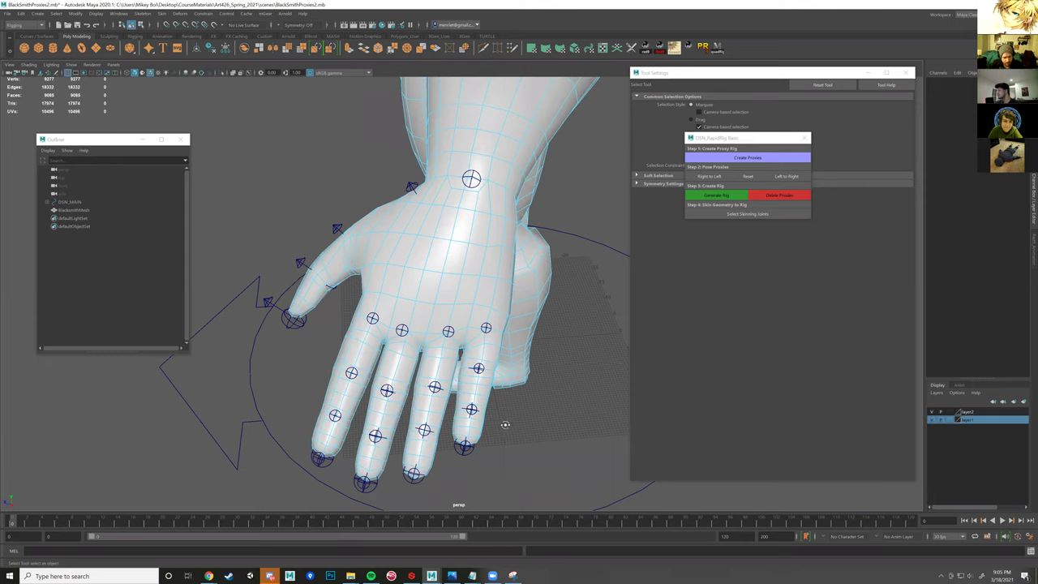
{"action": "left_click_drag", "start_coordinate": [505, 425], "coordinate": [444, 470]}
{"action": "left_click_drag", "start_coordinate": [444, 471], "coordinate": [506, 428], "text": "alt"}
{"action": "key", "text": "shift+period"}
{"action": "key", "text": "shift+period"}
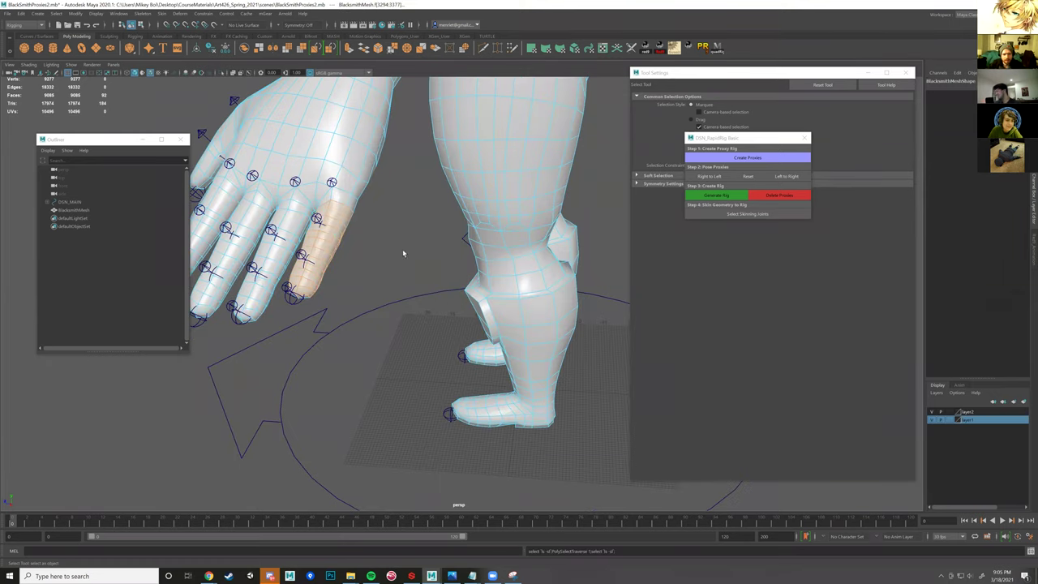
{"action": "scroll", "coordinate": [402, 249], "scroll_direction": "down", "scroll_amount": 5}
{"action": "left_click_drag", "start_coordinate": [375, 226], "coordinate": [430, 229], "text": "alt"}
{"action": "key", "text": "f"}
- Move two border edges of the left pinky stump with soft selection to reshape the side of the hand
{"action": "right_click", "coordinate": [430, 230]}
{"action": "right_click_drag", "start_coordinate": [438, 229], "coordinate": [437, 206]}
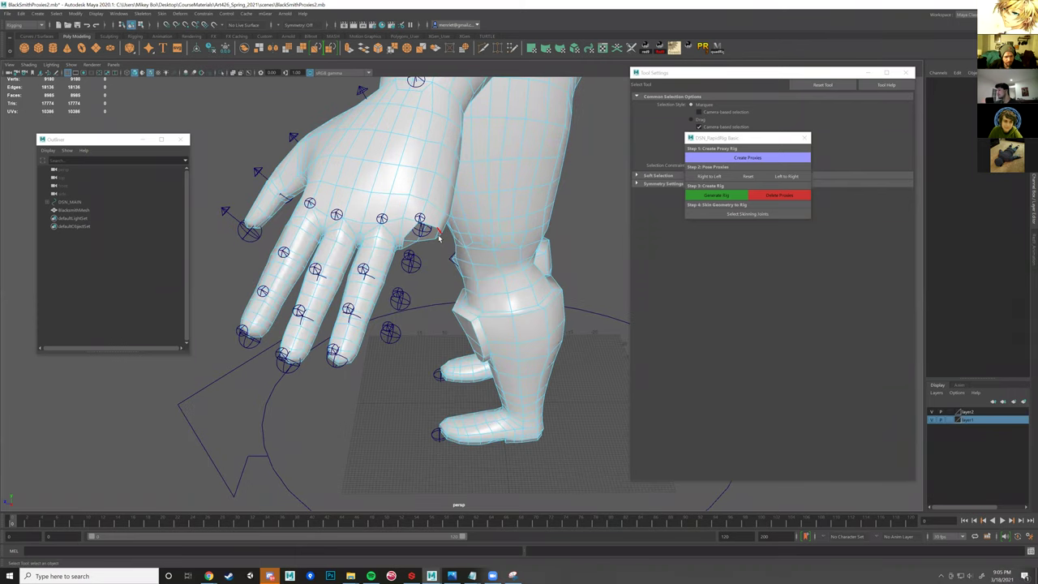
{"action": "left_click", "coordinate": [437, 235]}
{"action": "key", "text": "w"}
{"action": "left_click_drag", "start_coordinate": [442, 245], "coordinate": [471, 244]}
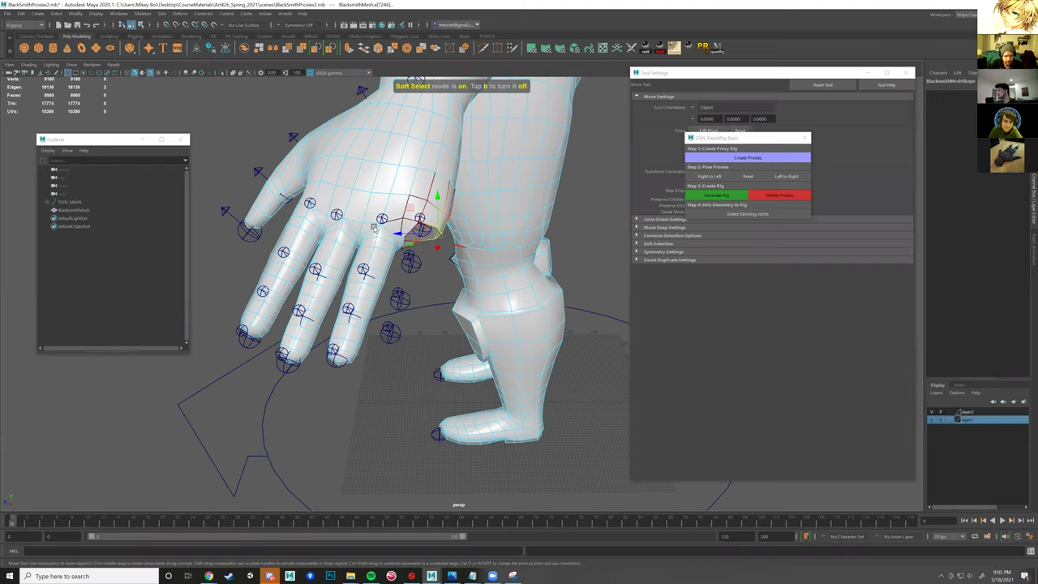
{"action": "left_click_drag", "start_coordinate": [397, 234], "coordinate": [367, 230]}
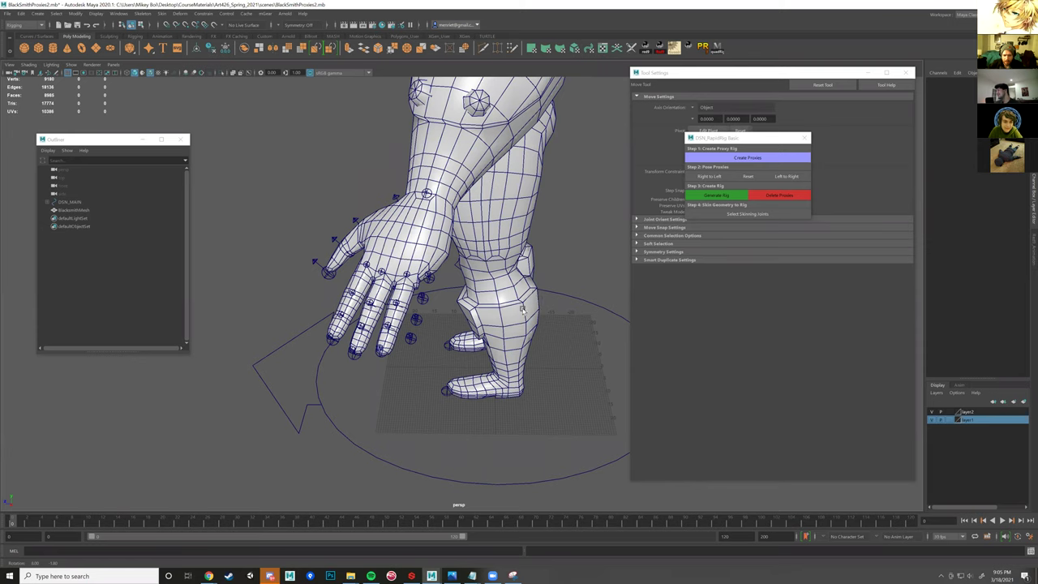
- Move the left pinky proxy chain outward away from the hand and rotate it to point straight down
{"action": "left_click_drag", "start_coordinate": [537, 300], "coordinate": [480, 297], "text": "alt"}
{"action": "right_click_drag", "start_coordinate": [495, 290], "coordinate": [514, 306], "text": "alt"}
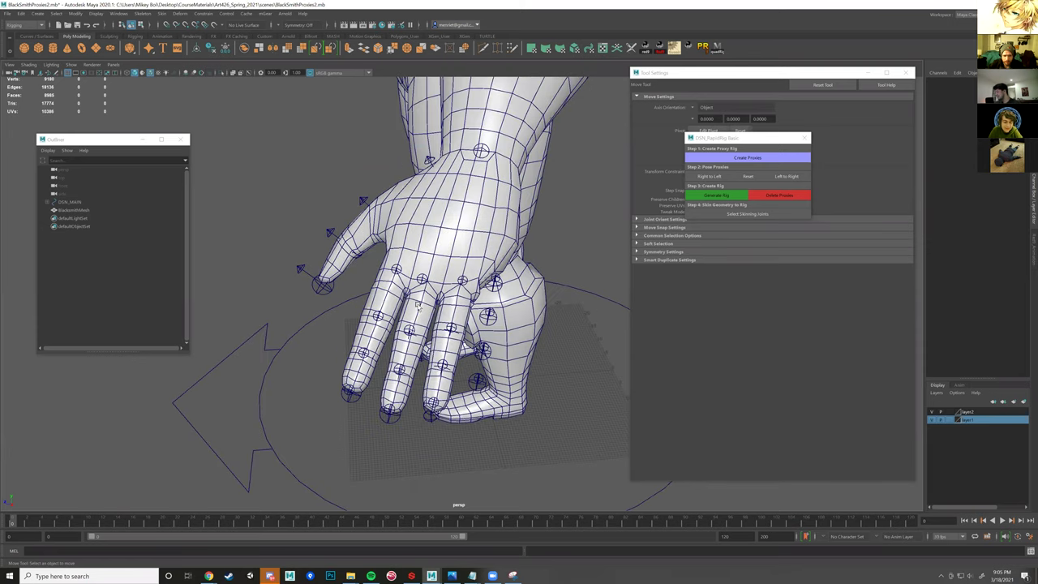
{"action": "left_click_drag", "start_coordinate": [514, 306], "coordinate": [442, 317], "text": "alt"}
{"action": "left_click", "coordinate": [443, 290]}
{"action": "key", "text": "e"}
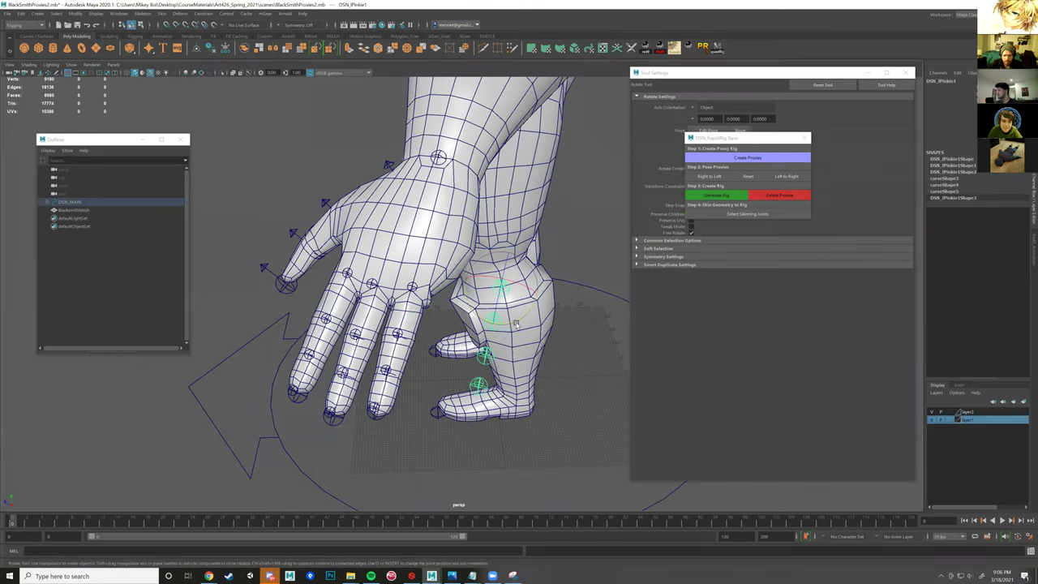
{"action": "key", "text": "w"}
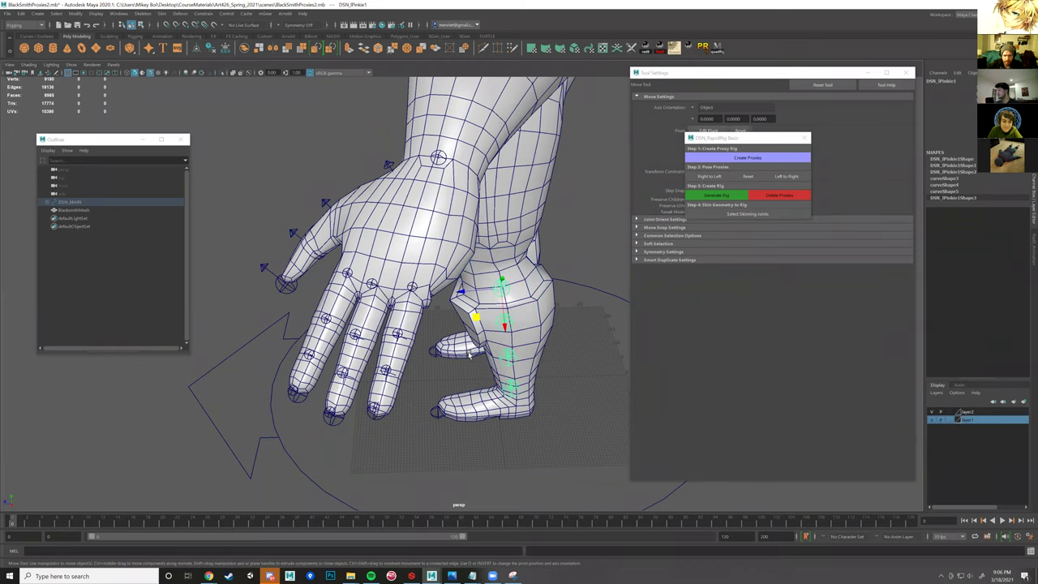
{"action": "left_click_drag", "start_coordinate": [448, 283], "coordinate": [476, 270], "text": "alt"}
{"action": "scroll", "coordinate": [473, 255], "scroll_direction": "down", "scroll_amount": 5}
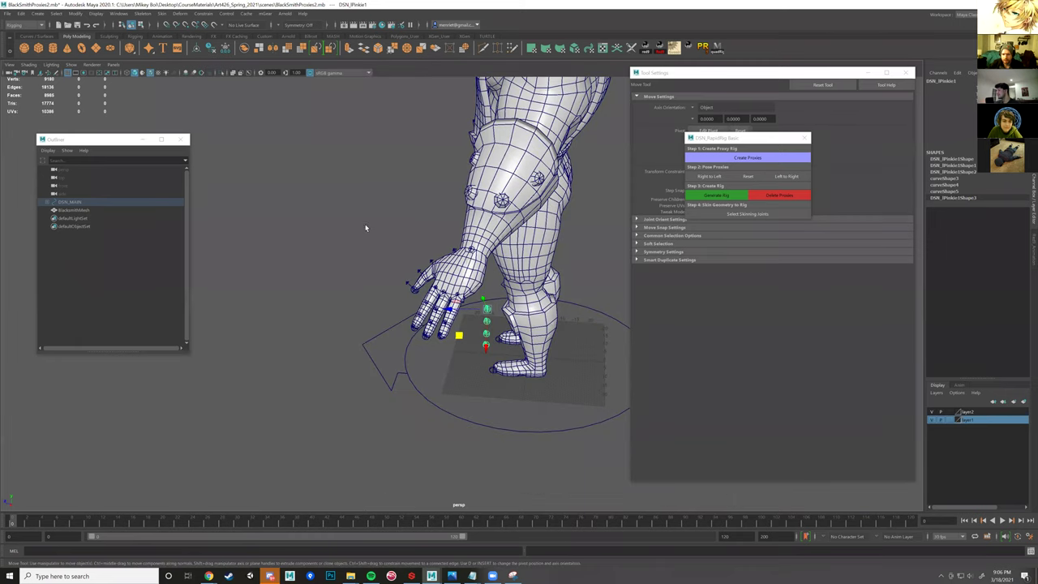
{"action": "left_click", "coordinate": [476, 270]}
- Generate the rig from the proxies and bind the blacksmith mesh to the skinning joints
{"action": "left_click", "coordinate": [707, 197]}
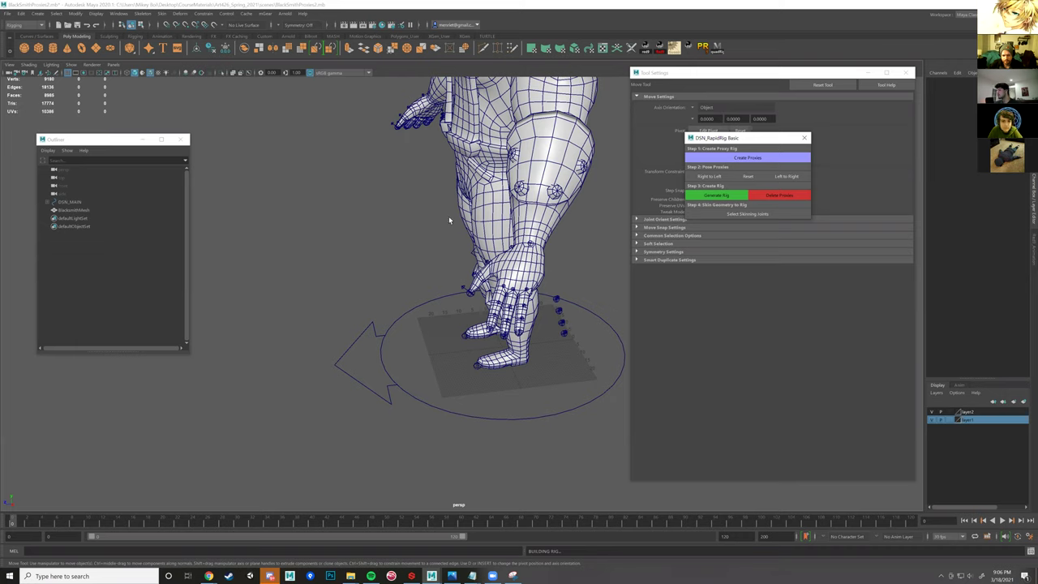
{"action": "left_click", "coordinate": [746, 213]}
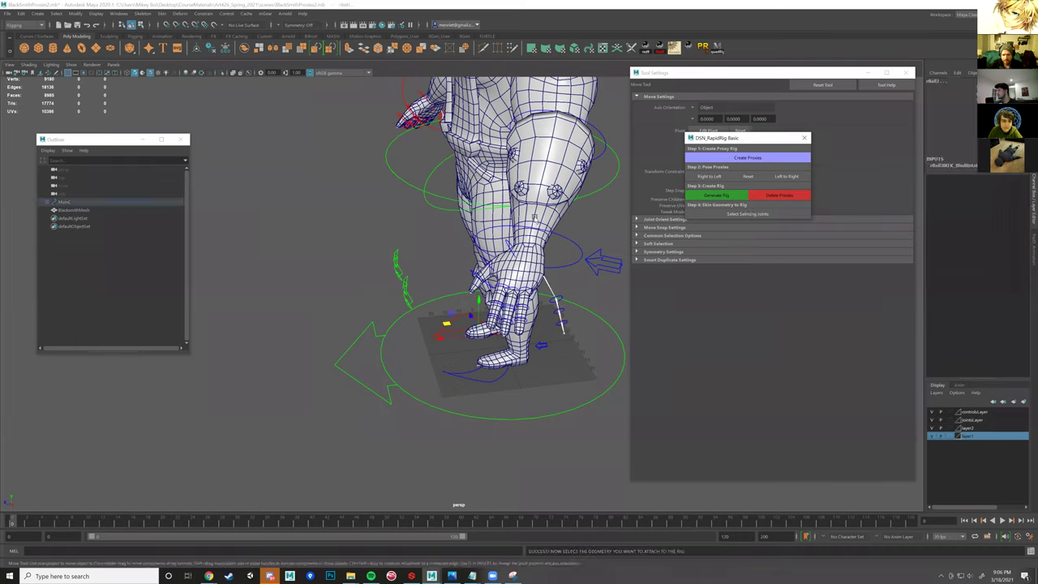
{"action": "left_click", "coordinate": [161, 14]}
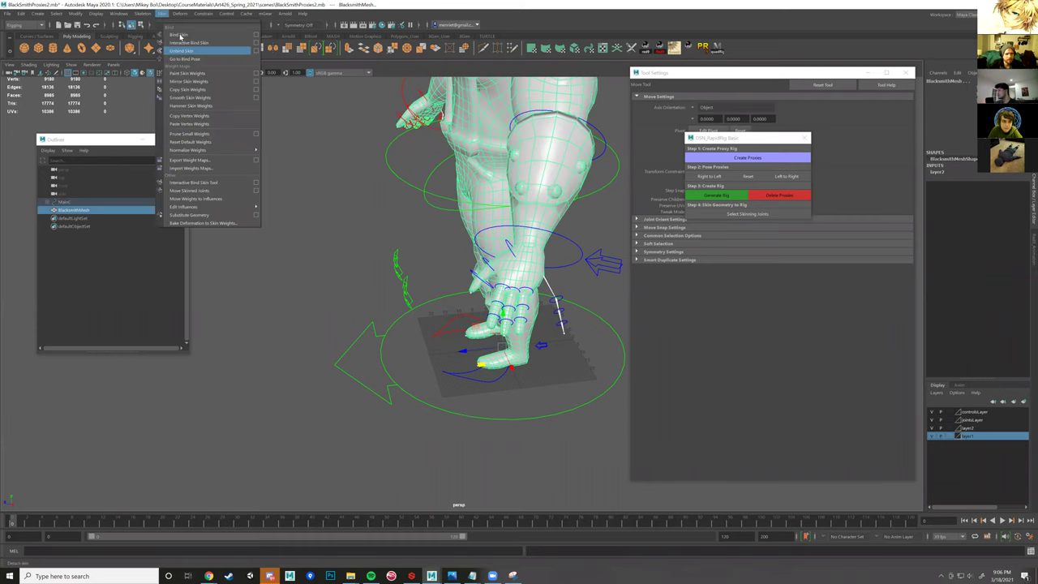
{"action": "left_click", "coordinate": [189, 42]}
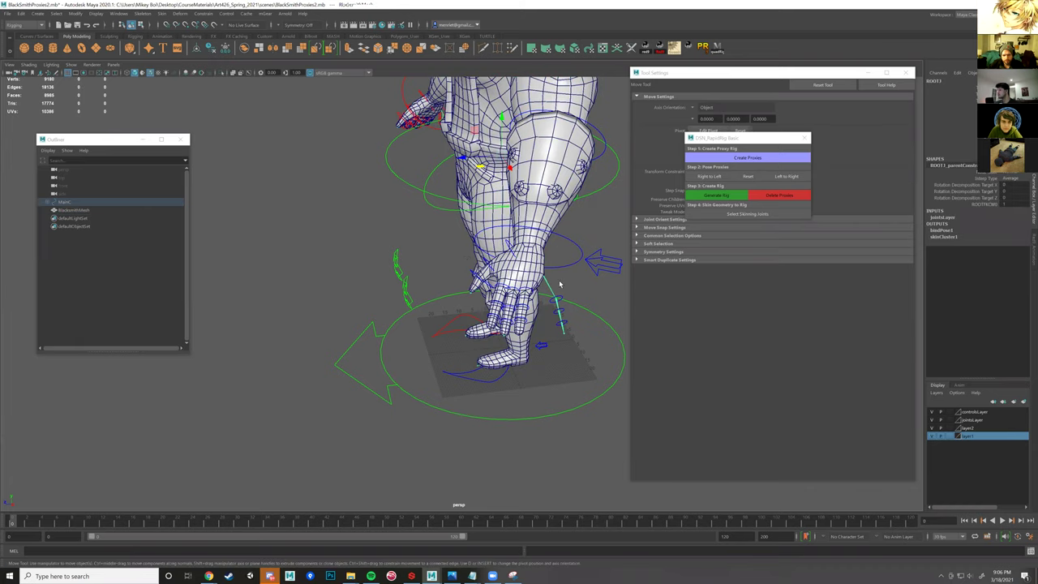
- Try to hide the unused finger joints by hiding the left wrist joint chain
{"action": "scroll", "coordinate": [535, 331], "scroll_direction": "up", "scroll_amount": 3}
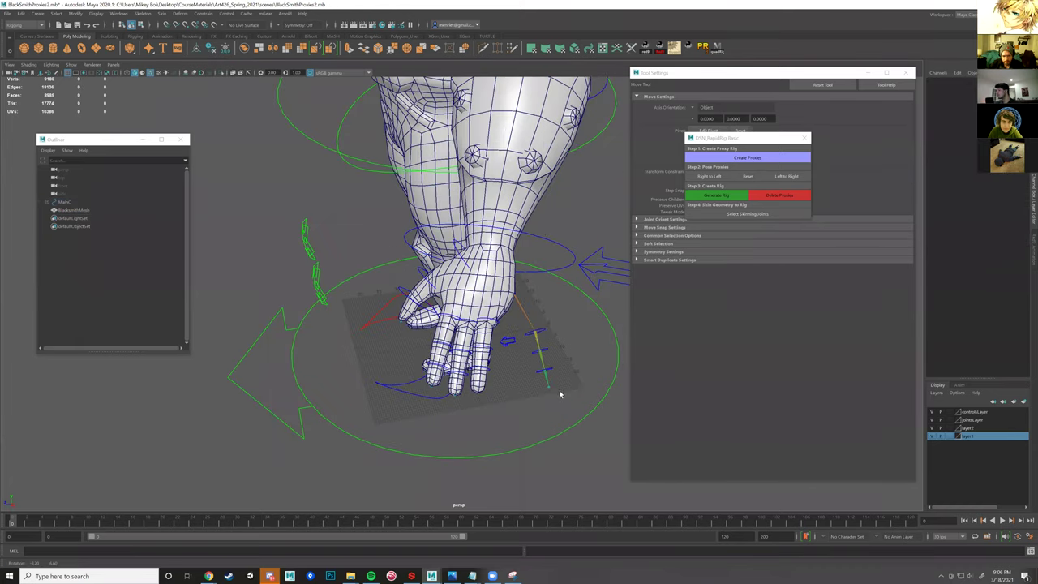
{"action": "left_click", "coordinate": [566, 345]}
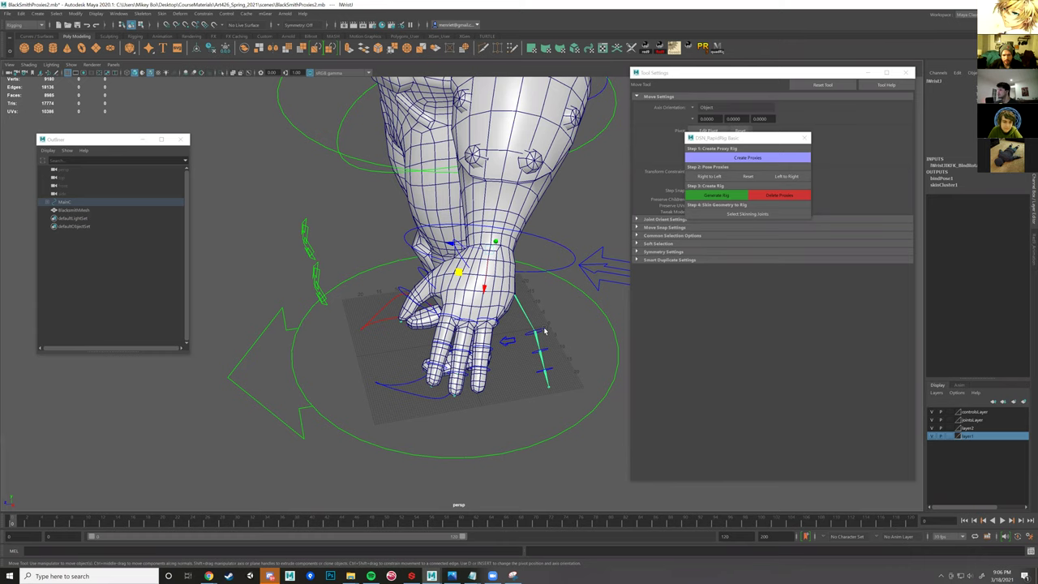
{"action": "key", "text": "ctrl+h"}
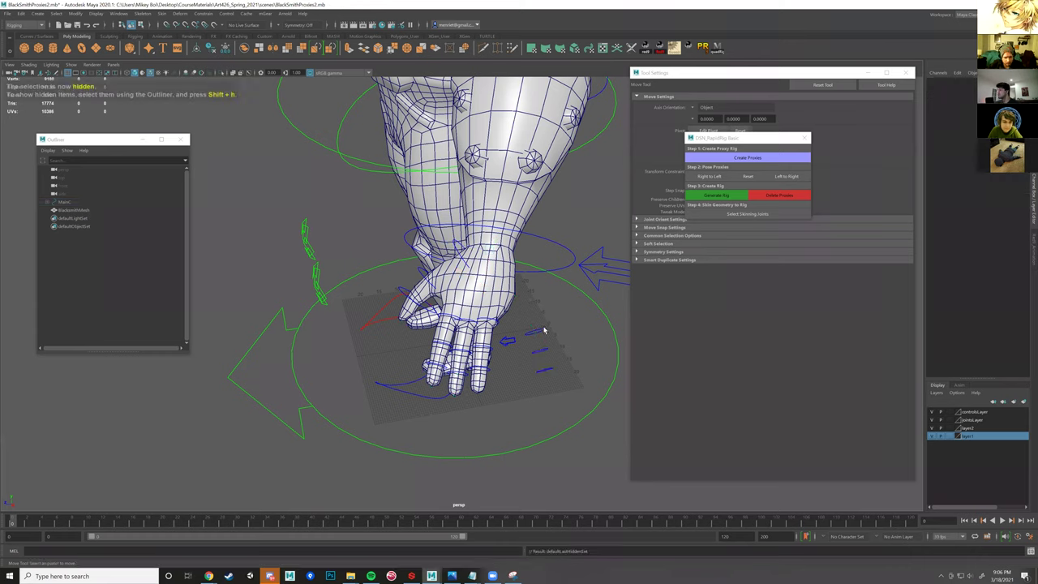
{"action": "left_click", "coordinate": [544, 332]}
- Show the viewport in wireframe and hide the unused left pinky joint chain, starting at its first joint
{"action": "key", "text": "4"}
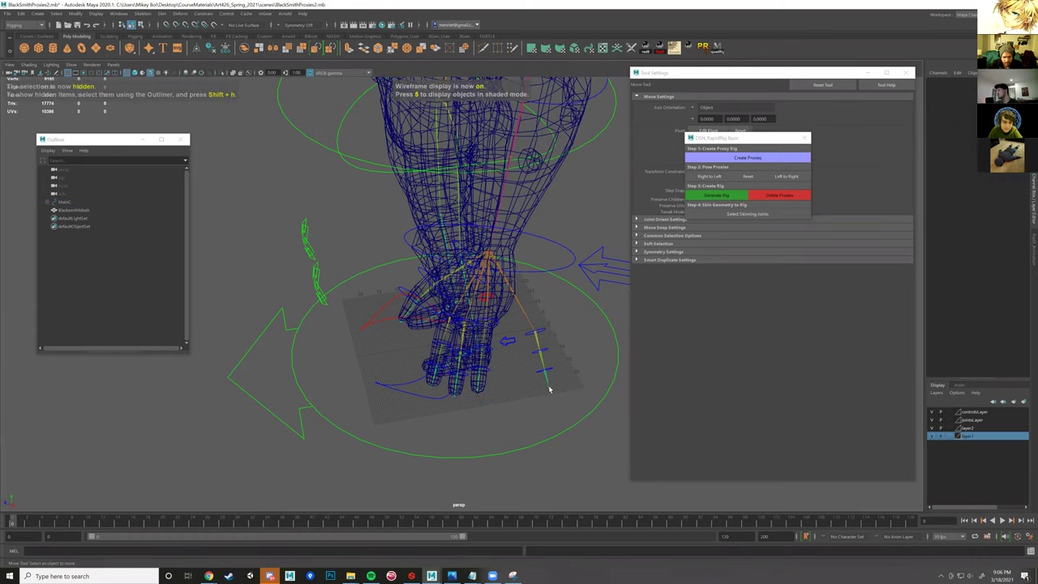
{"action": "left_click", "coordinate": [549, 390]}
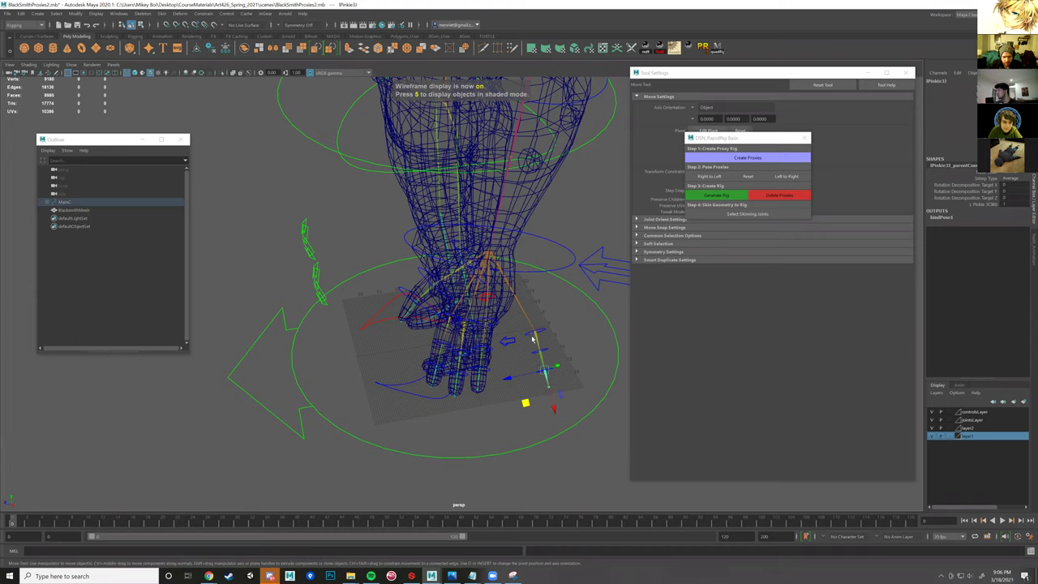
{"action": "left_click", "coordinate": [541, 352]}
{"action": "left_click", "coordinate": [536, 313]}
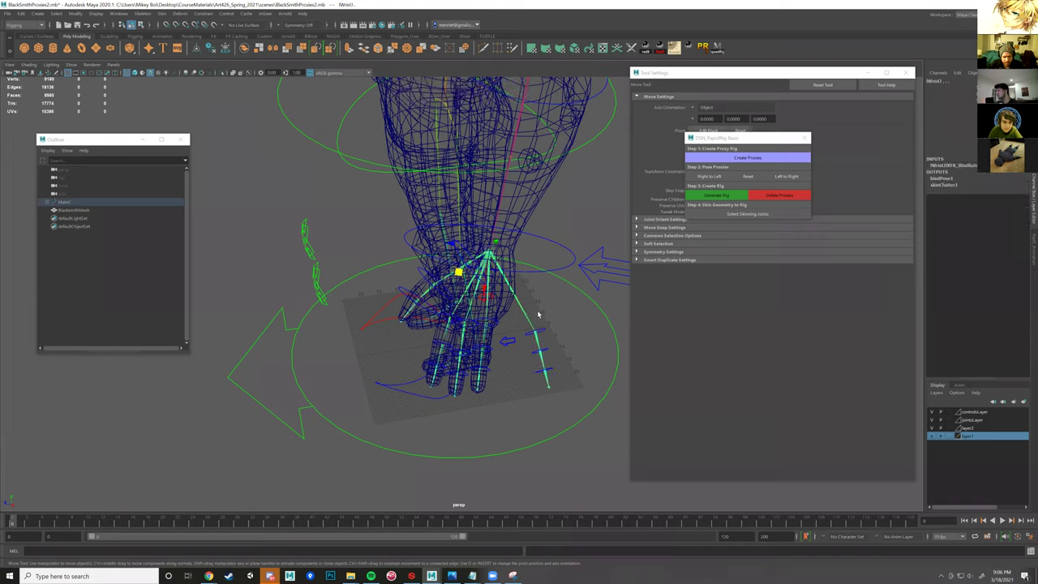
{"action": "key", "text": "ctrl+z"}
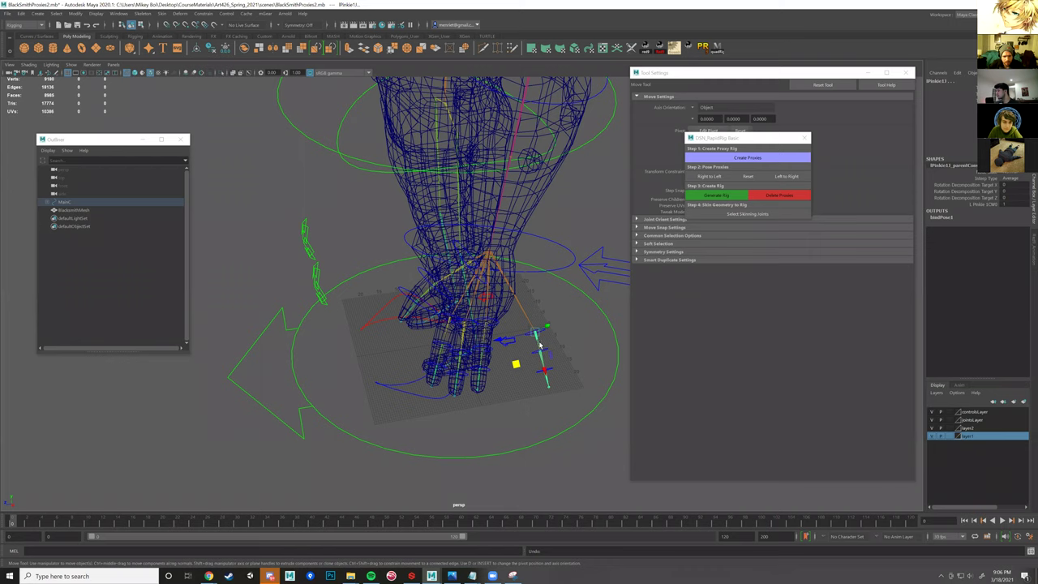
{"action": "key", "text": "ctrl+h"}
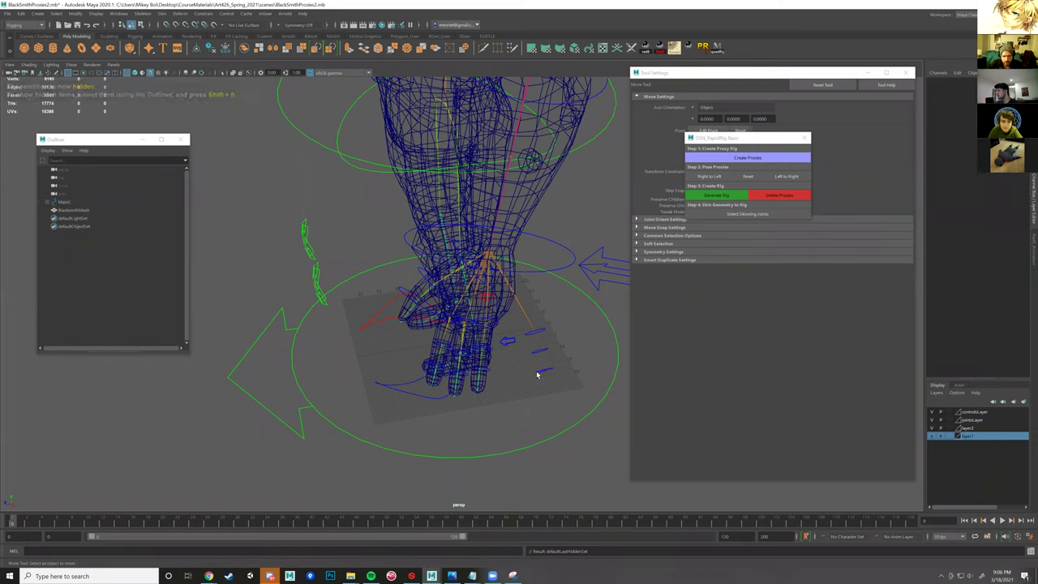
{"action": "left_click", "coordinate": [537, 375]}
{"action": "key", "text": "ctrl+h"}
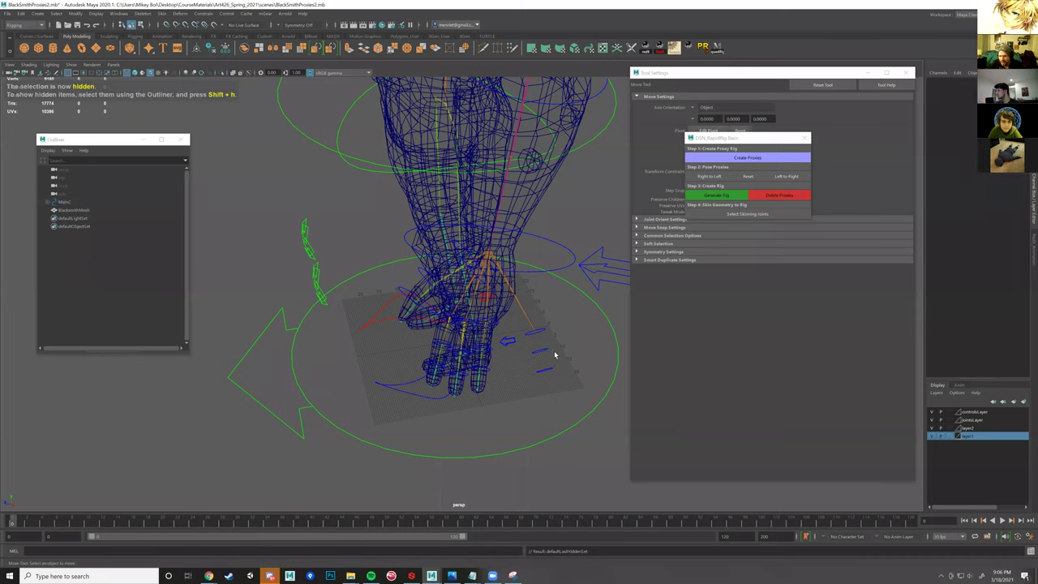
- Inspect the leftover left pinky controls, clear the selection, and return the viewport to shaded display
{"action": "left_click", "coordinate": [555, 354]}
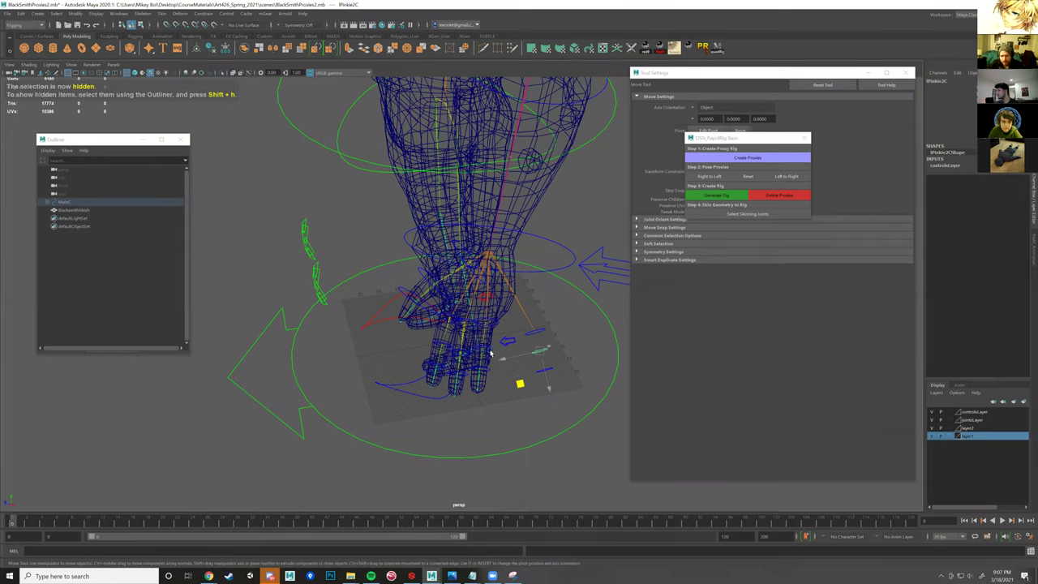
{"action": "right_click_drag", "start_coordinate": [489, 352], "coordinate": [496, 344], "text": "alt"}
{"action": "left_click_drag", "start_coordinate": [498, 344], "coordinate": [547, 396], "text": "alt"}
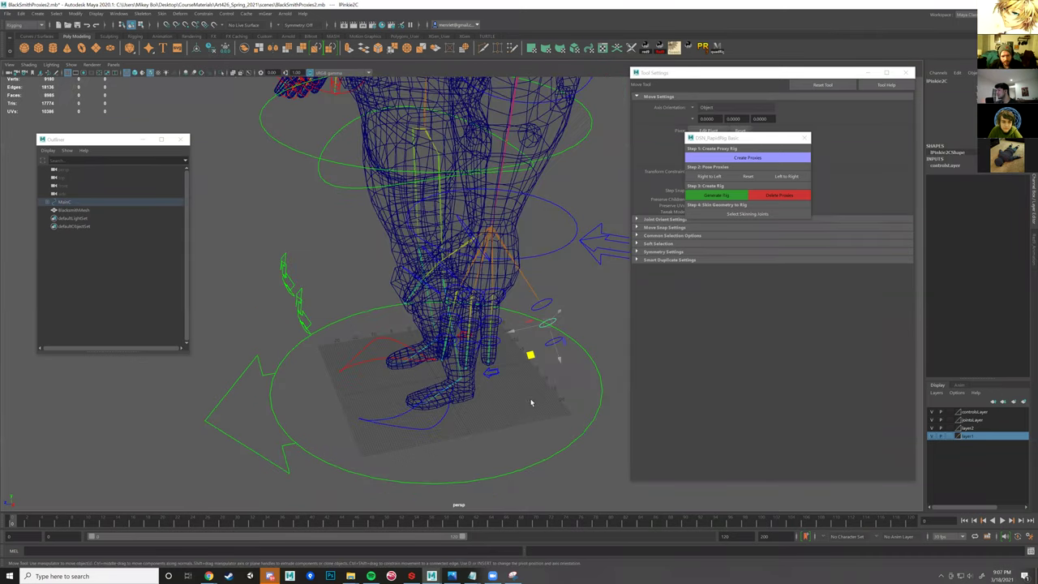
{"action": "left_click", "coordinate": [531, 398]}
{"action": "key", "text": "5"}
{"action": "left_click_drag", "start_coordinate": [466, 275], "coordinate": [493, 266], "text": "alt"}
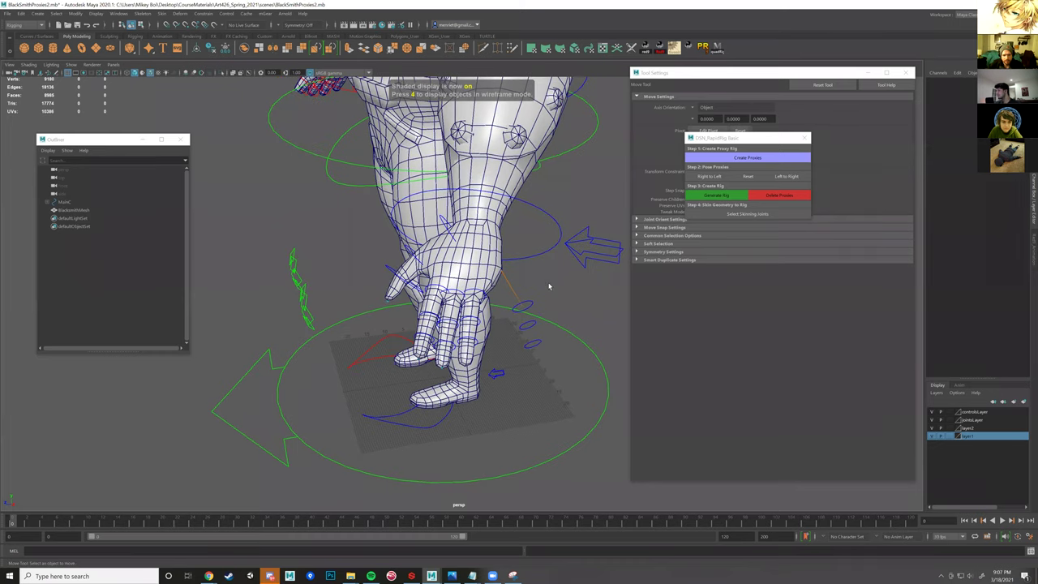
- Test the skinning by rotating the left wrist FK control and curling the left ring finger from its base control
{"action": "left_click", "coordinate": [541, 247]}
{"action": "key", "text": "e"}
{"action": "left_click_drag", "start_coordinate": [493, 236], "coordinate": [515, 256], "text": "alt"}
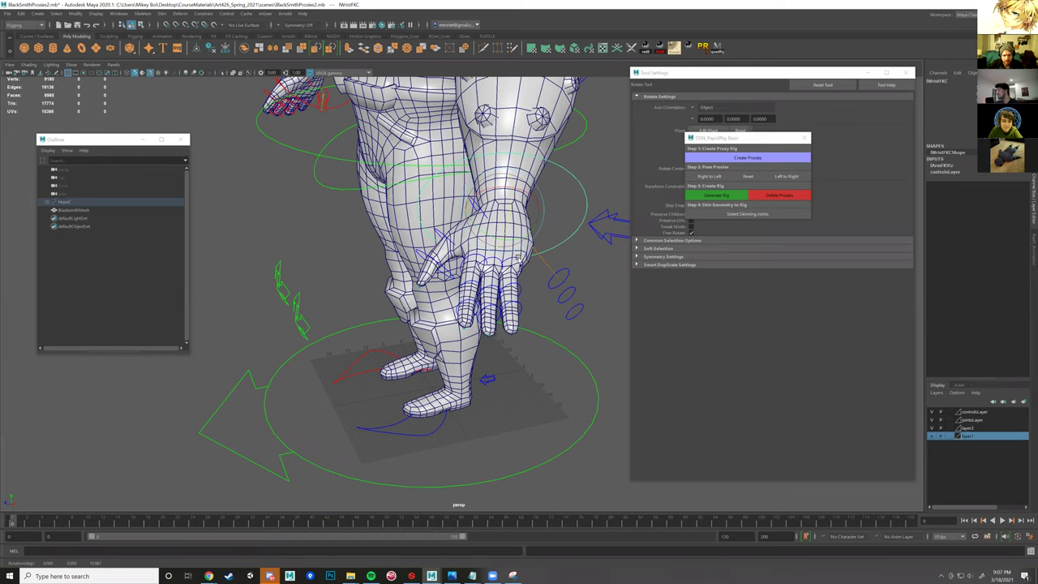
{"action": "left_click", "coordinate": [518, 257]}
{"action": "left_click", "coordinate": [518, 287]}
{"action": "left_click_drag", "start_coordinate": [517, 292], "coordinate": [512, 308]}
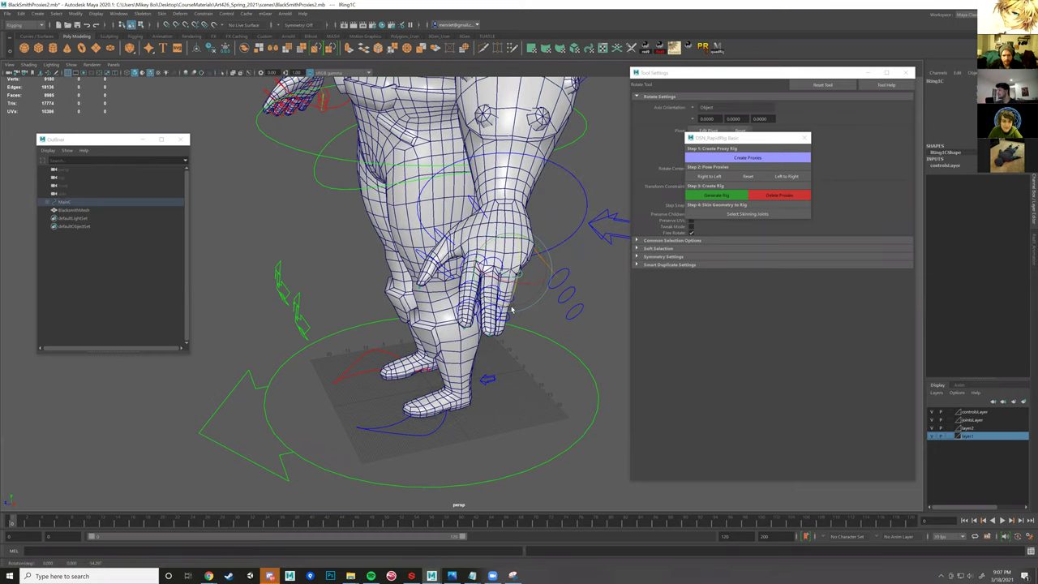
- Frame the left ring finger and bend it further with its second control to test the deformation
{"action": "left_click_drag", "start_coordinate": [348, 360], "coordinate": [397, 353], "text": "alt"}
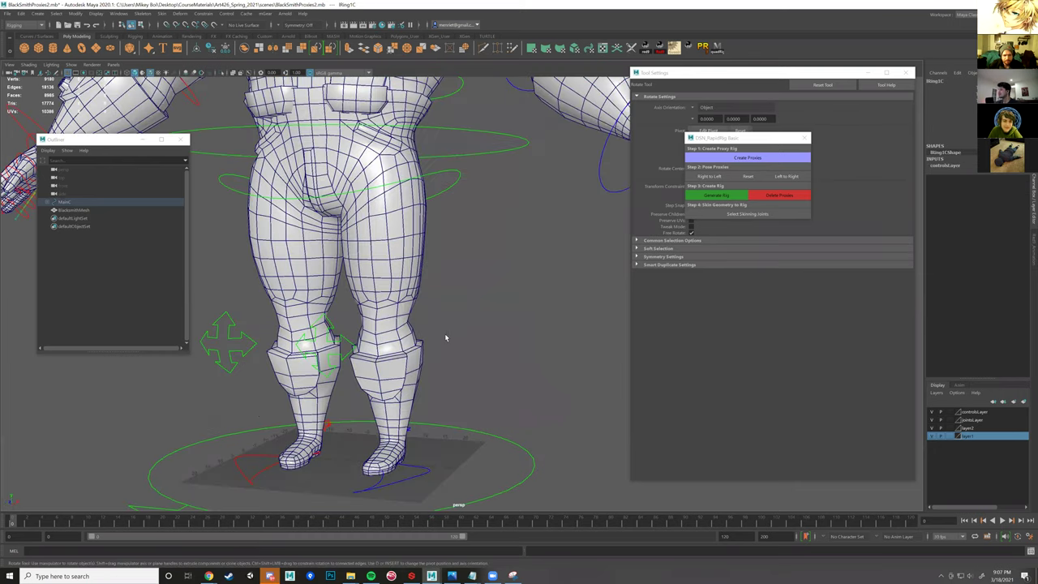
{"action": "key", "text": "f"}
{"action": "scroll", "coordinate": [560, 284], "scroll_direction": "up", "scroll_amount": 2}
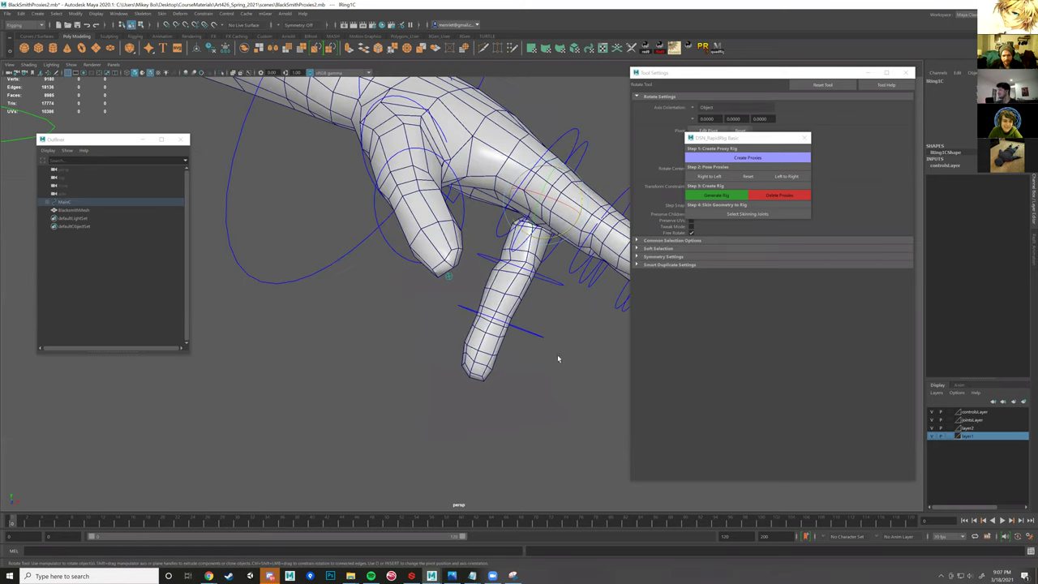
{"action": "left_click", "coordinate": [555, 282], "text": "shift"}
{"action": "left_click_drag", "start_coordinate": [533, 326], "coordinate": [442, 332]}
- Undo the test rotations made on the left hand controls
{"action": "key", "text": "ctrl+z"}
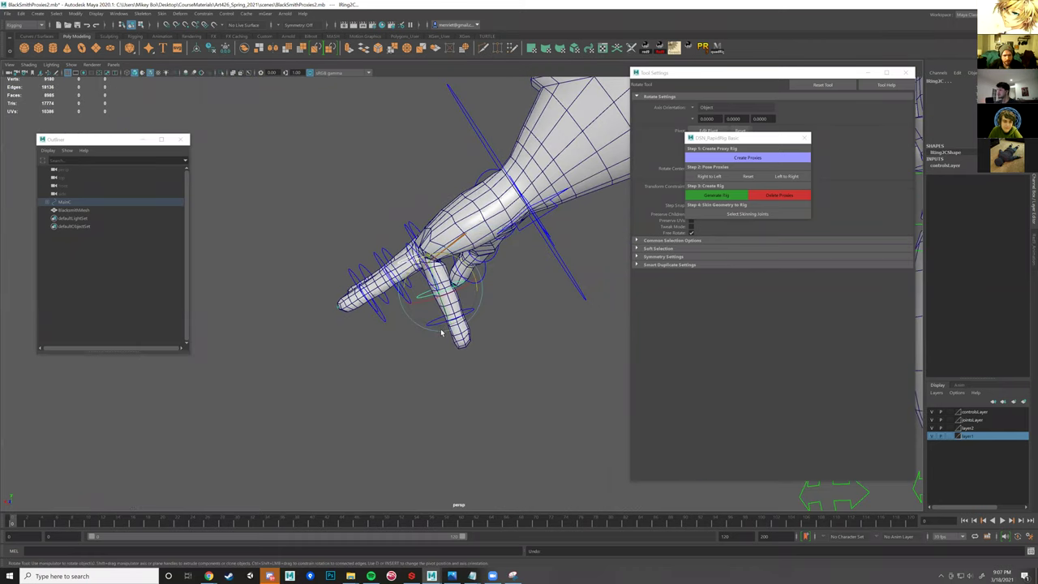
{"action": "key", "text": "ctrl+z"}
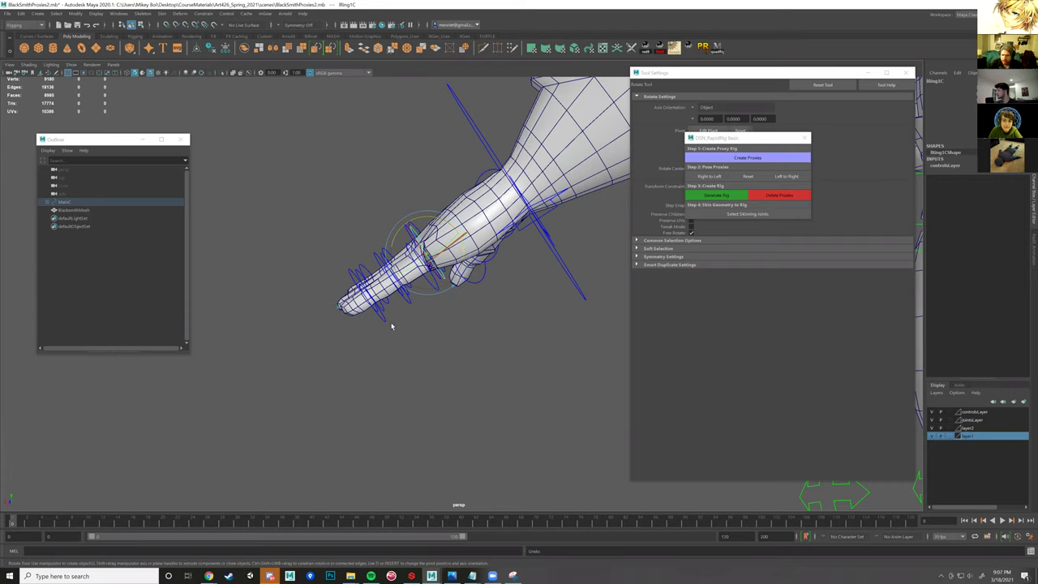
{"action": "key", "text": "ctrl+z"}
{"action": "key", "text": "ctrl+z"}
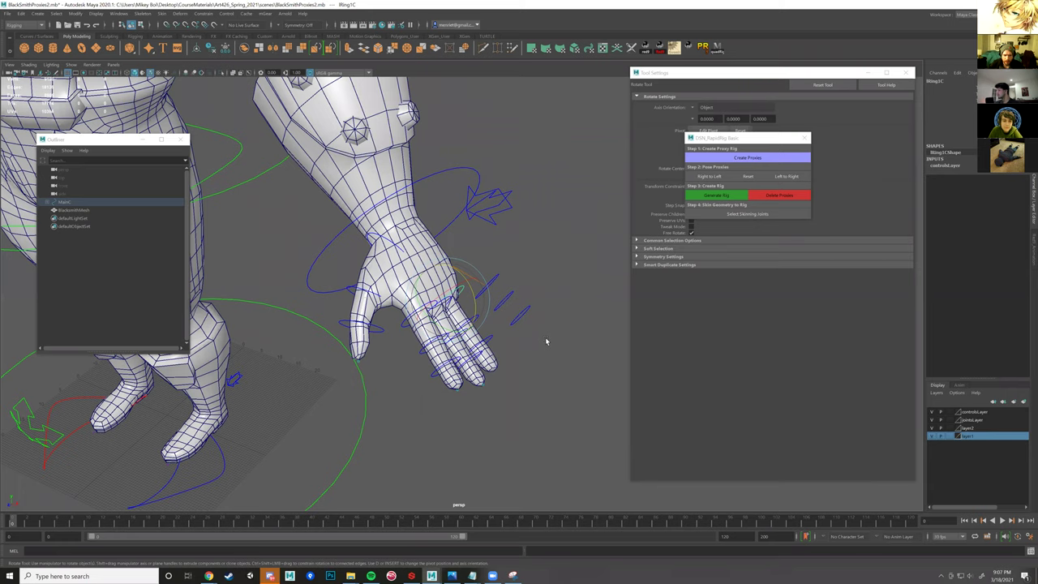
{"action": "key", "text": "ctrl+z"}
{"action": "key", "text": "ctrl+z"}
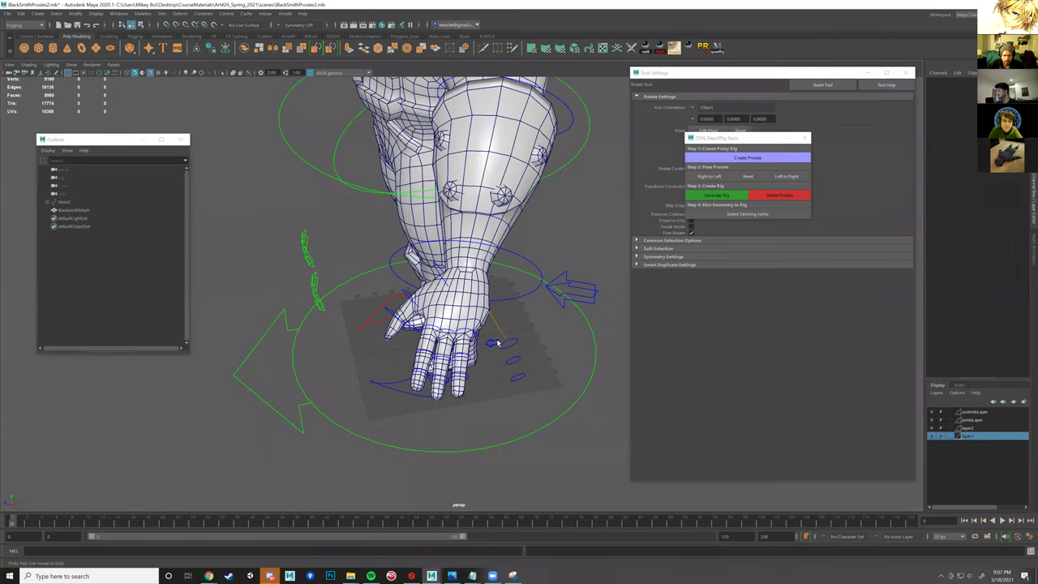
{"action": "key", "text": "ctrl+z"}
{"action": "key", "text": "ctrl+z"}
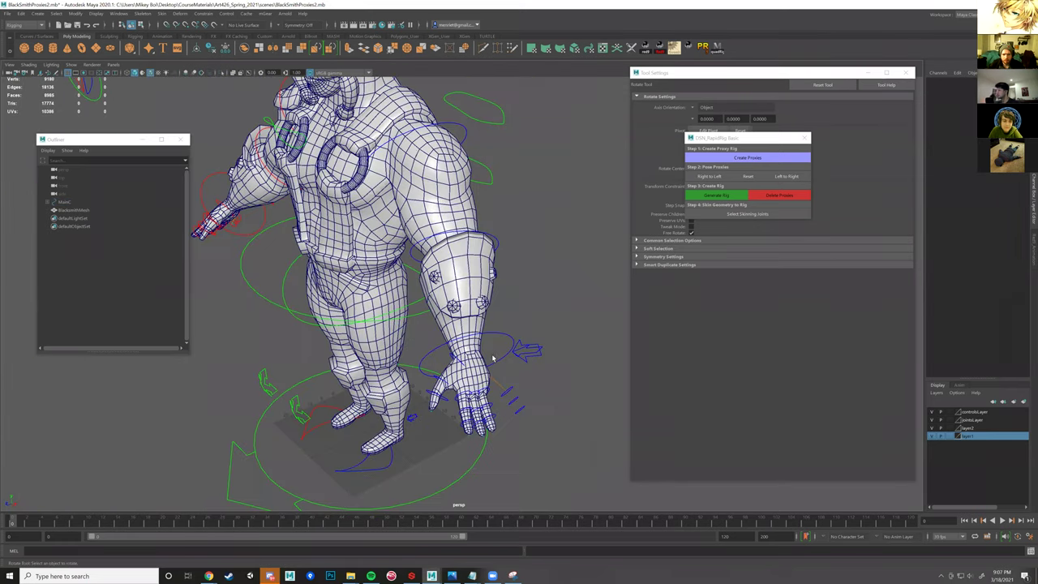
{"action": "key", "text": "ctrl+z"}
{"action": "key", "text": "ctrl+z"}
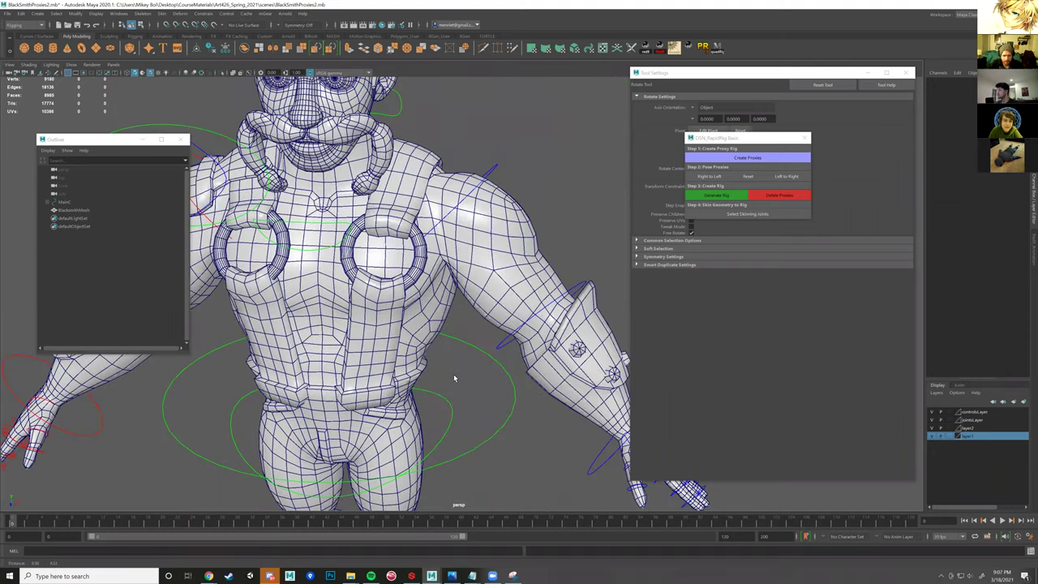
{"action": "key", "text": "ctrl+z"}
{"action": "key", "text": "ctrl+z"}
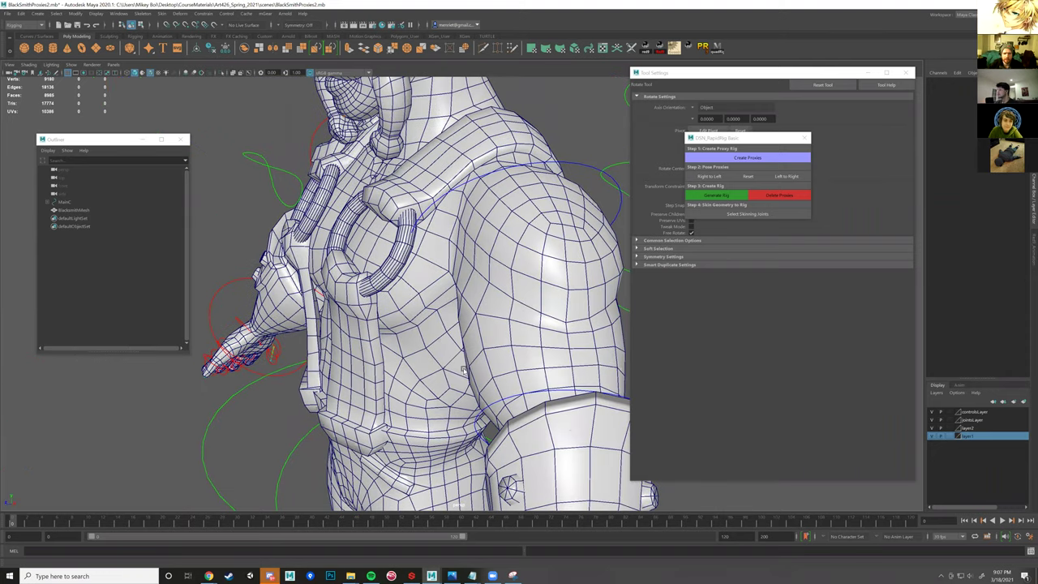
{"action": "key", "text": "ctrl+z"}
{"action": "key", "text": "ctrl+z"}
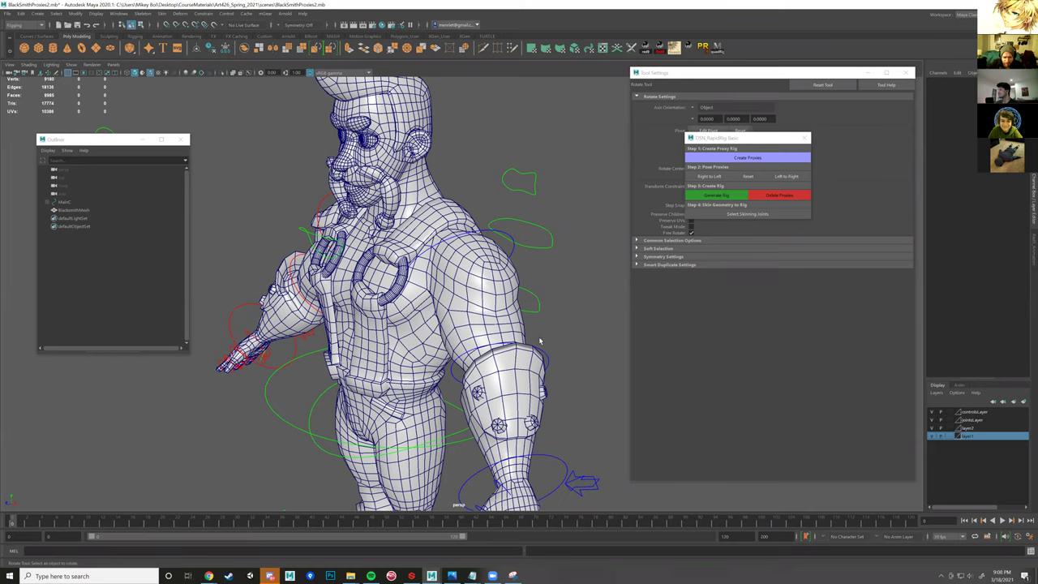
- Switch the viewport to all-lights display and examine the whole rigged character with its controls
{"action": "left_click_drag", "start_coordinate": [540, 339], "coordinate": [555, 335], "text": "alt"}
{"action": "scroll", "coordinate": [556, 332], "scroll_direction": "down", "scroll_amount": 6}
{"action": "key", "text": "7"}
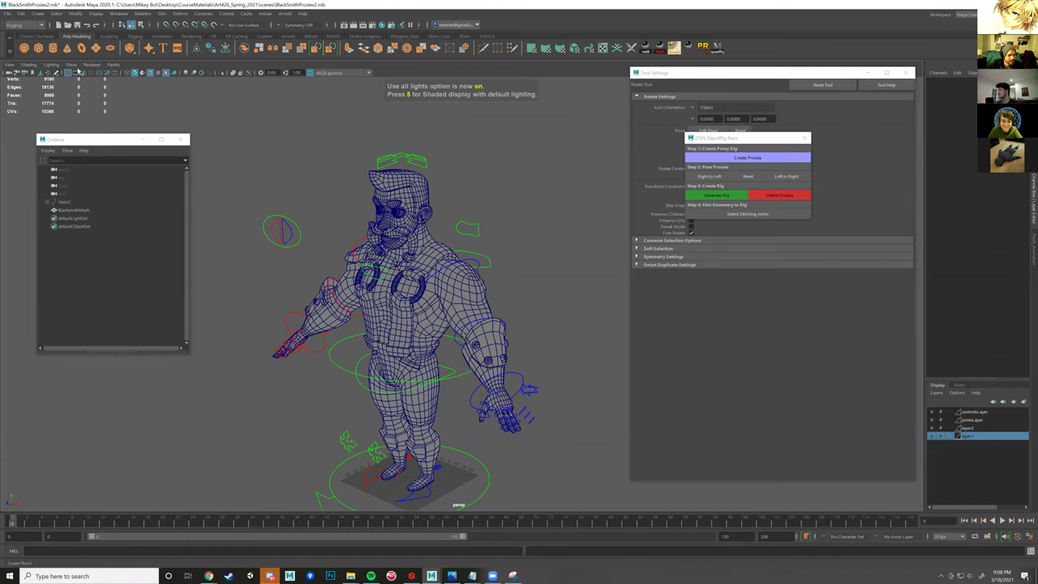
{"action": "right_click_drag", "start_coordinate": [426, 208], "coordinate": [480, 191]}
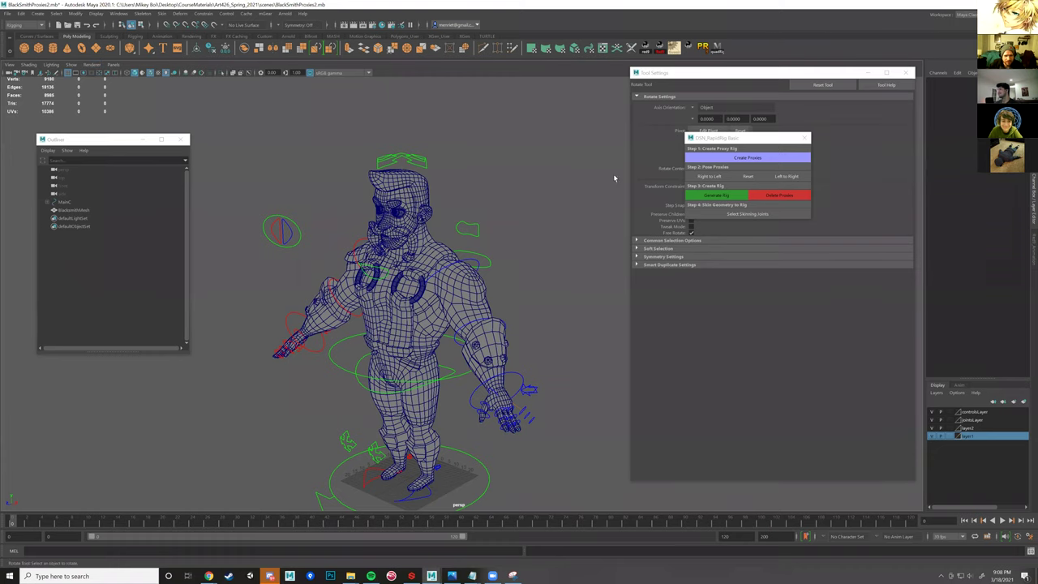
{"action": "key", "text": "w"}
{"action": "left_click_drag", "start_coordinate": [489, 341], "coordinate": [526, 346], "text": "alt"}
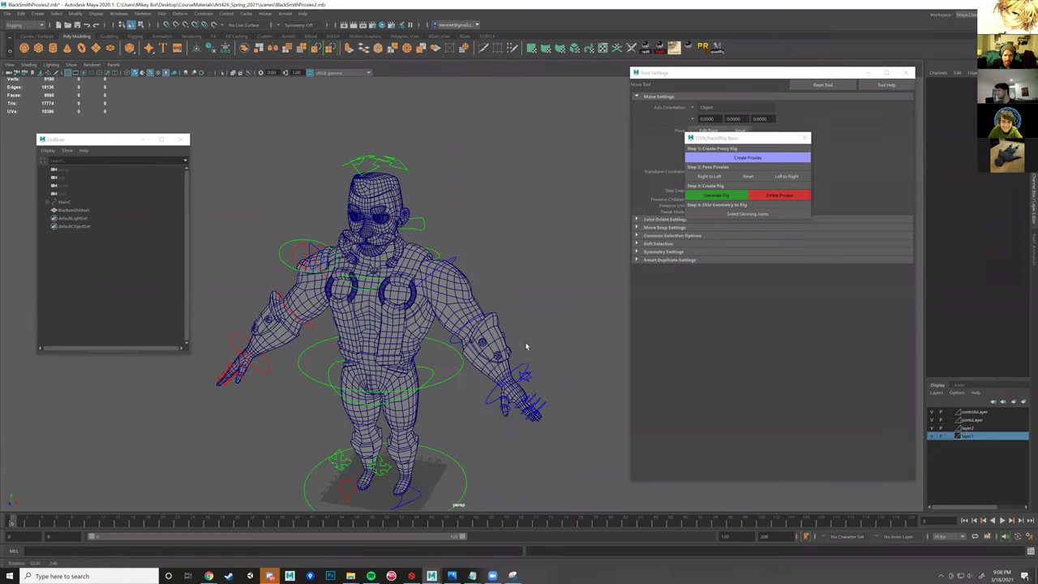
- Examine the rigged character and its left arm controls from the front and the back
{"action": "key", "text": "w"}
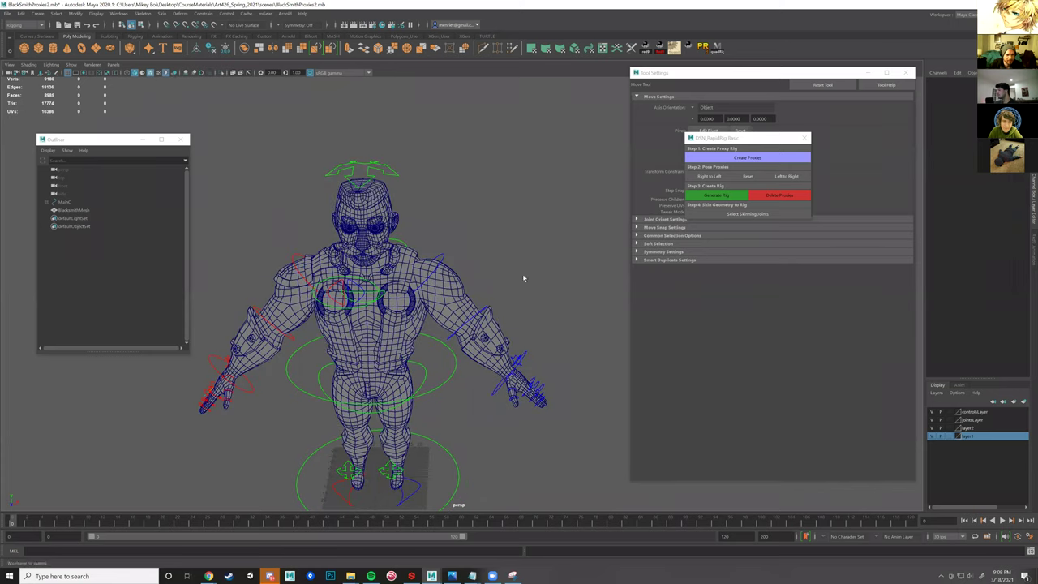
{"action": "left_click_drag", "start_coordinate": [542, 270], "coordinate": [545, 262], "text": "alt"}
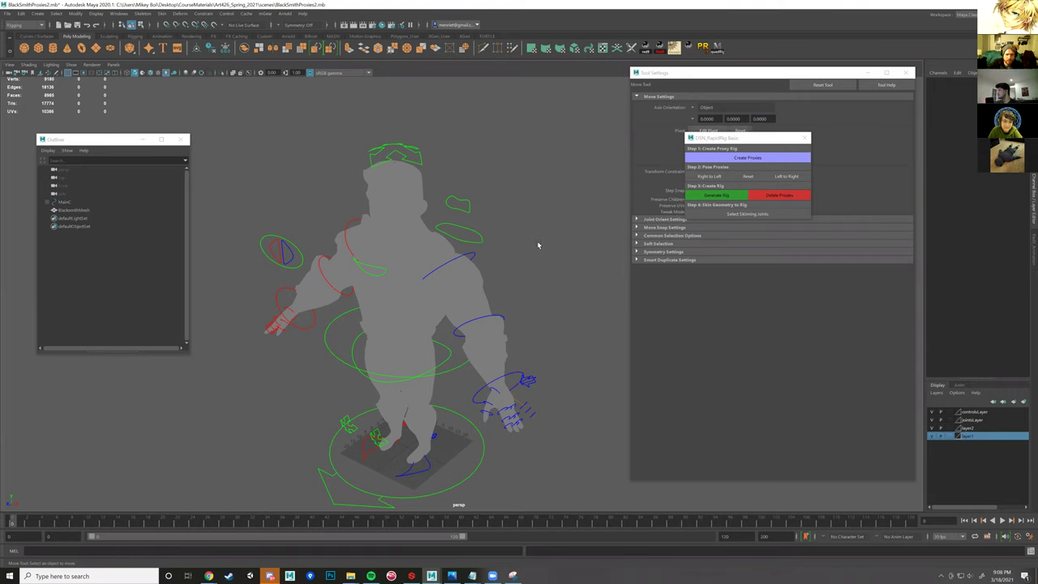
{"action": "left_click_drag", "start_coordinate": [533, 268], "coordinate": [454, 255], "text": "alt"}
{"action": "left_click", "coordinate": [476, 265]}
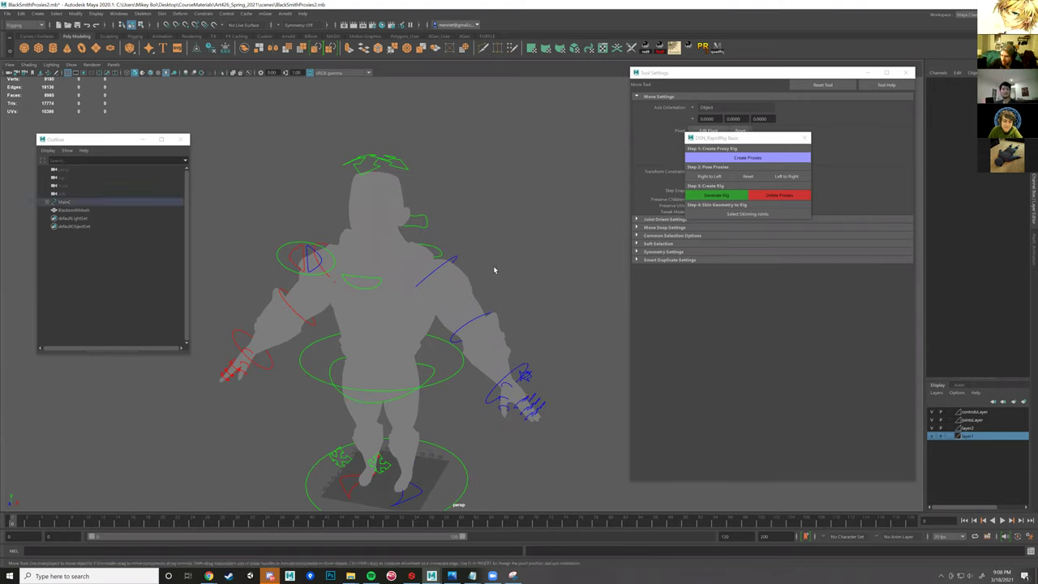
{"action": "left_click", "coordinate": [442, 270]}
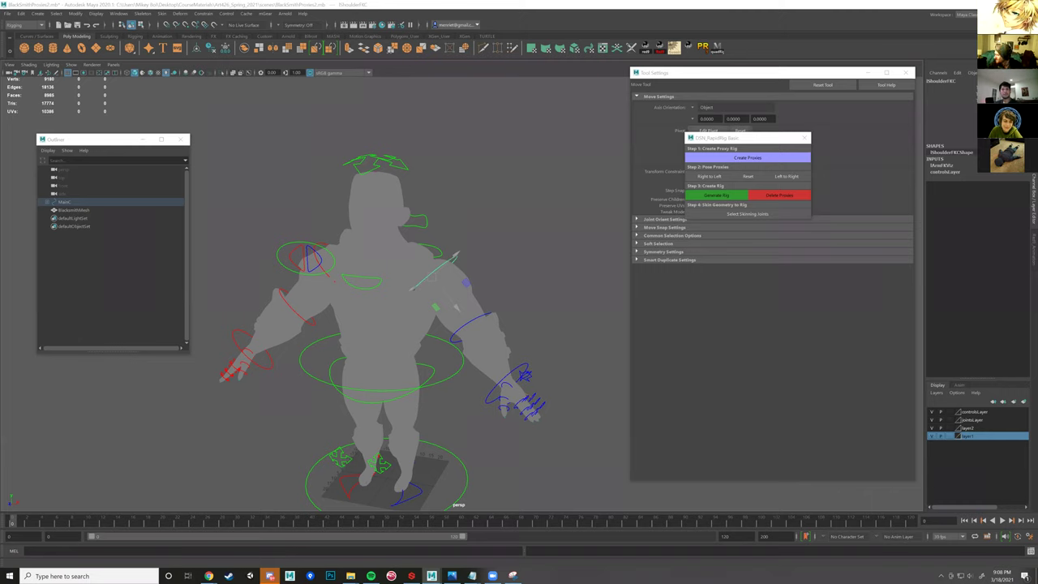
{"action": "left_click", "coordinate": [496, 280]}
{"action": "left_click_drag", "start_coordinate": [496, 280], "coordinate": [504, 283], "text": "alt"}
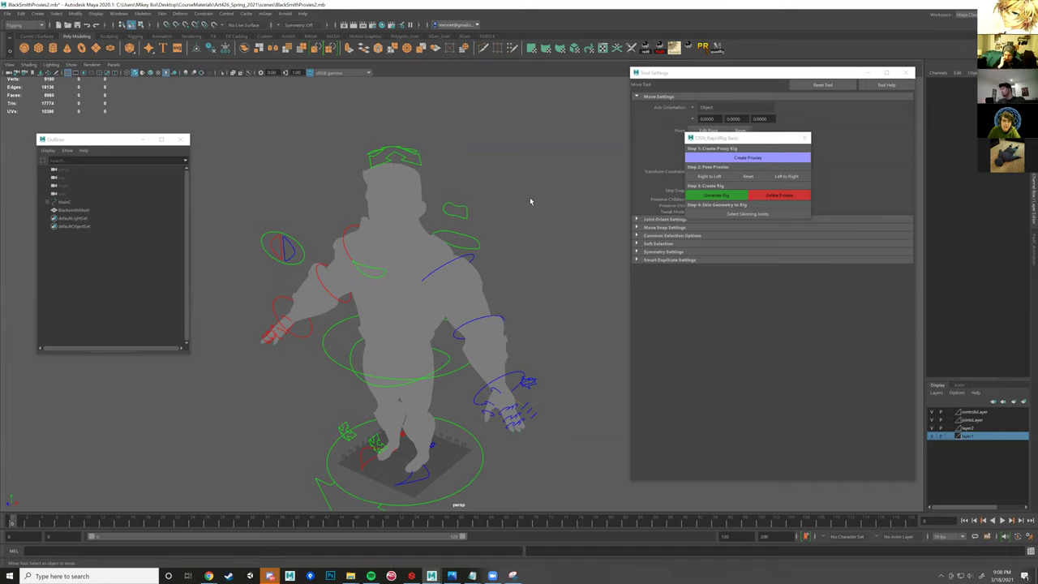
{"action": "left_click_drag", "start_coordinate": [492, 299], "coordinate": [446, 290], "text": "alt"}
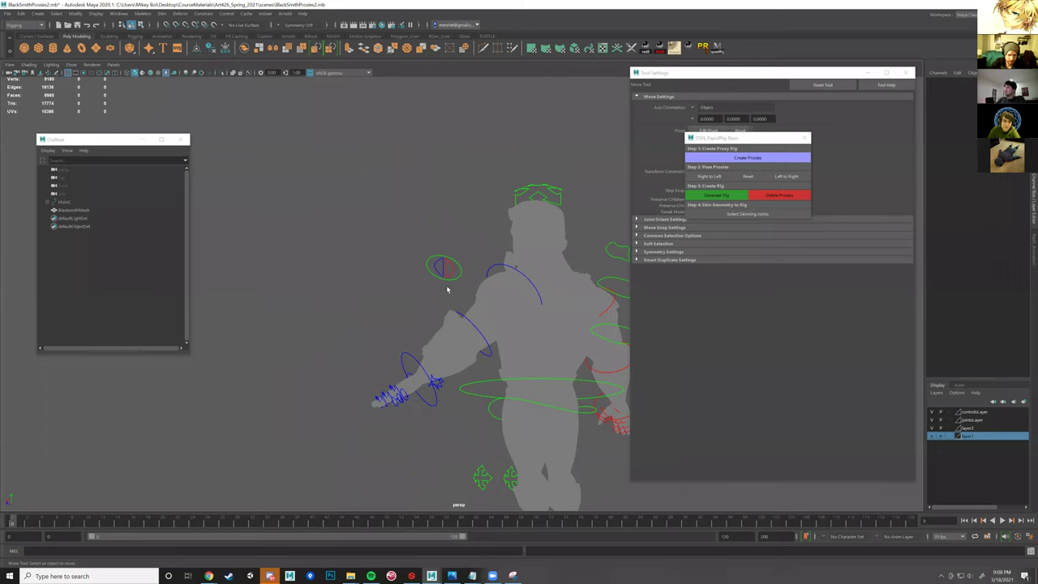
{"action": "middle_click_drag", "start_coordinate": [447, 290], "coordinate": [343, 236], "text": "alt"}
{"action": "left_click_drag", "start_coordinate": [343, 236], "coordinate": [382, 246], "text": "alt"}
{"action": "right_click_drag", "start_coordinate": [381, 246], "coordinate": [437, 285], "text": "alt"}
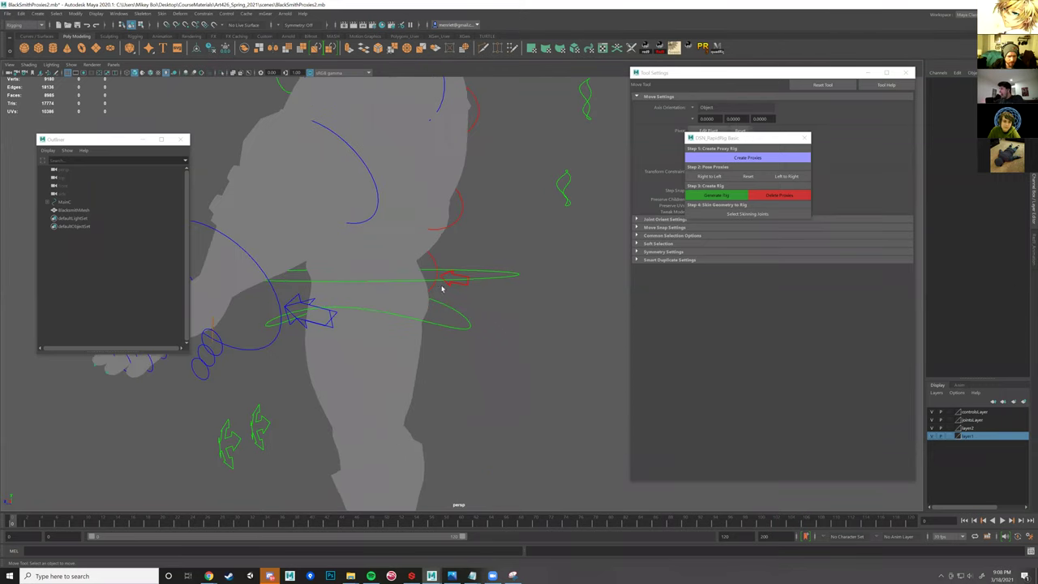
- Switch the viewport to shaded display and view the character's left arm and hips from the side
{"action": "key", "text": "5"}
{"action": "left_click", "coordinate": [438, 283]}
{"action": "left_click", "coordinate": [505, 303]}
{"action": "mouse_move", "coordinate": [505, 303]}
{"action": "right_mouse_down", "text": "alt"}
{"action": "mouse_move", "coordinate": [494, 304]}
{"action": "mouse_move", "coordinate": [515, 310]}
{"action": "right_mouse_up", "text": "alt"}
{"action": "left_click_drag", "start_coordinate": [516, 310], "coordinate": [476, 291], "text": "alt"}
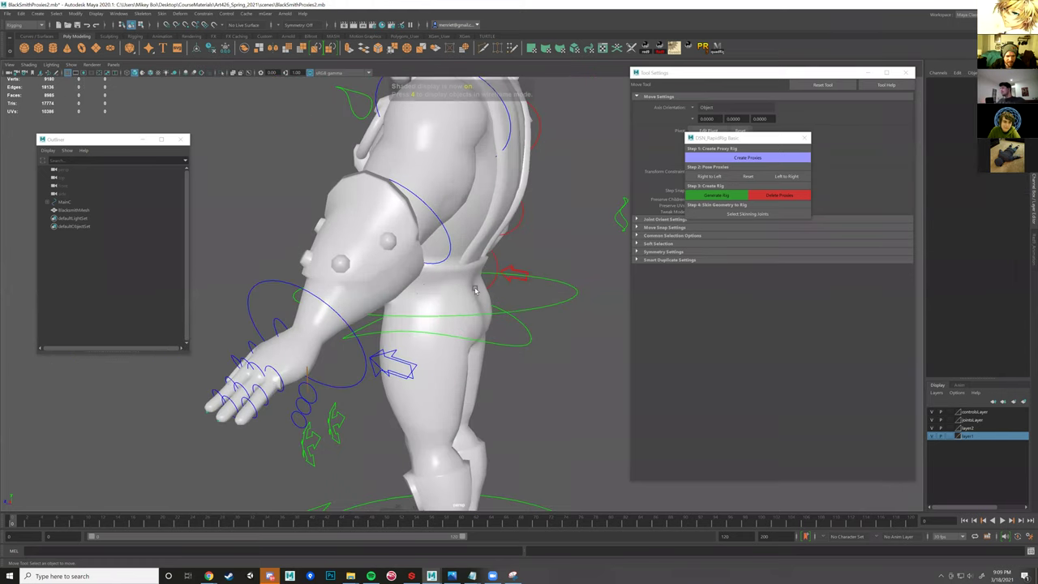
- Delete all non-deformer history in the scene
{"action": "left_click", "coordinate": [162, 13]}
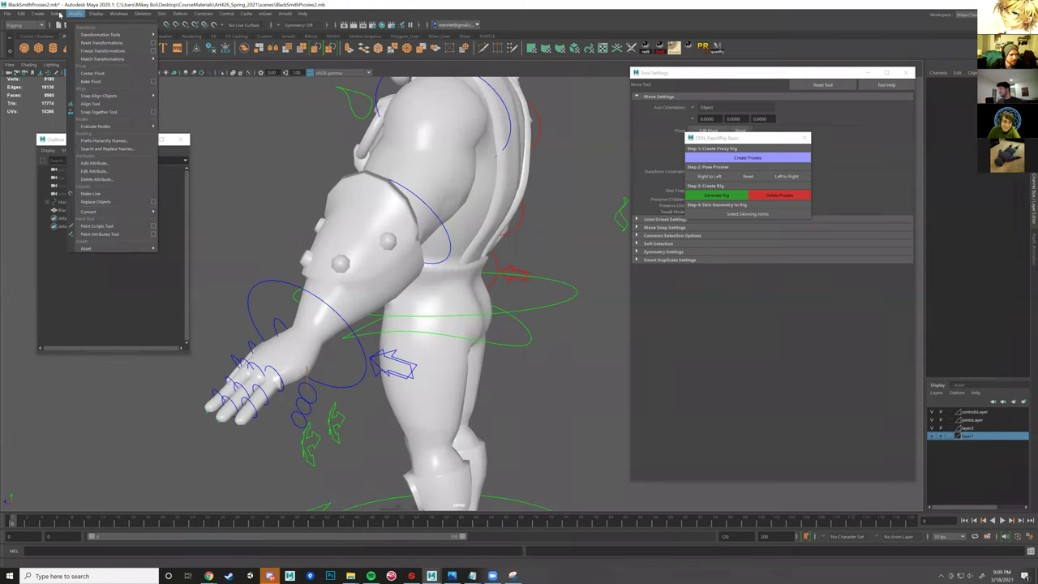
{"action": "mouse_move", "coordinate": [20, 15]}
{"action": "mouse_move", "coordinate": [85, 110]}
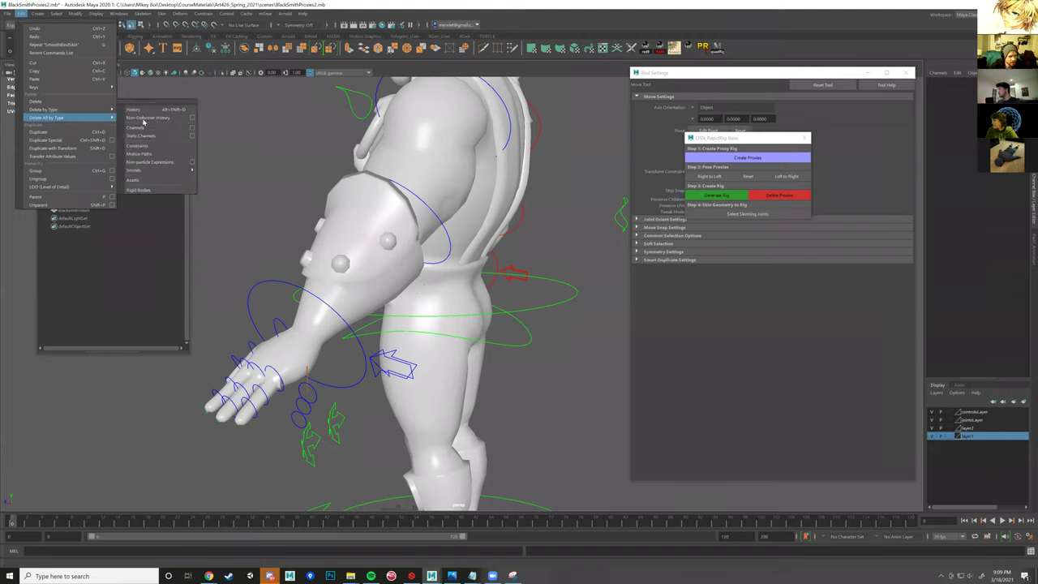
{"action": "left_click", "coordinate": [143, 120]}
- Select the blacksmith mesh and examine its topology around the back of the waist
{"action": "left_click_drag", "start_coordinate": [500, 256], "coordinate": [507, 250], "text": "alt"}
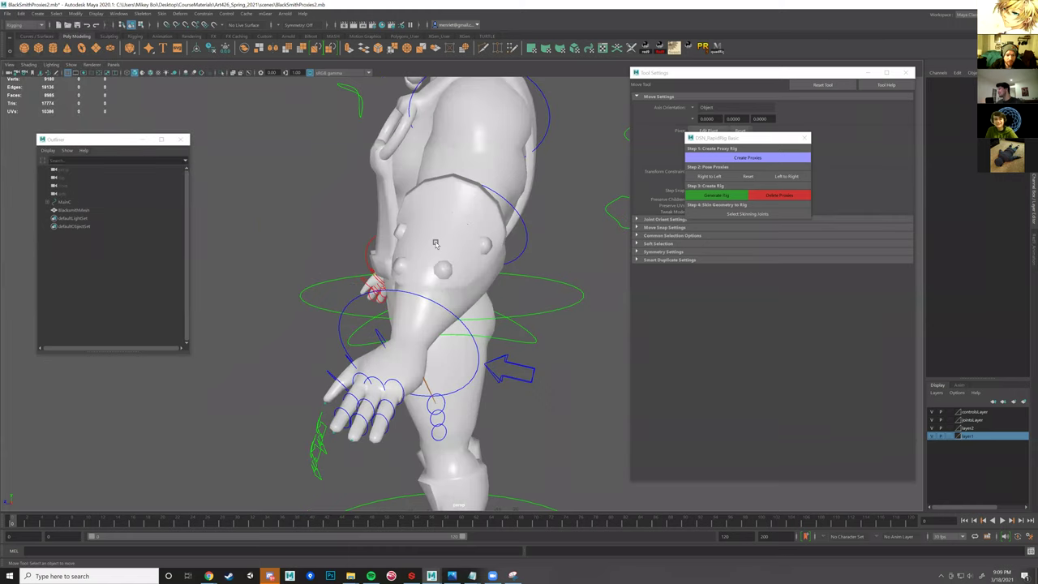
{"action": "scroll", "coordinate": [435, 243], "scroll_direction": "up", "scroll_amount": 4}
{"action": "left_click_drag", "start_coordinate": [434, 243], "coordinate": [416, 290], "text": "alt"}
{"action": "left_click", "coordinate": [403, 304]}
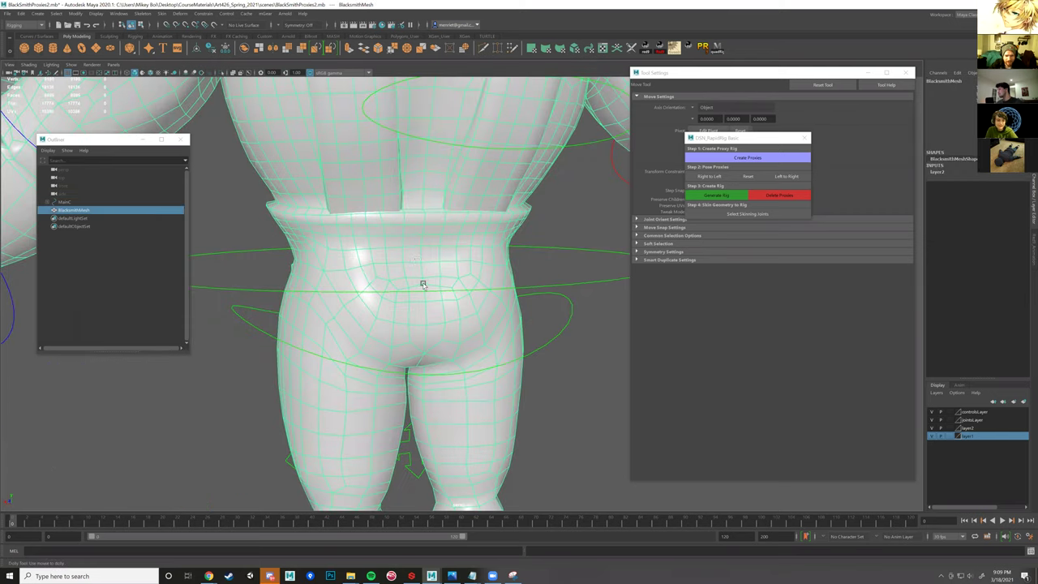
{"action": "scroll", "coordinate": [420, 276], "scroll_direction": "up", "scroll_amount": 3}
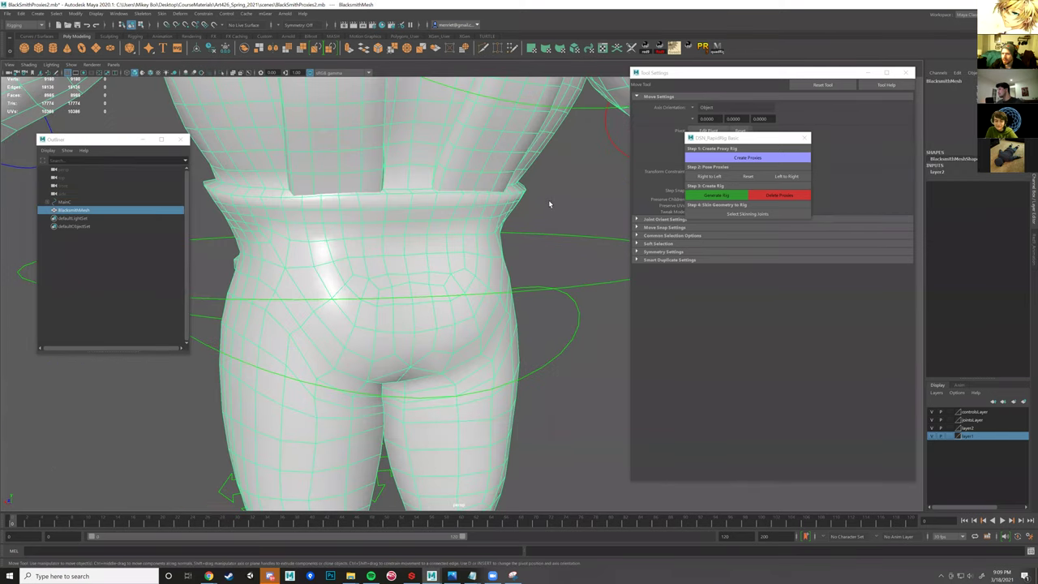
{"action": "left_click_drag", "start_coordinate": [417, 269], "coordinate": [410, 271], "text": "alt"}
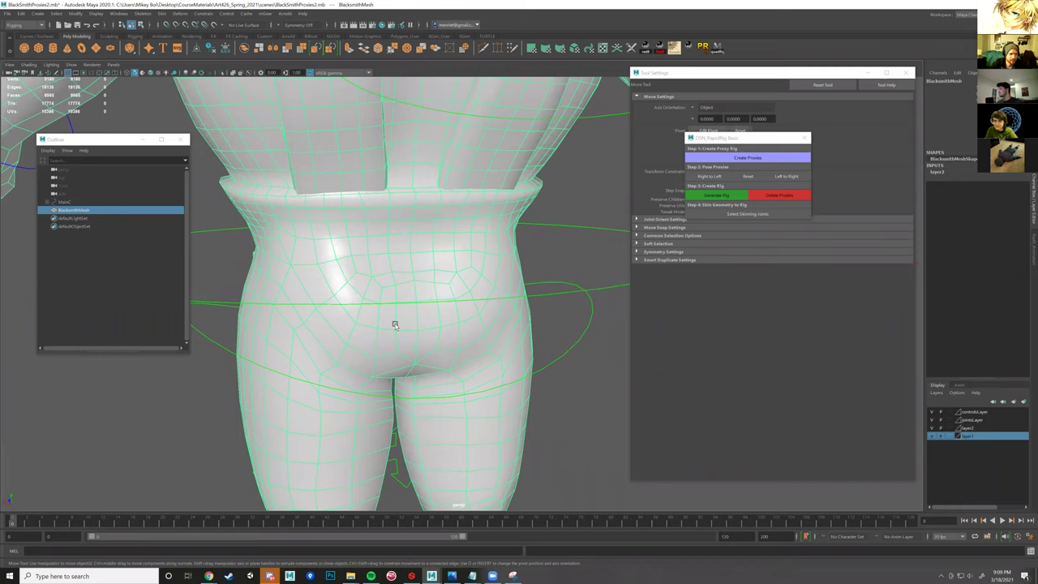
- Create a polygon cube, position it beside the character and enlarge it as a test object
{"action": "scroll", "coordinate": [396, 312], "scroll_direction": "down", "scroll_amount": 3}
{"action": "left_click", "coordinate": [39, 50]}
{"action": "scroll", "coordinate": [338, 255], "scroll_direction": "down", "scroll_amount": 3}
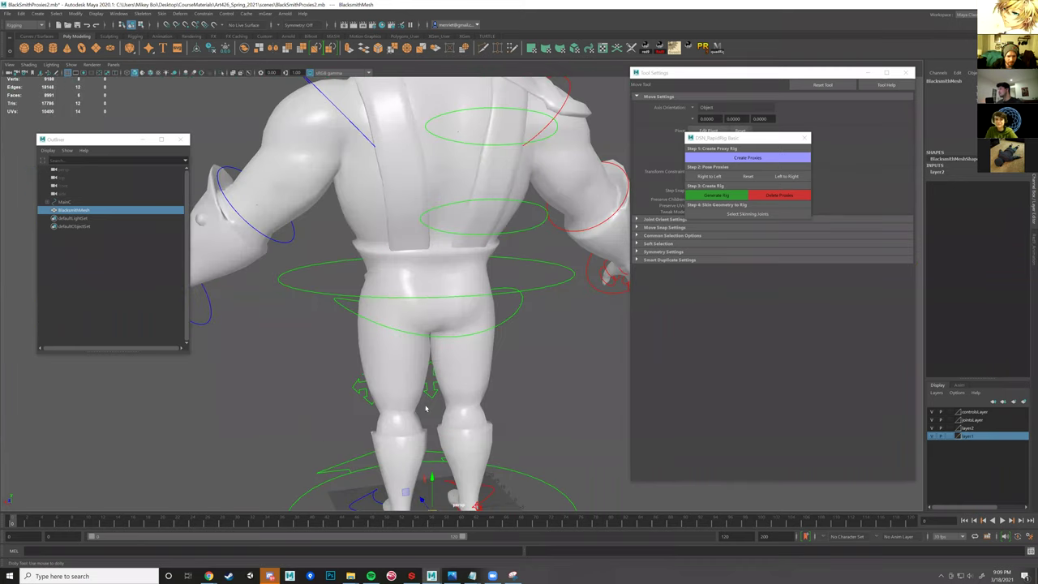
{"action": "scroll", "coordinate": [454, 408], "scroll_direction": "down", "scroll_amount": 4}
{"action": "left_click_drag", "start_coordinate": [413, 416], "coordinate": [546, 347], "text": "alt"}
{"action": "left_click_drag", "start_coordinate": [430, 440], "coordinate": [428, 296]}
{"action": "key", "text": "r"}
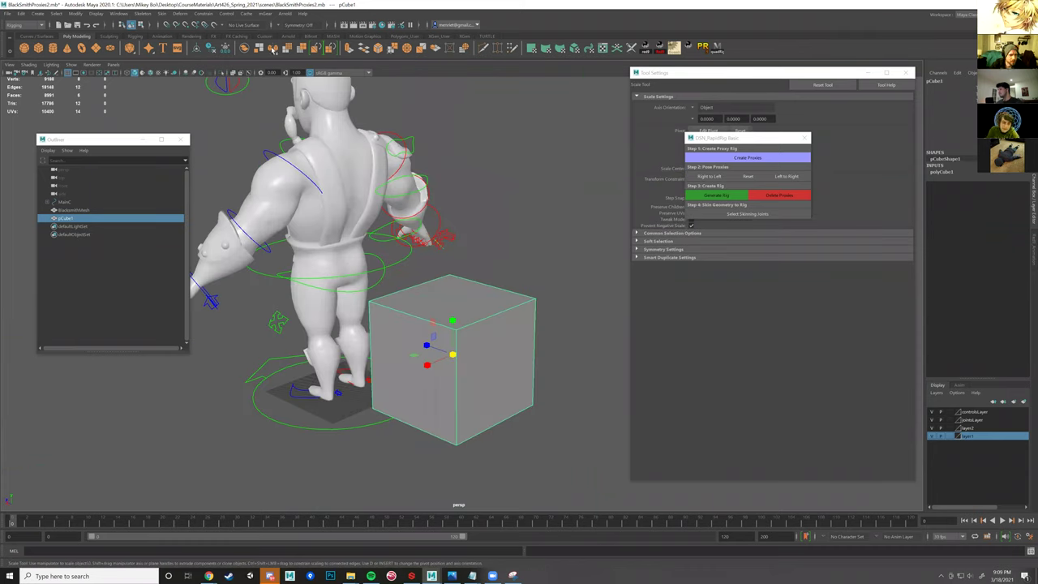
- Apply Smooth to the test cube
{"action": "left_click", "coordinate": [287, 52]}
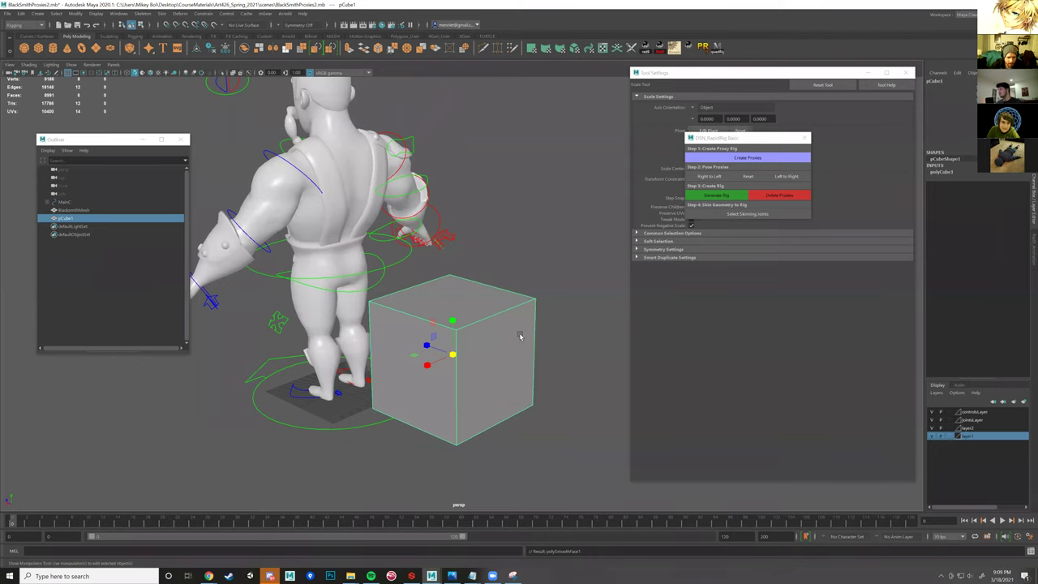
{"action": "left_click_drag", "start_coordinate": [503, 368], "coordinate": [510, 363], "text": "alt"}
{"action": "left_click", "coordinate": [510, 362]}
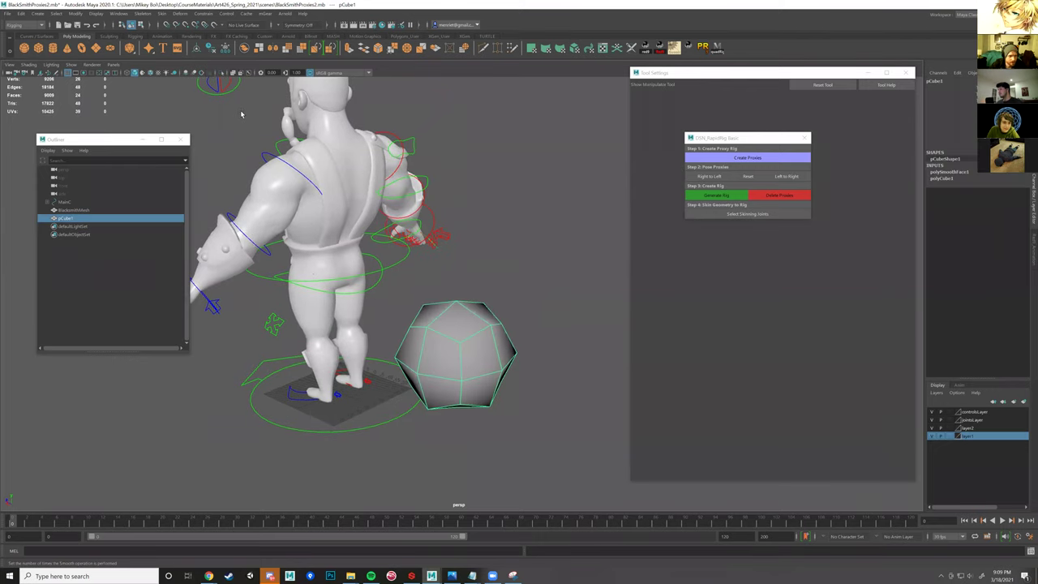
- Triangulate the smoothed cube with the modeling tools and inspect its edges
{"action": "key", "text": "F2"}
{"action": "left_click", "coordinate": [159, 14]}
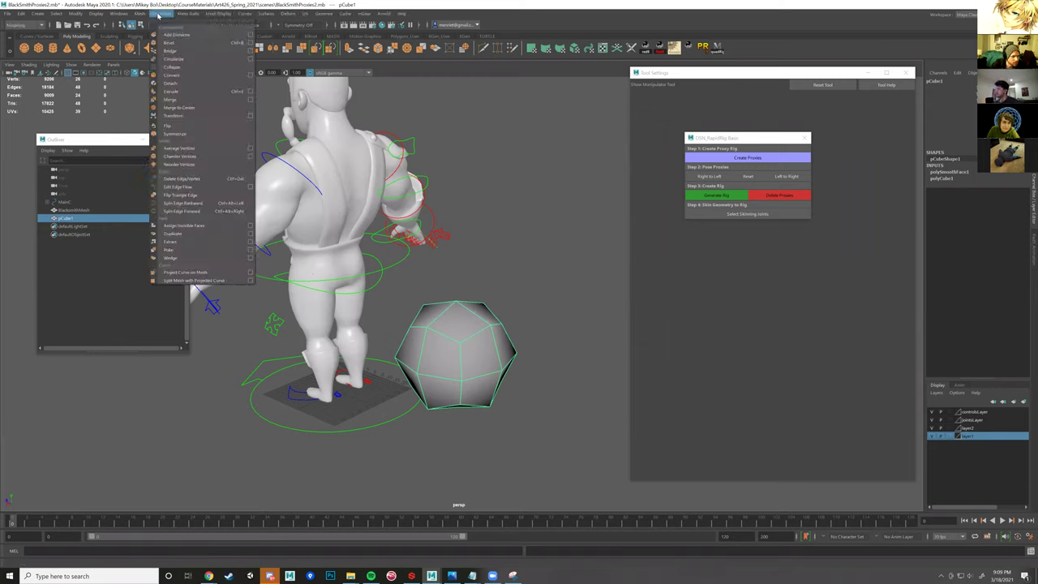
{"action": "mouse_move", "coordinate": [140, 14]}
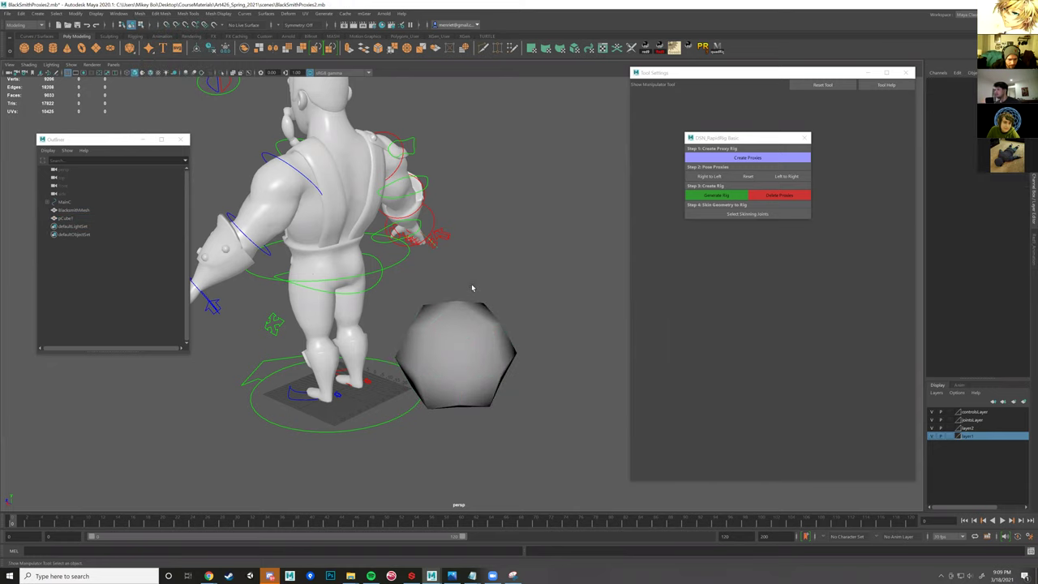
{"action": "scroll", "coordinate": [471, 283], "scroll_direction": "up", "scroll_amount": 3}
{"action": "mouse_move", "coordinate": [462, 287]}
{"action": "left_mouse_down", "text": "alt"}
{"action": "mouse_move", "coordinate": [404, 289]}
{"action": "mouse_move", "coordinate": [467, 284]}
{"action": "left_mouse_up", "text": "alt"}
{"action": "scroll", "coordinate": [442, 271], "scroll_direction": "up", "scroll_amount": 3}
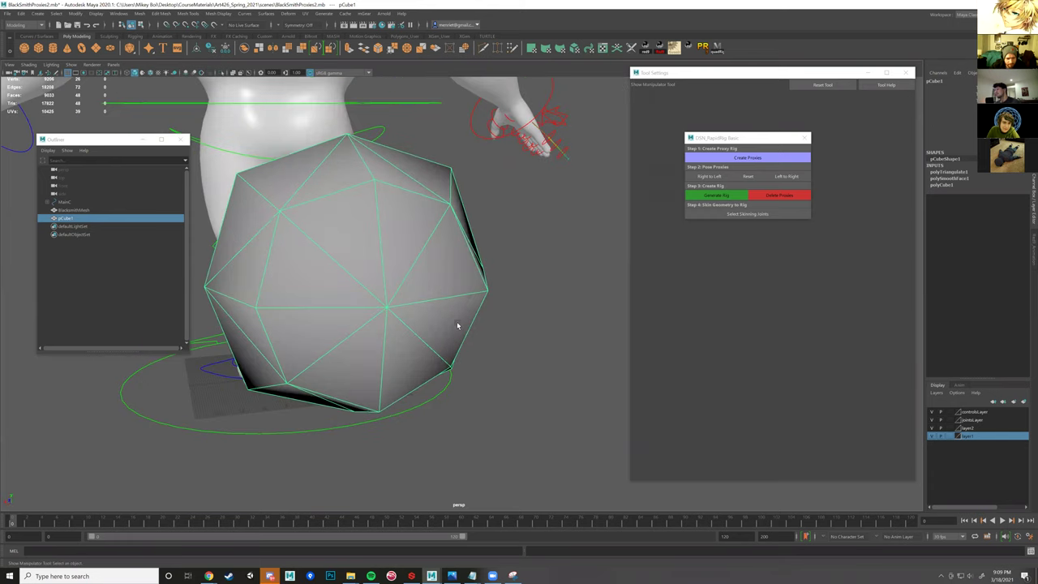
{"action": "scroll", "coordinate": [466, 317], "scroll_direction": "up", "scroll_amount": 3}
{"action": "mouse_move", "coordinate": [479, 316]}
{"action": "left_mouse_down", "text": "alt"}
{"action": "mouse_move", "coordinate": [460, 313]}
{"action": "mouse_move", "coordinate": [470, 315]}
{"action": "left_mouse_up", "text": "alt"}
{"action": "scroll", "coordinate": [464, 313], "scroll_direction": "down", "scroll_amount": 3}
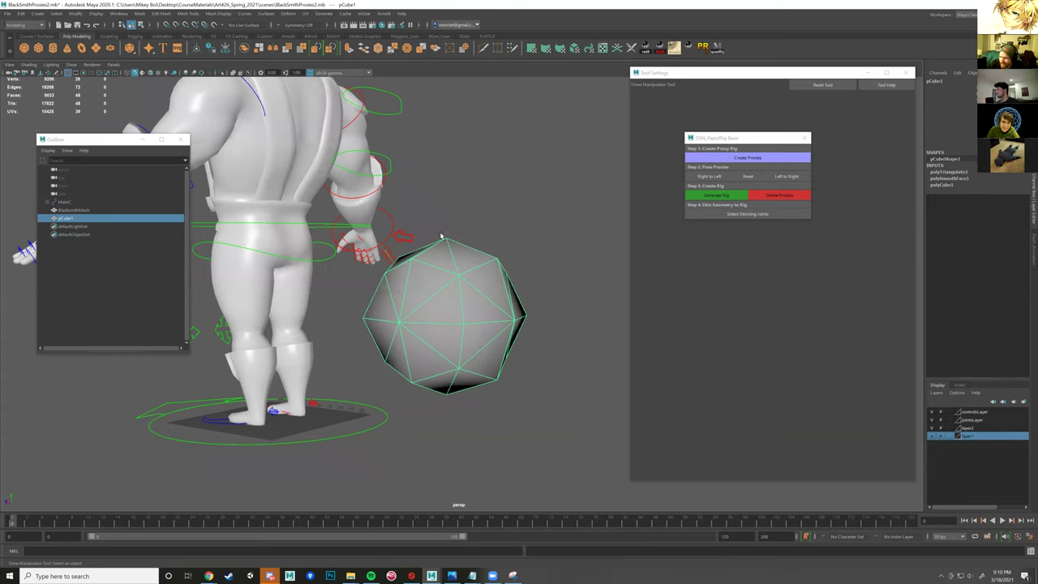
- Undo the triangulation and delete the test cube
{"action": "left_click", "coordinate": [442, 236]}
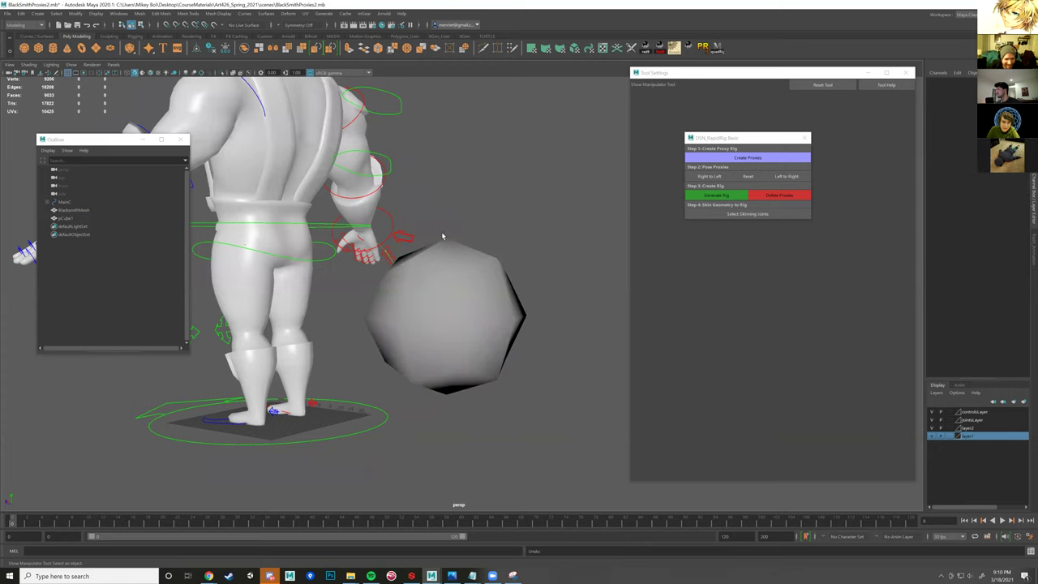
{"action": "left_click", "coordinate": [464, 280]}
{"action": "key", "text": "ctrl+z"}
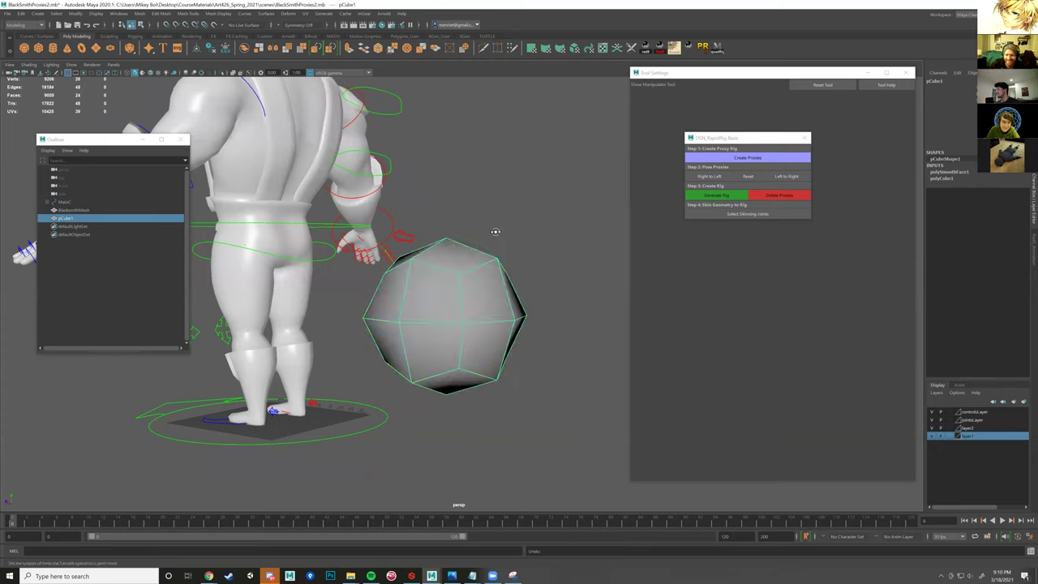
{"action": "left_click_drag", "start_coordinate": [495, 232], "coordinate": [477, 240], "text": "alt"}
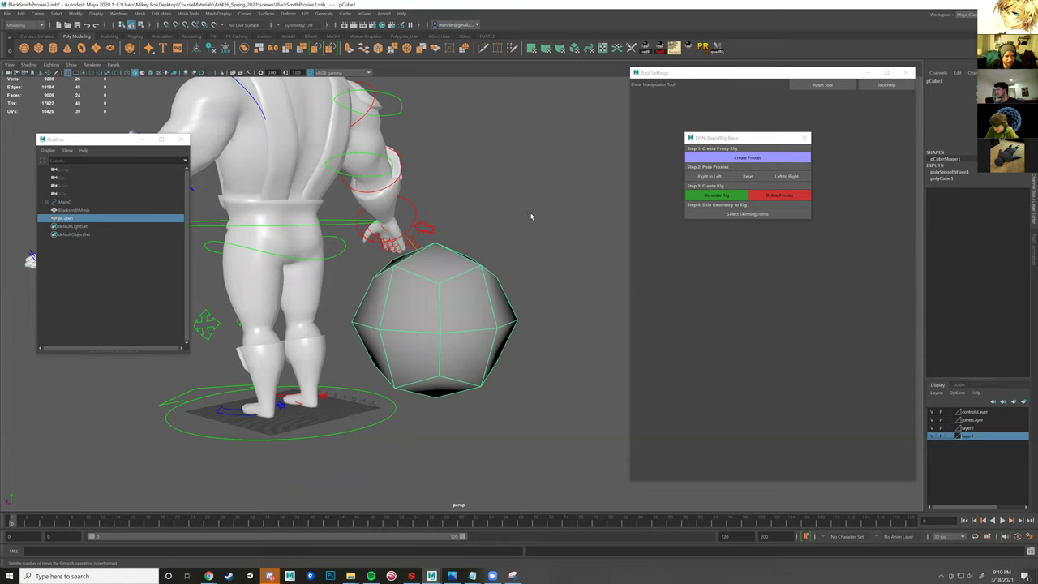
{"action": "key", "text": "Delete"}
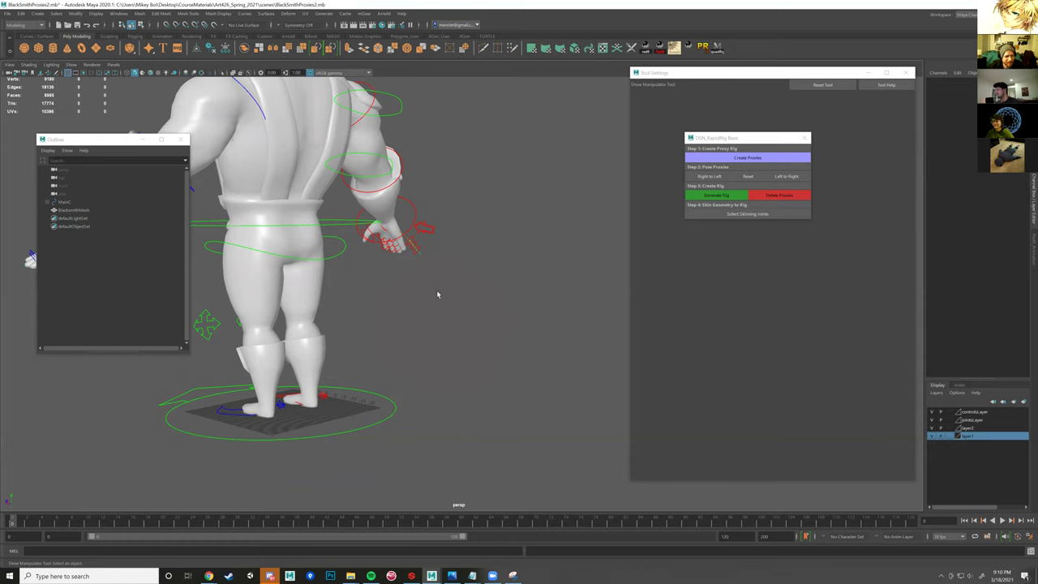
- Select faces on the blacksmith mesh at the back of the waist just below the belt and extrude them
{"action": "left_click_drag", "start_coordinate": [436, 290], "coordinate": [372, 302], "text": "alt"}
{"action": "scroll", "coordinate": [391, 285], "scroll_direction": "up", "scroll_amount": 3}
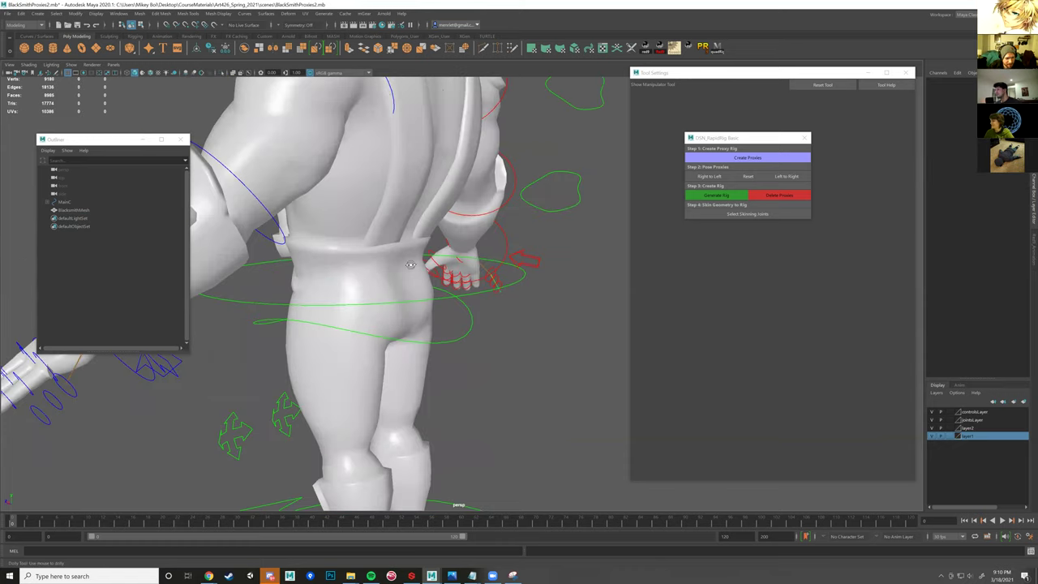
{"action": "left_click", "coordinate": [402, 269]}
{"action": "scroll", "coordinate": [390, 276], "scroll_direction": "up", "scroll_amount": 2}
{"action": "right_click_drag", "start_coordinate": [391, 267], "coordinate": [389, 280]}
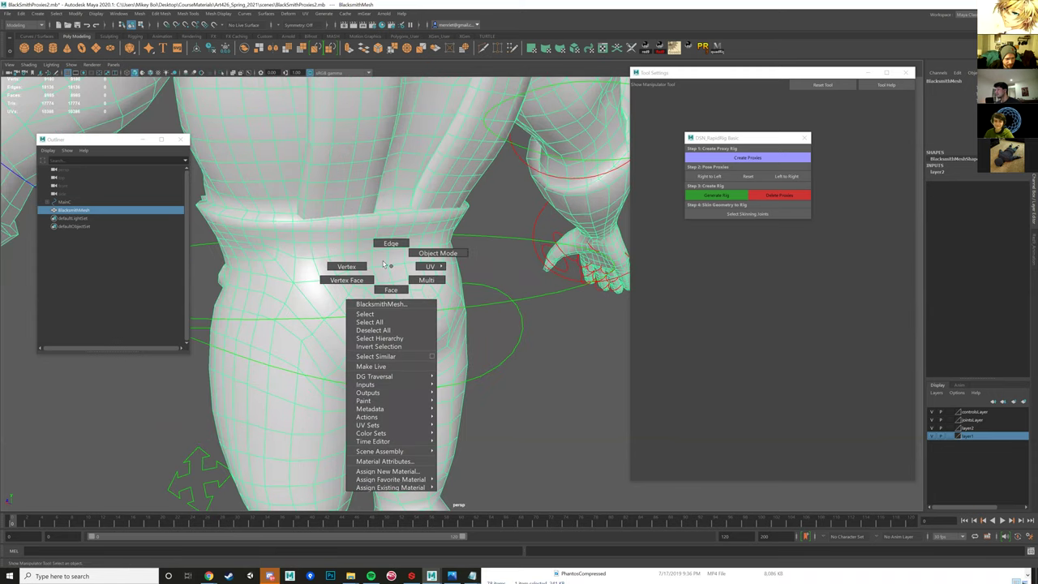
{"action": "left_click", "coordinate": [381, 259]}
{"action": "left_click", "coordinate": [398, 275]}
{"action": "left_click_drag", "start_coordinate": [402, 282], "coordinate": [436, 285], "text": "alt"}
{"action": "key", "text": "ctrl+e"}
{"action": "left_click_drag", "start_coordinate": [384, 248], "coordinate": [359, 227], "text": "alt"}
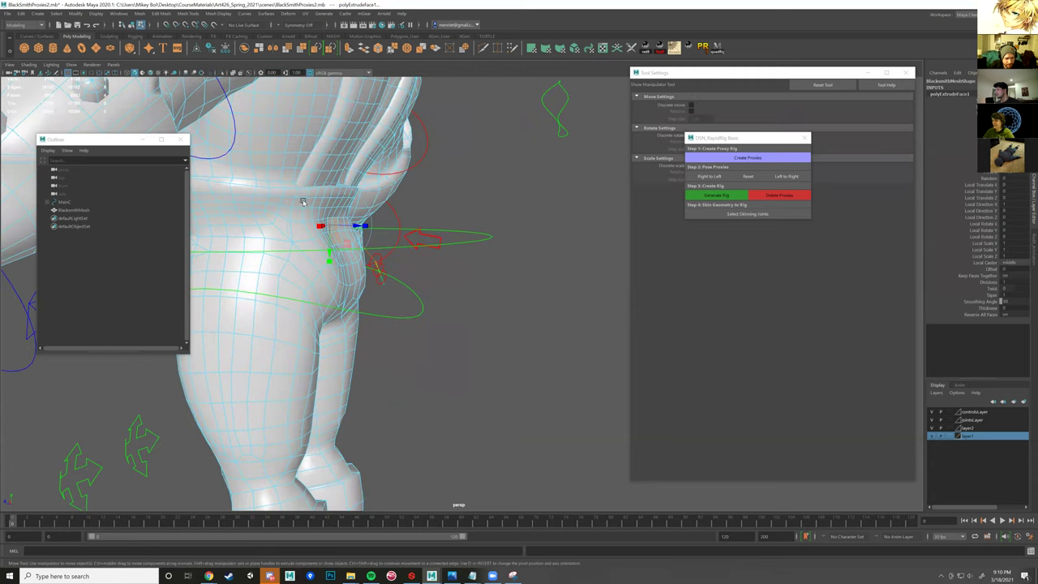
- Move the extruded faces far out and down behind the character to form a long tail
{"action": "key", "text": "w"}
{"action": "left_click_drag", "start_coordinate": [695, 369], "coordinate": [478, 313]}
{"action": "scroll", "coordinate": [478, 314], "scroll_direction": "down", "scroll_amount": 4}
{"action": "middle_click_drag", "start_coordinate": [477, 314], "coordinate": [349, 268], "text": "alt"}
{"action": "left_click_drag", "start_coordinate": [411, 270], "coordinate": [389, 276]}
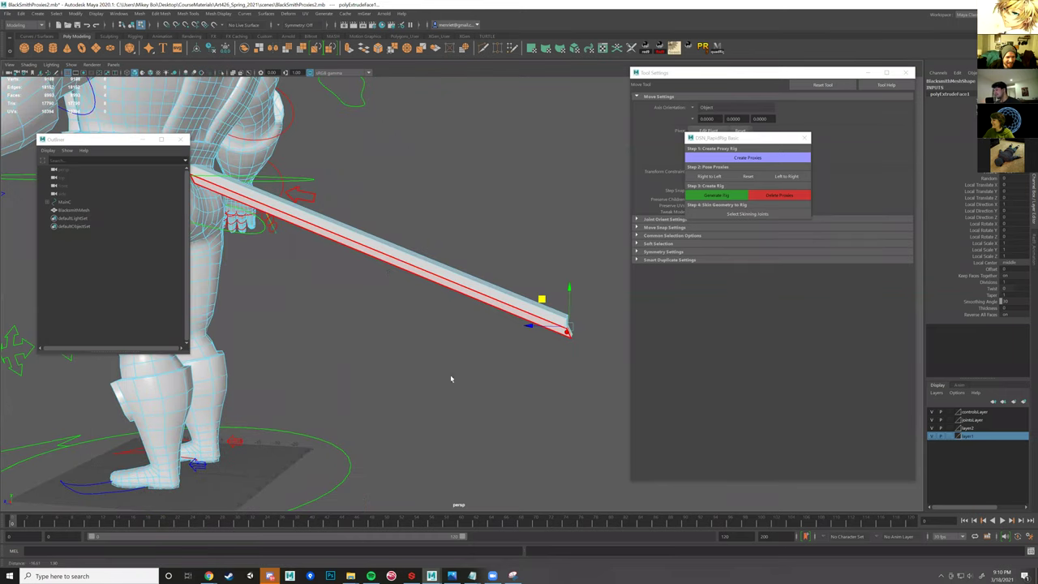
- Select opposite lengthwise edges of the tail and adjust them to round out its cross-section
{"action": "left_click_drag", "start_coordinate": [451, 379], "coordinate": [424, 273], "text": "alt"}
{"action": "left_click", "coordinate": [445, 278]}
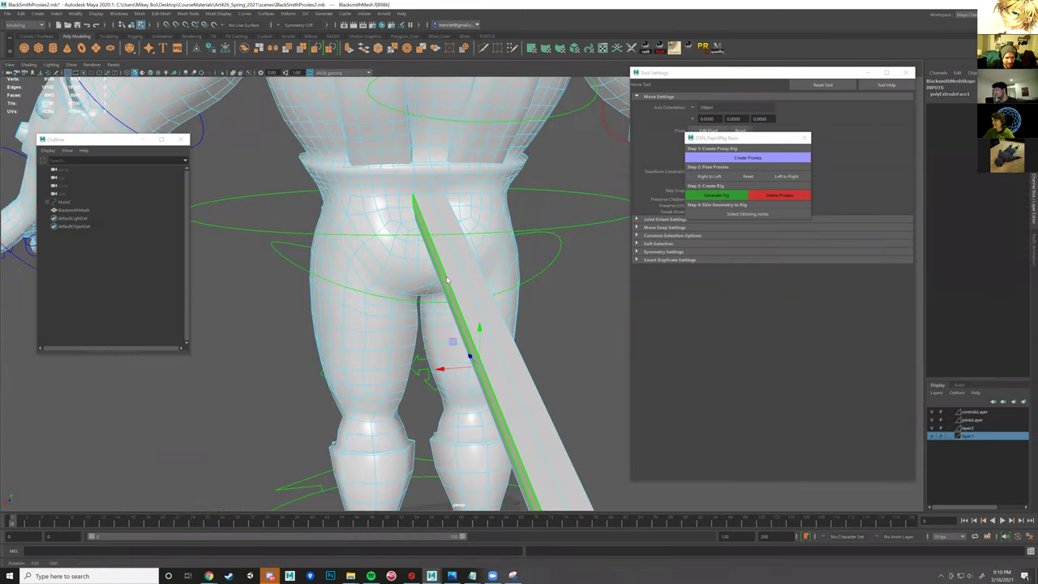
{"action": "right_click", "coordinate": [447, 280]}
{"action": "left_click_drag", "start_coordinate": [450, 280], "coordinate": [419, 267], "text": "alt"}
{"action": "left_click", "coordinate": [436, 283], "text": "shift"}
{"action": "mouse_move", "coordinate": [382, 332]}
{"action": "left_mouse_down", "text": "alt"}
{"action": "mouse_move", "coordinate": [373, 330]}
{"action": "mouse_move", "coordinate": [447, 317]}
{"action": "mouse_move", "coordinate": [389, 316]}
{"action": "left_mouse_up", "text": "alt"}
{"action": "key", "text": "r"}
{"action": "mouse_move", "coordinate": [426, 287]}
{"action": "left_mouse_down", "text": "alt"}
{"action": "mouse_move", "coordinate": [439, 279]}
{"action": "mouse_move", "coordinate": [430, 326]}
{"action": "mouse_move", "coordinate": [474, 308]}
{"action": "mouse_move", "coordinate": [485, 318]}
{"action": "mouse_move", "coordinate": [424, 296]}
{"action": "mouse_move", "coordinate": [415, 270]}
{"action": "left_mouse_up", "text": "alt"}
{"action": "key", "text": "w"}
{"action": "key", "text": "r"}
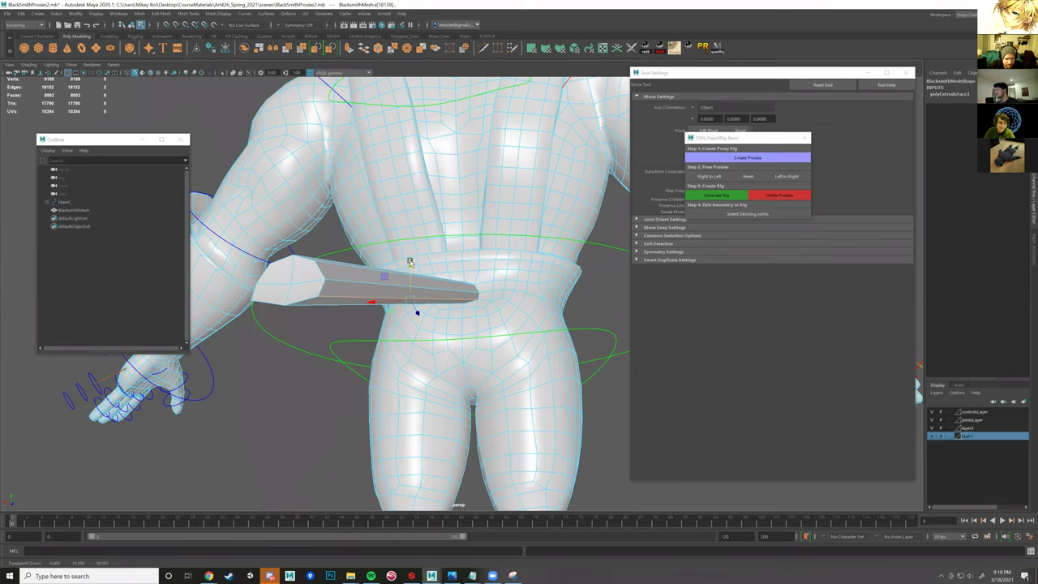
- Select the vertices at the tail's far end and scale them down to taper the tip
{"action": "left_click_drag", "start_coordinate": [390, 302], "coordinate": [530, 335], "text": "alt"}
{"action": "right_click_drag", "start_coordinate": [472, 293], "coordinate": [427, 292]}
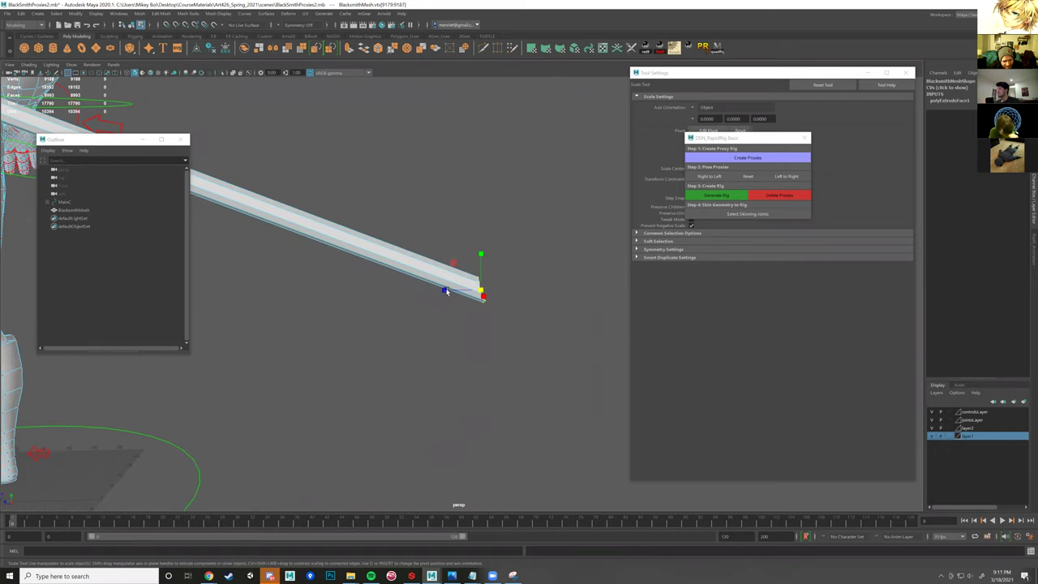
{"action": "left_click_drag", "start_coordinate": [446, 289], "coordinate": [424, 297]}
{"action": "key", "text": "e"}
{"action": "middle_click_drag", "start_coordinate": [260, 294], "coordinate": [361, 294], "text": "alt"}
{"action": "left_click_drag", "start_coordinate": [568, 308], "coordinate": [542, 324], "text": "alt"}
{"action": "key", "text": "r"}
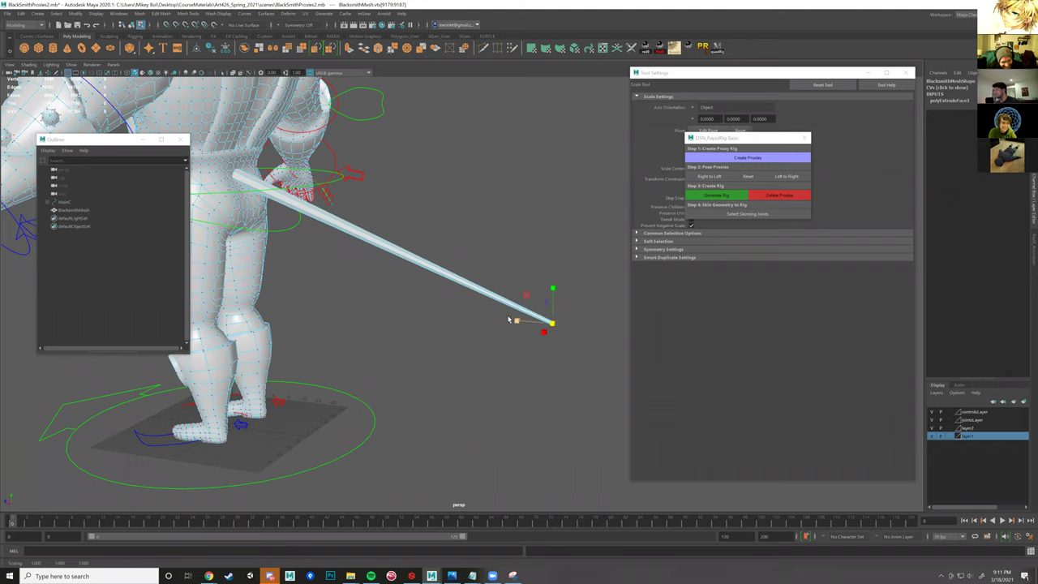
{"action": "scroll", "coordinate": [509, 320], "scroll_direction": "up", "scroll_amount": 5}
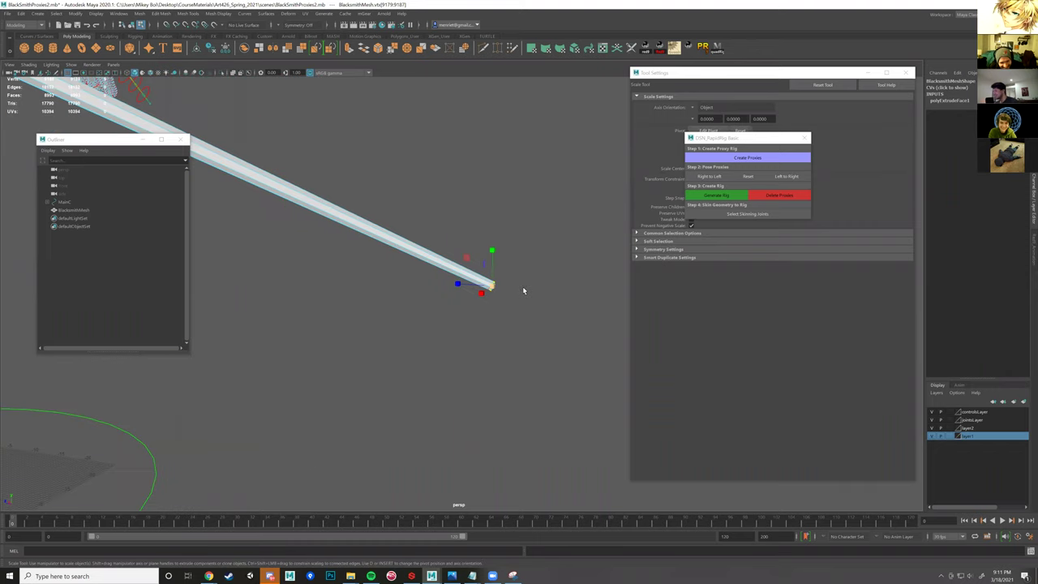
- Select the centre vertex of the tail's end cap and pull it outward to form a pointed tip
{"action": "left_click", "coordinate": [523, 291]}
{"action": "key", "text": "w"}
{"action": "scroll", "coordinate": [519, 288], "scroll_direction": "up", "scroll_amount": 1}
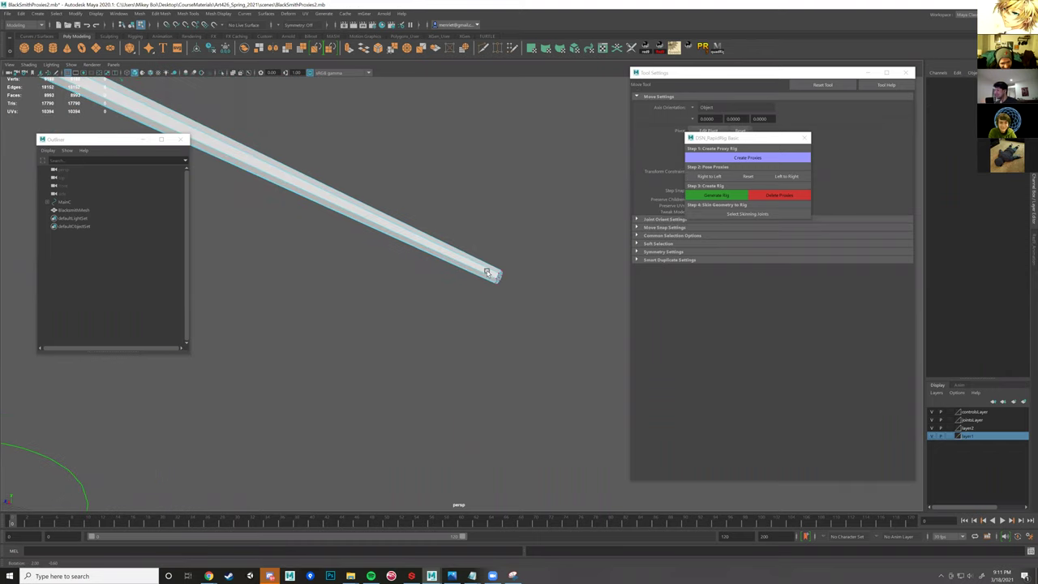
{"action": "left_click", "coordinate": [487, 273]}
{"action": "left_click_drag", "start_coordinate": [479, 273], "coordinate": [491, 285], "text": "alt"}
{"action": "left_click_drag", "start_coordinate": [491, 285], "coordinate": [502, 289]}
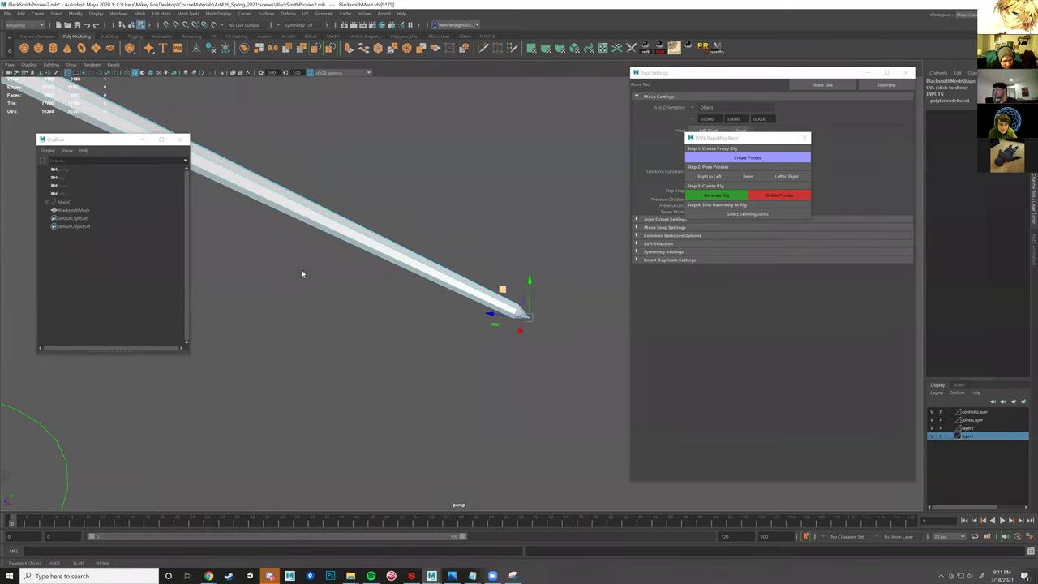
- Examine the tail's shape and its attachment to the body from several angles, with and without the mesh selected
{"action": "scroll", "coordinate": [302, 273], "scroll_direction": "down", "scroll_amount": 4}
{"action": "middle_click_drag", "start_coordinate": [302, 273], "coordinate": [463, 306], "text": "alt"}
{"action": "scroll", "coordinate": [454, 298], "scroll_direction": "down", "scroll_amount": 5}
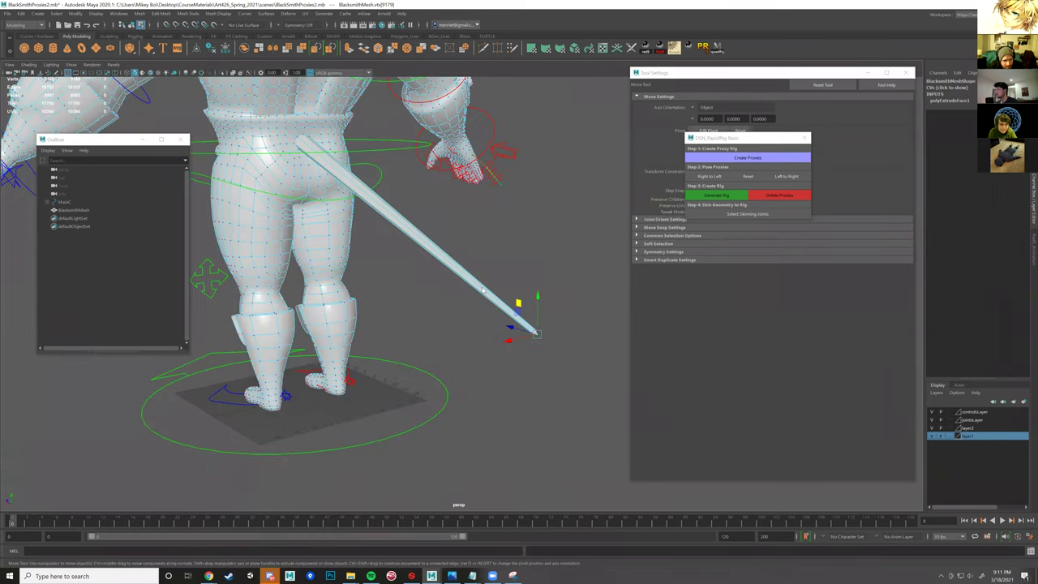
{"action": "right_click_drag", "start_coordinate": [482, 291], "coordinate": [476, 311]}
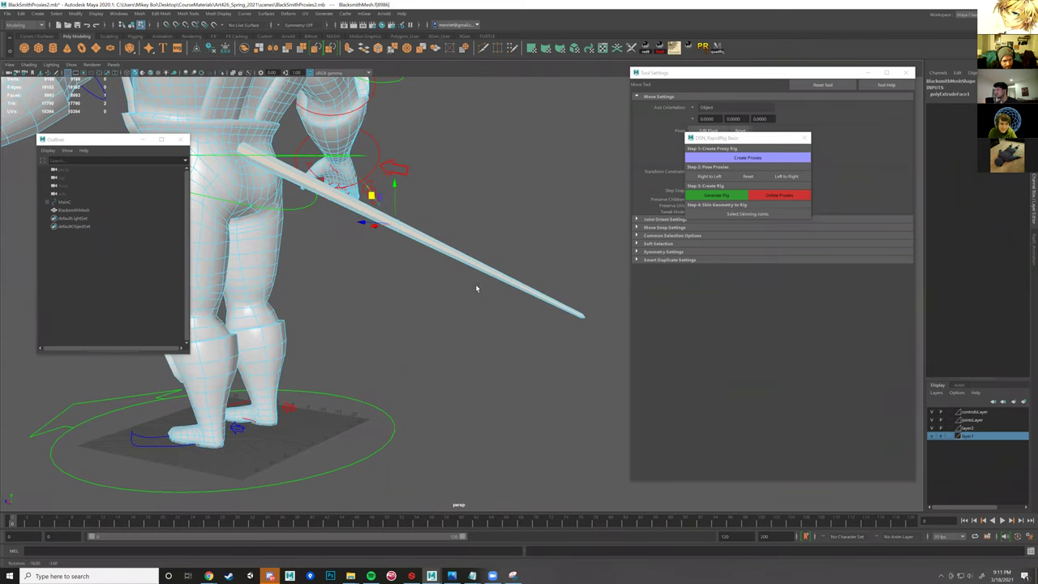
{"action": "left_click_drag", "start_coordinate": [476, 283], "coordinate": [500, 281], "text": "alt"}
{"action": "right_click_drag", "start_coordinate": [527, 262], "coordinate": [528, 261]}
{"action": "left_click_drag", "start_coordinate": [524, 262], "coordinate": [527, 291], "text": "alt"}
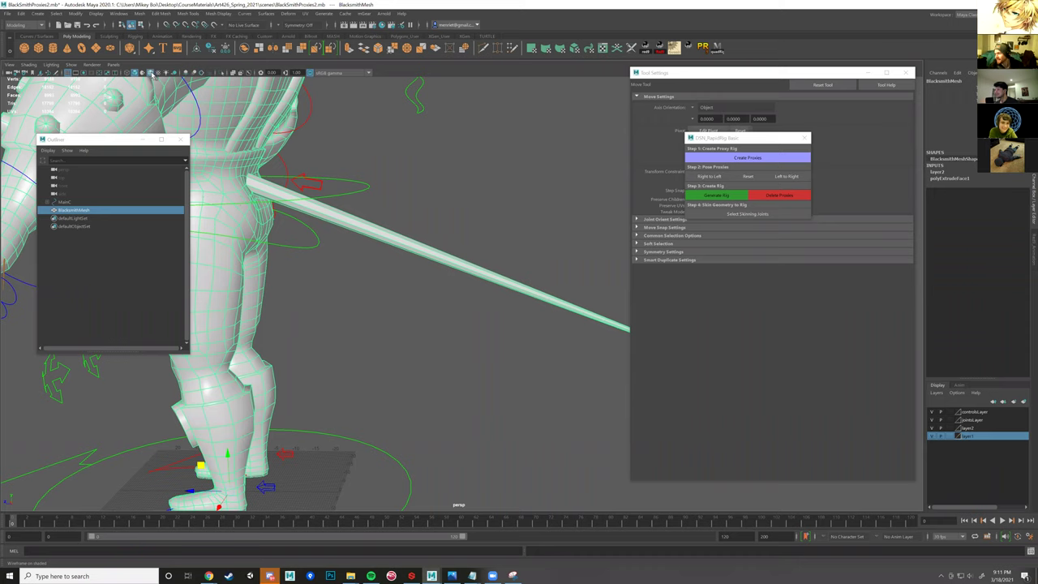
{"action": "middle_click_drag", "start_coordinate": [334, 220], "coordinate": [261, 218], "text": "alt"}
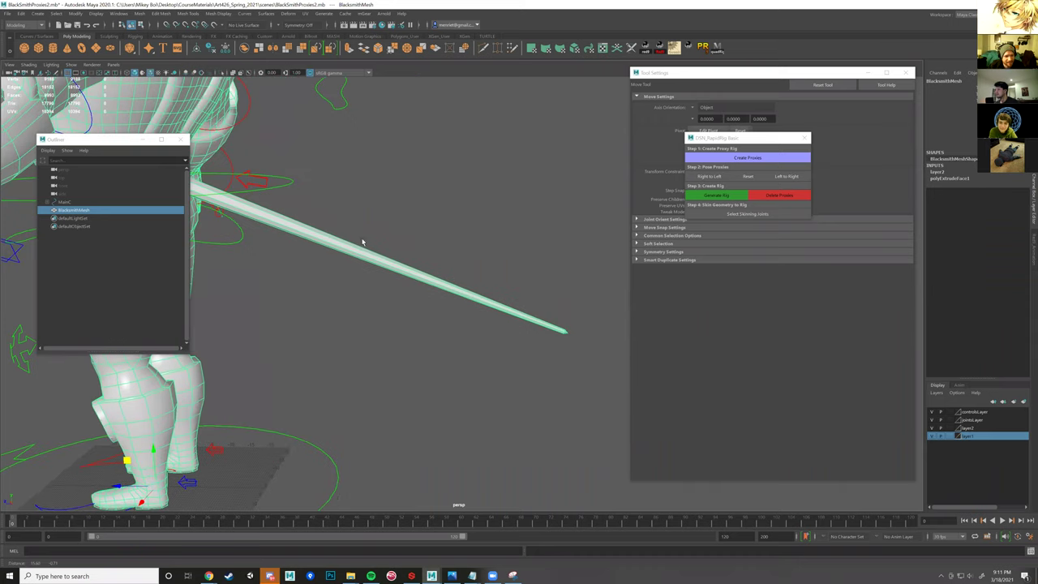
{"action": "key", "text": "f"}
{"action": "scroll", "coordinate": [417, 295], "scroll_direction": "down", "scroll_amount": 2}
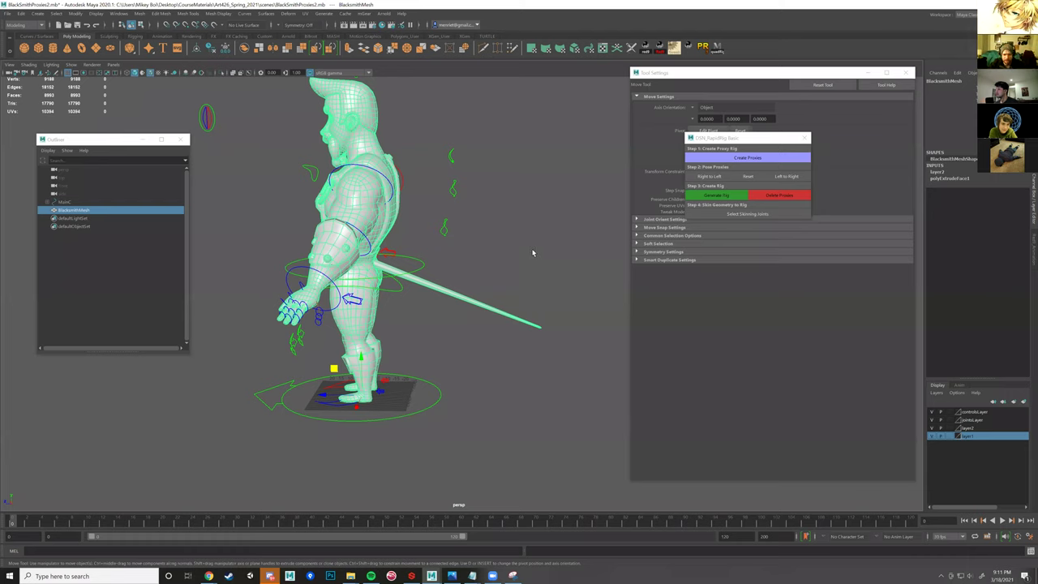
{"action": "left_click_drag", "start_coordinate": [516, 260], "coordinate": [503, 261], "text": "alt"}
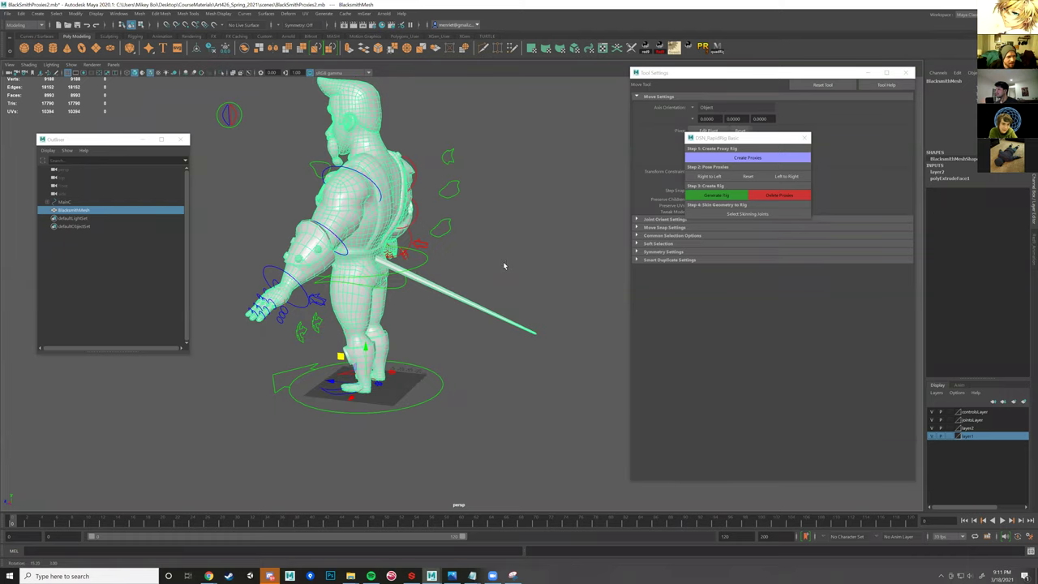
{"action": "scroll", "coordinate": [503, 261], "scroll_direction": "up", "scroll_amount": 2}
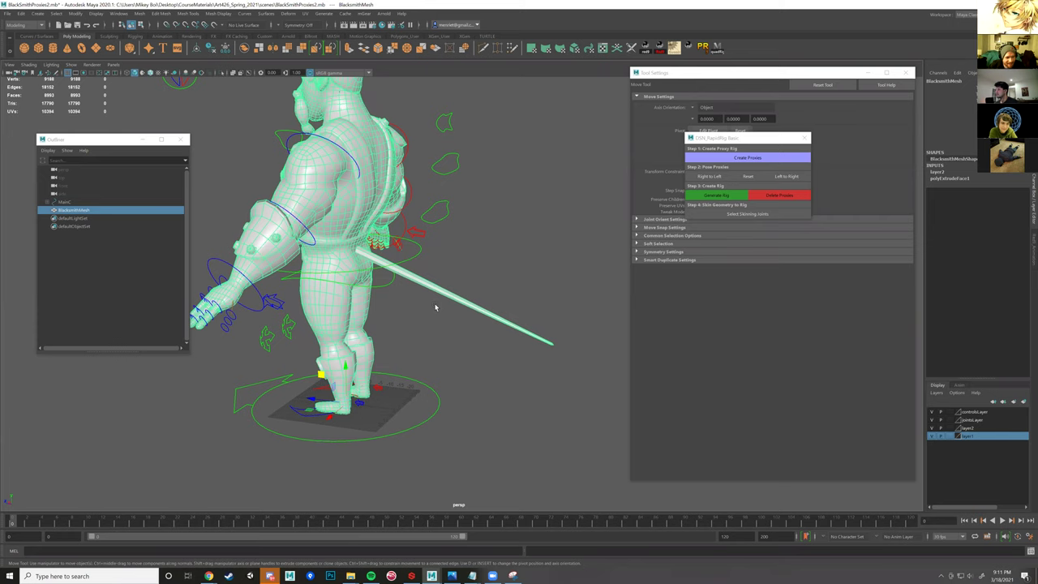
{"action": "scroll", "coordinate": [398, 287], "scroll_direction": "up", "scroll_amount": 3}
{"action": "right_click", "coordinate": [396, 284]}
{"action": "right_click_drag", "start_coordinate": [396, 285], "coordinate": [465, 286]}
{"action": "left_click", "coordinate": [467, 293]}
{"action": "left_click_drag", "start_coordinate": [432, 319], "coordinate": [493, 315], "text": "alt"}
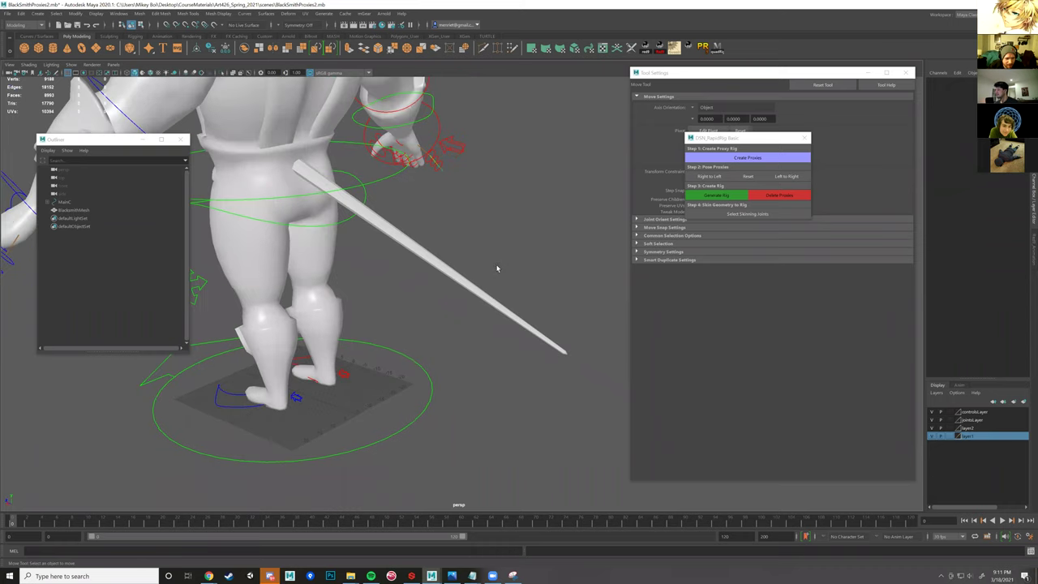
{"action": "left_click", "coordinate": [456, 285]}
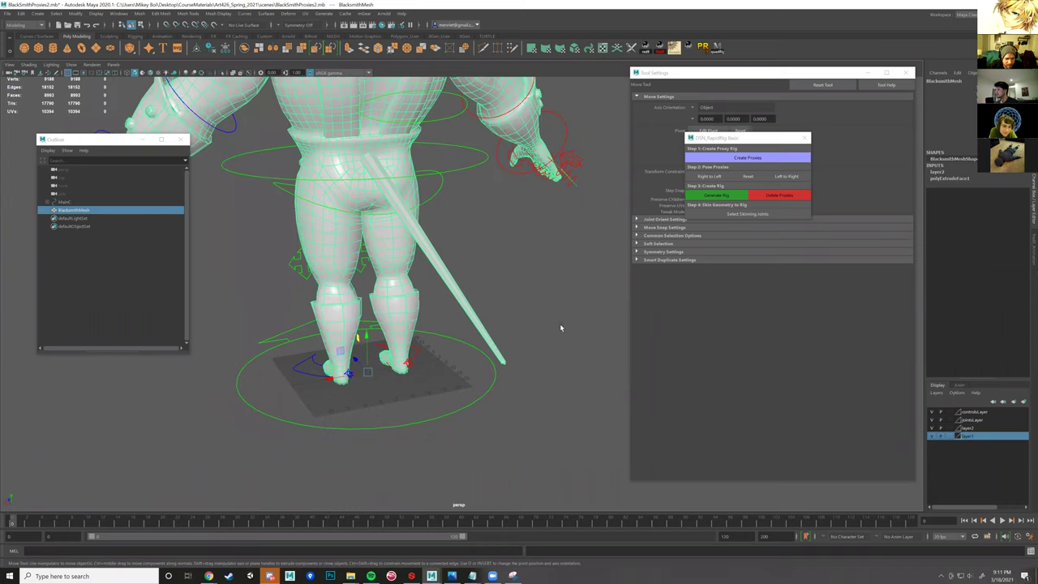
{"action": "left_click_drag", "start_coordinate": [406, 281], "coordinate": [434, 309], "text": "alt"}
{"action": "left_click_drag", "start_coordinate": [494, 331], "coordinate": [418, 259], "text": "alt"}
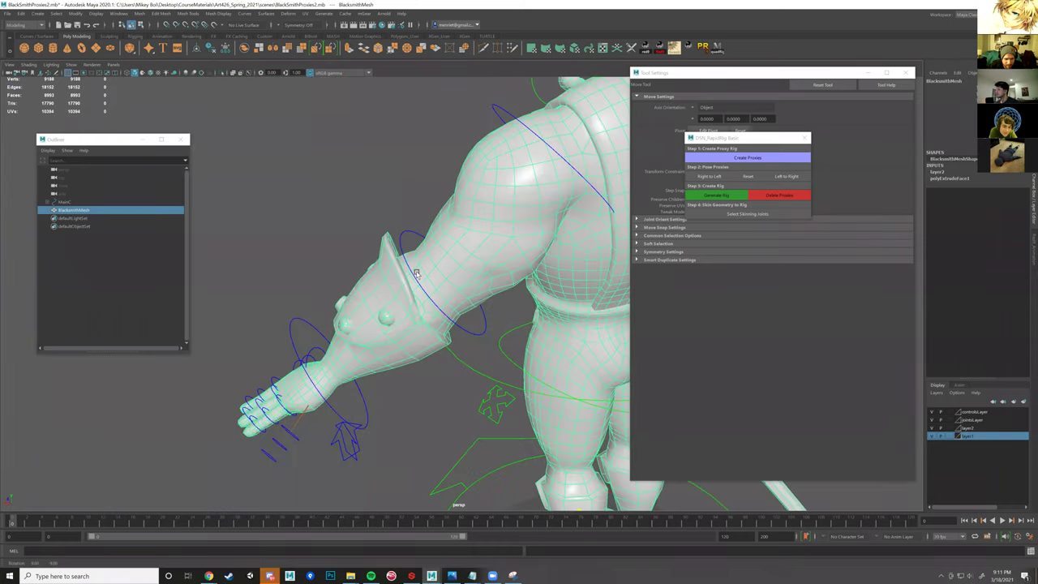
{"action": "left_click_drag", "start_coordinate": [361, 327], "coordinate": [299, 360], "text": "alt"}
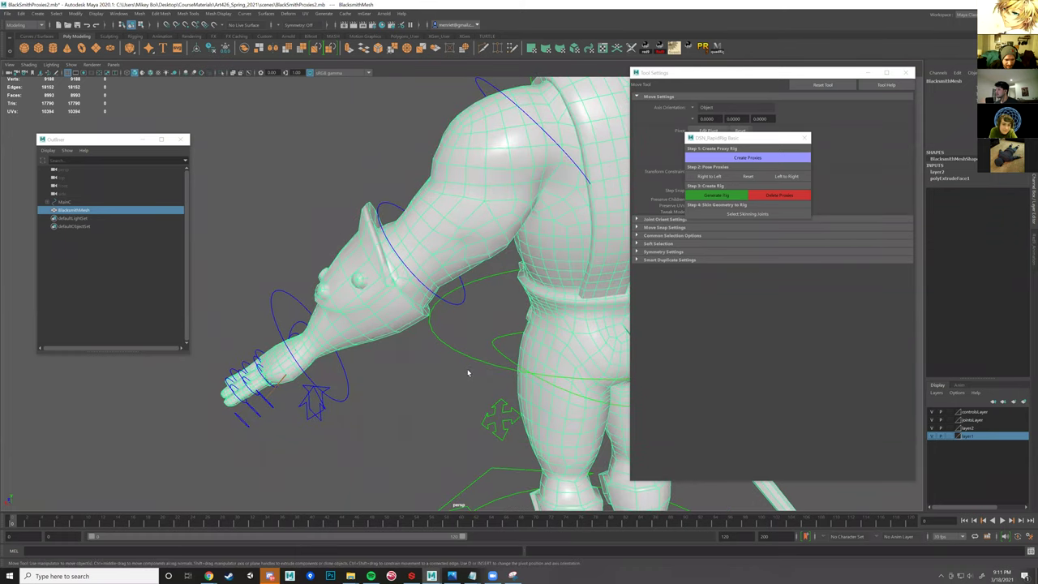
{"action": "left_click_drag", "start_coordinate": [467, 370], "coordinate": [496, 329], "text": "alt"}
{"action": "left_click_drag", "start_coordinate": [416, 308], "coordinate": [358, 286], "text": "alt"}
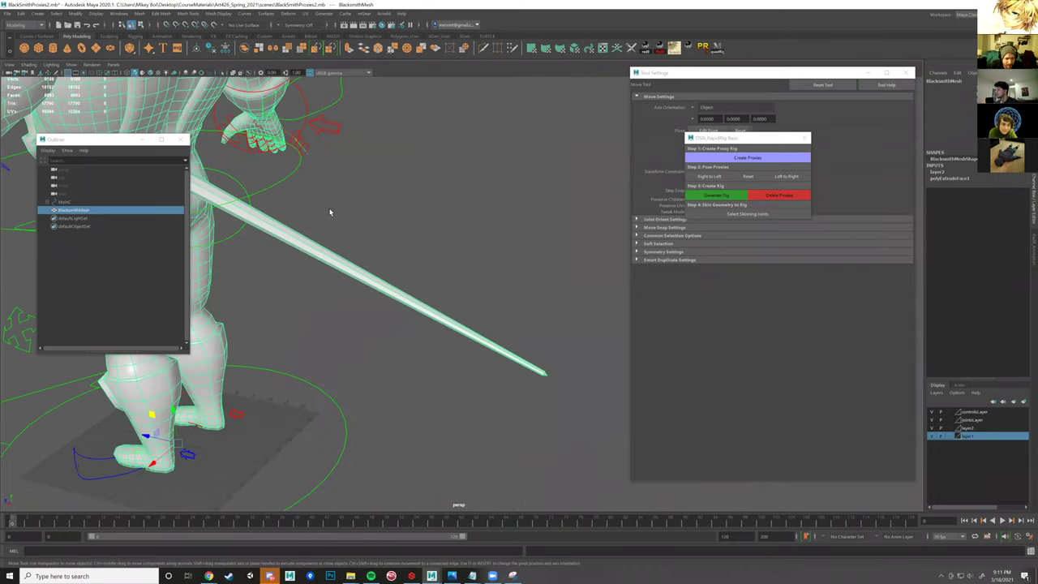
{"action": "scroll", "coordinate": [329, 213], "scroll_direction": "up", "scroll_amount": 3}
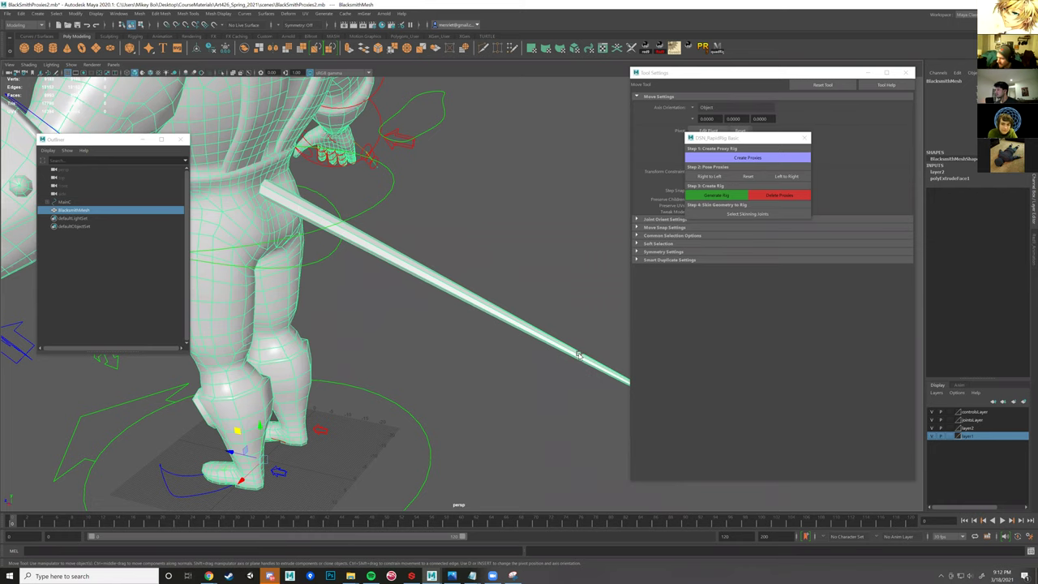
{"action": "scroll", "coordinate": [406, 268], "scroll_direction": "down", "scroll_amount": 2}
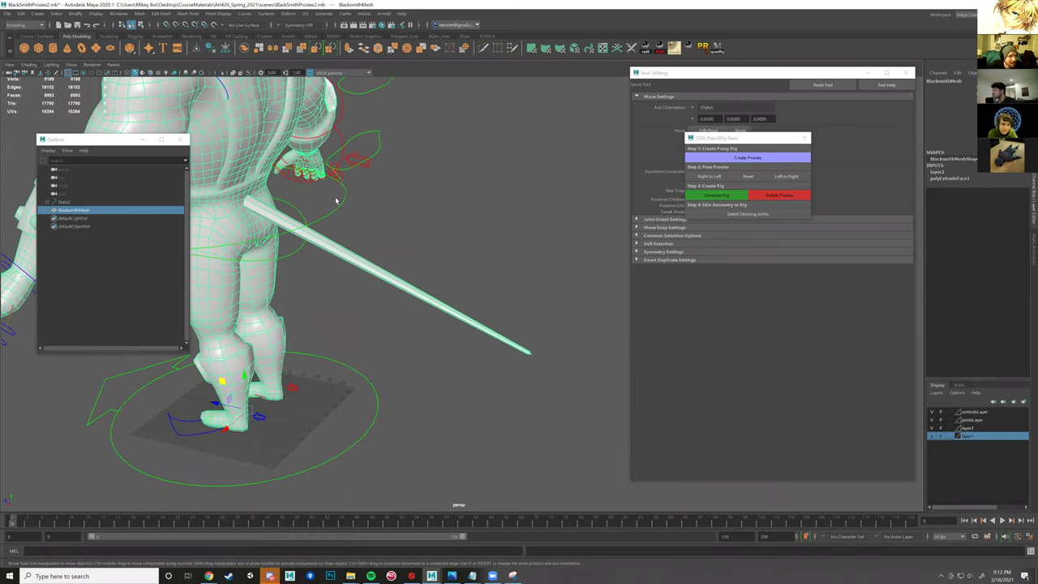
{"action": "left_click_drag", "start_coordinate": [335, 200], "coordinate": [430, 295], "text": "alt"}
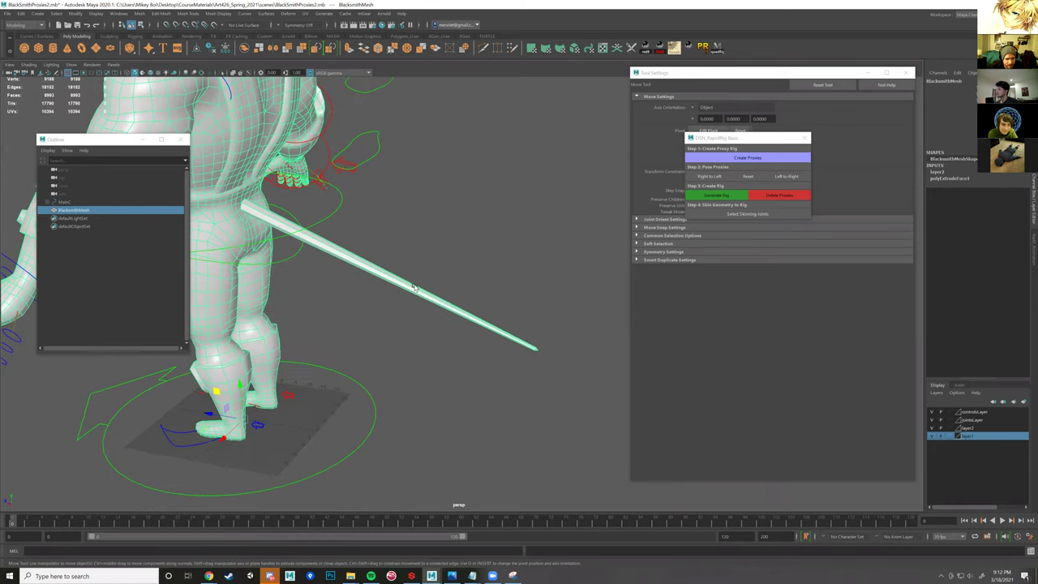
- Insert edge loops at intervals along the tail's full length with the Multi-Cut tool
{"action": "left_click", "coordinate": [414, 288]}
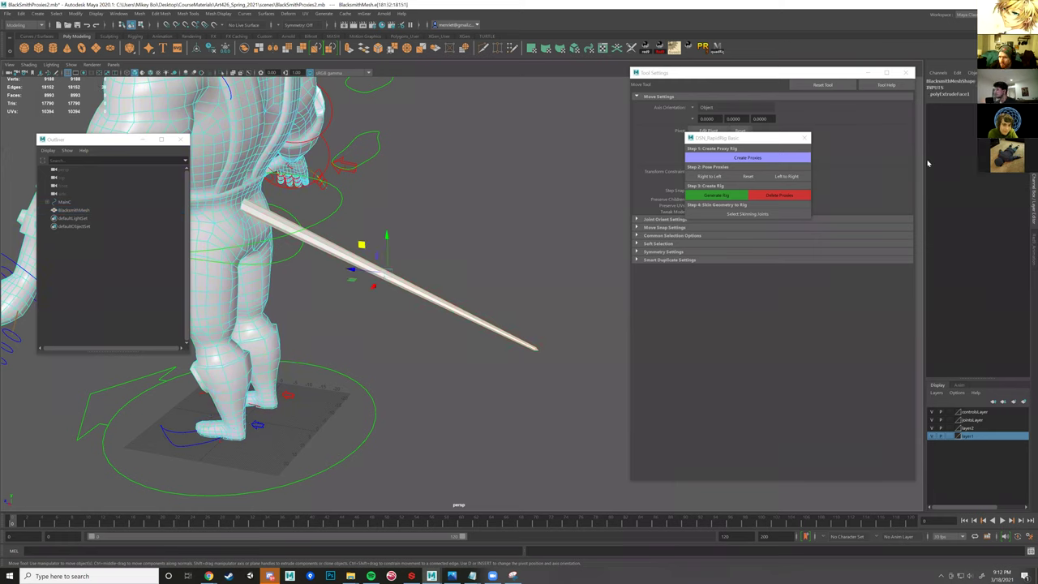
{"action": "left_click", "coordinate": [1033, 150]}
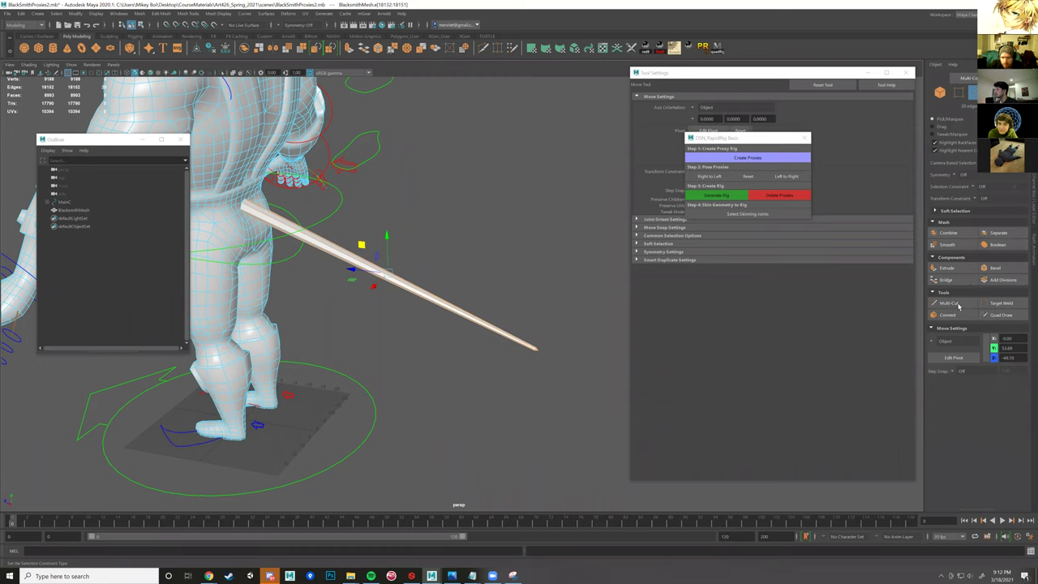
{"action": "left_click", "coordinate": [957, 304]}
{"action": "scroll", "coordinate": [367, 275], "scroll_direction": "up", "scroll_amount": 3}
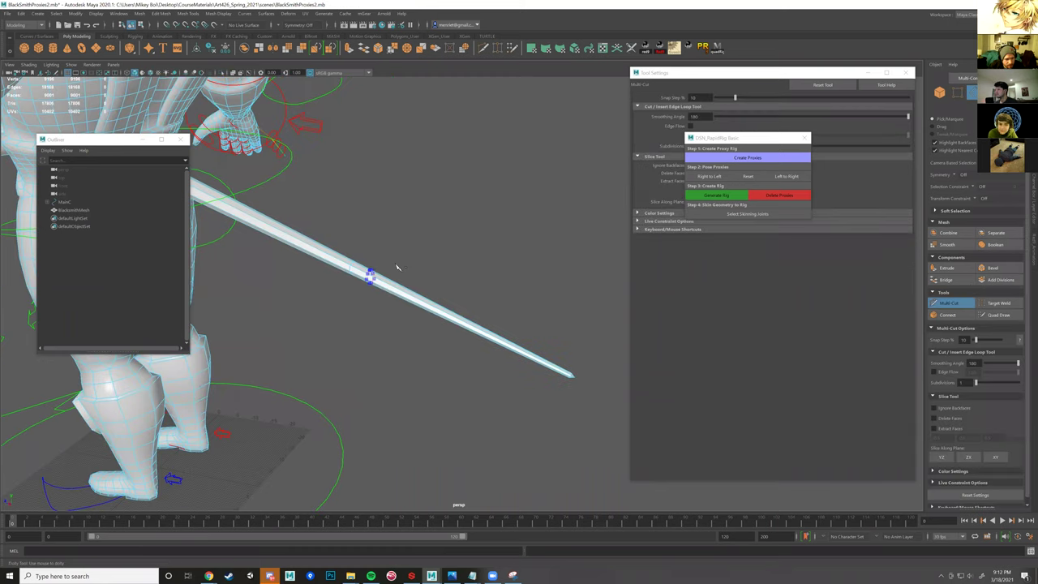
{"action": "scroll", "coordinate": [401, 286], "scroll_direction": "down", "scroll_amount": 1}
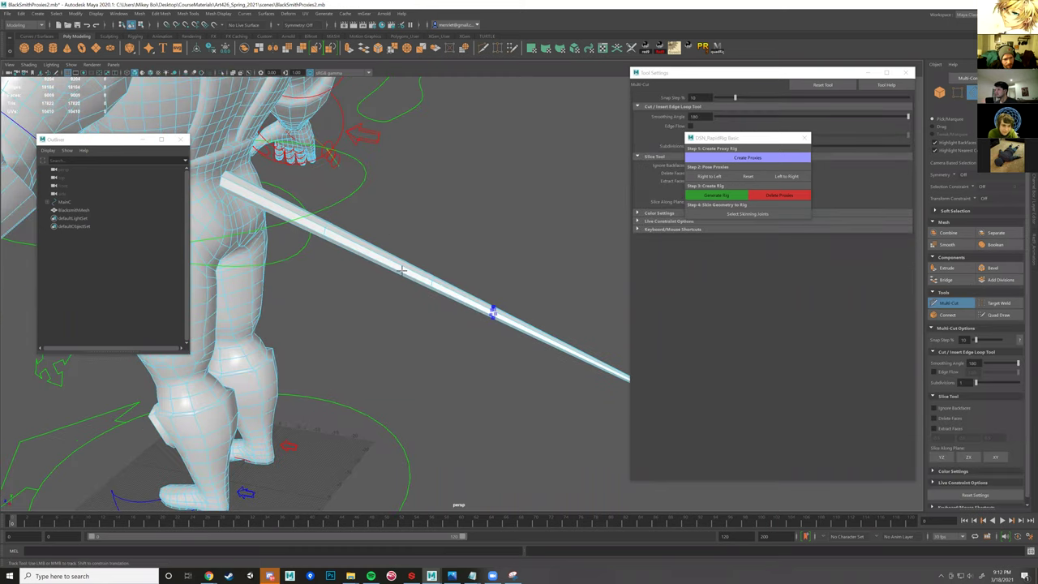
{"action": "left_click", "coordinate": [298, 221], "text": "ctrl"}
{"action": "left_click", "coordinate": [253, 202], "text": "ctrl"}
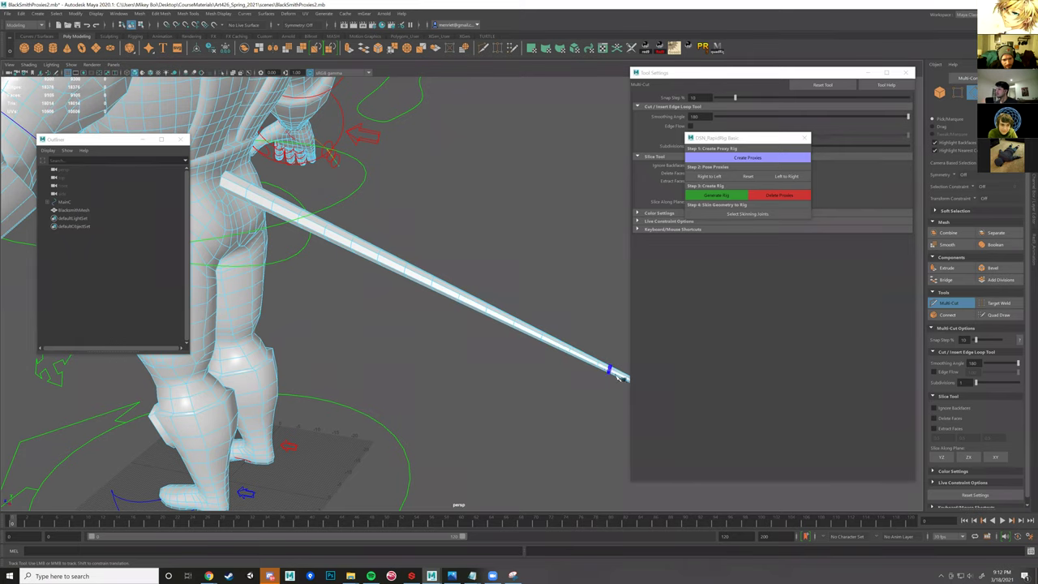
{"action": "middle_click_drag", "start_coordinate": [614, 371], "coordinate": [526, 345], "text": "alt"}
{"action": "right_click_drag", "start_coordinate": [487, 338], "coordinate": [410, 317], "text": "alt"}
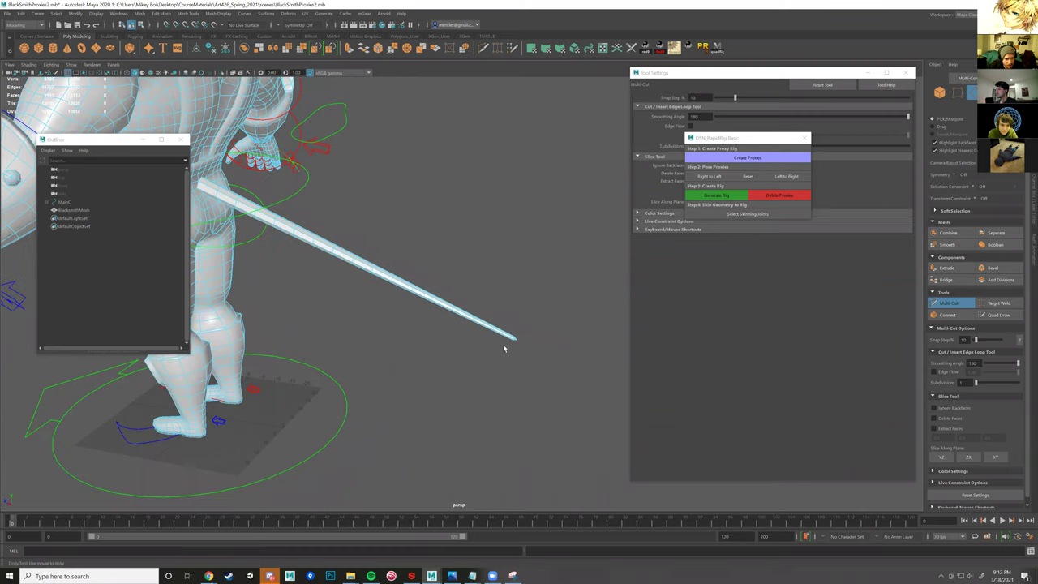
{"action": "key", "text": "w"}
- Switch to the full-size side view and frame the character's lower body with the whole tail in profile
{"action": "left_click_drag", "start_coordinate": [504, 343], "coordinate": [501, 333], "text": "alt"}
{"action": "left_click_drag", "start_coordinate": [496, 294], "coordinate": [515, 315], "text": "alt"}
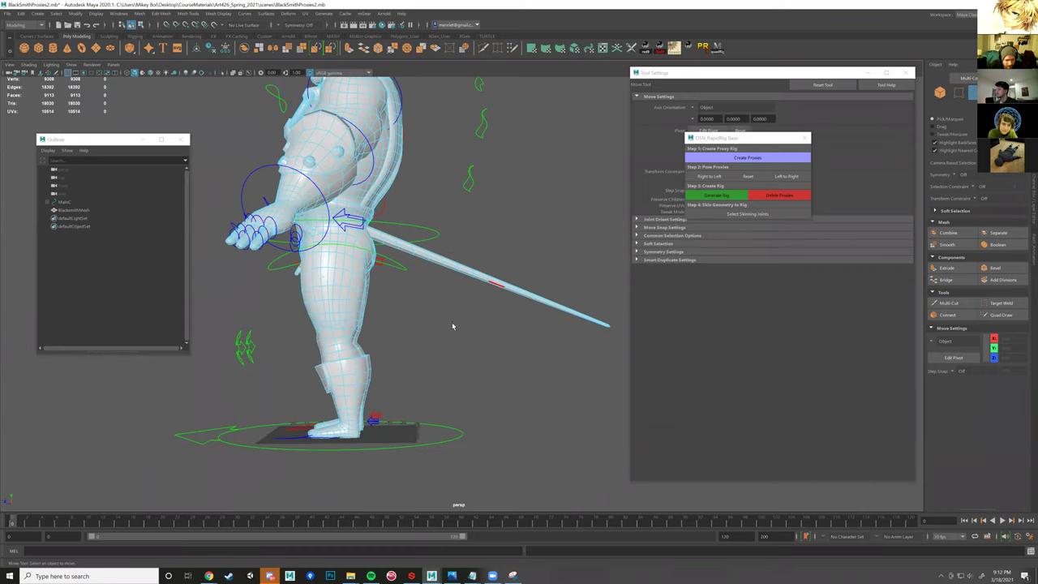
{"action": "scroll", "coordinate": [522, 251], "scroll_direction": "up", "scroll_amount": 2}
{"action": "key", "text": "space"}
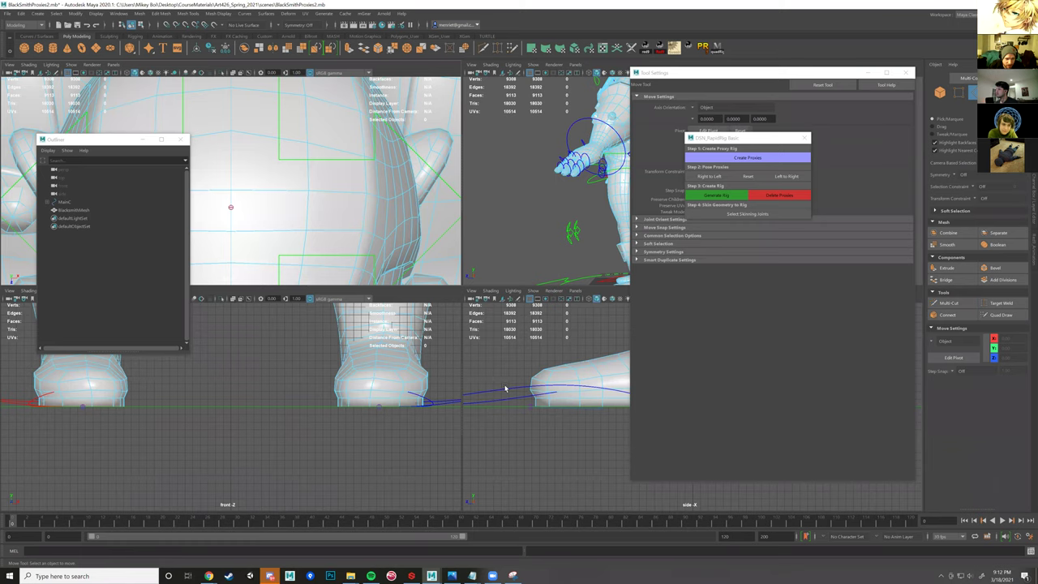
{"action": "key", "text": "space"}
{"action": "key", "text": "space"}
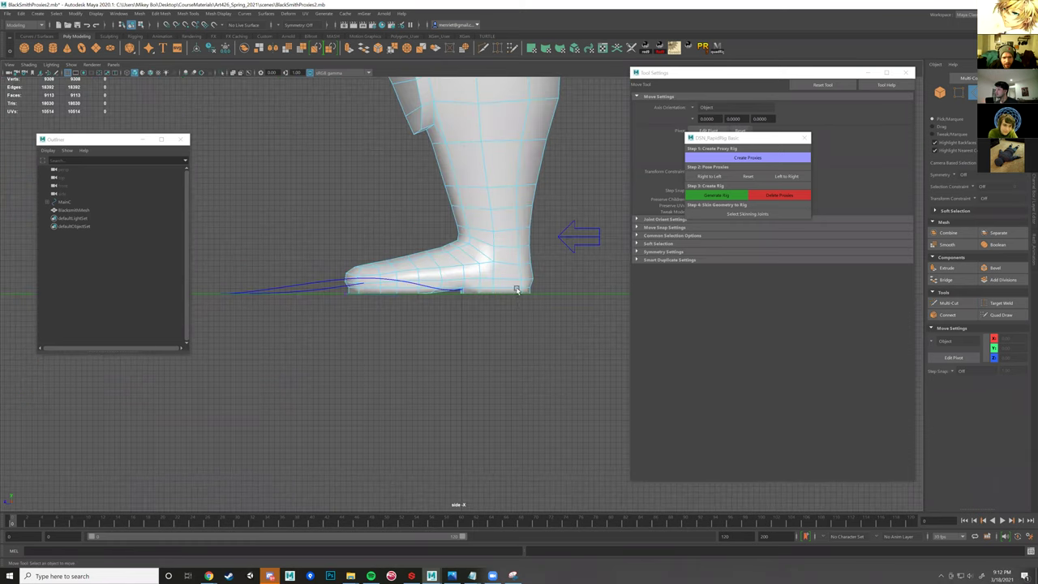
{"action": "scroll", "coordinate": [520, 264], "scroll_direction": "down", "scroll_amount": 2}
{"action": "scroll", "coordinate": [514, 258], "scroll_direction": "down", "scroll_amount": 3}
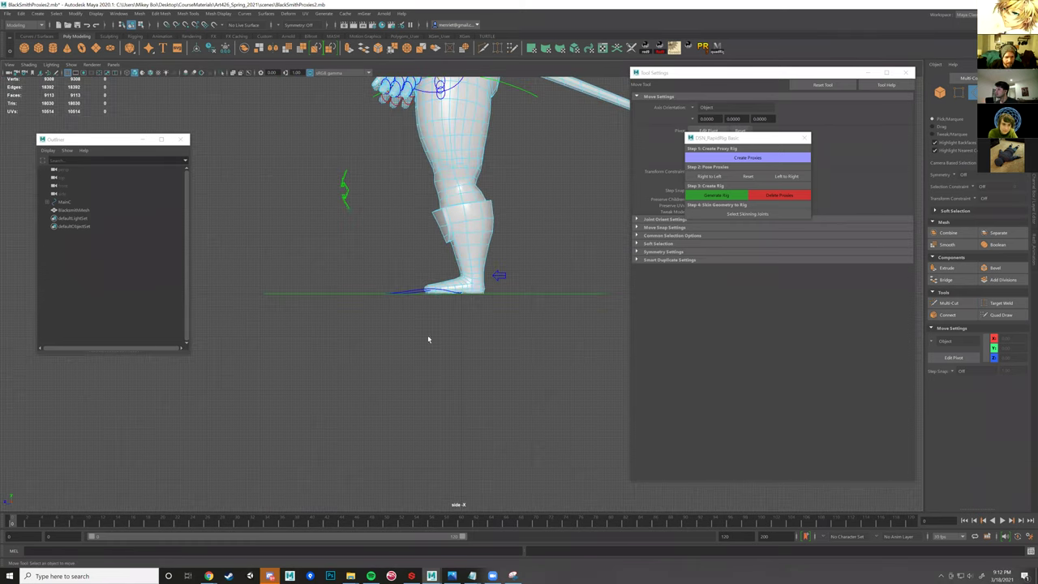
{"action": "middle_click_drag", "start_coordinate": [428, 334], "coordinate": [423, 302], "text": "alt"}
{"action": "scroll", "coordinate": [410, 276], "scroll_direction": "up", "scroll_amount": 1}
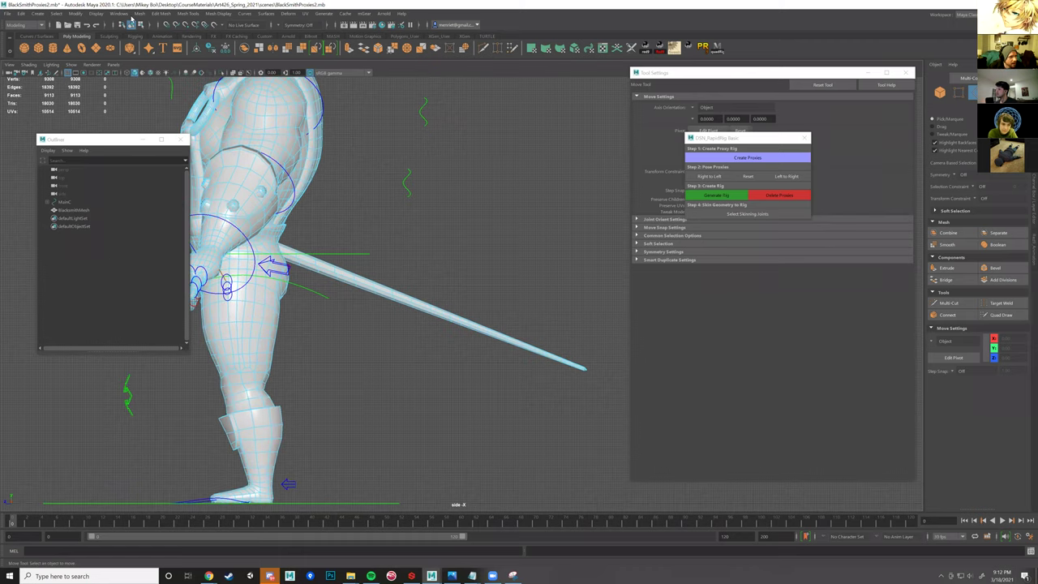
- Switch to the Rigging menu set and wireframe display, and create a chain of nine joints from the tail's base to its tip
{"action": "left_click", "coordinate": [29, 27]}
{"action": "left_click", "coordinate": [25, 44]}
{"action": "left_click", "coordinate": [161, 15]}
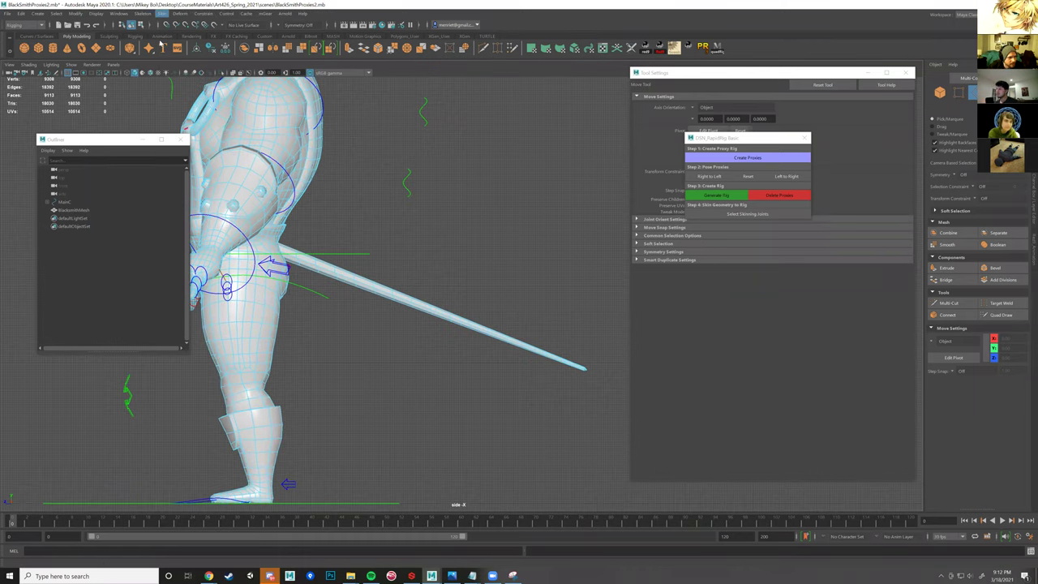
{"action": "left_click", "coordinate": [161, 14]}
{"action": "left_click", "coordinate": [172, 32]}
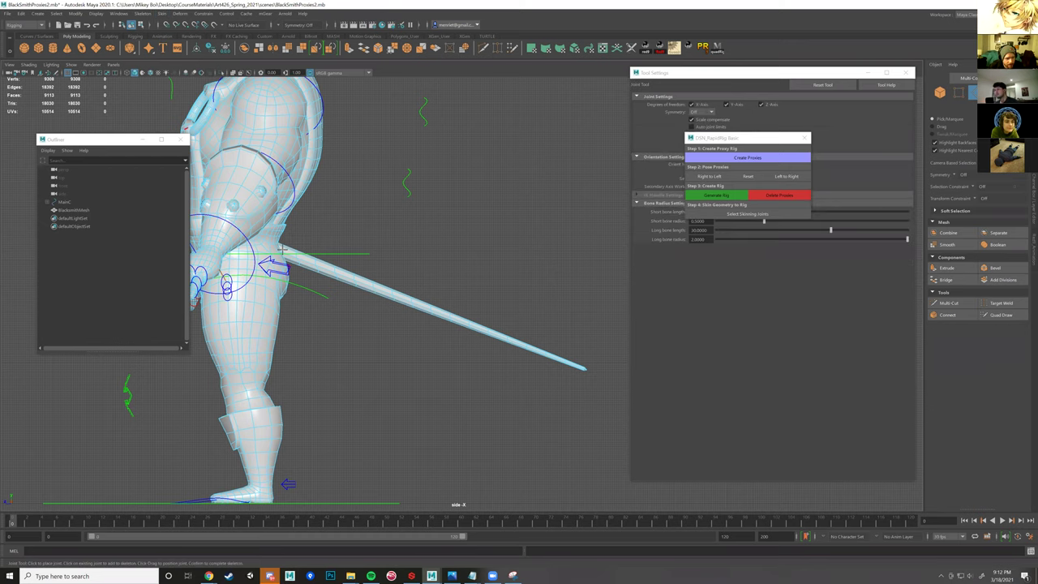
{"action": "key", "text": "4"}
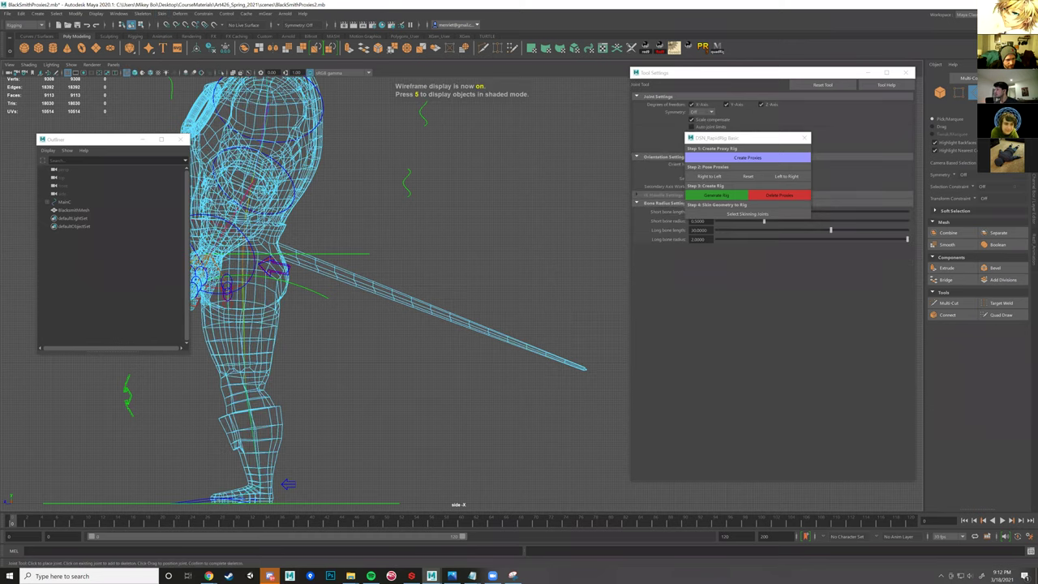
{"action": "left_click", "coordinate": [280, 263]}
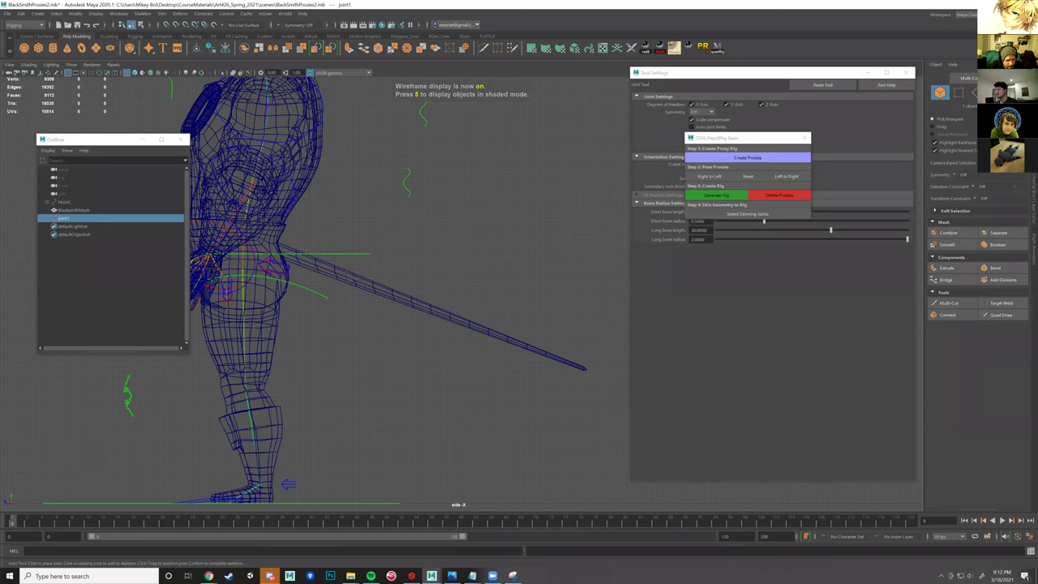
{"action": "left_click", "coordinate": [353, 278]}
{"action": "left_click", "coordinate": [380, 288]}
{"action": "left_click", "coordinate": [412, 302]}
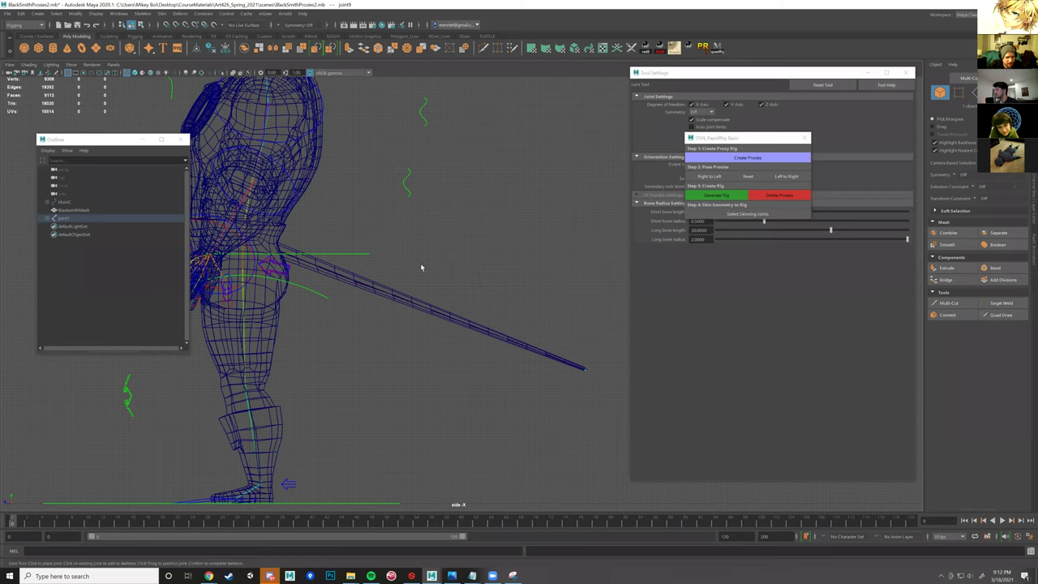
{"action": "key", "text": "w"}
- Expand the tail's joint hierarchy in the Outliner and select all joints from joint1 to joint9
{"action": "left_click", "coordinate": [42, 217]}
{"action": "left_click", "coordinate": [50, 219], "text": "shift"}
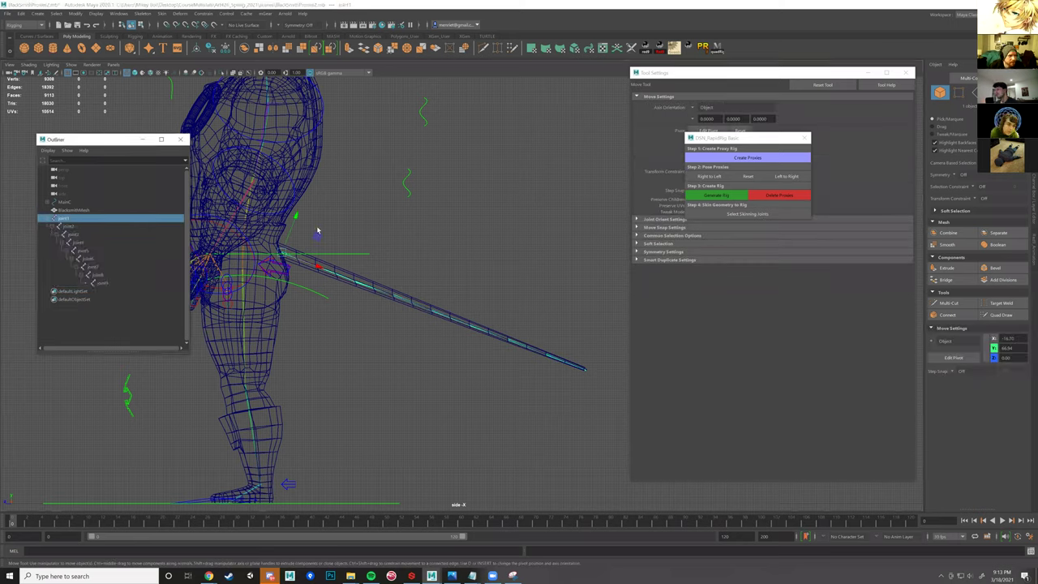
{"action": "key", "text": "h"}
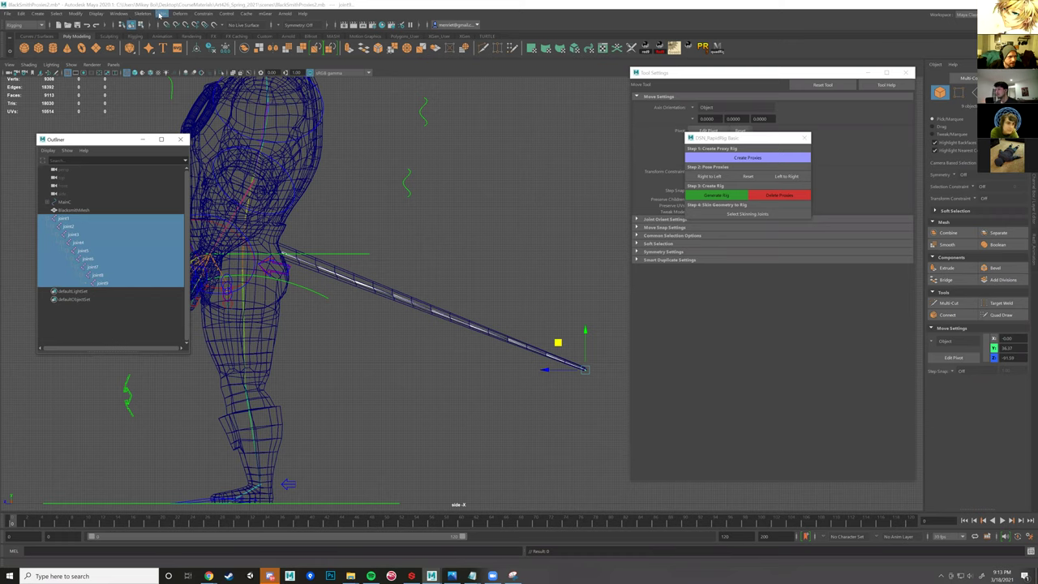
- Orient all the selected tail joints with Orient Joint
{"action": "left_click", "coordinate": [142, 13]}
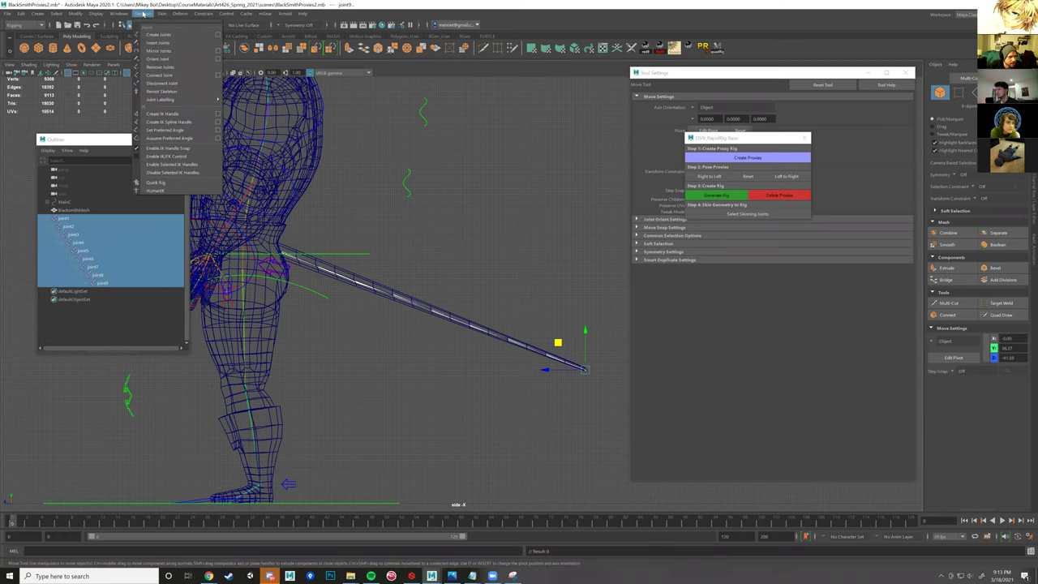
{"action": "left_click", "coordinate": [176, 60]}
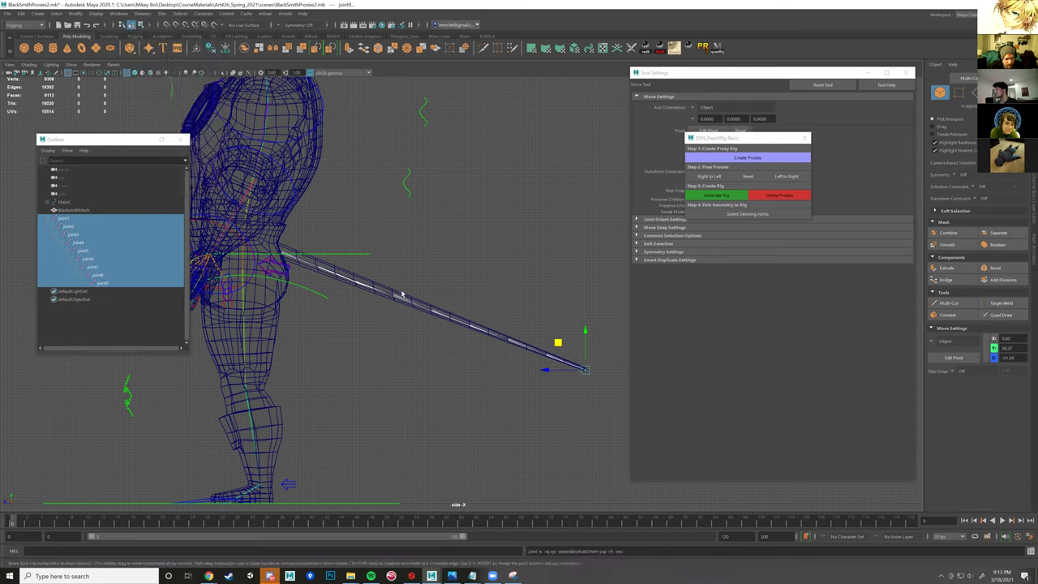
- Try rotating all the tail joints together to curl the tail, then undo the rotation and clear the selection
{"action": "key", "text": "e"}
{"action": "mouse_move", "coordinate": [600, 335]}
{"action": "left_mouse_down"}
{"action": "mouse_move", "coordinate": [582, 330]}
{"action": "mouse_move", "coordinate": [586, 349]}
{"action": "left_mouse_up"}
{"action": "key", "text": "ctrl+z"}
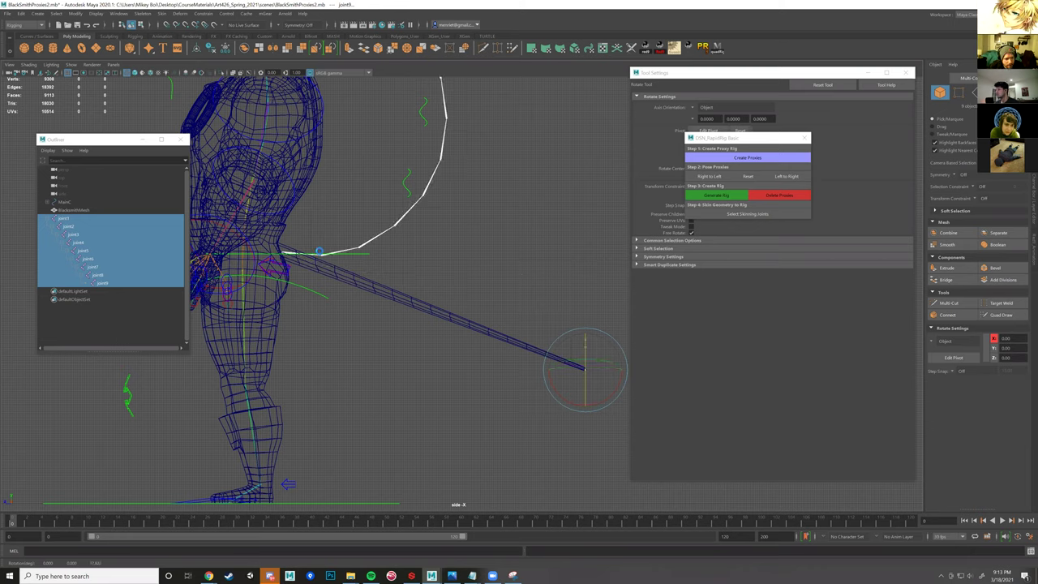
{"action": "key", "text": "ctrl+z"}
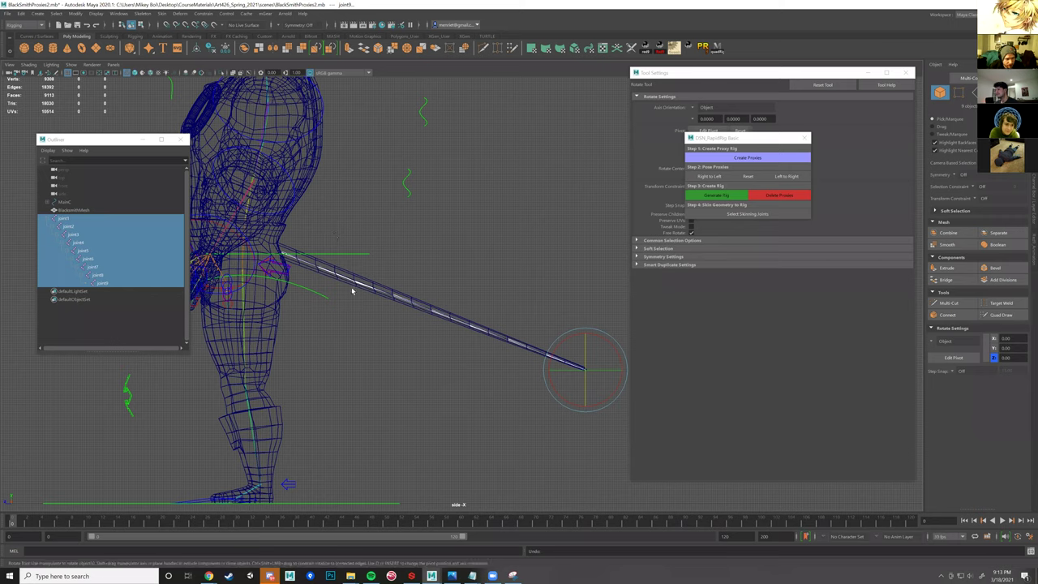
{"action": "left_click", "coordinate": [349, 227]}
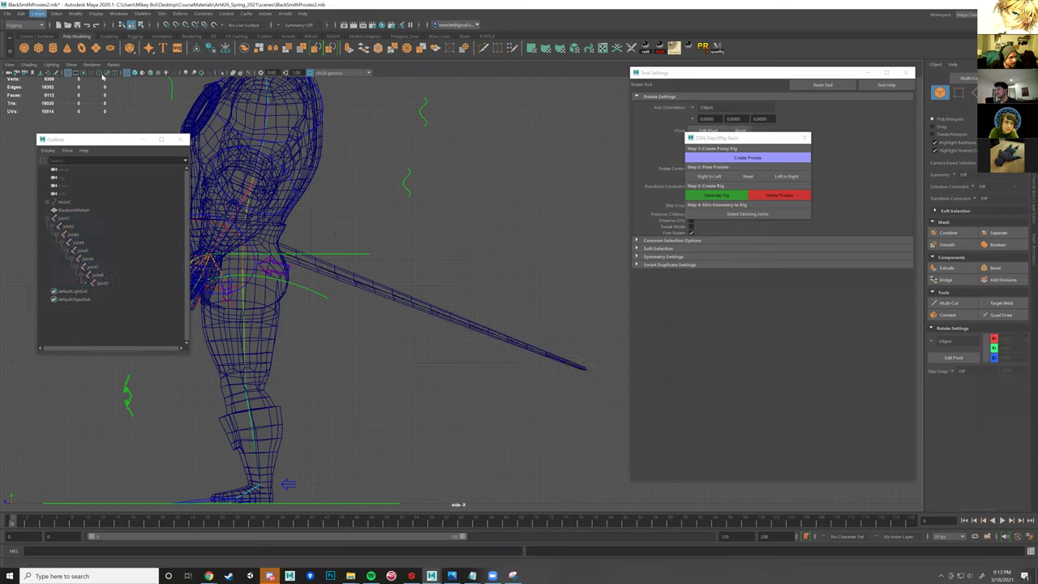
- Create a NURBS circle at the origin to serve as the tail control curve
{"action": "mouse_move", "coordinate": [68, 74]}
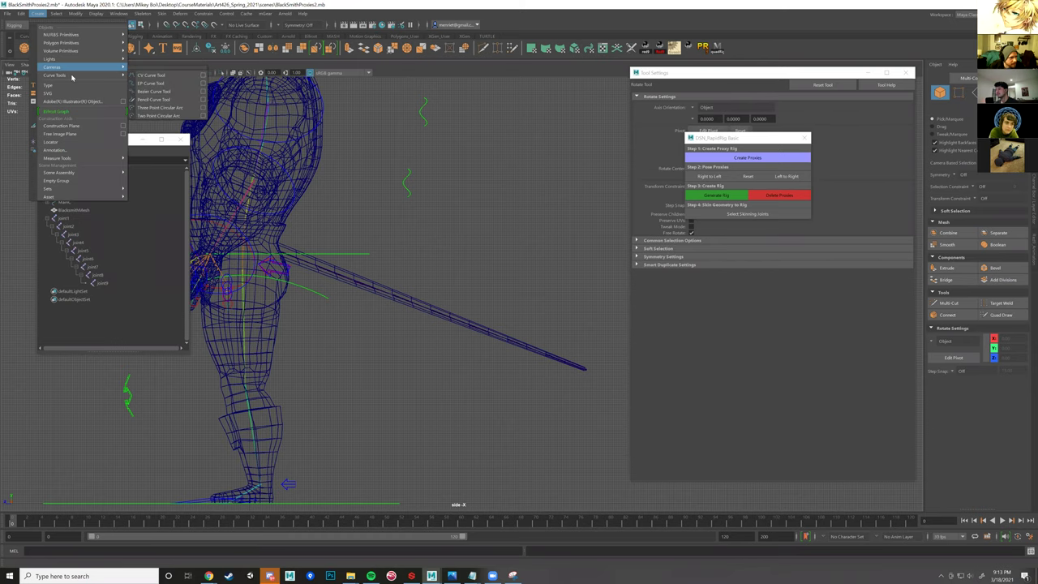
{"action": "mouse_move", "coordinate": [114, 34]}
{"action": "left_click", "coordinate": [144, 83]}
{"action": "middle_click_drag", "start_coordinate": [350, 437], "coordinate": [385, 398], "text": "alt"}
{"action": "key", "text": "w"}
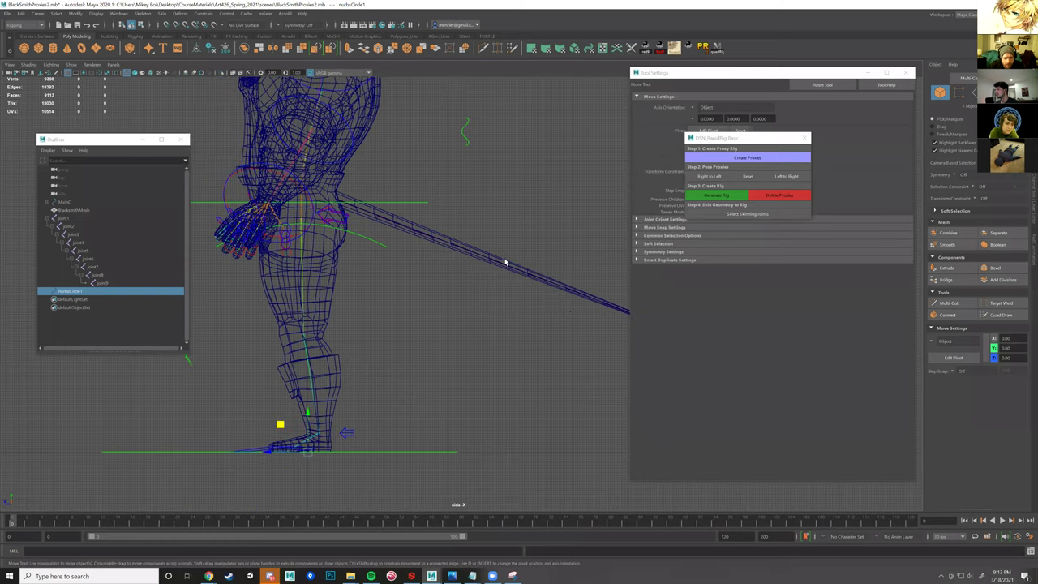
- Switch to the perspective view and scale the NURBS circle up uniformly to about 3.3
{"action": "key", "text": "space"}
{"action": "key", "text": "space"}
{"action": "left_click_drag", "start_coordinate": [434, 381], "coordinate": [450, 302], "text": "alt"}
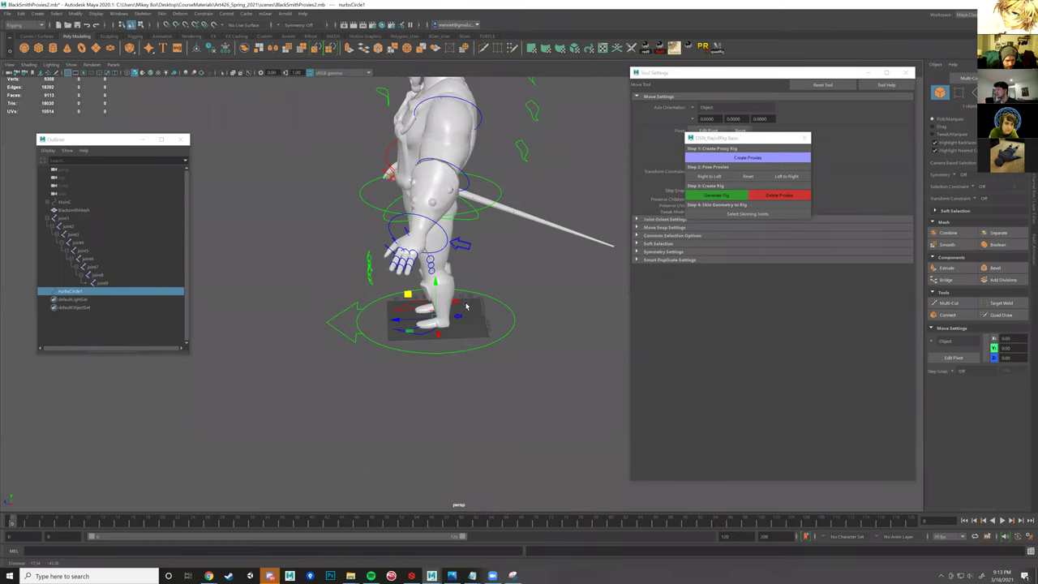
{"action": "scroll", "coordinate": [498, 303], "scroll_direction": "up", "scroll_amount": 2}
{"action": "scroll", "coordinate": [410, 373], "scroll_direction": "up", "scroll_amount": 2}
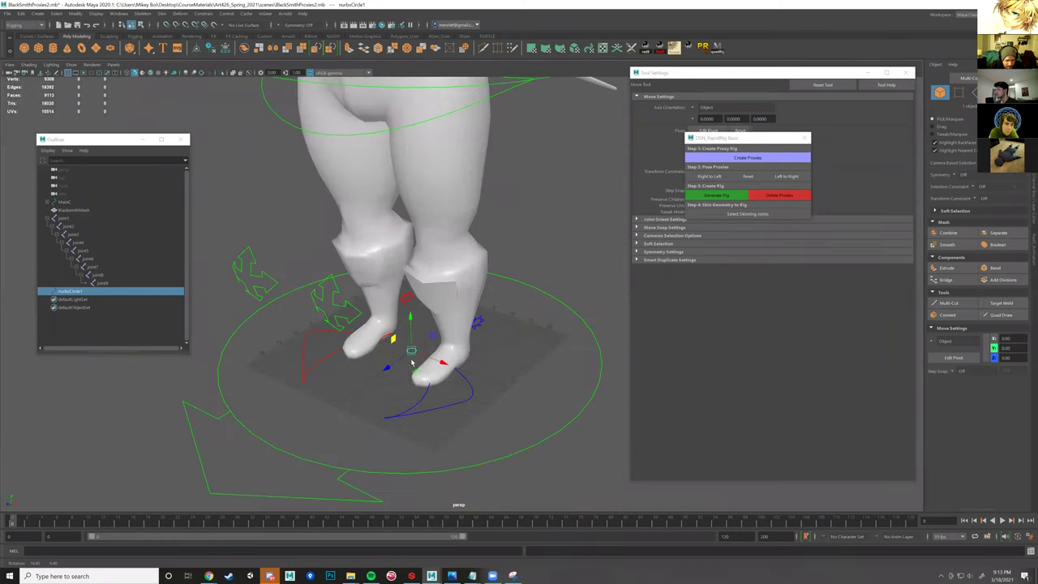
{"action": "key", "text": "r"}
{"action": "left_click_drag", "start_coordinate": [411, 350], "coordinate": [486, 351]}
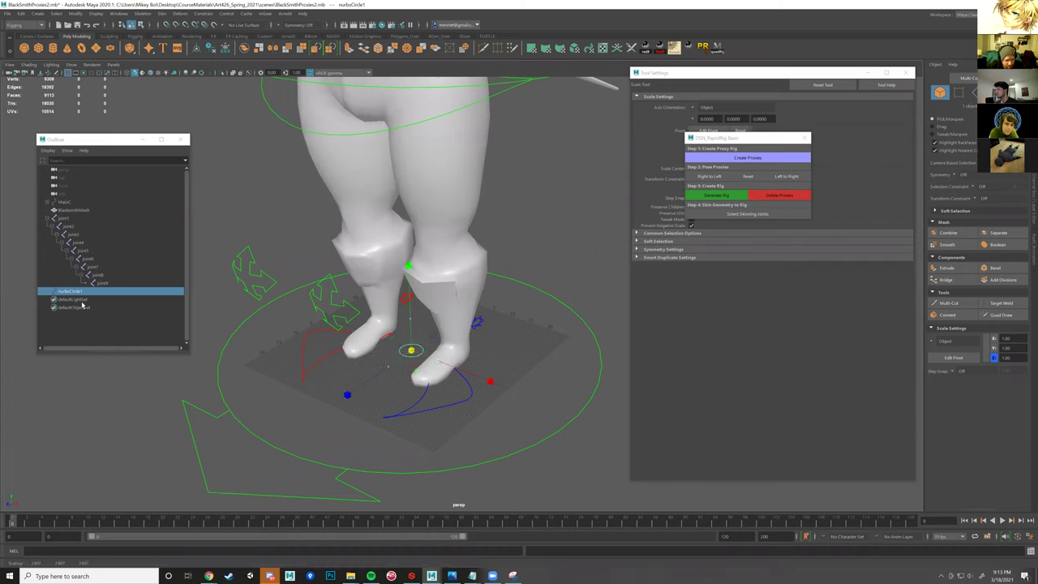
- Group the circle, naming the group tailCtrlGrp1 and the circle inside it tailCtrl1
{"action": "key", "text": "ctrl+g"}
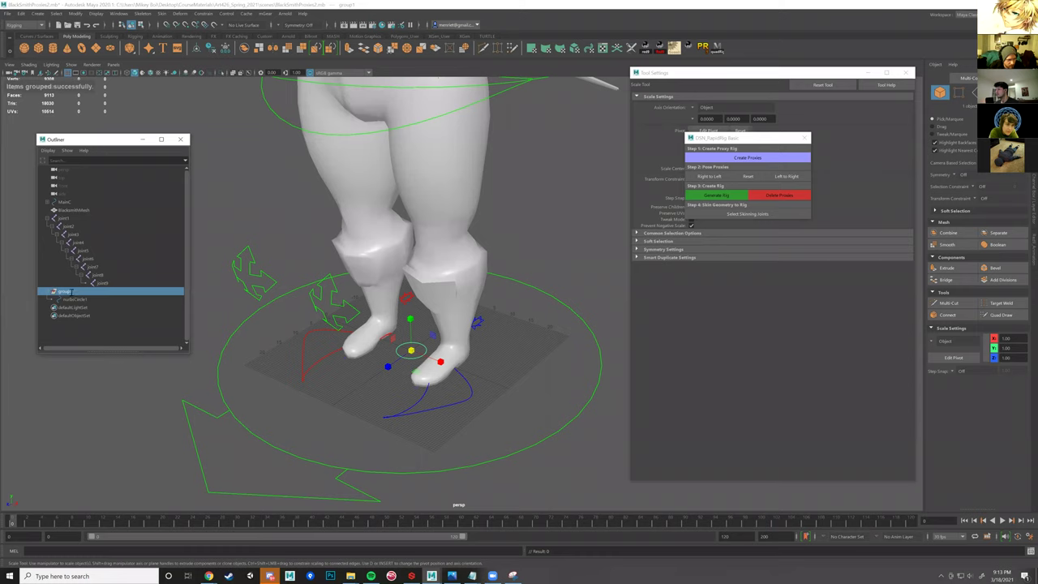
{"action": "double_click", "coordinate": [65, 291]}
{"action": "type", "text": "tail"}
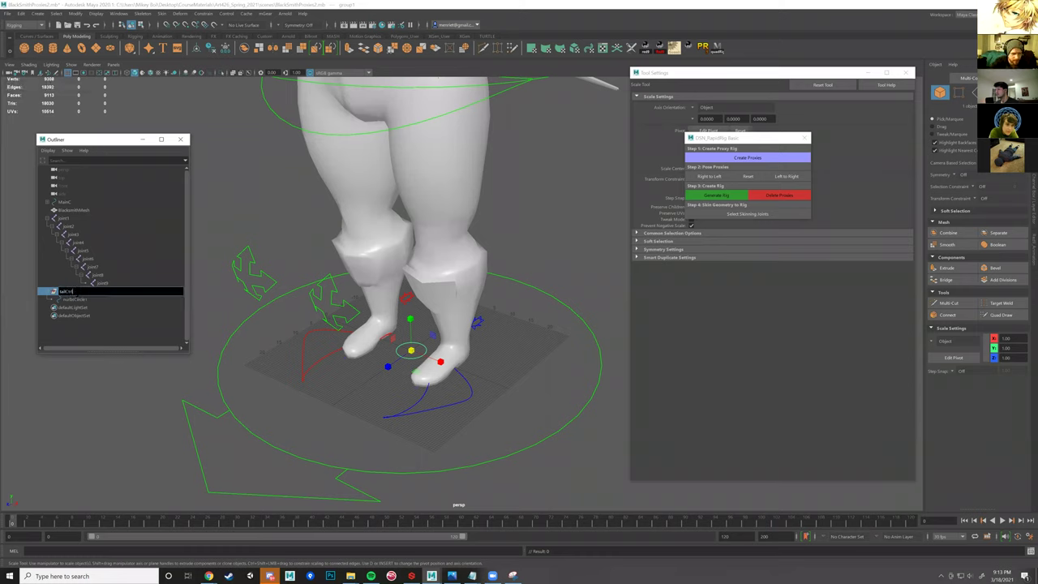
{"action": "key", "text": "Return"}
{"action": "type", "text": "Grp"}
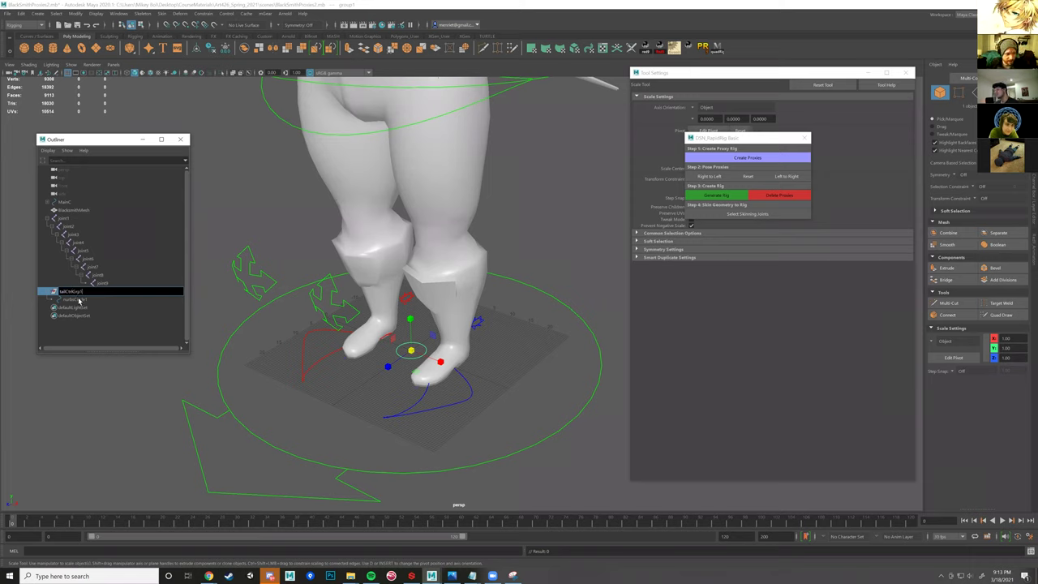
{"action": "left_click", "coordinate": [78, 300]}
{"action": "double_click", "coordinate": [79, 300]}
{"action": "type", "text": "tailCtrl1"}
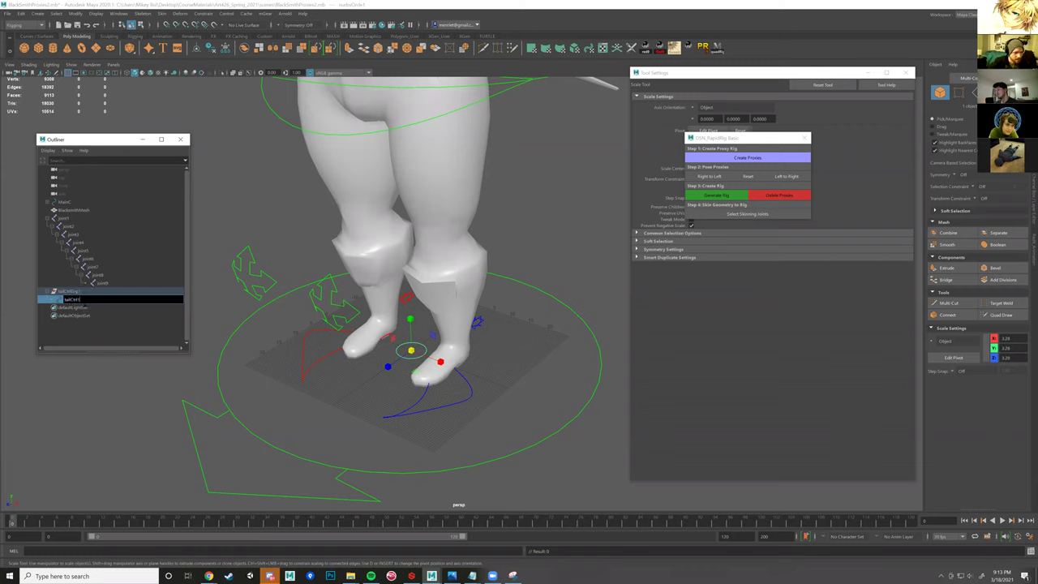
{"action": "key", "text": "Return"}
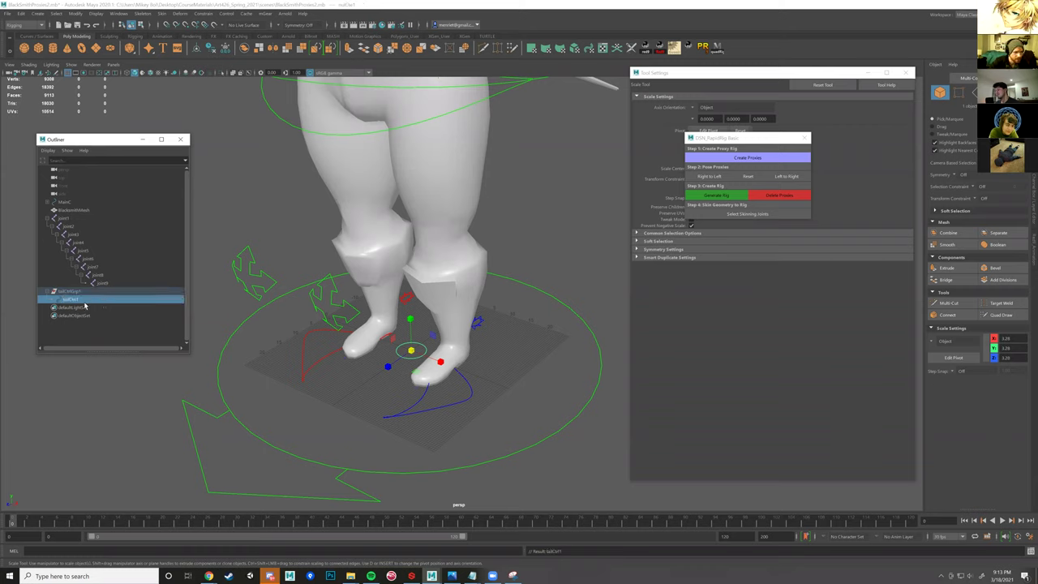
- Show the Channel Box and freeze the transformations of tailCtrl1
{"action": "key", "text": "e"}
{"action": "left_click_drag", "start_coordinate": [404, 326], "coordinate": [396, 299], "text": "alt"}
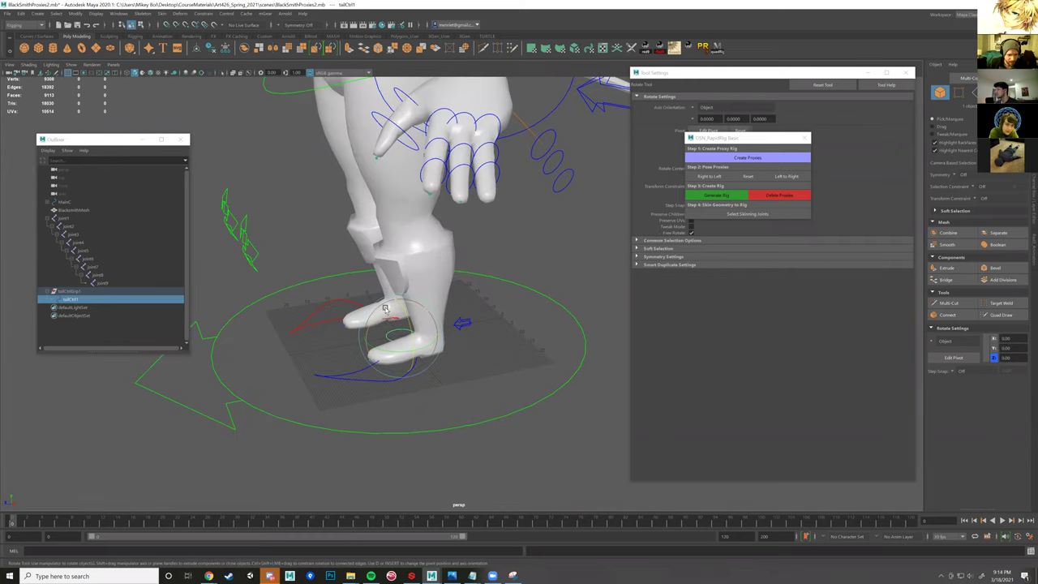
{"action": "key", "text": "w"}
{"action": "left_click", "coordinate": [77, 292]}
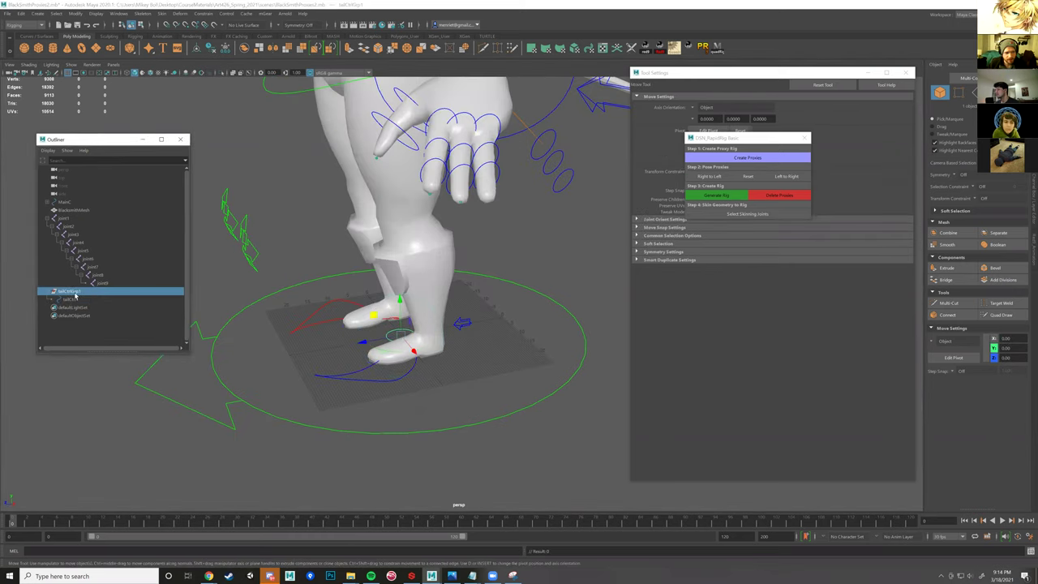
{"action": "left_click_drag", "start_coordinate": [379, 313], "coordinate": [442, 305], "text": "alt"}
{"action": "left_click", "coordinate": [75, 300]}
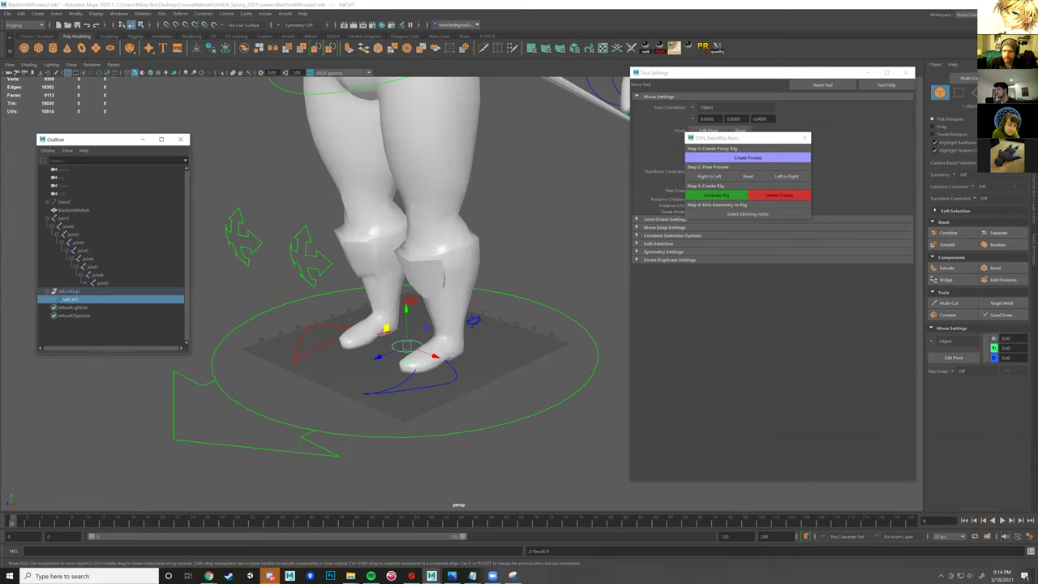
{"action": "left_click", "coordinate": [1033, 209]}
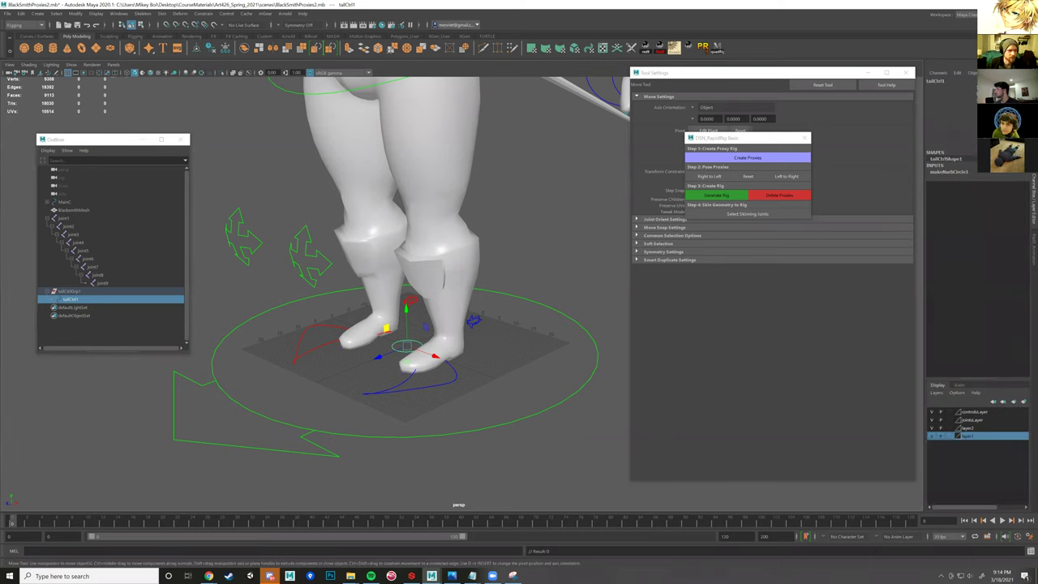
{"action": "left_click", "coordinate": [76, 14]}
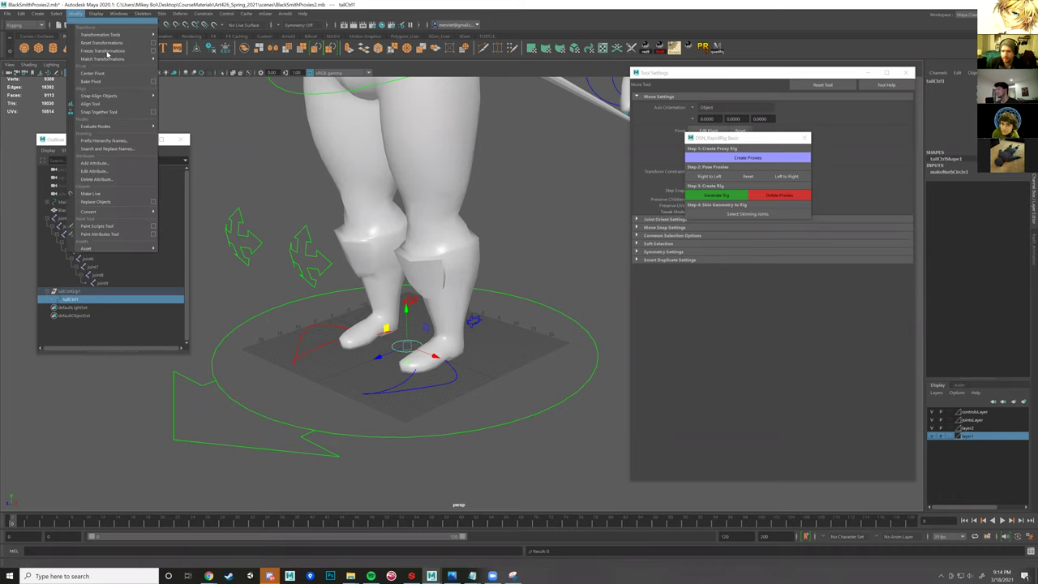
{"action": "left_click_drag", "start_coordinate": [366, 337], "coordinate": [343, 332], "text": "alt"}
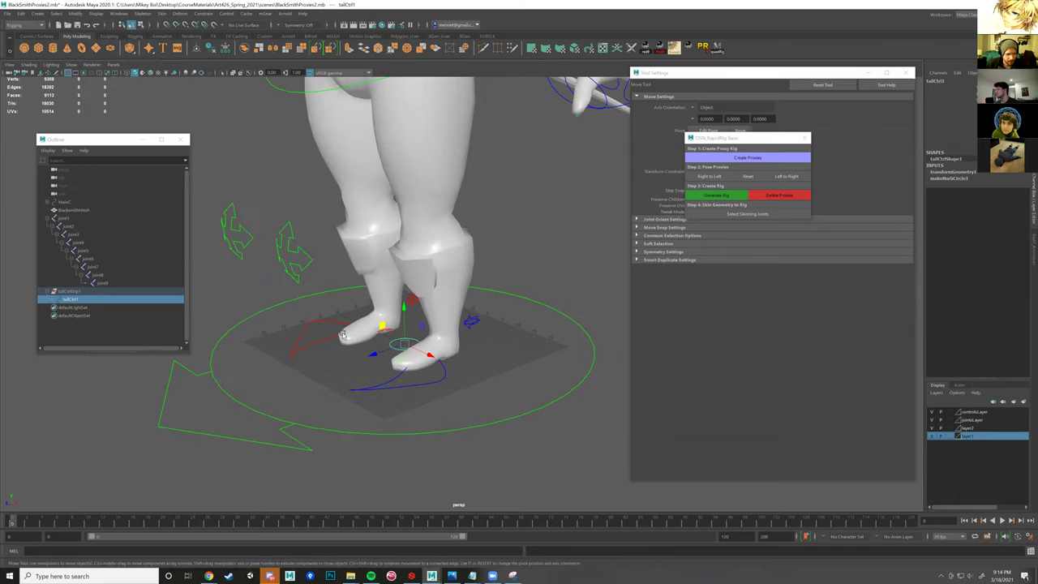
- Move tailCtrlGrp1 to the base of the tail and rotate it so the circle faces along the tail
{"action": "left_click", "coordinate": [374, 320]}
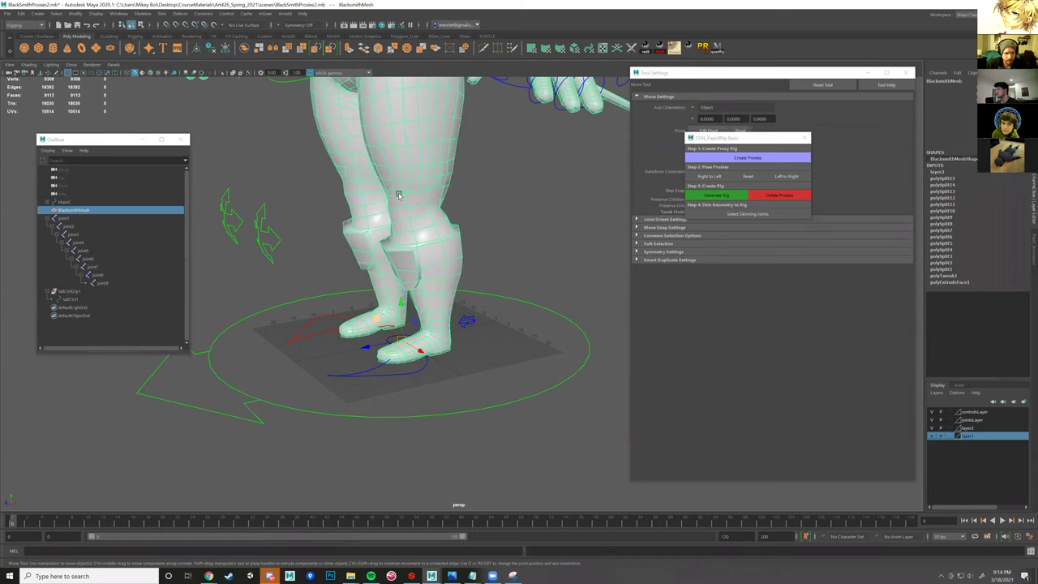
{"action": "key", "text": "ctrl+z"}
{"action": "middle_click_drag", "start_coordinate": [454, 148], "coordinate": [383, 317], "text": "alt"}
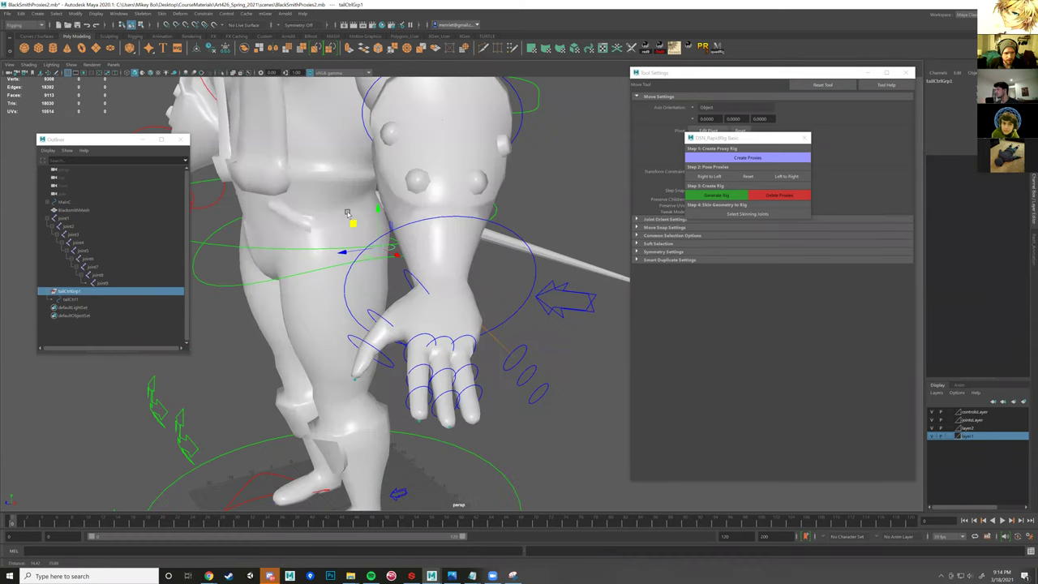
{"action": "left_click_drag", "start_coordinate": [349, 217], "coordinate": [342, 164], "text": "alt"}
{"action": "key", "text": "e"}
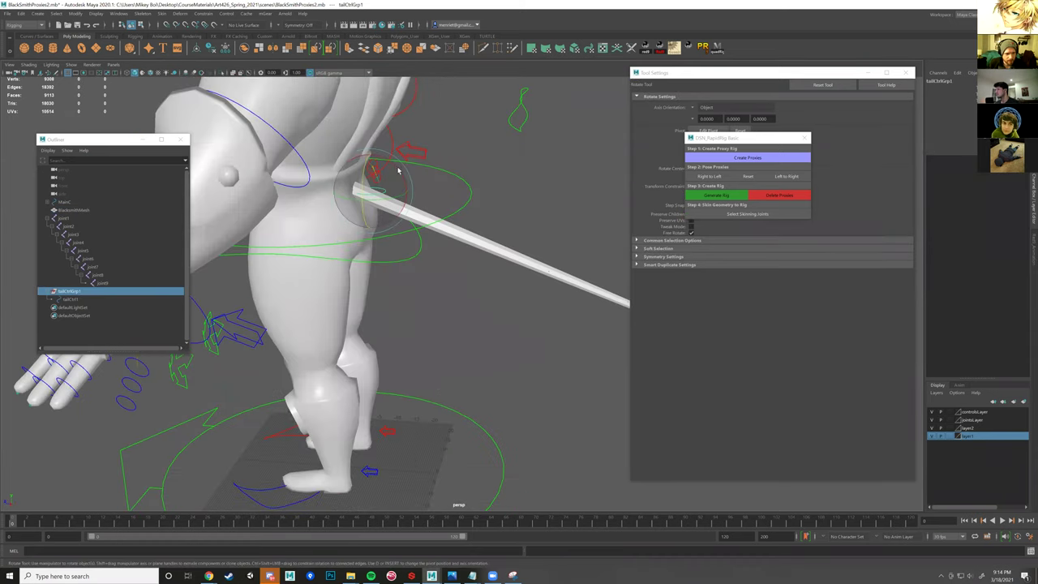
{"action": "mouse_move", "coordinate": [410, 212]}
{"action": "left_mouse_down"}
{"action": "mouse_move", "coordinate": [390, 255]}
{"action": "mouse_move", "coordinate": [456, 278]}
{"action": "mouse_move", "coordinate": [429, 216]}
{"action": "left_mouse_up"}
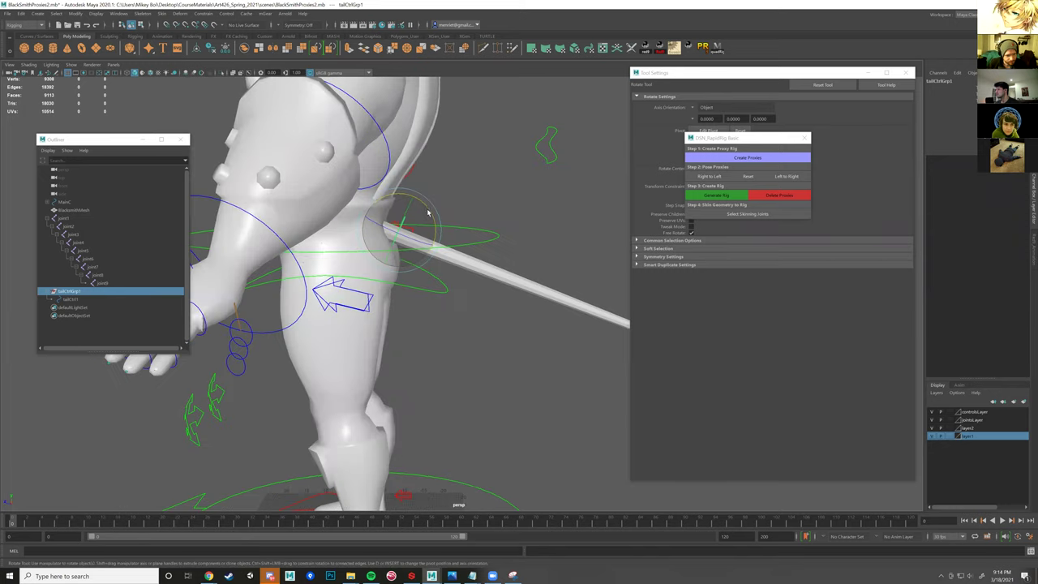
{"action": "key", "text": "w"}
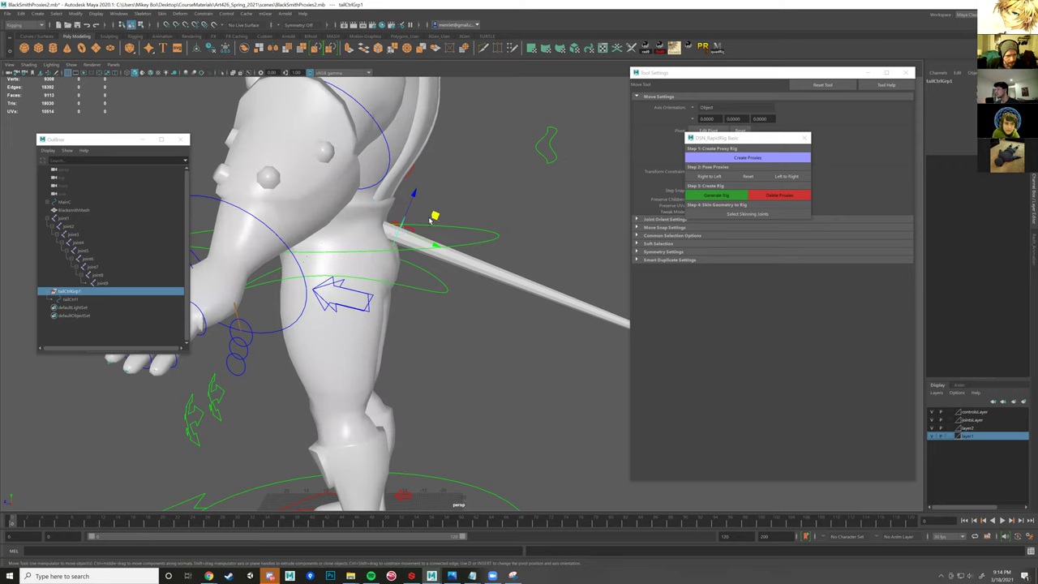
{"action": "left_click_drag", "start_coordinate": [434, 216], "coordinate": [426, 218]}
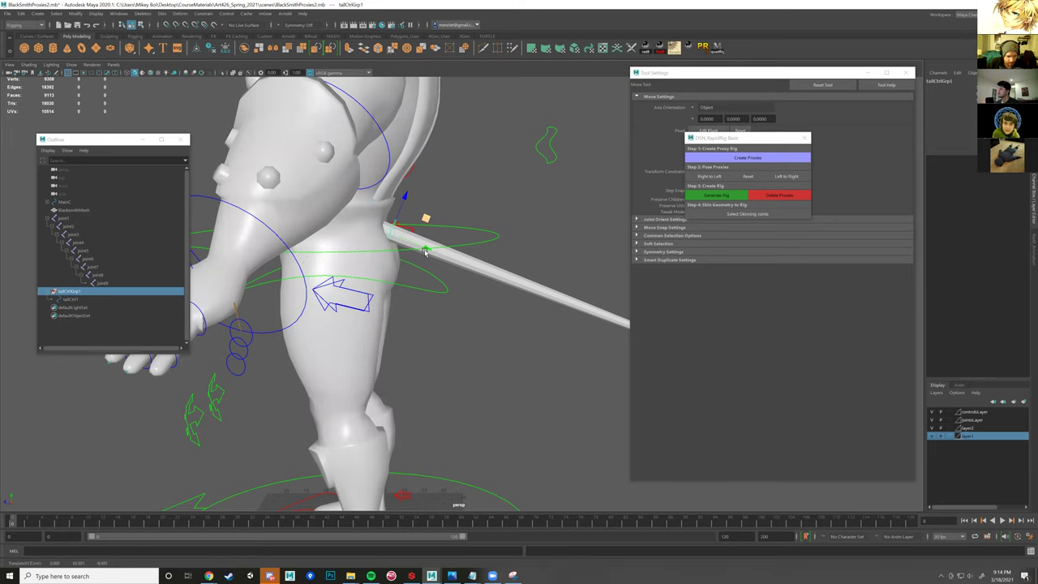
- Fine-tune the tilt and position of tailCtrlGrp1 so the circle encloses the tail's base
{"action": "left_click_drag", "start_coordinate": [447, 265], "coordinate": [630, 341], "text": "alt"}
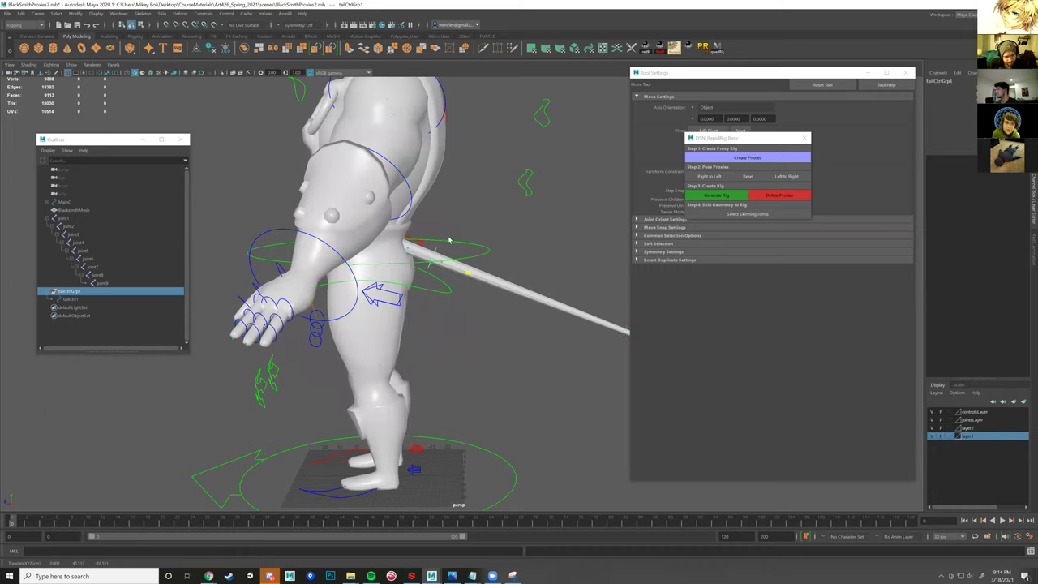
{"action": "key", "text": "e"}
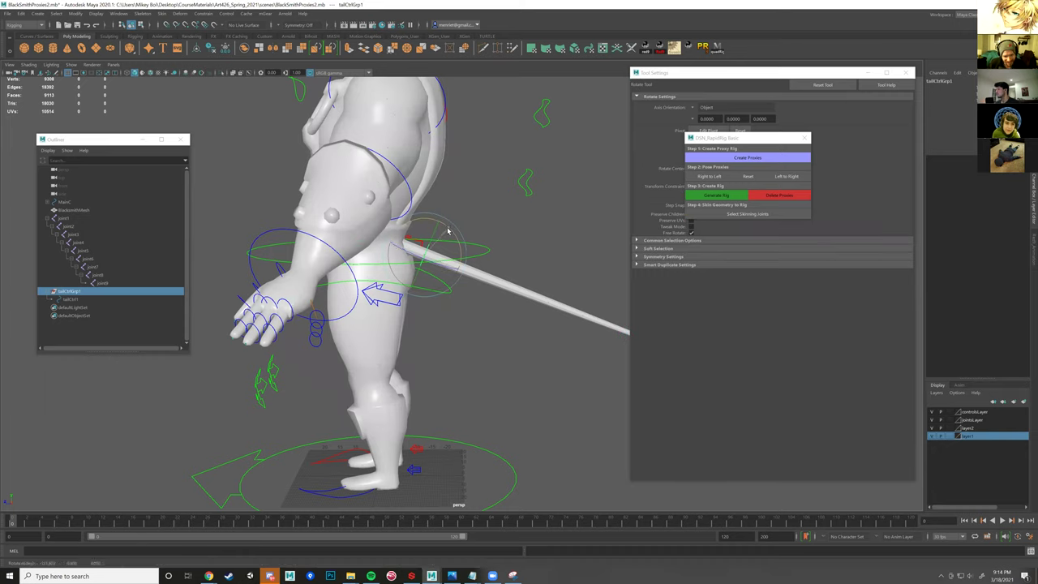
{"action": "key", "text": "w"}
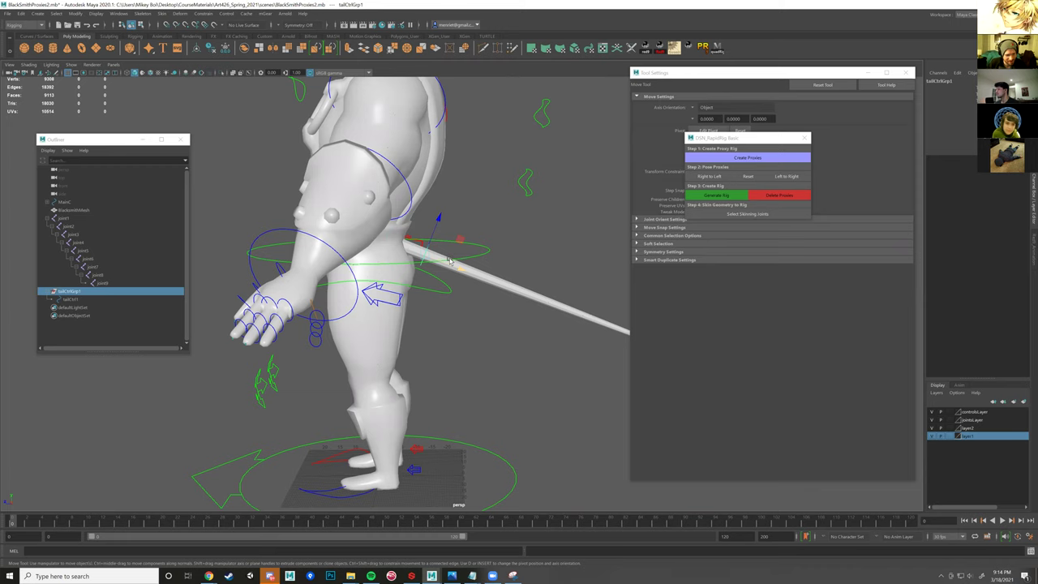
{"action": "middle_click_drag", "start_coordinate": [453, 299], "coordinate": [448, 316], "text": "alt"}
{"action": "scroll", "coordinate": [407, 240], "scroll_direction": "up", "scroll_amount": 4}
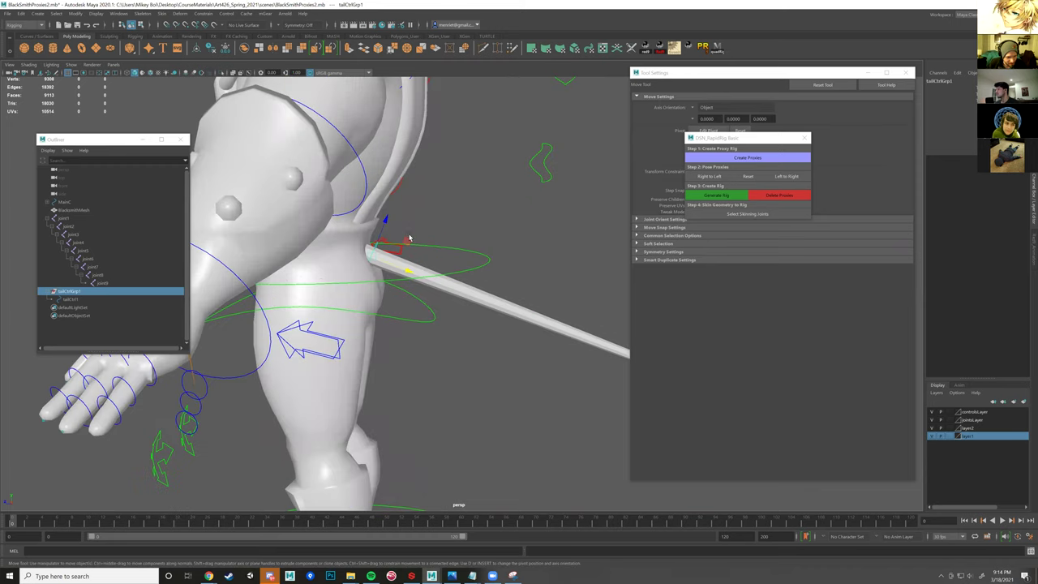
{"action": "left_click_drag", "start_coordinate": [409, 239], "coordinate": [407, 240]}
- Switch to wireframe display, duplicate tailCtrlGrp1, and move the copy farther along the tail
{"action": "key", "text": "4"}
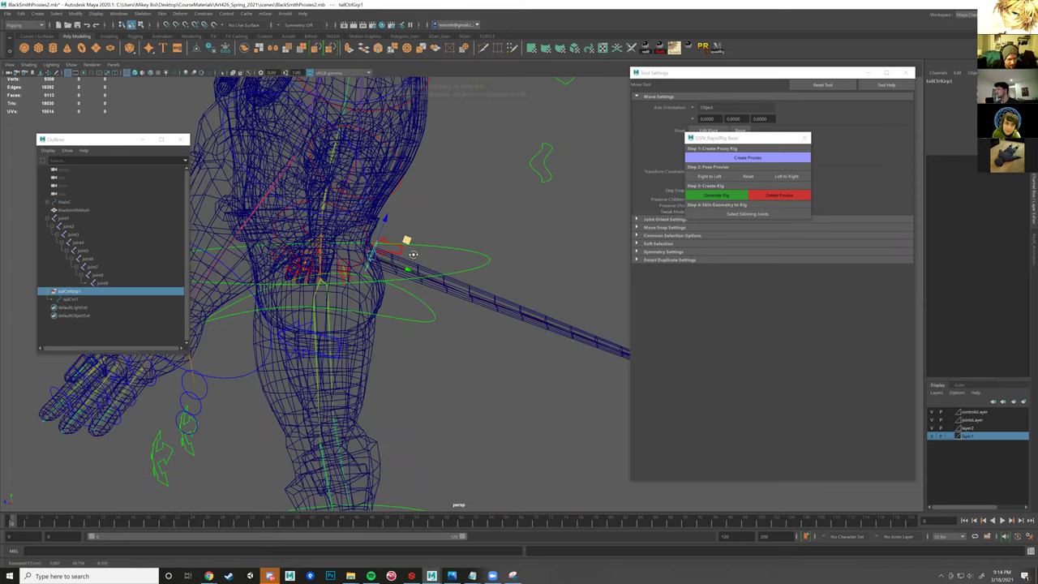
{"action": "left_click_drag", "start_coordinate": [415, 260], "coordinate": [331, 290], "text": "alt"}
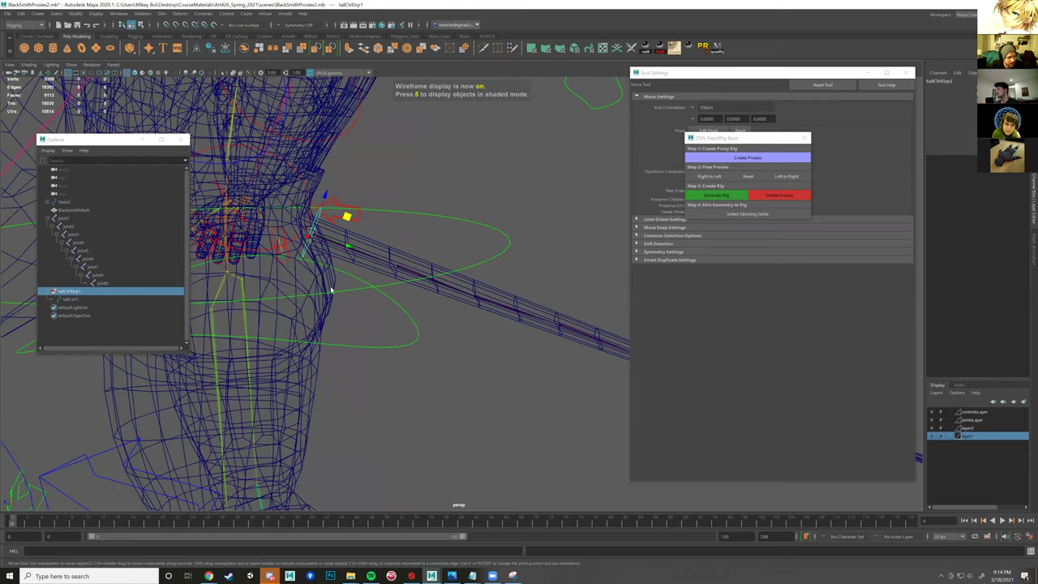
{"action": "key", "text": "ctrl+d"}
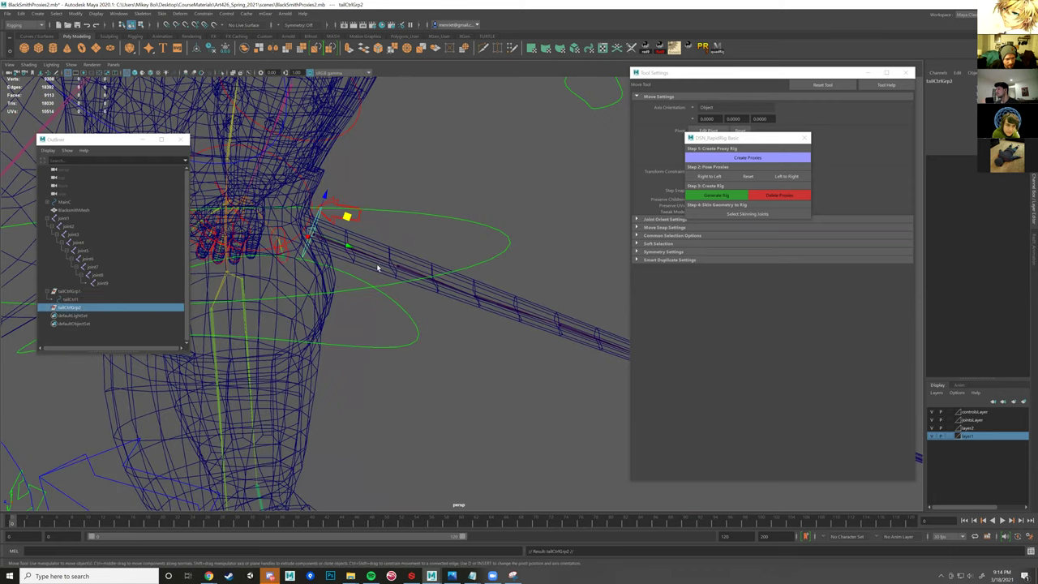
{"action": "middle_click_drag", "start_coordinate": [401, 278], "coordinate": [393, 268]}
{"action": "key", "text": "v"}
{"action": "left_click_drag", "start_coordinate": [365, 260], "coordinate": [369, 256]}
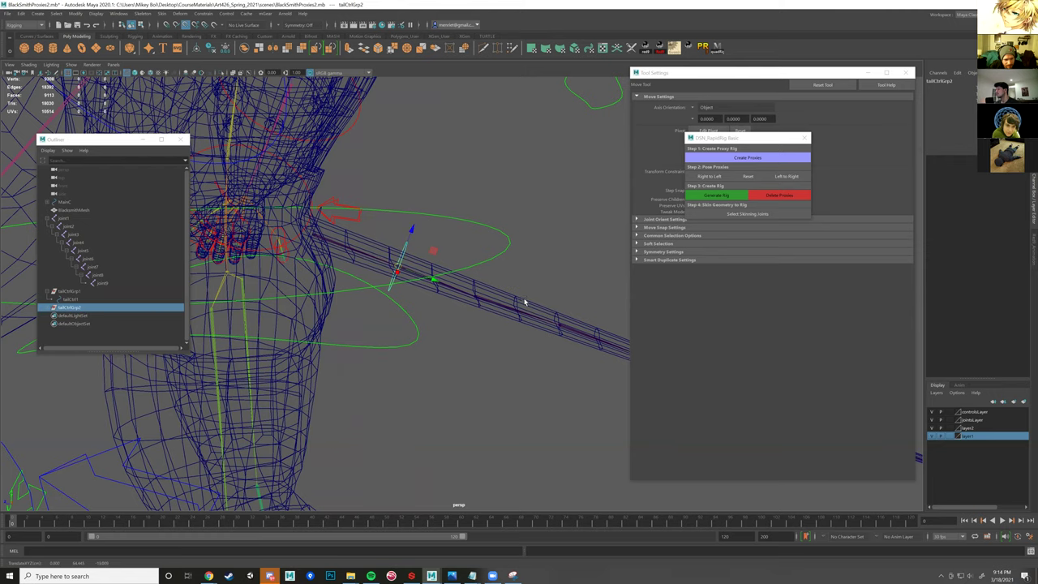
- Duplicate the tail control group three times, up to tailCtrlGrp5, snapping each copy to the next joint along the tail
{"action": "left_click_drag", "start_coordinate": [510, 301], "coordinate": [460, 299], "text": "alt"}
{"action": "key", "text": "ctrl+d"}
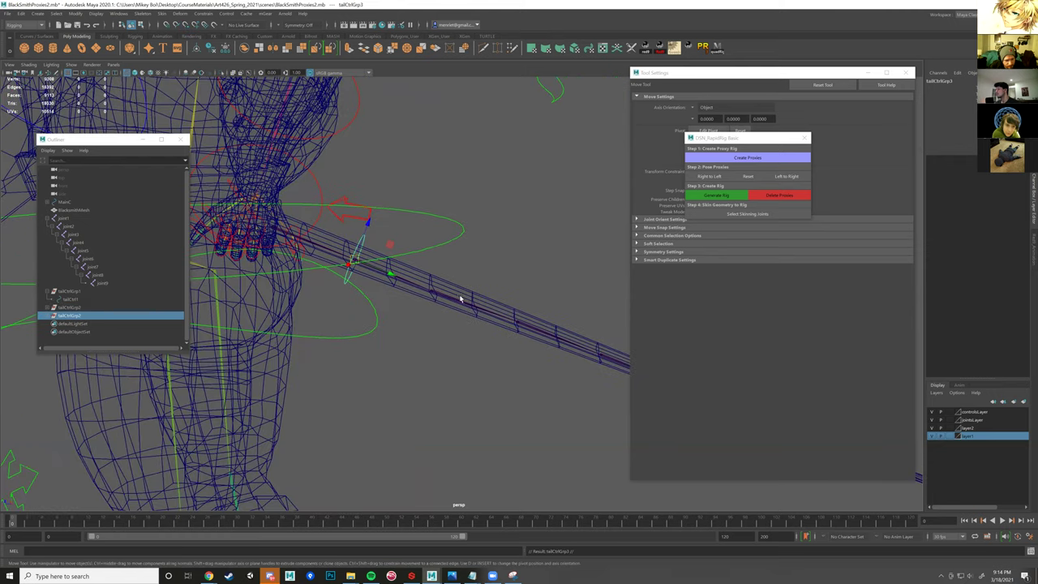
{"action": "left_click_drag", "start_coordinate": [363, 258], "coordinate": [430, 299], "text": "alt"}
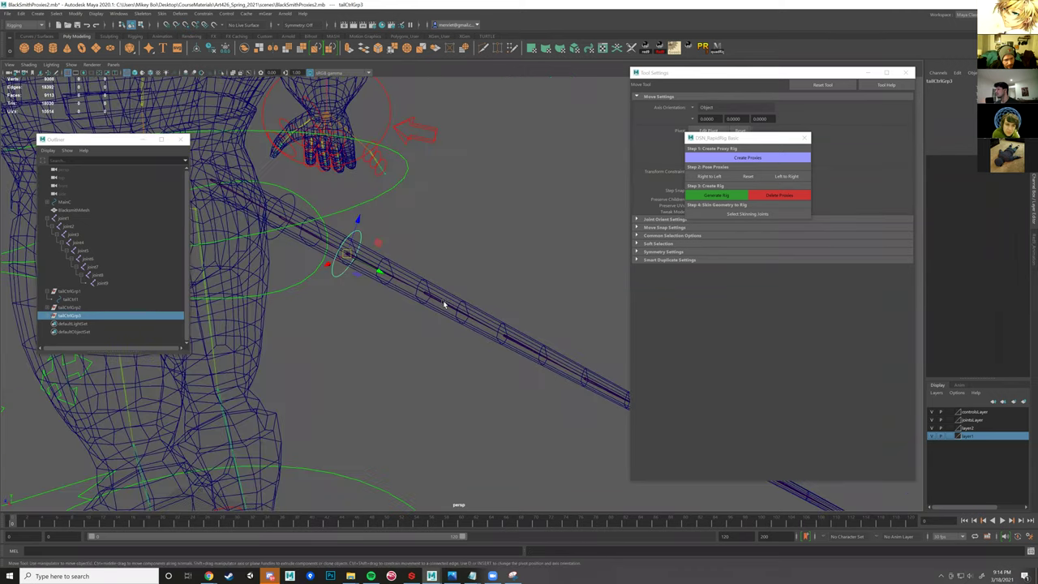
{"action": "key", "text": "ctrl+d"}
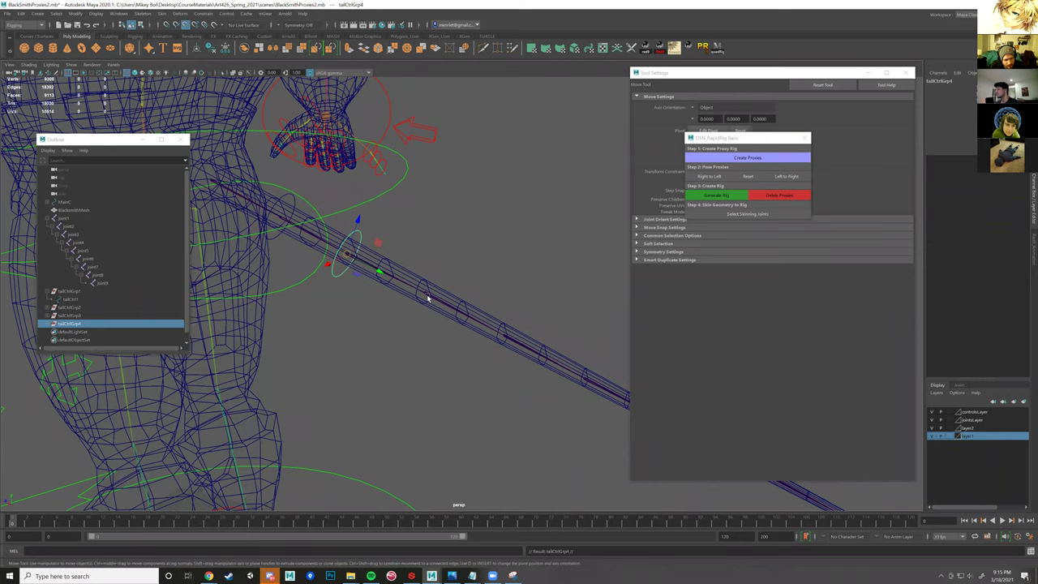
{"action": "middle_click", "coordinate": [424, 295]}
{"action": "middle_click_drag", "start_coordinate": [517, 337], "coordinate": [454, 315], "text": "alt"}
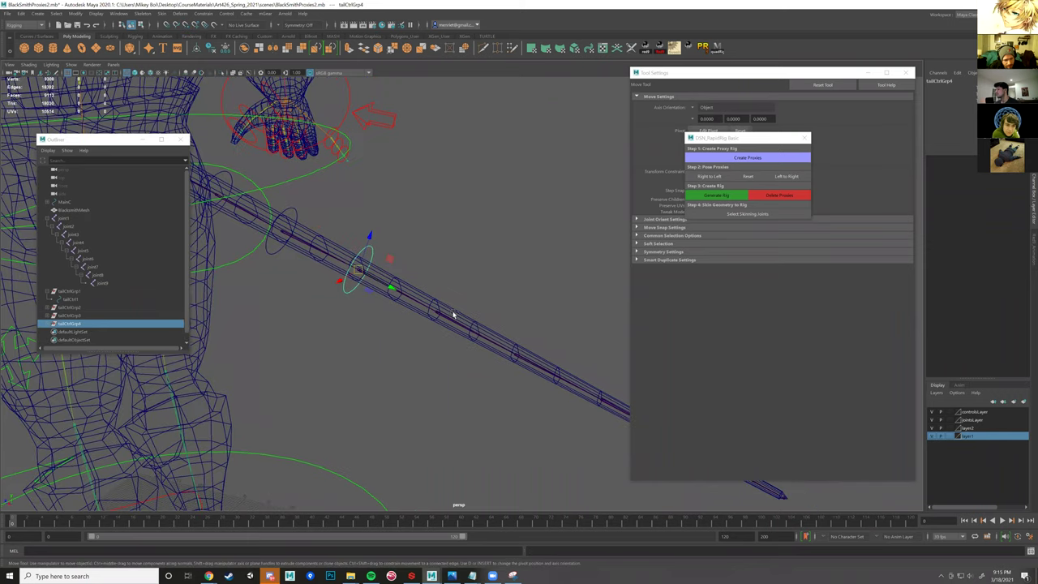
{"action": "key", "text": "ctrl+d"}
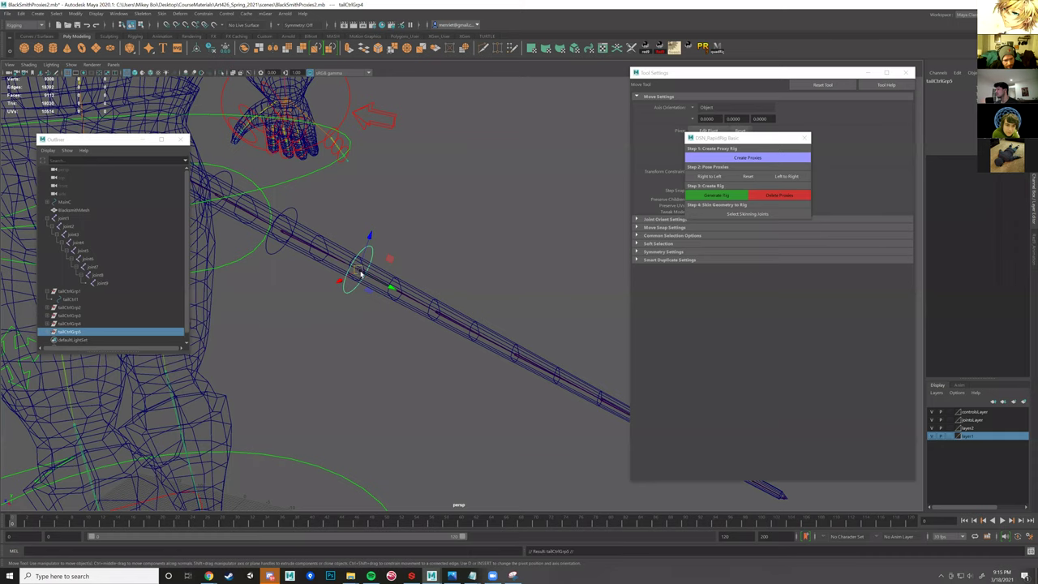
{"action": "middle_click", "coordinate": [435, 314]}
{"action": "left_click_drag", "start_coordinate": [472, 328], "coordinate": [456, 333], "text": "alt"}
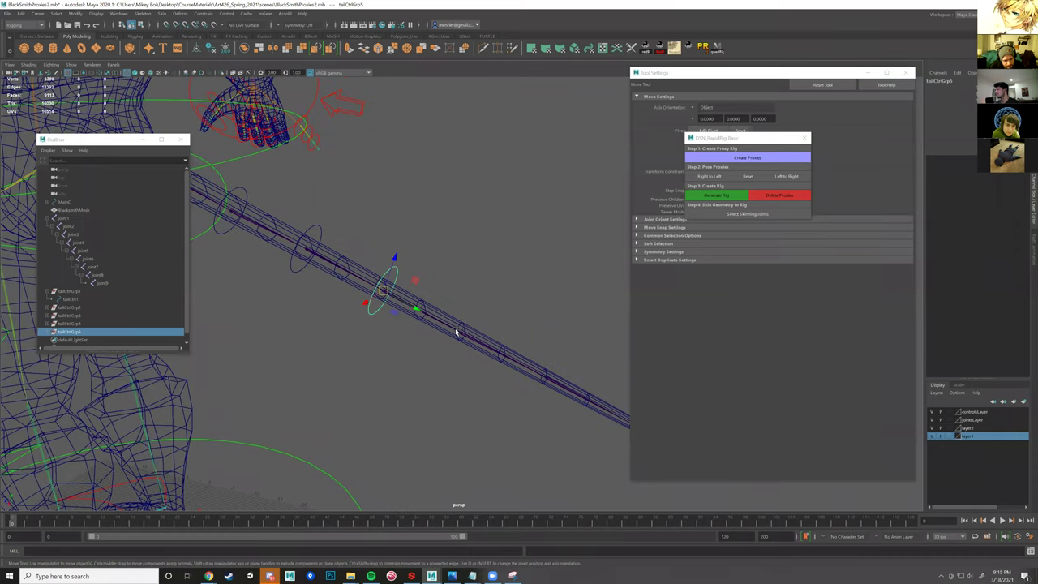
- Duplicate tailCtrlGrp6, tailCtrlGrp7 and tailCtrlGrp8, snapping each copy to the next joint toward the tail tip
{"action": "key", "text": "ctrl+d"}
{"action": "middle_click_drag", "start_coordinate": [452, 325], "coordinate": [365, 313]}
{"action": "key", "text": "ctrl+d"}
{"action": "mouse_move", "coordinate": [385, 308]}
{"action": "left_mouse_down", "text": "alt"}
{"action": "mouse_move", "coordinate": [368, 323]}
{"action": "mouse_move", "coordinate": [385, 307]}
{"action": "left_mouse_up", "text": "alt"}
{"action": "key", "text": "ctrl+d"}
{"action": "key", "text": "v"}
{"action": "middle_click", "coordinate": [399, 330]}
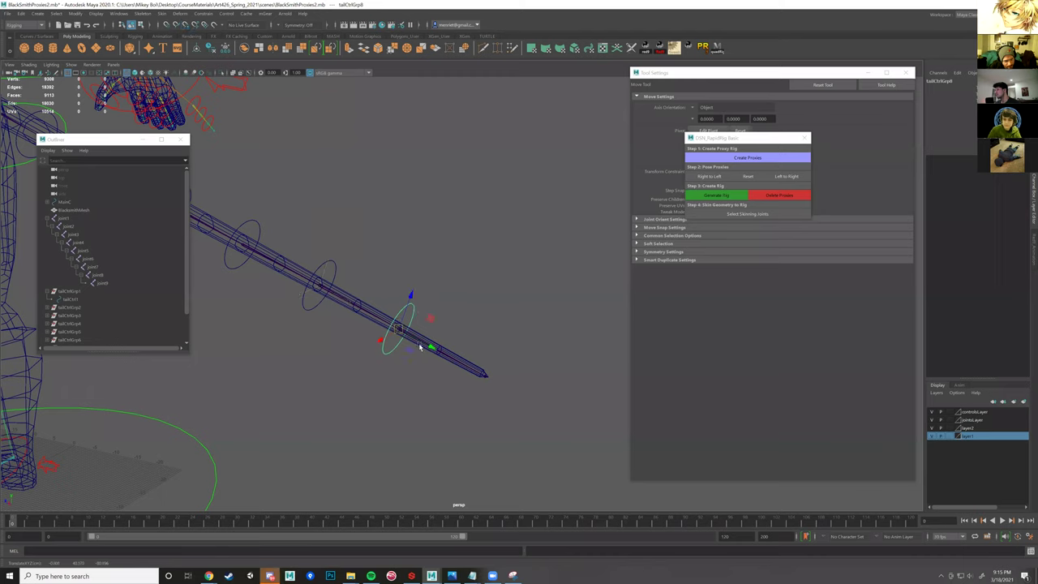
{"action": "left_click_drag", "start_coordinate": [422, 364], "coordinate": [405, 317], "text": "alt"}
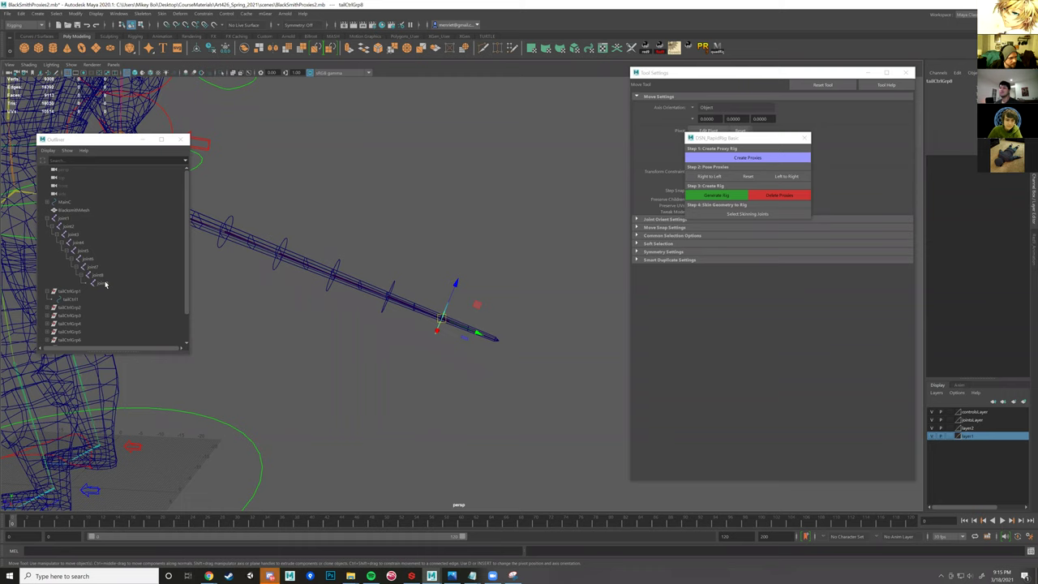
- Parent tailCtrlGrp8 under the control inside tailCtrlGrp7, and tailCtrlGrp7 under the control inside tailCtrlGrp6
{"action": "scroll", "coordinate": [84, 301], "scroll_direction": "down", "scroll_amount": 2}
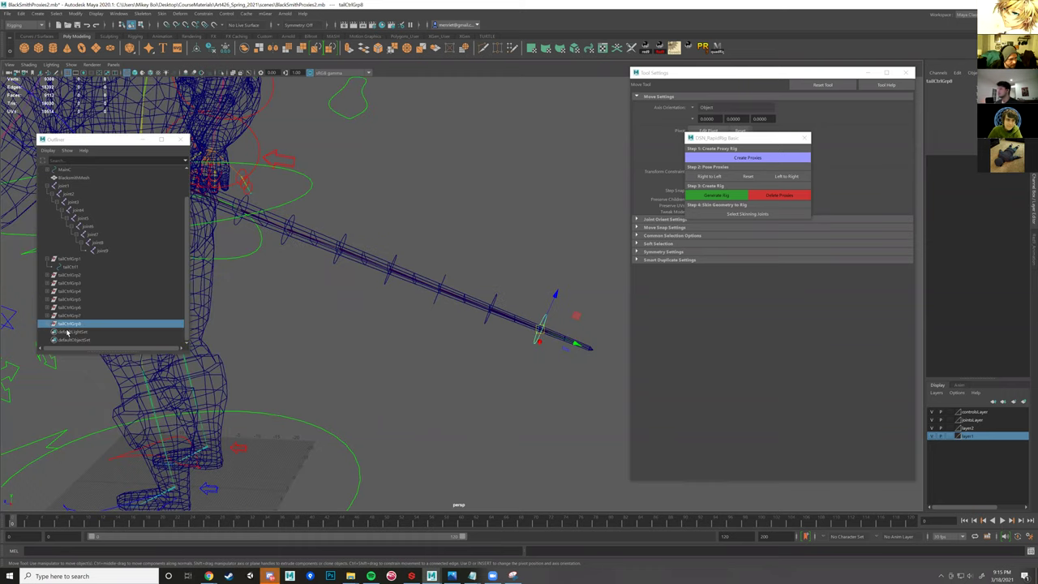
{"action": "left_click", "coordinate": [49, 324]}
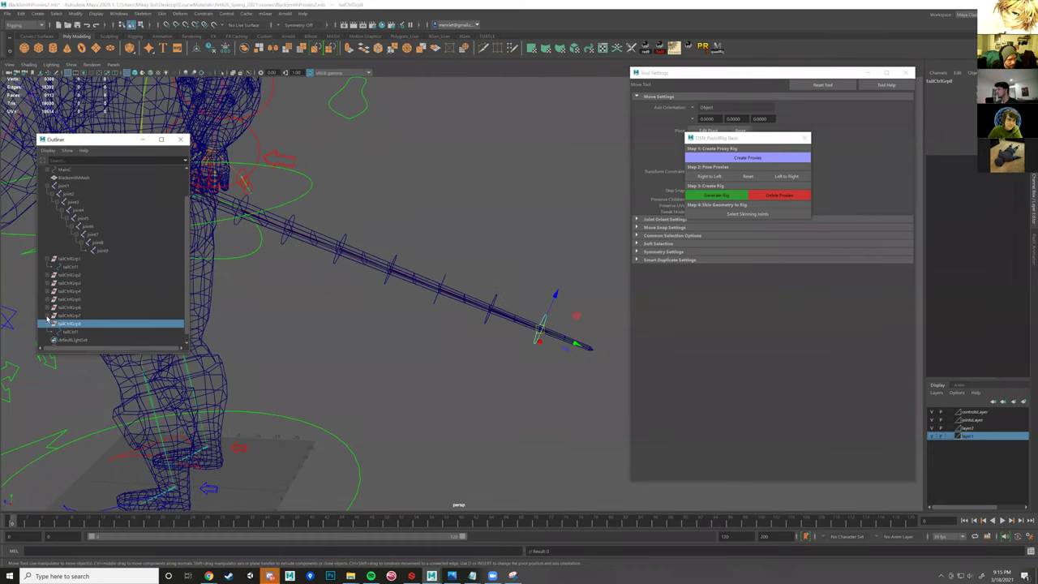
{"action": "left_click", "coordinate": [48, 324]}
{"action": "left_click", "coordinate": [48, 316]}
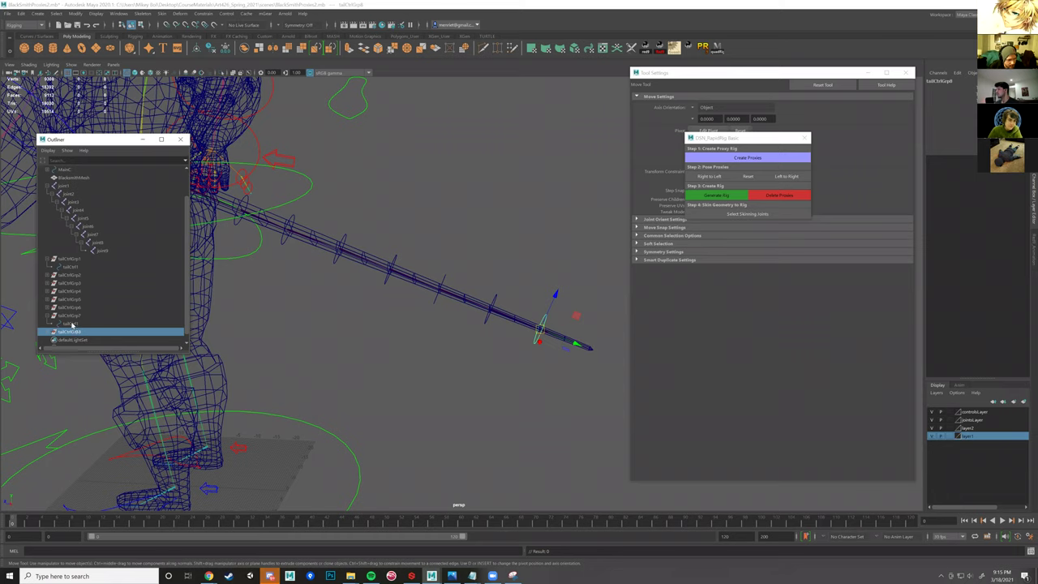
{"action": "middle_click_drag", "start_coordinate": [73, 325], "coordinate": [71, 324]}
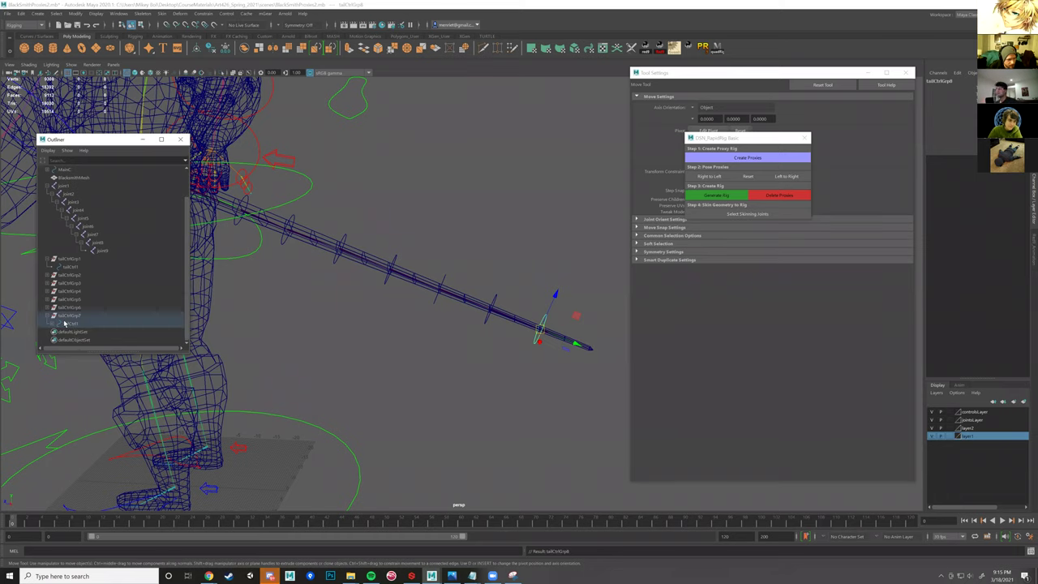
{"action": "mouse_move", "coordinate": [57, 316]}
{"action": "left_mouse_down"}
{"action": "mouse_move", "coordinate": [67, 326]}
{"action": "mouse_move", "coordinate": [46, 319]}
{"action": "left_mouse_up"}
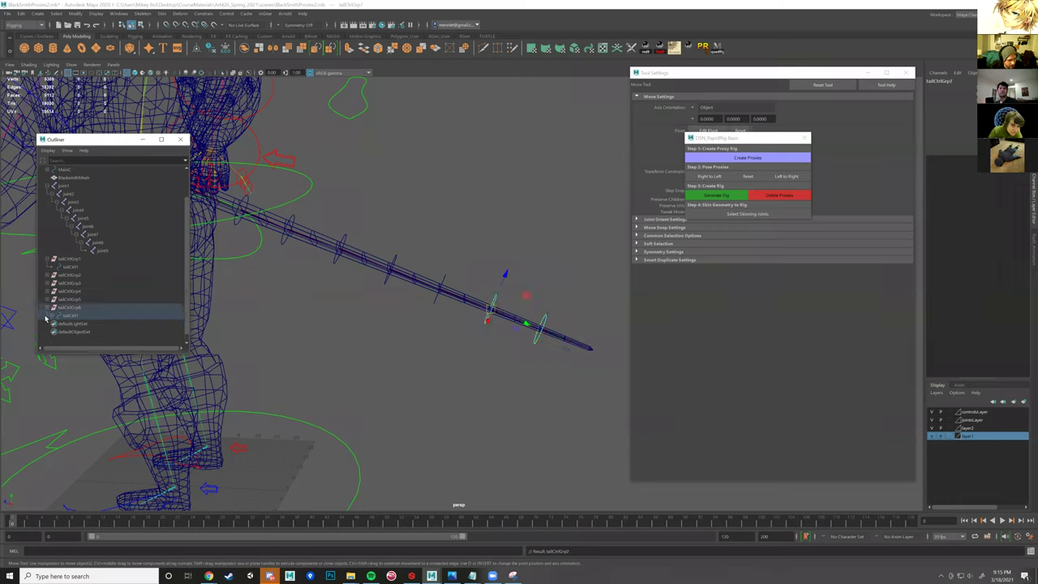
- Parent tailCtrlGrp6 under the control inside tailCtrlGrp5, and tailCtrlGrp5 under the control inside tailCtrlGrp4
{"action": "left_click", "coordinate": [47, 309]}
{"action": "left_click", "coordinate": [47, 315]}
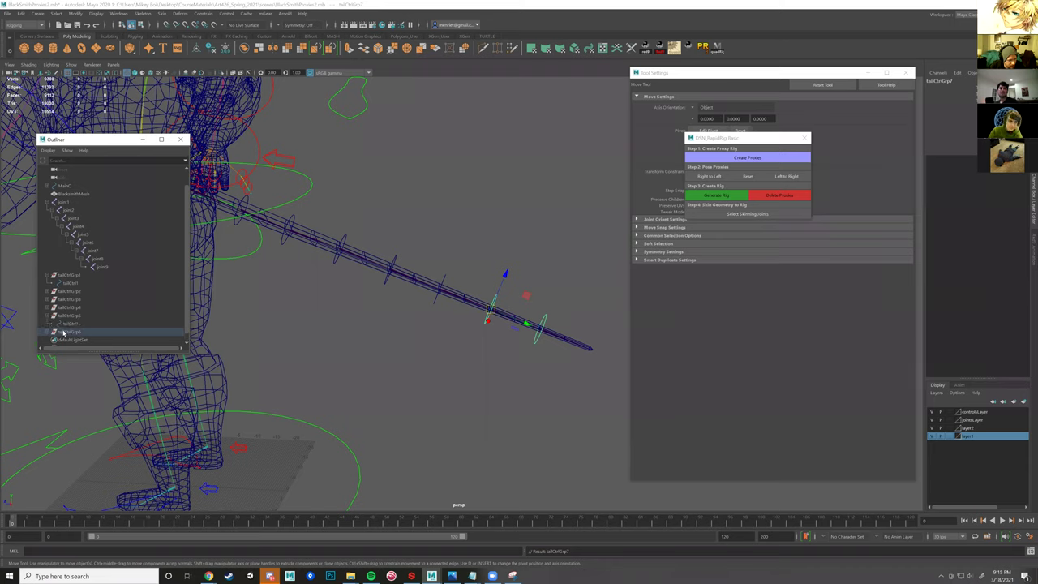
{"action": "middle_click_drag", "start_coordinate": [73, 325], "coordinate": [72, 324]}
{"action": "left_click", "coordinate": [52, 323]}
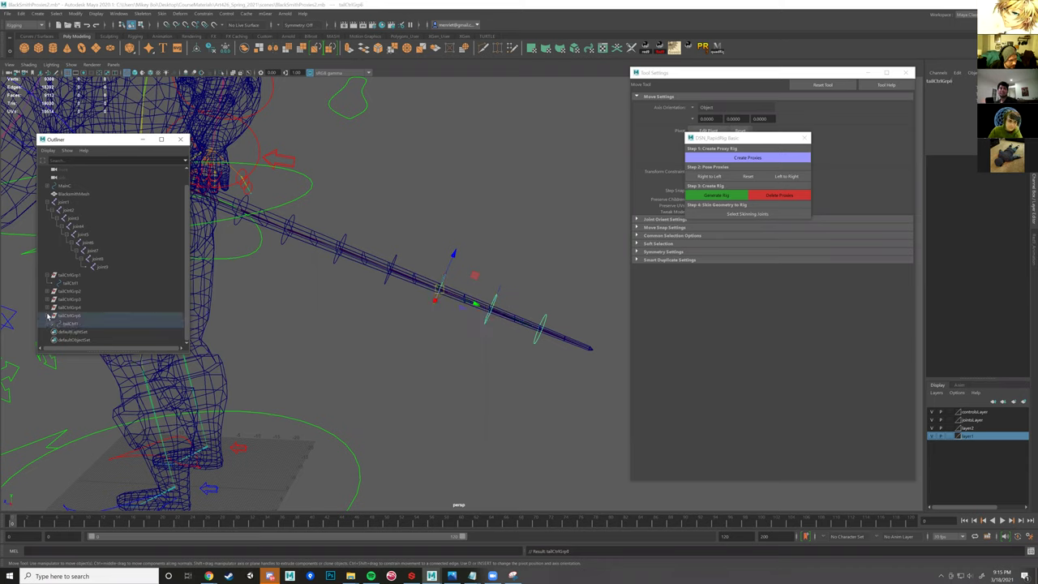
{"action": "left_click", "coordinate": [48, 316]}
{"action": "left_click", "coordinate": [47, 316]}
{"action": "left_click", "coordinate": [63, 333]}
{"action": "left_click_drag", "start_coordinate": [69, 331], "coordinate": [69, 324]}
- Parent tailCtrlGrp4 under the control inside tailCtrlGrp3 and collapse the tailCtrlGrp3 hierarchy
{"action": "left_click", "coordinate": [49, 317]}
{"action": "left_click", "coordinate": [48, 317]}
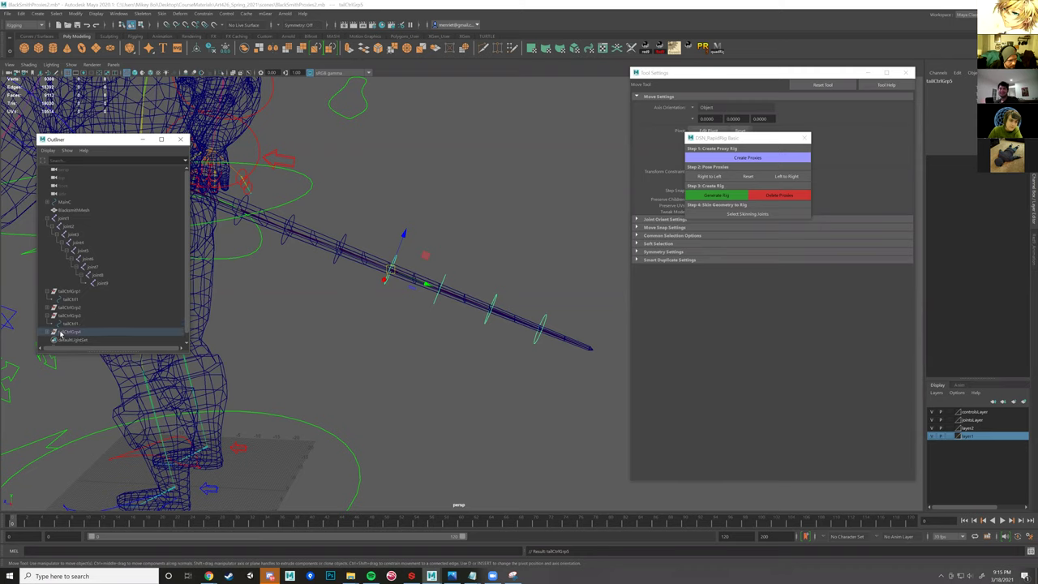
{"action": "left_click", "coordinate": [69, 332]}
{"action": "middle_click_drag", "start_coordinate": [71, 326], "coordinate": [70, 325]}
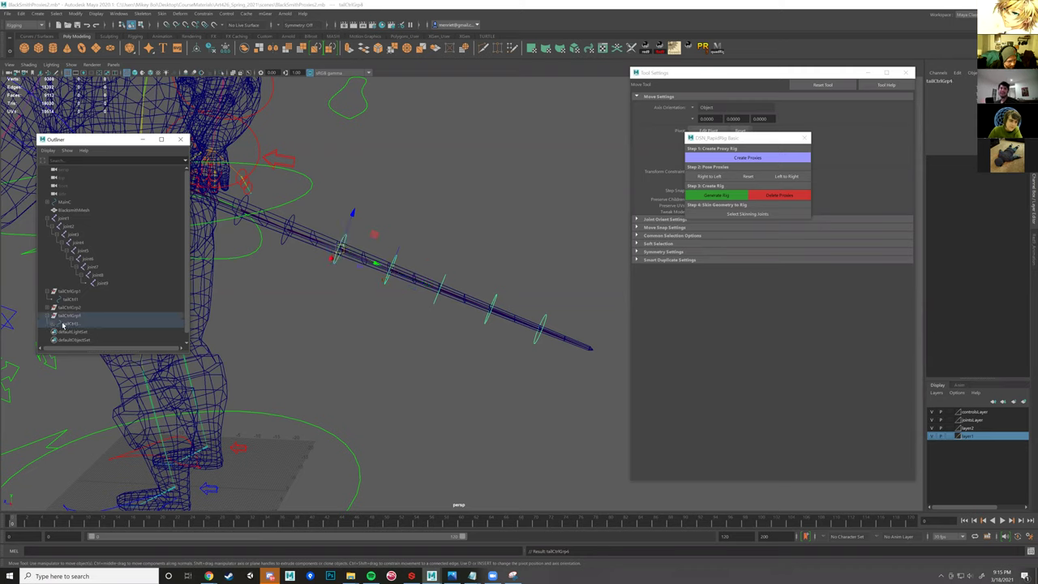
{"action": "left_click", "coordinate": [48, 316]}
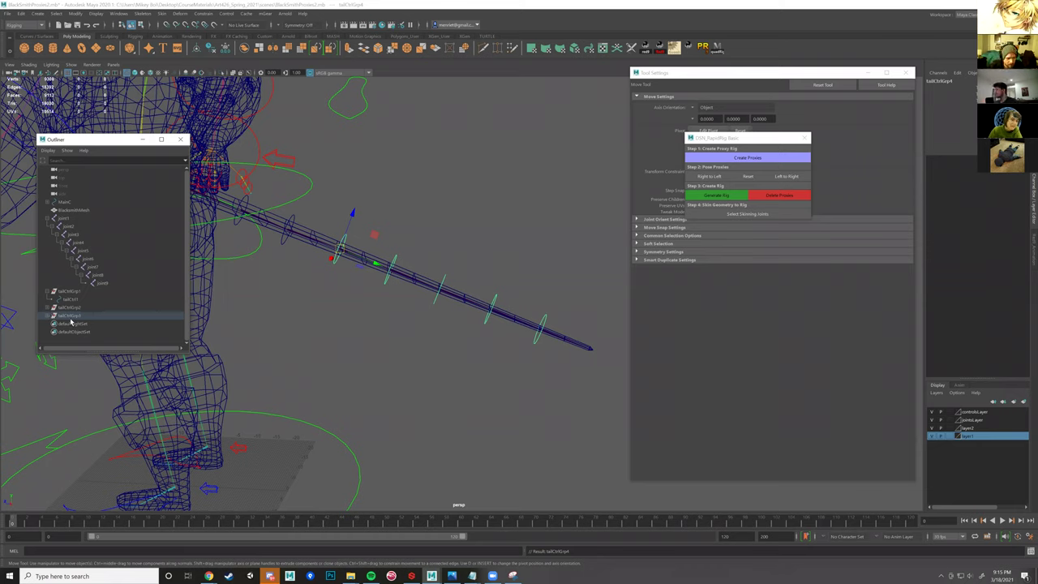
- Parent tailCtrlGrp3 under the control inside tailCtrlGrp2, and tailCtrlGrp2 under the control inside tailCtrlGrp1
{"action": "left_click", "coordinate": [80, 315]}
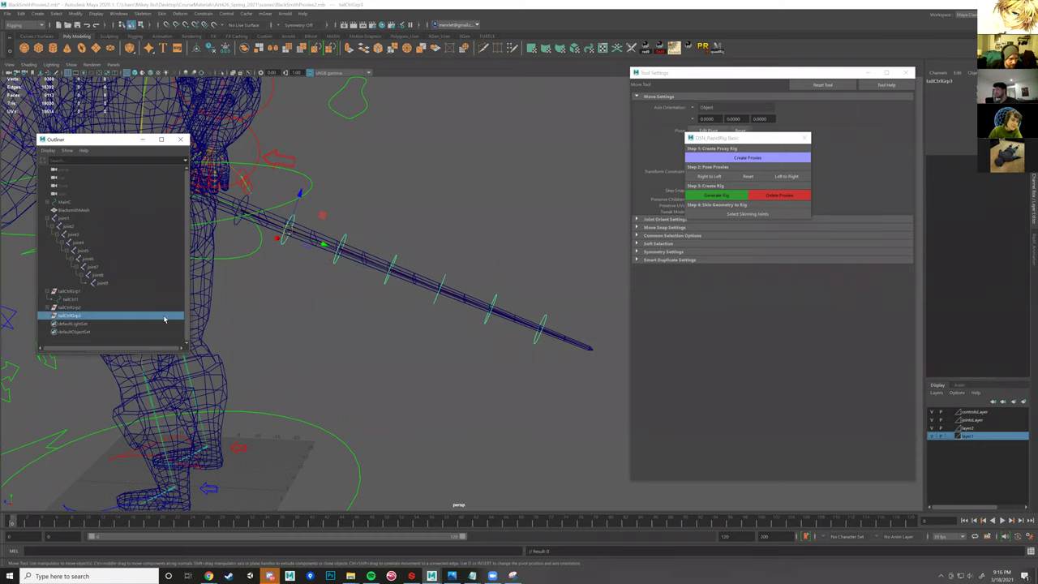
{"action": "left_click", "coordinate": [48, 315]}
{"action": "left_click", "coordinate": [48, 315]}
{"action": "left_click", "coordinate": [48, 307]}
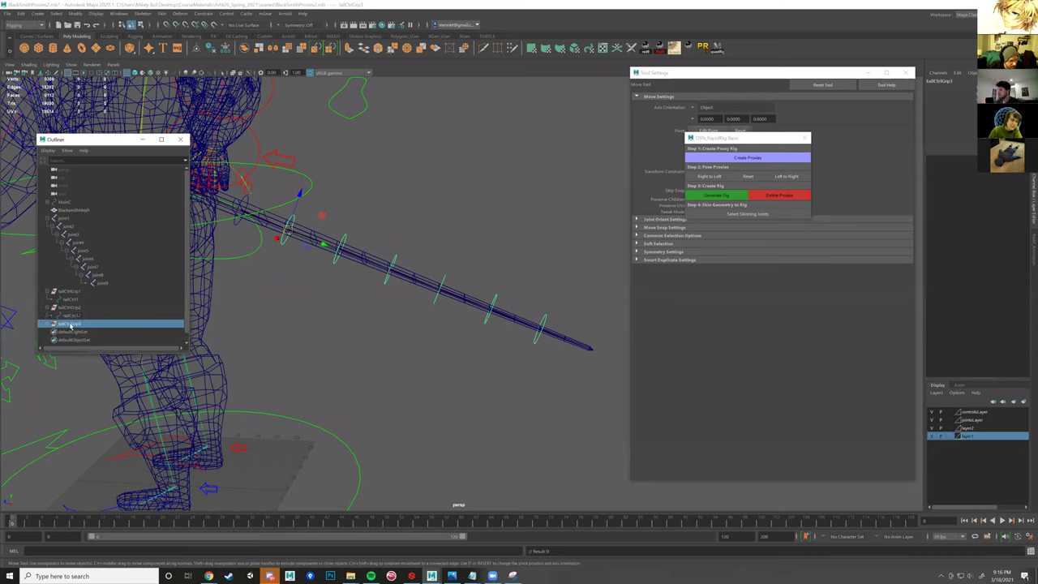
{"action": "middle_click_drag", "start_coordinate": [62, 326], "coordinate": [71, 315]}
{"action": "left_click", "coordinate": [48, 308]}
{"action": "left_click_drag", "start_coordinate": [59, 309], "coordinate": [73, 306]}
{"action": "left_click", "coordinate": [52, 304], "text": "shift"}
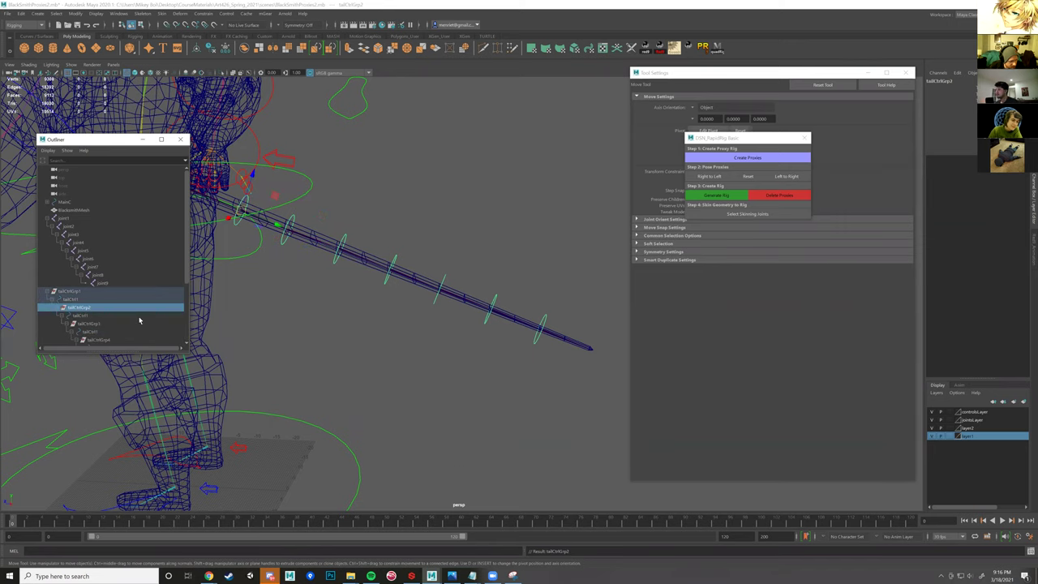
- Examine the nested tail control hierarchy by selecting individual groups and circle controls from tailCtrlGrp1 down to tailCtrlGrp5
{"action": "scroll", "coordinate": [130, 311], "scroll_direction": "down", "scroll_amount": 3}
{"action": "left_click", "coordinate": [66, 203]}
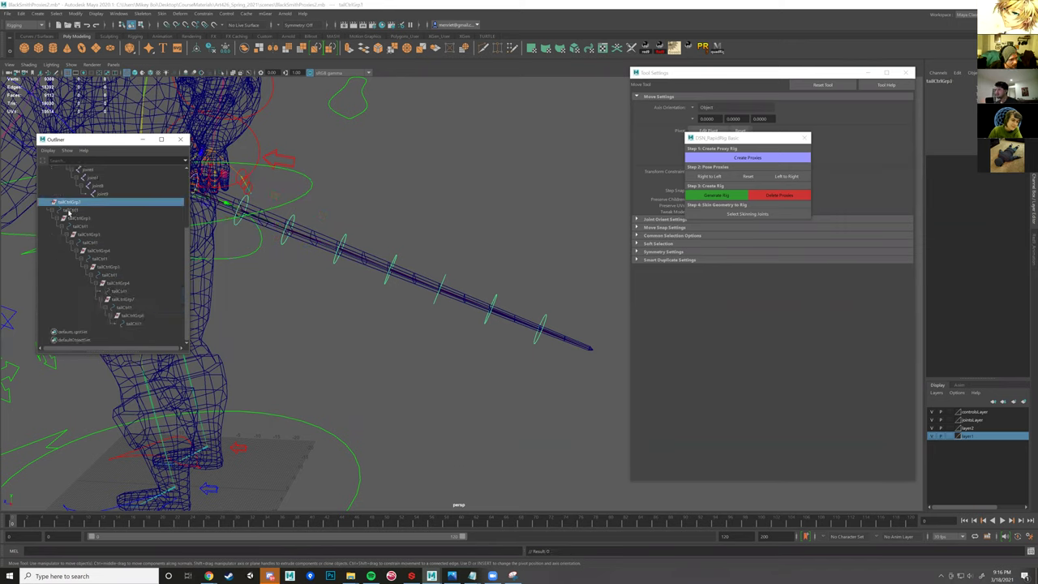
{"action": "left_click_drag", "start_coordinate": [290, 304], "coordinate": [217, 252], "text": "alt"}
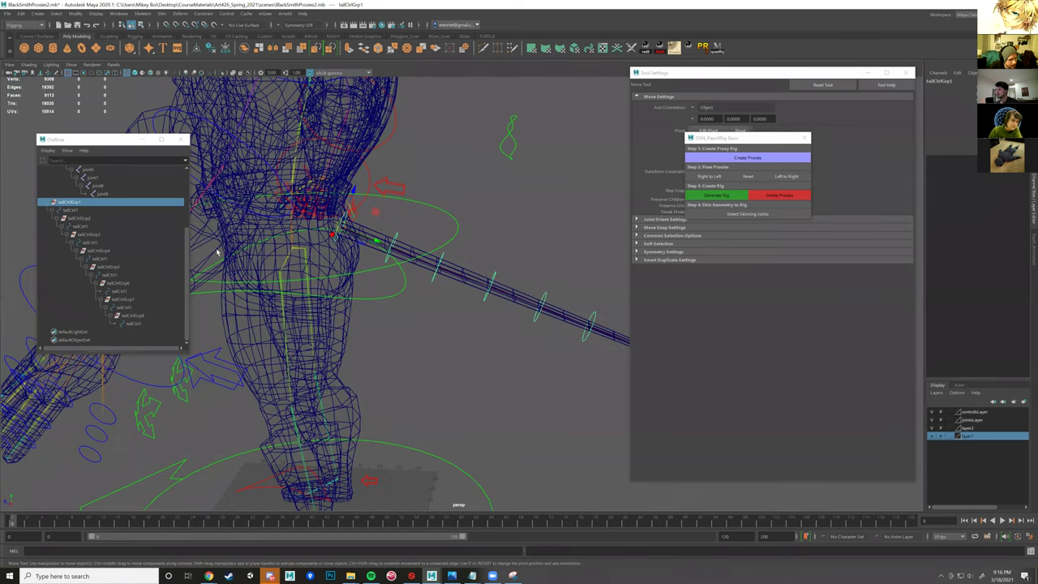
{"action": "left_click", "coordinate": [70, 210]}
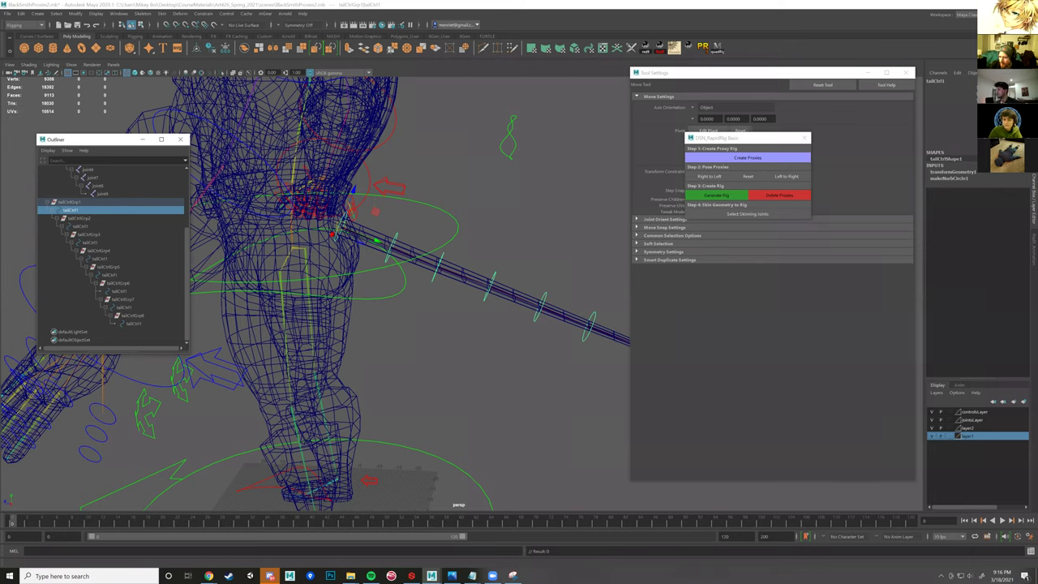
{"action": "left_click", "coordinate": [394, 234]}
{"action": "left_click", "coordinate": [397, 236]}
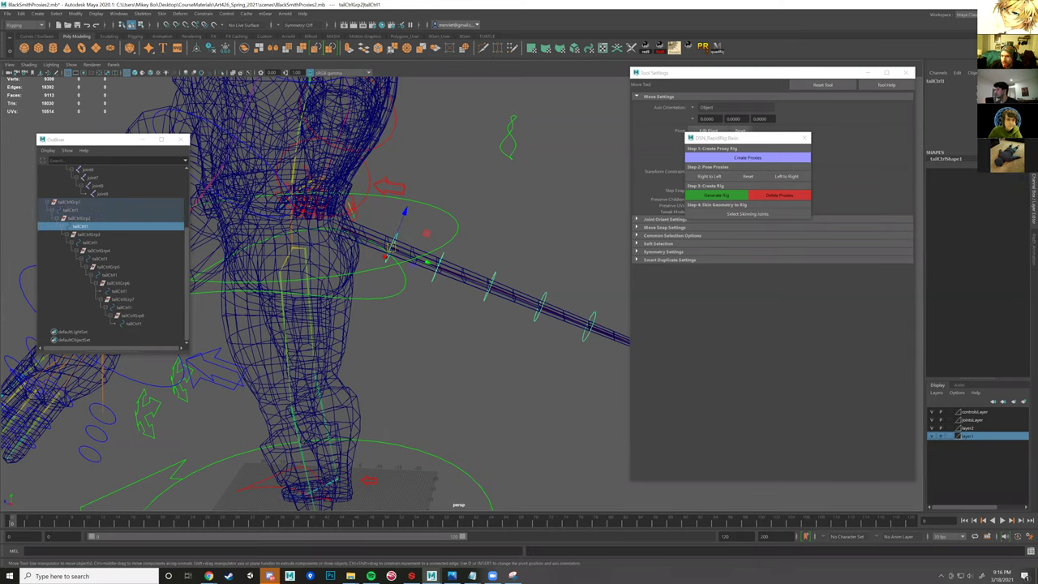
{"action": "left_click", "coordinate": [492, 274]}
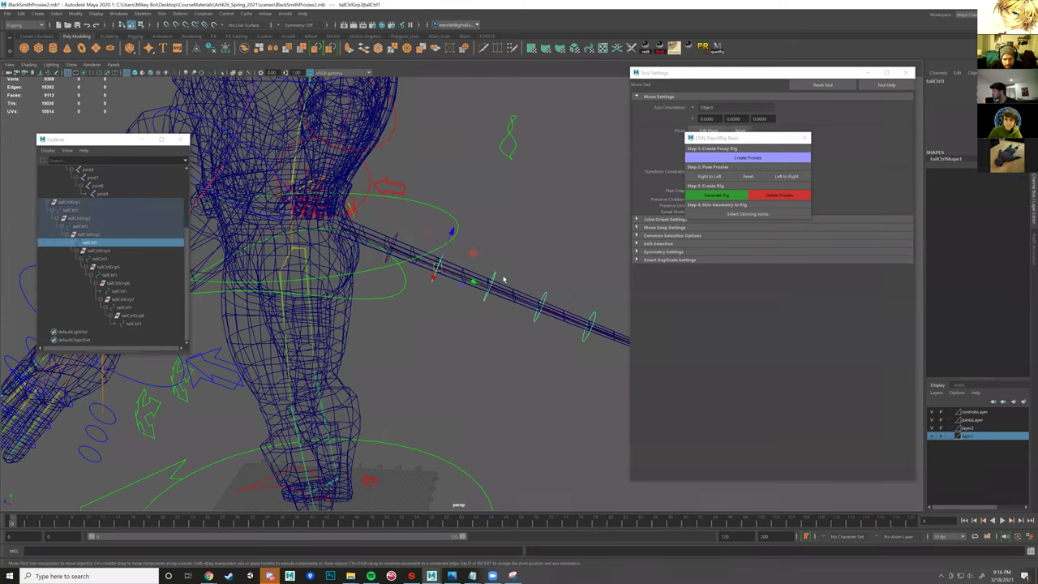
{"action": "left_click", "coordinate": [546, 296]}
{"action": "left_click", "coordinate": [544, 295]}
{"action": "left_click", "coordinate": [545, 297]}
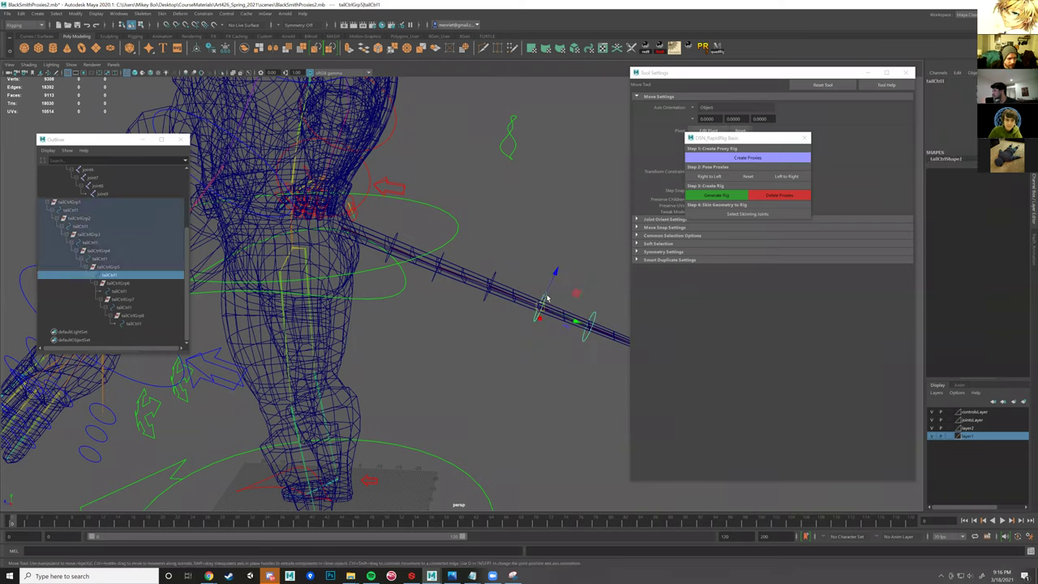
{"action": "left_click", "coordinate": [109, 266]}
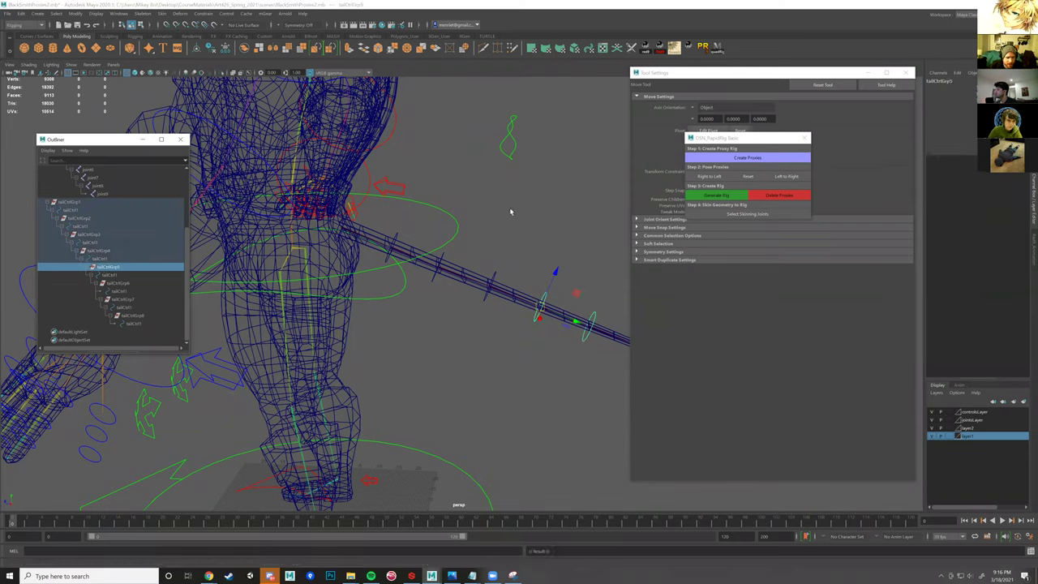
{"action": "left_click", "coordinate": [72, 202]}
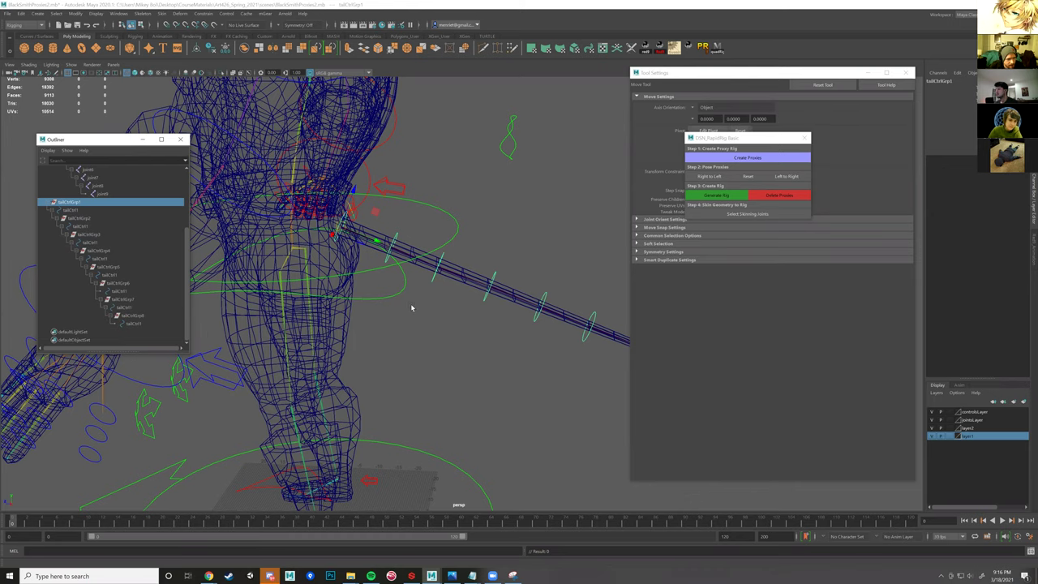
- Parent the first tail joint, joint1, under the main hip joint MainHipJ
{"action": "scroll", "coordinate": [442, 318], "scroll_direction": "up", "scroll_amount": 3}
{"action": "scroll", "coordinate": [432, 276], "scroll_direction": "up", "scroll_amount": 3}
{"action": "left_click_drag", "start_coordinate": [452, 249], "coordinate": [469, 257], "text": "alt"}
{"action": "left_click", "coordinate": [348, 269]}
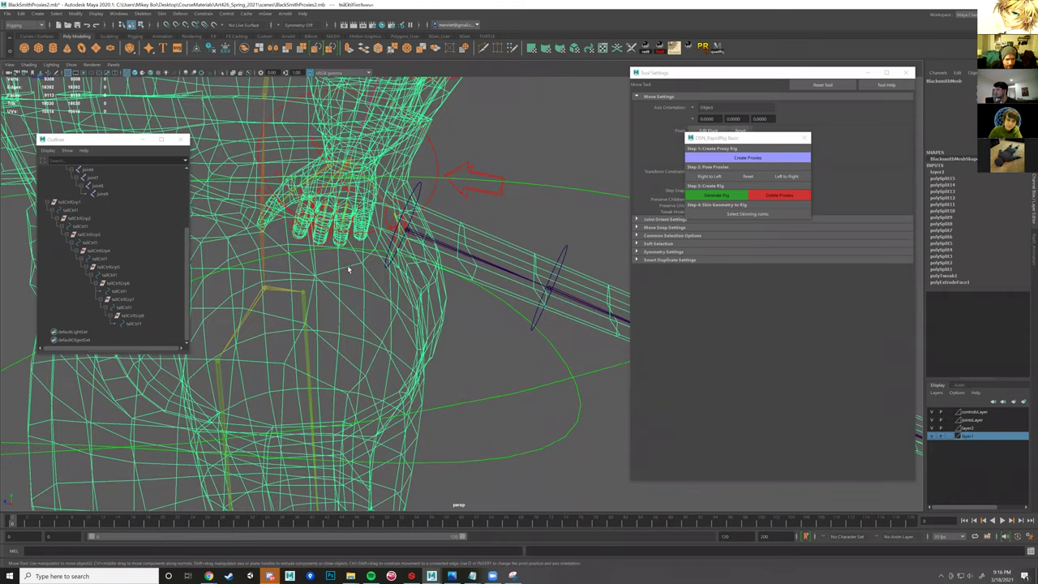
{"action": "key", "text": "ctrl+z"}
{"action": "left_click_drag", "start_coordinate": [352, 282], "coordinate": [301, 274], "text": "alt"}
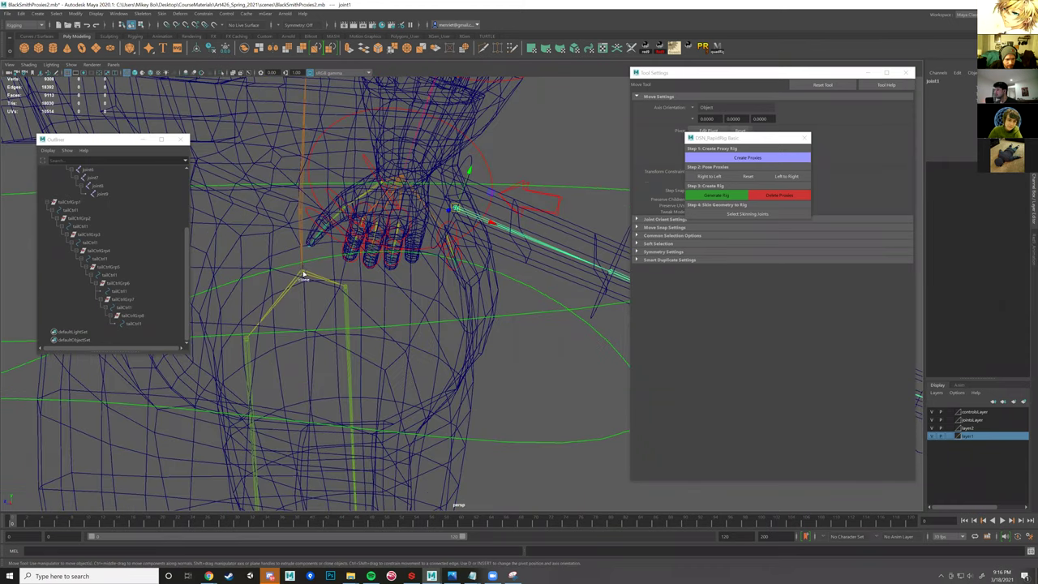
{"action": "left_click", "coordinate": [328, 290]}
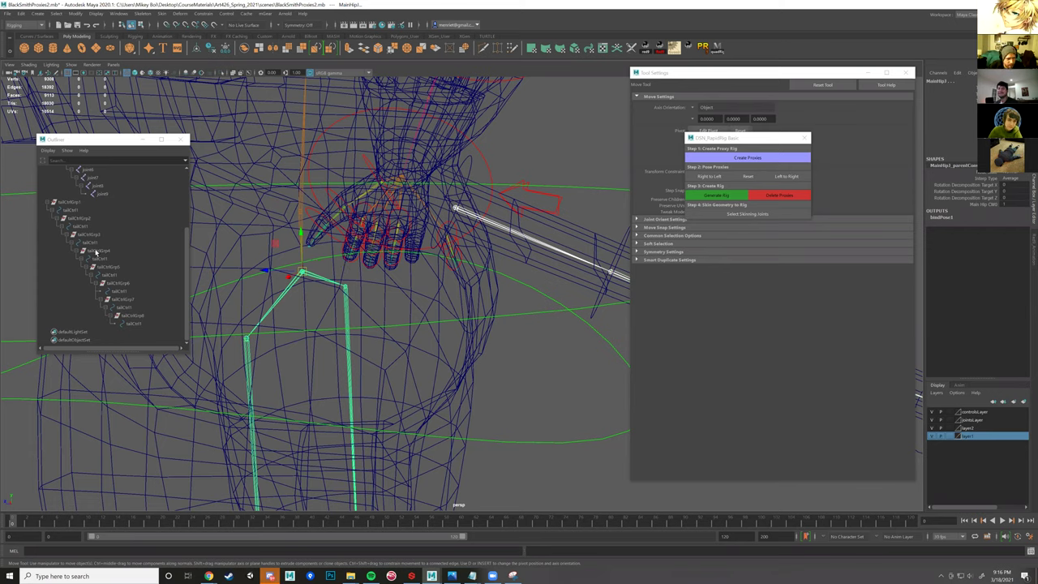
{"action": "scroll", "coordinate": [96, 253], "scroll_direction": "up", "scroll_amount": 4}
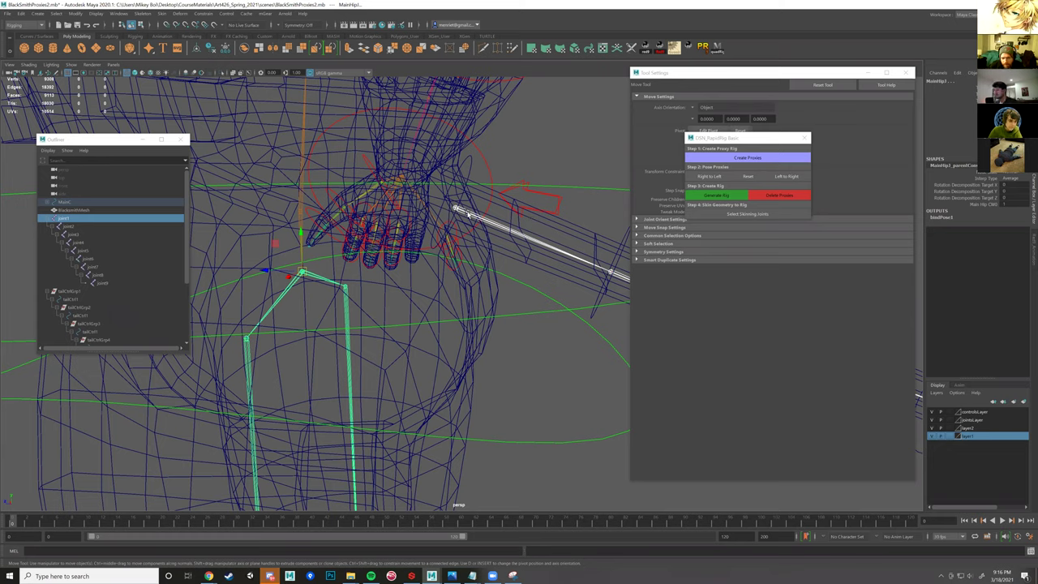
{"action": "key", "text": "ctrl+z"}
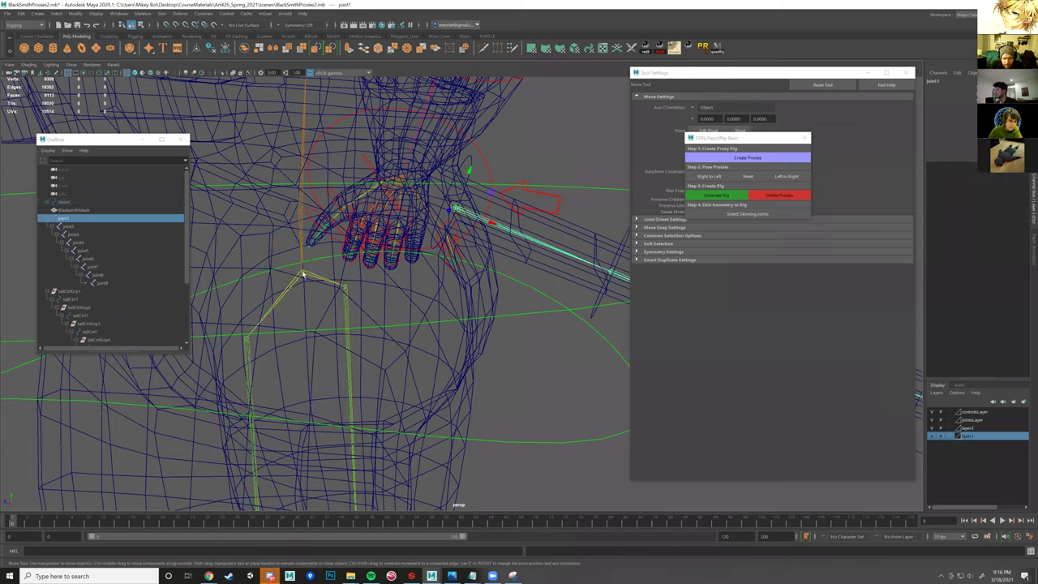
{"action": "left_click", "coordinate": [303, 274]}
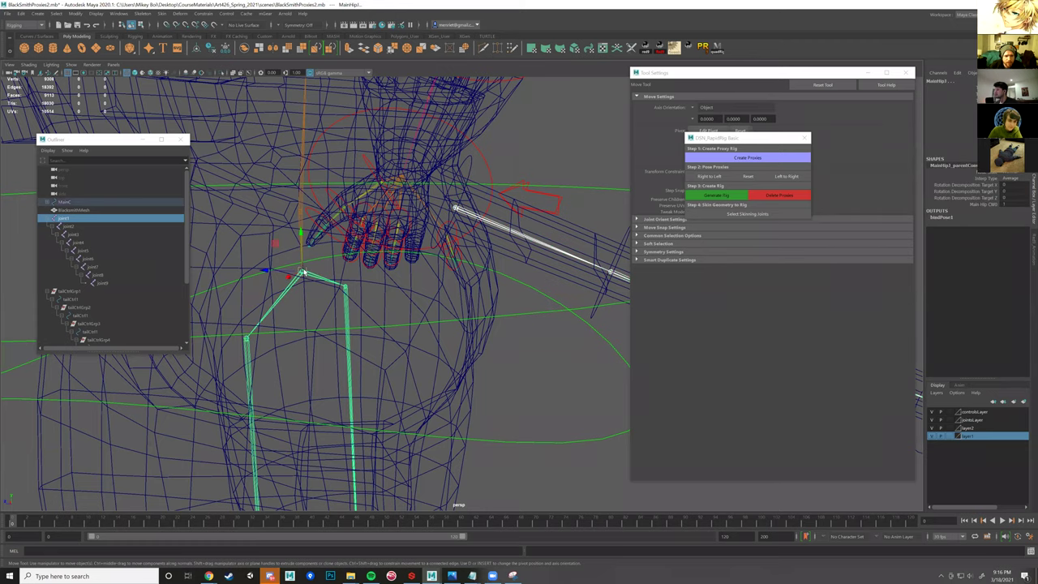
{"action": "key", "text": "p"}
{"action": "left_click_drag", "start_coordinate": [467, 226], "coordinate": [474, 220], "text": "alt"}
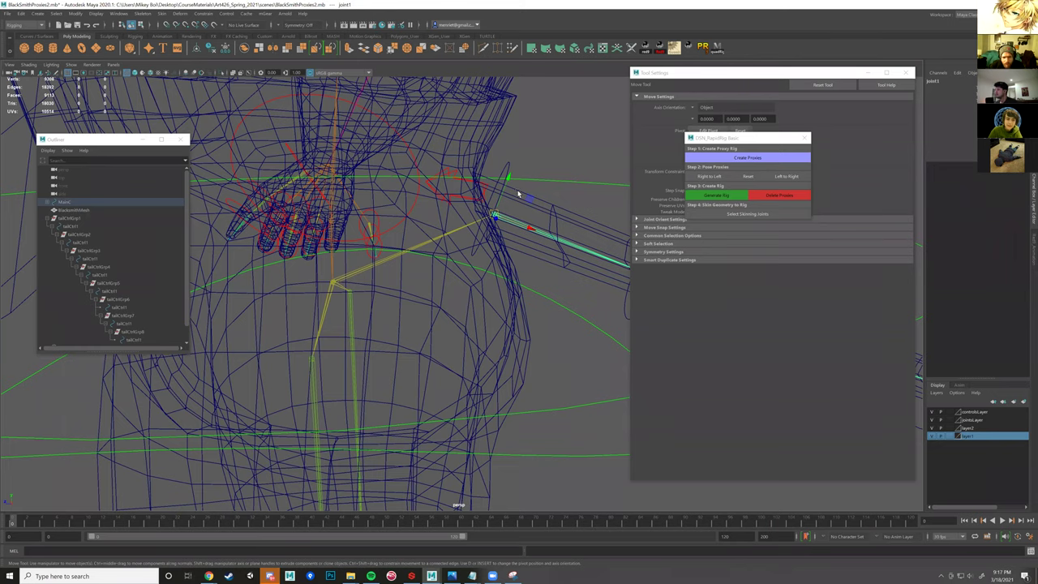
- Examine the hip and tail root controls in shaded display, selecting tailCtrlGrp1, ROOTFKC and the first tail circle
{"action": "left_click_drag", "start_coordinate": [523, 220], "coordinate": [458, 221], "text": "alt"}
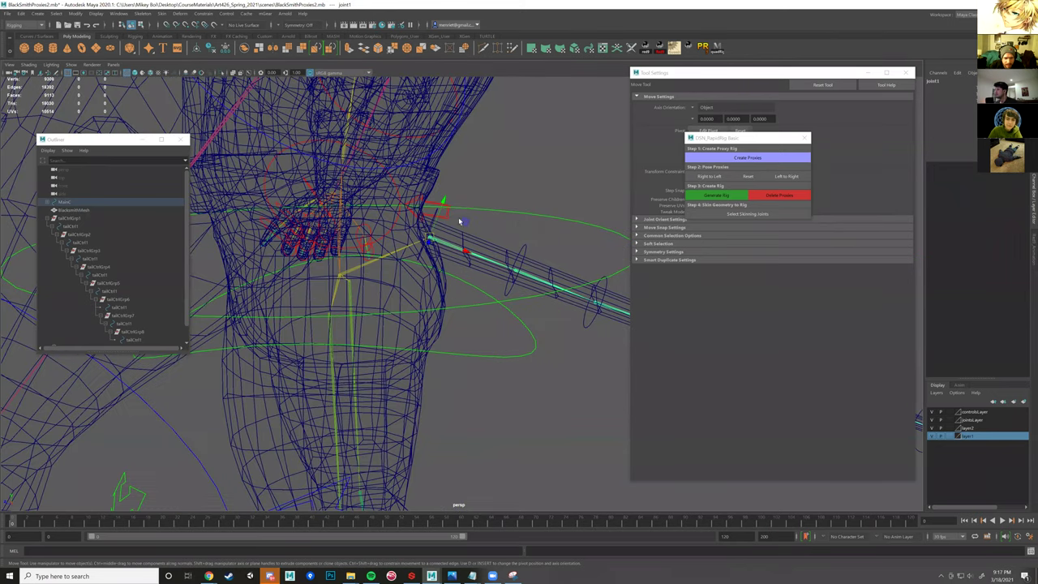
{"action": "left_click", "coordinate": [430, 222]}
{"action": "left_click", "coordinate": [69, 219]}
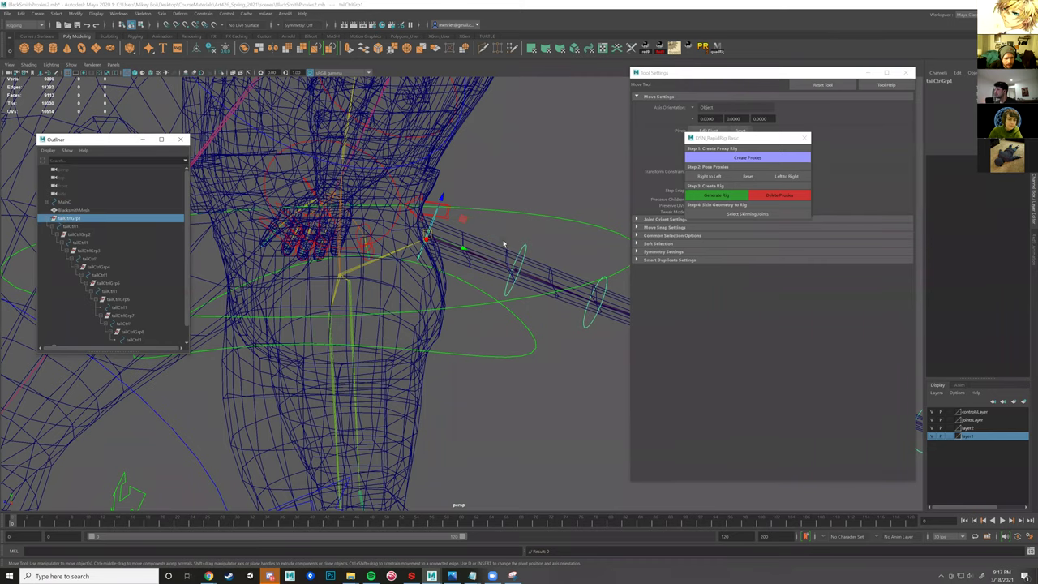
{"action": "mouse_move", "coordinate": [454, 241]}
{"action": "left_mouse_down", "text": "alt"}
{"action": "mouse_move", "coordinate": [521, 222]}
{"action": "mouse_move", "coordinate": [434, 234]}
{"action": "mouse_move", "coordinate": [482, 215]}
{"action": "mouse_move", "coordinate": [460, 251]}
{"action": "mouse_move", "coordinate": [437, 227]}
{"action": "left_mouse_up", "text": "alt"}
{"action": "left_click", "coordinate": [439, 228]}
{"action": "key", "text": "5"}
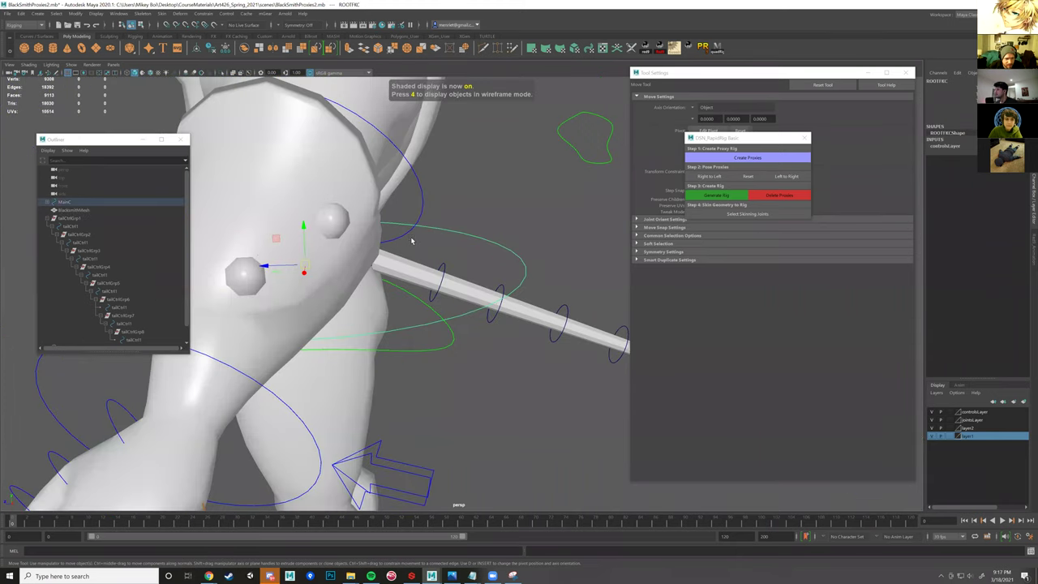
{"action": "left_click_drag", "start_coordinate": [404, 277], "coordinate": [398, 313], "text": "alt"}
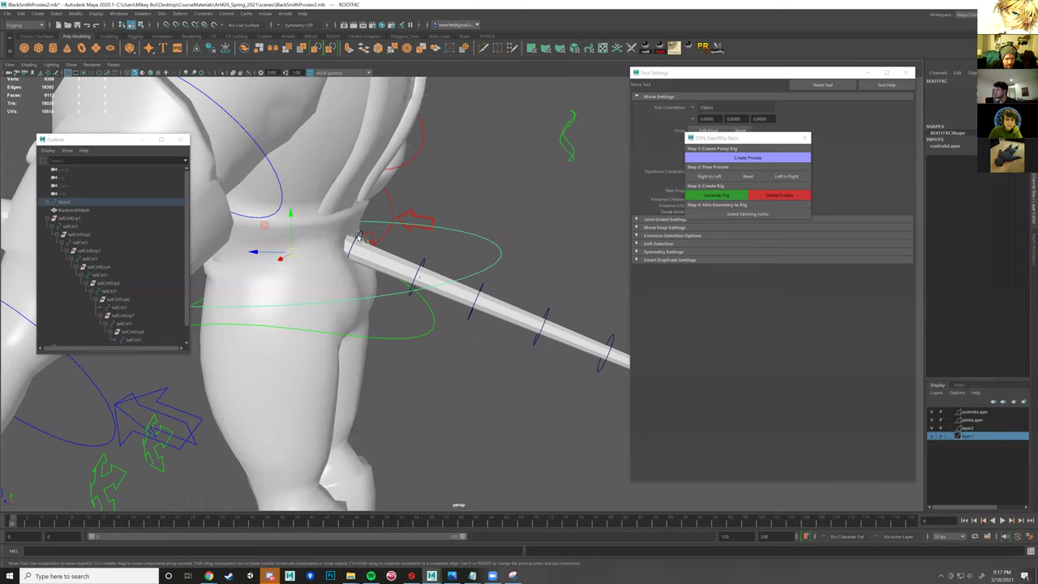
{"action": "left_click", "coordinate": [110, 224]}
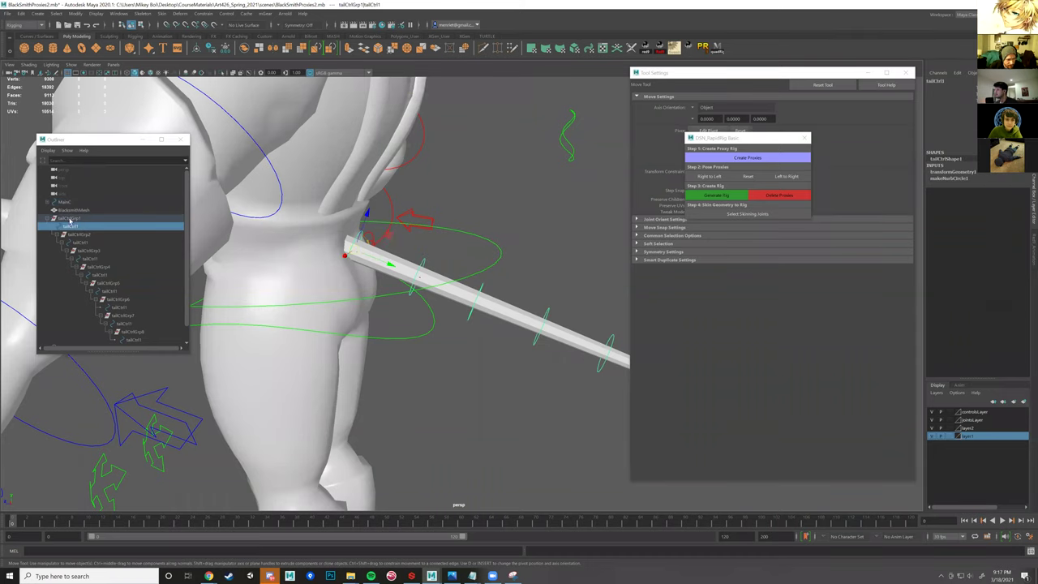
{"action": "key", "text": "Up"}
{"action": "left_click_drag", "start_coordinate": [401, 319], "coordinate": [424, 338], "text": "alt"}
- Test-rotate the main hip control MainHipC to check how the tail joints and controls respond, and undo the rotation
{"action": "left_click", "coordinate": [364, 316]}
{"action": "key", "text": "e"}
{"action": "left_click_drag", "start_coordinate": [288, 250], "coordinate": [298, 237]}
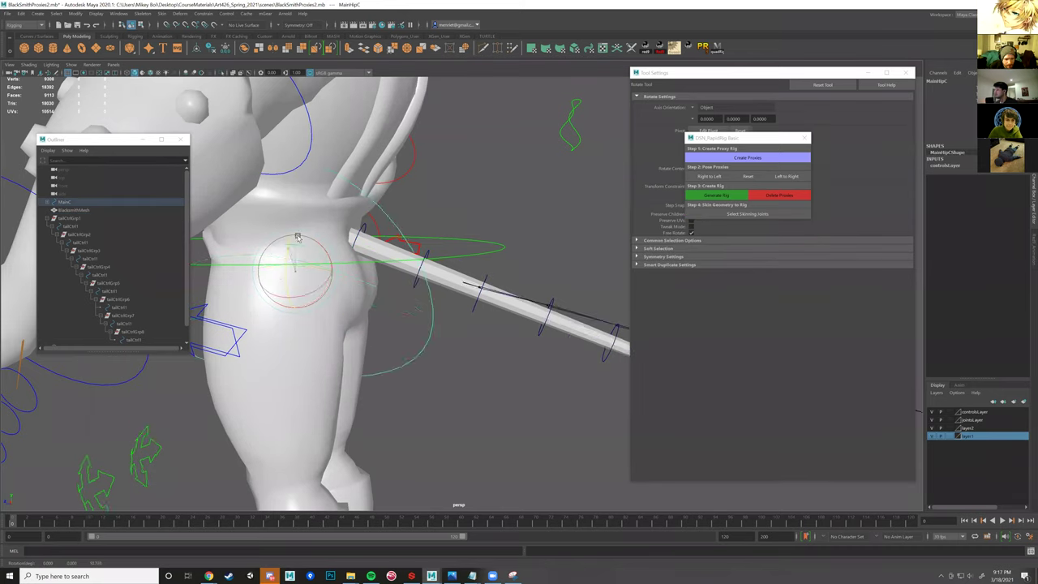
{"action": "key", "text": "ctrl+z"}
{"action": "left_click_drag", "start_coordinate": [446, 318], "coordinate": [388, 313], "text": "alt"}
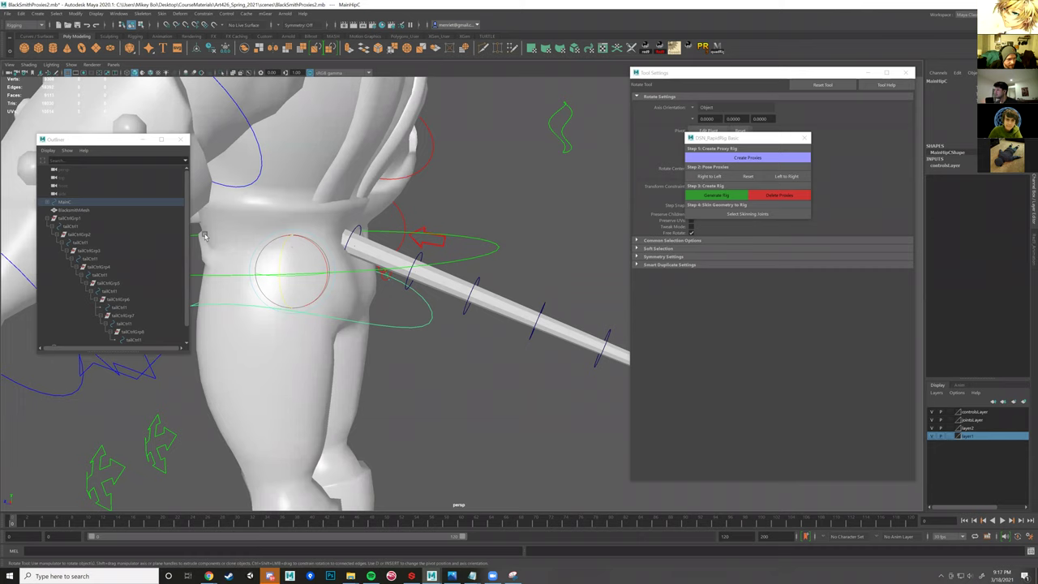
- Parent tailCtrlGrp1 under the main hip control MainHipC
{"action": "left_click", "coordinate": [68, 219]}
{"action": "left_click", "coordinate": [68, 219]}
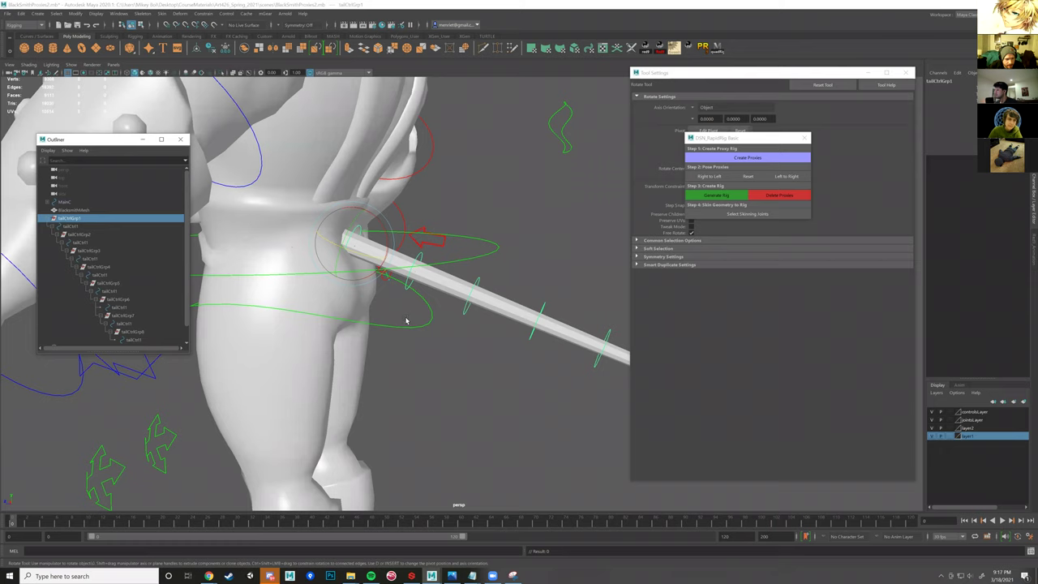
{"action": "left_click", "coordinate": [425, 325]}
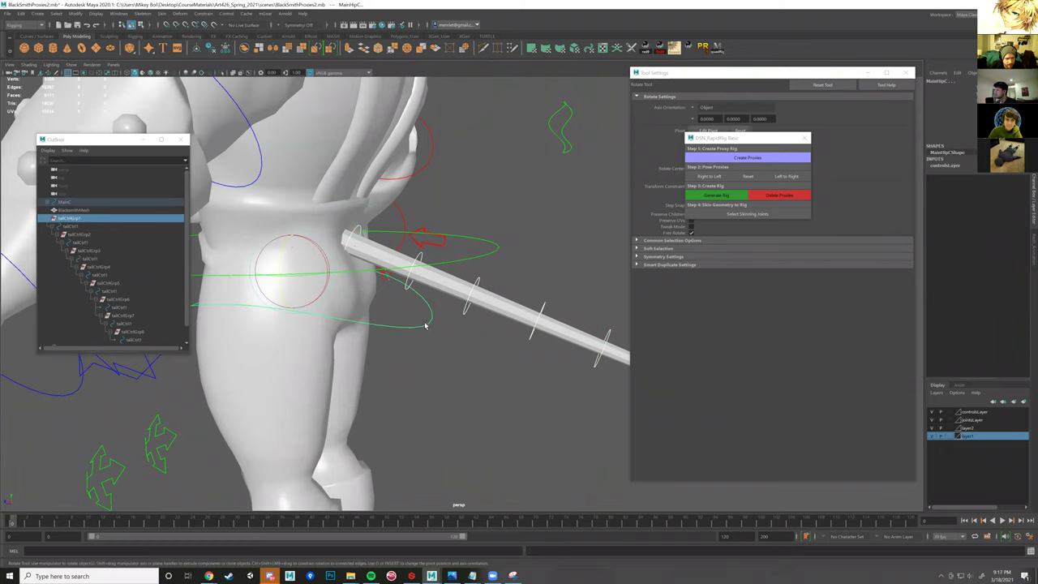
{"action": "key", "text": "p"}
- Rotate the main hip control again to check whether the parented tail controls follow the hips, and undo the rotation
{"action": "left_click", "coordinate": [279, 277]}
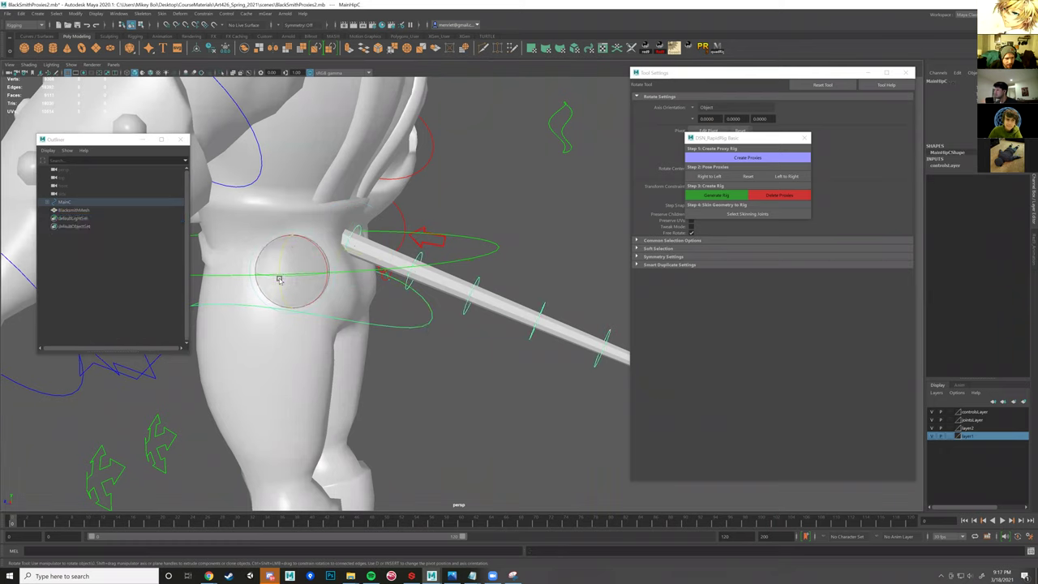
{"action": "left_click_drag", "start_coordinate": [279, 285], "coordinate": [295, 266]}
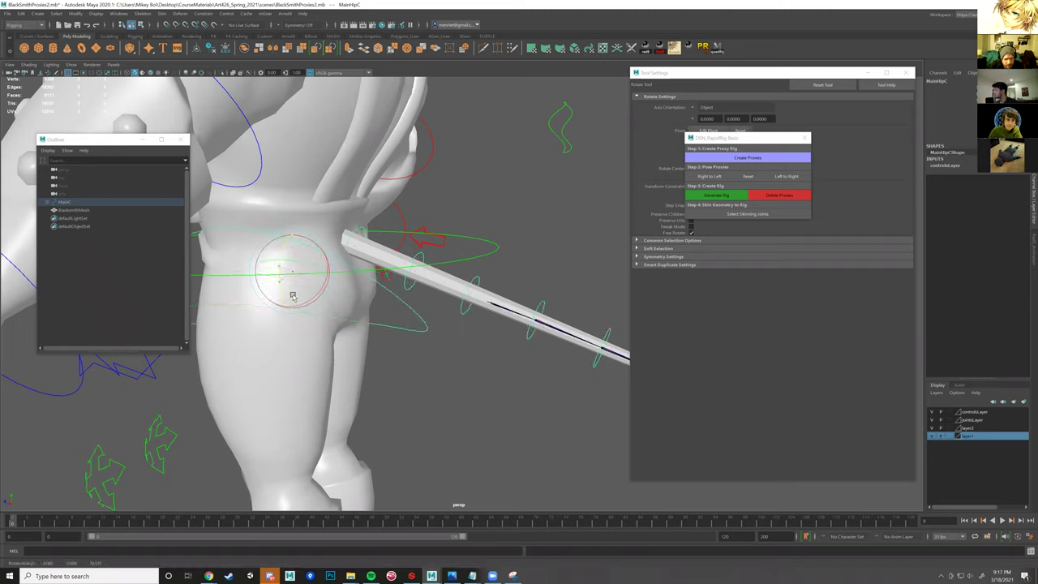
{"action": "key", "text": "ctrl+z"}
- Switch to wireframe display and try rotating the last circle control, in tailCtrlGrp8, near the tail tip
{"action": "middle_click_drag", "start_coordinate": [508, 330], "coordinate": [348, 273], "text": "alt"}
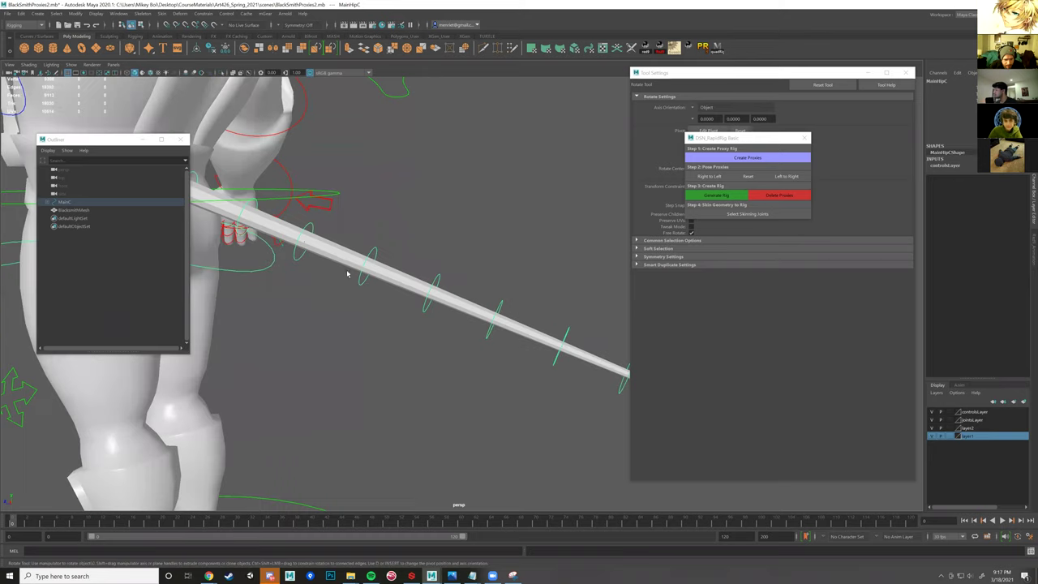
{"action": "left_click_drag", "start_coordinate": [449, 302], "coordinate": [532, 345], "text": "alt"}
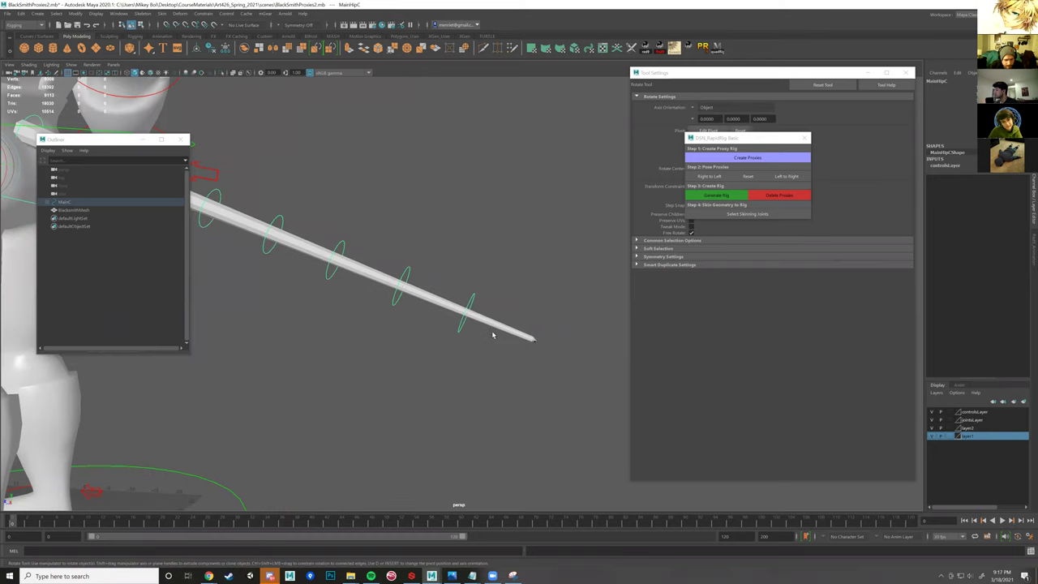
{"action": "key", "text": "4"}
{"action": "left_click", "coordinate": [466, 341]}
{"action": "left_click_drag", "start_coordinate": [466, 342], "coordinate": [495, 354], "text": "alt"}
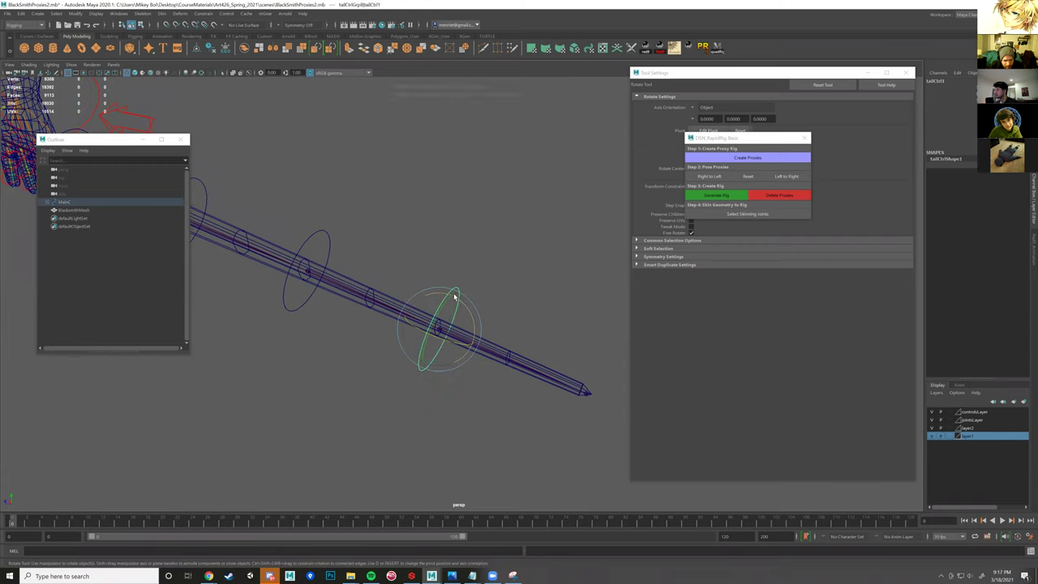
{"action": "left_click_drag", "start_coordinate": [454, 296], "coordinate": [477, 302]}
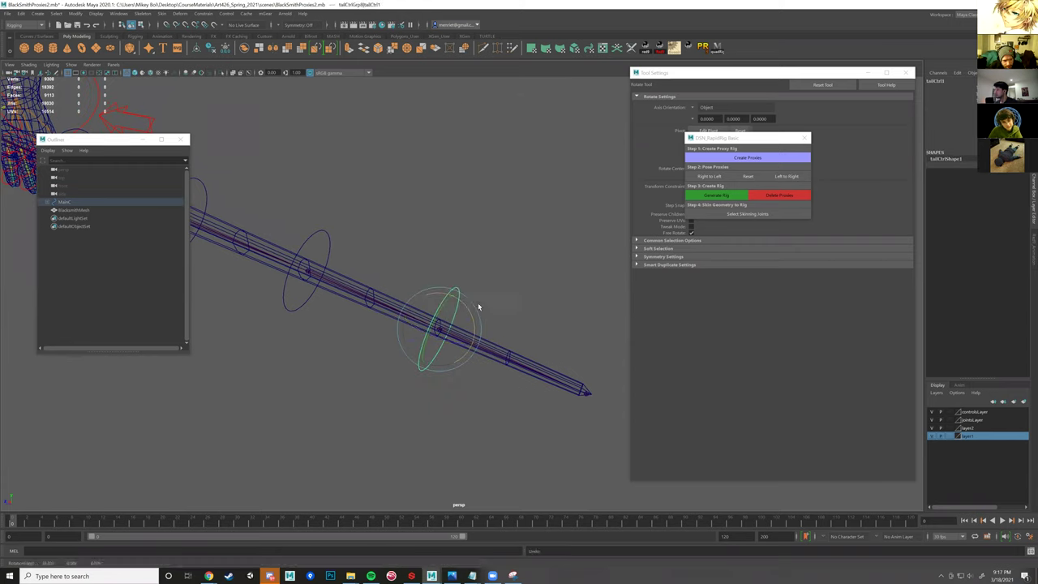
- Parent-constrain joint8 to the last tail circle control, inside tailCtrlGrp8
{"action": "left_click", "coordinate": [478, 302]}
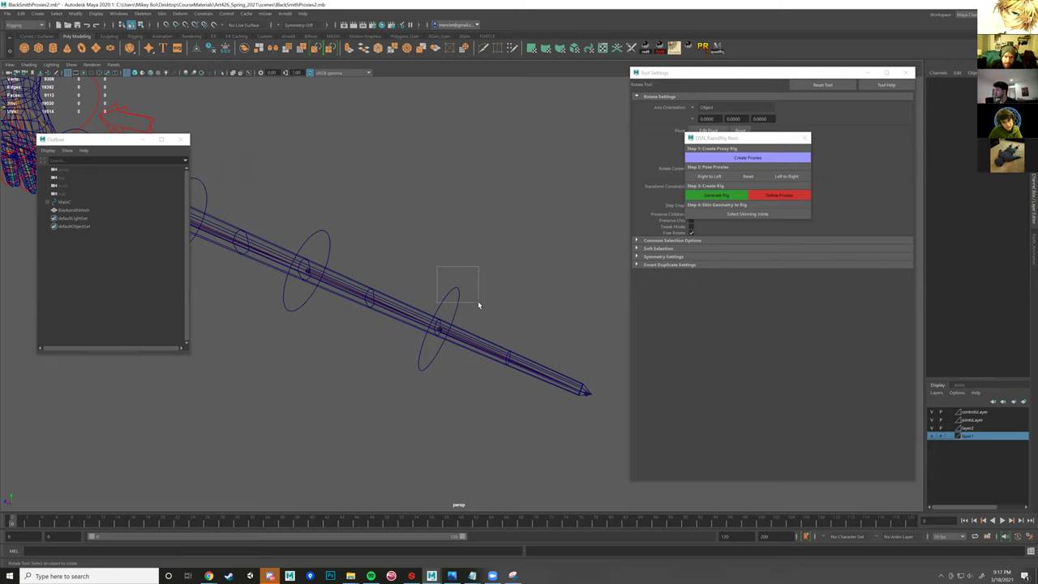
{"action": "left_click_drag", "start_coordinate": [483, 310], "coordinate": [486, 313]}
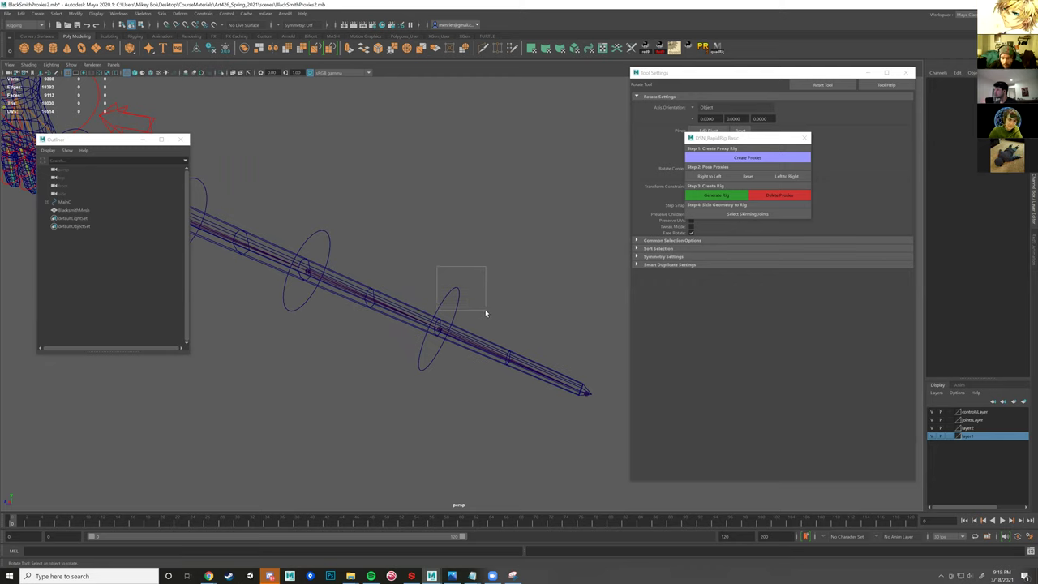
{"action": "left_click_drag", "start_coordinate": [487, 312], "coordinate": [487, 313]}
{"action": "middle_click_drag", "start_coordinate": [535, 310], "coordinate": [508, 259], "text": "alt"}
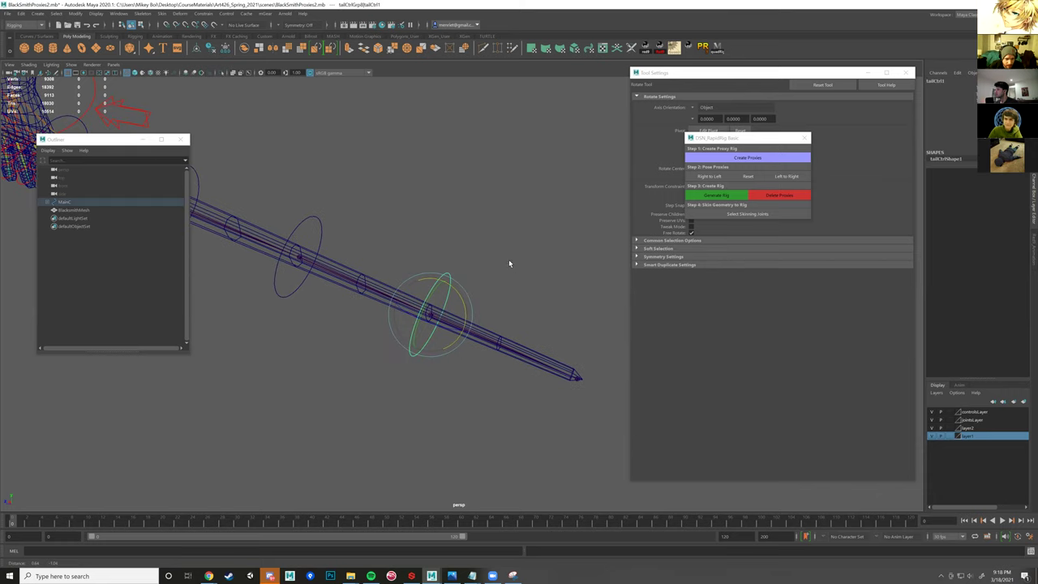
{"action": "scroll", "coordinate": [507, 268], "scroll_direction": "up", "scroll_amount": 2}
{"action": "left_click_drag", "start_coordinate": [412, 195], "coordinate": [459, 248]}
{"action": "left_click_drag", "start_coordinate": [460, 254], "coordinate": [460, 254]}
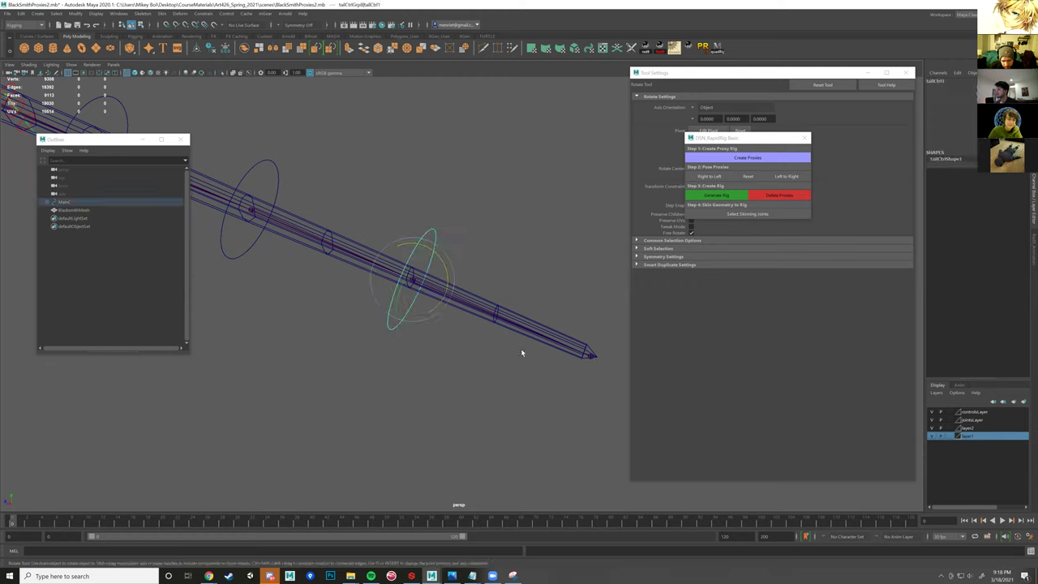
{"action": "key", "text": "ctrl+z"}
{"action": "left_click_drag", "start_coordinate": [424, 193], "coordinate": [461, 245]}
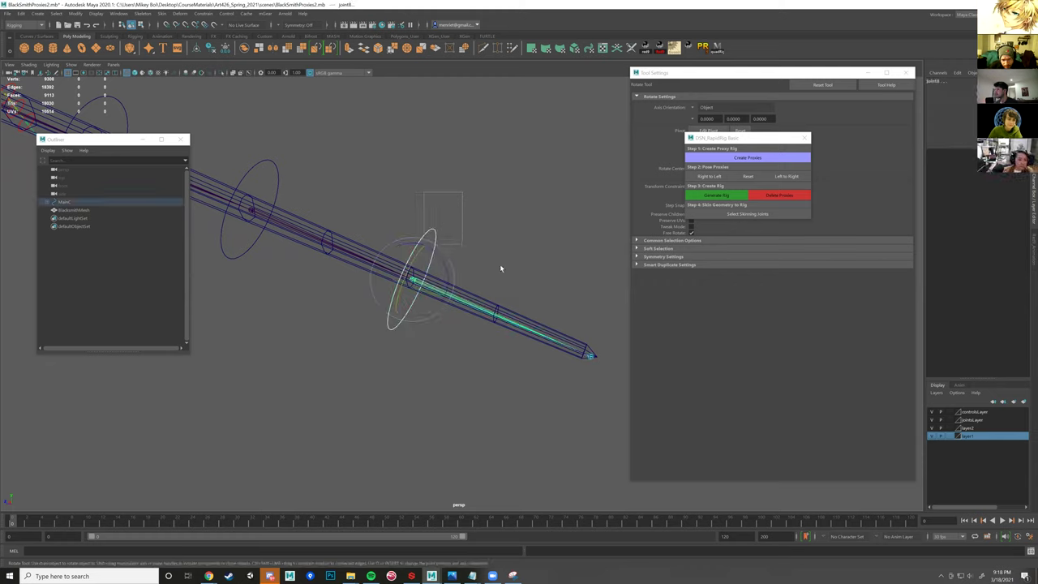
{"action": "key", "text": "ctrl+z"}
{"action": "key", "text": "shift+z"}
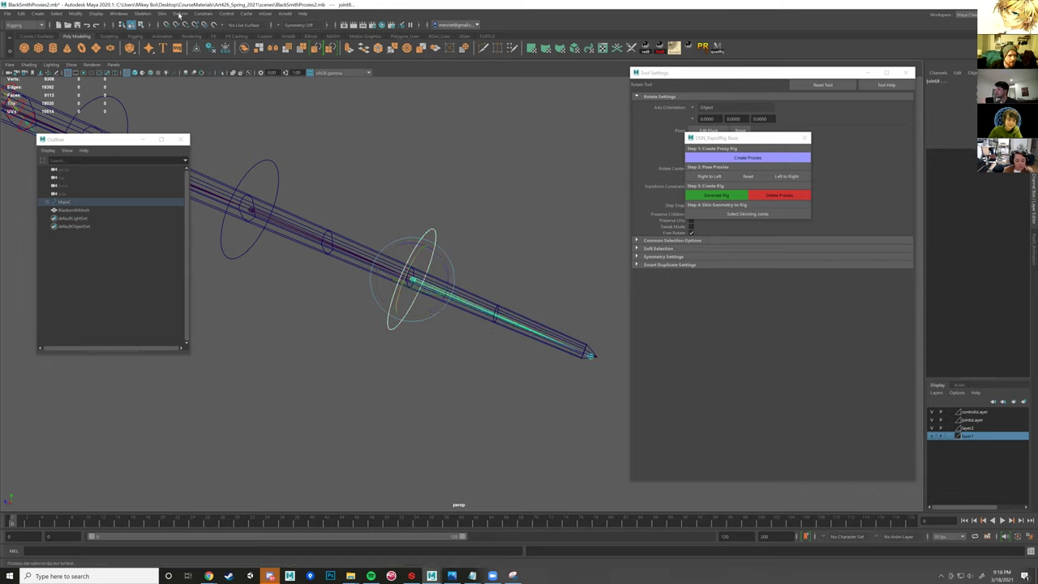
{"action": "left_click", "coordinate": [201, 14]}
{"action": "left_click", "coordinate": [214, 32]}
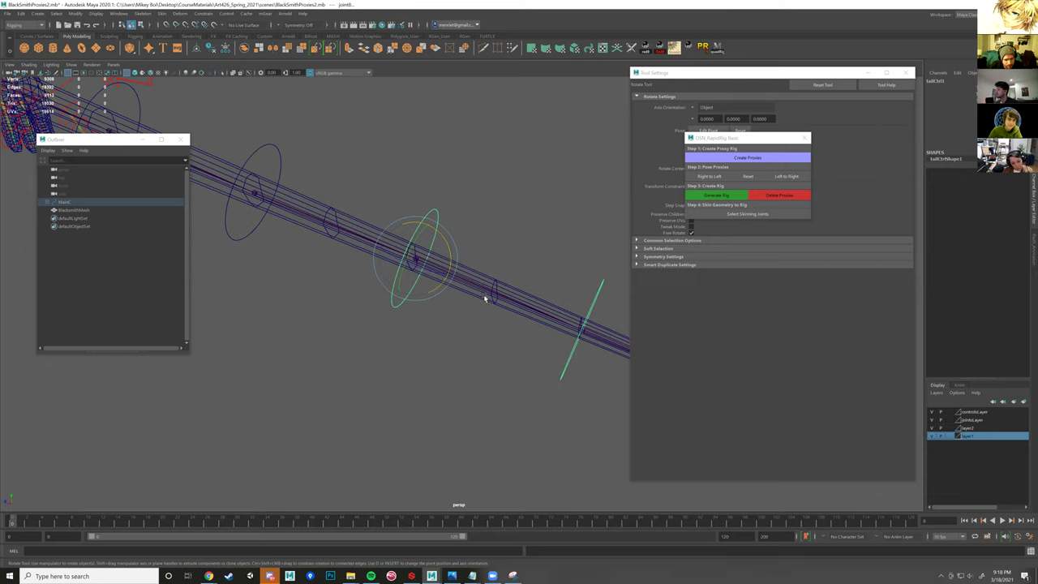
- Parent-constrain joint7 and joint6 to the tail circle controls surrounding them
{"action": "left_click", "coordinate": [484, 299]}
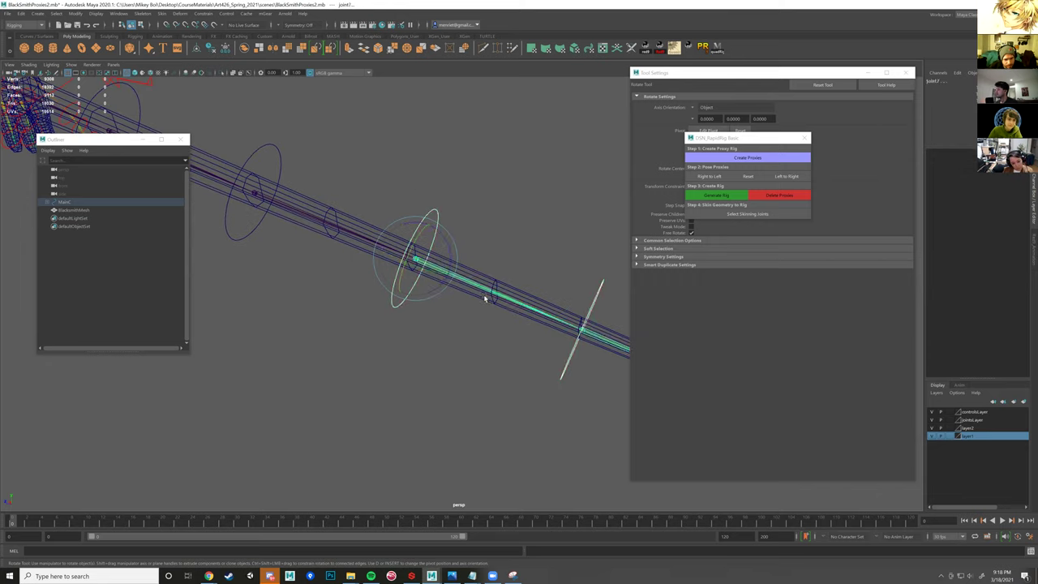
{"action": "key", "text": "g"}
{"action": "middle_click_drag", "start_coordinate": [437, 191], "coordinate": [595, 228], "text": "alt"}
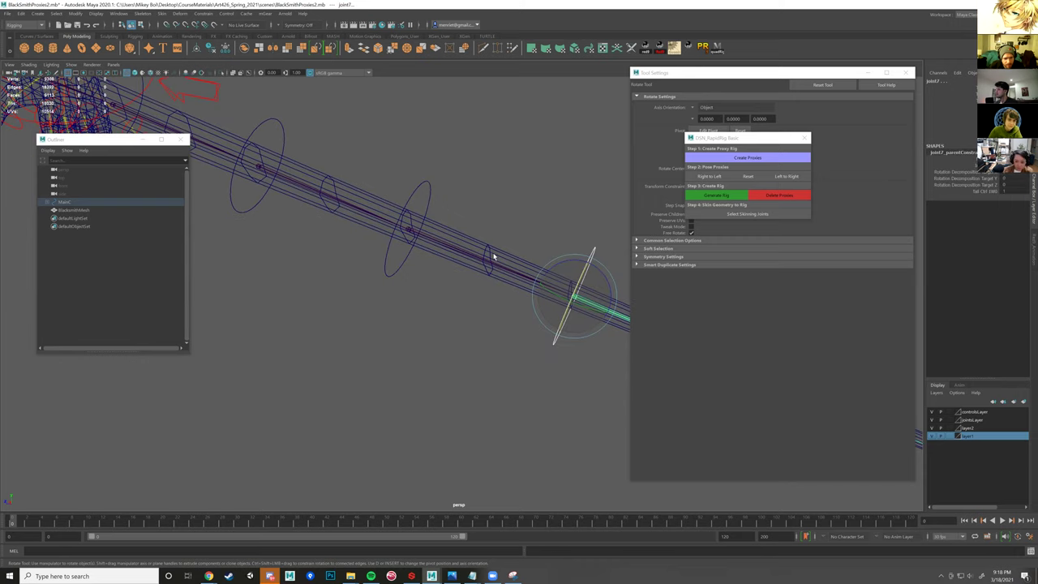
{"action": "left_click", "coordinate": [426, 195]}
{"action": "left_click_drag", "start_coordinate": [473, 231], "coordinate": [491, 278], "text": "shift"}
{"action": "key", "text": "ctrl+z"}
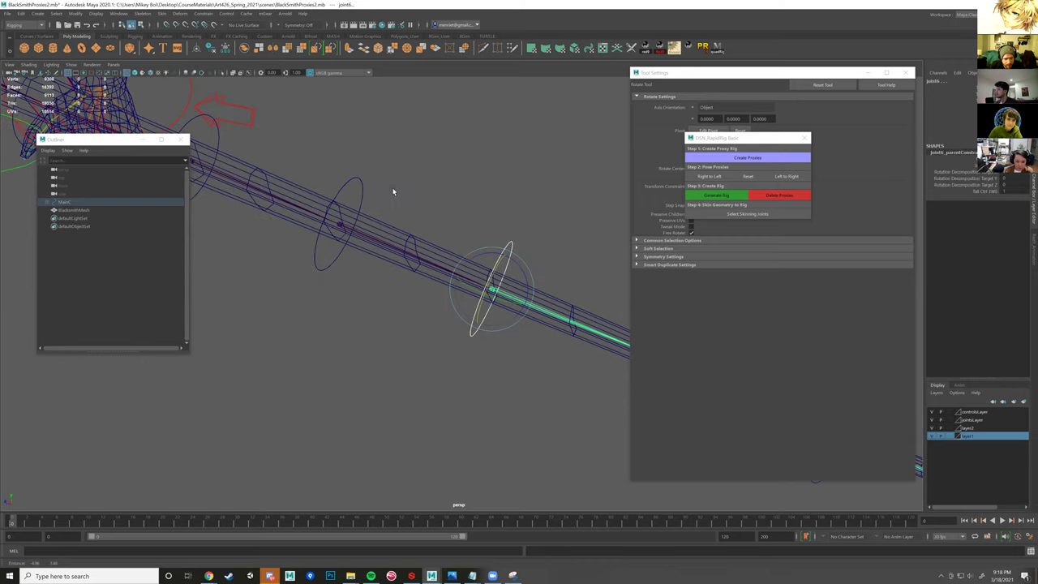
- Parent-constrain joint5 and joint4 to the tail circle controls surrounding them
{"action": "key", "text": "ctrl+z"}
{"action": "key", "text": "ctrl+z"}
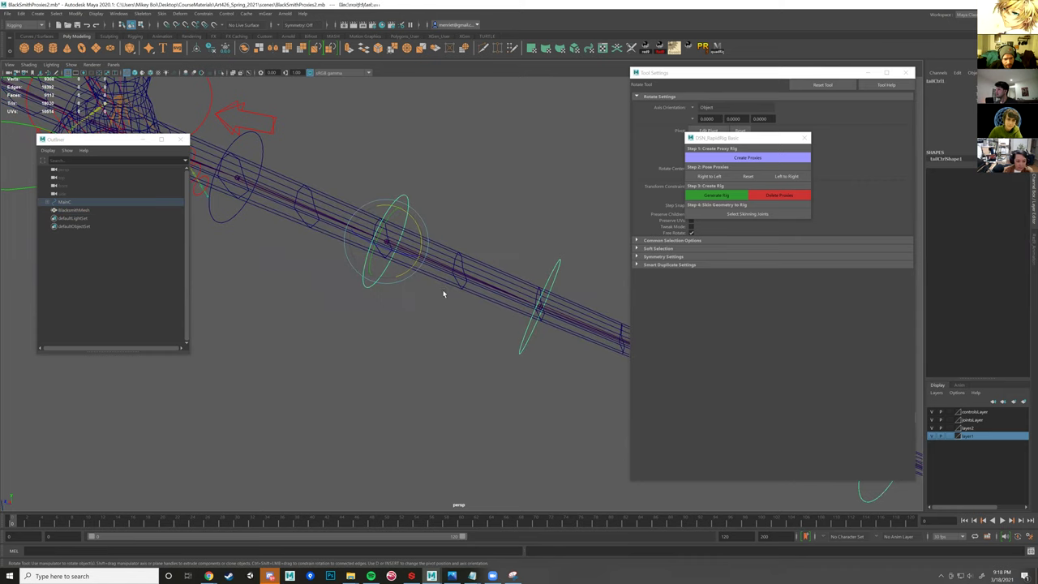
{"action": "key", "text": "ctrl+z"}
{"action": "key", "text": "ctrl+z"}
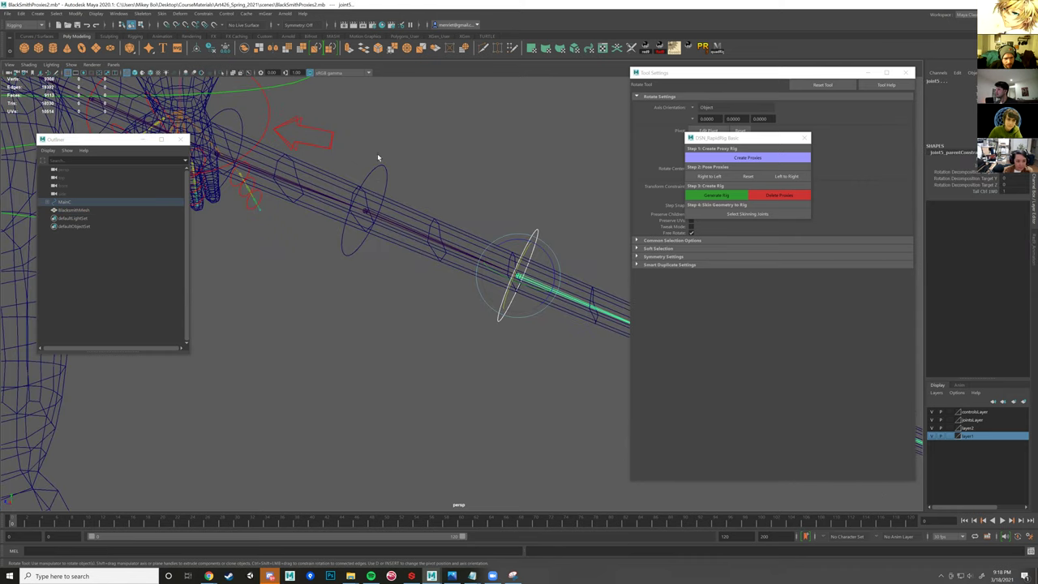
{"action": "key", "text": "ctrl+z"}
{"action": "key", "text": "ctrl+z"}
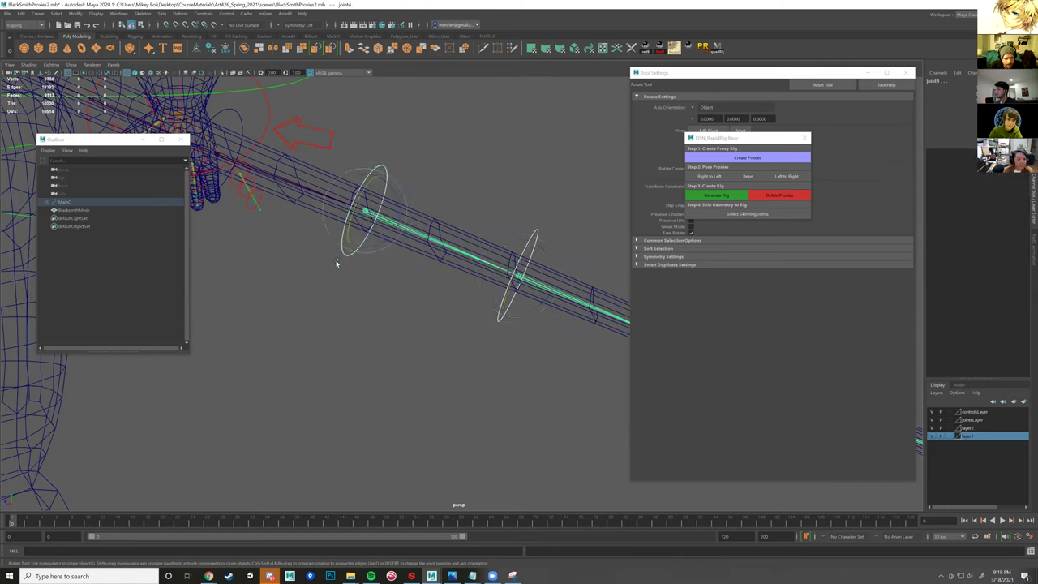
- Parent-constrain joint3 and joint2 to their surrounding circle controls nearer the tail base
{"action": "key", "text": "ctrl+z"}
{"action": "key", "text": "ctrl+z"}
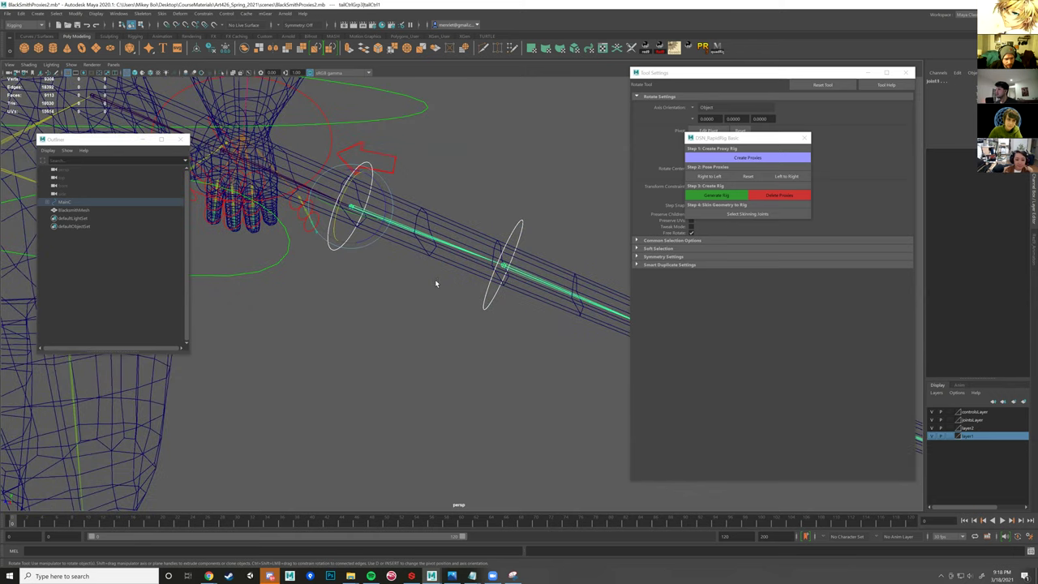
{"action": "key", "text": "ctrl+z"}
{"action": "key", "text": "ctrl+z"}
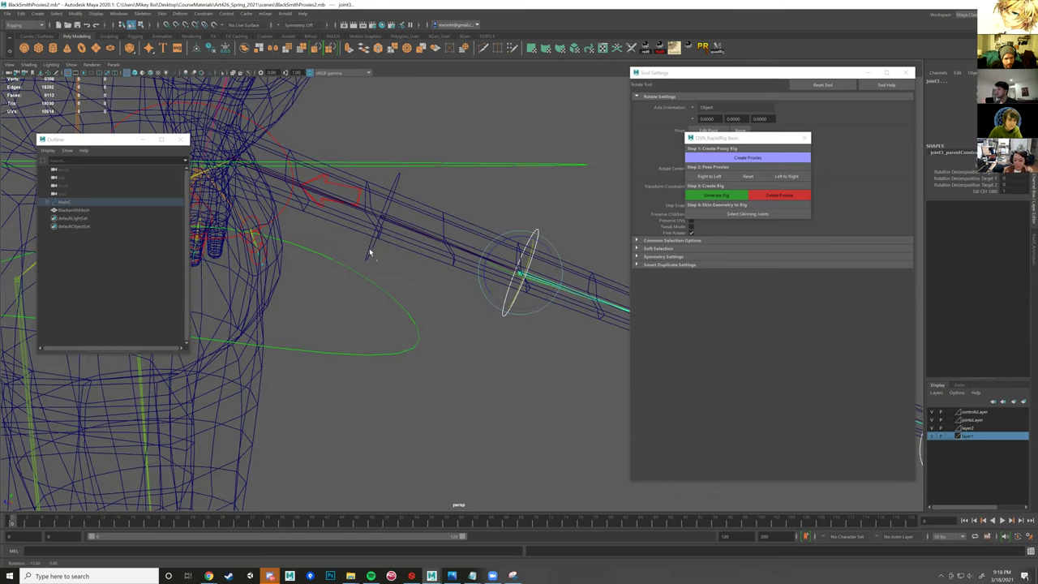
{"action": "key", "text": "ctrl+z"}
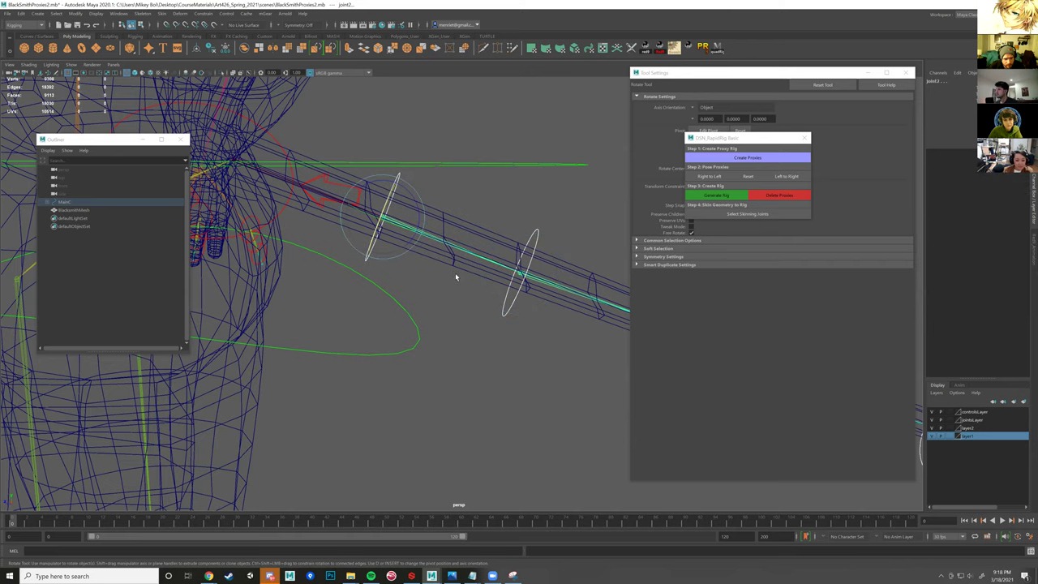
{"action": "key", "text": "ctrl+z"}
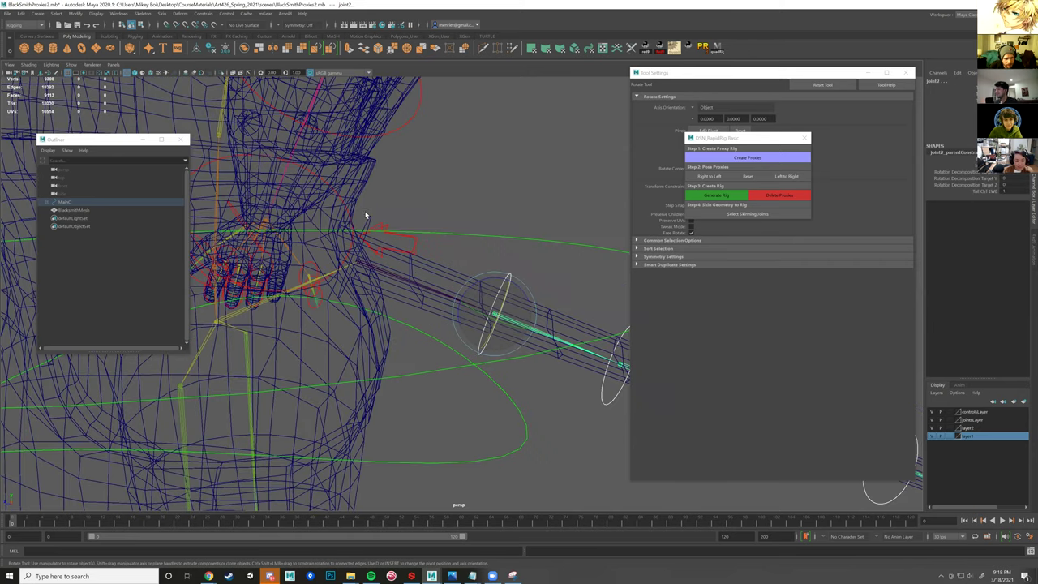
- Parent-constrain joint1 to the first circle control at the tail base and clear the selection
{"action": "left_click", "coordinate": [430, 291]}
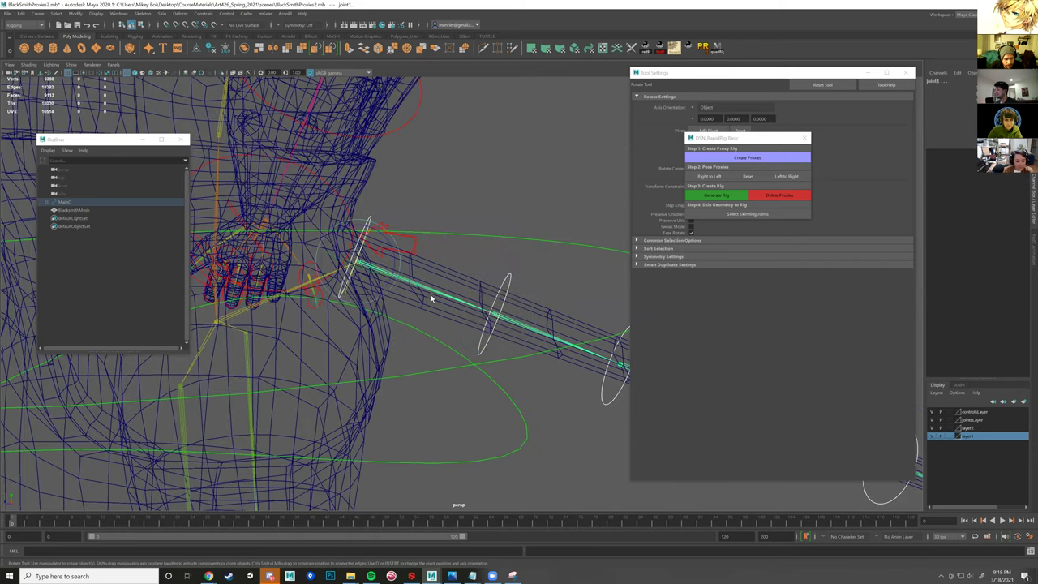
{"action": "key", "text": "ctrl+z"}
{"action": "key", "text": "ctrl+z"}
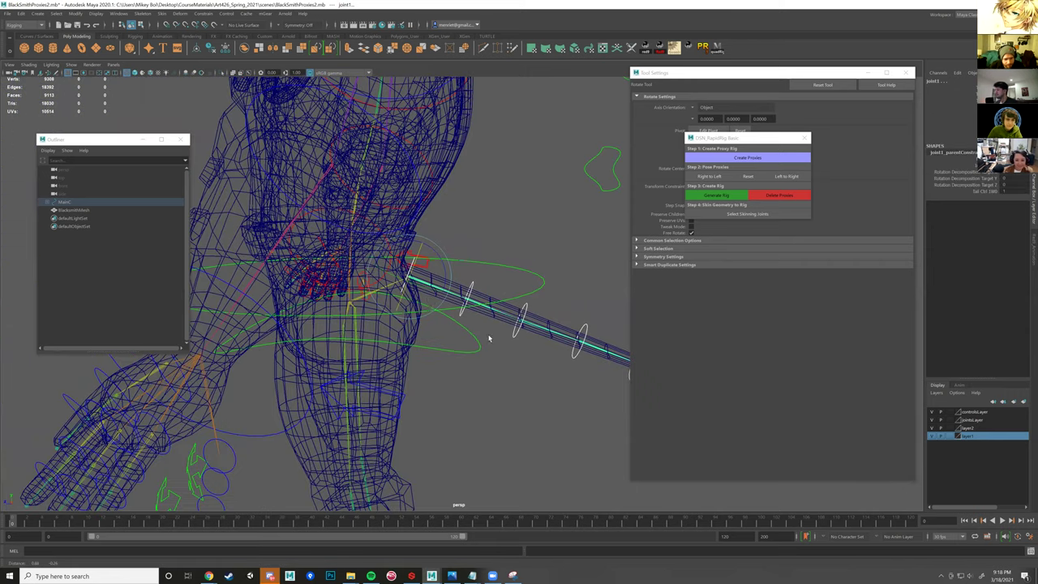
{"action": "key", "text": "ctrl+z"}
{"action": "key", "text": "ctrl+z"}
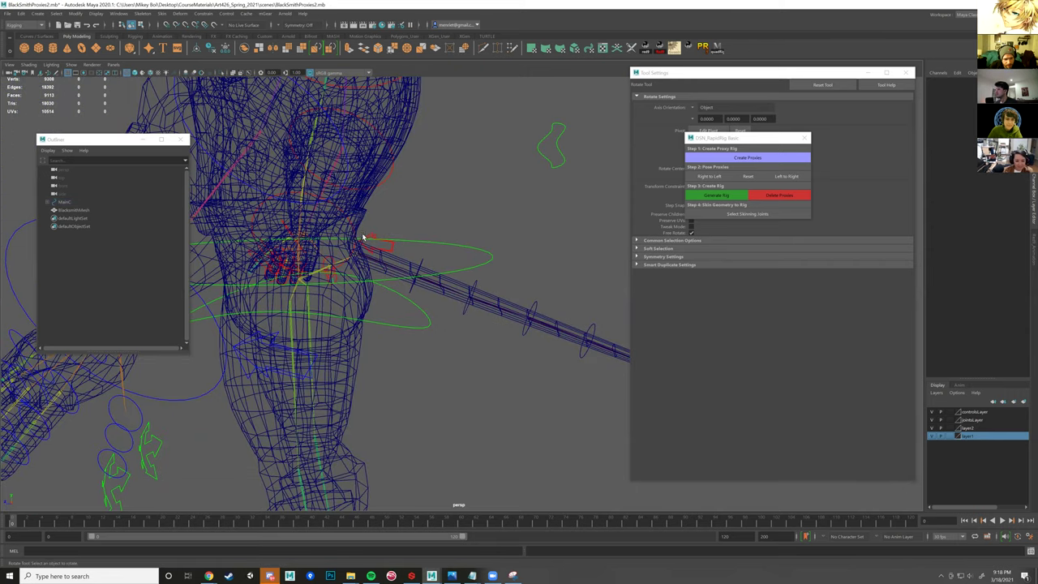
- Select all the tail circle controls together, from the tail base to the tip
{"action": "left_click", "coordinate": [364, 239]}
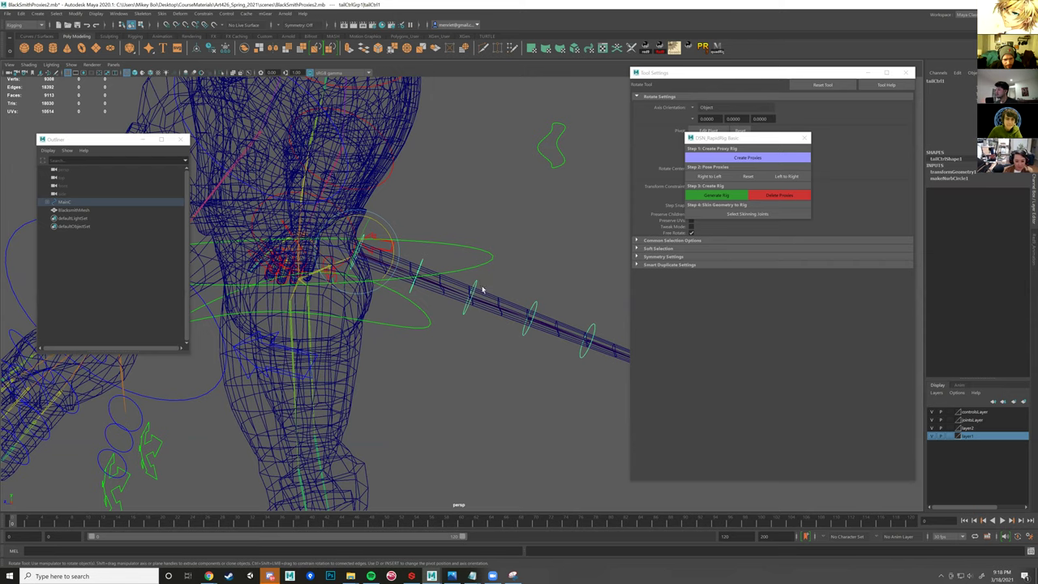
{"action": "left_click_drag", "start_coordinate": [431, 243], "coordinate": [419, 272], "text": "shift"}
{"action": "left_click_drag", "start_coordinate": [485, 264], "coordinate": [473, 293], "text": "shift"}
{"action": "left_click_drag", "start_coordinate": [543, 284], "coordinate": [531, 313], "text": "shift"}
{"action": "middle_click_drag", "start_coordinate": [546, 307], "coordinate": [461, 266], "text": "alt"}
{"action": "left_click_drag", "start_coordinate": [498, 268], "coordinate": [486, 297], "text": "shift"}
{"action": "middle_click_drag", "start_coordinate": [543, 298], "coordinate": [462, 269], "text": "alt"}
{"action": "left_click_drag", "start_coordinate": [464, 267], "coordinate": [537, 305], "text": "shift"}
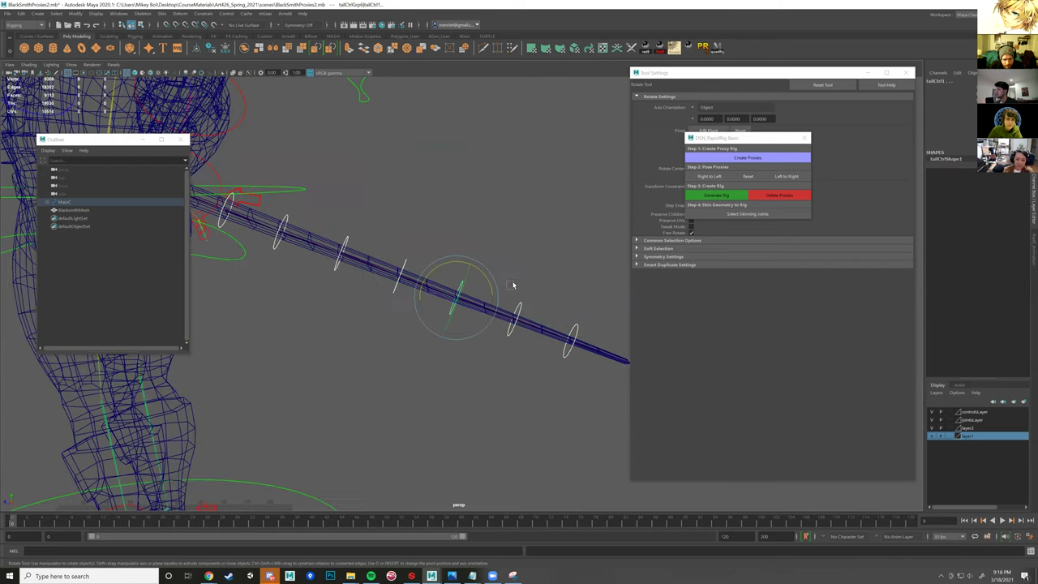
{"action": "left_click_drag", "start_coordinate": [585, 330], "coordinate": [566, 345], "text": "shift"}
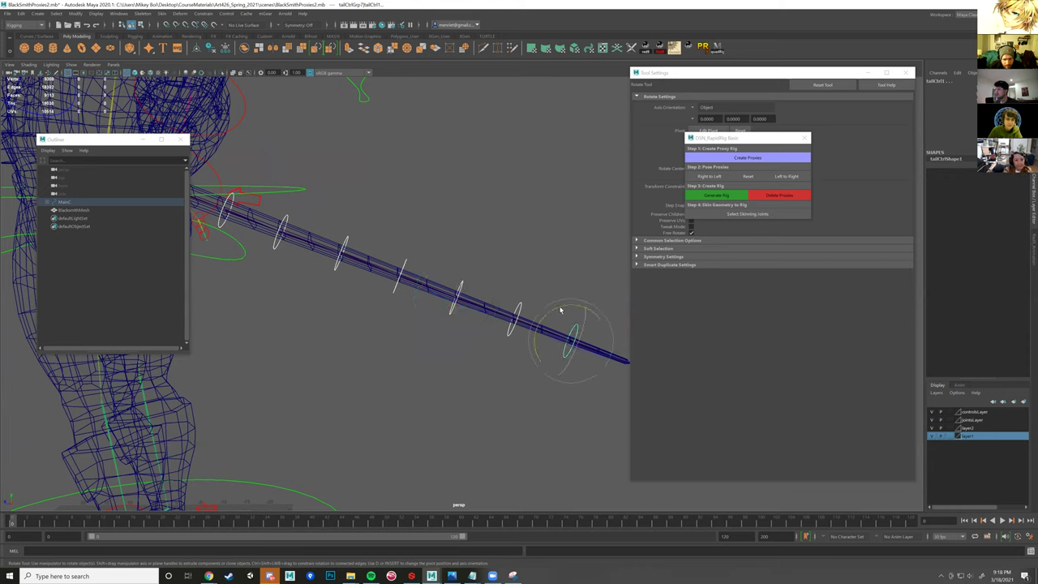
- Rotate the selected tail controls together to test the curl of the joint chain, and undo the rotation
{"action": "scroll", "coordinate": [543, 292], "scroll_direction": "down", "scroll_amount": 2}
{"action": "key", "text": "ctrl+z"}
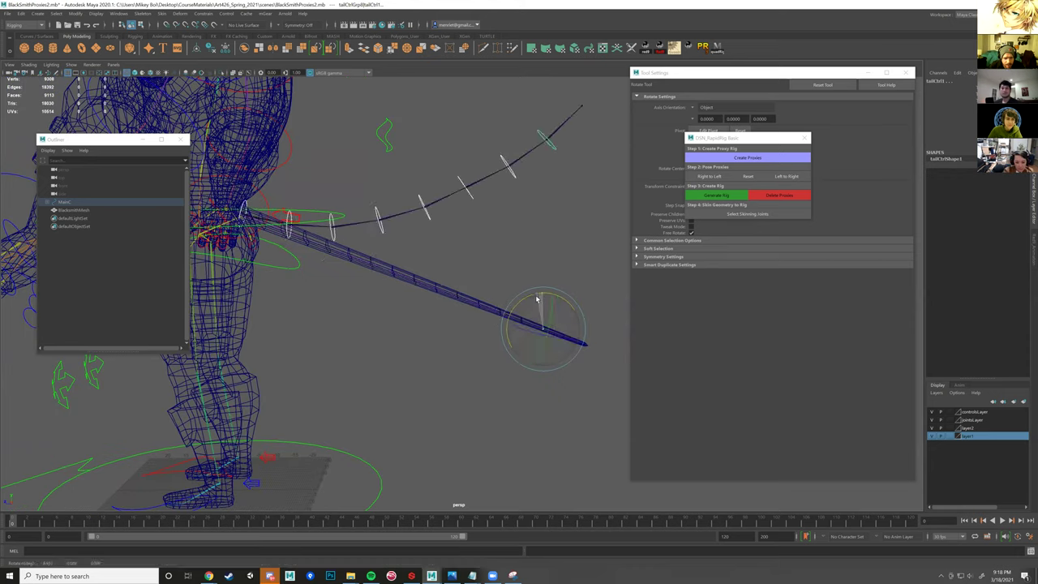
{"action": "key", "text": "ctrl+z"}
{"action": "key", "text": "ctrl+z"}
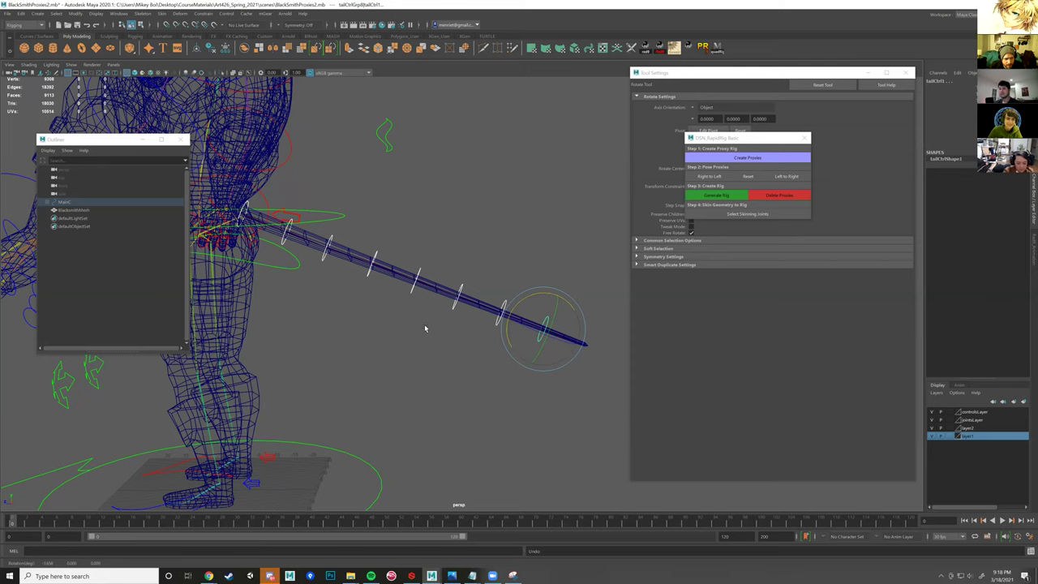
{"action": "key", "text": "ctrl+z"}
{"action": "key", "text": "ctrl+z"}
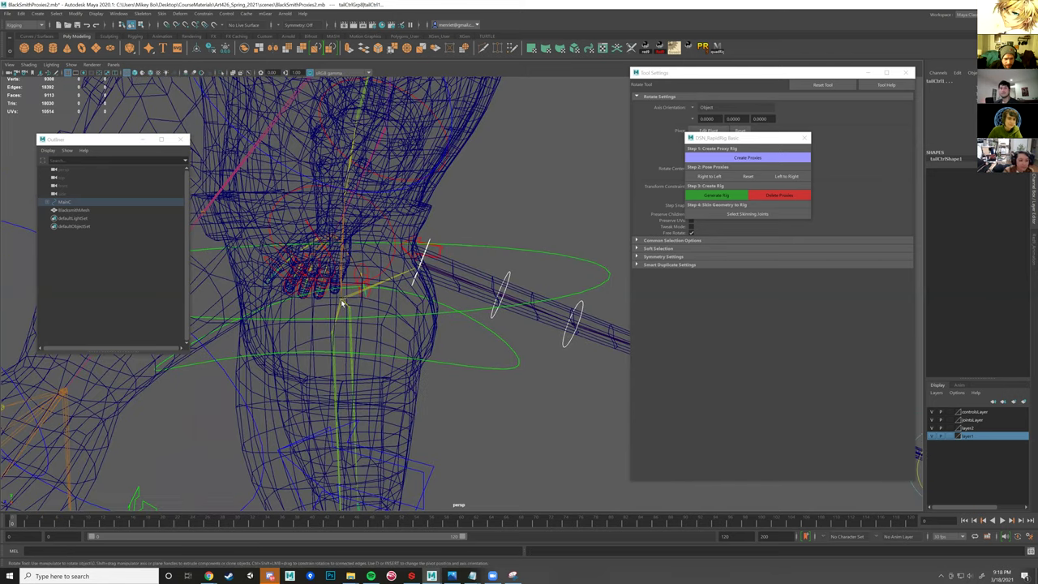
- Select the rig's skinning joints together with BlacksmithMesh and bind the skin
{"action": "left_click", "coordinate": [344, 299]}
{"action": "left_click_drag", "start_coordinate": [417, 298], "coordinate": [399, 269], "text": "alt"}
{"action": "left_click", "coordinate": [716, 195]}
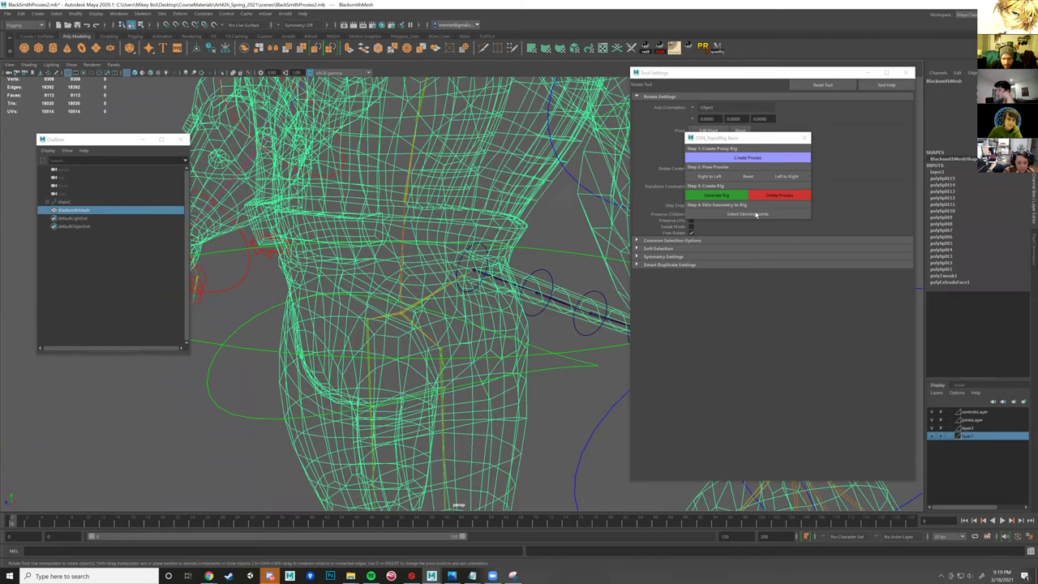
{"action": "scroll", "coordinate": [477, 256], "scroll_direction": "down", "scroll_amount": 5}
{"action": "left_click_drag", "start_coordinate": [501, 274], "coordinate": [461, 275], "text": "alt"}
{"action": "left_click", "coordinate": [379, 216]}
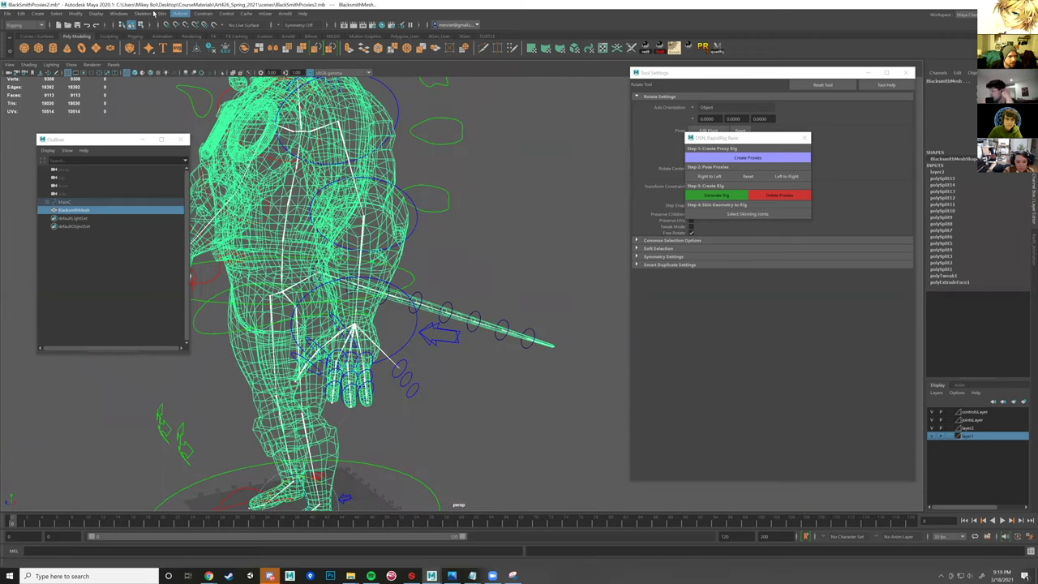
{"action": "left_click", "coordinate": [162, 13]}
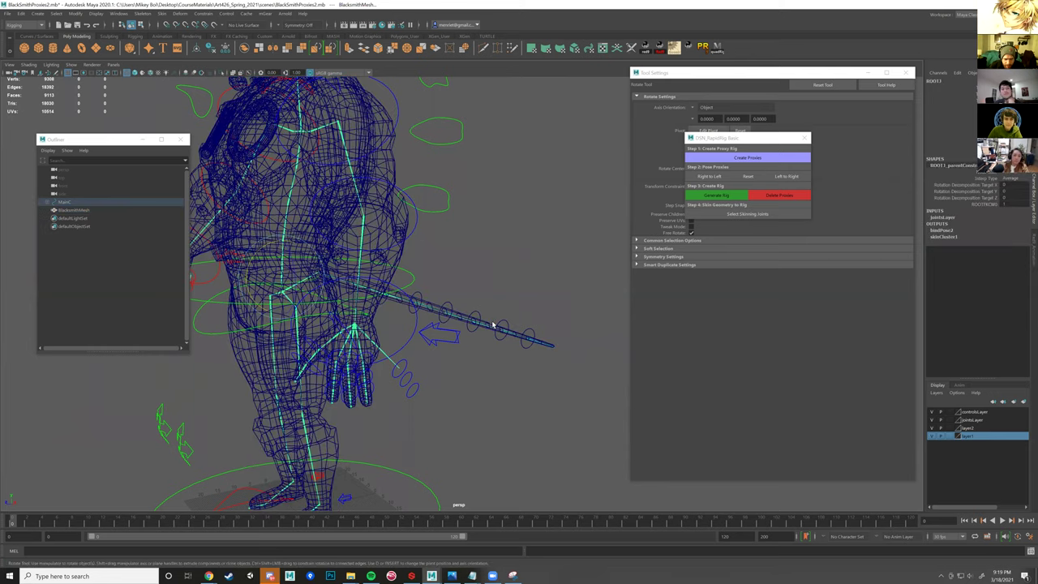
- Switch to shaded display and select every tail circle control from the base to the tip
{"action": "key", "text": "5"}
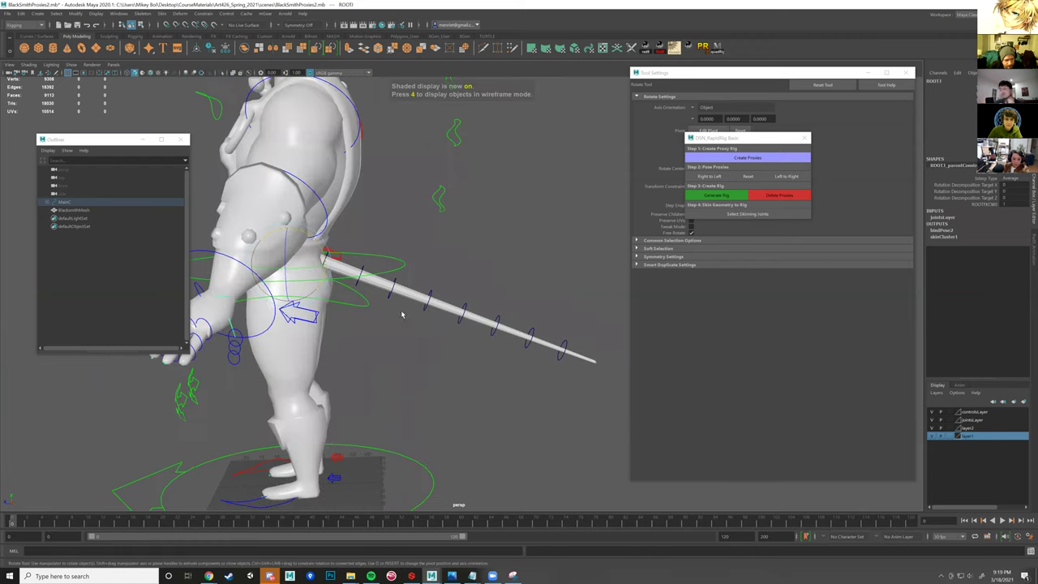
{"action": "scroll", "coordinate": [299, 250], "scroll_direction": "up", "scroll_amount": 3}
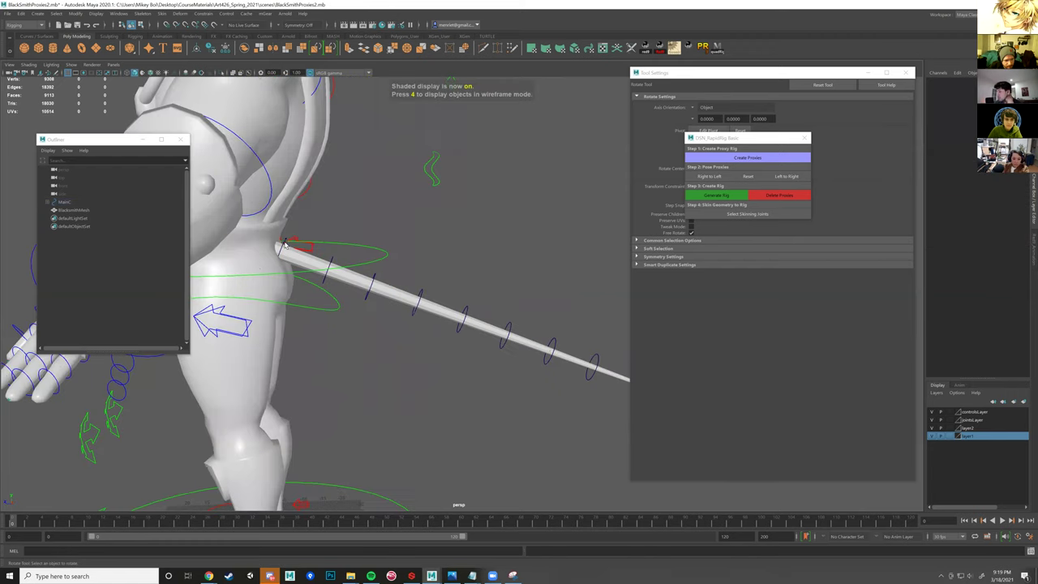
{"action": "left_click", "coordinate": [323, 285]}
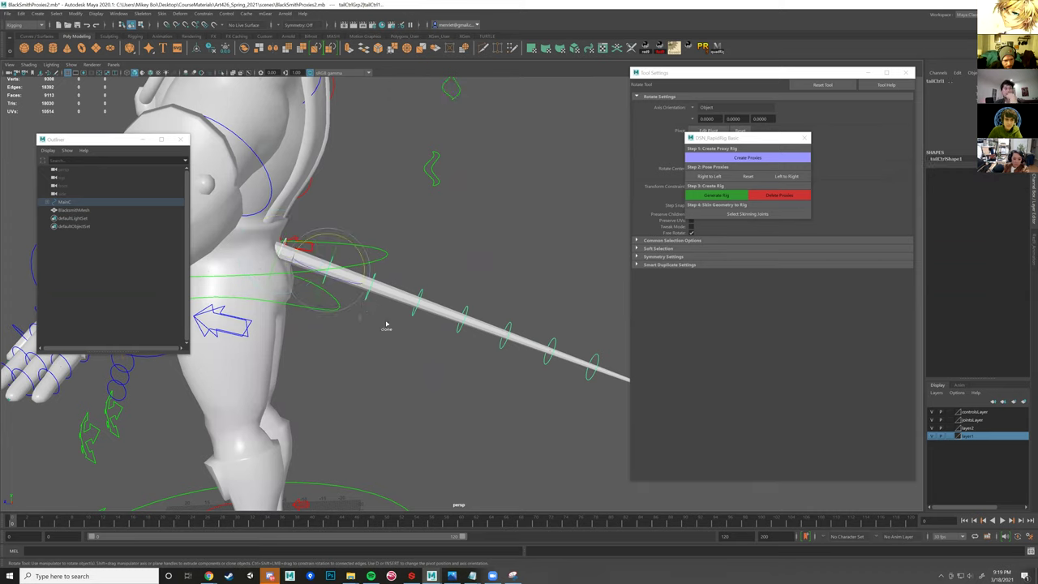
{"action": "left_click", "coordinate": [417, 313]}
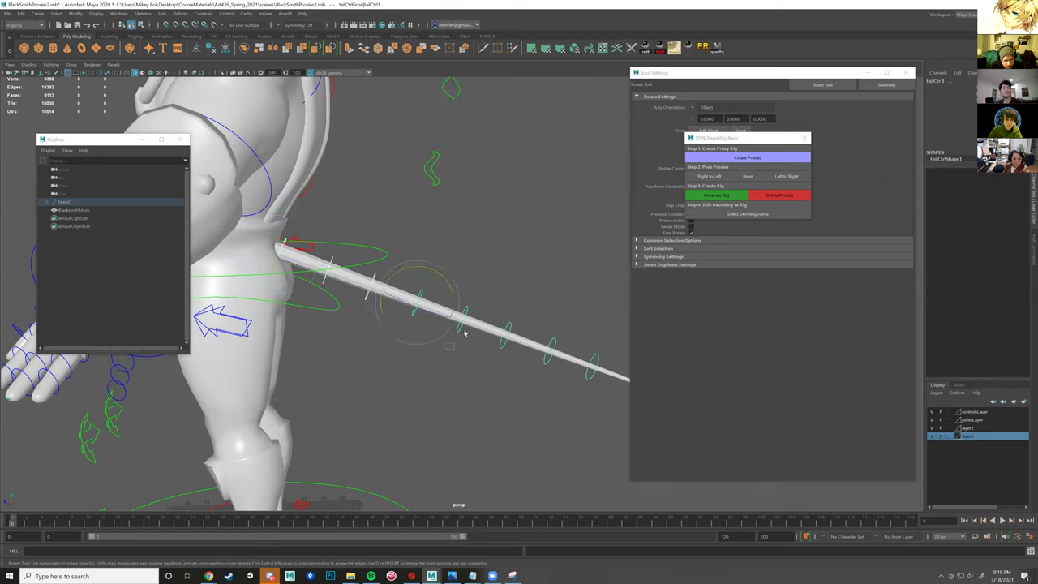
{"action": "left_click_drag", "start_coordinate": [502, 347], "coordinate": [563, 396], "text": "shift"}
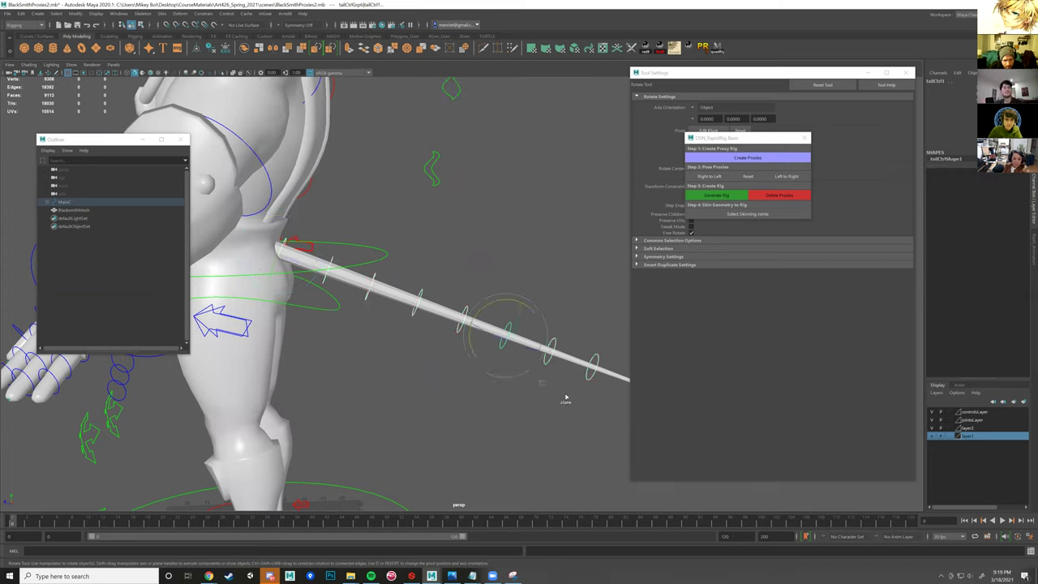
{"action": "left_click", "coordinate": [594, 377], "text": "shift"}
{"action": "middle_click_drag", "start_coordinate": [611, 403], "coordinate": [417, 348], "text": "alt"}
{"action": "scroll", "coordinate": [419, 346], "scroll_direction": "down", "scroll_amount": 2}
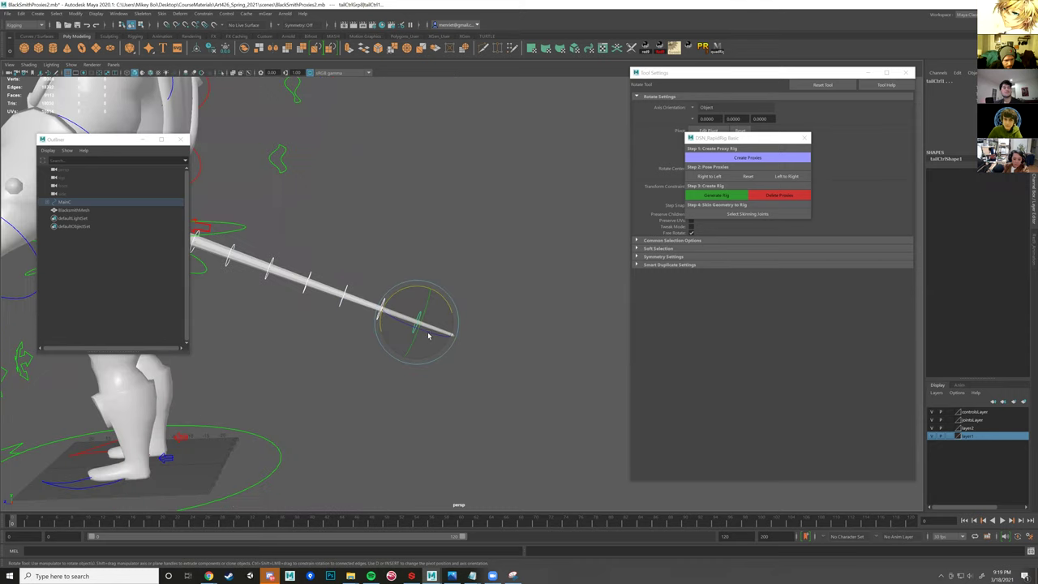
- Rotate all the selected tail controls in several directions to test how the skinned tail bends, undoing each rotation
{"action": "left_click_drag", "start_coordinate": [419, 332], "coordinate": [498, 362]}
{"action": "key", "text": "ctrl+z"}
{"action": "key", "text": "ctrl+z"}
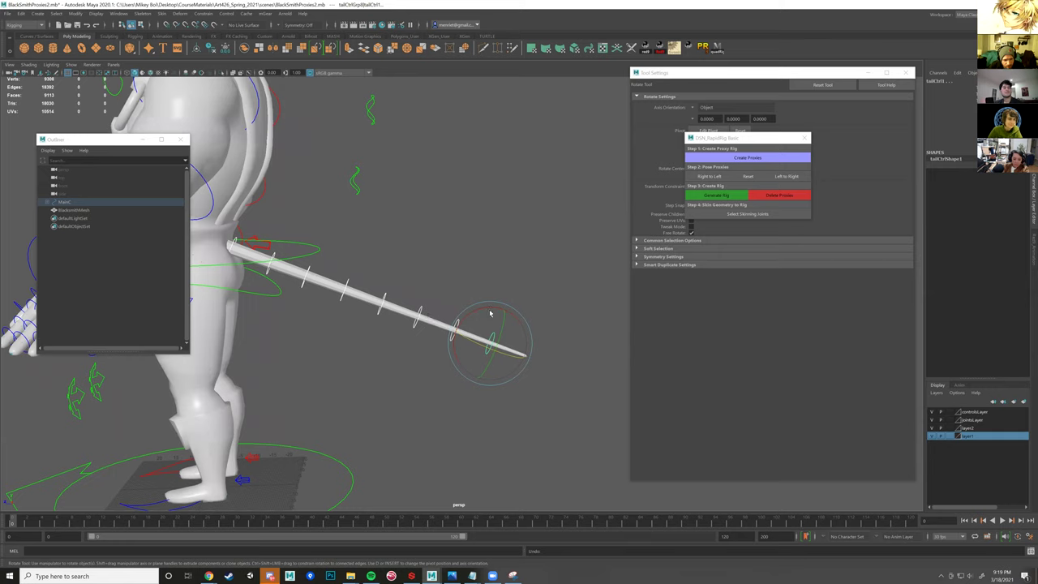
{"action": "mouse_move", "coordinate": [489, 308]}
{"action": "left_mouse_down"}
{"action": "mouse_move", "coordinate": [482, 301]}
{"action": "mouse_move", "coordinate": [491, 304]}
{"action": "left_mouse_up"}
{"action": "key", "text": "ctrl+z"}
{"action": "key", "text": "ctrl+z"}
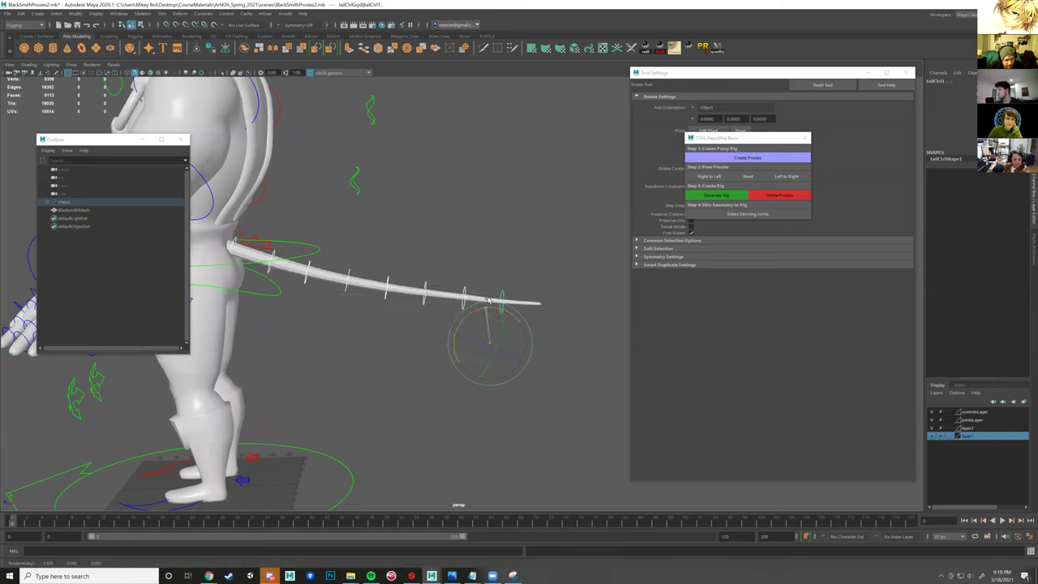
{"action": "key", "text": "ctrl+z"}
{"action": "mouse_move", "coordinate": [485, 303]}
{"action": "left_mouse_down"}
{"action": "mouse_move", "coordinate": [473, 296]}
{"action": "mouse_move", "coordinate": [489, 295]}
{"action": "mouse_move", "coordinate": [470, 296]}
{"action": "mouse_move", "coordinate": [484, 296]}
{"action": "left_mouse_up"}
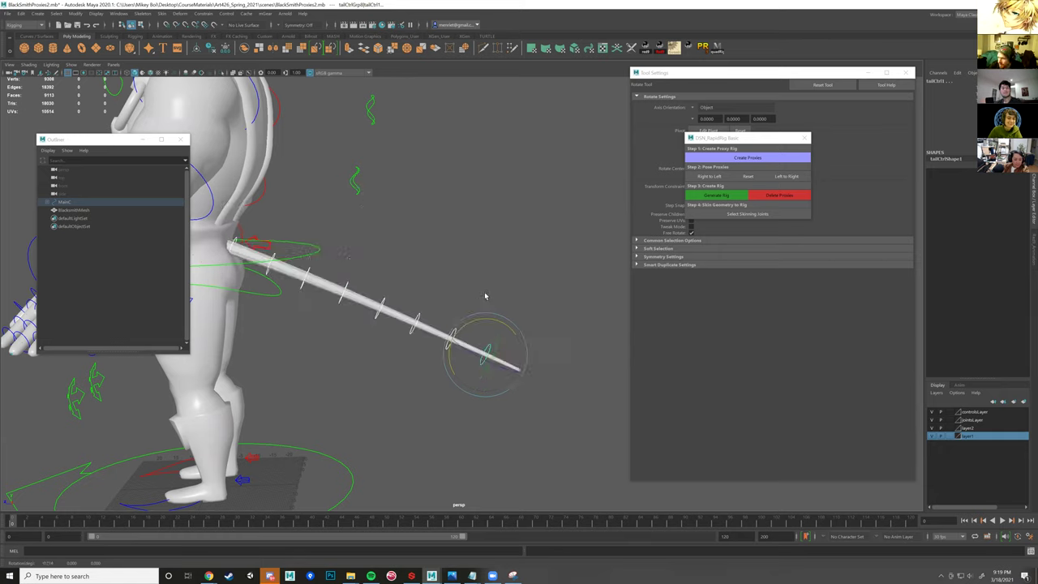
{"action": "key", "text": "ctrl+z"}
- Curl the skinned tail down toward the feet by rotating all its controls, and undo the rotation
{"action": "right_click_drag", "start_coordinate": [389, 330], "coordinate": [488, 296], "text": "alt"}
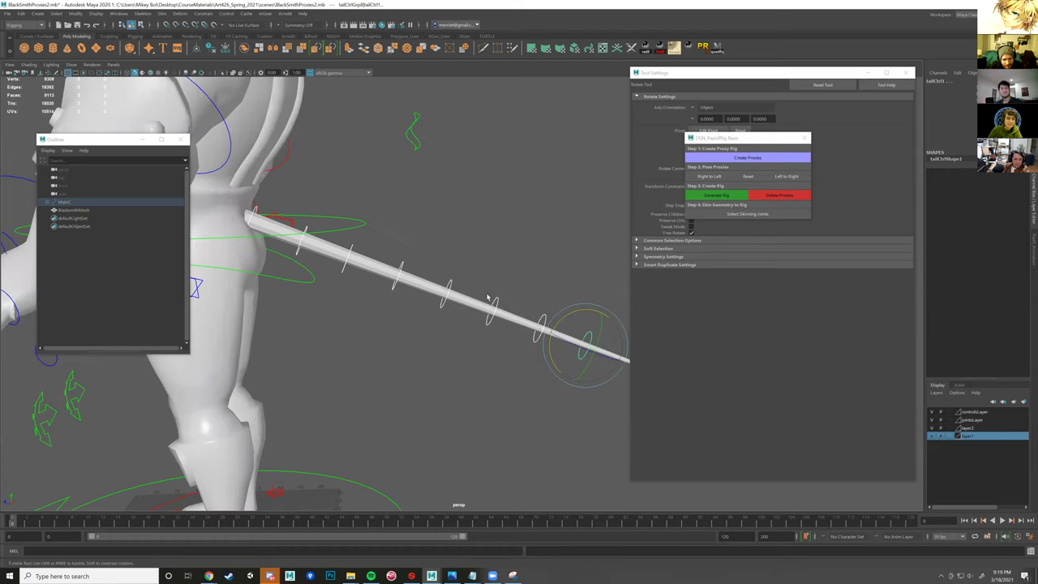
{"action": "left_click_drag", "start_coordinate": [509, 285], "coordinate": [514, 278], "text": "alt"}
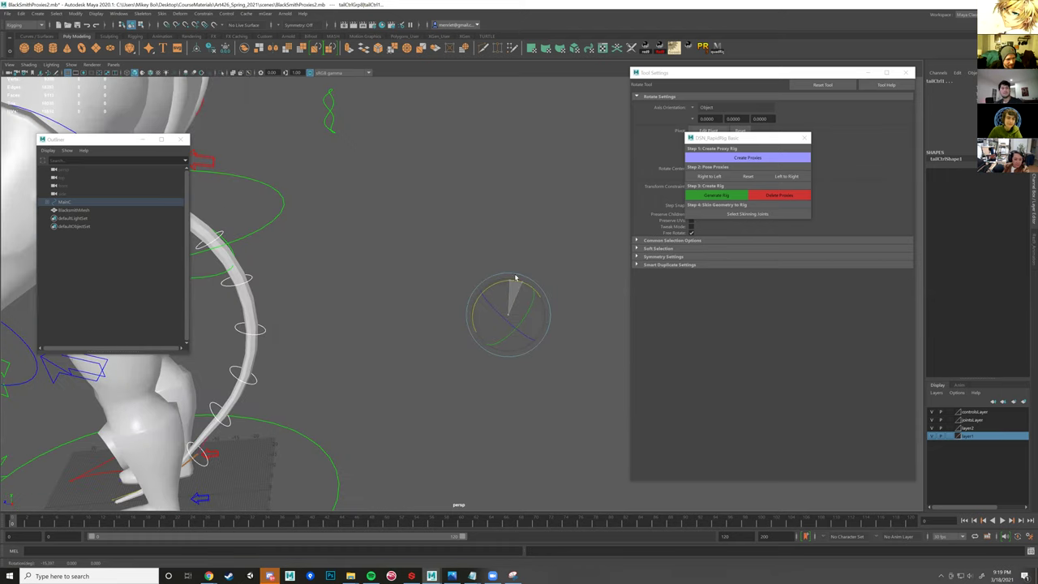
{"action": "key", "text": "ctrl+z"}
{"action": "key", "text": "ctrl+z"}
{"action": "key", "text": "ctrl+z"}
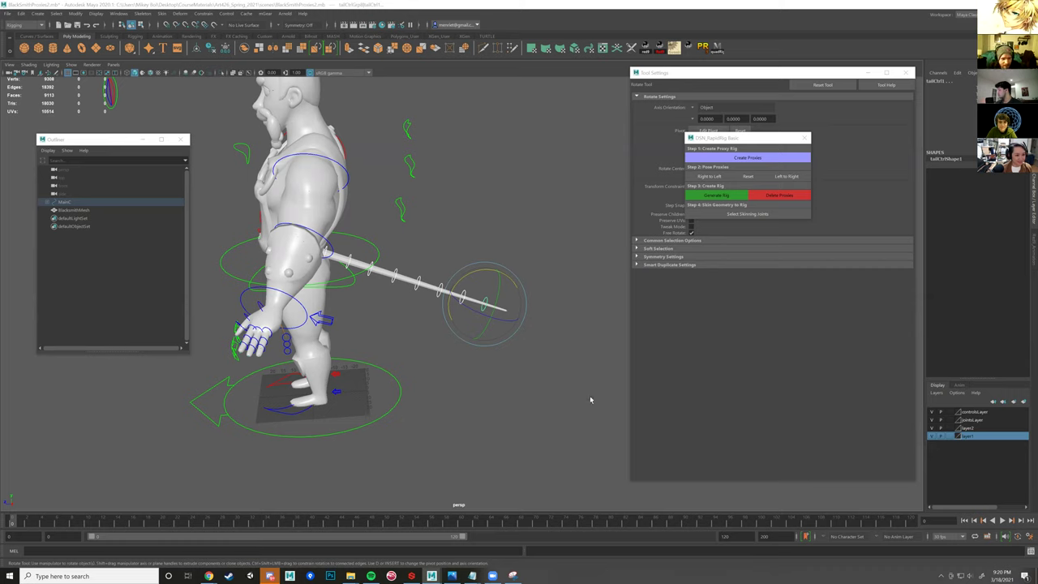
{"action": "left_click", "coordinate": [466, 394]}
{"action": "left_click_drag", "start_coordinate": [539, 409], "coordinate": [514, 418], "text": "alt"}
{"action": "scroll", "coordinate": [488, 431], "scroll_direction": "up", "scroll_amount": 3}
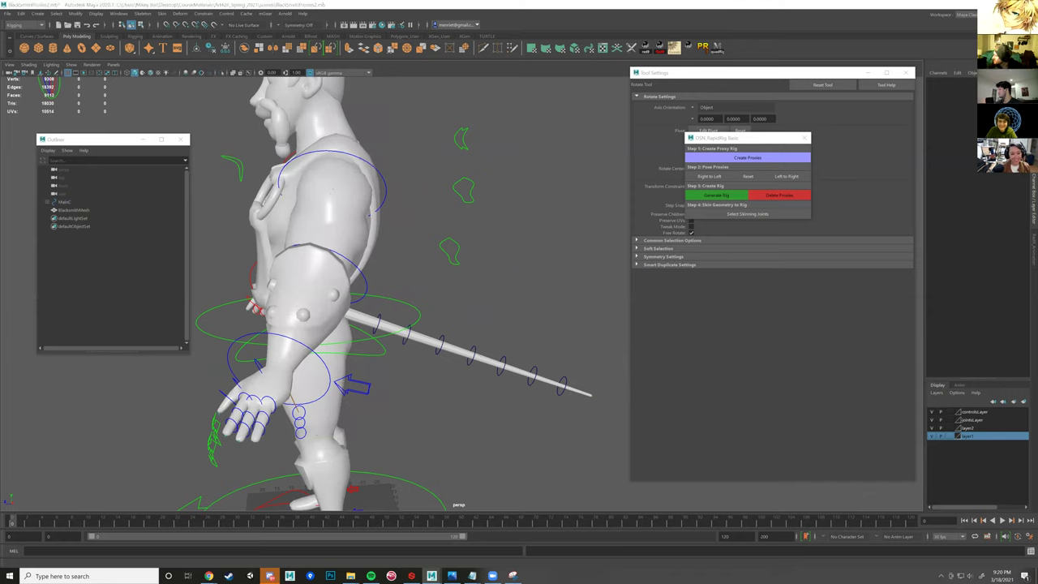
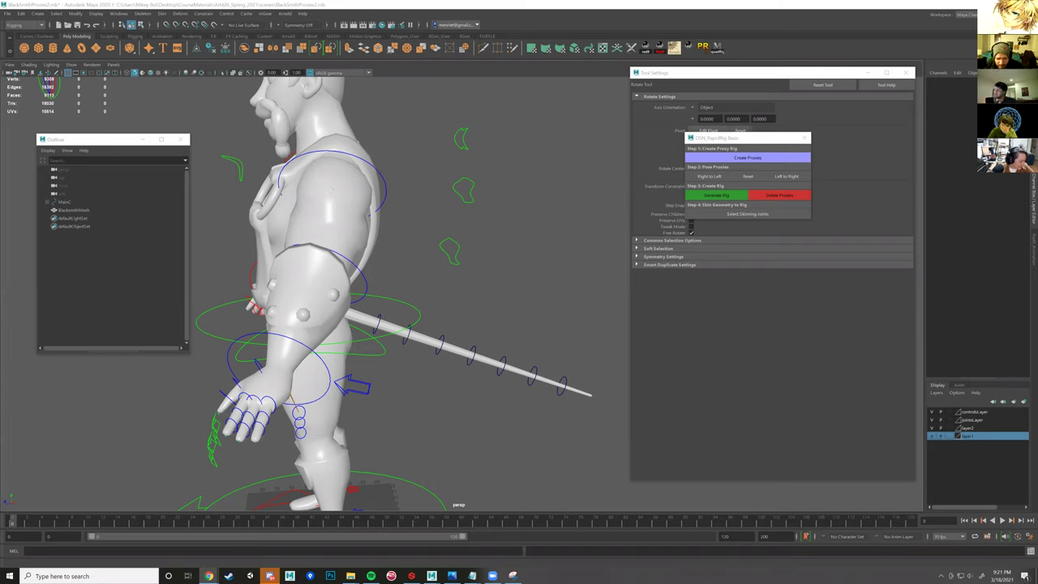
{"action": "left_click_drag", "start_coordinate": [394, 366], "coordinate": [351, 162], "text": "alt"}
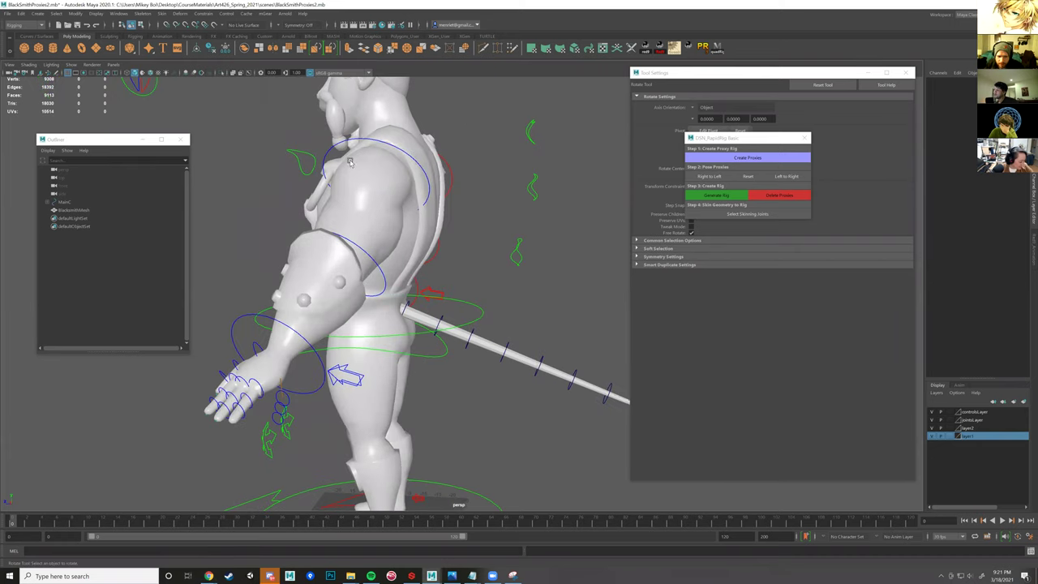
{"action": "left_click_drag", "start_coordinate": [477, 324], "coordinate": [539, 283], "text": "alt"}
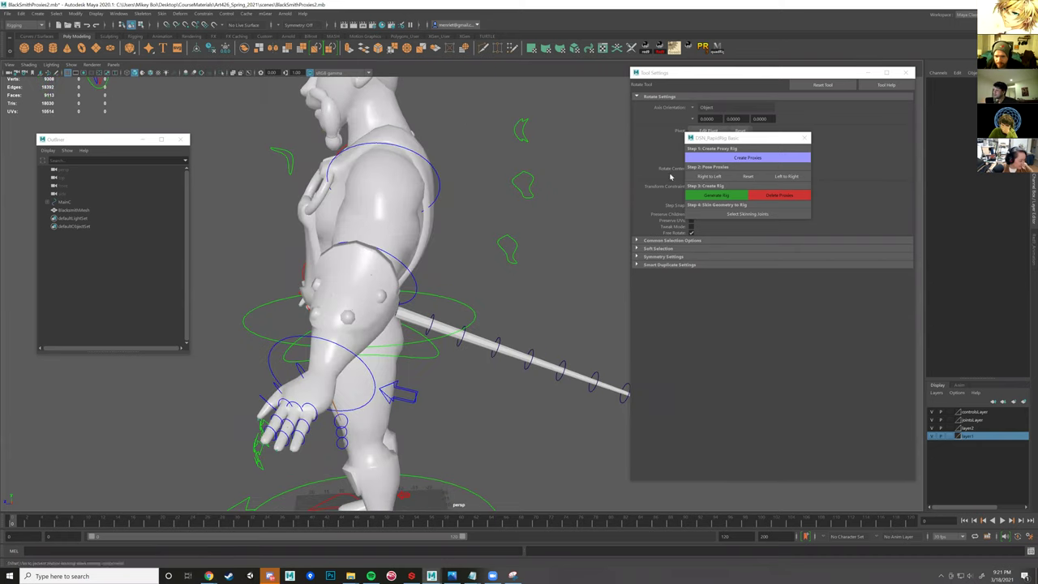
- Select the second to fifth tail circle controls and rotate them together to bend the tail down behind the legs
{"action": "left_click", "coordinate": [747, 139]}
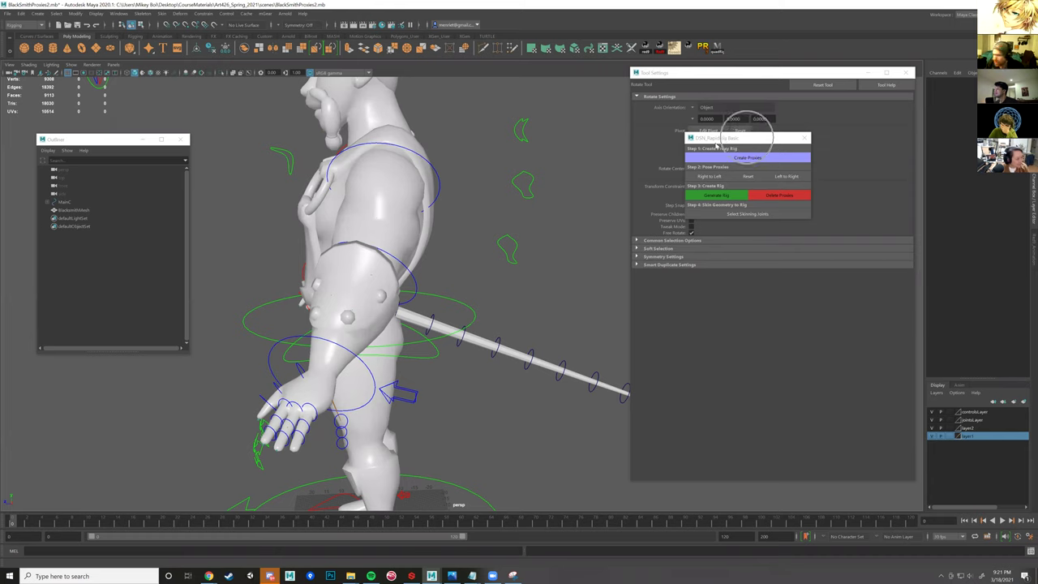
{"action": "left_click", "coordinate": [426, 333]}
{"action": "scroll", "coordinate": [477, 352], "scroll_direction": "up", "scroll_amount": 3}
{"action": "middle_click_drag", "start_coordinate": [477, 351], "coordinate": [407, 345], "text": "alt"}
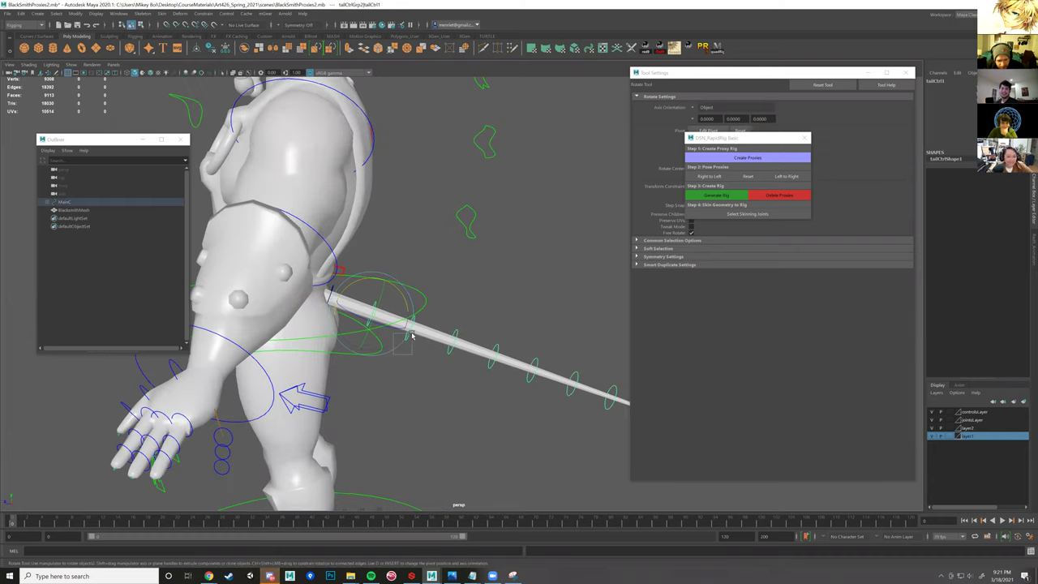
{"action": "left_click", "coordinate": [412, 335], "text": "shift"}
{"action": "left_click_drag", "start_coordinate": [376, 331], "coordinate": [394, 287], "text": "alt"}
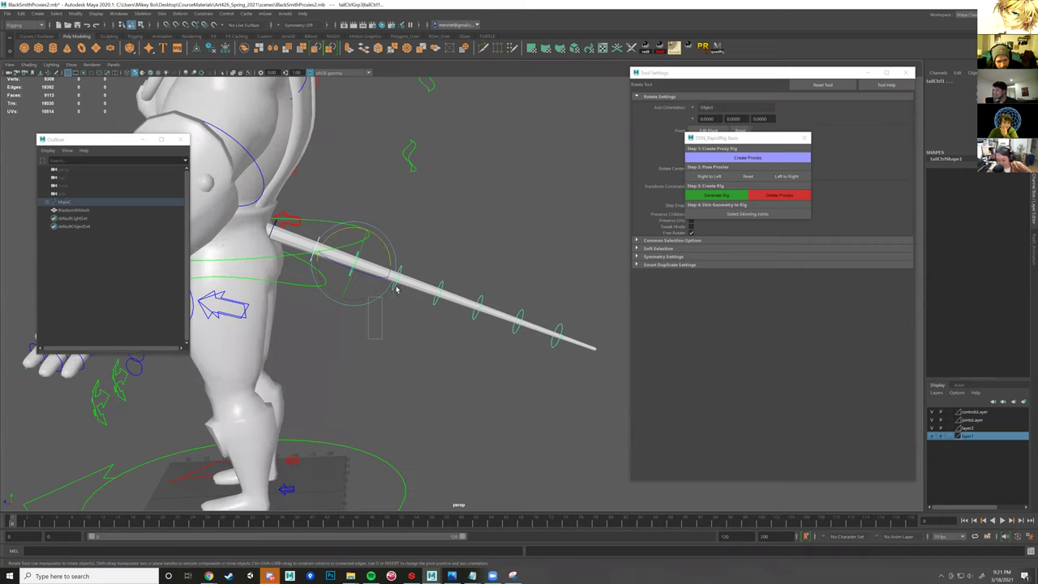
{"action": "left_click_drag", "start_coordinate": [426, 336], "coordinate": [442, 303], "text": "shift"}
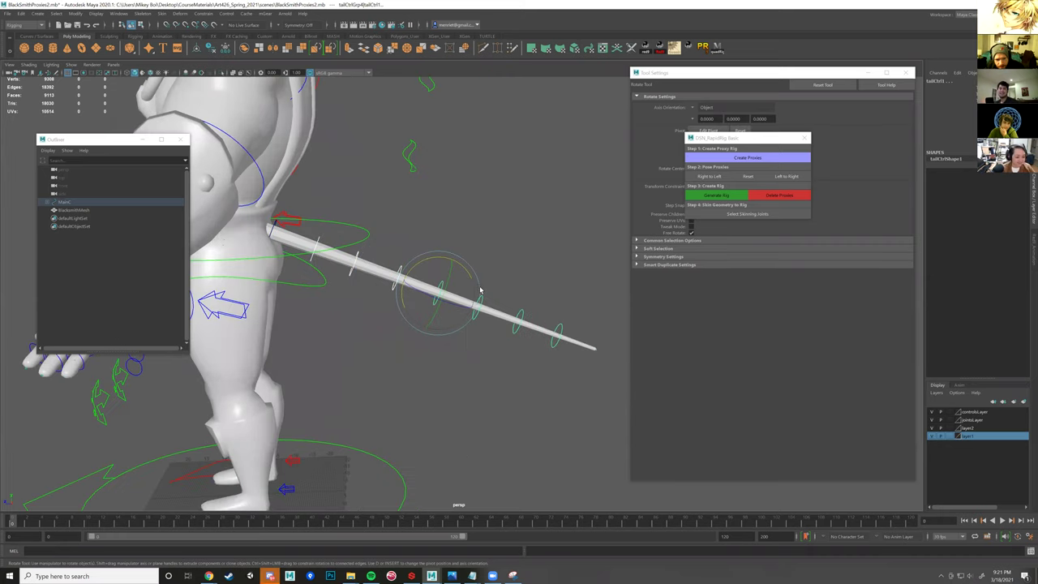
{"action": "middle_click_drag", "start_coordinate": [497, 259], "coordinate": [500, 266], "text": "alt"}
{"action": "left_click_drag", "start_coordinate": [482, 265], "coordinate": [510, 270]}
- Rotate the tail's base control at the hips so the whole tail swings in toward the legs
{"action": "left_click", "coordinate": [357, 219]}
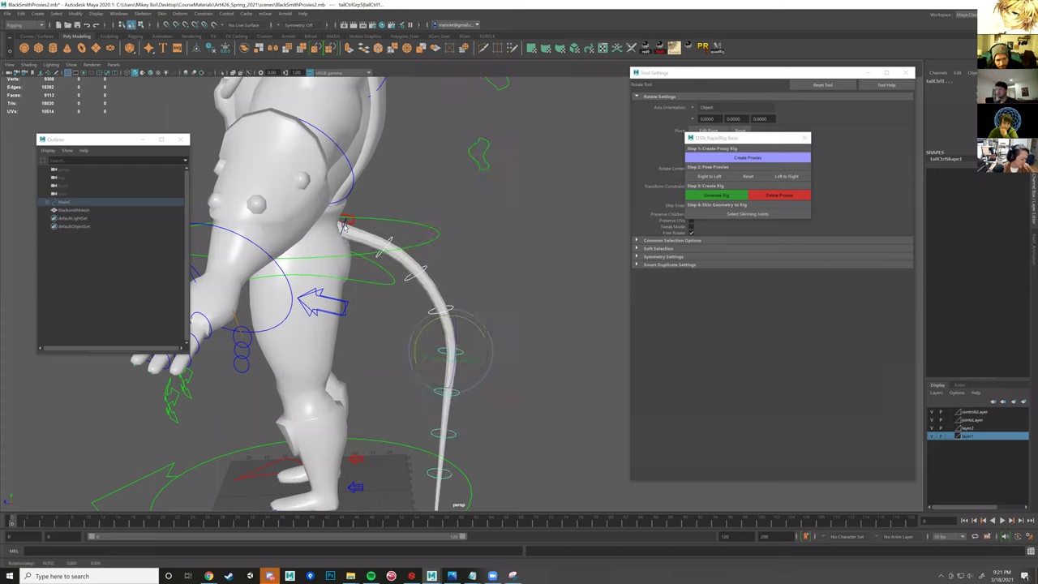
{"action": "left_click_drag", "start_coordinate": [369, 226], "coordinate": [368, 231]}
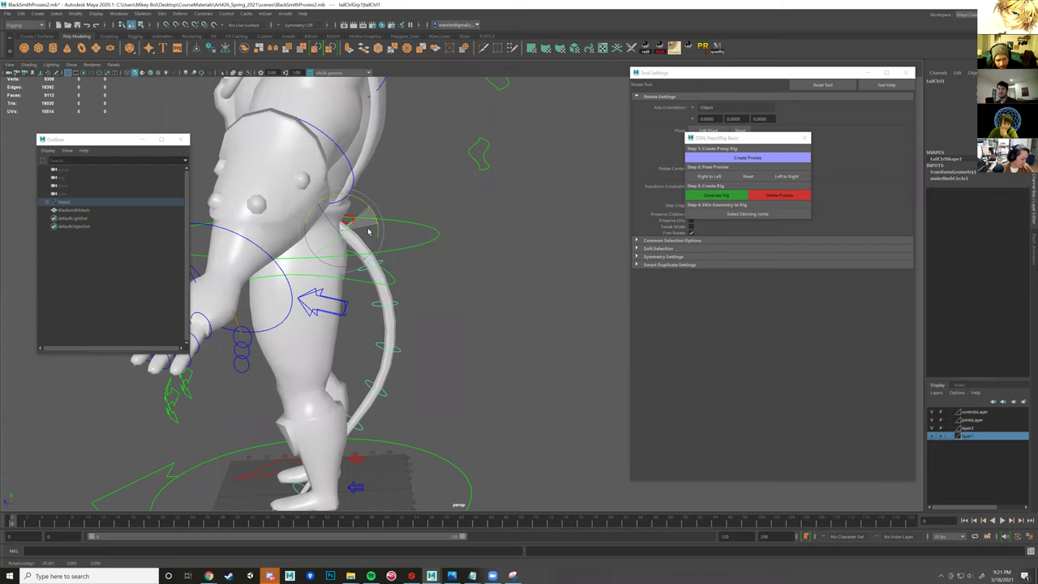
{"action": "left_click", "coordinate": [380, 303]}
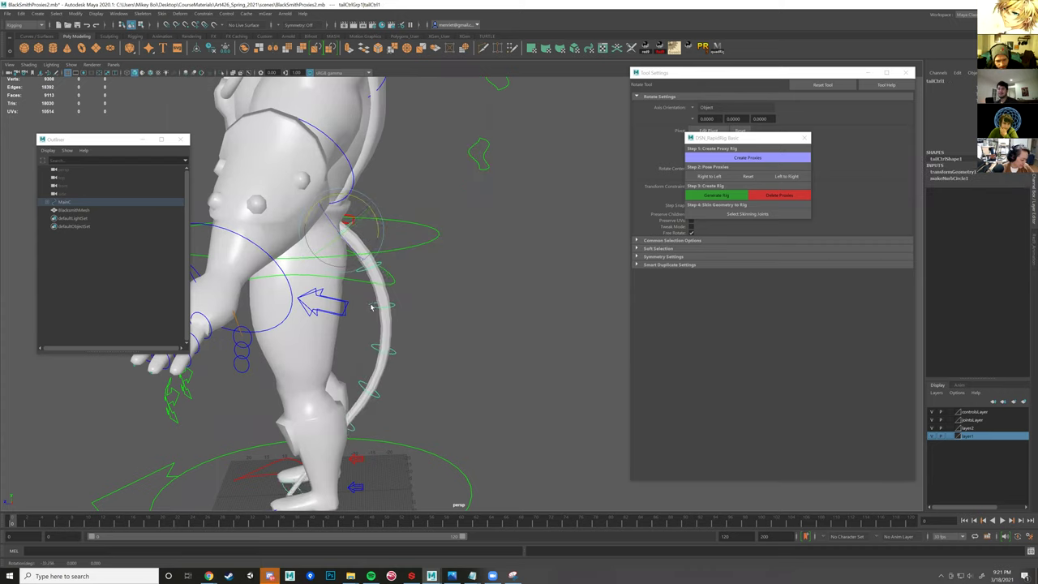
- Select the last four tail controls and rotate them together to bend the tail's end backward, away from the feet
{"action": "left_click", "coordinate": [371, 393]}
{"action": "left_click_drag", "start_coordinate": [428, 273], "coordinate": [442, 301], "text": "alt"}
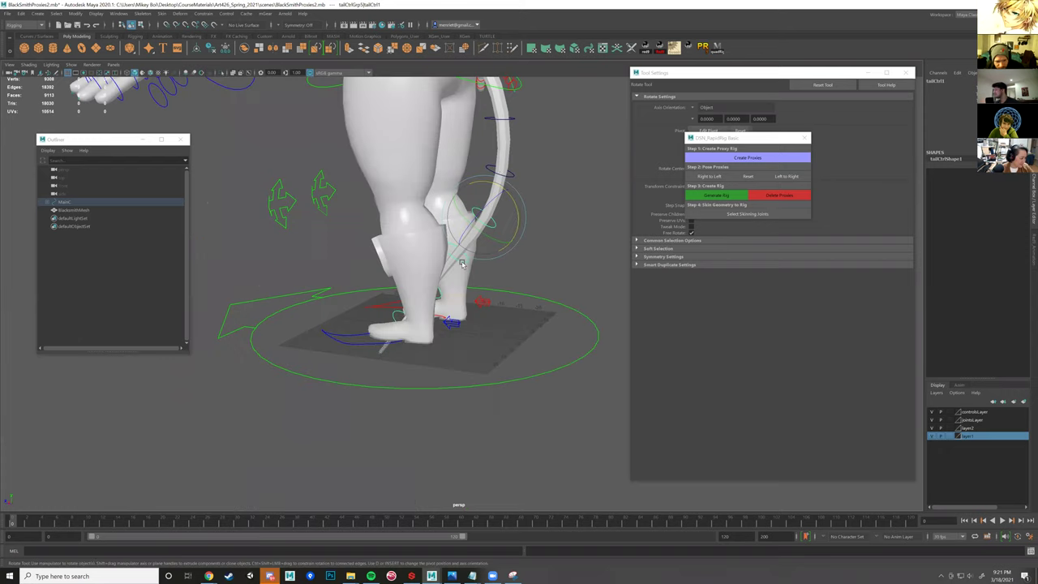
{"action": "left_click", "coordinate": [386, 322]}
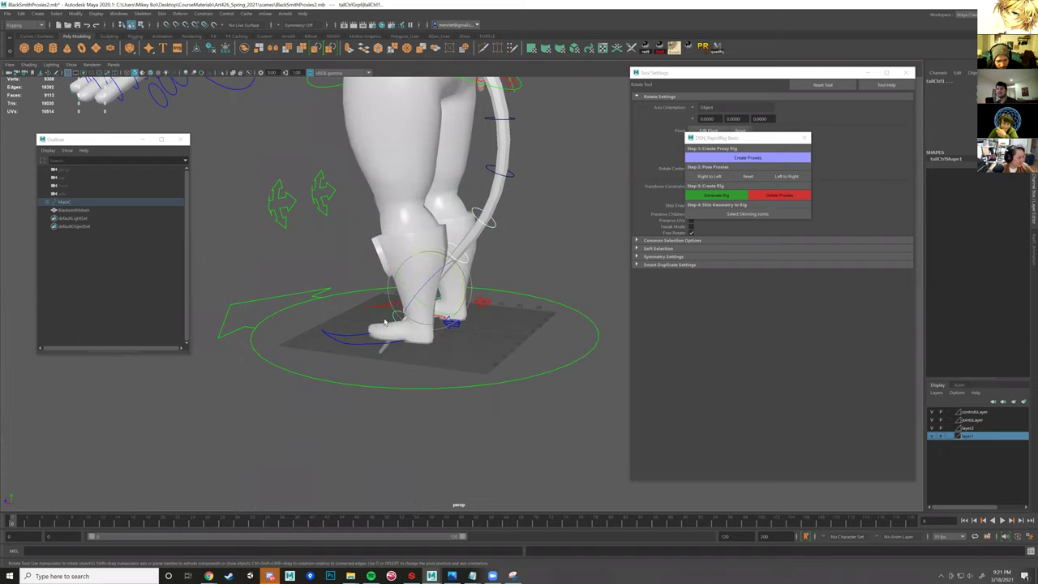
{"action": "left_click", "coordinate": [395, 321], "text": "shift"}
{"action": "left_click_drag", "start_coordinate": [428, 309], "coordinate": [405, 301]}
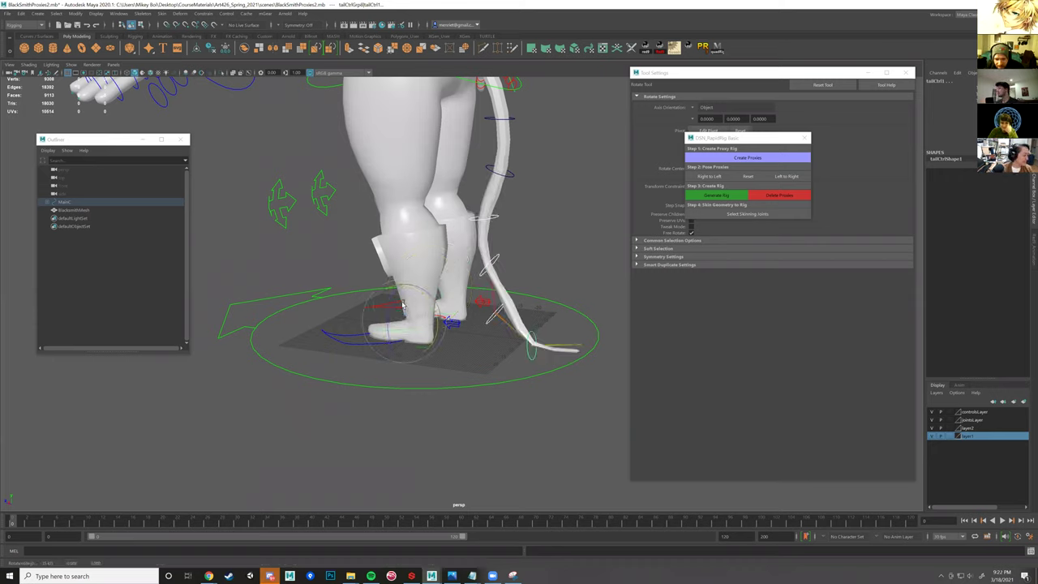
- Deselect the tail controls and examine the posed tail on the whole character from the side and the front
{"action": "scroll", "coordinate": [521, 239], "scroll_direction": "down", "scroll_amount": 4}
{"action": "left_click", "coordinate": [533, 257]}
{"action": "left_click_drag", "start_coordinate": [533, 257], "coordinate": [476, 284], "text": "alt"}
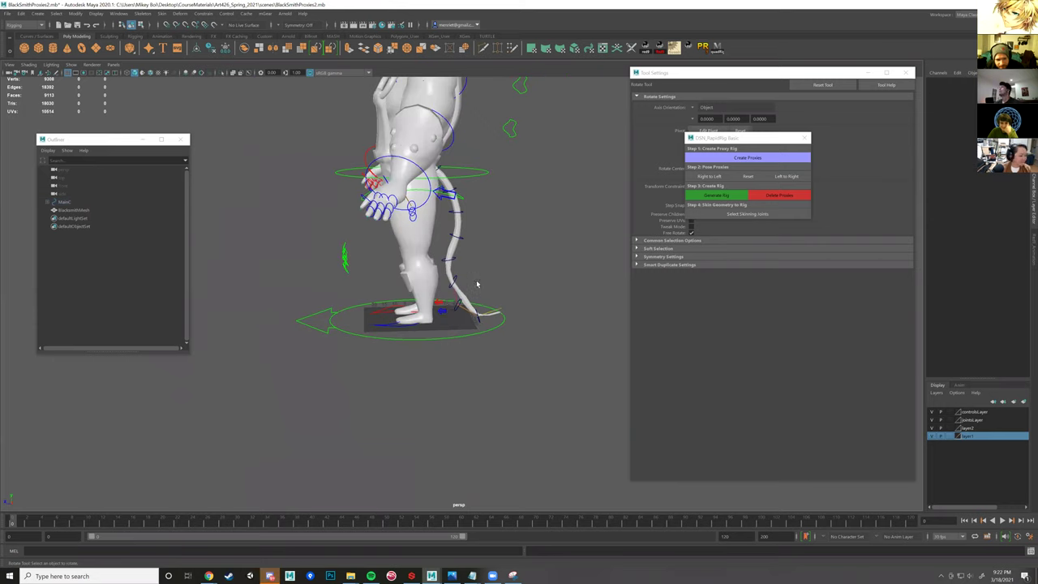
{"action": "scroll", "coordinate": [511, 278], "scroll_direction": "up", "scroll_amount": 3}
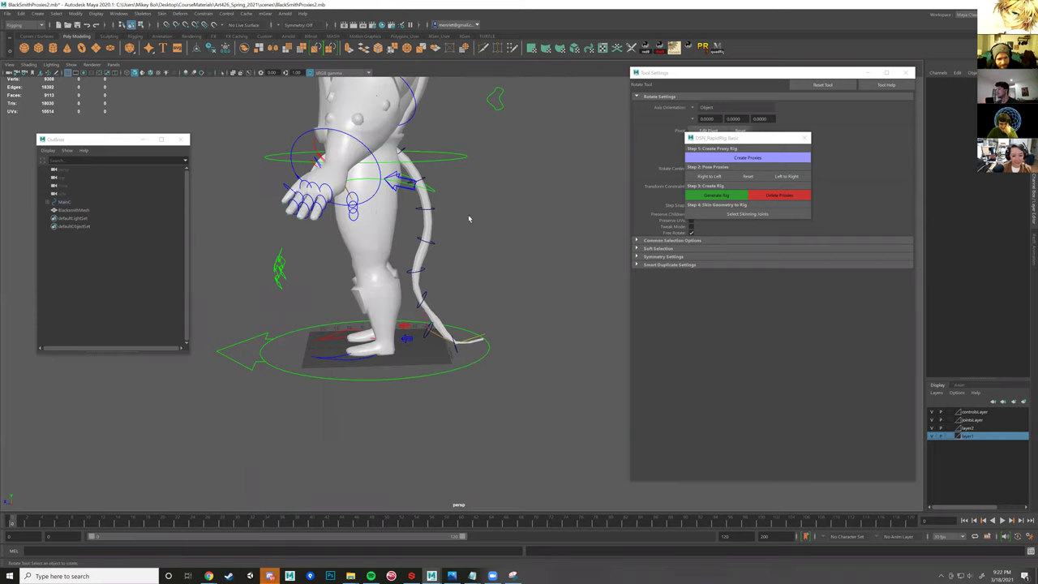
{"action": "left_click_drag", "start_coordinate": [423, 272], "coordinate": [492, 285], "text": "alt"}
{"action": "left_click_drag", "start_coordinate": [421, 280], "coordinate": [551, 300], "text": "alt"}
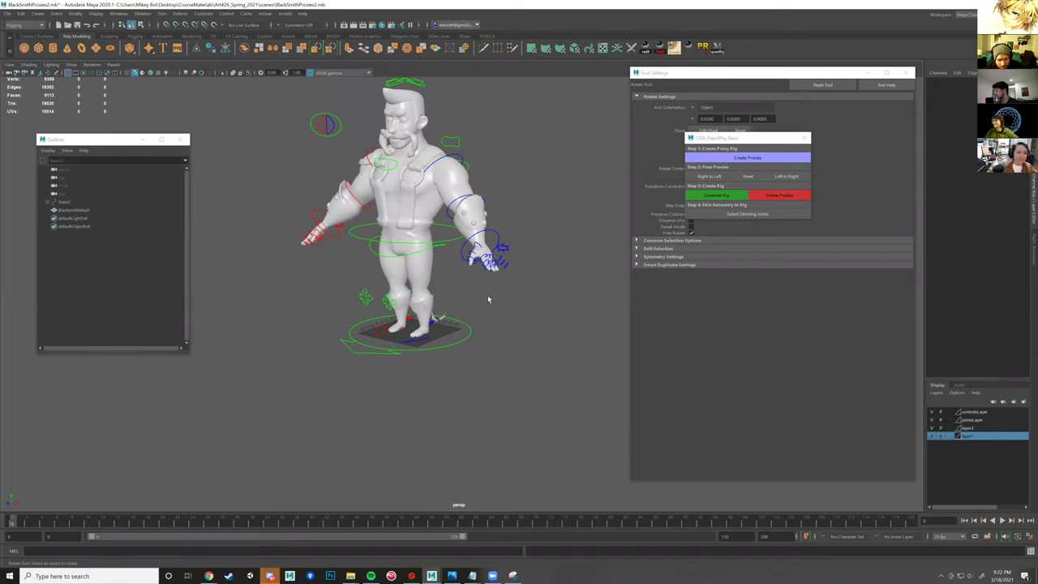
{"action": "left_click_drag", "start_coordinate": [451, 376], "coordinate": [370, 333], "text": "alt"}
{"action": "right_click_drag", "start_coordinate": [386, 322], "coordinate": [498, 346], "text": "alt"}
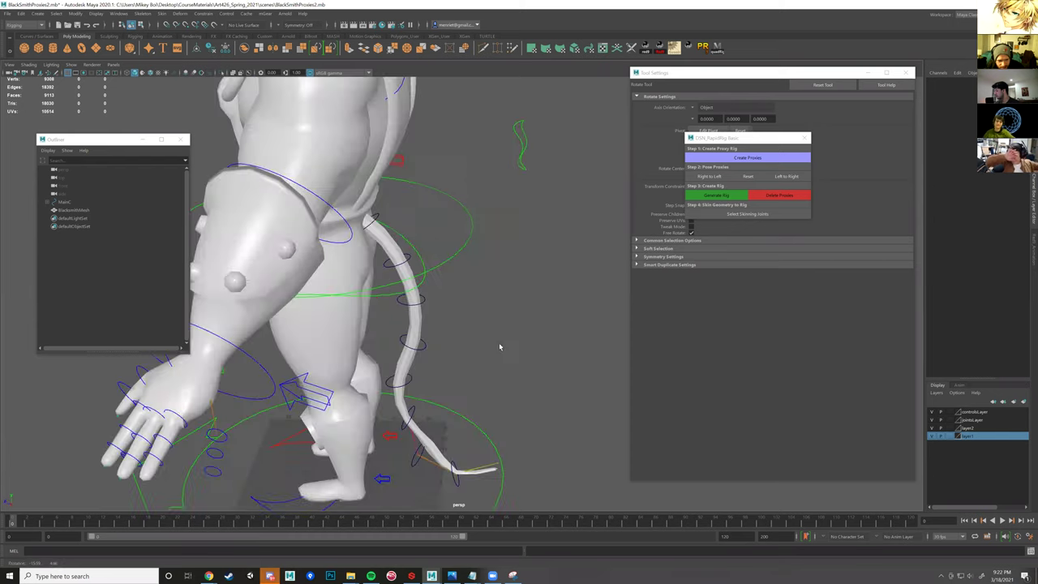
- Switch BlacksmithMesh to edge selection and select the edges at the tip of the tail
{"action": "middle_click_drag", "start_coordinate": [535, 180], "coordinate": [550, 99], "text": "alt"}
{"action": "right_click_drag", "start_coordinate": [438, 430], "coordinate": [521, 457], "text": "alt"}
{"action": "left_click", "coordinate": [465, 432]}
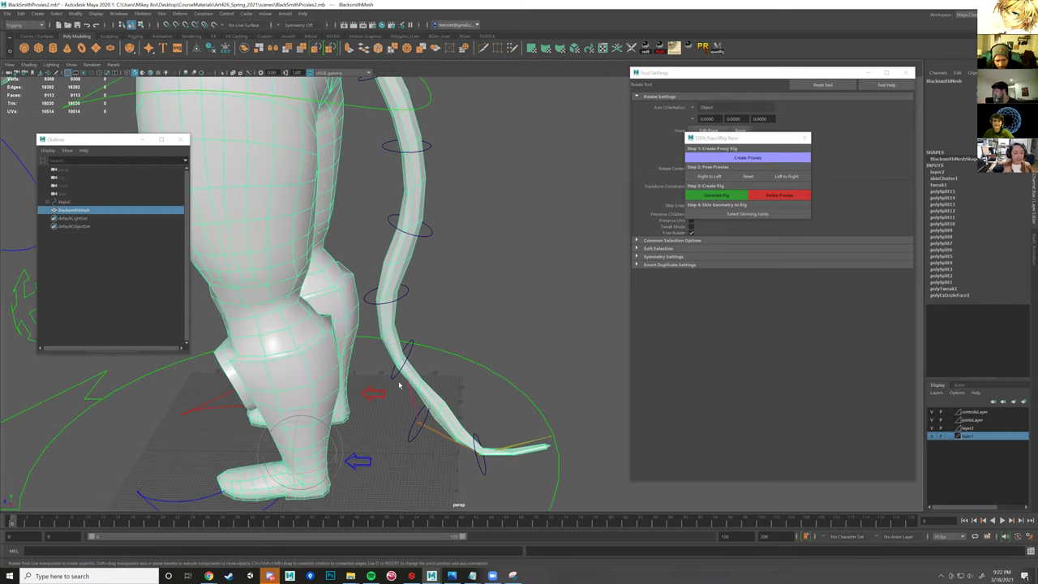
{"action": "scroll", "coordinate": [441, 413], "scroll_direction": "up", "scroll_amount": 3}
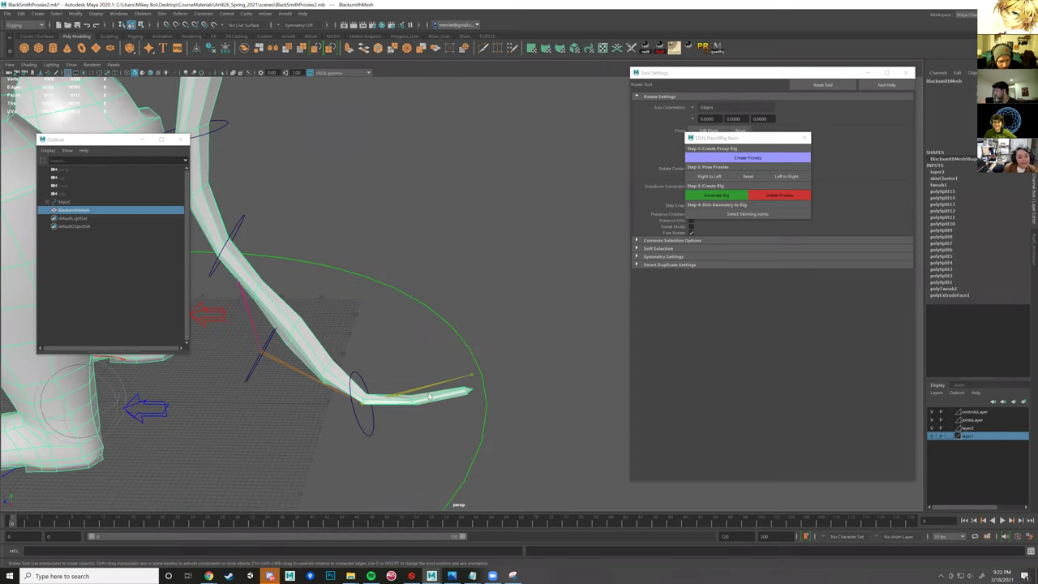
{"action": "right_click_drag", "start_coordinate": [436, 357], "coordinate": [436, 334]}
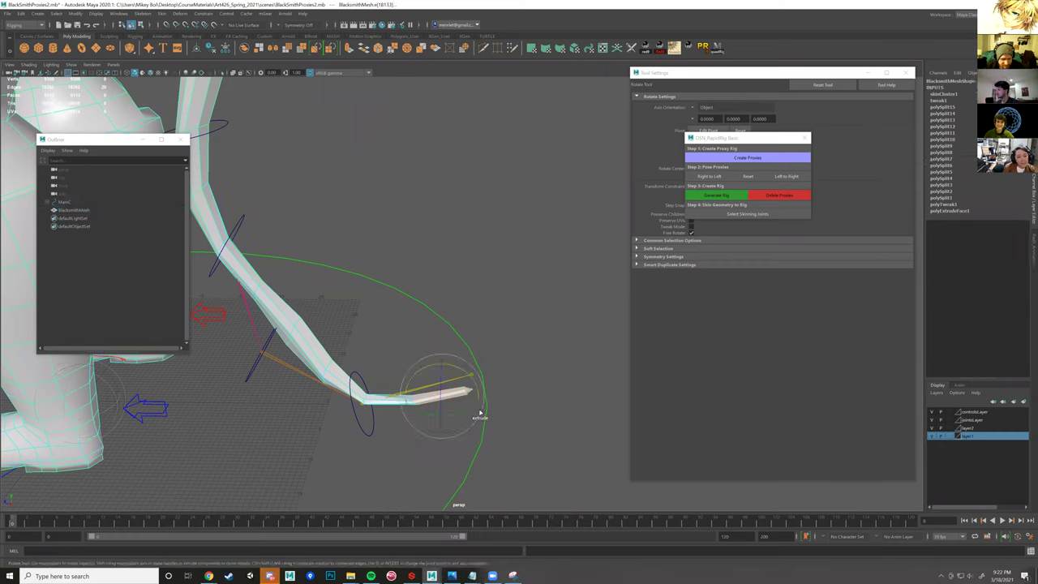
- Grow the edge selection from the tip until it covers the whole tail up to its base
{"action": "key", "text": "shift+period"}
{"action": "key", "text": "shift+period"}
{"action": "key", "text": "shift+period"}
{"action": "key", "text": "shift+period"}
{"action": "scroll", "coordinate": [477, 413], "scroll_direction": "down", "scroll_amount": 1}
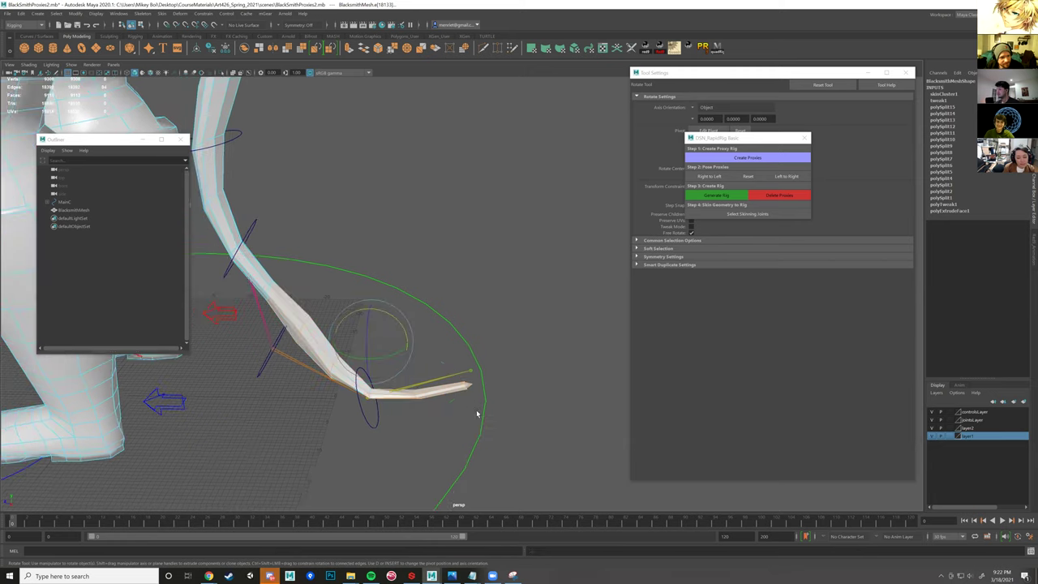
{"action": "key", "text": "shift+period"}
{"action": "key", "text": "shift+period"}
{"action": "key", "text": "shift+period"}
{"action": "key", "text": "shift+period"}
{"action": "scroll", "coordinate": [477, 413], "scroll_direction": "down", "scroll_amount": 3}
{"action": "key", "text": "shift+period"}
{"action": "key", "text": "shift+period"}
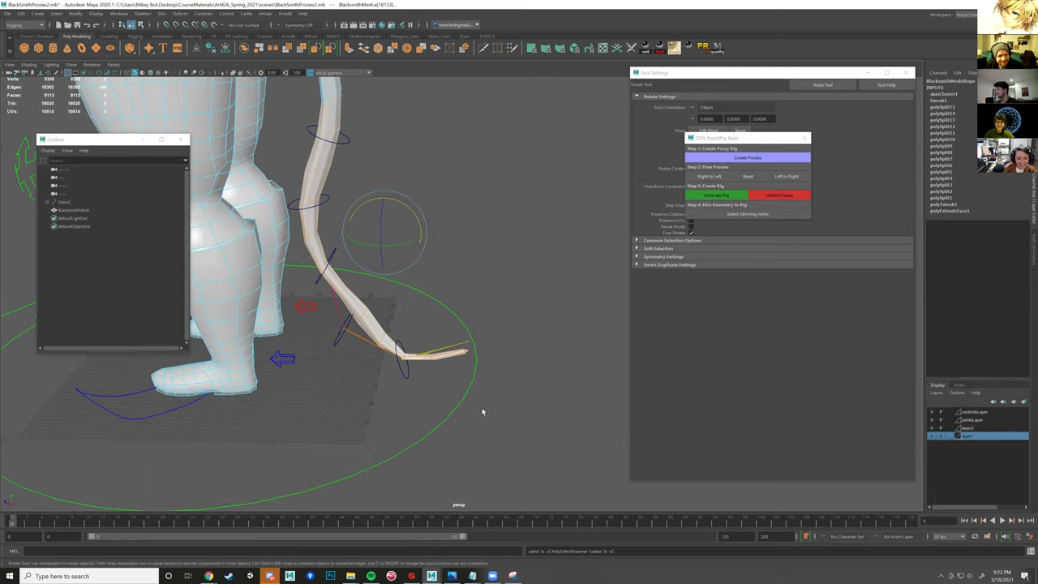
{"action": "middle_click_drag", "start_coordinate": [519, 259], "coordinate": [524, 460], "text": "alt"}
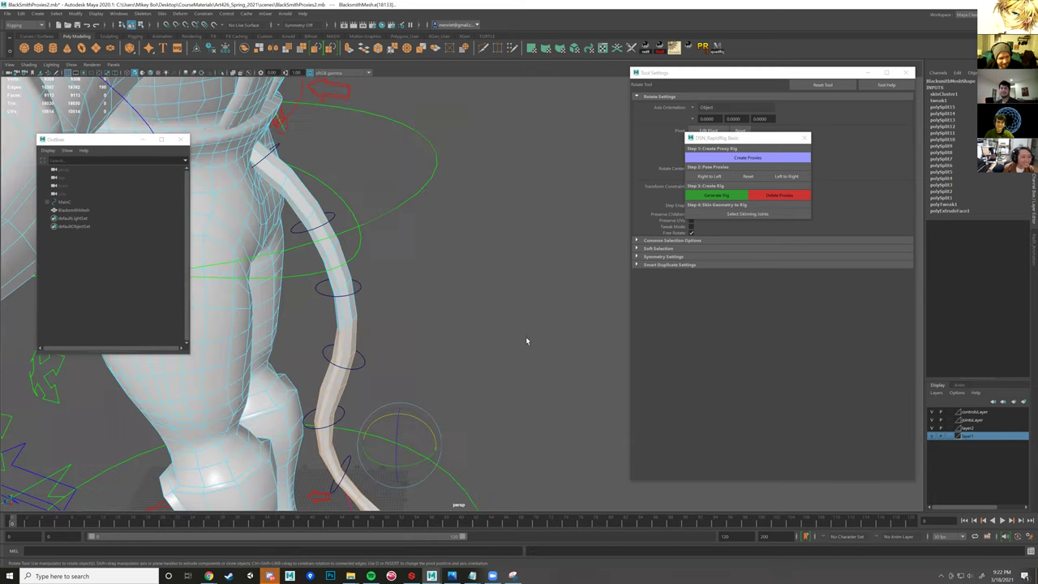
{"action": "key", "text": "shift+period"}
{"action": "key", "text": "shift+period"}
{"action": "key", "text": "shift+period"}
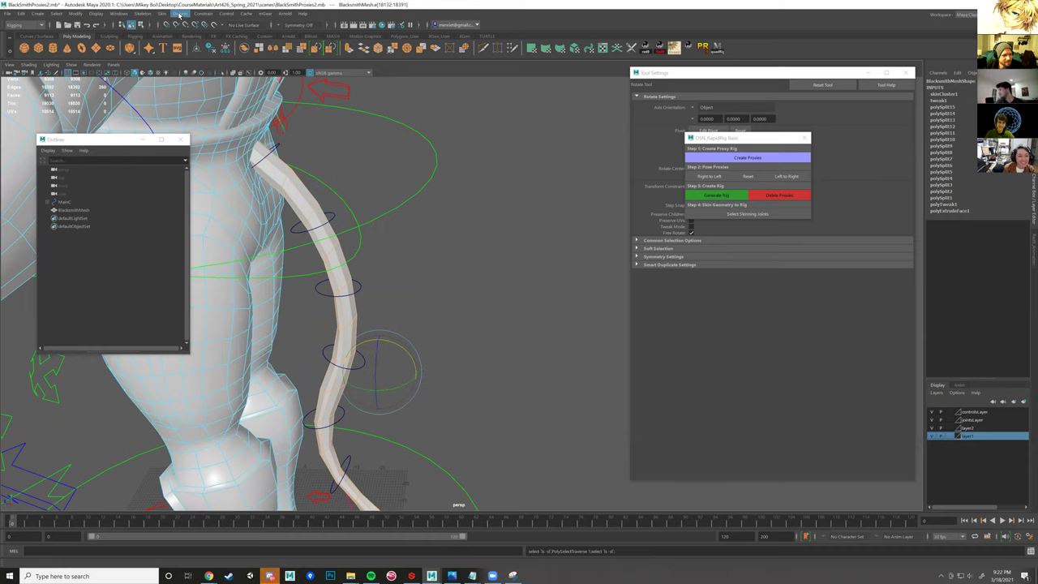
- Soften the selected tail edges with the Modeling mesh display commands, and return to object selection with nothing selected
{"action": "left_click_drag", "start_coordinate": [356, 138], "coordinate": [299, 150], "text": "alt"}
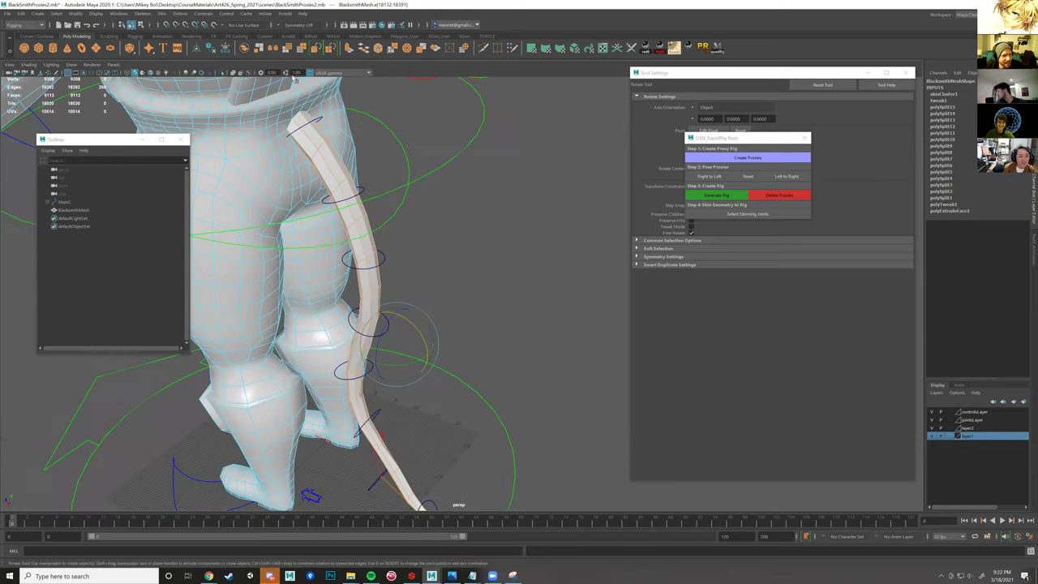
{"action": "left_click", "coordinate": [164, 14]}
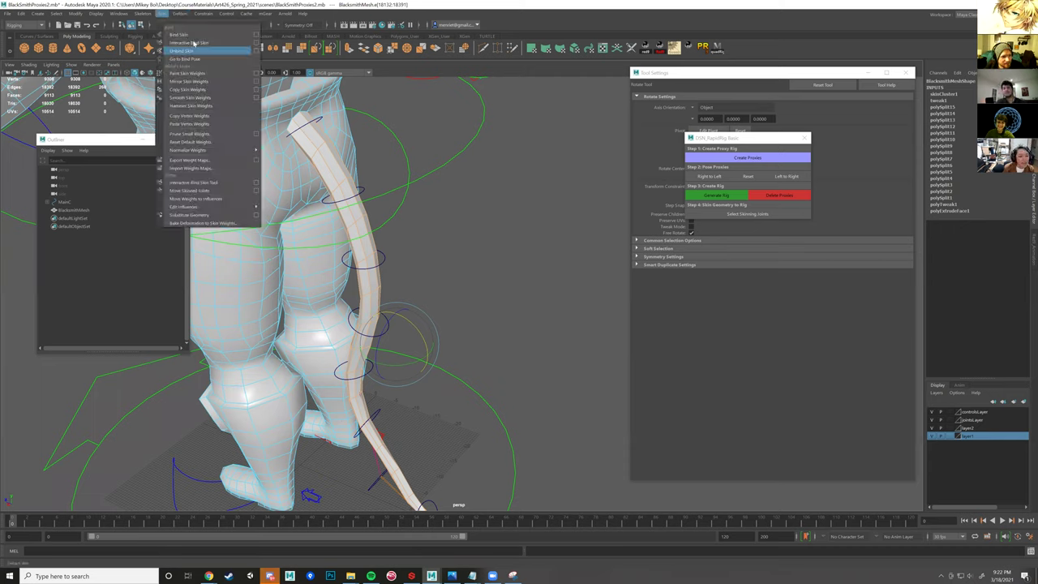
{"action": "key", "text": "Right"}
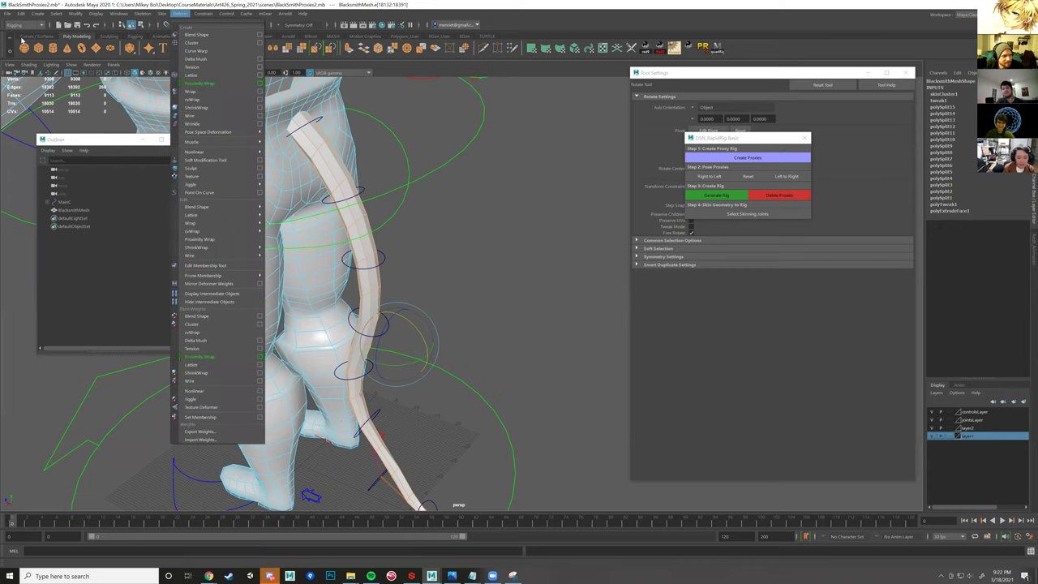
{"action": "left_click", "coordinate": [22, 38]}
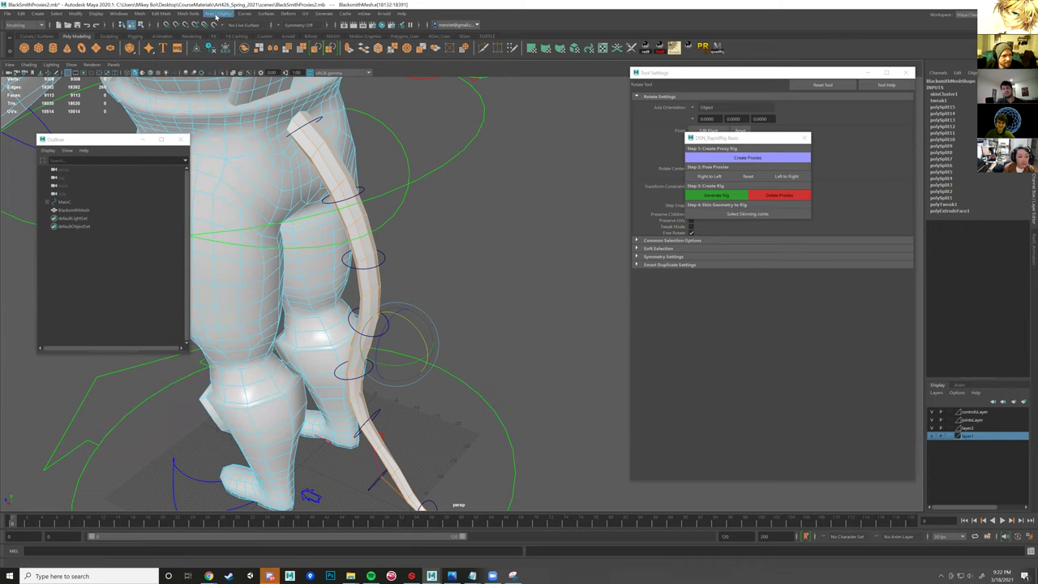
{"action": "left_click", "coordinate": [217, 14]}
{"action": "left_click", "coordinate": [235, 88]}
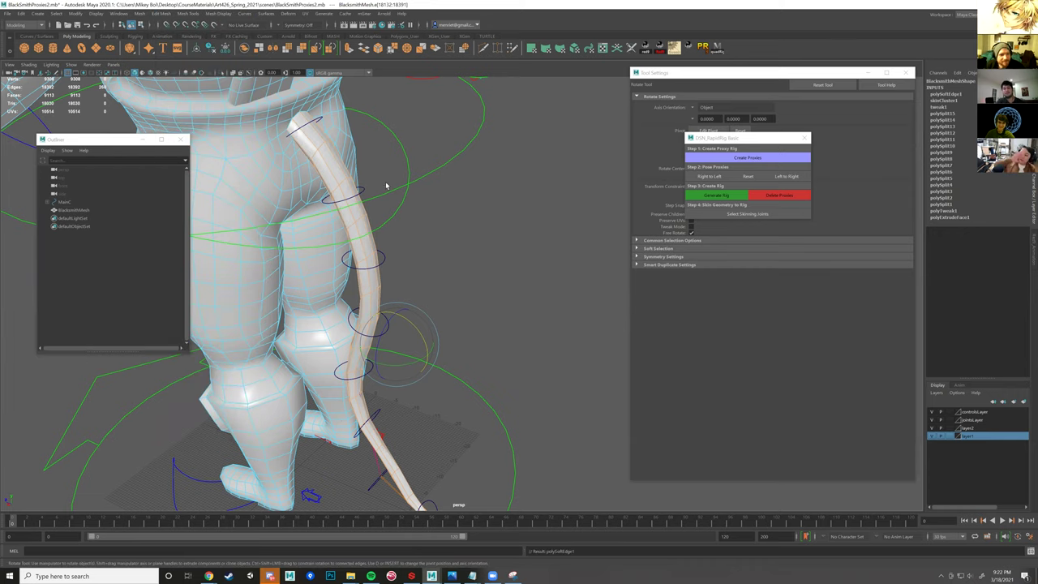
{"action": "left_click_drag", "start_coordinate": [389, 285], "coordinate": [364, 289], "text": "alt"}
{"action": "mouse_move", "coordinate": [363, 290]}
{"action": "right_mouse_down"}
{"action": "mouse_move", "coordinate": [404, 277]}
{"action": "mouse_move", "coordinate": [359, 294]}
{"action": "mouse_move", "coordinate": [370, 288]}
{"action": "right_mouse_up"}
{"action": "right_click", "coordinate": [361, 290]}
{"action": "left_click", "coordinate": [489, 289]}
- Examine the softened shading of the tail, including a close look at its lower bend and tip
{"action": "scroll", "coordinate": [488, 290], "scroll_direction": "down", "scroll_amount": 4}
{"action": "middle_click_drag", "start_coordinate": [489, 289], "coordinate": [491, 238], "text": "alt"}
{"action": "right_click_drag", "start_coordinate": [491, 237], "coordinate": [451, 232], "text": "alt"}
{"action": "left_click_drag", "start_coordinate": [503, 271], "coordinate": [539, 180], "text": "alt"}
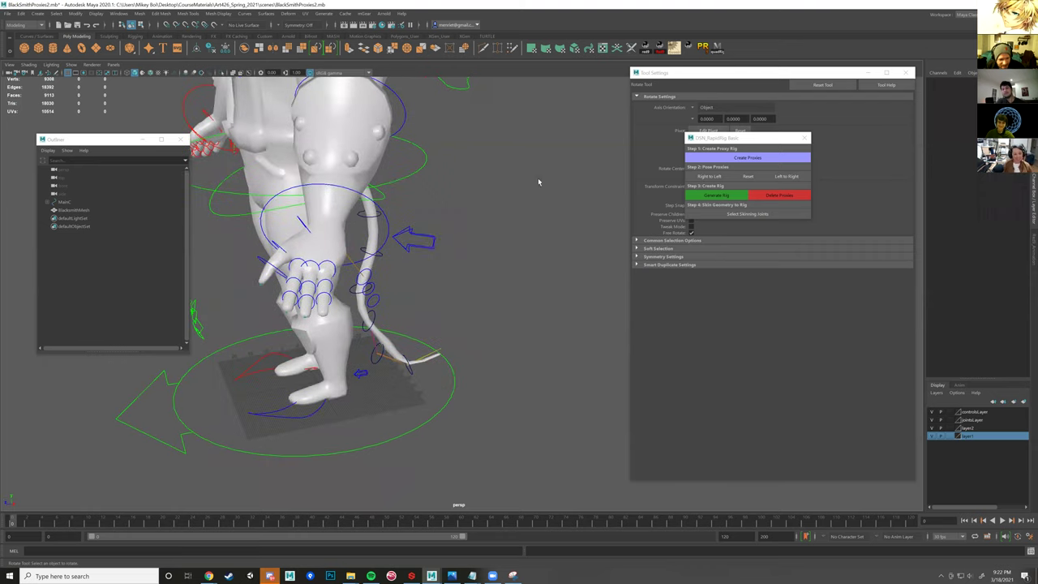
{"action": "left_click_drag", "start_coordinate": [456, 238], "coordinate": [403, 236], "text": "alt"}
{"action": "left_click", "coordinate": [440, 242]}
{"action": "scroll", "coordinate": [440, 243], "scroll_direction": "up", "scroll_amount": 3}
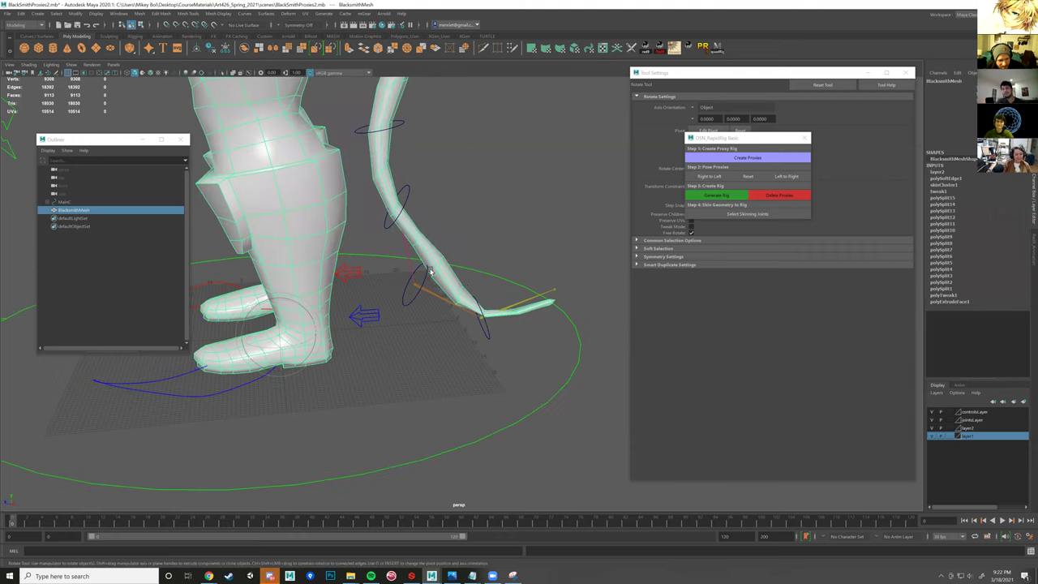
{"action": "scroll", "coordinate": [458, 246], "scroll_direction": "up", "scroll_amount": 2}
{"action": "scroll", "coordinate": [463, 246], "scroll_direction": "up", "scroll_amount": 2}
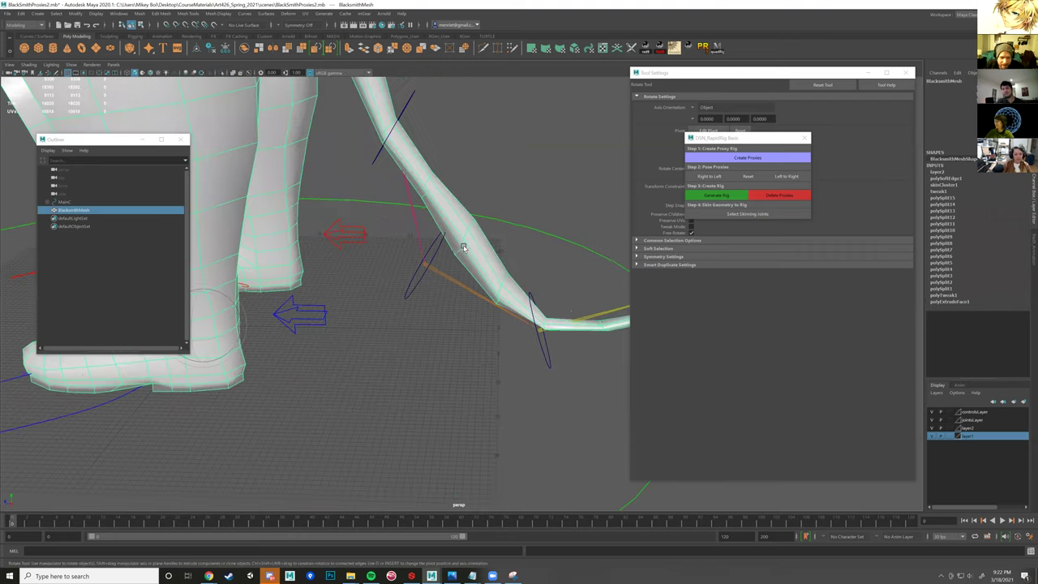
{"action": "middle_click_drag", "start_coordinate": [520, 244], "coordinate": [525, 301], "text": "alt"}
{"action": "right_click_drag", "start_coordinate": [501, 291], "coordinate": [489, 285], "text": "alt"}
{"action": "left_click", "coordinate": [547, 246]}
{"action": "scroll", "coordinate": [545, 245], "scroll_direction": "down", "scroll_amount": 2}
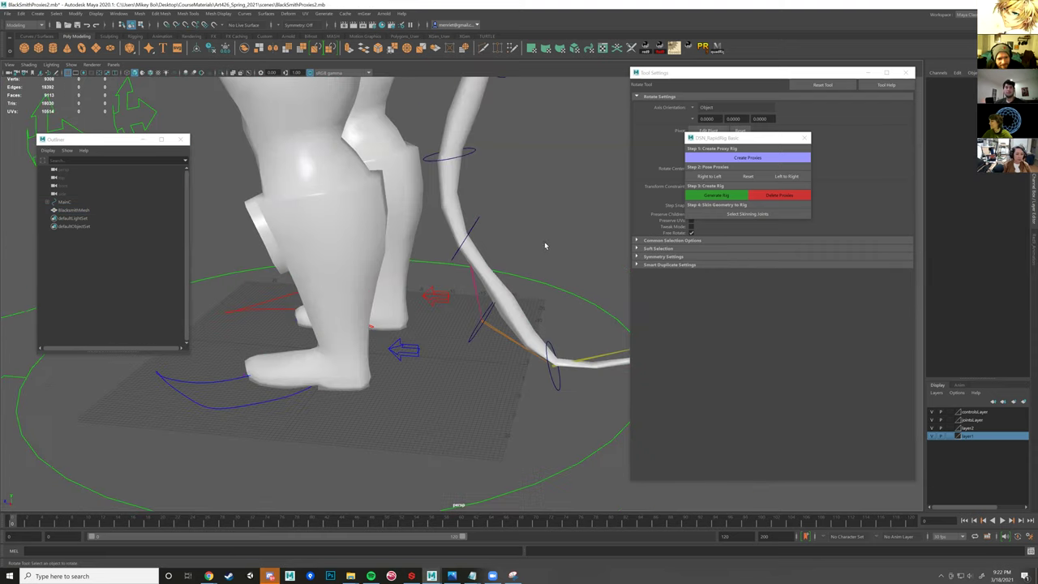
- Examine the whole tail's shape on the character from behind and from the side
{"action": "scroll", "coordinate": [496, 235], "scroll_direction": "down", "scroll_amount": 3}
{"action": "left_click_drag", "start_coordinate": [495, 236], "coordinate": [428, 310], "text": "alt"}
{"action": "left_click_drag", "start_coordinate": [485, 280], "coordinate": [506, 314], "text": "alt"}
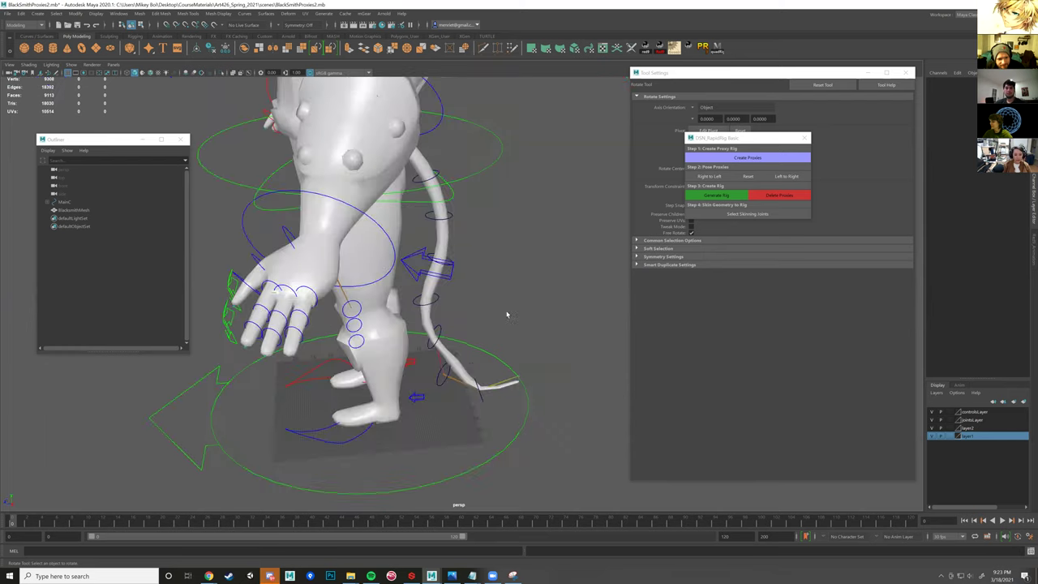
{"action": "middle_click_drag", "start_coordinate": [470, 274], "coordinate": [488, 310], "text": "alt"}
{"action": "key", "text": "bracketleft"}
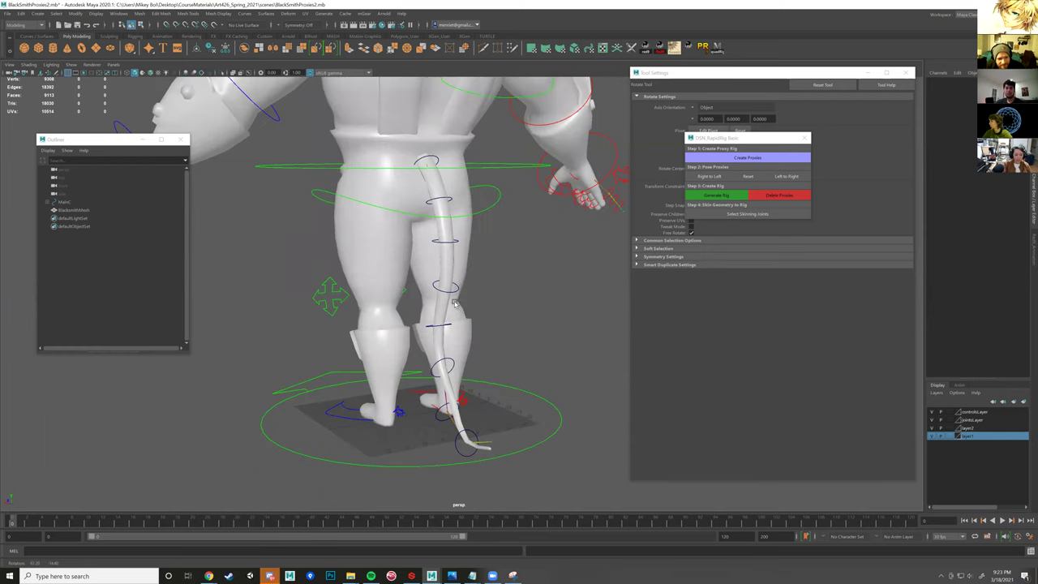
{"action": "key", "text": "bracketleft"}
{"action": "key", "text": "bracketleft"}
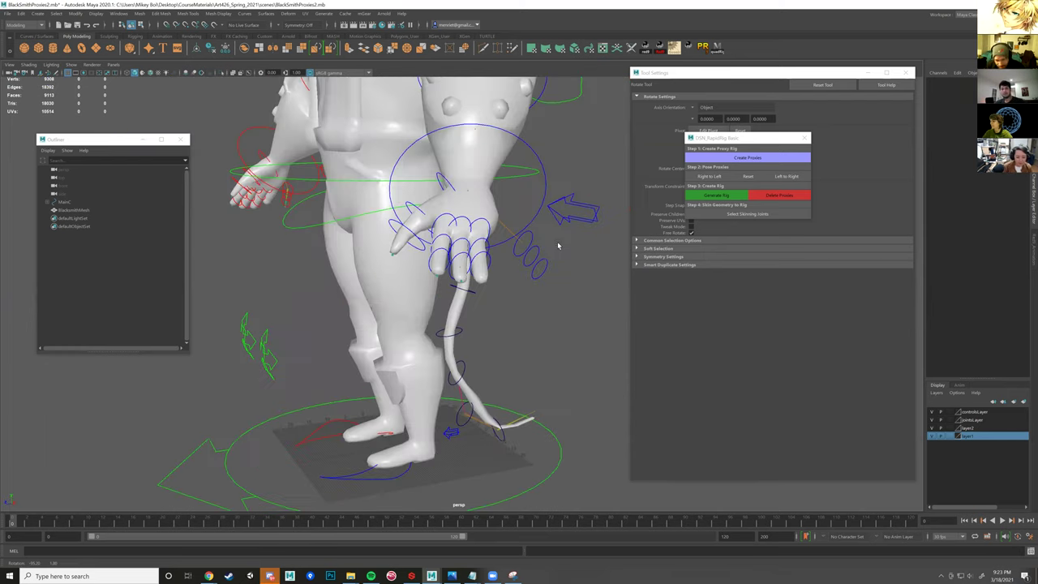
{"action": "key", "text": "bracketleft"}
- Examine how the tail attaches at the hips, and select the control ring at its base
{"action": "middle_click_drag", "start_coordinate": [535, 277], "coordinate": [608, 381], "text": "alt"}
{"action": "scroll", "coordinate": [544, 259], "scroll_direction": "up", "scroll_amount": 3}
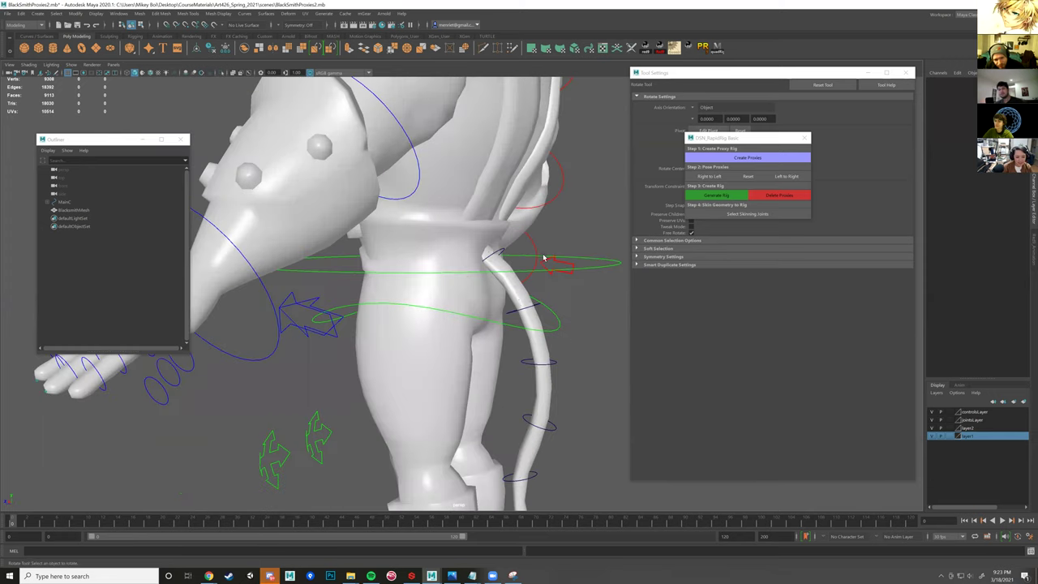
{"action": "right_click_drag", "start_coordinate": [544, 259], "coordinate": [643, 321], "text": "alt"}
{"action": "left_click", "coordinate": [515, 233]}
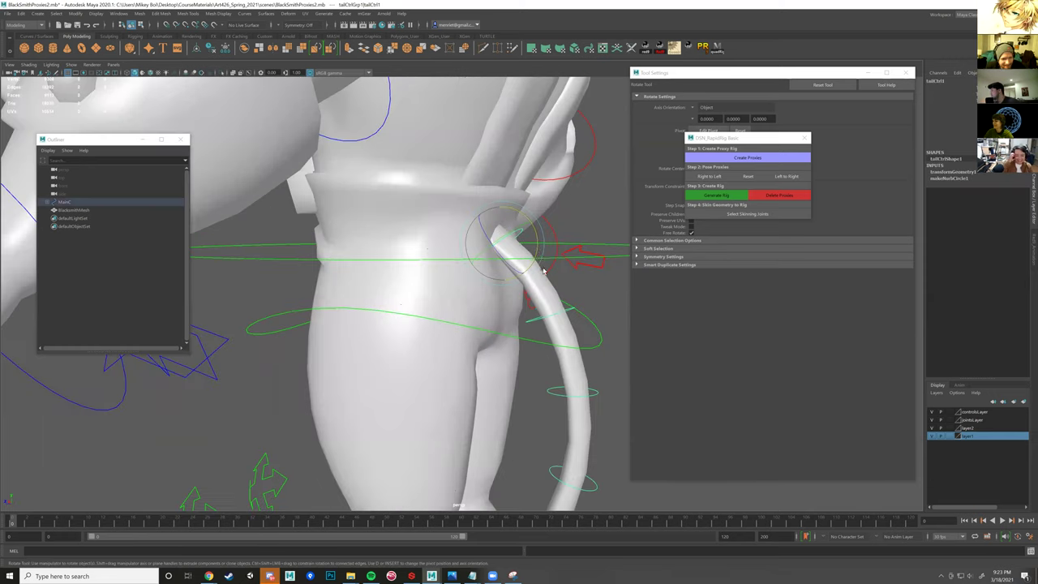
{"action": "key", "text": "bracketleft"}
{"action": "key", "text": "bracketleft"}
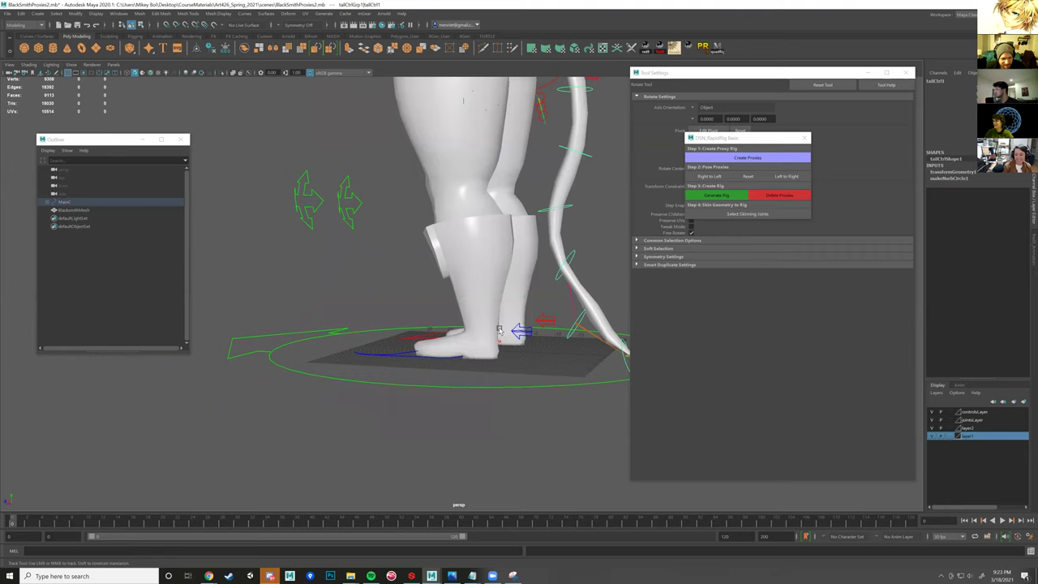
{"action": "key", "text": "bracketleft"}
{"action": "key", "text": "bracketleft"}
- Try rotating the left foot IK control to tip the toes downward, and undo the rotation
{"action": "left_click", "coordinate": [494, 387]}
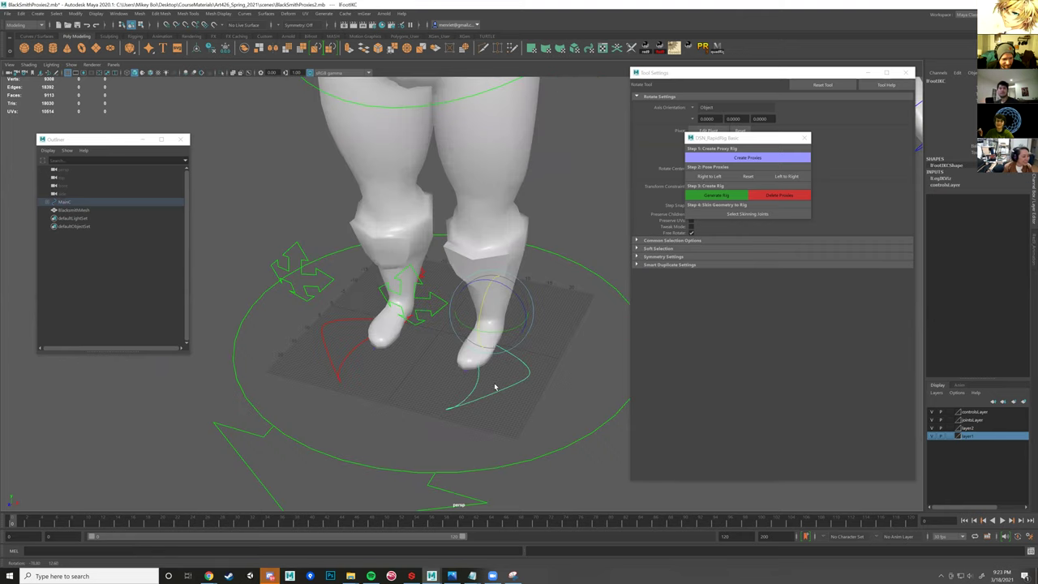
{"action": "key", "text": "bracketleft"}
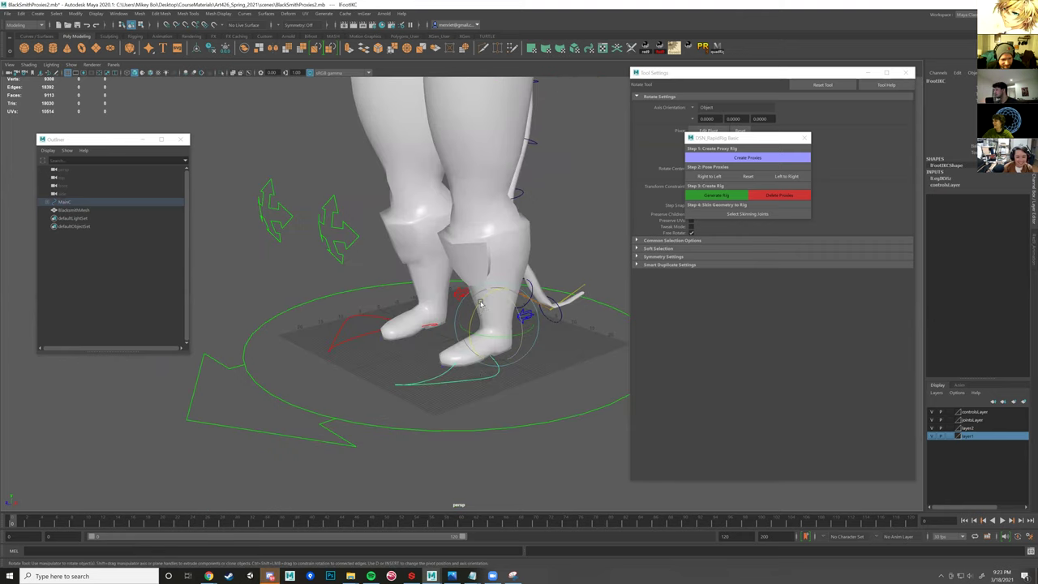
{"action": "key", "text": "bracketleft"}
{"action": "key", "text": "bracketleft"}
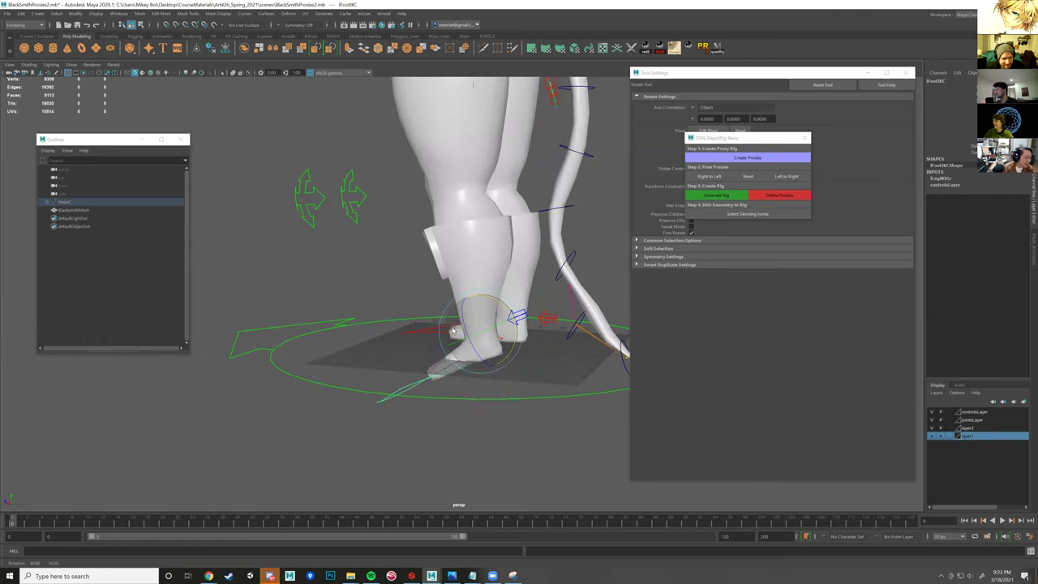
{"action": "key", "text": "bracketleft"}
{"action": "key", "text": "bracketleft"}
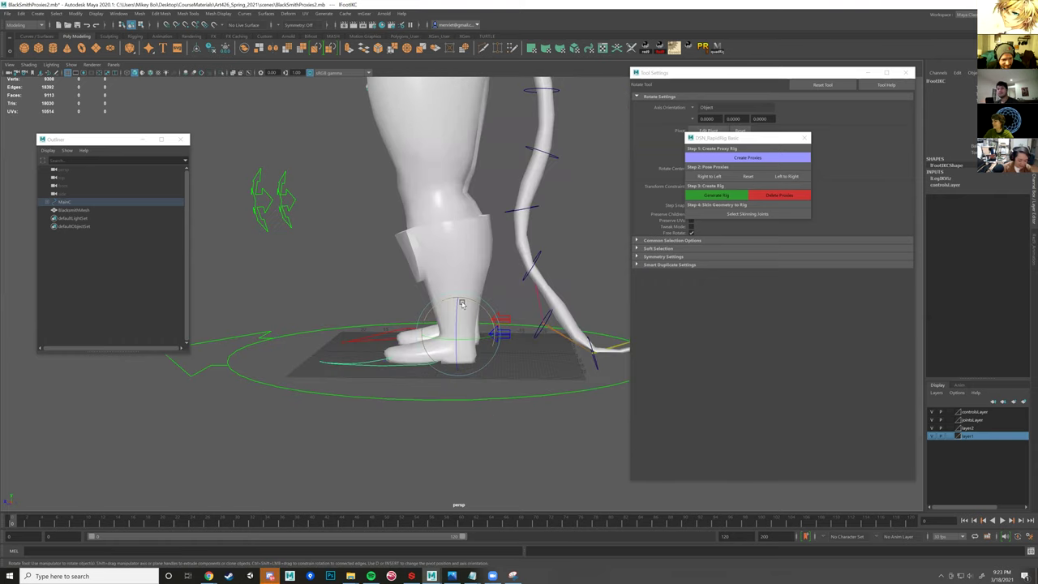
{"action": "left_click_drag", "start_coordinate": [436, 302], "coordinate": [480, 321]}
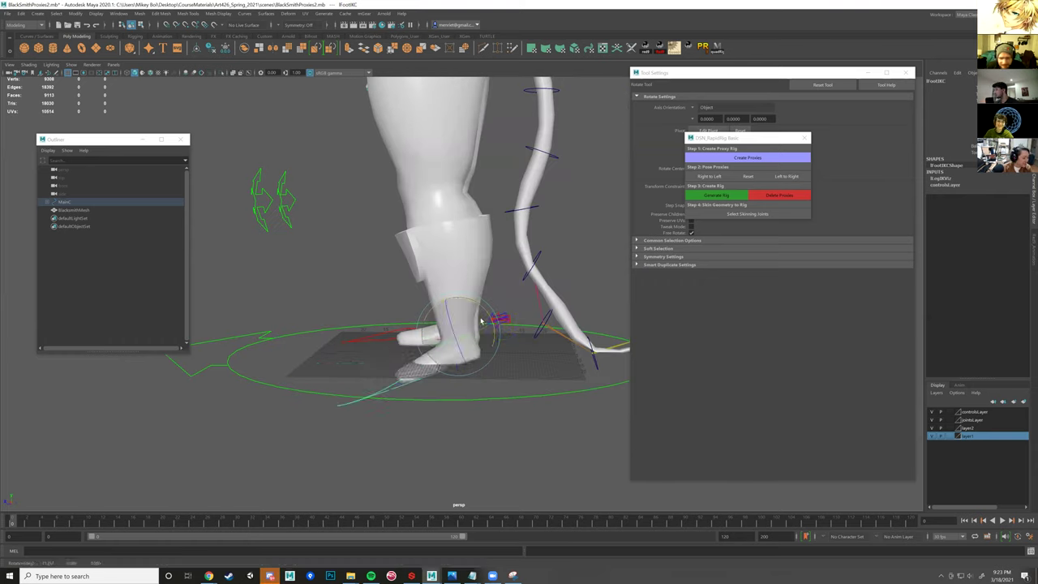
{"action": "key", "text": "ctrl+z"}
{"action": "key", "text": "ctrl+z"}
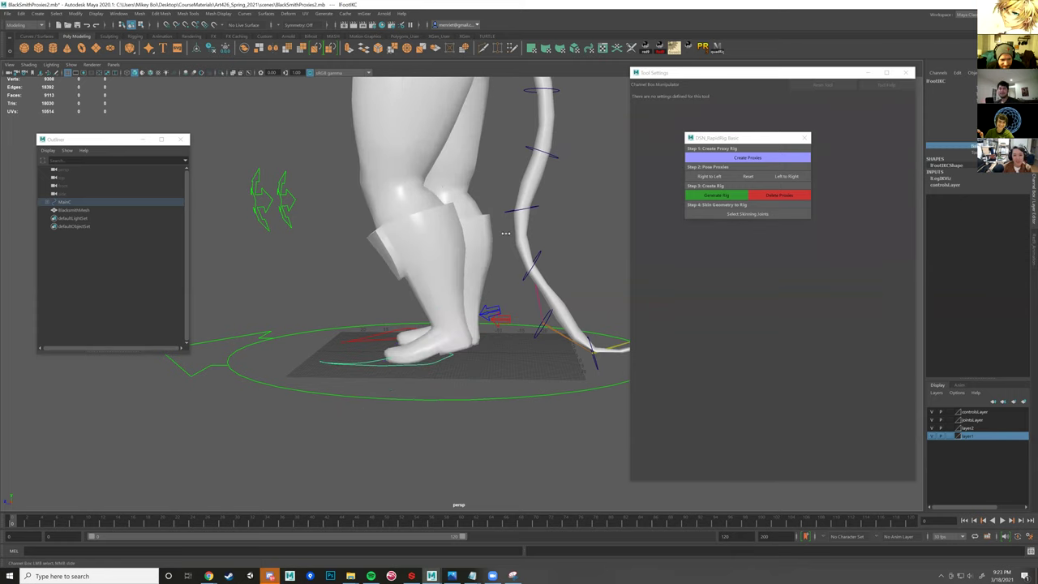
- Roll the left foot forward onto its toes through the foot roll channel of its IK control
{"action": "key", "text": "ctrl+z"}
{"action": "key", "text": "ctrl+z"}
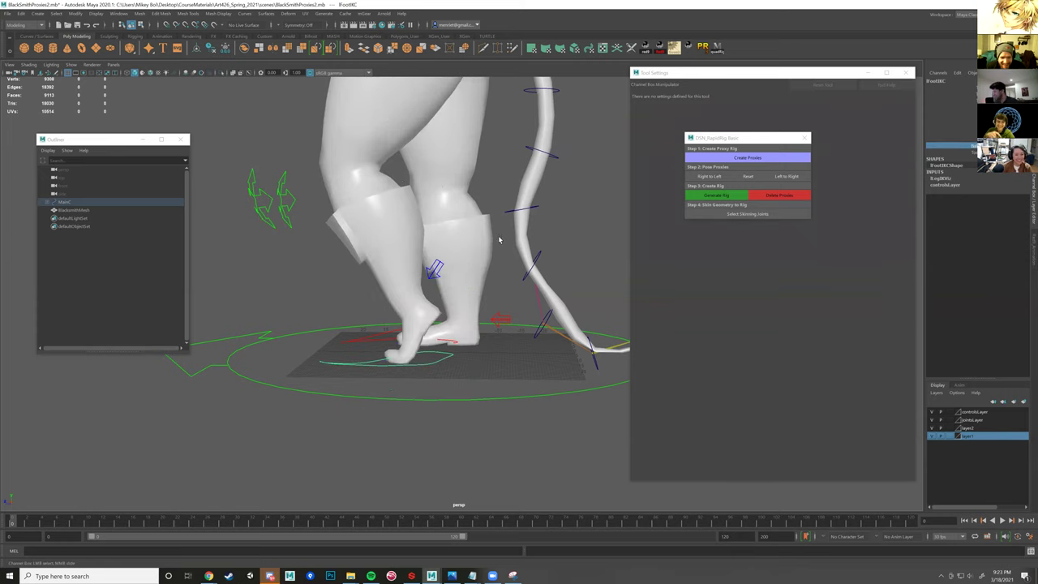
{"action": "scroll", "coordinate": [489, 239], "scroll_direction": "down", "scroll_amount": 2}
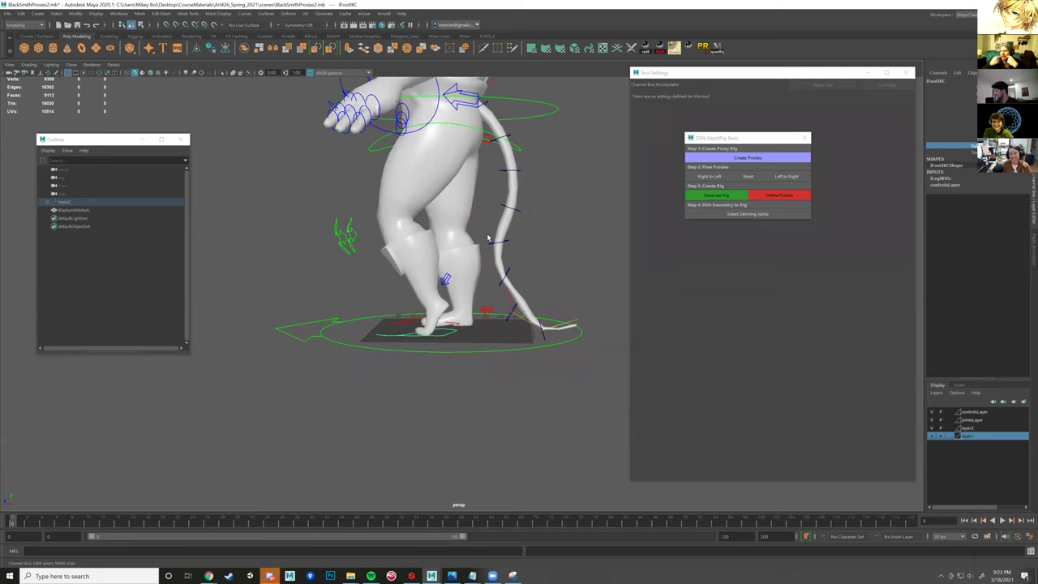
{"action": "scroll", "coordinate": [484, 239], "scroll_direction": "up", "scroll_amount": 2}
{"action": "left_click_drag", "start_coordinate": [486, 323], "coordinate": [411, 234], "text": "alt"}
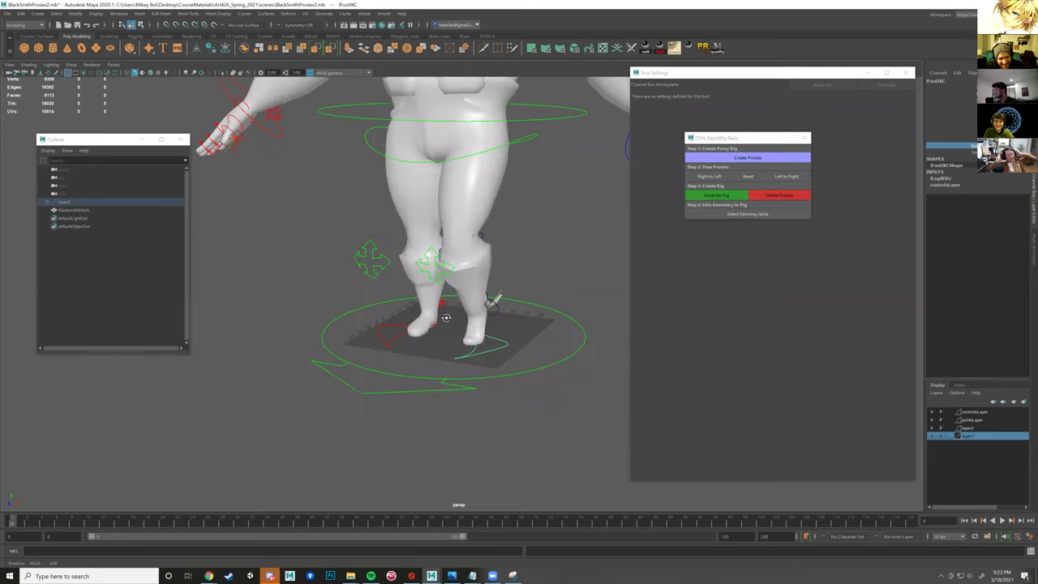
- Move the left foot IK control up off the ground so the leg bends into a high raised-knee pose
{"action": "key", "text": "w"}
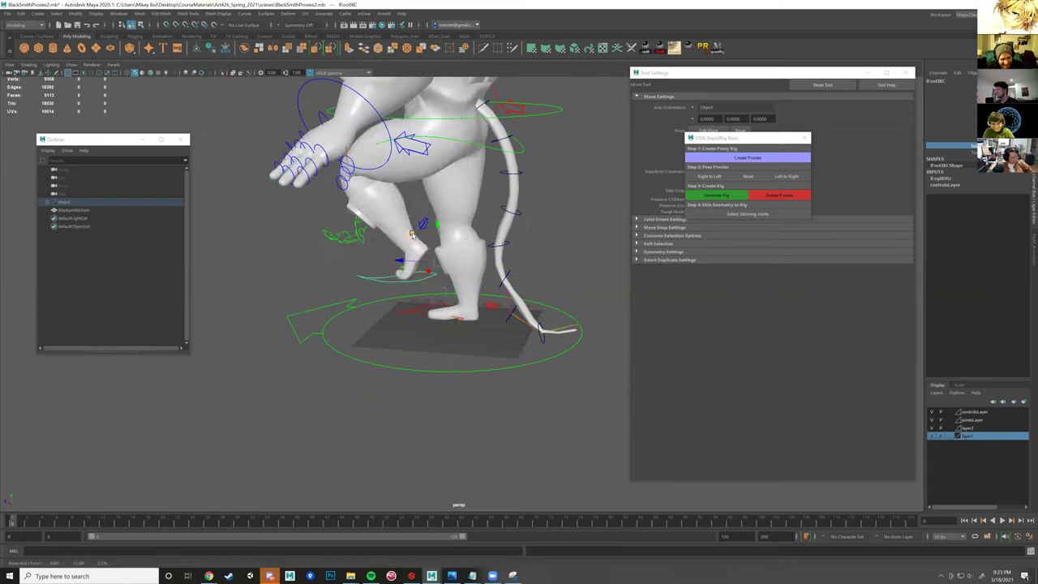
{"action": "mouse_move", "coordinate": [462, 320]}
{"action": "left_mouse_down", "text": "alt"}
{"action": "mouse_move", "coordinate": [509, 319]}
{"action": "mouse_move", "coordinate": [449, 306]}
{"action": "left_mouse_up", "text": "alt"}
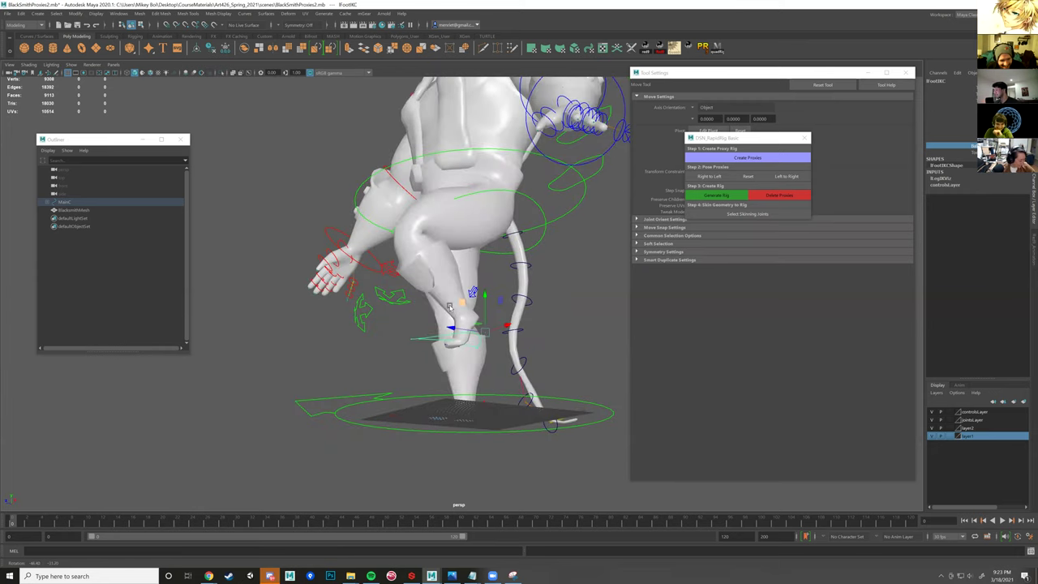
{"action": "left_click_drag", "start_coordinate": [434, 234], "coordinate": [437, 234], "text": "alt"}
{"action": "left_click", "coordinate": [518, 261]}
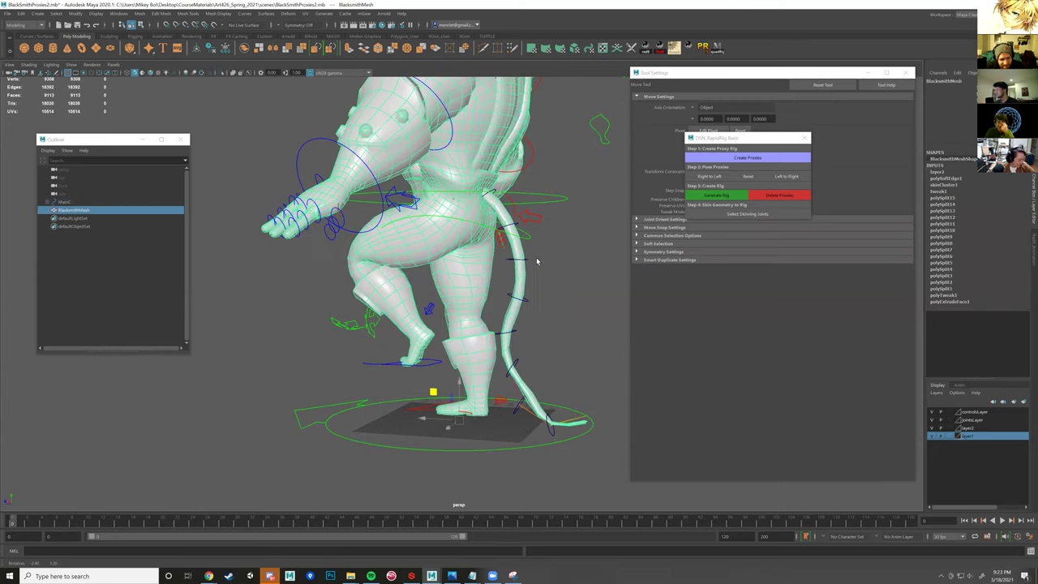
{"action": "left_click_drag", "start_coordinate": [524, 290], "coordinate": [488, 275], "text": "alt"}
{"action": "left_click_drag", "start_coordinate": [414, 265], "coordinate": [419, 332], "text": "alt"}
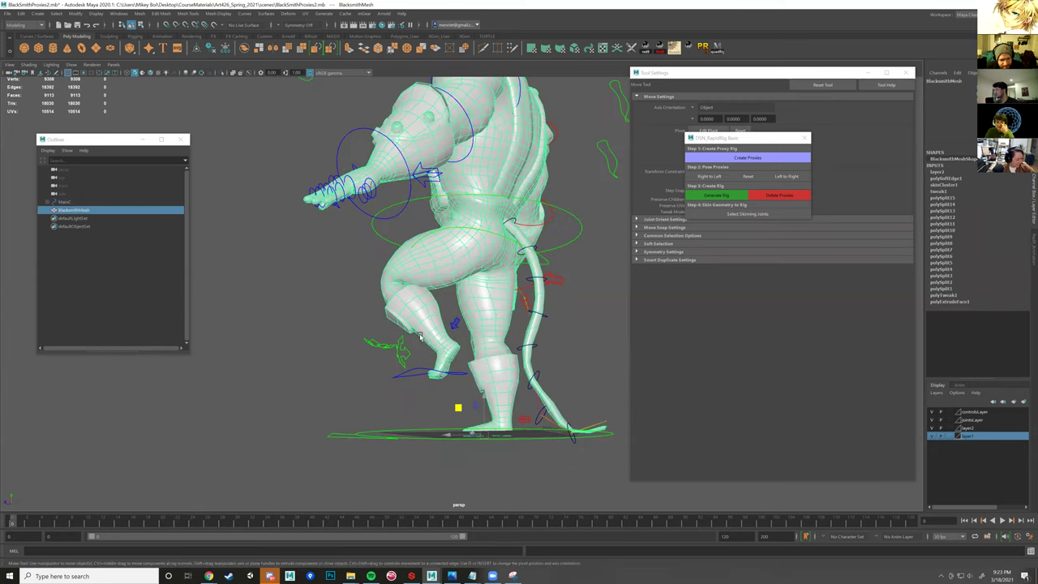
{"action": "mouse_move", "coordinate": [455, 392]}
{"action": "left_mouse_down", "text": "alt"}
{"action": "mouse_move", "coordinate": [452, 371]}
{"action": "mouse_move", "coordinate": [439, 389]}
{"action": "left_mouse_up", "text": "alt"}
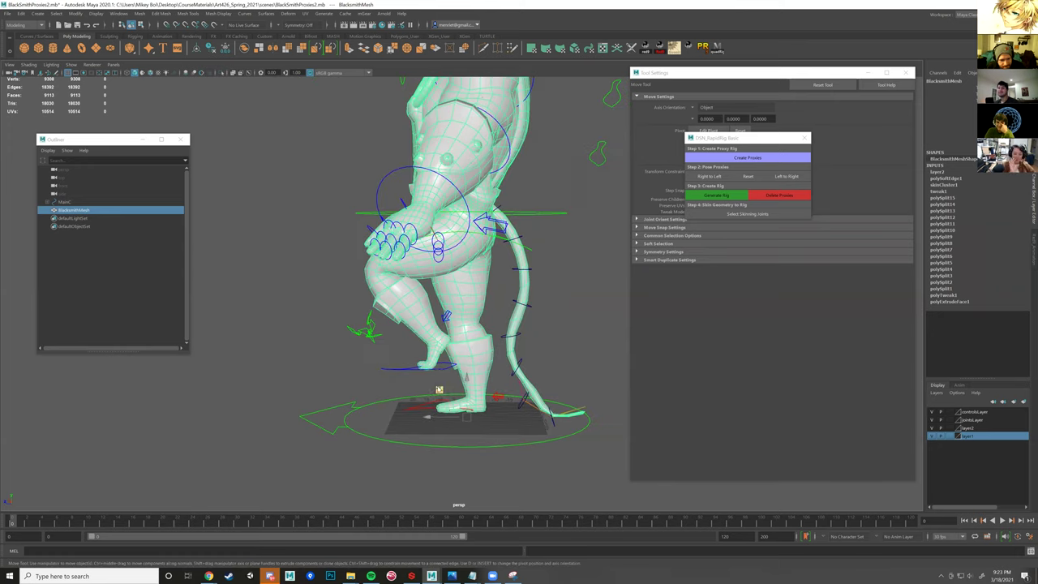
{"action": "left_click", "coordinate": [436, 370]}
{"action": "left_click_drag", "start_coordinate": [432, 324], "coordinate": [415, 296]}
{"action": "left_click_drag", "start_coordinate": [342, 315], "coordinate": [341, 316], "text": "alt"}
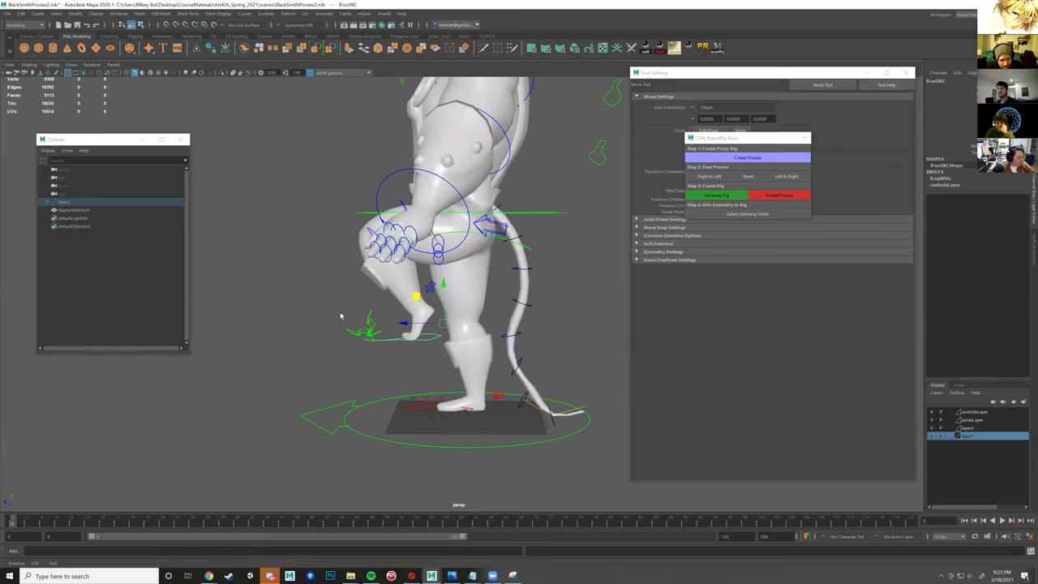
- Move the left knee control up and forward in front of the raised knee, and reselect the left foot IK control
{"action": "left_click", "coordinate": [355, 331]}
{"action": "left_click_drag", "start_coordinate": [329, 354], "coordinate": [237, 259]}
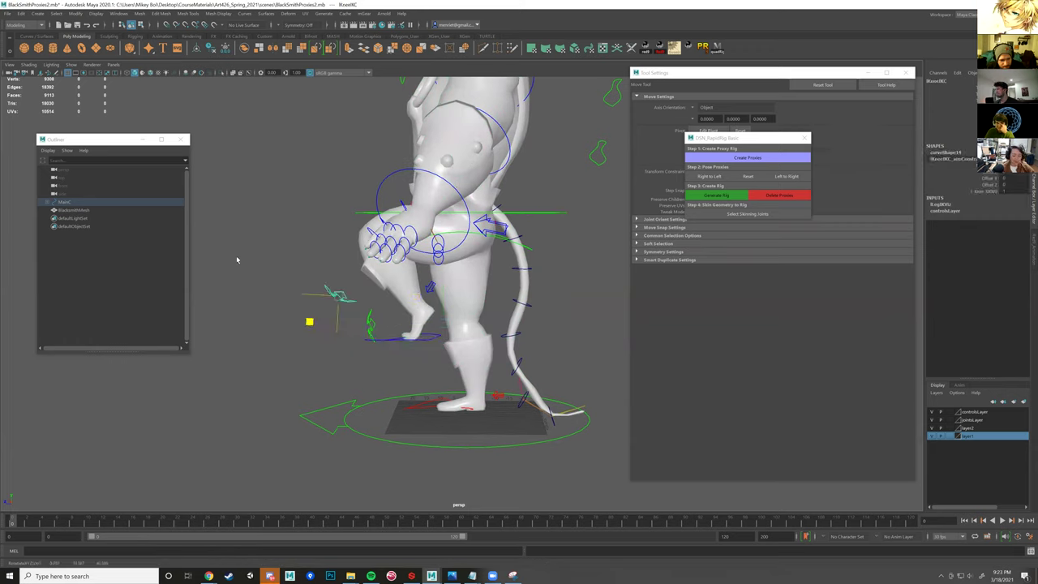
{"action": "left_click_drag", "start_coordinate": [340, 330], "coordinate": [310, 352], "text": "alt"}
{"action": "key", "text": "w"}
{"action": "left_click_drag", "start_coordinate": [330, 312], "coordinate": [422, 315]}
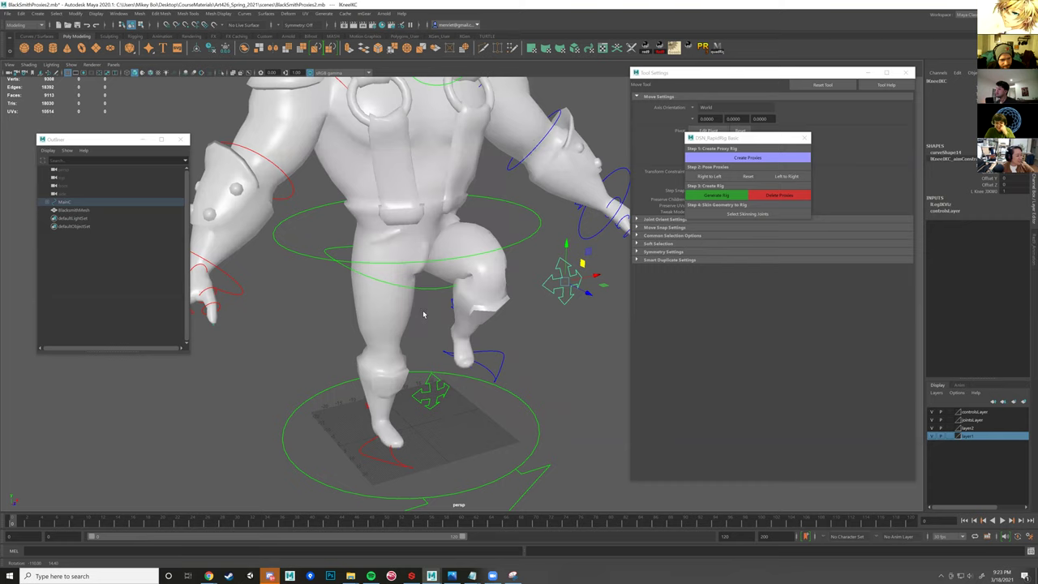
{"action": "scroll", "coordinate": [440, 322], "scroll_direction": "down", "scroll_amount": 4}
{"action": "left_click_drag", "start_coordinate": [450, 256], "coordinate": [422, 252], "text": "alt"}
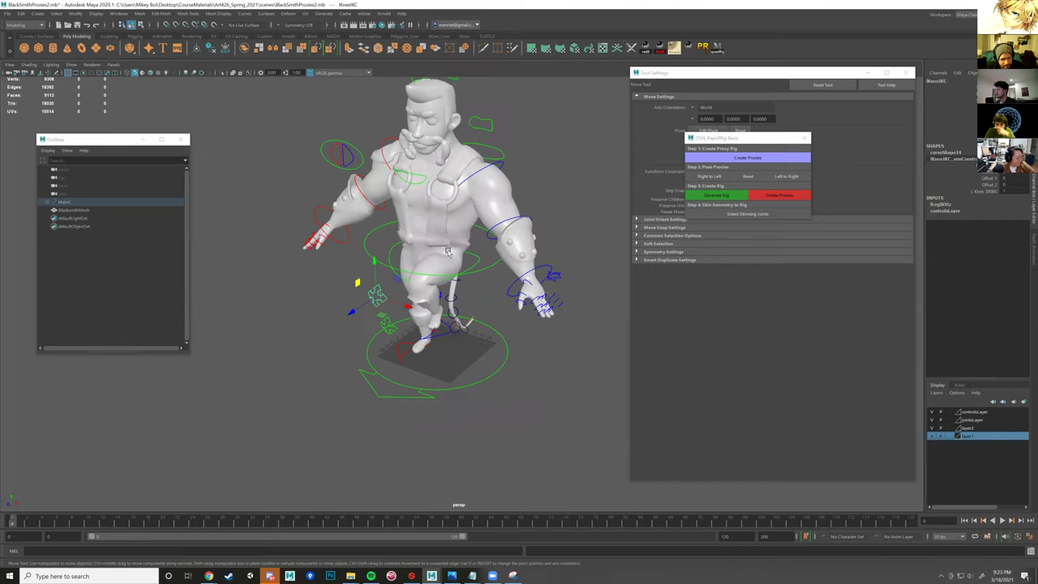
{"action": "left_click_drag", "start_coordinate": [322, 237], "coordinate": [408, 327], "text": "alt"}
{"action": "left_click", "coordinate": [408, 327]}
{"action": "left_click_drag", "start_coordinate": [422, 281], "coordinate": [439, 230], "text": "alt"}
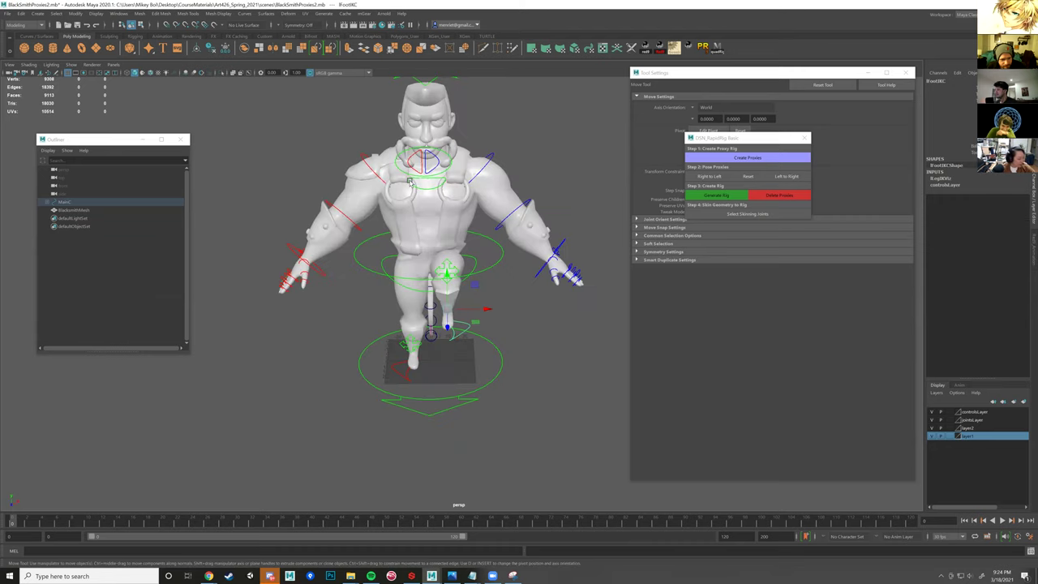
- Rotate the right shoulder FK control to swing the right arm up above the head
{"action": "middle_click_drag", "start_coordinate": [416, 178], "coordinate": [467, 201], "text": "alt"}
{"action": "left_click", "coordinate": [423, 195]}
{"action": "key", "text": "e"}
{"action": "left_click_drag", "start_coordinate": [423, 195], "coordinate": [395, 138]}
{"action": "left_click_drag", "start_coordinate": [395, 182], "coordinate": [401, 219]}
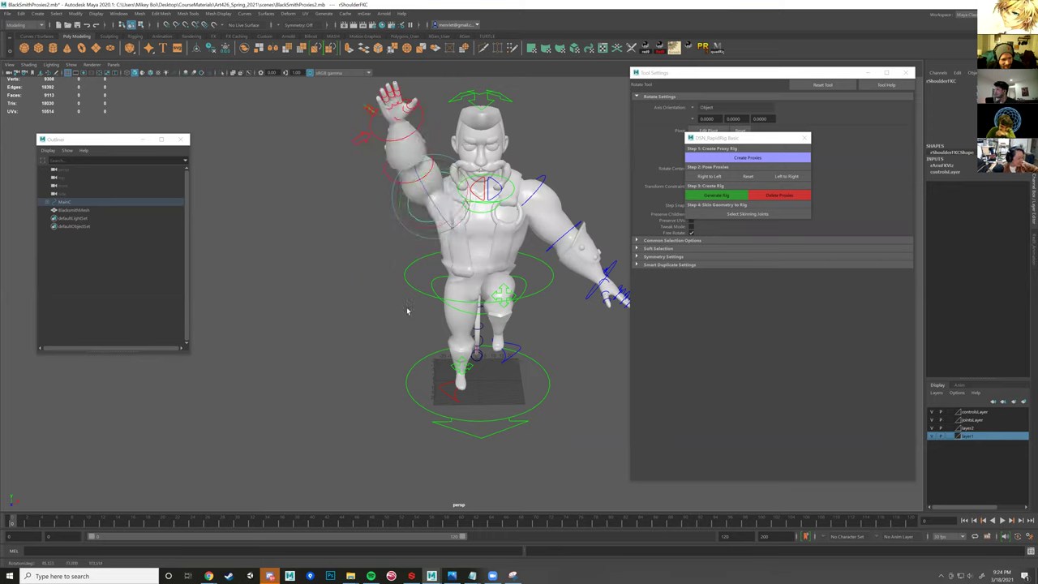
- Frame the raised right hand and hide joints in the viewport so only its mesh and controls are pickable
{"action": "key", "text": "f"}
{"action": "middle_click_drag", "start_coordinate": [398, 202], "coordinate": [406, 237], "text": "alt"}
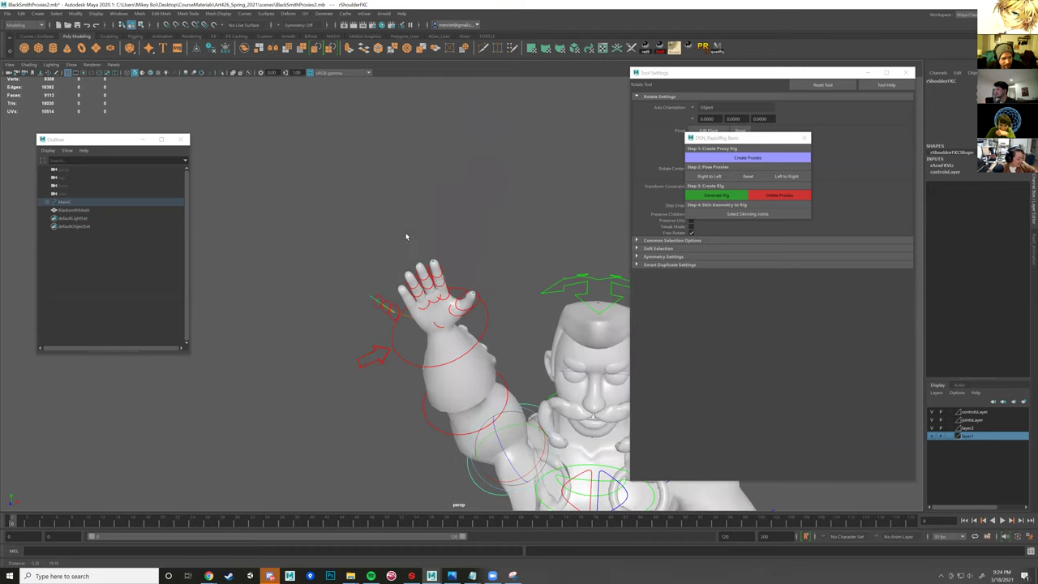
{"action": "left_click_drag", "start_coordinate": [378, 87], "coordinate": [413, 121], "text": "alt"}
{"action": "left_click", "coordinate": [427, 145]}
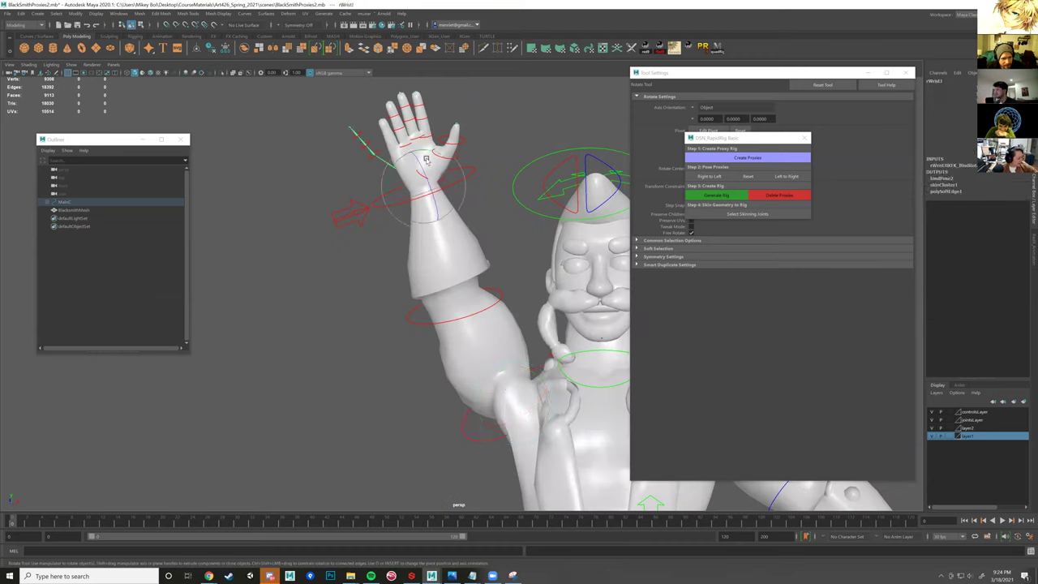
{"action": "middle_click_drag", "start_coordinate": [436, 175], "coordinate": [474, 324], "text": "alt"}
{"action": "scroll", "coordinate": [473, 230], "scroll_direction": "up", "scroll_amount": 5}
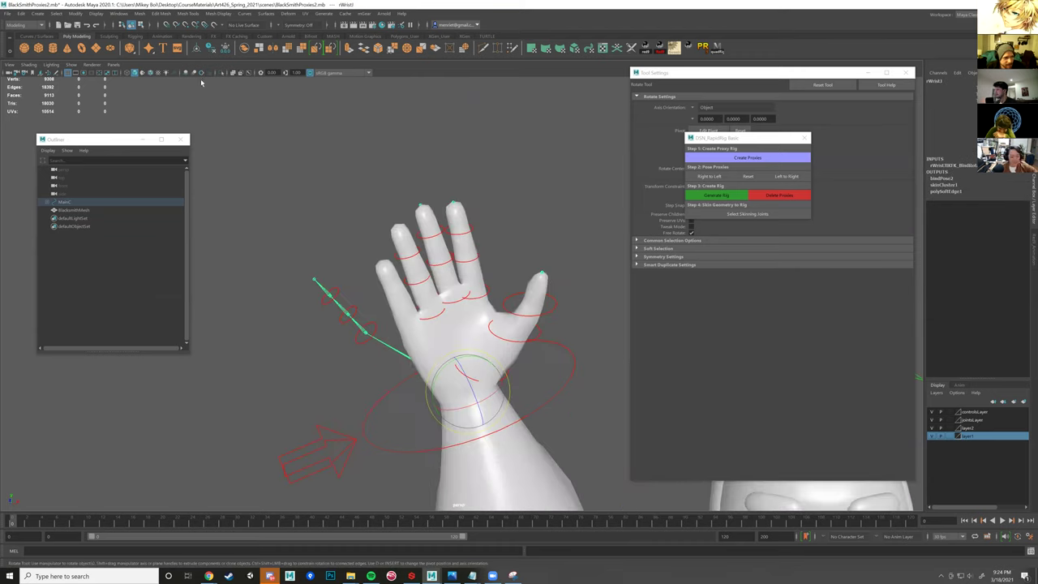
{"action": "left_click", "coordinate": [80, 119]}
{"action": "left_click", "coordinate": [71, 64]}
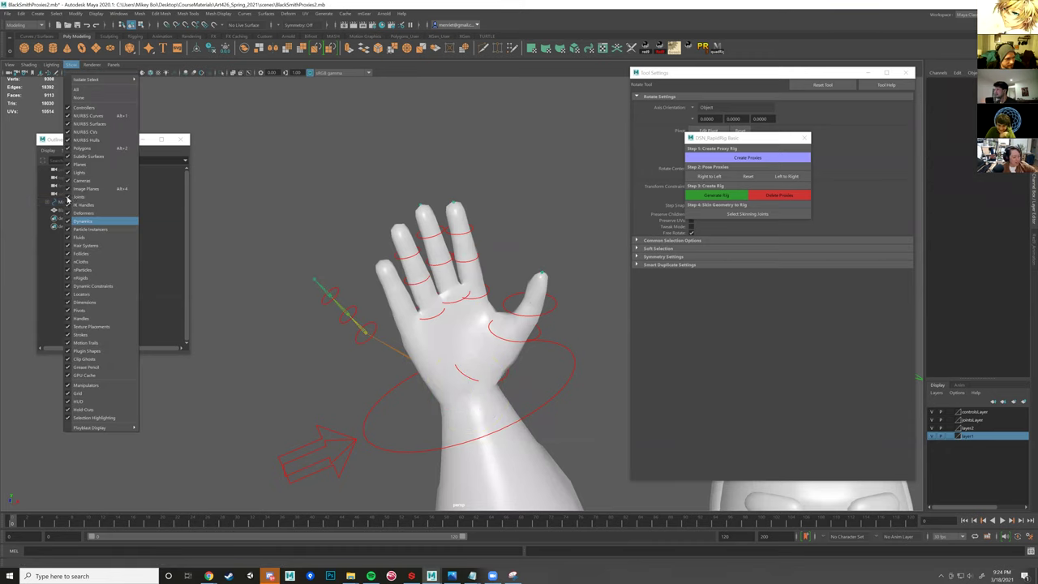
- Select the right hand's finger controls without the mesh, and rotate them together to curl the fingers into a fist
{"action": "left_click", "coordinate": [484, 320]}
{"action": "left_click", "coordinate": [481, 320]}
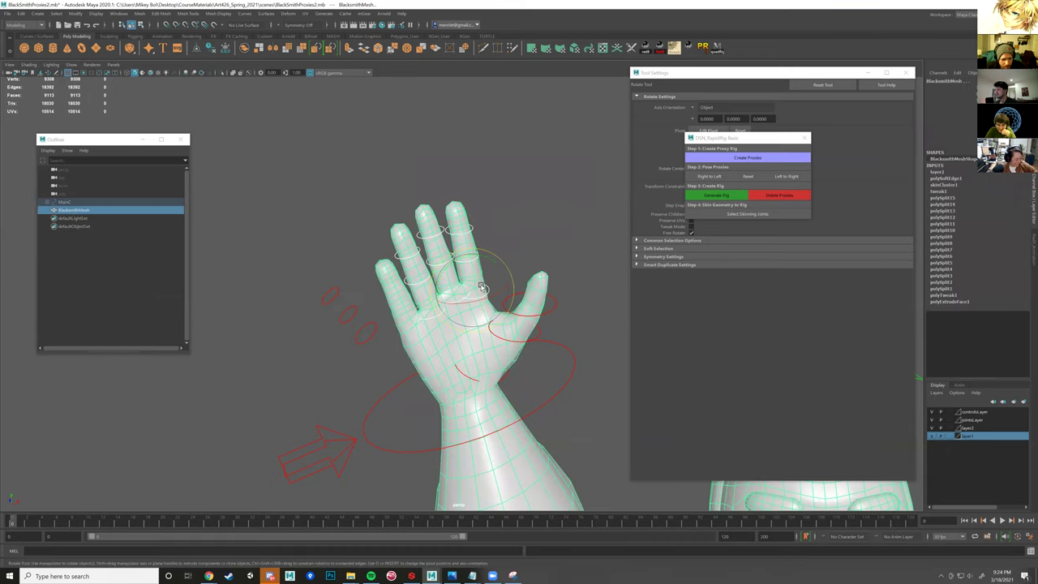
{"action": "left_click", "coordinate": [475, 284]}
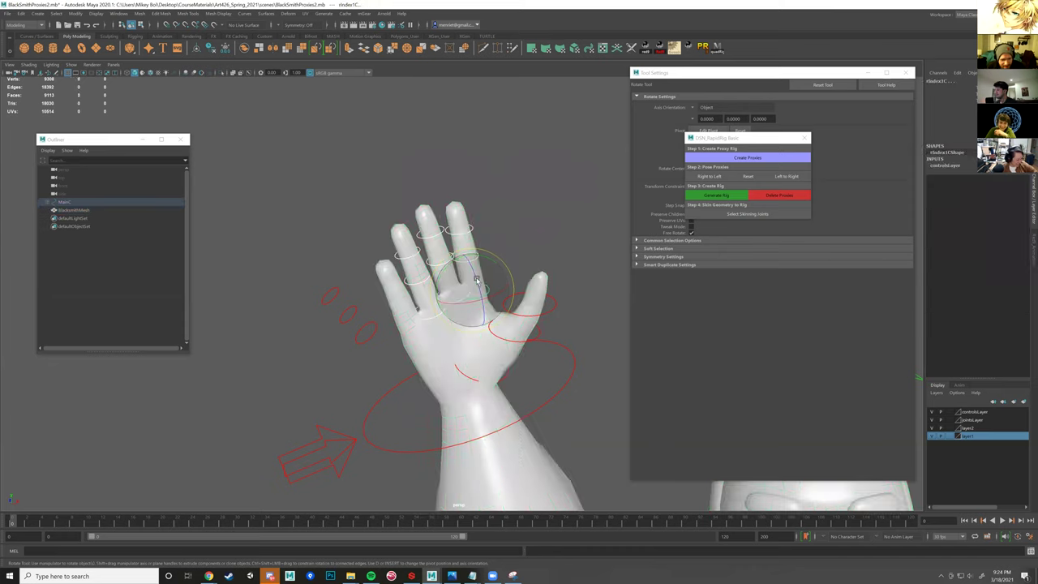
{"action": "left_click_drag", "start_coordinate": [477, 289], "coordinate": [482, 332]}
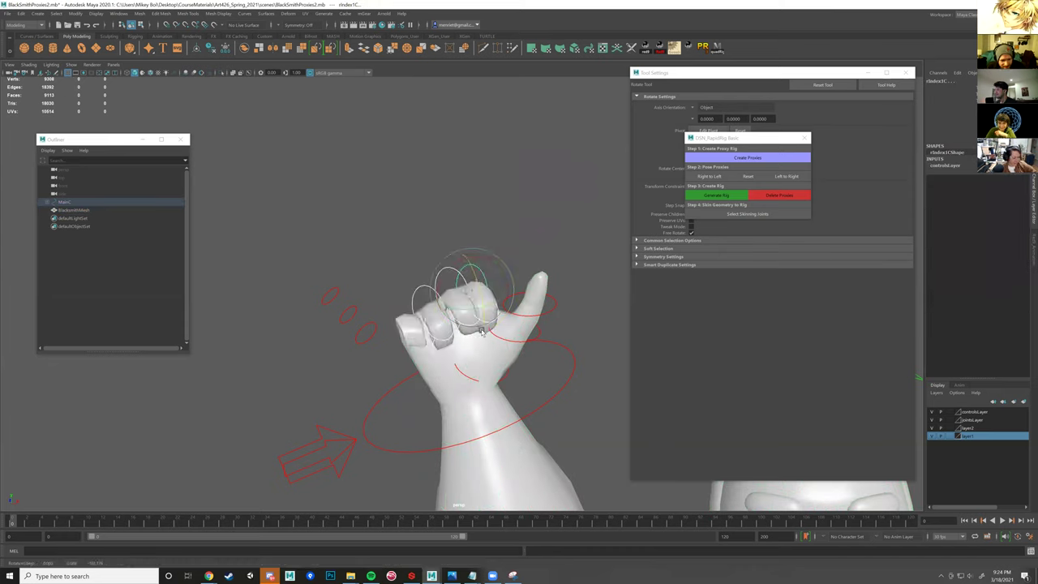
- Rotate the right thumb's controls one after another to fold the thumb over the curled fingers
{"action": "left_click_drag", "start_coordinate": [424, 353], "coordinate": [412, 301], "text": "alt"}
{"action": "left_click", "coordinate": [472, 311]}
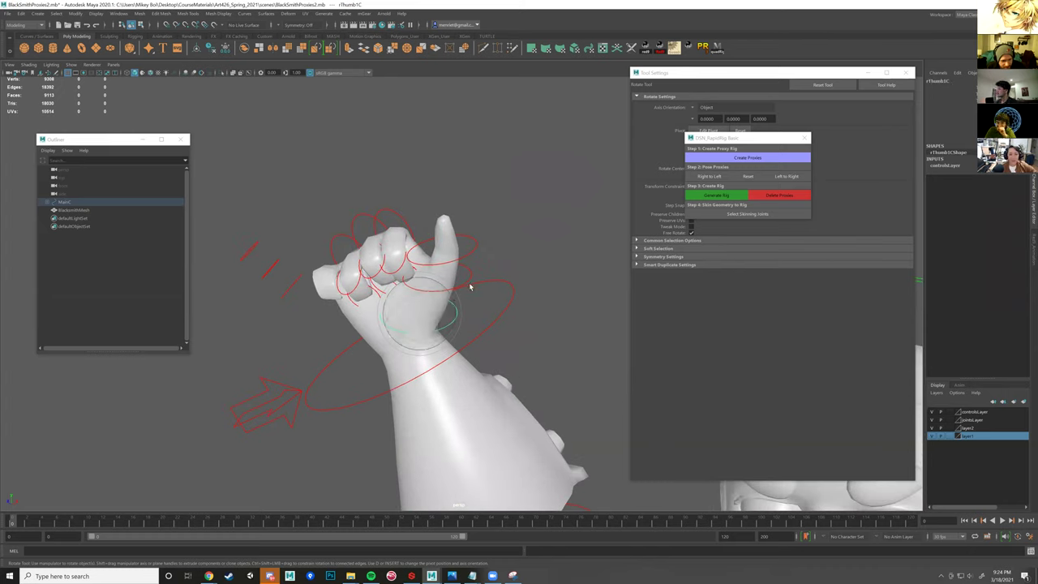
{"action": "mouse_move", "coordinate": [400, 343]}
{"action": "left_mouse_down", "text": "alt"}
{"action": "mouse_move", "coordinate": [385, 358]}
{"action": "mouse_move", "coordinate": [396, 388]}
{"action": "mouse_move", "coordinate": [408, 347]}
{"action": "left_mouse_up", "text": "alt"}
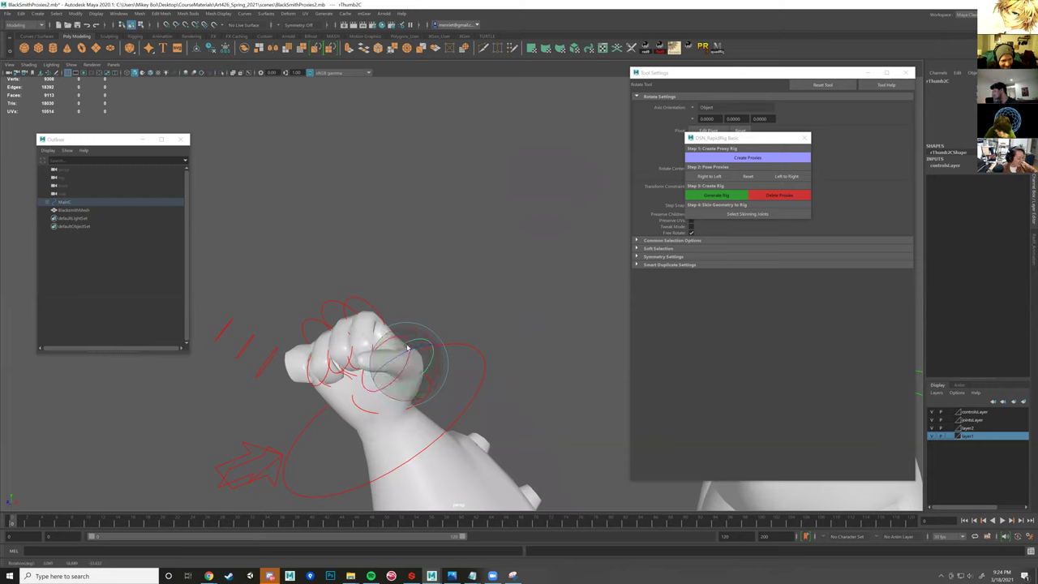
{"action": "key", "text": "w"}
{"action": "left_click", "coordinate": [402, 341]}
{"action": "key", "text": "e"}
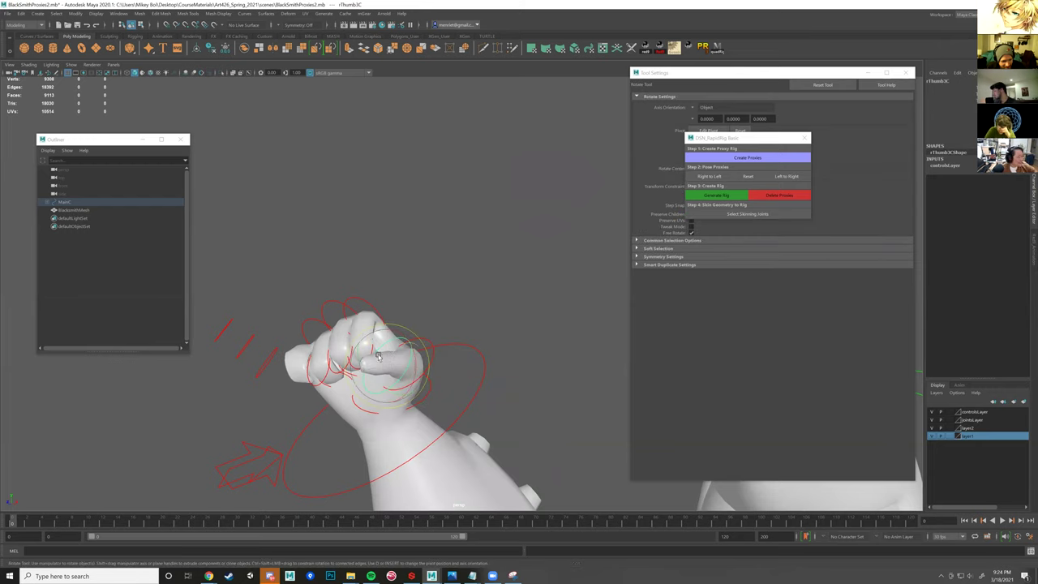
{"action": "left_click_drag", "start_coordinate": [356, 371], "coordinate": [362, 369]}
{"action": "left_click_drag", "start_coordinate": [291, 395], "coordinate": [308, 385], "text": "alt"}
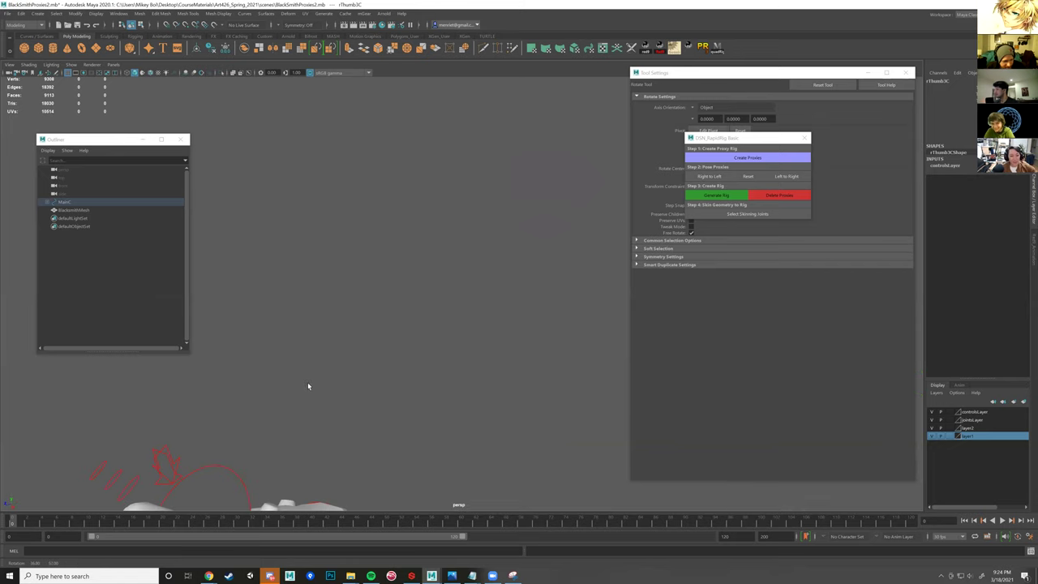
{"action": "left_click_drag", "start_coordinate": [443, 335], "coordinate": [511, 321], "text": "alt"}
{"action": "left_click_drag", "start_coordinate": [374, 328], "coordinate": [362, 324], "text": "alt"}
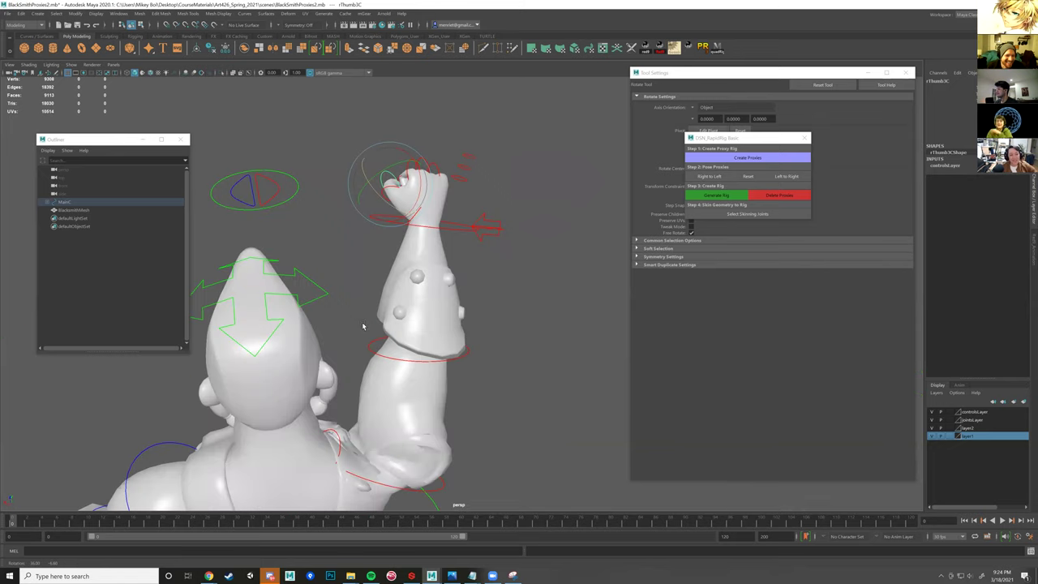
- Select the control at the base of the right thumb and unlock its rotation channels
{"action": "key", "text": "w"}
{"action": "left_click_drag", "start_coordinate": [401, 242], "coordinate": [406, 239], "text": "alt"}
{"action": "left_click", "coordinate": [426, 225]}
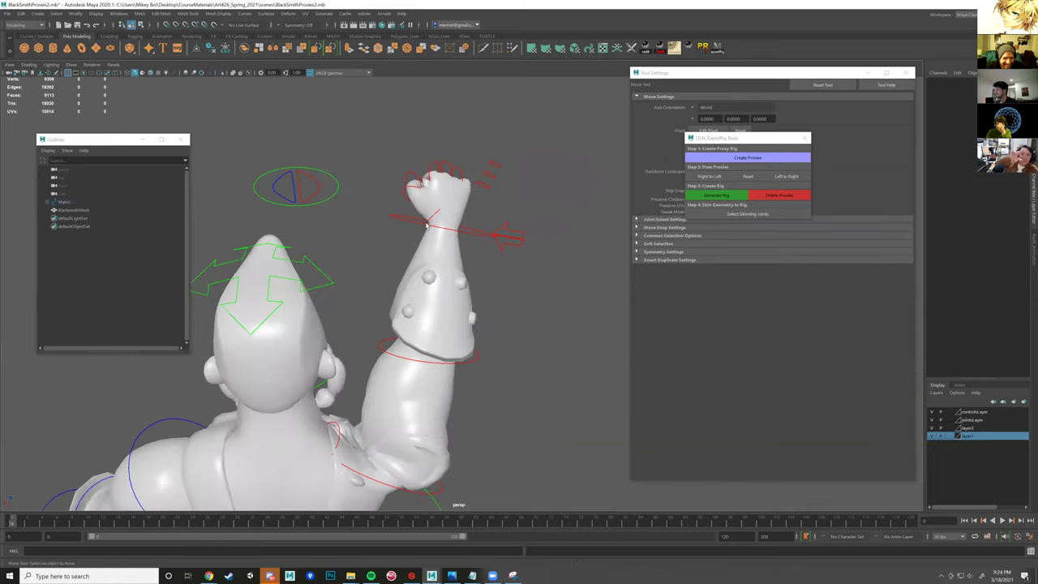
{"action": "left_click", "coordinate": [426, 226]}
{"action": "key", "text": "e"}
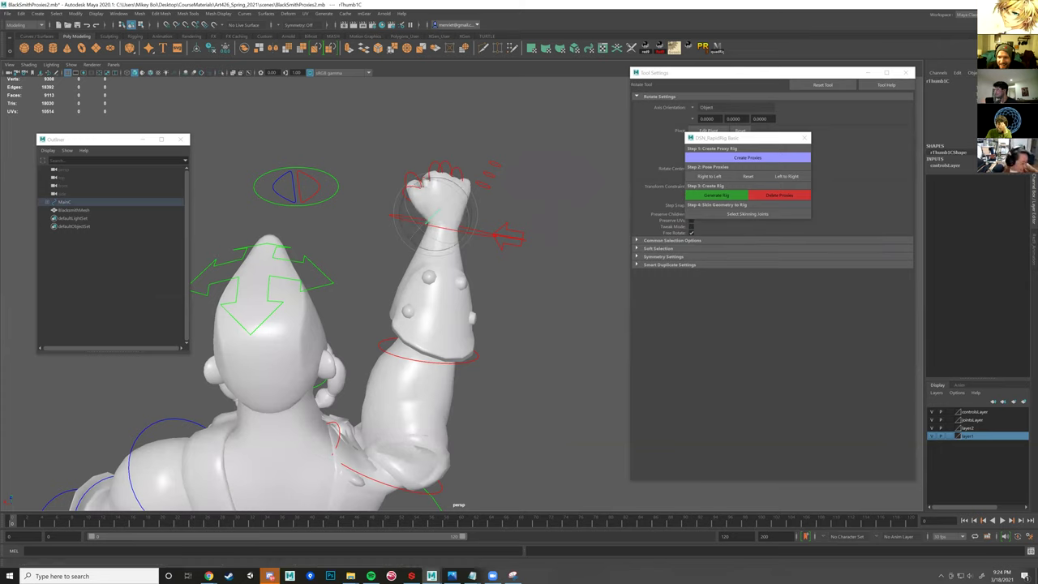
{"action": "left_click_drag", "start_coordinate": [956, 106], "coordinate": [956, 119]}
{"action": "right_click", "coordinate": [981, 264]}
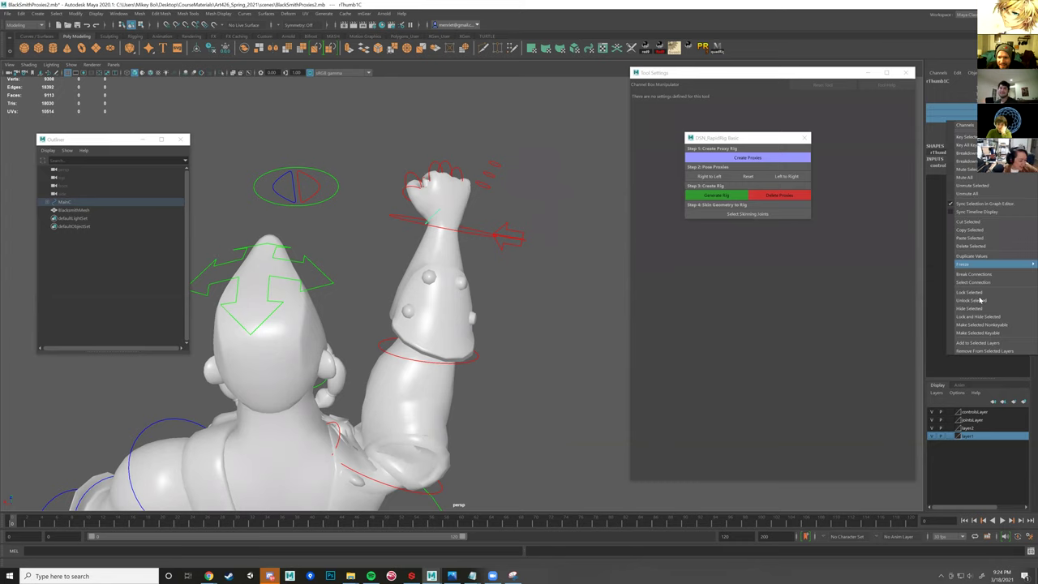
{"action": "left_click", "coordinate": [979, 300]}
- Rotate the right thumb's base control to tuck the thumb against the fist
{"action": "left_click_drag", "start_coordinate": [484, 244], "coordinate": [543, 261], "text": "alt"}
{"action": "key", "text": "e"}
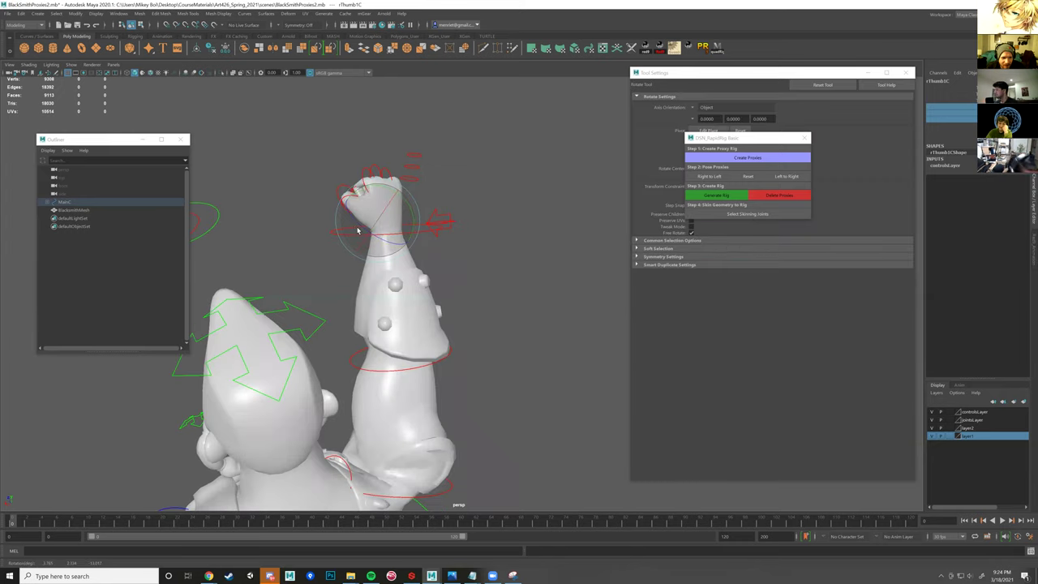
{"action": "left_click_drag", "start_coordinate": [428, 208], "coordinate": [446, 201], "text": "alt"}
{"action": "key", "text": "f"}
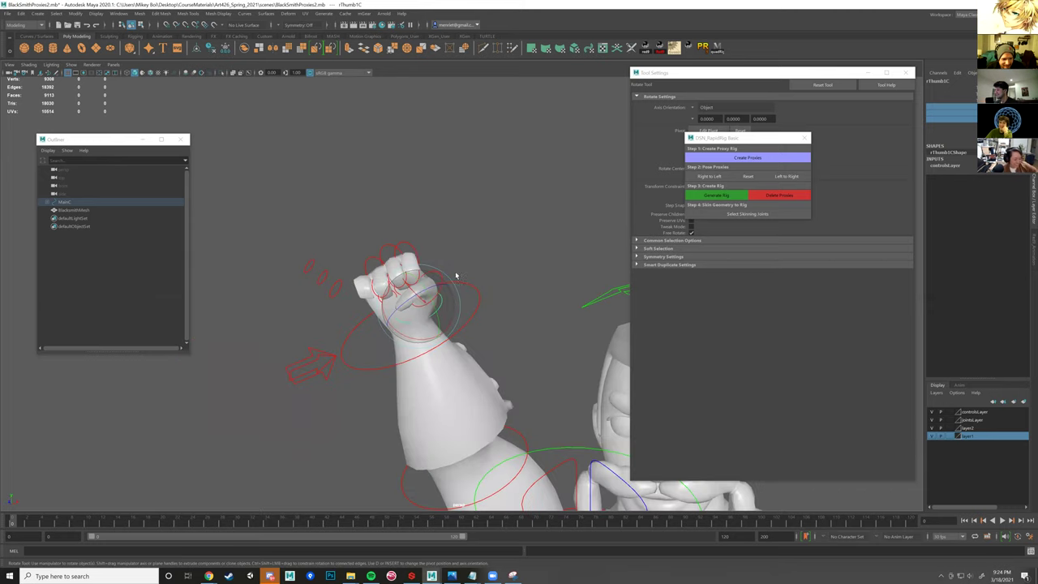
{"action": "left_click_drag", "start_coordinate": [400, 325], "coordinate": [407, 318]}
- Rotate the right elbow FK control to swing the raised forearm inward toward the head
{"action": "right_click_drag", "start_coordinate": [518, 346], "coordinate": [466, 243], "text": "alt"}
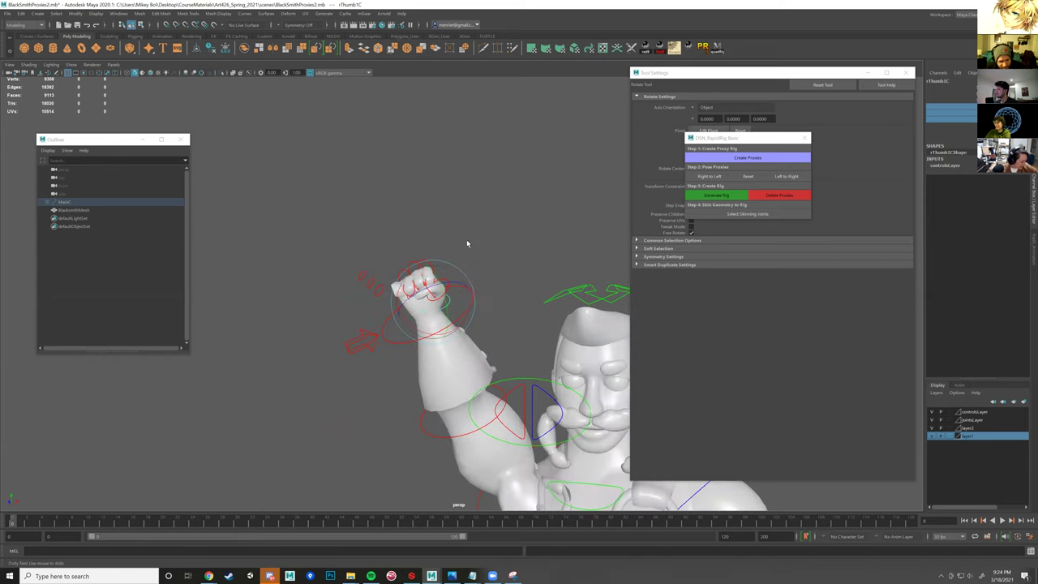
{"action": "middle_click_drag", "start_coordinate": [465, 307], "coordinate": [465, 298], "text": "alt"}
{"action": "left_click", "coordinate": [448, 249]}
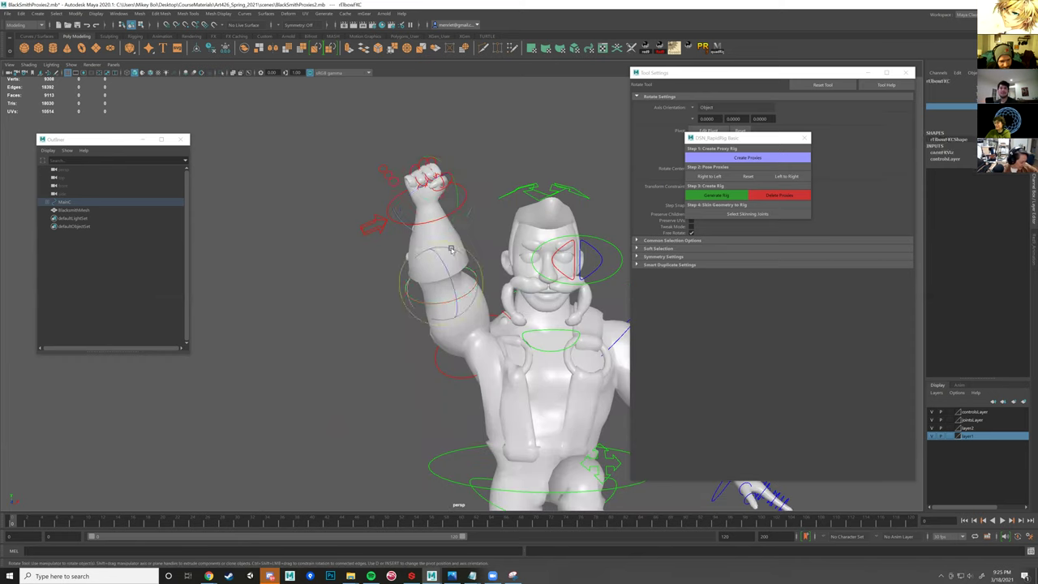
{"action": "left_click_drag", "start_coordinate": [456, 248], "coordinate": [472, 254]}
- Pick the right clavicle control through the wireframe and rotate it to lift the right shoulder, restoring shaded display
{"action": "left_click", "coordinate": [503, 315]}
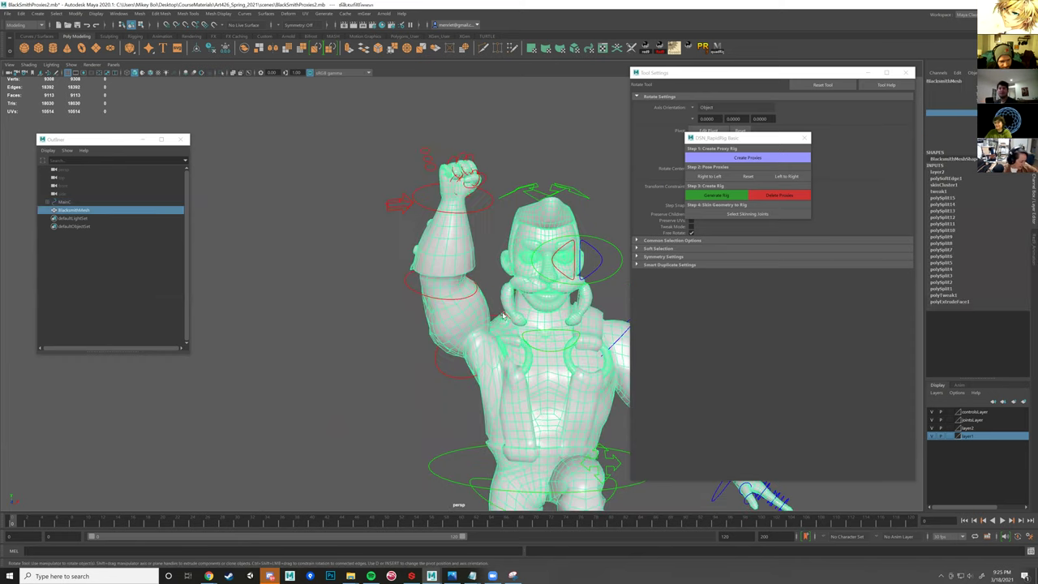
{"action": "left_click_drag", "start_coordinate": [484, 304], "coordinate": [589, 303], "text": "alt"}
{"action": "left_click", "coordinate": [588, 303]}
{"action": "left_click_drag", "start_coordinate": [491, 329], "coordinate": [525, 316], "text": "alt"}
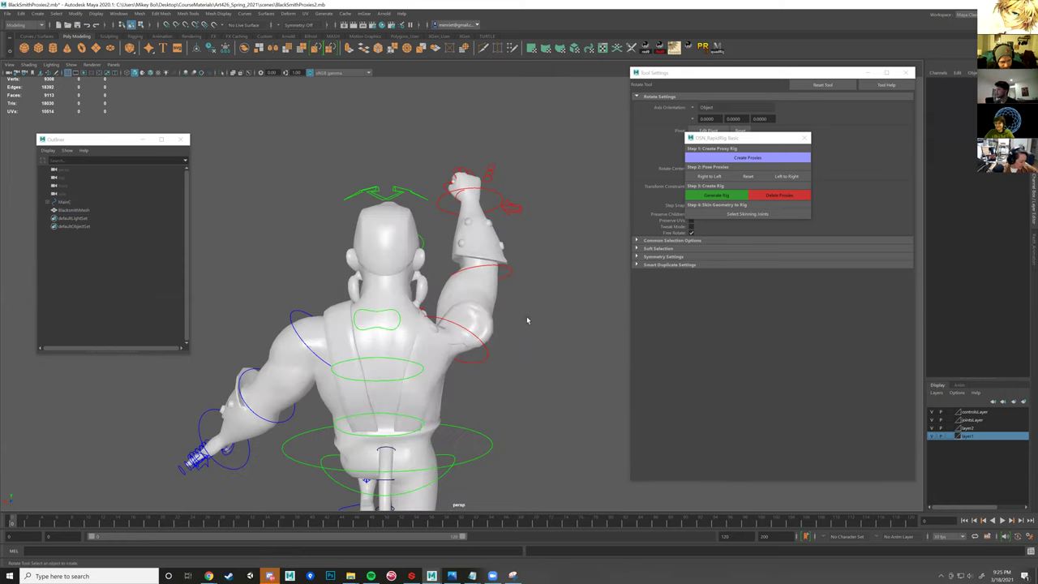
{"action": "key", "text": "4"}
{"action": "scroll", "coordinate": [468, 279], "scroll_direction": "up", "scroll_amount": 3}
{"action": "left_click", "coordinate": [447, 302]}
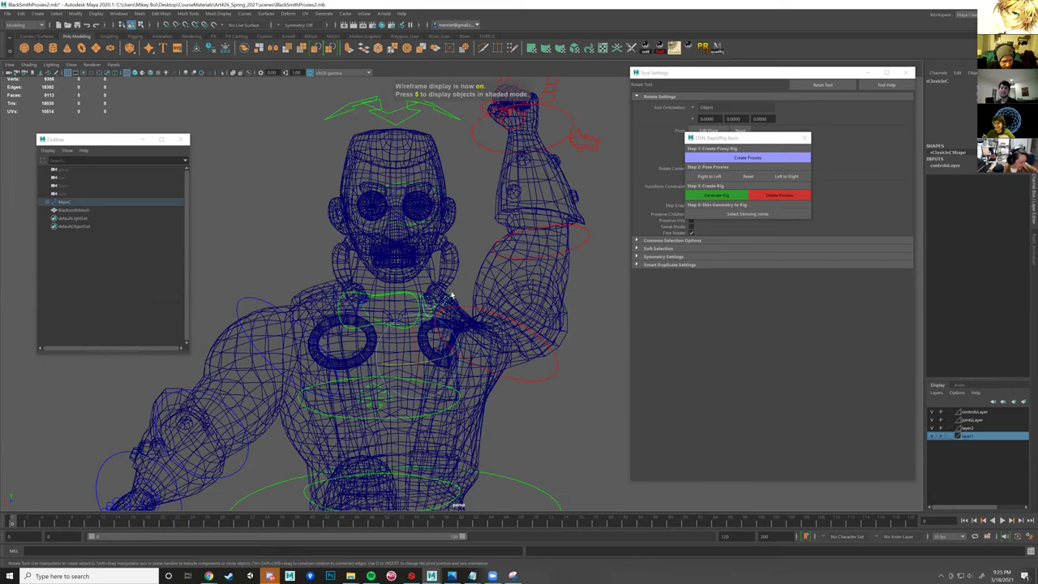
{"action": "key", "text": "5"}
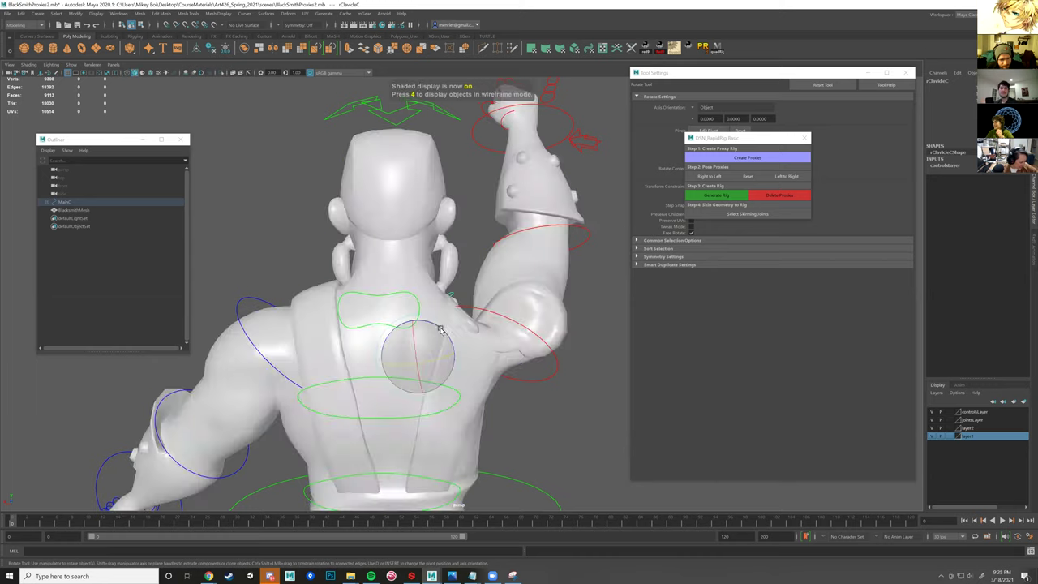
{"action": "left_click_drag", "start_coordinate": [436, 330], "coordinate": [425, 324]}
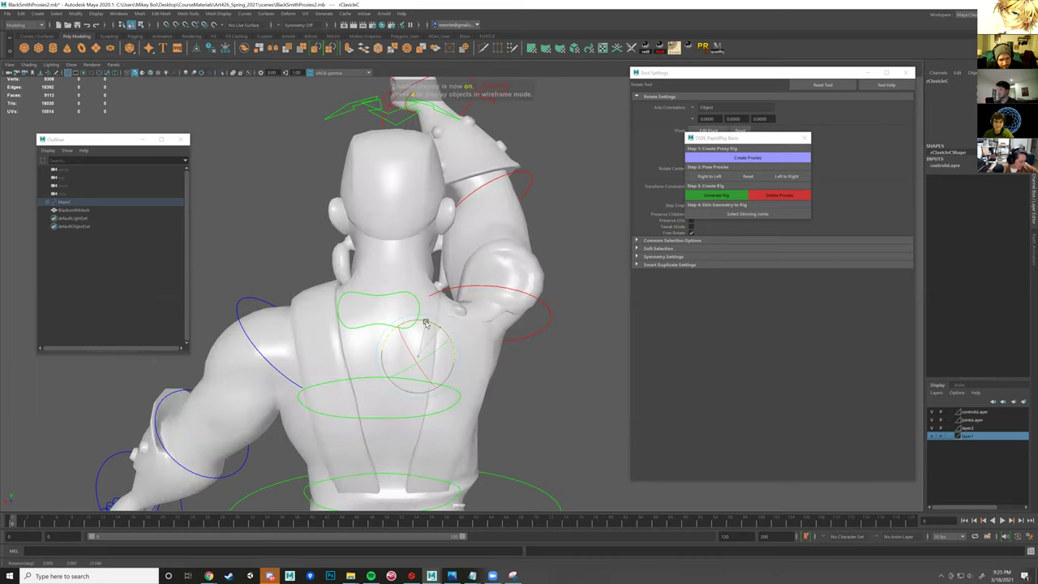
- Rotate the right shoulder FK control to swing the raised arm back away from the head
{"action": "left_click", "coordinate": [503, 284]}
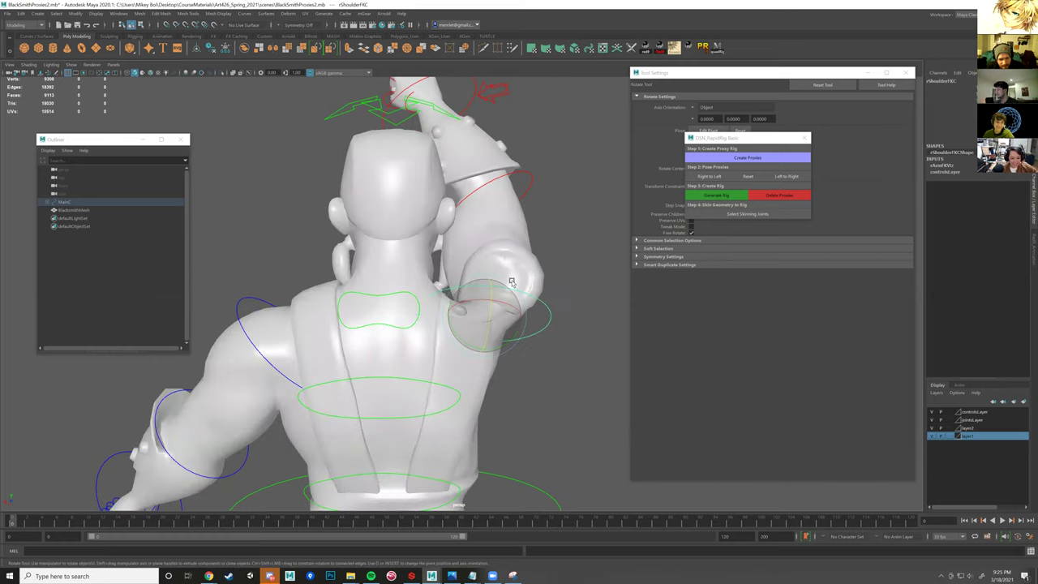
{"action": "left_click_drag", "start_coordinate": [521, 289], "coordinate": [496, 291]}
{"action": "mouse_move", "coordinate": [425, 292]}
{"action": "left_mouse_down", "text": "alt"}
{"action": "mouse_move", "coordinate": [459, 316]}
{"action": "mouse_move", "coordinate": [438, 296]}
{"action": "left_mouse_up", "text": "alt"}
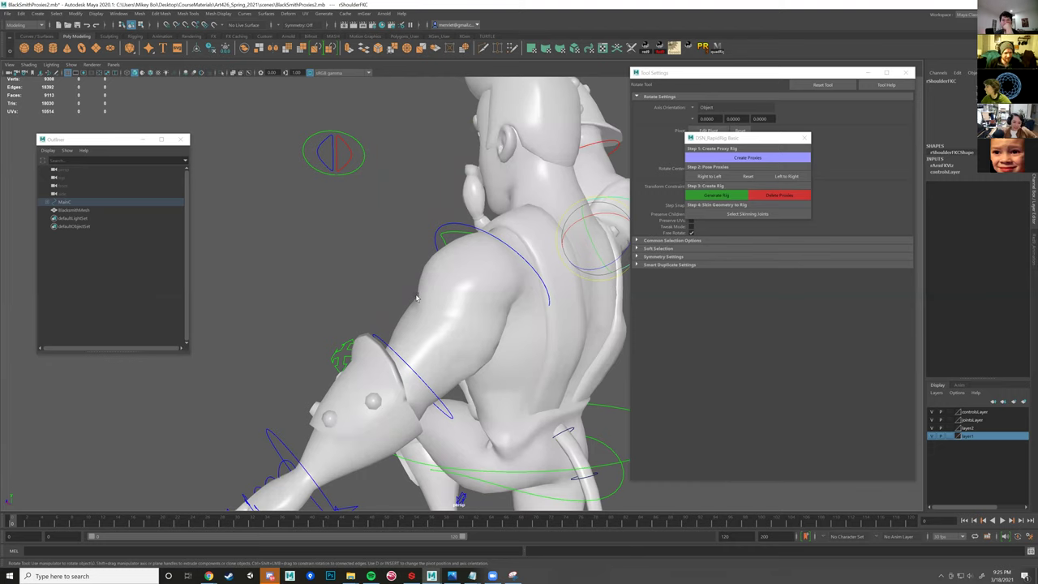
- Rotate the left shoulder FK control to lower the left arm alongside the body
{"action": "left_click_drag", "start_coordinate": [489, 297], "coordinate": [378, 322], "text": "alt"}
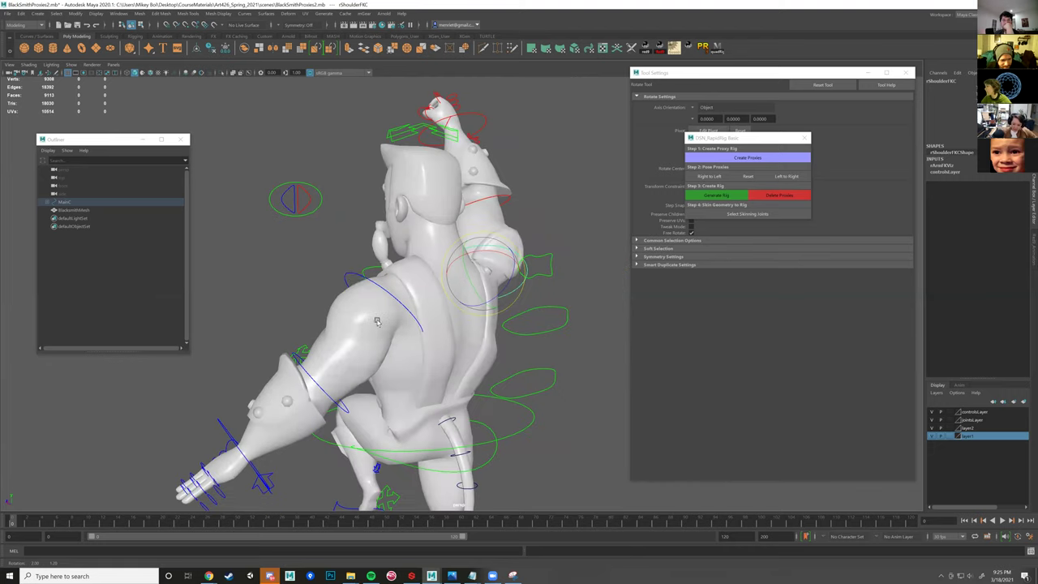
{"action": "left_click_drag", "start_coordinate": [348, 276], "coordinate": [381, 269], "text": "alt"}
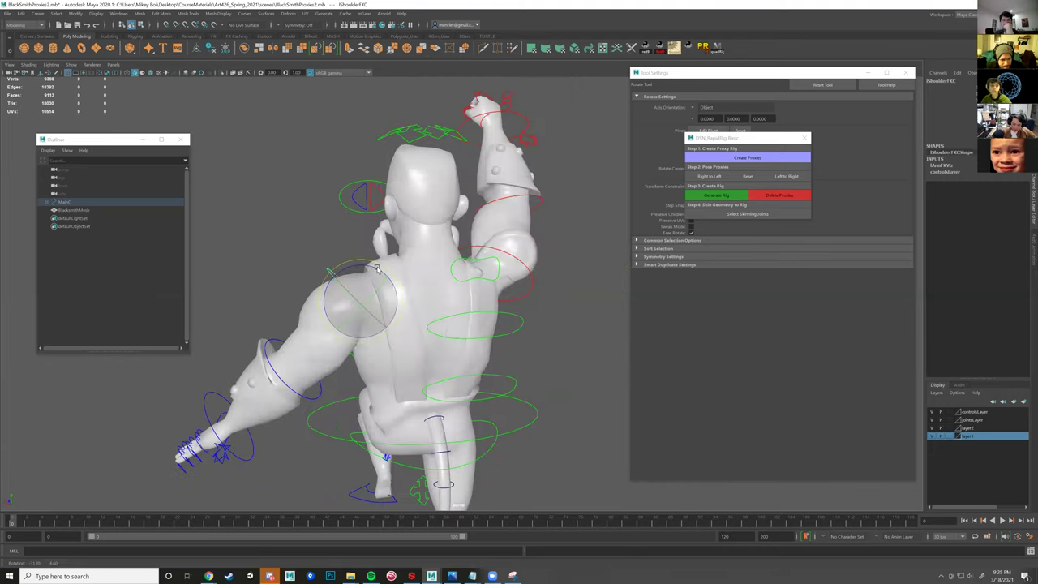
{"action": "left_click_drag", "start_coordinate": [377, 324], "coordinate": [419, 341], "text": "alt"}
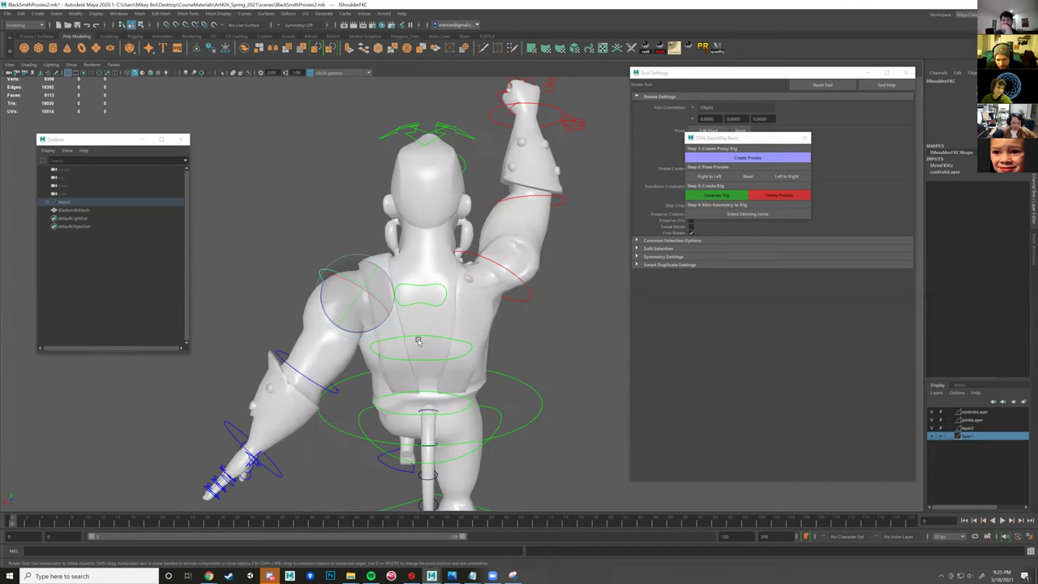
{"action": "right_click_drag", "start_coordinate": [382, 334], "coordinate": [444, 334], "text": "alt"}
{"action": "left_click_drag", "start_coordinate": [428, 329], "coordinate": [403, 333], "text": "alt"}
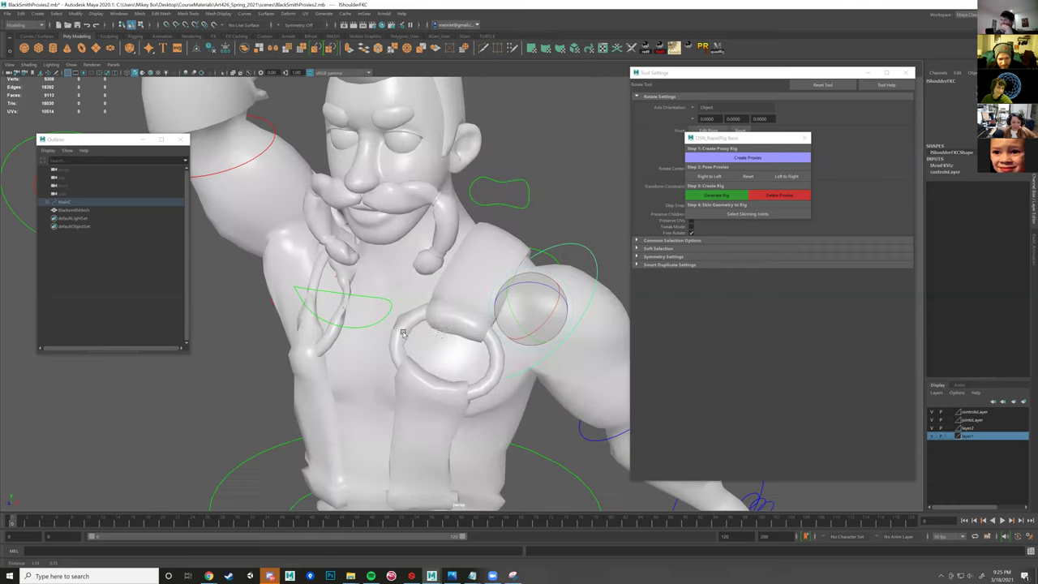
{"action": "left_click_drag", "start_coordinate": [482, 348], "coordinate": [442, 363], "text": "alt"}
{"action": "left_click_drag", "start_coordinate": [507, 336], "coordinate": [459, 187], "text": "alt"}
{"action": "left_click", "coordinate": [475, 333]}
{"action": "left_click", "coordinate": [485, 201]}
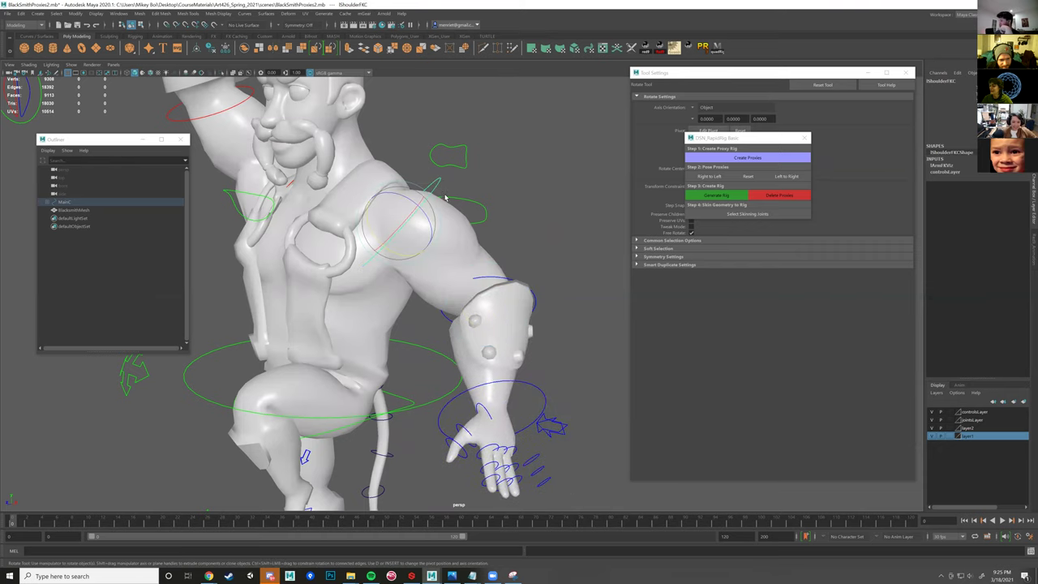
- Pick the left clavicle control through the wireframe and rotate it to reposition the left shoulder
{"action": "left_click_drag", "start_coordinate": [404, 260], "coordinate": [407, 330], "text": "alt"}
{"action": "key", "text": "f"}
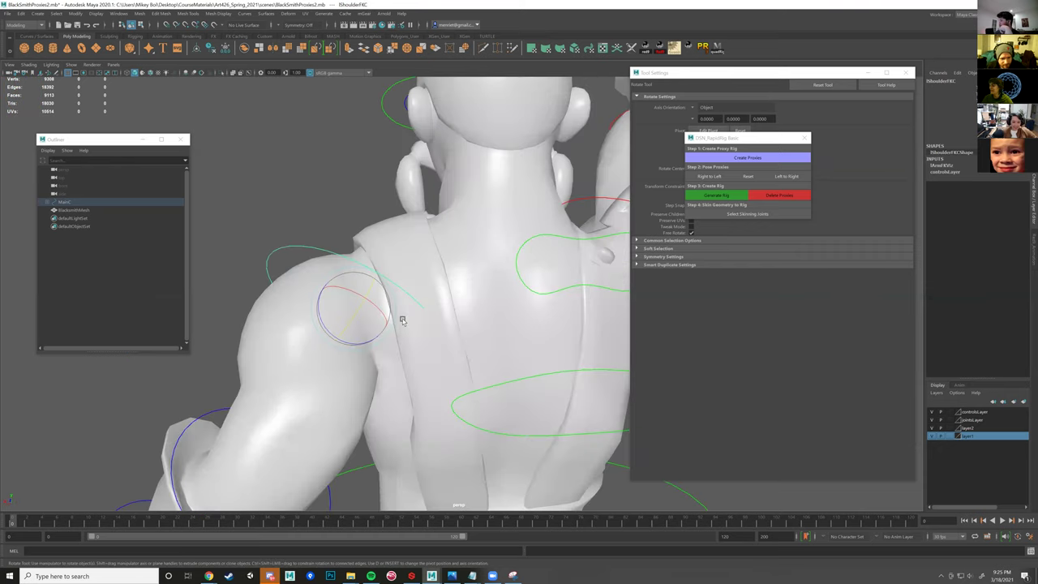
{"action": "key", "text": "4"}
{"action": "left_click", "coordinate": [444, 263]}
{"action": "scroll", "coordinate": [441, 325], "scroll_direction": "down", "scroll_amount": 2}
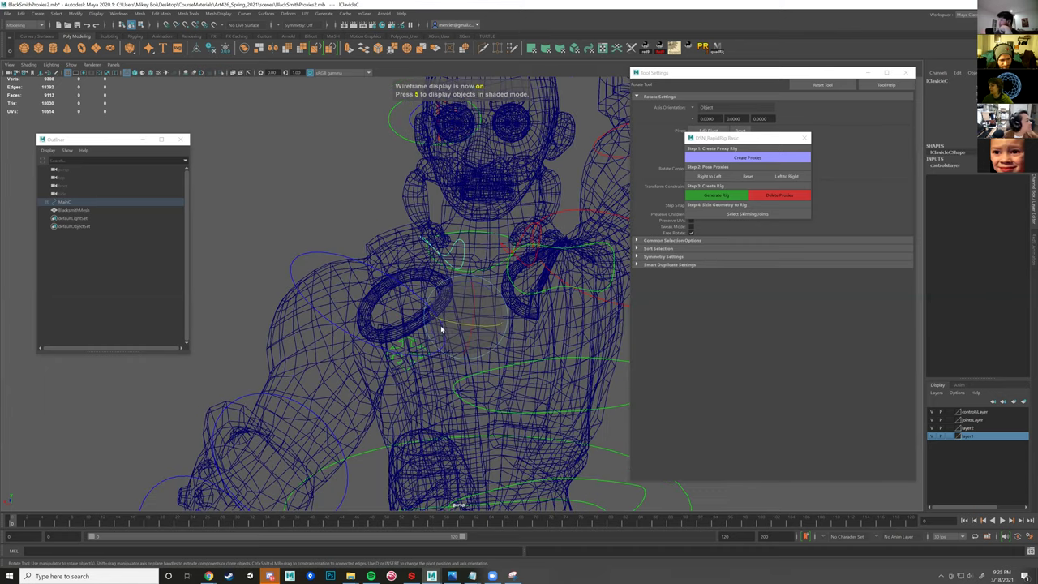
{"action": "scroll", "coordinate": [452, 328], "scroll_direction": "down", "scroll_amount": 1}
{"action": "left_click_drag", "start_coordinate": [452, 328], "coordinate": [475, 325]}
{"action": "key", "text": "f"}
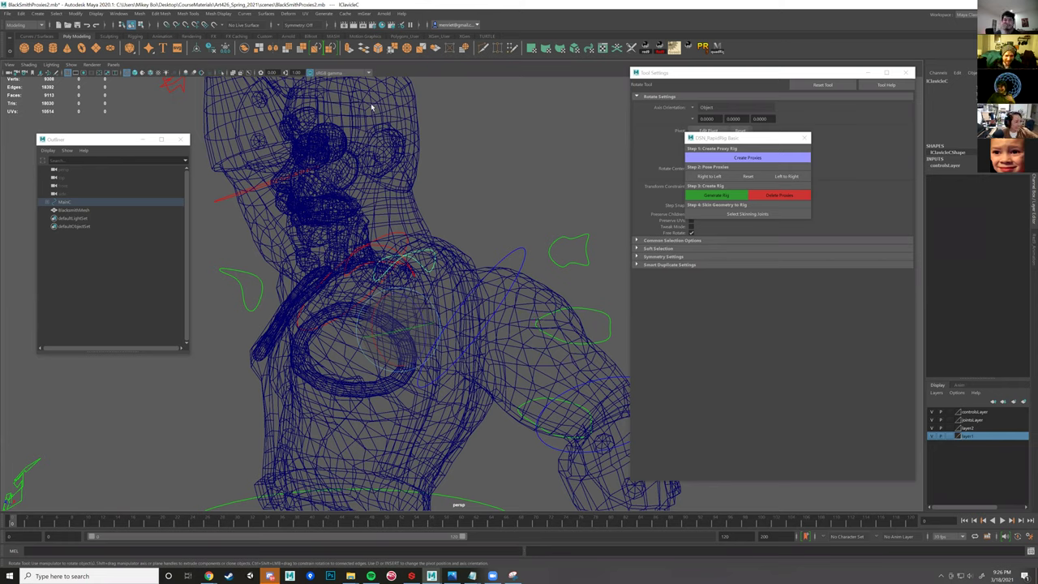
- Return to shaded display, select the spine controls together with the neck control, and rotate them to pose the torso
{"action": "scroll", "coordinate": [468, 236], "scroll_direction": "down", "scroll_amount": 5}
{"action": "mouse_move", "coordinate": [468, 236]}
{"action": "left_mouse_down", "text": "alt"}
{"action": "mouse_move", "coordinate": [535, 239]}
{"action": "mouse_move", "coordinate": [484, 246]}
{"action": "mouse_move", "coordinate": [493, 224]}
{"action": "left_mouse_up", "text": "alt"}
{"action": "left_click", "coordinate": [486, 245]}
{"action": "key", "text": "5"}
{"action": "mouse_move", "coordinate": [445, 266]}
{"action": "left_mouse_down", "text": "alt"}
{"action": "mouse_move", "coordinate": [420, 257]}
{"action": "mouse_move", "coordinate": [542, 287]}
{"action": "left_mouse_up", "text": "alt"}
{"action": "left_click", "coordinate": [572, 306]}
{"action": "middle_click_drag", "start_coordinate": [590, 241], "coordinate": [566, 298], "text": "alt"}
{"action": "left_click", "coordinate": [565, 272], "text": "shift"}
{"action": "left_click_drag", "start_coordinate": [521, 275], "coordinate": [480, 282], "text": "alt"}
{"action": "left_click", "coordinate": [462, 258], "text": "shift"}
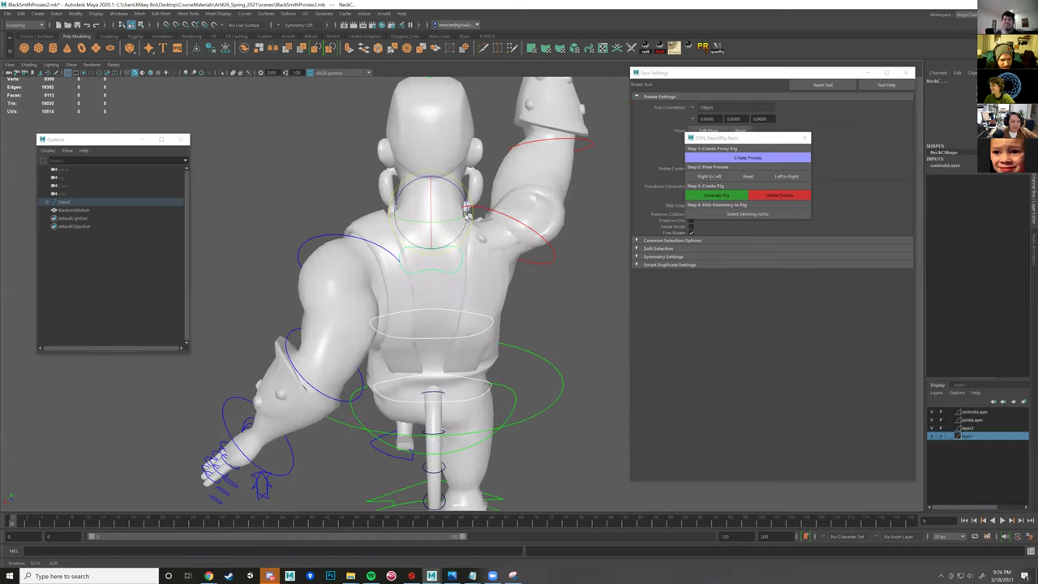
{"action": "left_click_drag", "start_coordinate": [464, 218], "coordinate": [472, 218]}
- Clear the selection and rotate the neck control on its own to adjust the head's pose
{"action": "left_click_drag", "start_coordinate": [561, 222], "coordinate": [596, 221], "text": "alt"}
{"action": "left_click_drag", "start_coordinate": [553, 275], "coordinate": [508, 276], "text": "alt"}
{"action": "middle_click_drag", "start_coordinate": [507, 276], "coordinate": [521, 318], "text": "alt"}
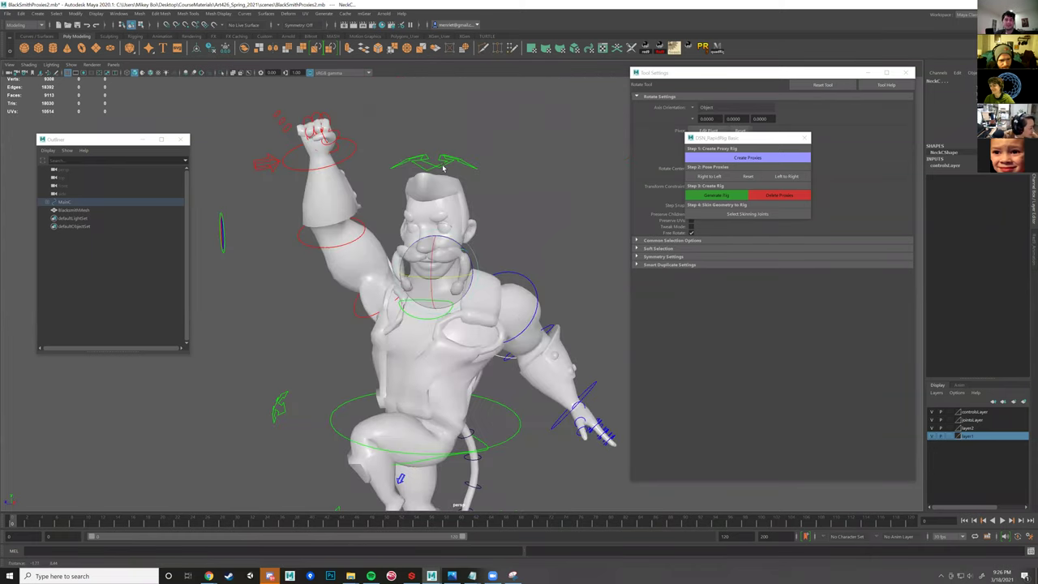
{"action": "left_click", "coordinate": [484, 190]}
{"action": "left_click_drag", "start_coordinate": [470, 273], "coordinate": [538, 323], "text": "alt"}
{"action": "left_click", "coordinate": [532, 322]}
{"action": "left_click_drag", "start_coordinate": [425, 318], "coordinate": [422, 317]}
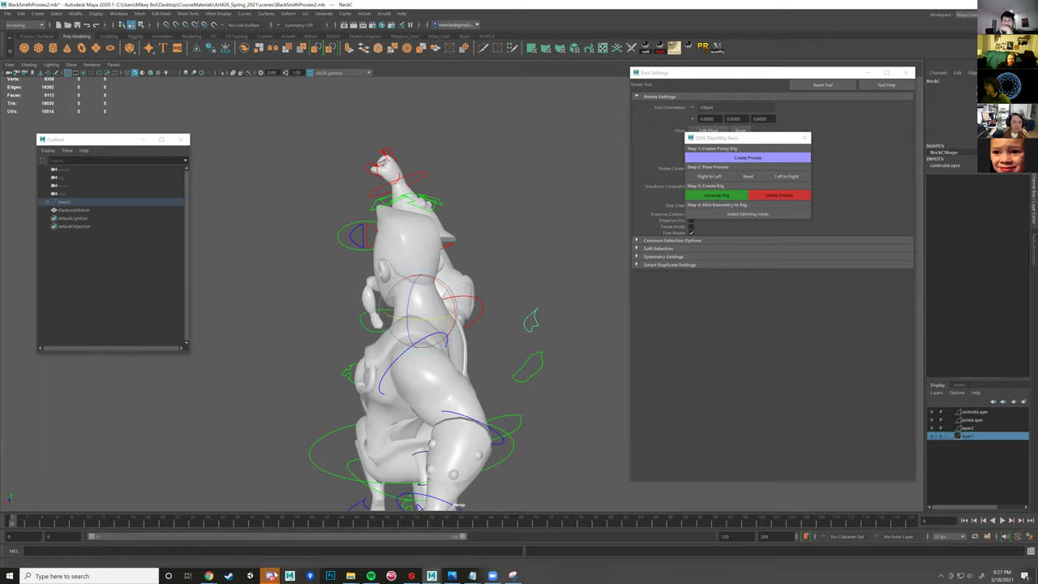
- Switch to Discord and look back through the renders posted in art-sharing-channel
{"action": "left_click", "coordinate": [270, 576]}
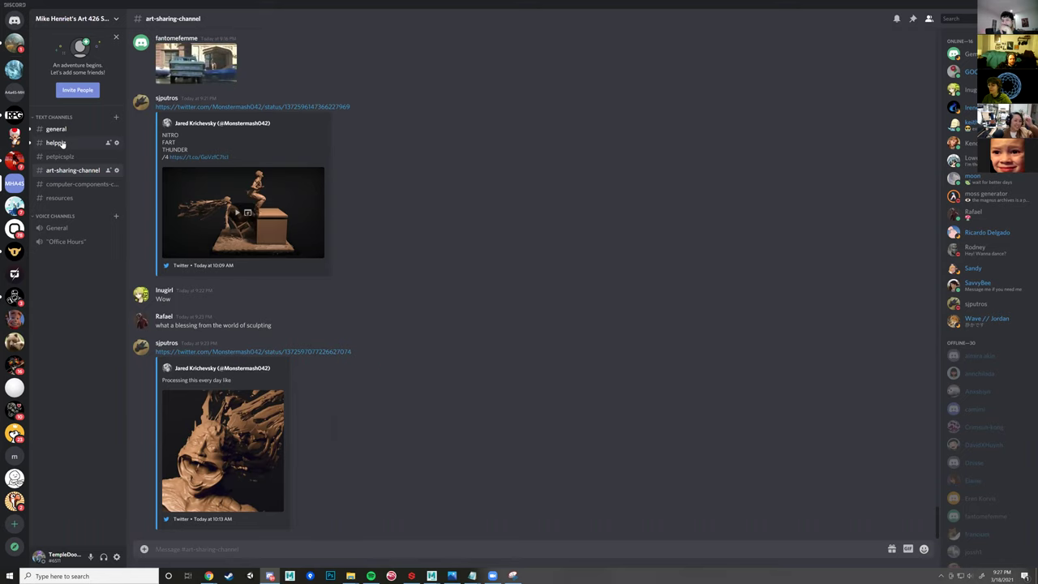
{"action": "scroll", "coordinate": [463, 355], "scroll_direction": "up", "scroll_amount": 3}
{"action": "scroll", "coordinate": [463, 356], "scroll_direction": "up", "scroll_amount": 15}
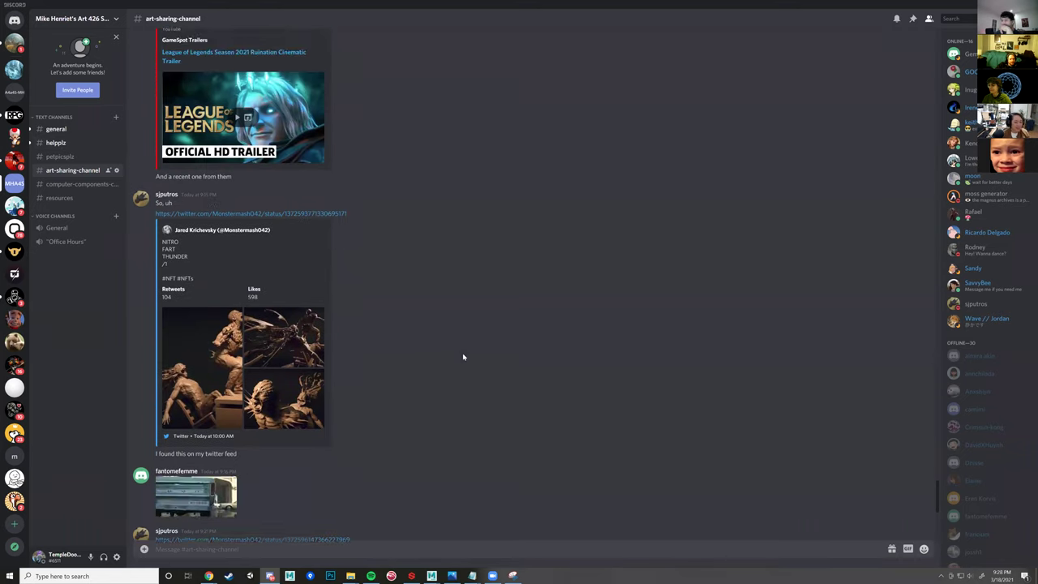
{"action": "scroll", "coordinate": [461, 353], "scroll_direction": "up", "scroll_amount": 6}
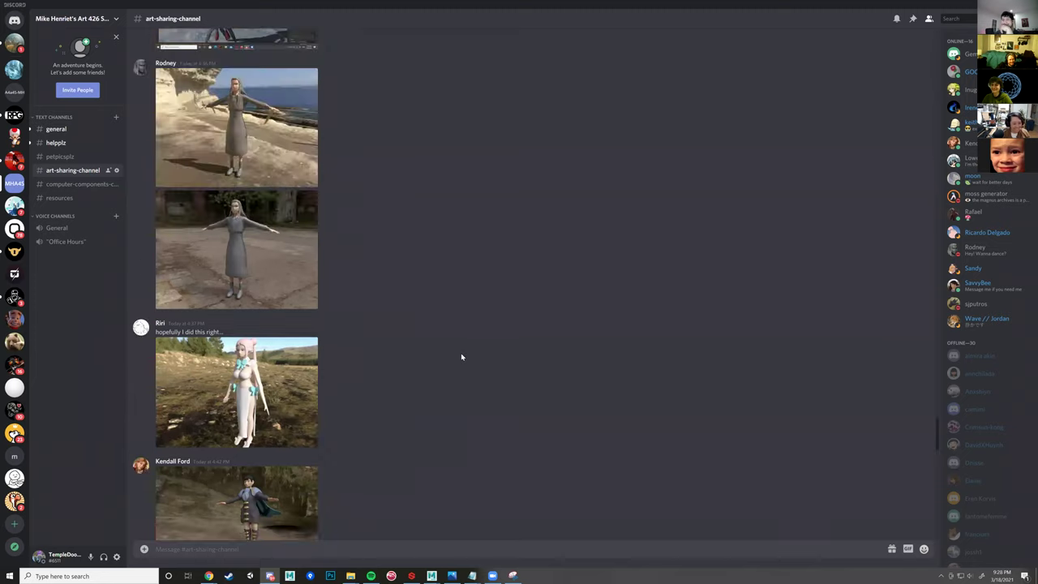
{"action": "scroll", "coordinate": [446, 329], "scroll_direction": "up", "scroll_amount": 10}
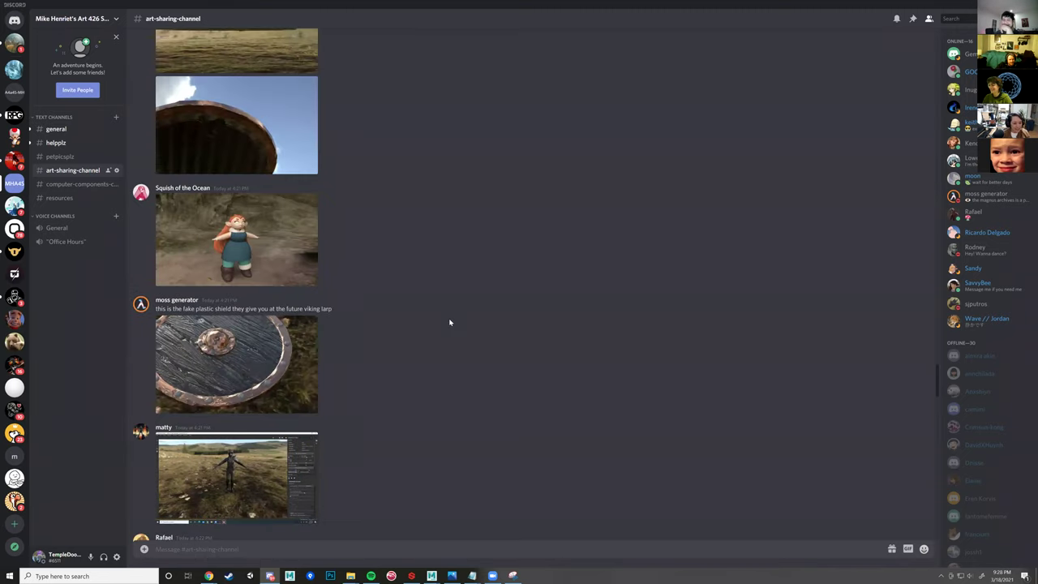
{"action": "scroll", "coordinate": [449, 322], "scroll_direction": "up", "scroll_amount": 3}
{"action": "scroll", "coordinate": [452, 320], "scroll_direction": "up", "scroll_amount": 5}
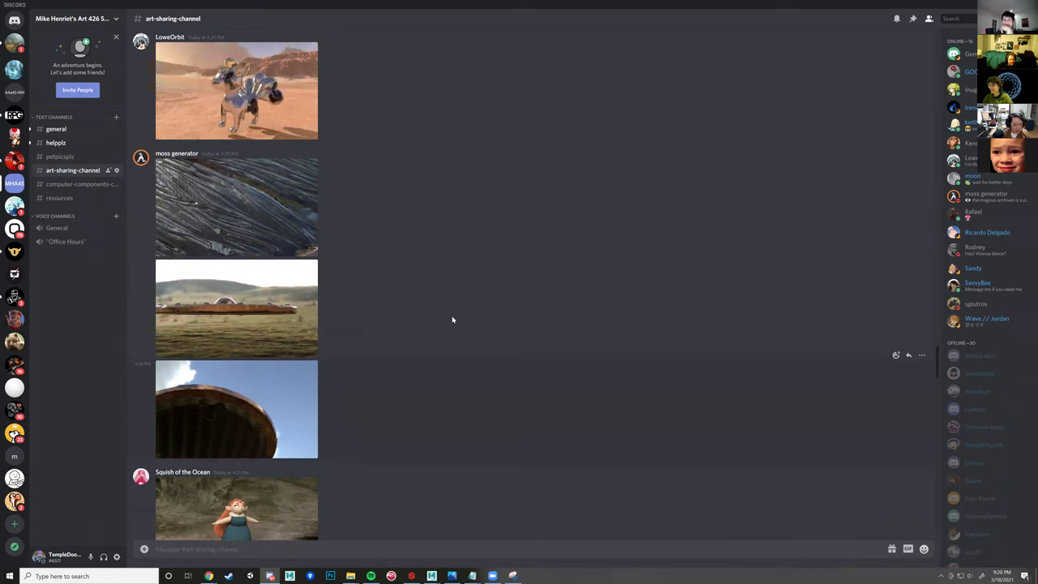
{"action": "scroll", "coordinate": [452, 316], "scroll_direction": "down", "scroll_amount": 10}
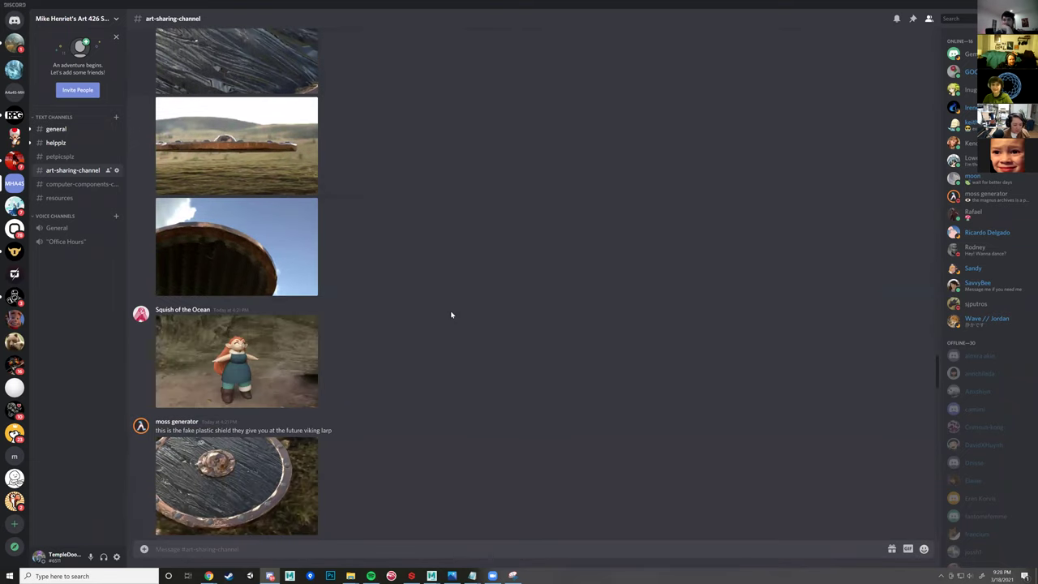
- Enlarge the blue rabbit character's forest-road render to examine it, and return to the earlier posts
{"action": "left_click", "coordinate": [275, 274]}
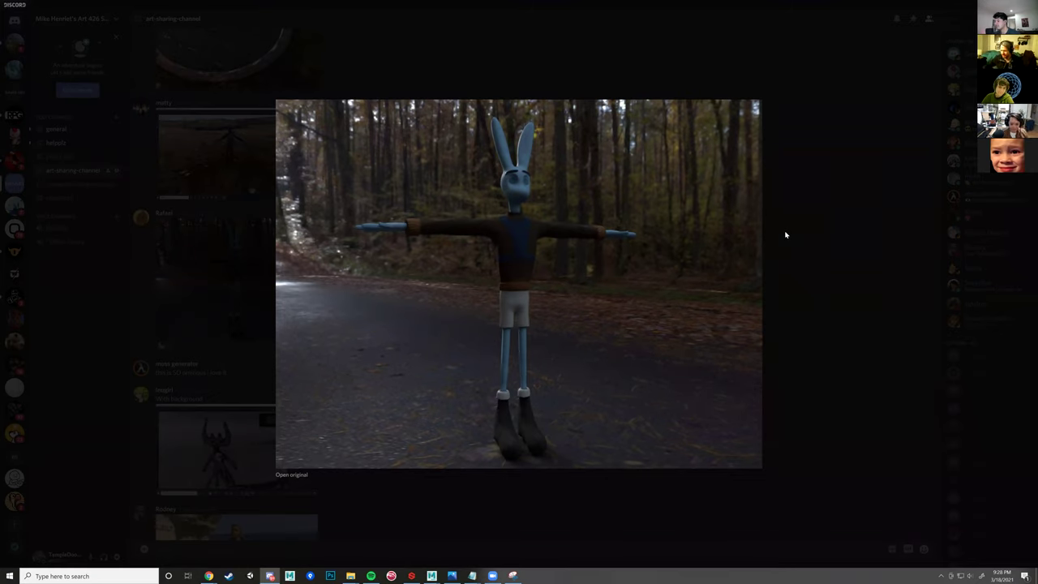
{"action": "left_click", "coordinate": [255, 216]}
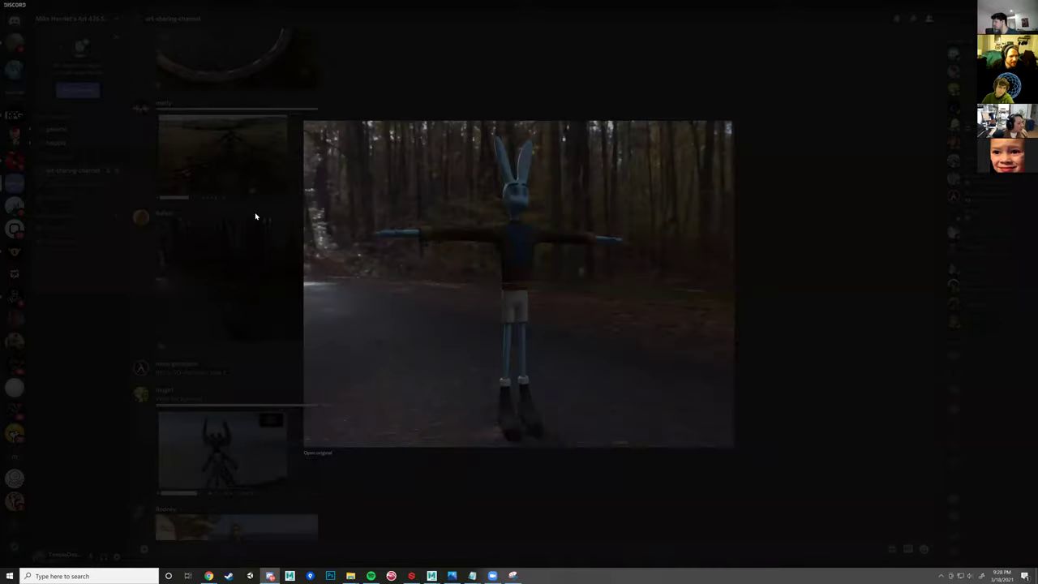
{"action": "scroll", "coordinate": [341, 255], "scroll_direction": "up", "scroll_amount": 10}
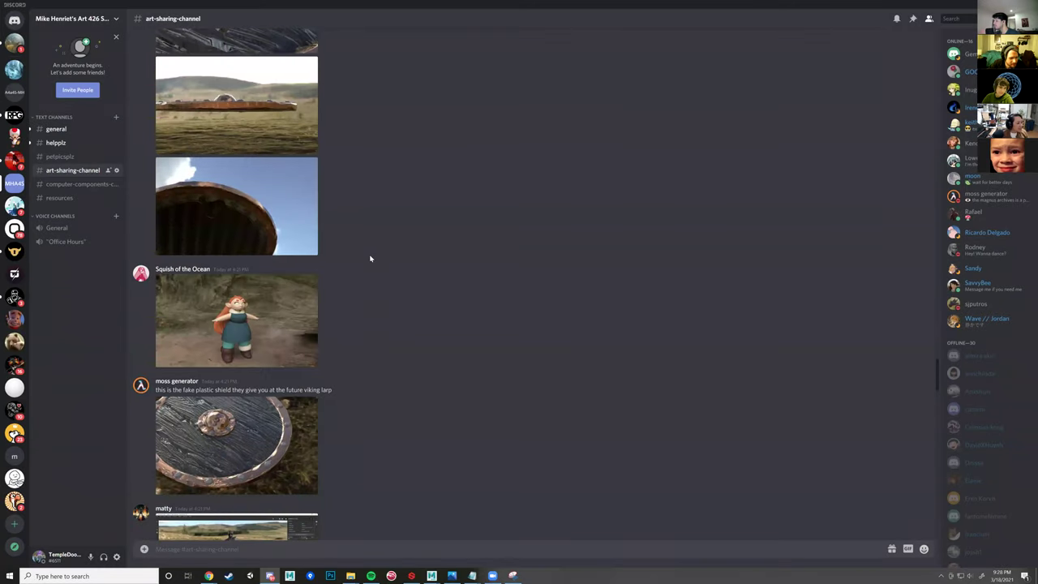
{"action": "scroll", "coordinate": [370, 257], "scroll_direction": "up", "scroll_amount": 3}
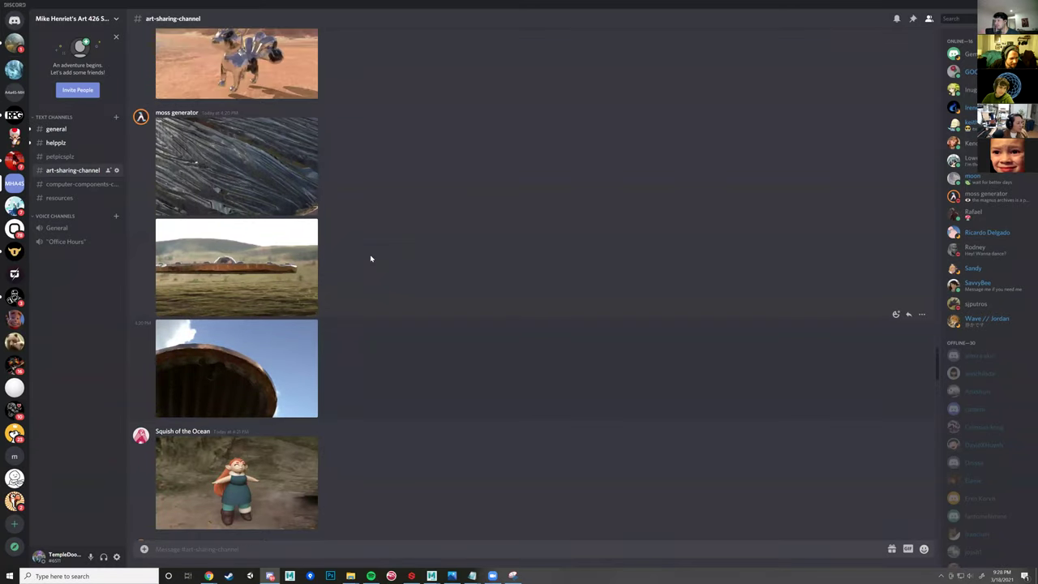
- Enlarge the close-up render of the dark wooden shield with the copper rim, and return to the channel posts
{"action": "scroll", "coordinate": [370, 257], "scroll_direction": "down", "scroll_amount": 11}
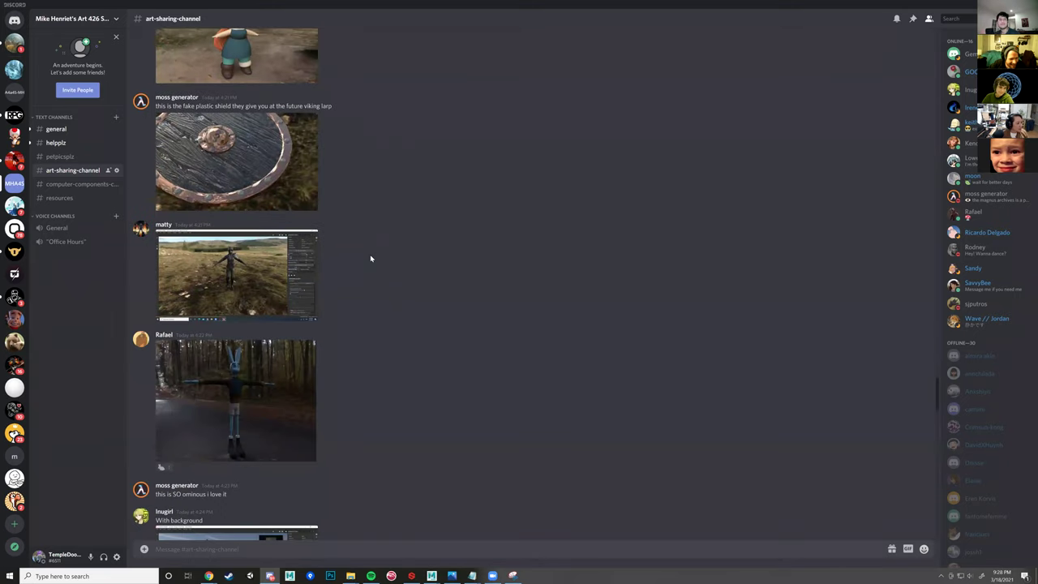
{"action": "scroll", "coordinate": [340, 264], "scroll_direction": "up", "scroll_amount": 3}
{"action": "left_click", "coordinate": [265, 275]}
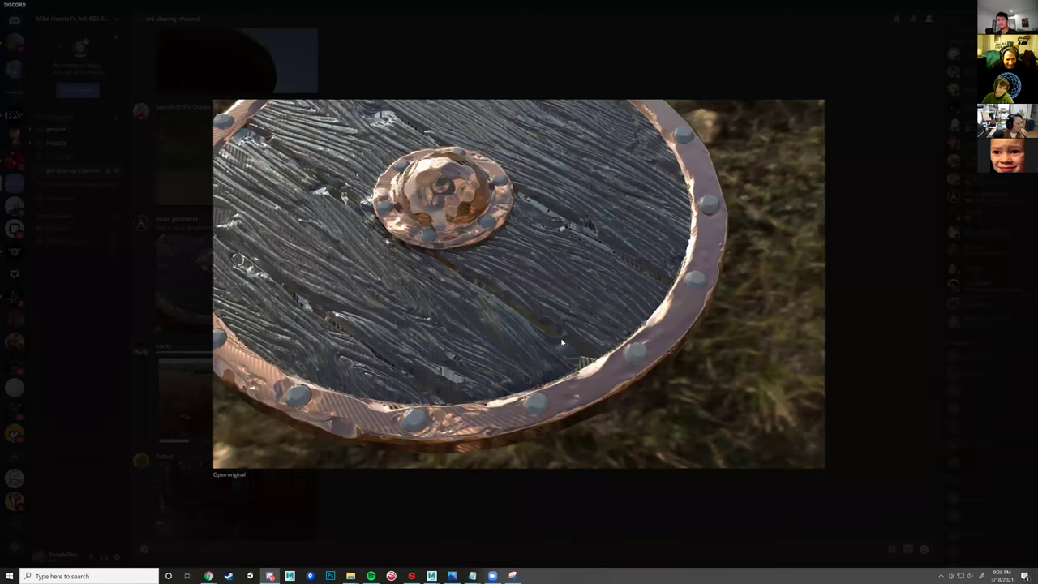
{"action": "left_click", "coordinate": [599, 485]}
- Look through the art-sharing-channel renders posted before and after the dark wooden shield
{"action": "scroll", "coordinate": [361, 357], "scroll_direction": "up", "scroll_amount": 5}
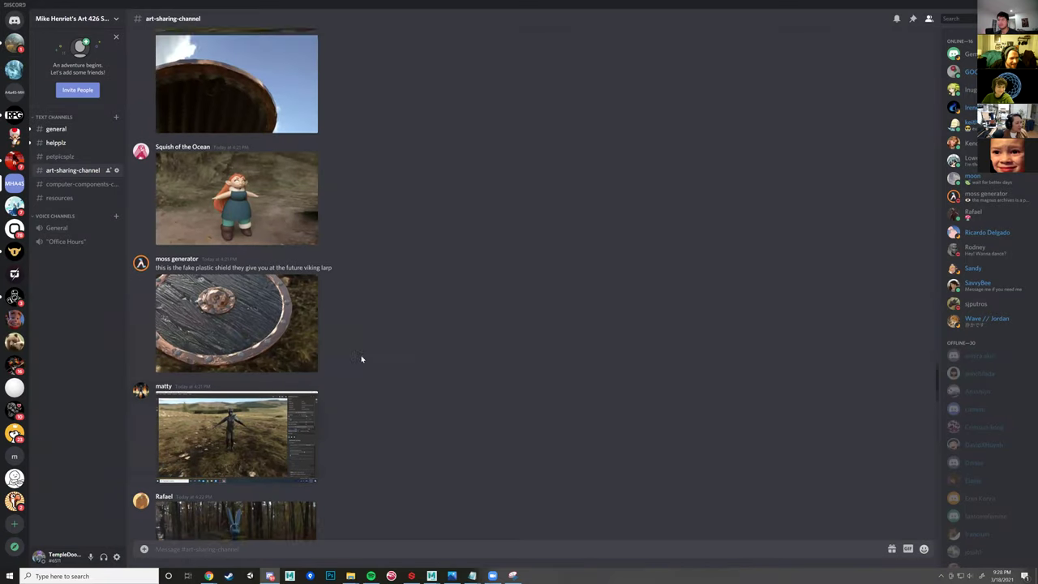
{"action": "scroll", "coordinate": [359, 349], "scroll_direction": "up", "scroll_amount": 5}
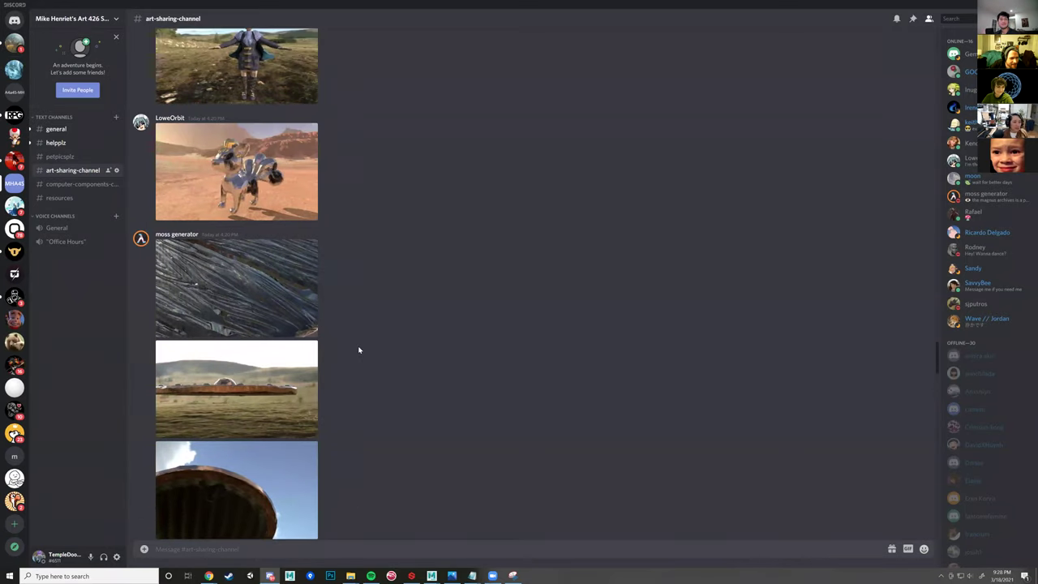
{"action": "scroll", "coordinate": [359, 350], "scroll_direction": "up", "scroll_amount": 2}
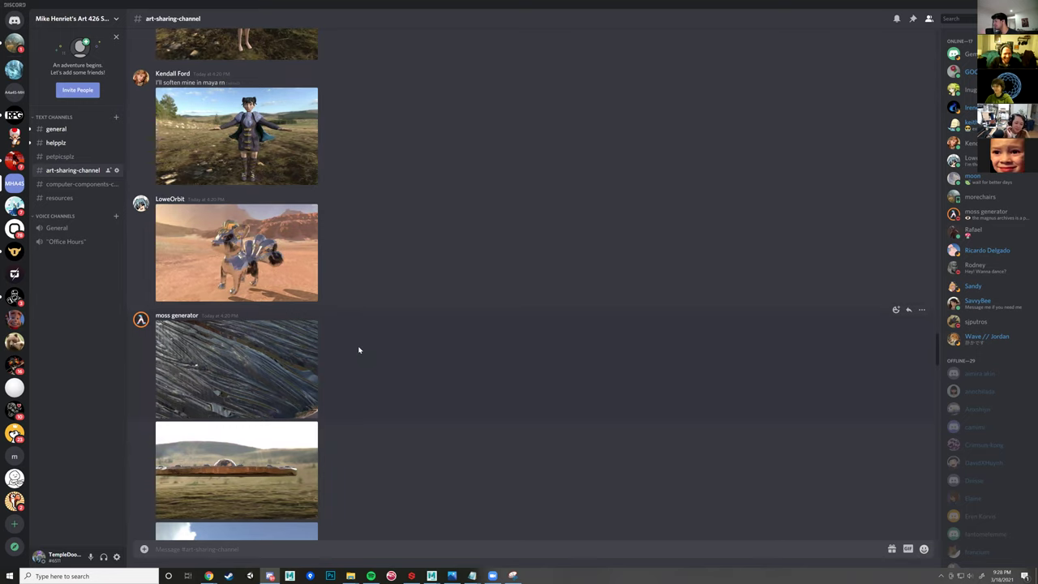
{"action": "scroll", "coordinate": [422, 296], "scroll_direction": "up", "scroll_amount": 3}
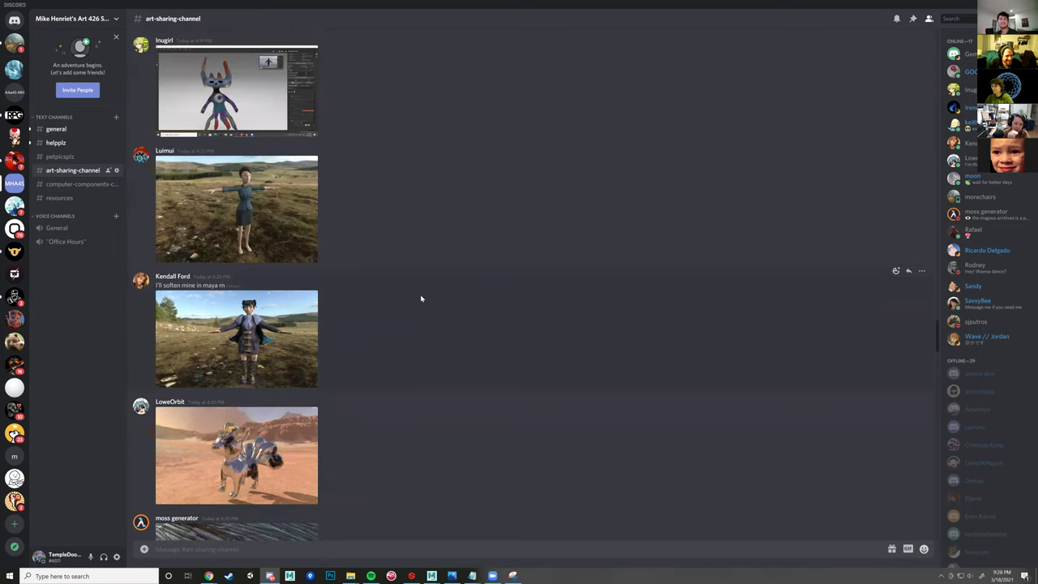
{"action": "scroll", "coordinate": [426, 316], "scroll_direction": "down", "scroll_amount": 1}
{"action": "scroll", "coordinate": [430, 330], "scroll_direction": "down", "scroll_amount": 15}
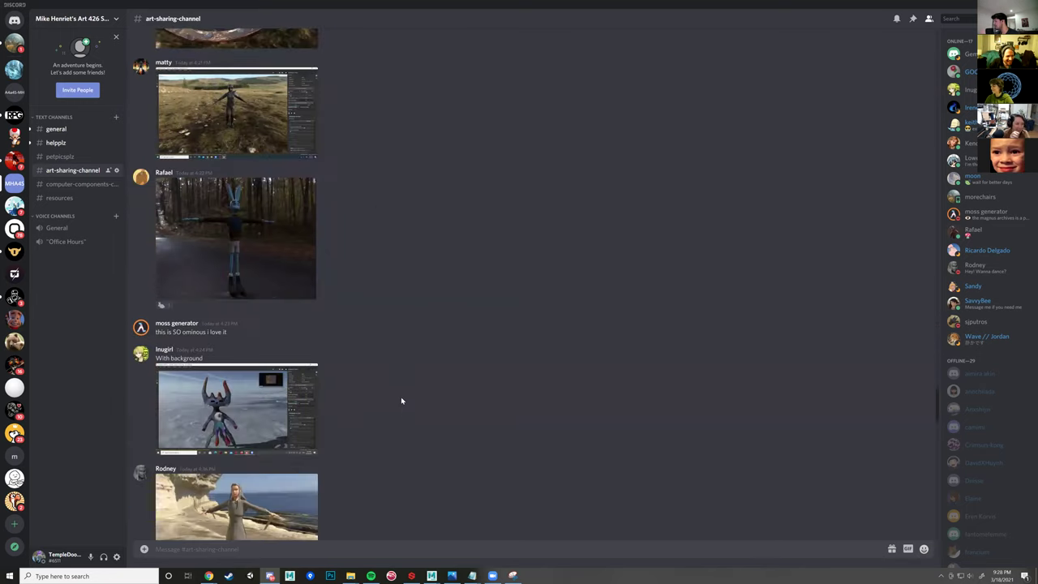
{"action": "scroll", "coordinate": [448, 394], "scroll_direction": "up", "scroll_amount": 15}
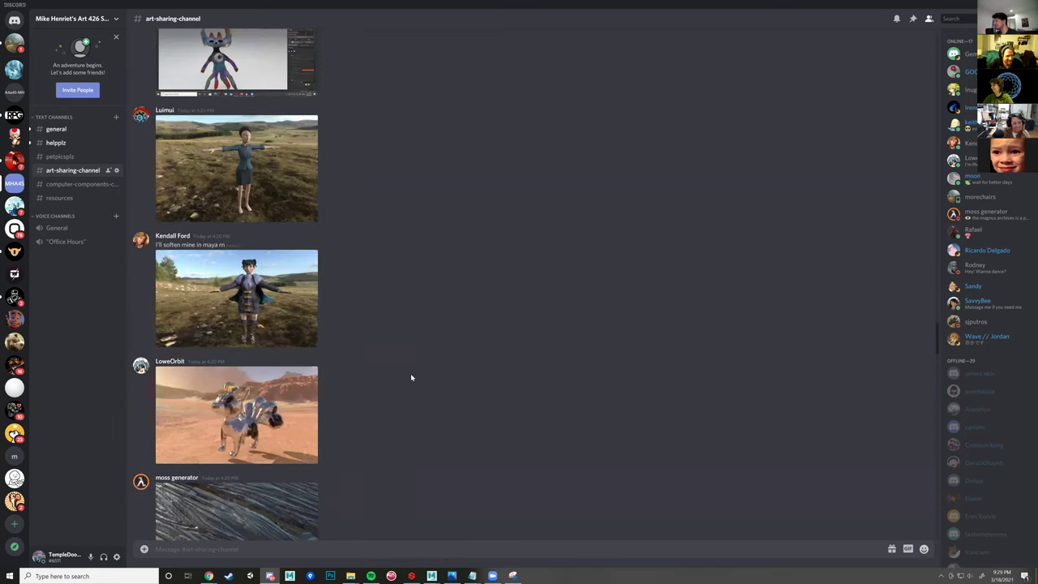
- Go back to the earlier posts and enlarge the blood-stained round shield's grass render, and close it after viewing
{"action": "scroll", "coordinate": [395, 378], "scroll_direction": "up", "scroll_amount": 10}
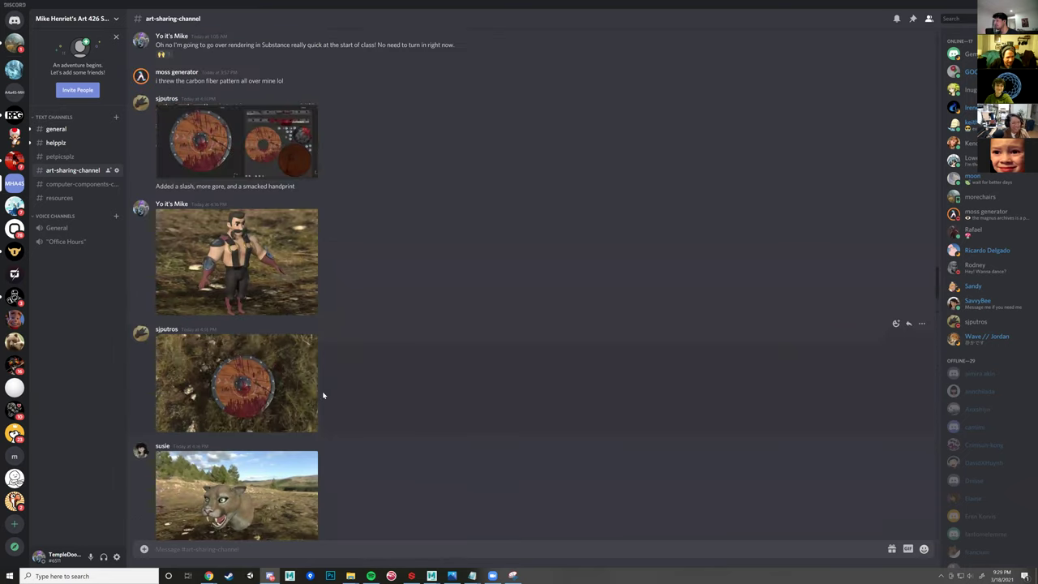
{"action": "left_click", "coordinate": [264, 388]}
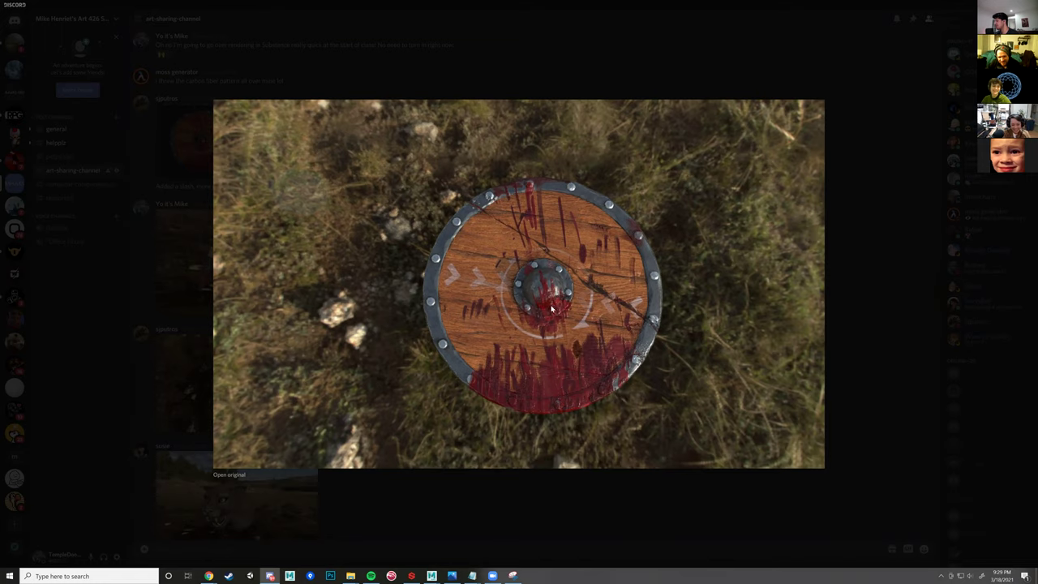
{"action": "left_click", "coordinate": [633, 531]}
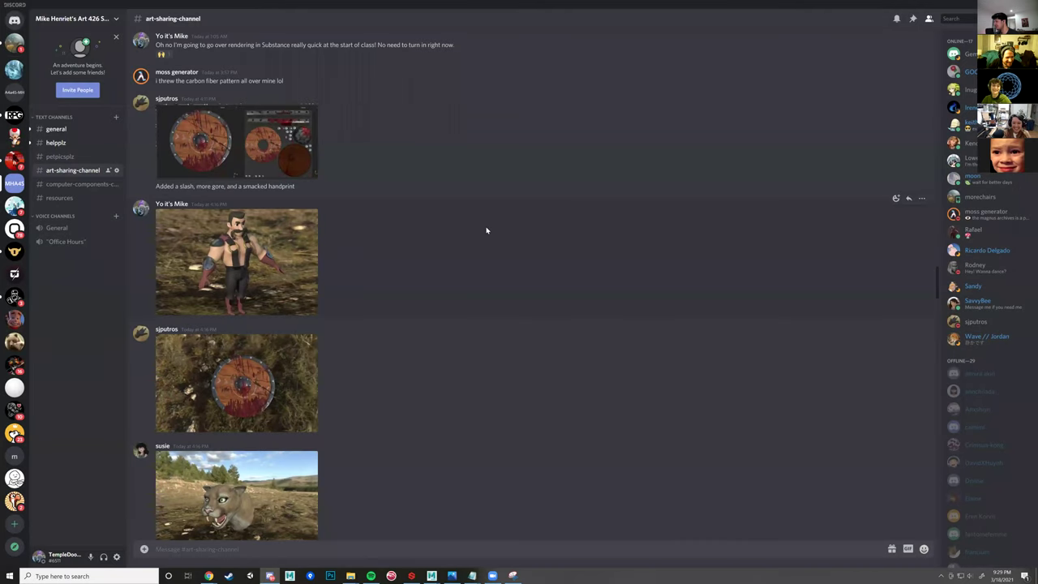
- Enlarge the cougar head render in the art-sharing-channel to examine it, and return to the posts
{"action": "scroll", "coordinate": [503, 276], "scroll_direction": "down", "scroll_amount": 5}
{"action": "scroll", "coordinate": [502, 289], "scroll_direction": "up", "scroll_amount": 3}
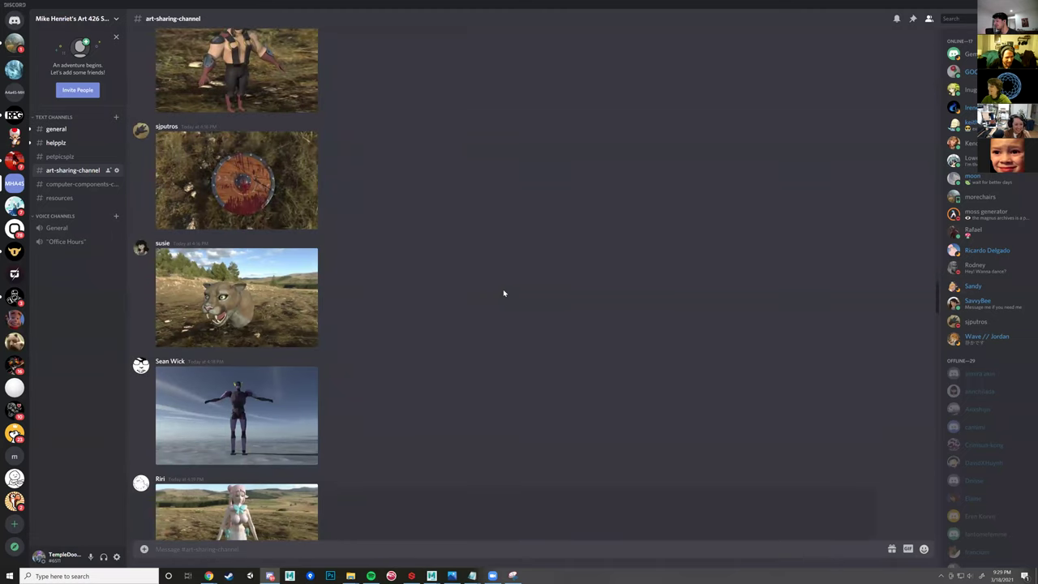
{"action": "scroll", "coordinate": [503, 288], "scroll_direction": "down", "scroll_amount": 2}
{"action": "left_click", "coordinate": [237, 136]}
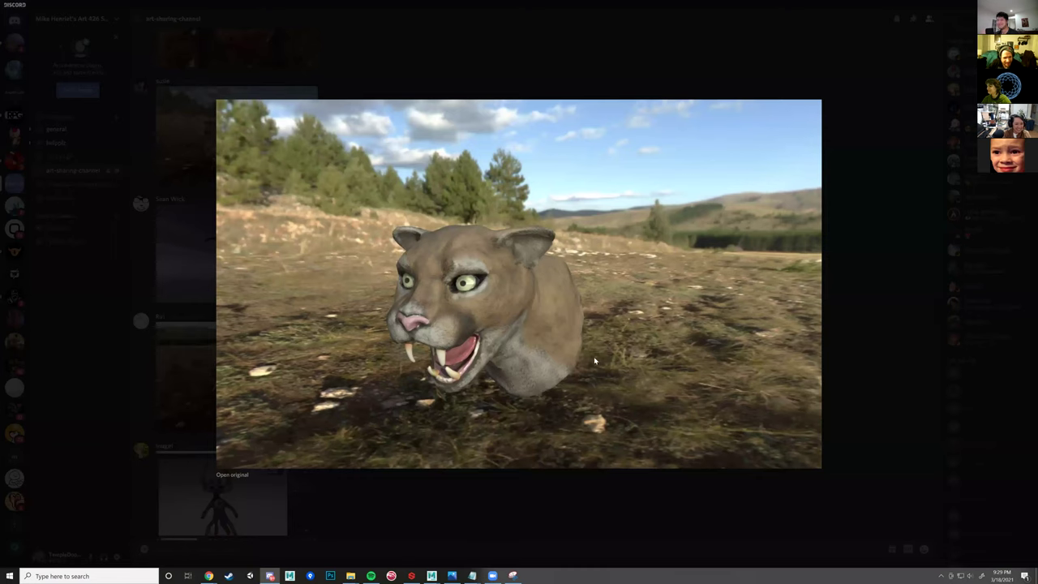
{"action": "left_click", "coordinate": [587, 496]}
- Examine the purple humanoid's cloudy-sky render at full size, and revisit the enlarged cougar head render
{"action": "left_click", "coordinate": [258, 271]}
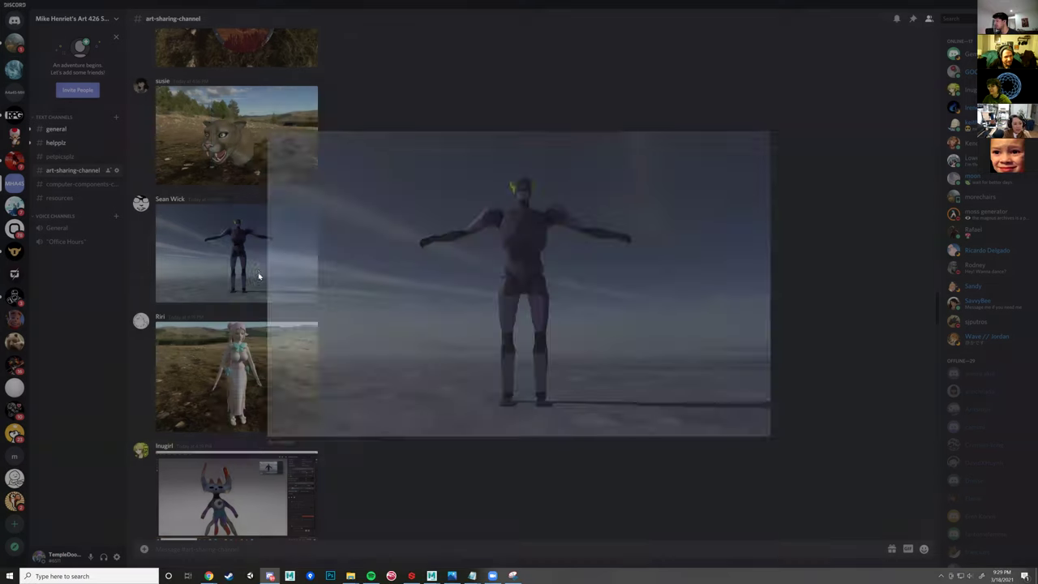
{"action": "left_click", "coordinate": [509, 491]}
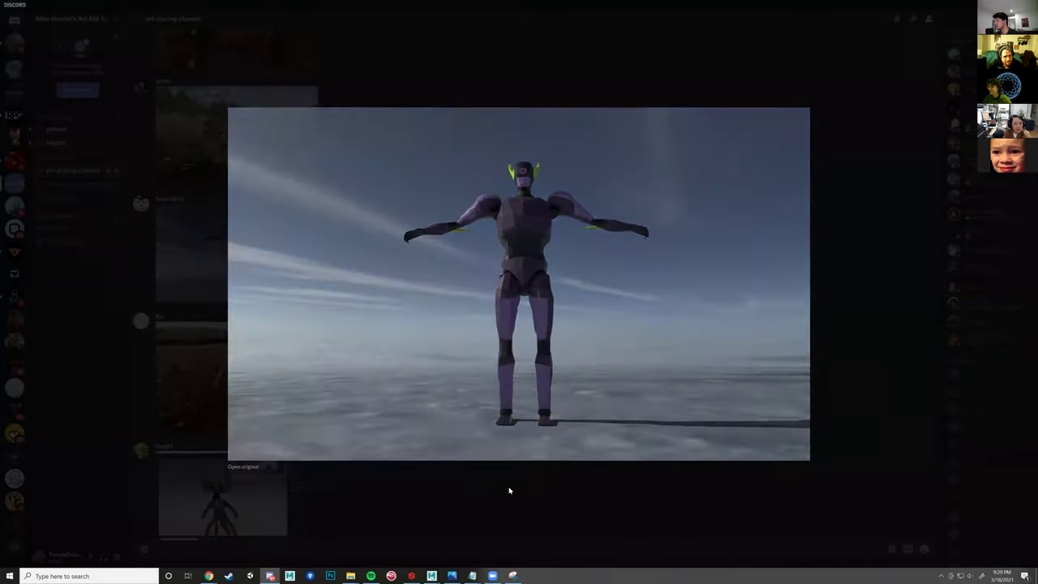
{"action": "left_click", "coordinate": [258, 133]}
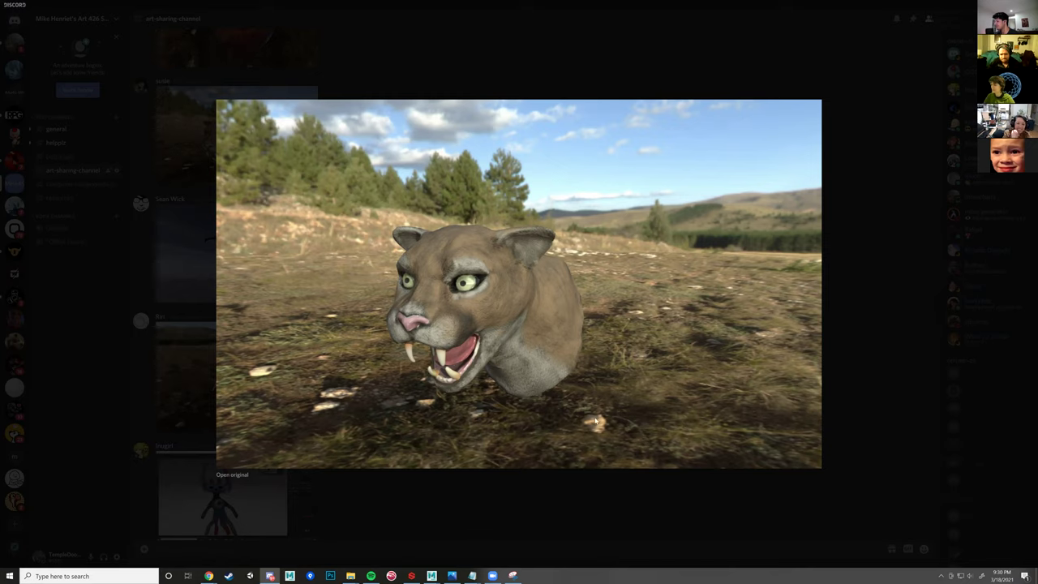
{"action": "left_click", "coordinate": [511, 506]}
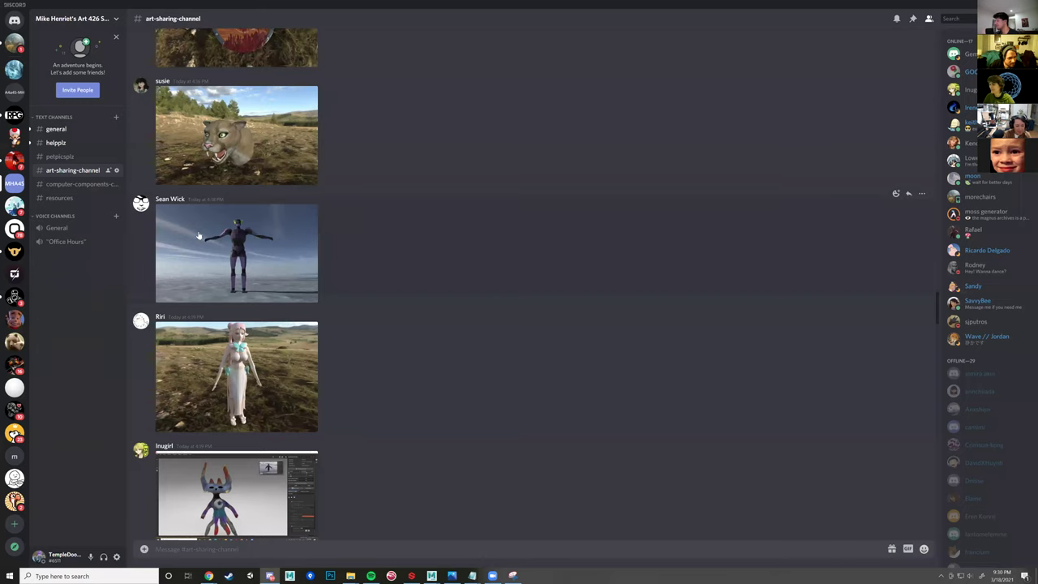
- Find the red-haired, pointy-eared character's render further down the channel and enlarge it to examine it
{"action": "scroll", "coordinate": [397, 308], "scroll_direction": "down", "scroll_amount": 15}
{"action": "scroll", "coordinate": [381, 308], "scroll_direction": "down", "scroll_amount": 5}
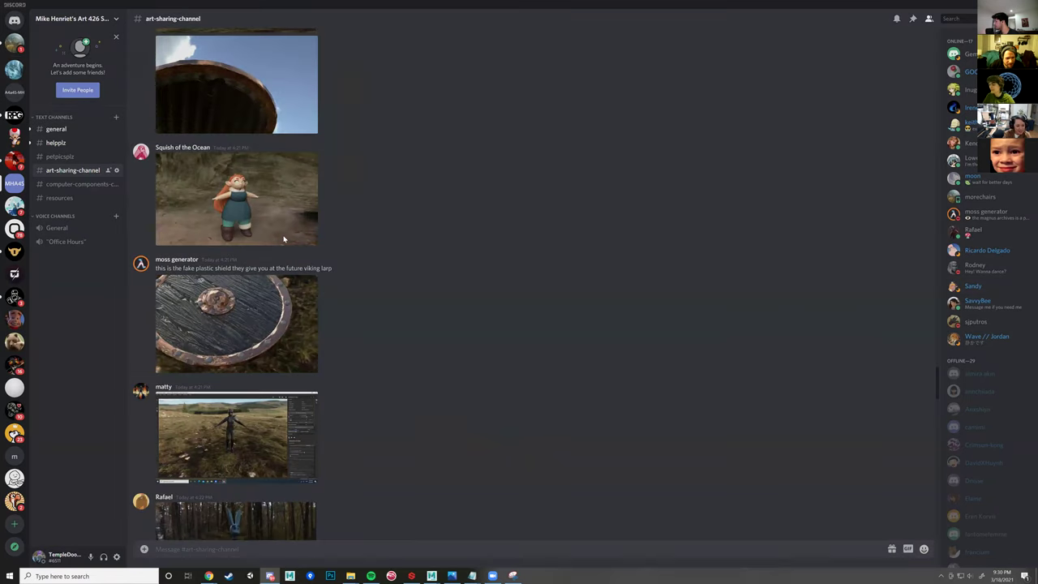
{"action": "left_click", "coordinate": [284, 239]}
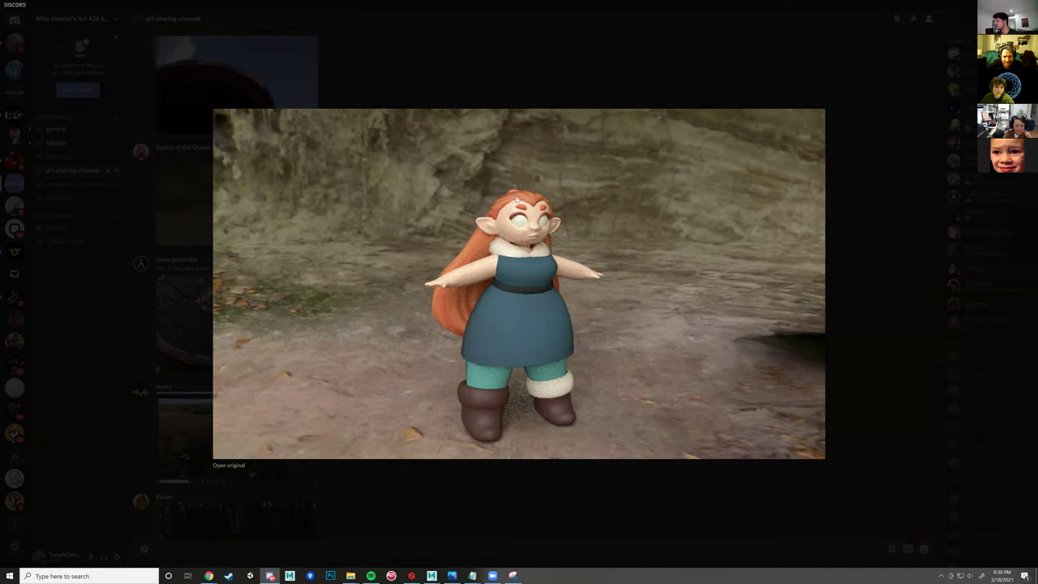
{"action": "left_click", "coordinate": [658, 486]}
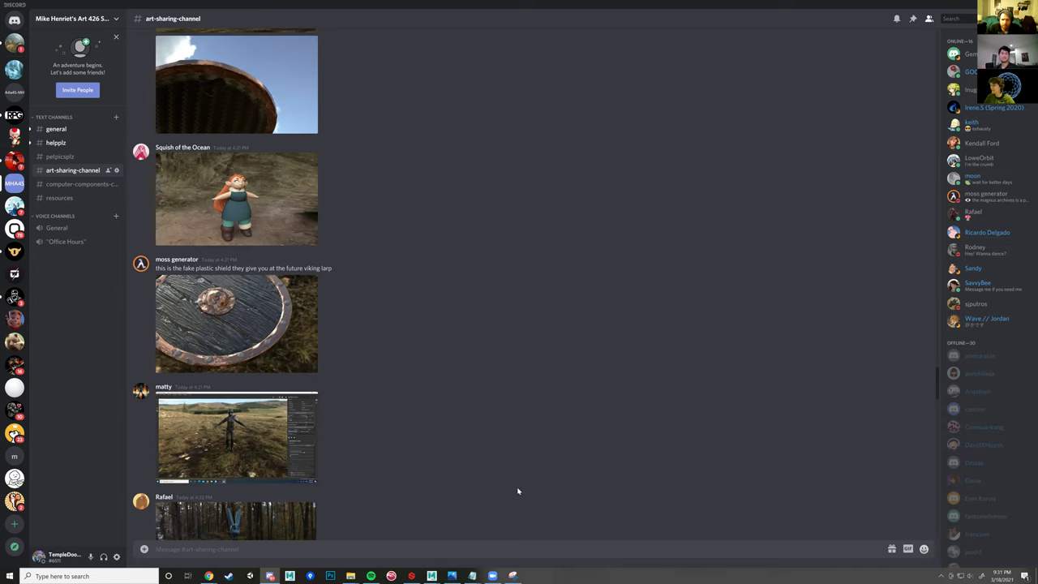
- Check the recent posts in the general channel, and enlarge the blue wireframe bust screenshot in helpplz
{"action": "scroll", "coordinate": [503, 462], "scroll_direction": "up", "scroll_amount": 7}
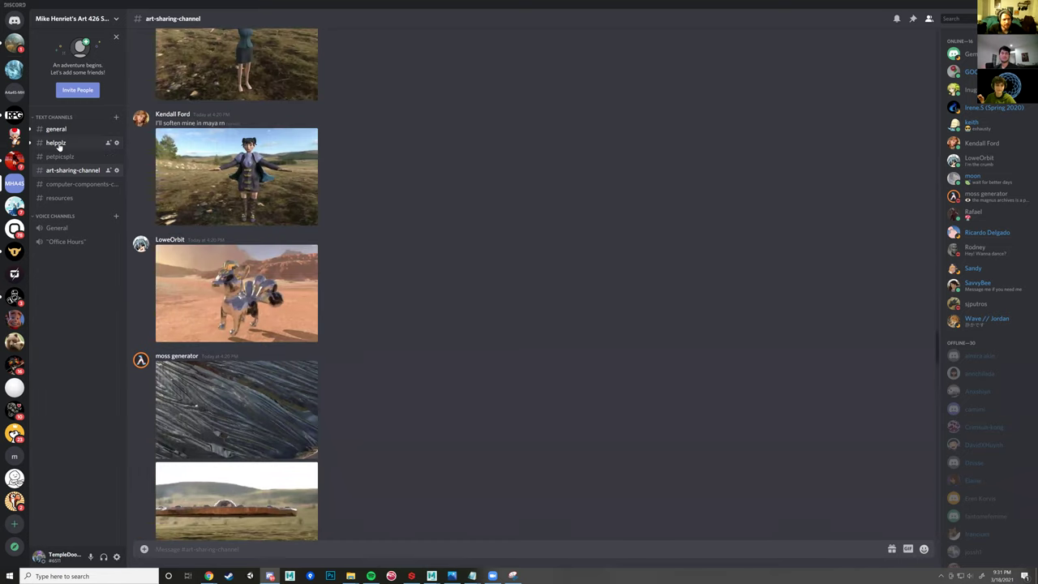
{"action": "left_click", "coordinate": [56, 130]}
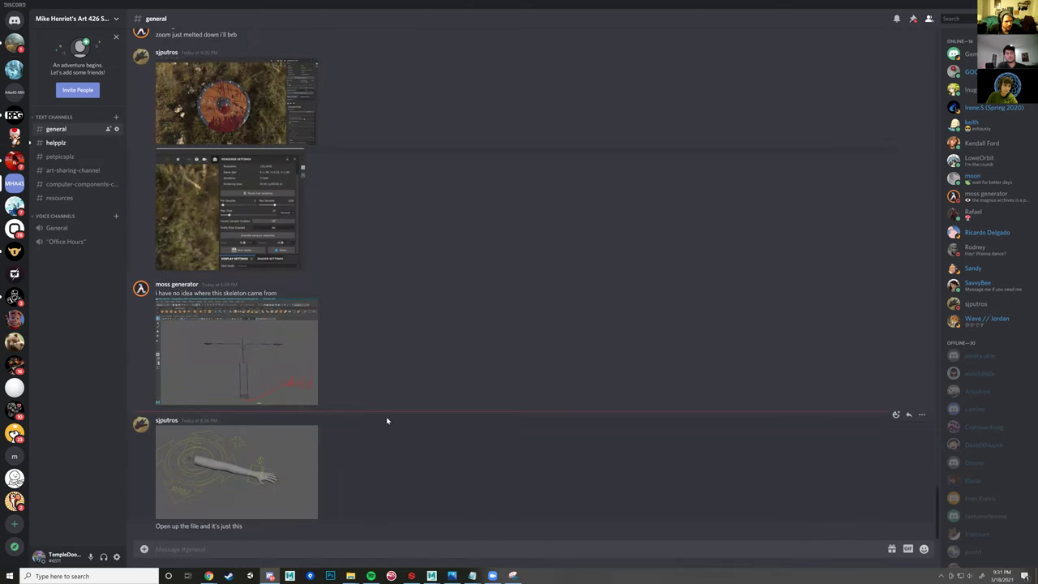
{"action": "scroll", "coordinate": [386, 421], "scroll_direction": "up", "scroll_amount": 3}
{"action": "left_click", "coordinate": [55, 143]}
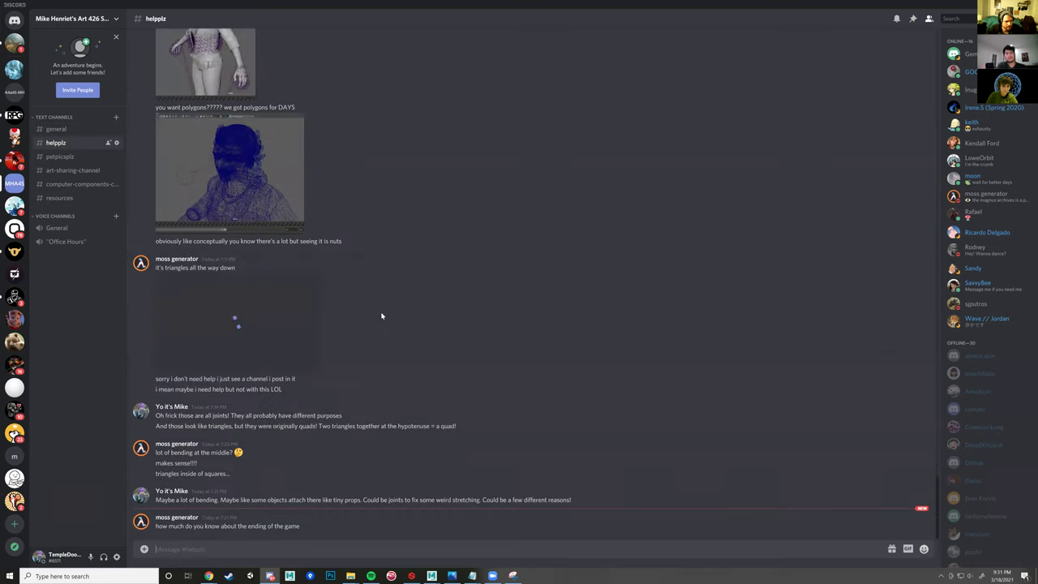
{"action": "left_click", "coordinate": [244, 183]}
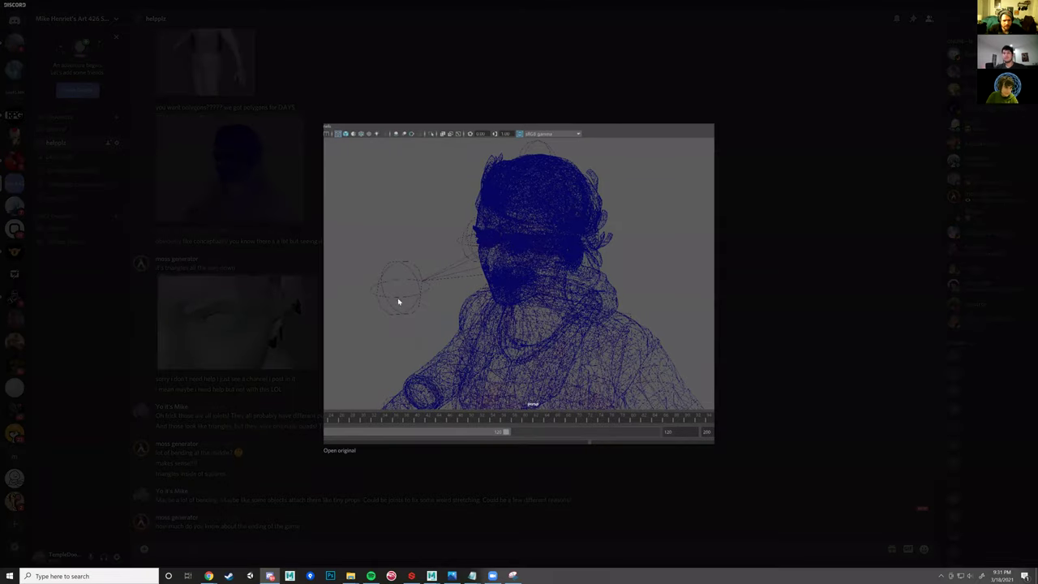